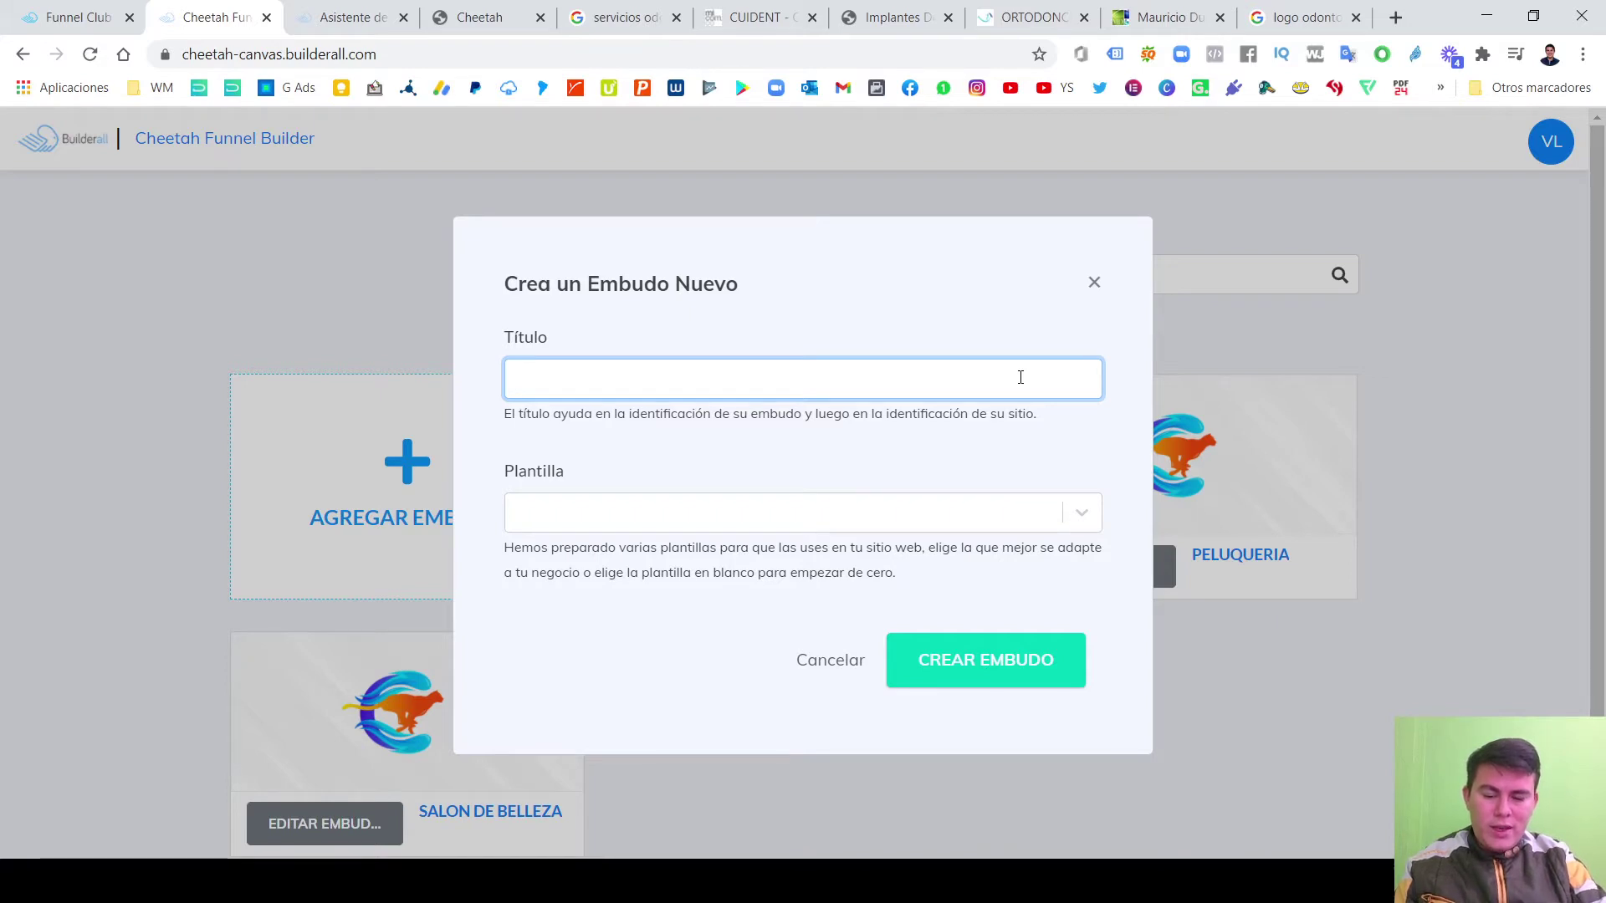
Title the new funnel "CENTRO ODONTOLOGICO".
{"action": "type", "text": "CENTRO OD"}
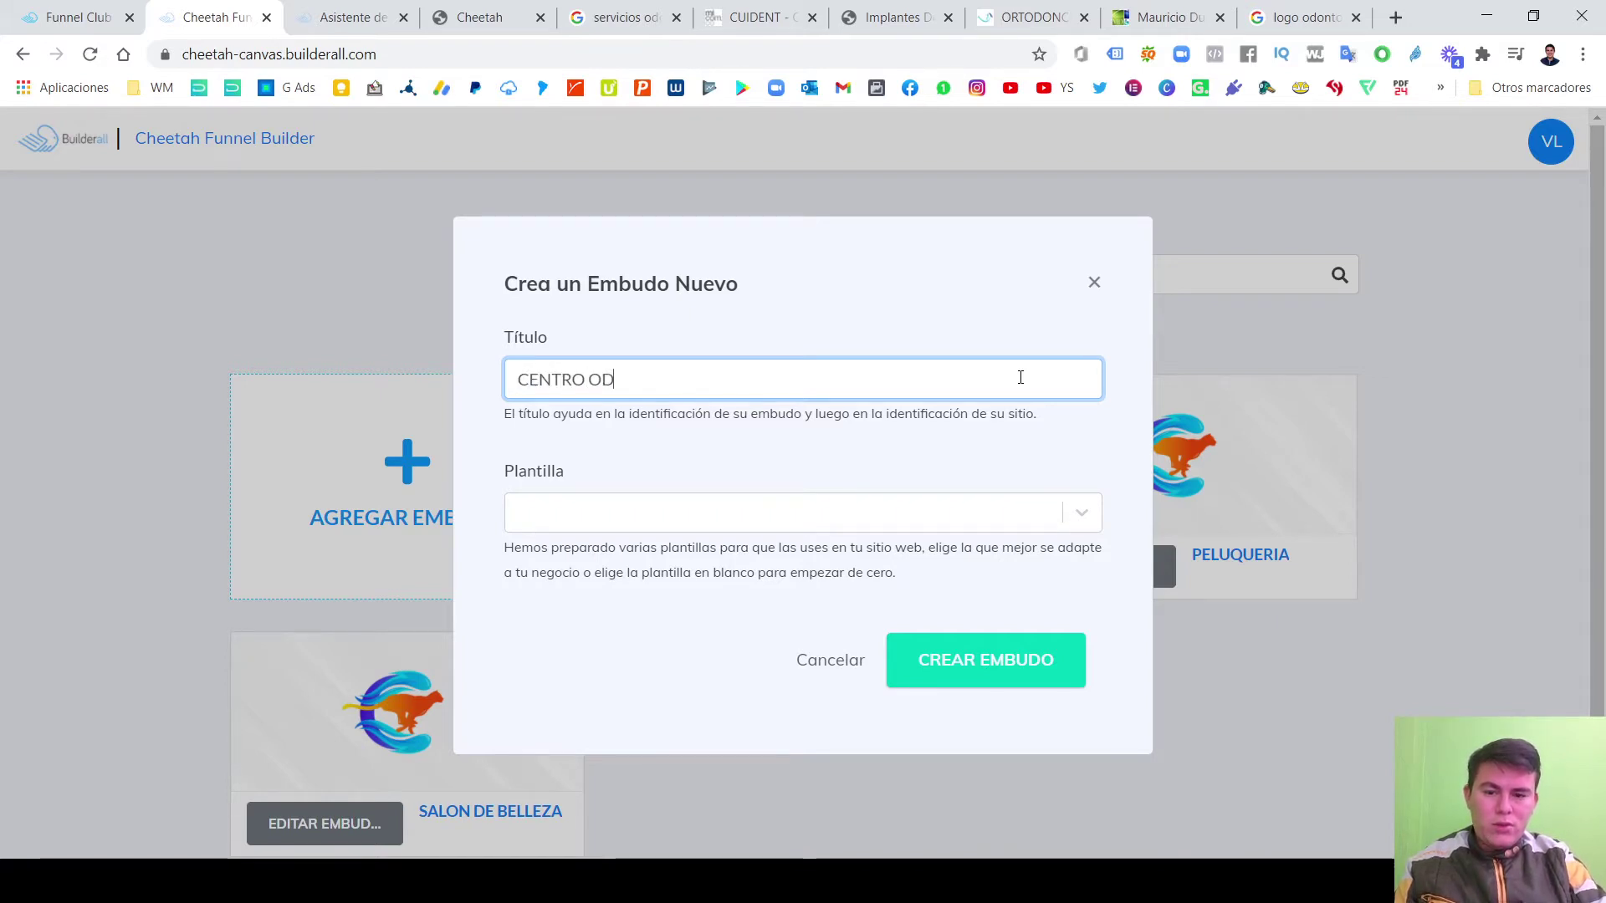
{"action": "type", "text": "ONGOLOTI"}
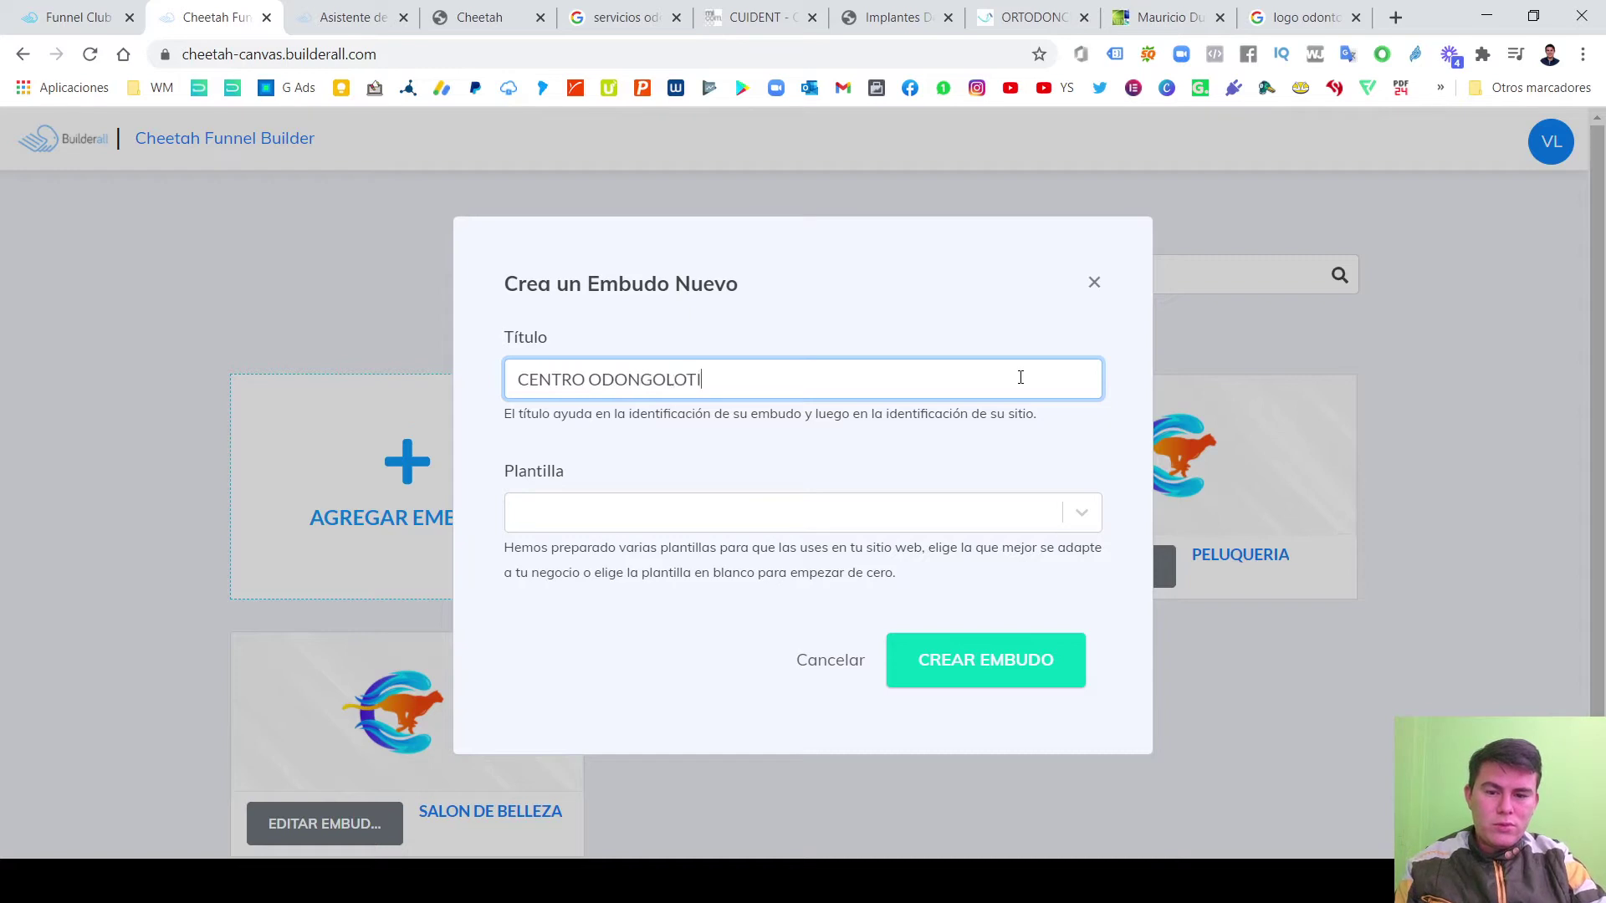
{"action": "type", "text": "C"}
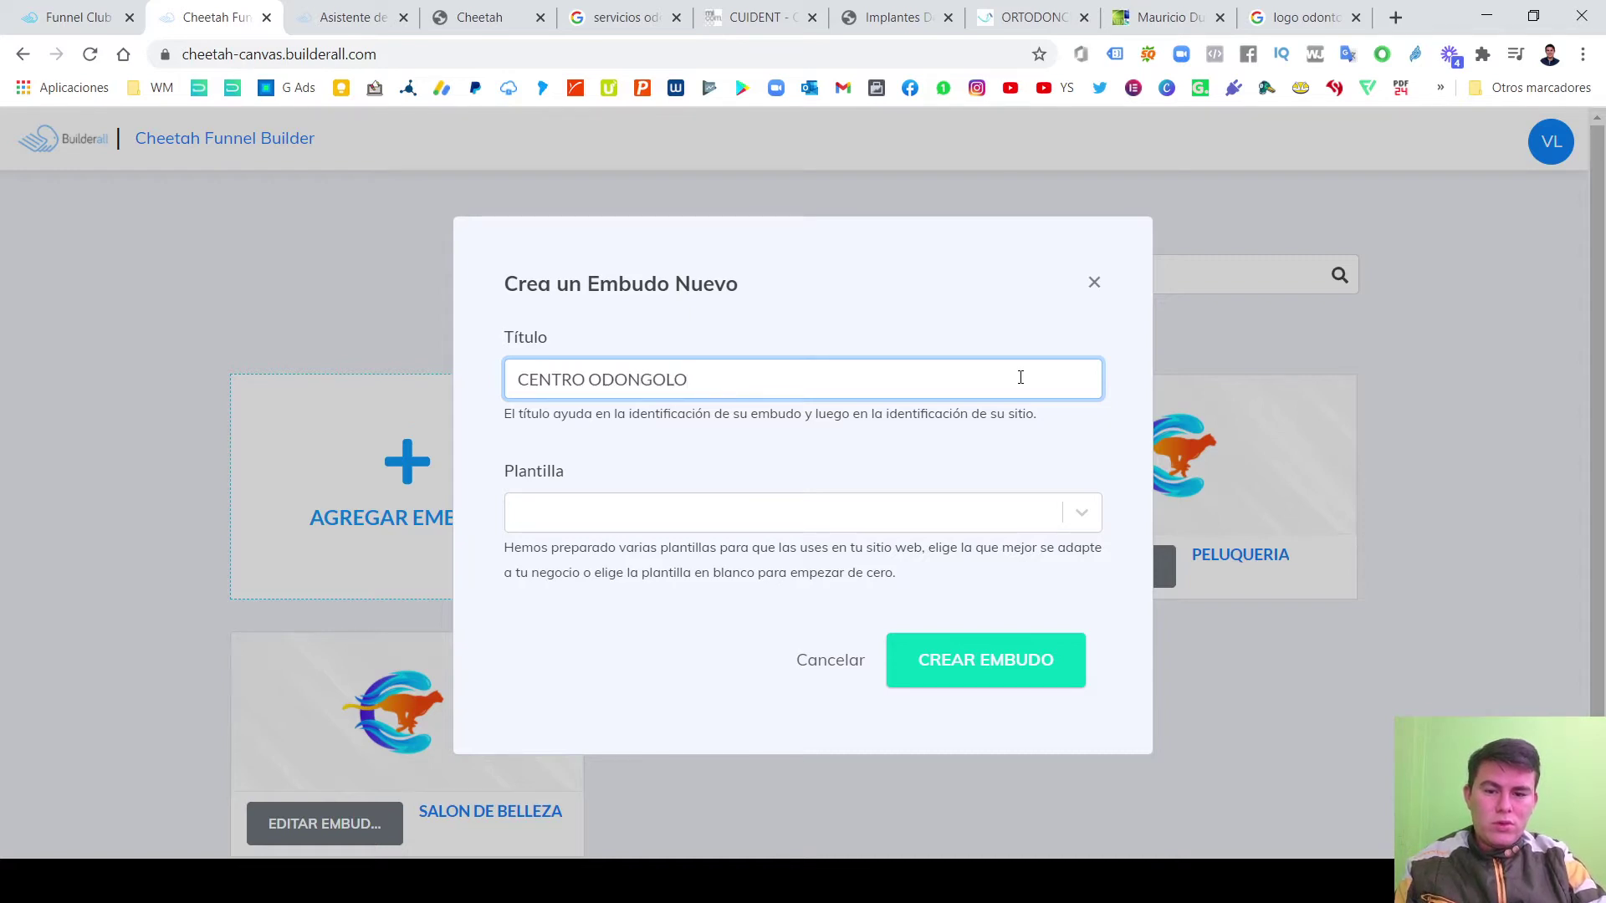
{"action": "key", "text": "BackSpace"}
{"action": "key", "text": "BackSpace"}
{"action": "key", "text": "BackSpace"}
{"action": "key", "text": "BackSpace"}
{"action": "type", "text": "TOLO"}
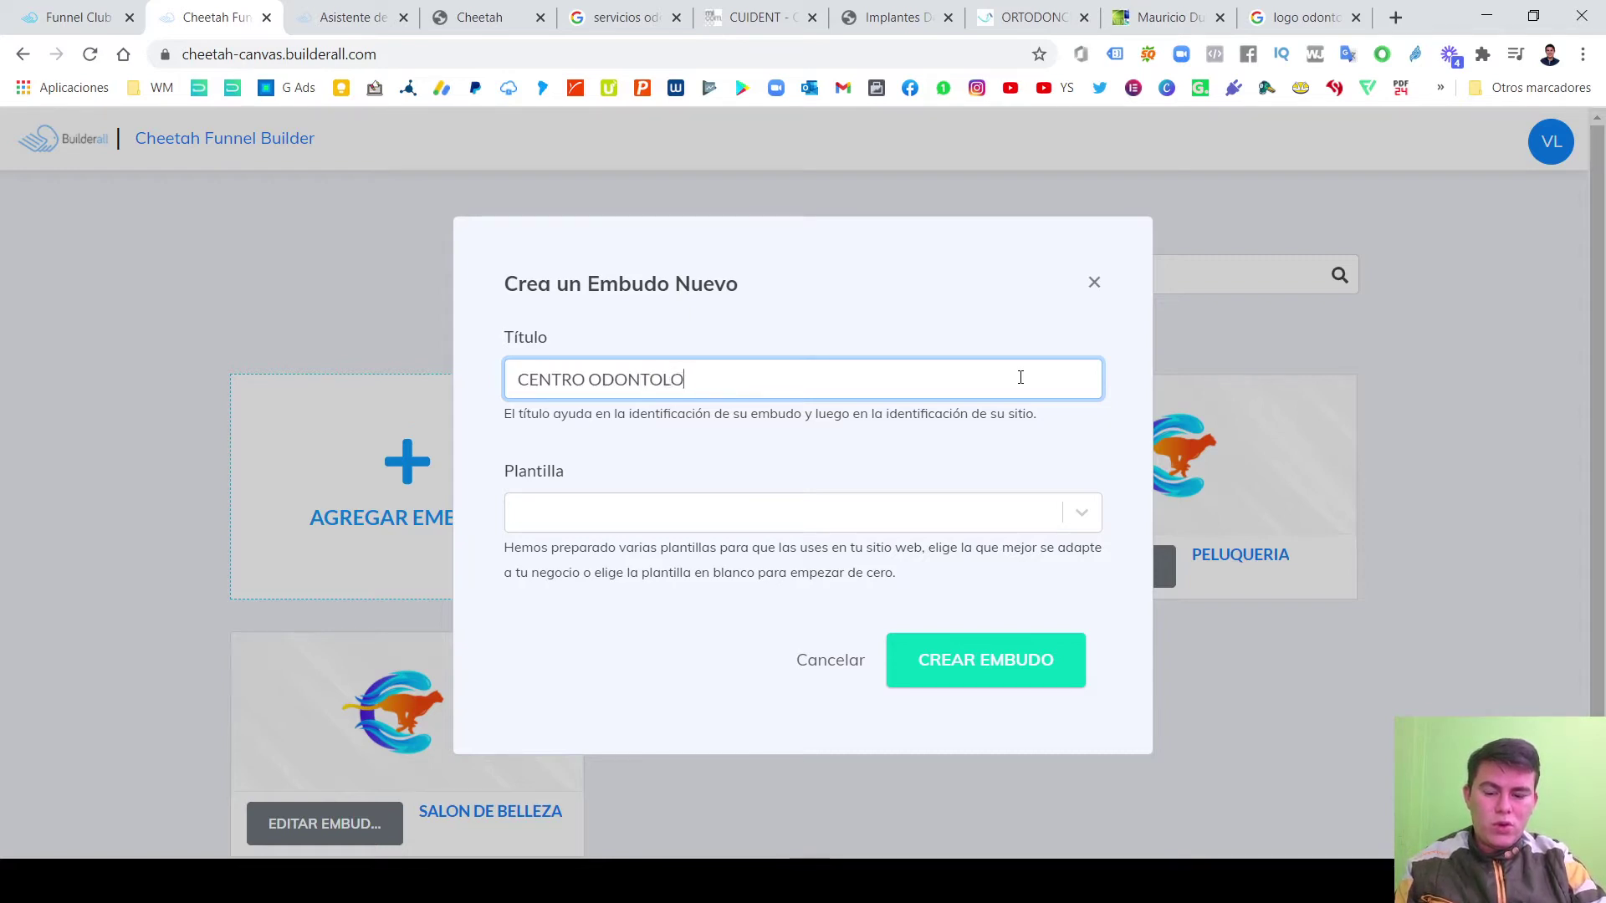
{"action": "type", "text": "GICO"}
{"action": "key", "text": "Tab"}
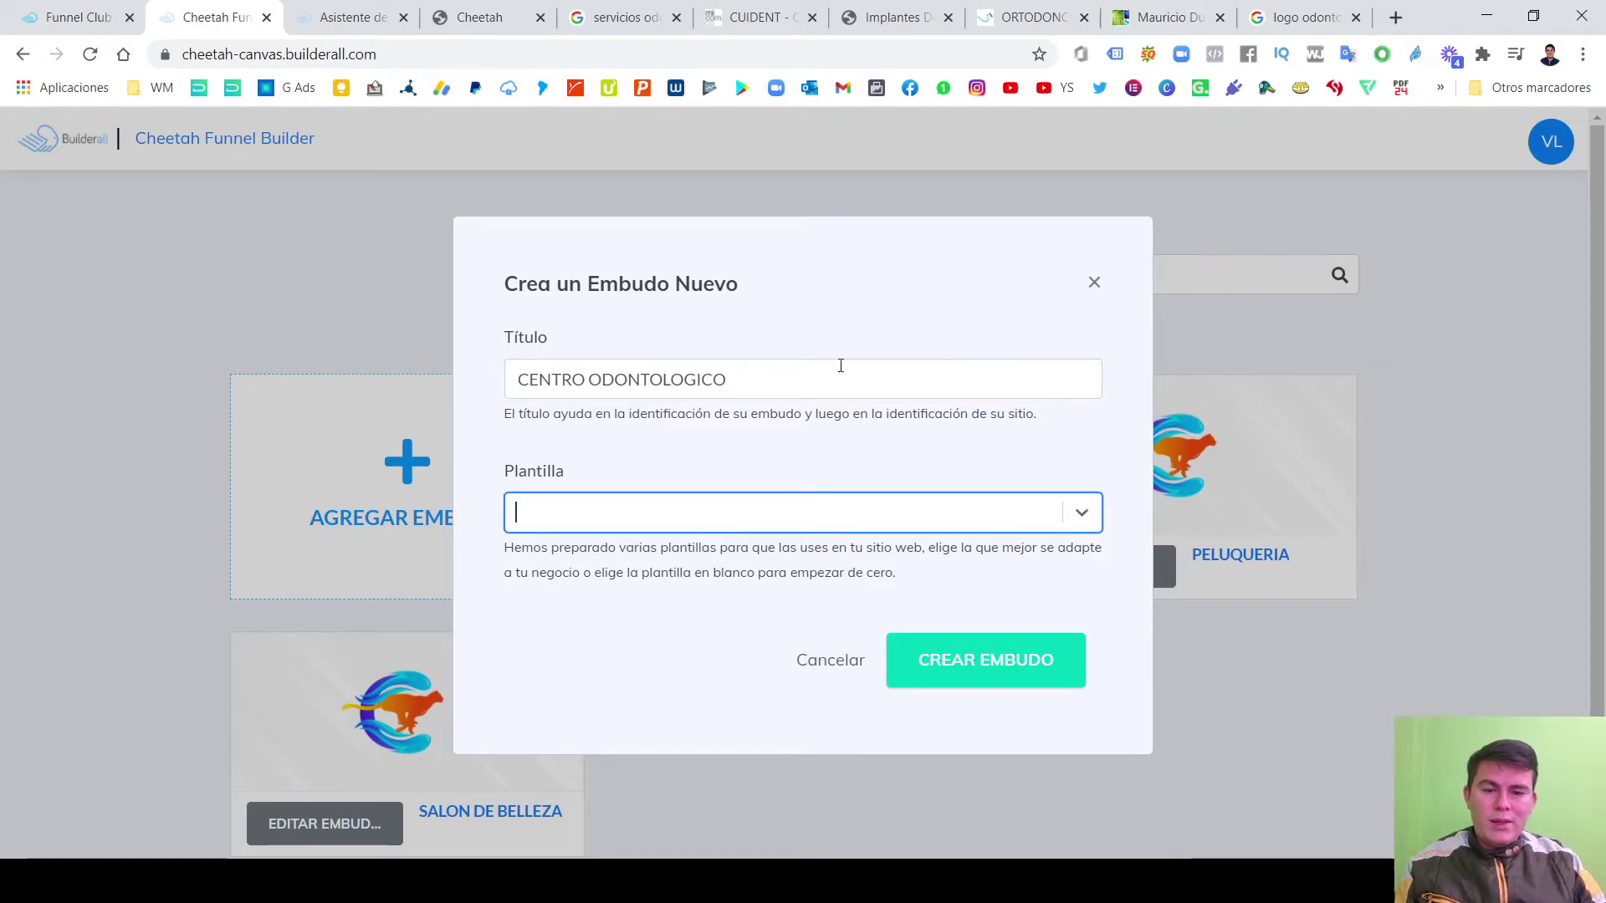
Choose the blank template "Tema de Embudo en Blanco" and create the funnel.
{"action": "left_click", "coordinate": [839, 525]}
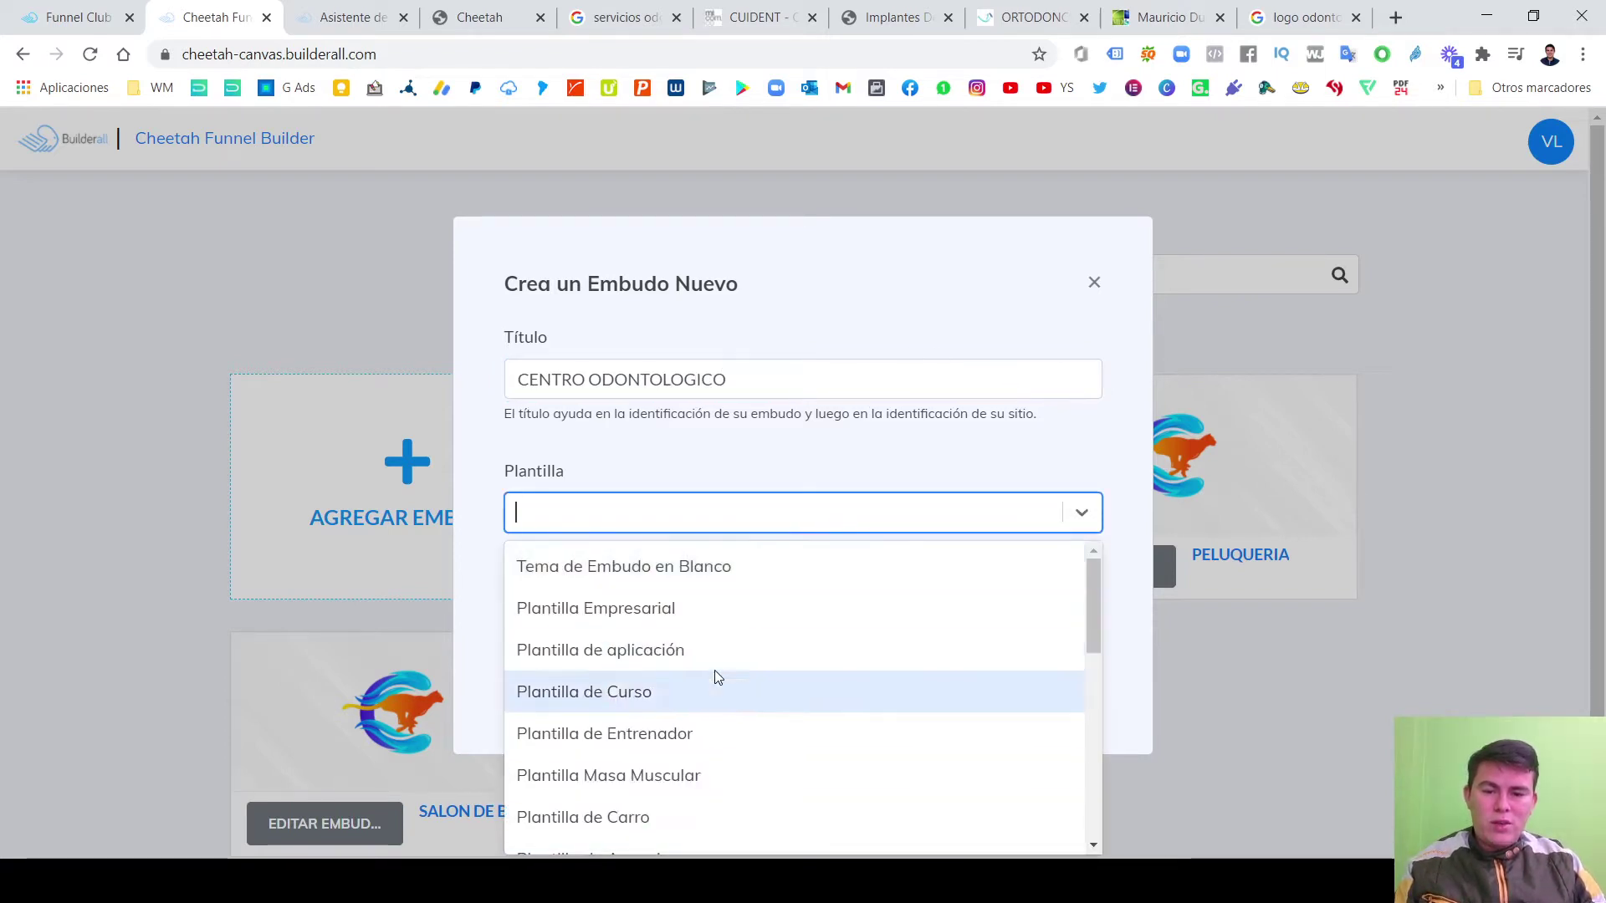
{"action": "scroll", "coordinate": [713, 674], "scroll_direction": "down", "scroll_amount": 1}
{"action": "scroll", "coordinate": [706, 728], "scroll_direction": "up", "scroll_amount": 1}
{"action": "left_click", "coordinate": [736, 614]}
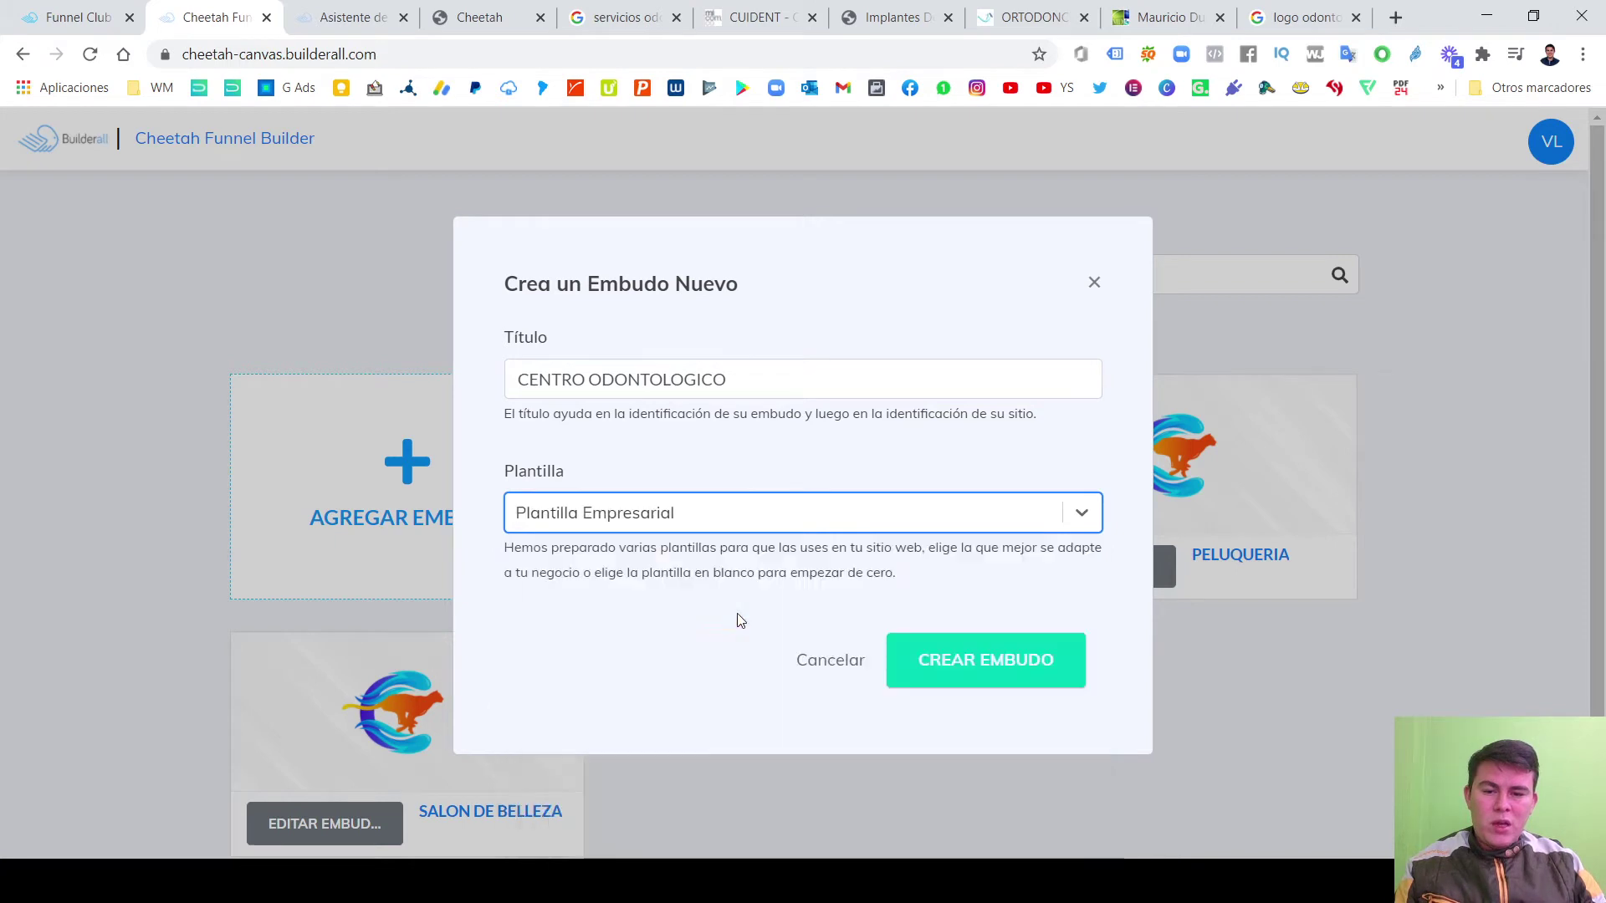
{"action": "left_click", "coordinate": [724, 515]}
{"action": "left_click", "coordinate": [667, 569]}
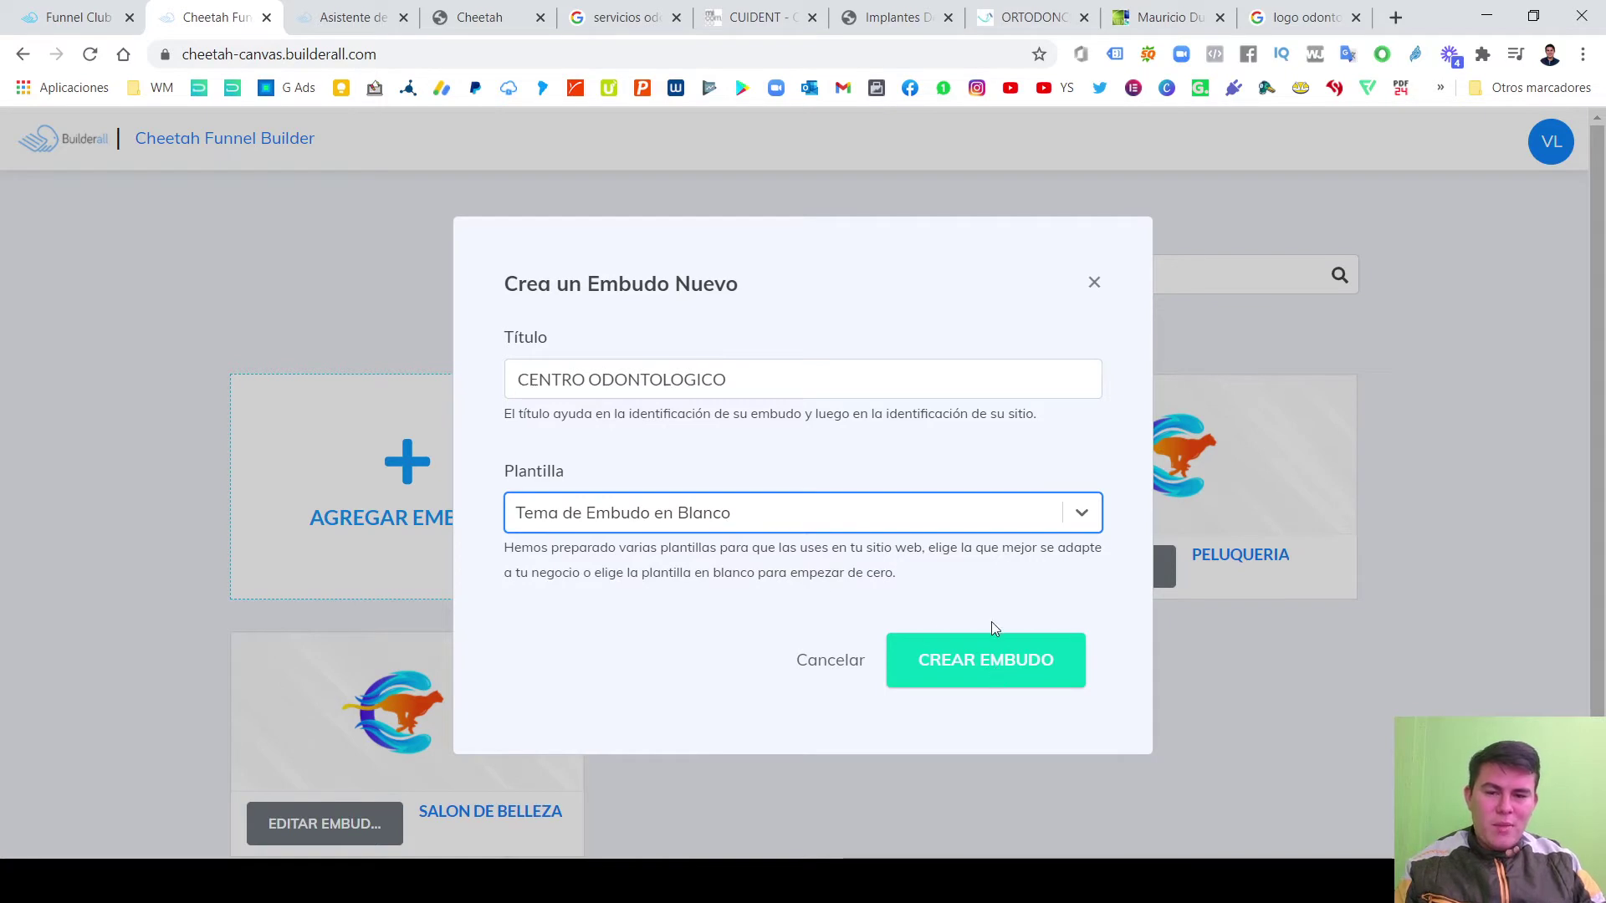
{"action": "left_click", "coordinate": [970, 675]}
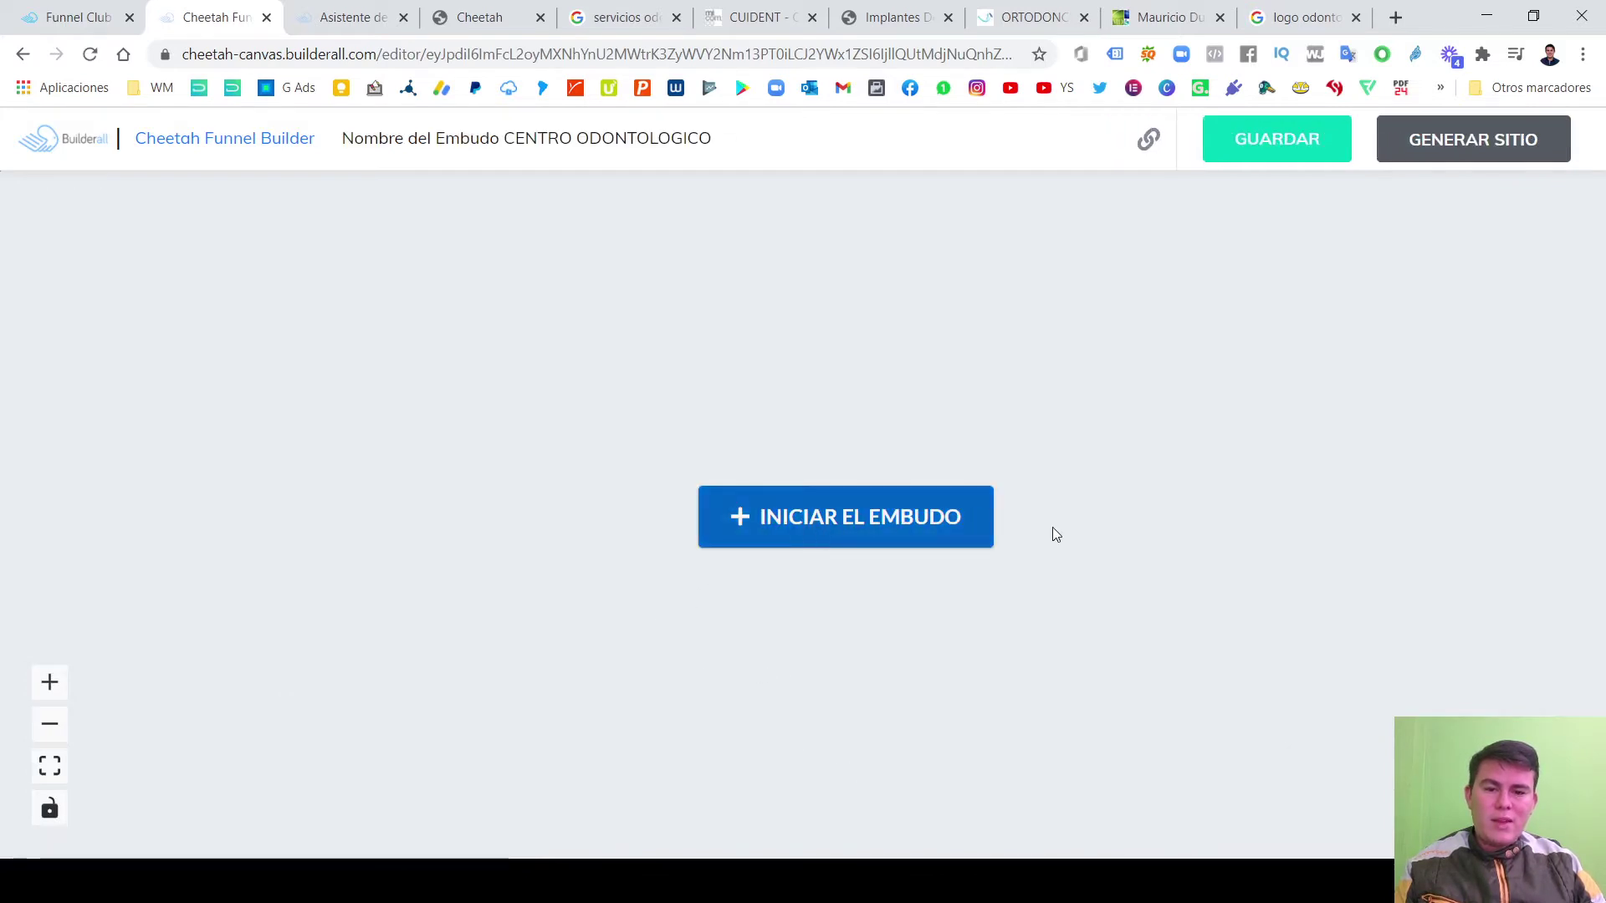
Start the funnel with a "Página Squeeze" from the customer capture pages and save it.
{"action": "left_click", "coordinate": [859, 519]}
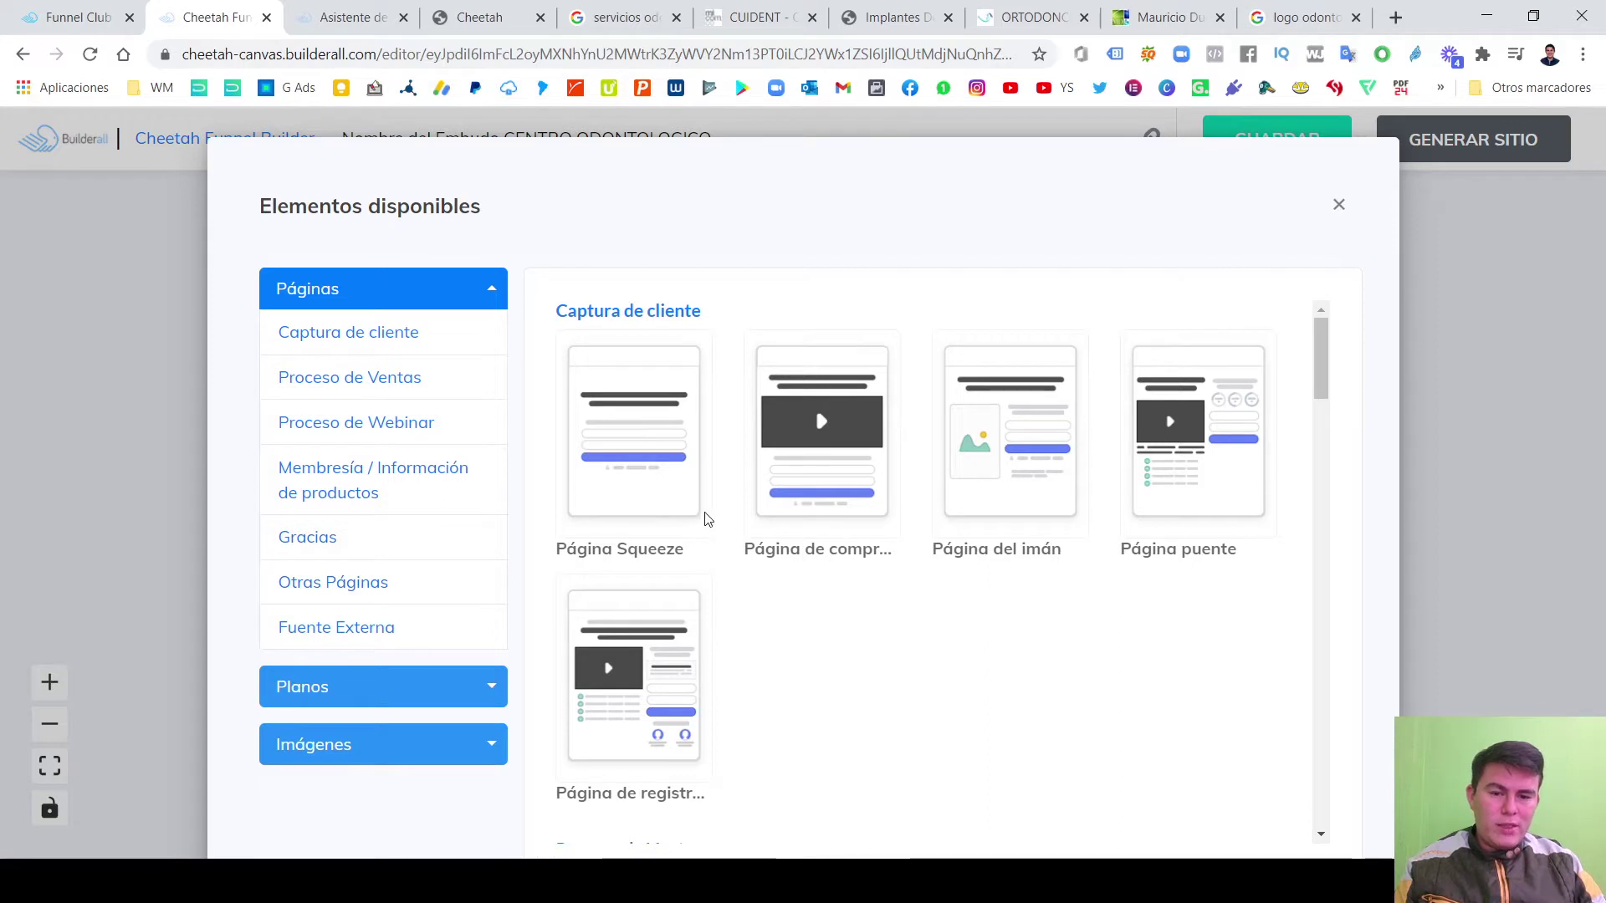
{"action": "mouse_move", "coordinate": [634, 485]}
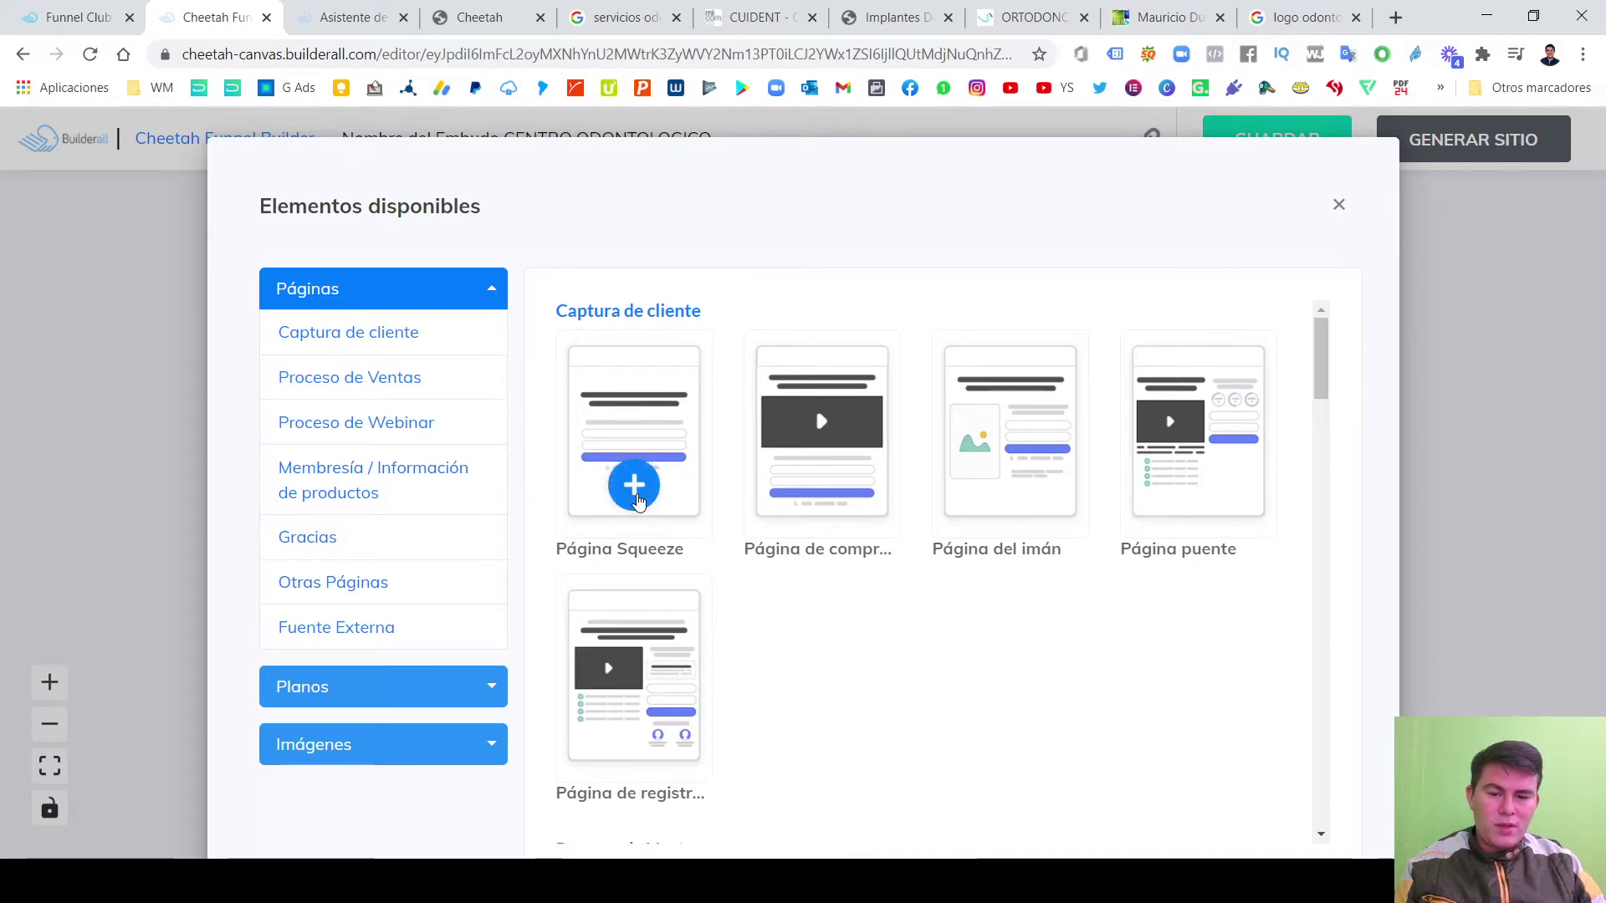
{"action": "mouse_move", "coordinate": [635, 729]}
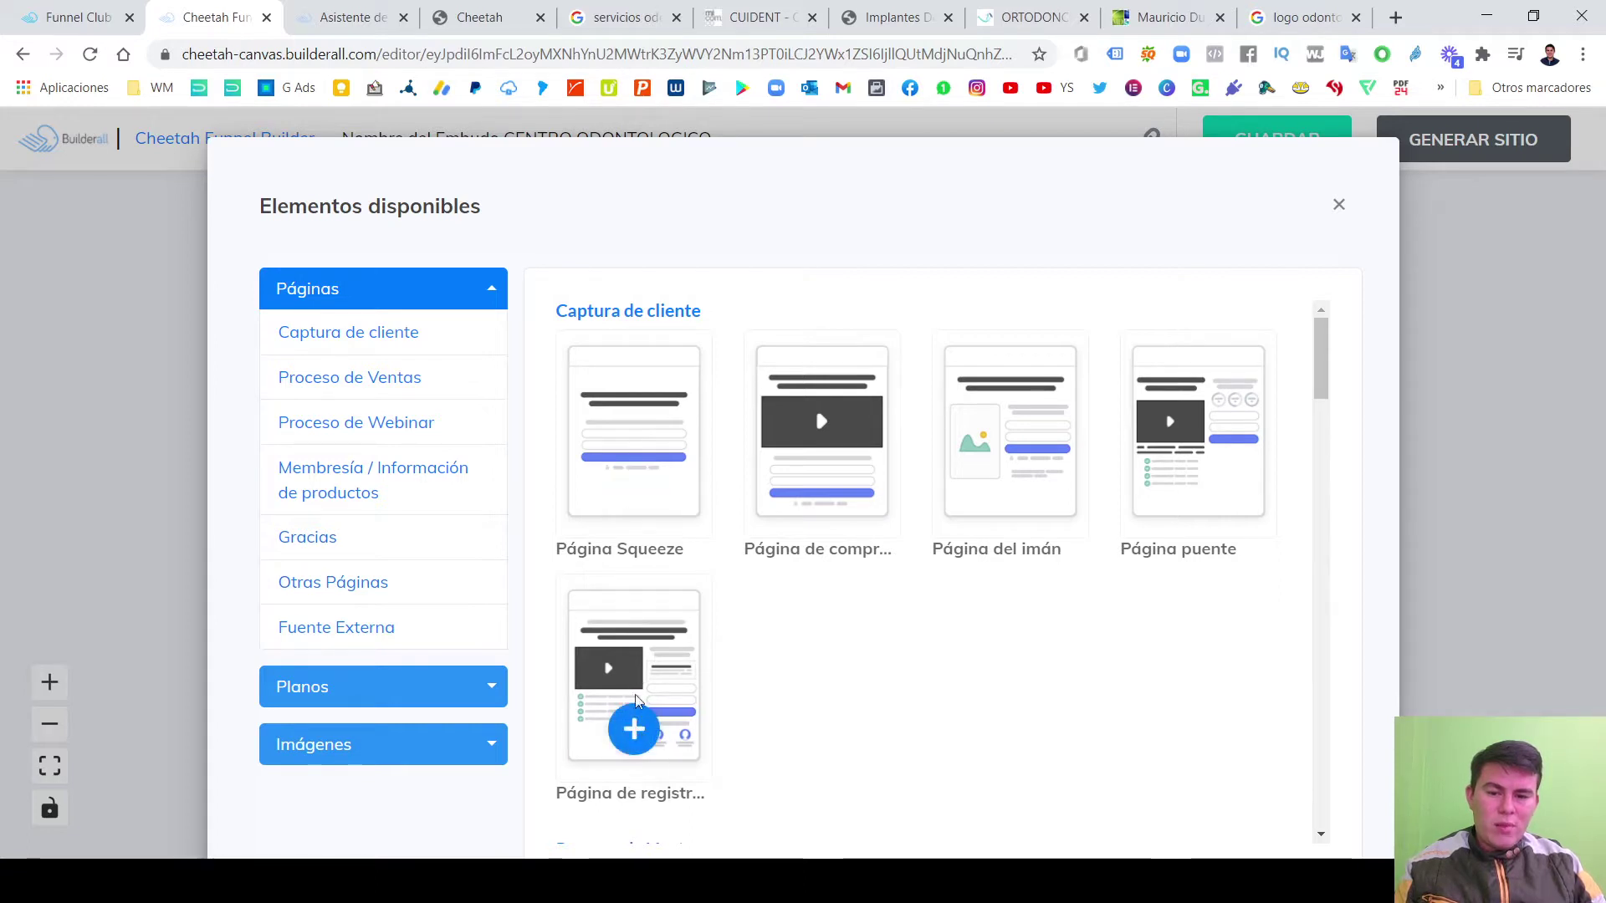
{"action": "left_click", "coordinate": [634, 488]}
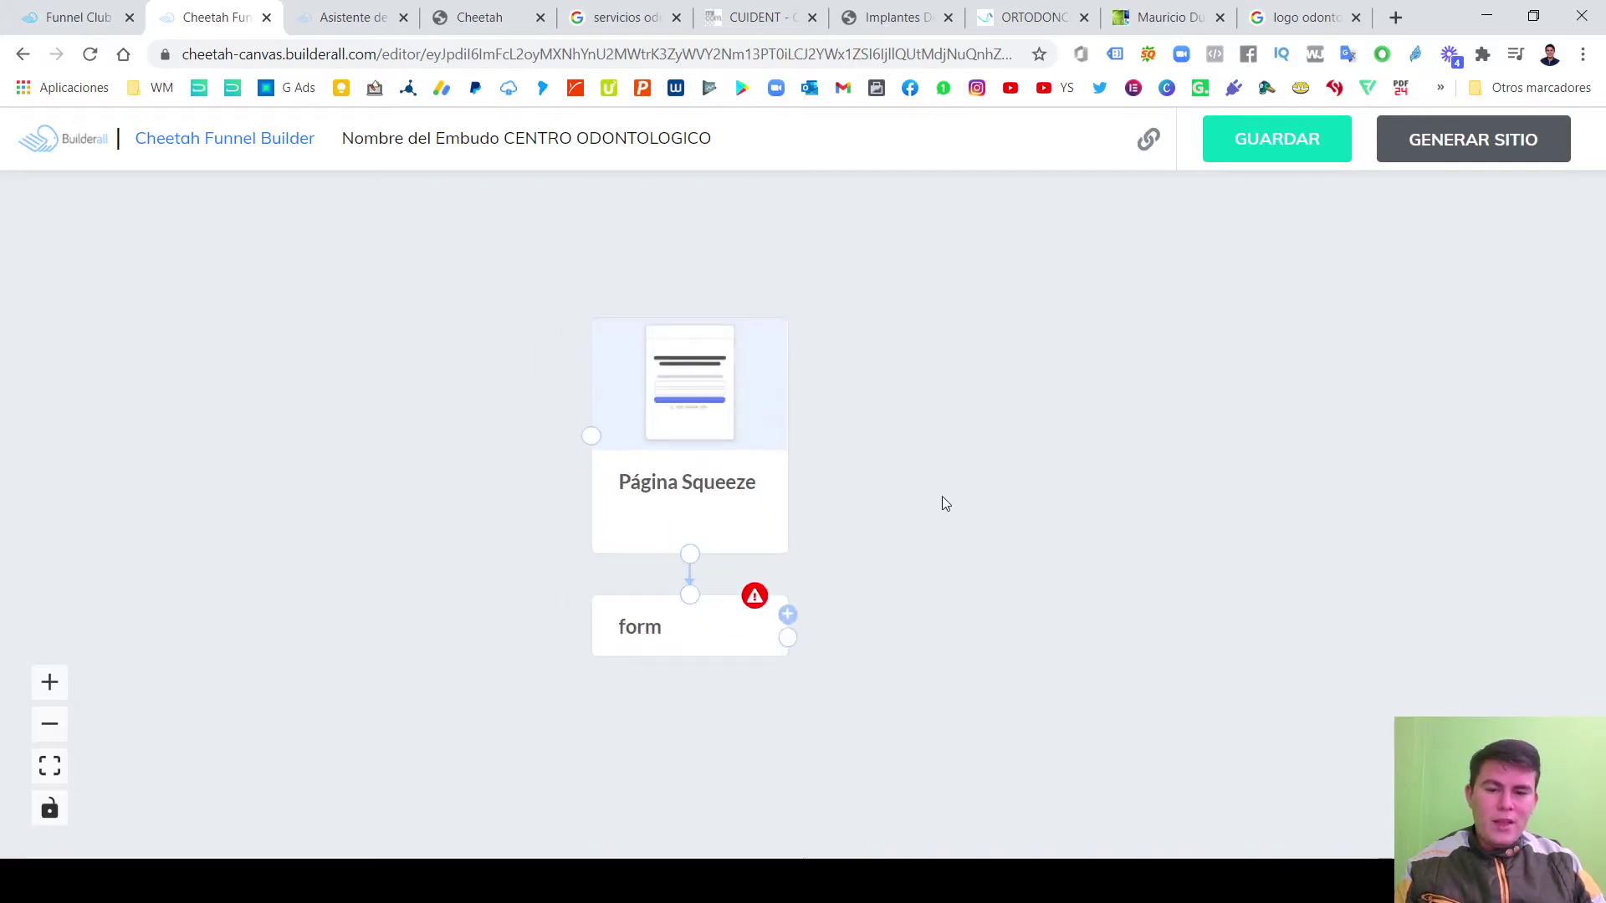
{"action": "scroll", "coordinate": [942, 504], "scroll_direction": "down", "scroll_amount": 2}
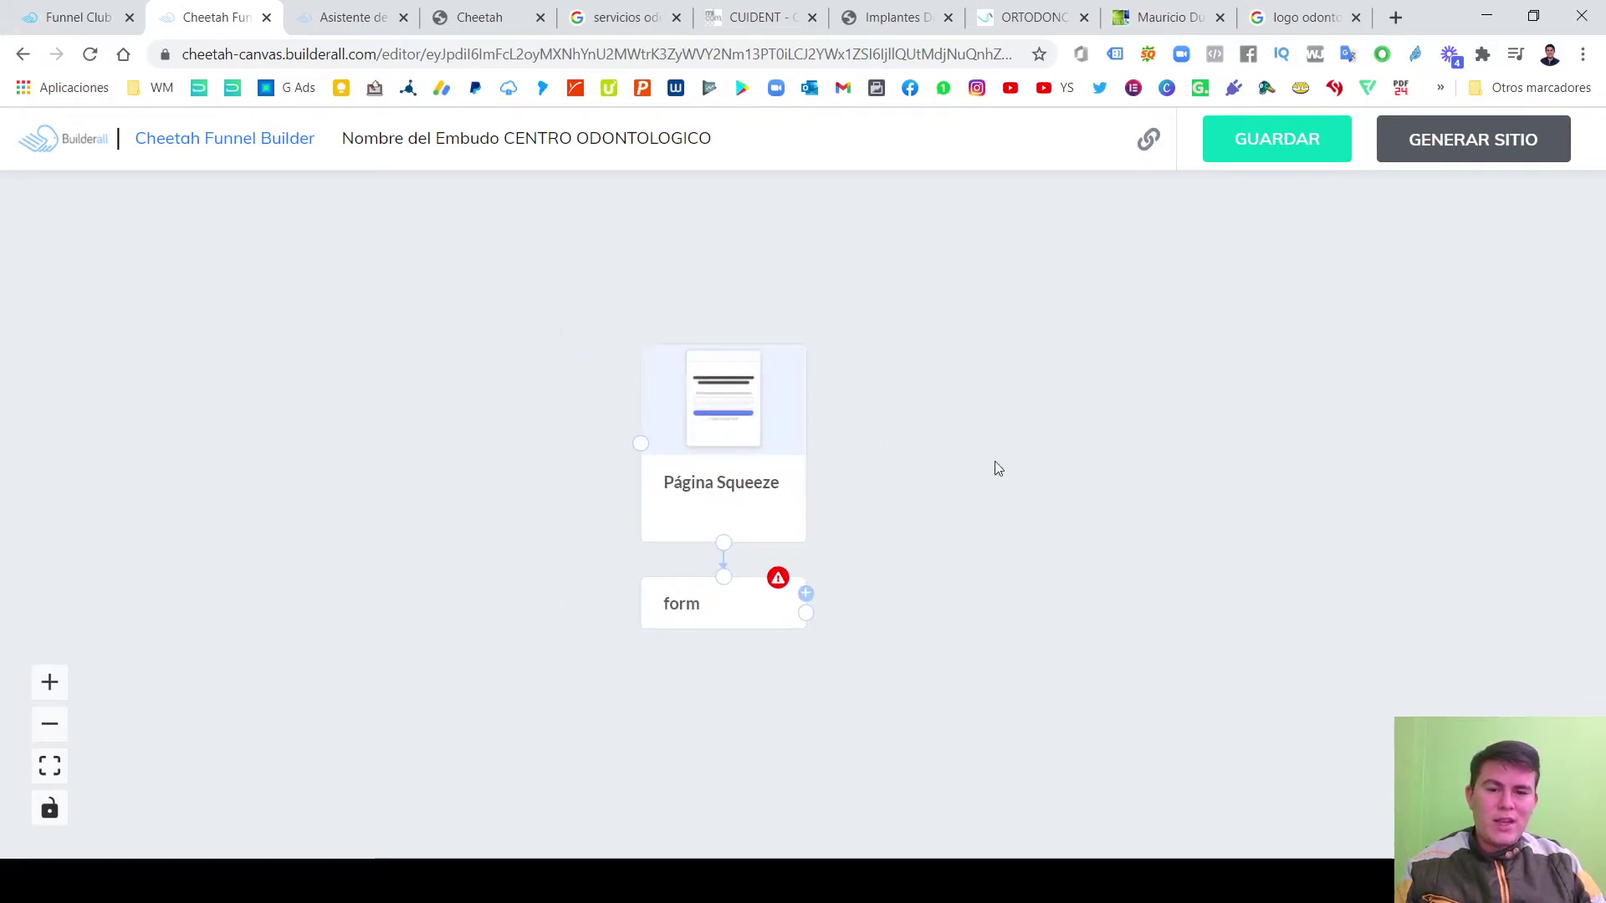
{"action": "left_click", "coordinate": [1276, 157]}
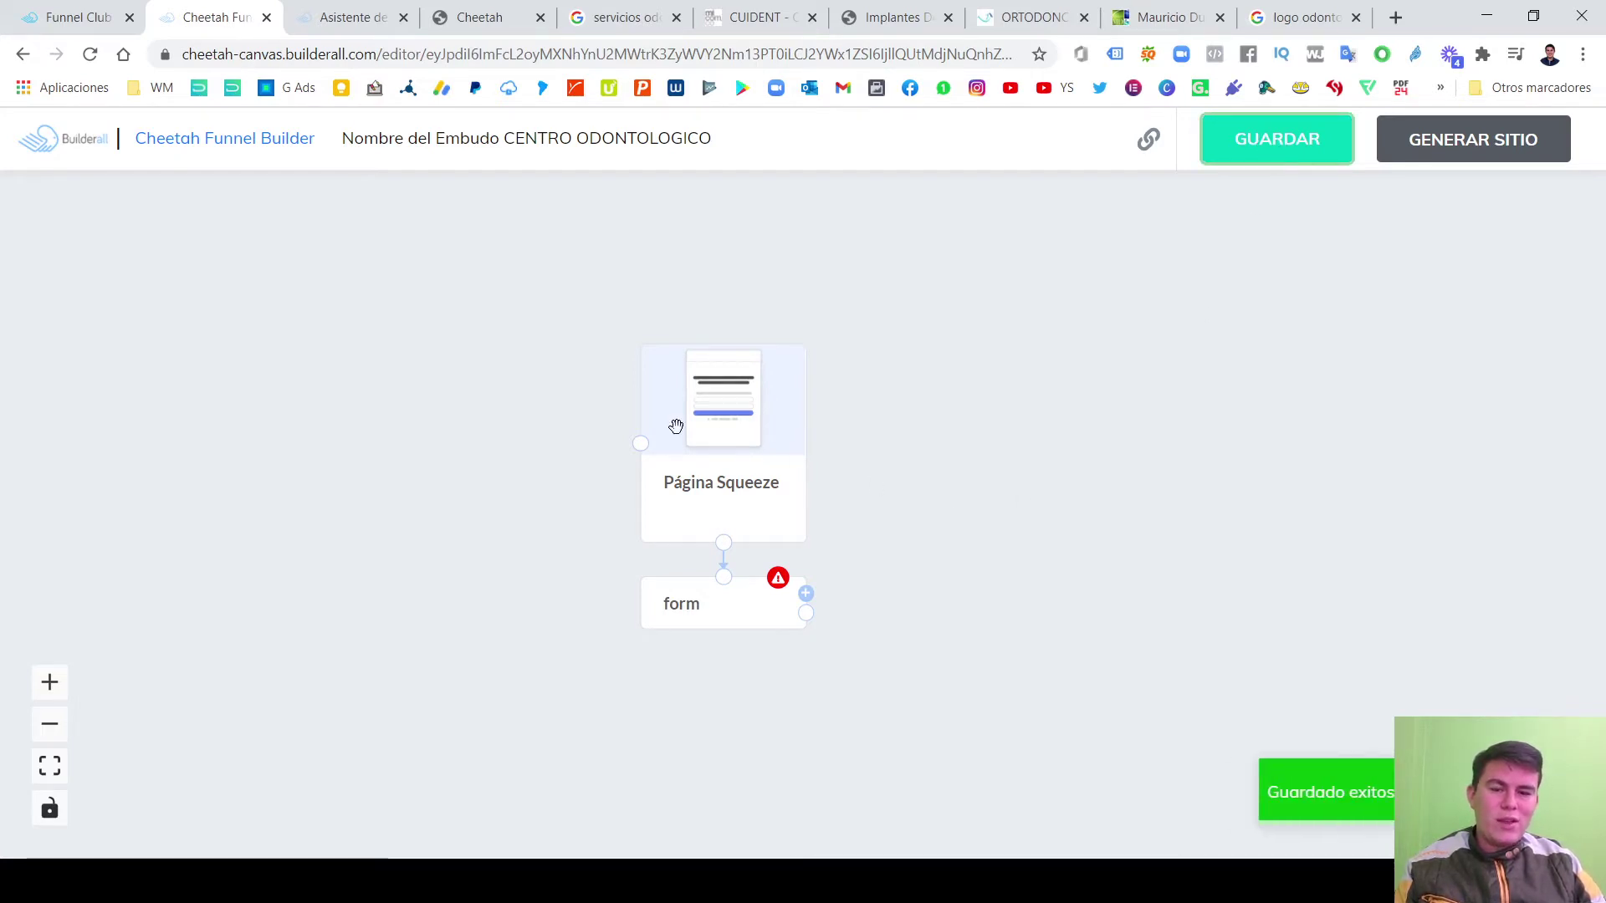
Move the Página Squeeze block slightly higher on the canvas, leaving more space above its form block.
{"action": "left_click", "coordinate": [743, 453]}
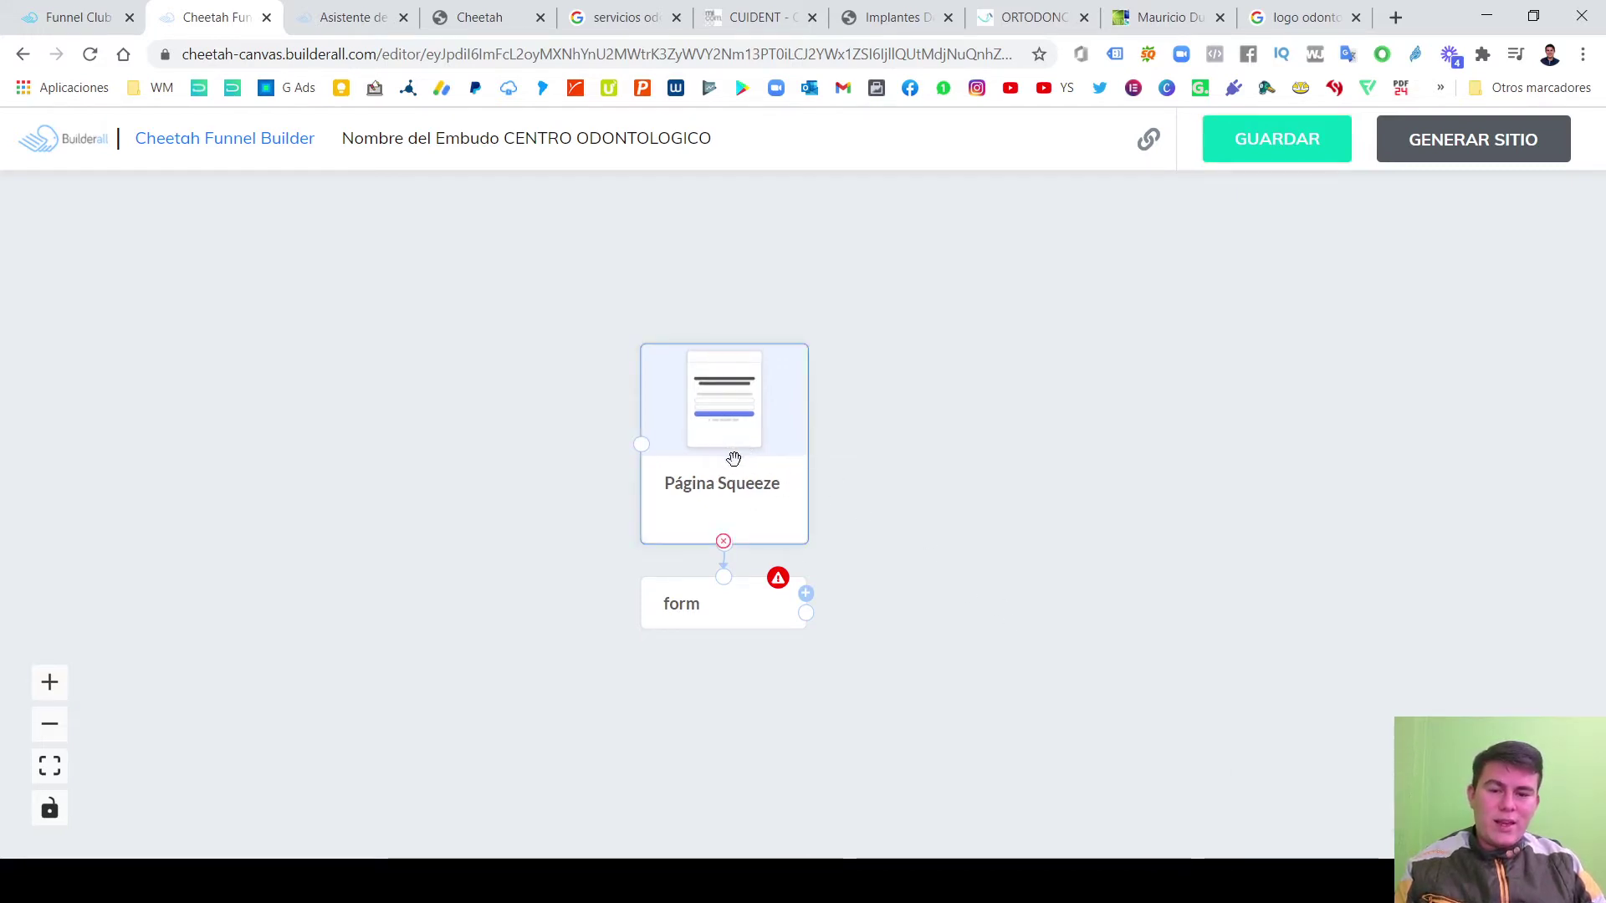
{"action": "mouse_move", "coordinate": [730, 453]}
{"action": "left_mouse_down"}
{"action": "mouse_move", "coordinate": [722, 437]}
{"action": "mouse_move", "coordinate": [742, 440]}
{"action": "mouse_move", "coordinate": [716, 421]}
{"action": "mouse_move", "coordinate": [748, 422]}
{"action": "mouse_move", "coordinate": [688, 420]}
{"action": "mouse_move", "coordinate": [850, 363]}
{"action": "mouse_move", "coordinate": [842, 344]}
{"action": "mouse_move", "coordinate": [699, 419]}
{"action": "mouse_move", "coordinate": [727, 432]}
{"action": "left_mouse_up"}
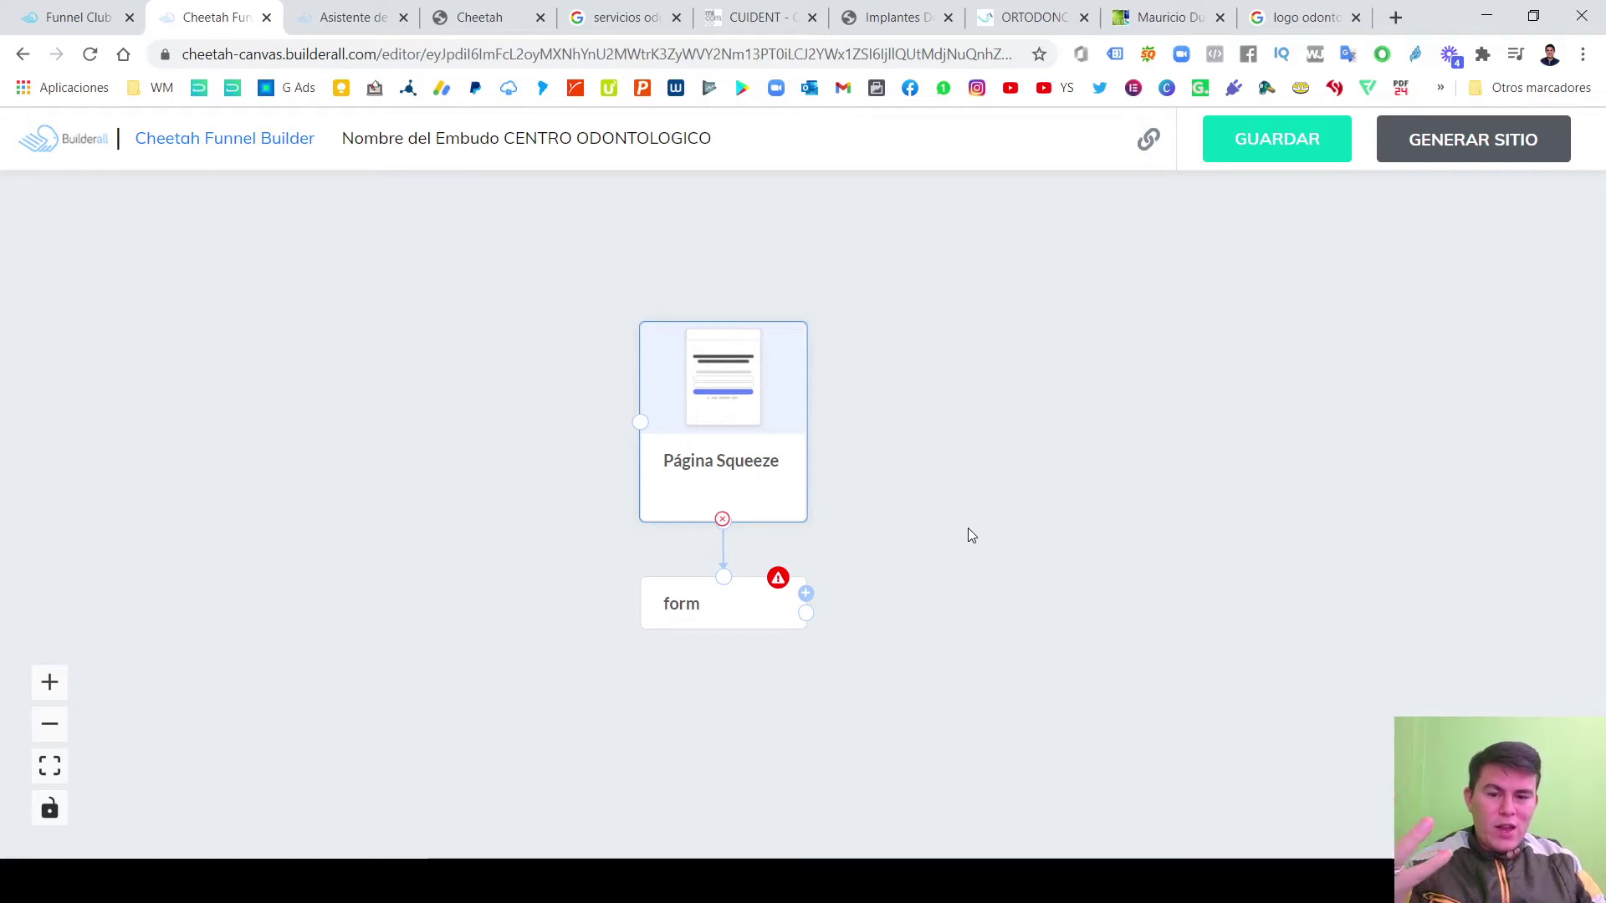
{"action": "left_click_drag", "start_coordinate": [967, 528], "coordinate": [851, 555]}
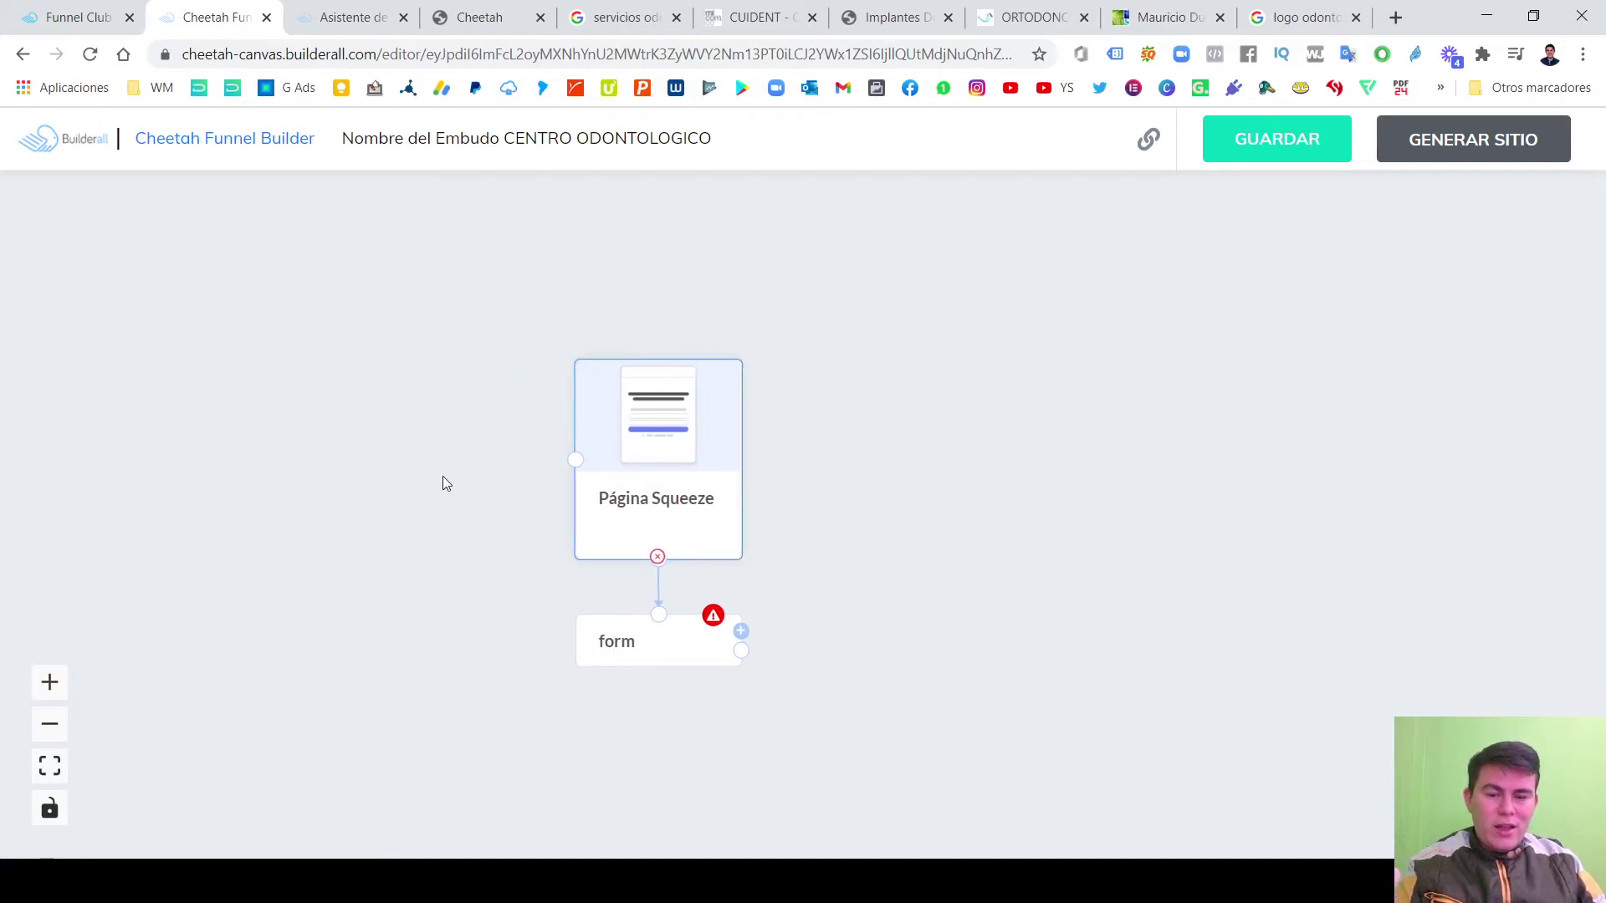
{"action": "scroll", "coordinate": [445, 475], "scroll_direction": "up", "scroll_amount": 2}
{"action": "scroll", "coordinate": [409, 456], "scroll_direction": "down", "scroll_amount": 1}
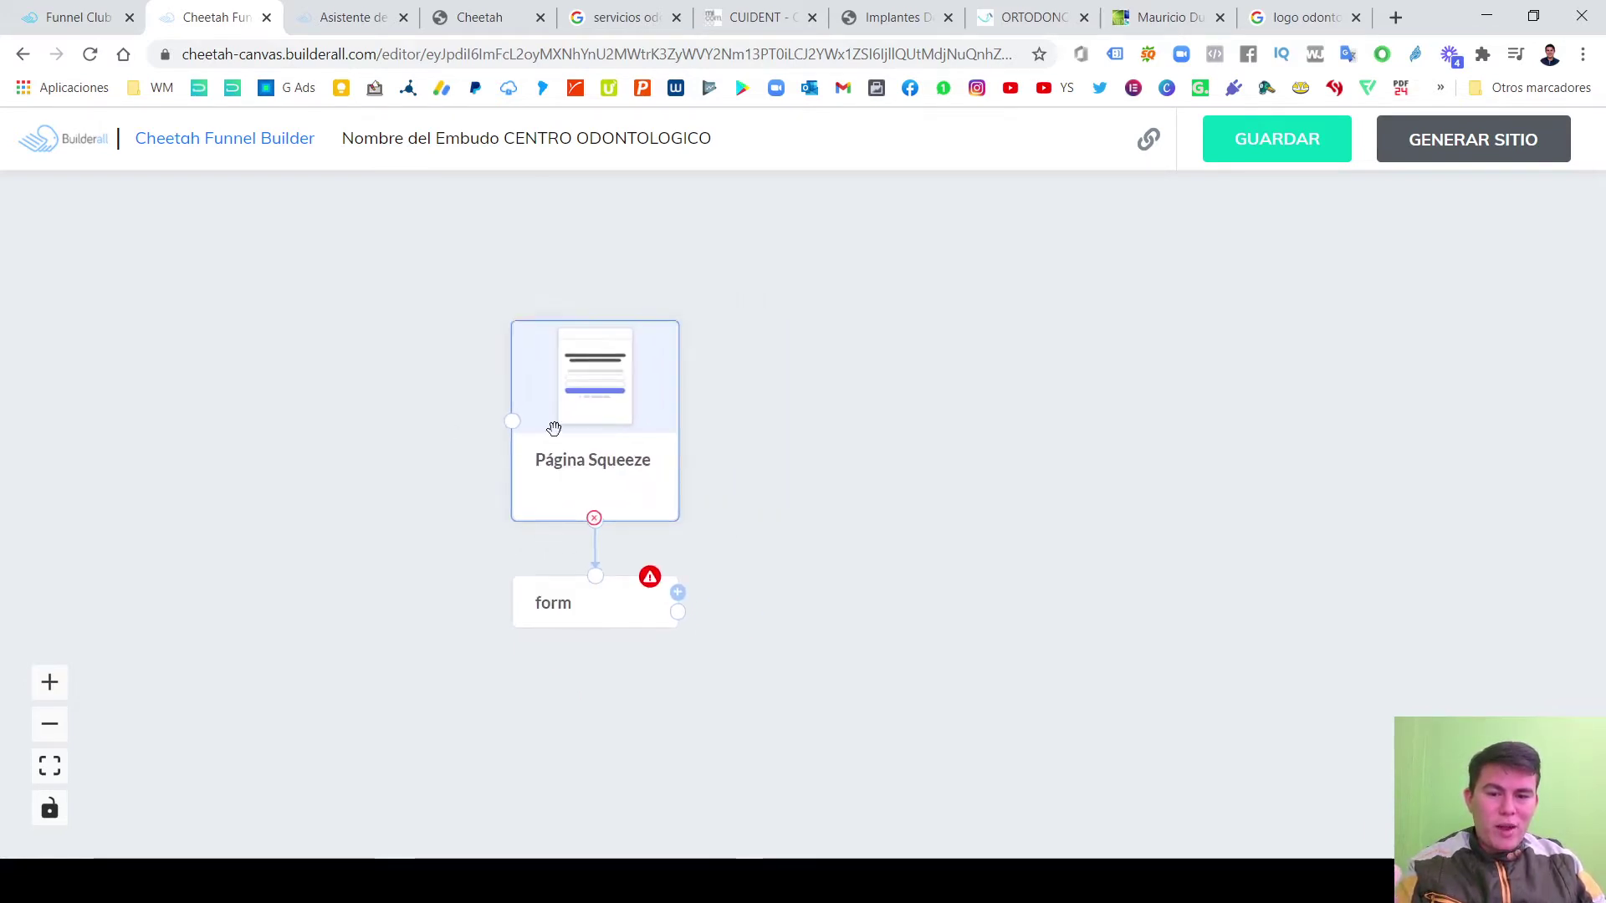
Open the Página Squeeze block's settings and change the page name to "Pagina Oferta + Bono".
{"action": "left_click", "coordinate": [600, 446]}
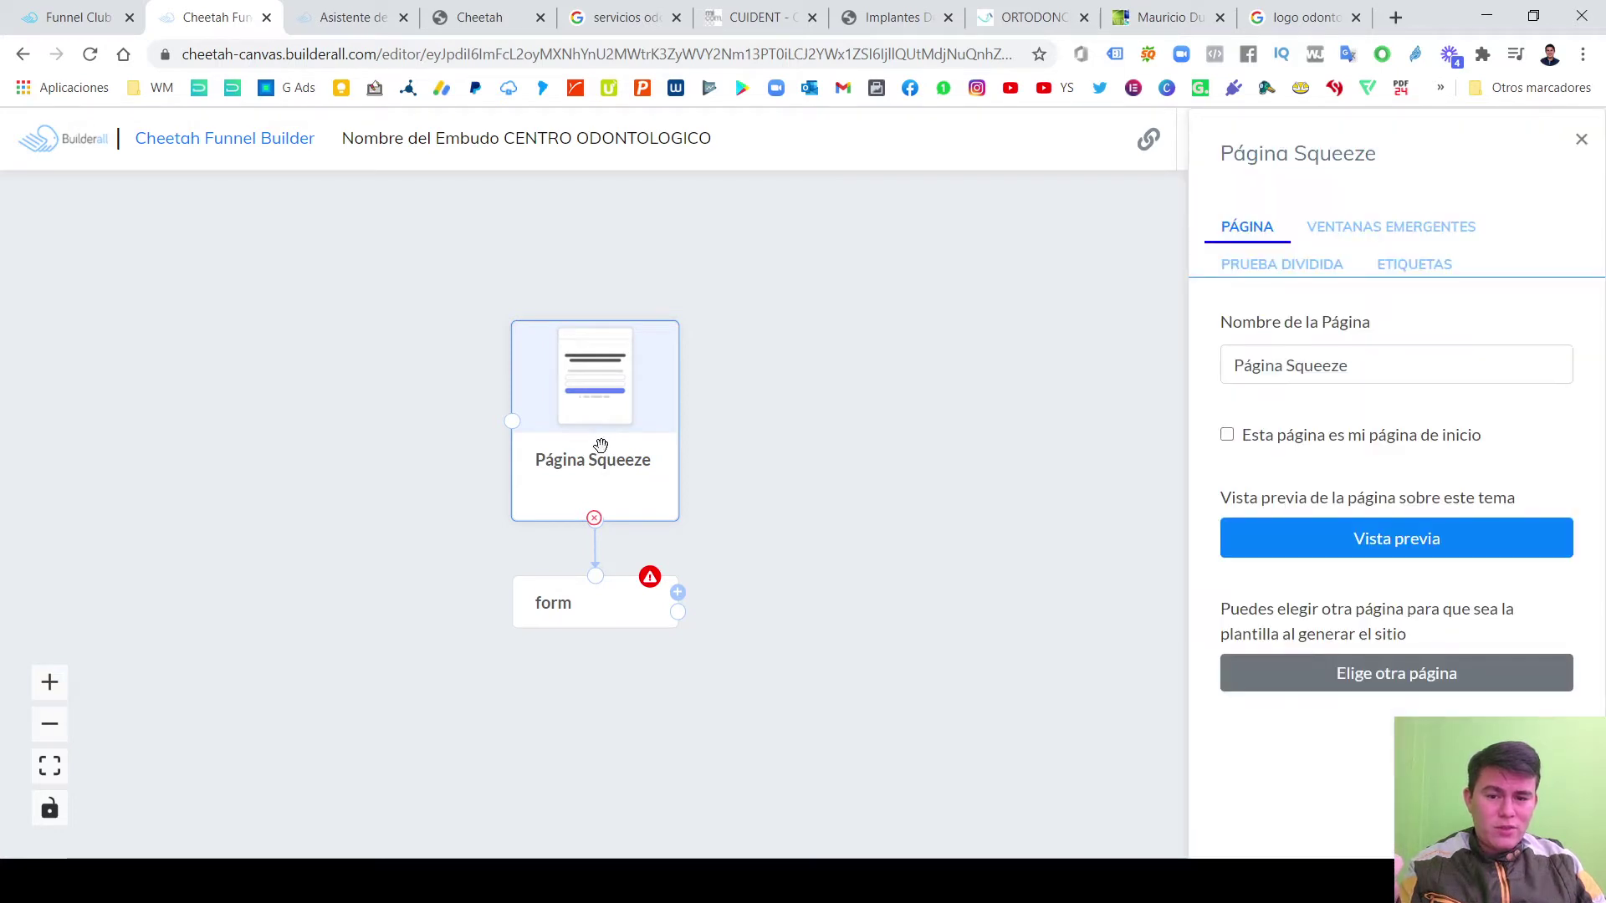
{"action": "left_click", "coordinate": [1365, 368]}
{"action": "left_click_drag", "start_coordinate": [1376, 332], "coordinate": [1215, 323]}
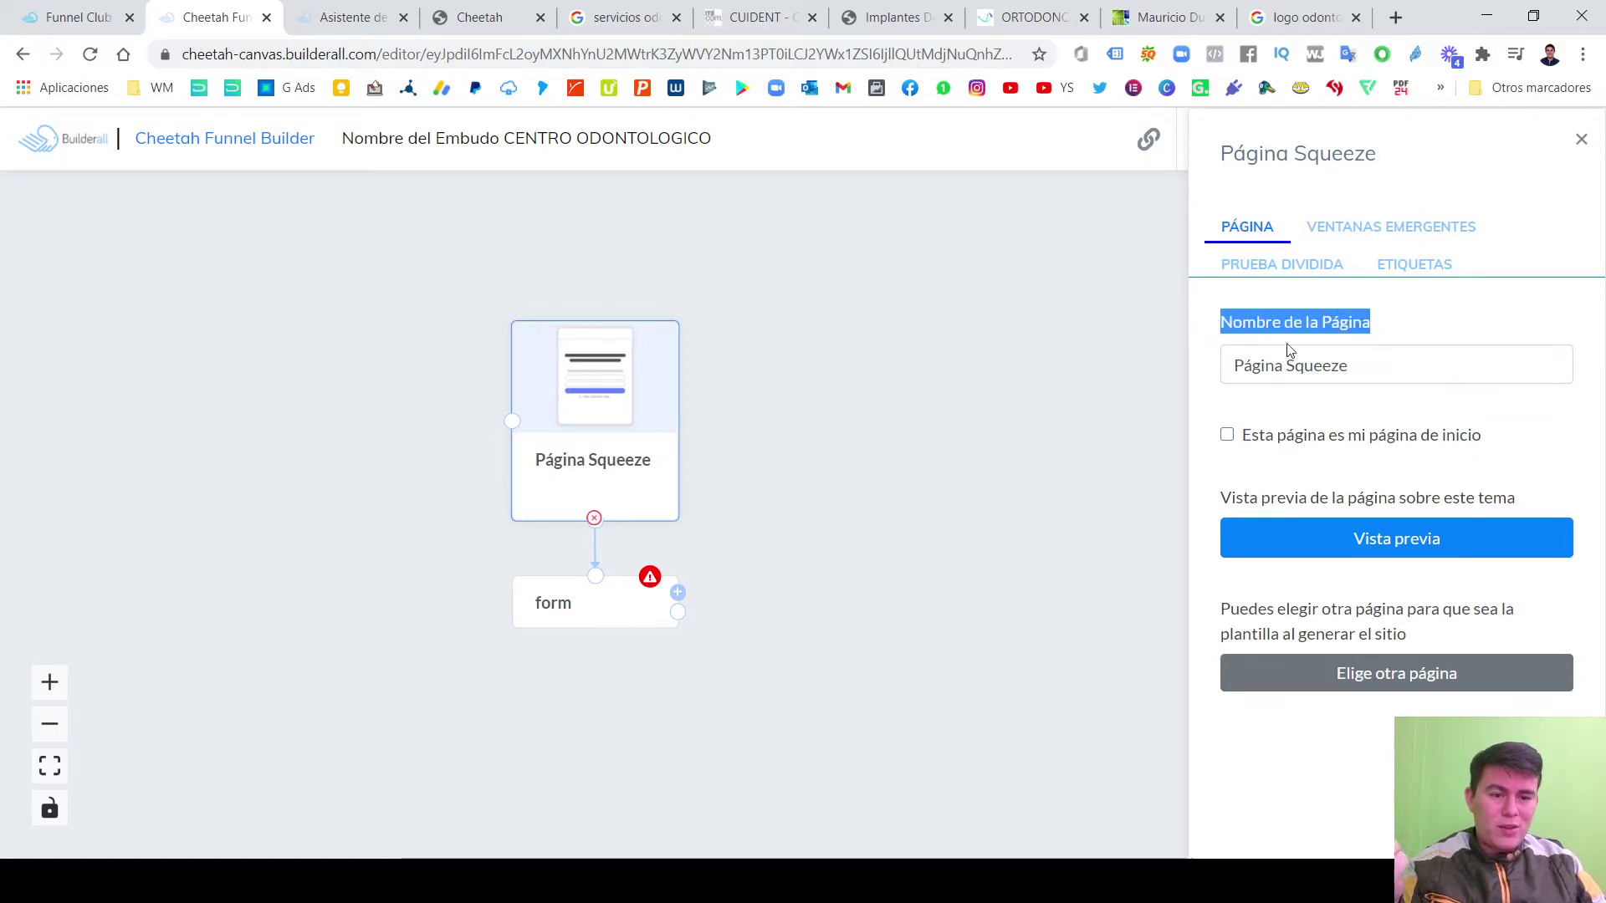
{"action": "left_click_drag", "start_coordinate": [1395, 363], "coordinate": [1185, 376]}
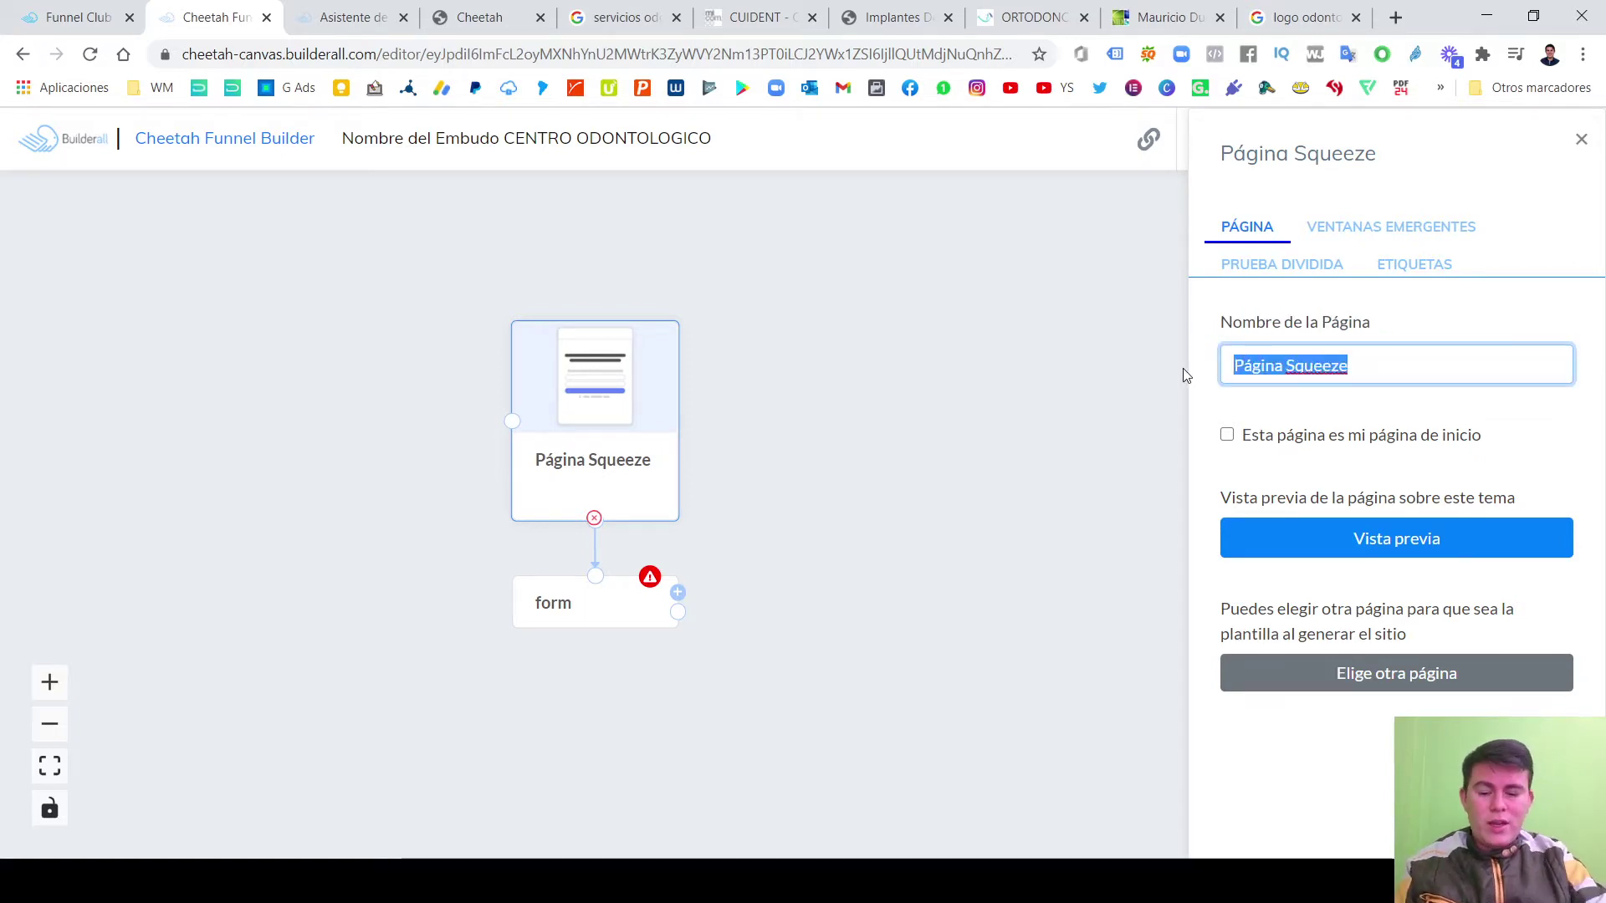
{"action": "type", "text": "Pagina"}
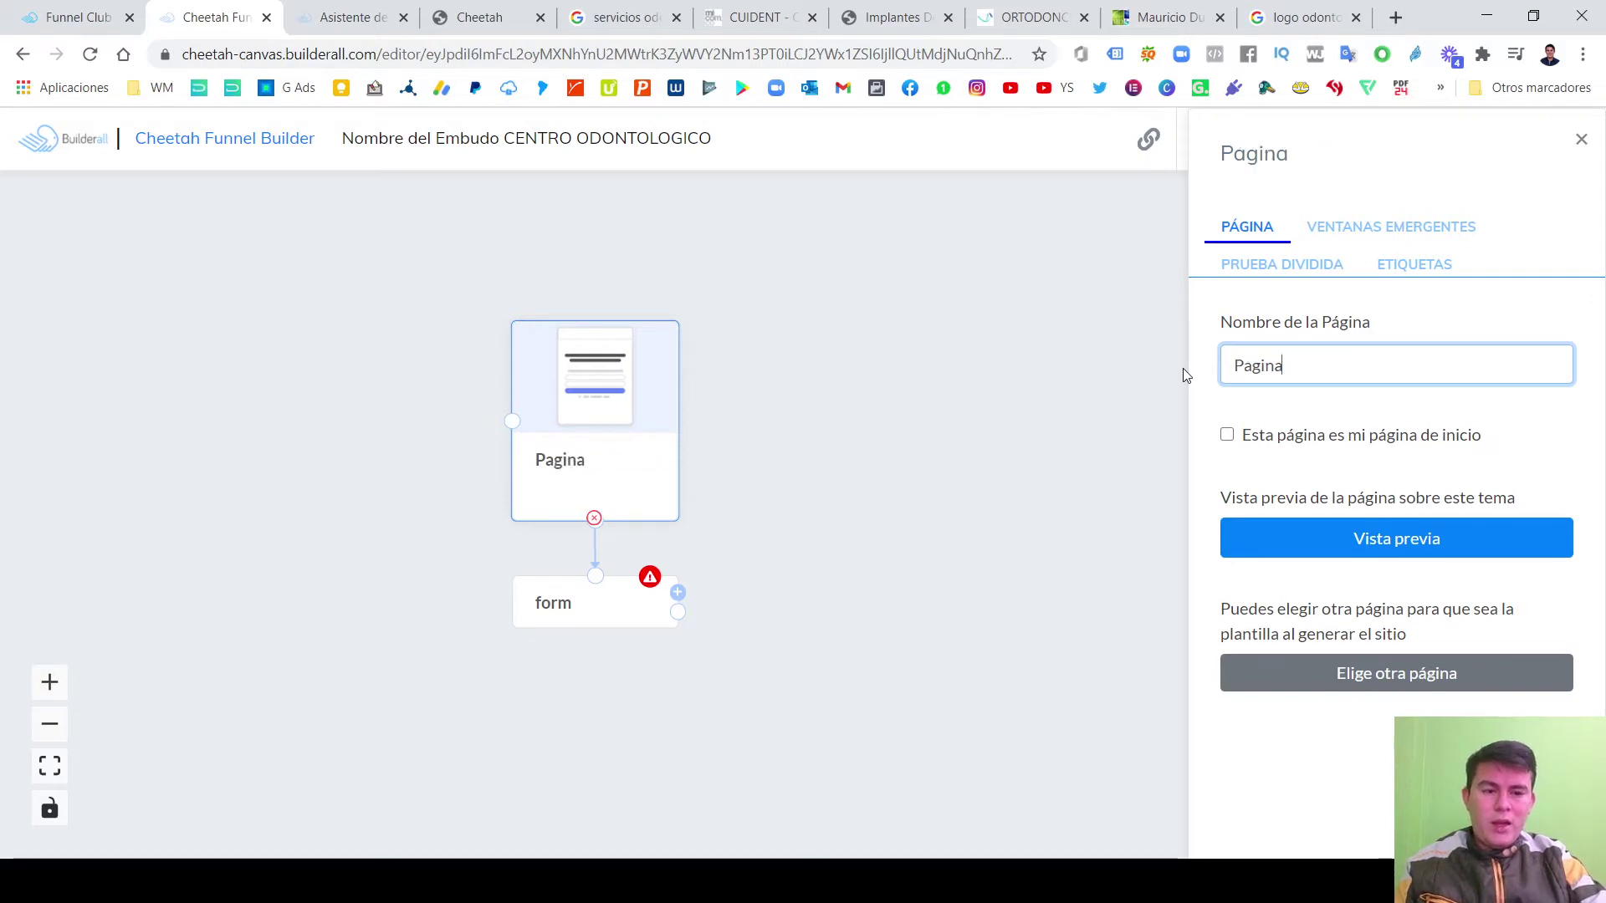
{"action": "type", "text": " Ofe"}
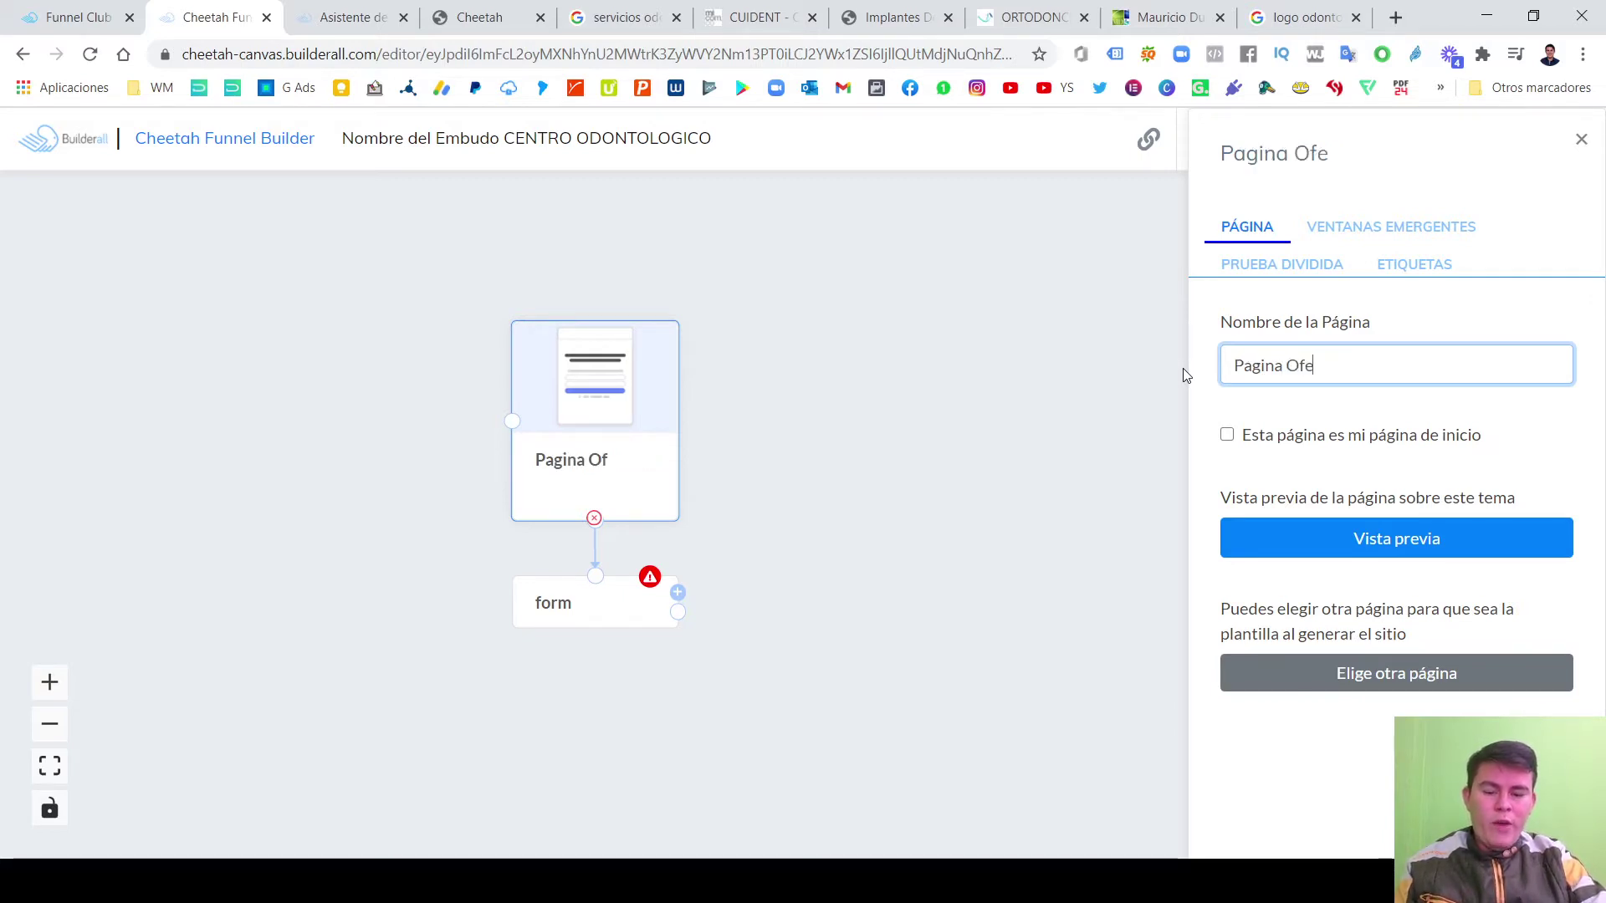
{"action": "type", "text": "rta Irr"}
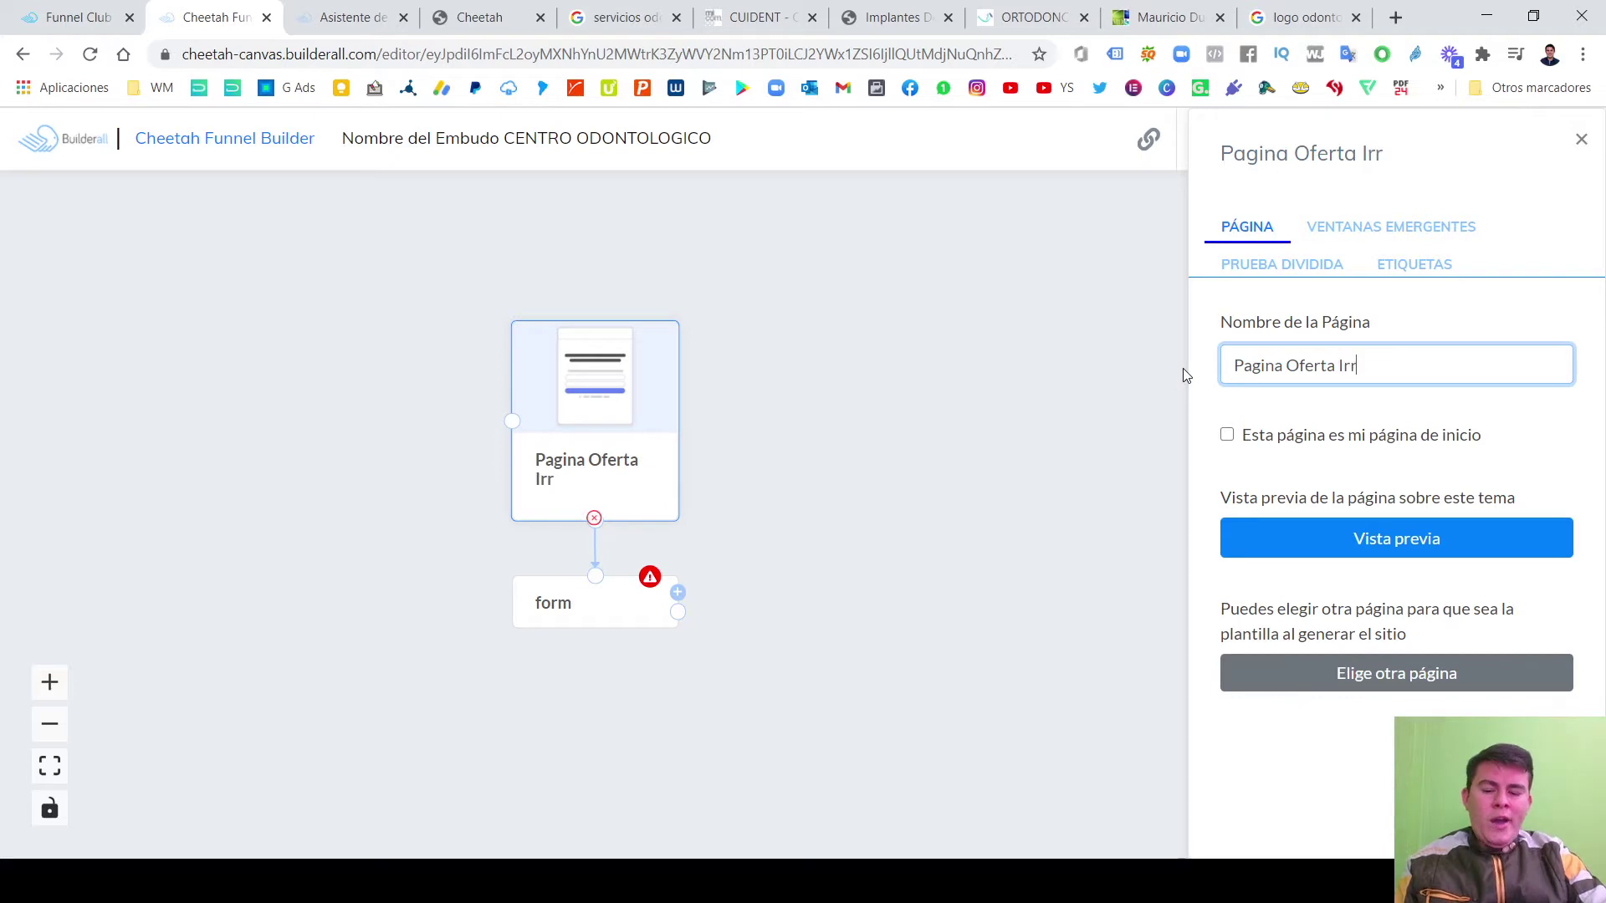
{"action": "key", "text": "BackSpace"}
{"action": "key", "text": "BackSpace"}
{"action": "key", "text": "BackSpace"}
{"action": "key", "text": "BackSpace"}
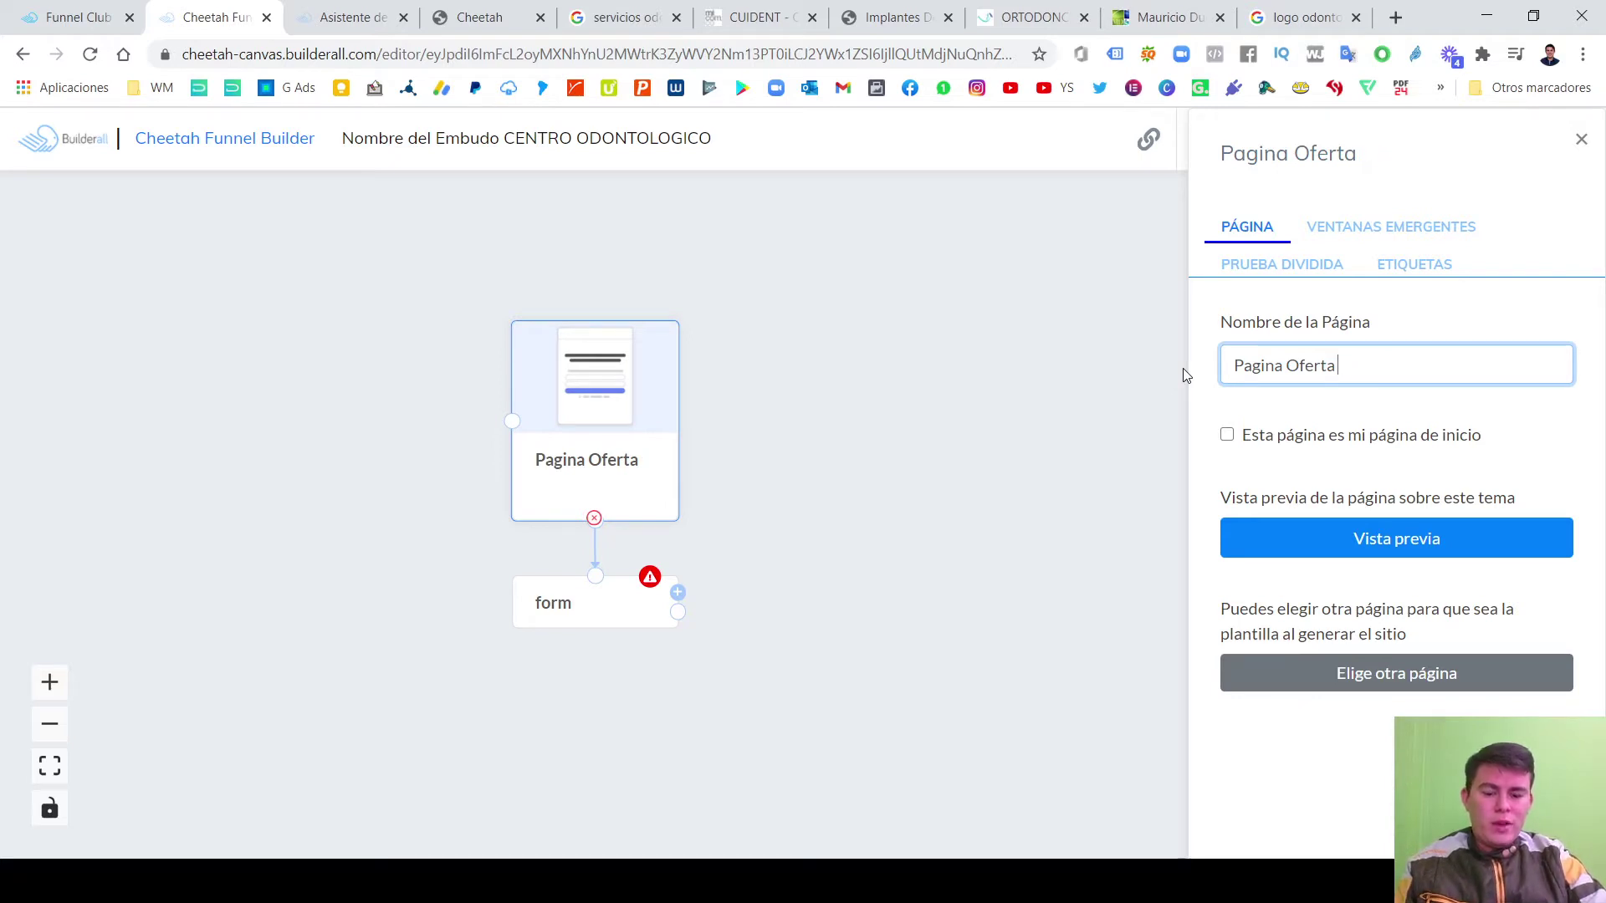
{"action": "type", "text": "o"}
{"action": "key", "text": "BackSpace"}
{"action": "type", "text": "+ Bono"}
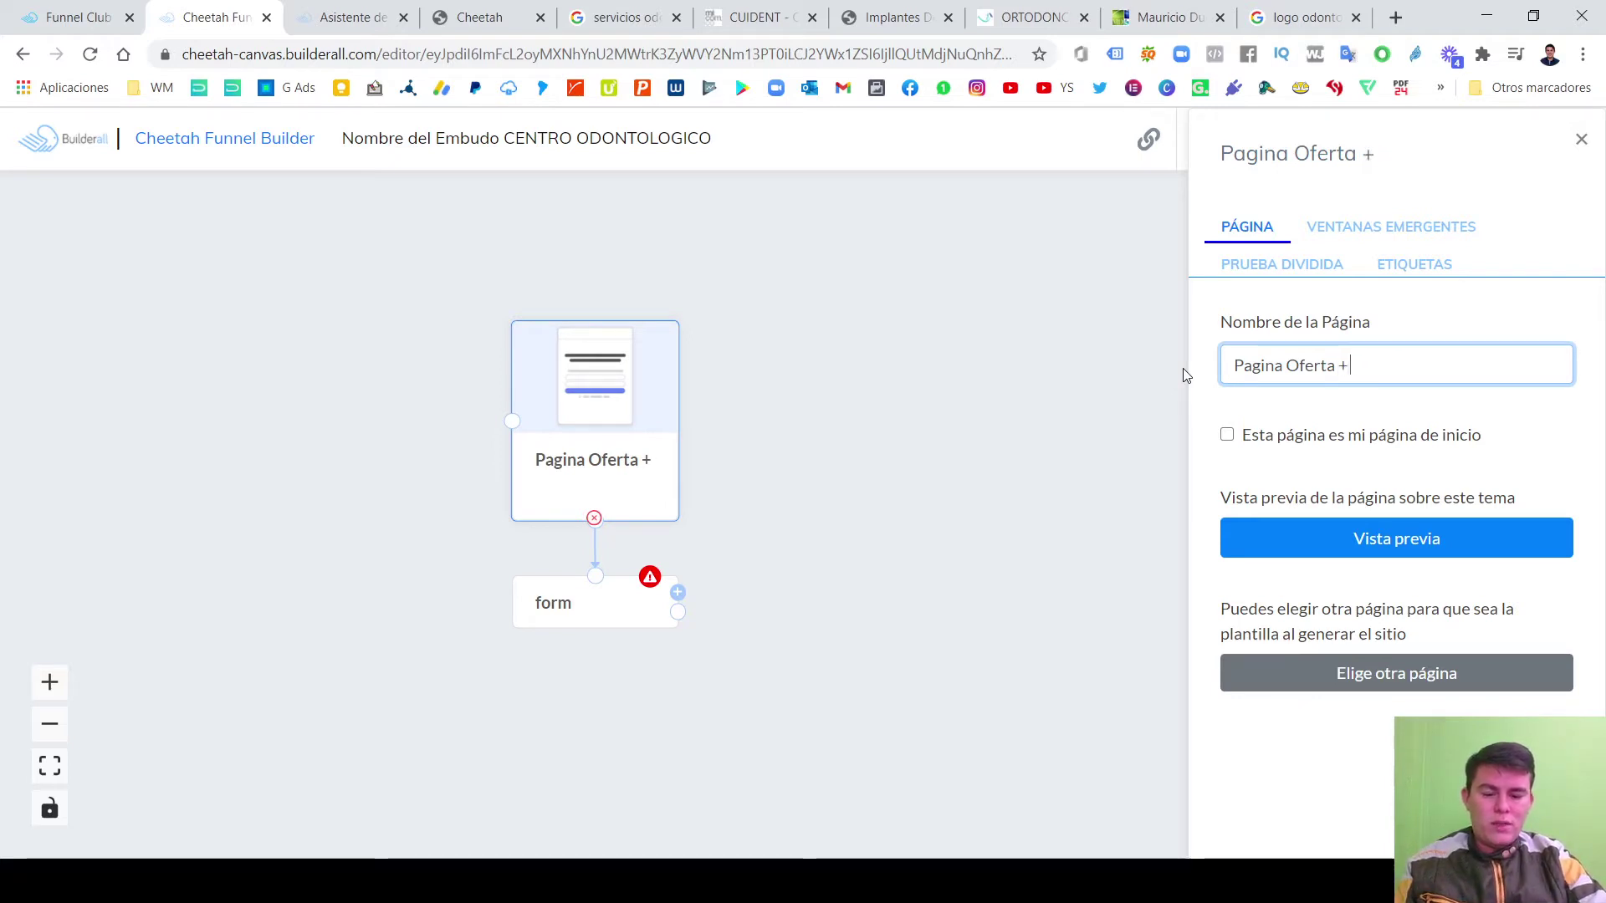
Rename the squeeze page as "Pagina Captura (Oferta + Bono)".
{"action": "key", "text": "BackSpace"}
{"action": "key", "text": "BackSpace"}
{"action": "key", "text": "BackSpace"}
{"action": "key", "text": "BackSpace"}
{"action": "key", "text": "BackSpace"}
{"action": "key", "text": "BackSpace"}
{"action": "key", "text": "BackSpace"}
{"action": "key", "text": "BackSpace"}
{"action": "key", "text": "BackSpace"}
{"action": "key", "text": "BackSpace"}
{"action": "key", "text": "BackSpace"}
{"action": "key", "text": "BackSpace"}
{"action": "key", "text": "BackSpace"}
{"action": "key", "text": "BackSpace"}
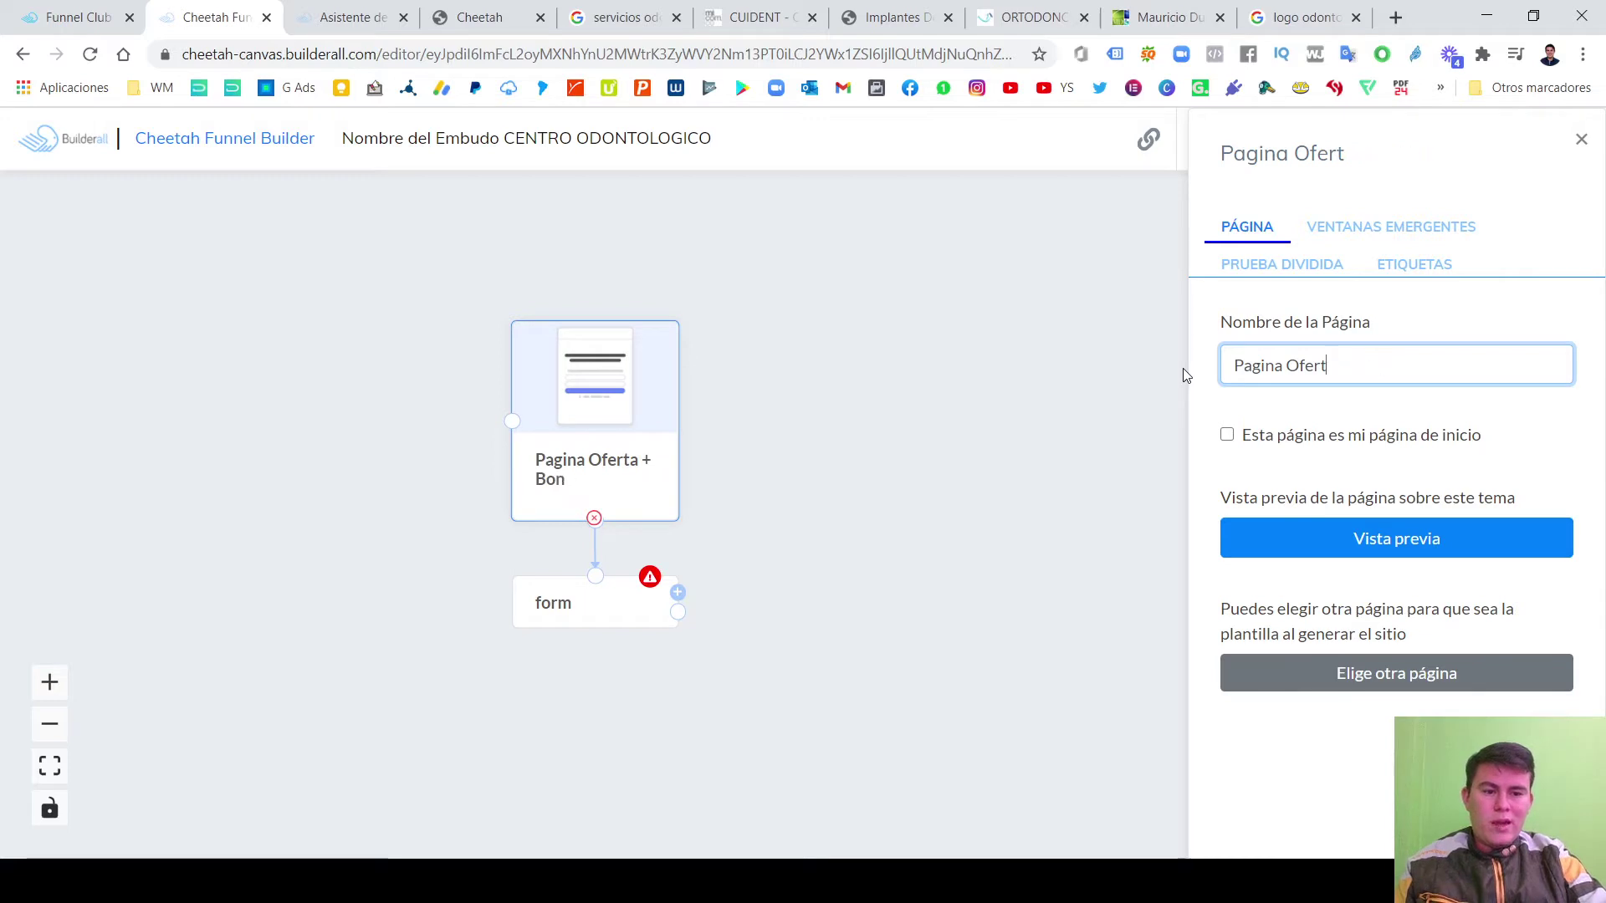
{"action": "type", "text": "Captur"}
{"action": "type", "text": "a"}
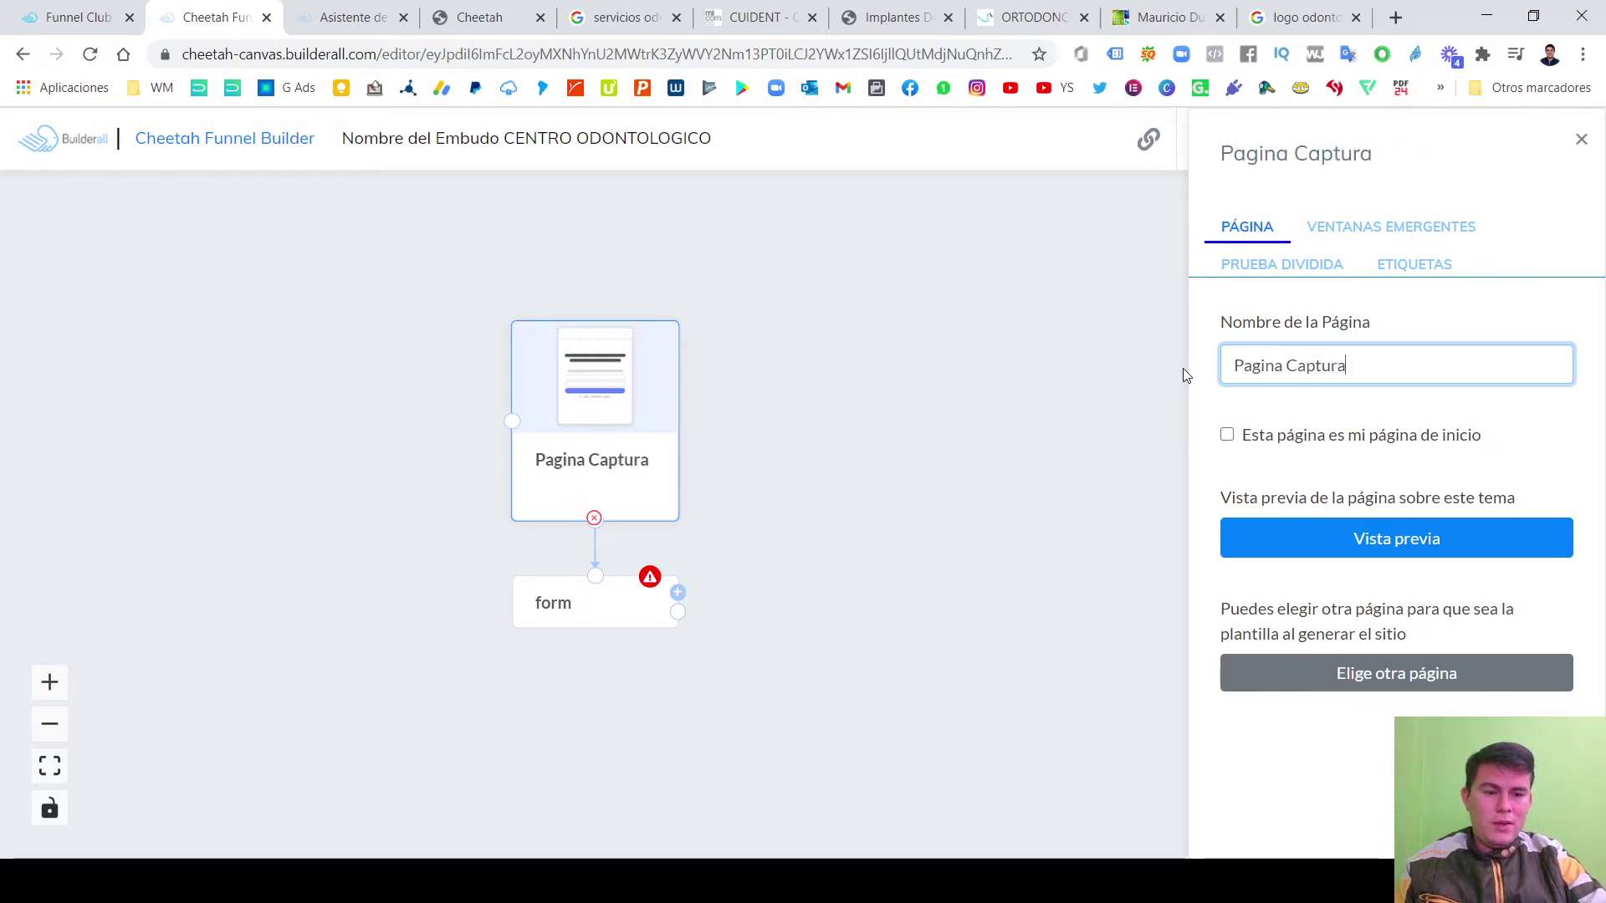
{"action": "type", "text": " (Ofert"}
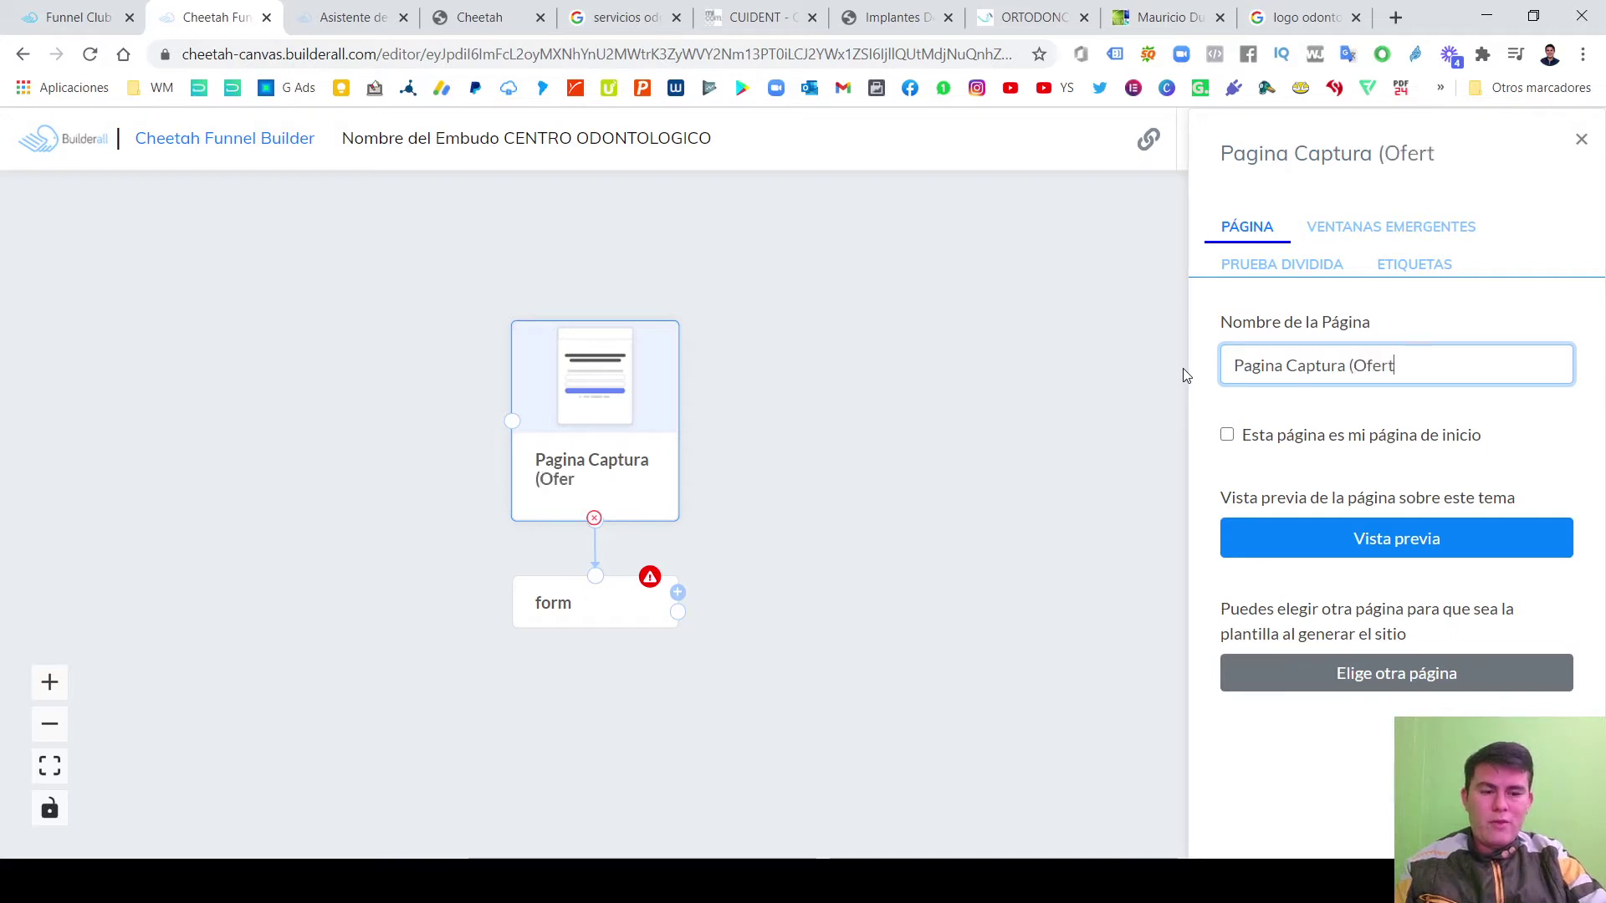
{"action": "type", "text": "a + Bono"}
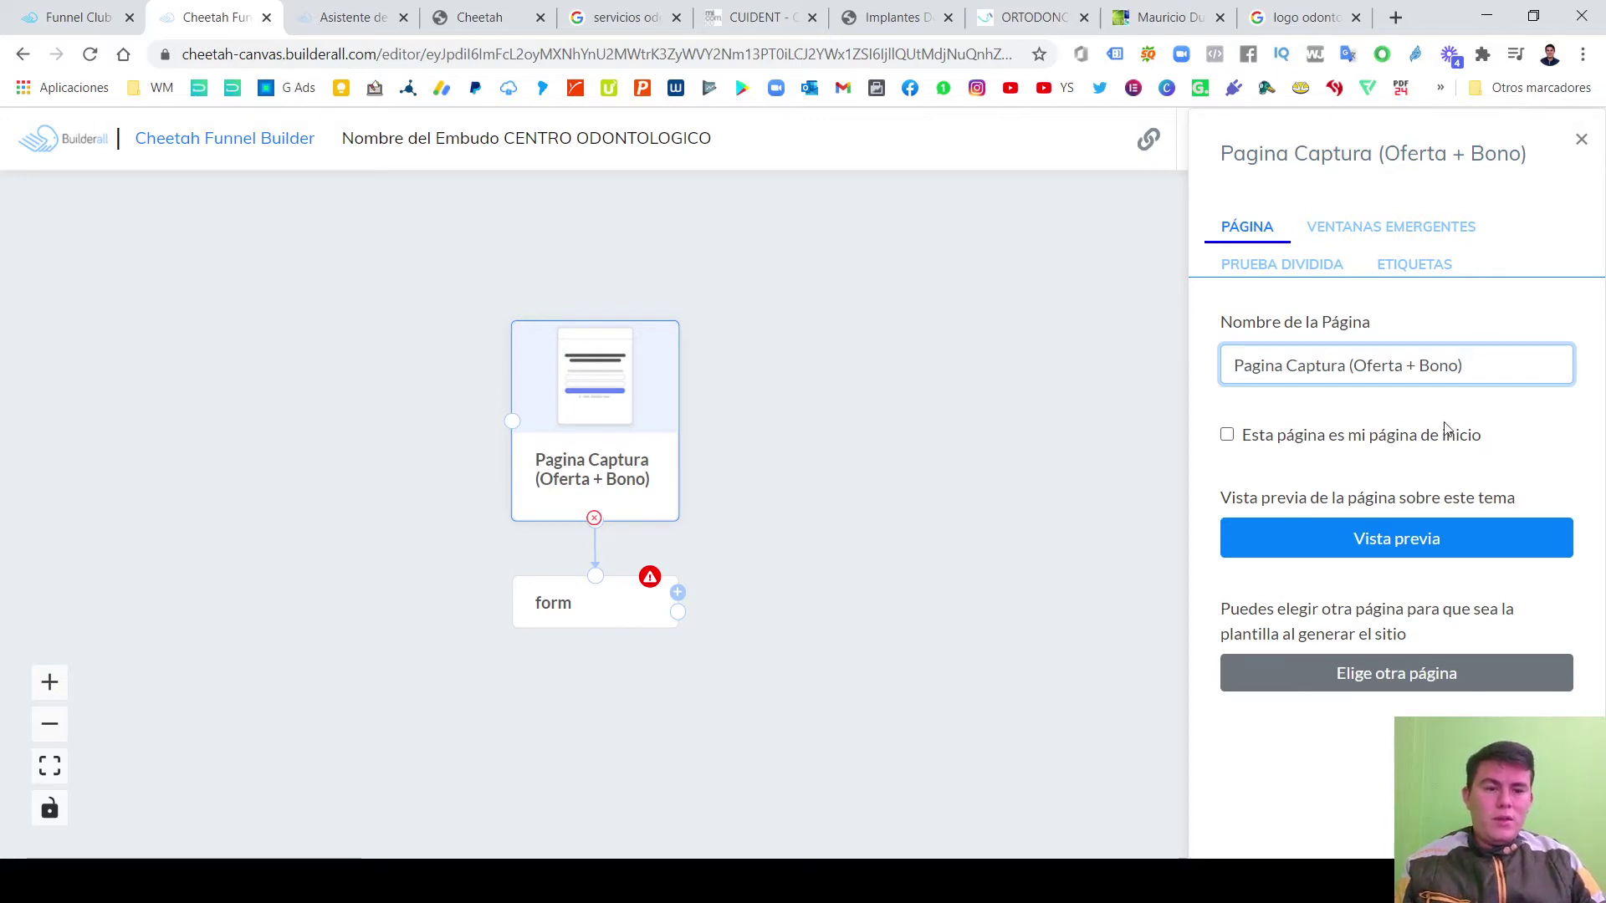
Reorder the wording in parentheses so the page name reads "Pagina Captura (Bono + Oferta)".
{"action": "left_click_drag", "start_coordinate": [1352, 366], "coordinate": [1459, 366]}
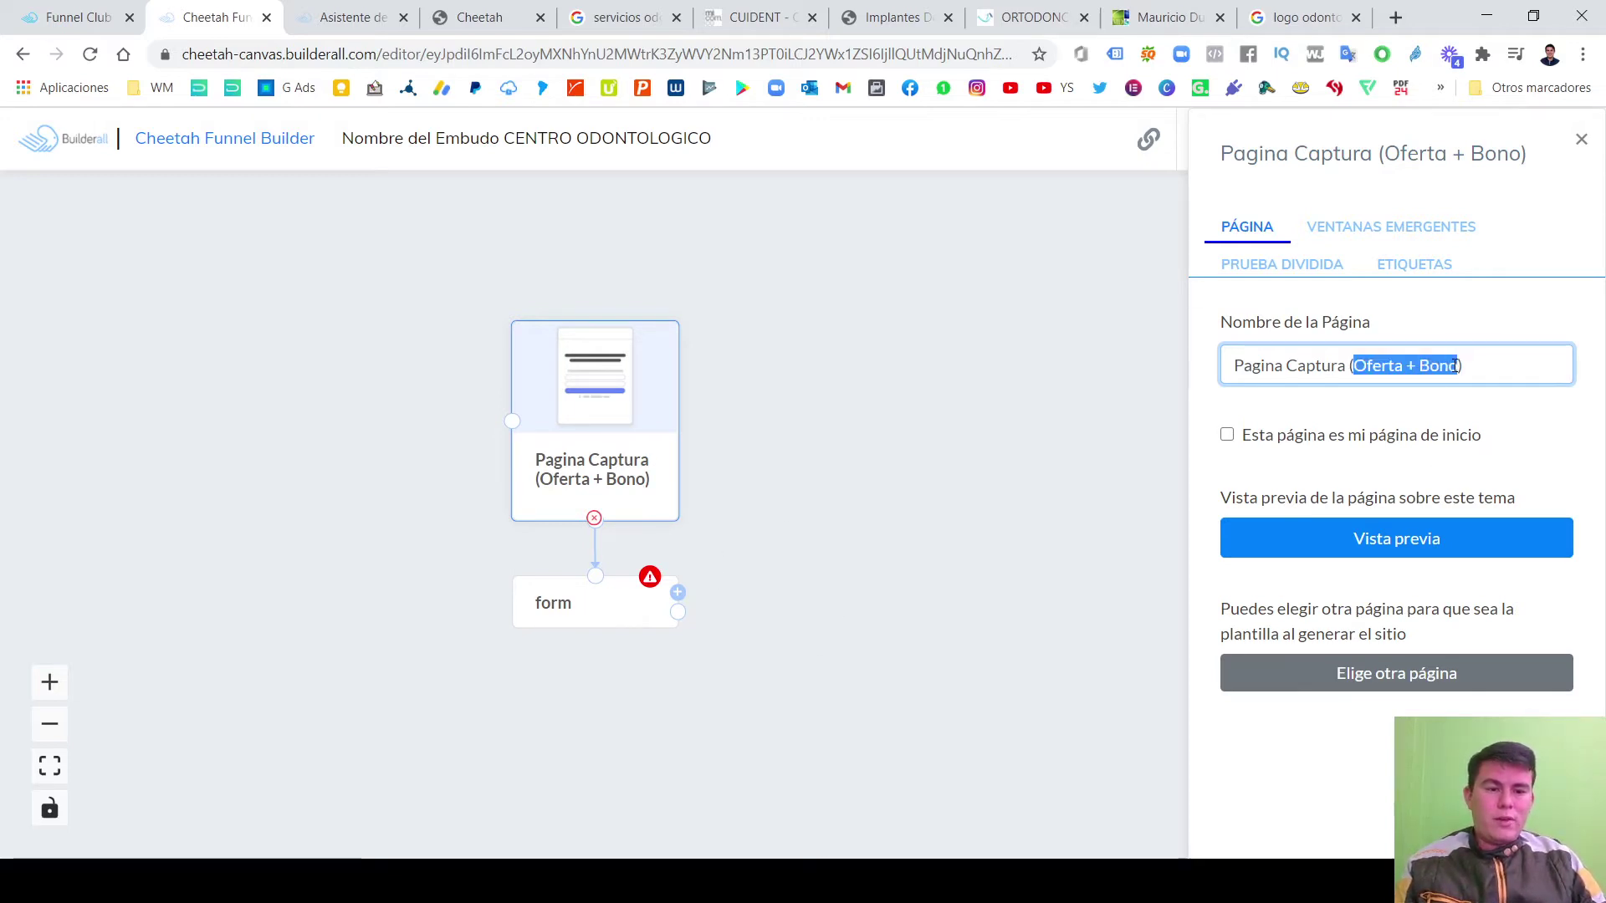
{"action": "type", "text": "Bono + Ofe"}
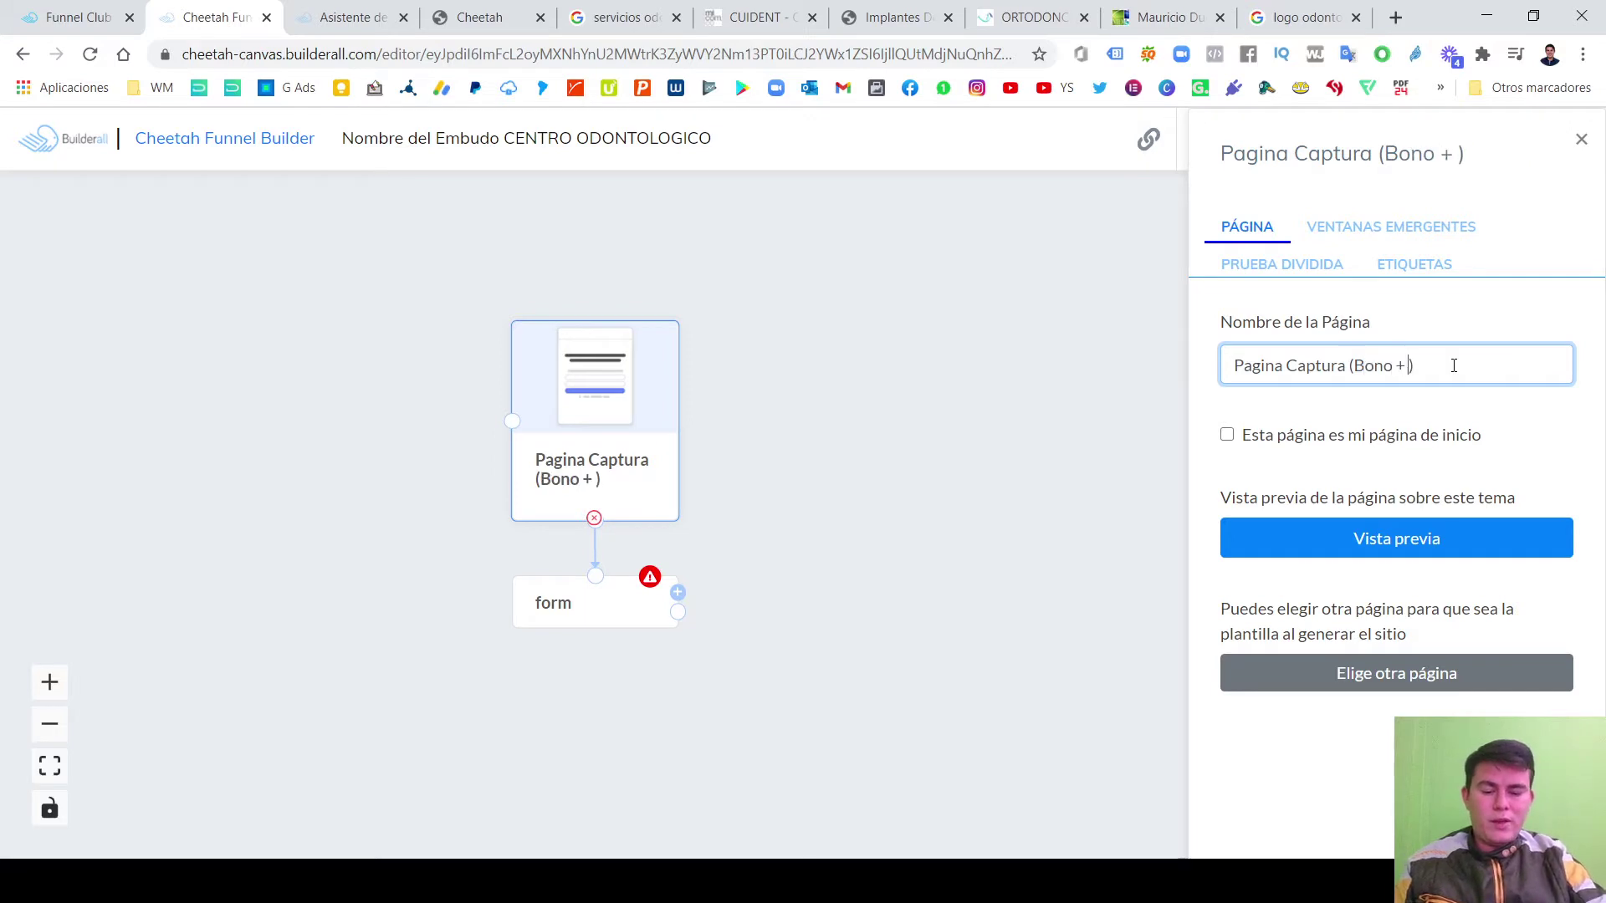
{"action": "type", "text": "rta"}
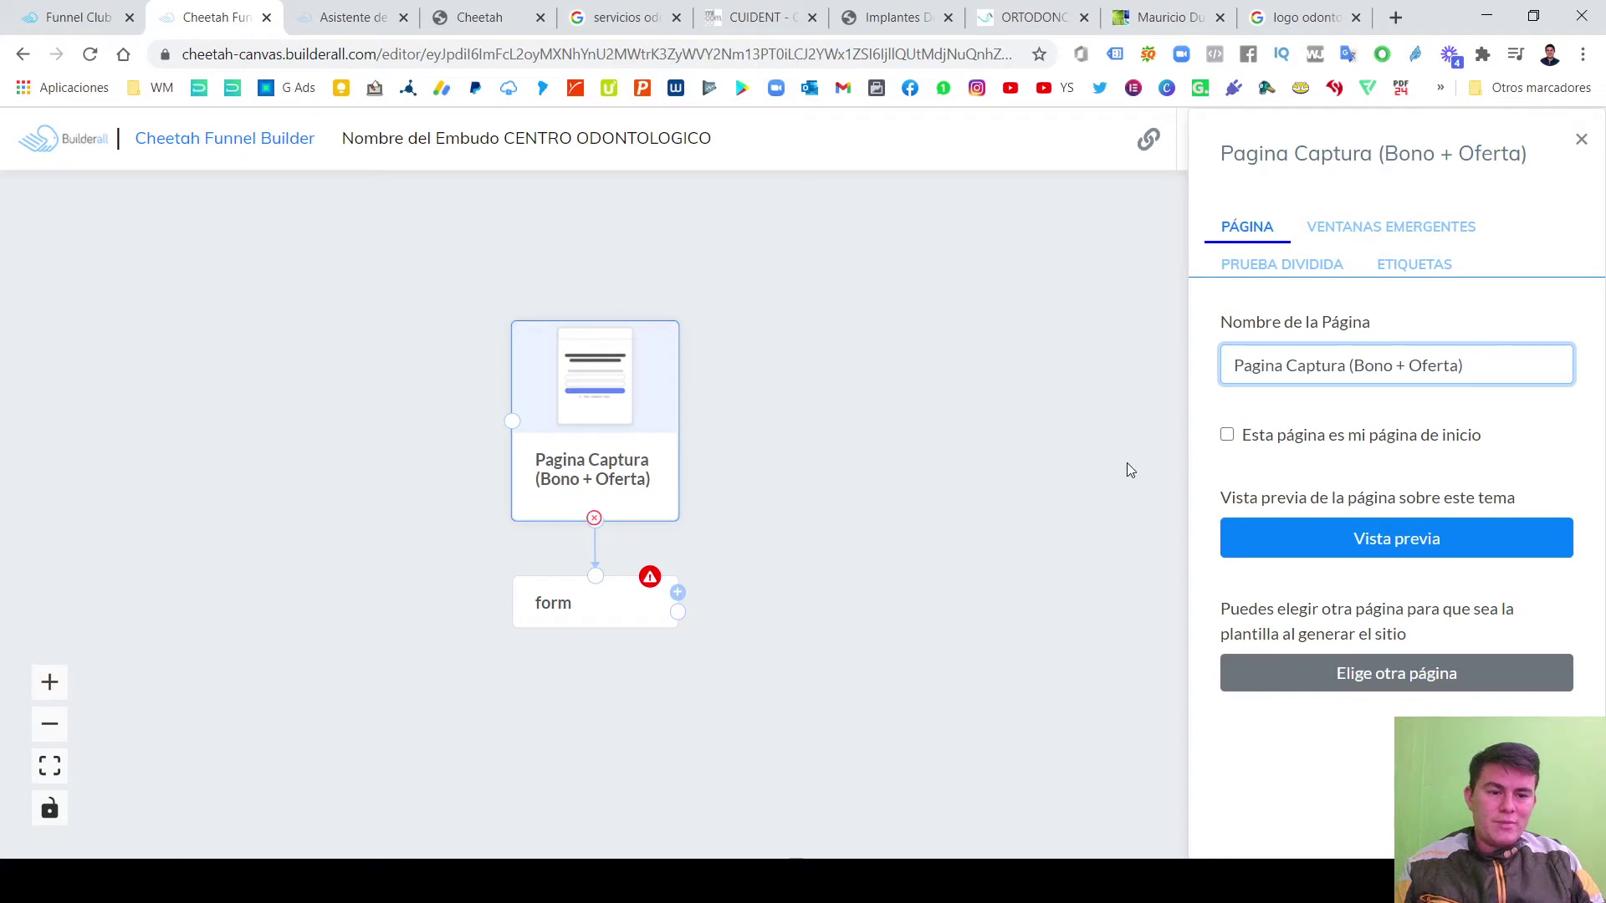
{"action": "left_click", "coordinate": [1231, 436]}
{"action": "left_click_drag", "start_coordinate": [1287, 441], "coordinate": [1524, 456]}
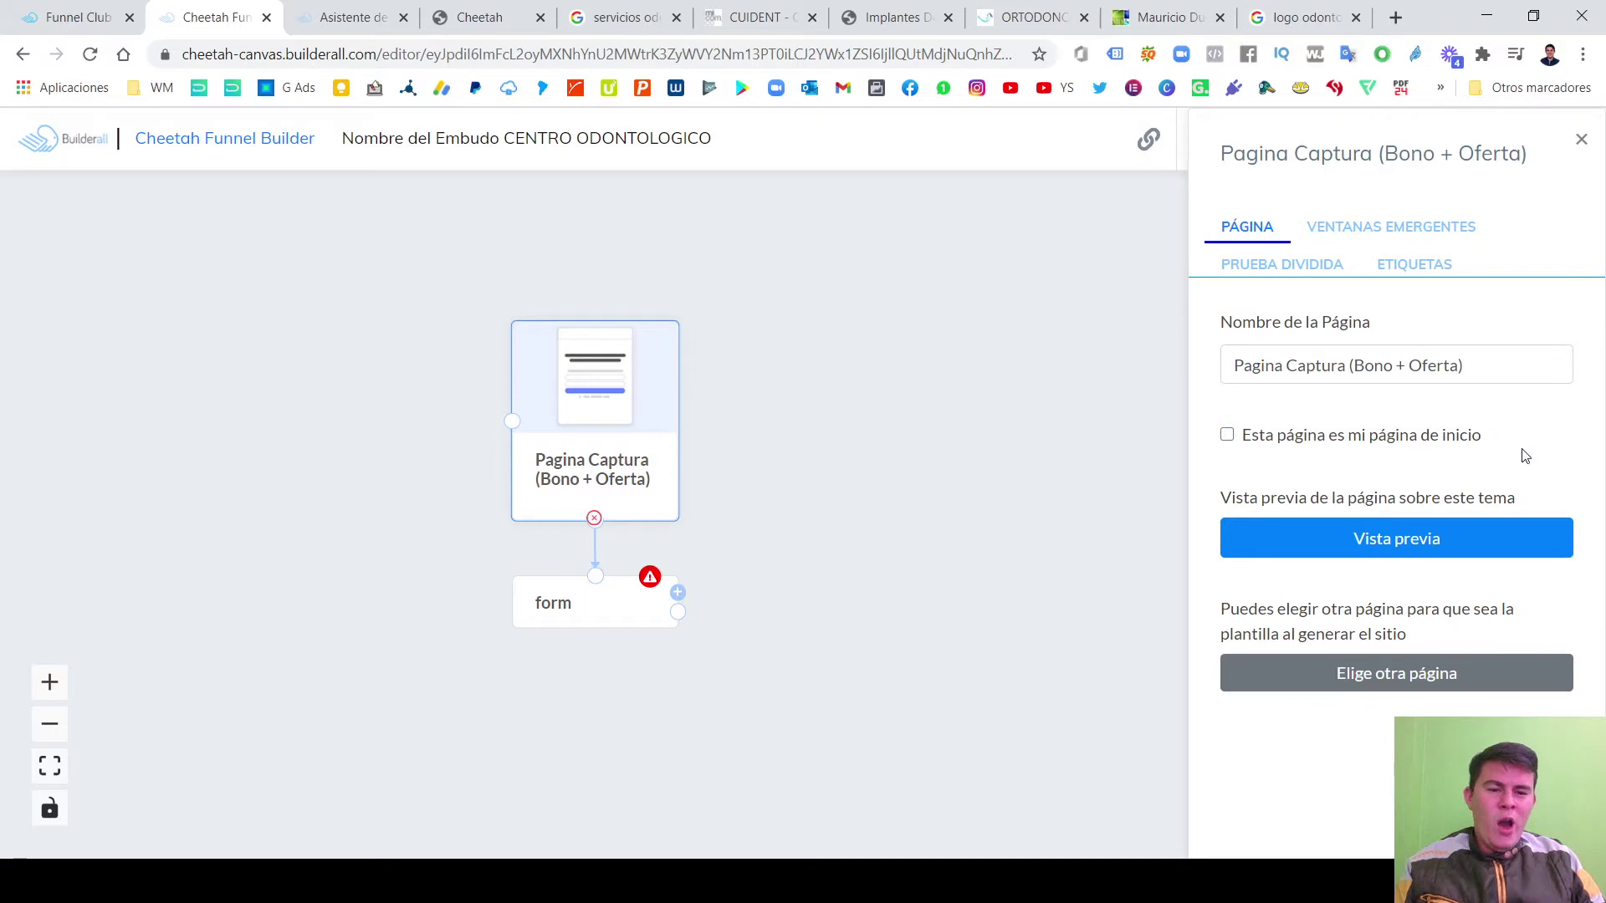
Mark Pagina Captura (Bono + Oferta) as the funnel's home page and preview its theme template.
{"action": "left_click", "coordinate": [1227, 438]}
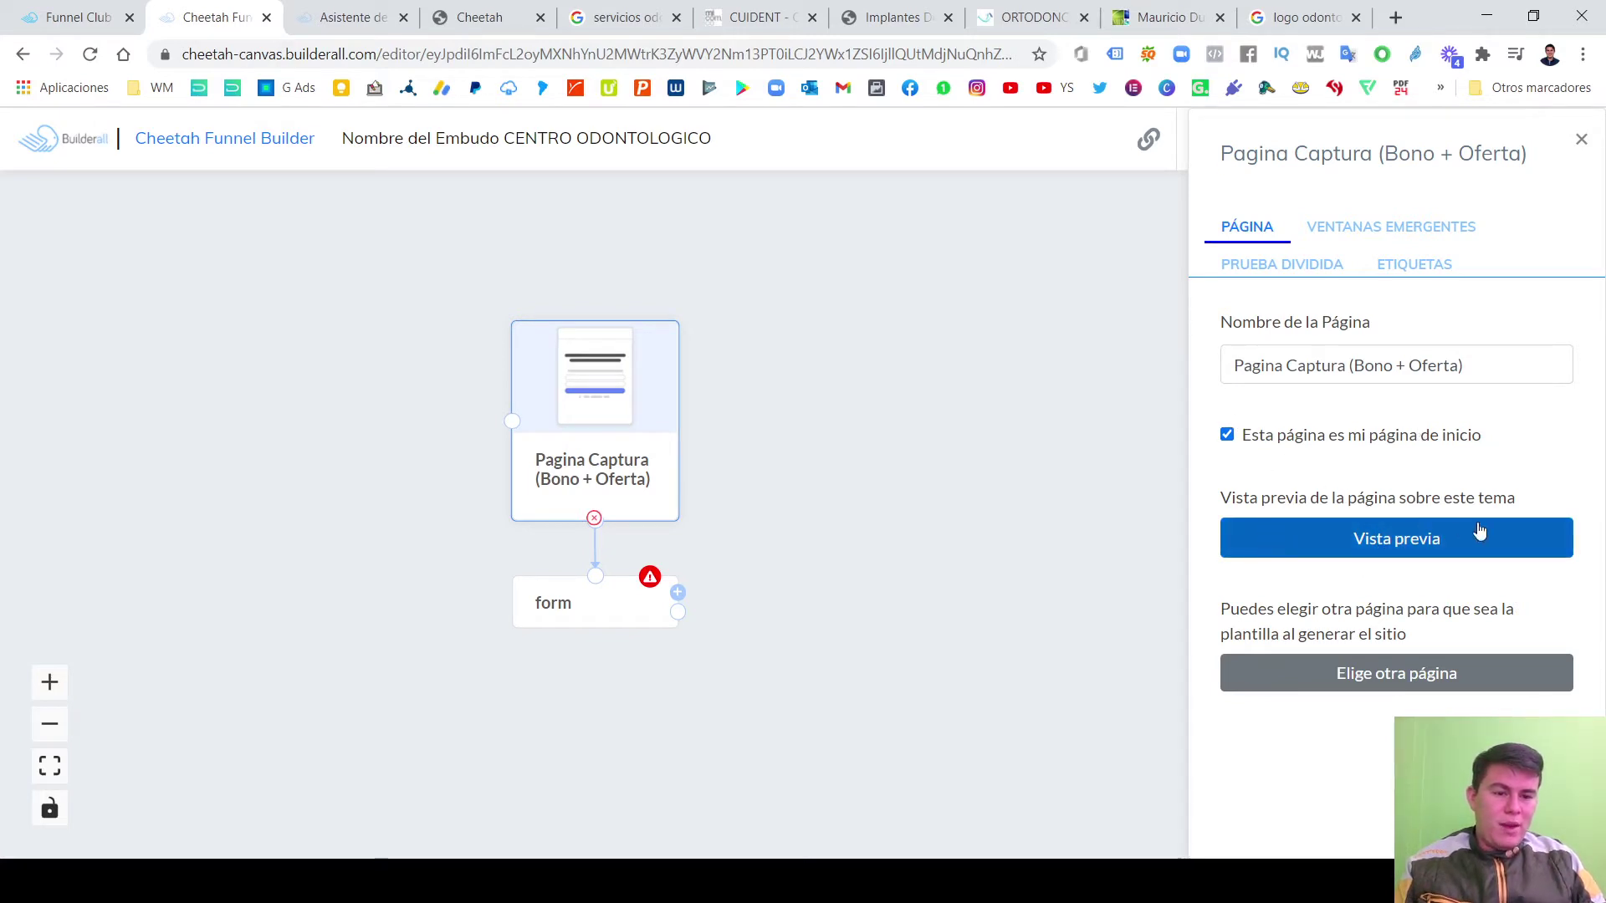
{"action": "left_click", "coordinate": [1416, 542]}
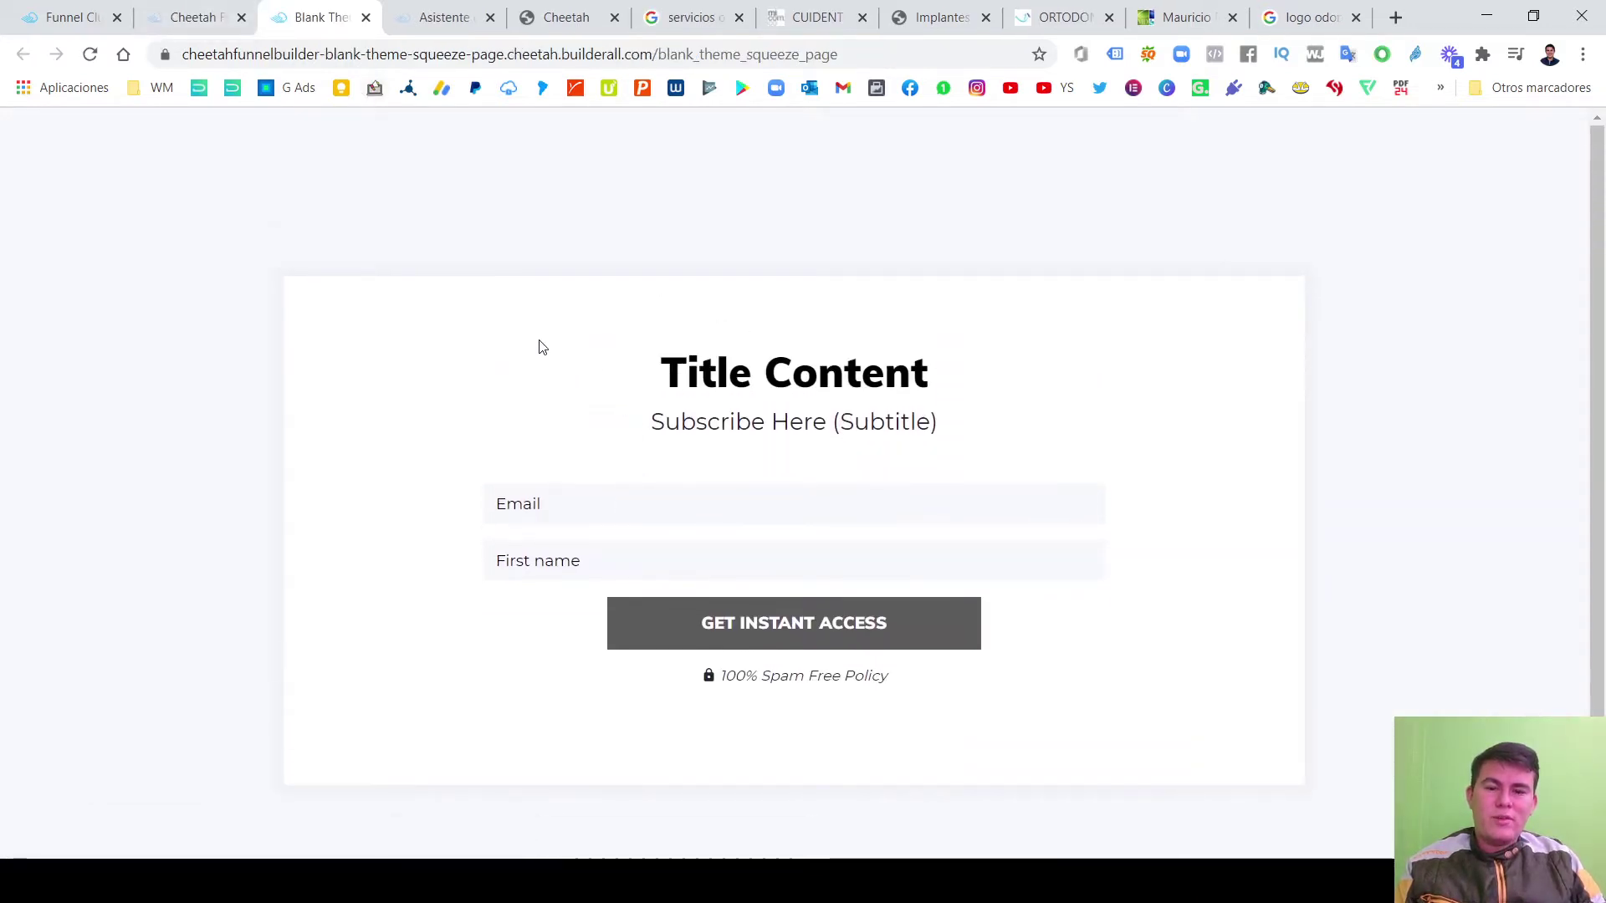
{"action": "left_click", "coordinate": [366, 18]}
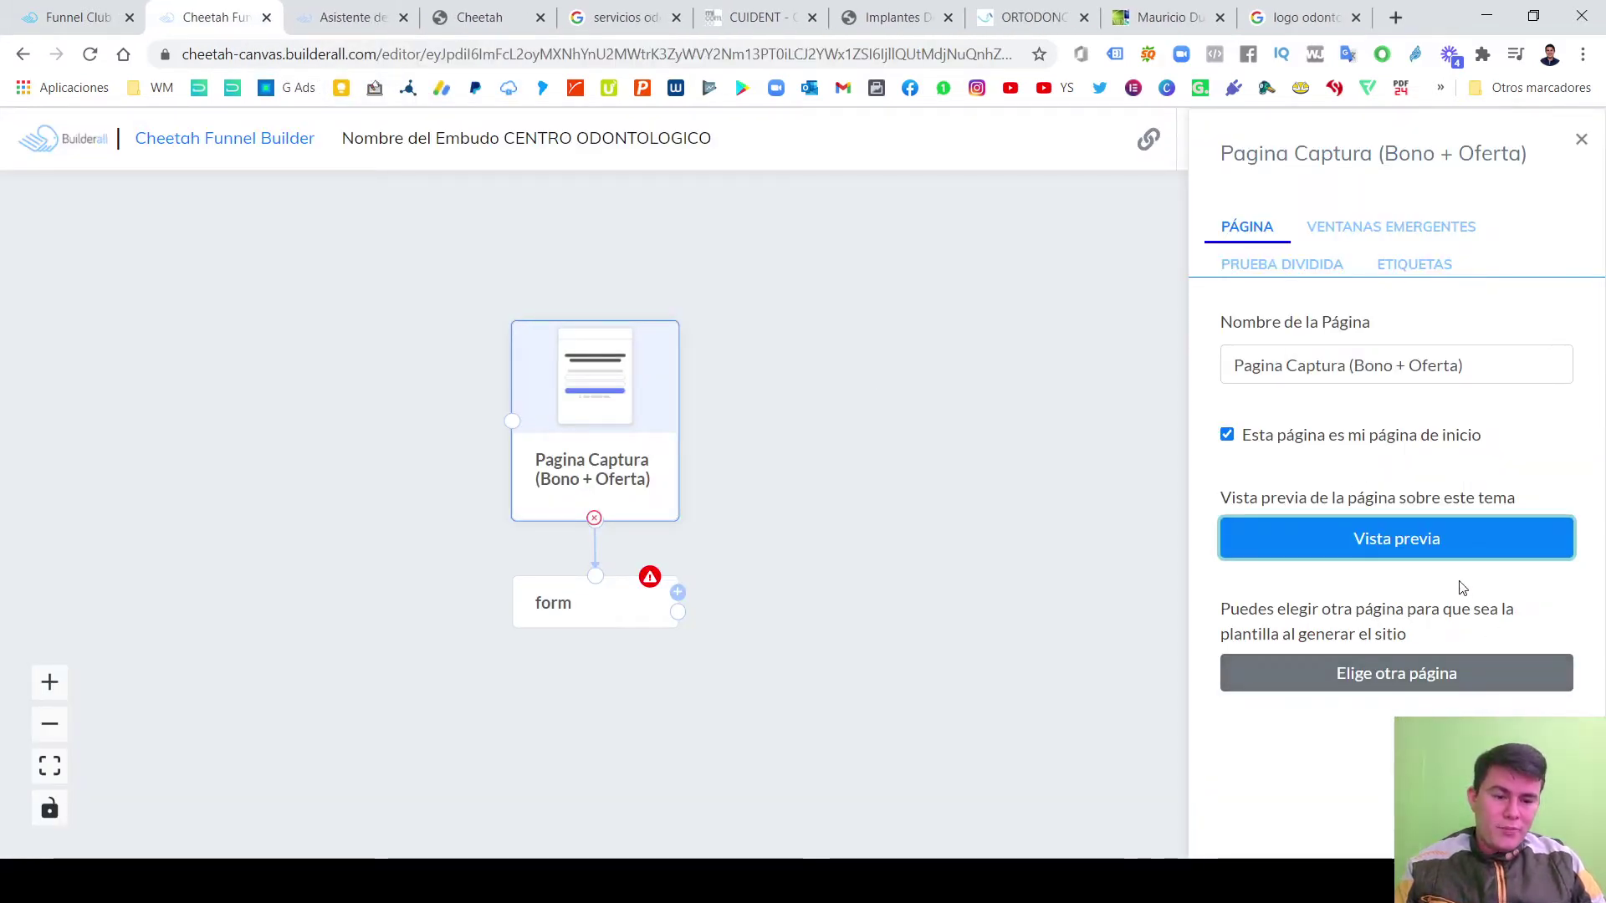
Look at the option for choosing another site page as the capture page's template, without selecting one.
{"action": "left_click_drag", "start_coordinate": [1250, 609], "coordinate": [1440, 641]}
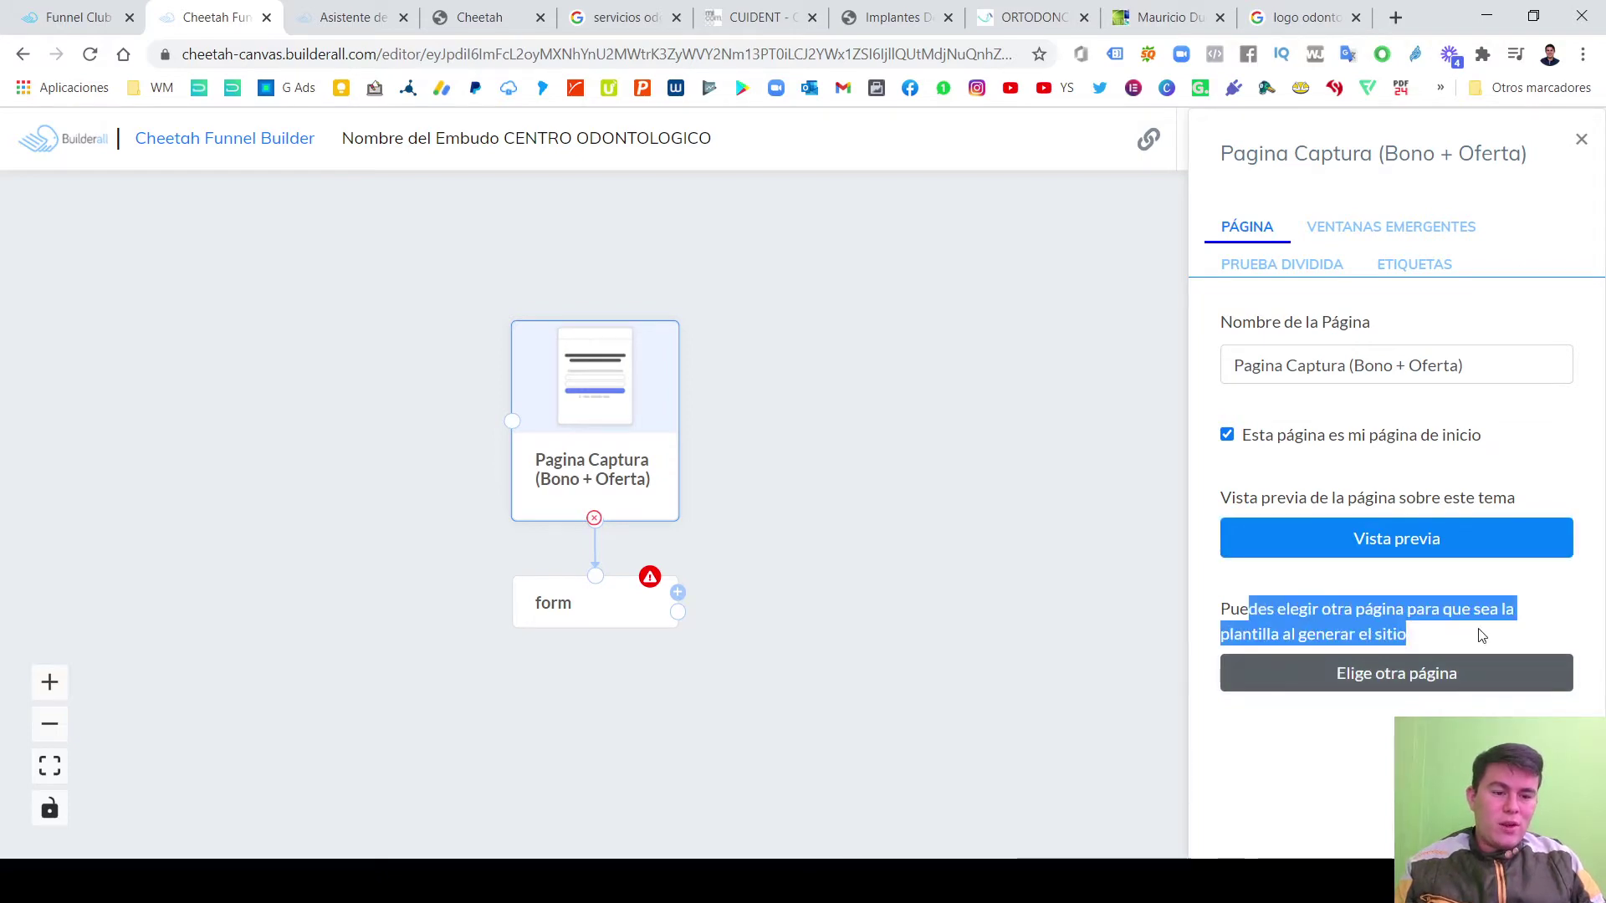
{"action": "left_click", "coordinate": [1389, 673]}
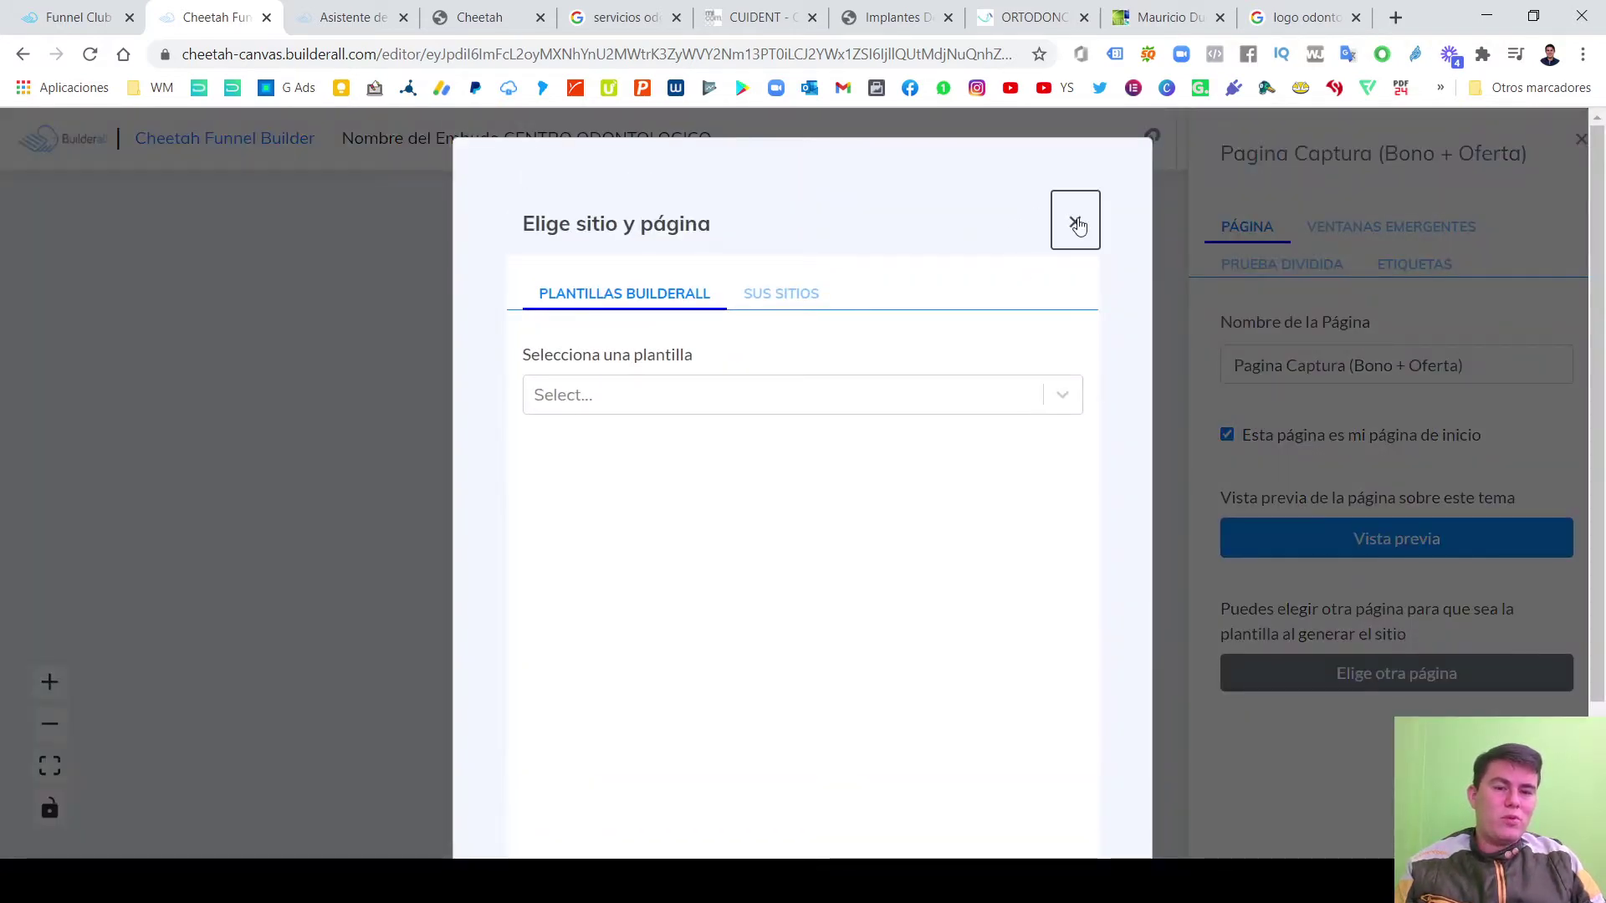
{"action": "left_click", "coordinate": [1077, 225]}
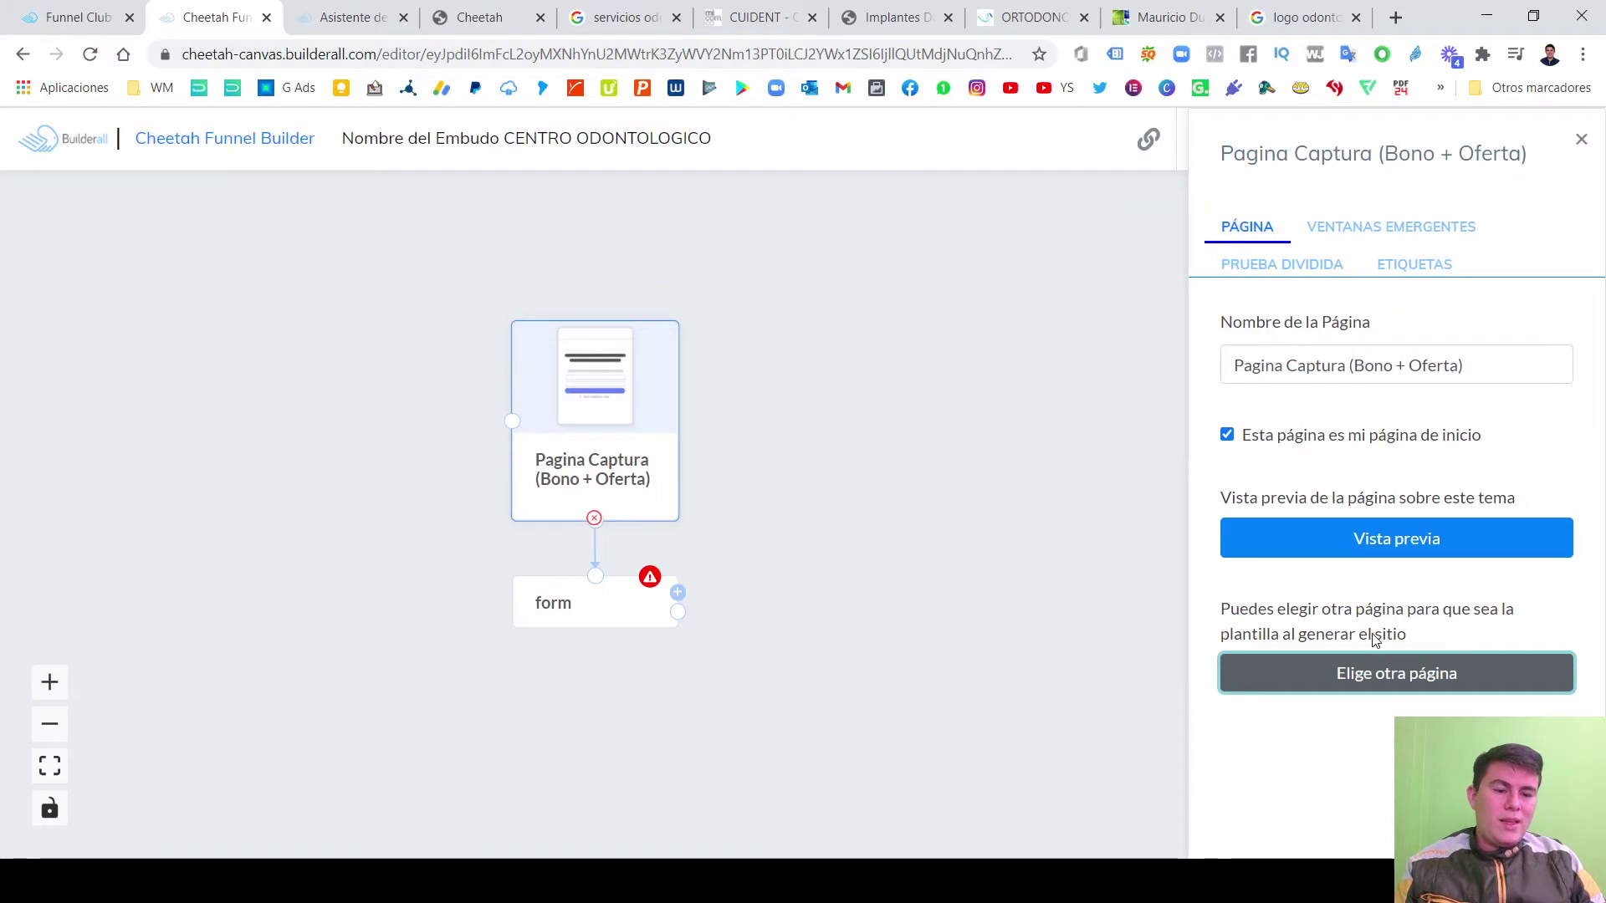
Close the capture page's settings and save the funnel.
{"action": "left_click", "coordinate": [1112, 524]}
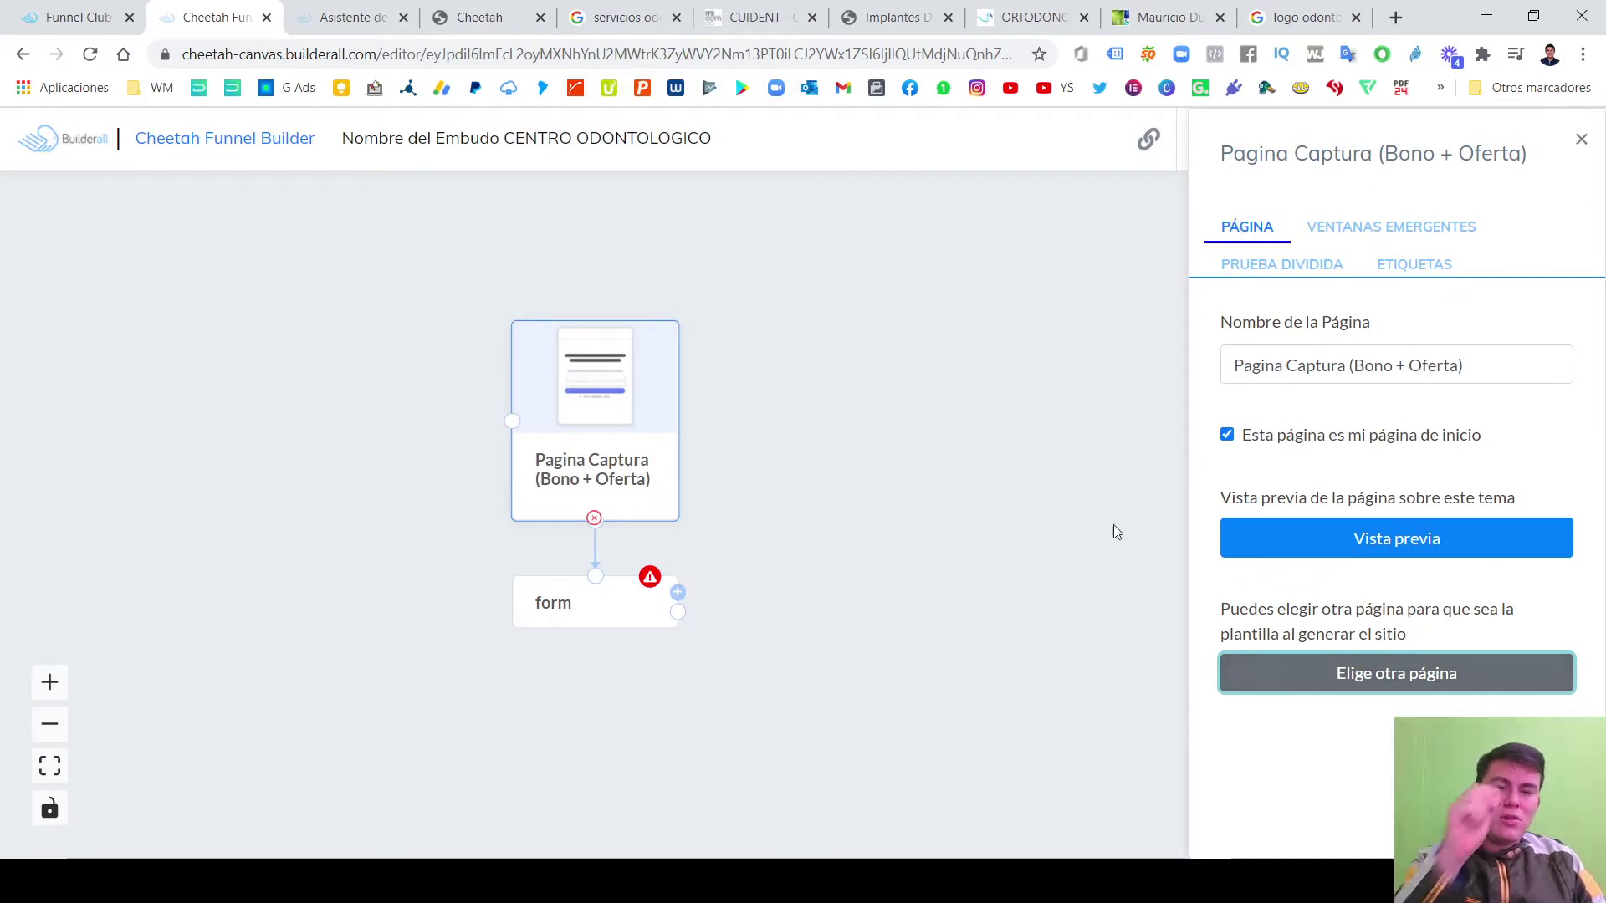
{"action": "left_click", "coordinate": [1582, 142]}
{"action": "left_click", "coordinate": [1273, 136]}
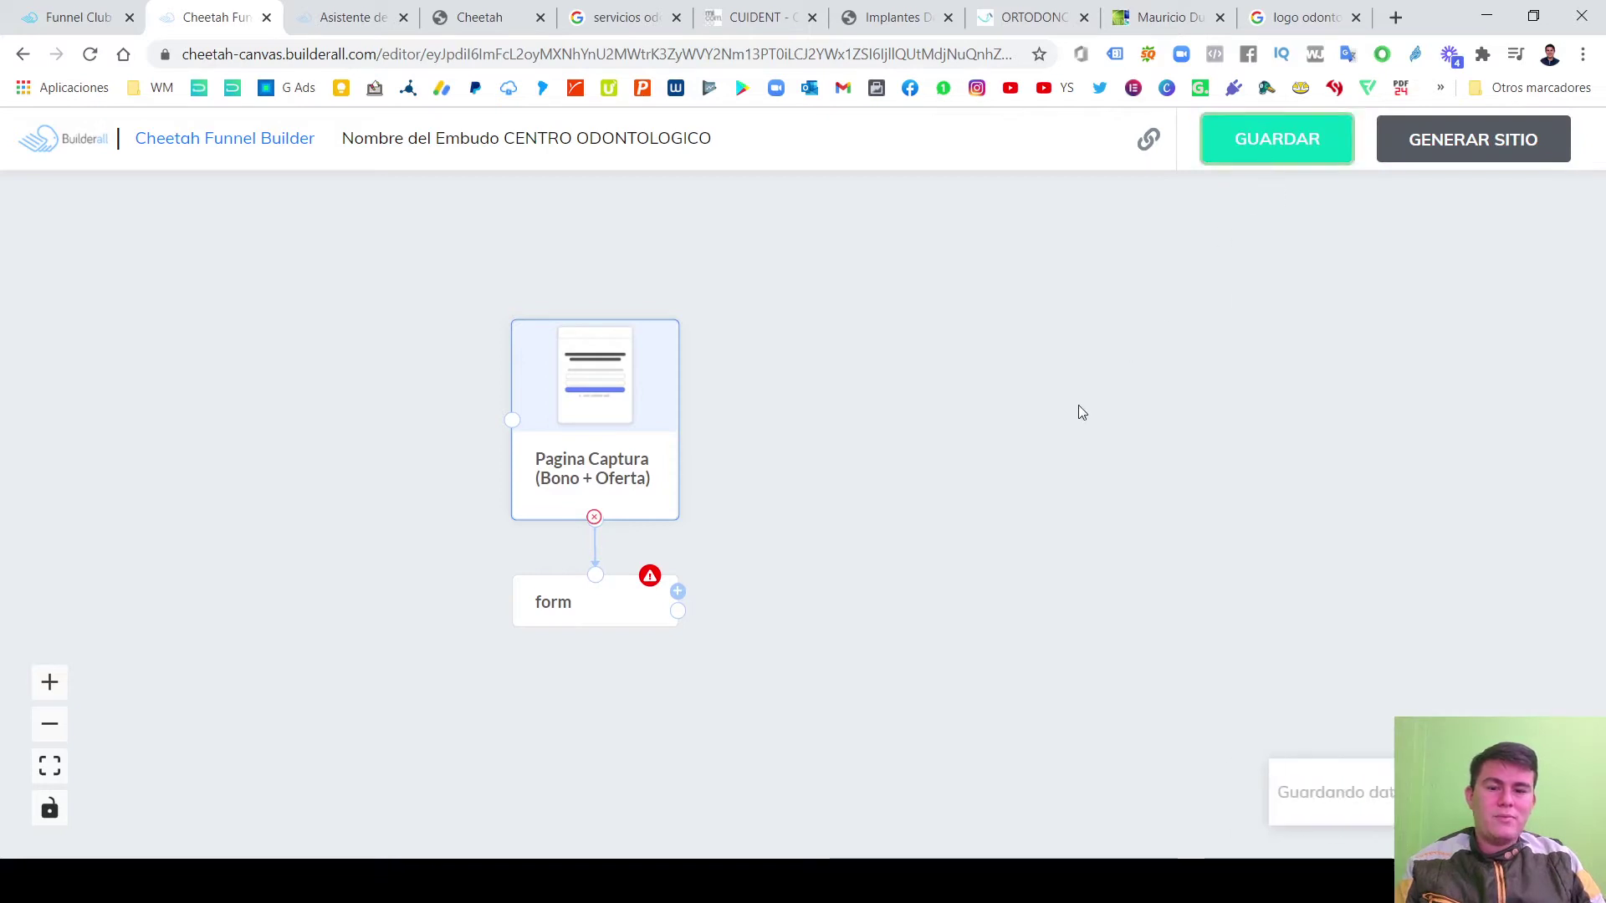
Reopen the capture page's settings and read the descriptions of the click, timed and exit pop-up options.
{"action": "left_click", "coordinate": [575, 442]}
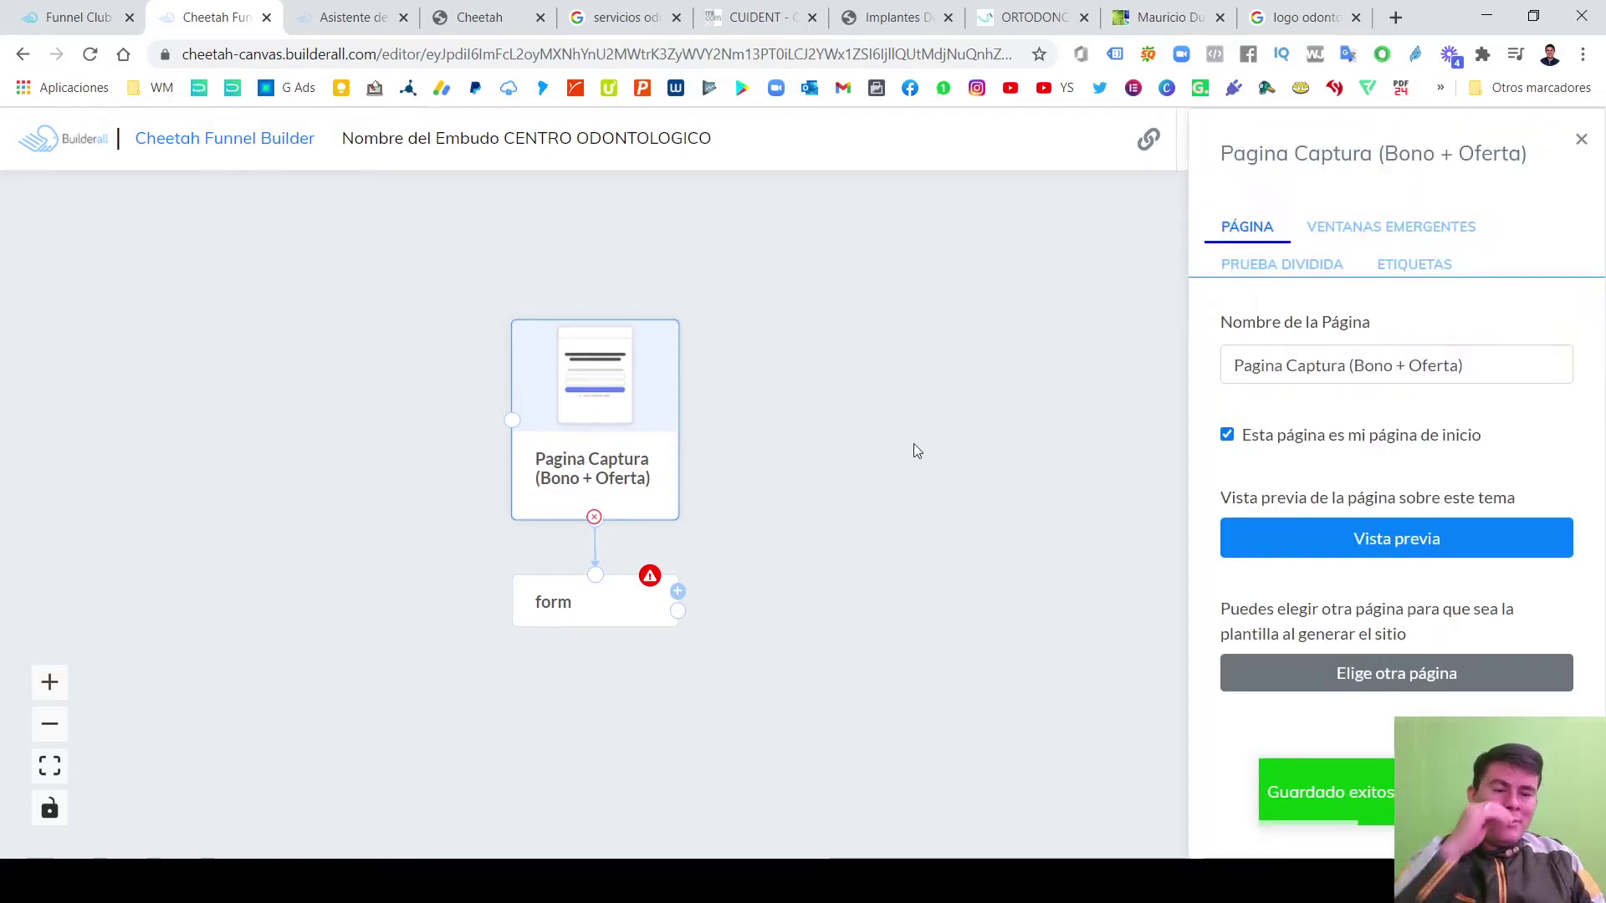
{"action": "left_click", "coordinate": [1359, 238]}
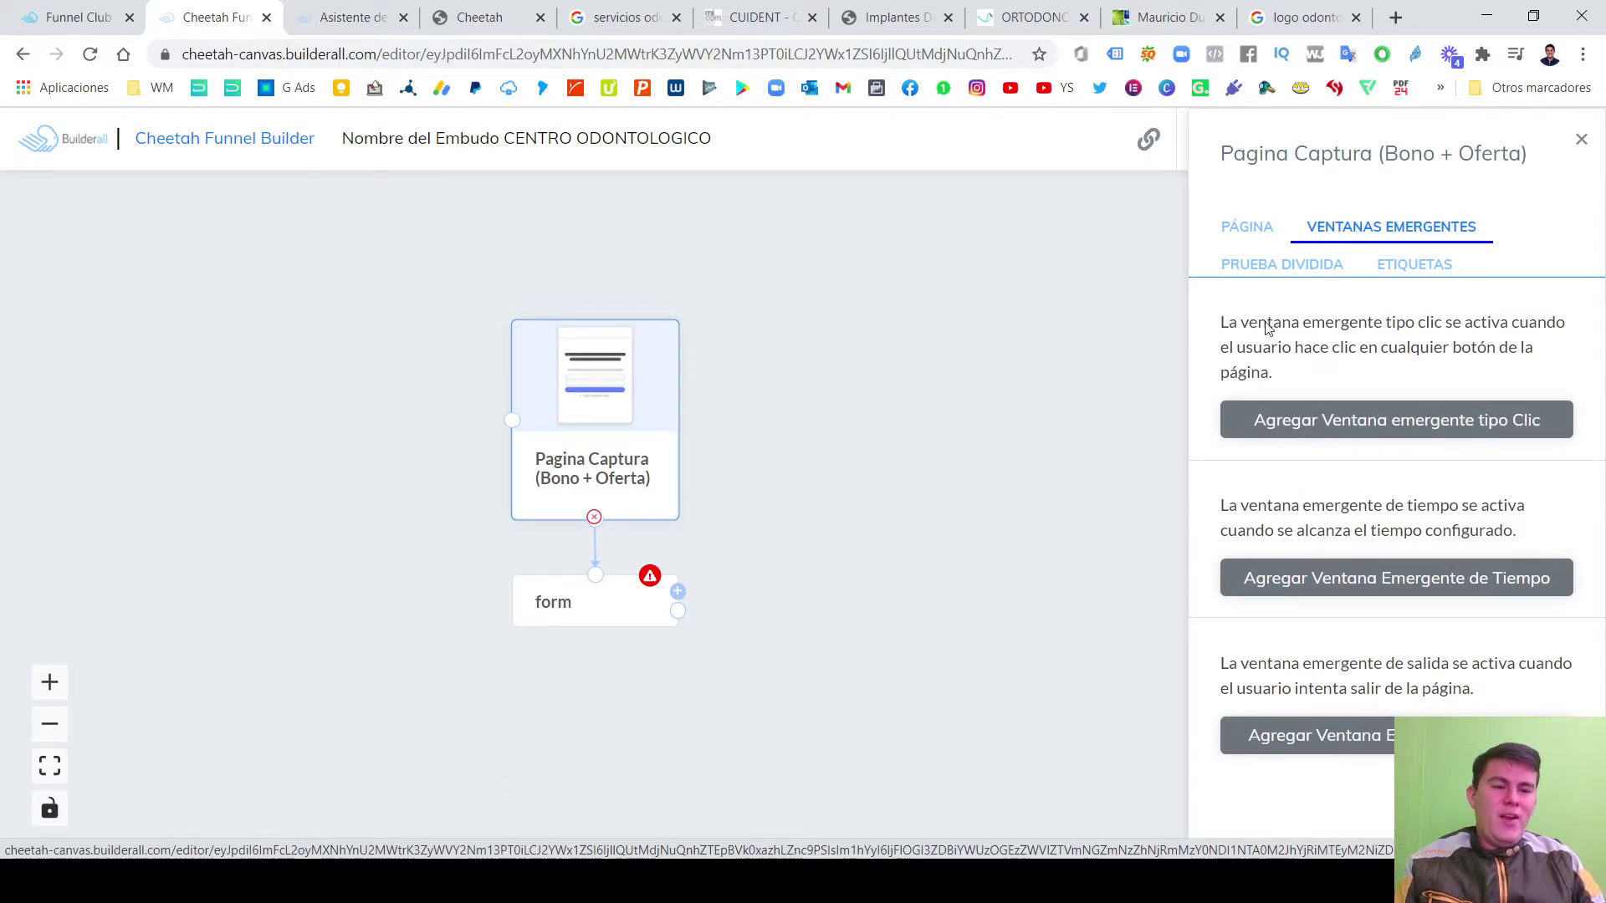
{"action": "left_click_drag", "start_coordinate": [1386, 325], "coordinate": [1463, 325]}
{"action": "left_click", "coordinate": [1403, 349]}
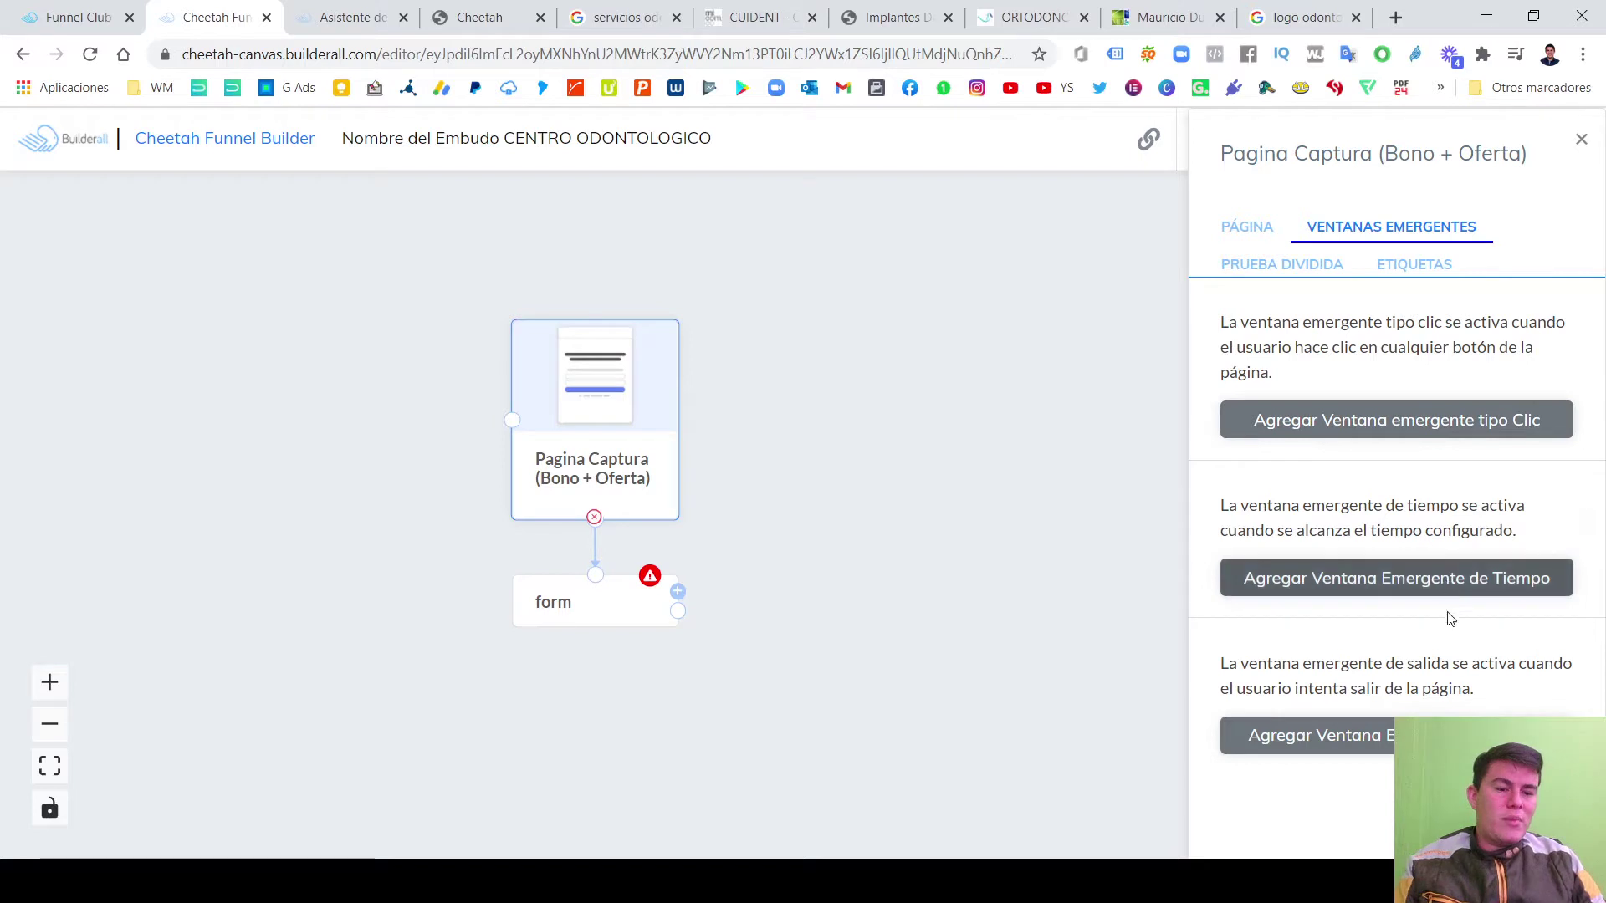
{"action": "left_click_drag", "start_coordinate": [1277, 540], "coordinate": [1495, 535]}
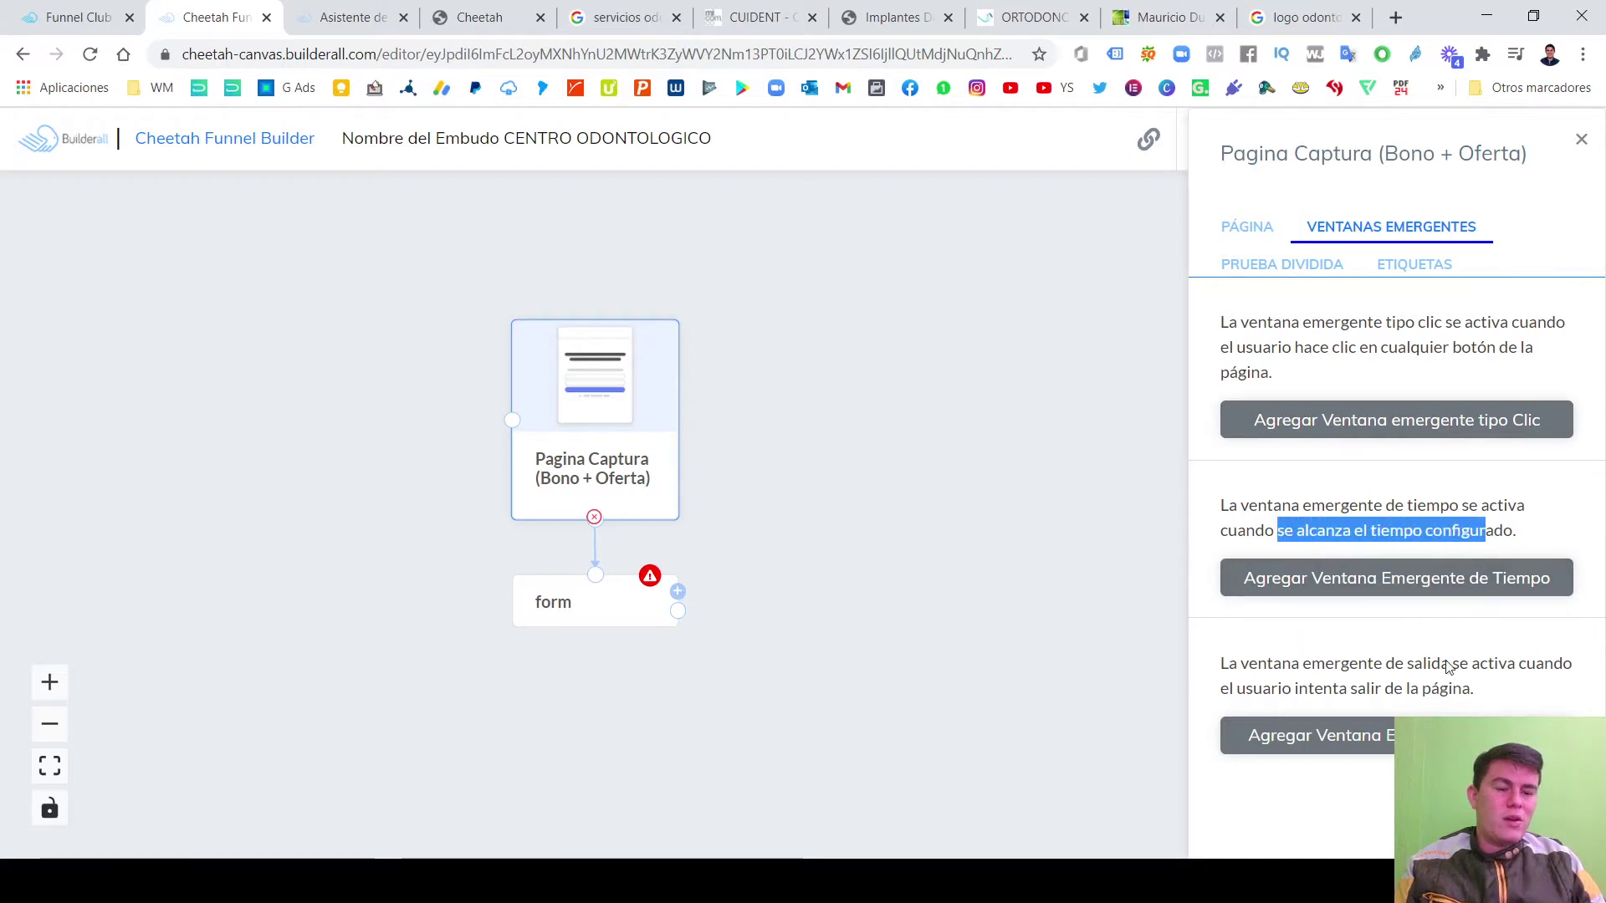
{"action": "left_click", "coordinate": [1450, 669]}
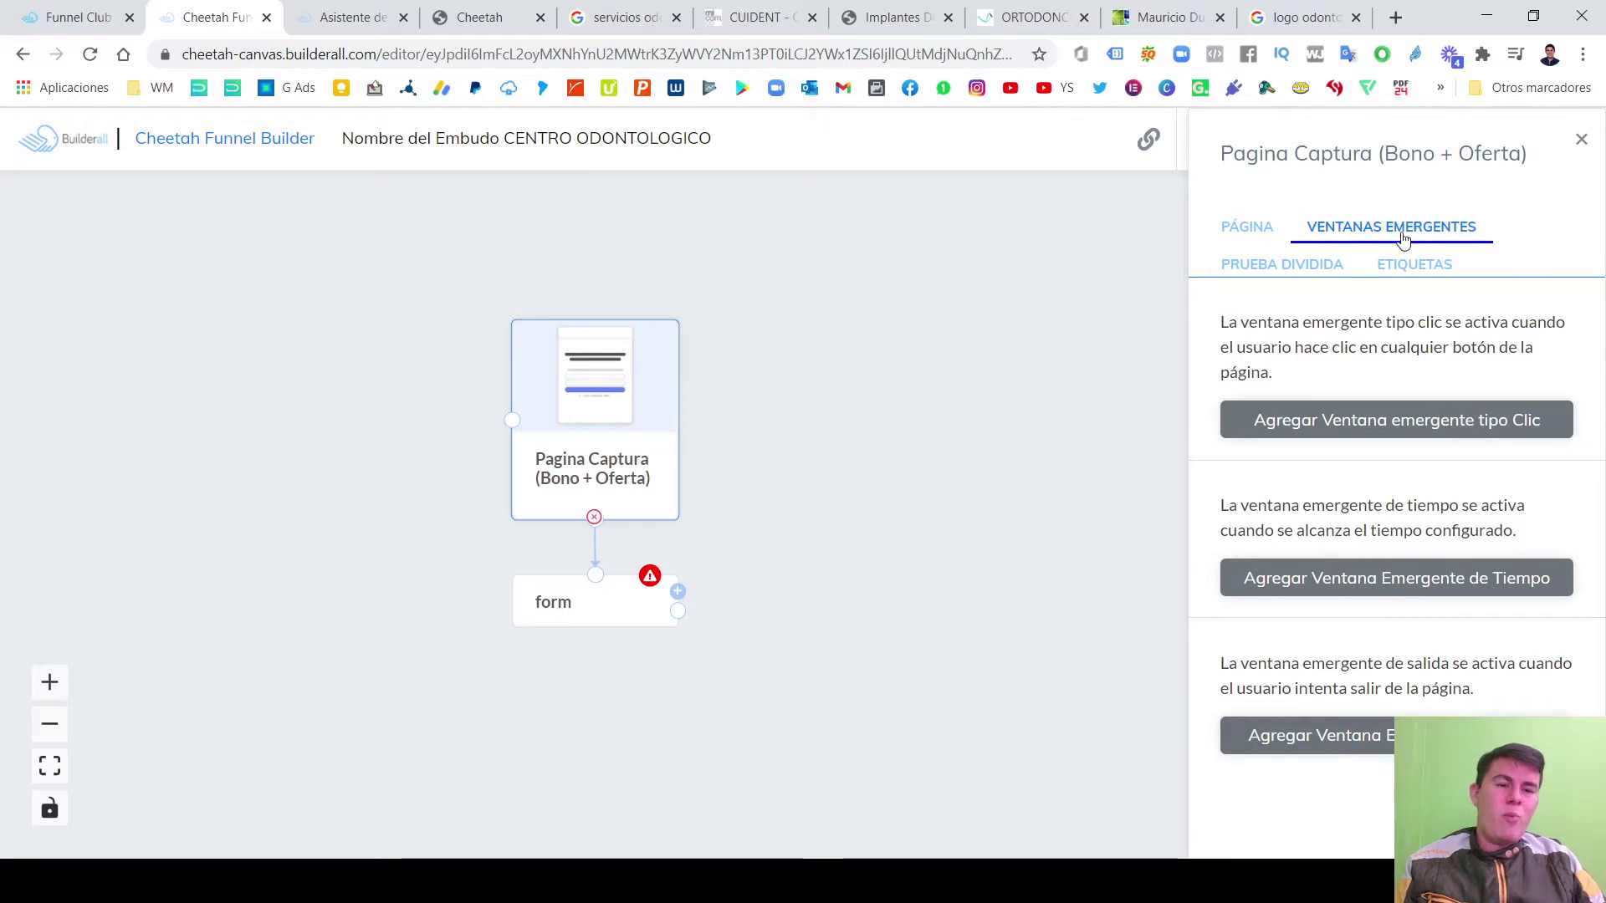
Read the explanation of split tests for the capture page, including the recommended small text and button changes.
{"action": "left_click", "coordinate": [1284, 279]}
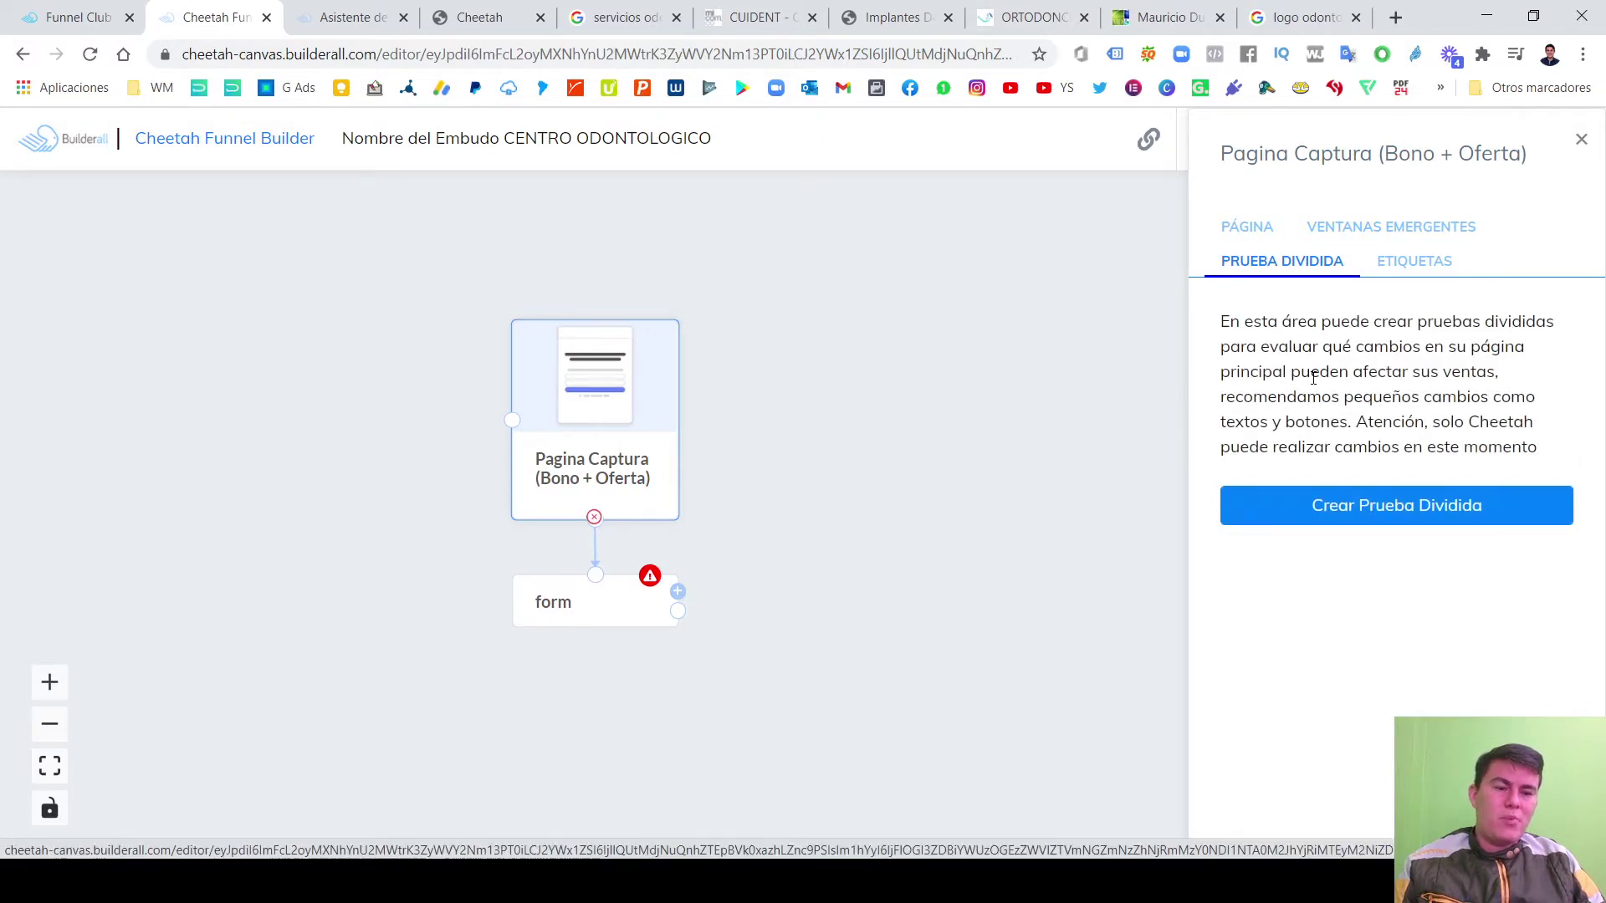
{"action": "left_click_drag", "start_coordinate": [1263, 324], "coordinate": [1510, 379]}
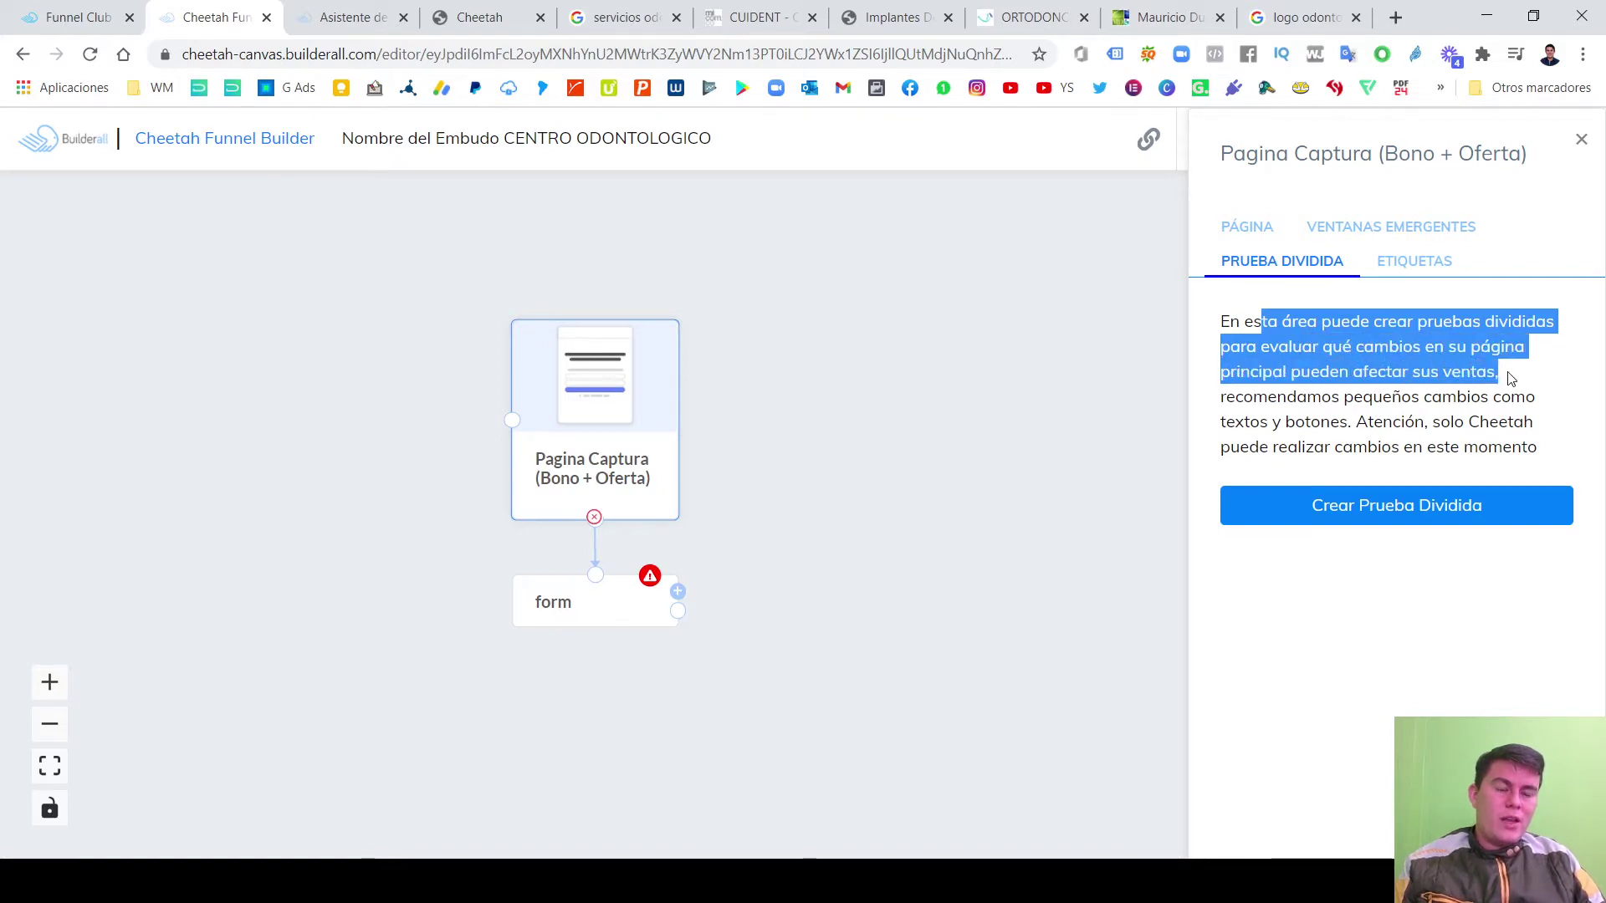
{"action": "left_click_drag", "start_coordinate": [1295, 396], "coordinate": [1432, 425]}
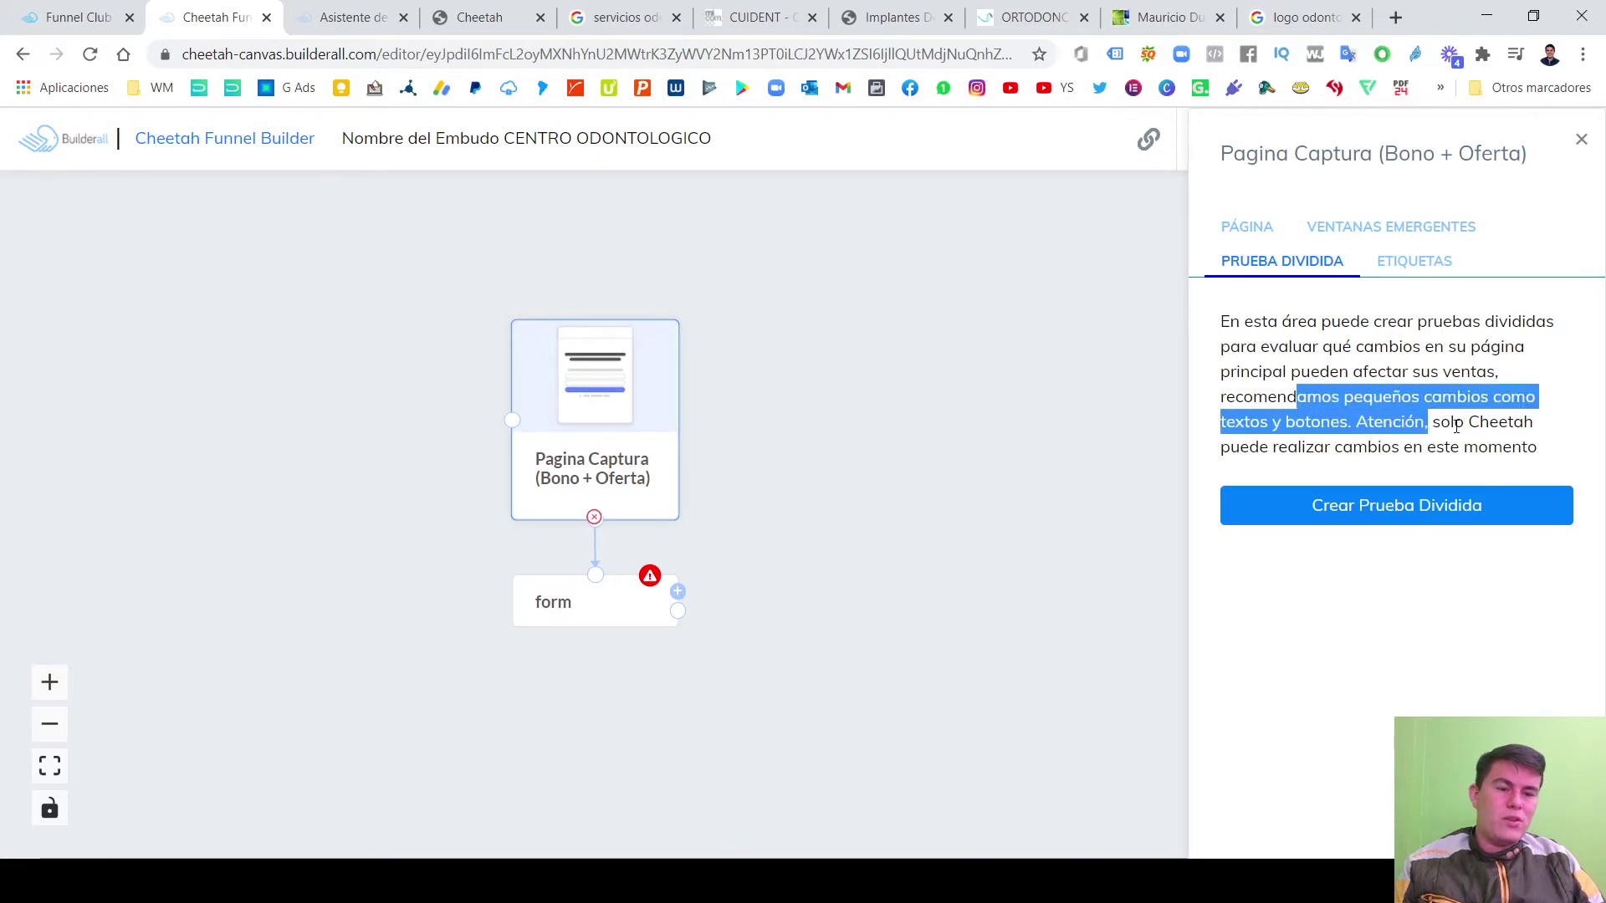
{"action": "left_click", "coordinate": [1428, 433]}
{"action": "left_click_drag", "start_coordinate": [1292, 456], "coordinate": [1554, 454]}
{"action": "left_click", "coordinate": [1495, 421]}
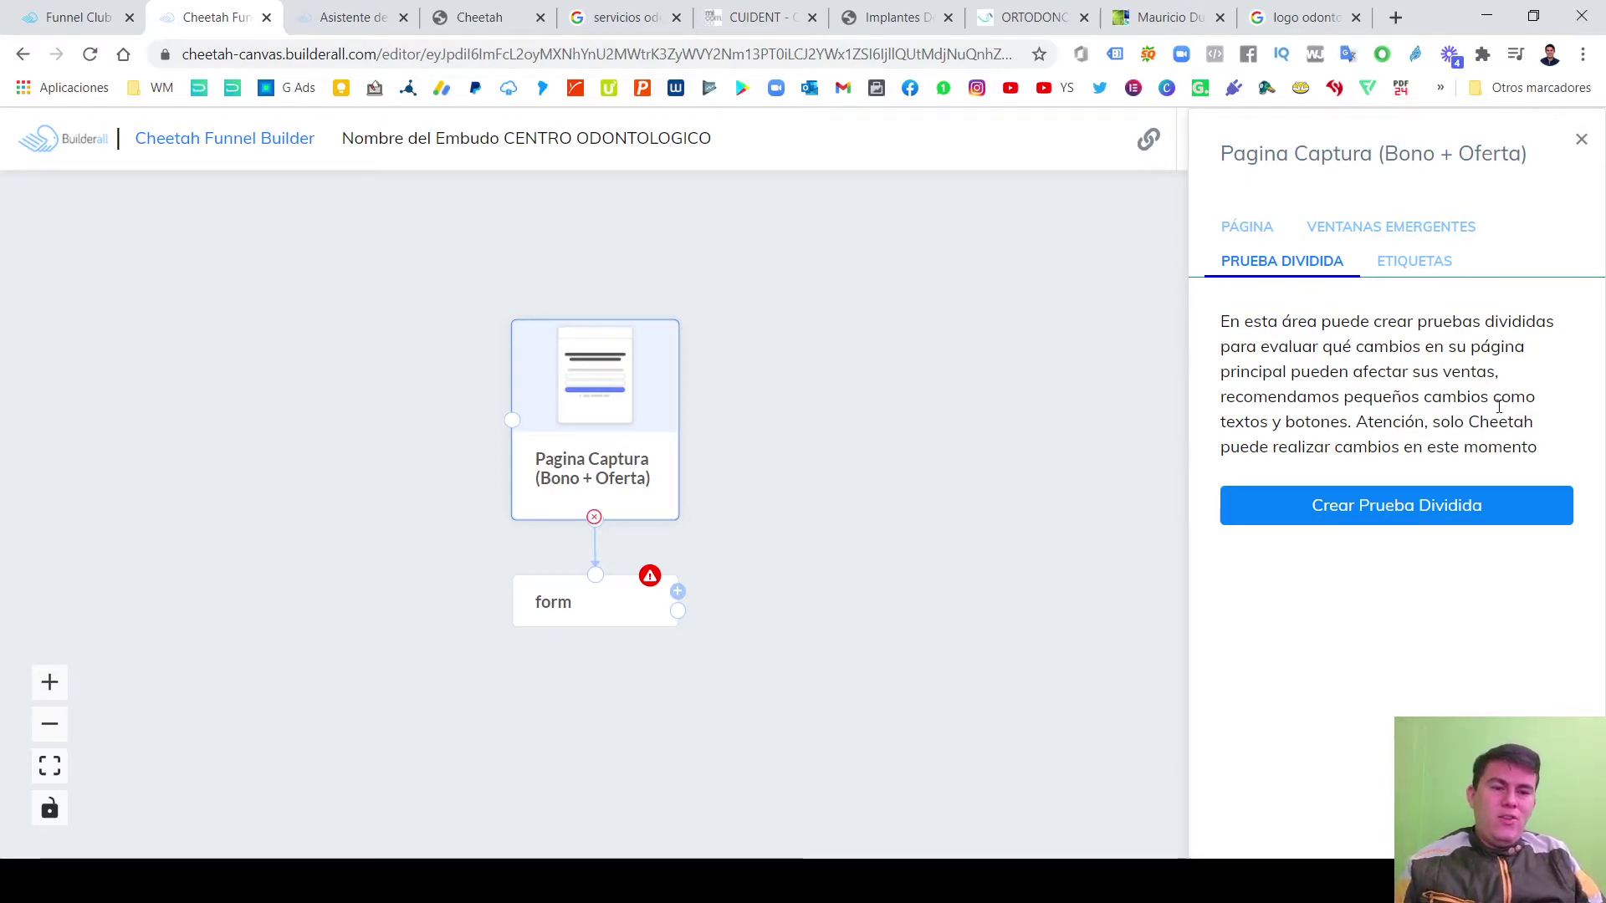
Examine the capture page's tag options and return to its general page settings.
{"action": "left_click", "coordinate": [1409, 271]}
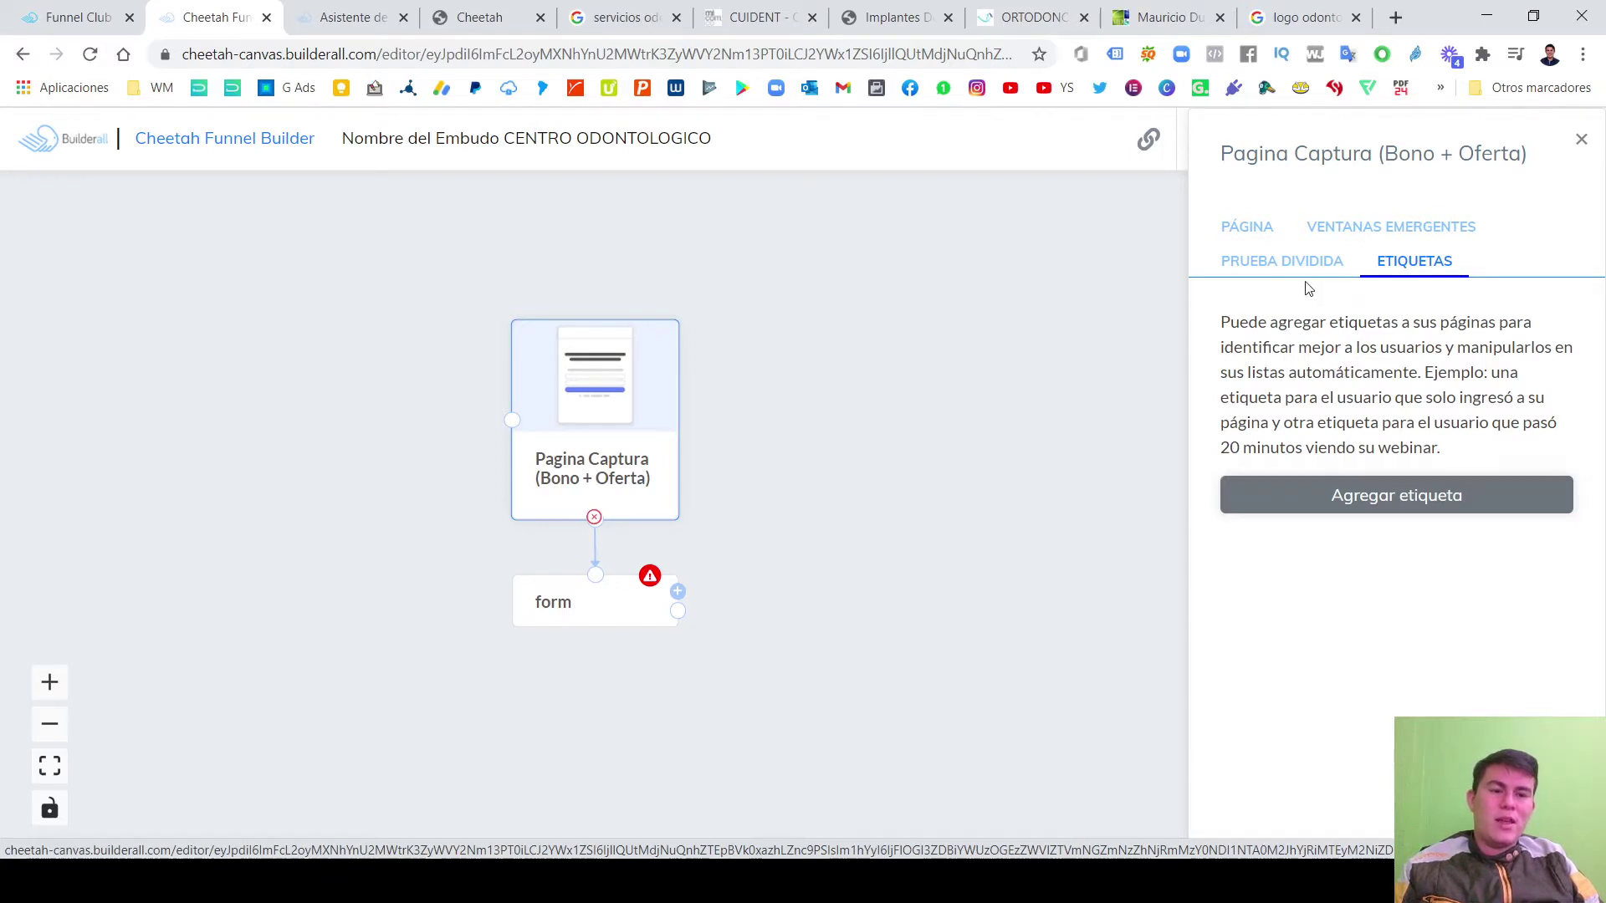
{"action": "left_click", "coordinate": [1355, 240]}
{"action": "left_click", "coordinate": [1415, 261]}
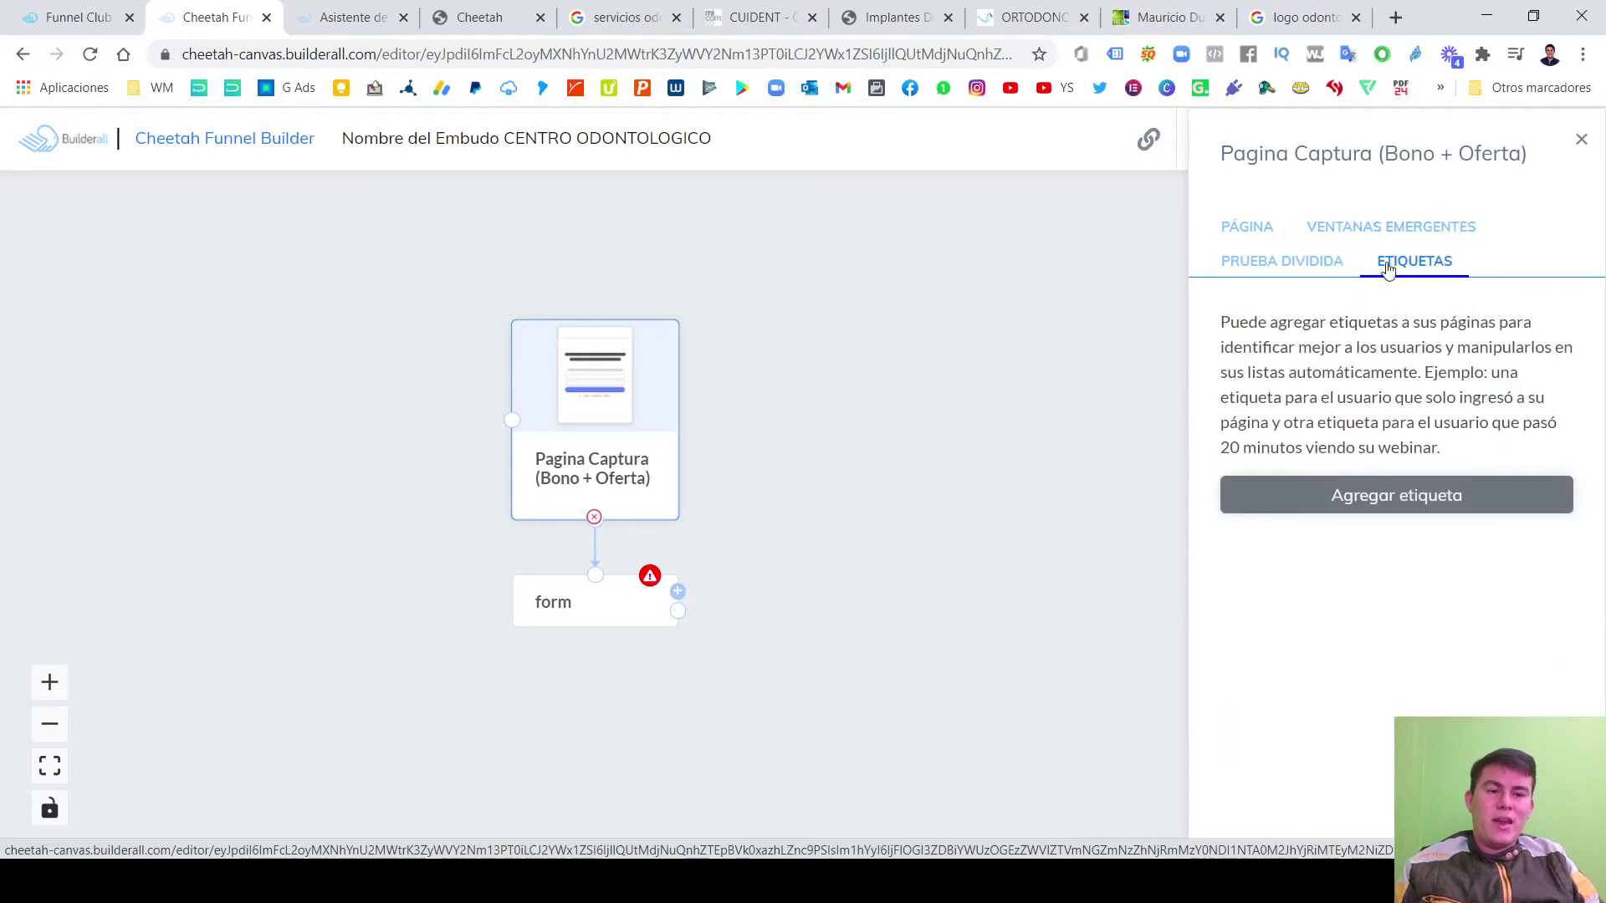
{"action": "left_click", "coordinate": [1254, 225]}
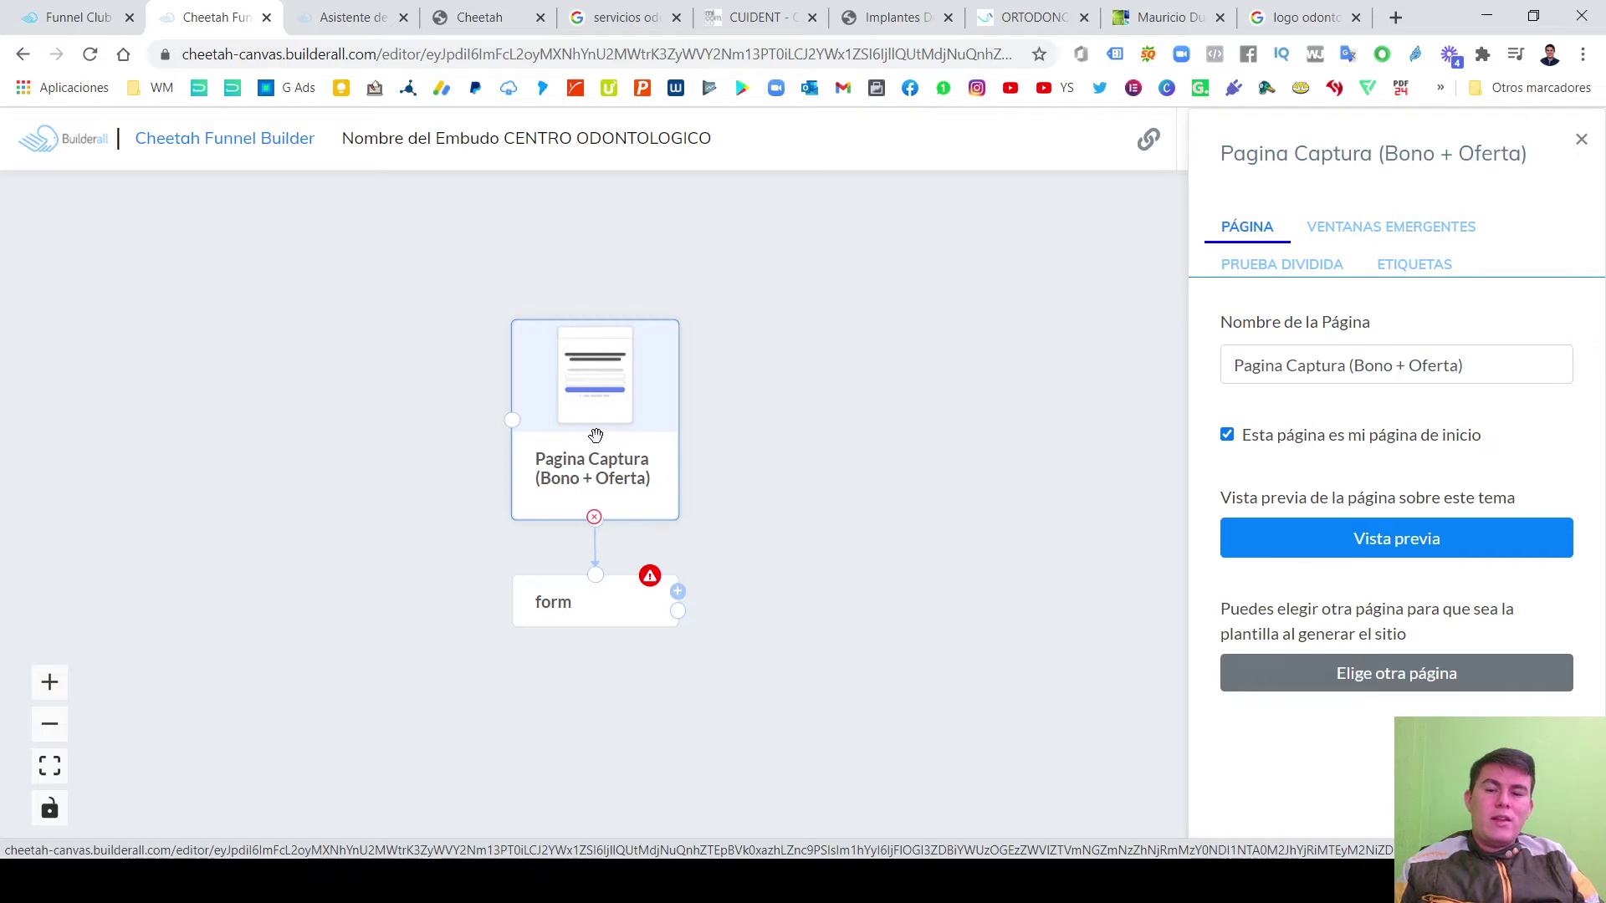
{"action": "left_click", "coordinate": [1581, 139]}
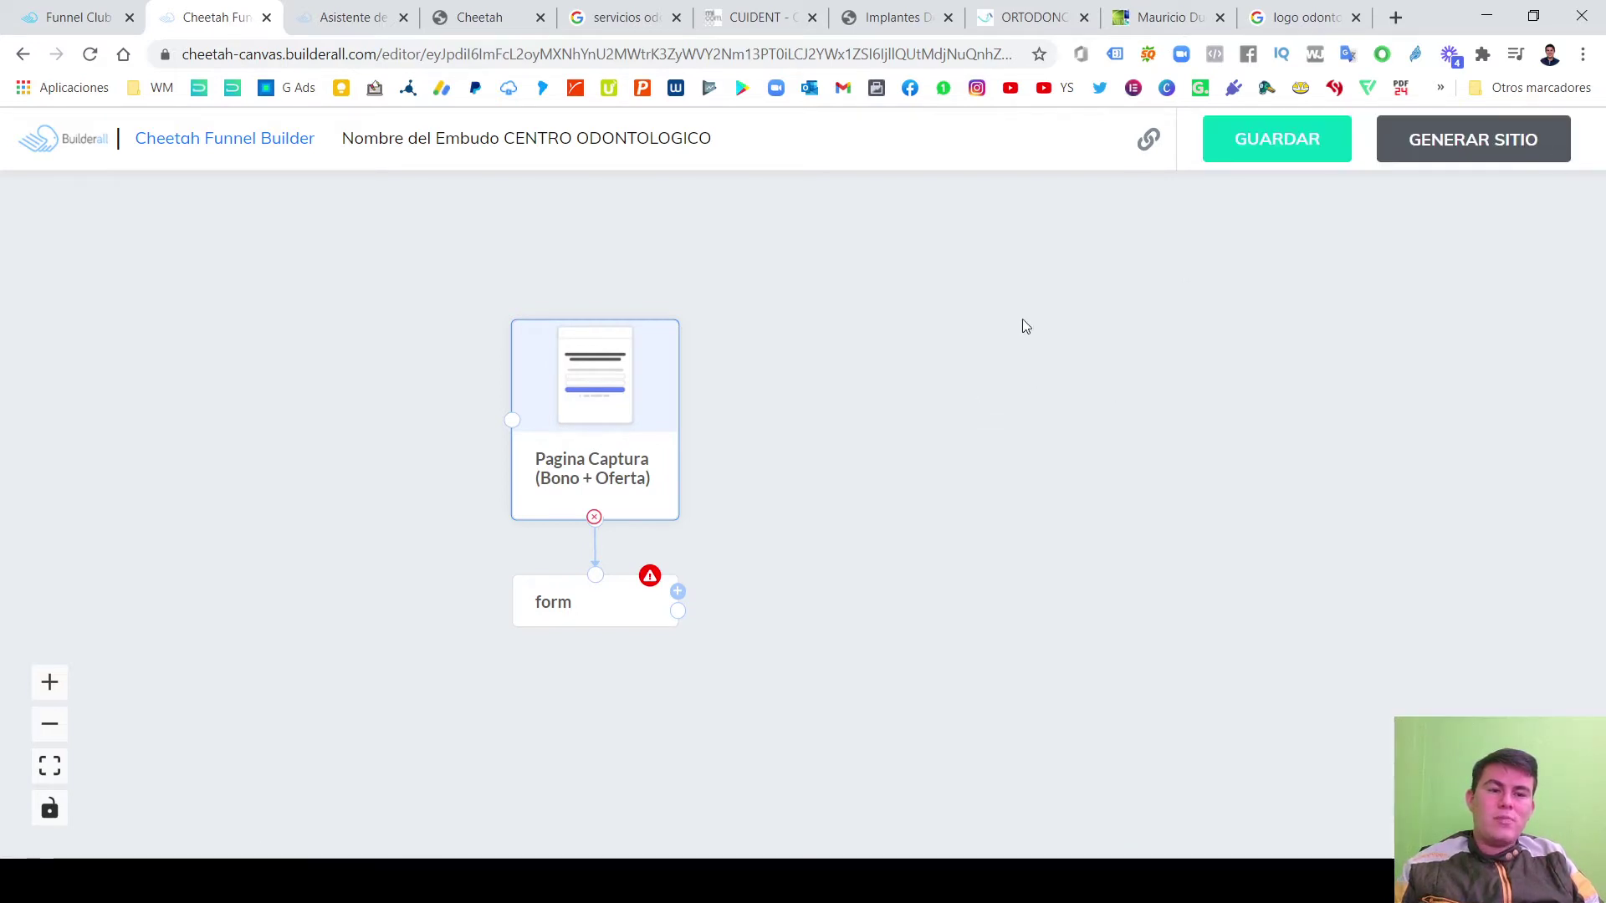
{"action": "left_click", "coordinate": [608, 418]}
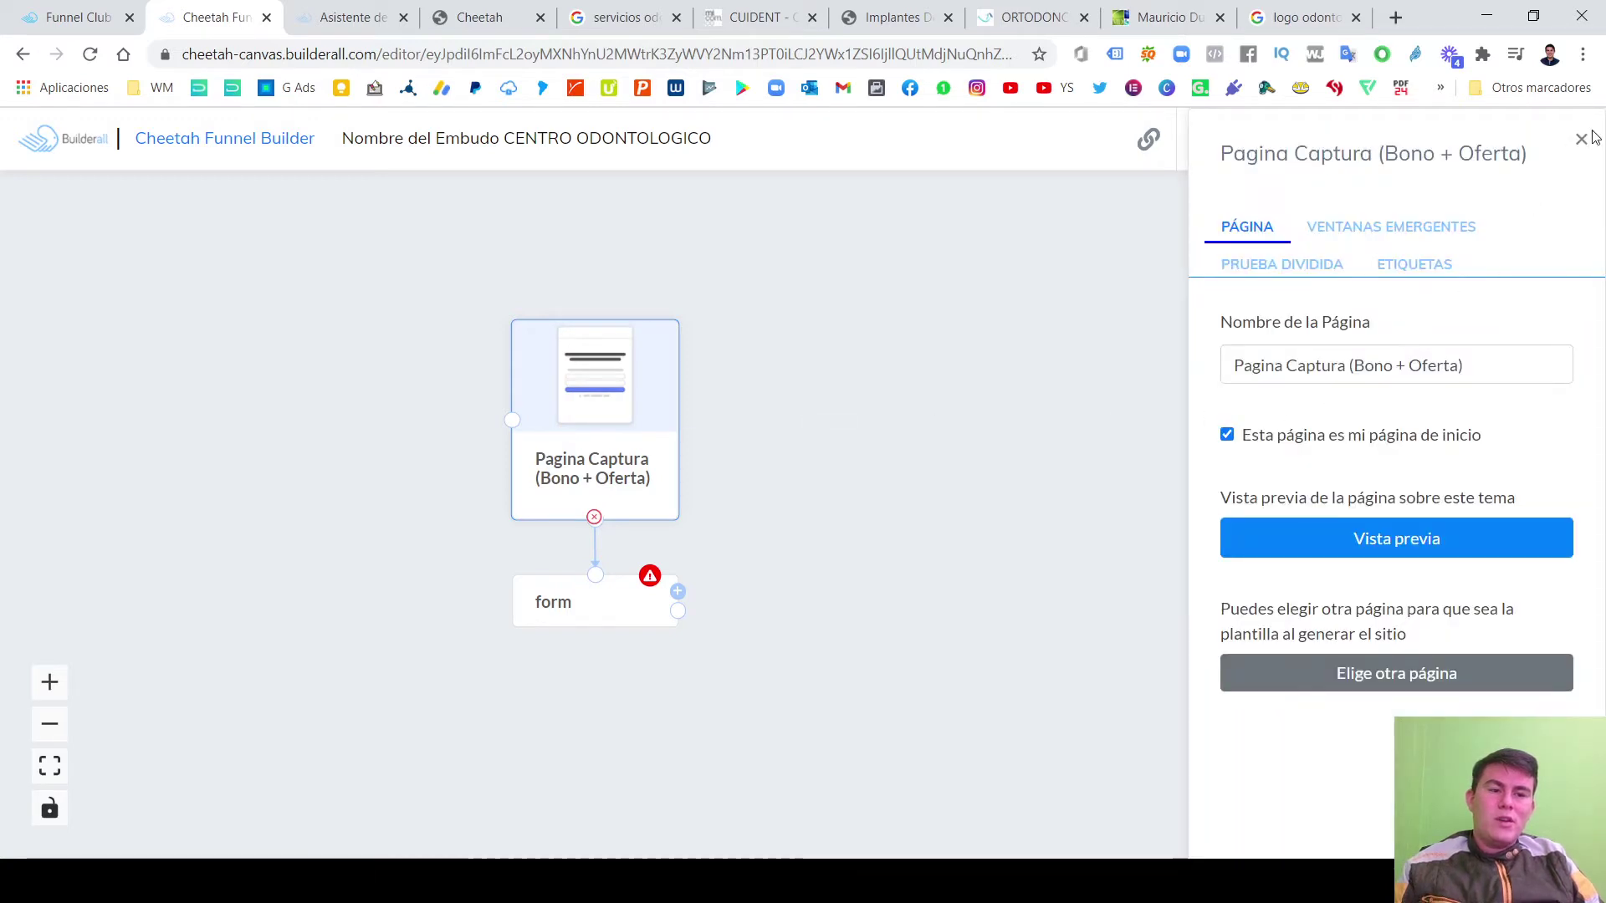
Rename the form block below the capture page as "LISTA PSICOLOGIA".
{"action": "left_click", "coordinate": [574, 612]}
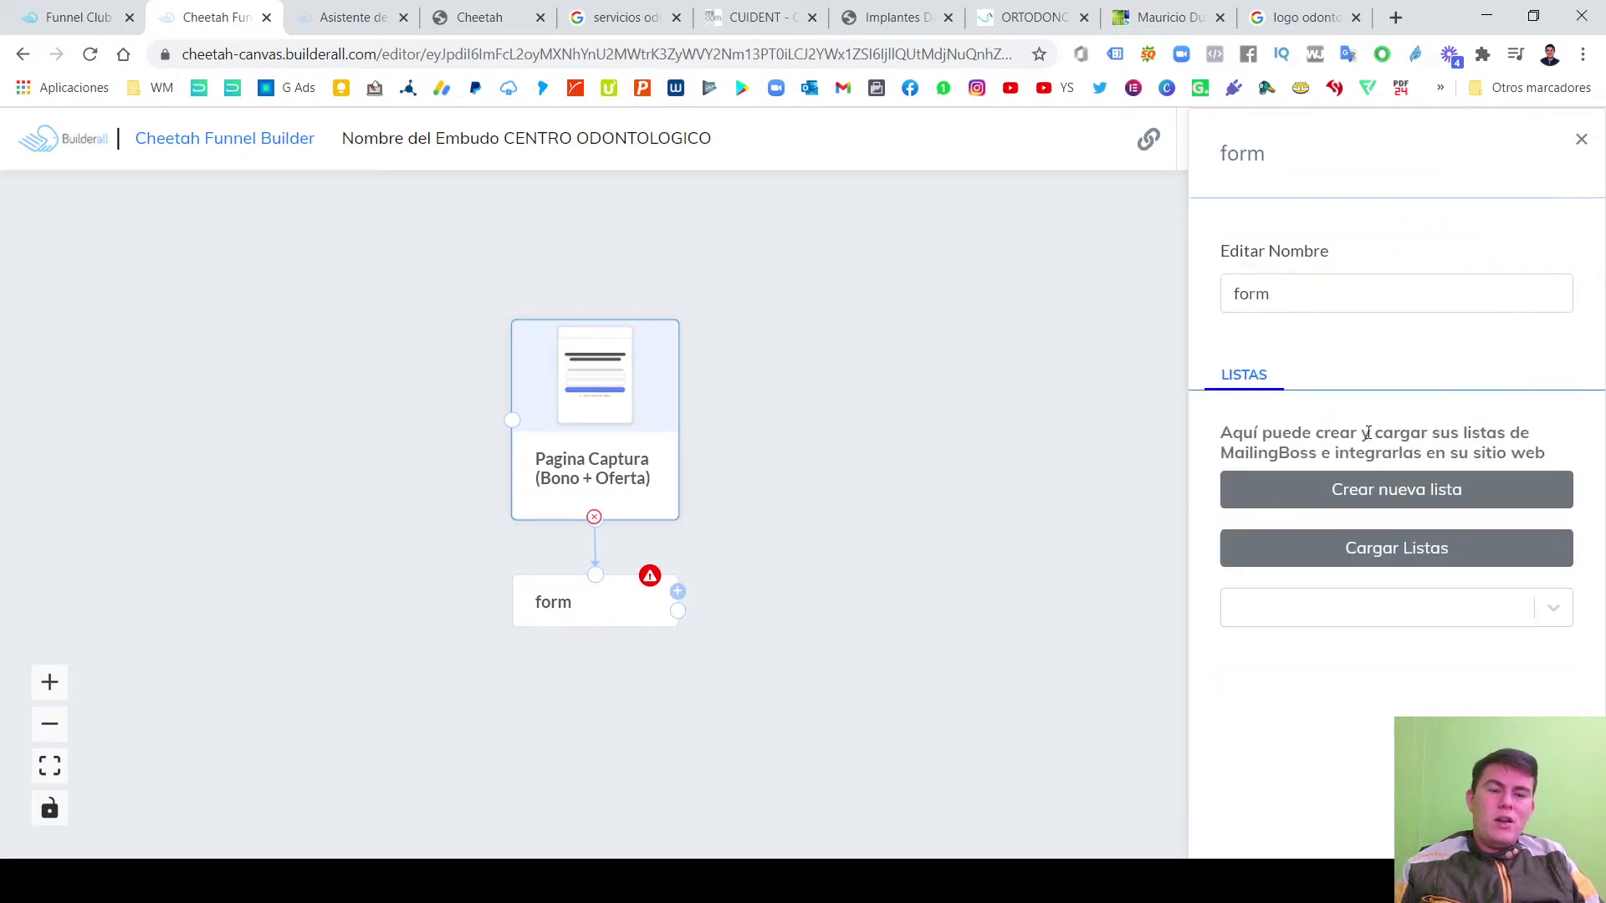
{"action": "left_click_drag", "start_coordinate": [1298, 282], "coordinate": [1185, 299]}
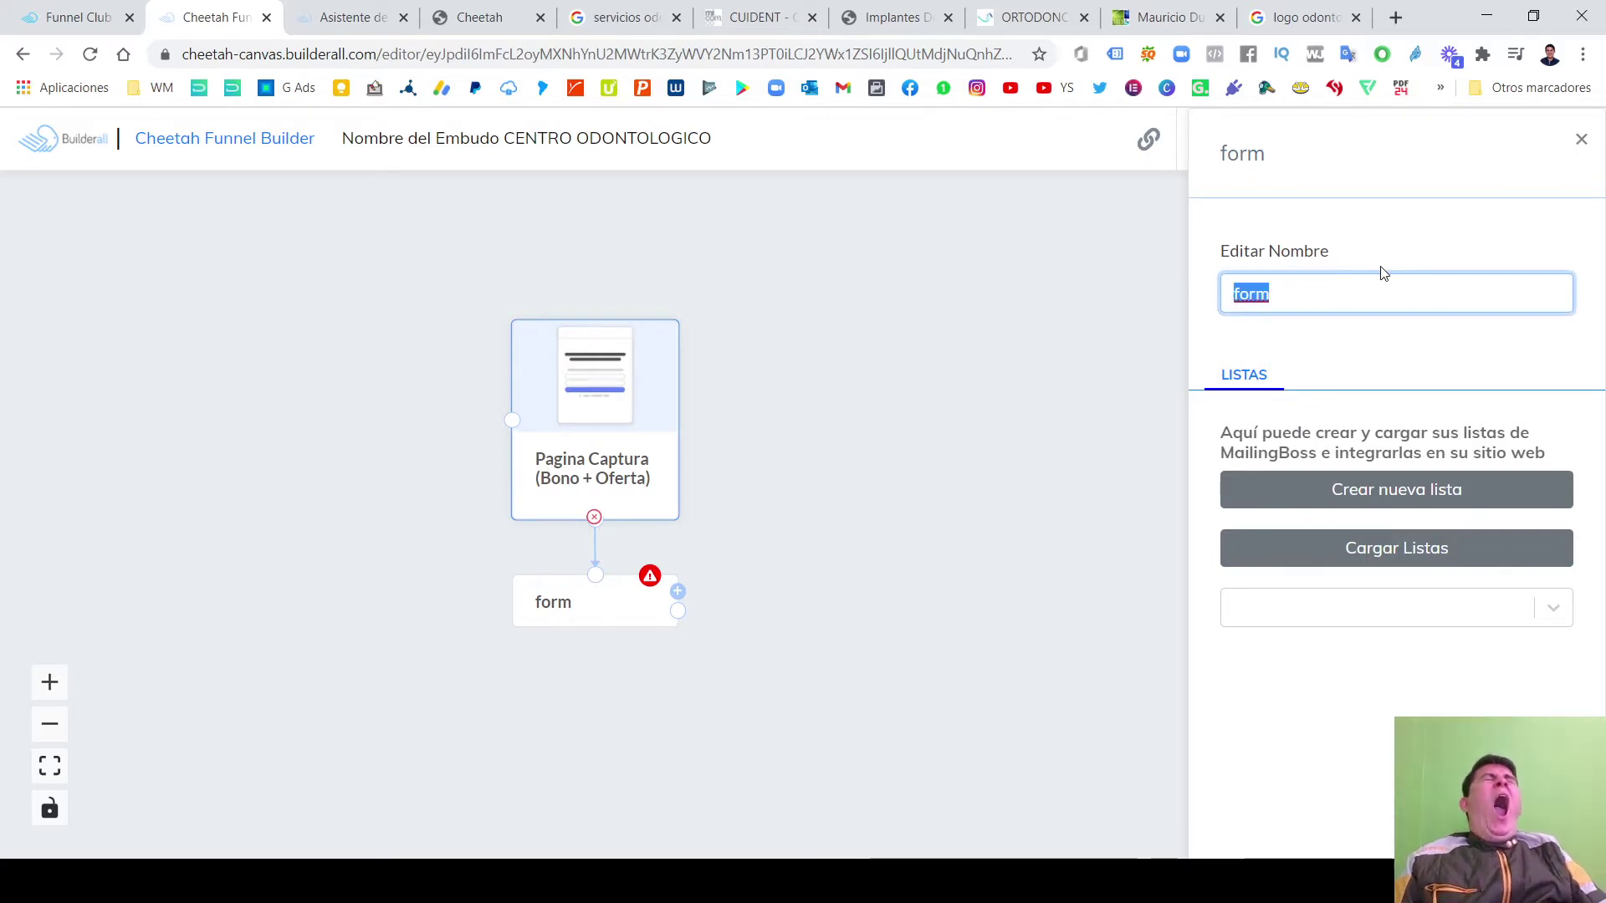
{"action": "left_click", "coordinate": [1330, 296]}
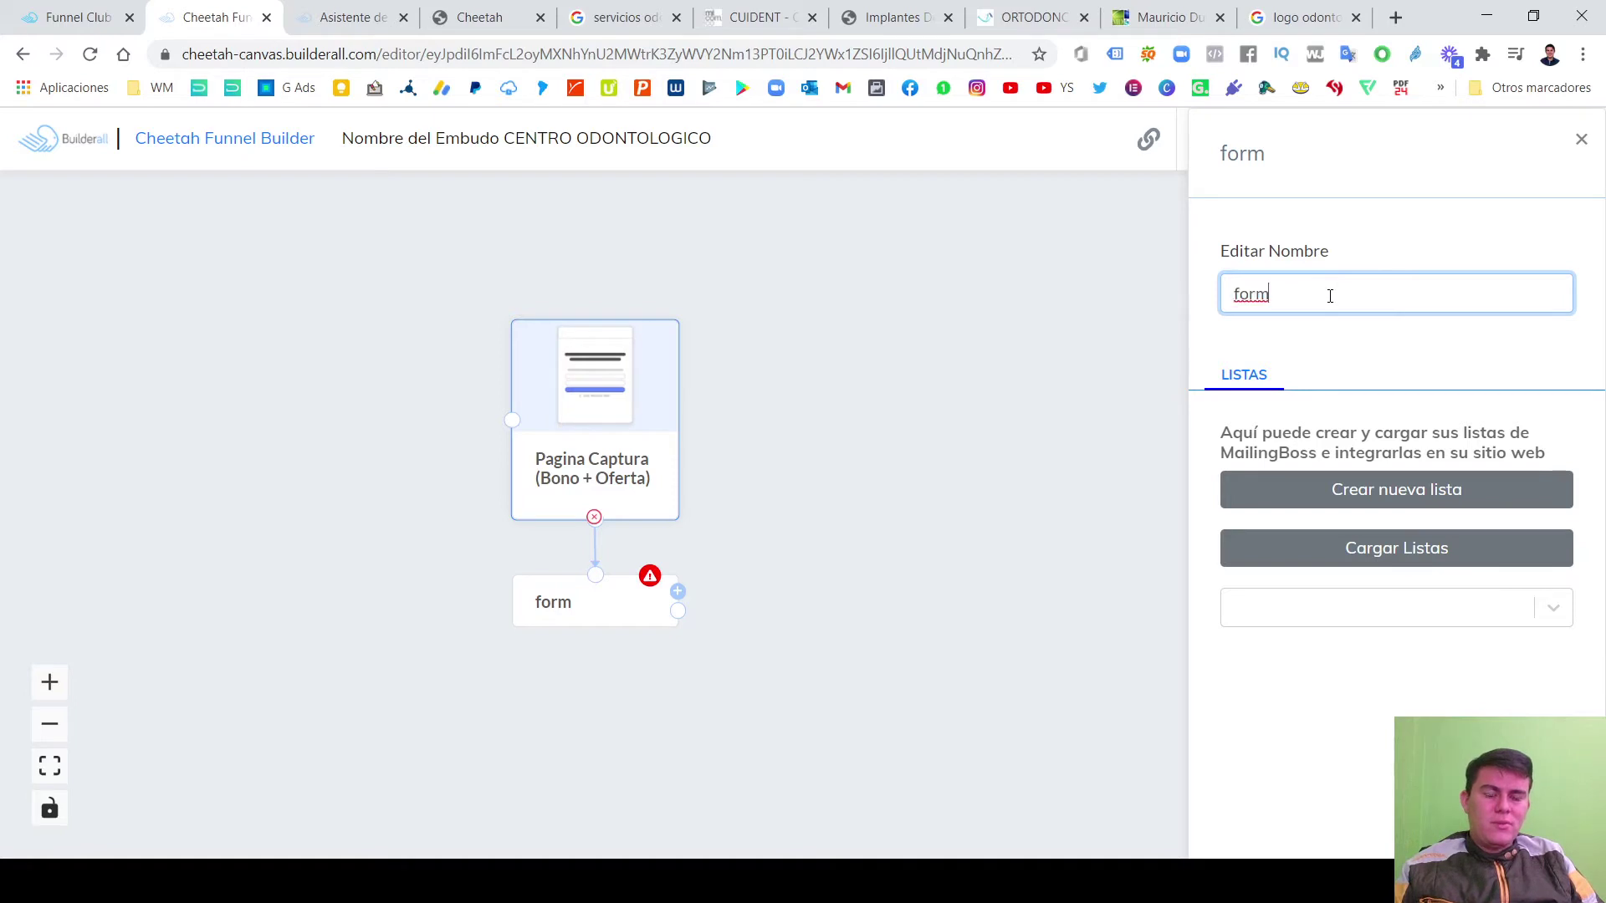
{"action": "left_click_drag", "start_coordinate": [1330, 296], "coordinate": [1171, 304]}
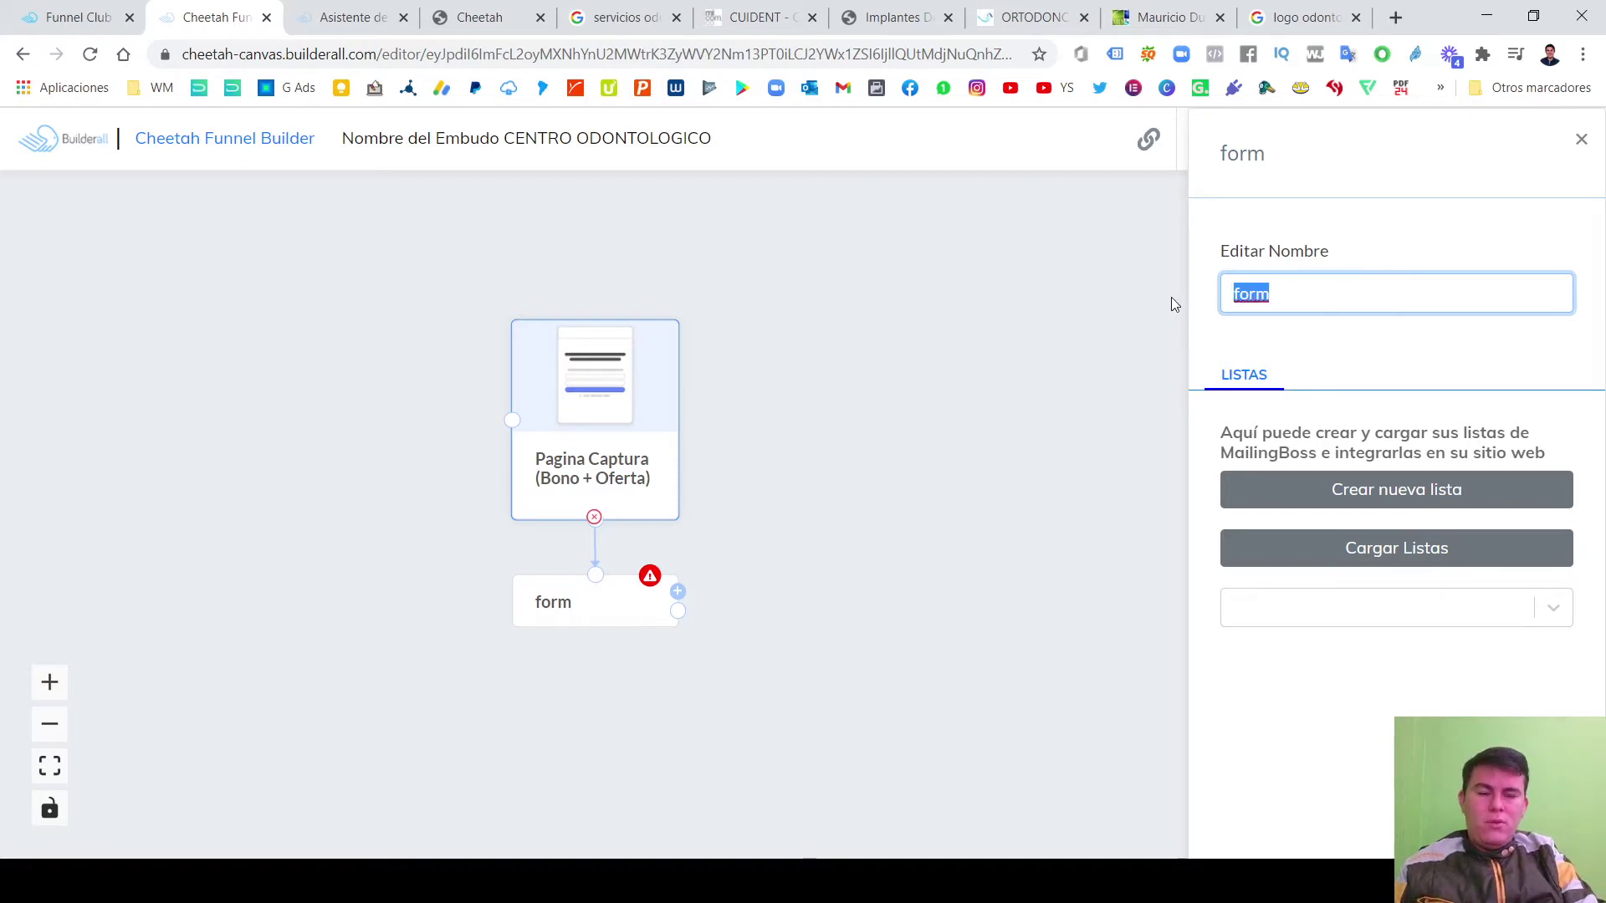
{"action": "type", "text": "LIS"}
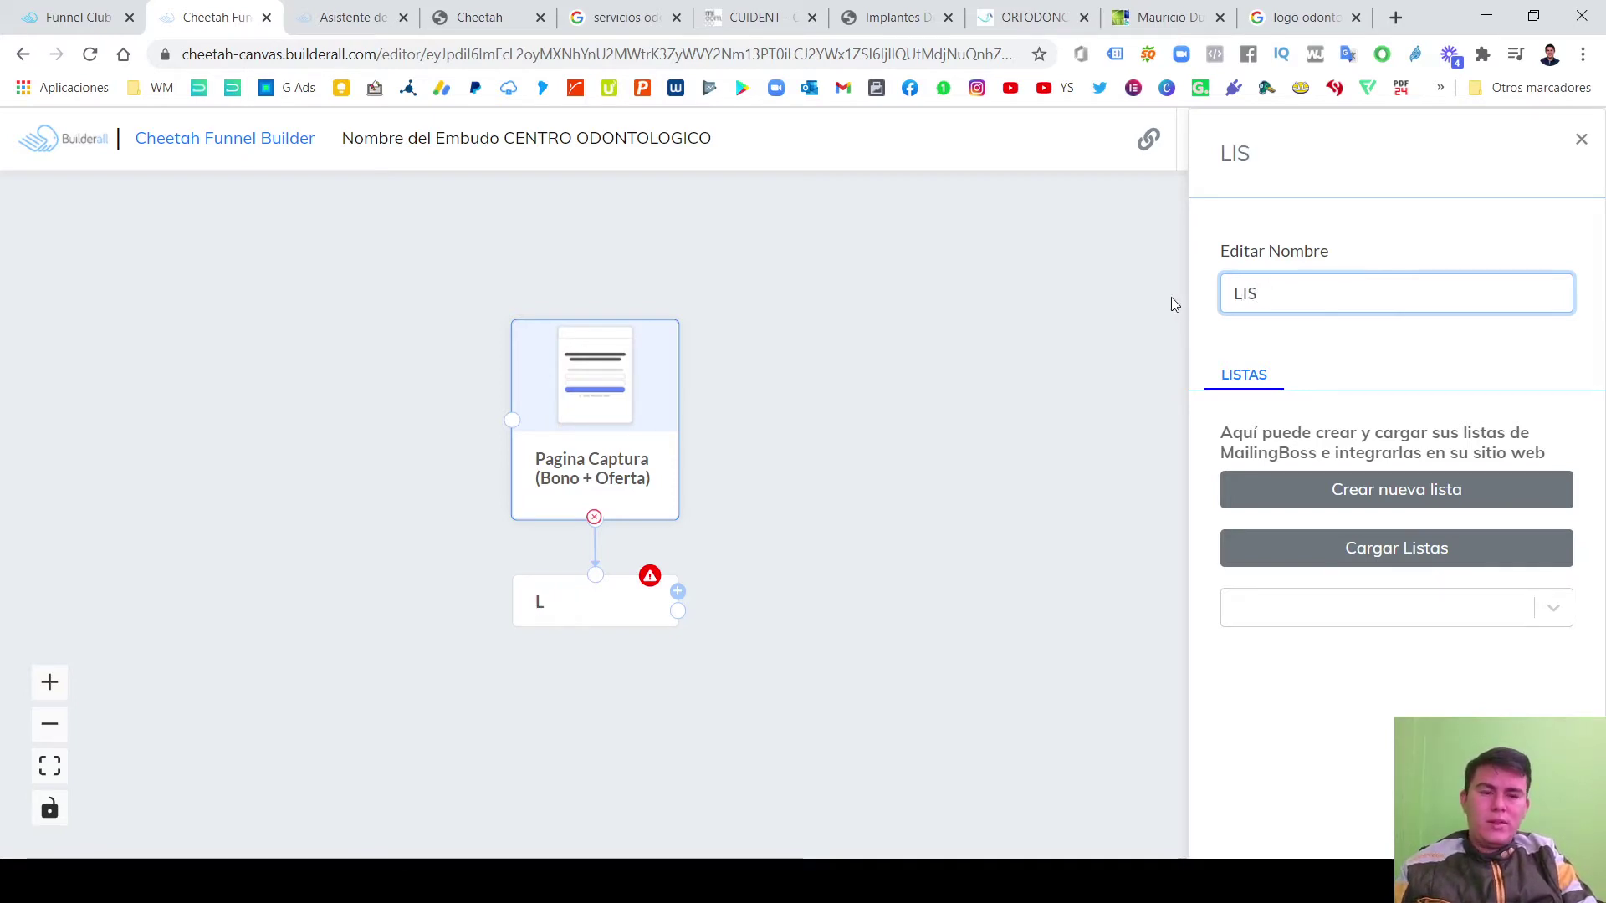
{"action": "type", "text": "TA PSICOL"}
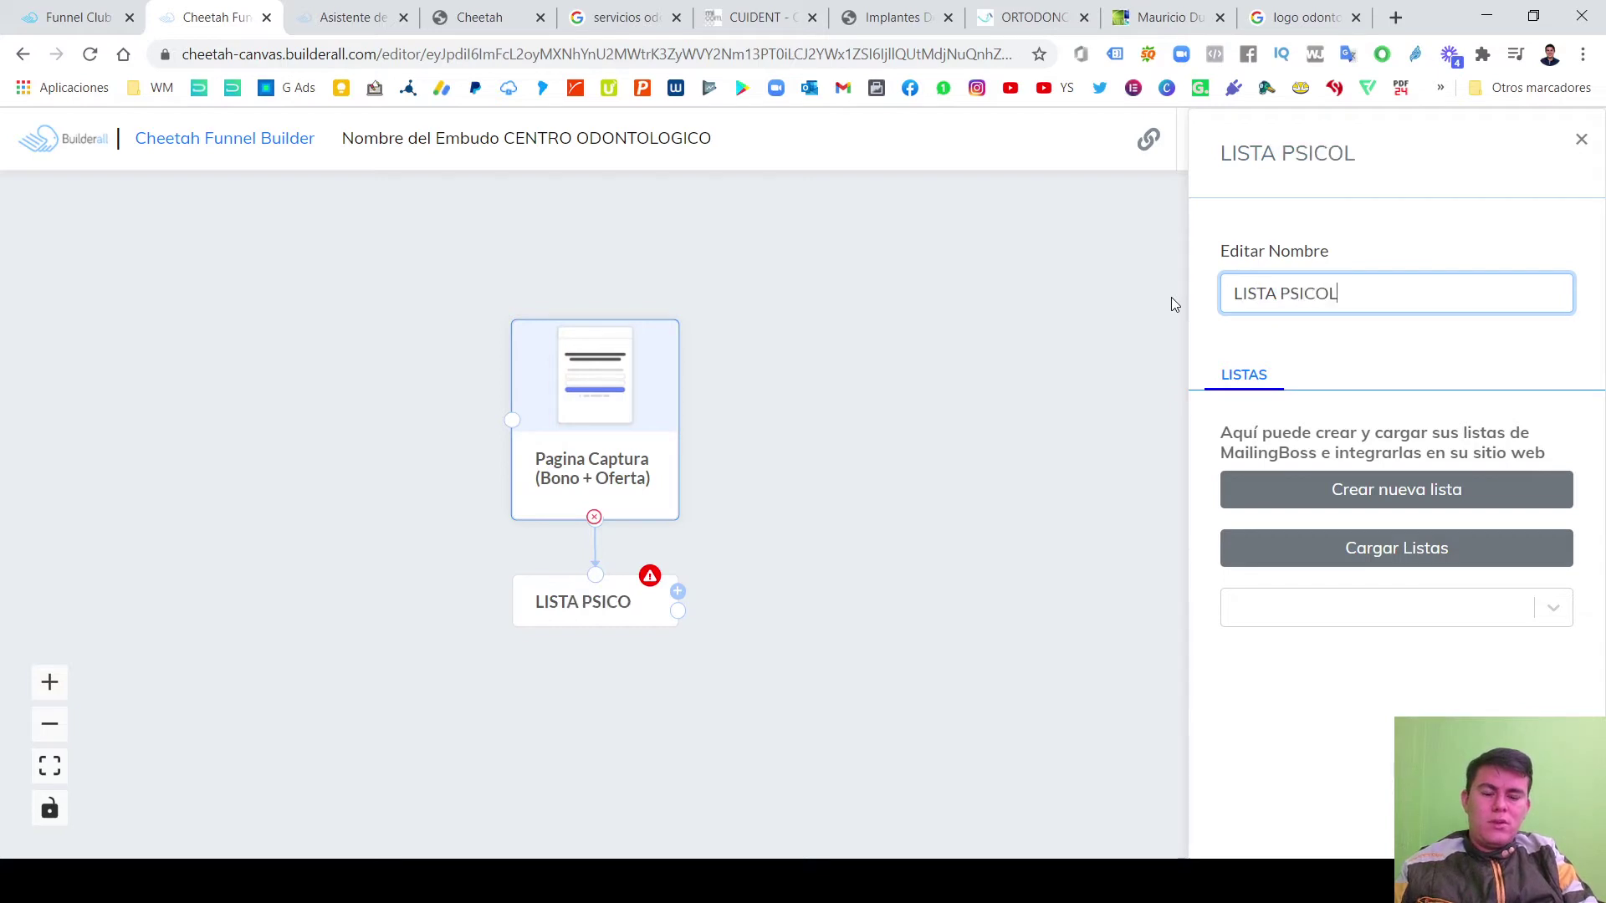
{"action": "type", "text": "OGOS"}
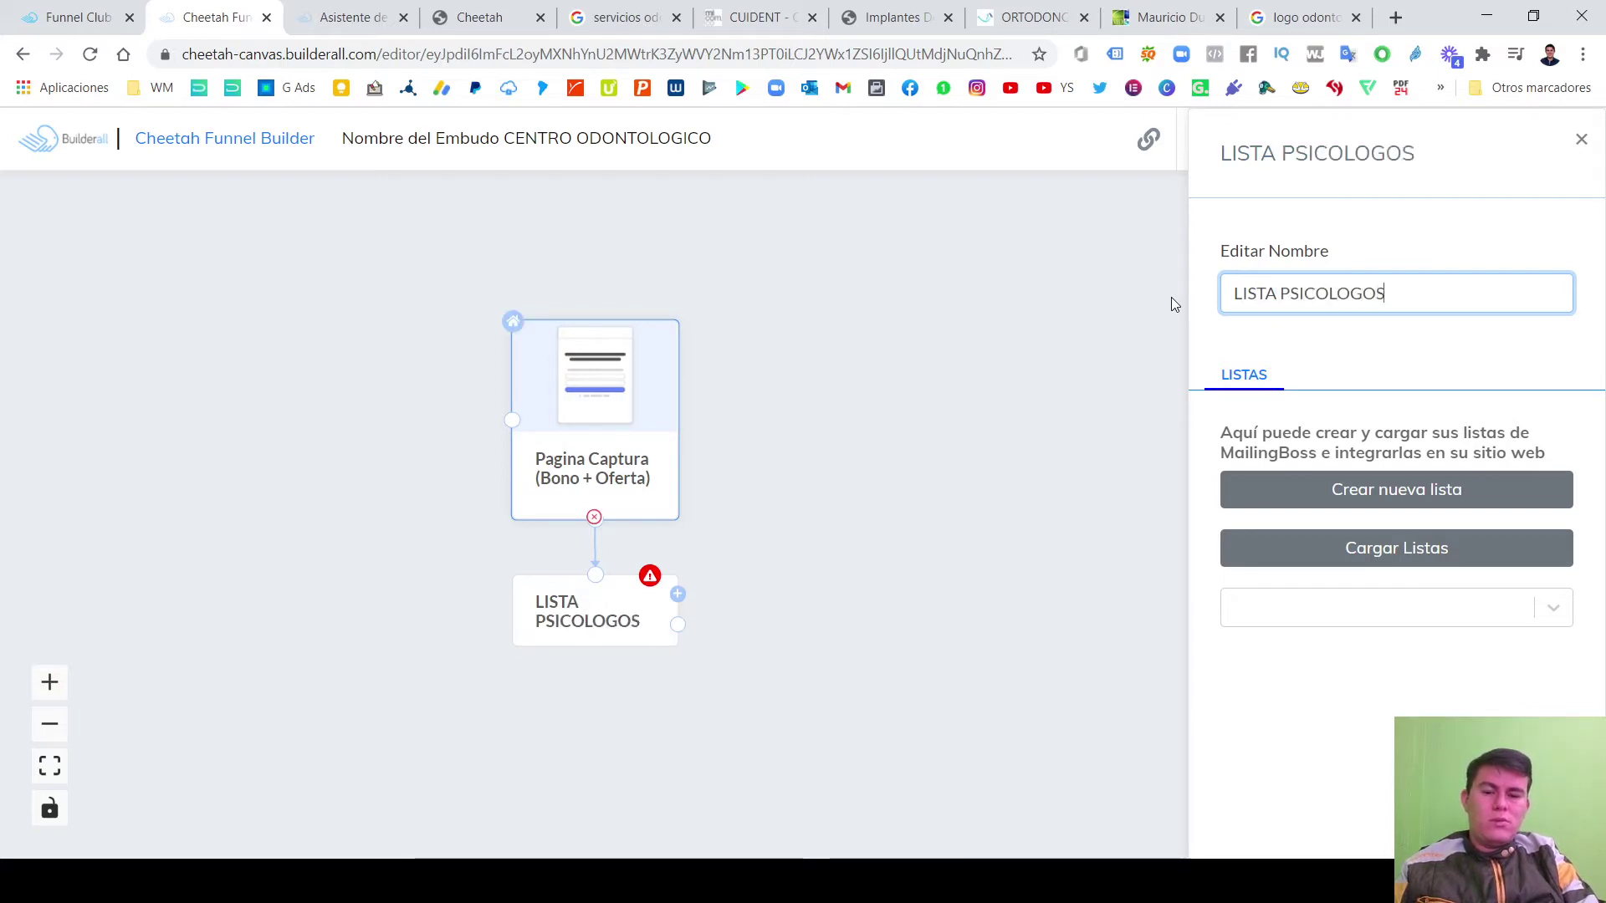
{"action": "key", "text": "BackSpace"}
{"action": "key", "text": "BackSpace"}
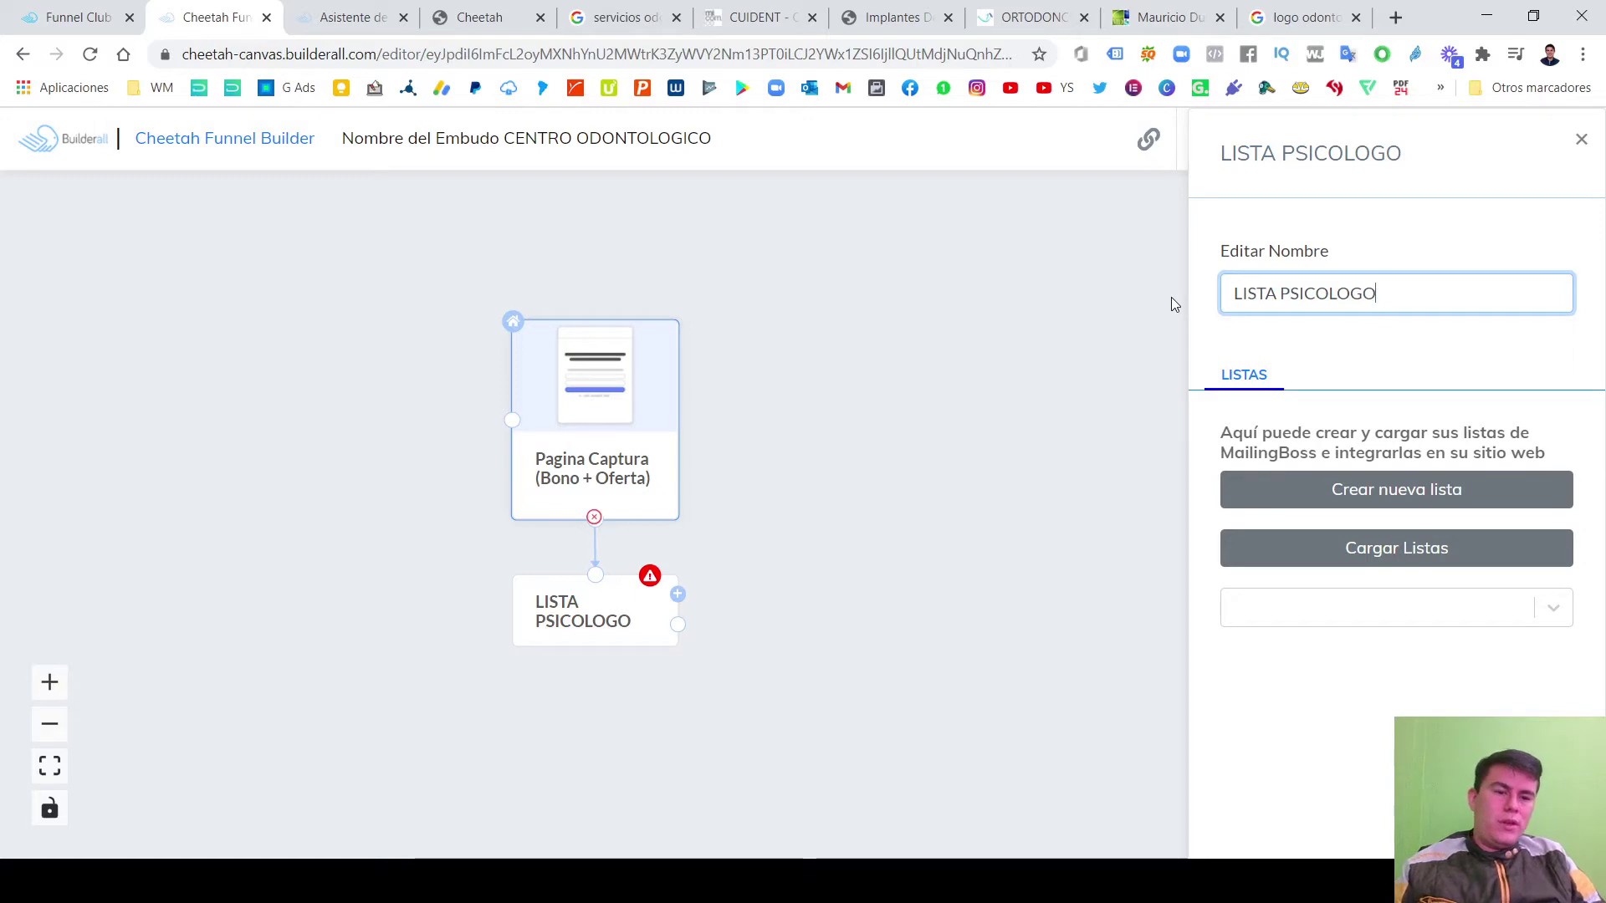
{"action": "type", "text": "IA"}
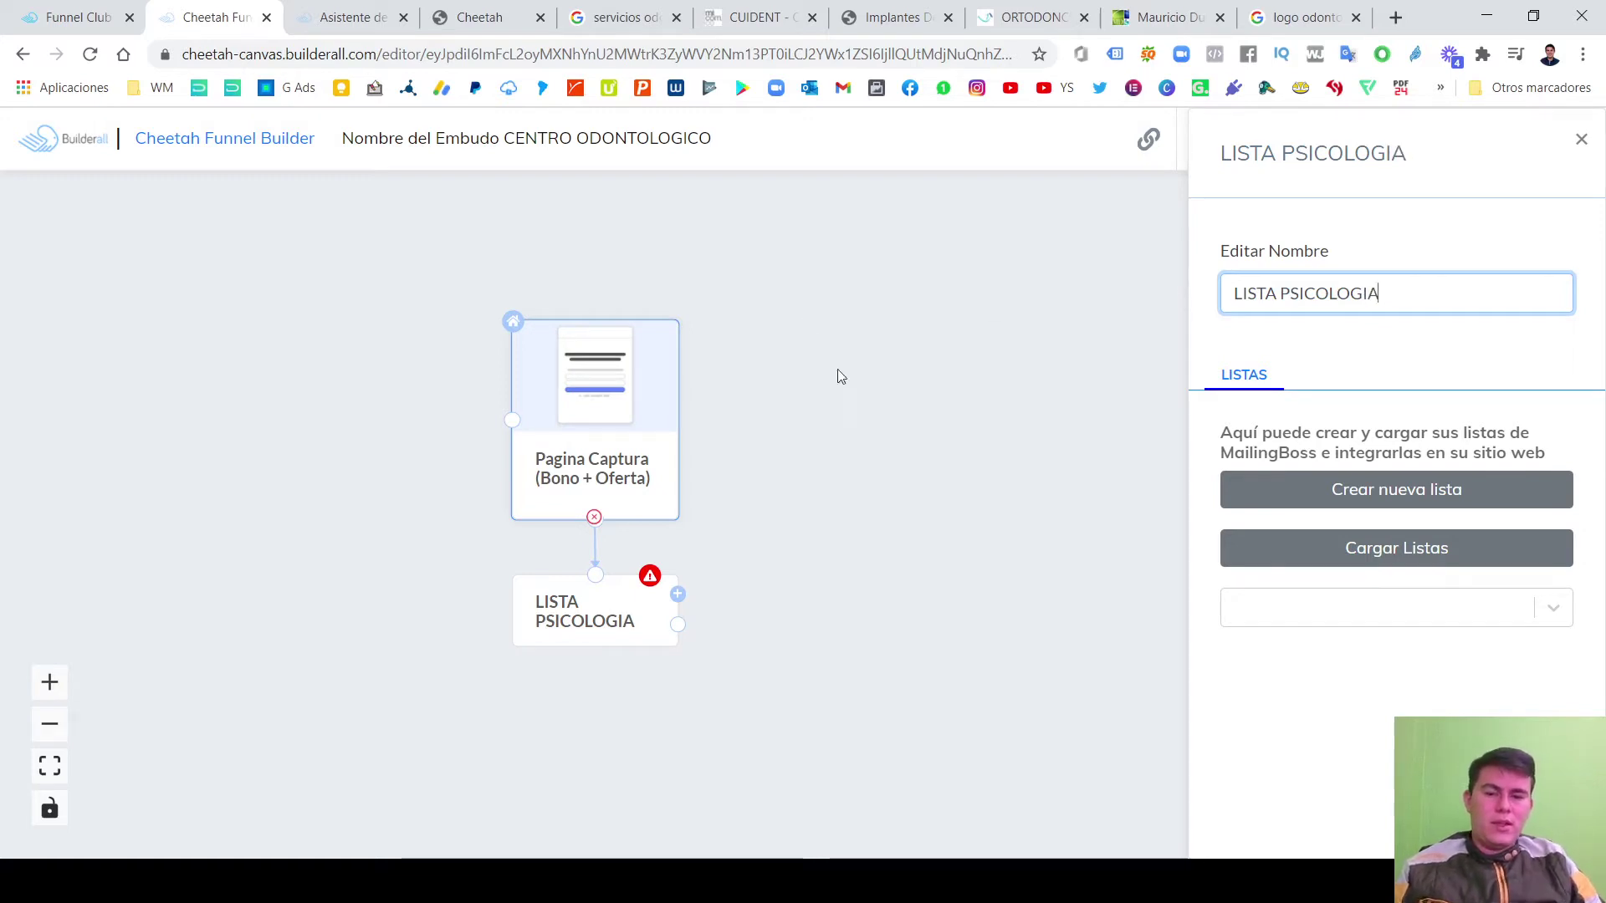
{"action": "left_click", "coordinate": [885, 530]}
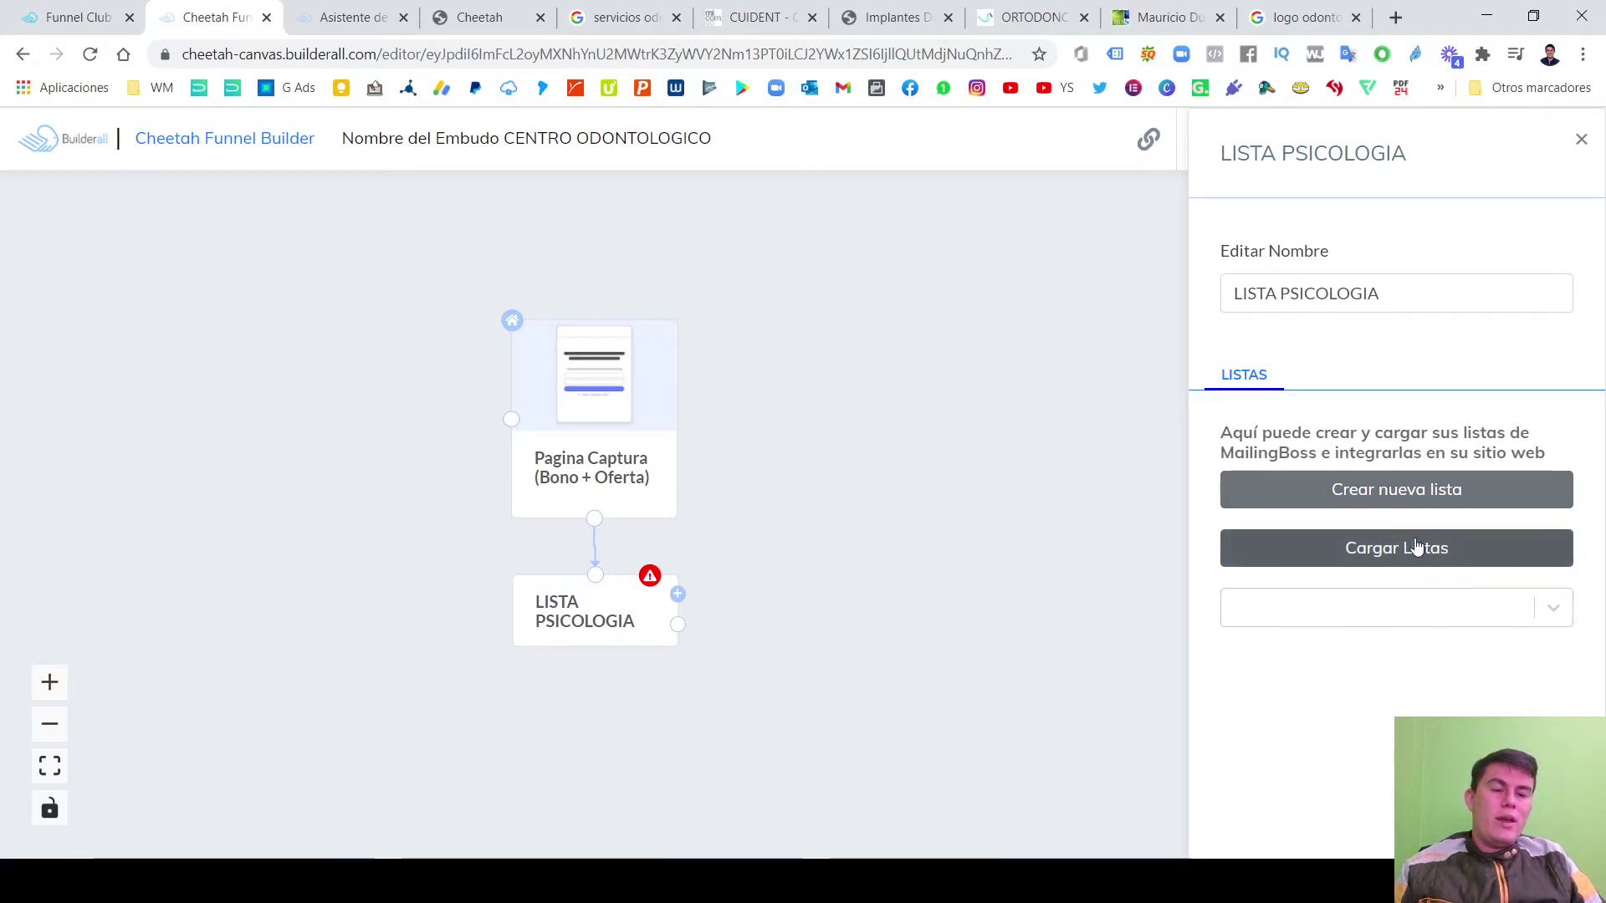
Load the existing MailingBoss lists for the form block and open the form for creating a new list.
{"action": "left_click", "coordinate": [1442, 633]}
{"action": "left_click", "coordinate": [1389, 519]}
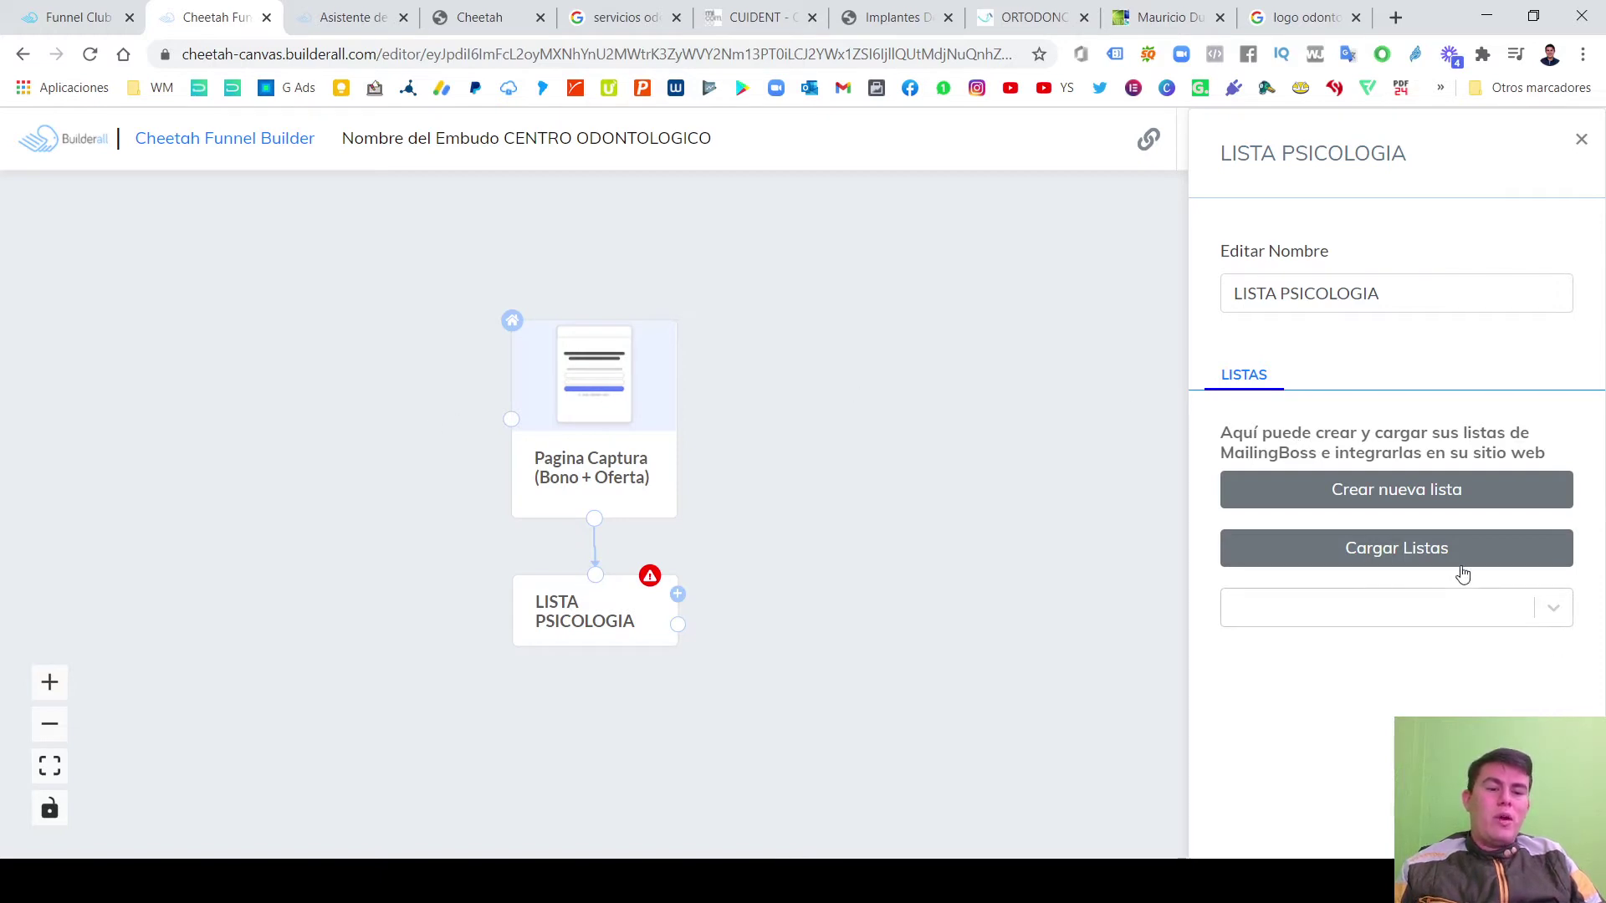
{"action": "left_click", "coordinate": [1437, 552]}
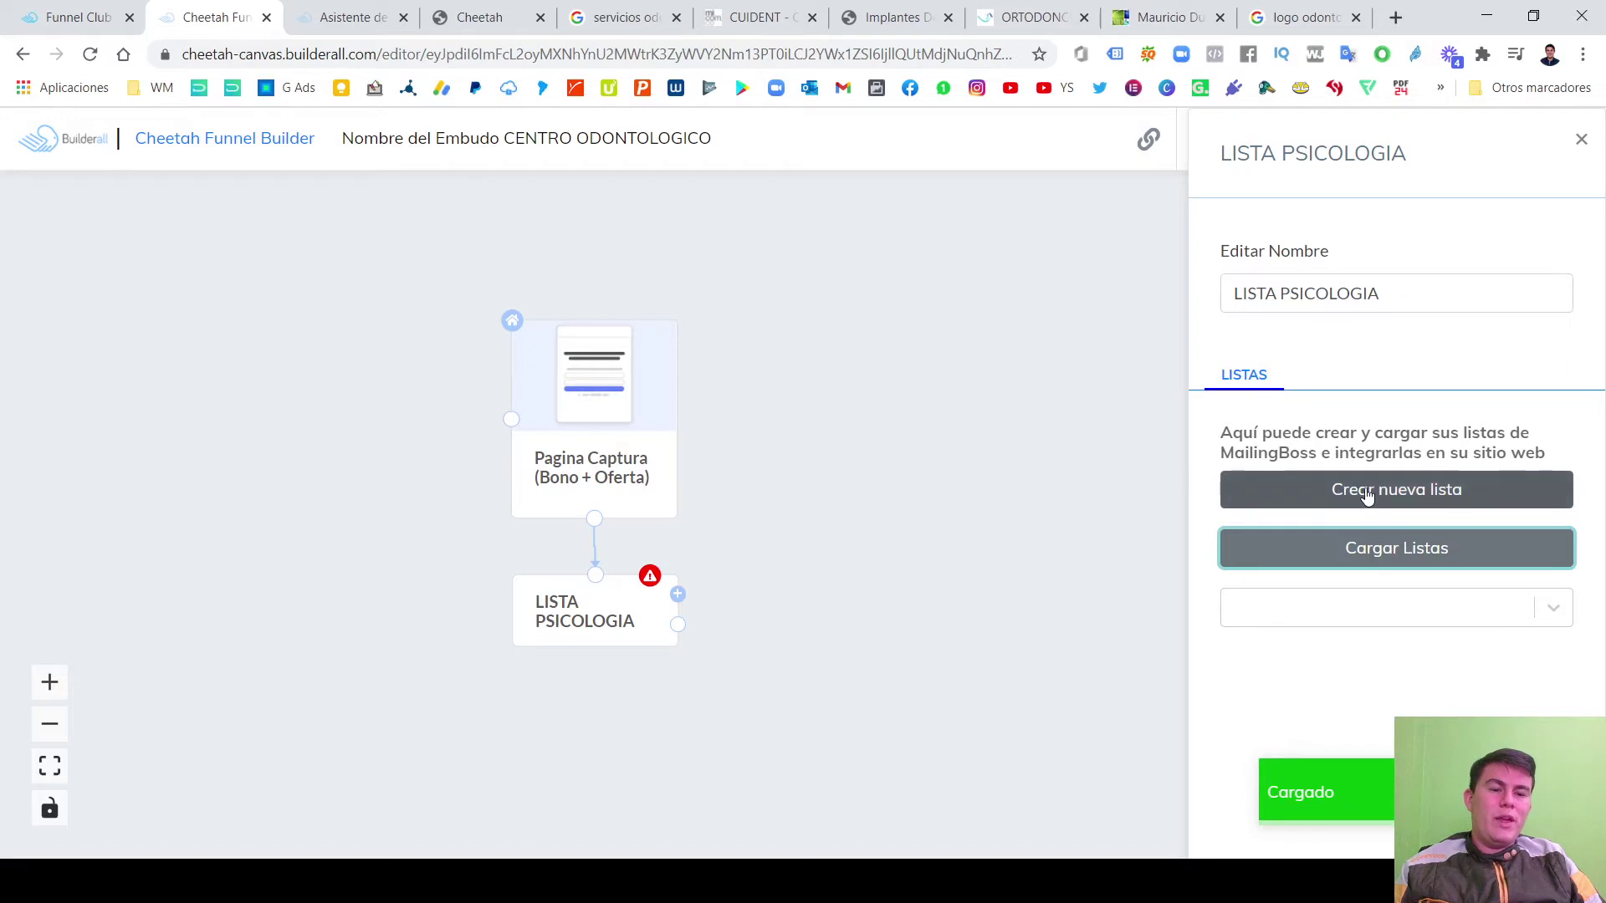
{"action": "left_click", "coordinate": [1406, 497]}
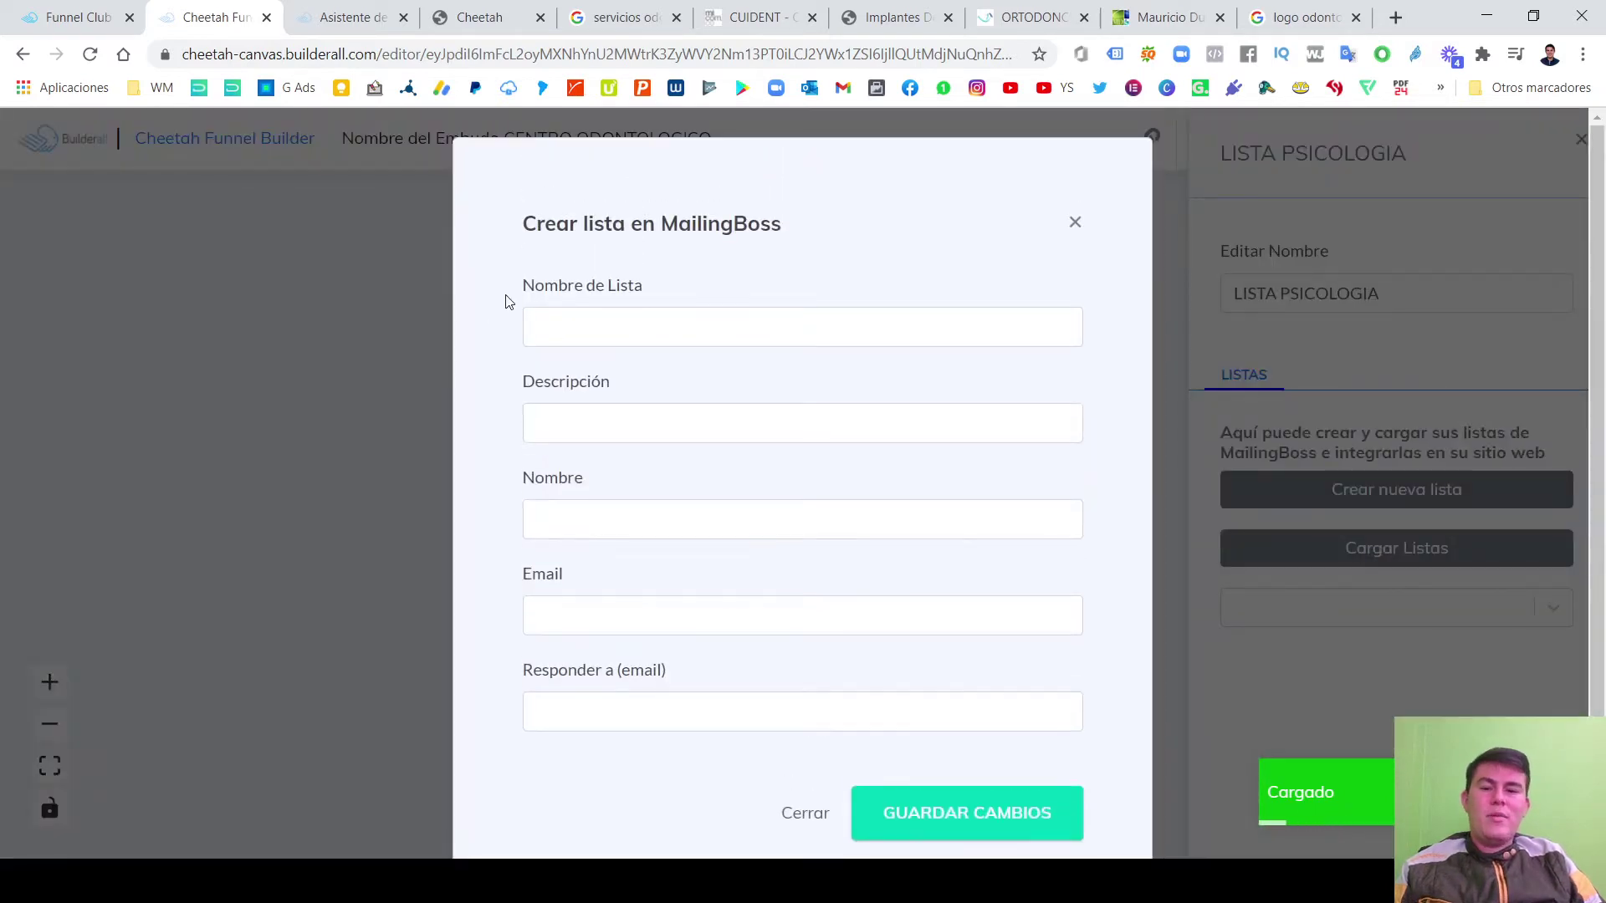
Examine the name, description, sender and reply e-mail fields for a new MailingBoss list, and close the form without saving.
{"action": "left_click", "coordinate": [641, 326]}
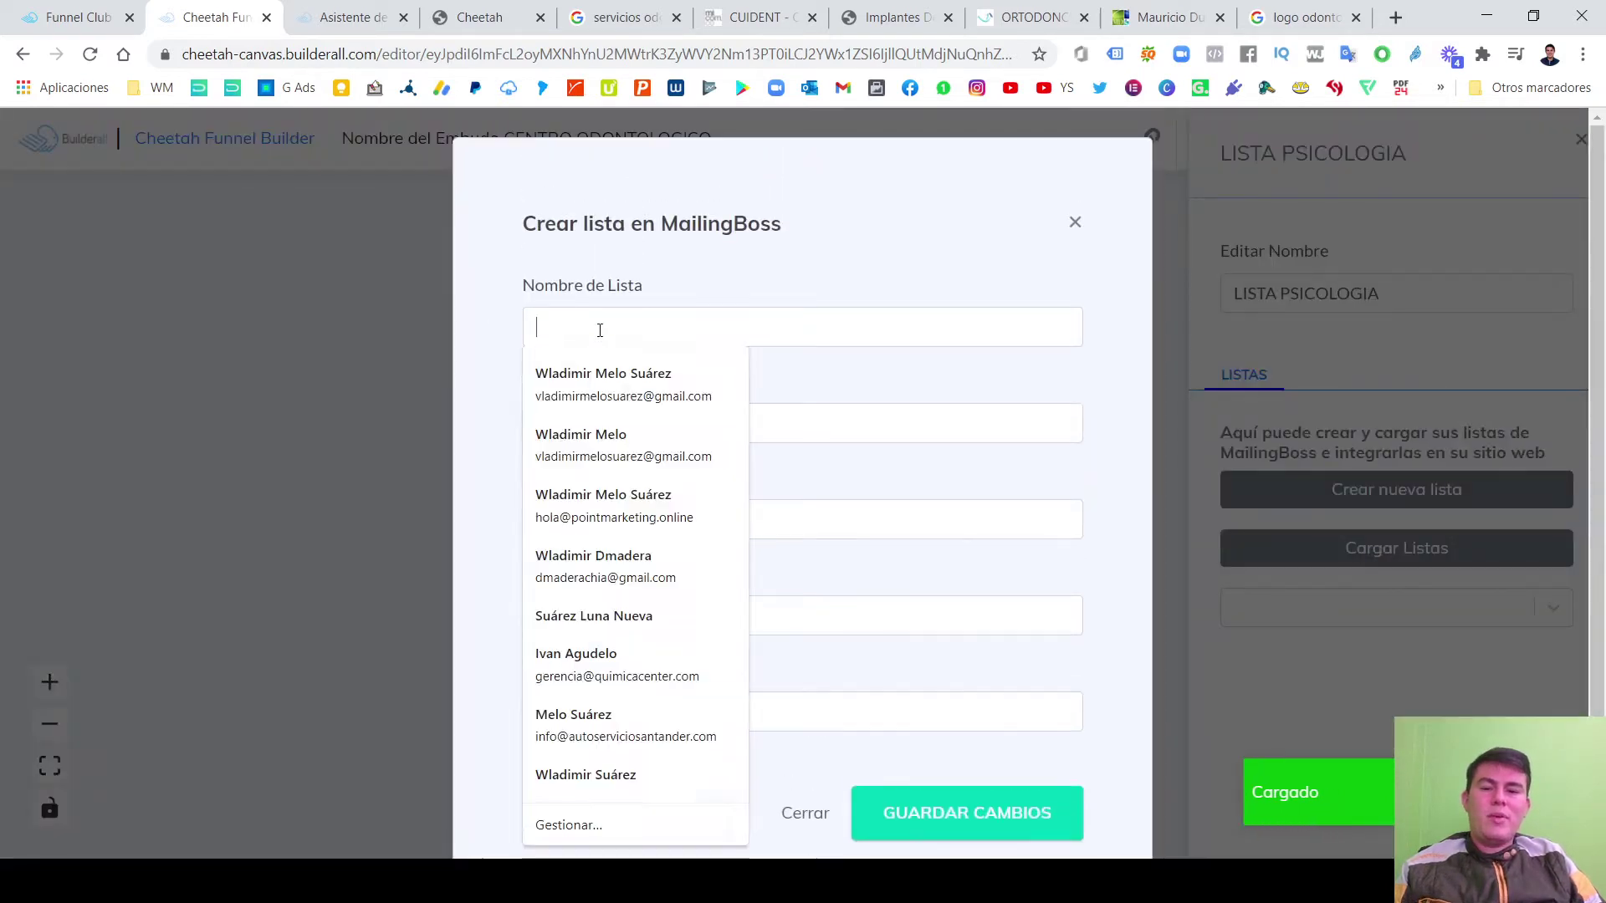
{"action": "left_click", "coordinate": [792, 424]}
{"action": "left_click", "coordinate": [709, 515]}
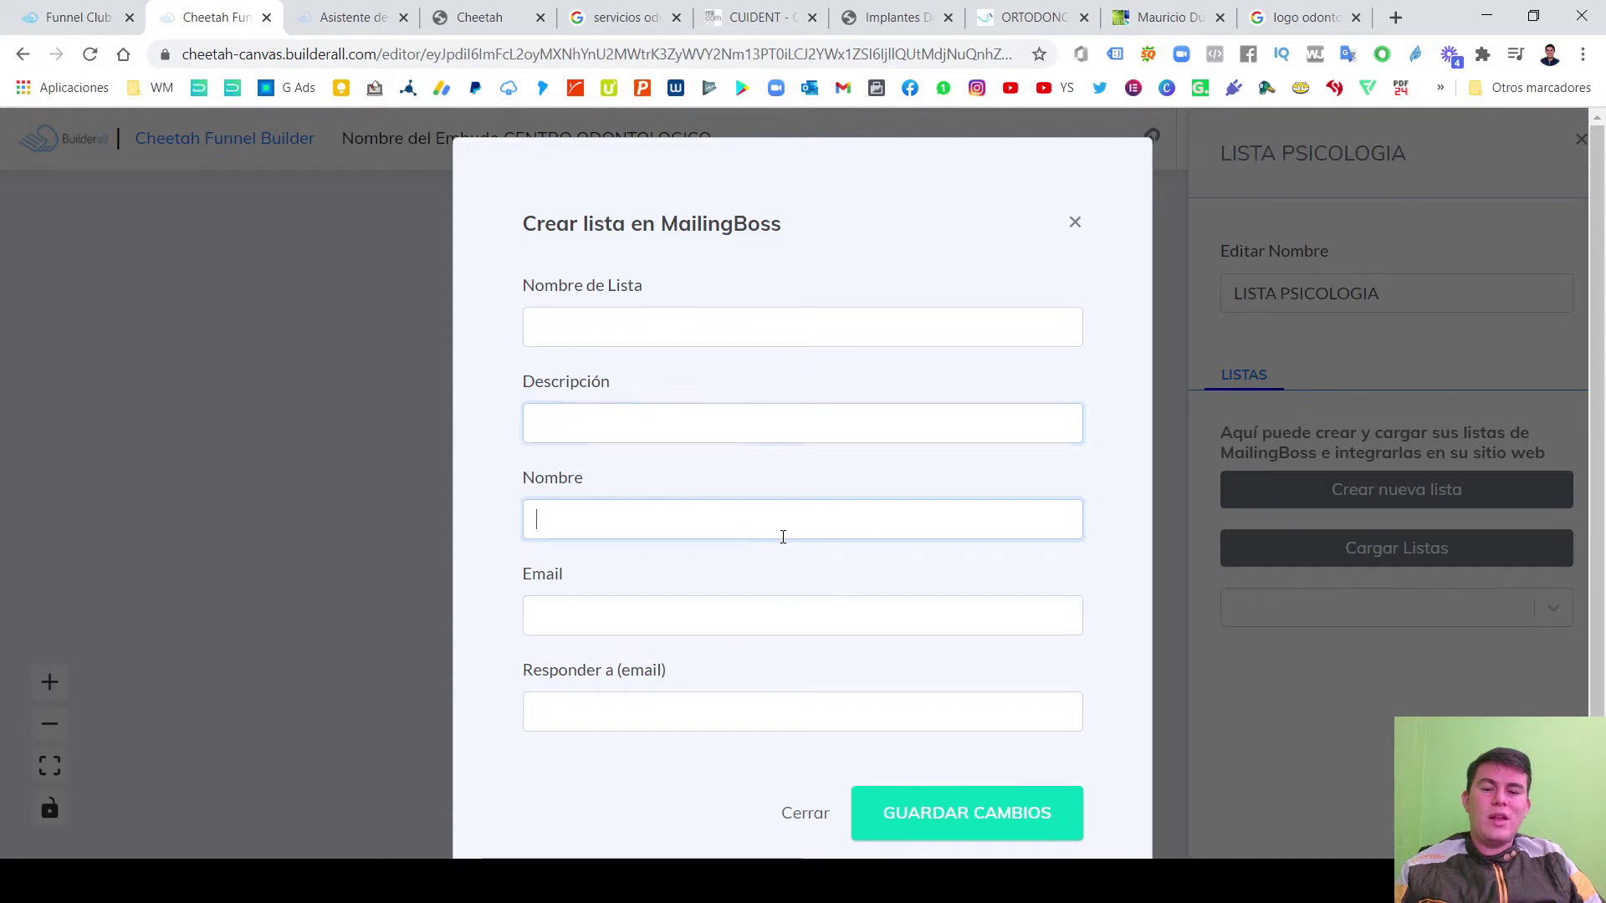
{"action": "left_click", "coordinate": [906, 608]}
{"action": "left_click", "coordinate": [954, 548]}
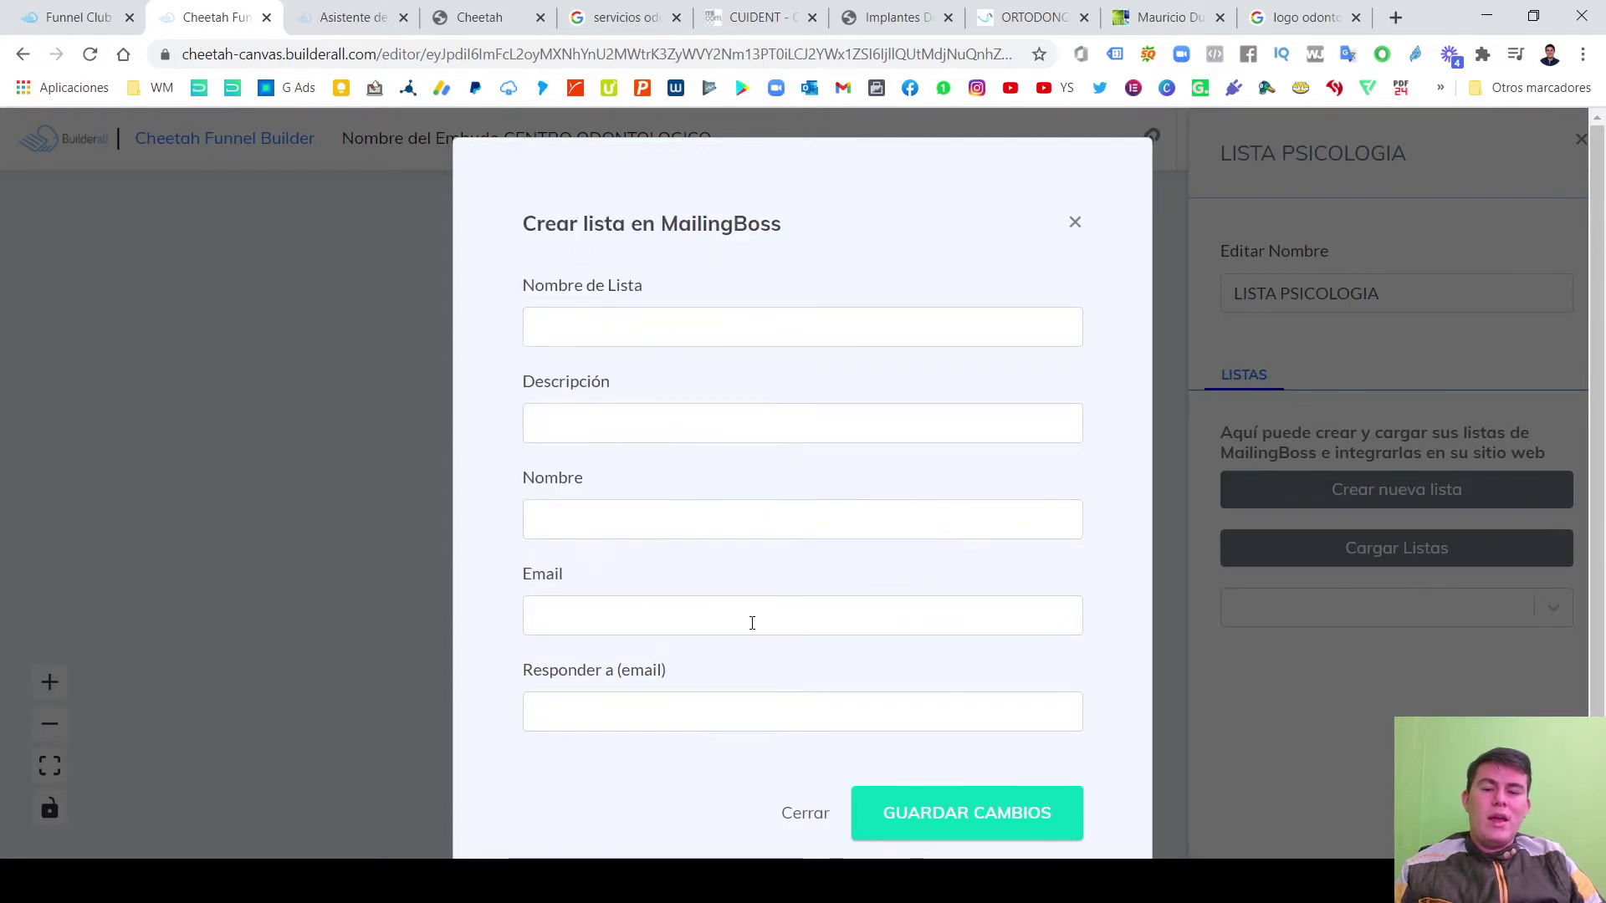
{"action": "left_click", "coordinate": [795, 618]}
{"action": "key", "text": "Escape"}
{"action": "left_click", "coordinate": [843, 610]}
{"action": "key", "text": "Escape"}
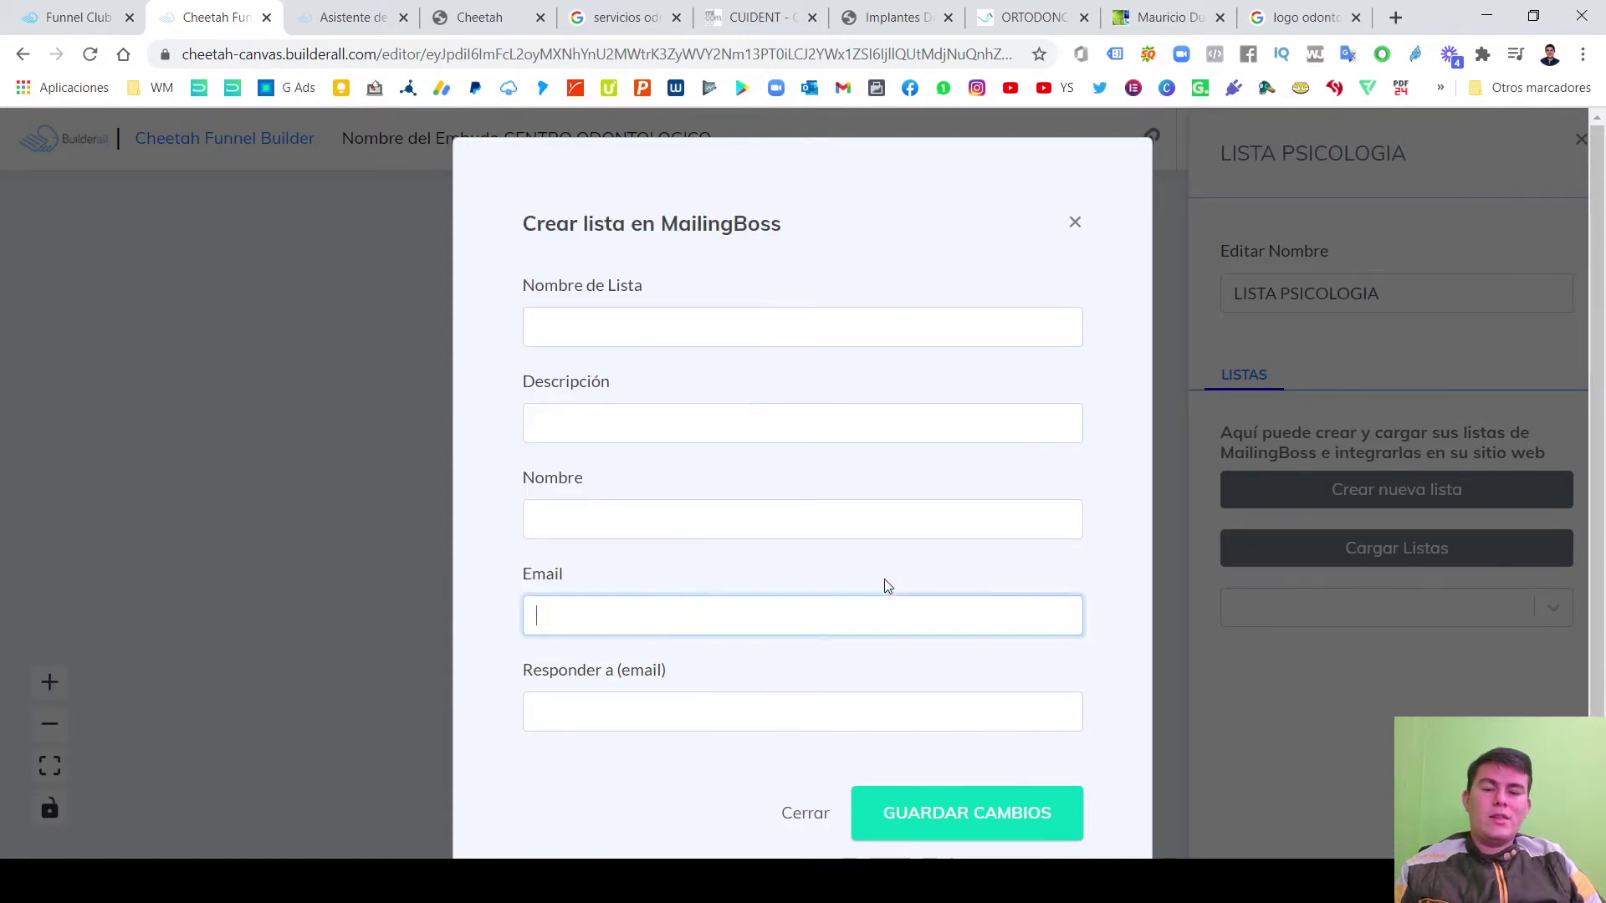
{"action": "left_click", "coordinate": [717, 630]}
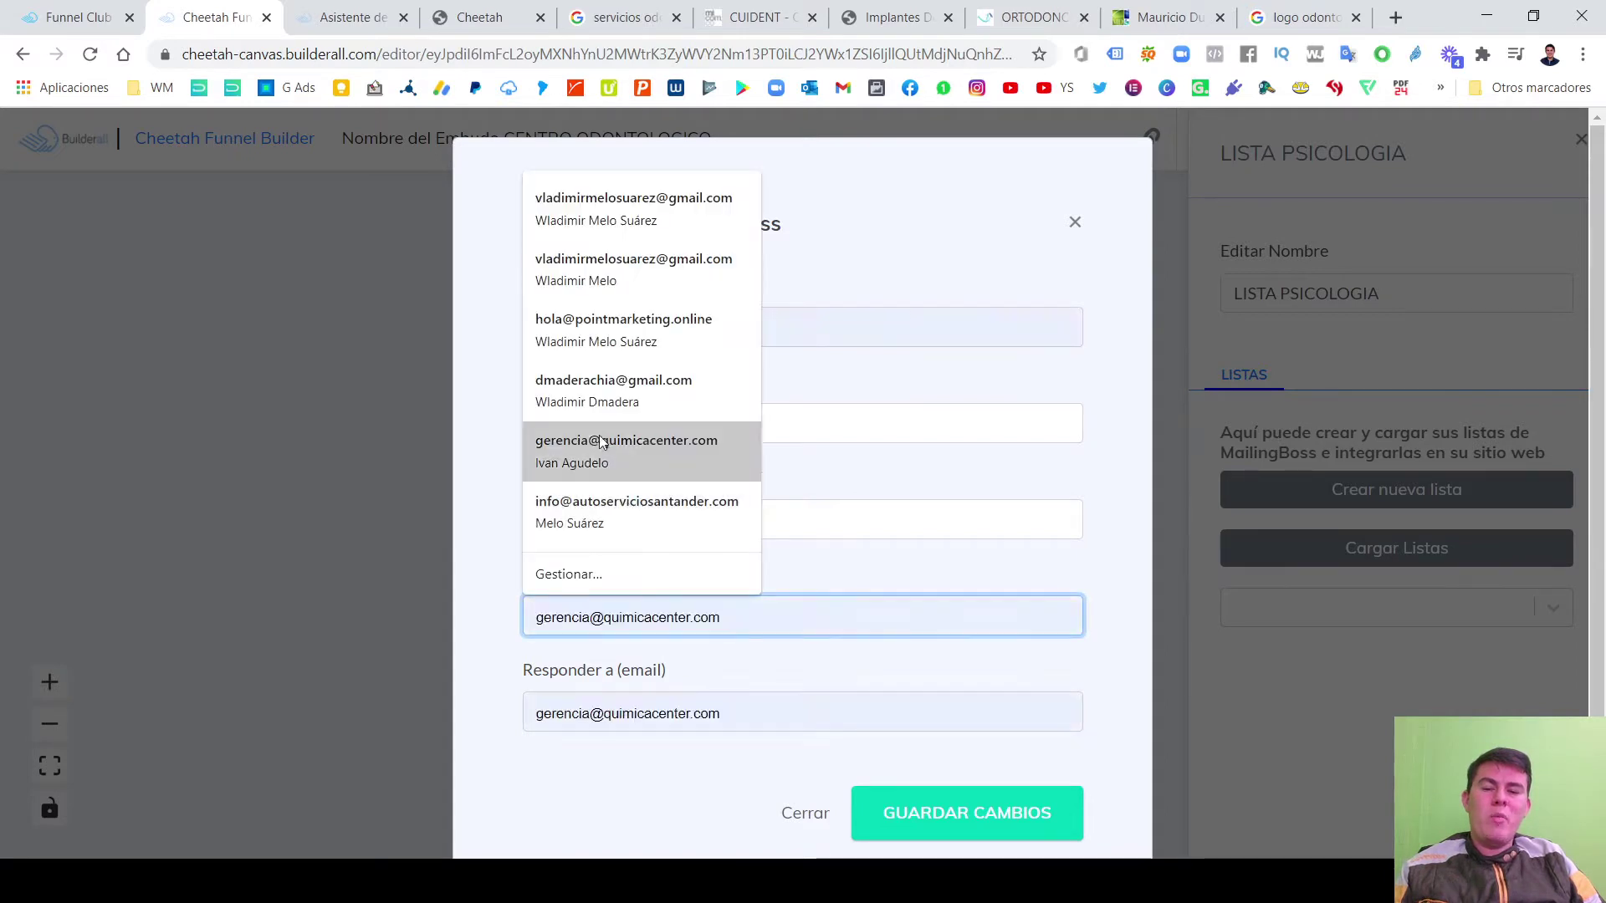
{"action": "key", "text": "Escape"}
{"action": "left_click", "coordinate": [703, 707]}
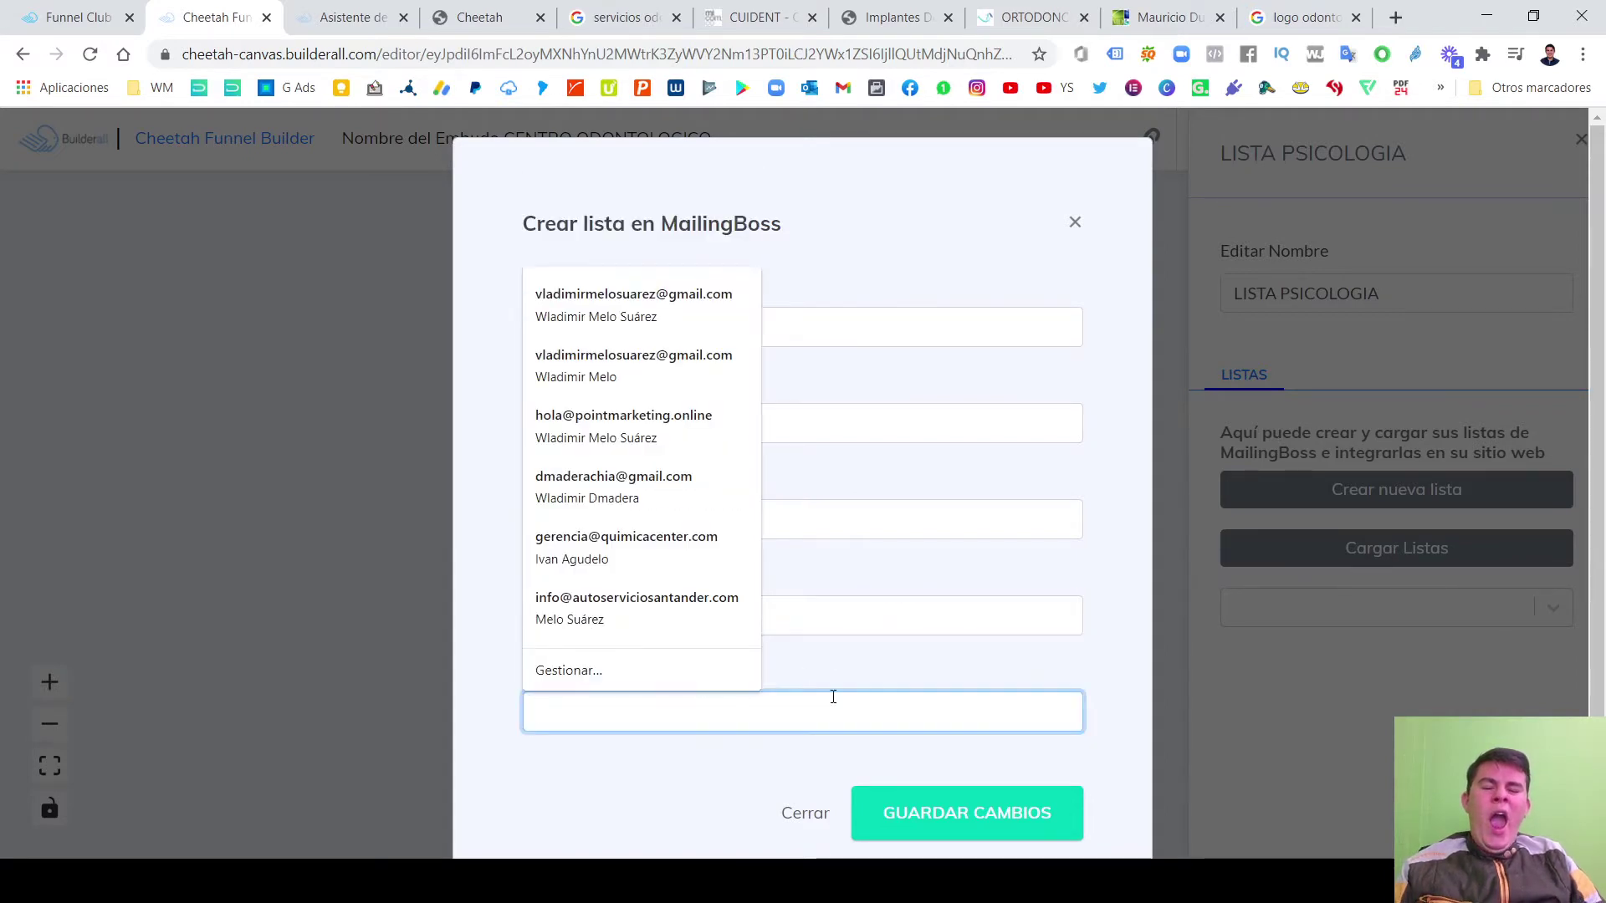
{"action": "key", "text": "Escape"}
{"action": "left_click", "coordinate": [610, 701]}
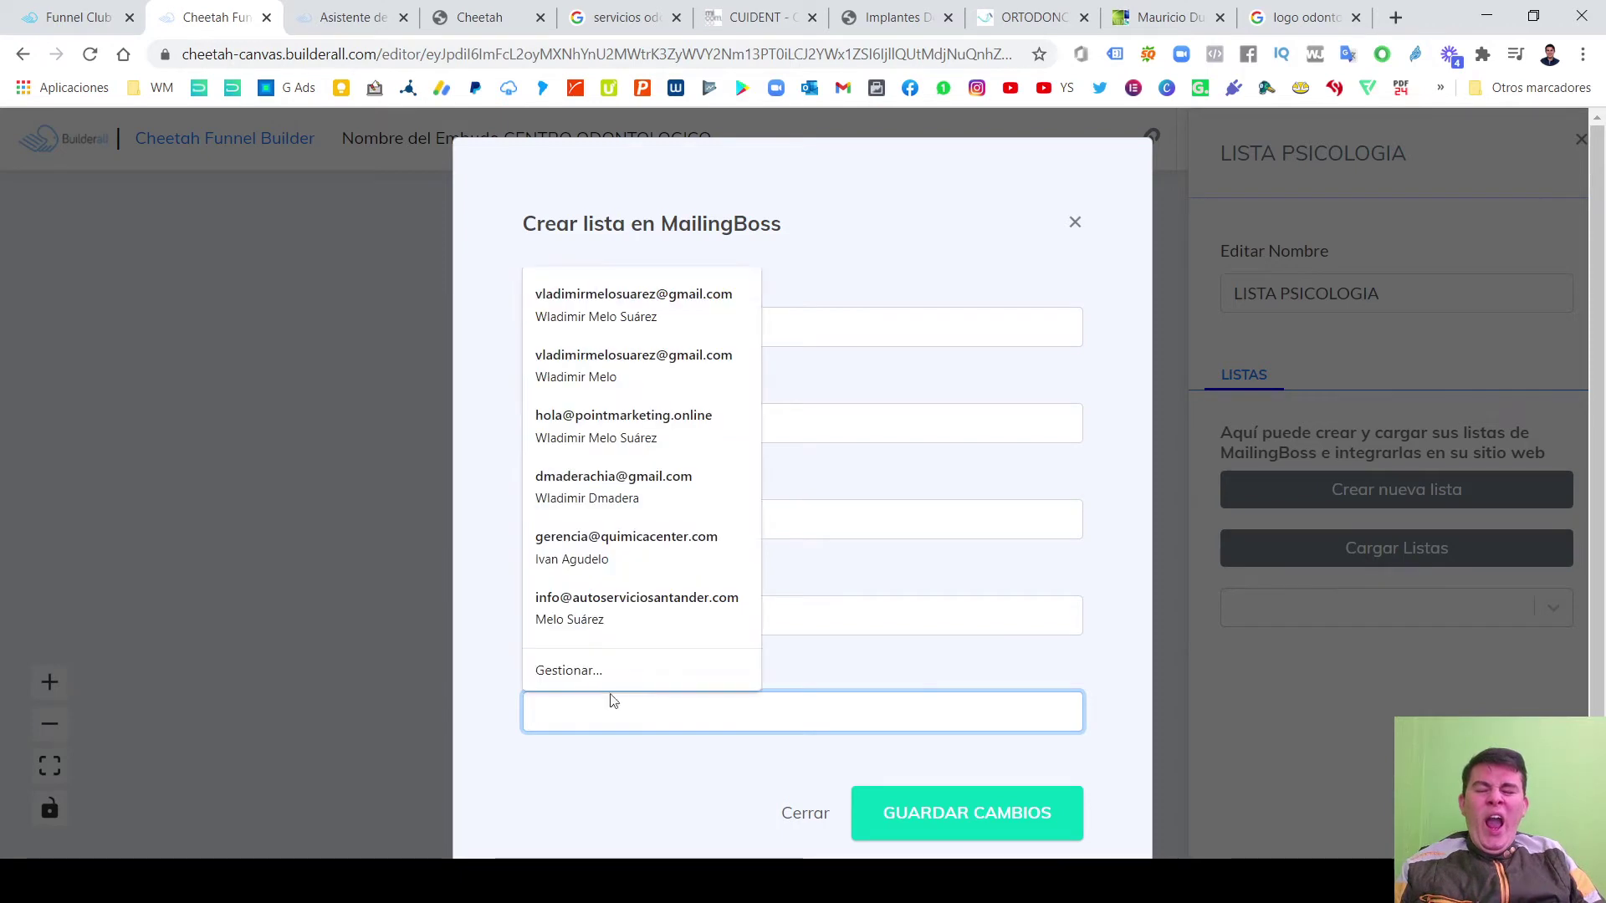
{"action": "key", "text": "Escape"}
{"action": "left_click", "coordinate": [790, 718]}
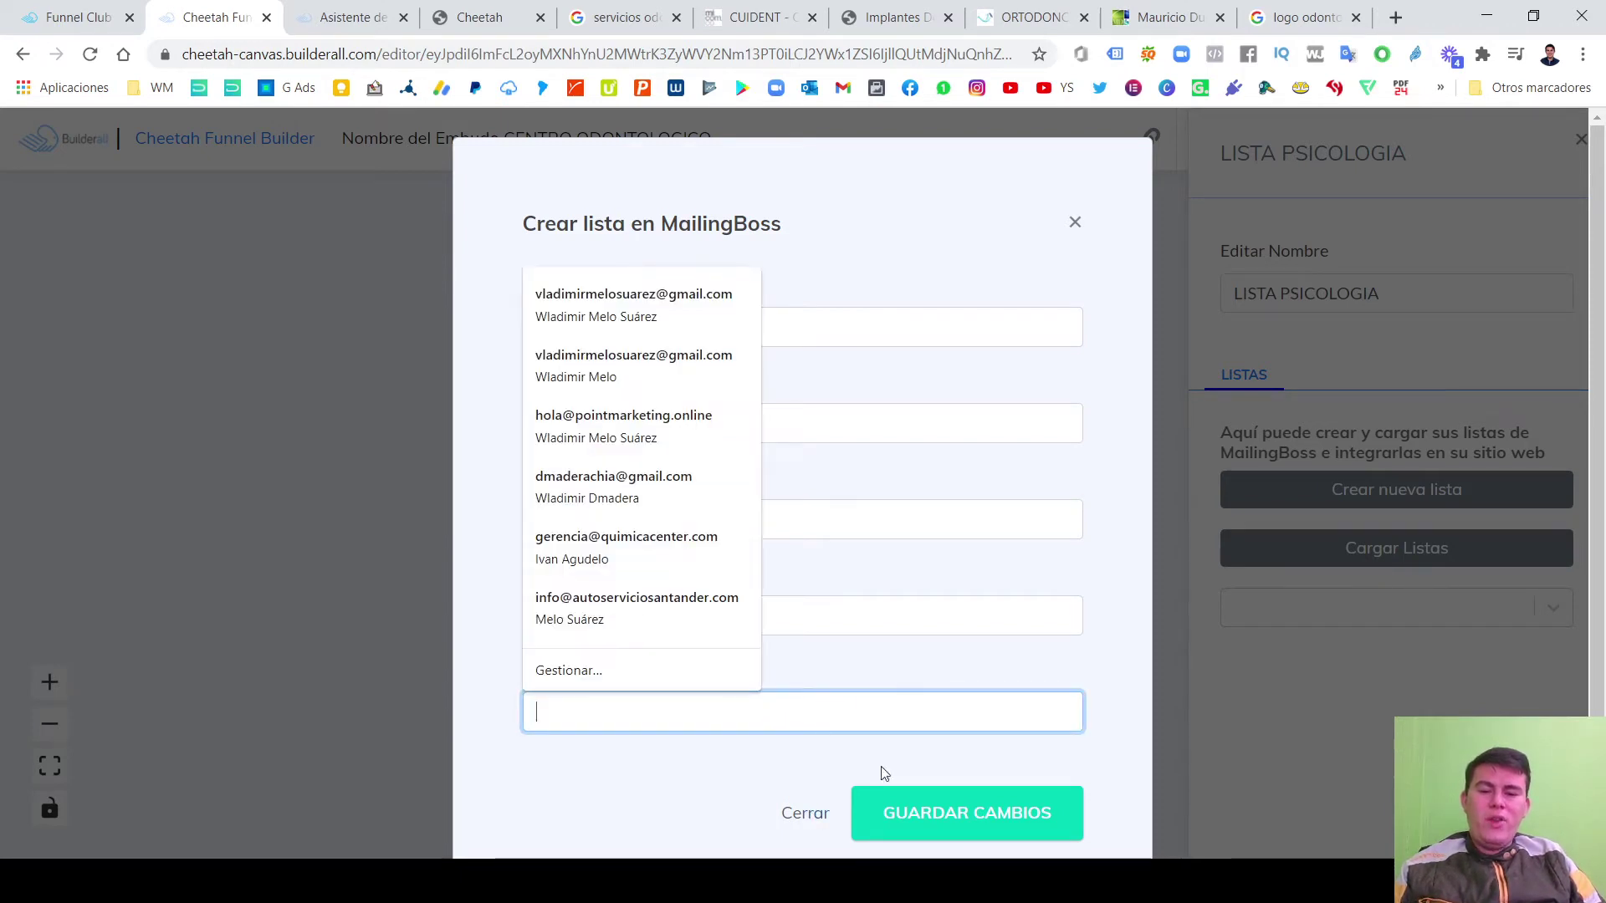
{"action": "left_click", "coordinate": [805, 815]}
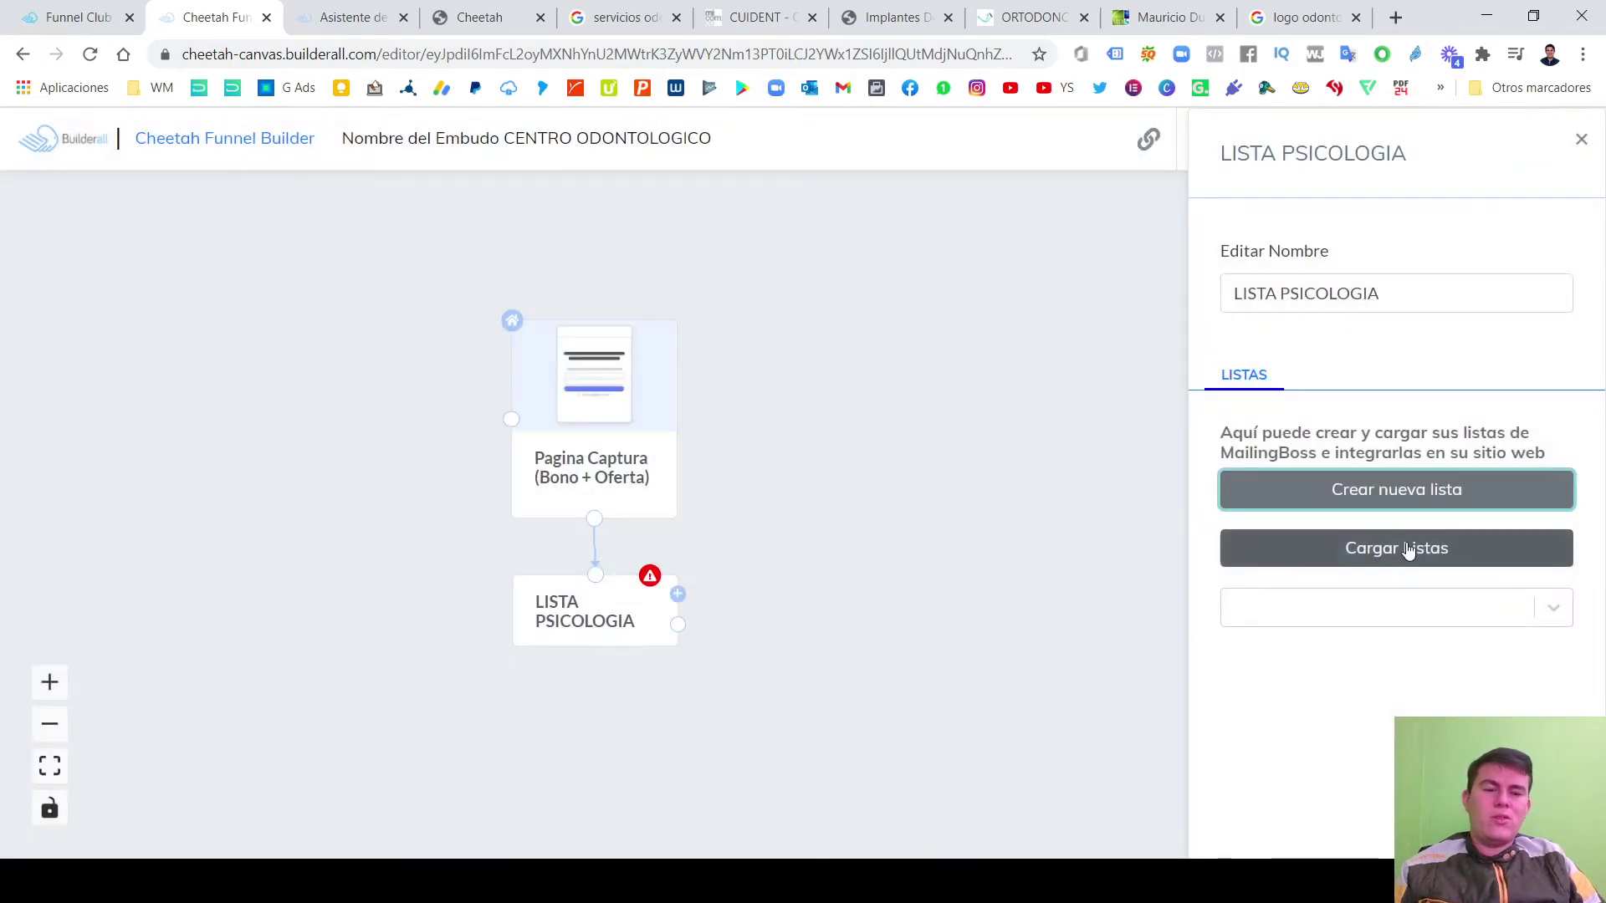
Link the form block to the MailingBoss list "AG021ES - ODONTÓLOGO" and rename the block as "LISTA ODONTOLOGO GENERAL".
{"action": "left_click", "coordinate": [1453, 610]}
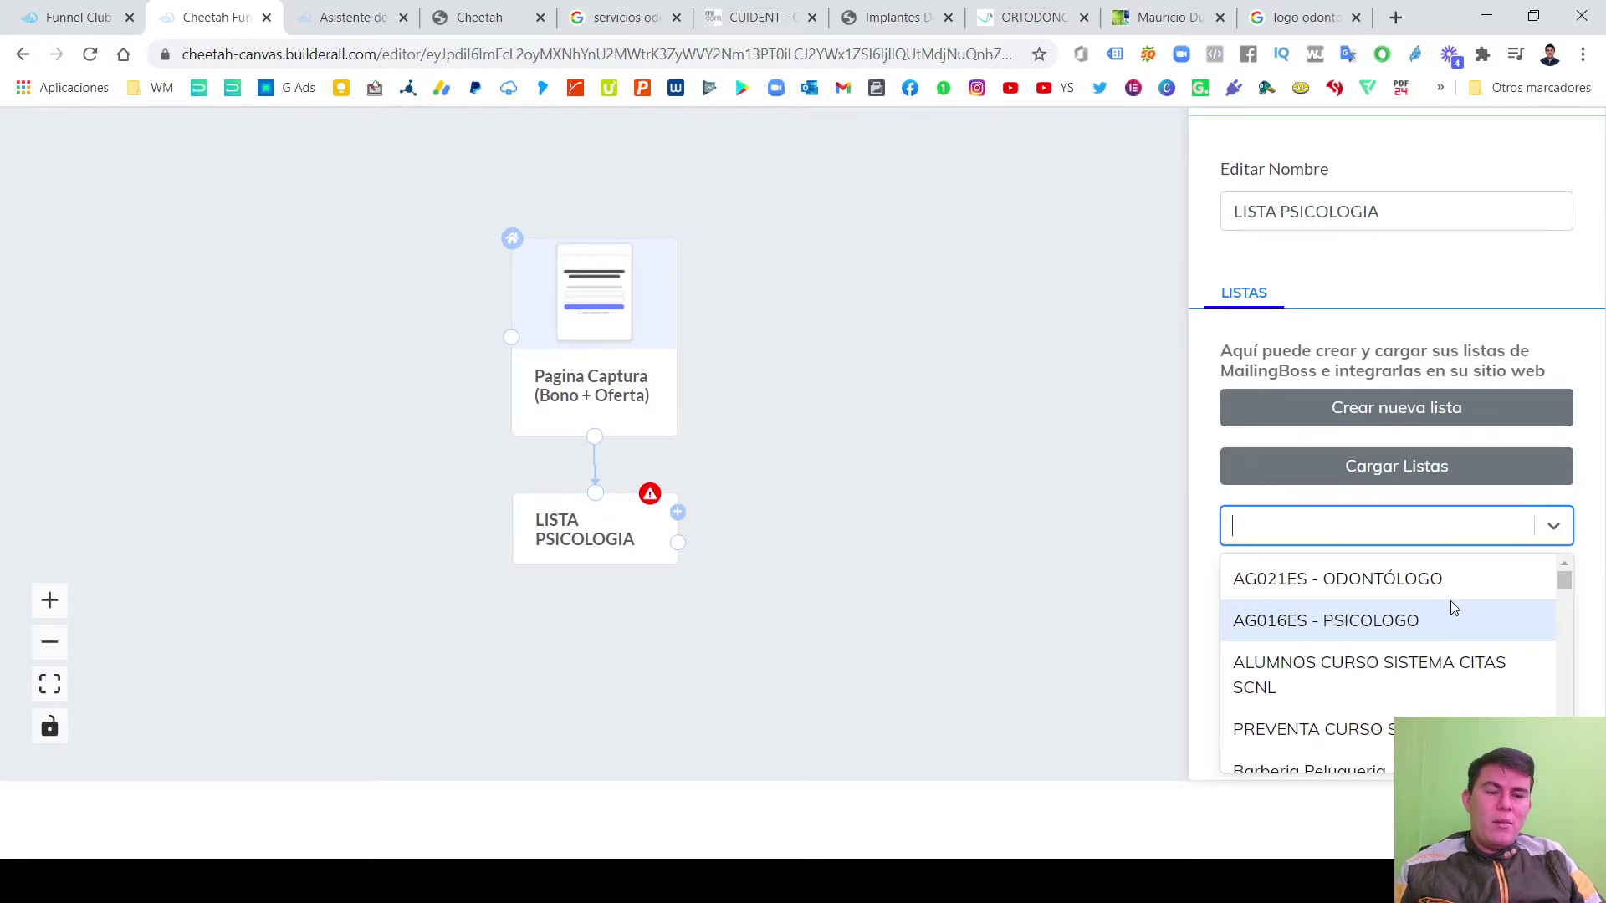
{"action": "left_click", "coordinate": [1397, 584]}
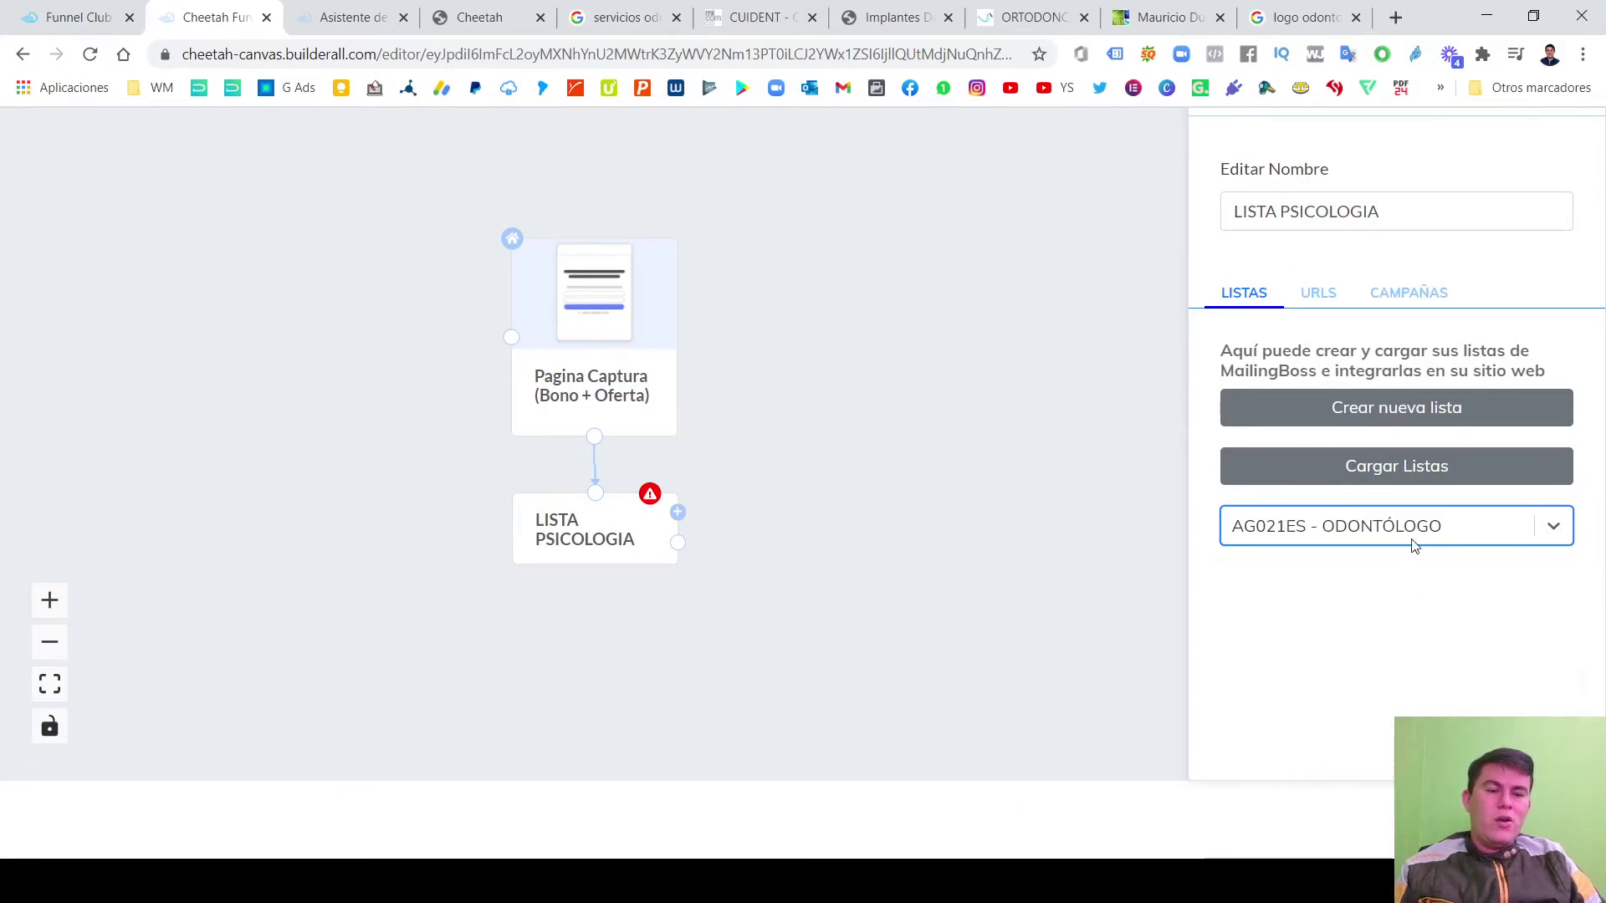
{"action": "left_click", "coordinate": [587, 540]}
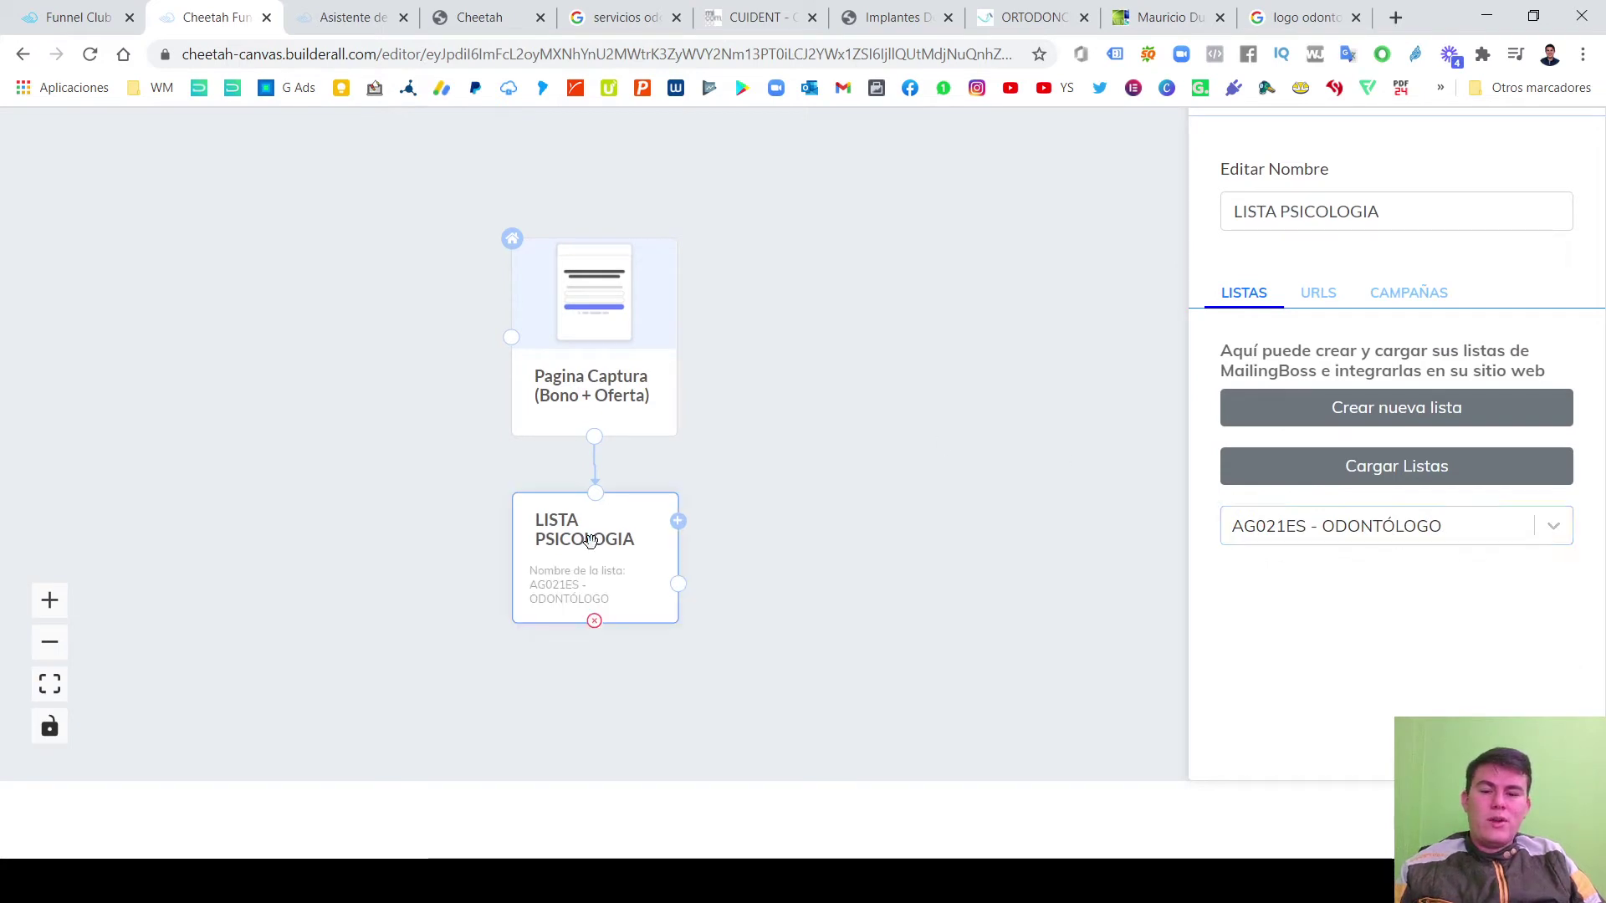
{"action": "left_click_drag", "start_coordinate": [1277, 220], "coordinate": [1405, 214]}
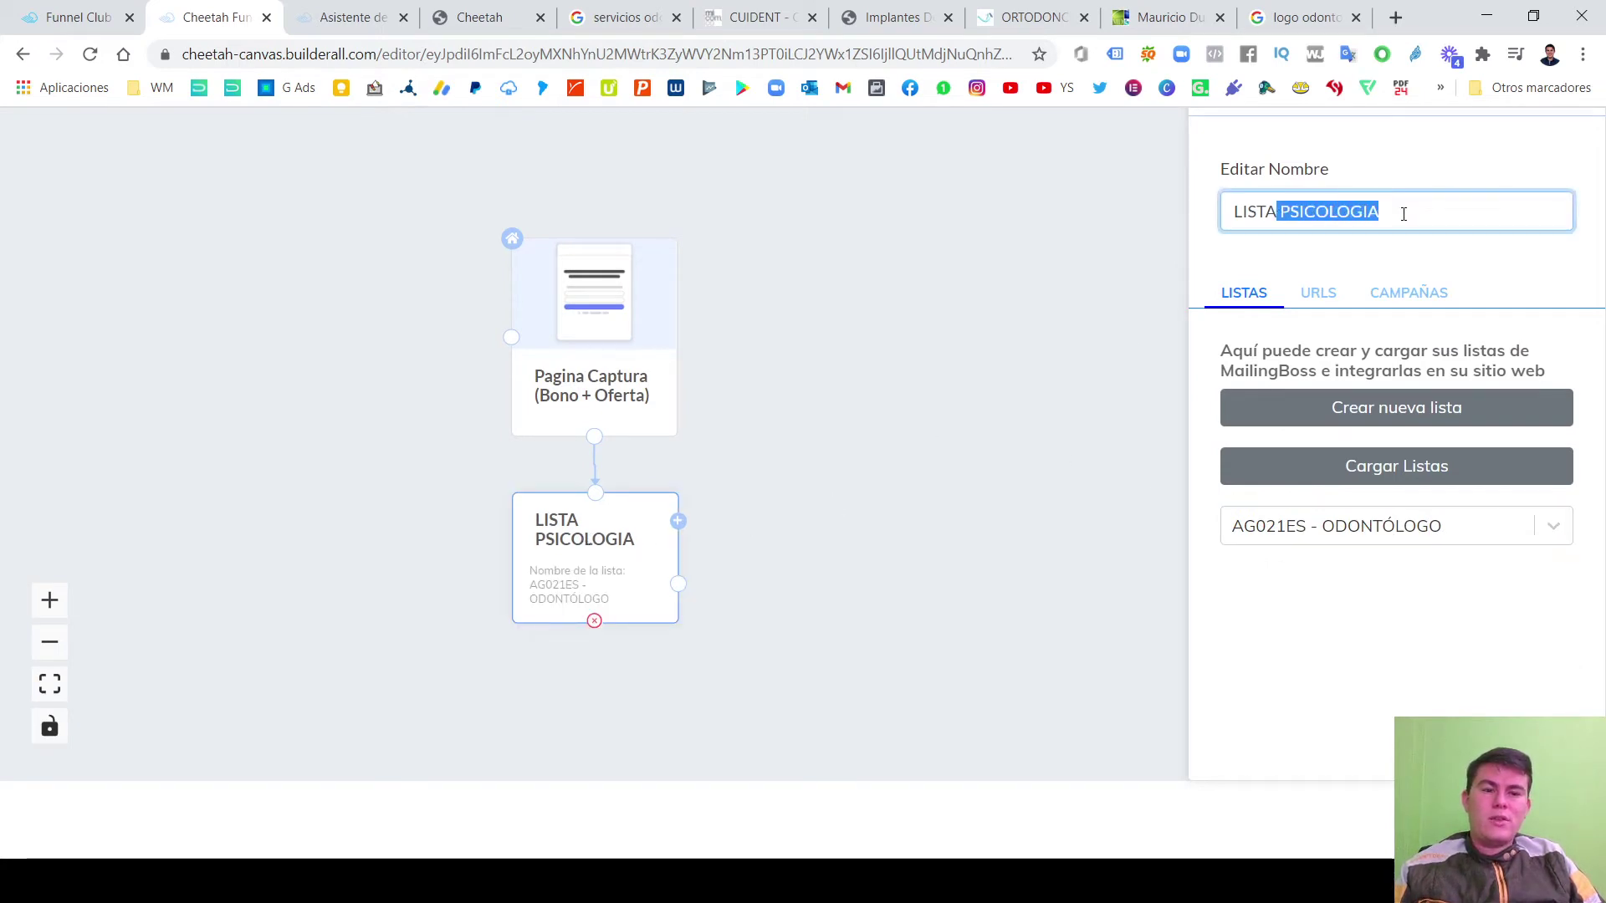
{"action": "key", "text": "BackSpace"}
{"action": "type", "text": "ODONTOLOGIA"}
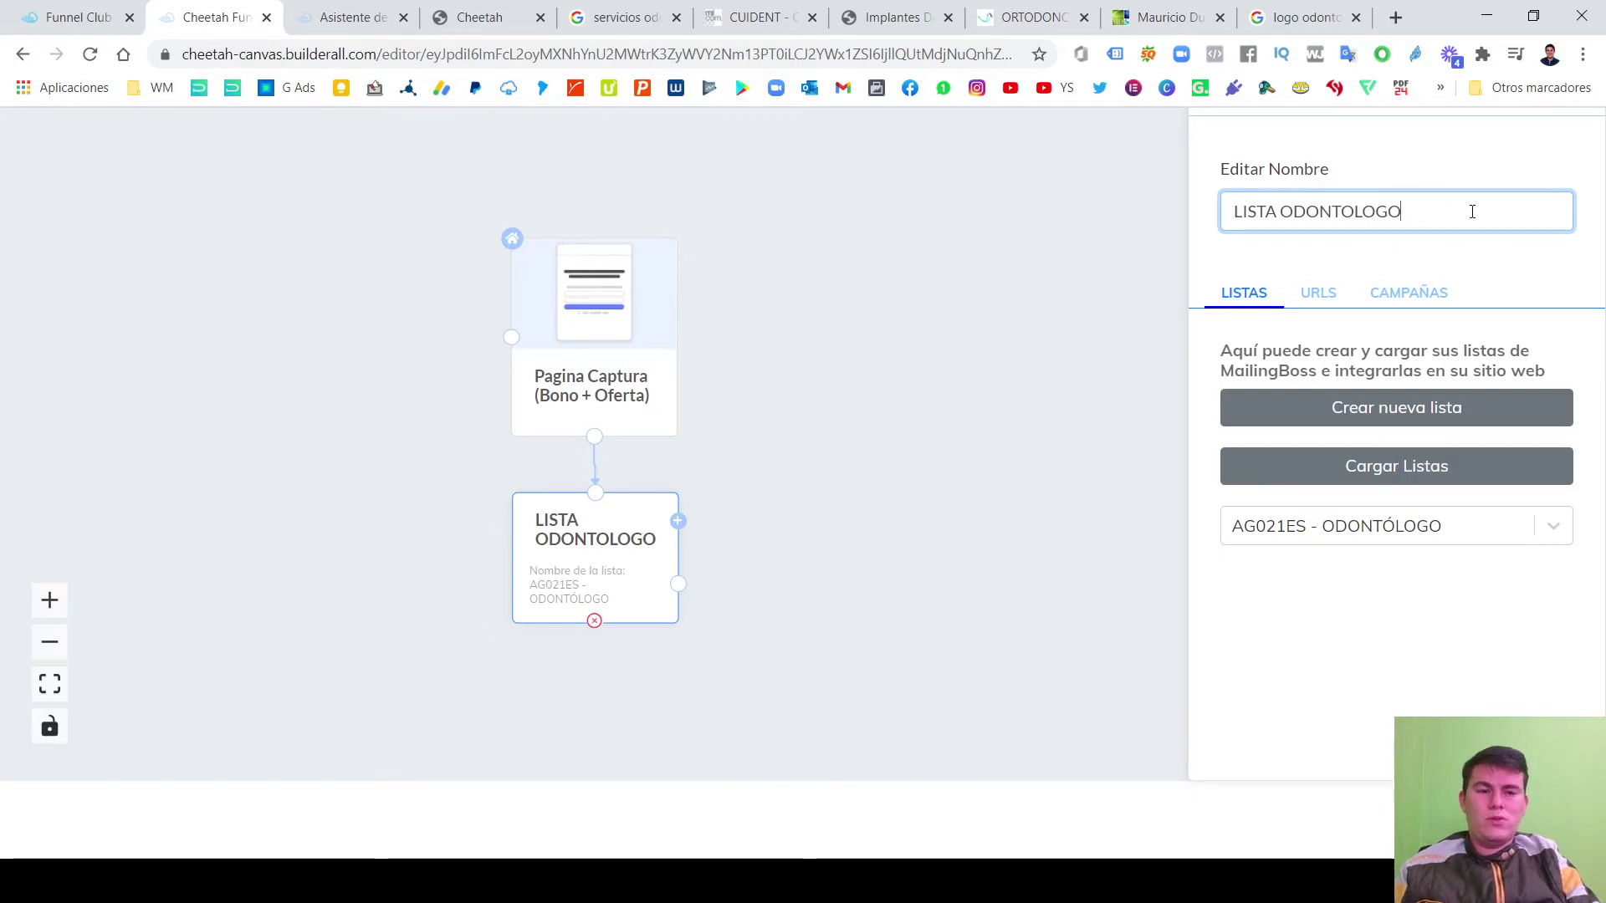
{"action": "type", "text": "NERAL"}
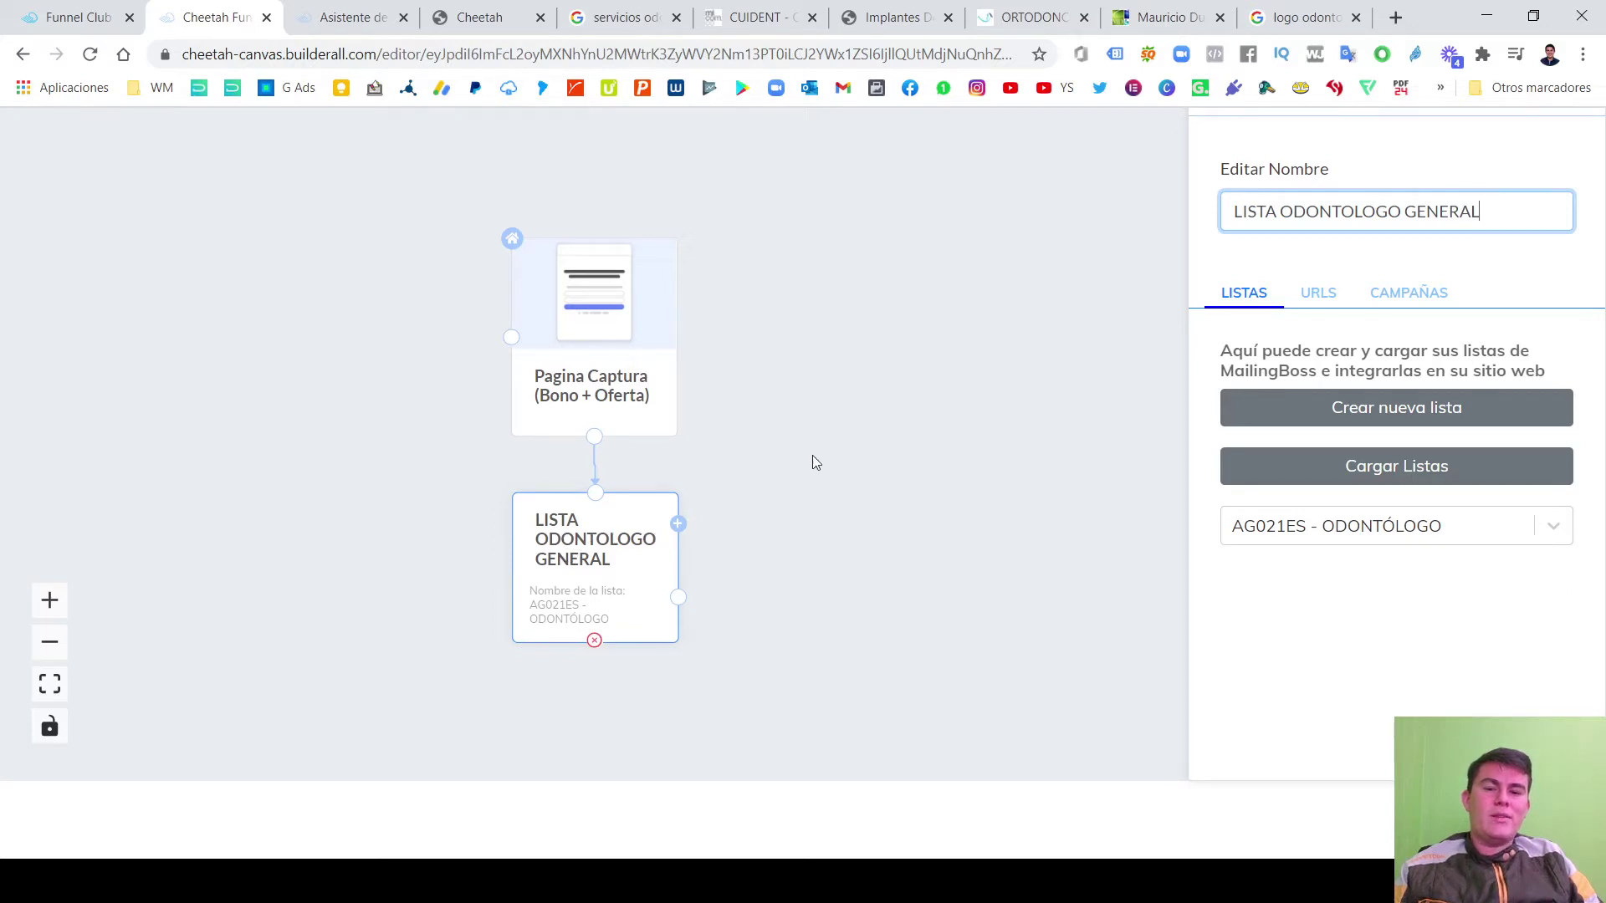
{"action": "left_click", "coordinate": [727, 441]}
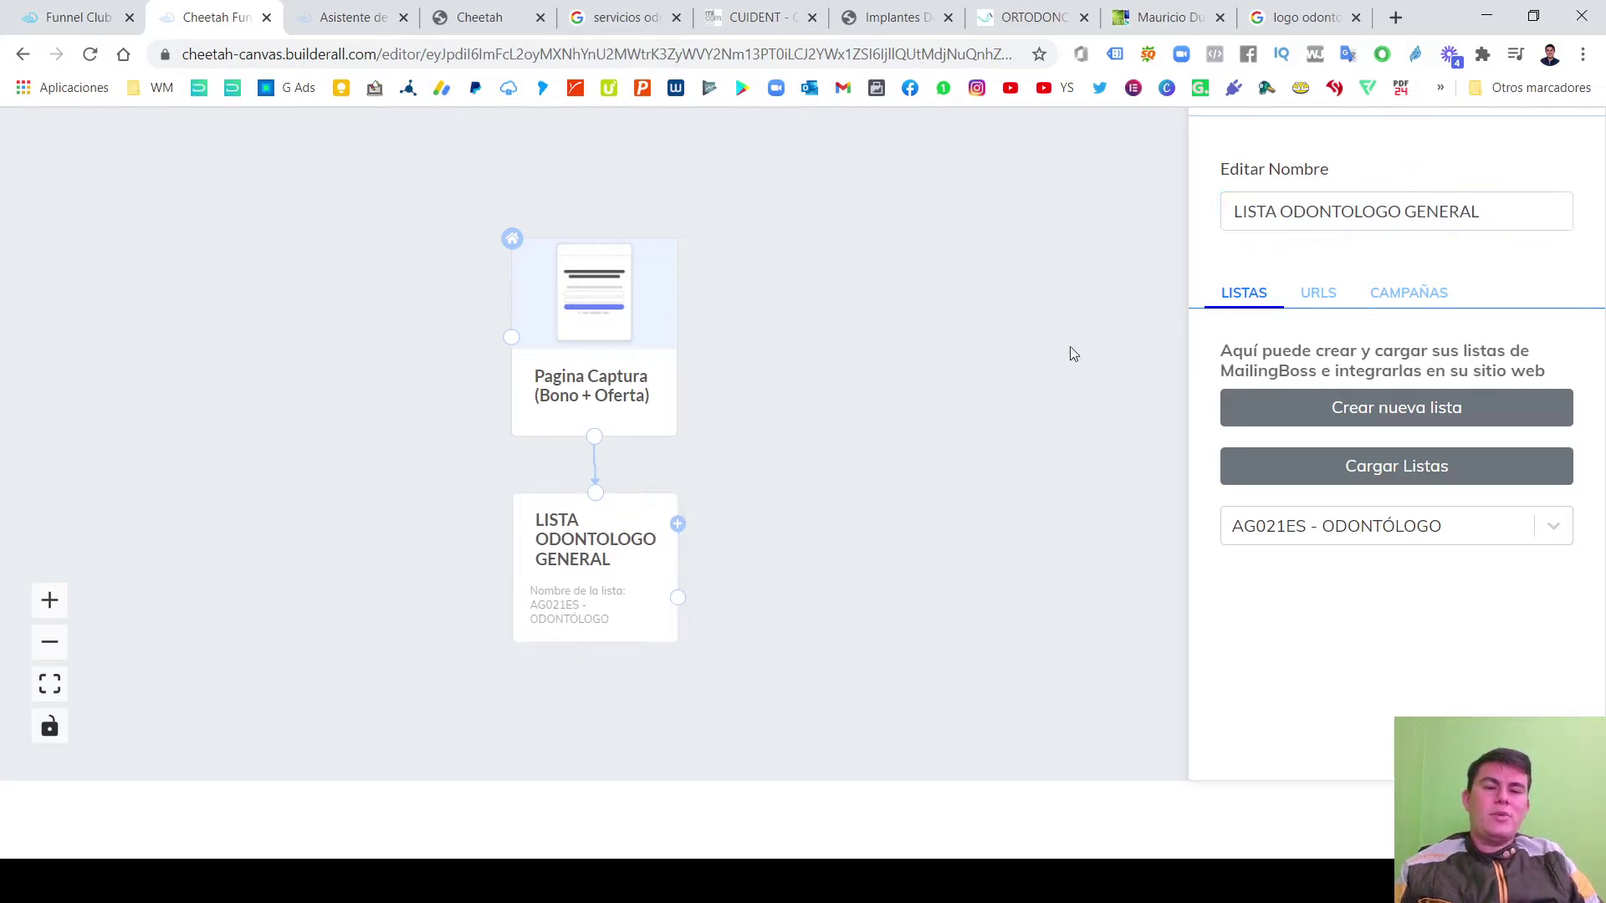
Close the block settings and save the funnel.
{"action": "left_click", "coordinate": [621, 311]}
{"action": "left_click", "coordinate": [1582, 143]}
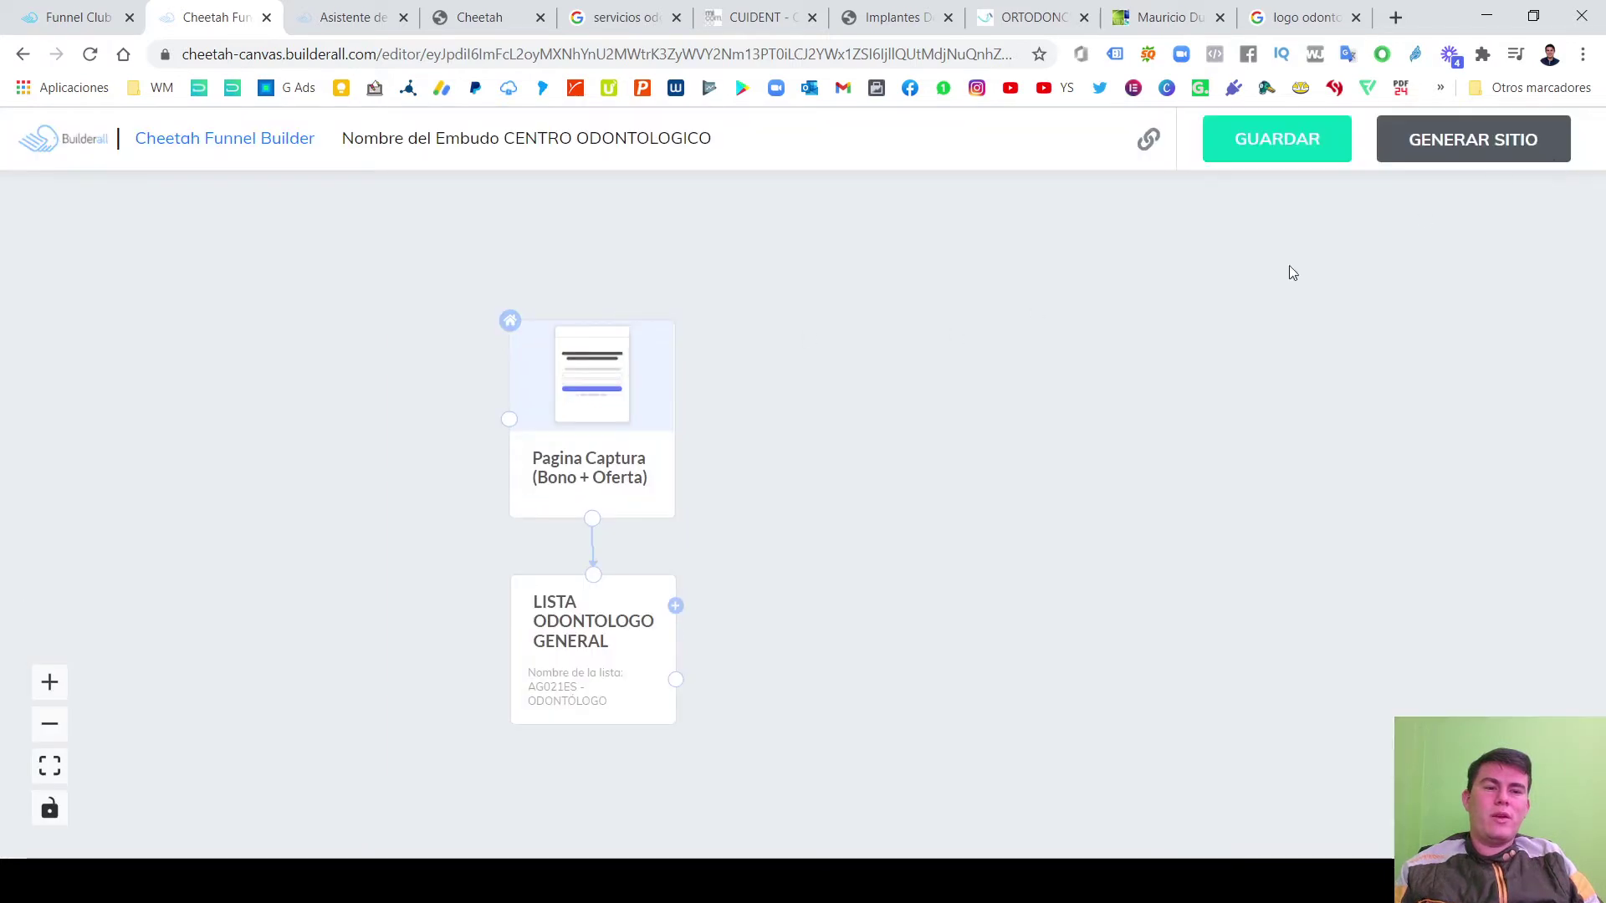
{"action": "left_click", "coordinate": [1284, 148]}
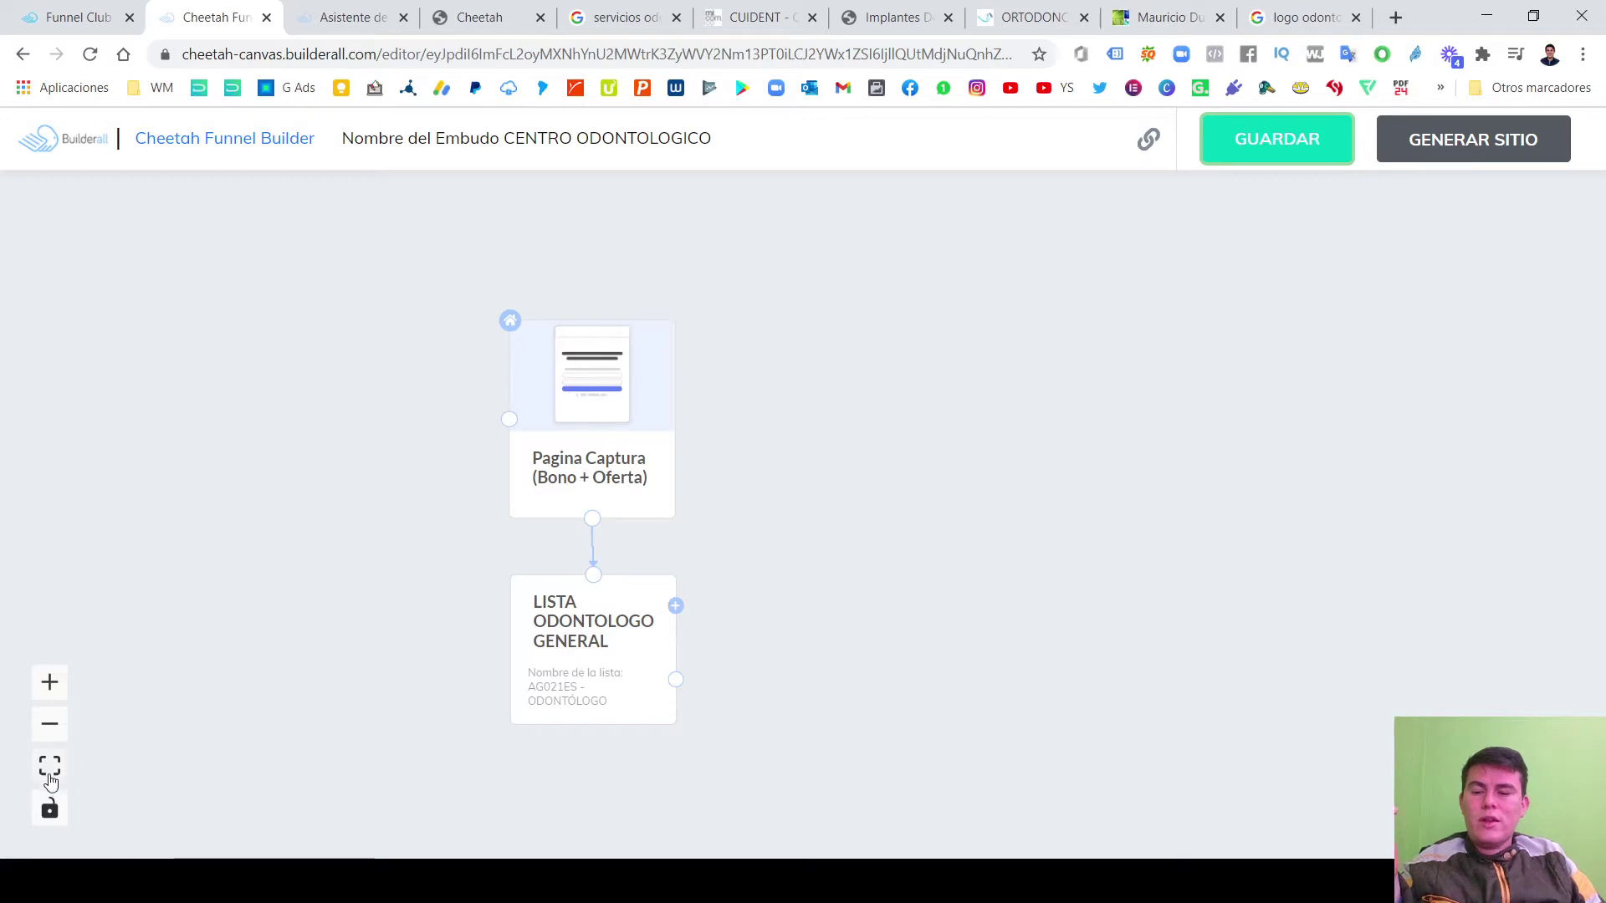
Zoom the funnel canvas in and out, and fit all its blocks to the view.
{"action": "left_click", "coordinate": [50, 692]}
{"action": "left_click", "coordinate": [50, 691]}
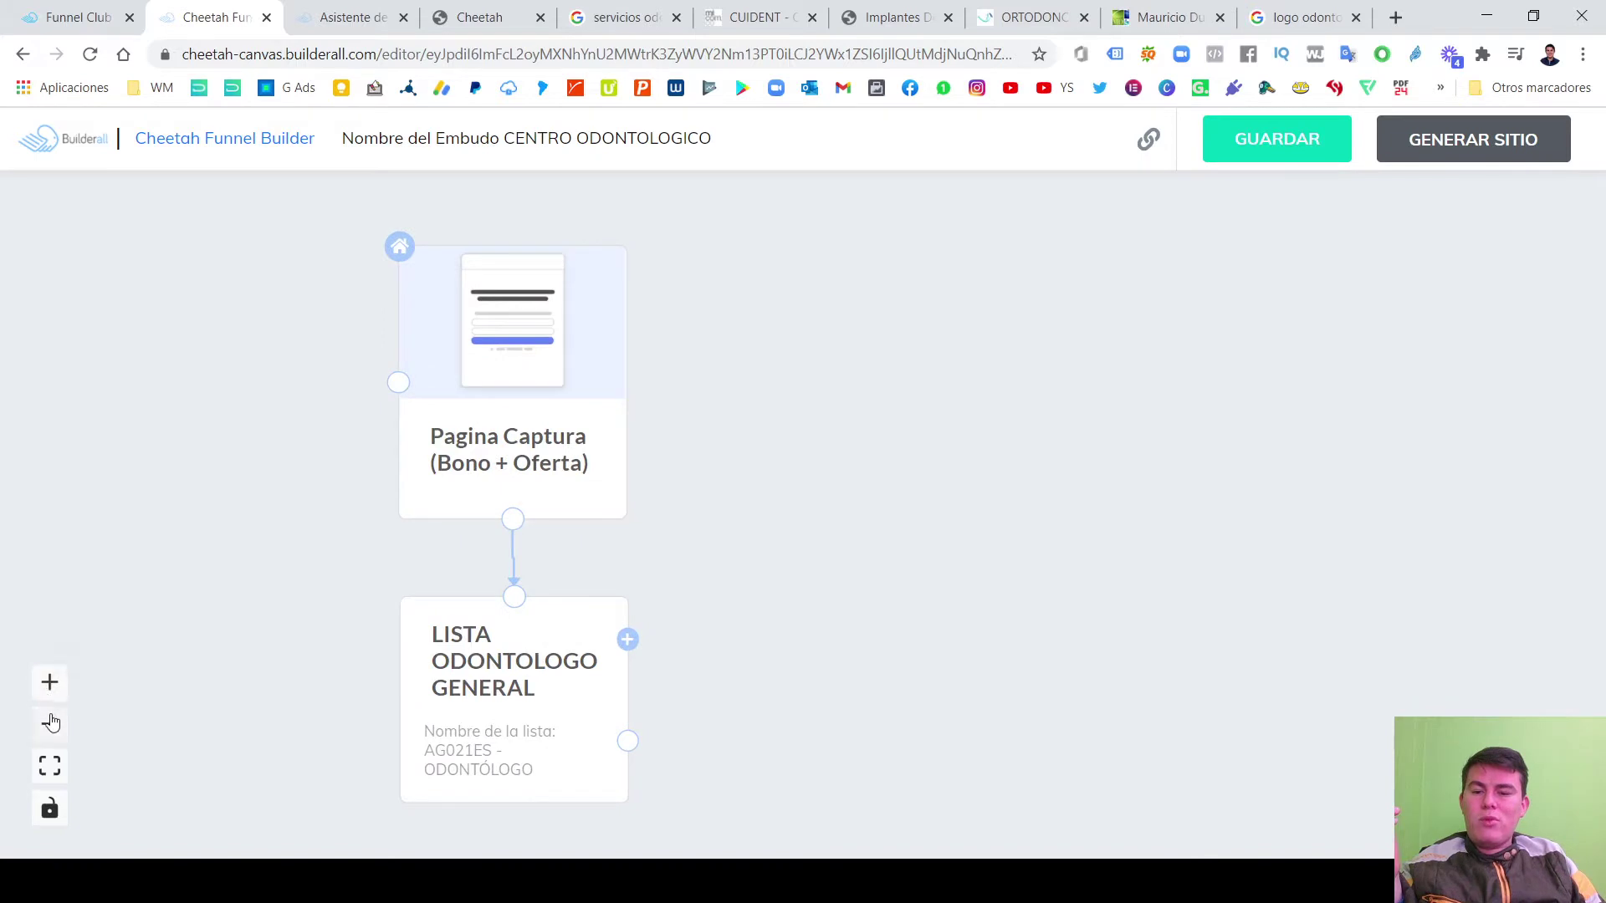
{"action": "left_click", "coordinate": [50, 727]}
{"action": "left_click", "coordinate": [50, 727]}
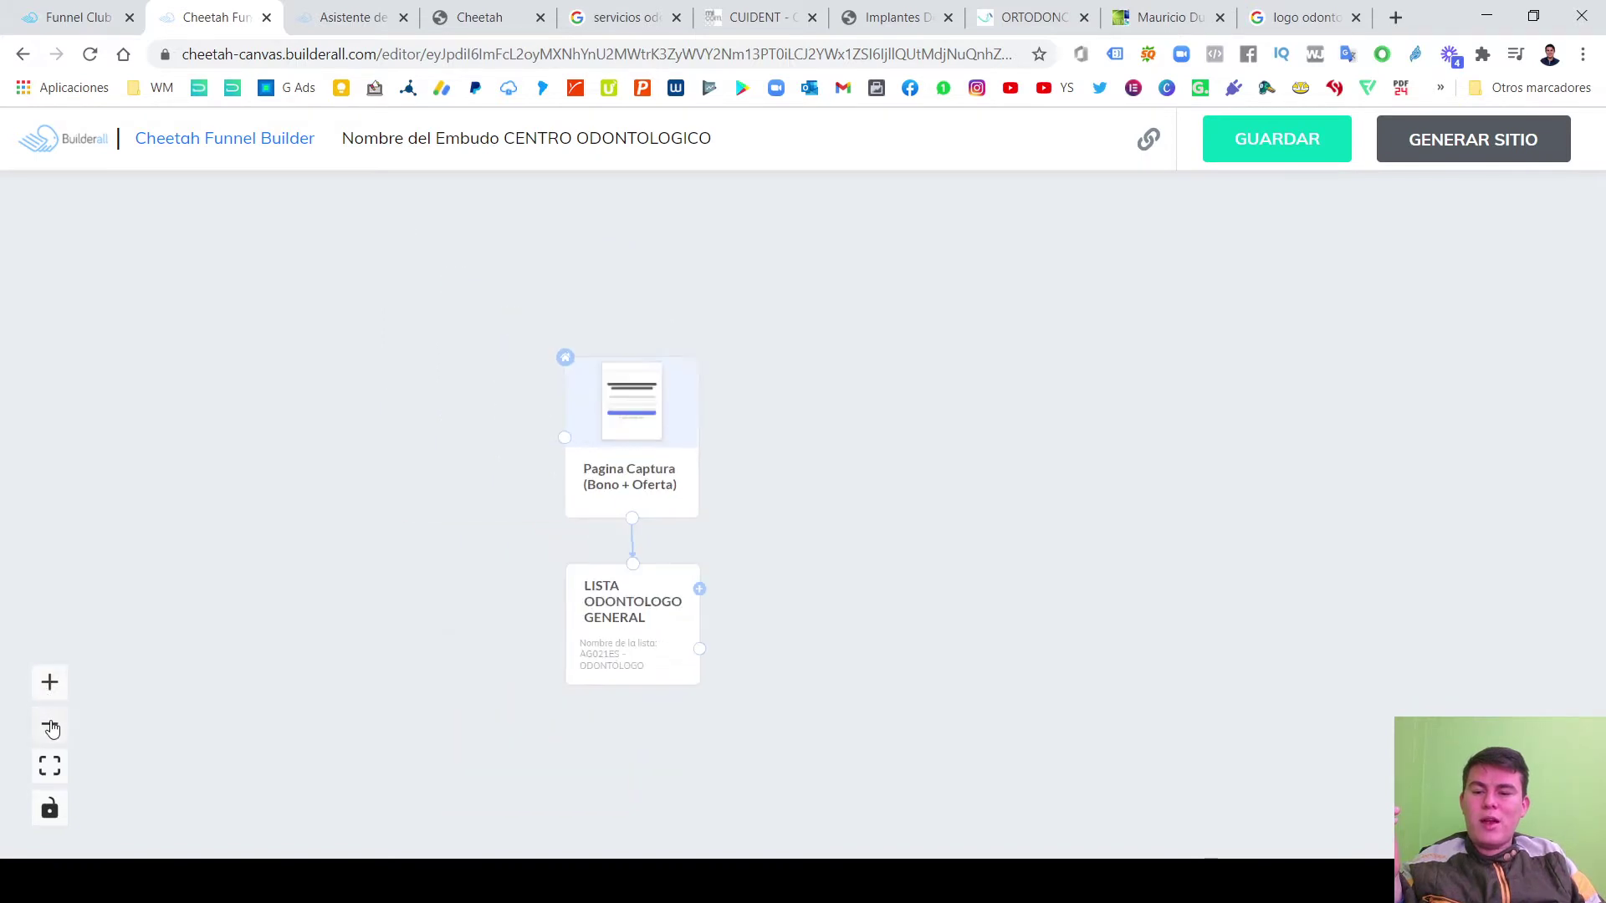
{"action": "left_click", "coordinate": [53, 777]}
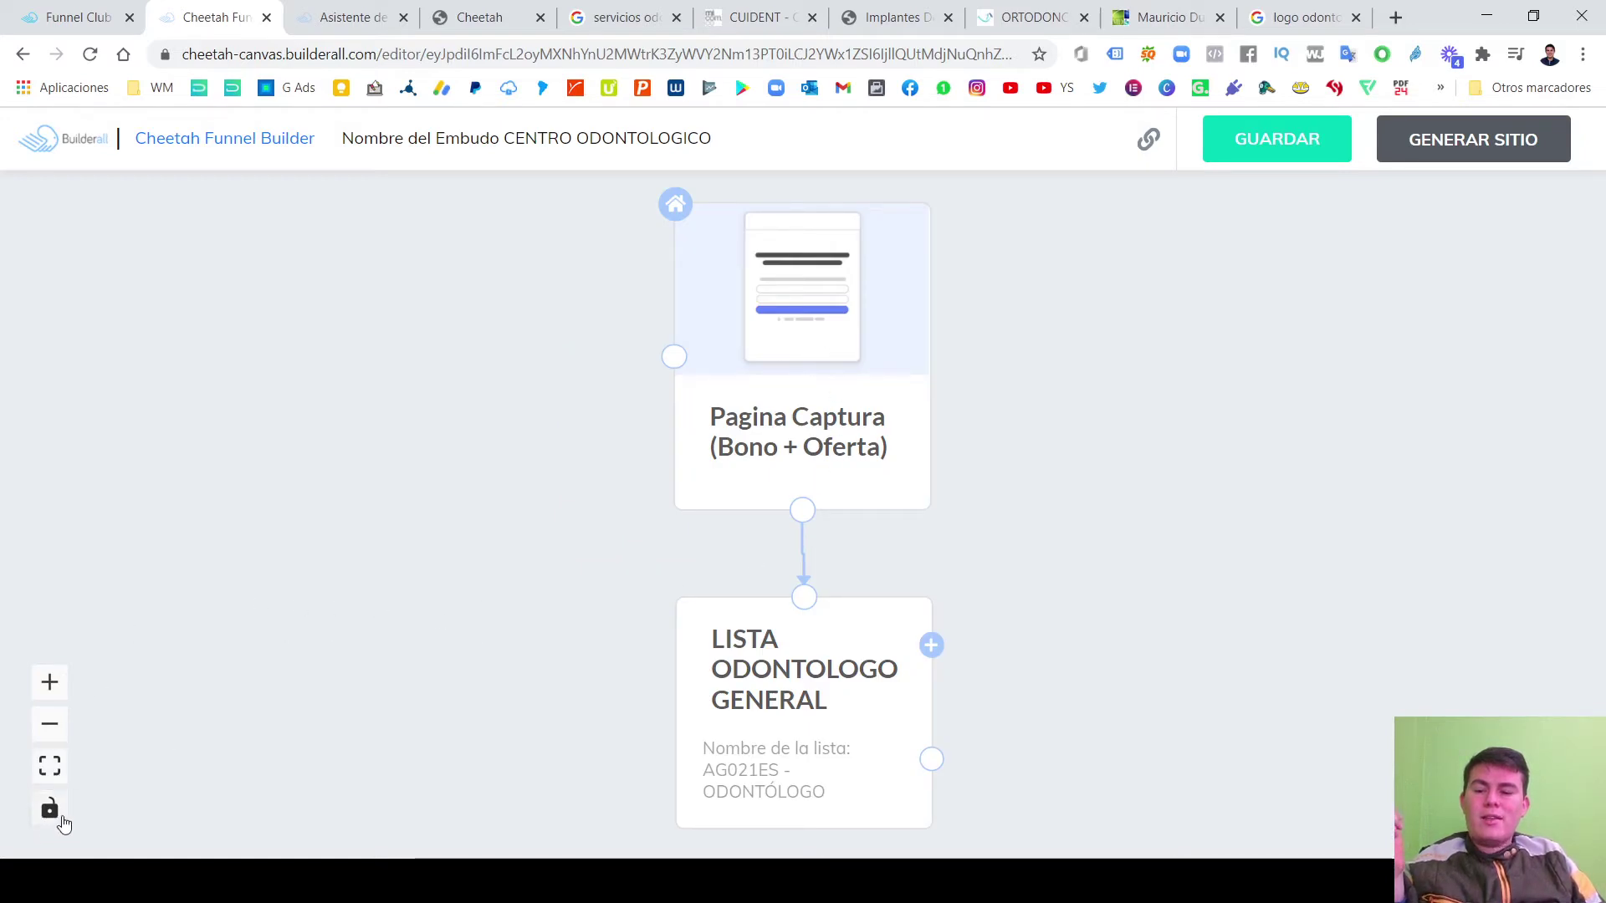
Lock the funnel blocks to try zooming and panning the canvas, and unlock them again.
{"action": "scroll", "coordinate": [208, 527], "scroll_direction": "down", "scroll_amount": 5}
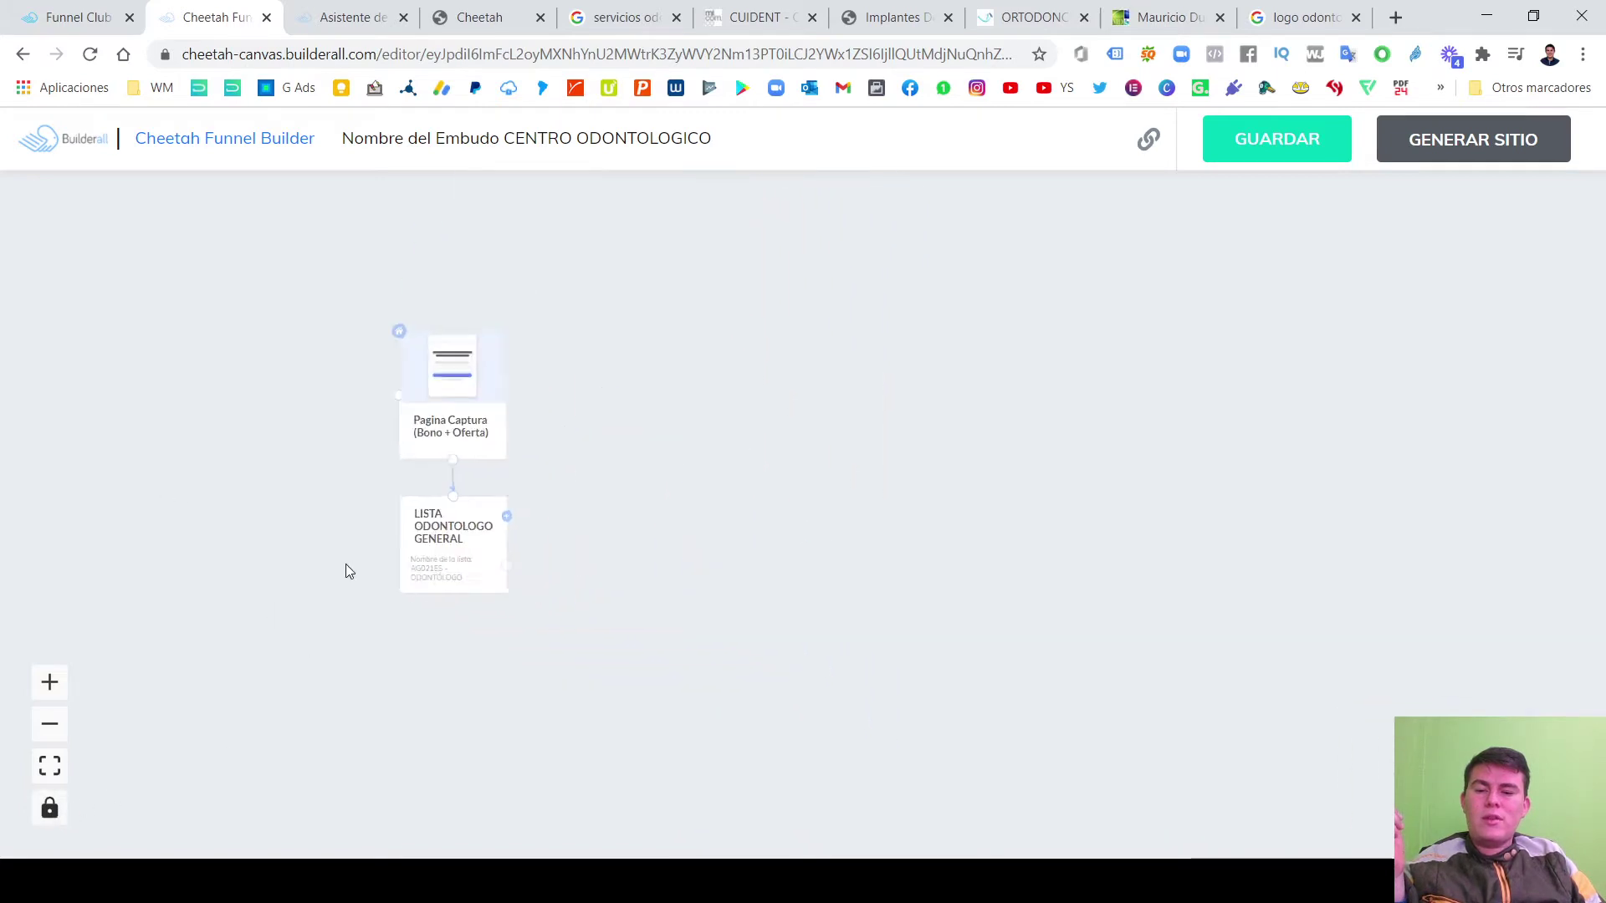
{"action": "scroll", "coordinate": [348, 567], "scroll_direction": "up", "scroll_amount": 3}
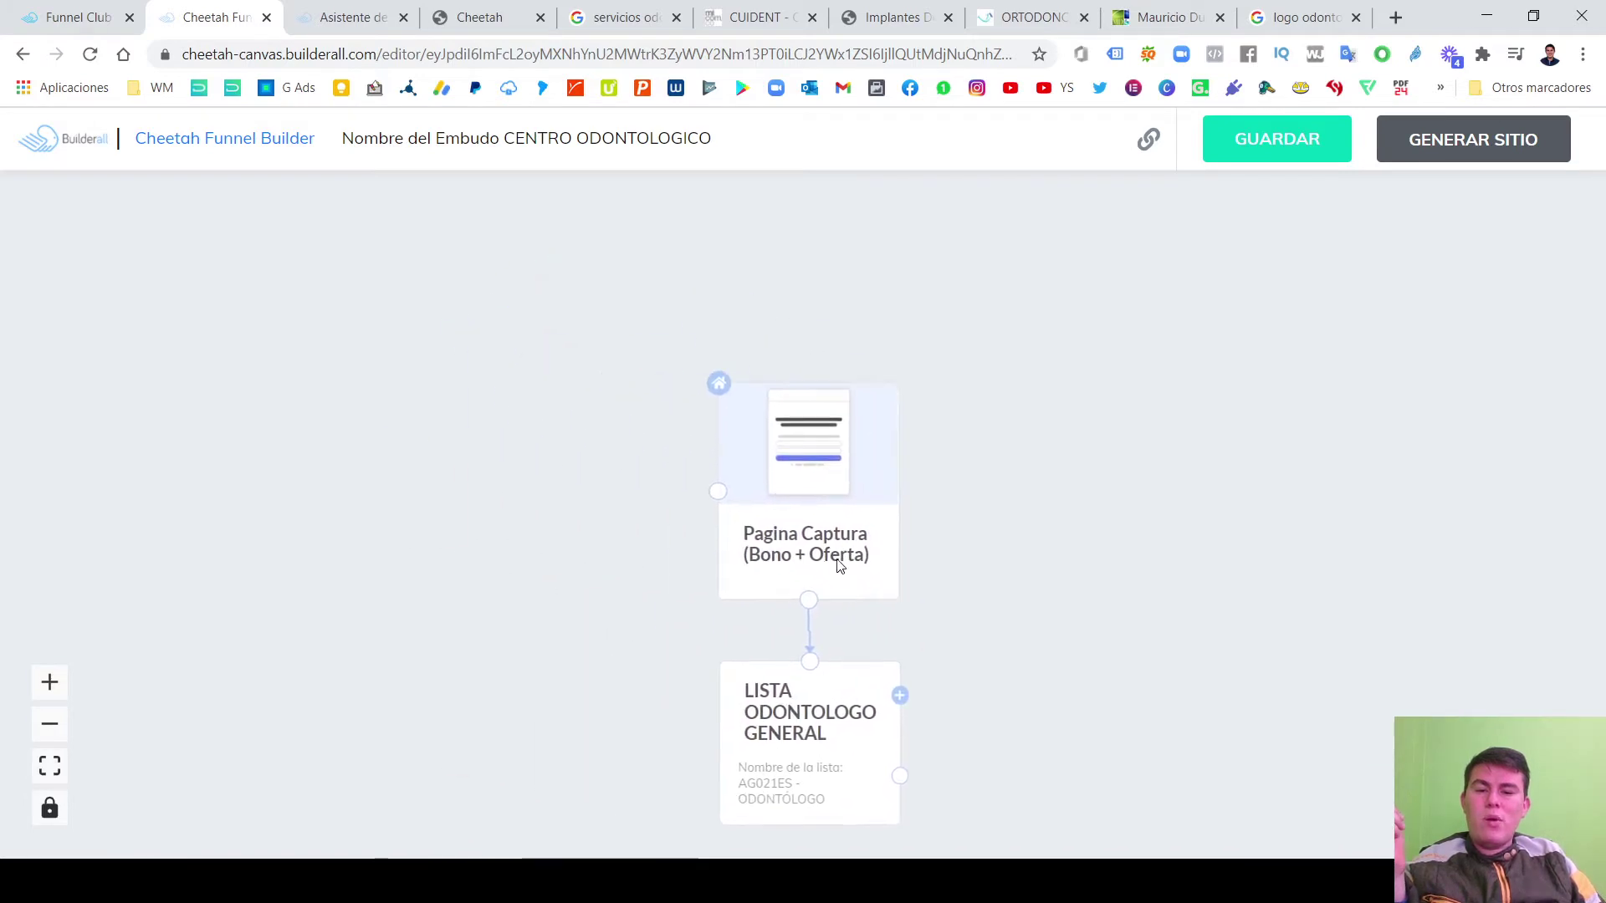
{"action": "mouse_move", "coordinate": [679, 560]}
{"action": "left_mouse_down"}
{"action": "mouse_move", "coordinate": [914, 534]}
{"action": "mouse_move", "coordinate": [541, 480]}
{"action": "mouse_move", "coordinate": [836, 502]}
{"action": "mouse_move", "coordinate": [693, 462]}
{"action": "mouse_move", "coordinate": [452, 480]}
{"action": "mouse_move", "coordinate": [613, 462]}
{"action": "mouse_move", "coordinate": [696, 431]}
{"action": "mouse_move", "coordinate": [773, 561]}
{"action": "mouse_move", "coordinate": [666, 556]}
{"action": "left_mouse_up"}
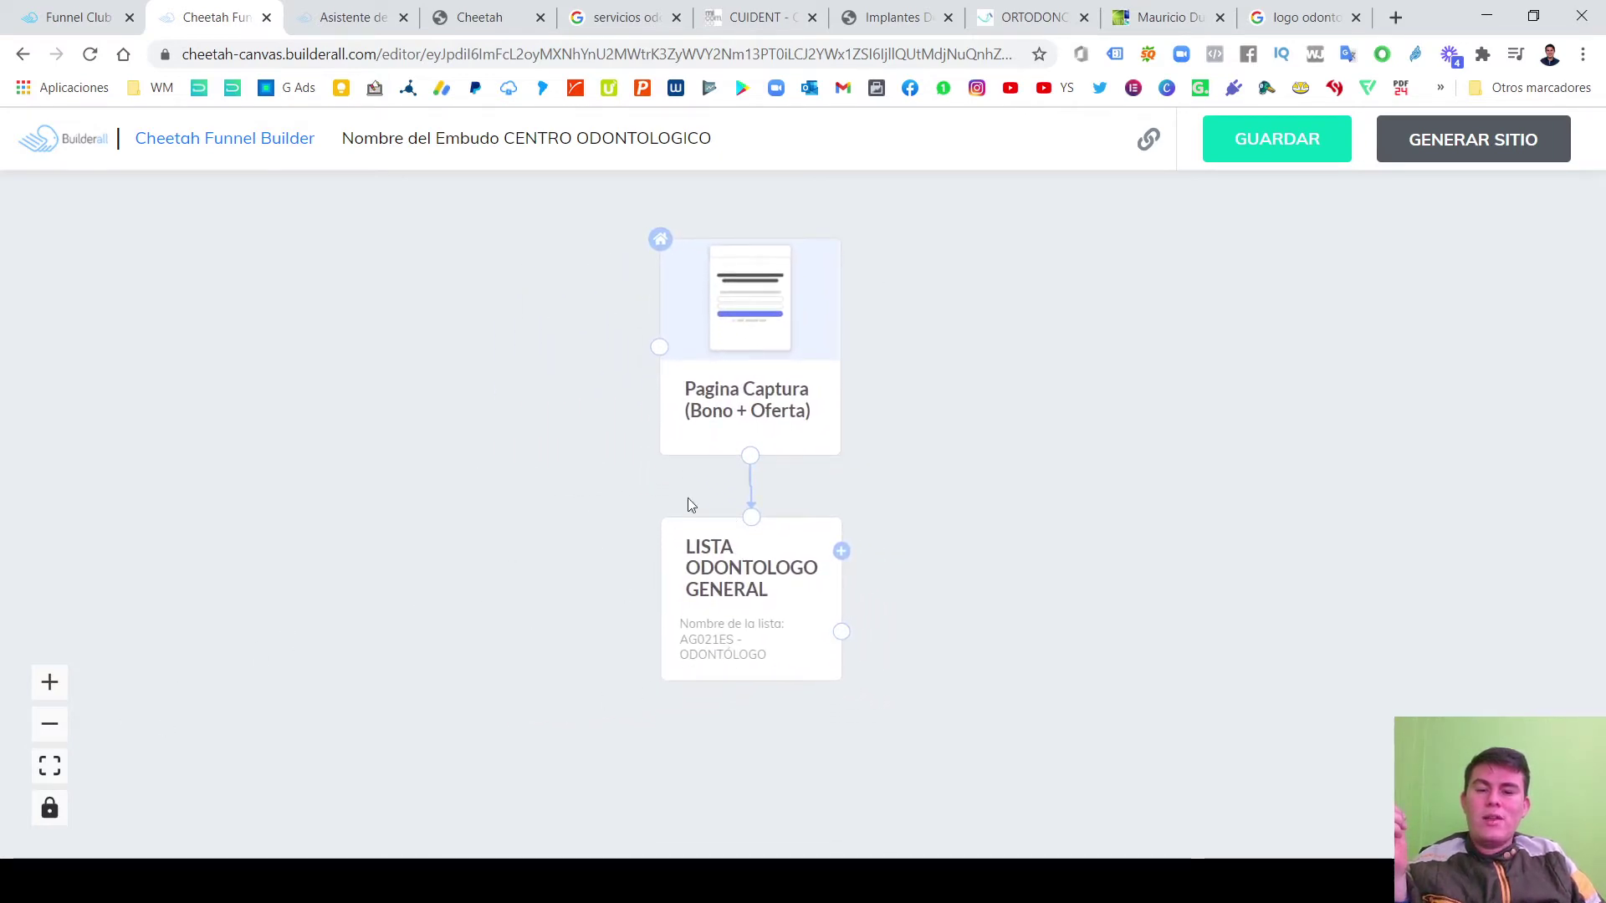
{"action": "left_click_drag", "start_coordinate": [691, 504], "coordinate": [675, 542]}
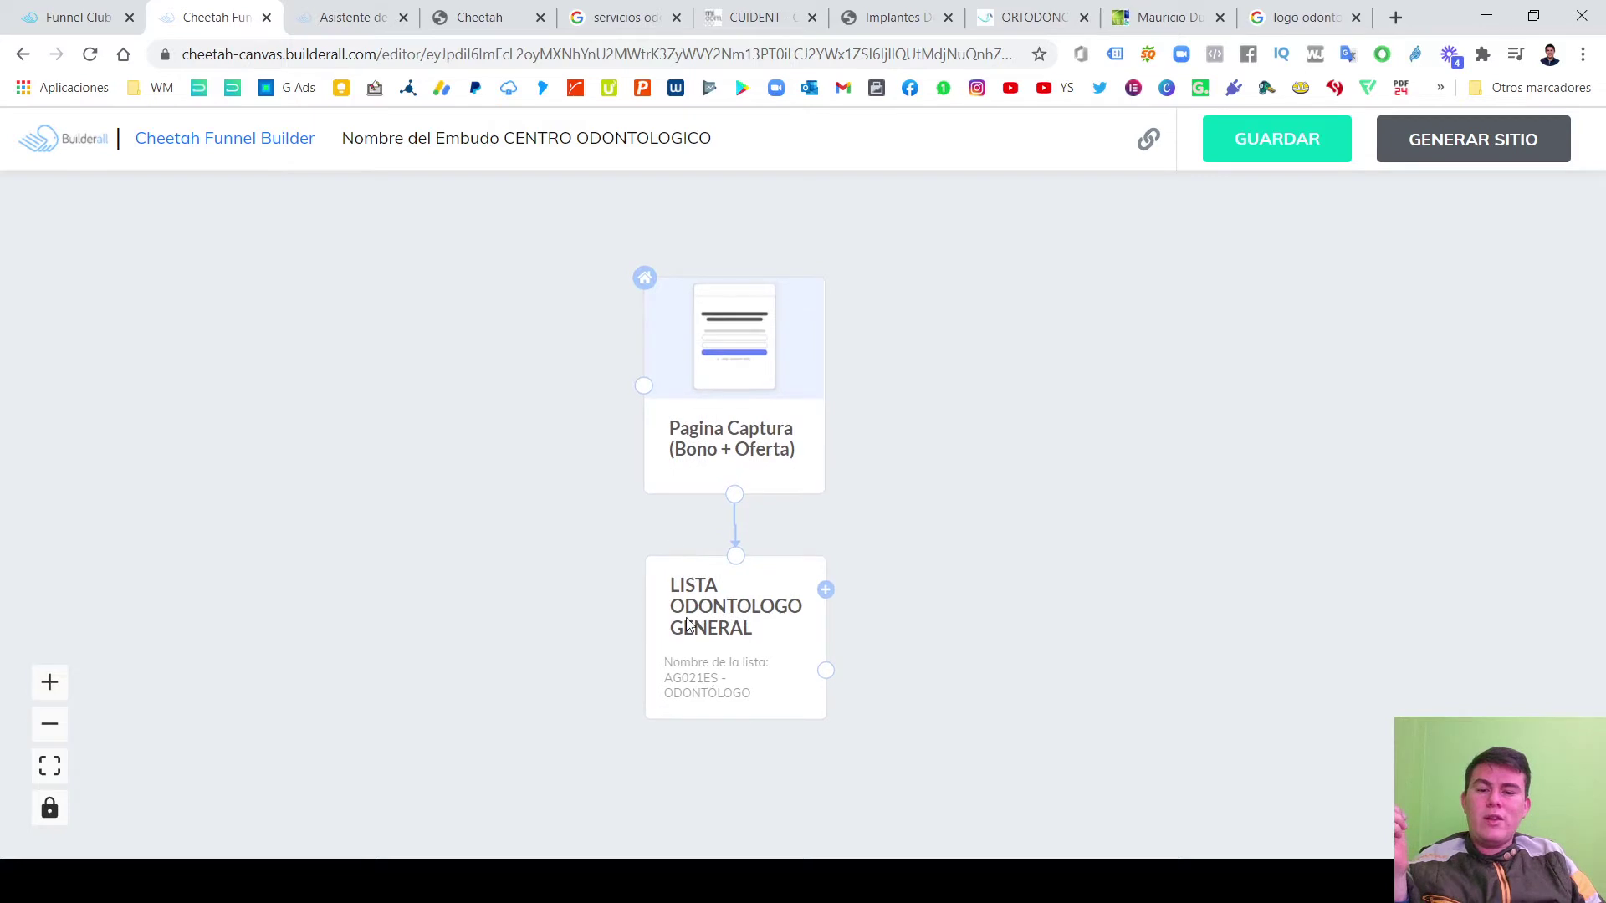
{"action": "right_click", "coordinate": [48, 824]}
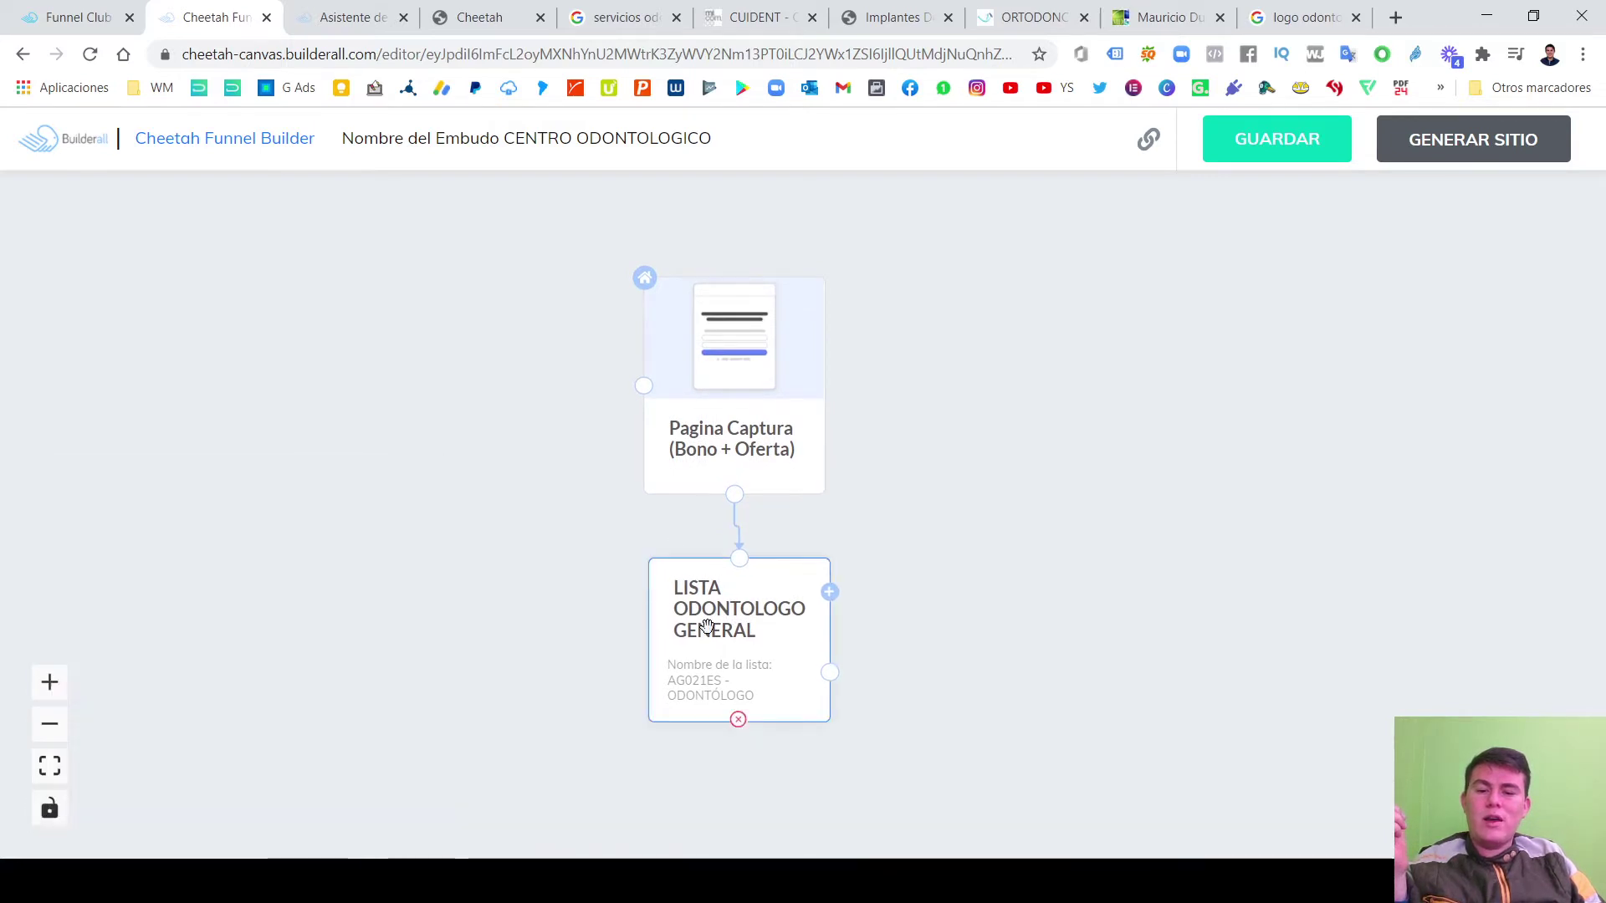
Reposition the capture page and its list block on the canvas, keeping the list block directly below the page.
{"action": "left_click_drag", "start_coordinate": [736, 636], "coordinate": [700, 617]}
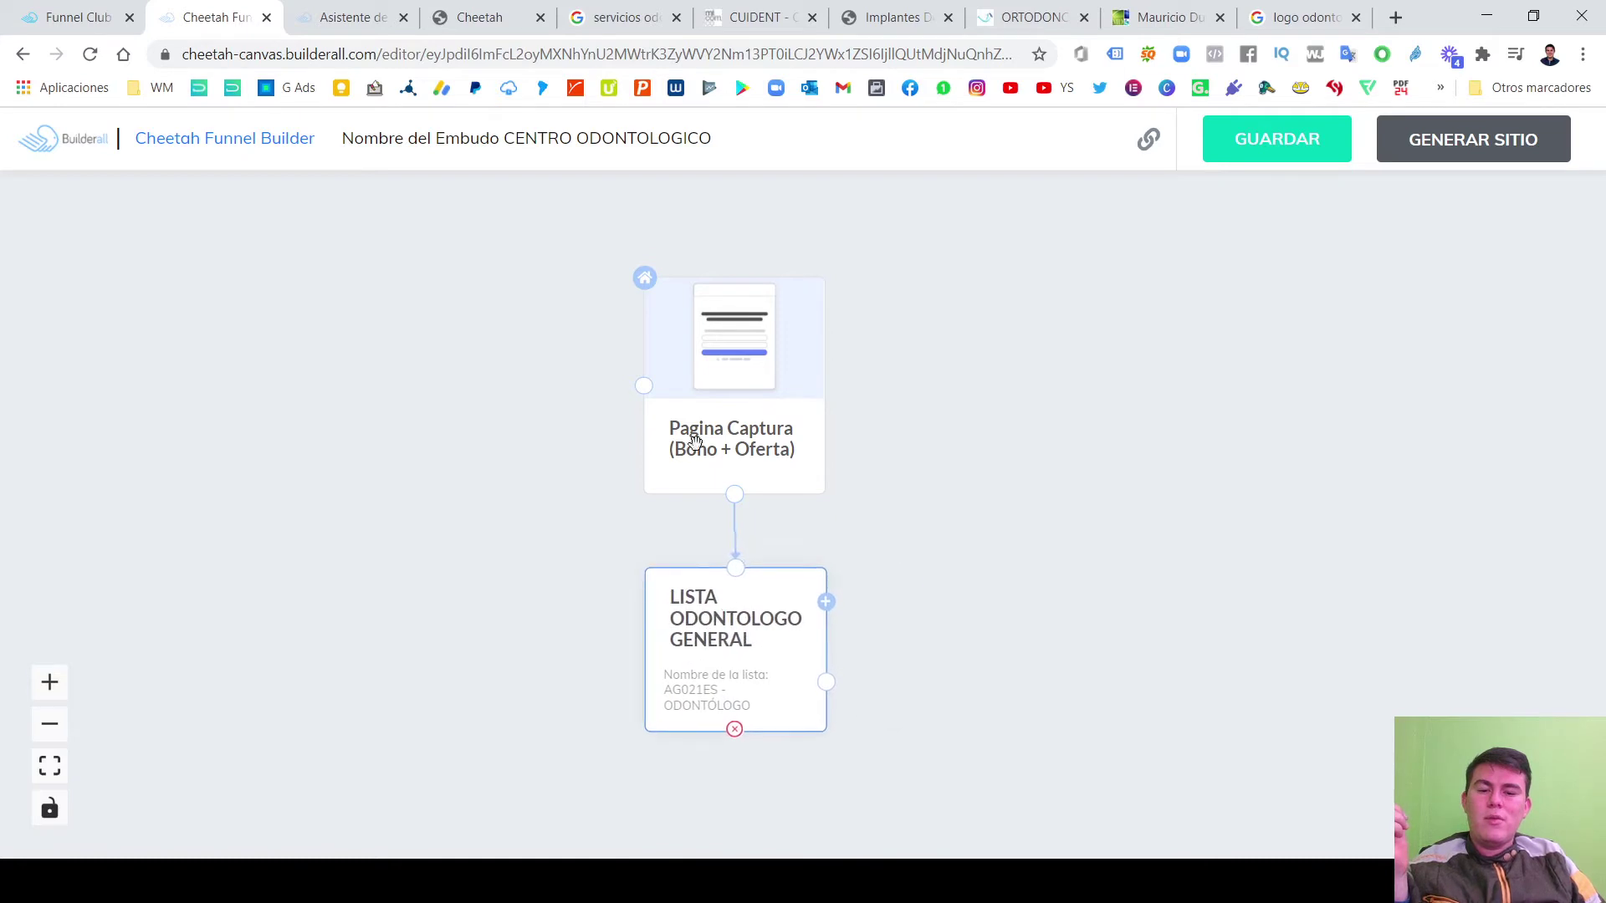
{"action": "left_click", "coordinate": [693, 437]}
{"action": "left_click_drag", "start_coordinate": [692, 436], "coordinate": [692, 438]}
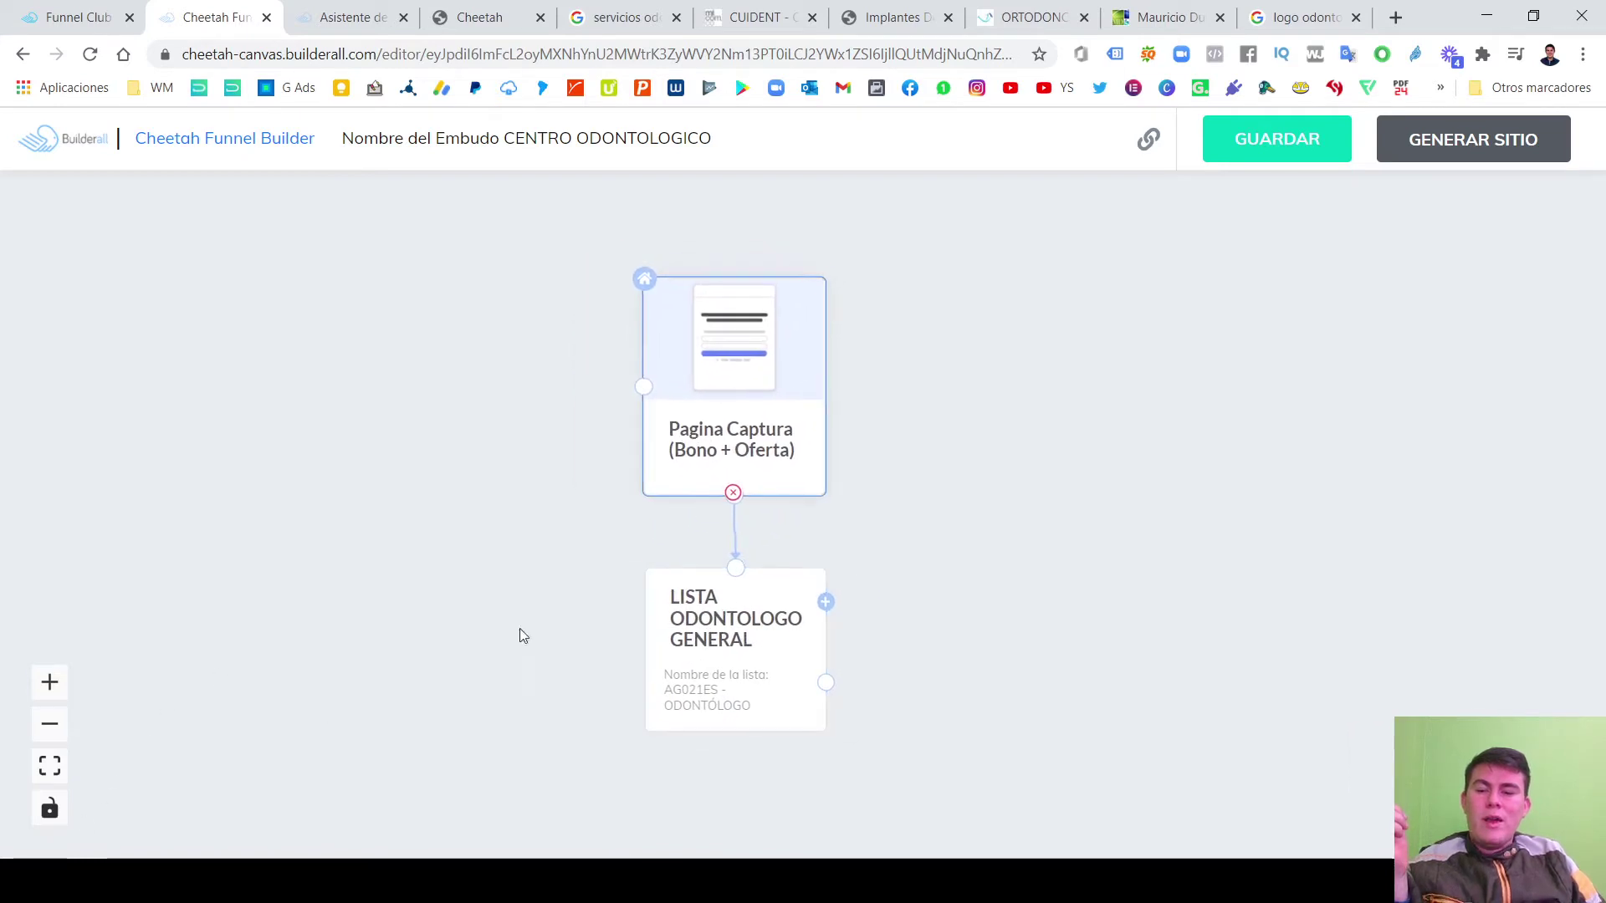
{"action": "left_click_drag", "start_coordinate": [520, 636], "coordinate": [394, 620]}
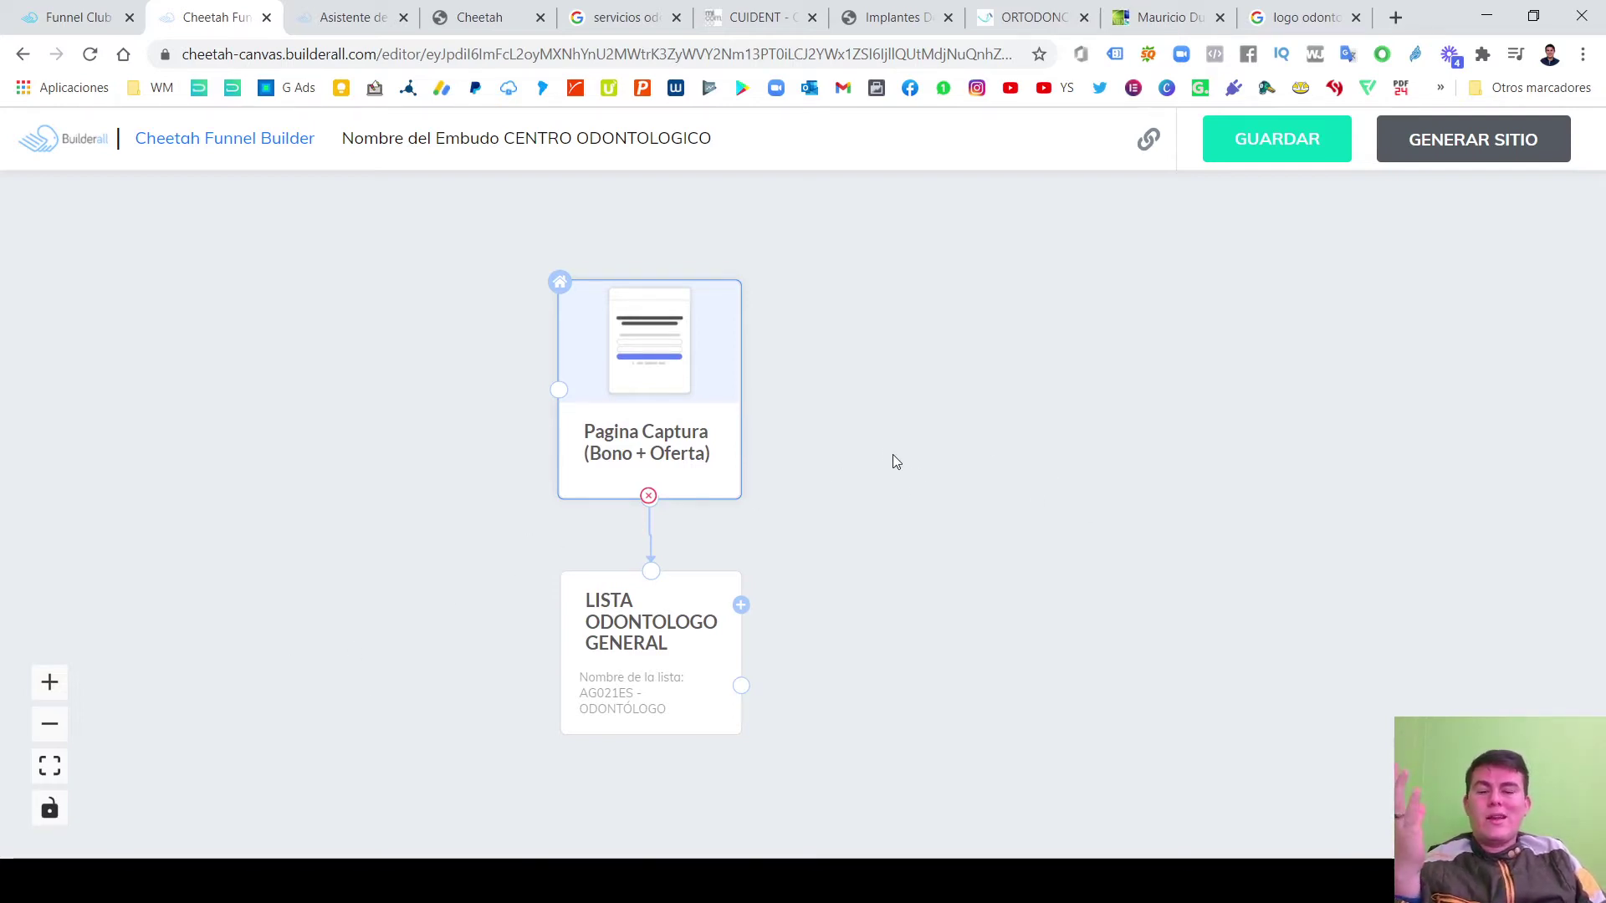
{"action": "left_click_drag", "start_coordinate": [711, 446], "coordinate": [701, 474]}
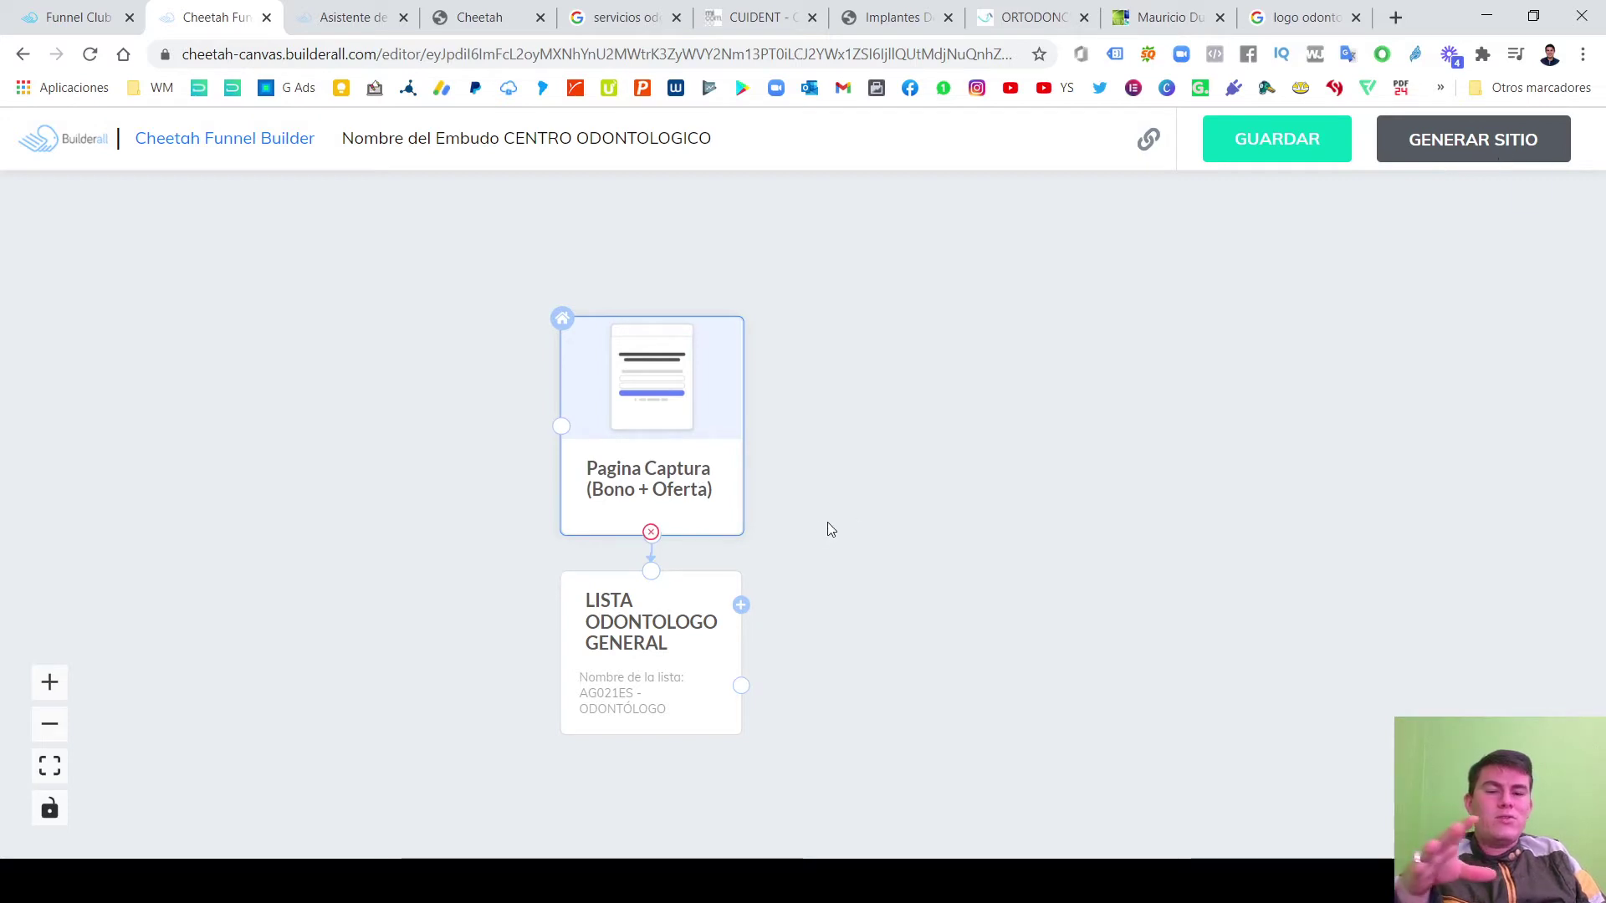
{"action": "left_click_drag", "start_coordinate": [673, 466], "coordinate": [674, 451]}
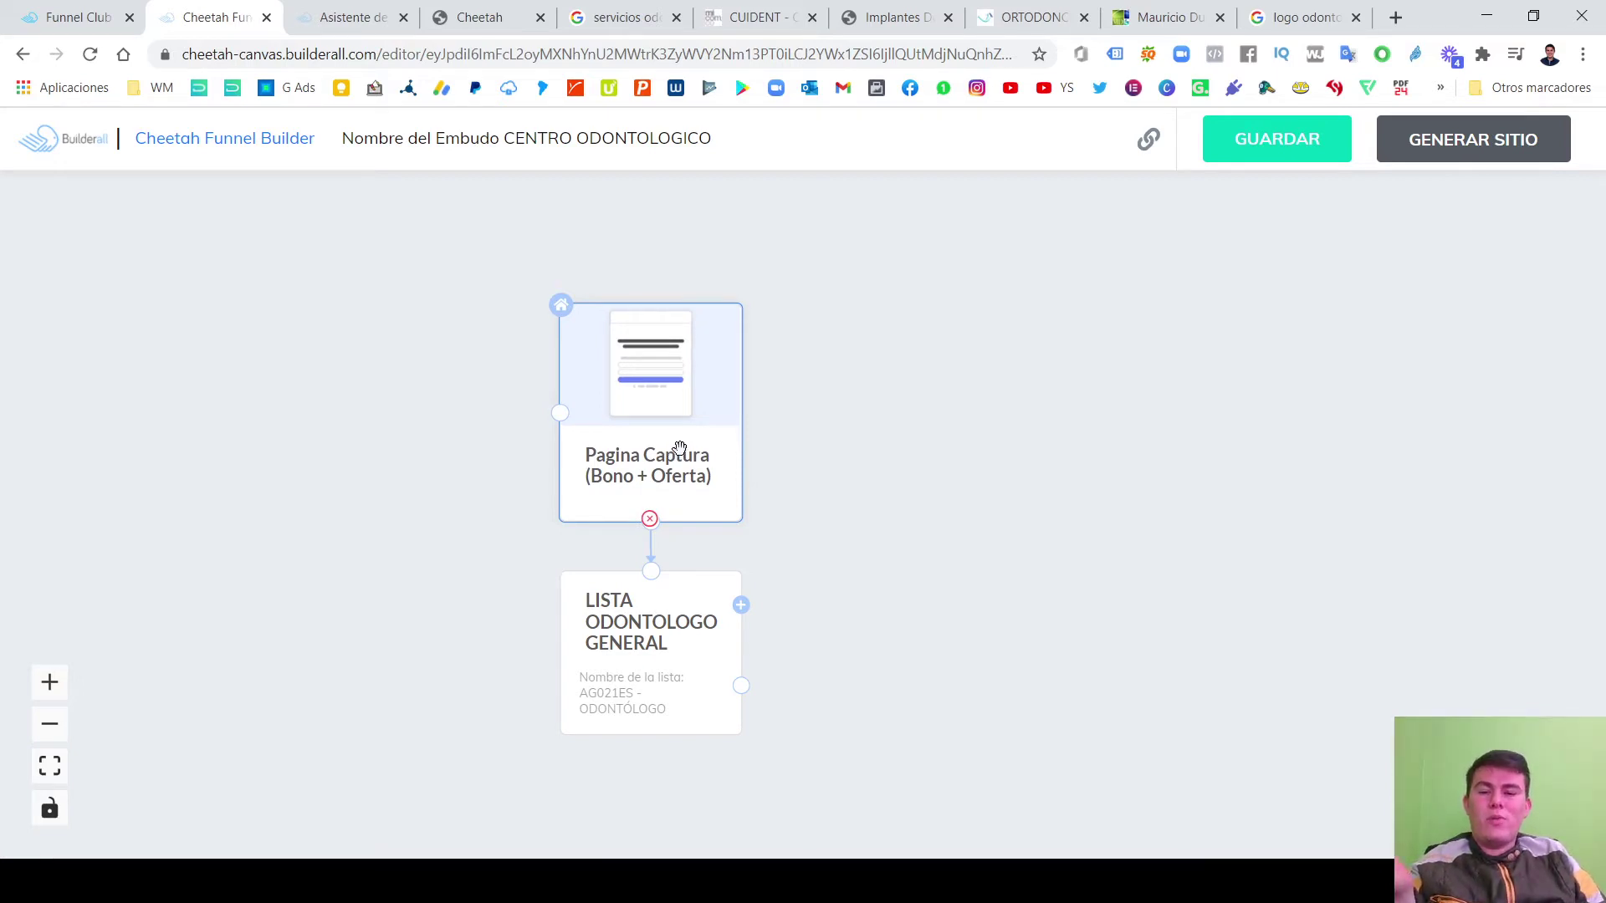
{"action": "left_click_drag", "start_coordinate": [680, 449], "coordinate": [680, 444]}
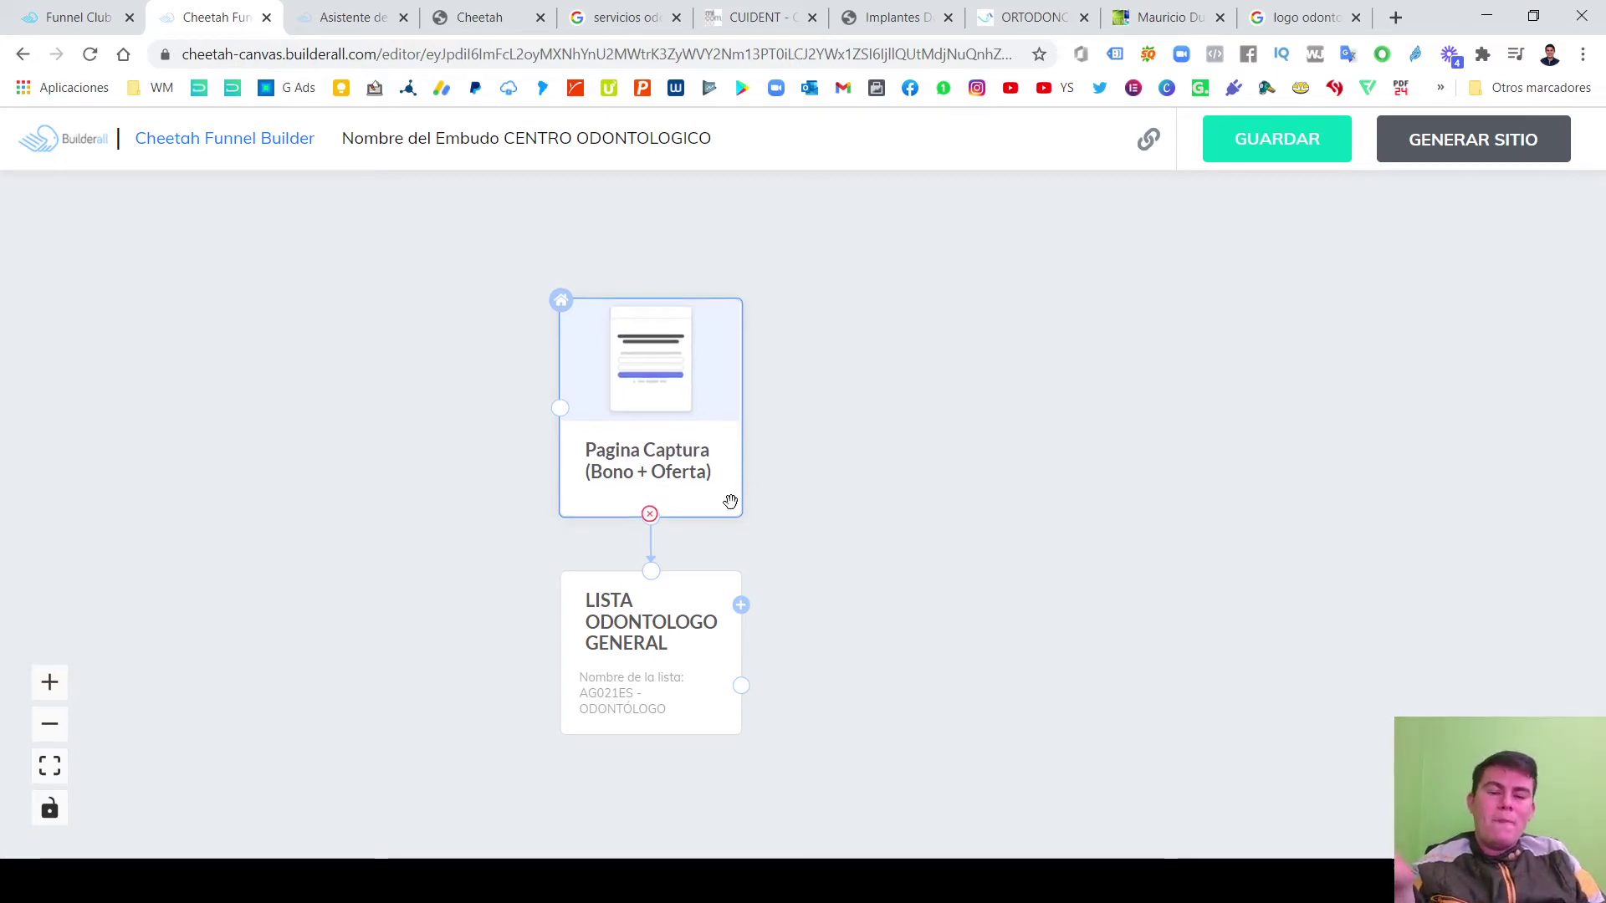
Add a "Página de compresión inversa" to the funnel and place it with its form block to the right of the capture page.
{"action": "left_click", "coordinate": [741, 605]}
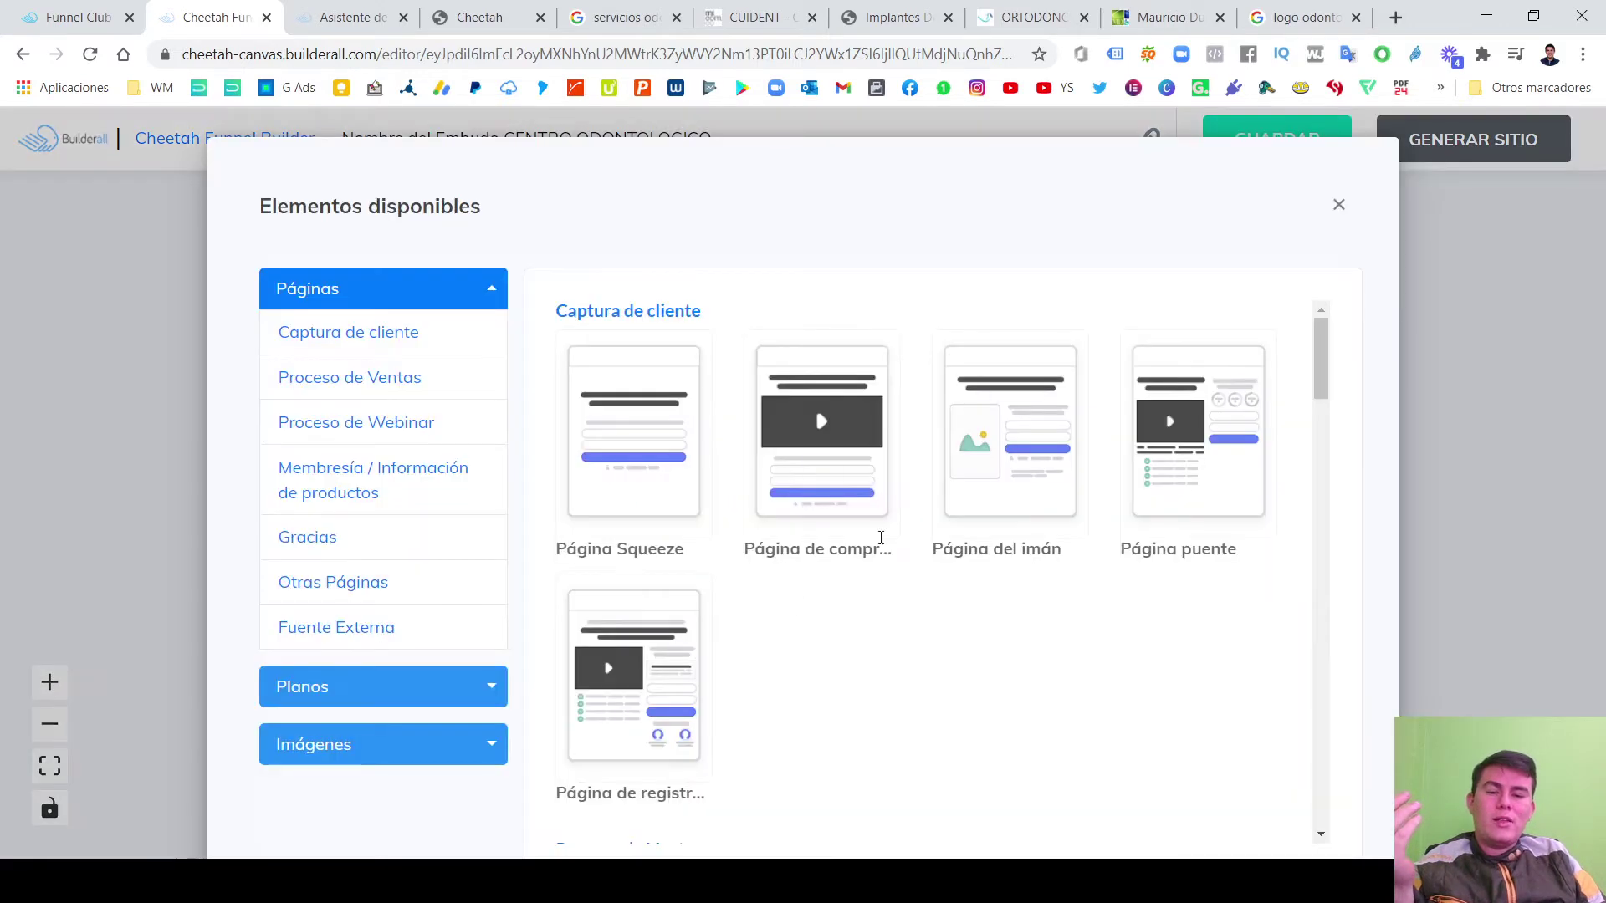
{"action": "left_click", "coordinate": [822, 483]}
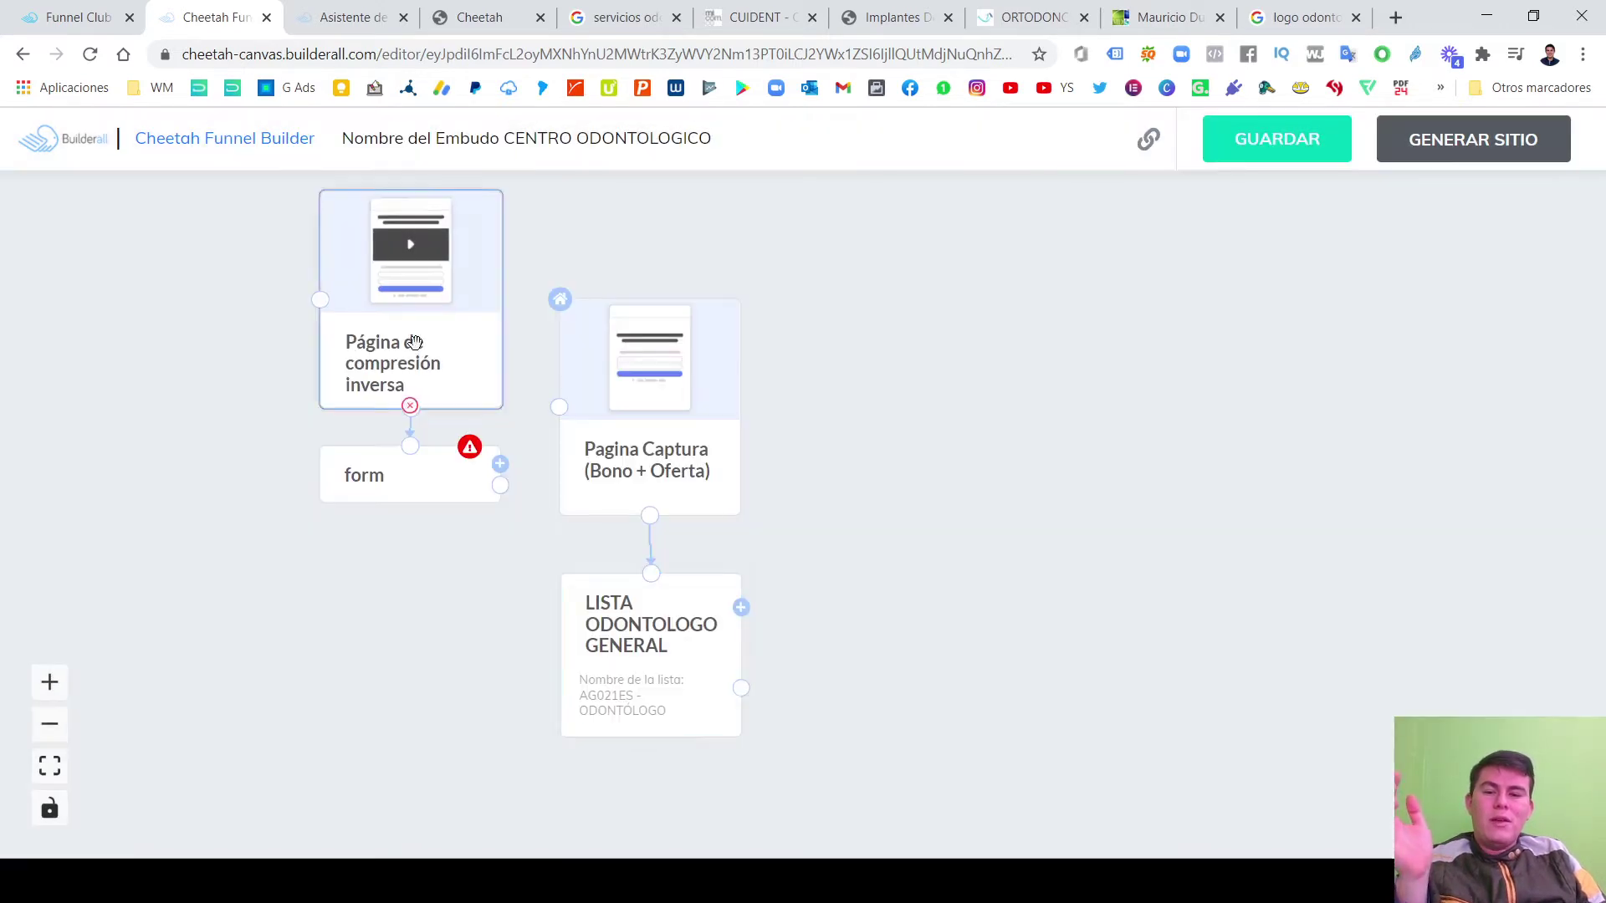
{"action": "left_click_drag", "start_coordinate": [414, 342], "coordinate": [1063, 355]}
{"action": "left_click_drag", "start_coordinate": [440, 466], "coordinate": [1272, 469]}
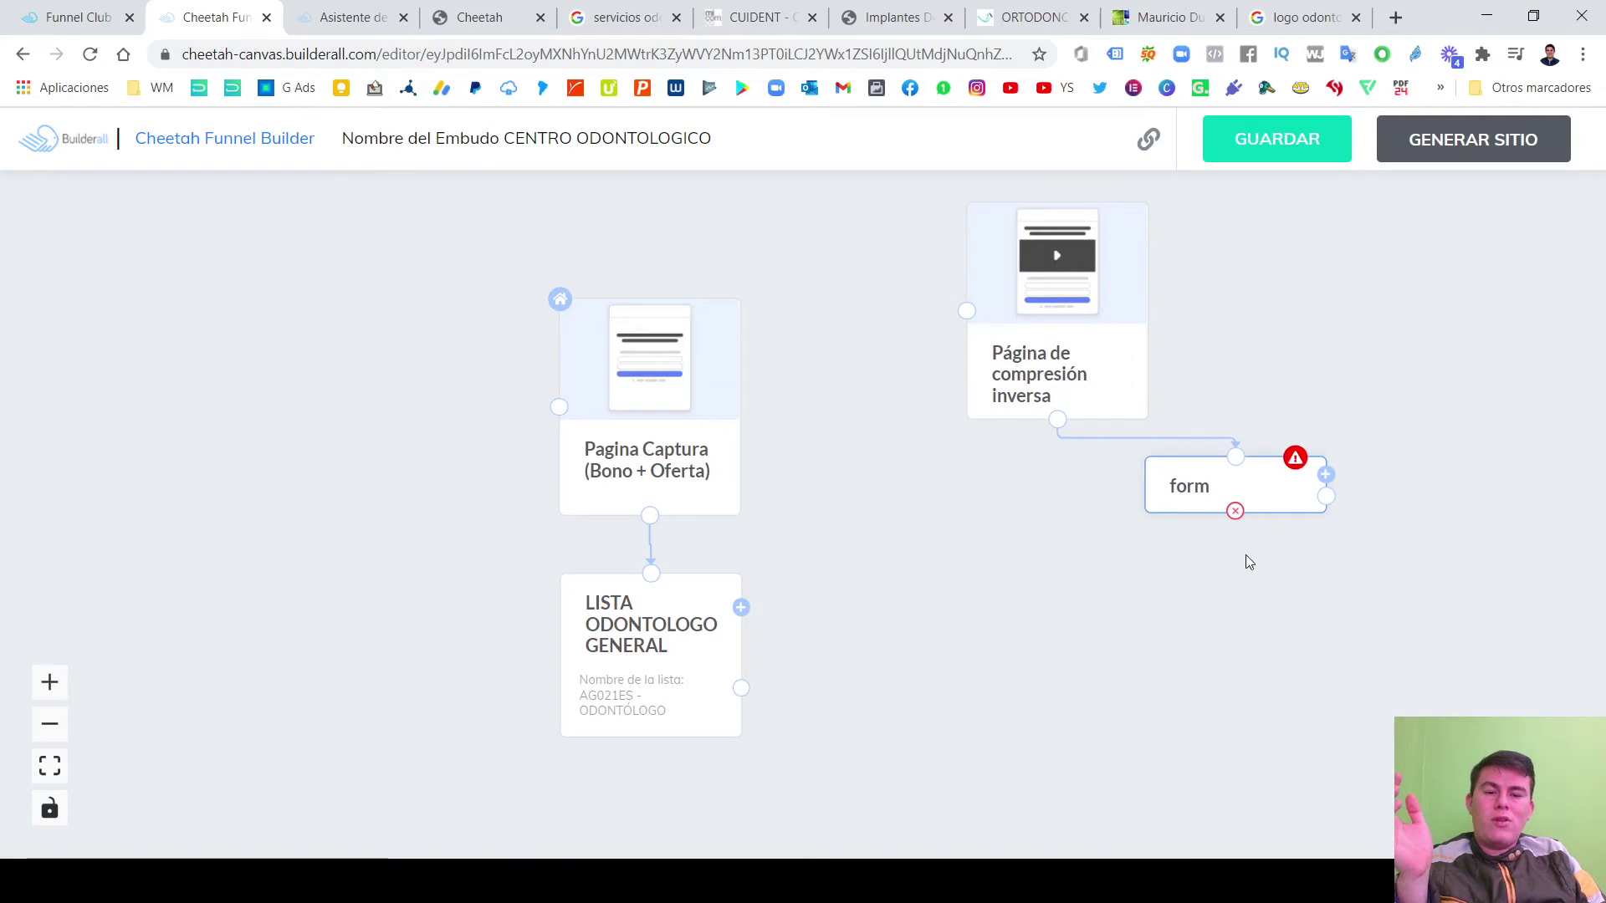
Delete the form block and the "Página de compresión inversa" page from the funnel, and save the funnel.
{"action": "left_click", "coordinate": [1235, 513]}
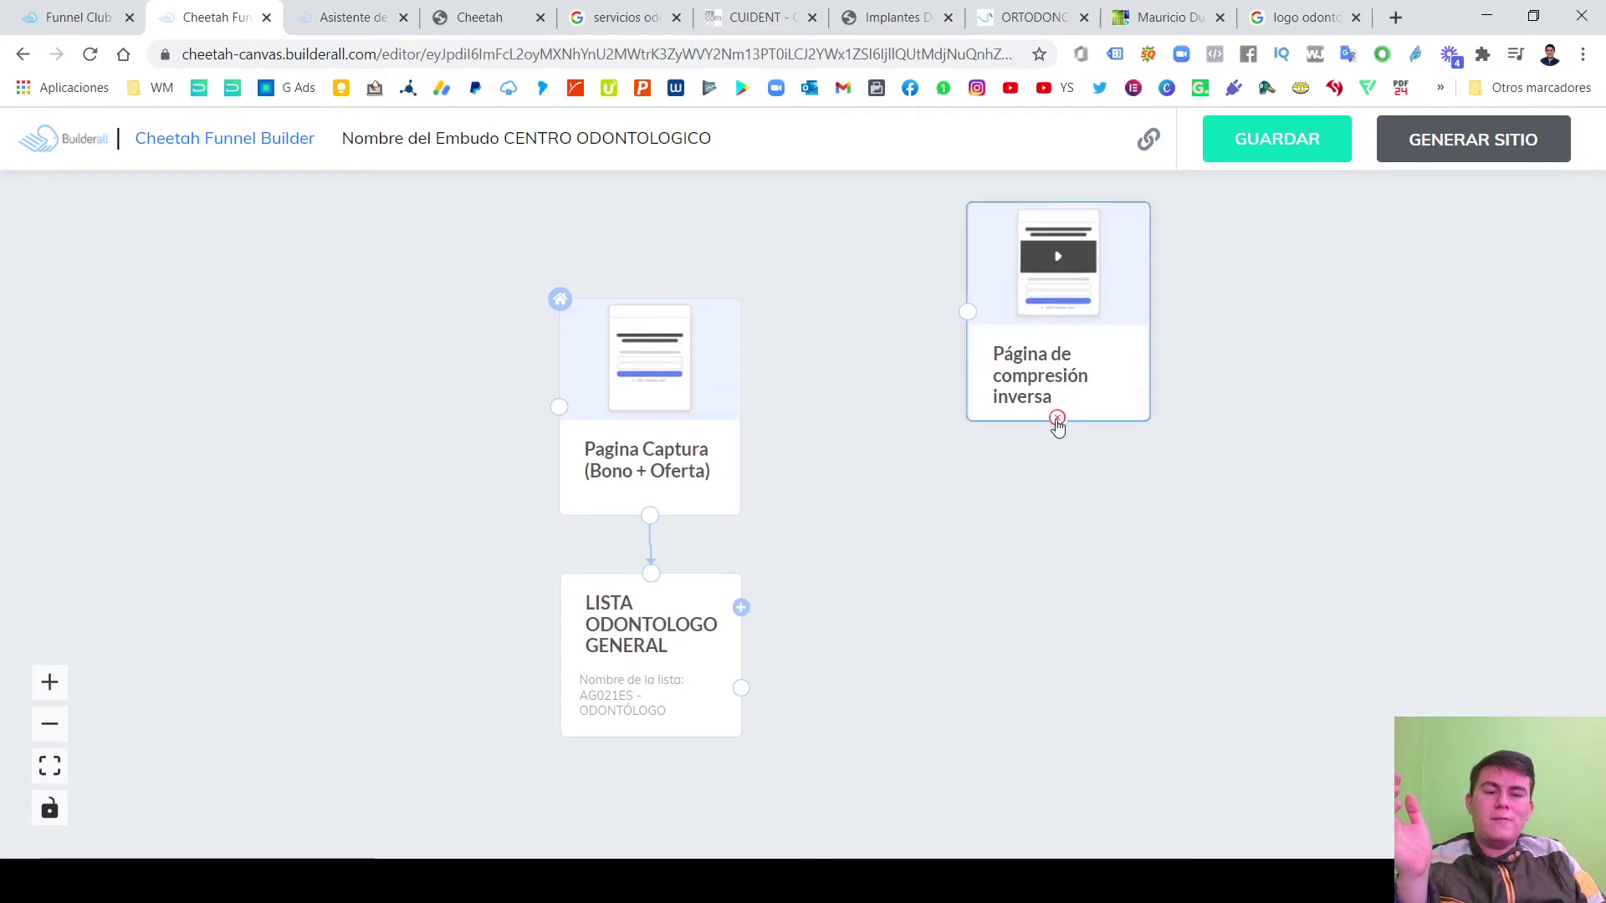
{"action": "left_click", "coordinate": [1057, 420]}
{"action": "right_click", "coordinate": [1057, 420]}
{"action": "left_click", "coordinate": [1003, 423]}
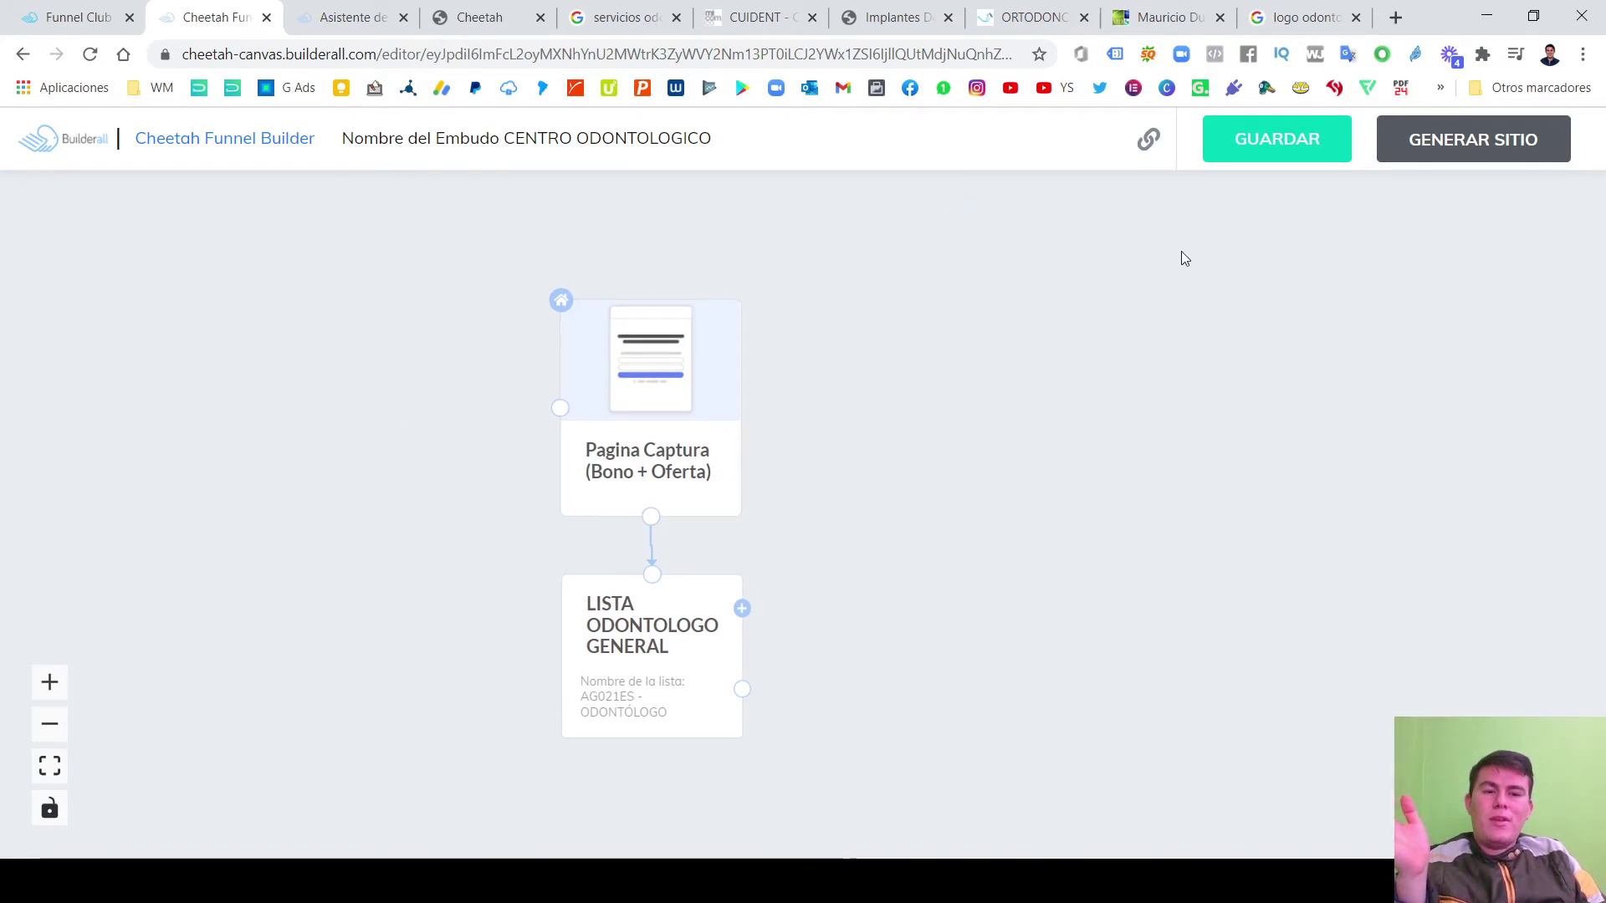
{"action": "left_click", "coordinate": [1268, 157]}
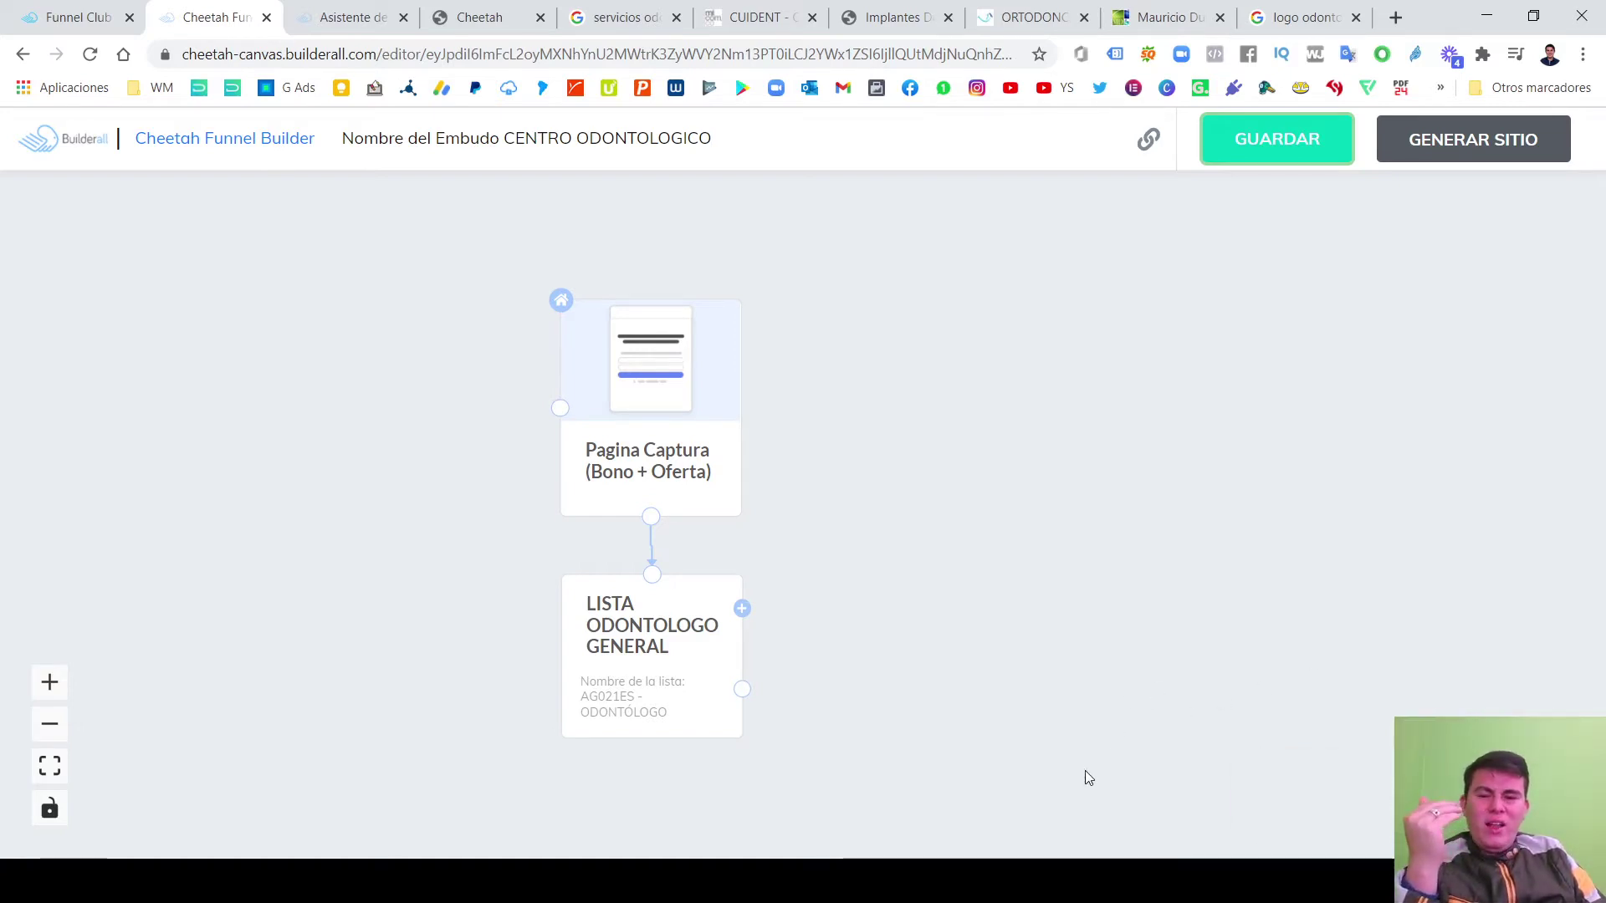
Move the "LISTA ODONTOLOGO GENERAL" block slightly to the right beneath the capture page.
{"action": "left_click_drag", "start_coordinate": [1086, 778], "coordinate": [1144, 732]}
{"action": "mouse_move", "coordinate": [790, 652]}
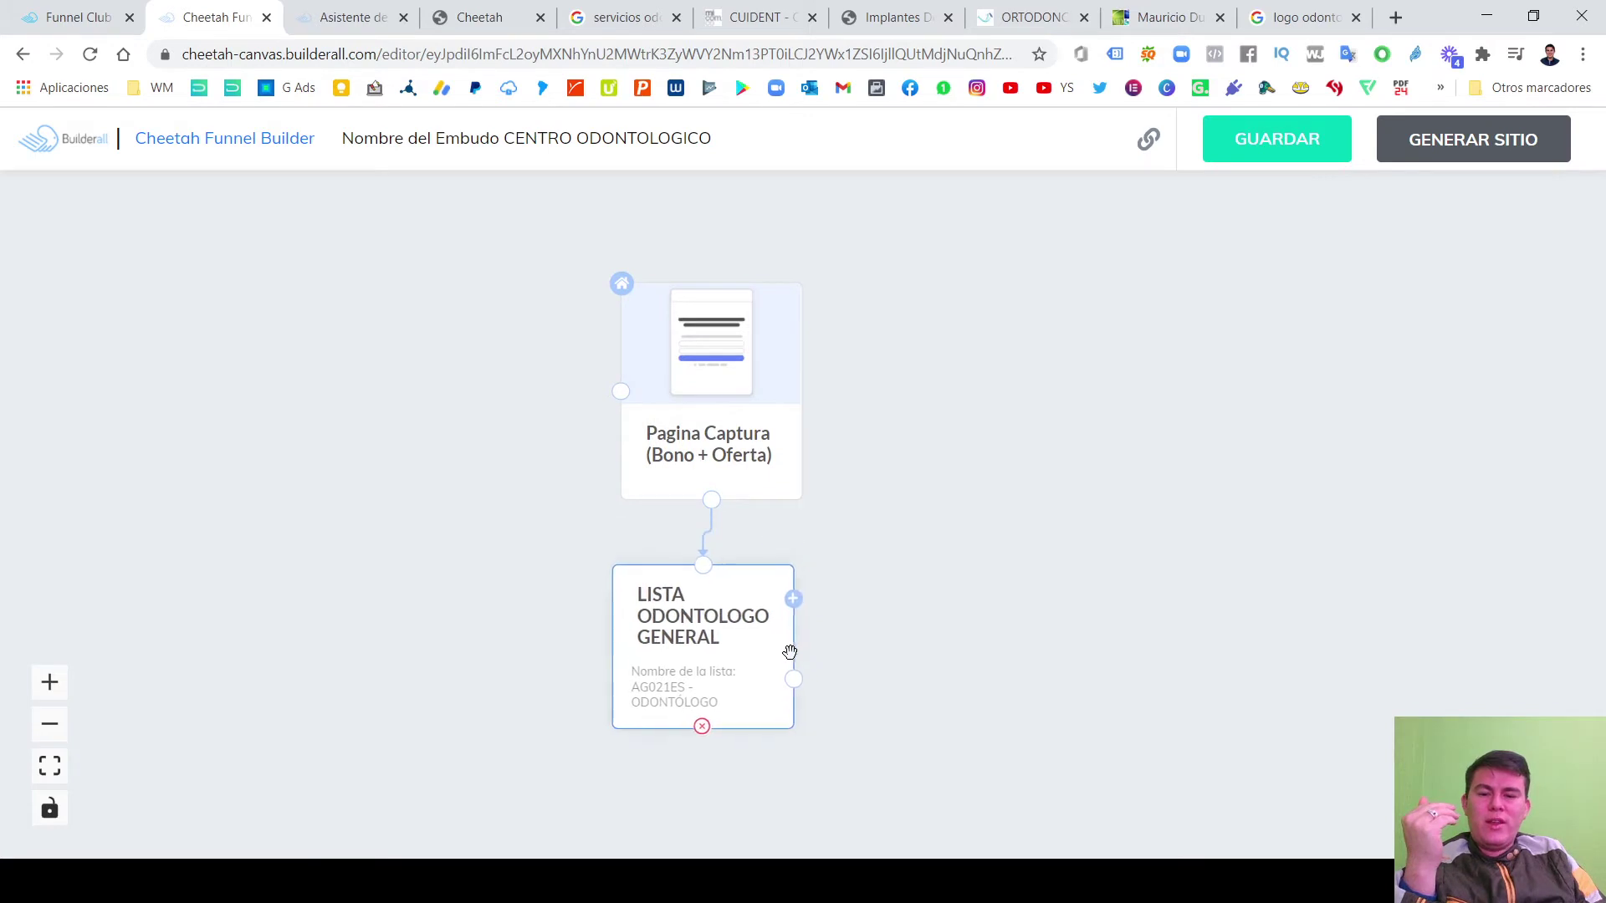
{"action": "left_click_drag", "start_coordinate": [790, 651], "coordinate": [835, 645]}
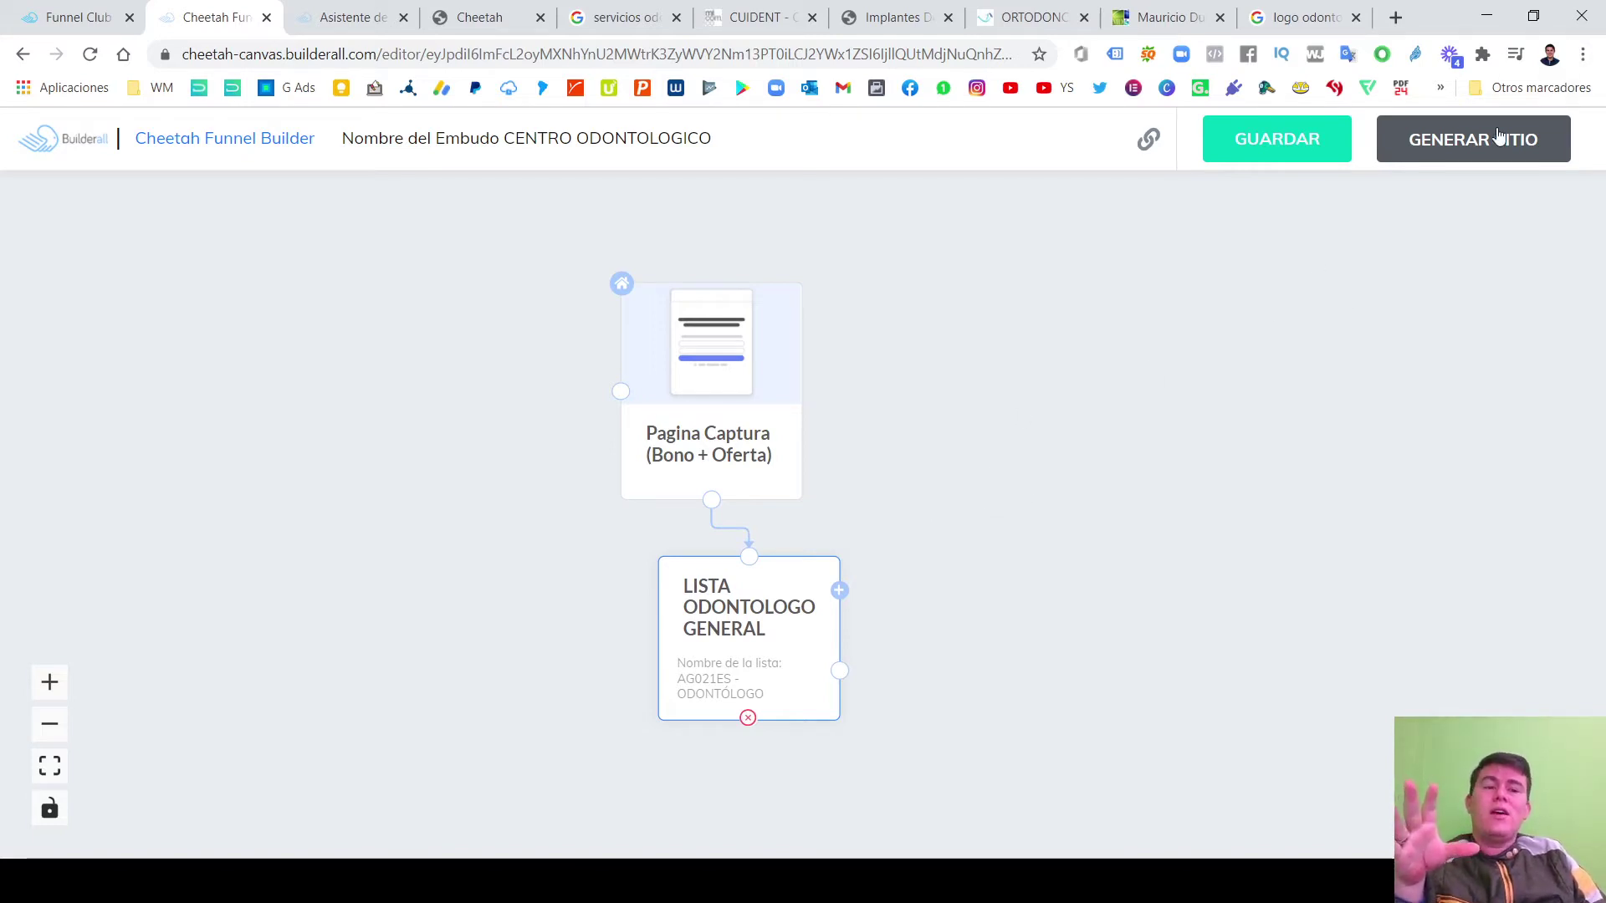
{"action": "left_click_drag", "start_coordinate": [779, 600], "coordinate": [784, 606]}
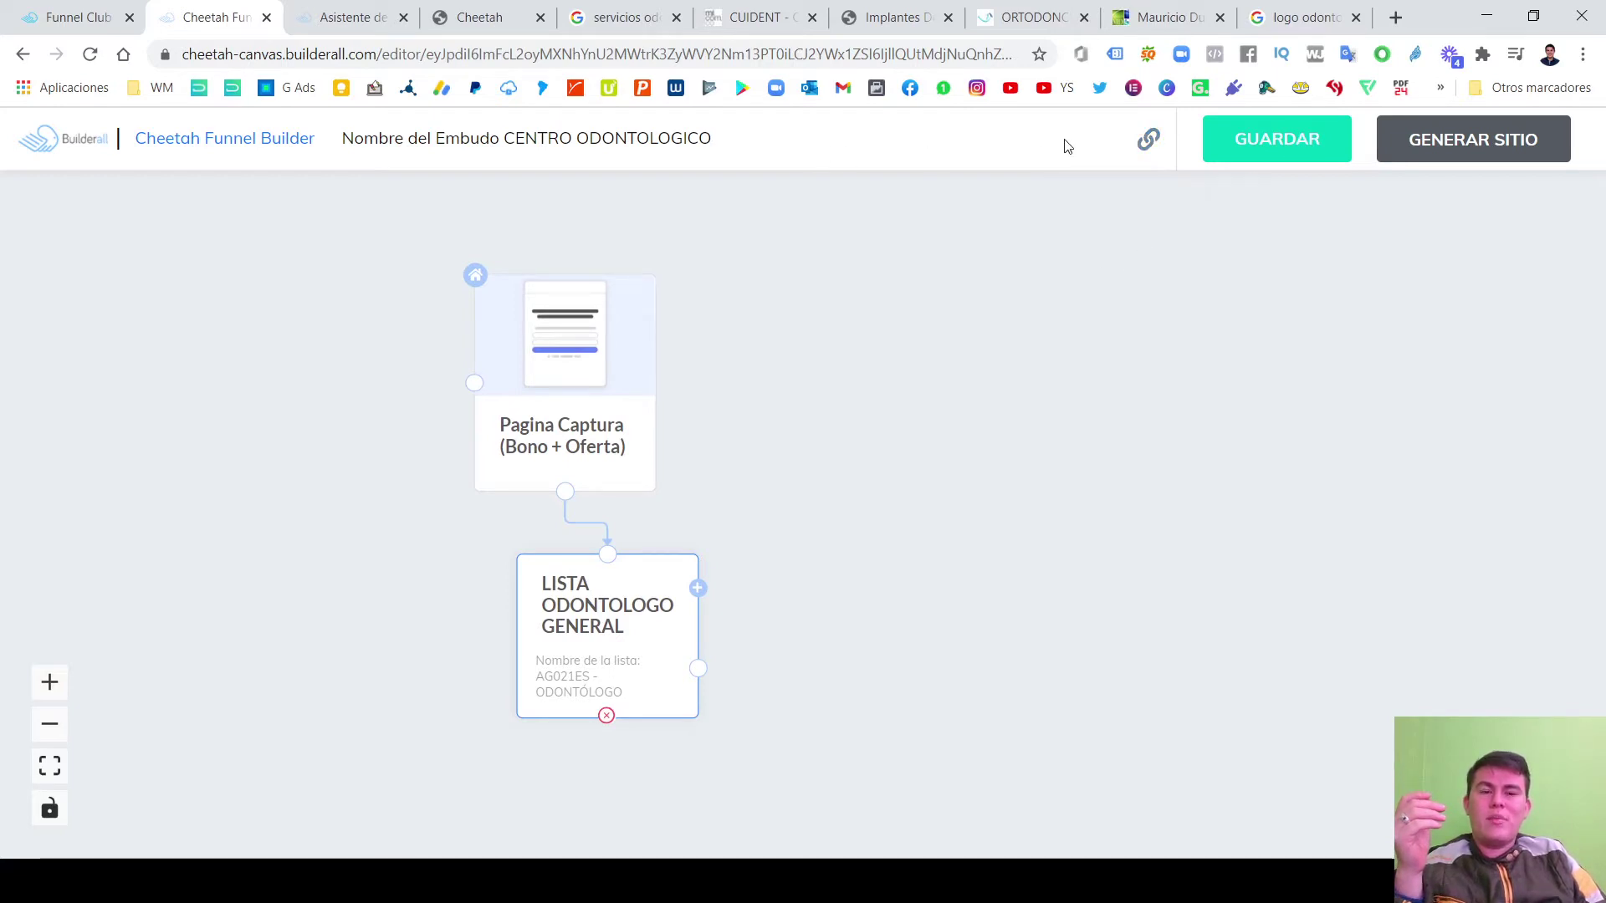
Open the website linking settings and look through the existing sites that can be linked to the funnel.
{"action": "left_click", "coordinate": [1148, 149]}
{"action": "left_click", "coordinate": [769, 468]}
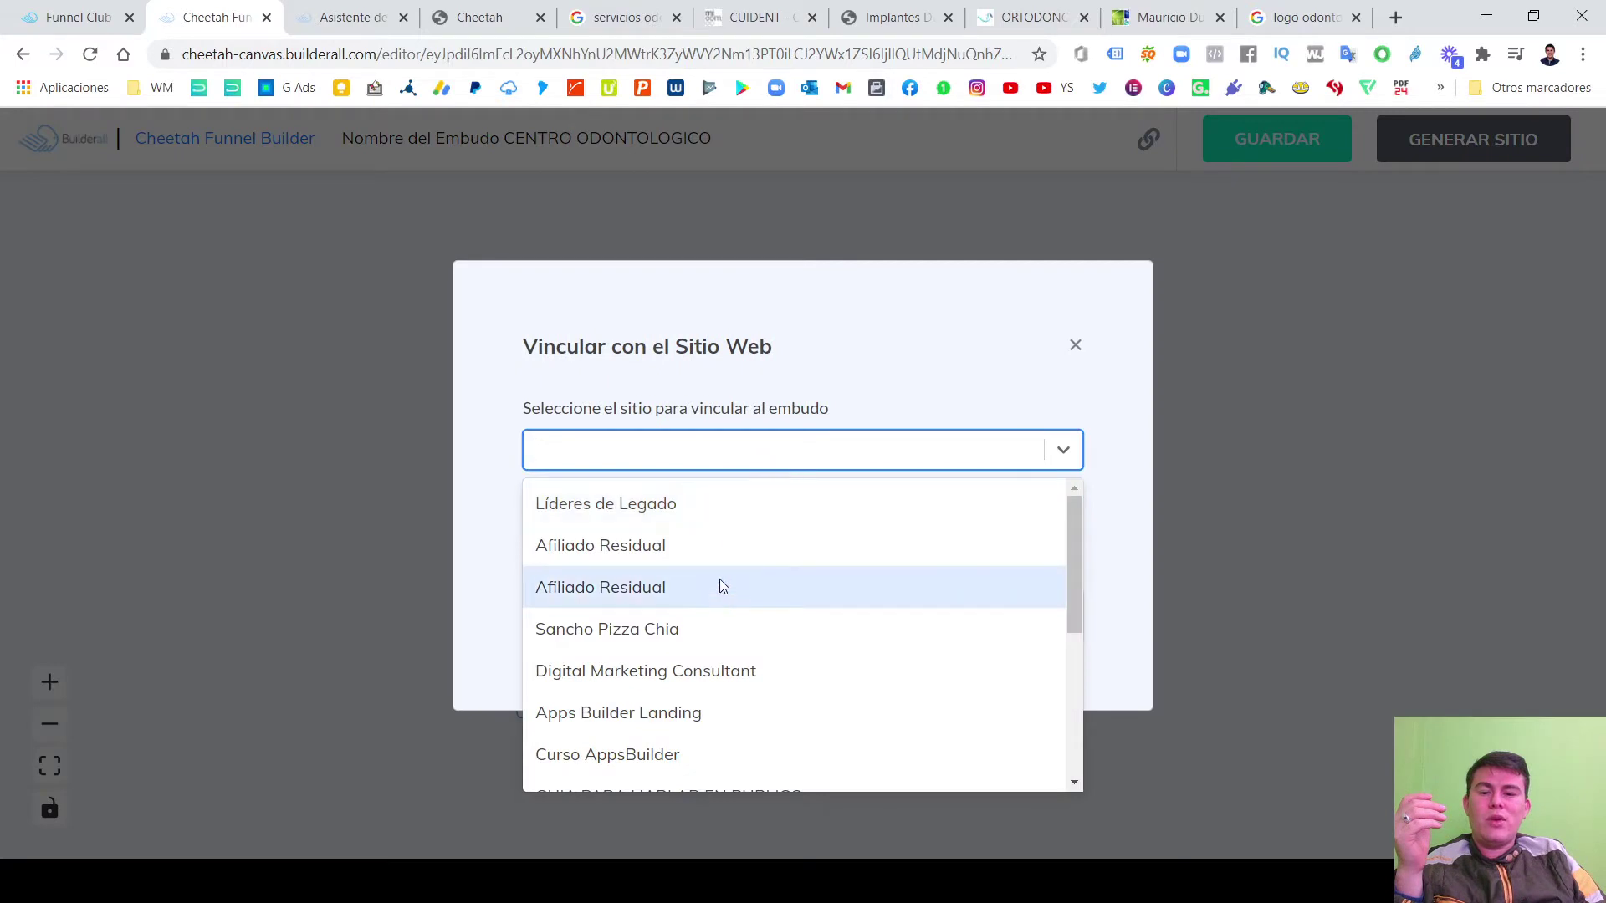
{"action": "scroll", "coordinate": [751, 602], "scroll_direction": "down", "scroll_amount": 3}
{"action": "scroll", "coordinate": [757, 646], "scroll_direction": "up", "scroll_amount": 3}
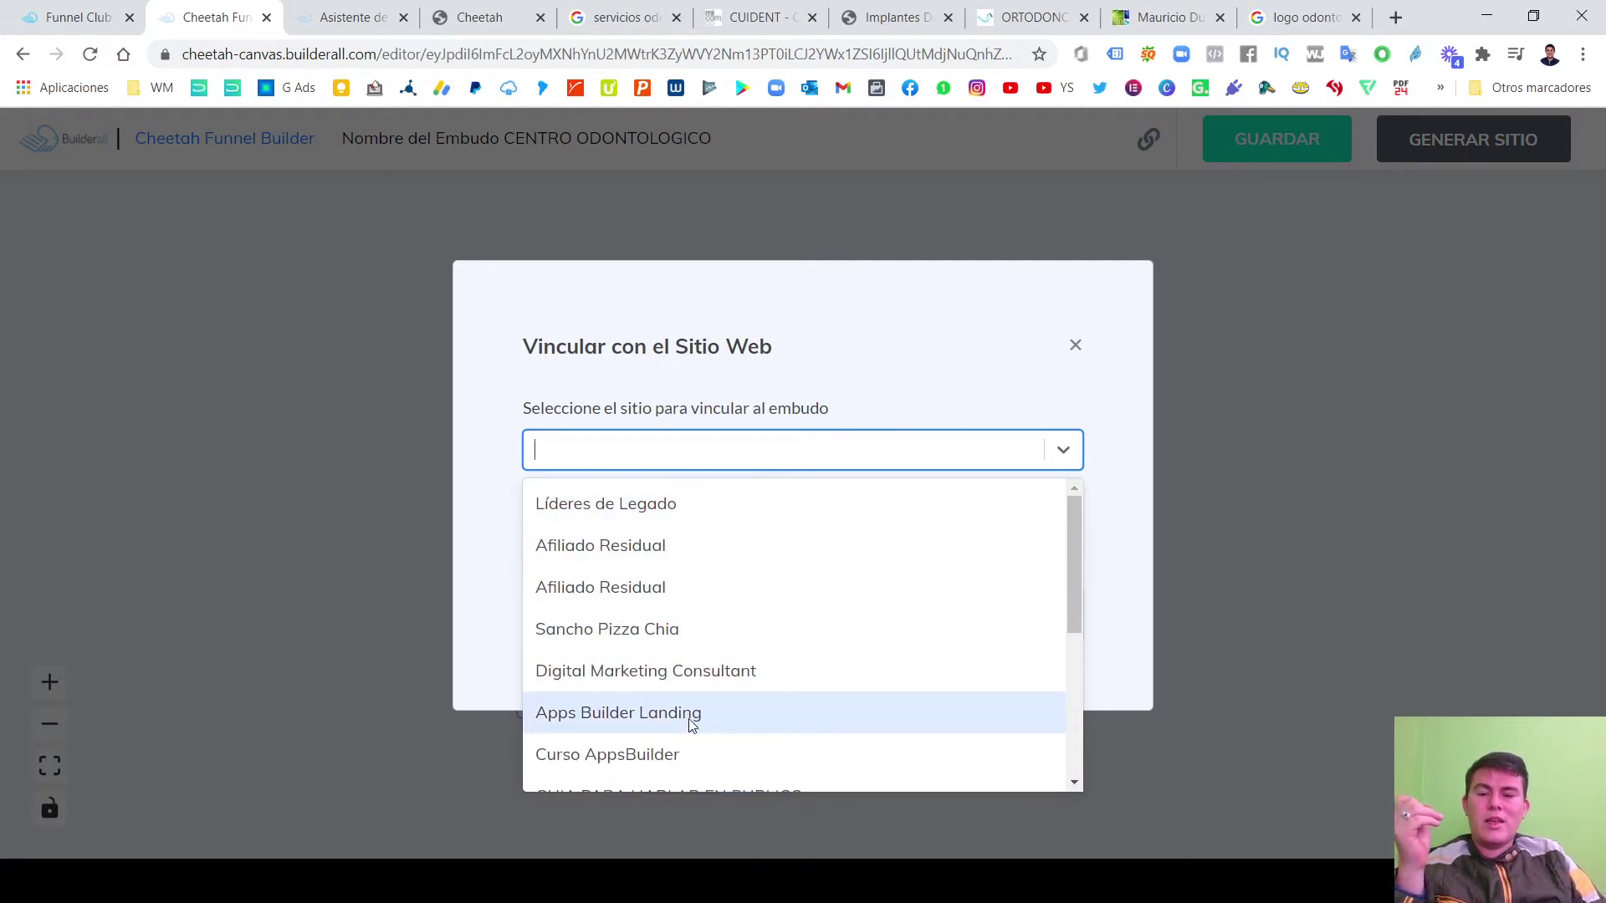
{"action": "scroll", "coordinate": [717, 649], "scroll_direction": "down", "scroll_amount": 2}
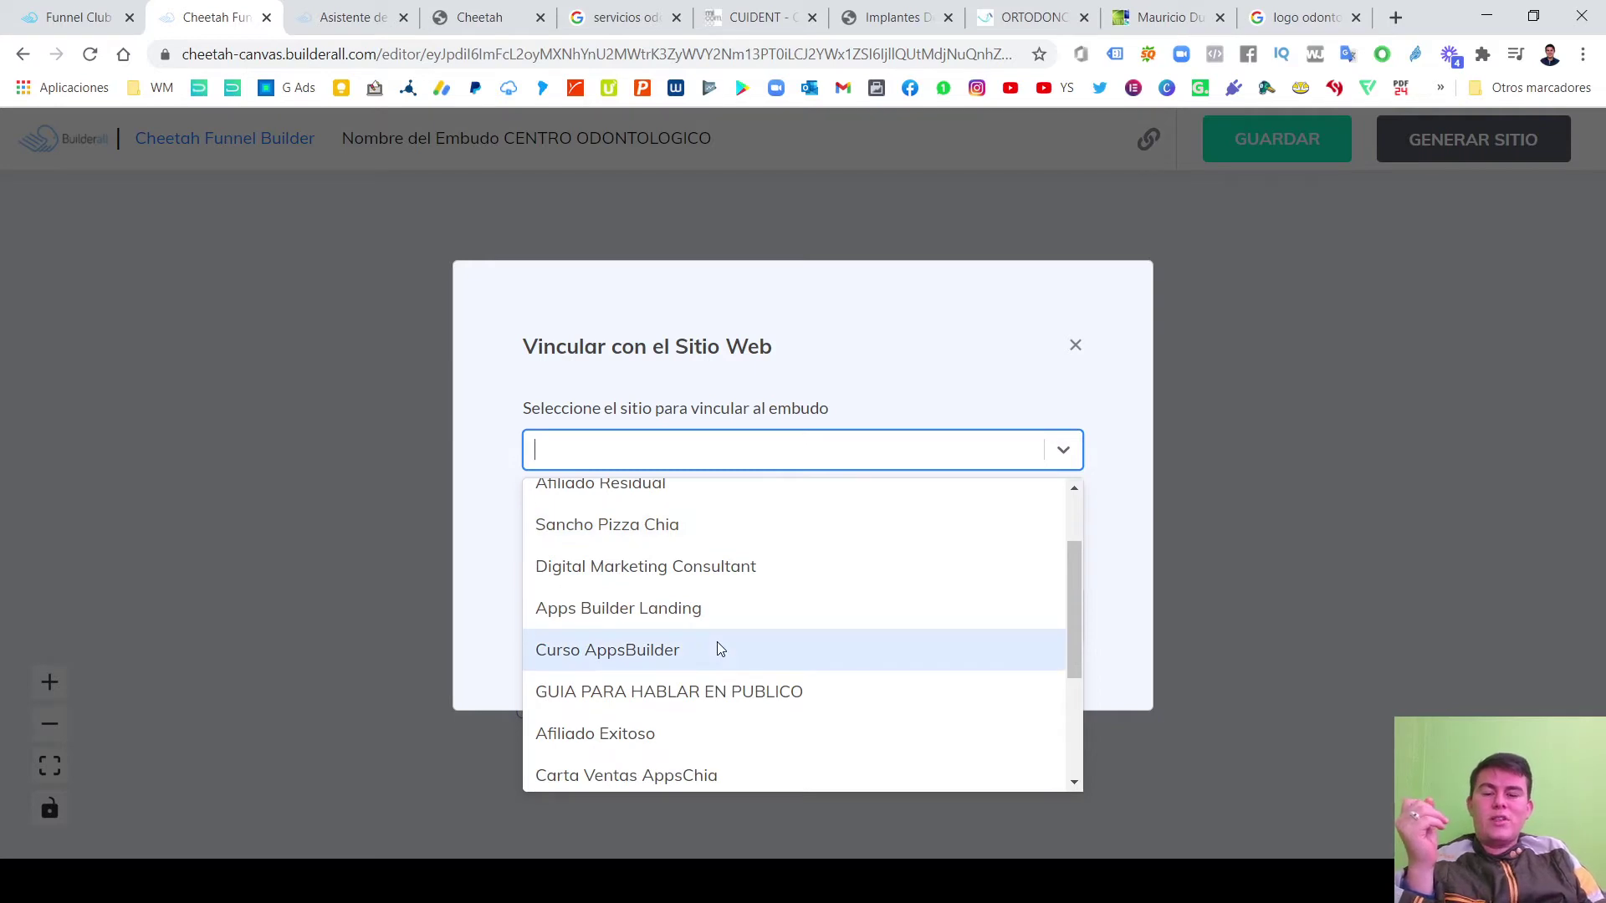
{"action": "scroll", "coordinate": [721, 732], "scroll_direction": "down", "scroll_amount": 3}
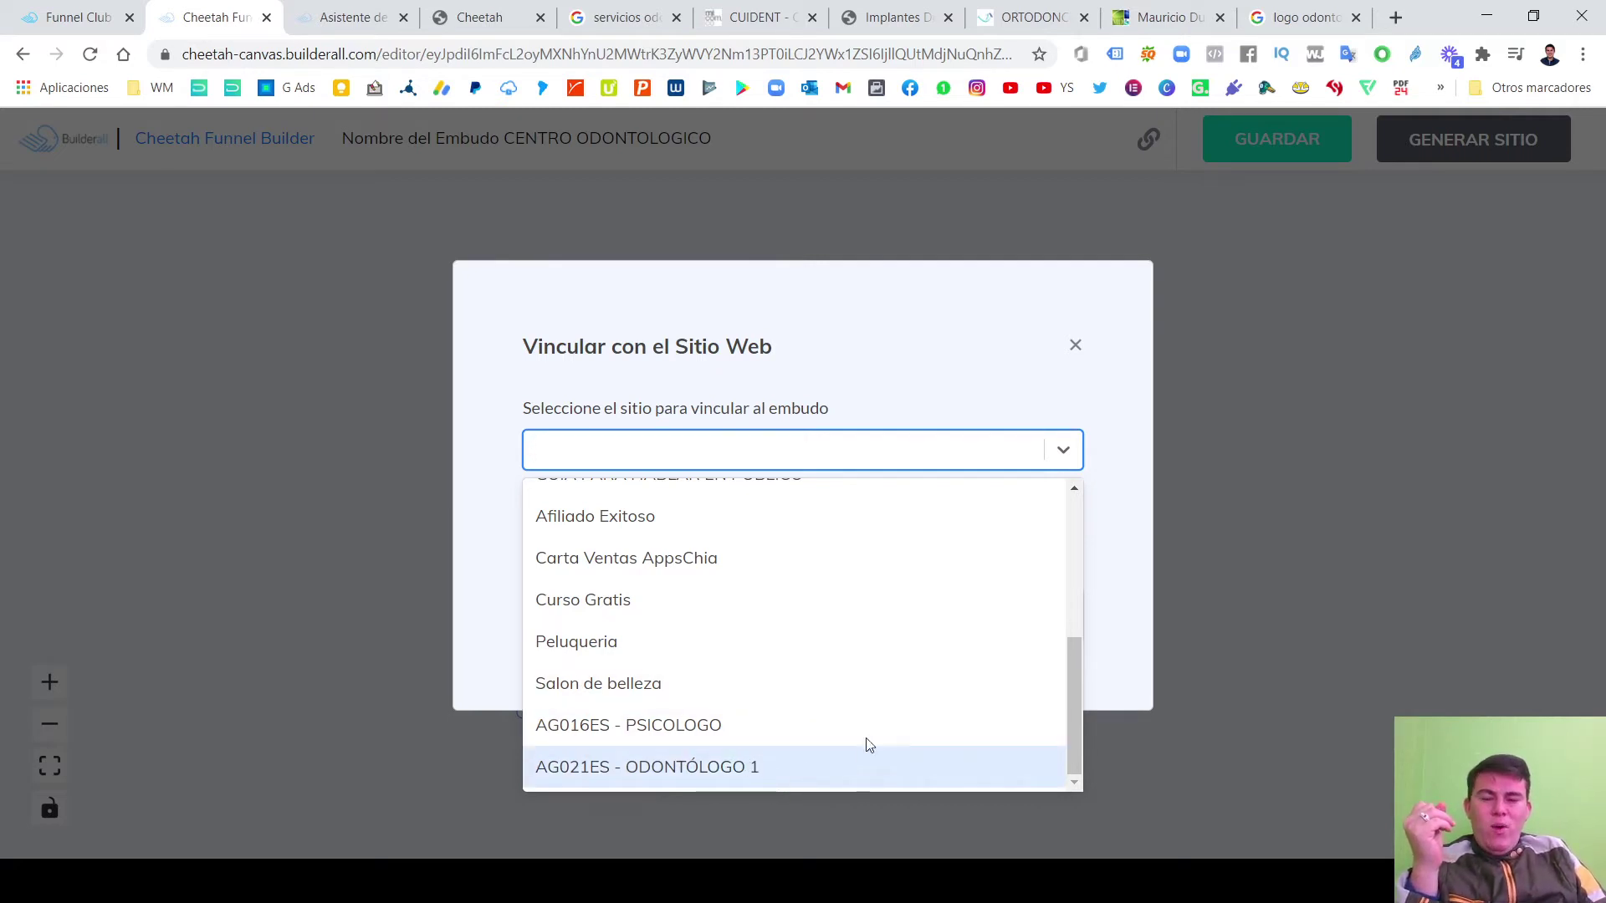
{"action": "left_click", "coordinate": [1129, 609]}
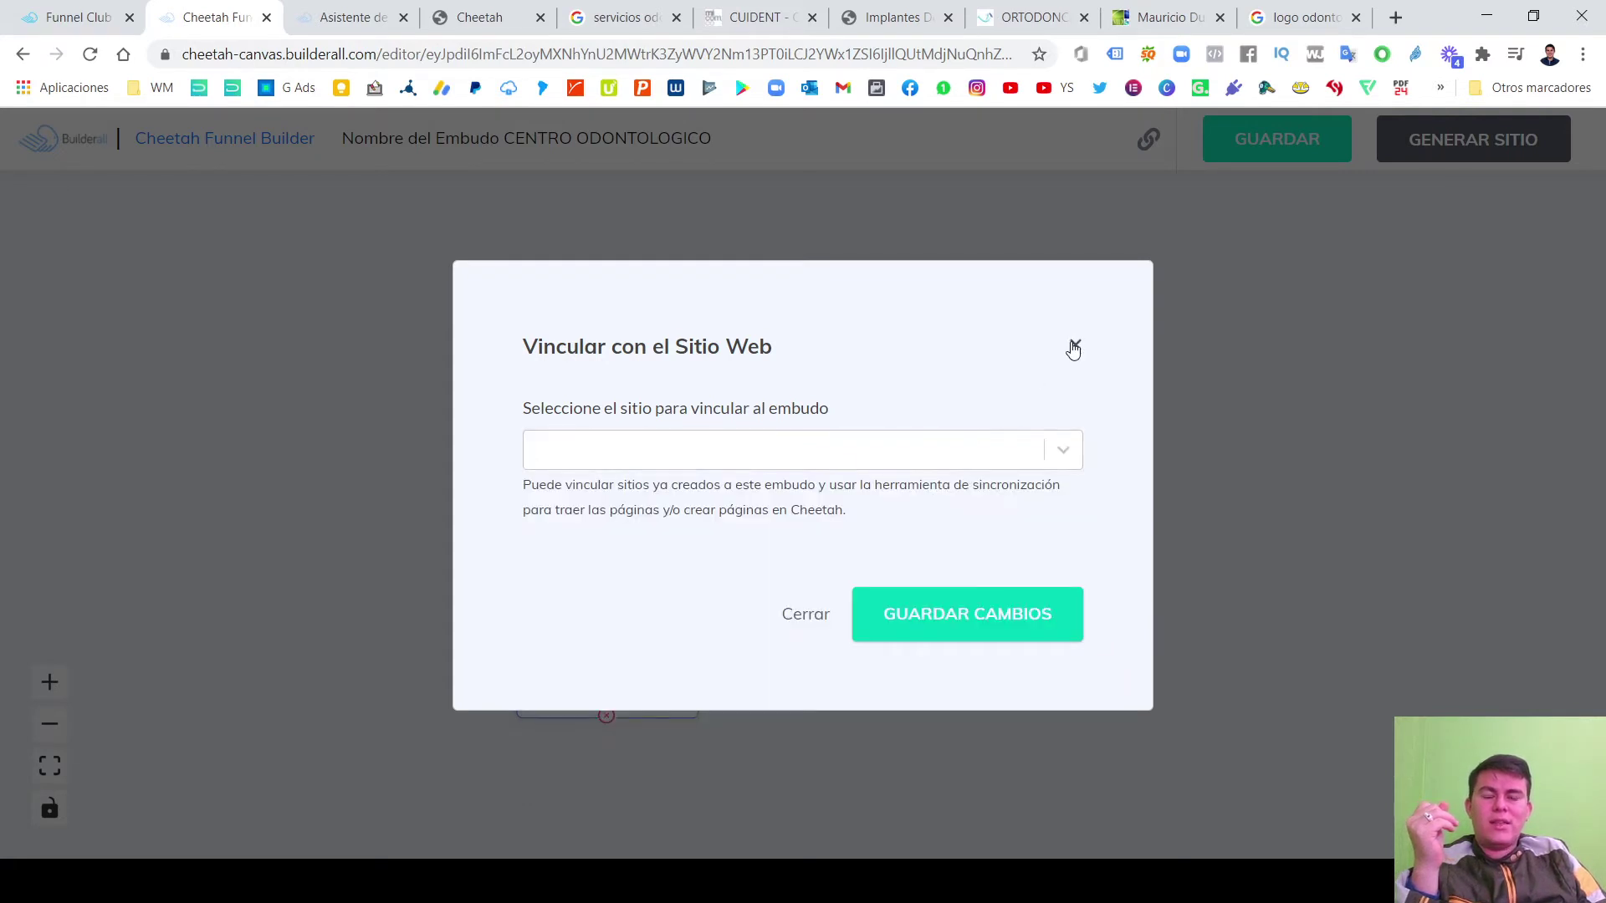
Choose "AG021ES - ODONTÓLOGO 1" as the site to link, and close the linking dialog without saving.
{"action": "left_click", "coordinate": [1027, 465]}
{"action": "scroll", "coordinate": [707, 707], "scroll_direction": "down", "scroll_amount": 1}
{"action": "scroll", "coordinate": [636, 771], "scroll_direction": "down", "scroll_amount": 5}
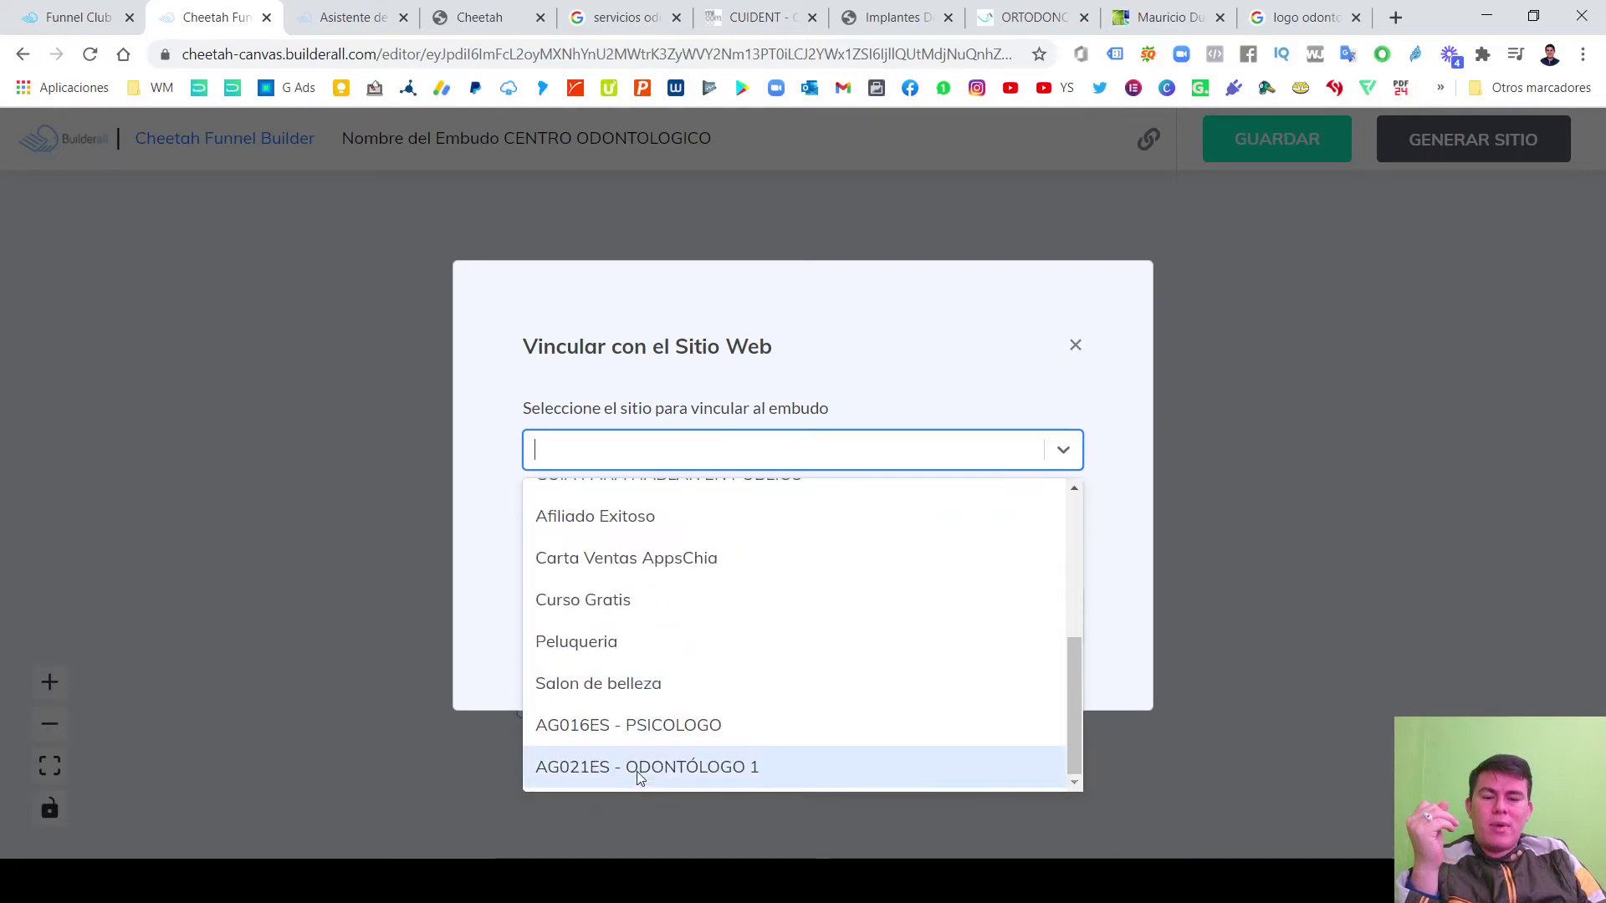
{"action": "left_click", "coordinate": [701, 770]}
{"action": "left_click", "coordinate": [806, 614]}
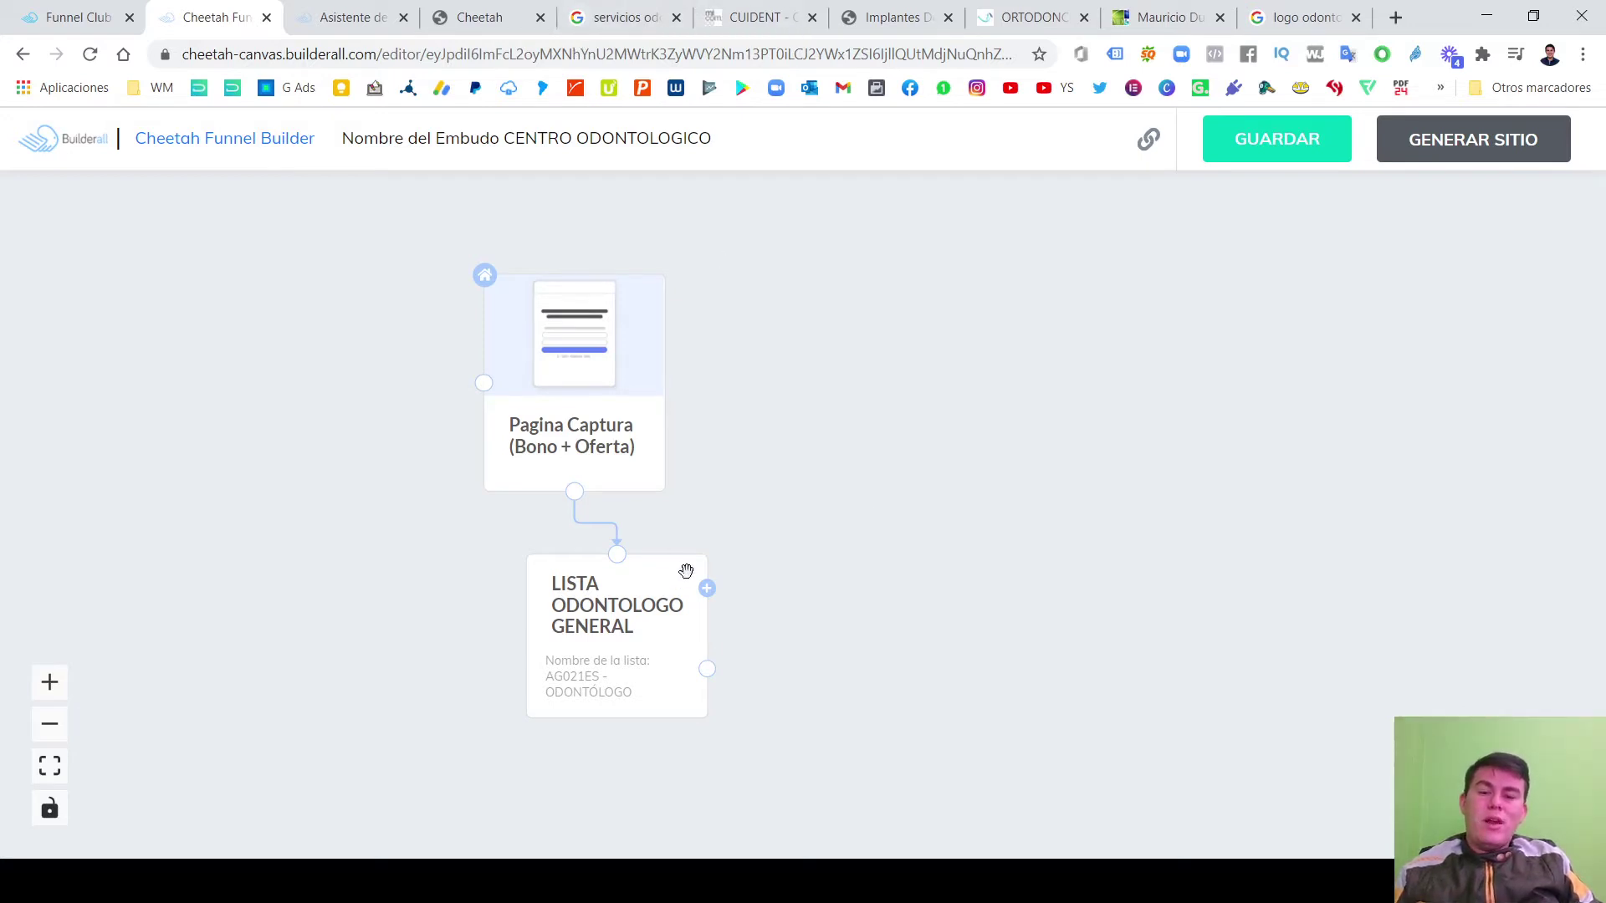
Shift the "LISTA ODONTOLOGO GENERAL" block a little further right of its capture page.
{"action": "left_click_drag", "start_coordinate": [651, 615], "coordinate": [674, 619]}
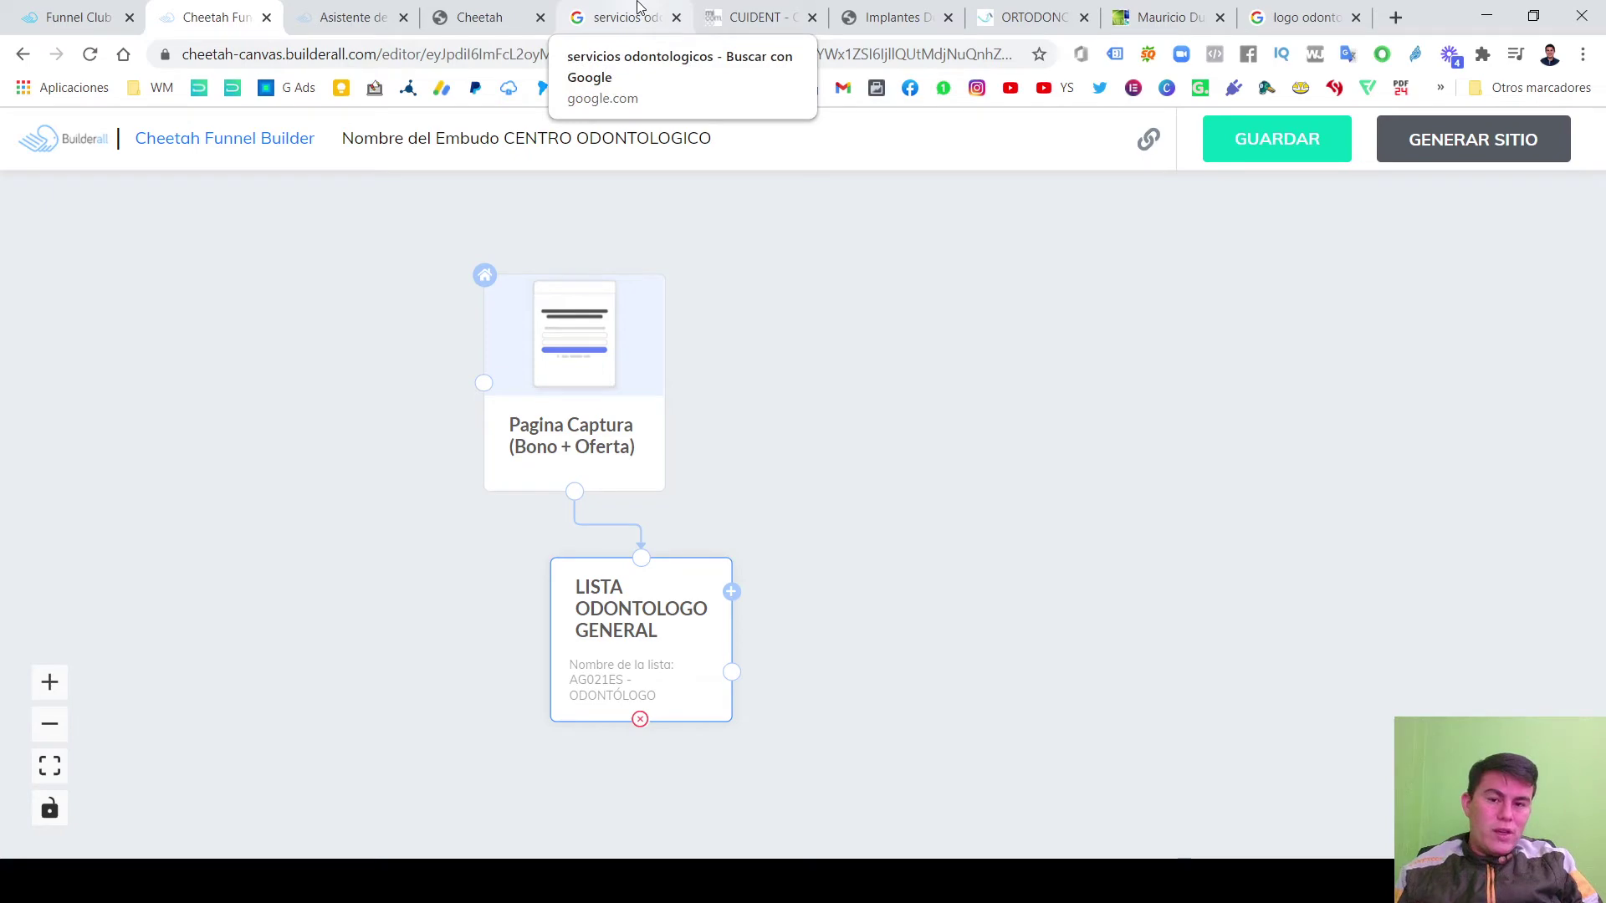
Switch to the Google results for "servicios odontologicos" and review the search term and its first results.
{"action": "left_click", "coordinate": [638, 10]}
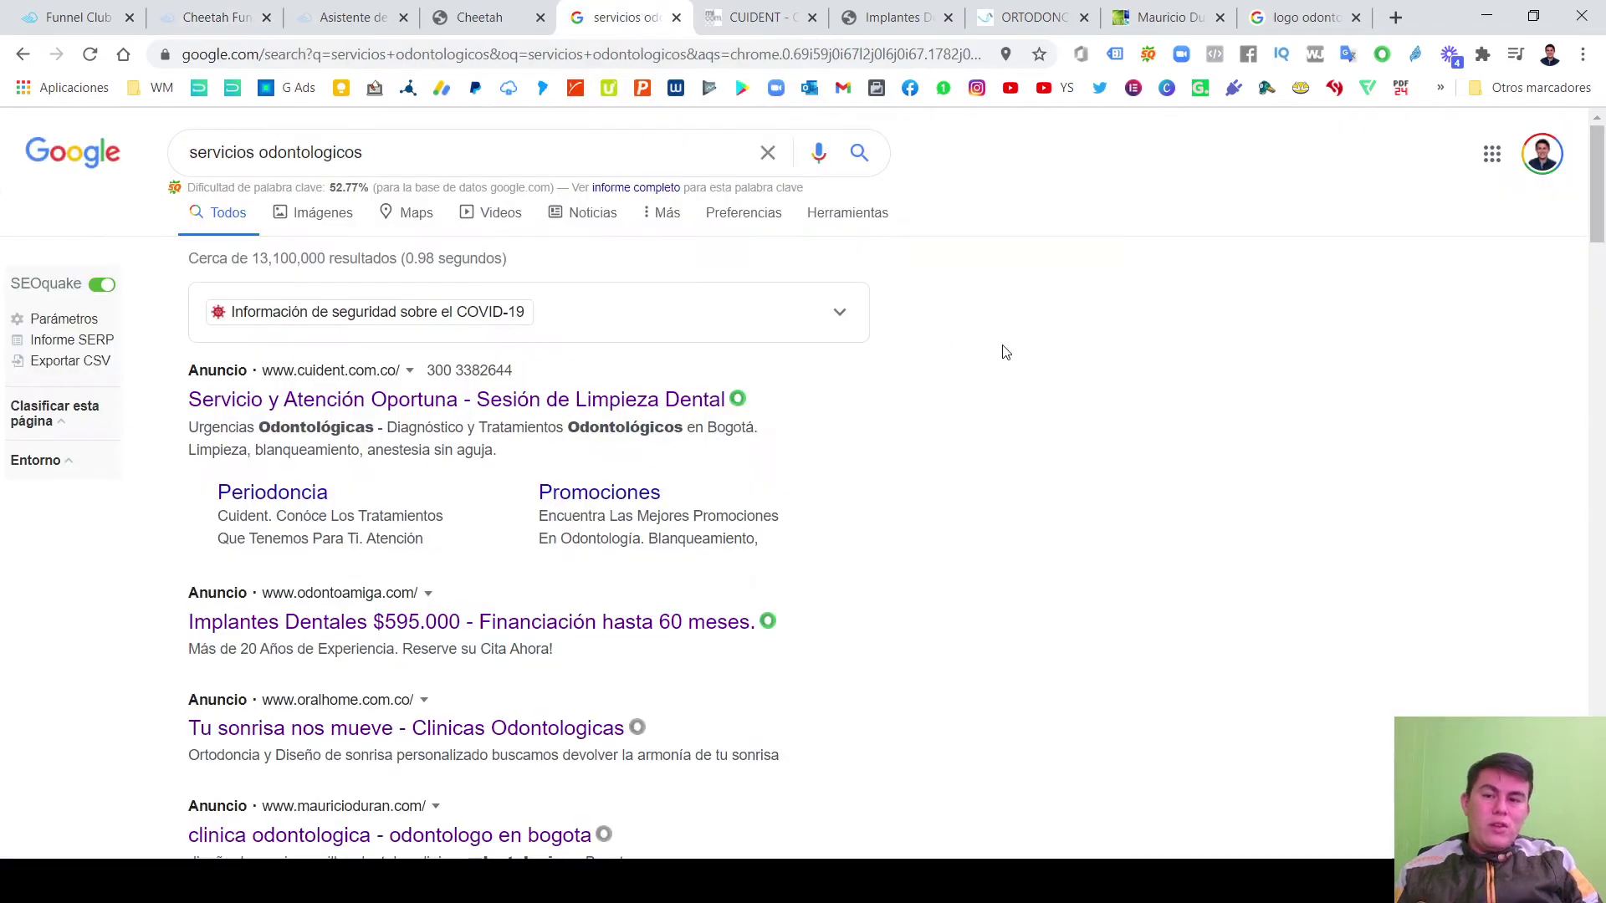
{"action": "left_click_drag", "start_coordinate": [368, 152], "coordinate": [205, 152]}
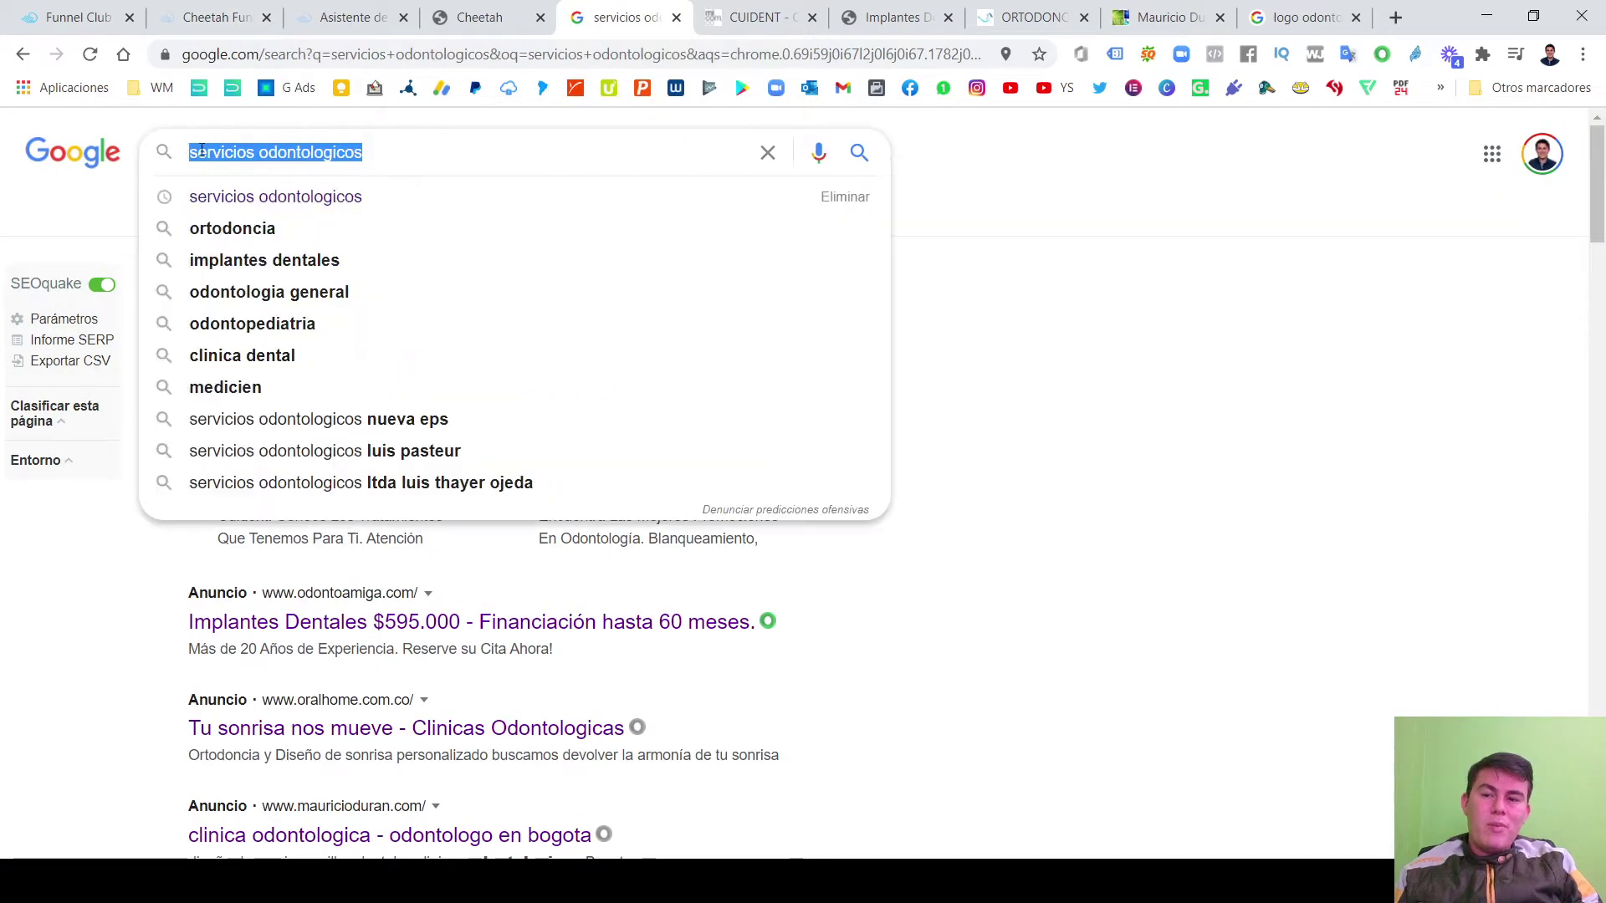
{"action": "left_click", "coordinate": [191, 152]}
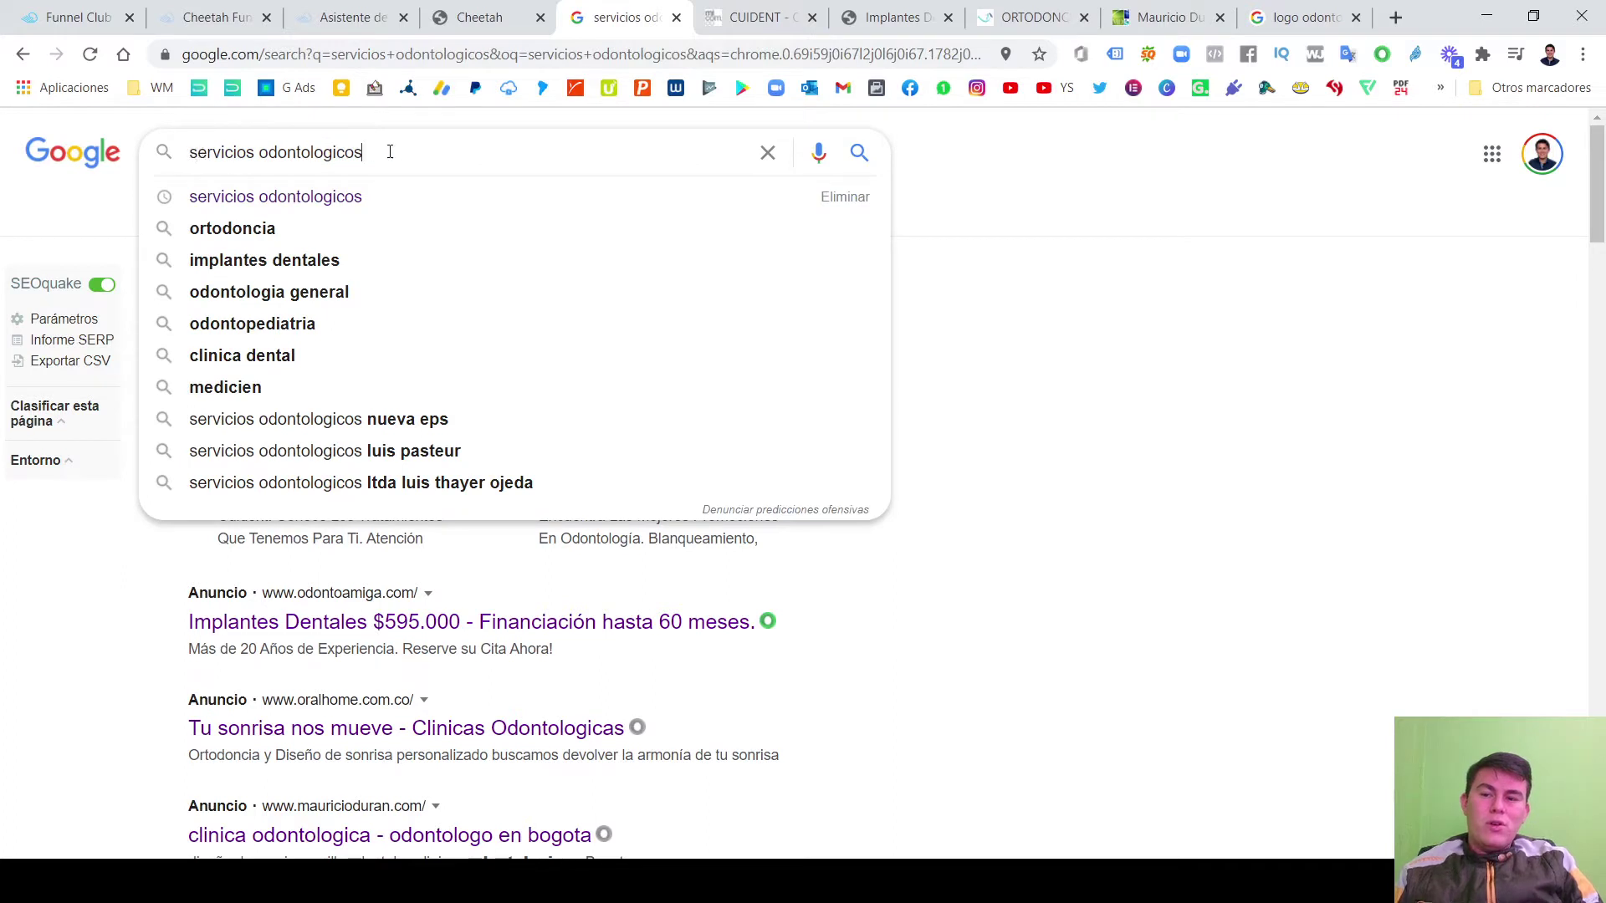
{"action": "left_click", "coordinate": [1121, 301]}
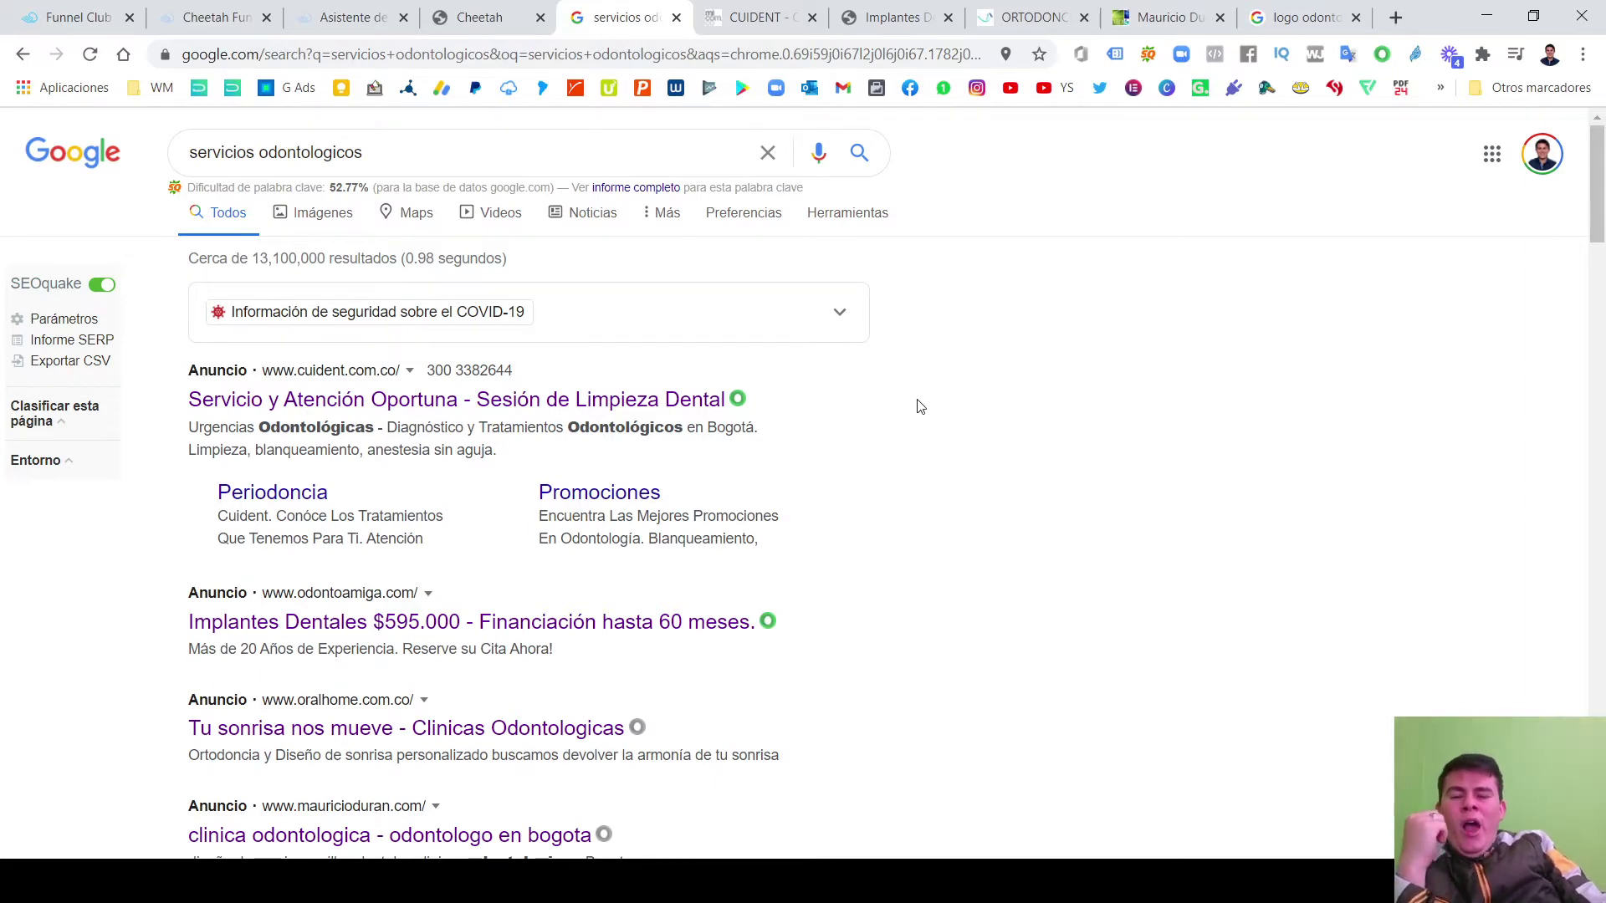
{"action": "scroll", "coordinate": [765, 406], "scroll_direction": "down", "scroll_amount": 4}
{"action": "scroll", "coordinate": [670, 384], "scroll_direction": "up", "scroll_amount": 4}
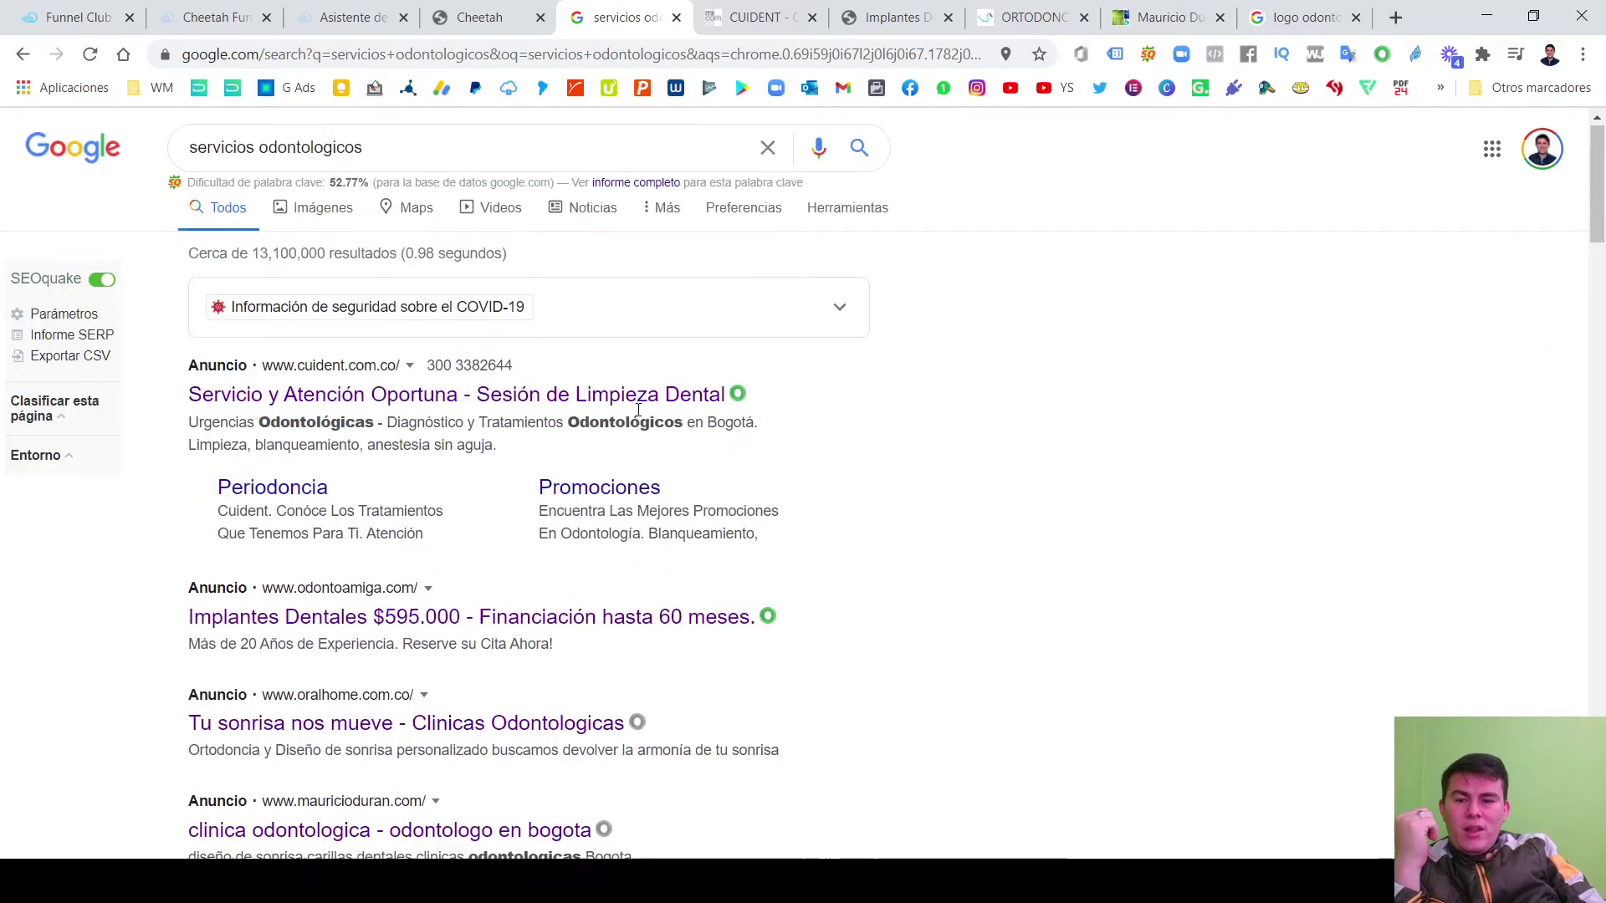
{"action": "left_click_drag", "start_coordinate": [423, 154], "coordinate": [223, 153]}
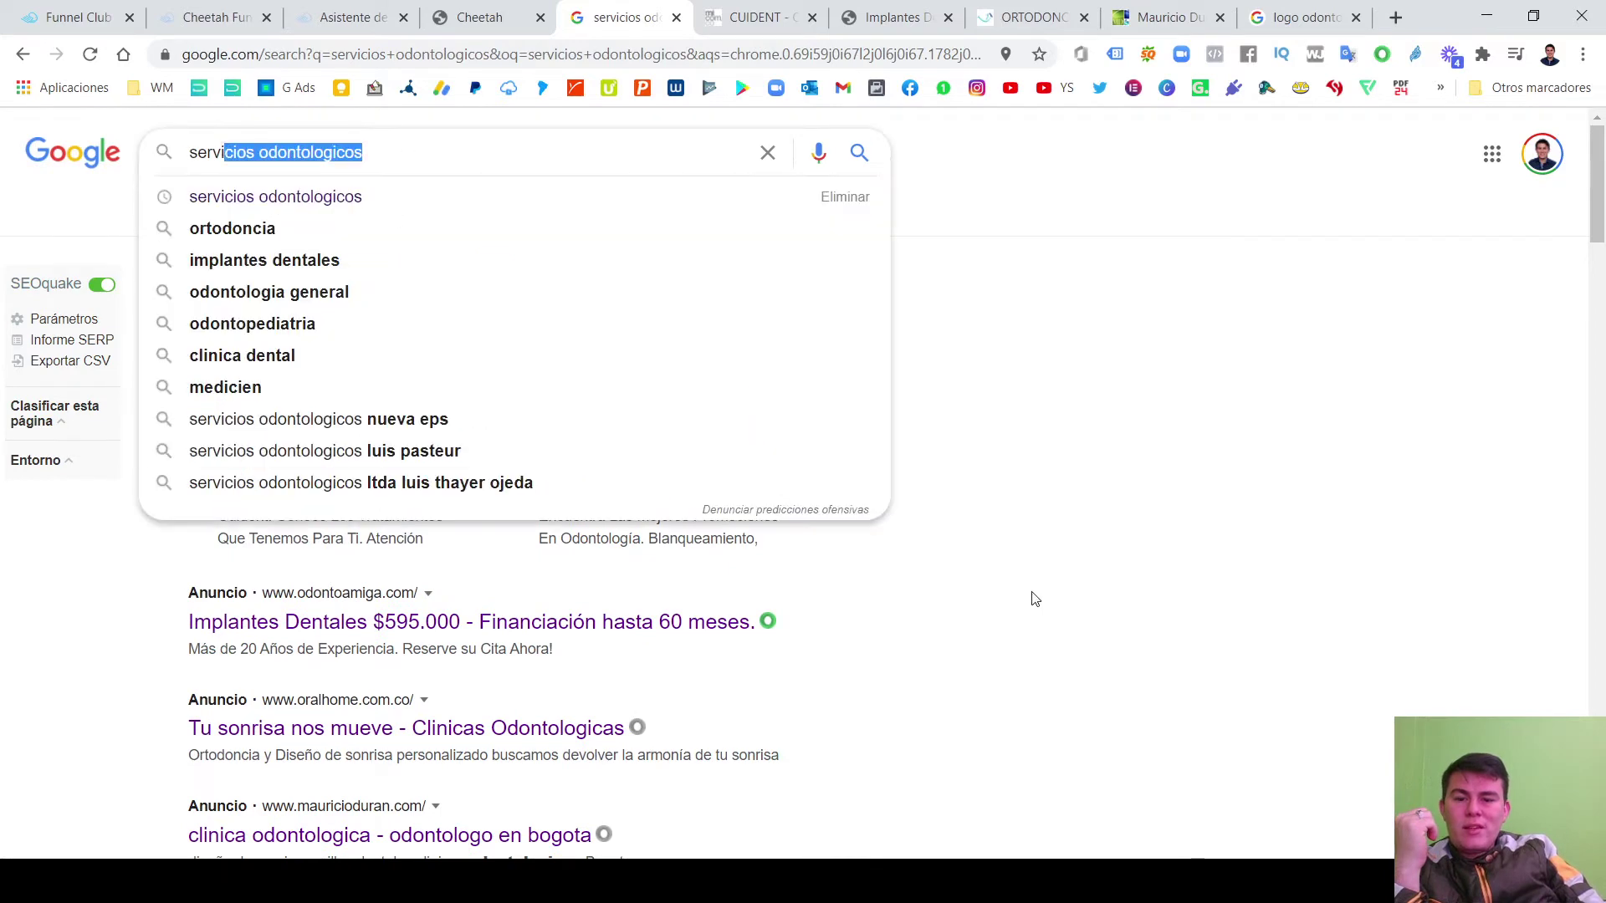
{"action": "left_click", "coordinate": [908, 562]}
Examine the four paid ads at the start of the search results, highlighting them as a group.
{"action": "scroll", "coordinate": [413, 304], "scroll_direction": "down", "scroll_amount": 1}
{"action": "left_click_drag", "start_coordinate": [179, 262], "coordinate": [233, 287]}
{"action": "left_click_drag", "start_coordinate": [151, 474], "coordinate": [248, 485]}
{"action": "left_click_drag", "start_coordinate": [149, 566], "coordinate": [230, 610]}
{"action": "left_click_drag", "start_coordinate": [159, 701], "coordinate": [303, 719]}
{"action": "left_click", "coordinate": [964, 717]}
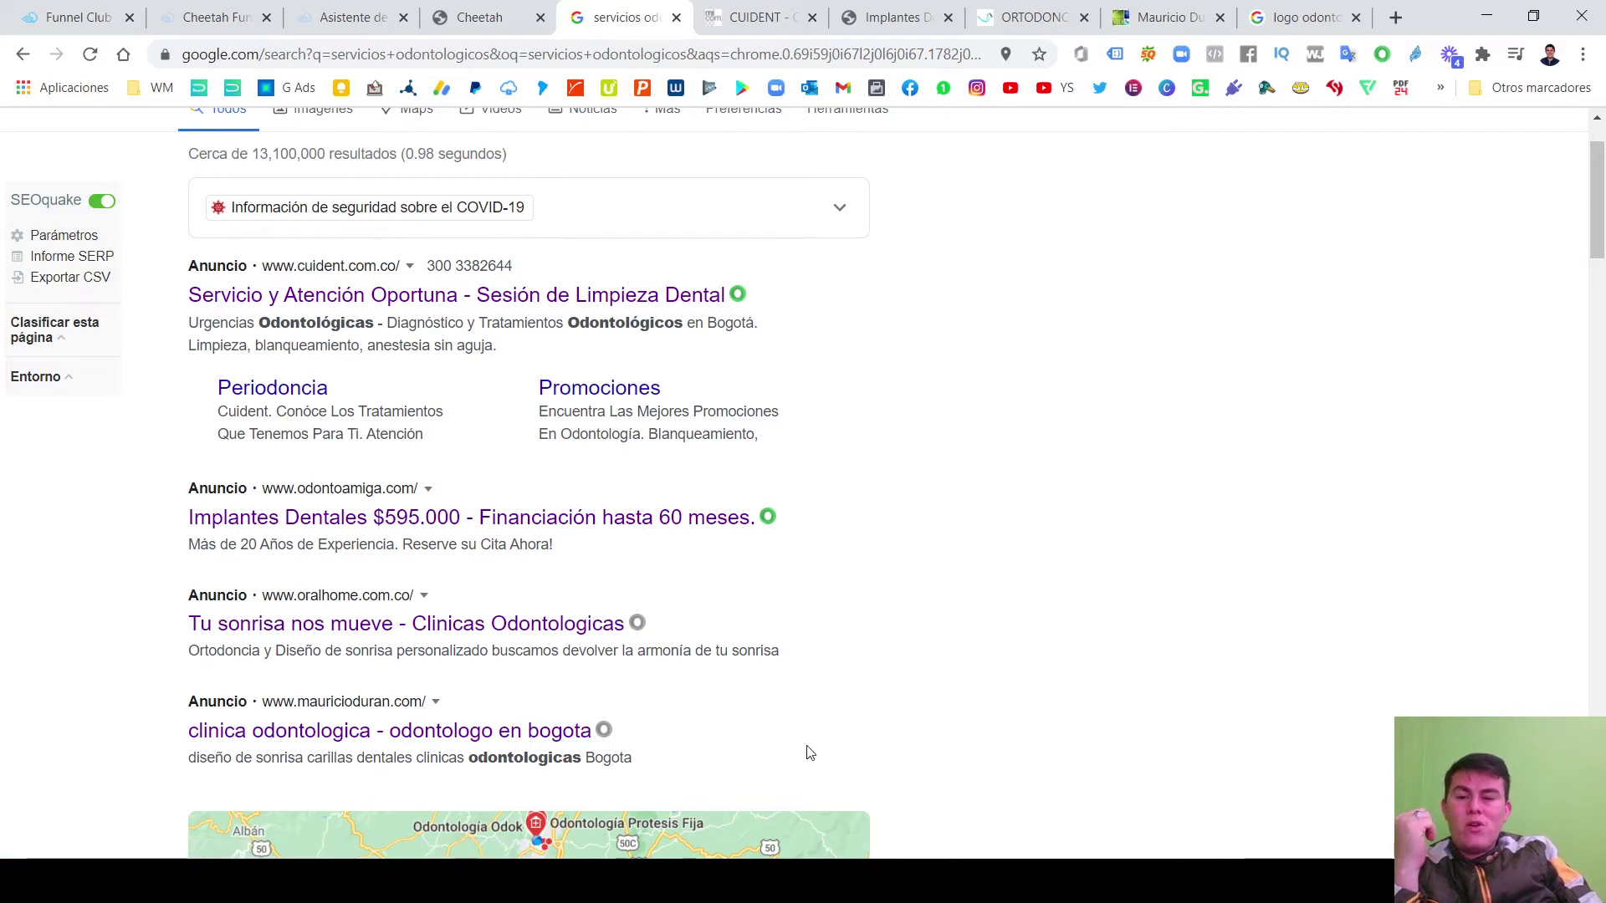
{"action": "left_click_drag", "start_coordinate": [795, 757], "coordinate": [240, 256]}
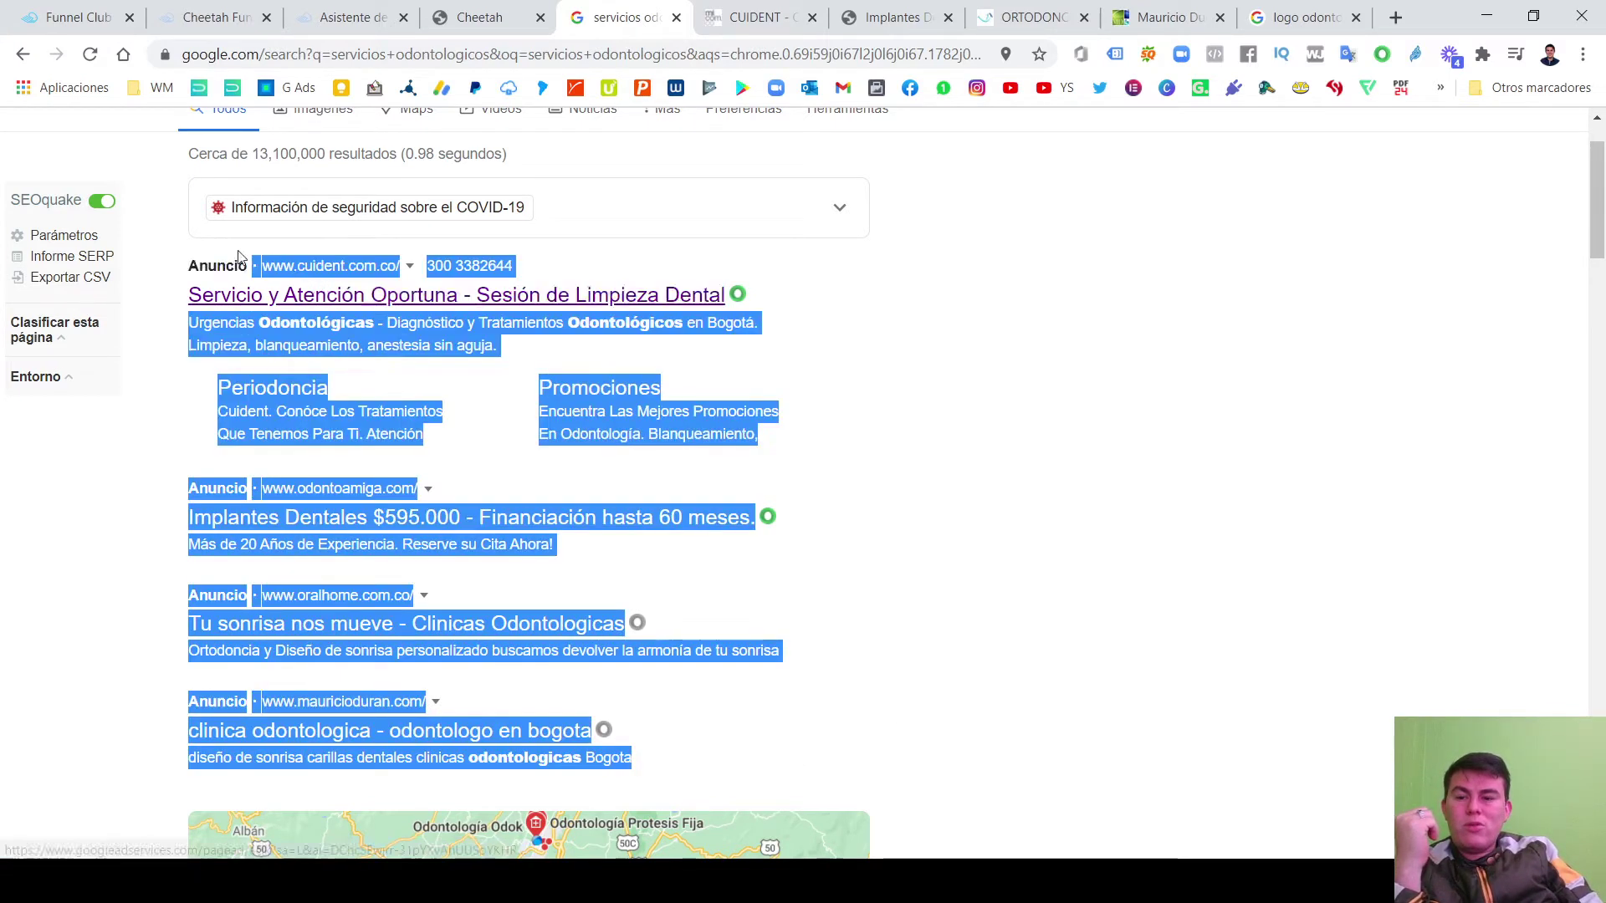
{"action": "left_click", "coordinate": [883, 516]}
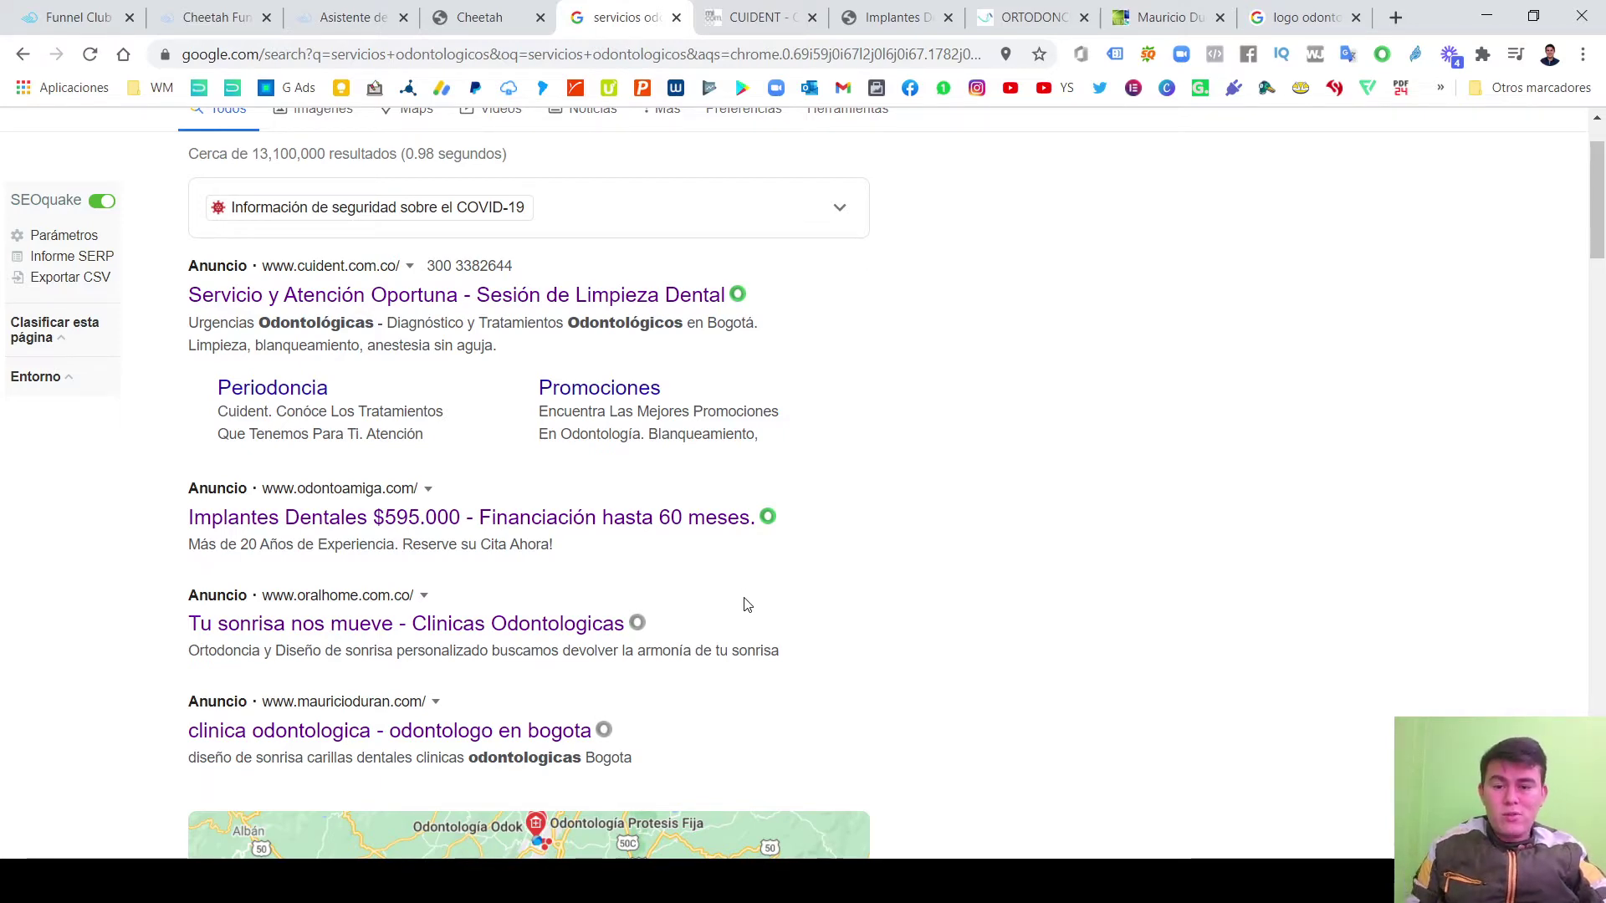
Look through the map listings and organic results for "servicios odontologicos" down to the end of the page.
{"action": "scroll", "coordinate": [920, 577], "scroll_direction": "down", "scroll_amount": 5}
{"action": "scroll", "coordinate": [951, 584], "scroll_direction": "up", "scroll_amount": 6}
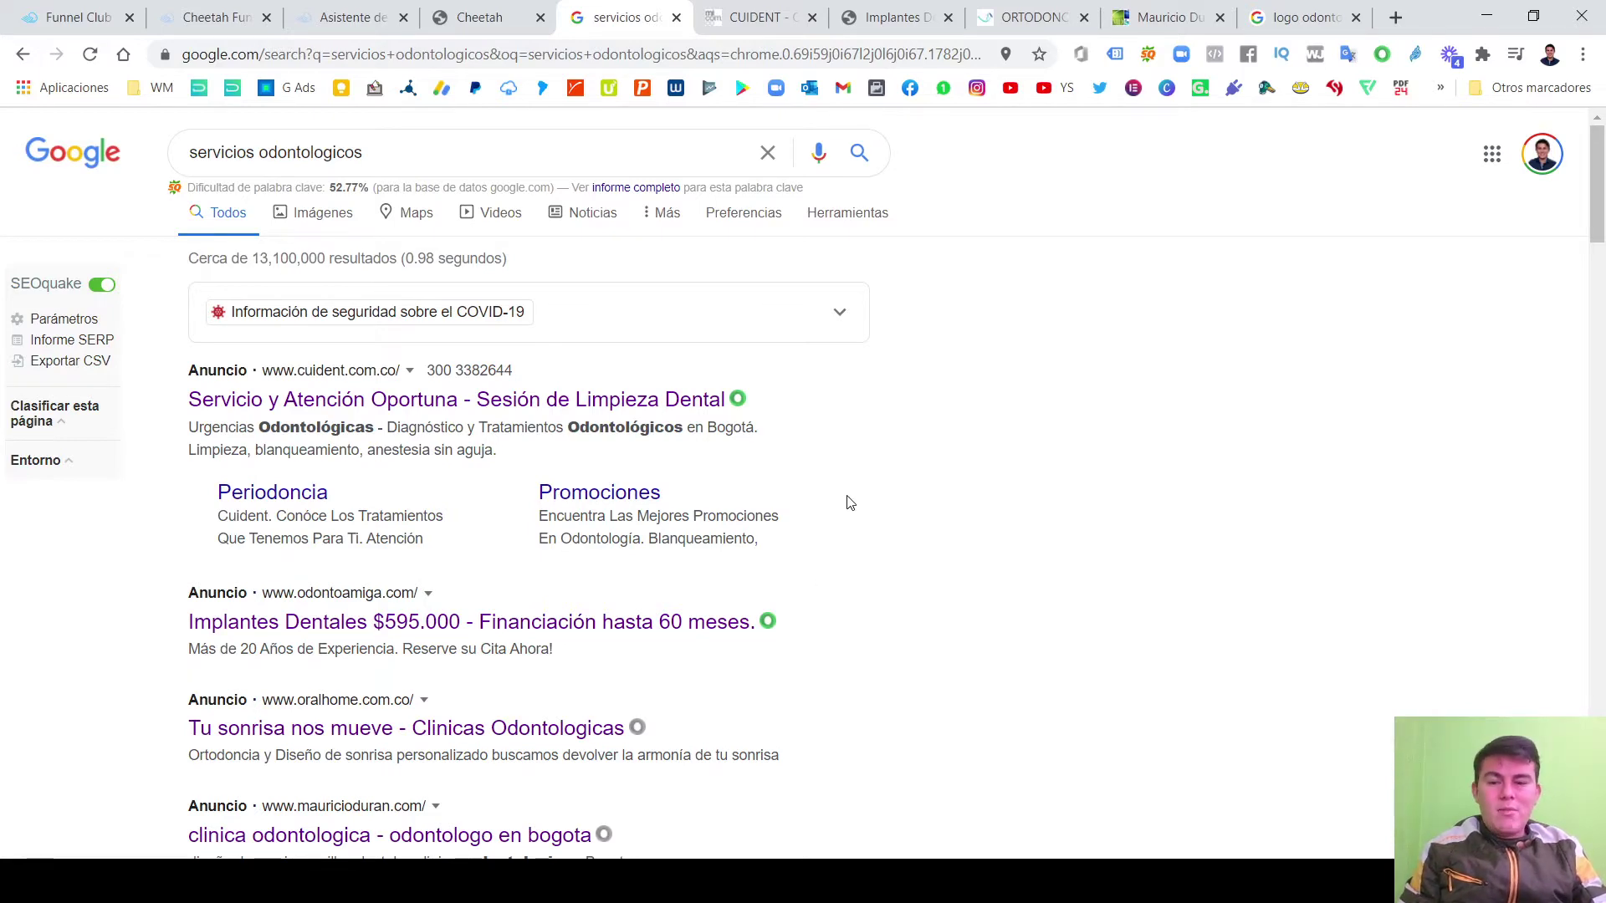
{"action": "scroll", "coordinate": [849, 505], "scroll_direction": "down", "scroll_amount": 7}
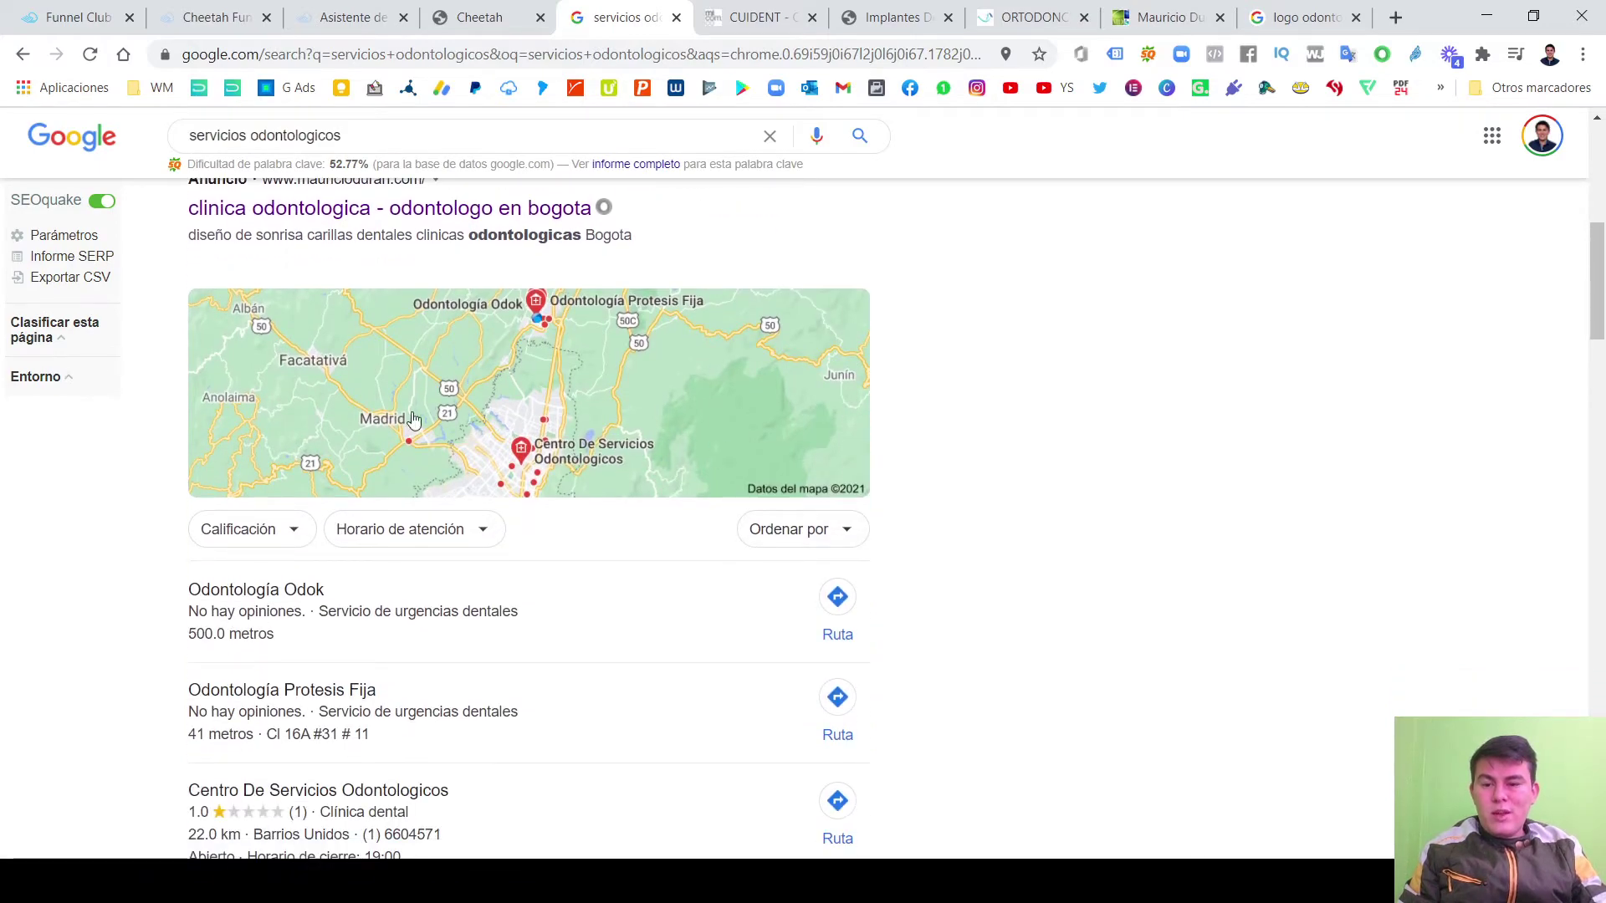
{"action": "scroll", "coordinate": [586, 427], "scroll_direction": "down", "scroll_amount": 7}
{"action": "scroll", "coordinate": [584, 421], "scroll_direction": "down", "scroll_amount": 4}
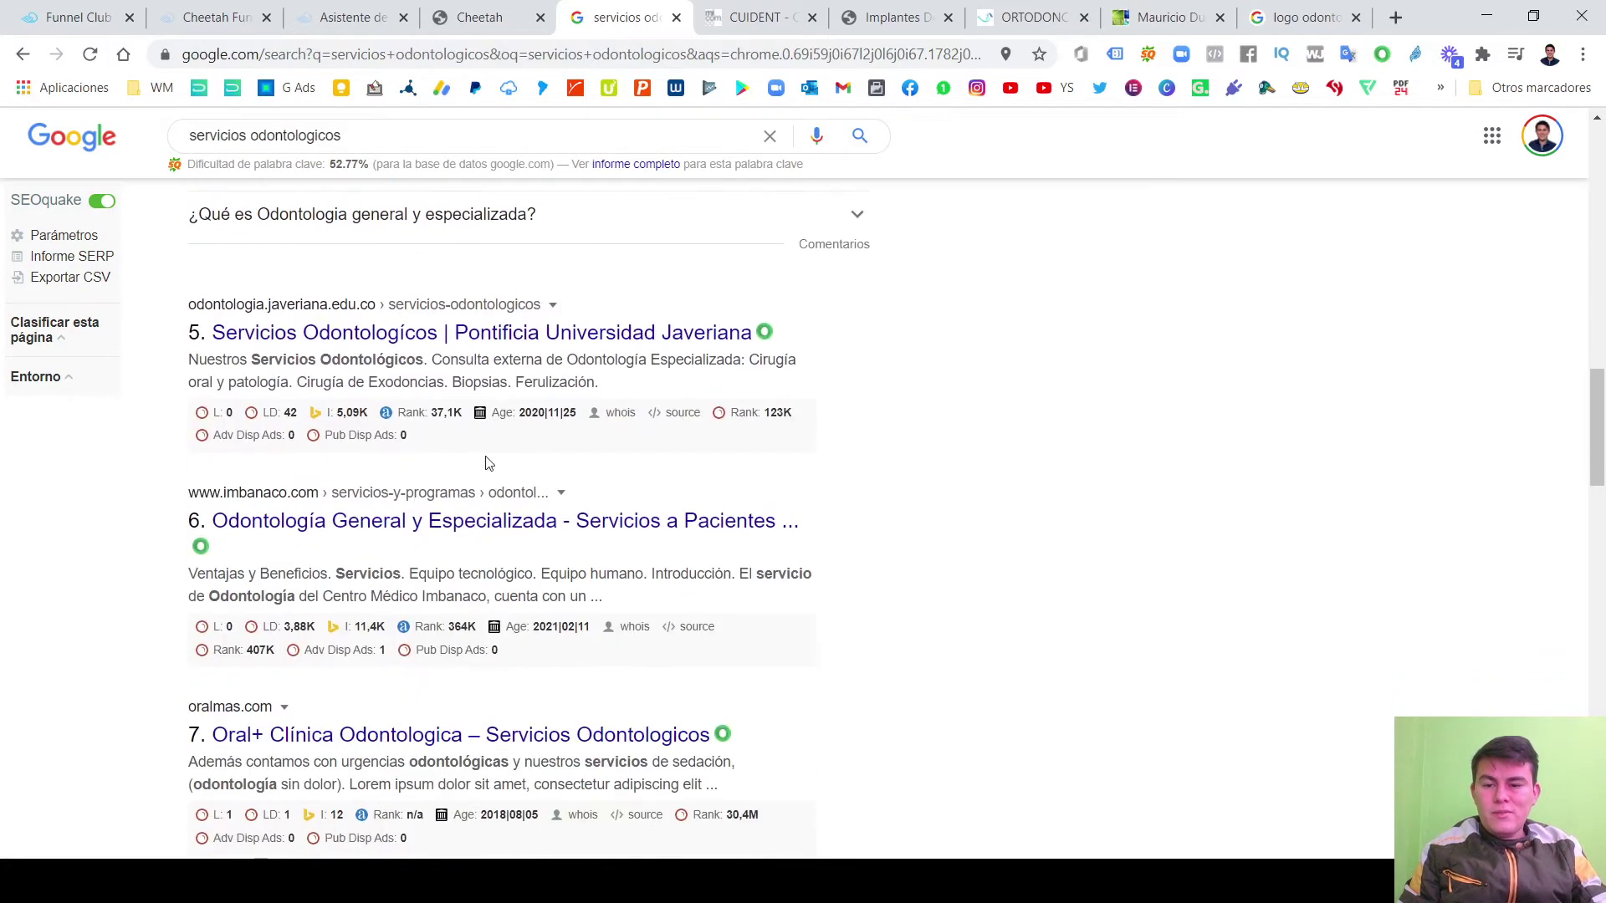
{"action": "scroll", "coordinate": [463, 460], "scroll_direction": "down", "scroll_amount": 5}
{"action": "scroll", "coordinate": [462, 460], "scroll_direction": "down", "scroll_amount": 6}
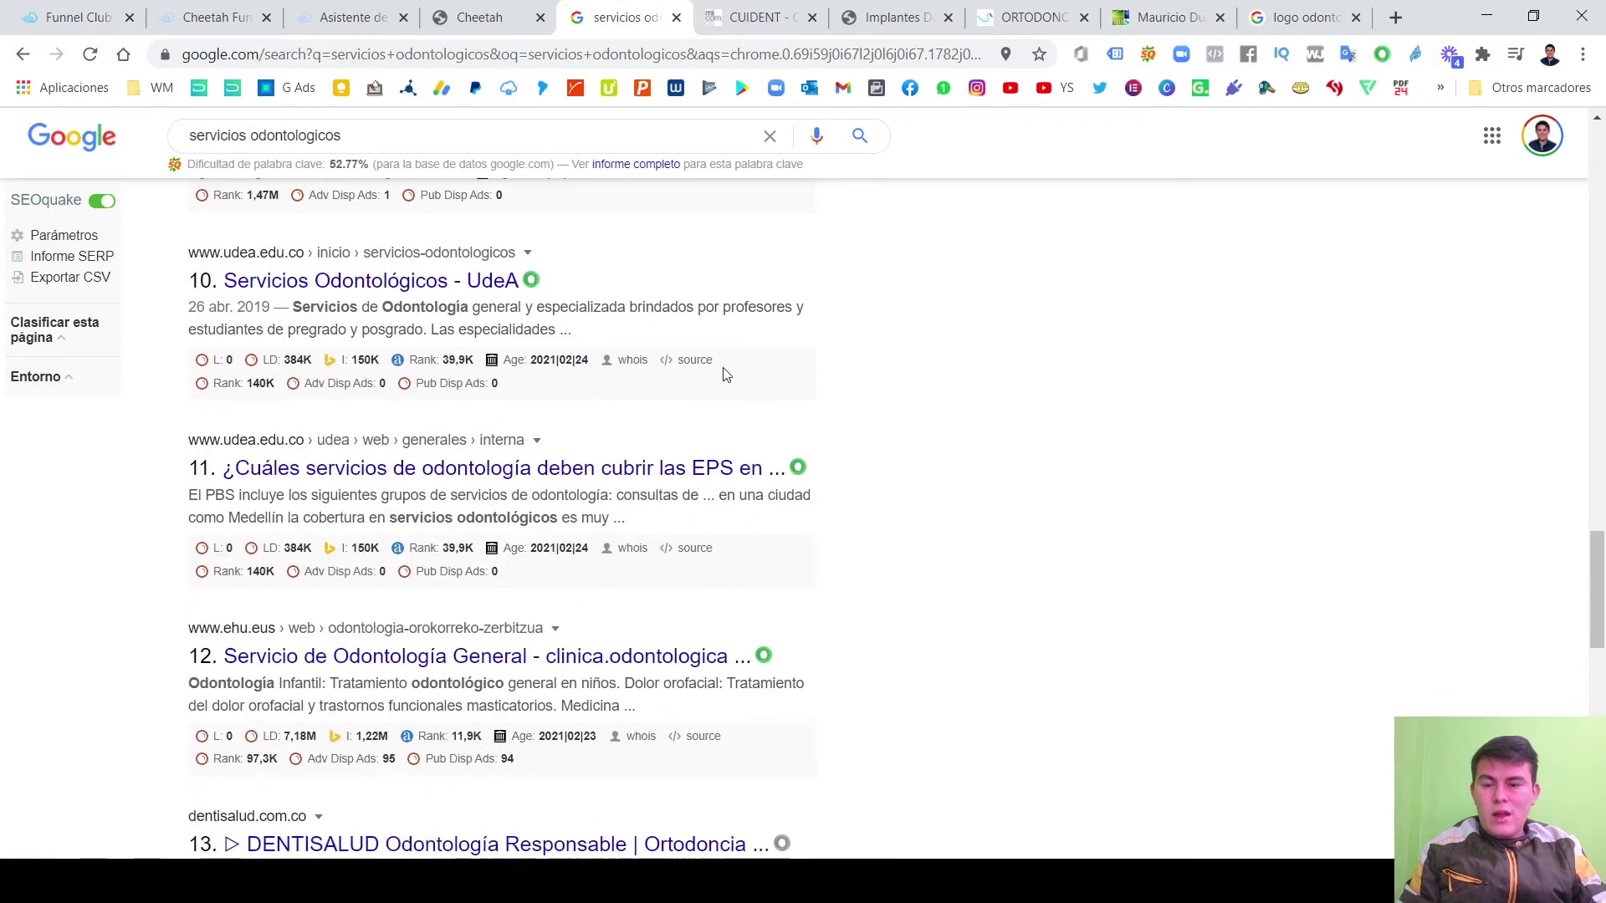
{"action": "scroll", "coordinate": [753, 393], "scroll_direction": "down", "scroll_amount": 4}
{"action": "scroll", "coordinate": [771, 408], "scroll_direction": "down", "scroll_amount": 10}
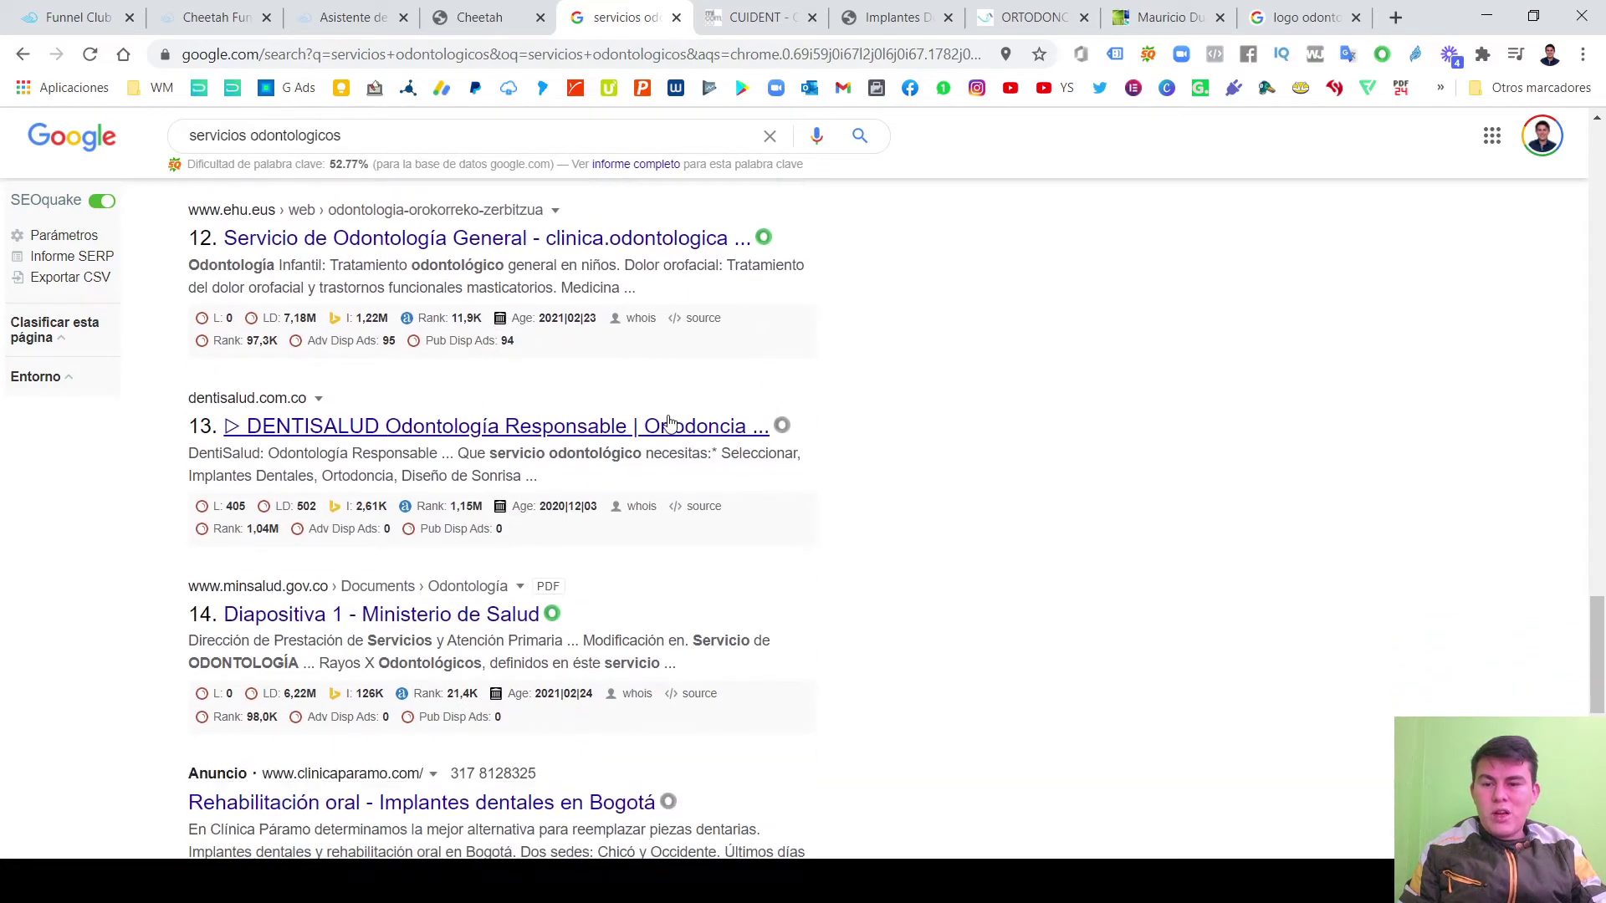
Examine the three paid ads shown after the organic results, highlighting them as a group.
{"action": "scroll", "coordinate": [946, 508], "scroll_direction": "up", "scroll_amount": 4}
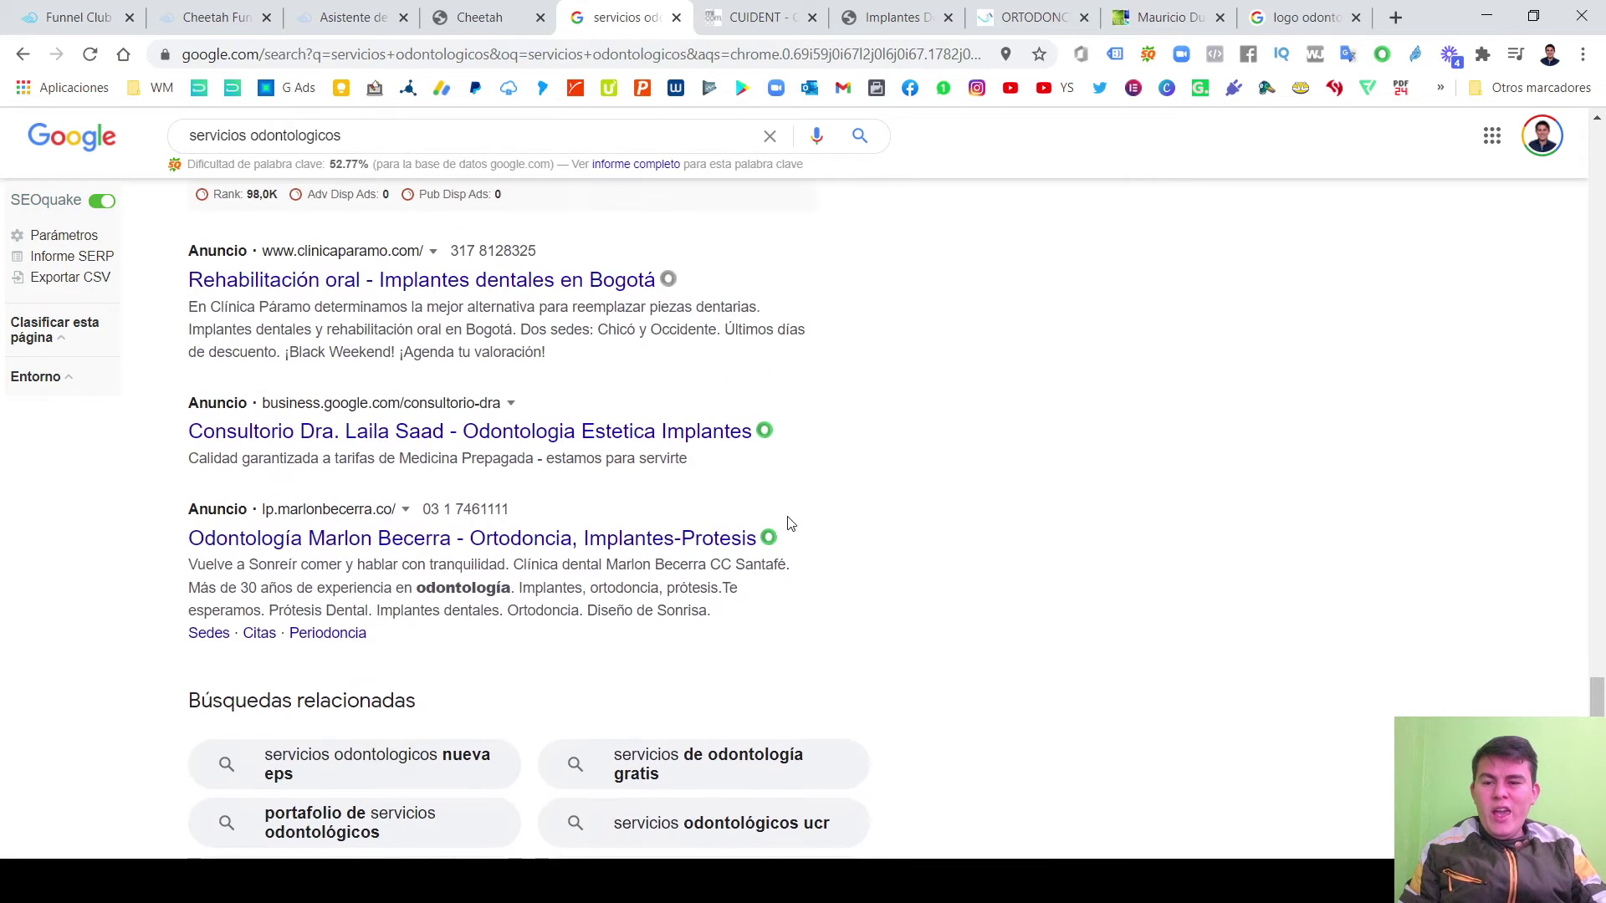
{"action": "scroll", "coordinate": [161, 351], "scroll_direction": "up", "scroll_amount": 3}
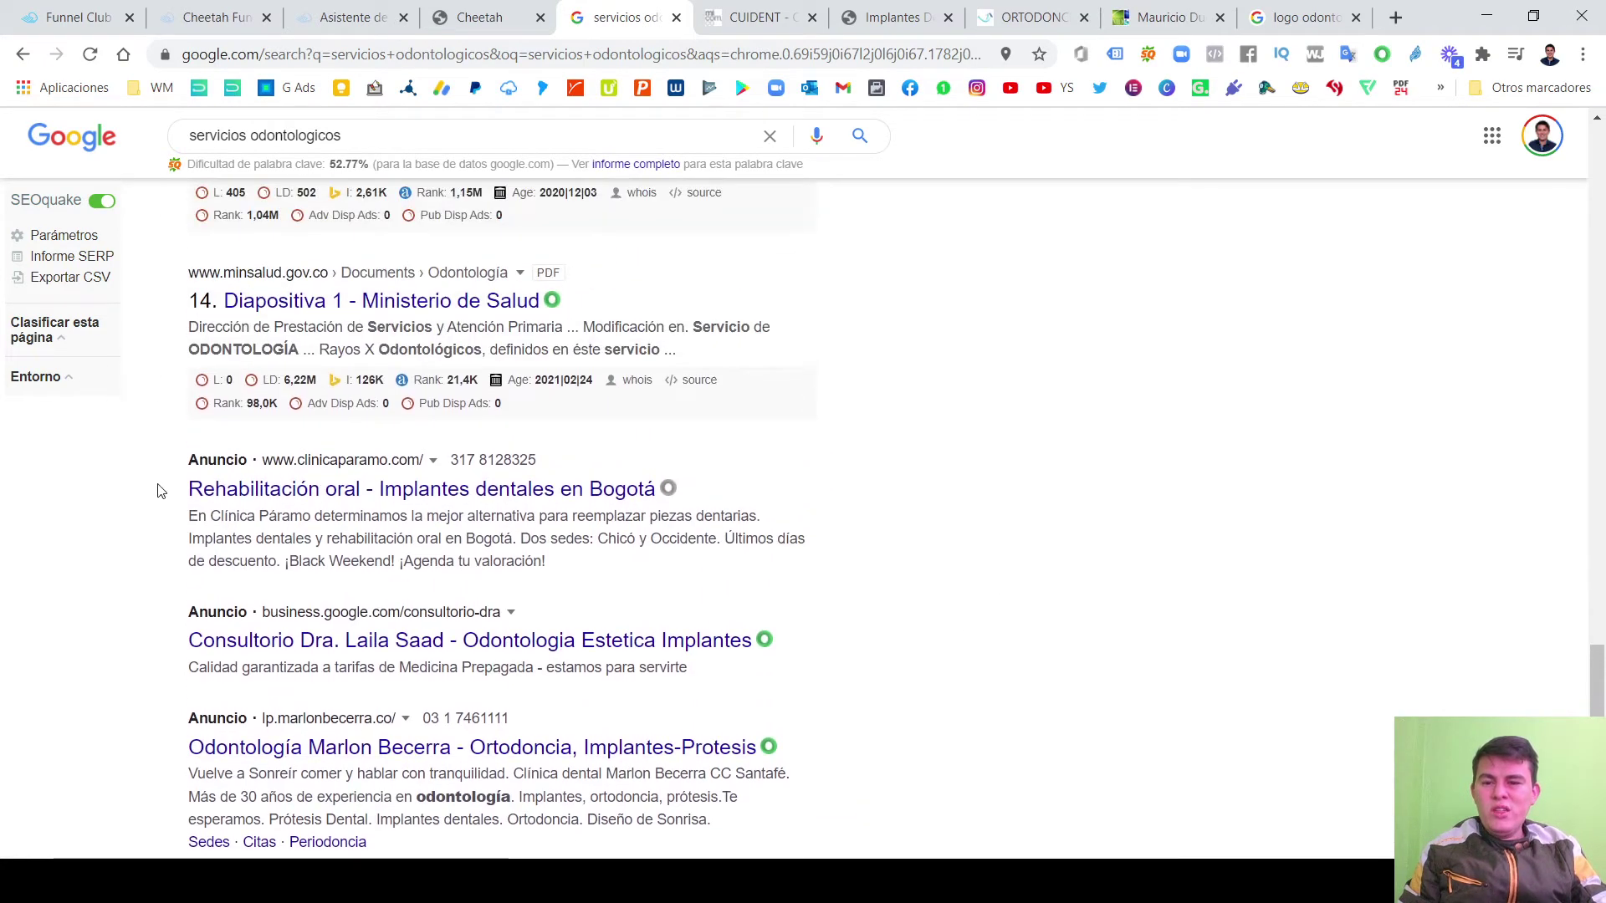
{"action": "scroll", "coordinate": [167, 586], "scroll_direction": "down", "scroll_amount": 3}
{"action": "left_click_drag", "start_coordinate": [171, 243], "coordinate": [594, 633]}
{"action": "left_click", "coordinate": [1330, 598]}
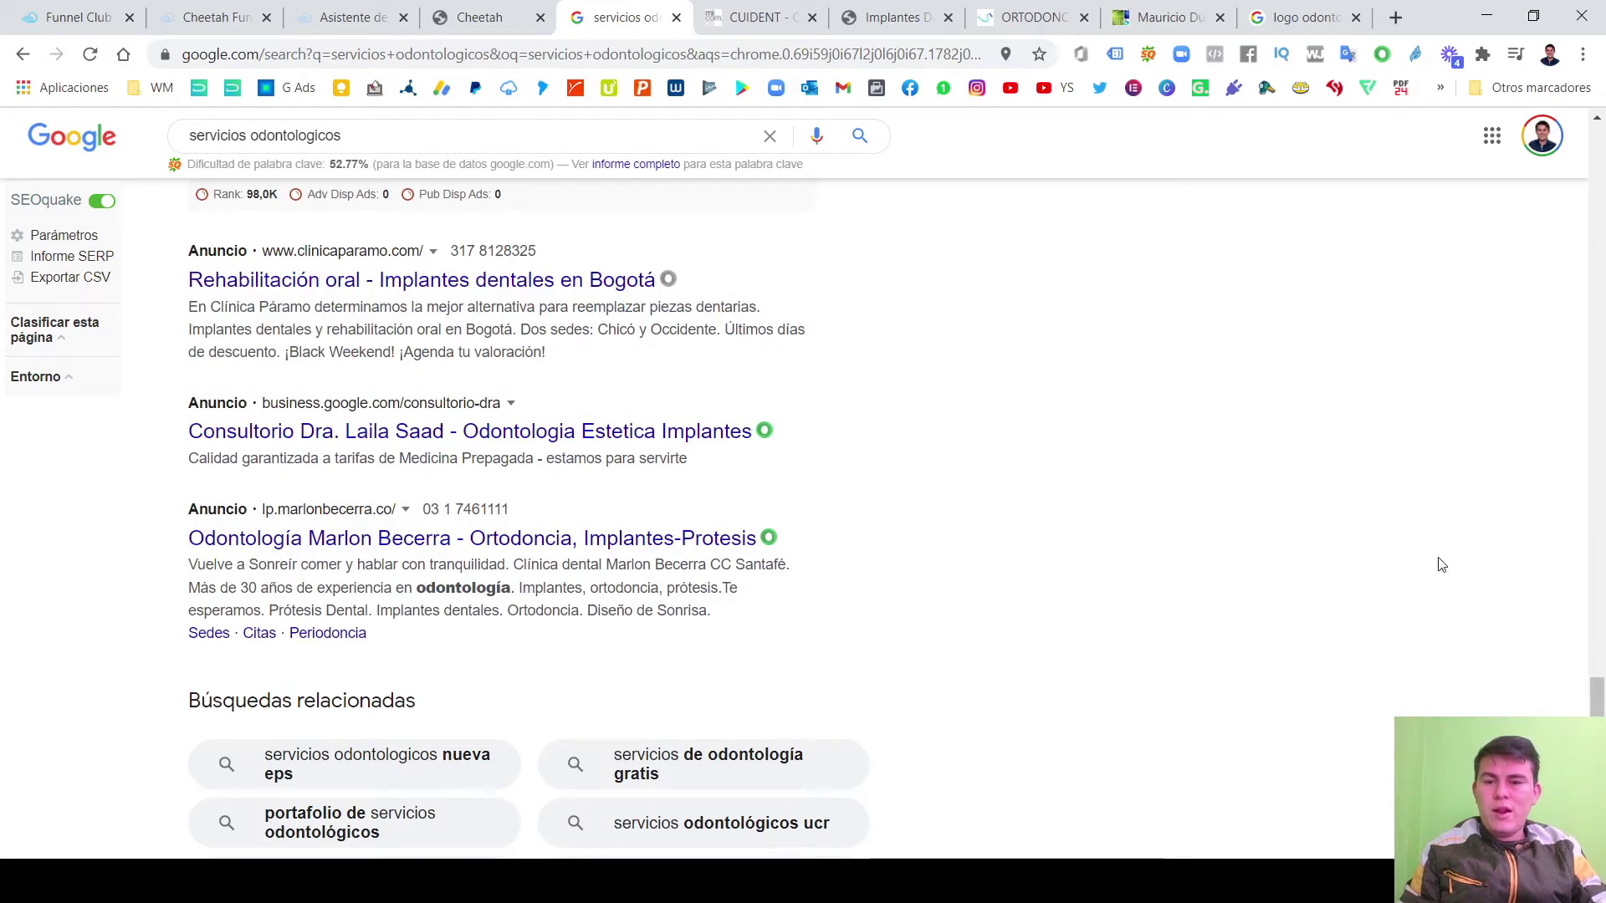
Revisit the first ads in the results, and examine the "Nuestros Tratamientos" section of the Cuident website.
{"action": "scroll", "coordinate": [1563, 477], "scroll_direction": "up", "scroll_amount": 20}
{"action": "scroll", "coordinate": [396, 493], "scroll_direction": "down", "scroll_amount": 1}
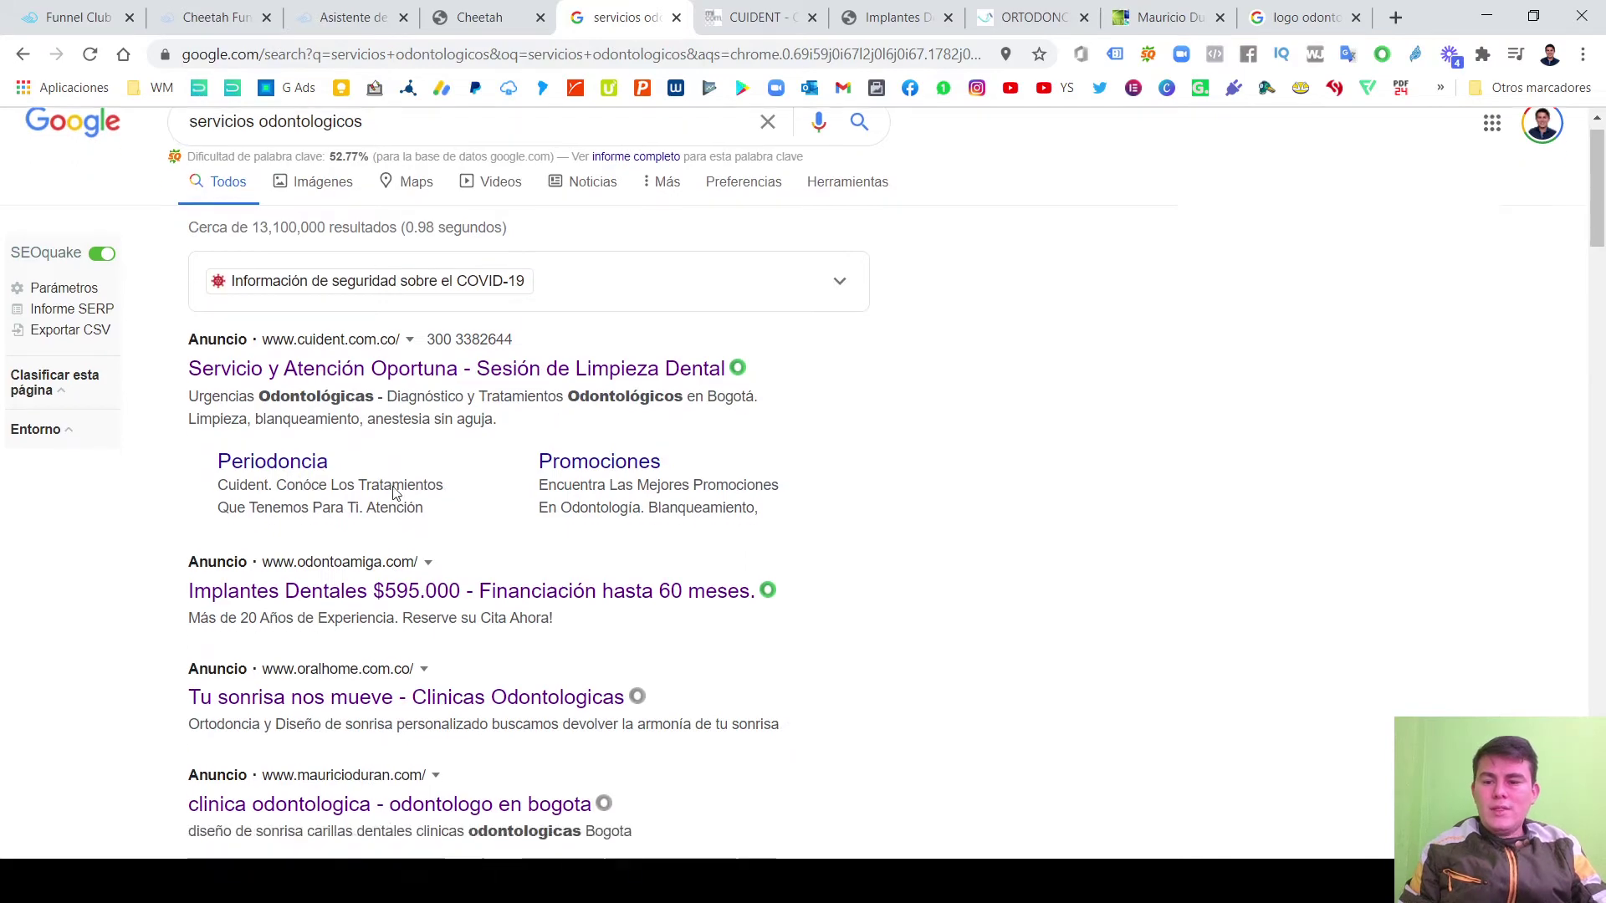
{"action": "scroll", "coordinate": [395, 494], "scroll_direction": "down", "scroll_amount": 2}
{"action": "scroll", "coordinate": [419, 387], "scroll_direction": "up", "scroll_amount": 3}
{"action": "left_click", "coordinate": [757, 17]}
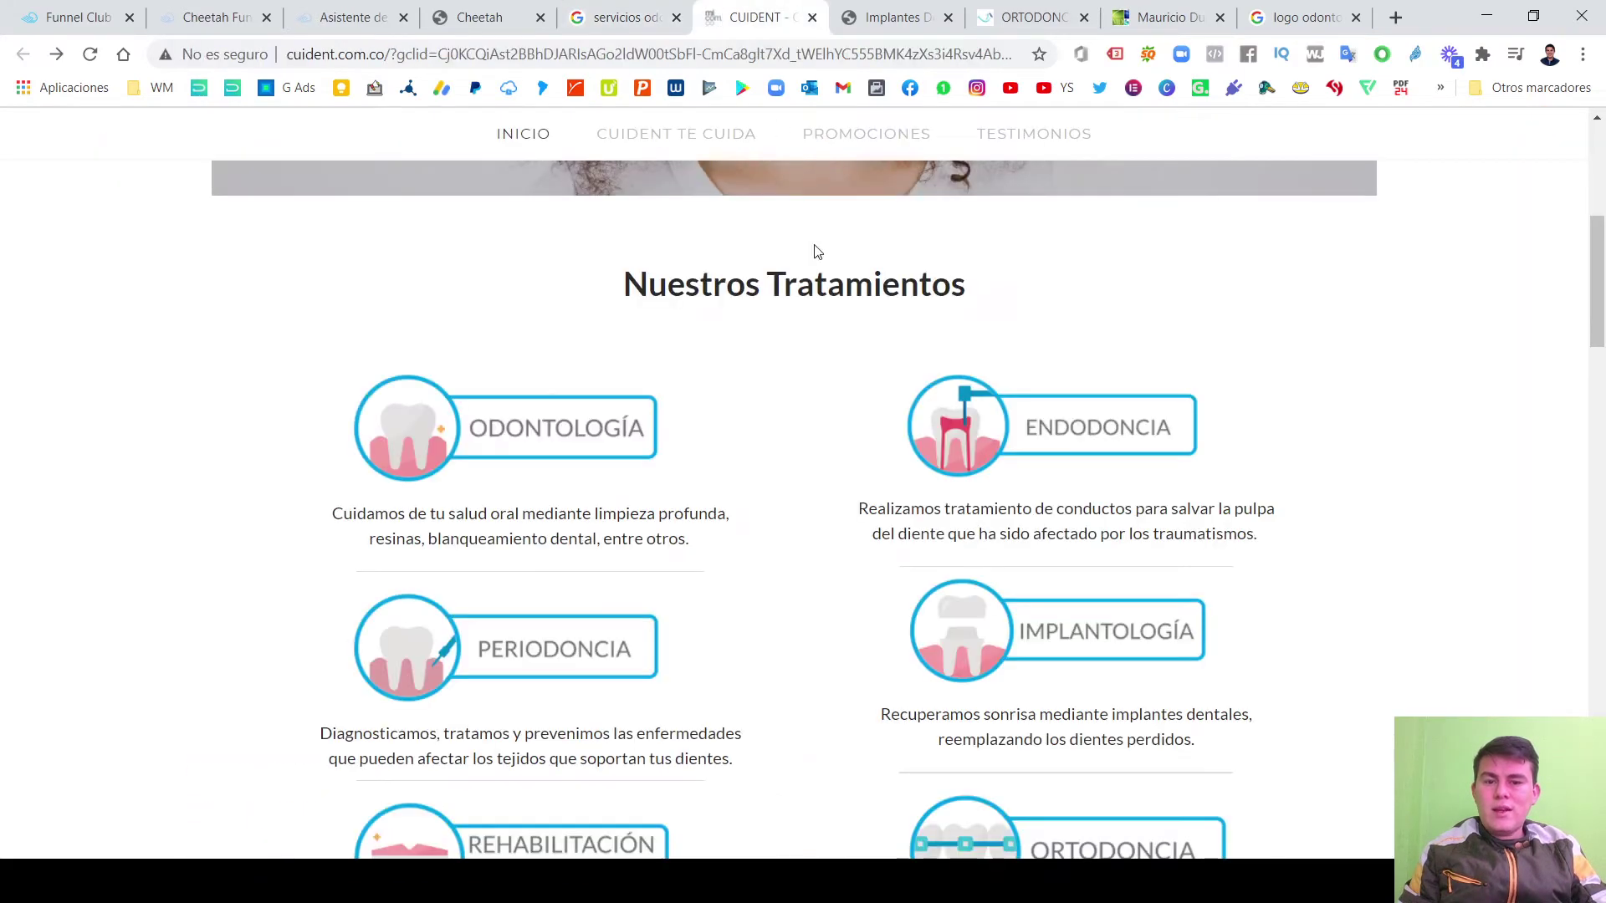
{"action": "scroll", "coordinate": [777, 309], "scroll_direction": "up", "scroll_amount": 6}
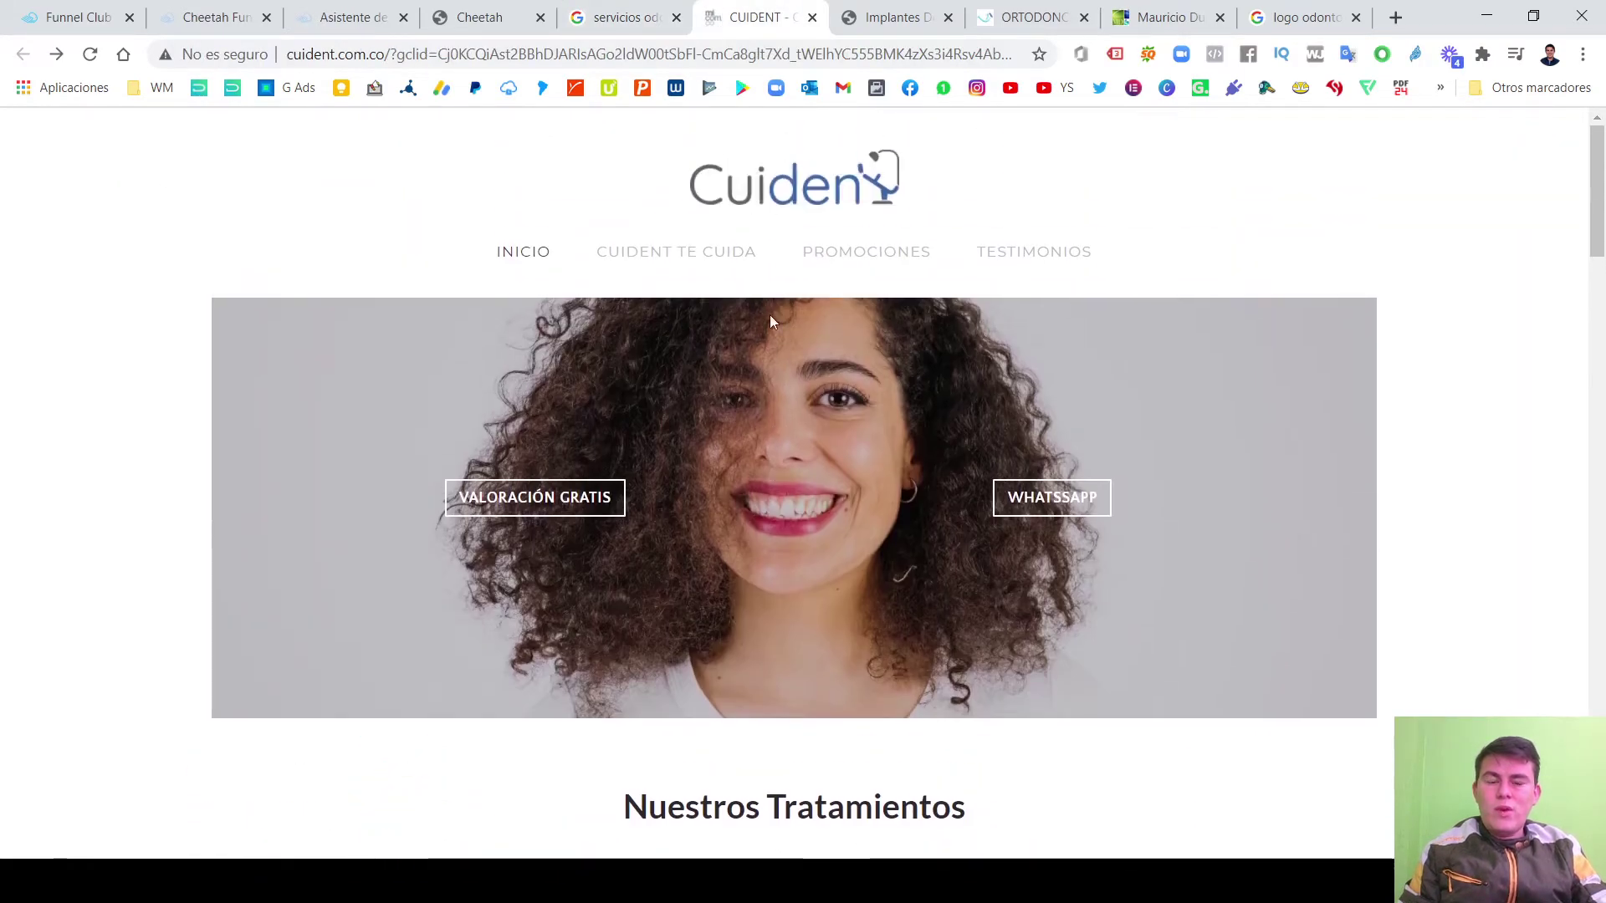
{"action": "scroll", "coordinate": [753, 376], "scroll_direction": "down", "scroll_amount": 5}
{"action": "left_click_drag", "start_coordinate": [625, 386], "coordinate": [982, 390]}
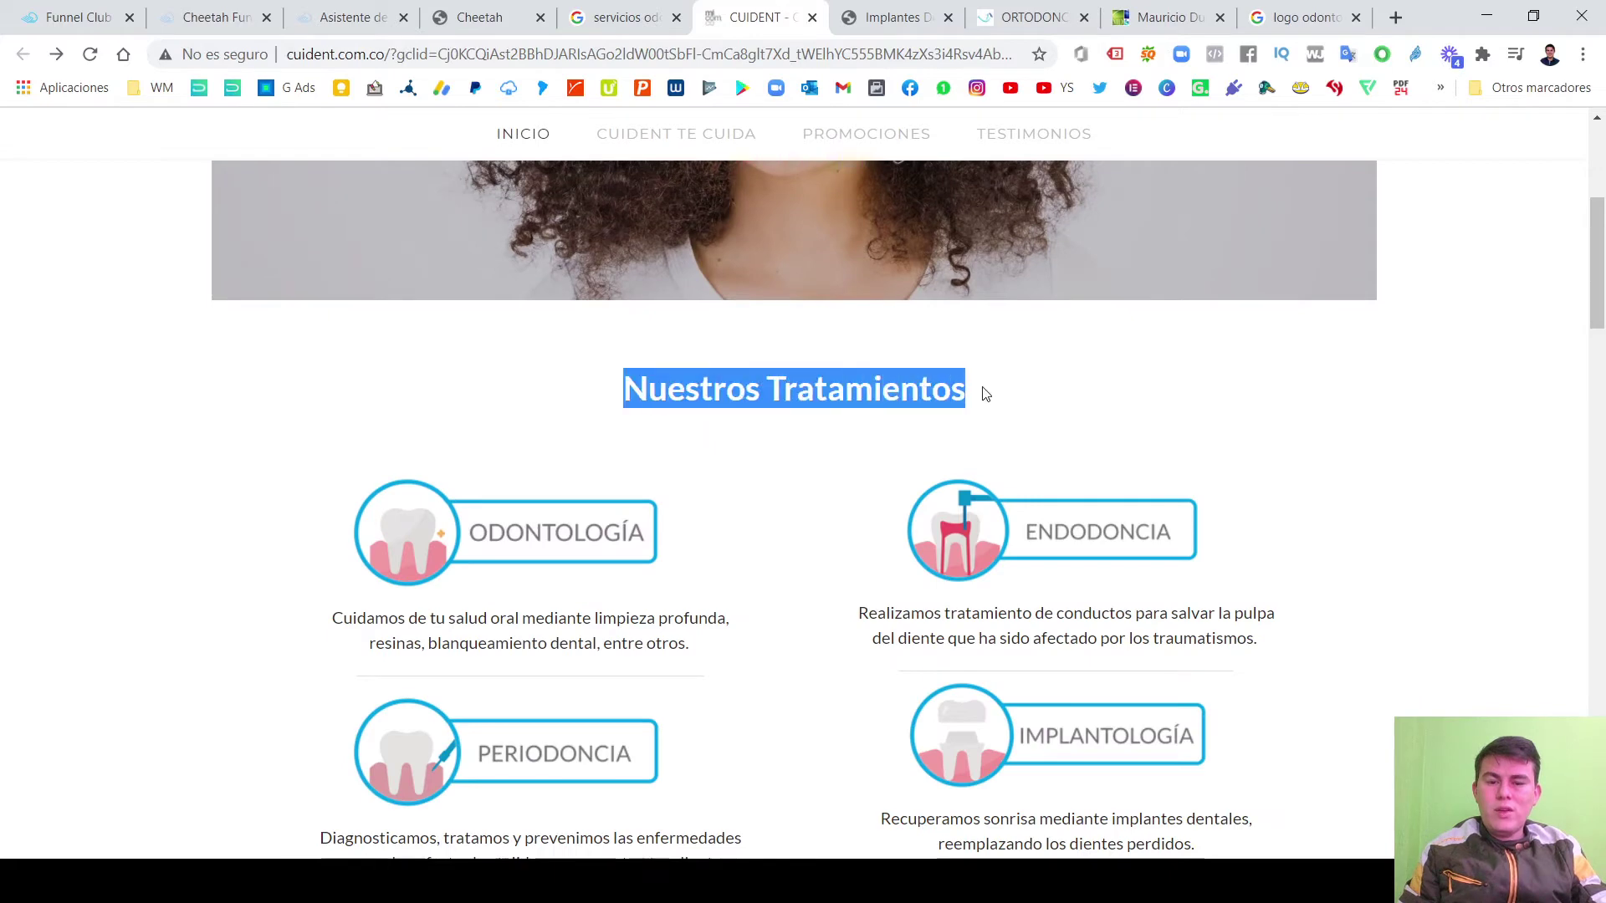
Examine the "VALORACIÓN GRATIS" and "WHATSSAPP" call-to-action buttons on the Cuident home page banner.
{"action": "left_click", "coordinate": [985, 393]}
{"action": "scroll", "coordinate": [1208, 413], "scroll_direction": "up", "scroll_amount": 5}
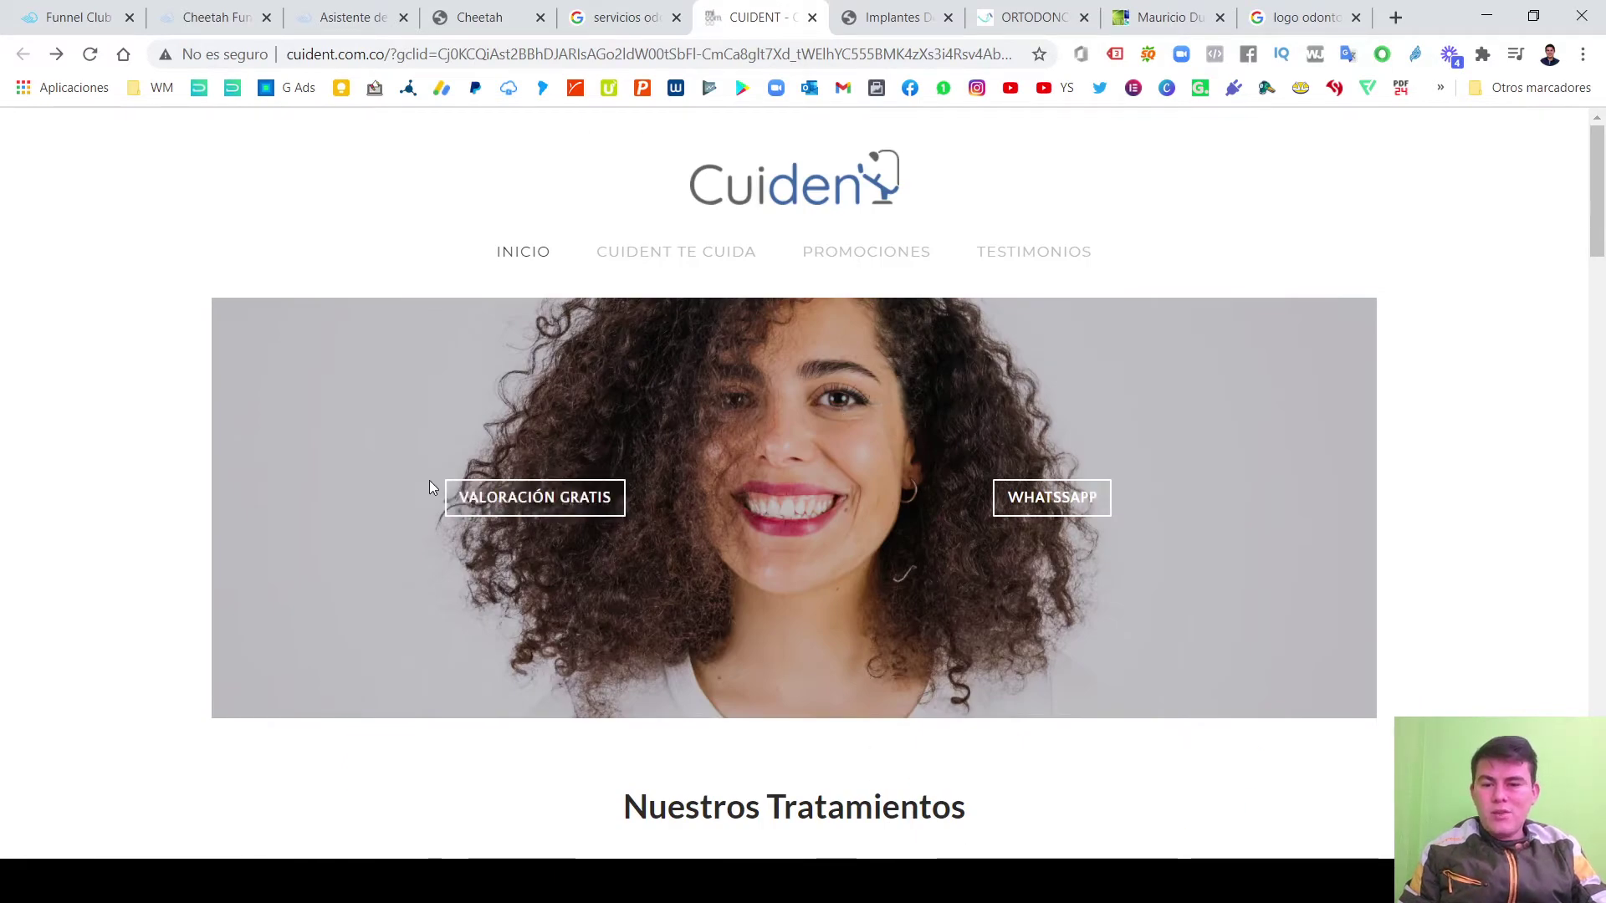
{"action": "left_click_drag", "start_coordinate": [429, 484], "coordinate": [658, 527]}
{"action": "left_click", "coordinate": [669, 536]}
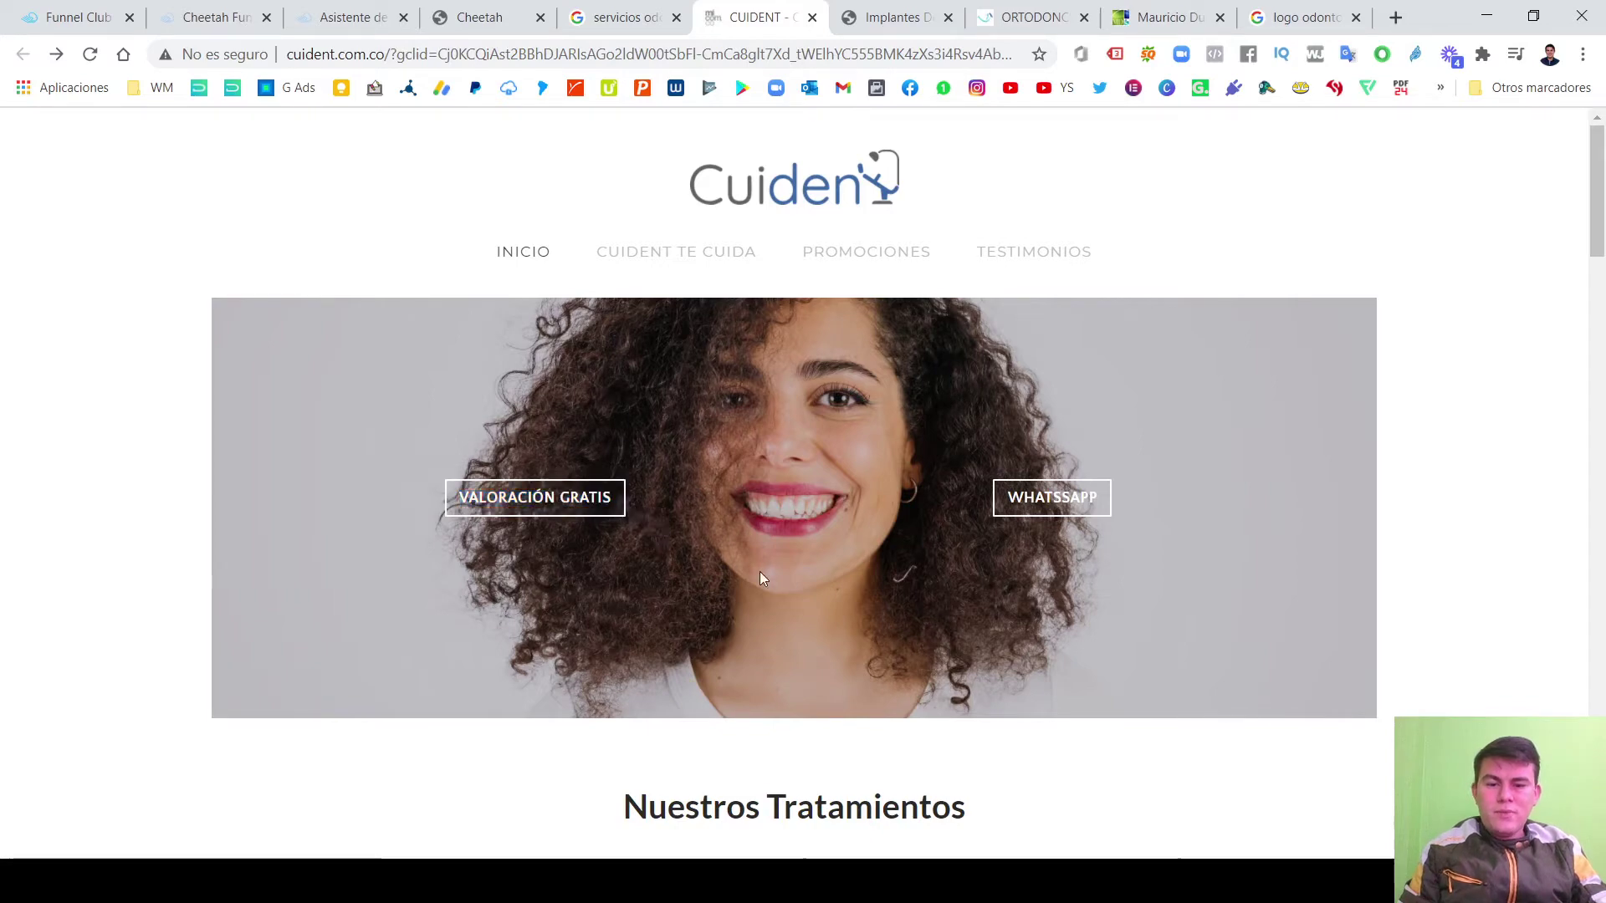
{"action": "left_click_drag", "start_coordinate": [980, 497], "coordinate": [1161, 527]}
{"action": "left_click", "coordinate": [1197, 540]}
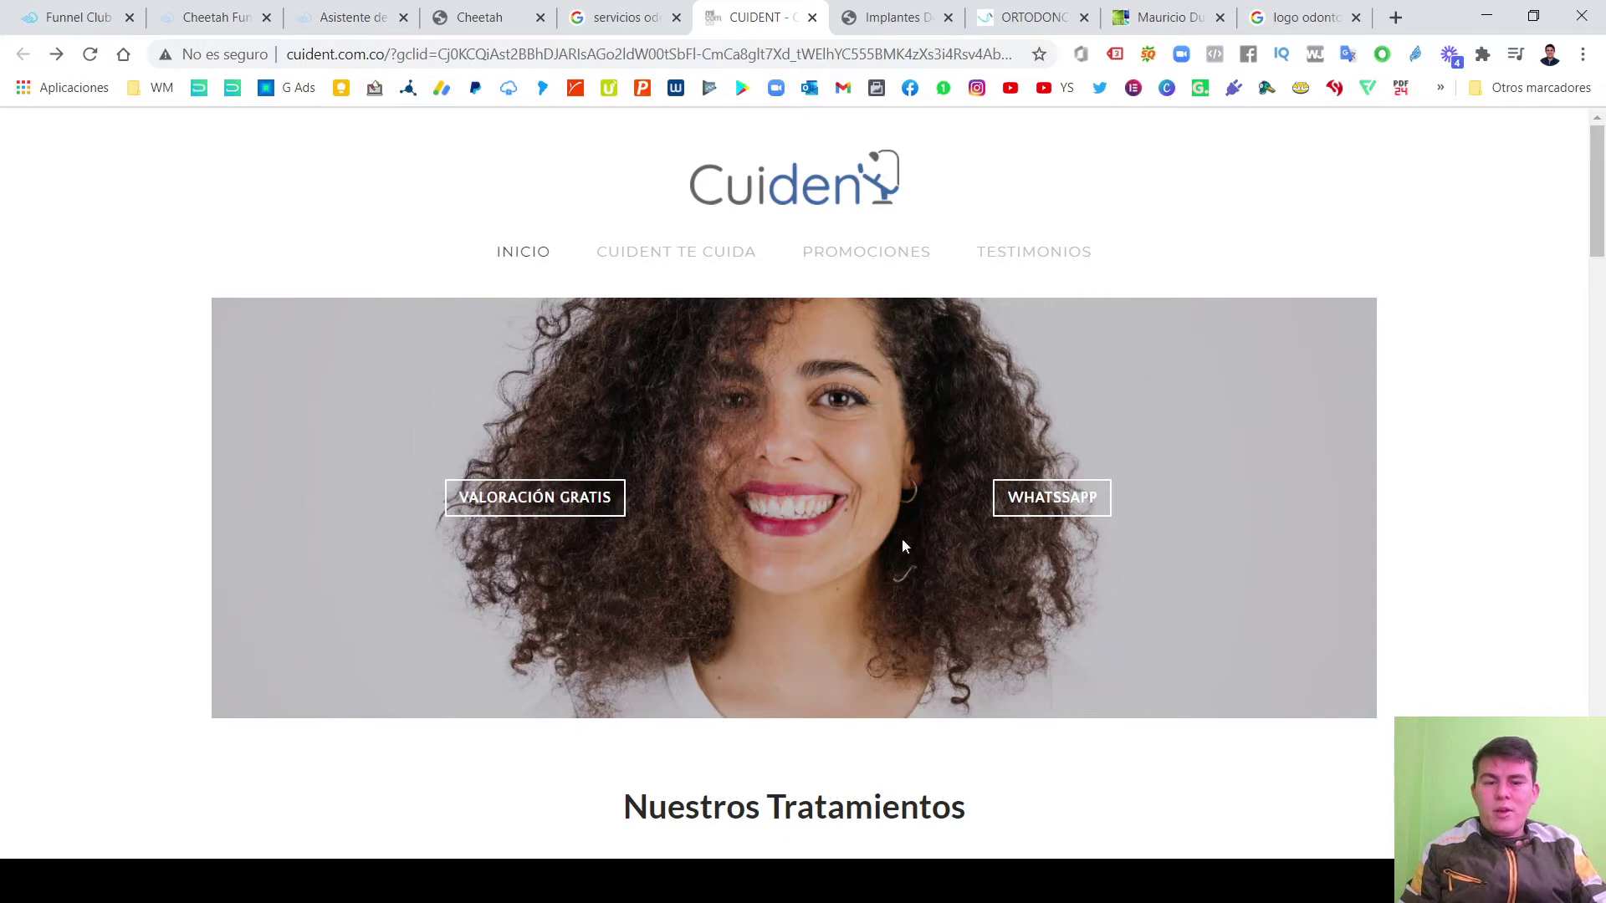
{"action": "left_click_drag", "start_coordinate": [953, 494], "coordinate": [1162, 495]}
{"action": "left_click", "coordinate": [1195, 584]}
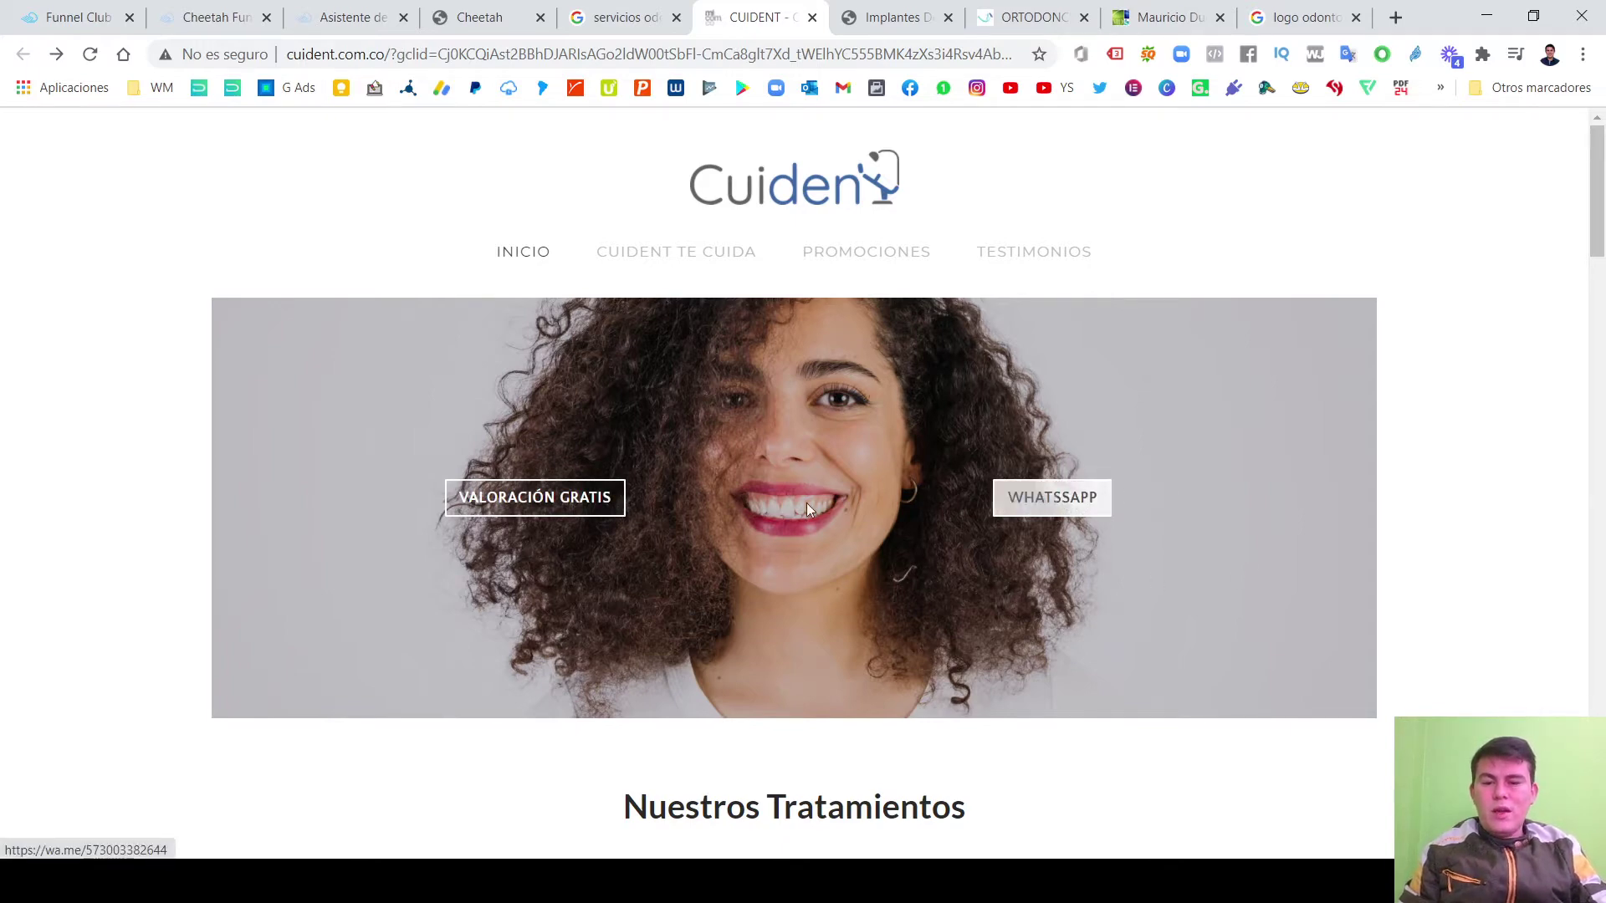
{"action": "left_click_drag", "start_coordinate": [393, 500], "coordinate": [641, 507]}
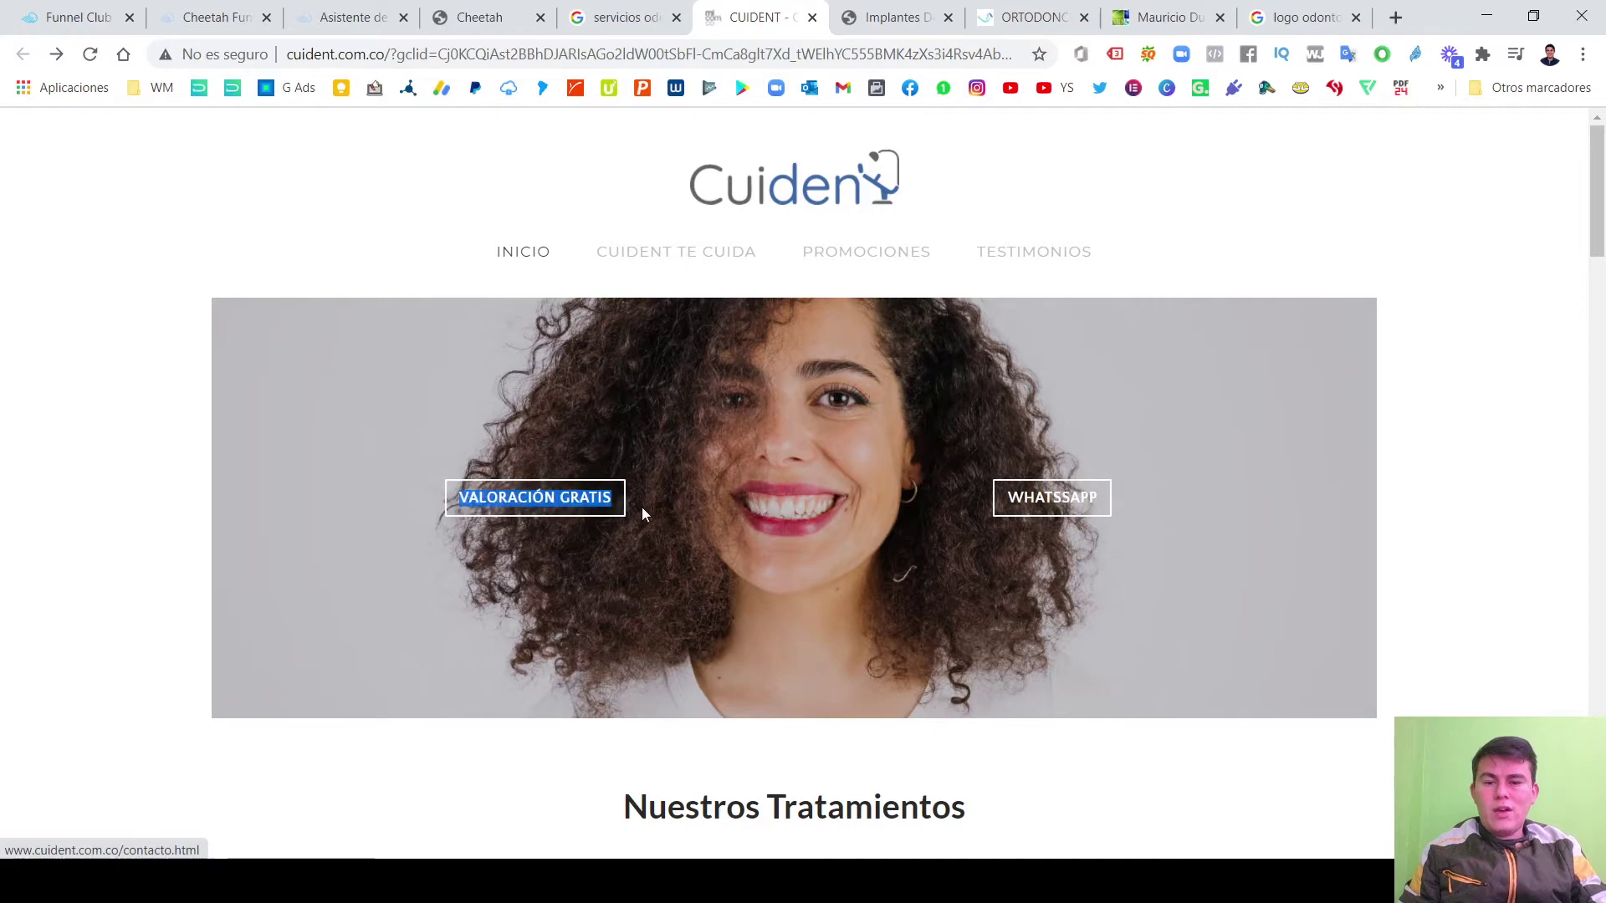
{"action": "left_click", "coordinate": [739, 527]}
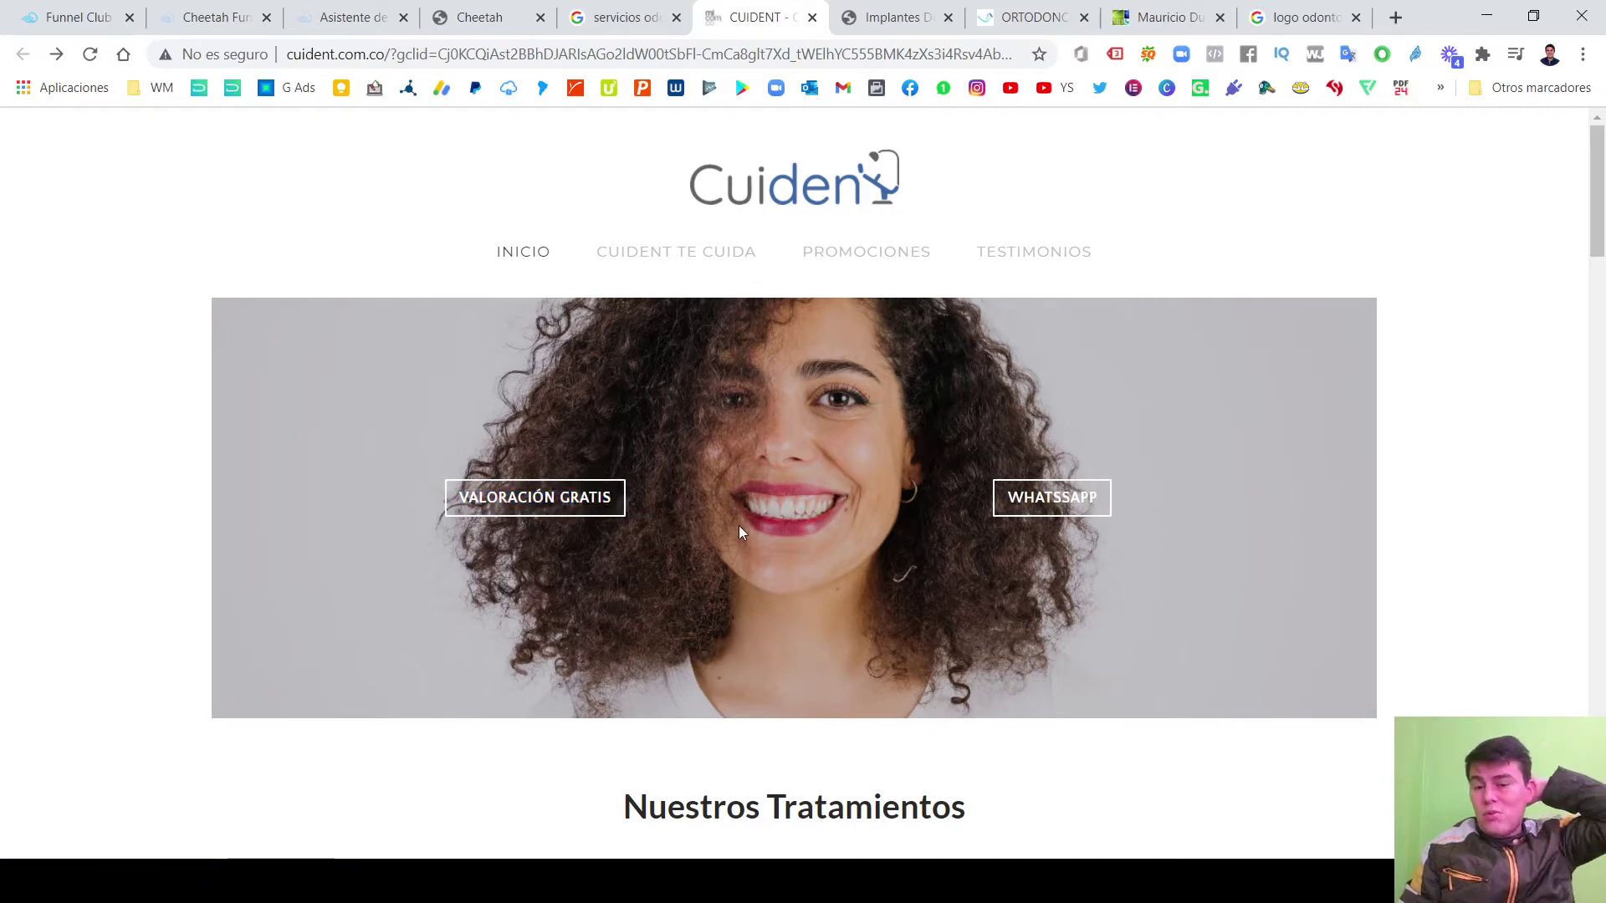
Open the "VALORACIÓN GRATIS" contact form, examine its required fields down to the marketing consent option, and return to the home page.
{"action": "left_click", "coordinate": [525, 507]}
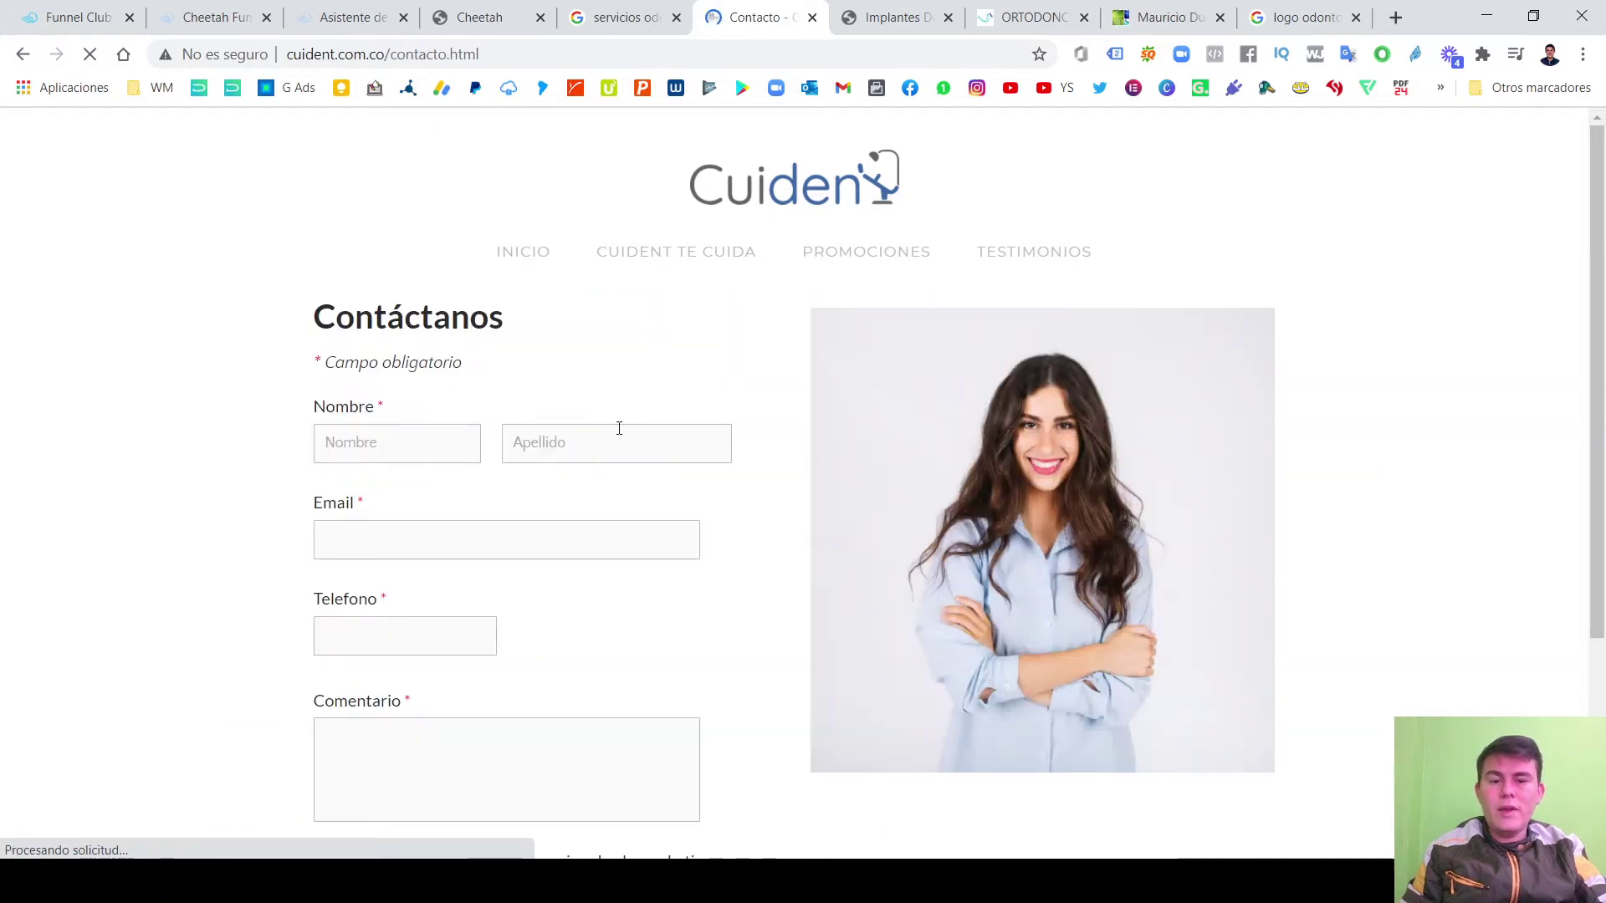
{"action": "scroll", "coordinate": [701, 384], "scroll_direction": "down", "scroll_amount": 3}
{"action": "scroll", "coordinate": [721, 555], "scroll_direction": "up", "scroll_amount": 4}
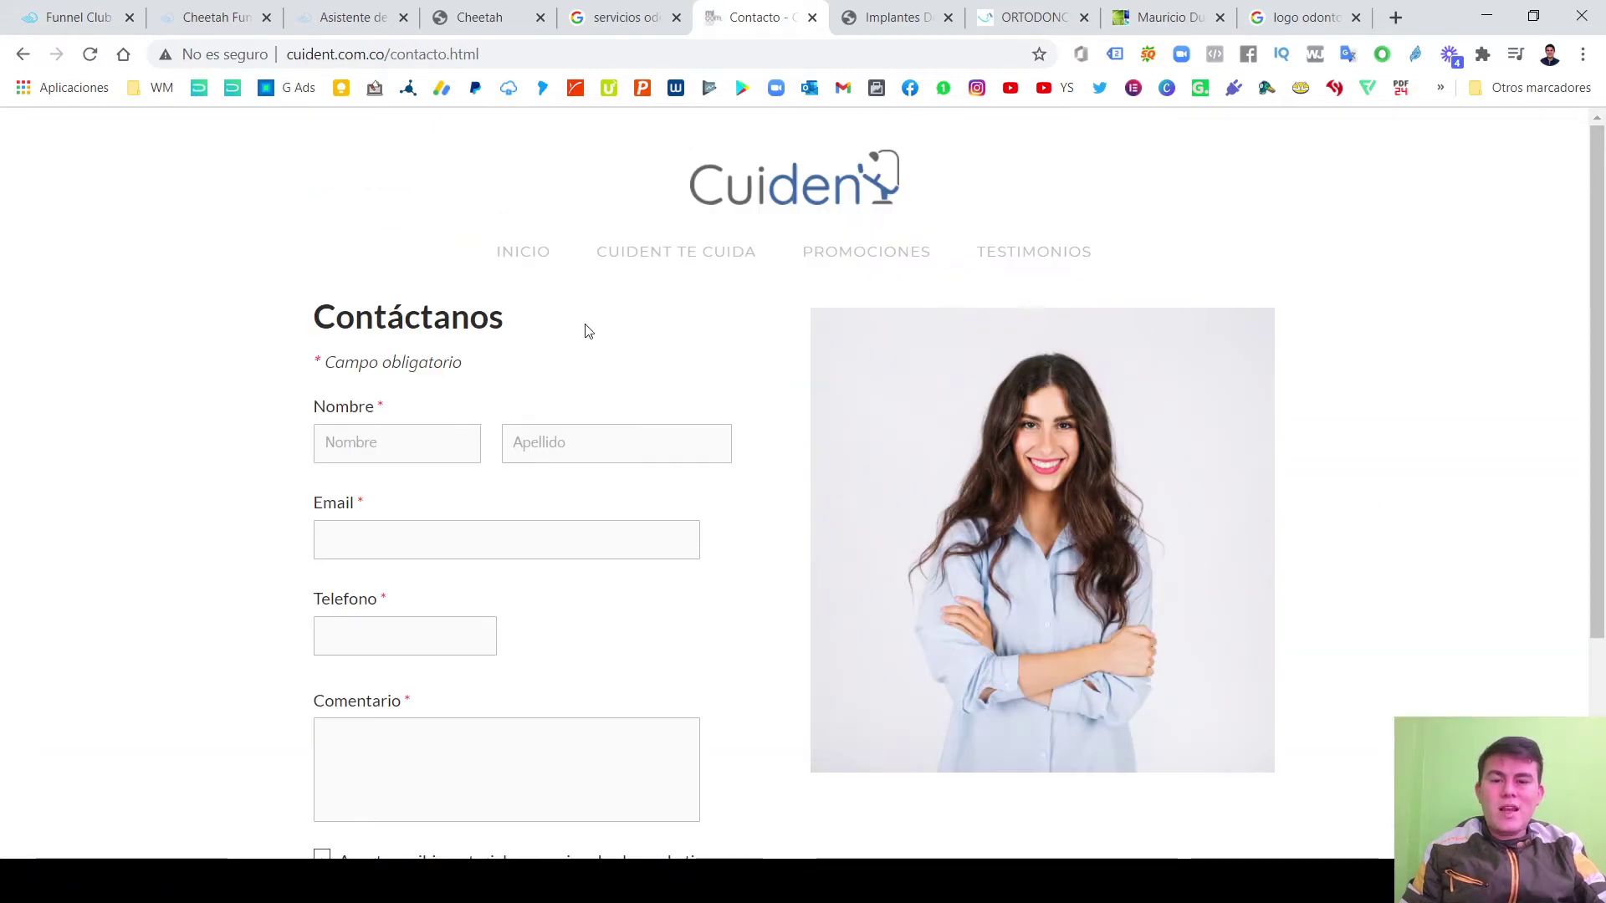
{"action": "scroll", "coordinate": [622, 482], "scroll_direction": "down", "scroll_amount": 5}
{"action": "scroll", "coordinate": [692, 497], "scroll_direction": "up", "scroll_amount": 5}
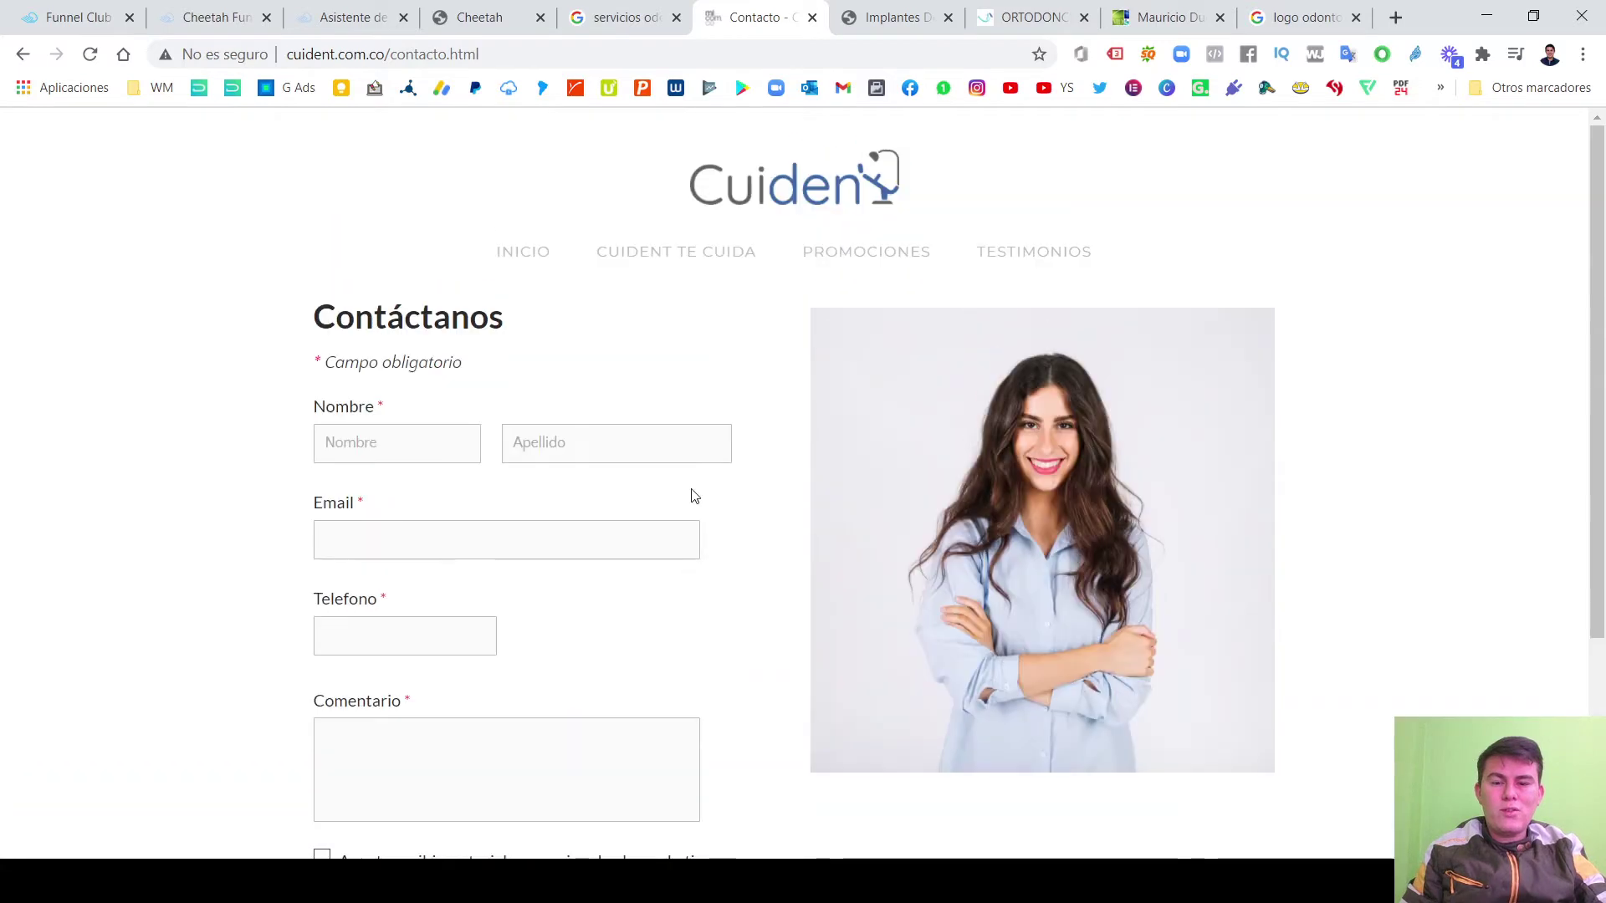
{"action": "left_click", "coordinate": [420, 445]}
{"action": "left_click", "coordinate": [221, 453]}
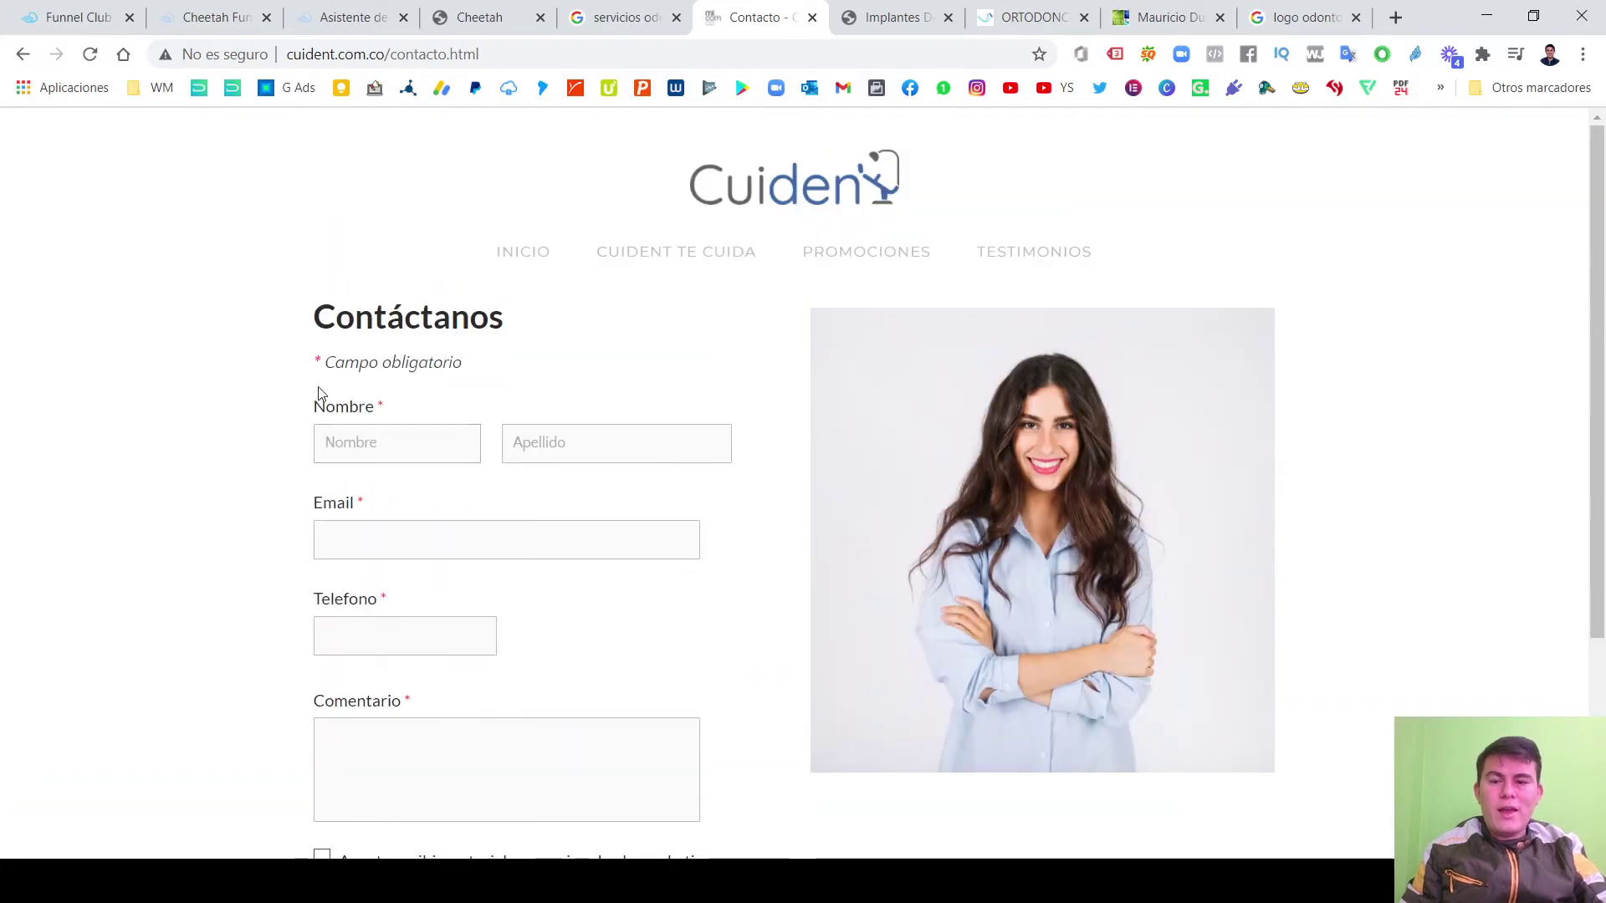
{"action": "scroll", "coordinate": [471, 347], "scroll_direction": "down", "scroll_amount": 4}
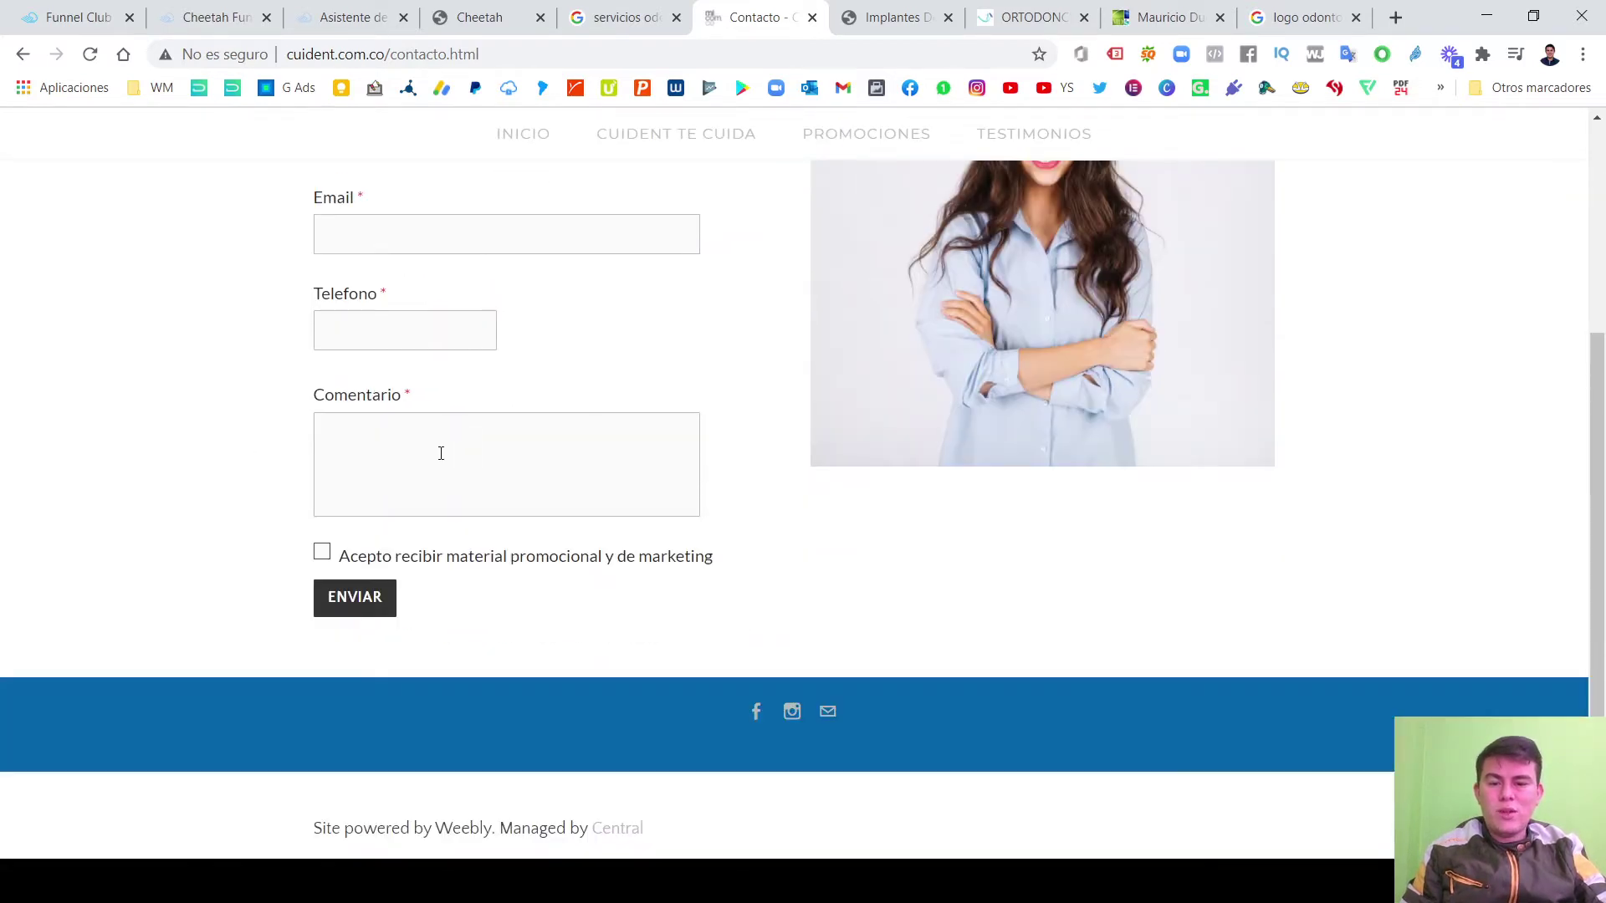
{"action": "scroll", "coordinate": [268, 523], "scroll_direction": "up", "scroll_amount": 3}
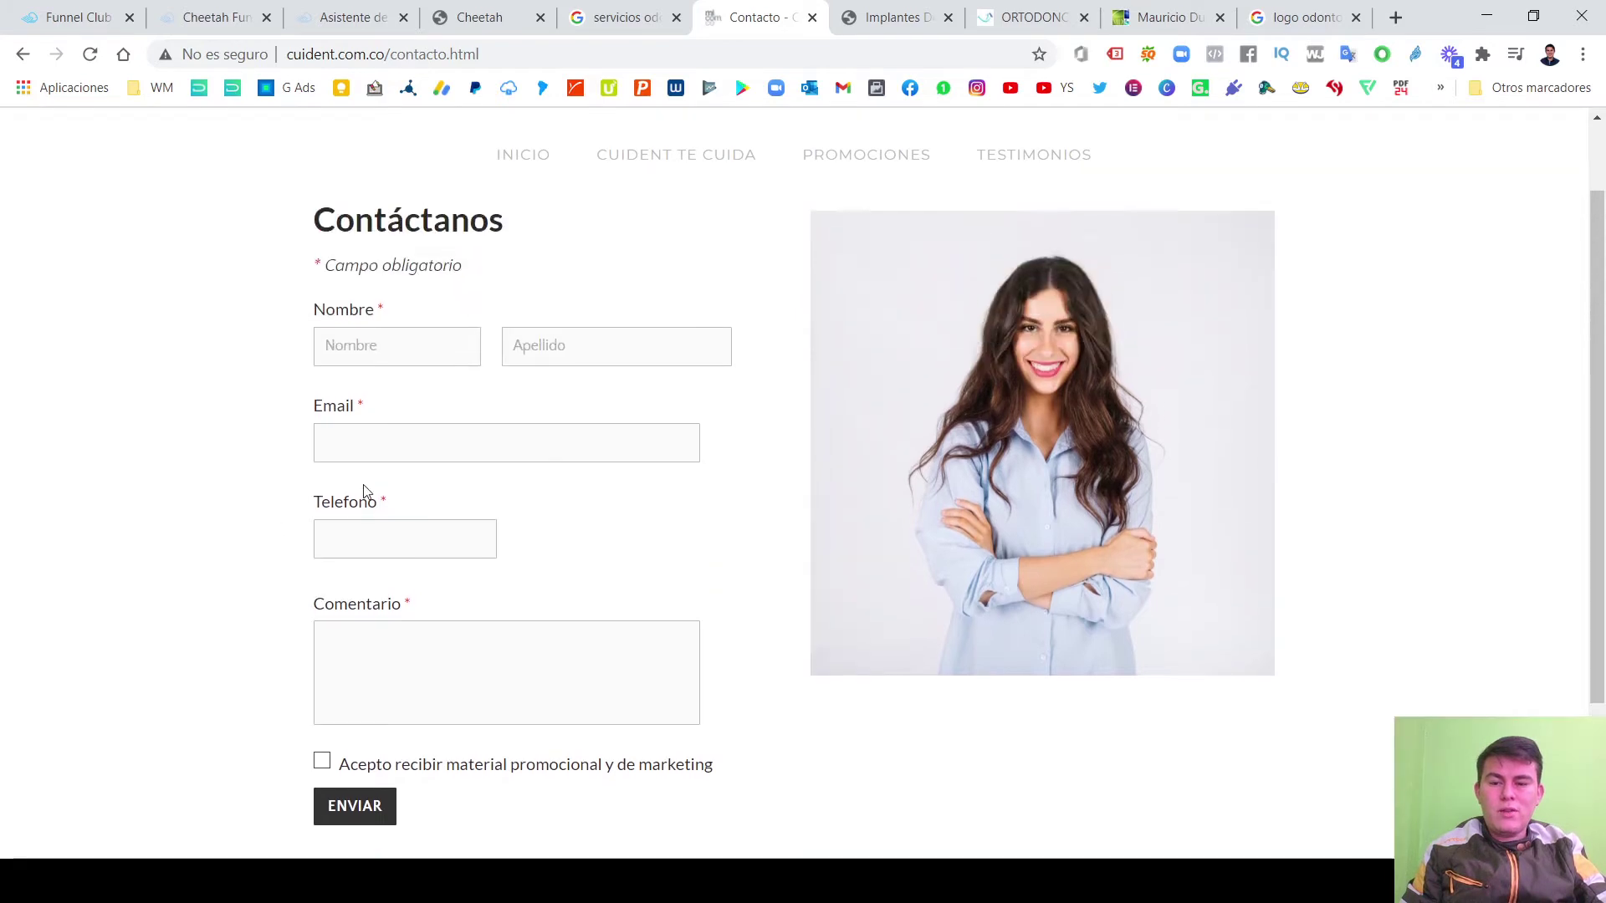
{"action": "left_click", "coordinate": [361, 346]}
{"action": "left_click", "coordinate": [530, 348]}
{"action": "left_click", "coordinate": [430, 466]}
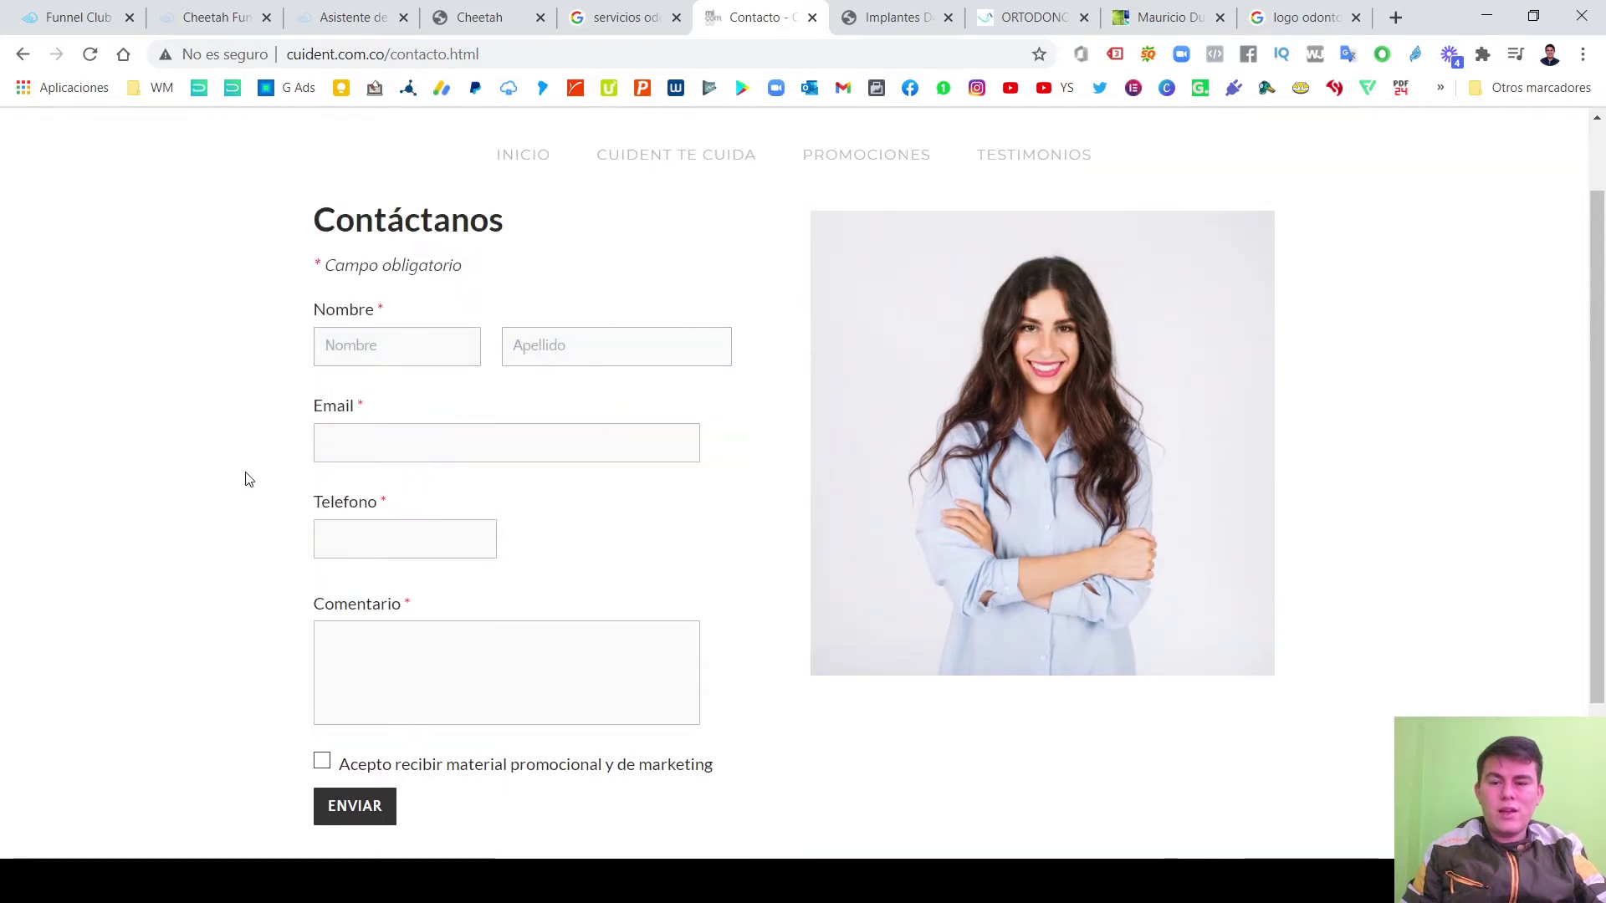
{"action": "scroll", "coordinate": [241, 473], "scroll_direction": "up", "scroll_amount": 1}
{"action": "left_click", "coordinate": [23, 54]}
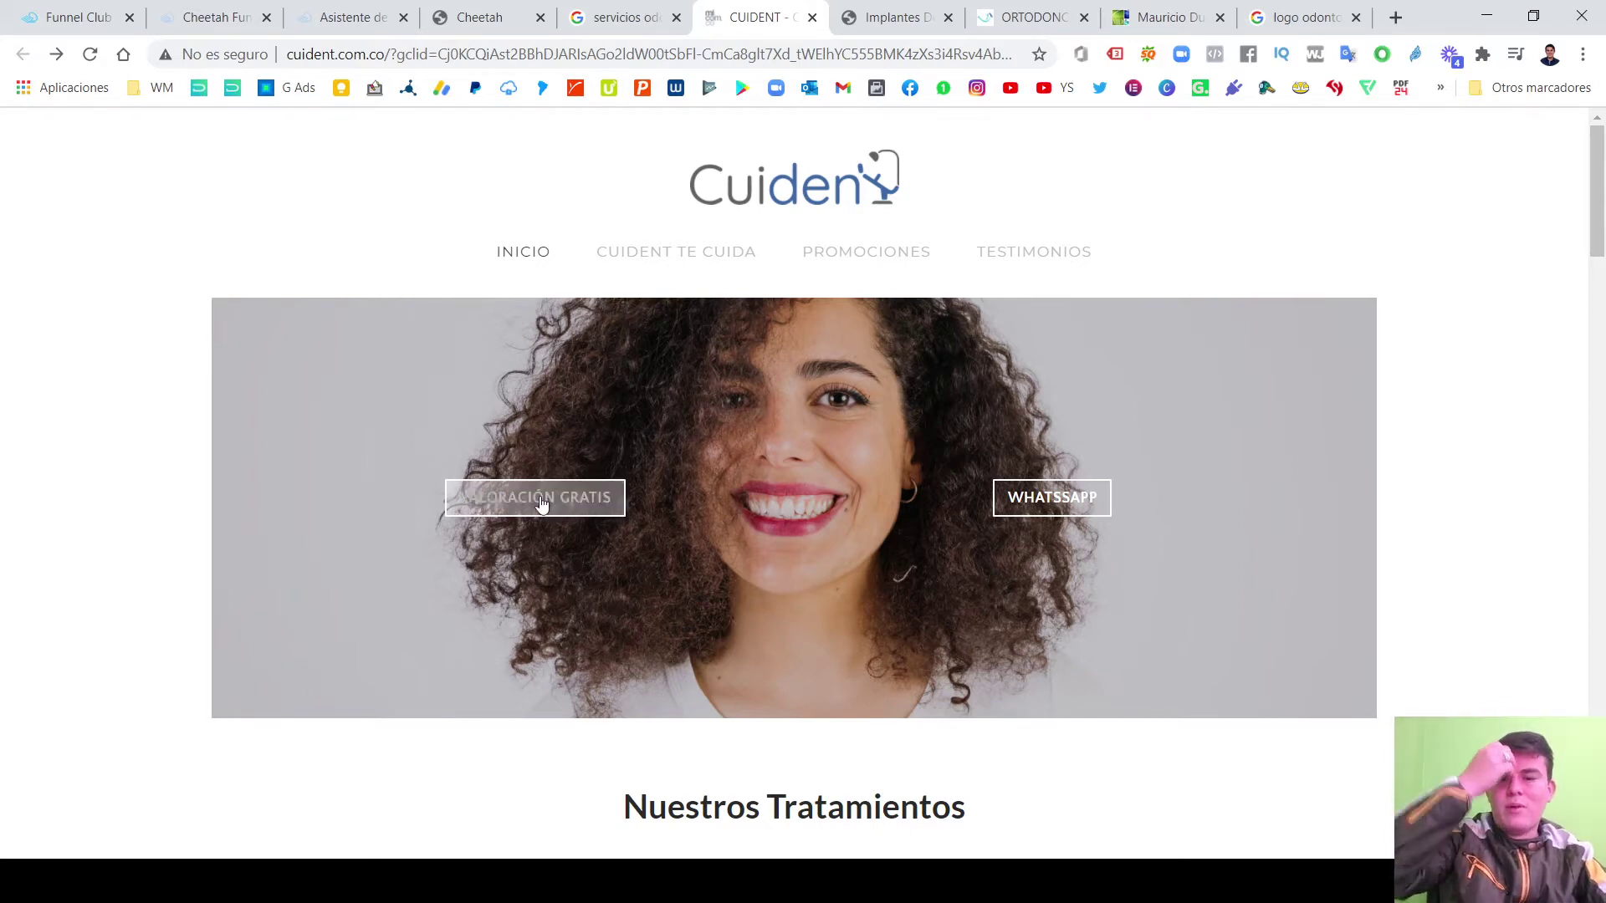
Reopen the free evaluation form and autofill the contact's name, surname, email and phone from a saved profile.
{"action": "left_click", "coordinate": [602, 512]}
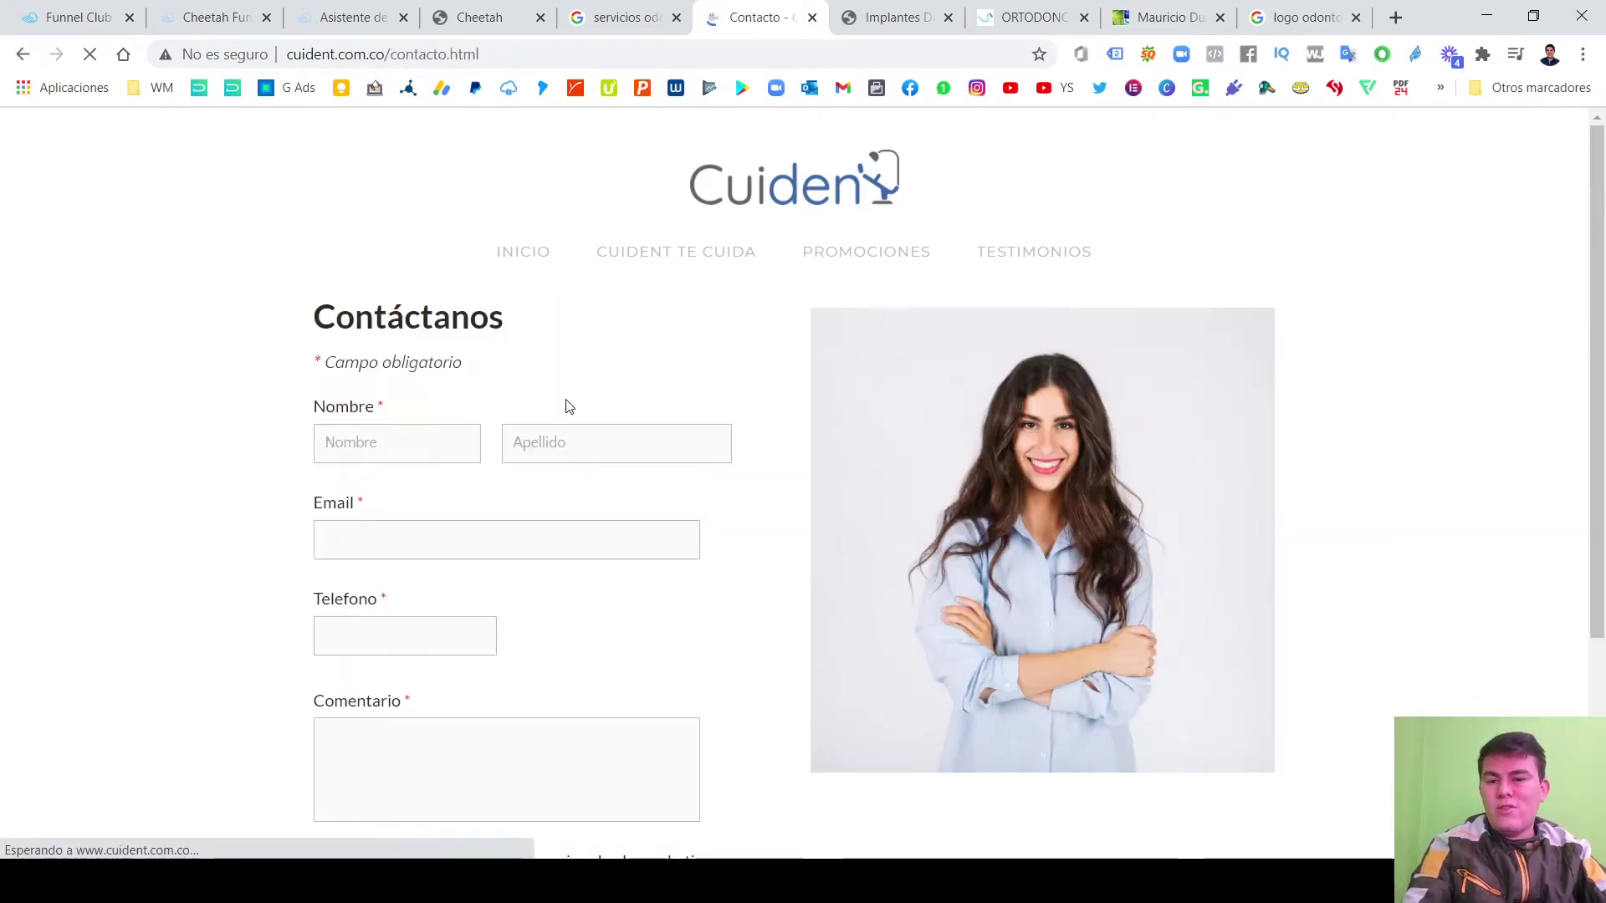
{"action": "left_click", "coordinate": [438, 444]}
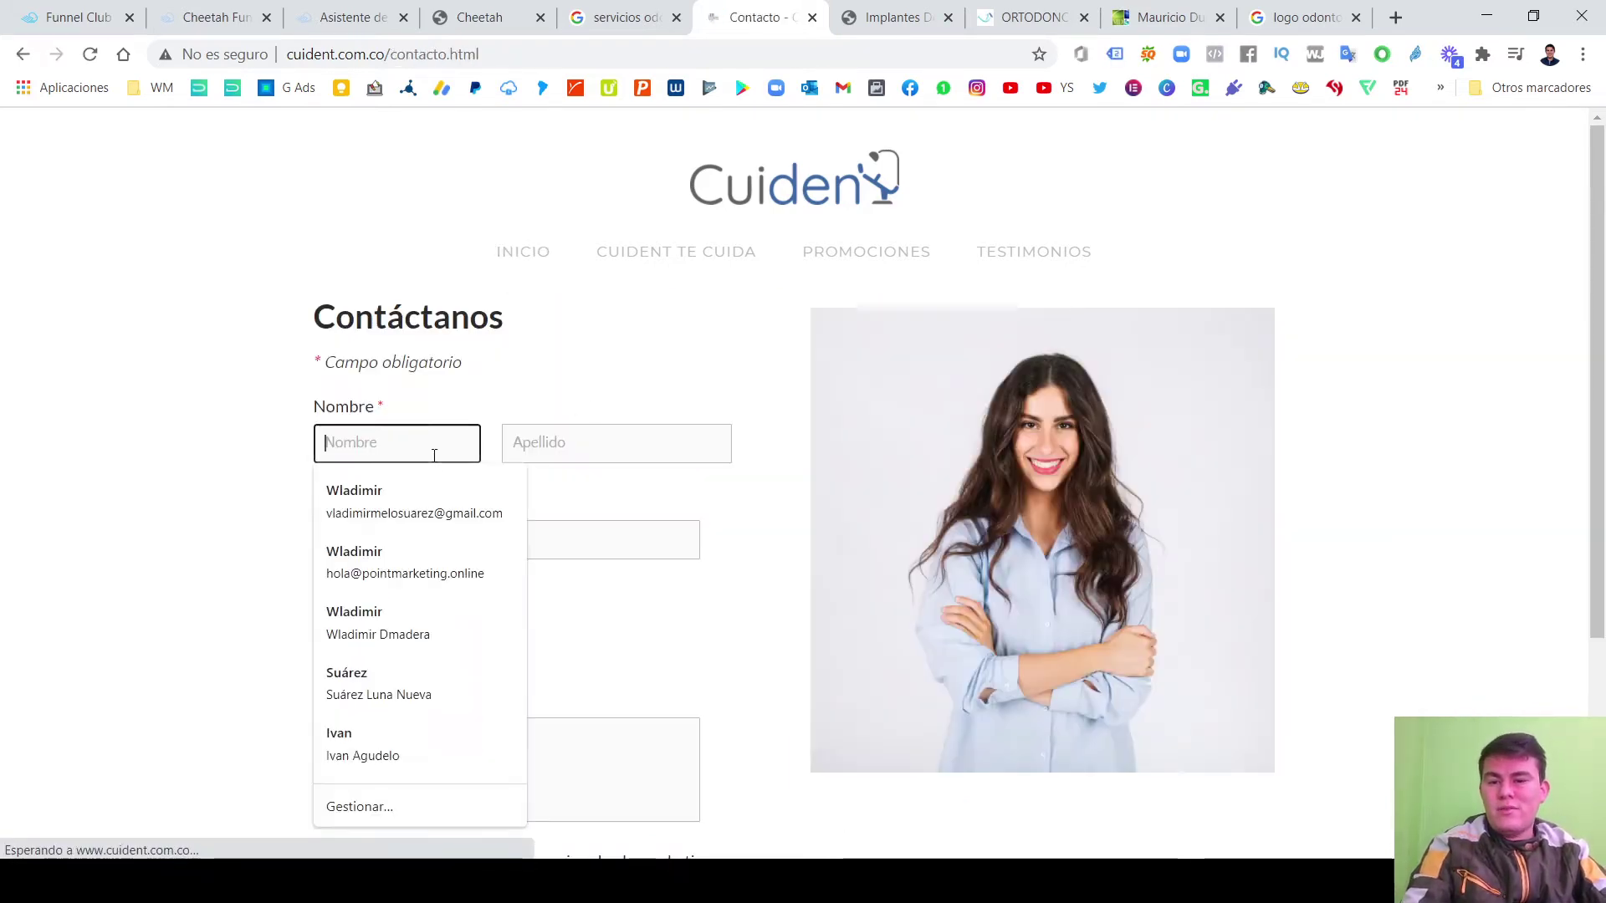
{"action": "left_click", "coordinate": [399, 516]}
Enter "Prueba" as the comment, accept receiving promotional and marketing material, and submit the contact form.
{"action": "scroll", "coordinate": [431, 690], "scroll_direction": "down", "scroll_amount": 2}
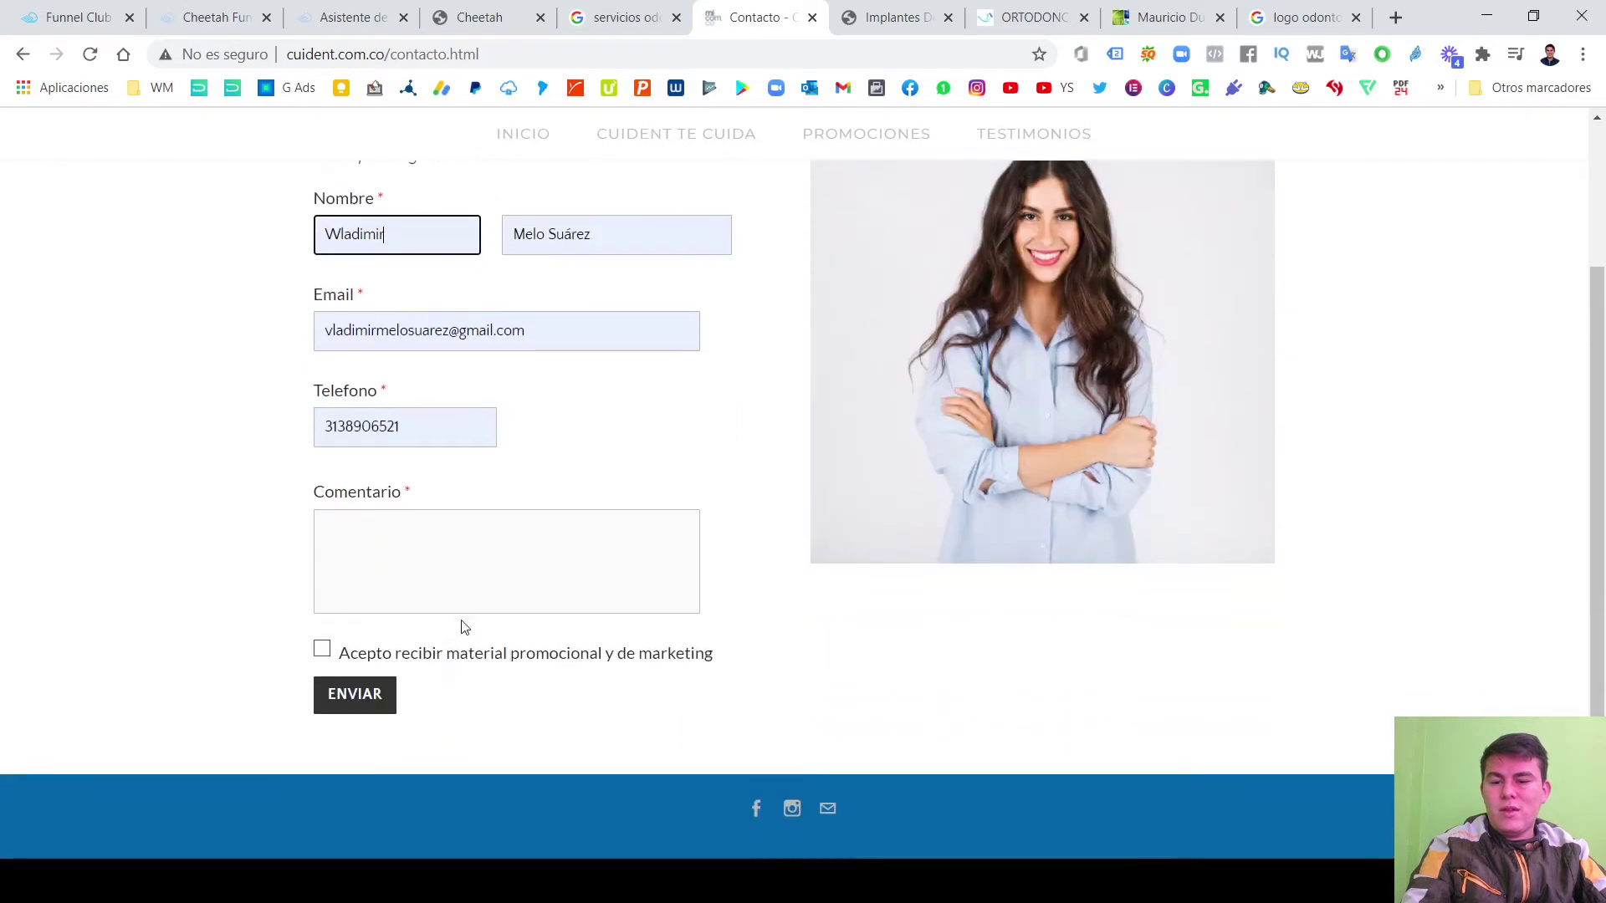
{"action": "left_click", "coordinate": [453, 580]}
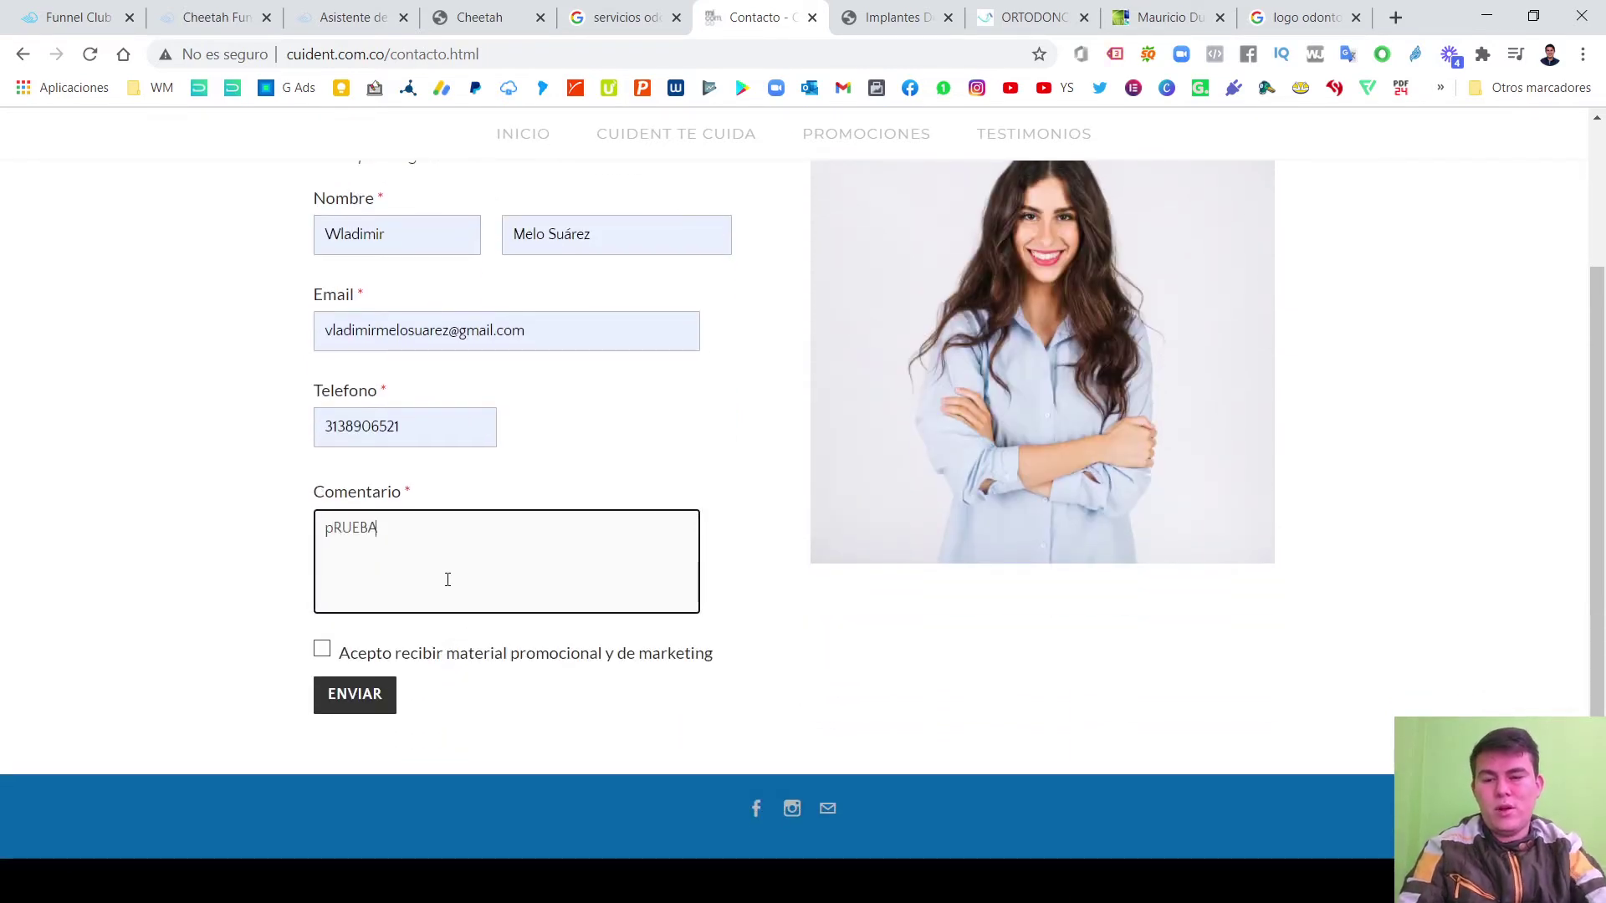
{"action": "left_click_drag", "start_coordinate": [378, 544], "coordinate": [168, 544]}
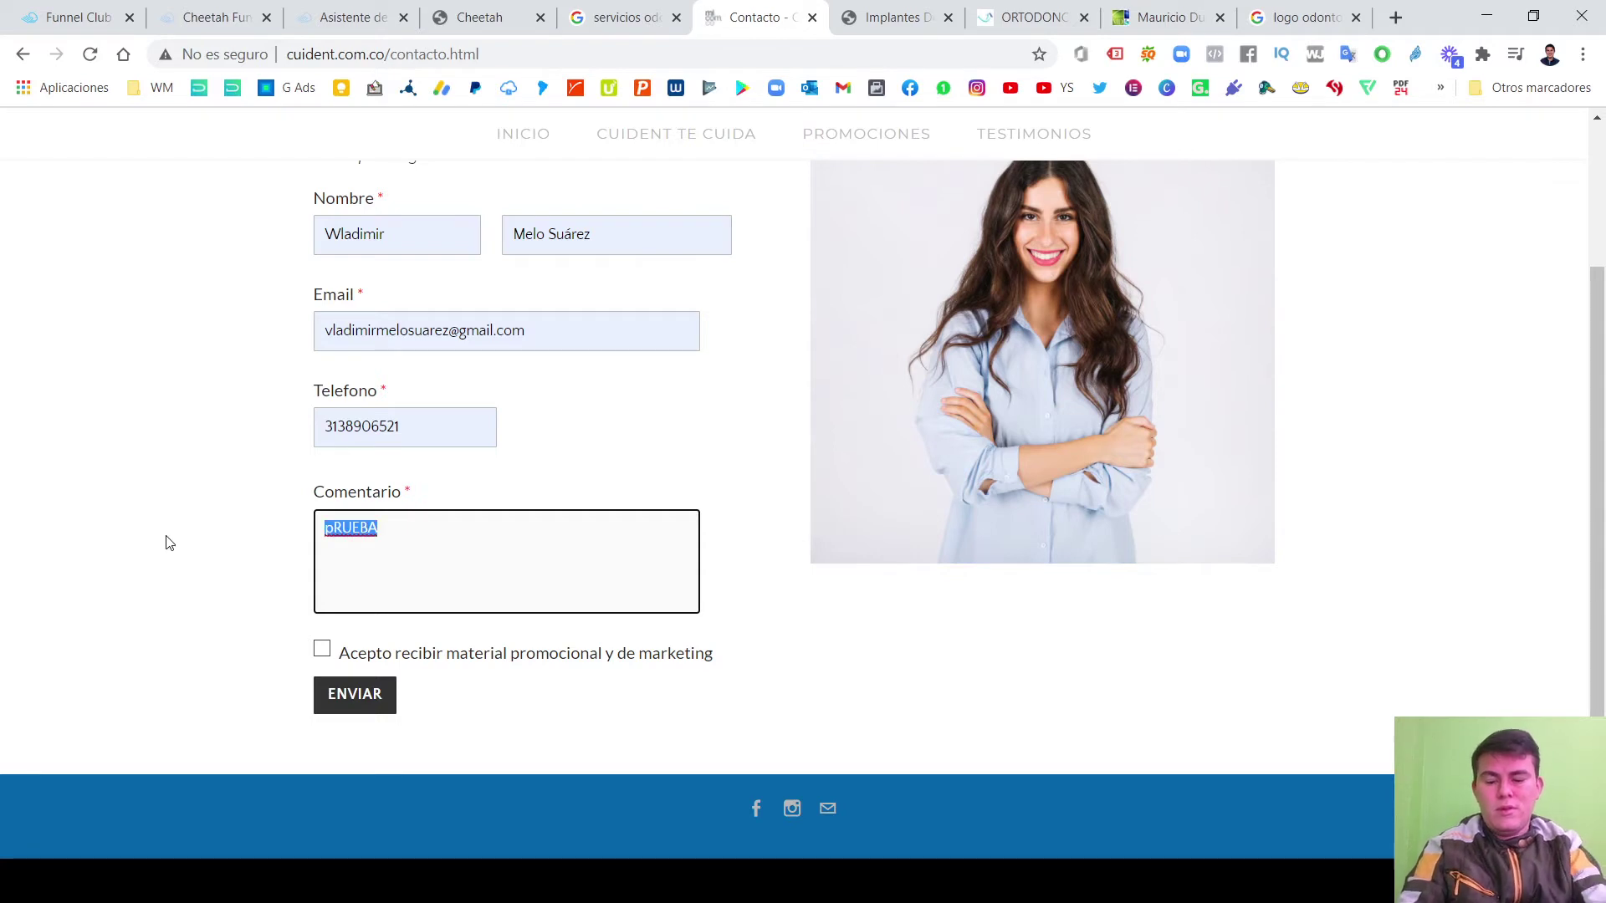
{"action": "type", "text": "Prueba"}
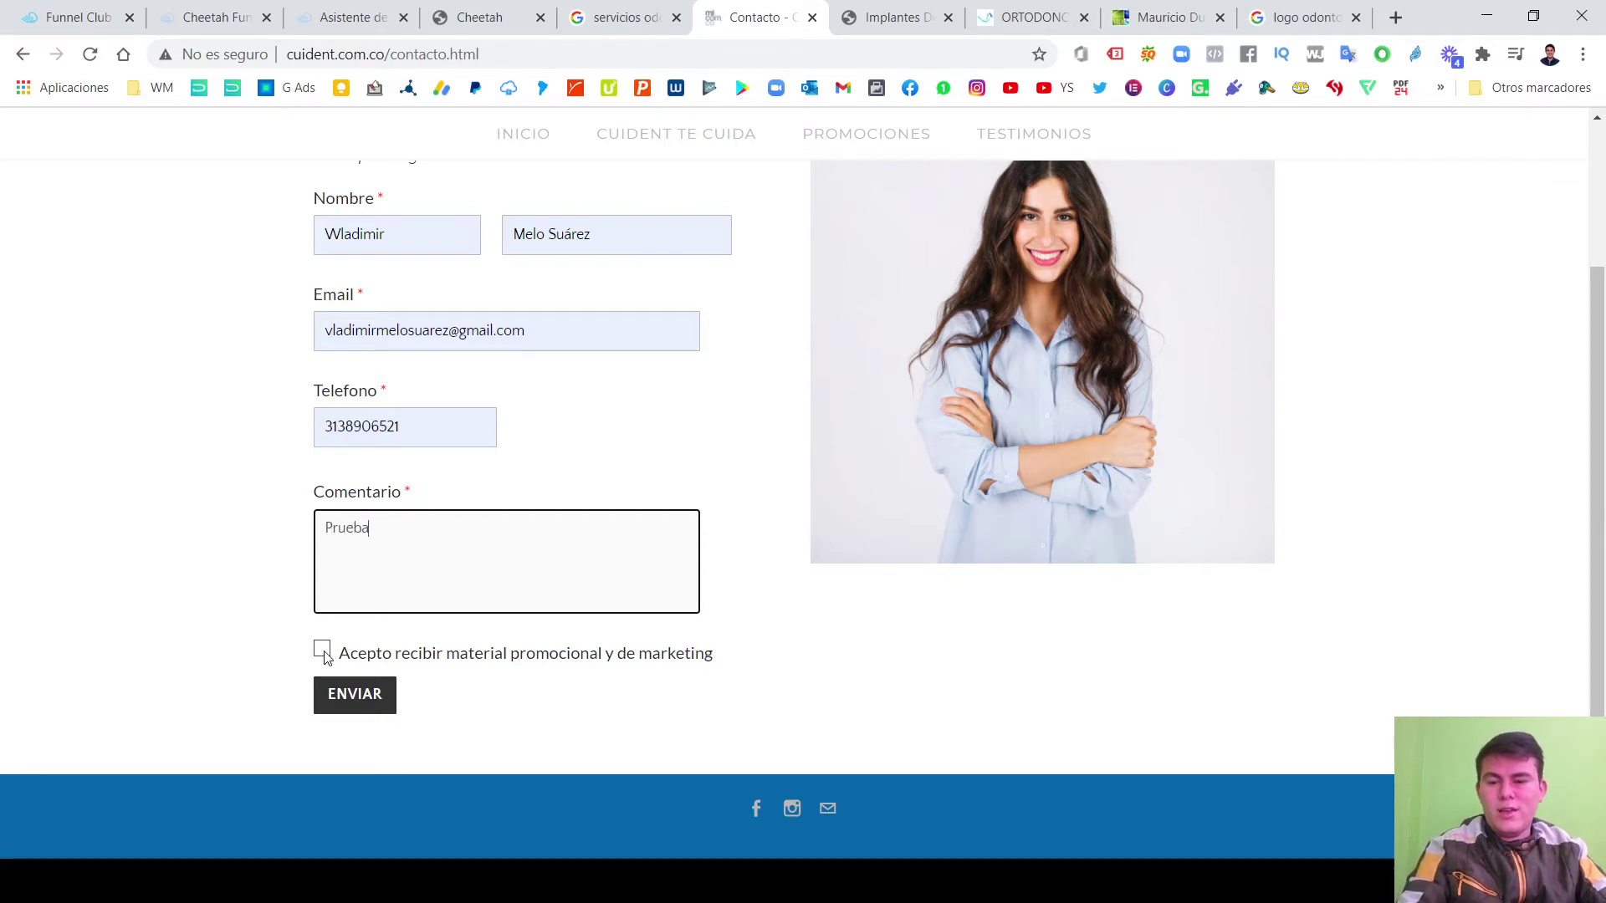
{"action": "left_click", "coordinate": [325, 654]}
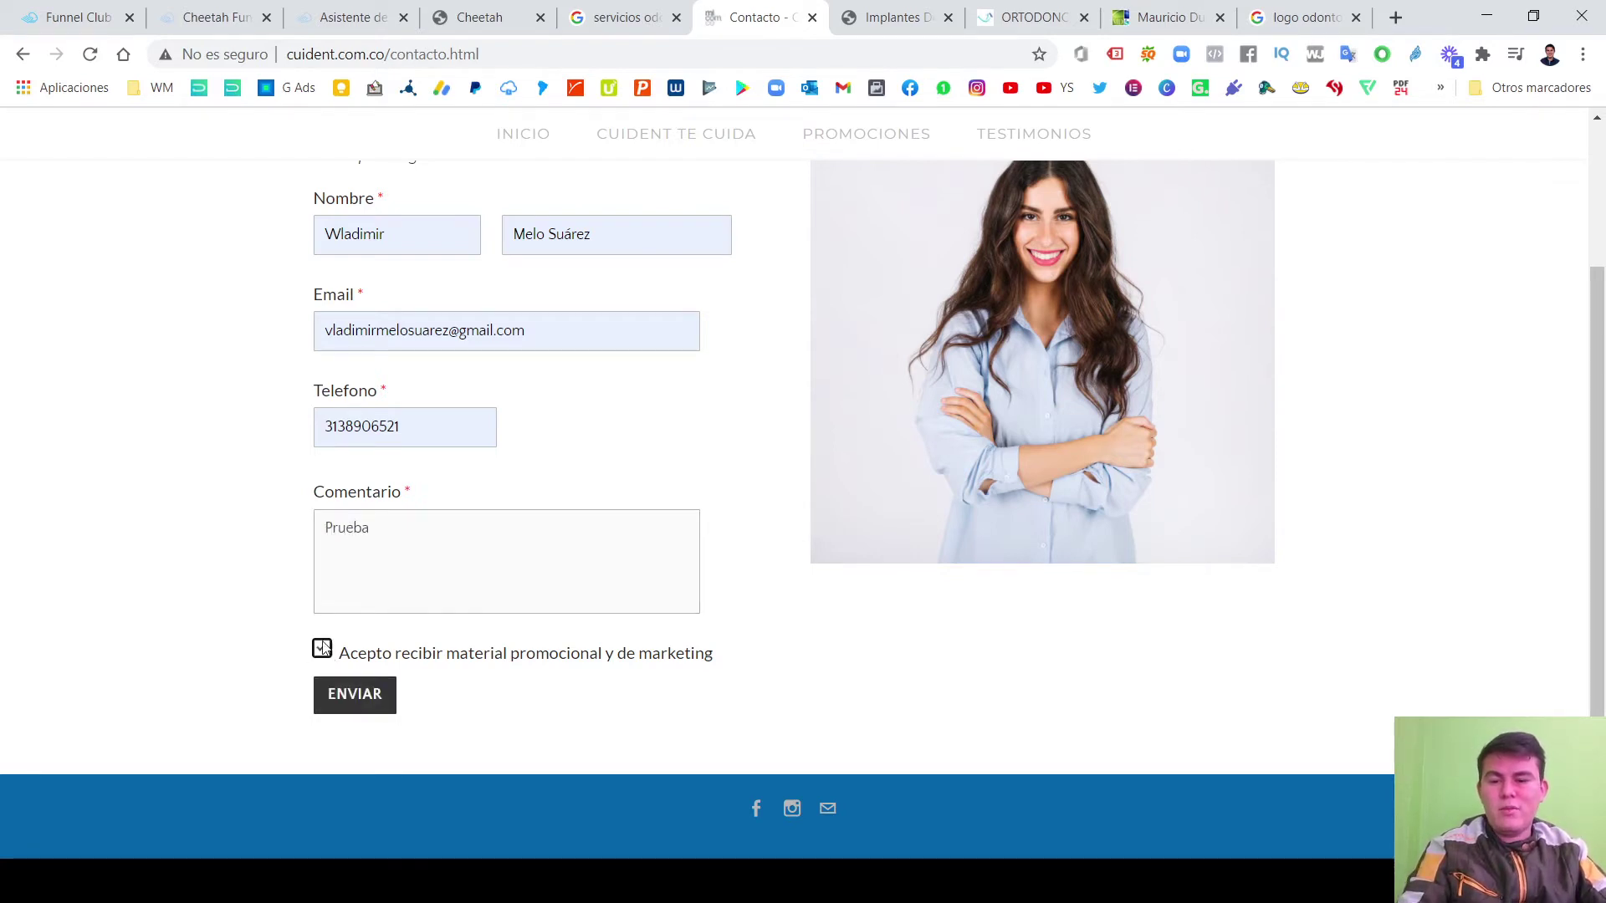
{"action": "left_click", "coordinate": [358, 693]}
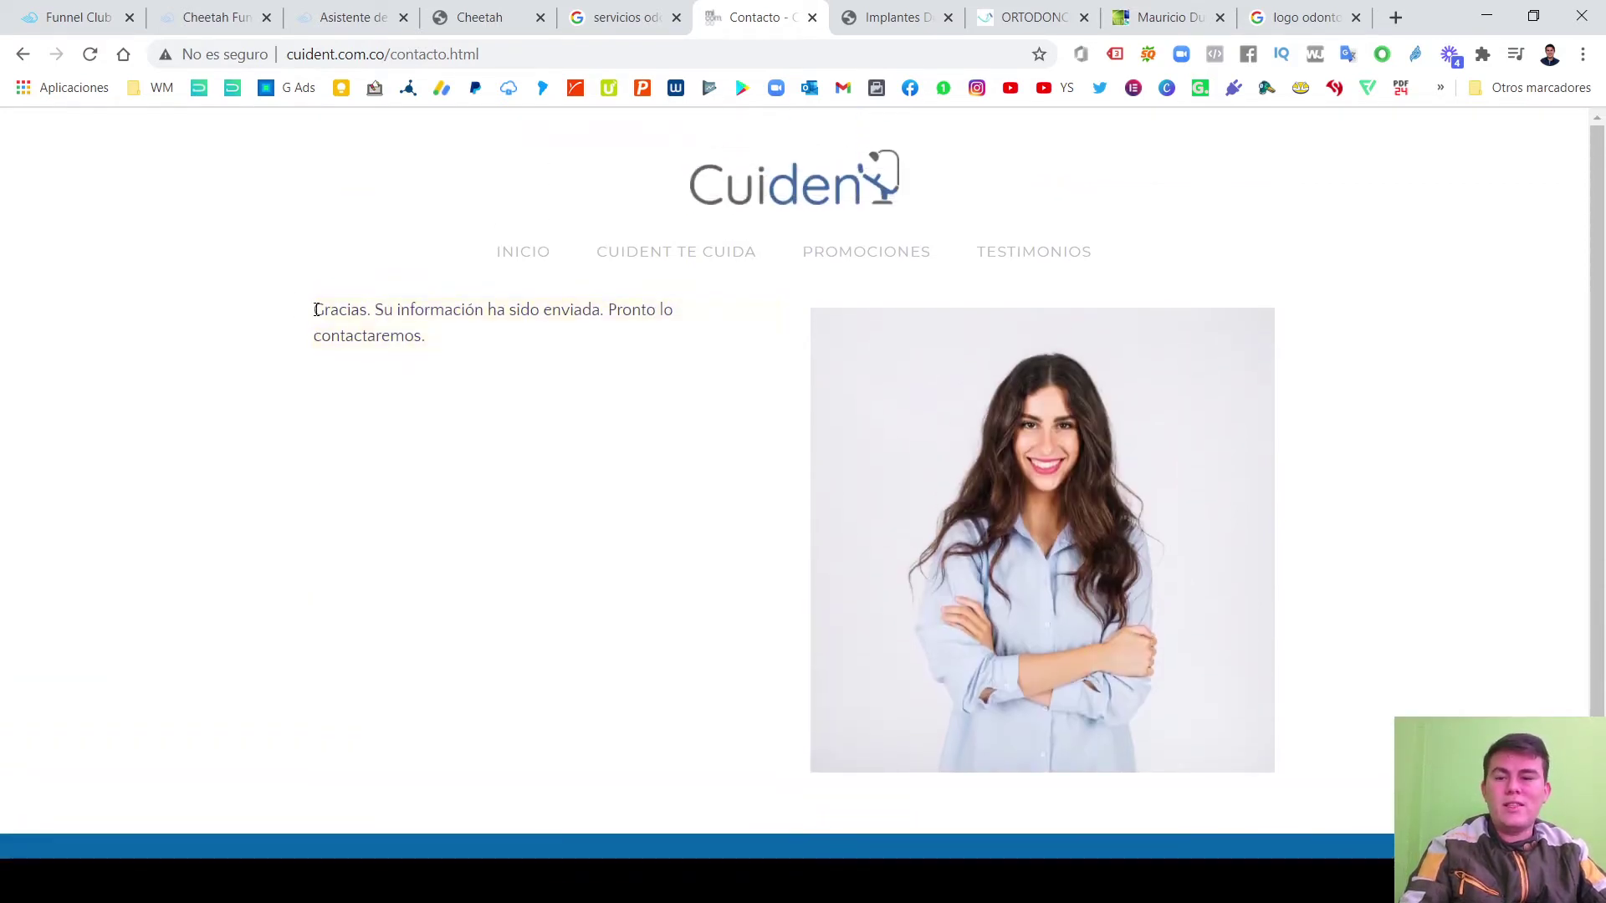
Read the message displayed after the form submission, highlighting its text, and return to the Cuident home page.
{"action": "left_click_drag", "start_coordinate": [317, 310], "coordinate": [604, 360]}
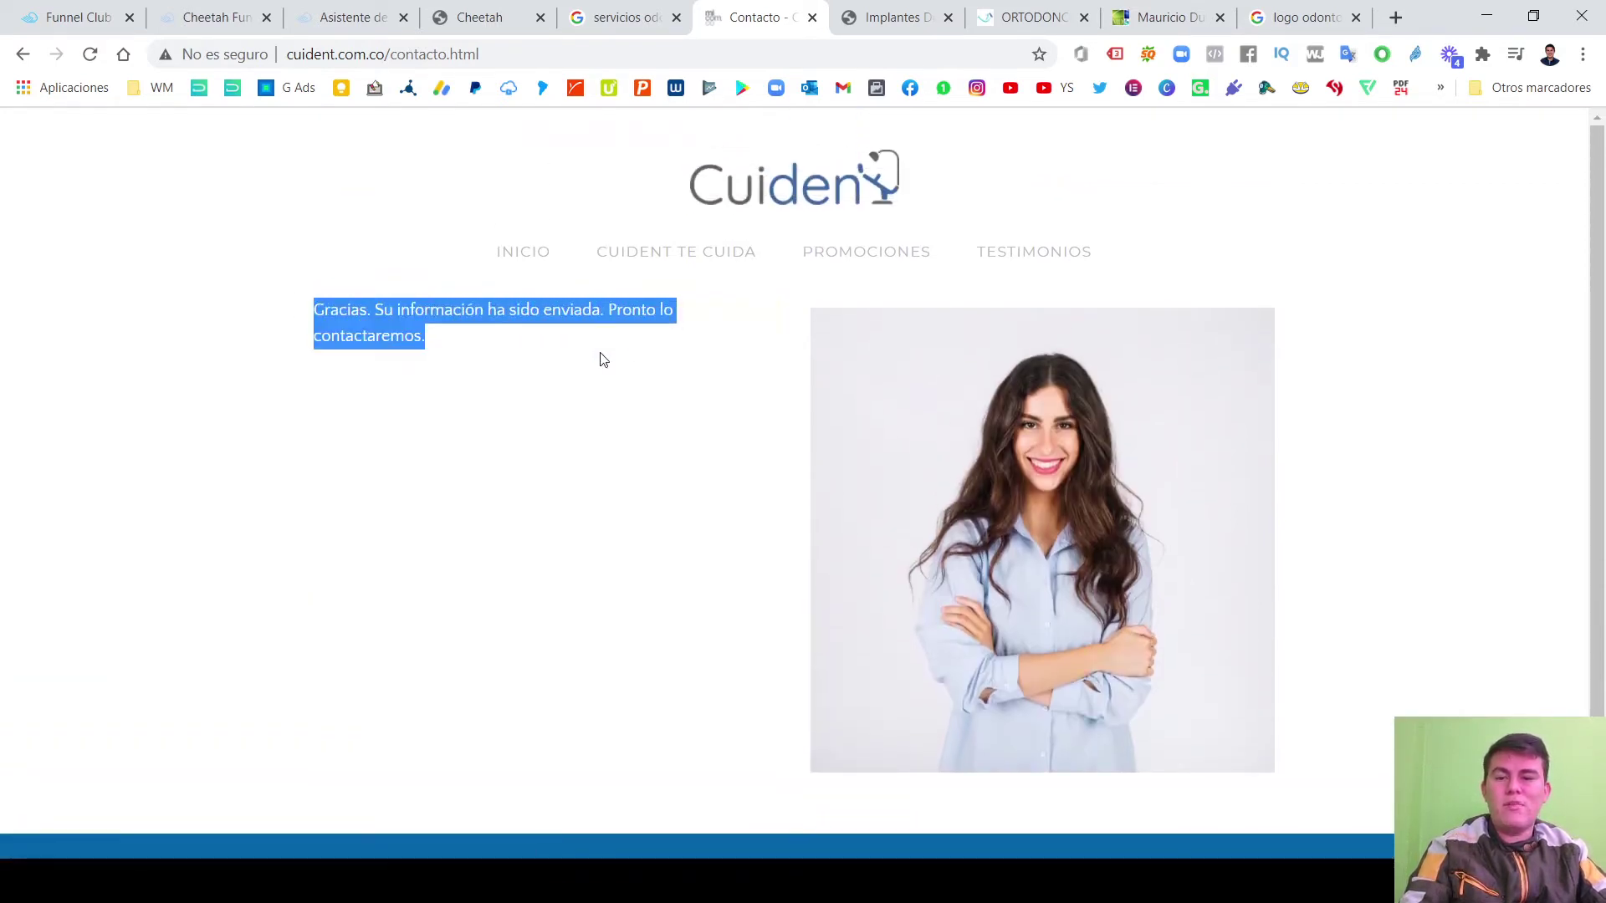
{"action": "left_click", "coordinate": [545, 345]}
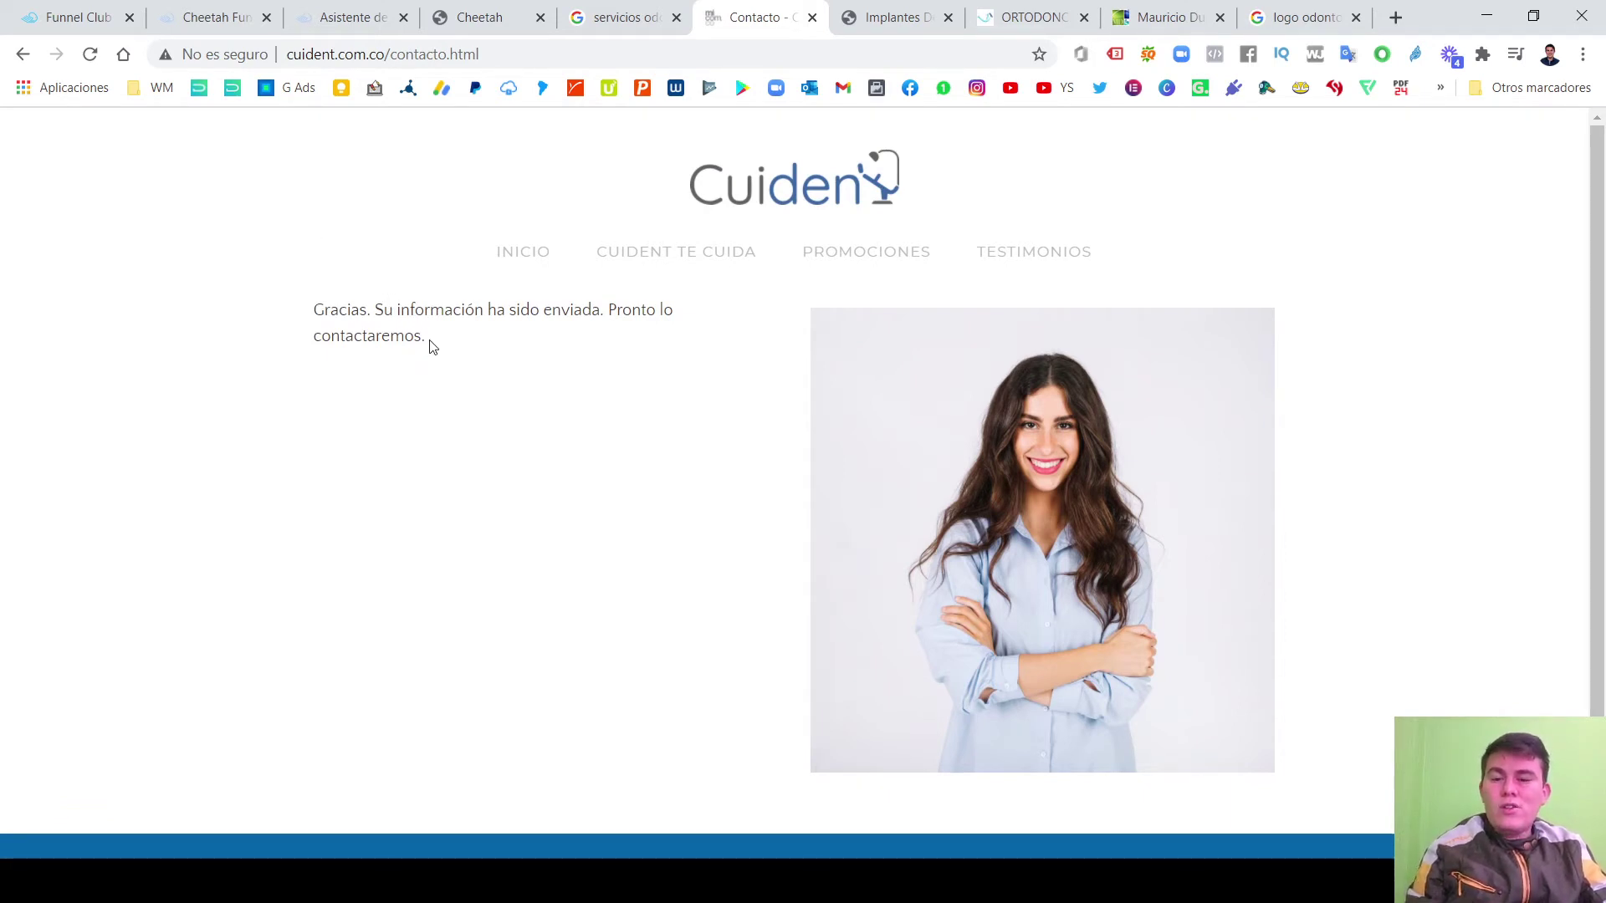
{"action": "left_click", "coordinate": [22, 57]}
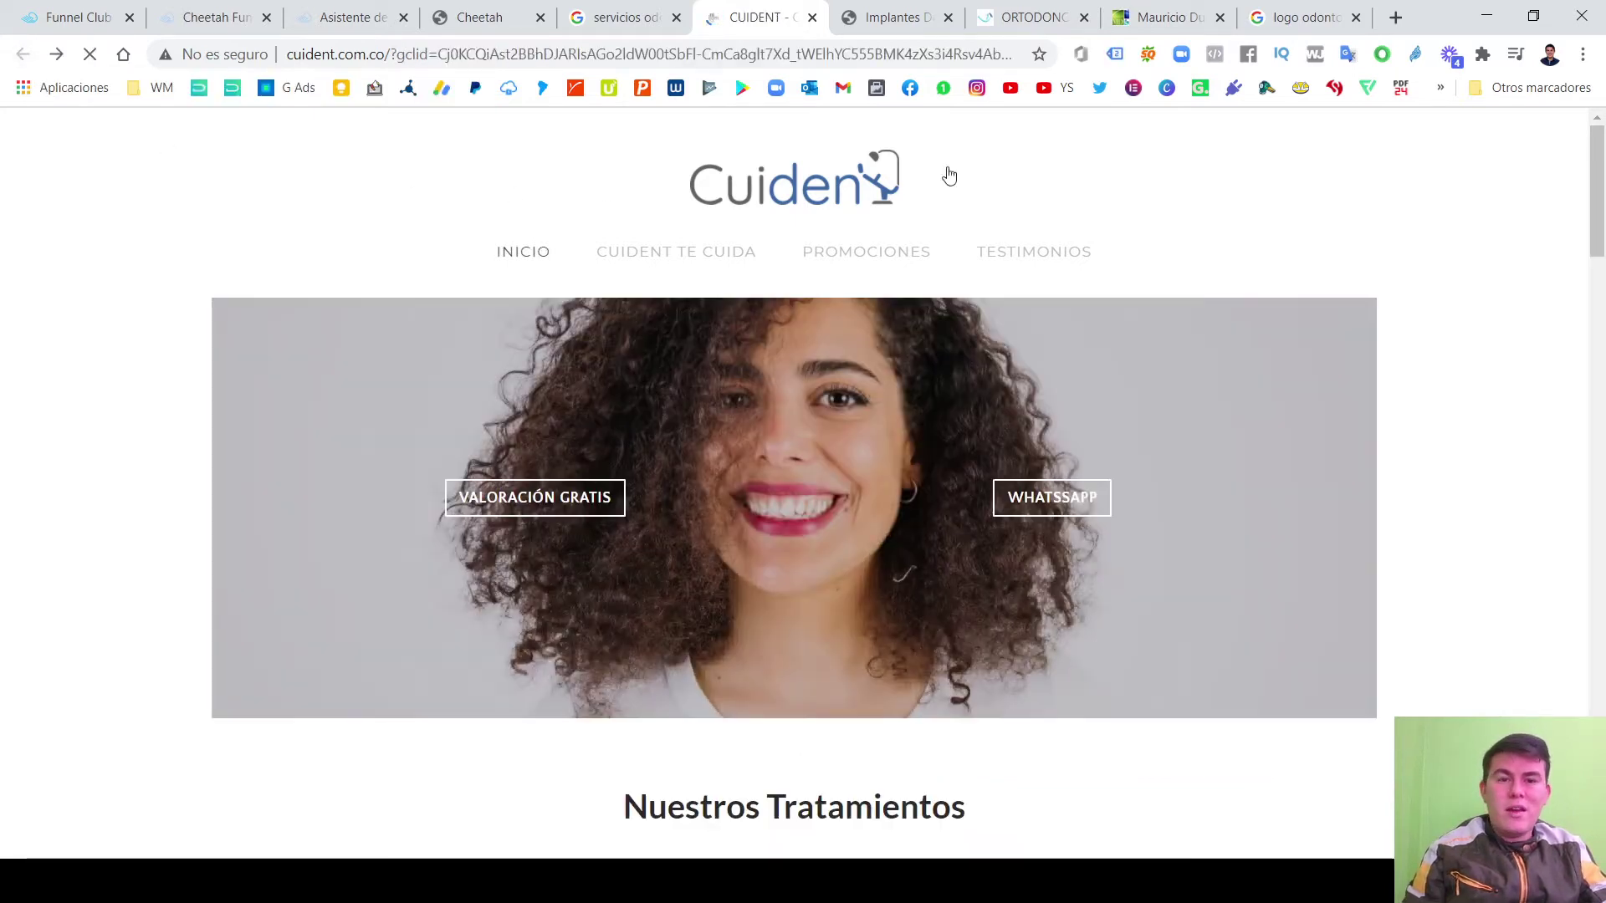
Open Gmail in a new tab and check the Principal and Promociones inbox categories for a follow-up email from Cuident.
{"action": "left_click", "coordinate": [1396, 17]}
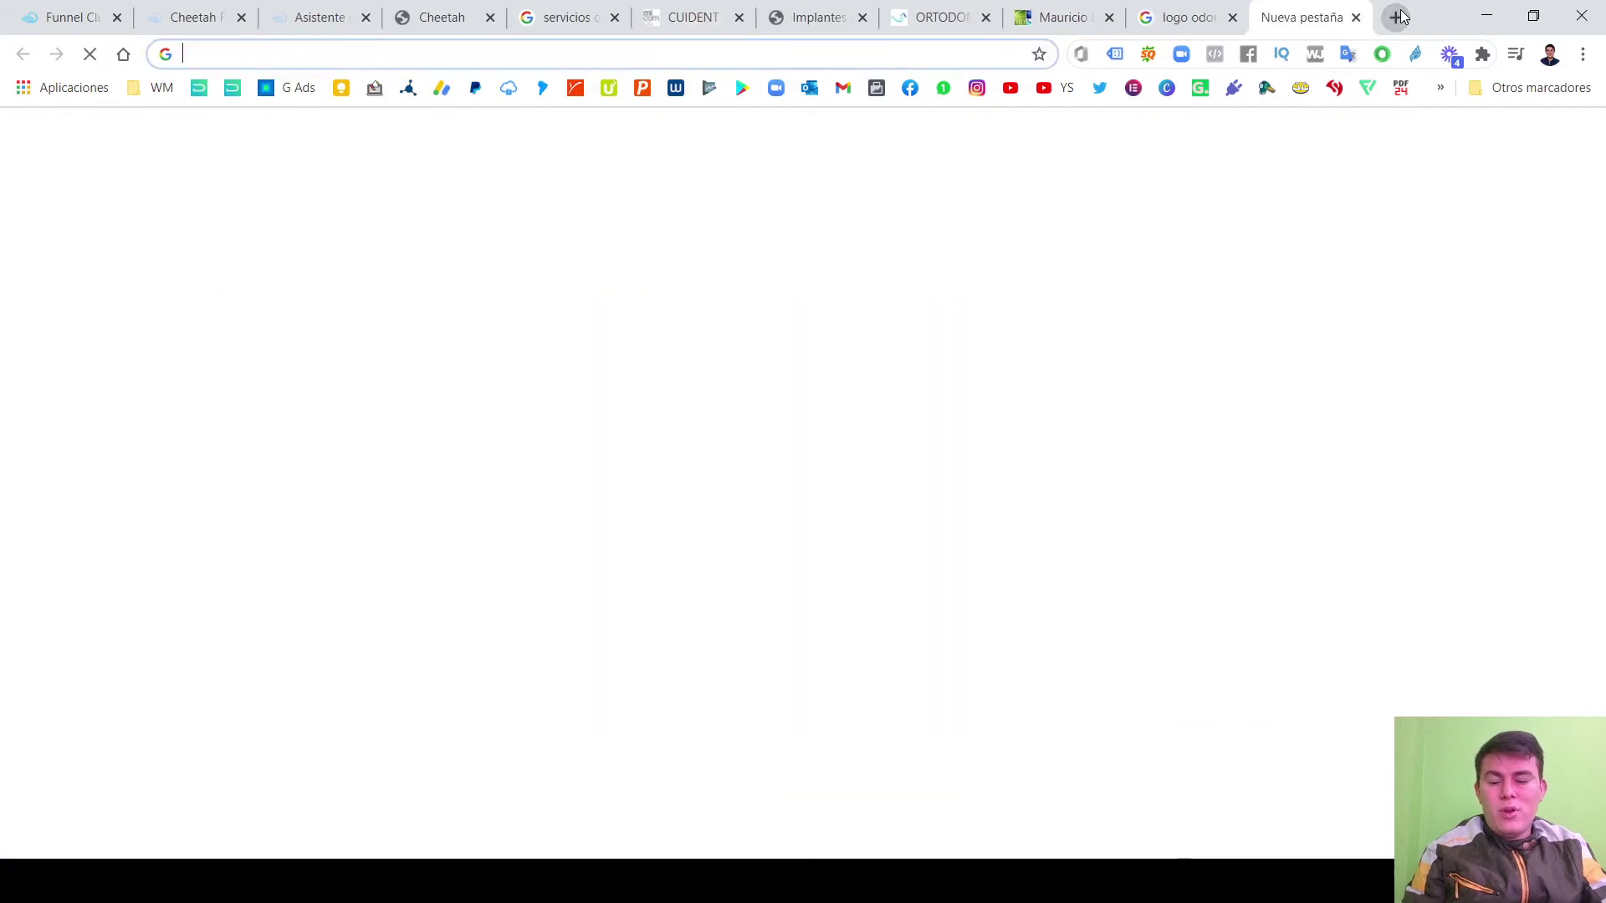
{"action": "type", "text": "mai"}
{"action": "key", "text": "Return"}
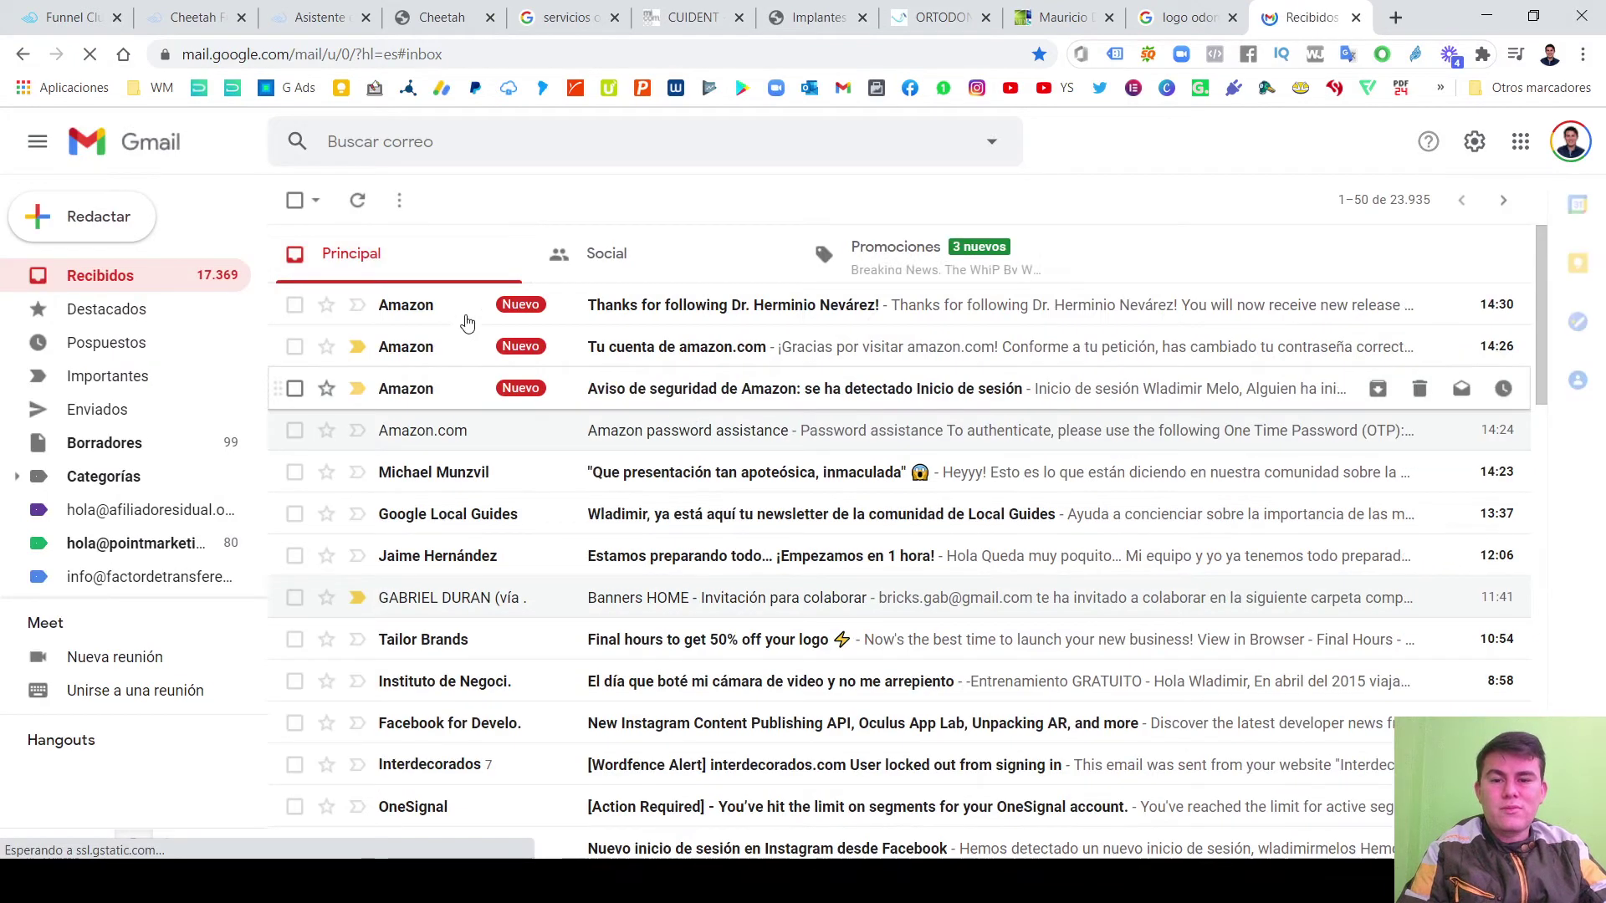
{"action": "left_click", "coordinate": [894, 268]}
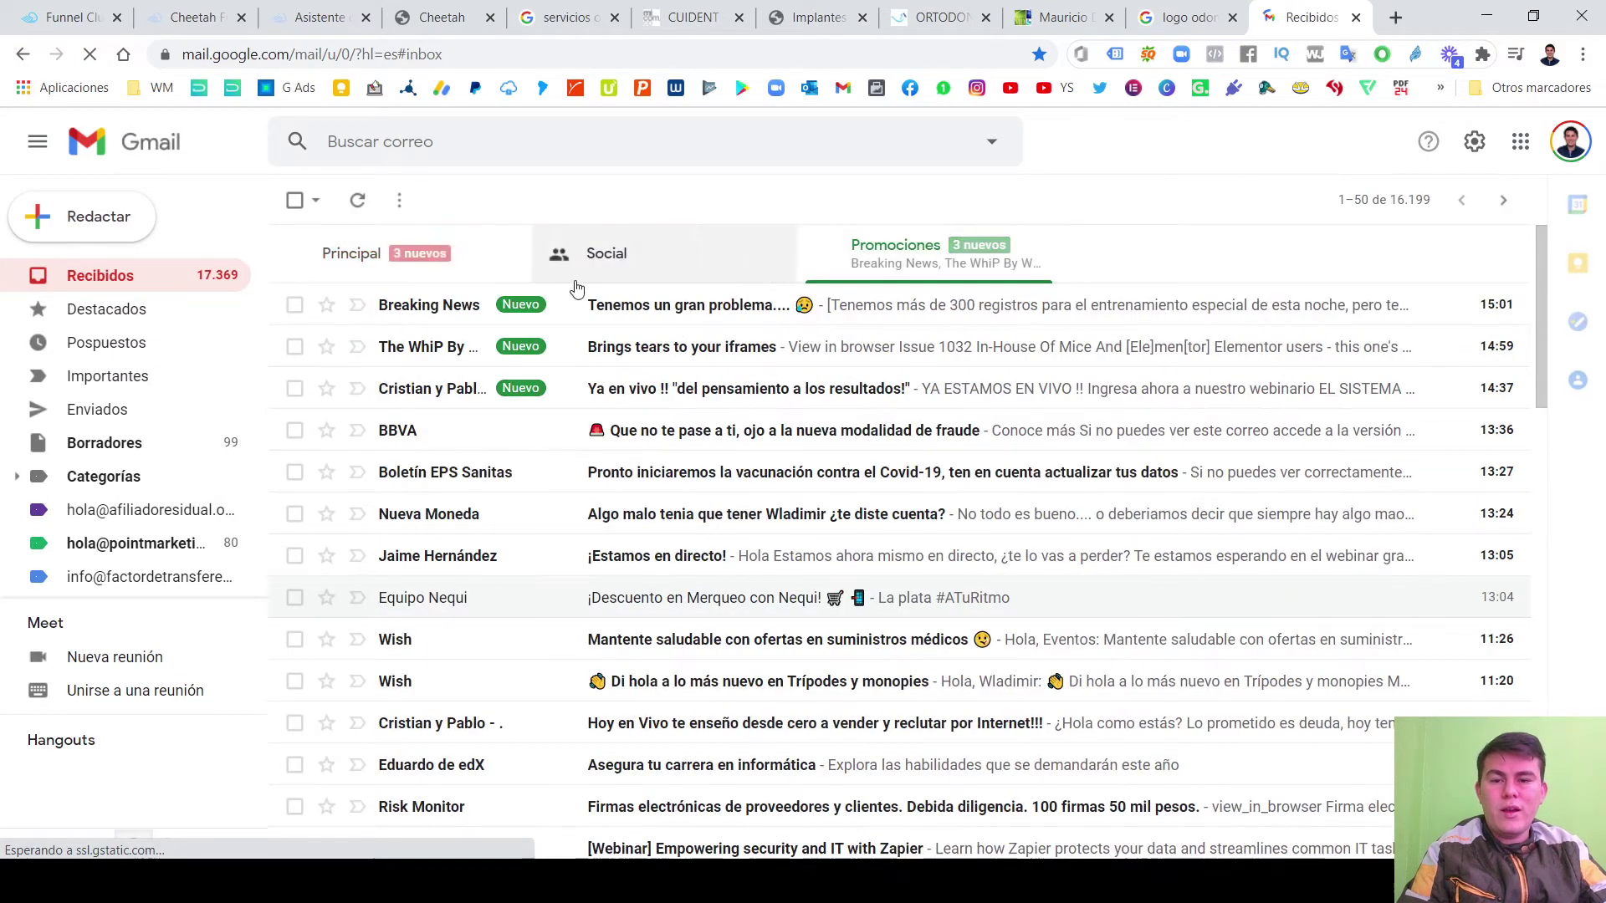
{"action": "left_click", "coordinate": [463, 281]}
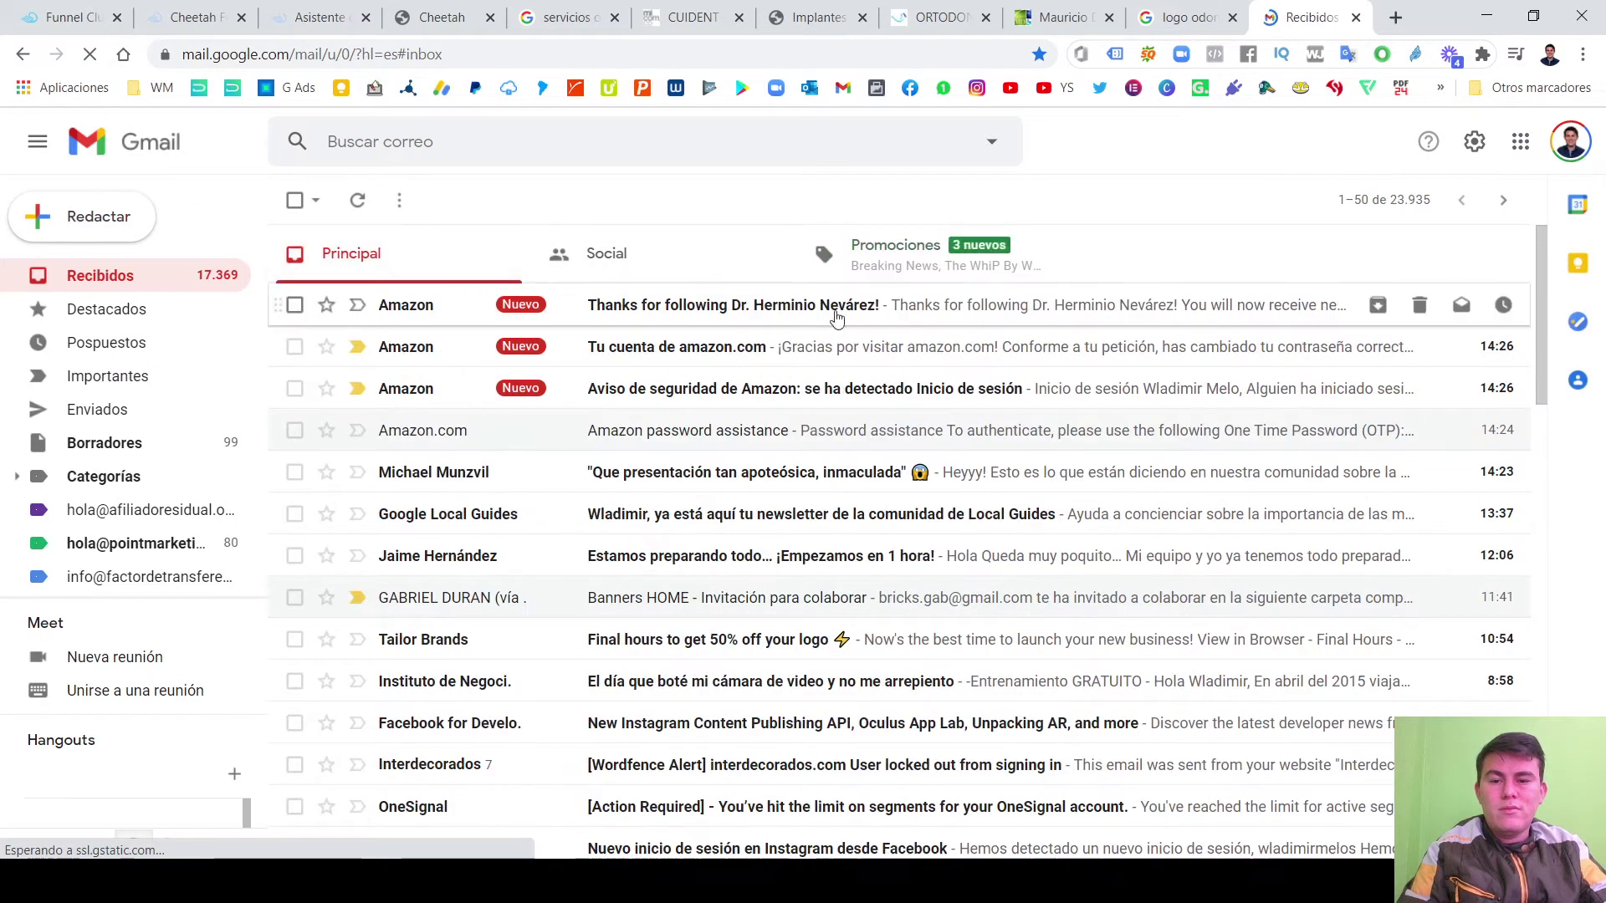
{"action": "left_click", "coordinate": [925, 279]}
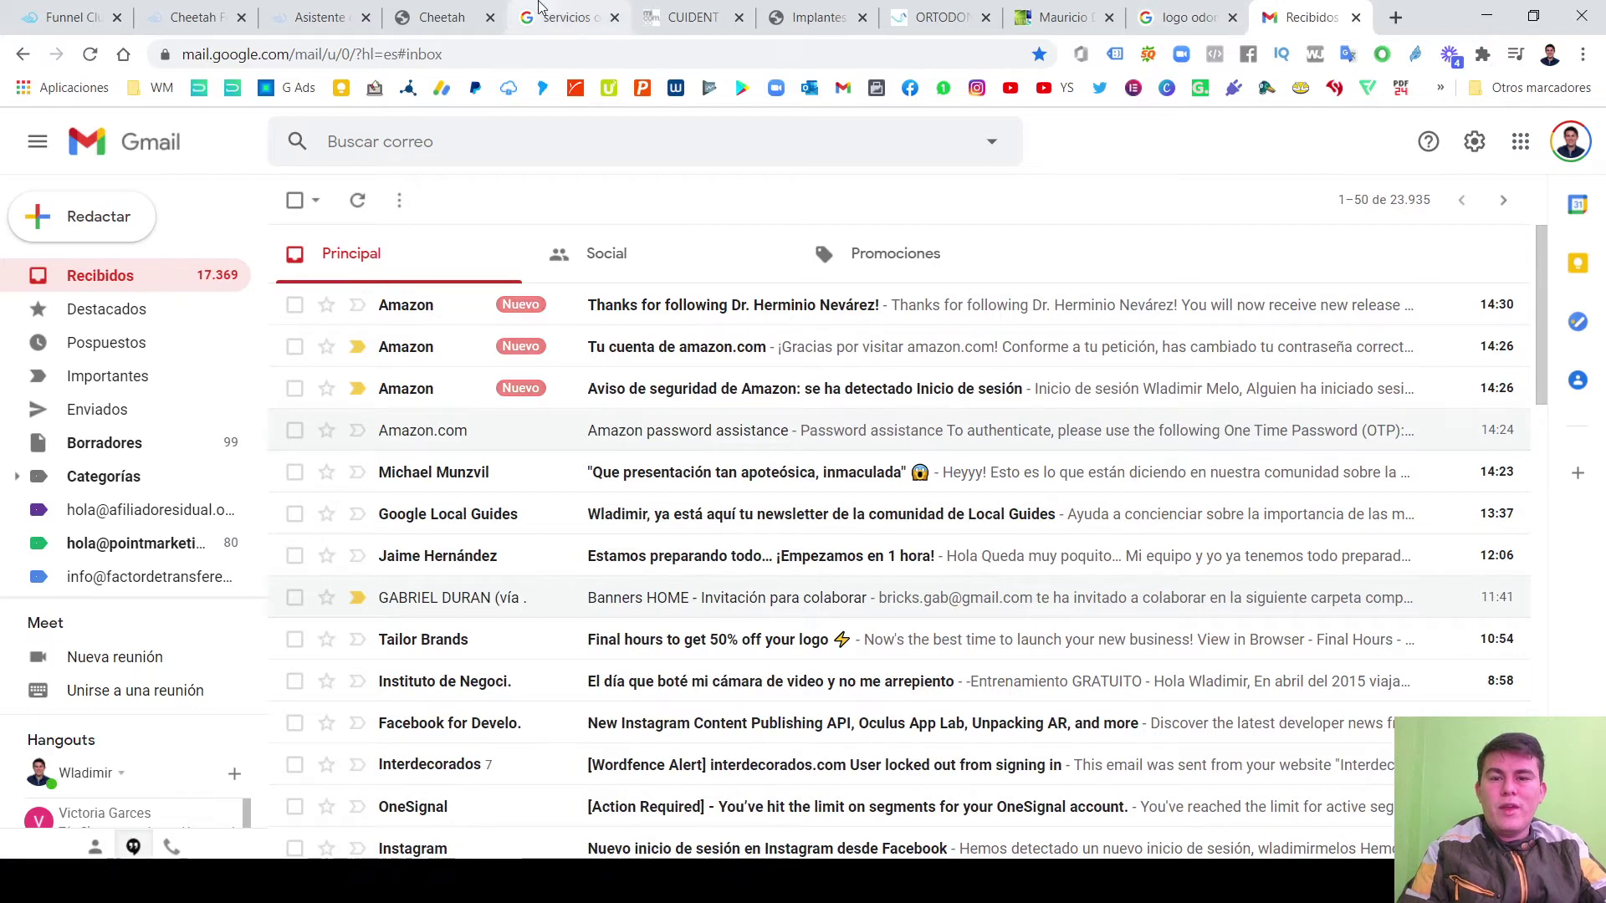
Return to the Cuident home page and review its logo, navigation links, banner and the start of the treatments section.
{"action": "left_click", "coordinate": [569, 16]}
{"action": "left_click", "coordinate": [667, 8]}
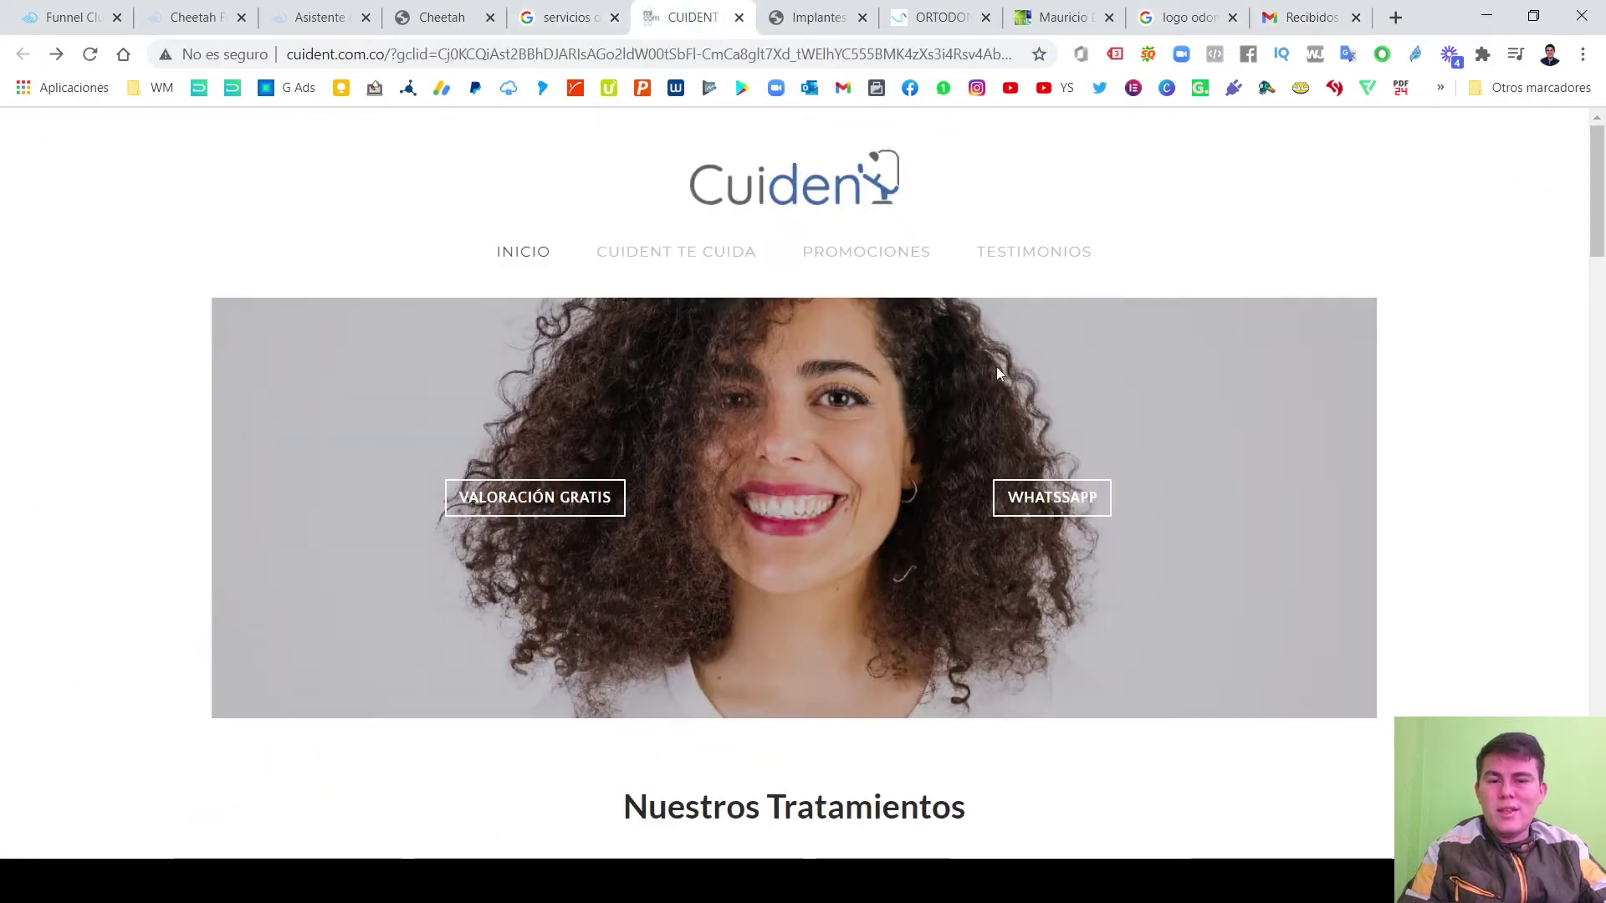
{"action": "left_click_drag", "start_coordinate": [645, 194], "coordinate": [1427, 248]}
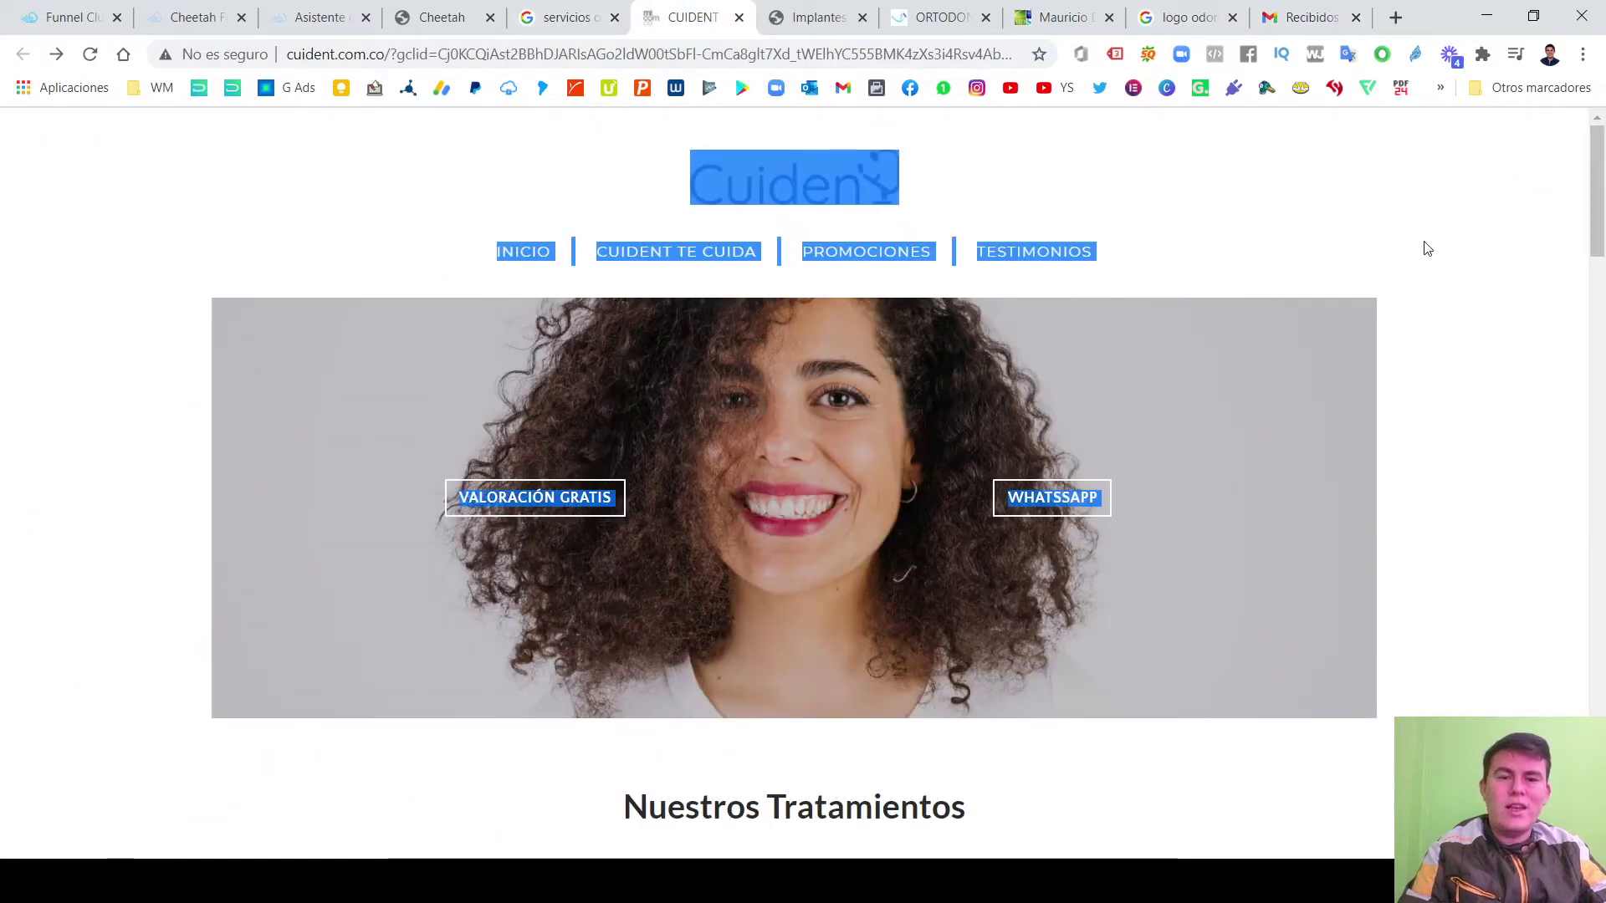
{"action": "left_click", "coordinate": [483, 147]}
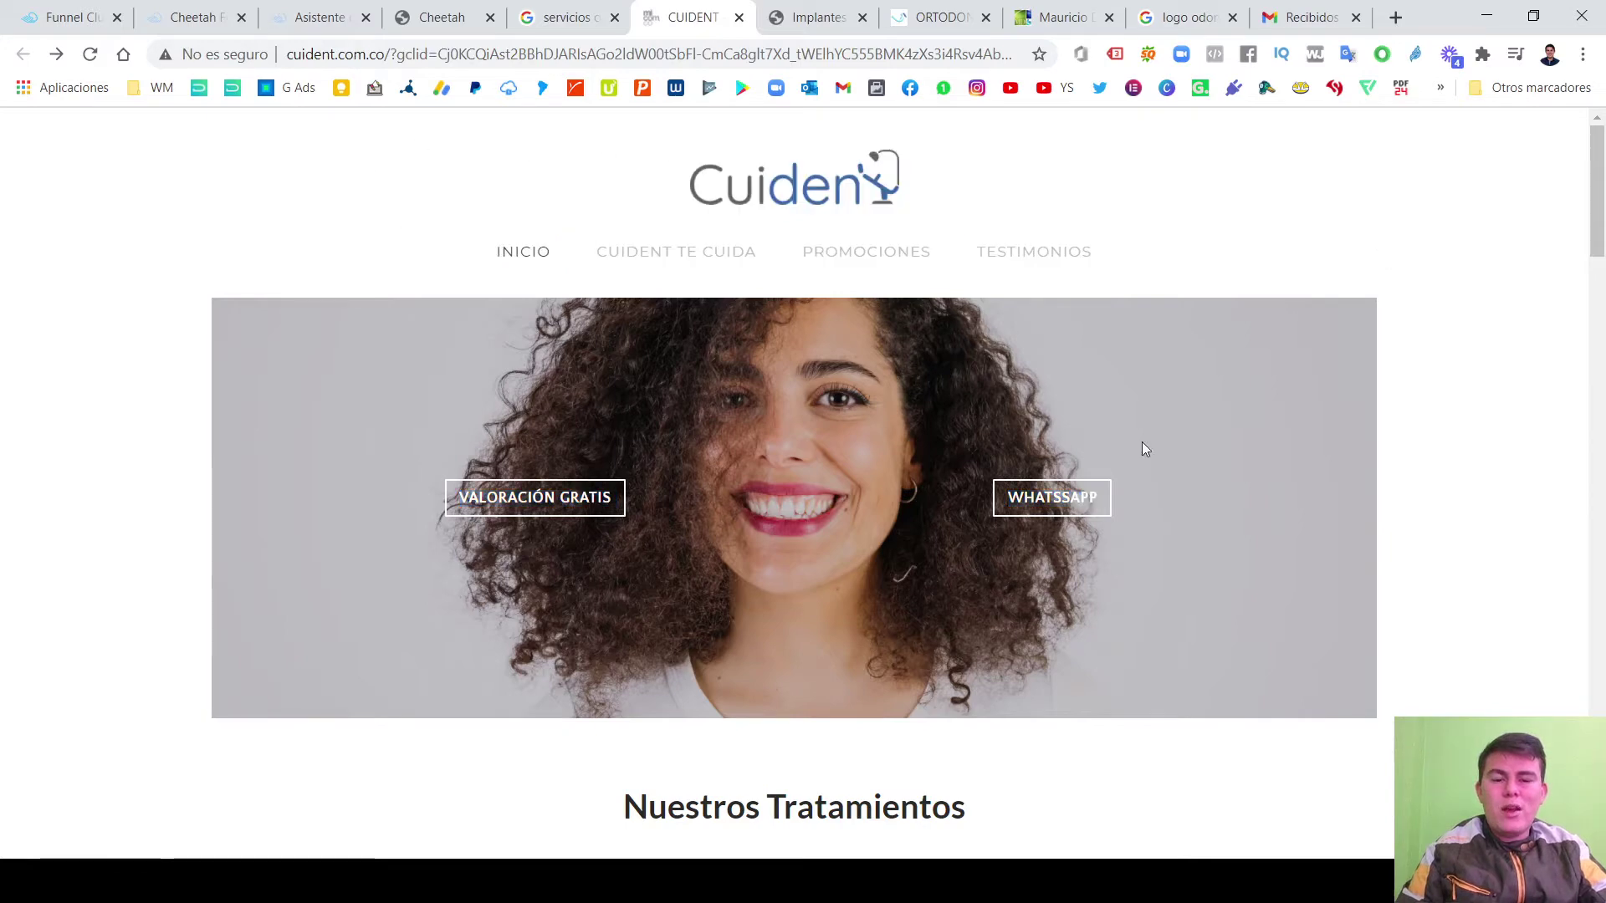
{"action": "scroll", "coordinate": [1144, 449], "scroll_direction": "down", "scroll_amount": 4}
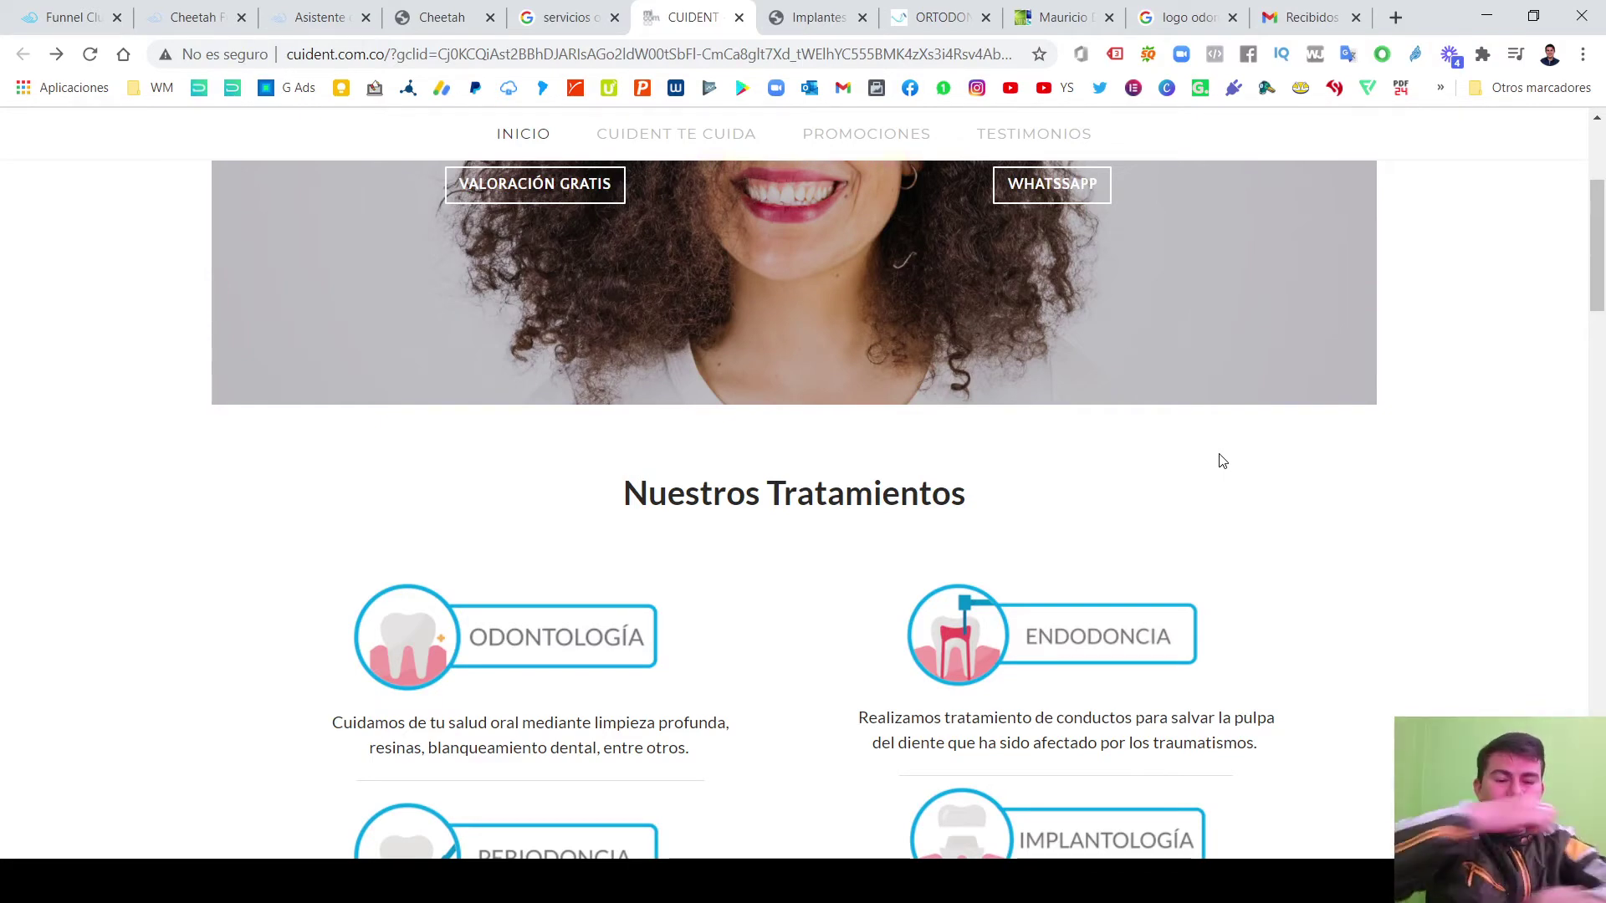
{"action": "scroll", "coordinate": [663, 592], "scroll_direction": "up", "scroll_amount": 4}
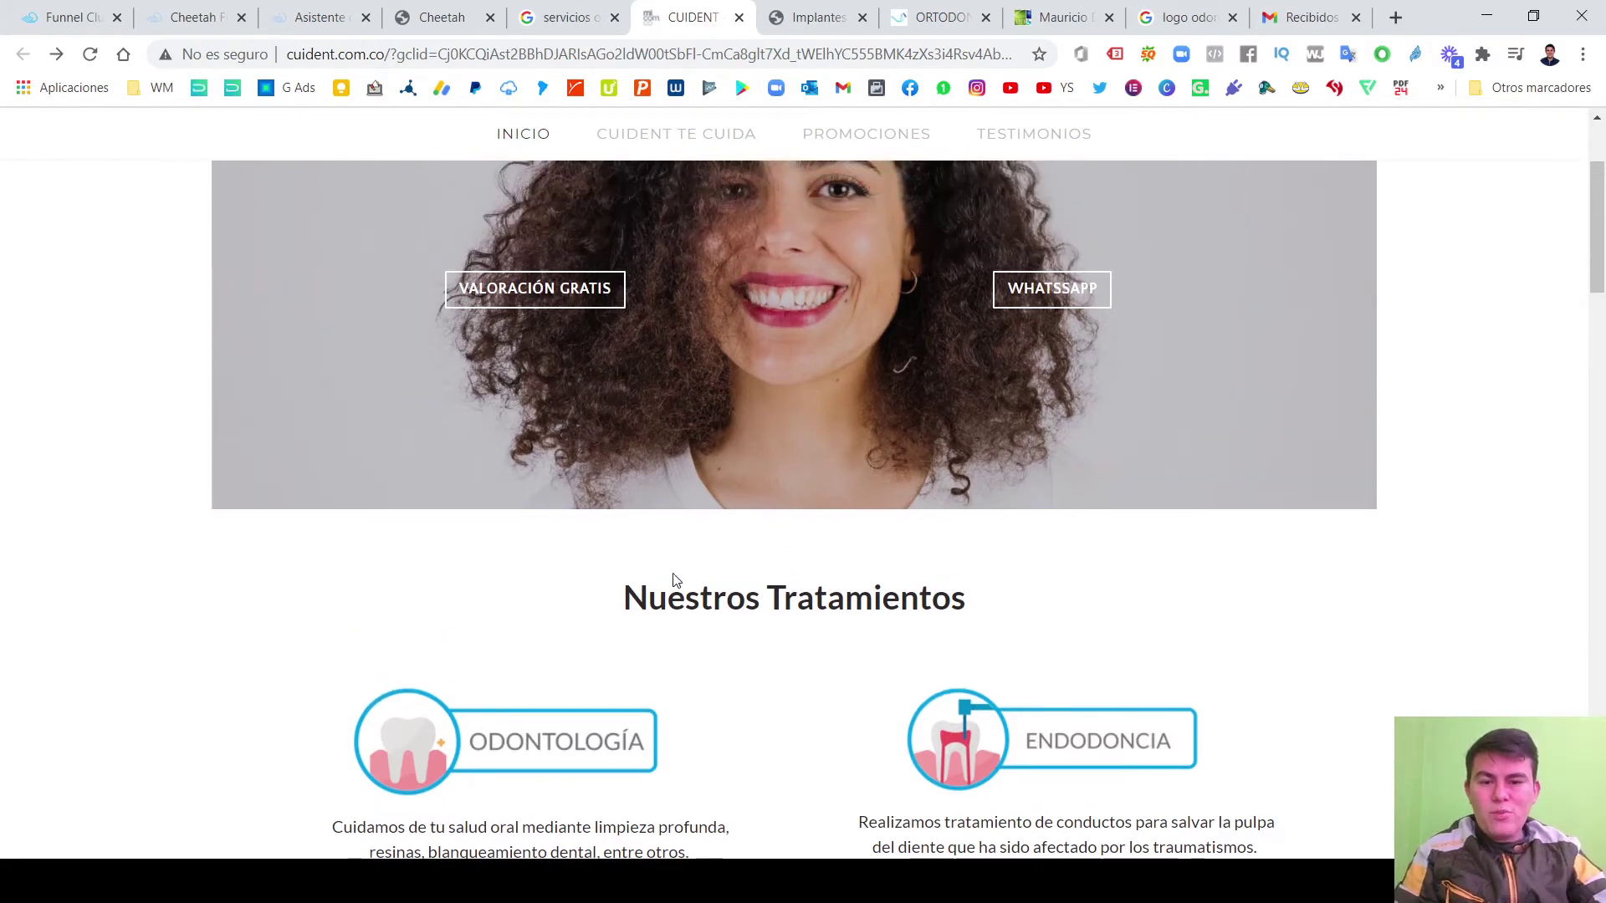
Review the Cuident banner and treatments heading, and switch to the Cheetah Funnel Builder canvas to inspect the capture page linked to LISTA ODONTOLOGO GENERAL.
{"action": "scroll", "coordinate": [545, 301], "scroll_direction": "down", "scroll_amount": 4}
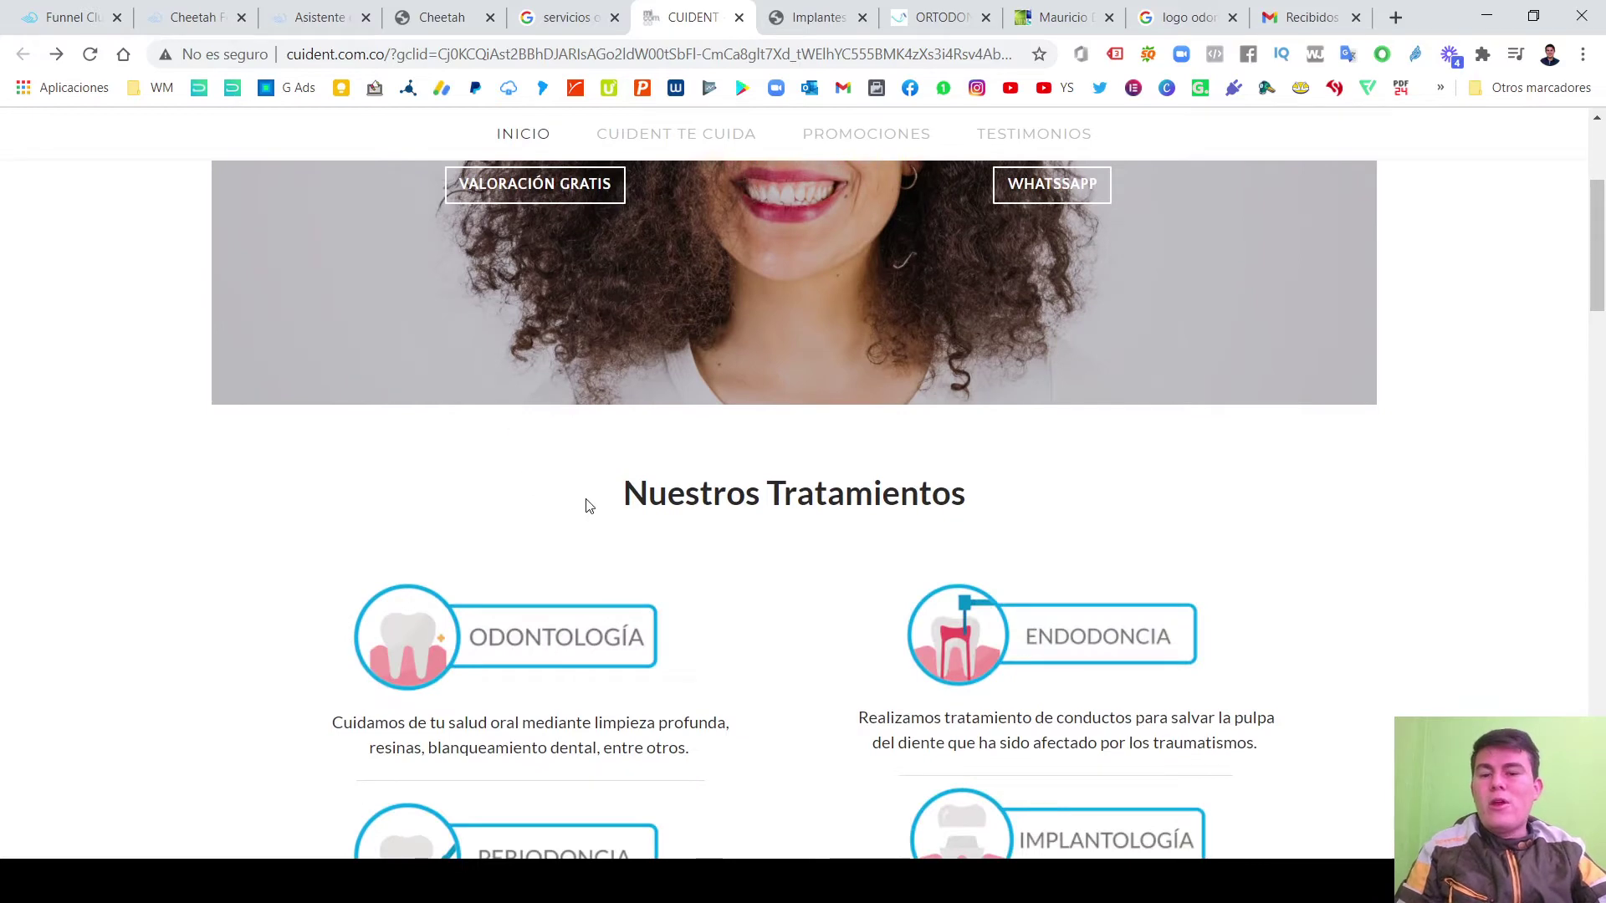
{"action": "scroll", "coordinate": [586, 506], "scroll_direction": "up", "scroll_amount": 4}
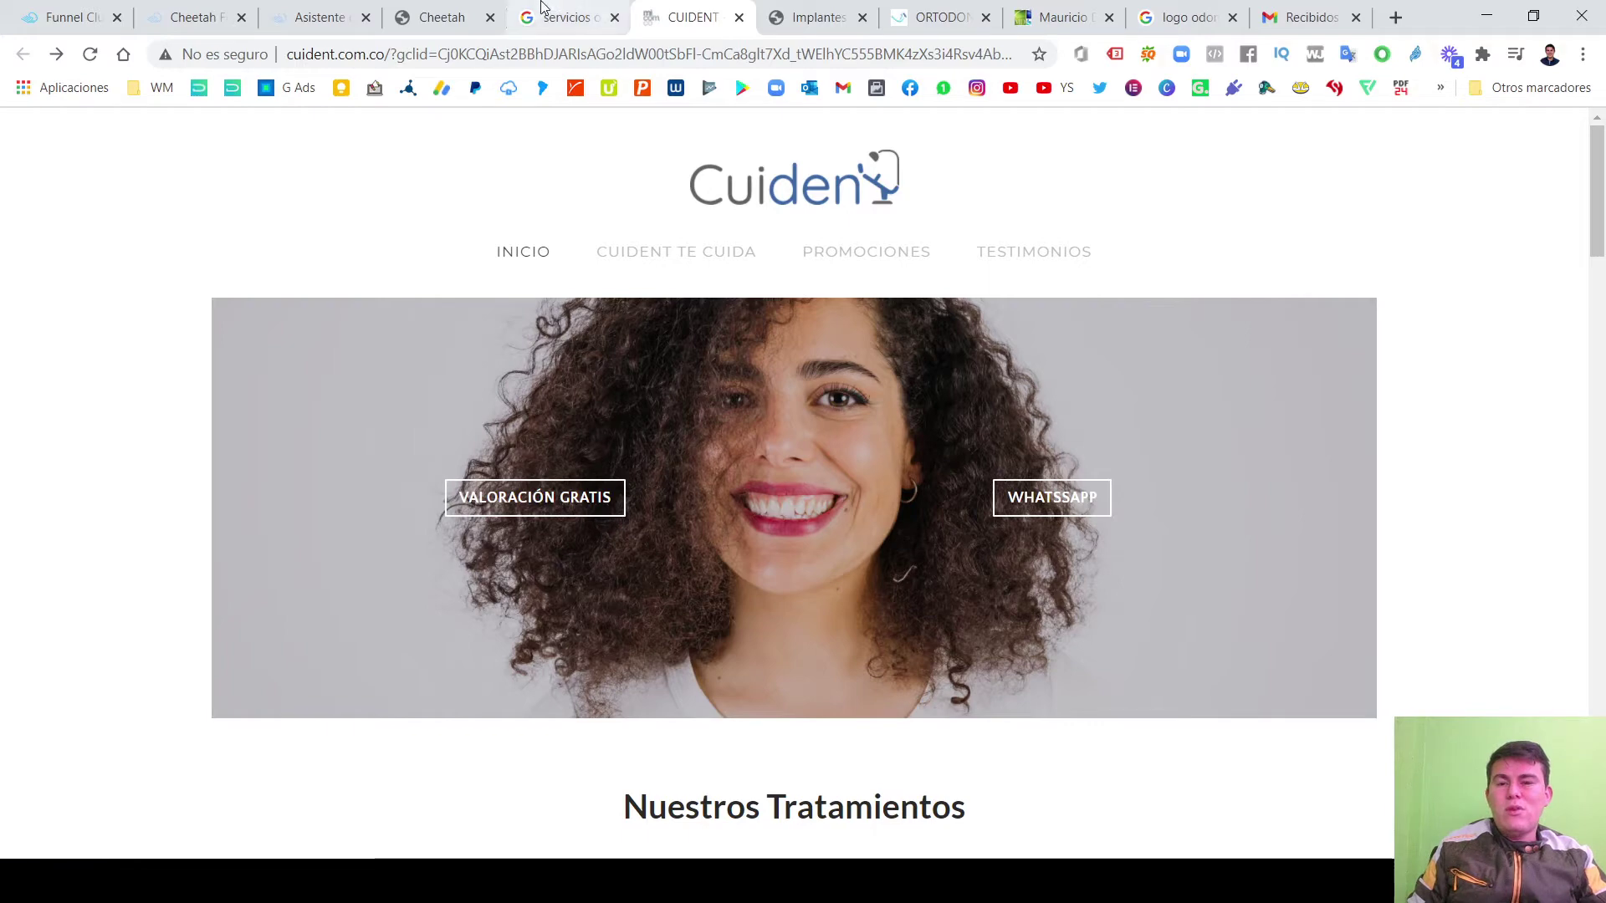
{"action": "left_click", "coordinate": [195, 17]}
{"action": "mouse_move", "coordinate": [529, 350]}
{"action": "left_mouse_down"}
{"action": "mouse_move", "coordinate": [587, 321]}
{"action": "mouse_move", "coordinate": [555, 340]}
{"action": "left_mouse_up"}
{"action": "left_click_drag", "start_coordinate": [594, 447], "coordinate": [572, 452]}
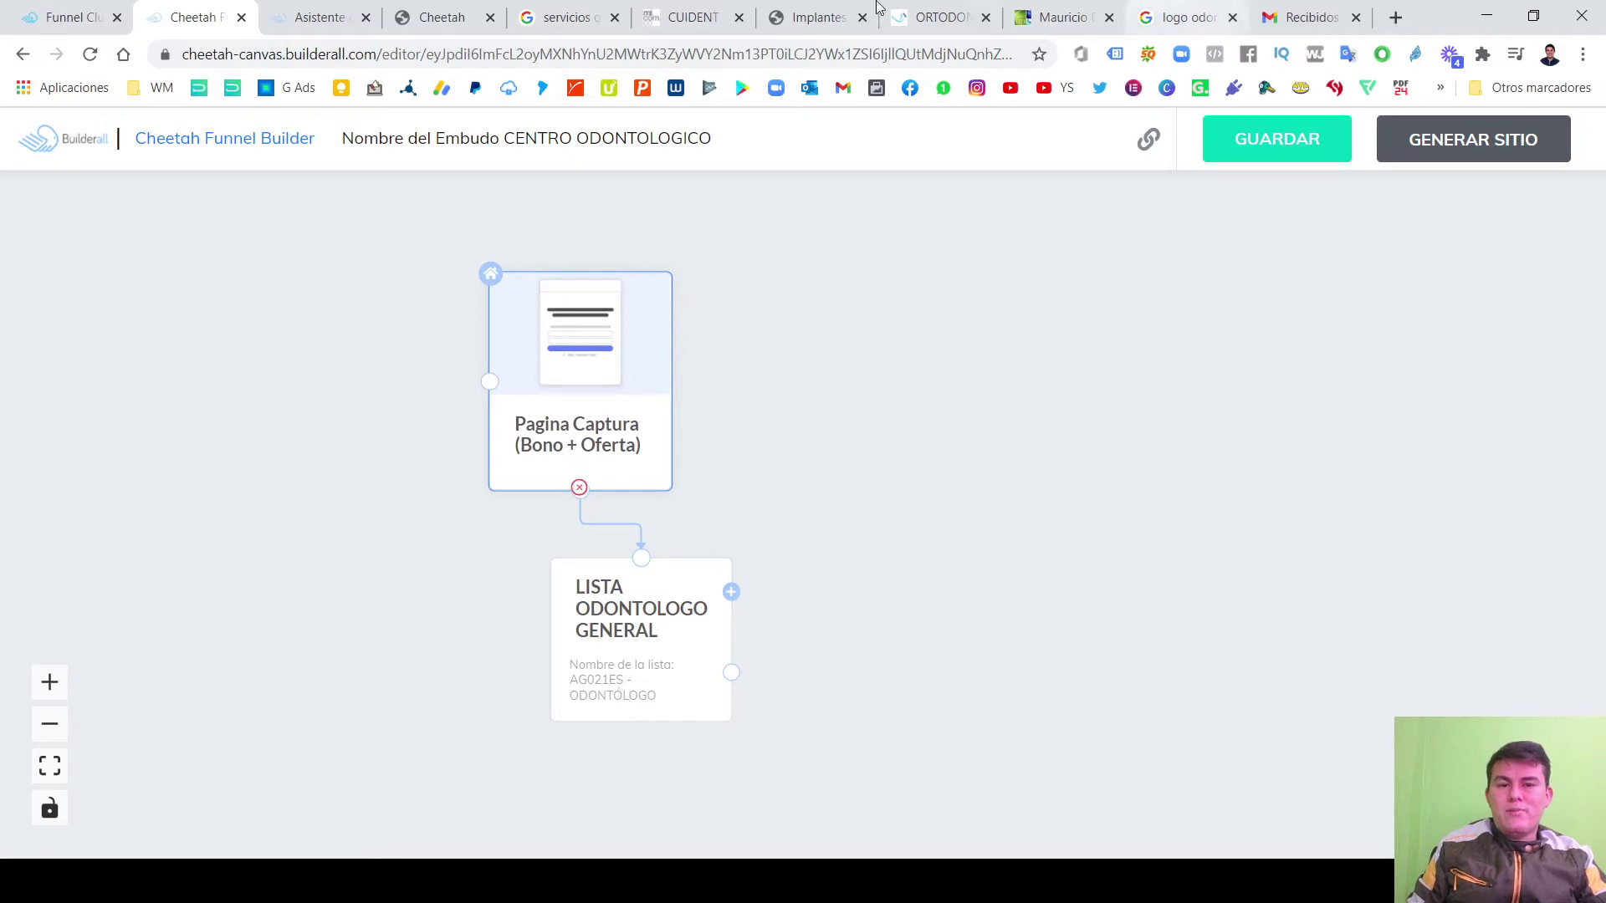
Return to the Cuident website and review the treatments under Nuestros Tratamientos, from Odontología to Rehabilitación Oral and Ortodoncia.
{"action": "left_click", "coordinate": [686, 17]}
{"action": "scroll", "coordinate": [717, 374], "scroll_direction": "down", "scroll_amount": 7}
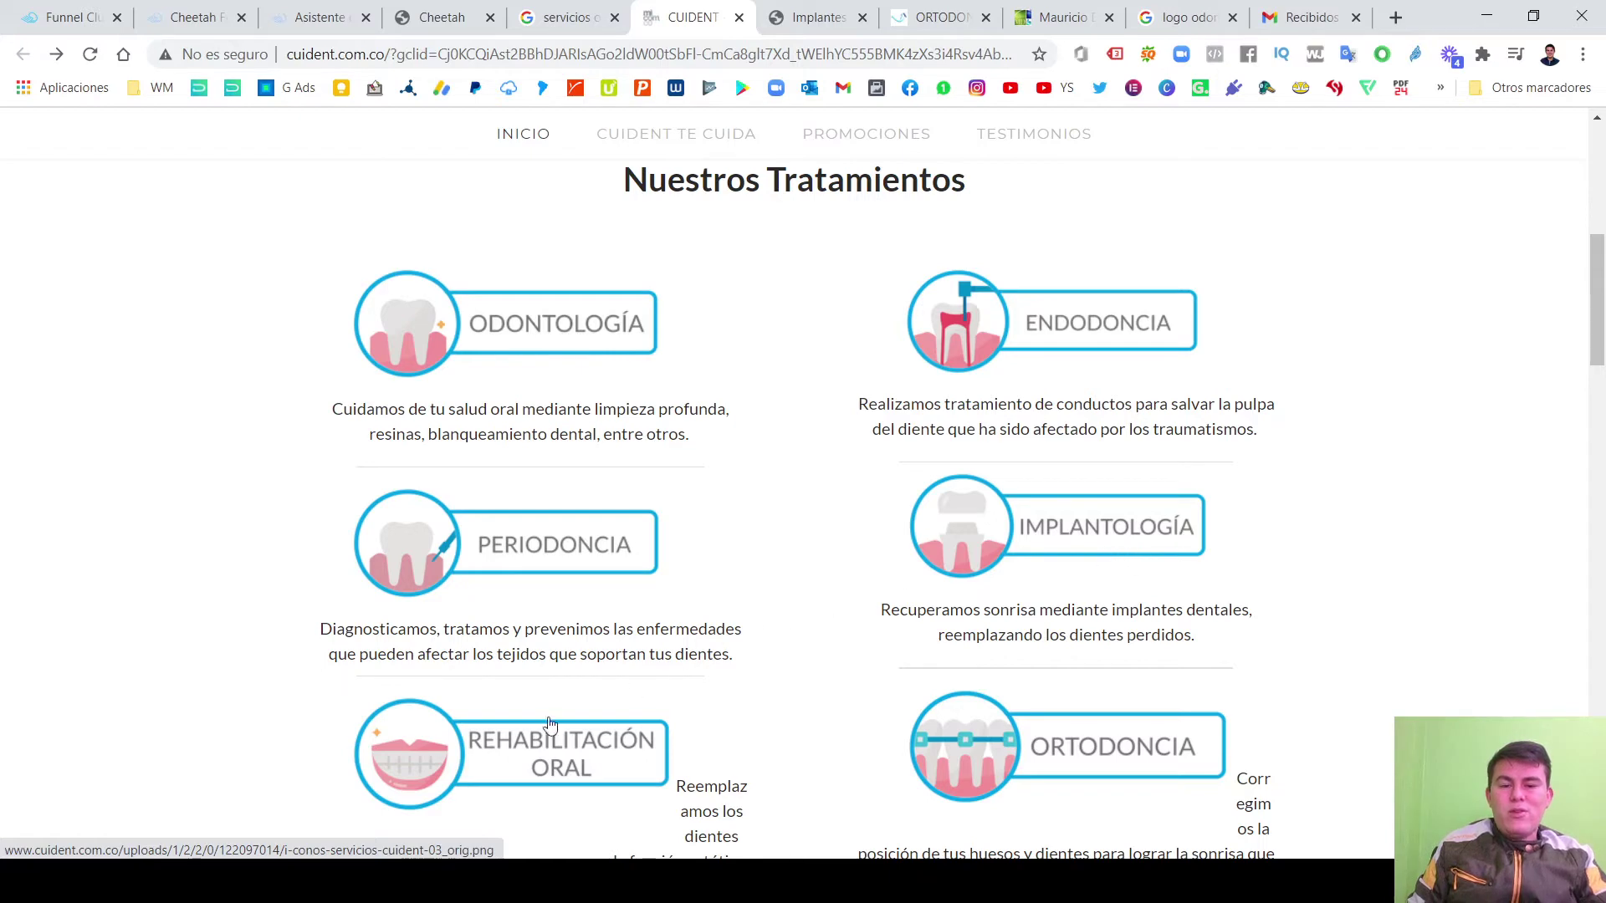
{"action": "scroll", "coordinate": [1129, 728], "scroll_direction": "down", "scroll_amount": 3}
{"action": "scroll", "coordinate": [1128, 728], "scroll_direction": "up", "scroll_amount": 3}
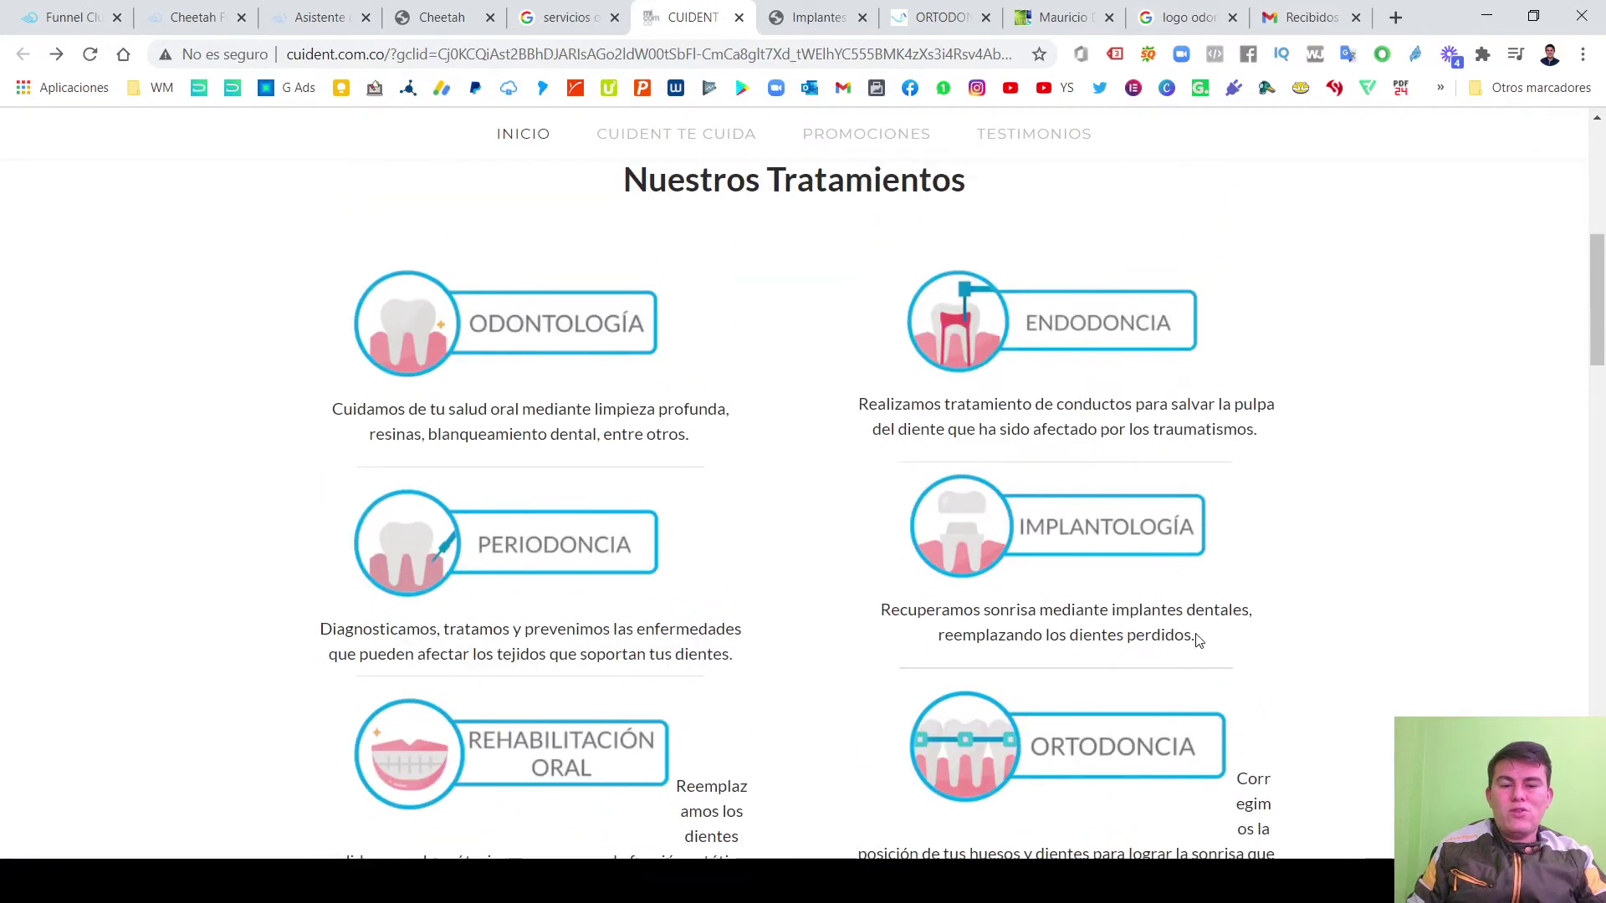
{"action": "scroll", "coordinate": [1171, 627], "scroll_direction": "down", "scroll_amount": 1}
{"action": "scroll", "coordinate": [914, 481], "scroll_direction": "down", "scroll_amount": 10}
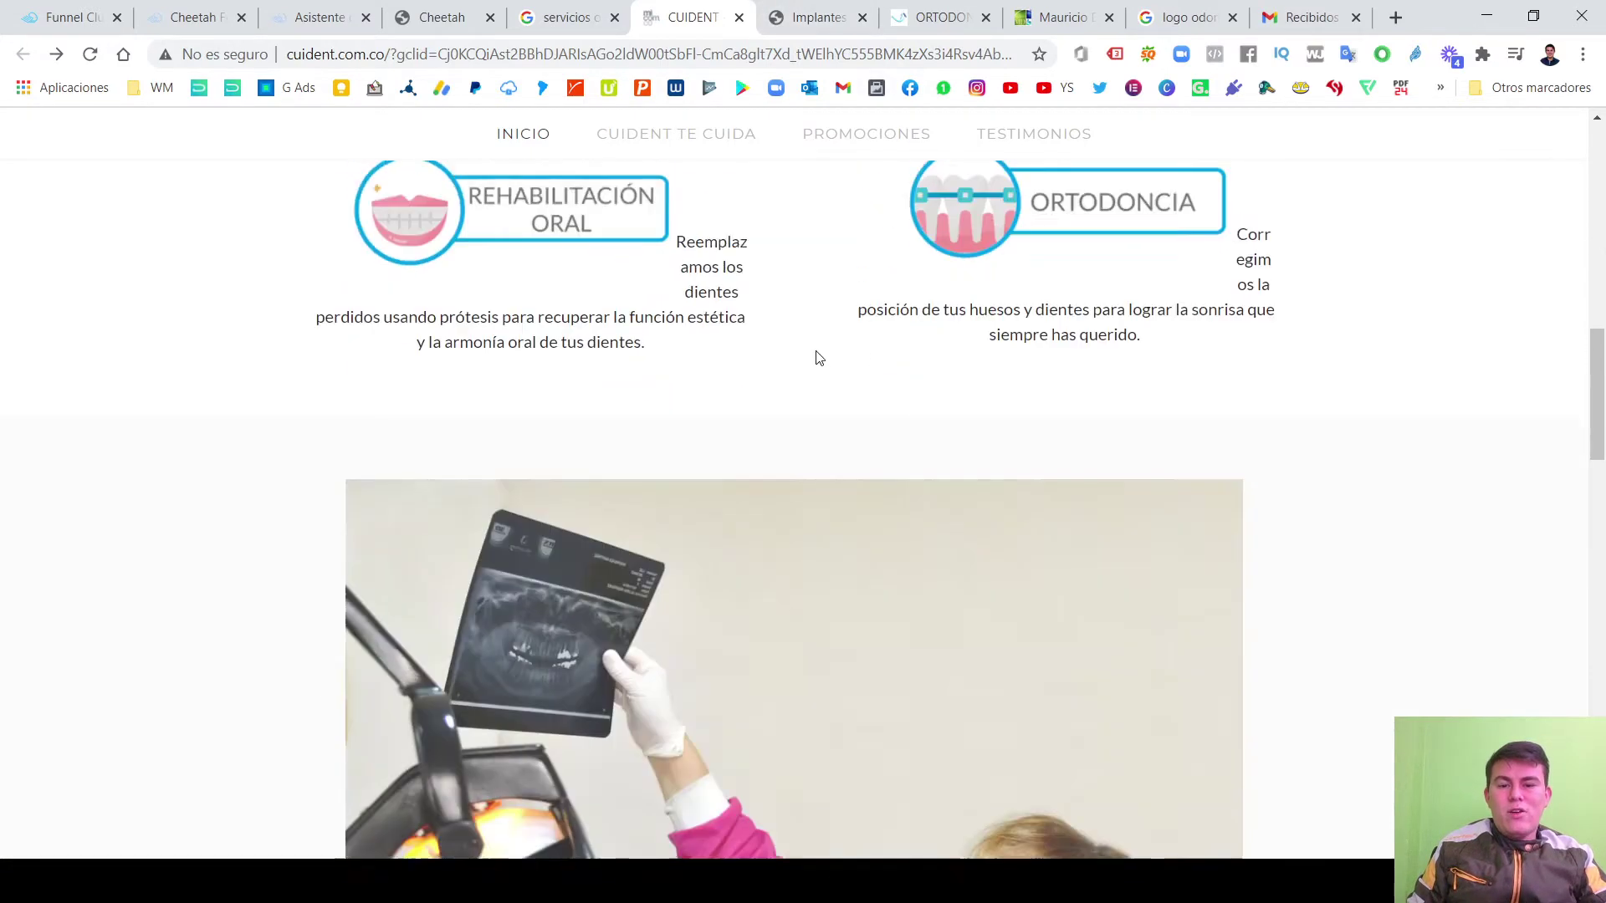
Look over the Cuident team profiles, the Nuestras Sedes maps and the footer, and return to the team photos.
{"action": "scroll", "coordinate": [920, 485], "scroll_direction": "down", "scroll_amount": 5}
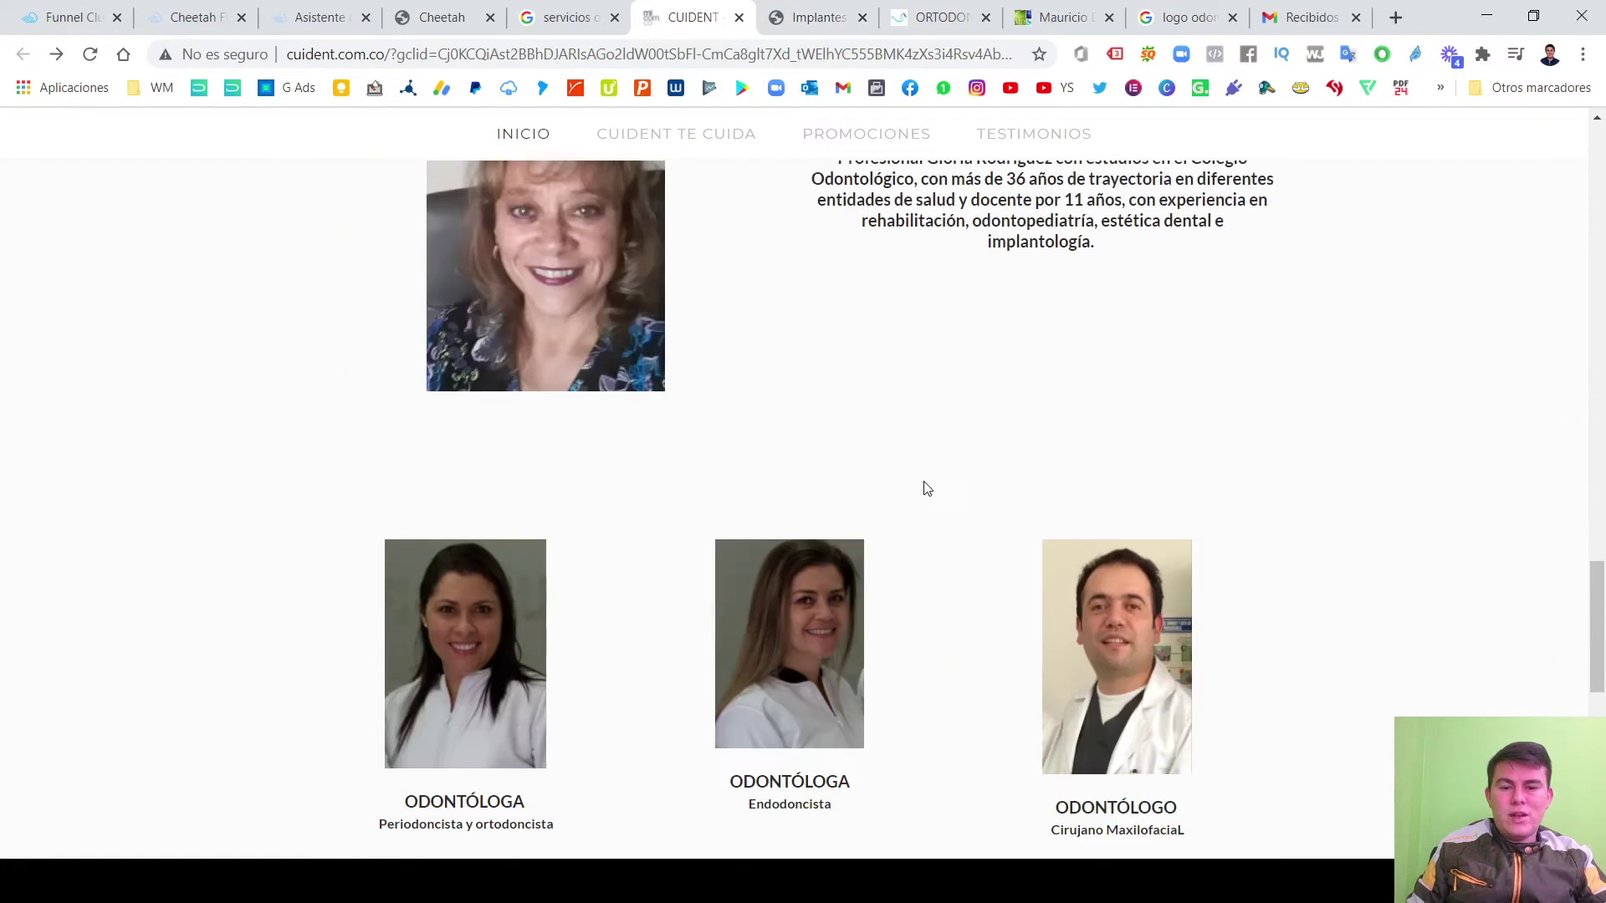
{"action": "scroll", "coordinate": [967, 466], "scroll_direction": "down", "scroll_amount": 1}
{"action": "scroll", "coordinate": [967, 457], "scroll_direction": "down", "scroll_amount": 7}
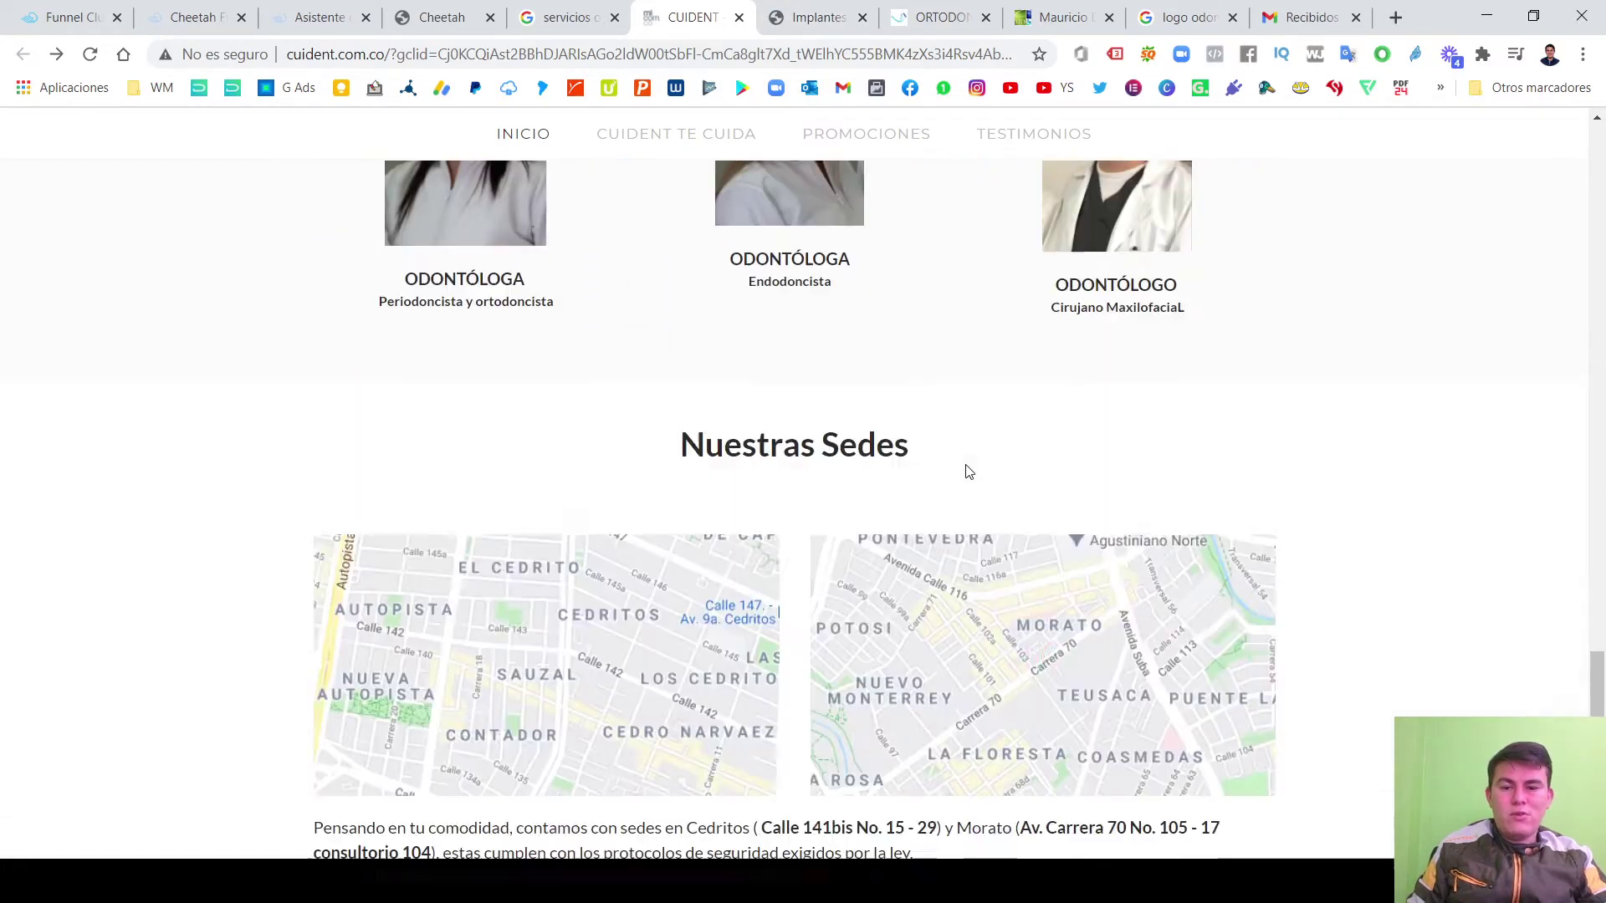
{"action": "scroll", "coordinate": [969, 468], "scroll_direction": "up", "scroll_amount": 5}
{"action": "scroll", "coordinate": [967, 468], "scroll_direction": "down", "scroll_amount": 5}
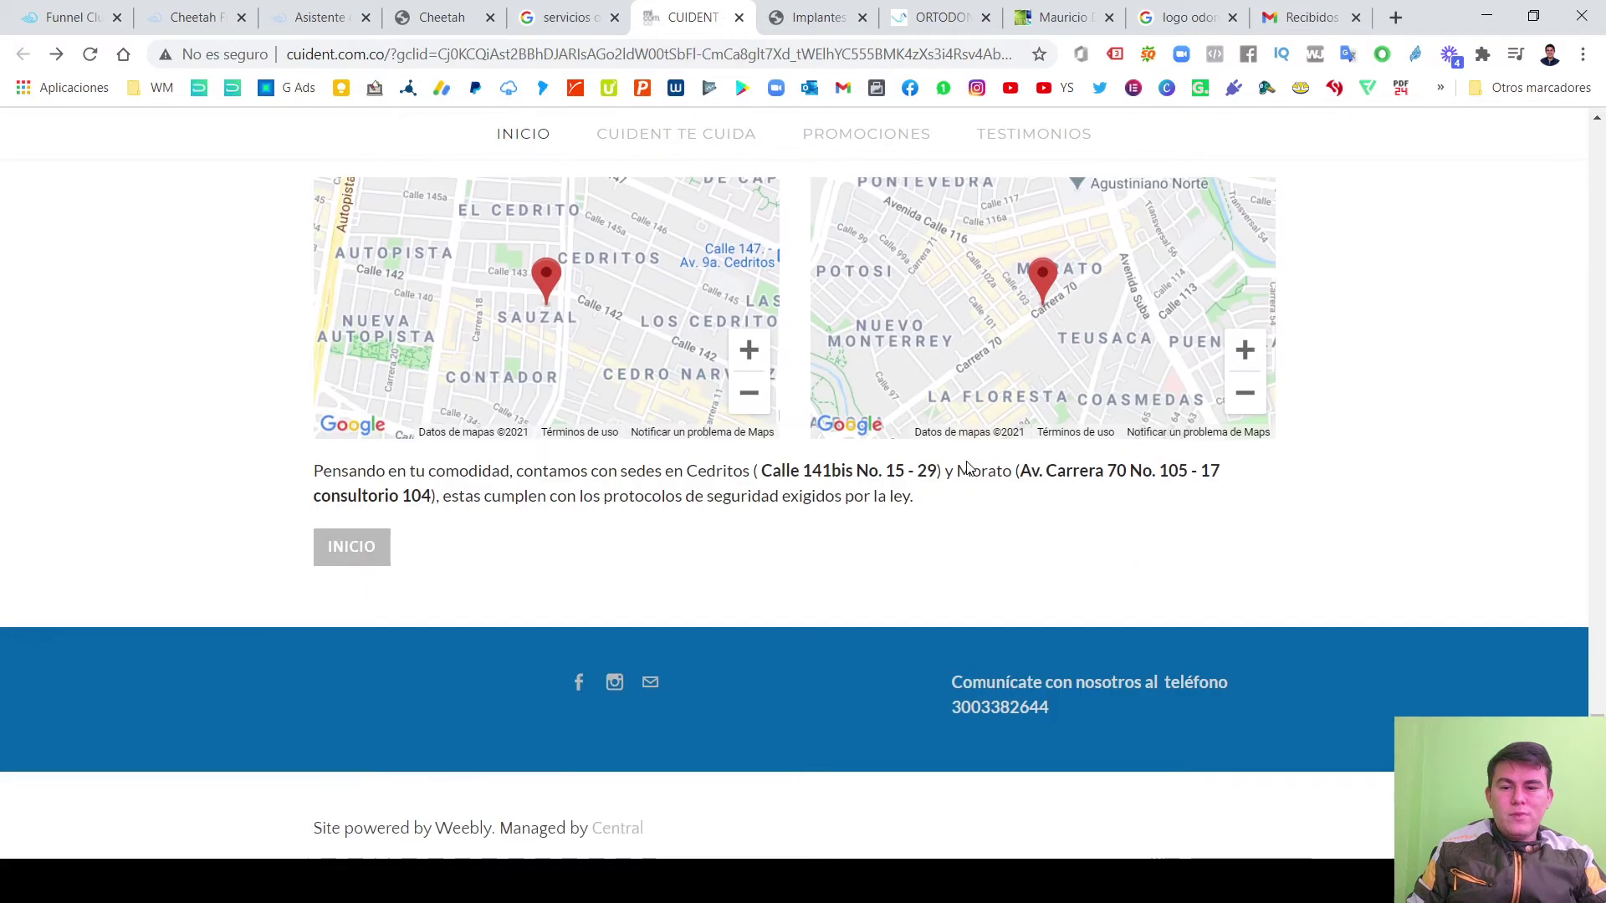
{"action": "scroll", "coordinate": [970, 462], "scroll_direction": "up", "scroll_amount": 8}
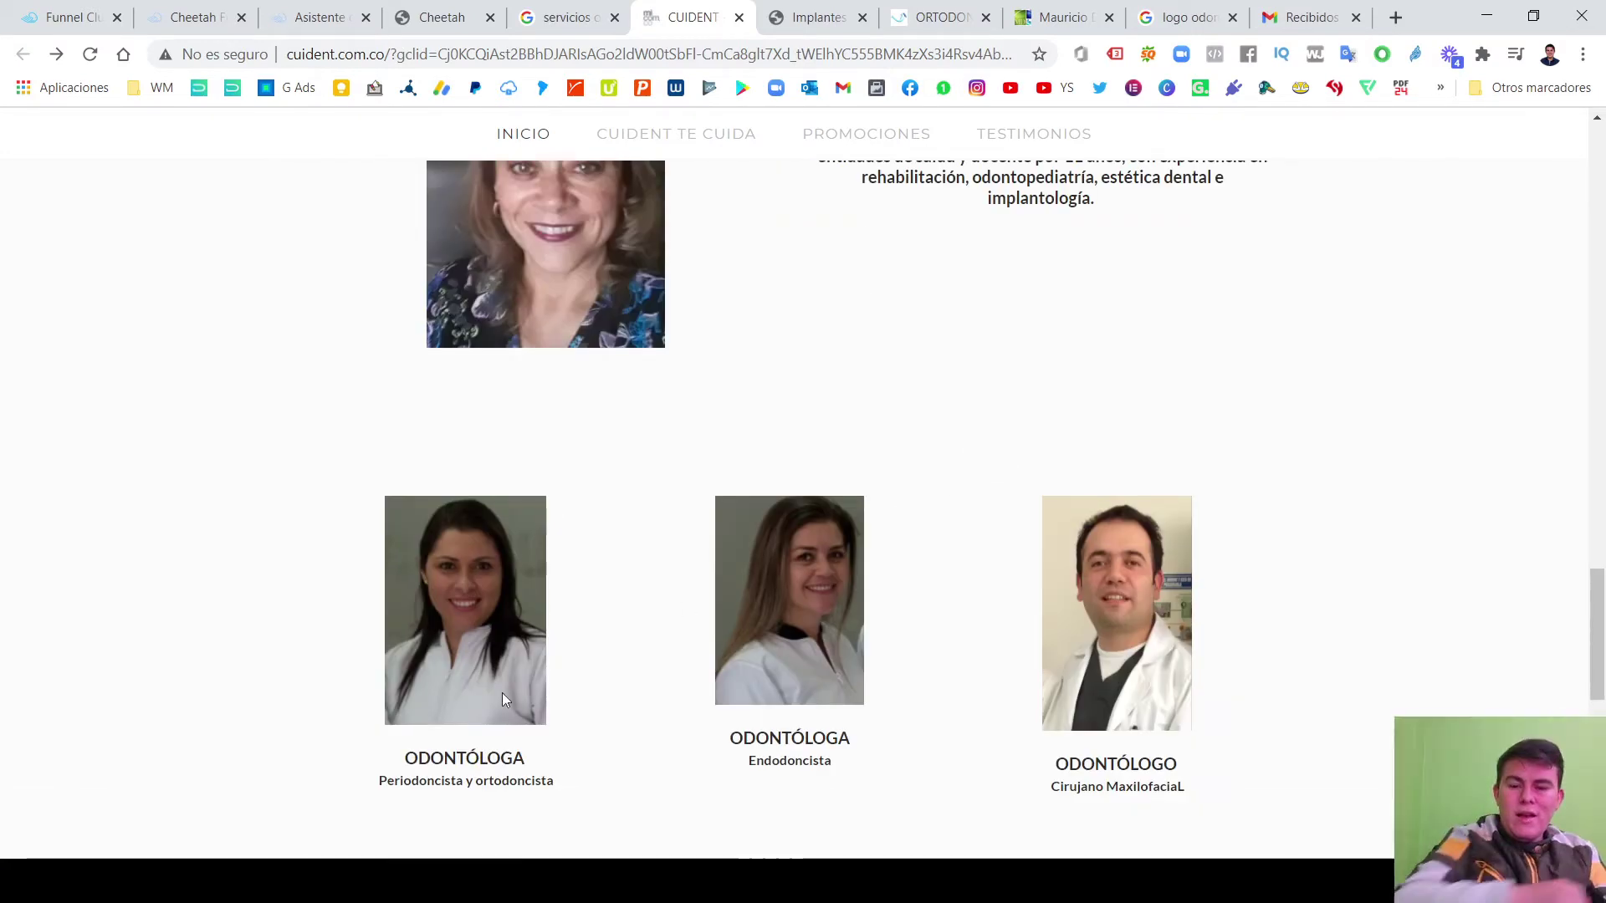
Read the specialties under the three dentists' photos, highlighting Periodoncista y ortodoncista, Endodoncista and Cirujano Maxilofacial.
{"action": "left_click_drag", "start_coordinate": [403, 779], "coordinate": [565, 785]}
{"action": "left_click", "coordinate": [466, 800]}
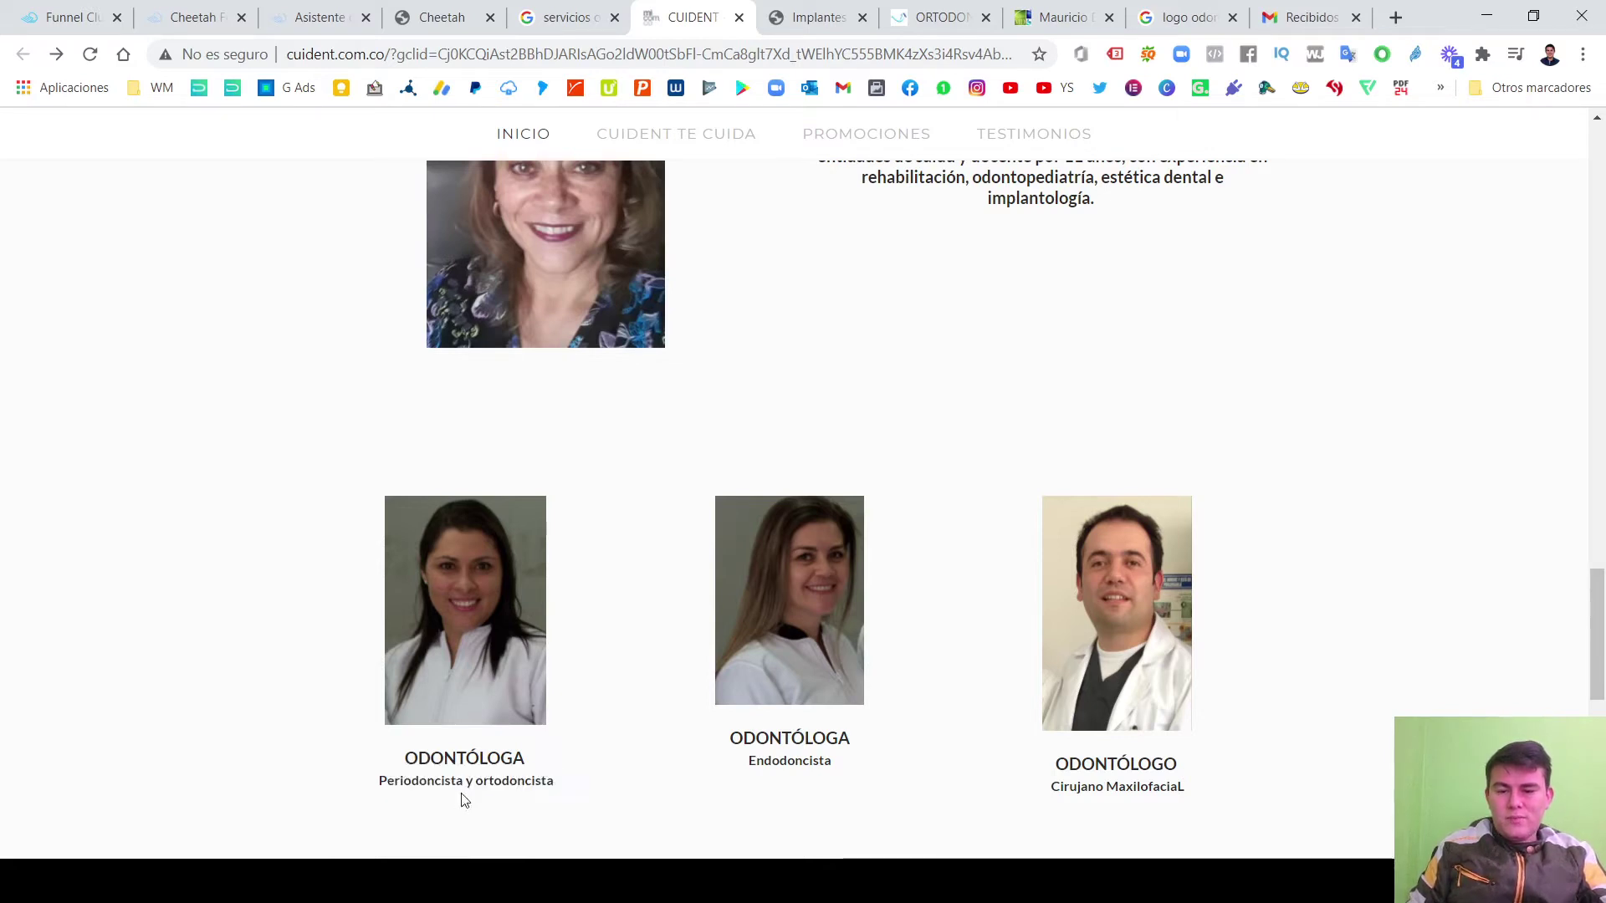
{"action": "left_click_drag", "start_coordinate": [776, 766], "coordinate": [844, 765]}
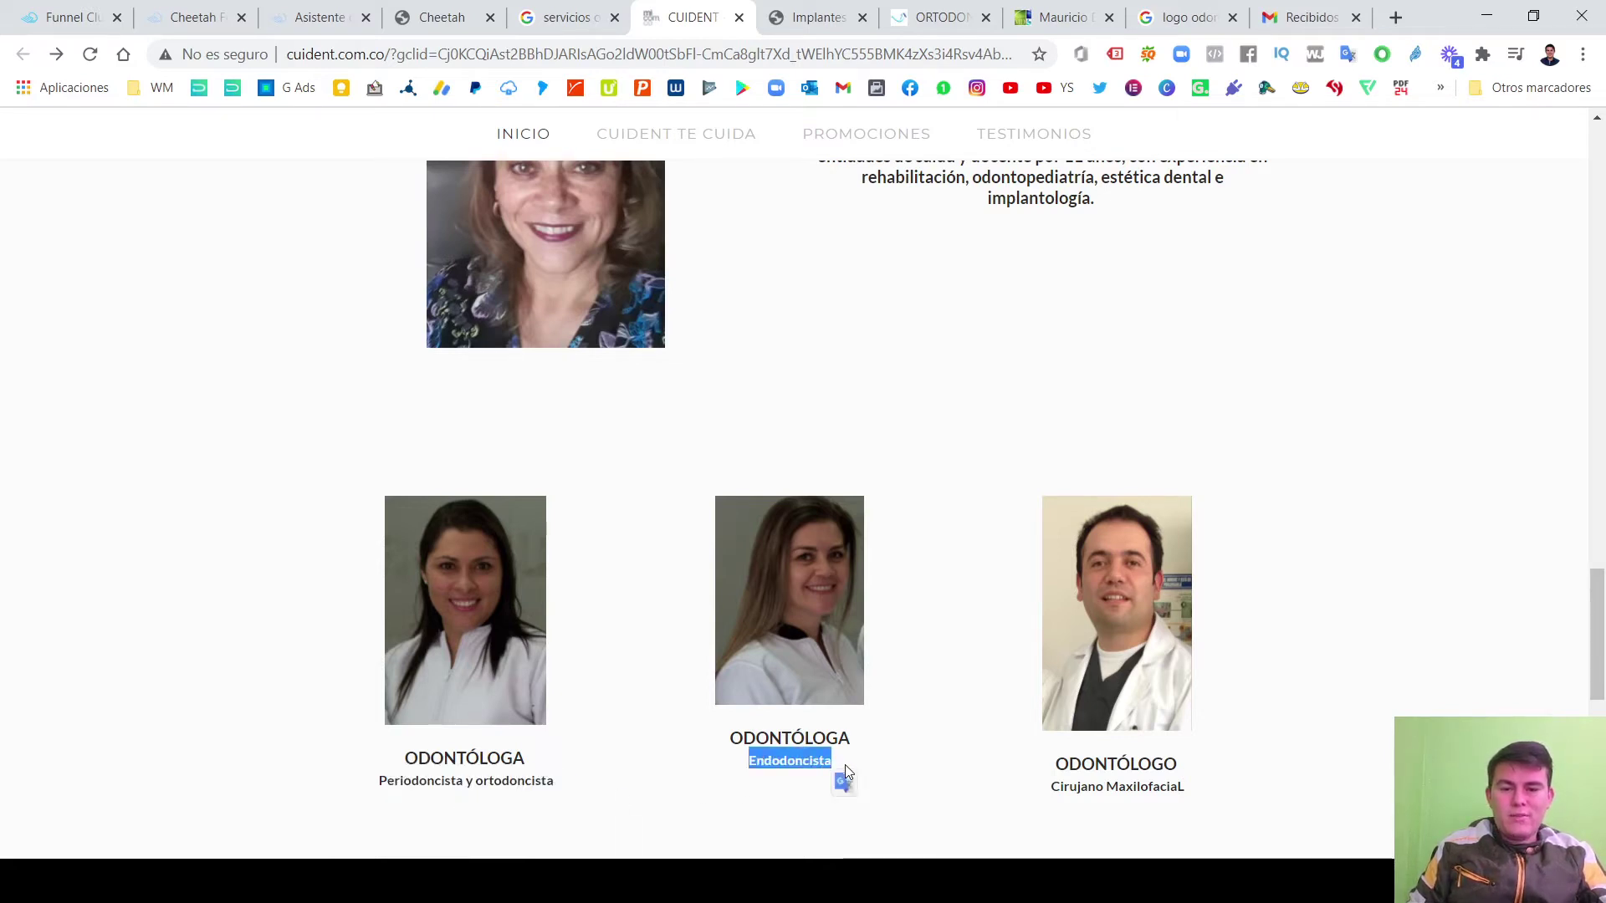
{"action": "left_click_drag", "start_coordinate": [1042, 788], "coordinate": [1216, 794]}
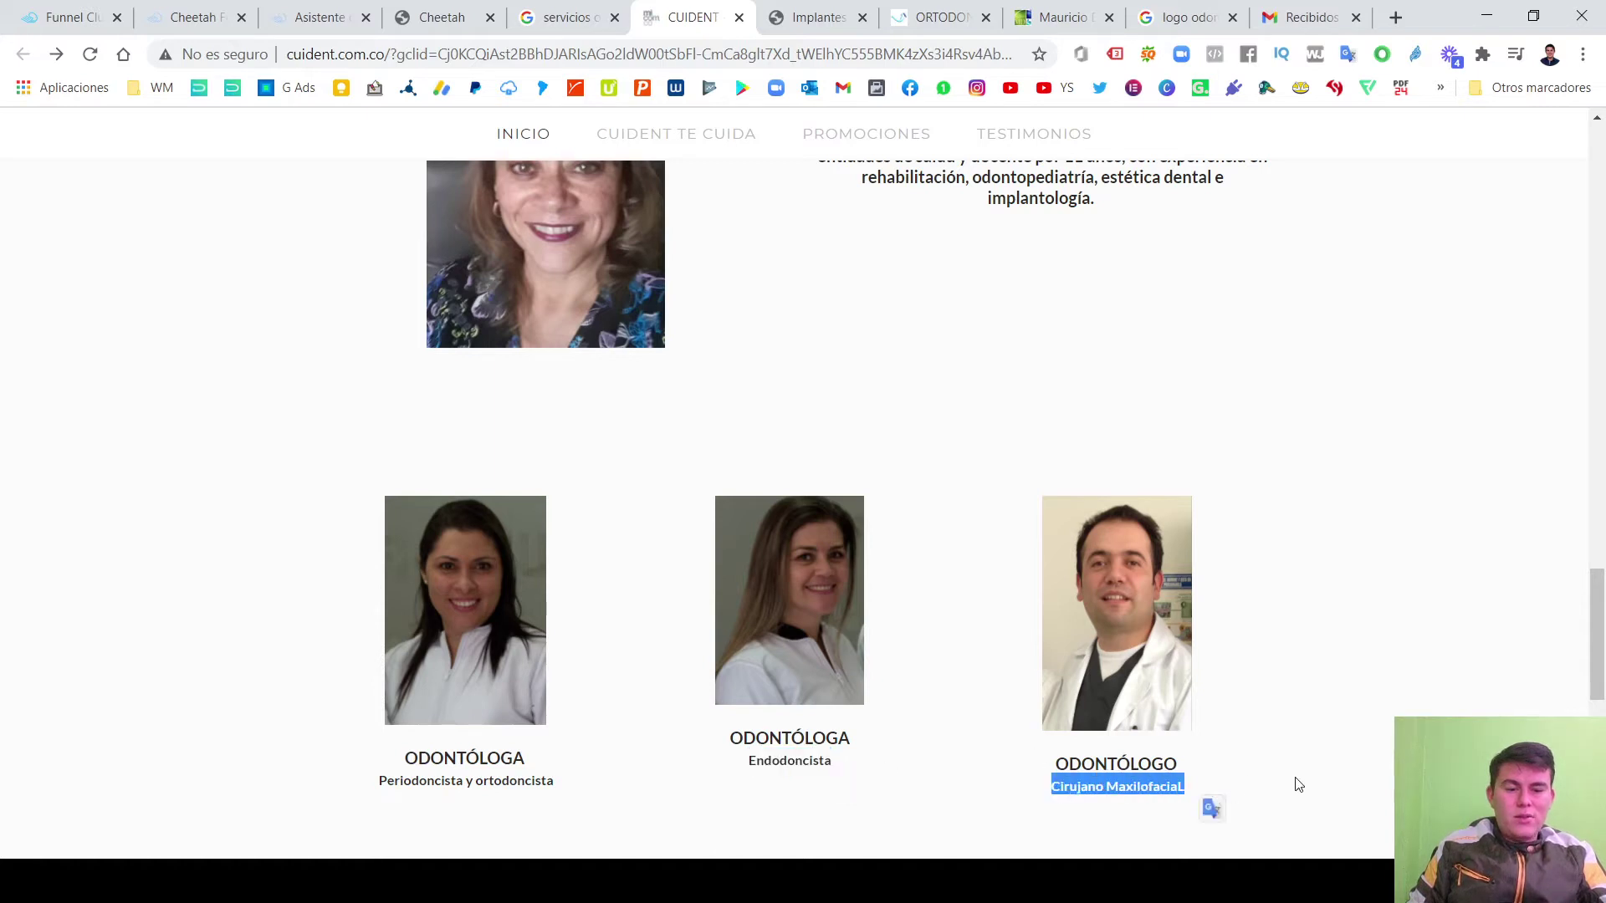
{"action": "left_click", "coordinate": [1323, 775]}
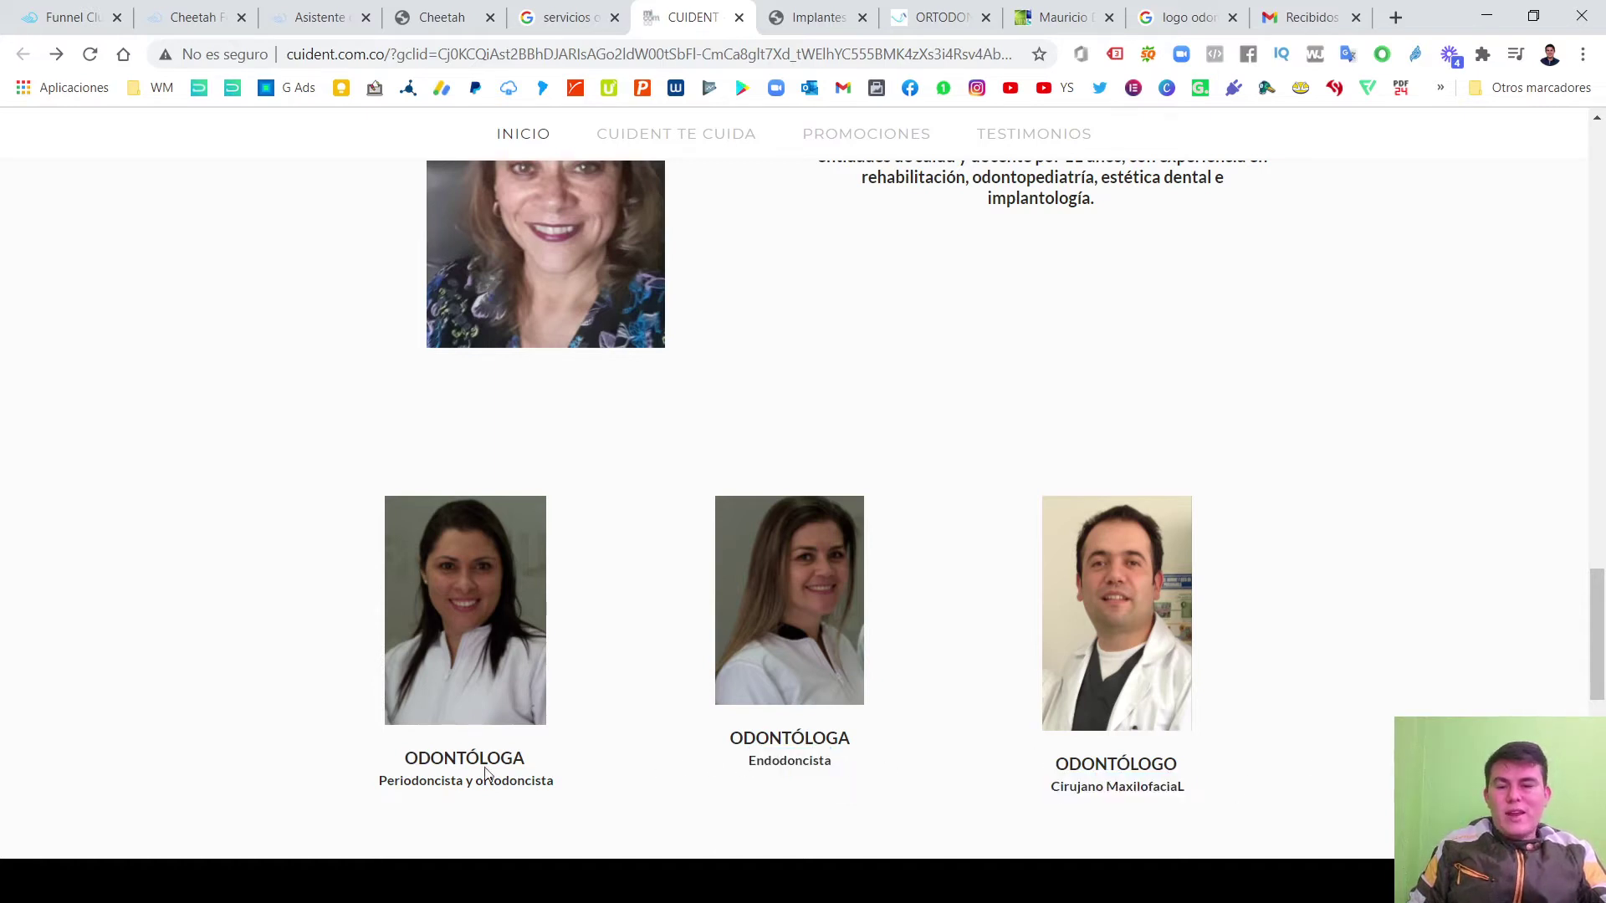
{"action": "double_click", "coordinate": [435, 760]}
{"action": "left_click", "coordinate": [423, 773]}
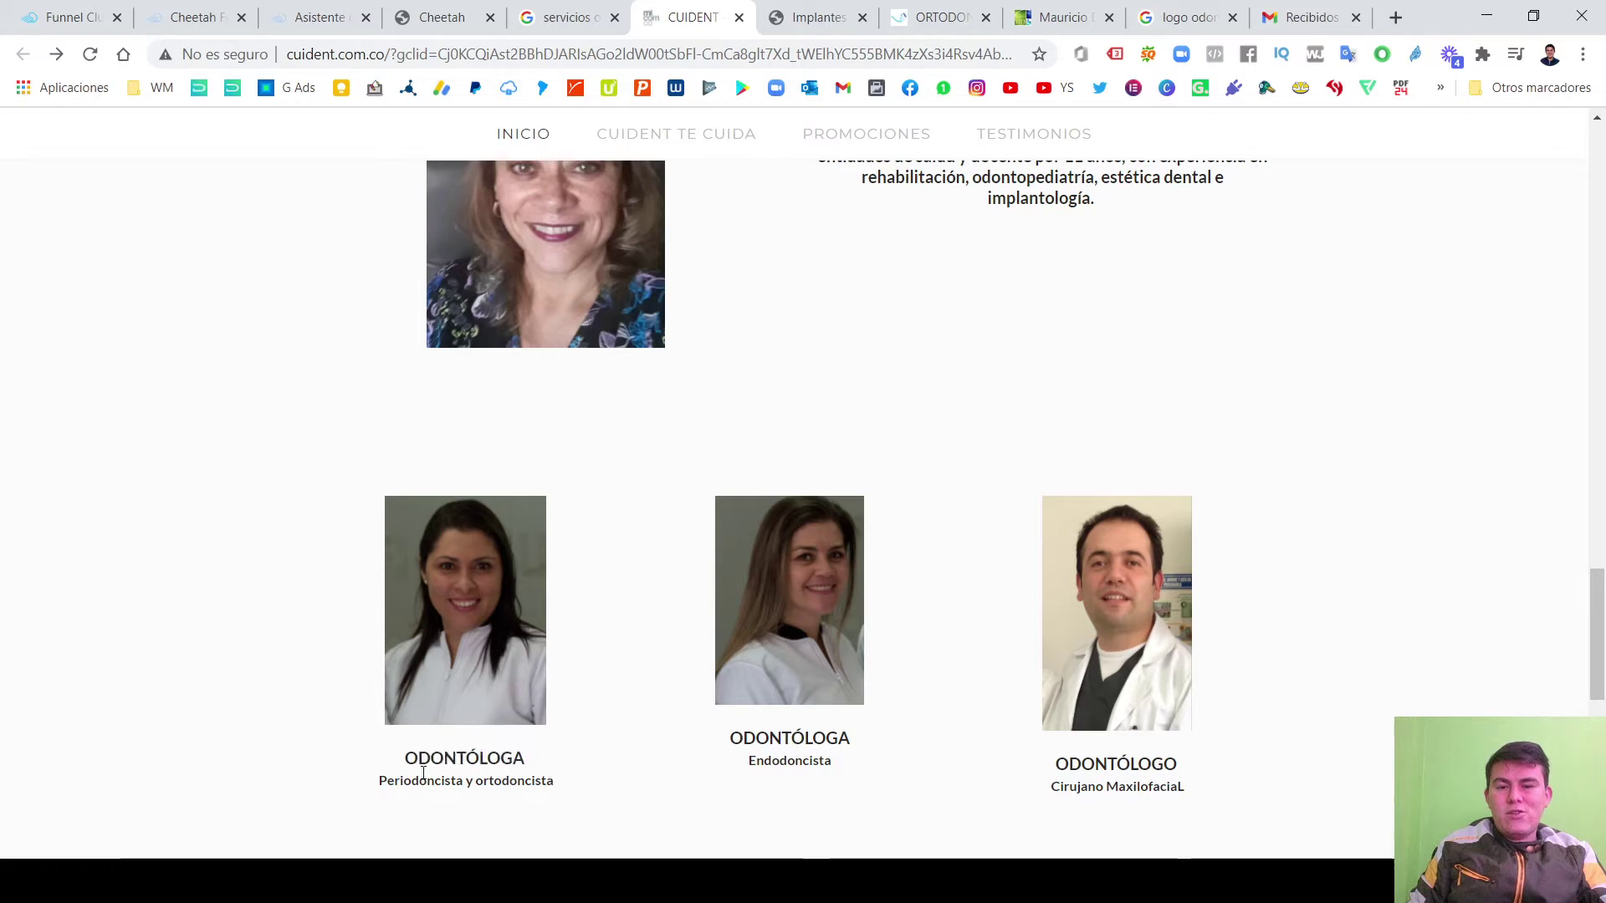
Read the Odontóloga Gerente's professional description, highlighting its text about her studies and experience.
{"action": "scroll", "coordinate": [514, 422], "scroll_direction": "up", "scroll_amount": 1}
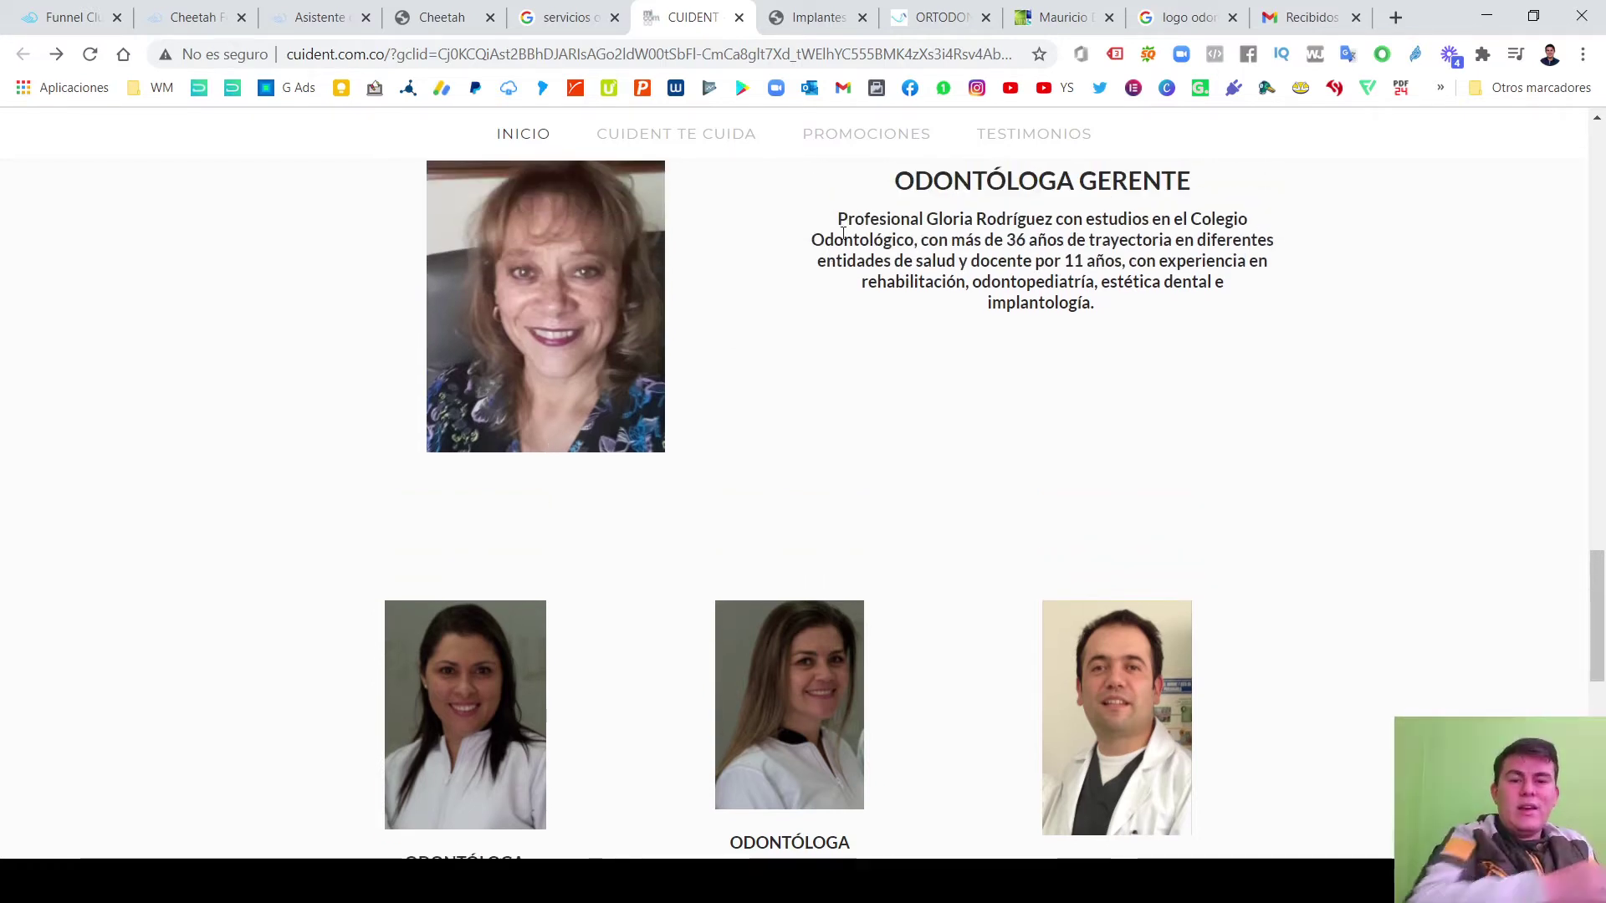
{"action": "left_click_drag", "start_coordinate": [807, 219], "coordinate": [1102, 308]}
{"action": "left_click", "coordinate": [1103, 308]}
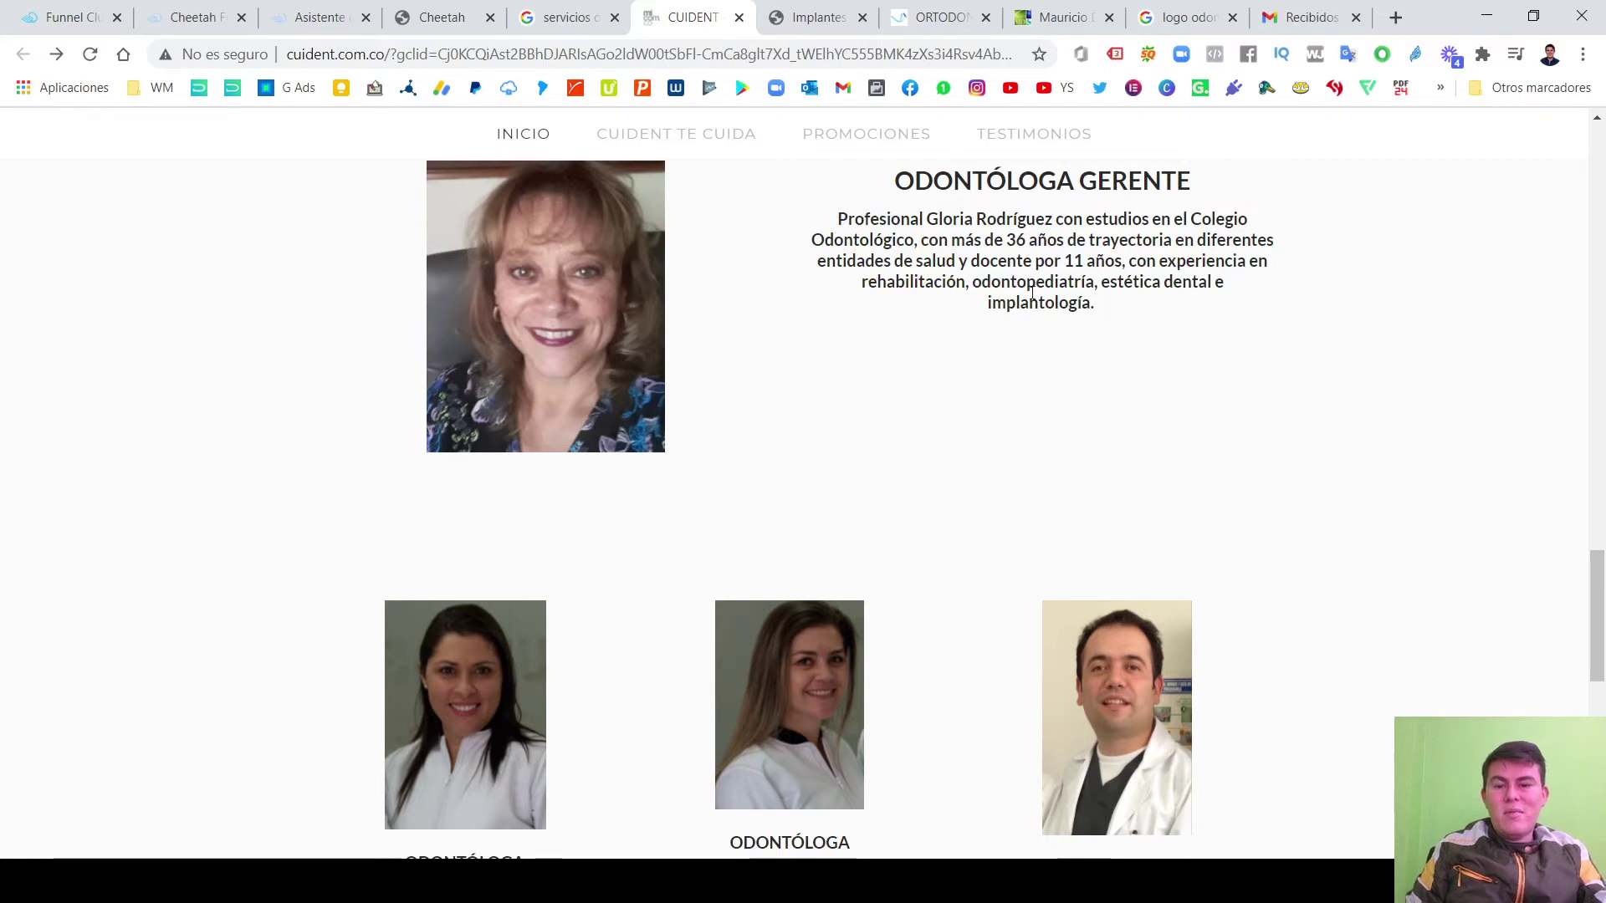
Compare the job titles and specialties of the three team dentists again, highlighting each caption, and clear the selection.
{"action": "scroll", "coordinate": [469, 736], "scroll_direction": "down", "scroll_amount": 2}
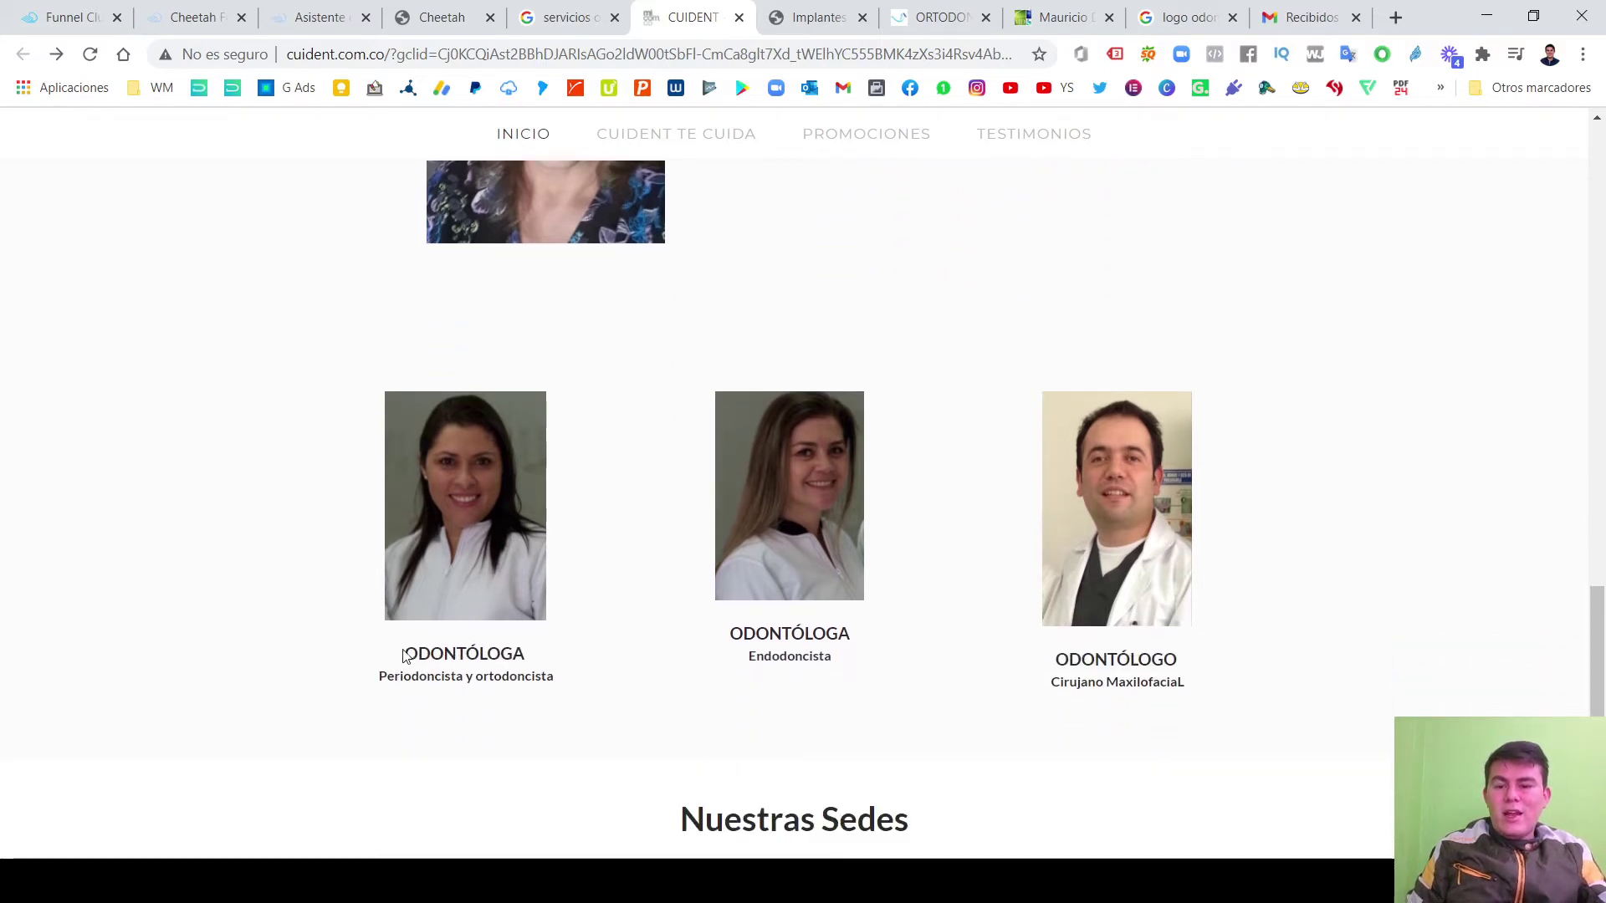
{"action": "left_click_drag", "start_coordinate": [404, 658], "coordinate": [548, 663]}
{"action": "left_click", "coordinate": [489, 676]}
{"action": "left_click_drag", "start_coordinate": [393, 672], "coordinate": [527, 661]}
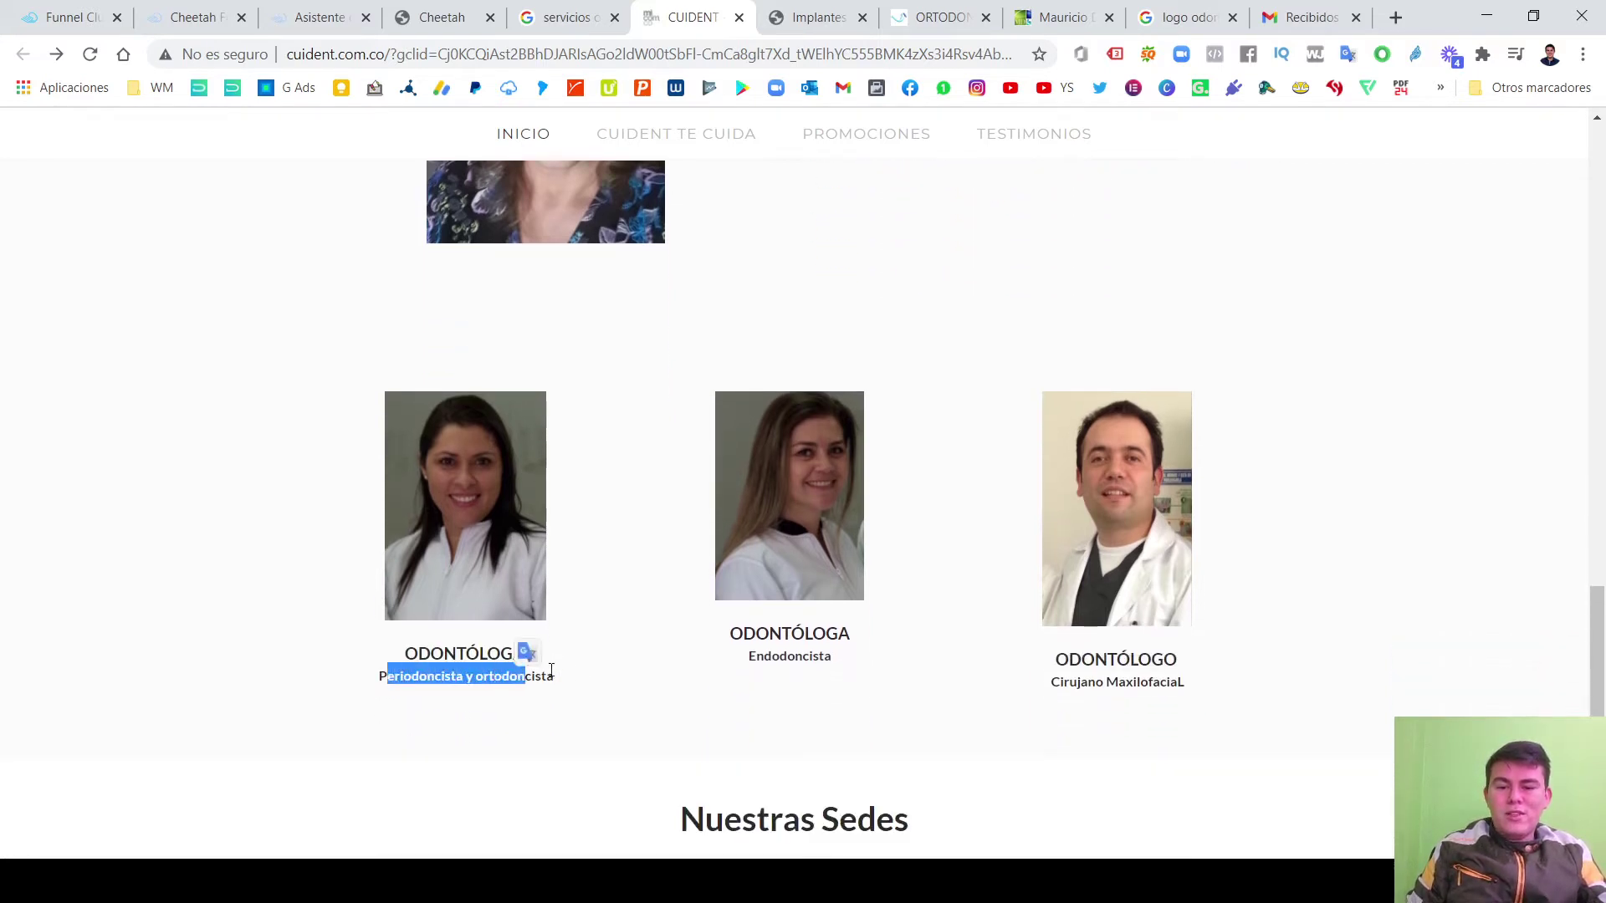
{"action": "left_click", "coordinate": [682, 668]}
{"action": "left_click_drag", "start_coordinate": [744, 642], "coordinate": [824, 661]}
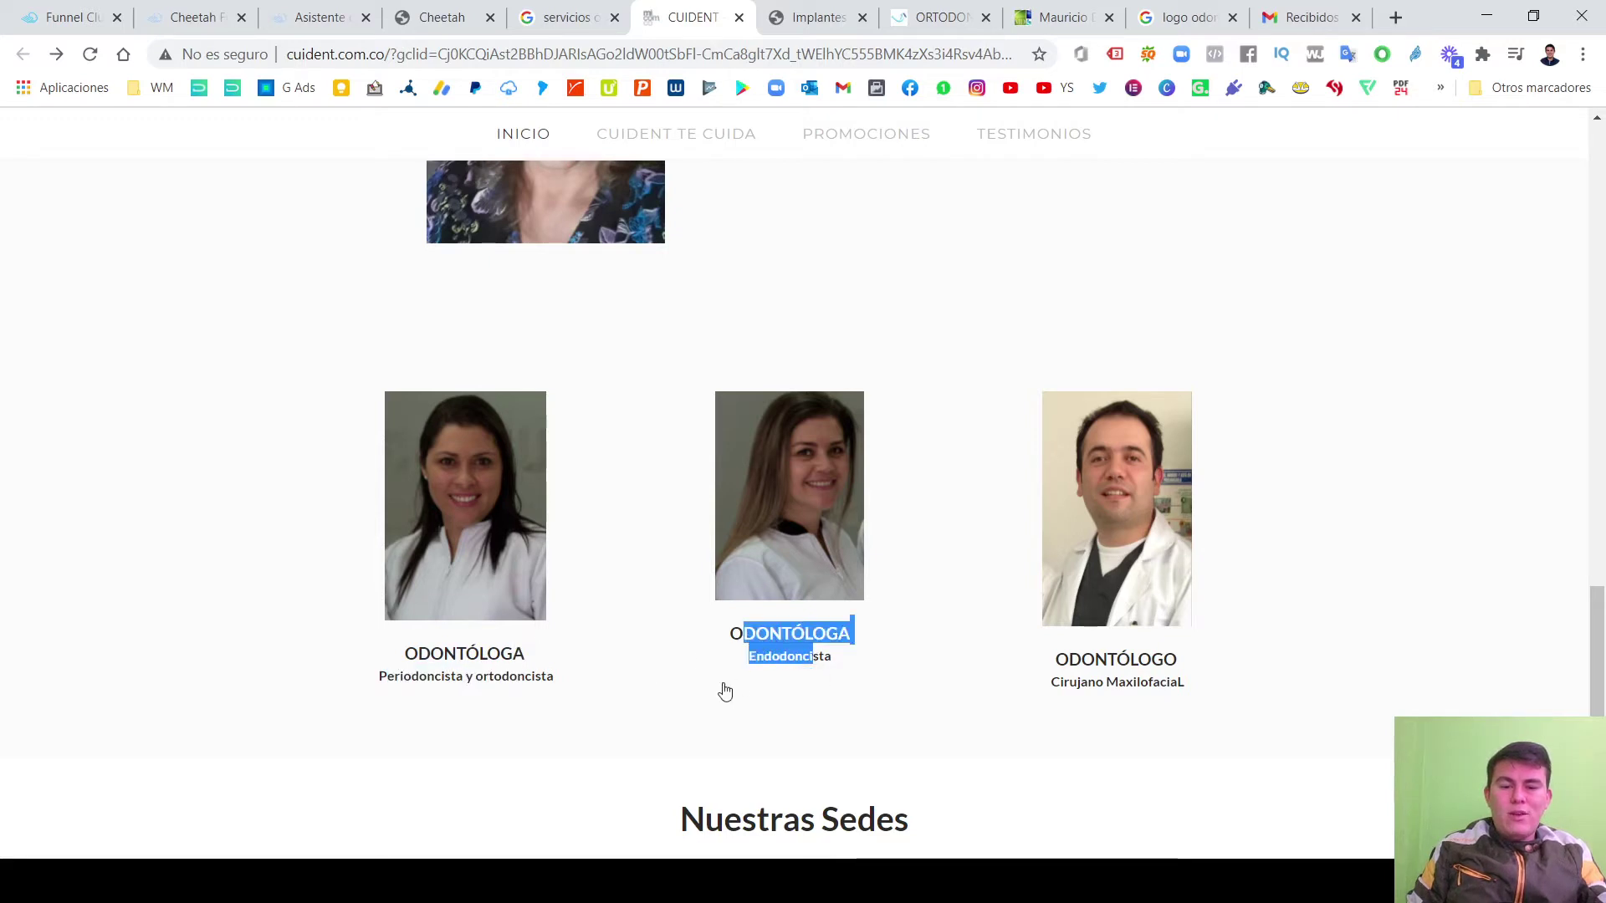
{"action": "left_click", "coordinate": [821, 656]}
{"action": "left_click_drag", "start_coordinate": [1051, 682], "coordinate": [1187, 682]}
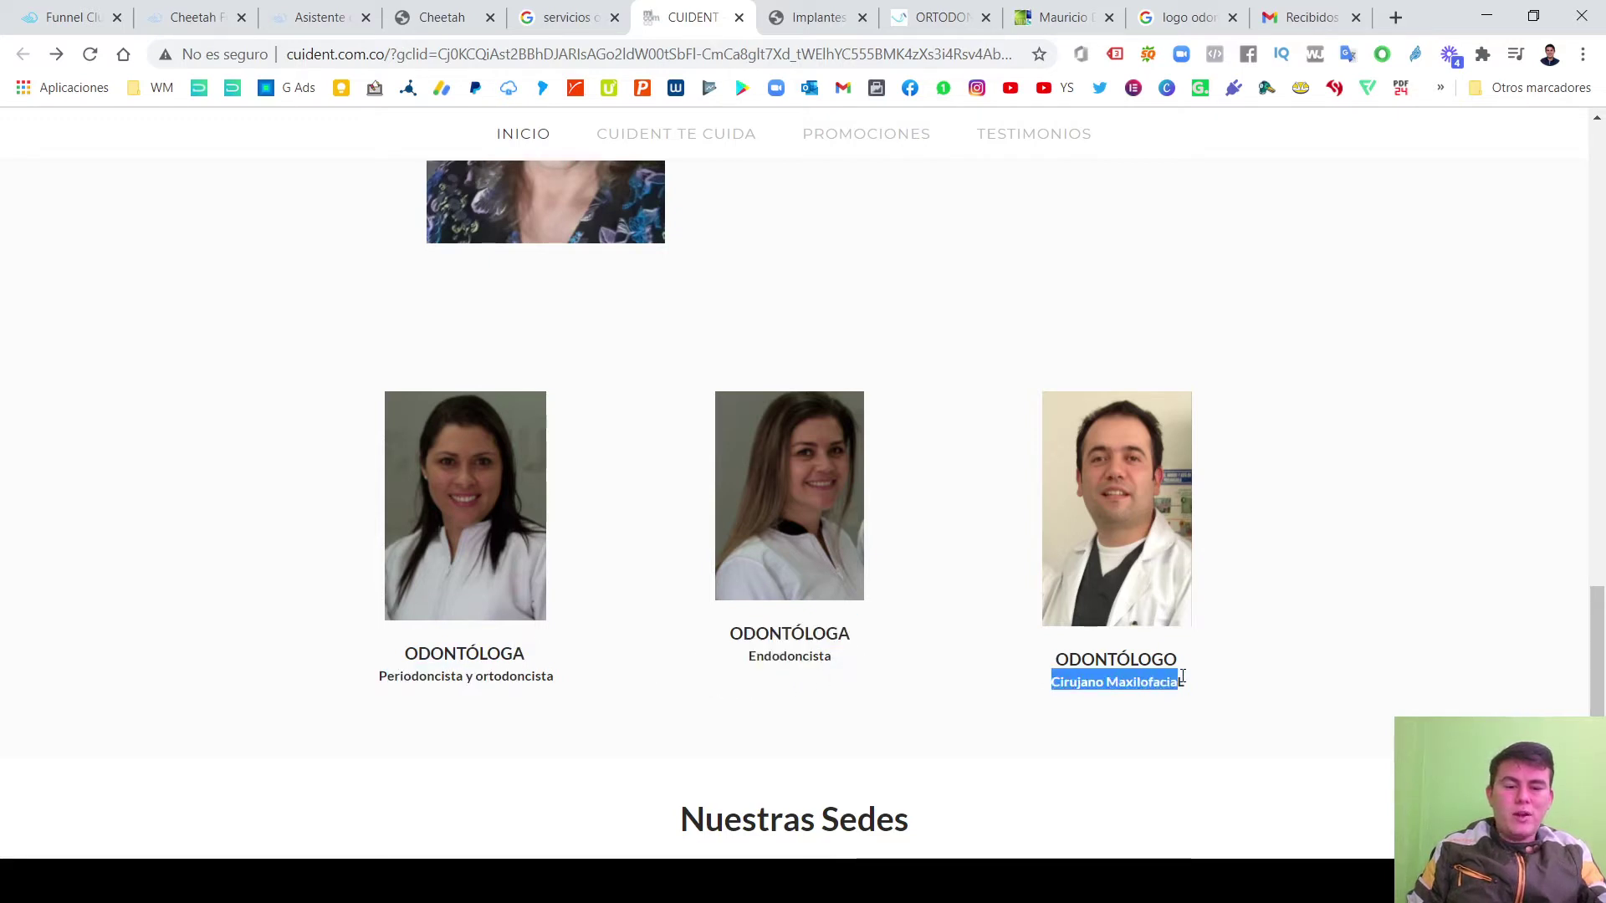
{"action": "scroll", "coordinate": [847, 653], "scroll_direction": "up", "scroll_amount": 1}
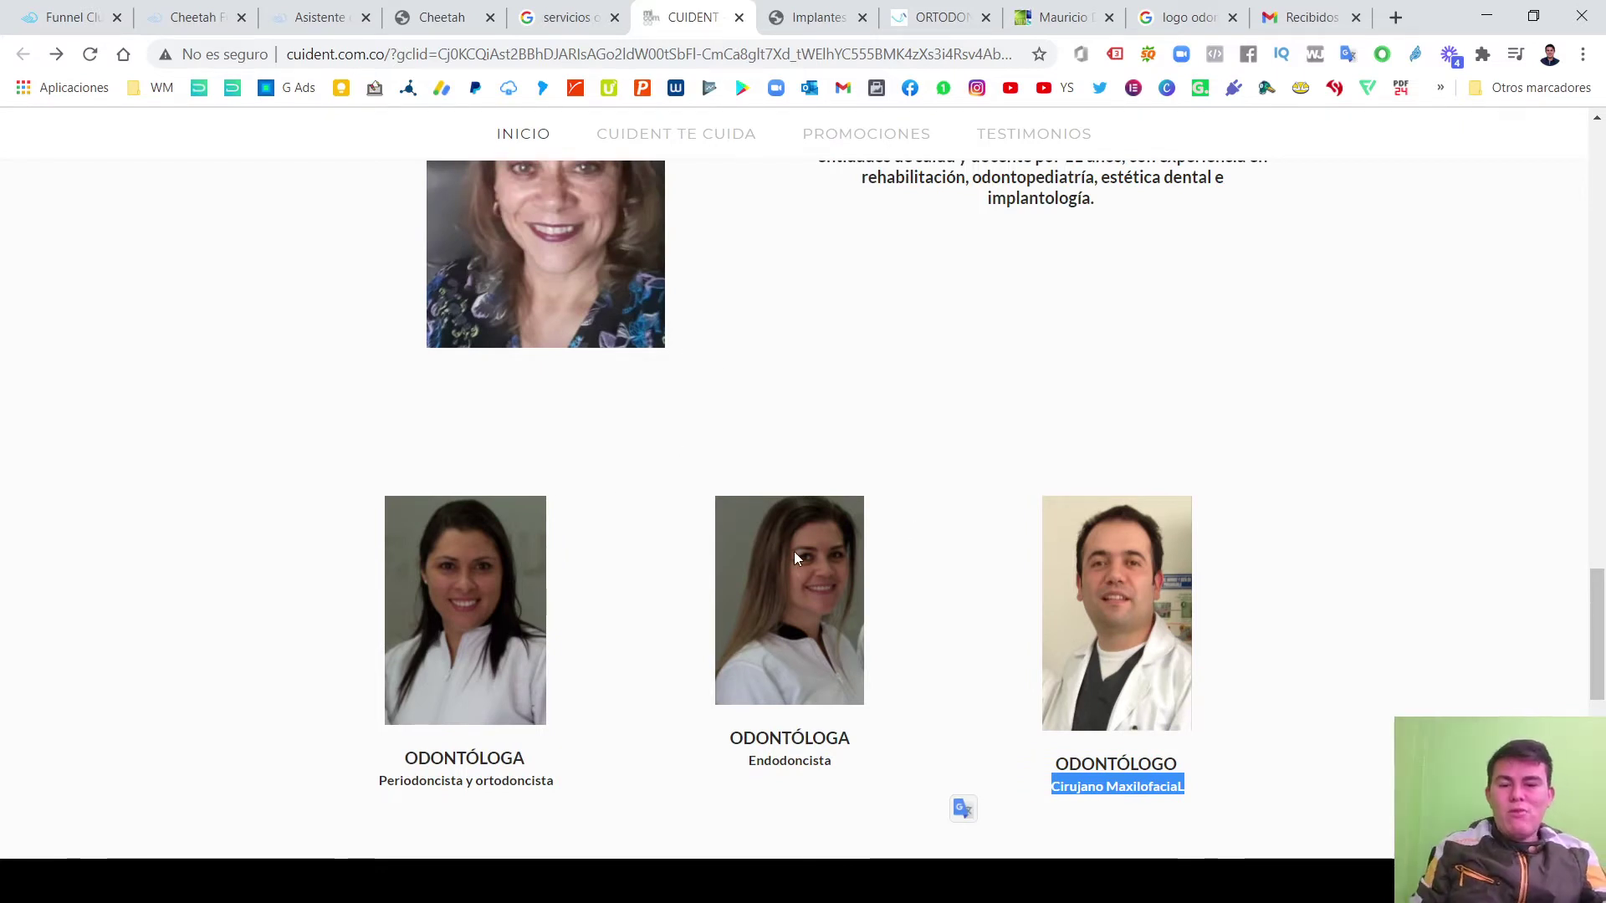
{"action": "left_click", "coordinate": [853, 406]}
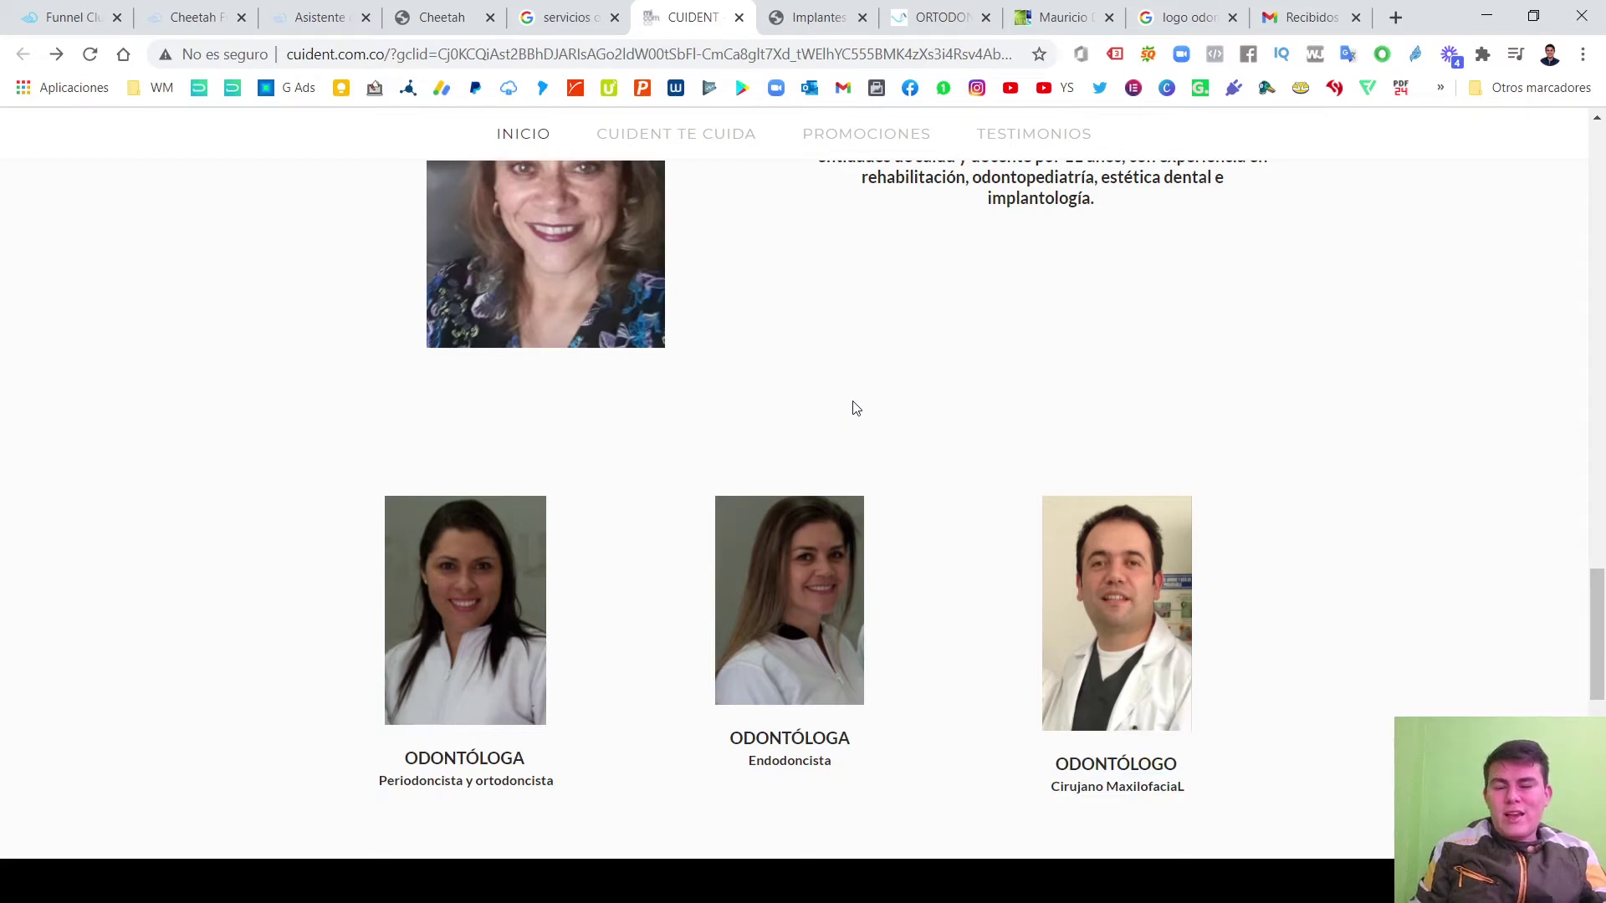
Examine the Nuestras Sedes section with its two location maps and addresses, and go back up to the treatments.
{"action": "scroll", "coordinate": [1029, 468], "scroll_direction": "up", "scroll_amount": 3}
{"action": "scroll", "coordinate": [1033, 476], "scroll_direction": "down", "scroll_amount": 9}
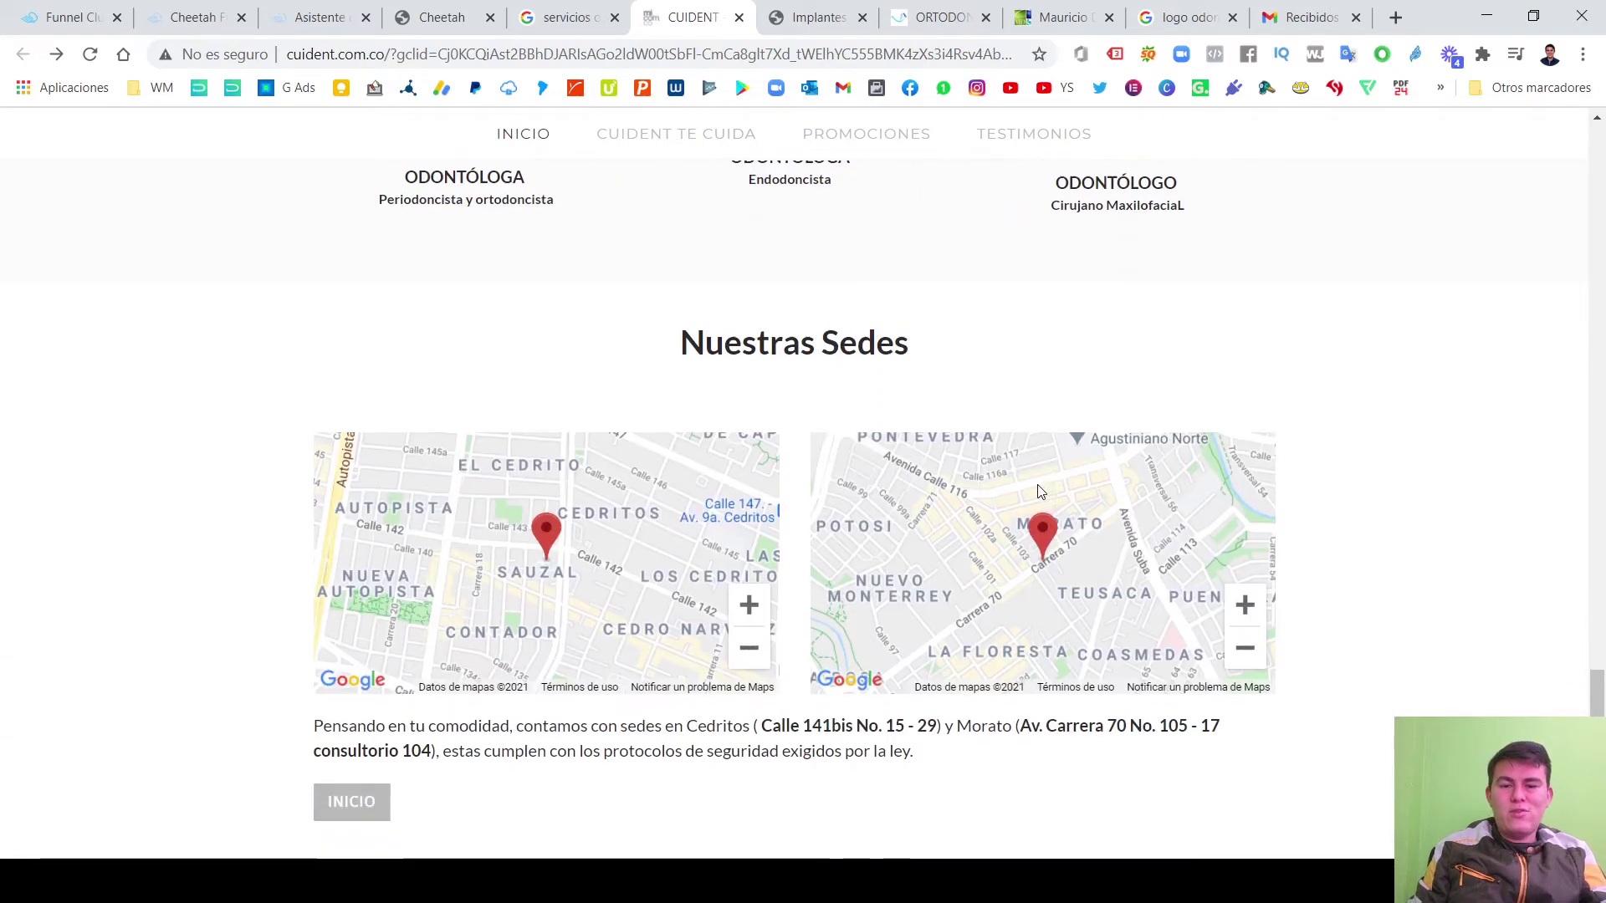
{"action": "scroll", "coordinate": [1040, 491], "scroll_direction": "down", "scroll_amount": 2}
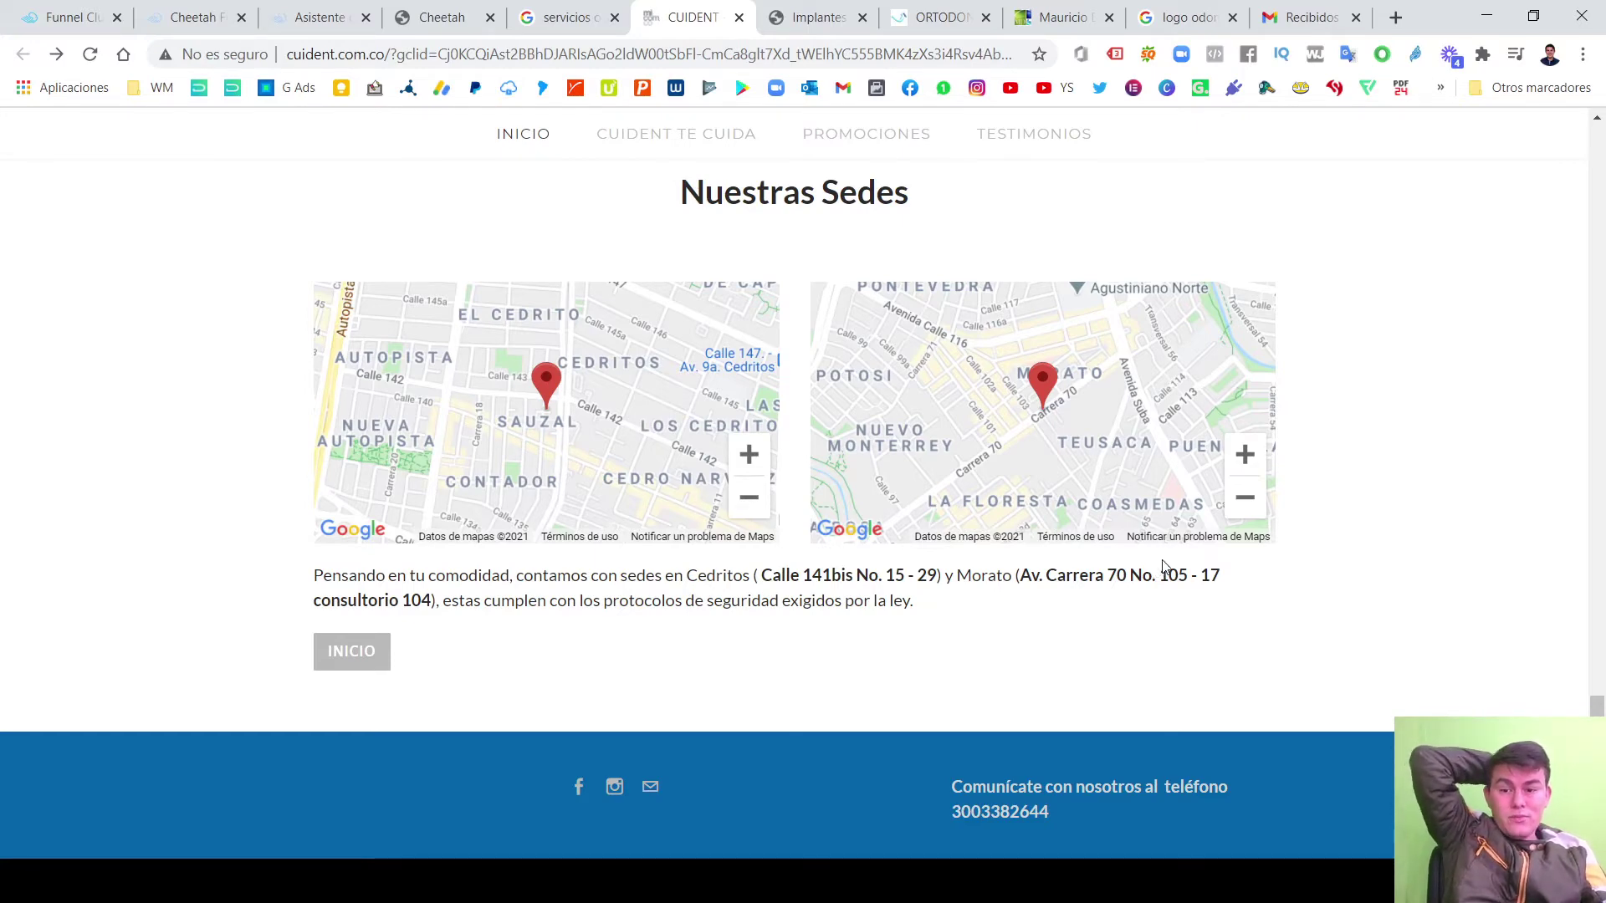
{"action": "scroll", "coordinate": [1018, 545], "scroll_direction": "up", "scroll_amount": 15}
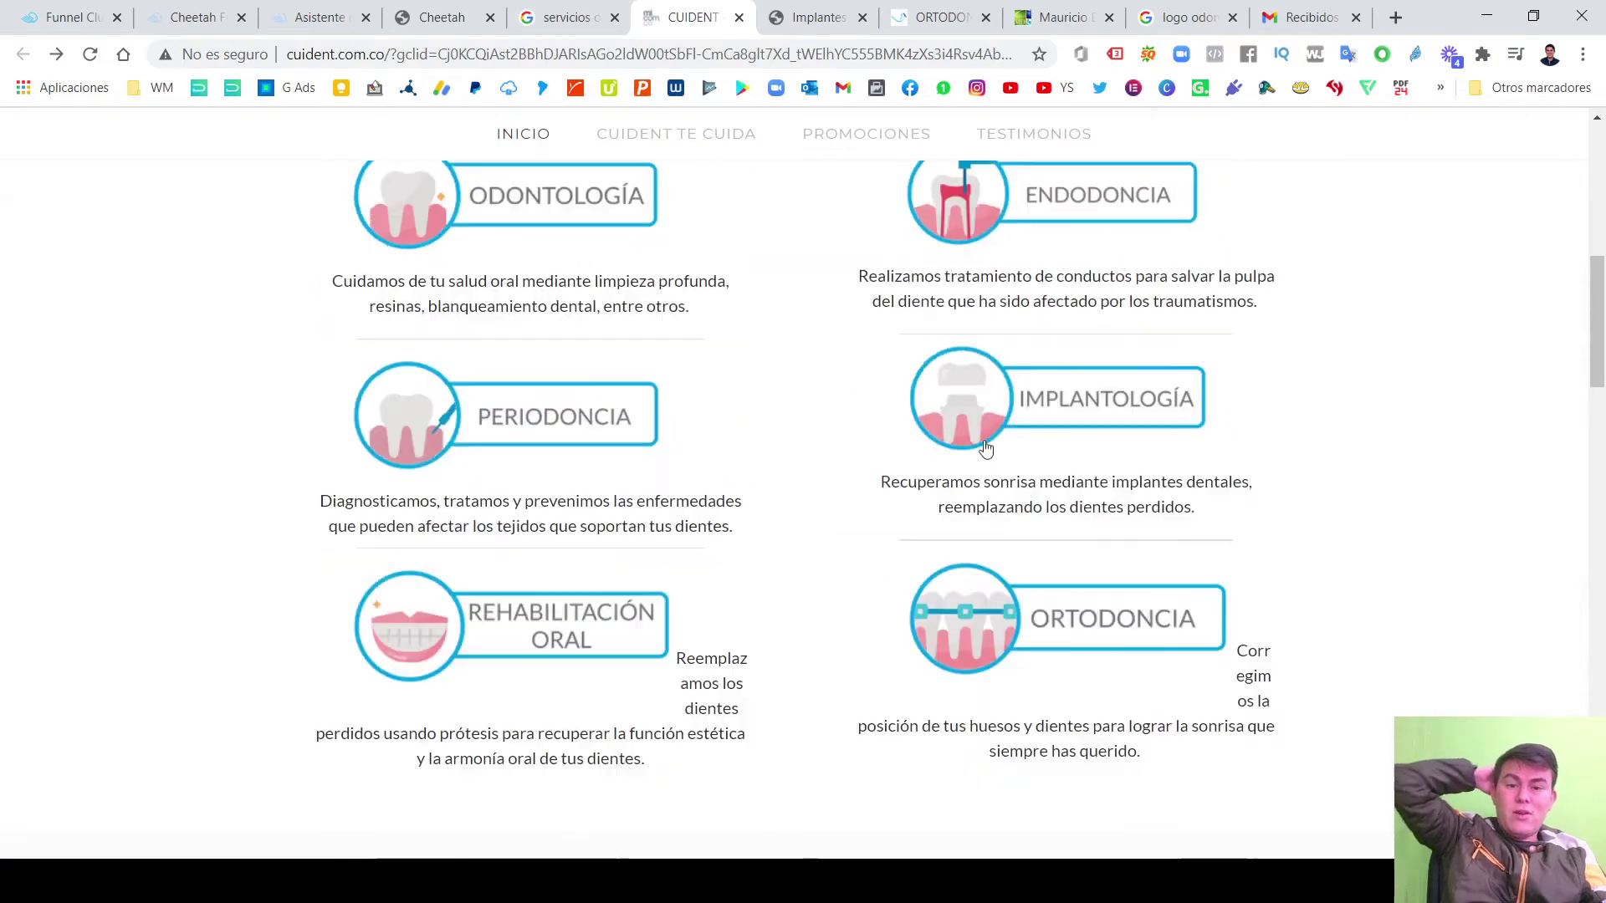
Switch to the Odonto Amiga dental implants page and read its main headline, highlighting "IMPLANTES DENTALES".
{"action": "left_click", "coordinate": [815, 16]}
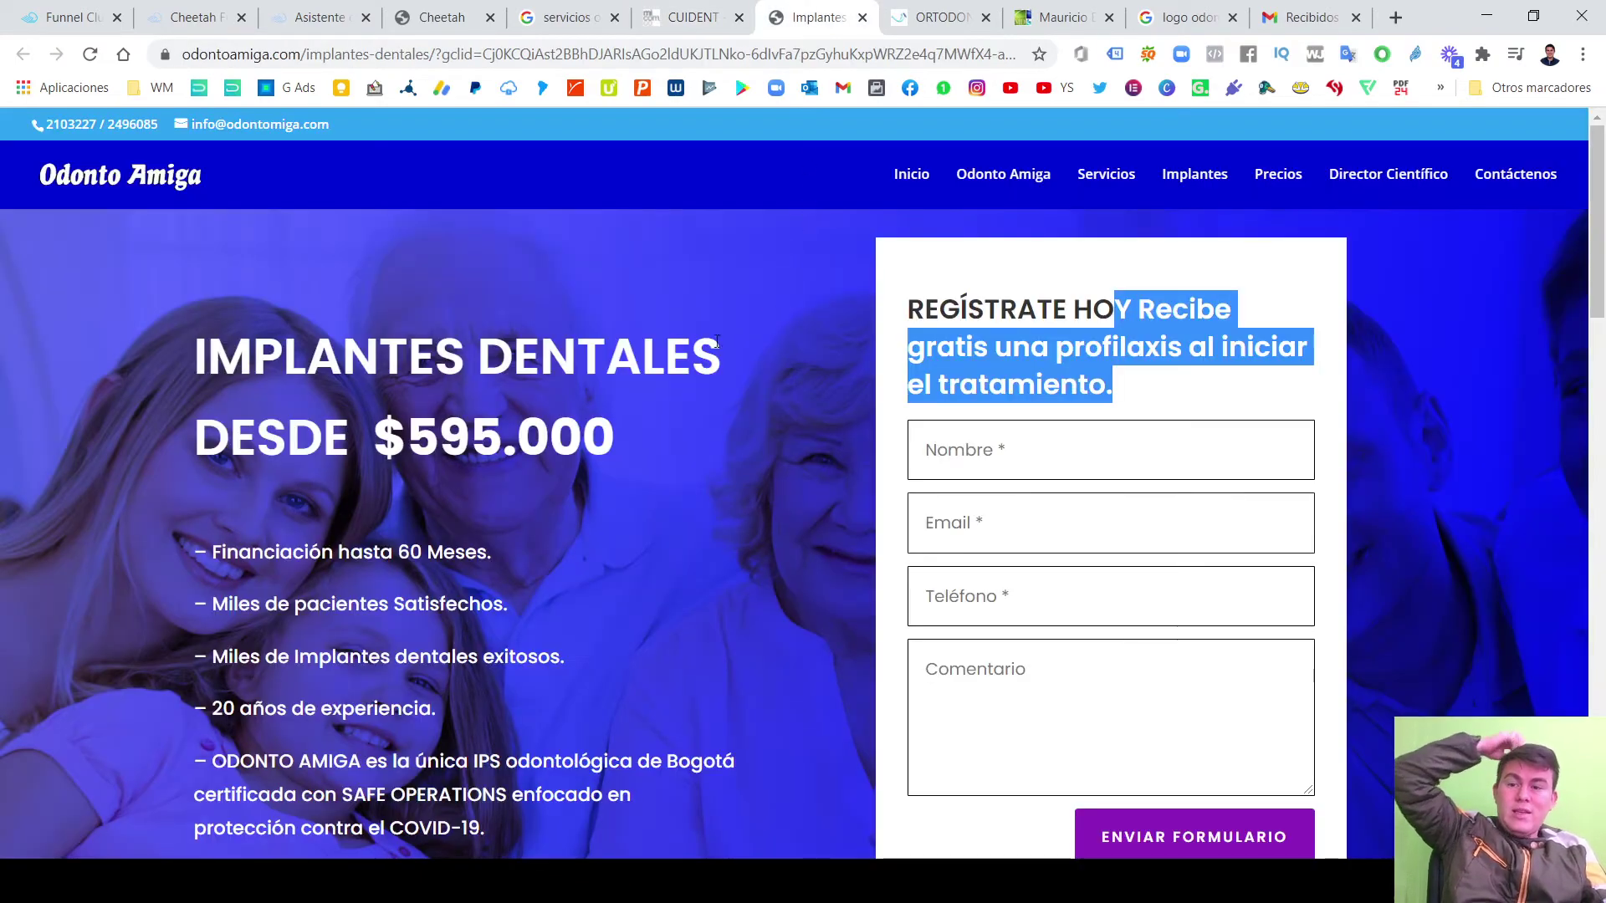
{"action": "left_click", "coordinate": [568, 324]}
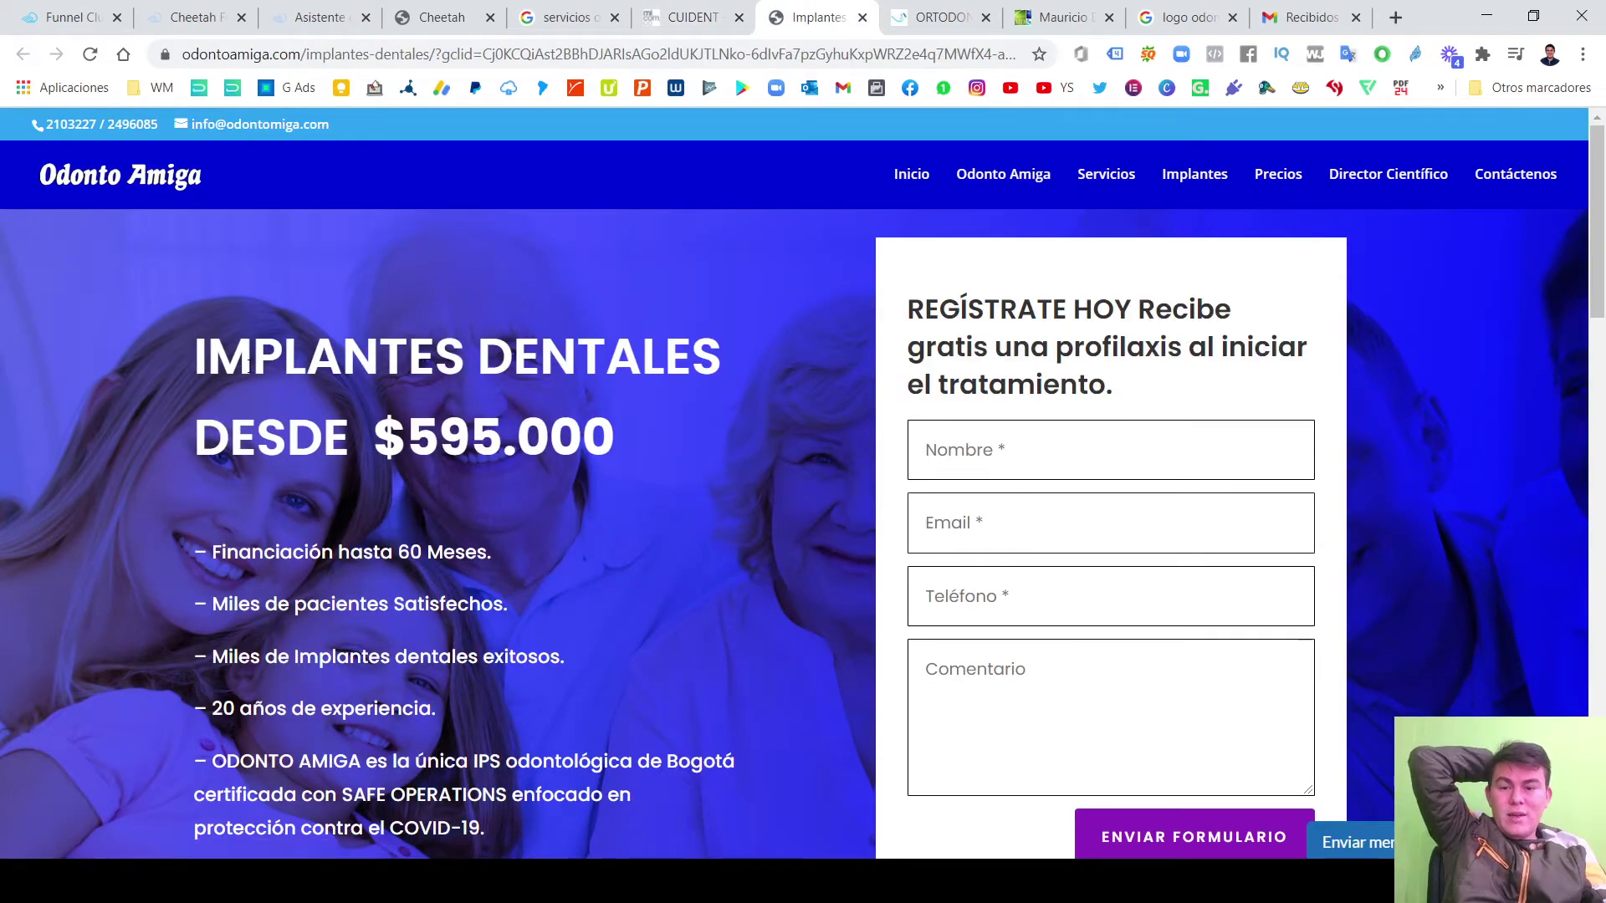
{"action": "double_click", "coordinate": [248, 364]}
{"action": "left_click_drag", "start_coordinate": [350, 435], "coordinate": [323, 435]}
{"action": "left_click", "coordinate": [436, 410]}
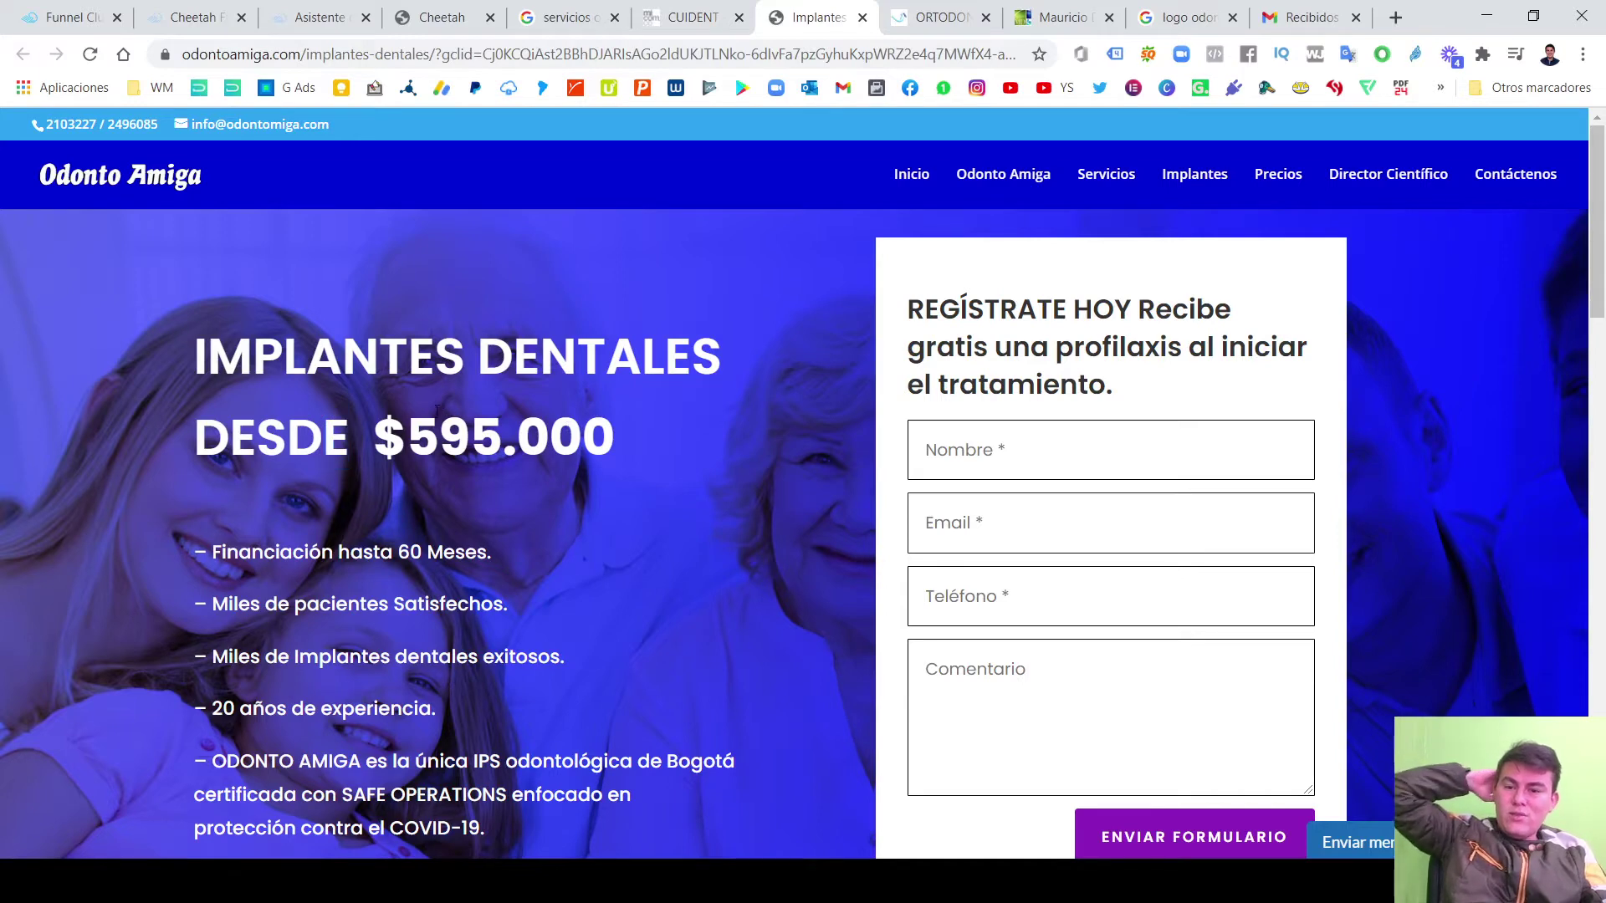
{"action": "left_click_drag", "start_coordinate": [195, 351], "coordinate": [719, 354]}
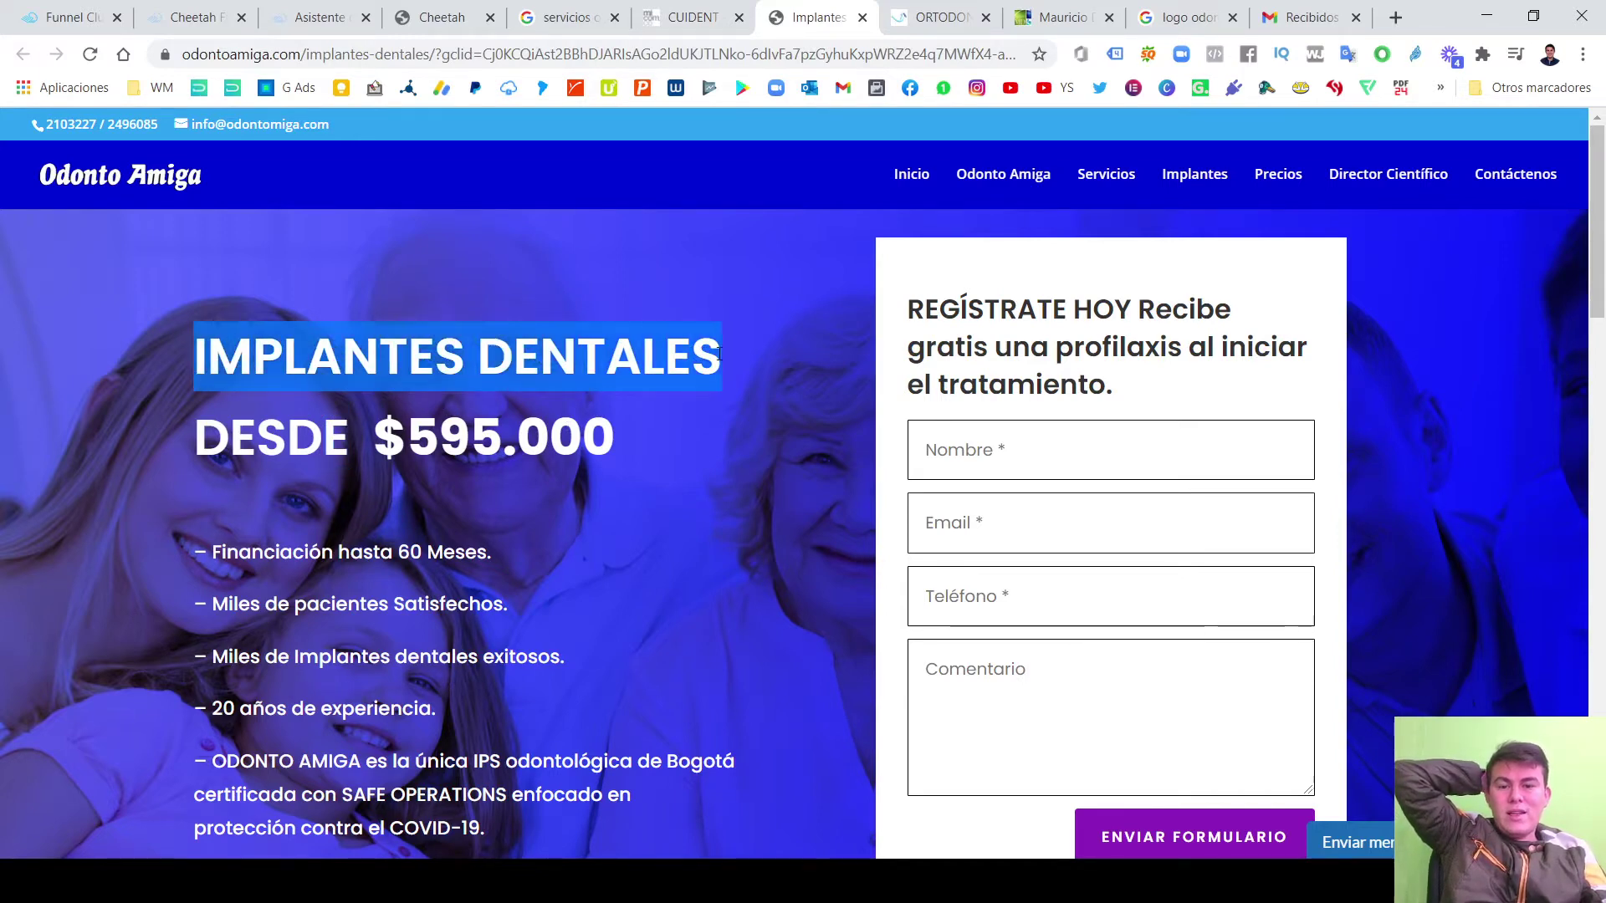
{"action": "left_click", "coordinate": [720, 354]}
{"action": "triple_click", "coordinate": [270, 323]}
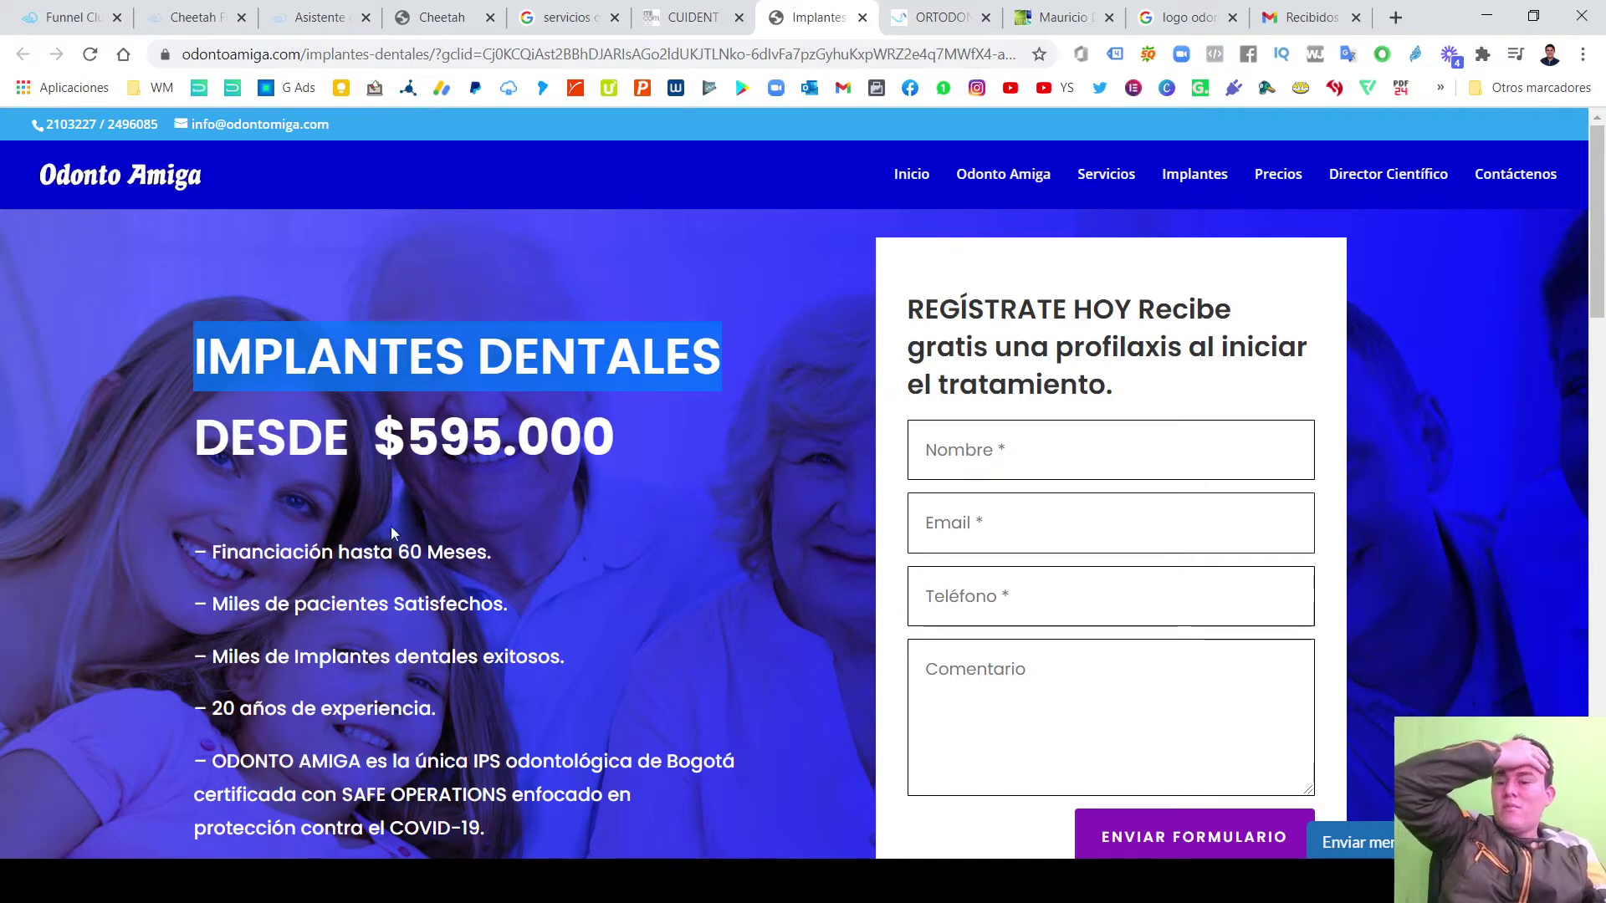
Highlight the financing and satisfied-patients benefits, and read the "REGÍSTRATE HOY" free prophylaxis offer above the contact form.
{"action": "left_click_drag", "start_coordinate": [203, 561], "coordinate": [500, 569]}
{"action": "left_click_drag", "start_coordinate": [296, 604], "coordinate": [540, 611]}
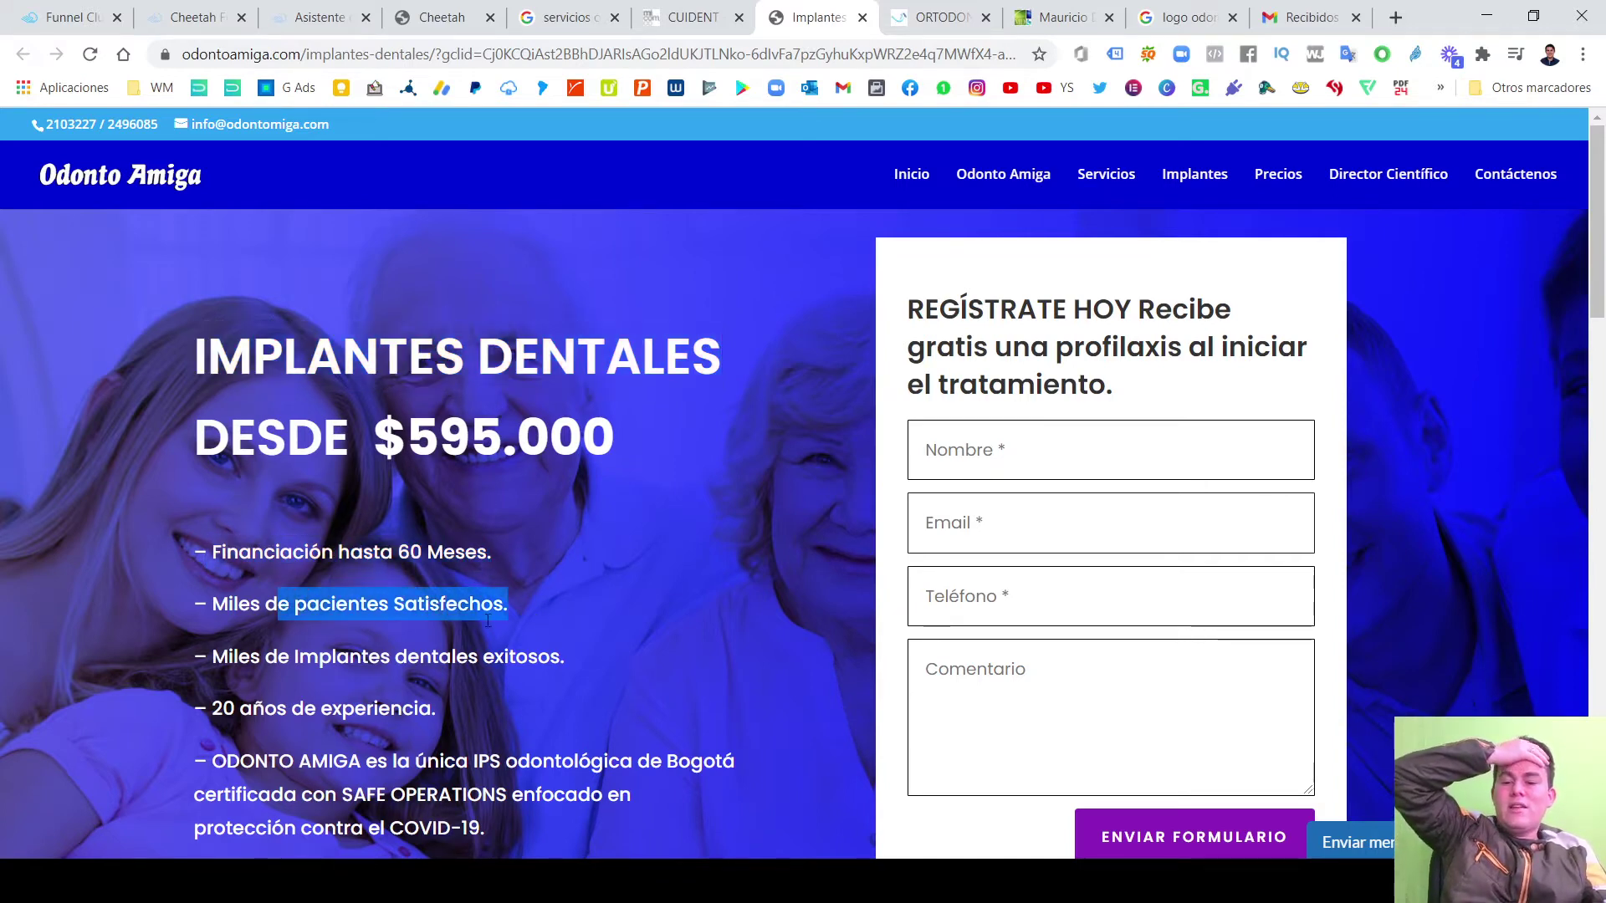
{"action": "left_click", "coordinate": [540, 611]}
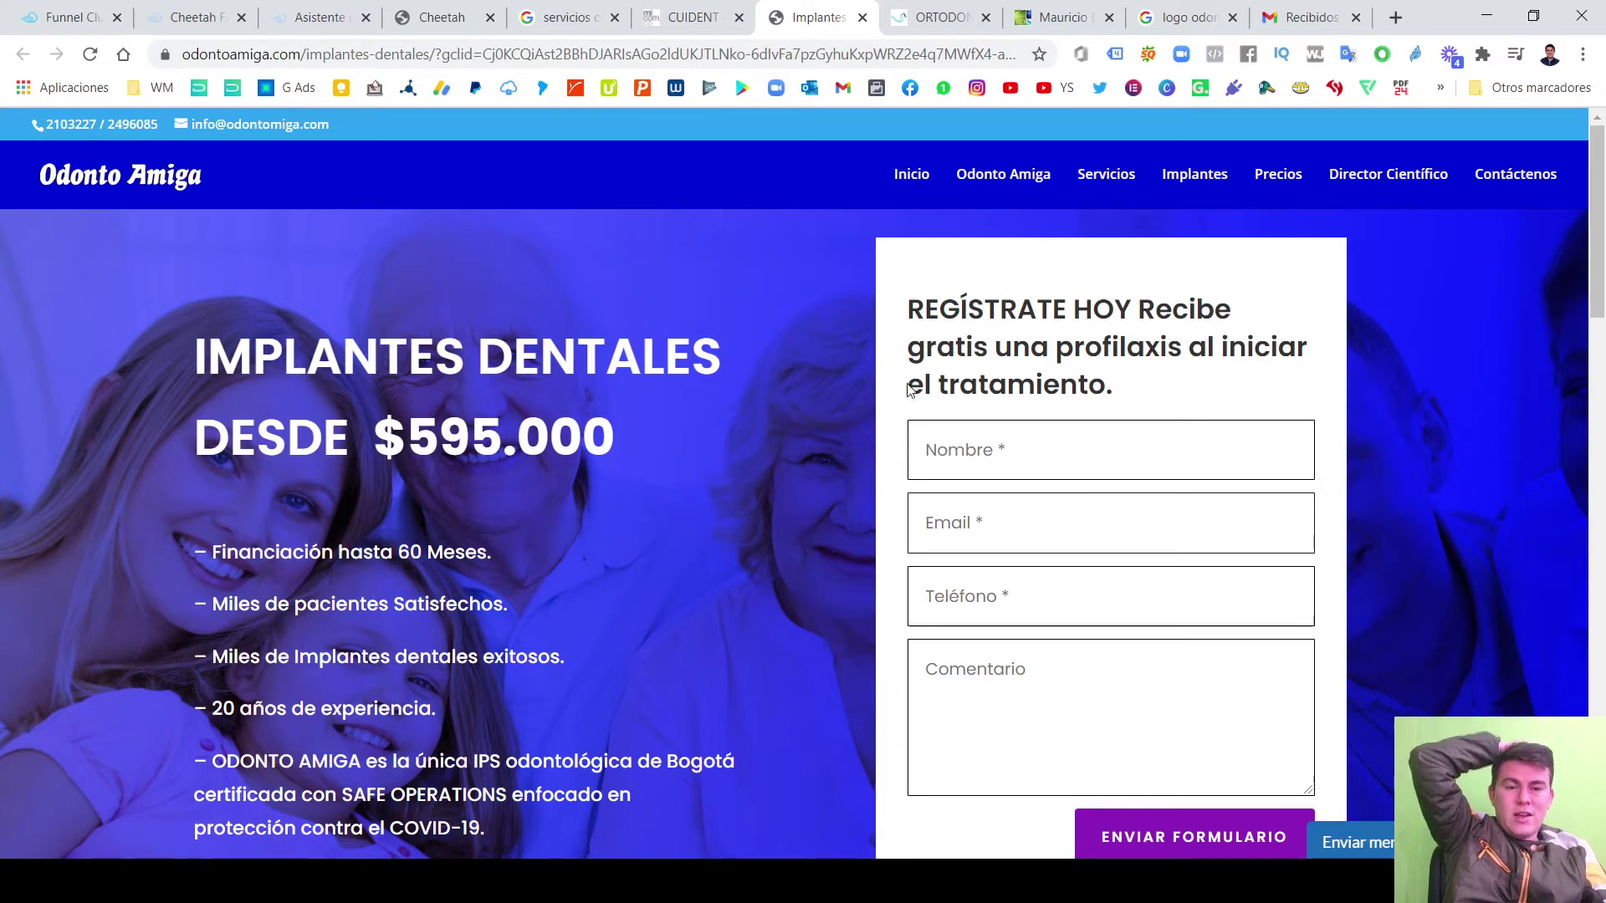
{"action": "left_click_drag", "start_coordinate": [923, 309], "coordinate": [1218, 311]}
{"action": "left_click_drag", "start_coordinate": [975, 353], "coordinate": [1278, 351]}
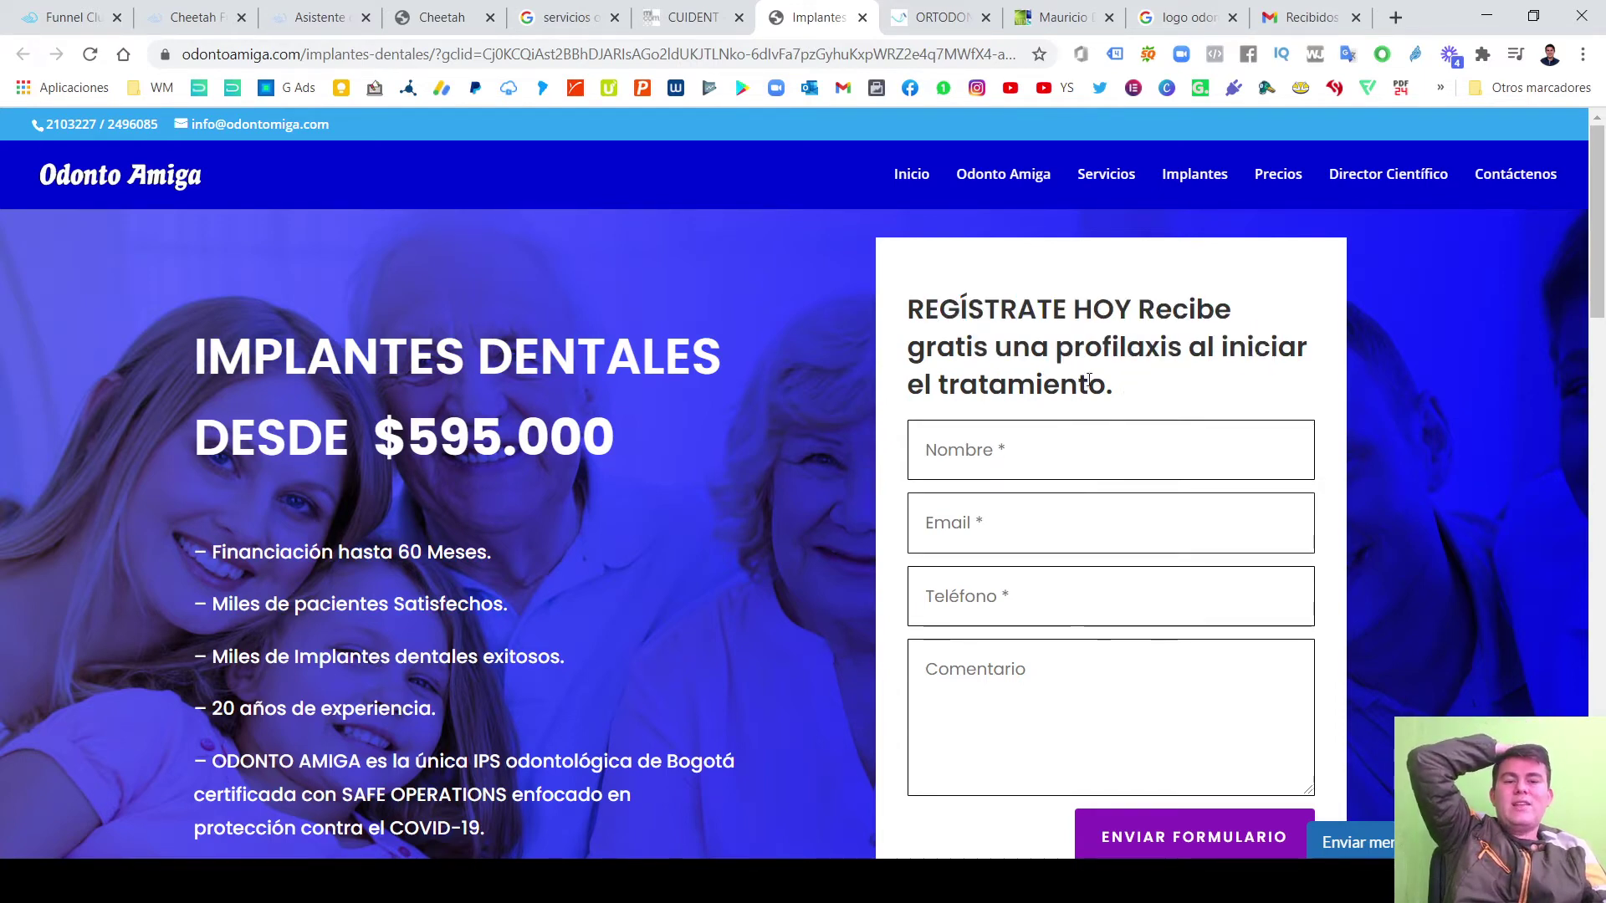
{"action": "left_click_drag", "start_coordinate": [1121, 386], "coordinate": [870, 293]}
{"action": "left_click", "coordinate": [833, 305]}
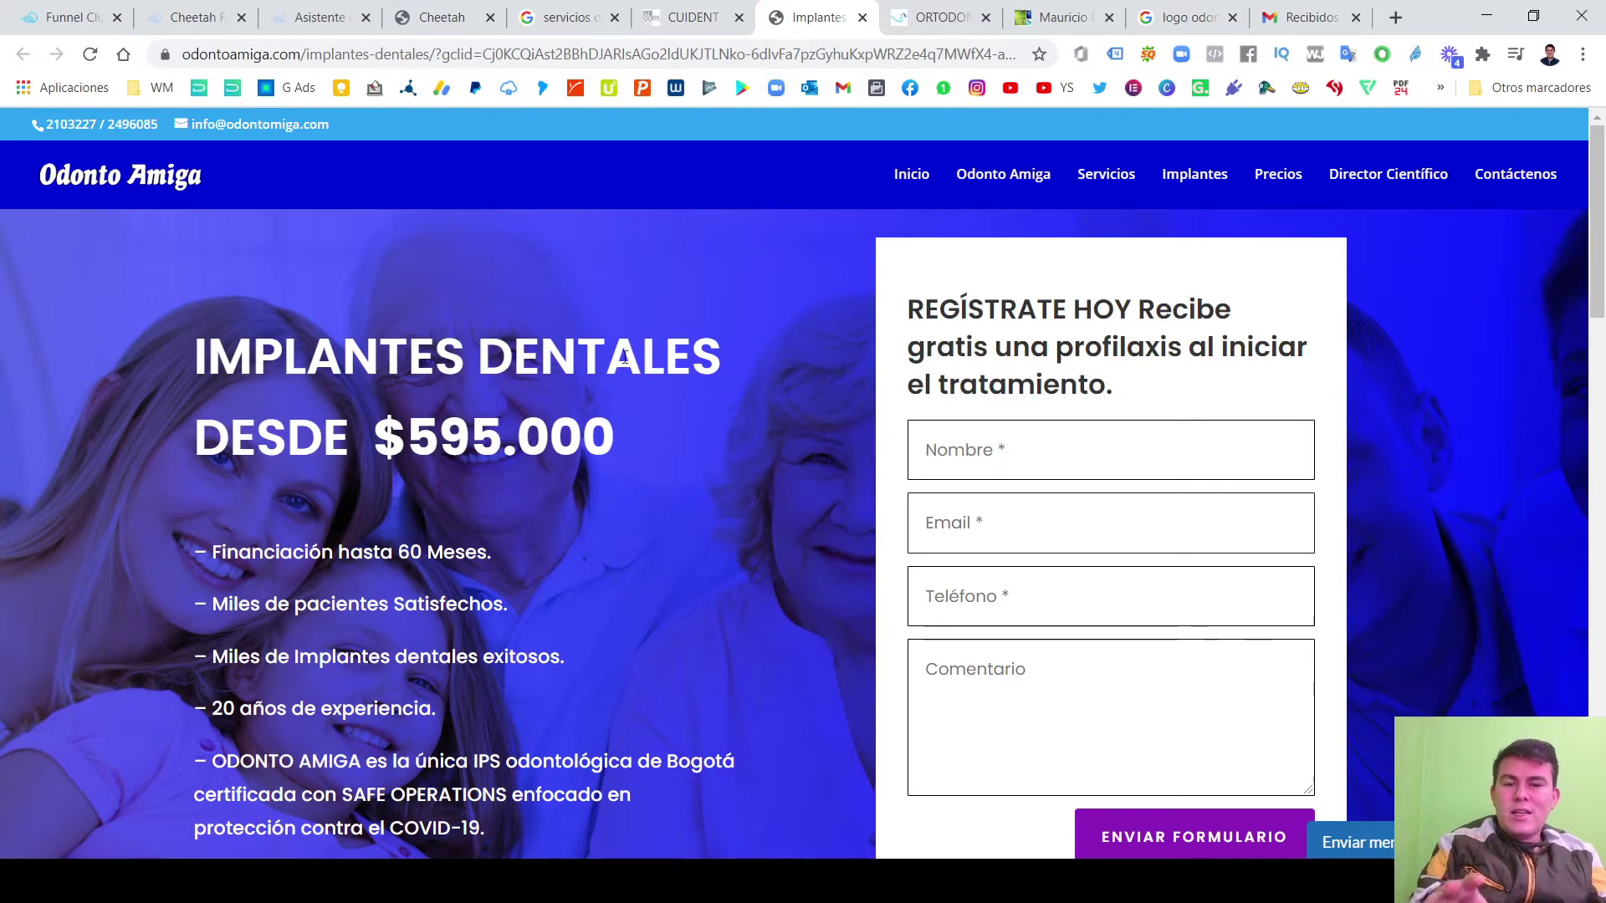
Review the rest of the Odonto Amiga implants page, including the experience section and repeated registration call, and return to its header.
{"action": "scroll", "coordinate": [641, 509], "scroll_direction": "down", "scroll_amount": 9}
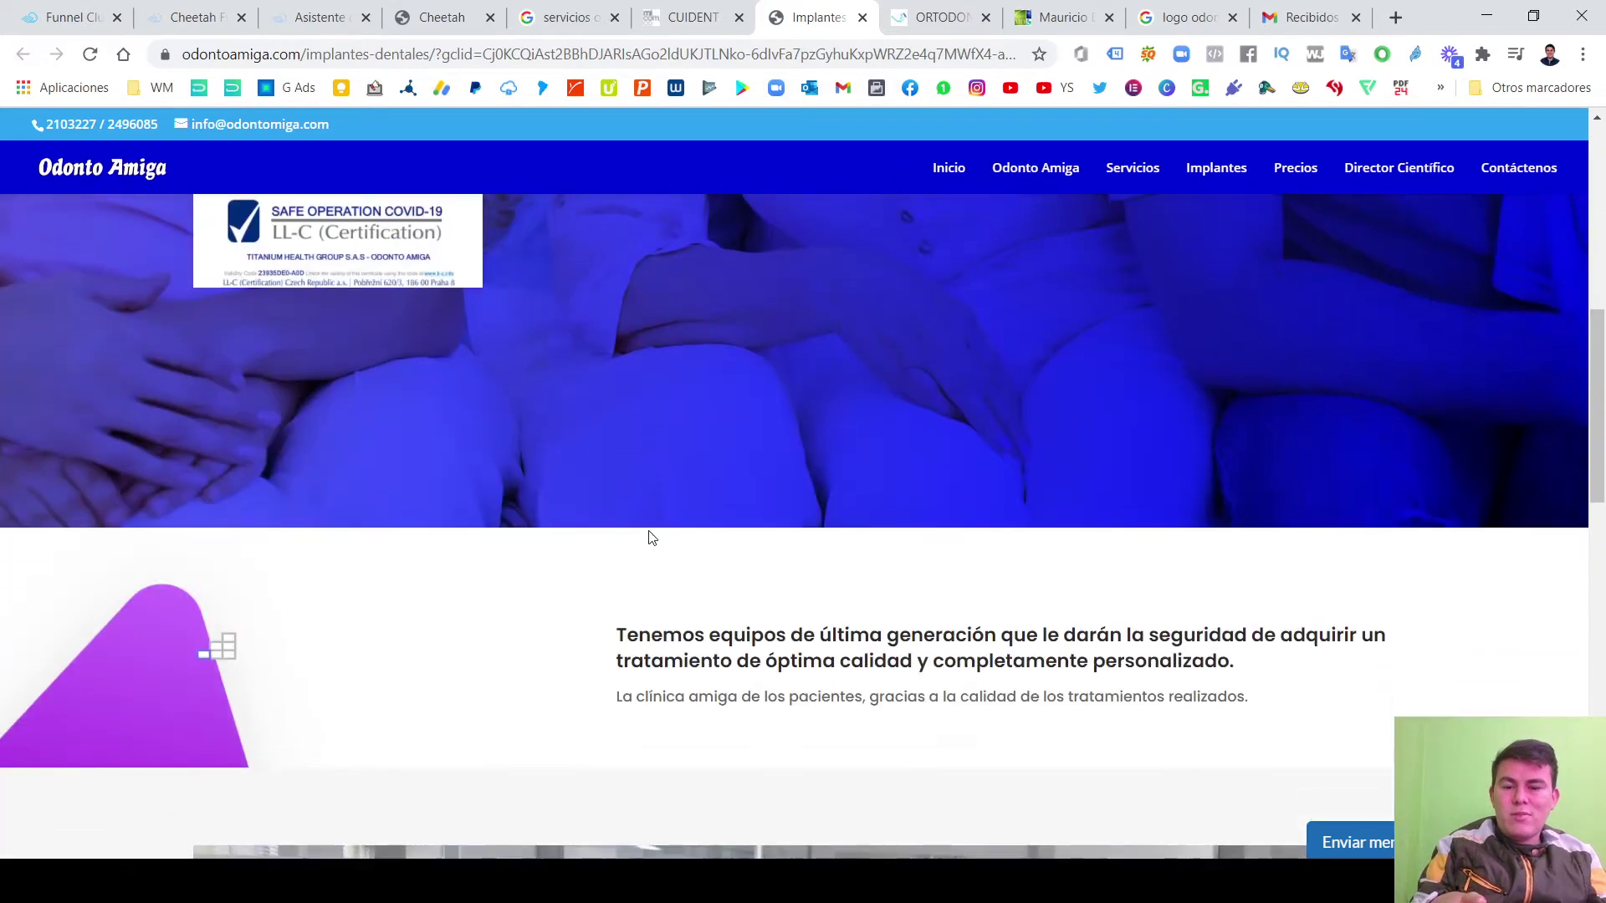
{"action": "scroll", "coordinate": [659, 533], "scroll_direction": "down", "scroll_amount": 15}
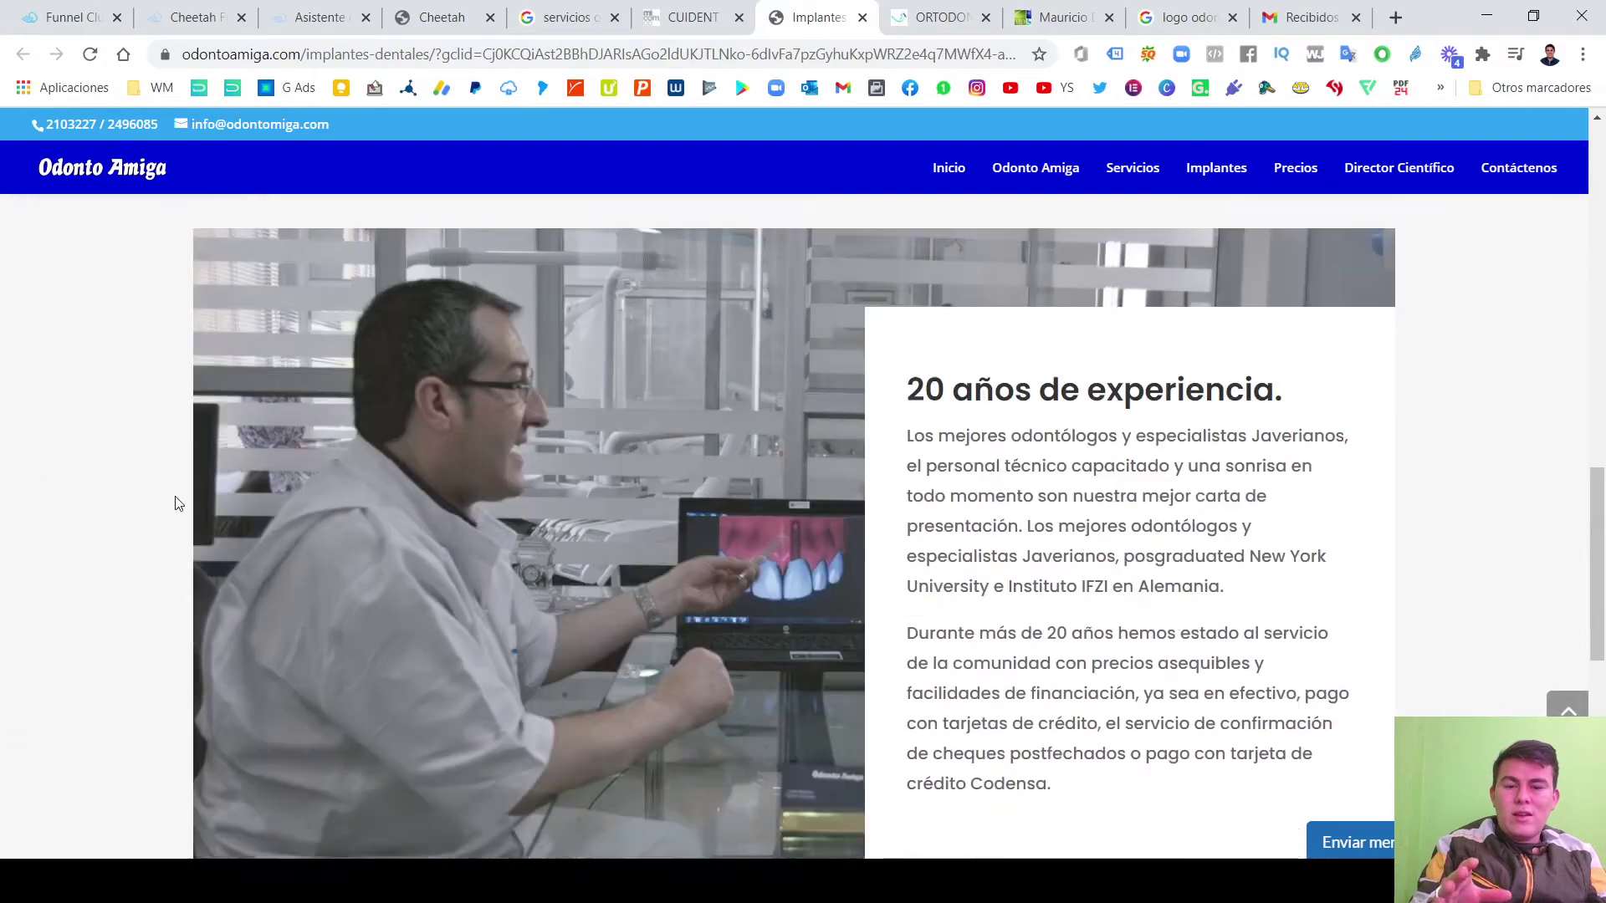
{"action": "scroll", "coordinate": [405, 485], "scroll_direction": "up", "scroll_amount": 8}
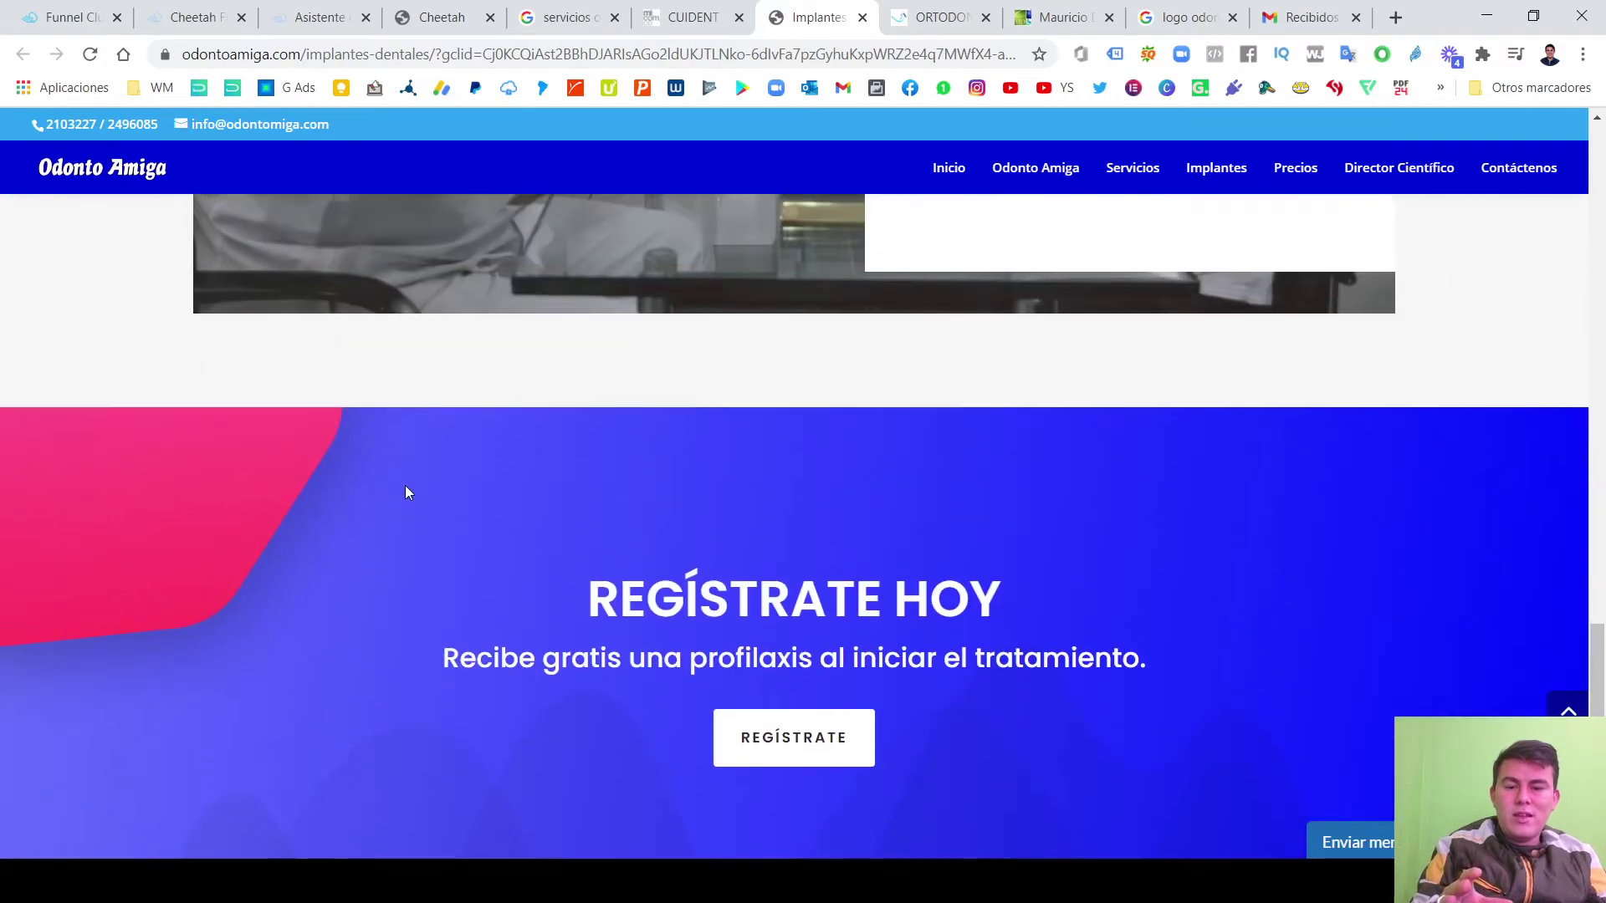
{"action": "scroll", "coordinate": [436, 485], "scroll_direction": "up", "scroll_amount": 15}
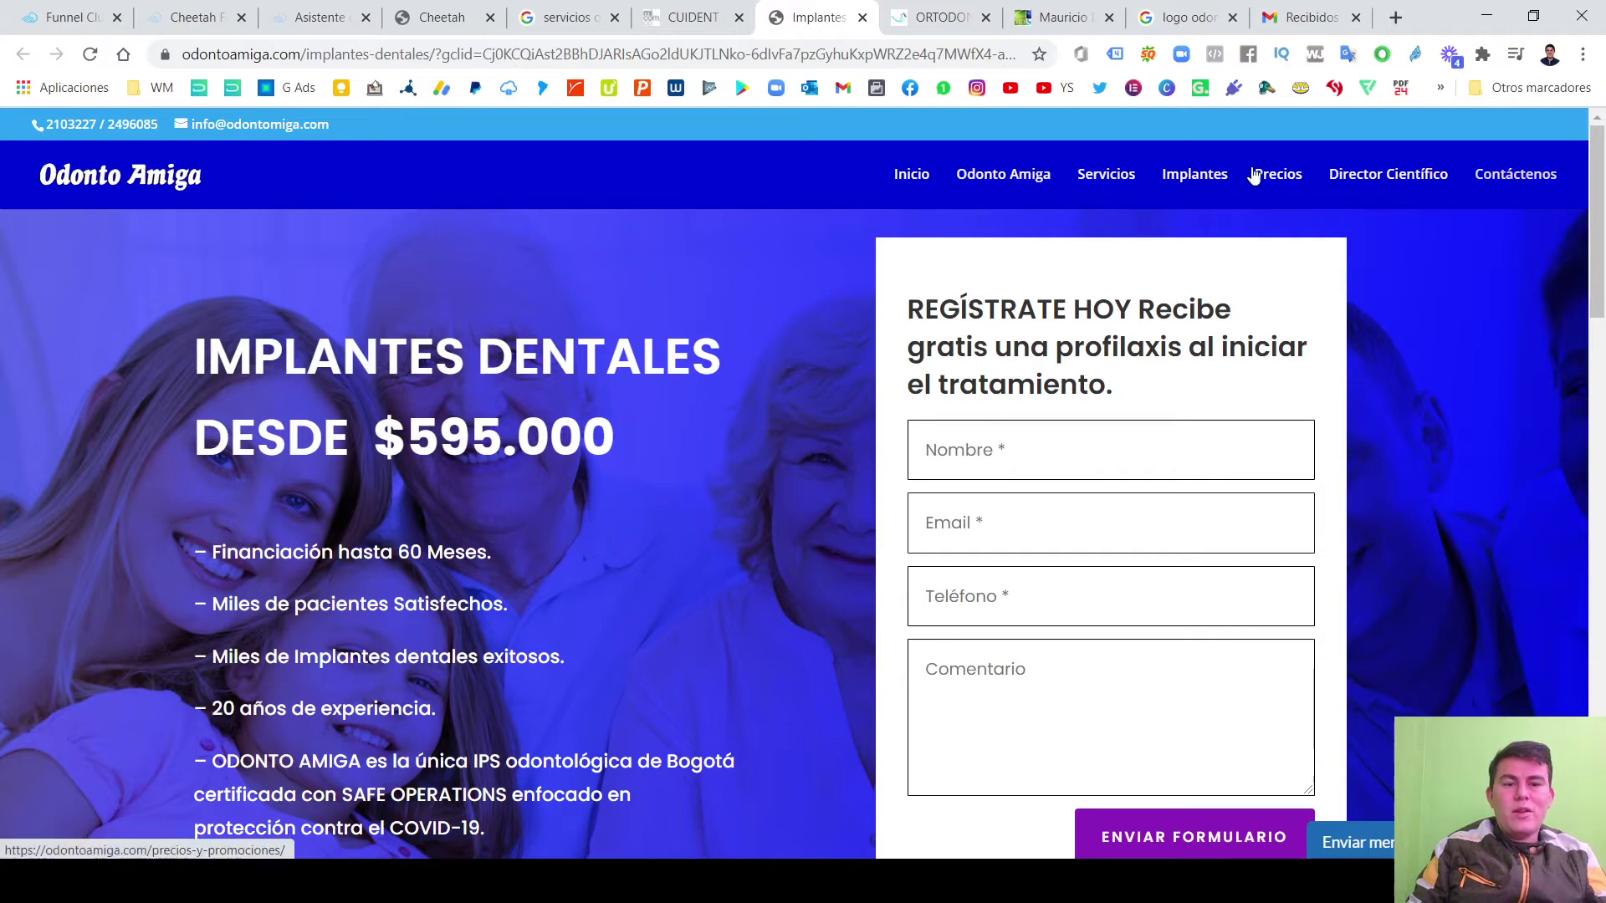
Switch to the Oralhome invisible orthodontics page and read the article and its list of aligner advantages.
{"action": "left_click", "coordinate": [930, 10]}
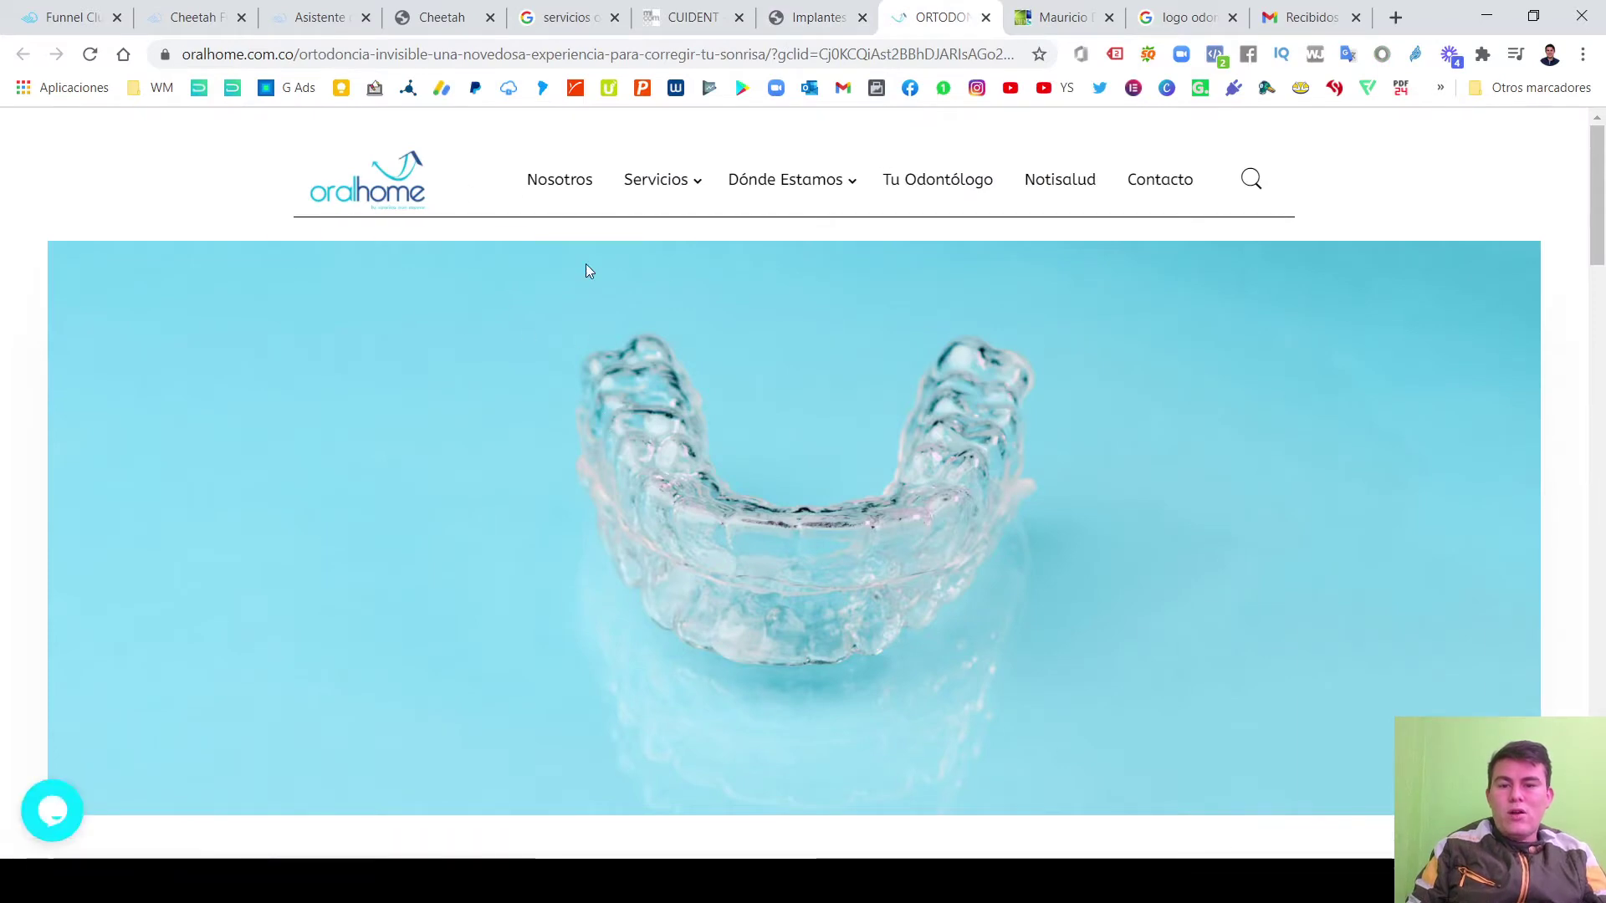
{"action": "scroll", "coordinate": [760, 288], "scroll_direction": "down", "scroll_amount": 6}
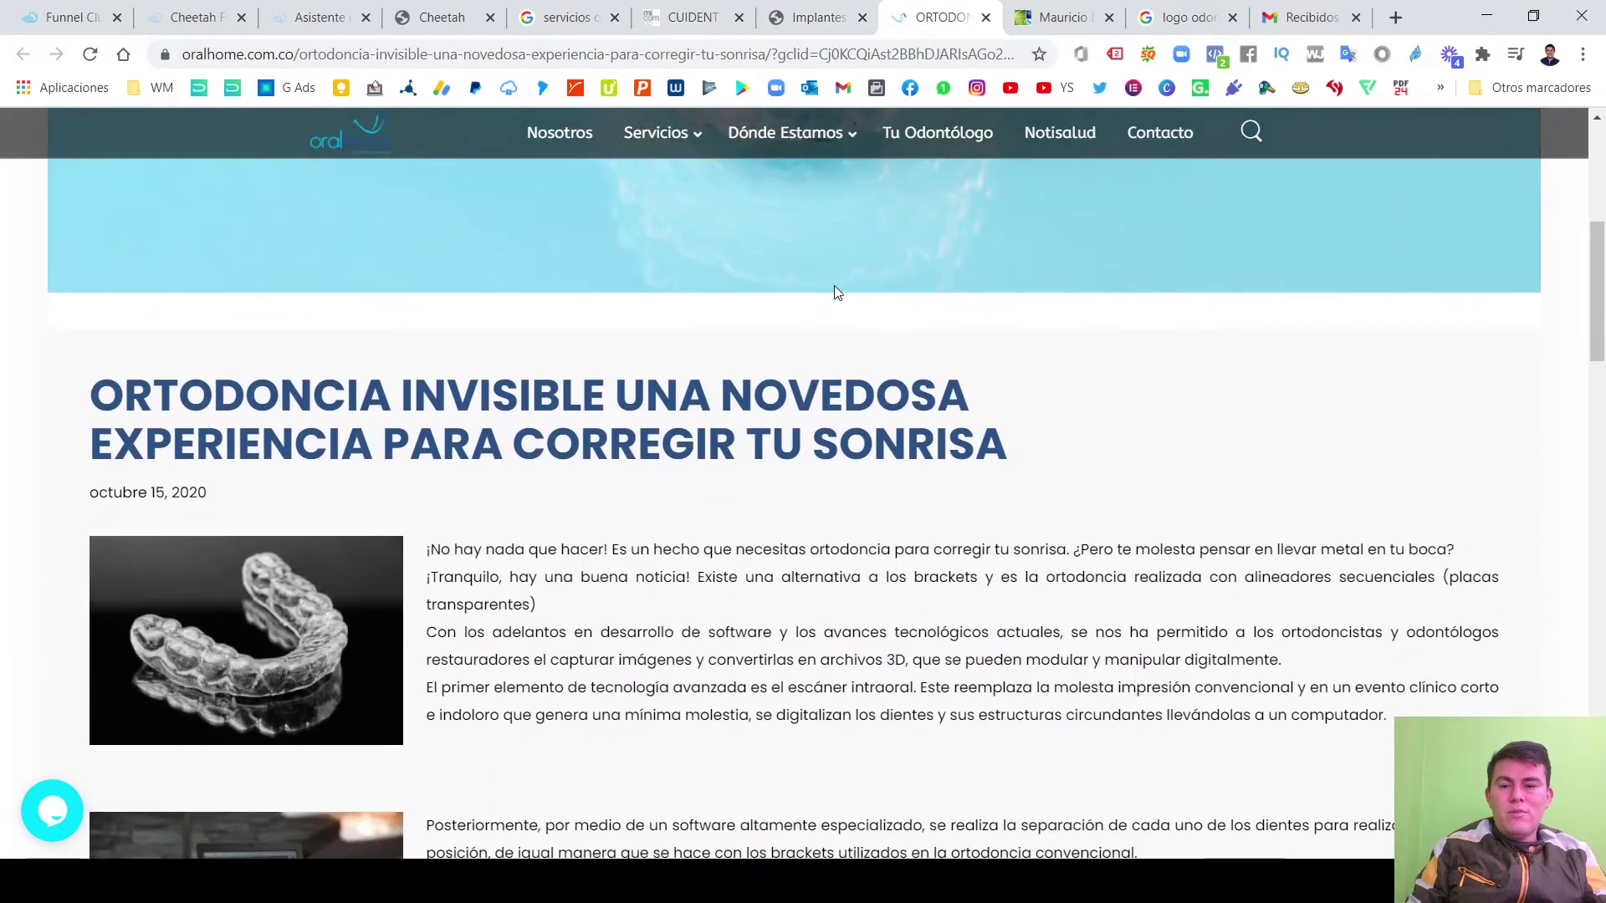
{"action": "scroll", "coordinate": [606, 325], "scroll_direction": "down", "scroll_amount": 3}
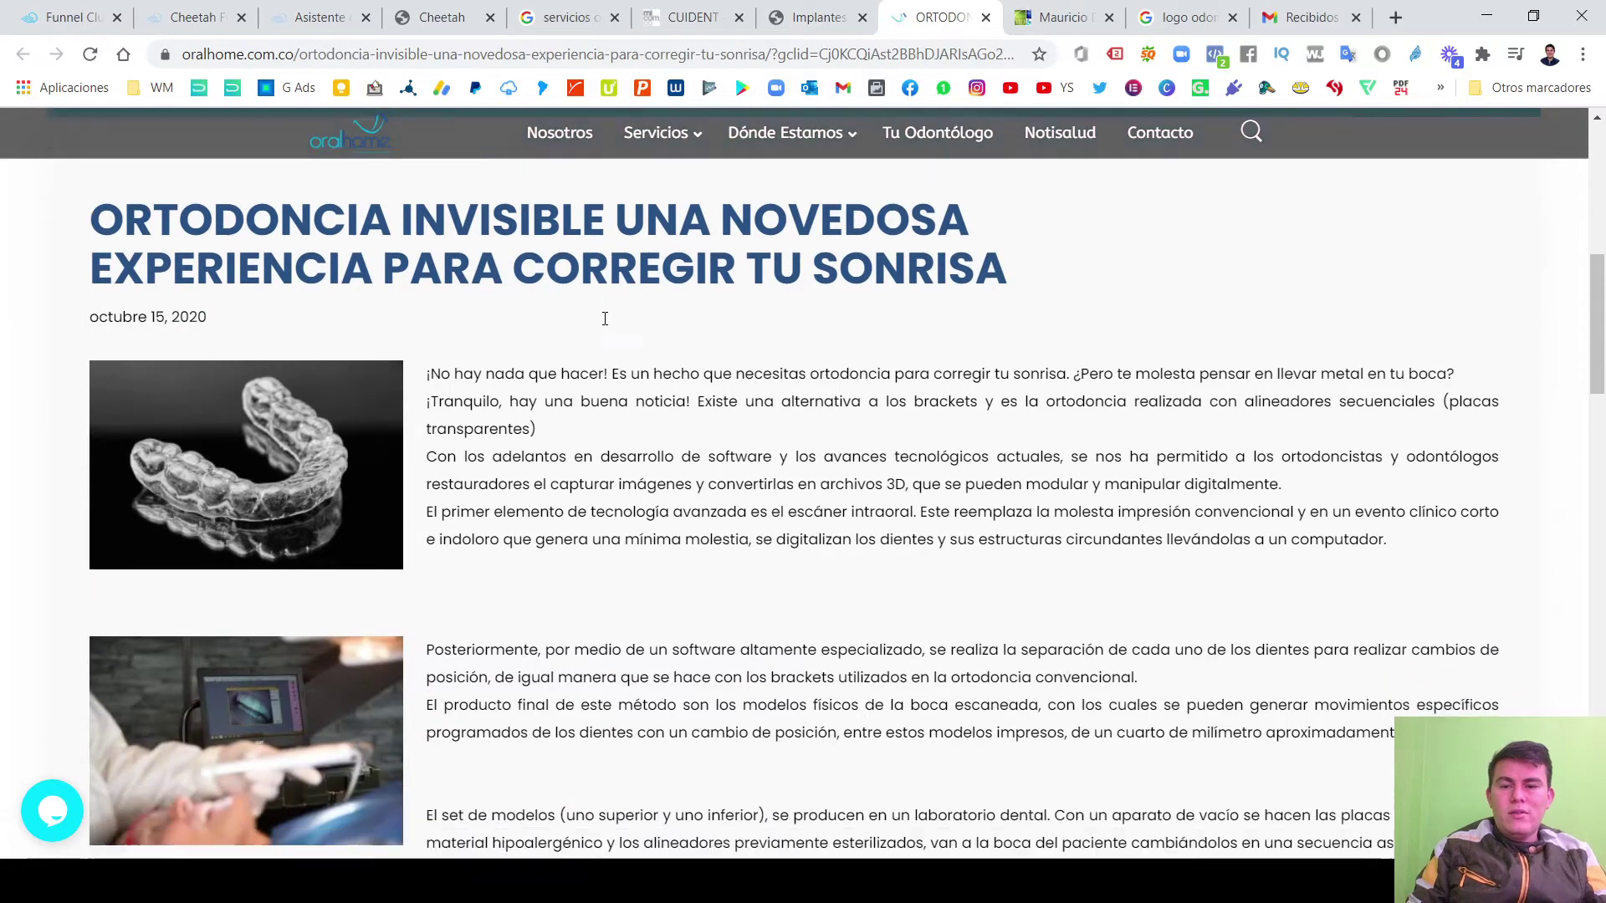
{"action": "scroll", "coordinate": [606, 324], "scroll_direction": "down", "scroll_amount": 9}
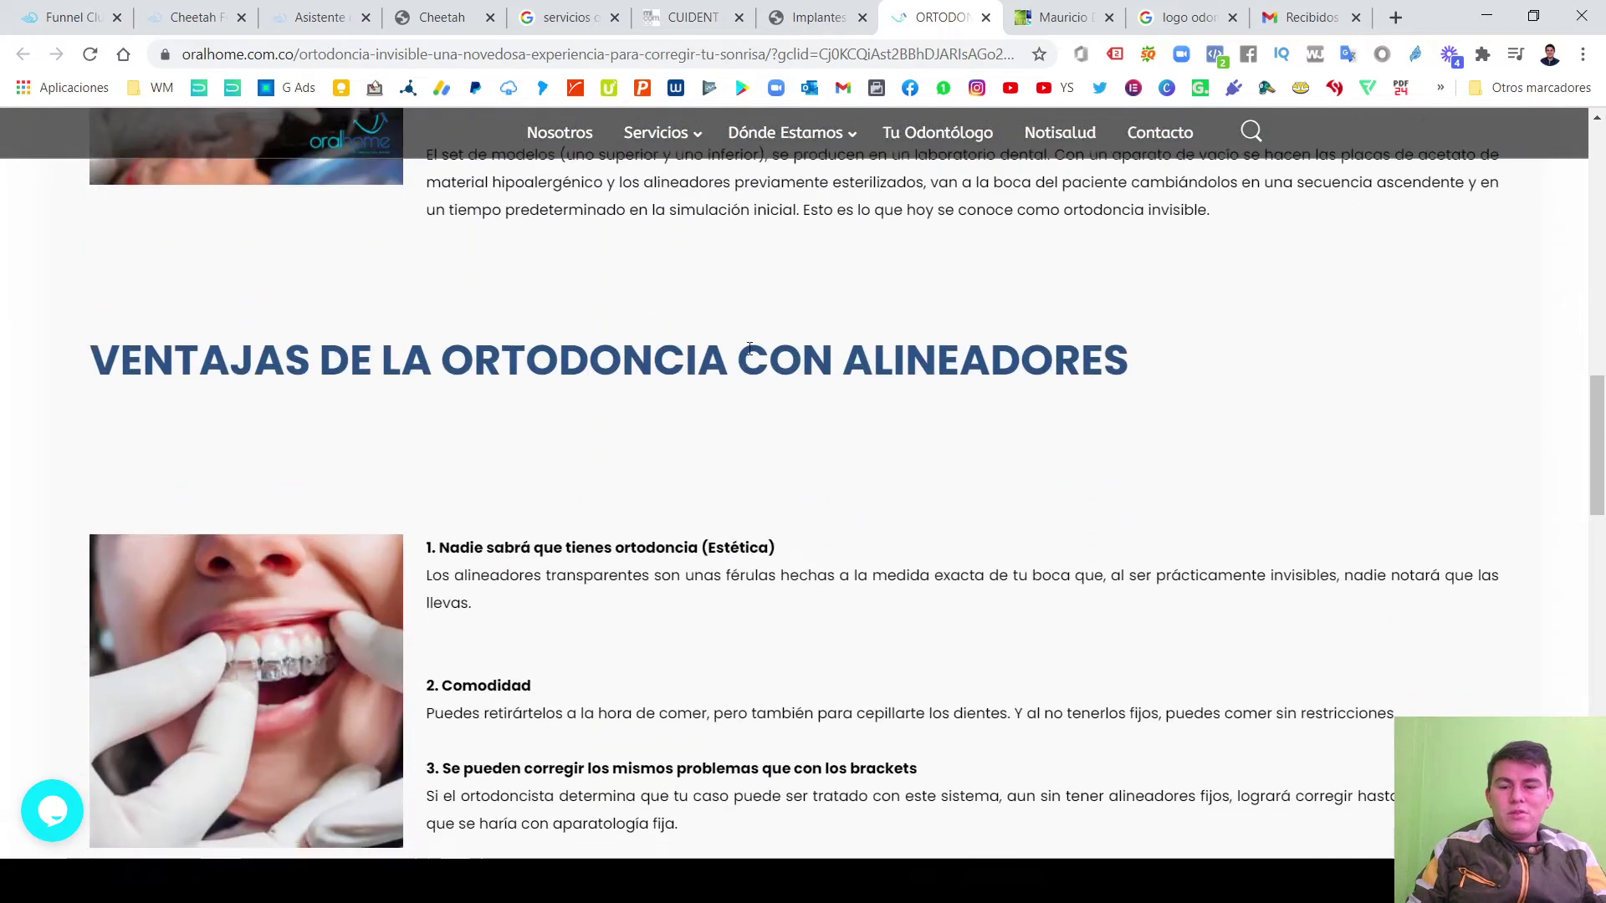
{"action": "scroll", "coordinate": [750, 353], "scroll_direction": "down", "scroll_amount": 5}
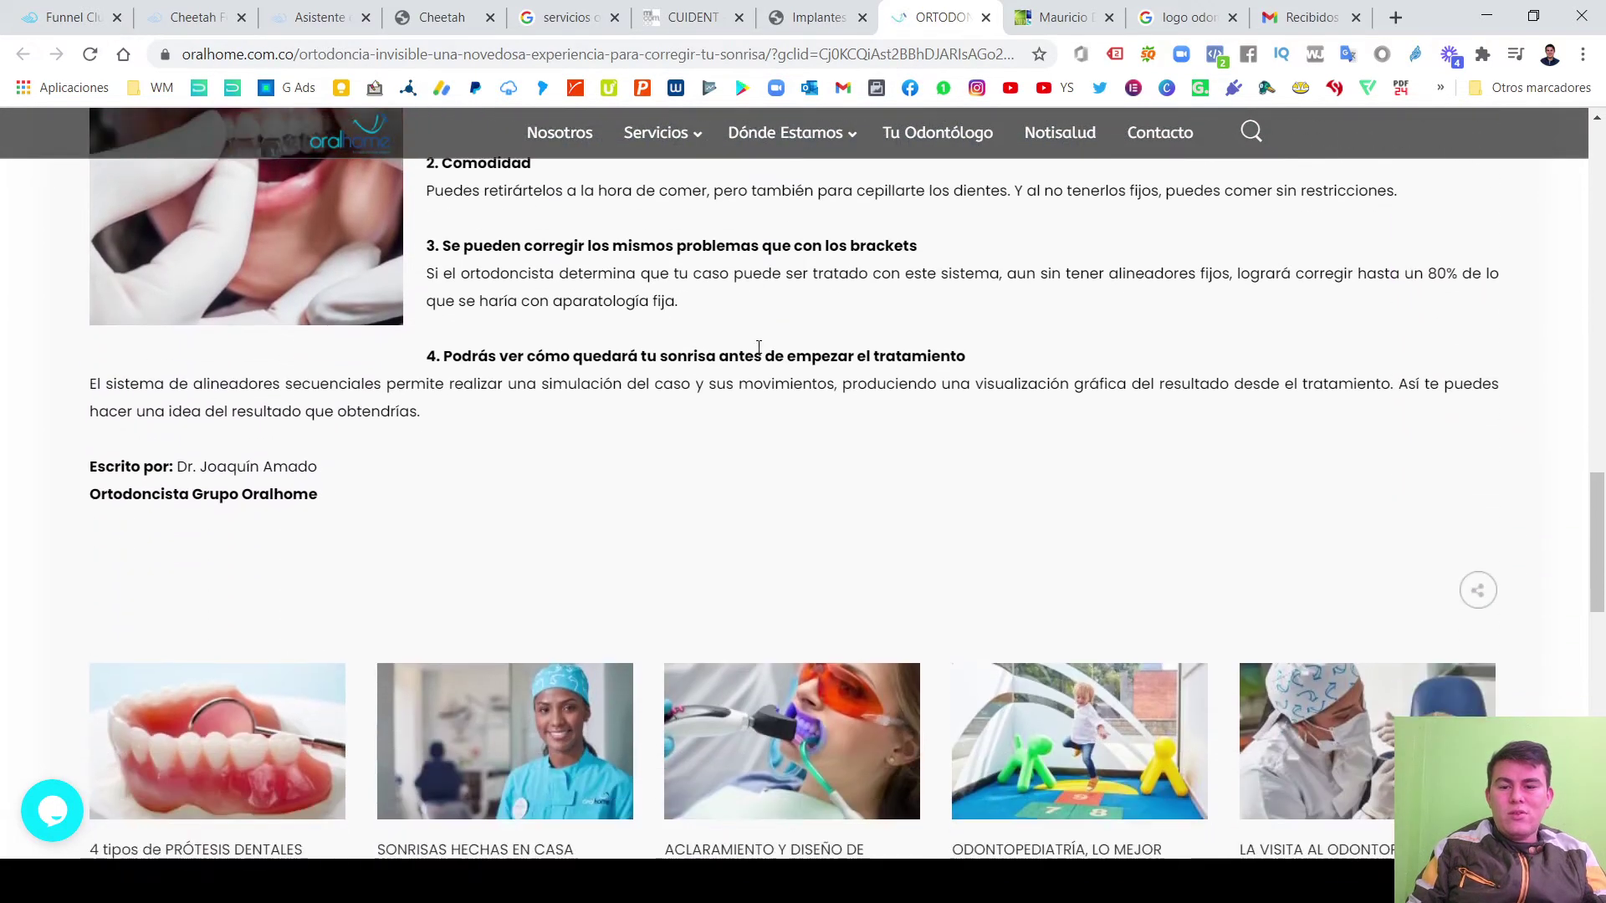
{"action": "scroll", "coordinate": [770, 344], "scroll_direction": "up", "scroll_amount": 4}
{"action": "scroll", "coordinate": [774, 350], "scroll_direction": "up", "scroll_amount": 1}
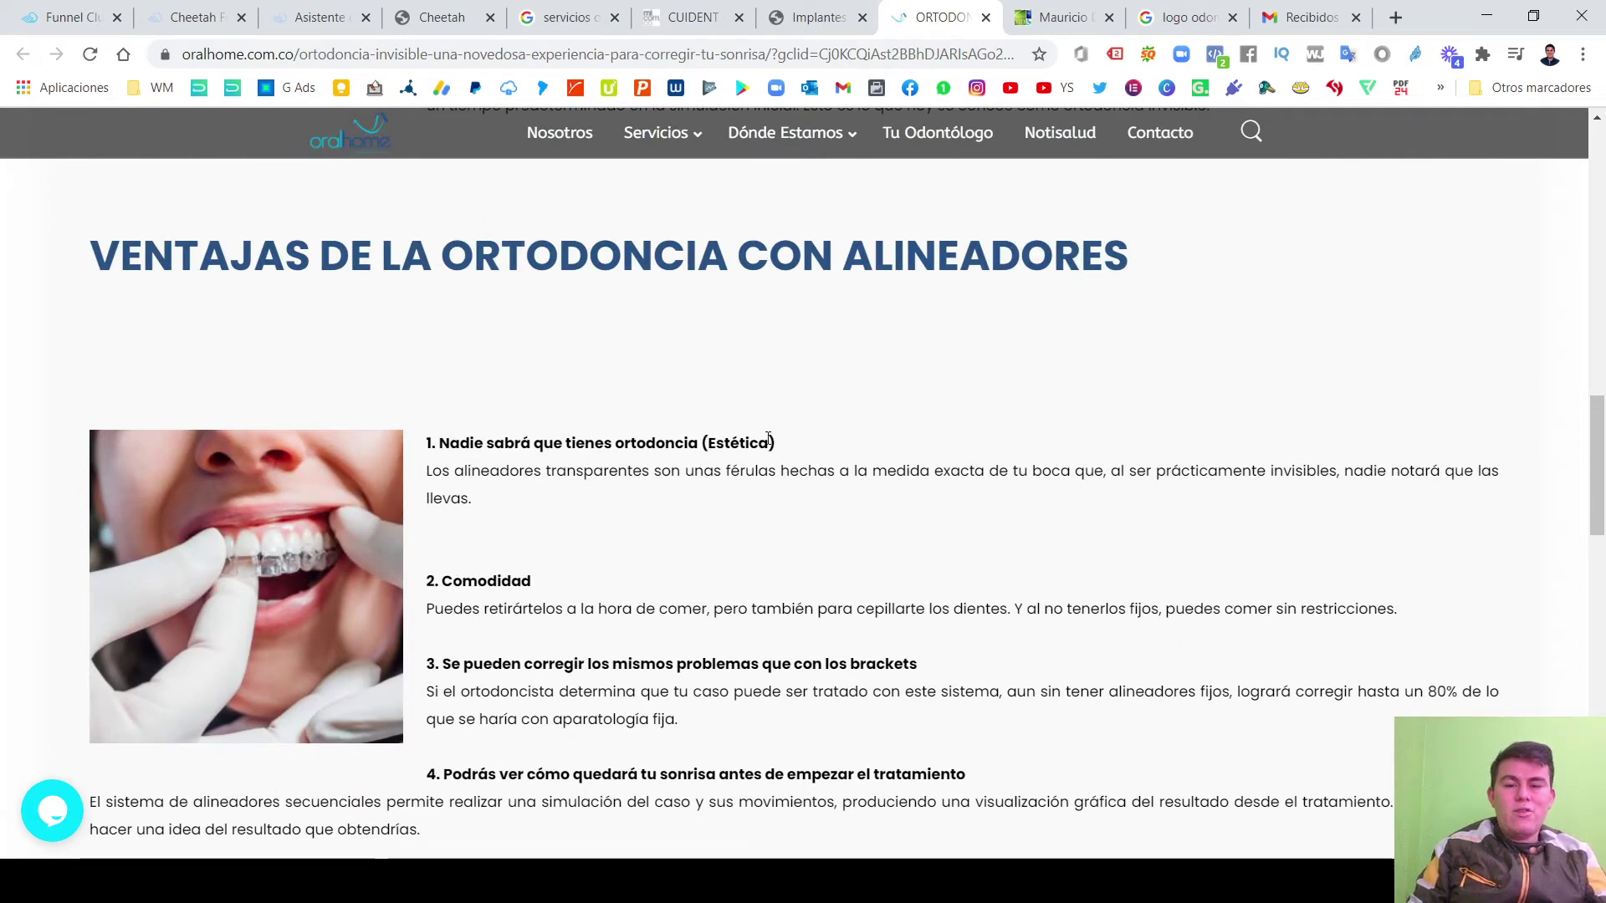
{"action": "scroll", "coordinate": [666, 462], "scroll_direction": "down", "scroll_amount": 6}
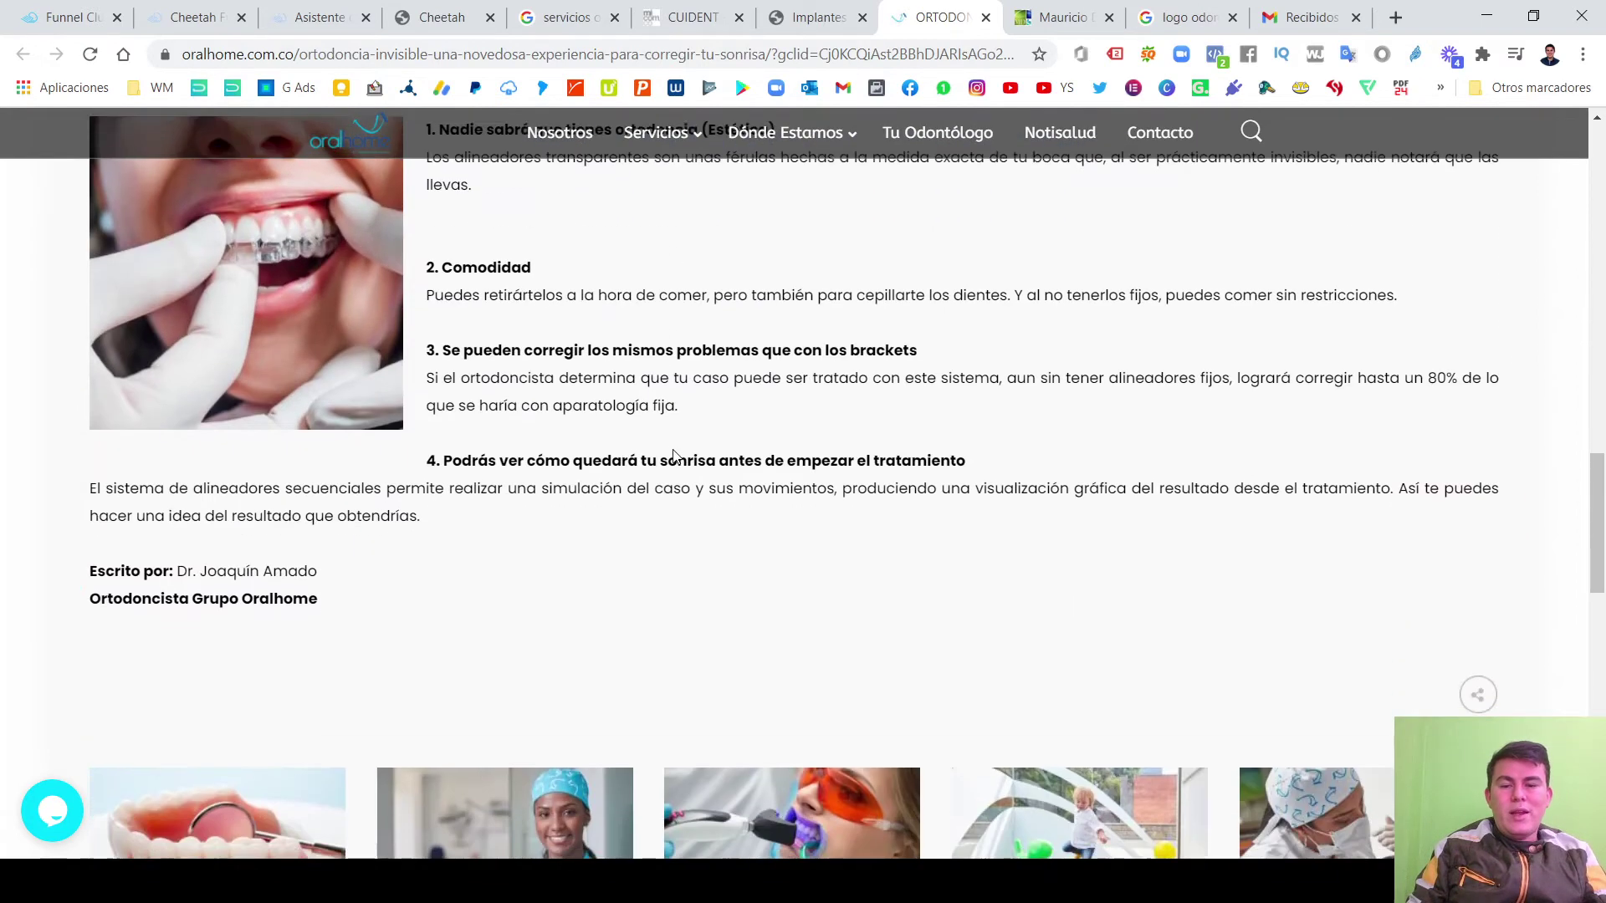
Examine the related articles and the fields of the "REPLY A MESSAGE" comment form at the end of the Oralhome article.
{"action": "scroll", "coordinate": [683, 399], "scroll_direction": "down", "scroll_amount": 6}
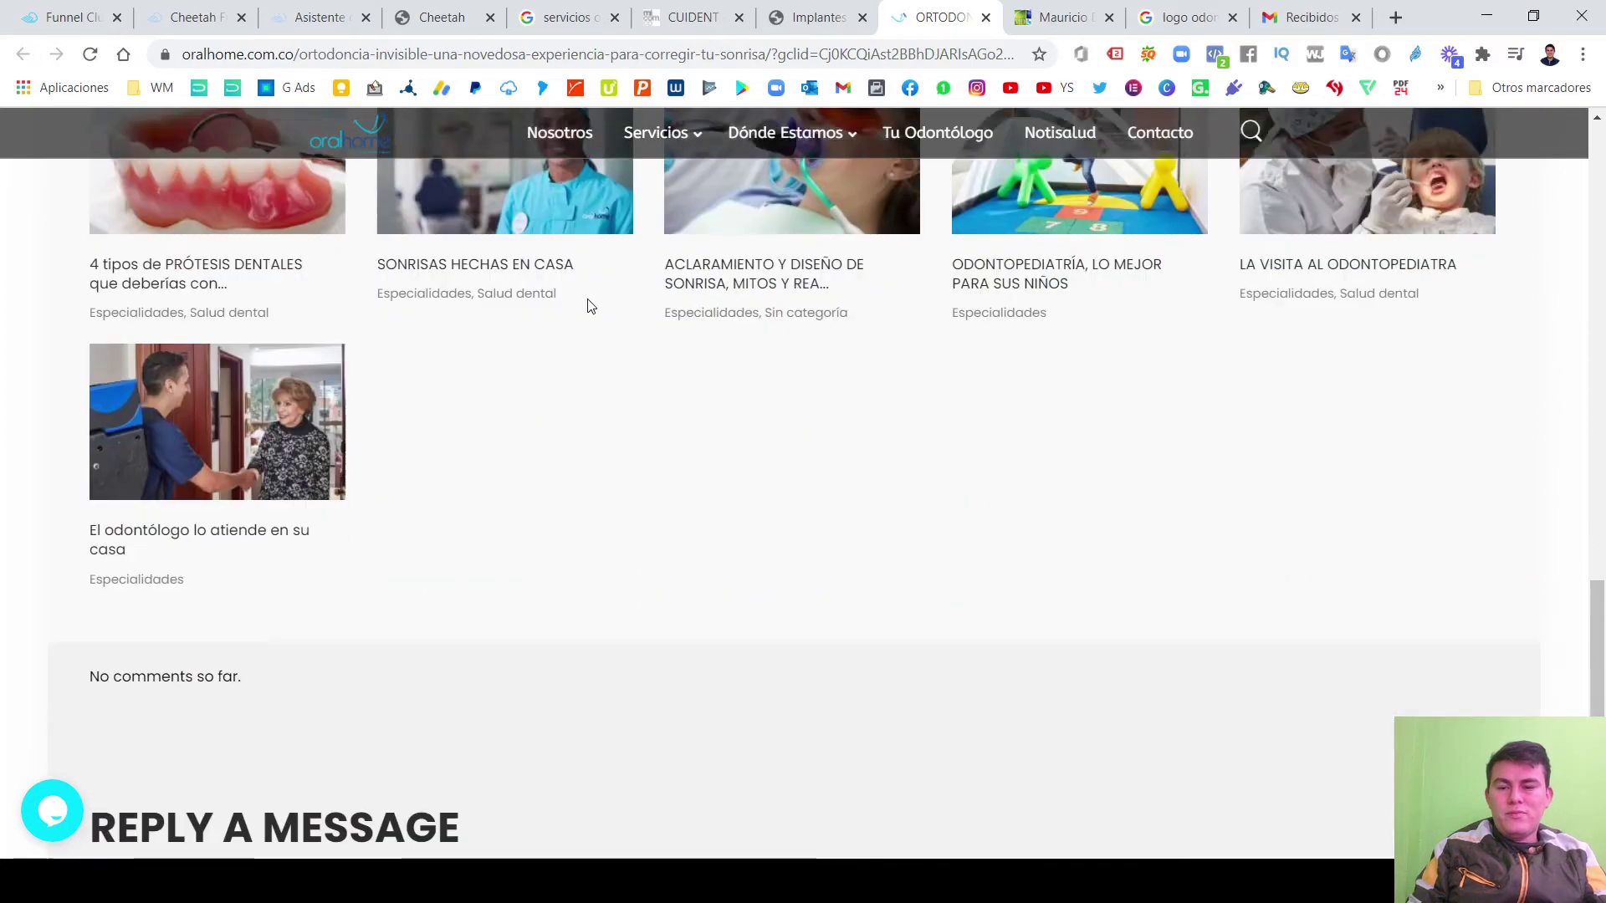
{"action": "scroll", "coordinate": [485, 392], "scroll_direction": "up", "scroll_amount": 2}
{"action": "scroll", "coordinate": [1018, 438], "scroll_direction": "down", "scroll_amount": 6}
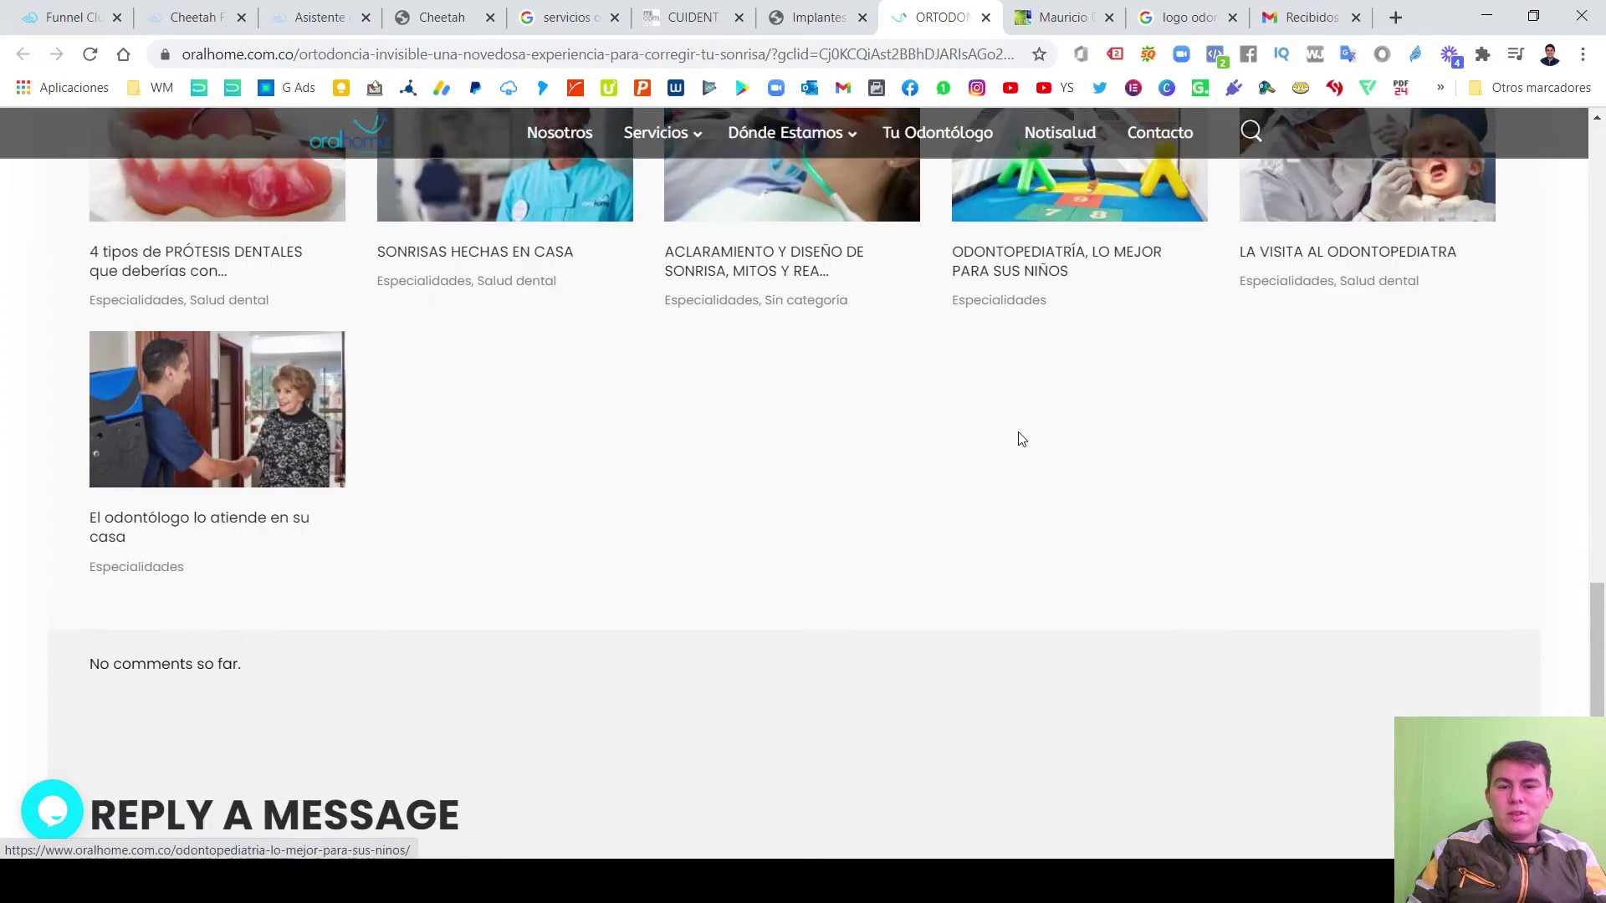
{"action": "scroll", "coordinate": [602, 413], "scroll_direction": "down", "scroll_amount": 4}
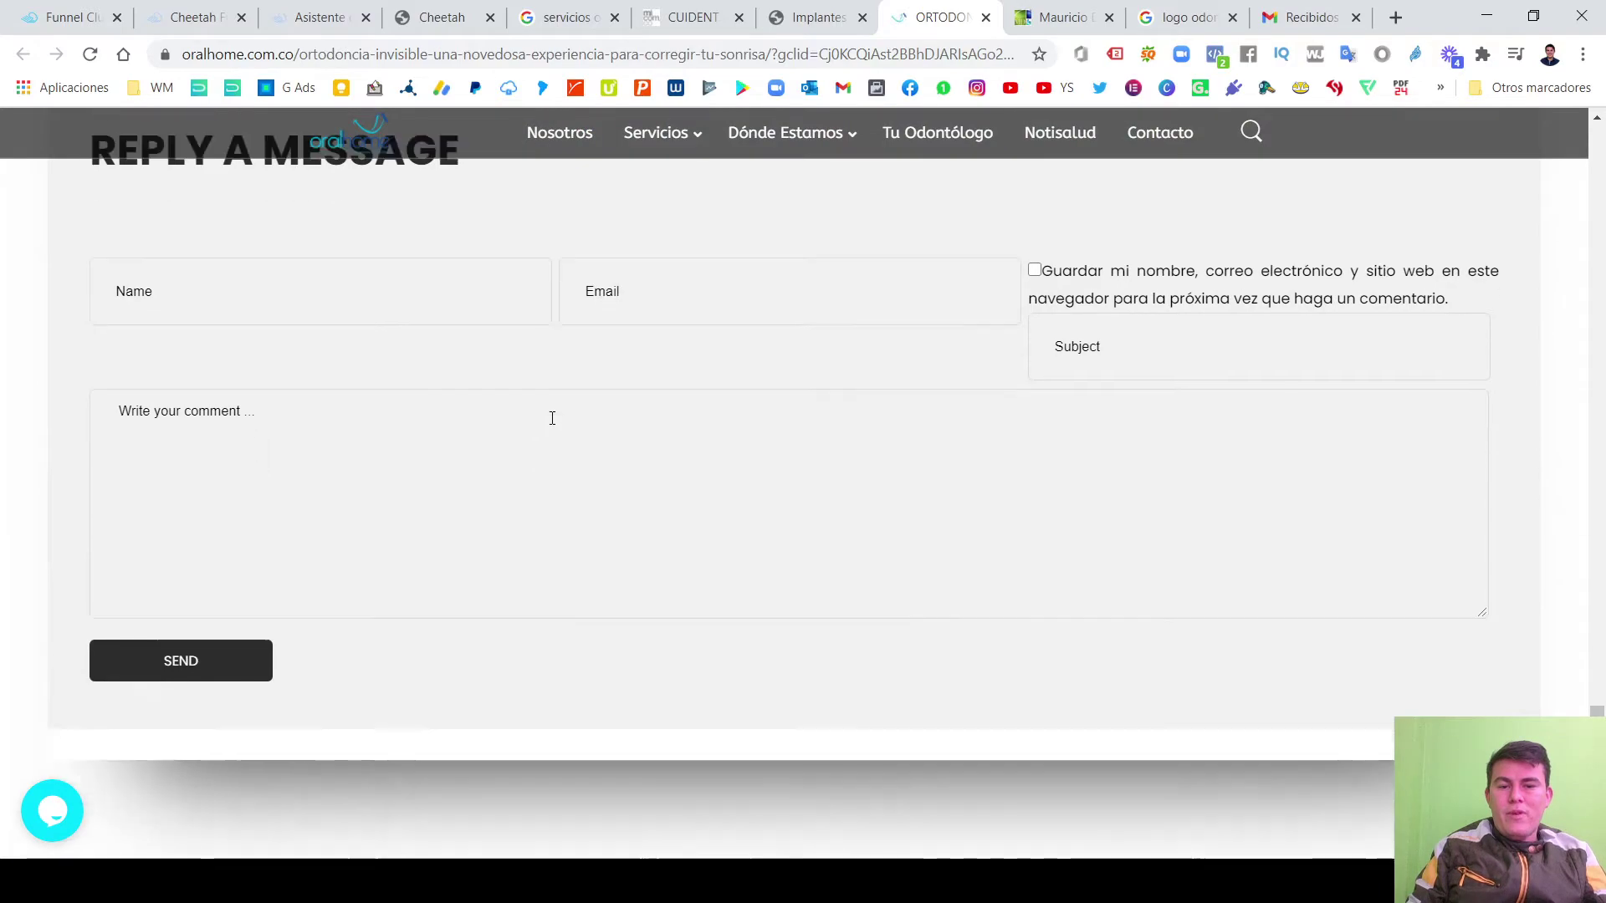
{"action": "scroll", "coordinate": [669, 437], "scroll_direction": "up", "scroll_amount": 3}
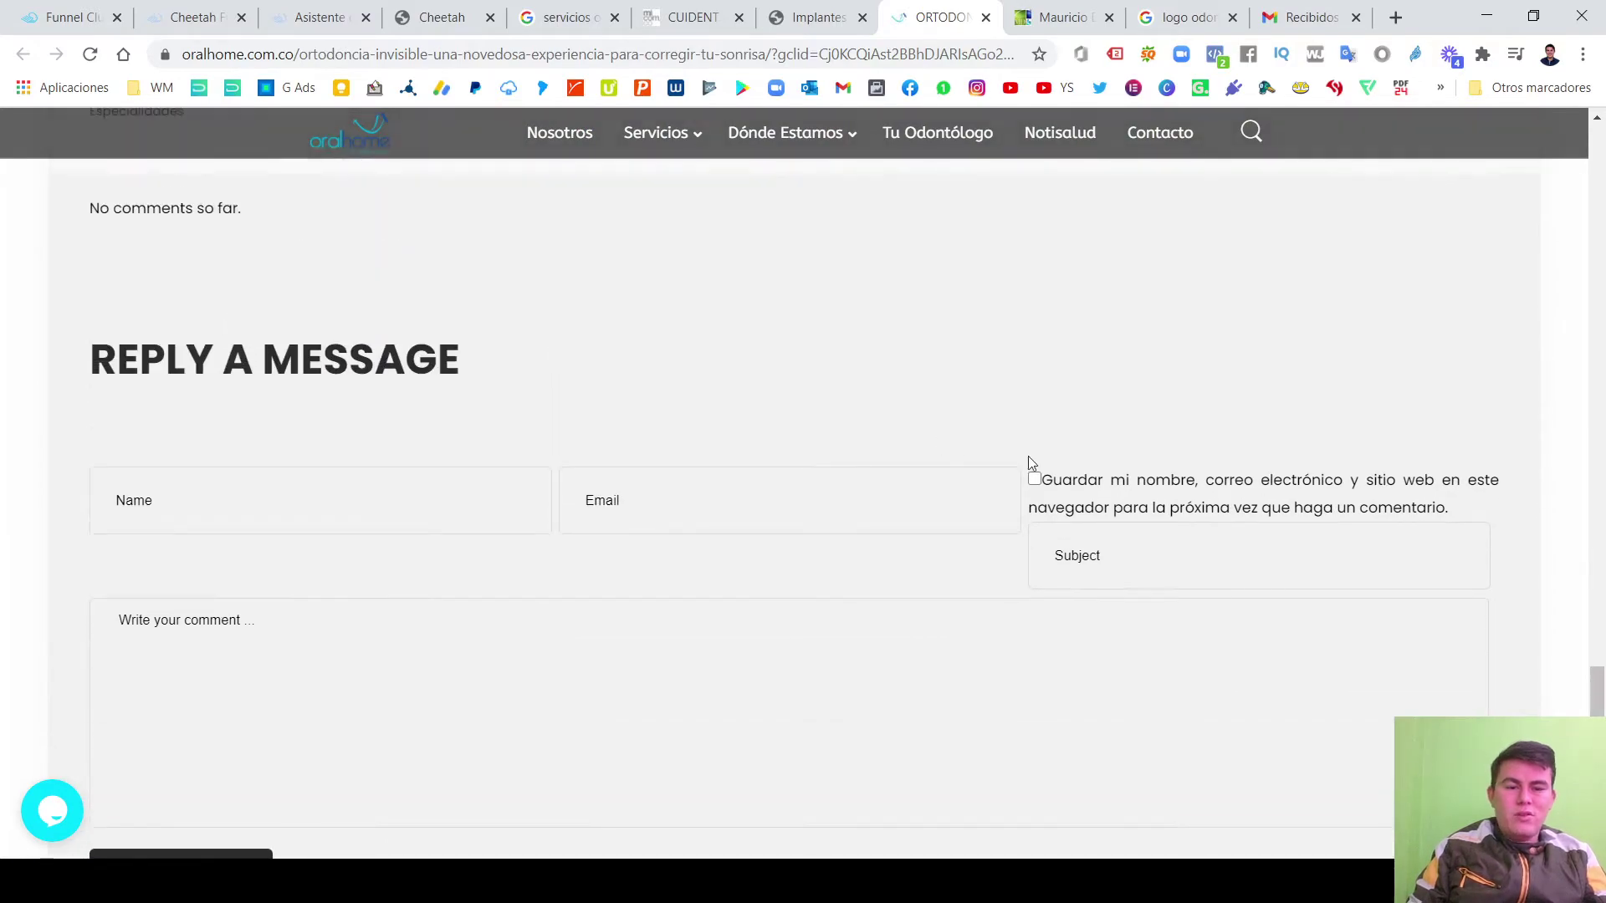
{"action": "scroll", "coordinate": [803, 502], "scroll_direction": "up", "scroll_amount": 2}
{"action": "scroll", "coordinate": [803, 502], "scroll_direction": "down", "scroll_amount": 3}
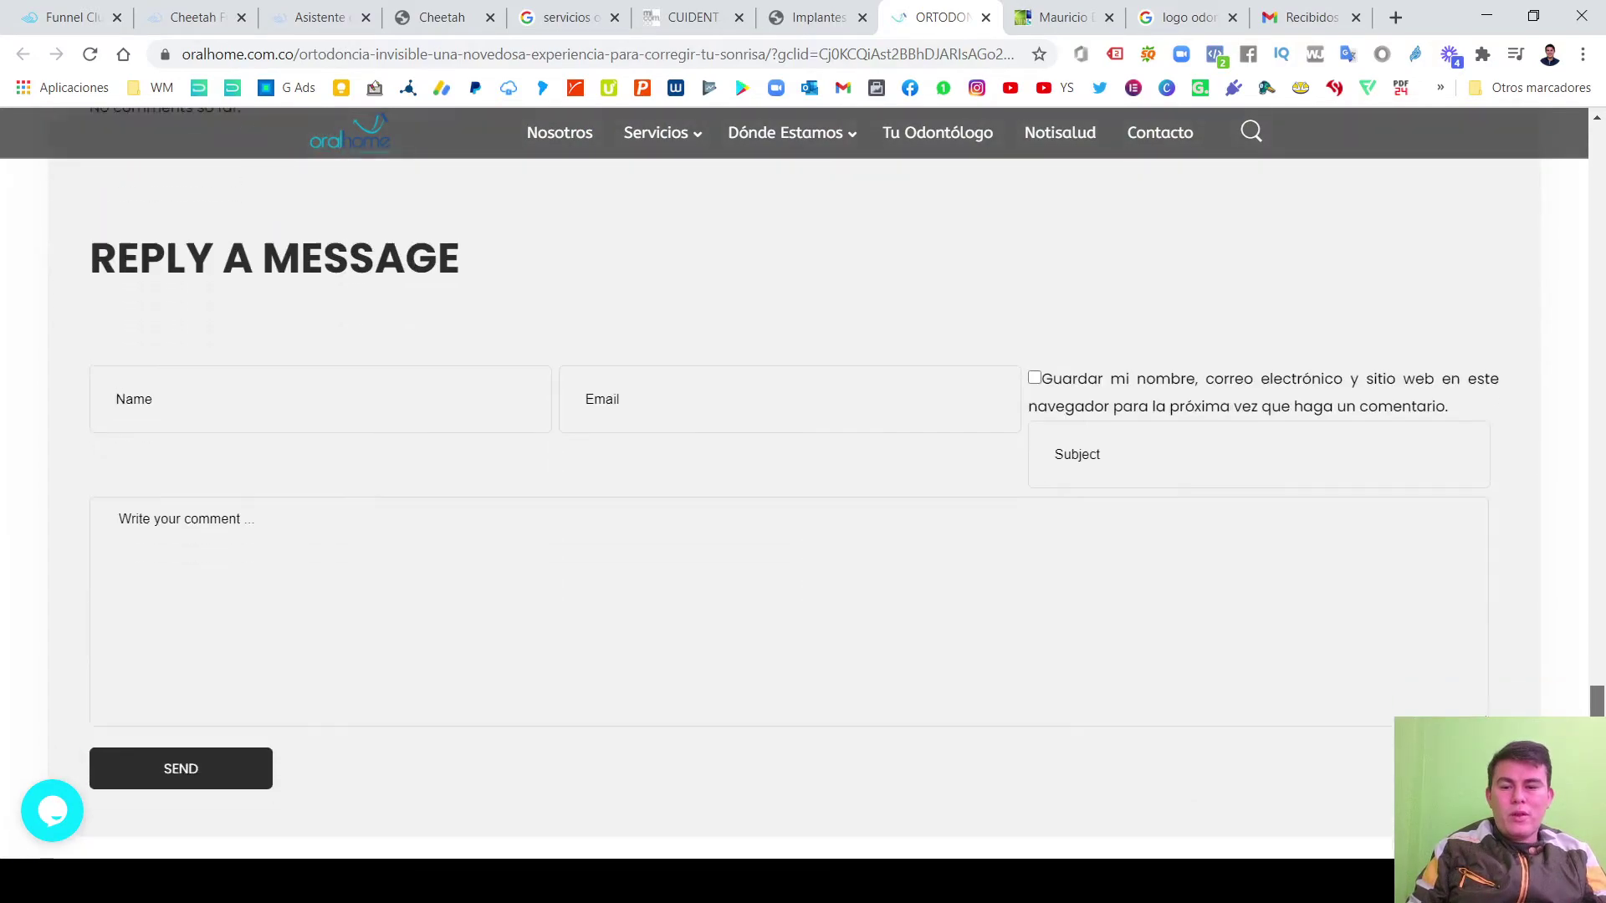
Dismiss the WhatsApp pop-up on the Oralhome page, then open the chat widget's "Enviar mensaje" form to inspect its fields and close it.
{"action": "scroll", "coordinate": [1469, 194], "scroll_direction": "up", "scroll_amount": 15}
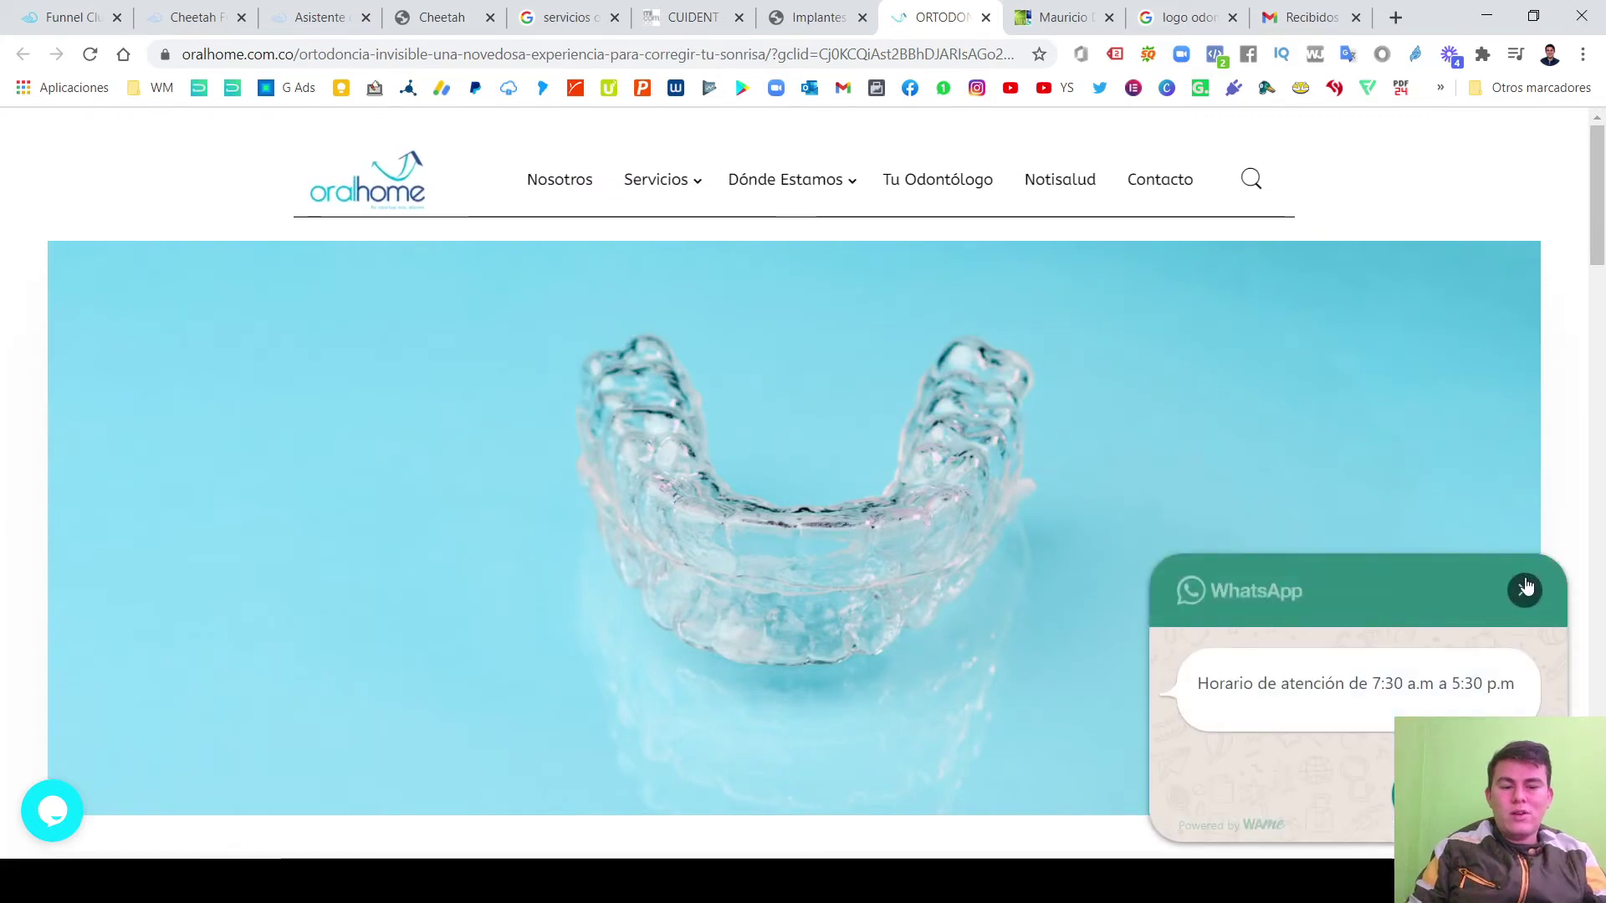
{"action": "left_click", "coordinate": [1526, 588]}
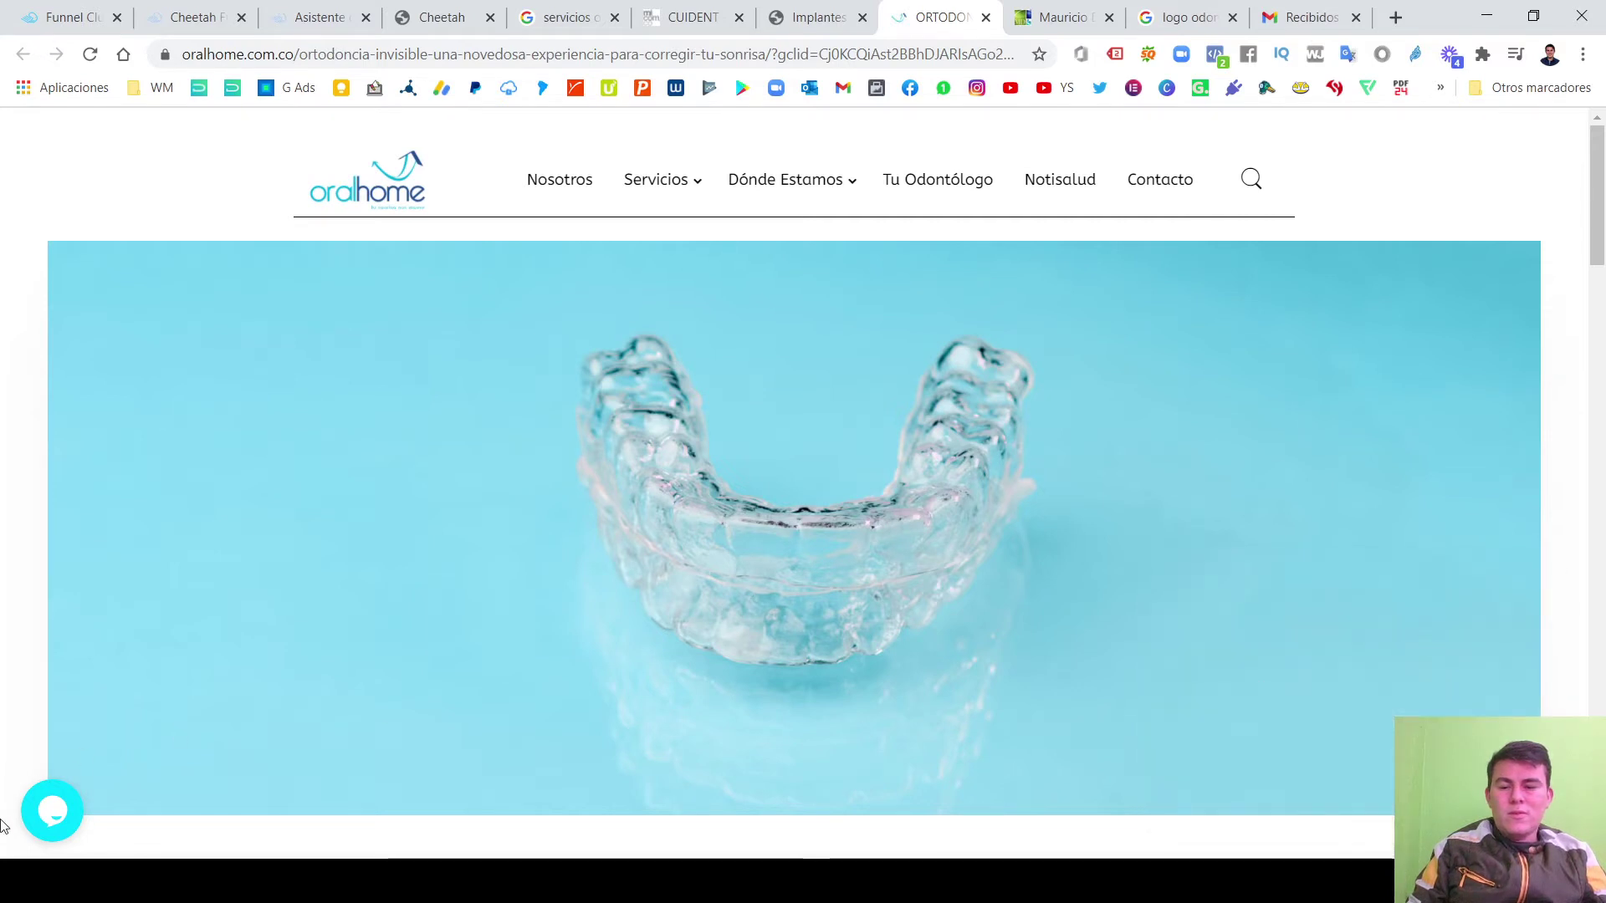
{"action": "left_click", "coordinate": [54, 811]}
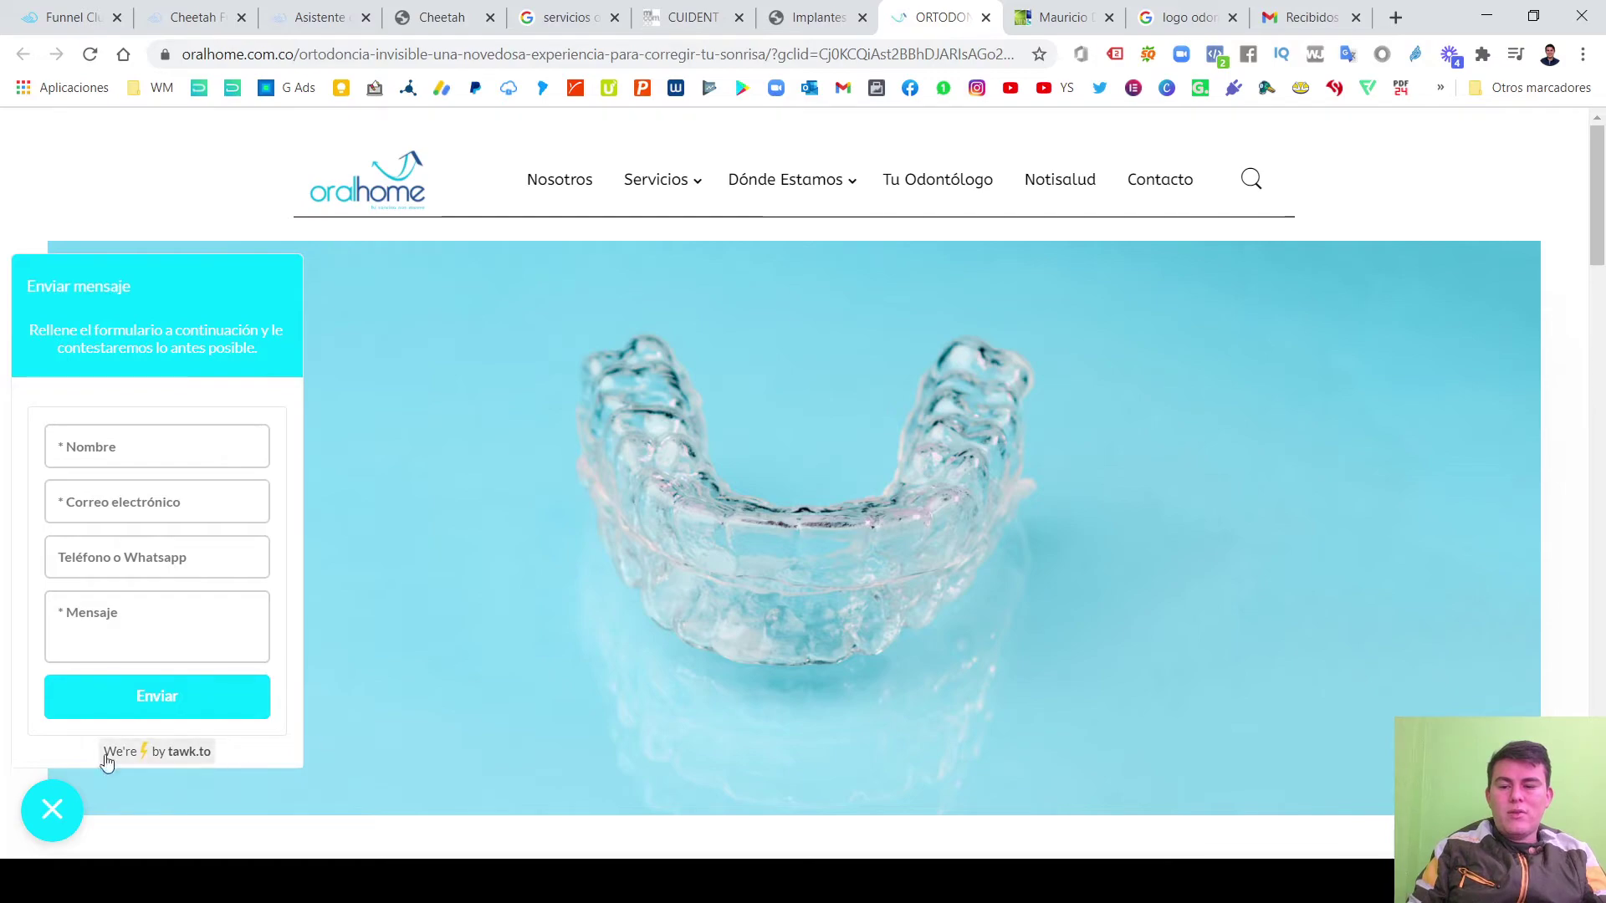
{"action": "left_click", "coordinate": [52, 809]}
Compare the Oralhome page's hero image with the headline and opening text of the article below it.
{"action": "scroll", "coordinate": [1330, 530], "scroll_direction": "down", "scroll_amount": 13}
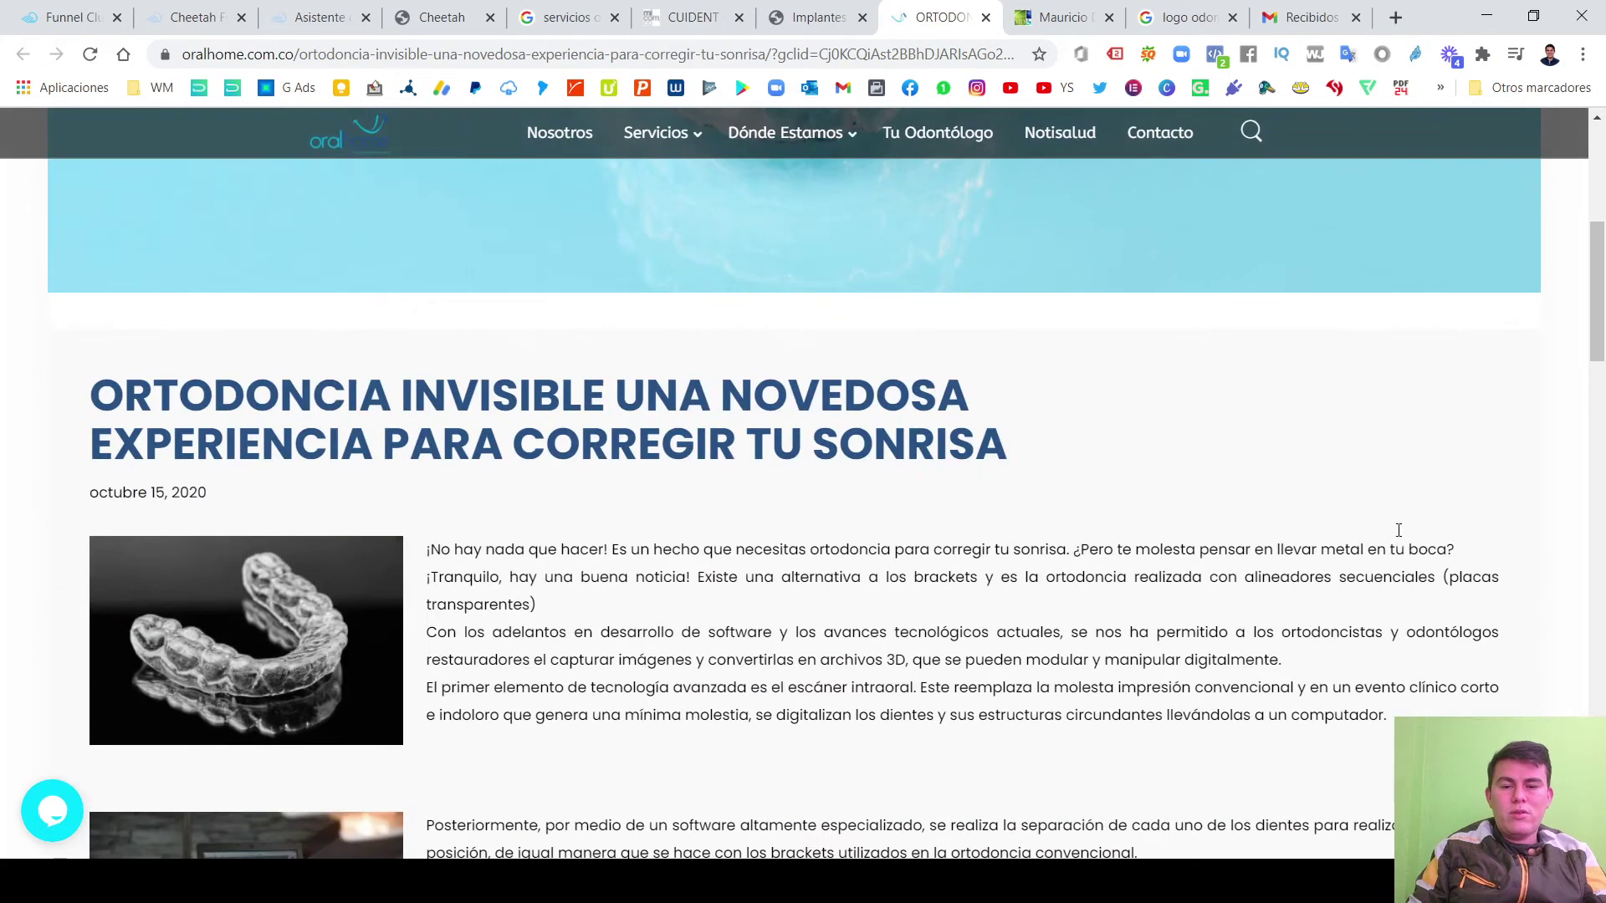
{"action": "scroll", "coordinate": [1310, 581], "scroll_direction": "up", "scroll_amount": 7}
{"action": "scroll", "coordinate": [1309, 578], "scroll_direction": "up", "scroll_amount": 6}
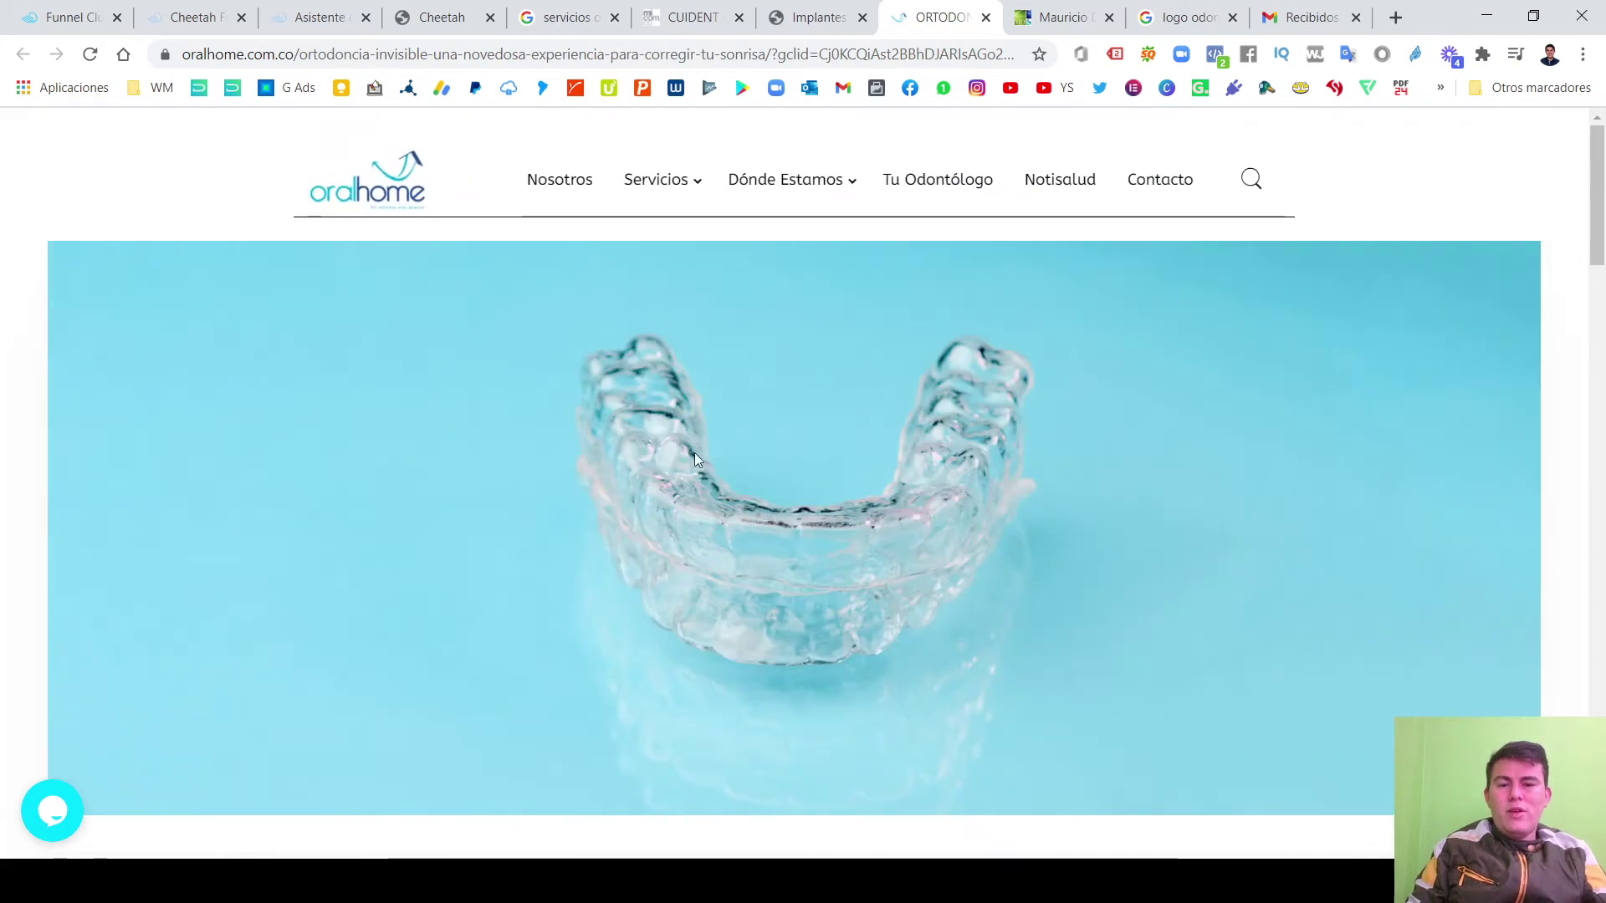
{"action": "scroll", "coordinate": [1113, 536], "scroll_direction": "down", "scroll_amount": 8}
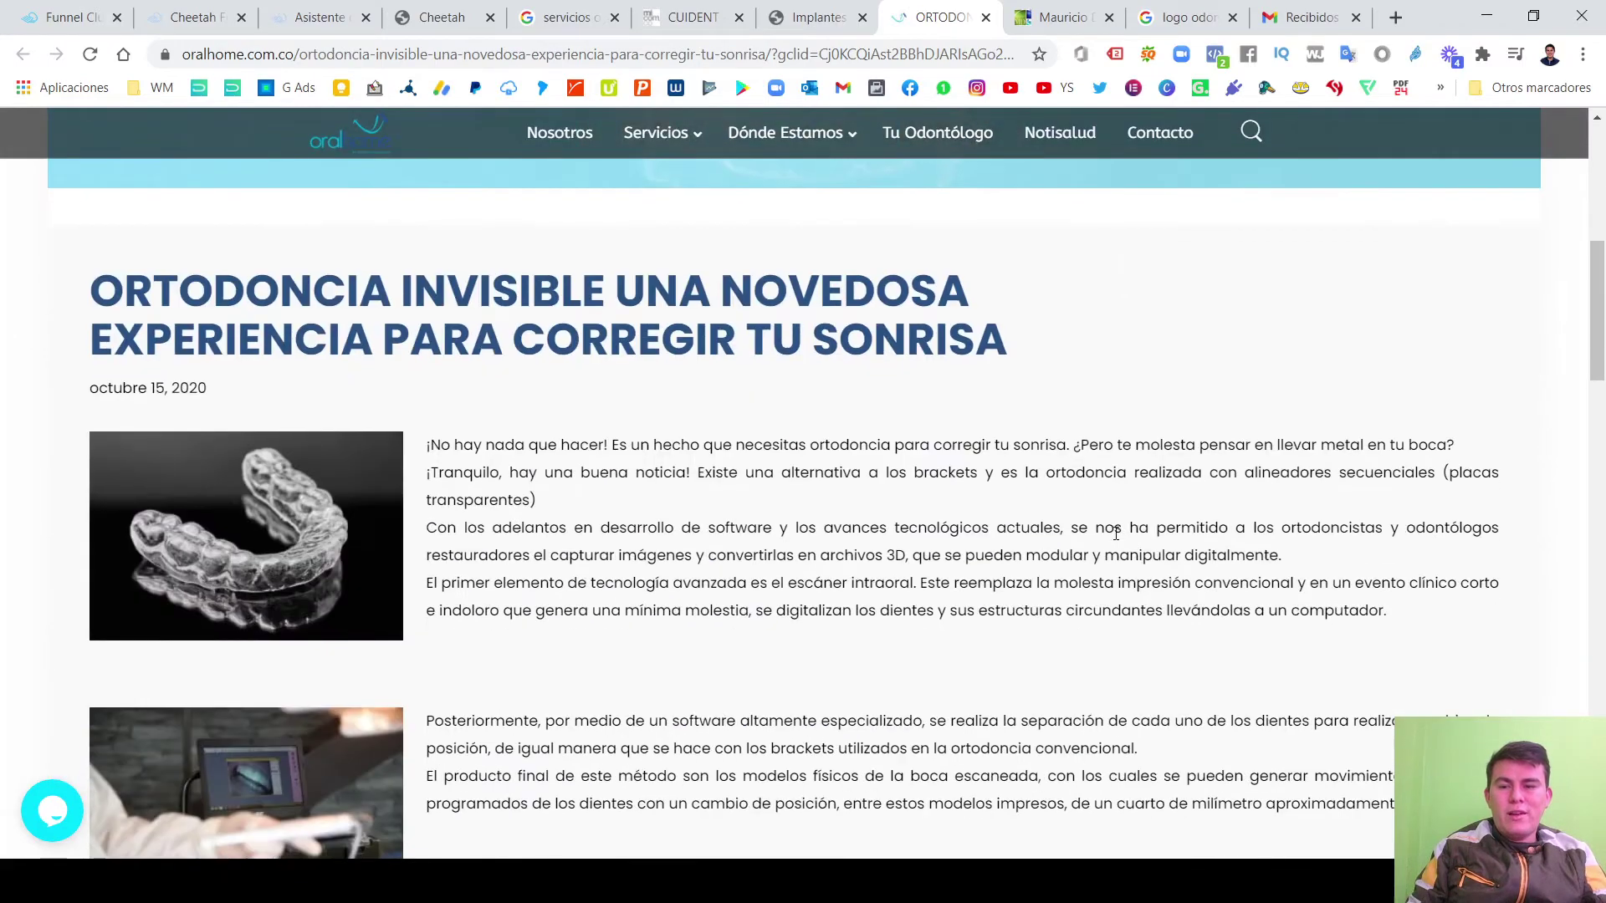
{"action": "scroll", "coordinate": [1114, 533], "scroll_direction": "up", "scroll_amount": 8}
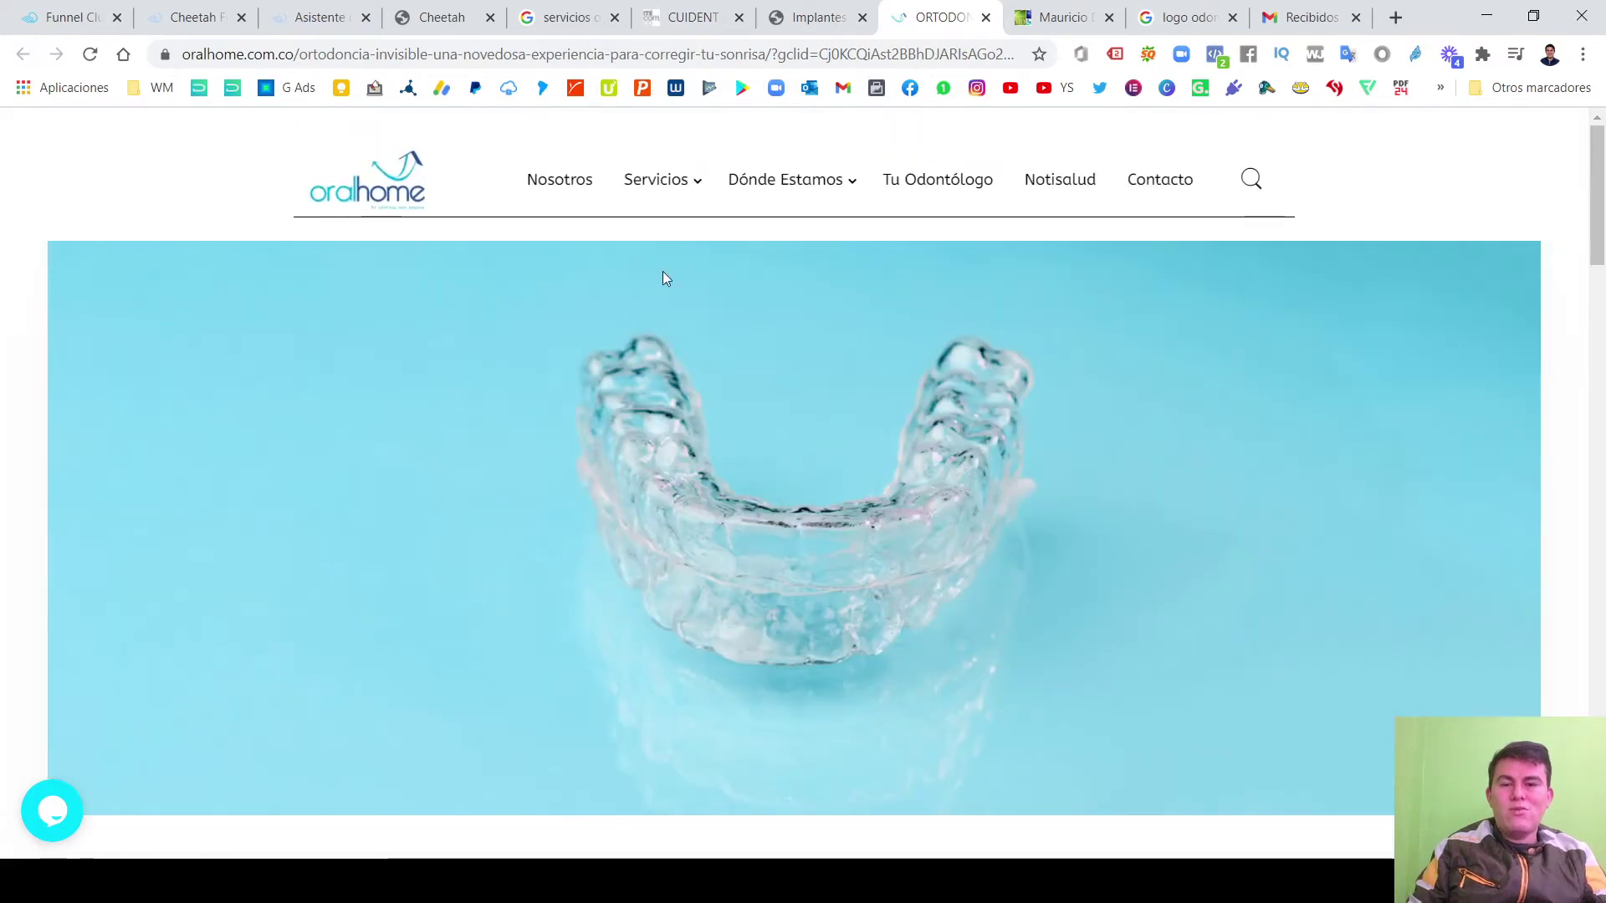
{"action": "scroll", "coordinate": [976, 280], "scroll_direction": "down", "scroll_amount": 8}
{"action": "scroll", "coordinate": [1004, 251], "scroll_direction": "up", "scroll_amount": 8}
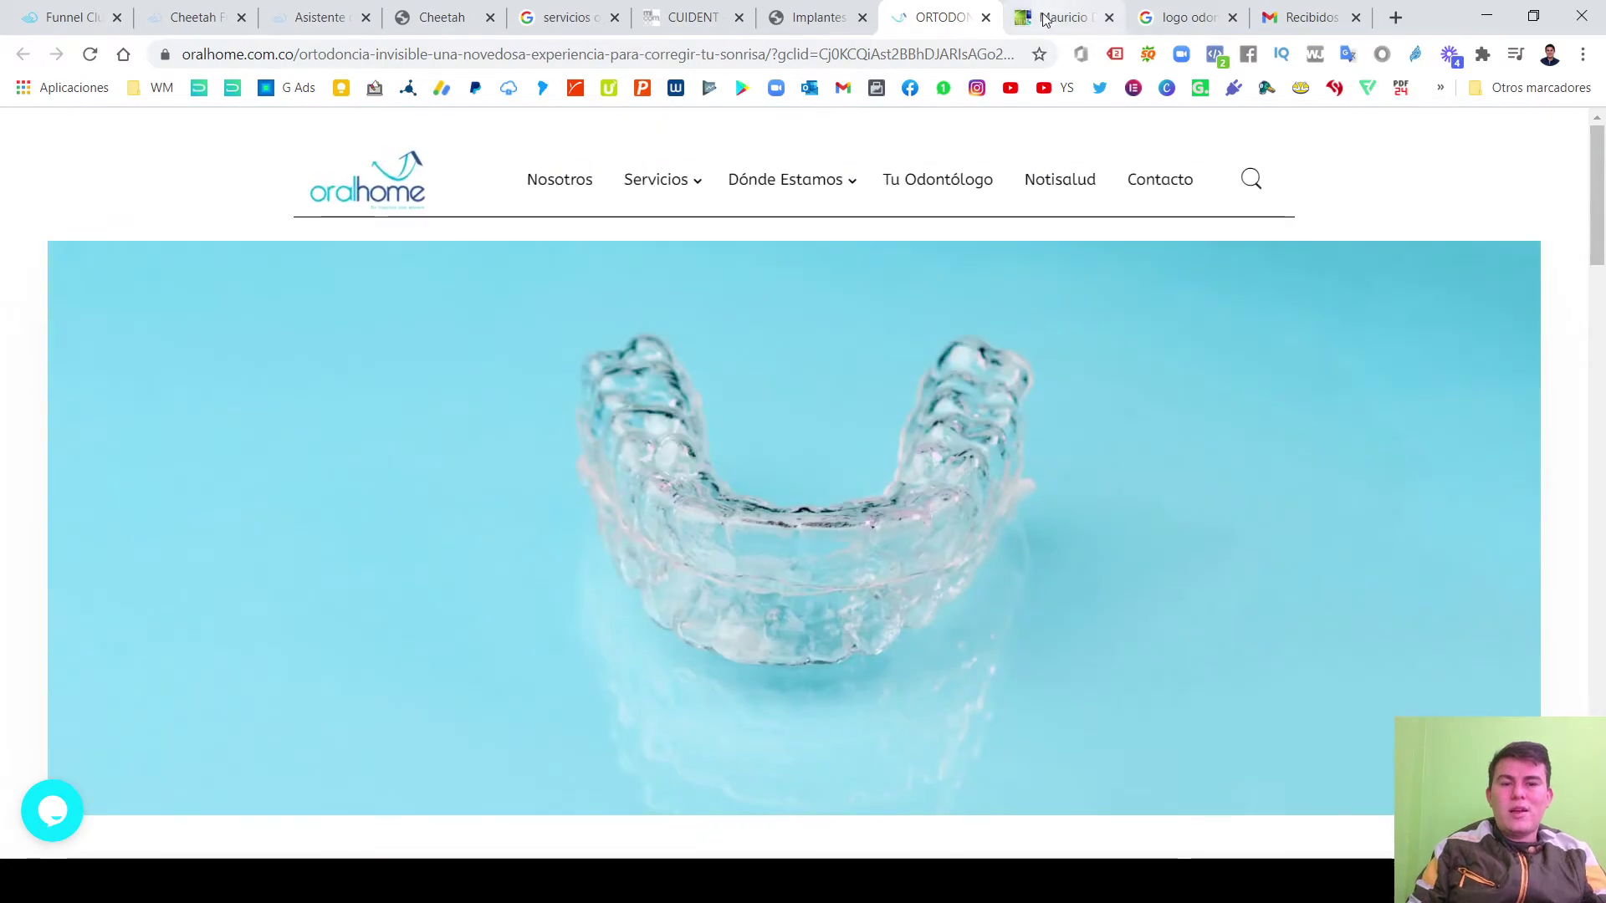
Switch to the Dental Center MD website and examine its header, free appointment call and rotating hero banners.
{"action": "left_click", "coordinate": [1046, 18]}
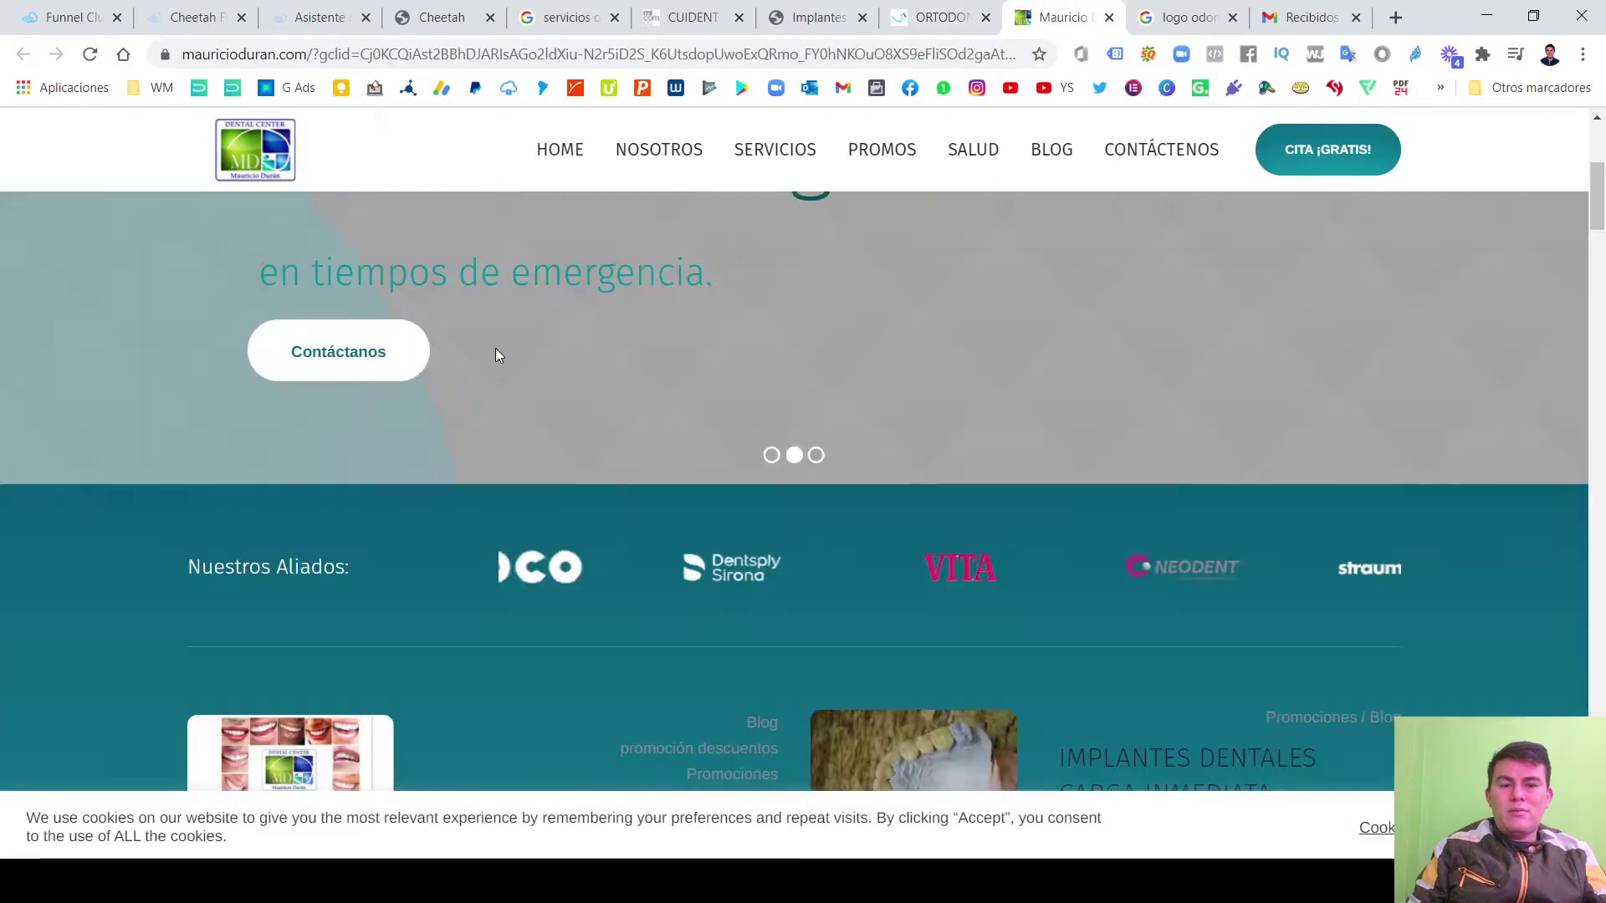
{"action": "scroll", "coordinate": [495, 355], "scroll_direction": "up", "scroll_amount": 5}
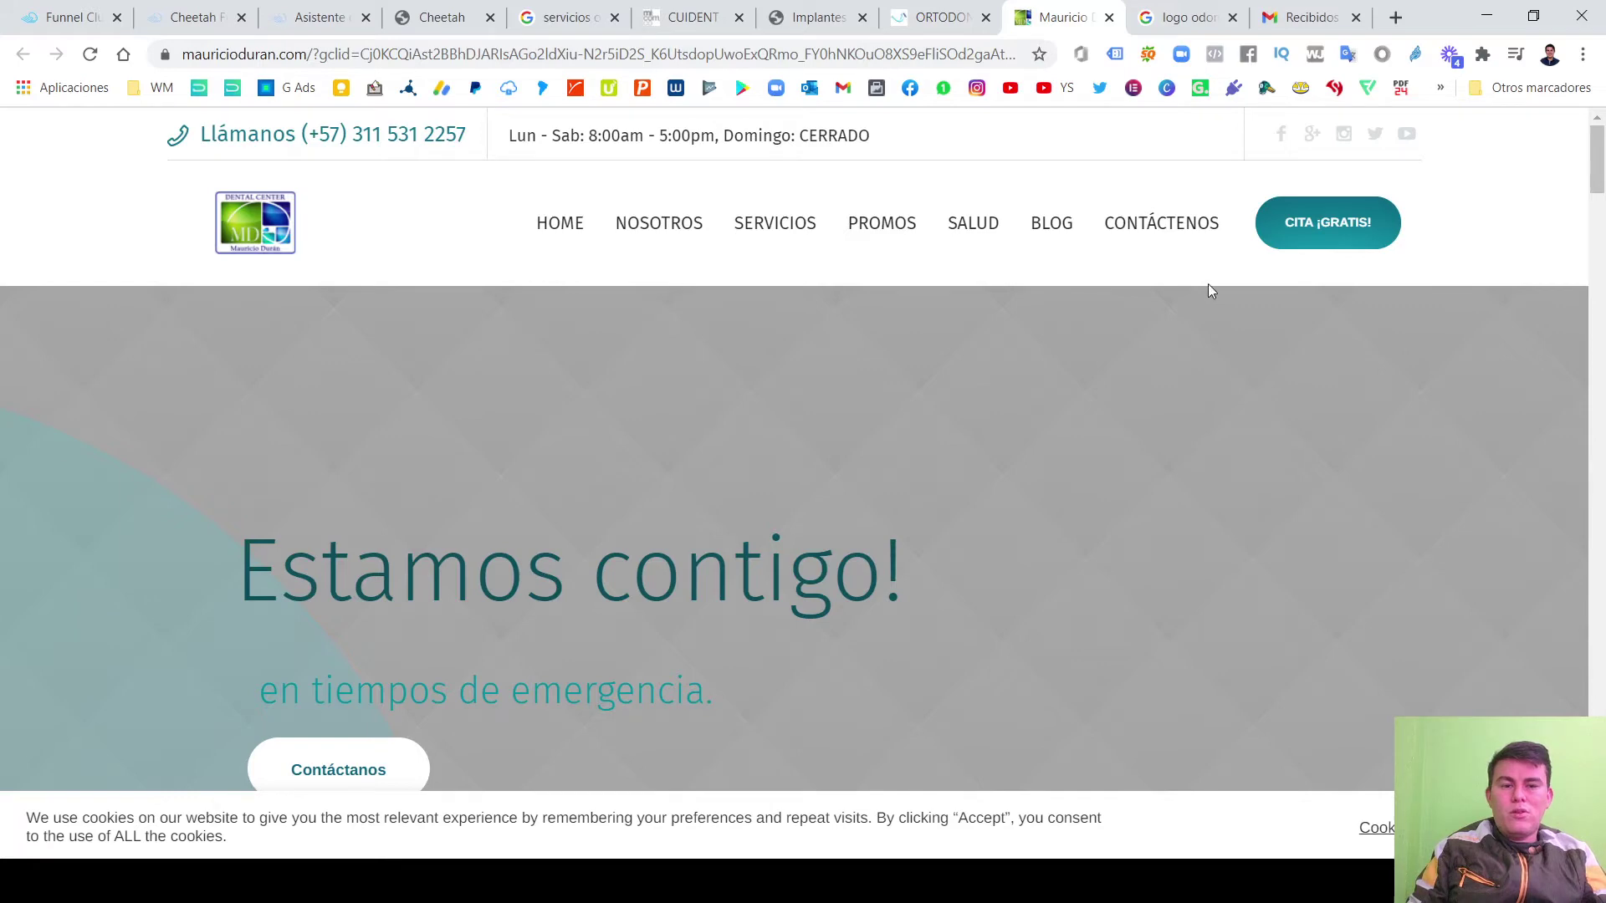
{"action": "scroll", "coordinate": [624, 283], "scroll_direction": "down", "scroll_amount": 3}
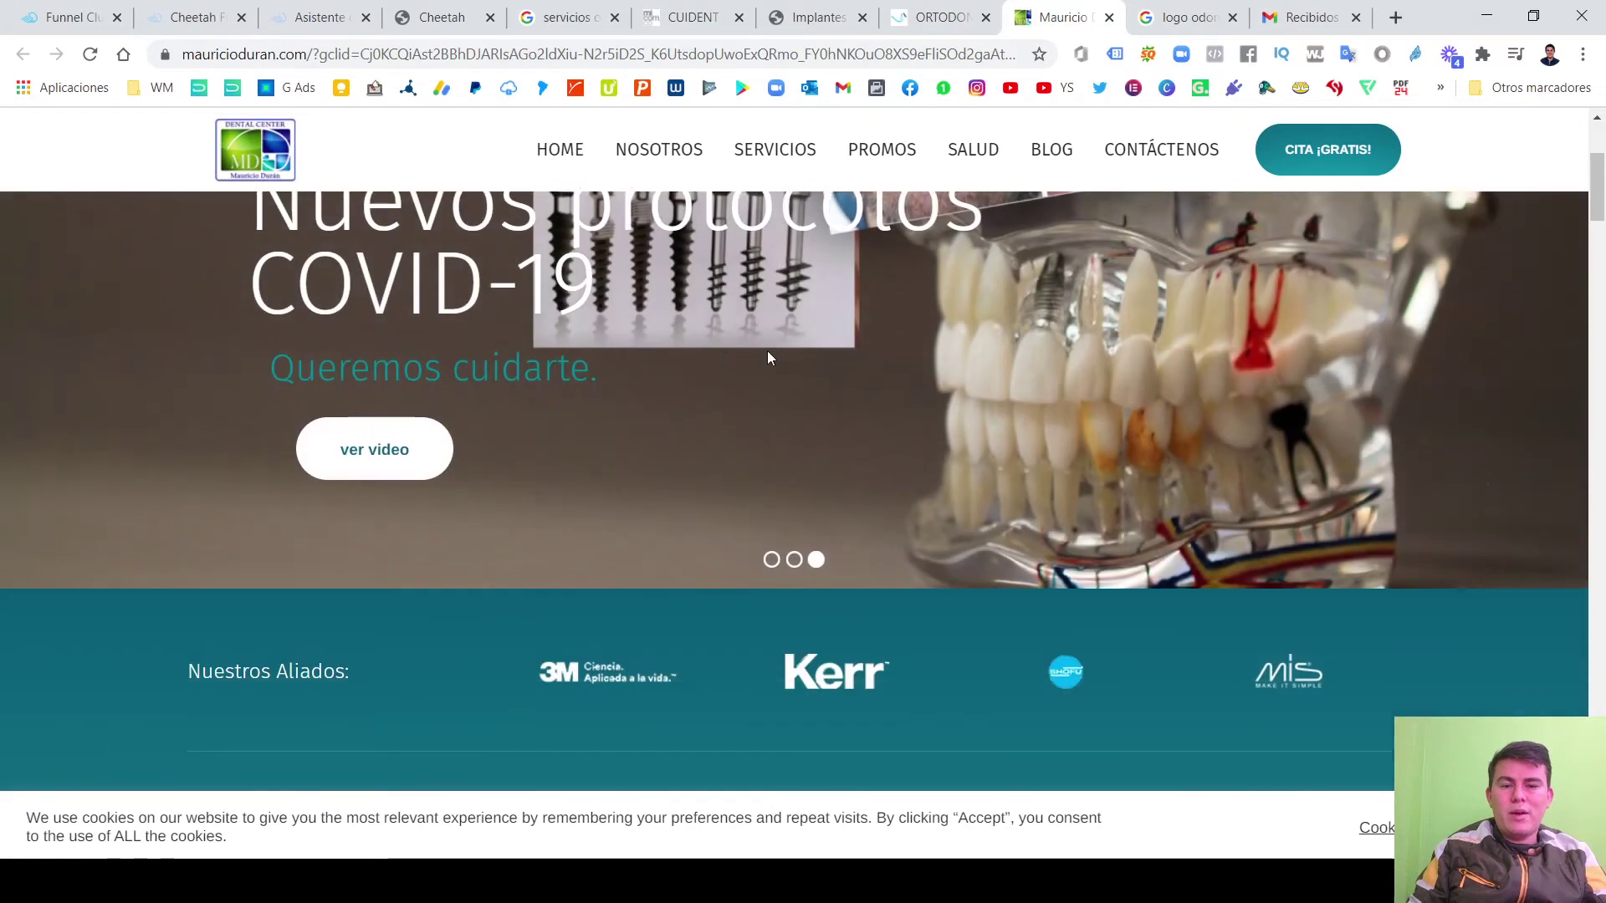
{"action": "scroll", "coordinate": [835, 408], "scroll_direction": "up", "scroll_amount": 3}
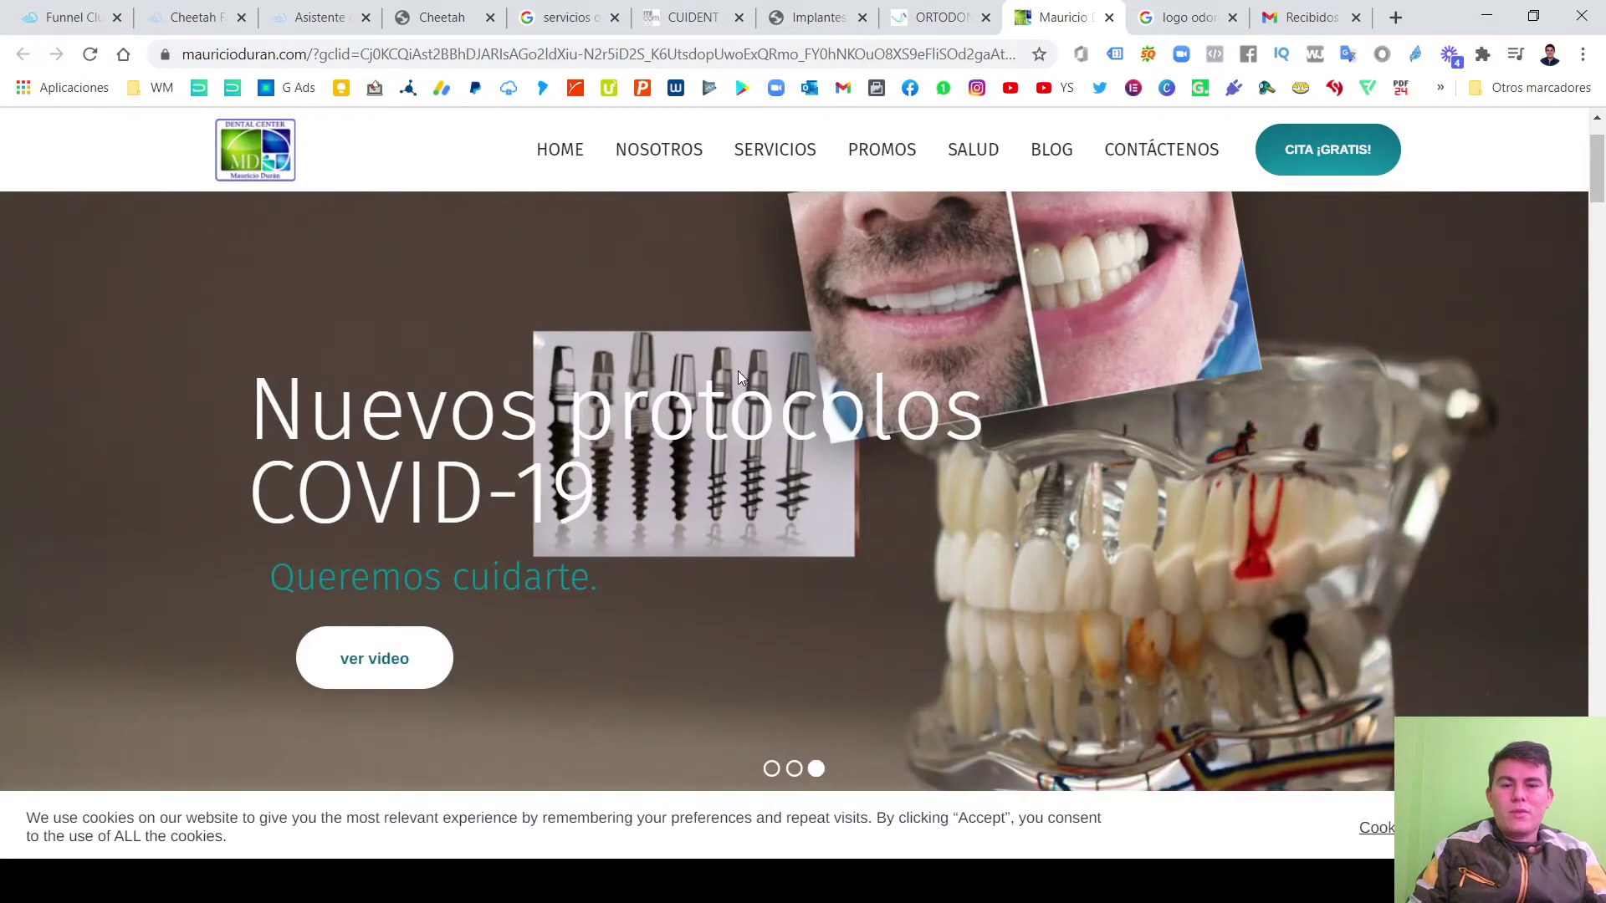
Review the Dental Center MD allied brands, featured promotions and blog posts on implants, zirconia crowns and whitening.
{"action": "scroll", "coordinate": [766, 375], "scroll_direction": "down", "scroll_amount": 4}
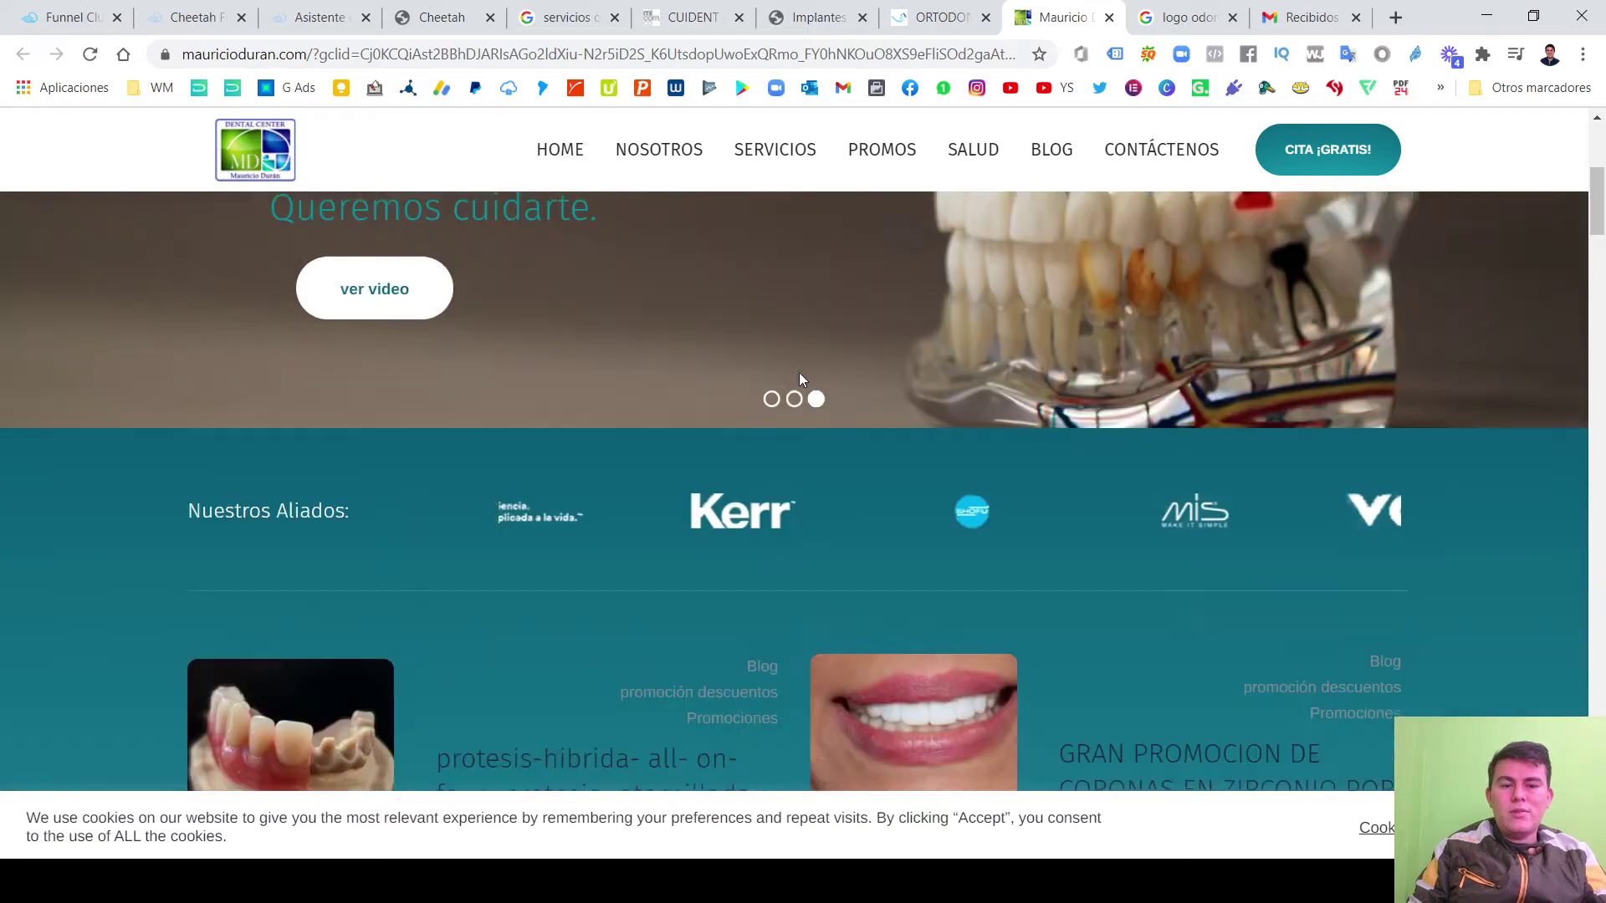
{"action": "scroll", "coordinate": [802, 376], "scroll_direction": "down", "scroll_amount": 4}
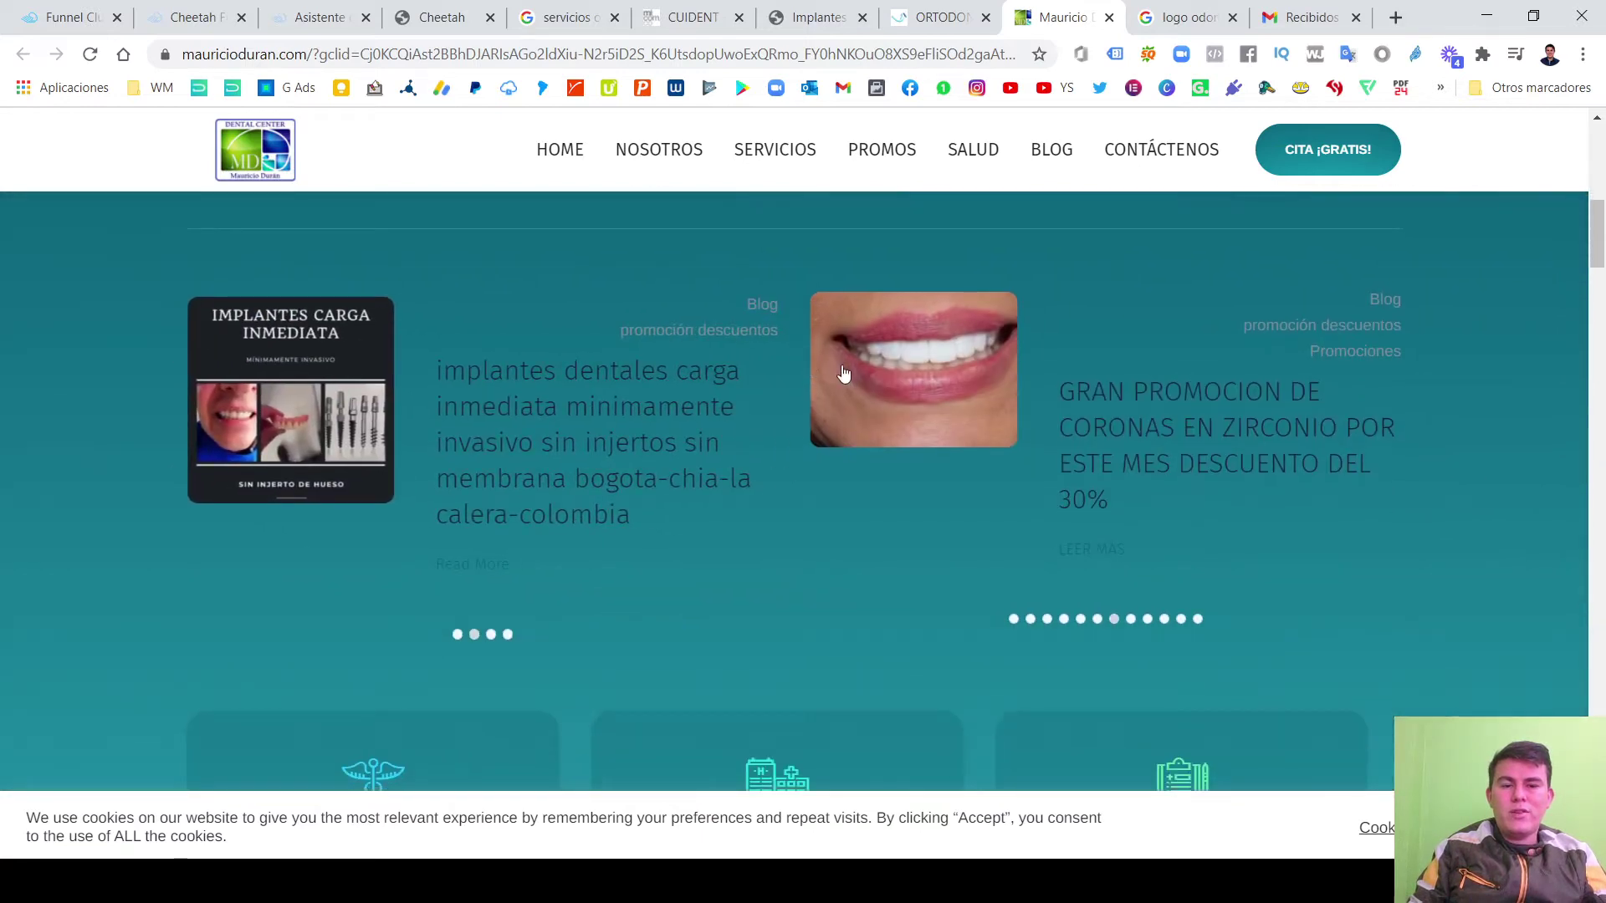
{"action": "scroll", "coordinate": [843, 374], "scroll_direction": "up", "scroll_amount": 1}
{"action": "scroll", "coordinate": [843, 374], "scroll_direction": "down", "scroll_amount": 2}
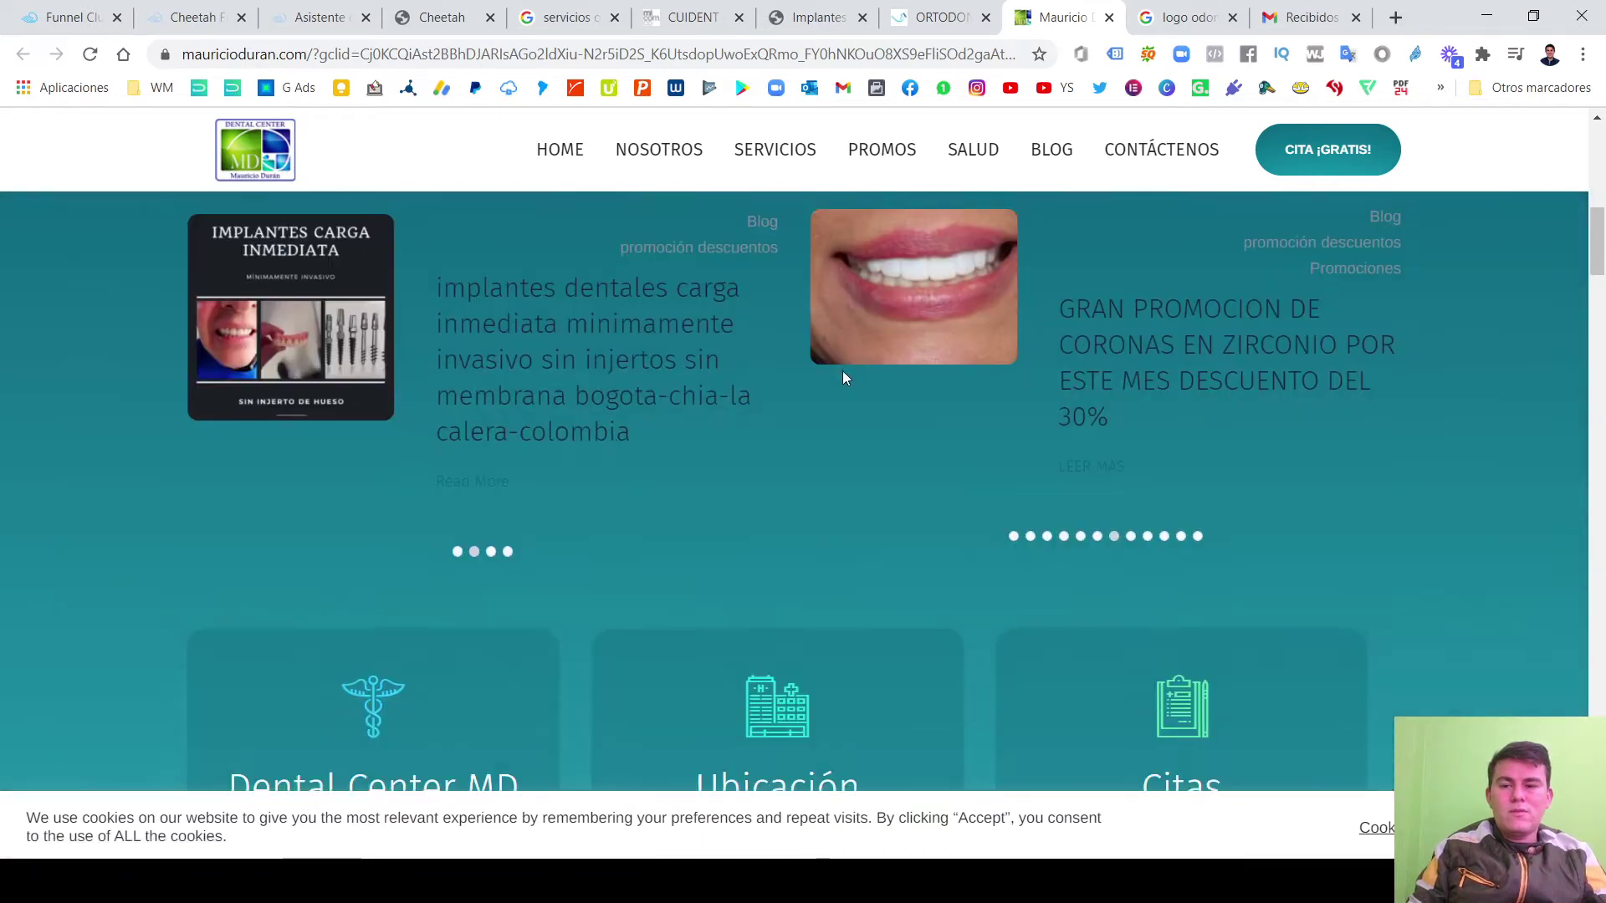
{"action": "scroll", "coordinate": [842, 370], "scroll_direction": "down", "scroll_amount": 13}
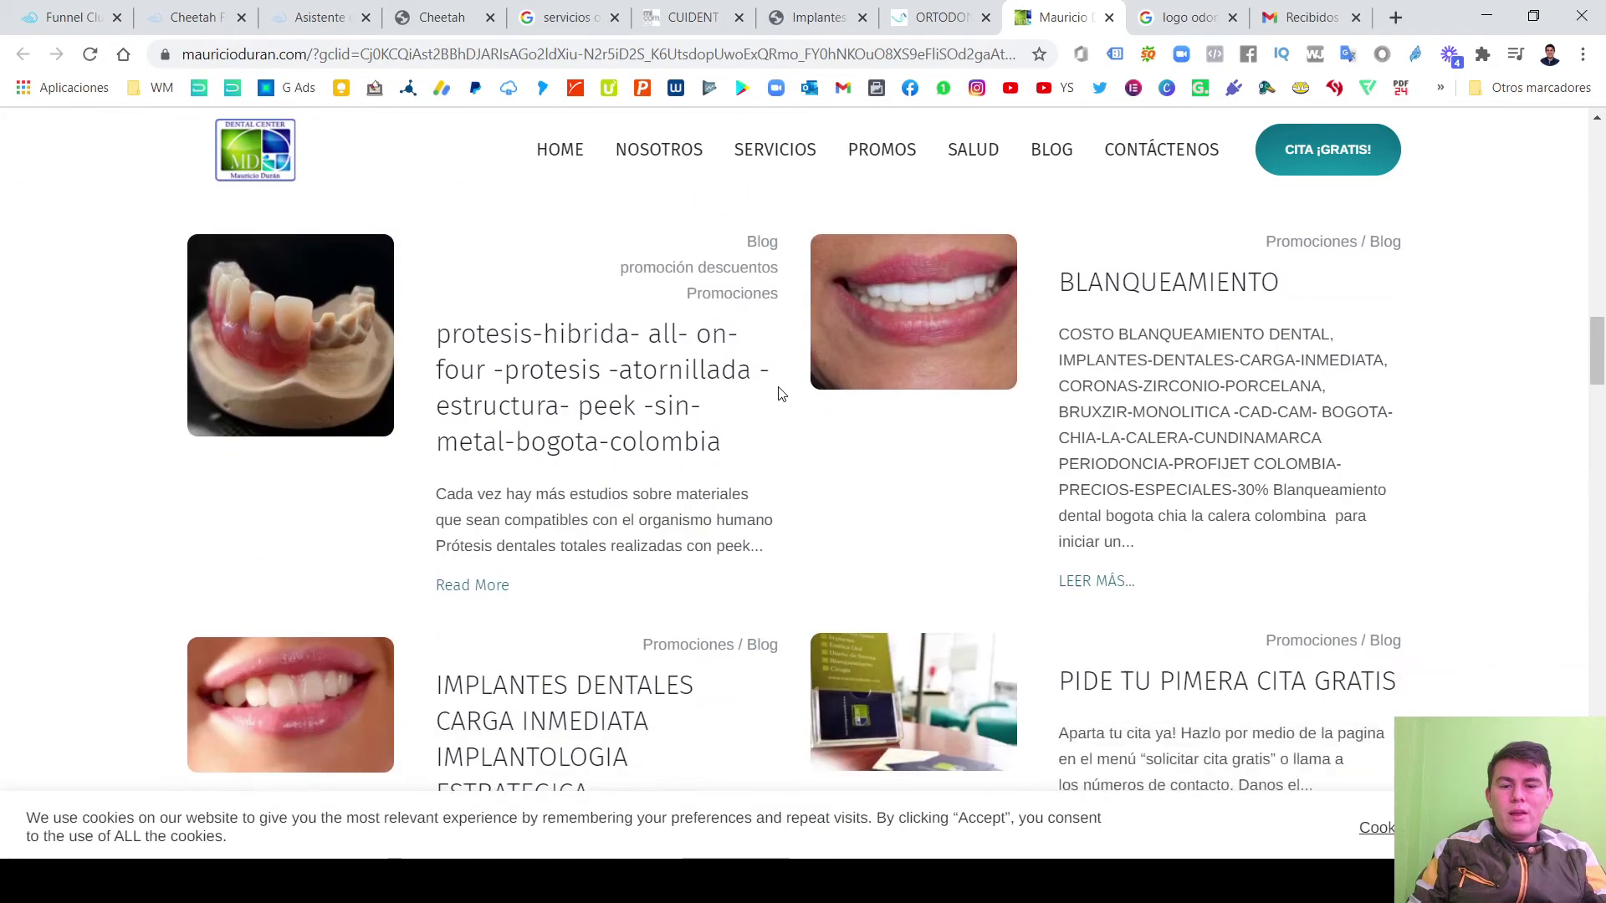
Examine the "Agenda tu Cita" form fields on the Dental Center MD page, highlighting the "¡Cita Gratis!" offer and clearing the selection.
{"action": "scroll", "coordinate": [781, 389], "scroll_direction": "down", "scroll_amount": 20}
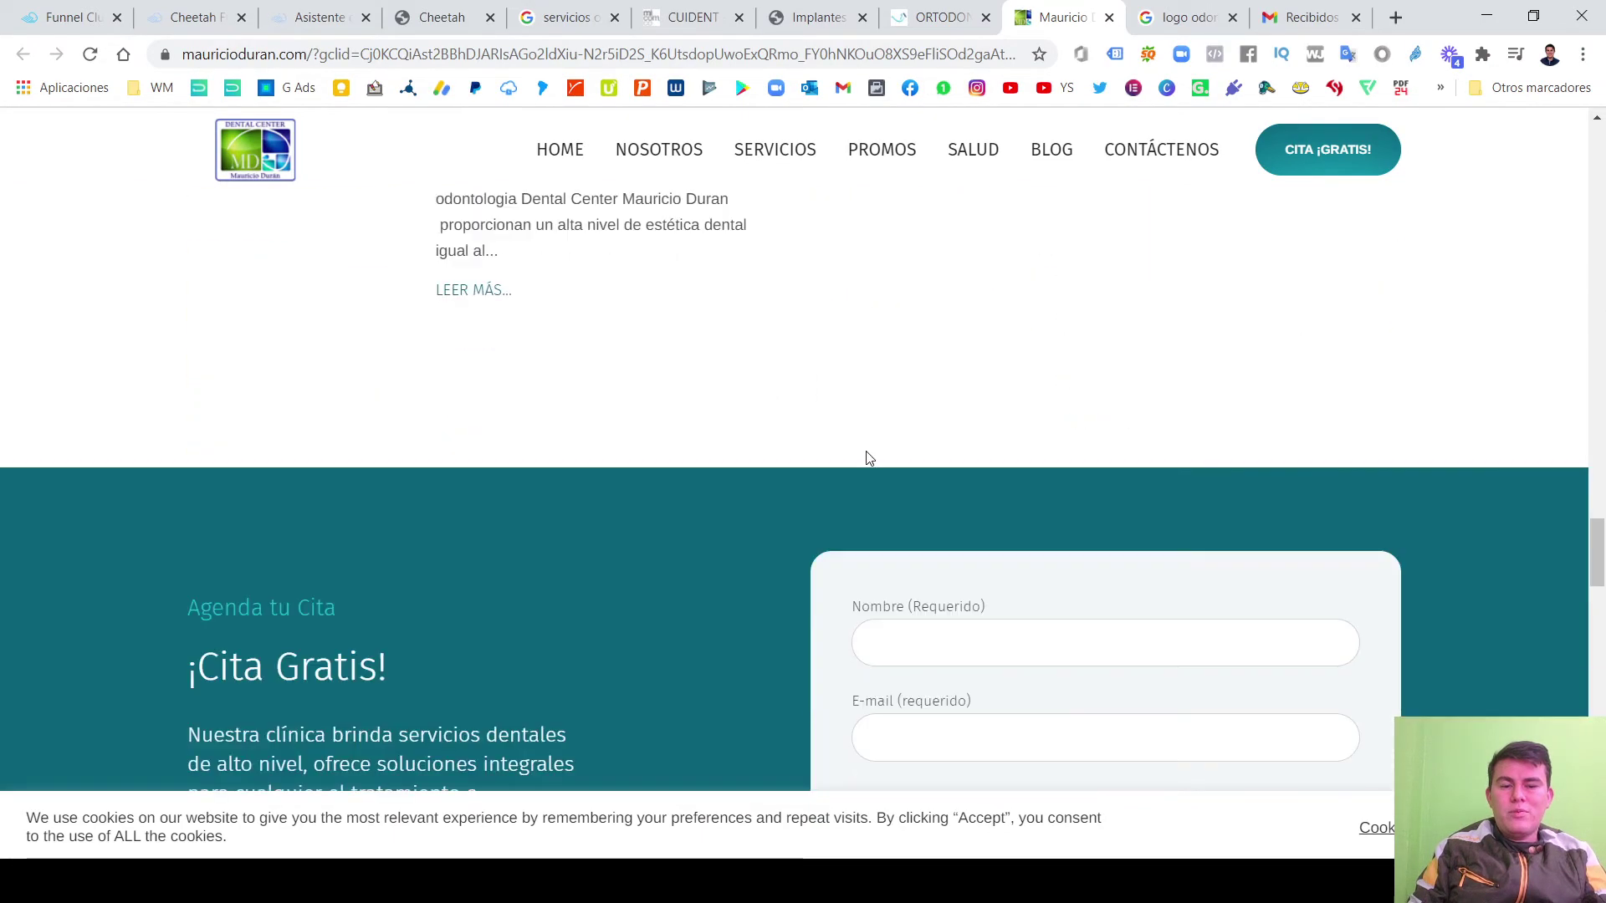
{"action": "scroll", "coordinate": [867, 459], "scroll_direction": "down", "scroll_amount": 13}
{"action": "scroll", "coordinate": [972, 502], "scroll_direction": "up", "scroll_amount": 6}
{"action": "scroll", "coordinate": [544, 399], "scroll_direction": "up", "scroll_amount": 2}
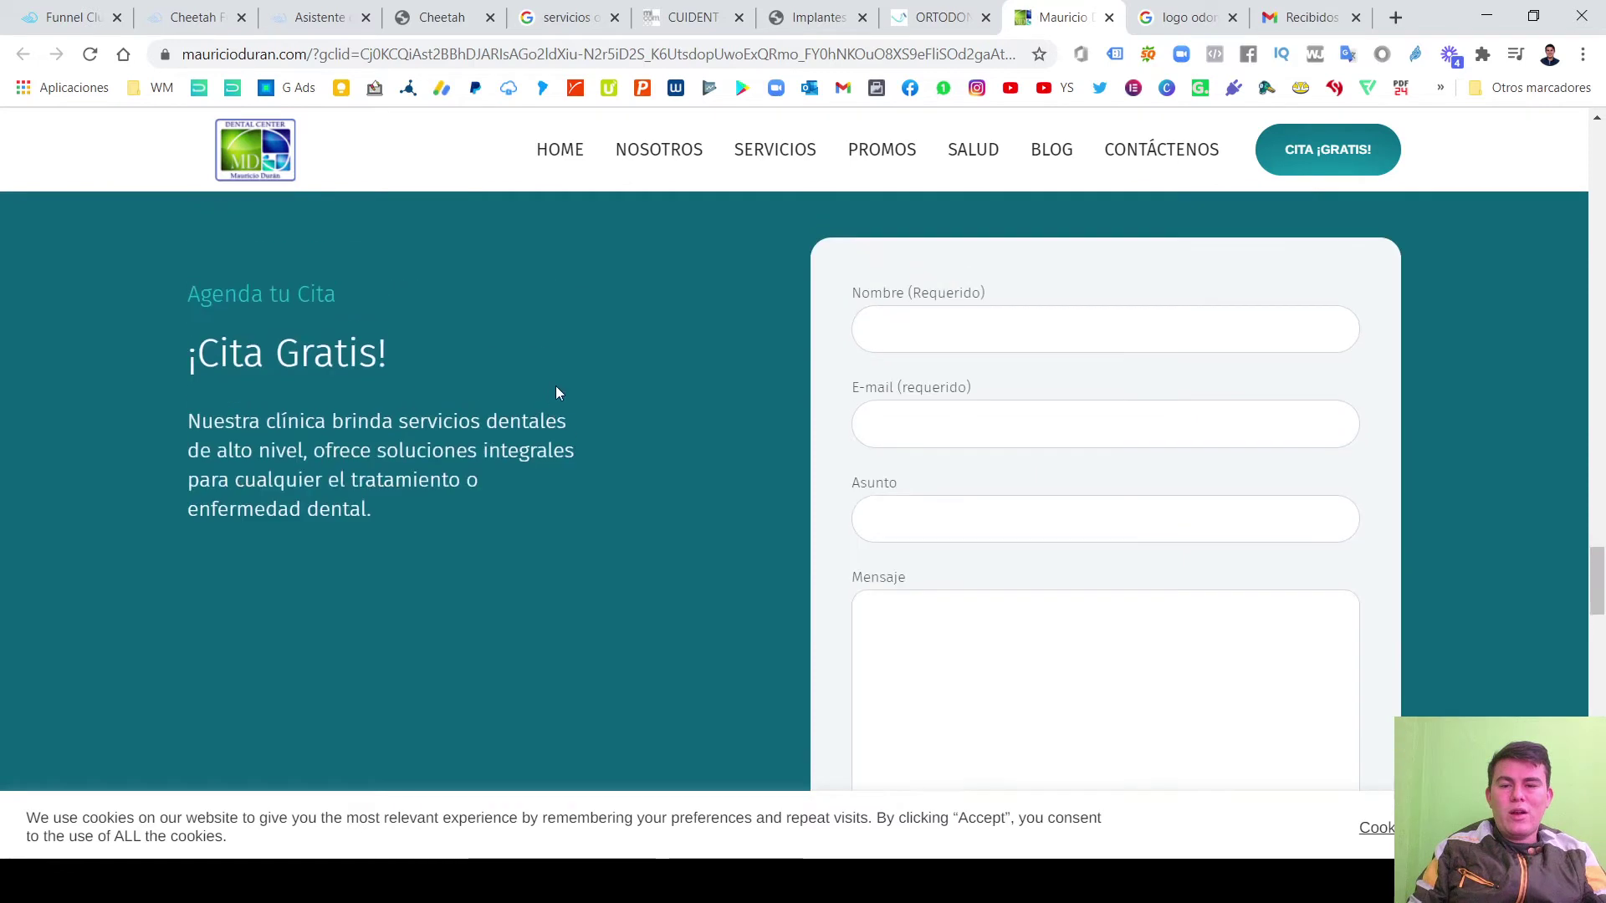
{"action": "left_click_drag", "start_coordinate": [240, 361], "coordinate": [160, 370]}
{"action": "left_click", "coordinate": [398, 367]}
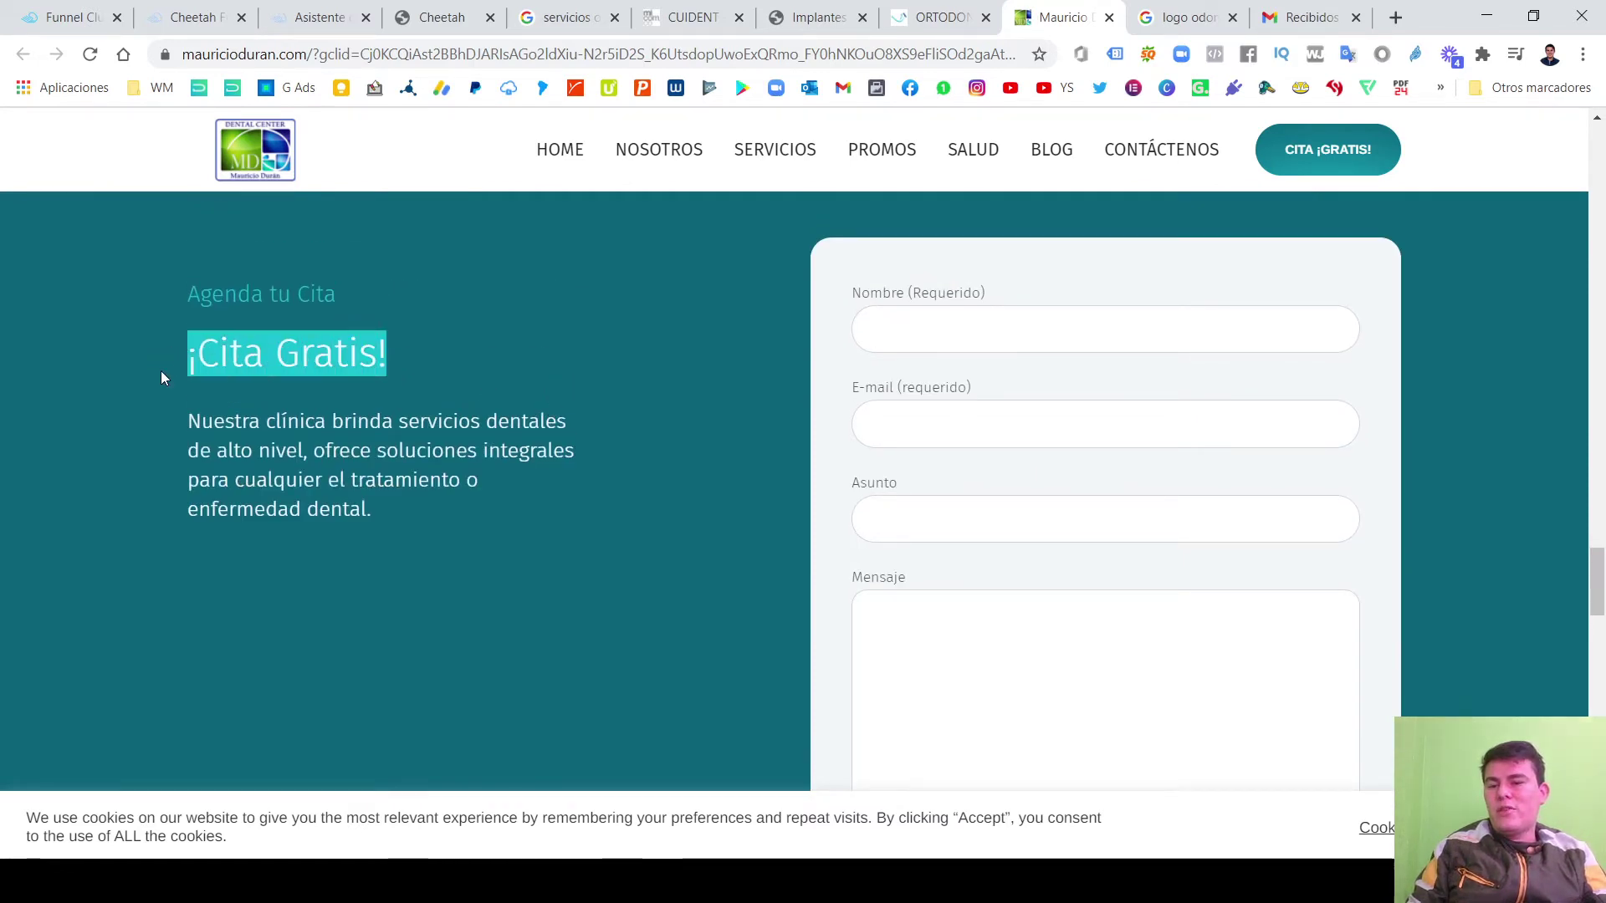
Examine the rest of the Dental Center MD page, covering its services, statistics, testimonials, footer call to book, and top banners.
{"action": "left_click", "coordinate": [451, 427]}
{"action": "scroll", "coordinate": [525, 405], "scroll_direction": "down", "scroll_amount": 10}
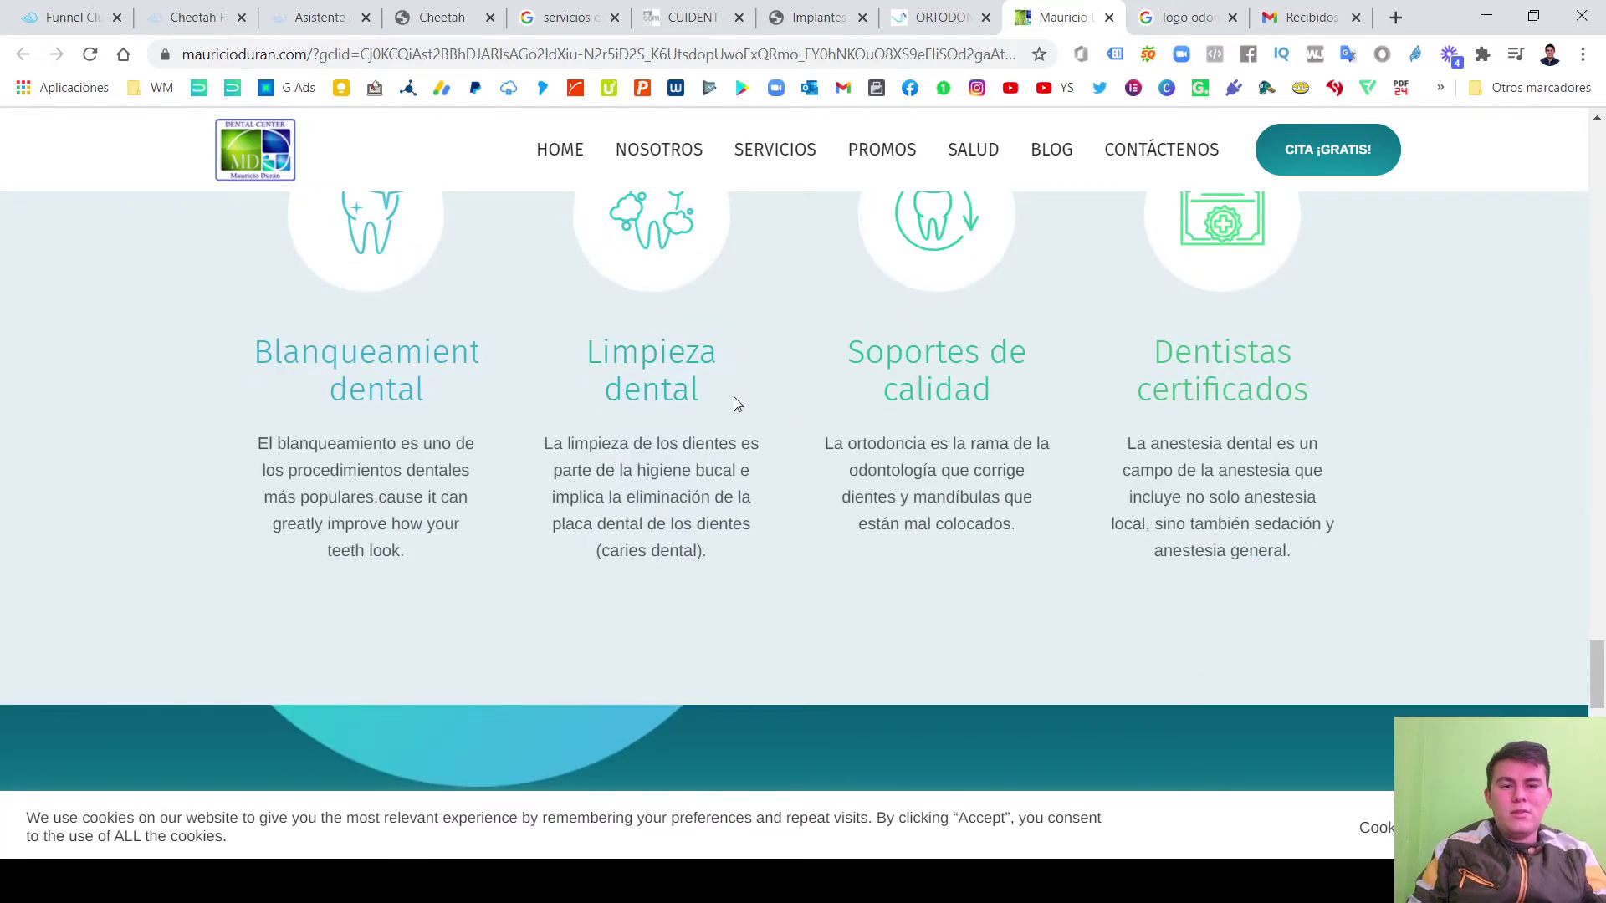
{"action": "scroll", "coordinate": [989, 374], "scroll_direction": "down", "scroll_amount": 15}
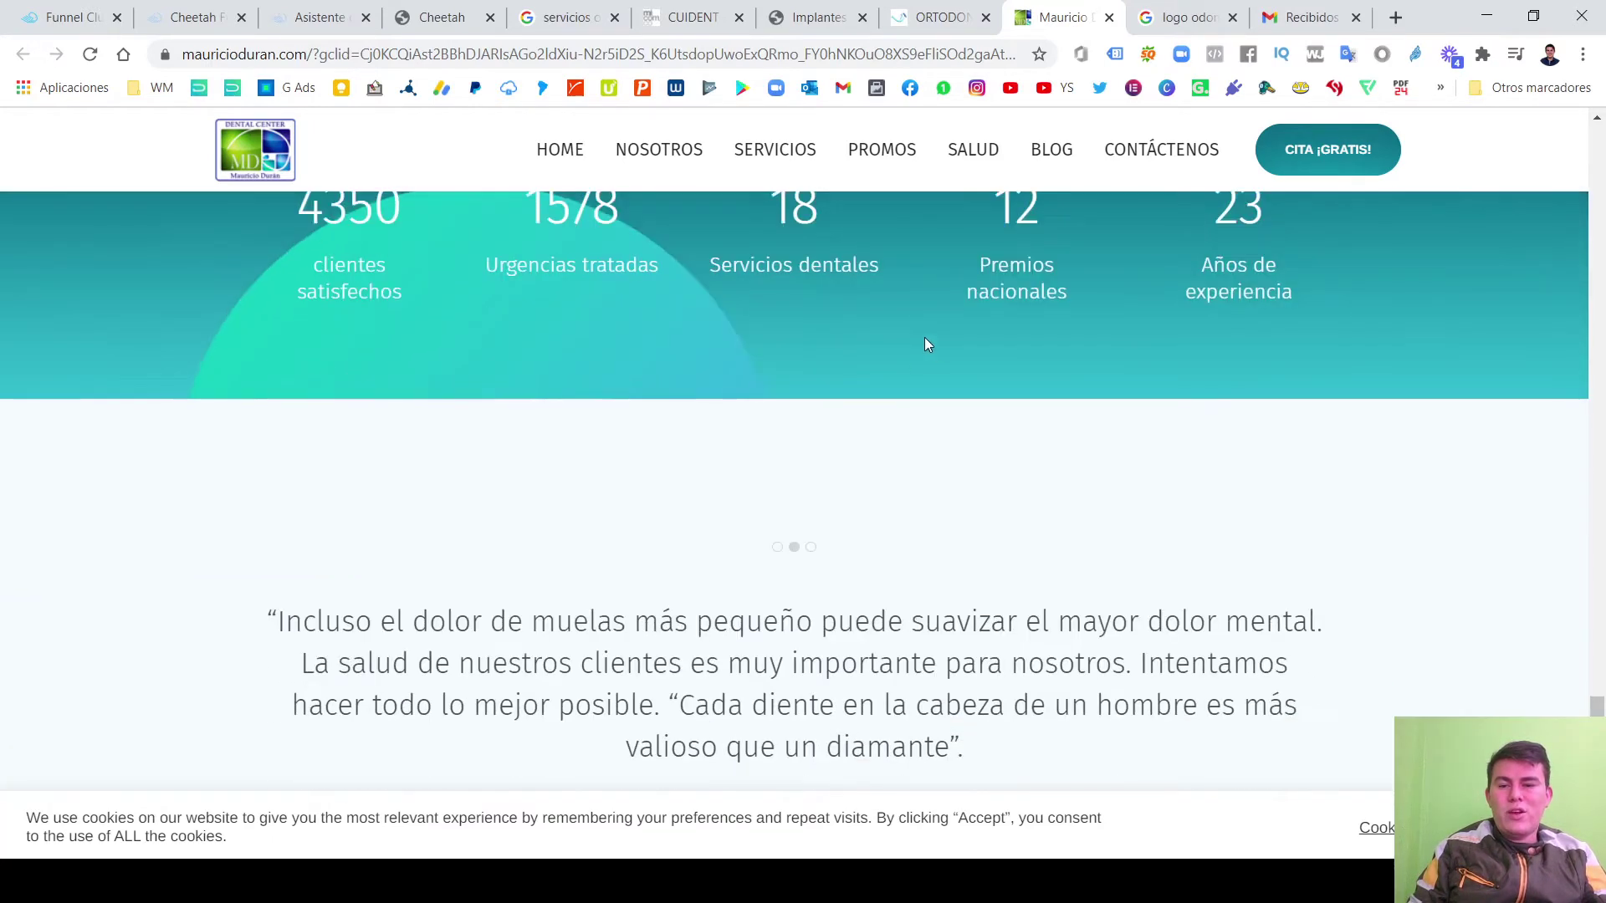
{"action": "scroll", "coordinate": [914, 389], "scroll_direction": "down", "scroll_amount": 2}
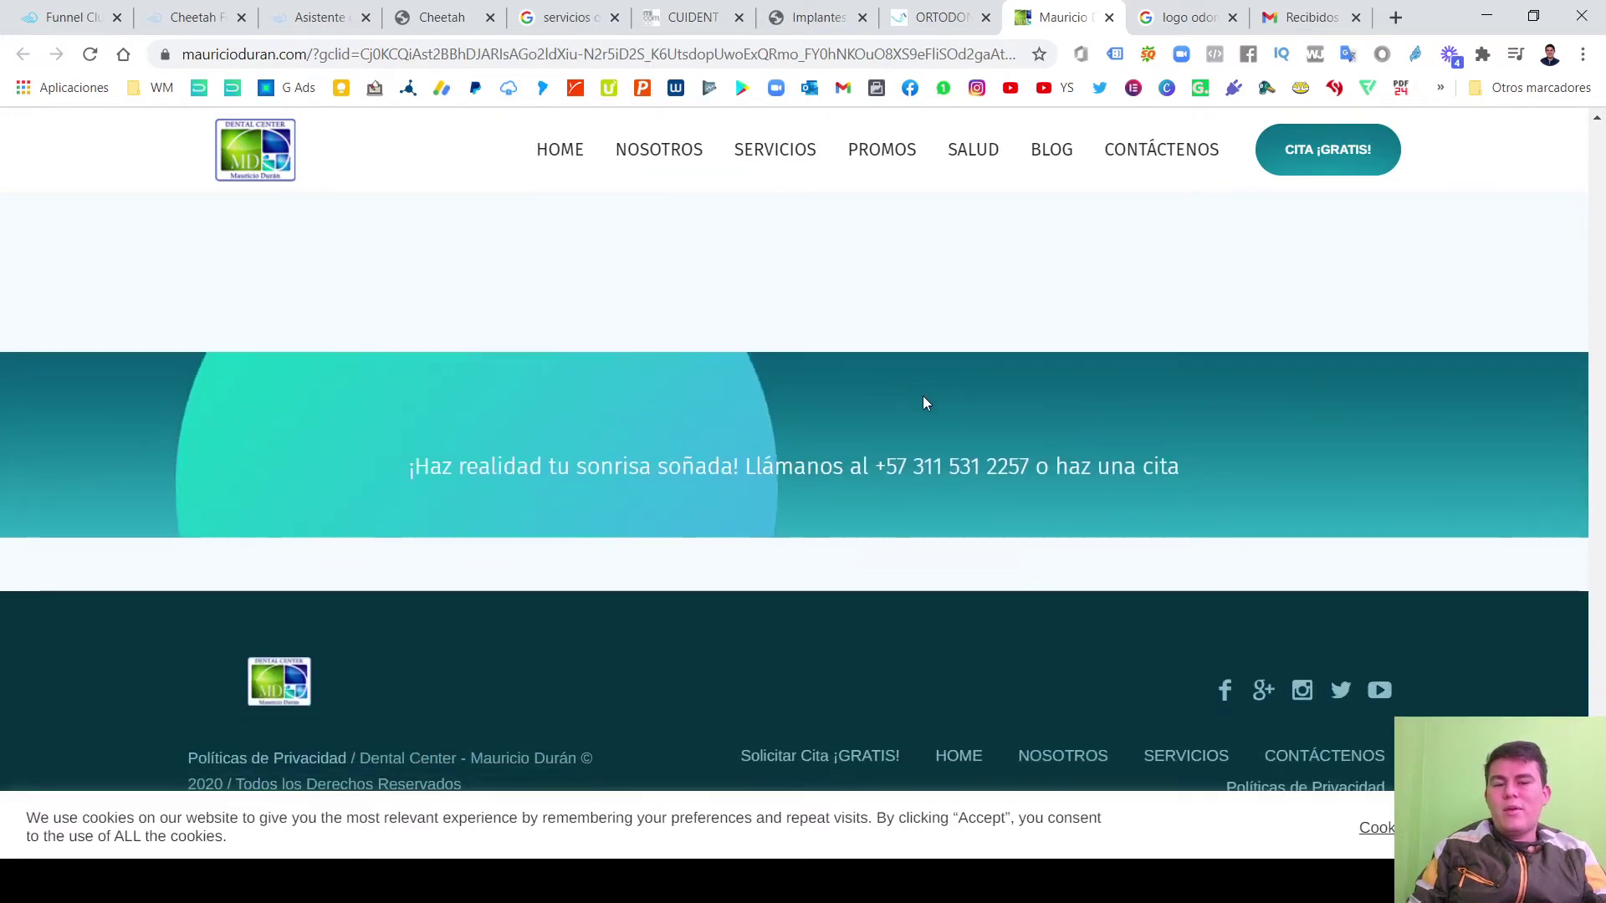
{"action": "scroll", "coordinate": [925, 403], "scroll_direction": "up", "scroll_amount": 6}
{"action": "scroll", "coordinate": [927, 404], "scroll_direction": "up", "scroll_amount": 20}
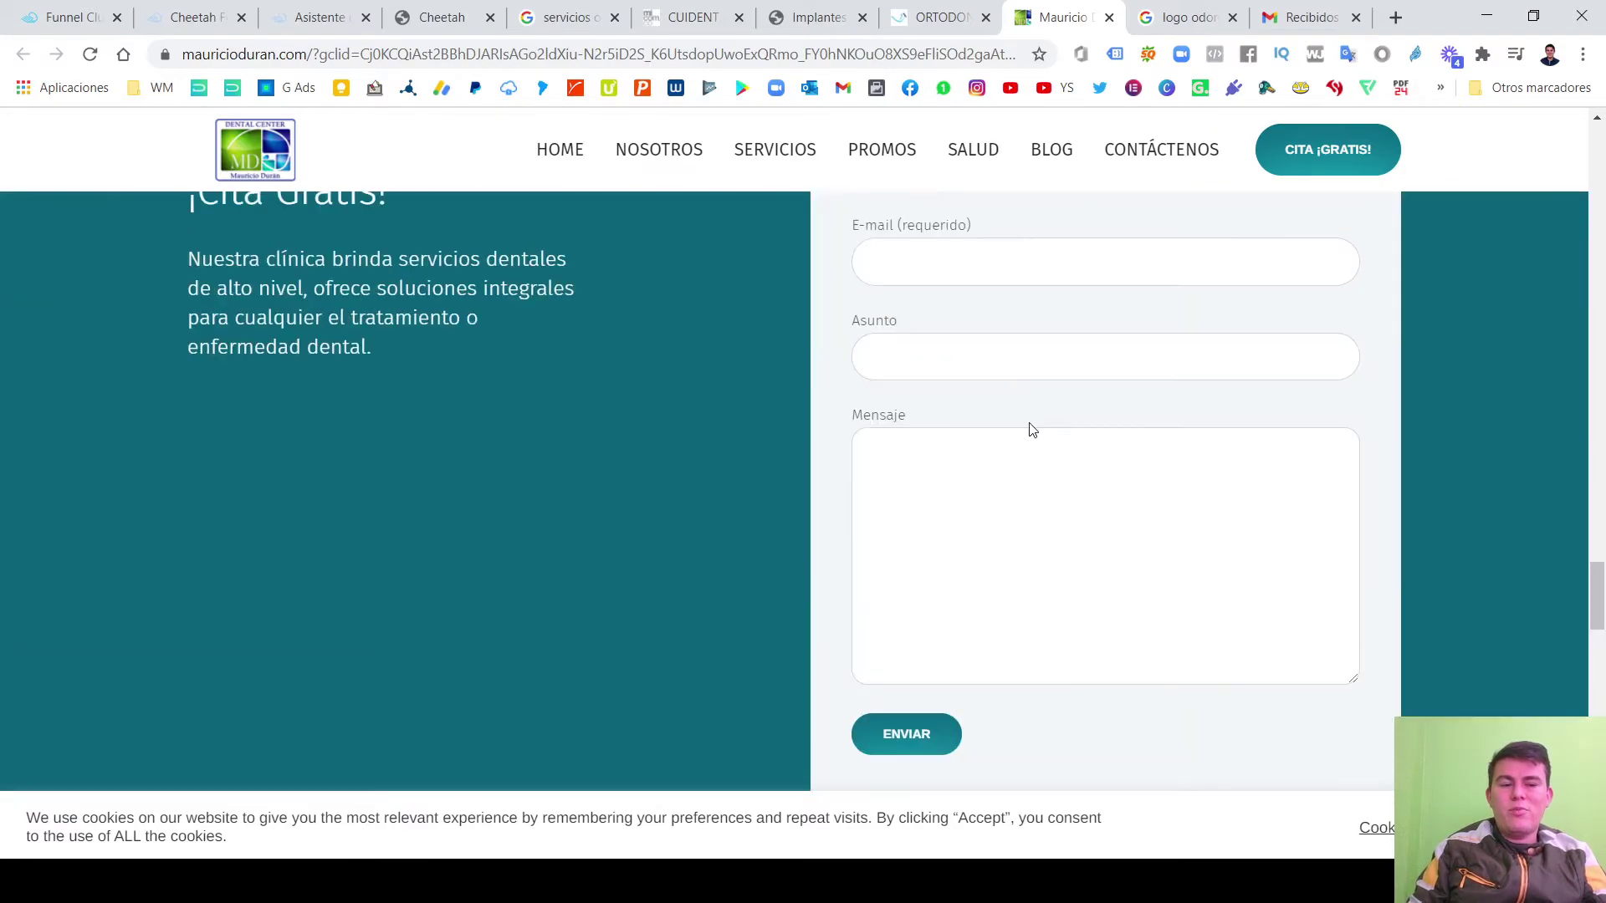
{"action": "scroll", "coordinate": [1084, 432], "scroll_direction": "up", "scroll_amount": 15}
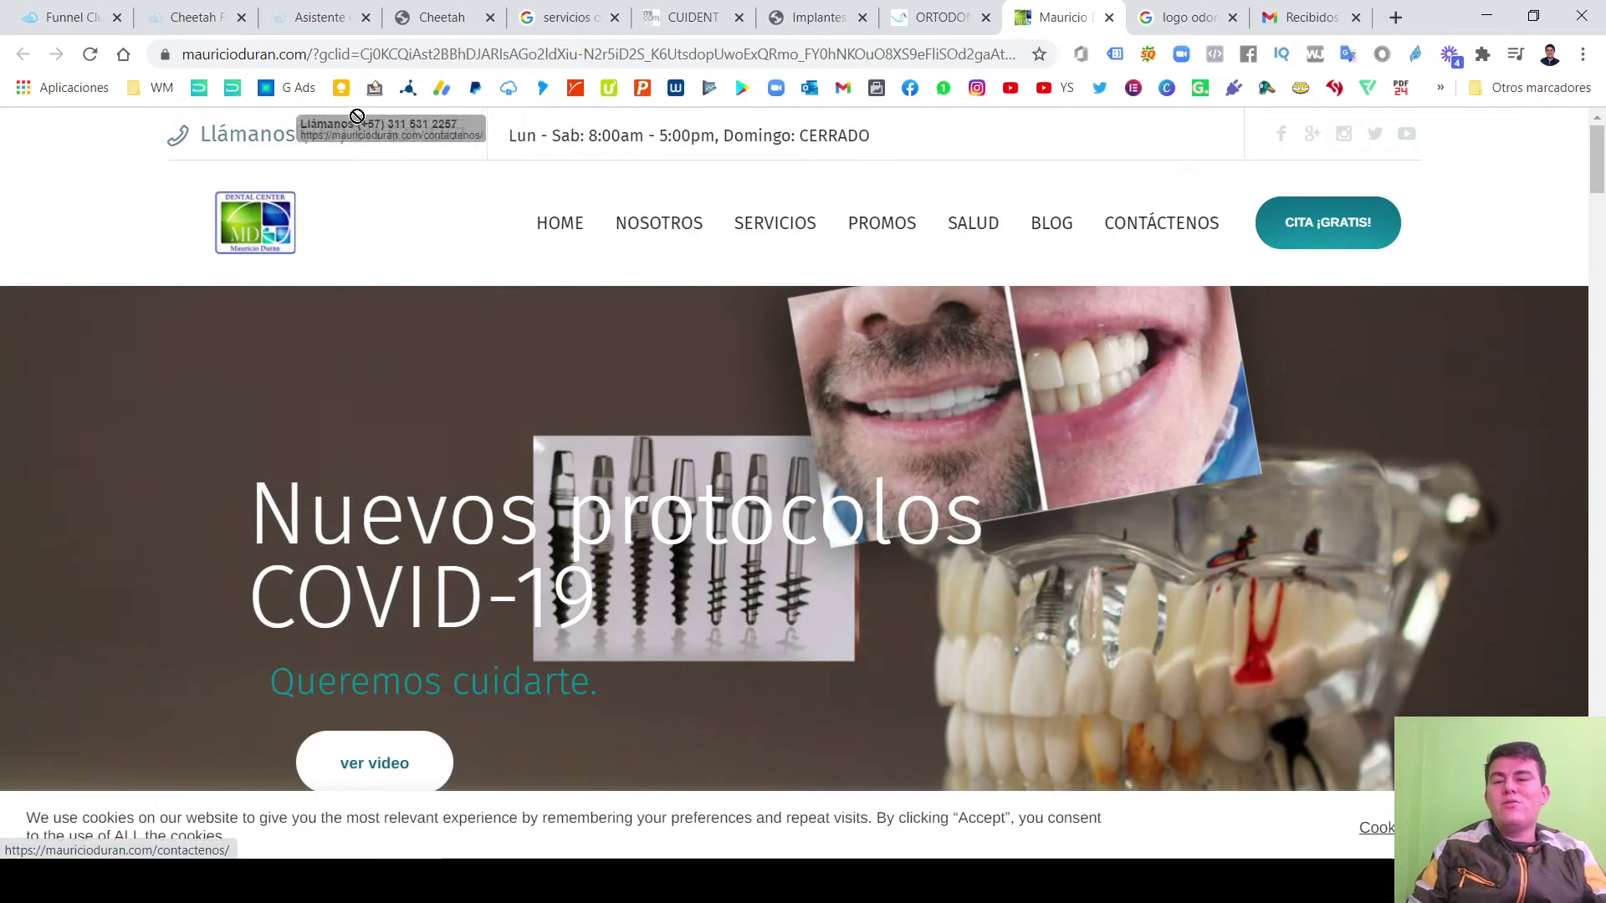
{"action": "scroll", "coordinate": [762, 500], "scroll_direction": "down", "scroll_amount": 8}
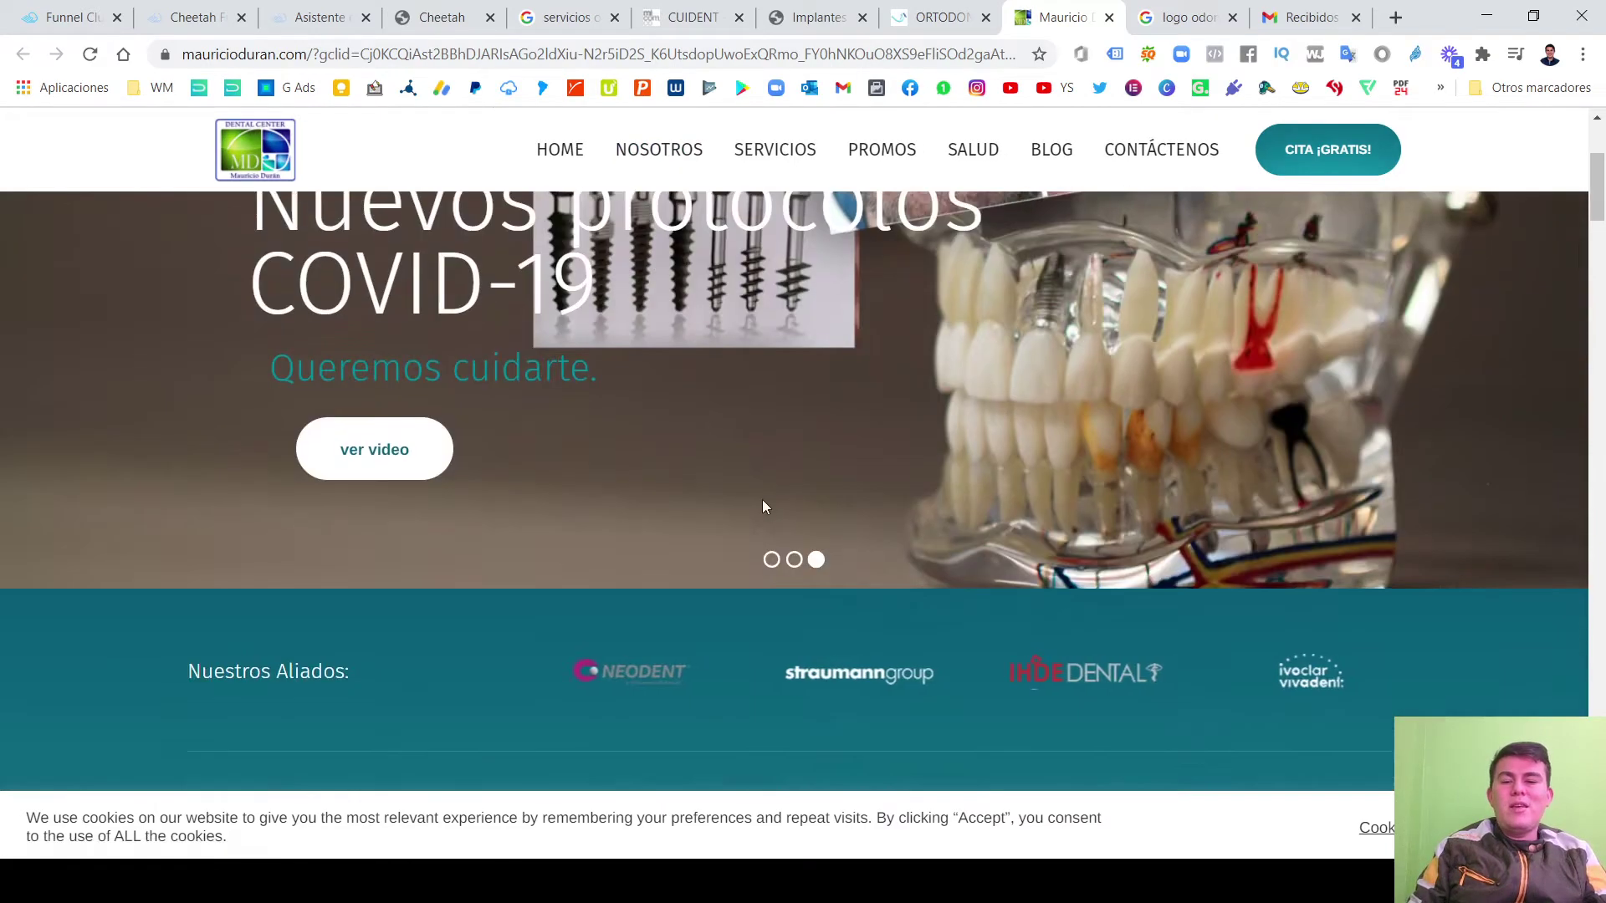
{"action": "scroll", "coordinate": [724, 532], "scroll_direction": "up", "scroll_amount": 8}
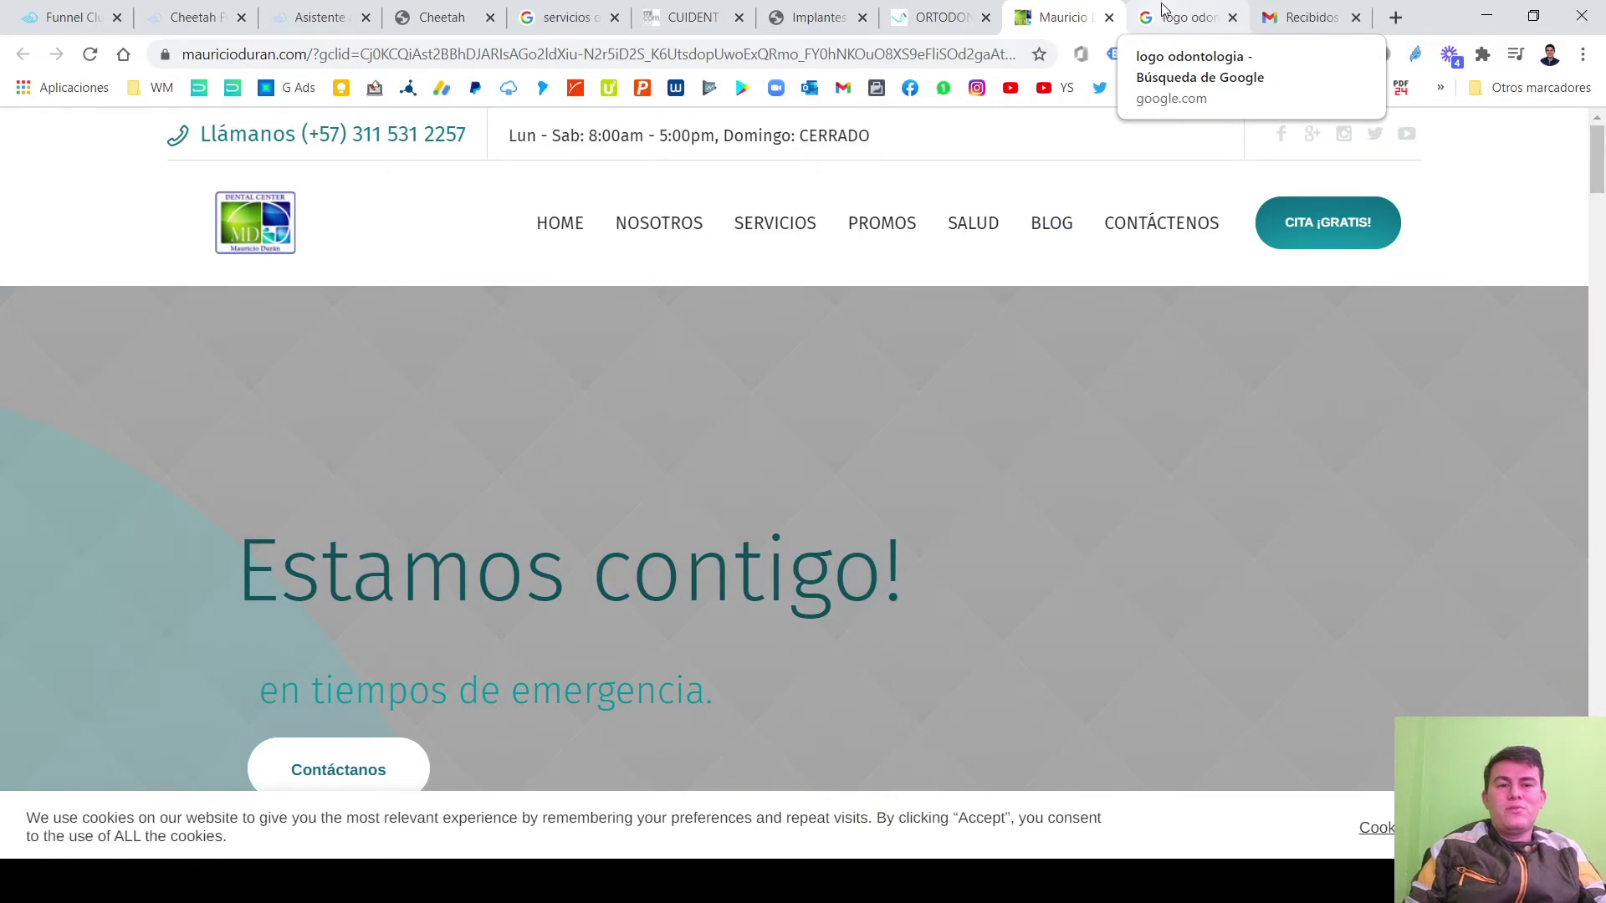
Check the dental logo image results and the Gmail inbox, and close the inbox tab.
{"action": "left_click", "coordinate": [1243, 25]}
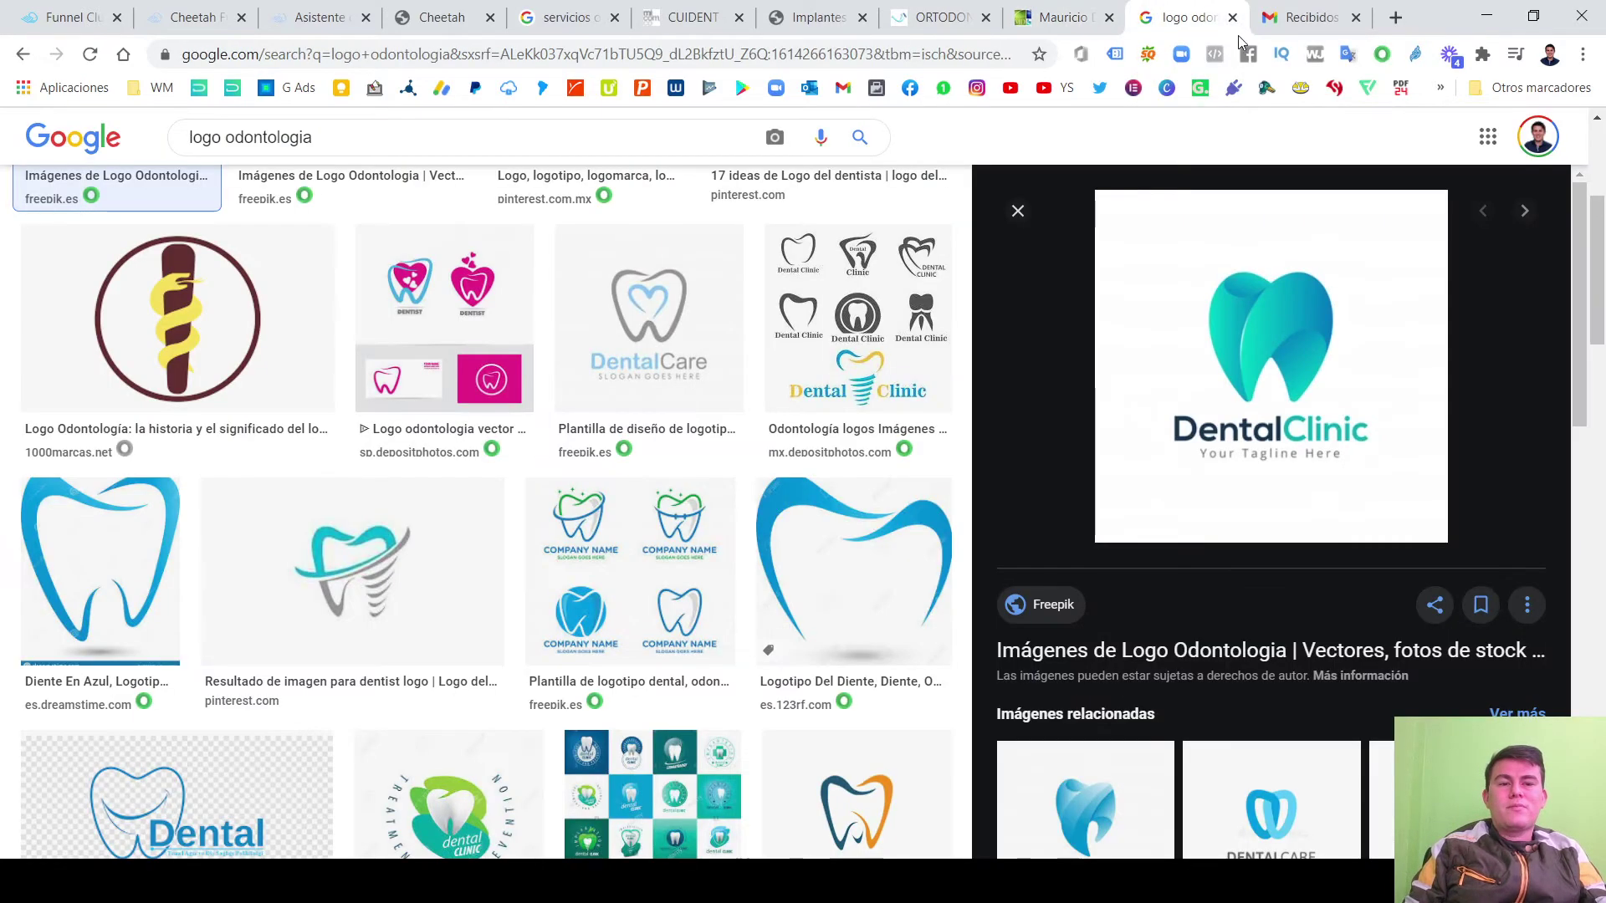
{"action": "left_click", "coordinate": [1305, 17]}
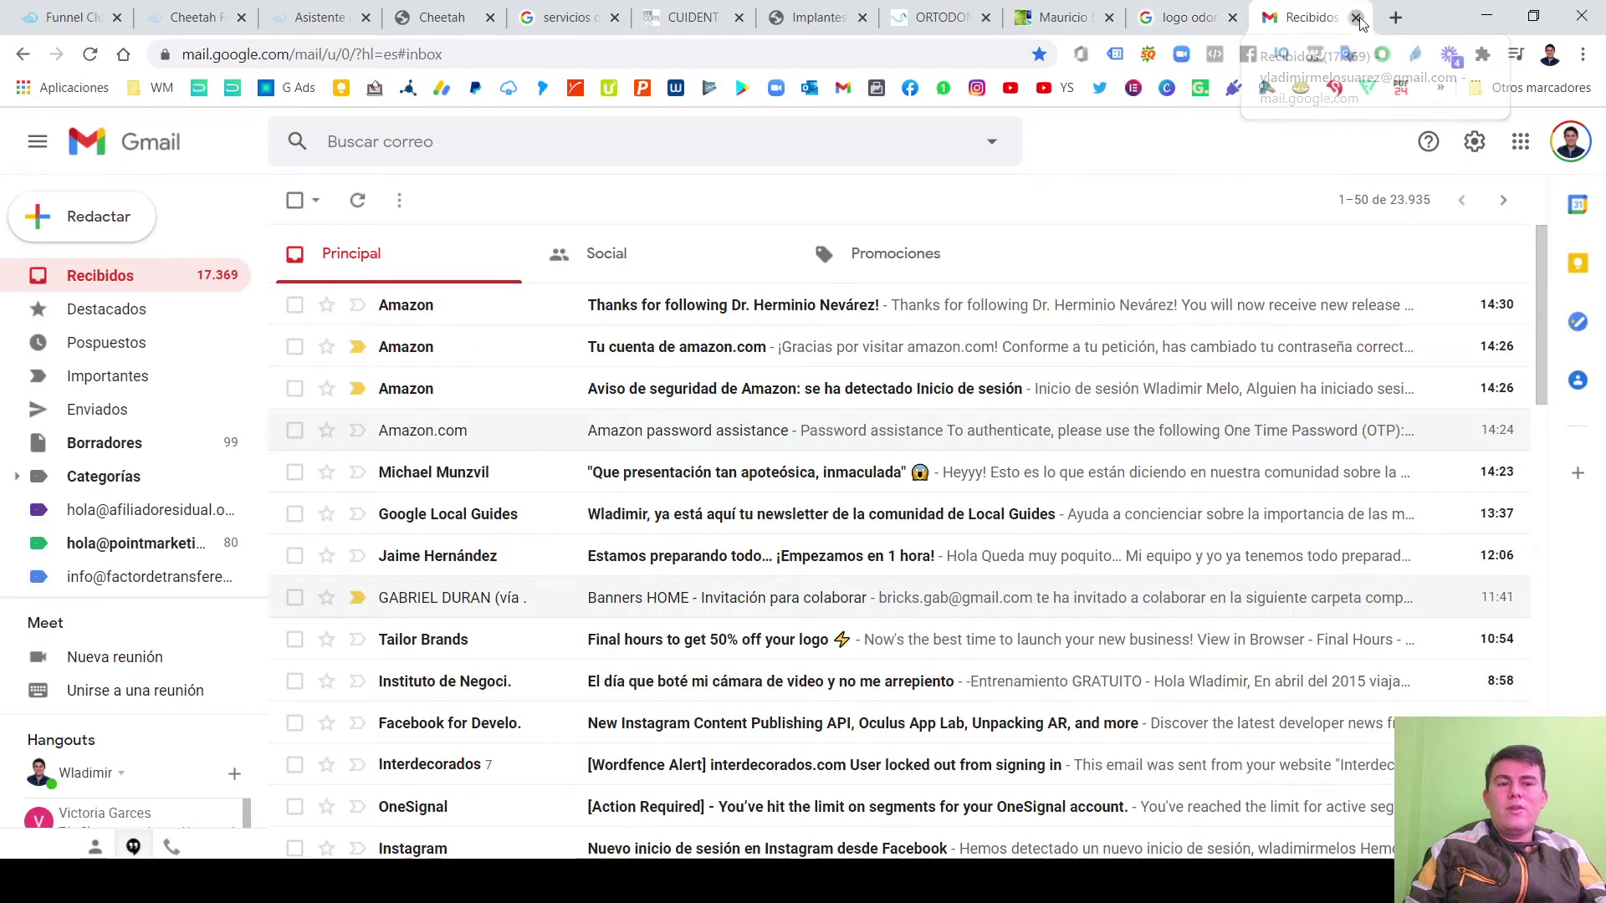
{"action": "left_click", "coordinate": [1356, 18]}
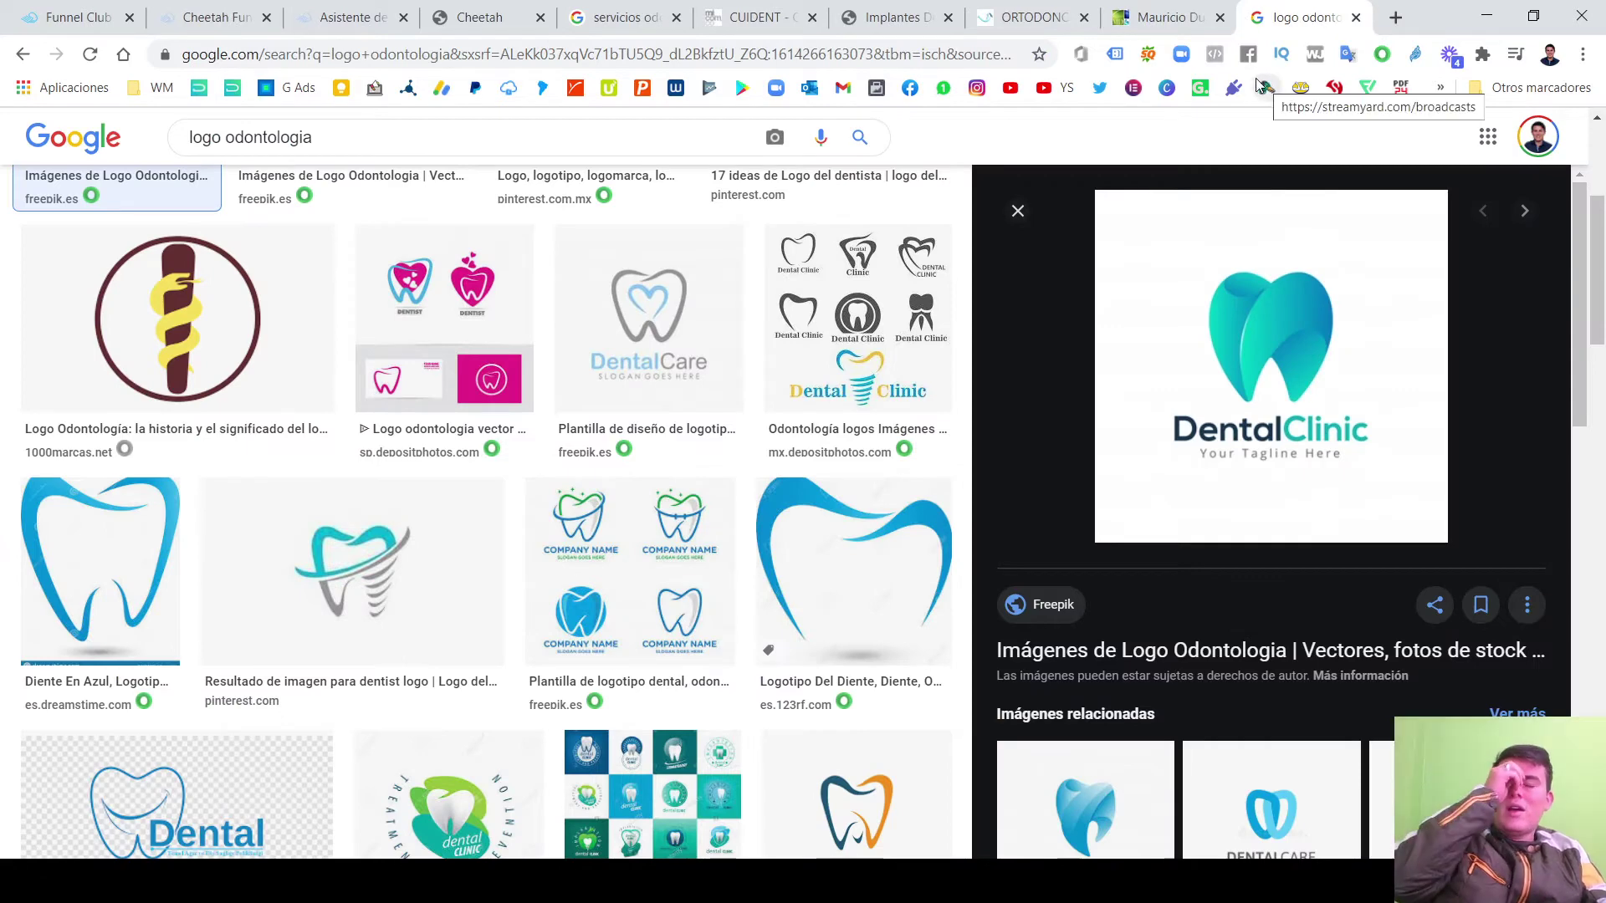
Go back to the Cuident website and examine its hero image with the "Valoración gratis" and WhatsApp calls to action.
{"action": "left_click", "coordinate": [1153, 10]}
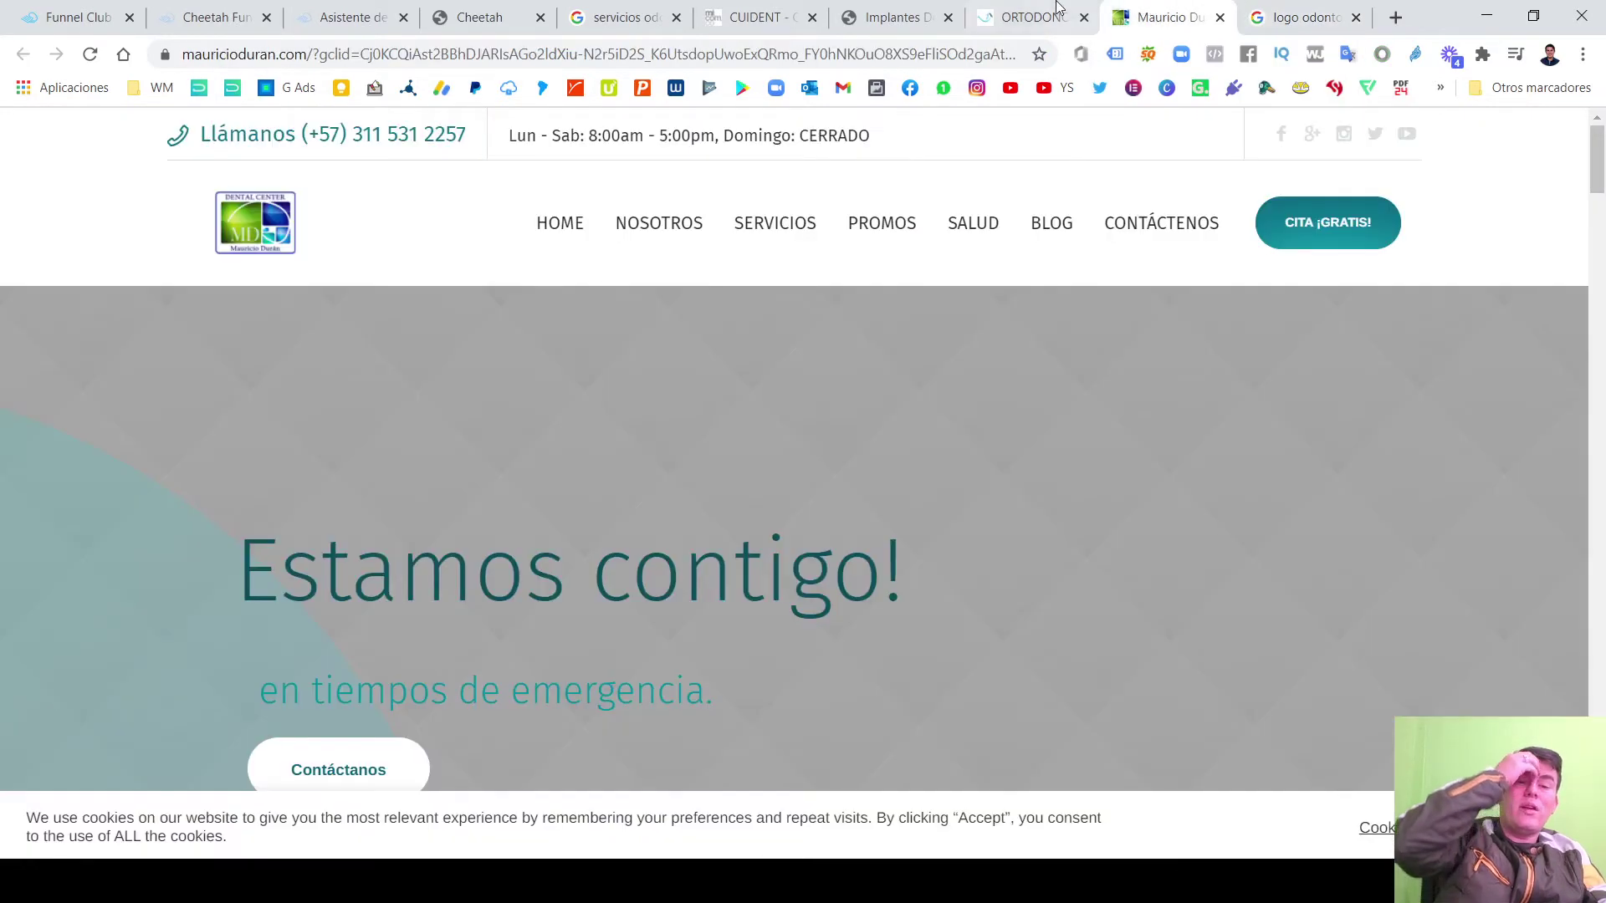
{"action": "left_click", "coordinate": [1004, 10]}
{"action": "left_click", "coordinate": [489, 12]}
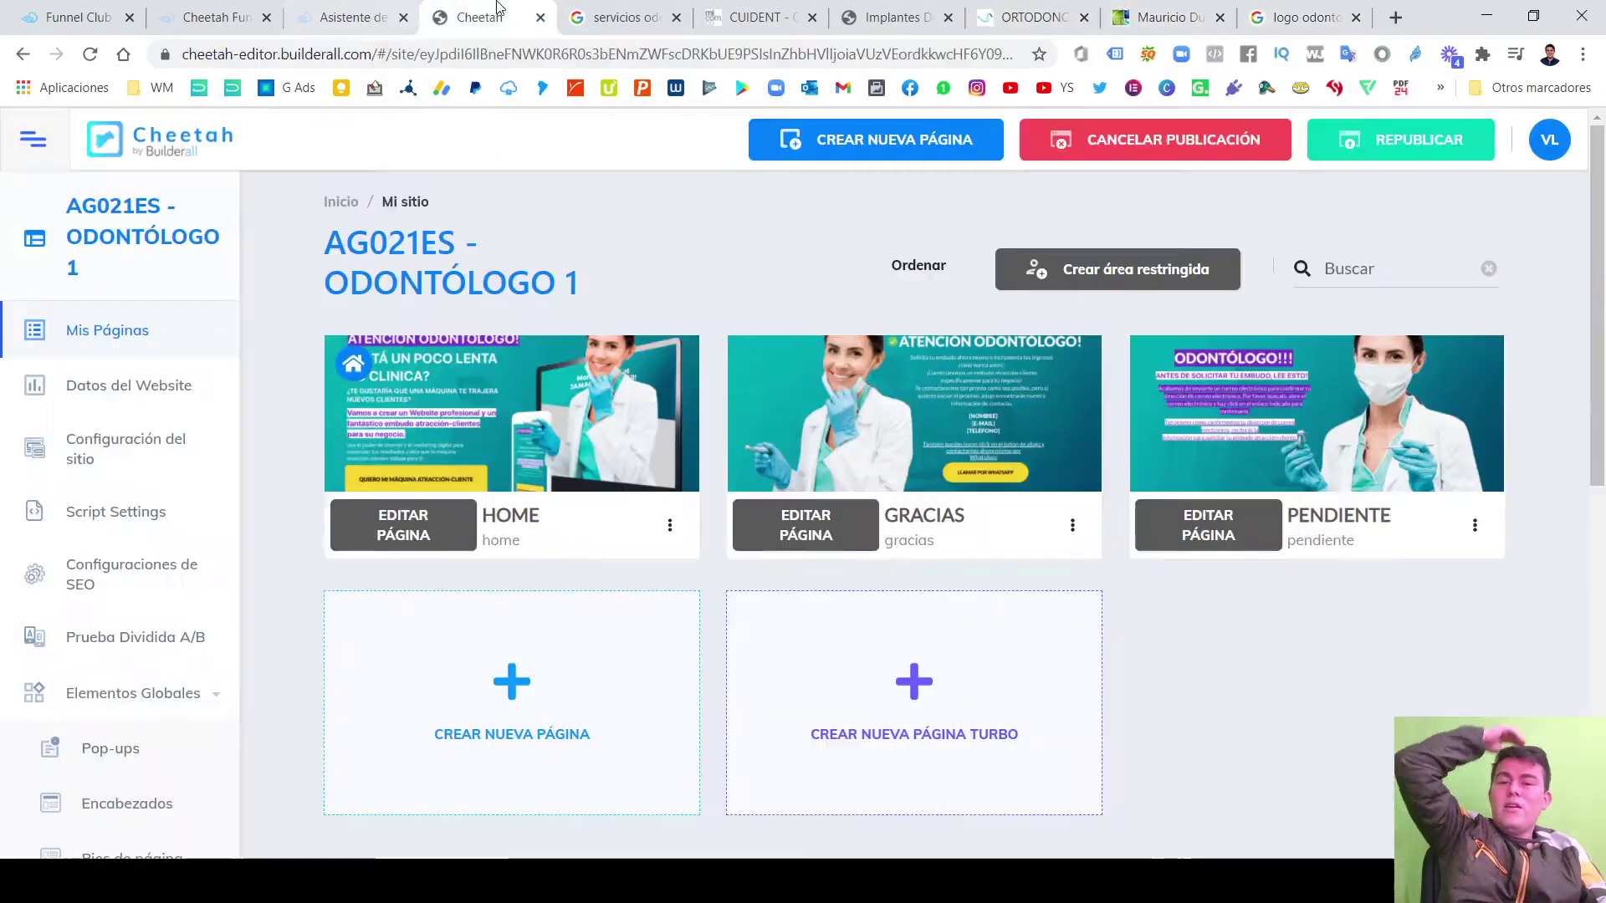
{"action": "left_click", "coordinate": [599, 9]}
{"action": "left_click", "coordinate": [710, 9]}
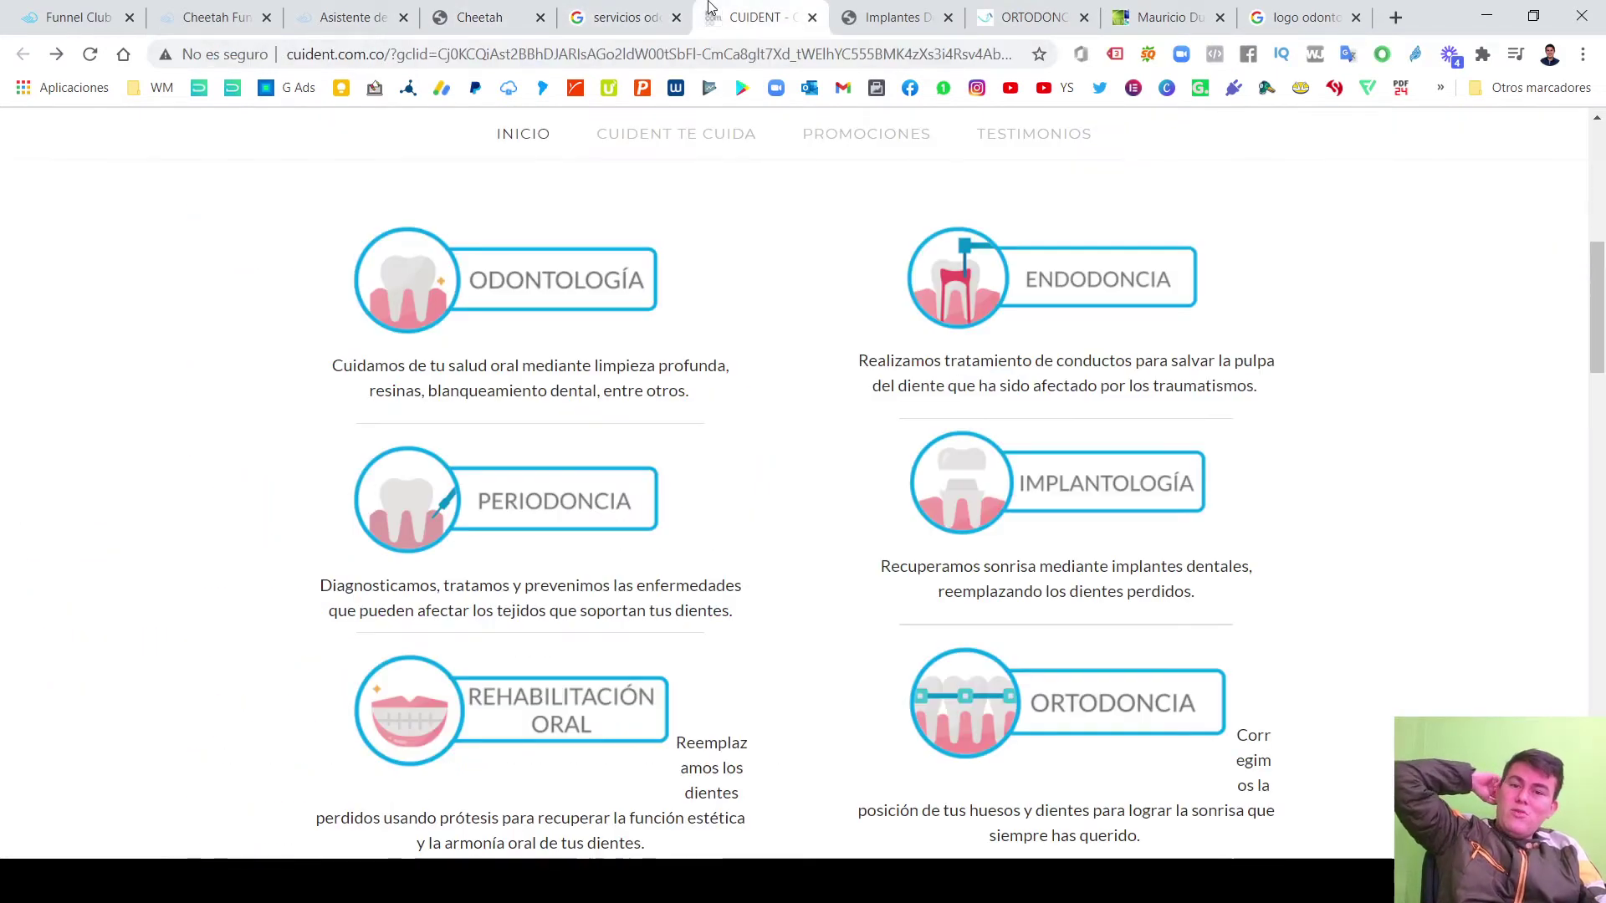
{"action": "scroll", "coordinate": [706, 412], "scroll_direction": "up", "scroll_amount": 5}
{"action": "scroll", "coordinate": [705, 413], "scroll_direction": "up", "scroll_amount": 3}
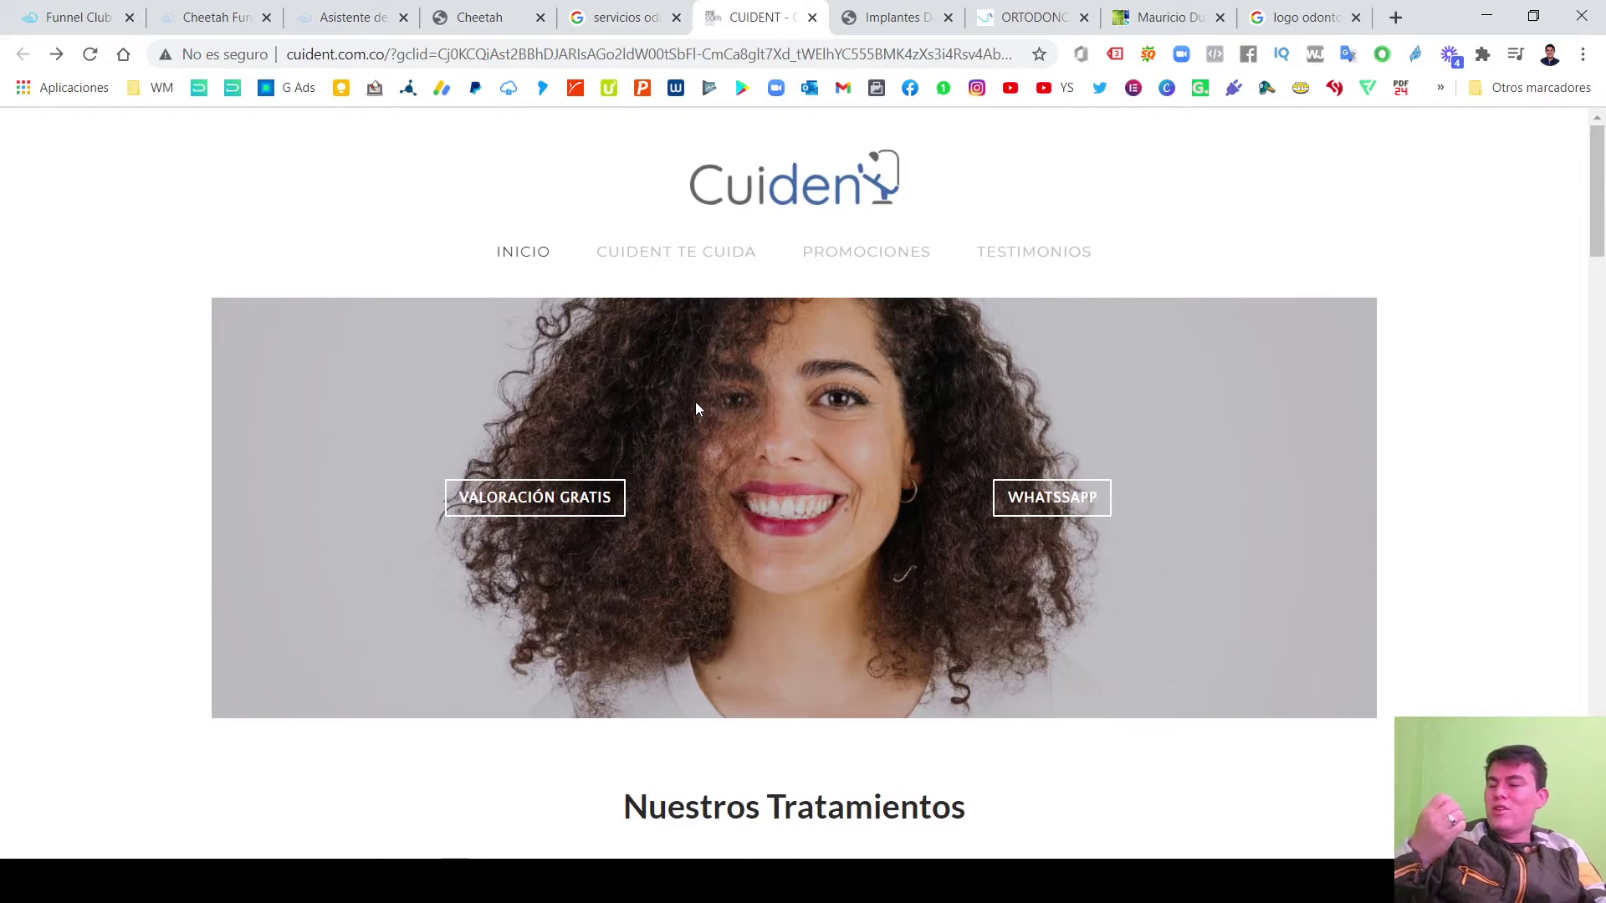
{"action": "scroll", "coordinate": [796, 544], "scroll_direction": "down", "scroll_amount": 5}
{"action": "scroll", "coordinate": [530, 419], "scroll_direction": "up", "scroll_amount": 4}
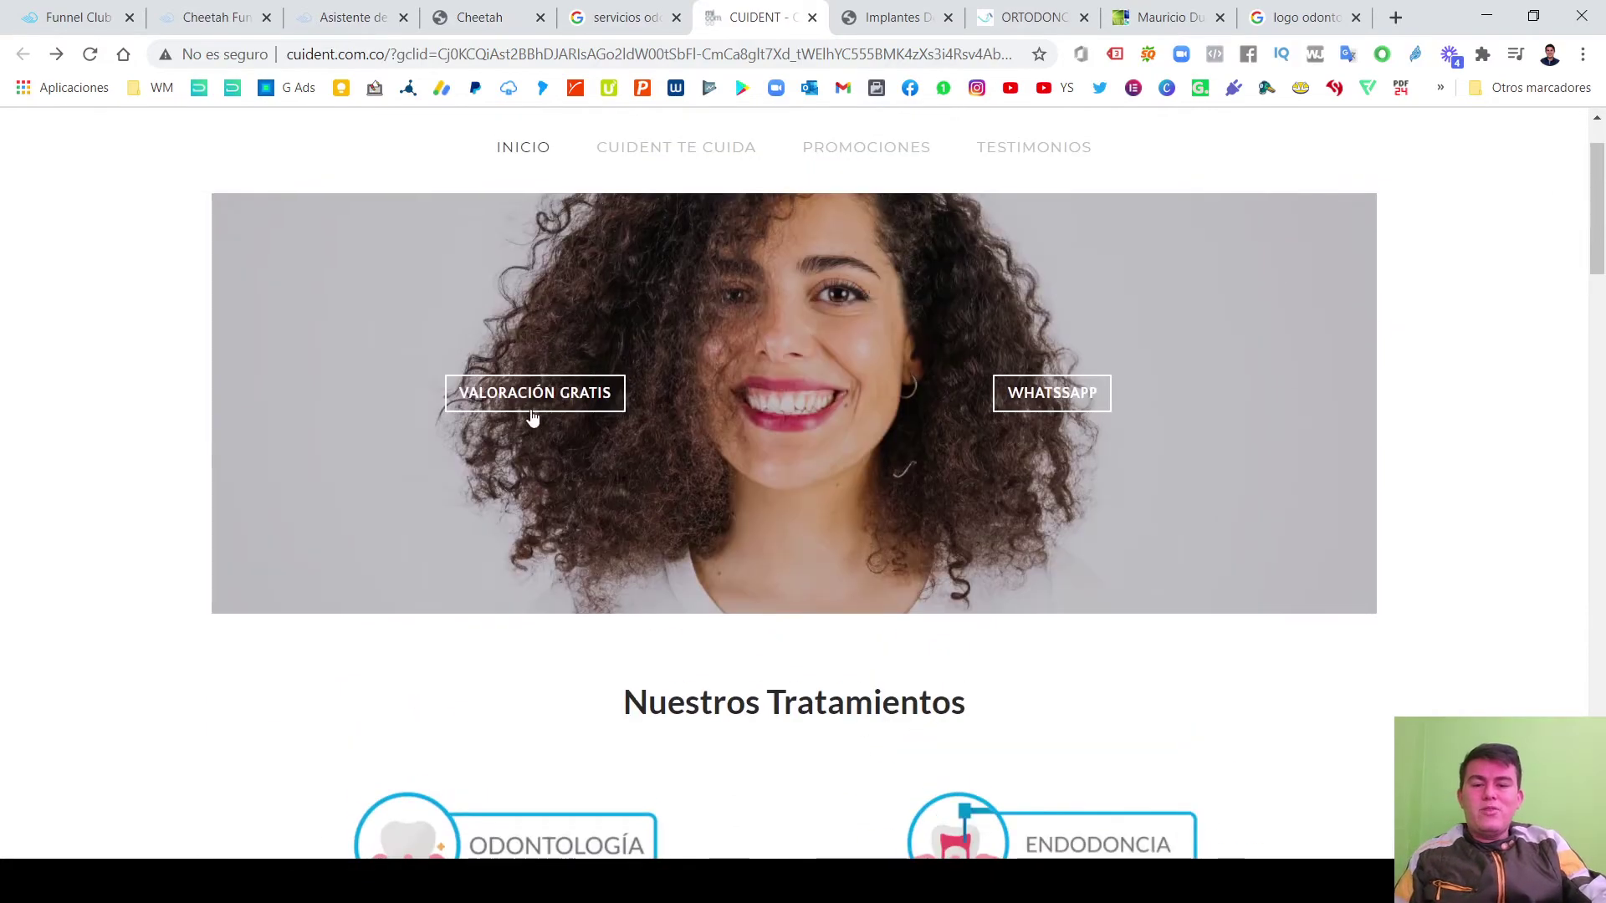
Review the treatment names and short descriptions in Cuident's "Nuestros Tratamientos" section.
{"action": "scroll", "coordinate": [753, 635], "scroll_direction": "down", "scroll_amount": 7}
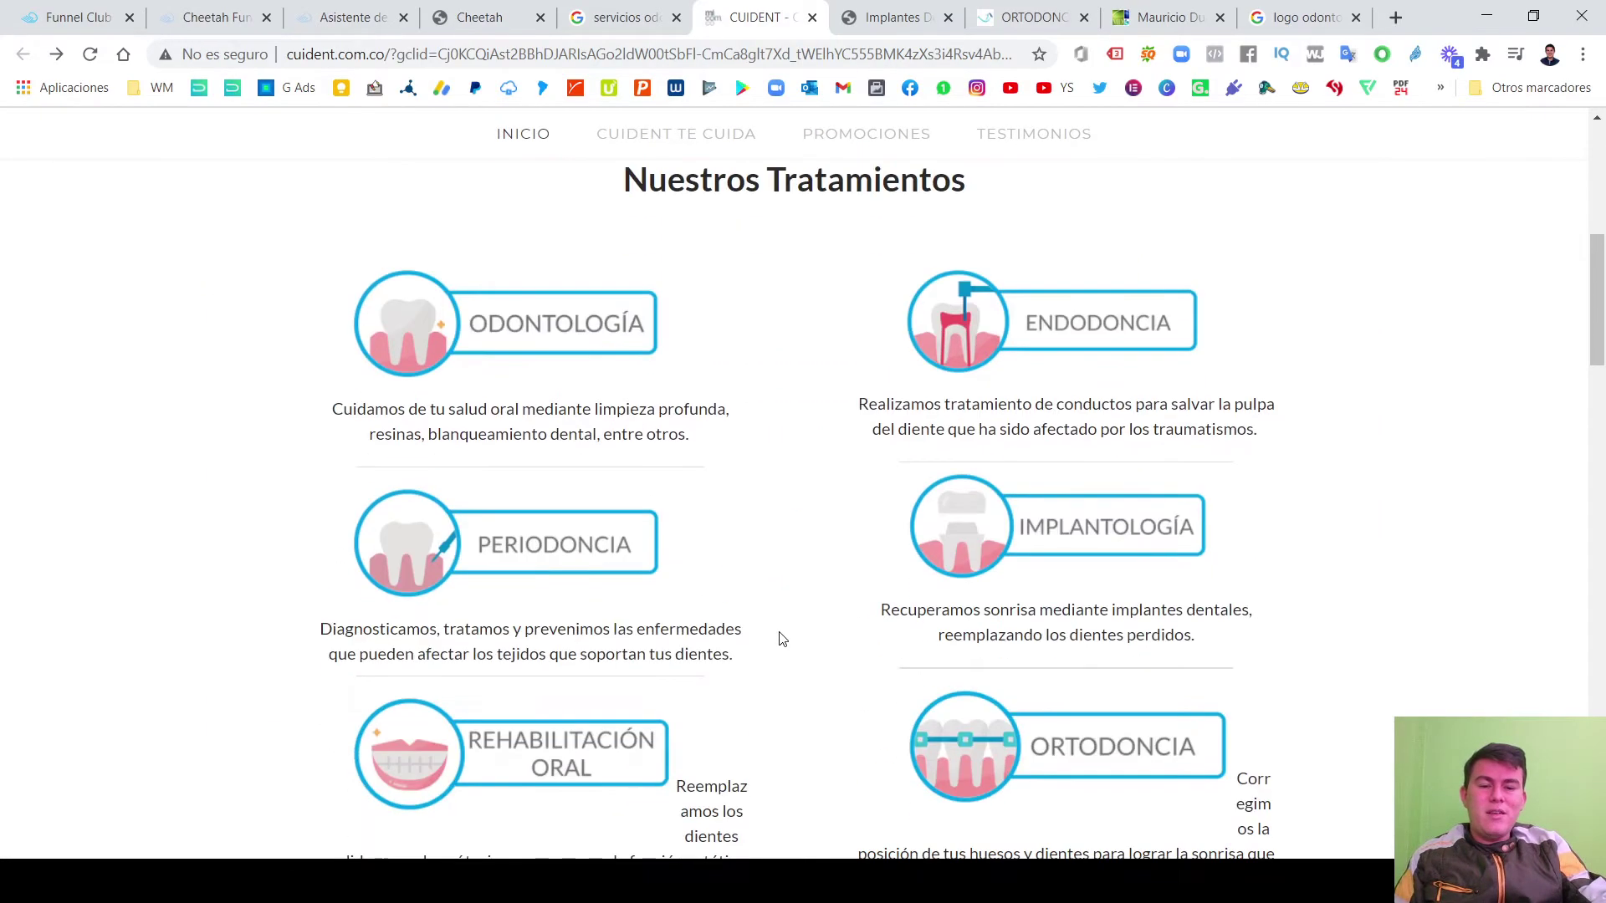
{"action": "scroll", "coordinate": [781, 635], "scroll_direction": "down", "scroll_amount": 1}
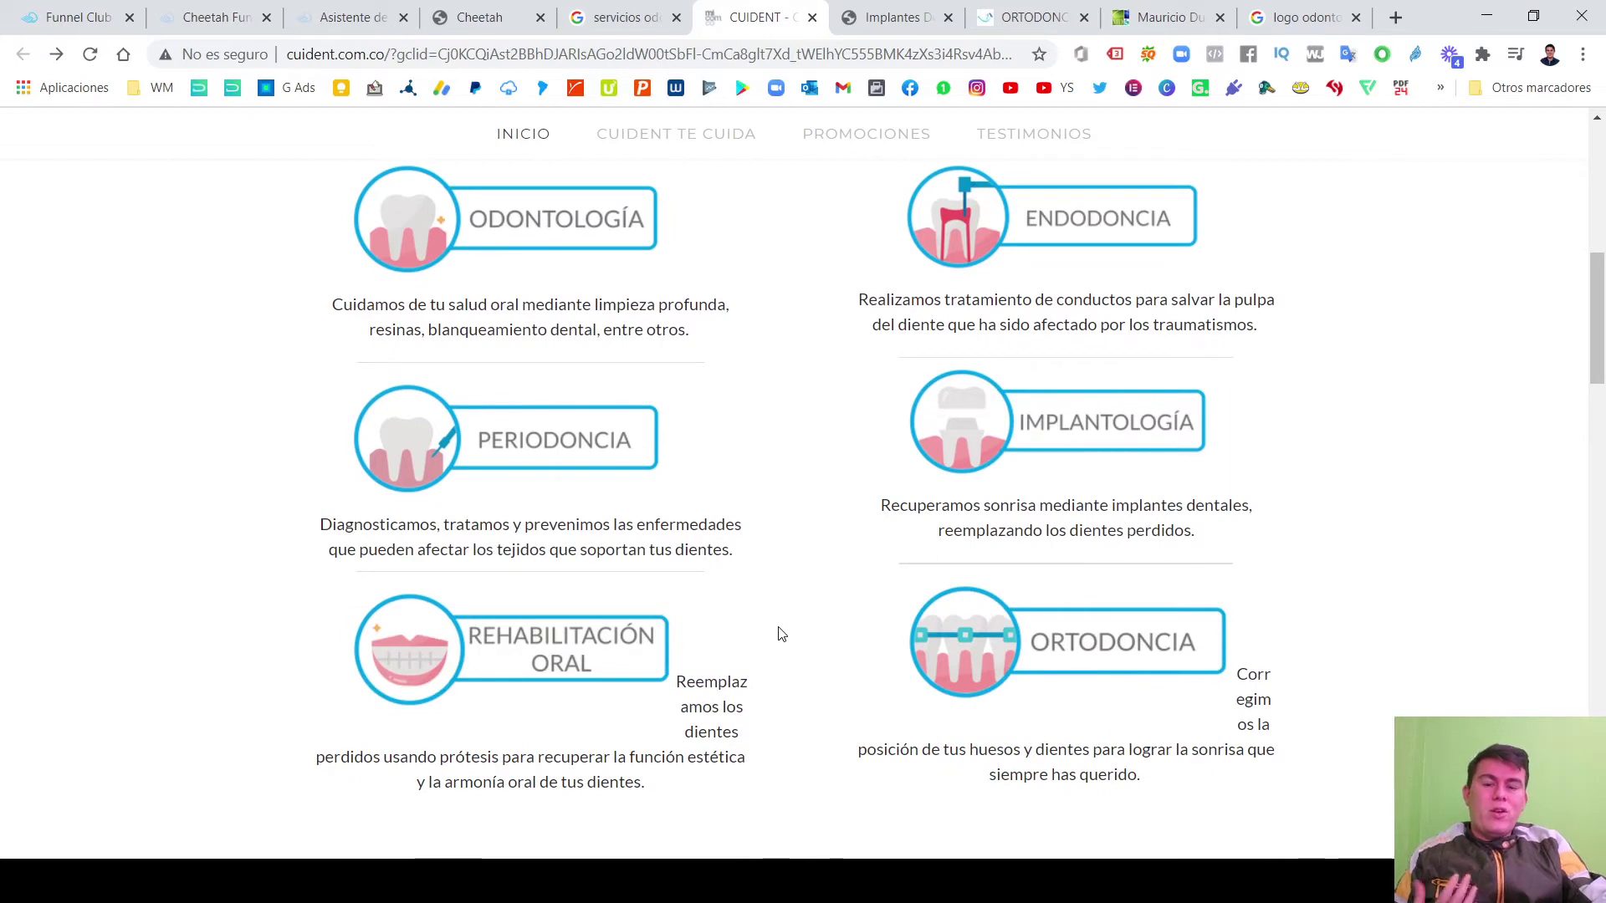
{"action": "scroll", "coordinate": [782, 635], "scroll_direction": "up", "scroll_amount": 2}
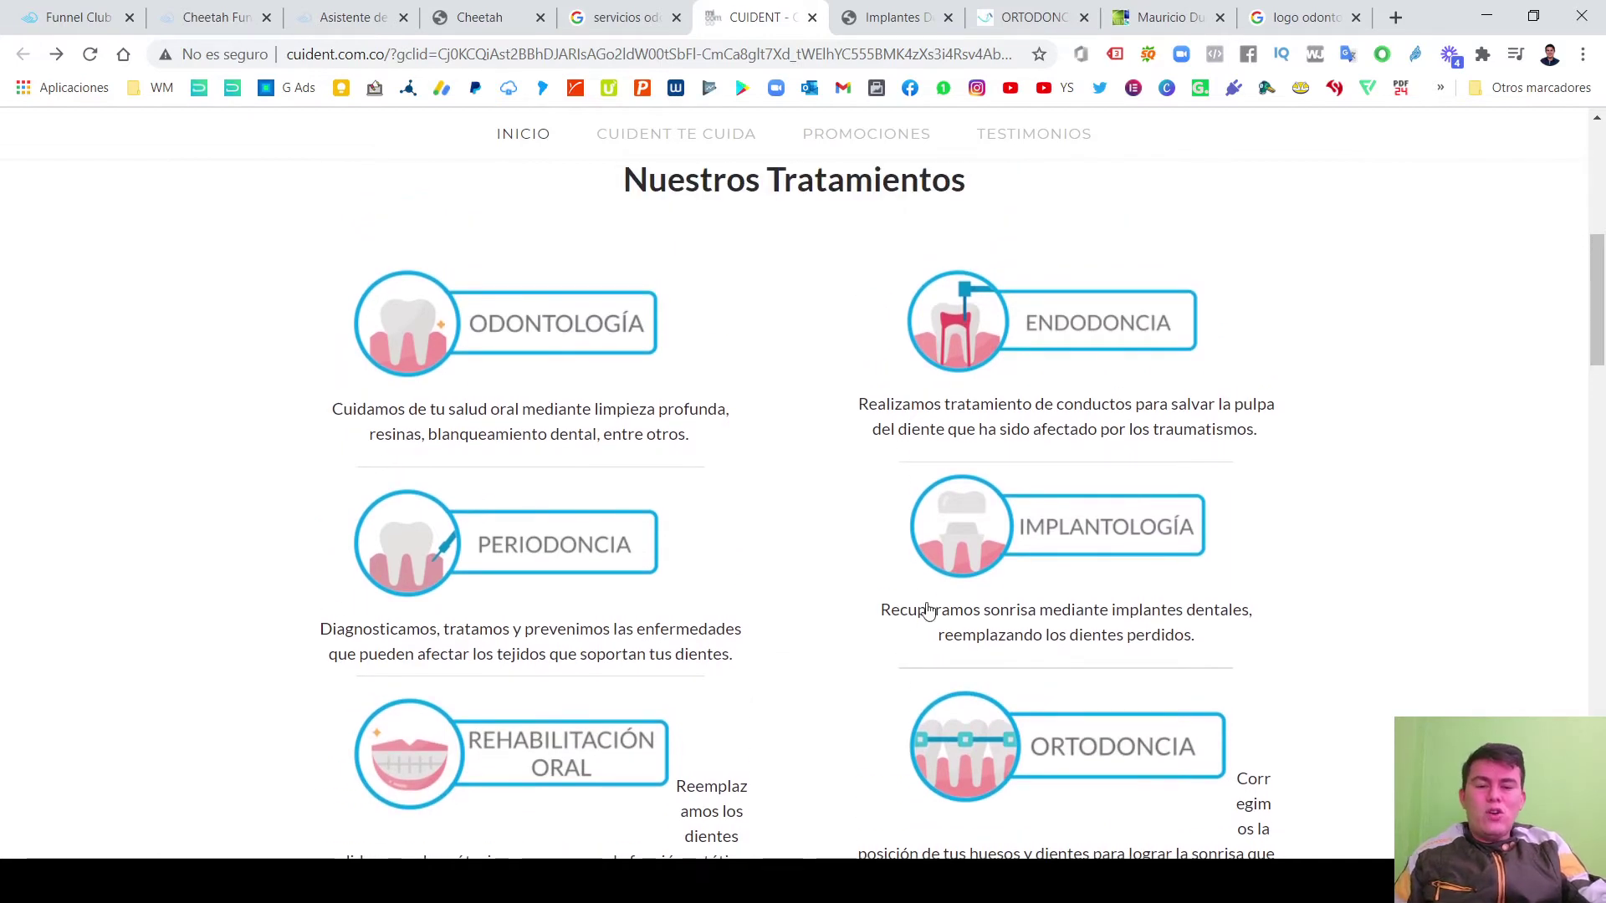
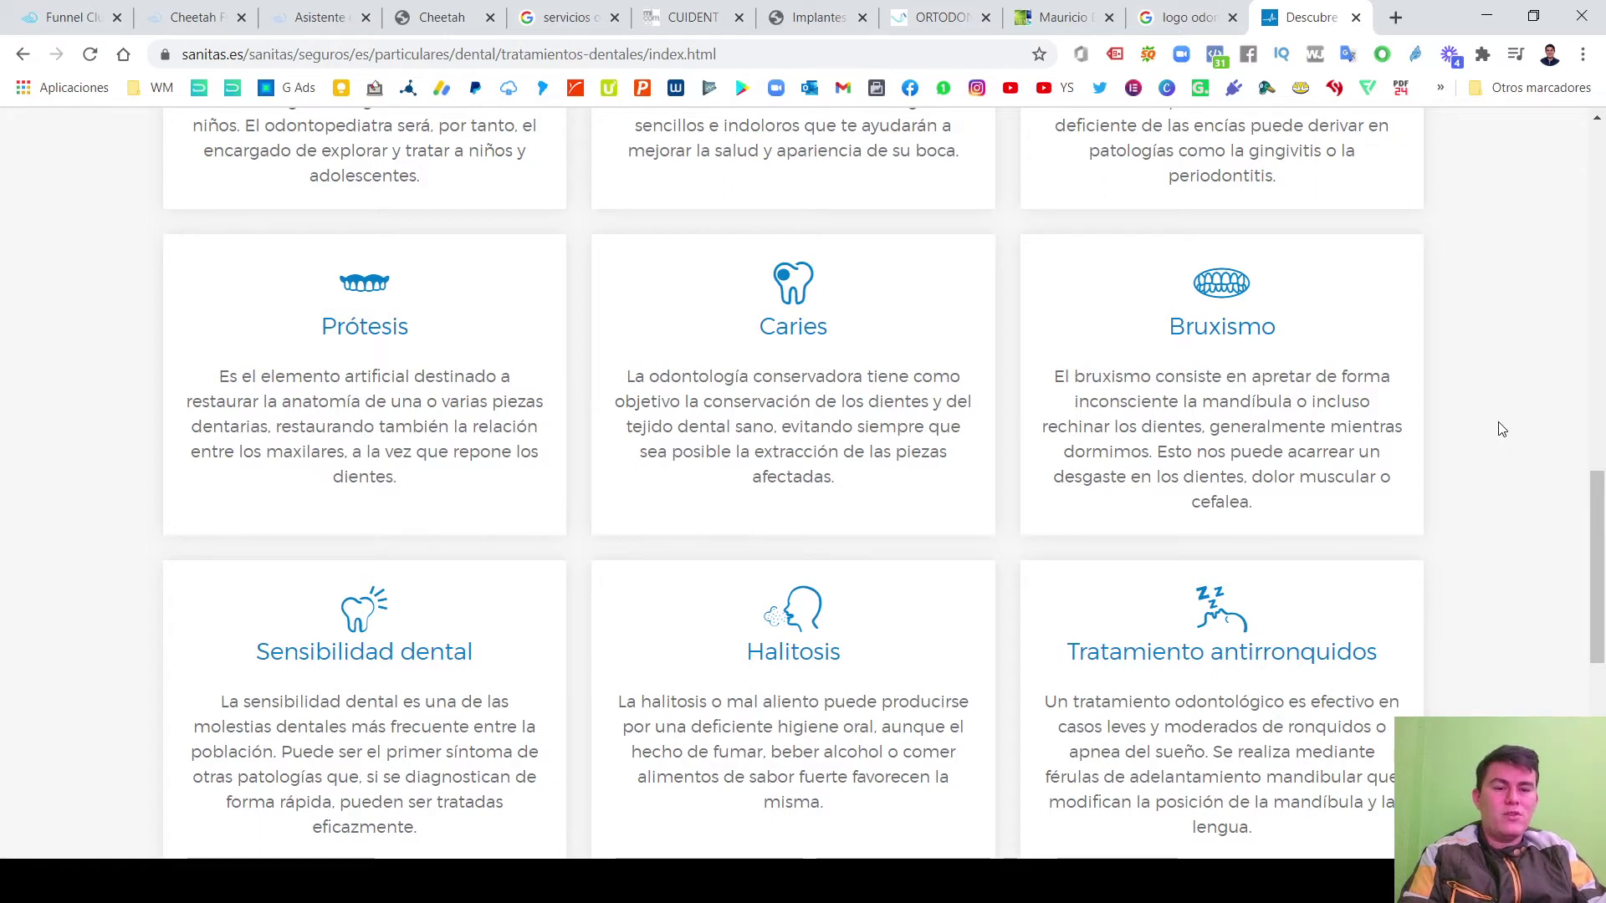
Review the treatment cards and banner on the Sanitas dental treatments page, and return to the Google search results.
{"action": "scroll", "coordinate": [1498, 427], "scroll_direction": "down", "scroll_amount": 2}
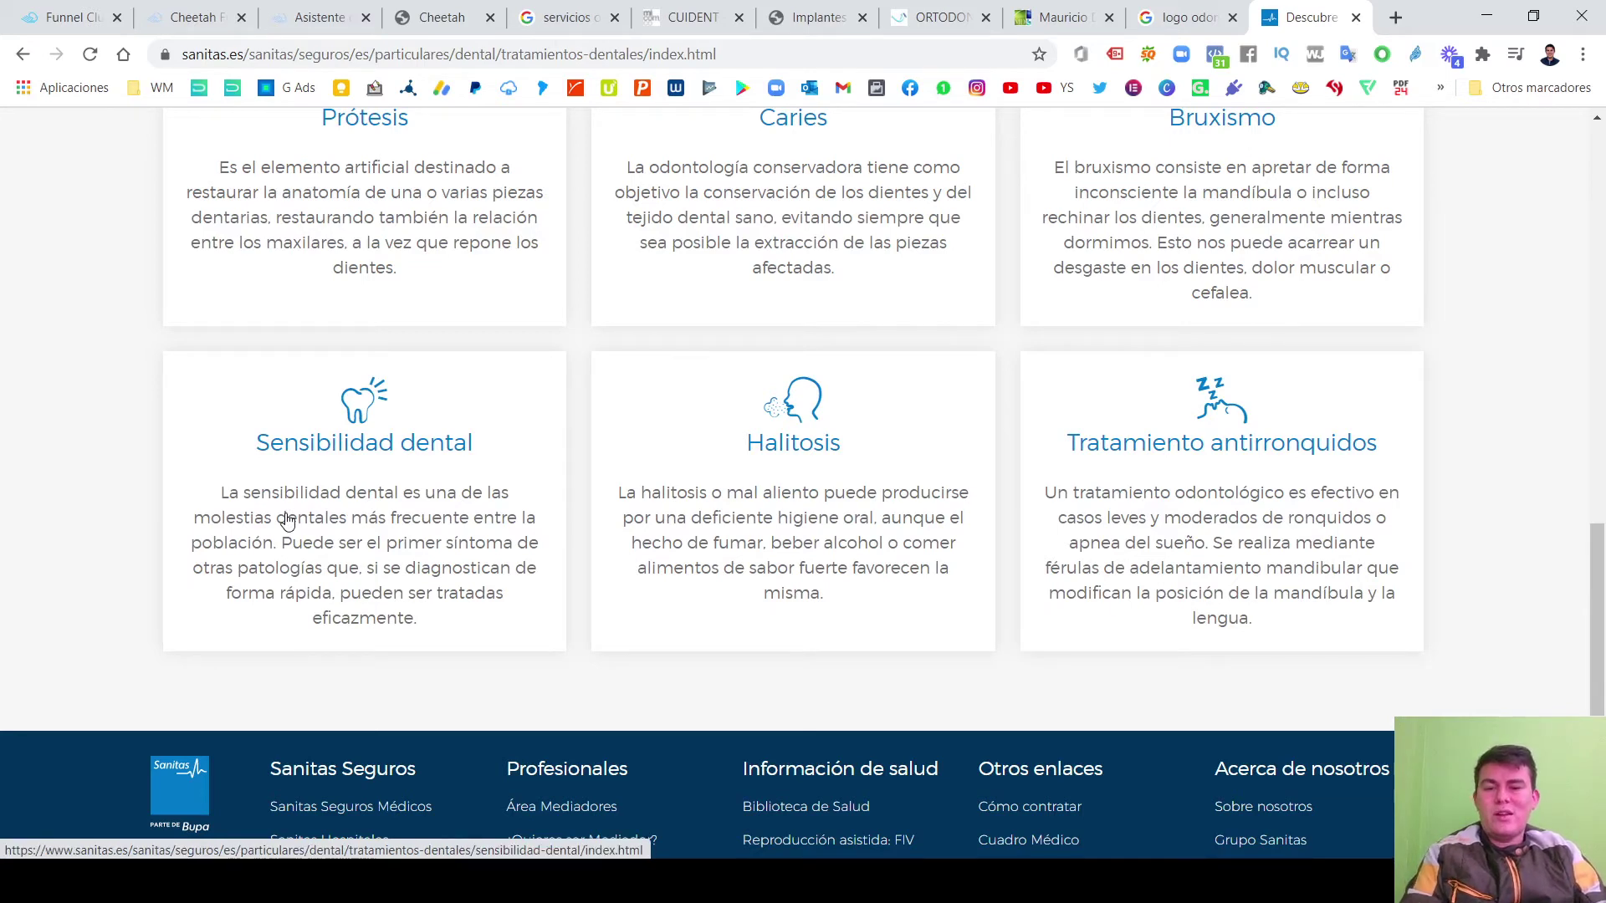
{"action": "scroll", "coordinate": [287, 520], "scroll_direction": "up", "scroll_amount": 9}
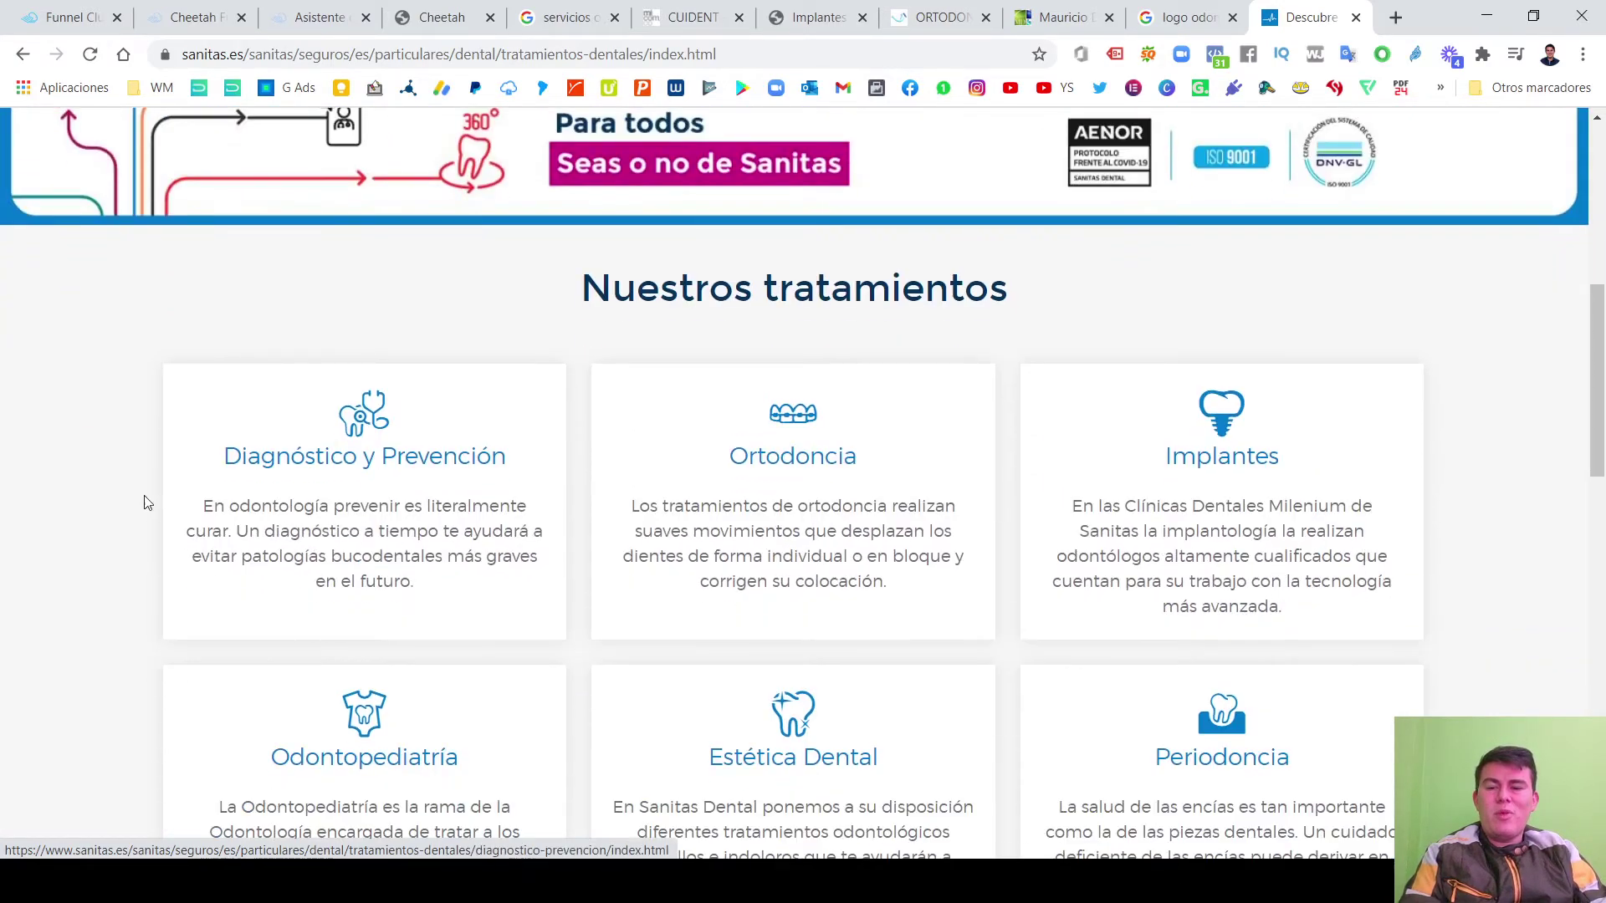
{"action": "scroll", "coordinate": [749, 460], "scroll_direction": "up", "scroll_amount": 5}
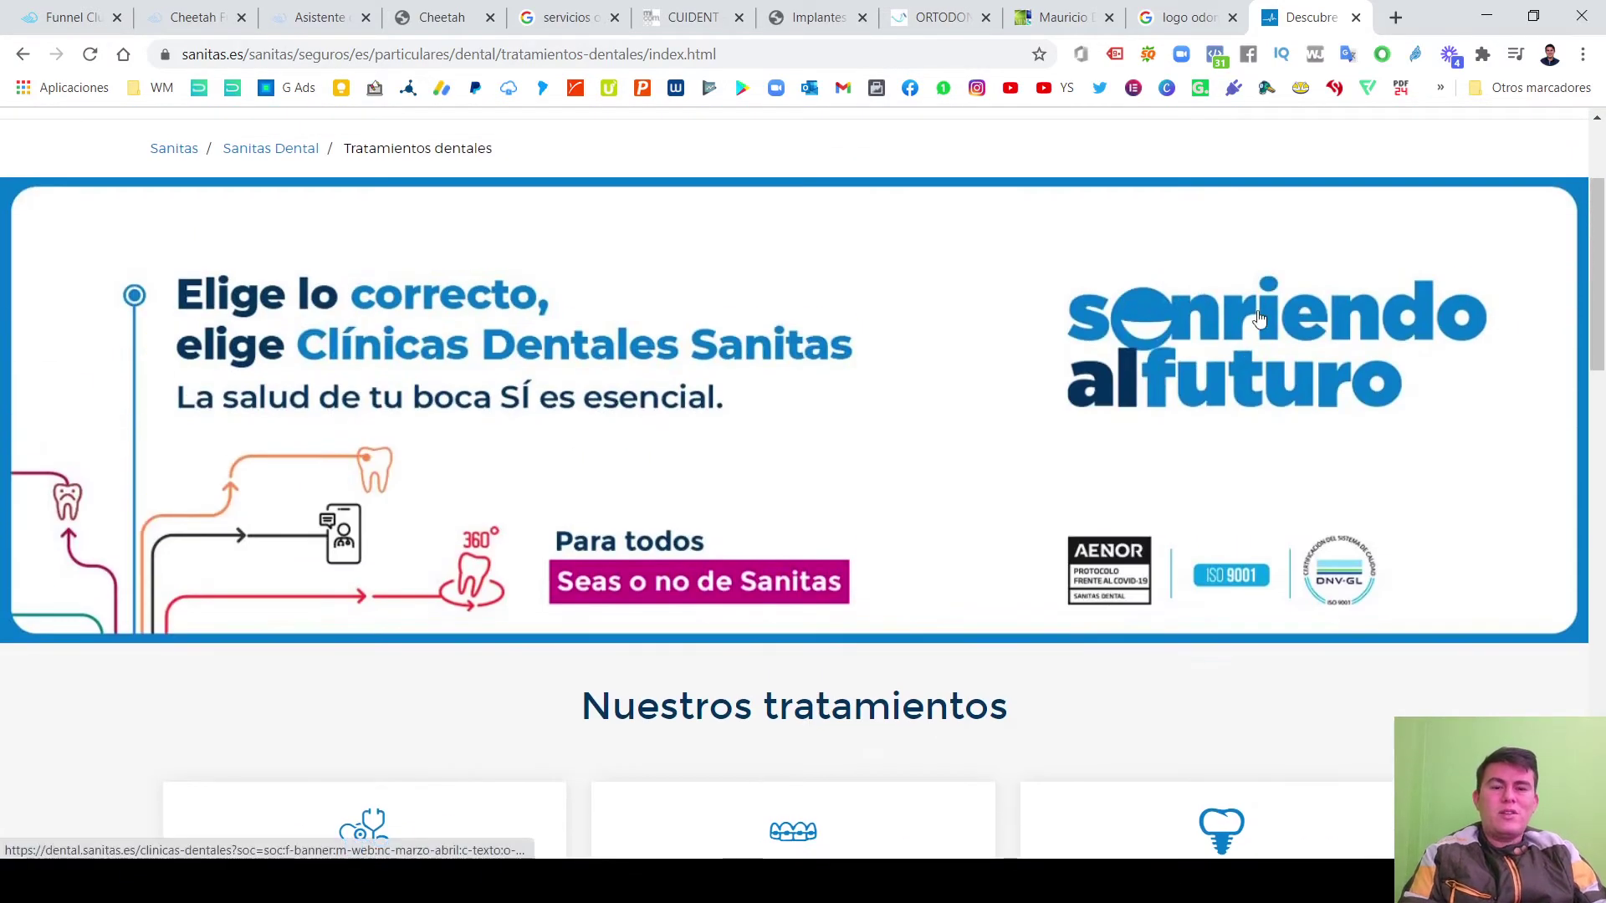
{"action": "scroll", "coordinate": [1399, 463], "scroll_direction": "down", "scroll_amount": 5}
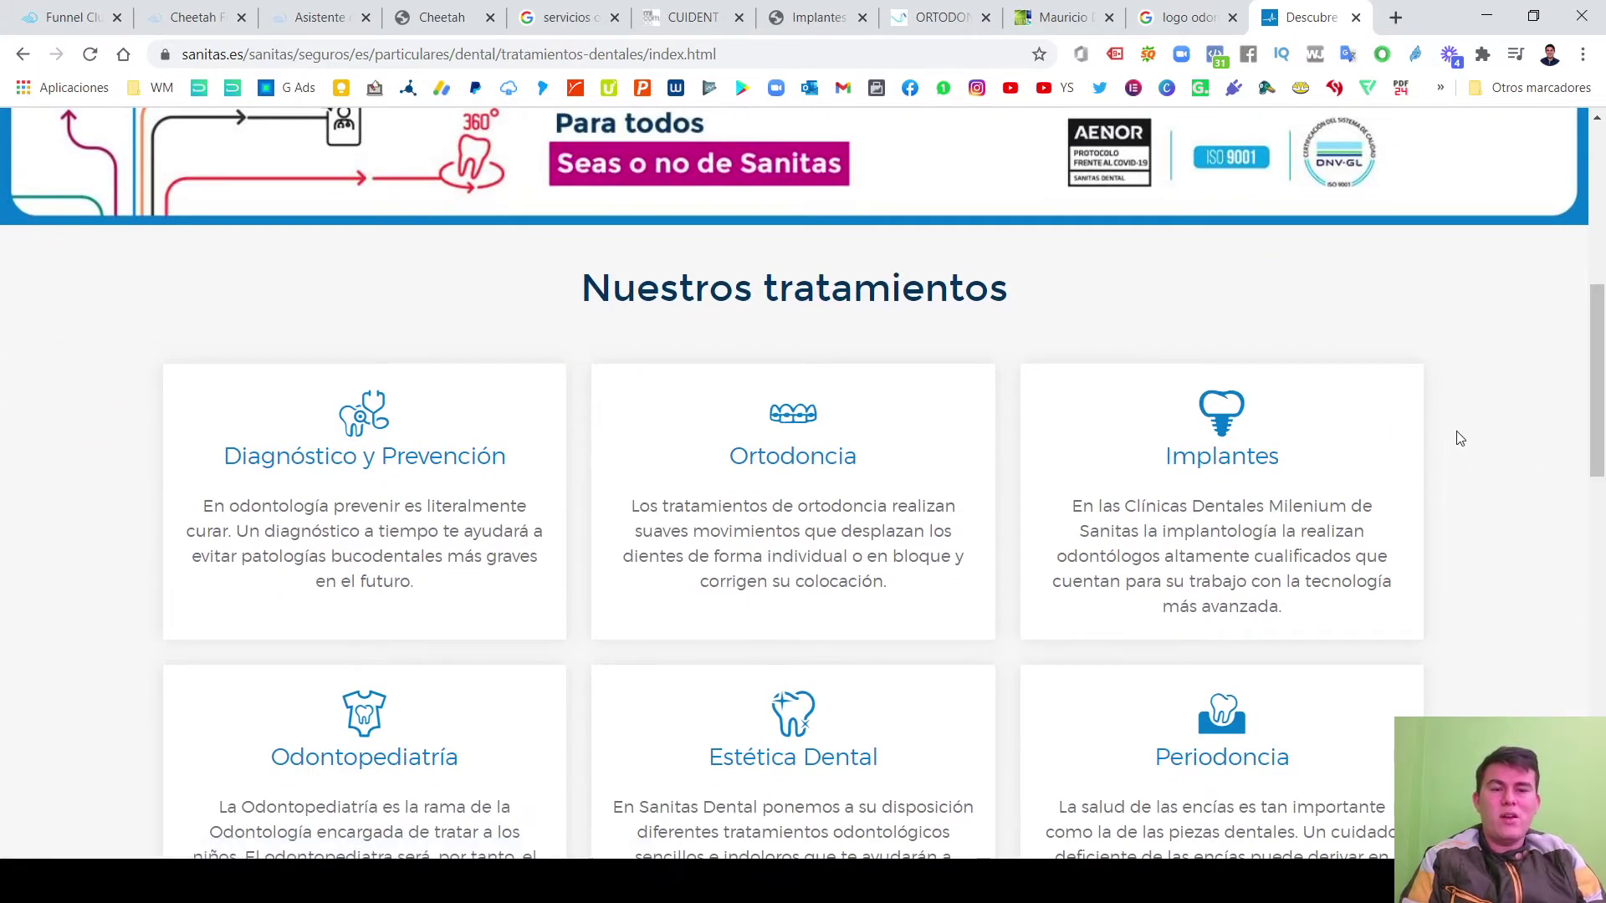
{"action": "scroll", "coordinate": [1335, 485], "scroll_direction": "up", "scroll_amount": 8}
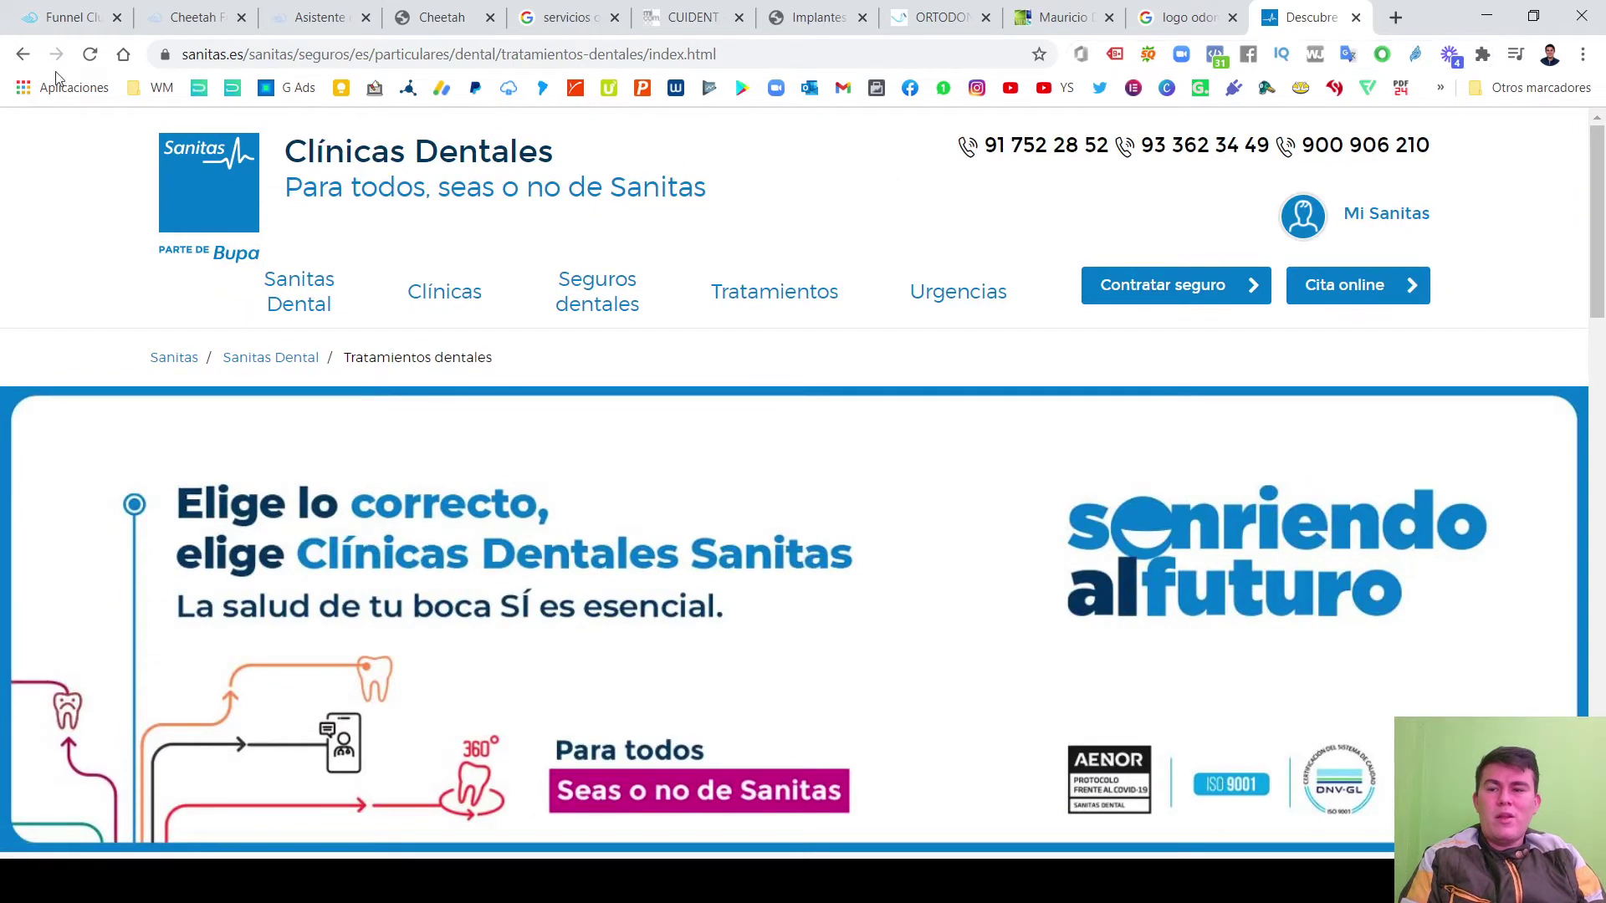
{"action": "left_click", "coordinate": [23, 54]}
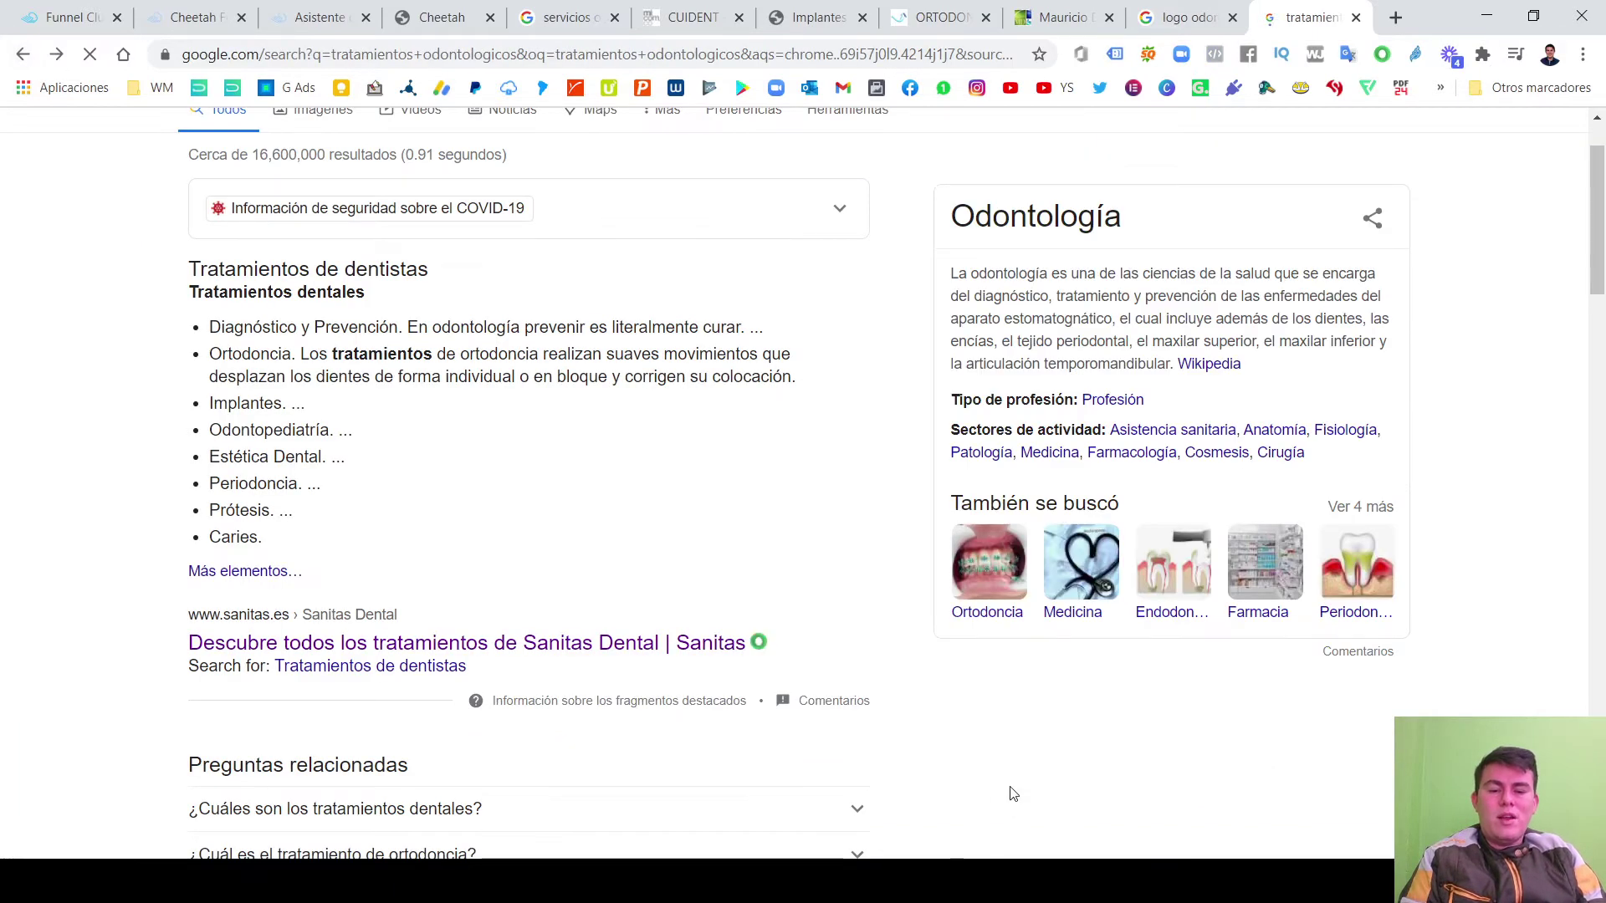
Switch to the Notepad notes and add a "Tratamientos:" heading with a starred line below the rehabilitacion oral entry.
{"action": "key", "text": "alt+Tab"}
{"action": "left_click", "coordinate": [620, 550]}
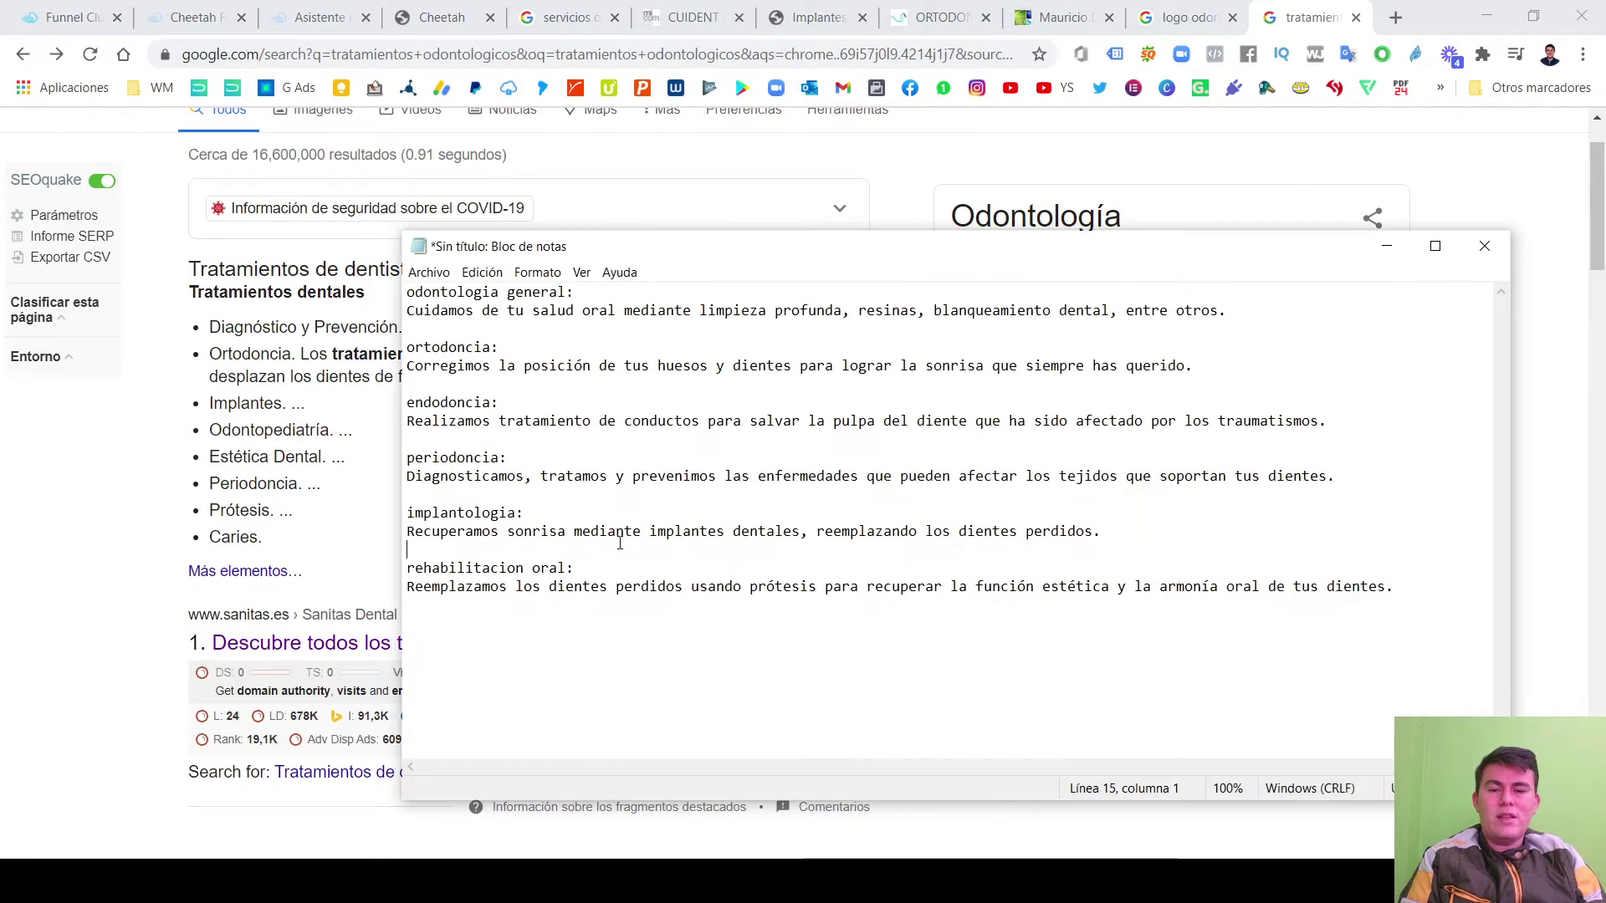
{"action": "left_click_drag", "start_coordinate": [586, 292], "coordinate": [416, 292]}
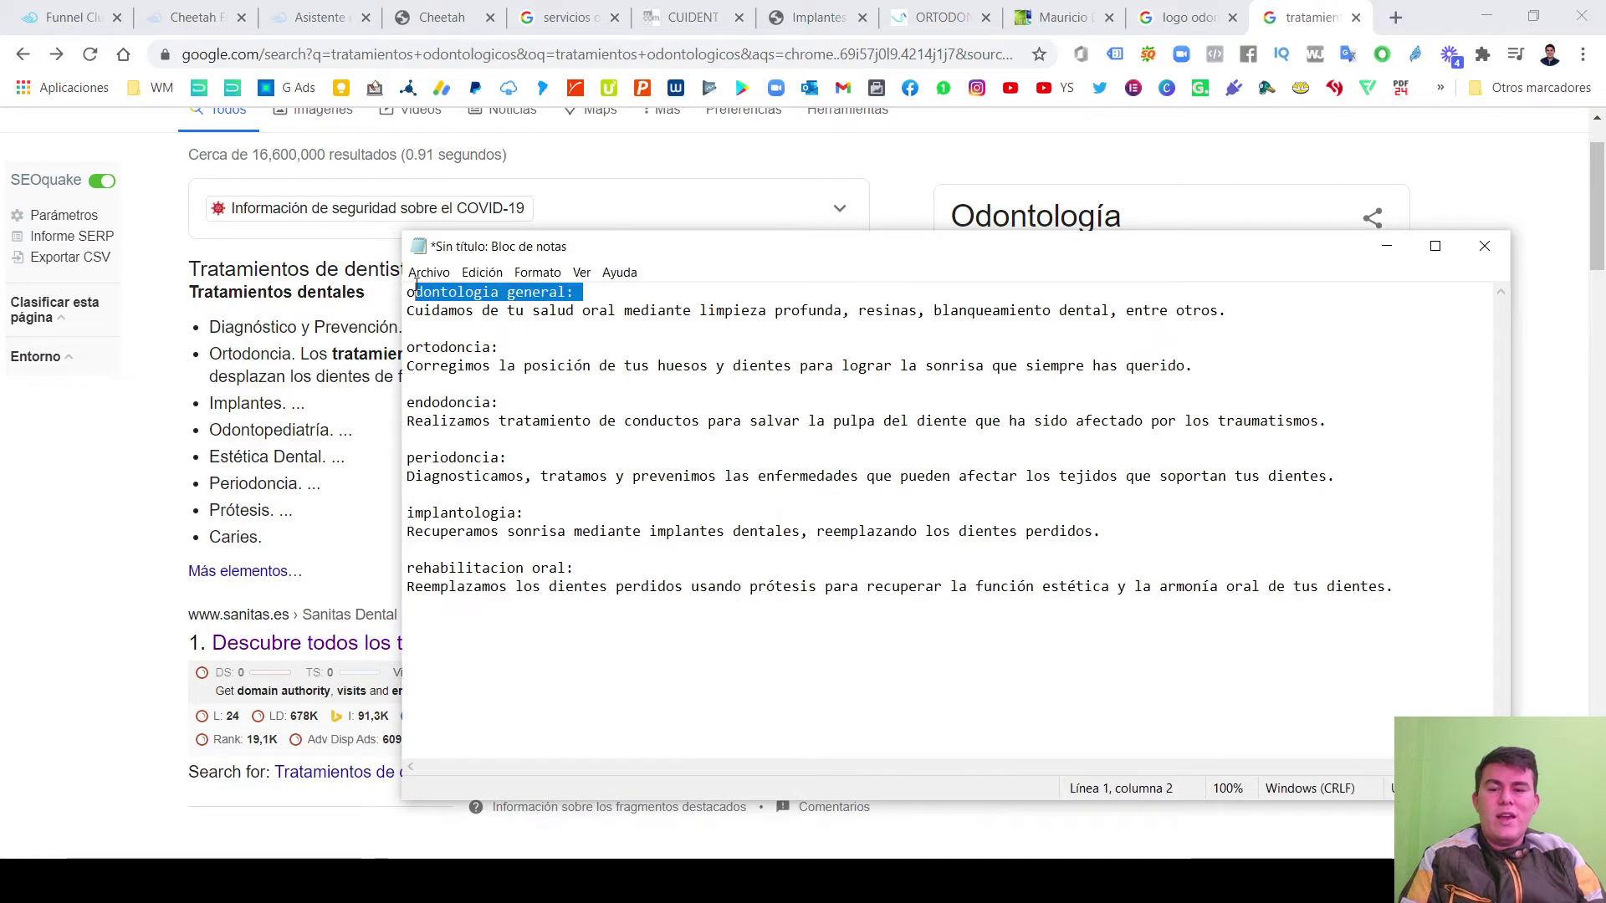
{"action": "left_click", "coordinate": [635, 550]}
{"action": "left_click", "coordinate": [1424, 583]}
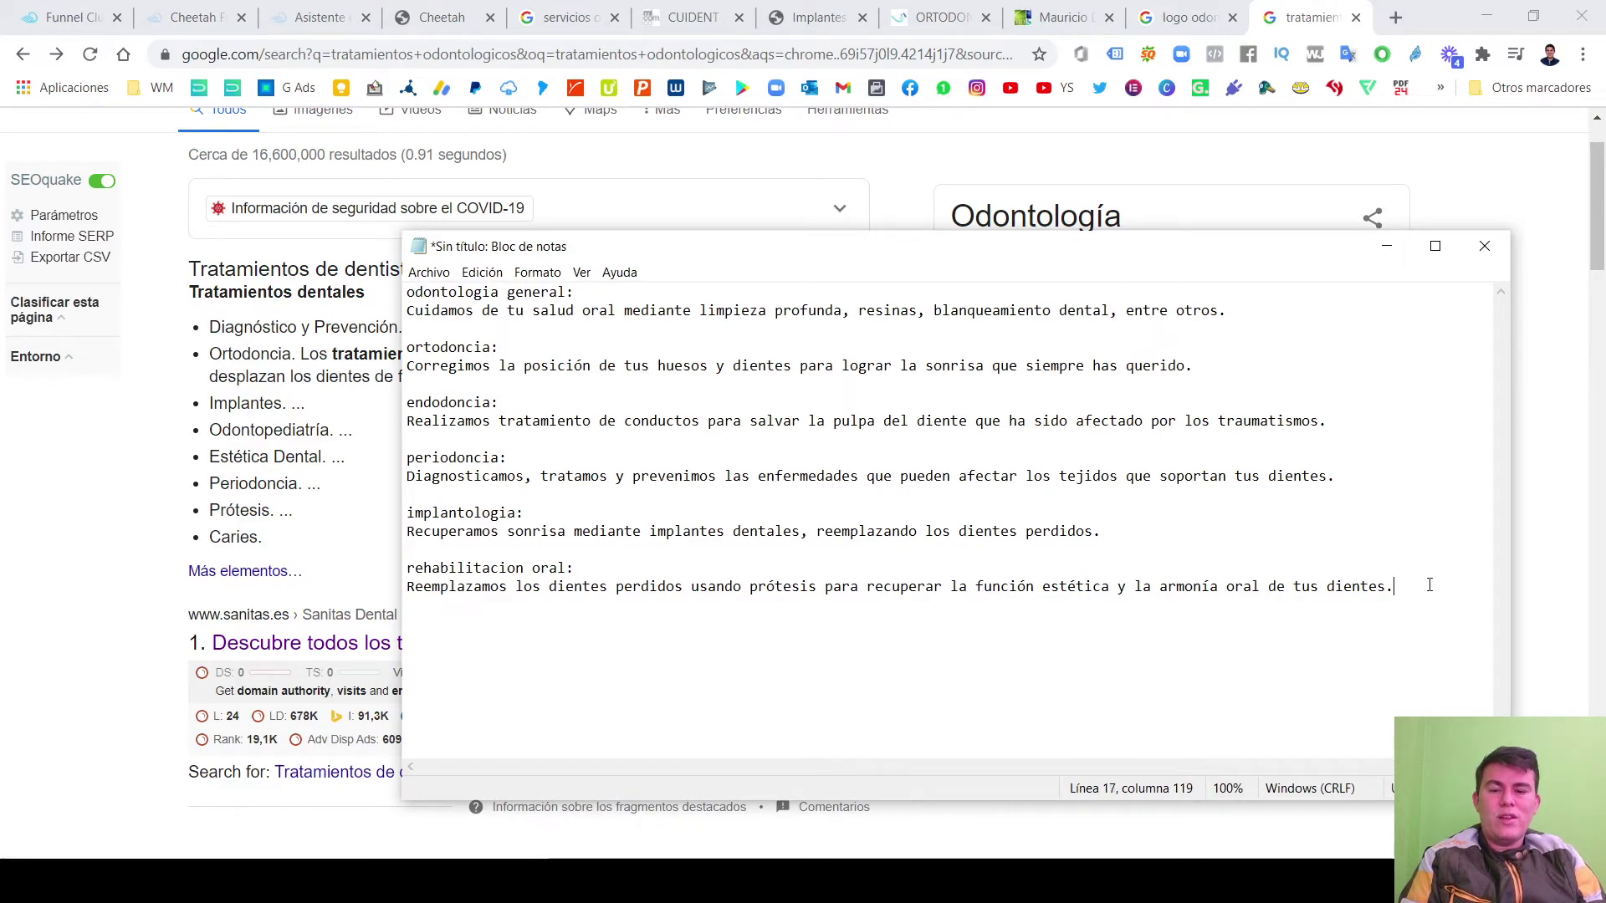
{"action": "key", "text": "Return"}
{"action": "key", "text": "Return"}
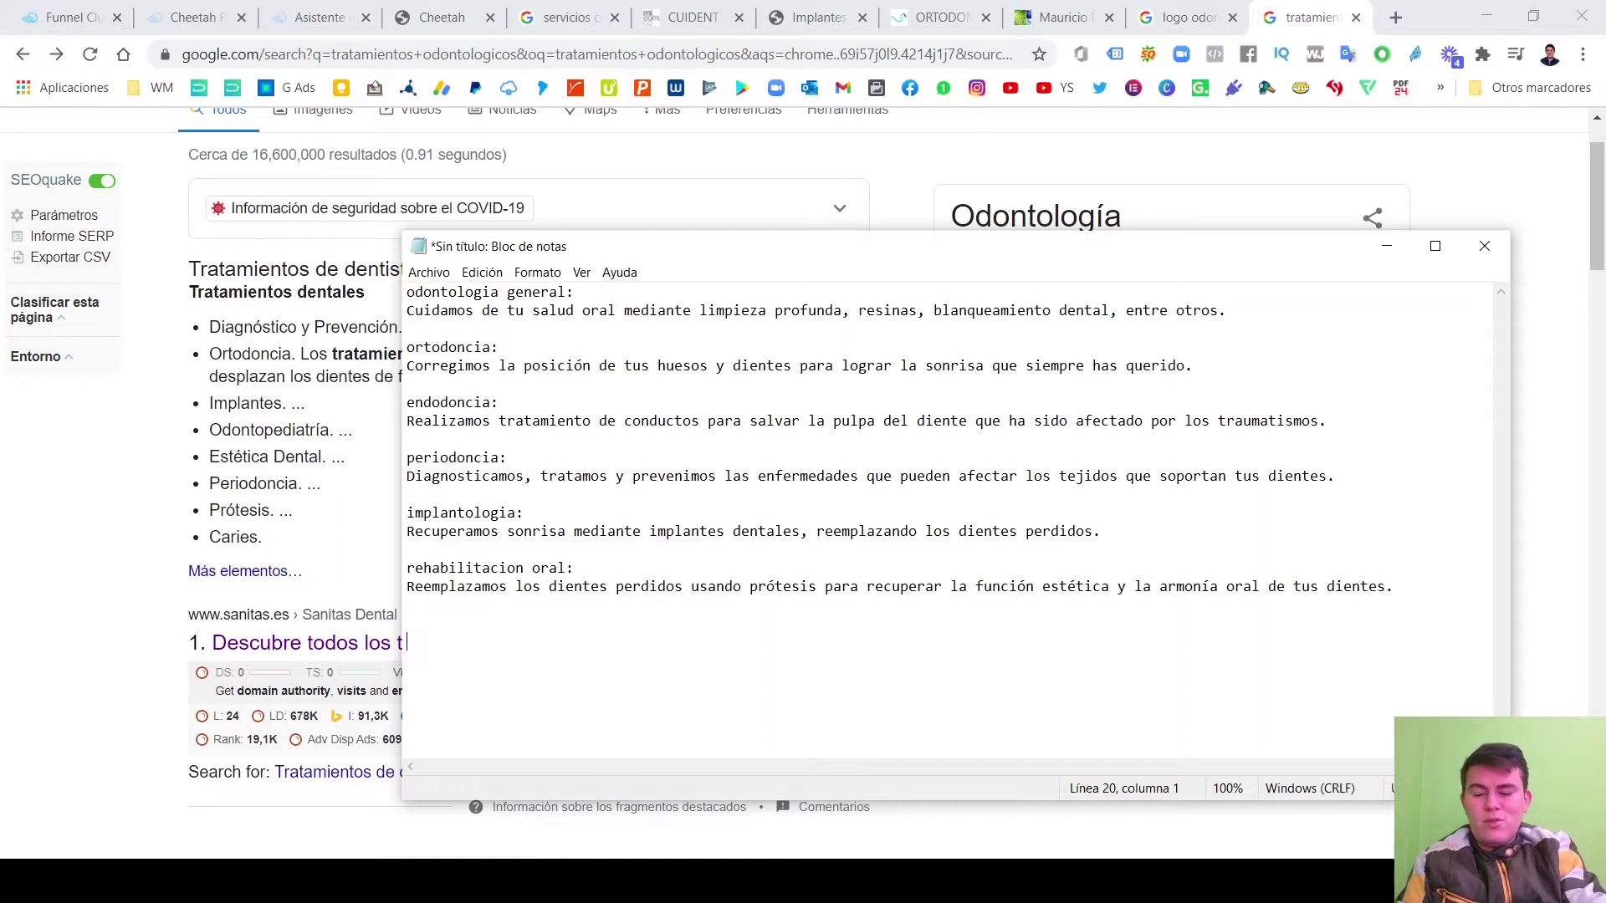
{"action": "type", "text": "Tratamientos: *"}
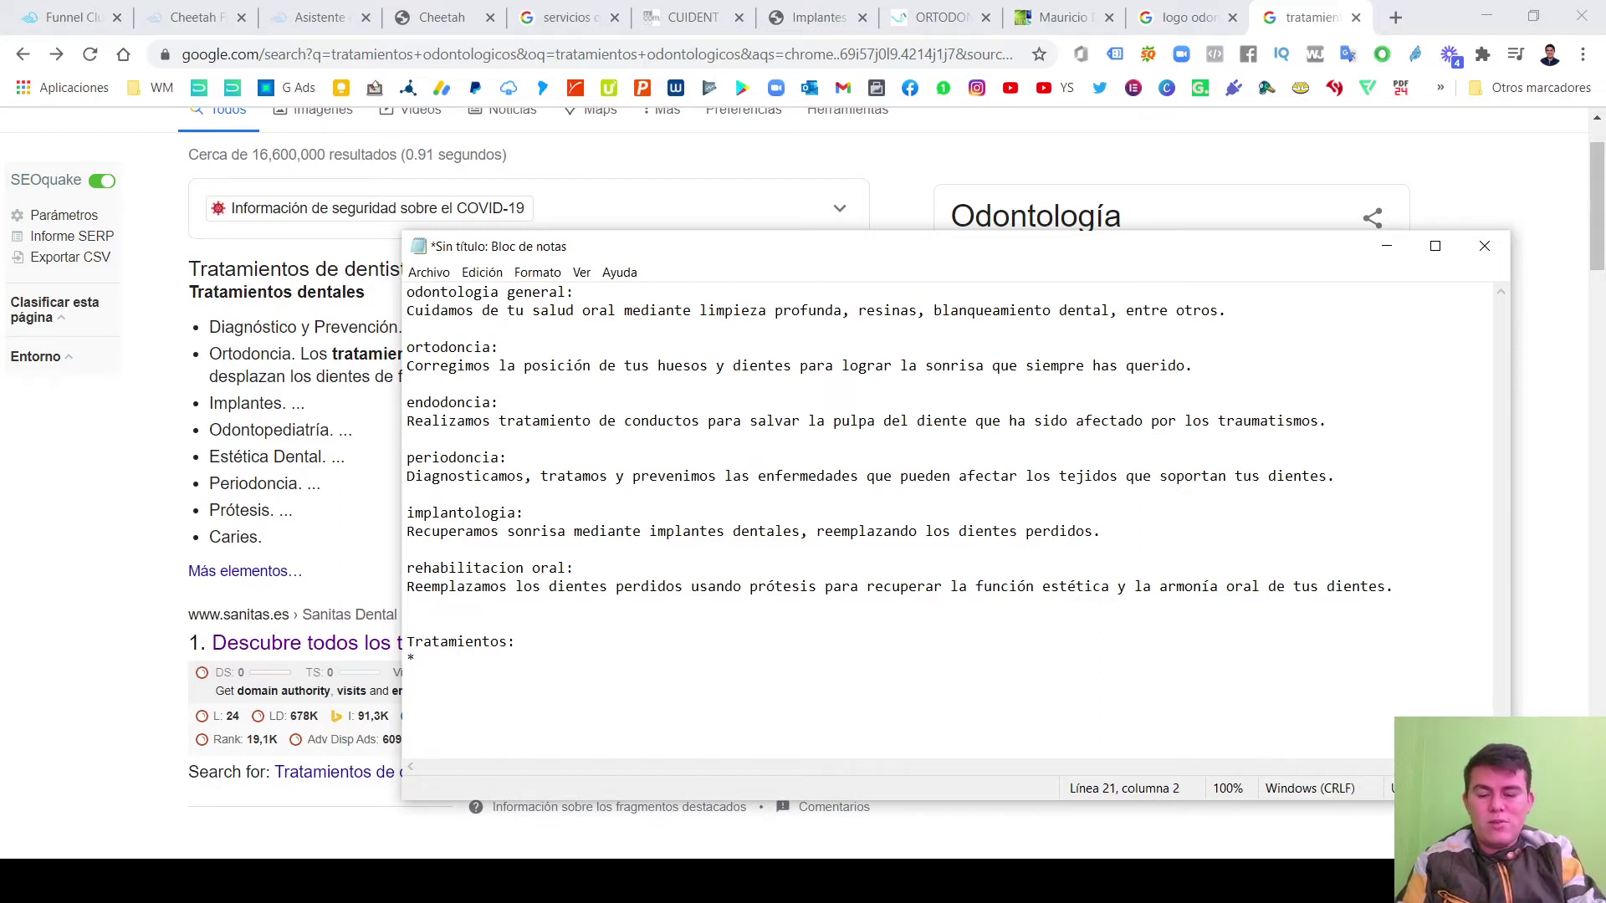
List "Blanqueamiento" and "Resinas" as the first two starred entries under the "Tratamientos:" heading.
{"action": "type", "text": "Blanquea"}
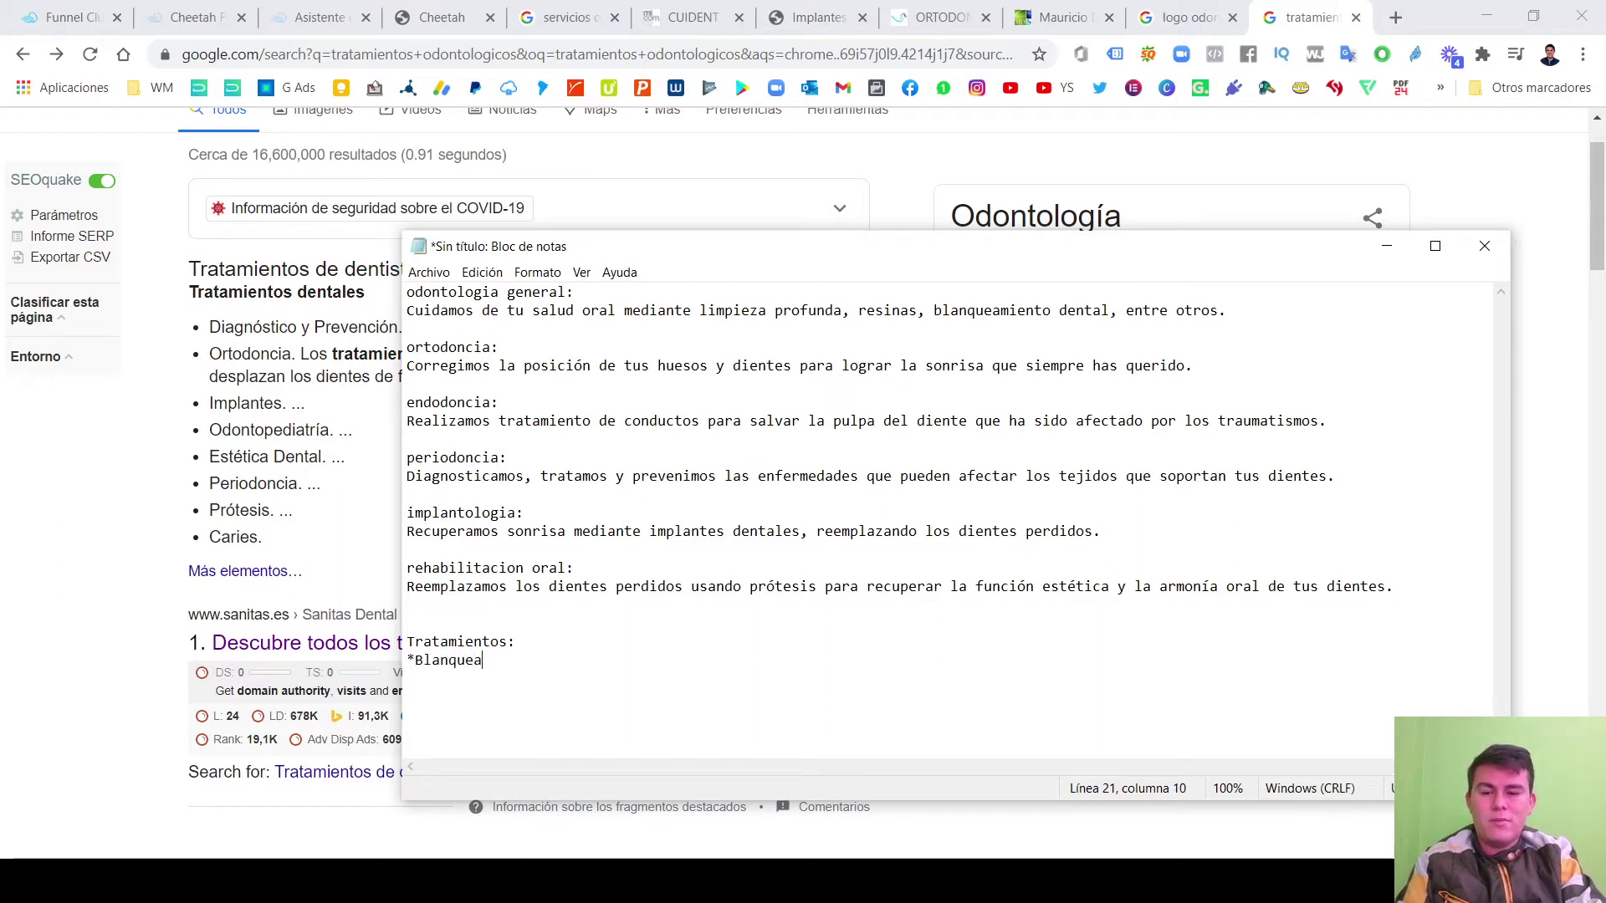
{"action": "type", "text": "miento"}
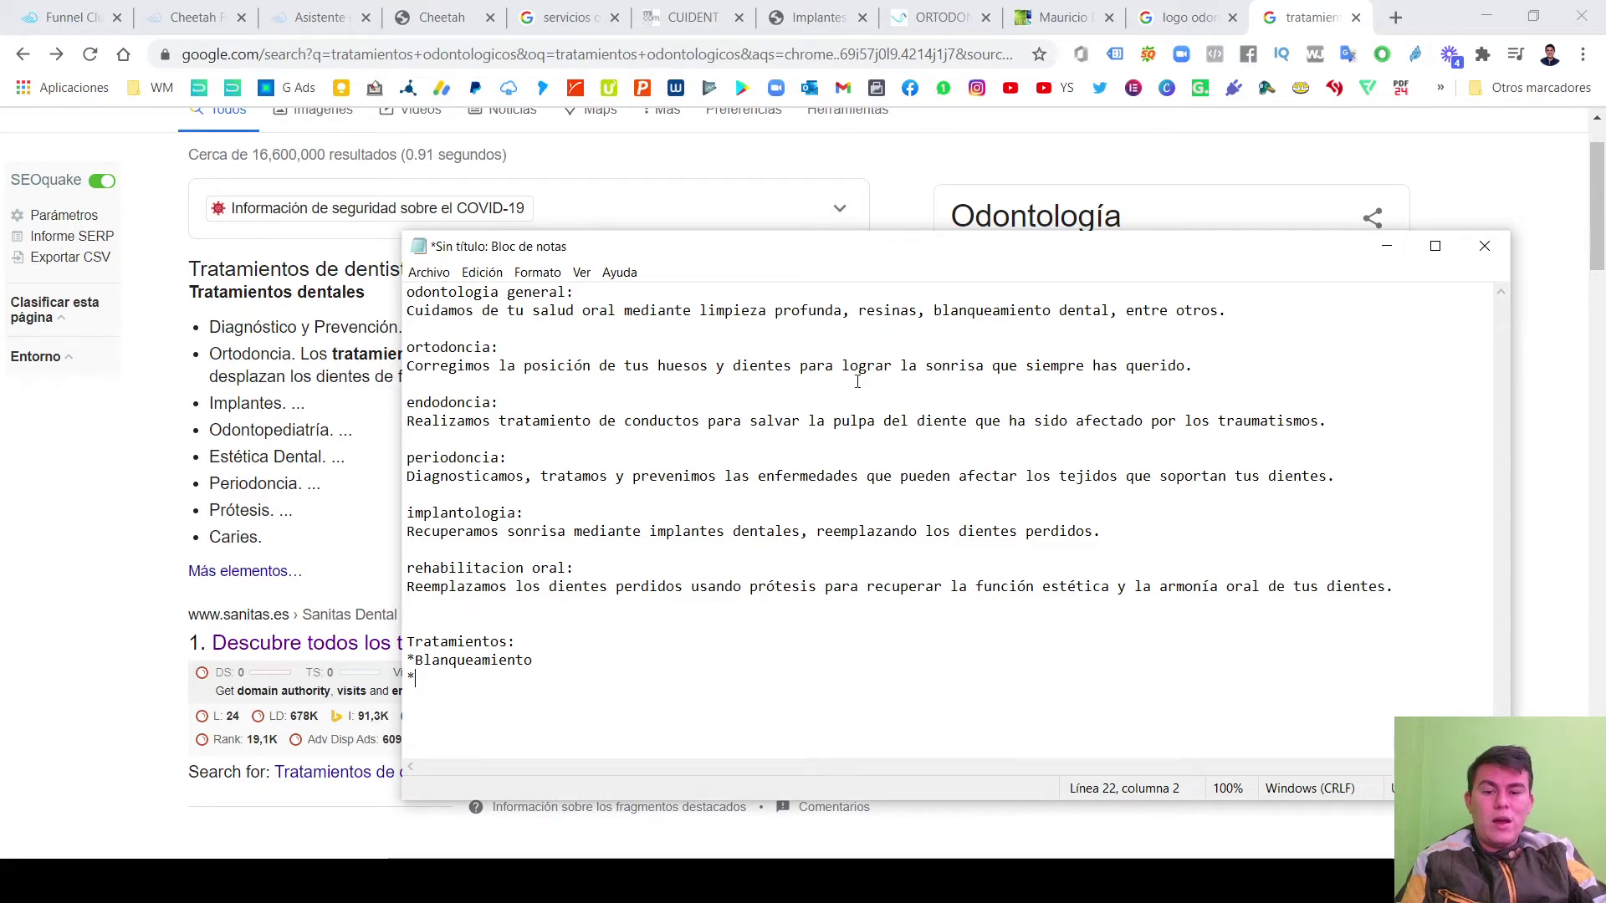
{"action": "type", "text": "Resinas "}
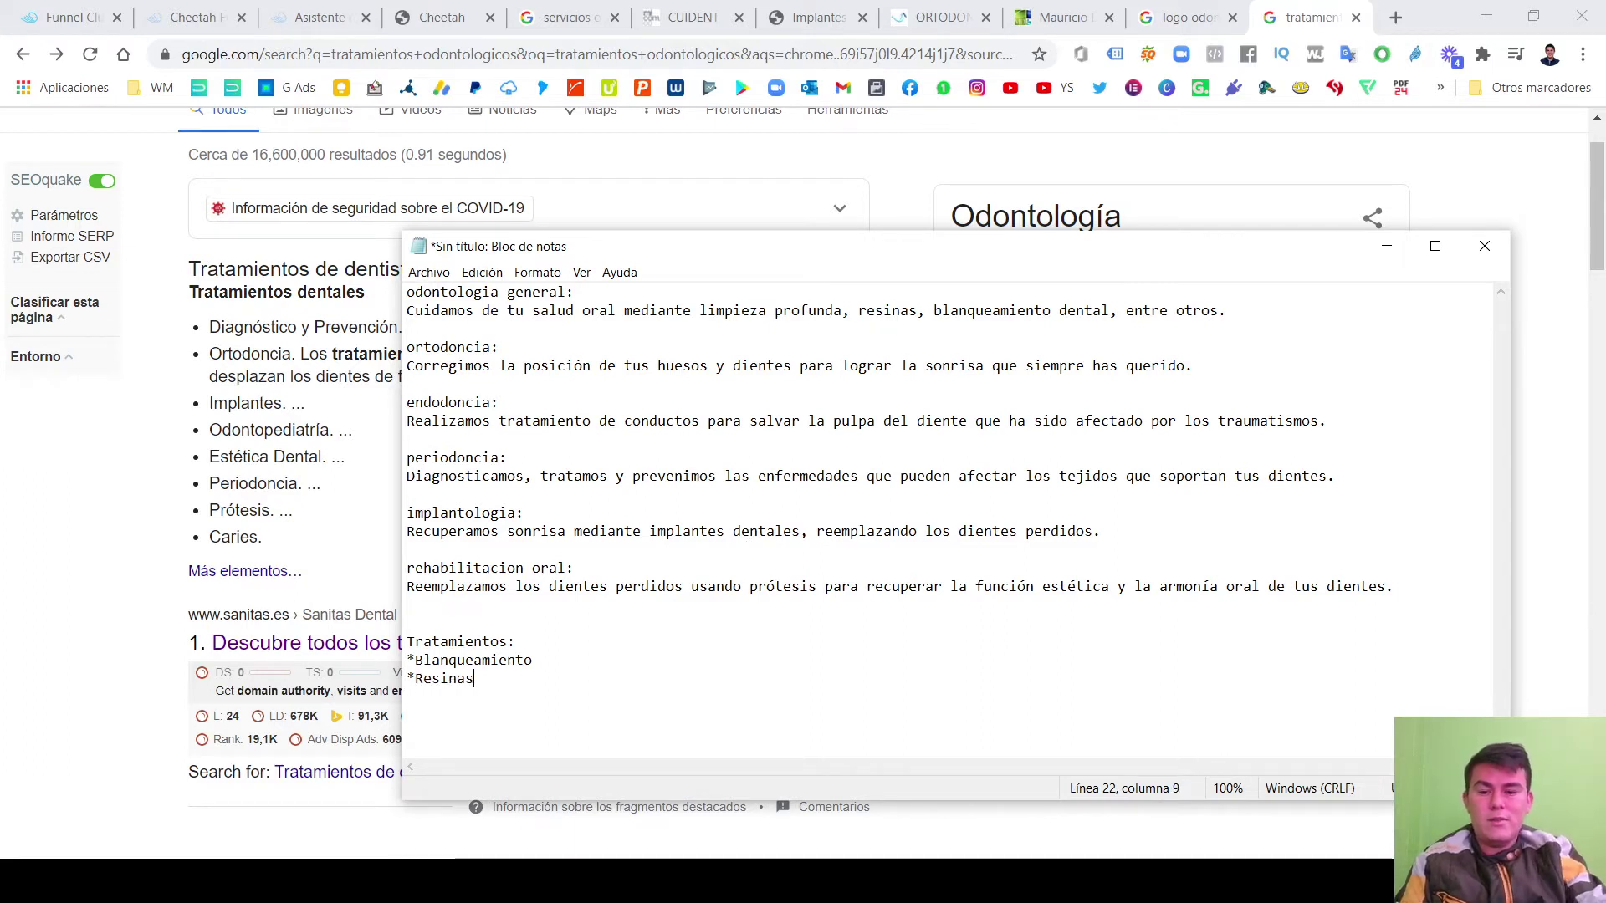
{"action": "type", "text": "*"}
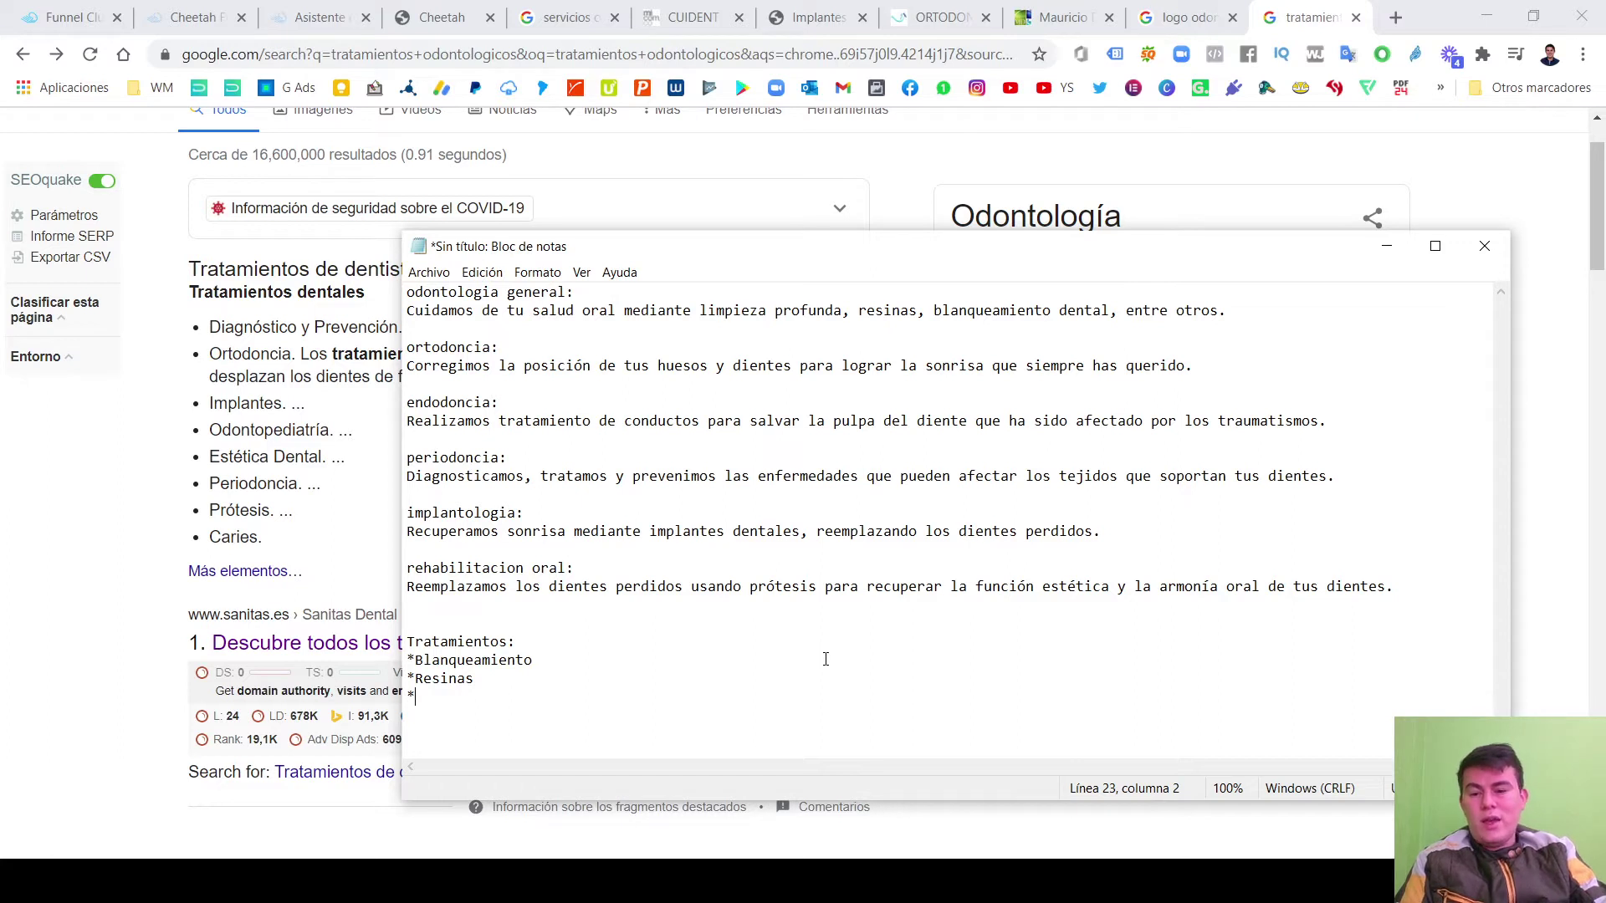
Add "Sacar cordales" and "Ortodoncia" as further starred entries at the end of the treatments list.
{"action": "type", "text": "Sa"}
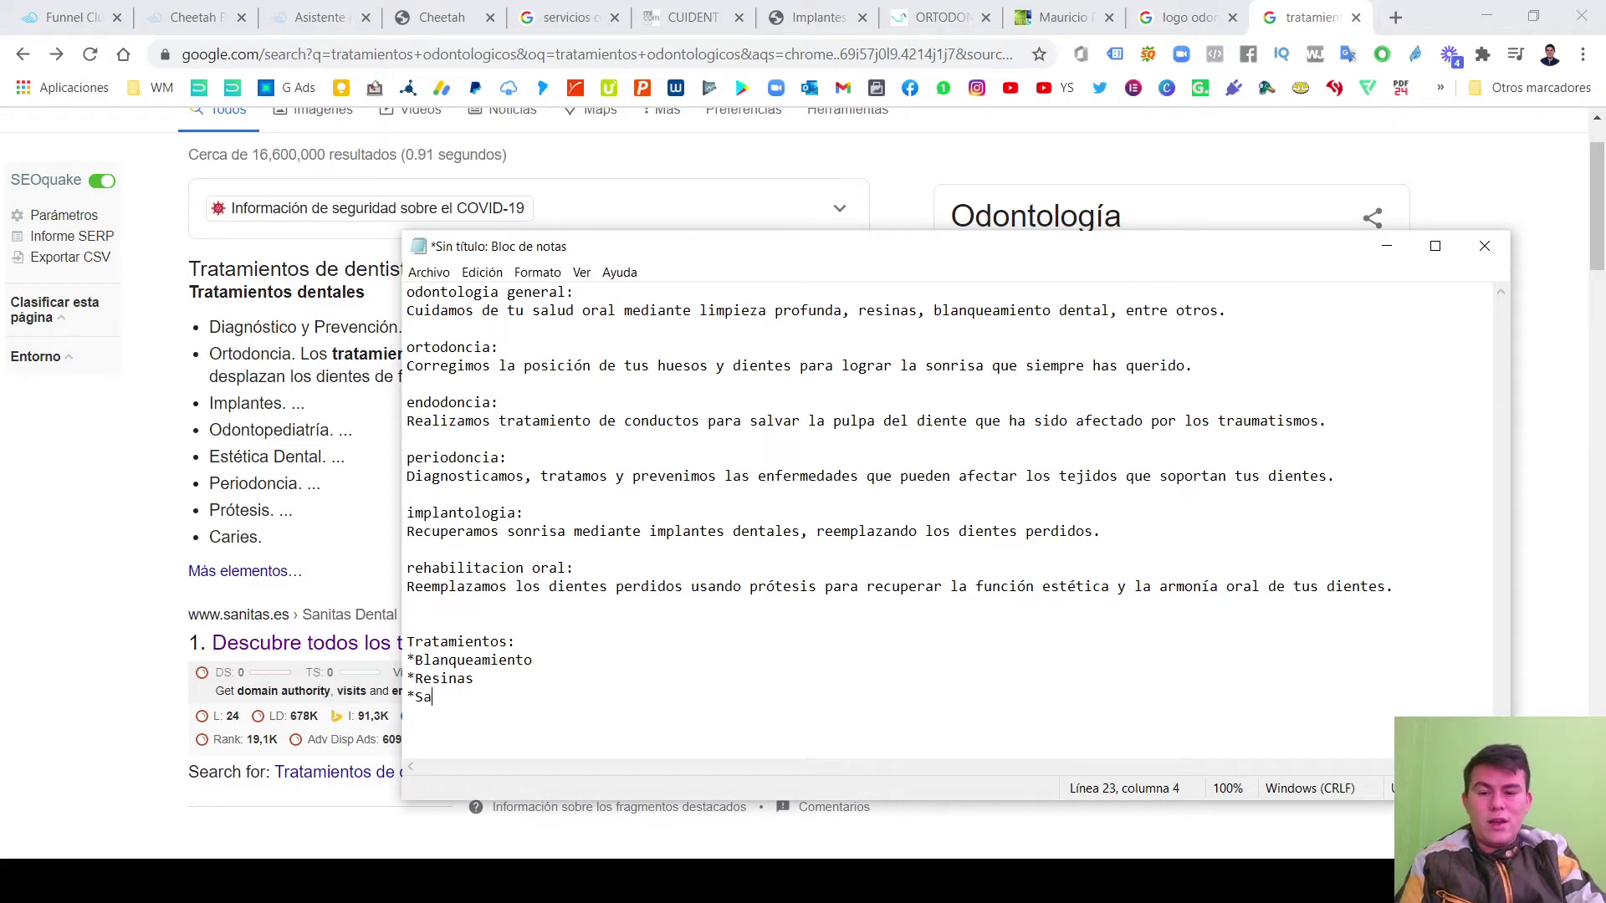
{"action": "type", "text": "car cordales"}
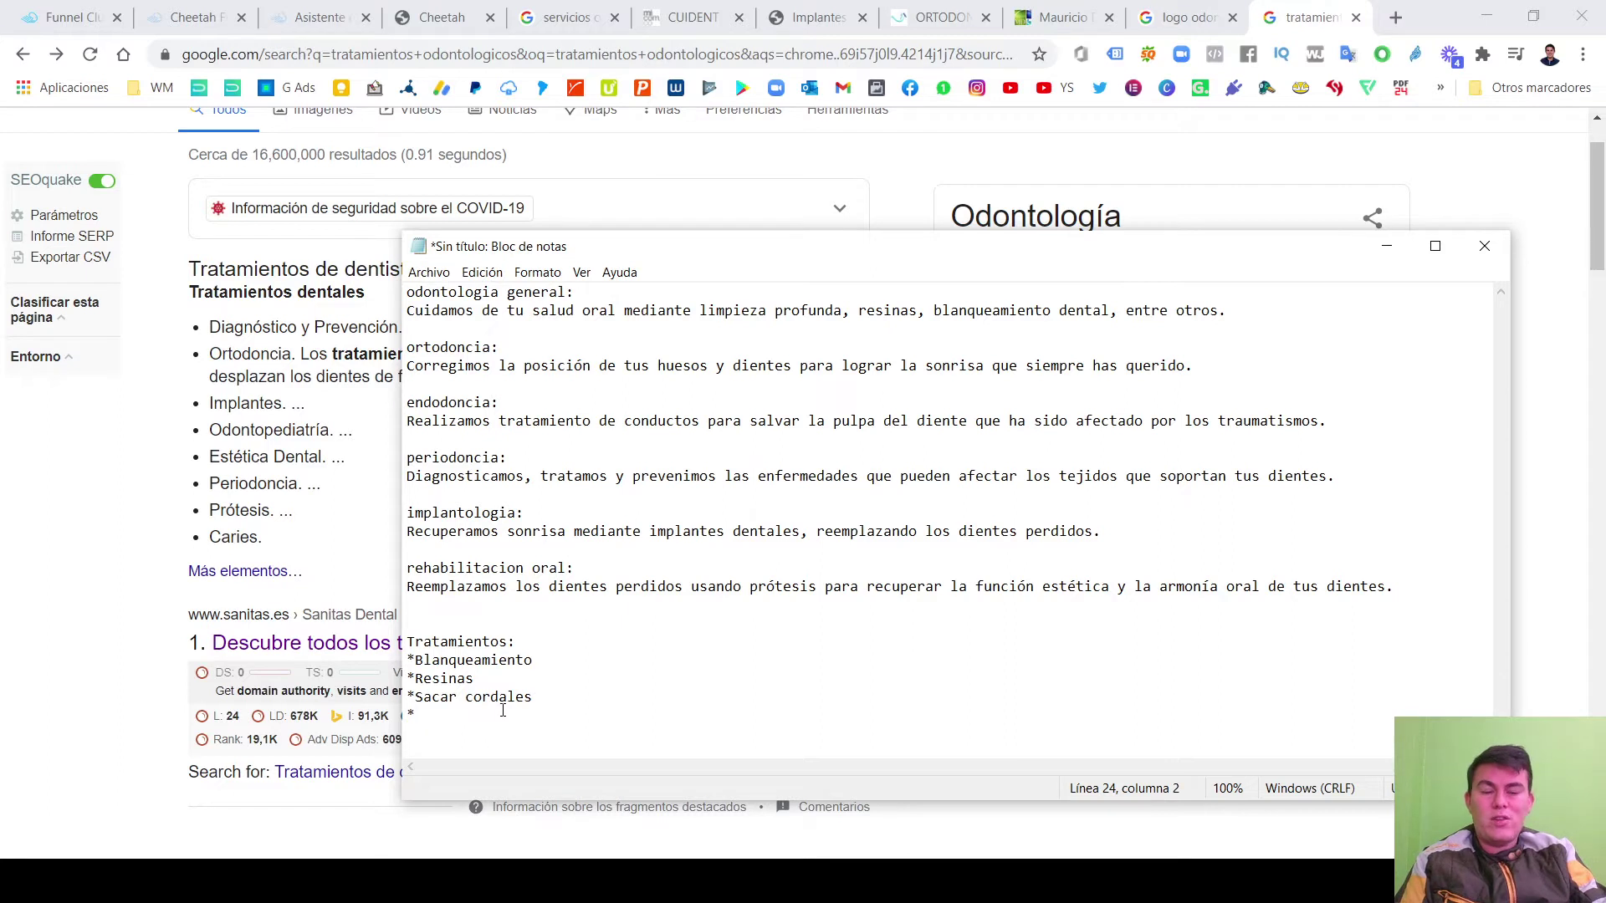
{"action": "left_click", "coordinate": [521, 705]}
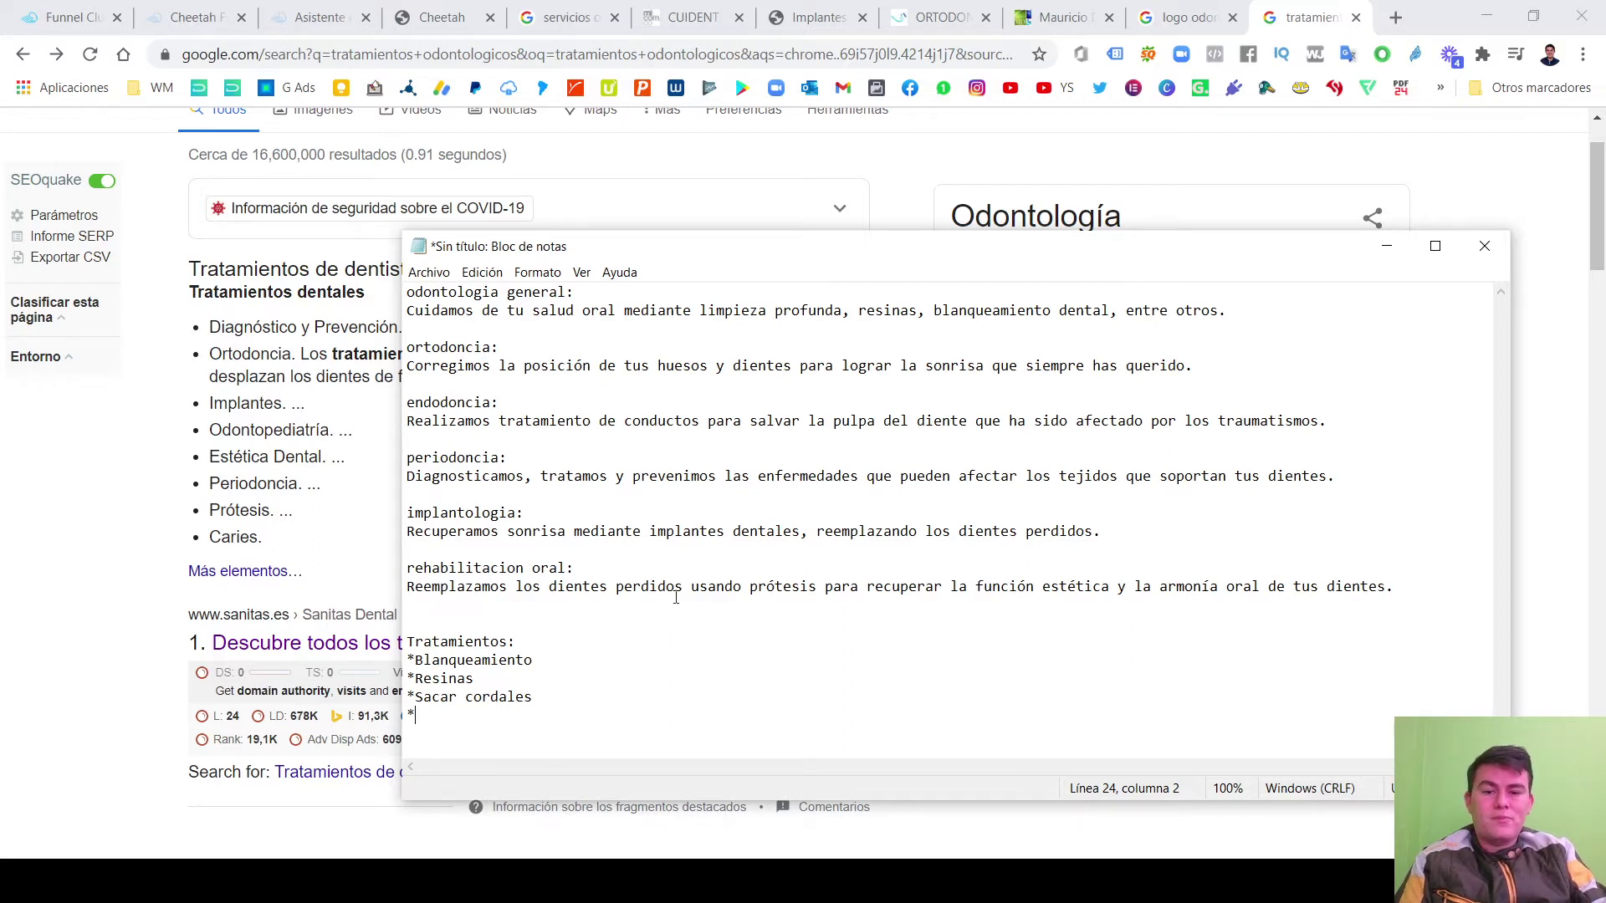
{"action": "type", "text": "Ort"}
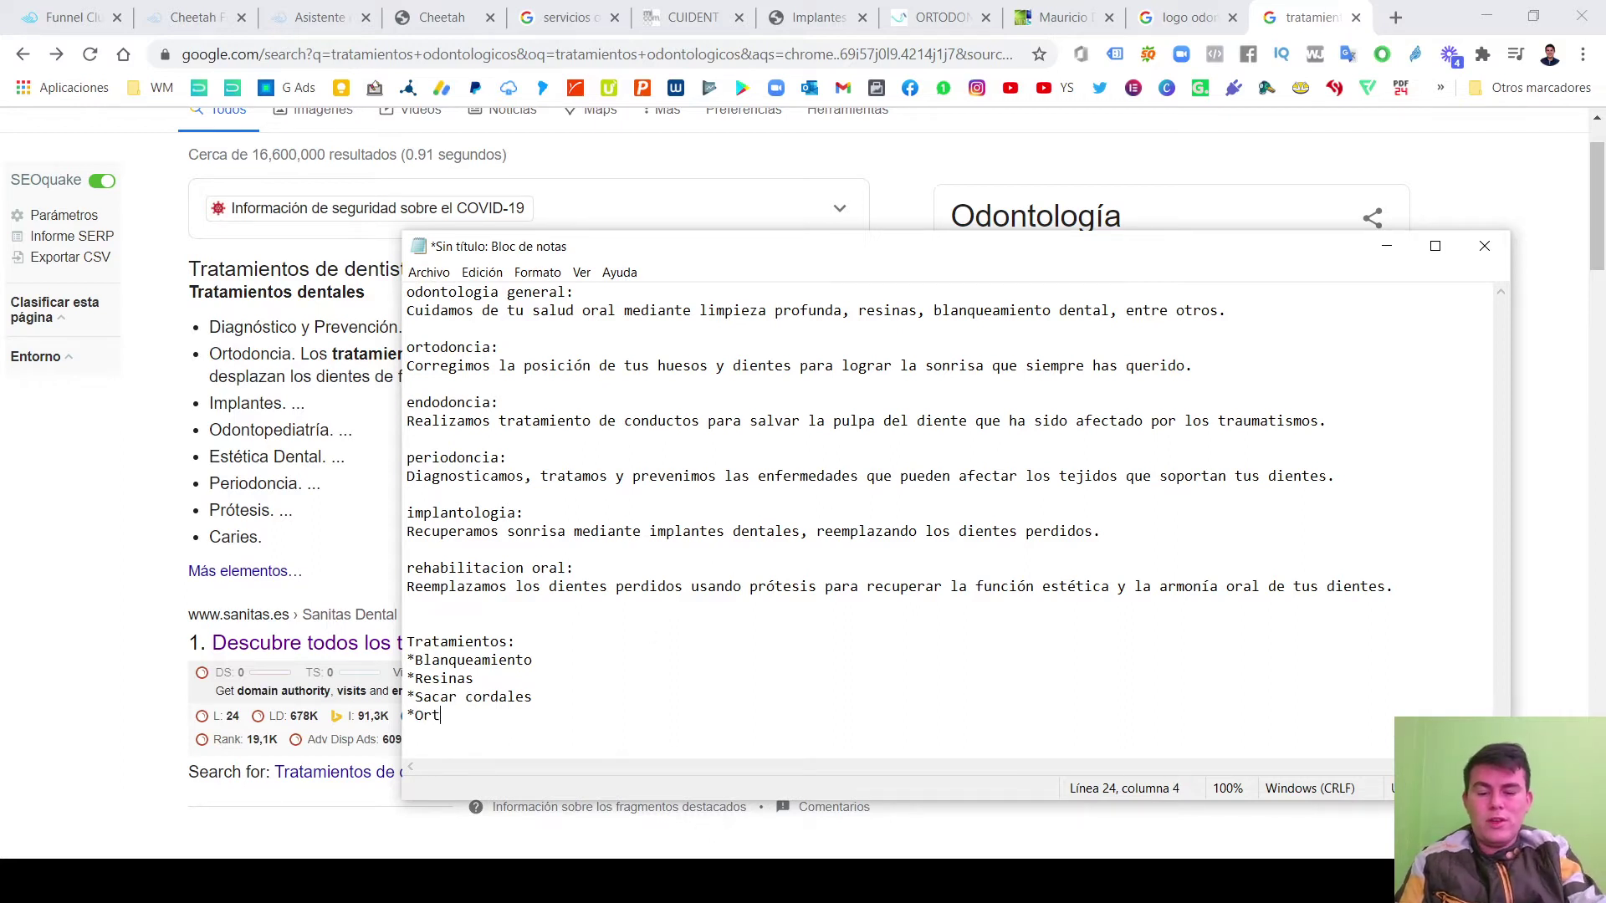
{"action": "type", "text": "odoncia"}
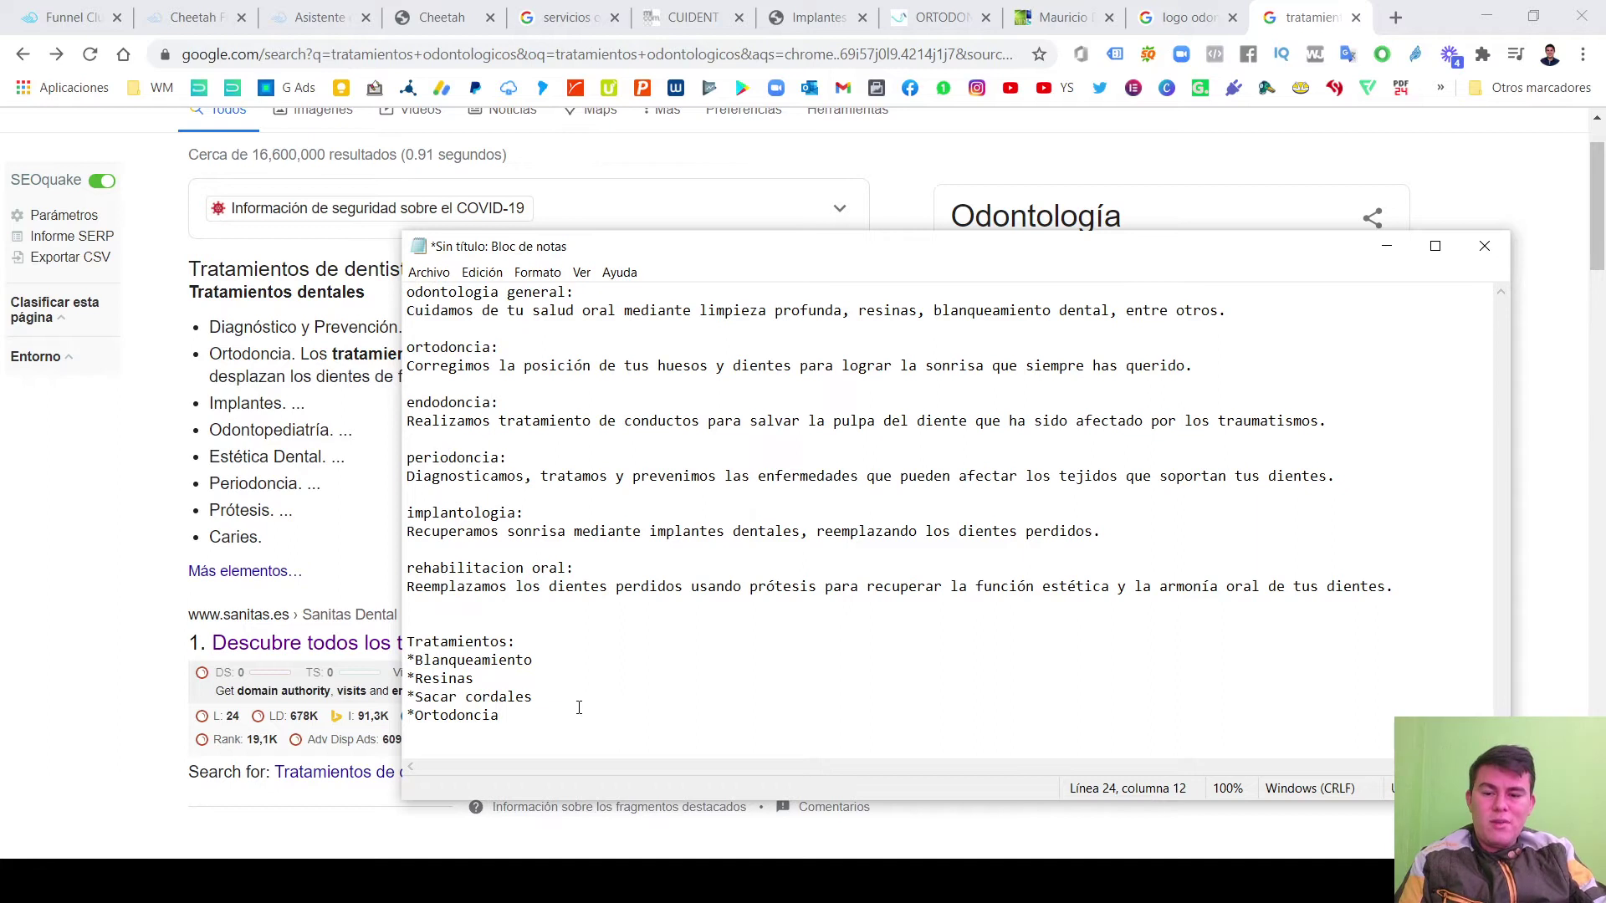
Replace the "Resinas" entry in the treatments list with "Caries".
{"action": "left_click", "coordinate": [523, 676]}
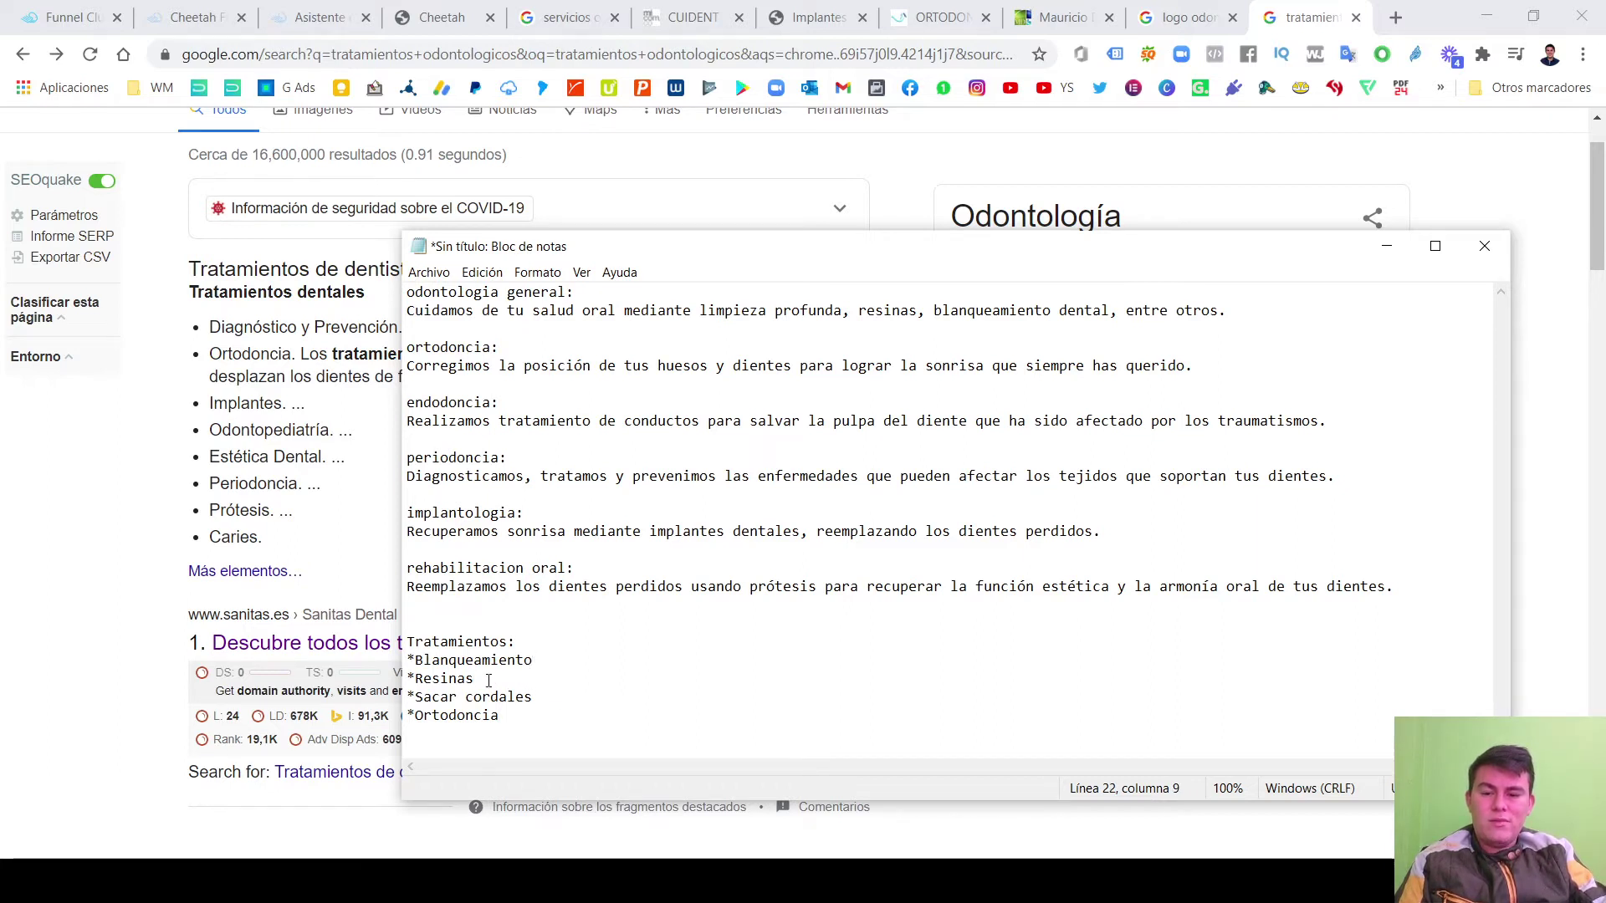
{"action": "left_click", "coordinate": [545, 701]}
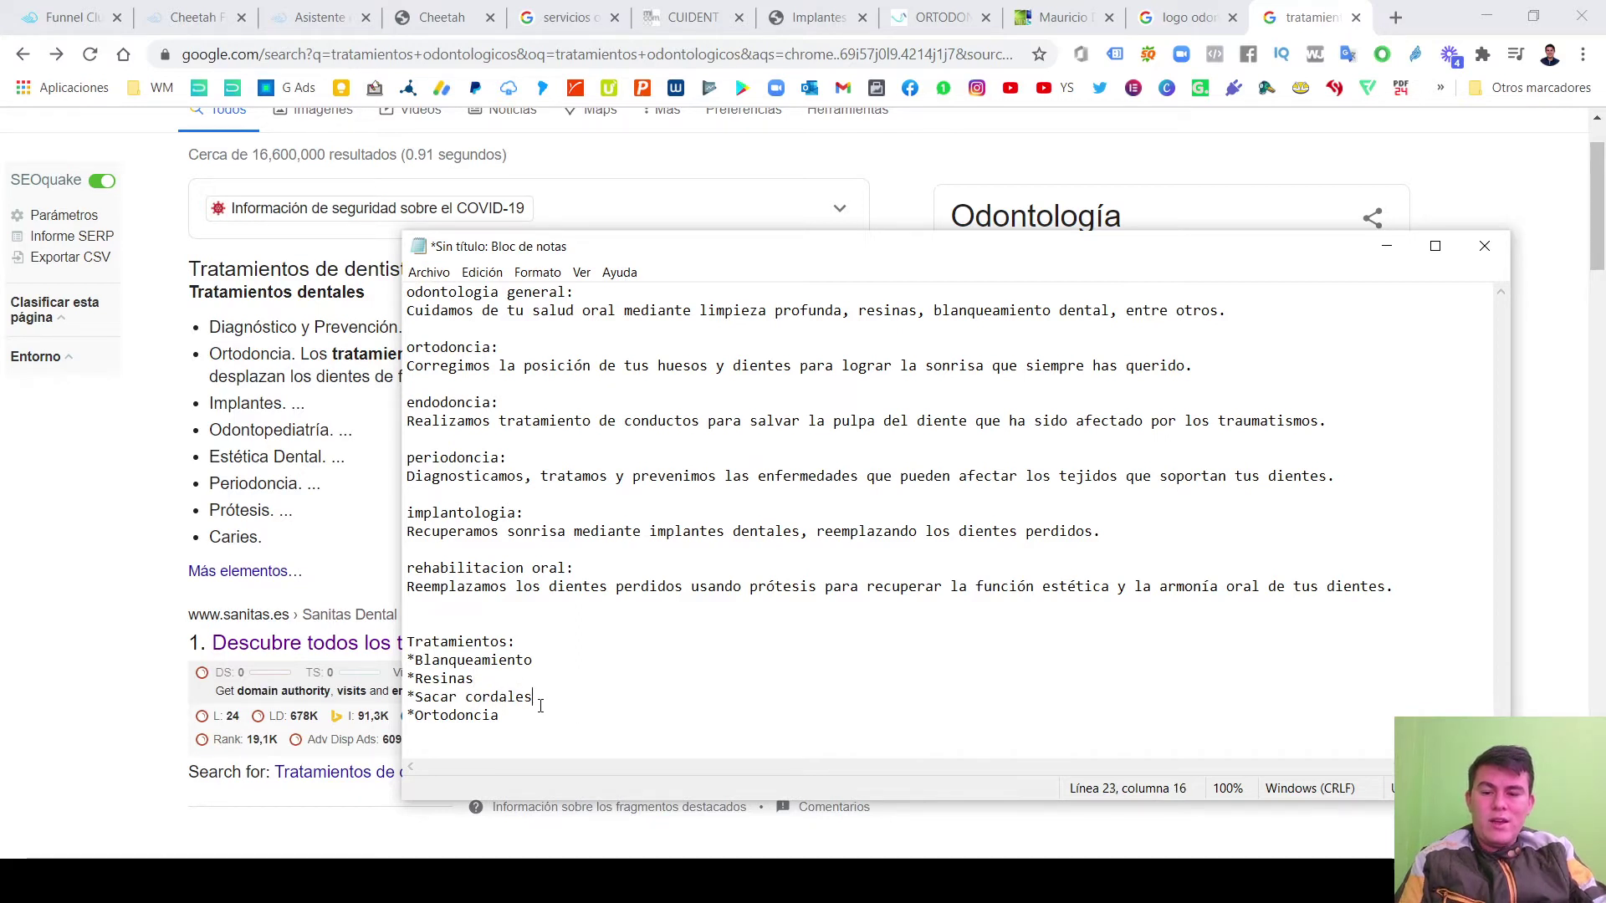
{"action": "left_click_drag", "start_coordinate": [482, 677], "coordinate": [415, 678]}
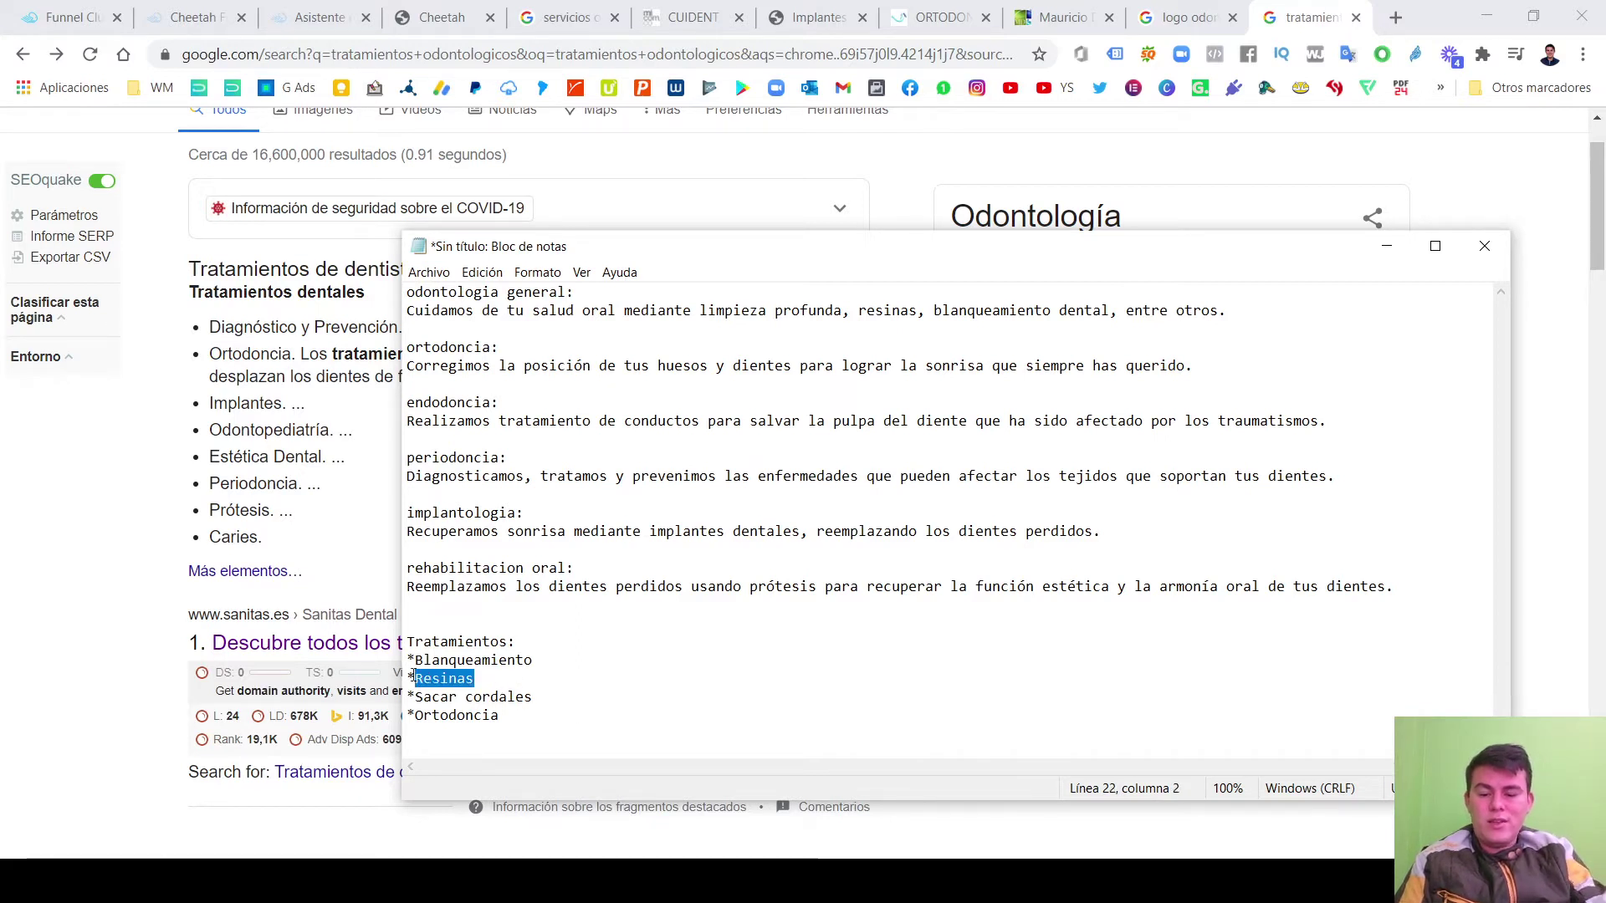
{"action": "type", "text": "Caries"}
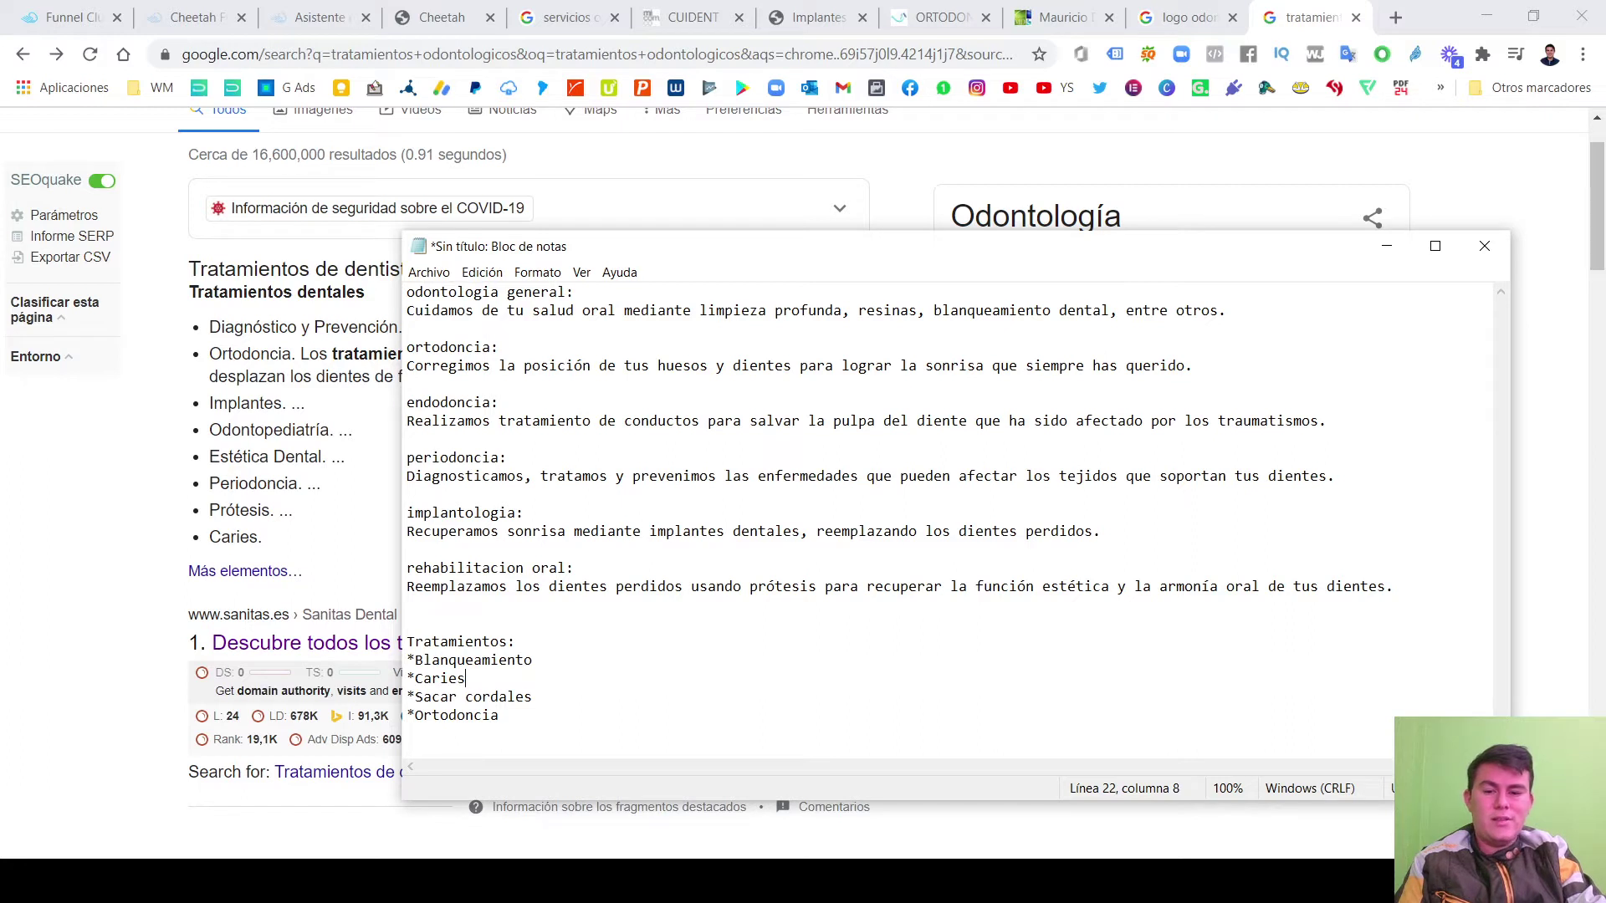
{"action": "left_click", "coordinate": [569, 698]}
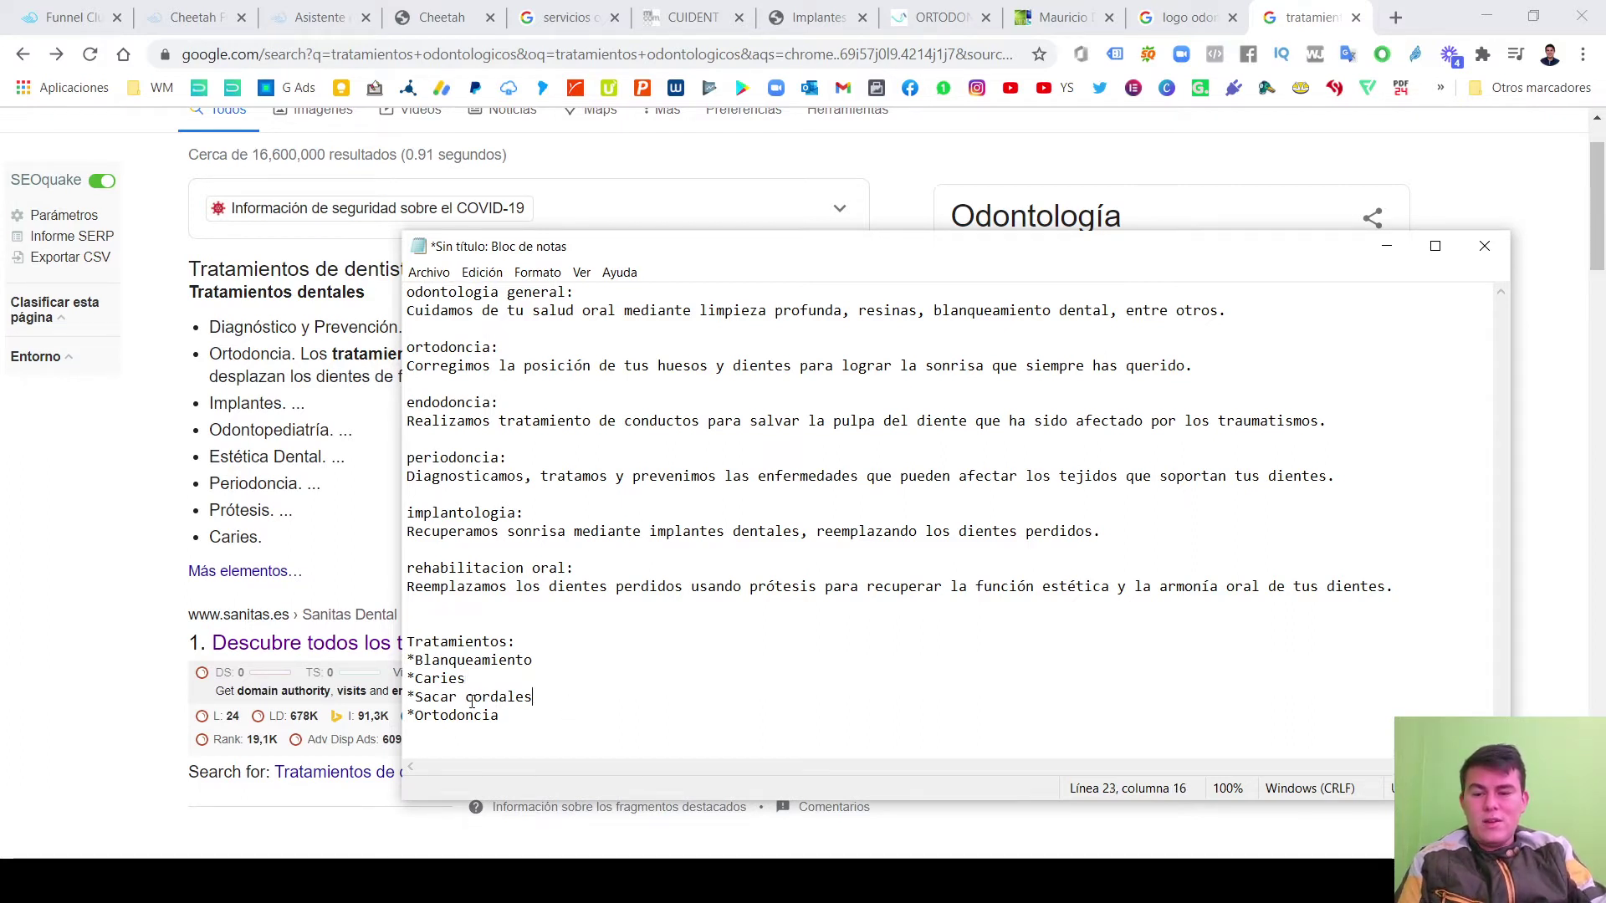
Select the treatment entries under the "Tratamientos:" heading, starting from the end of the "Ortodoncia" line and extending upward.
{"action": "left_click", "coordinate": [568, 720]}
{"action": "key", "text": "shift+Home"}
{"action": "key", "text": "shift+Up"}
{"action": "key", "text": "shift+Up"}
{"action": "key", "text": "shift+Up"}
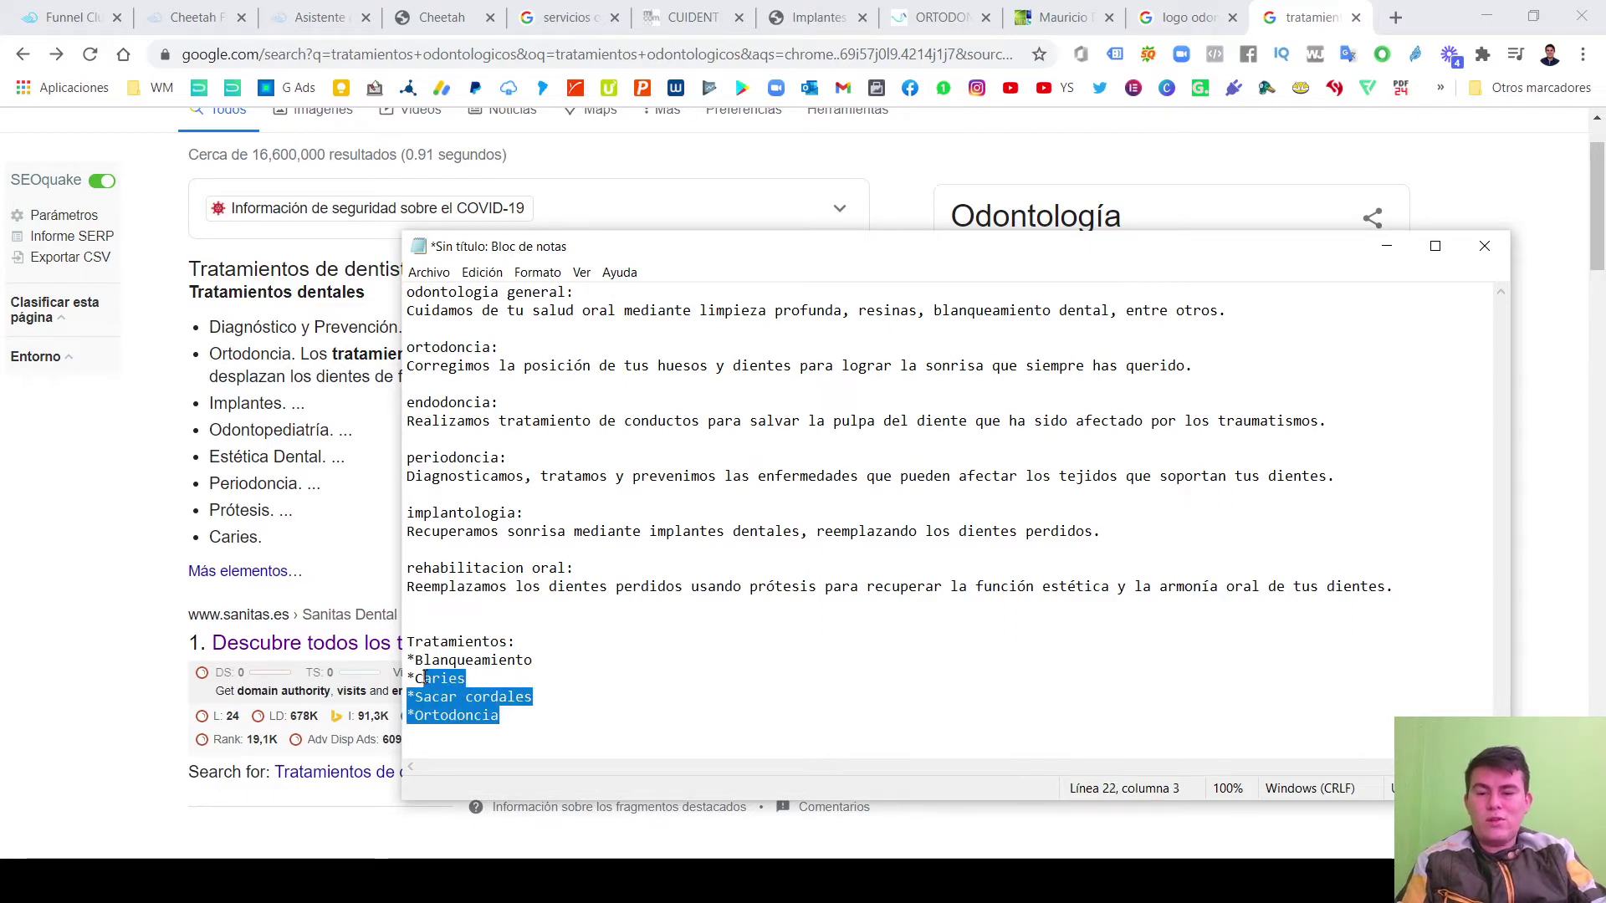
{"action": "left_click", "coordinate": [537, 713]}
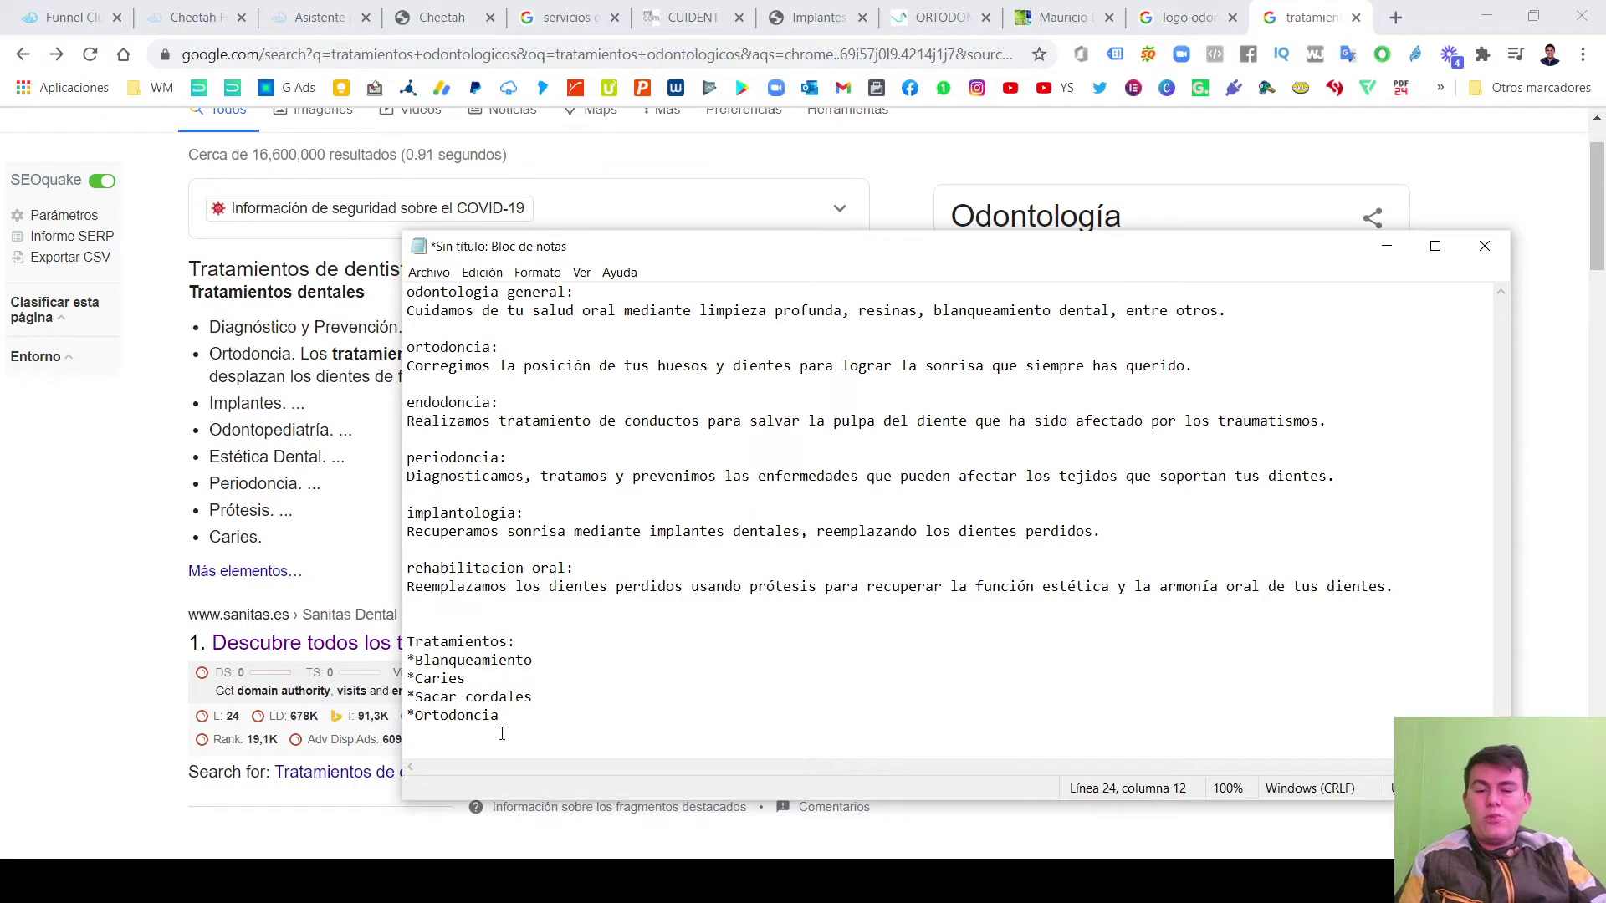
{"action": "left_click_drag", "start_coordinate": [502, 734], "coordinate": [416, 648]}
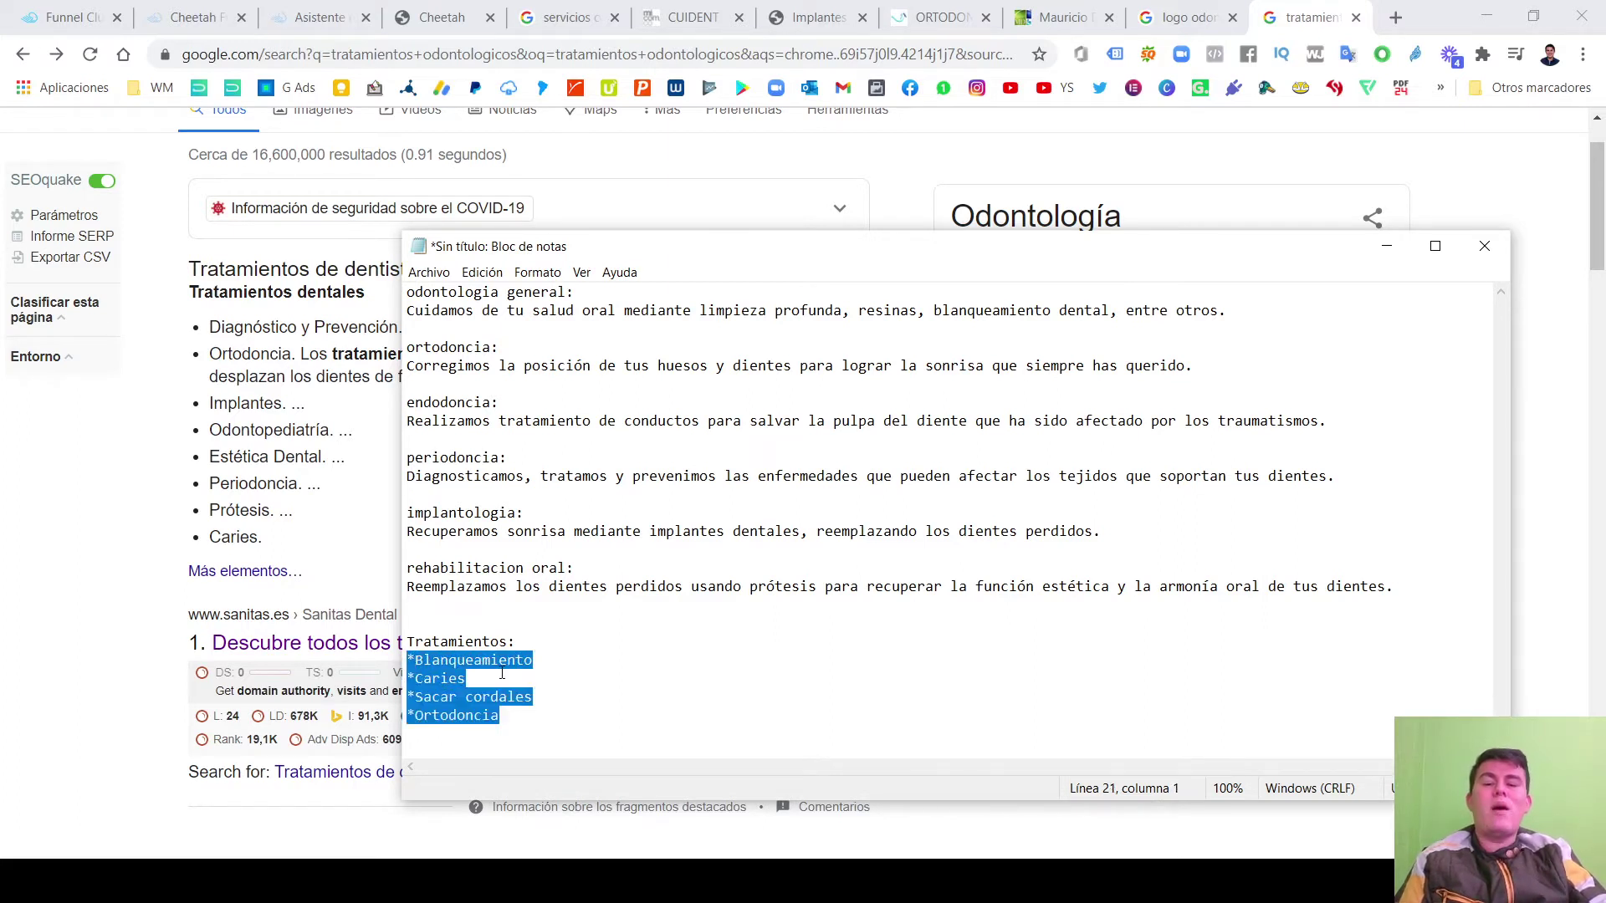
{"action": "left_click", "coordinate": [515, 717]}
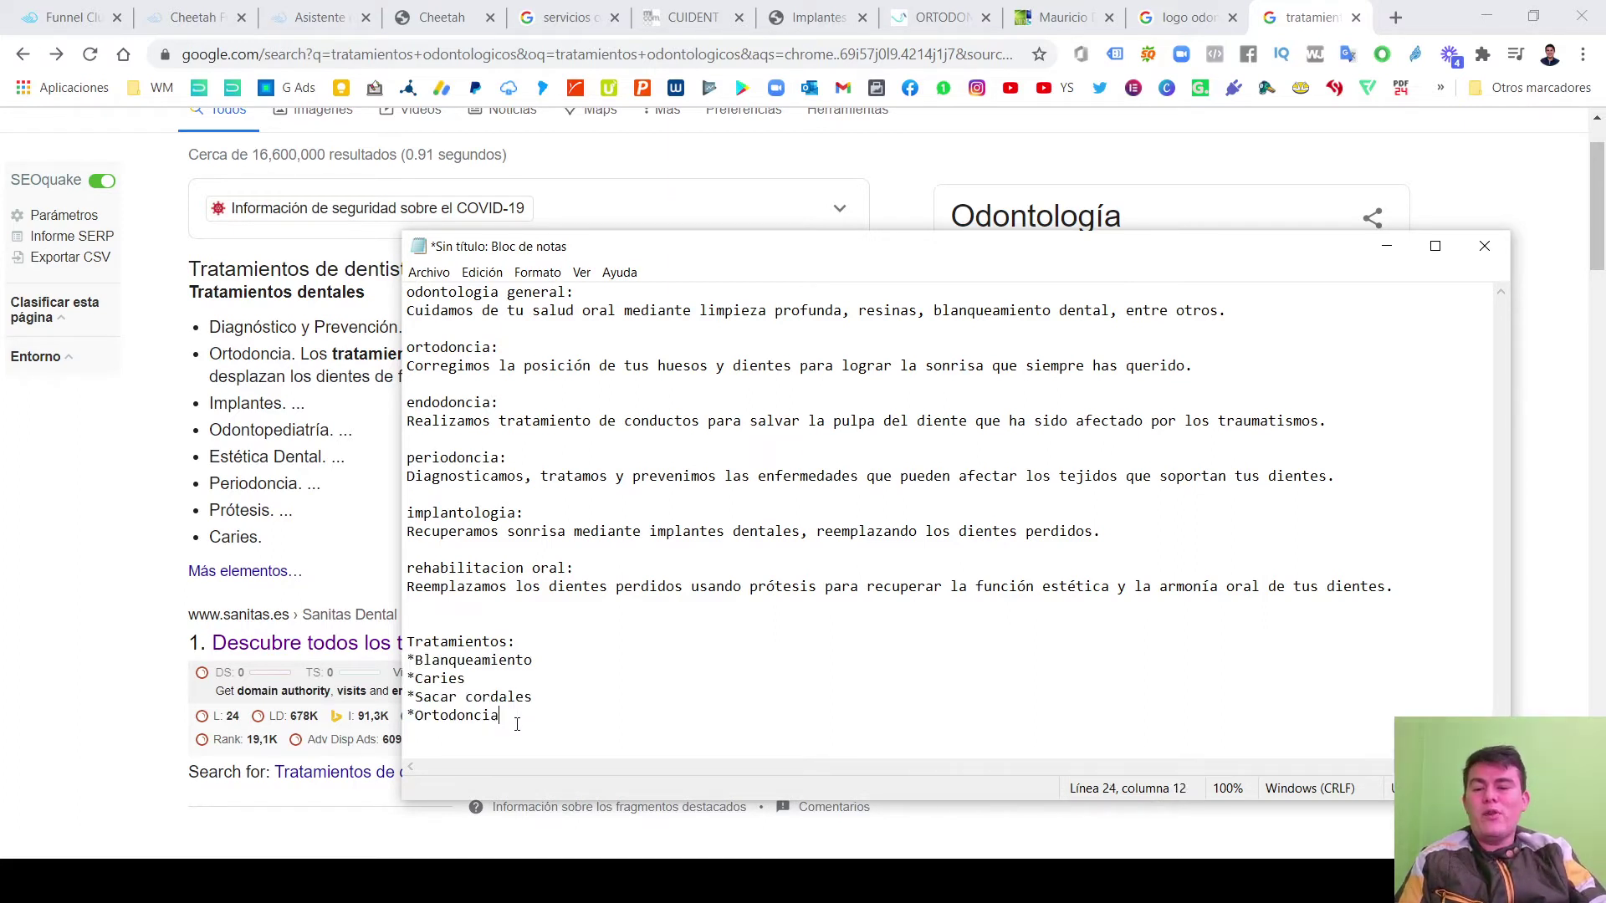
{"action": "left_click_drag", "start_coordinate": [515, 716], "coordinate": [406, 661]}
{"action": "left_click", "coordinate": [483, 661]}
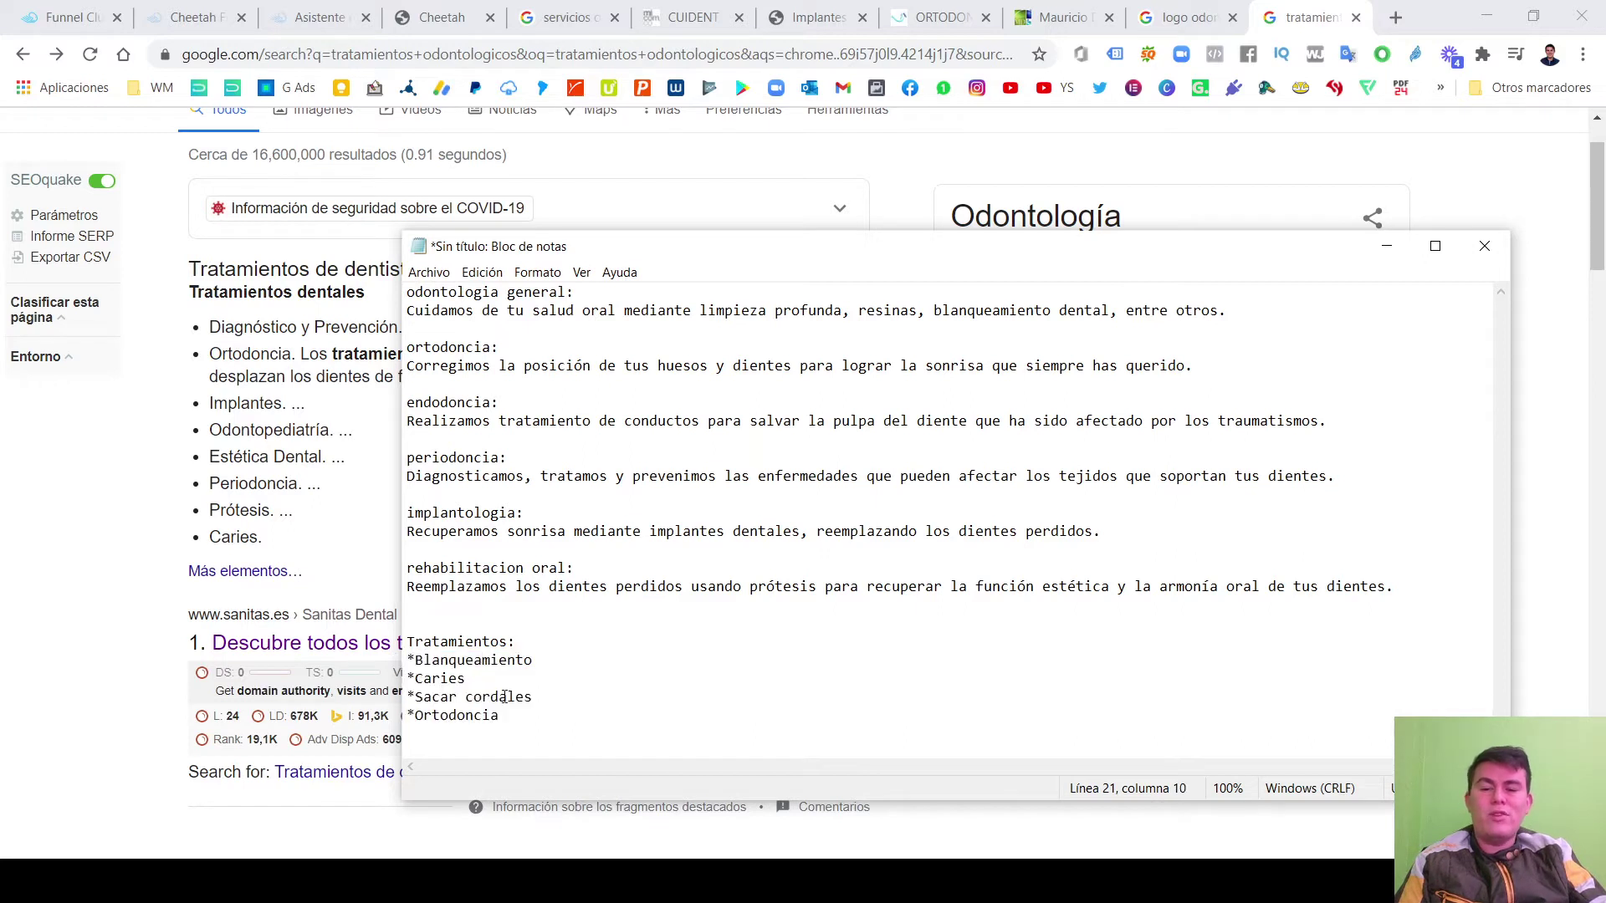
{"action": "left_click_drag", "start_coordinate": [502, 716], "coordinate": [387, 663]}
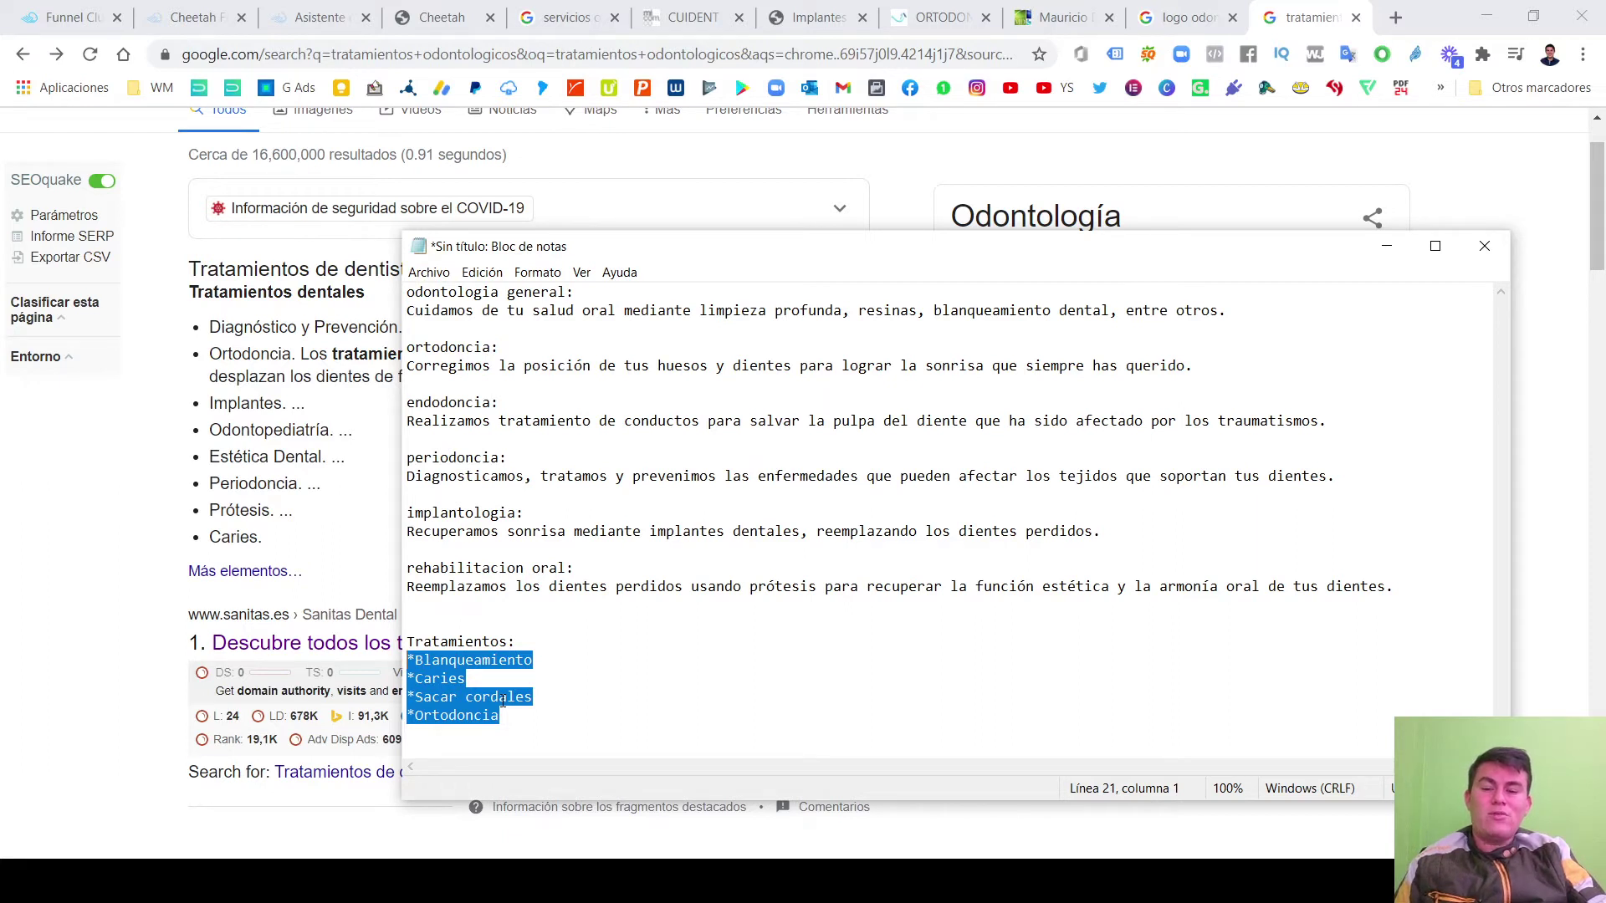
{"action": "left_click", "coordinate": [526, 715]}
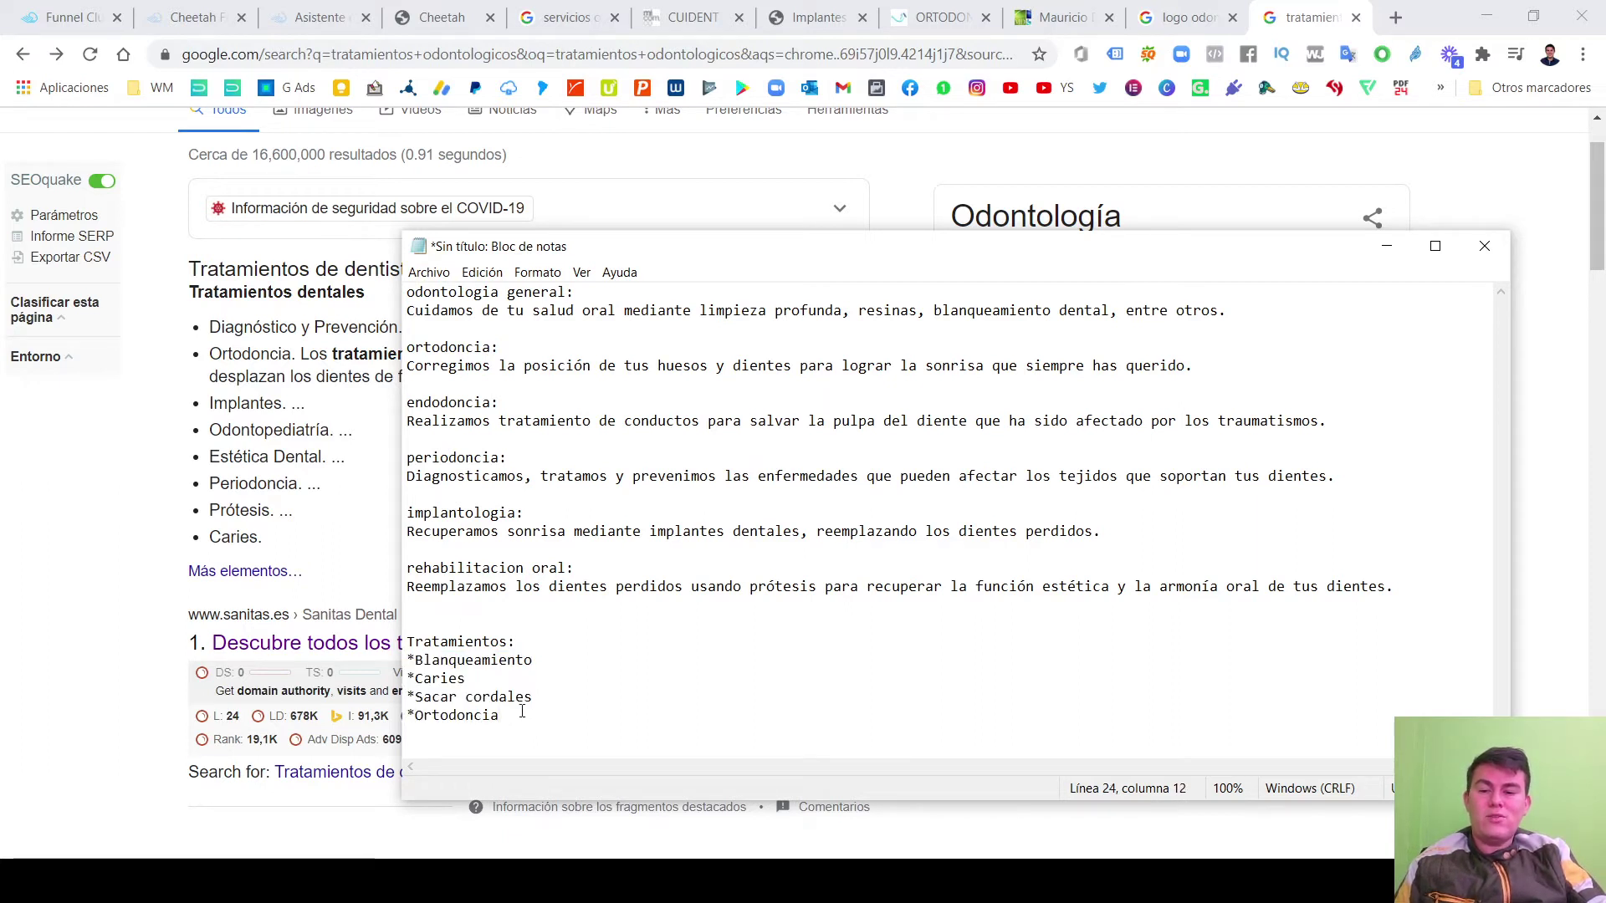
Start saving the notes as ODONTOLOGOS and create the destination folder SISTEMA CITAS ODONTOLOGOS inside Descargas.
{"action": "left_click", "coordinate": [430, 274]}
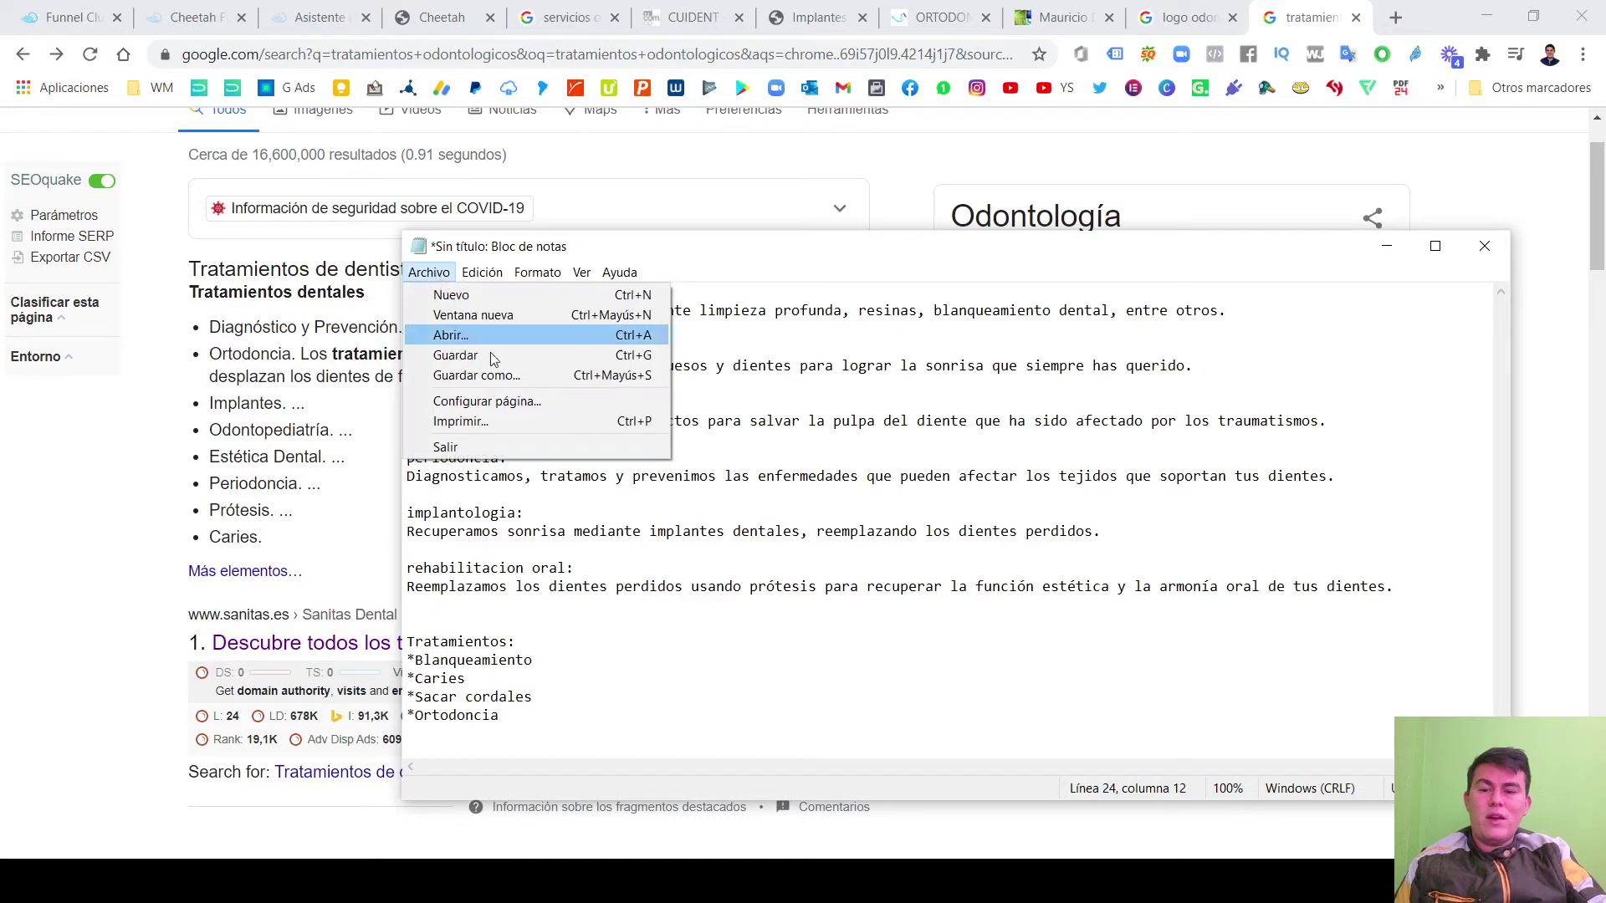
{"action": "left_click", "coordinate": [494, 357]}
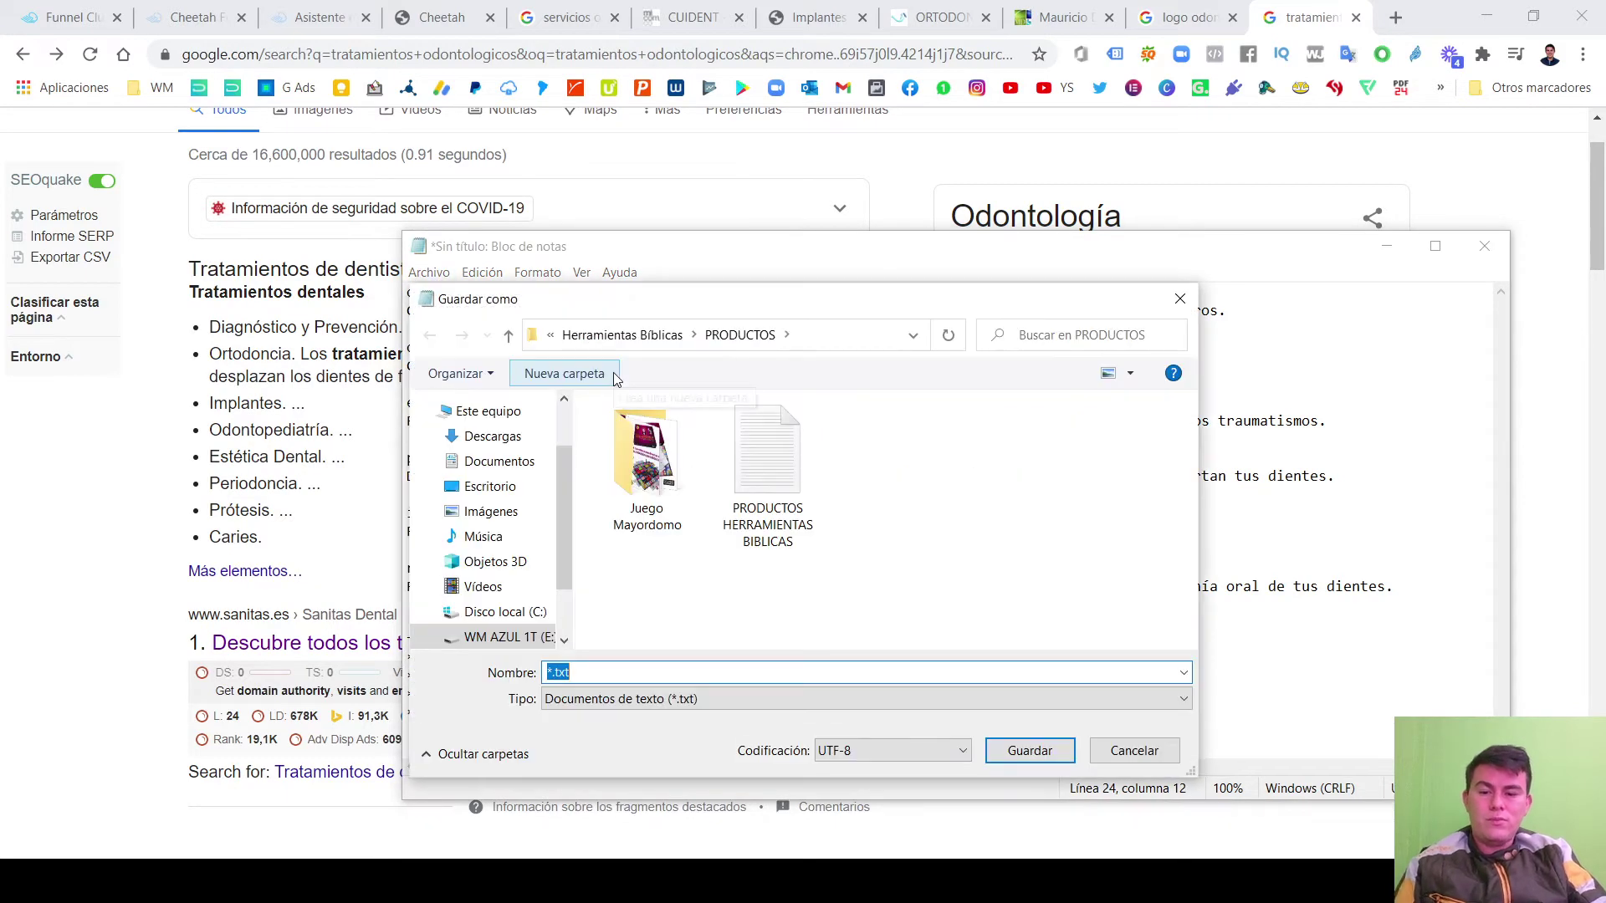
{"action": "type", "text": "ODONTOLOGOS"}
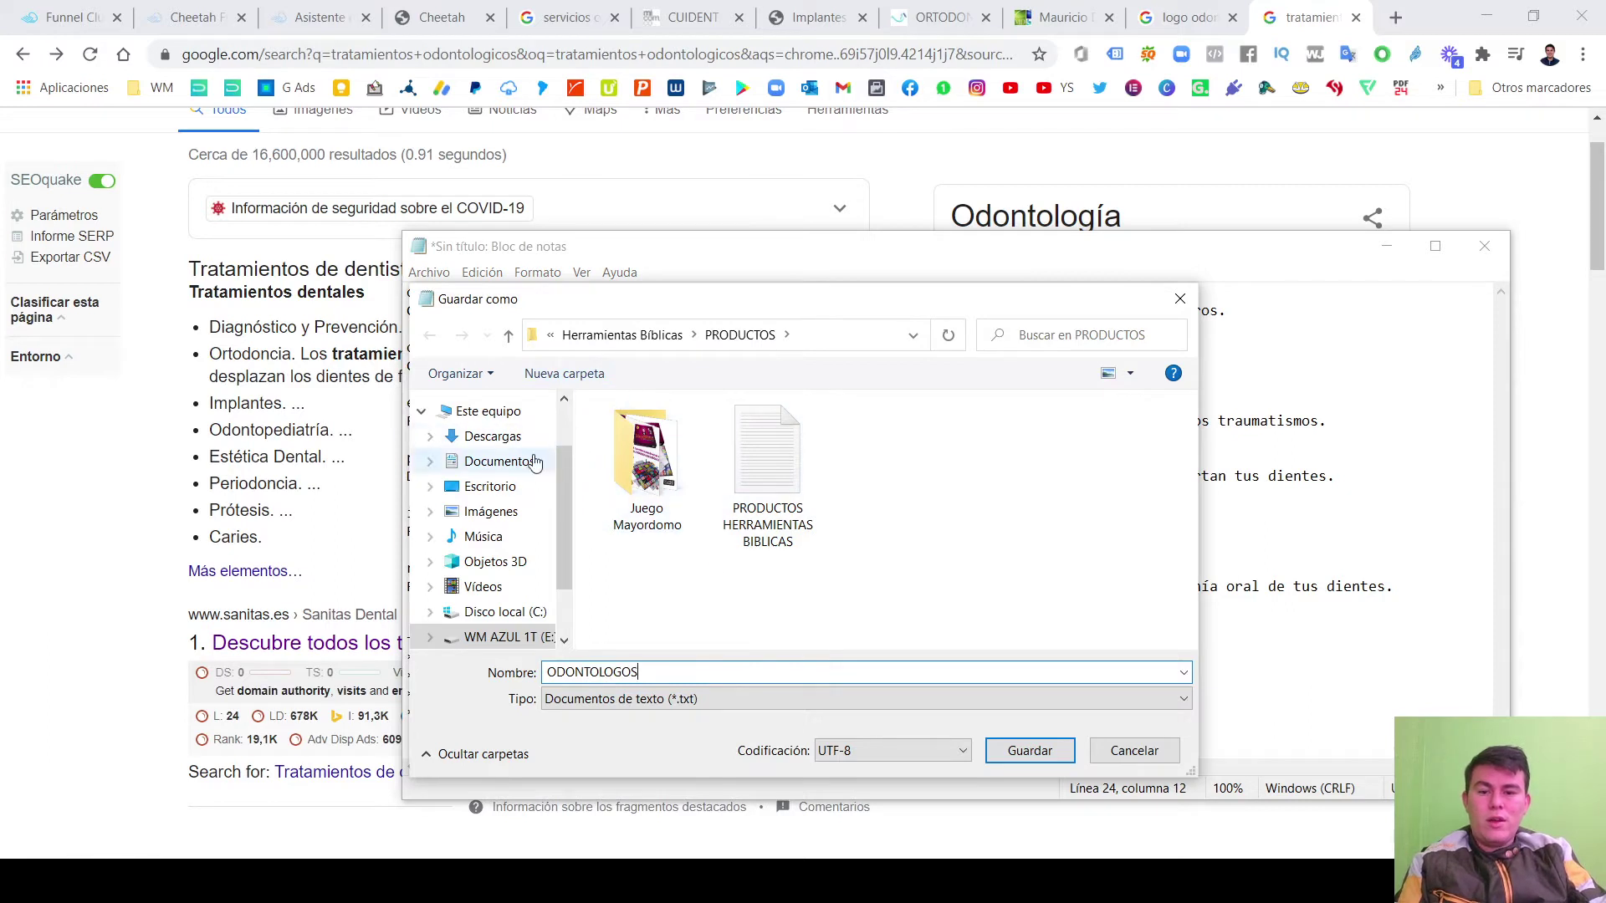
{"action": "left_click", "coordinate": [489, 436]}
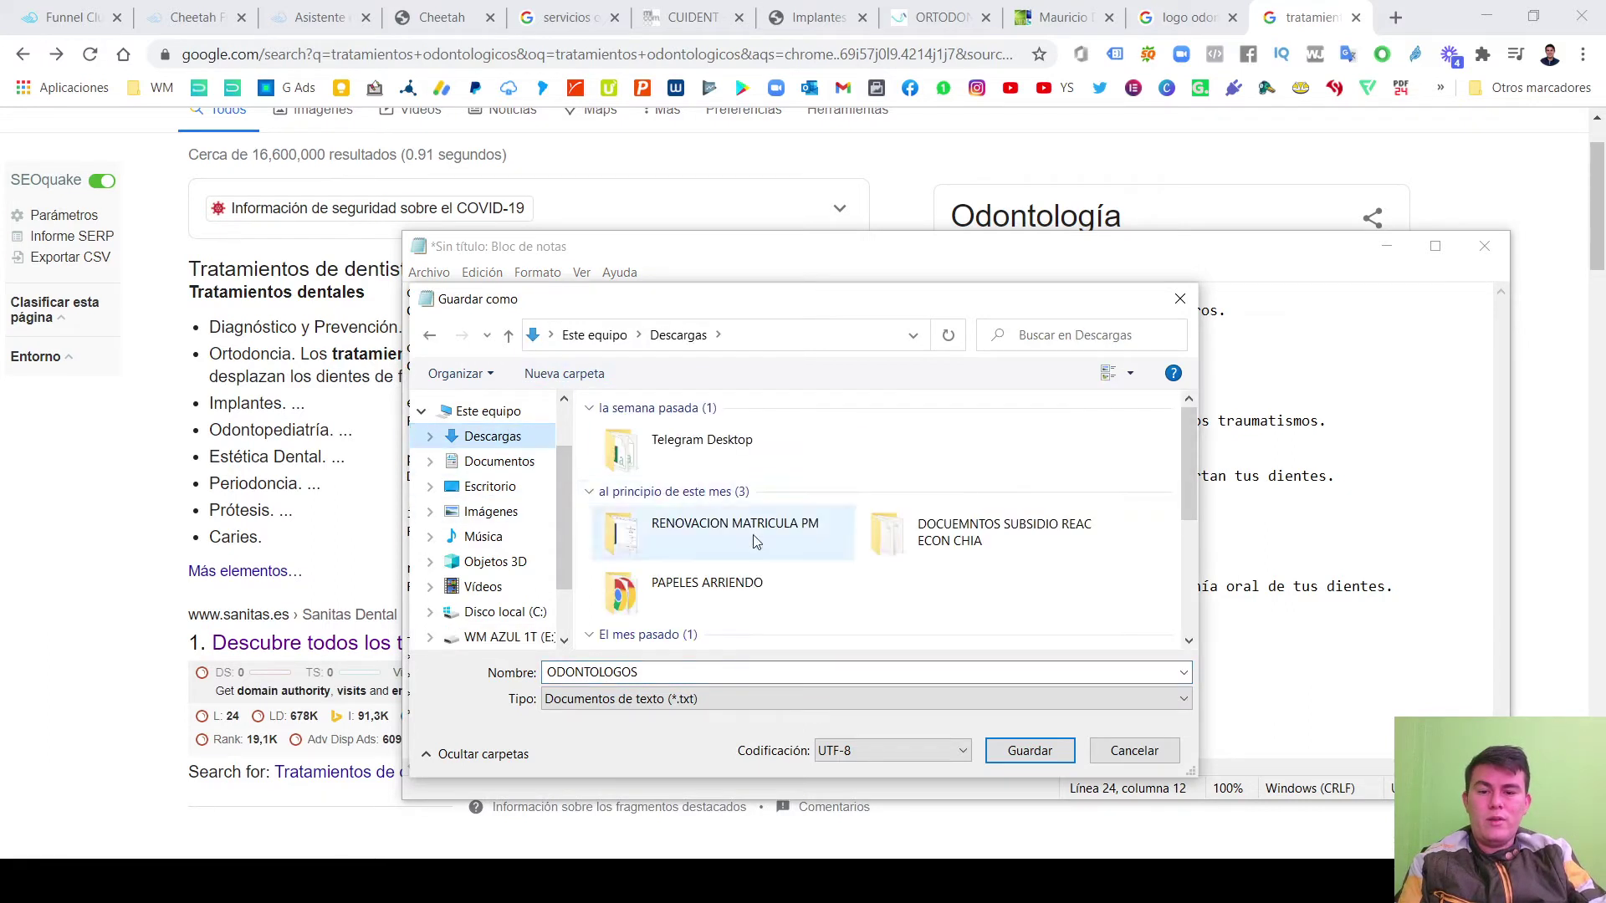
{"action": "left_click", "coordinate": [576, 376]}
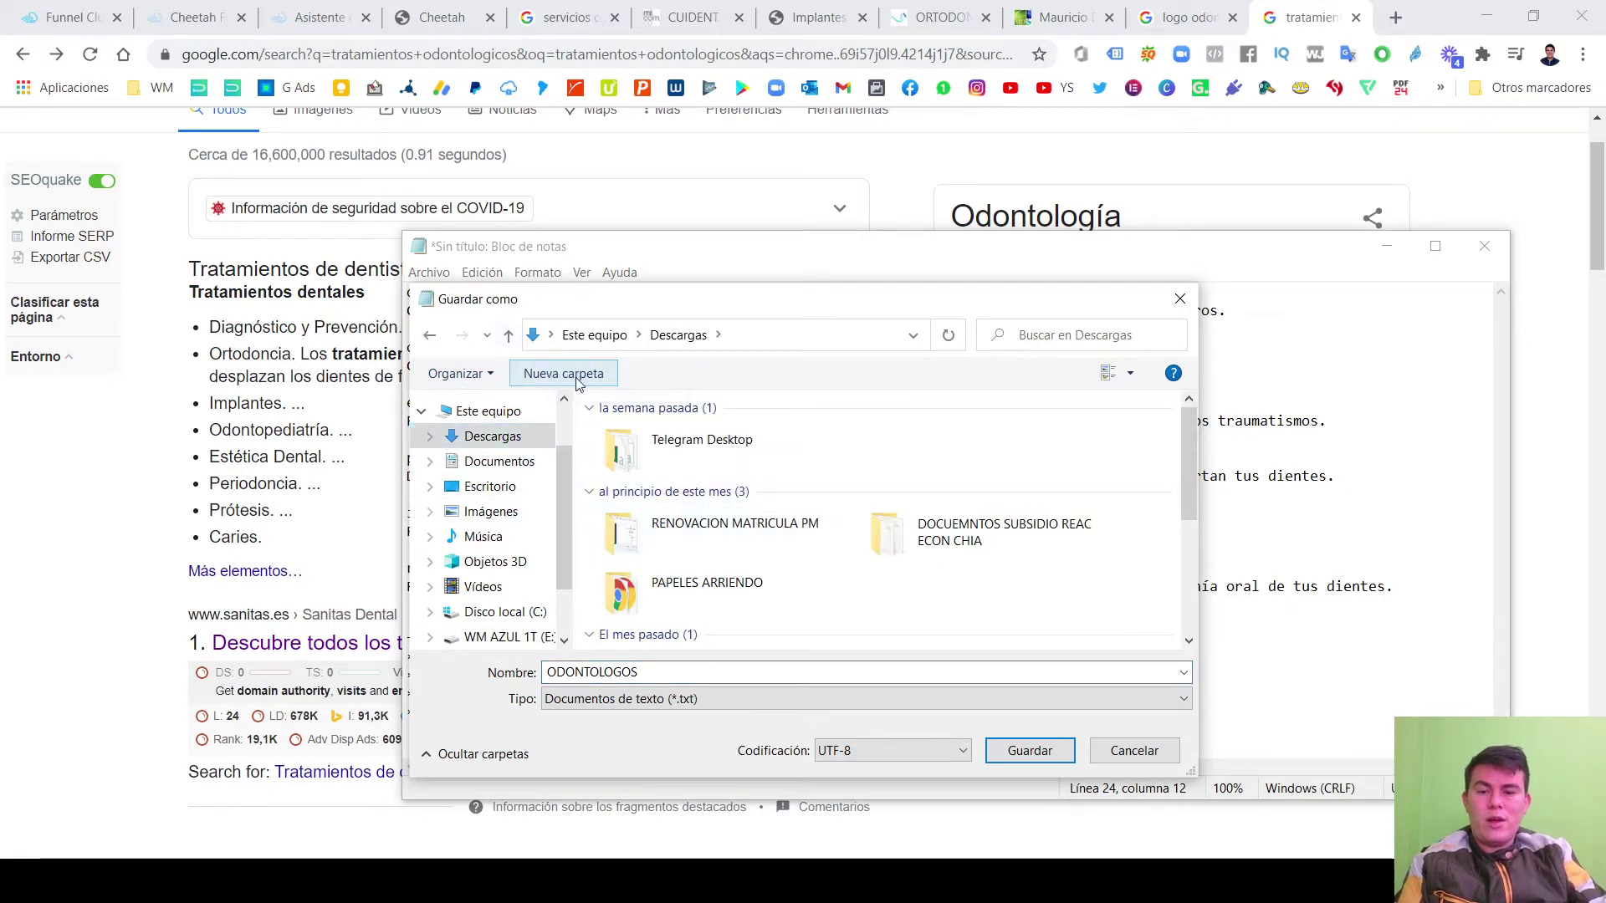
{"action": "type", "text": "SISTEMA "}
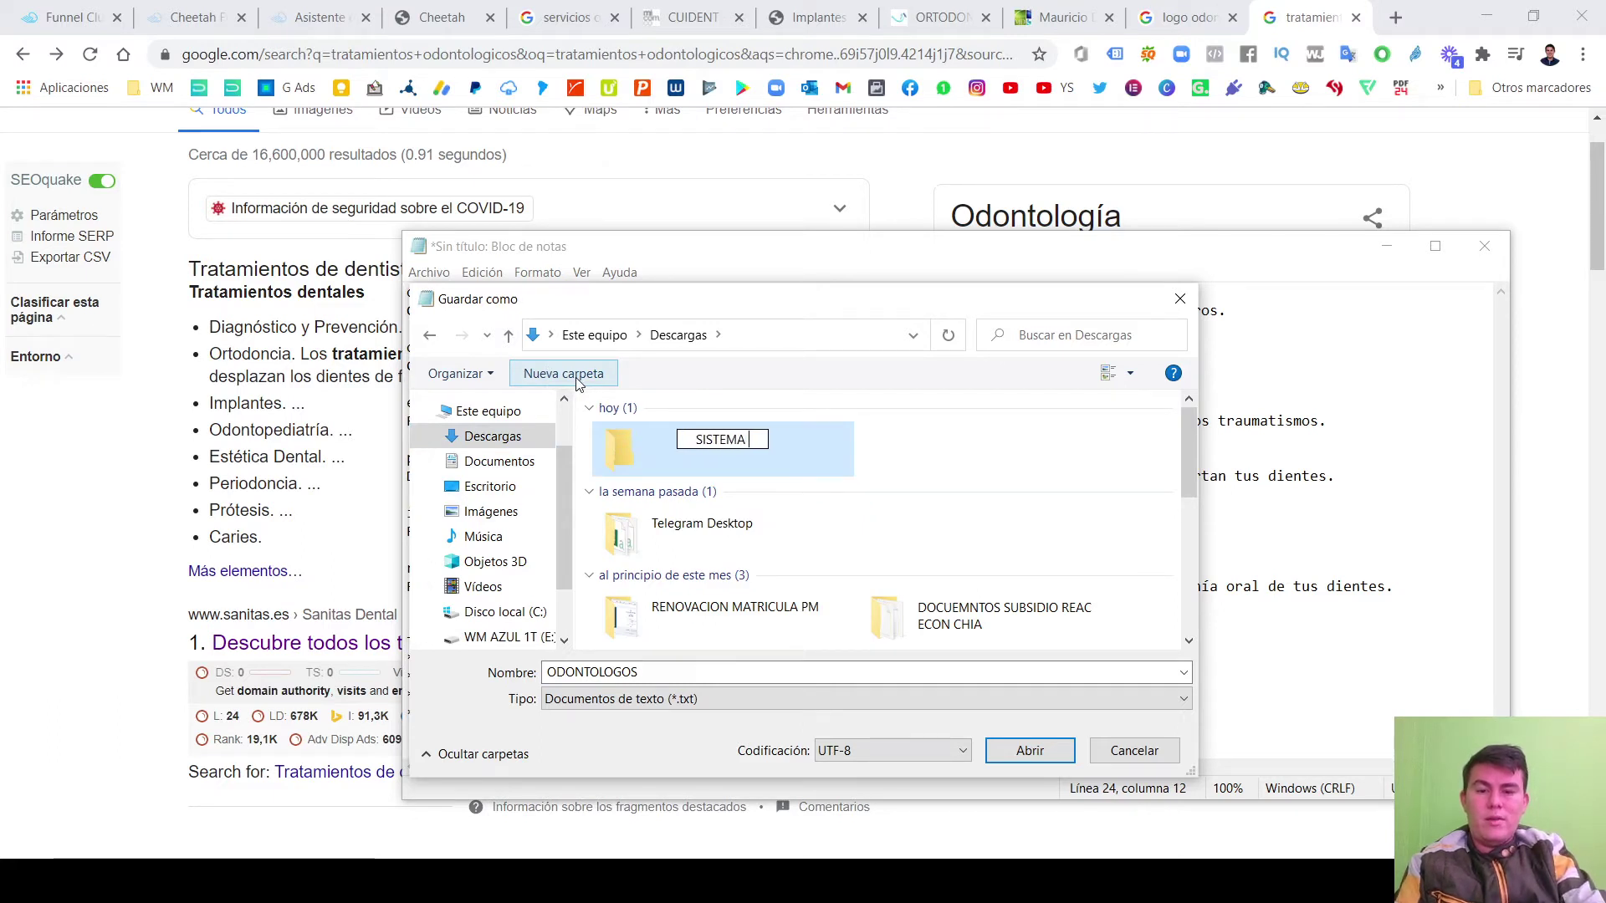
{"action": "type", "text": "CITAS O"}
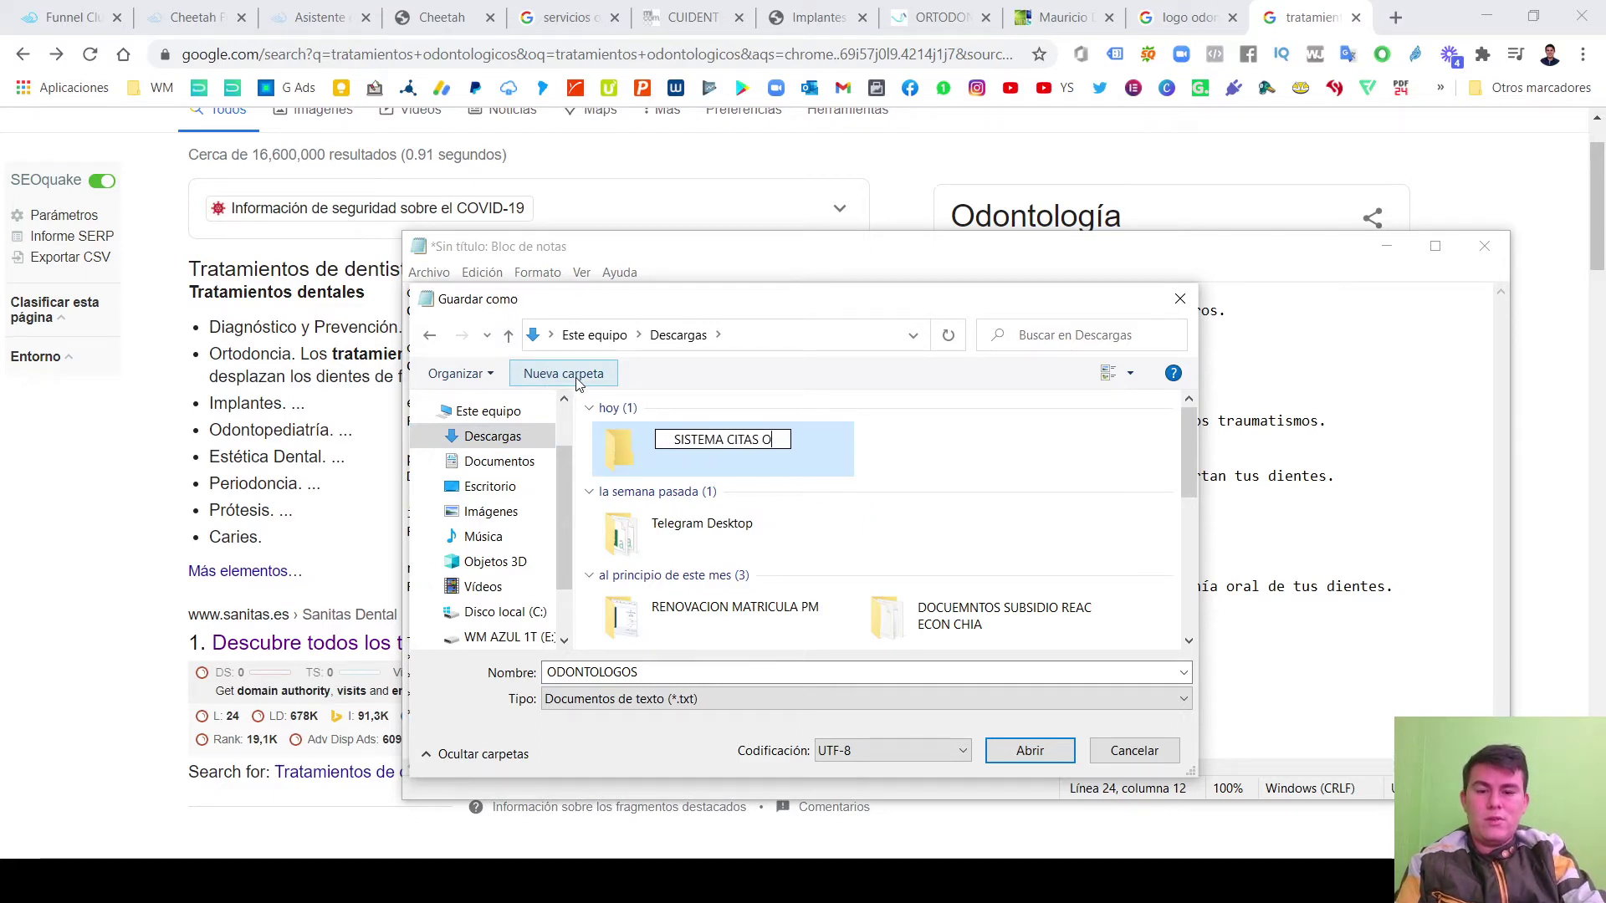
{"action": "type", "text": "DONTOLOGOS"}
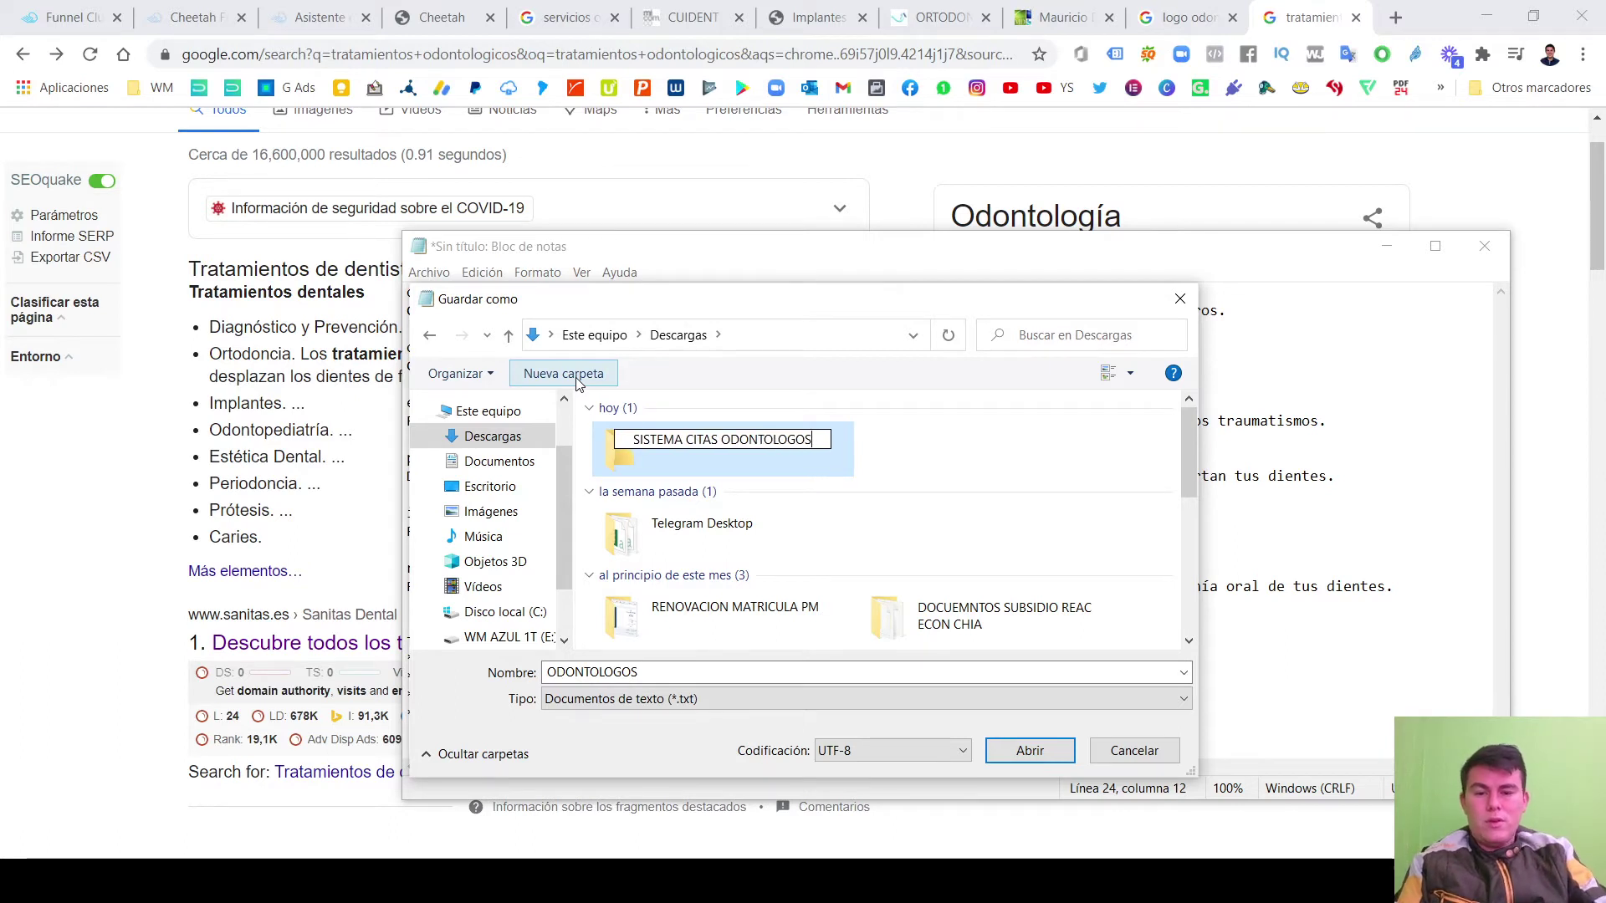
{"action": "key", "text": "Return"}
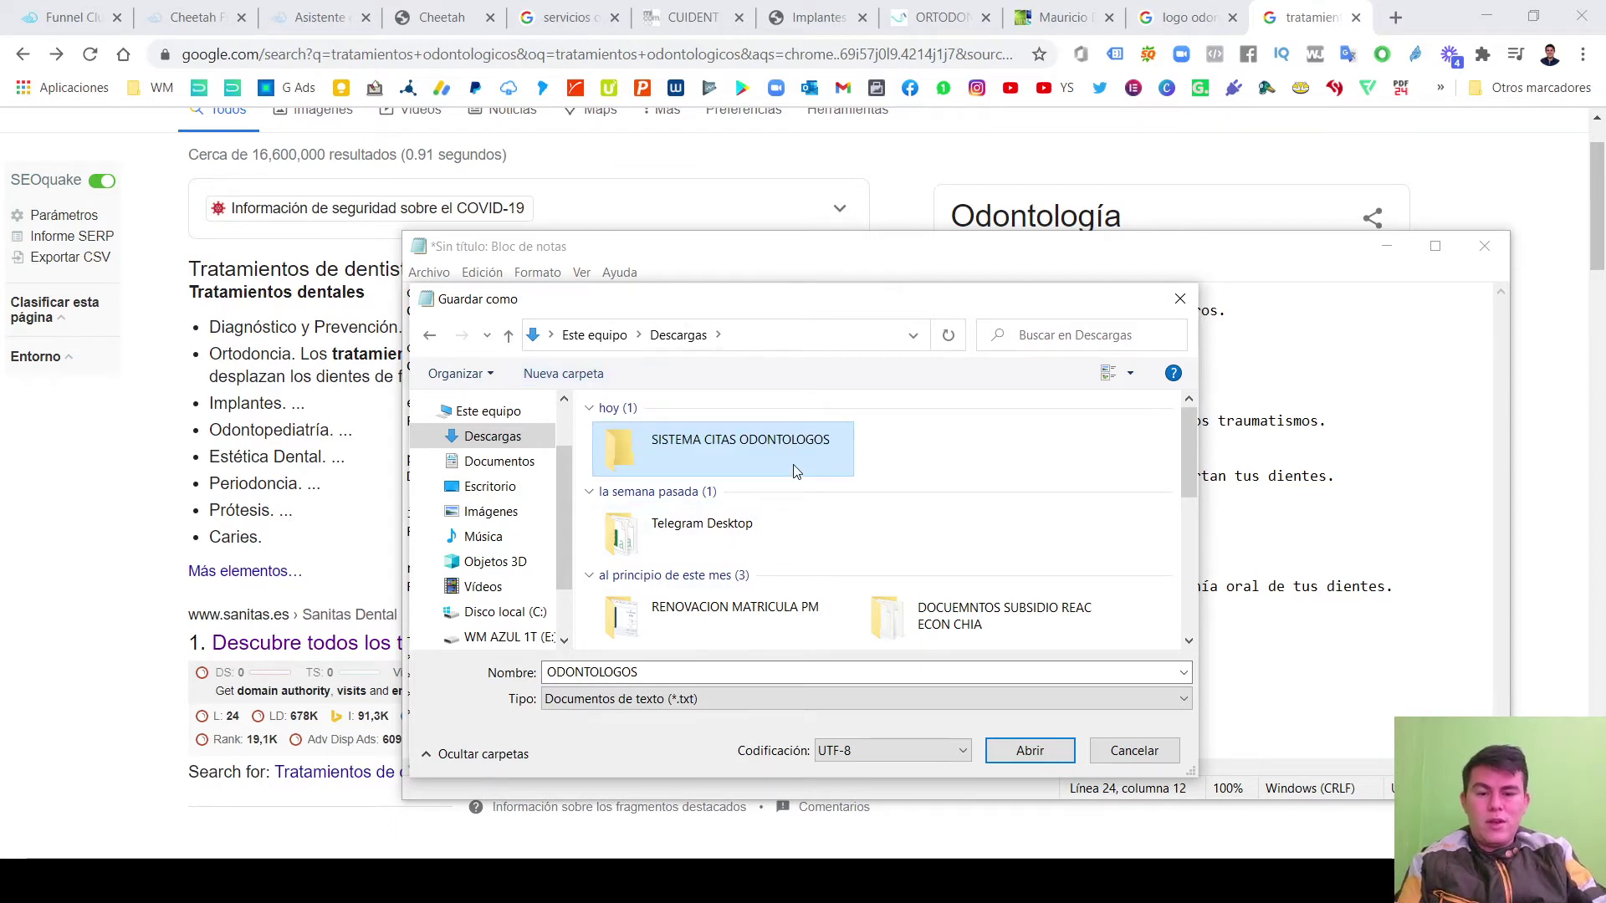
{"action": "double_click", "coordinate": [796, 471]}
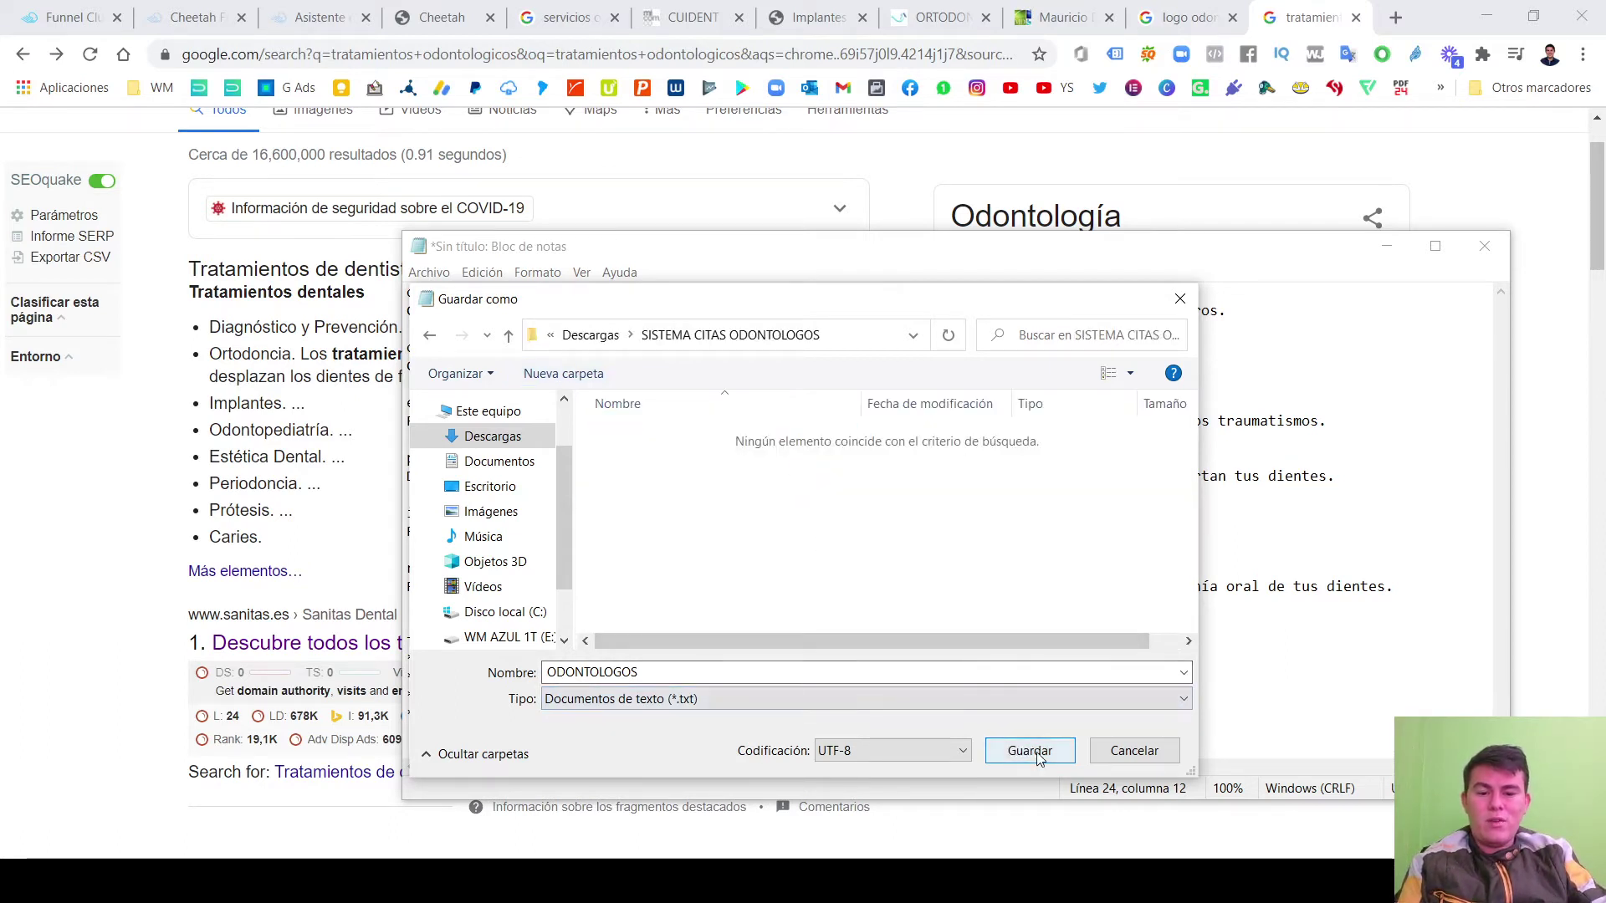
Extend the file name to ODONTOLOGOS SERVICIOS, save the text file in the new folder and minimize Notepad.
{"action": "left_click", "coordinate": [721, 669]}
{"action": "type", "text": "SERVICIOS"}
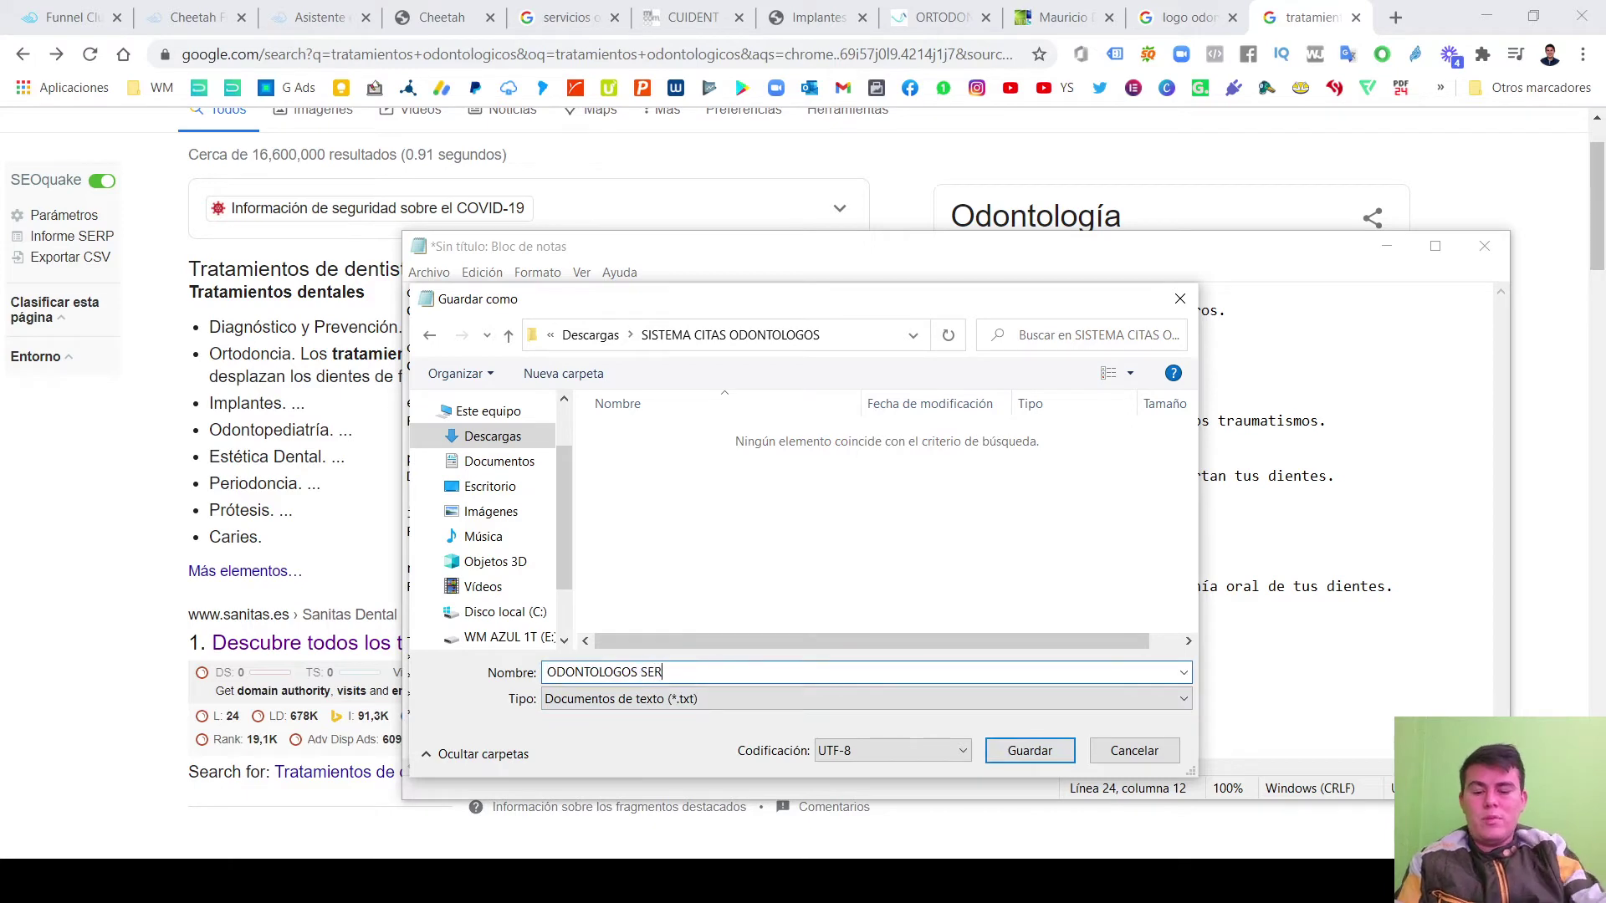
{"action": "left_click", "coordinate": [1048, 757]}
{"action": "left_click", "coordinate": [1386, 246]}
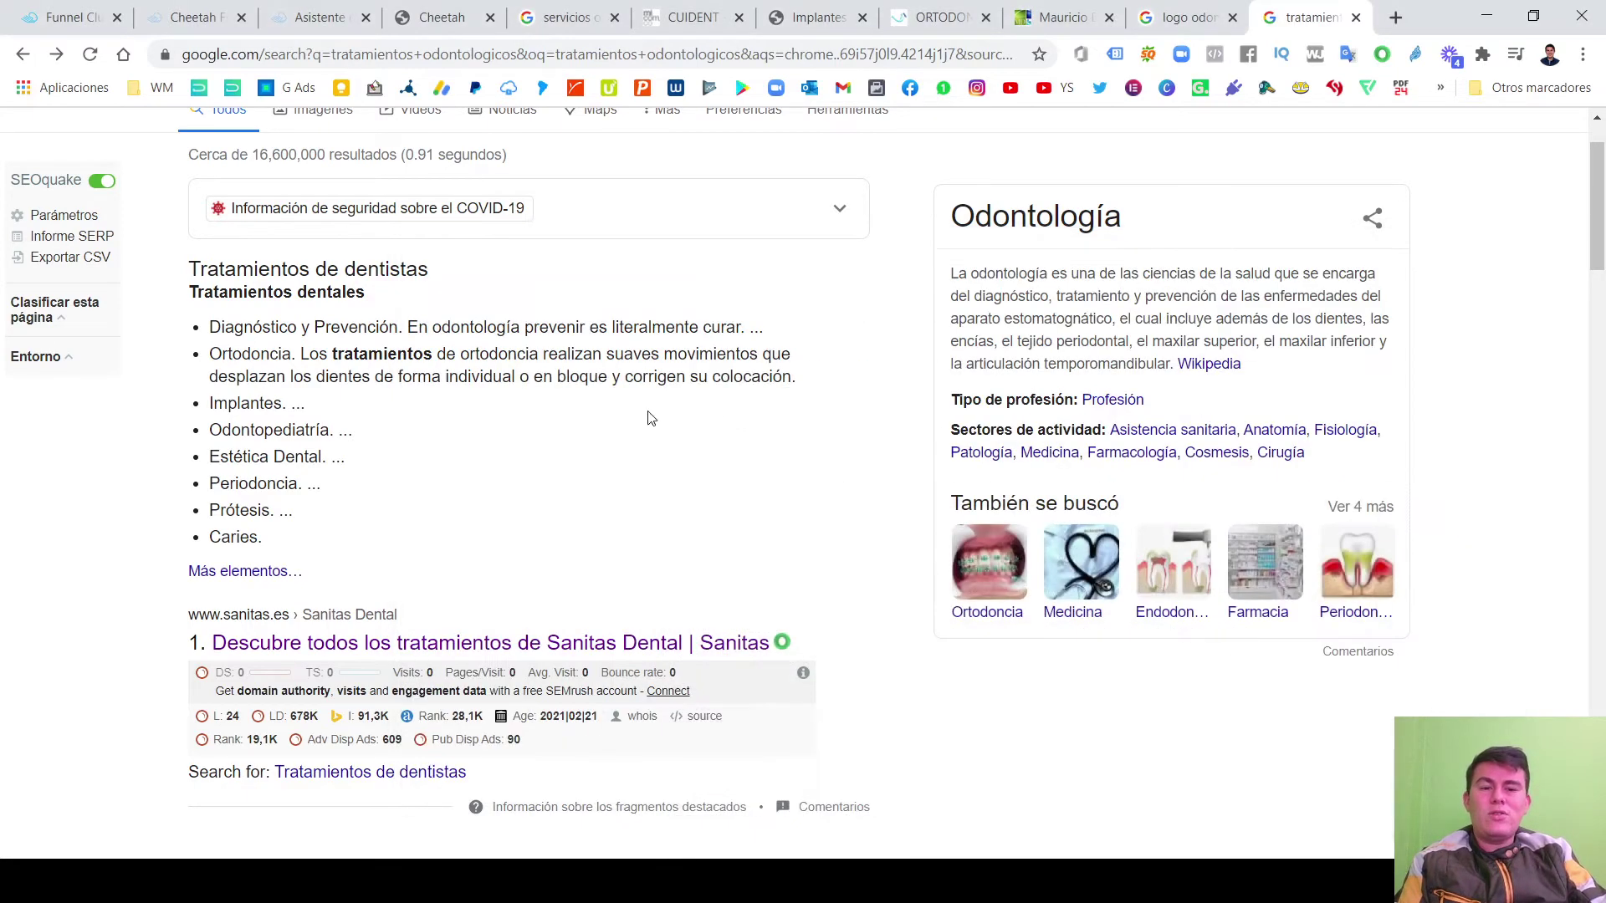
Search for GOOGLE MAPS in a new browser tab and open the Google Maps site.
{"action": "scroll", "coordinate": [740, 509], "scroll_direction": "up", "scroll_amount": 2}
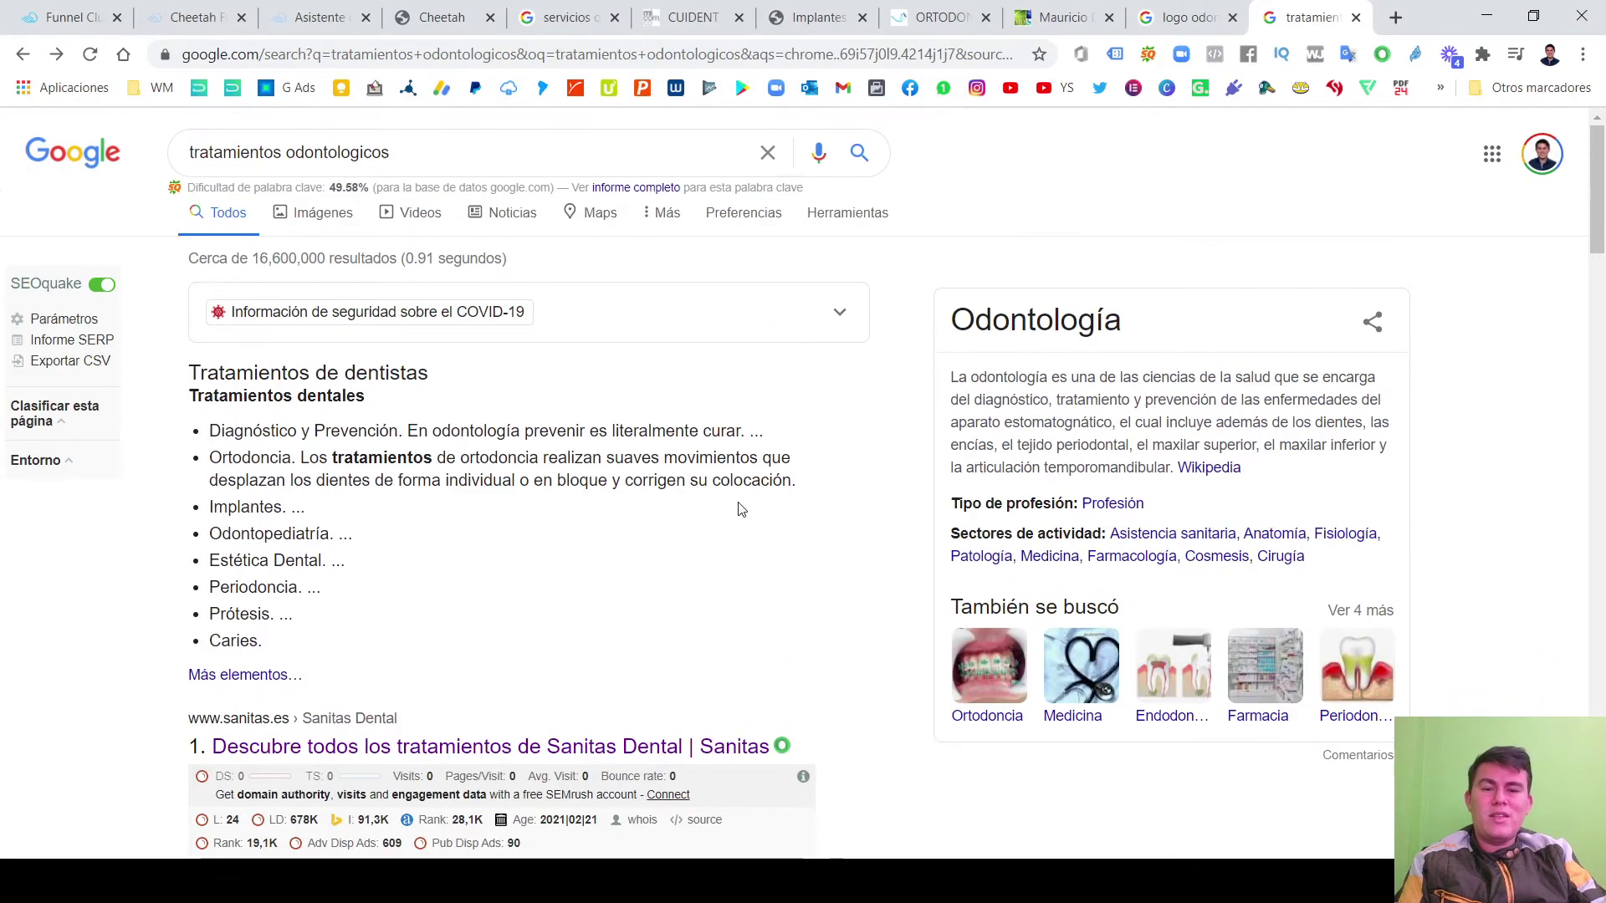
{"action": "left_click", "coordinate": [1397, 21]}
{"action": "type", "text": "GOOGLE MAPS"}
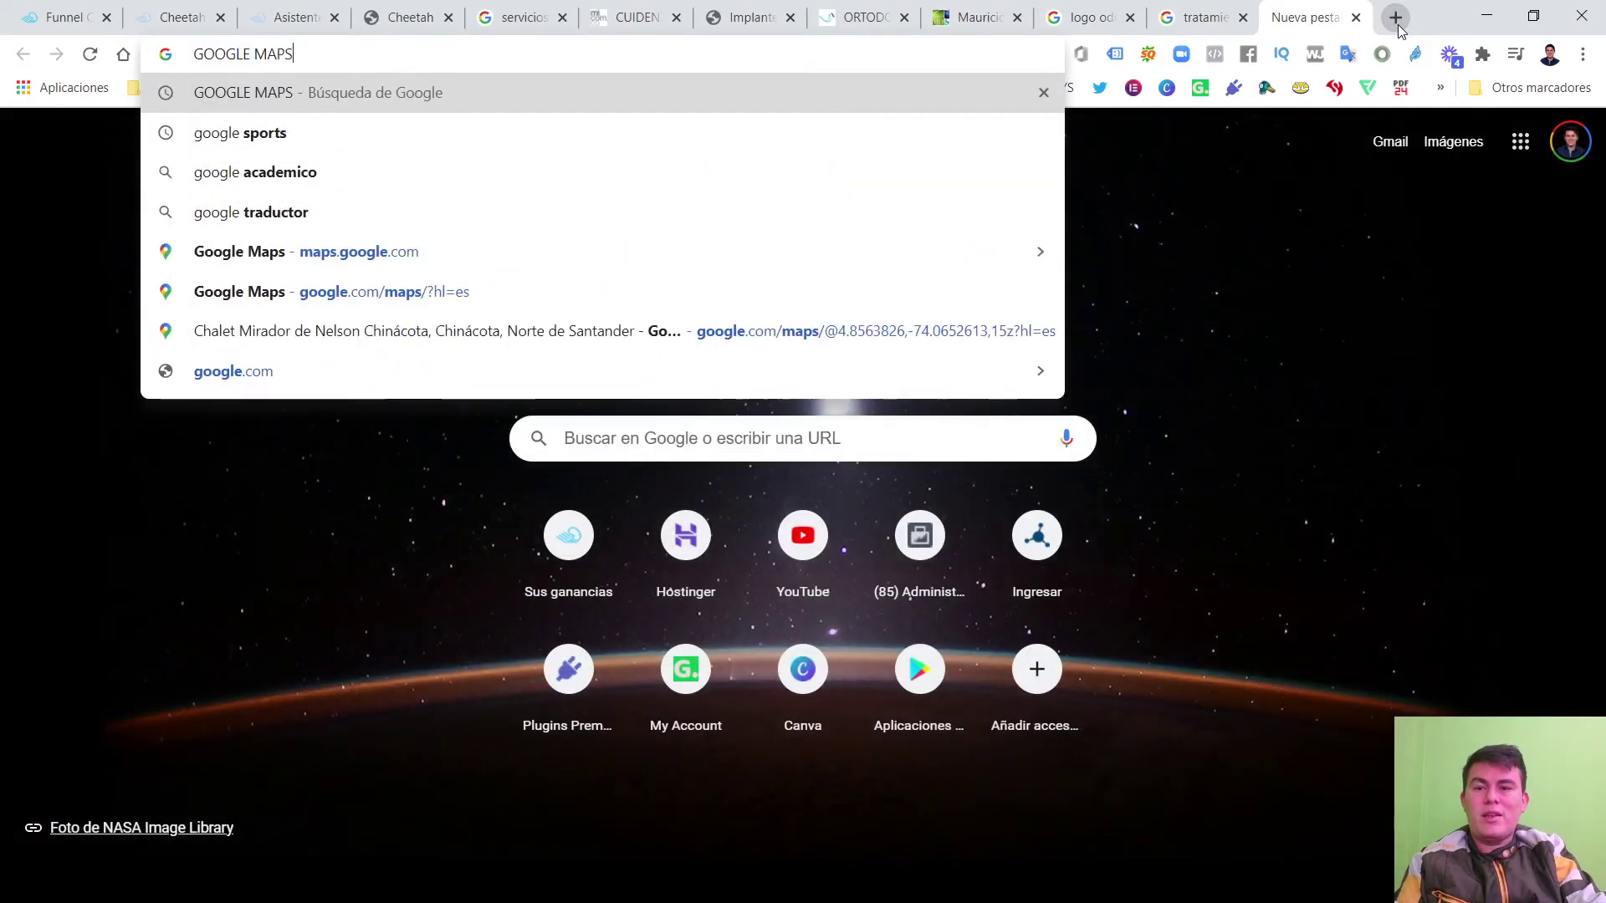
{"action": "key", "text": "Return"}
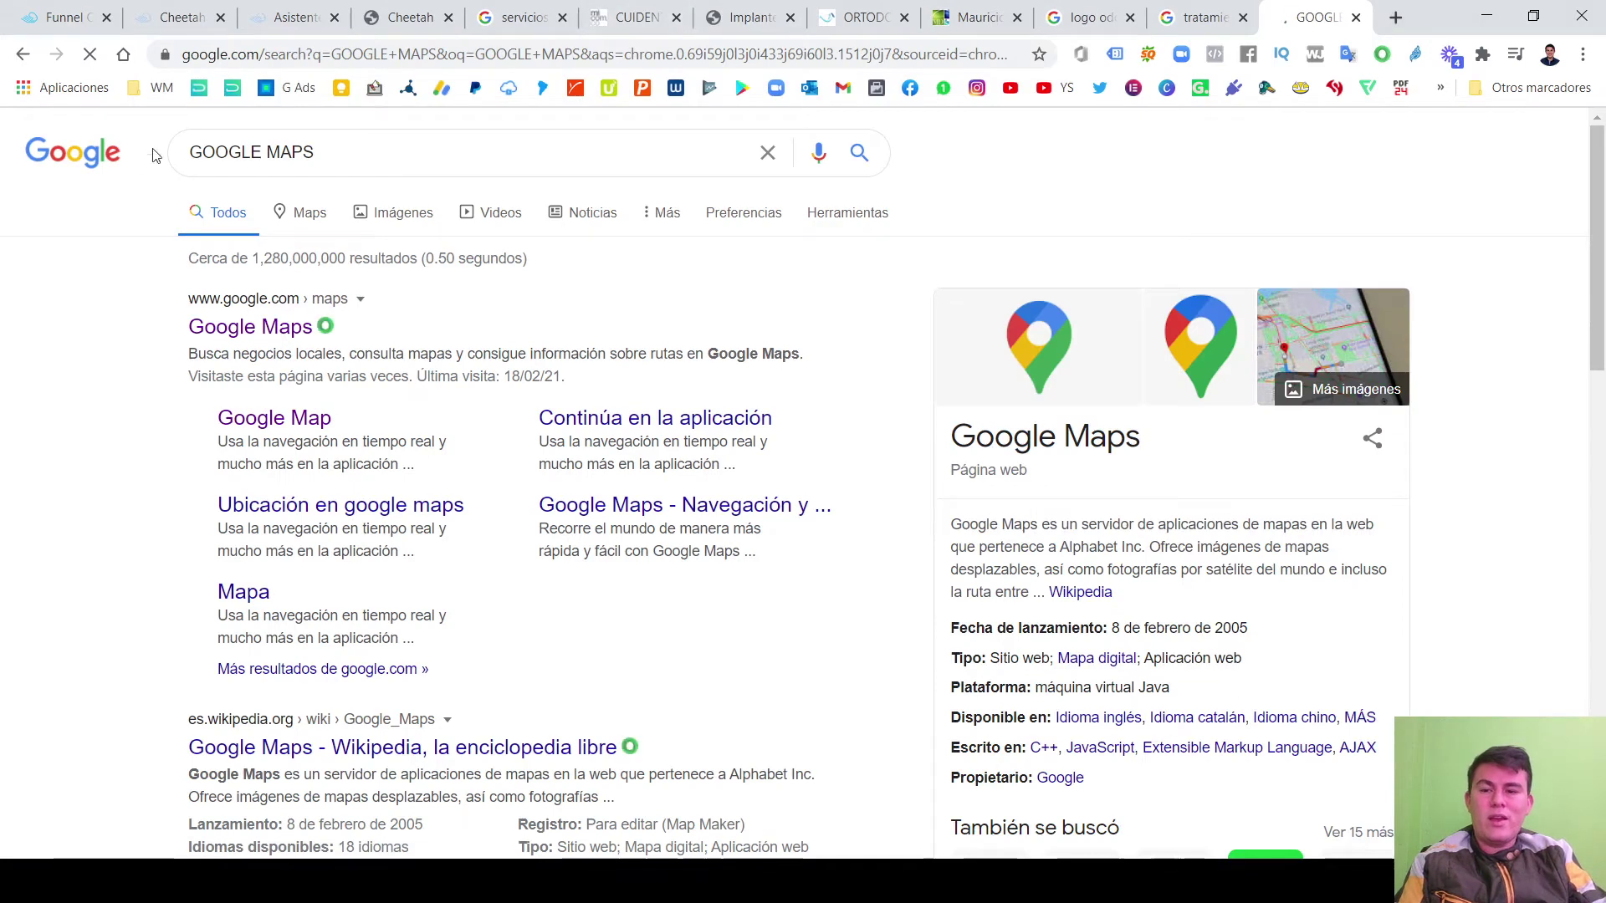
{"action": "left_click", "coordinate": [283, 326]}
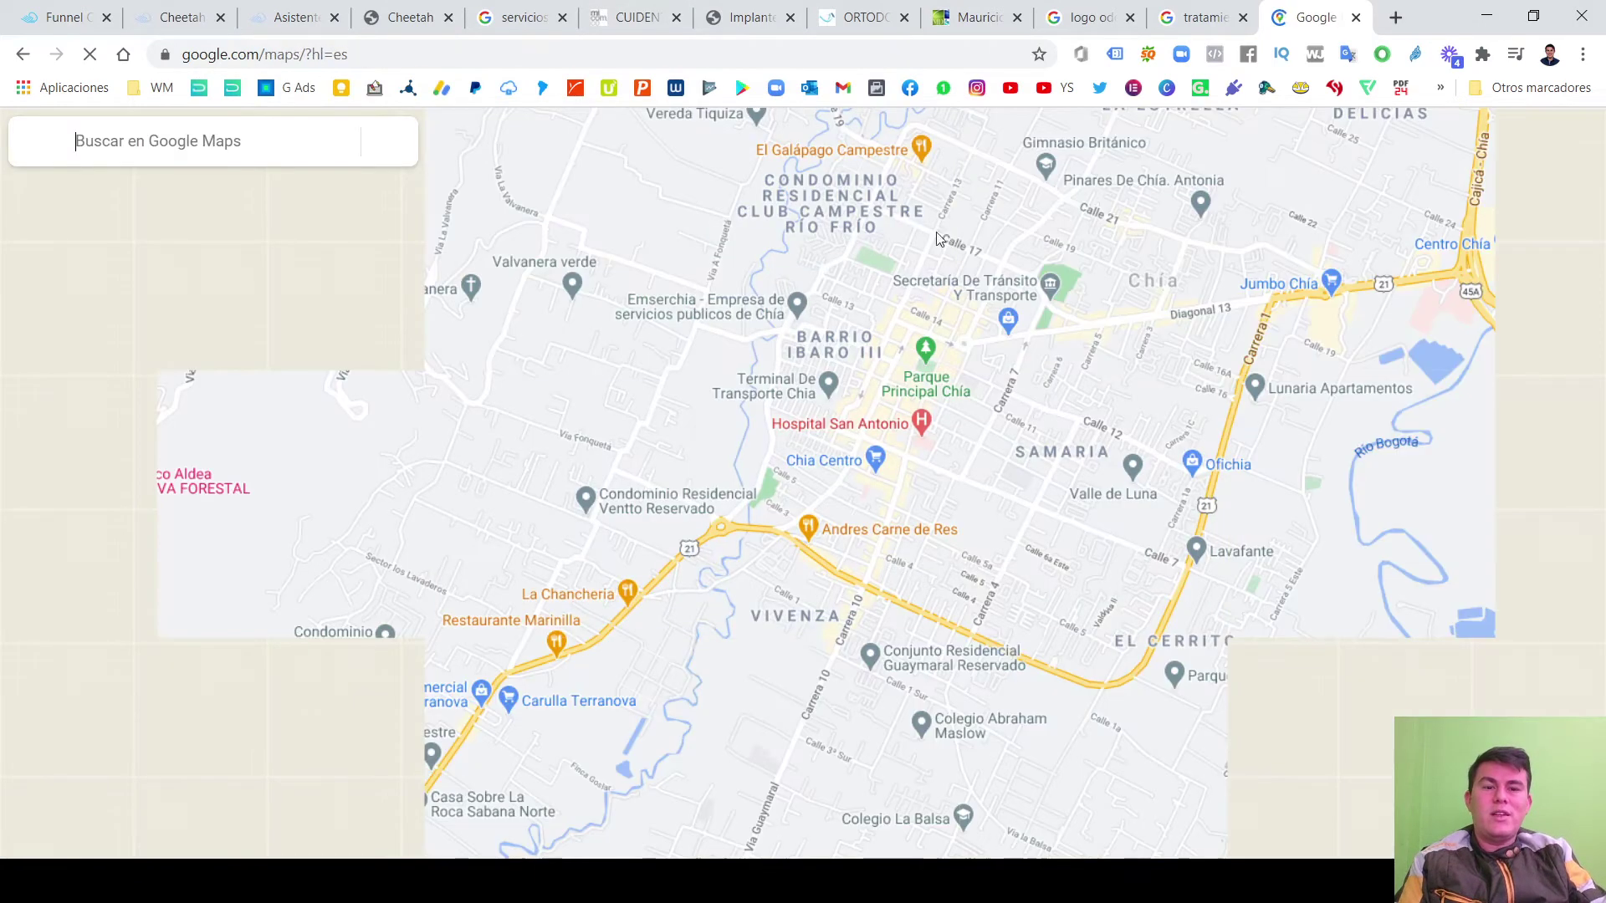
Search the map for CENTROS ODONTOLOGICO.
{"action": "left_click", "coordinate": [236, 142]}
{"action": "type", "text": "CENTROS"}
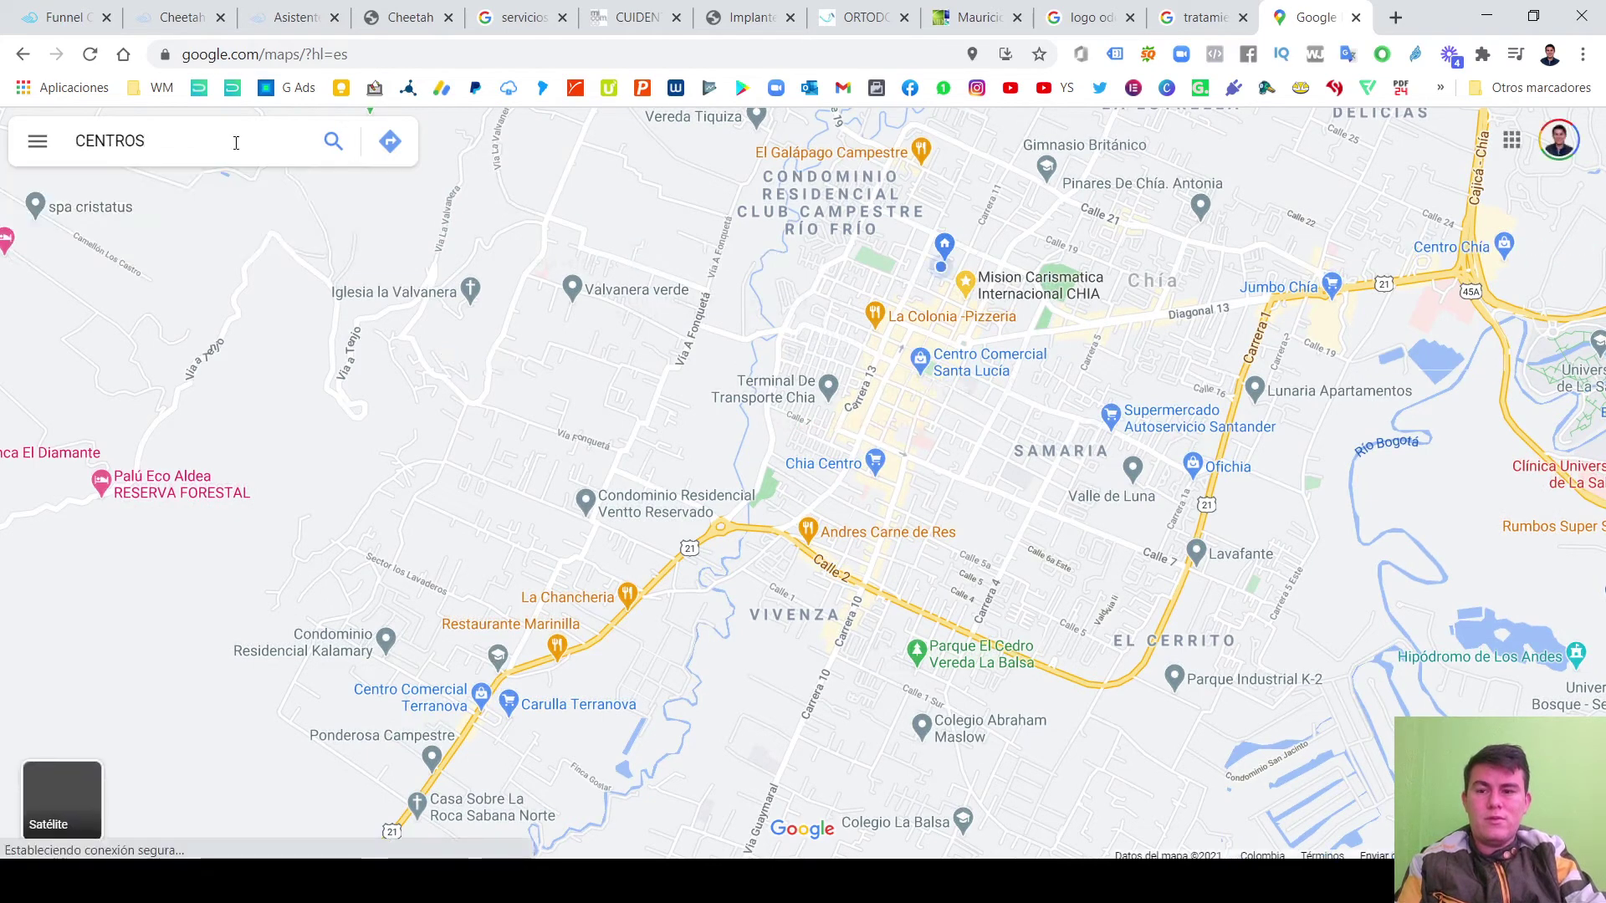
{"action": "type", "text": " ODONTOLO"}
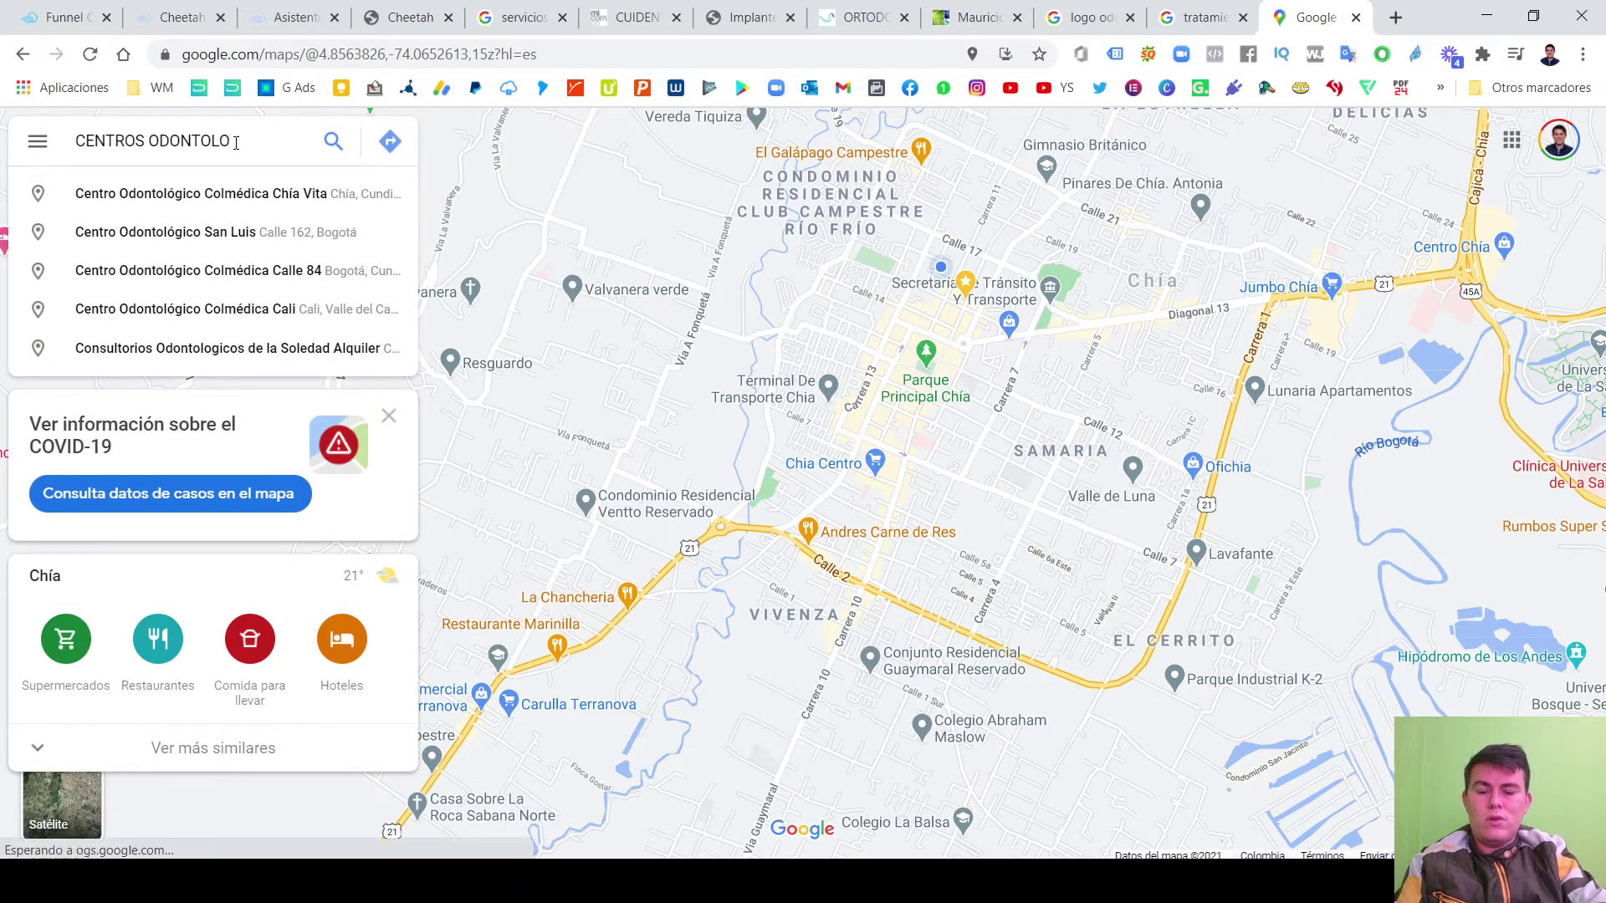
{"action": "type", "text": "GICO"}
{"action": "key", "text": "Return"}
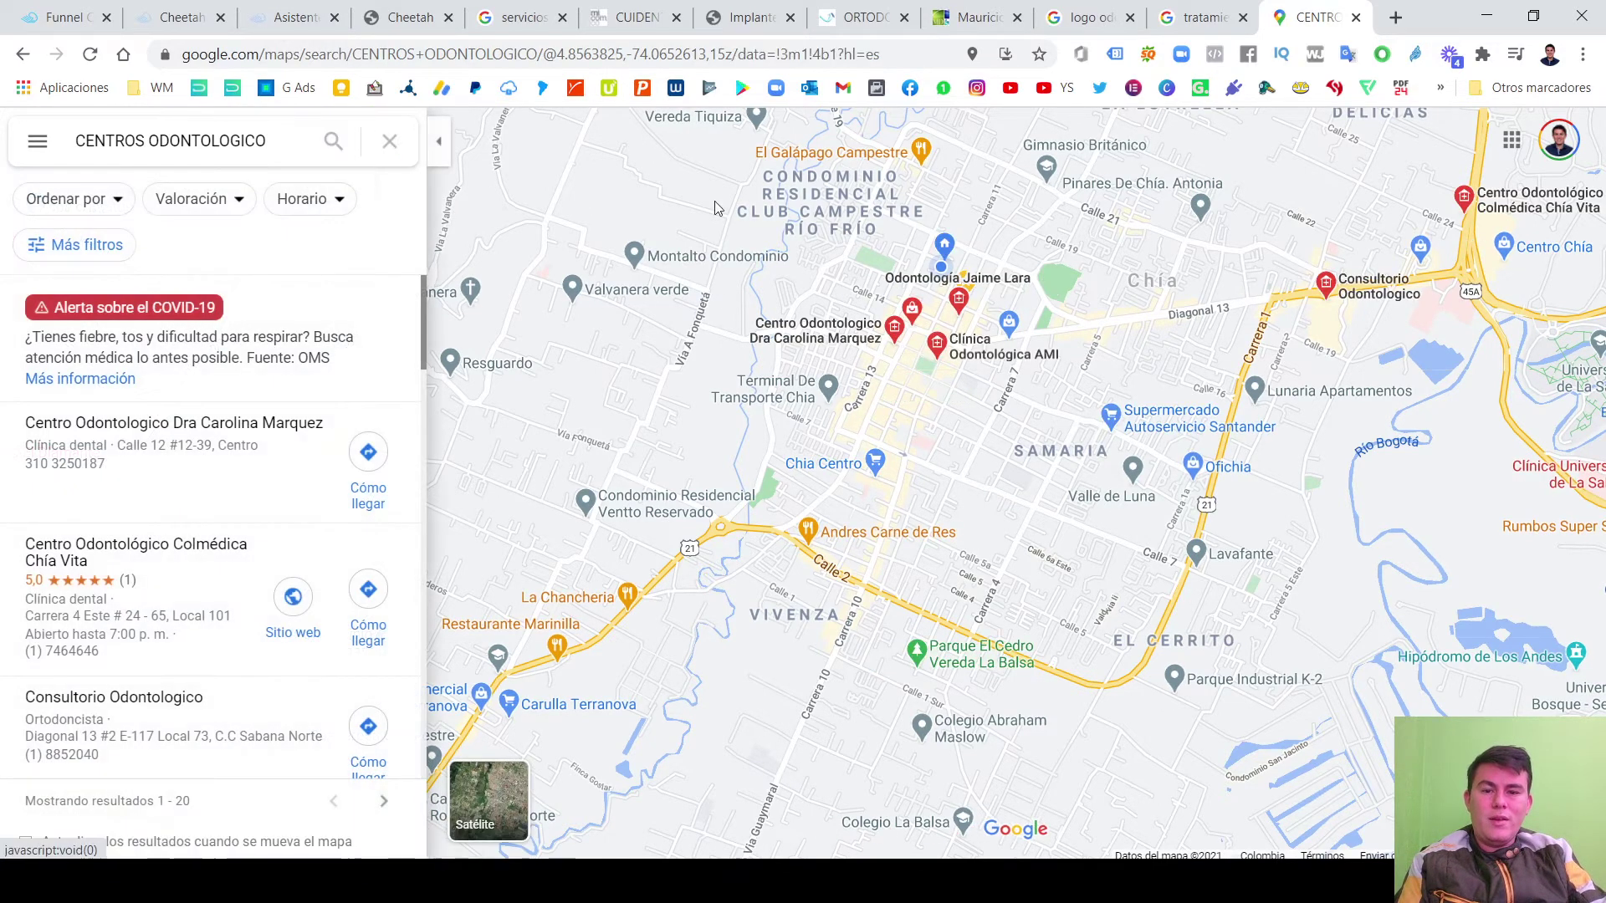
Change the map search to ODONTOLOGIA and run it.
{"action": "left_click", "coordinate": [143, 140]}
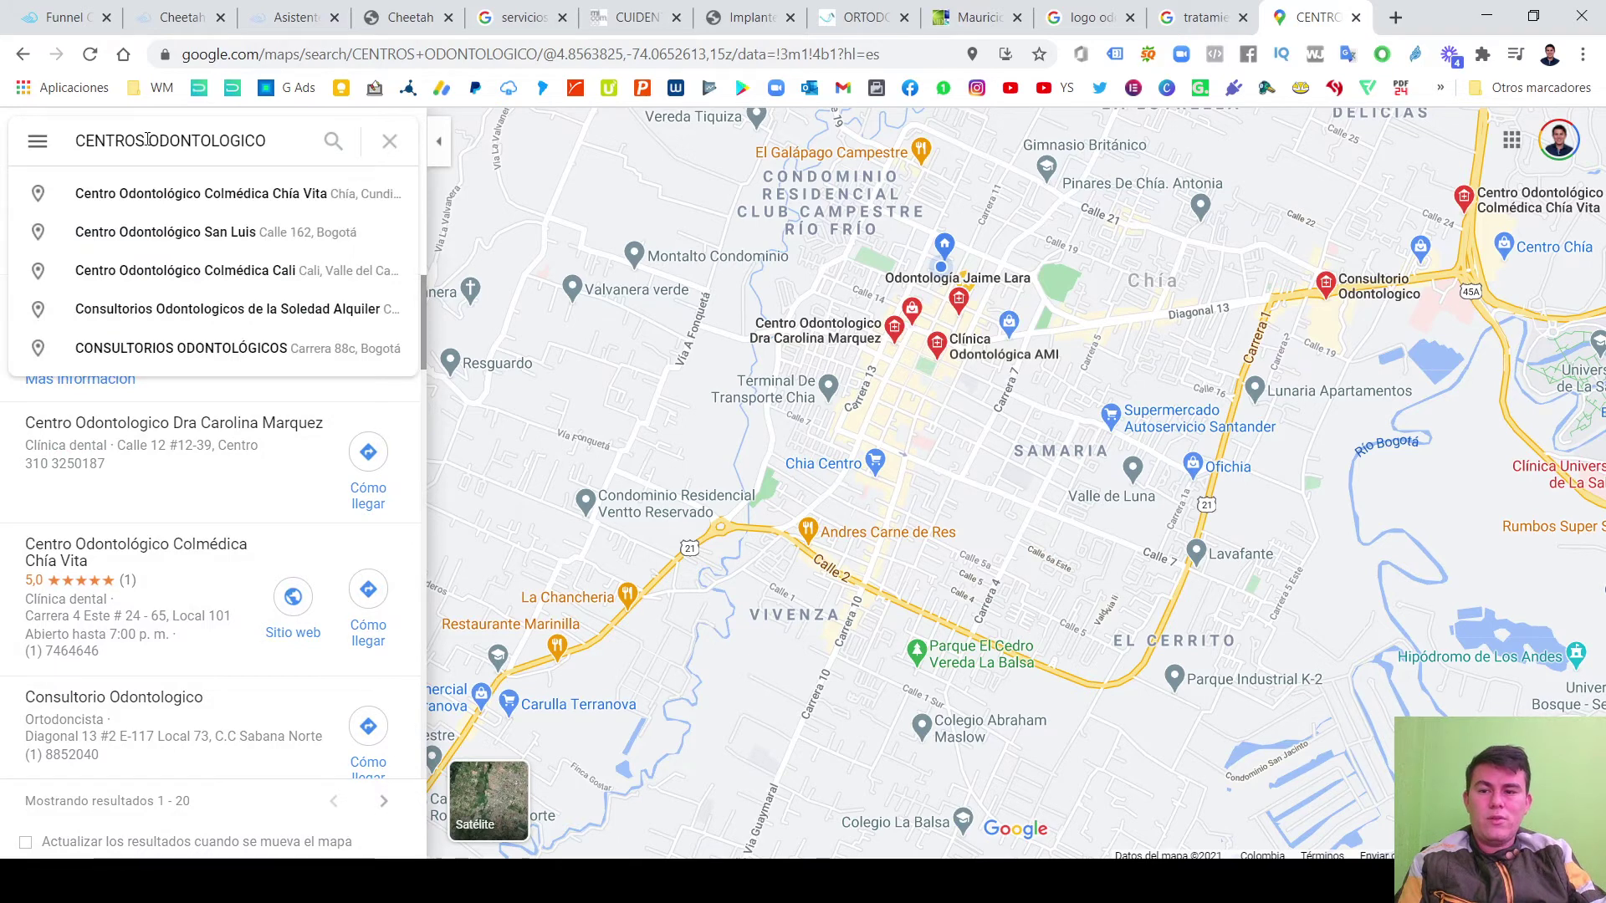
{"action": "left_click_drag", "start_coordinate": [149, 141], "coordinate": [35, 144]}
{"action": "key", "text": "BackSpace"}
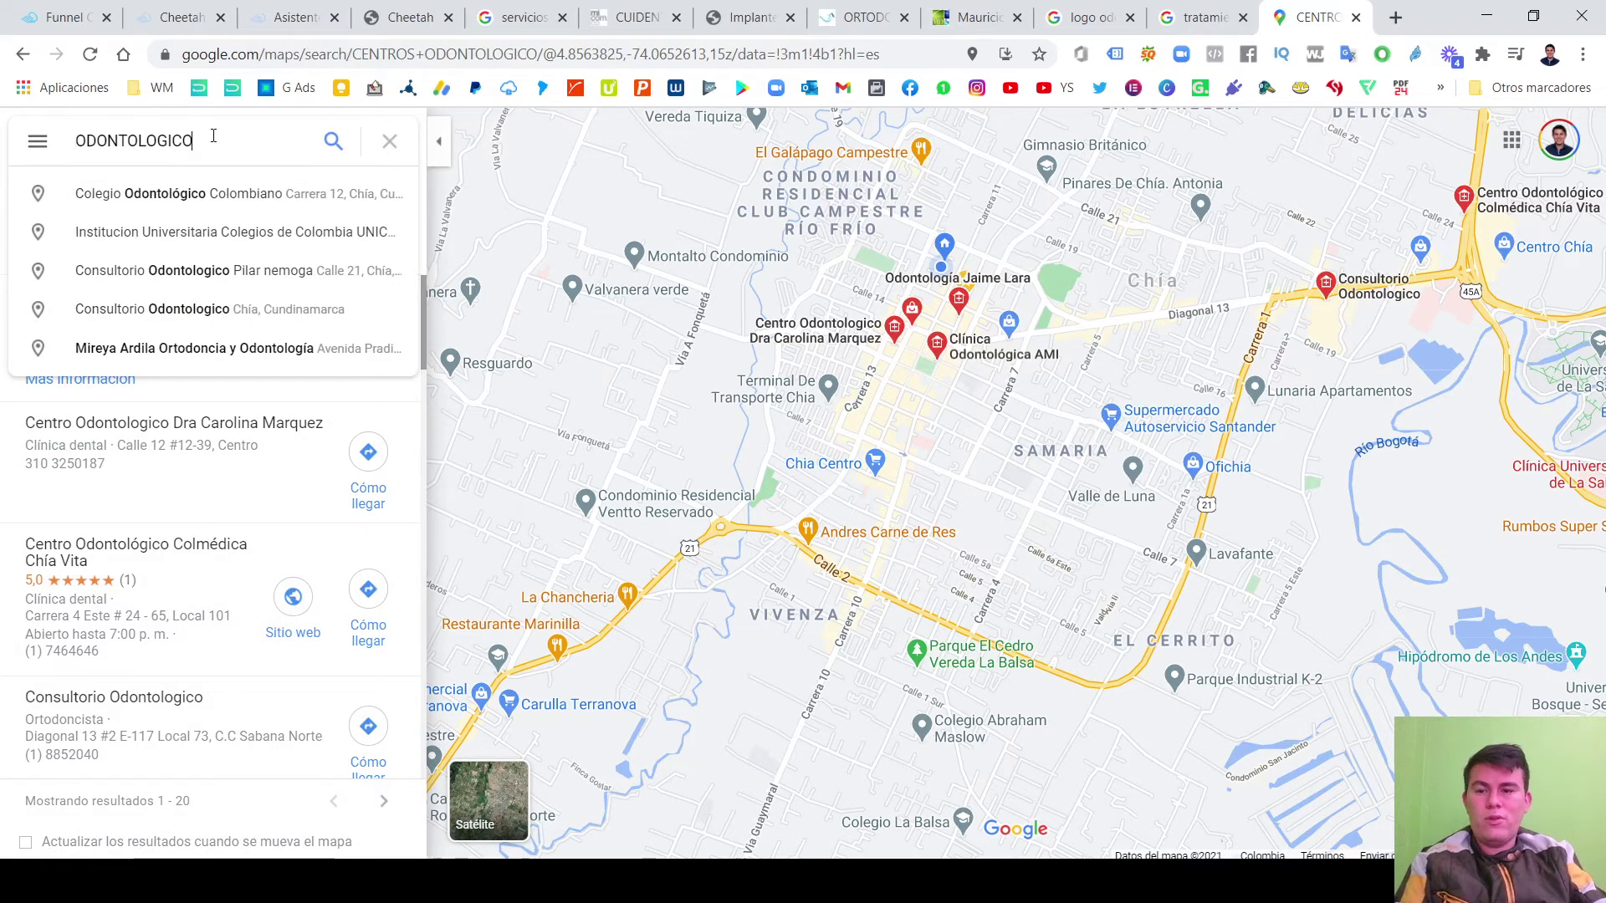
{"action": "key", "text": "BackSpace"}
{"action": "type", "text": "A"}
{"action": "key", "text": "Return"}
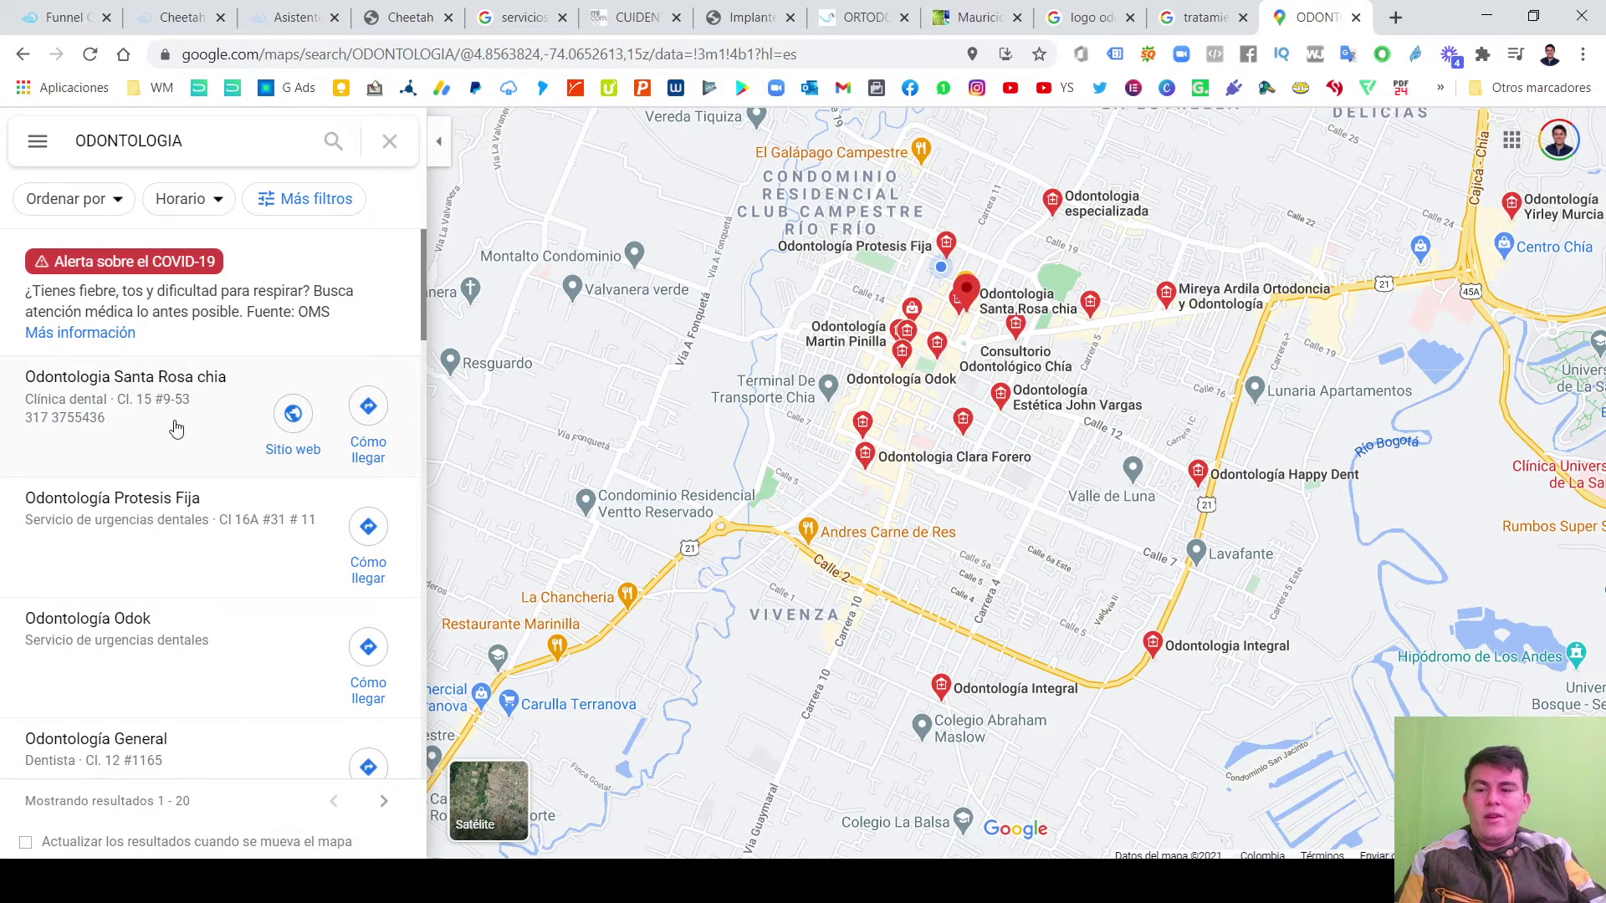
Look through the nearby dental results, then examine the Odontologia Santa Rosa chia listing's contact details, peak hours and photos.
{"action": "scroll", "coordinate": [1067, 322], "scroll_direction": "up", "scroll_amount": 1}
{"action": "scroll", "coordinate": [1046, 310], "scroll_direction": "up", "scroll_amount": 3}
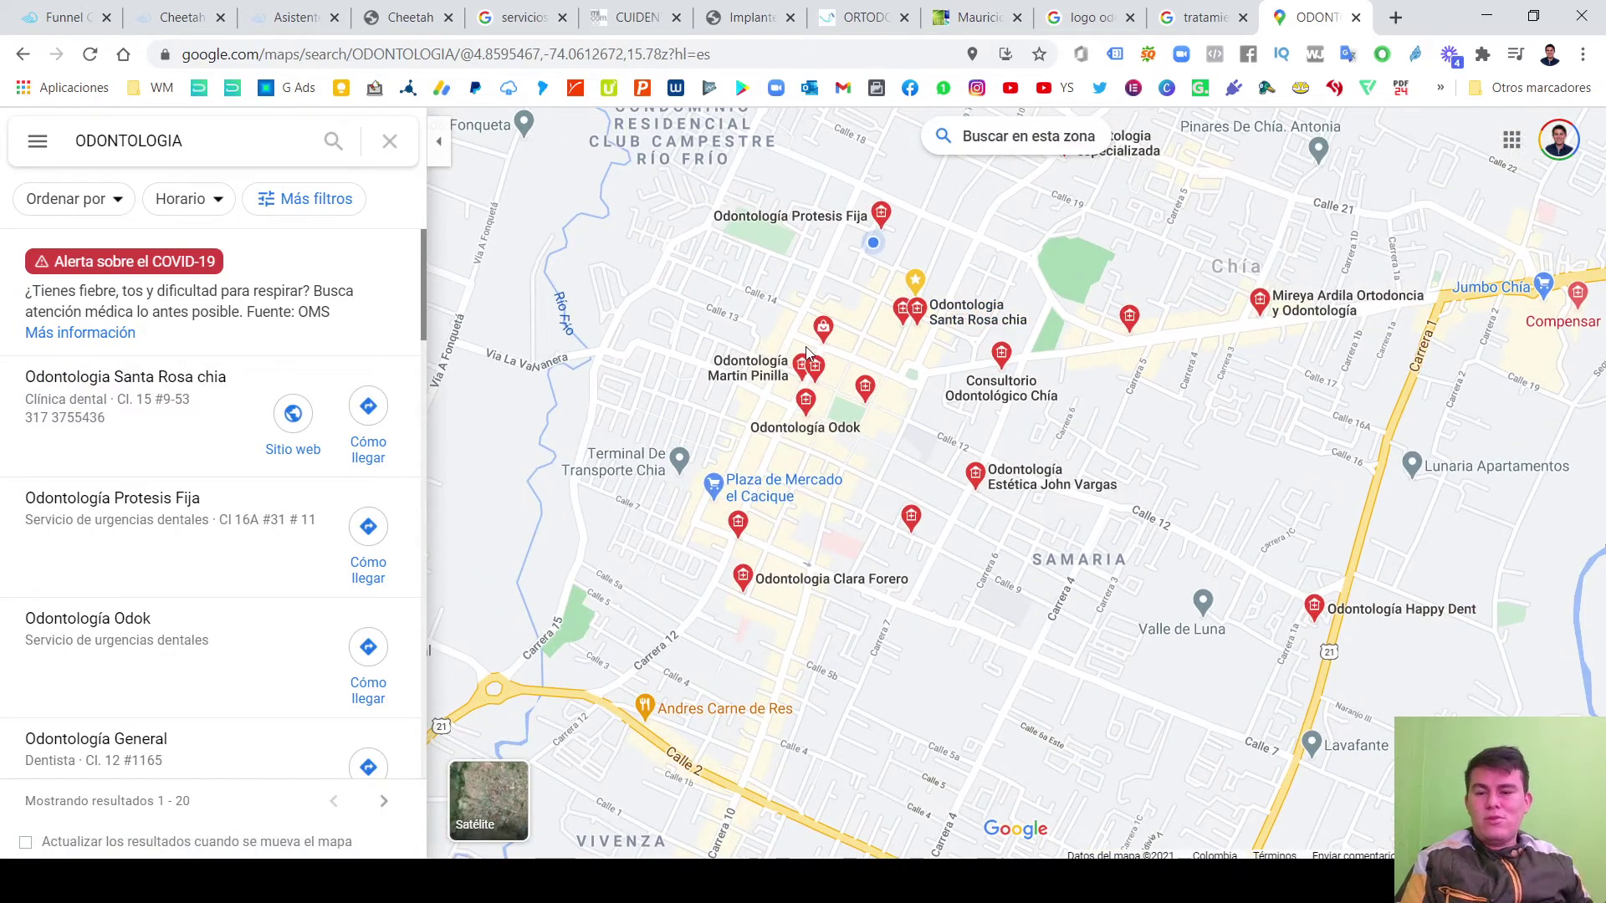
{"action": "scroll", "coordinate": [168, 598], "scroll_direction": "down", "scroll_amount": 8}
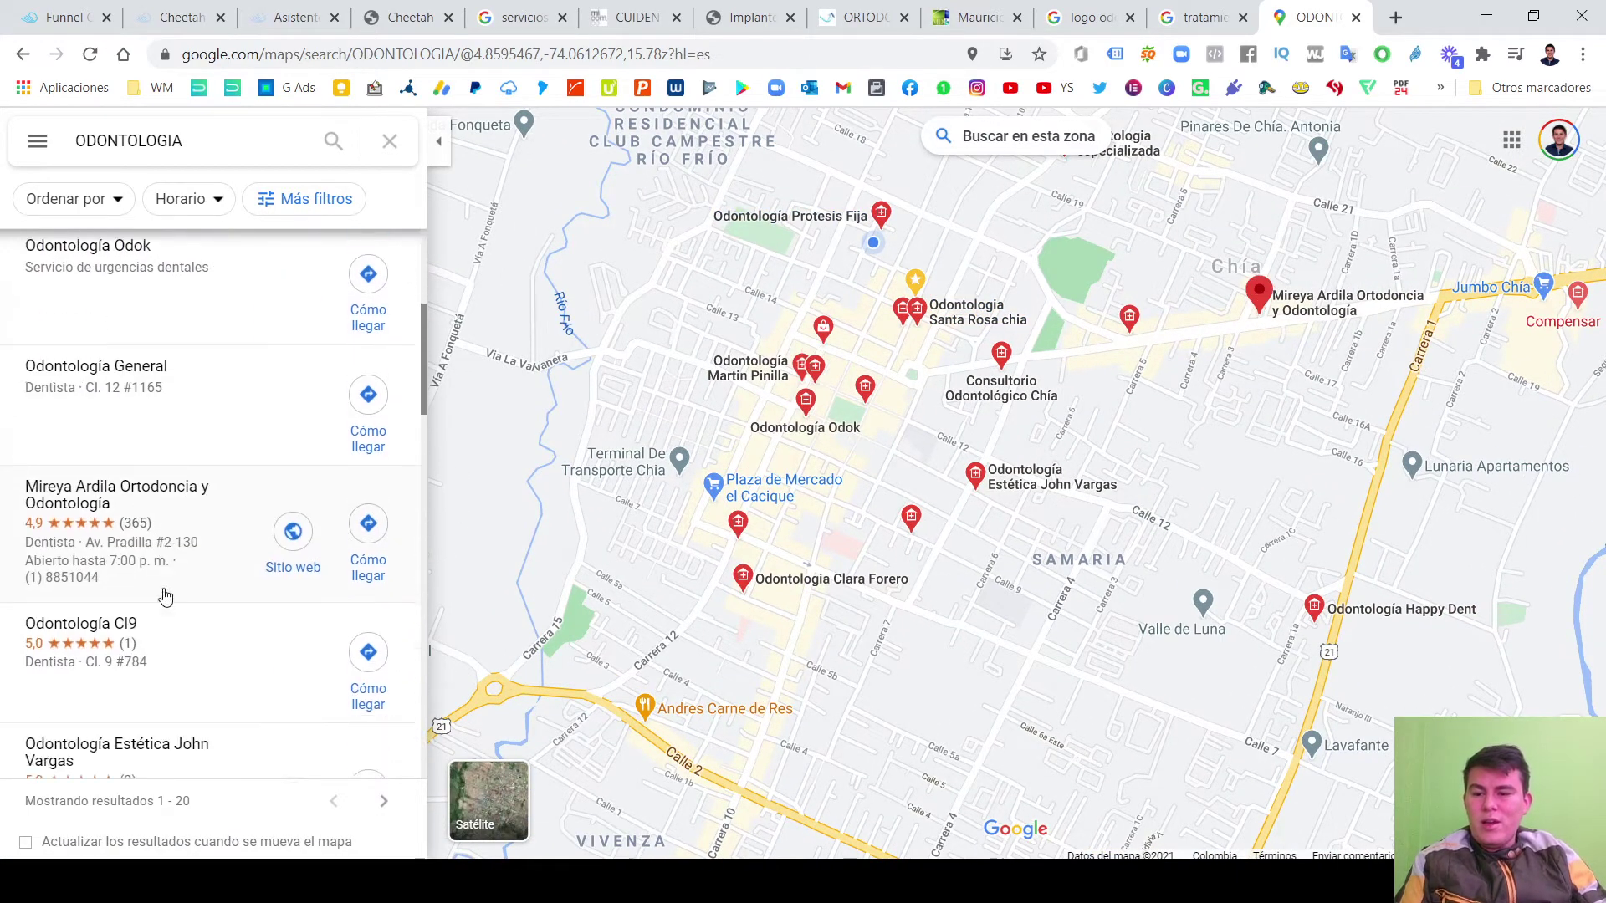
{"action": "scroll", "coordinate": [193, 586], "scroll_direction": "down", "scroll_amount": 10}
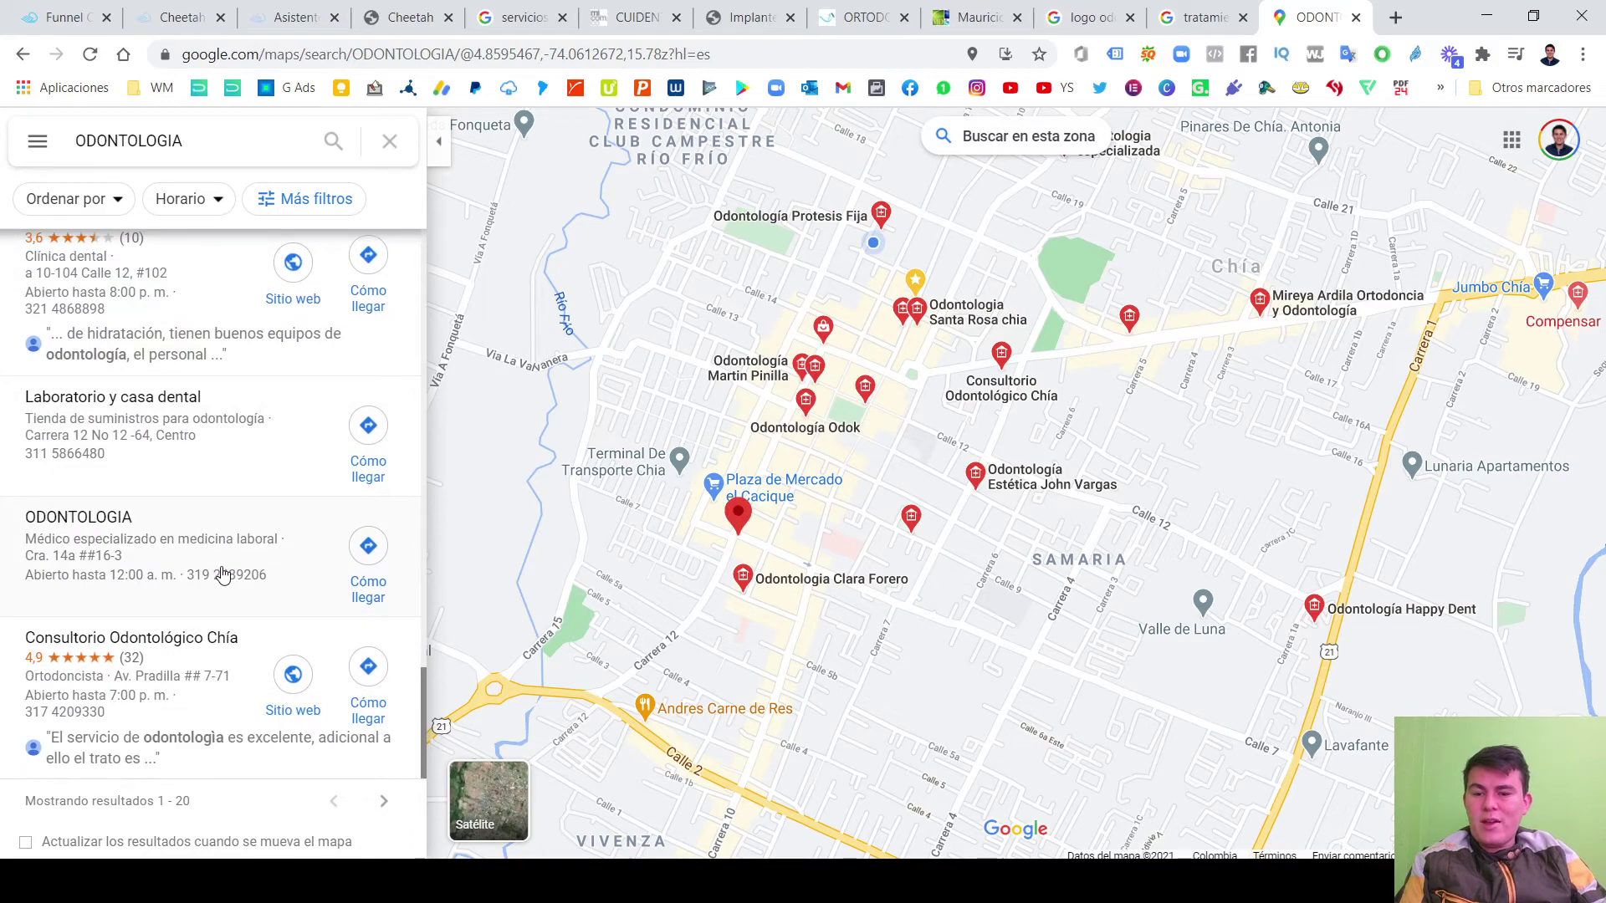
{"action": "scroll", "coordinate": [222, 574], "scroll_direction": "up", "scroll_amount": 18}
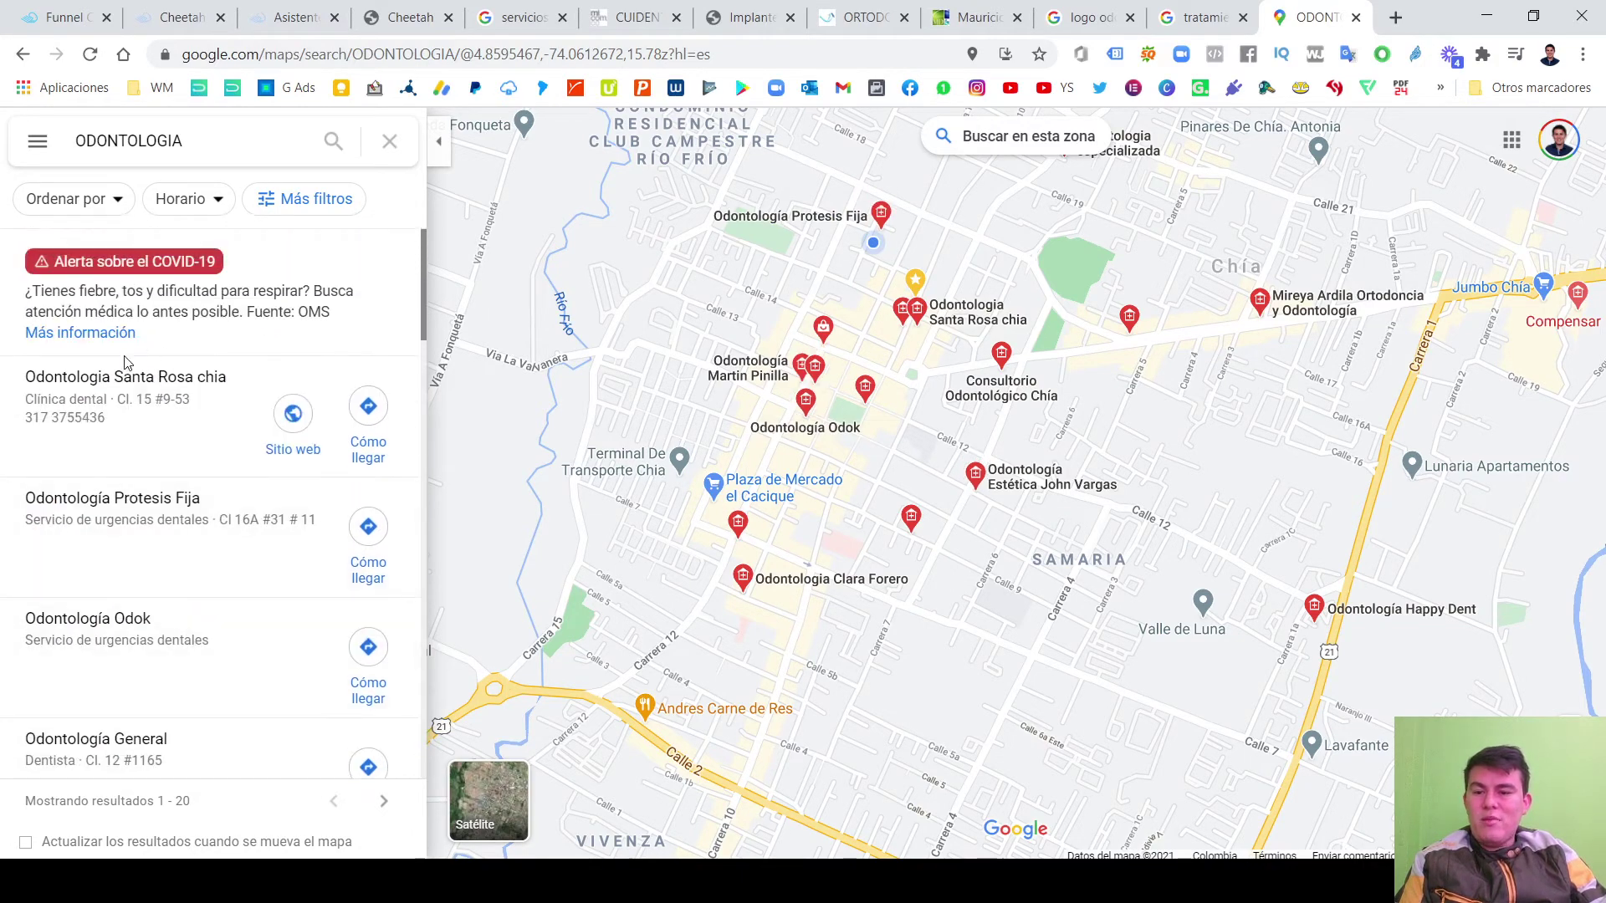
{"action": "left_click", "coordinate": [126, 443]}
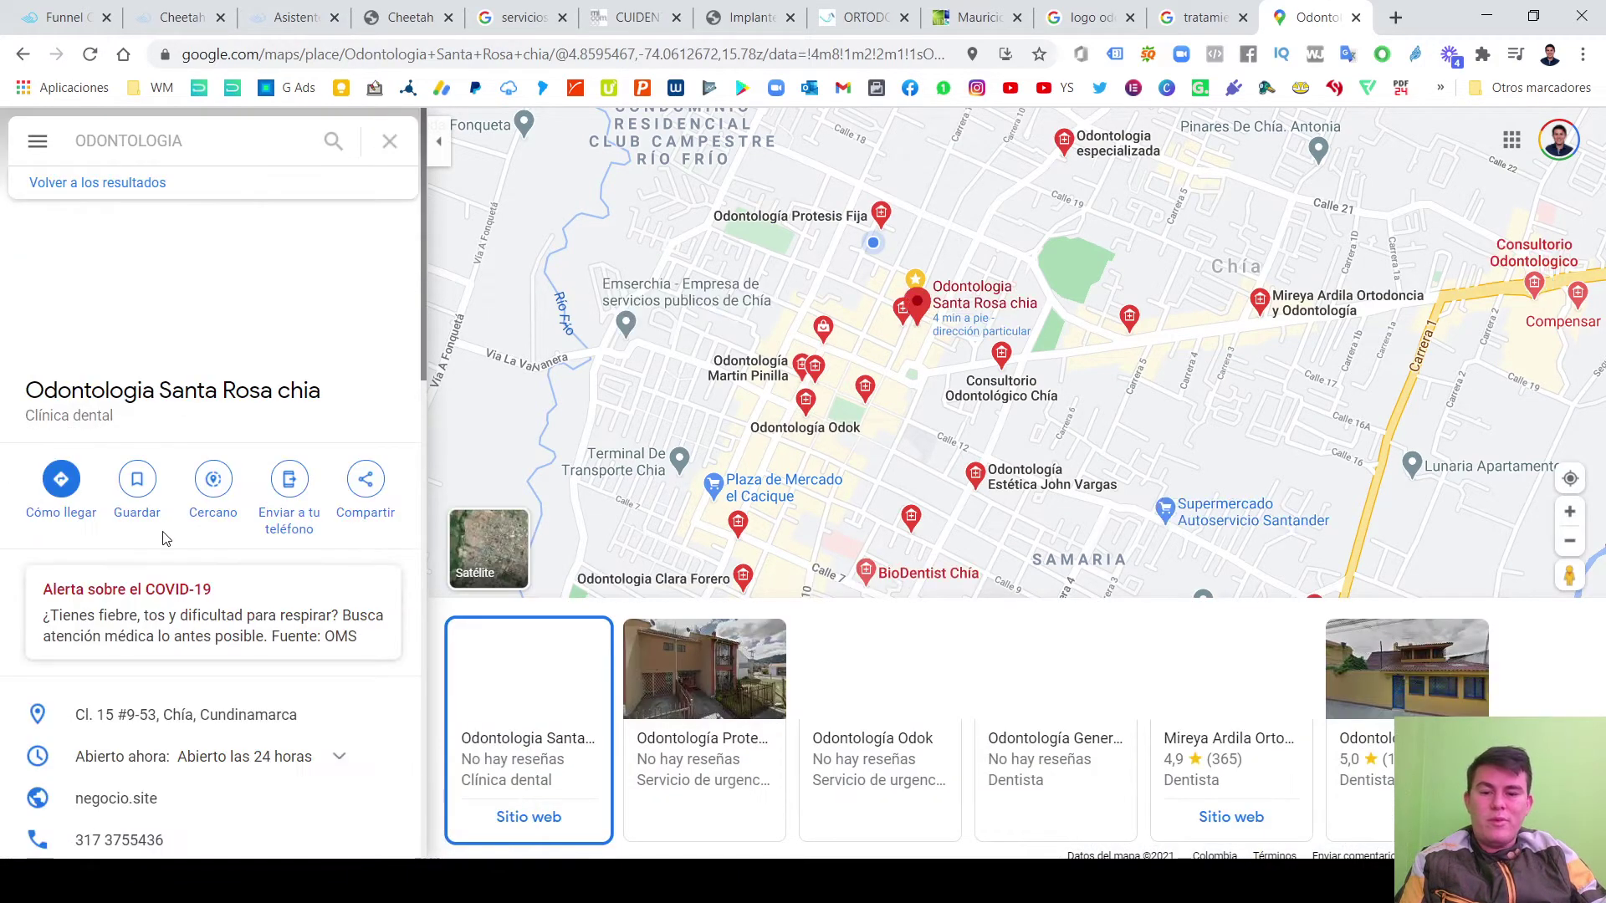
{"action": "scroll", "coordinate": [190, 638], "scroll_direction": "down", "scroll_amount": 1}
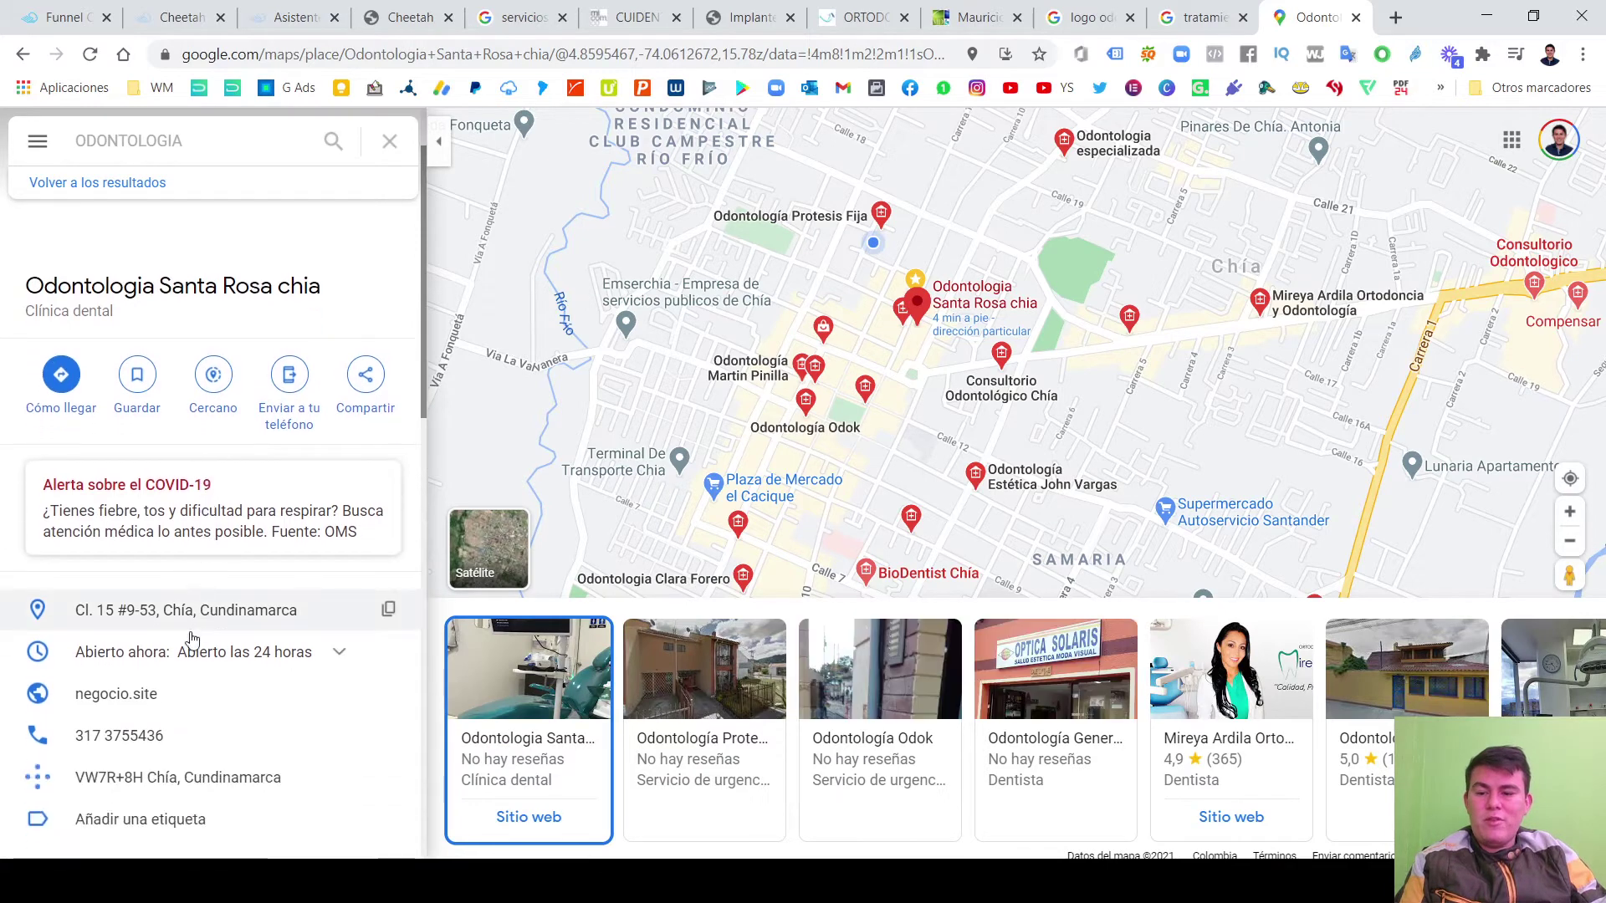
{"action": "scroll", "coordinate": [190, 639], "scroll_direction": "down", "scroll_amount": 7}
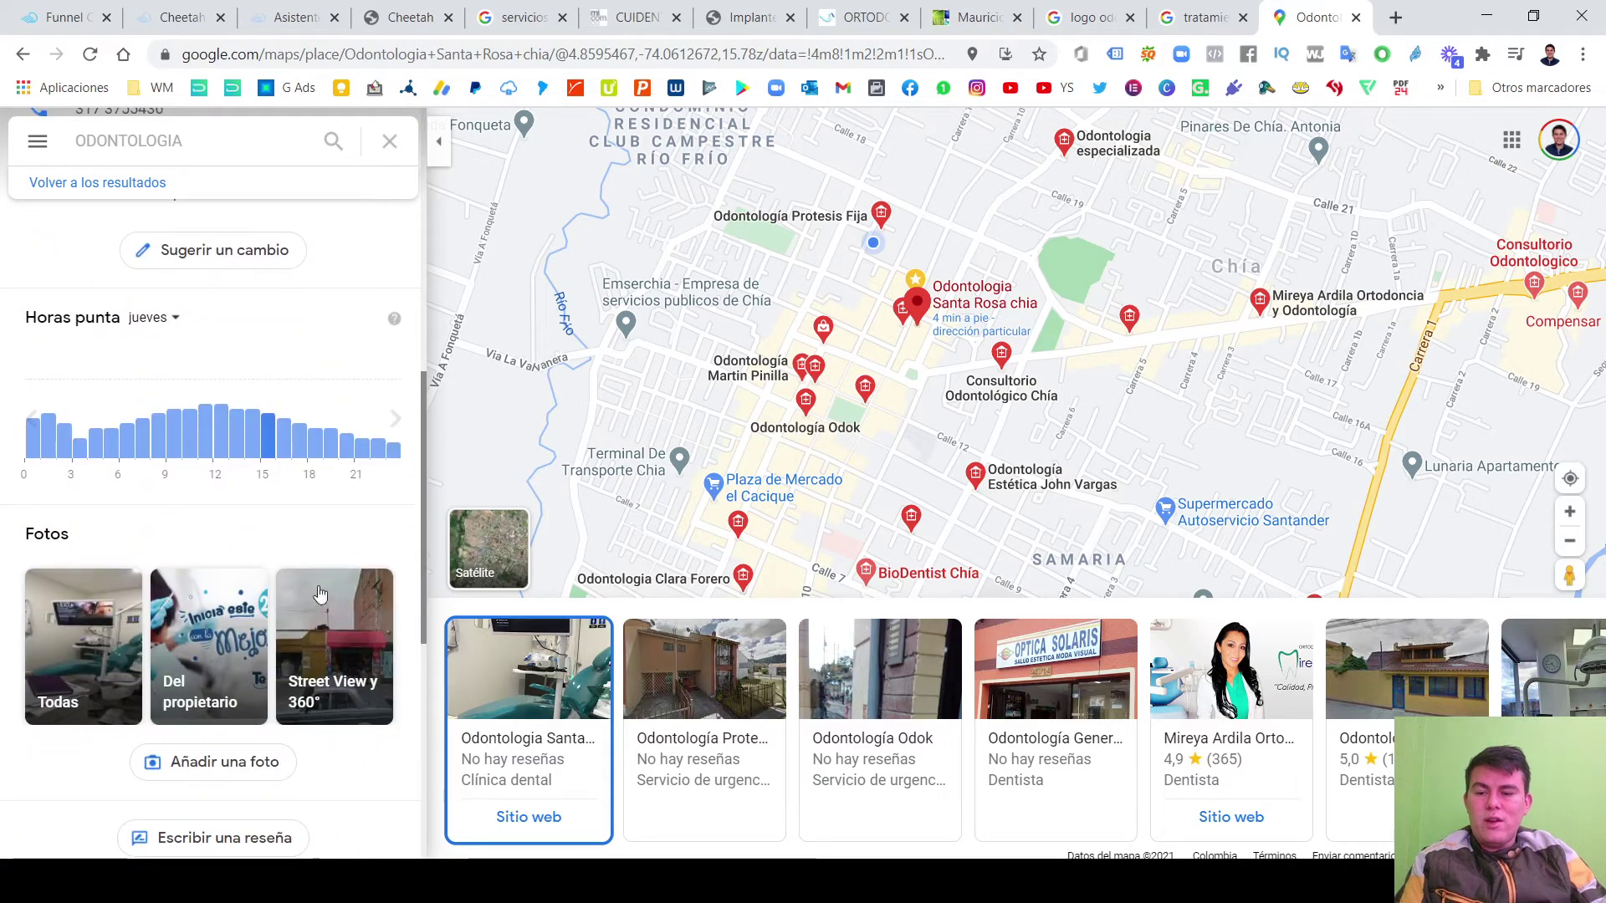
Review the related searches and web results in the Odontologia Santa Rosa chia listing.
{"action": "scroll", "coordinate": [223, 655], "scroll_direction": "down", "scroll_amount": 6}
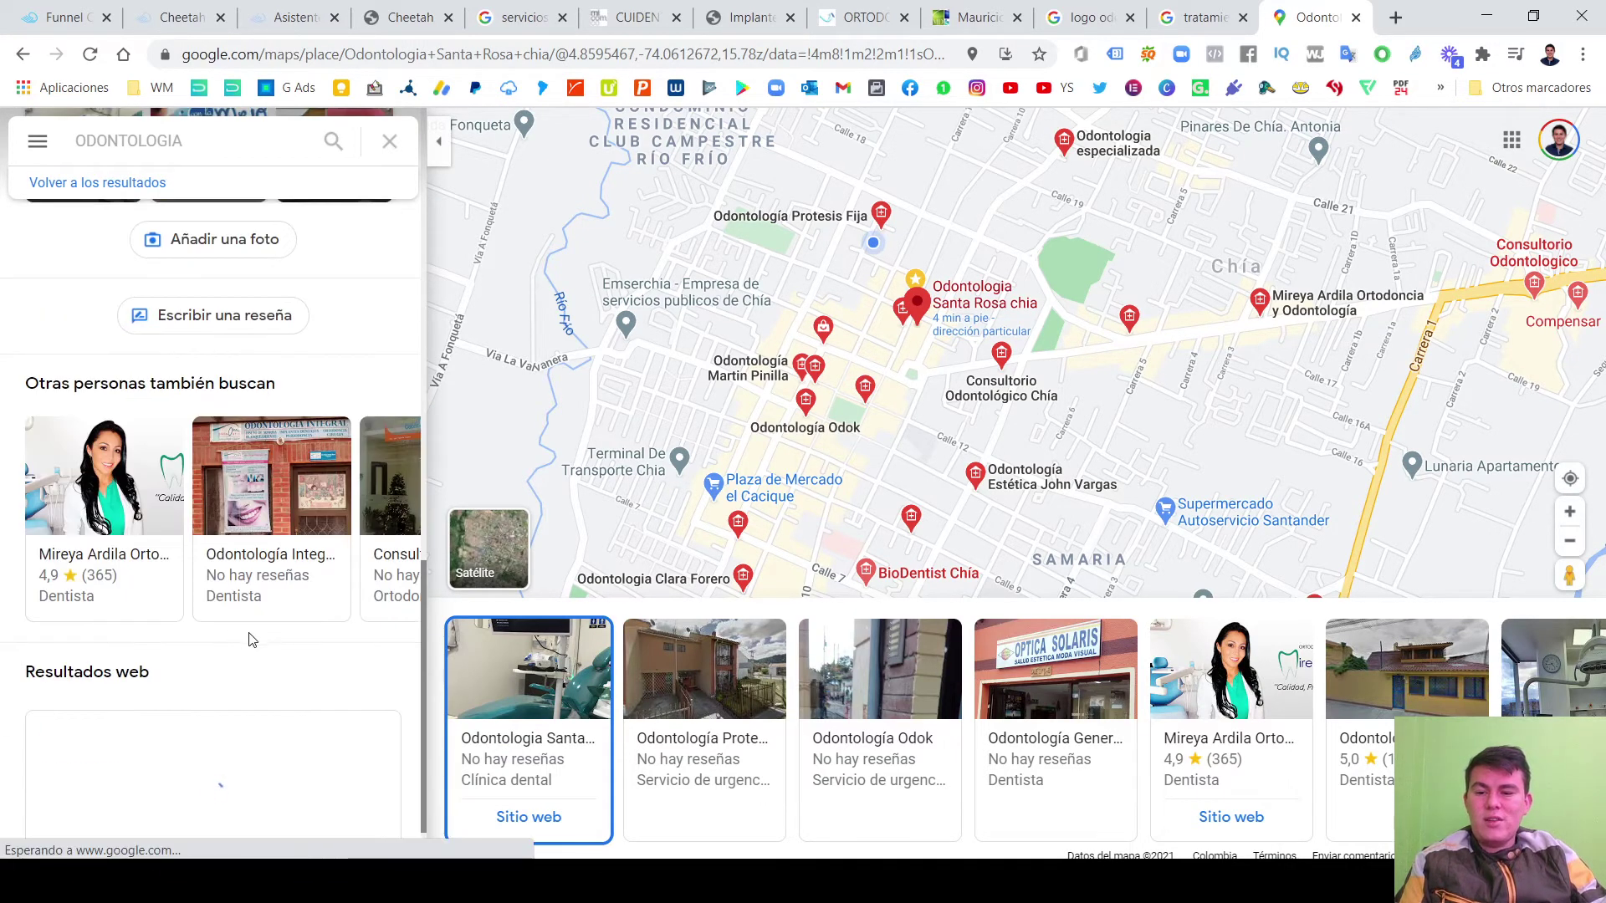
{"action": "scroll", "coordinate": [177, 695], "scroll_direction": "down", "scroll_amount": 4}
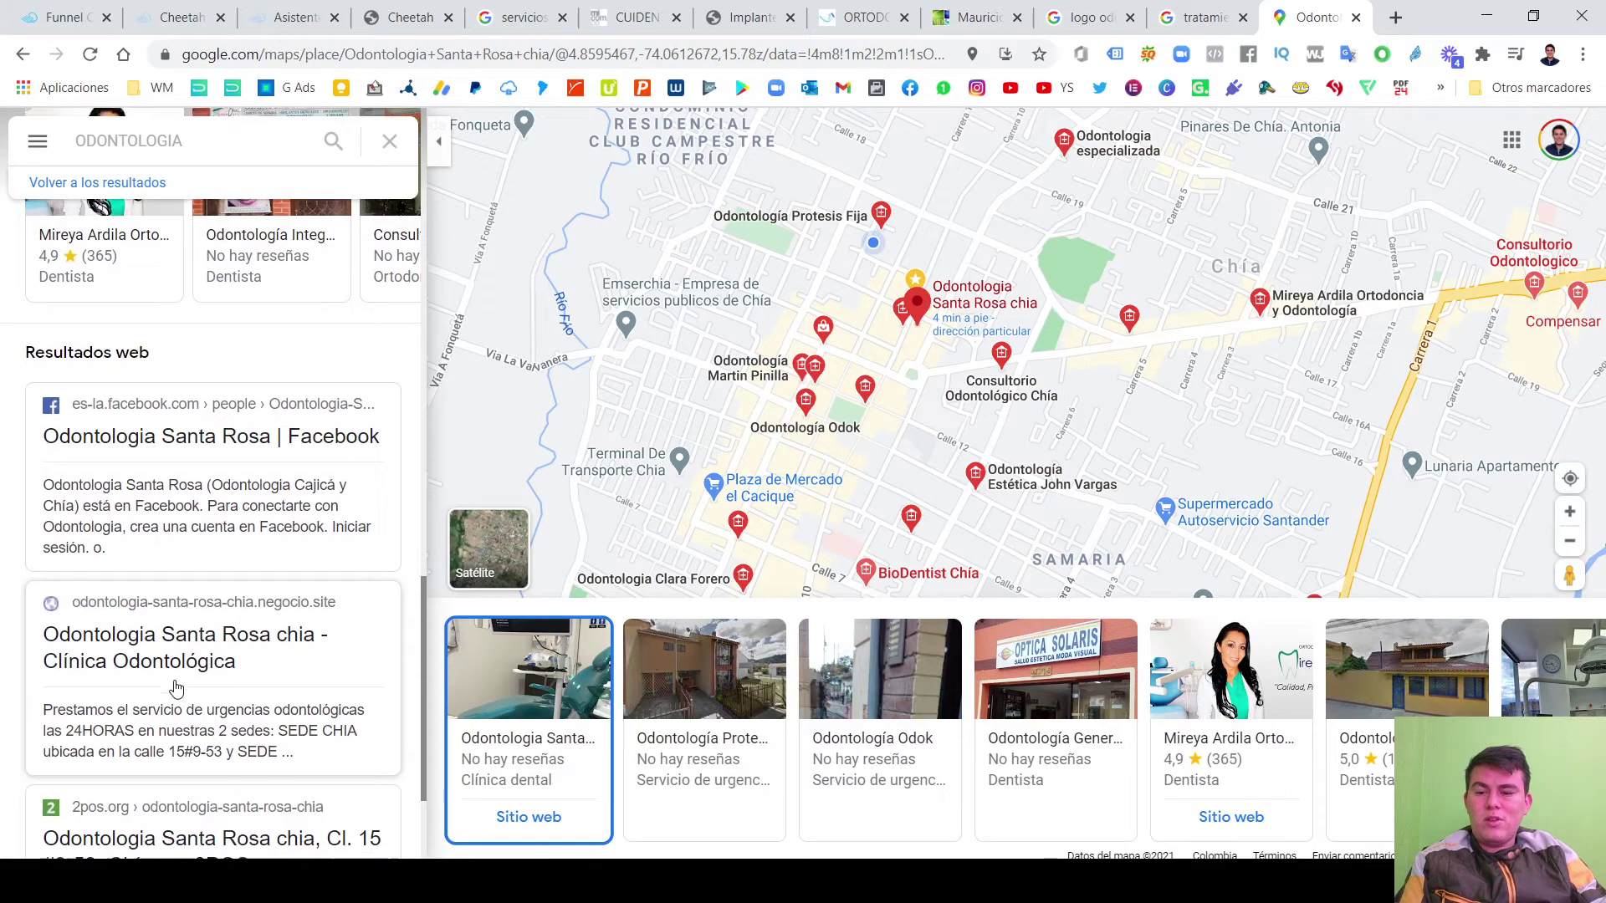
{"action": "scroll", "coordinate": [203, 699], "scroll_direction": "up", "scroll_amount": 17}
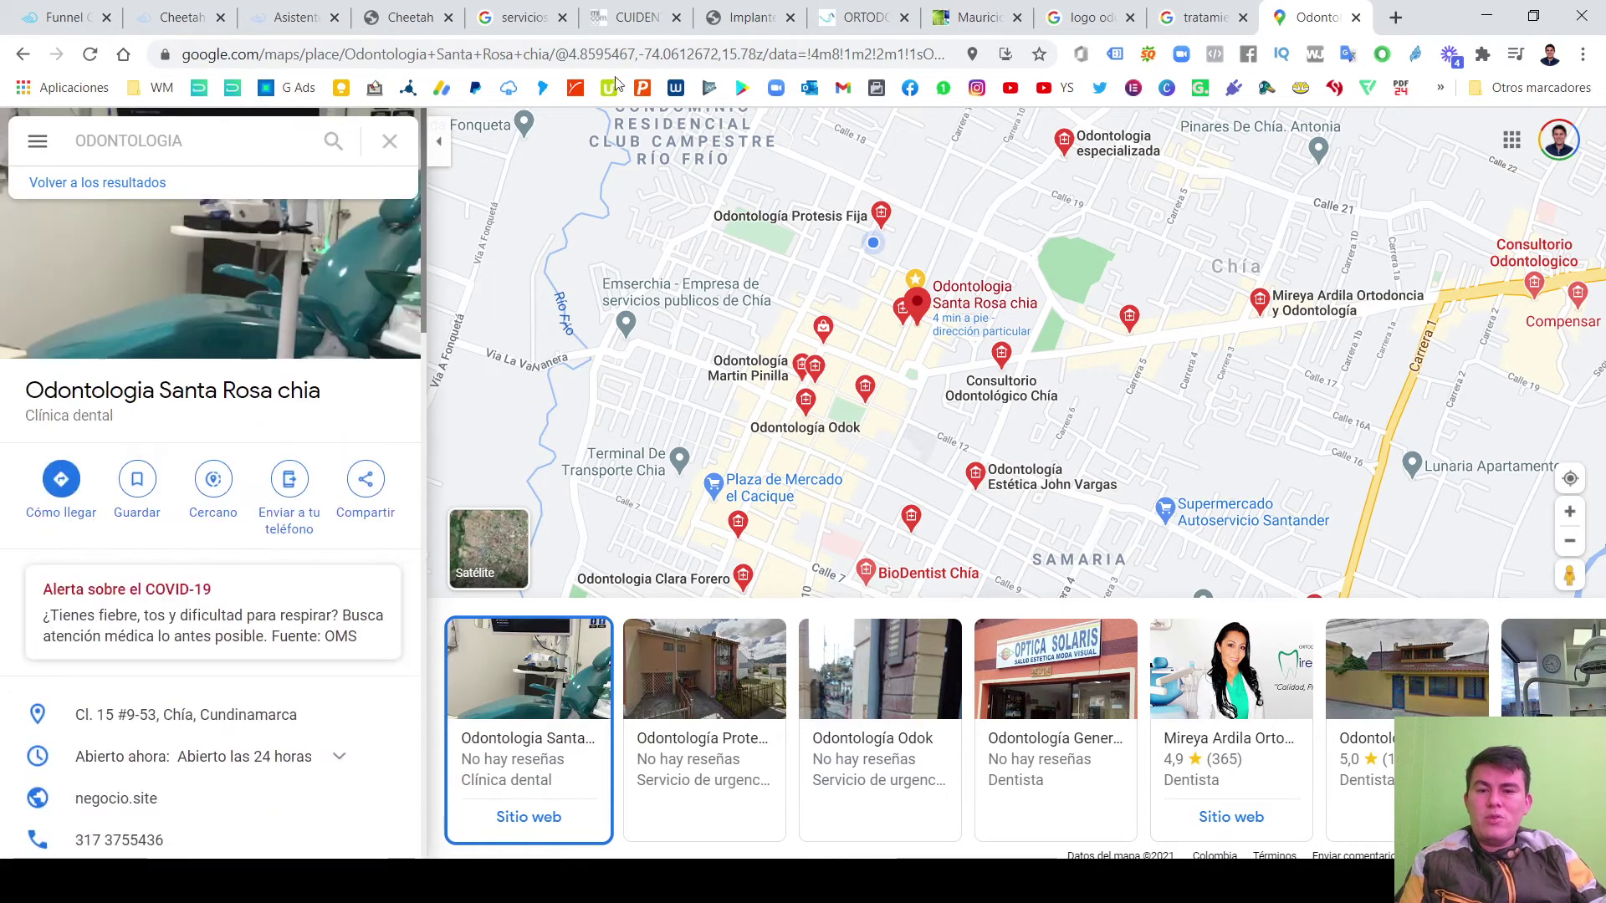
Switch to the Cheetah Funnel Builder canvas and reposition the Pagina Captura (Bono + Oferta) and LISTA ODONTOLOGO GENERAL blocks to make room beside them.
{"action": "left_click", "coordinate": [178, 16]}
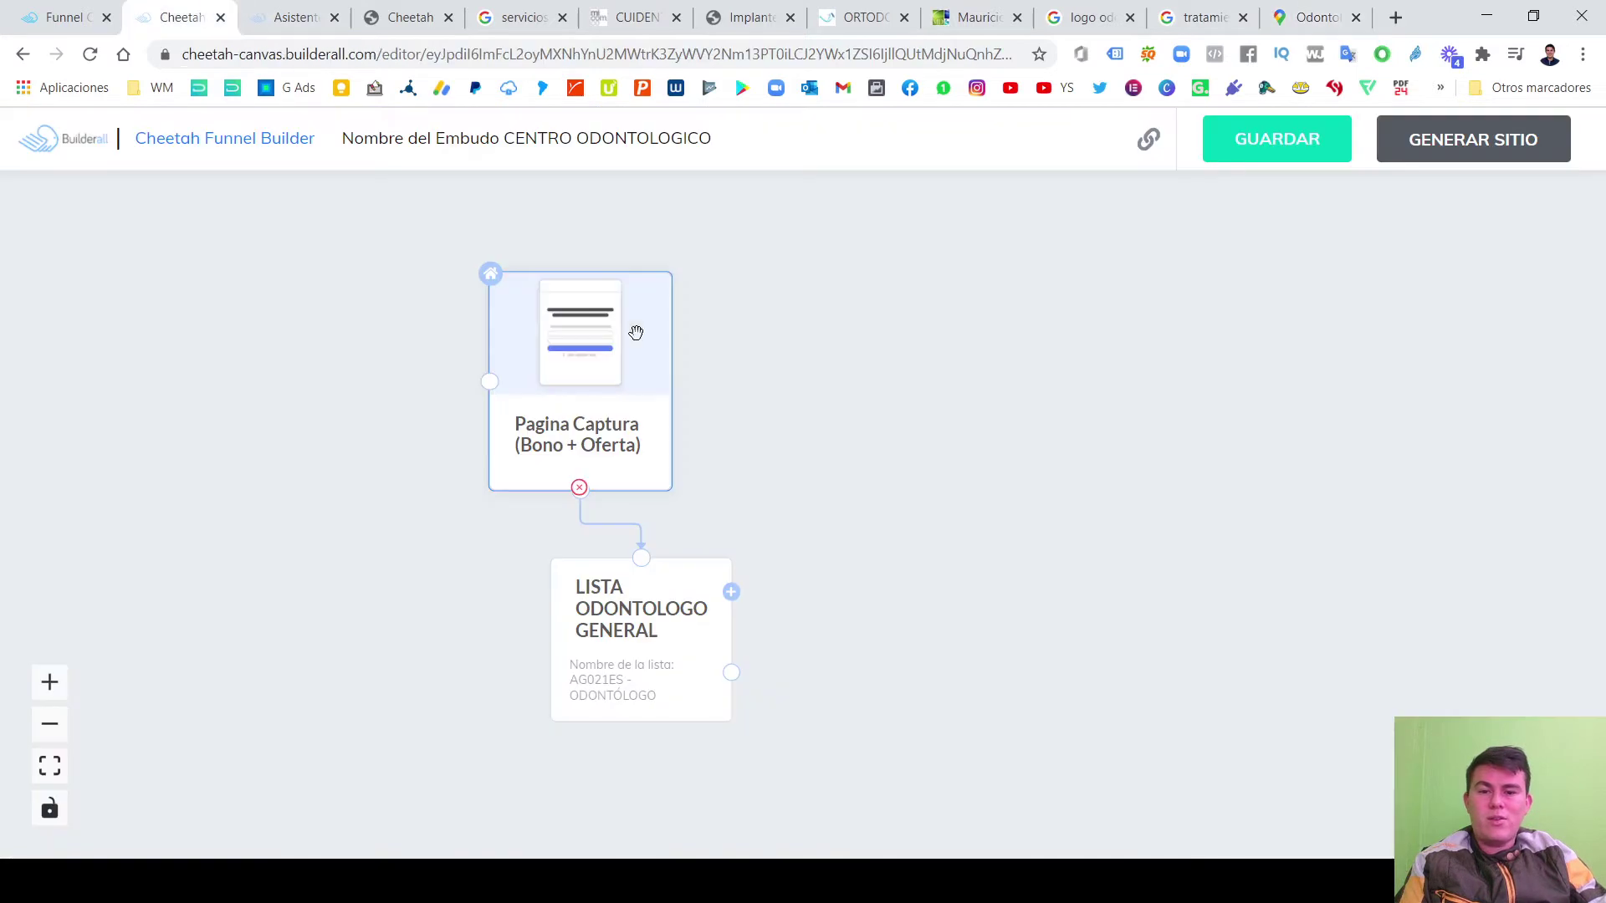
{"action": "mouse_move", "coordinate": [586, 392]}
{"action": "left_mouse_down"}
{"action": "mouse_move", "coordinate": [617, 384]}
{"action": "mouse_move", "coordinate": [588, 369]}
{"action": "mouse_move", "coordinate": [587, 388]}
{"action": "left_mouse_up"}
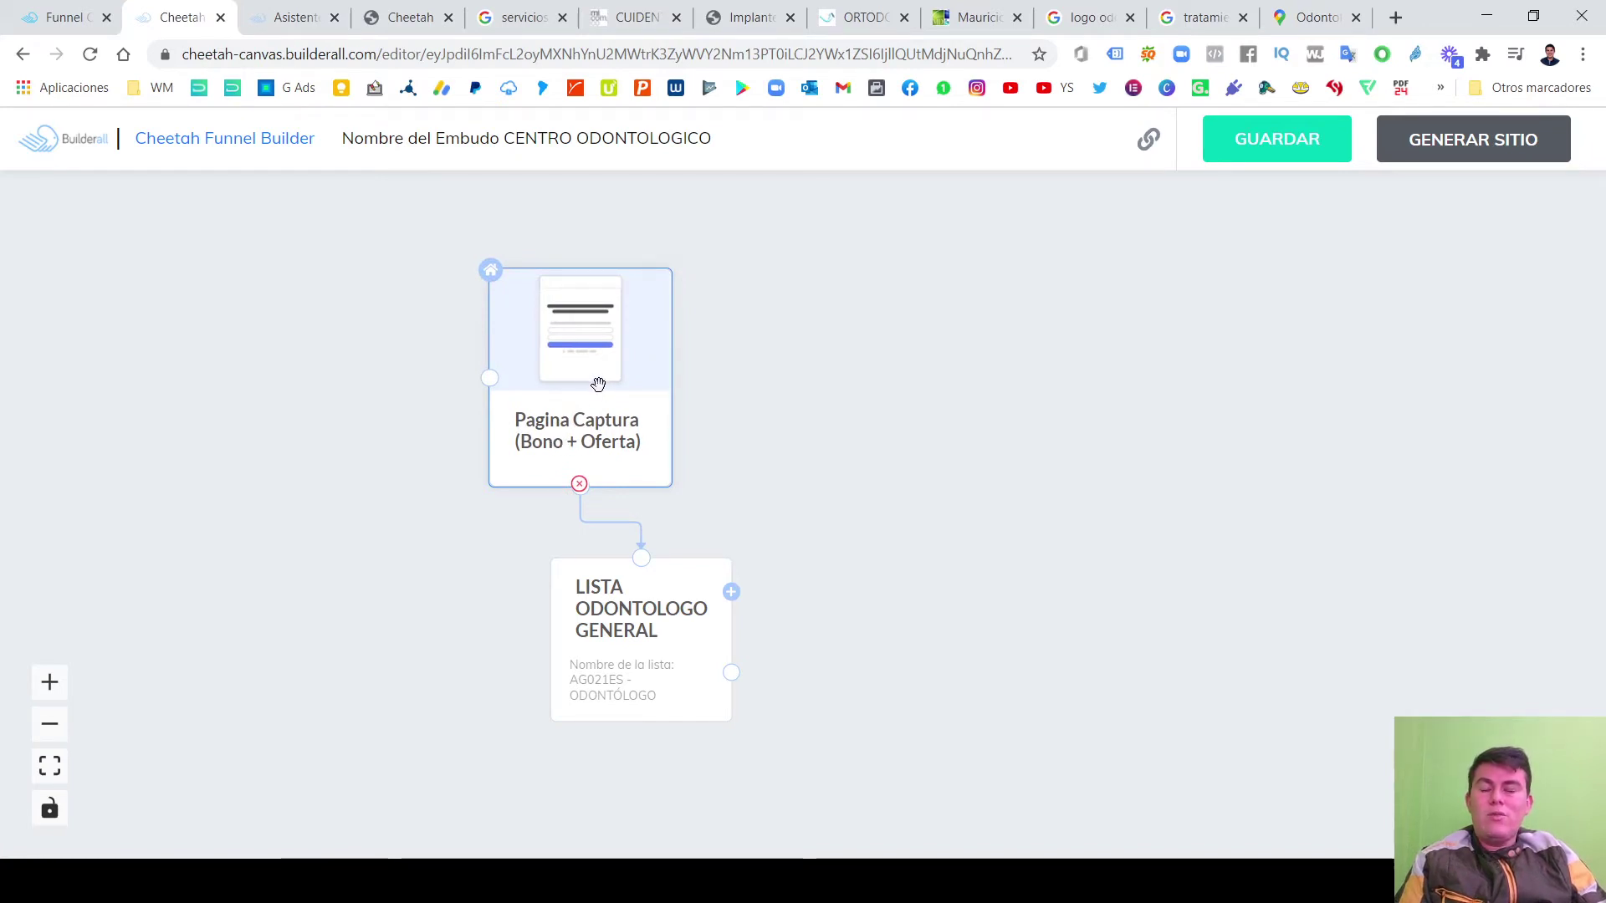
{"action": "left_click_drag", "start_coordinate": [598, 384], "coordinate": [551, 397]}
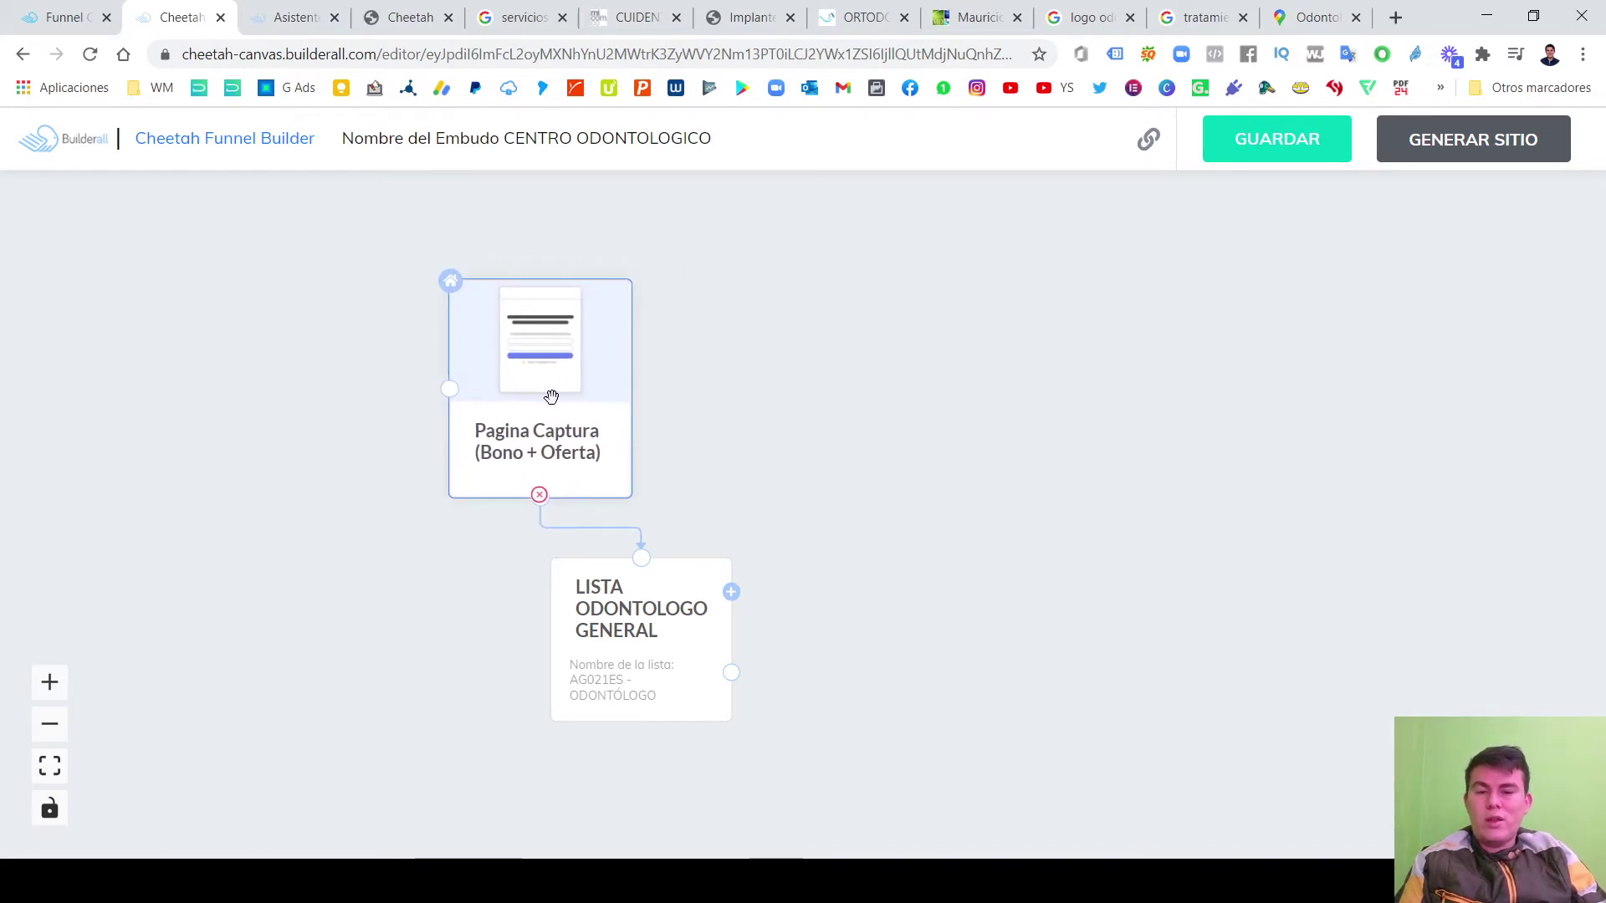
{"action": "left_click_drag", "start_coordinate": [552, 452], "coordinate": [563, 456]}
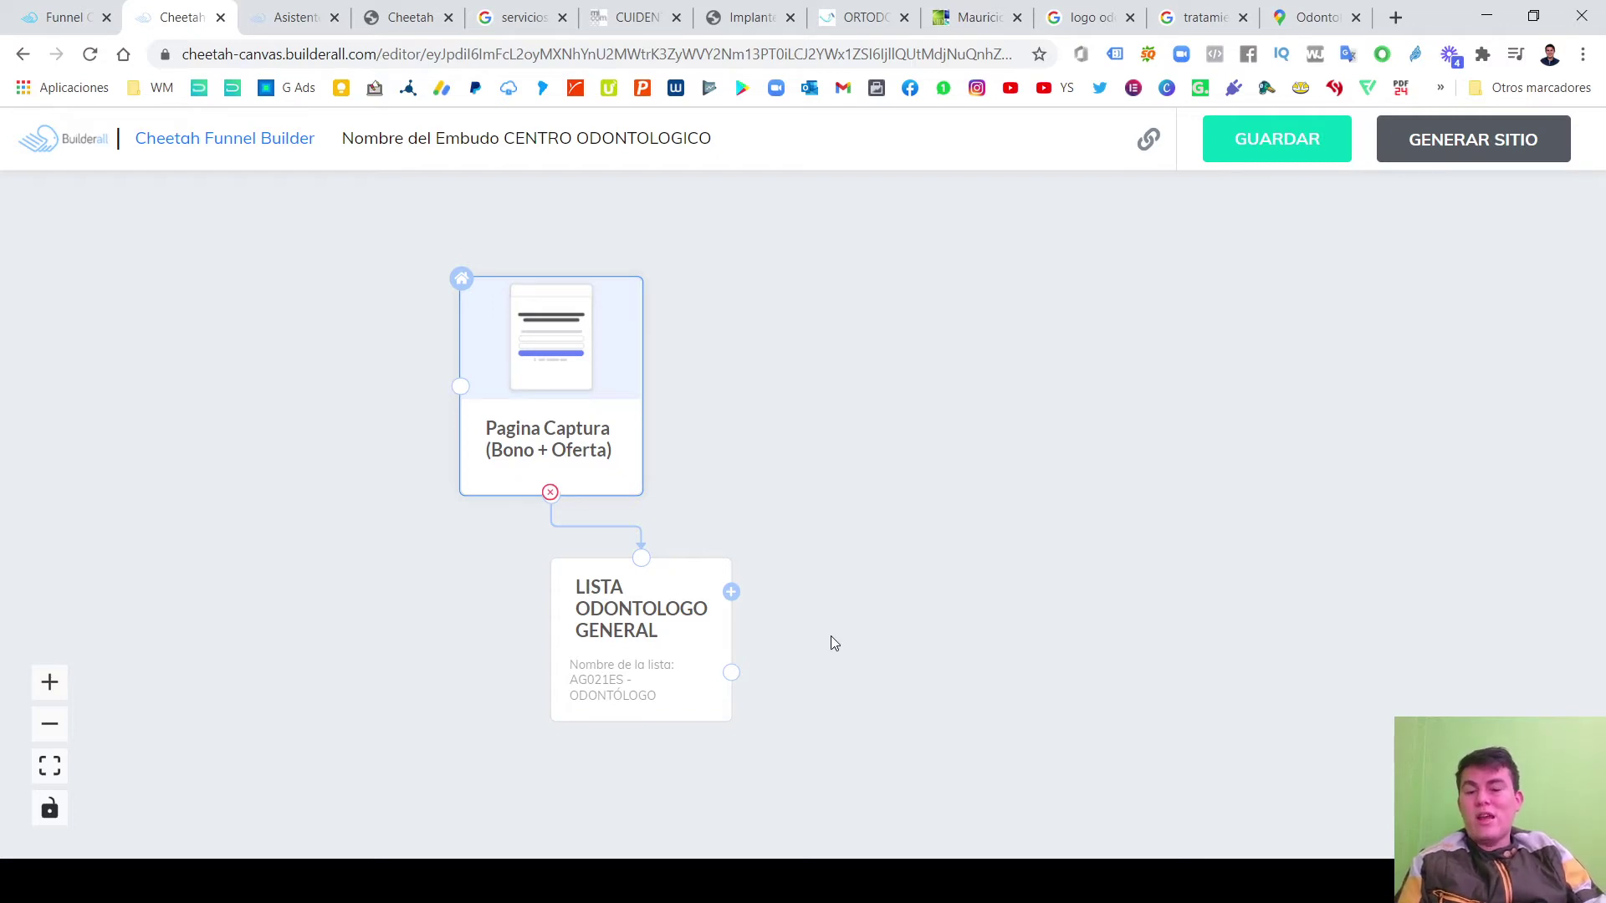
{"action": "left_click_drag", "start_coordinate": [604, 630], "coordinate": [570, 655]}
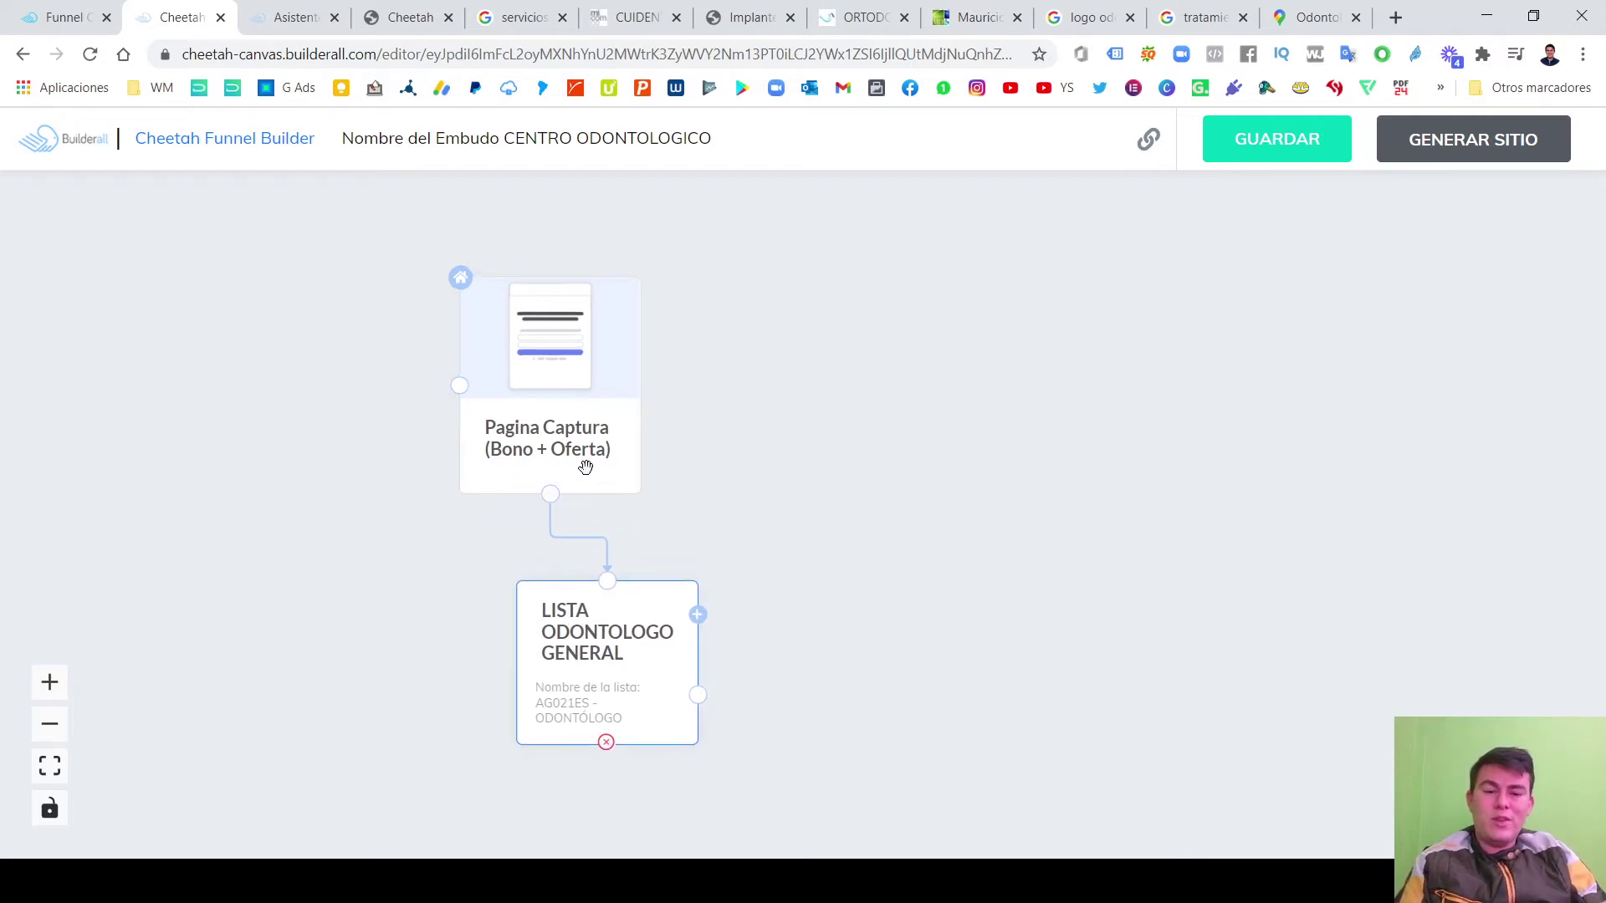
{"action": "left_click", "coordinate": [698, 616]}
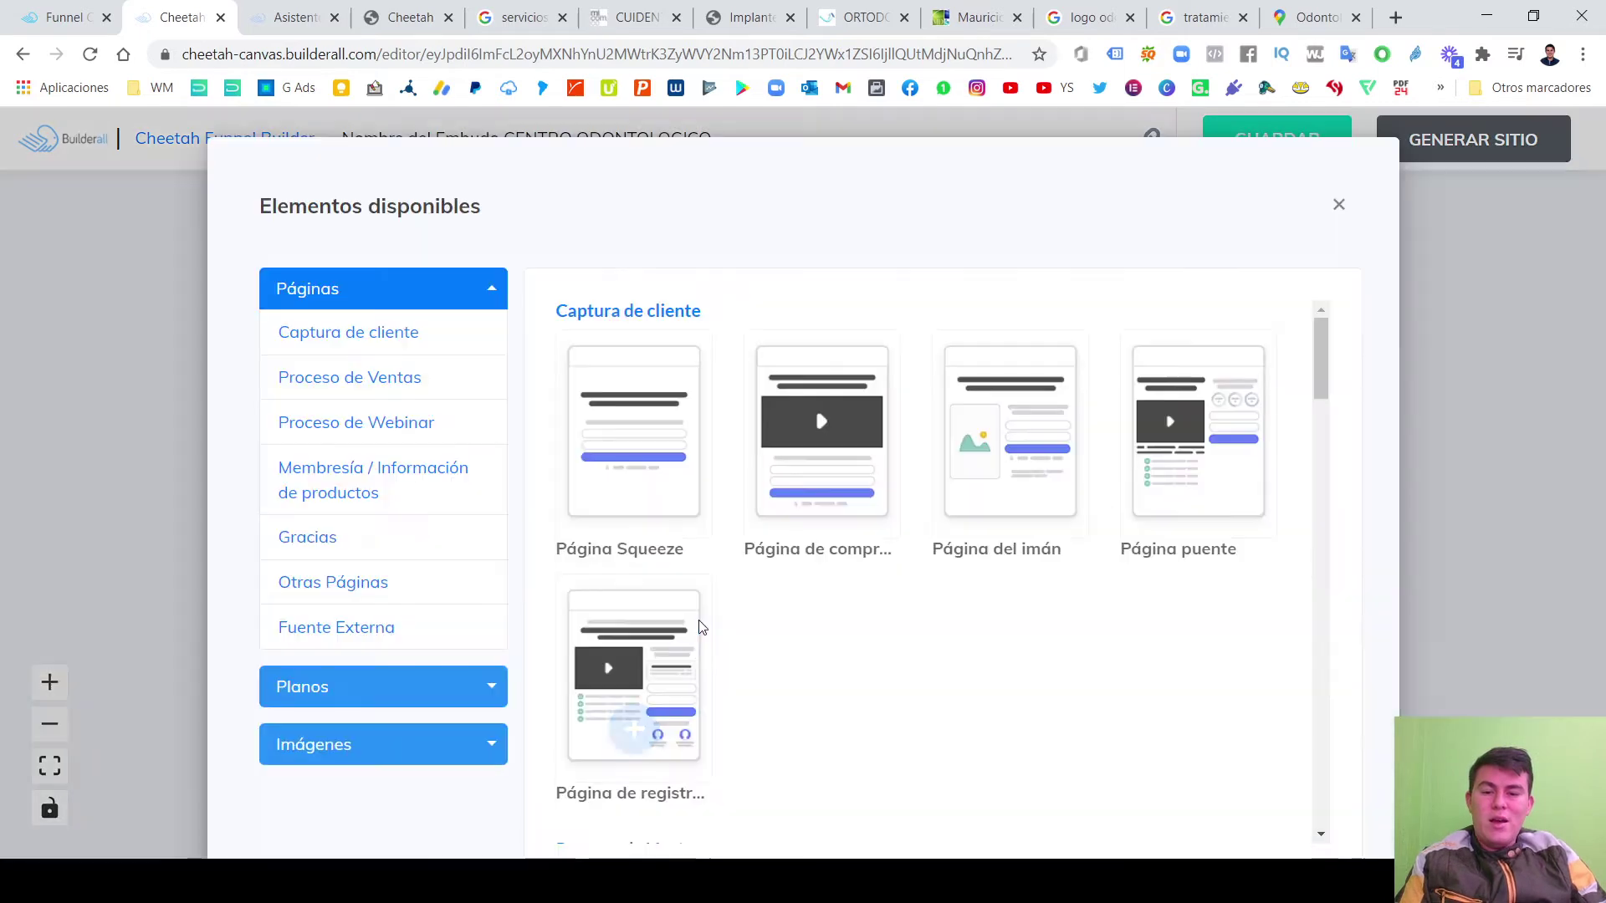
{"action": "left_click", "coordinate": [1339, 205]}
{"action": "left_click_drag", "start_coordinate": [588, 387], "coordinate": [555, 401]}
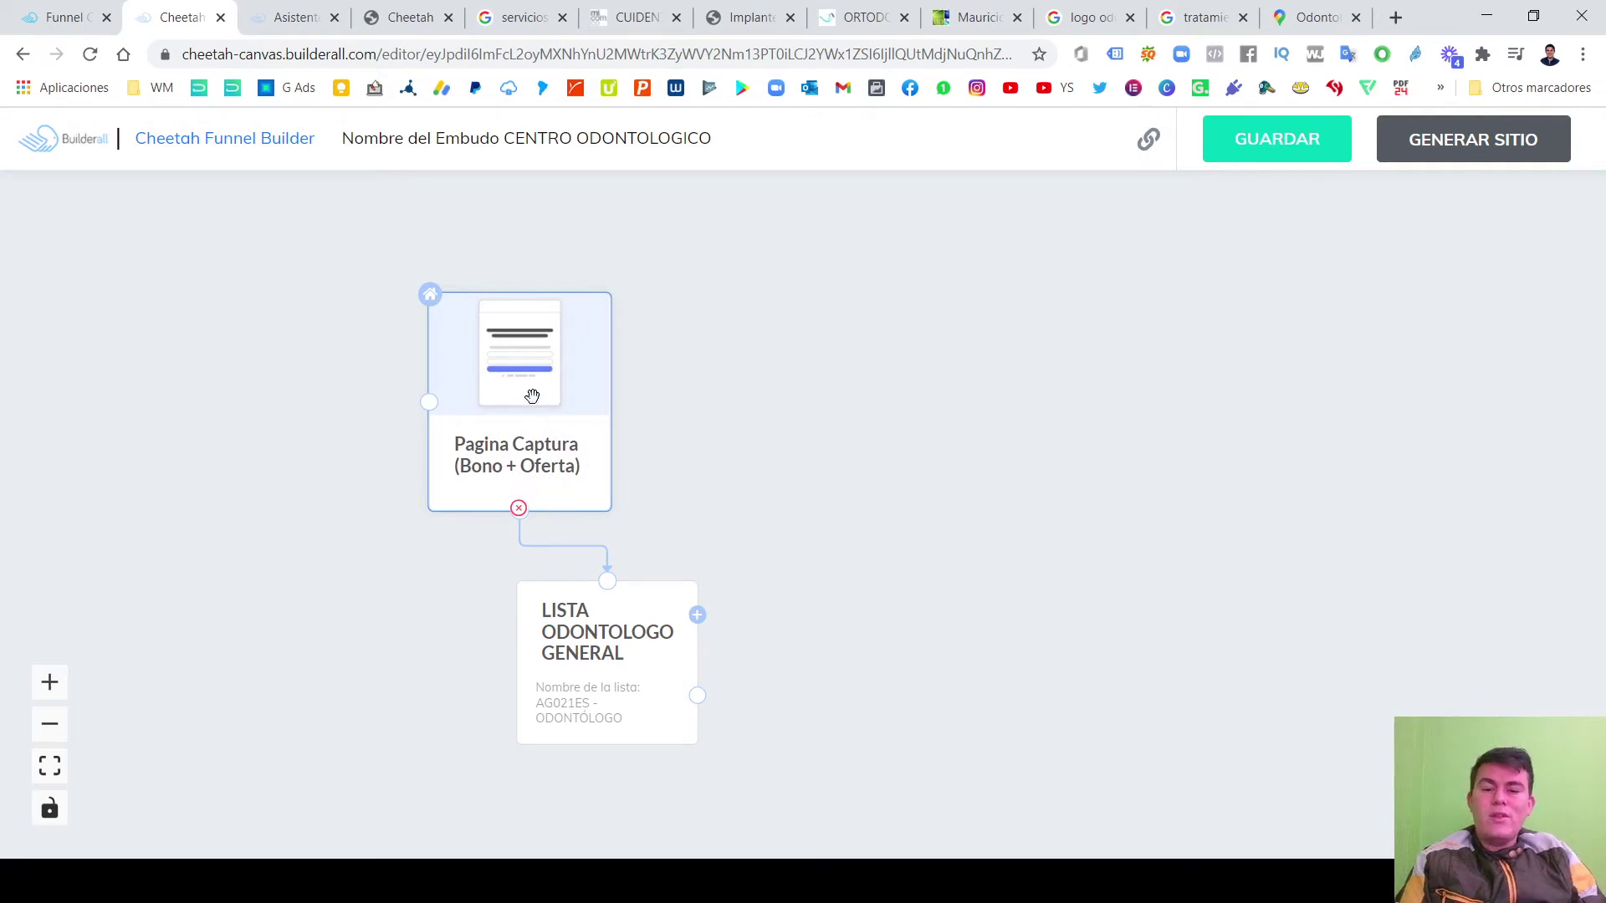
{"action": "mouse_move", "coordinate": [608, 689]}
{"action": "left_mouse_down"}
{"action": "mouse_move", "coordinate": [628, 681]}
{"action": "mouse_move", "coordinate": [604, 682]}
{"action": "left_mouse_up"}
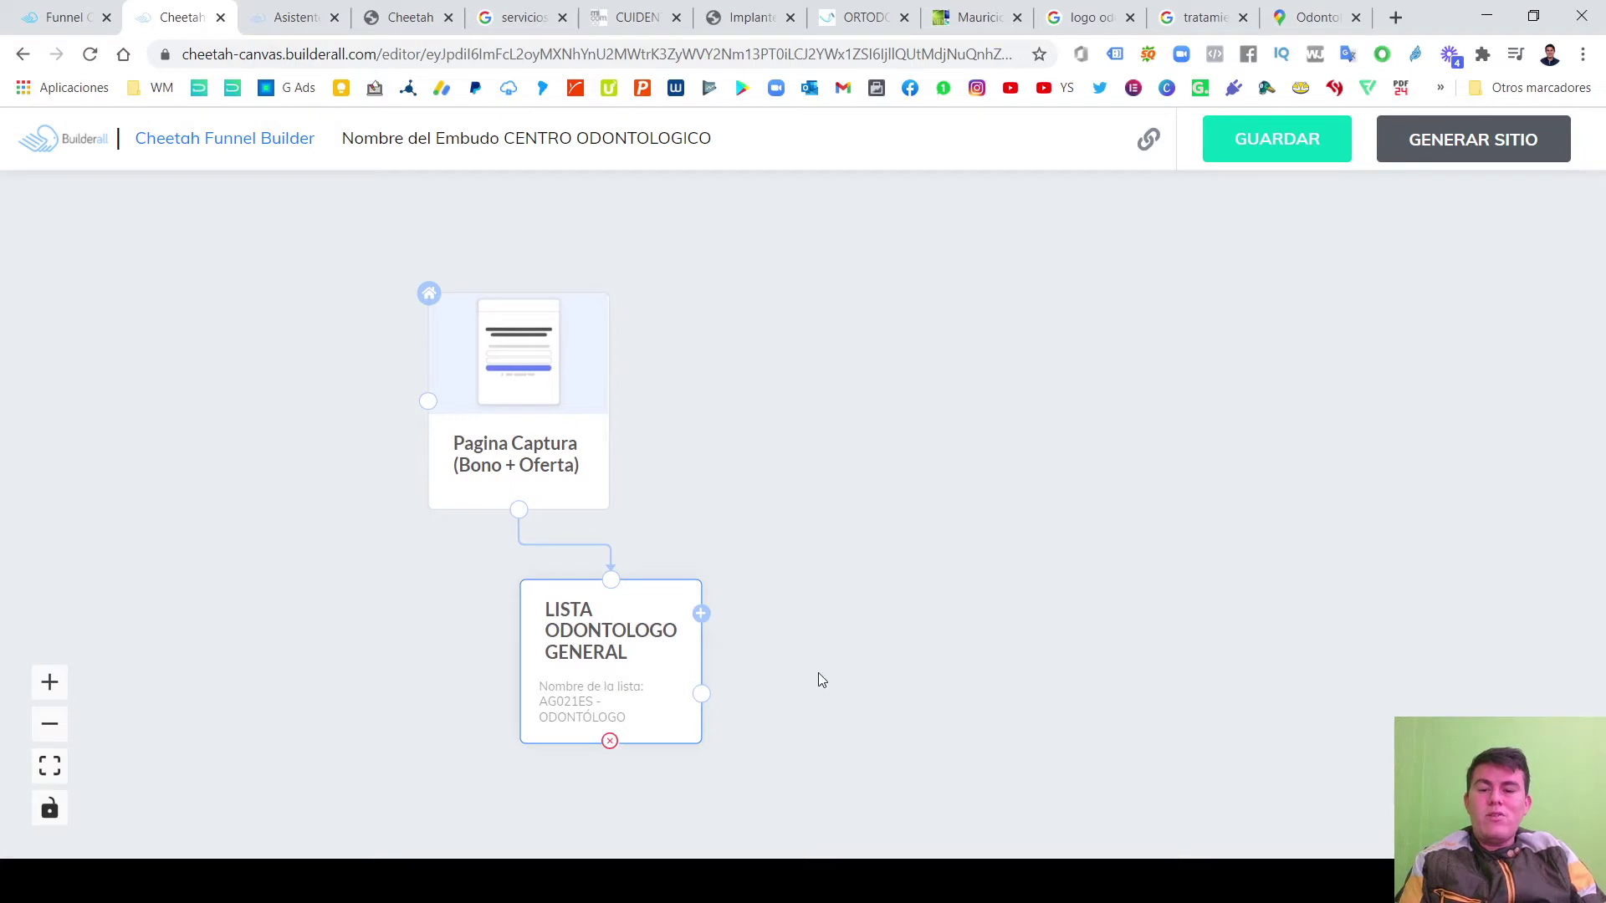
{"action": "left_click_drag", "start_coordinate": [818, 673], "coordinate": [815, 632]}
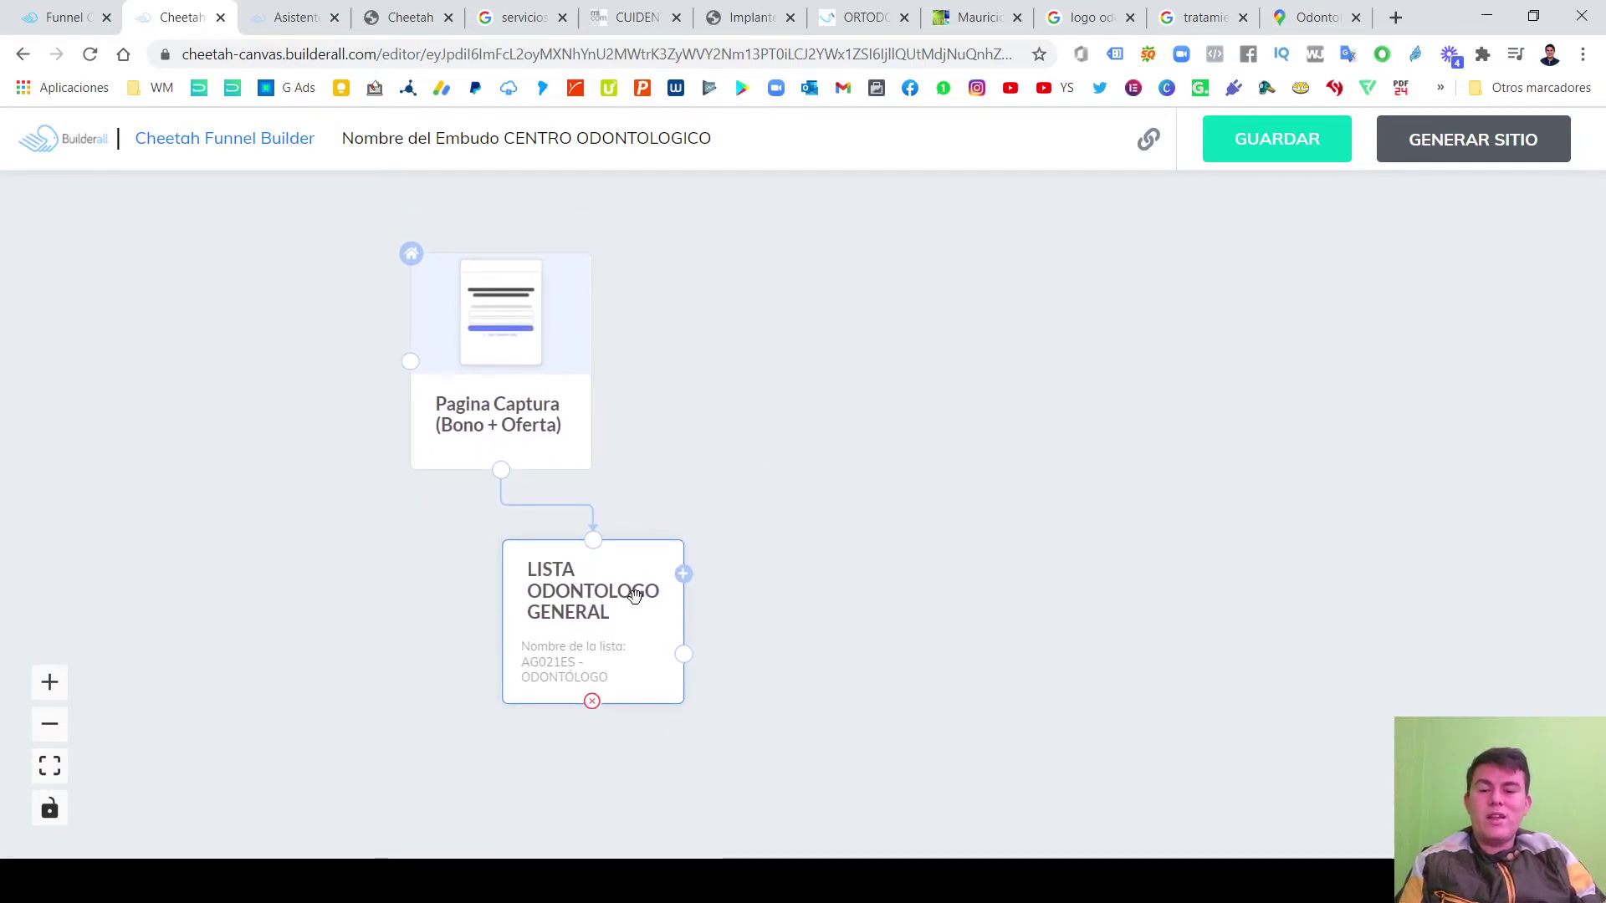
Add the Confirmar Página de correo electrónico page from the Gracias category and place it to the right of the Pagina Captura block.
{"action": "left_click", "coordinate": [683, 575]}
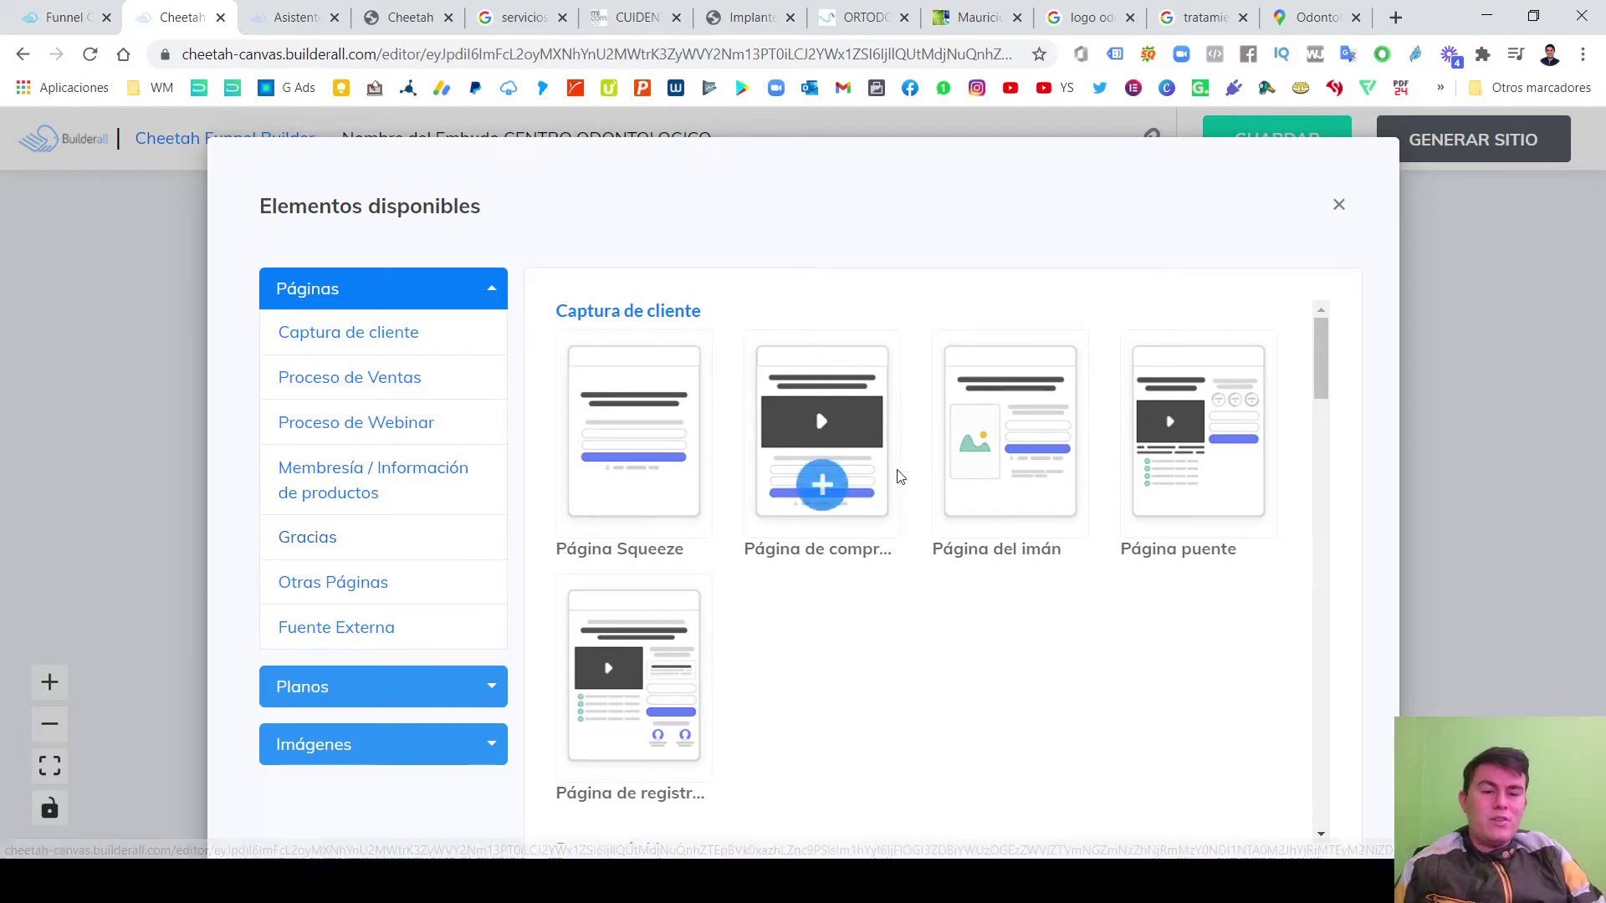
{"action": "left_click", "coordinate": [328, 542]}
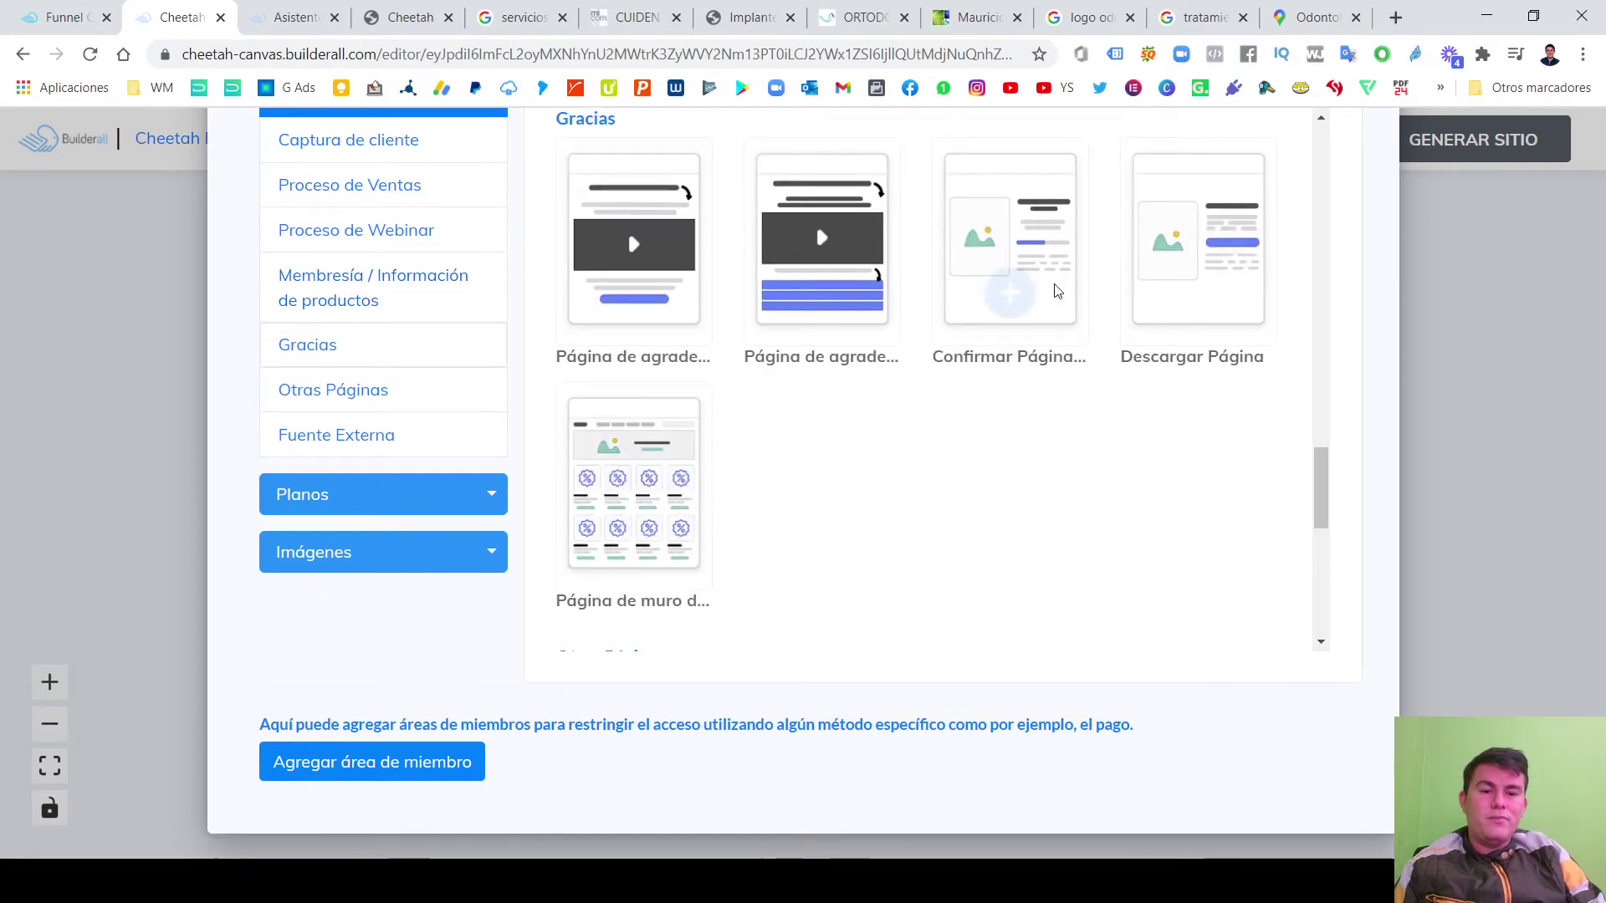
{"action": "left_click", "coordinate": [1011, 292]}
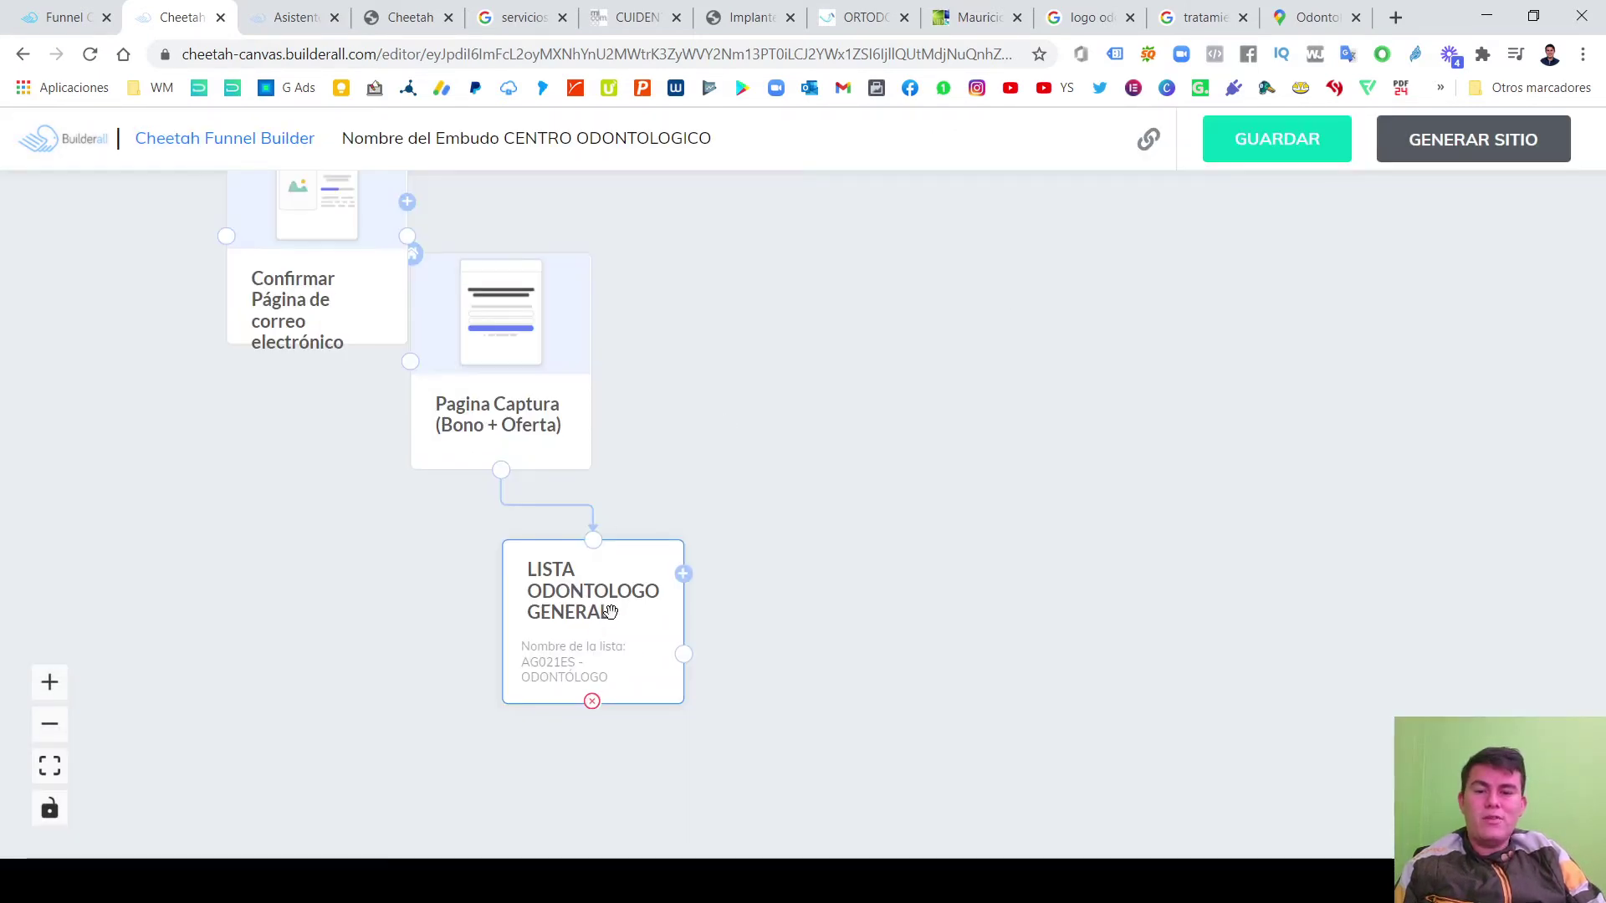
{"action": "scroll", "coordinate": [606, 441], "scroll_direction": "up", "scroll_amount": 1}
{"action": "left_click_drag", "start_coordinate": [306, 340], "coordinate": [911, 477]}
{"action": "left_click_drag", "start_coordinate": [824, 638], "coordinate": [795, 614]}
{"action": "left_click_drag", "start_coordinate": [860, 459], "coordinate": [805, 443]}
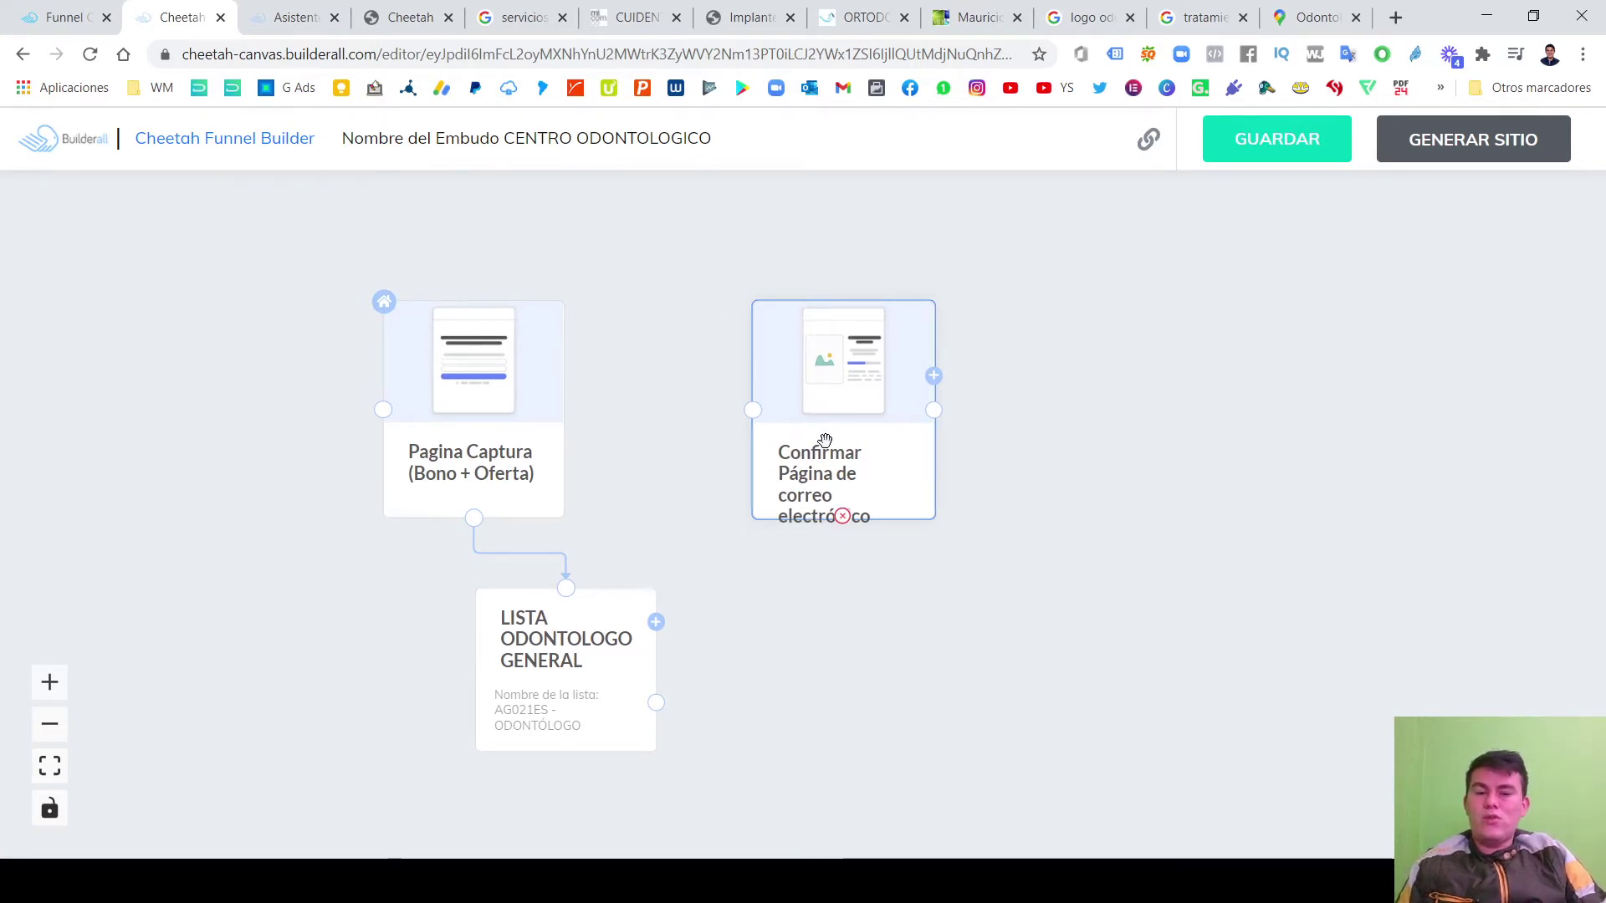
{"action": "left_click_drag", "start_coordinate": [826, 441], "coordinate": [815, 449]}
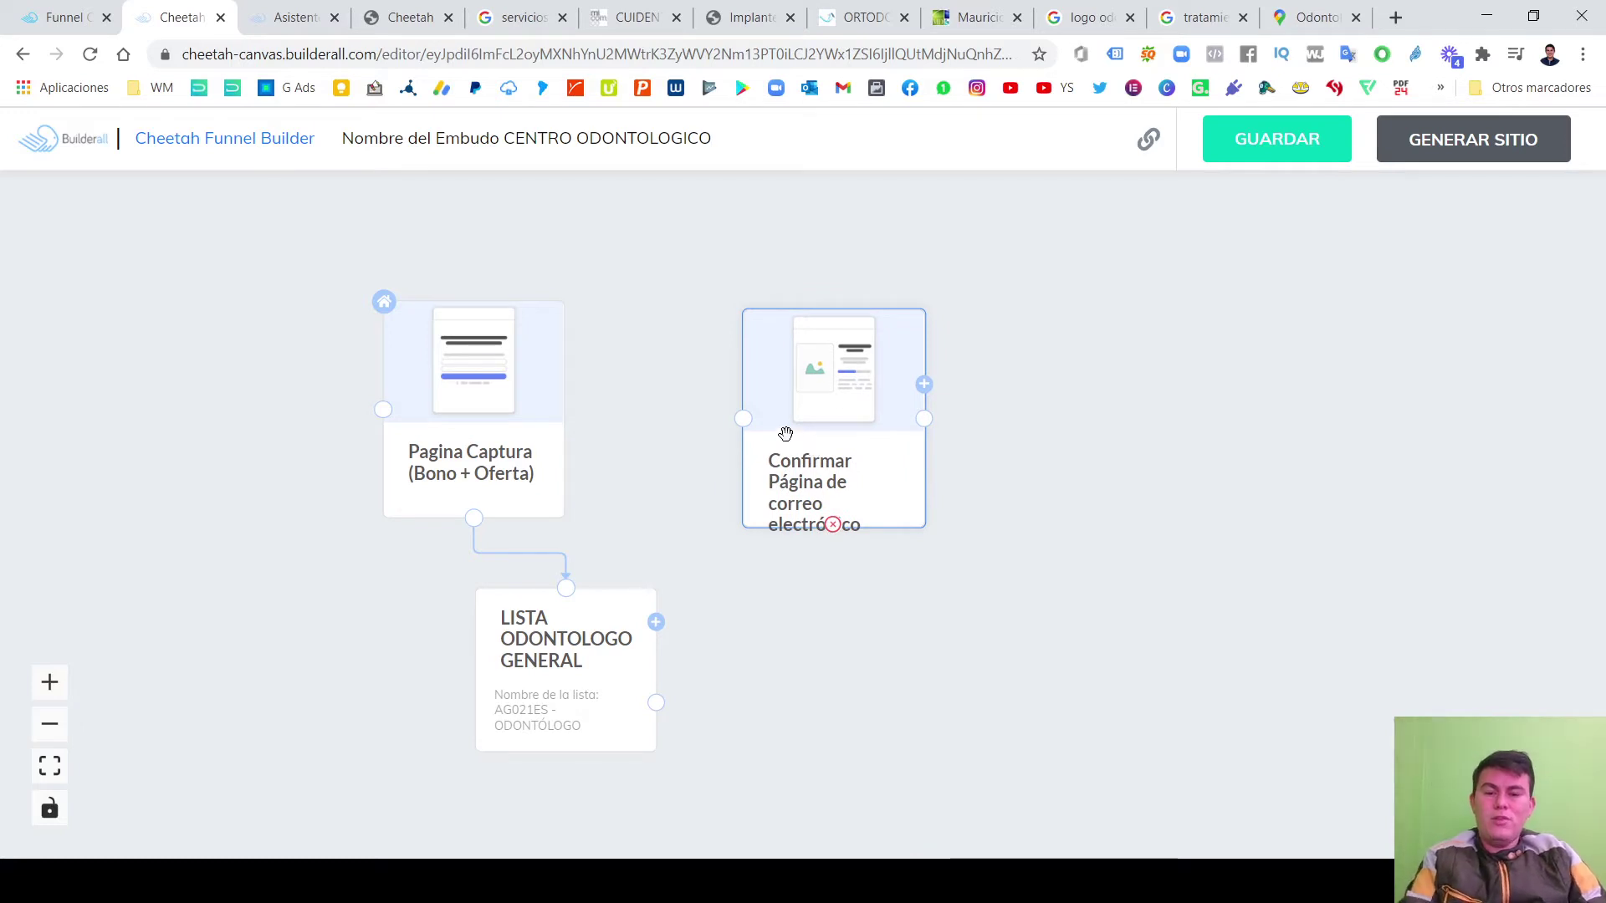
Rename the Confirmar Página de correo electrónico page as Pag. Bono Gratis + Oferta.
{"action": "left_click", "coordinate": [801, 440]}
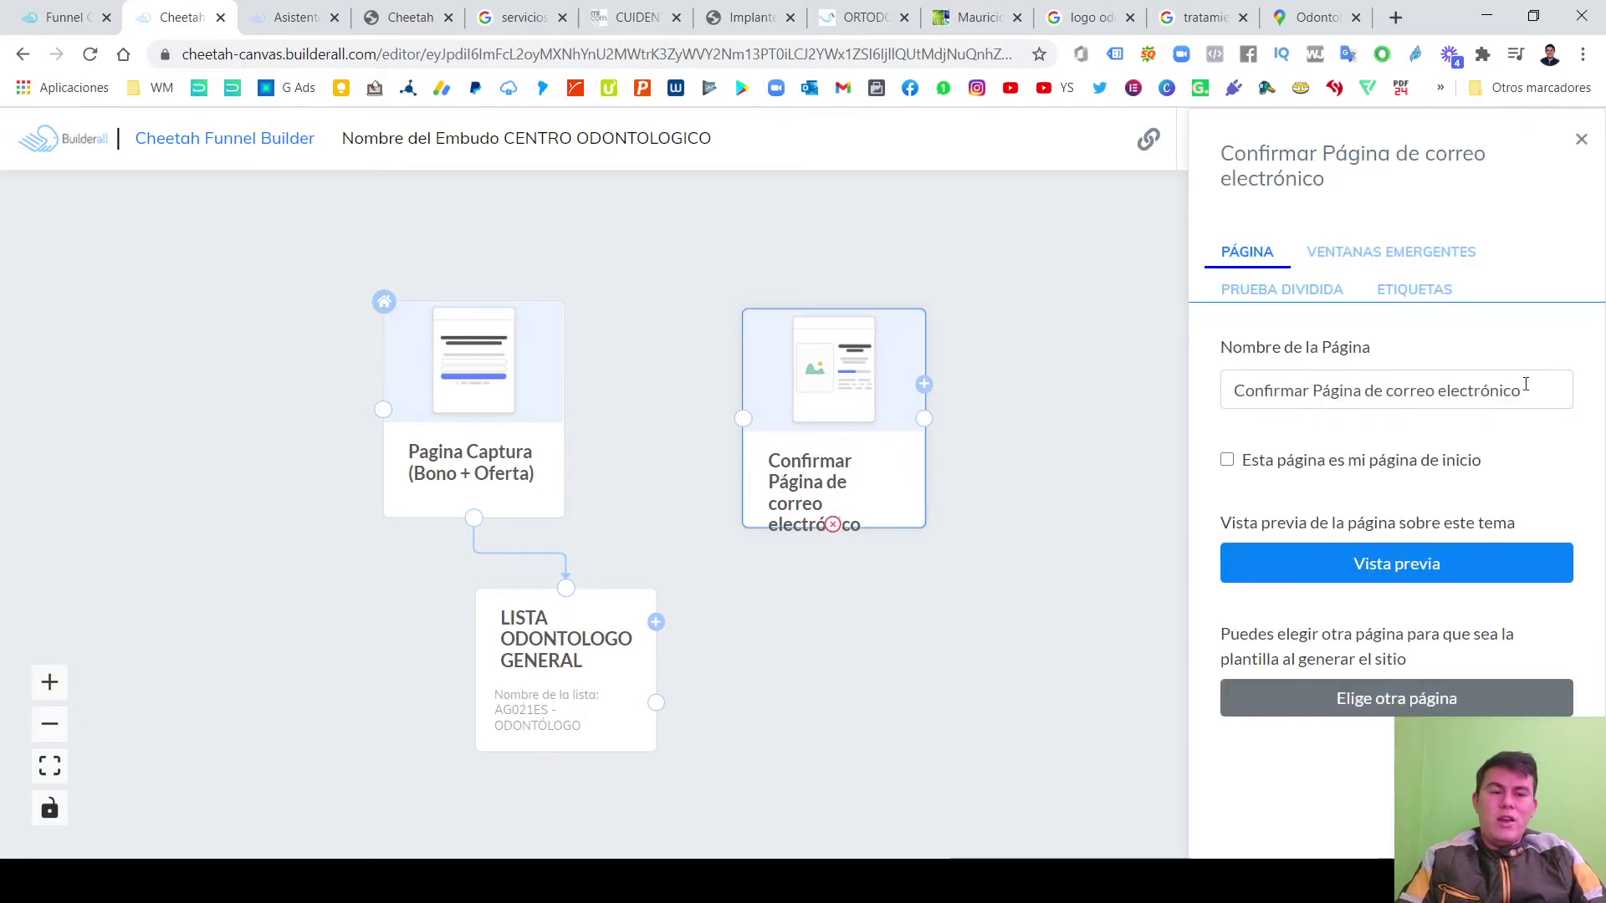
{"action": "left_click_drag", "start_coordinate": [1526, 384], "coordinate": [1205, 403]}
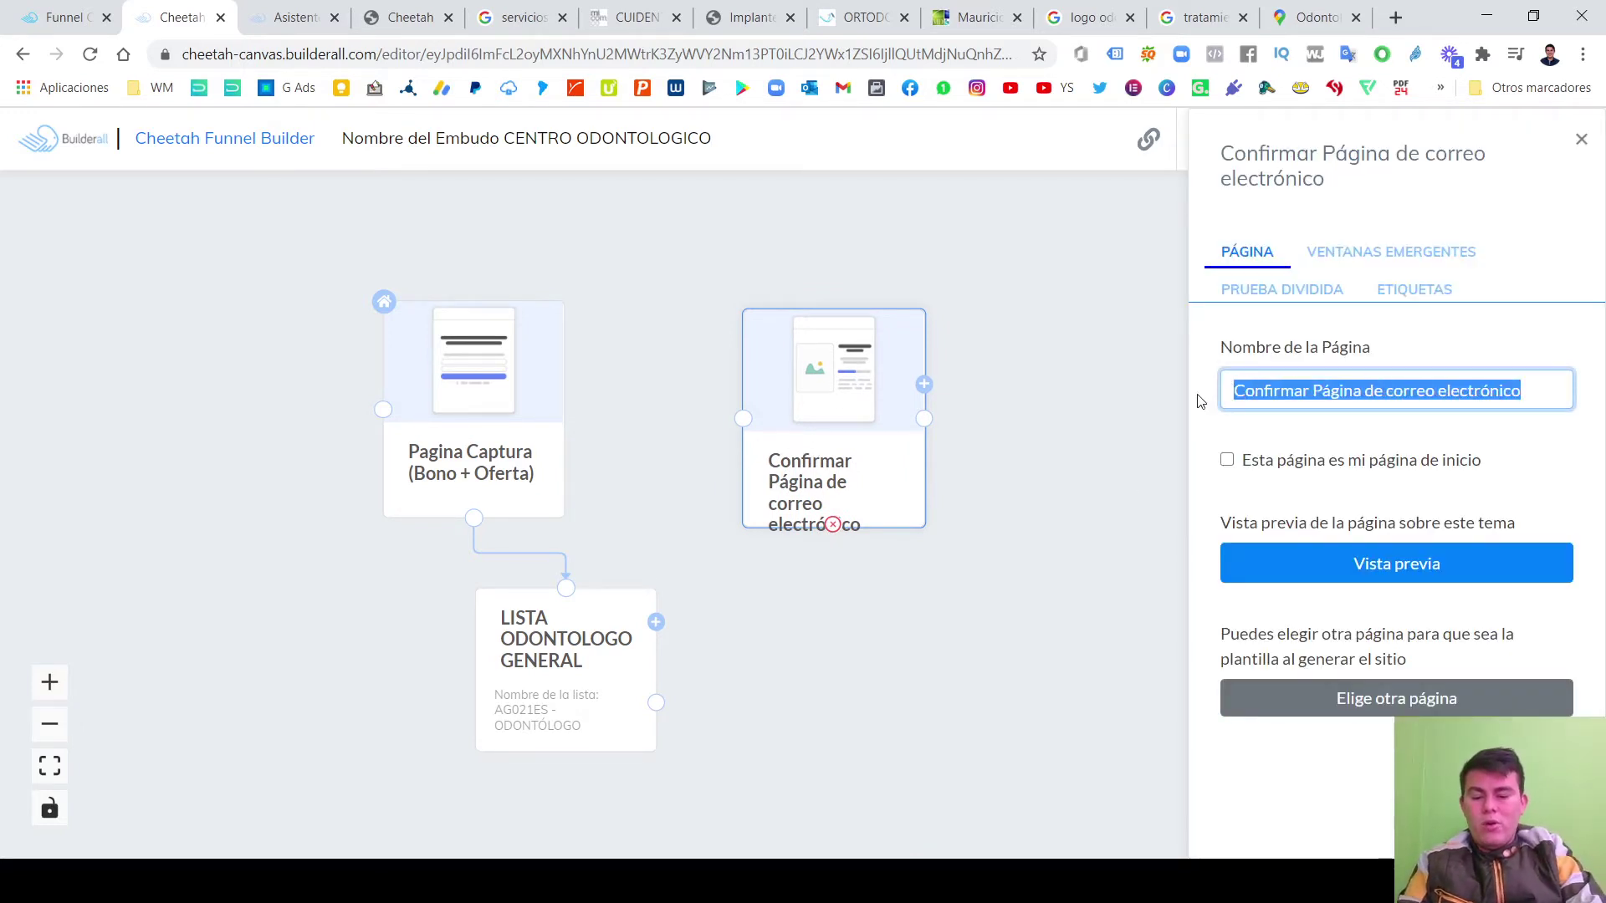
{"action": "type", "text": "bONO"}
{"action": "key", "text": "BackSpace"}
{"action": "key", "text": "BackSpace"}
{"action": "key", "text": "BackSpace"}
{"action": "key", "text": "BackSpace"}
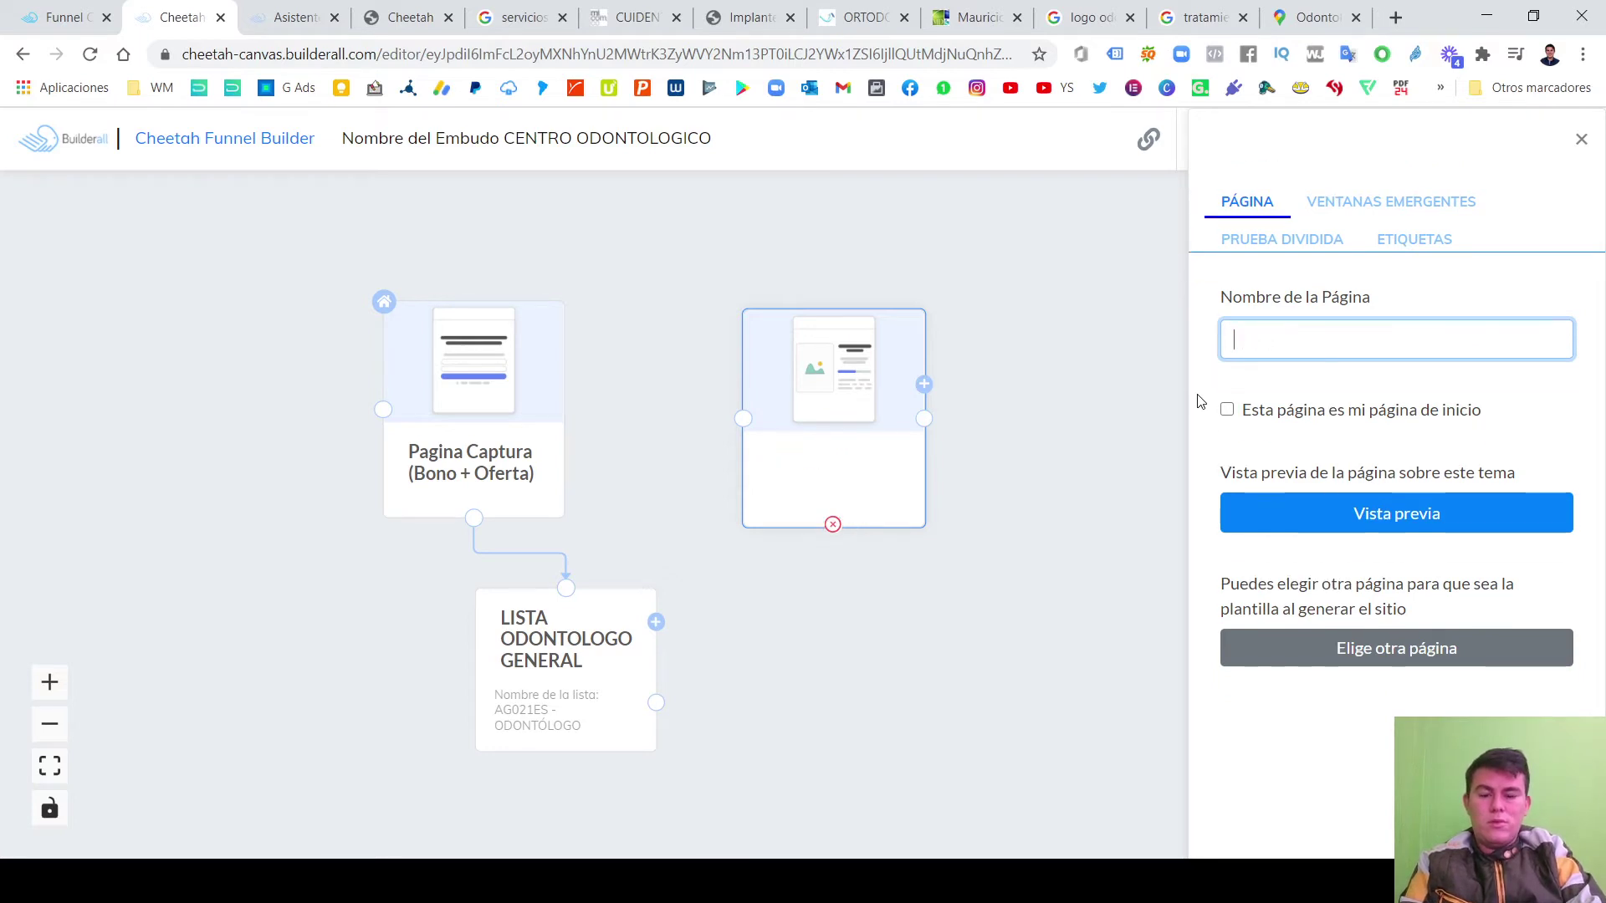
{"action": "type", "text": "RE"}
{"action": "key", "text": "BackSpace"}
{"action": "key", "text": "BackSpace"}
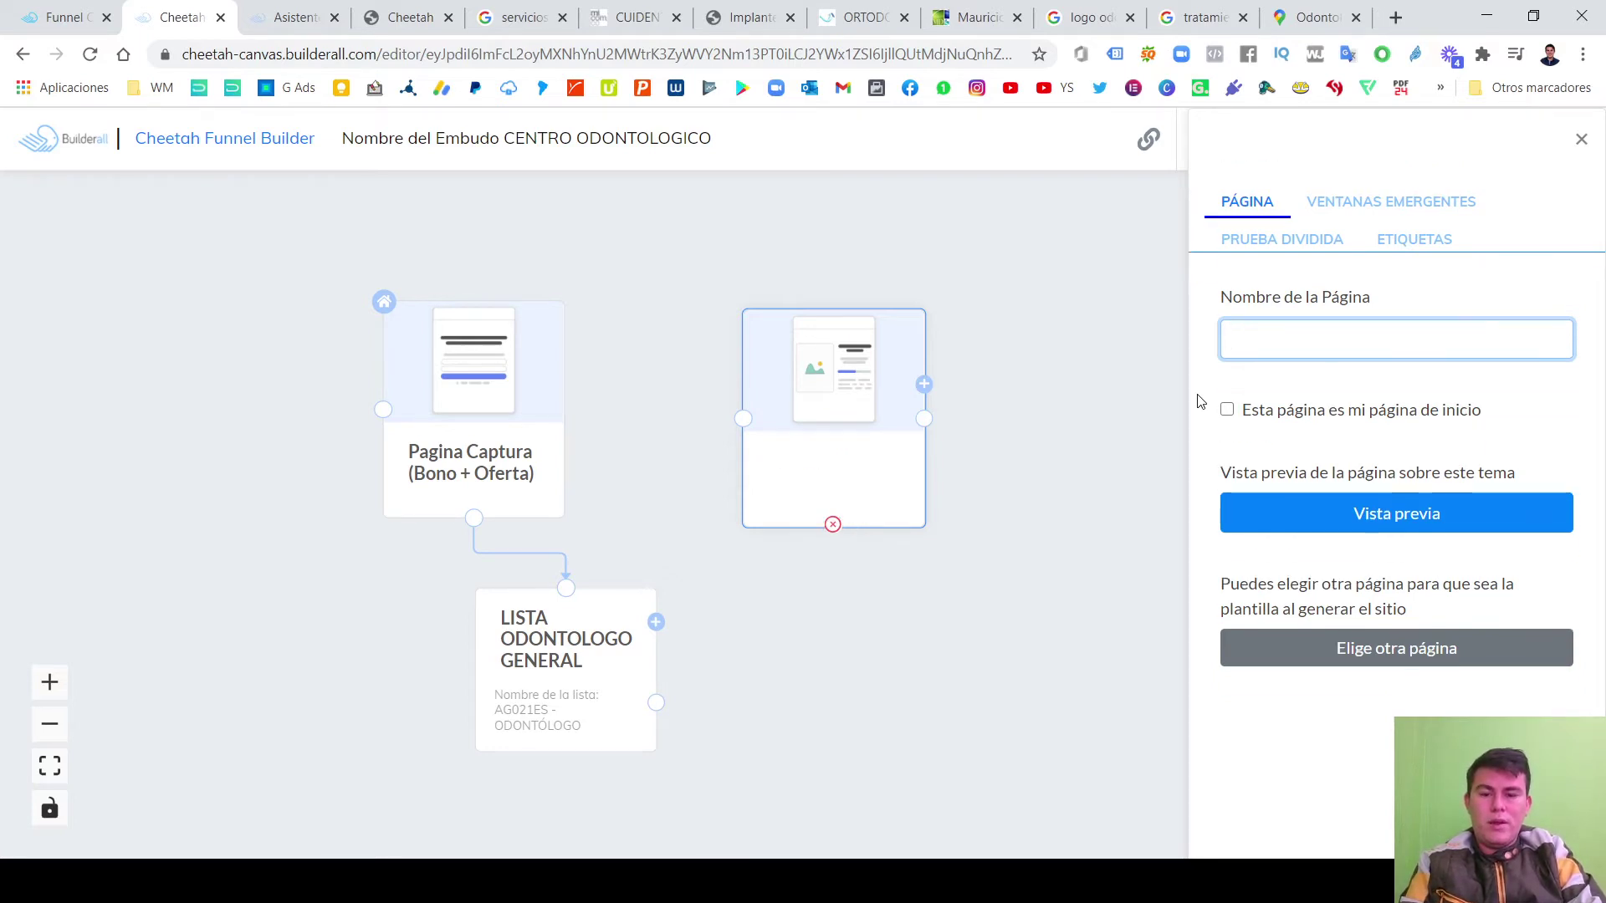
{"action": "type", "text": "PAGIN"}
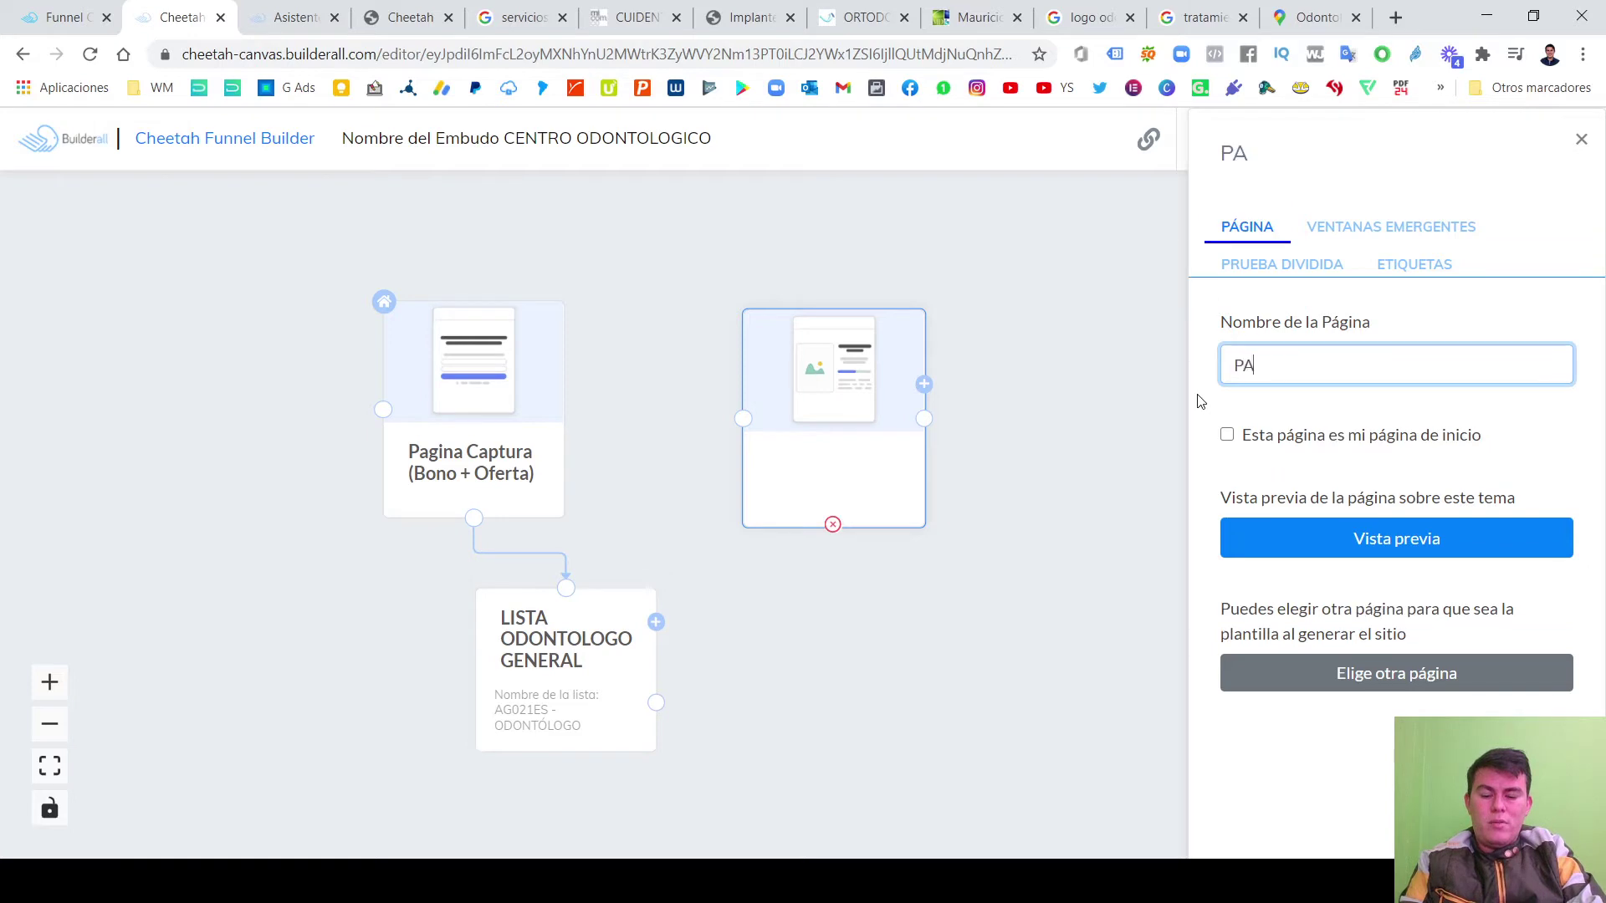
{"action": "key", "text": "BackSpace"}
{"action": "key", "text": "BackSpace"}
{"action": "key", "text": "BackSpace"}
{"action": "key", "text": "BackSpace"}
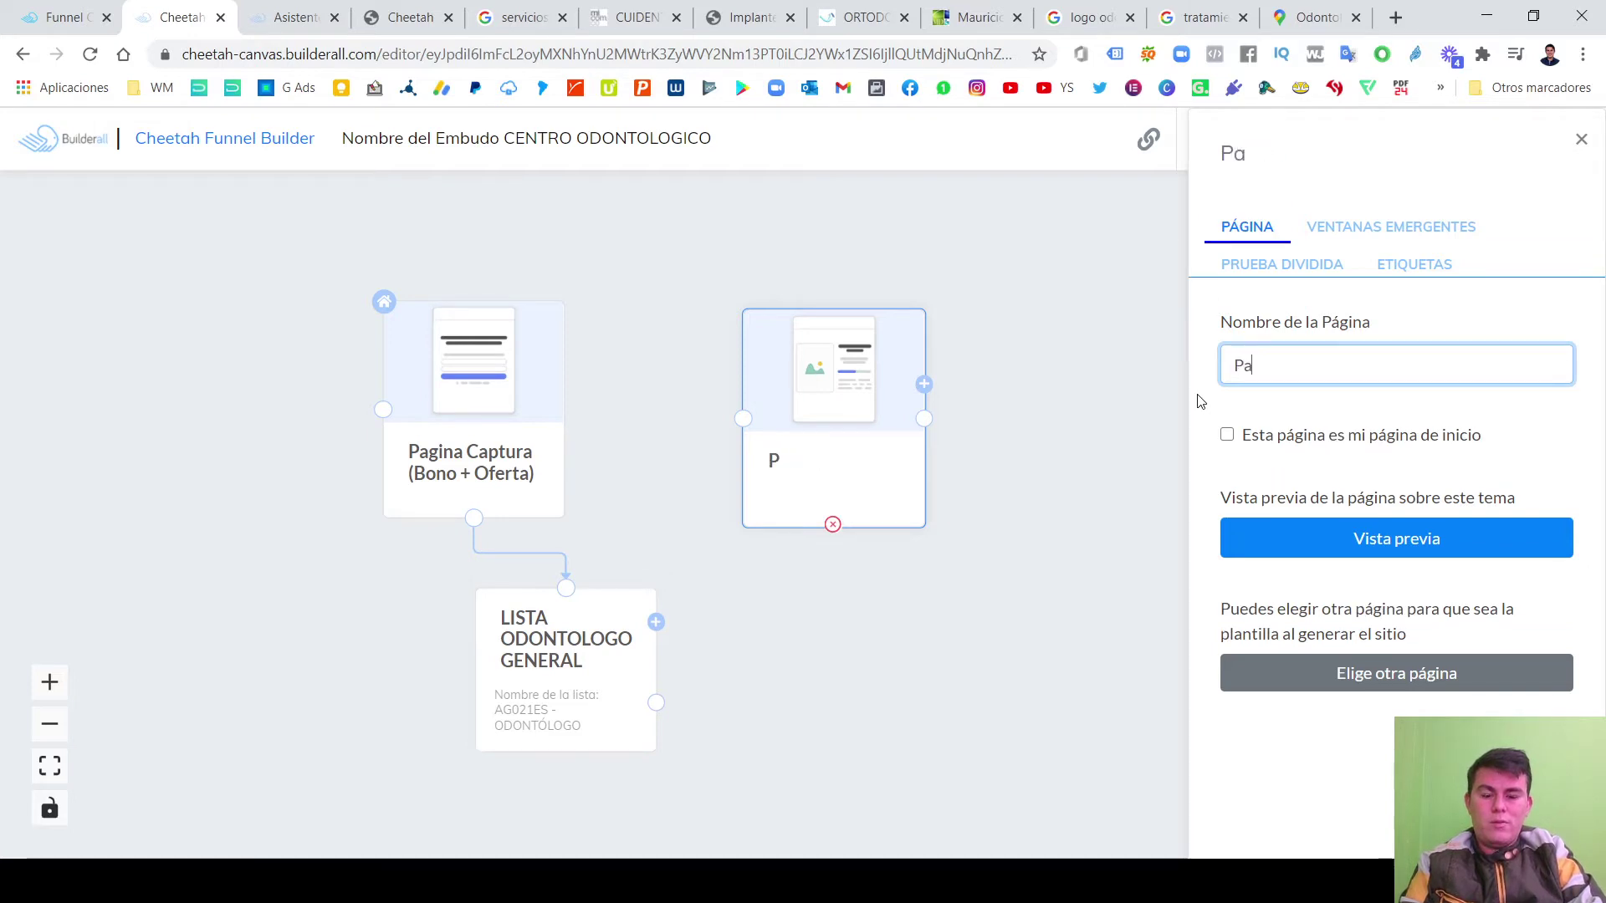
{"action": "type", "text": "ag. Bono"}
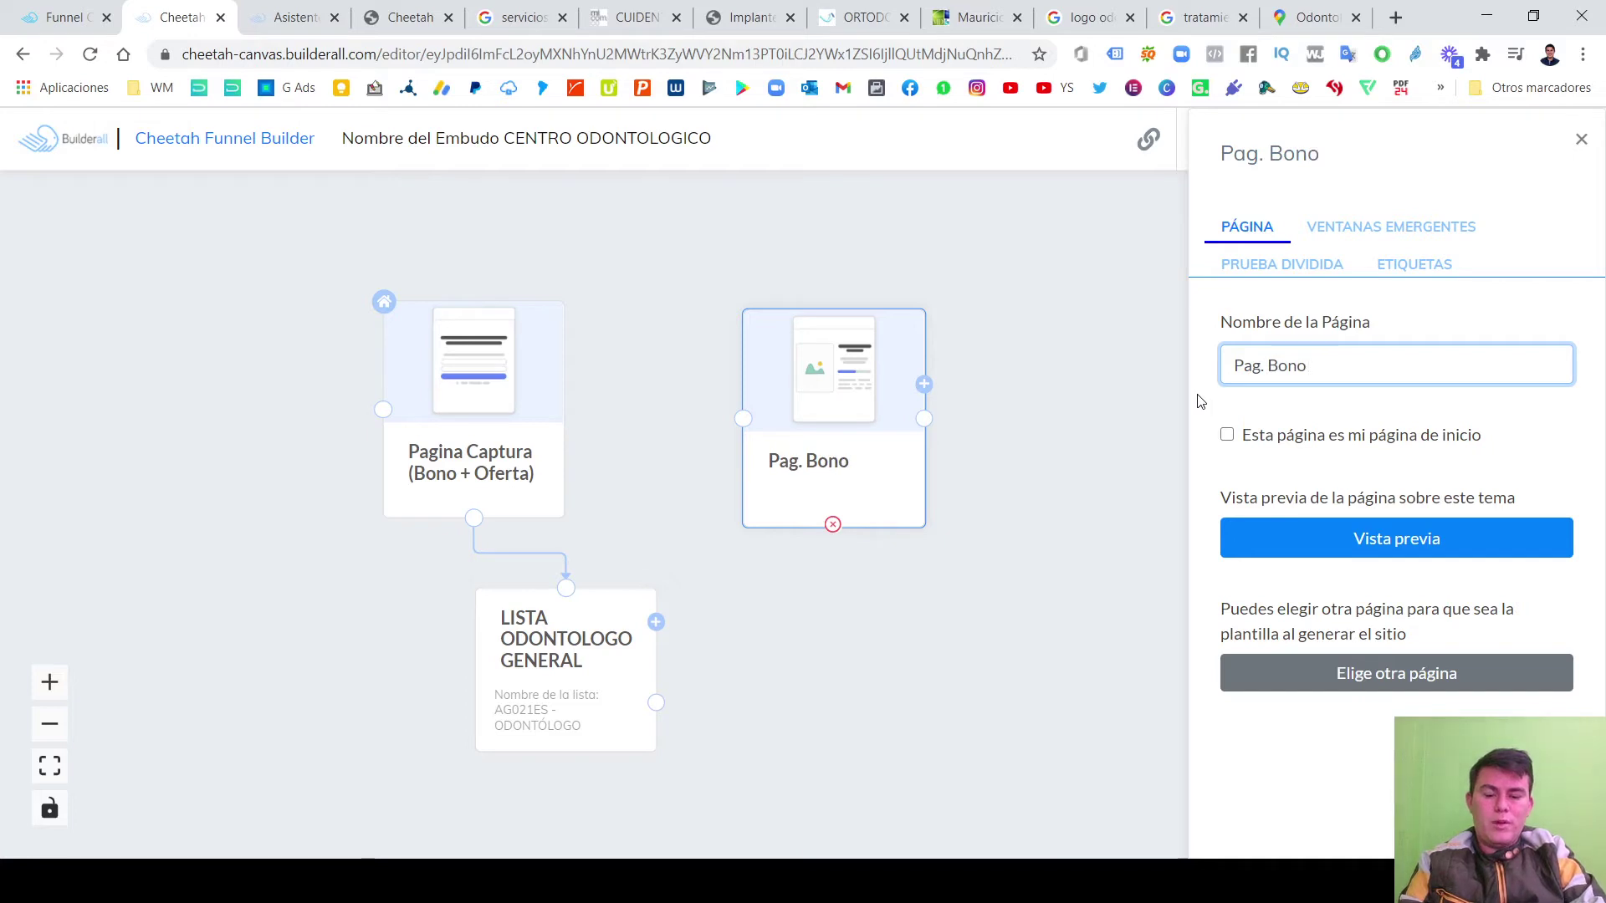
{"action": "type", "text": " & O"}
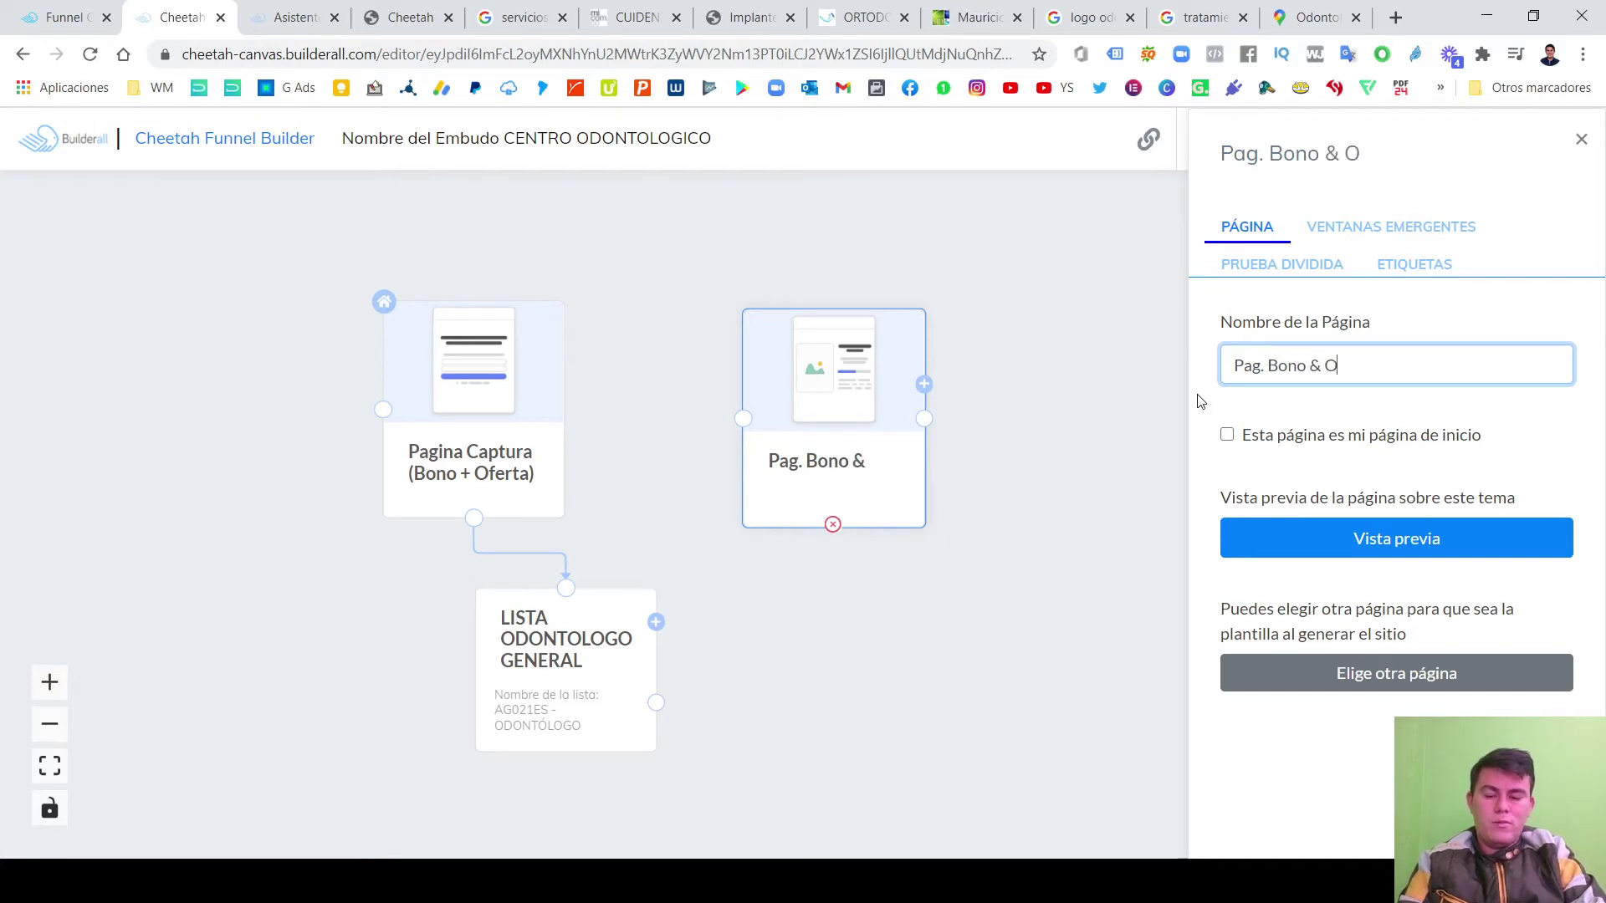
{"action": "type", "text": "ferta"}
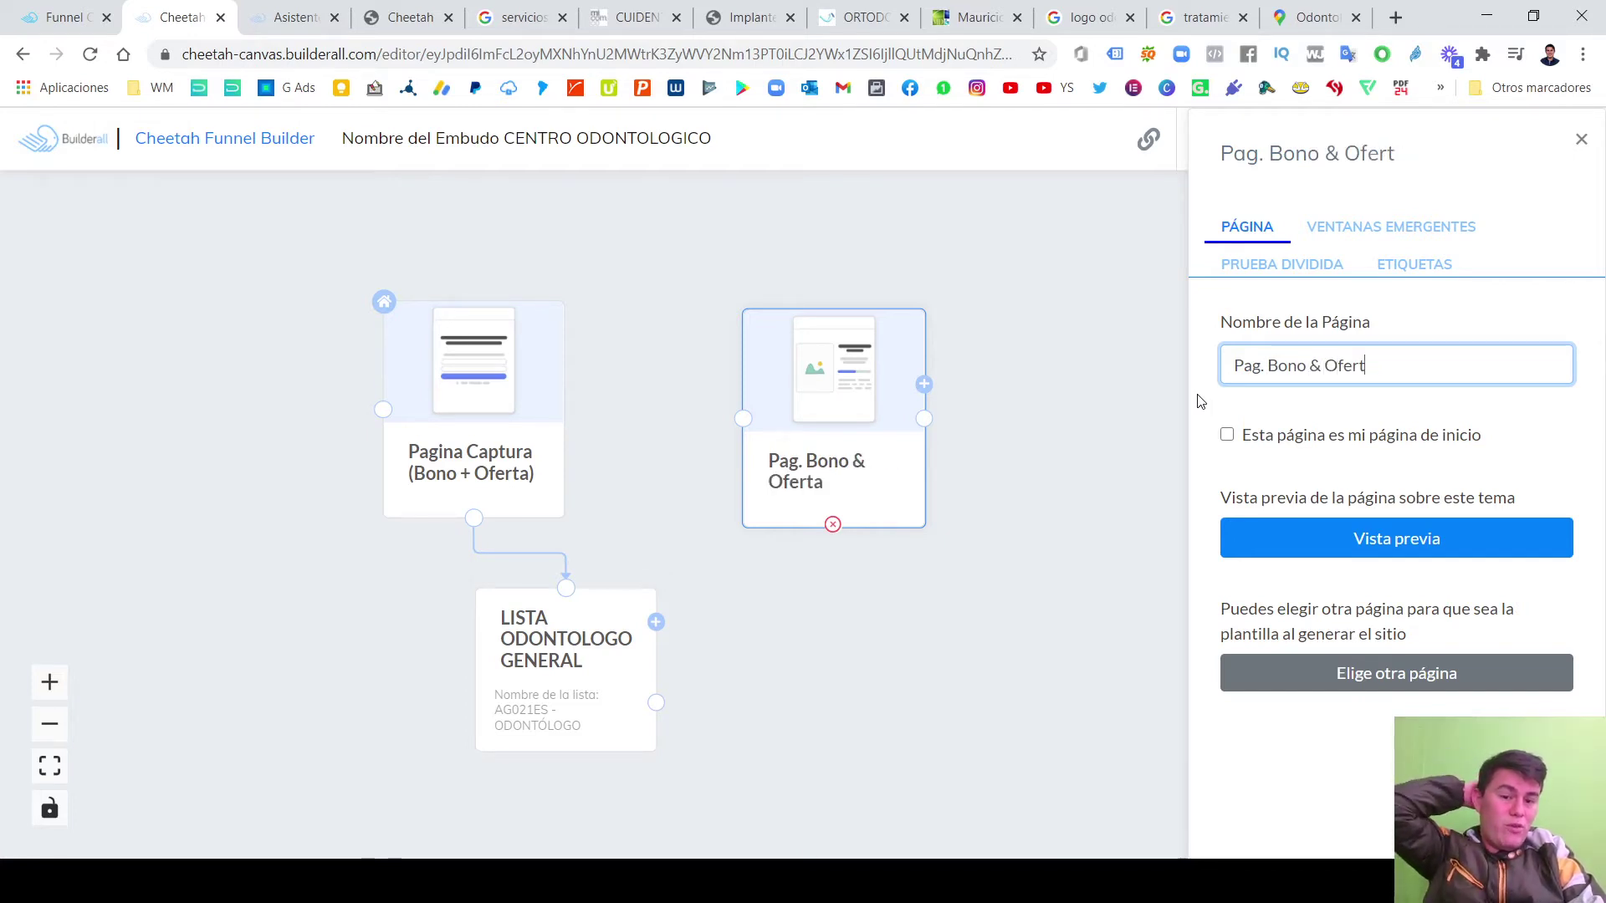
{"action": "key", "text": "BackSpace"}
{"action": "key", "text": "BackSpace"}
{"action": "key", "text": "BackSpace"}
{"action": "key", "text": "BackSpace"}
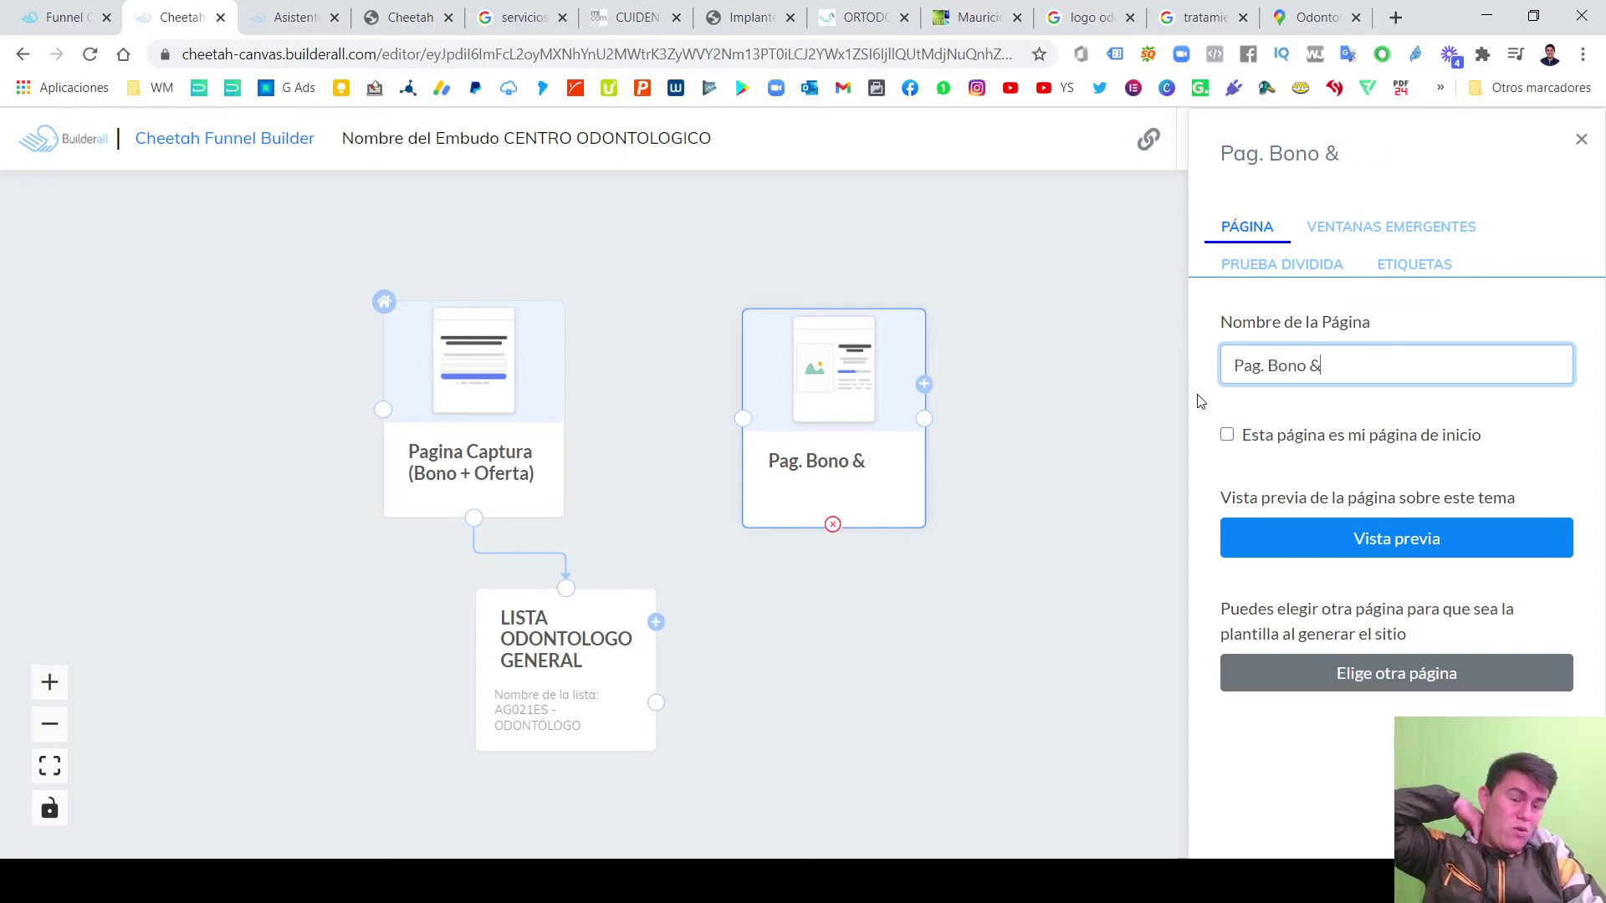
{"action": "type", "text": "Gratis"}
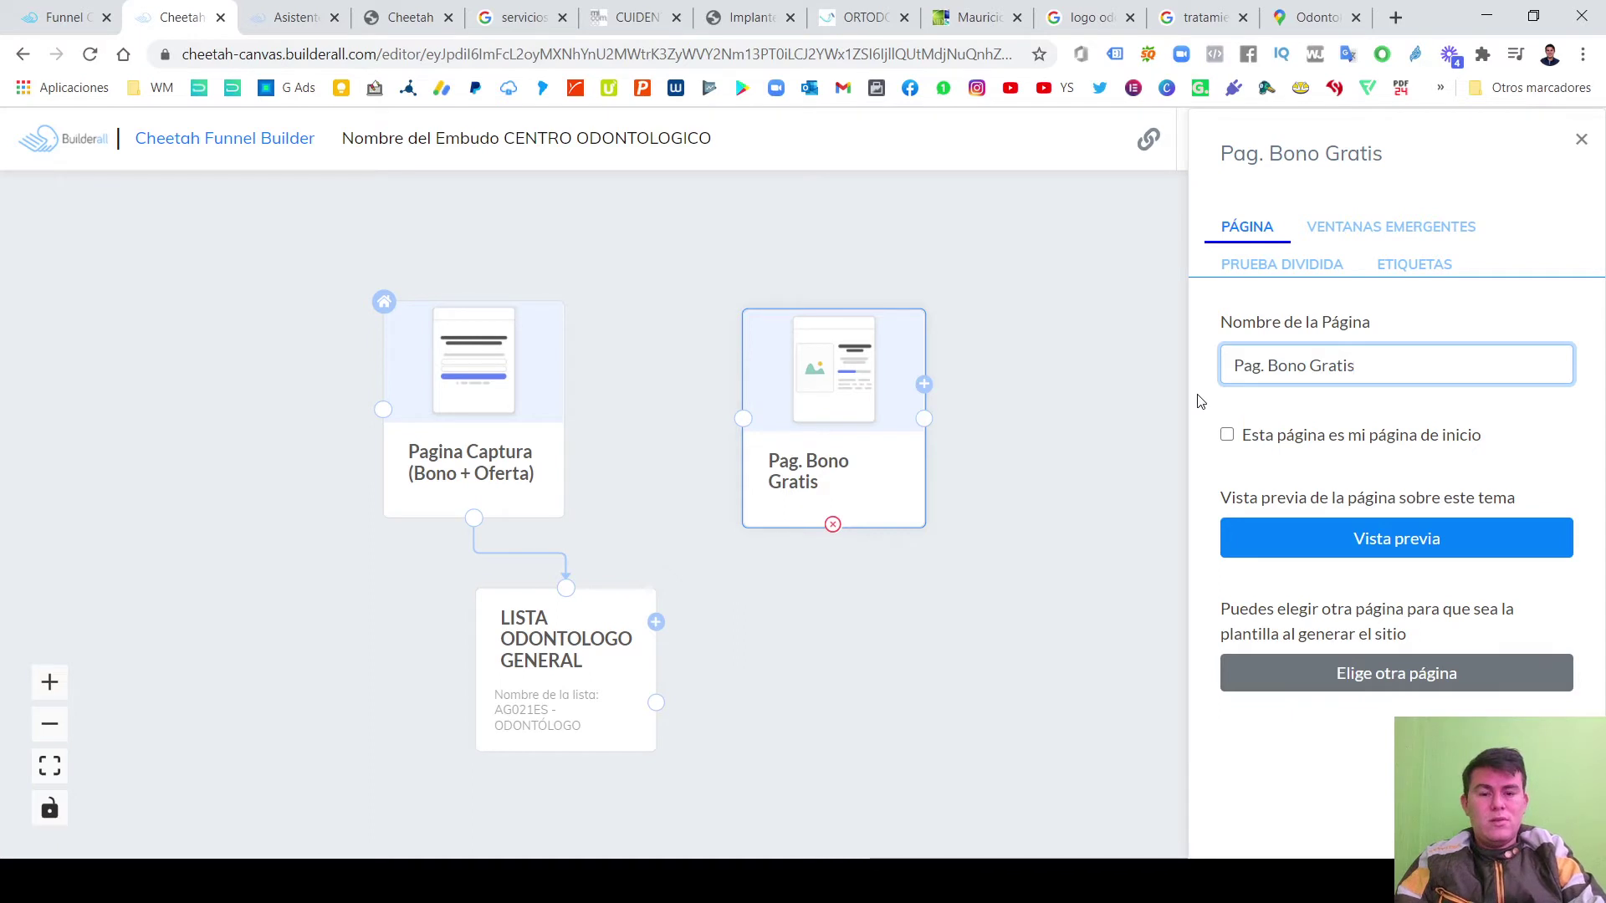
{"action": "type", "text": " +"}
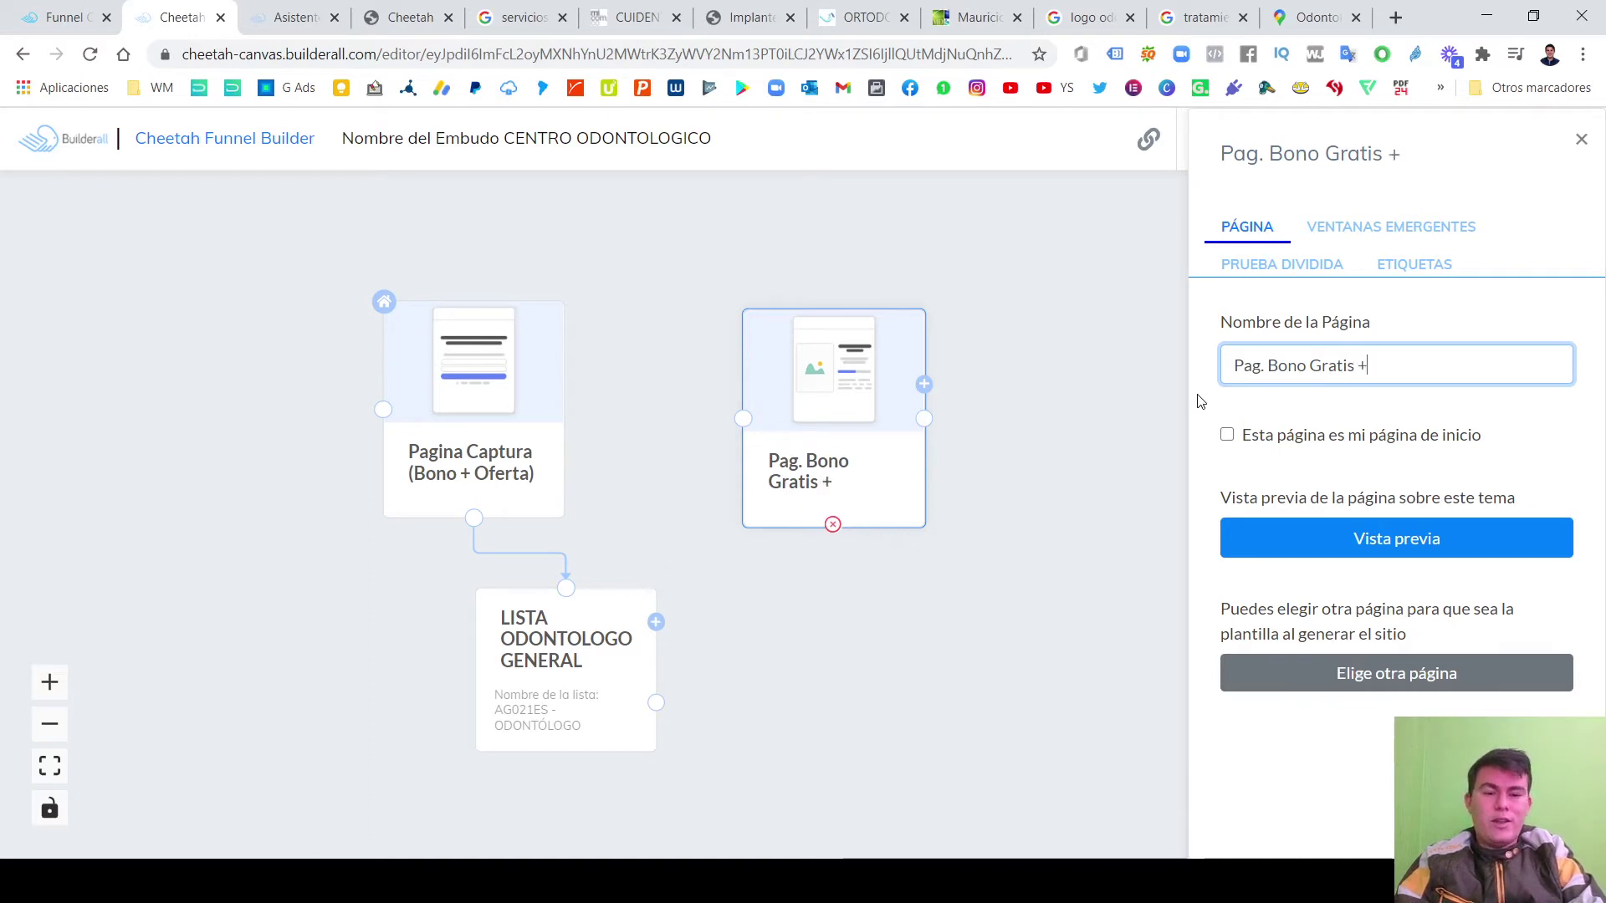
{"action": "type", "text": " Oferta"}
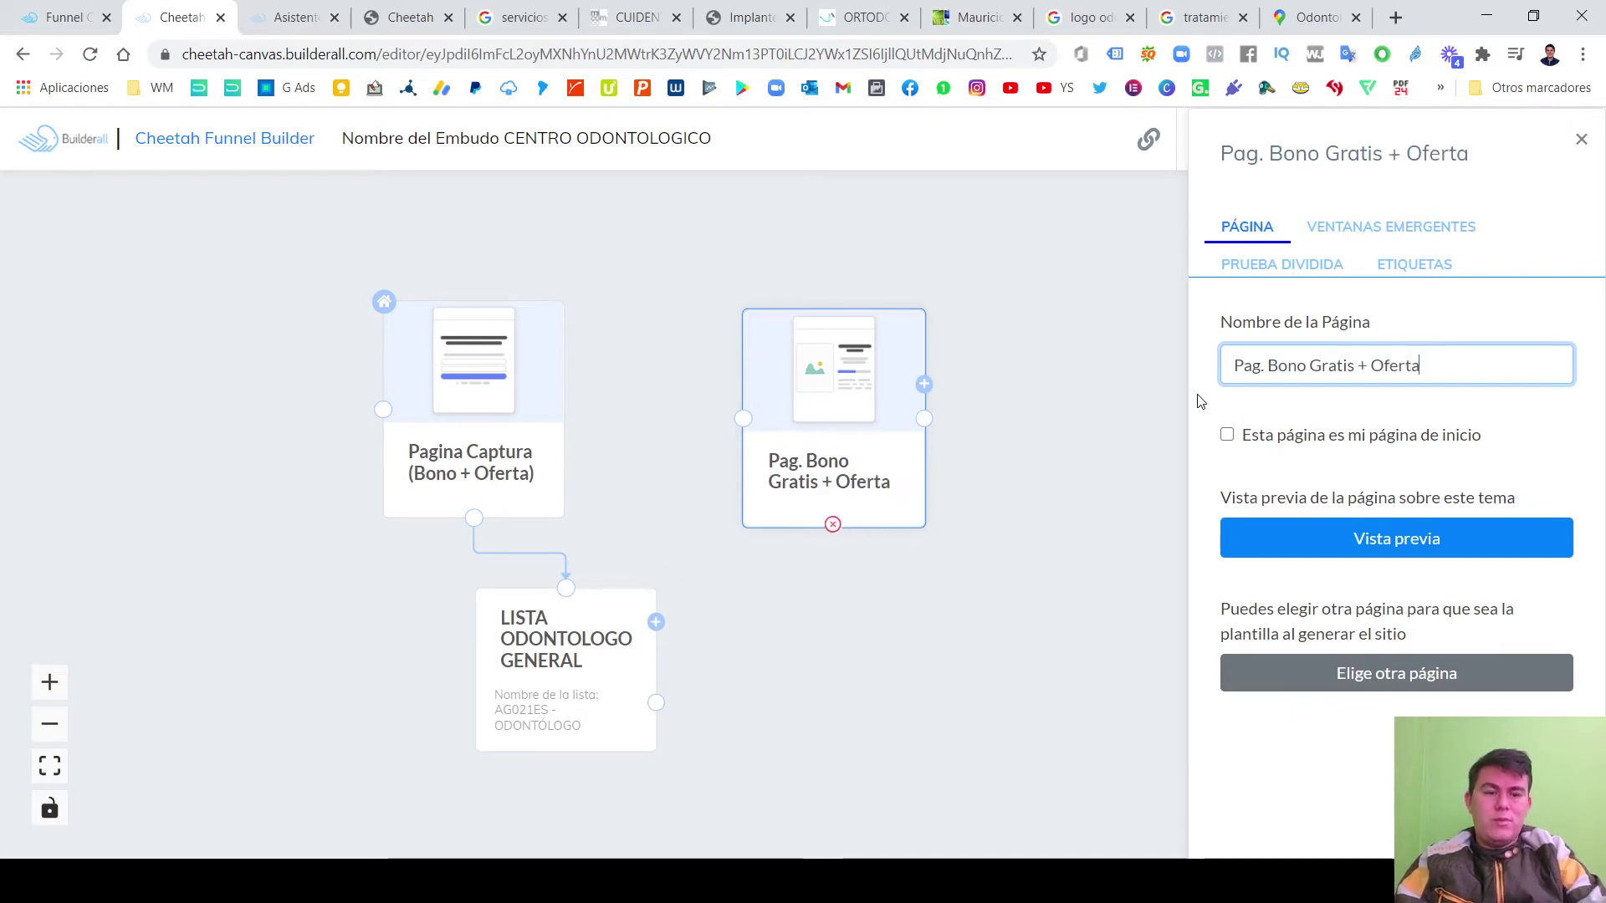
Adjust the positions of the two page blocks and connect LISTA ODONTOLOGO GENERAL to Pag. Bono Gratis + Oferta.
{"action": "left_click", "coordinate": [500, 387]}
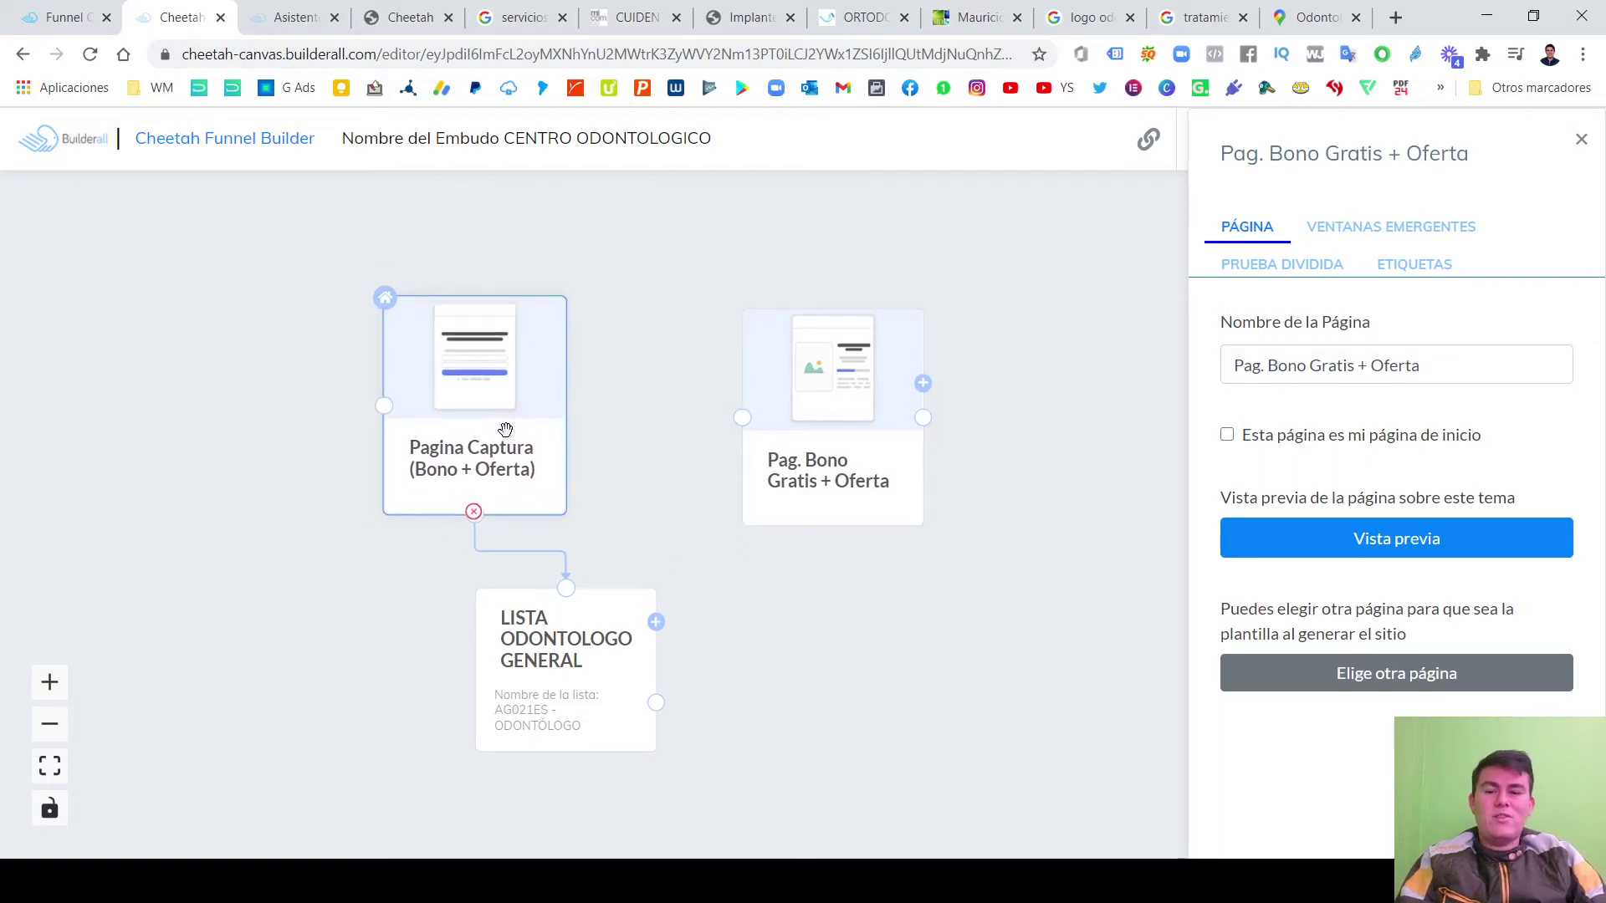
{"action": "left_click_drag", "start_coordinate": [505, 429], "coordinate": [502, 426]}
{"action": "mouse_move", "coordinate": [828, 441]}
{"action": "left_mouse_down"}
{"action": "mouse_move", "coordinate": [868, 438]}
{"action": "mouse_move", "coordinate": [843, 434]}
{"action": "left_mouse_up"}
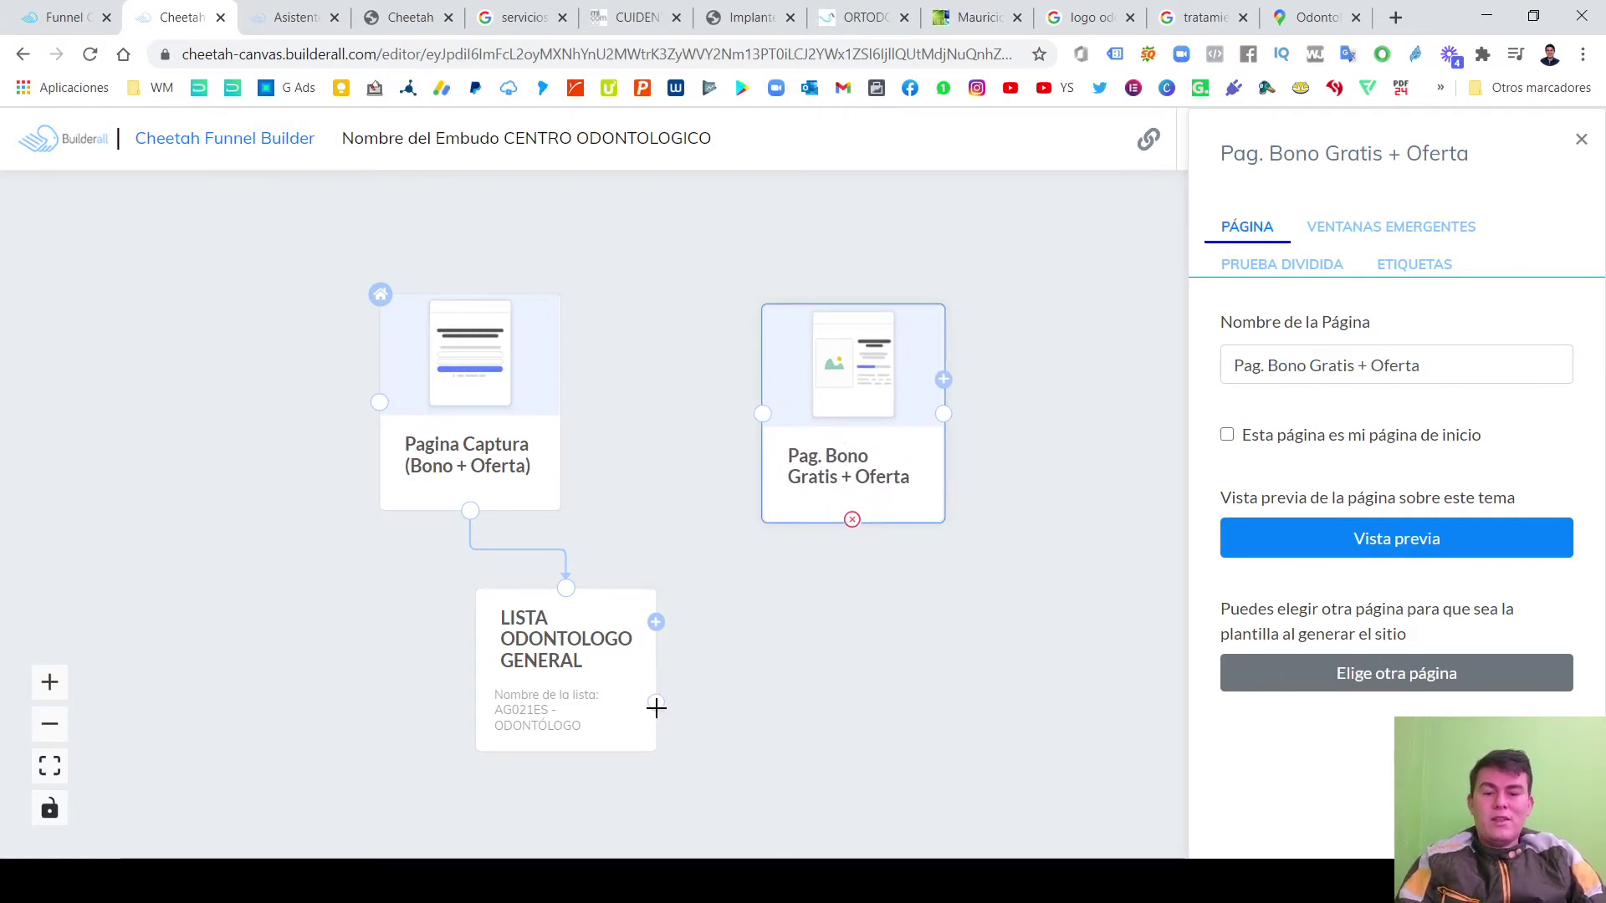
{"action": "mouse_move", "coordinate": [656, 708]}
{"action": "left_mouse_down"}
{"action": "mouse_move", "coordinate": [746, 567]}
{"action": "mouse_move", "coordinate": [761, 413]}
{"action": "left_mouse_up"}
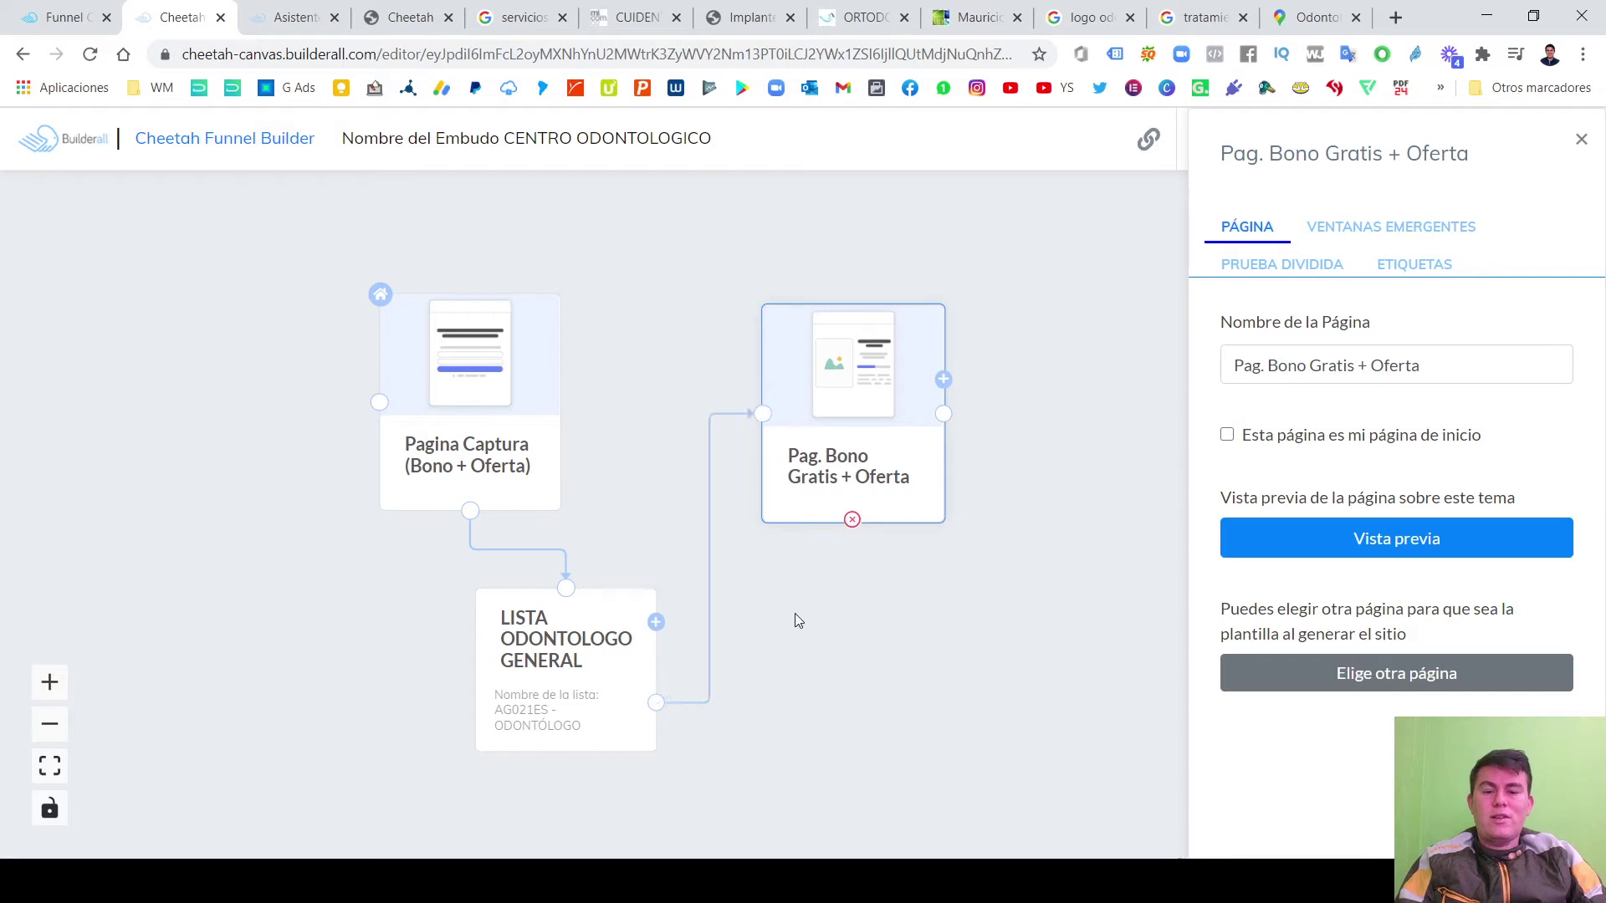
Nudge the list and bonus page blocks, and connect Pagina Captura (Bono + Oferta) directly to Pag. Bono Gratis + Oferta.
{"action": "left_click_drag", "start_coordinate": [568, 654], "coordinate": [571, 672]}
{"action": "left_click_drag", "start_coordinate": [778, 475], "coordinate": [801, 440]}
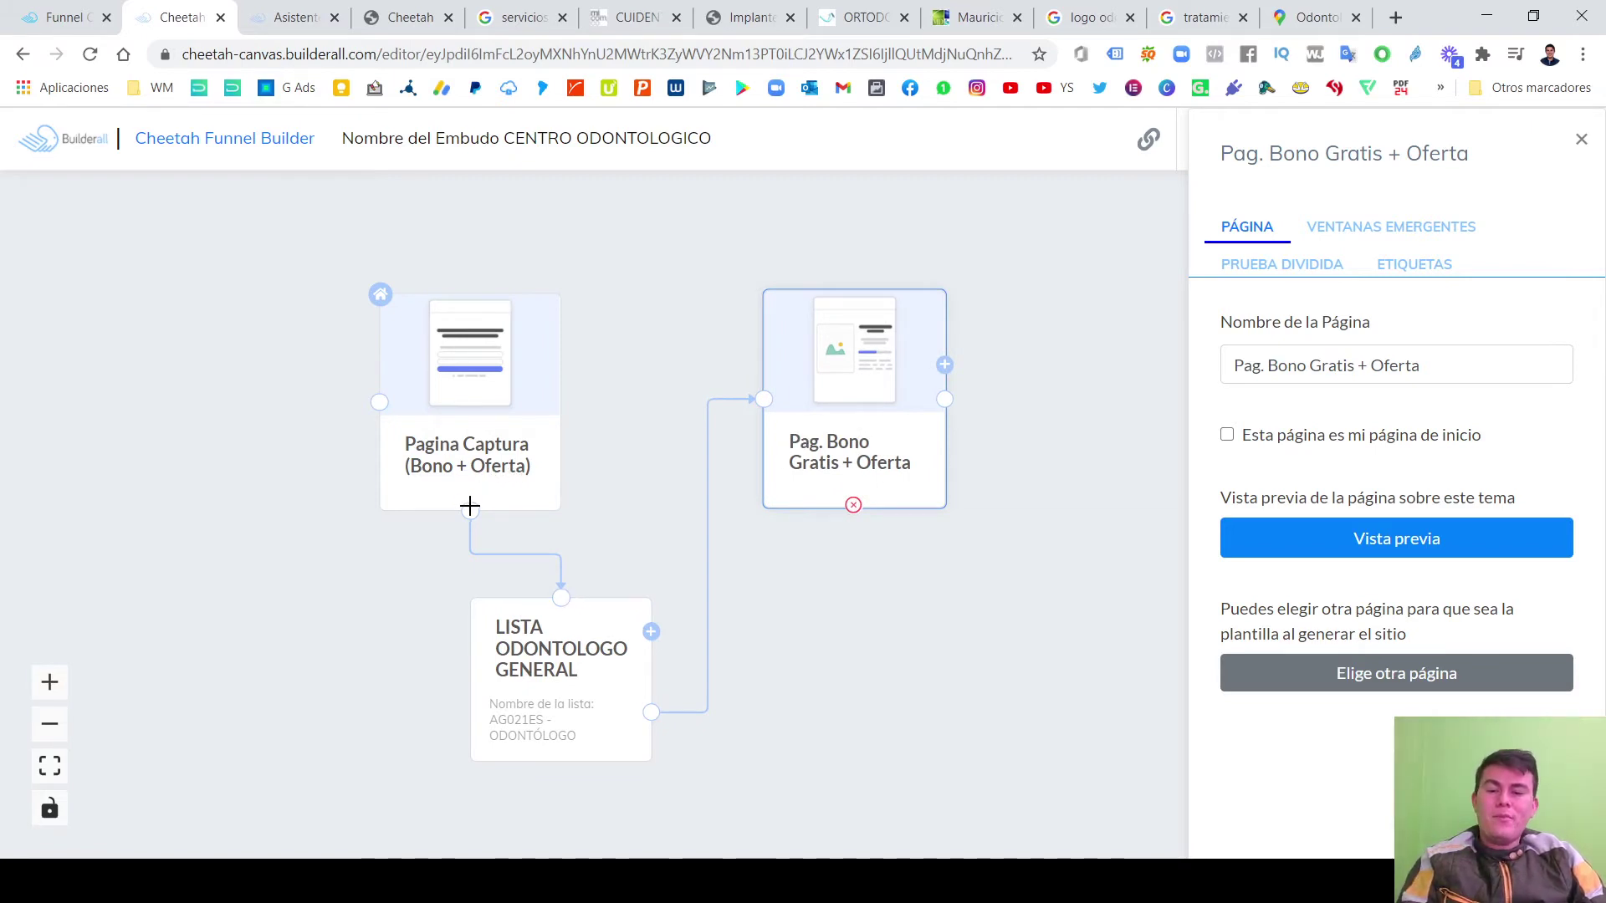
{"action": "mouse_move", "coordinate": [470, 505]}
{"action": "left_mouse_down"}
{"action": "mouse_move", "coordinate": [710, 495]}
{"action": "mouse_move", "coordinate": [764, 399]}
{"action": "left_mouse_up"}
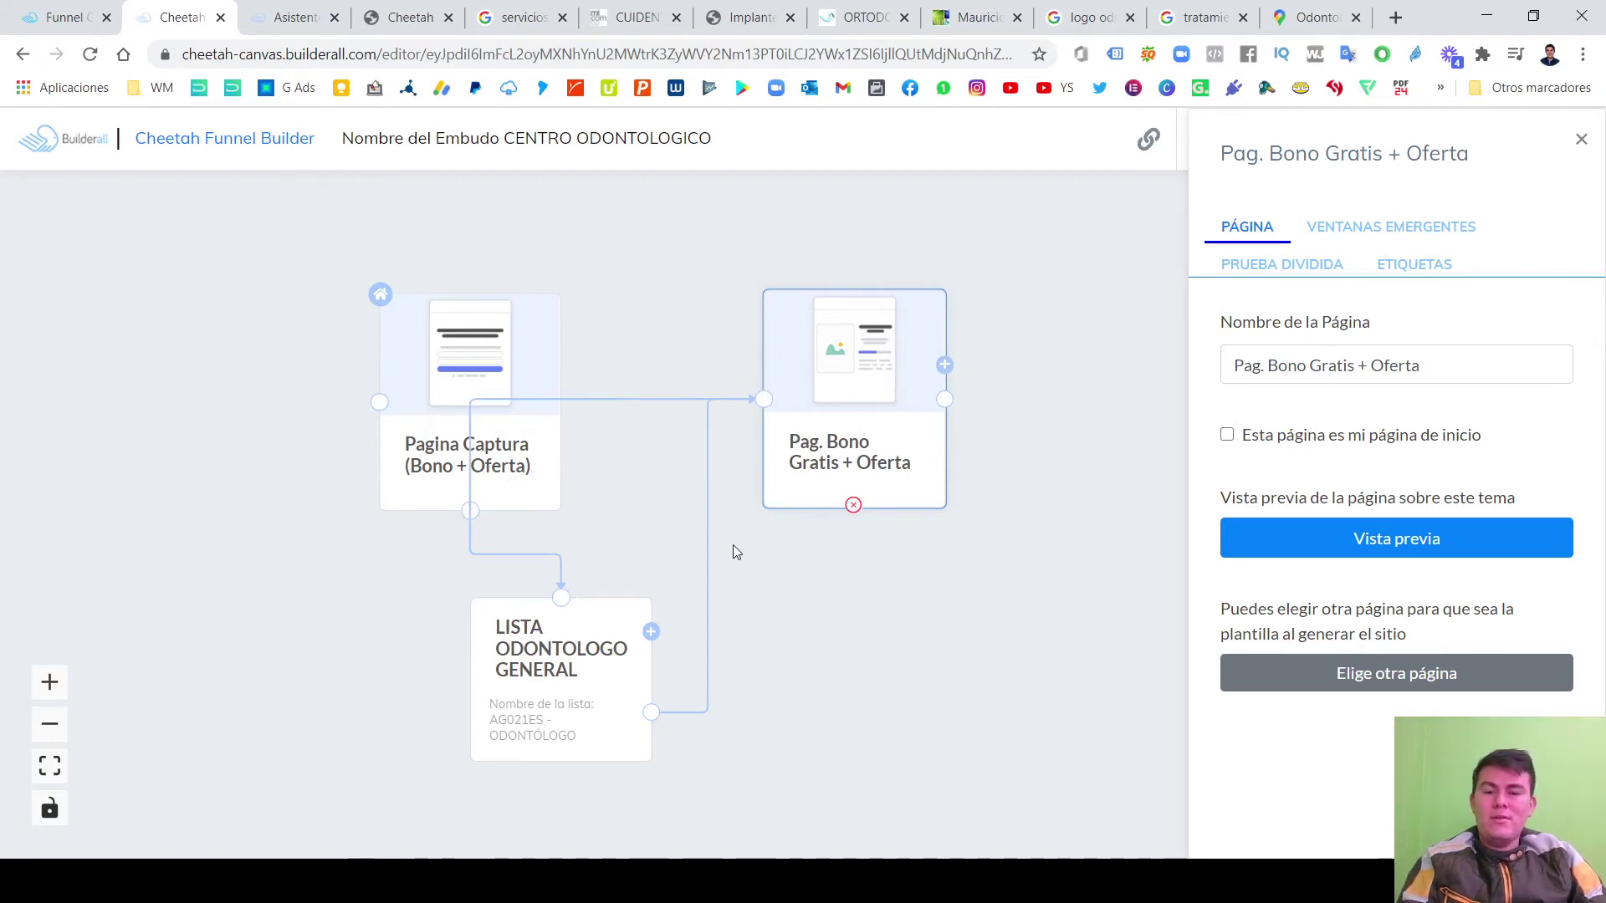
Rearrange the blocks with LISTA ODONTOLOGO GENERAL just below Pagina Captura and Pag. Bono Gratis + Oferta to the right at mid-height.
{"action": "left_click_drag", "start_coordinate": [468, 376], "coordinate": [401, 371]}
{"action": "left_click_drag", "start_coordinate": [834, 408], "coordinate": [891, 532]}
{"action": "scroll", "coordinate": [778, 696], "scroll_direction": "down", "scroll_amount": 1}
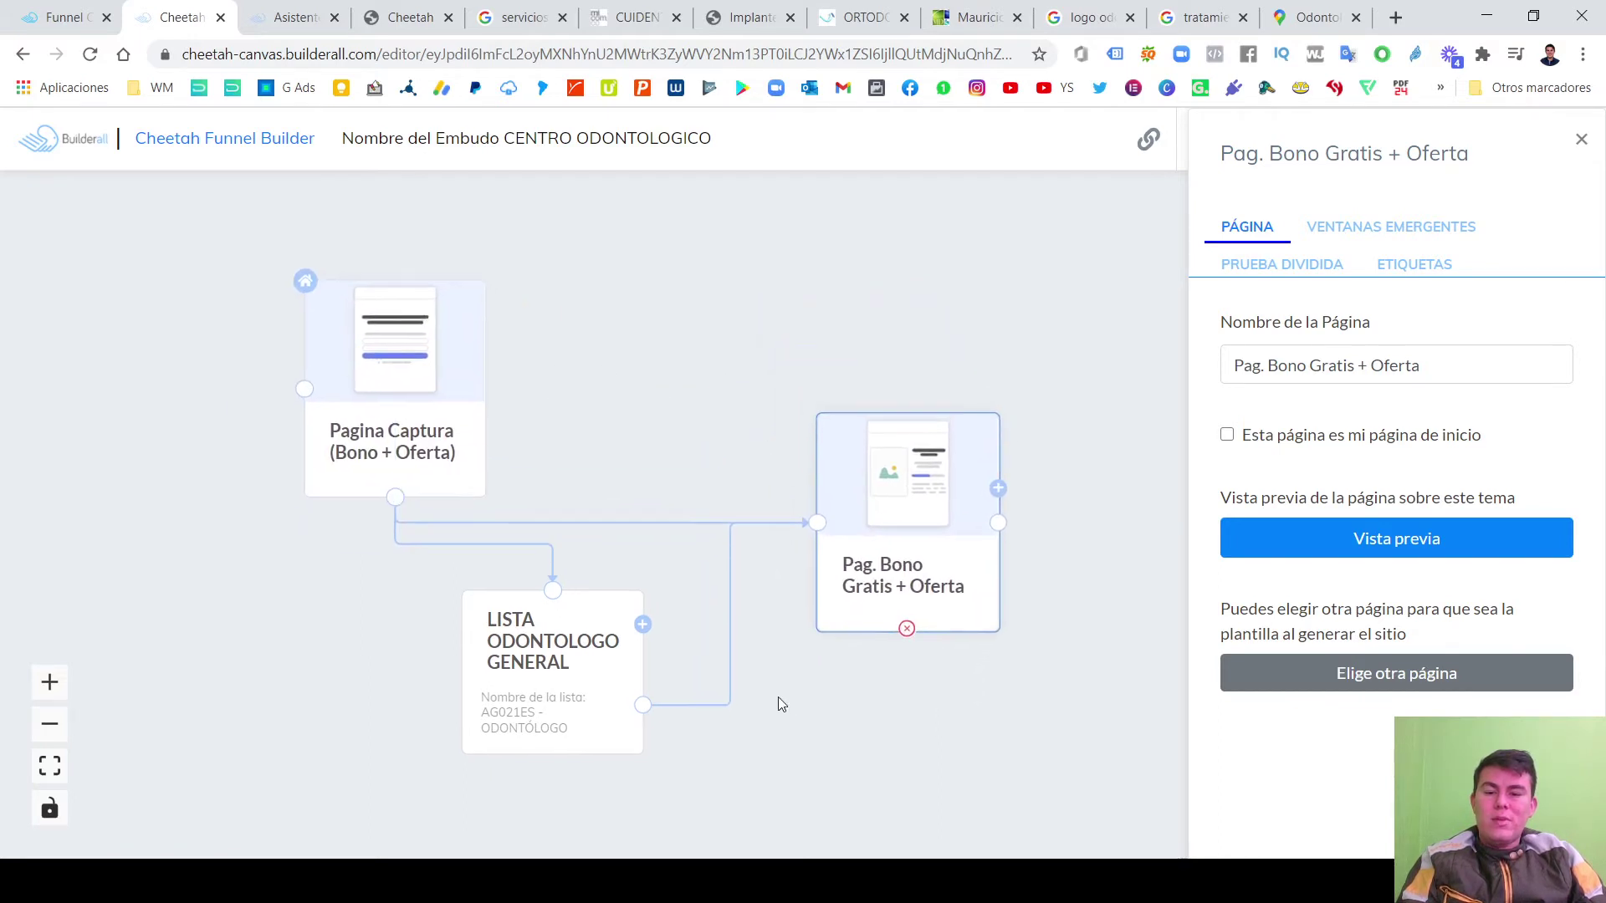
{"action": "left_click_drag", "start_coordinate": [520, 659], "coordinate": [483, 671]}
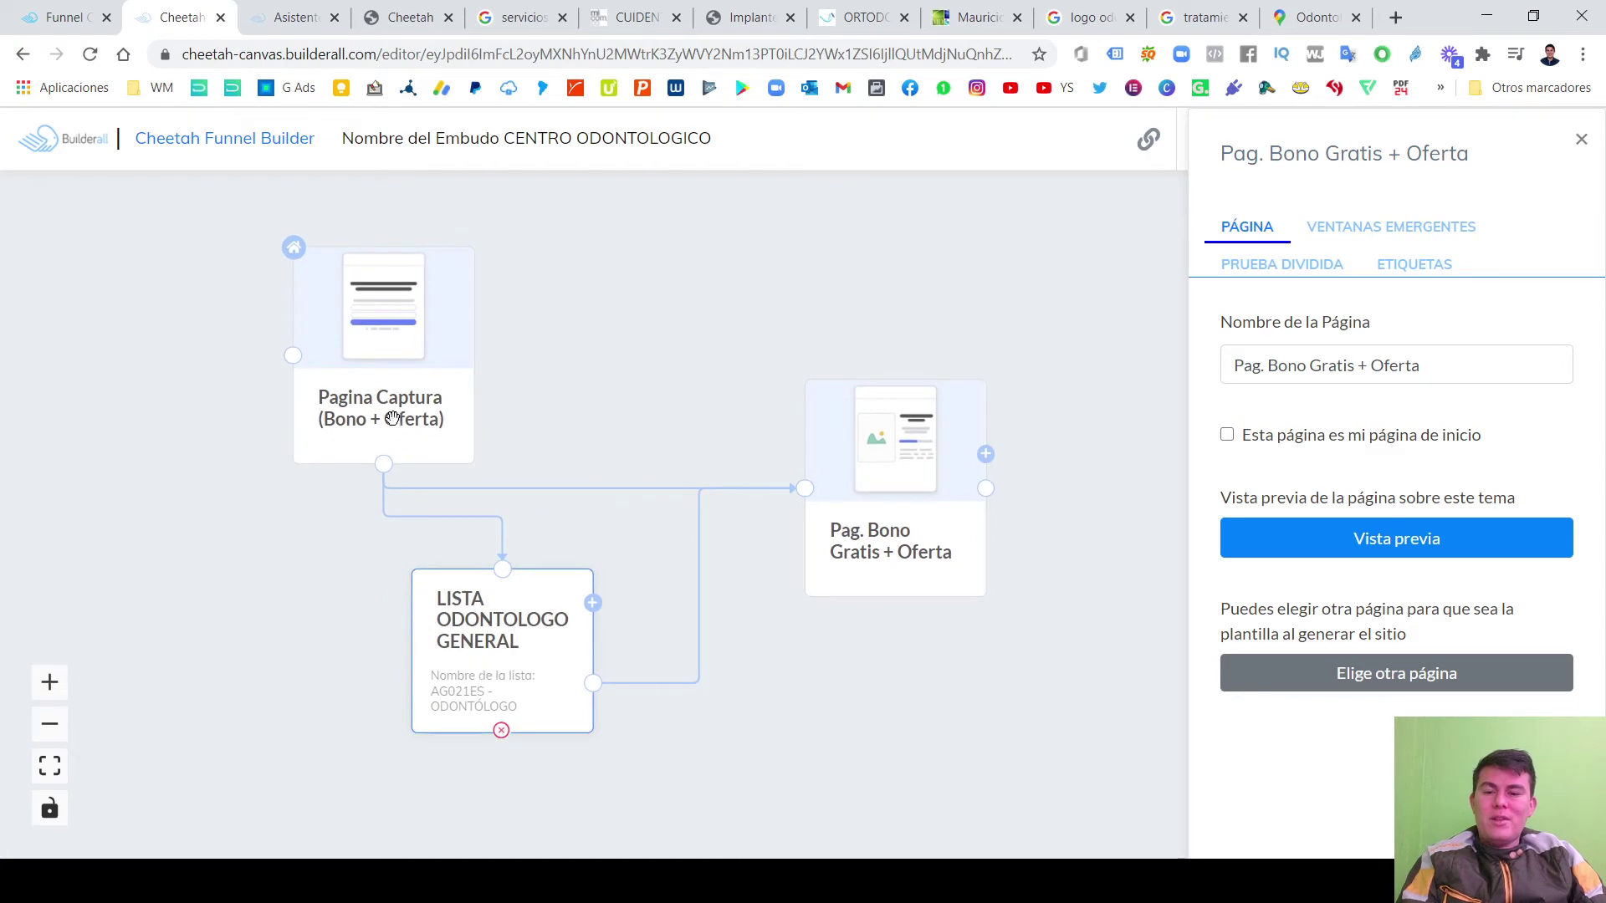
{"action": "left_click_drag", "start_coordinate": [393, 418], "coordinate": [415, 415]}
{"action": "left_click_drag", "start_coordinate": [881, 491], "coordinate": [868, 473]}
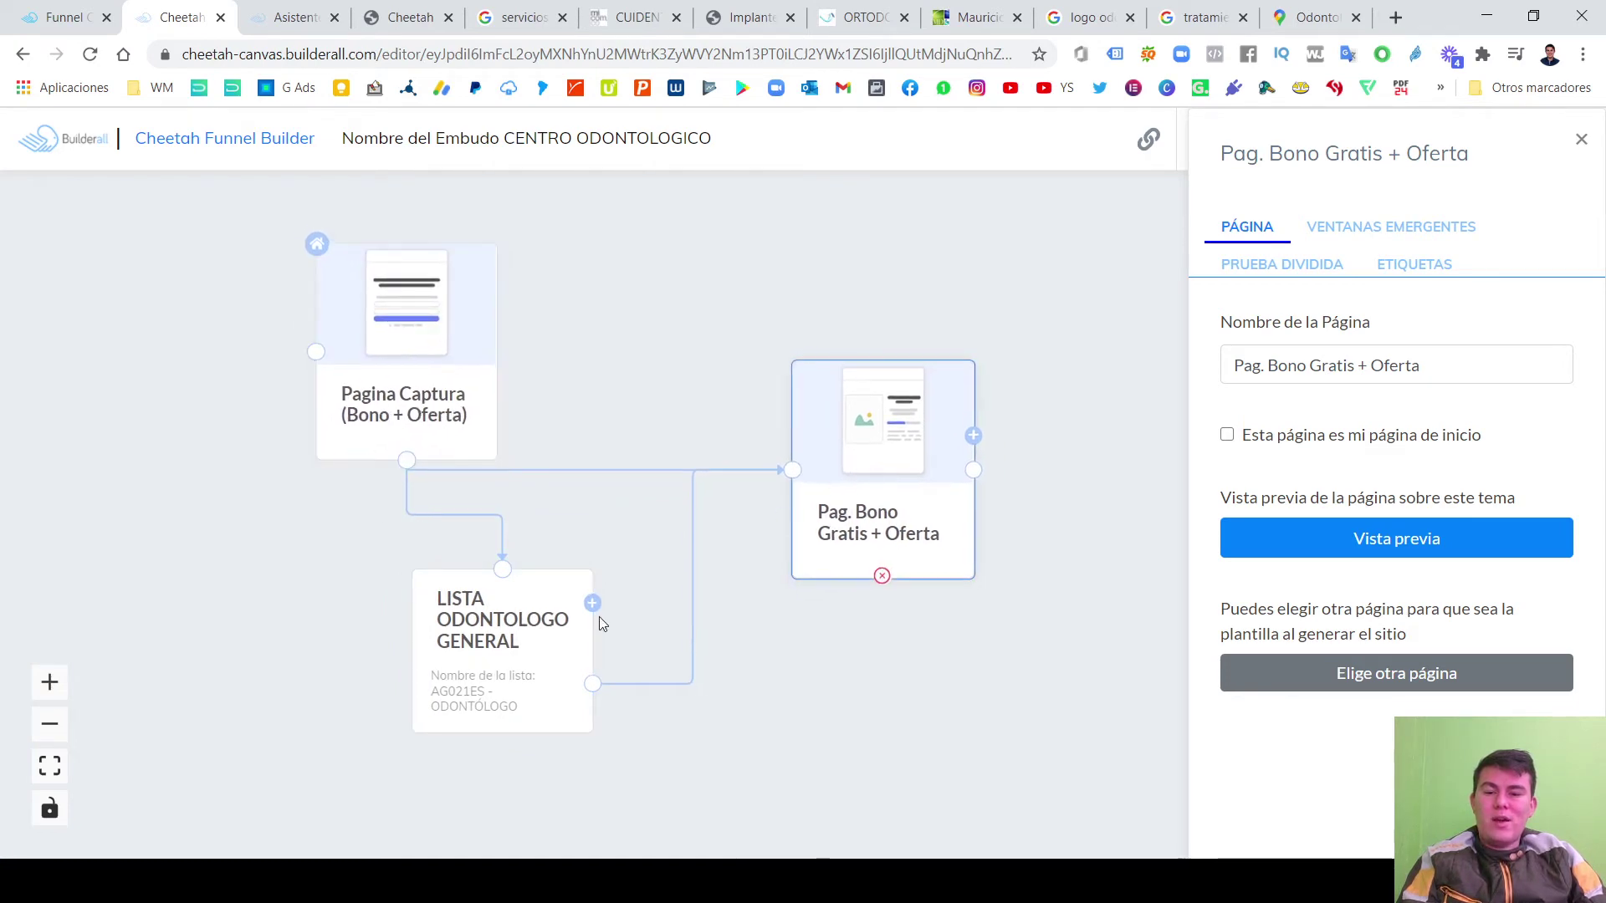
{"action": "left_click_drag", "start_coordinate": [497, 659], "coordinate": [516, 647]}
{"action": "left_click_drag", "start_coordinate": [821, 525], "coordinate": [798, 558]}
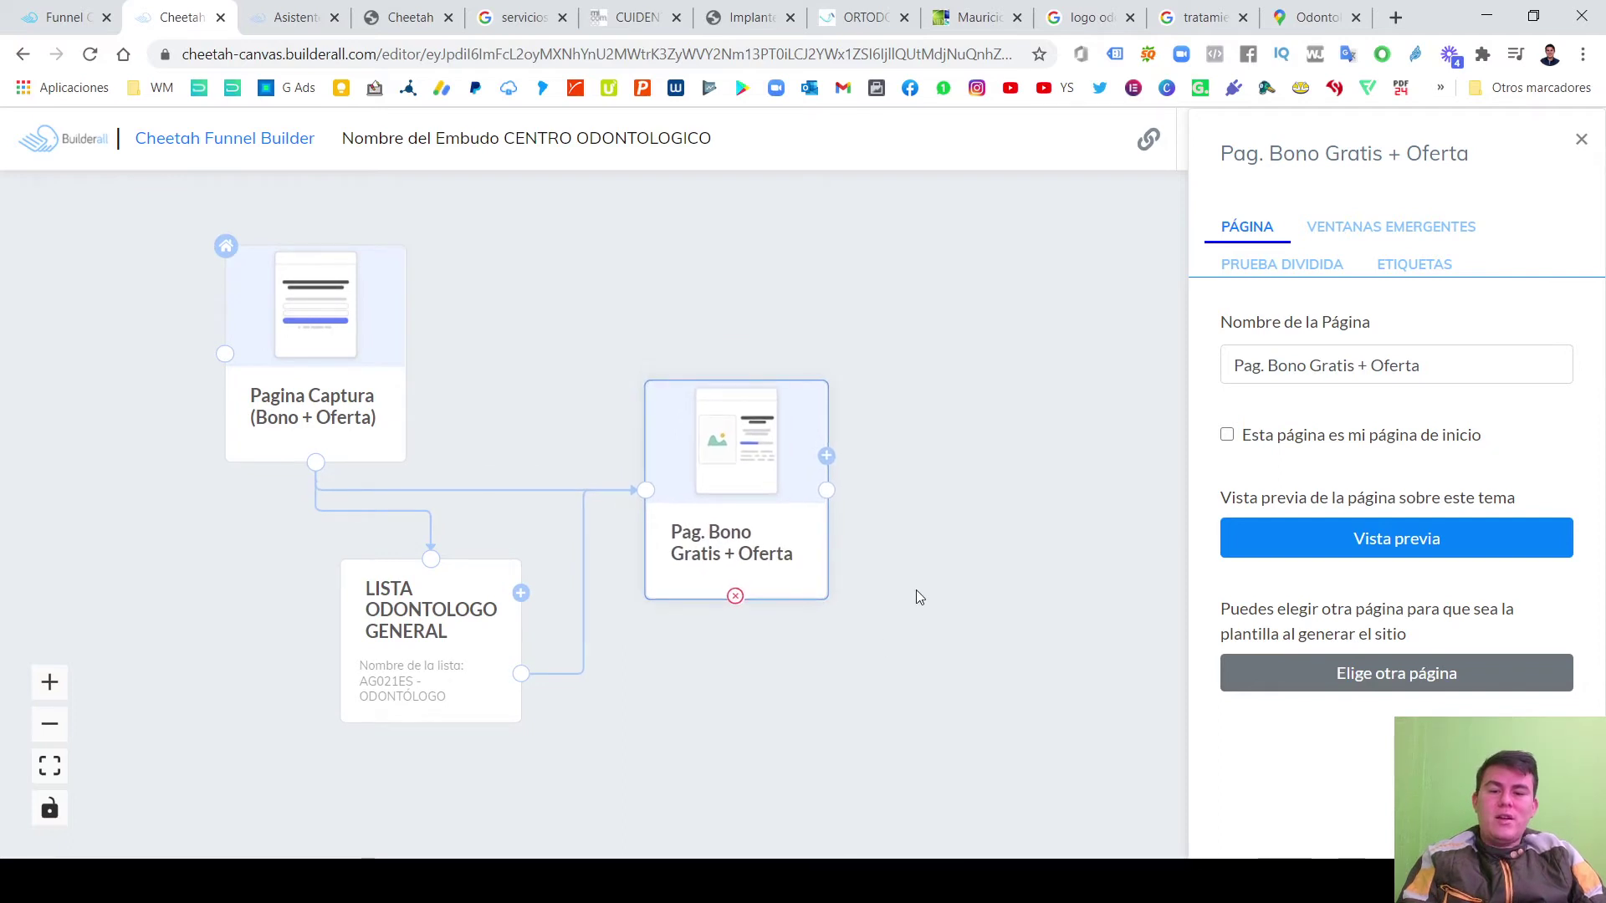
{"action": "scroll", "coordinate": [903, 590], "scroll_direction": "down", "scroll_amount": 1}
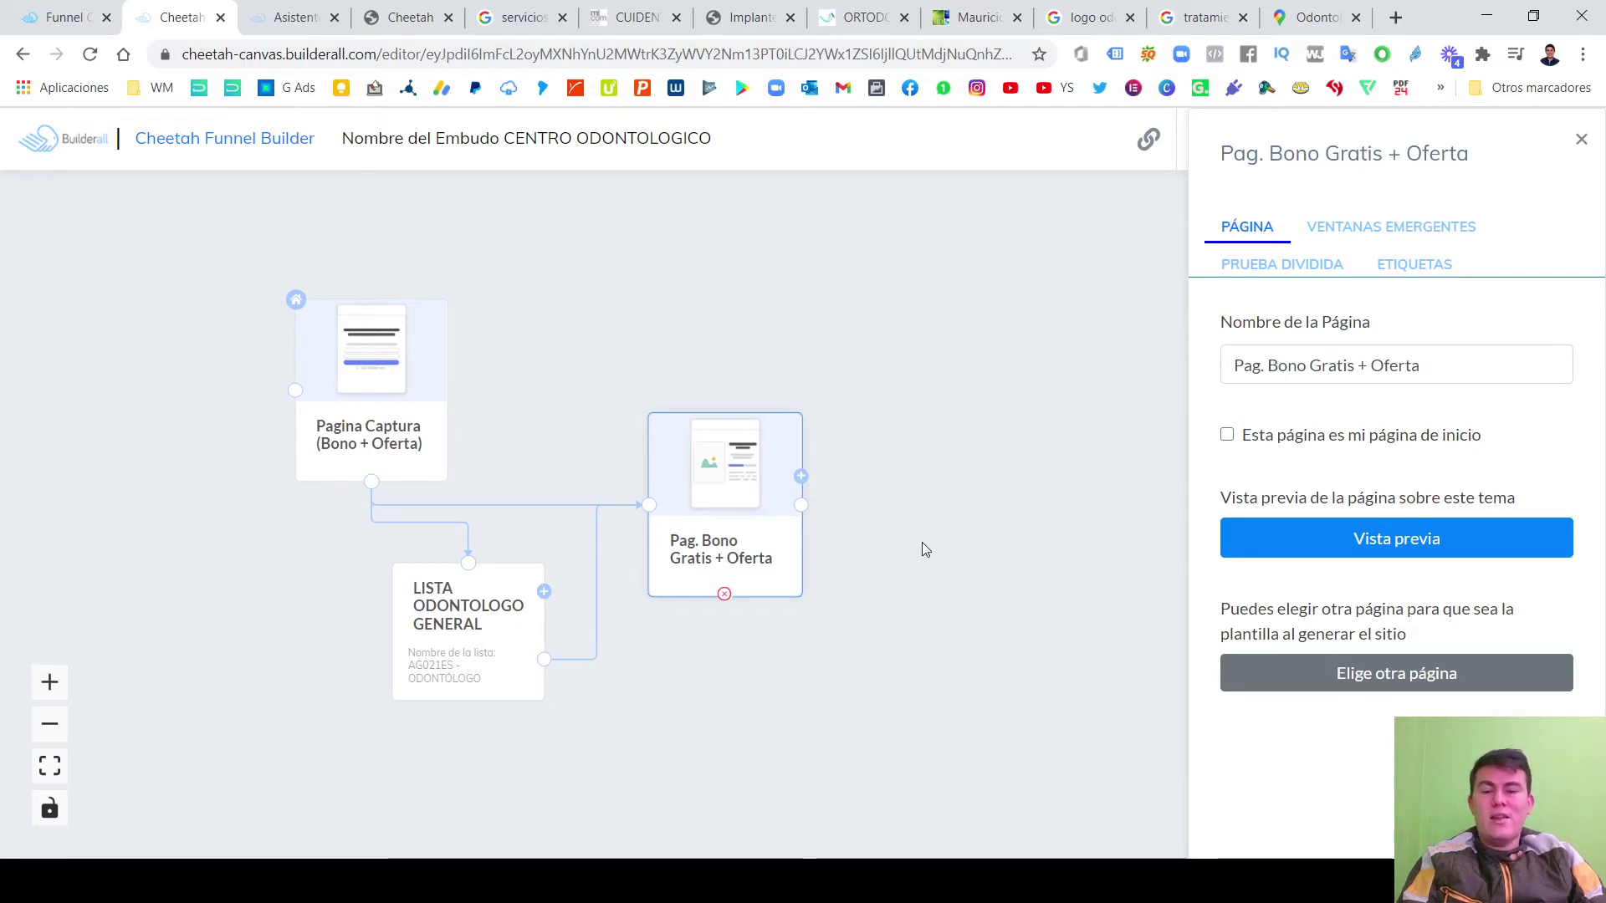
{"action": "mouse_move", "coordinate": [735, 516]}
{"action": "left_mouse_down"}
{"action": "mouse_move", "coordinate": [732, 479]}
{"action": "mouse_move", "coordinate": [739, 497]}
{"action": "left_mouse_up"}
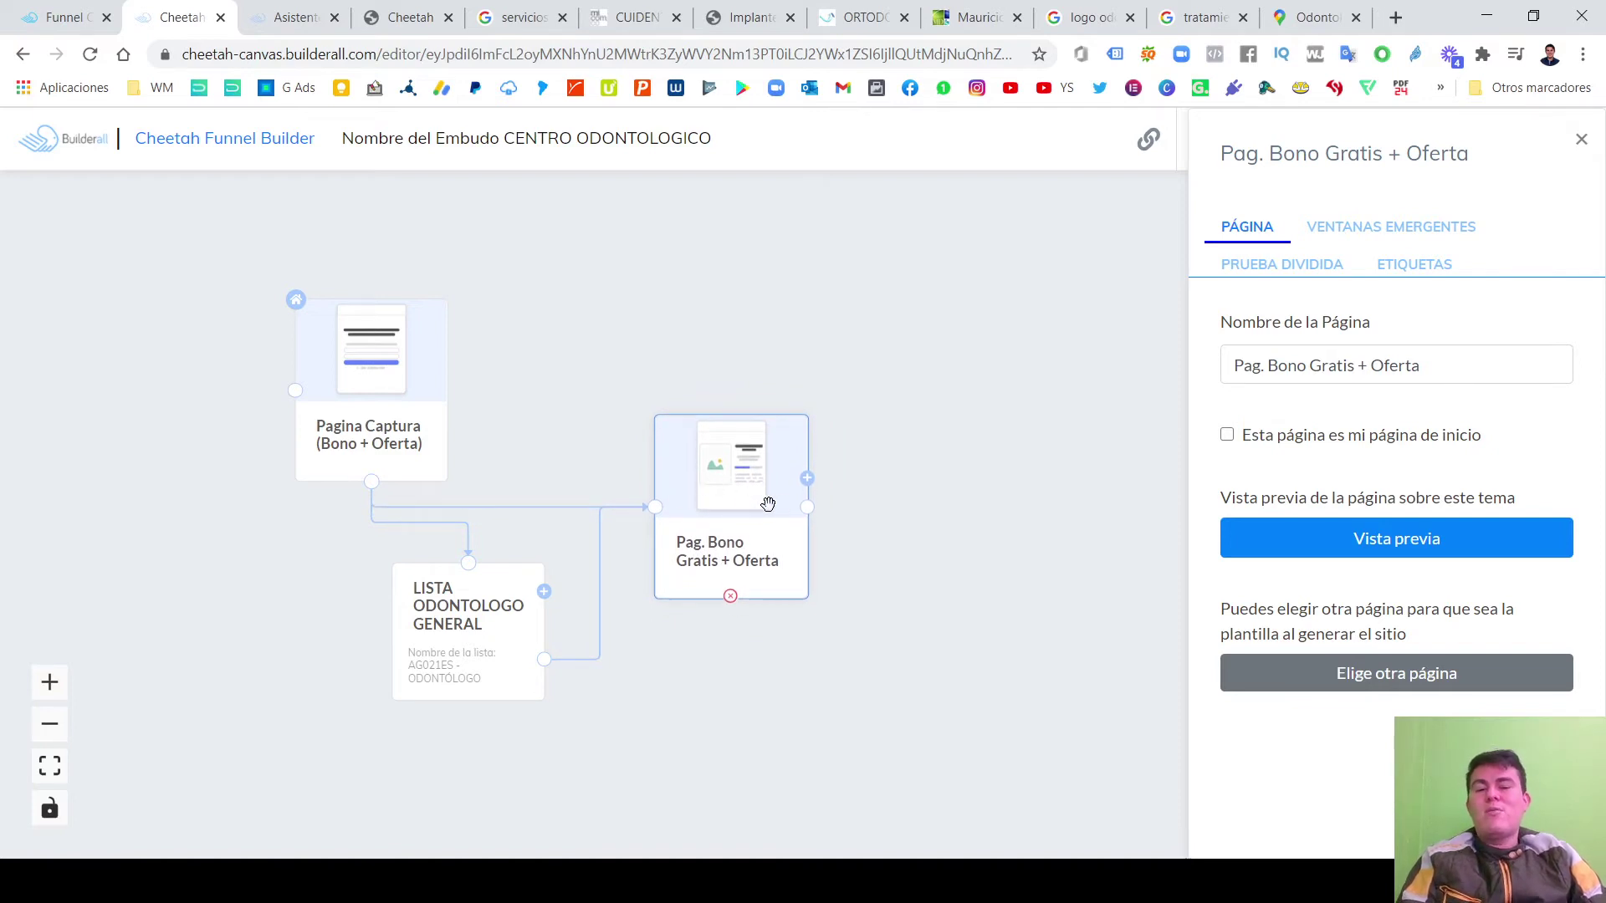
Add the Página de calendario page from the Otras Páginas category and place it to the upper right of Pag. Bono Gratis + Oferta.
{"action": "left_click", "coordinate": [808, 479]}
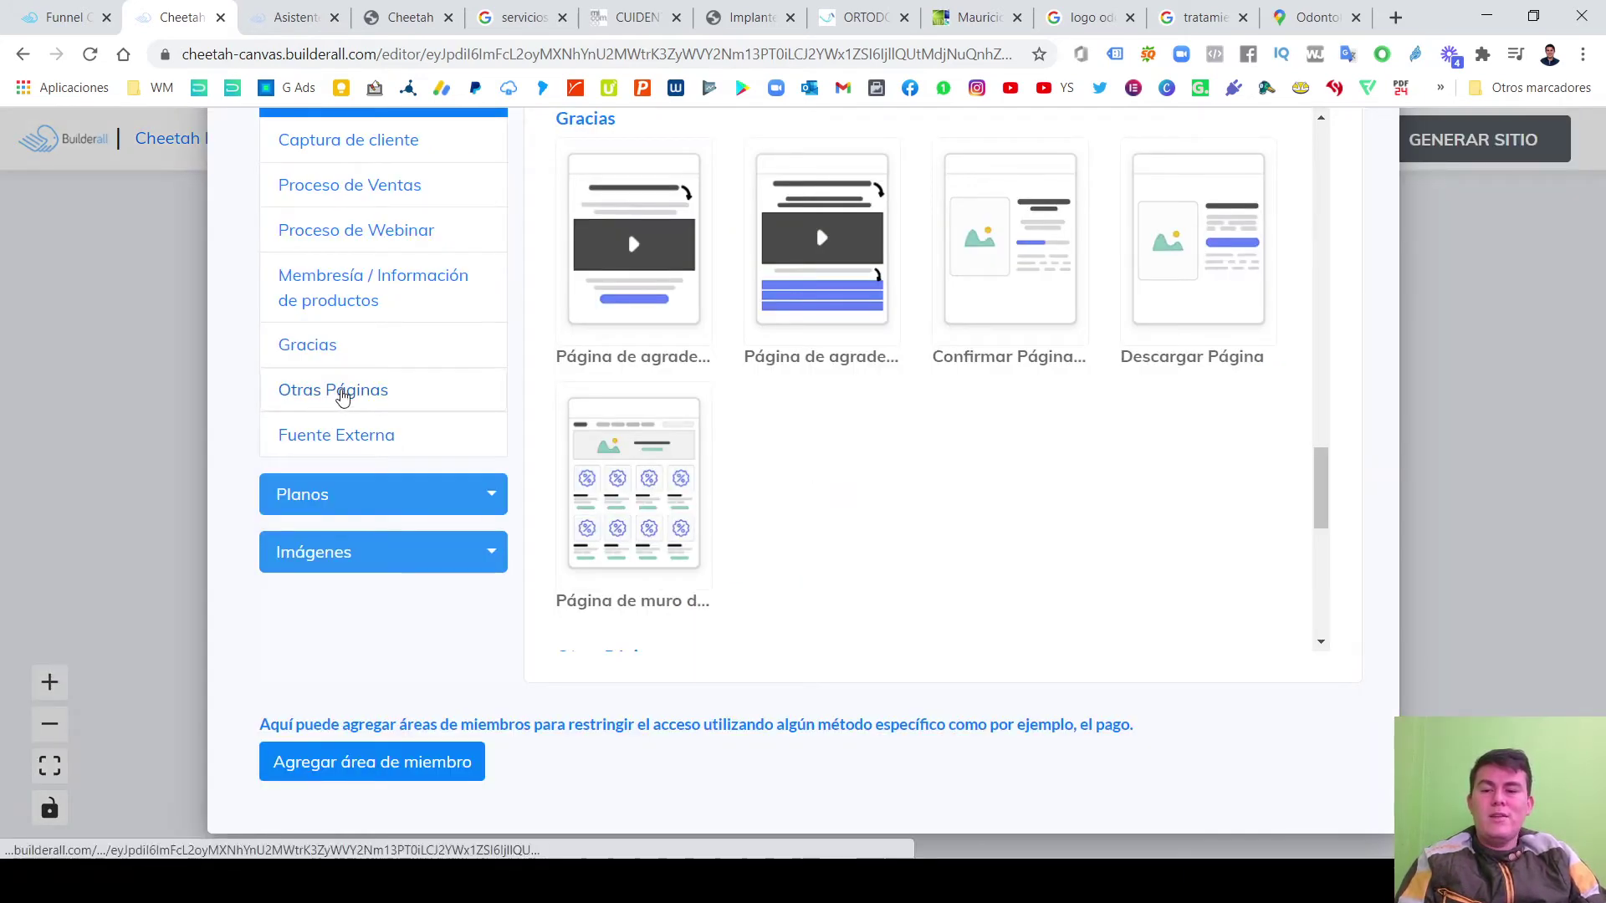
{"action": "left_click", "coordinate": [372, 391]}
{"action": "mouse_move", "coordinate": [640, 530]}
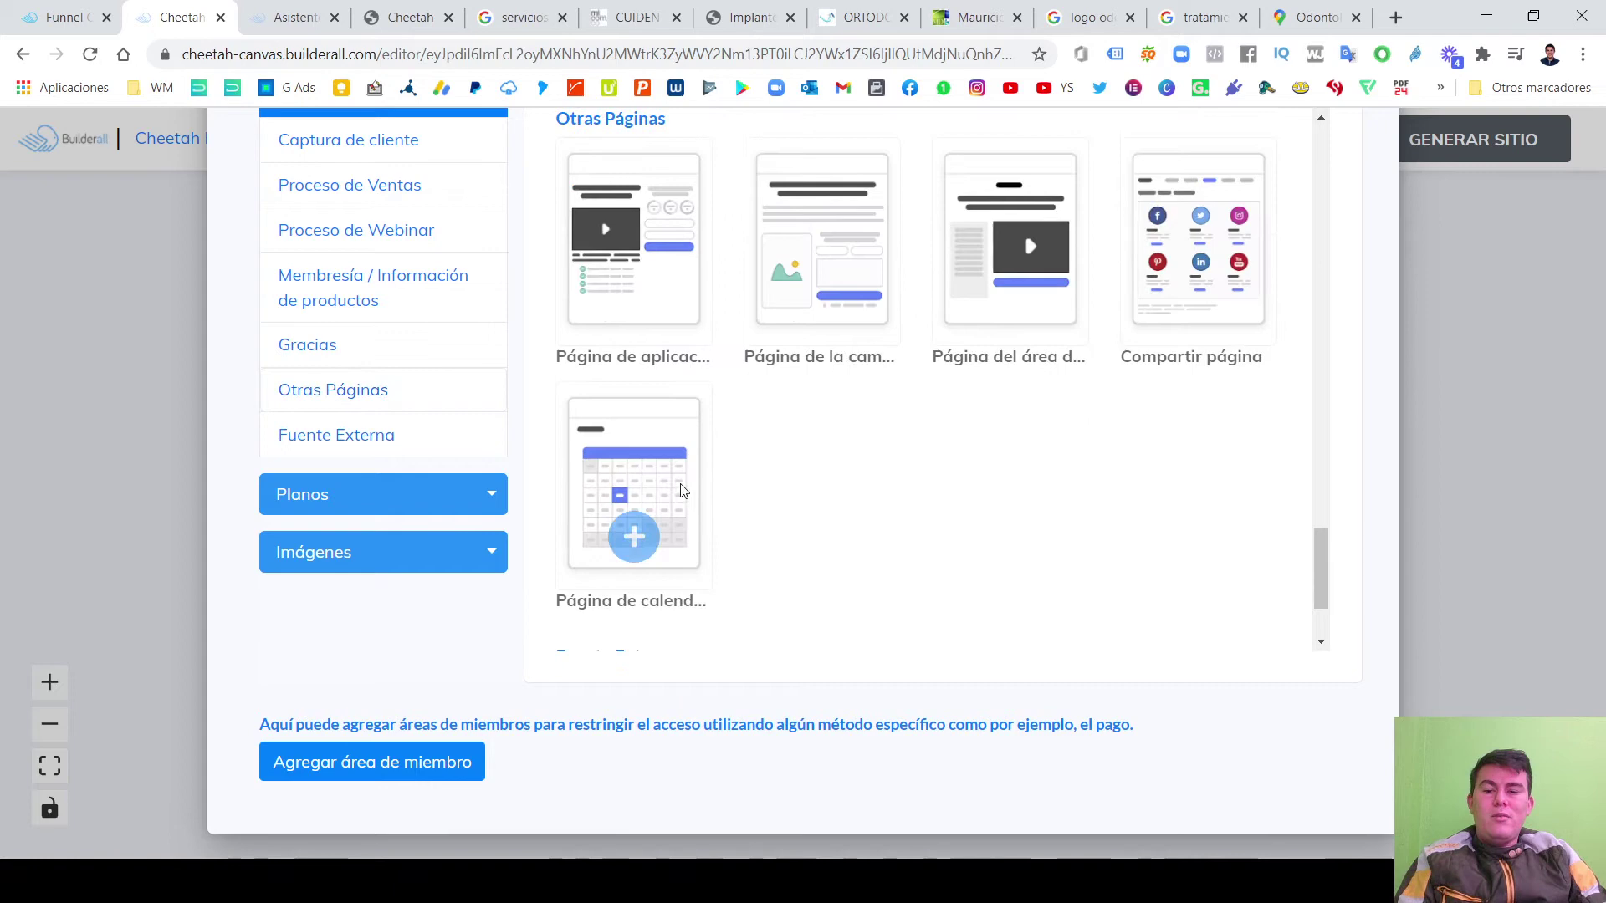
{"action": "left_click", "coordinate": [635, 539]}
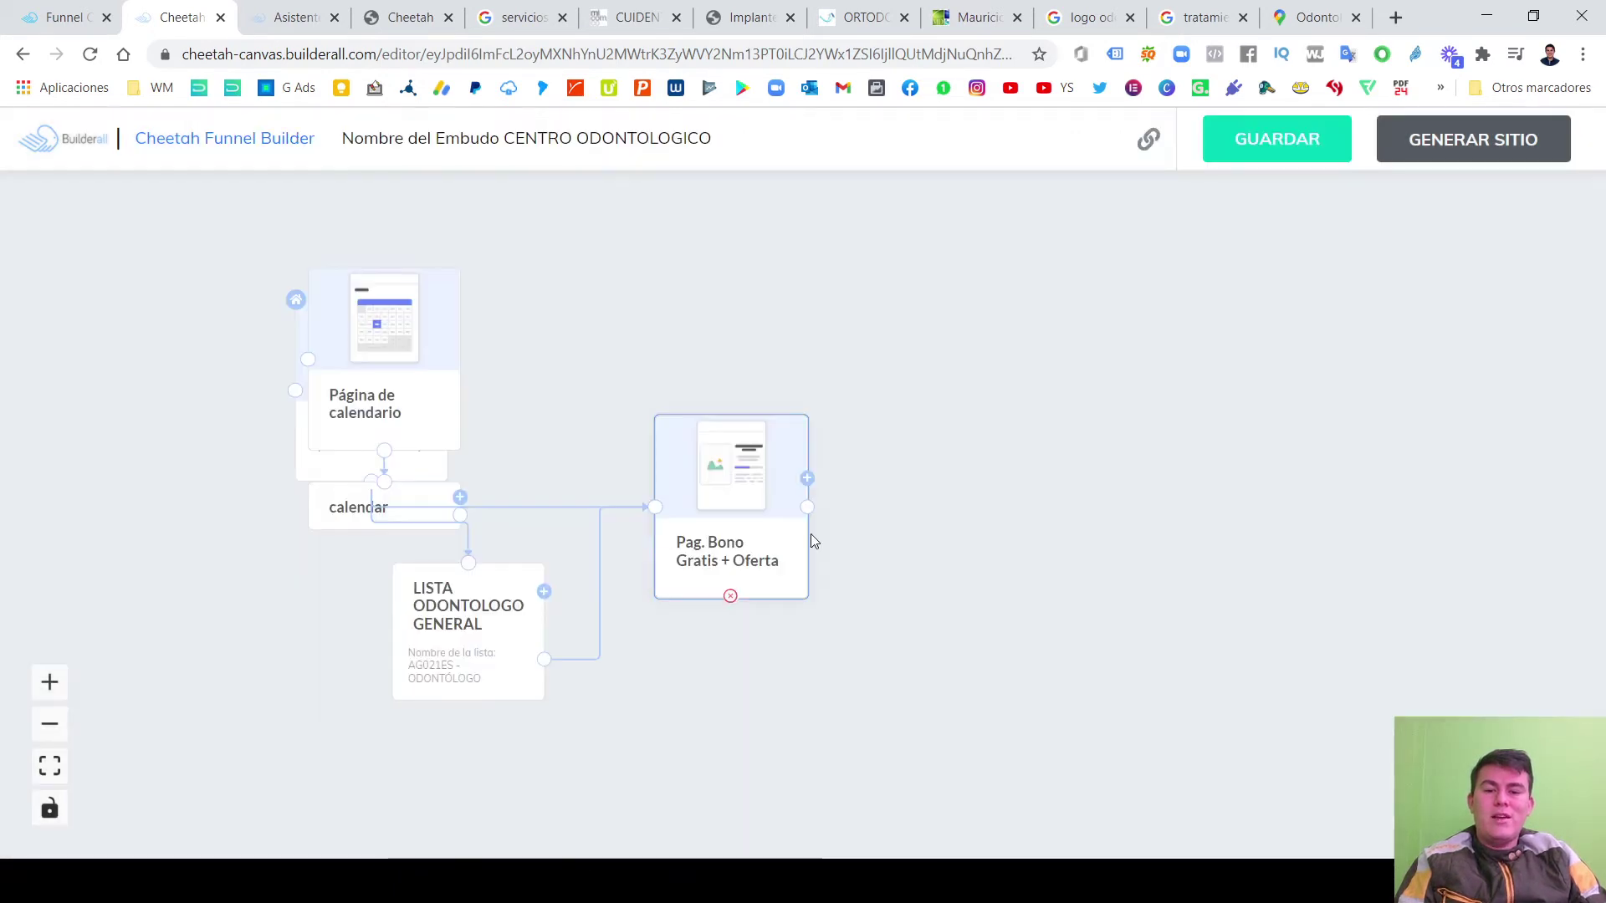
{"action": "left_click_drag", "start_coordinate": [435, 371], "coordinate": [1094, 342]}
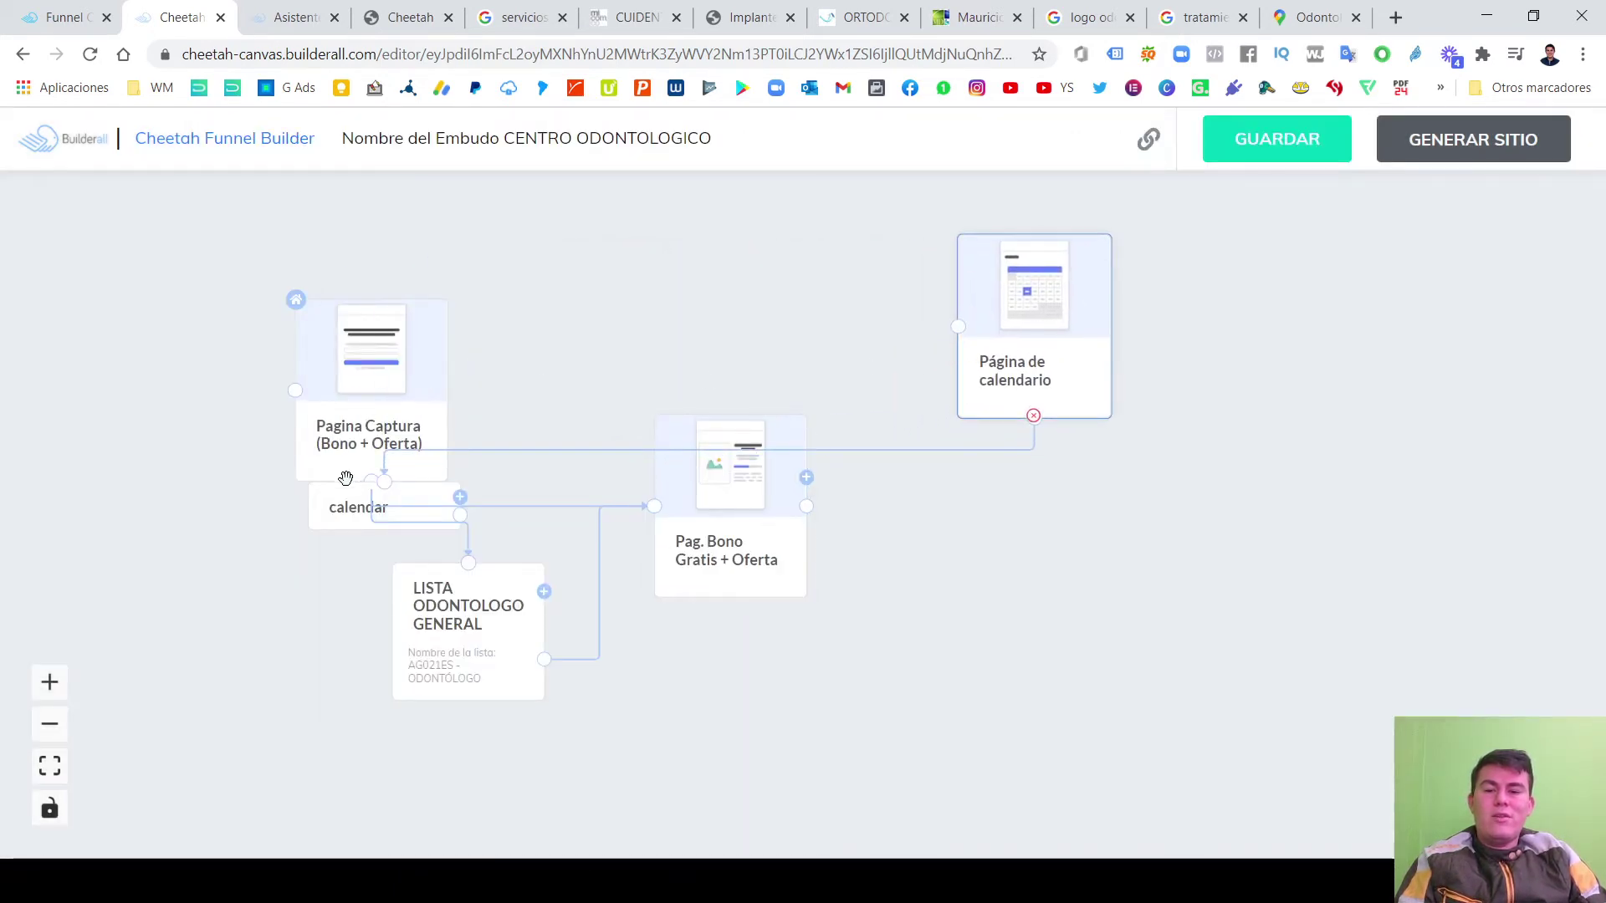
Connect Pag. Bono Gratis + Oferta to Página de calendario and place the calendar block directly beneath that page.
{"action": "left_click_drag", "start_coordinate": [346, 478], "coordinate": [1256, 571]}
{"action": "left_click_drag", "start_coordinate": [951, 299], "coordinate": [979, 356]}
{"action": "left_click_drag", "start_coordinate": [727, 435], "coordinate": [900, 354]}
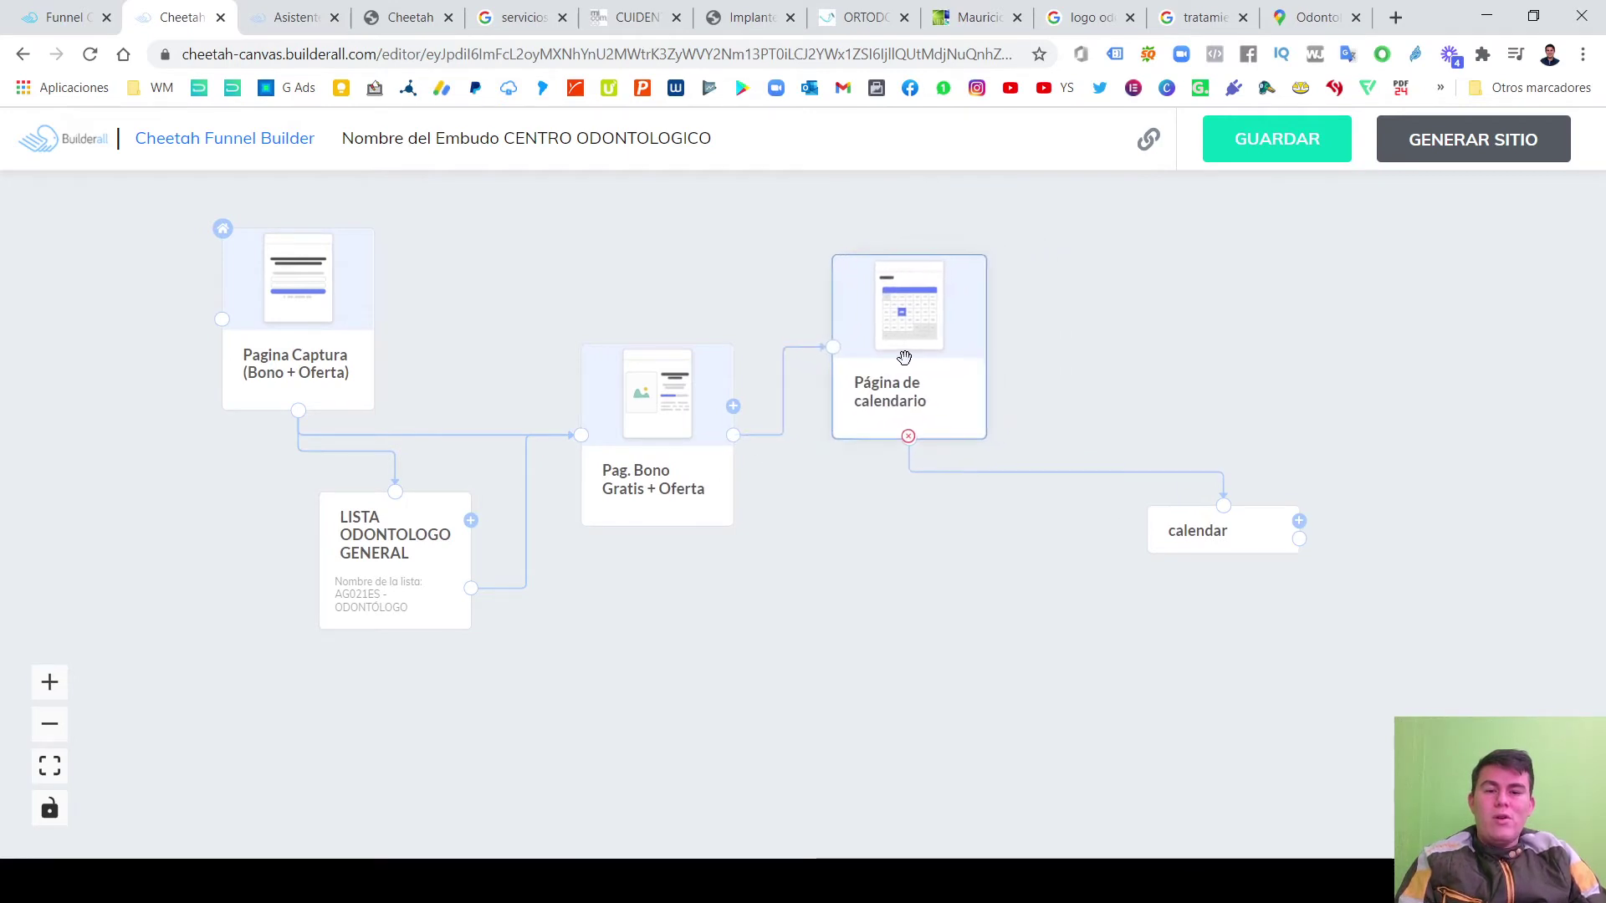
{"action": "left_click_drag", "start_coordinate": [996, 532], "coordinate": [862, 527]}
{"action": "left_click_drag", "start_coordinate": [848, 342], "coordinate": [849, 374]}
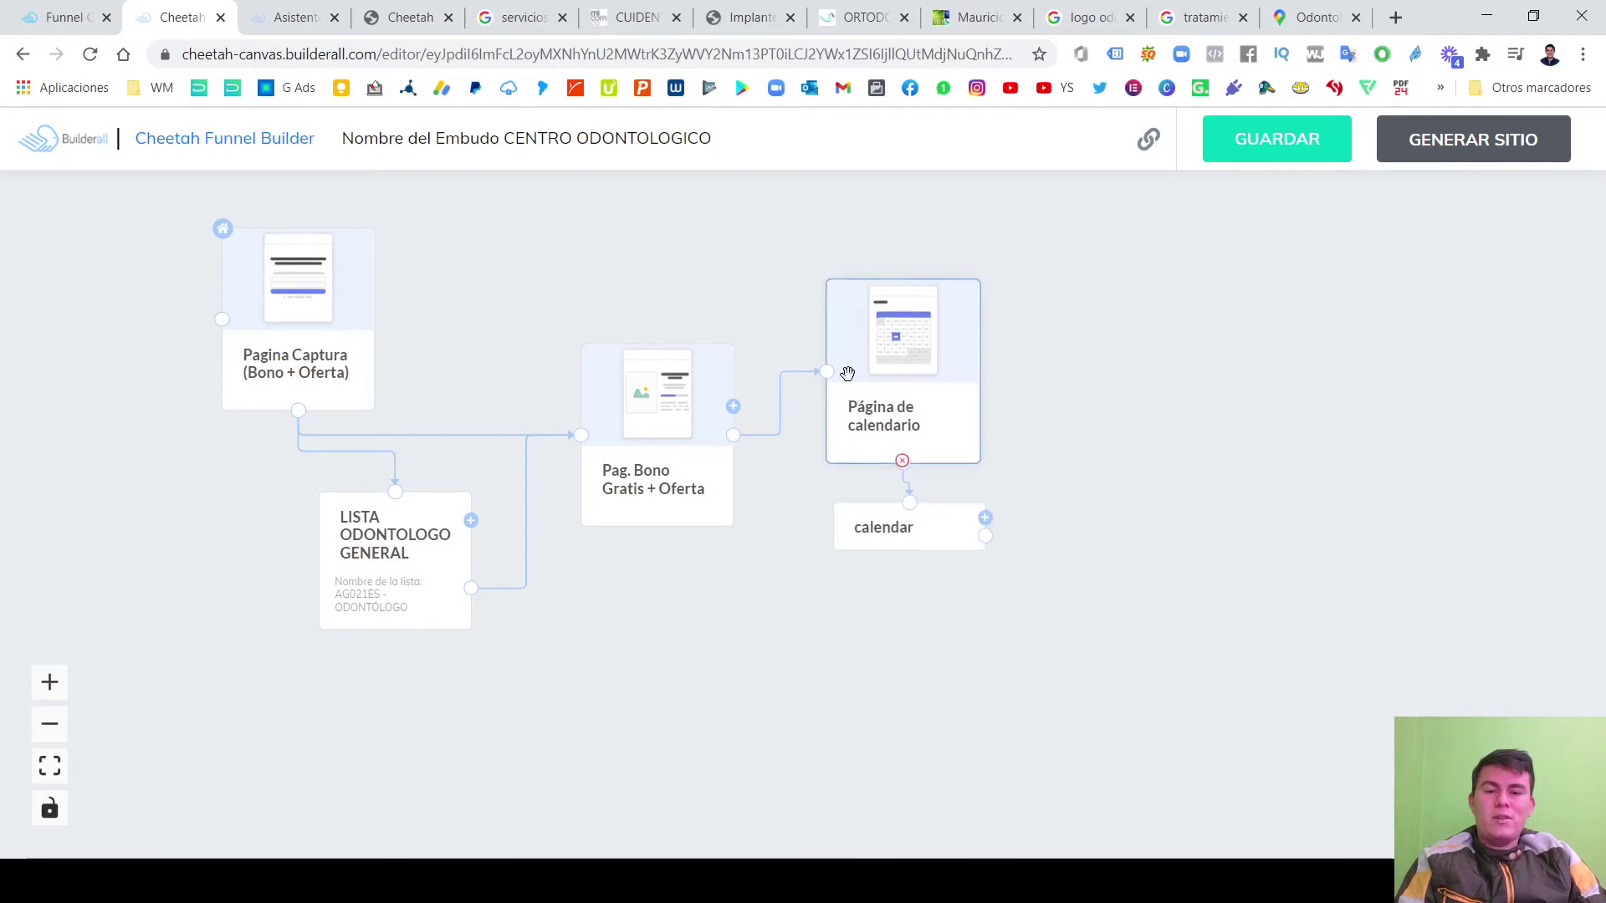
{"action": "left_click", "coordinate": [894, 513]}
{"action": "left_click_drag", "start_coordinate": [894, 513], "coordinate": [888, 514]}
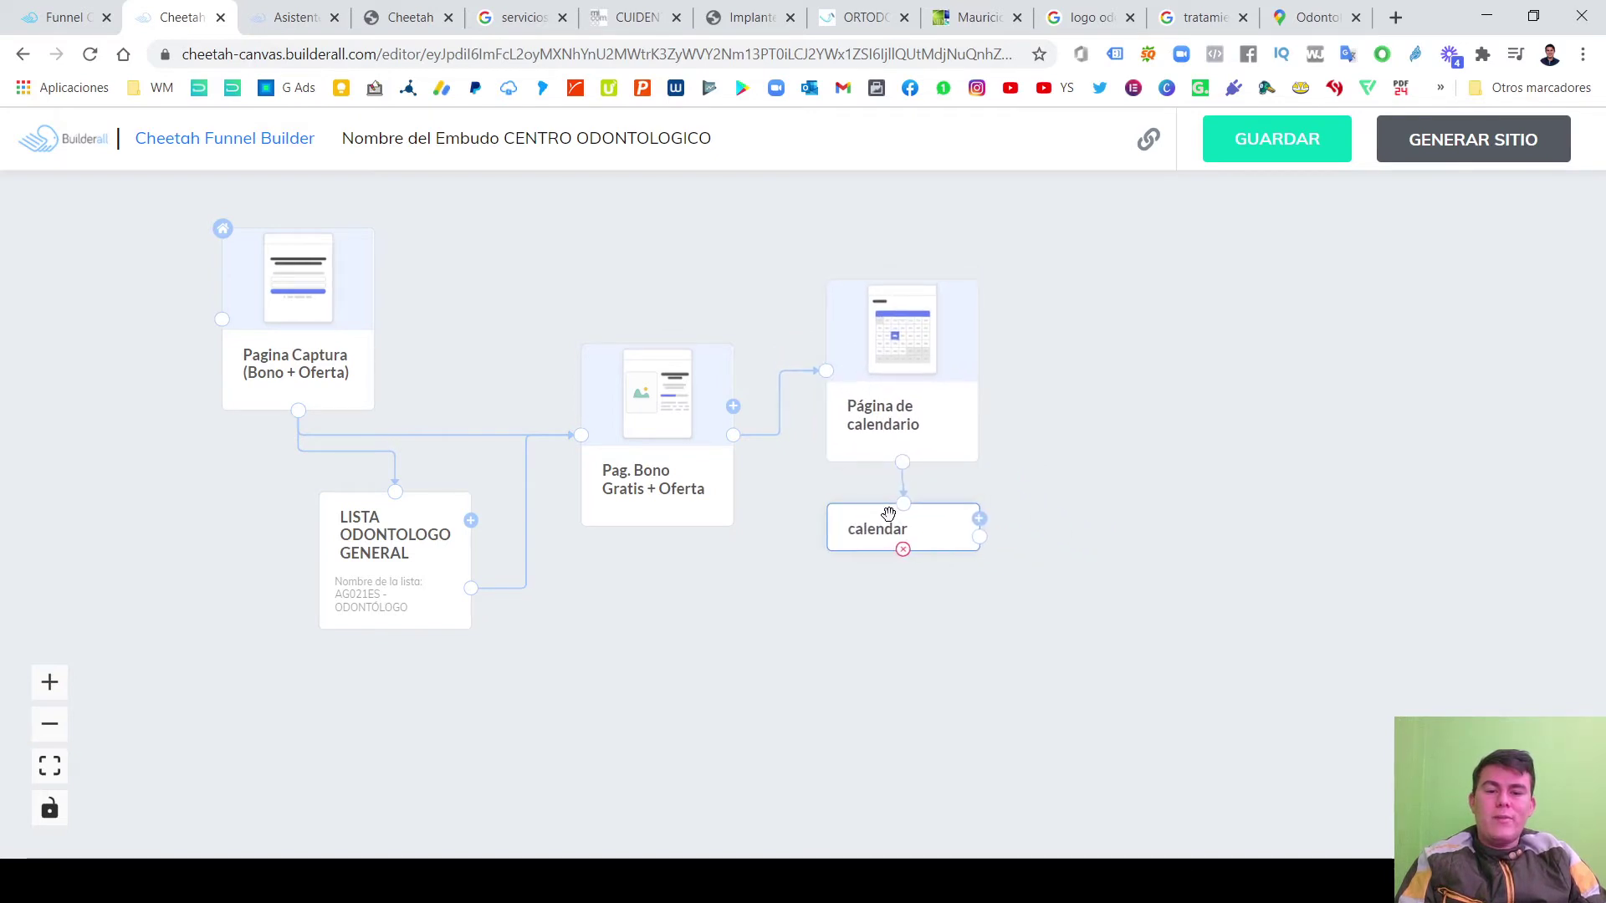
Rename the Página de calendario page as Agendar Valoracion Gratis.
{"action": "left_click", "coordinate": [918, 407]}
{"action": "left_click_drag", "start_coordinate": [1410, 382], "coordinate": [1213, 368]}
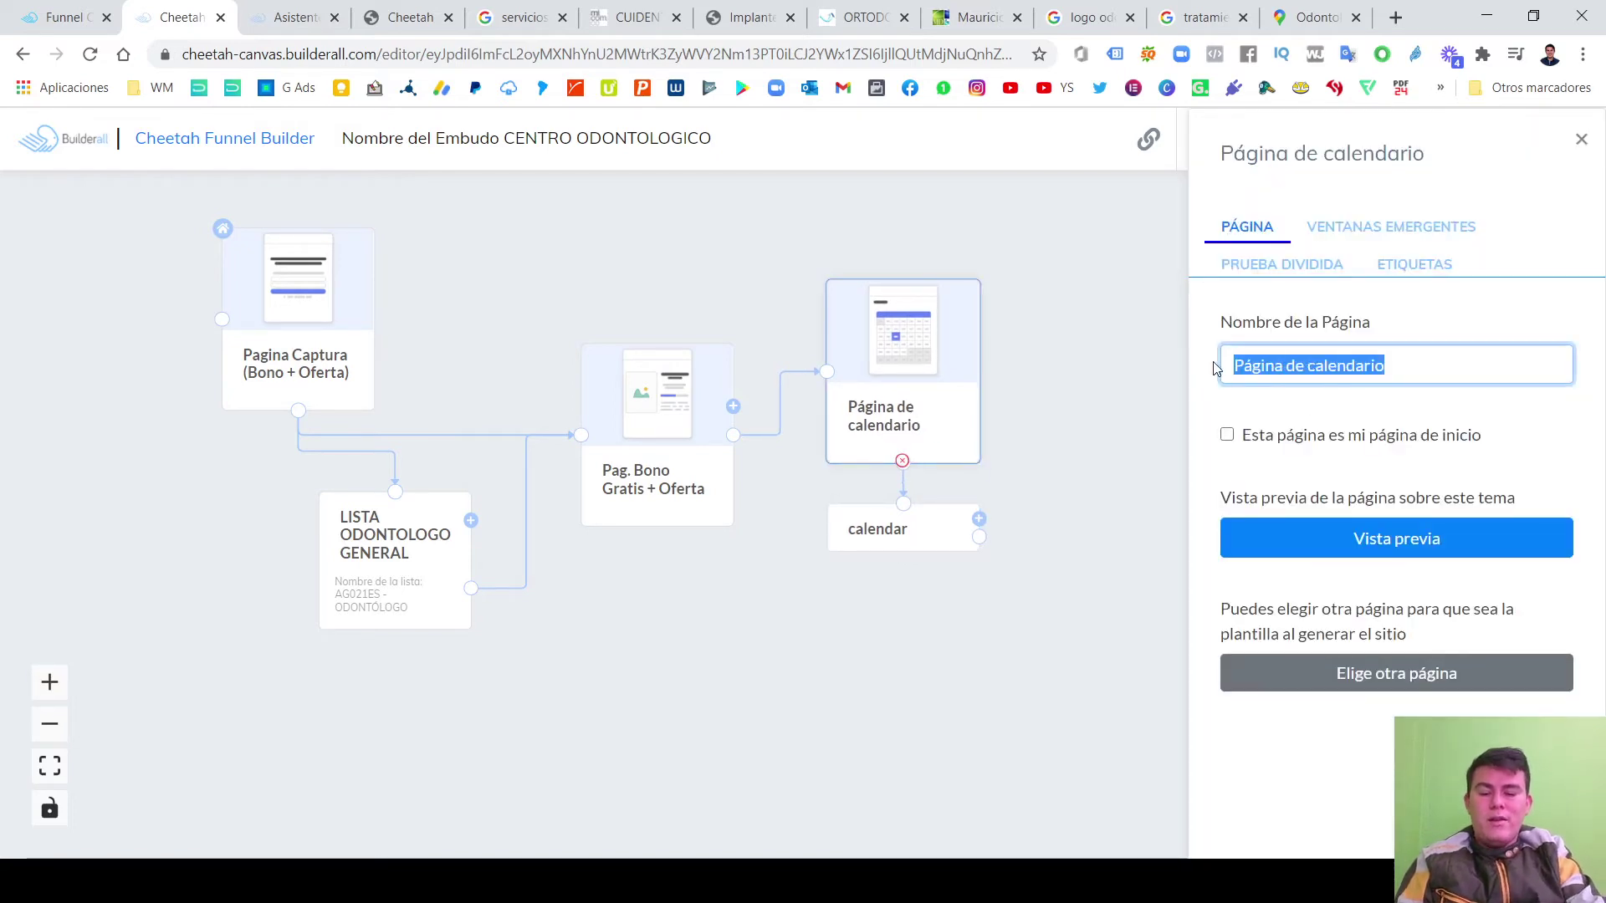
{"action": "type", "text": "Agendar"}
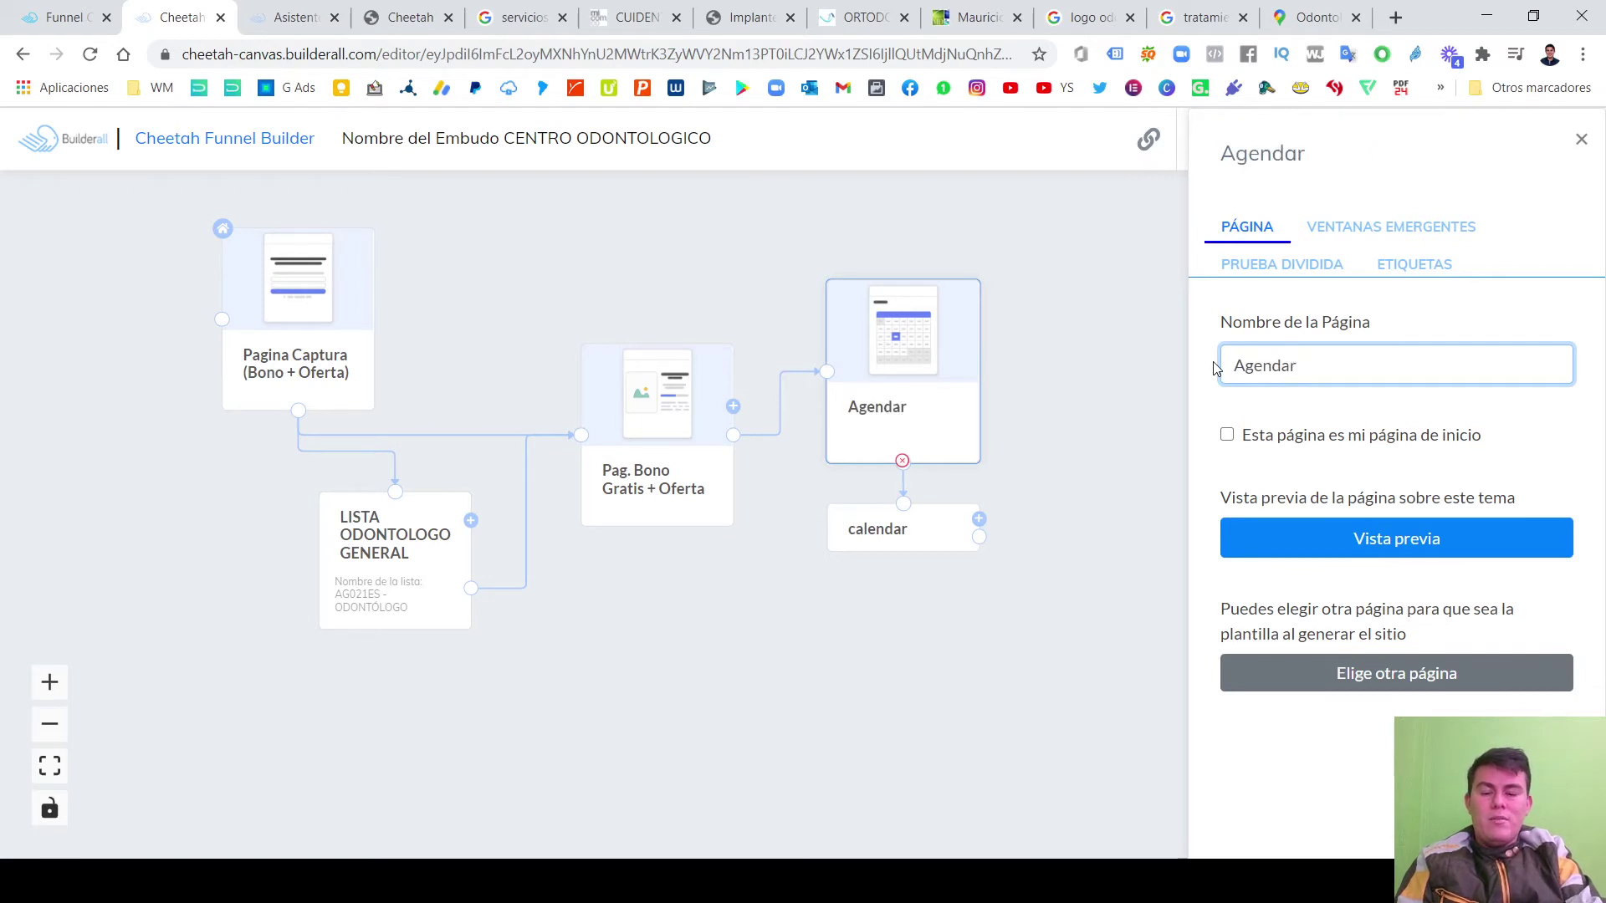
{"action": "type", "text": " Valoracion GRati"}
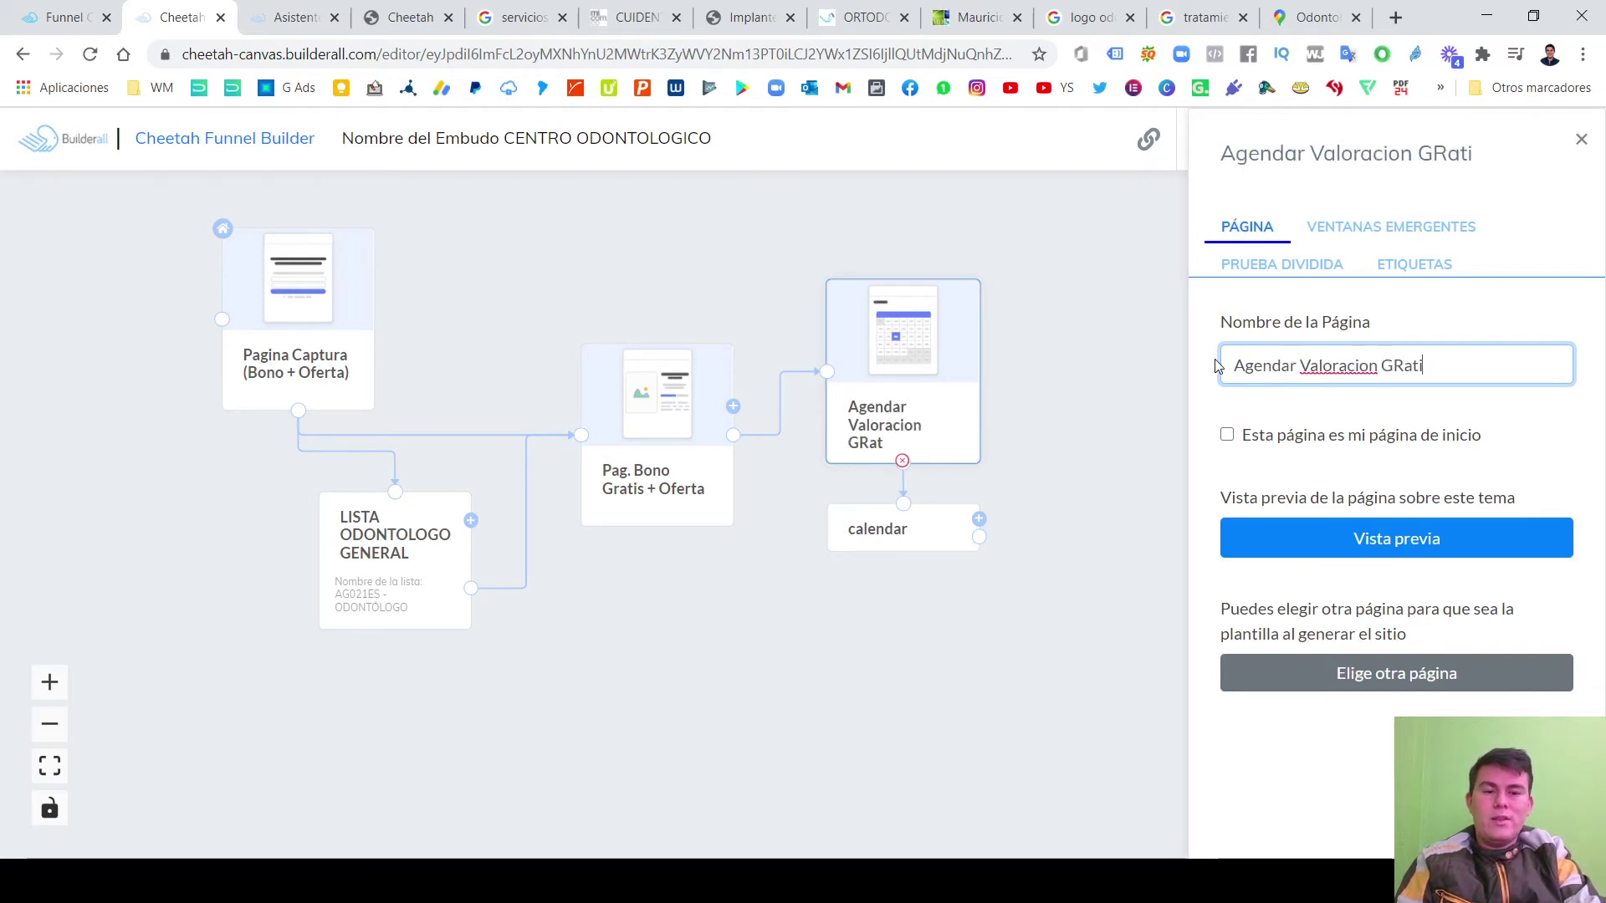
{"action": "type", "text": "s"}
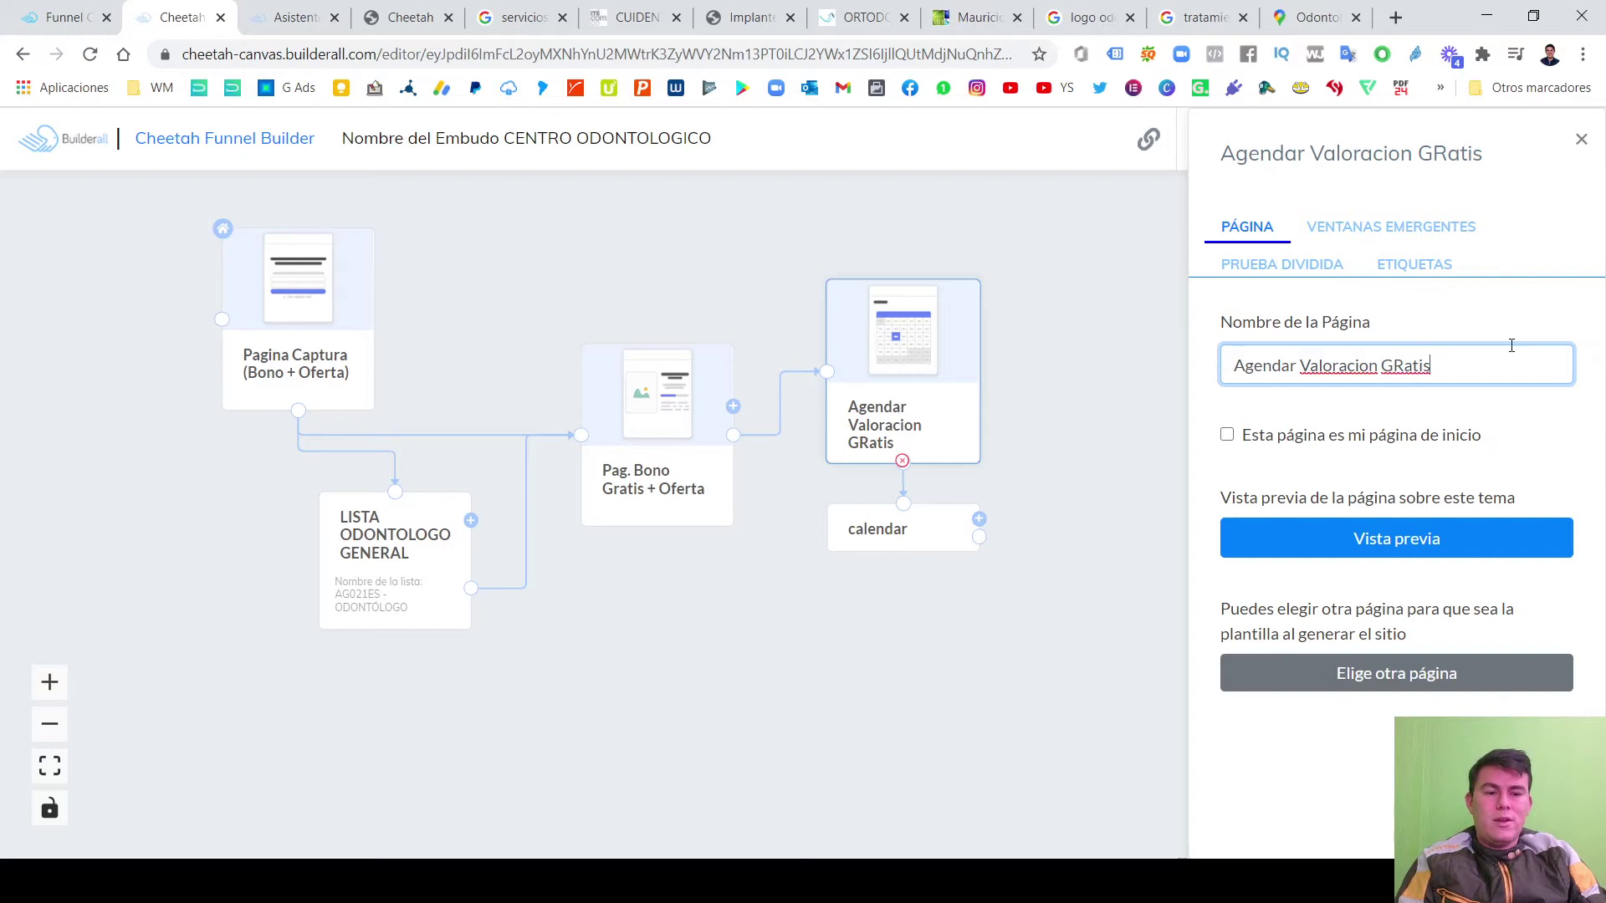
{"action": "left_click", "coordinate": [1397, 365]}
{"action": "key", "text": "BackSpace"}
{"action": "type", "text": "r"}
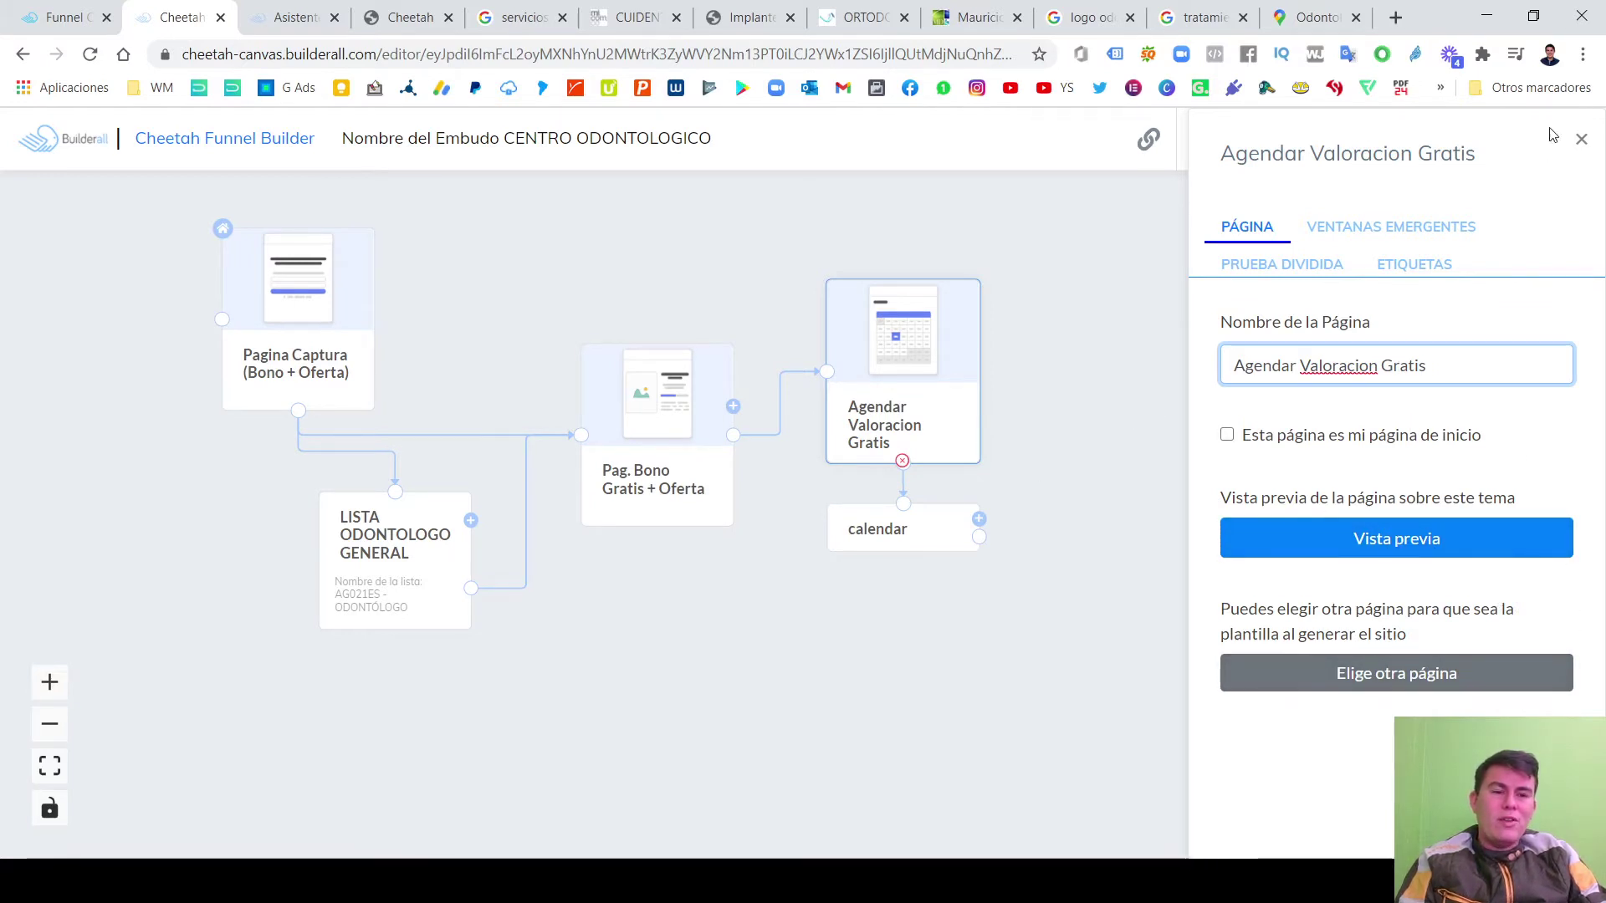
Tighten the gap between the Agendar Valoracion Gratis page and the calendar block below it.
{"action": "left_click", "coordinate": [885, 411]}
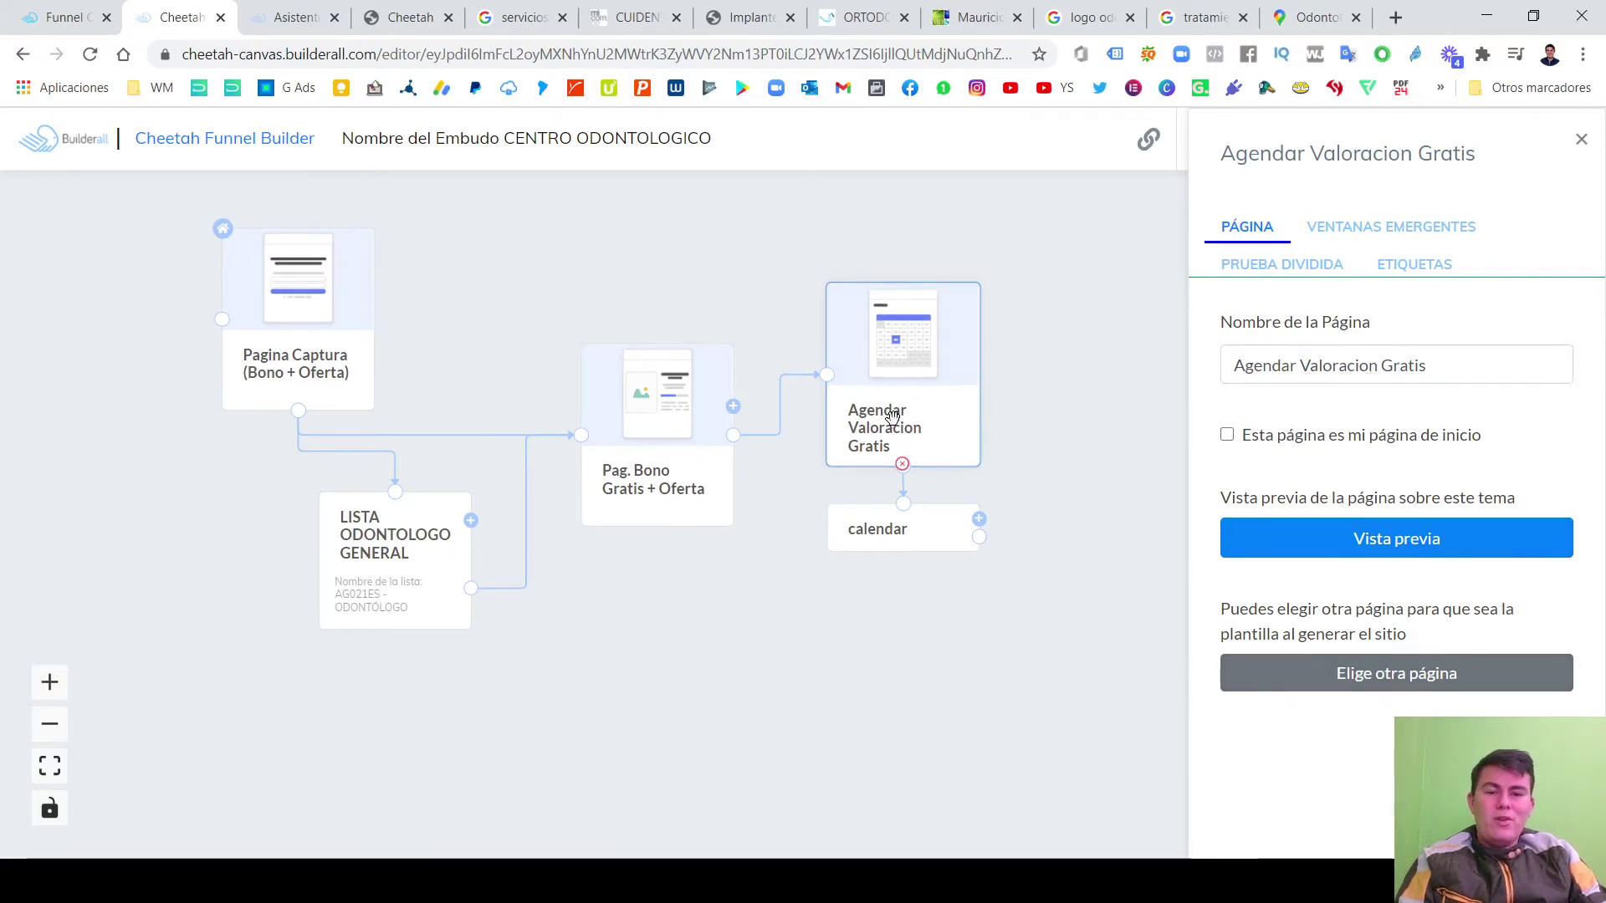
{"action": "left_click", "coordinate": [882, 504]}
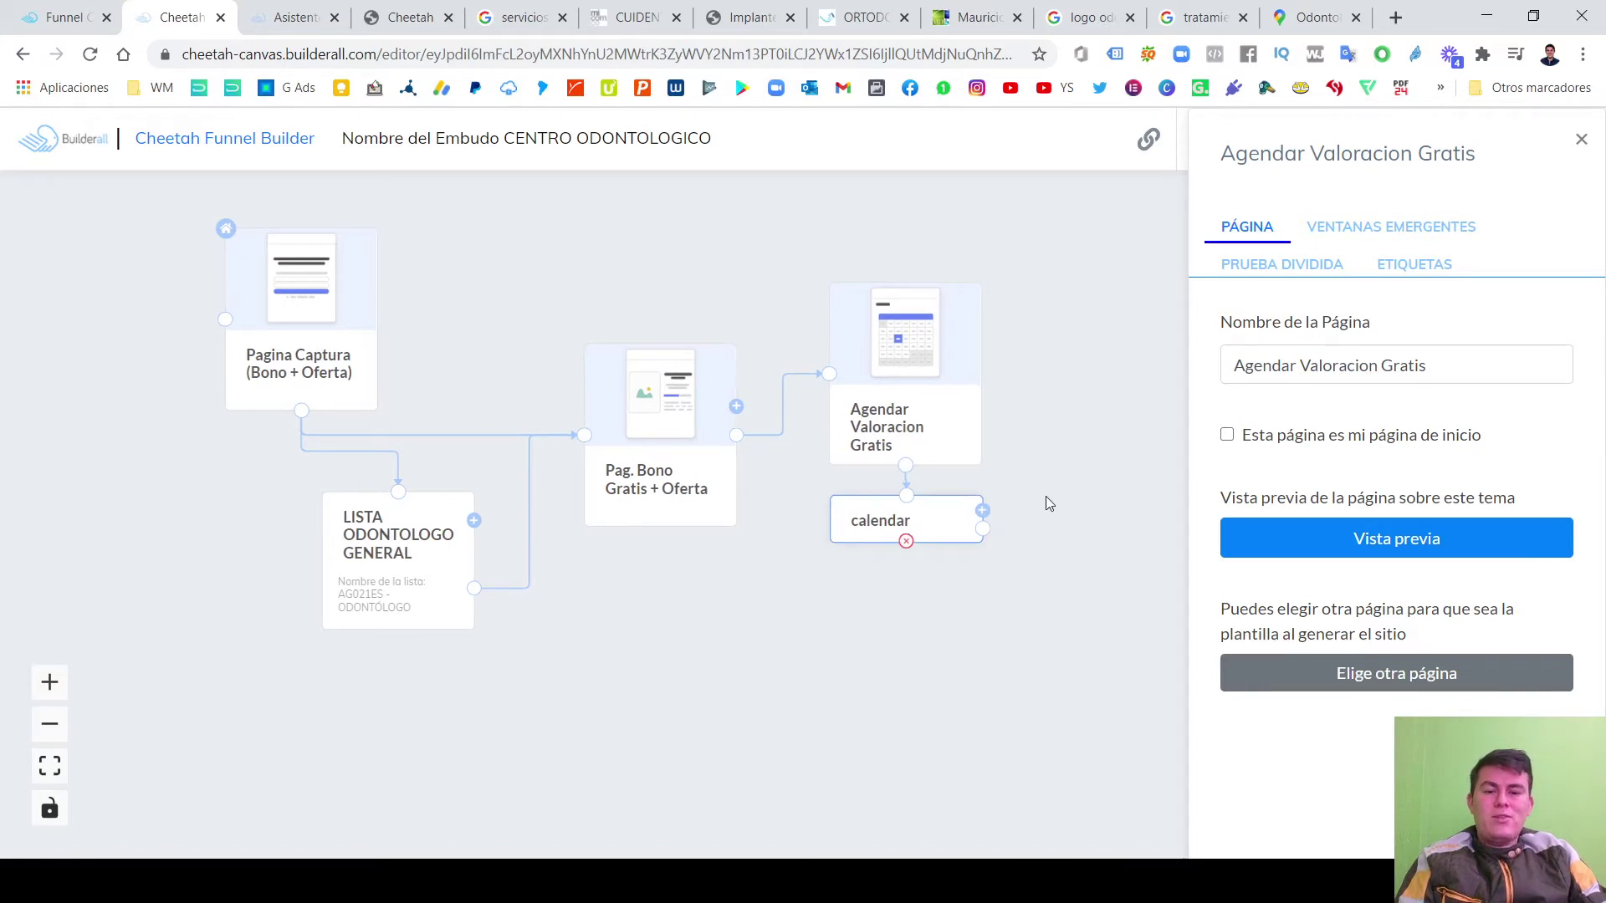
{"action": "left_click_drag", "start_coordinate": [1045, 495], "coordinate": [907, 489]}
Rename the calendar block under Agendar Valoracion Gratis as CALENDARIO ODONTOLOGOS.
{"action": "left_click", "coordinate": [824, 512]}
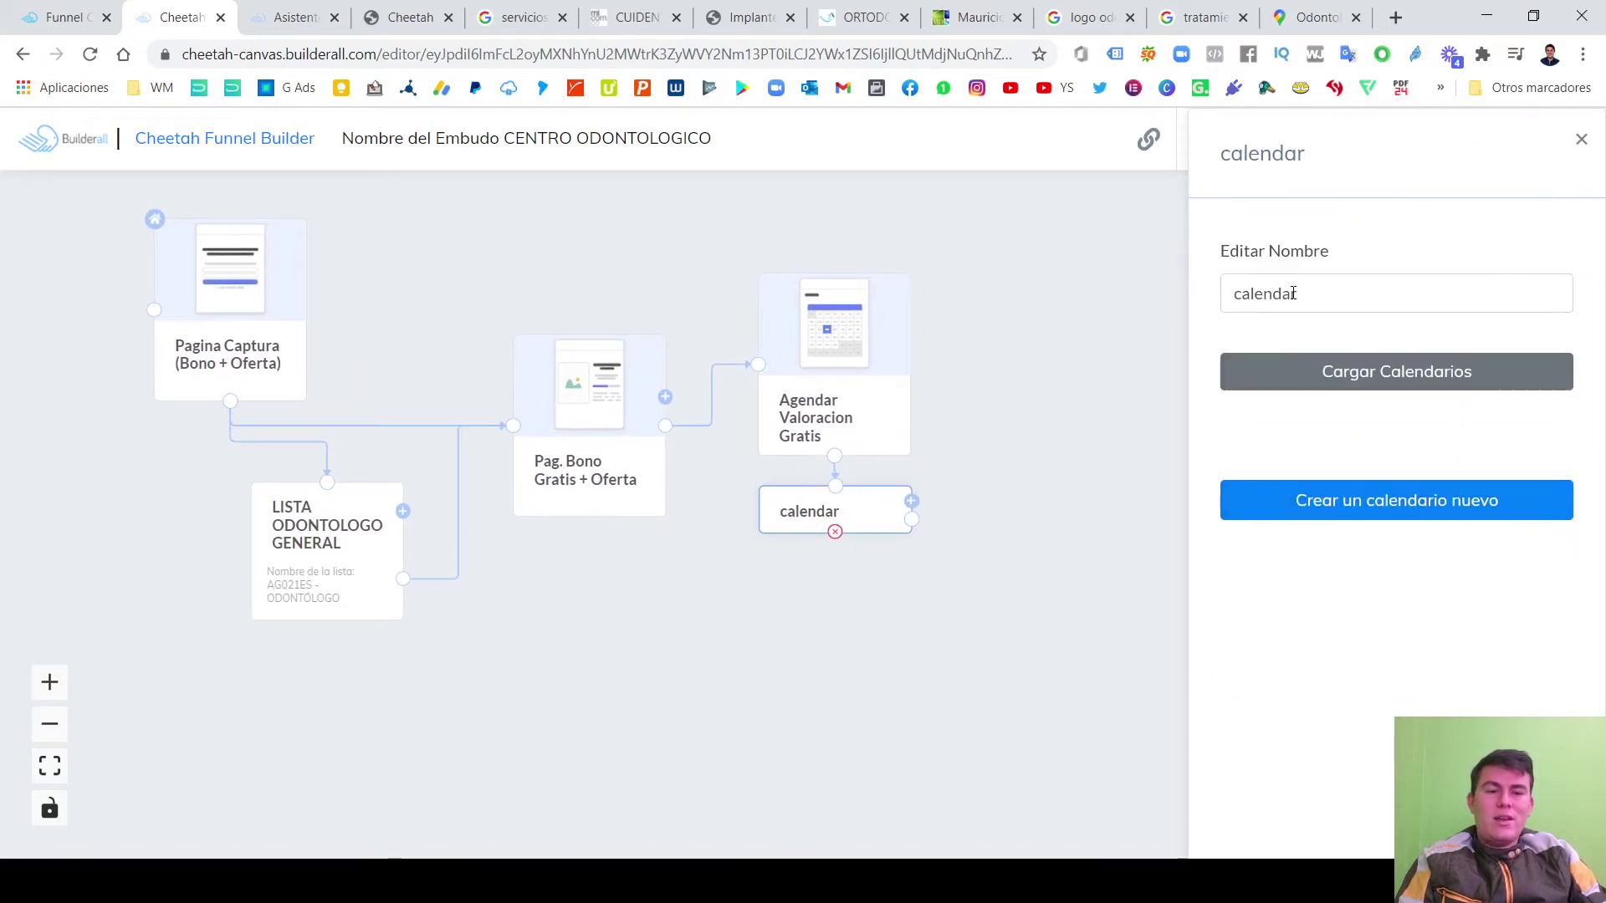
{"action": "left_click_drag", "start_coordinate": [1303, 295], "coordinate": [1214, 310]}
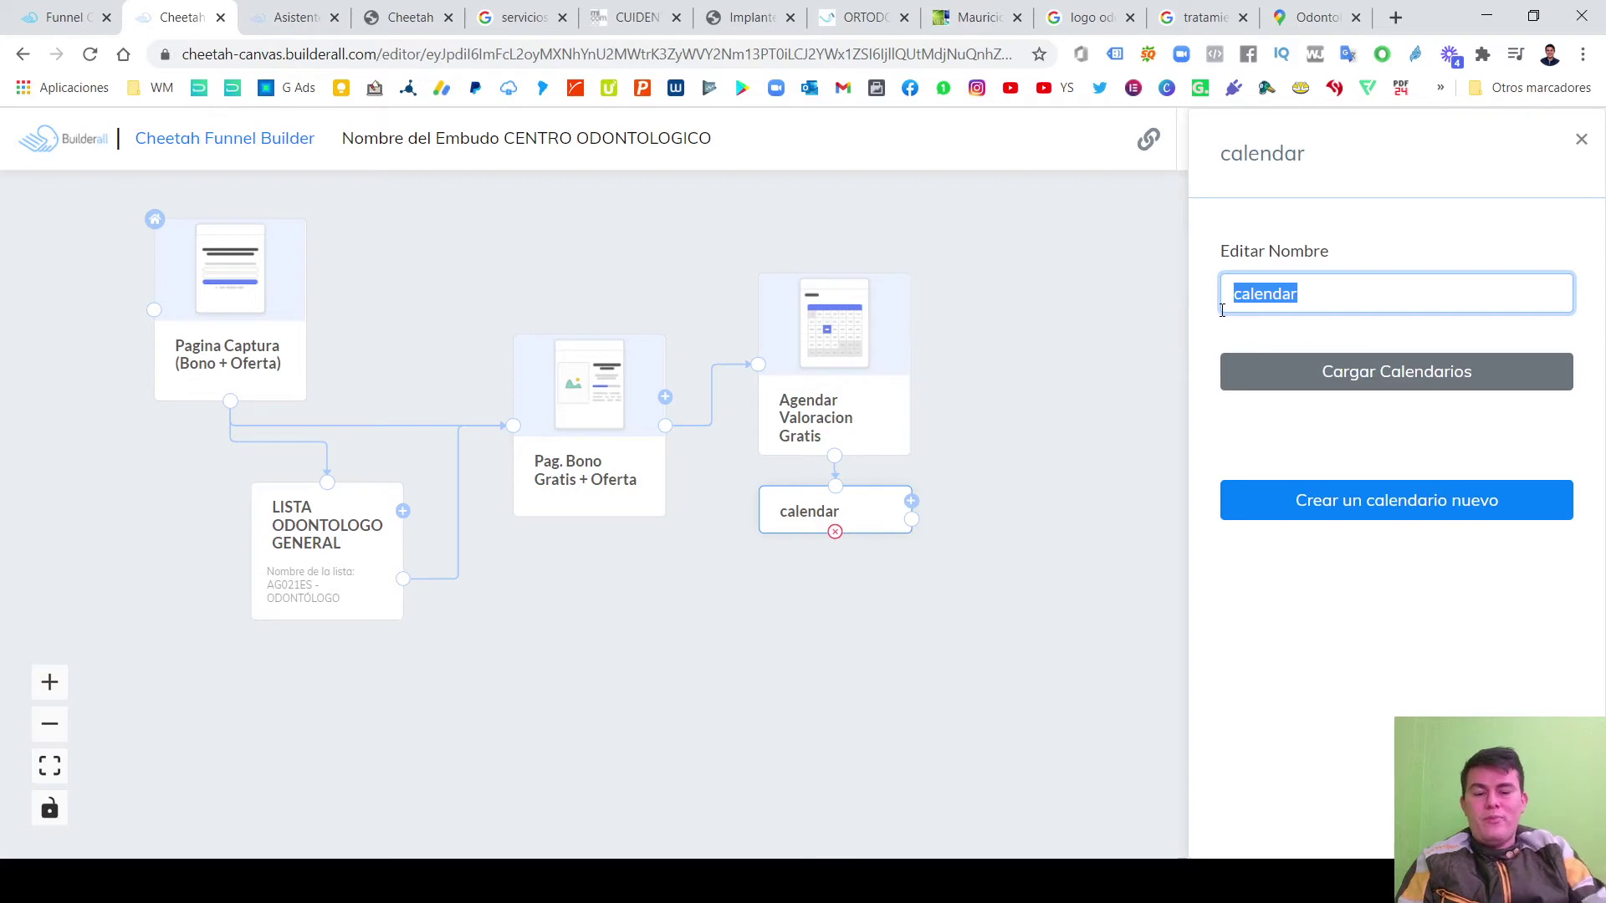
{"action": "type", "text": "Lista"}
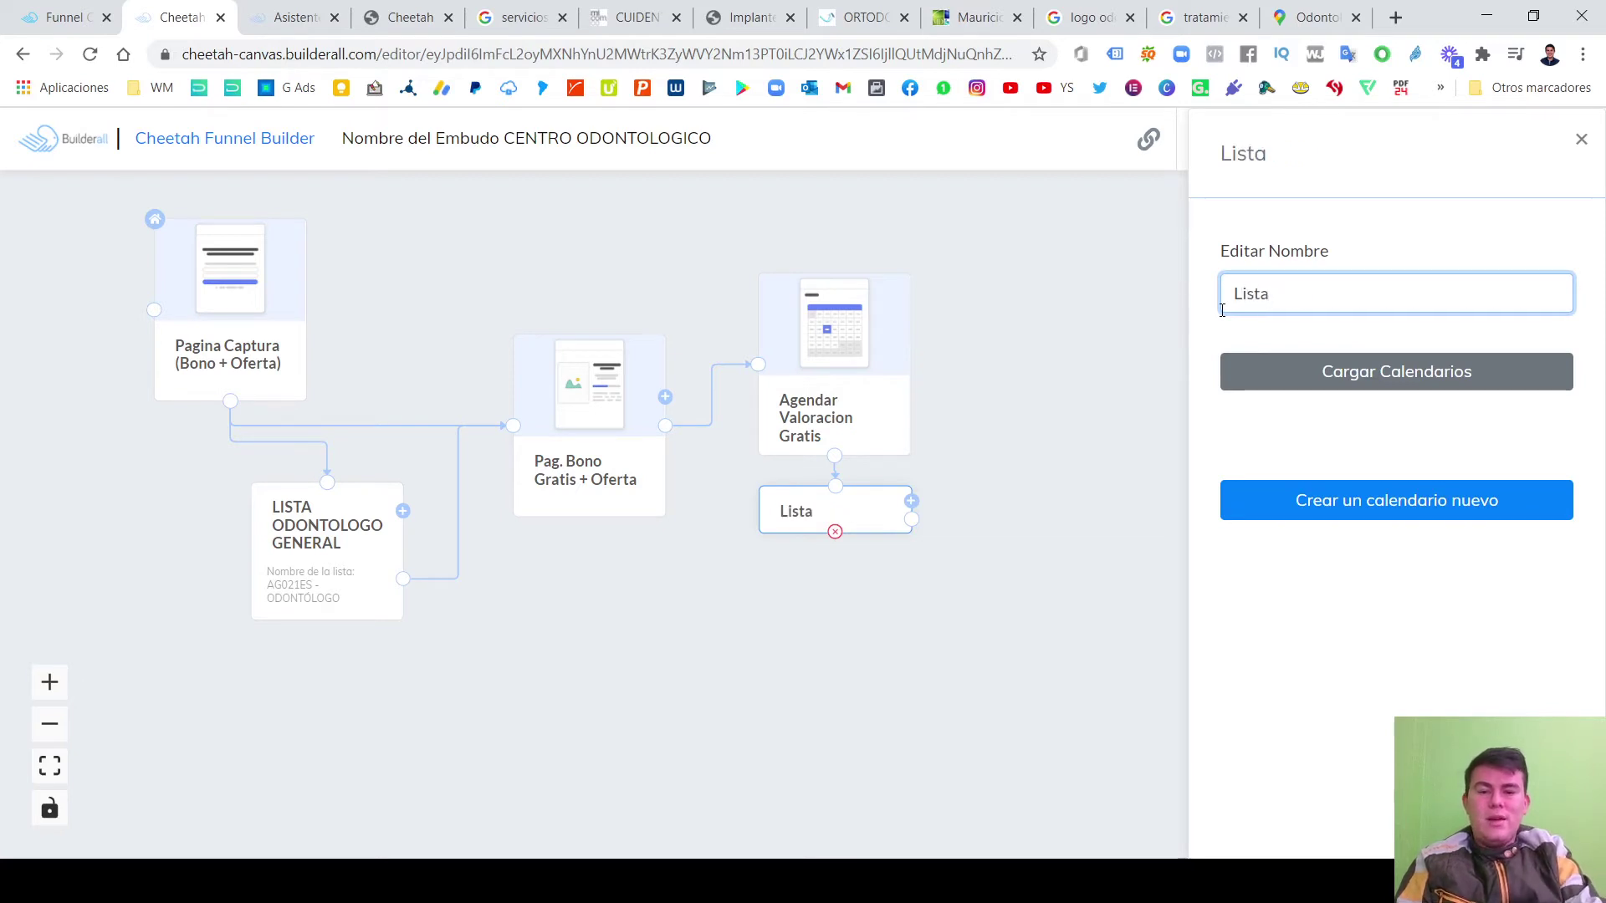
{"action": "key", "text": "BackSpace"}
{"action": "key", "text": "BackSpace"}
{"action": "key", "text": "BackSpace"}
{"action": "key", "text": "BackSpace"}
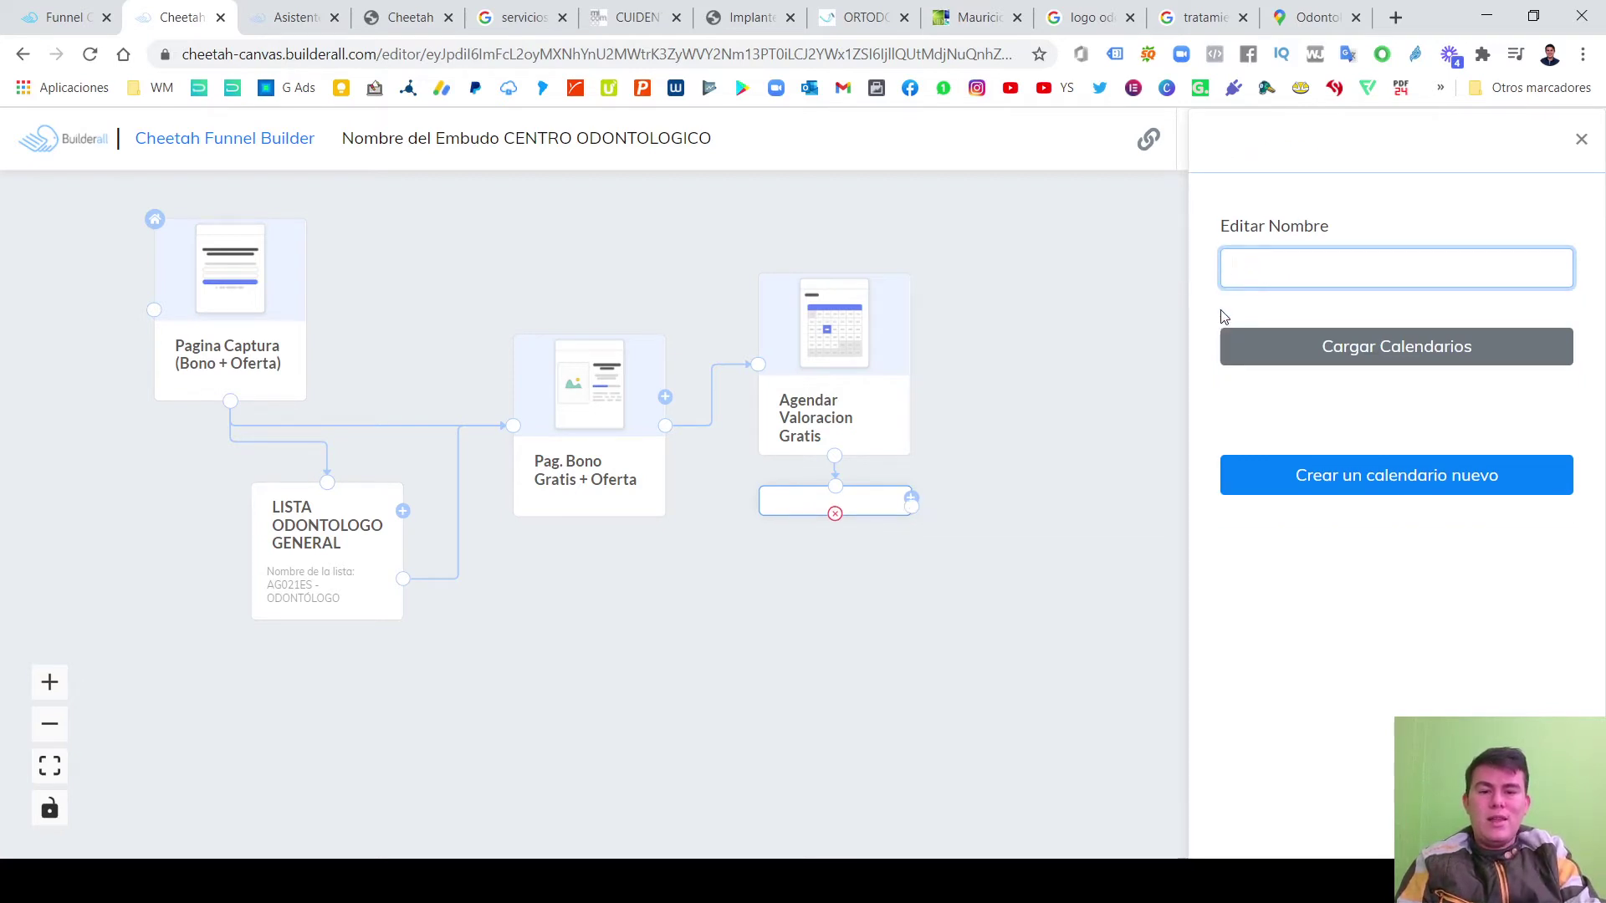
{"action": "type", "text": "L"}
{"action": "key", "text": "BackSpace"}
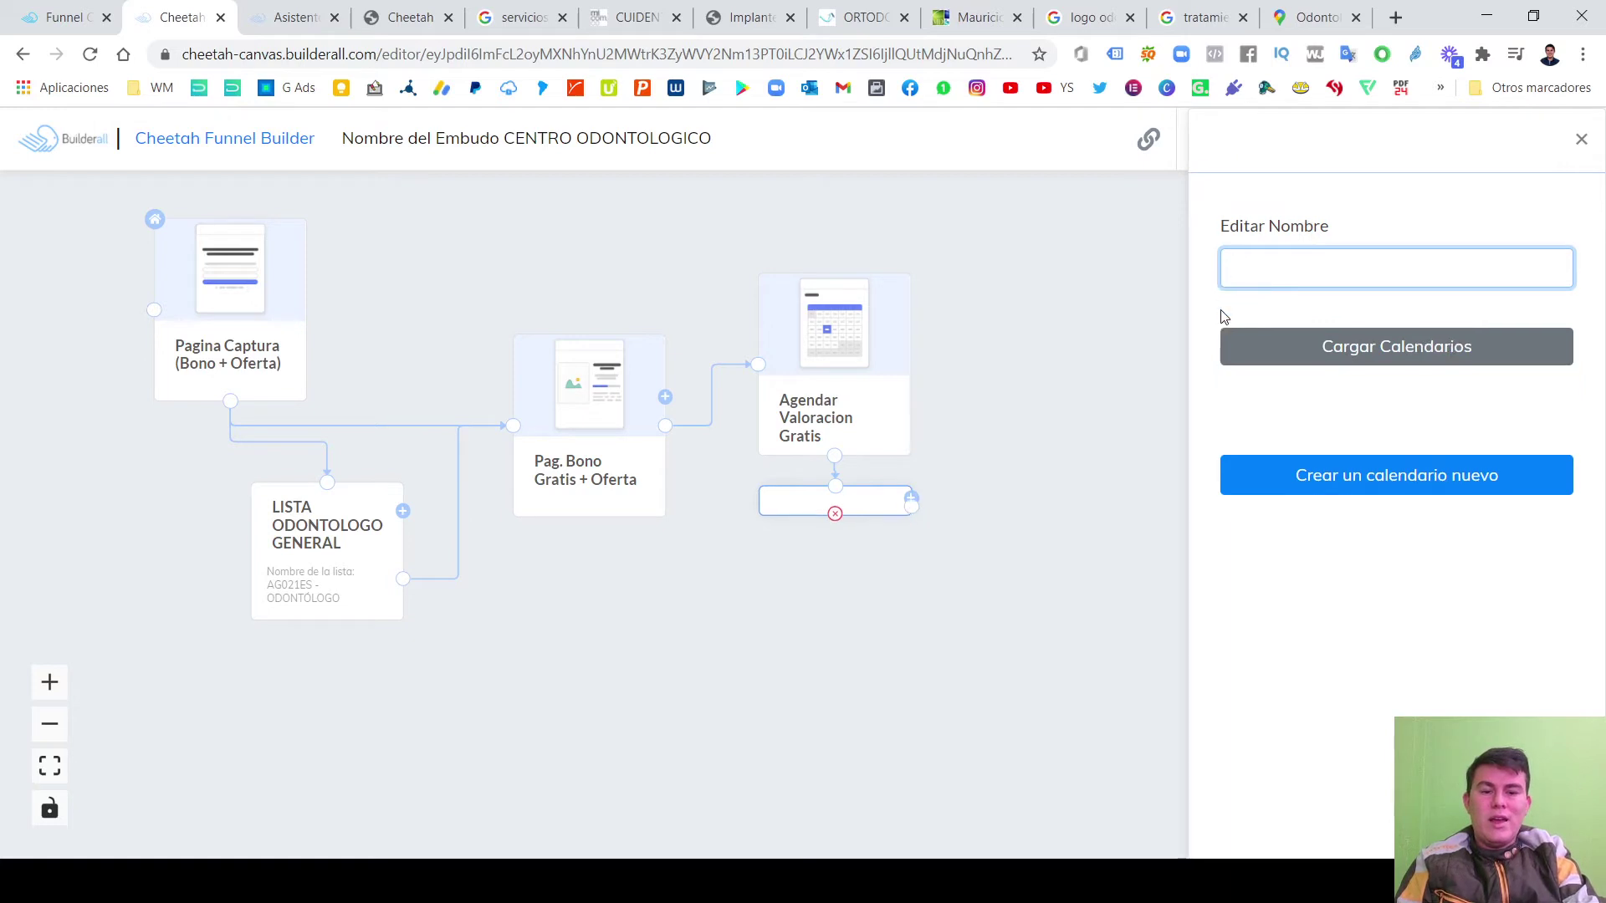
{"action": "type", "text": "CALENDAR"}
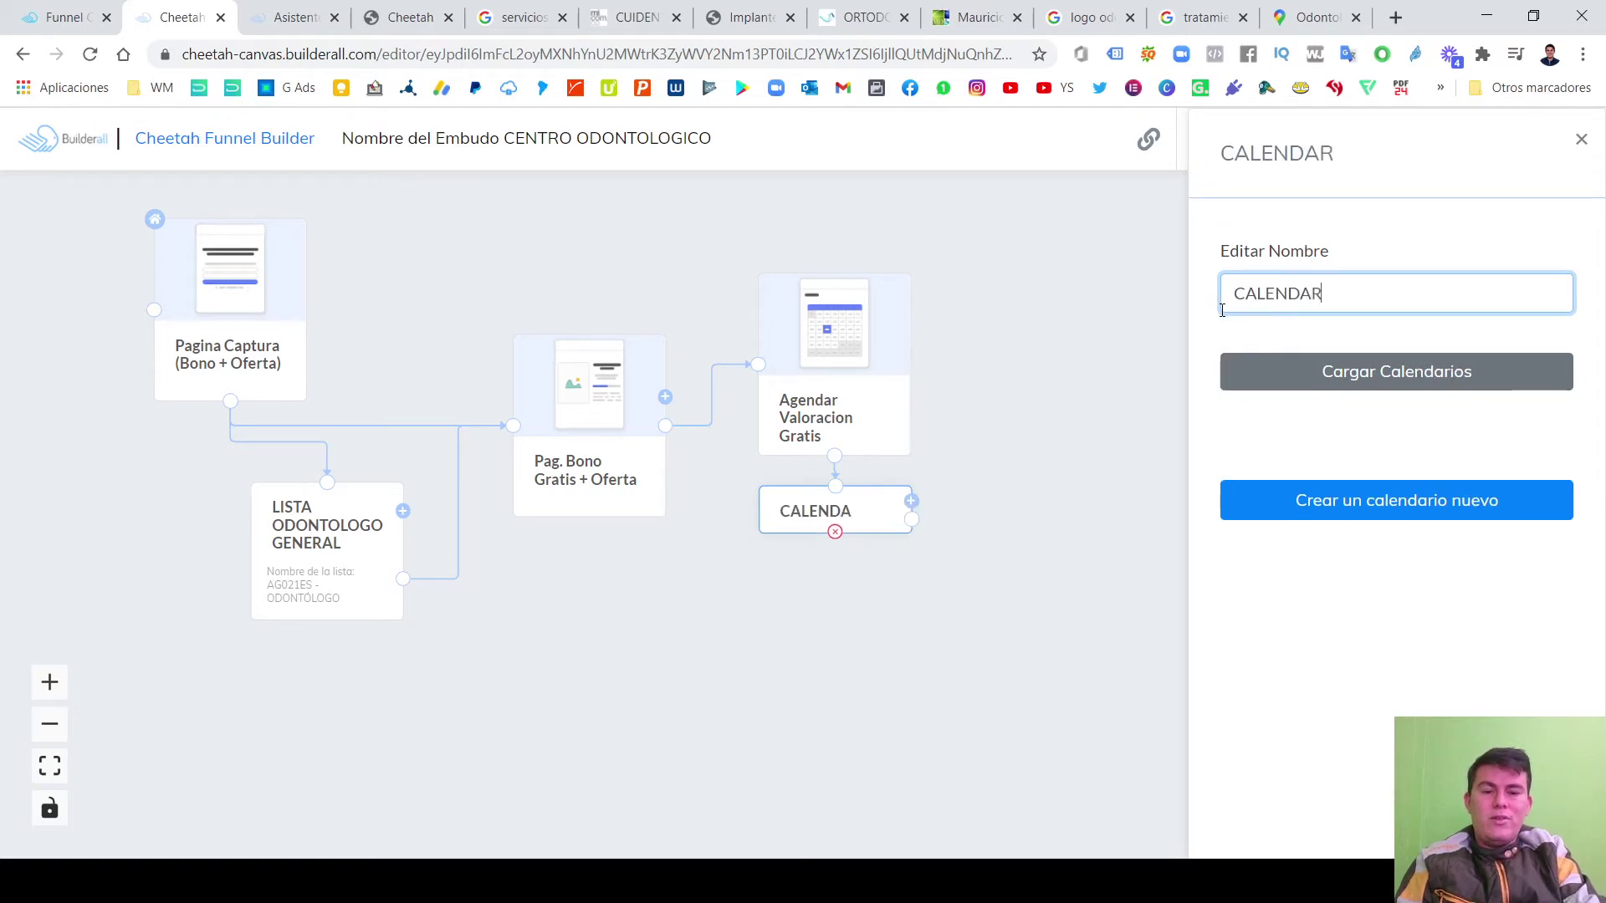
{"action": "type", "text": "IO O"}
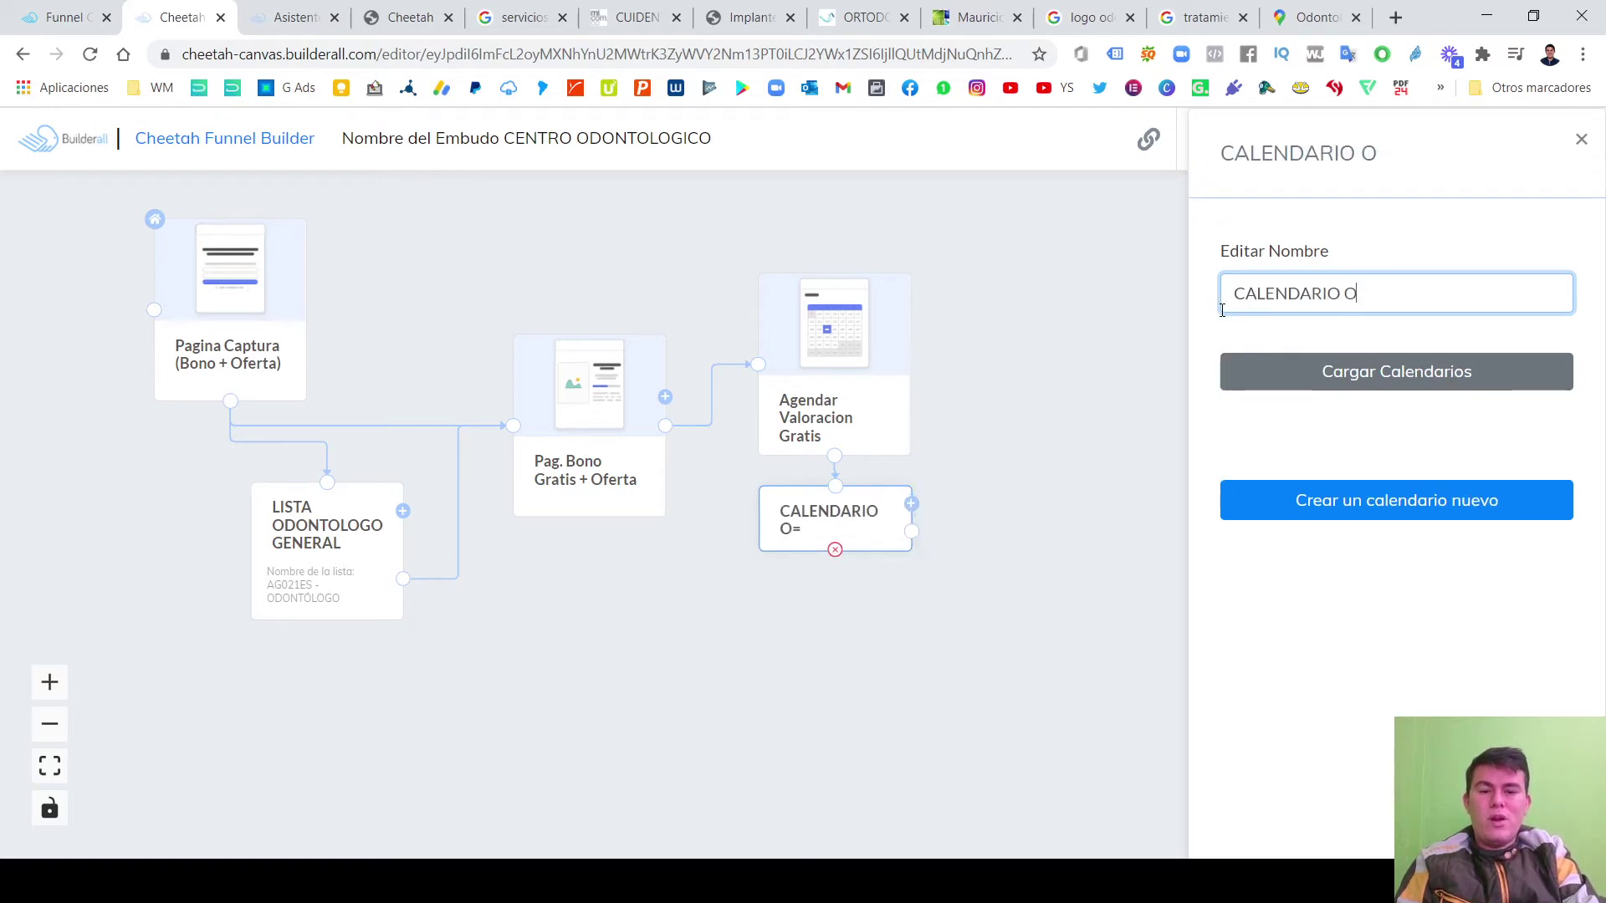
{"action": "key", "text": "BackSpace"}
{"action": "type", "text": "OF"}
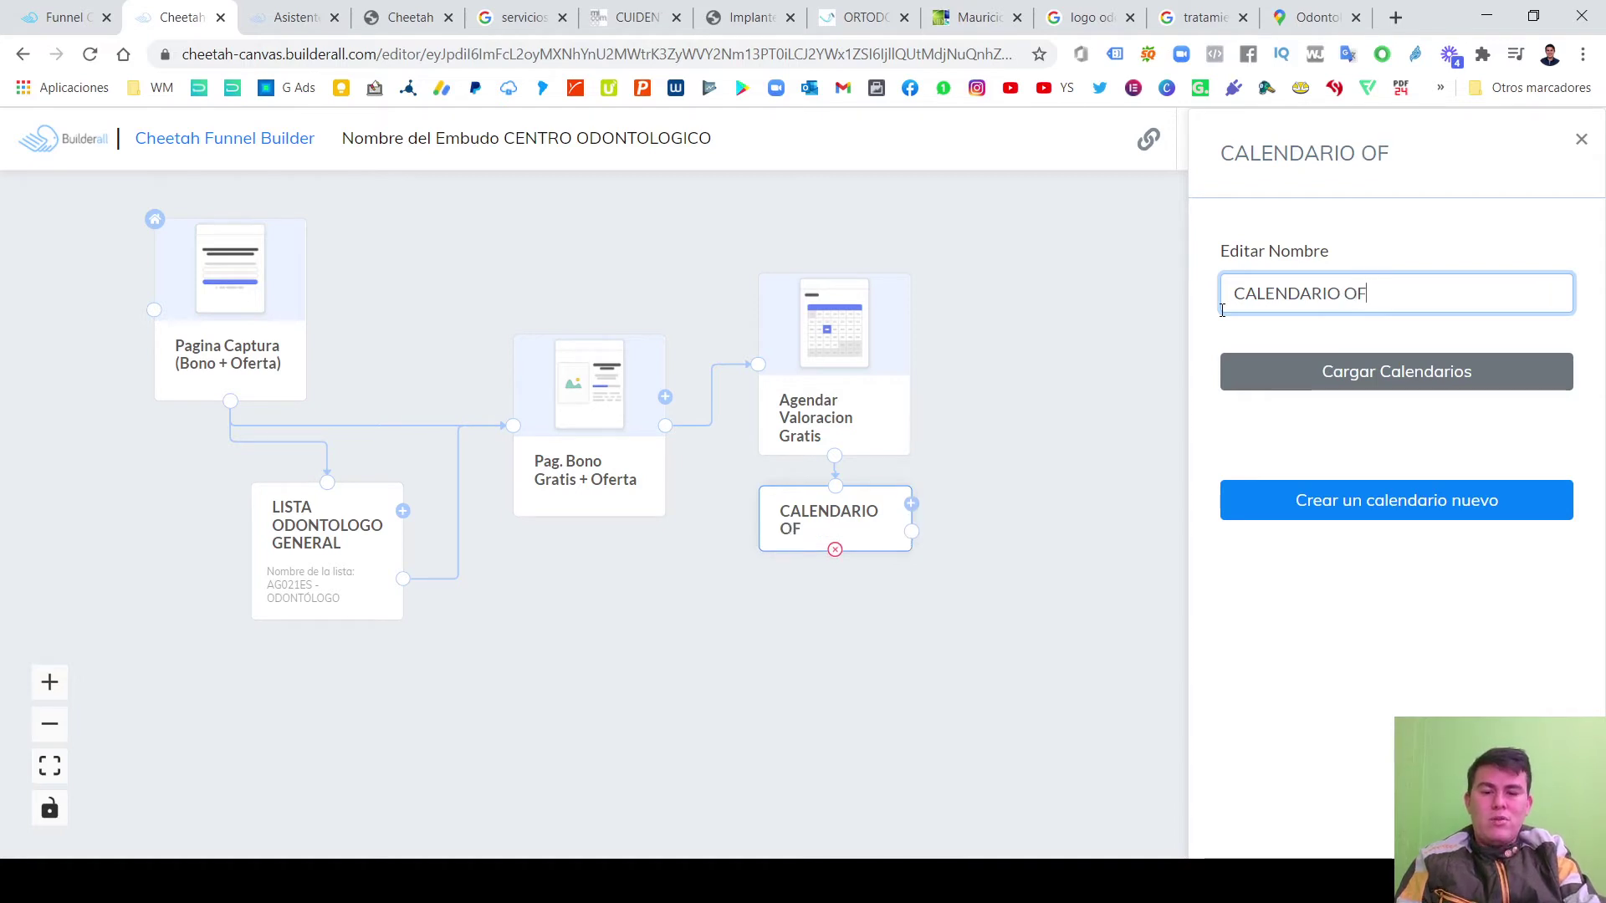
{"action": "key", "text": "BackSpace"}
{"action": "type", "text": "DONTOLOG"}
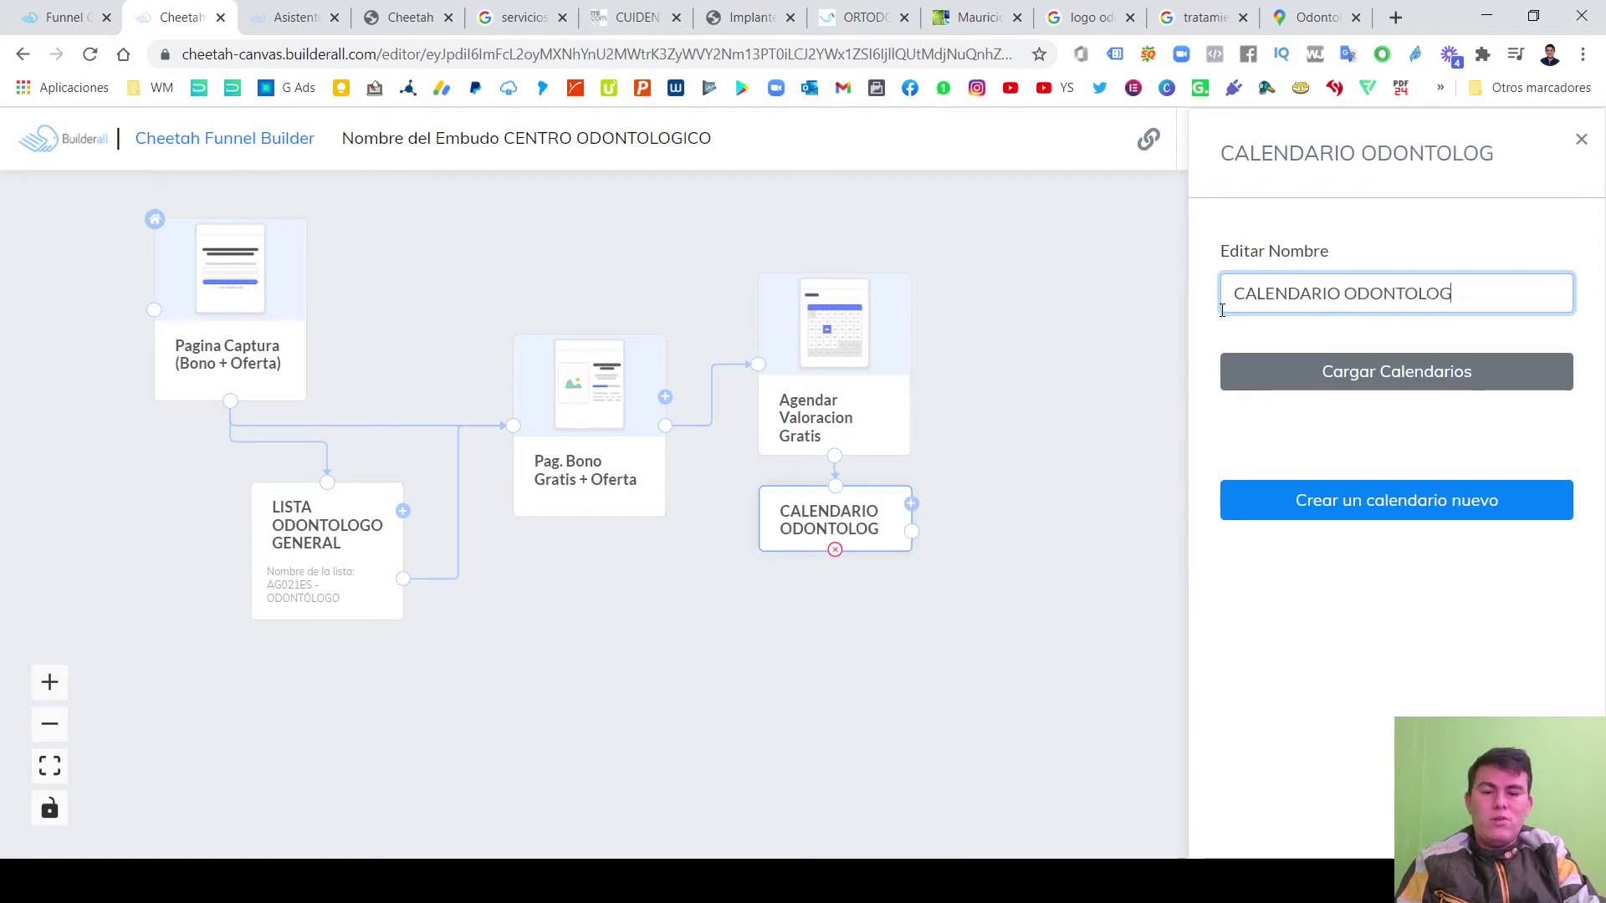
{"action": "type", "text": "OS"}
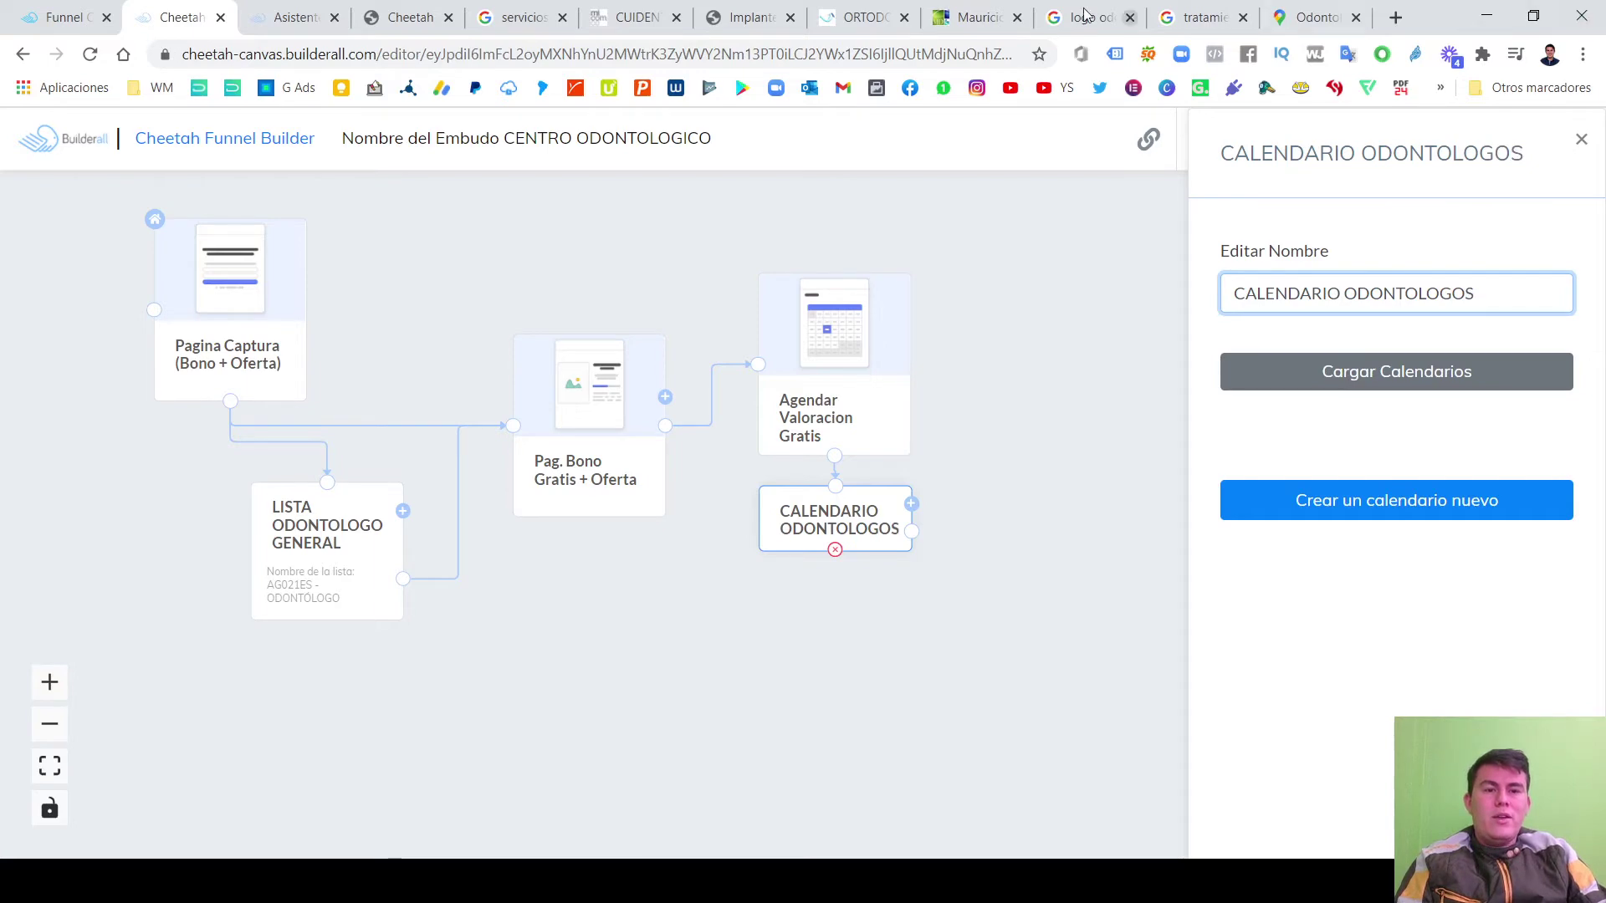
Check the clinic name in the logo odontologia image results and rename the calendar block as CALENDARIO DENTALCLINC.
{"action": "left_click", "coordinate": [1086, 17]}
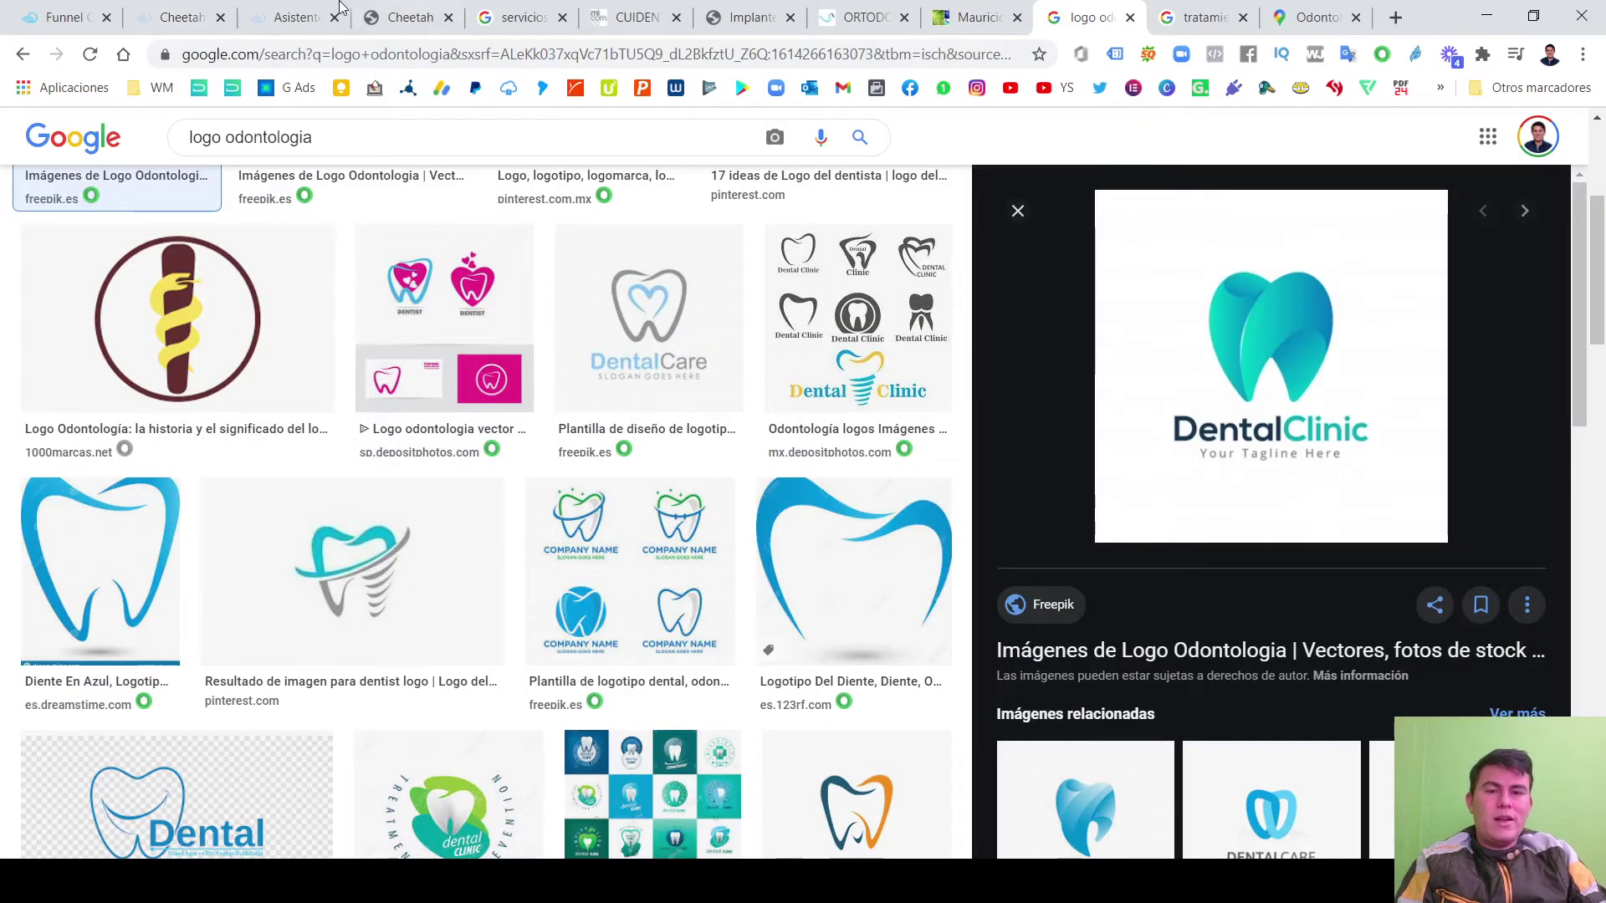
{"action": "left_click", "coordinate": [211, 8]}
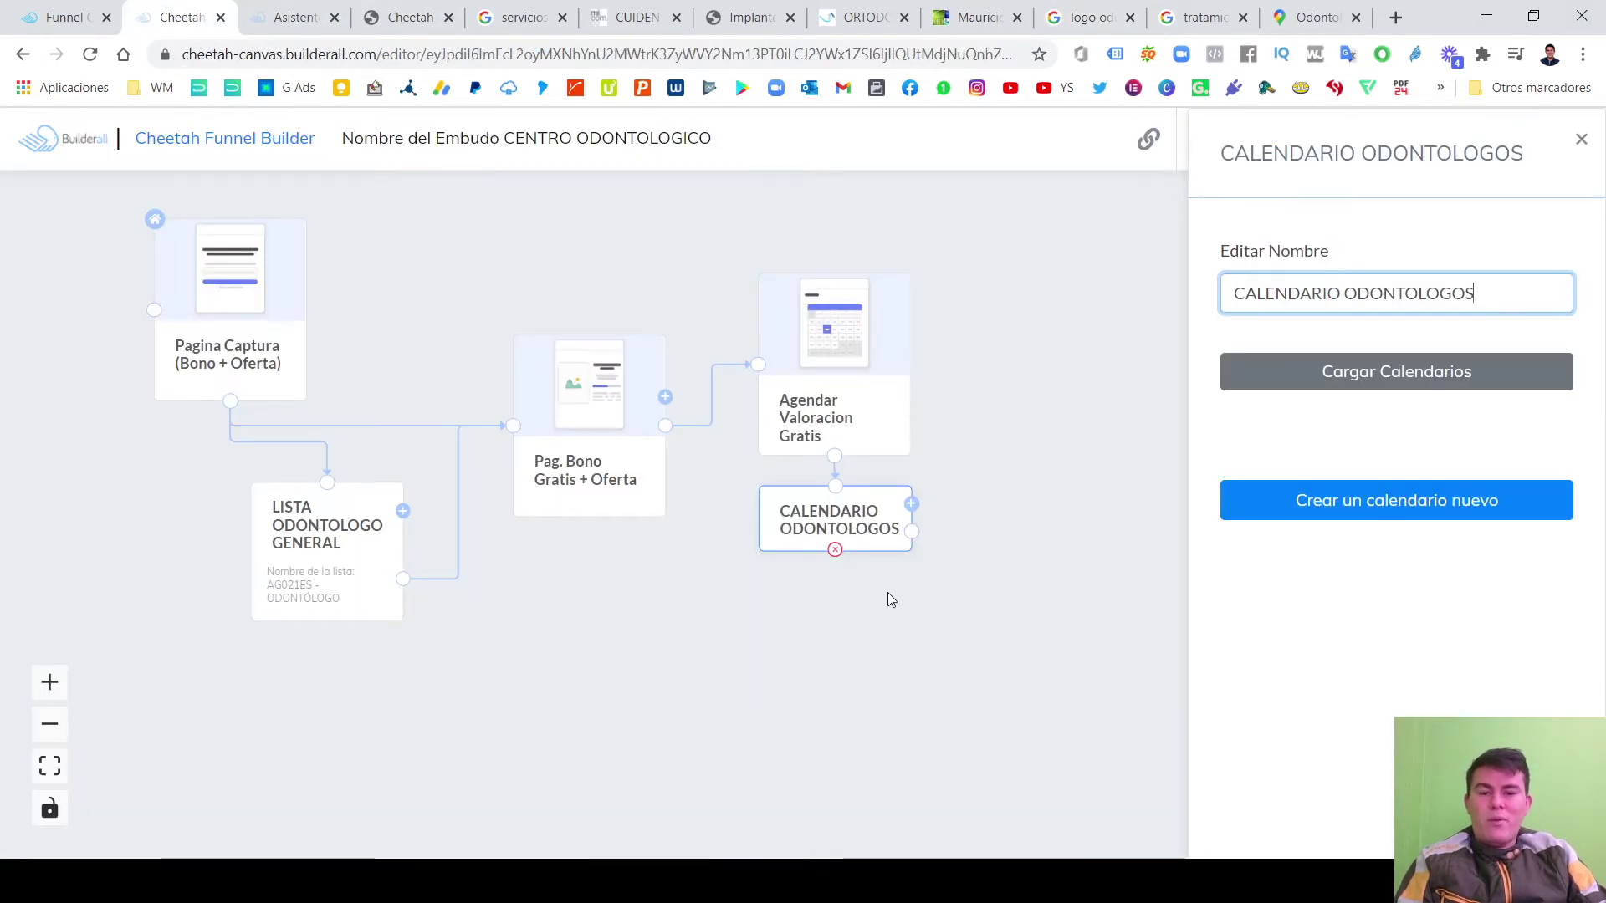
{"action": "left_click_drag", "start_coordinate": [1349, 297], "coordinate": [1520, 294]}
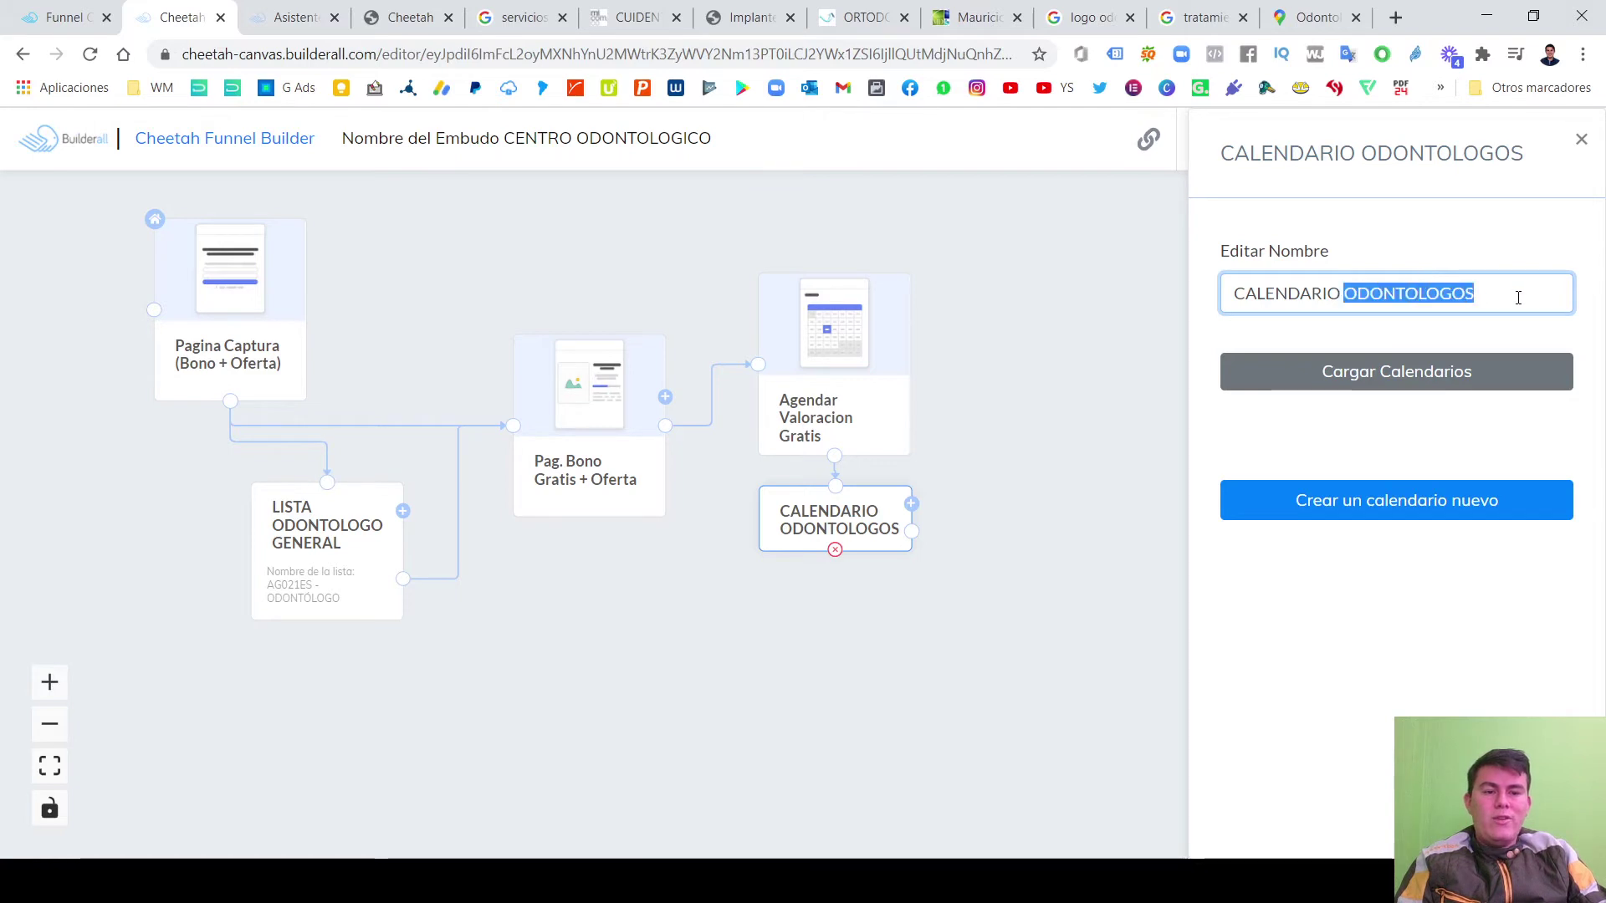
{"action": "type", "text": "DENTALCLI"}
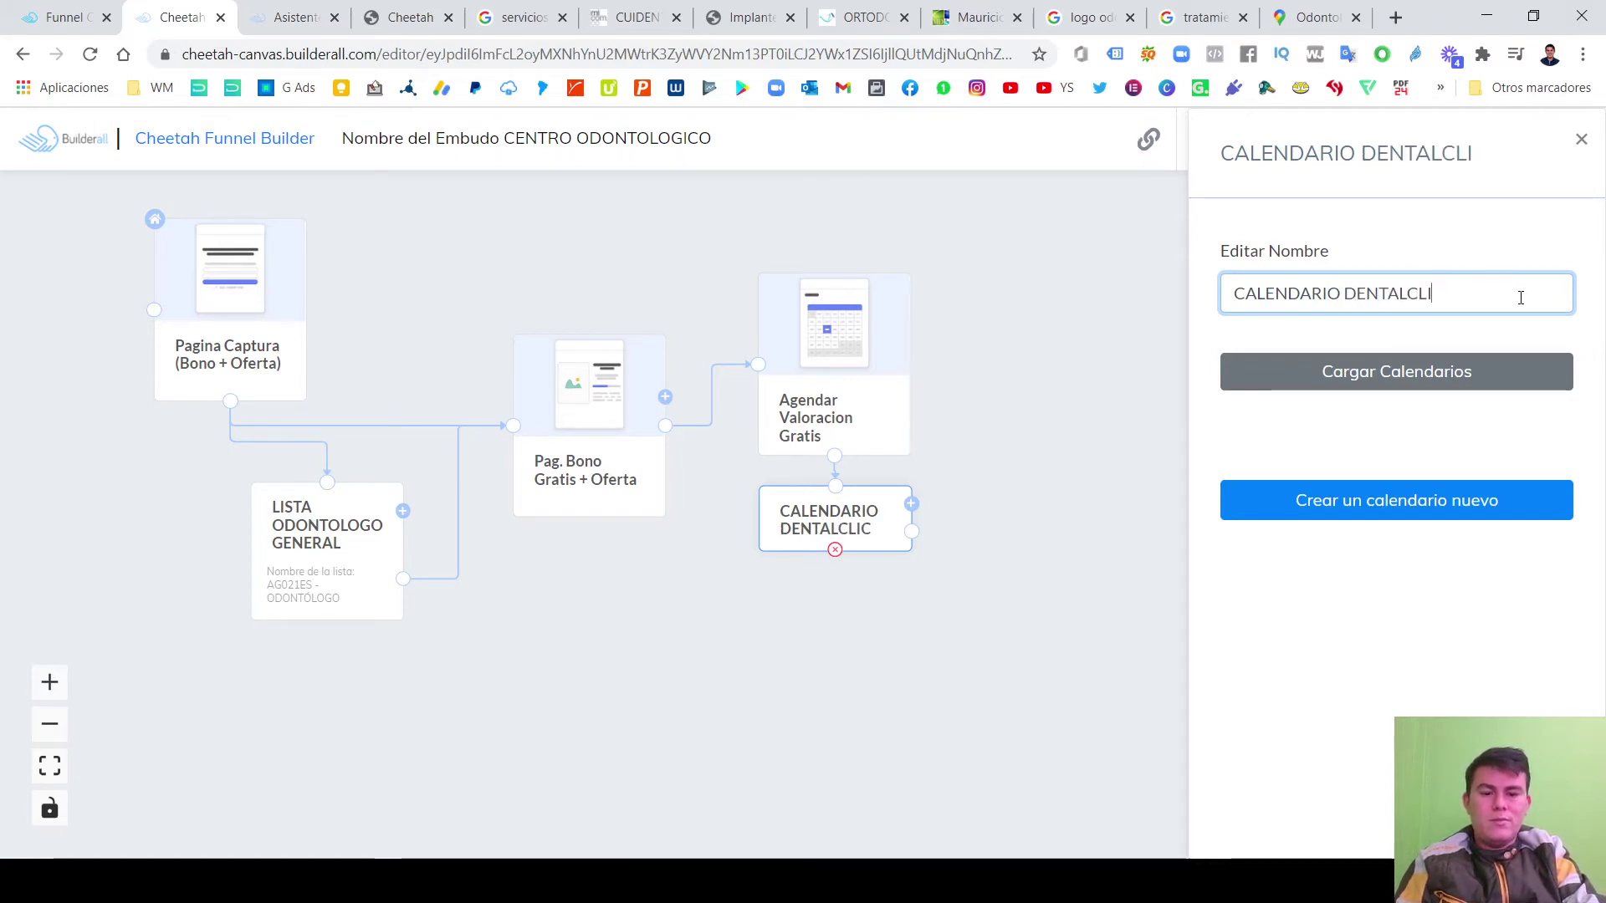
{"action": "type", "text": "CNC"}
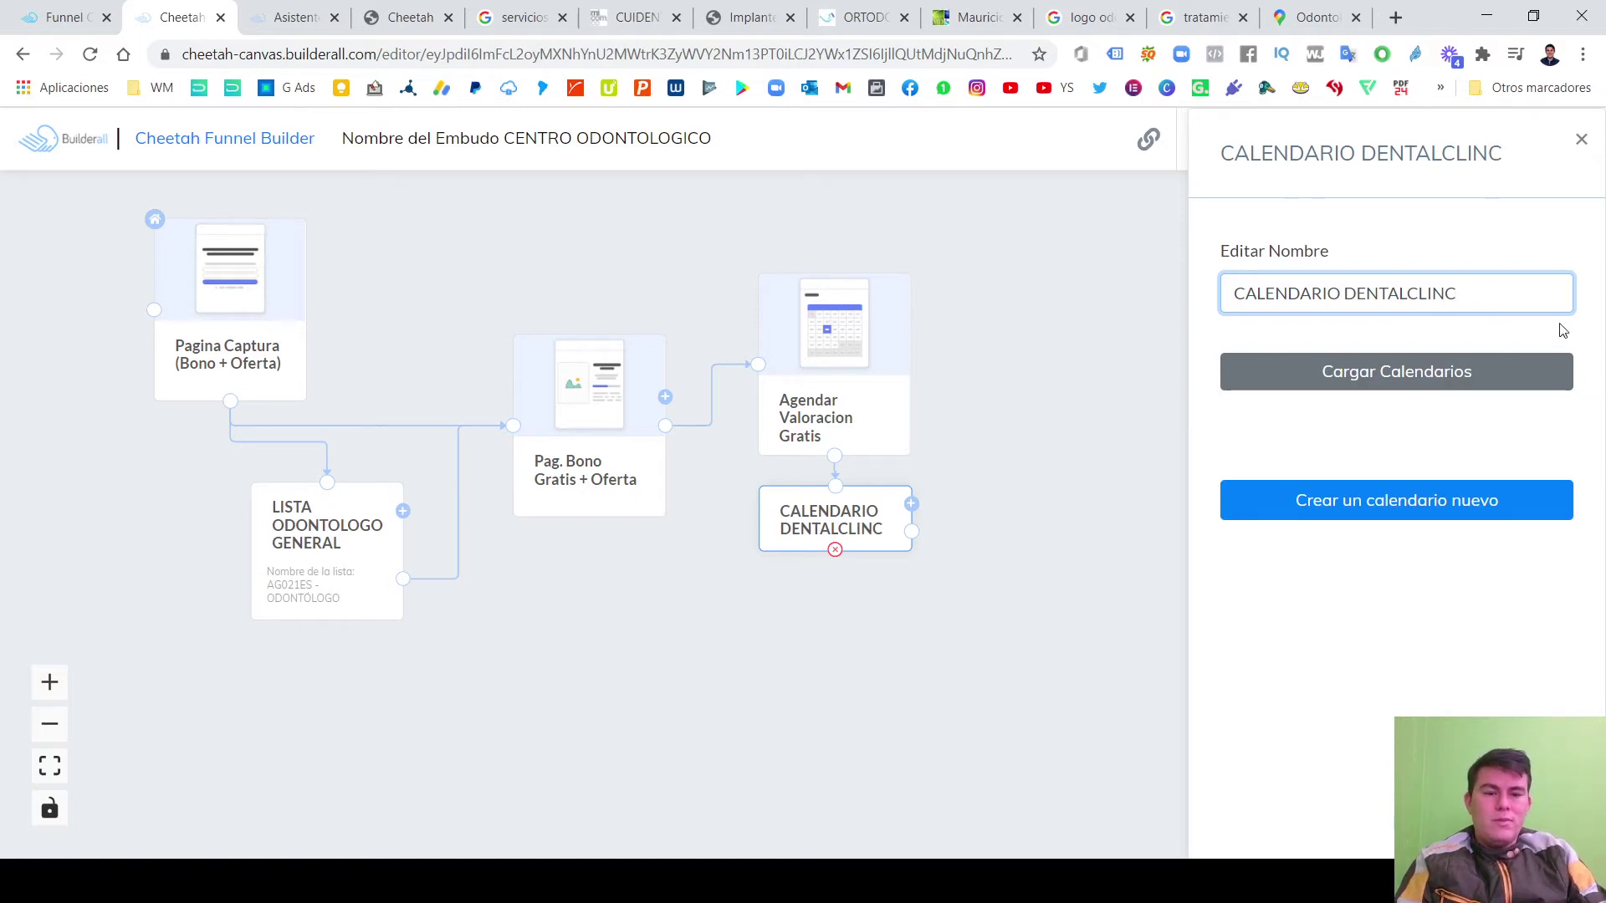
Rename the calendar block under Agendar Valoracion Gratis as Calendario DentalClic and shift it slightly lower.
{"action": "left_click_drag", "start_coordinate": [1481, 300], "coordinate": [1219, 310]}
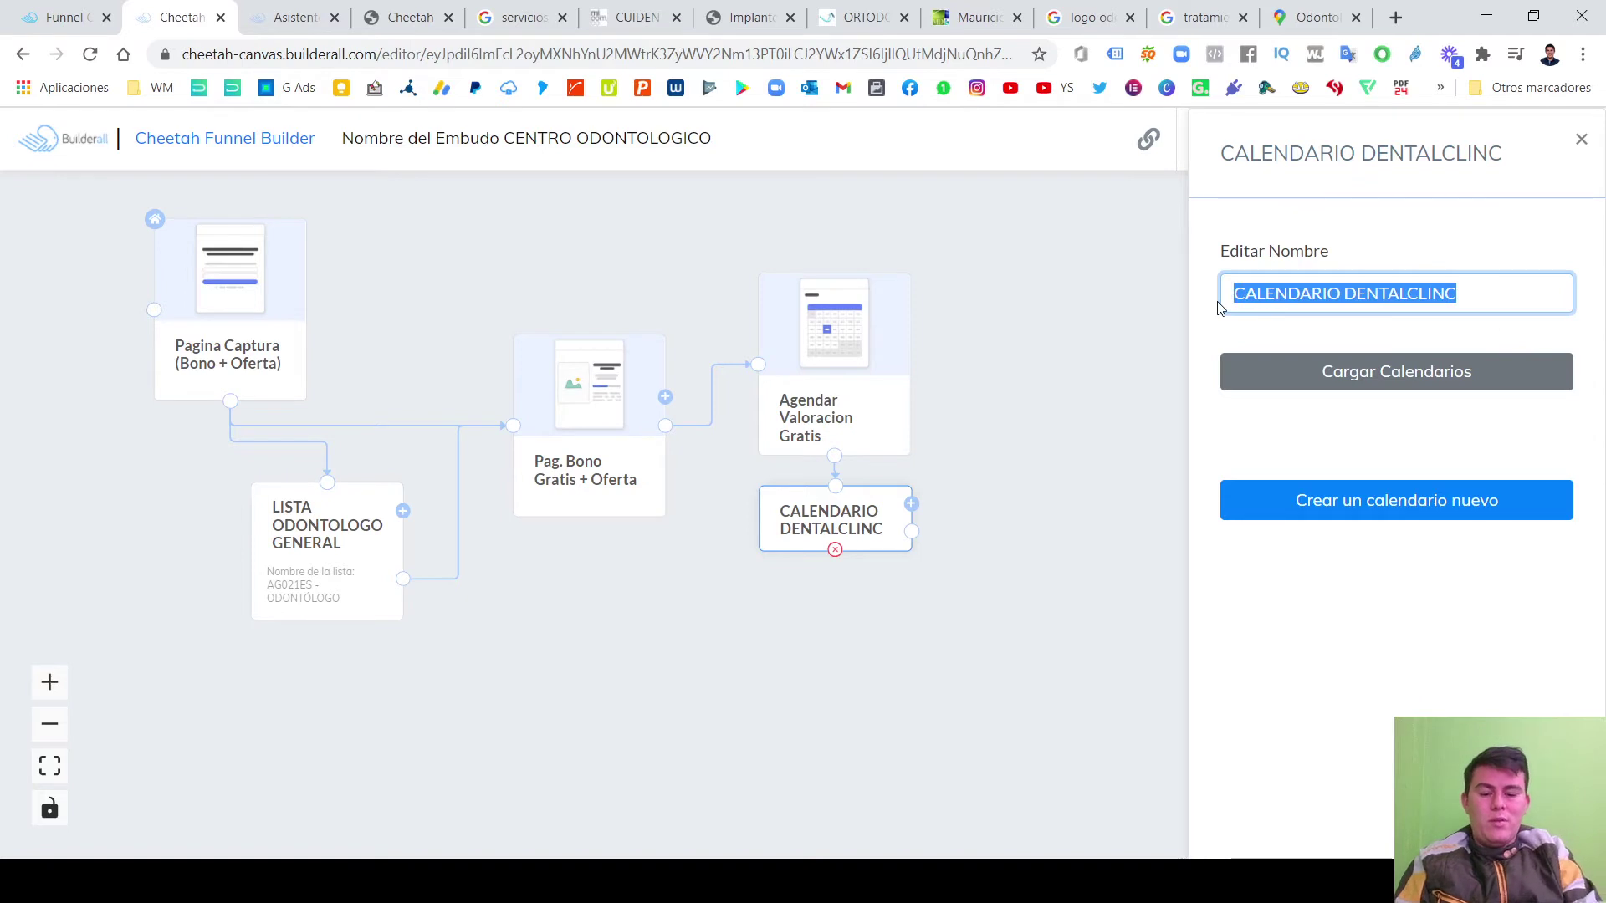
{"action": "type", "text": "Calendario Dental"}
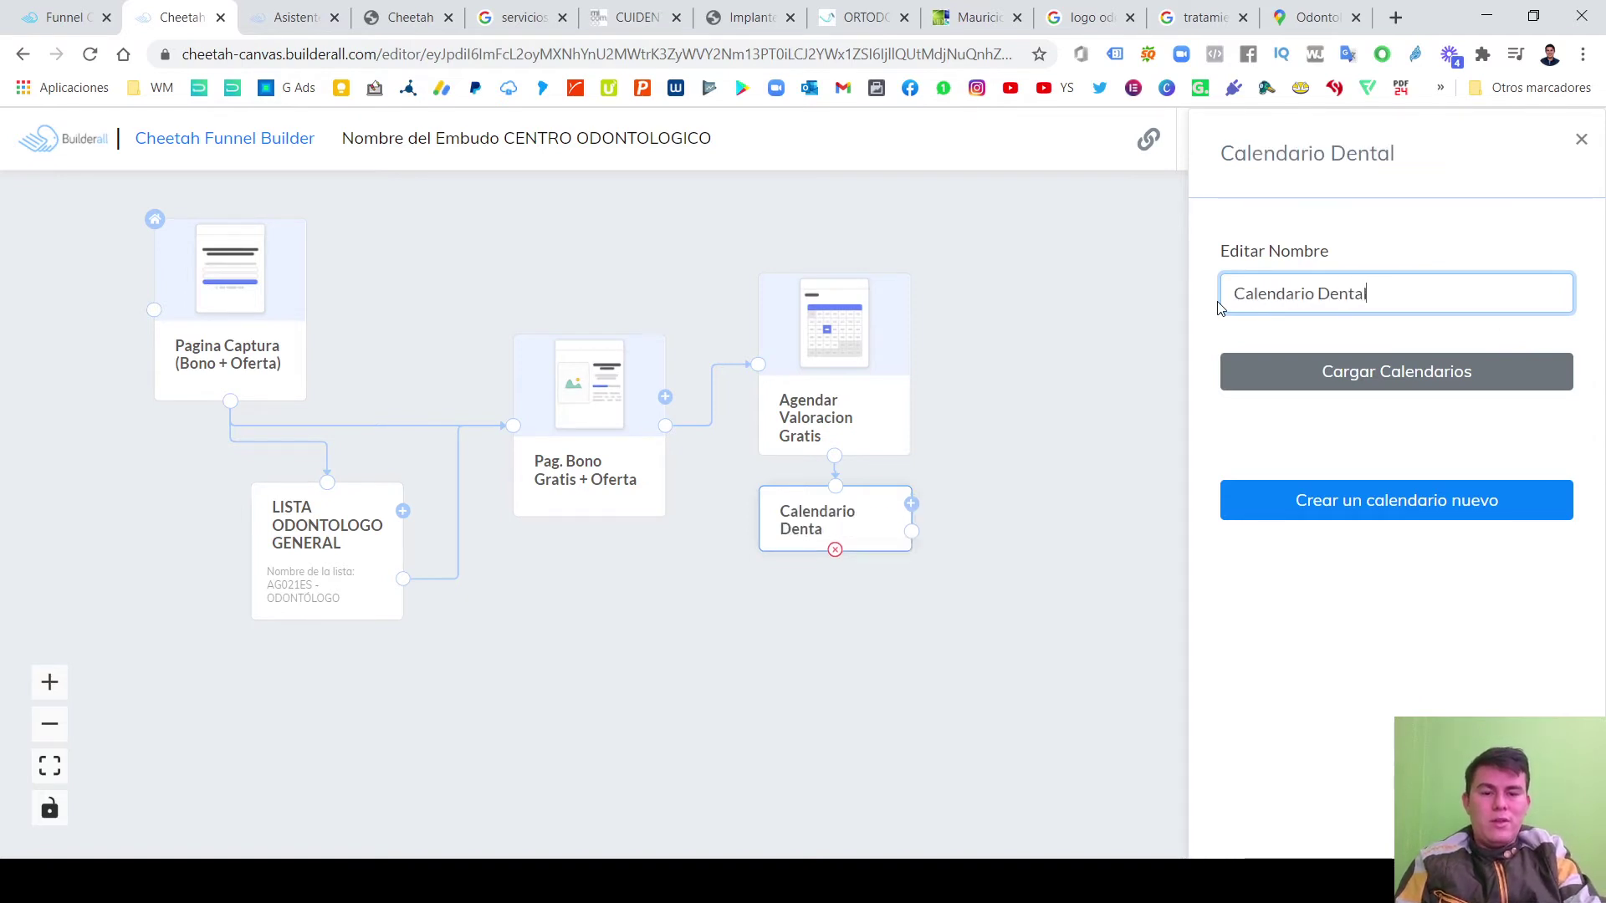
{"action": "type", "text": "Click"}
{"action": "key", "text": "BackSpace"}
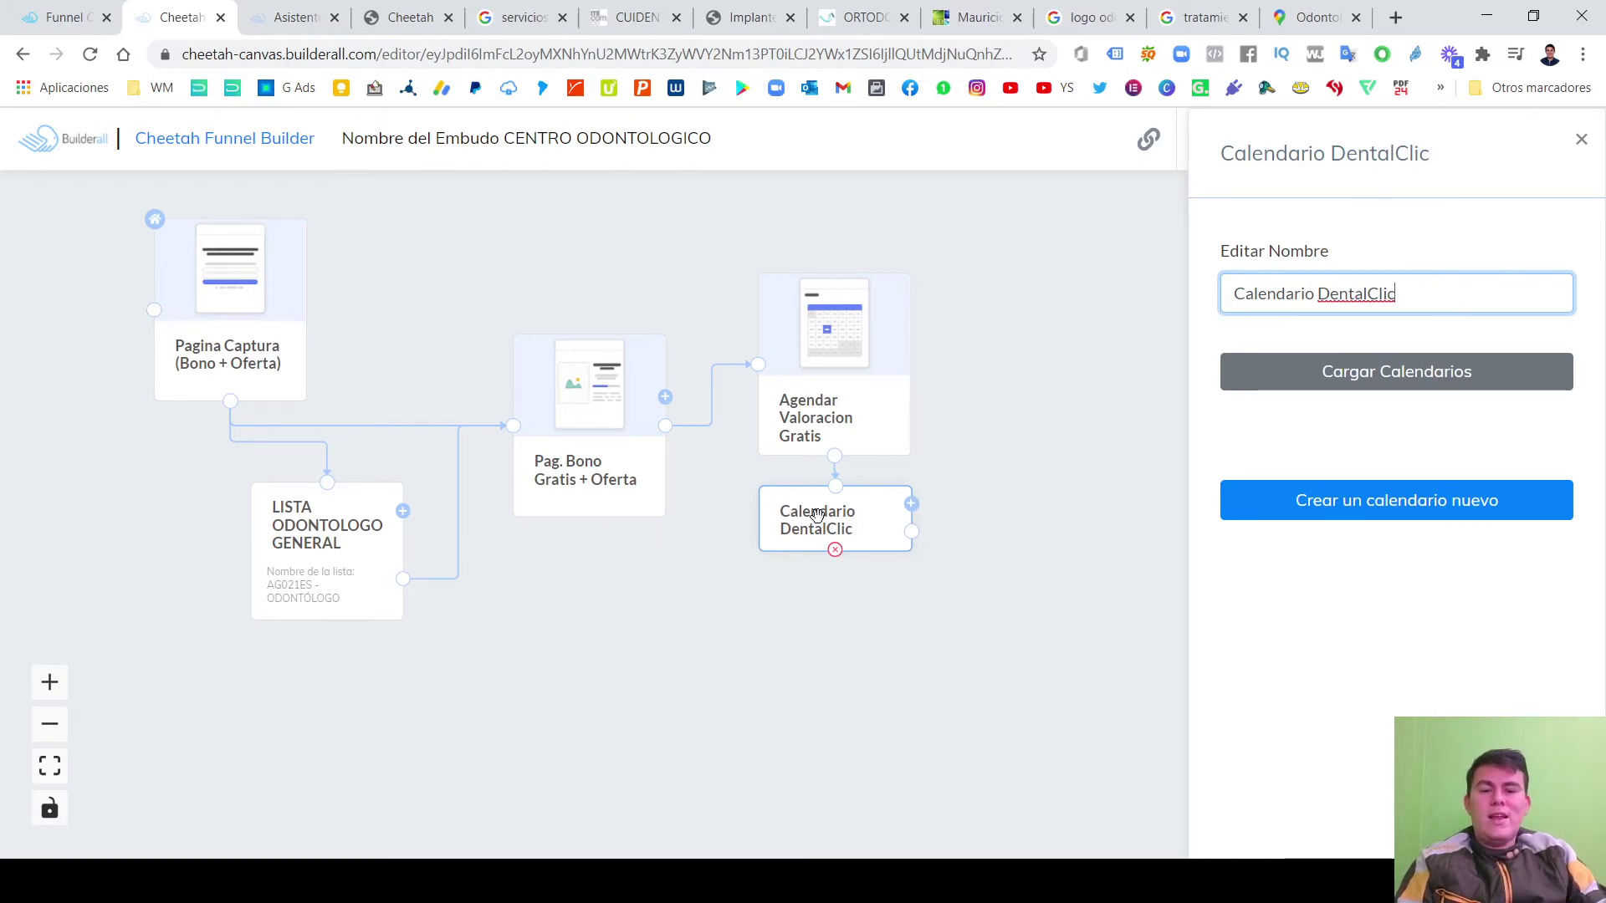
{"action": "left_click_drag", "start_coordinate": [816, 516], "coordinate": [816, 528]}
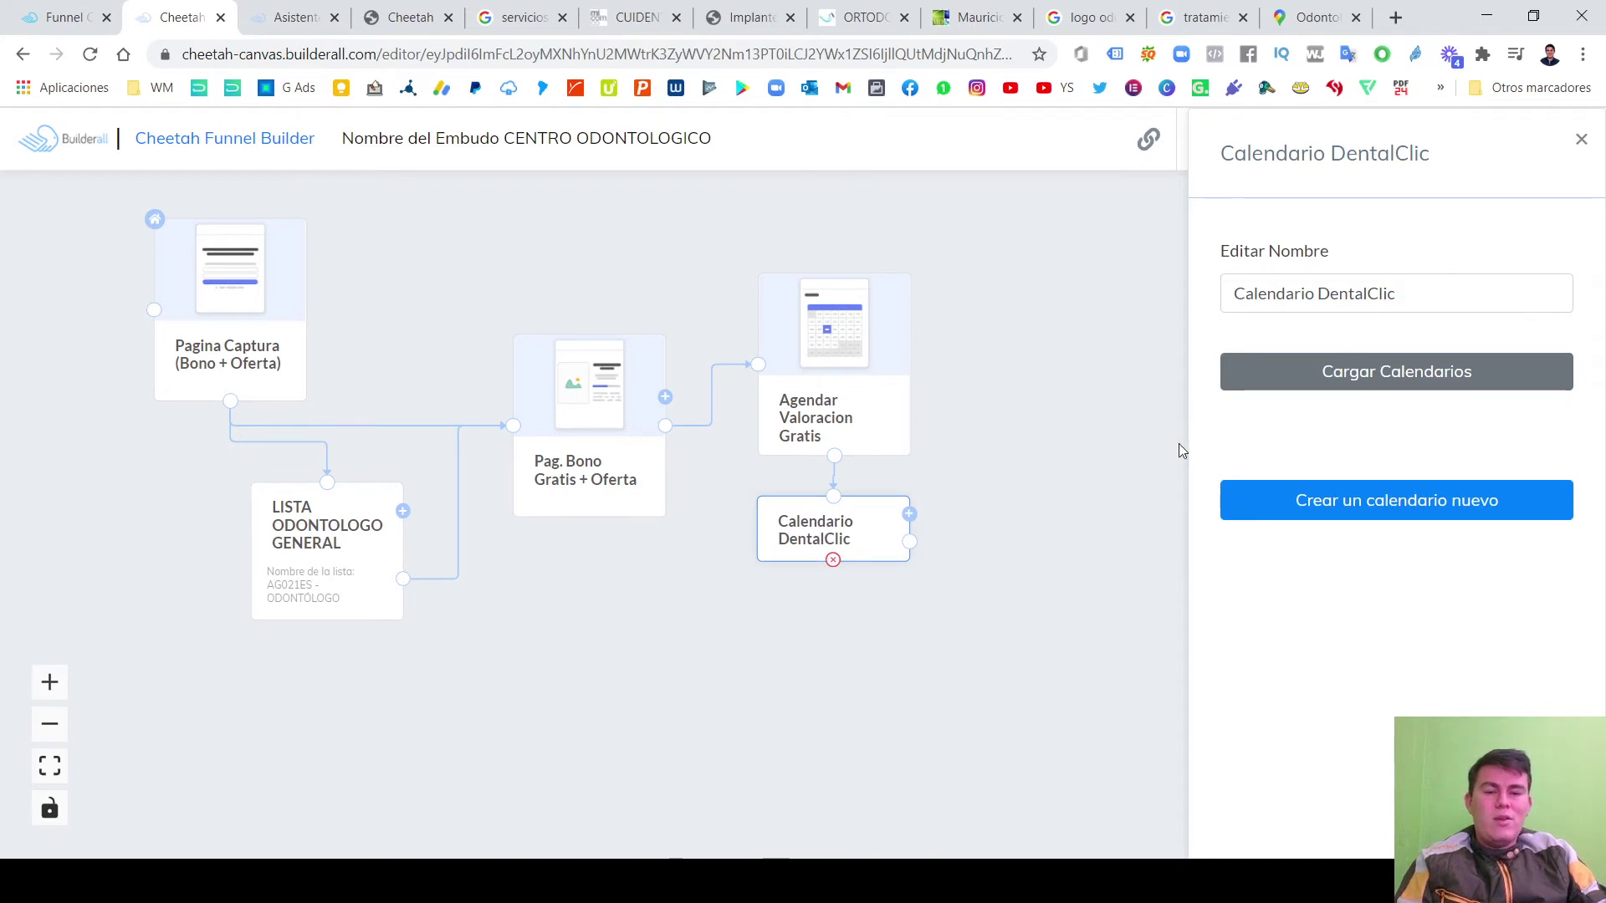
{"action": "left_click", "coordinate": [1581, 139]}
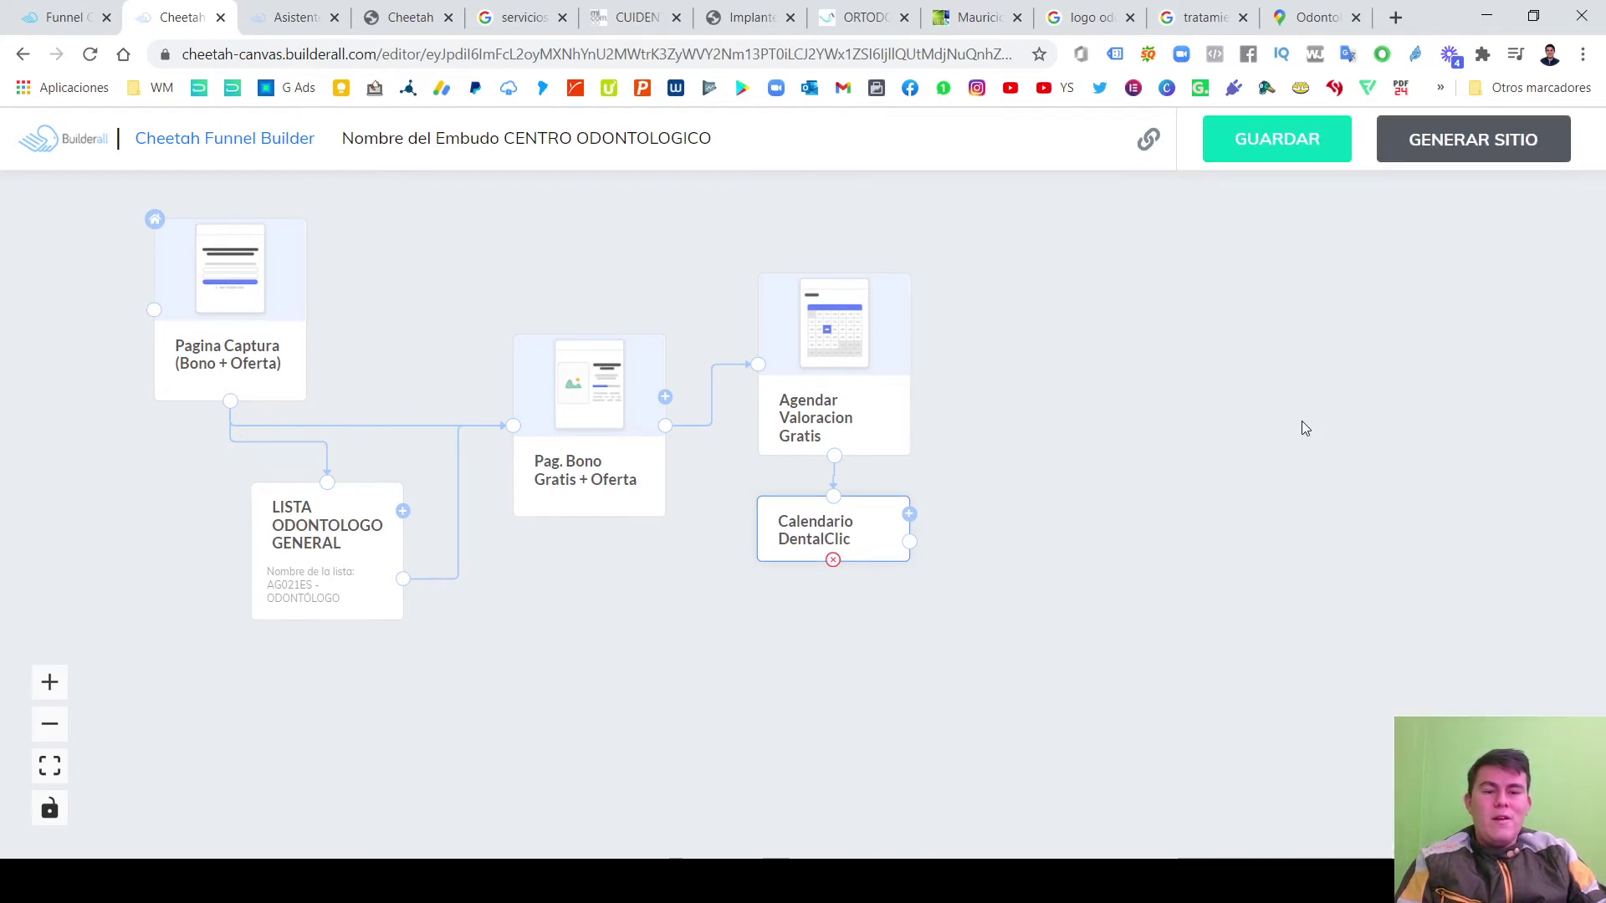
Rearrange the end of the funnel so the Calendario DentalClic block sits below and slightly right of the Agendar Valoracion Gratis page.
{"action": "left_click_drag", "start_coordinate": [1302, 420], "coordinate": [1238, 480]}
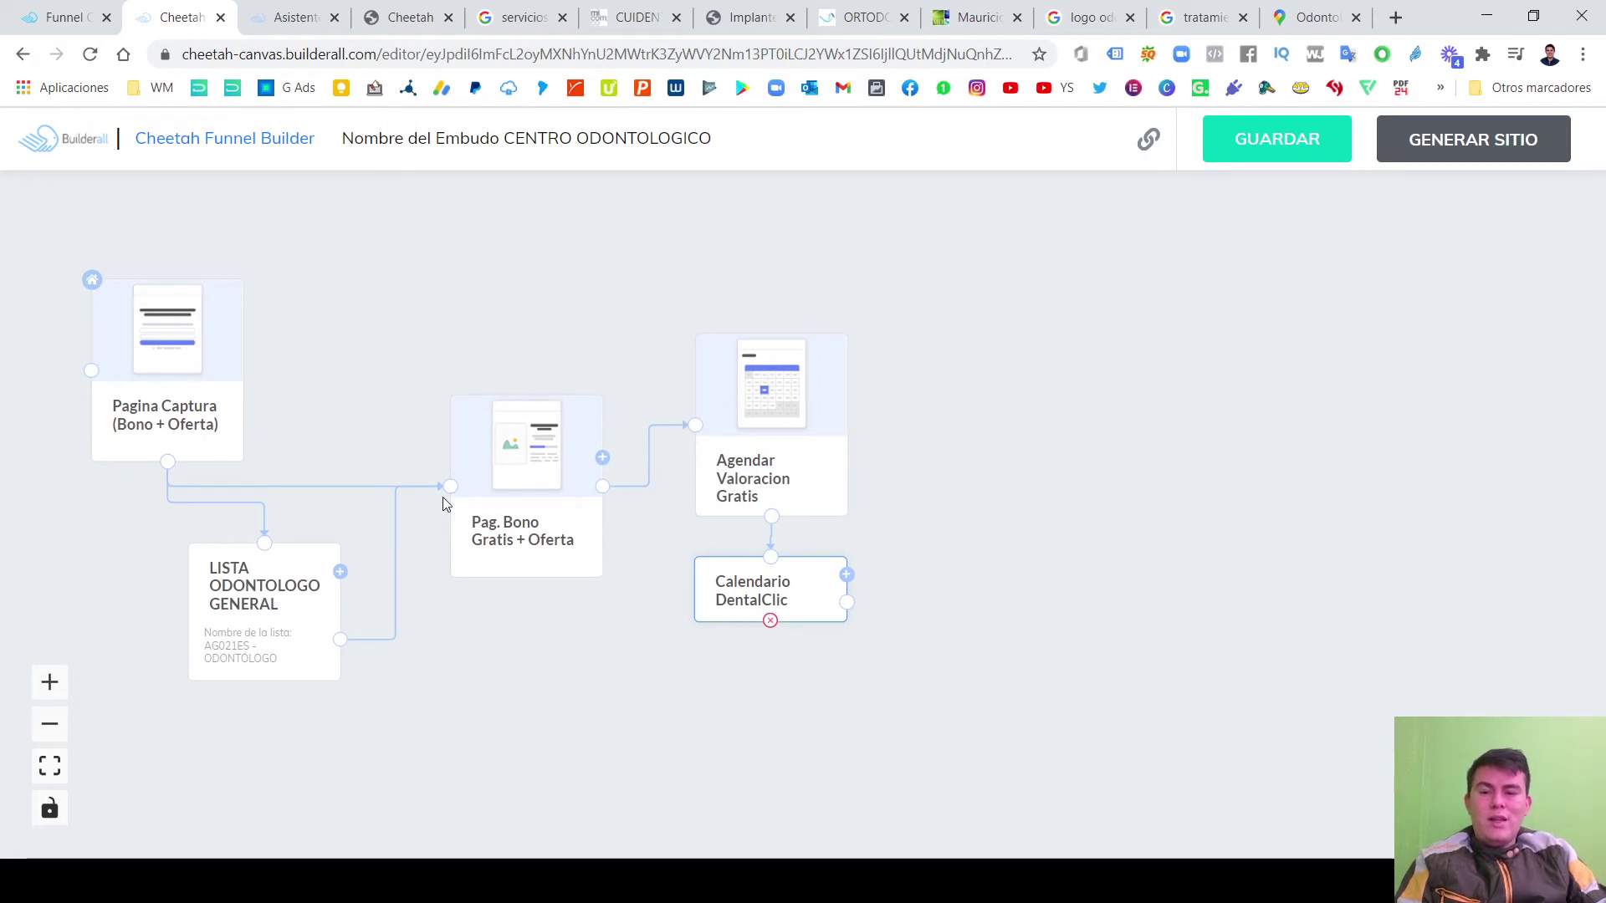
{"action": "left_click", "coordinate": [541, 488]}
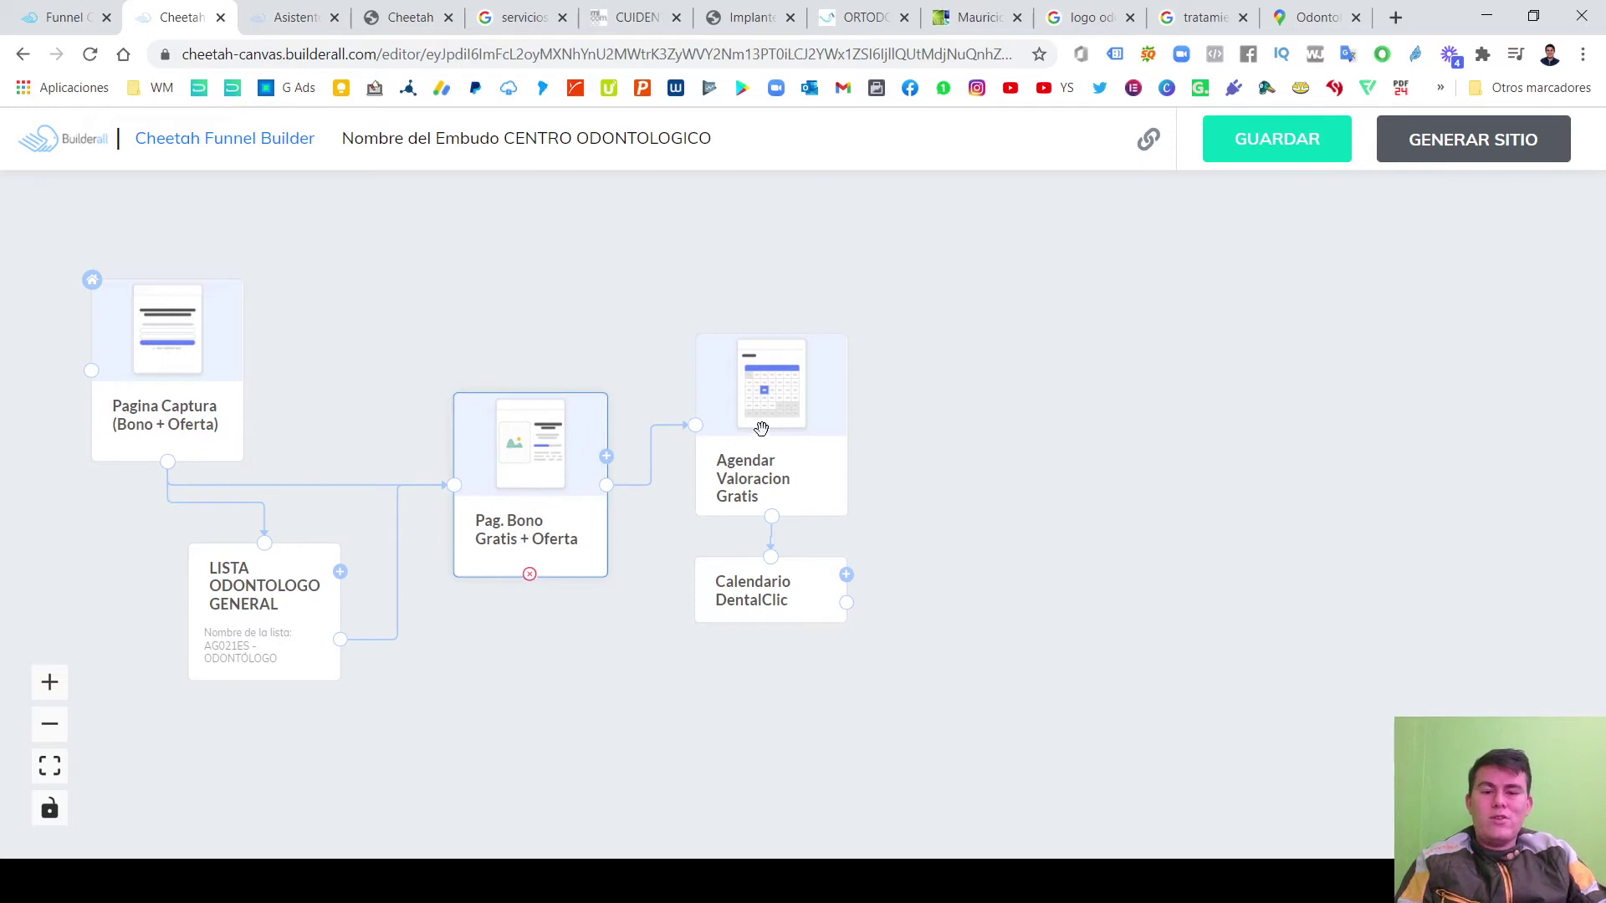
{"action": "mouse_move", "coordinate": [761, 429]}
{"action": "left_mouse_down"}
{"action": "mouse_move", "coordinate": [763, 414]}
{"action": "mouse_move", "coordinate": [760, 437]}
{"action": "left_mouse_up"}
{"action": "left_click_drag", "start_coordinate": [757, 598], "coordinate": [801, 619]}
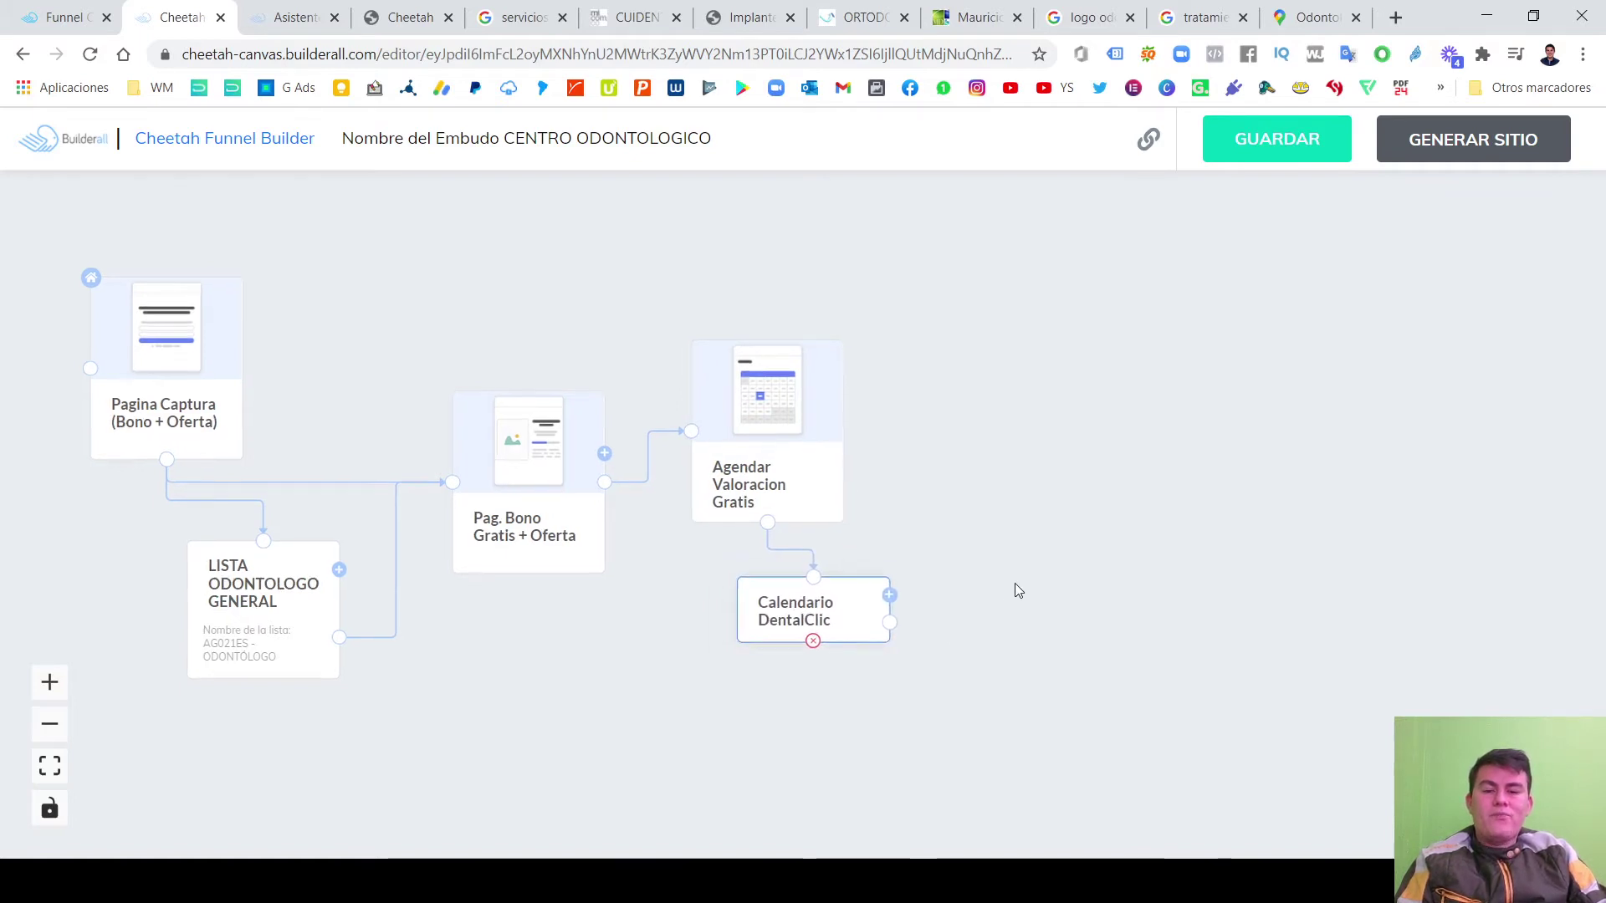
{"action": "left_click_drag", "start_coordinate": [1016, 584], "coordinate": [990, 595]}
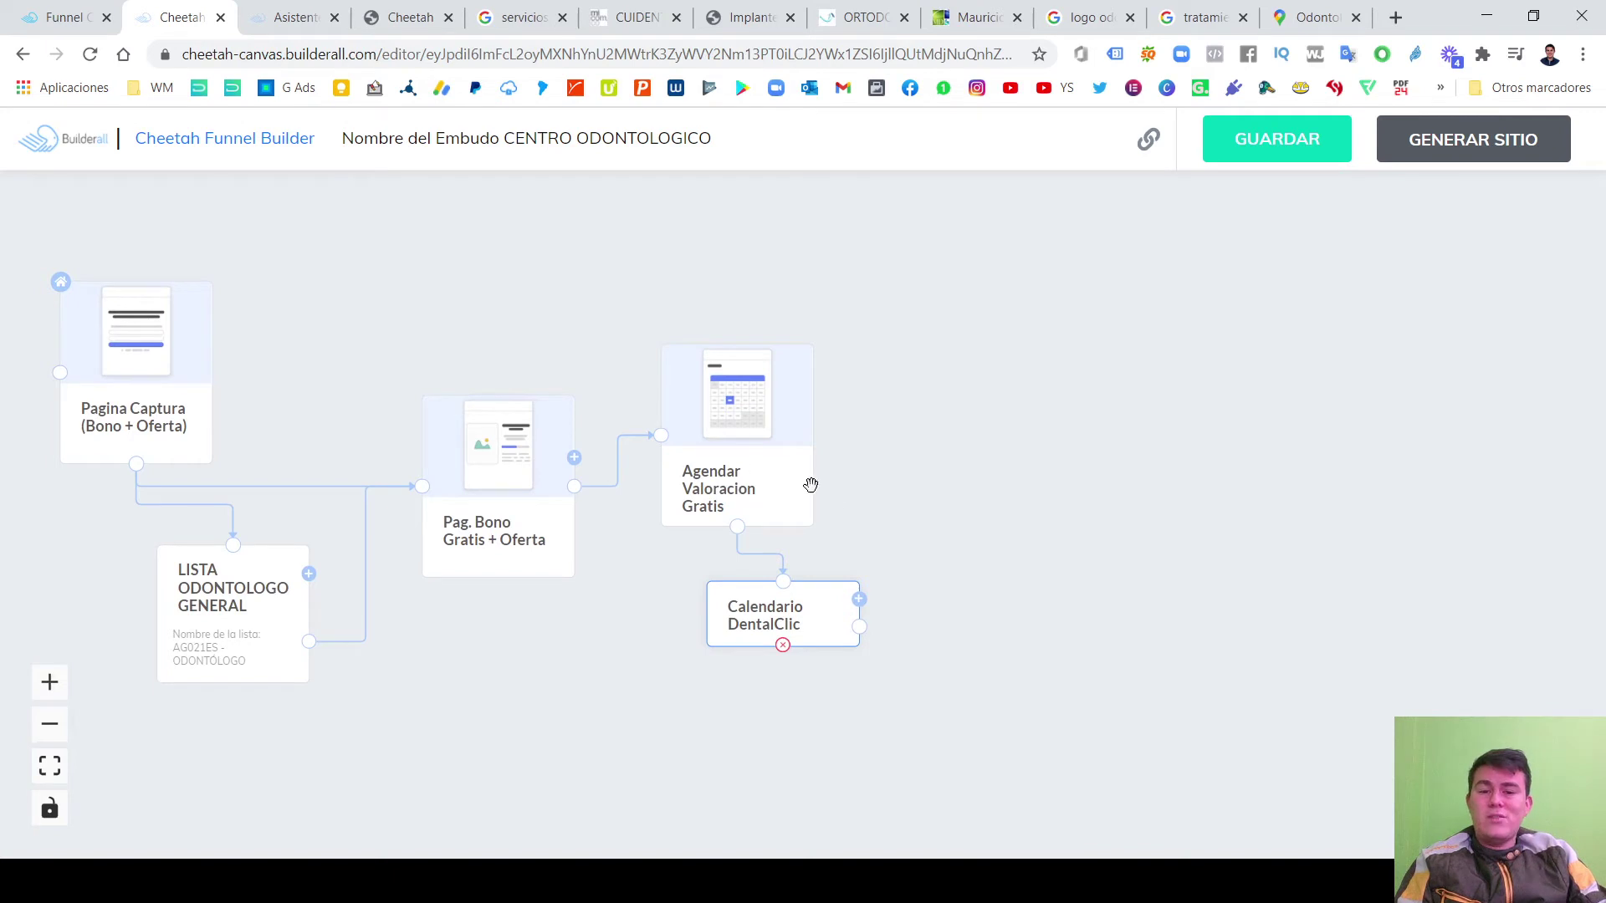
Add the Página de agradecimiento en 3 pasos template from the Gracias page category to the funnel.
{"action": "left_click", "coordinate": [859, 600]}
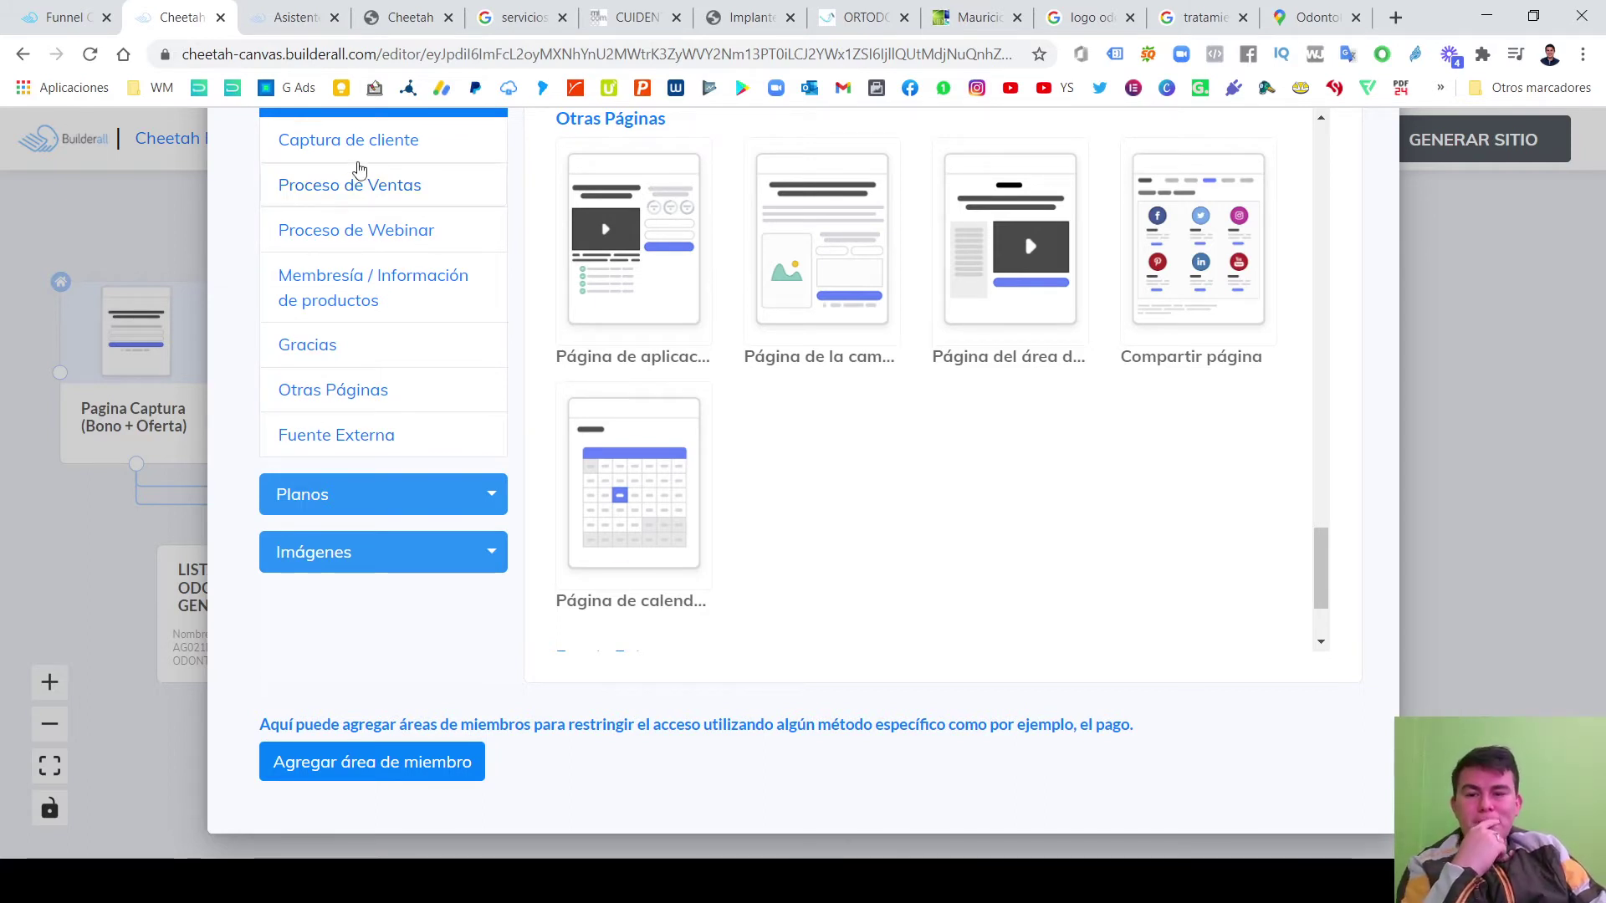
{"action": "left_click", "coordinate": [350, 300]}
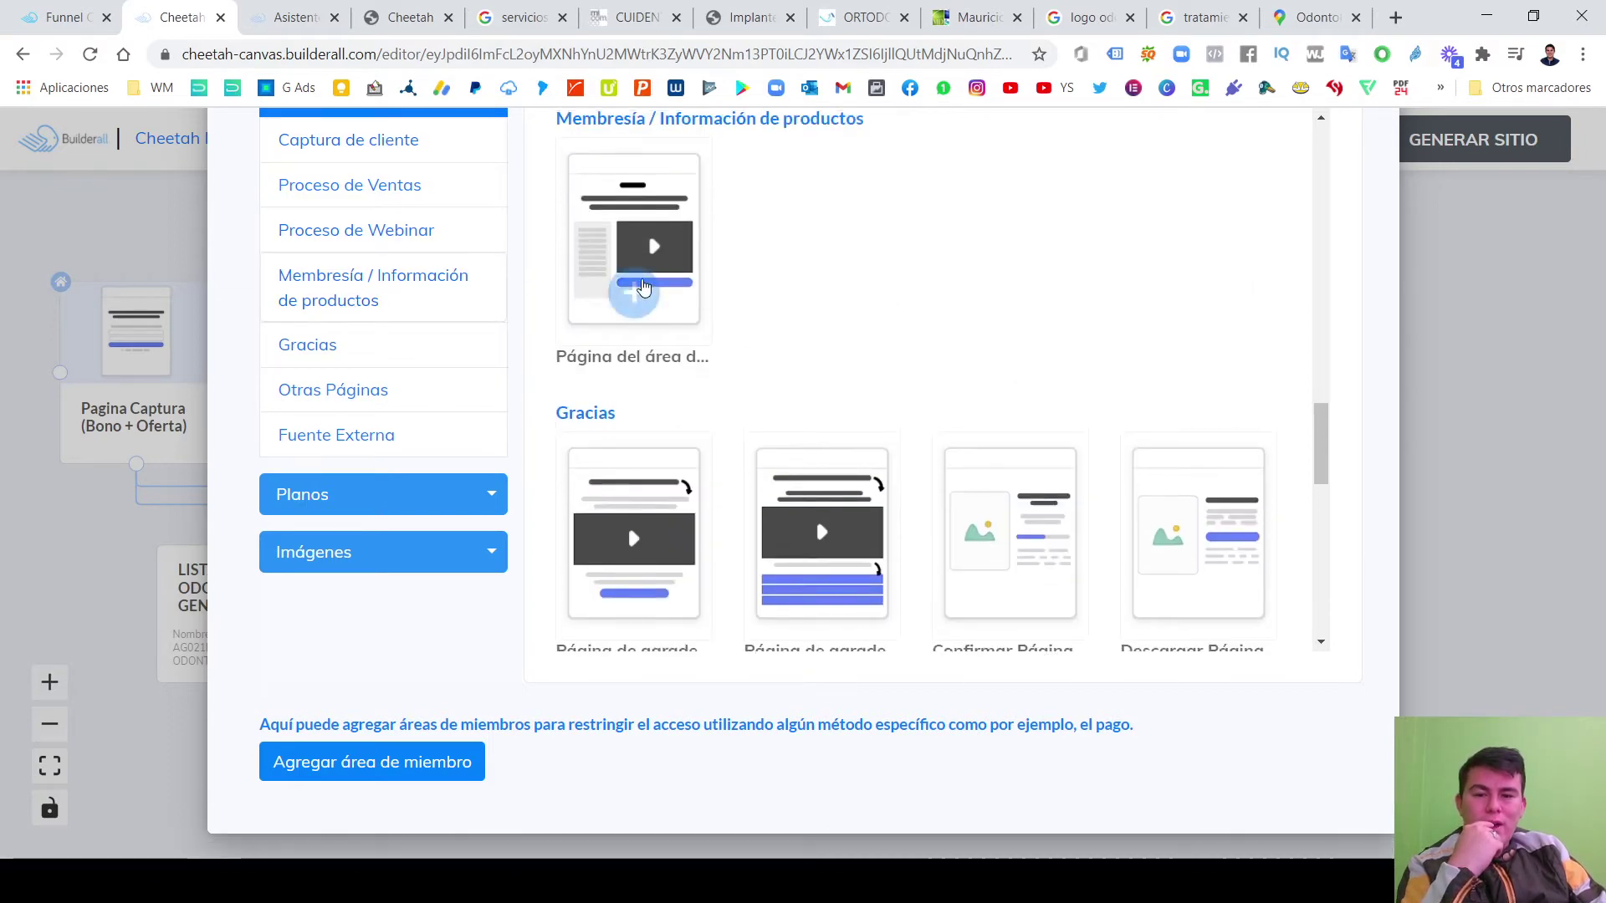
{"action": "scroll", "coordinate": [792, 344], "scroll_direction": "down", "scroll_amount": 3}
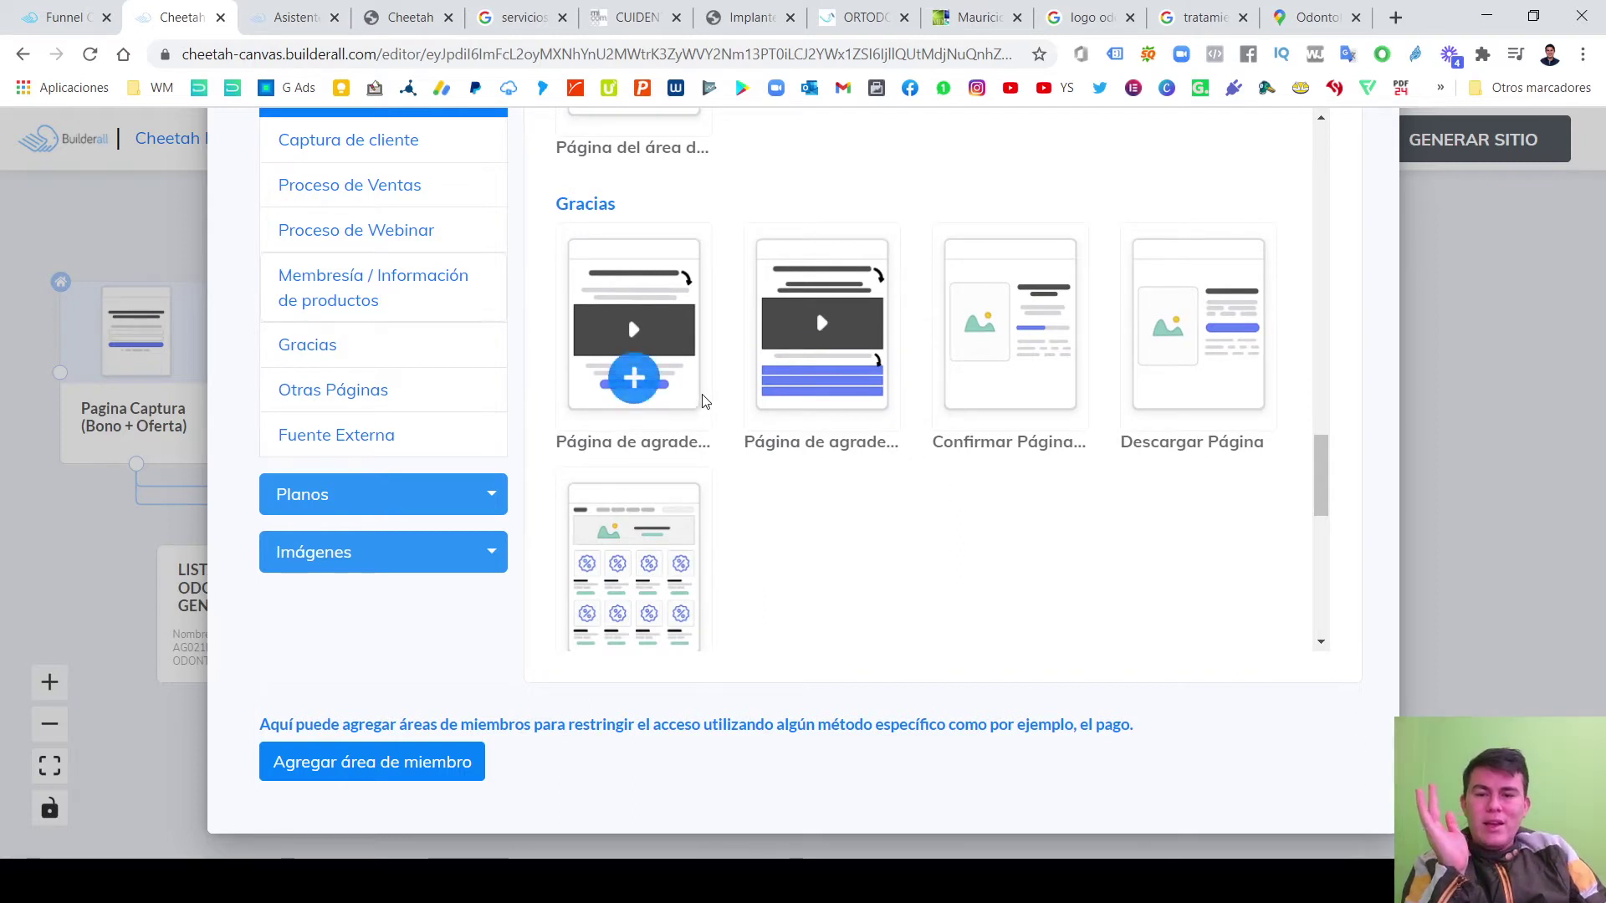
{"action": "scroll", "coordinate": [840, 403], "scroll_direction": "down", "scroll_amount": 3}
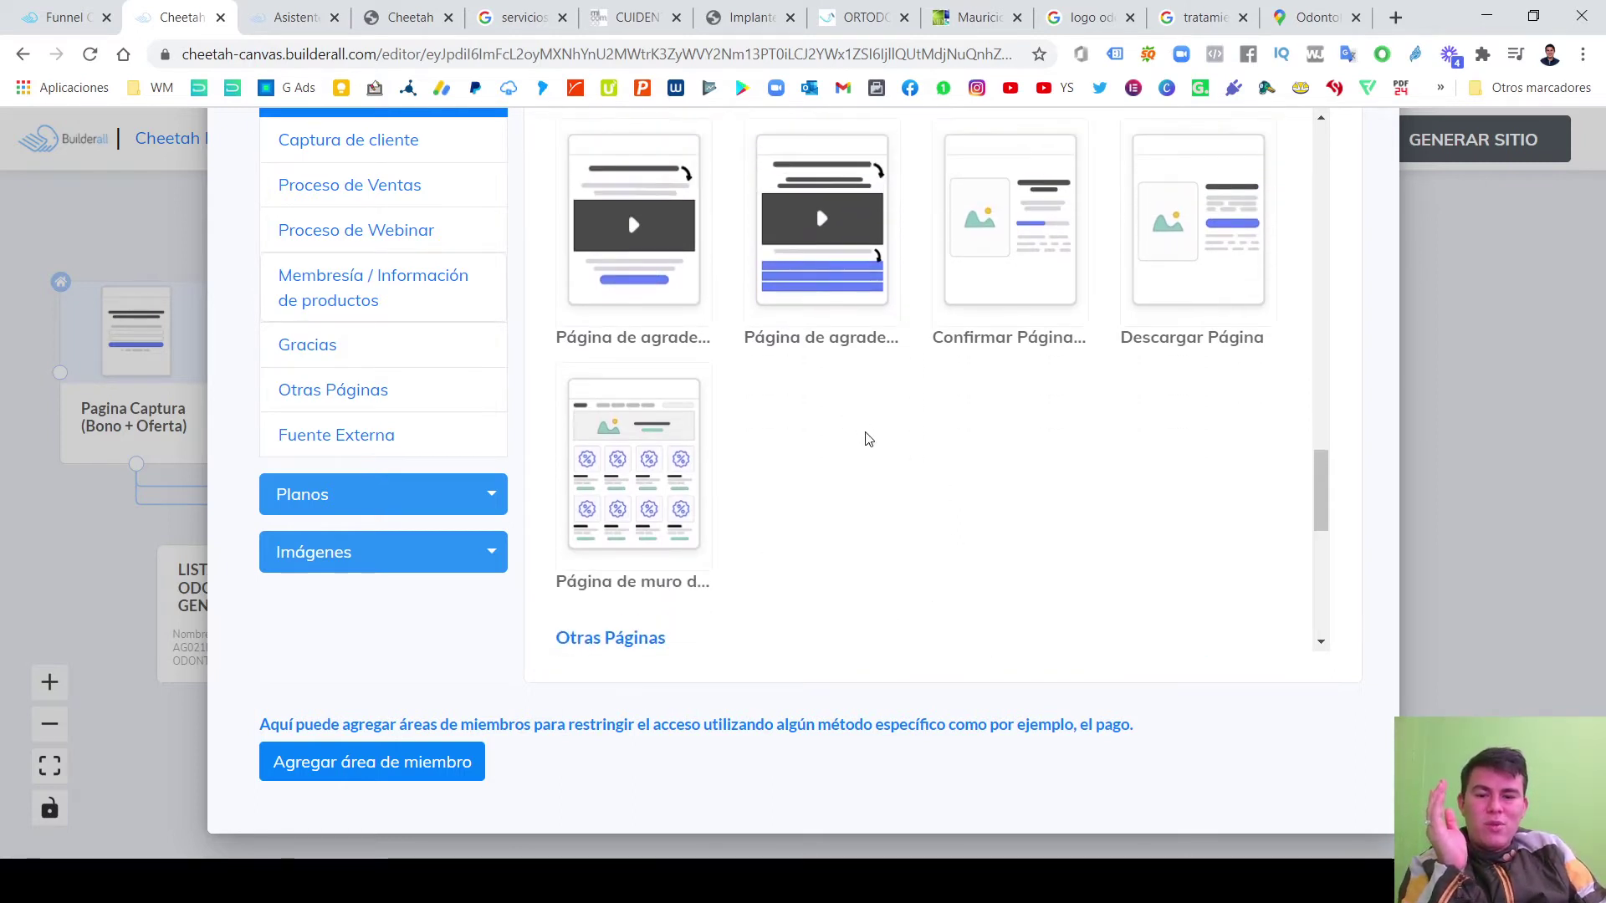
{"action": "scroll", "coordinate": [862, 419], "scroll_direction": "down", "scroll_amount": 4}
{"action": "scroll", "coordinate": [853, 320], "scroll_direction": "up", "scroll_amount": 5}
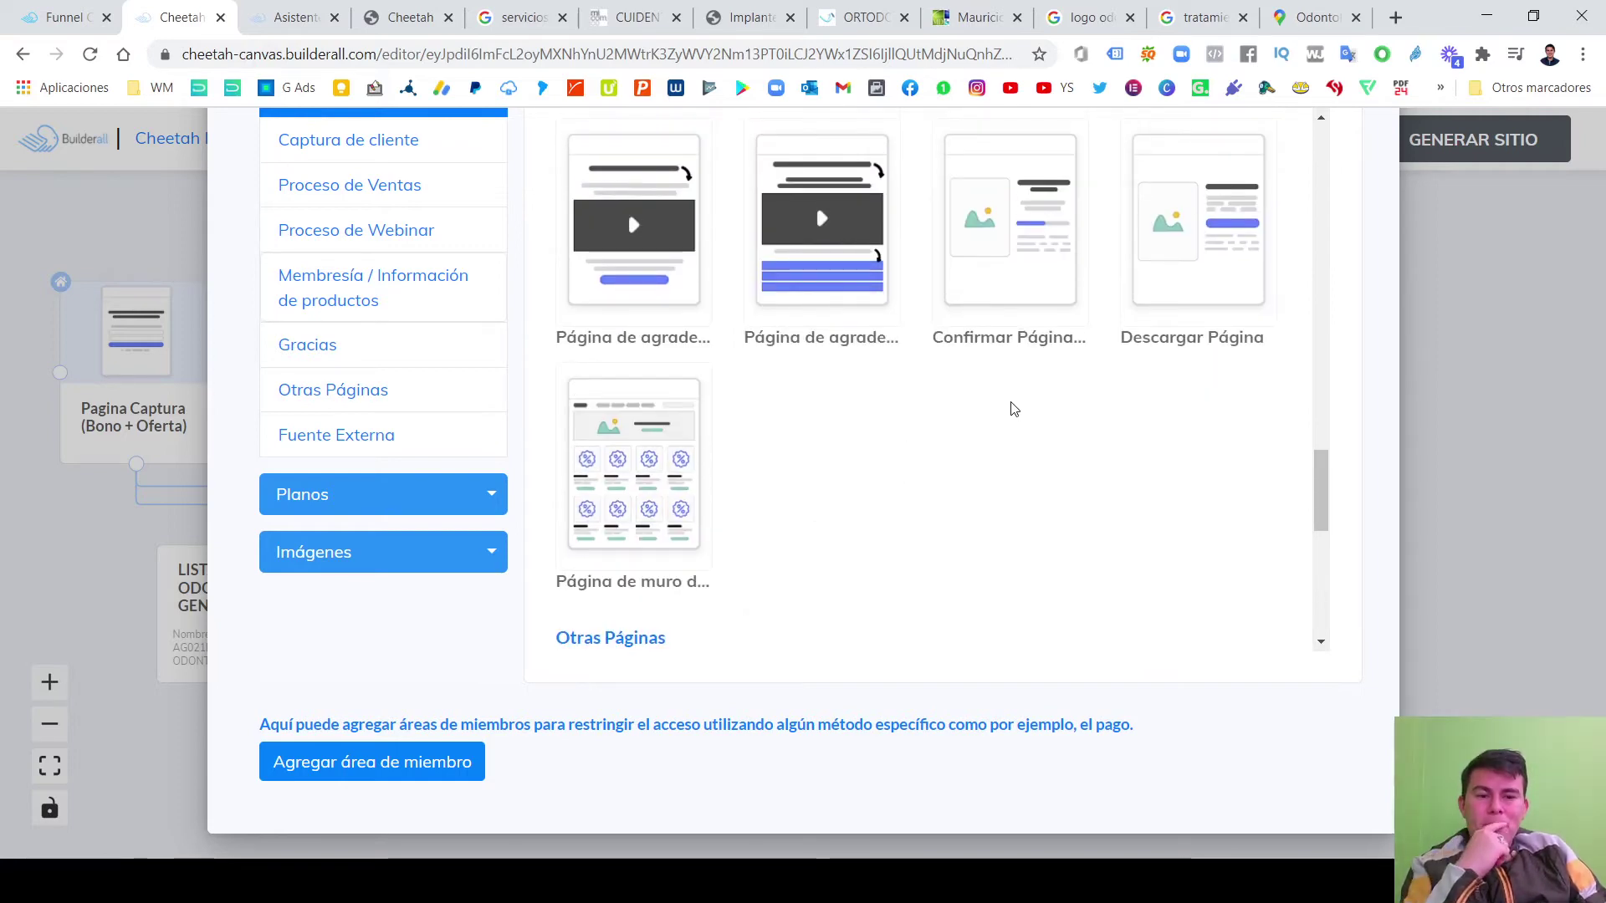
{"action": "left_click", "coordinate": [823, 274]}
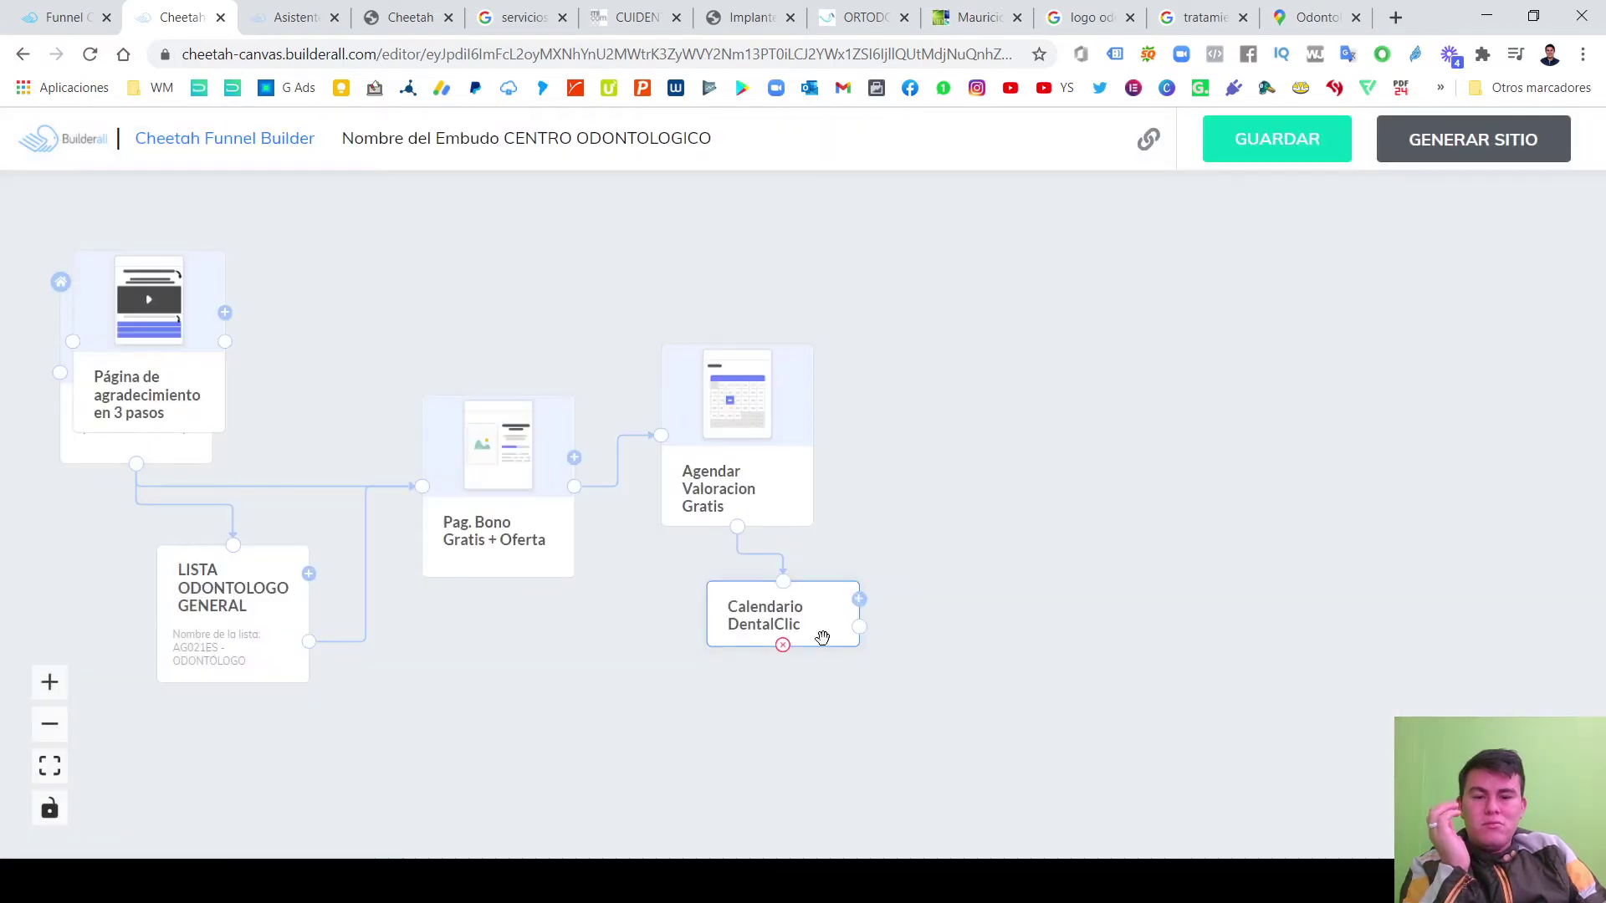
Place the Página de agradecimiento en 3 pasos right of Agendar Valoracion Gratis and link the Calendario DentalClic block to it.
{"action": "left_click_drag", "start_coordinate": [186, 347], "coordinate": [1055, 377]}
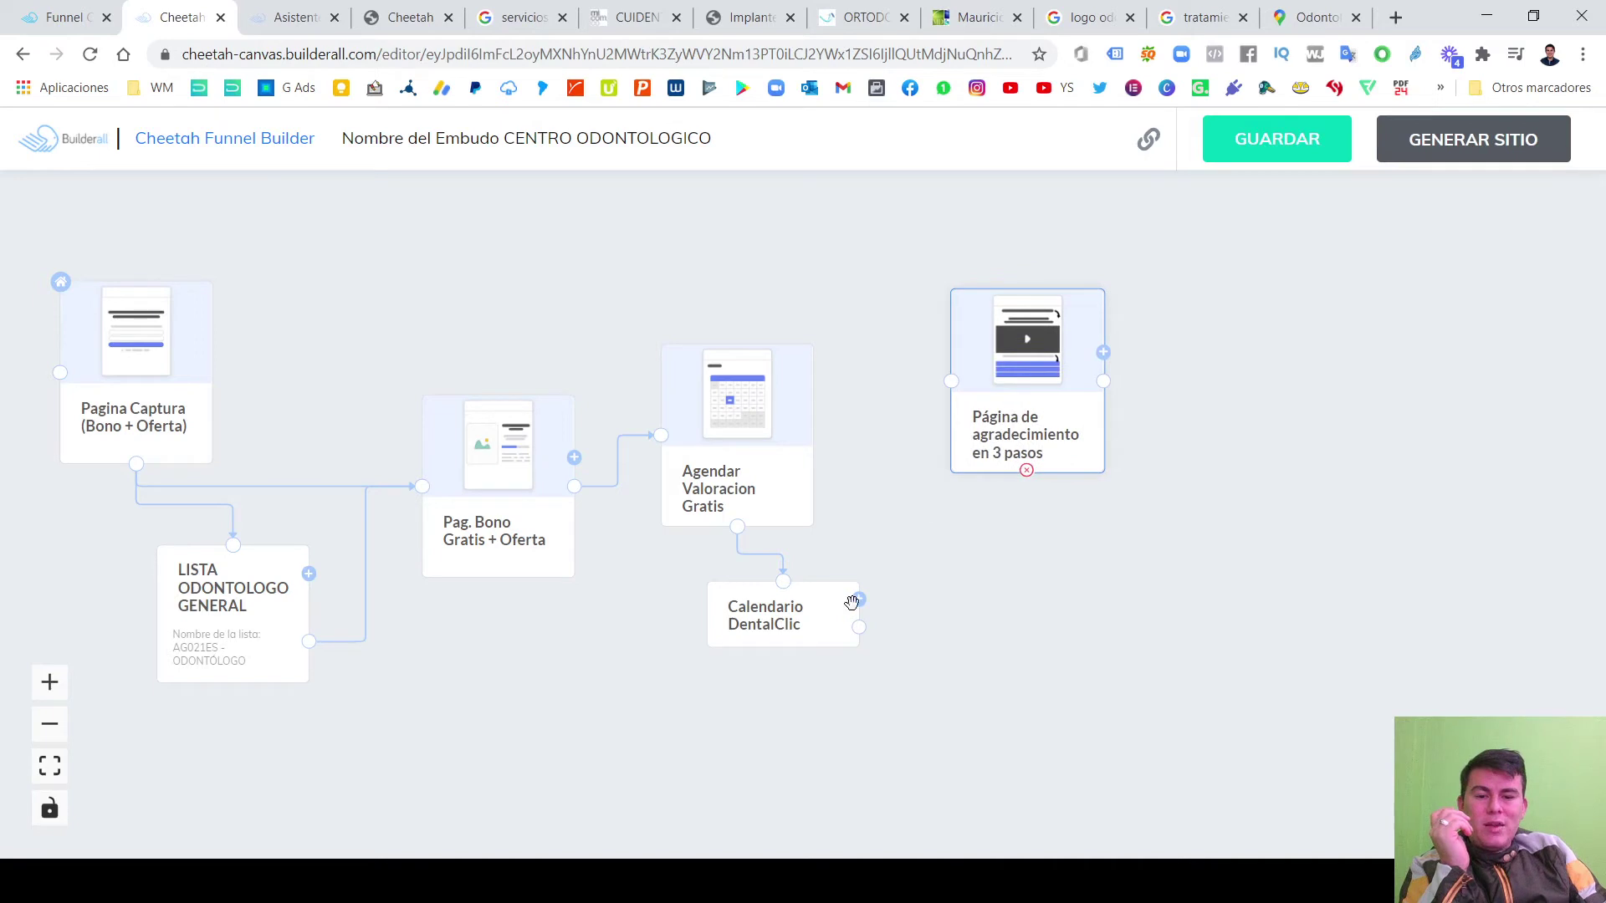
{"action": "left_click_drag", "start_coordinate": [1009, 415], "coordinate": [1008, 450]}
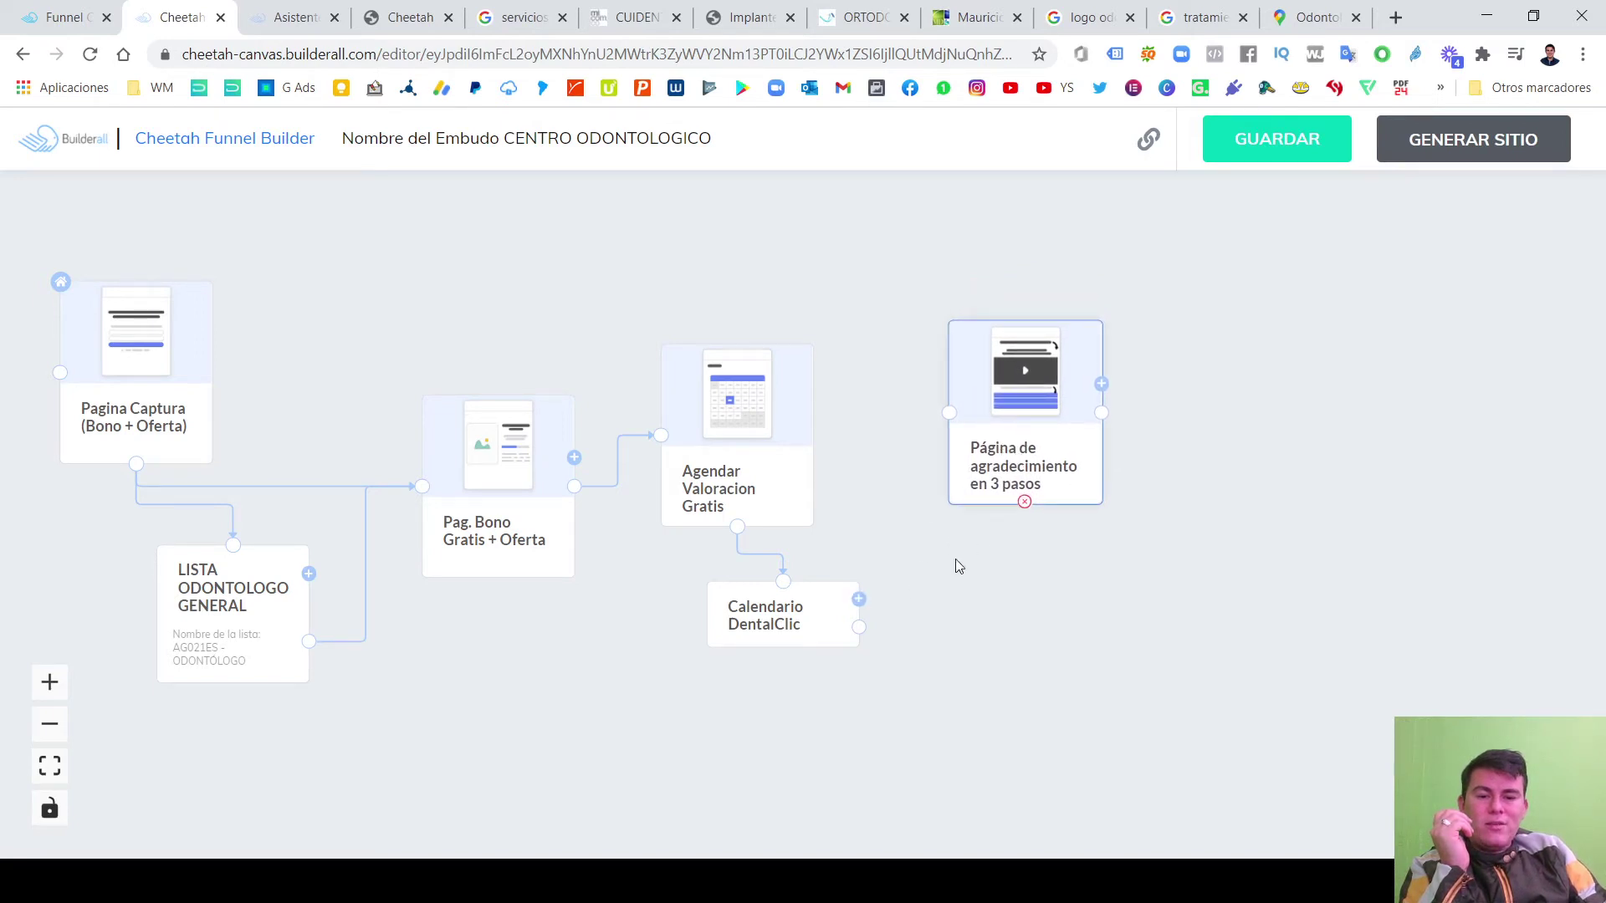
{"action": "left_click_drag", "start_coordinate": [859, 626], "coordinate": [948, 412]}
Rename the Página de agradecimiento en 3 pasos page as Tratamientos Odondologicos DentalClinic.
{"action": "left_click", "coordinate": [1001, 454]}
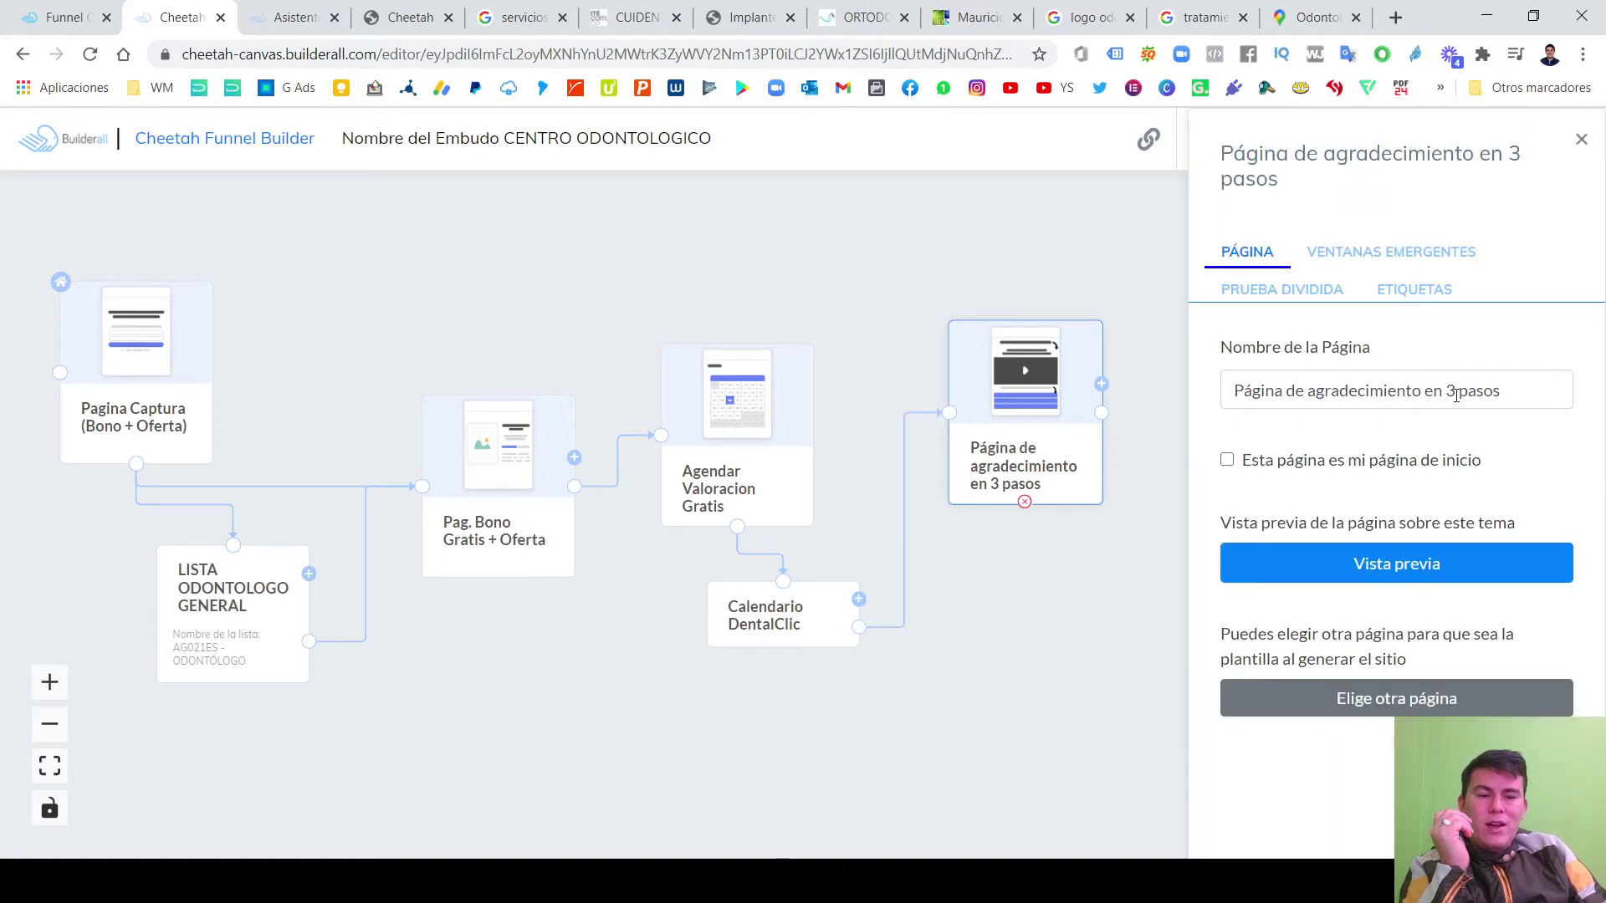
{"action": "left_click_drag", "start_coordinate": [1456, 396], "coordinate": [1202, 391]}
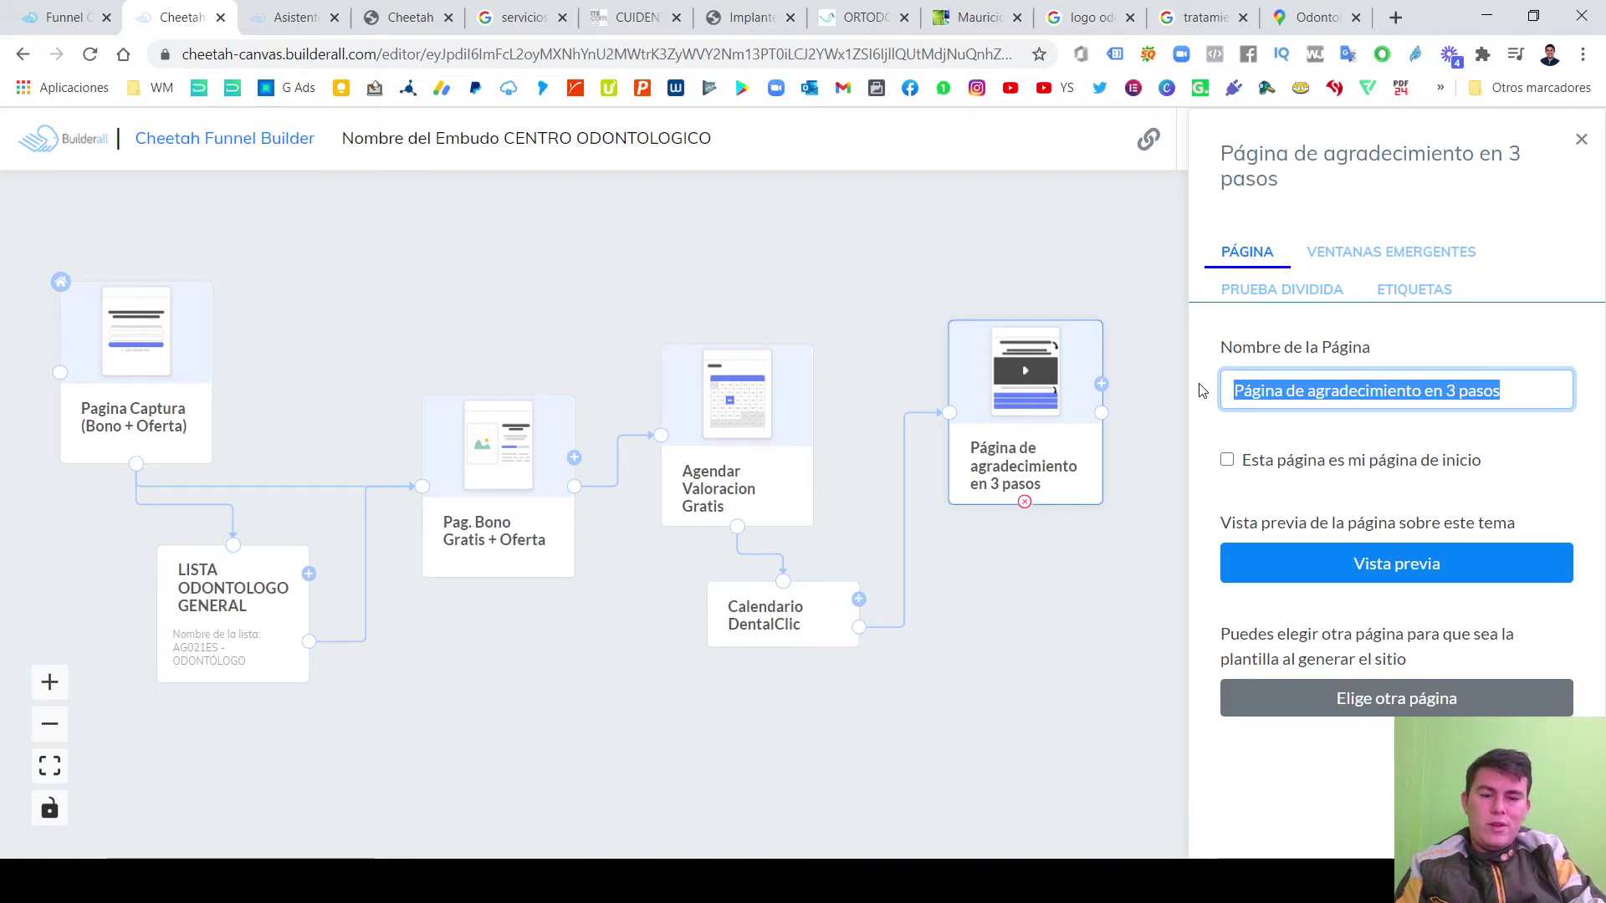
{"action": "type", "text": "Tratamientos "}
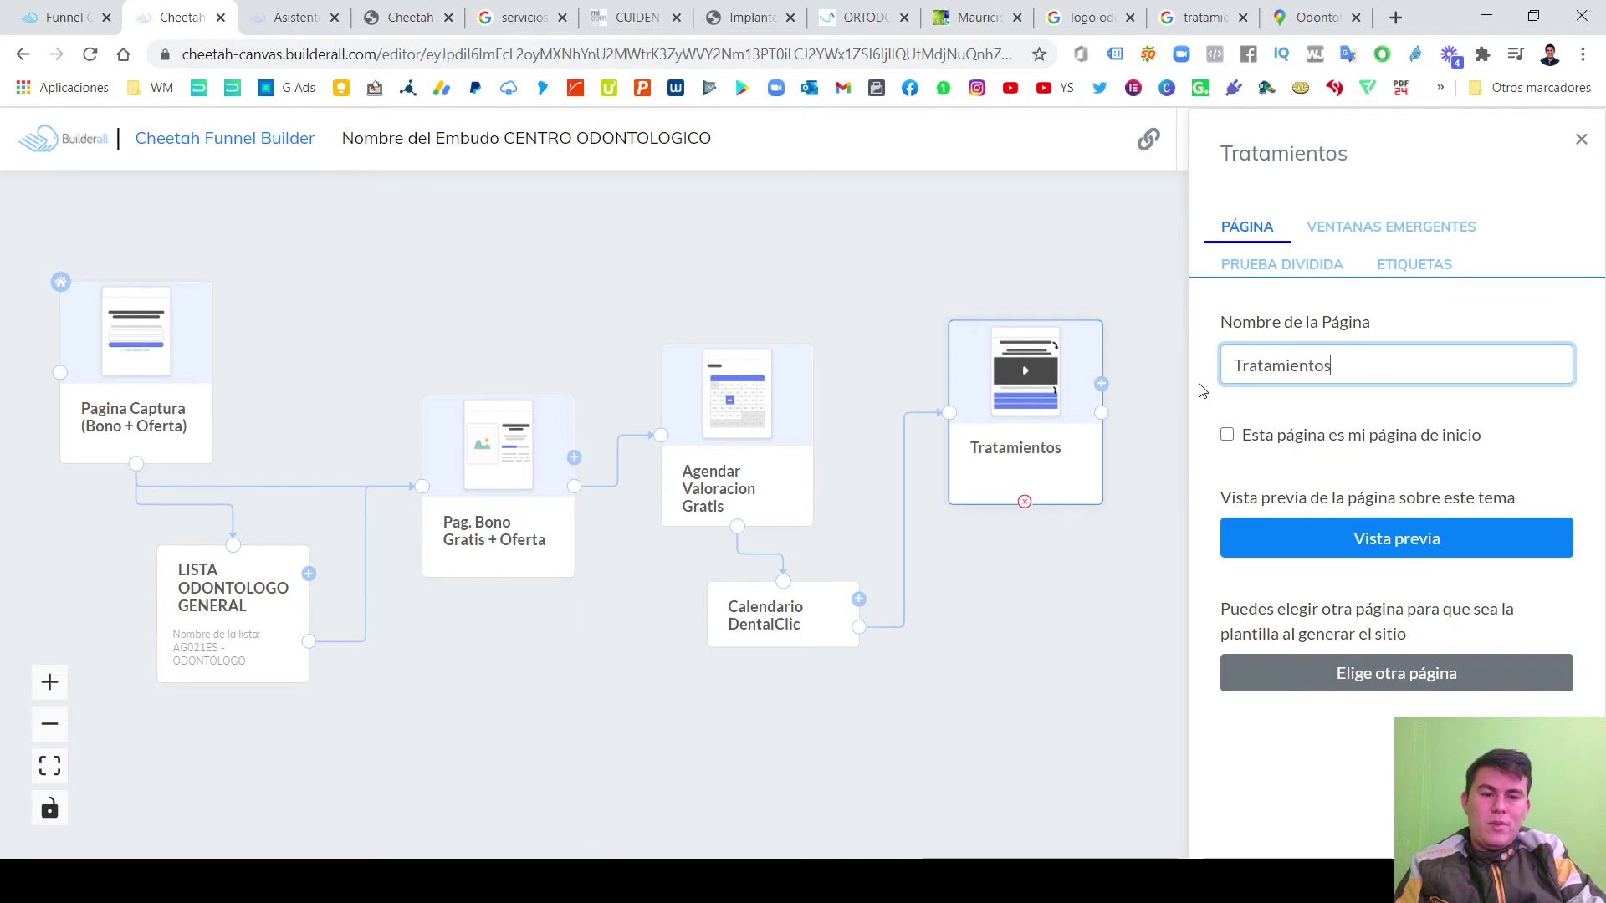
{"action": "type", "text": "Odond"}
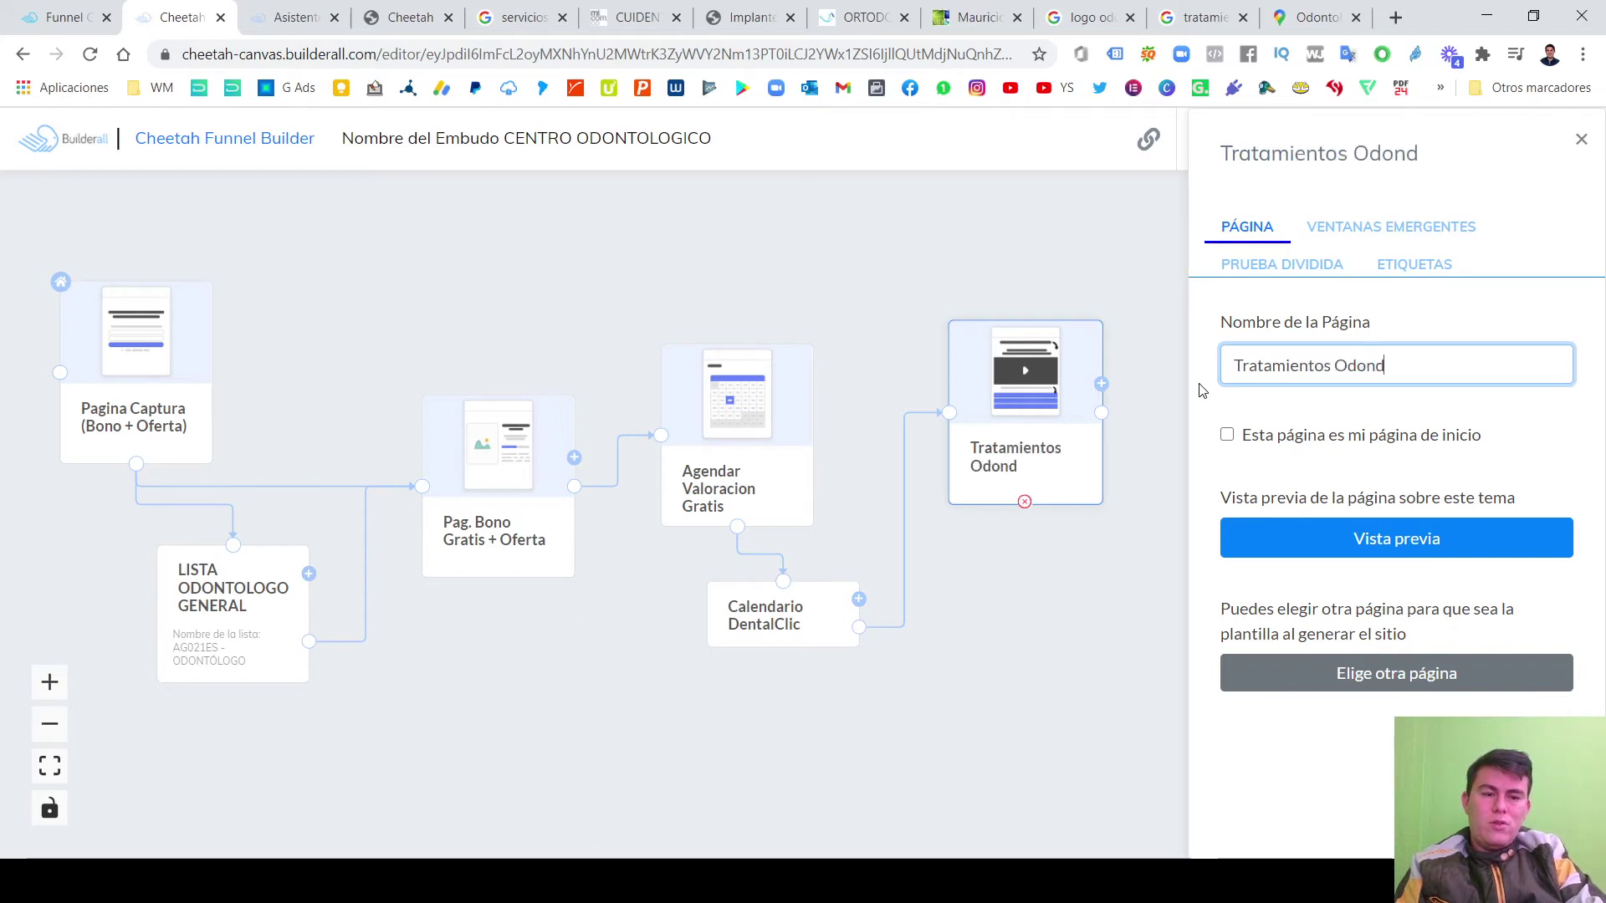
{"action": "type", "text": "ologicos "}
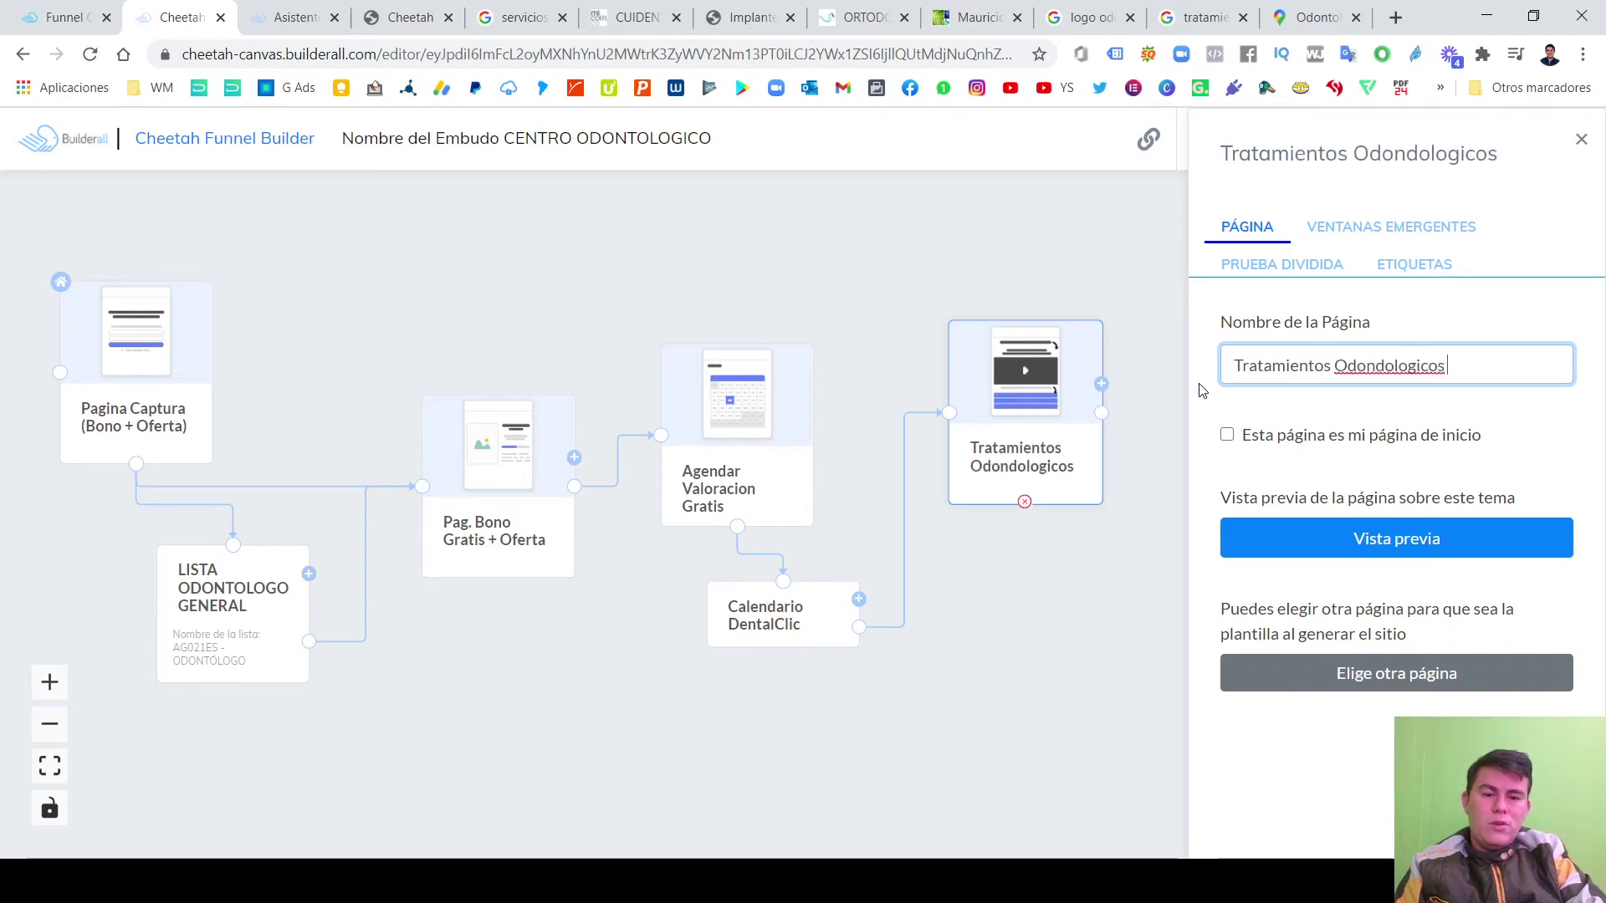
{"action": "type", "text": "DEntalClic"}
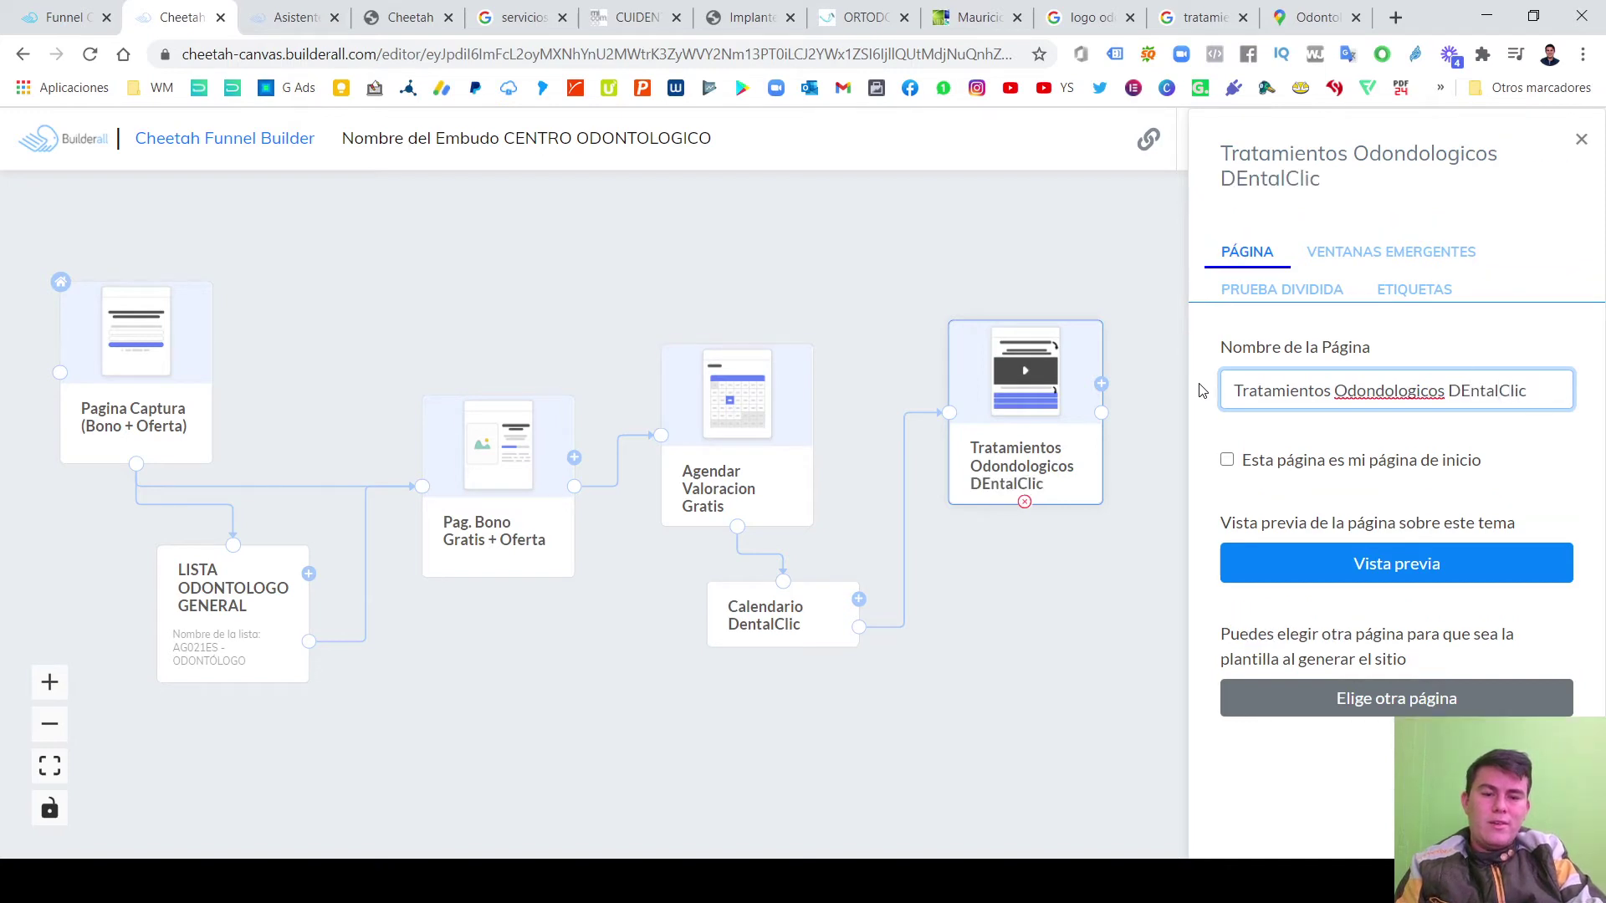
{"action": "key", "text": "BackSpace"}
{"action": "type", "text": "nic"}
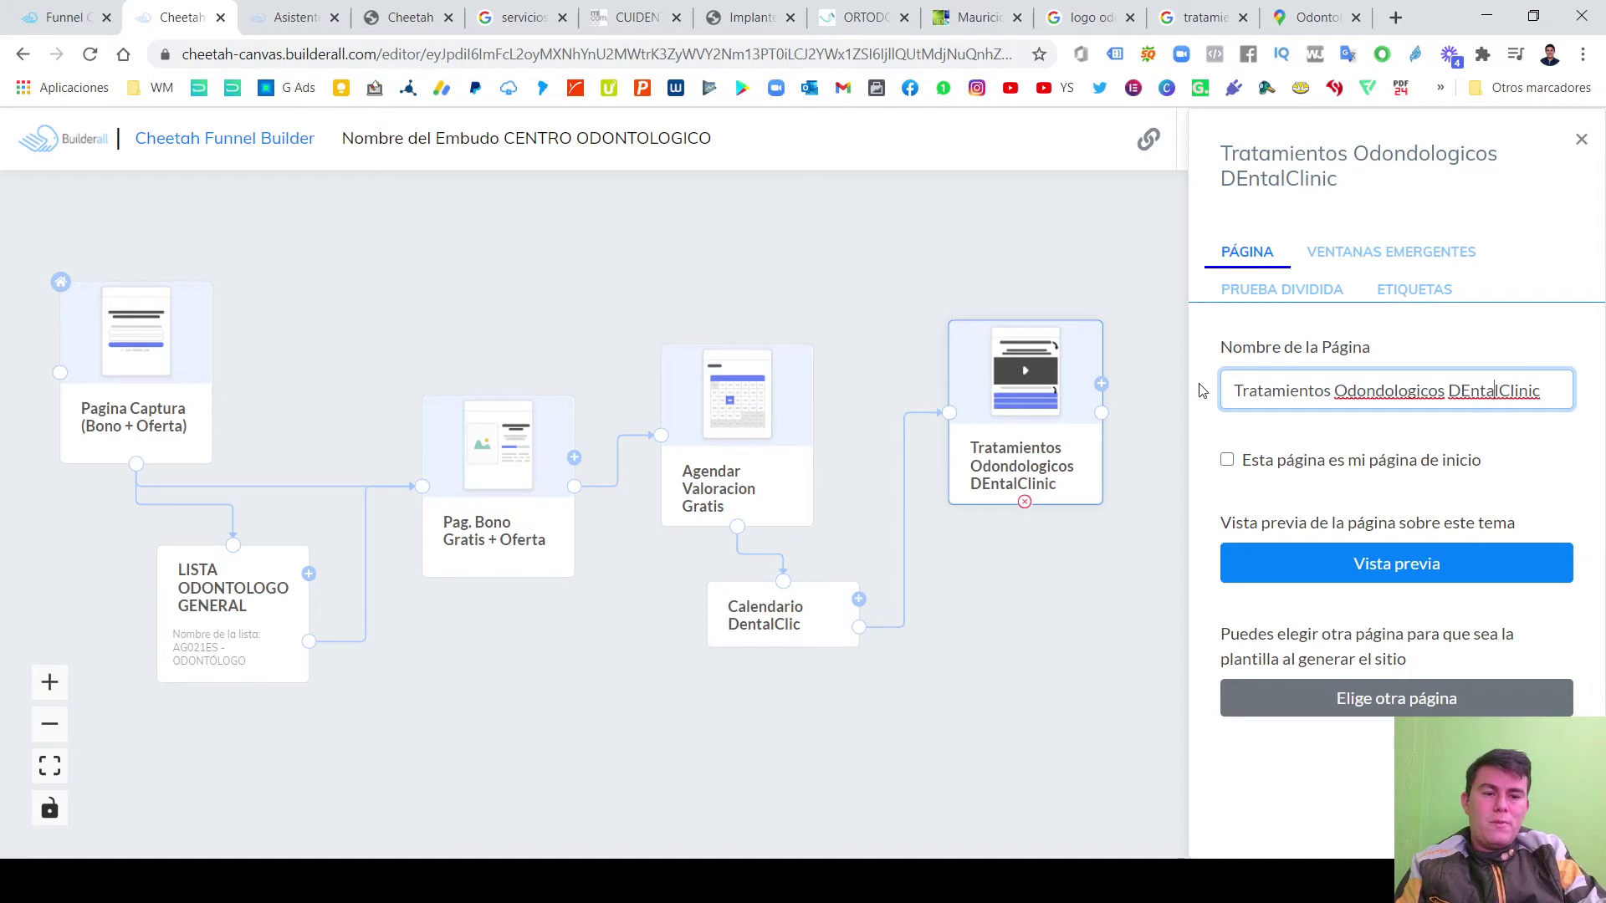
{"action": "key", "text": "BackSpace"}
{"action": "type", "text": "e"}
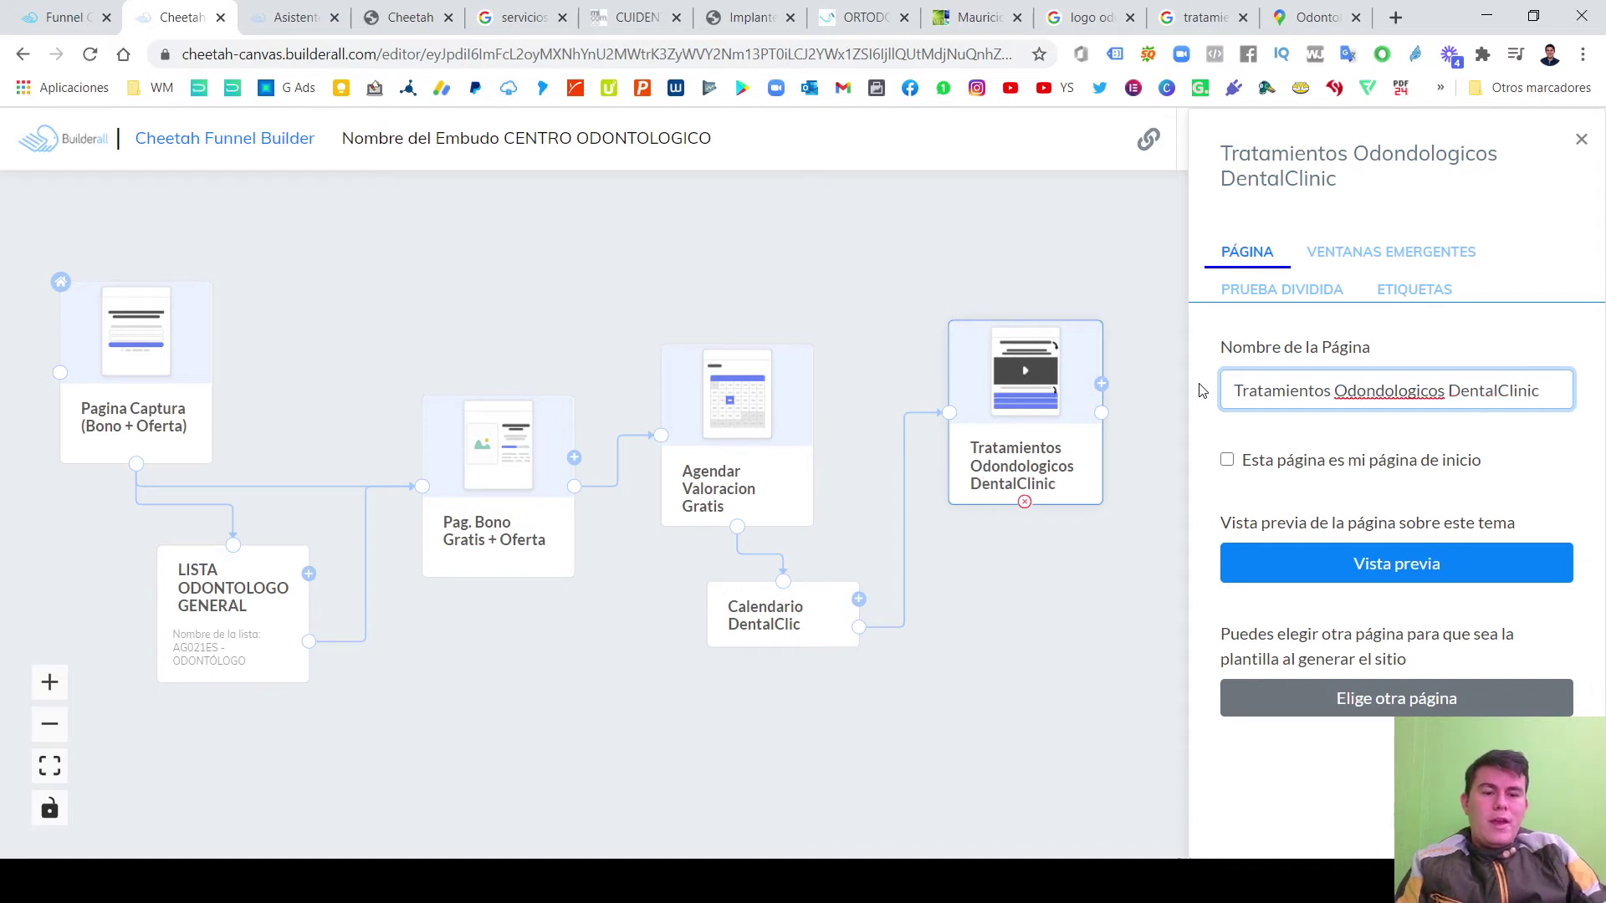
{"action": "left_click", "coordinate": [1068, 636]}
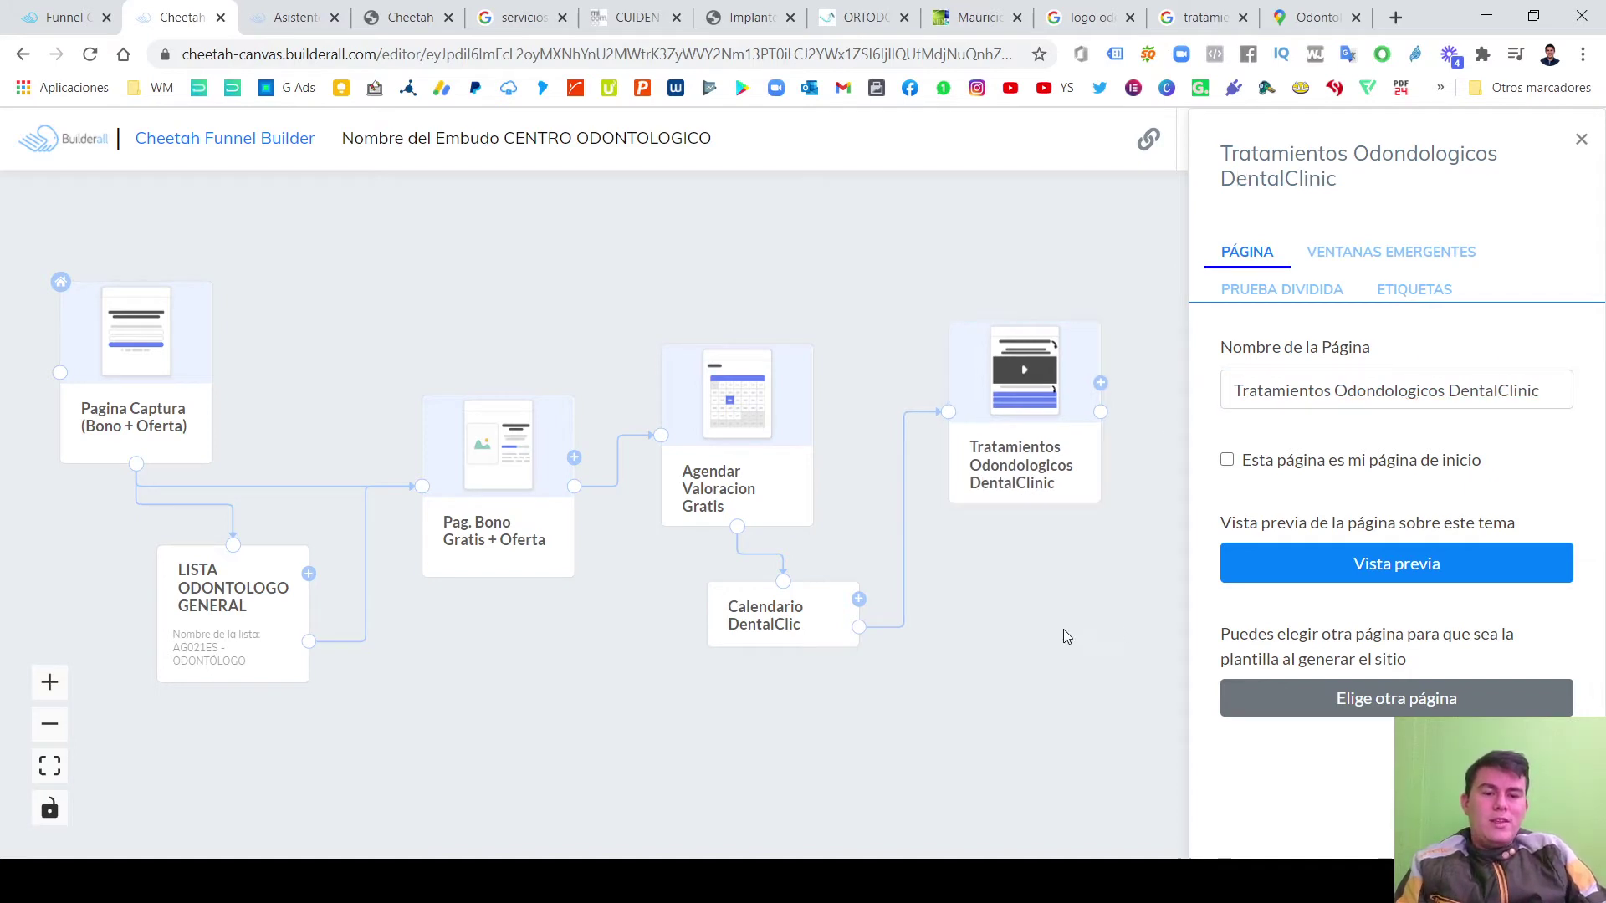
{"action": "left_click", "coordinate": [1581, 139]}
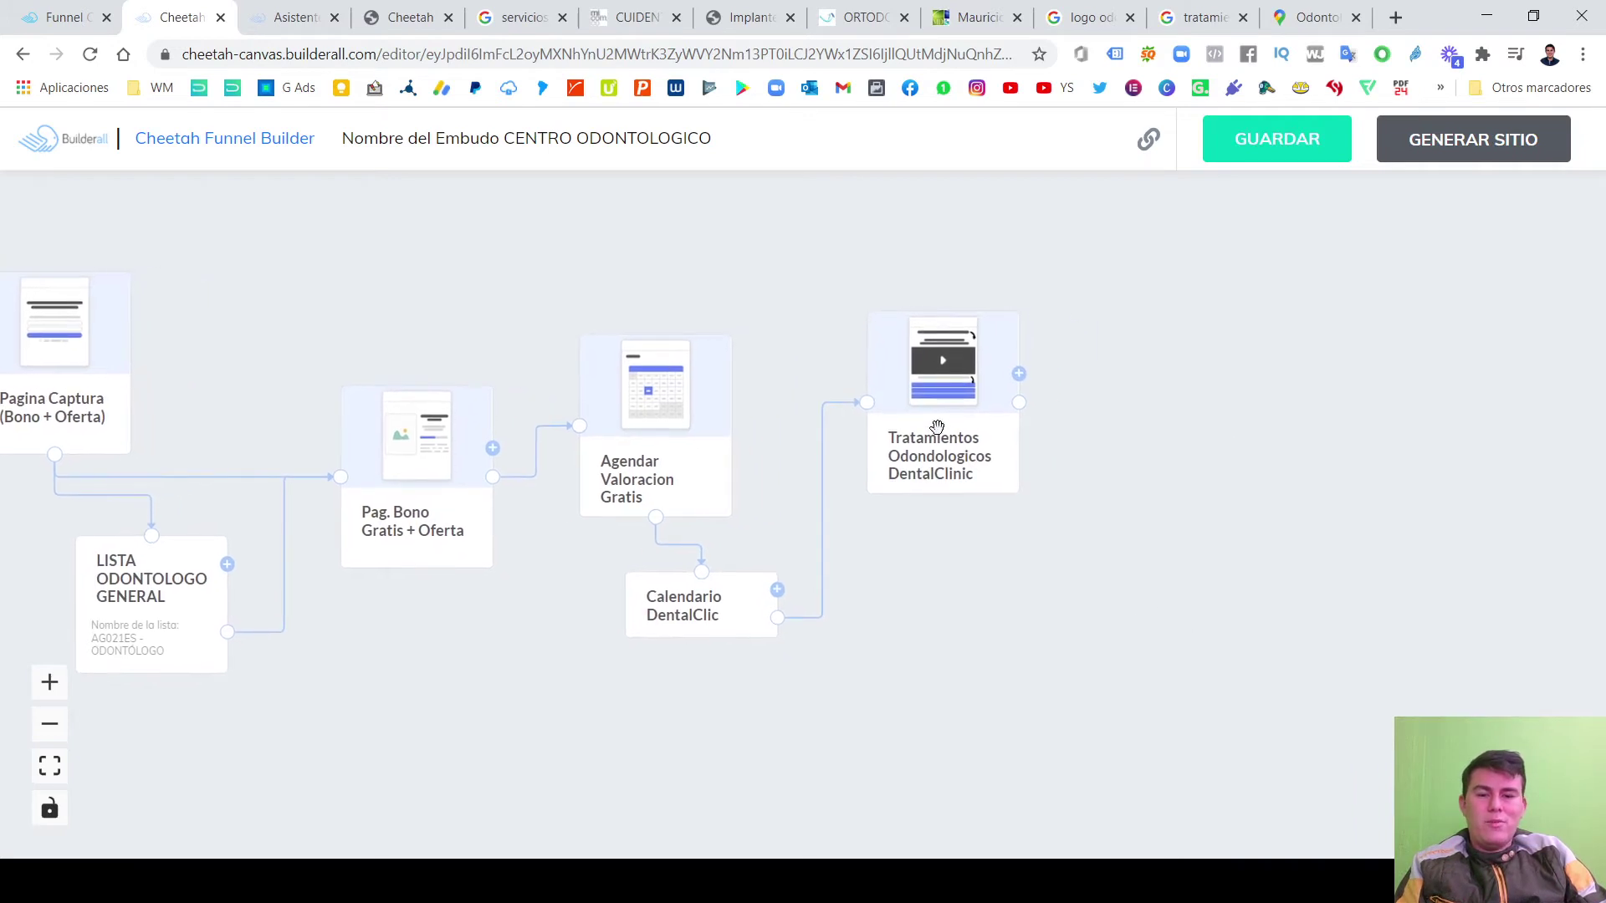
Level the Tratamientos Odondologicos DentalClinic page with the Agendar Valoracion Gratis page and widen the space between them.
{"action": "left_click_drag", "start_coordinate": [936, 428], "coordinate": [928, 454]}
{"action": "left_click_drag", "start_coordinate": [1035, 655], "coordinate": [1098, 669]}
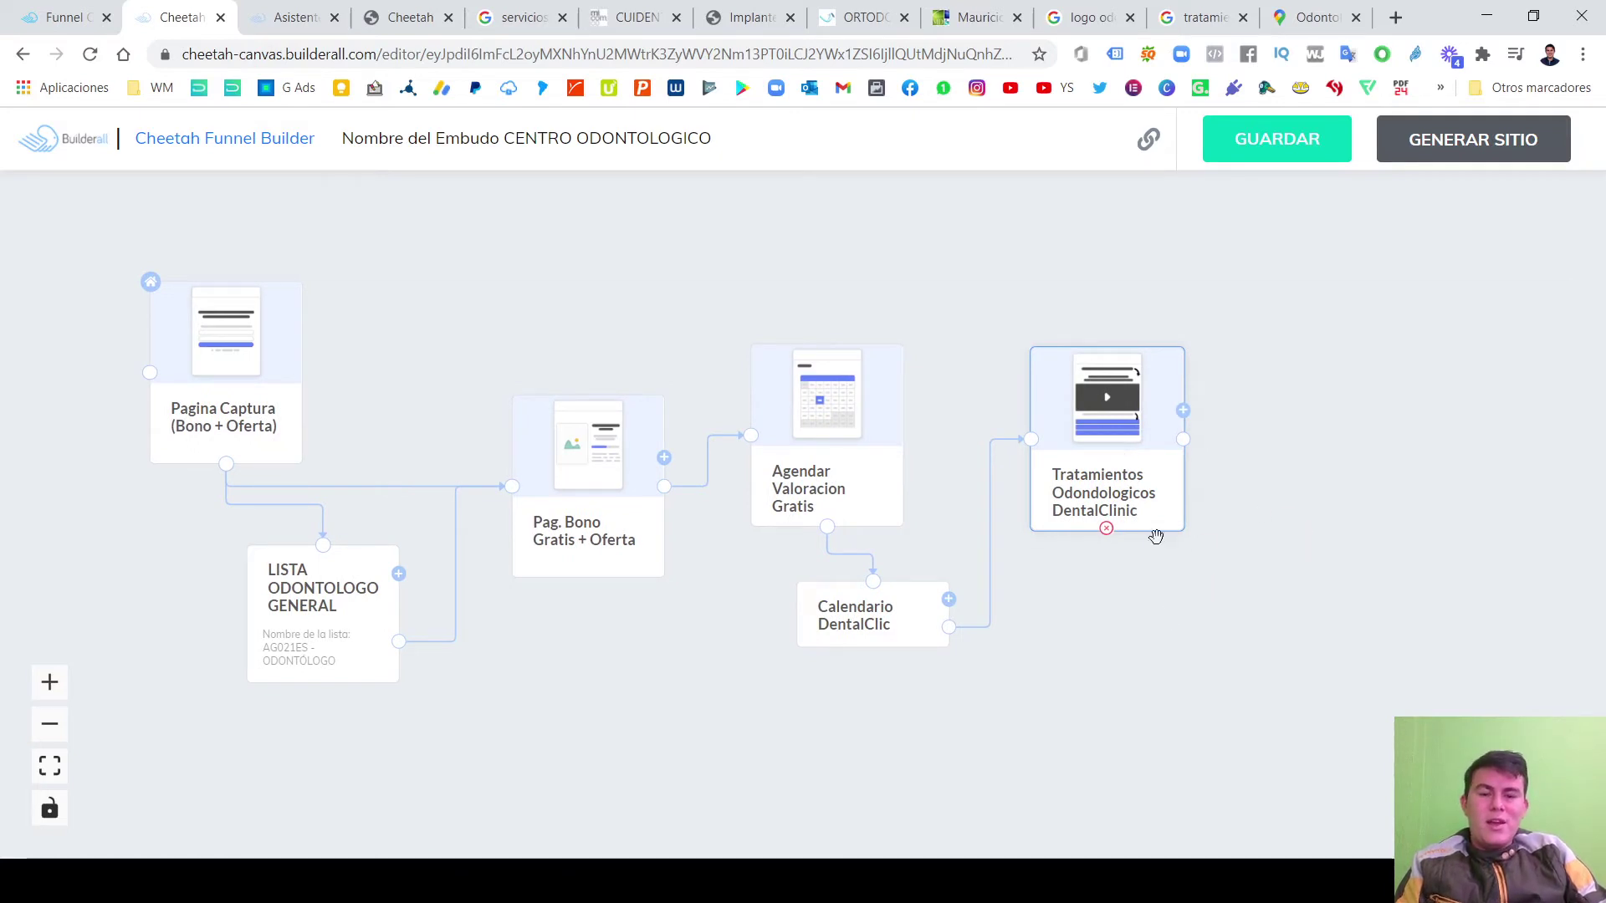
{"action": "left_click_drag", "start_coordinate": [1089, 457], "coordinate": [1120, 455]}
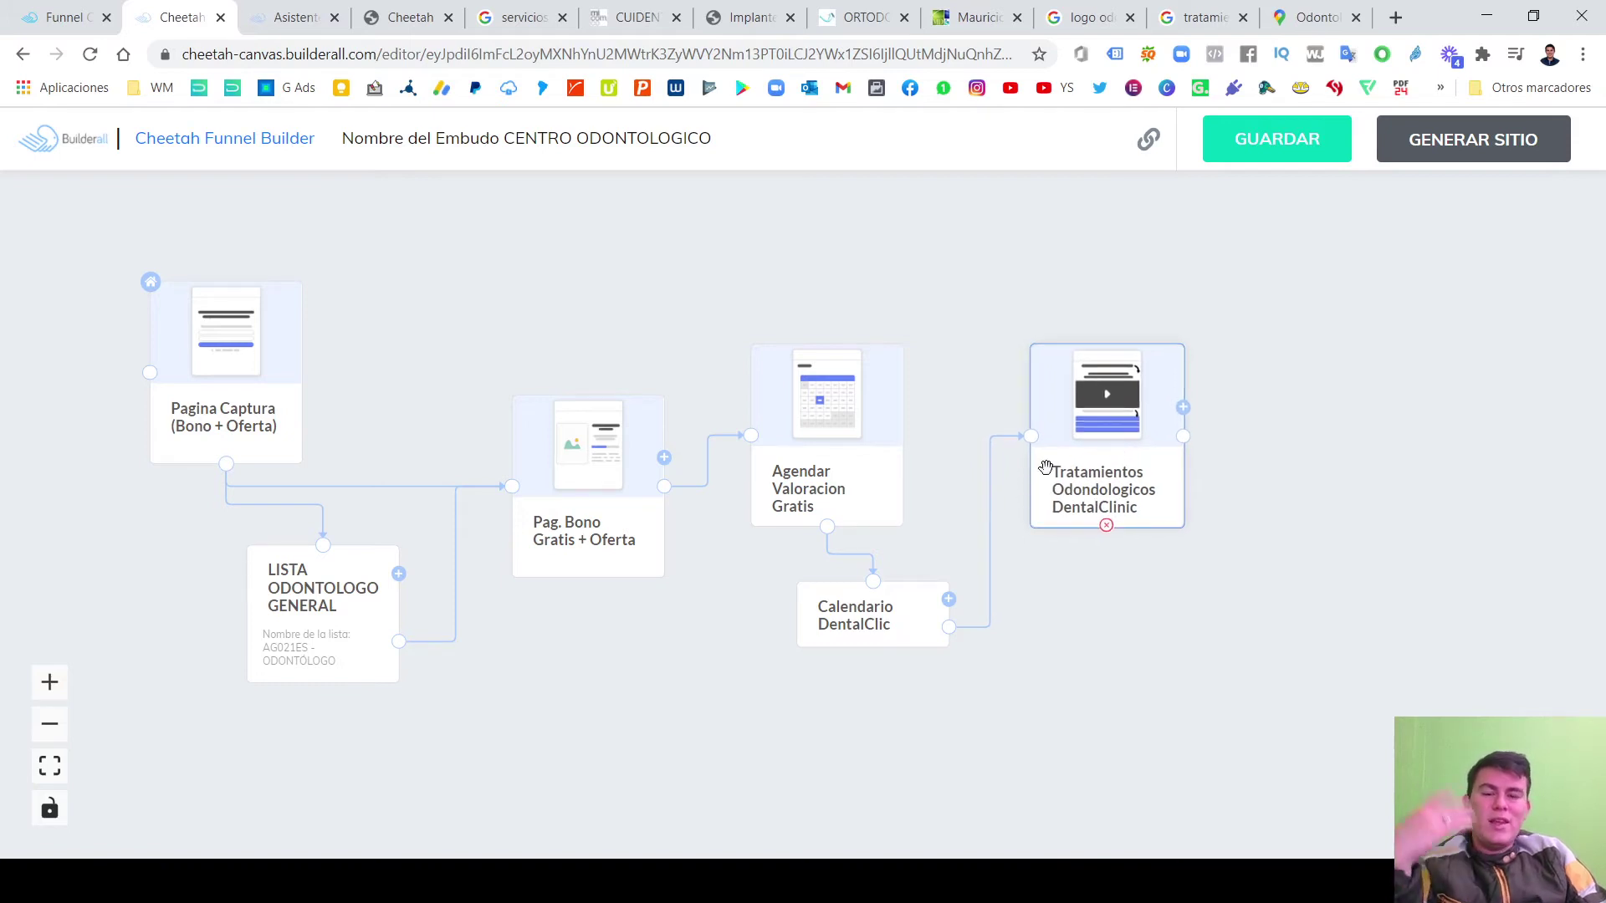
Tidy the layout by nudging the Pagina Captura, LISTA ODONTOLOGO GENERAL, Pag. Bono Gratis + Oferta and Agendar Valoracion Gratis blocks.
{"action": "left_click", "coordinate": [343, 606]}
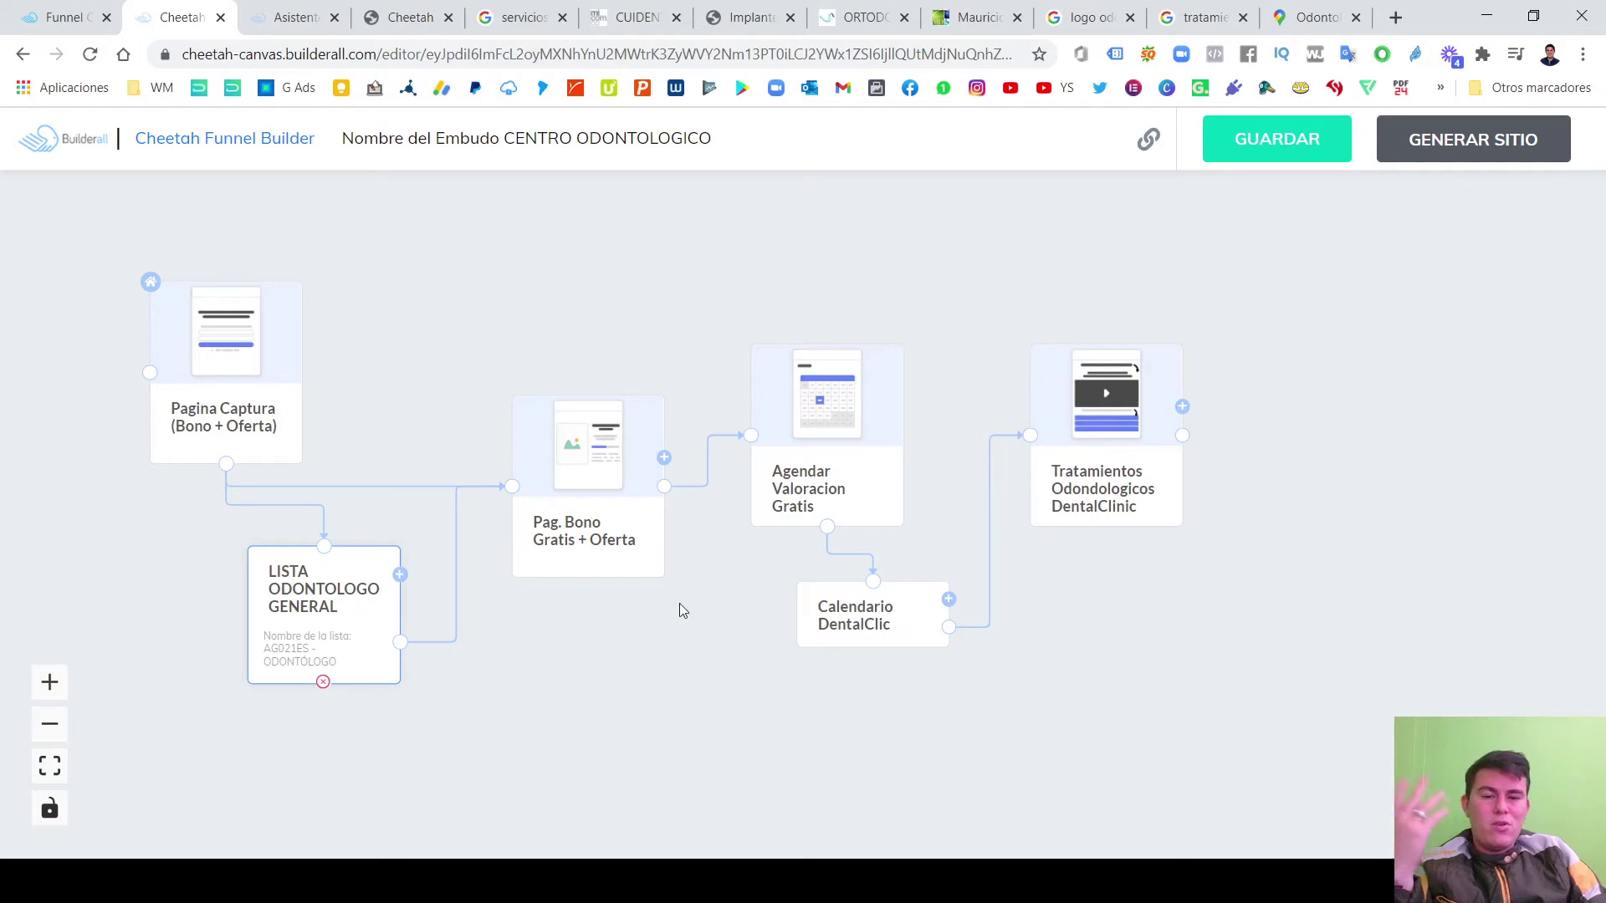
{"action": "left_click_drag", "start_coordinate": [596, 546], "coordinate": [588, 545]}
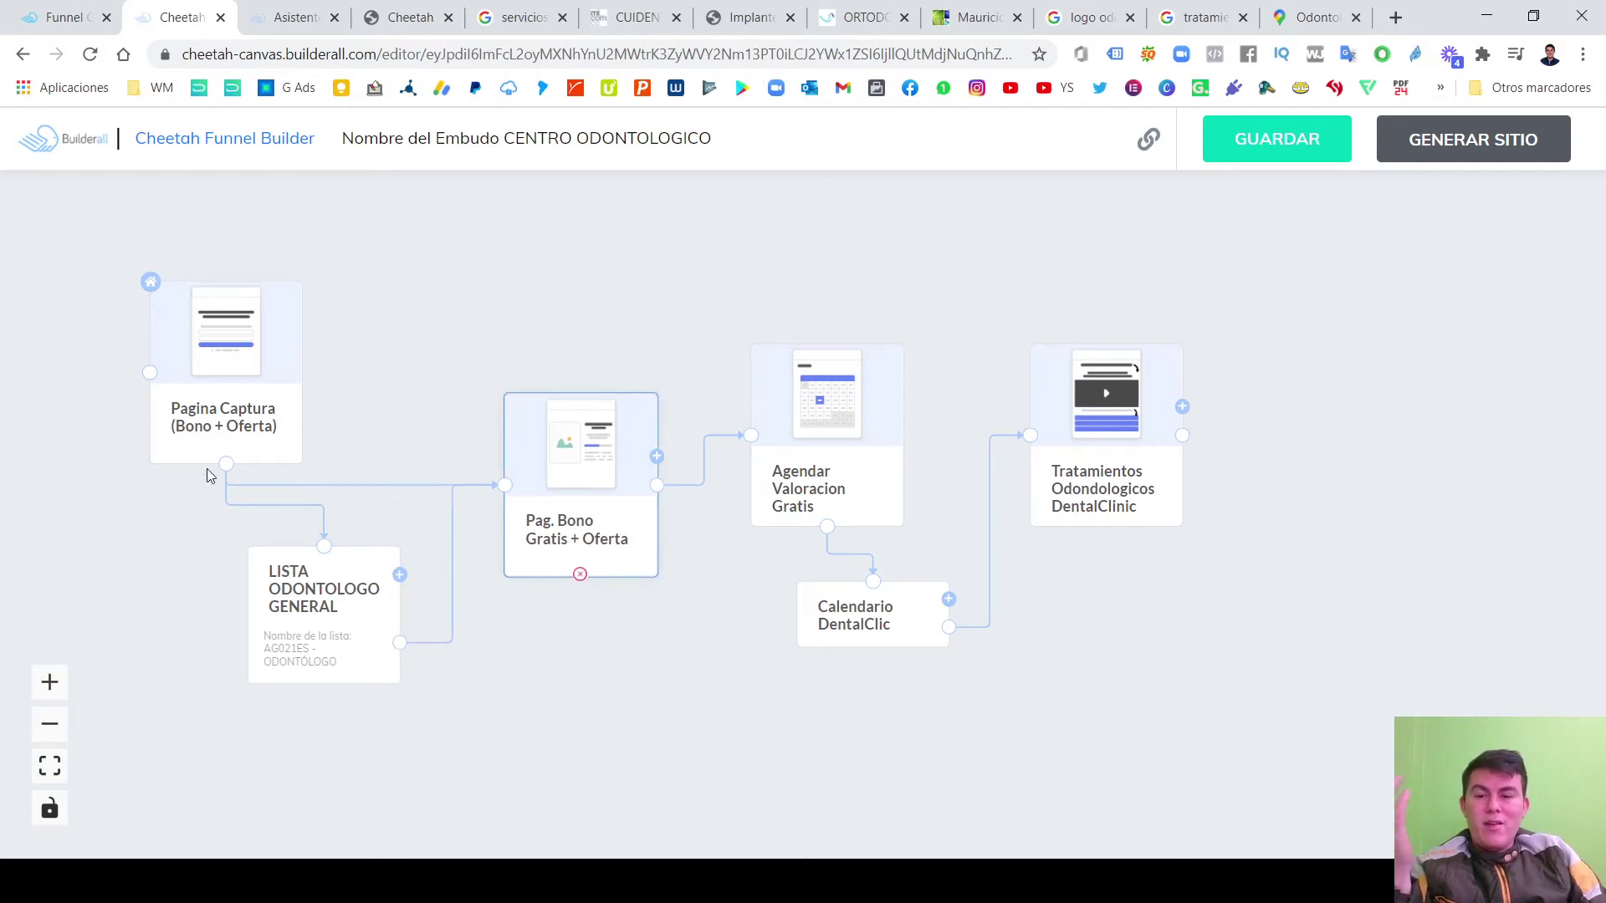
{"action": "left_click_drag", "start_coordinate": [213, 402], "coordinate": [216, 394]}
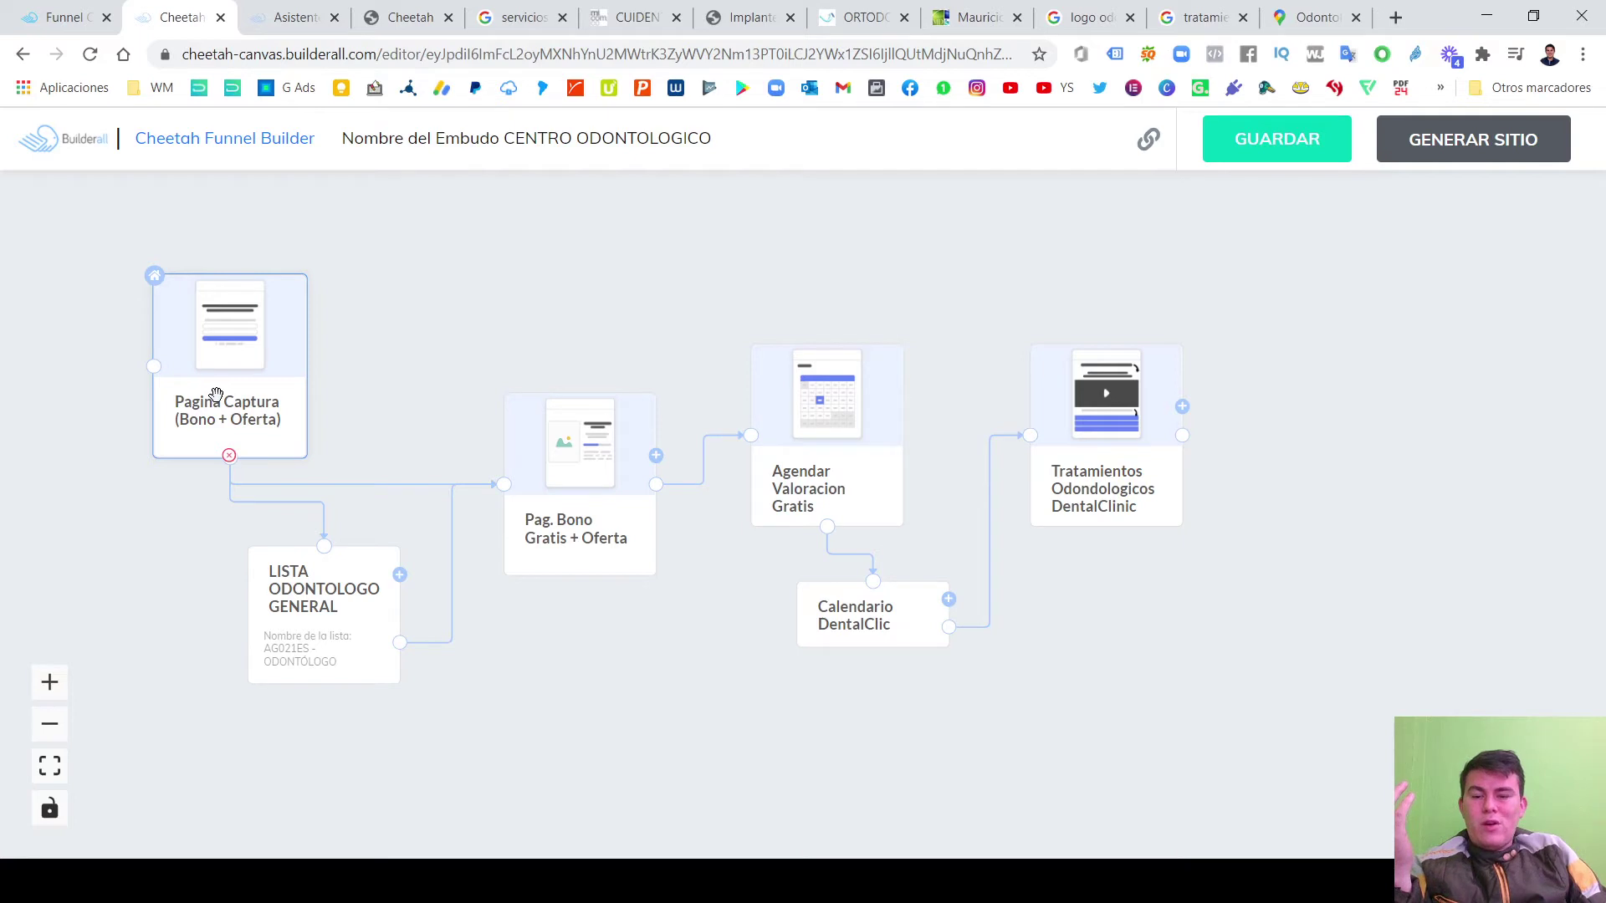
{"action": "left_click_drag", "start_coordinate": [332, 611], "coordinate": [315, 599]}
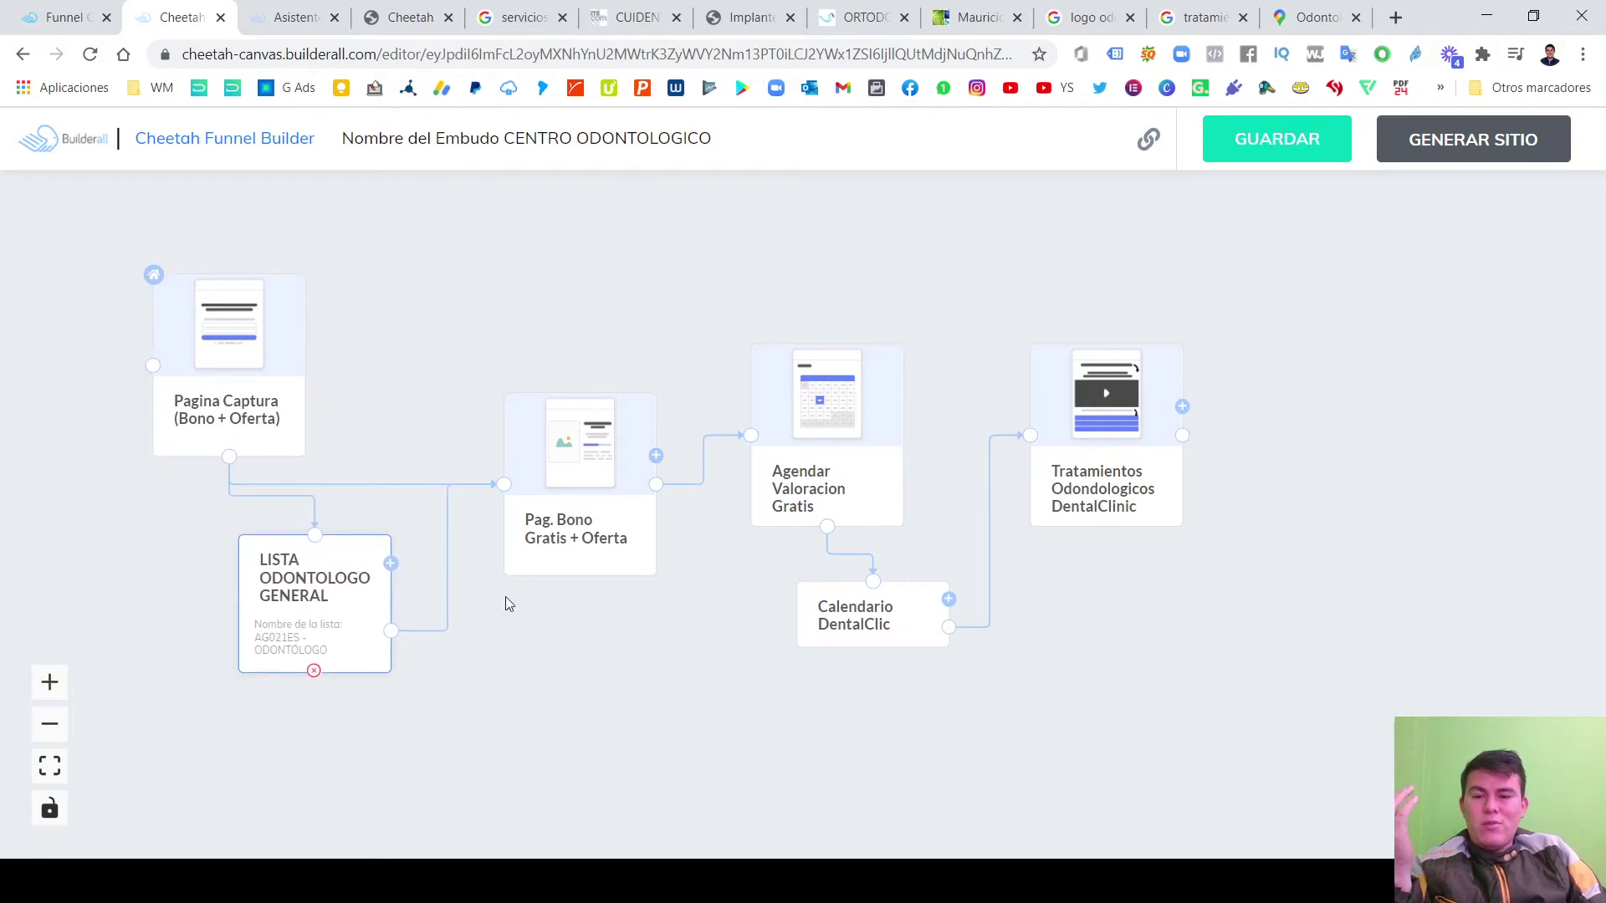
{"action": "left_click_drag", "start_coordinate": [547, 514], "coordinate": [553, 493]}
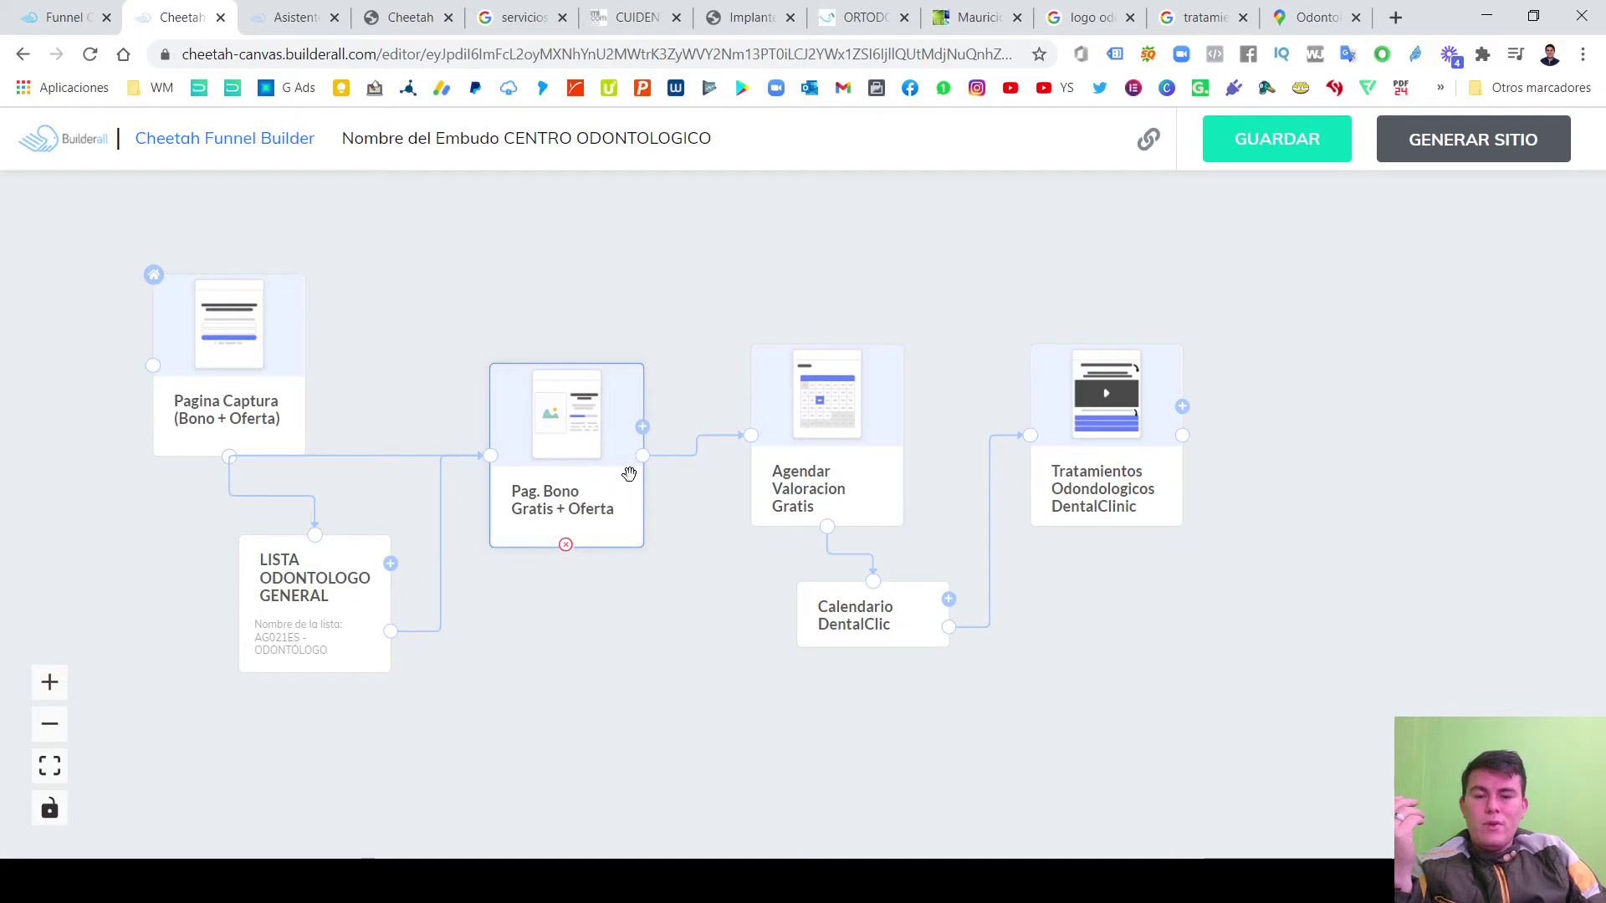
{"action": "left_click_drag", "start_coordinate": [826, 469], "coordinate": [830, 467]}
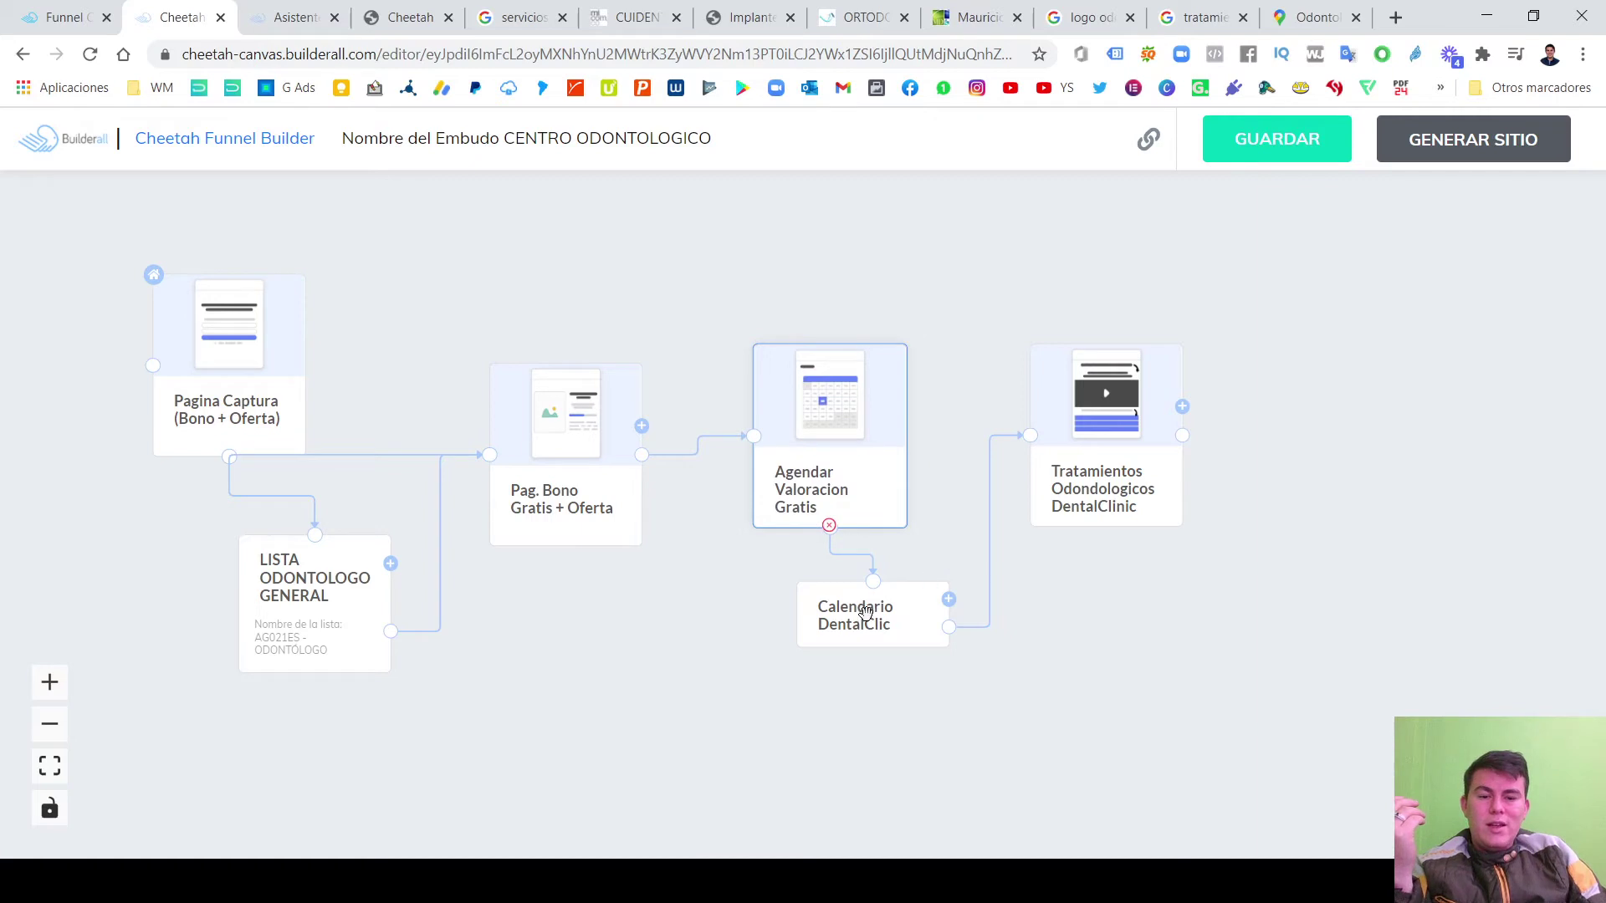
Nudge the Calendario DentalClic block and move the Tratamientos Odondologicos DentalClinic page slightly closer to Agendar Valoracion Gratis.
{"action": "left_click_drag", "start_coordinate": [866, 613], "coordinate": [873, 608]}
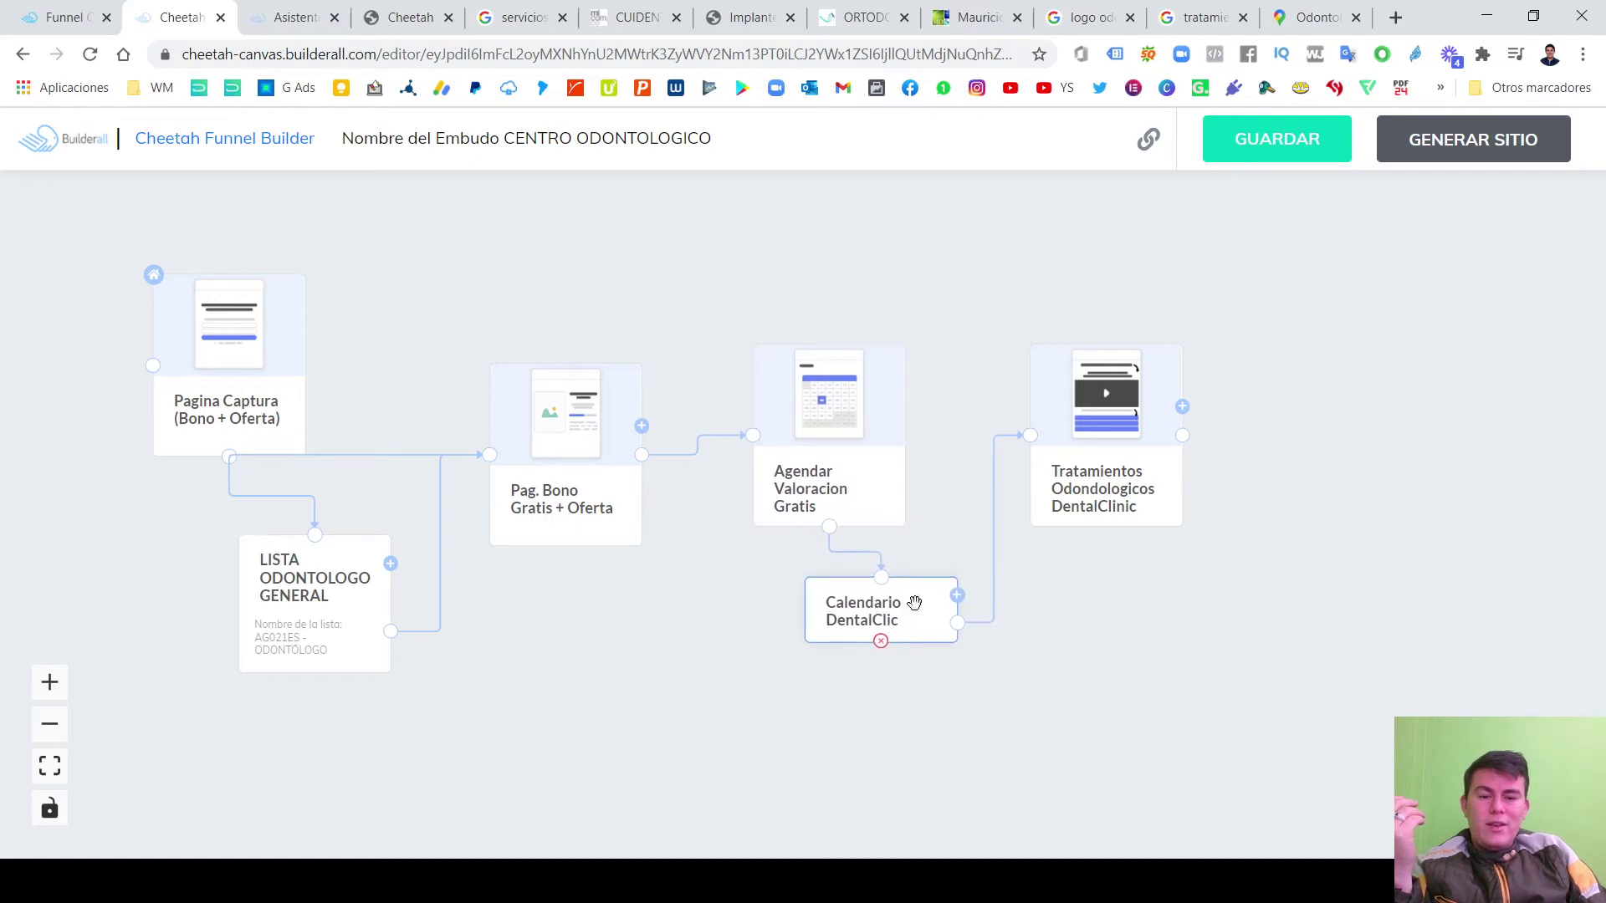
{"action": "left_click_drag", "start_coordinate": [1104, 476], "coordinate": [1090, 476]}
{"action": "left_click_drag", "start_coordinate": [1177, 599], "coordinate": [1086, 624]}
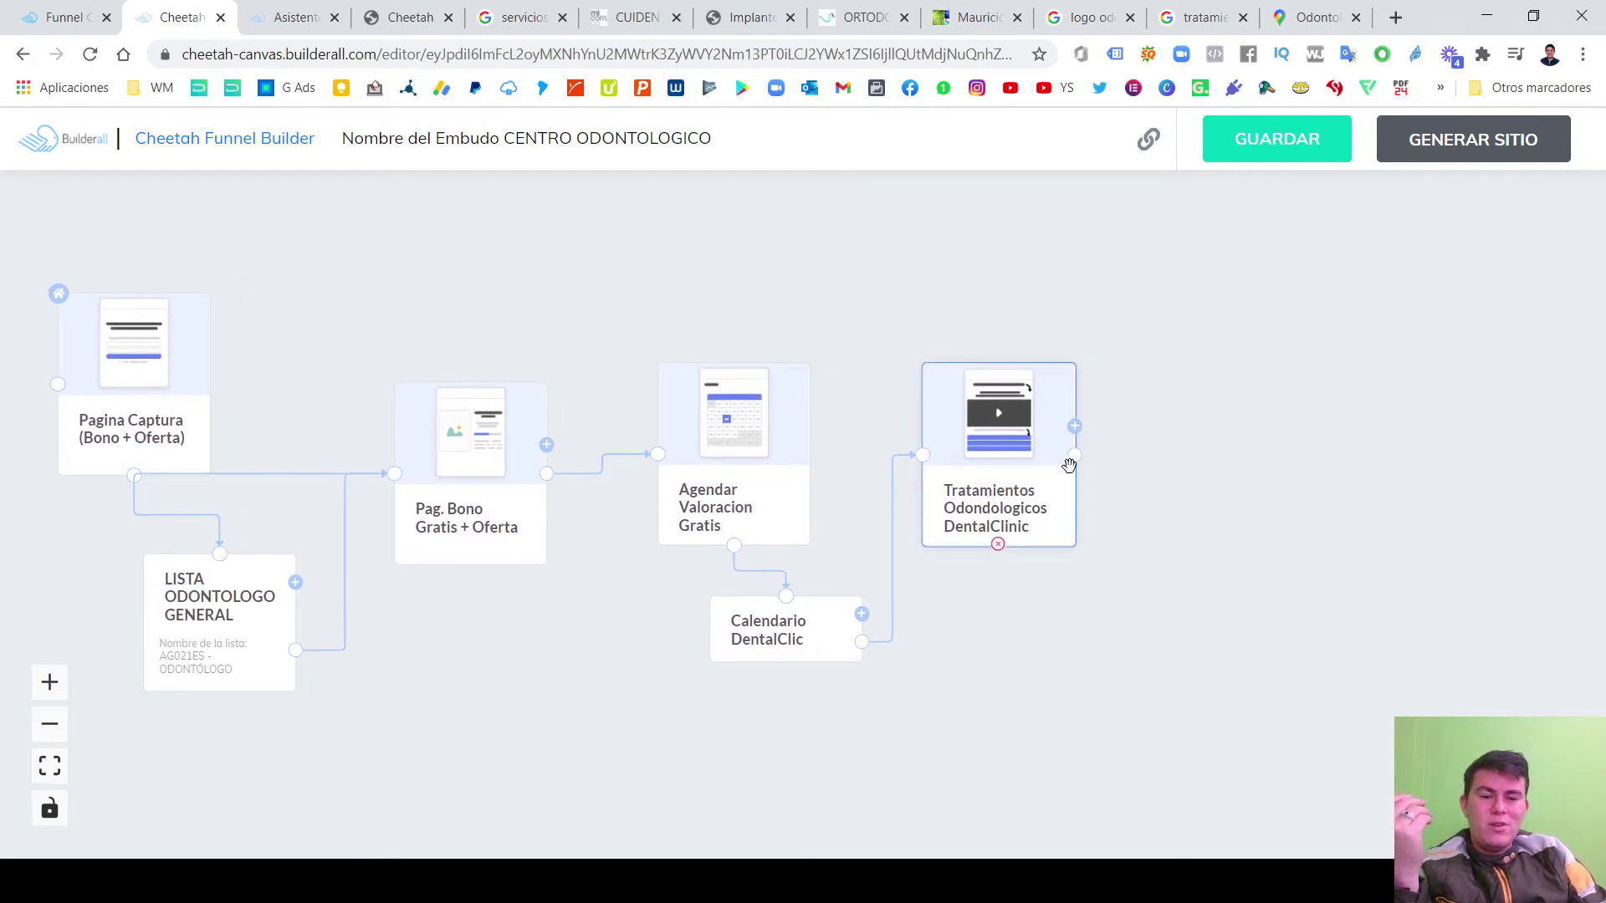
{"action": "left_click_drag", "start_coordinate": [1183, 510], "coordinate": [962, 574]}
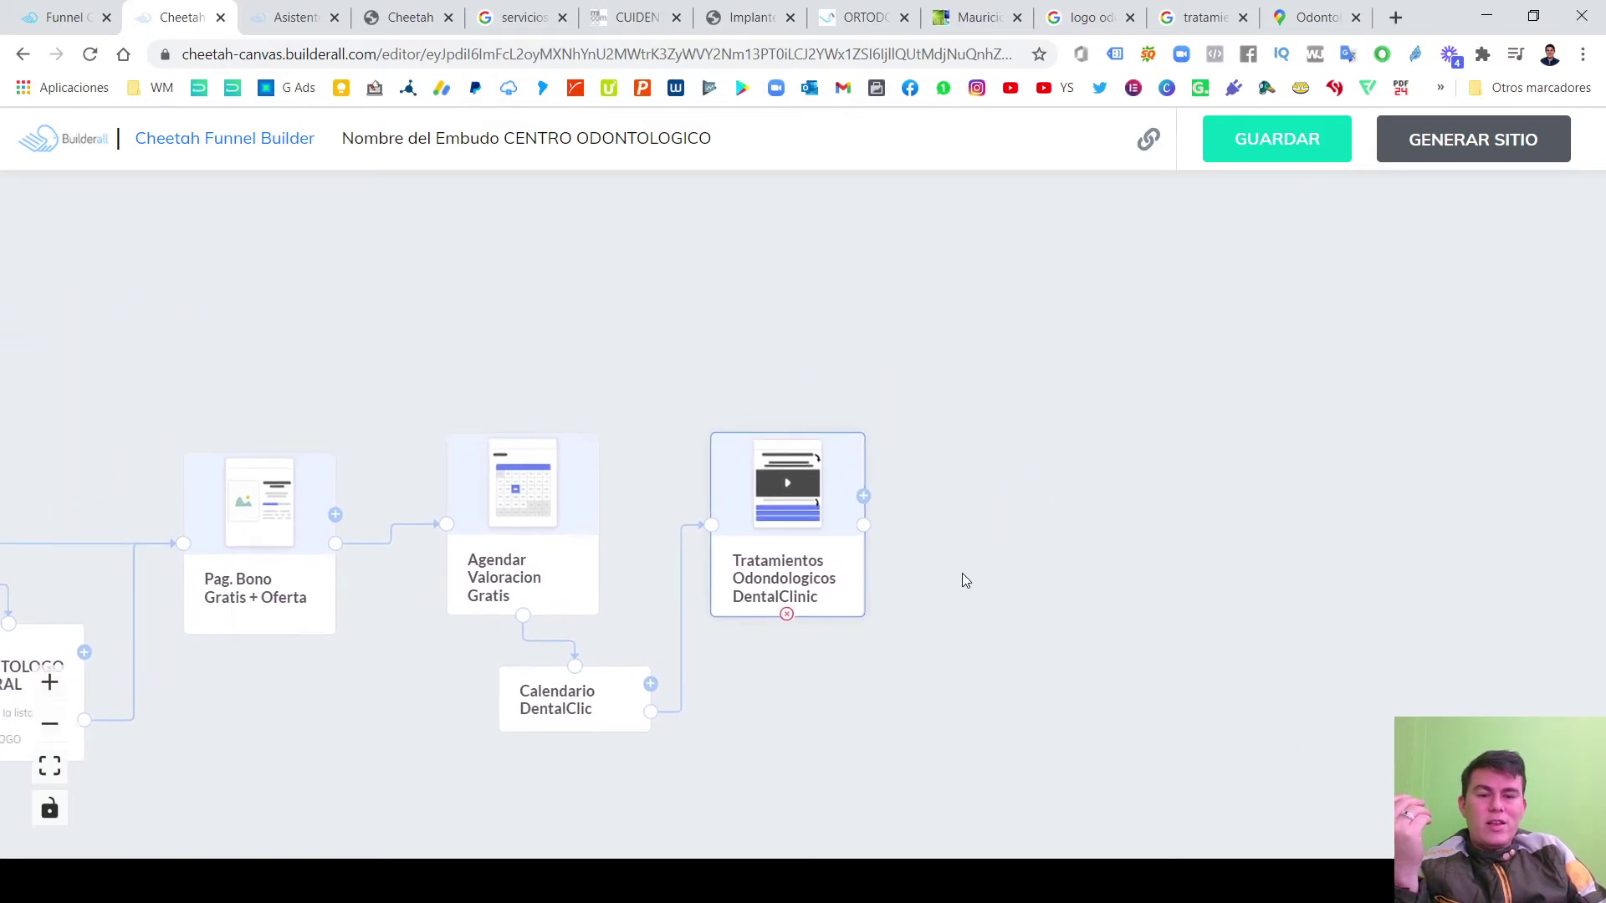
Check the list of treatments in the ODONTOLOGOS SERVICIOS notes, then return to the funnel canvas.
{"action": "key", "text": "alt+Tab"}
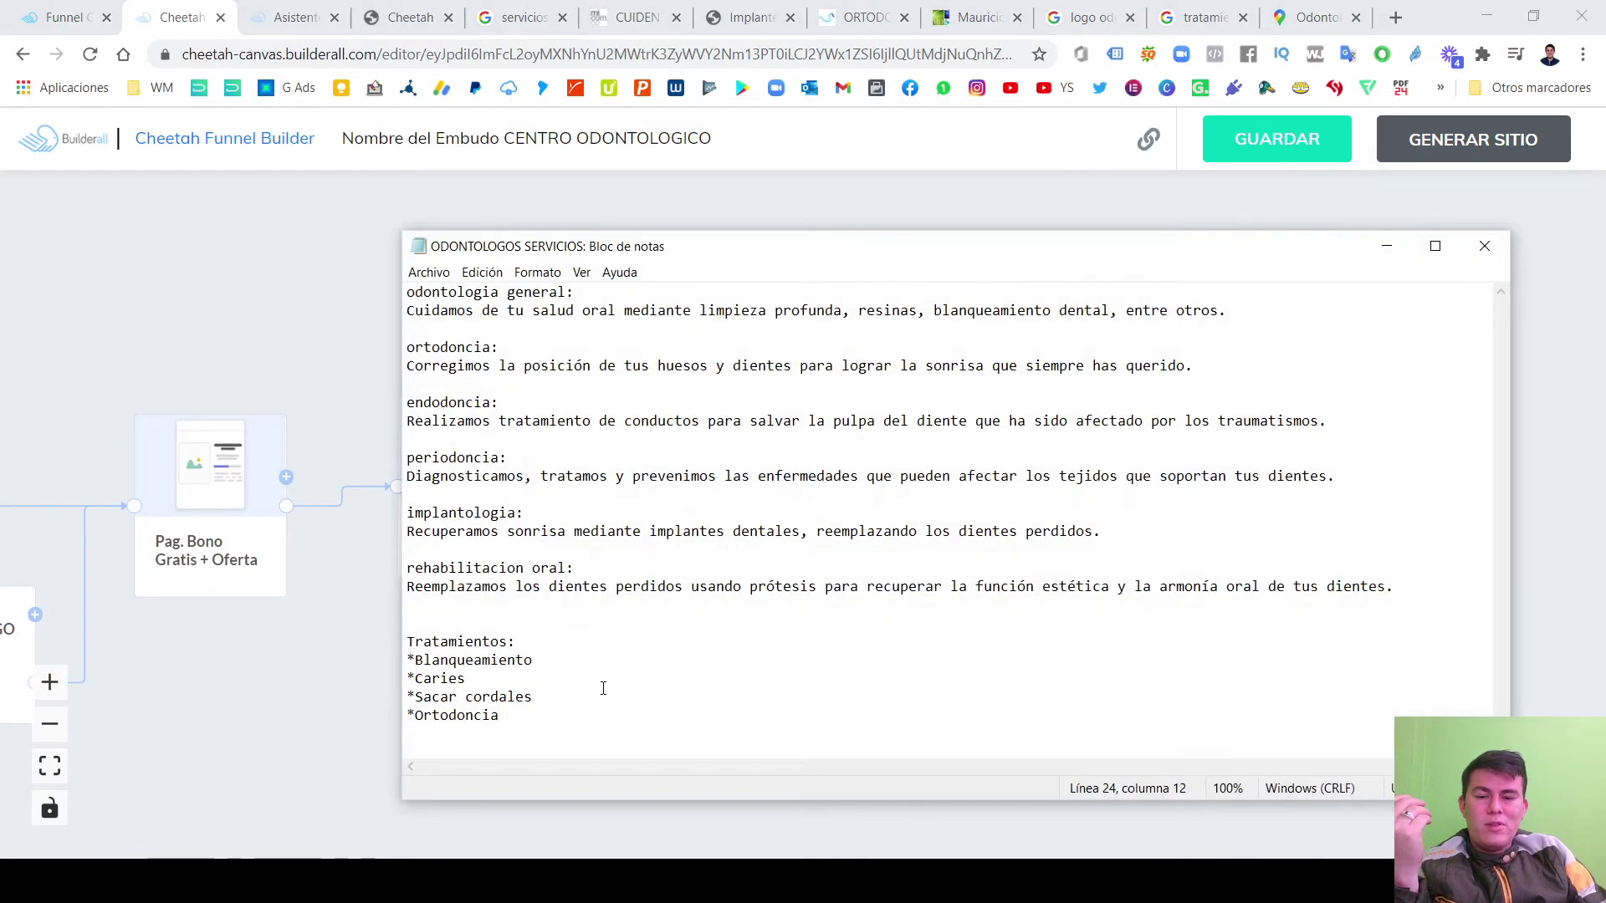
{"action": "left_click_drag", "start_coordinate": [527, 716], "coordinate": [434, 661]}
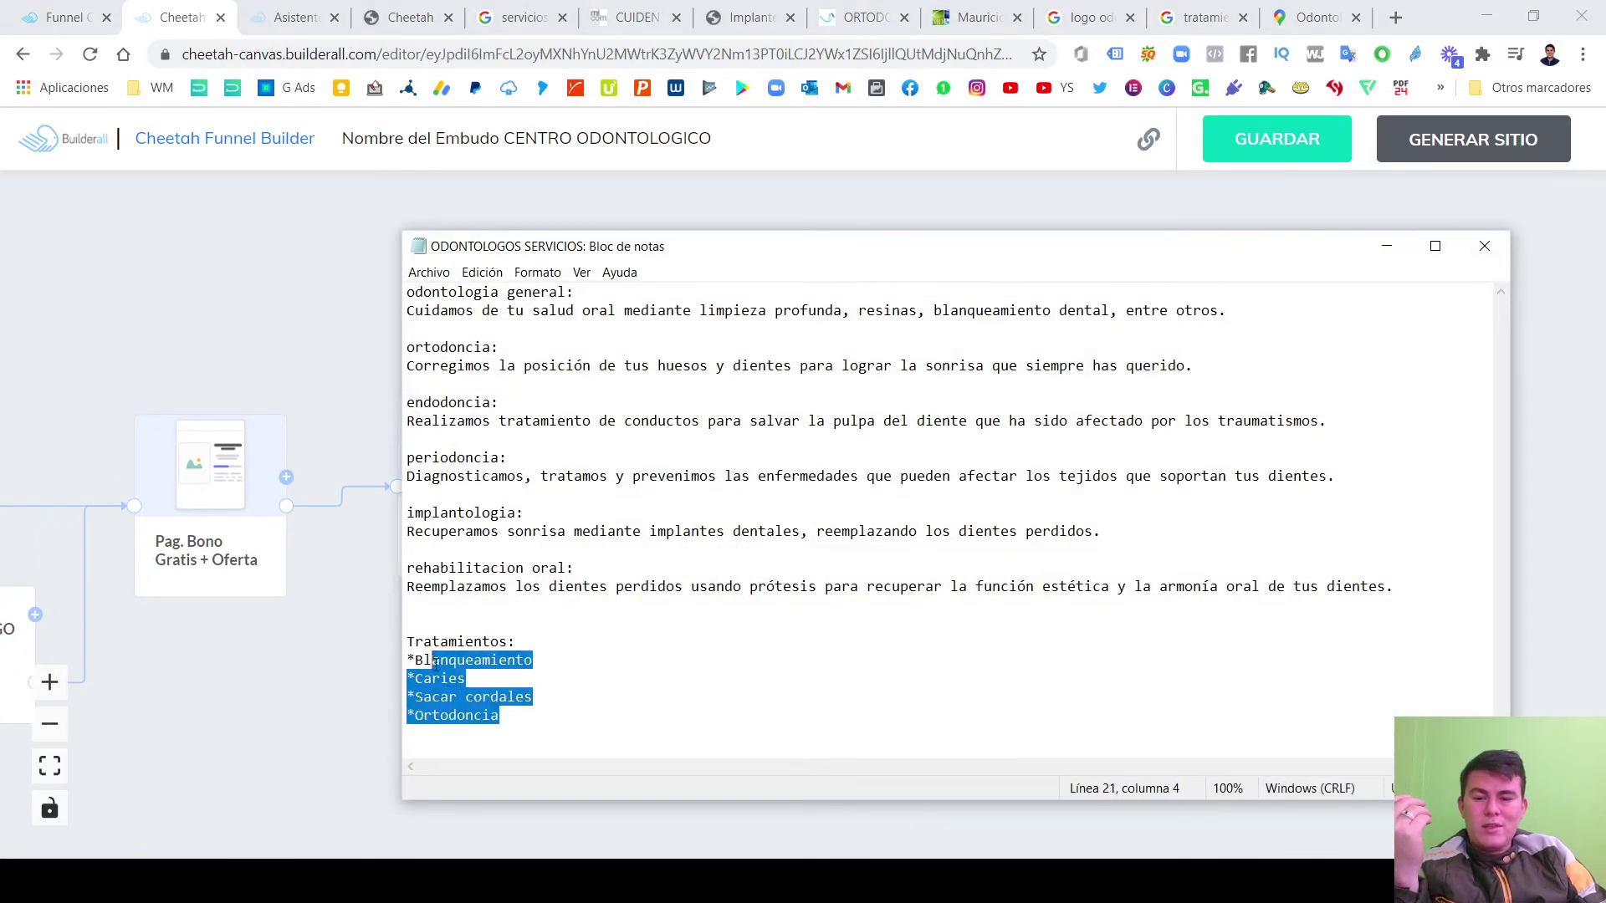
{"action": "left_click", "coordinate": [343, 693]}
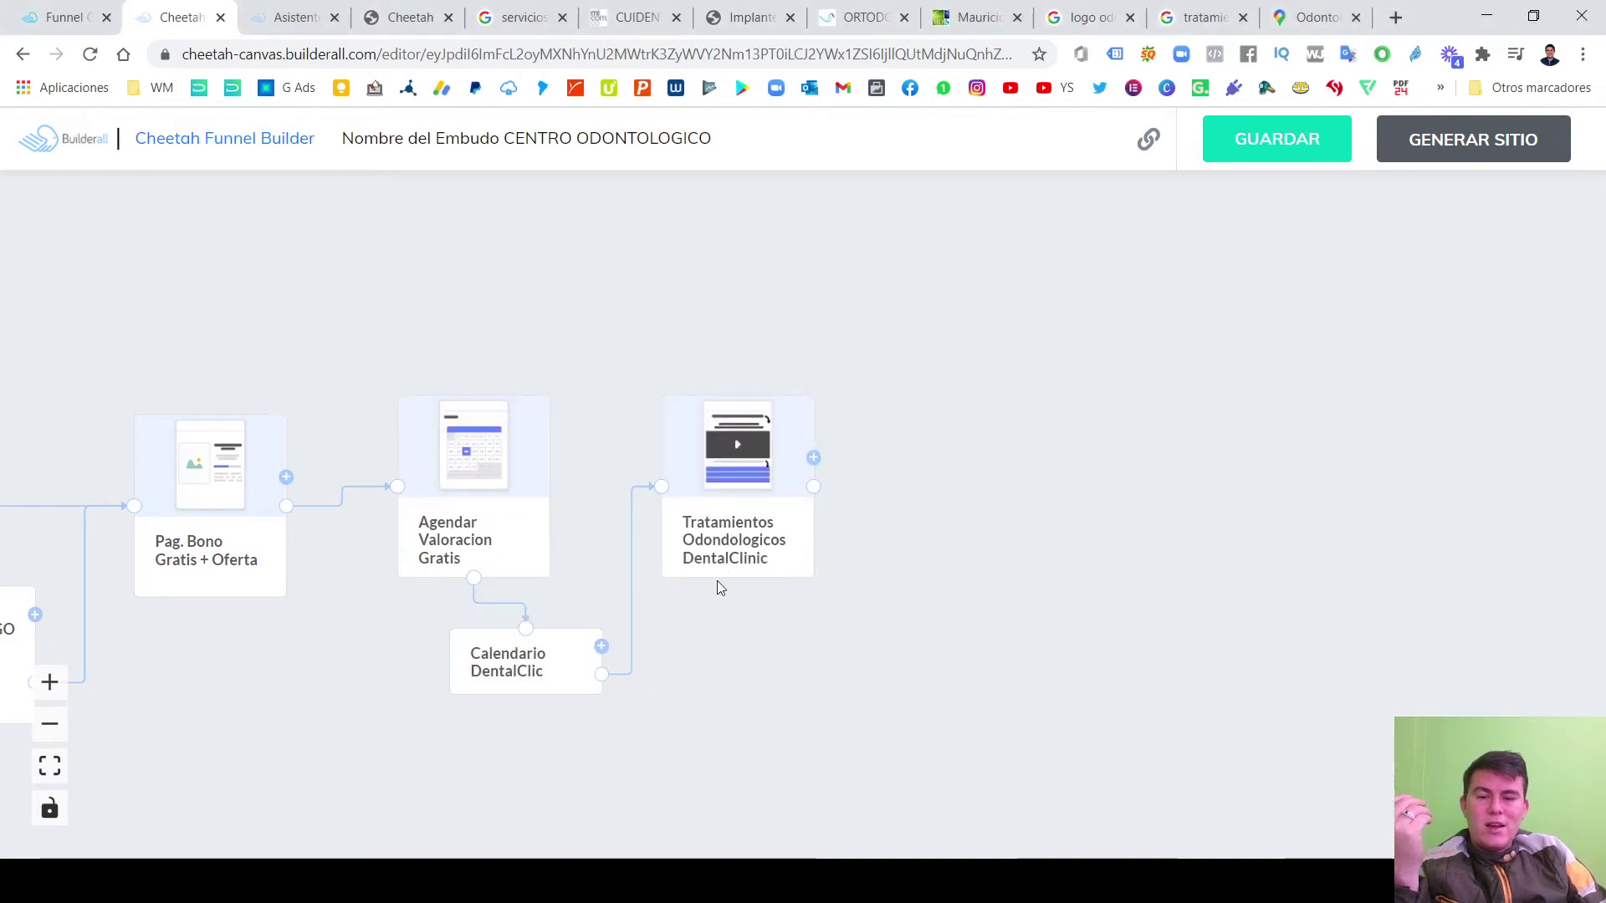
Add a Página de muro de ofertas from the Gracias templates and place it right of the Tratamientos Odondologicos DentalClinic page.
{"action": "left_click", "coordinate": [813, 459]}
{"action": "left_click", "coordinate": [814, 460]}
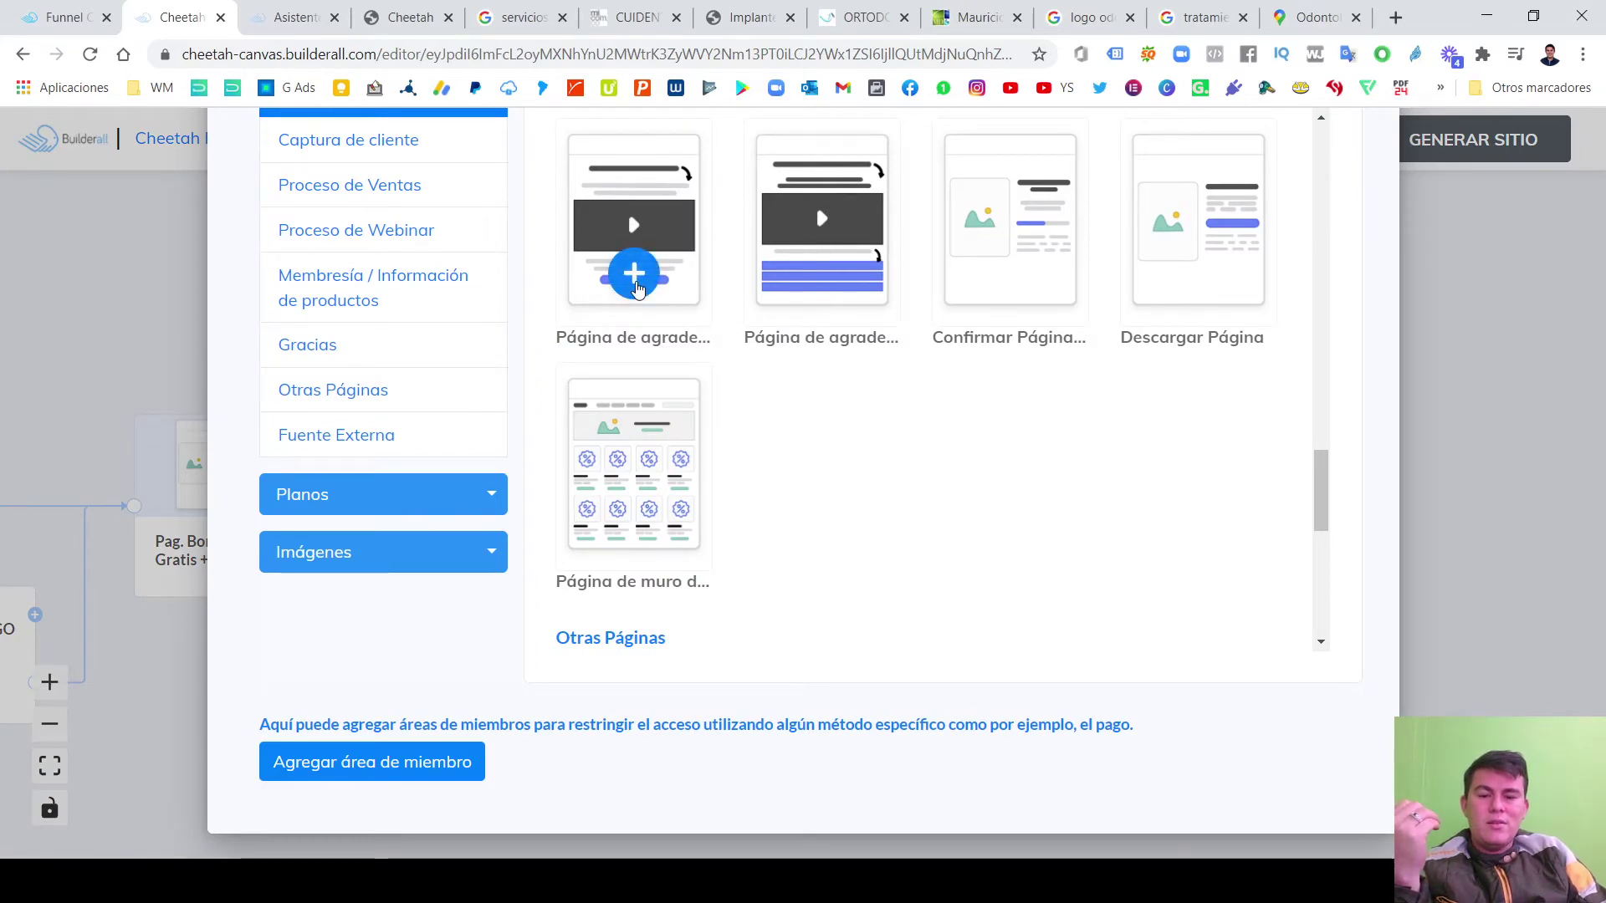
{"action": "left_click_drag", "start_coordinate": [638, 288], "coordinate": [761, 513]}
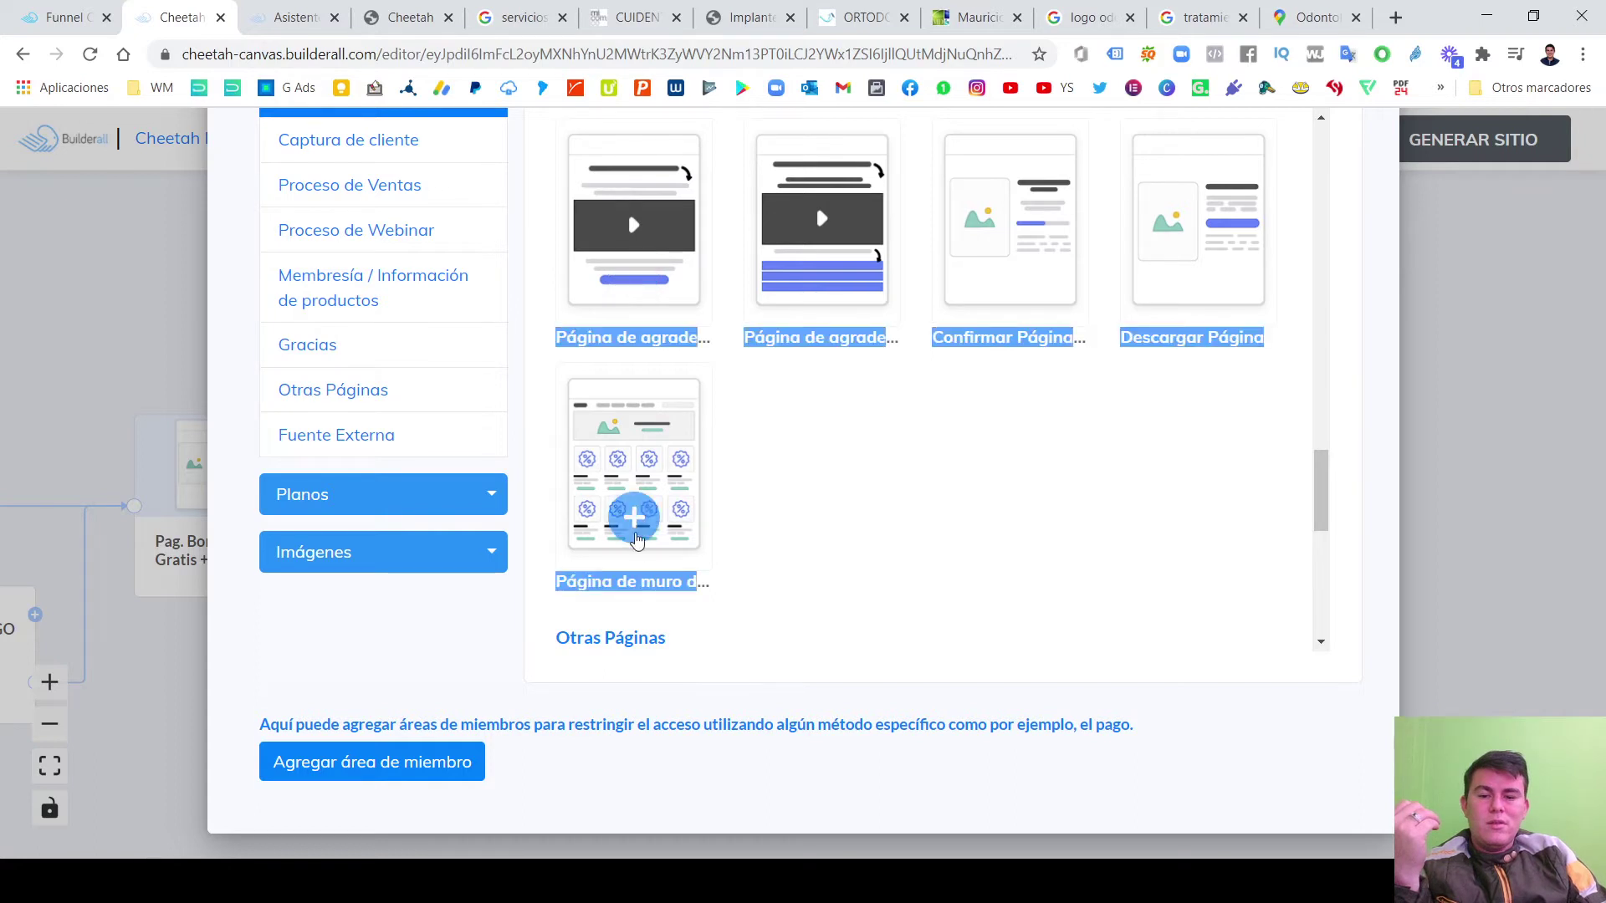
{"action": "left_click", "coordinate": [808, 595]}
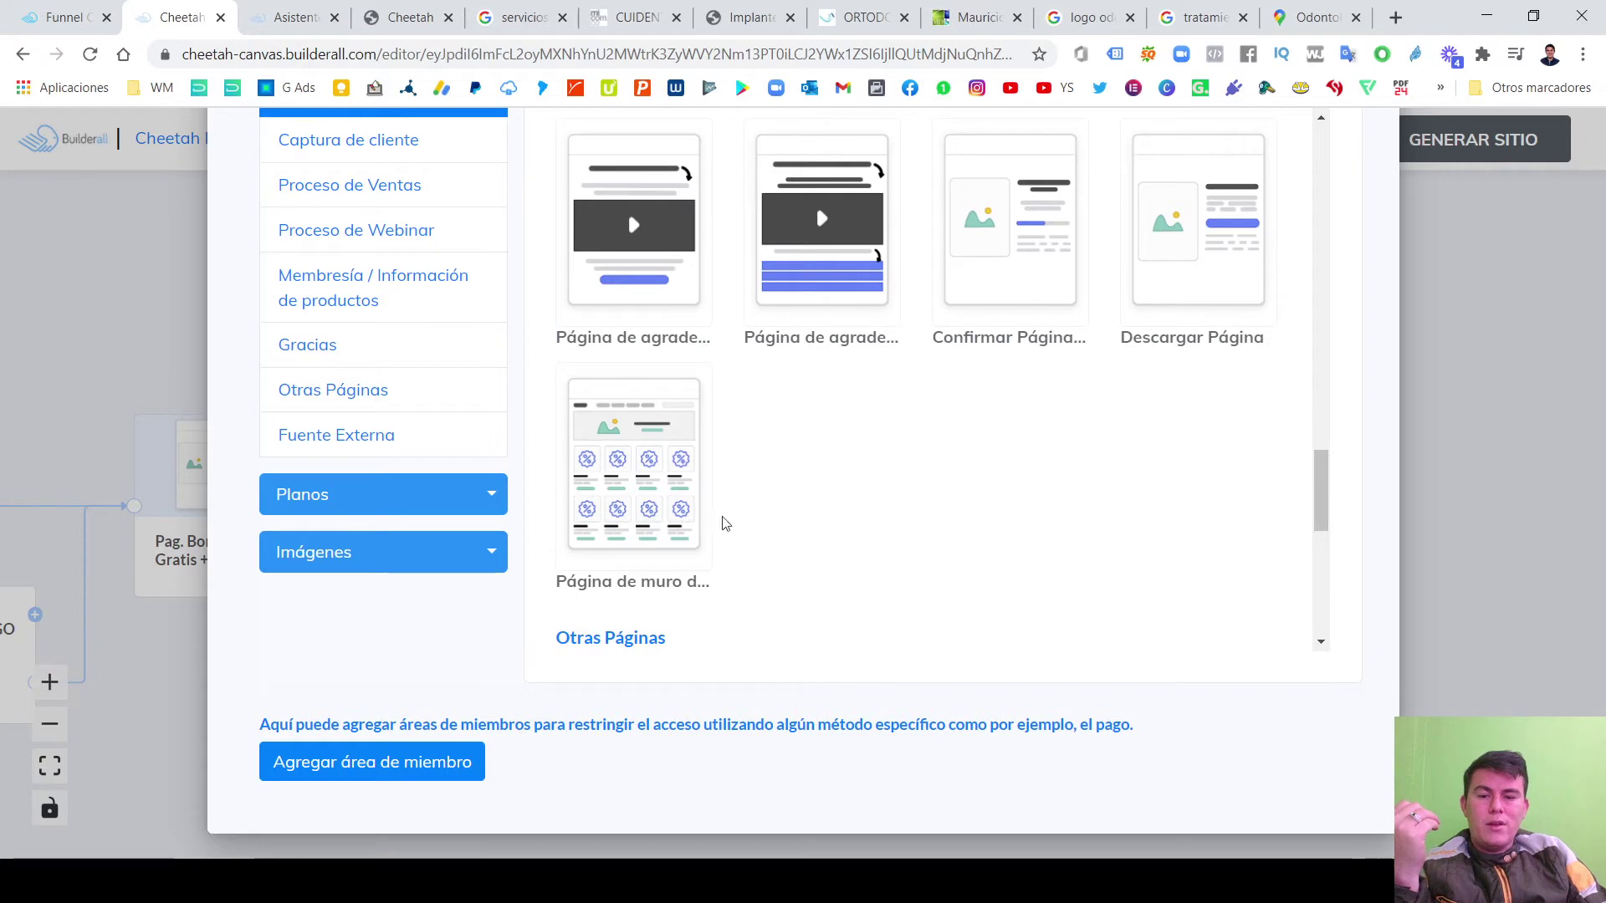
{"action": "mouse_move", "coordinate": [635, 481]}
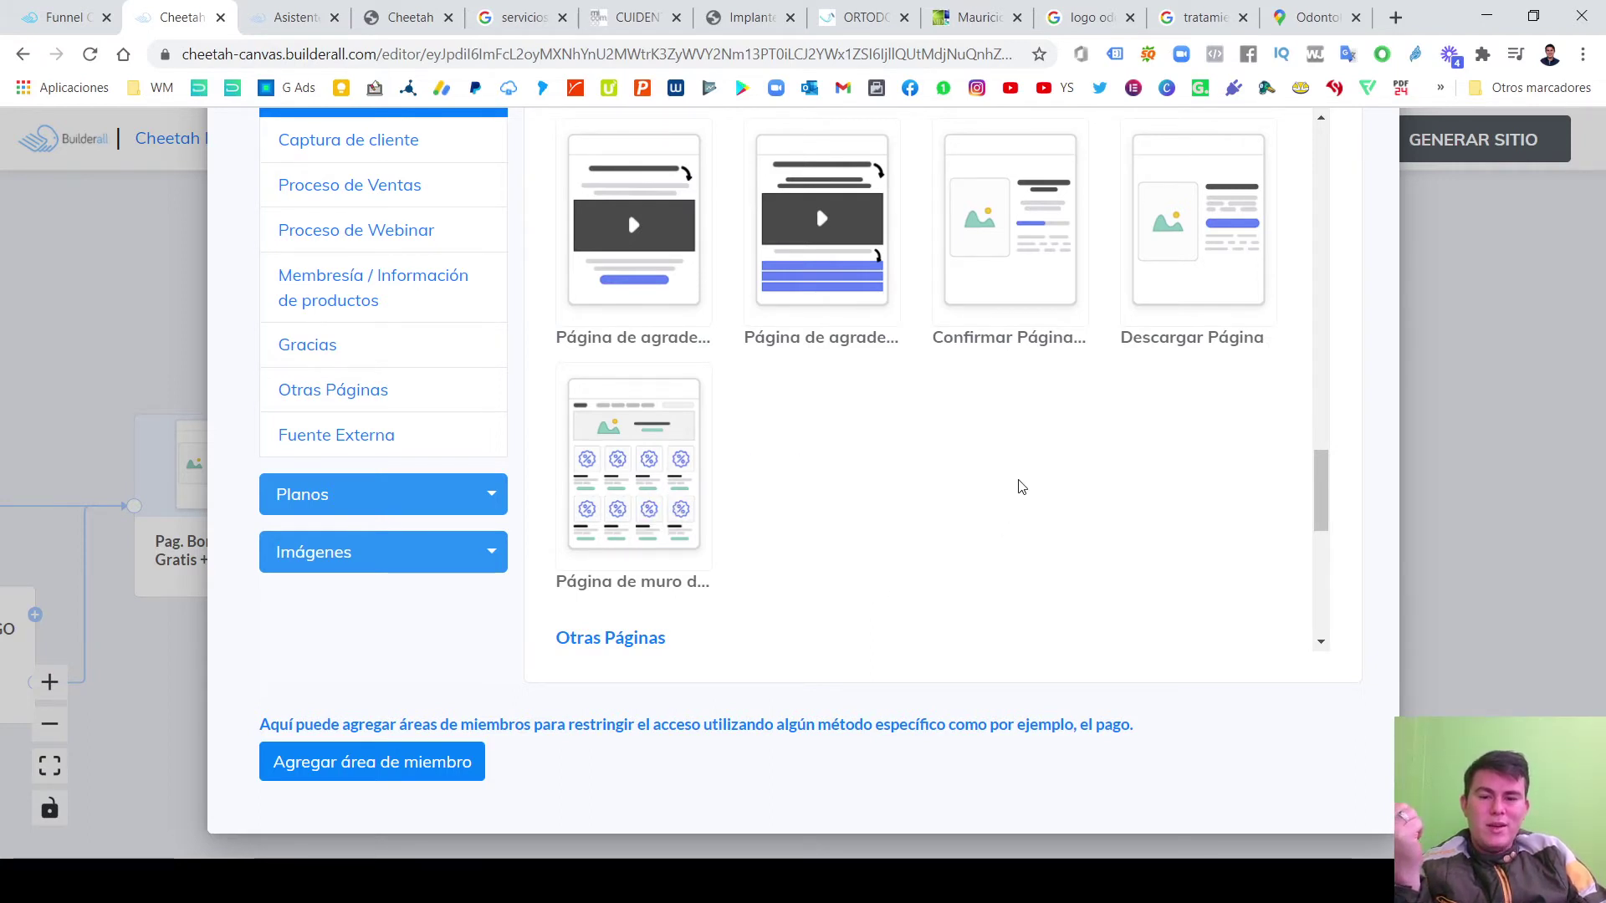
{"action": "mouse_move", "coordinate": [701, 552]}
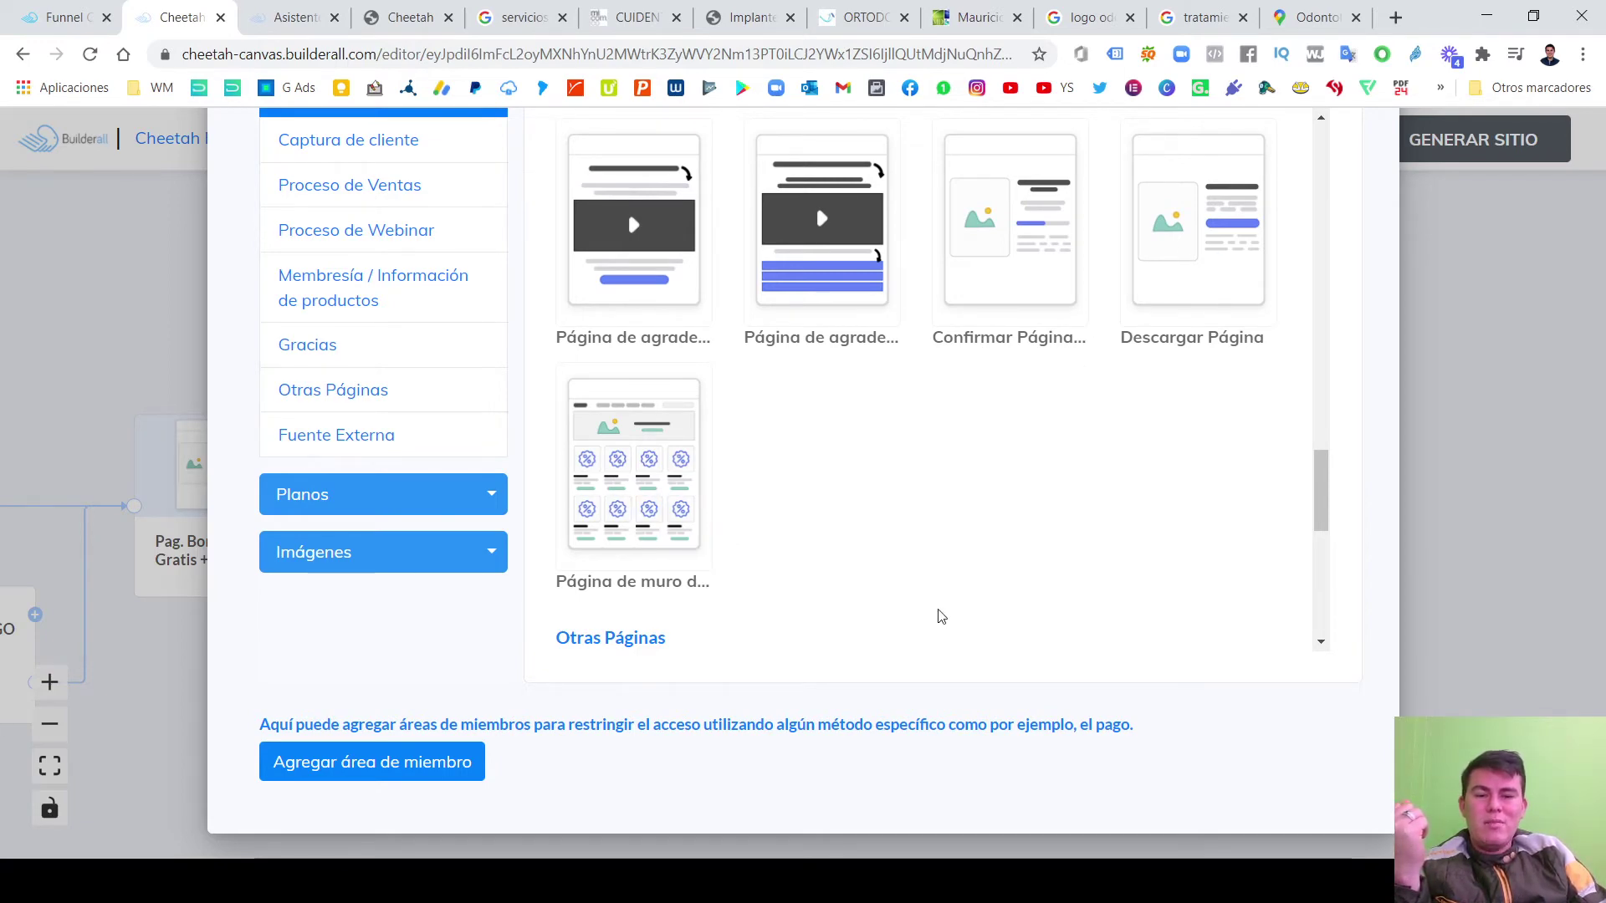
{"action": "scroll", "coordinate": [1362, 463], "scroll_direction": "up", "scroll_amount": 2}
{"action": "scroll", "coordinate": [1157, 505], "scroll_direction": "down", "scroll_amount": 2}
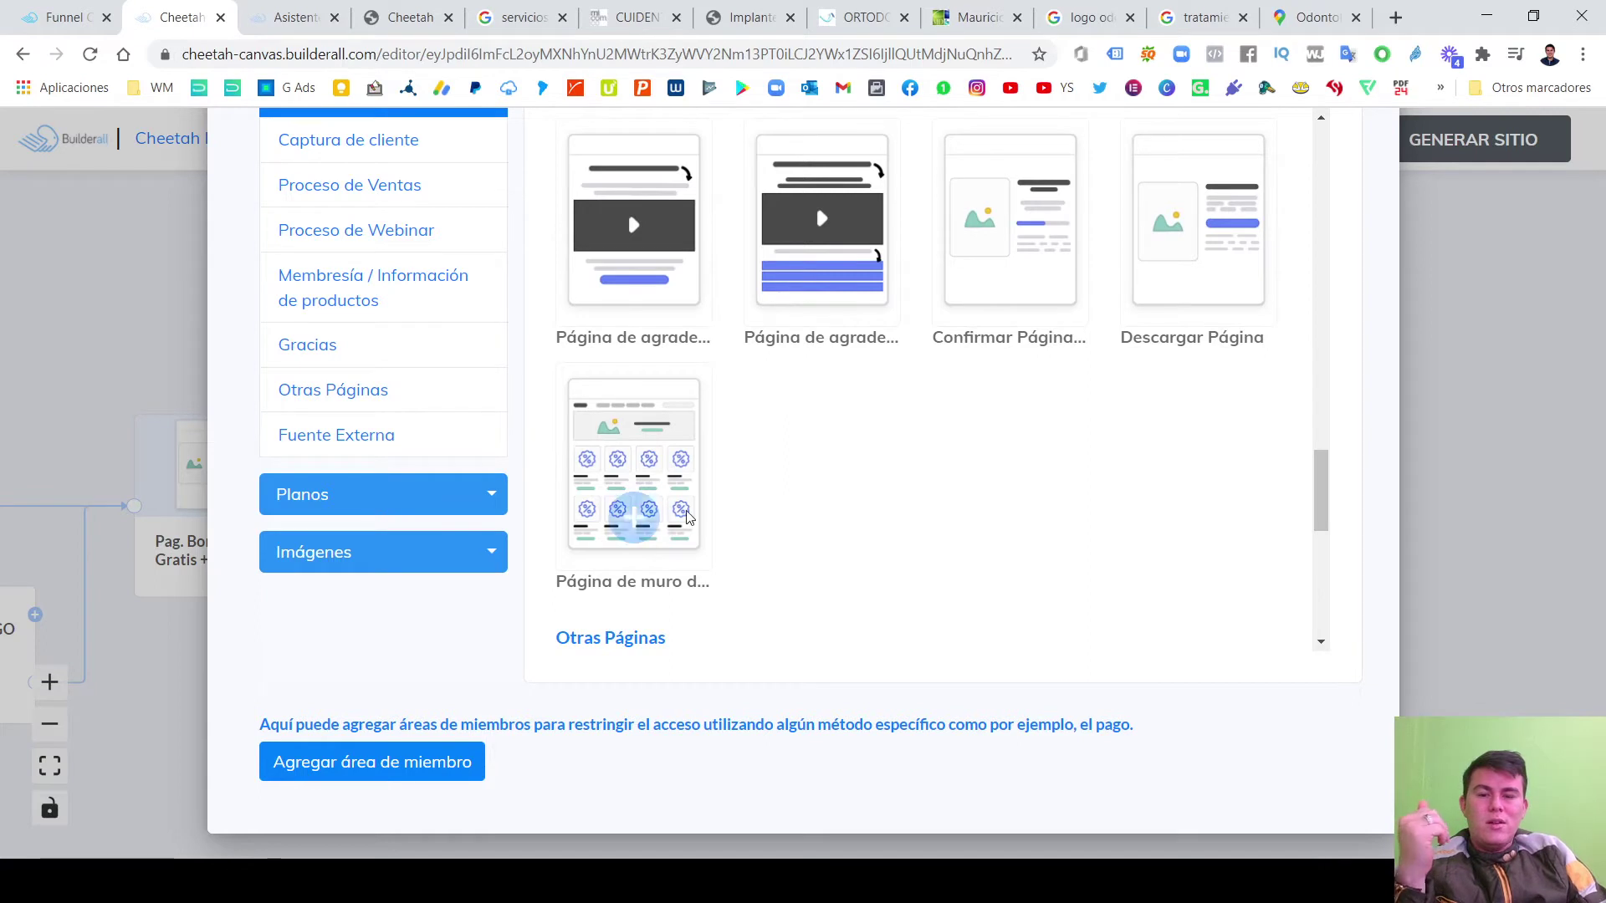
{"action": "left_click", "coordinate": [634, 520]}
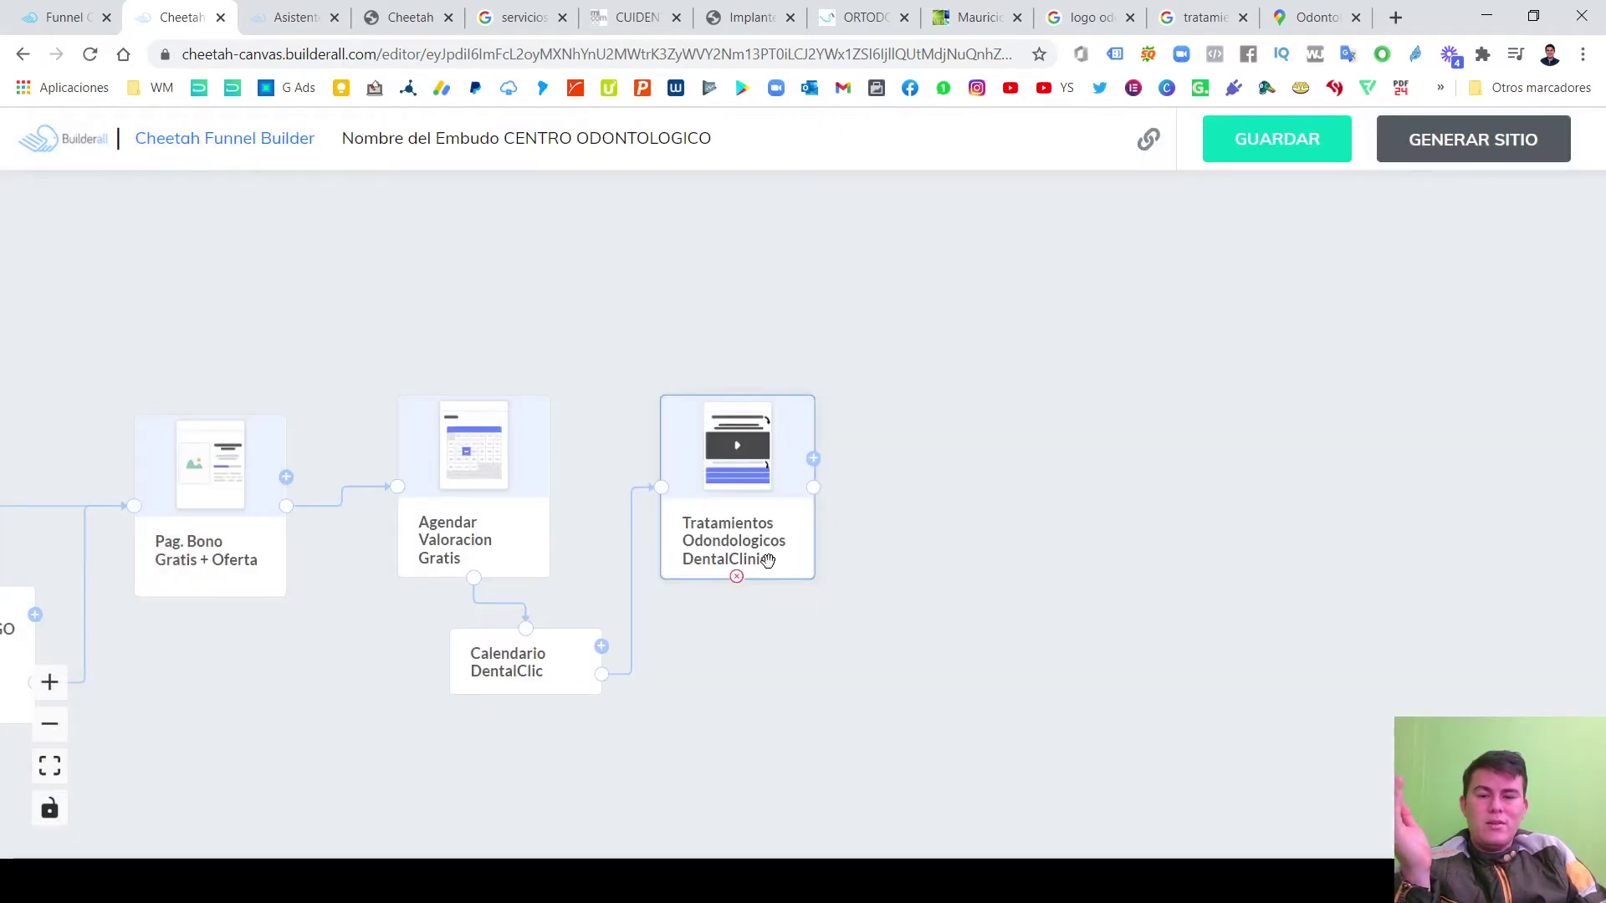
{"action": "scroll", "coordinate": [383, 527], "scroll_direction": "down", "scroll_amount": 3}
{"action": "left_click_drag", "start_coordinate": [215, 435], "coordinate": [954, 539]}
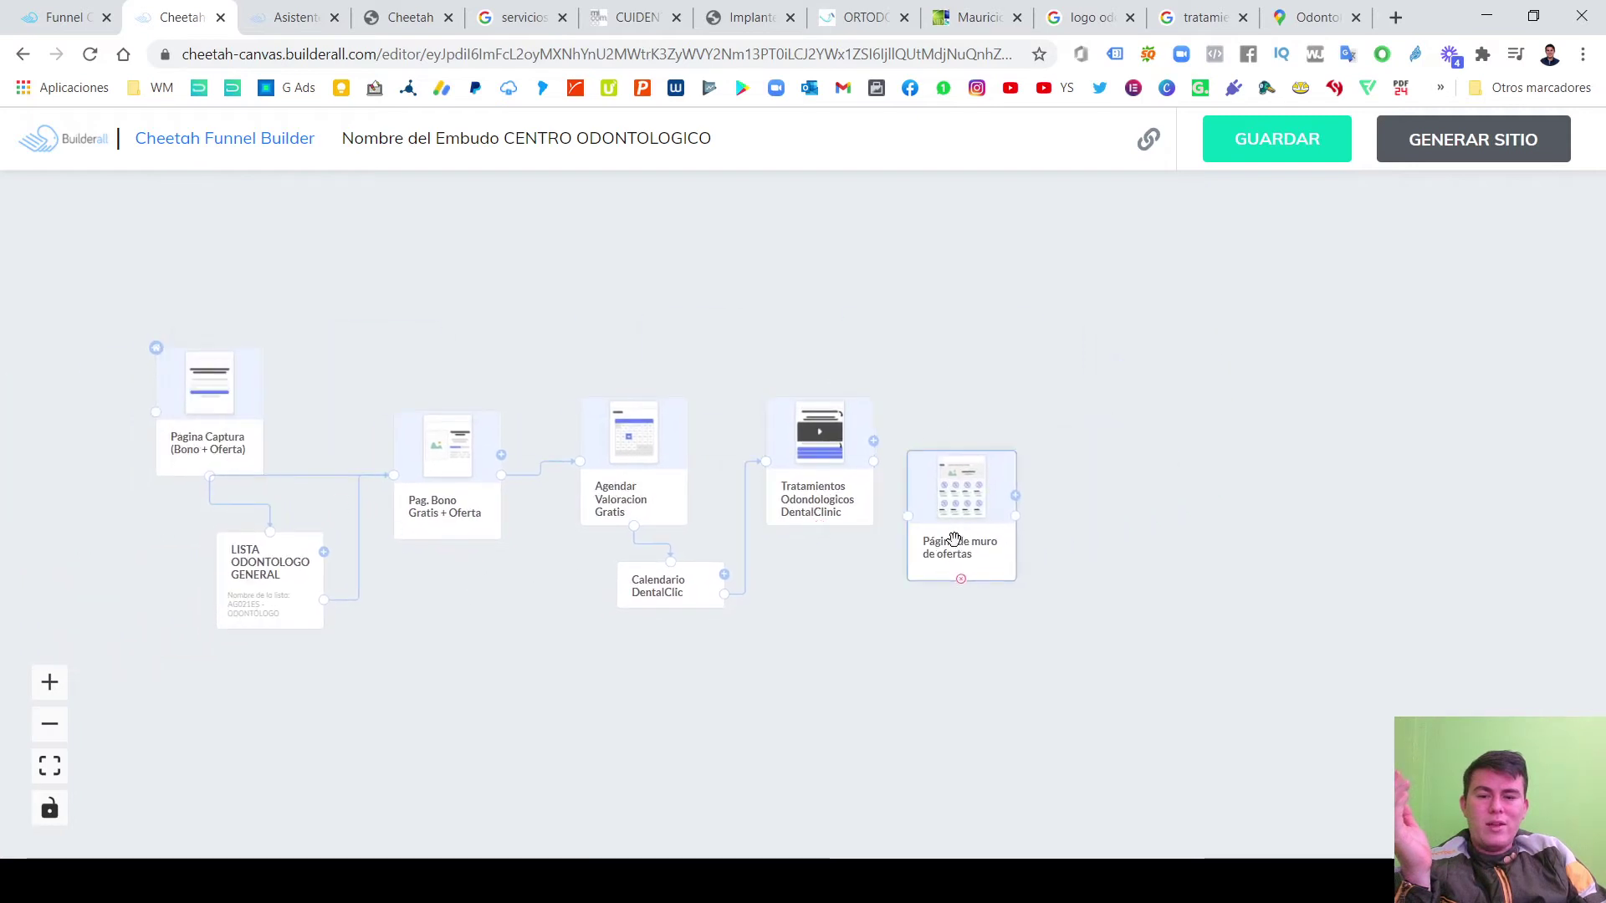
Rename the Página de muro de ofertas as Tratamientos Odondologicos DentalClinic by reusing the name of the existing treatments page.
{"action": "left_click", "coordinate": [821, 508]}
{"action": "left_click", "coordinate": [1551, 390]}
{"action": "left_click_drag", "start_coordinate": [1551, 391], "coordinate": [1225, 393]}
{"action": "key", "text": "ctrl+c"}
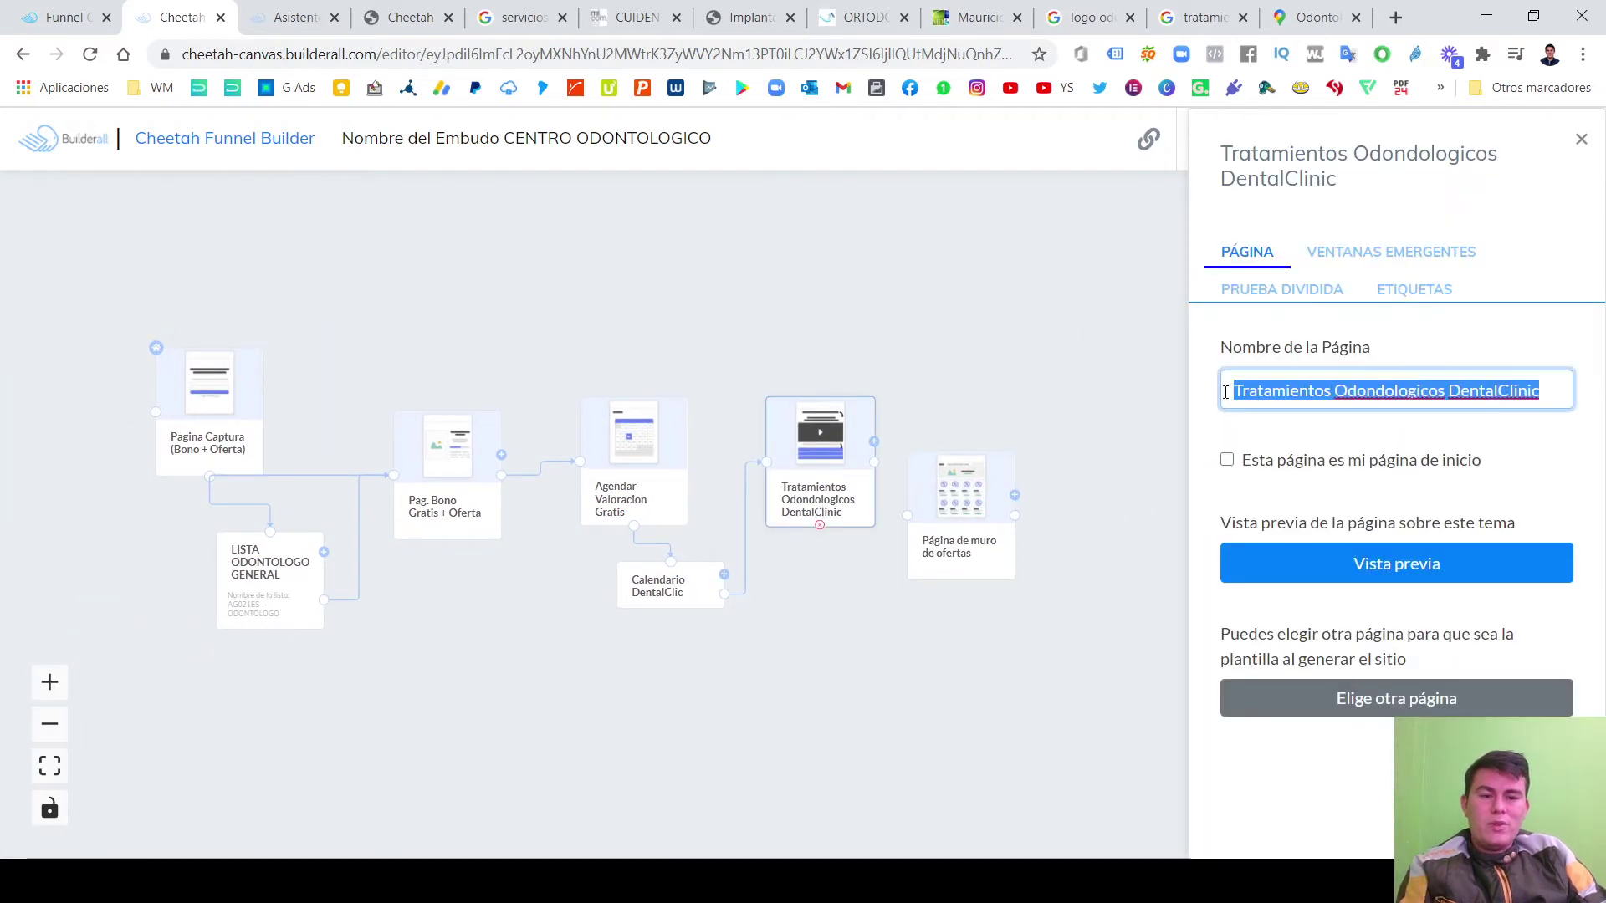
{"action": "left_click", "coordinate": [1582, 139]}
{"action": "left_click", "coordinate": [971, 486]}
{"action": "triple_click", "coordinate": [1395, 368]}
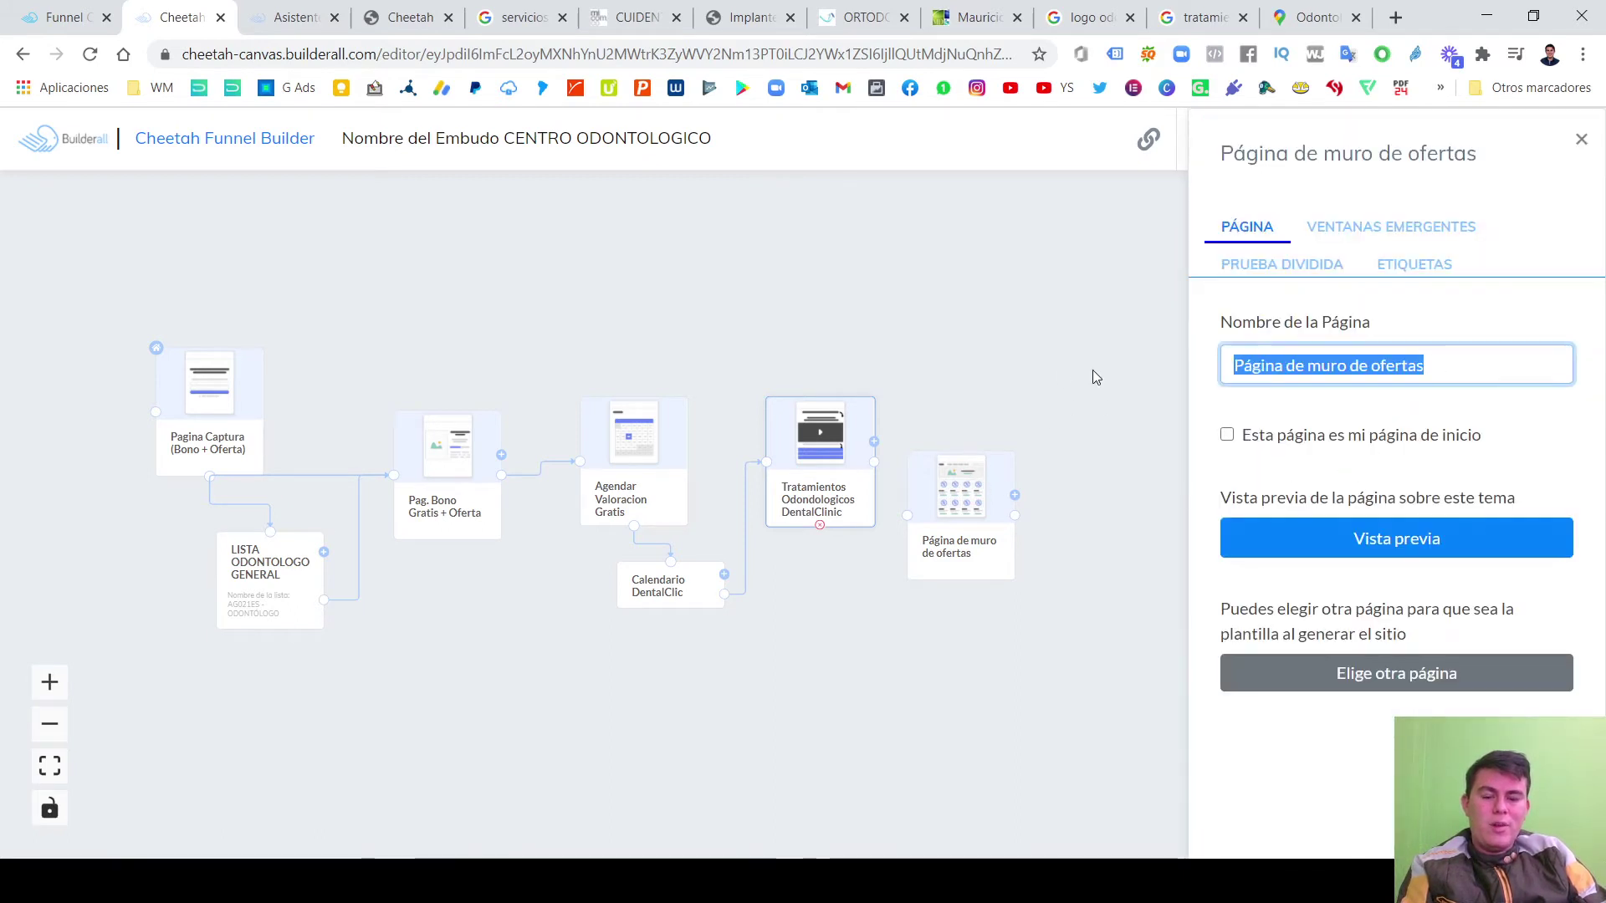
{"action": "key", "text": "ctrl+v"}
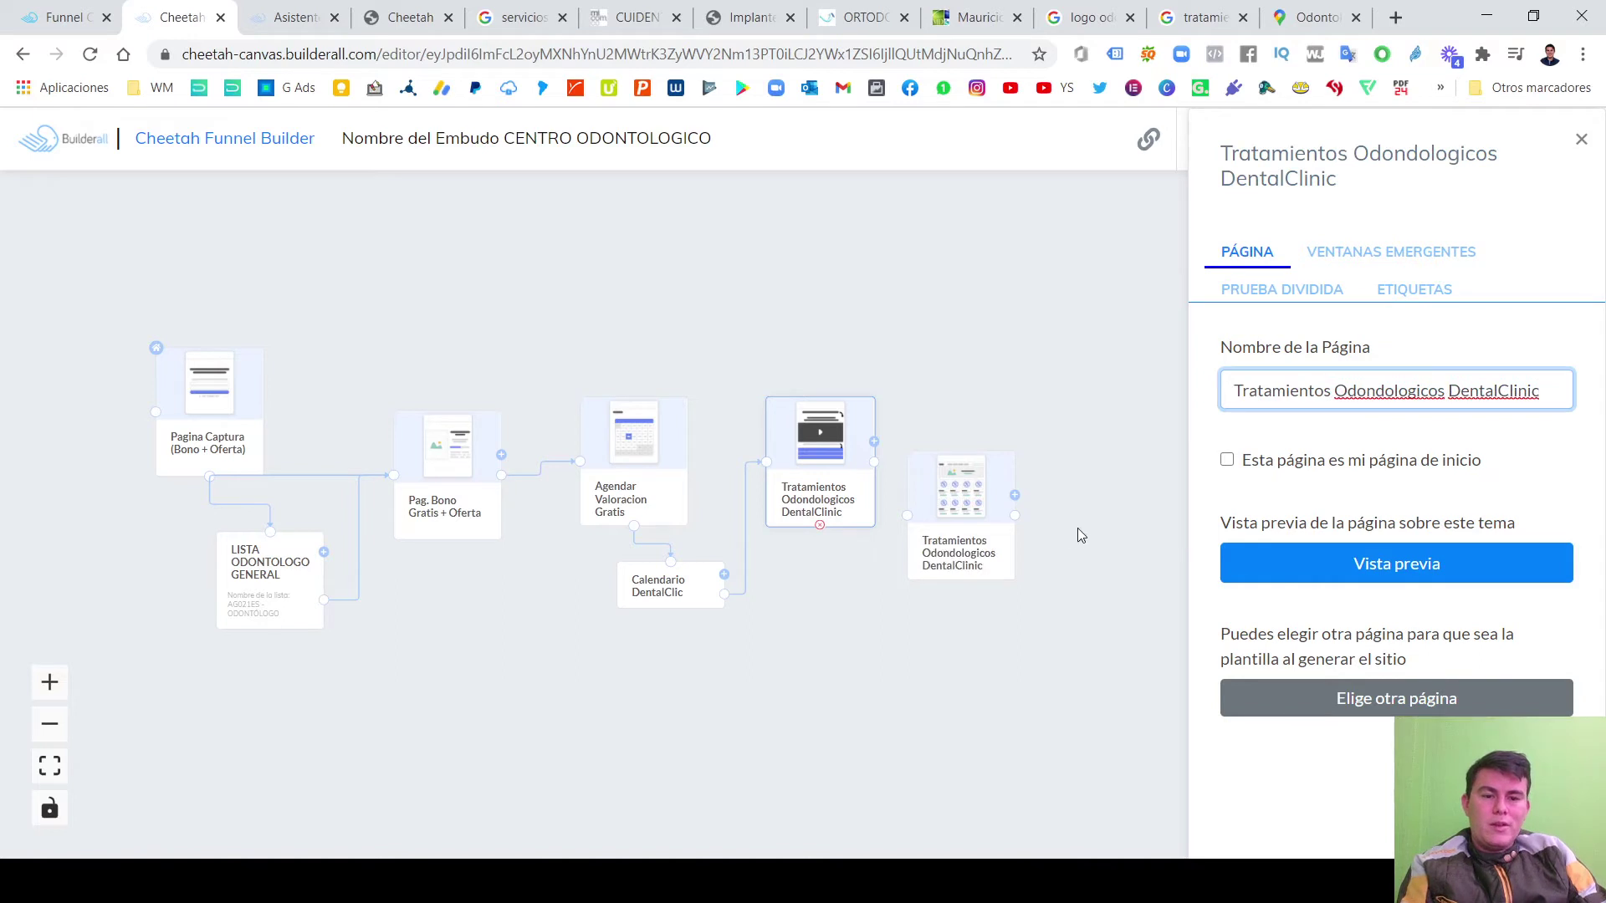
Remove the link from Calendario DentalClic to the original treatments page with the video layout and move that page up and away.
{"action": "left_click", "coordinate": [787, 474]}
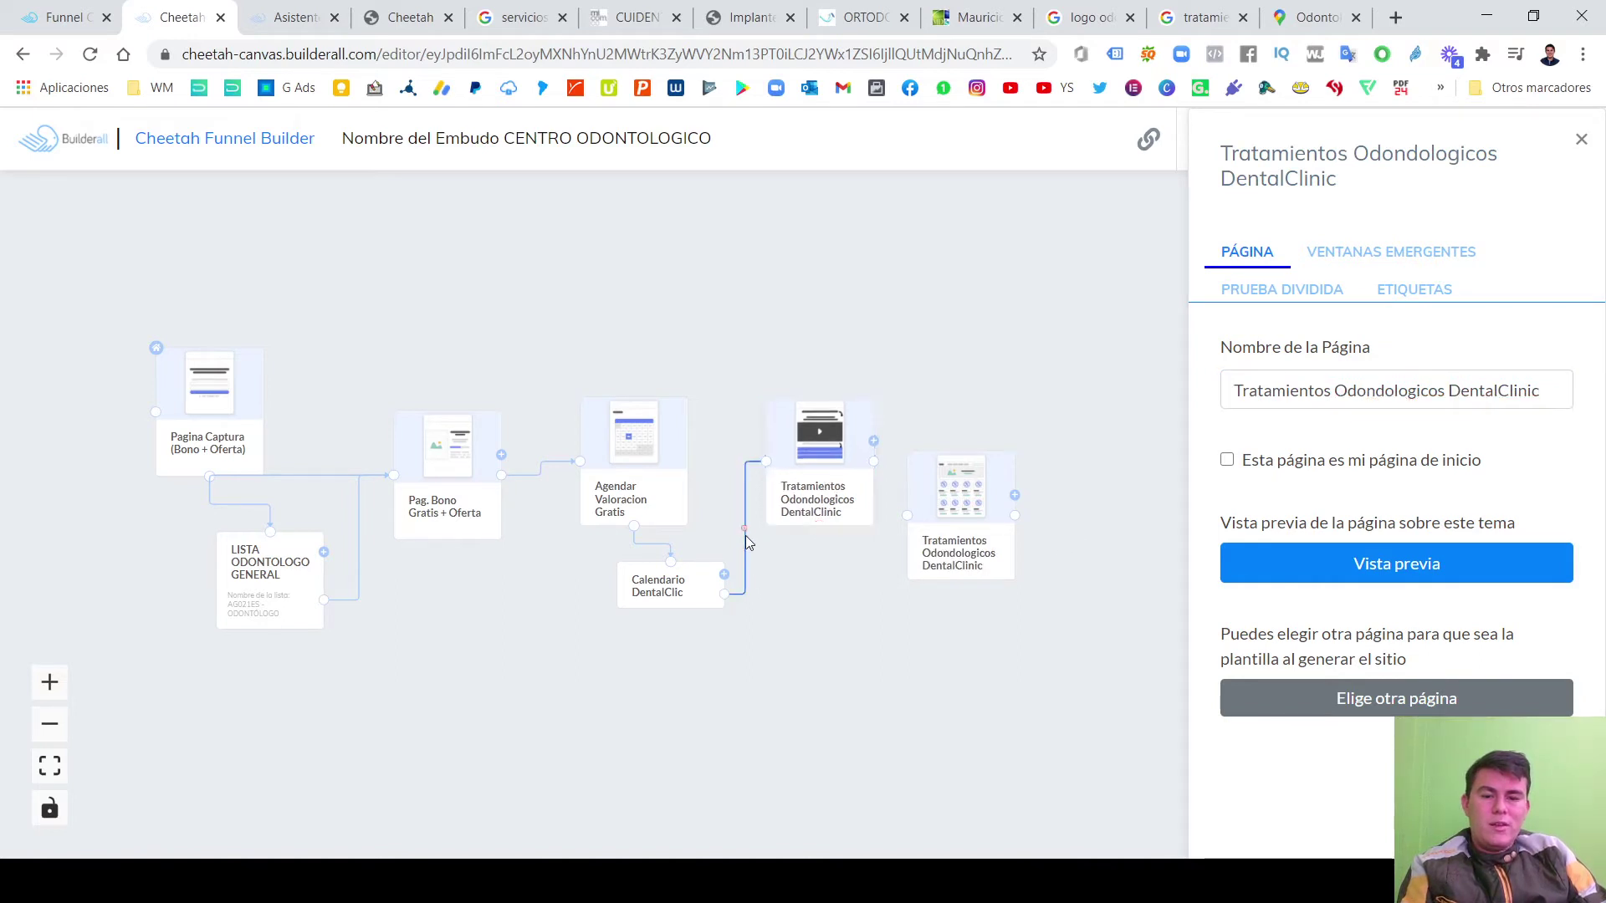
{"action": "scroll", "coordinate": [830, 562], "scroll_direction": "up", "scroll_amount": 3}
{"action": "scroll", "coordinate": [716, 567], "scroll_direction": "up", "scroll_amount": 2}
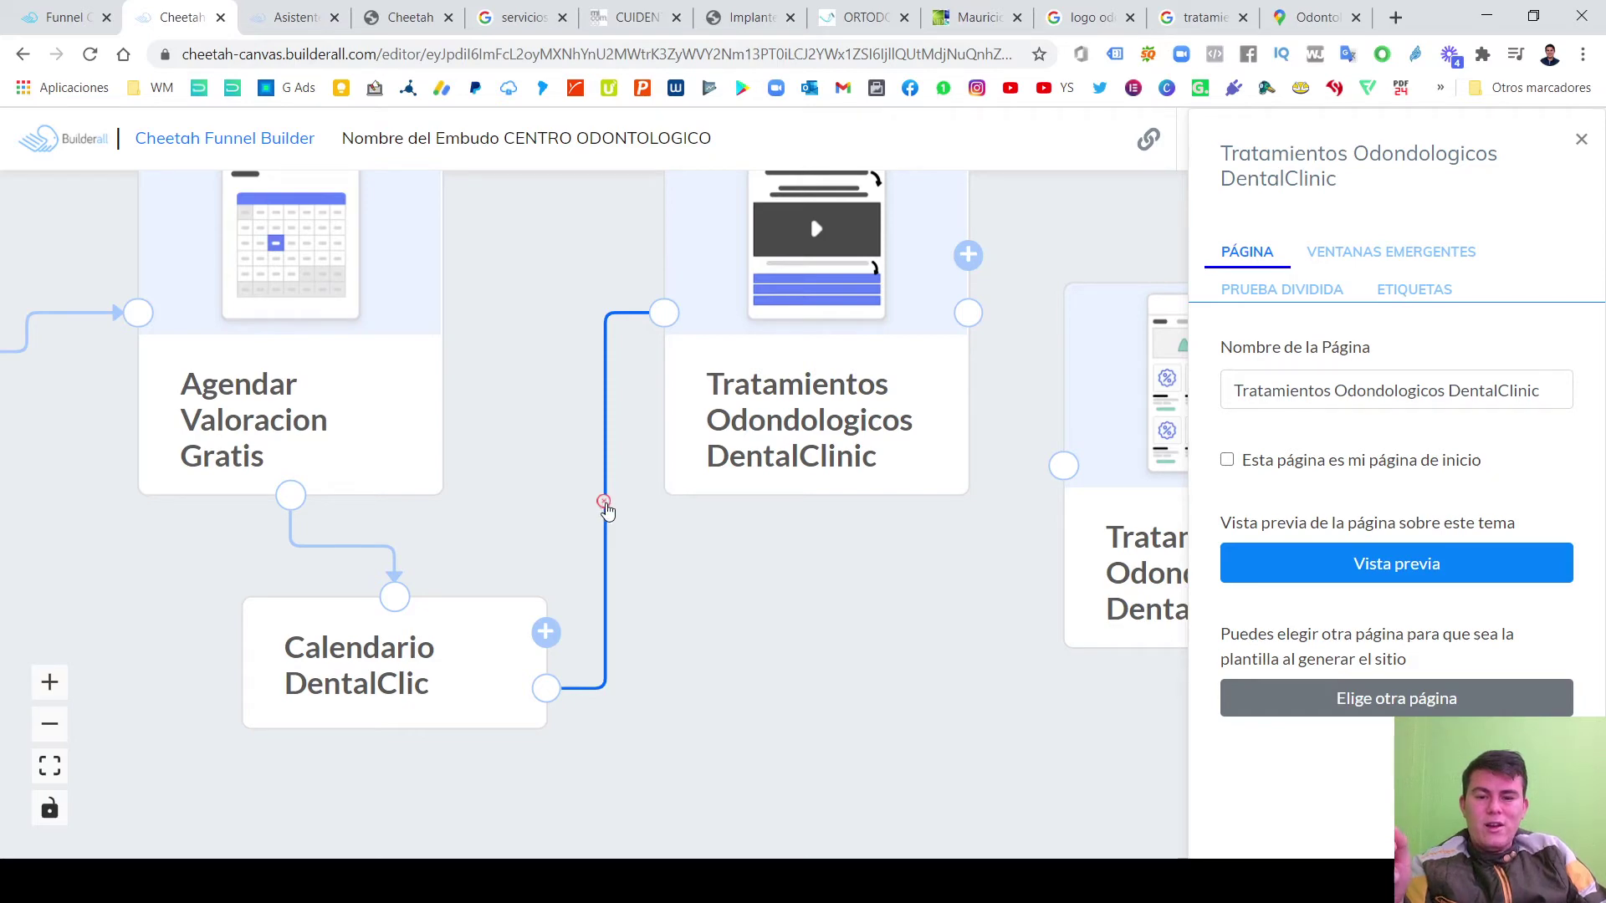
{"action": "left_click", "coordinate": [603, 502]}
{"action": "scroll", "coordinate": [656, 507], "scroll_direction": "down", "scroll_amount": 3}
{"action": "left_click_drag", "start_coordinate": [692, 450], "coordinate": [996, 289]}
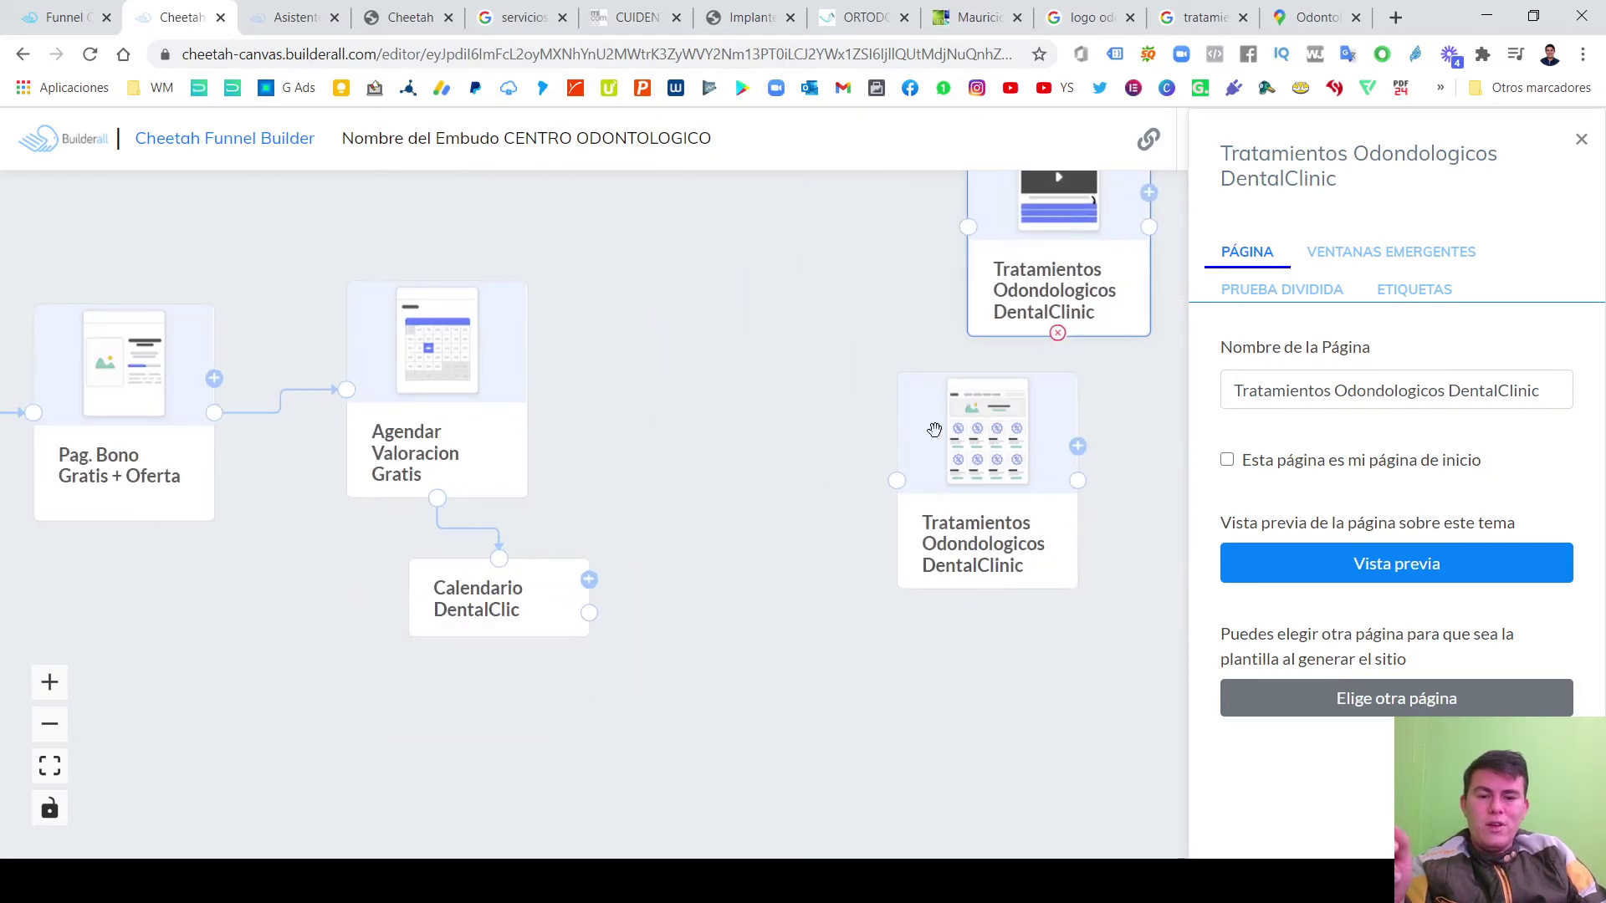
Place the offer-wall treatments page beside Calendario DentalClic and link the calendar block to it.
{"action": "left_click_drag", "start_coordinate": [987, 527], "coordinate": [753, 590]}
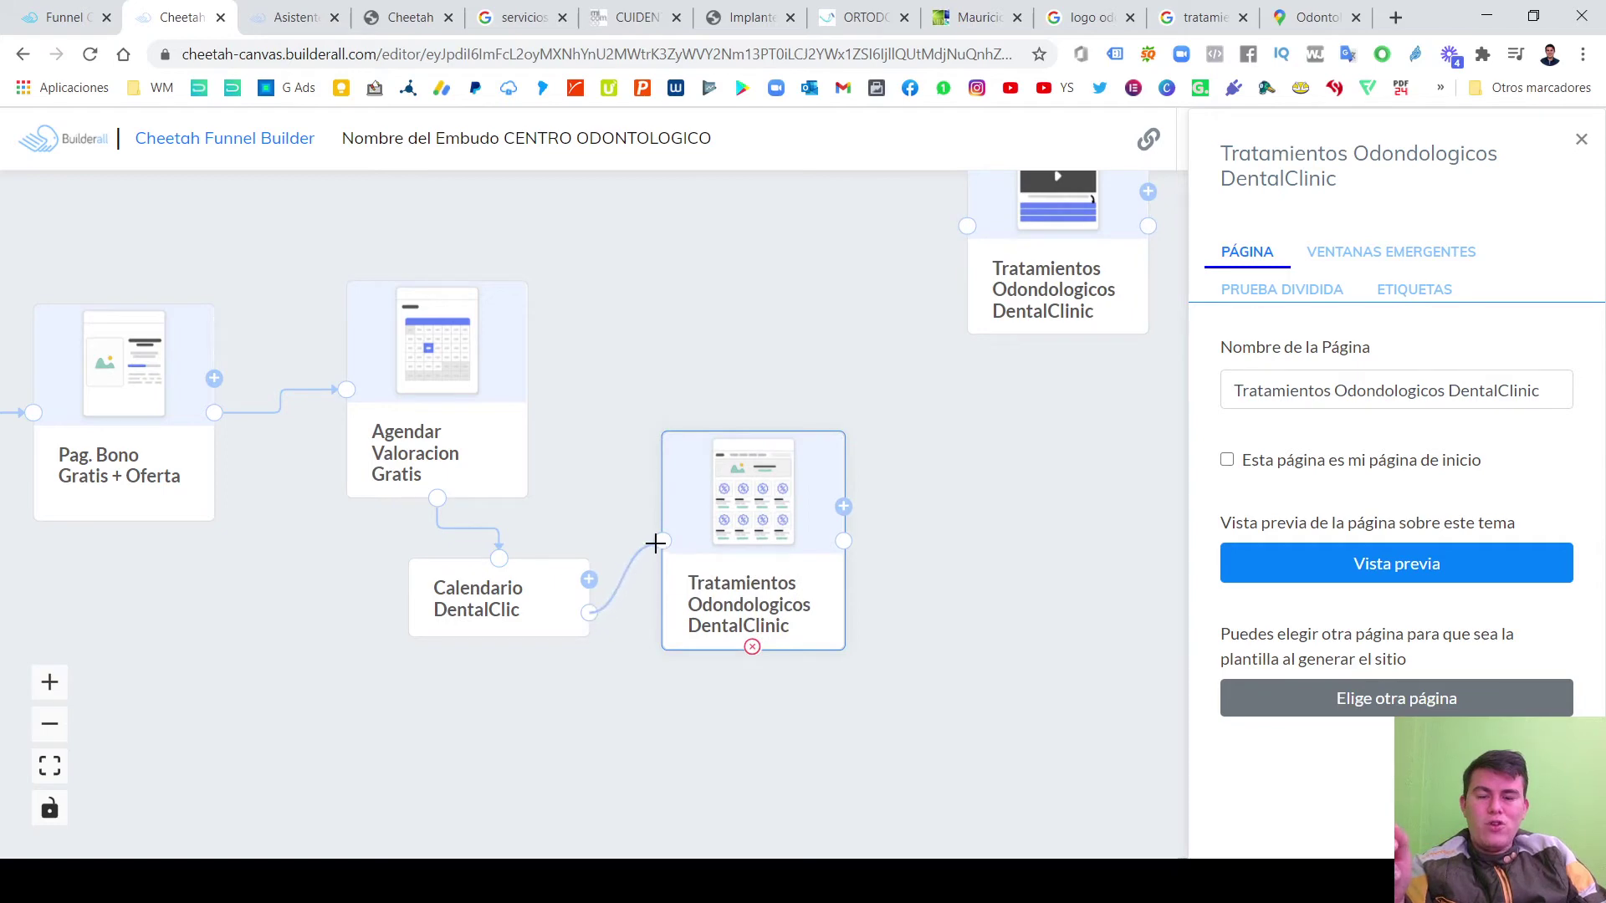
{"action": "left_click_drag", "start_coordinate": [655, 544], "coordinate": [579, 610]}
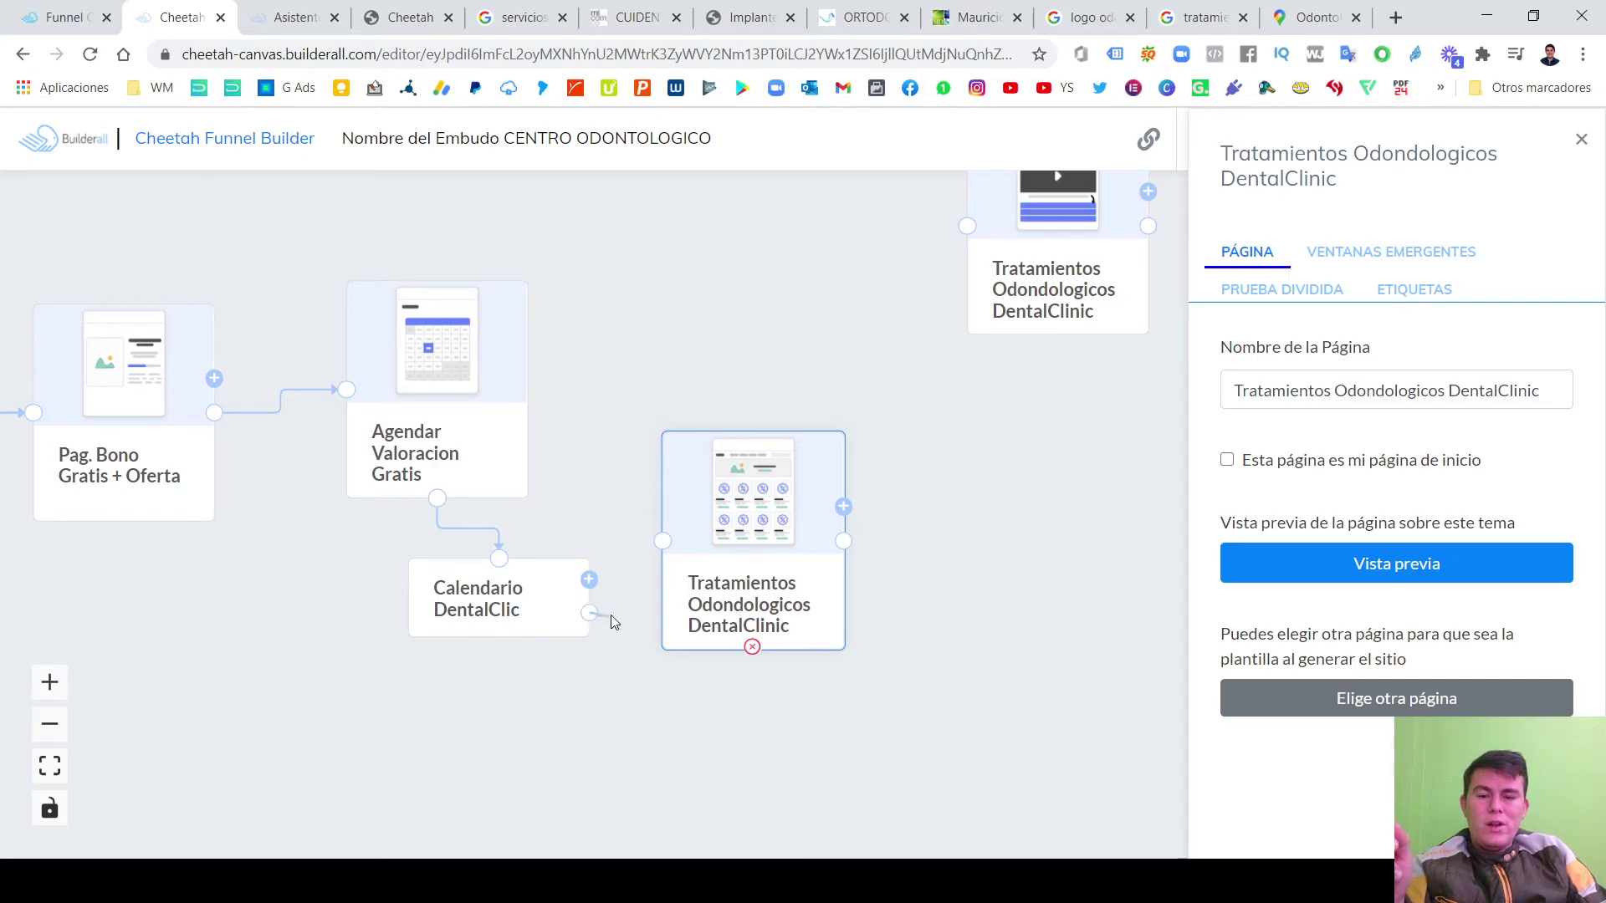
{"action": "left_click_drag", "start_coordinate": [641, 595], "coordinate": [649, 559]}
{"action": "left_click_drag", "start_coordinate": [584, 437], "coordinate": [755, 418]}
{"action": "scroll", "coordinate": [887, 589], "scroll_direction": "down", "scroll_amount": 3}
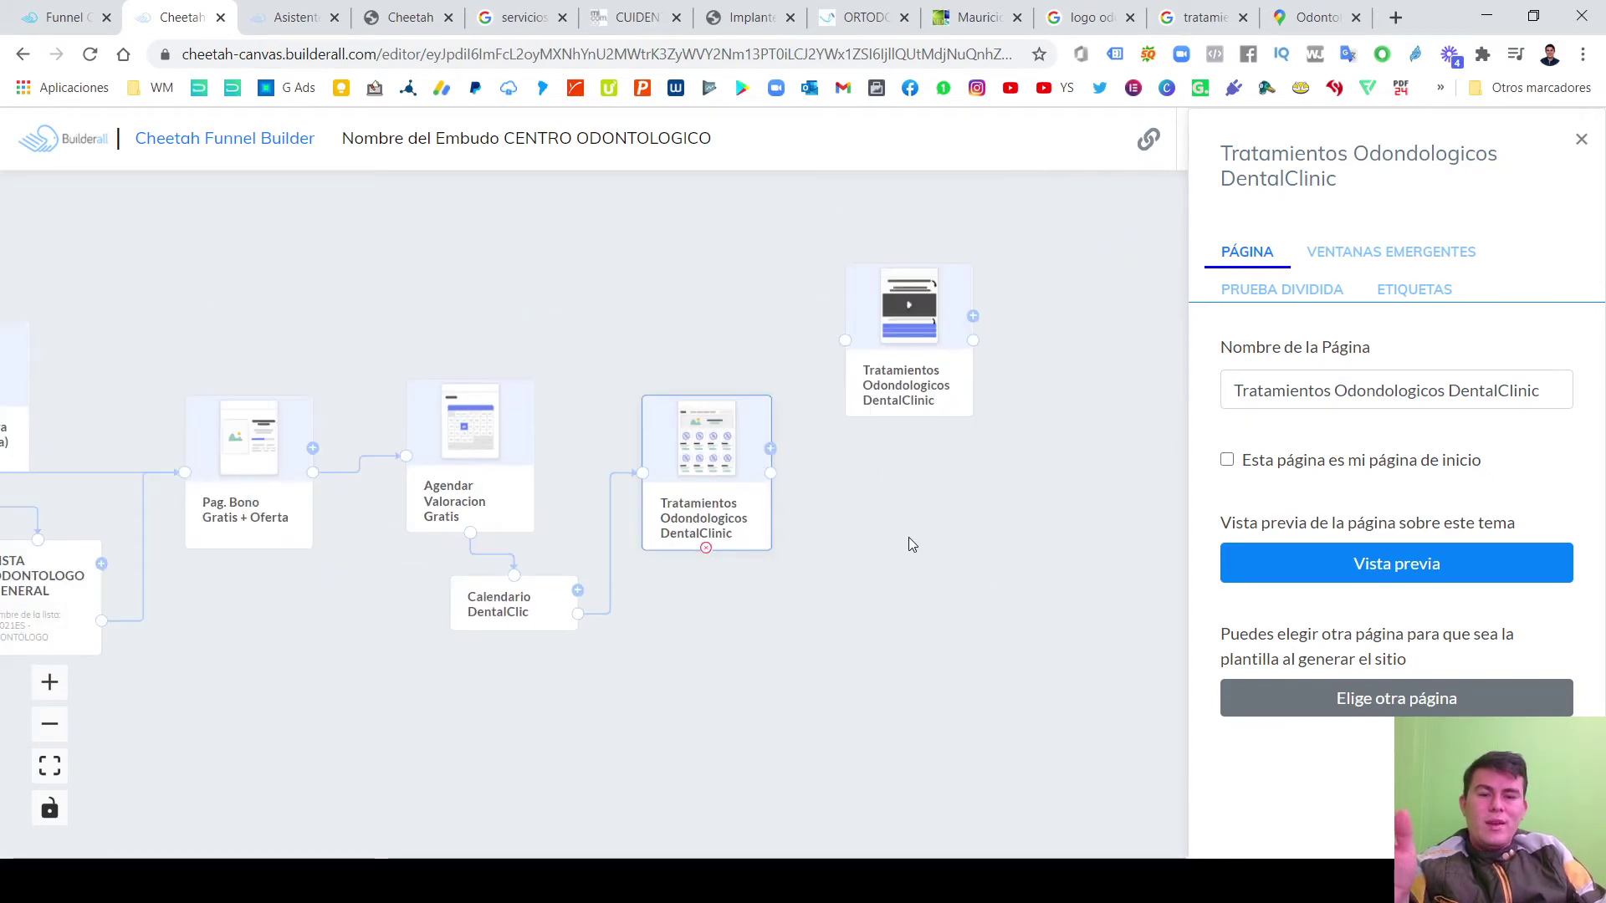
Rename the unlinked treatments page with the video layout as Blanqueamiento.
{"action": "left_click_drag", "start_coordinate": [908, 545], "coordinate": [815, 694]}
{"action": "left_click", "coordinate": [833, 498]}
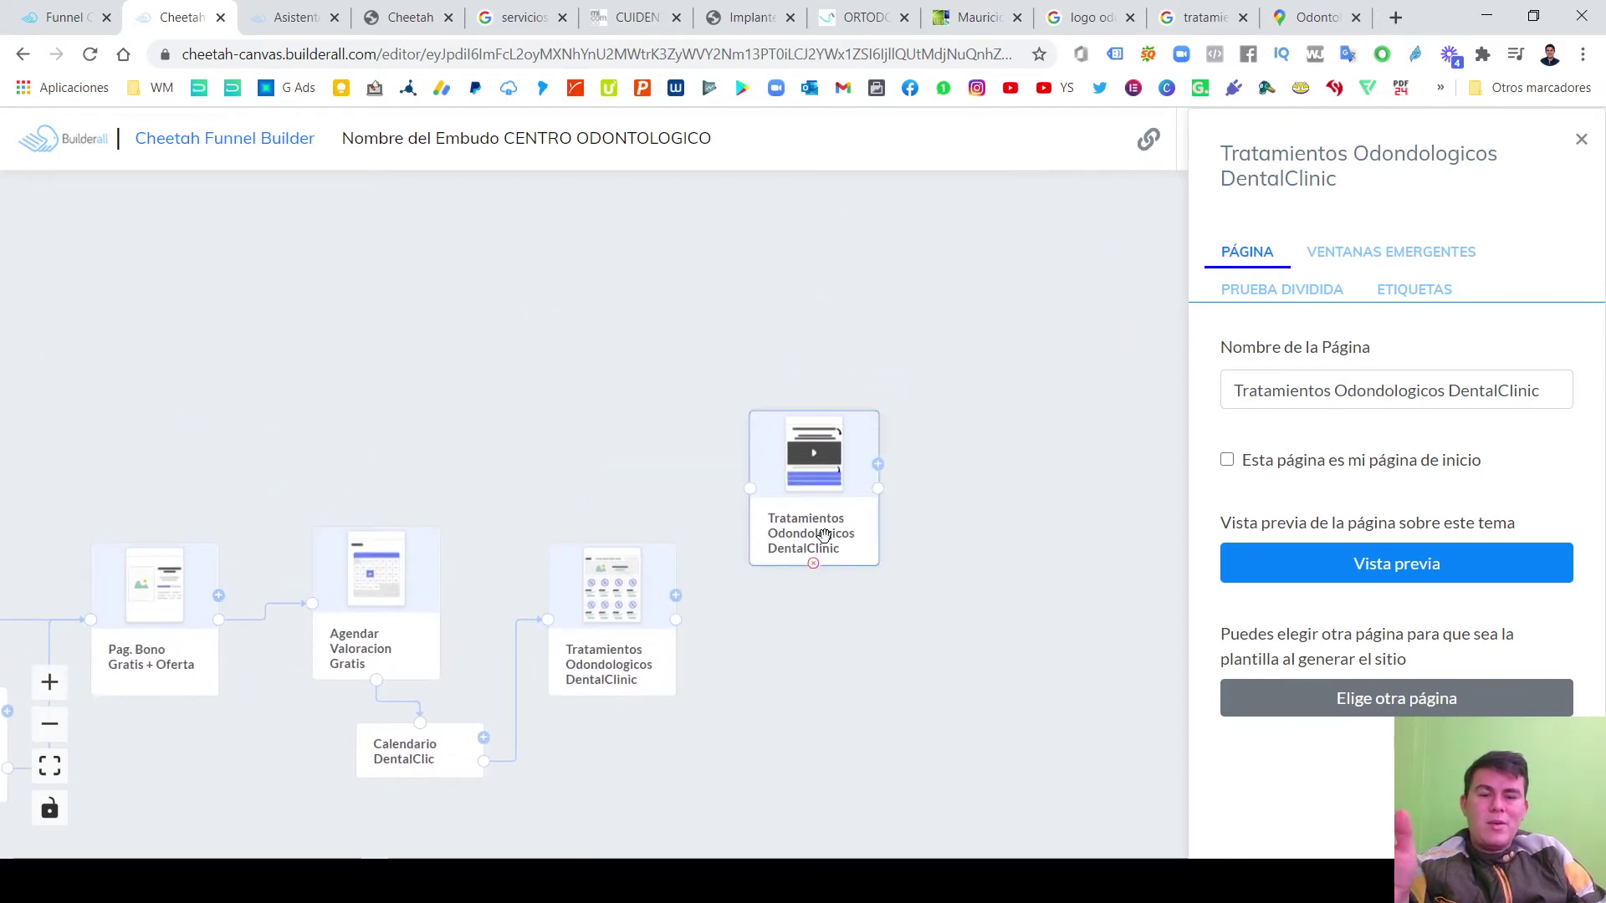
{"action": "left_click_drag", "start_coordinate": [1543, 390], "coordinate": [1187, 413]}
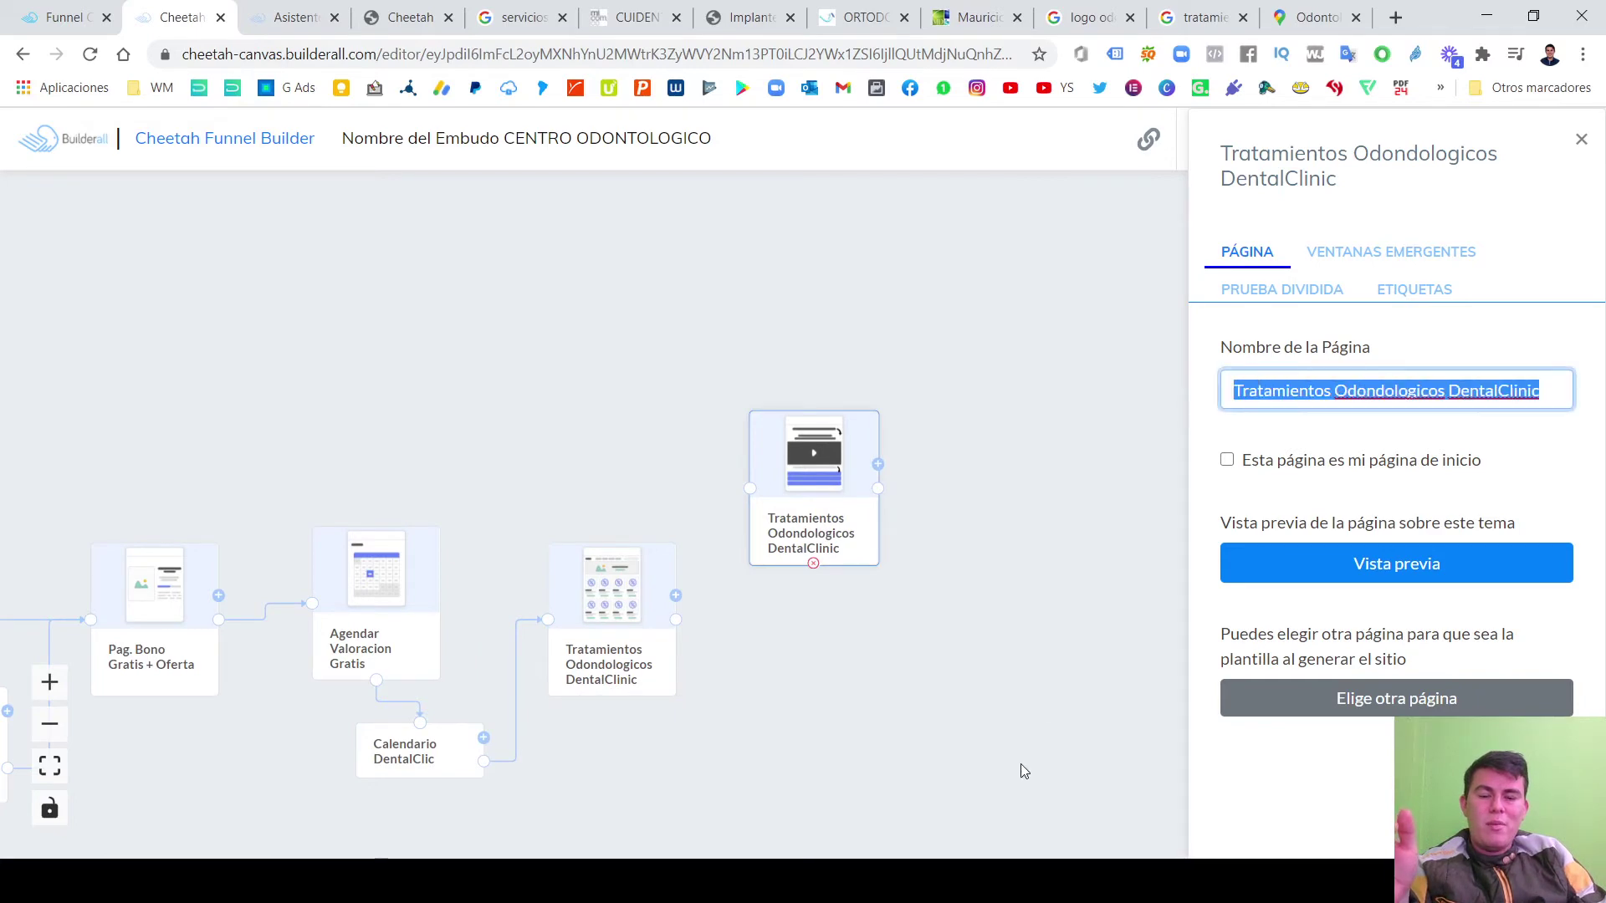
{"action": "key", "text": "alt+Tab"}
{"action": "key", "text": "alt+Tab"}
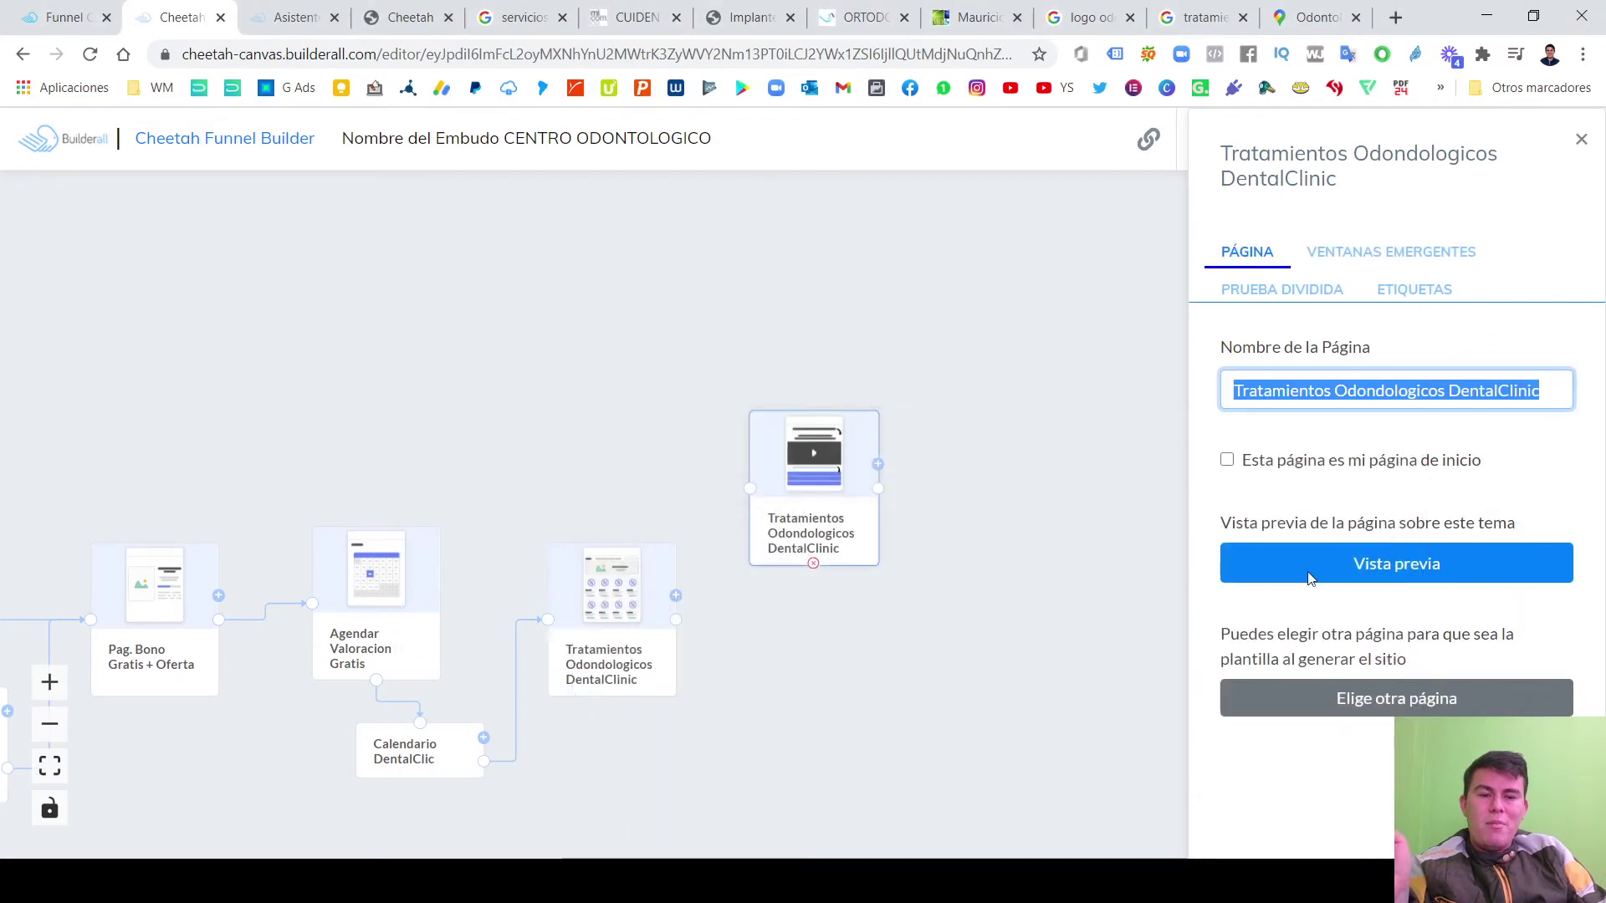
{"action": "type", "text": "Bma"}
{"action": "key", "text": "BackSpace"}
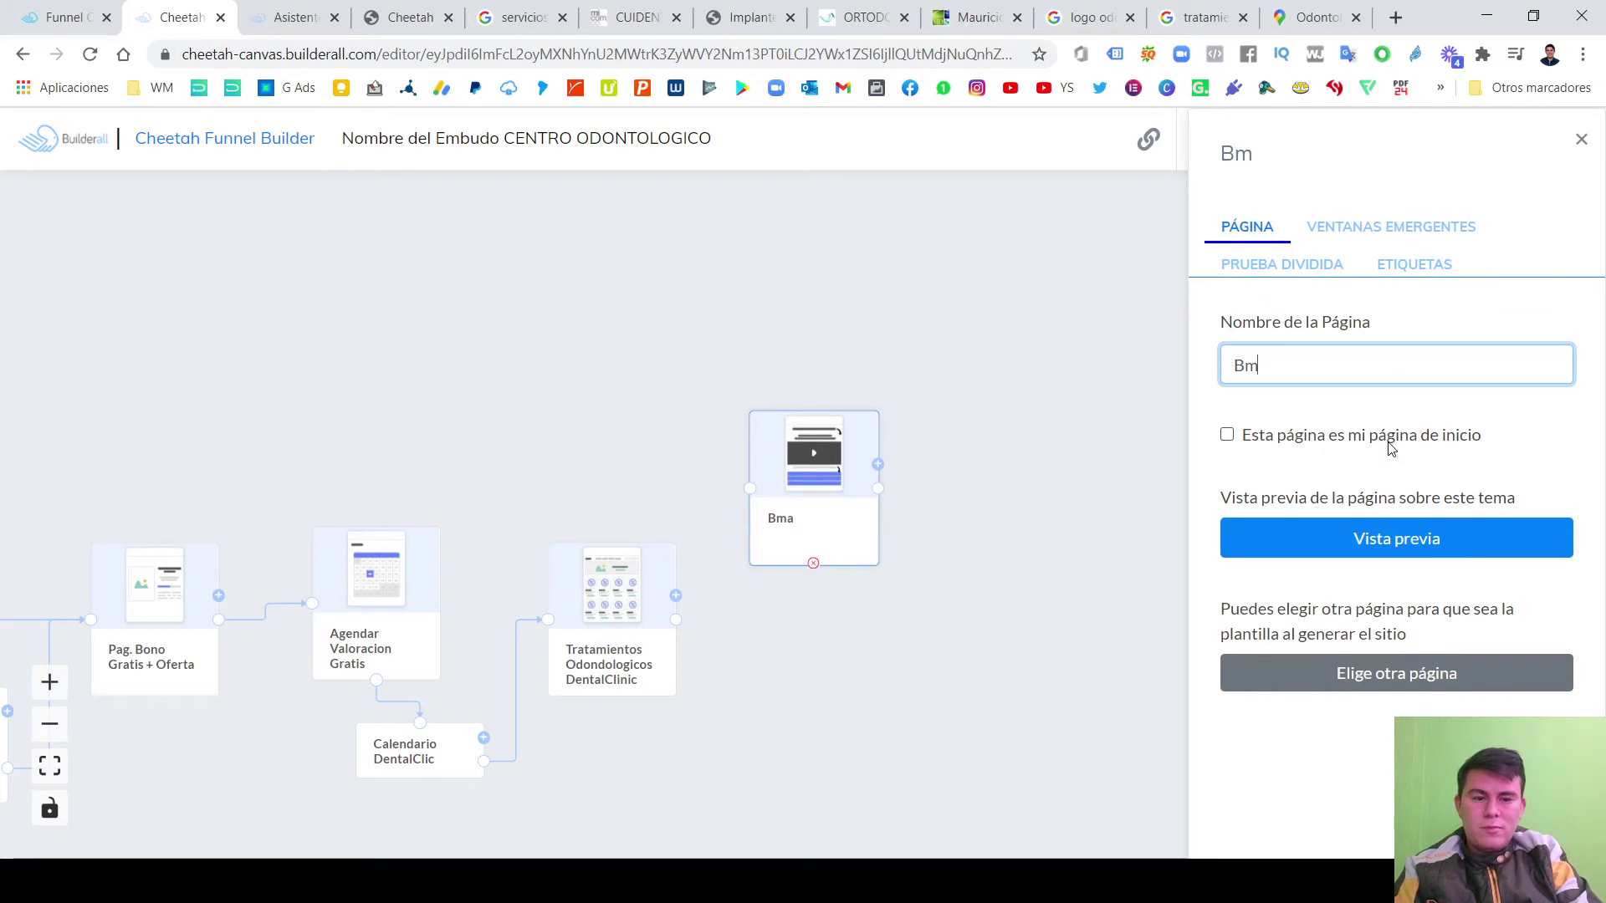
{"action": "type", "text": "n"}
{"action": "key", "text": "BackSpace"}
{"action": "key", "text": "BackSpace"}
{"action": "type", "text": "lanquea"}
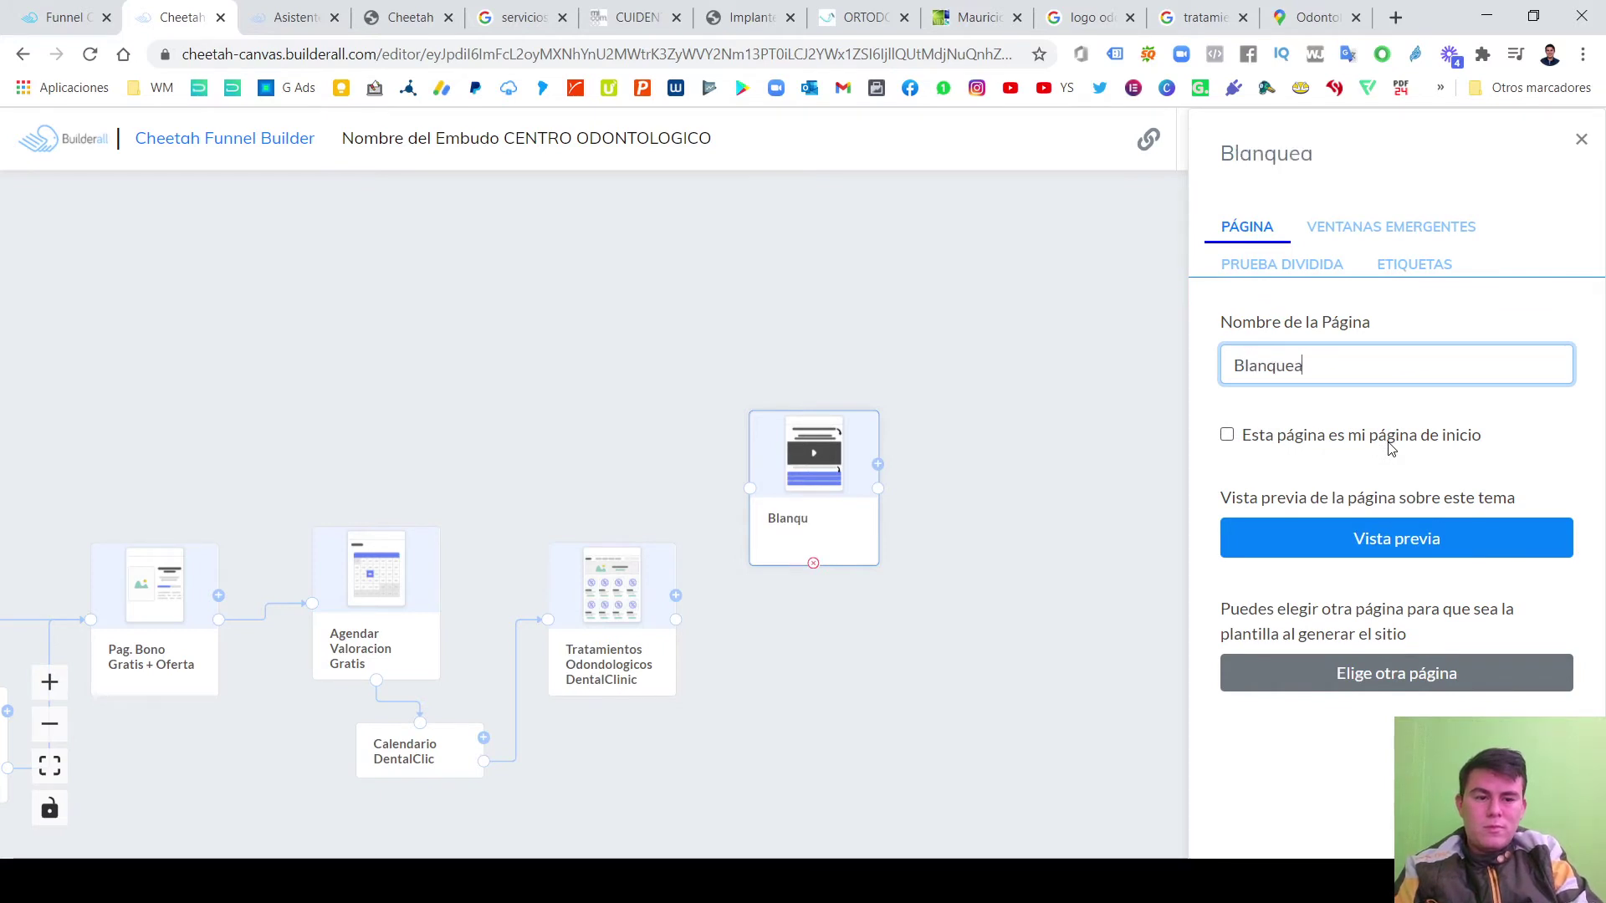
{"action": "type", "text": "miento"}
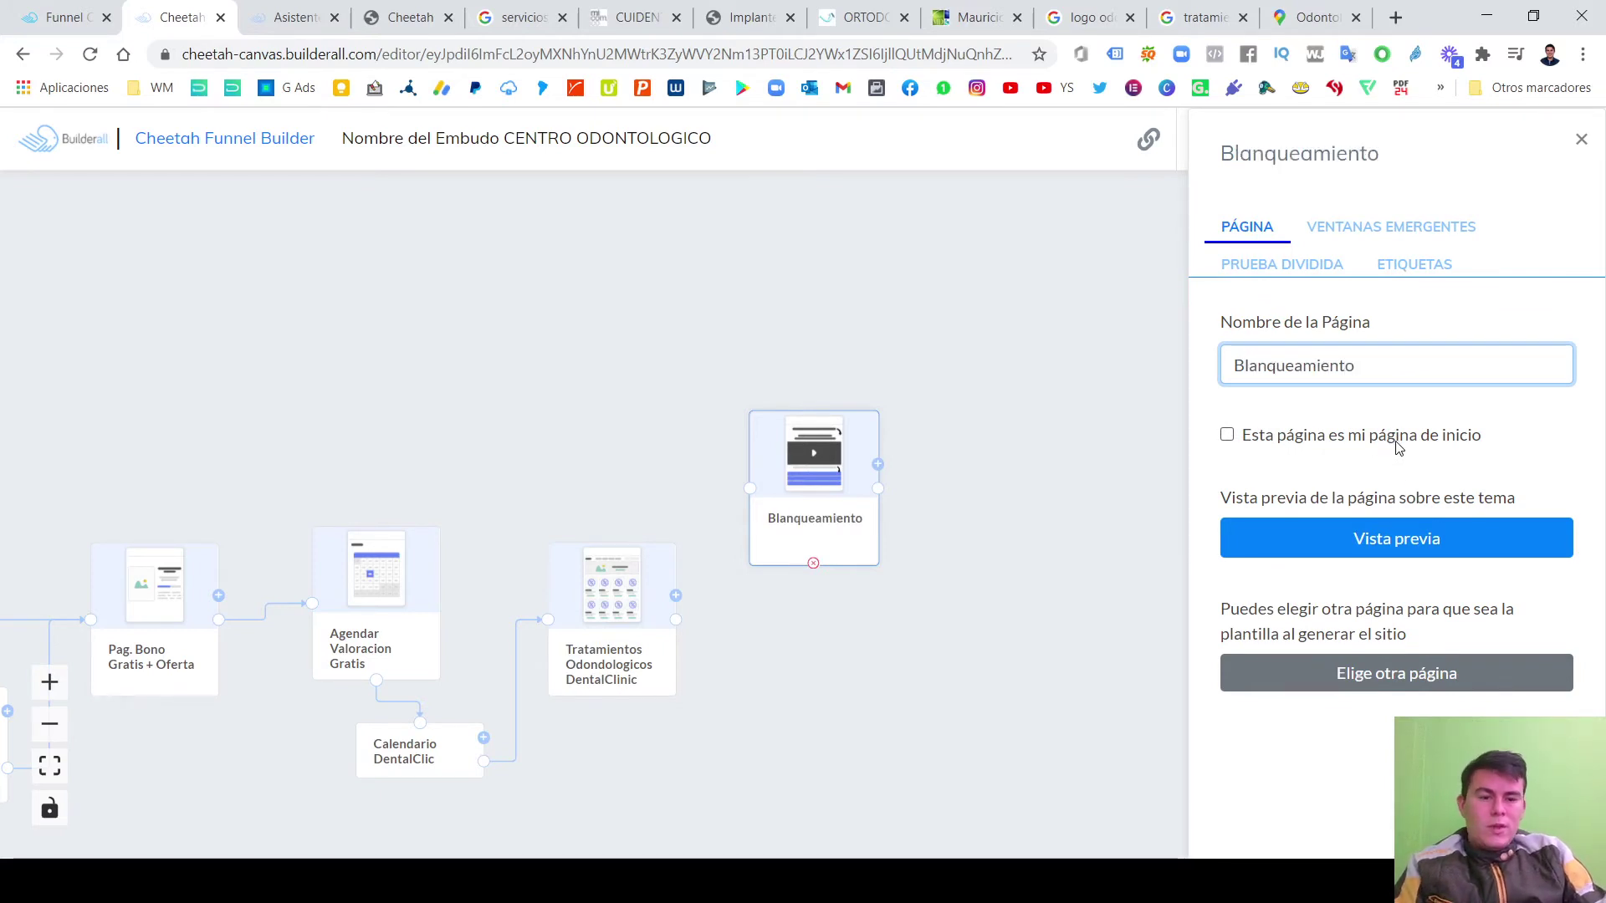
{"action": "left_click", "coordinate": [1582, 142]}
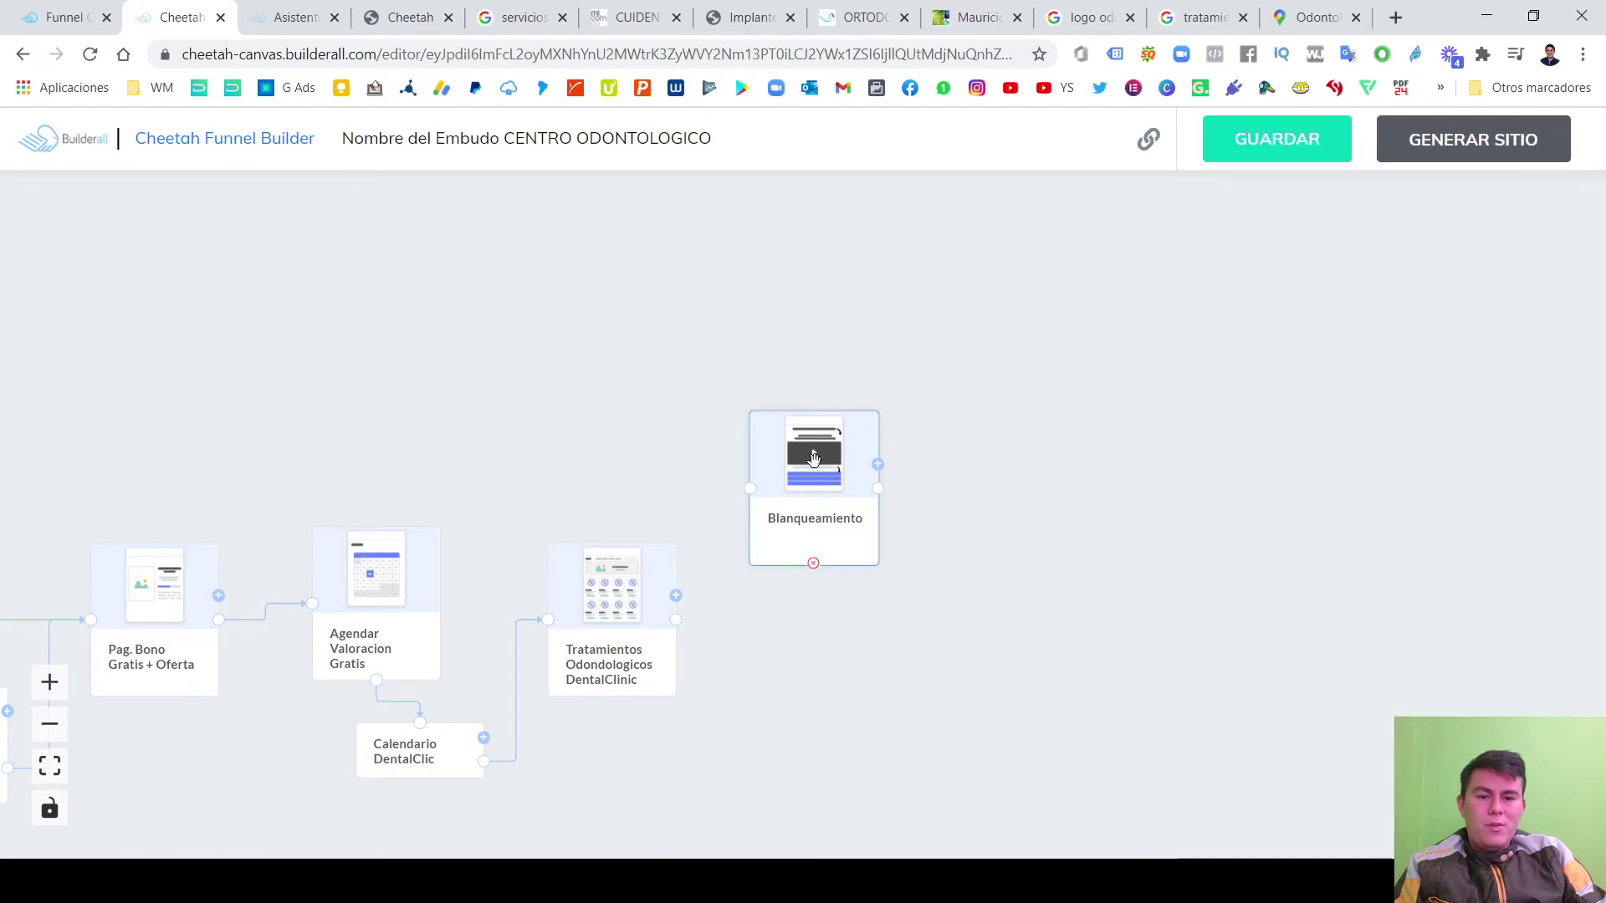
Place the Blanqueamiento page above and right of the offer-wall treatments page, and level that treatments page with Agendar Valoracion Gratis.
{"action": "left_click_drag", "start_coordinate": [811, 502], "coordinate": [816, 451]}
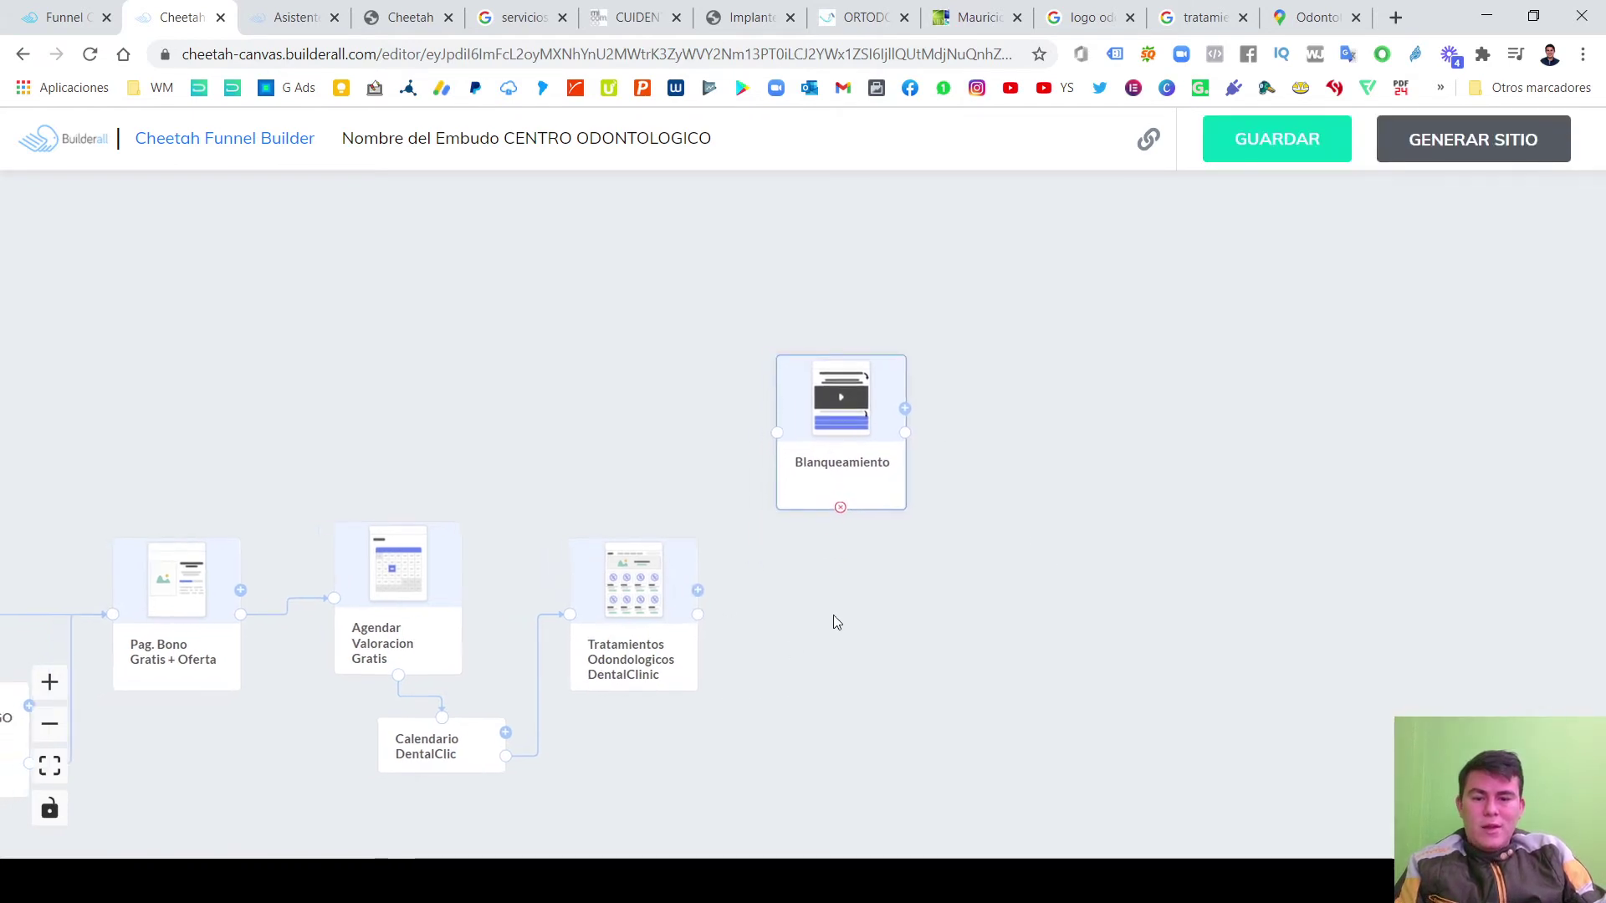
{"action": "scroll", "coordinate": [878, 527], "scroll_direction": "down", "scroll_amount": 3}
{"action": "scroll", "coordinate": [878, 527], "scroll_direction": "up", "scroll_amount": 2}
{"action": "left_click_drag", "start_coordinate": [494, 507], "coordinate": [512, 502]}
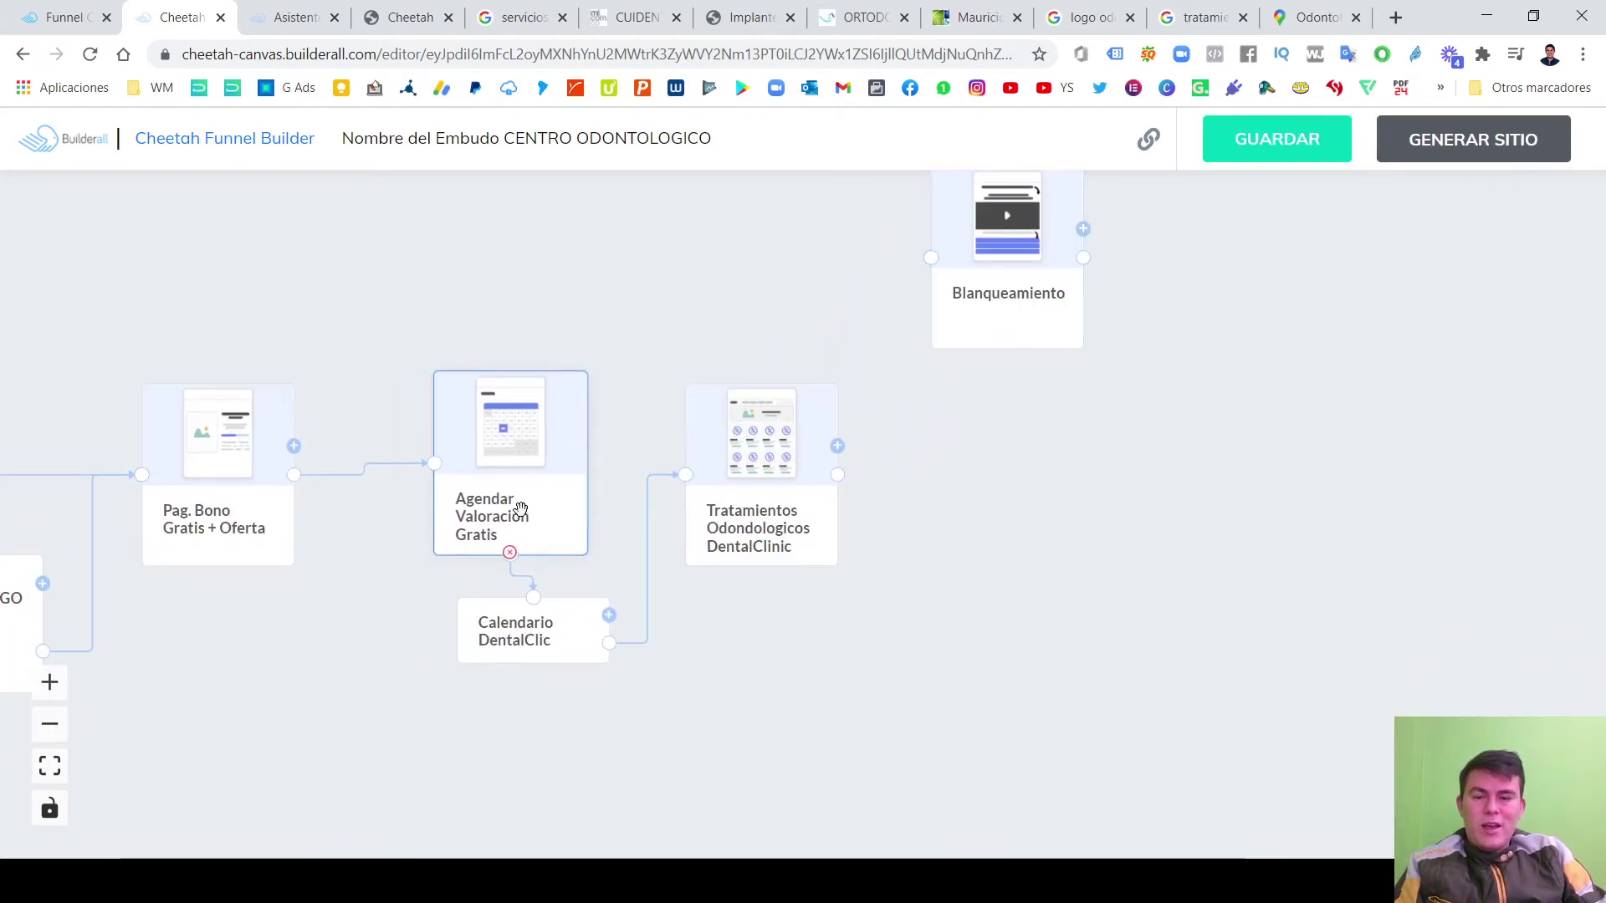
{"action": "left_click_drag", "start_coordinate": [538, 638], "coordinate": [520, 640]}
{"action": "left_click_drag", "start_coordinate": [516, 496], "coordinate": [489, 488]}
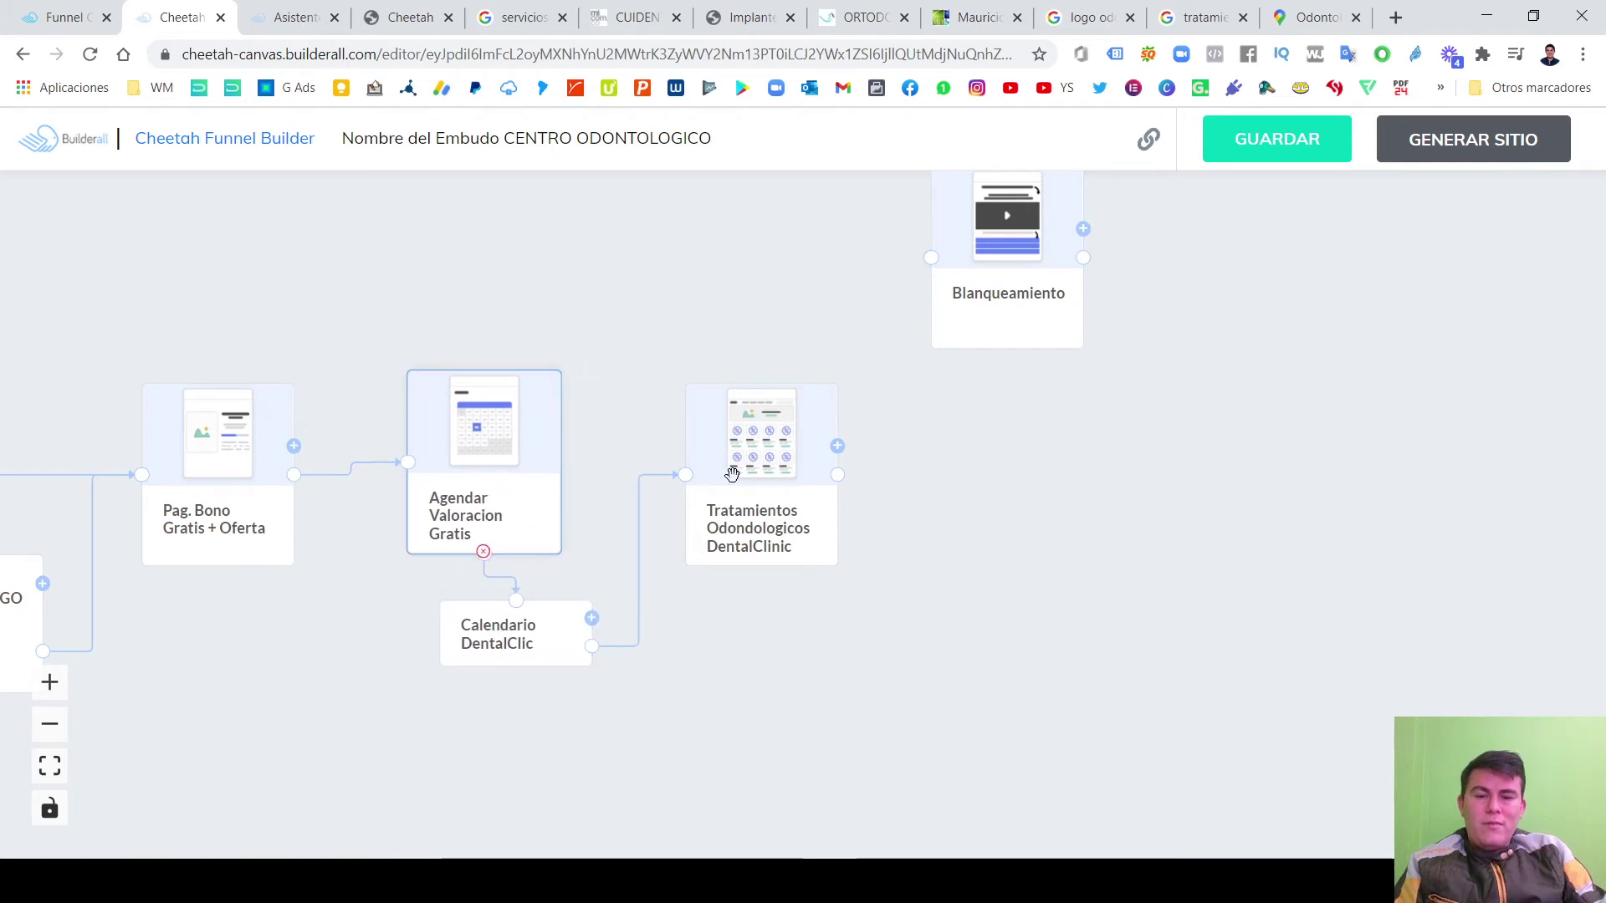
{"action": "left_click_drag", "start_coordinate": [741, 495], "coordinate": [744, 480]}
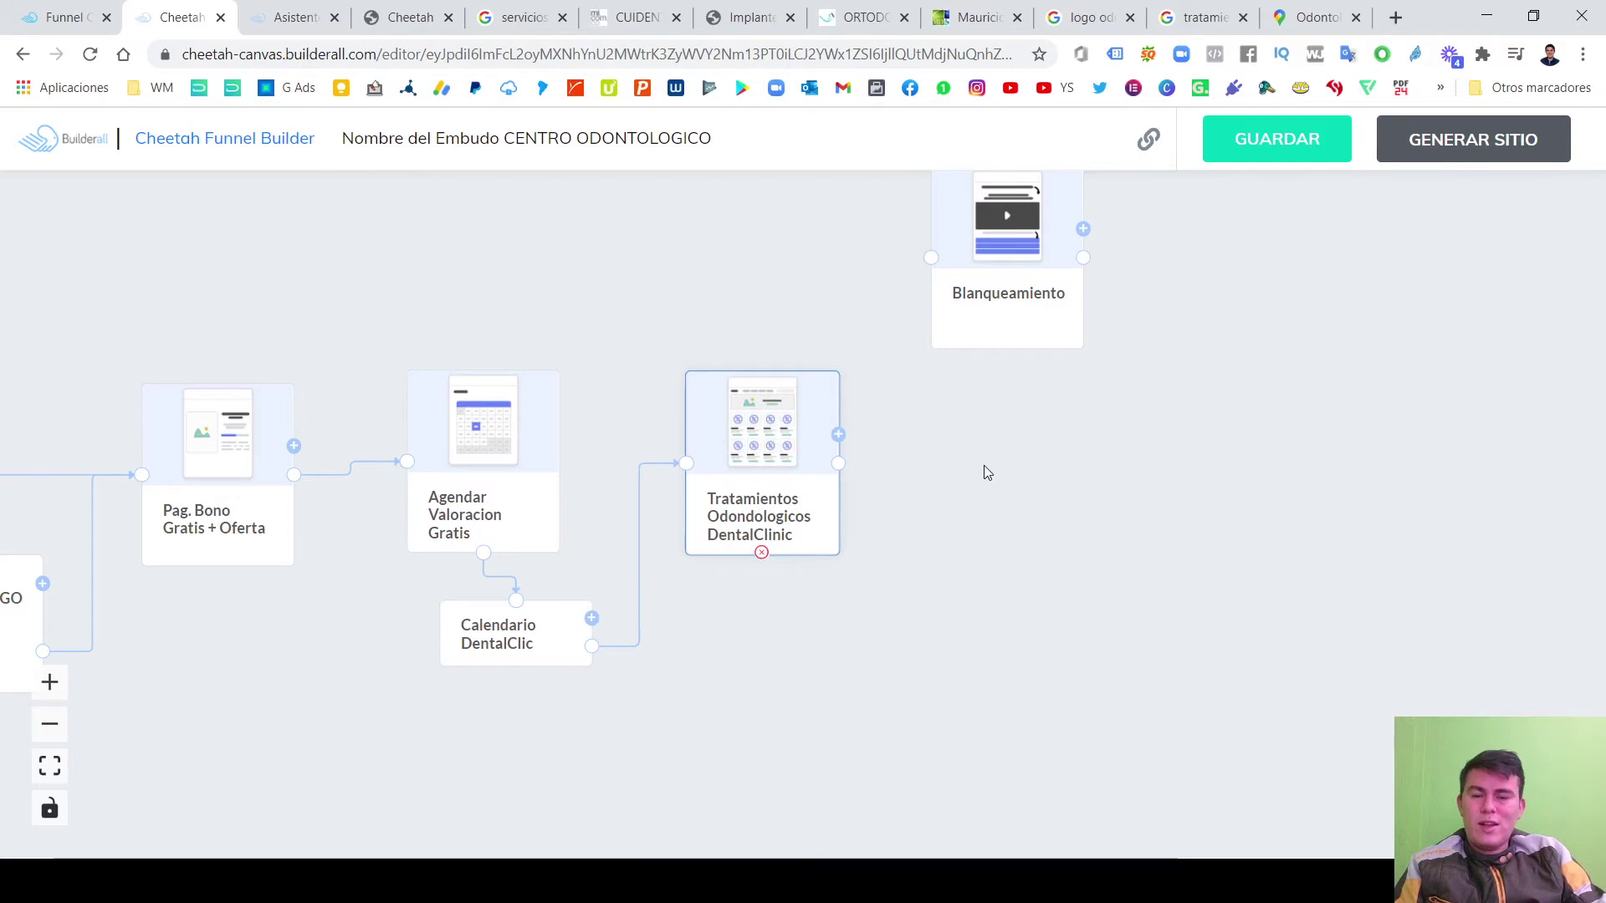
{"action": "left_click_drag", "start_coordinate": [983, 465], "coordinate": [951, 524]}
{"action": "left_click_drag", "start_coordinate": [960, 379], "coordinate": [959, 321]}
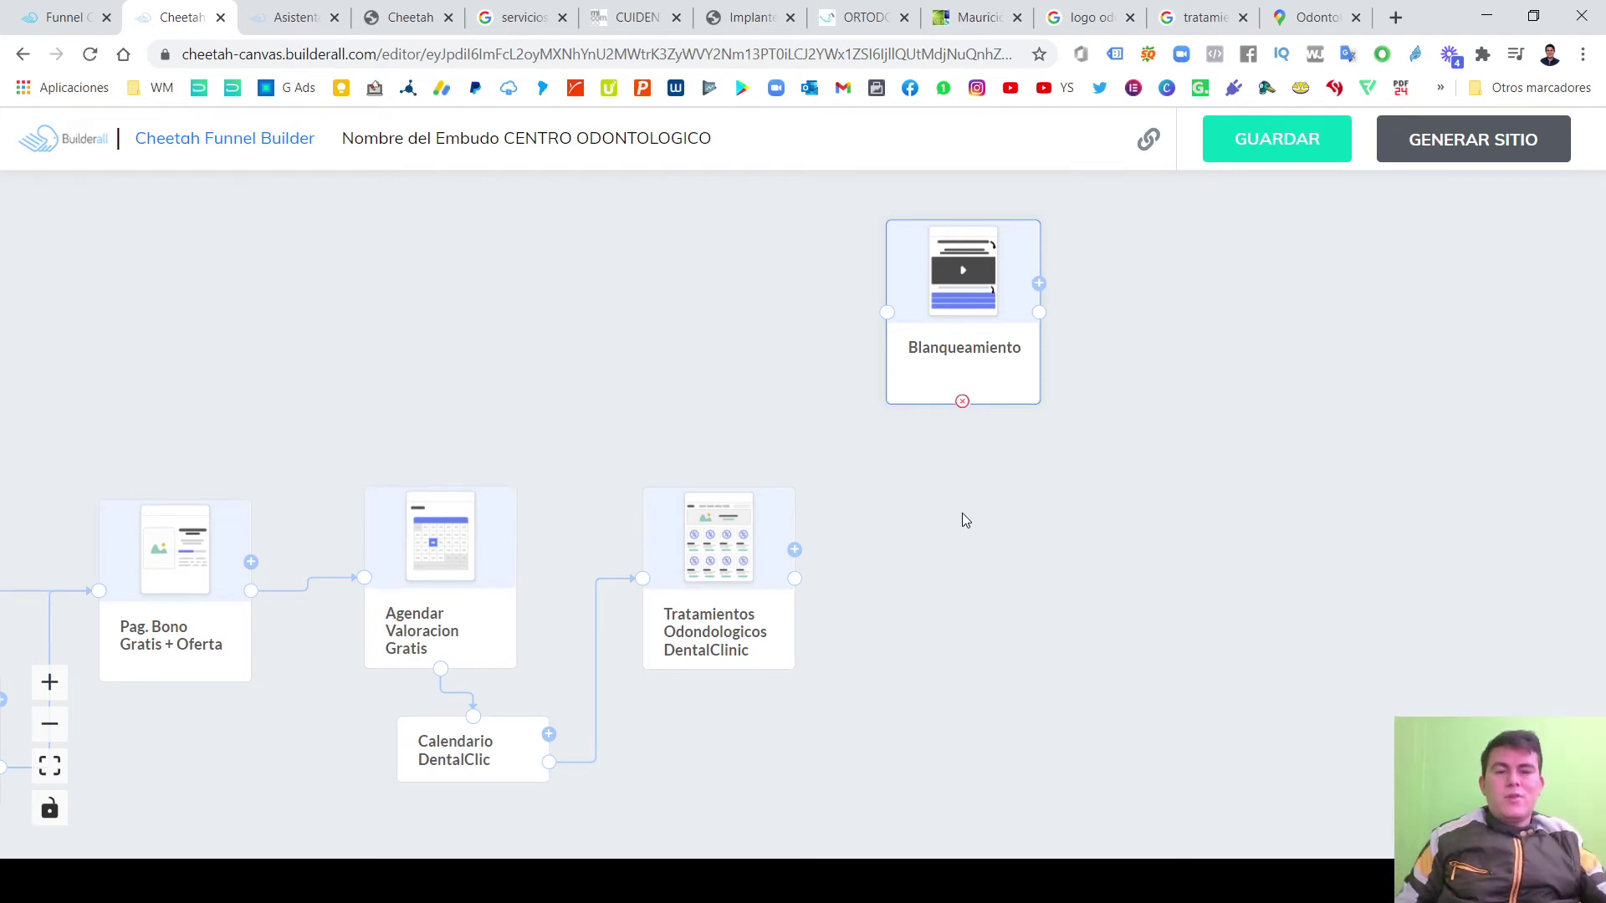
Add a "Página de agradecimiento en 3 pasos" page and place it beside the offer-wall treatments page, below Blanqueamiento.
{"action": "left_click", "coordinate": [794, 550]}
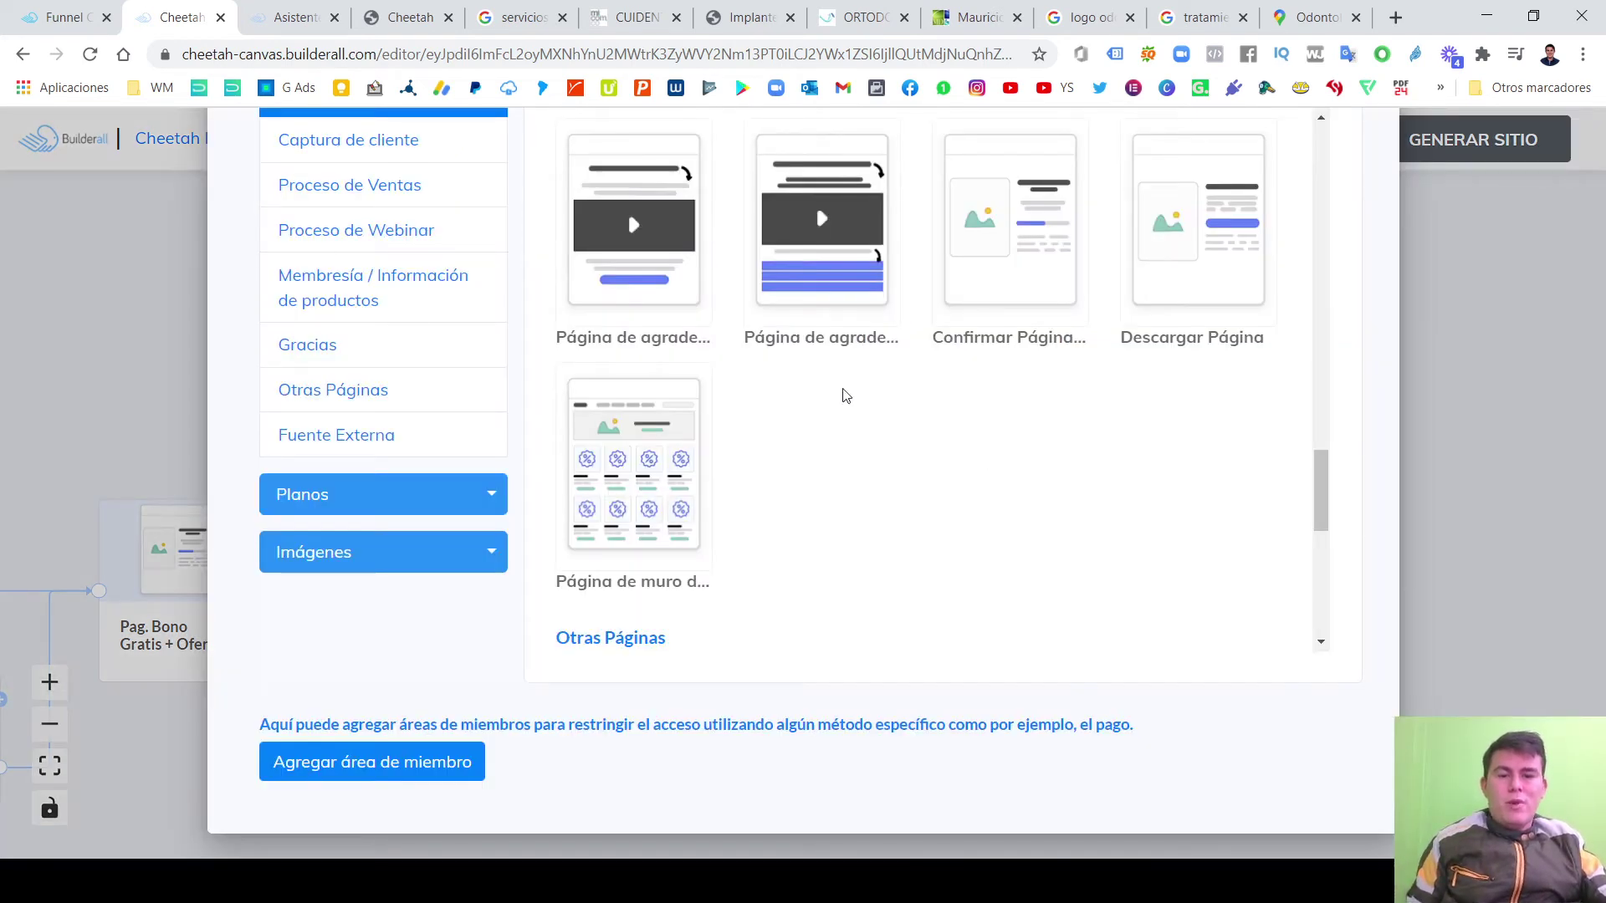
{"action": "mouse_move", "coordinate": [699, 260]}
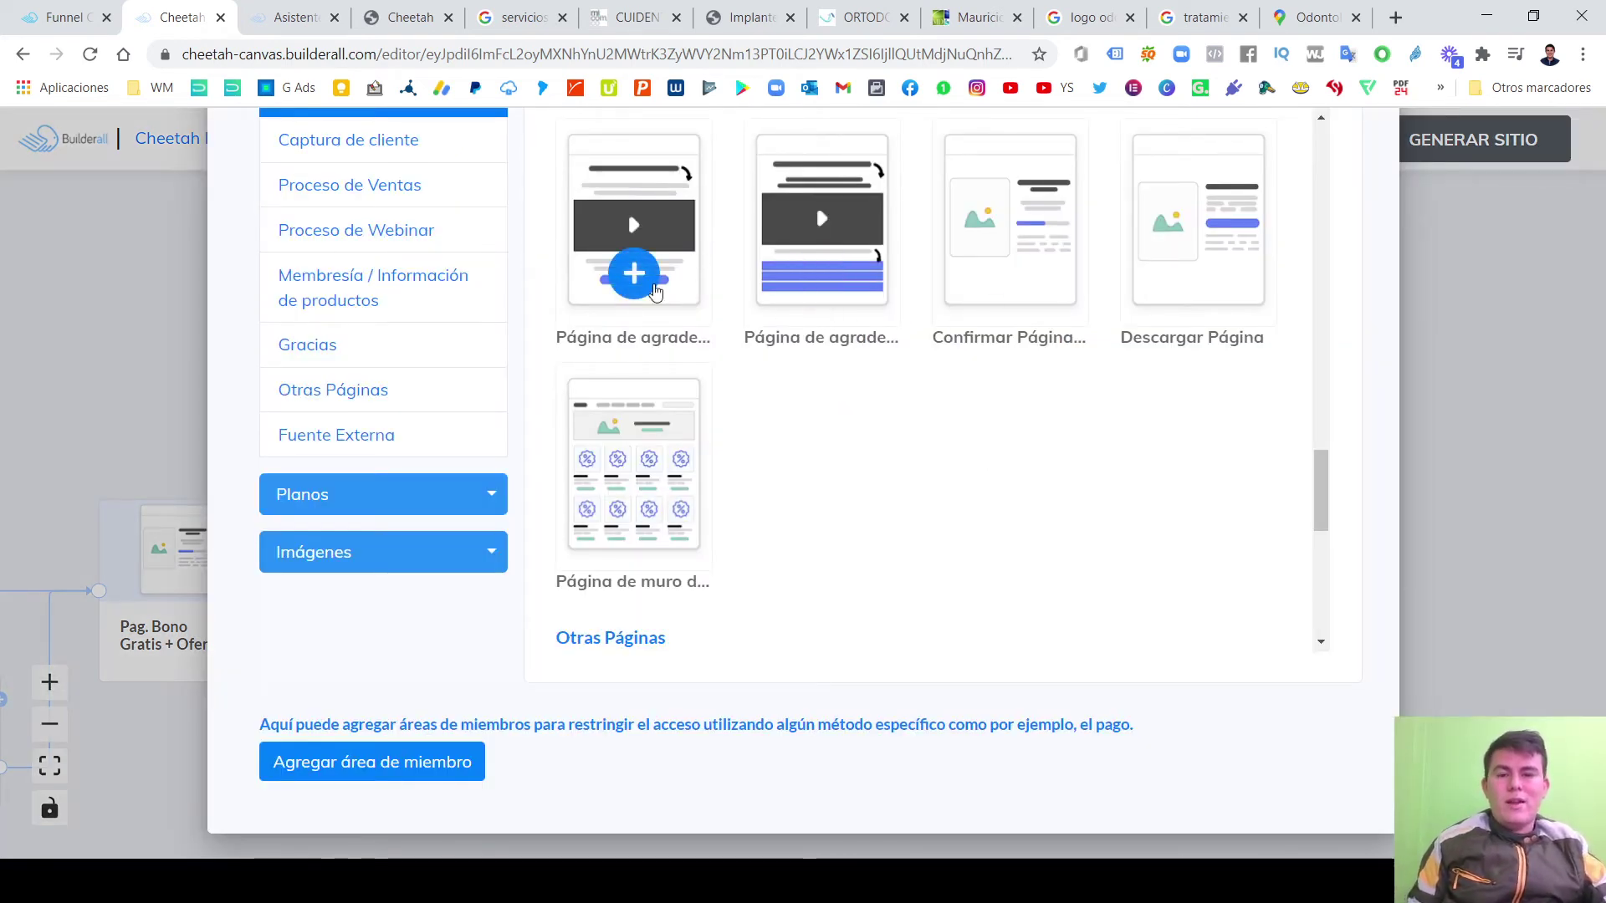
{"action": "mouse_move", "coordinate": [829, 288]}
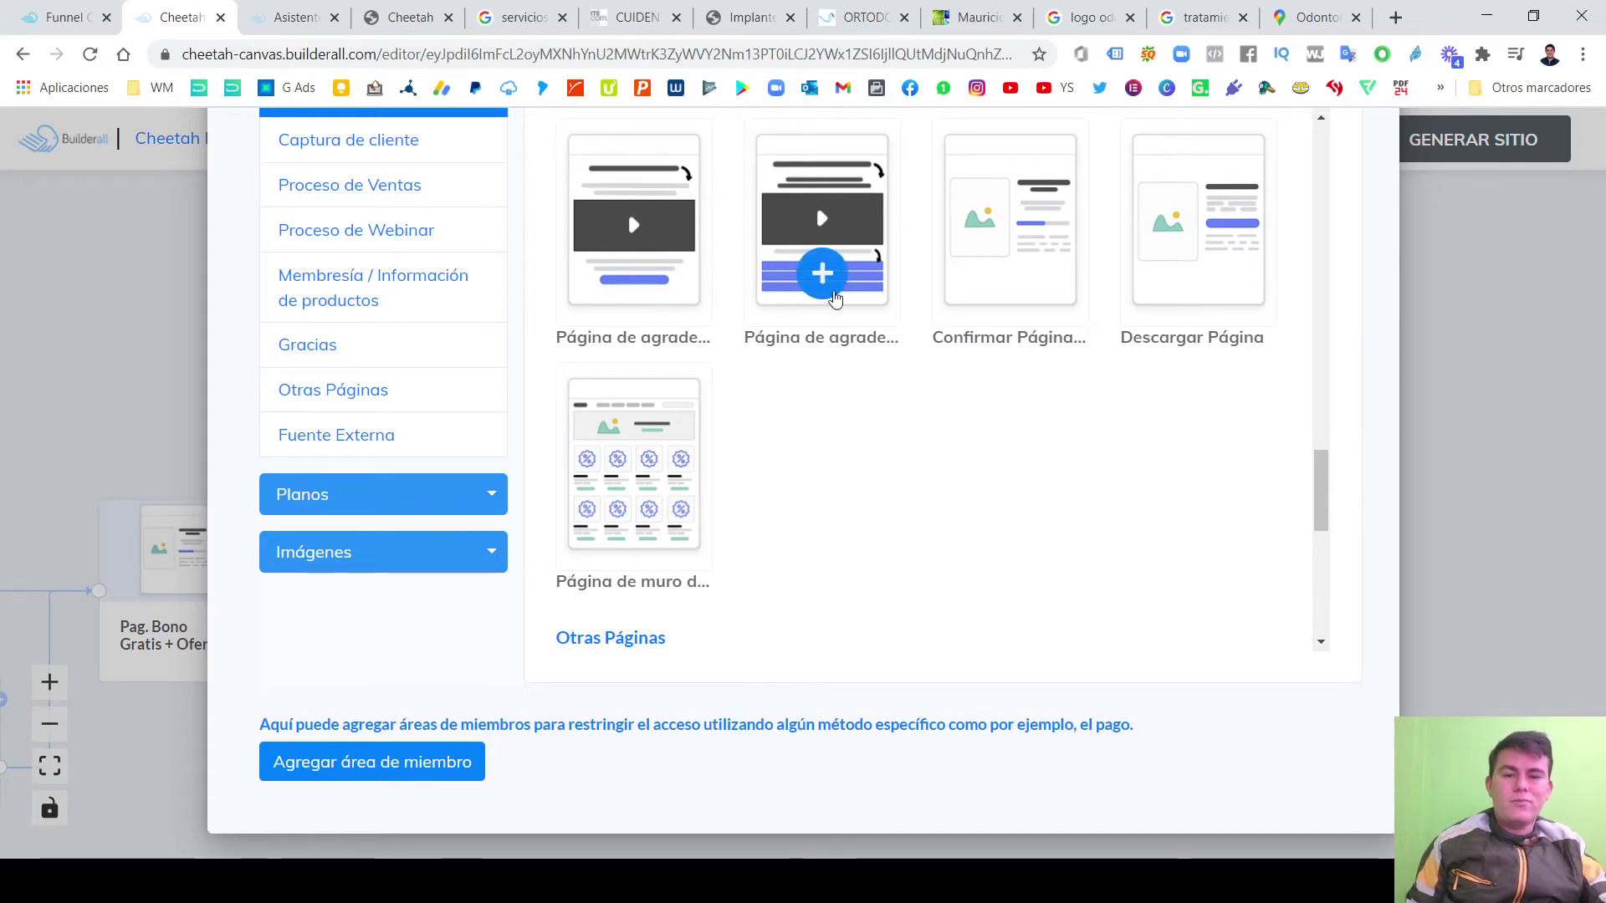
{"action": "left_click", "coordinate": [833, 294]}
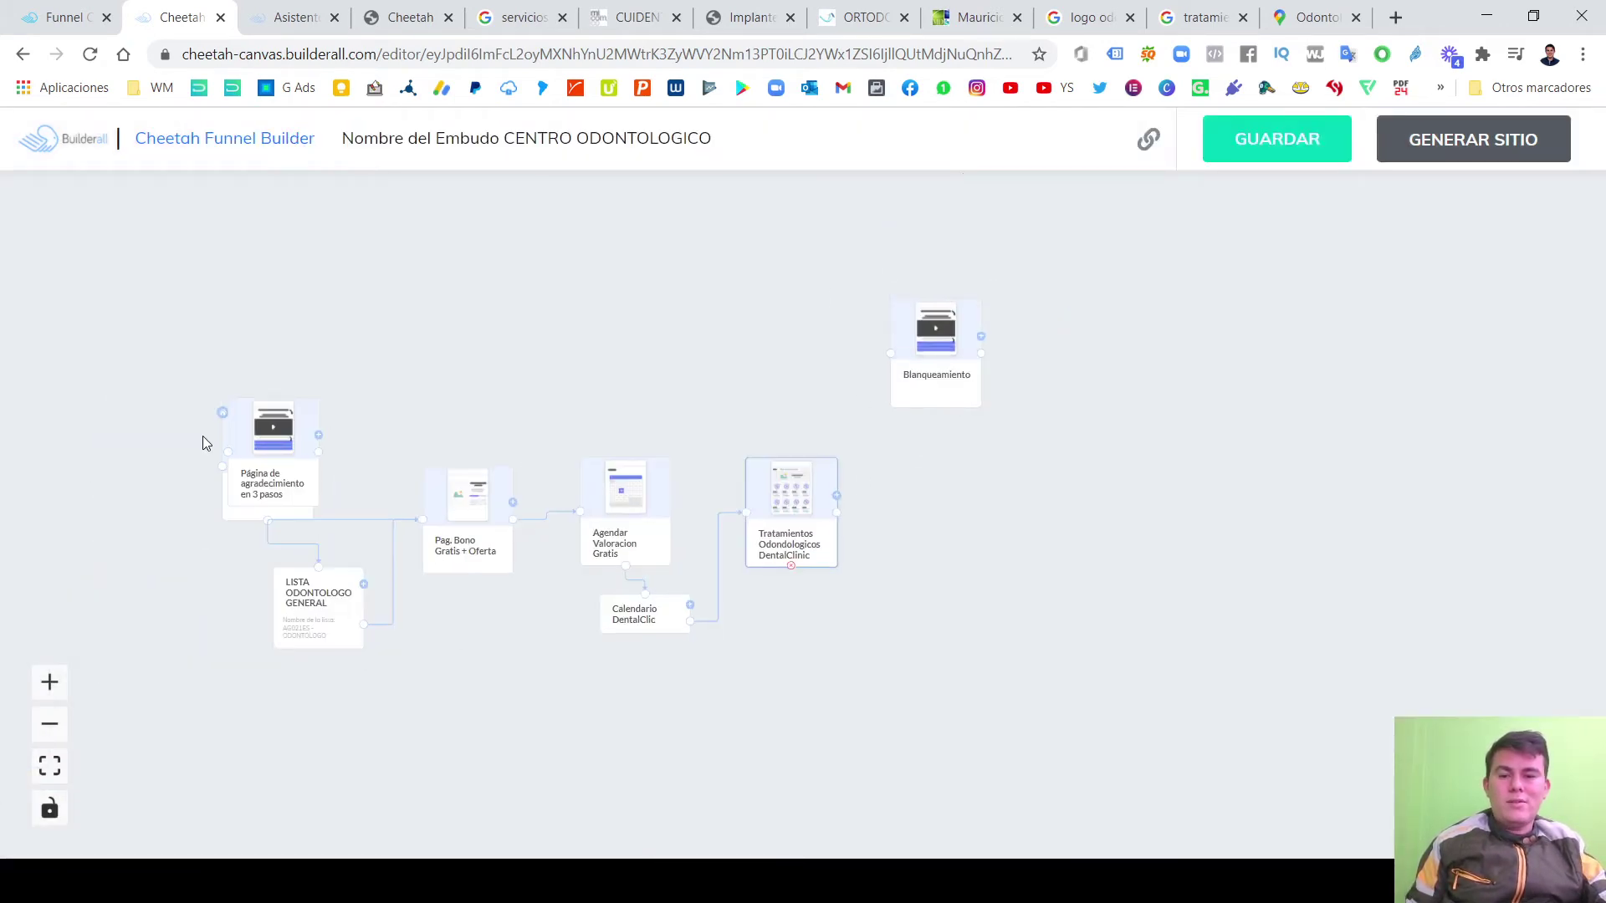
{"action": "left_click_drag", "start_coordinate": [255, 452], "coordinate": [931, 518]}
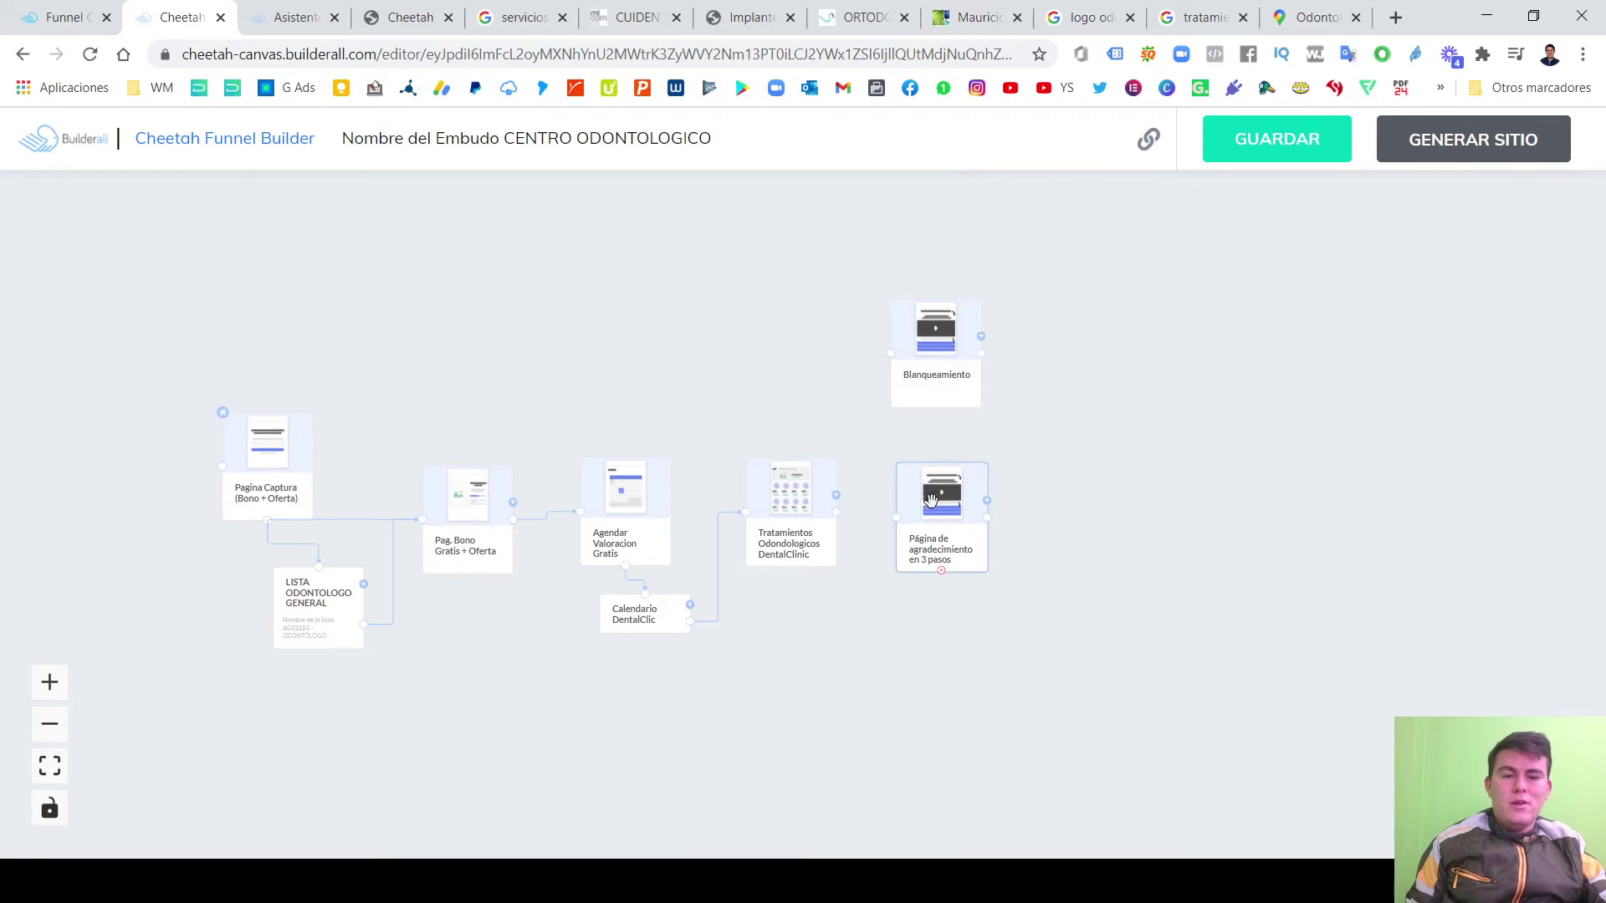
{"action": "scroll", "coordinate": [951, 652], "scroll_direction": "up", "scroll_amount": 2}
Check the treatment list in the ODONTOLOGOS SERVICIOS notes and rename the new page below Blanqueamiento as Tratamiento de Caries.
{"action": "key", "text": "alt+Tab"}
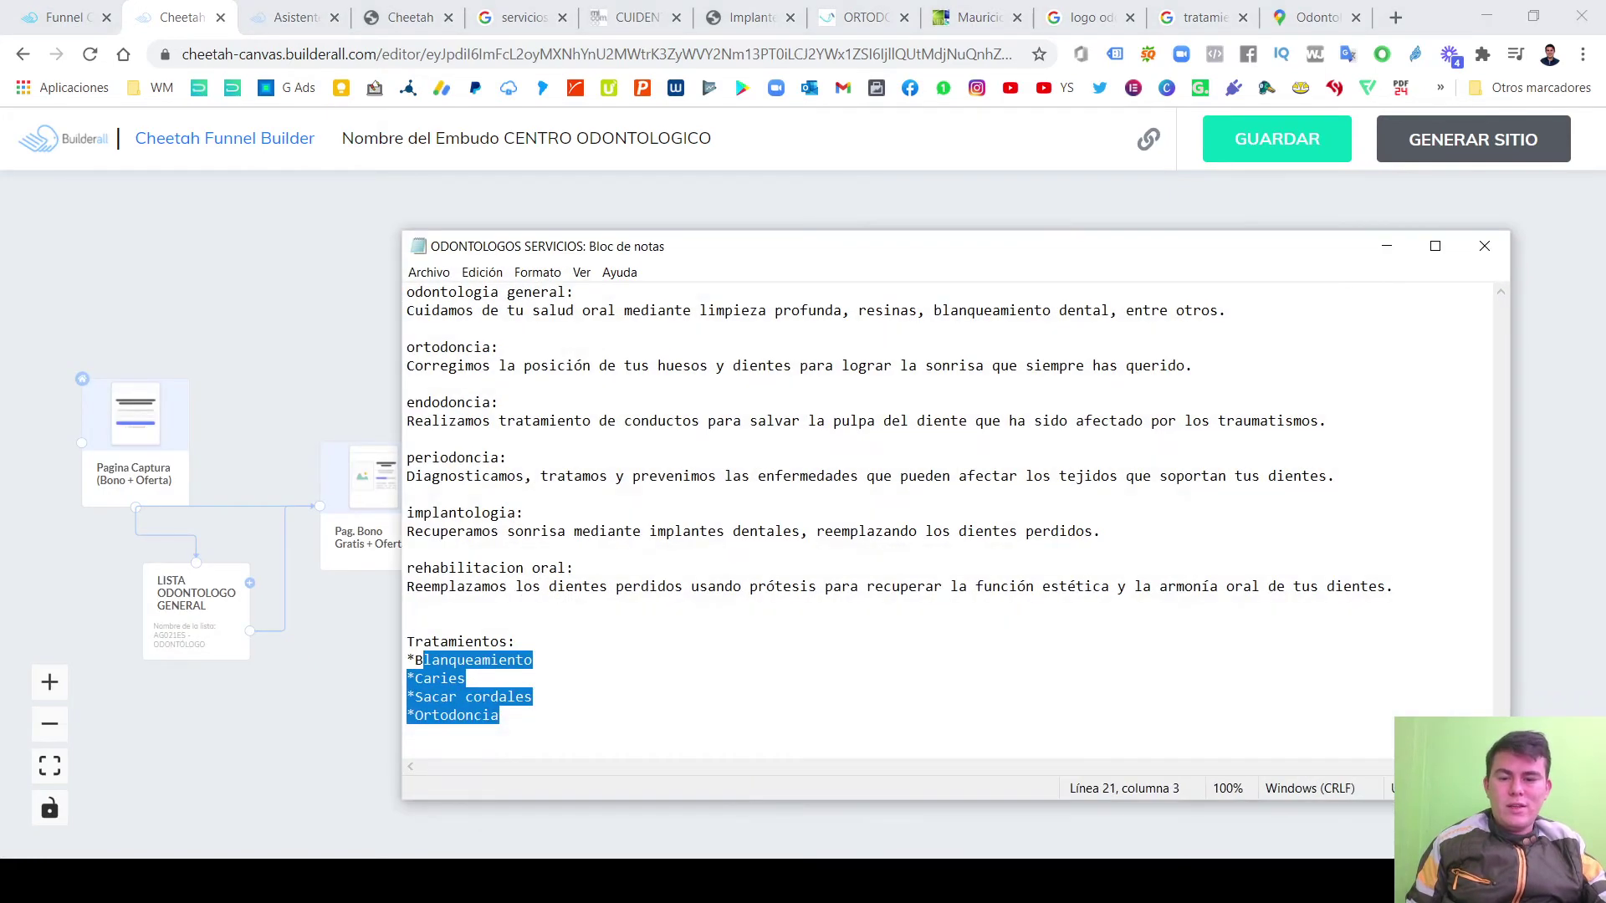
{"action": "key", "text": "alt+Tab"}
{"action": "left_click", "coordinate": [938, 509]}
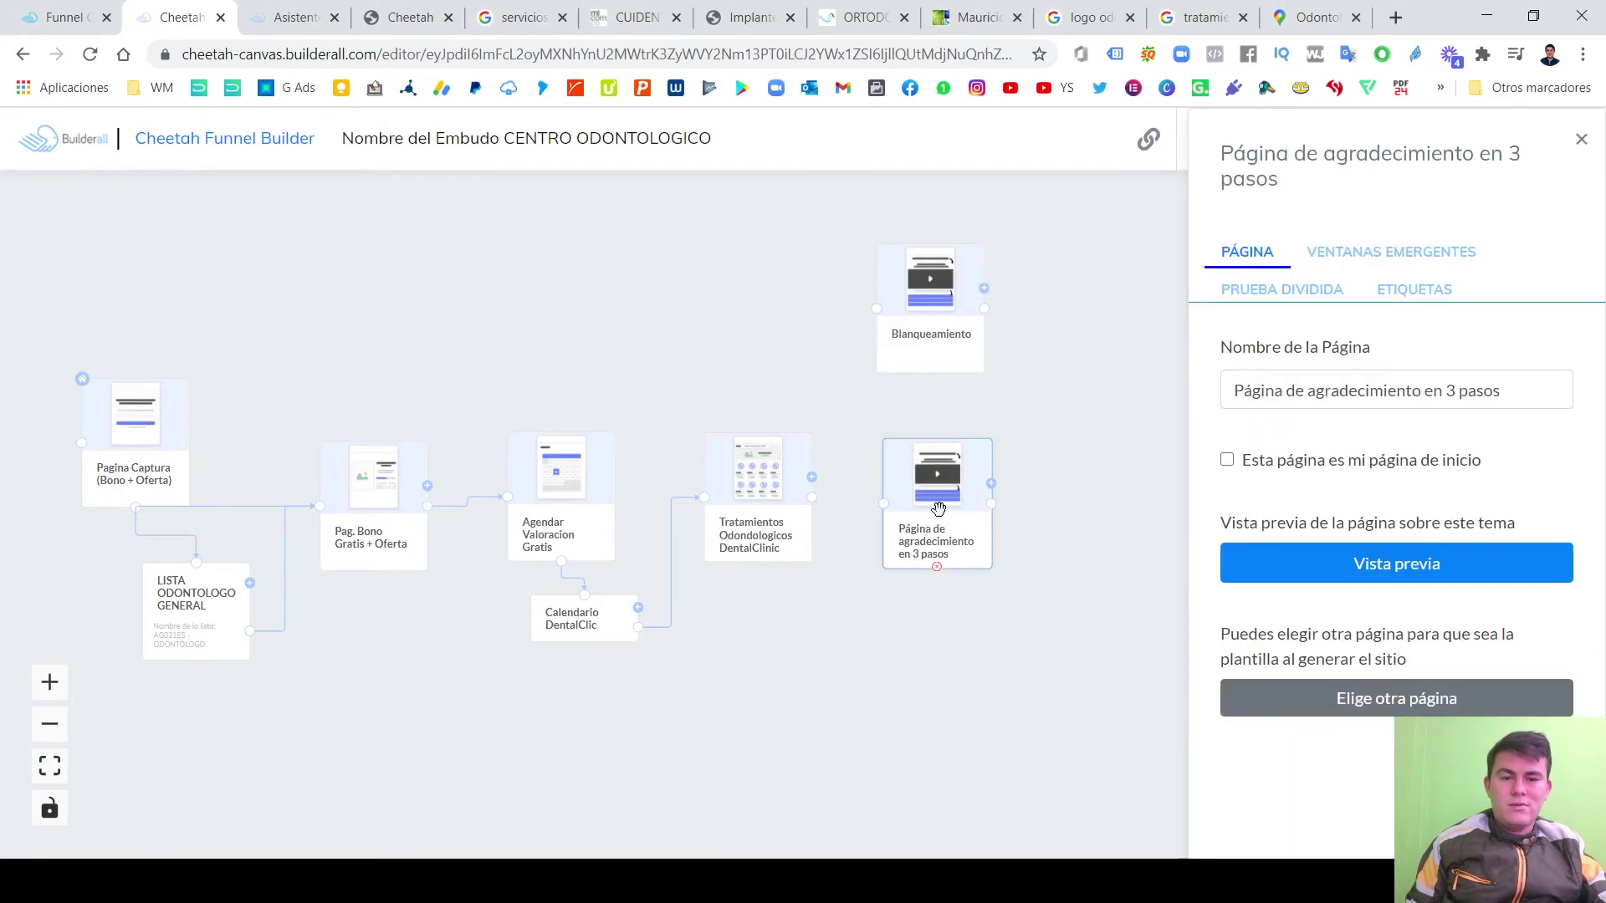
{"action": "left_click_drag", "start_coordinate": [1502, 391], "coordinate": [1183, 435]}
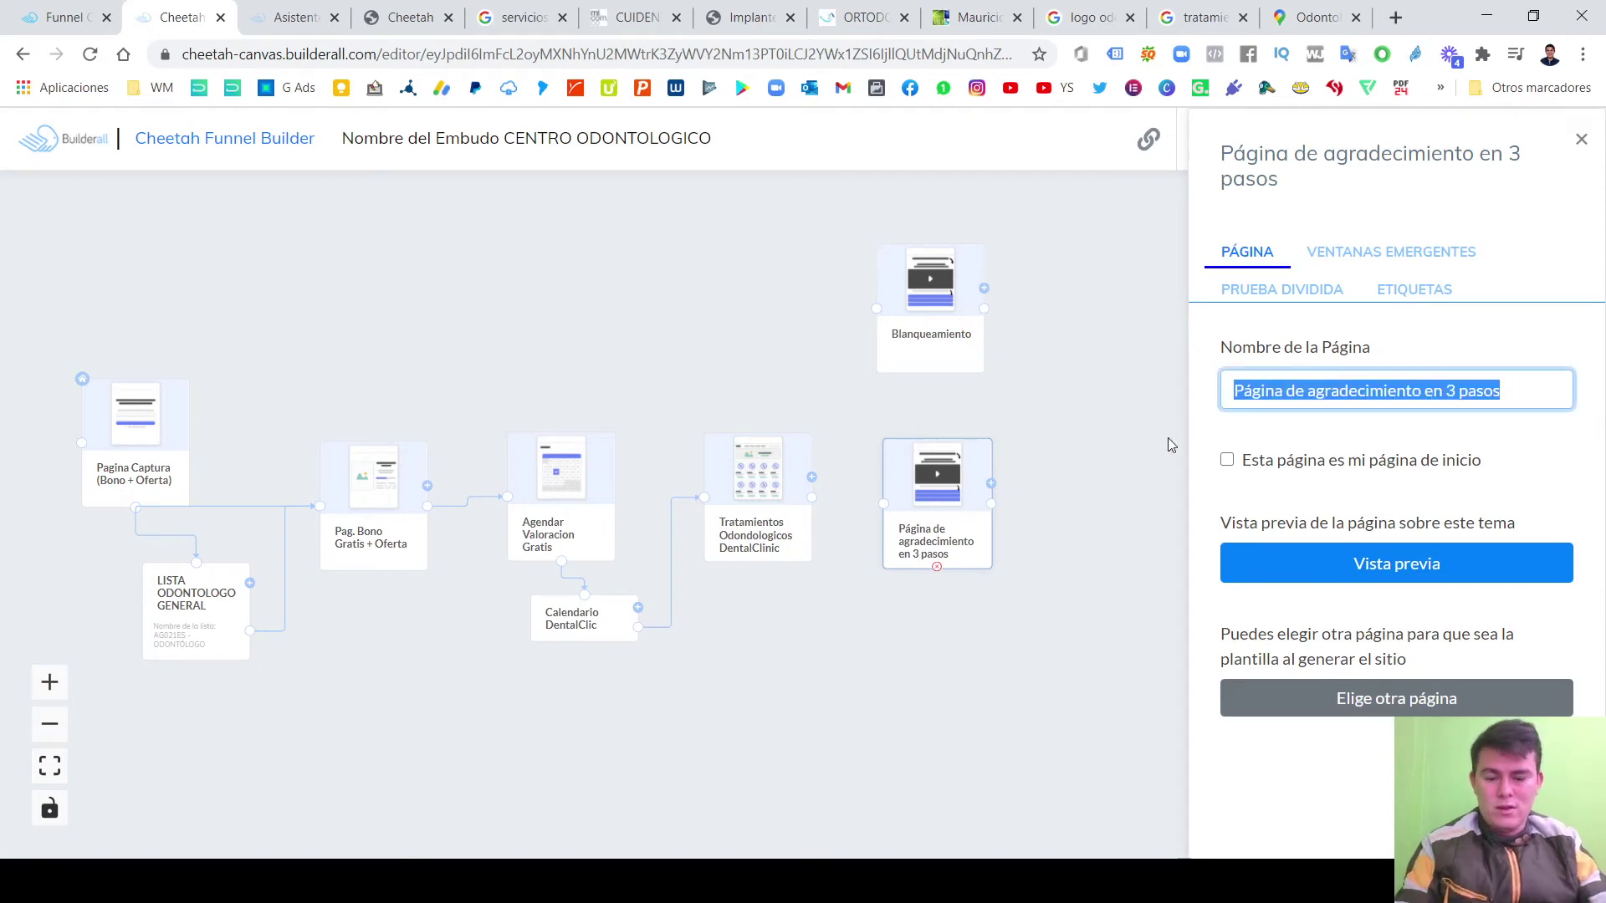
{"action": "type", "text": "CAir"}
{"action": "key", "text": "BackSpace"}
{"action": "key", "text": "BackSpace"}
{"action": "key", "text": "BackSpace"}
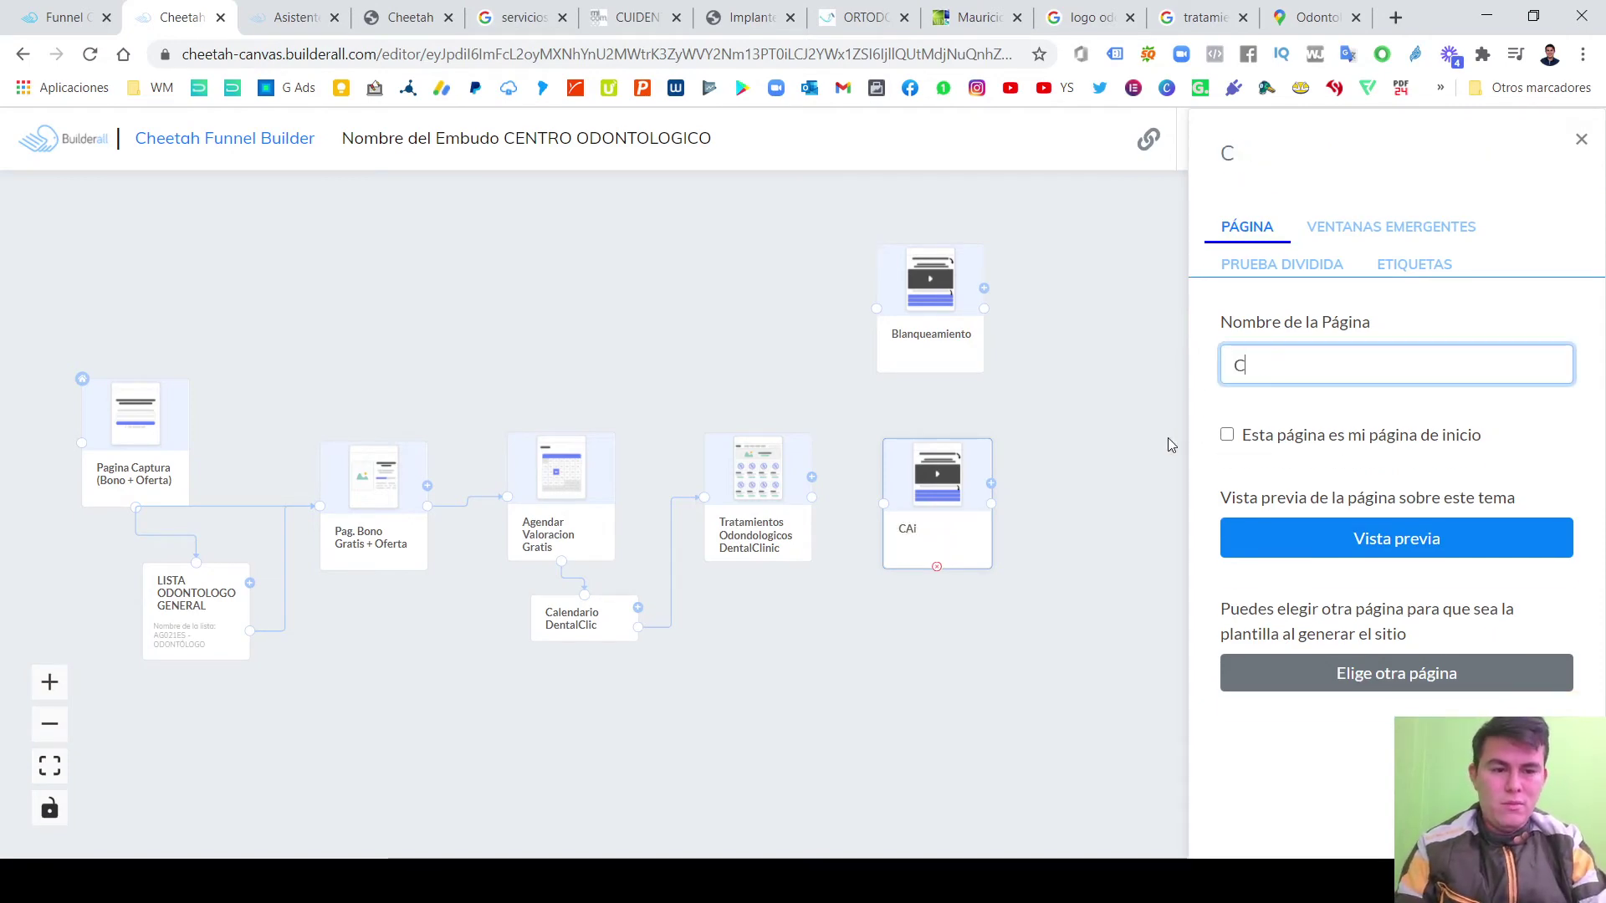
{"action": "key", "text": "BackSpace"}
{"action": "type", "text": "Tra"}
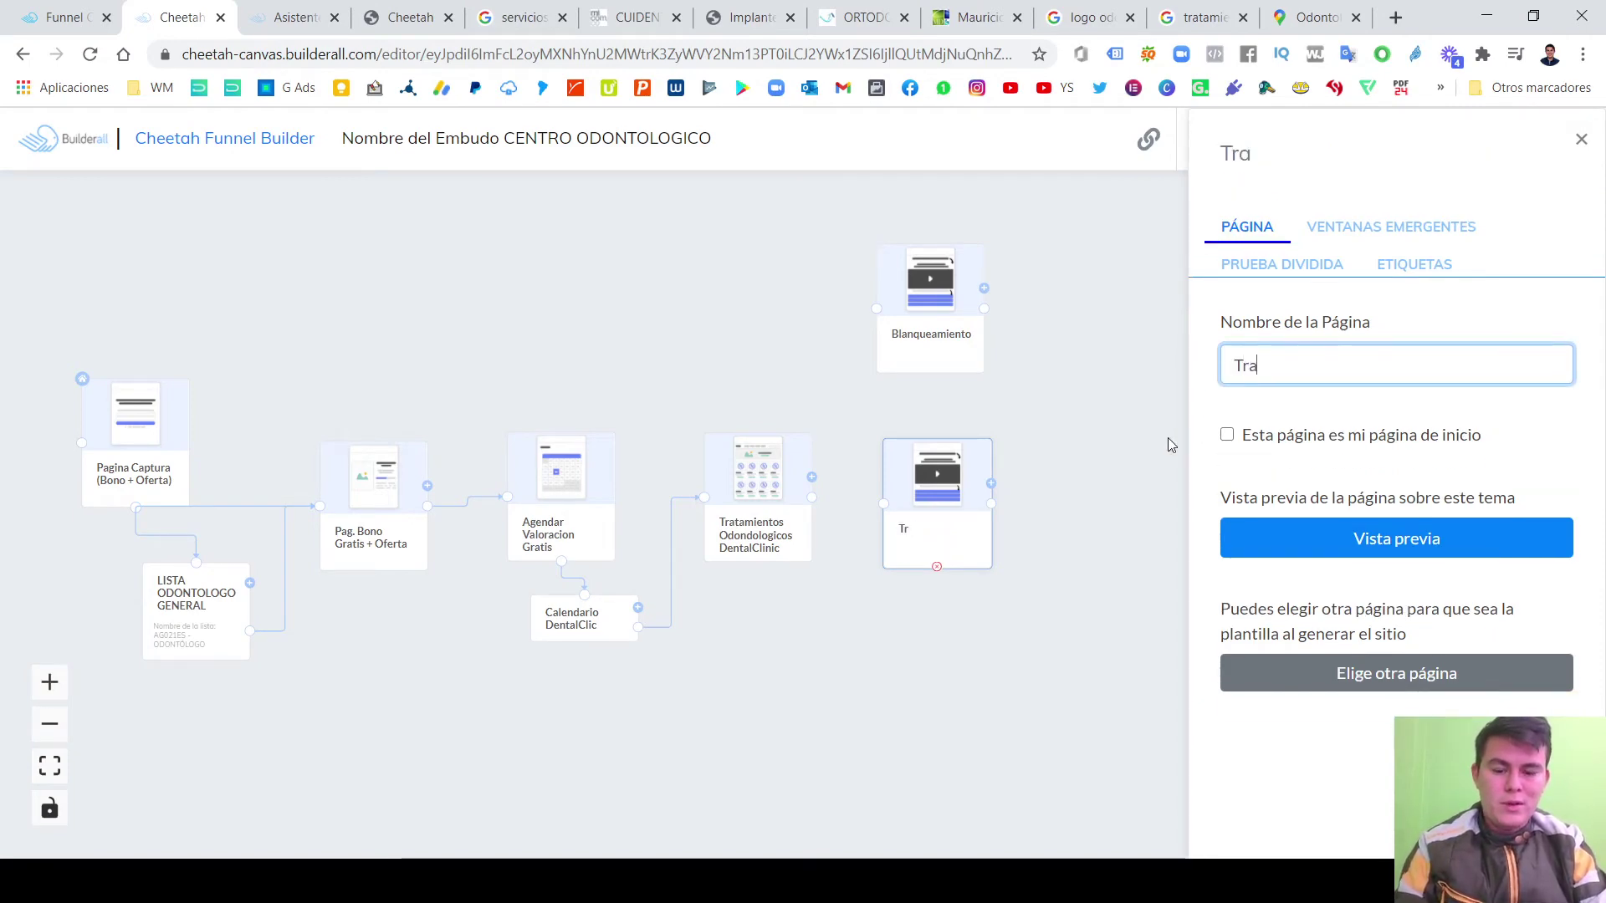
{"action": "type", "text": "tamiento "}
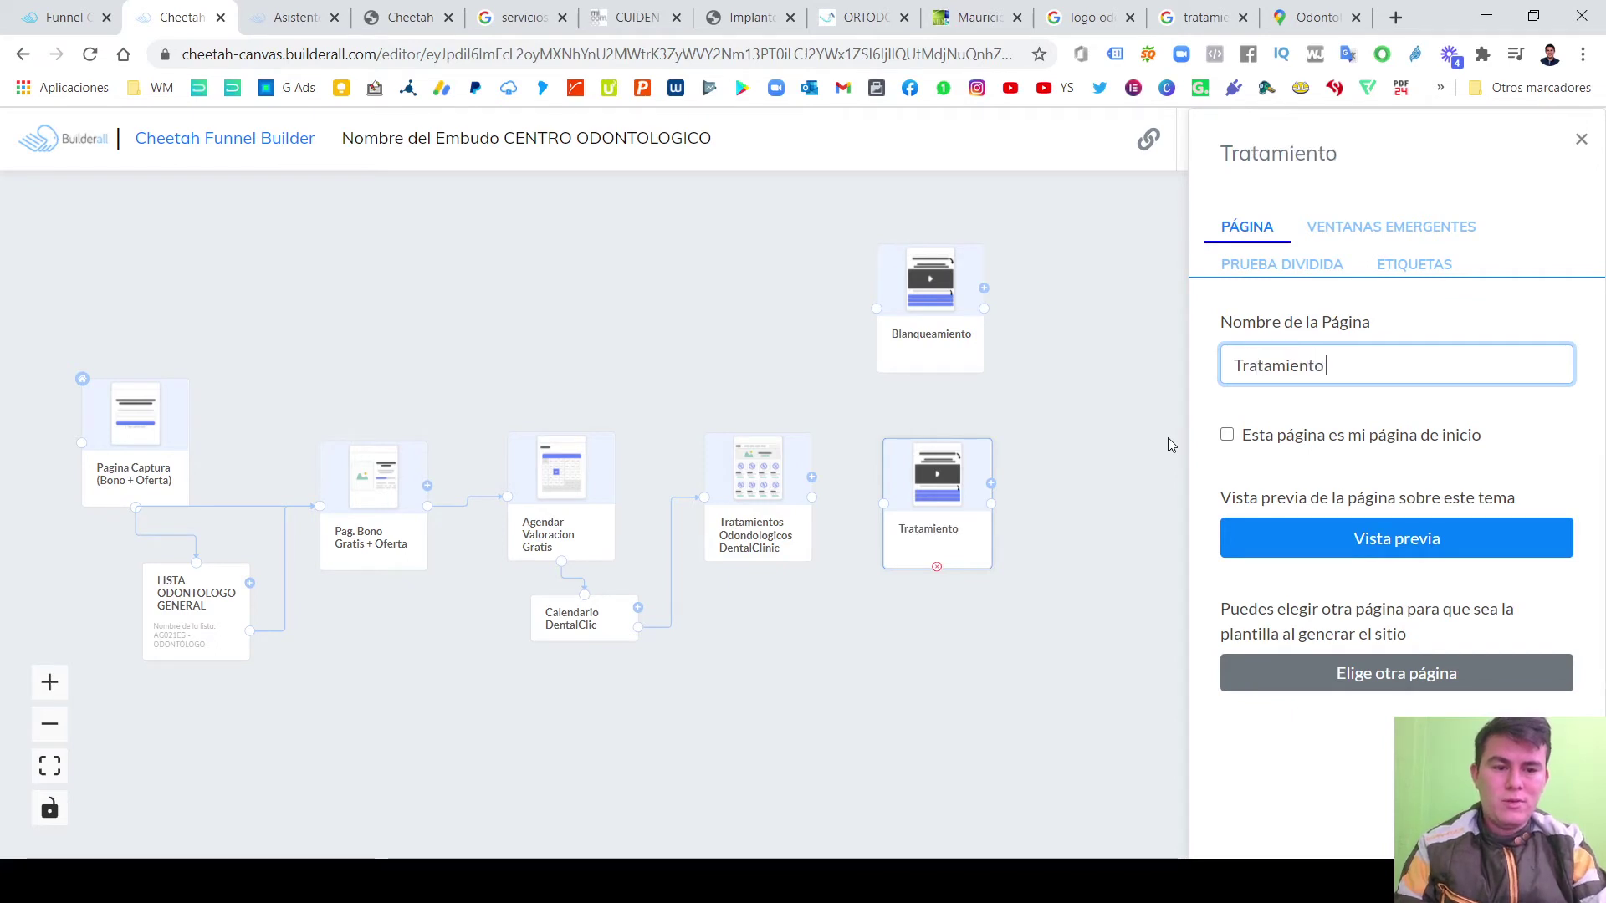
{"action": "type", "text": "de CA"}
{"action": "key", "text": "BackSpace"}
{"action": "type", "text": "a"}
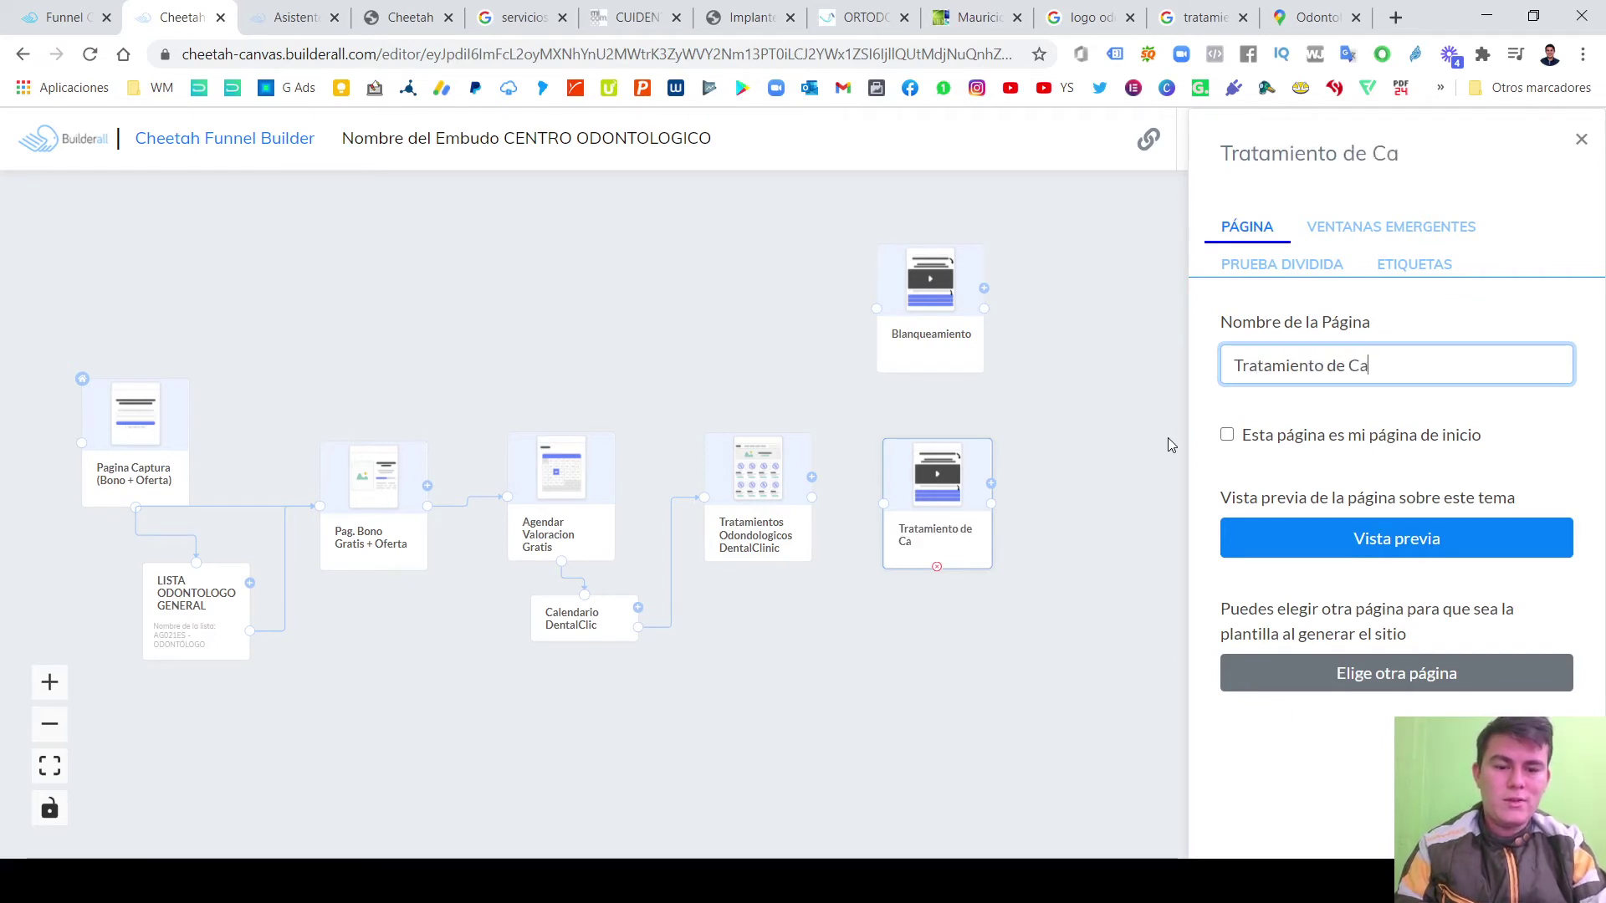
{"action": "type", "text": "ries"}
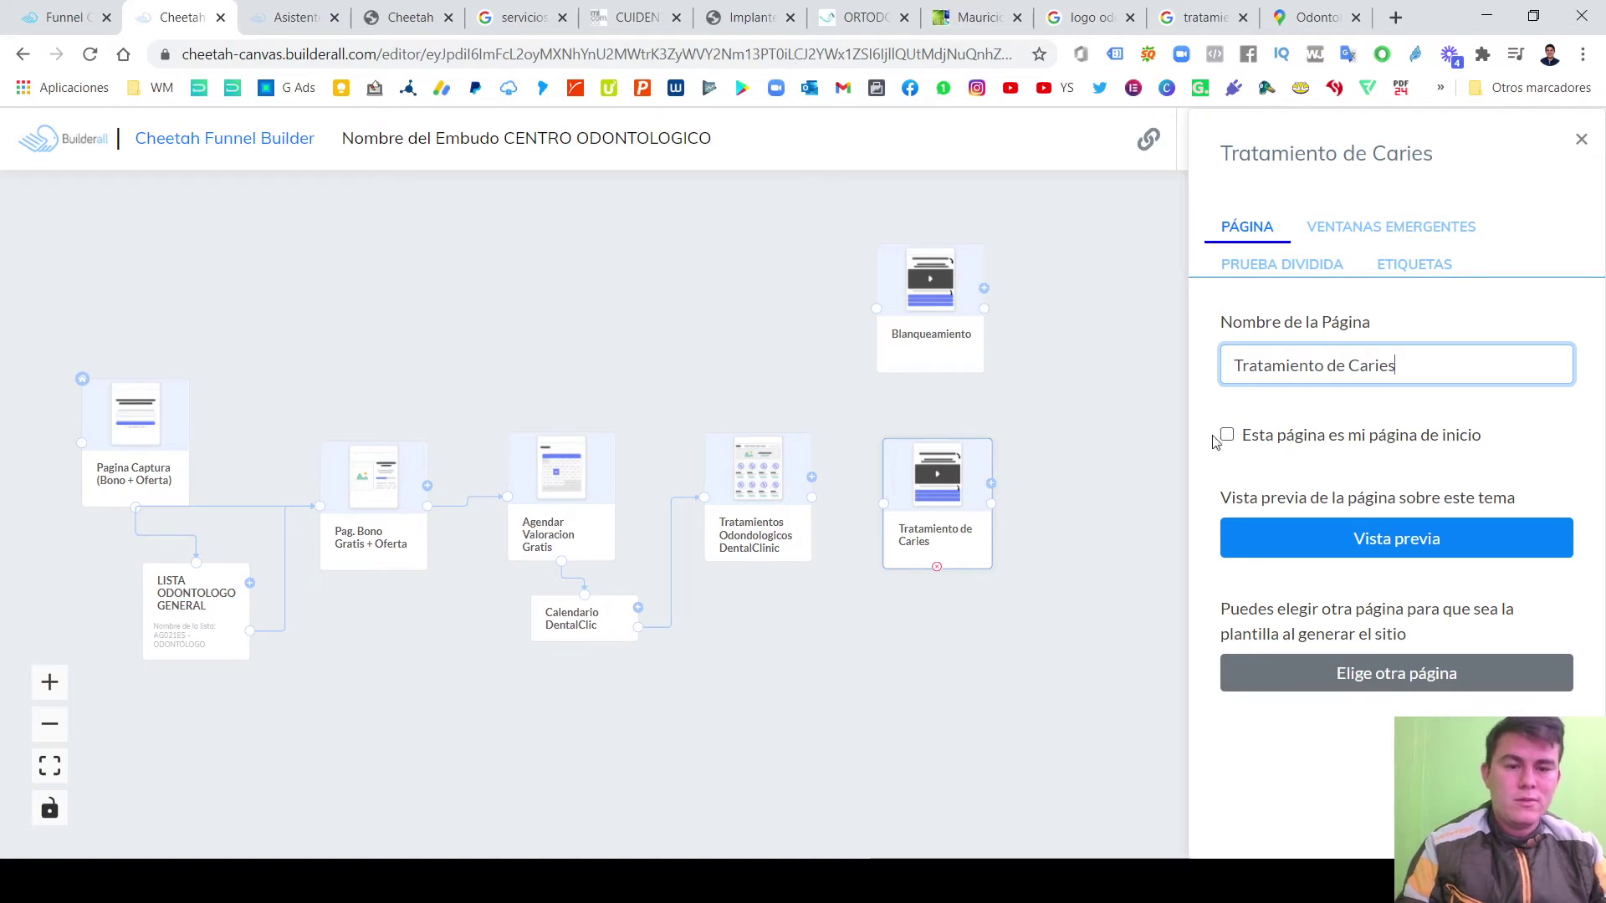
{"action": "left_click", "coordinate": [932, 335]}
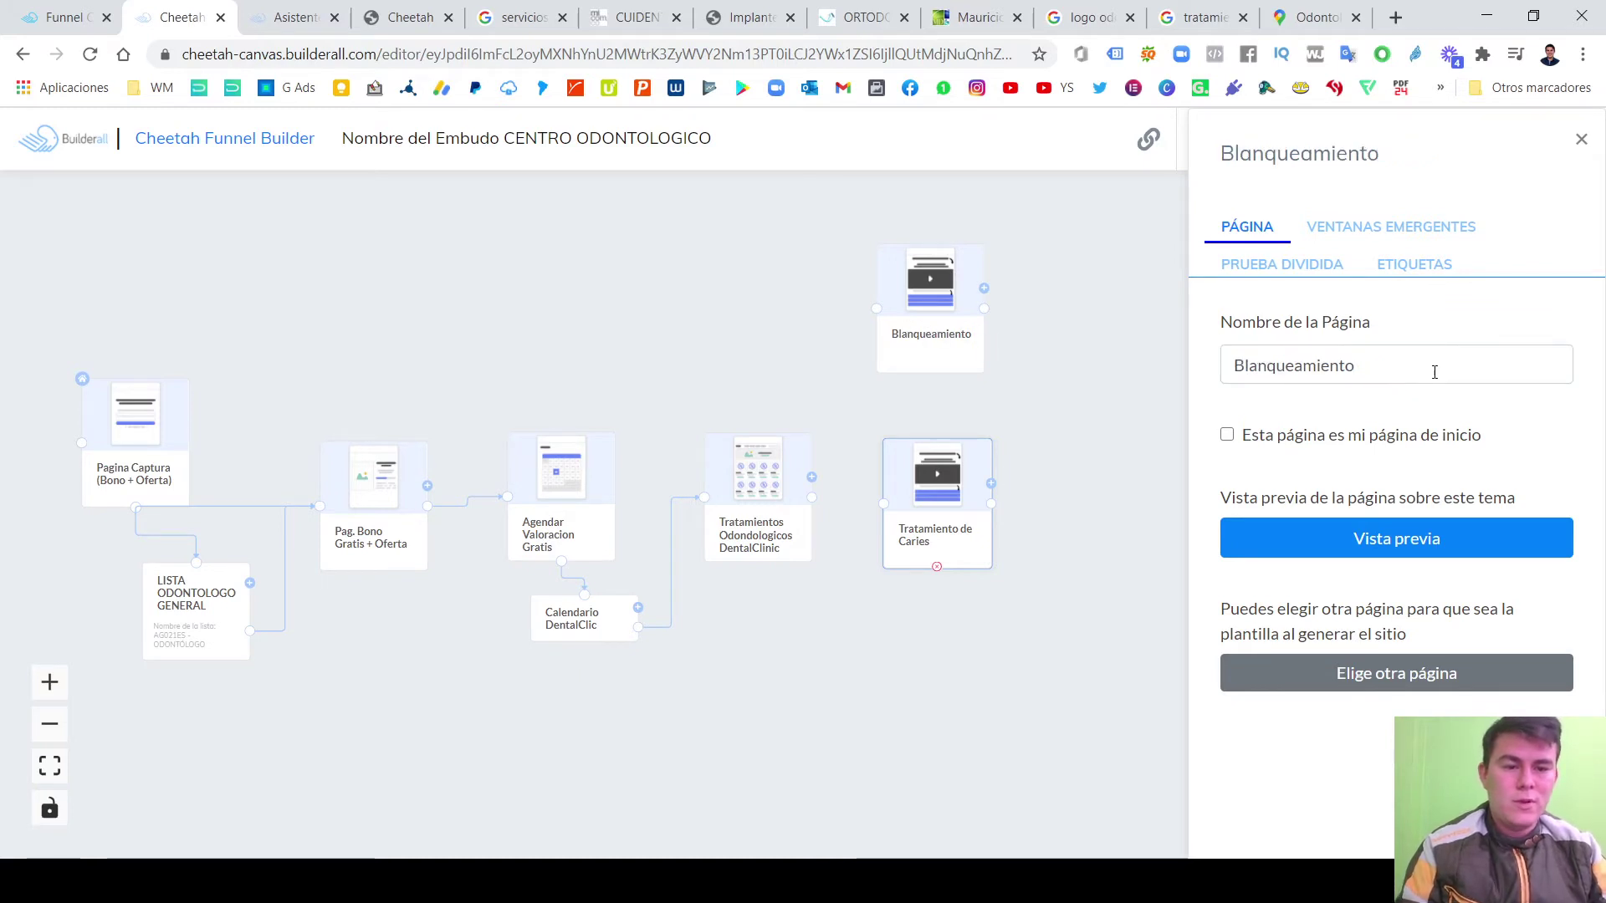
{"action": "left_click", "coordinate": [934, 534]}
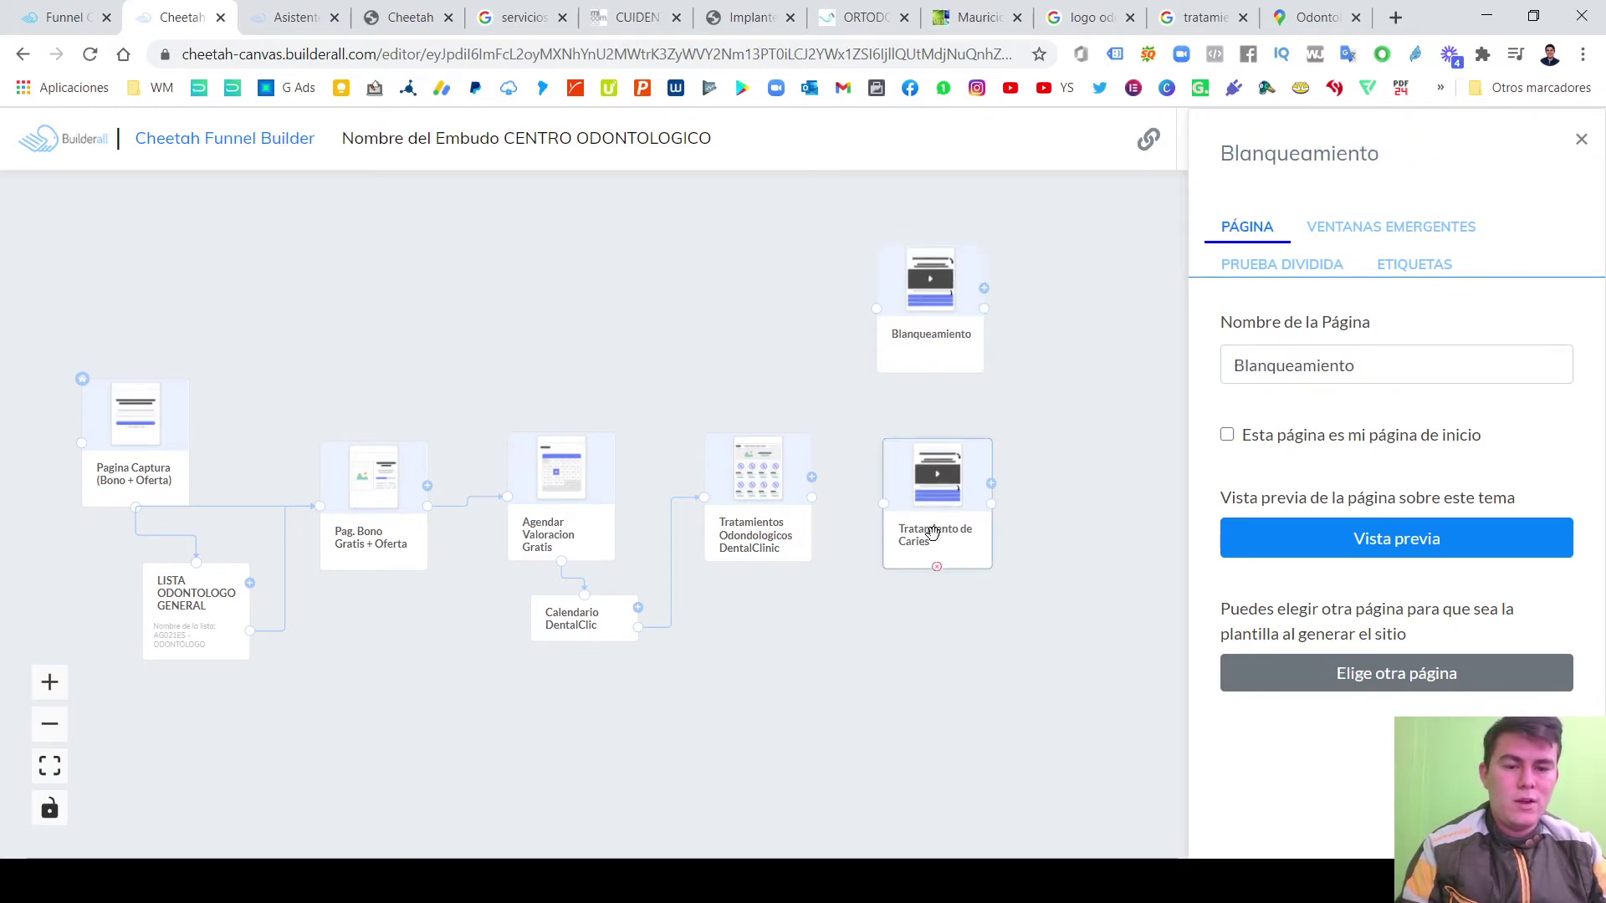
Add another "Página de agradecimiento en 3 pasos" page and place it below Tratamiento de Caries.
{"action": "double_click", "coordinate": [810, 475]}
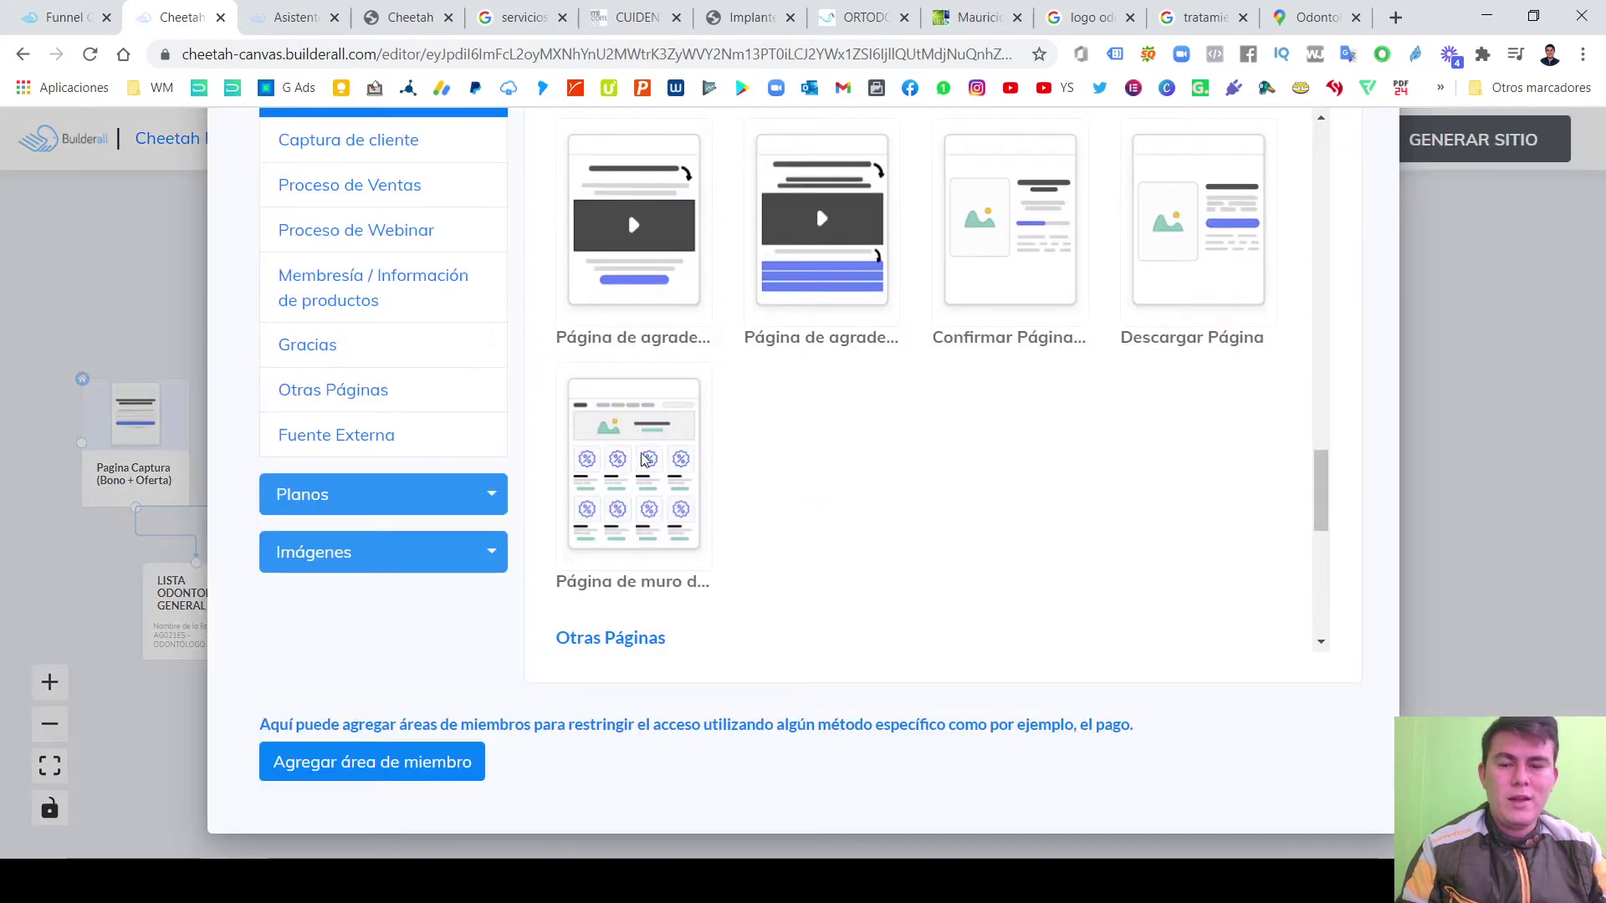
{"action": "left_click", "coordinate": [821, 275]}
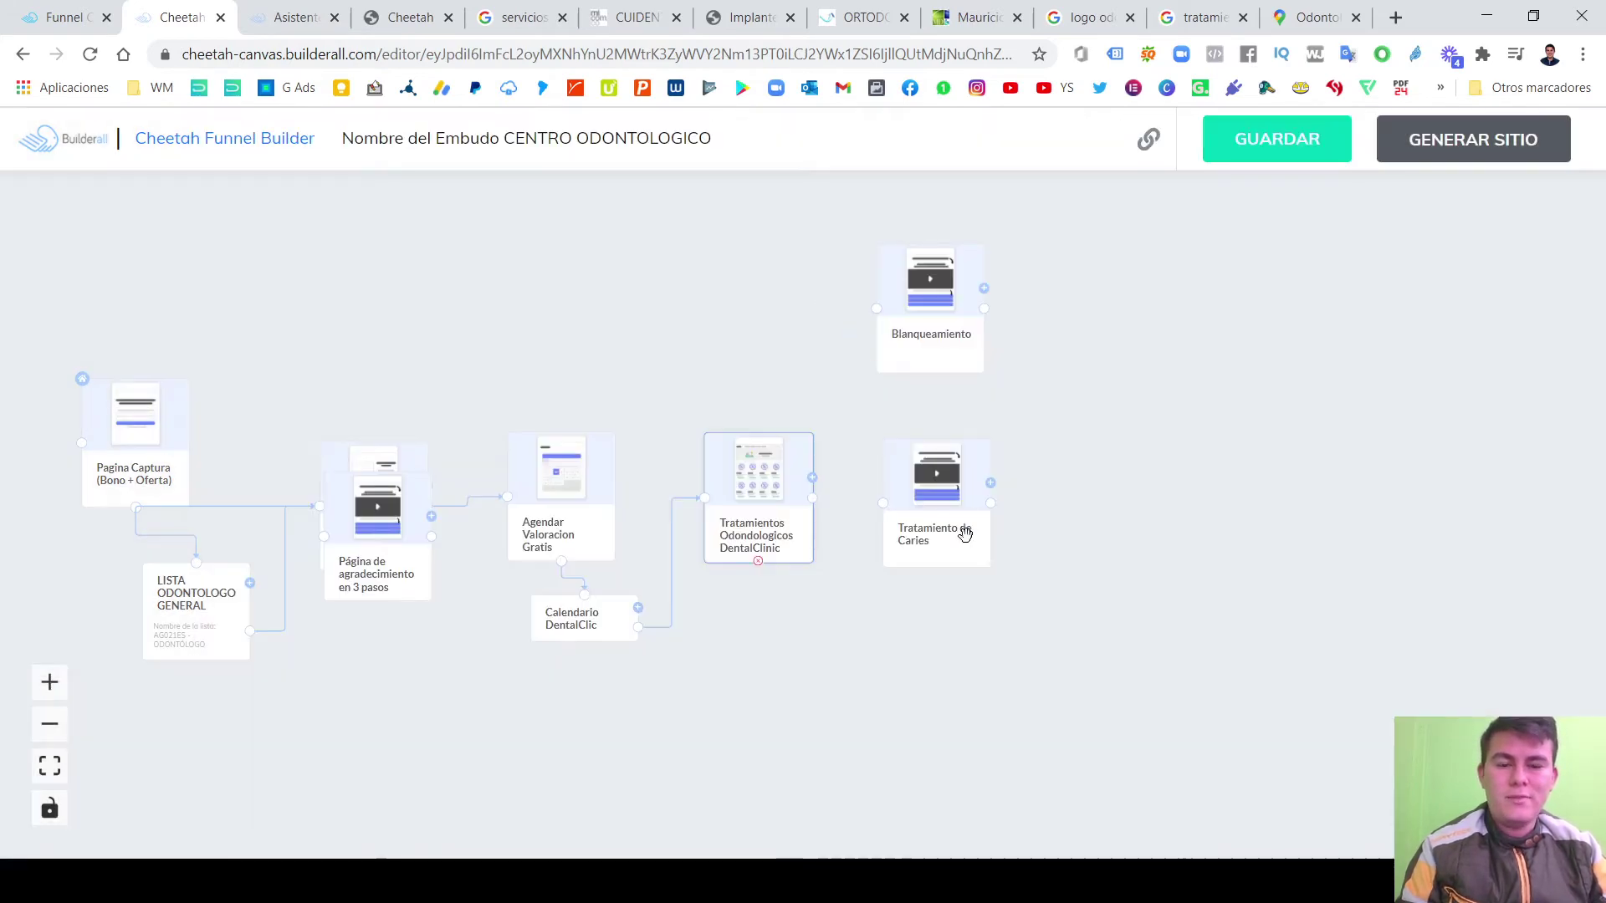
{"action": "left_click_drag", "start_coordinate": [380, 548], "coordinate": [940, 695]}
{"action": "scroll", "coordinate": [1198, 529], "scroll_direction": "down", "scroll_amount": 2}
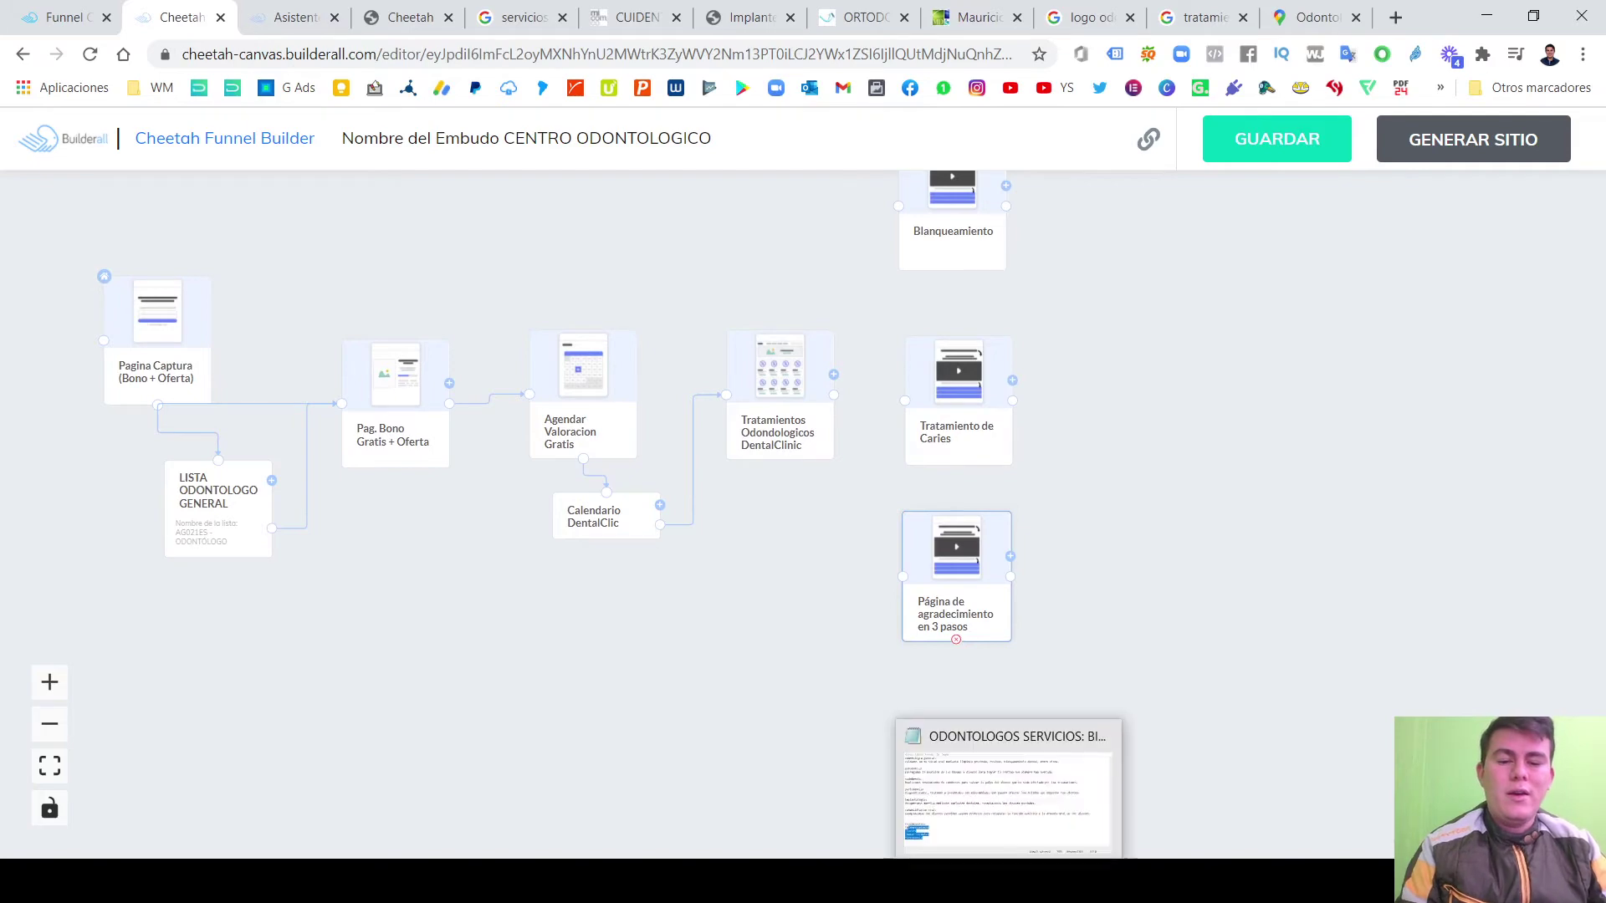
Consult the treatment list in the notes and rename the page below Tratamiento de Caries as Sacar Cordales.
{"action": "left_click", "coordinate": [1008, 878]}
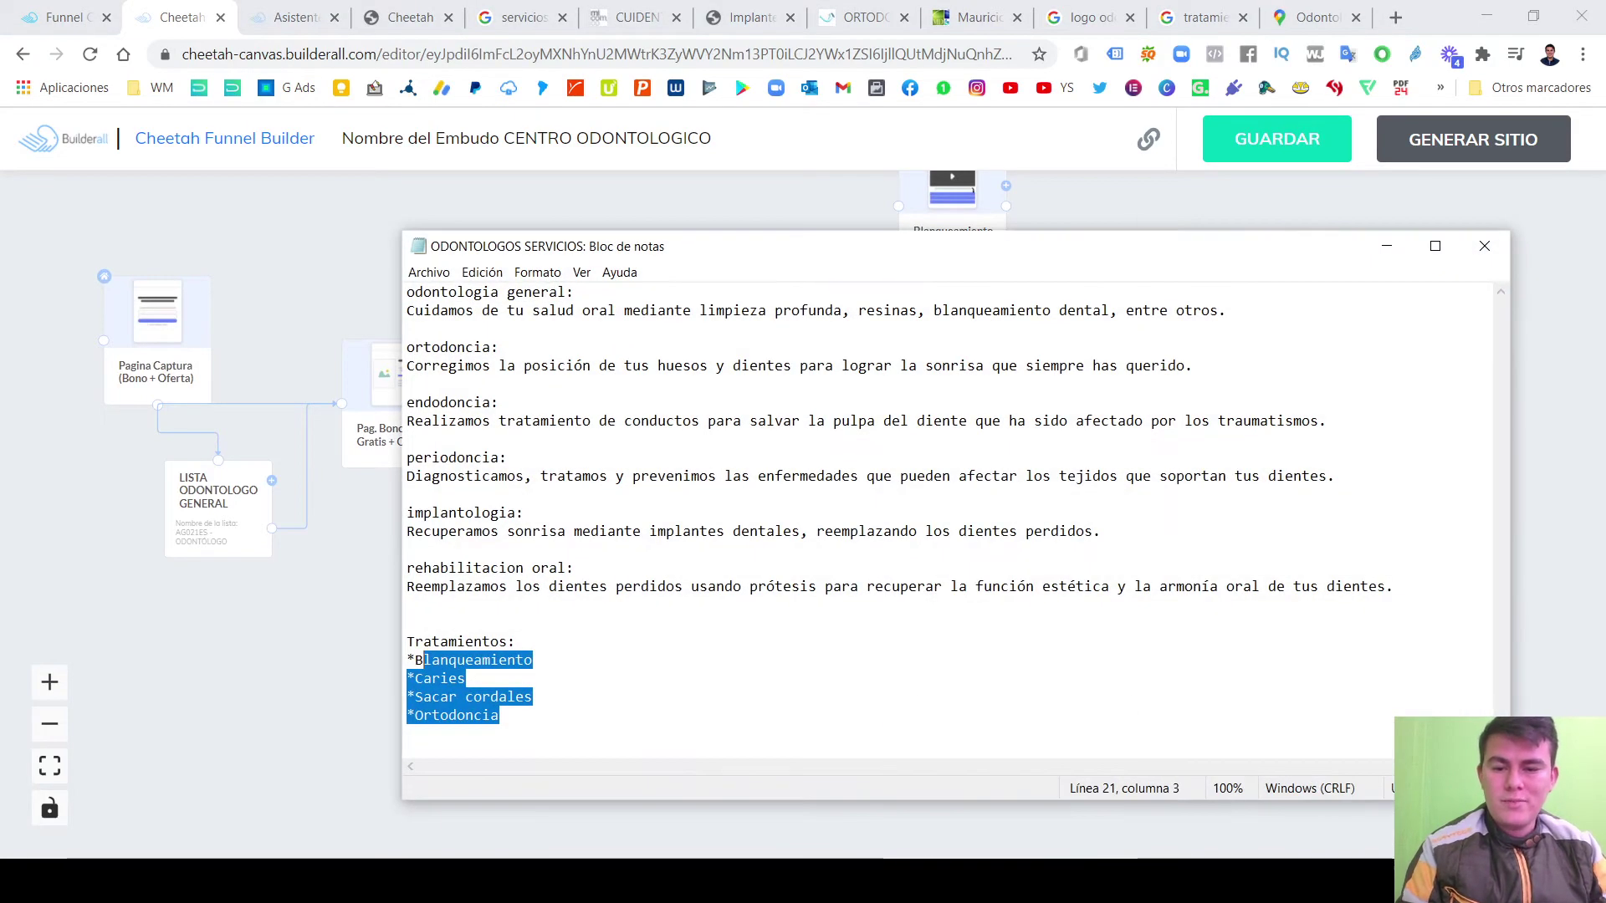
{"action": "left_click", "coordinate": [1008, 878]}
{"action": "left_click", "coordinate": [949, 578]}
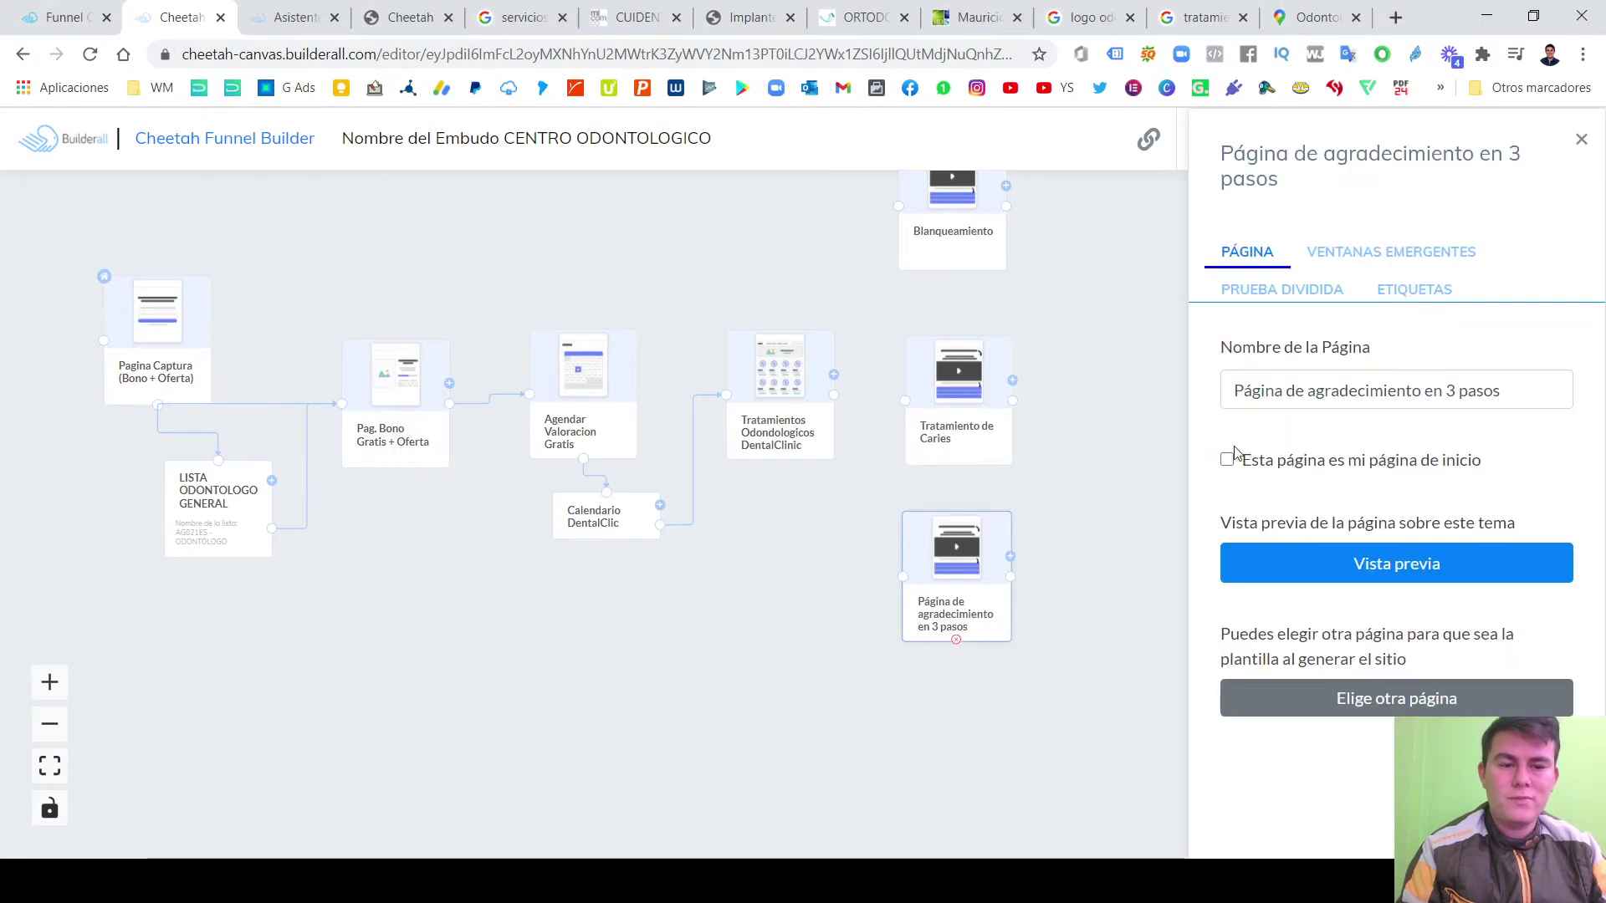
{"action": "triple_click", "coordinate": [1508, 380]}
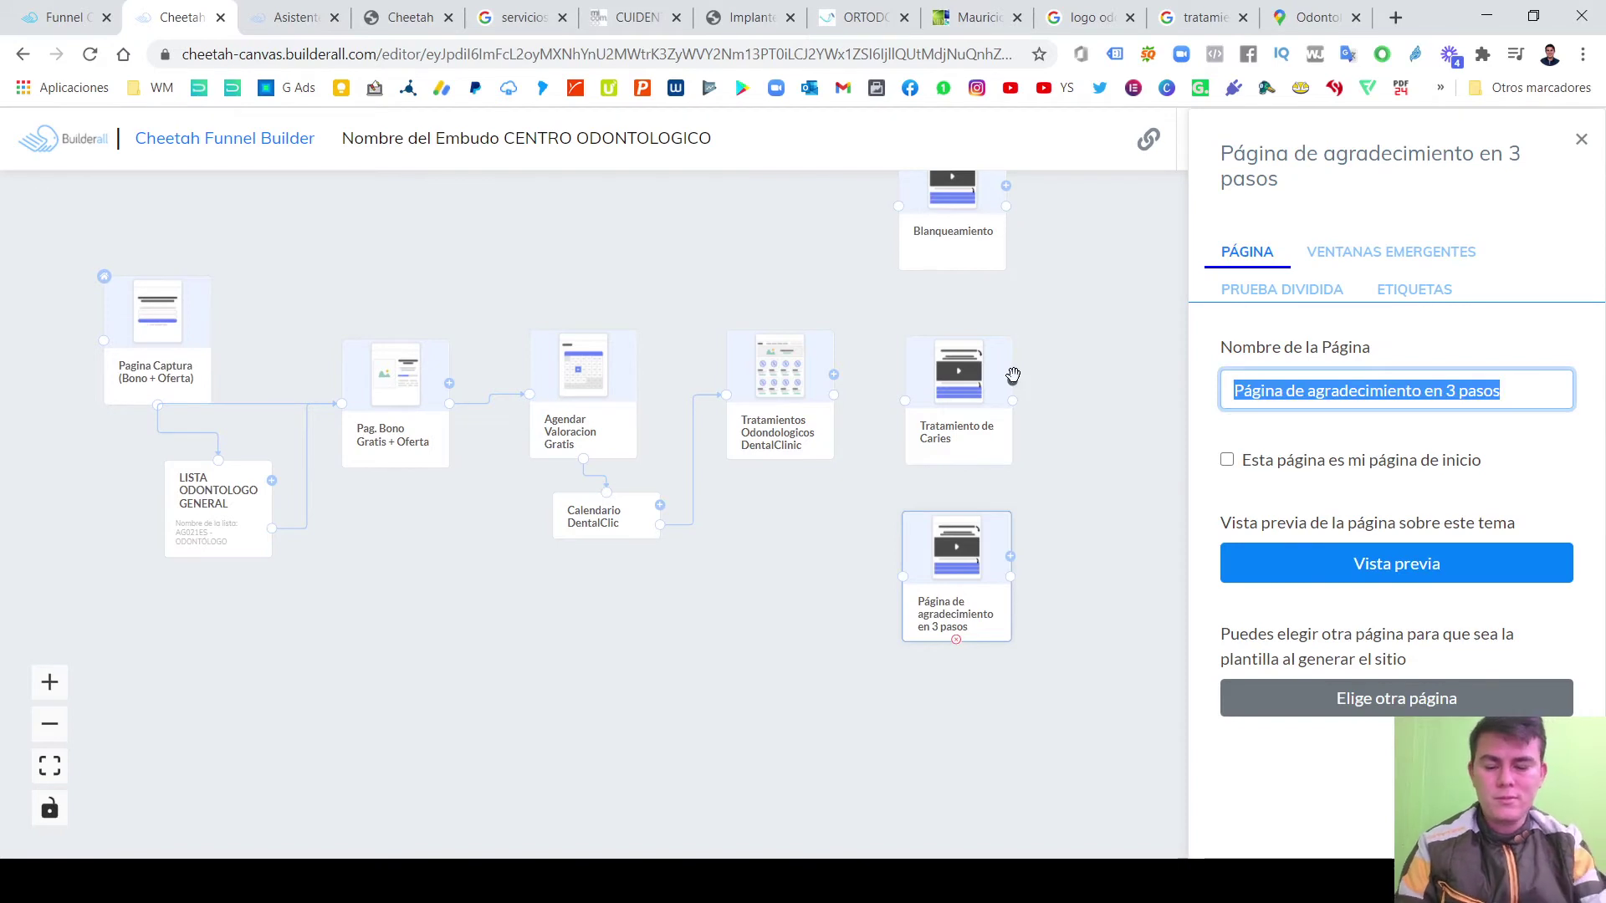
{"action": "type", "text": "Sacar"}
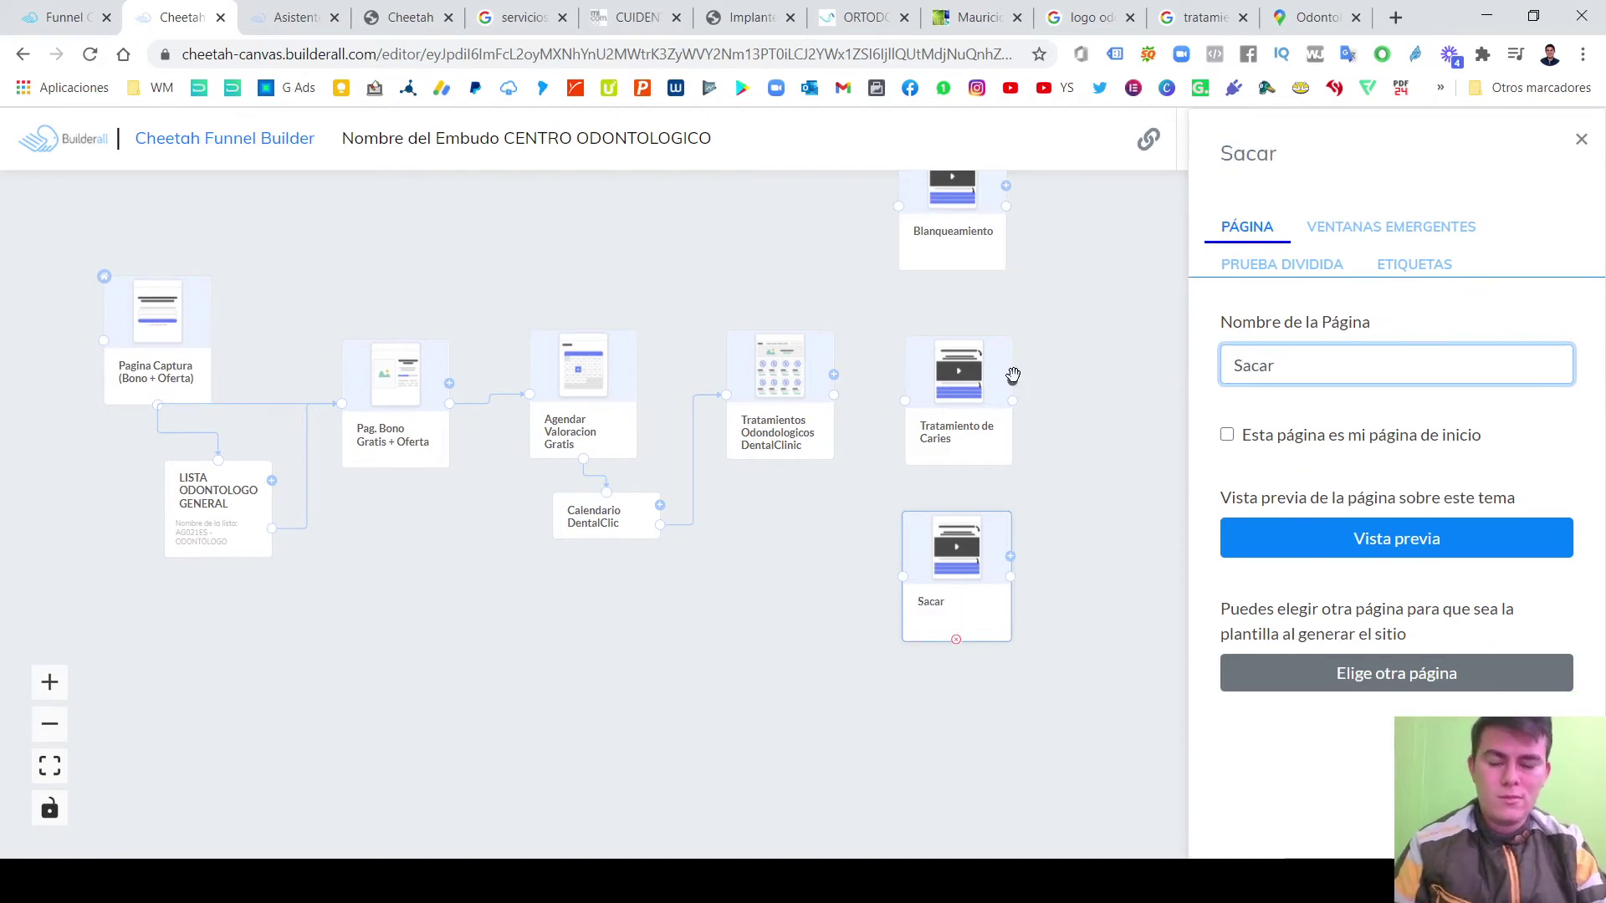
{"action": "type", "text": " Cordales"}
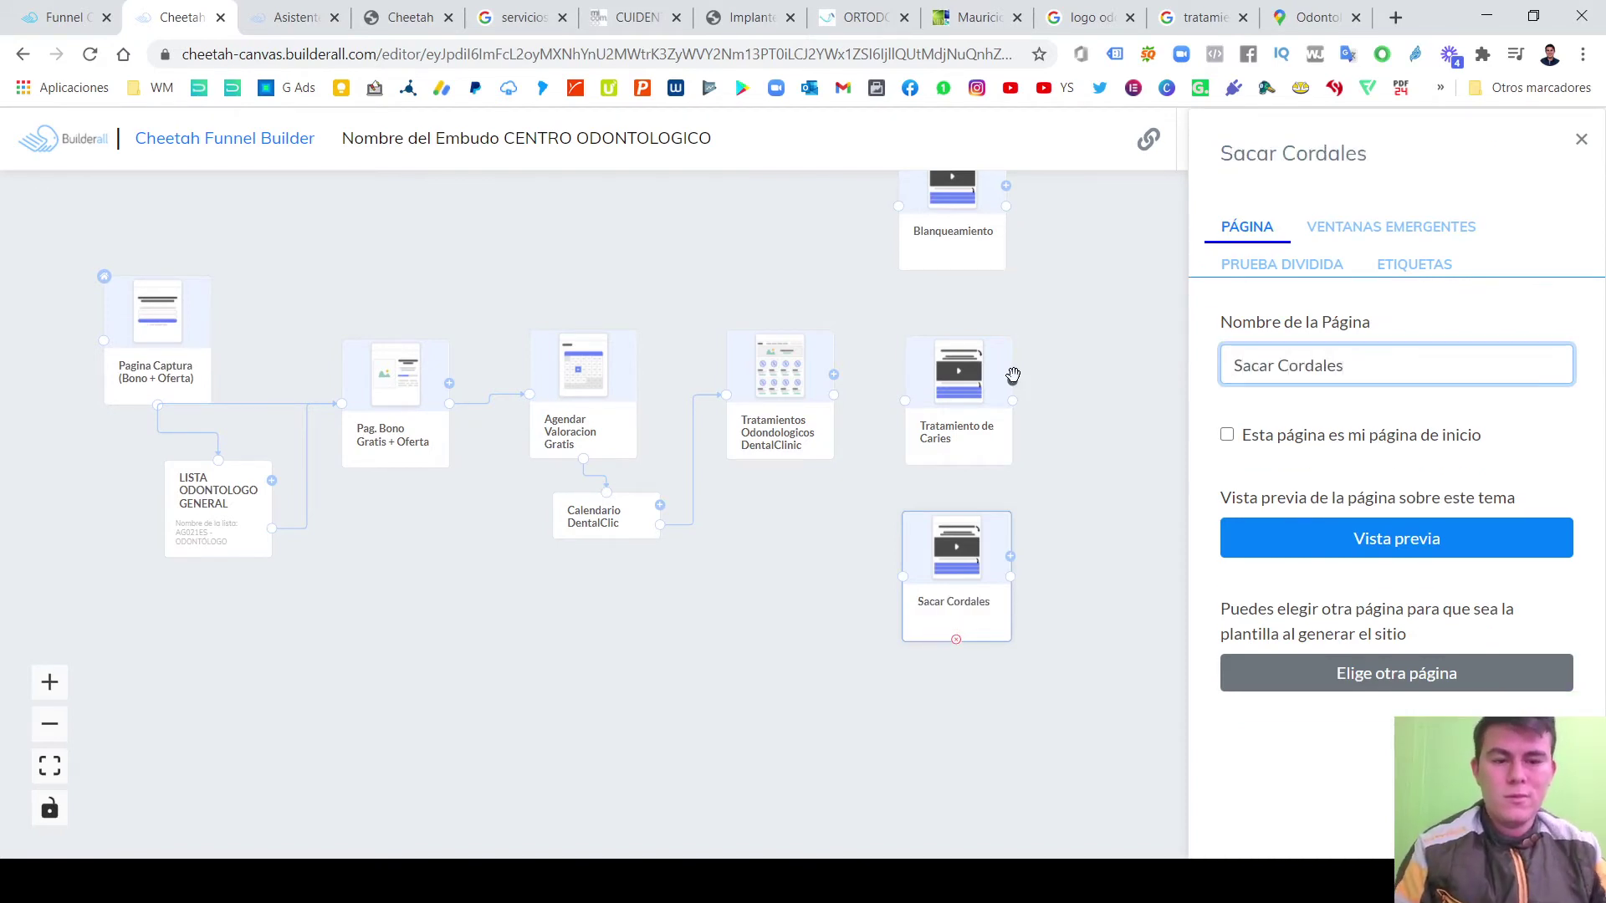
{"action": "left_click", "coordinate": [1581, 138]}
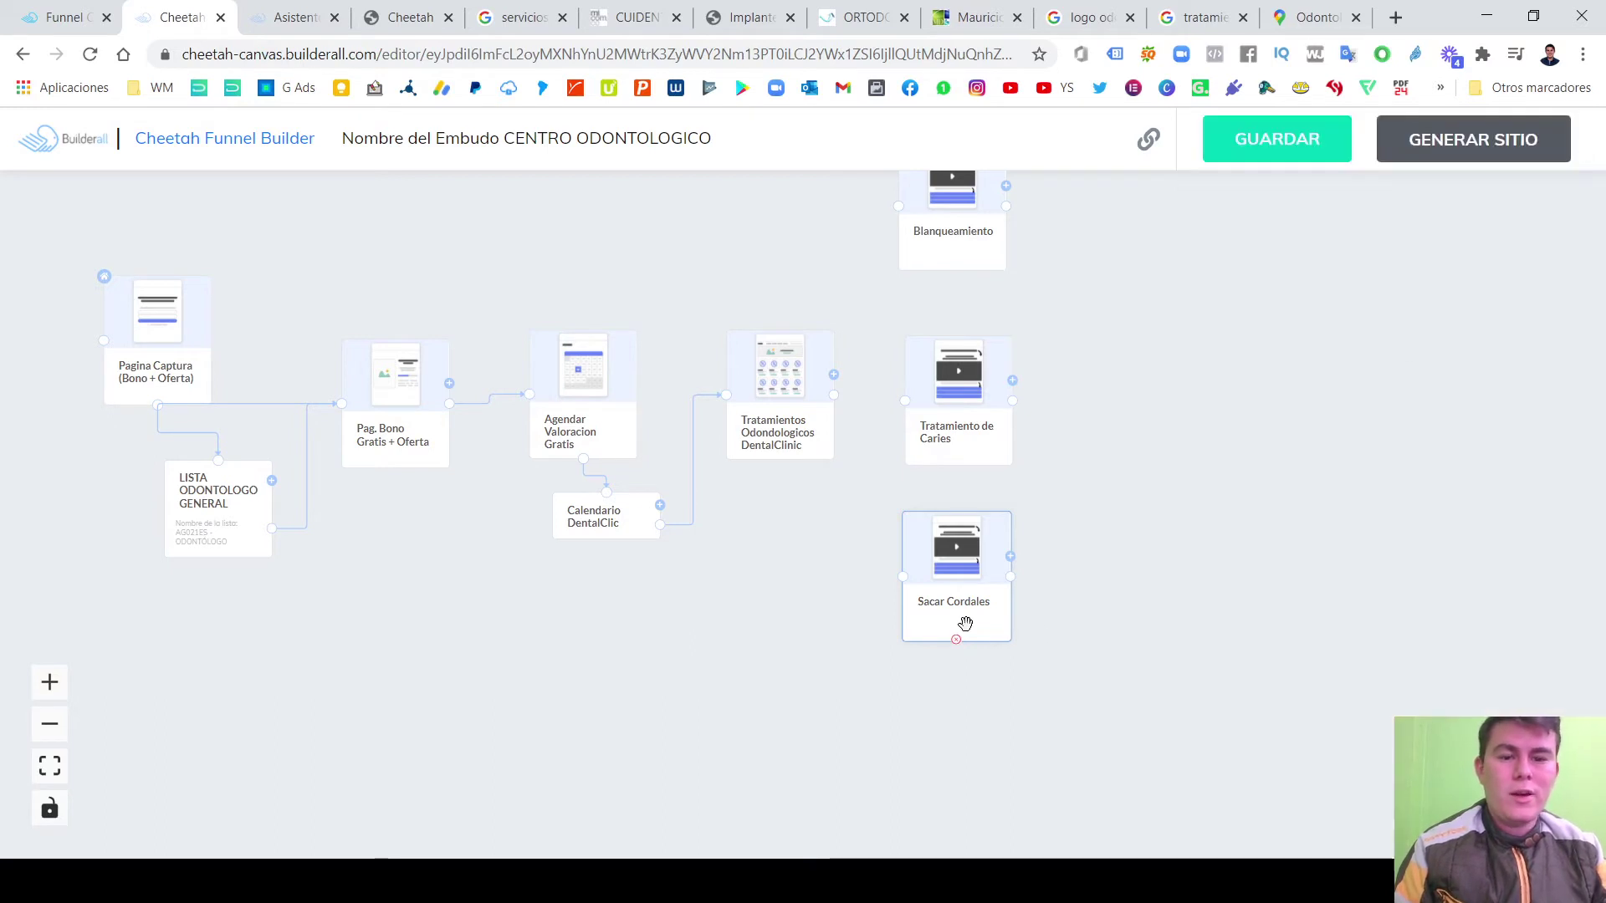
Add one more "Página de agradecimiento en 3 pasos" page and place it below Sacar Cordales.
{"action": "left_click", "coordinate": [1011, 555]}
{"action": "left_click", "coordinate": [820, 273]}
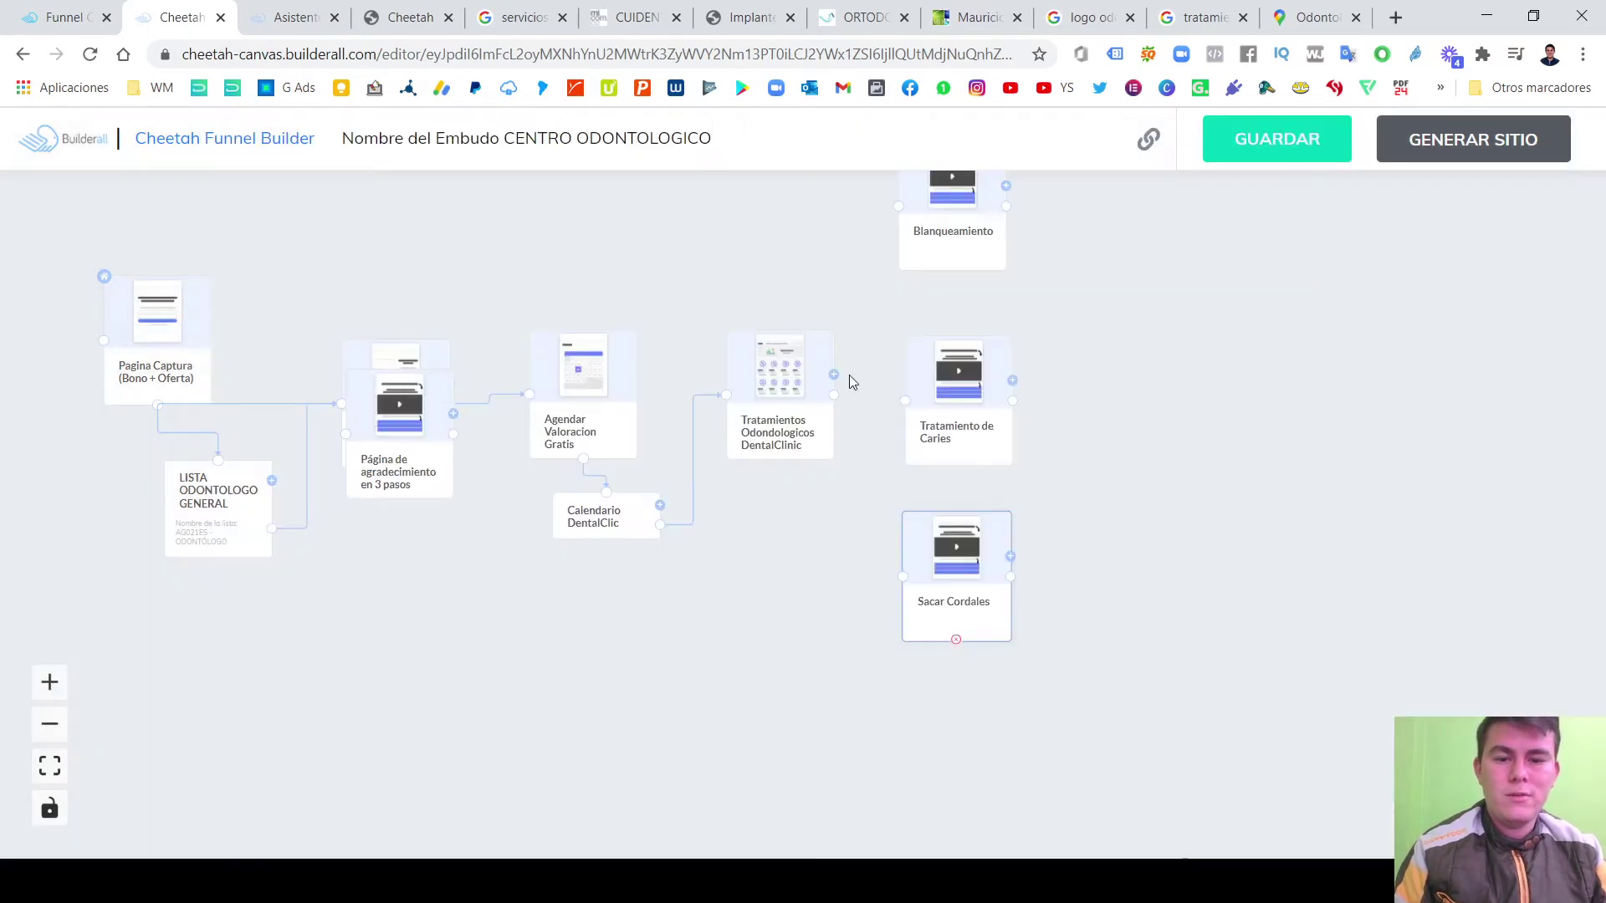
{"action": "left_click_drag", "start_coordinate": [385, 437], "coordinate": [935, 766]}
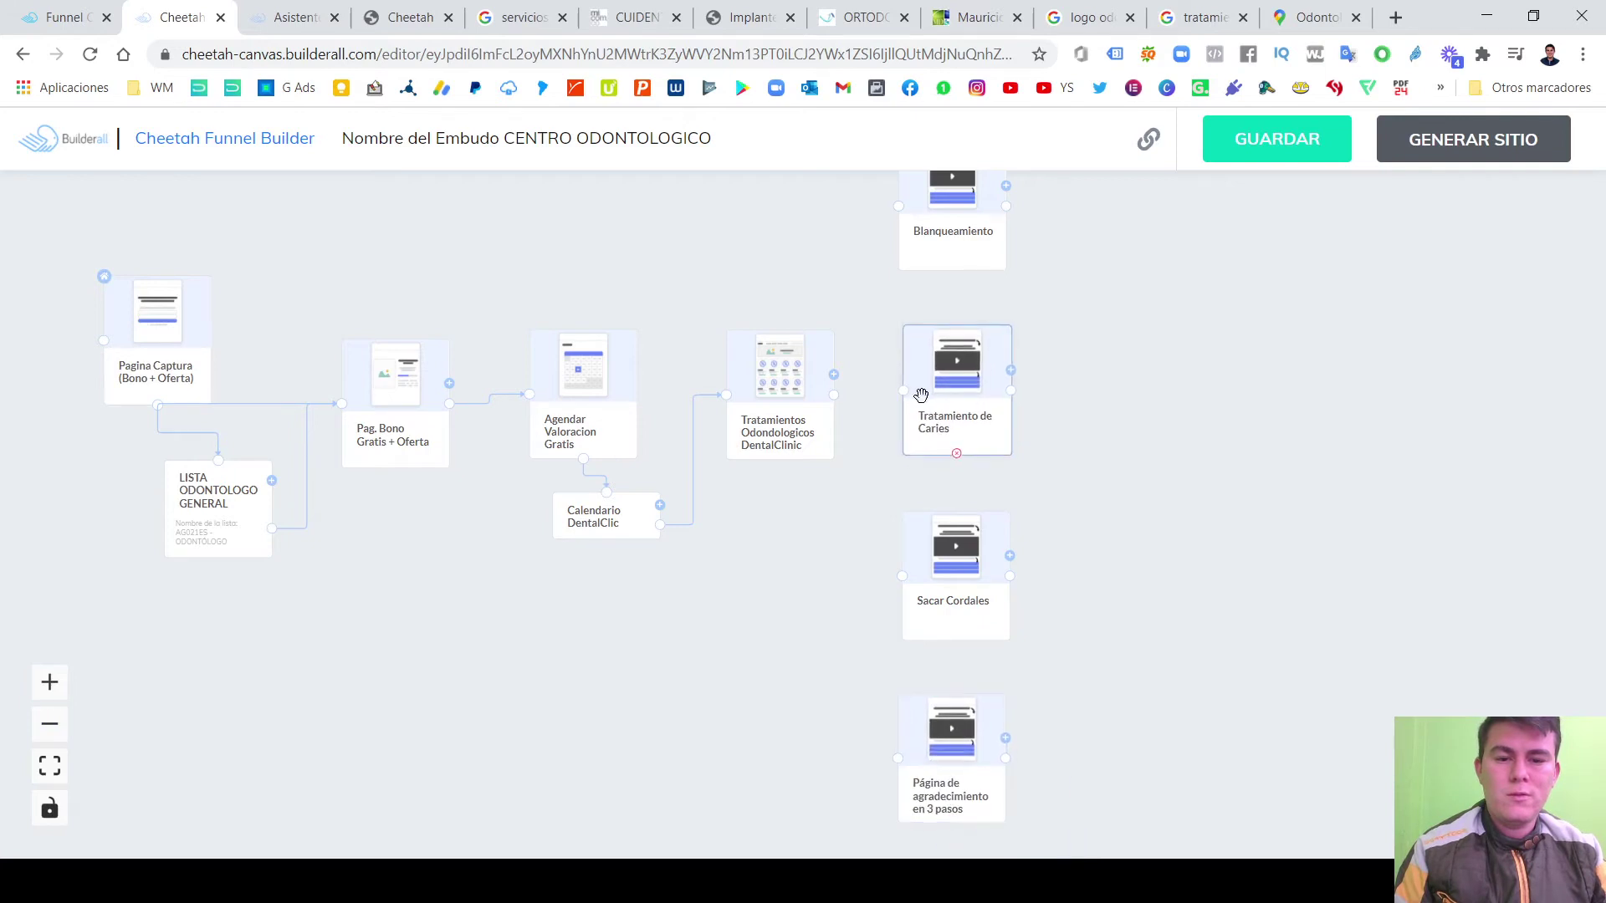
Rename the page below Sacar Cordales as Ortodoncia and close its settings.
{"action": "left_click", "coordinate": [924, 754]}
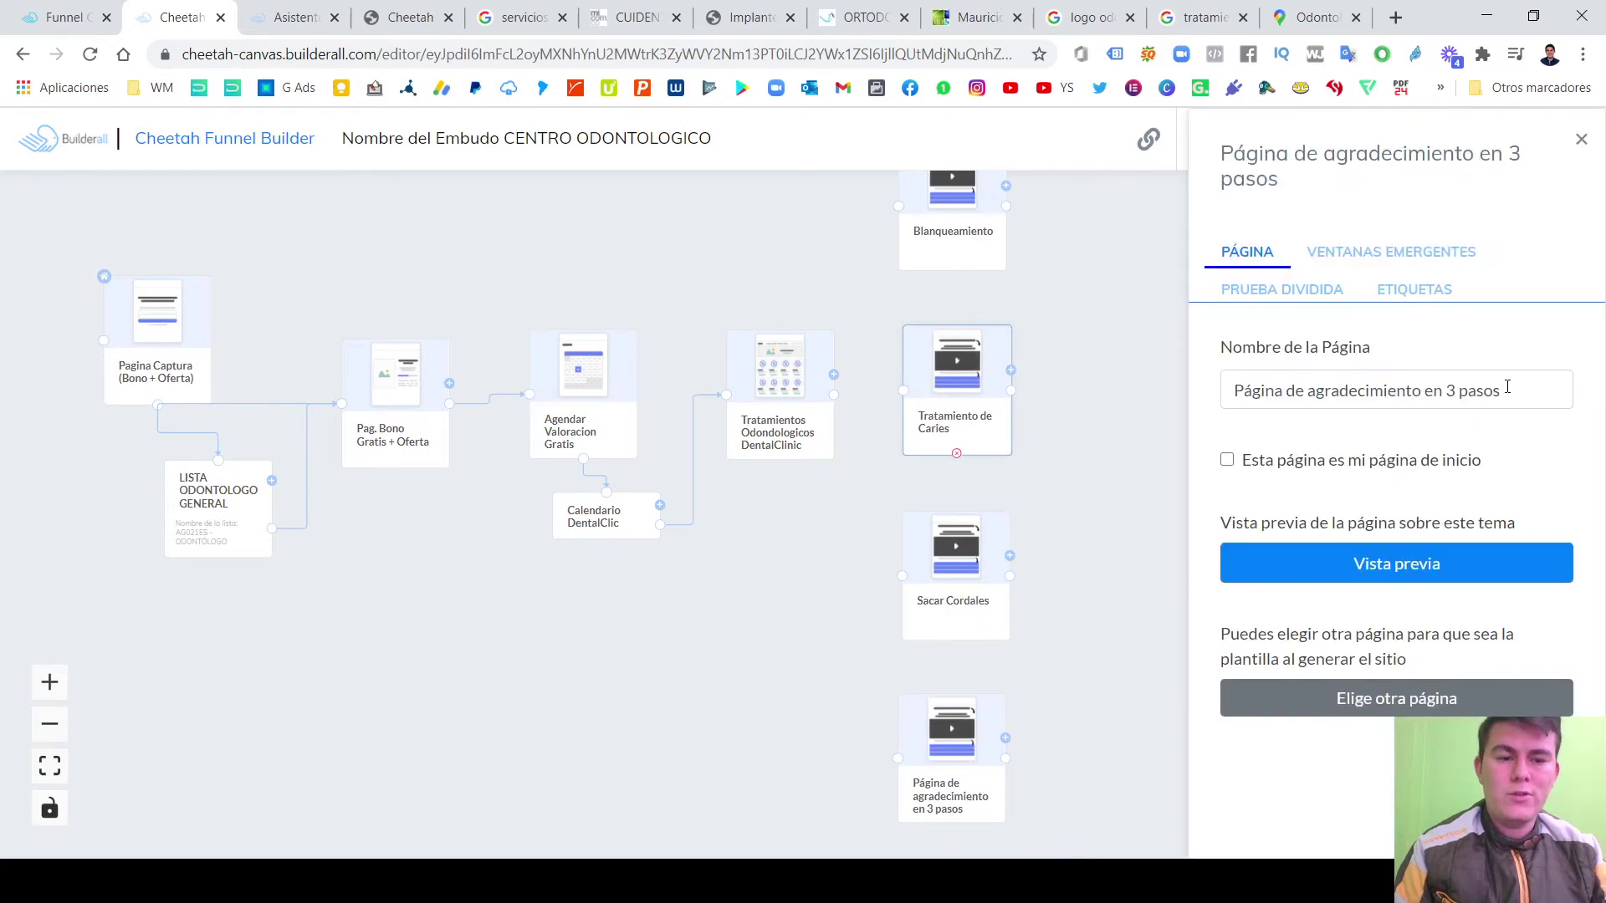
{"action": "left_click_drag", "start_coordinate": [1507, 387], "coordinate": [1146, 391]}
{"action": "type", "text": "Ortodode"}
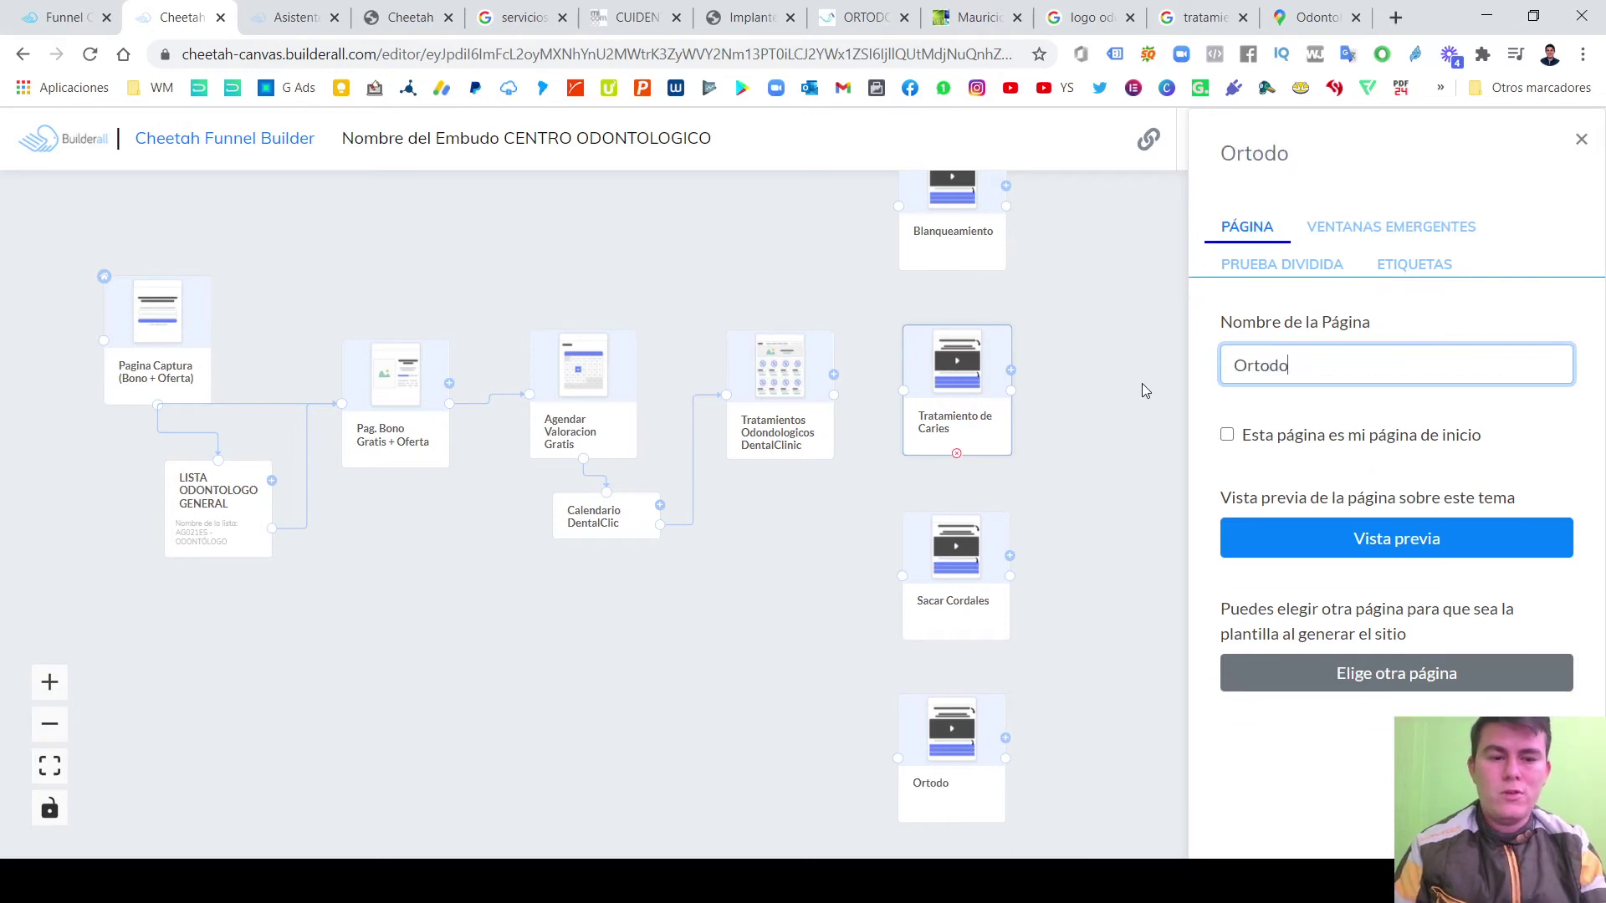
{"action": "key", "text": "BackSpace"}
{"action": "key", "text": "BackSpace"}
{"action": "type", "text": "n"}
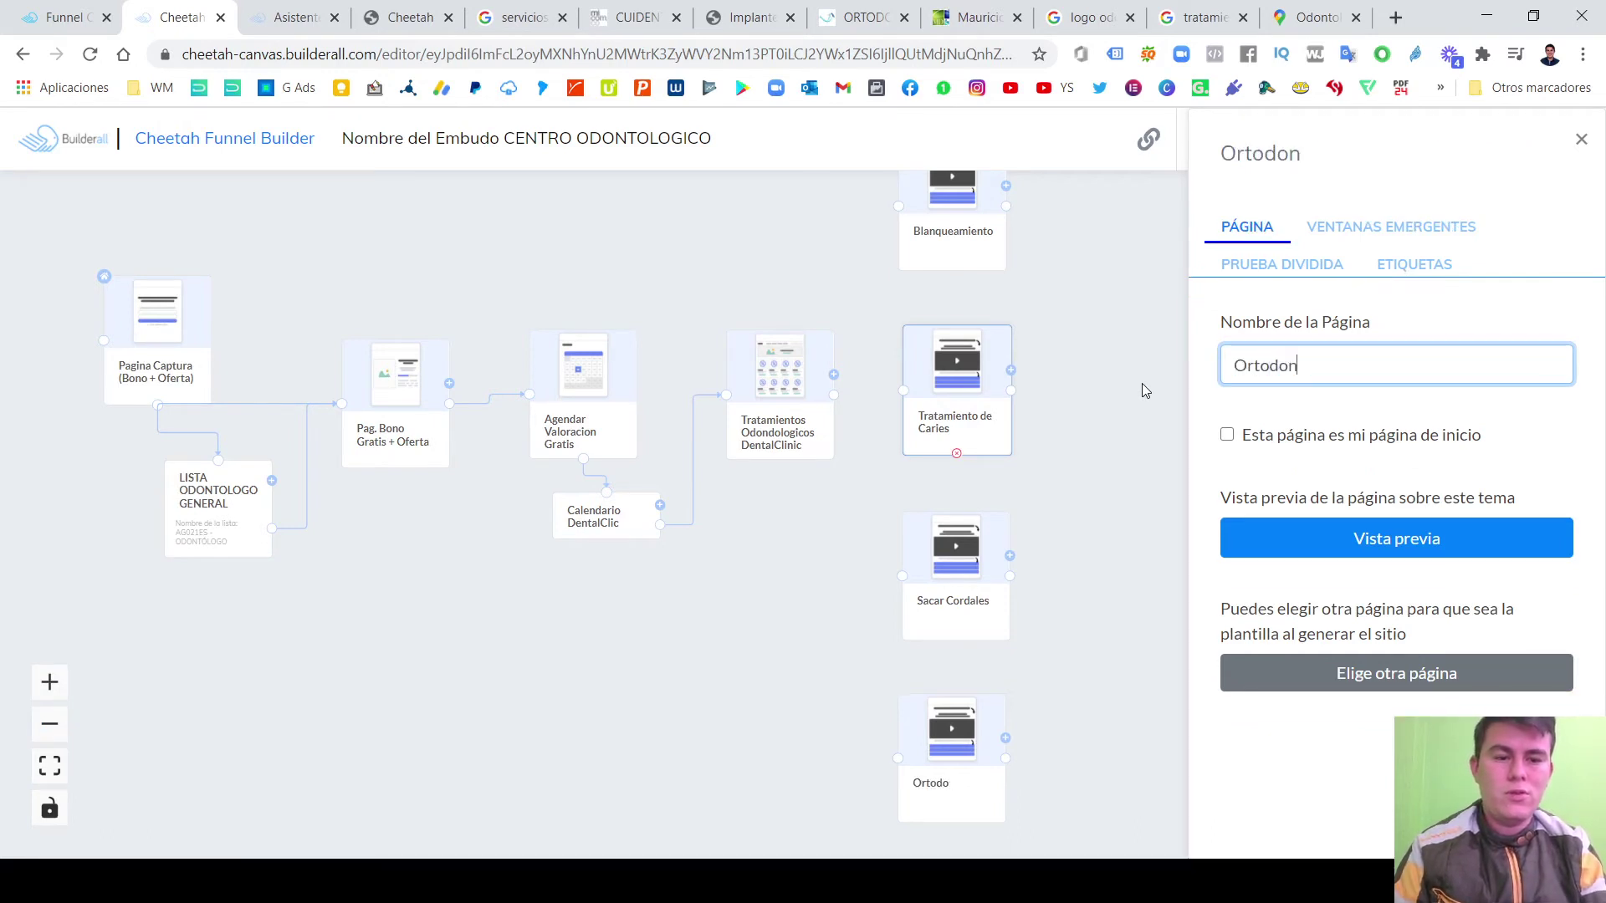
{"action": "type", "text": "cia"}
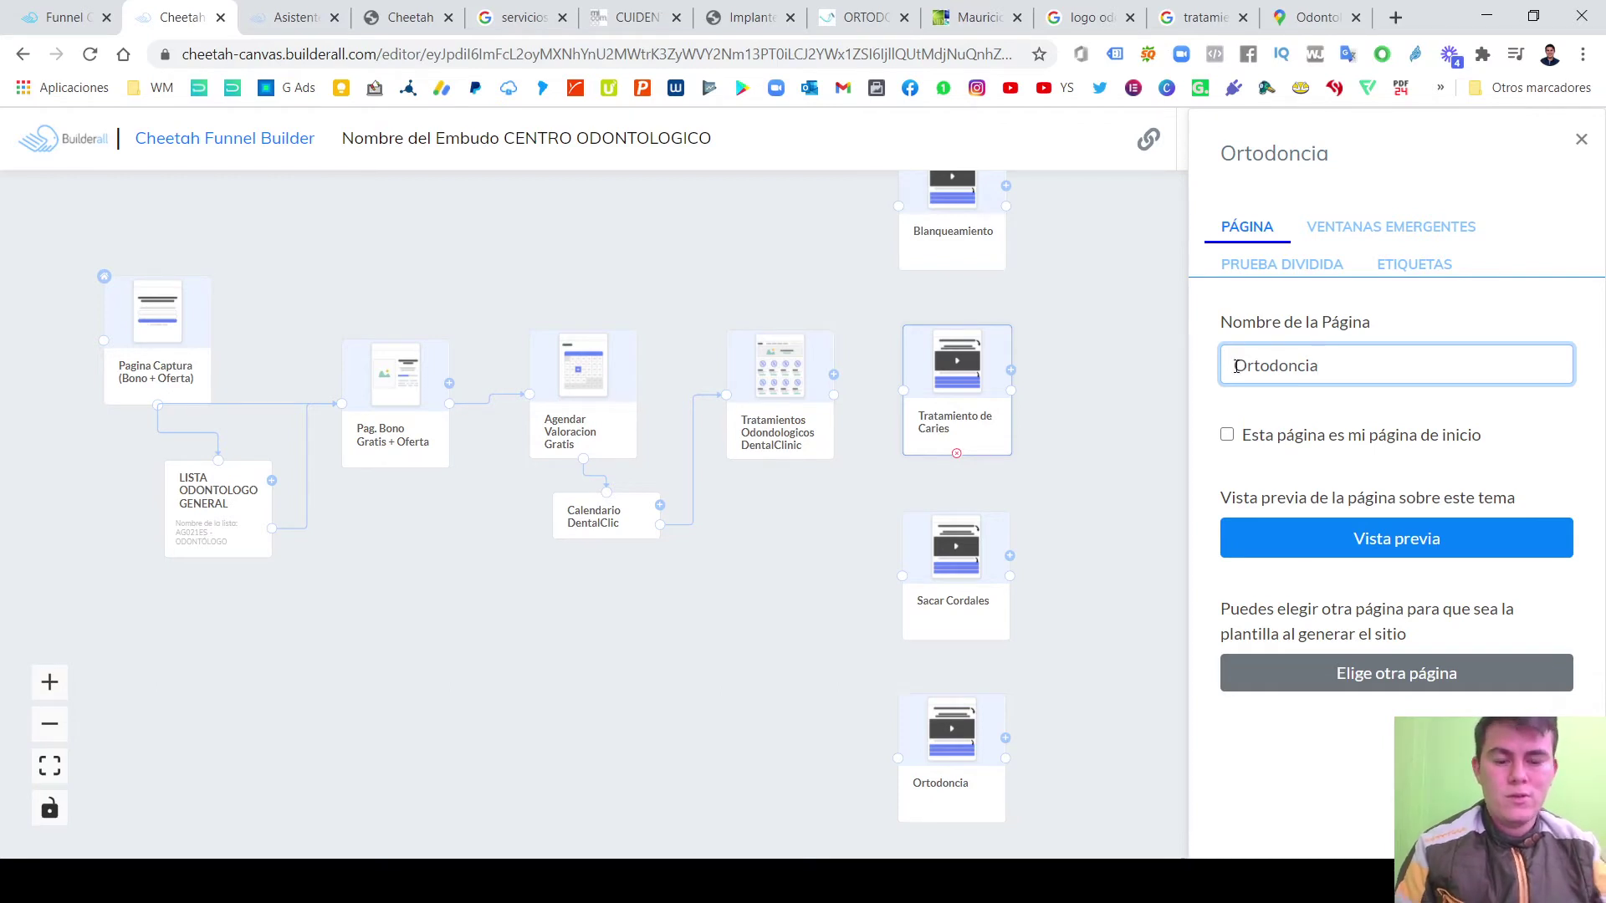
{"action": "left_click", "coordinate": [1581, 138]}
Space the Blanqueamiento, Tratamiento de Caries, Sacar Cordales and Ortodoncia pages evenly in one column beside the offer-wall treatments page.
{"action": "left_click_drag", "start_coordinate": [1208, 466], "coordinate": [1198, 606]}
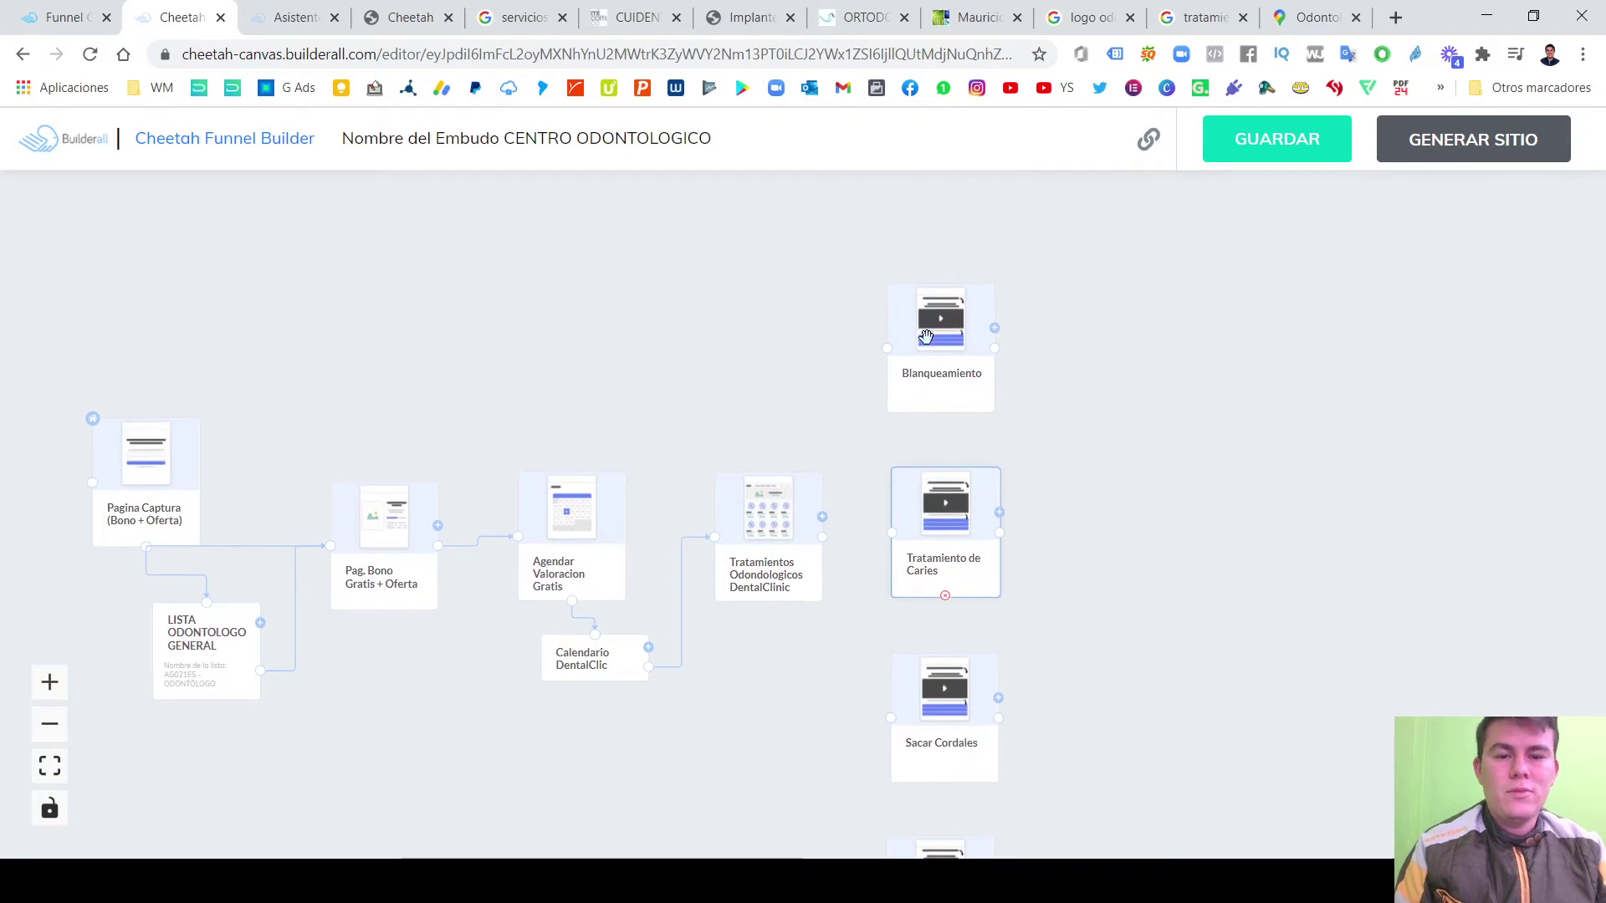
{"action": "left_click_drag", "start_coordinate": [926, 337], "coordinate": [925, 283]}
{"action": "left_click_drag", "start_coordinate": [935, 524], "coordinate": [935, 501]}
{"action": "left_click_drag", "start_coordinate": [915, 694], "coordinate": [921, 663]}
{"action": "left_click_drag", "start_coordinate": [924, 549], "coordinate": [925, 528]}
{"action": "left_click_drag", "start_coordinate": [932, 675], "coordinate": [929, 661]}
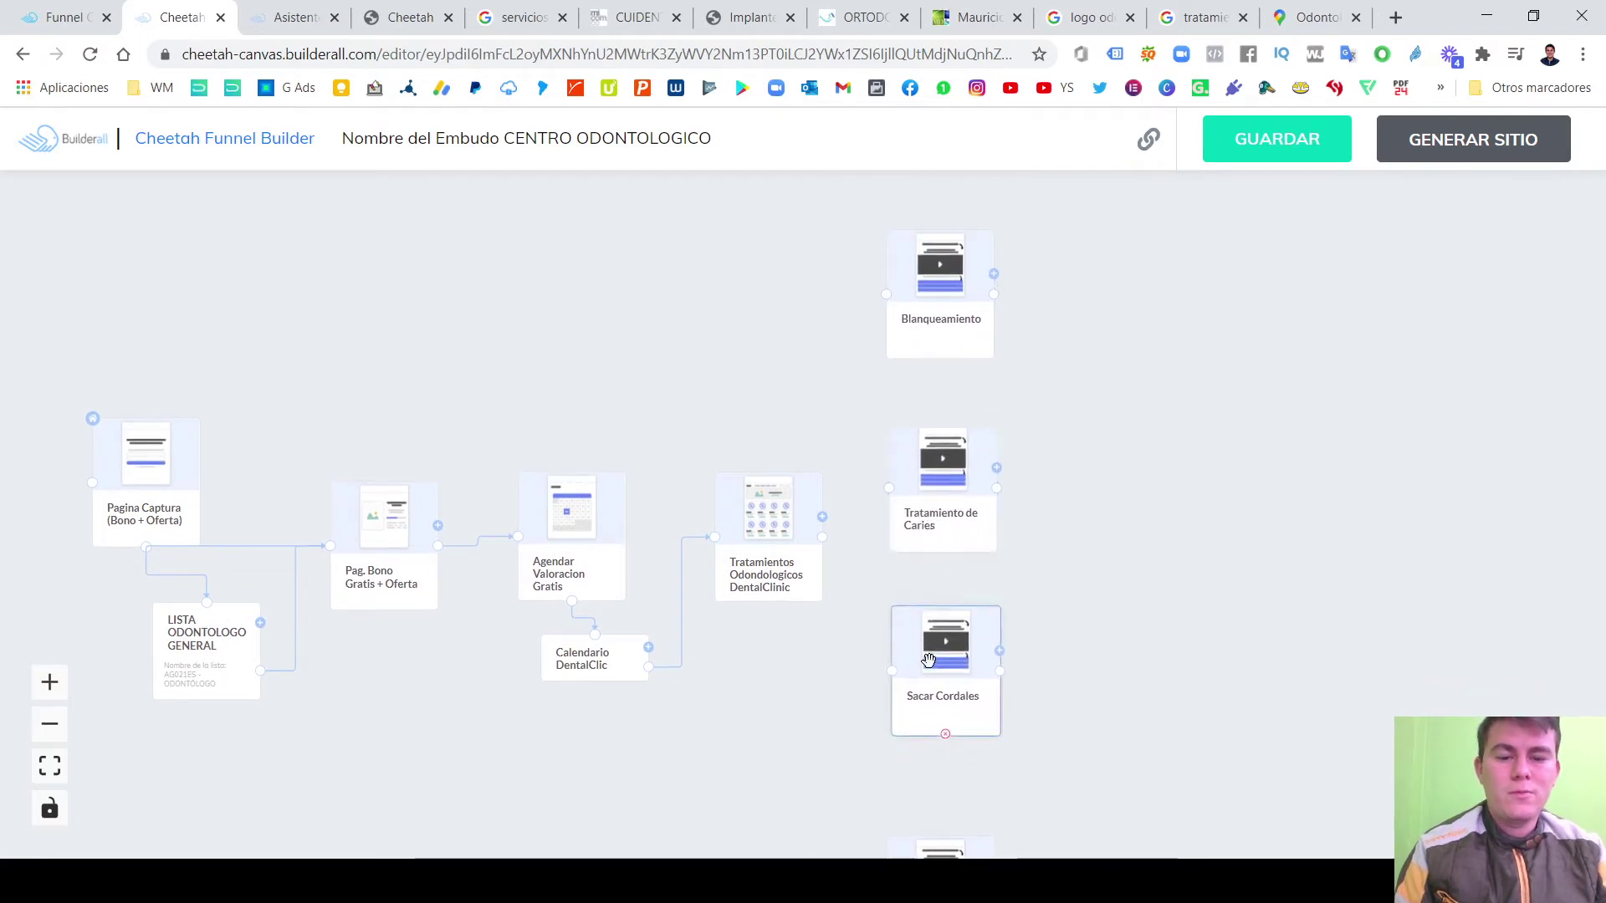
{"action": "left_click_drag", "start_coordinate": [935, 835], "coordinate": [940, 794]}
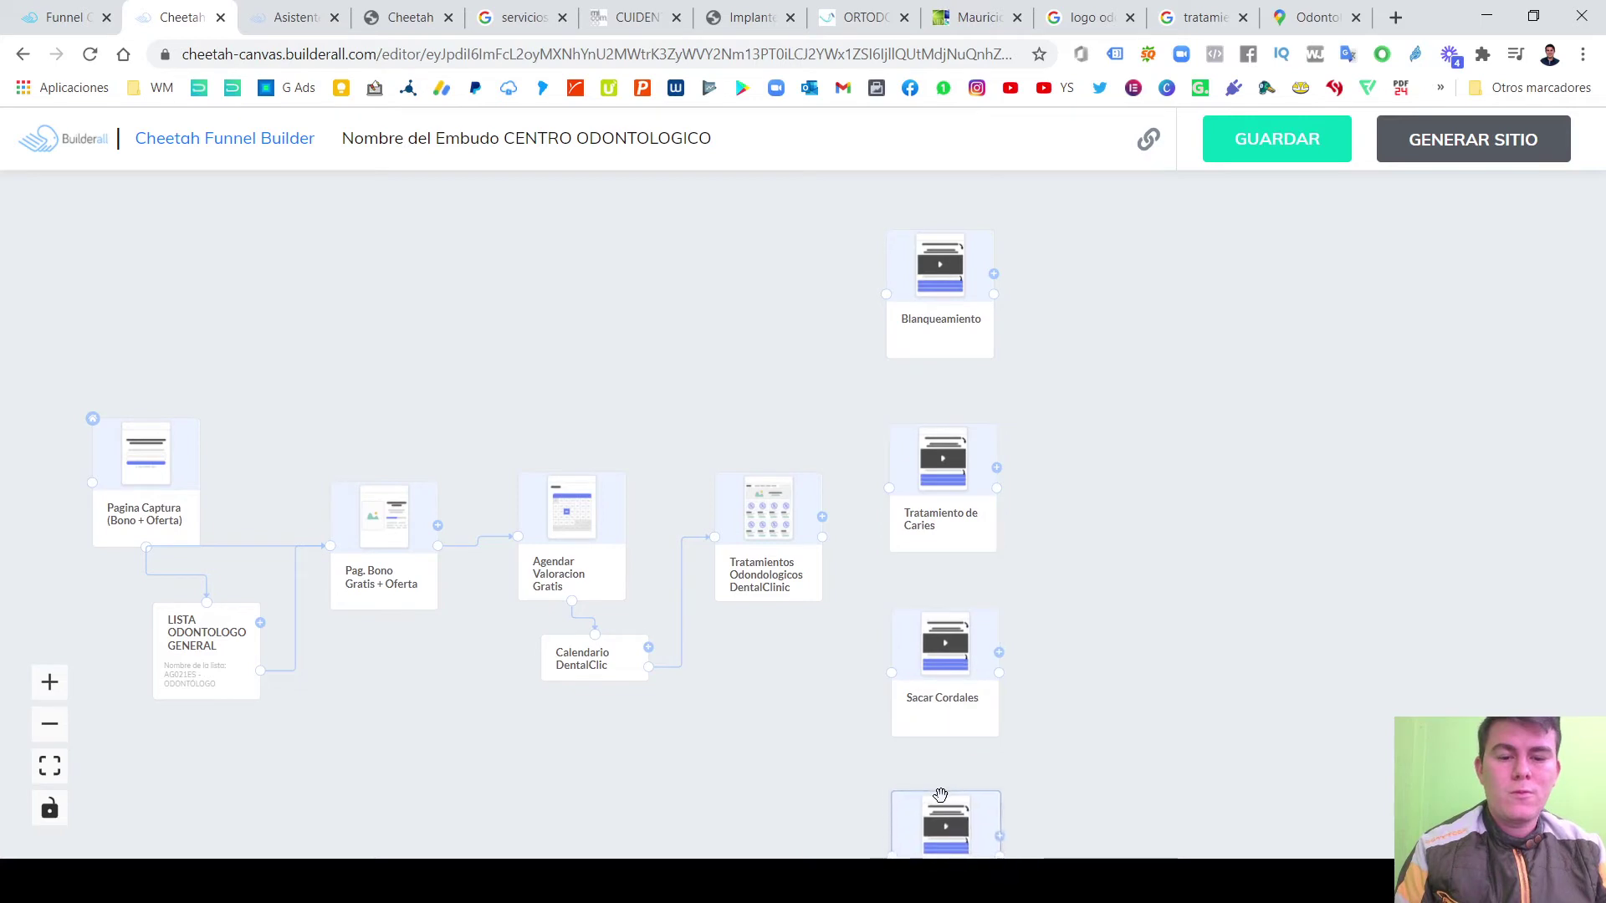
{"action": "left_click", "coordinate": [940, 694]}
{"action": "scroll", "coordinate": [1158, 617], "scroll_direction": "down", "scroll_amount": 2}
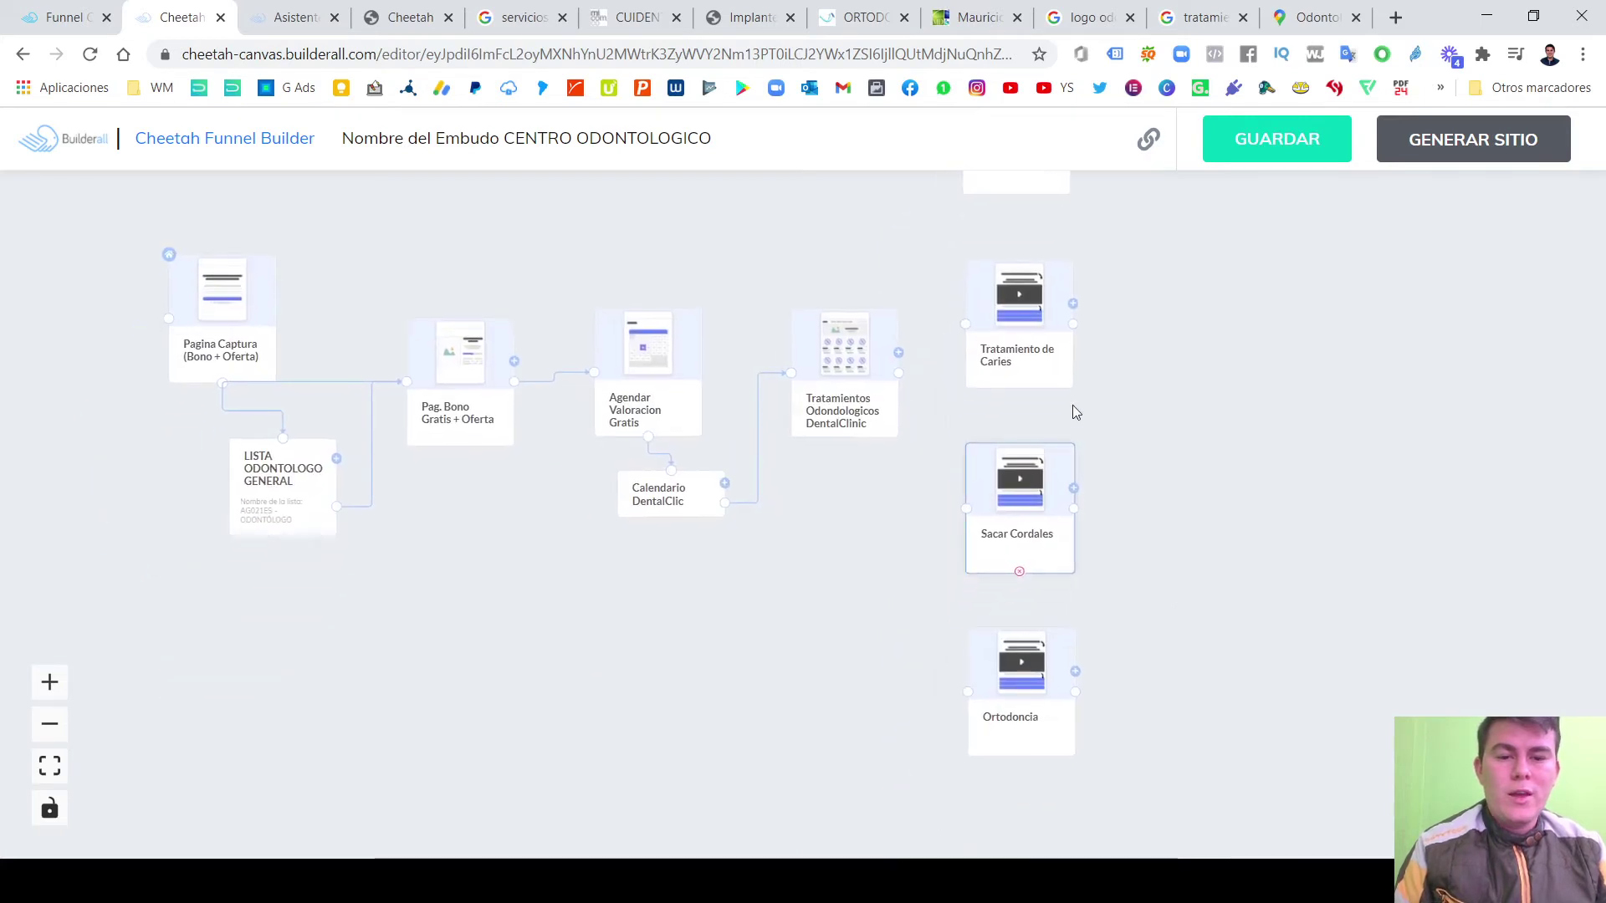
{"action": "scroll", "coordinate": [920, 439], "scroll_direction": "up", "scroll_amount": 1}
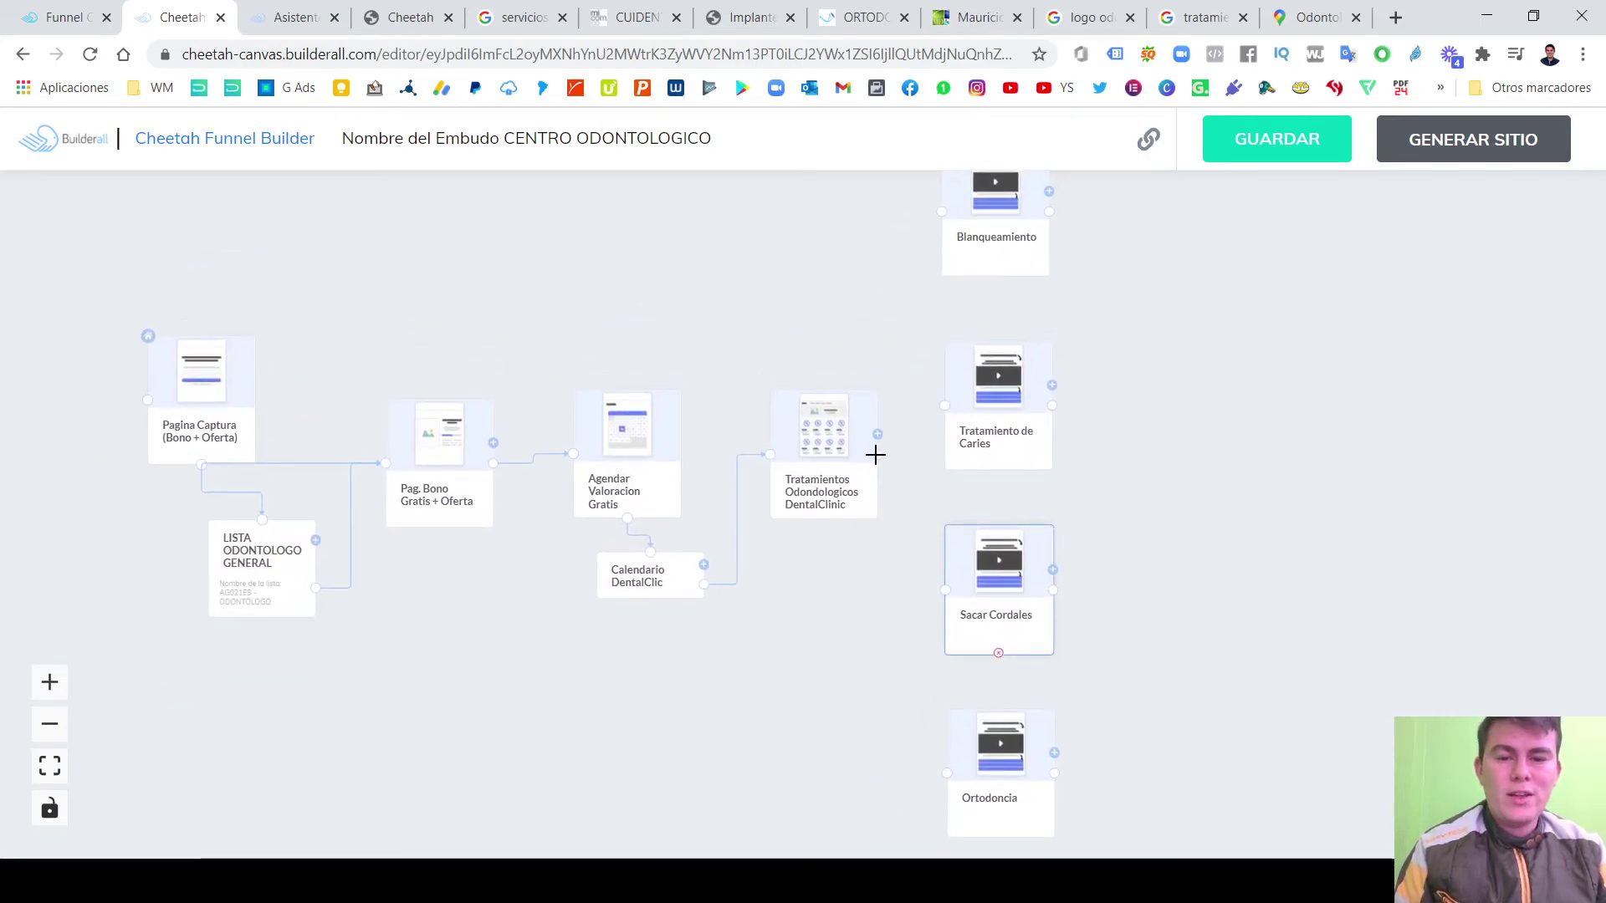
Connect the Tratamientos Odondologicos DentalClinic page to the Blanqueamiento, Tratamiento de Caries, Sacar Cordales and Ortodoncia pages.
{"action": "left_click_drag", "start_coordinate": [878, 451], "coordinate": [941, 212]}
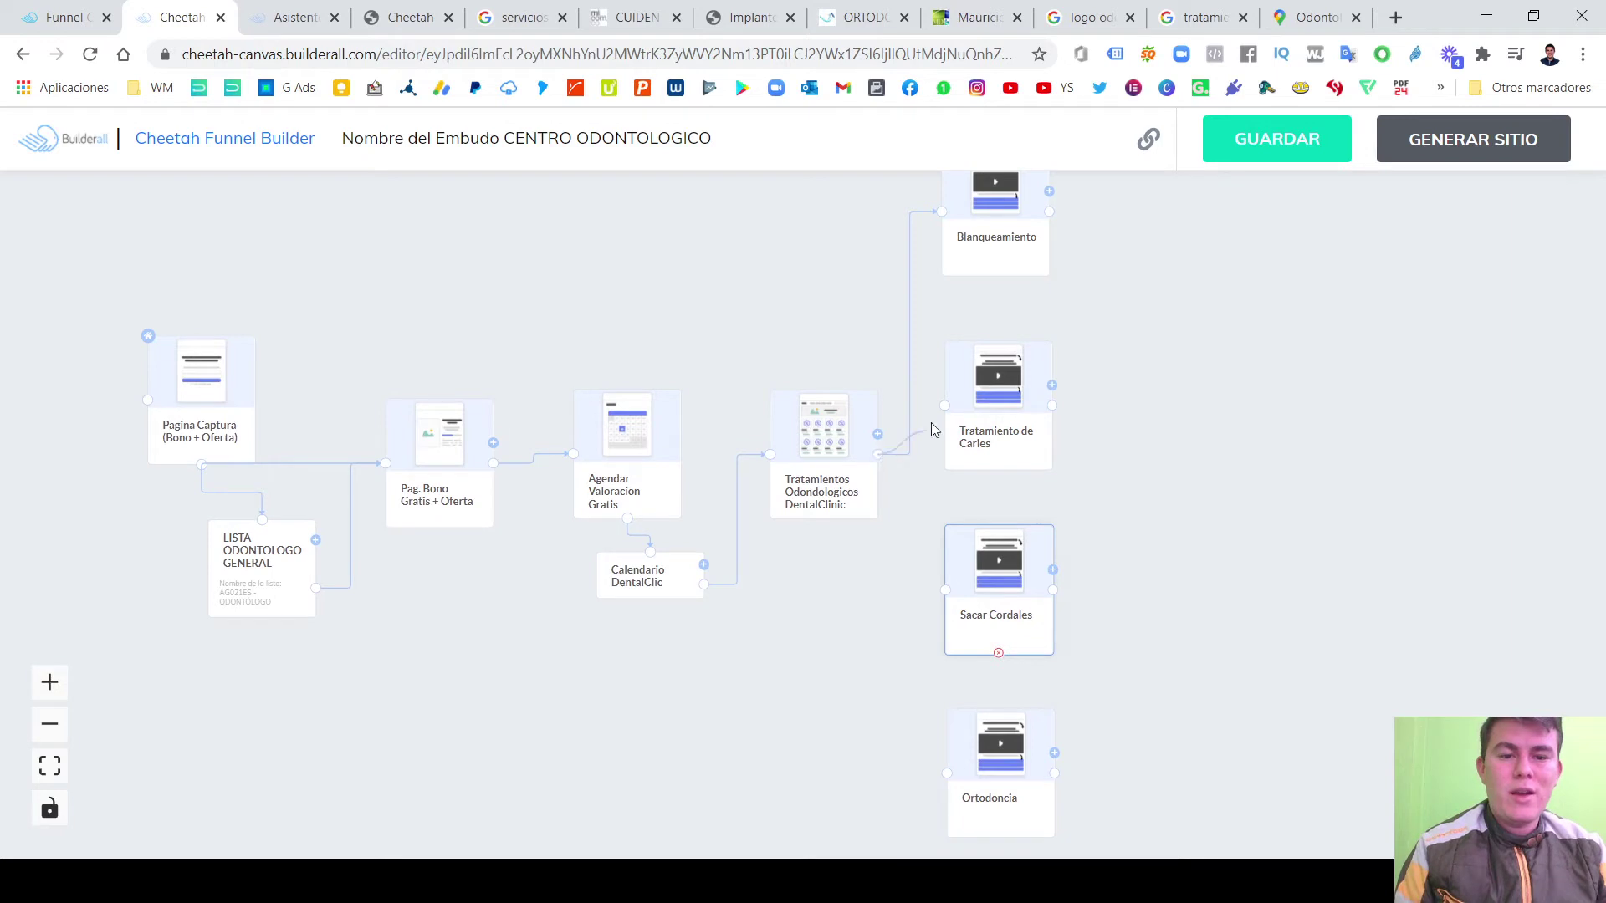
{"action": "left_click_drag", "start_coordinate": [931, 423], "coordinate": [944, 406]}
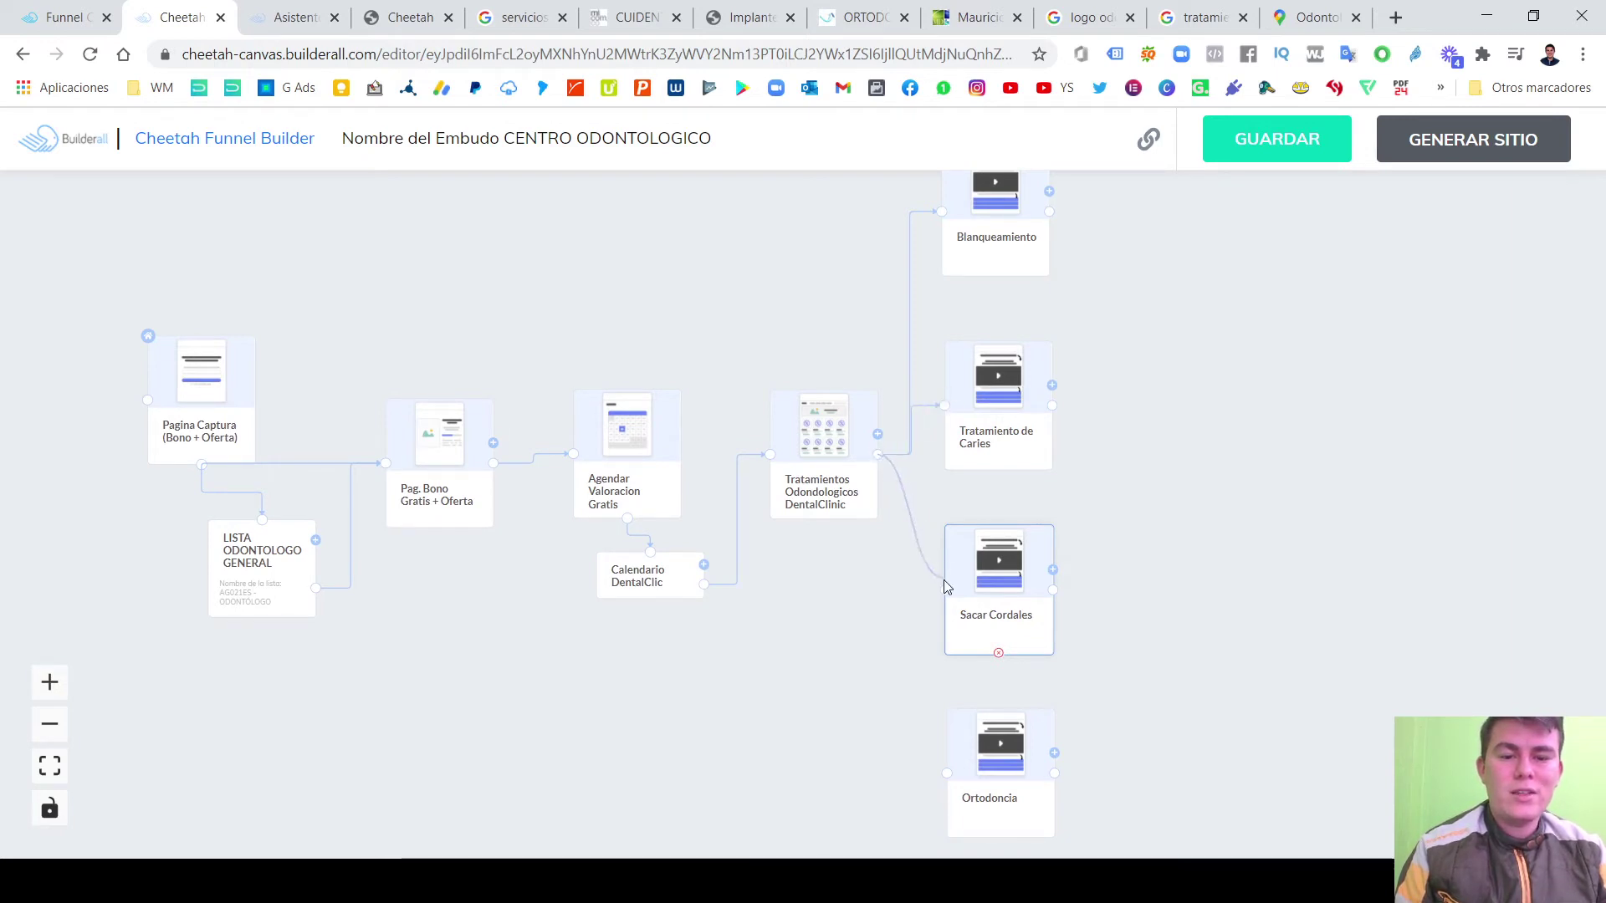
{"action": "left_click_drag", "start_coordinate": [943, 580], "coordinate": [945, 591]}
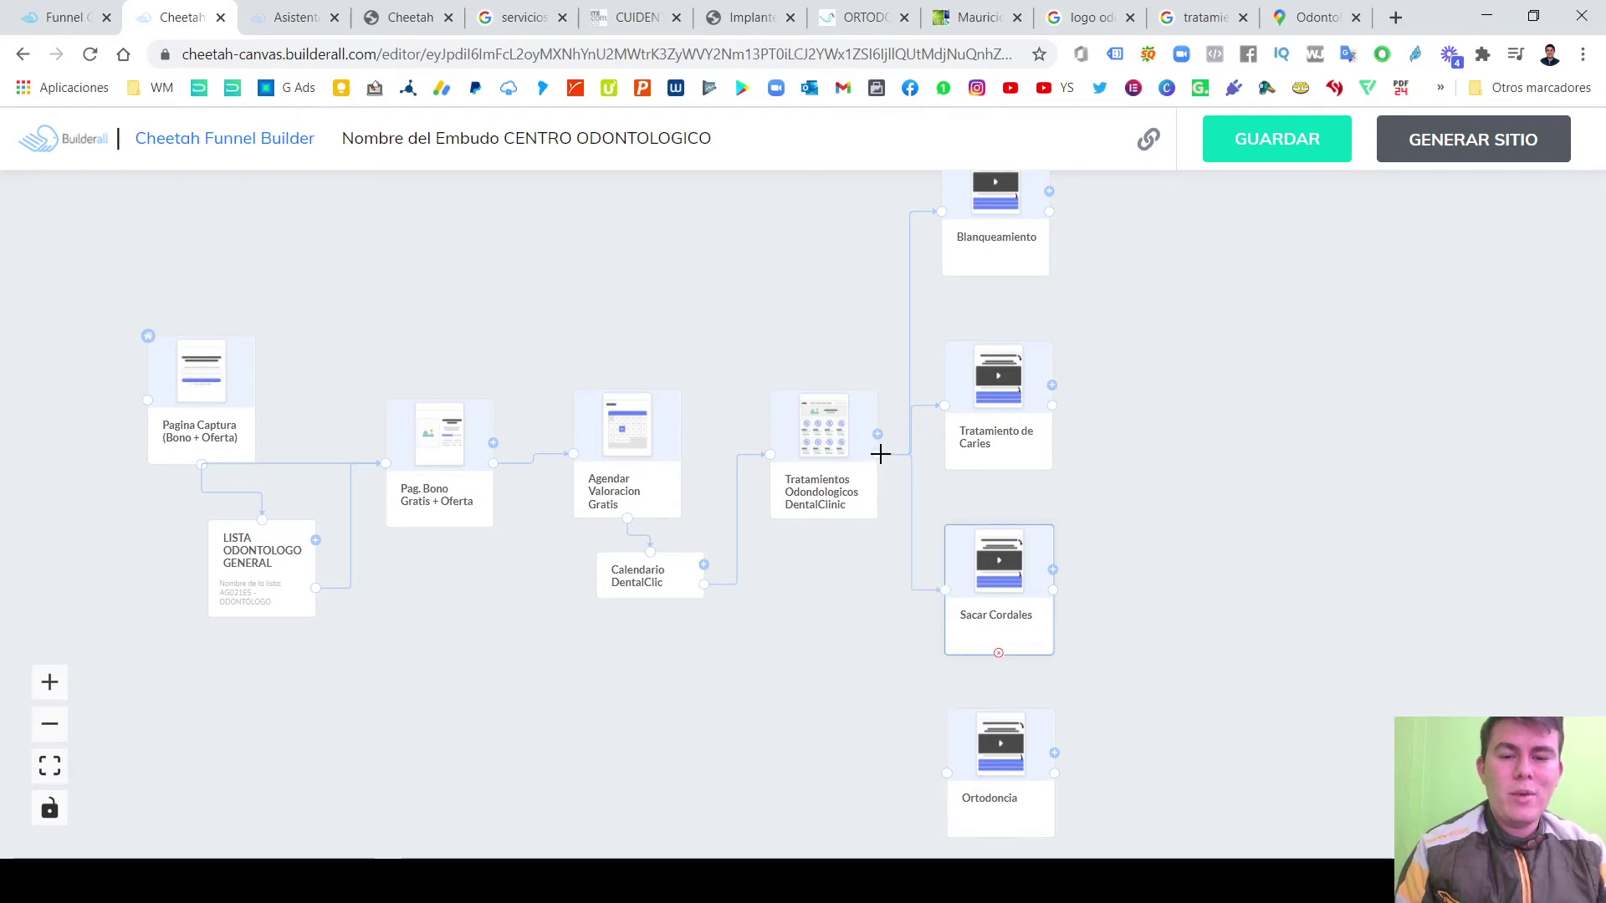
{"action": "left_click_drag", "start_coordinate": [877, 454], "coordinate": [946, 775]}
Align the Ortodoncia, Sacar Cordales and Tratamiento de Caries pages vertically under Blanqueamiento.
{"action": "left_click", "coordinate": [1000, 751]}
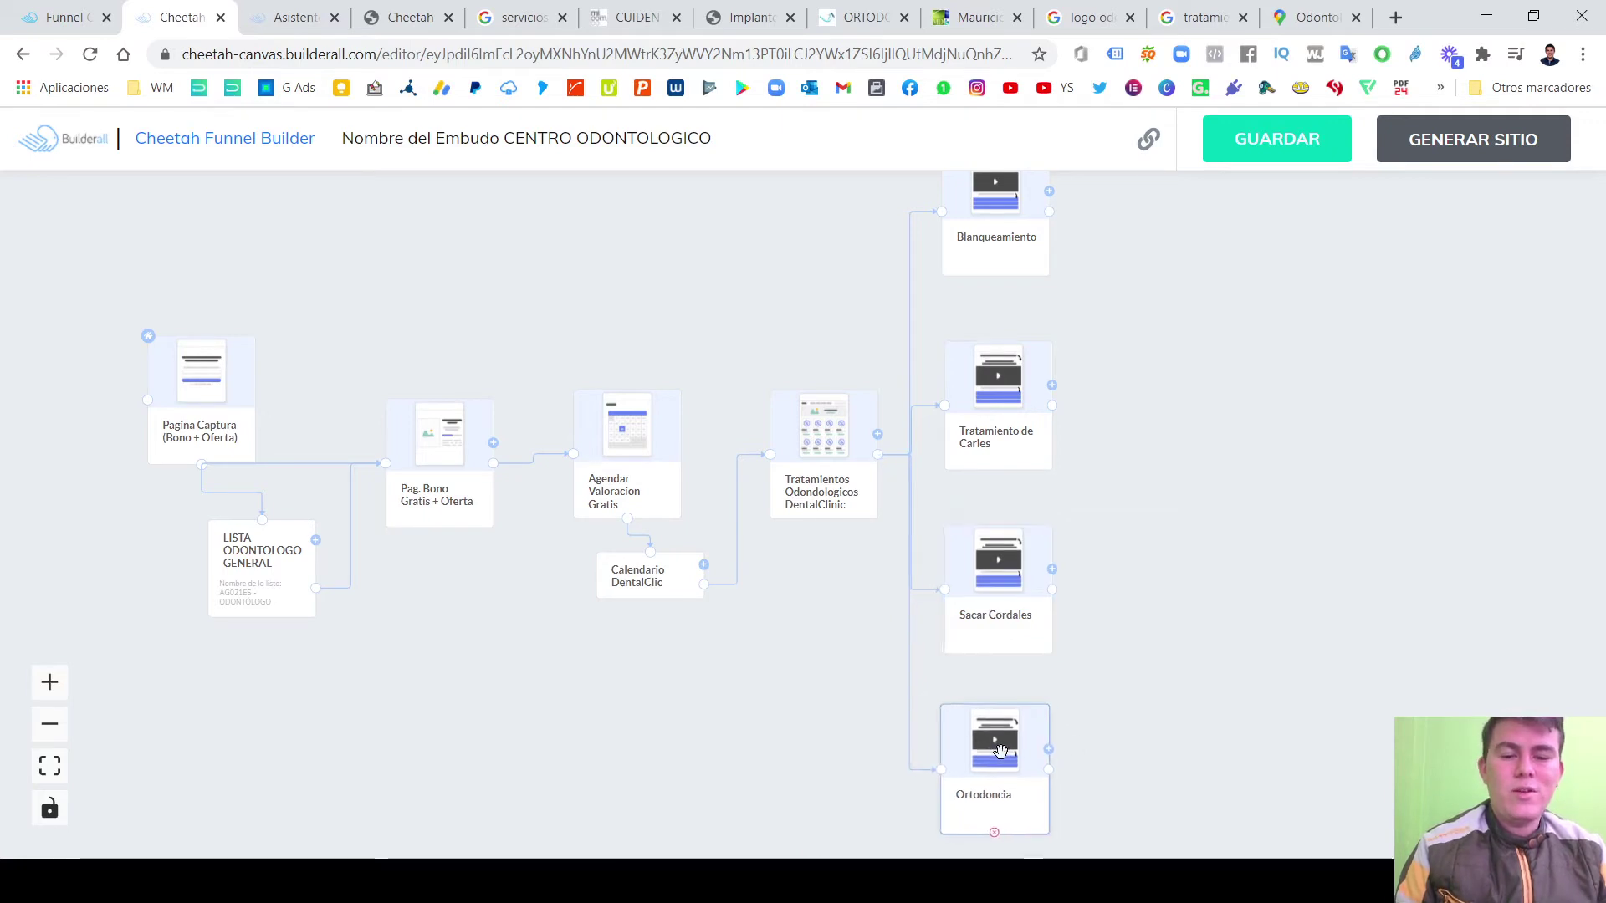
{"action": "left_click", "coordinate": [998, 626]}
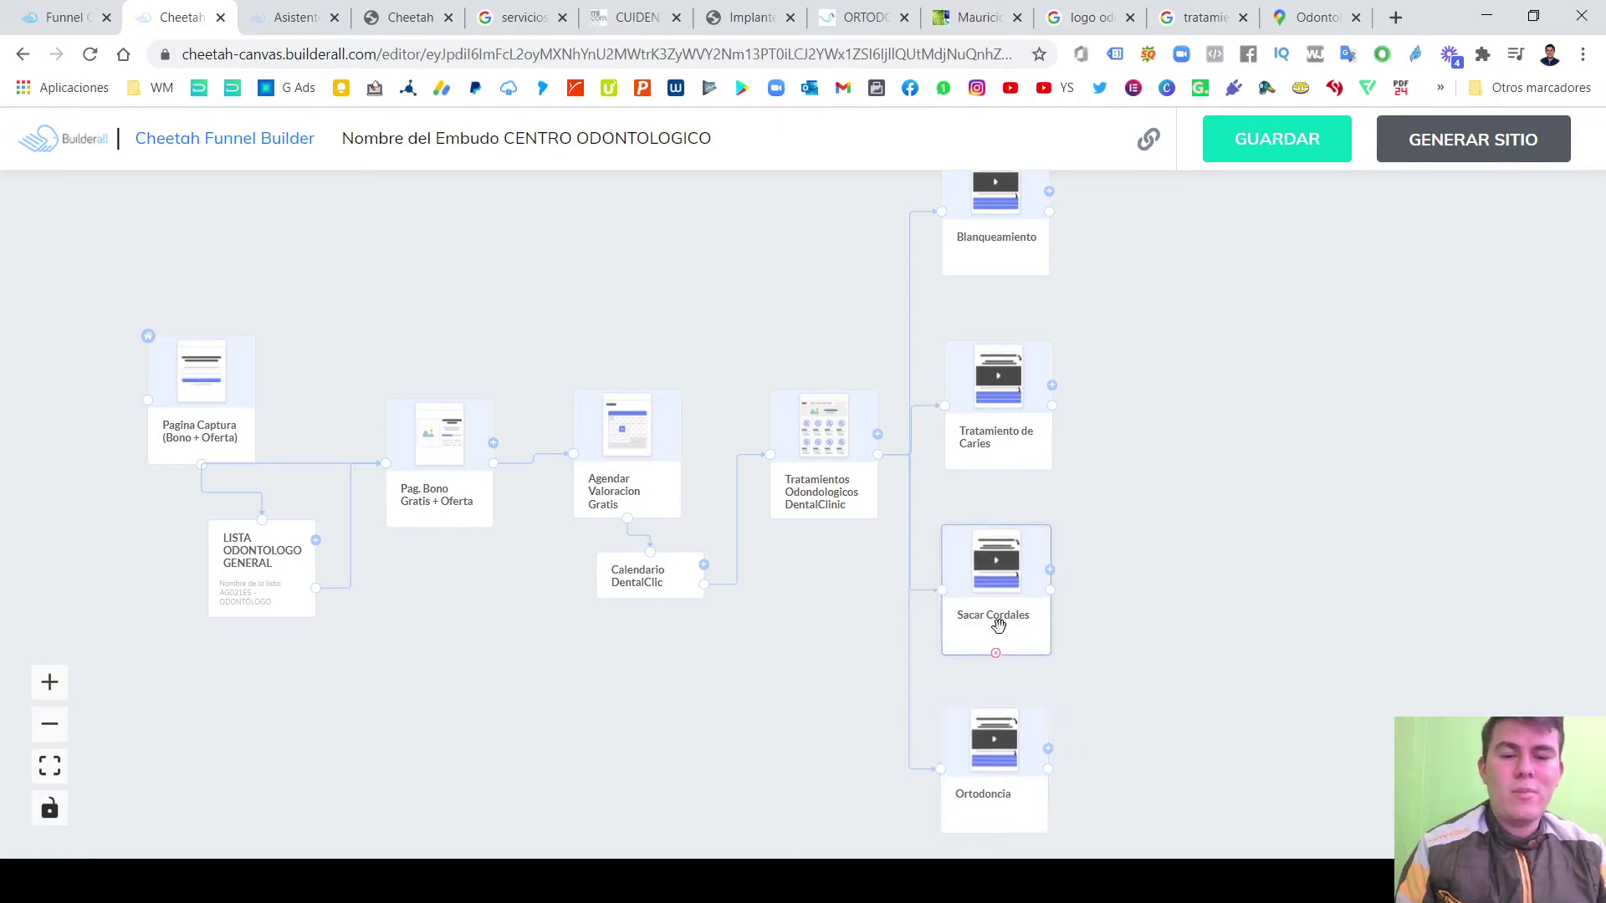
{"action": "left_click_drag", "start_coordinate": [999, 626], "coordinate": [997, 628]}
{"action": "left_click", "coordinate": [991, 427]}
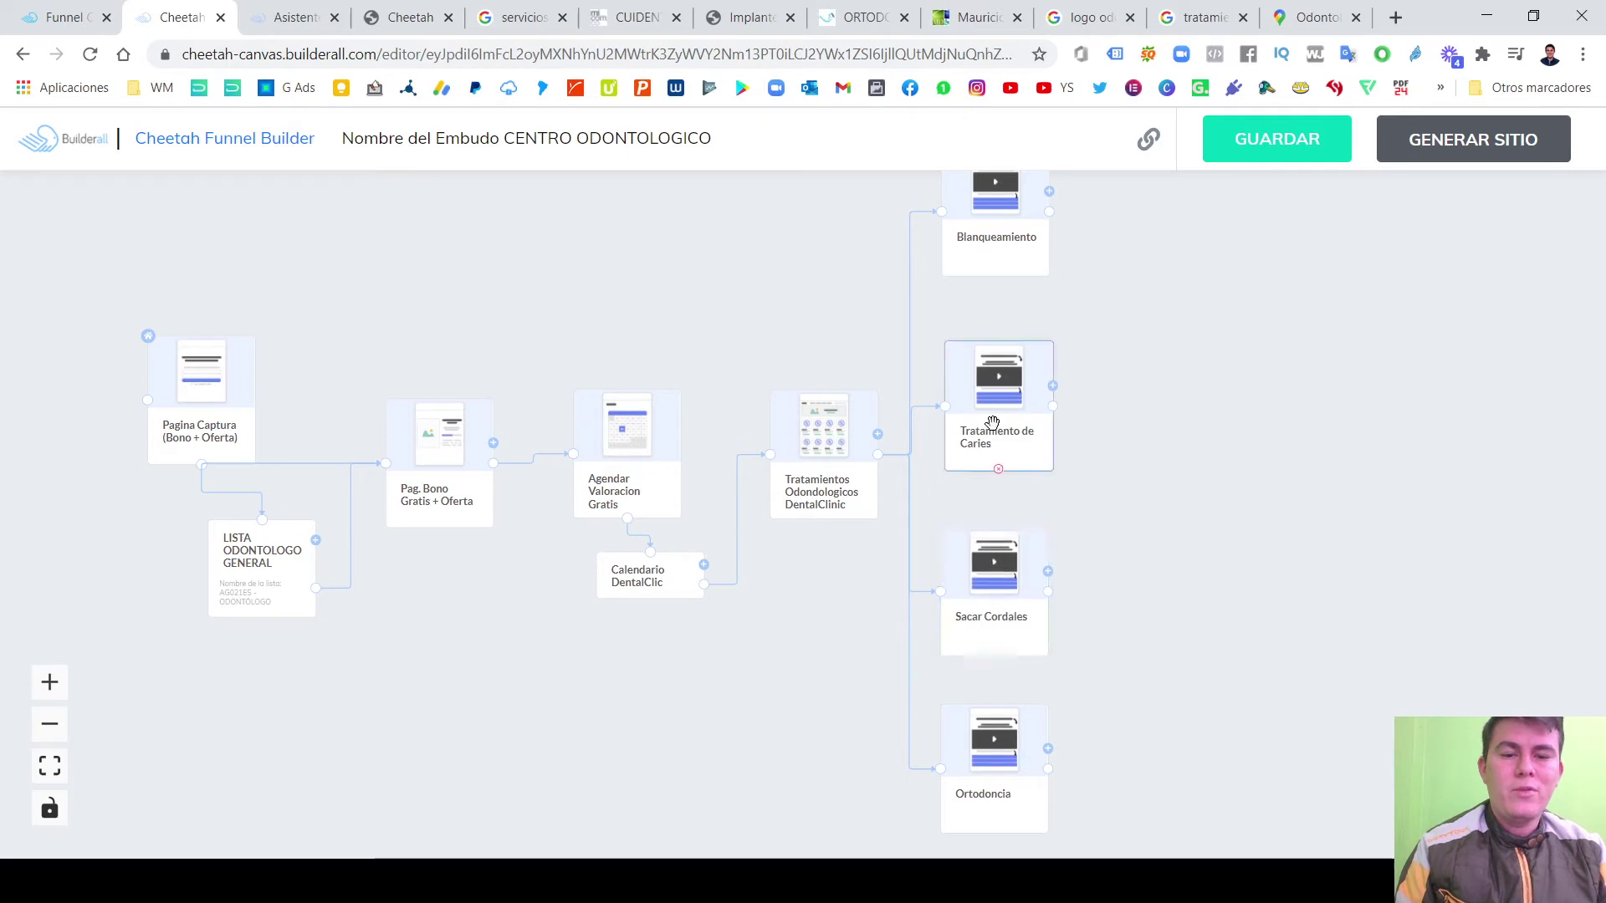
Inspect the connections branching from the treatments page to each of the four individual treatment pages.
{"action": "scroll", "coordinate": [1260, 529], "scroll_direction": "down", "scroll_amount": 1}
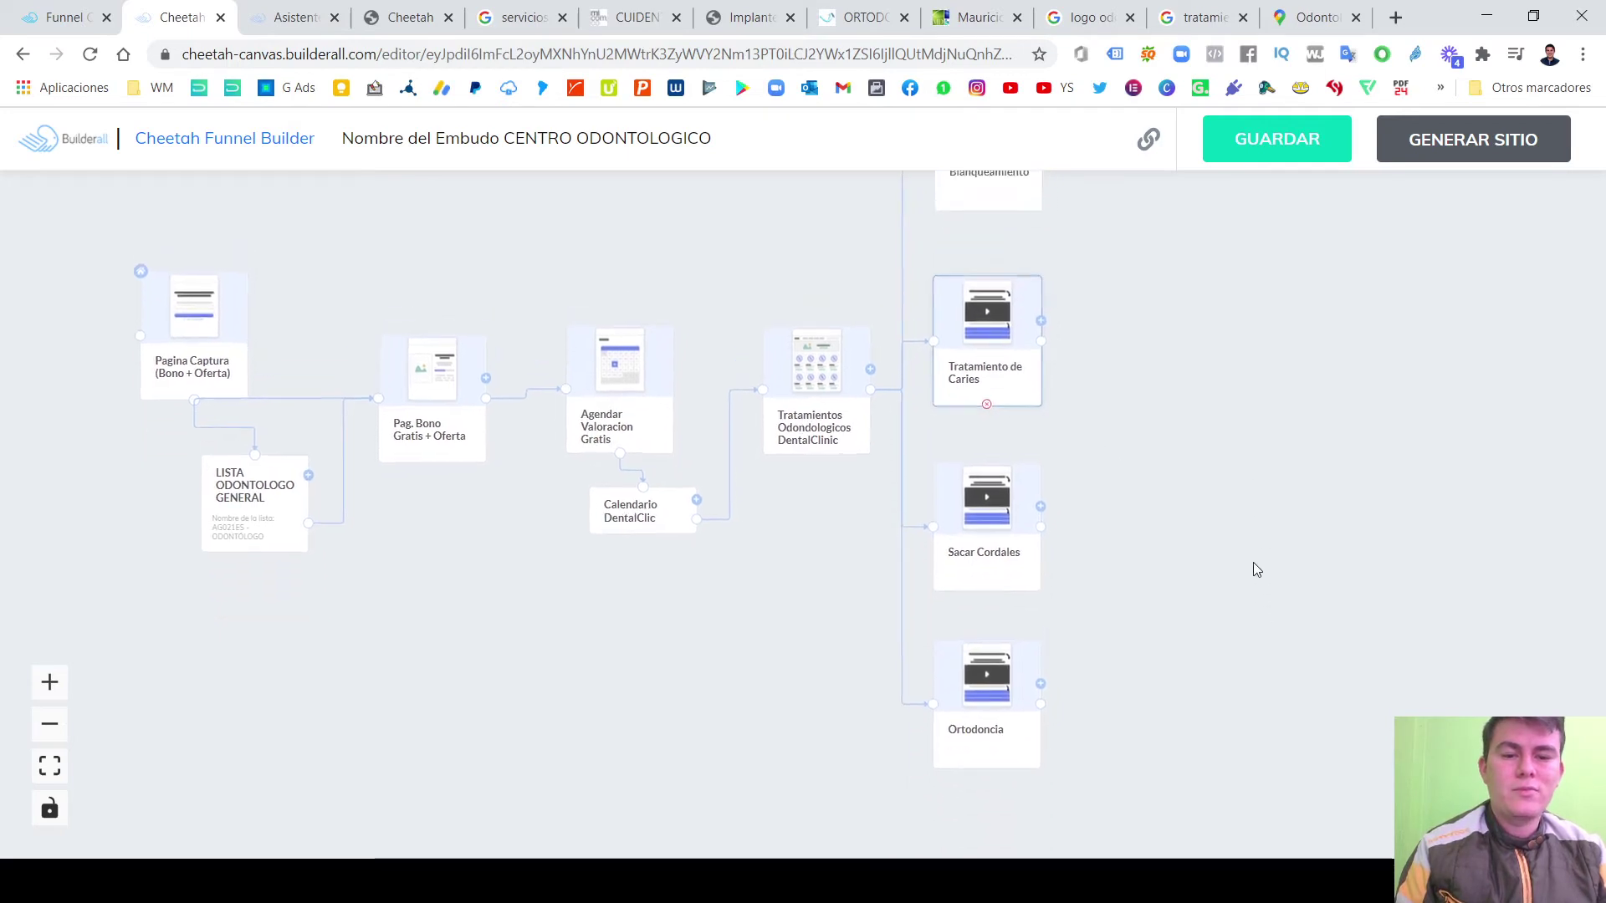
{"action": "left_click_drag", "start_coordinate": [1253, 562], "coordinate": [1240, 721]}
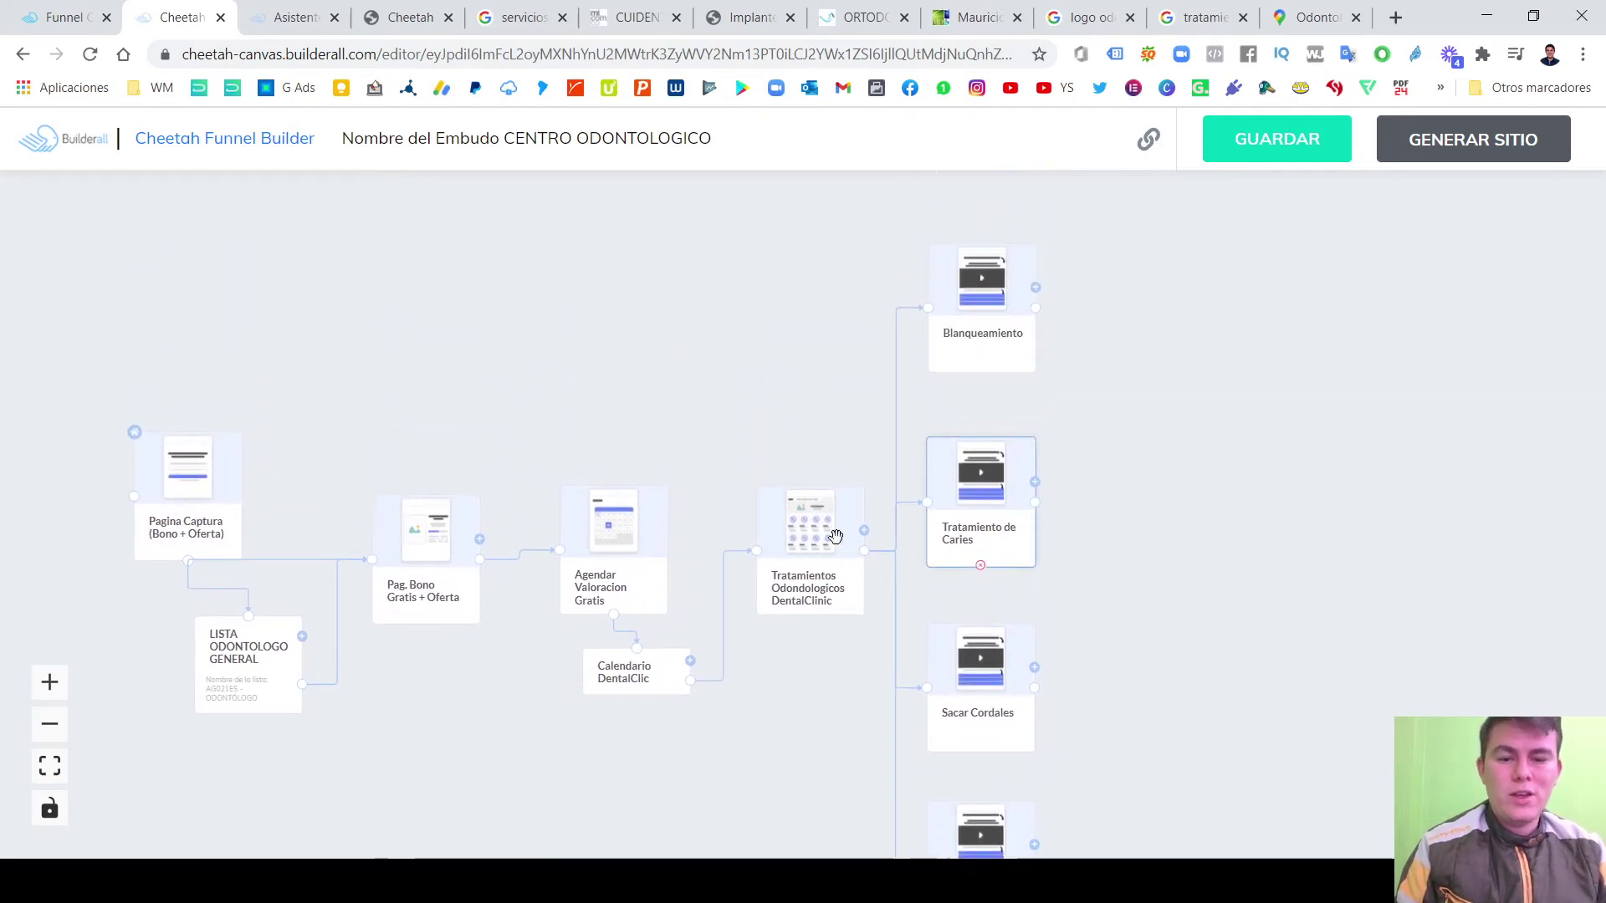
{"action": "scroll", "coordinate": [903, 439], "scroll_direction": "up", "scroll_amount": 3}
{"action": "left_click_drag", "start_coordinate": [1248, 329], "coordinate": [1107, 505]}
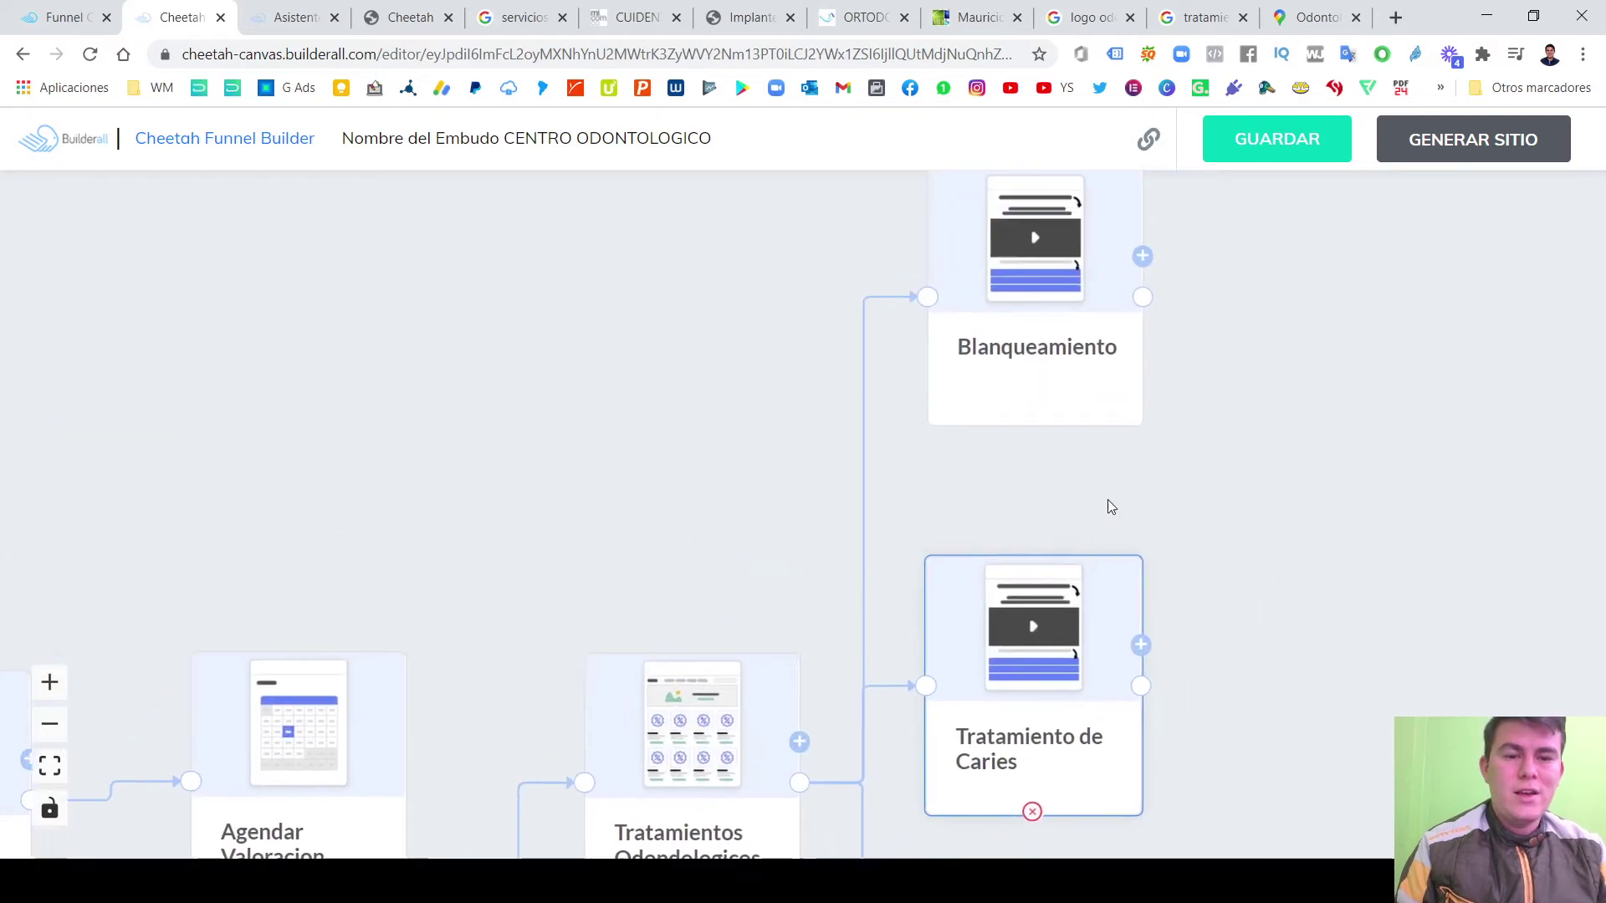
{"action": "scroll", "coordinate": [713, 513], "scroll_direction": "down", "scroll_amount": 2}
{"action": "scroll", "coordinate": [1219, 546], "scroll_direction": "down", "scroll_amount": 2}
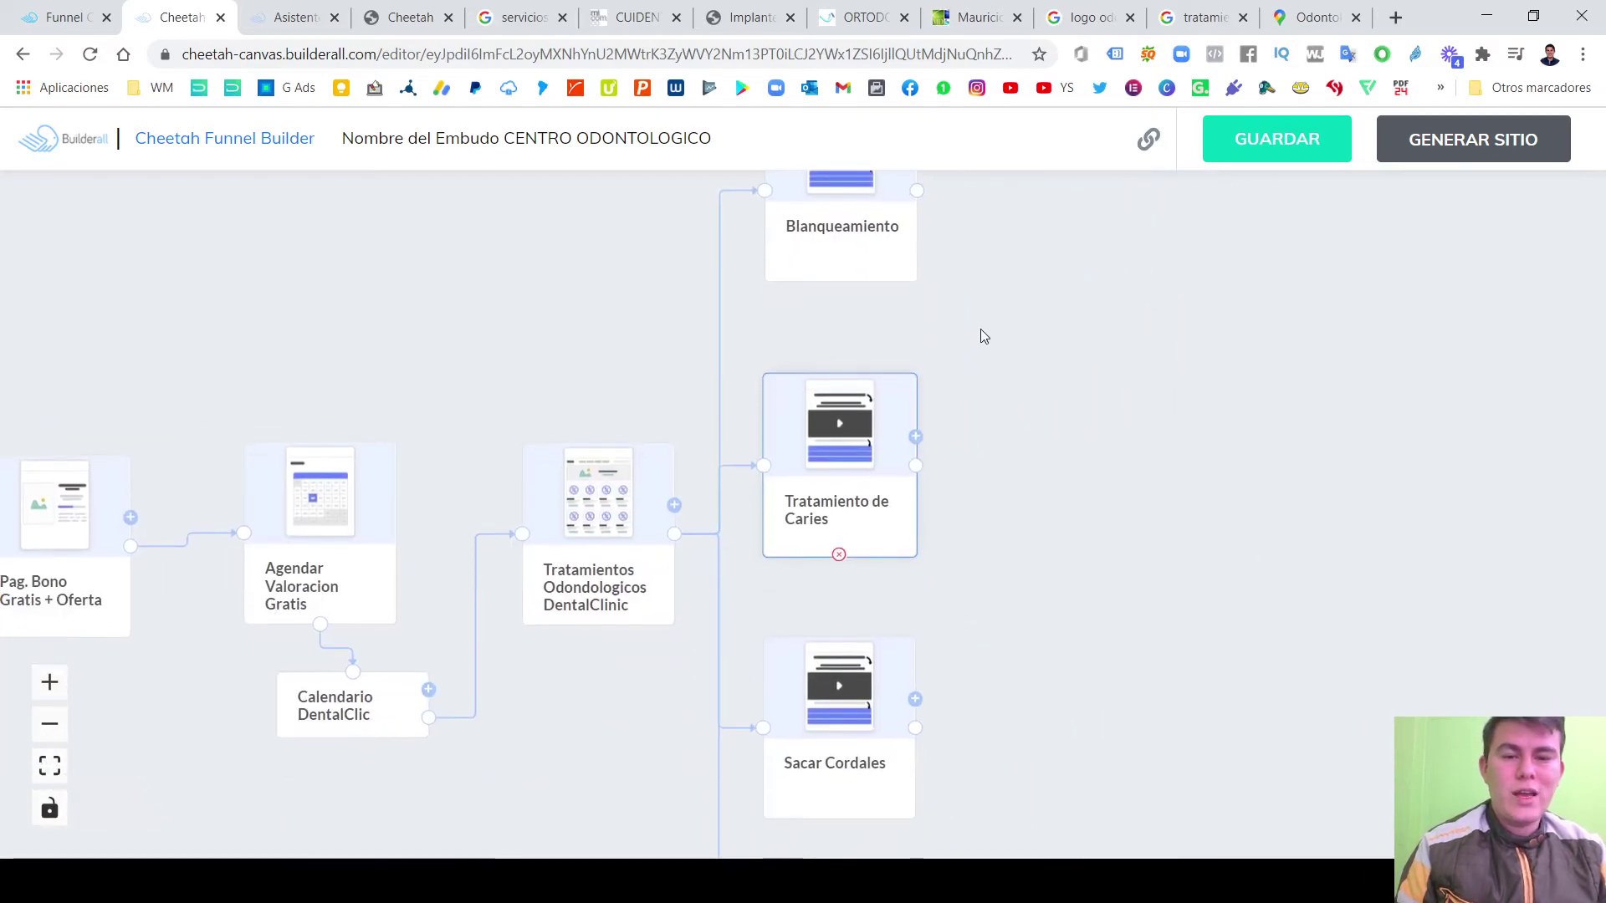
{"action": "scroll", "coordinate": [975, 344], "scroll_direction": "up", "scroll_amount": 2}
{"action": "left_click_drag", "start_coordinate": [976, 343], "coordinate": [984, 623]}
{"action": "scroll", "coordinate": [984, 623], "scroll_direction": "down", "scroll_amount": 5}
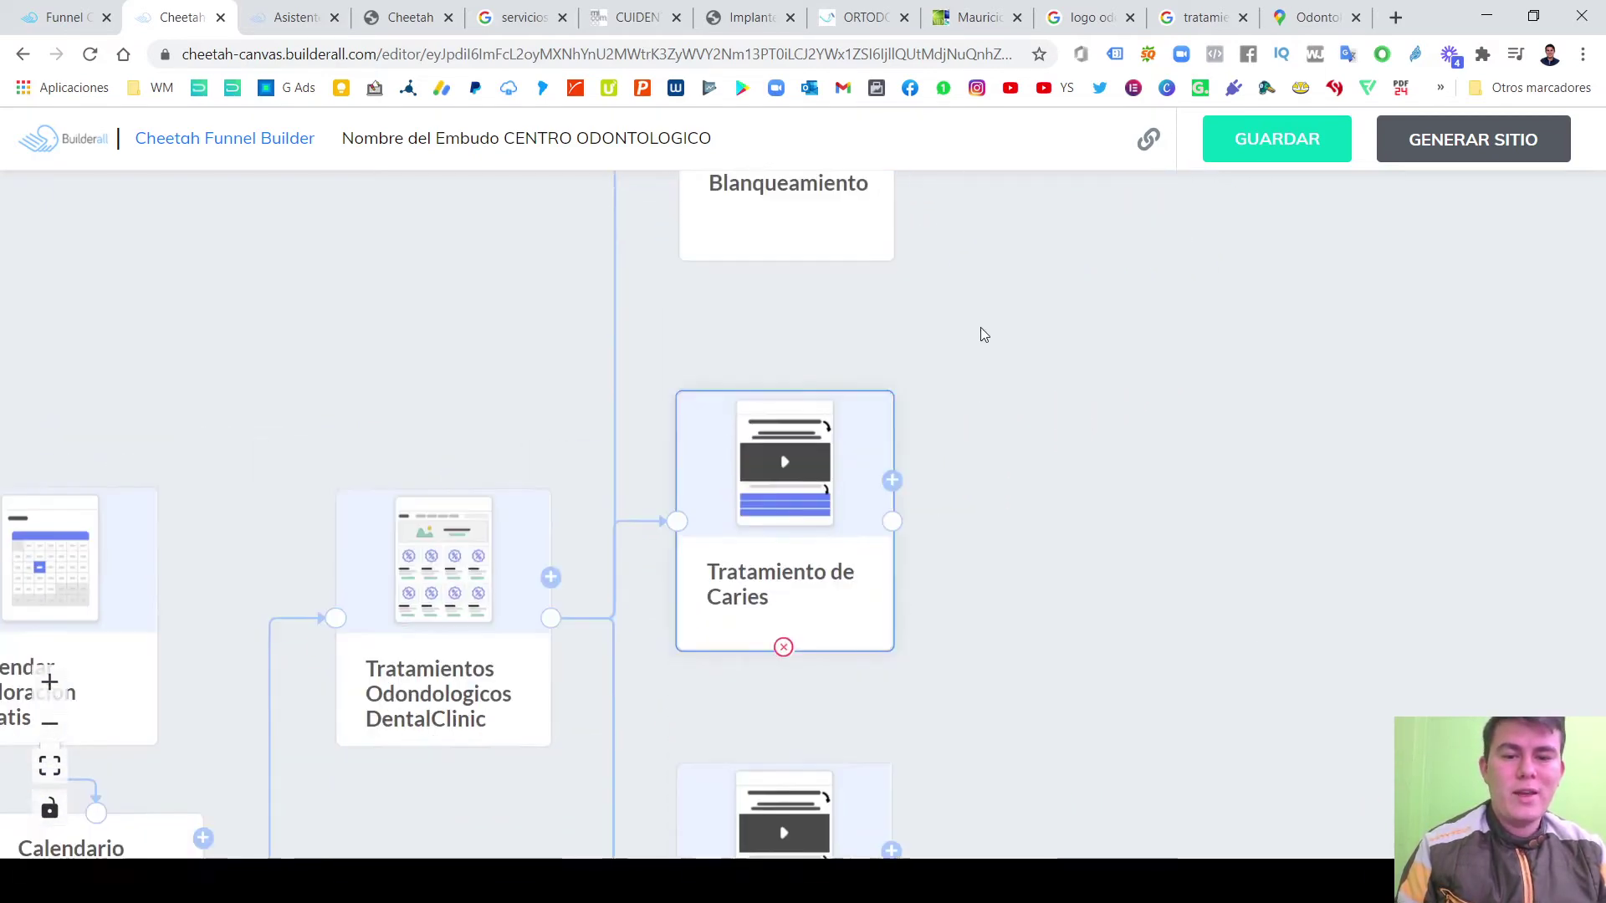
{"action": "left_click_drag", "start_coordinate": [1111, 685], "coordinate": [1051, 401]}
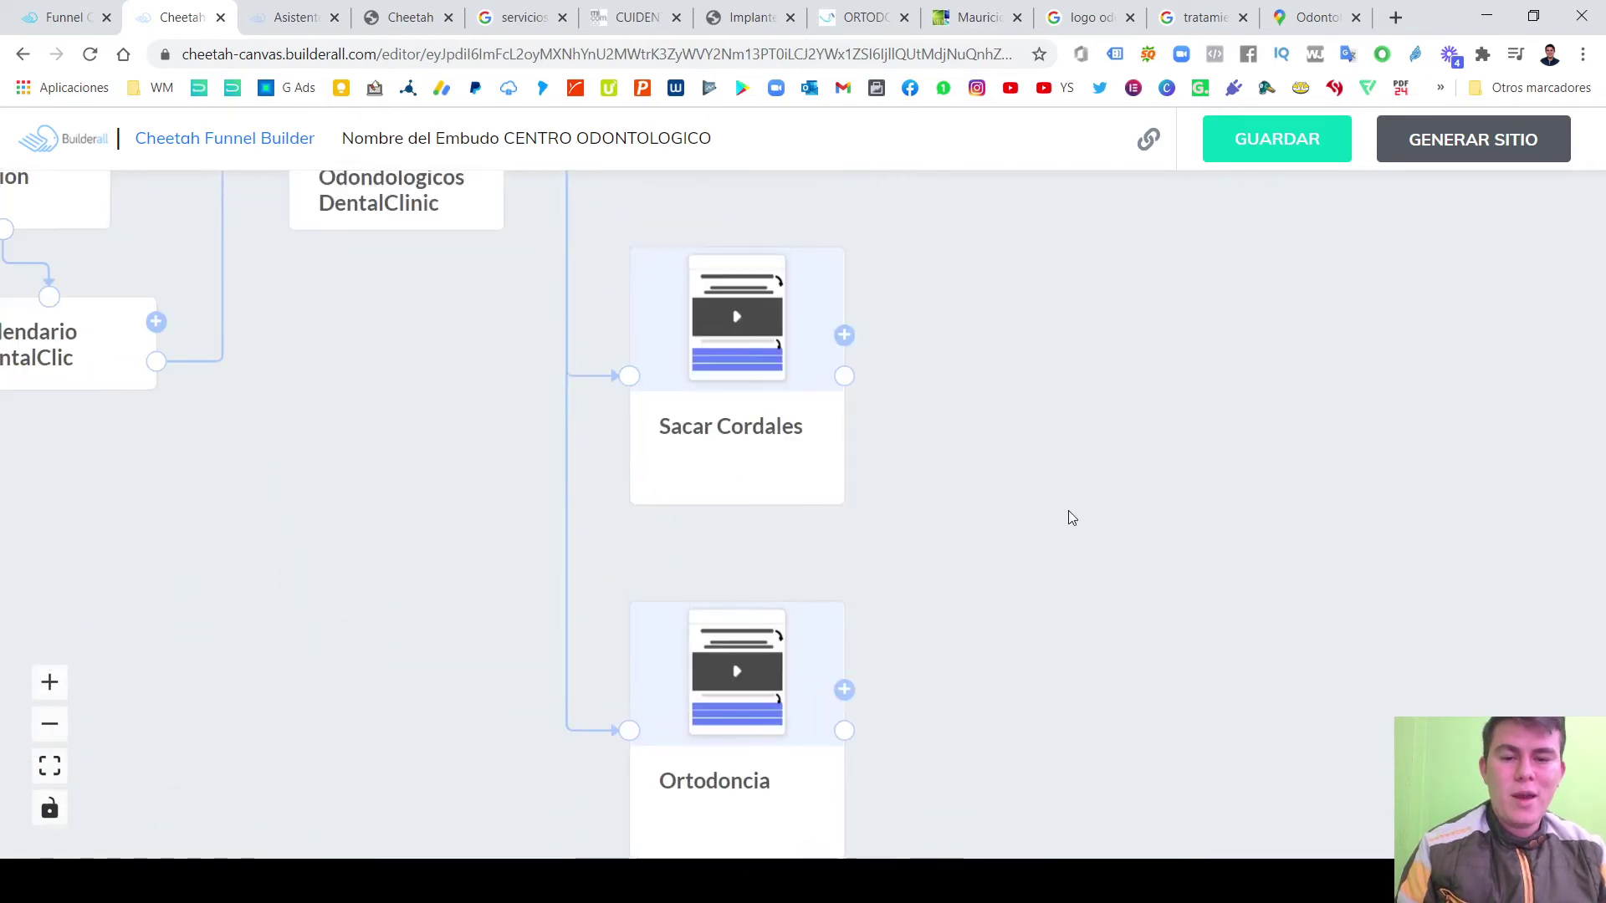
{"action": "scroll", "coordinate": [1095, 444], "scroll_direction": "down", "scroll_amount": 5}
{"action": "scroll", "coordinate": [1099, 446], "scroll_direction": "down", "scroll_amount": 1}
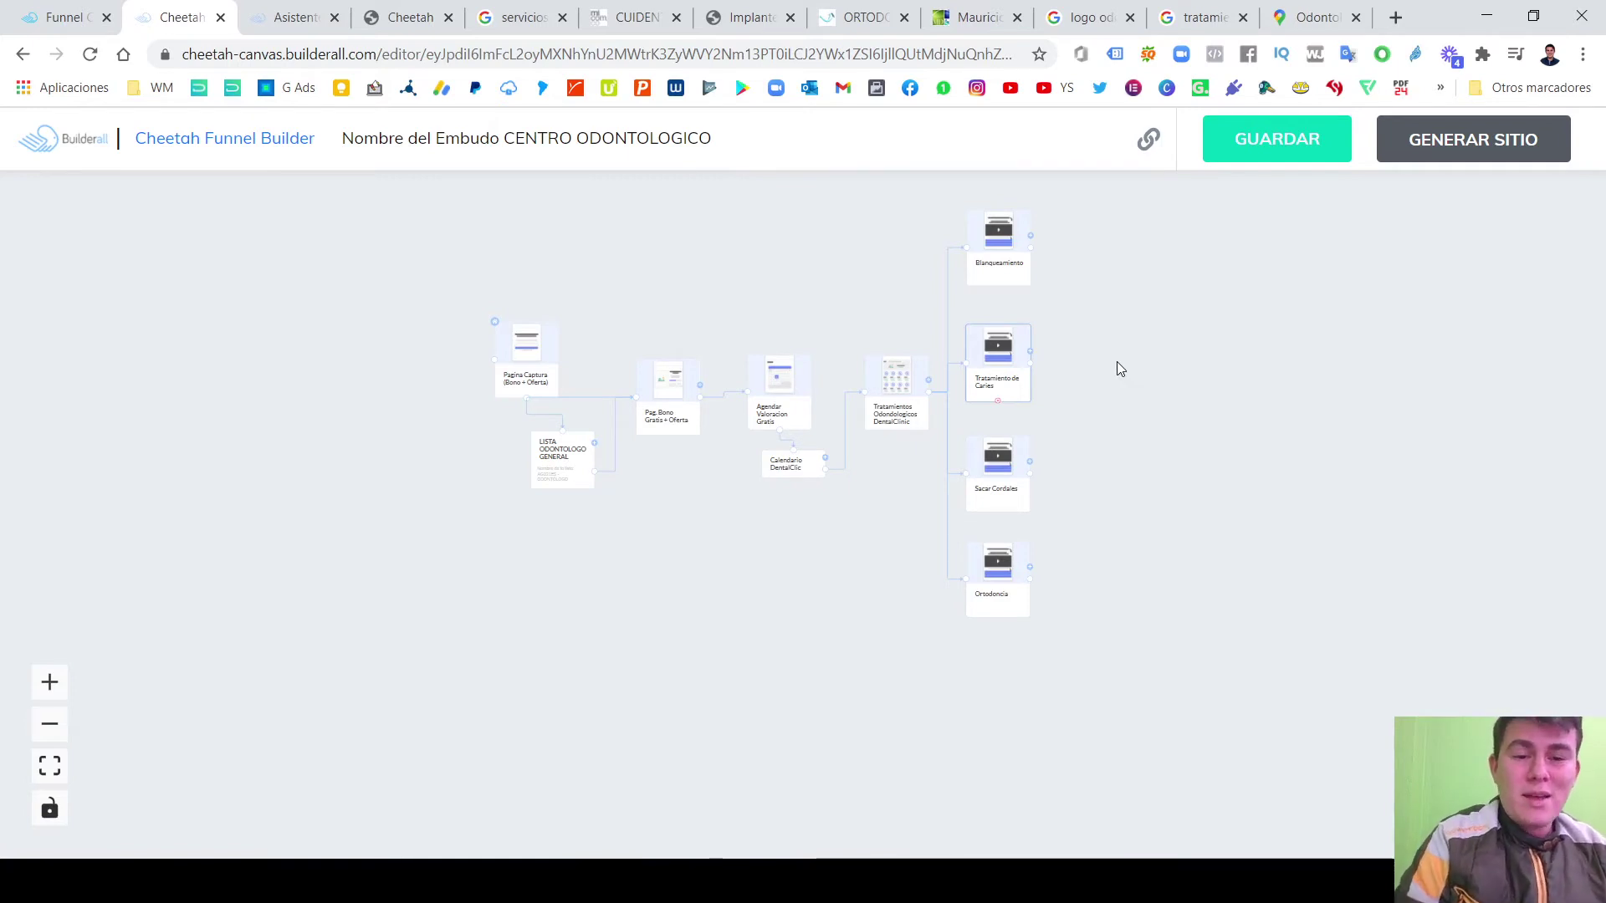
{"action": "scroll", "coordinate": [1116, 361], "scroll_direction": "up", "scroll_amount": 1}
{"action": "left_click_drag", "start_coordinate": [1143, 458], "coordinate": [1142, 515]}
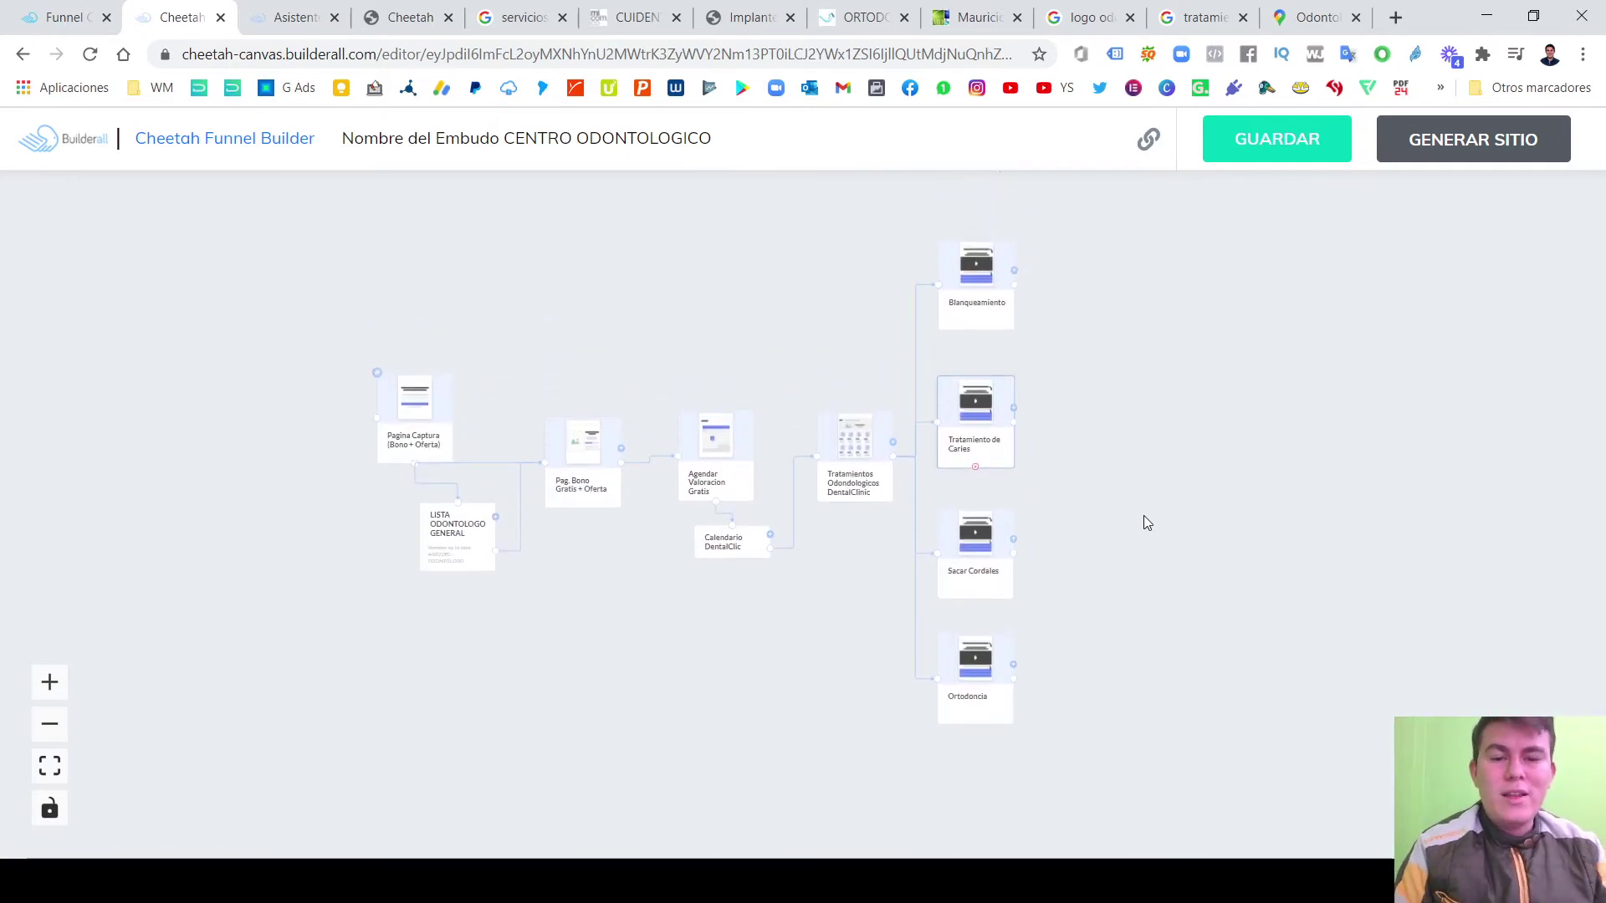
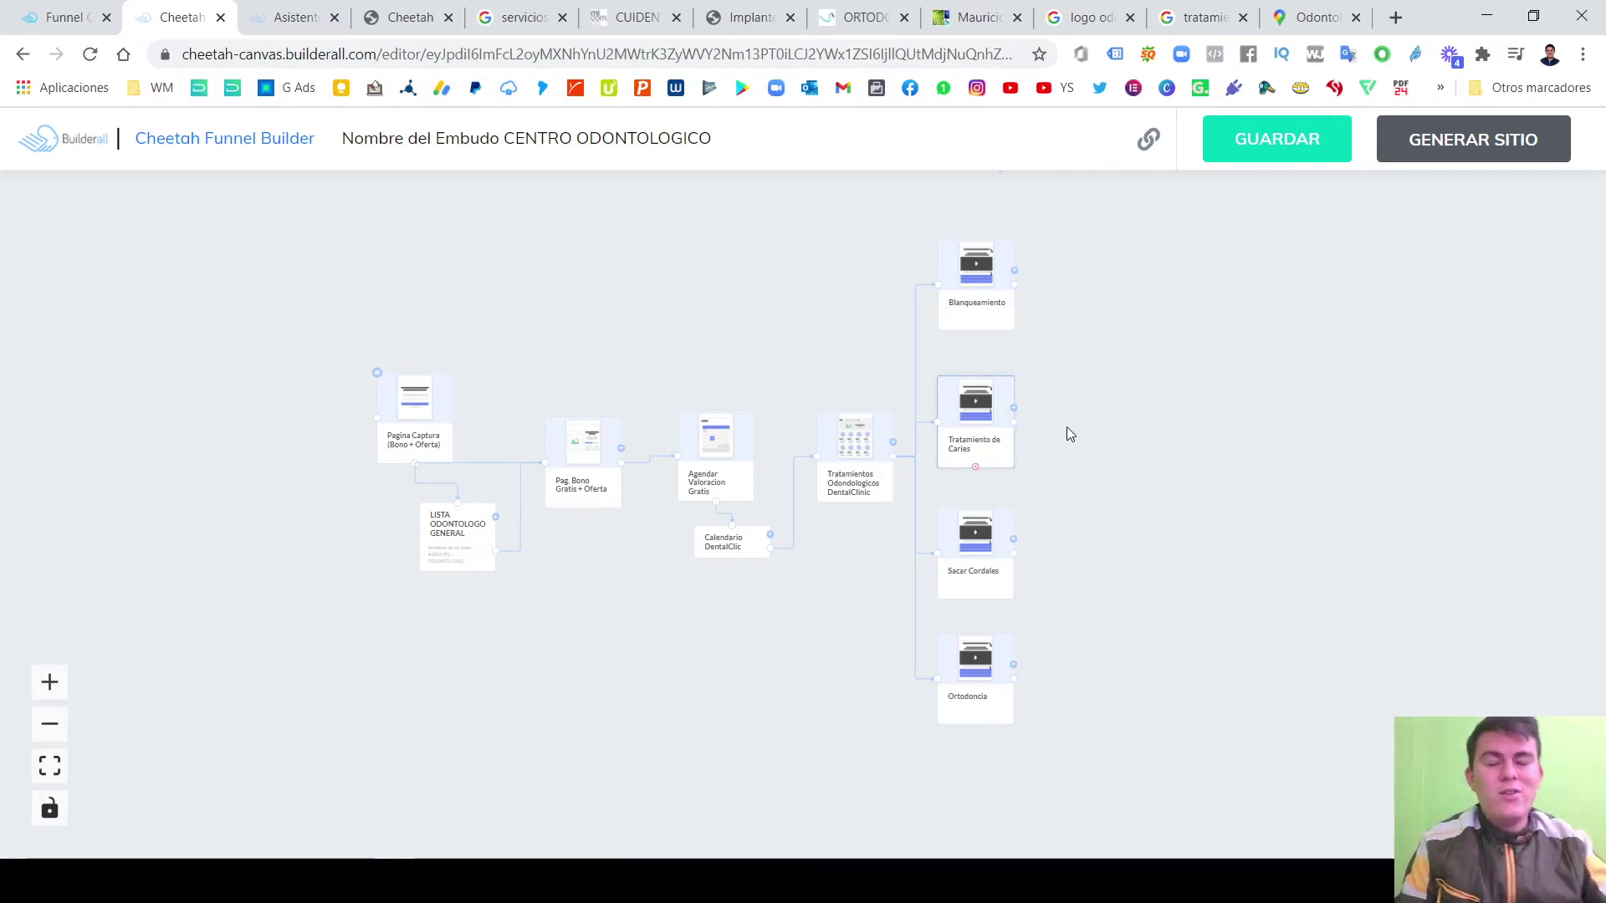
Nudge Blanqueamiento slightly up and Ortodoncia slightly down to even out the spacing of the treatment-page column.
{"action": "scroll", "coordinate": [873, 549], "scroll_direction": "up", "scroll_amount": 3}
{"action": "left_click_drag", "start_coordinate": [889, 497], "coordinate": [847, 548]}
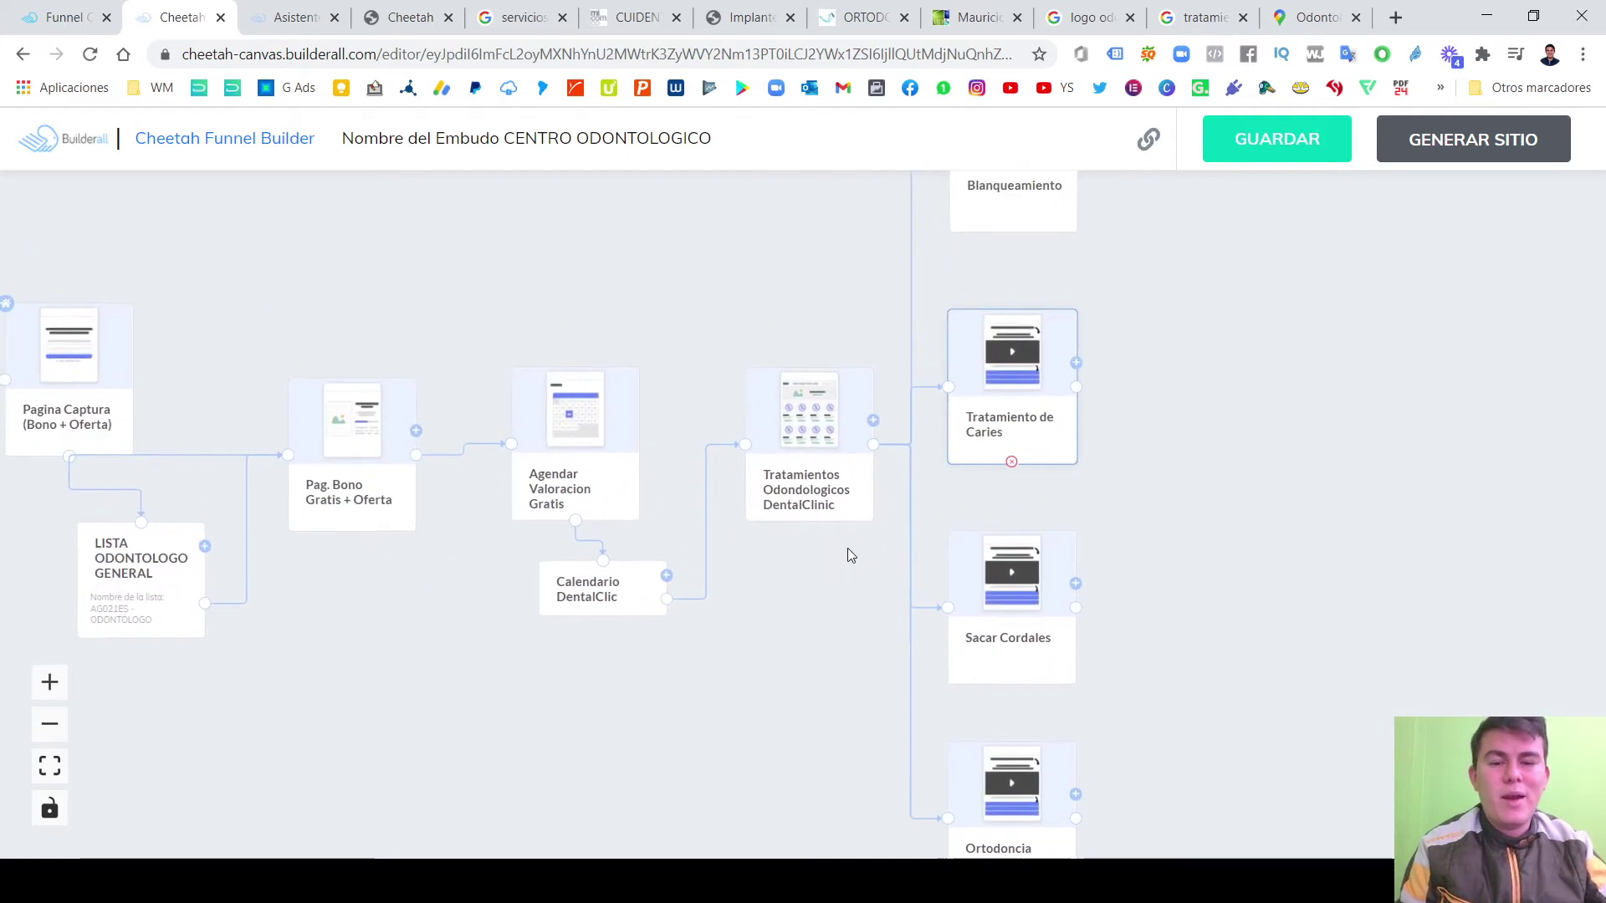
{"action": "left_click", "coordinate": [814, 440]}
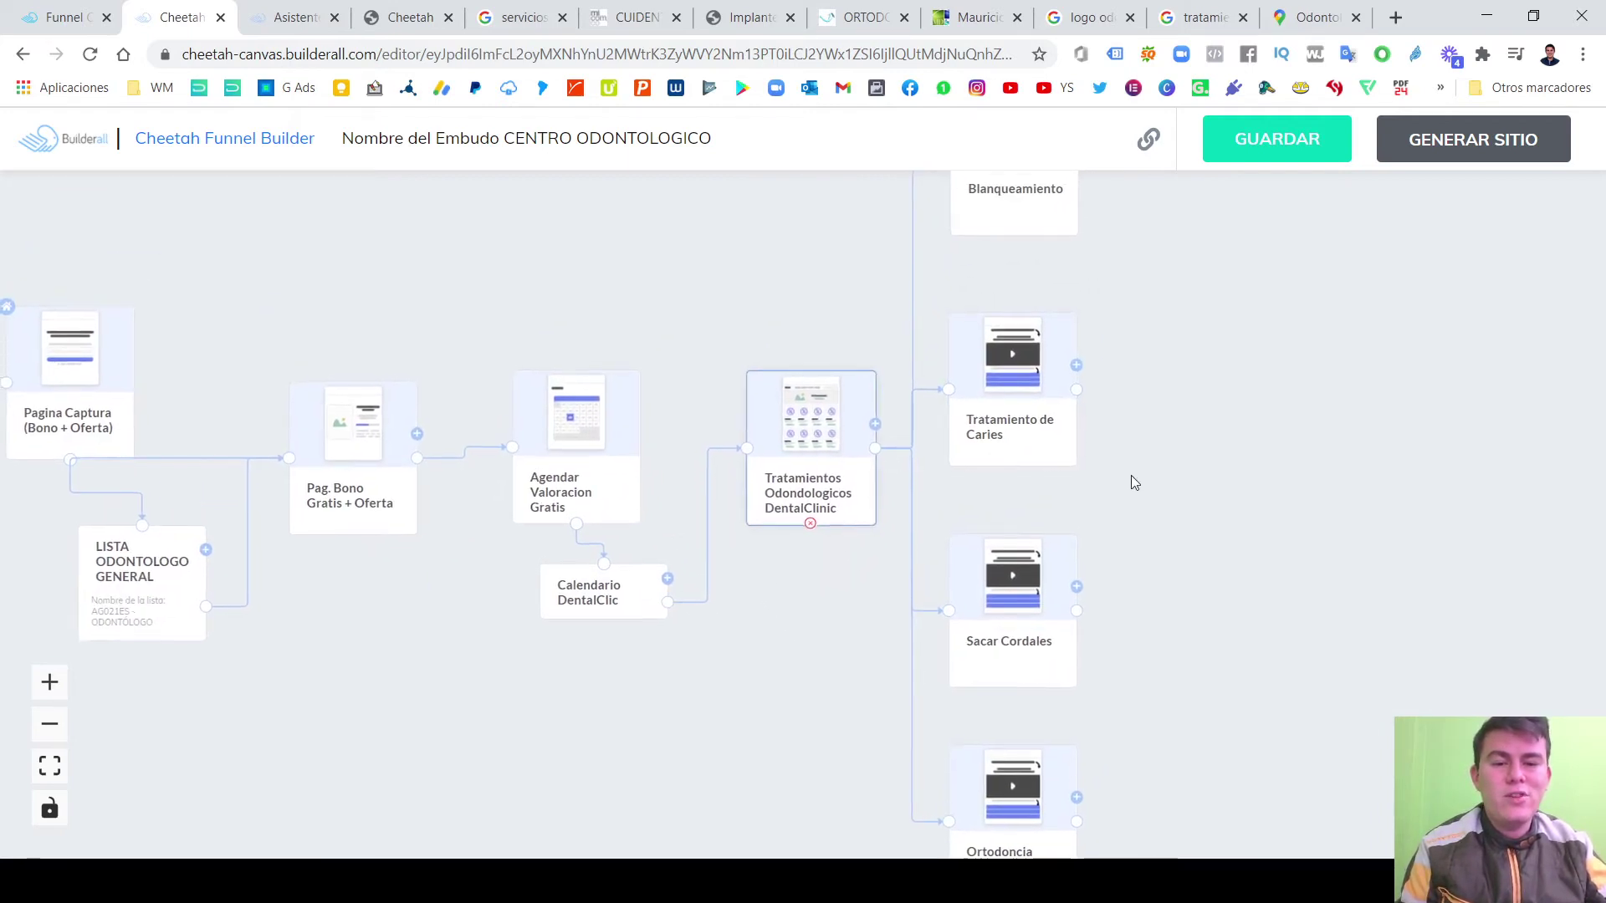
{"action": "left_click_drag", "start_coordinate": [1116, 406], "coordinate": [1071, 471]}
{"action": "left_click_drag", "start_coordinate": [1116, 542], "coordinate": [1142, 578]}
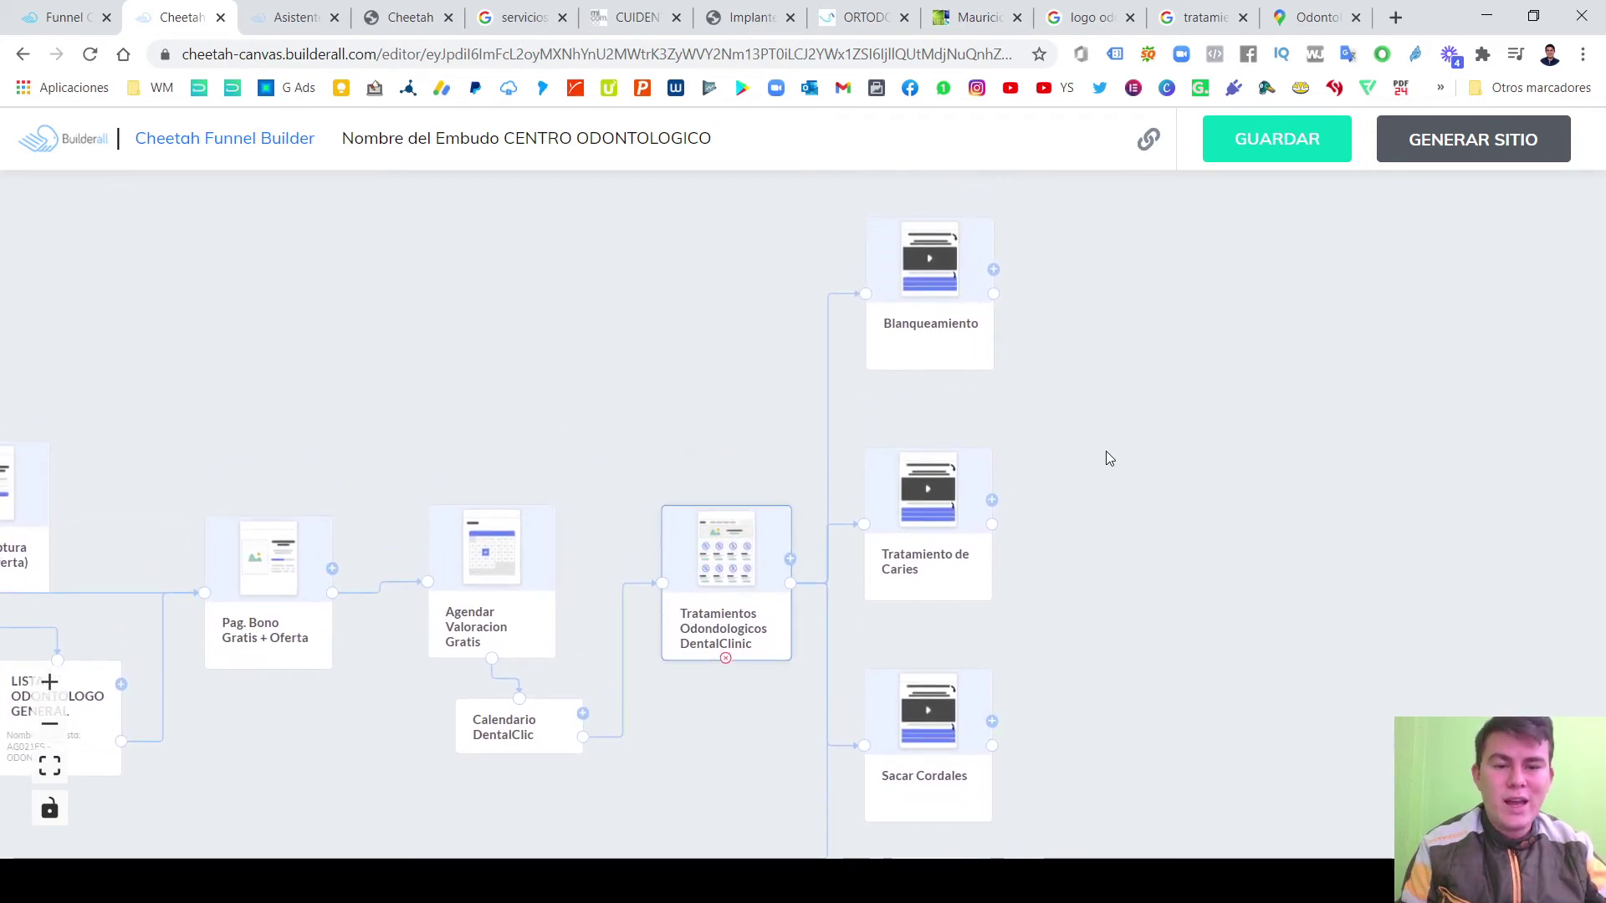
{"action": "left_click_drag", "start_coordinate": [932, 318], "coordinate": [931, 313]}
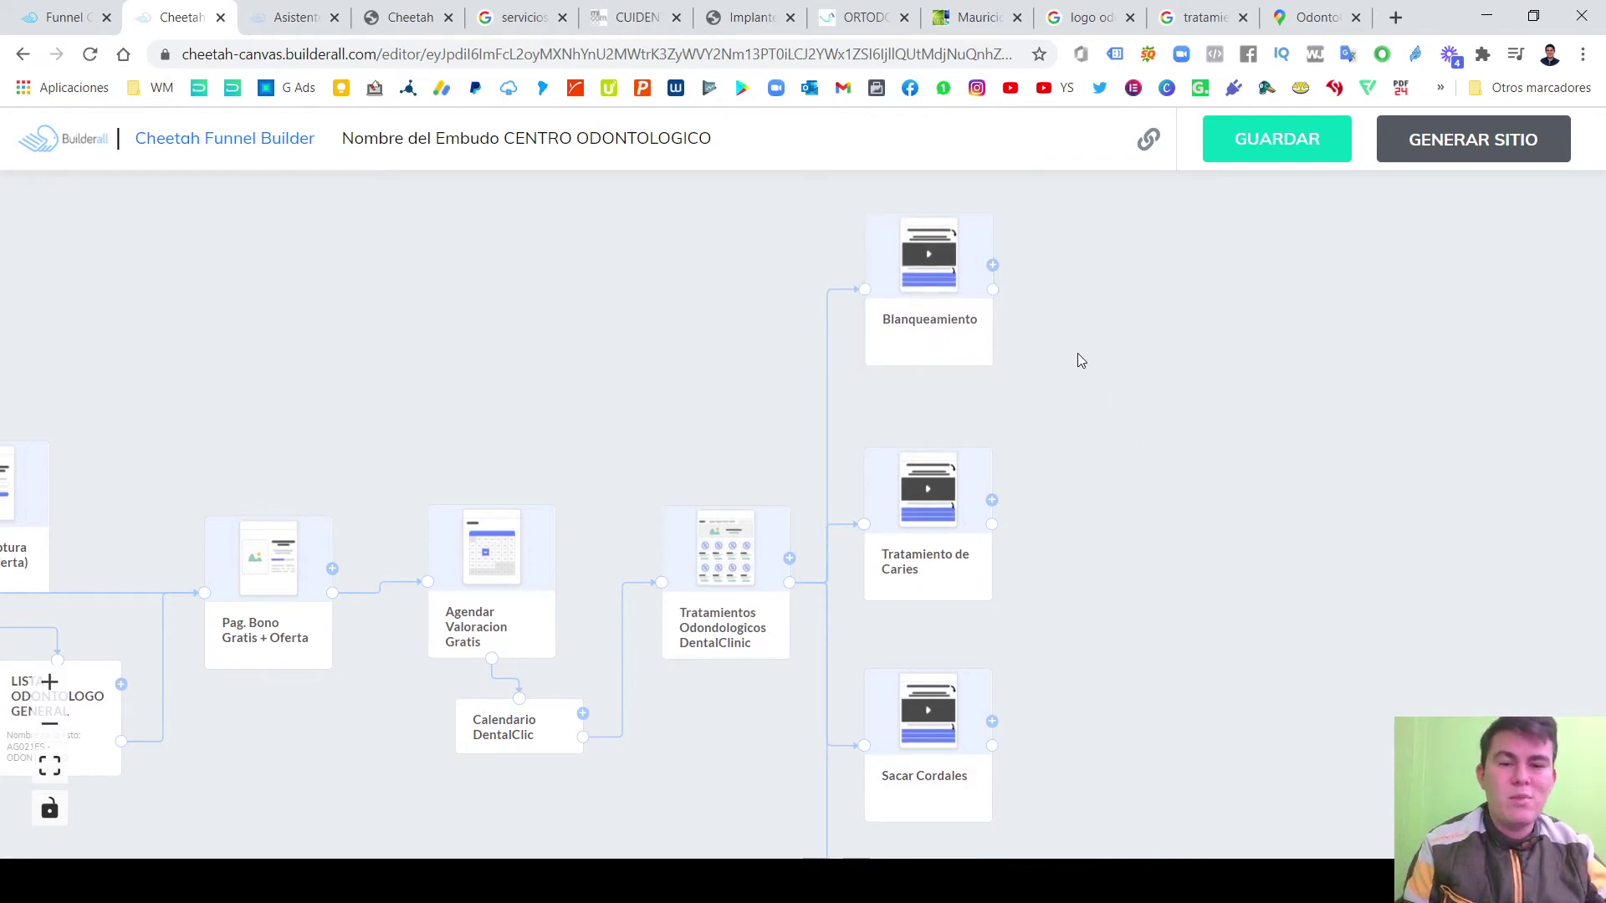
{"action": "scroll", "coordinate": [1162, 485], "scroll_direction": "down", "scroll_amount": 1}
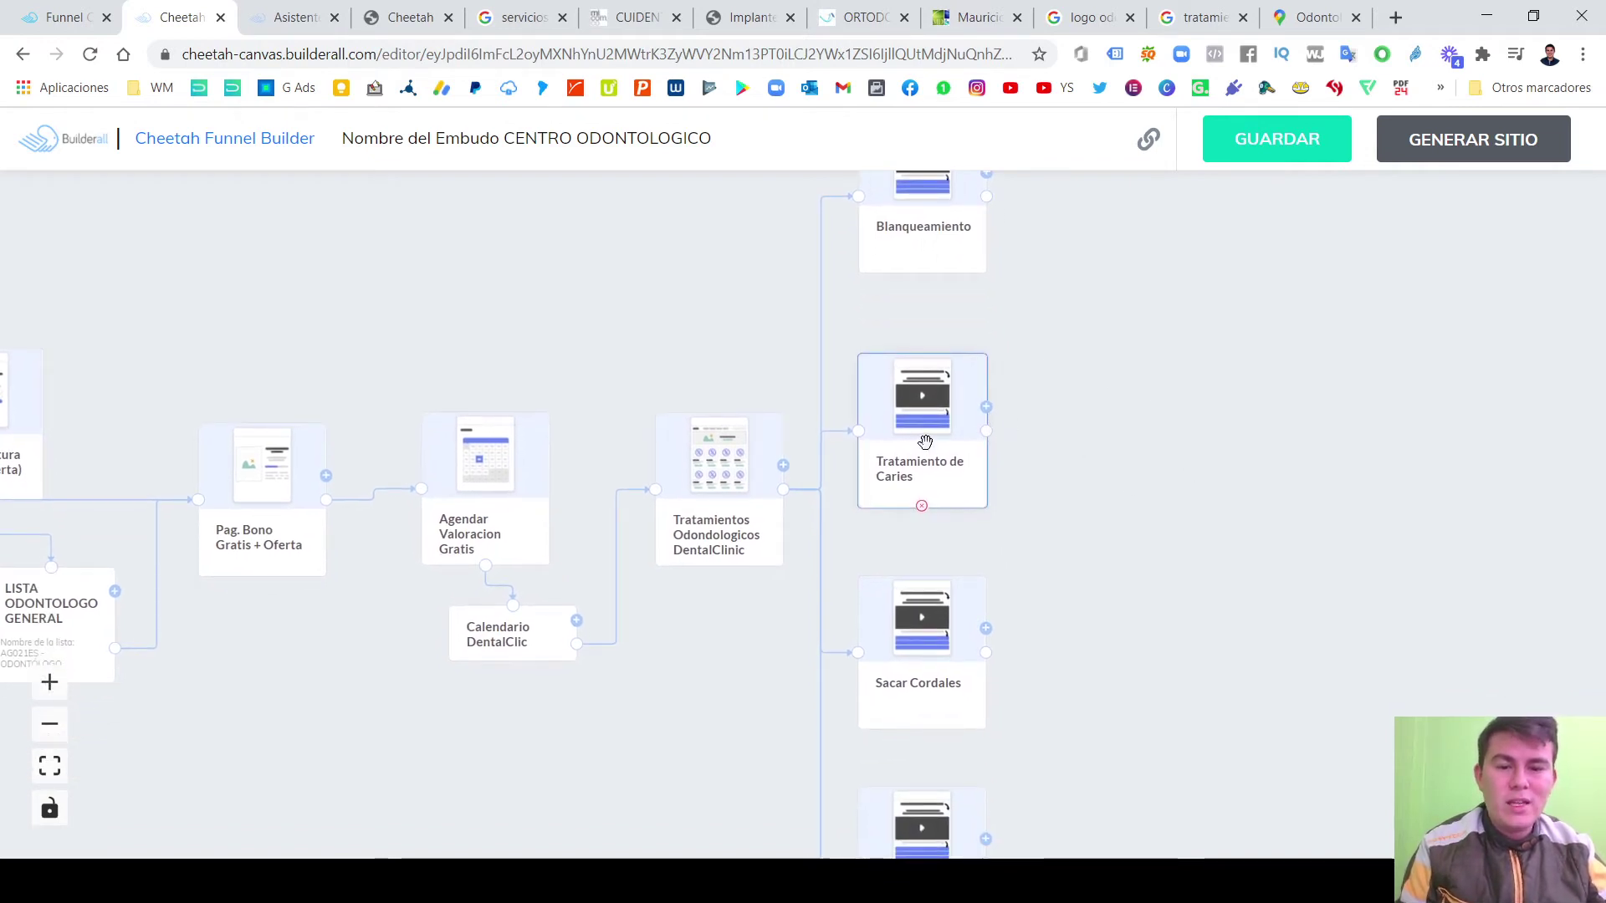
{"action": "left_click_drag", "start_coordinate": [925, 443], "coordinate": [925, 444]}
{"action": "scroll", "coordinate": [1057, 526], "scroll_direction": "down", "scroll_amount": 3}
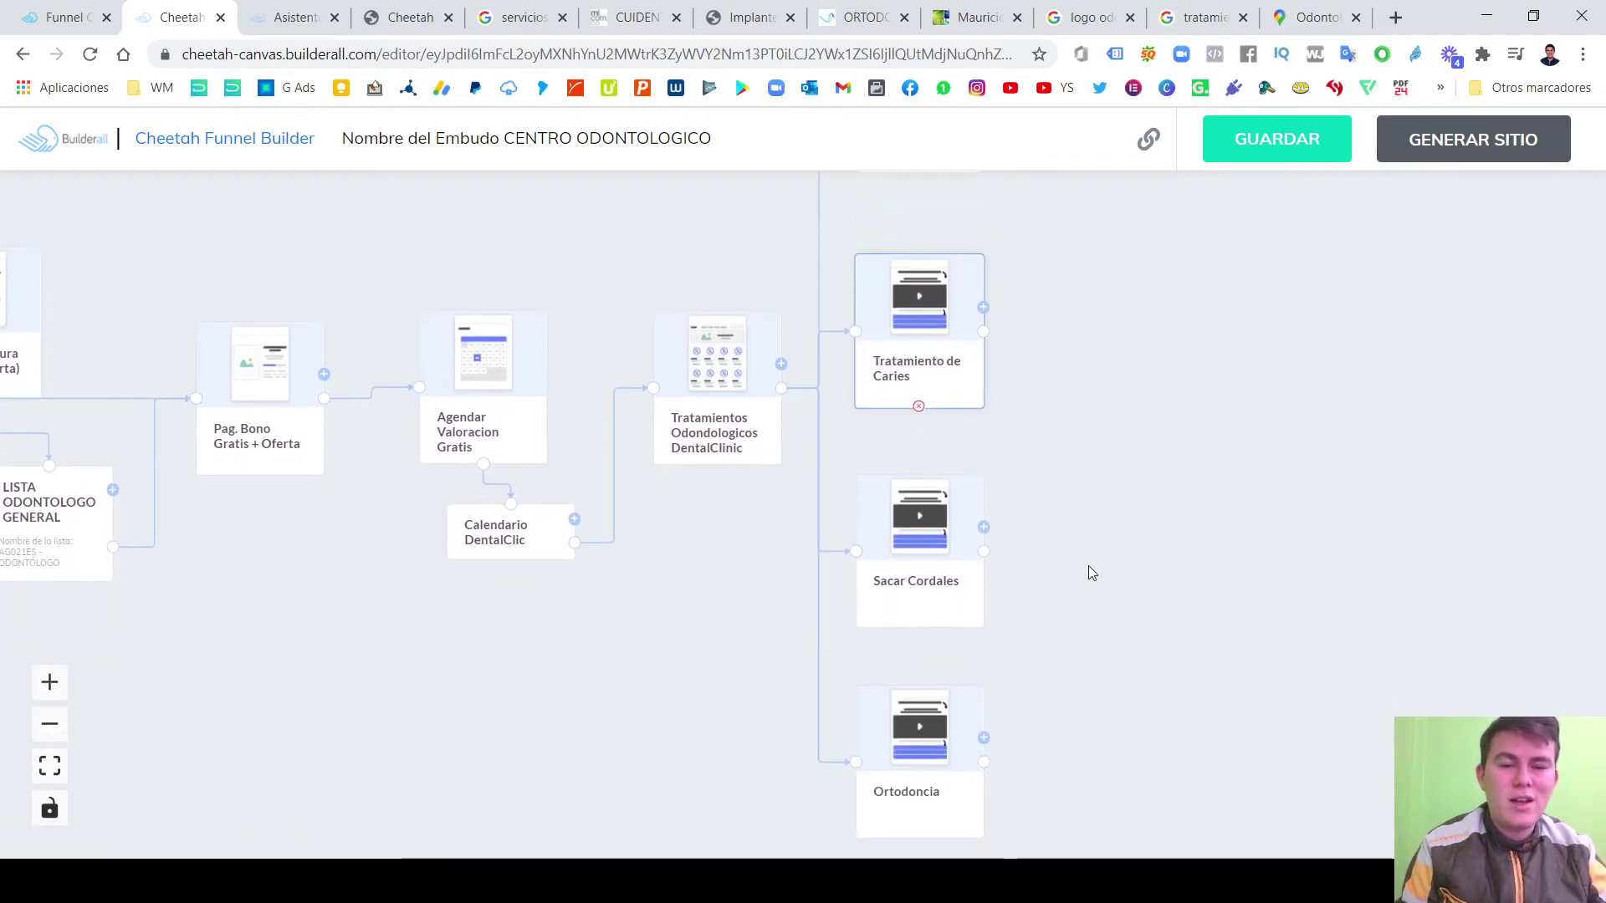
{"action": "scroll", "coordinate": [1058, 464], "scroll_direction": "up", "scroll_amount": 1}
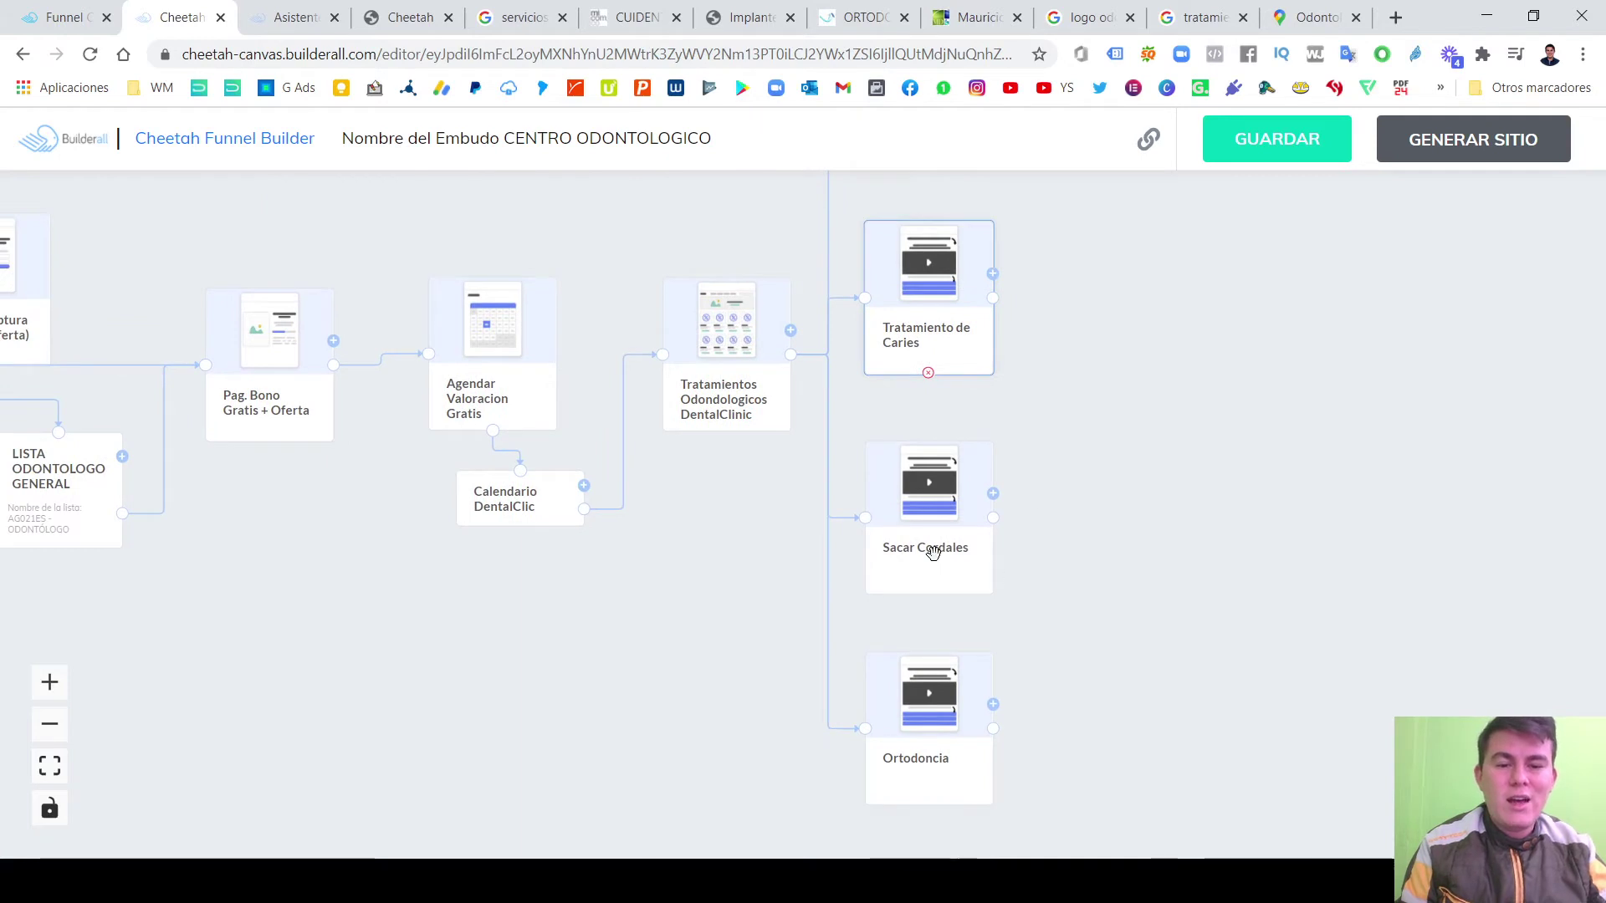
{"action": "scroll", "coordinate": [1037, 577], "scroll_direction": "down", "scroll_amount": 1}
{"action": "left_click", "coordinate": [939, 505]}
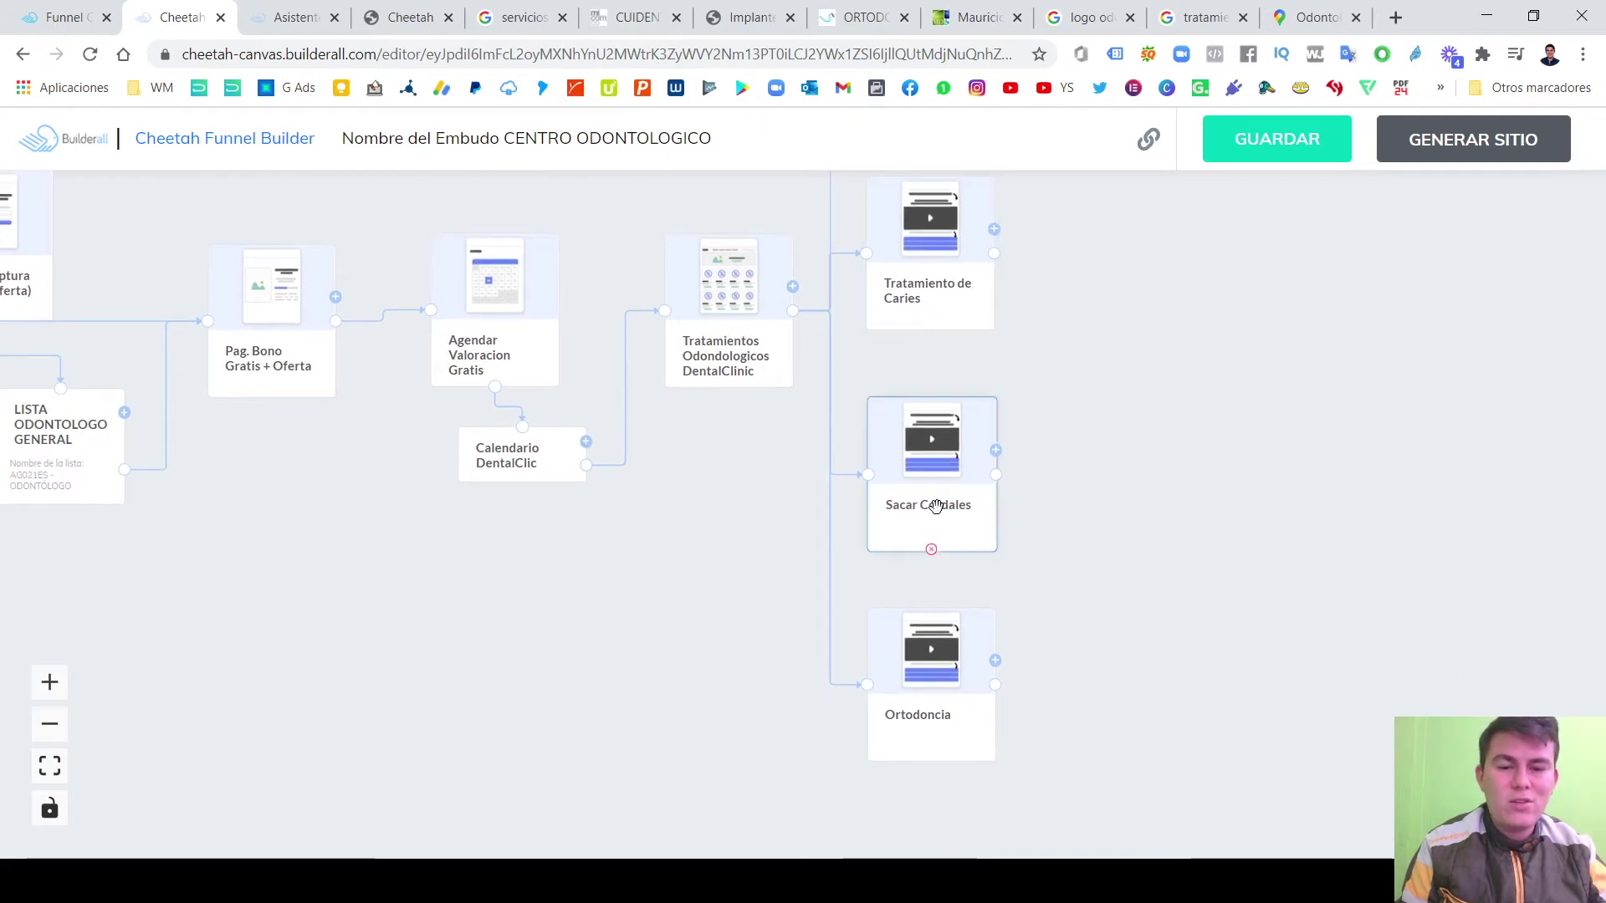
{"action": "left_click", "coordinate": [941, 717]}
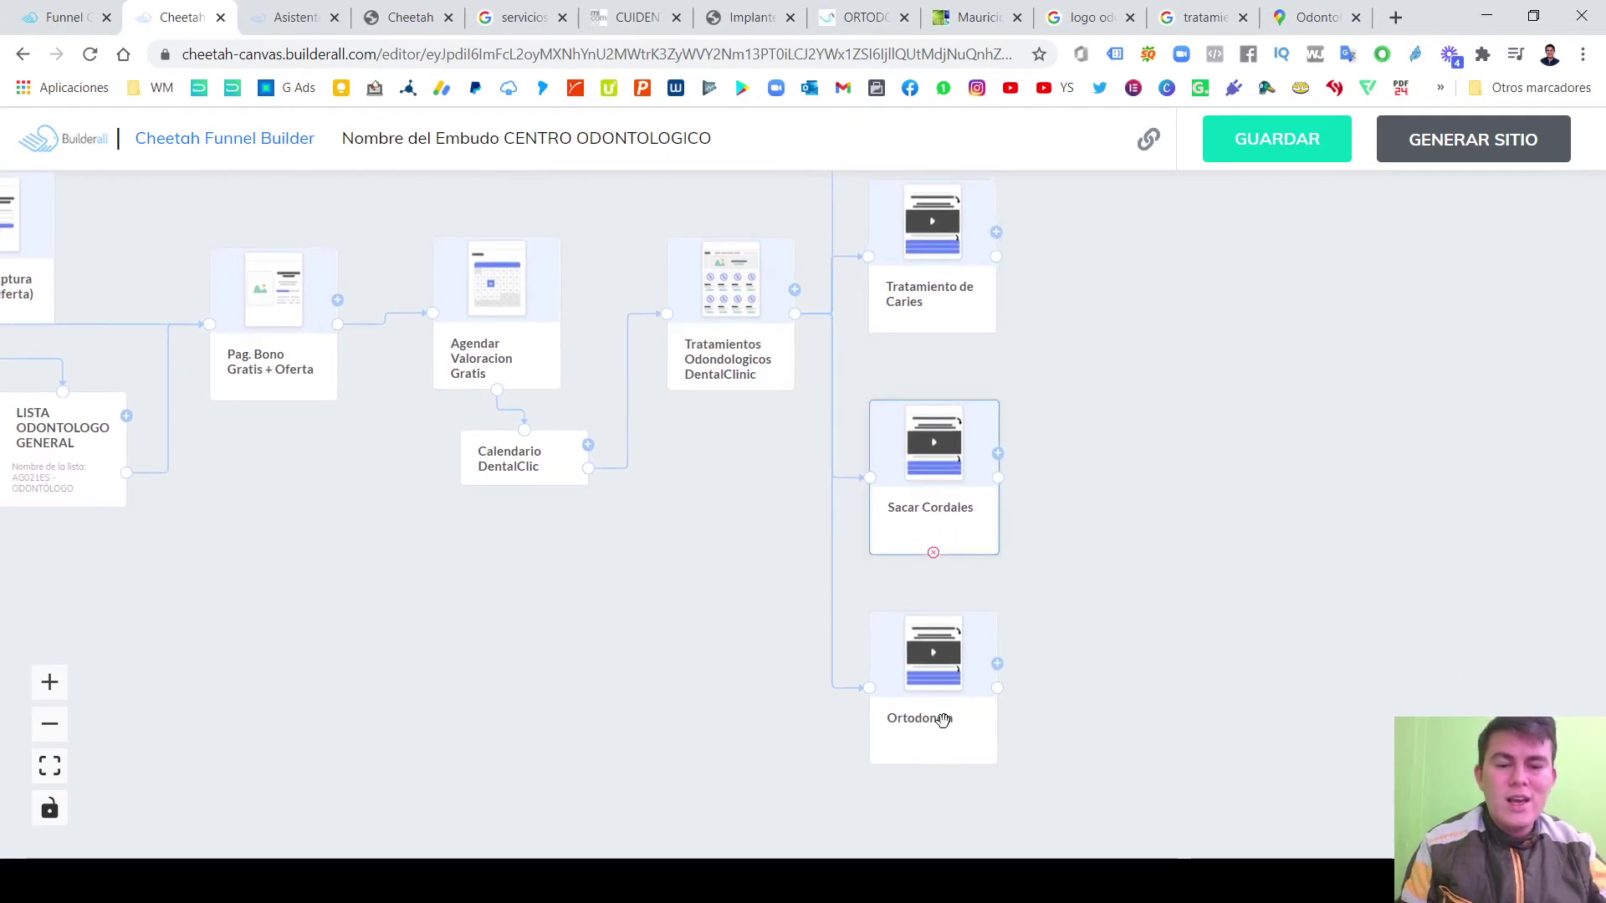
{"action": "left_click_drag", "start_coordinate": [941, 699], "coordinate": [940, 708]}
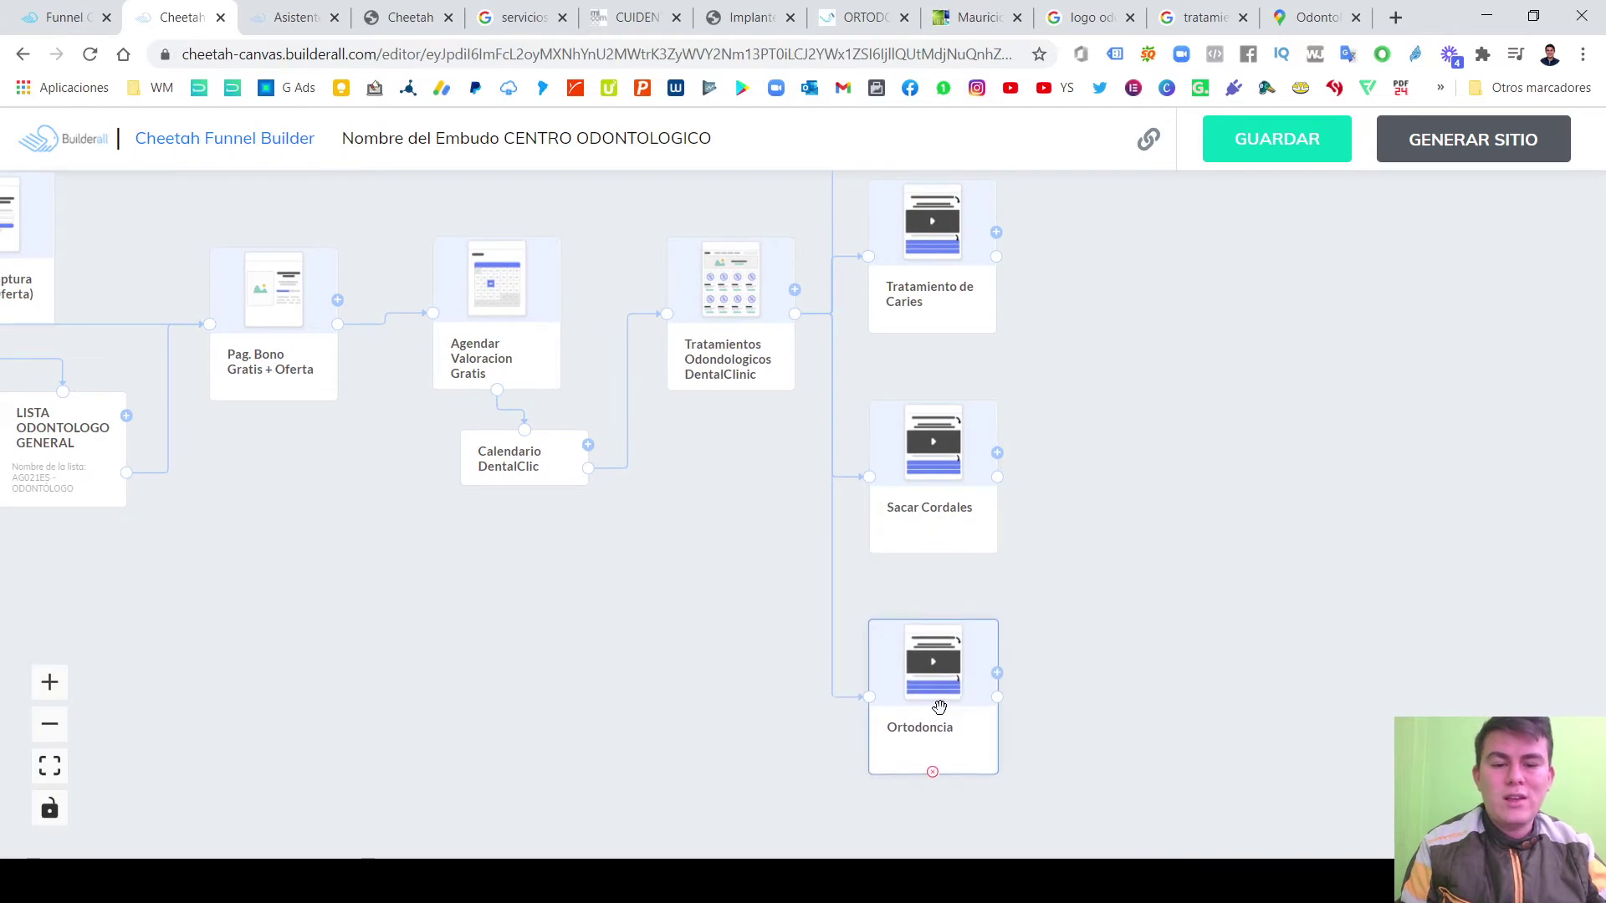
Review the overall funnel layout, from the capture page through to the four treatment pages.
{"action": "left_click_drag", "start_coordinate": [1051, 574], "coordinate": [1053, 745]}
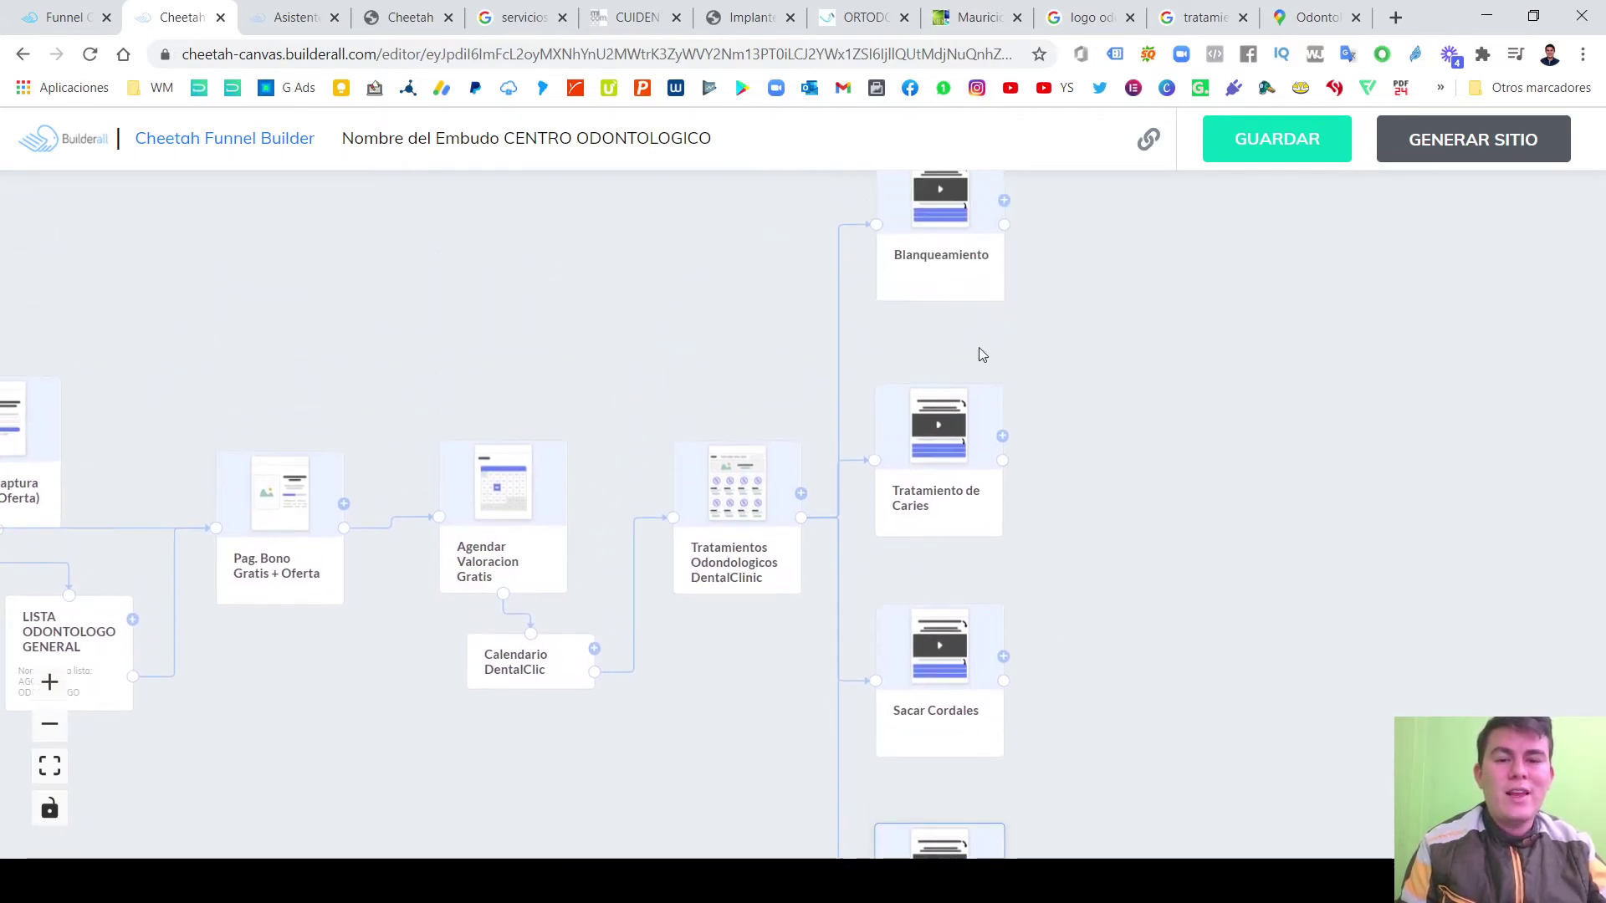
{"action": "left_click_drag", "start_coordinate": [1093, 565], "coordinate": [1103, 475]}
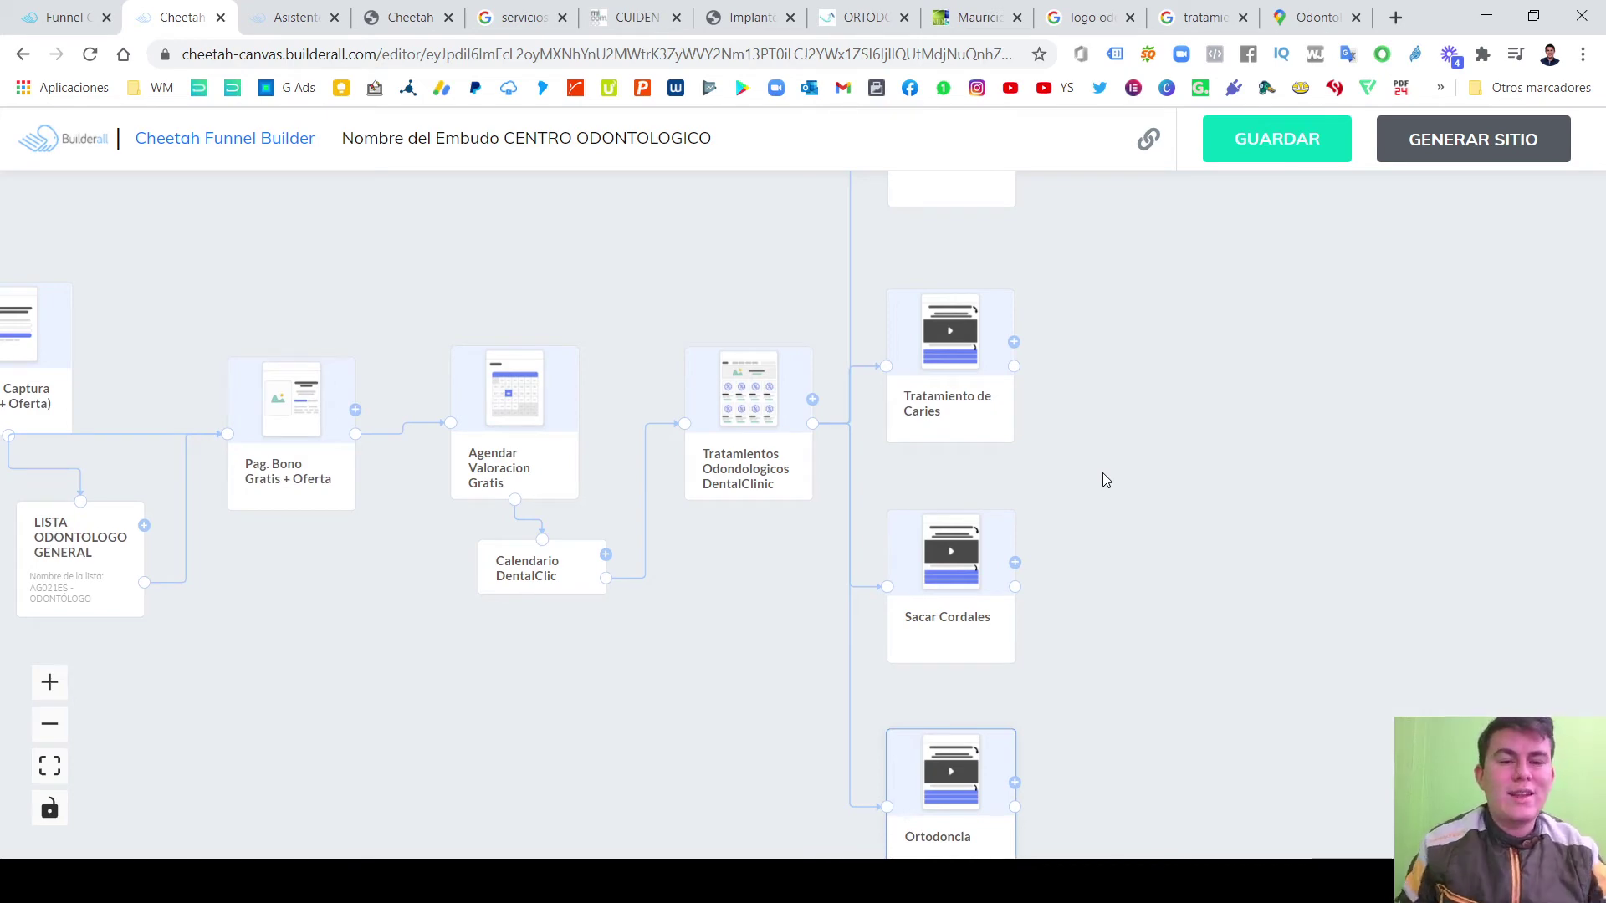
{"action": "scroll", "coordinate": [1102, 474], "scroll_direction": "up", "scroll_amount": 2}
{"action": "scroll", "coordinate": [1103, 474], "scroll_direction": "down", "scroll_amount": 5}
{"action": "scroll", "coordinate": [1101, 470], "scroll_direction": "up", "scroll_amount": 3}
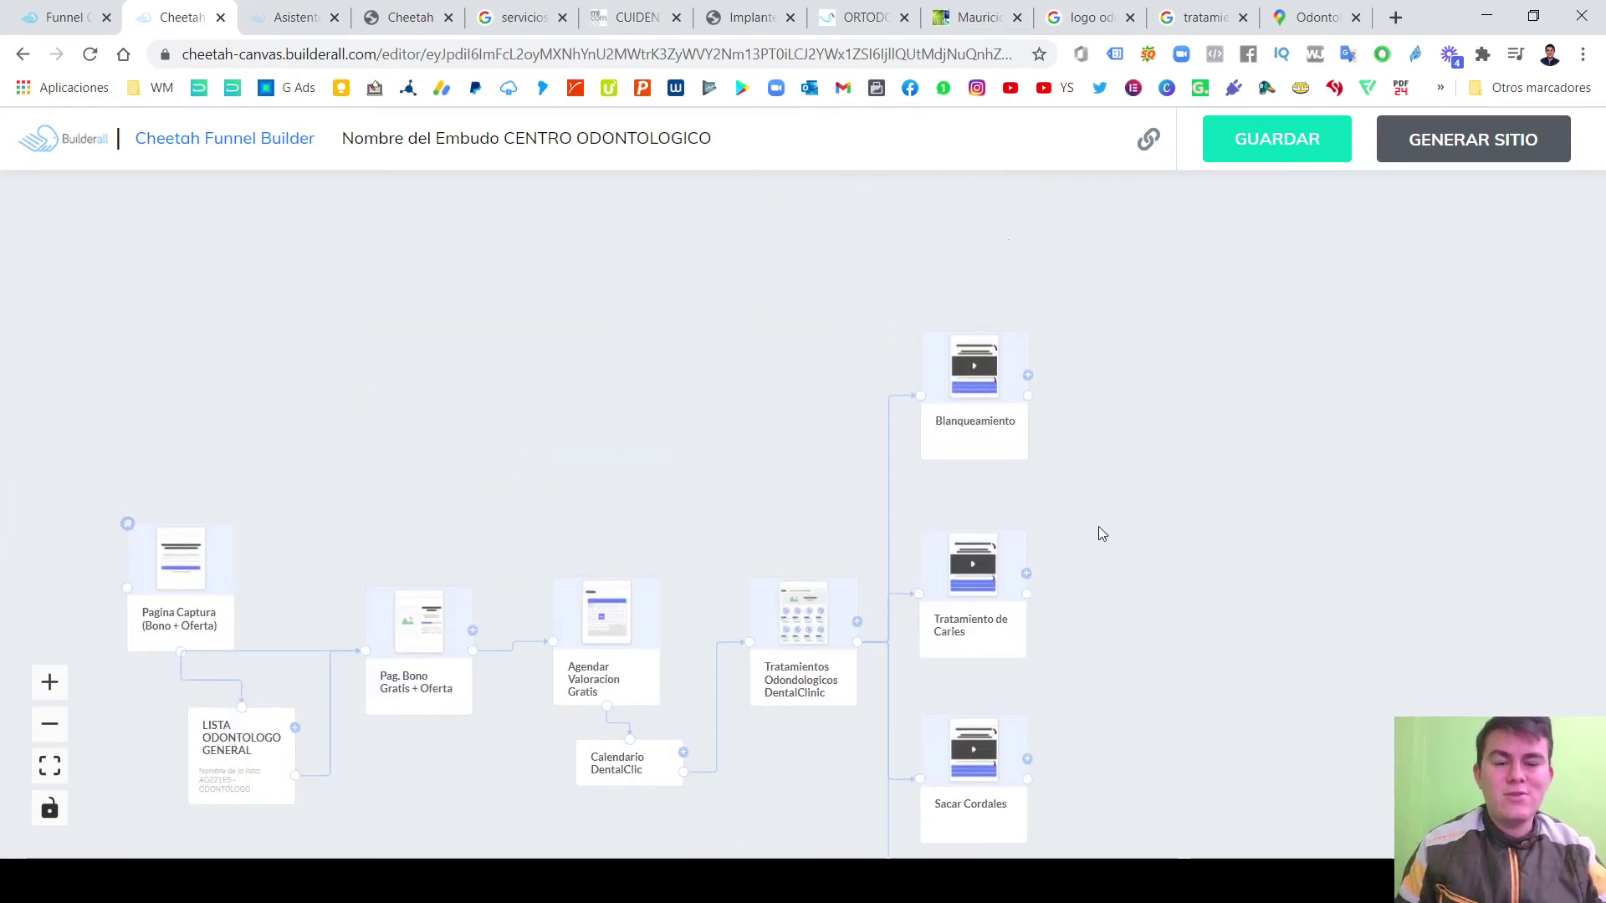
{"action": "scroll", "coordinate": [1069, 431], "scroll_direction": "up", "scroll_amount": 1}
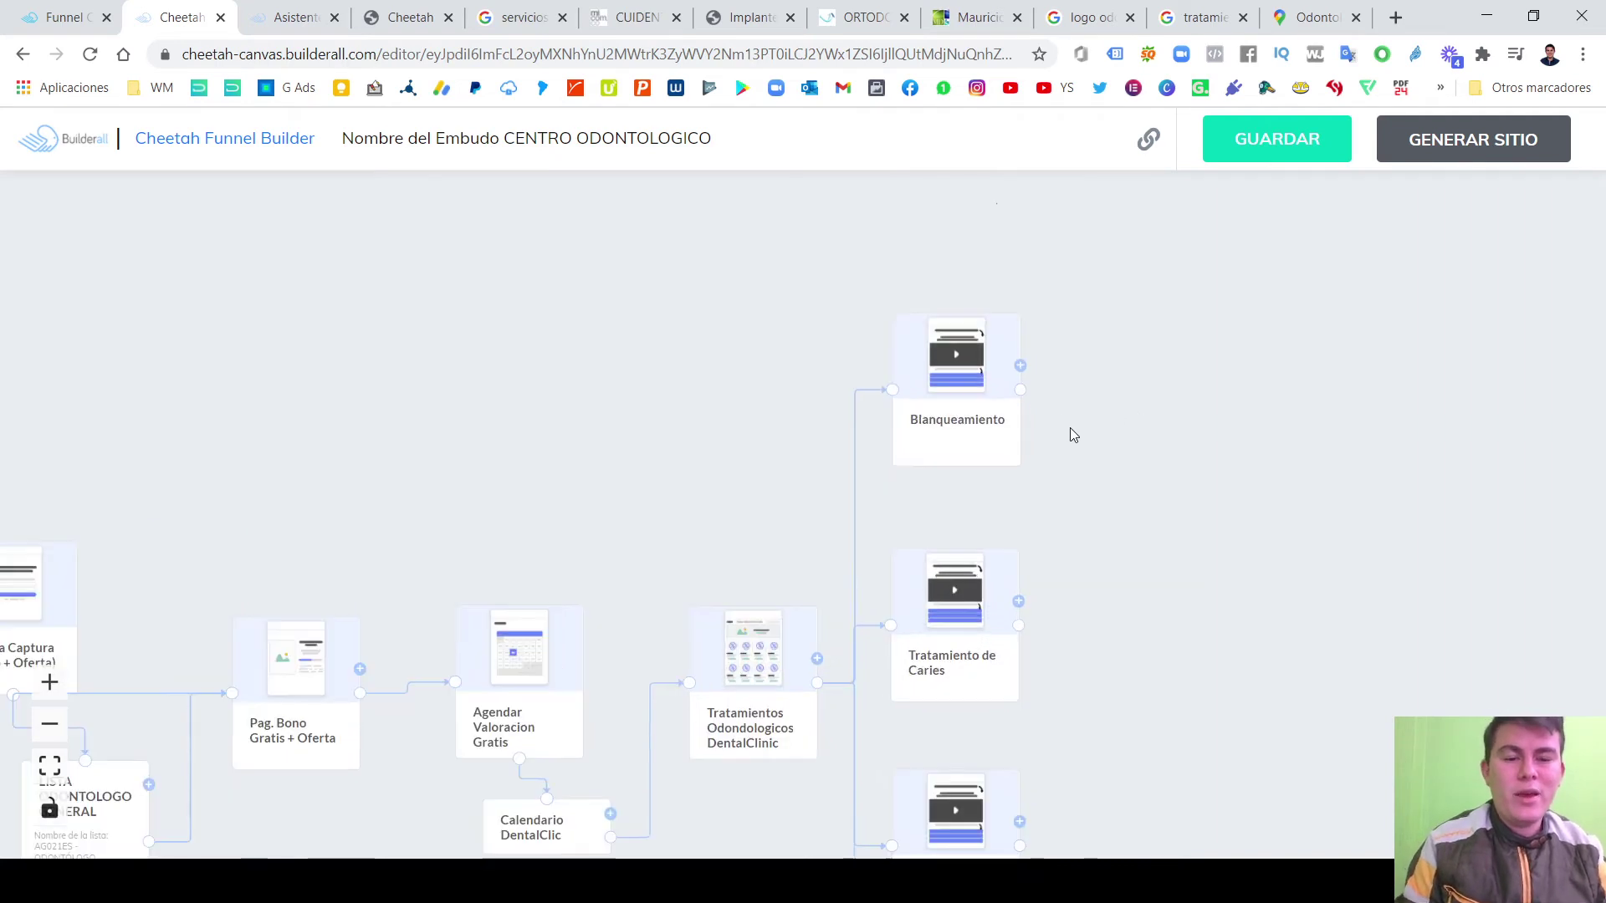
{"action": "left_click_drag", "start_coordinate": [1108, 455], "coordinate": [891, 446]}
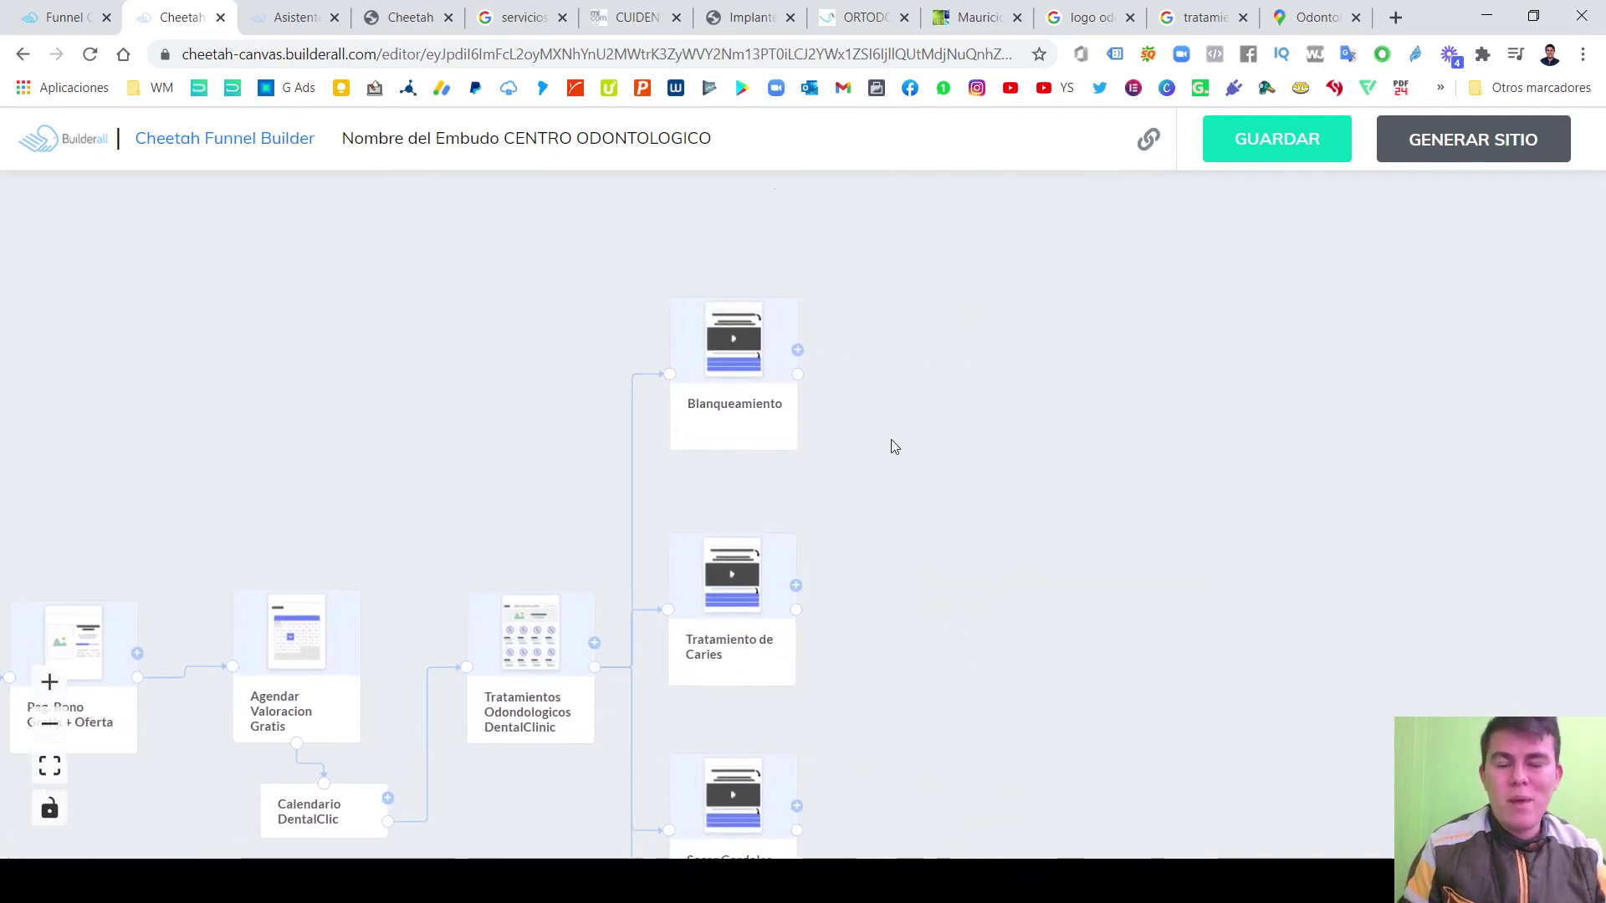
{"action": "scroll", "coordinate": [893, 443], "scroll_direction": "down", "scroll_amount": 3}
{"action": "scroll", "coordinate": [967, 594], "scroll_direction": "up", "scroll_amount": 2}
{"action": "left_click_drag", "start_coordinate": [961, 628], "coordinate": [885, 427]}
{"action": "scroll", "coordinate": [932, 522], "scroll_direction": "down", "scroll_amount": 1}
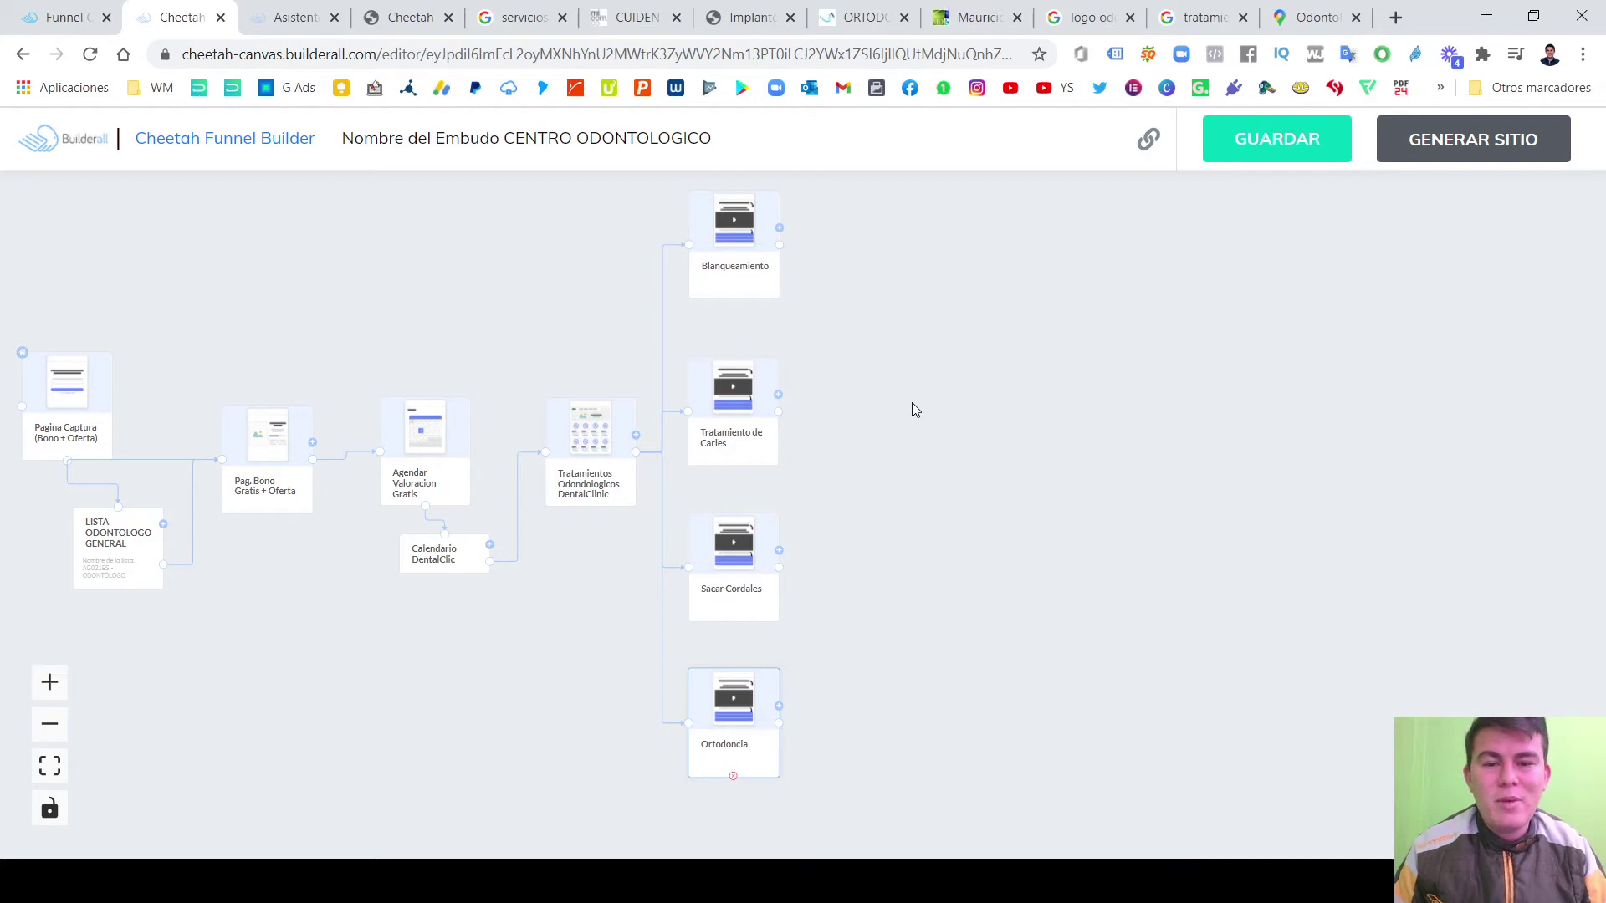
Lower the offer-wall treatments page slightly and add a "Página de pago" page from the Proceso de Ventas templates.
{"action": "left_click", "coordinate": [598, 449]}
{"action": "left_click", "coordinate": [701, 266]}
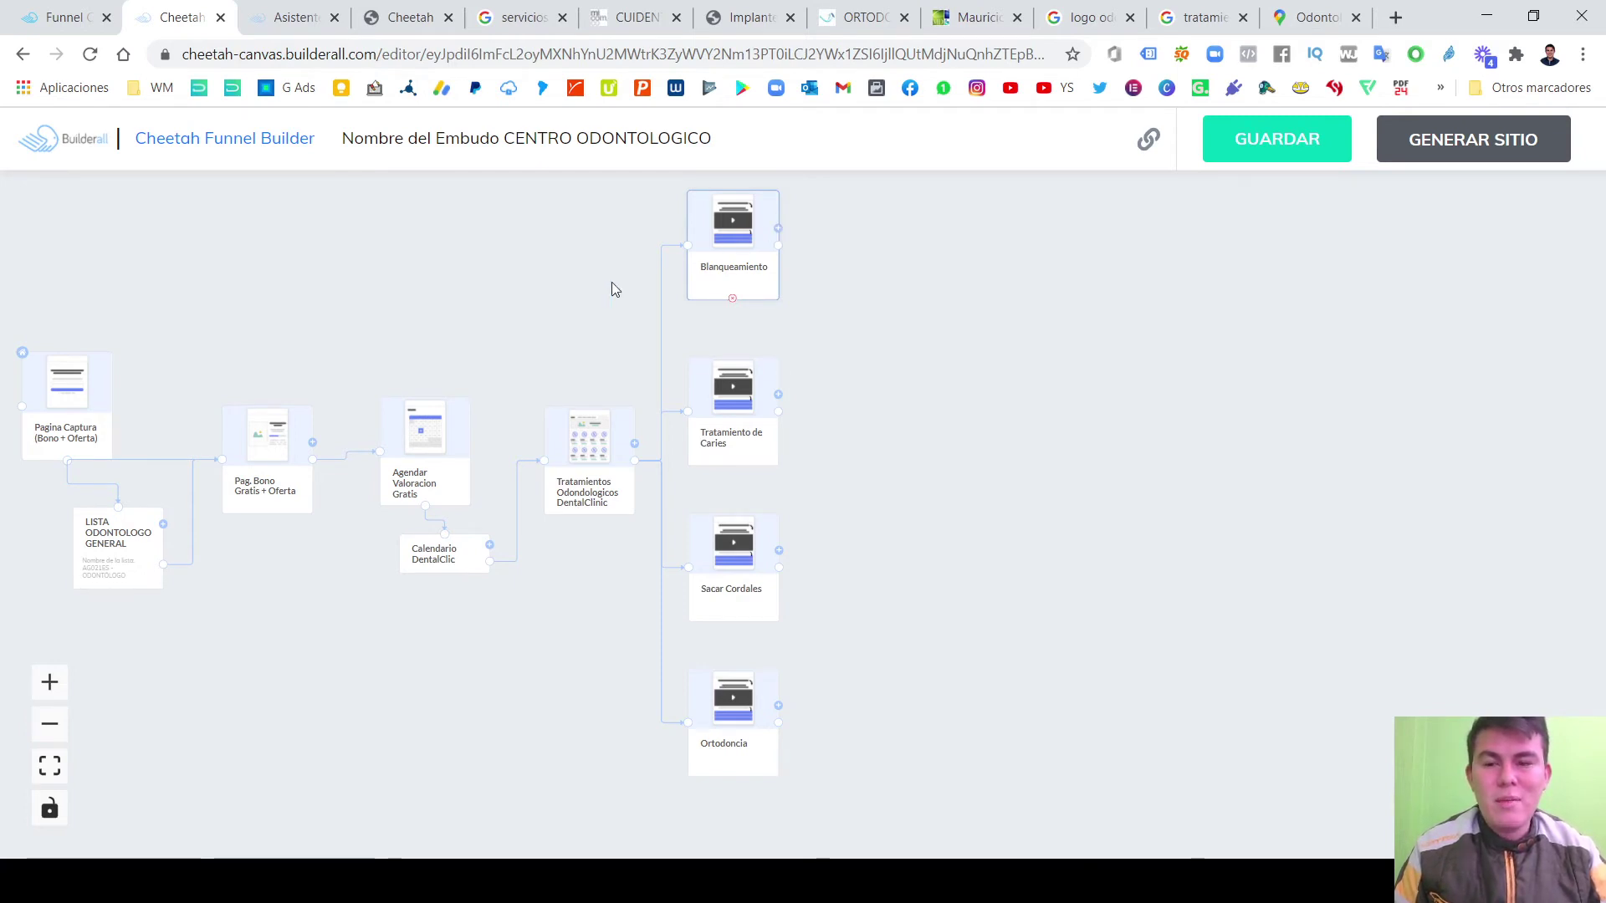
{"action": "left_click", "coordinate": [778, 394]}
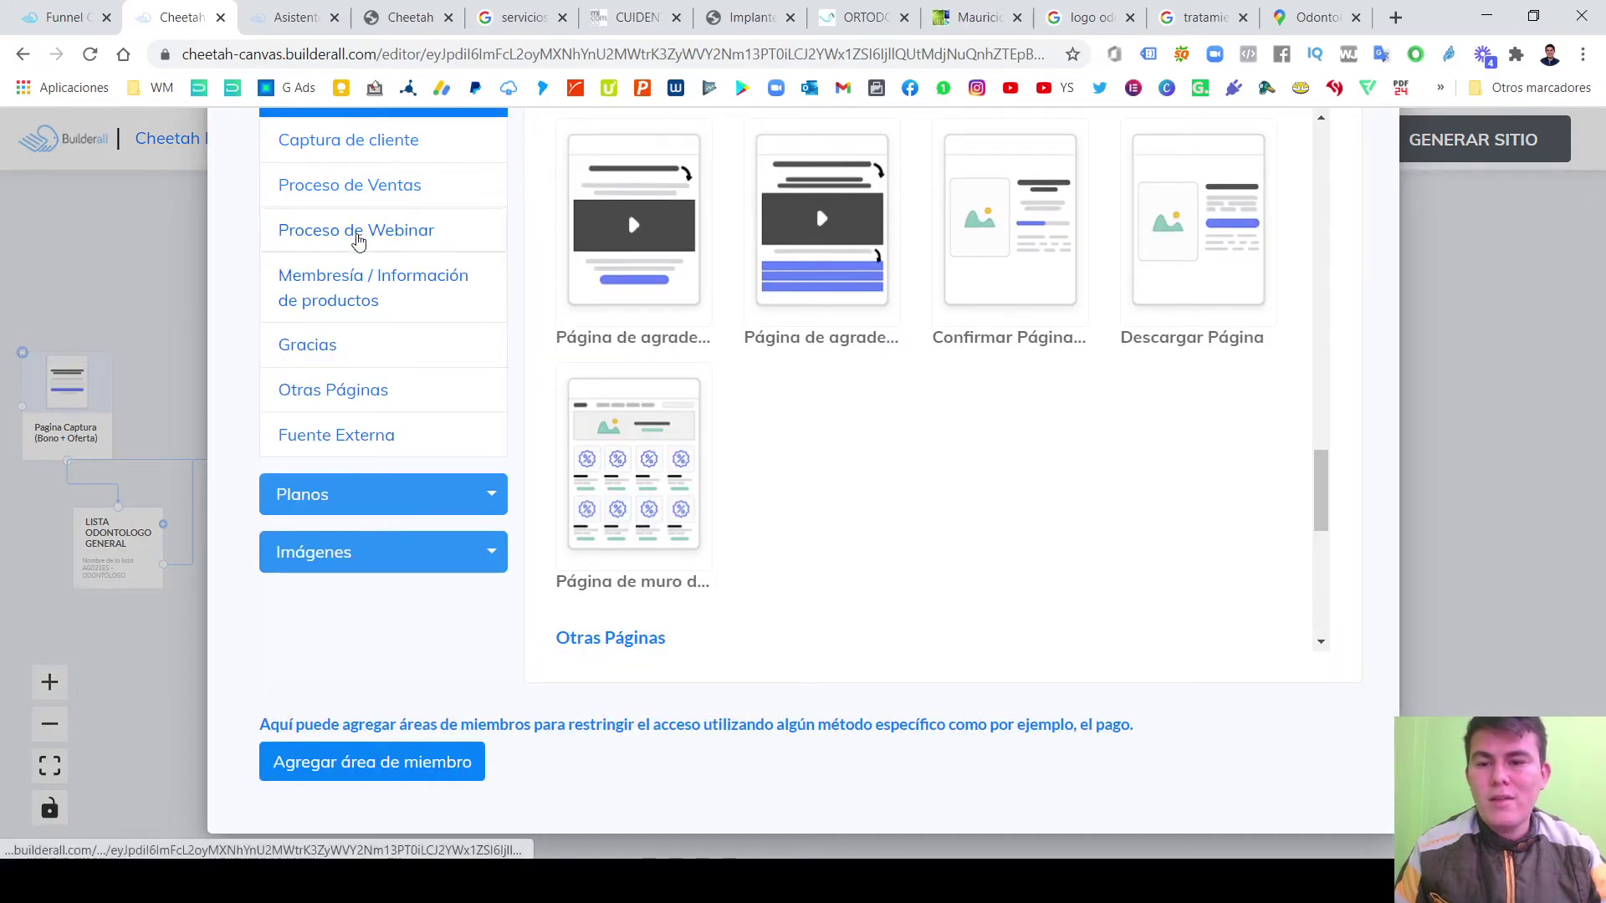
{"action": "left_click", "coordinate": [389, 186]}
{"action": "scroll", "coordinate": [727, 435], "scroll_direction": "down", "scroll_amount": 3}
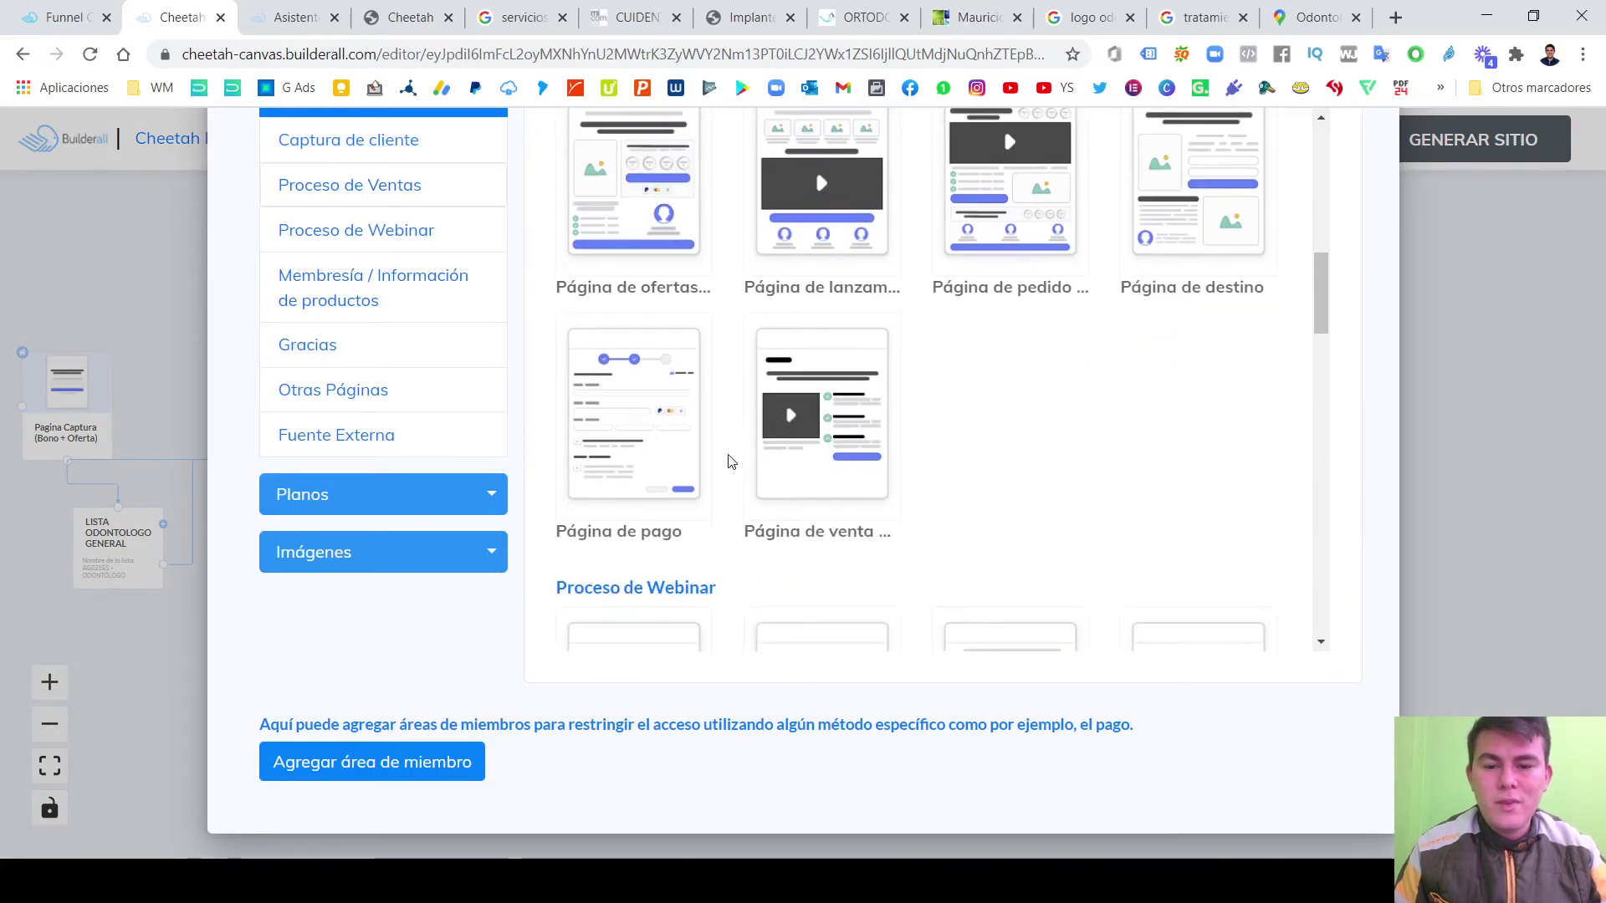
{"action": "left_click", "coordinate": [632, 466]}
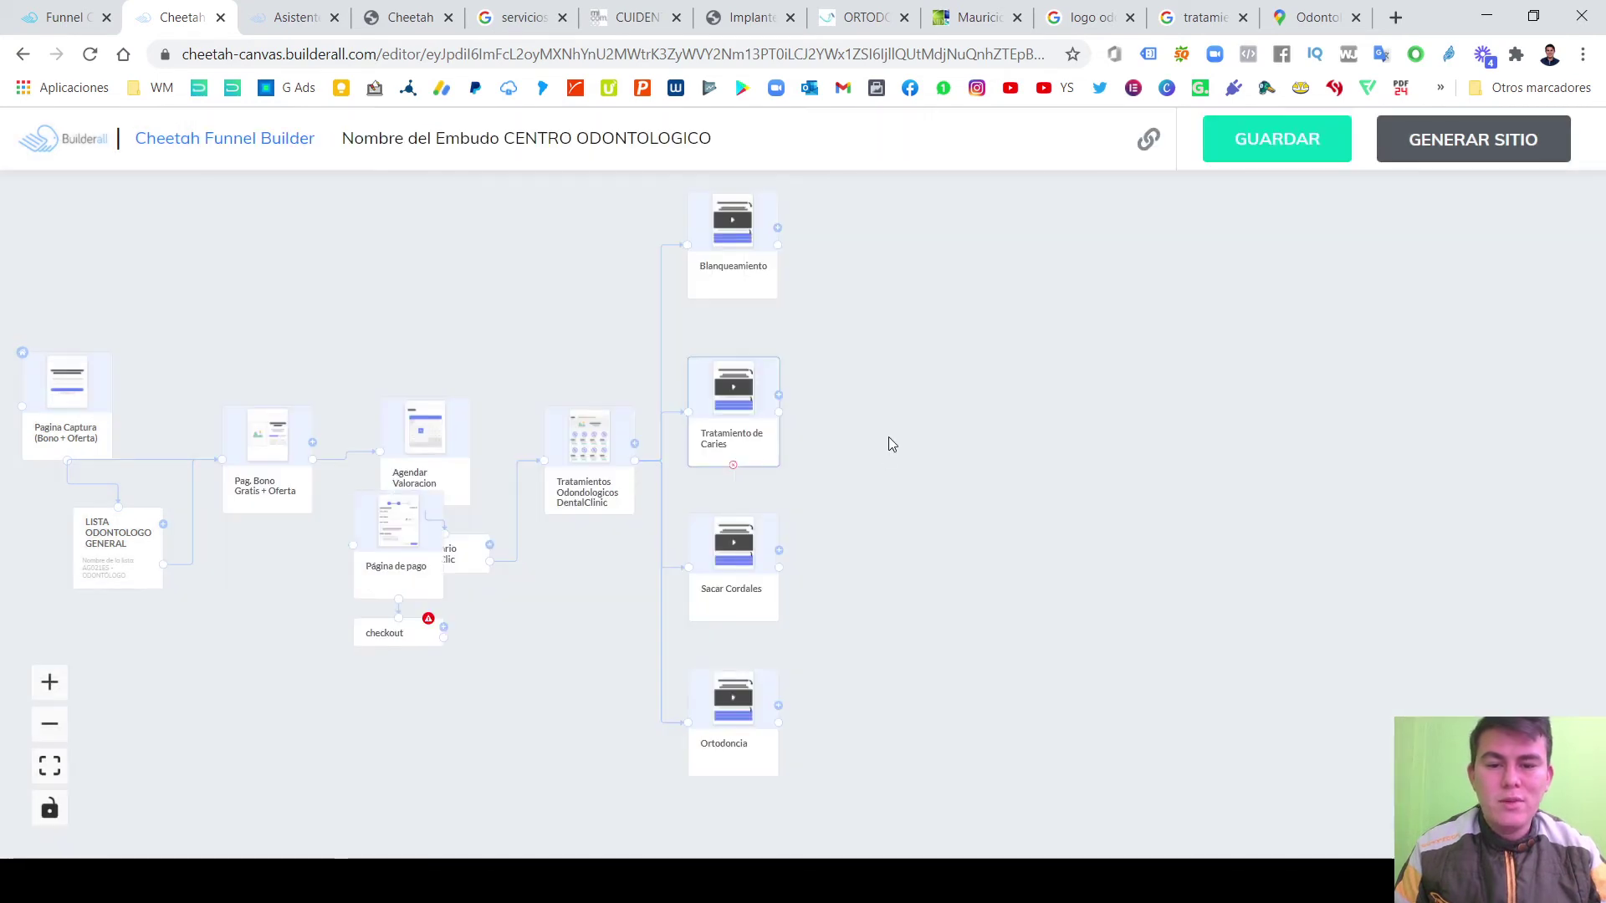
Move the "Página de pago" page and its checkout element out beyond the treatment-page column, with the checkout offset from the page.
{"action": "left_click_drag", "start_coordinate": [388, 530], "coordinate": [947, 388]}
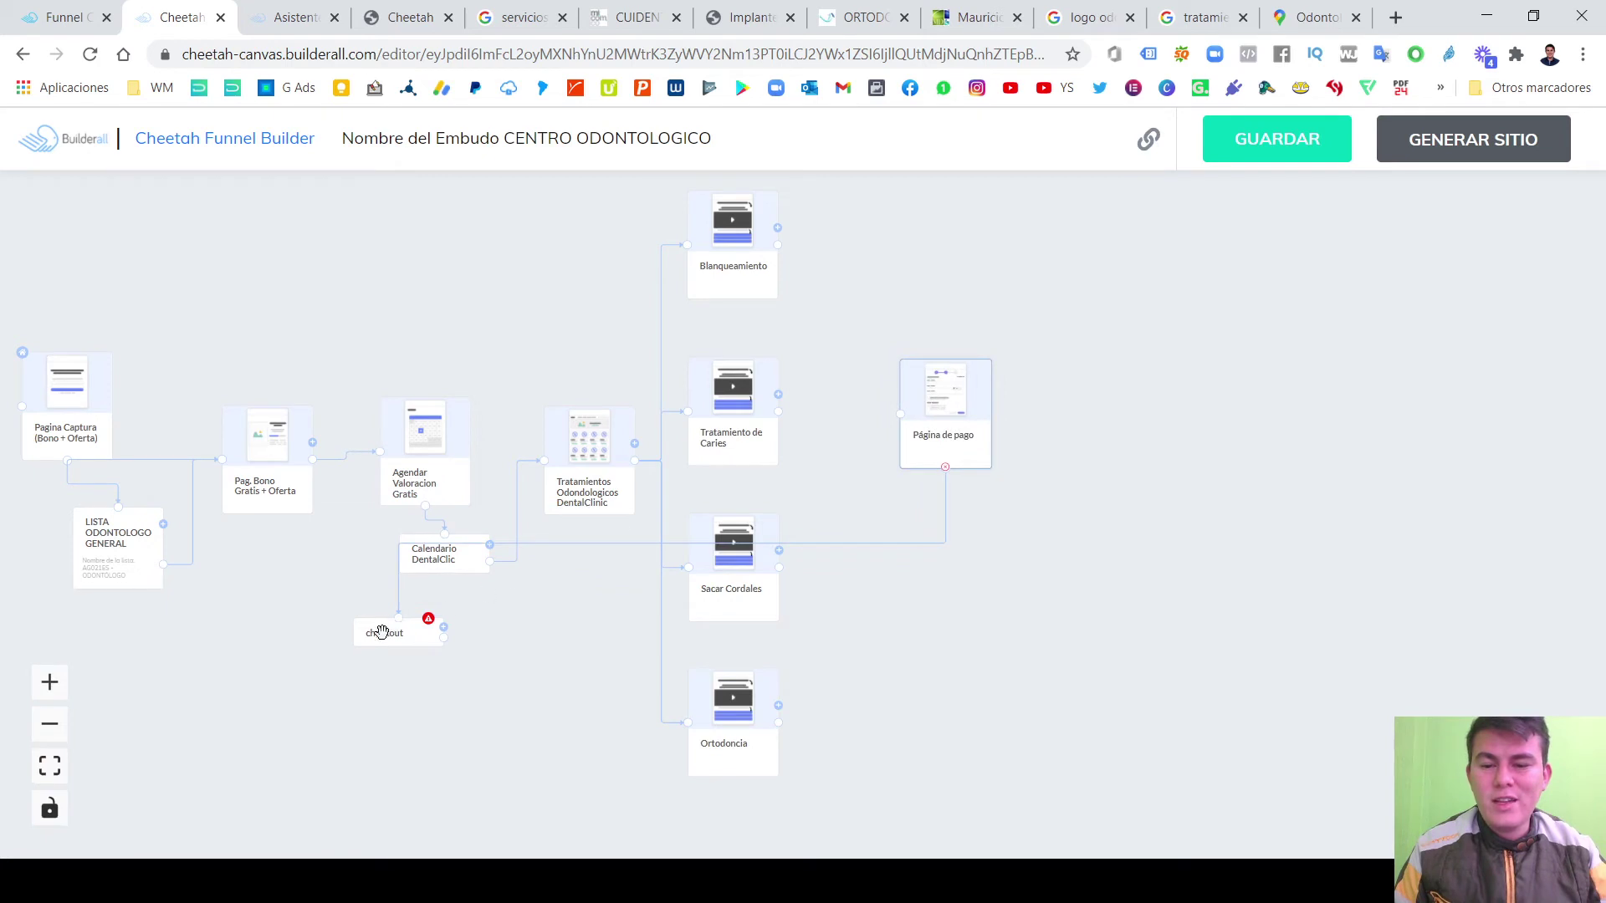
{"action": "left_click_drag", "start_coordinate": [382, 633], "coordinate": [937, 562]}
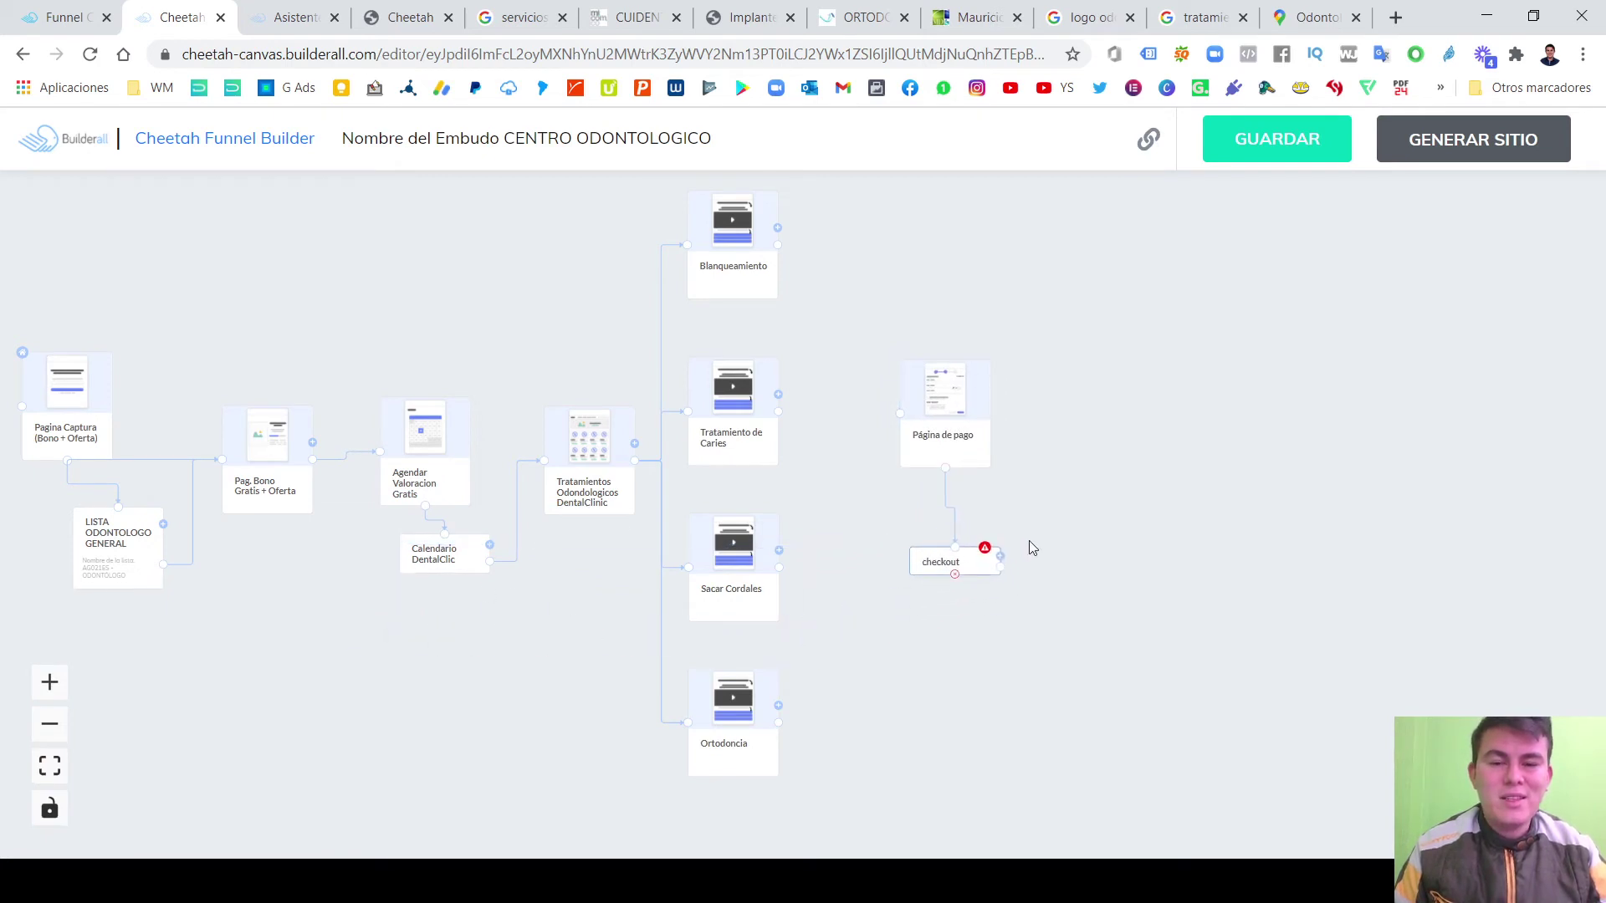
{"action": "left_click_drag", "start_coordinate": [949, 420], "coordinate": [901, 416]}
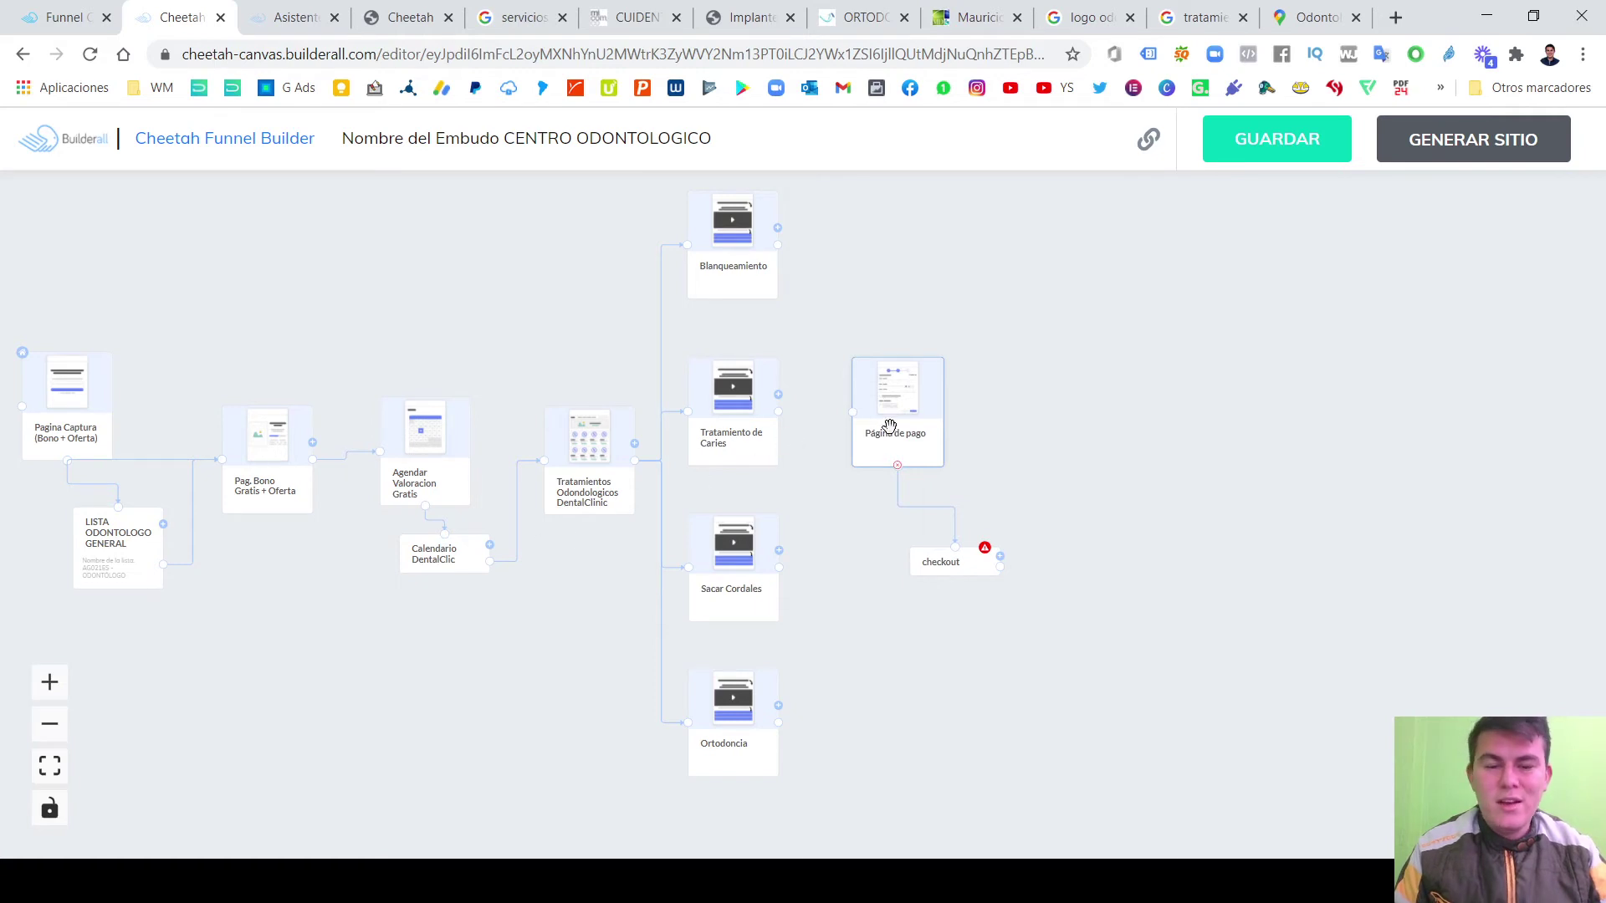
{"action": "left_click_drag", "start_coordinate": [889, 427], "coordinate": [882, 431]}
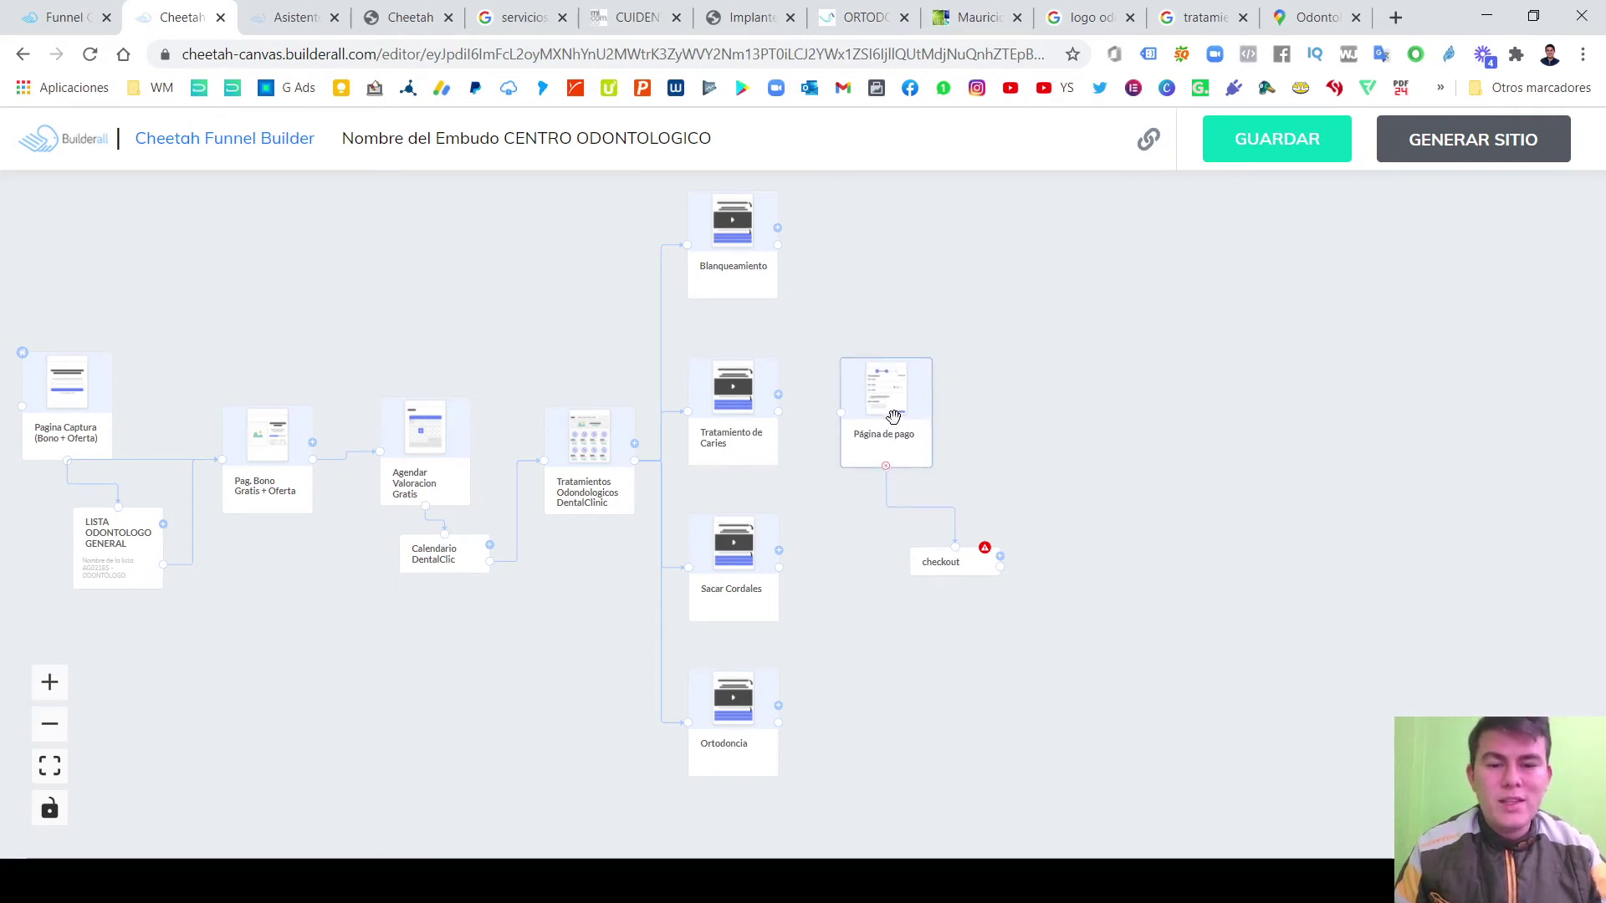
{"action": "left_click_drag", "start_coordinate": [897, 429], "coordinate": [914, 505]}
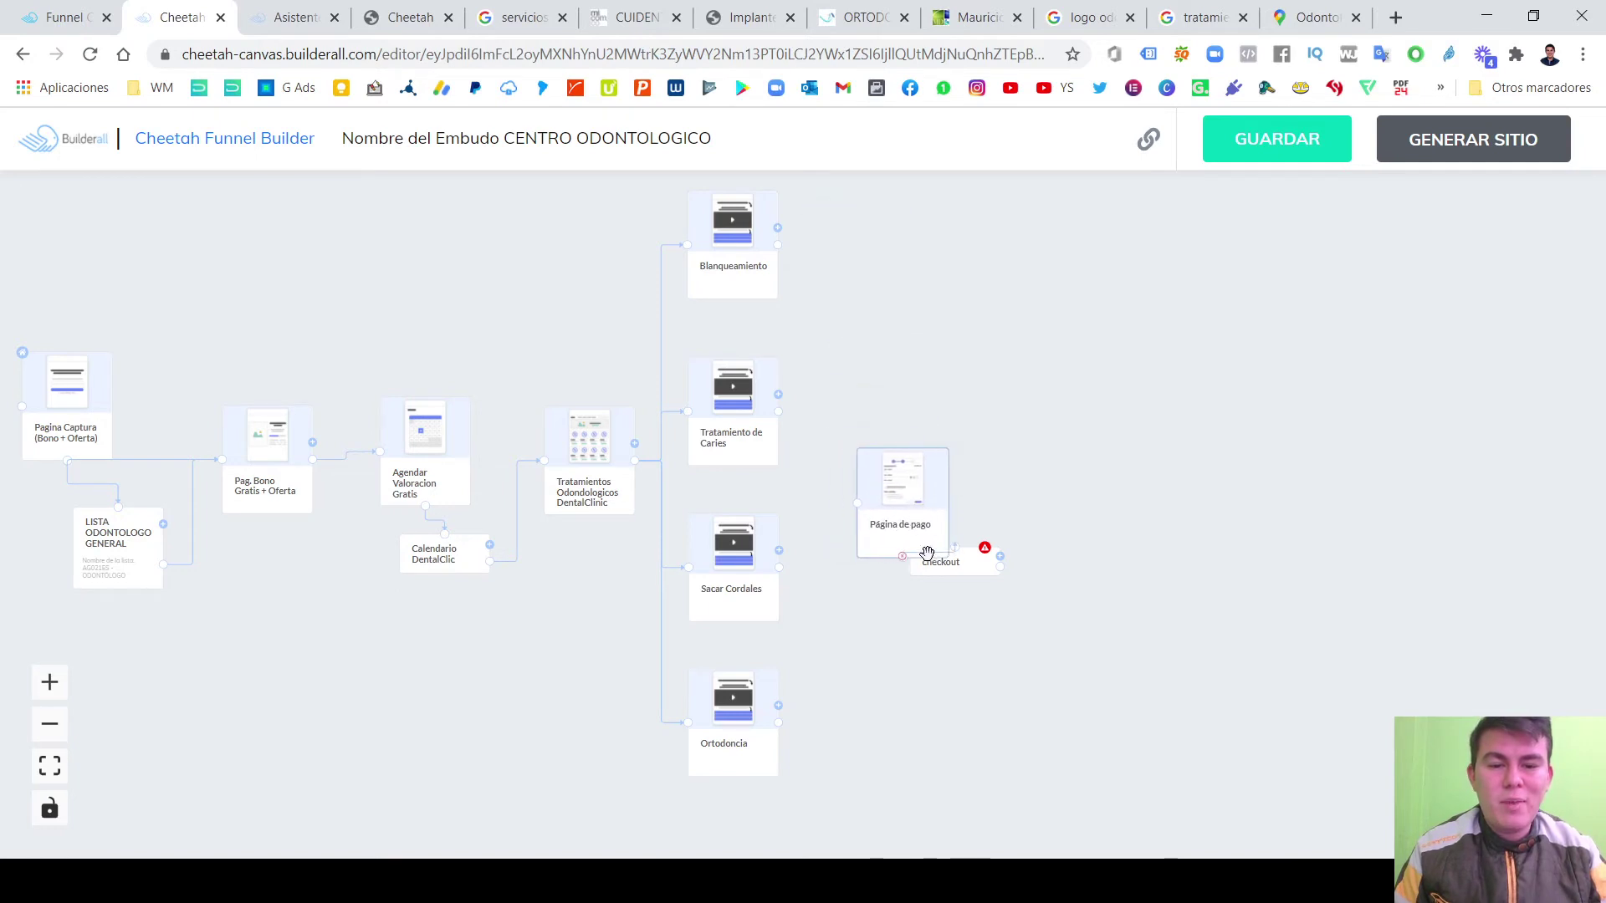
{"action": "left_click_drag", "start_coordinate": [980, 583], "coordinate": [1044, 583]}
Shift the Blanqueamiento, Tratamiento de Caries, Sacar Cordales and Ortodoncia pages slightly upward, keeping them roughly evenly spaced.
{"action": "left_click_drag", "start_coordinate": [742, 460], "coordinate": [741, 447]}
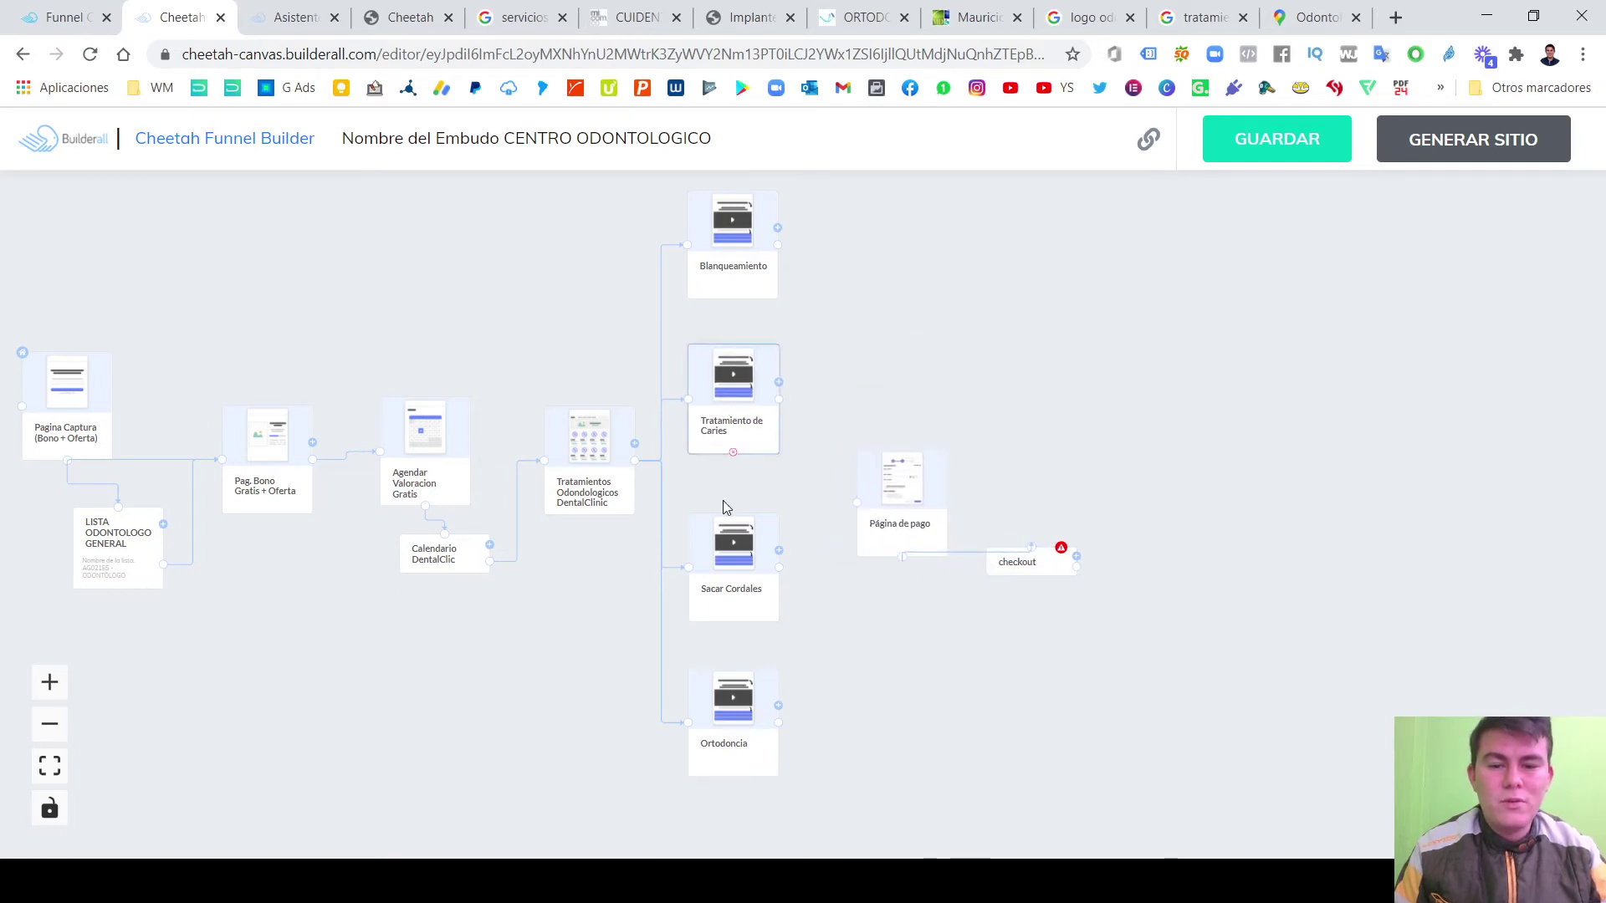
{"action": "left_click_drag", "start_coordinate": [720, 546], "coordinate": [719, 533]}
{"action": "left_click_drag", "start_coordinate": [724, 268], "coordinate": [728, 248]}
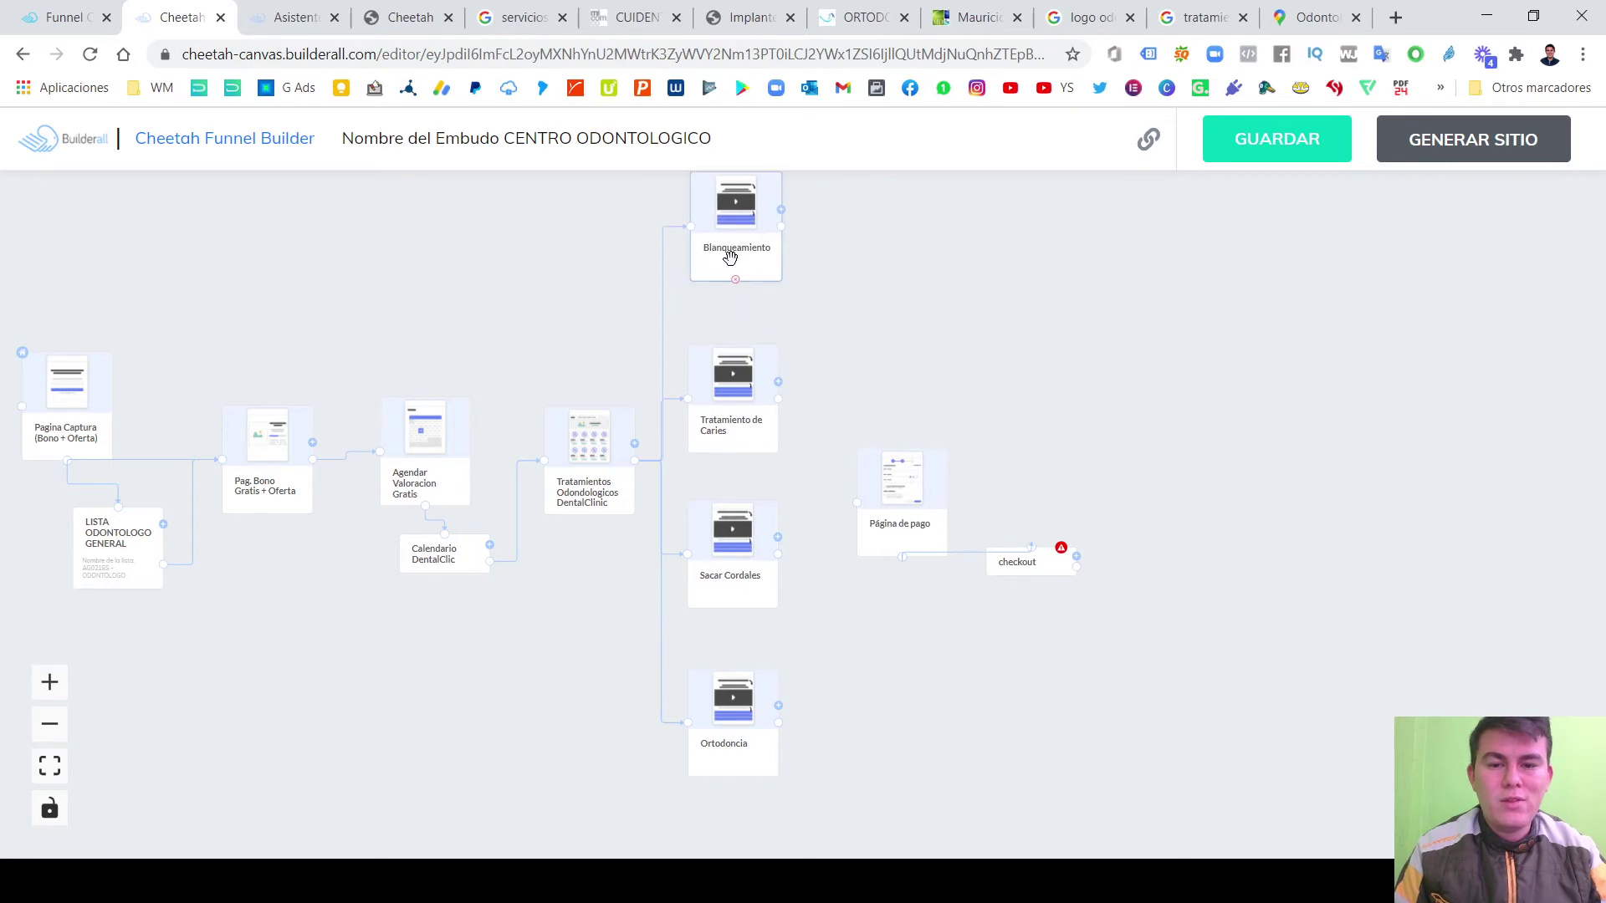
{"action": "left_click_drag", "start_coordinate": [726, 369], "coordinate": [726, 361]}
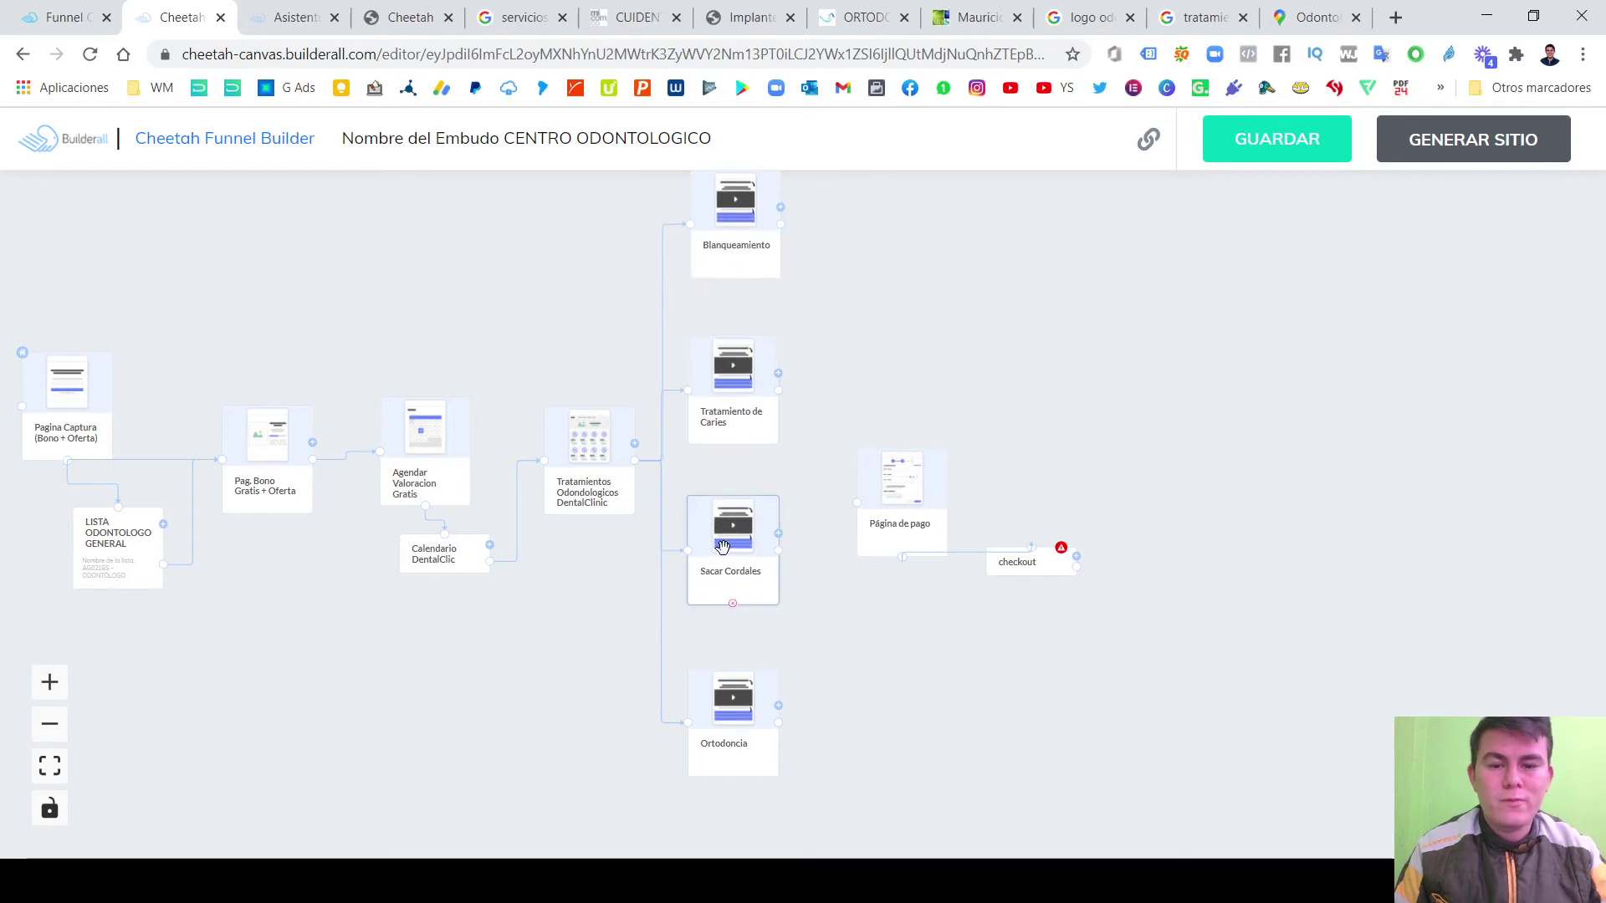
{"action": "left_click_drag", "start_coordinate": [722, 552], "coordinate": [723, 539]}
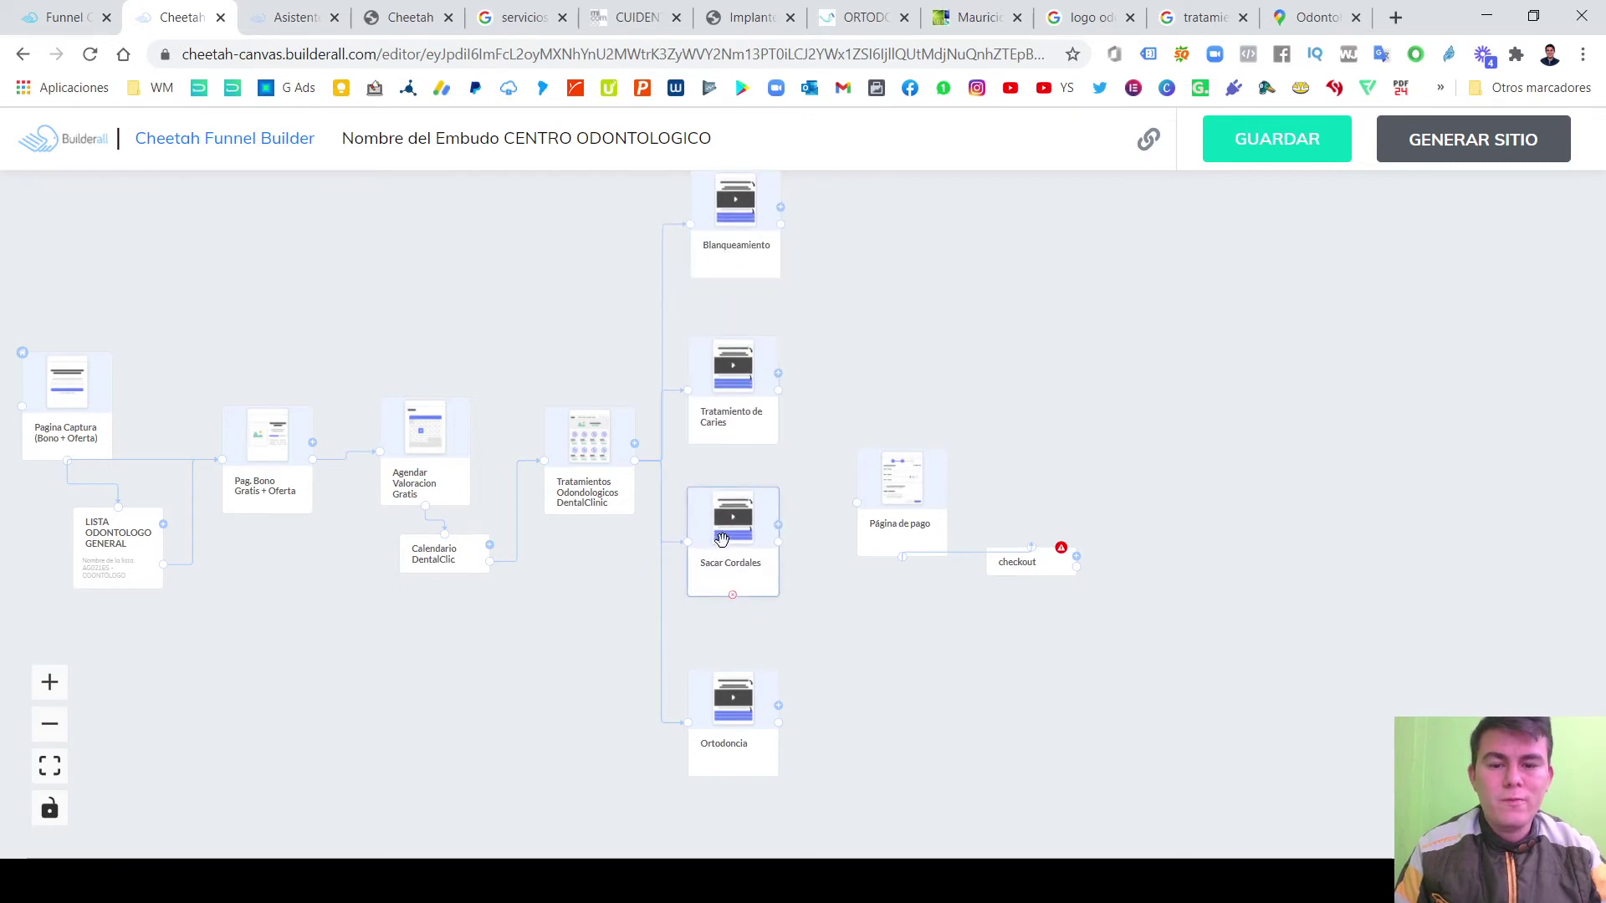
{"action": "left_click_drag", "start_coordinate": [725, 715], "coordinate": [722, 695]}
Raise the payment page to a height between Tratamiento de Caries and Sacar Cordales, and move its checkout farther out.
{"action": "left_click_drag", "start_coordinate": [863, 529], "coordinate": [890, 492]}
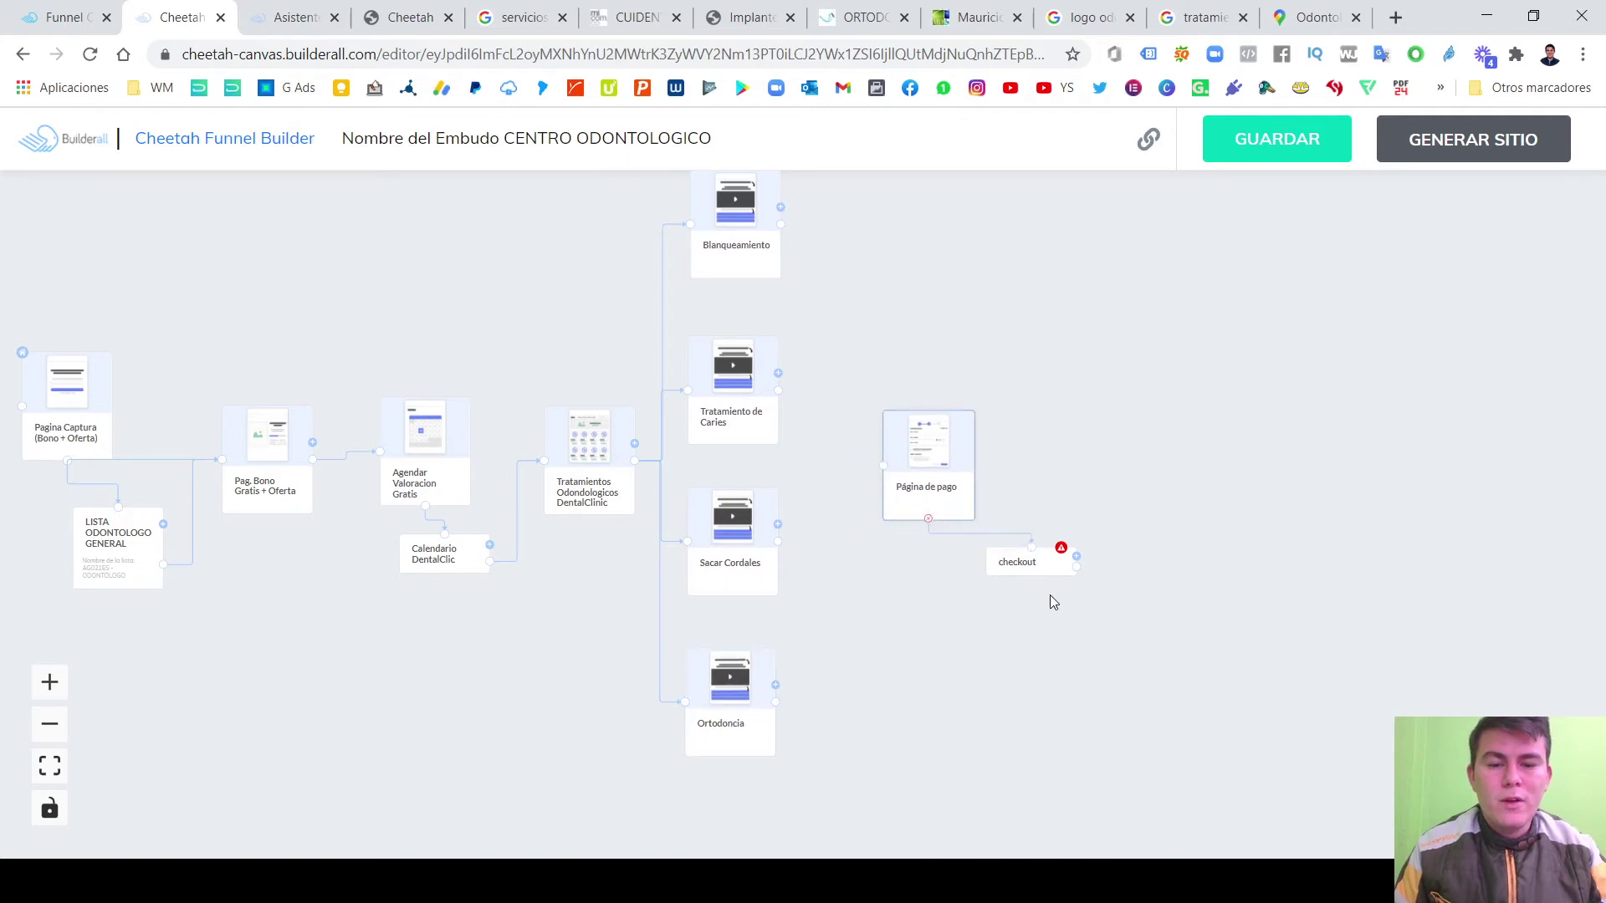
{"action": "left_click_drag", "start_coordinate": [1025, 561], "coordinate": [1062, 563]}
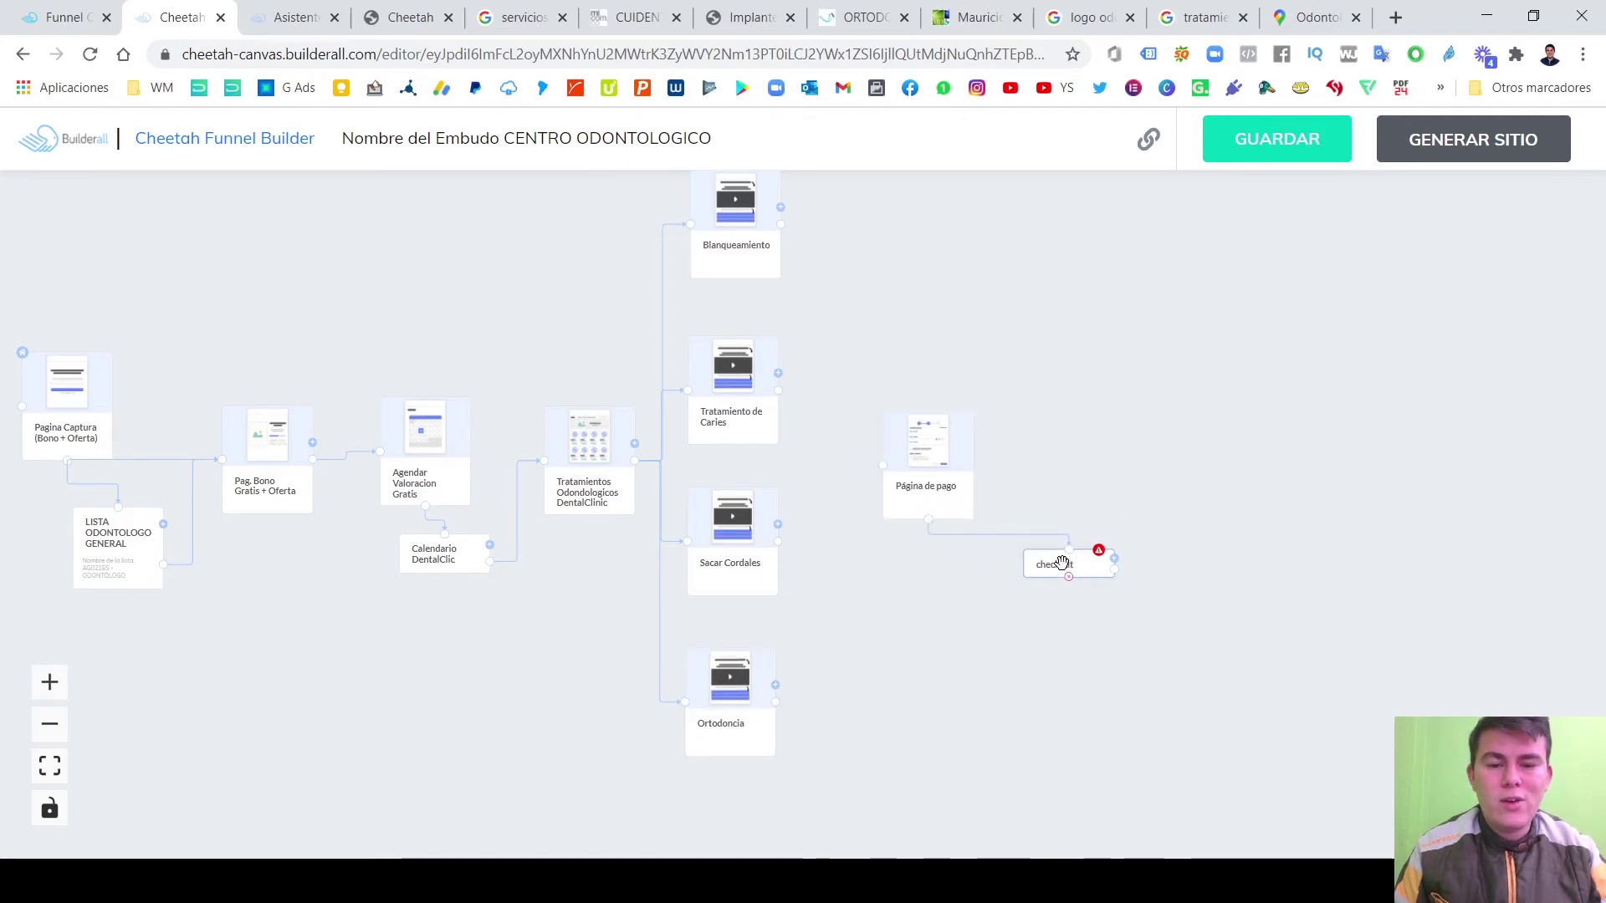
{"action": "left_click_drag", "start_coordinate": [927, 452], "coordinate": [895, 456]}
Connect all four treatment pages to the payment page and bring its checkout element closer.
{"action": "mouse_move", "coordinate": [779, 541]}
{"action": "left_mouse_down"}
{"action": "mouse_move", "coordinate": [853, 466]}
{"action": "mouse_move", "coordinate": [839, 468]}
{"action": "left_mouse_up"}
{"action": "left_click_drag", "start_coordinate": [779, 391], "coordinate": [851, 469]}
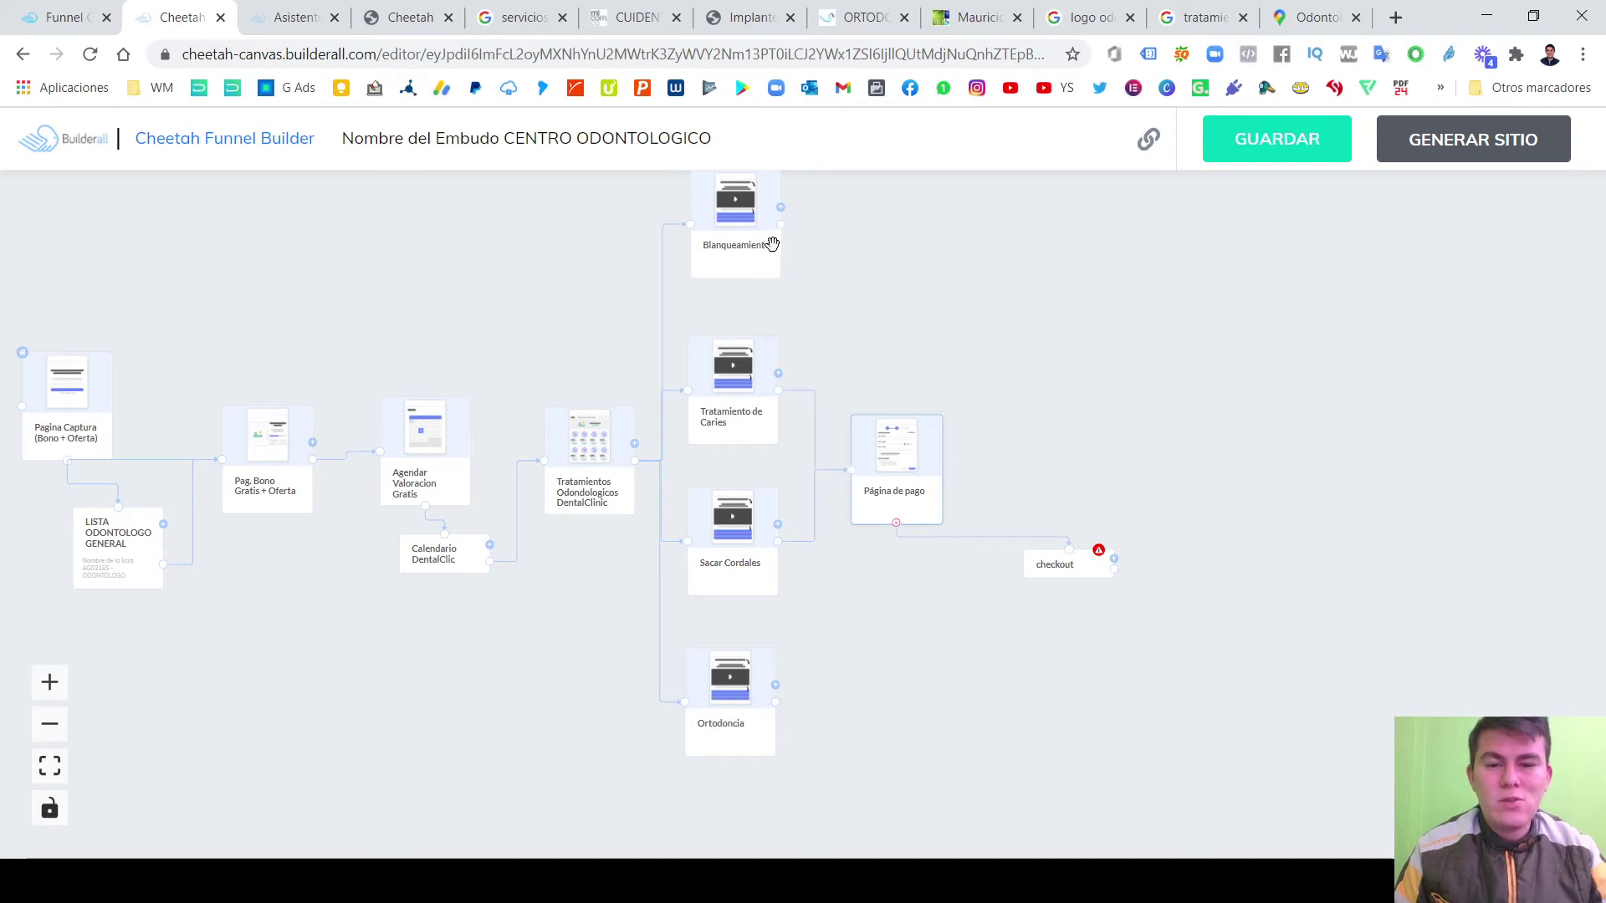
{"action": "left_click_drag", "start_coordinate": [781, 226], "coordinate": [850, 469]}
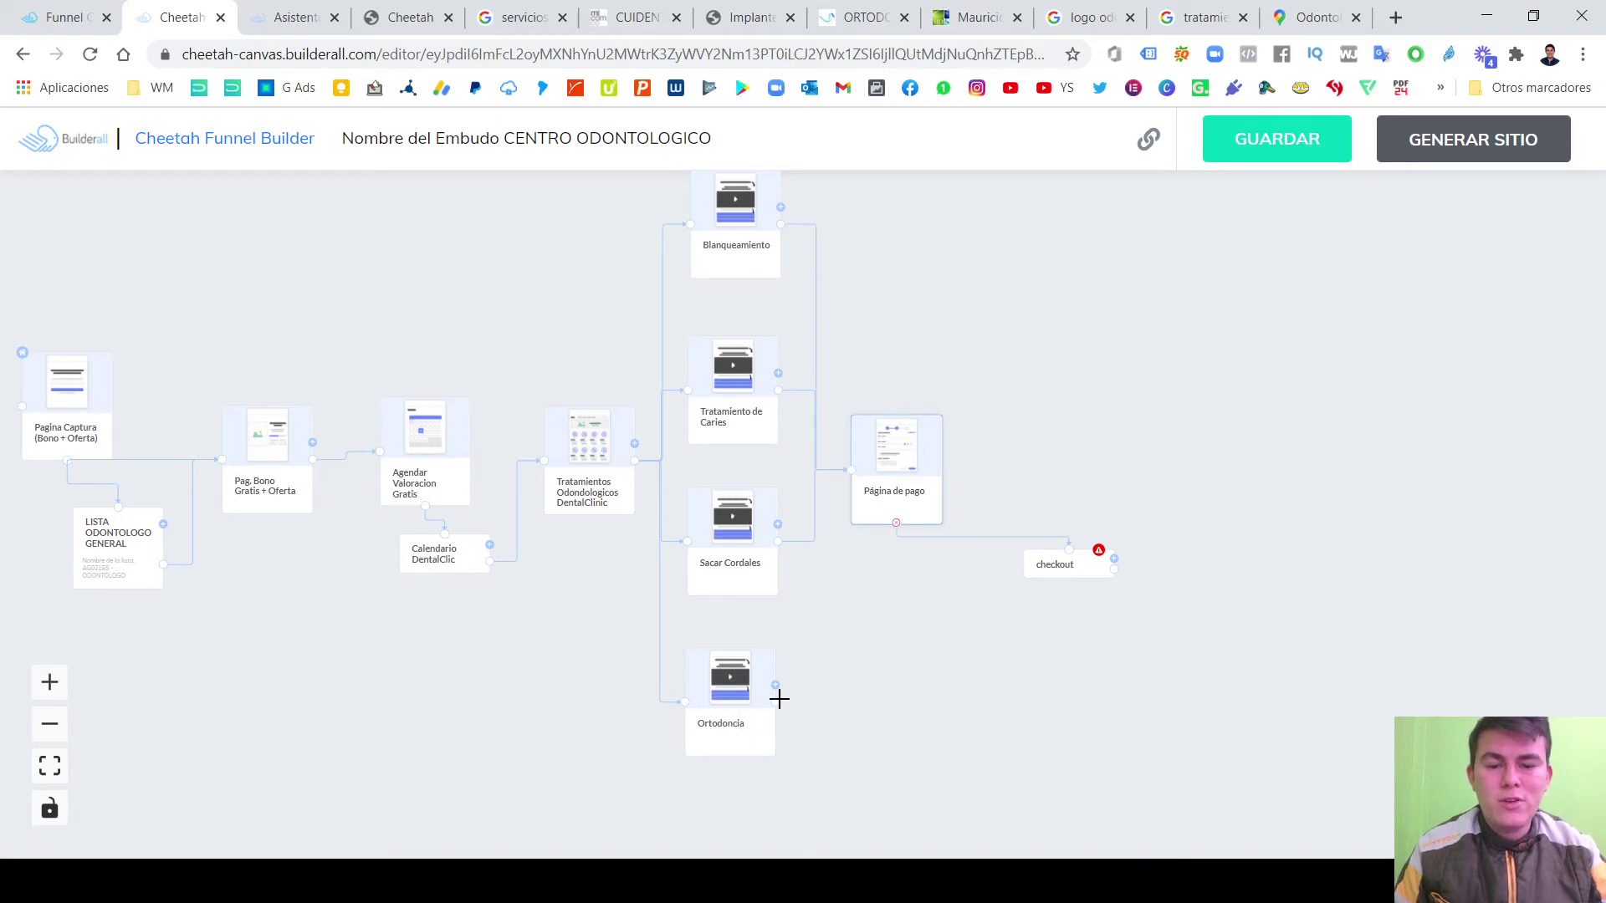
{"action": "left_click_drag", "start_coordinate": [780, 697], "coordinate": [849, 466]}
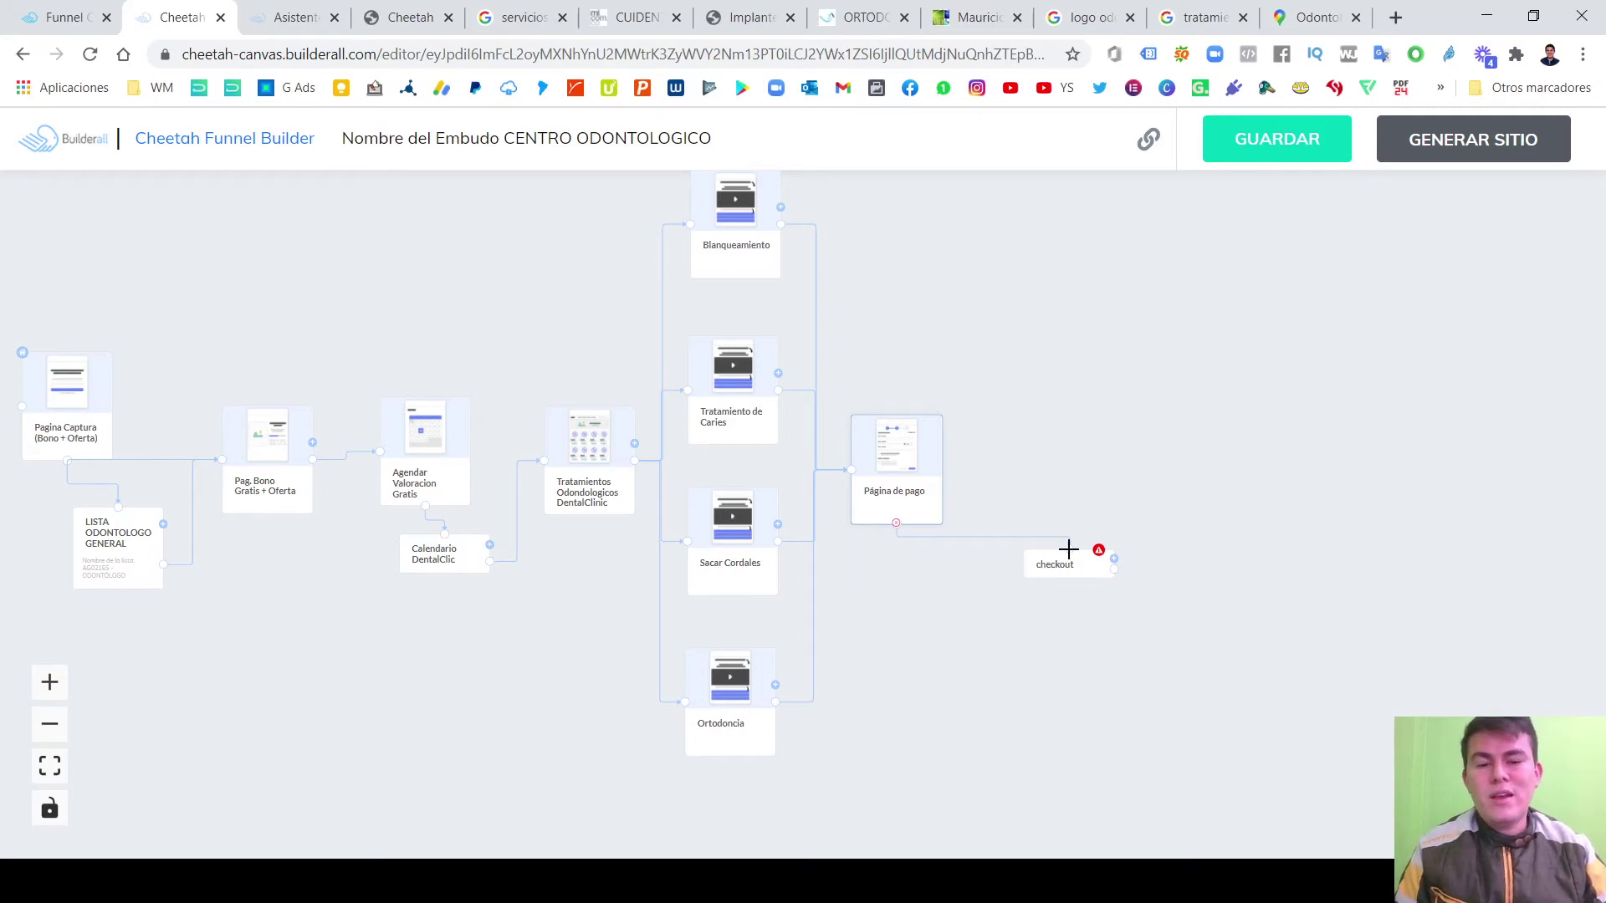
{"action": "left_click_drag", "start_coordinate": [1054, 562], "coordinate": [1004, 564]}
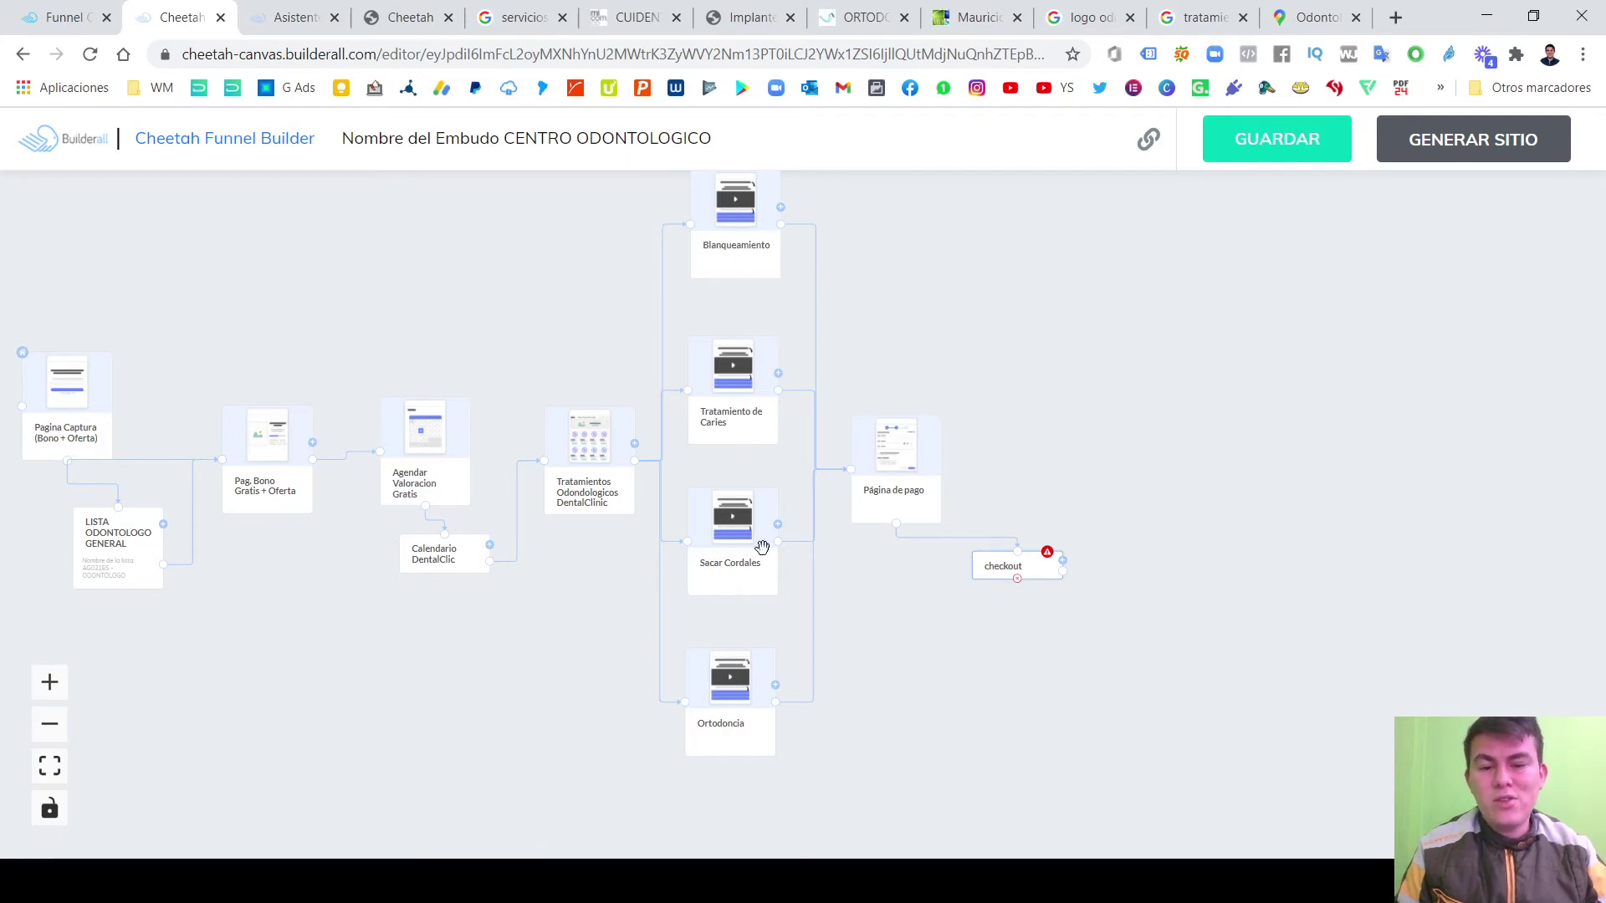
{"action": "left_click_drag", "start_coordinate": [901, 452], "coordinate": [903, 454]}
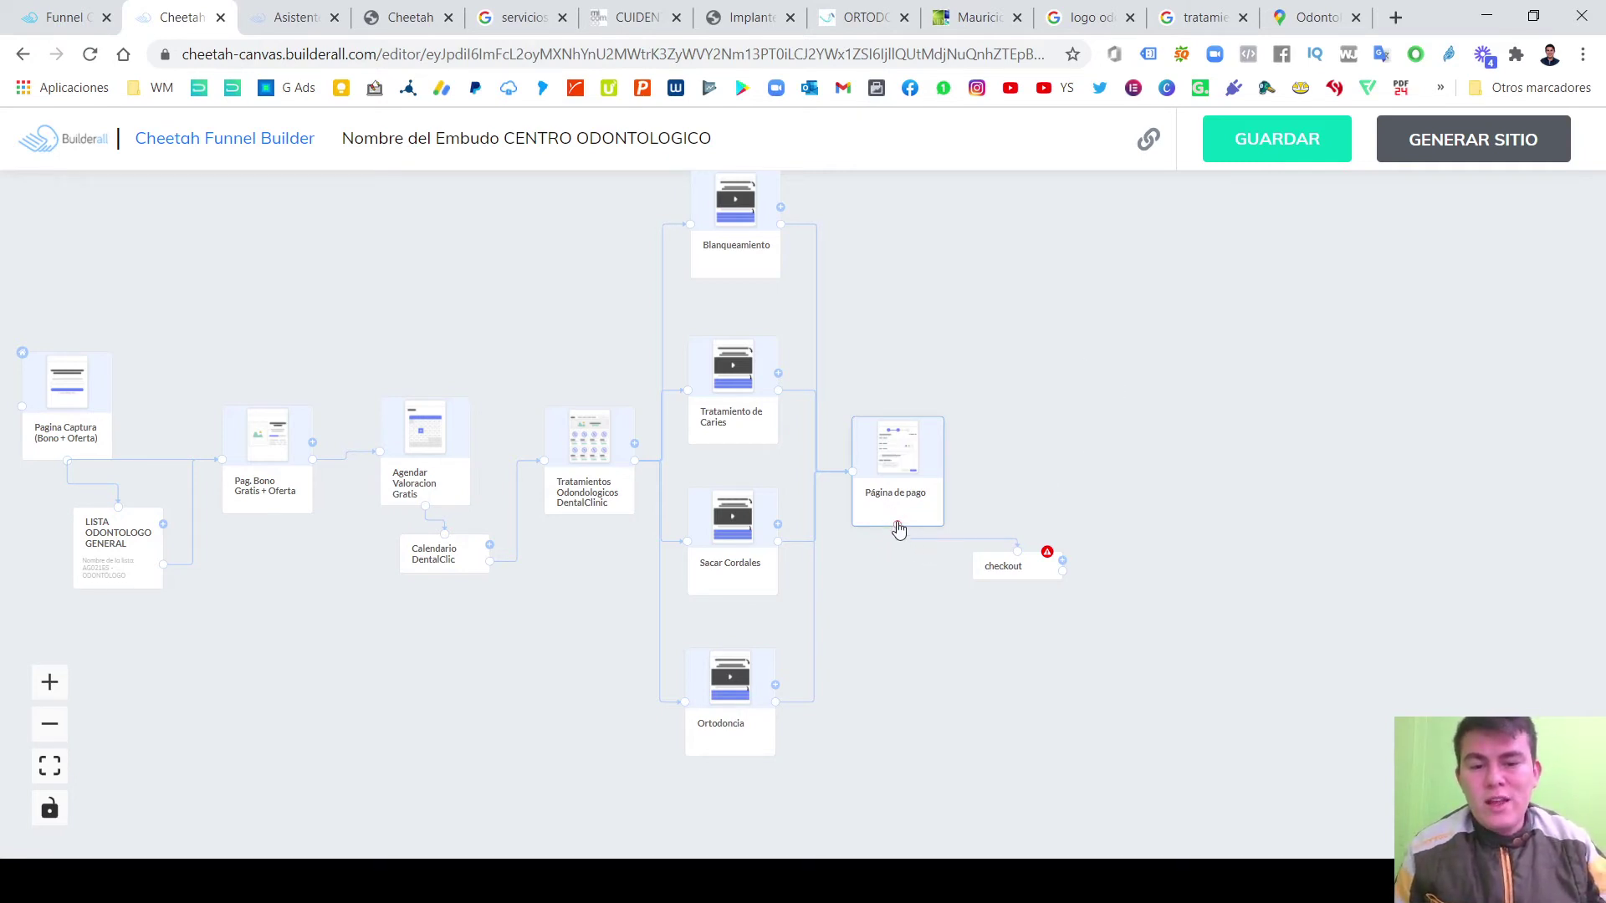
Delete the connections to the payment page from Ortodoncia, Sacar Cordales and Tratamiento de Caries.
{"action": "left_click", "coordinate": [814, 589]}
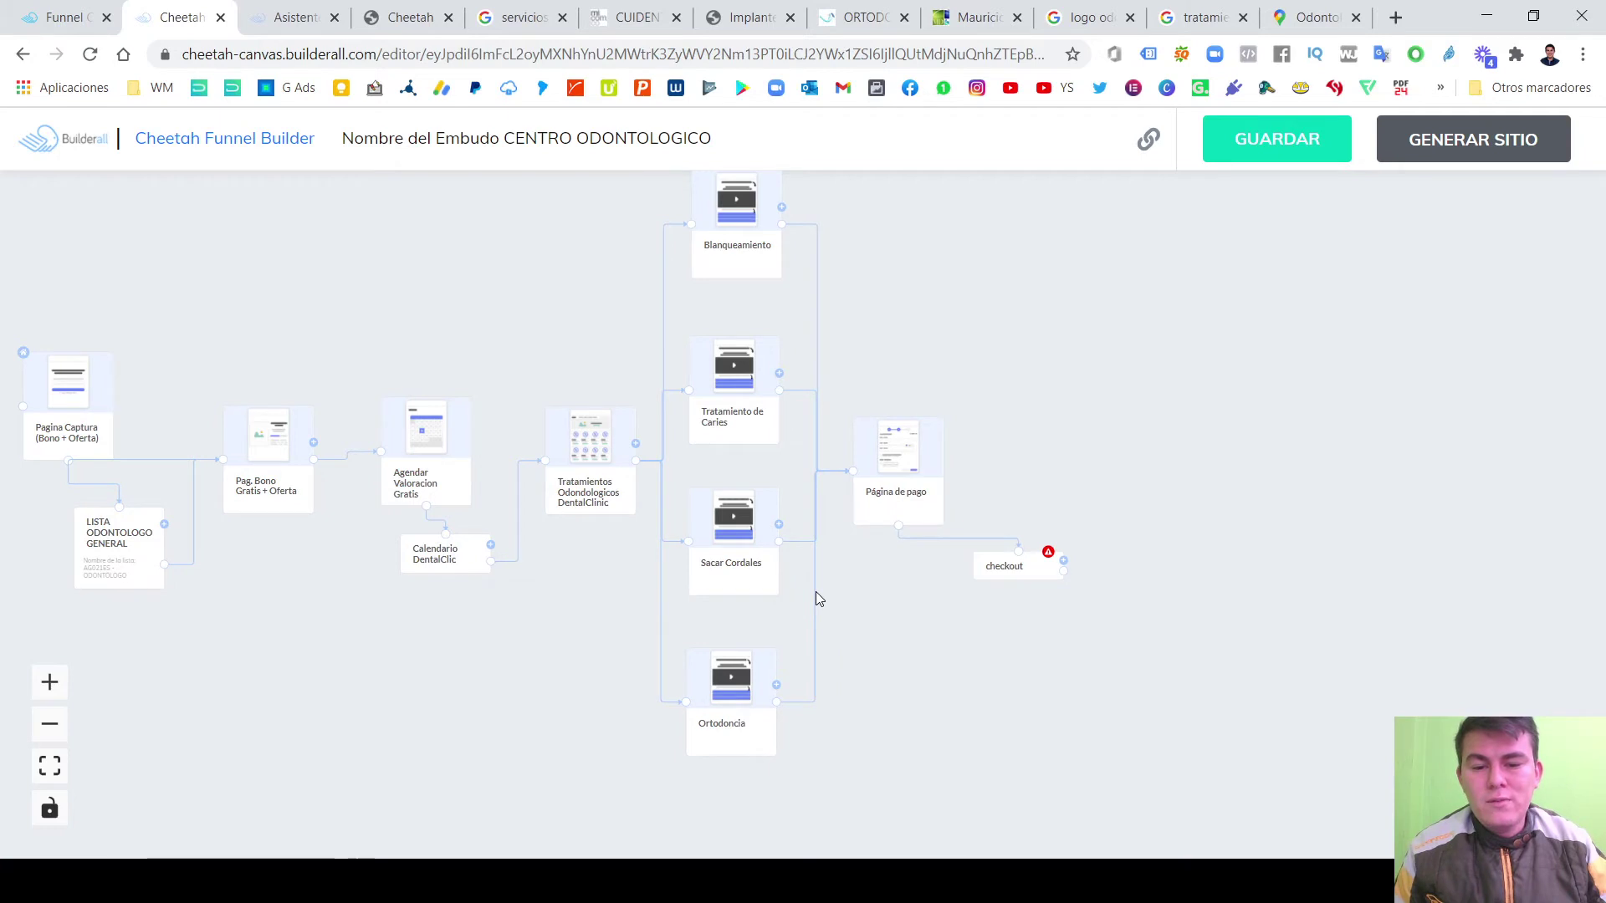
{"action": "left_click", "coordinate": [814, 591]}
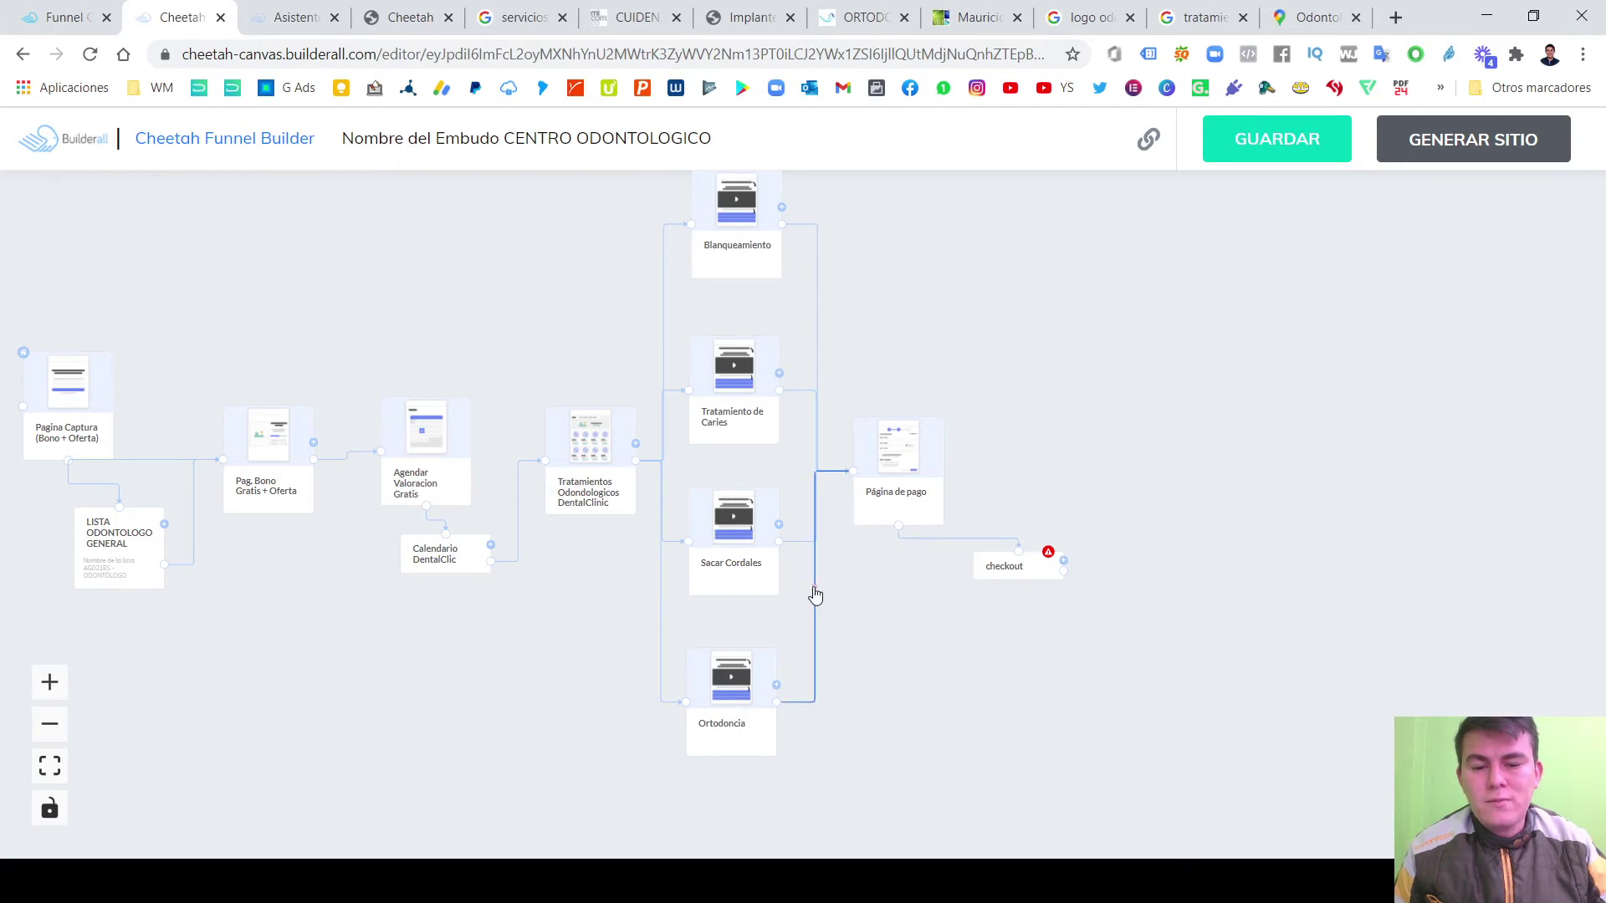
{"action": "key", "text": "Delete"}
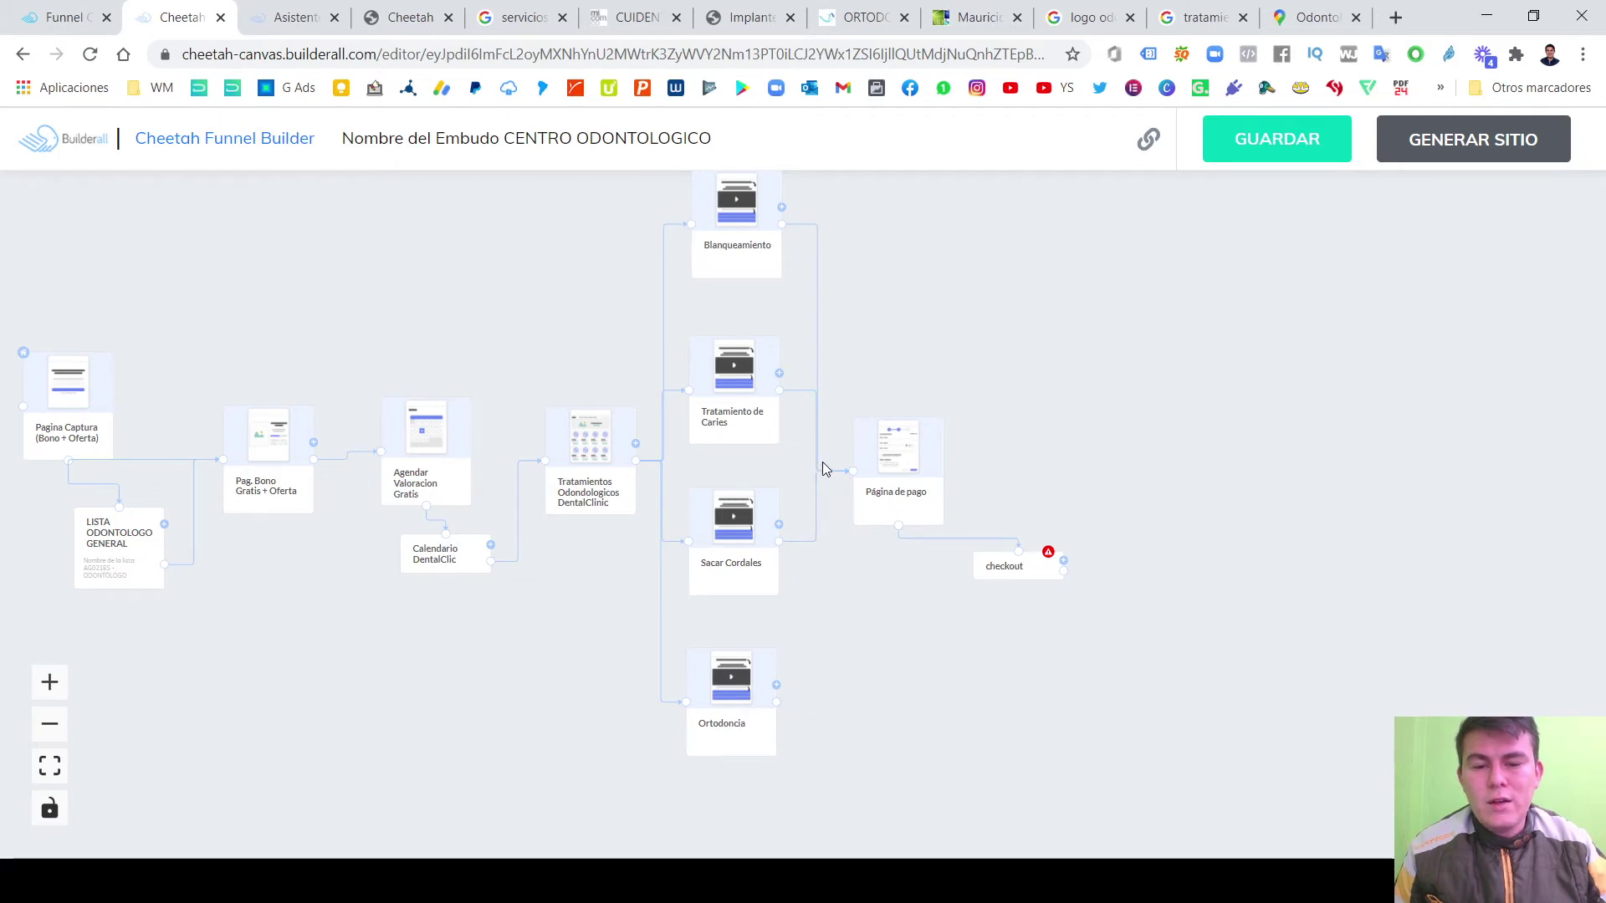
{"action": "left_click", "coordinate": [818, 527]}
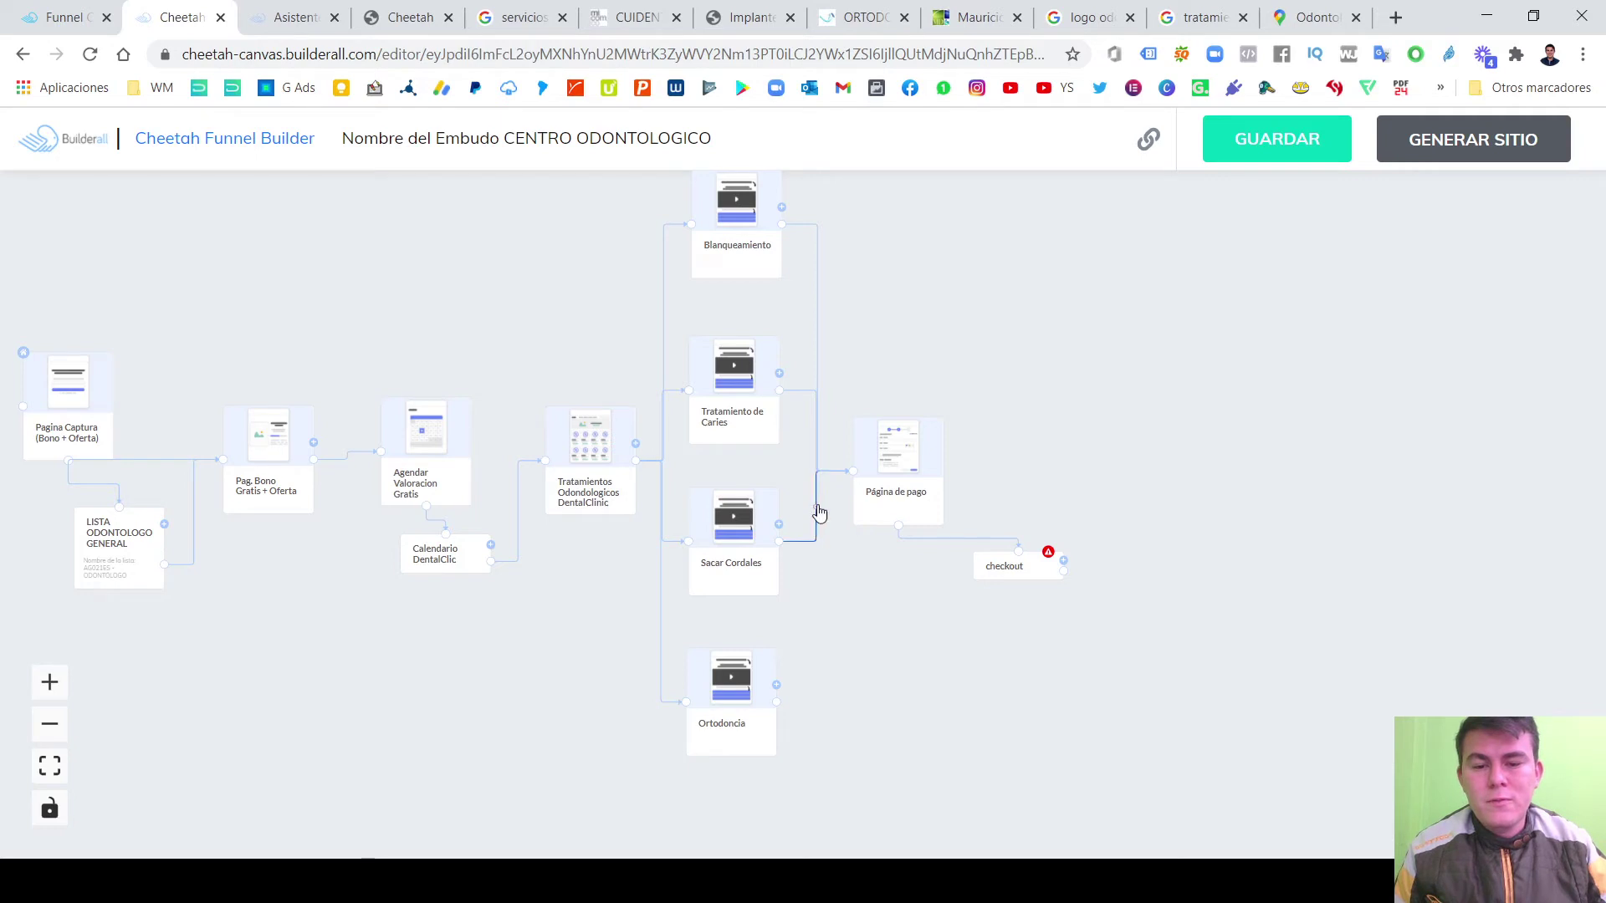
{"action": "key", "text": "Delete"}
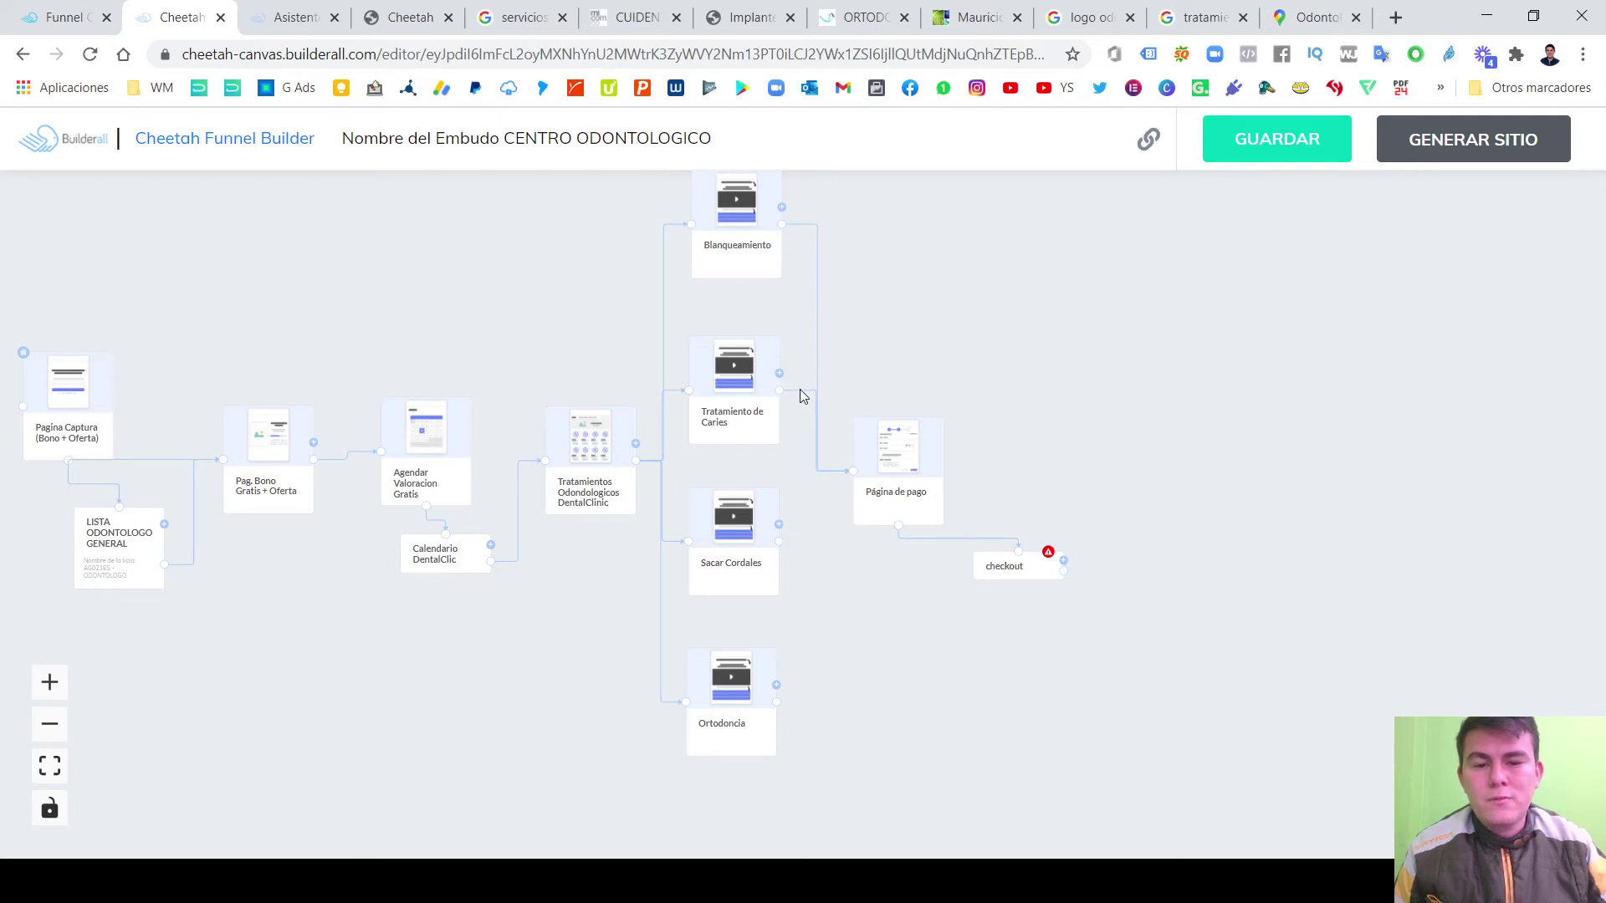
{"action": "left_click", "coordinate": [810, 418]}
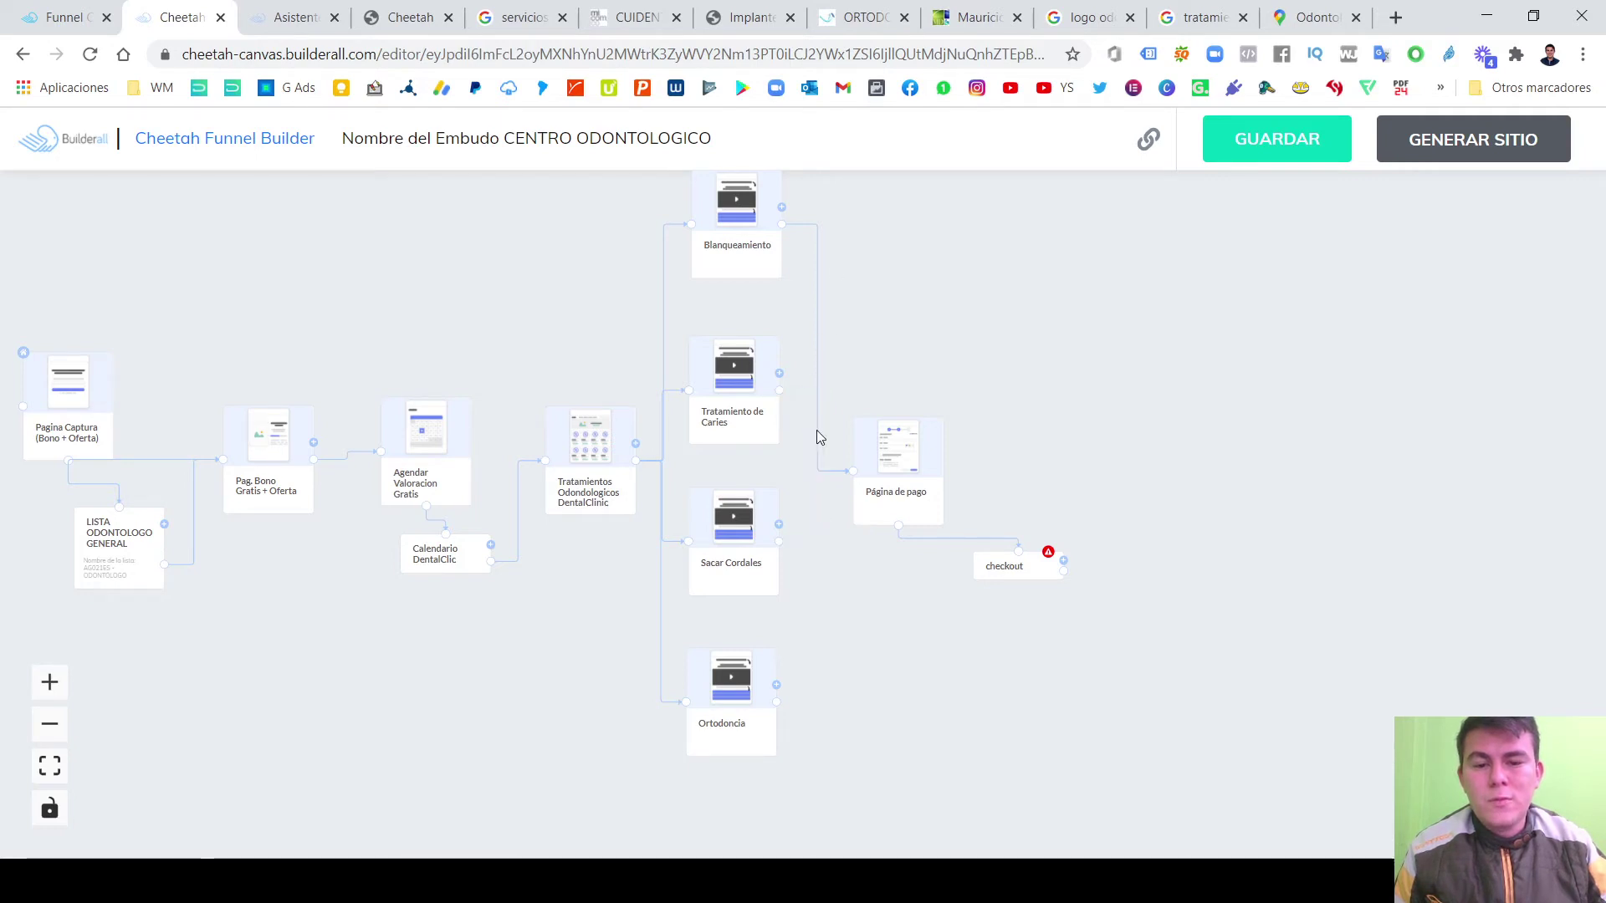
Move the payment page beside Blanqueamiento, slightly above it, and align its checkout element directly beneath the page.
{"action": "left_click_drag", "start_coordinate": [895, 443], "coordinate": [878, 221]}
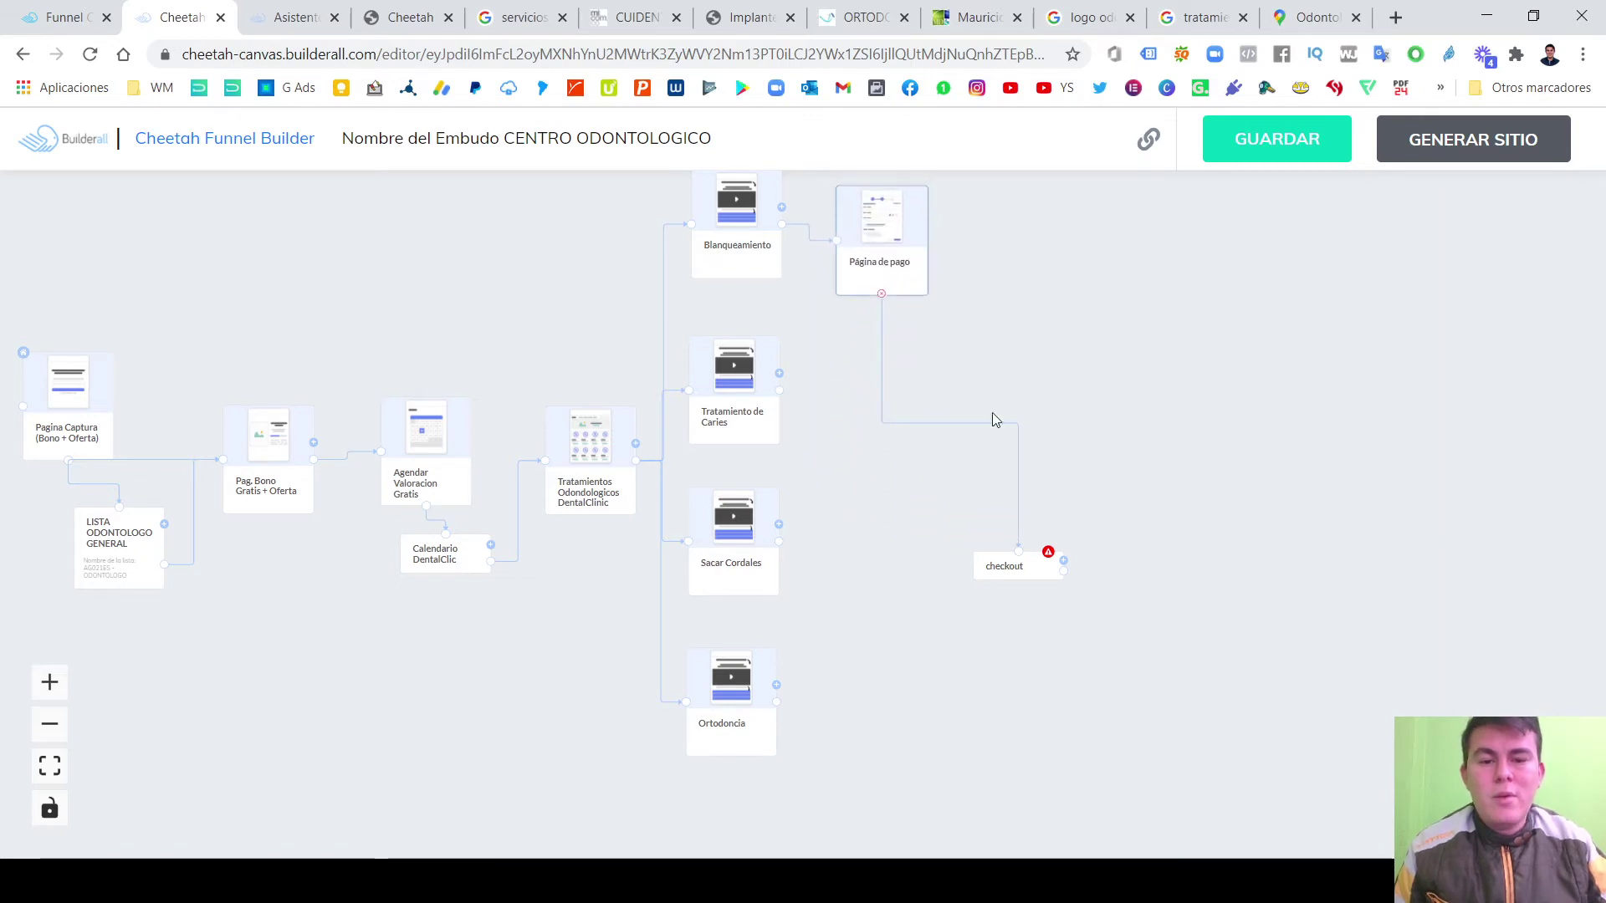
{"action": "left_click_drag", "start_coordinate": [1017, 566], "coordinate": [999, 305]}
{"action": "scroll", "coordinate": [931, 305], "scroll_direction": "up", "scroll_amount": 2}
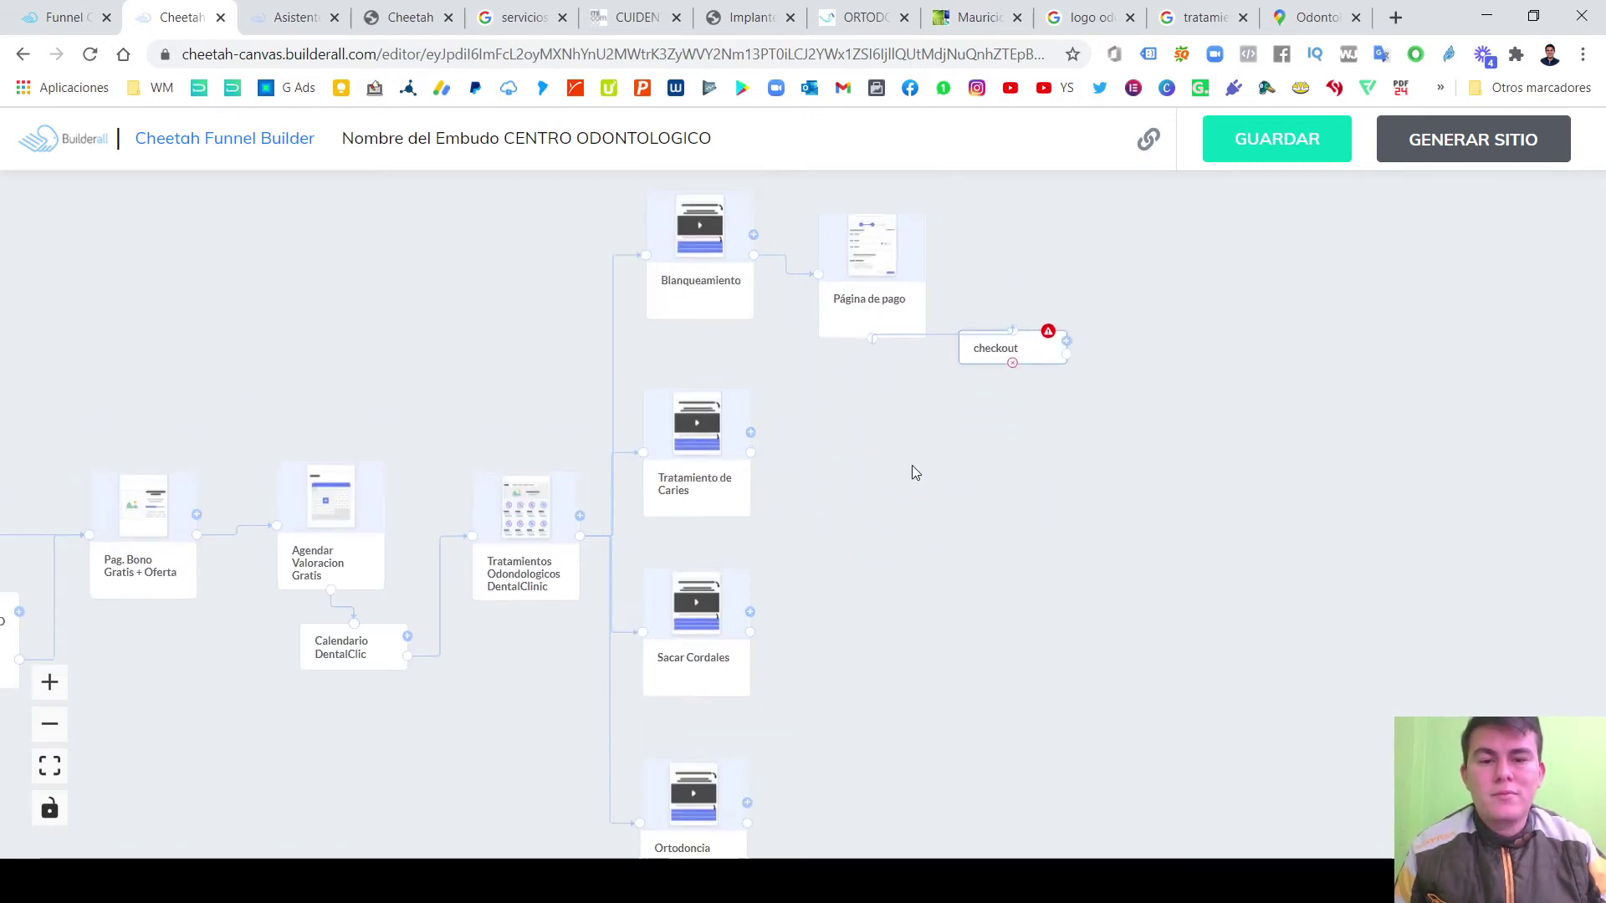
{"action": "scroll", "coordinate": [914, 472], "scroll_direction": "up", "scroll_amount": 2}
{"action": "left_click_drag", "start_coordinate": [885, 409], "coordinate": [895, 290]}
{"action": "left_click_drag", "start_coordinate": [1000, 506], "coordinate": [880, 466]}
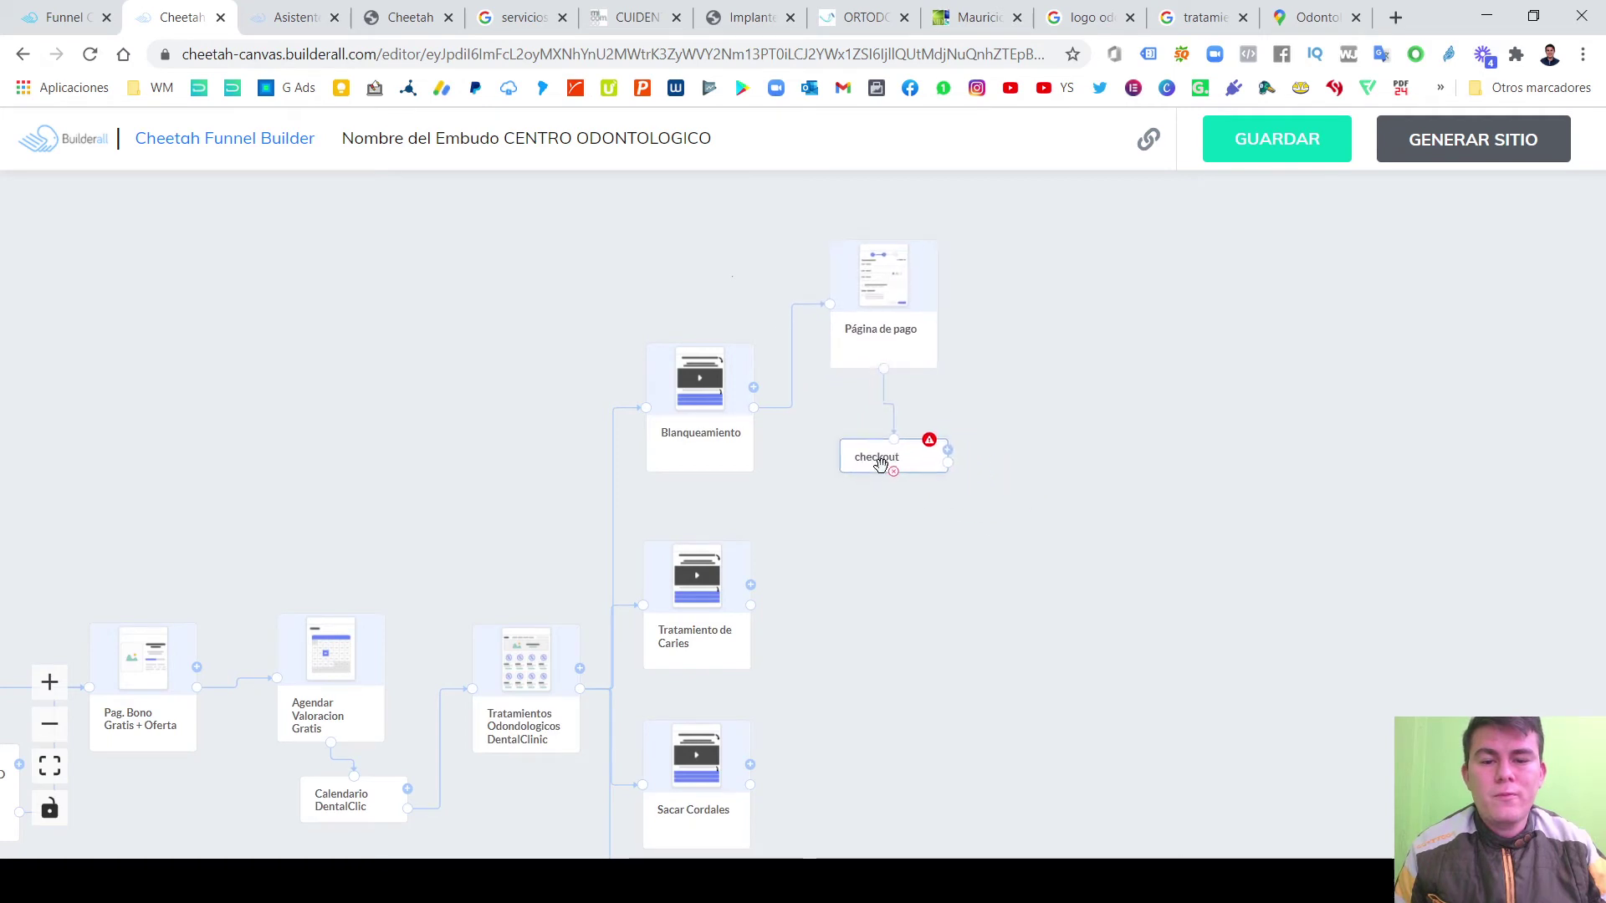
{"action": "left_click_drag", "start_coordinate": [878, 348], "coordinate": [881, 370]}
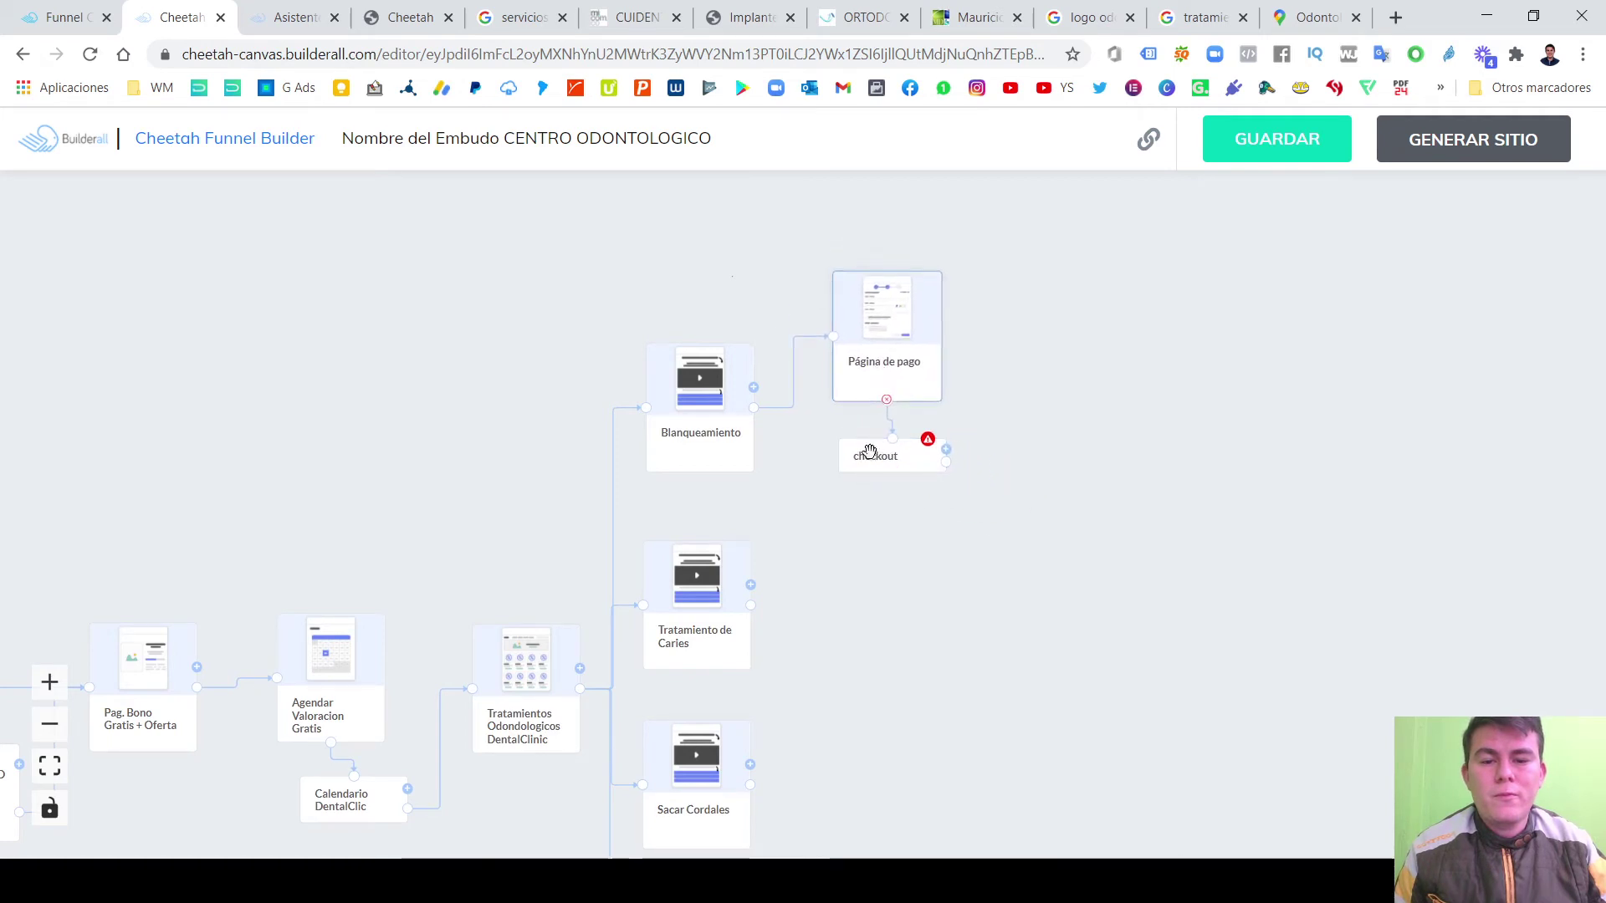
{"action": "left_click_drag", "start_coordinate": [870, 453], "coordinate": [864, 453]}
Add a second "Página de pago" page beside Tratamiento de Caries and move its checkout element directly beneath it.
{"action": "scroll", "coordinate": [878, 520], "scroll_direction": "down", "scroll_amount": 2}
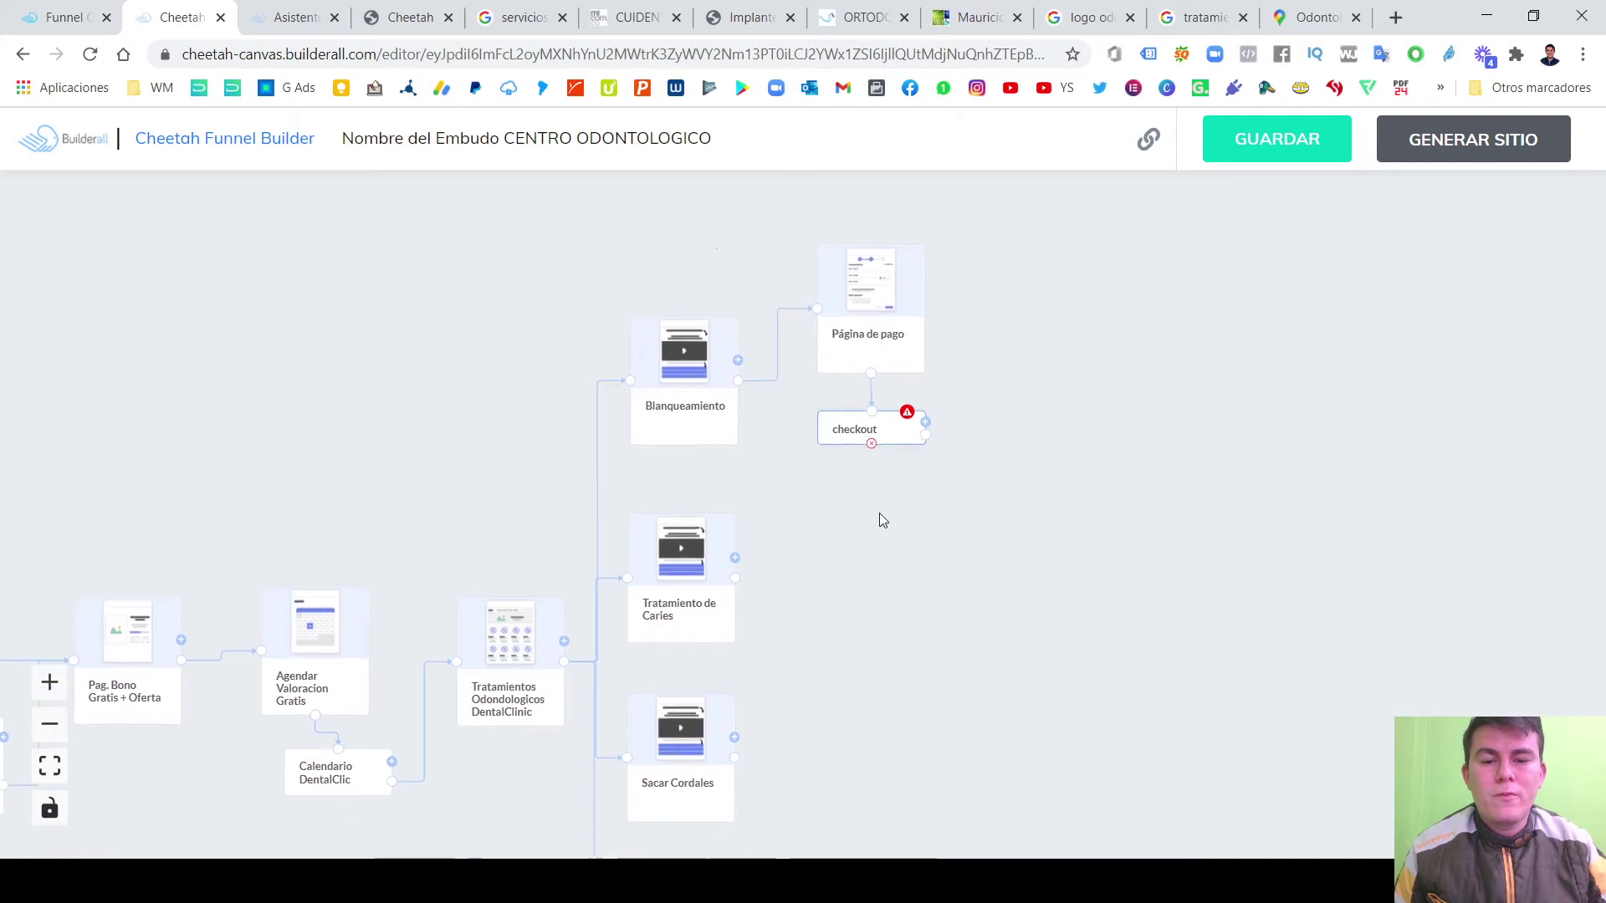
{"action": "left_click", "coordinate": [725, 522]}
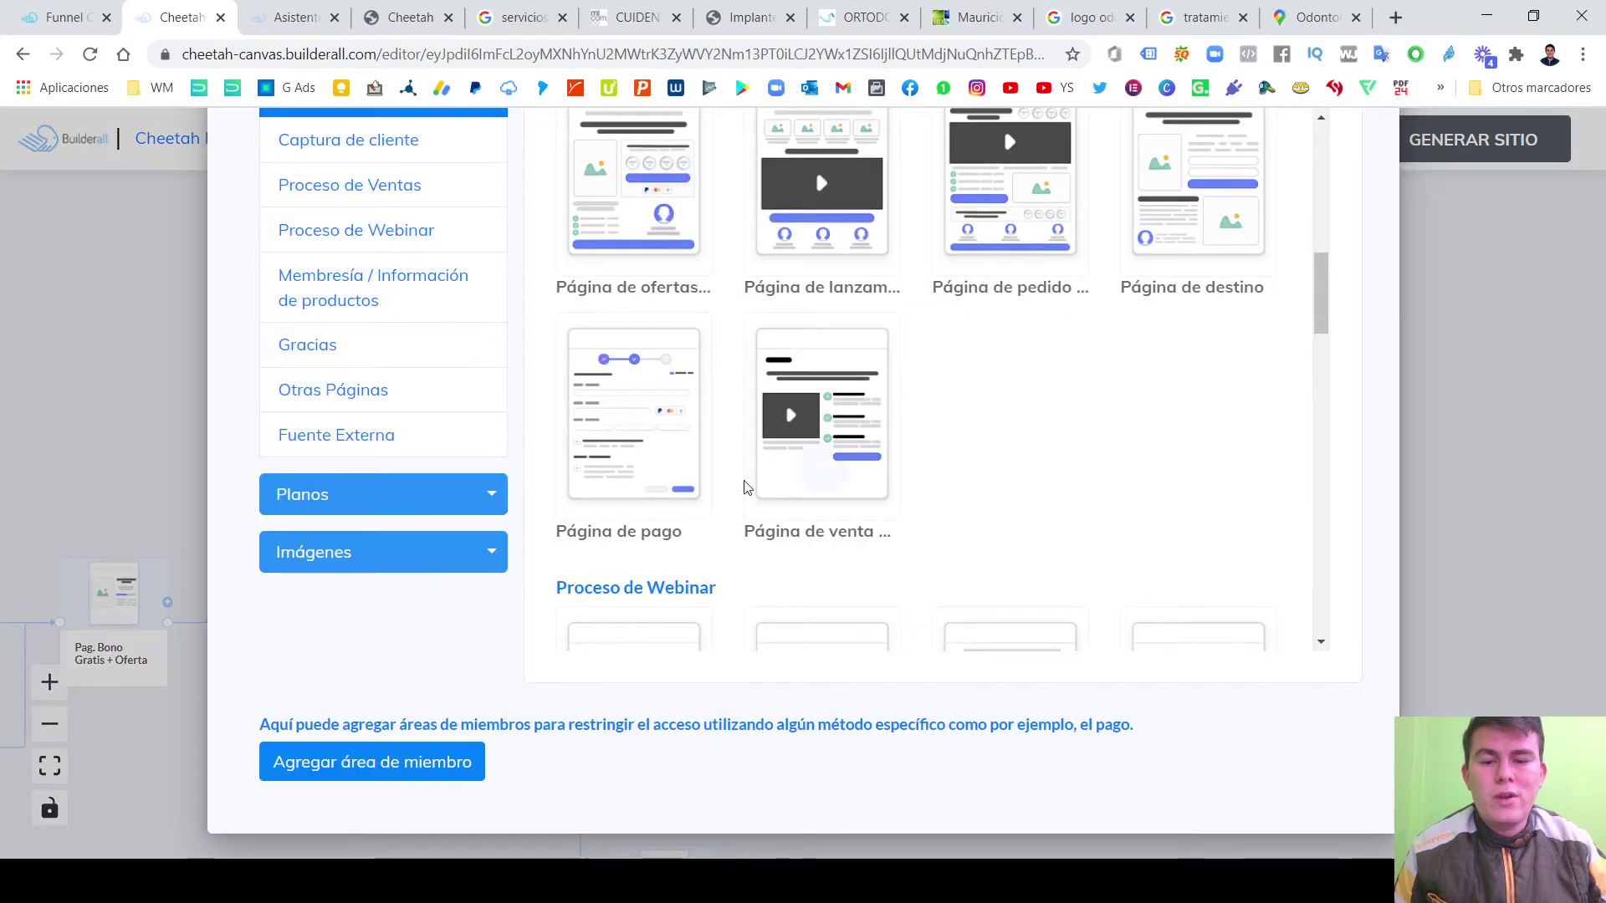
{"action": "left_click", "coordinate": [632, 465]}
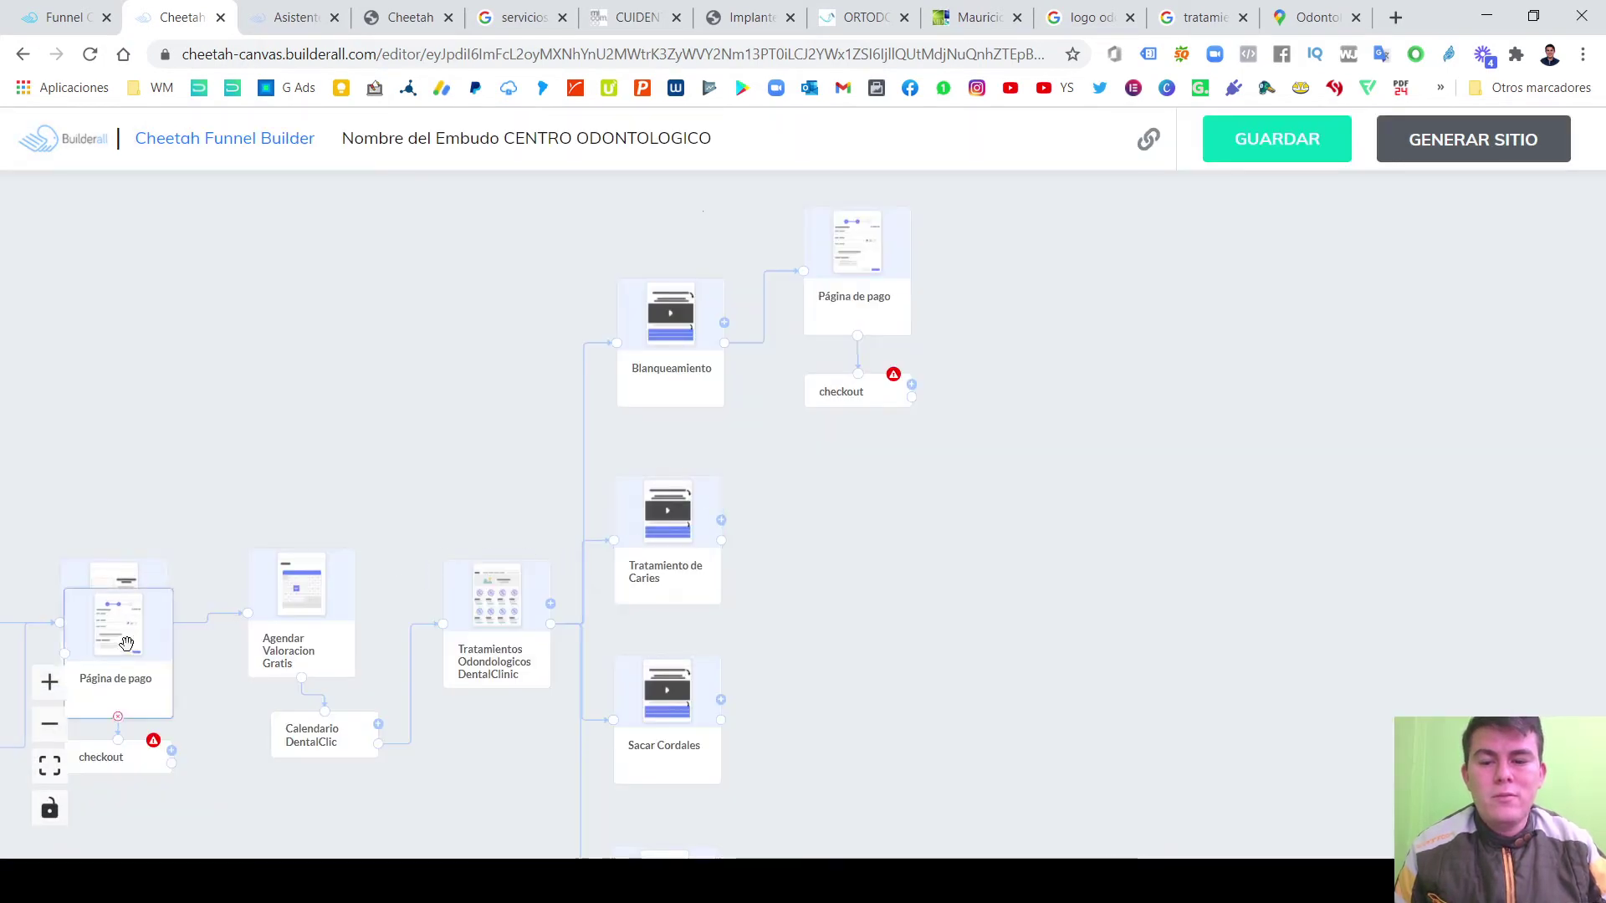
{"action": "left_click", "coordinate": [847, 535]}
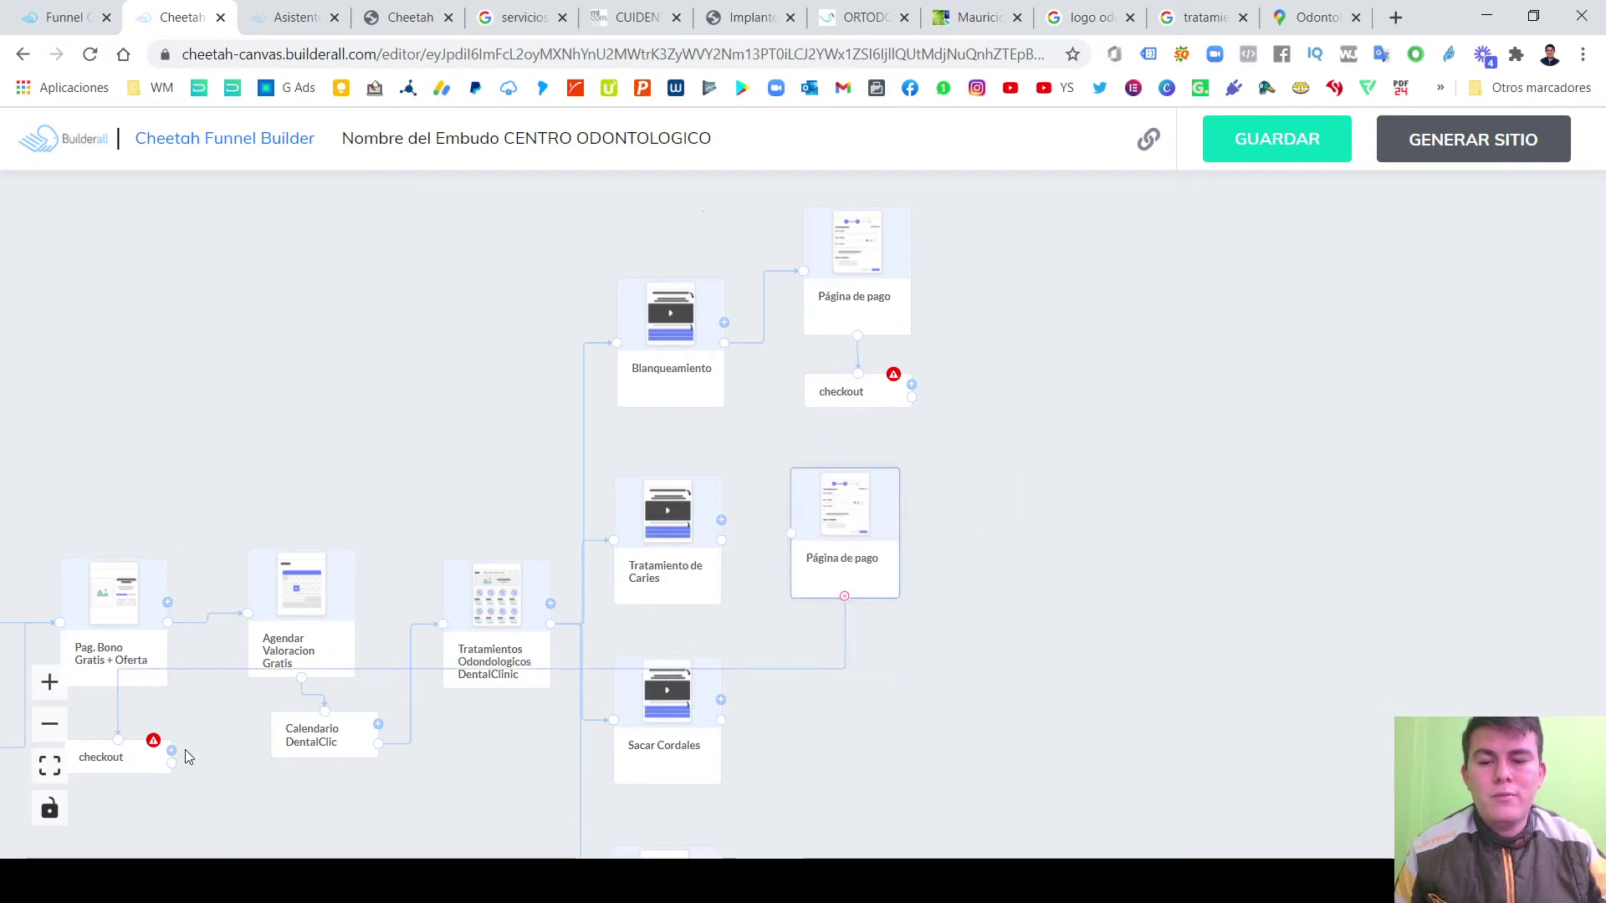
{"action": "left_click_drag", "start_coordinate": [106, 757], "coordinate": [836, 597]}
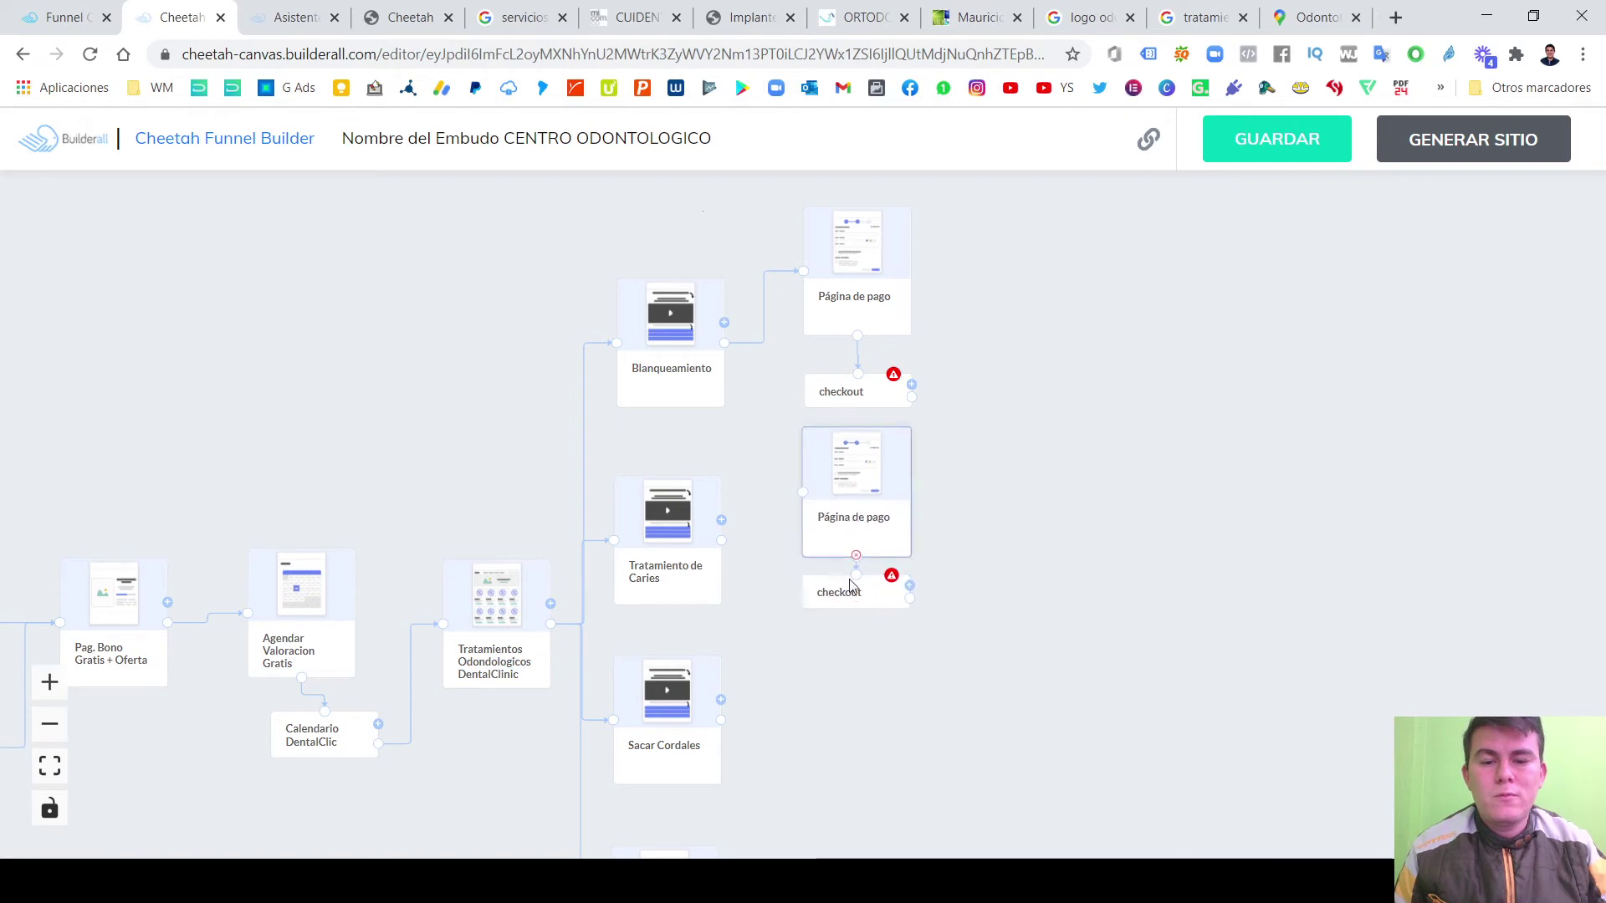
Offset the second payment page's checkout element sideways and lower the page slightly beneath the first payment page's checkout.
{"action": "scroll", "coordinate": [962, 540], "scroll_direction": "down", "scroll_amount": 1}
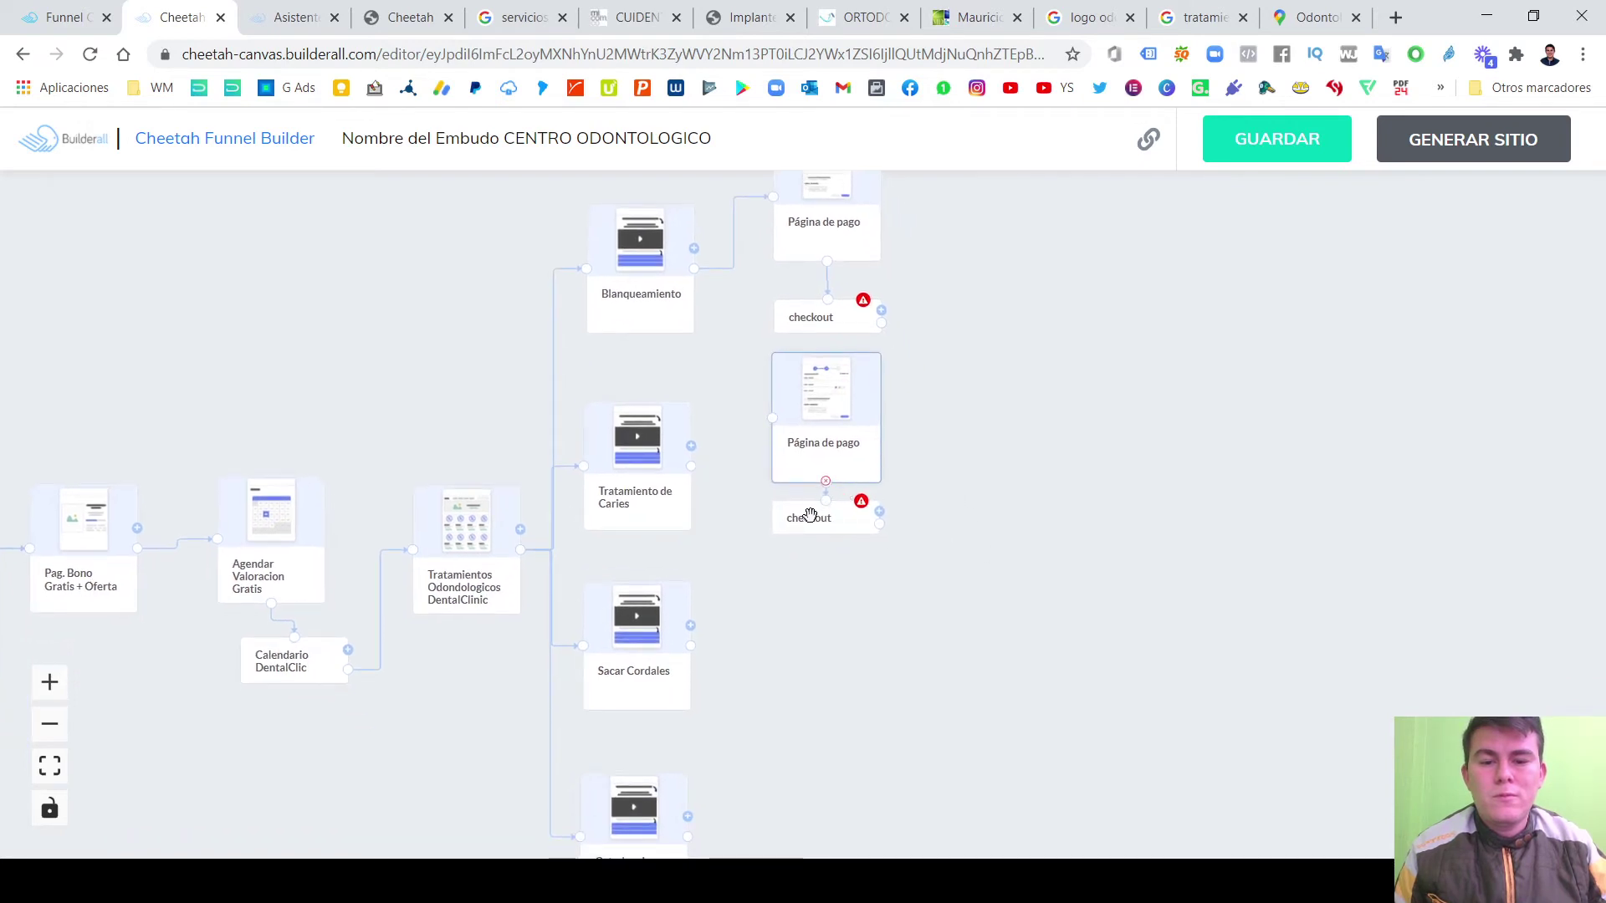
{"action": "left_click_drag", "start_coordinate": [791, 512], "coordinate": [872, 507]}
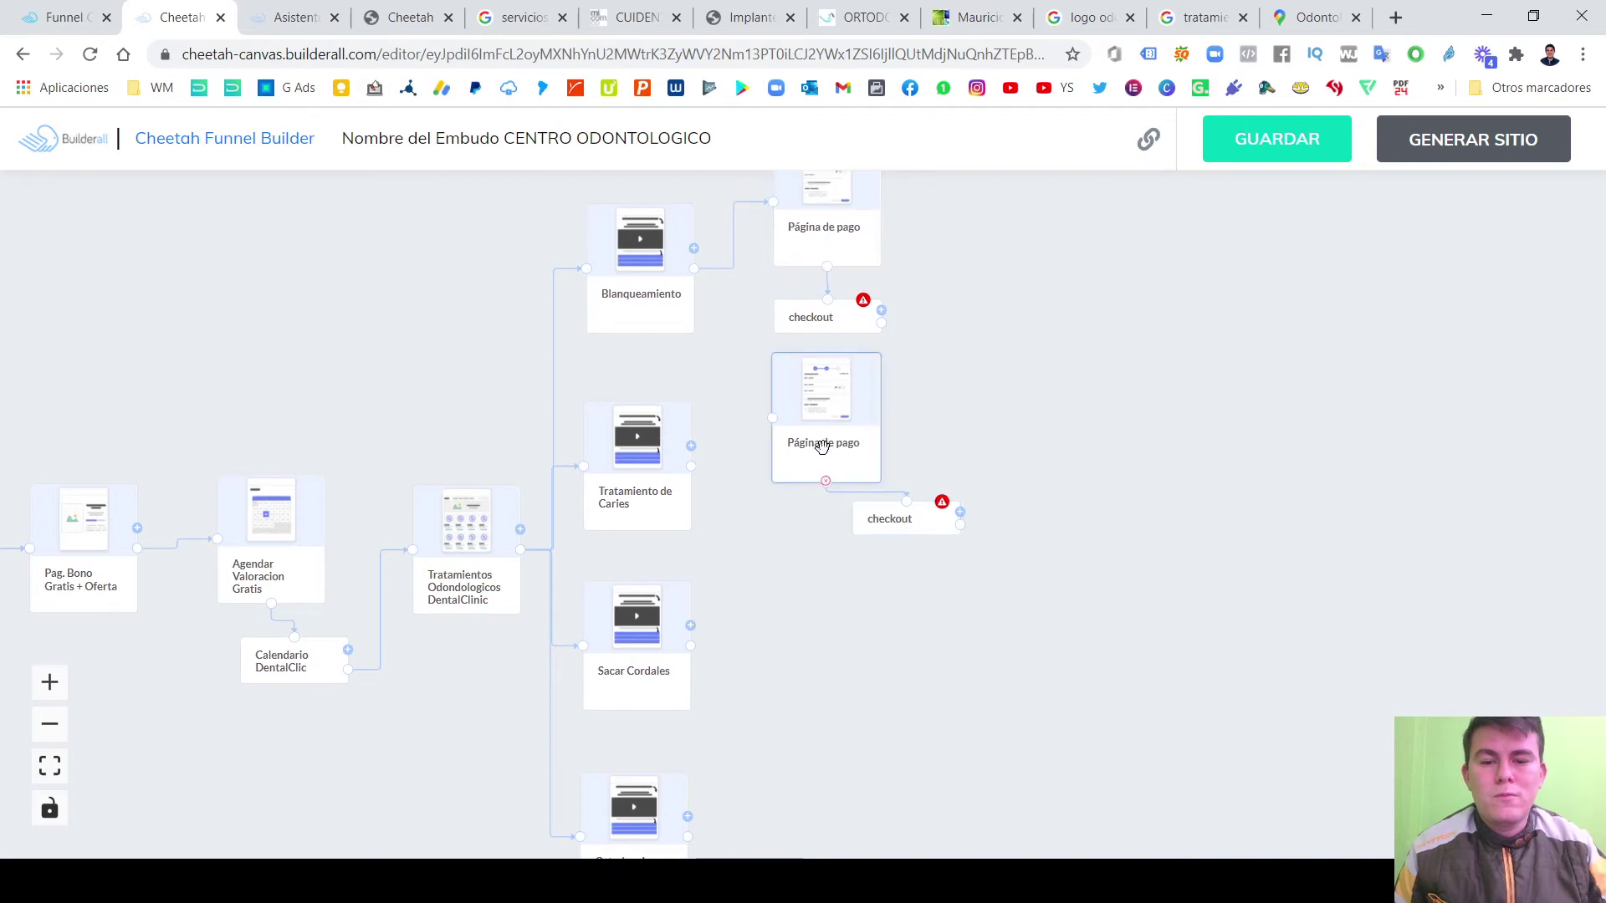
{"action": "left_click_drag", "start_coordinate": [871, 525], "coordinate": [874, 540]}
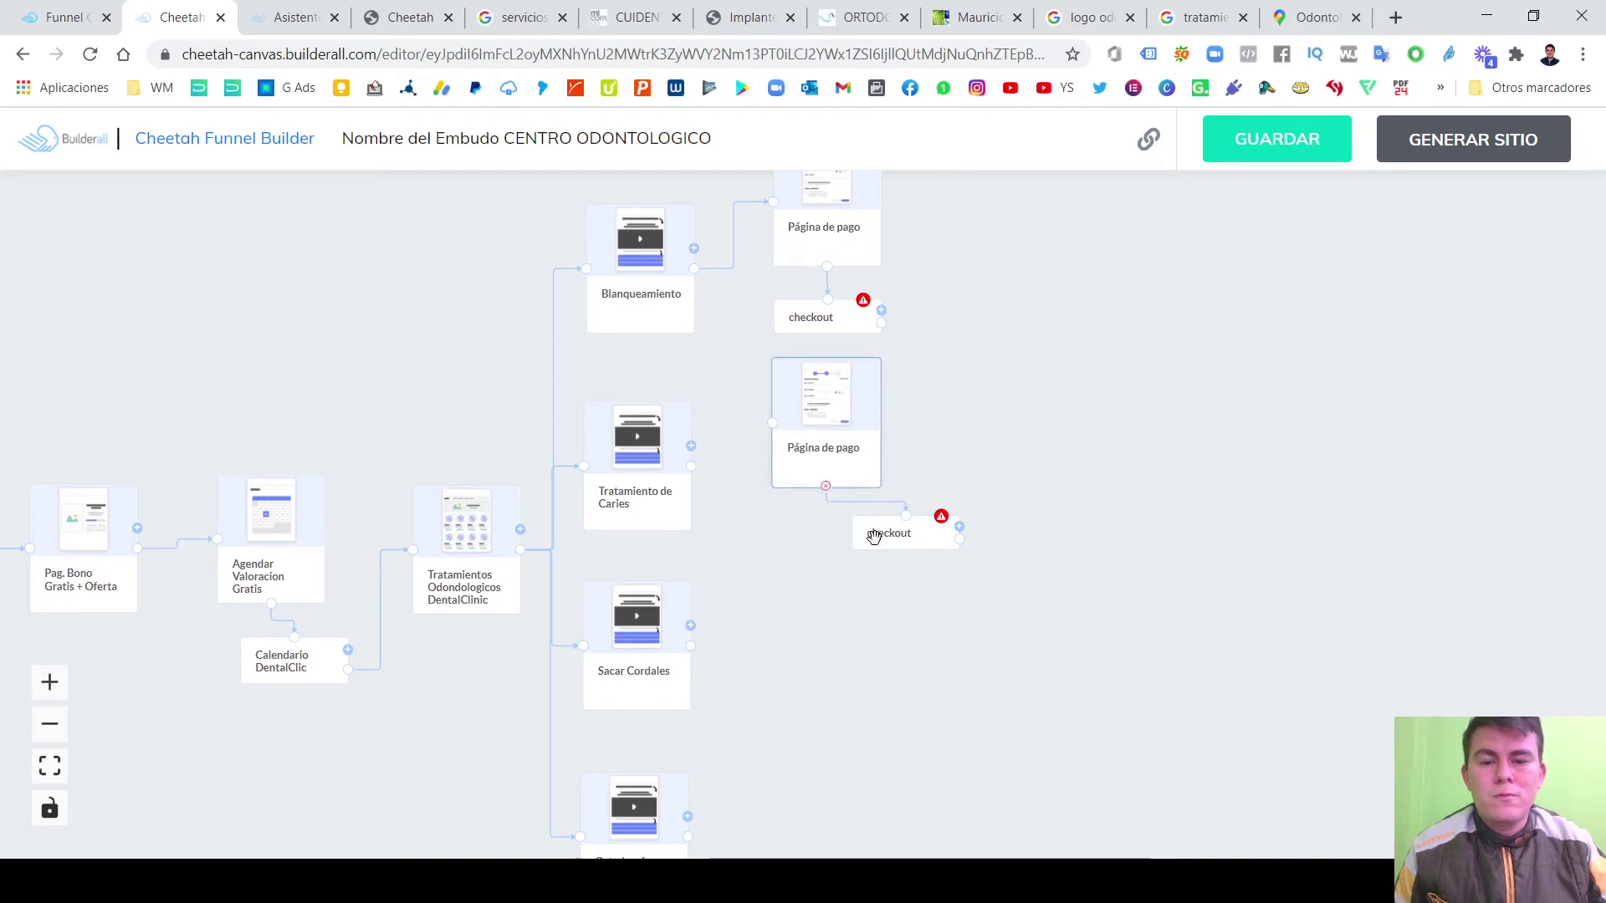
{"action": "mouse_move", "coordinate": [873, 533]}
{"action": "left_mouse_down"}
{"action": "mouse_move", "coordinate": [862, 521]}
{"action": "mouse_move", "coordinate": [900, 531]}
{"action": "left_mouse_up"}
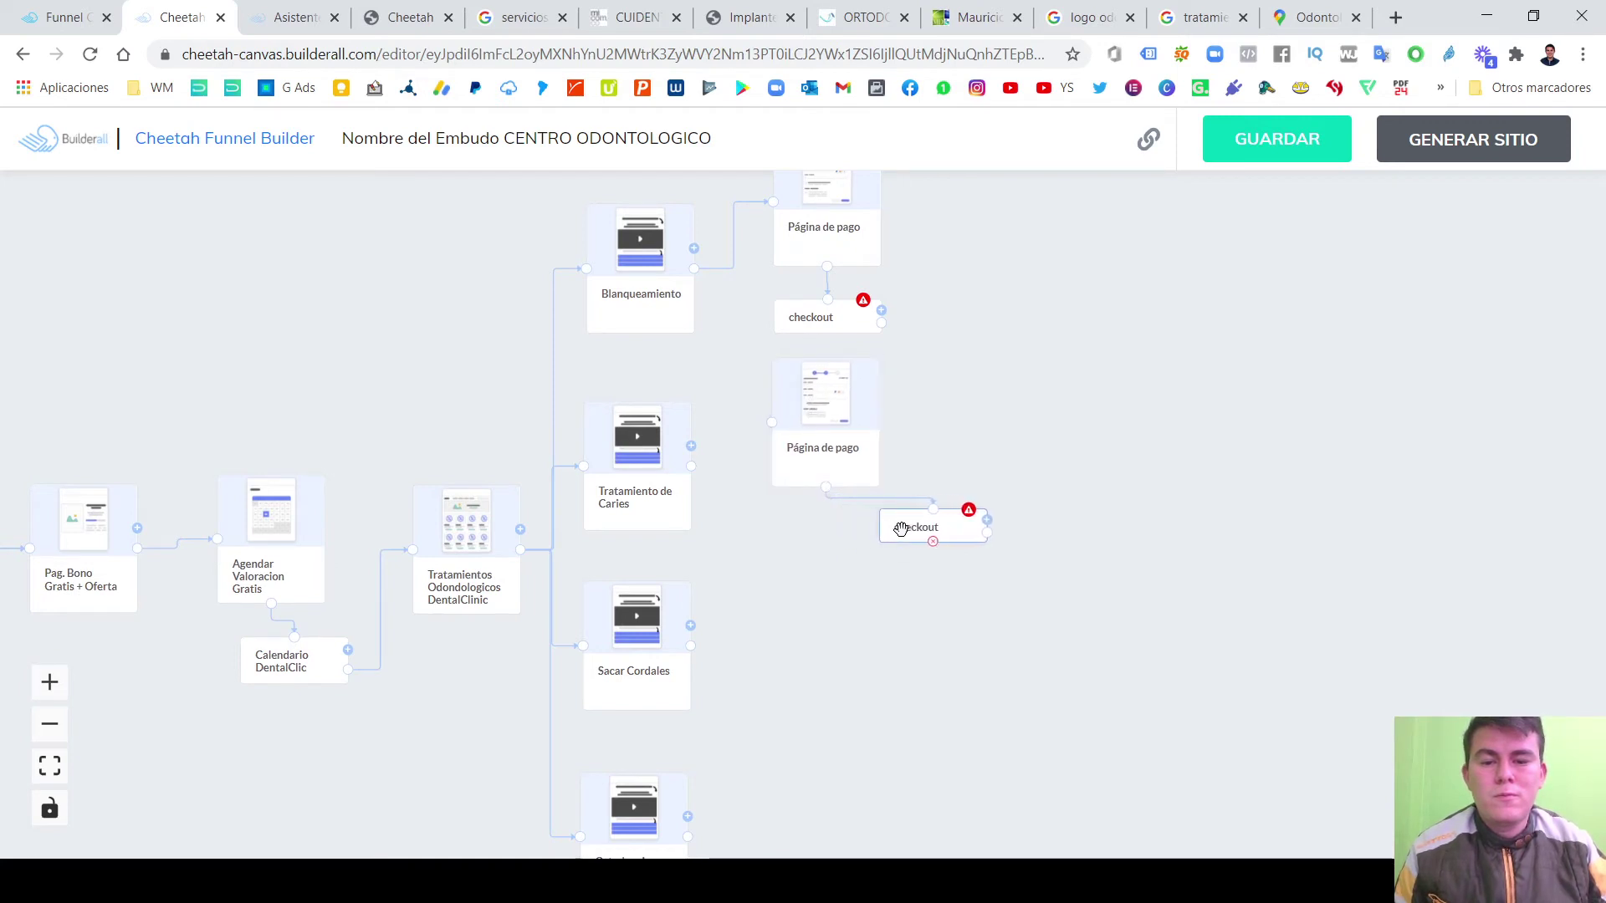
Offset the first payment page's checkout sideways like the second one, and nudge both payment pages and the second checkout into closer vertical spacing.
{"action": "left_click_drag", "start_coordinate": [841, 333], "coordinate": [955, 336]}
{"action": "left_click_drag", "start_coordinate": [828, 237], "coordinate": [843, 230]}
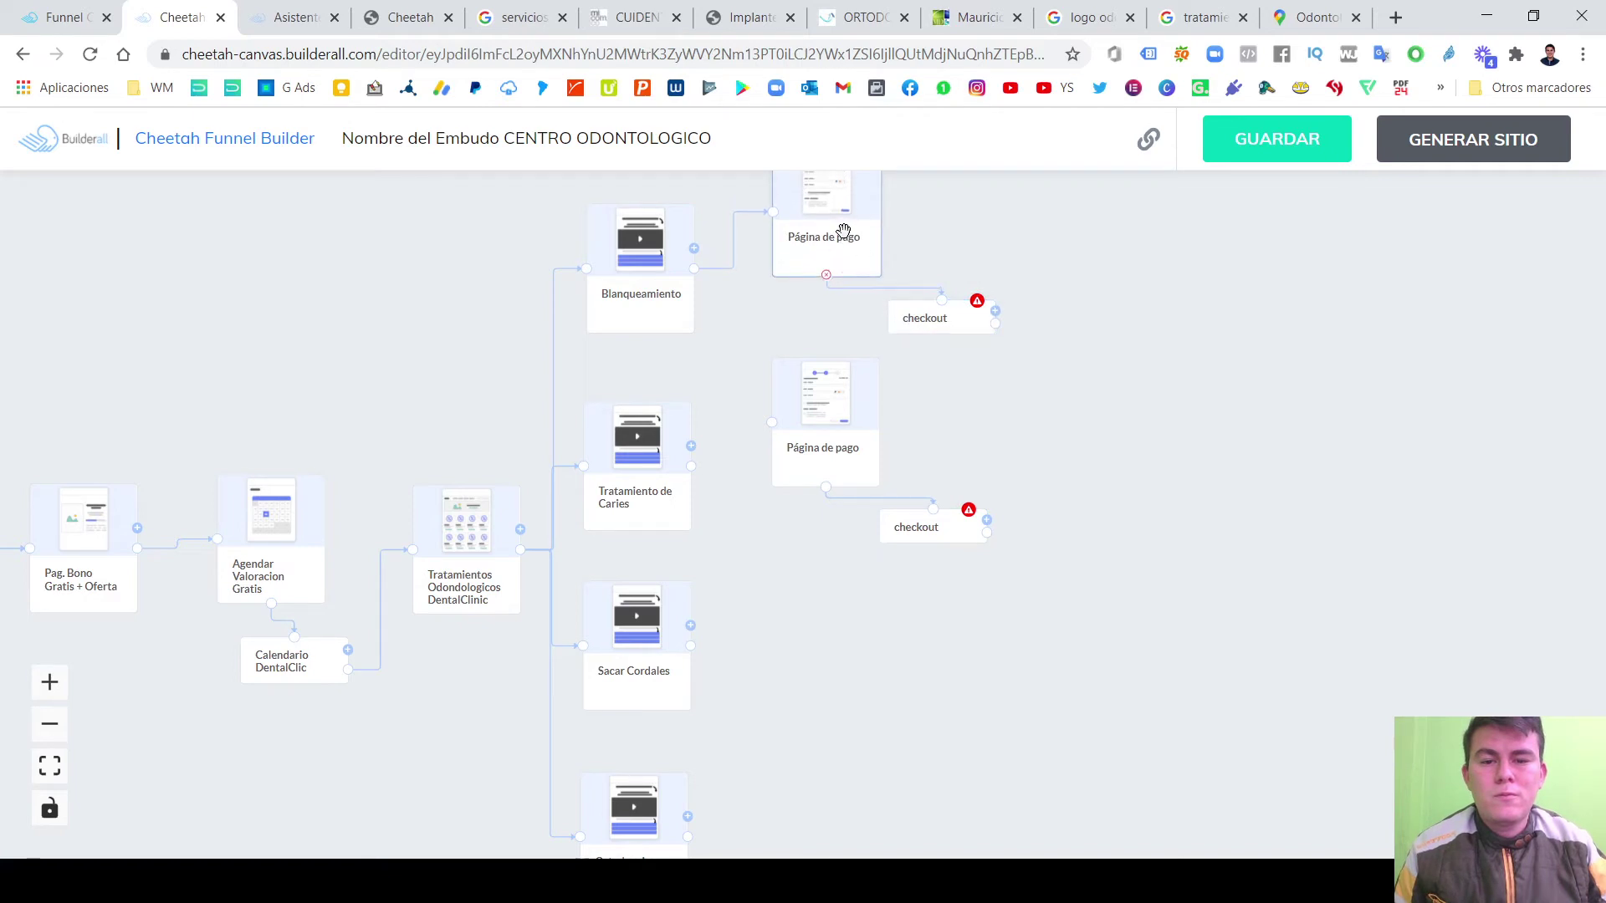
{"action": "left_click_drag", "start_coordinate": [819, 436], "coordinate": [816, 424]}
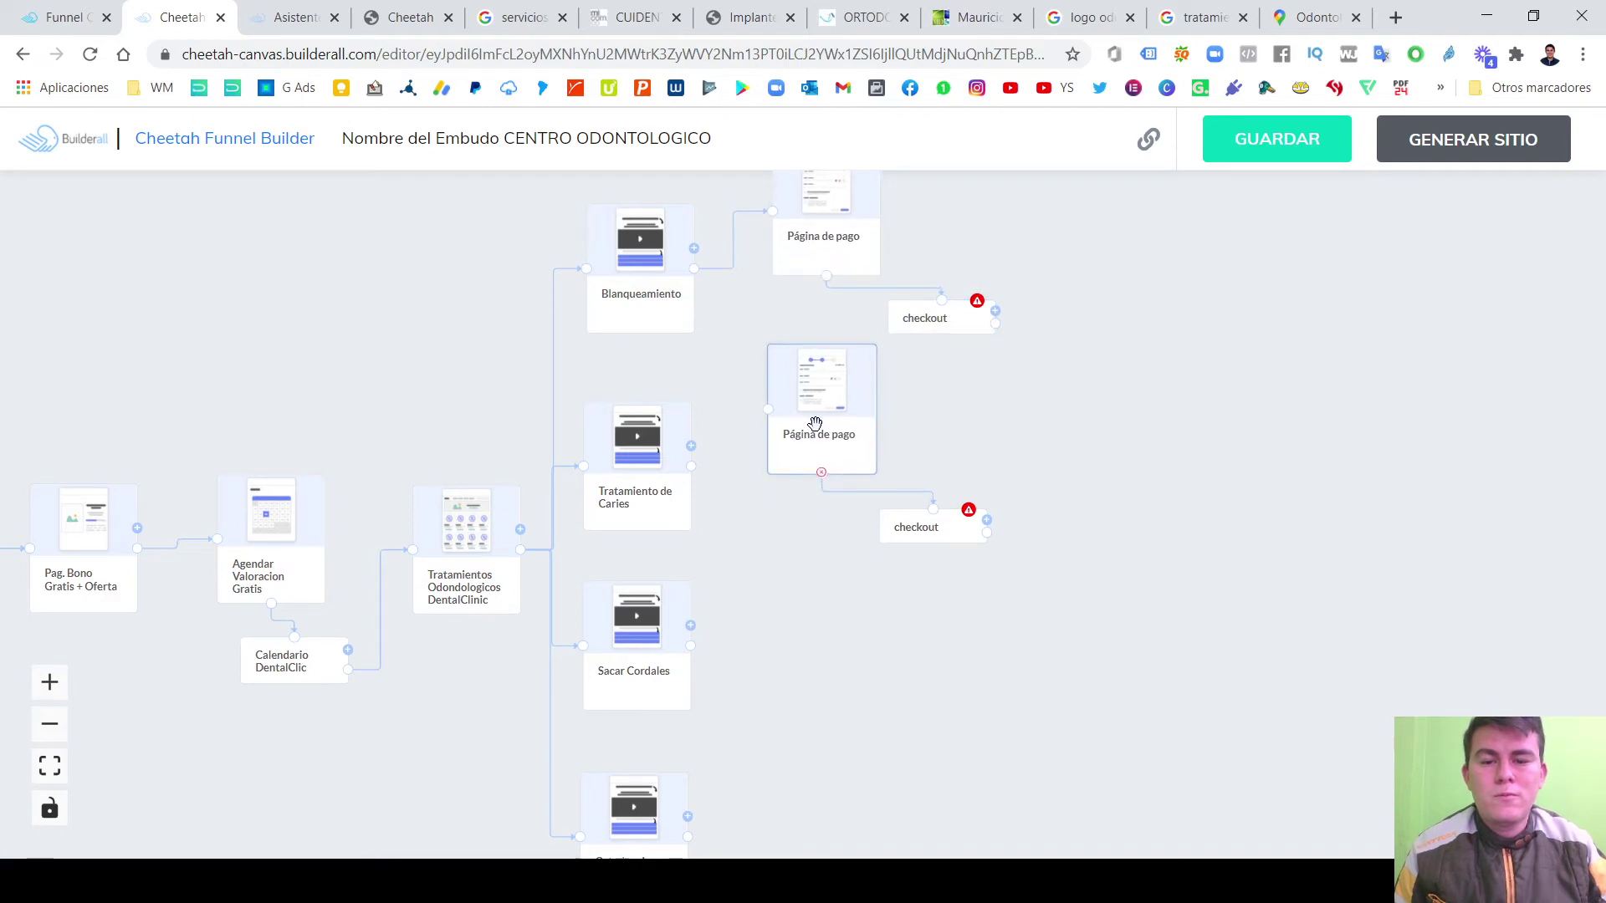
{"action": "left_click_drag", "start_coordinate": [902, 526], "coordinate": [904, 511]}
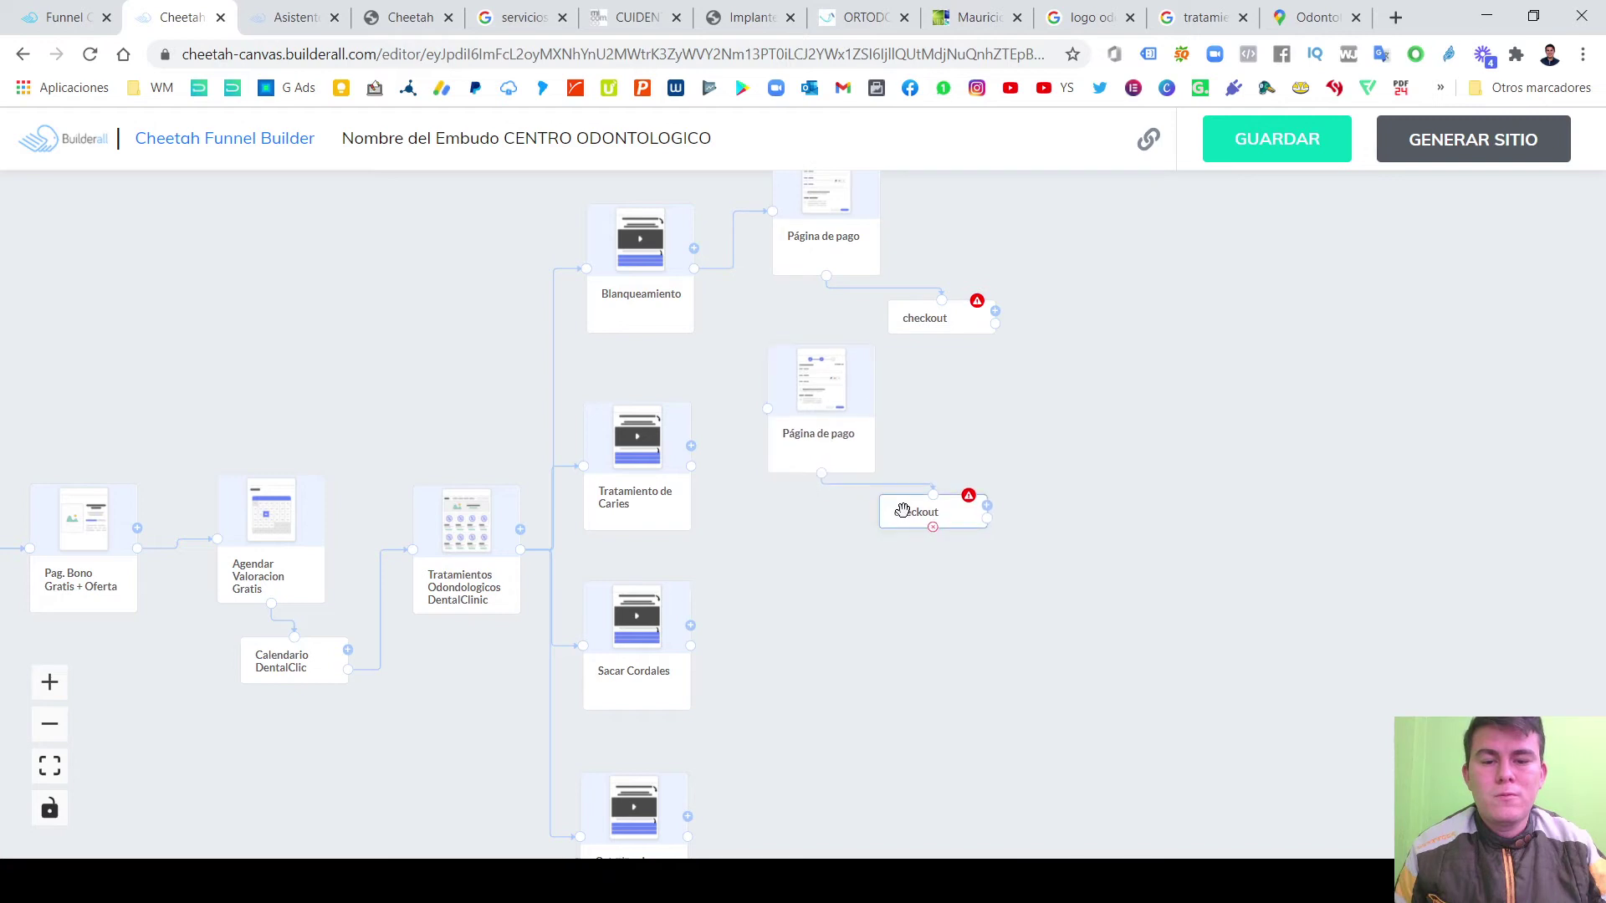
Review the funnel from Pagina Captura through the bonus, calendar and treatments pages to the treatment pages and their payment pages.
{"action": "scroll", "coordinate": [1014, 560], "scroll_direction": "up", "scroll_amount": 1}
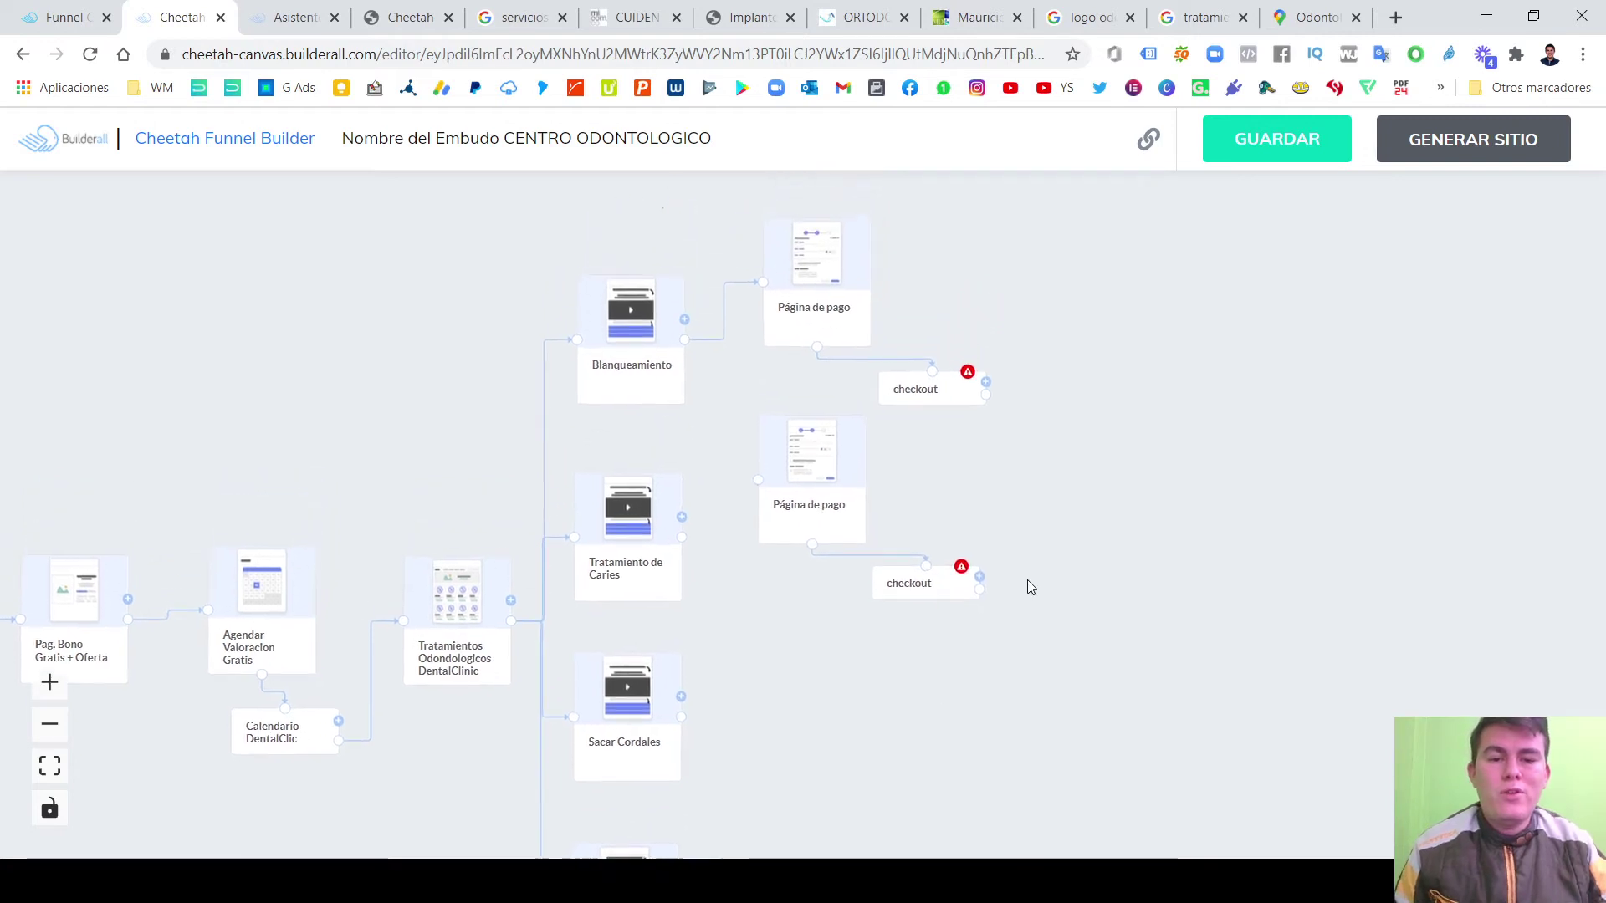
{"action": "scroll", "coordinate": [1029, 568], "scroll_direction": "down", "scroll_amount": 2}
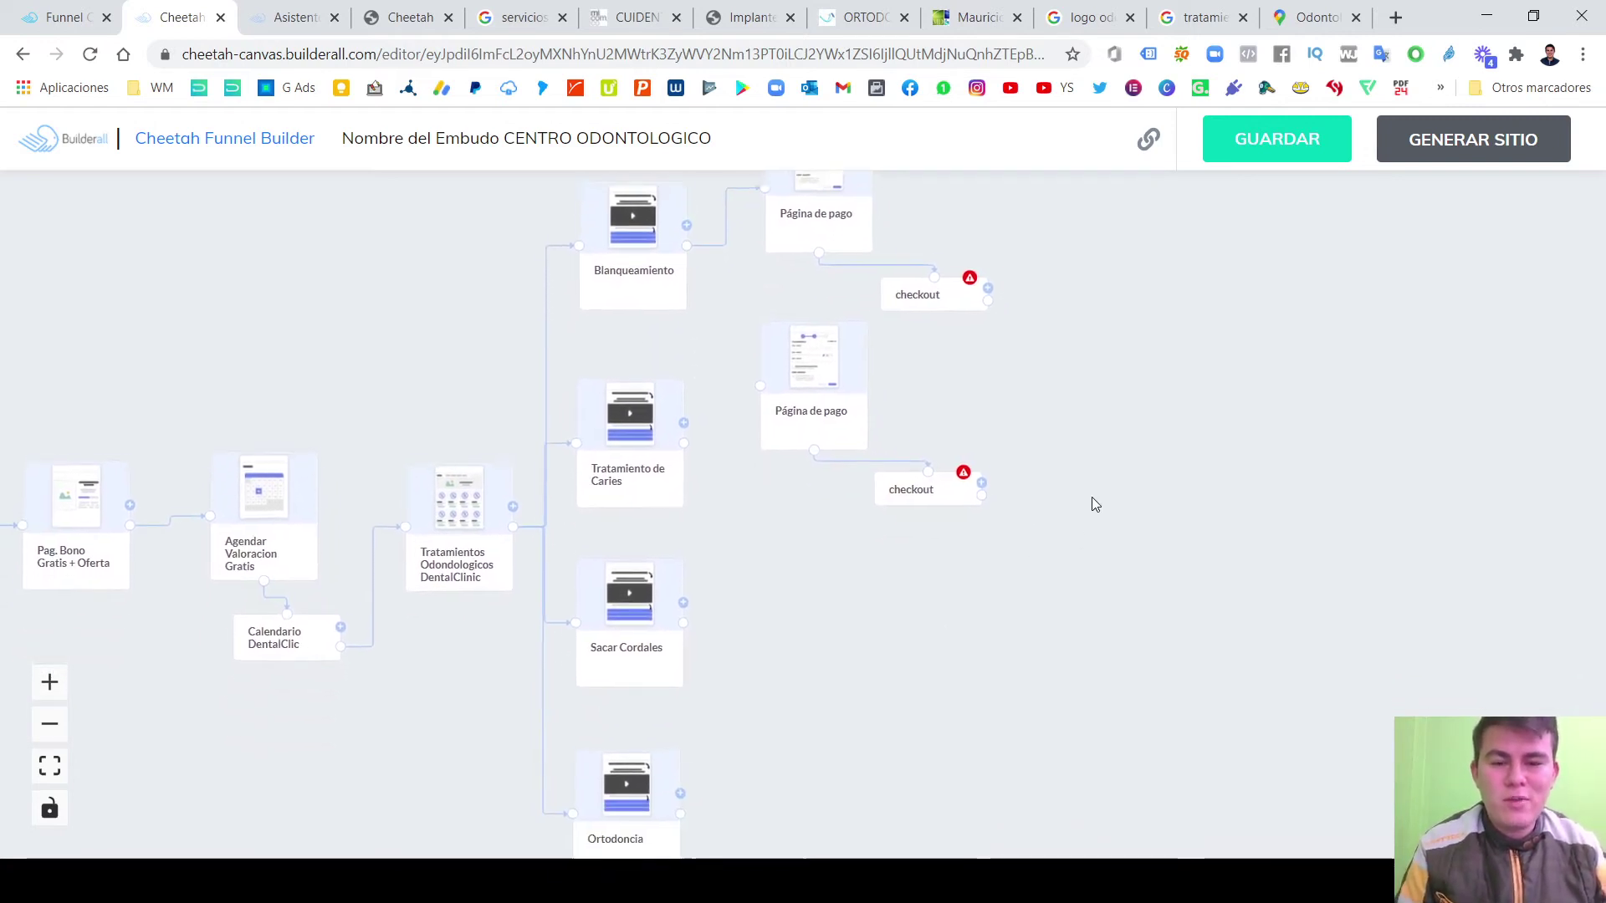
{"action": "scroll", "coordinate": [1093, 505], "scroll_direction": "down", "scroll_amount": 1}
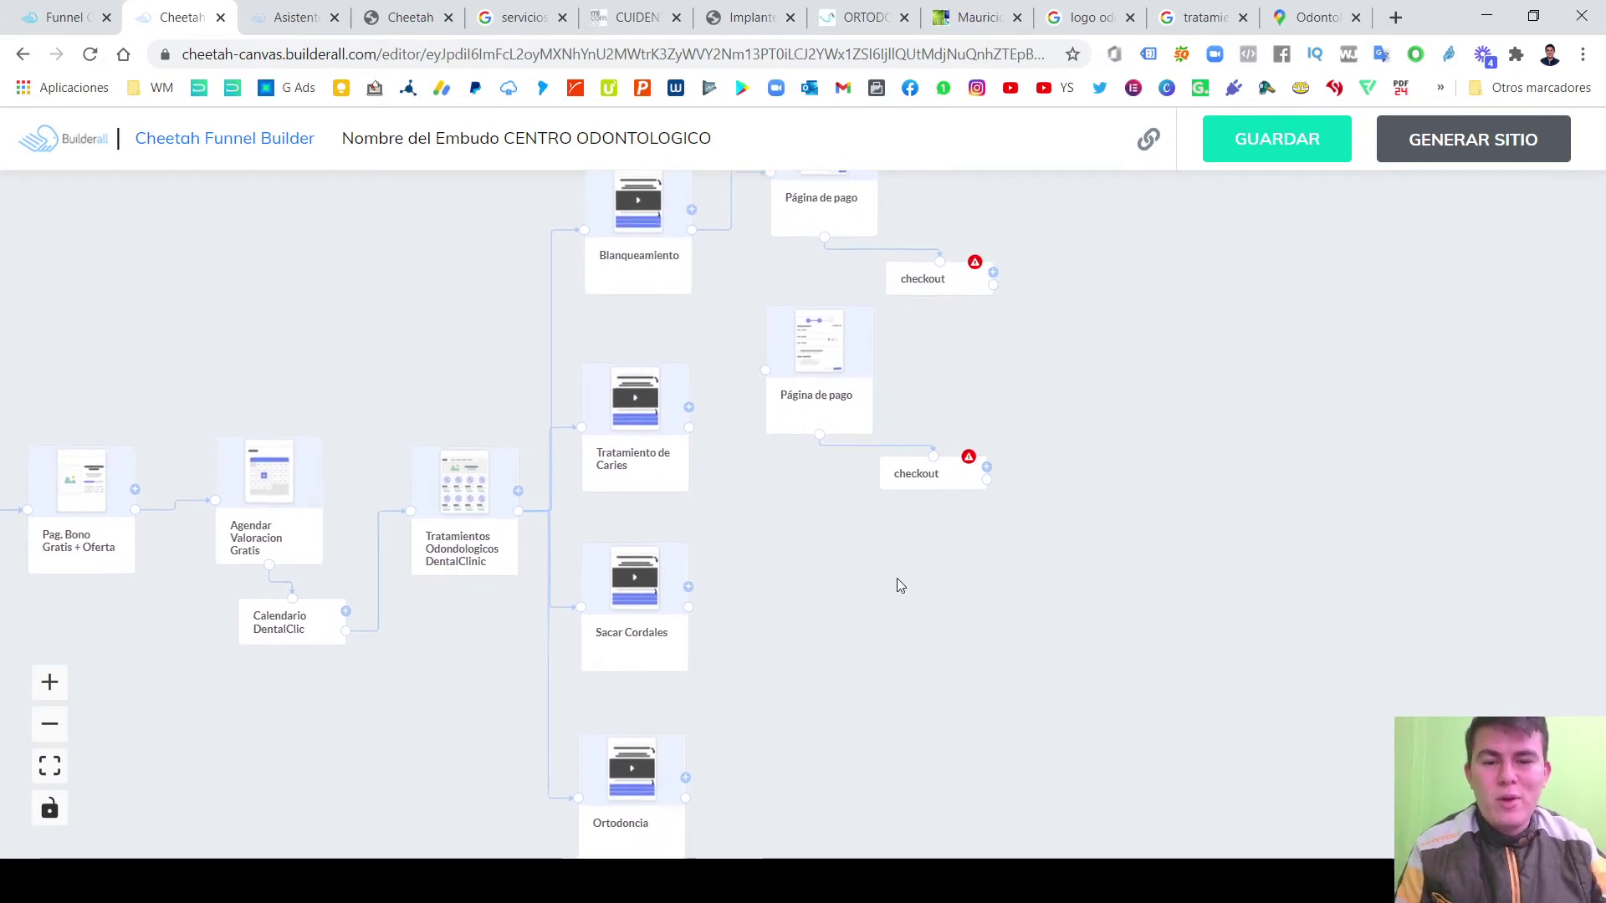
{"action": "scroll", "coordinate": [899, 580], "scroll_direction": "down", "scroll_amount": 1}
{"action": "scroll", "coordinate": [903, 581], "scroll_direction": "down", "scroll_amount": 1}
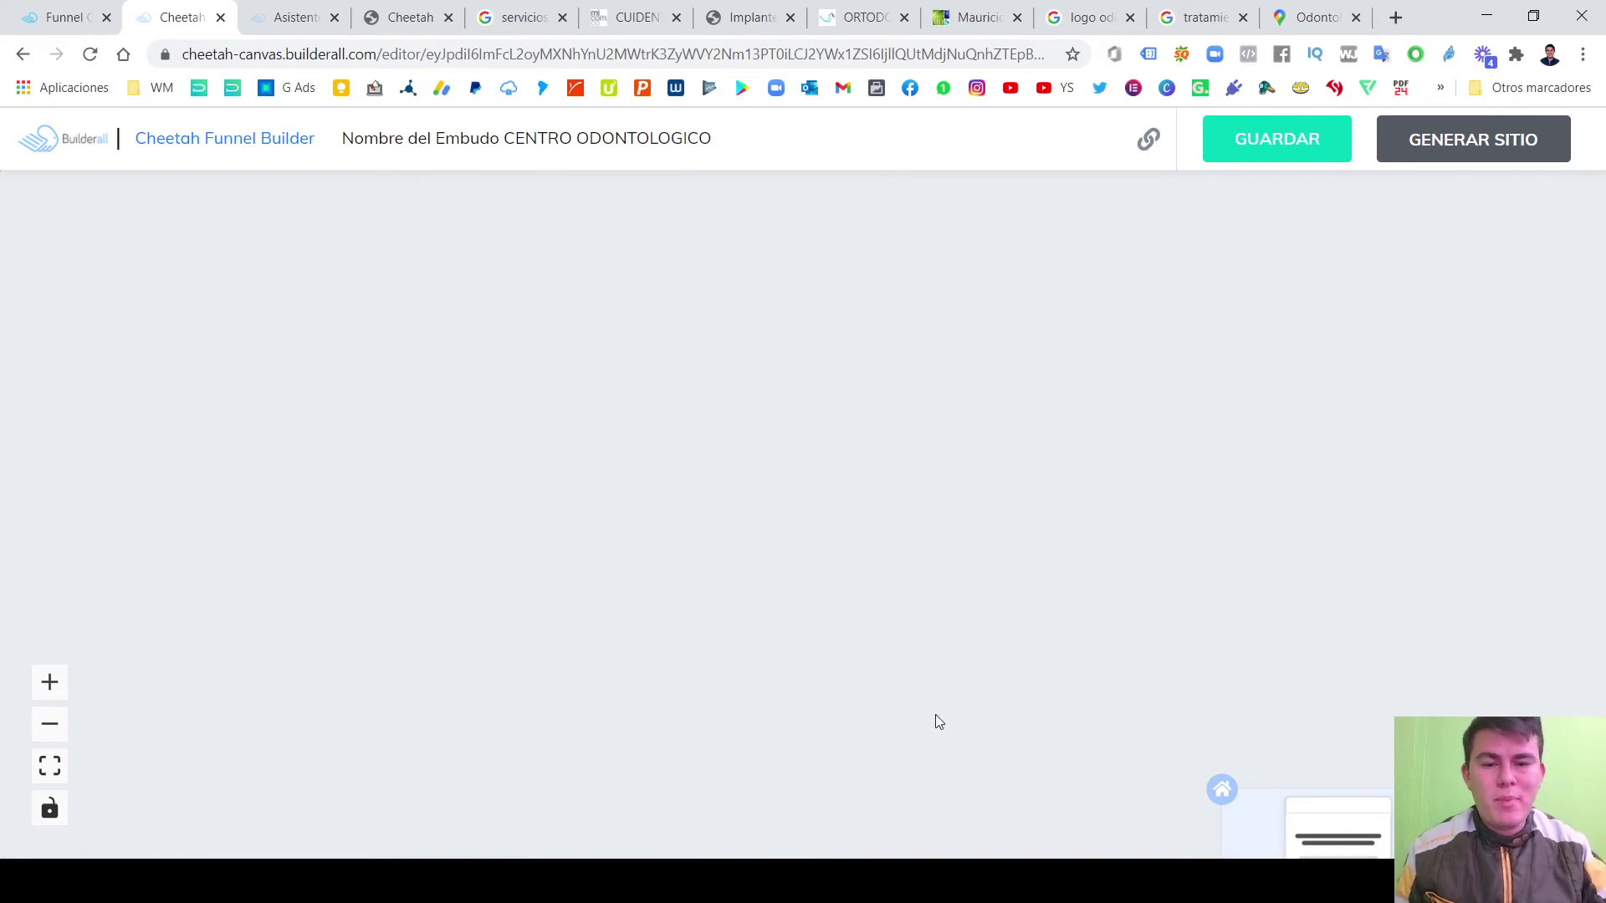
{"action": "left_click_drag", "start_coordinate": [878, 577], "coordinate": [496, 271]}
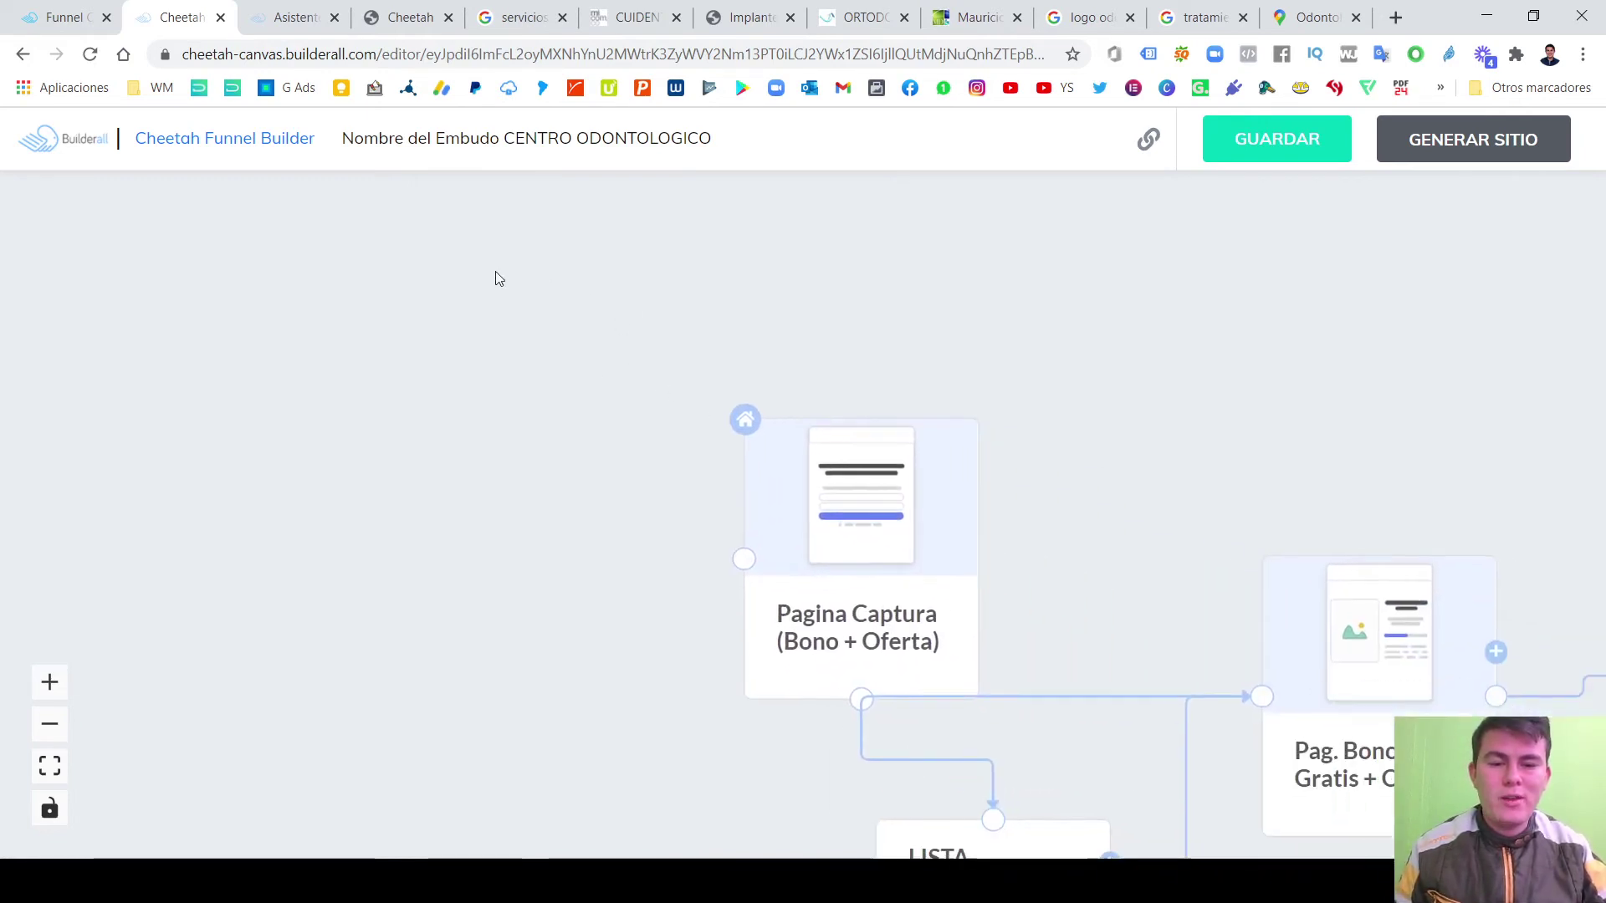
{"action": "left_click_drag", "start_coordinate": [563, 588], "coordinate": [308, 527]}
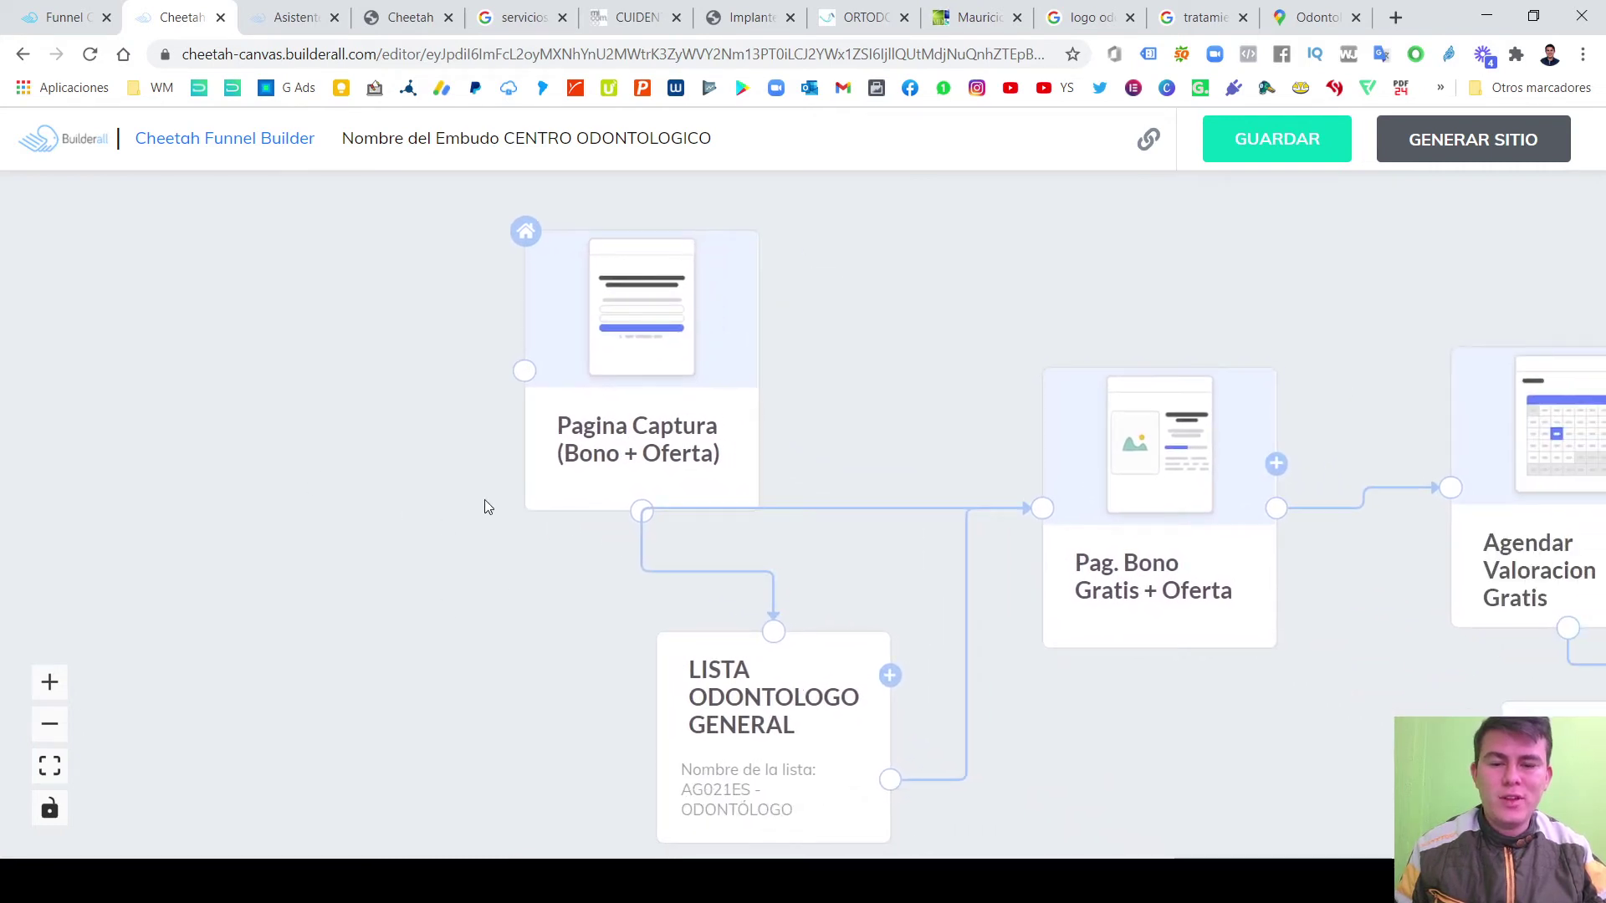
{"action": "left_click_drag", "start_coordinate": [447, 645], "coordinate": [252, 513]}
{"action": "scroll", "coordinate": [853, 742], "scroll_direction": "down", "scroll_amount": 5}
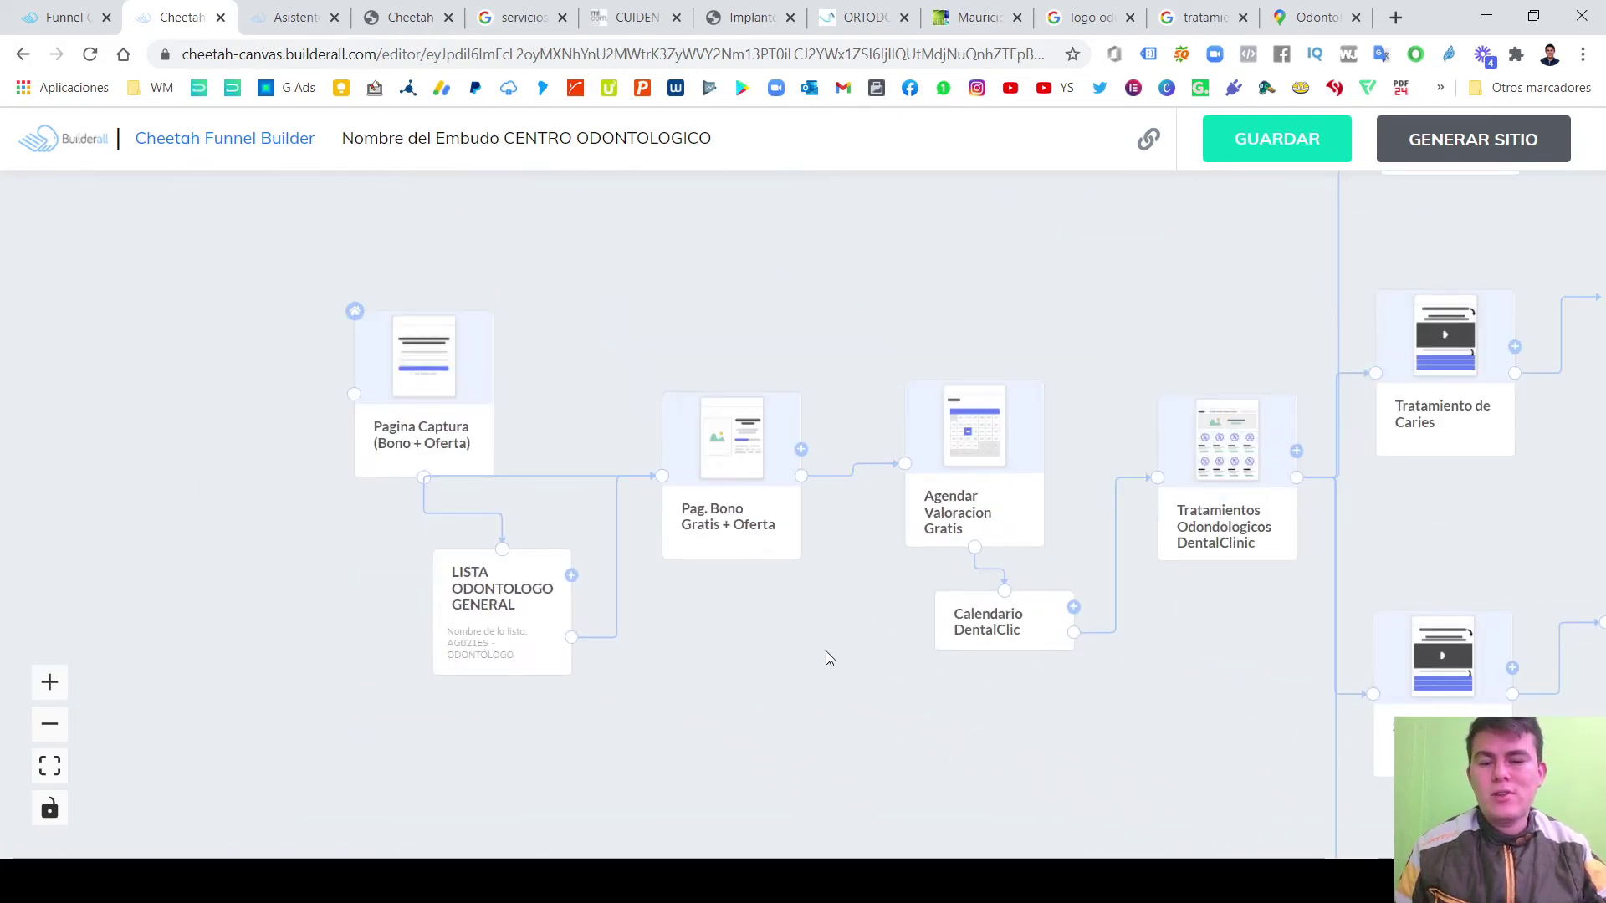
{"action": "scroll", "coordinate": [825, 652], "scroll_direction": "down", "scroll_amount": 1}
{"action": "left_click_drag", "start_coordinate": [948, 809], "coordinate": [662, 609]}
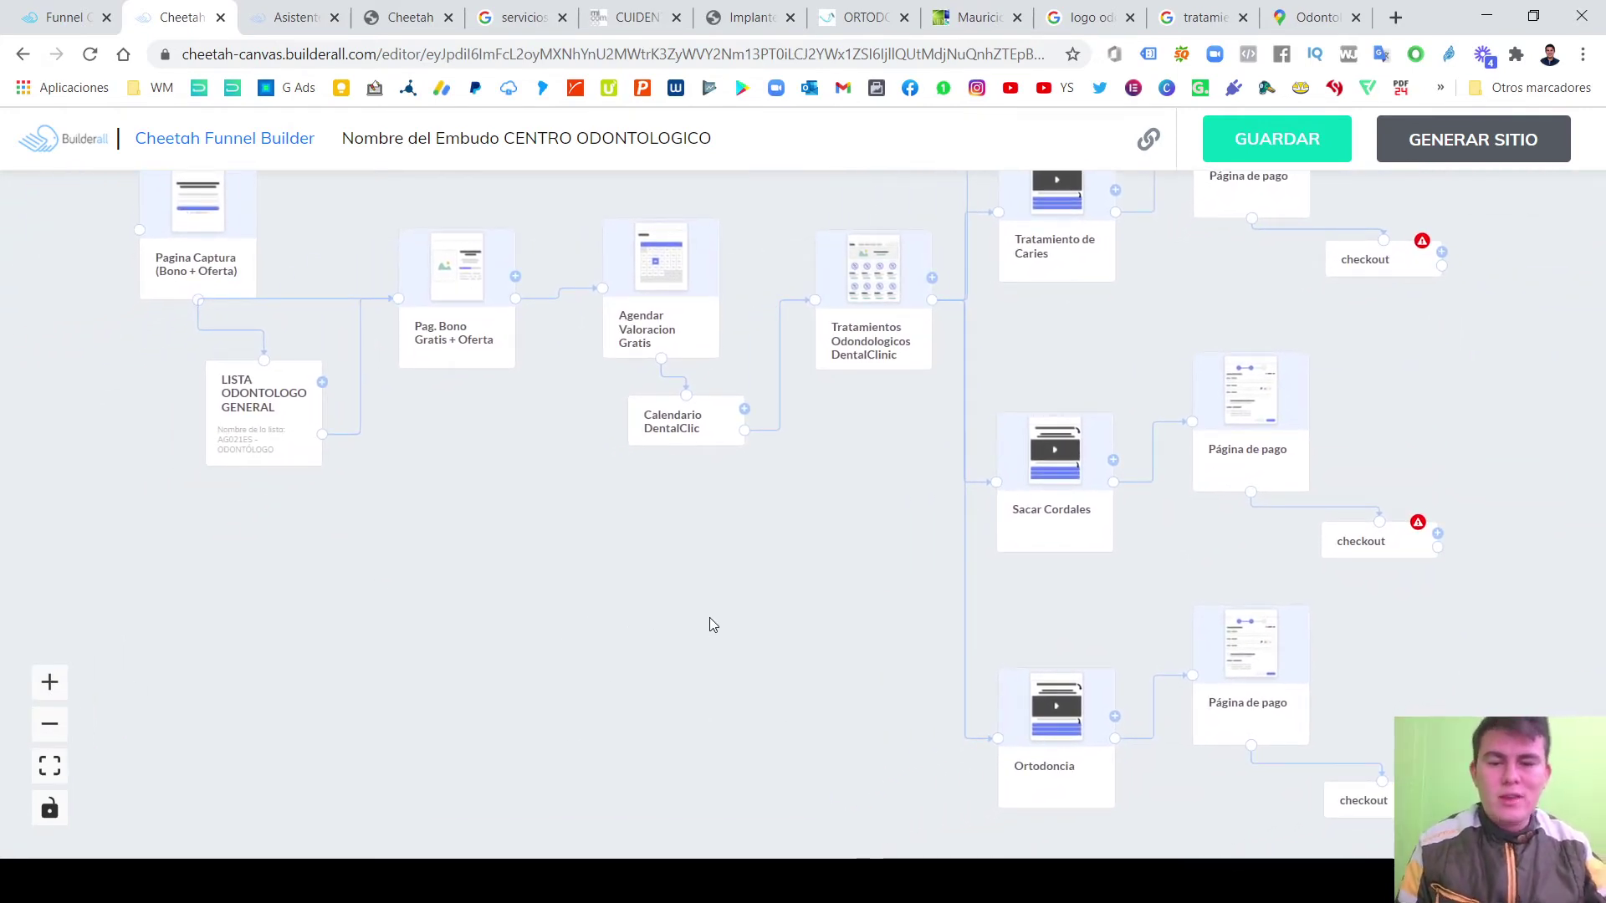
Examine the funnel's treatment branches with their payment pages and checkouts, down to the Ortodoncia branch.
{"action": "left_click_drag", "start_coordinate": [709, 619], "coordinate": [561, 654]}
{"action": "left_click_drag", "start_coordinate": [1319, 524], "coordinate": [1220, 667]}
{"action": "left_click_drag", "start_coordinate": [1245, 512], "coordinate": [1239, 603]}
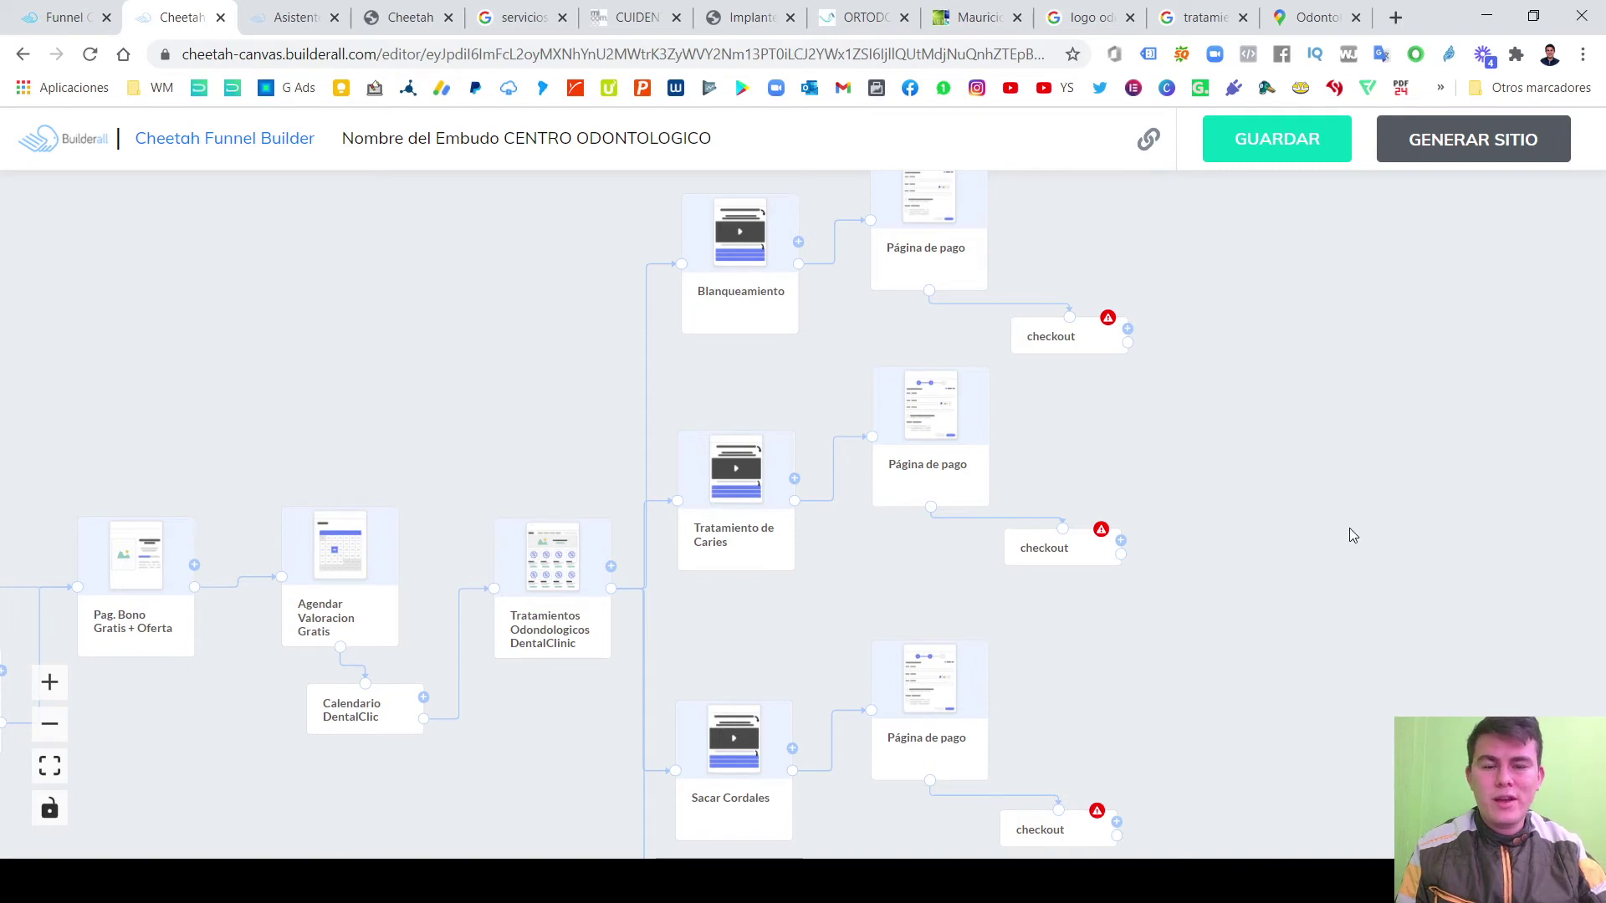
{"action": "left_click_drag", "start_coordinate": [1348, 528], "coordinate": [1235, 597]}
{"action": "scroll", "coordinate": [1153, 494], "scroll_direction": "down", "scroll_amount": 3}
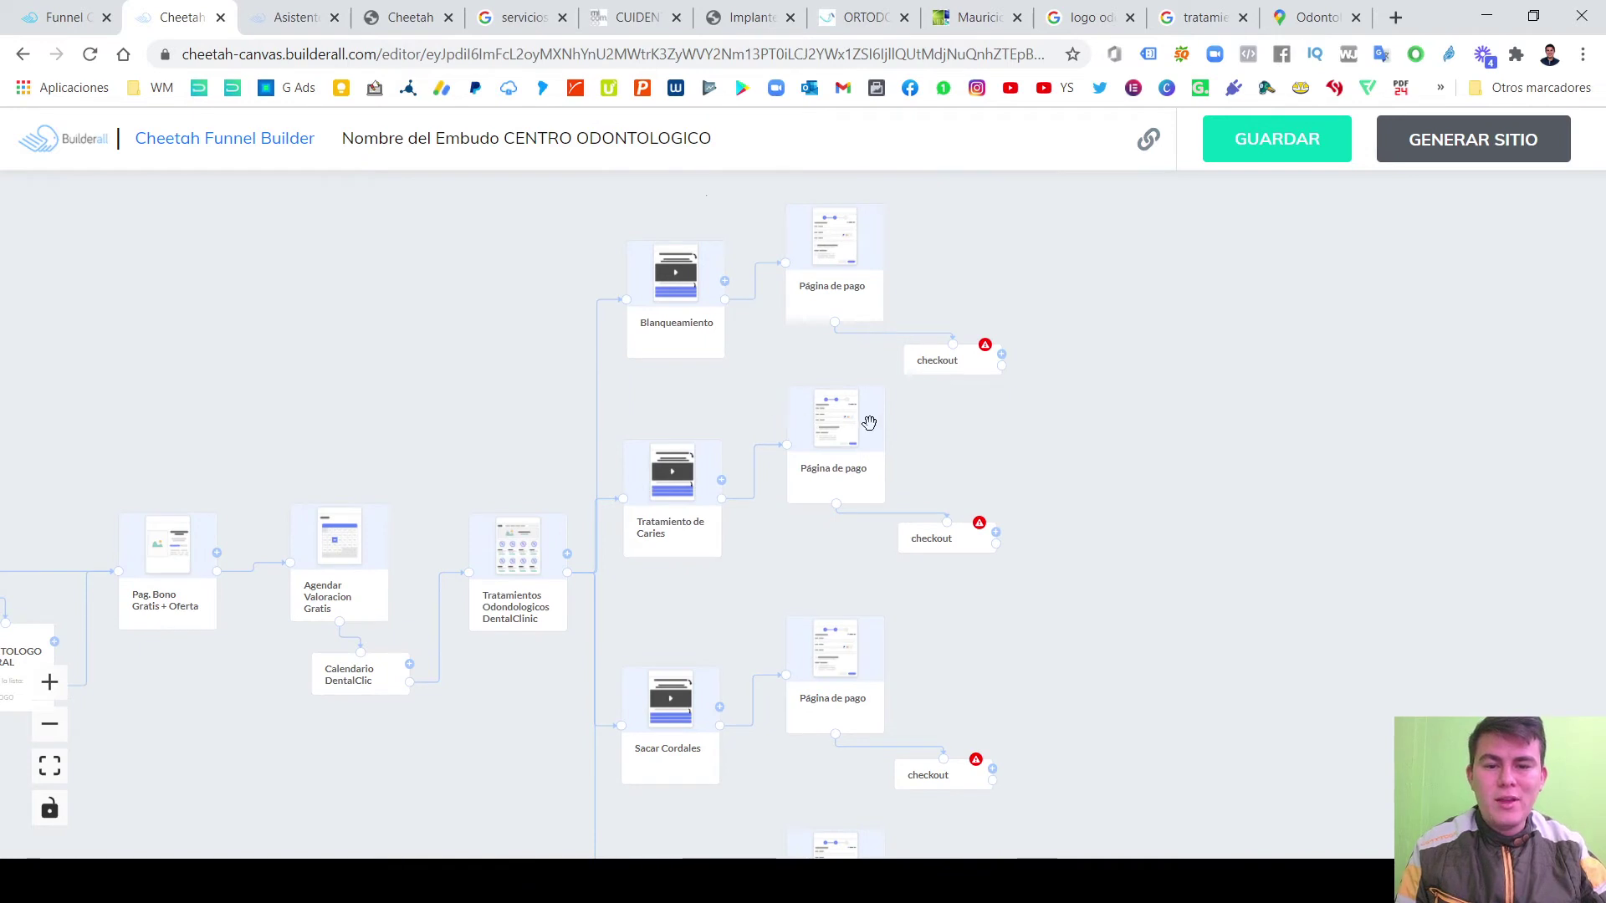
{"action": "scroll", "coordinate": [1141, 571], "scroll_direction": "down", "scroll_amount": 3}
{"action": "scroll", "coordinate": [1151, 488], "scroll_direction": "up", "scroll_amount": 2}
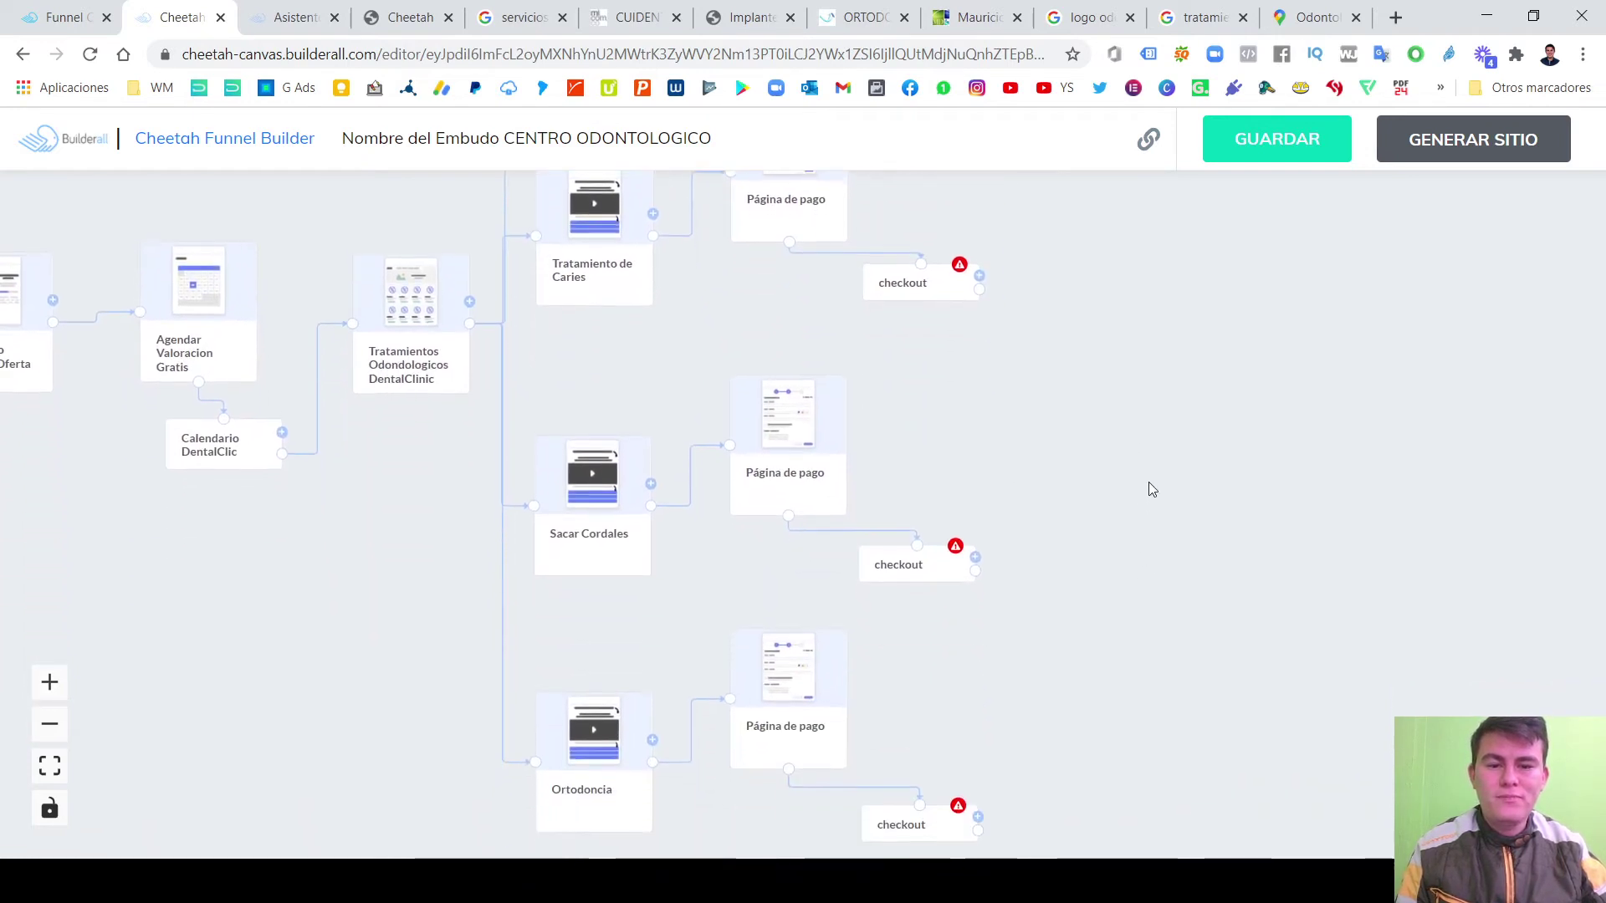
{"action": "scroll", "coordinate": [1152, 489], "scroll_direction": "down", "scroll_amount": 3}
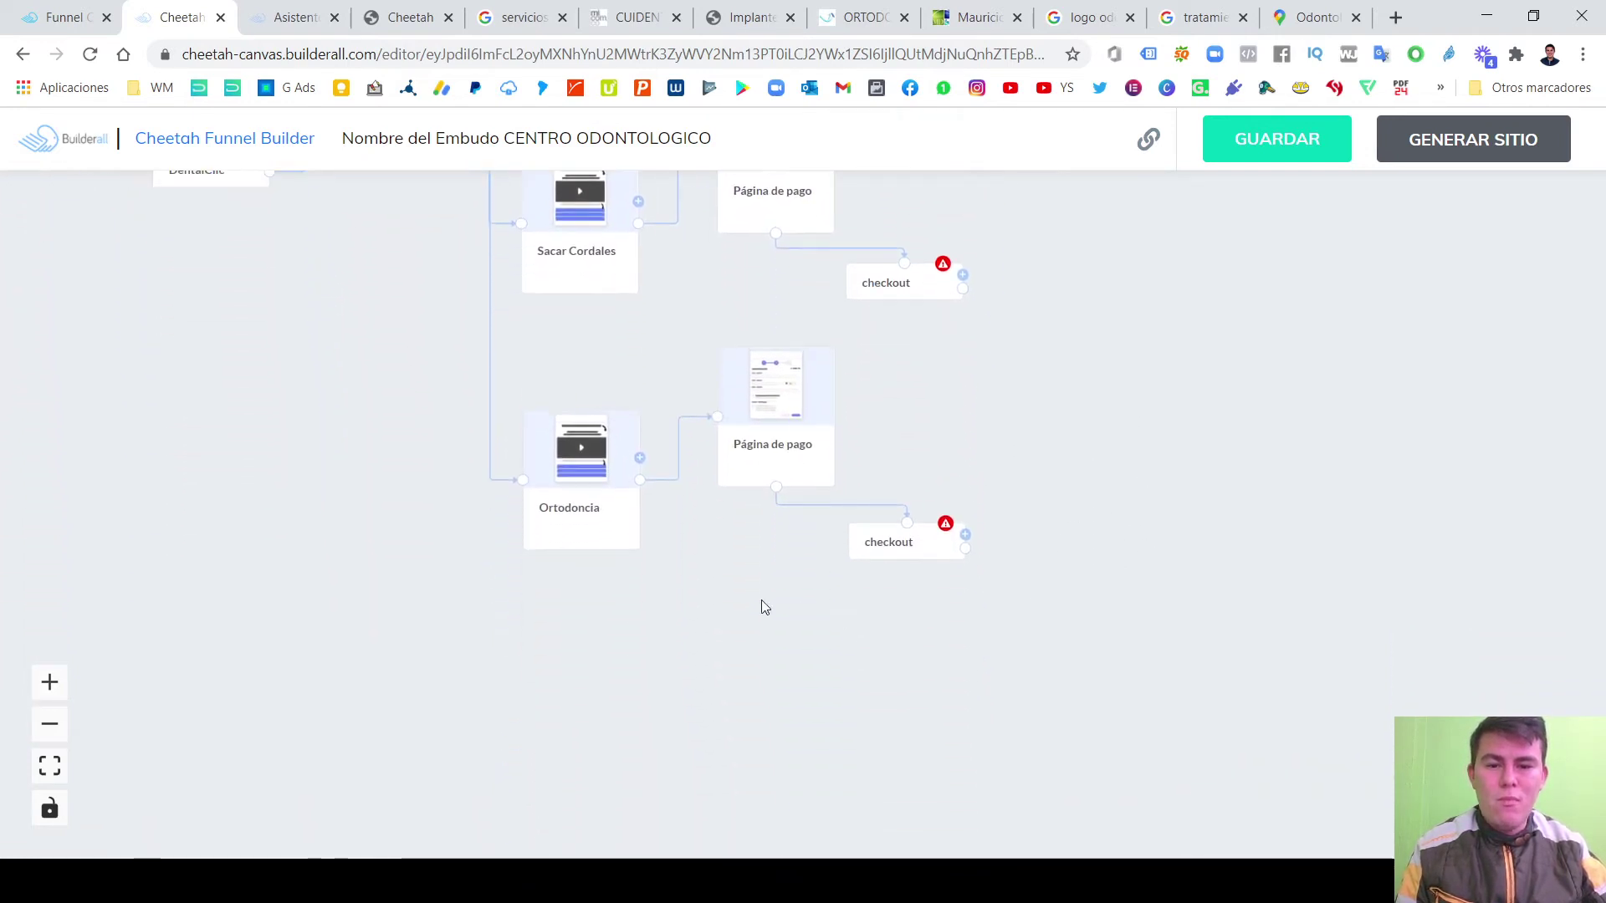
{"action": "scroll", "coordinate": [762, 601], "scroll_direction": "up", "scroll_amount": 2}
{"action": "scroll", "coordinate": [837, 694], "scroll_direction": "up", "scroll_amount": 1}
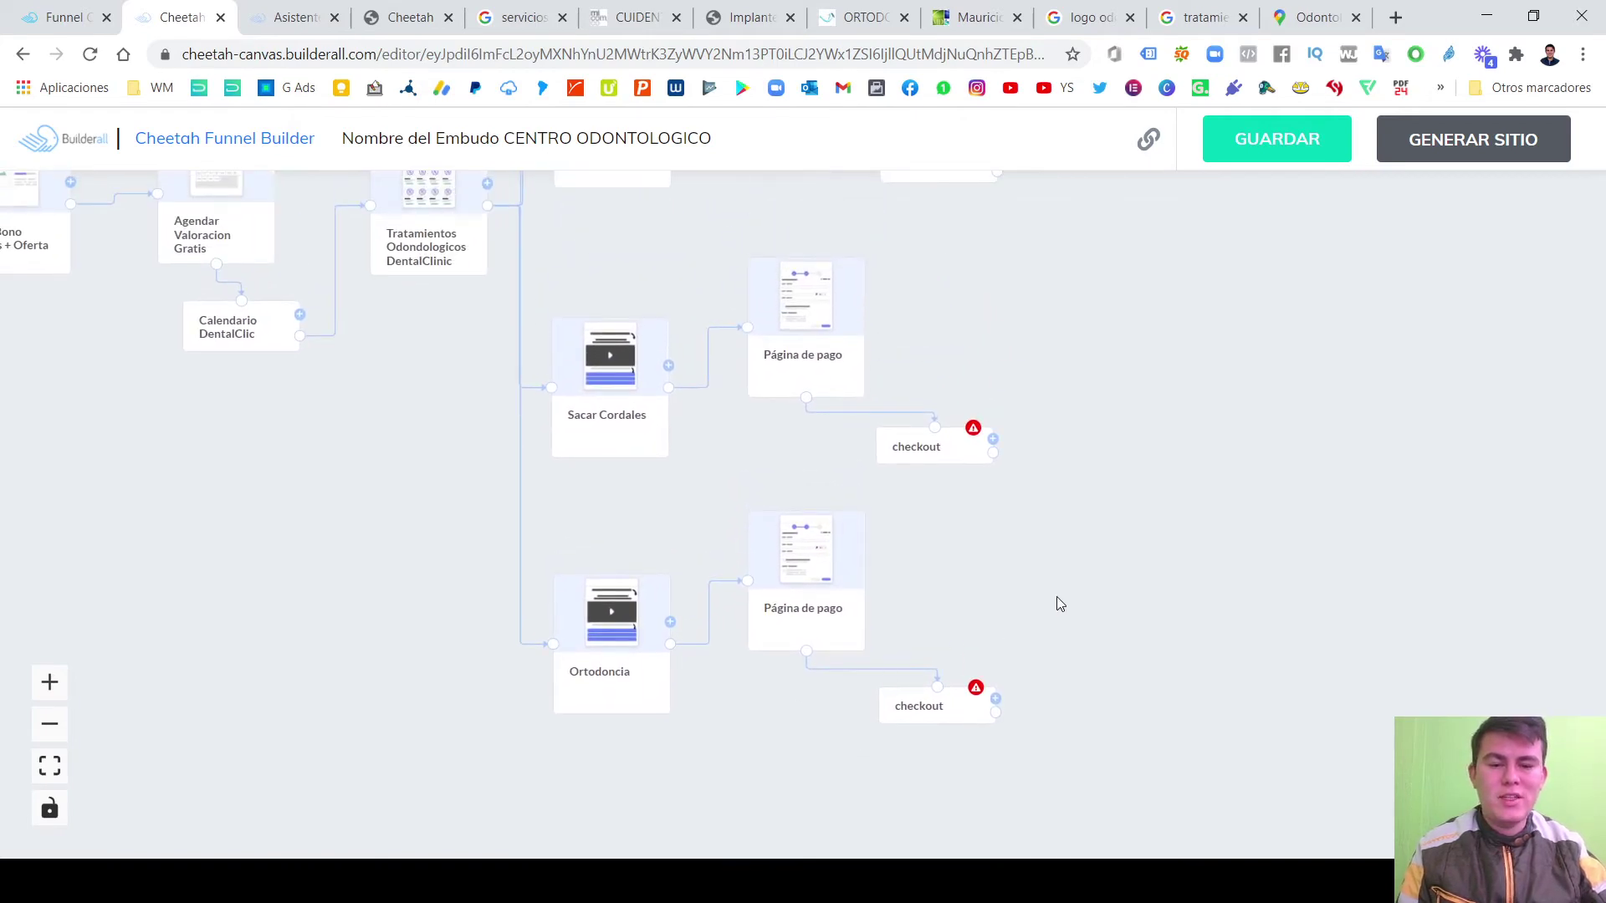
{"action": "scroll", "coordinate": [1032, 596], "scroll_direction": "up", "scroll_amount": 1}
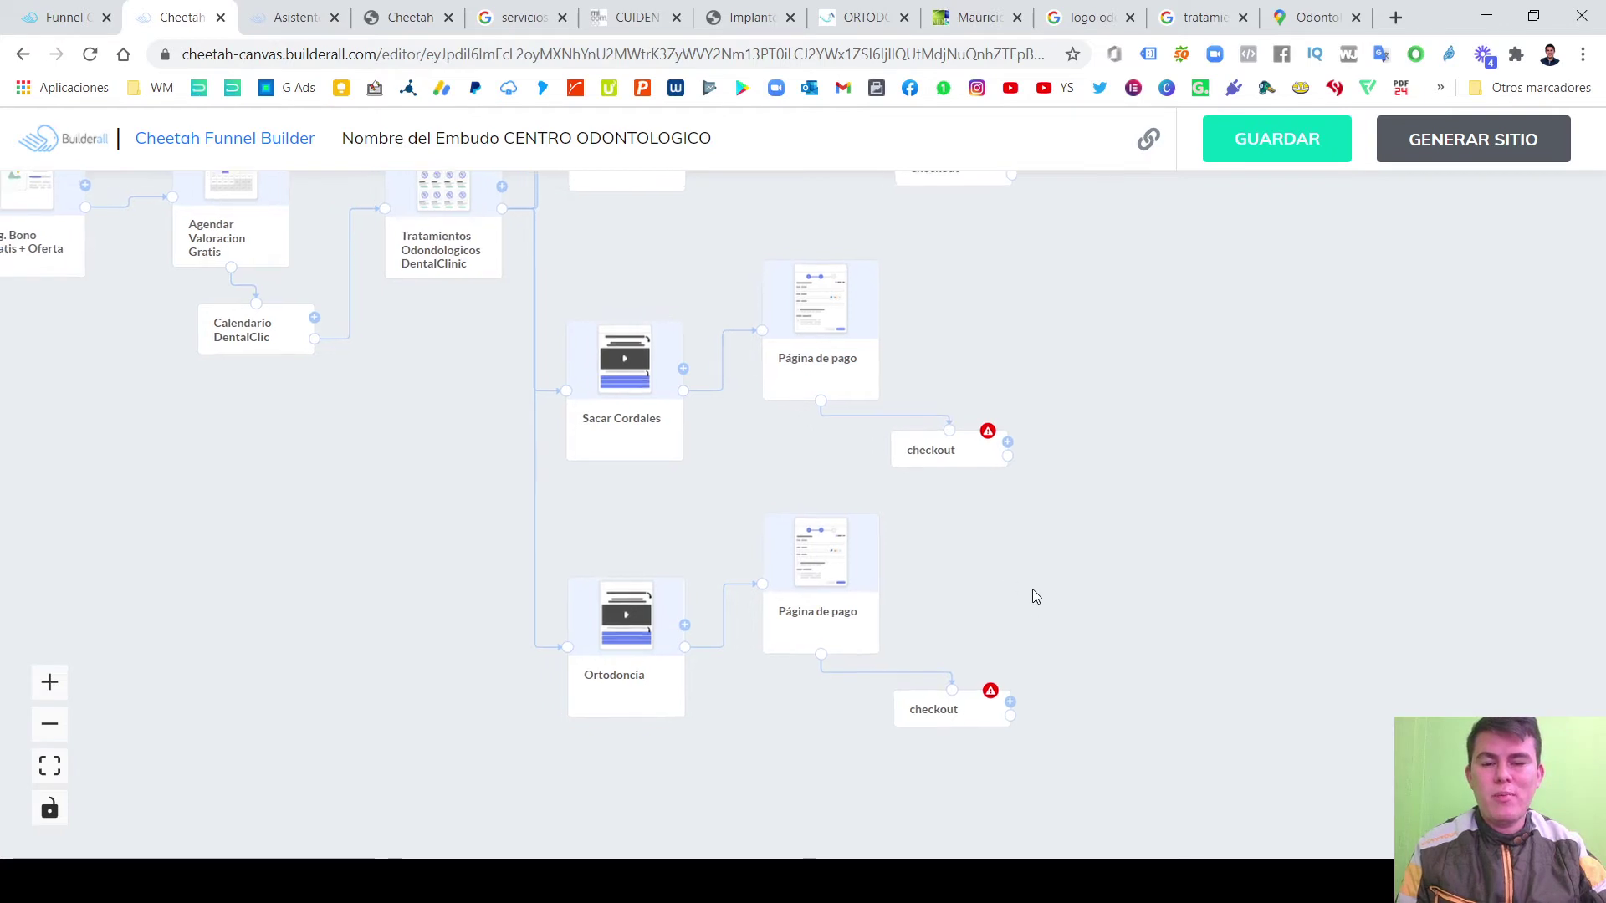
{"action": "left_click_drag", "start_coordinate": [1020, 608], "coordinate": [979, 602]}
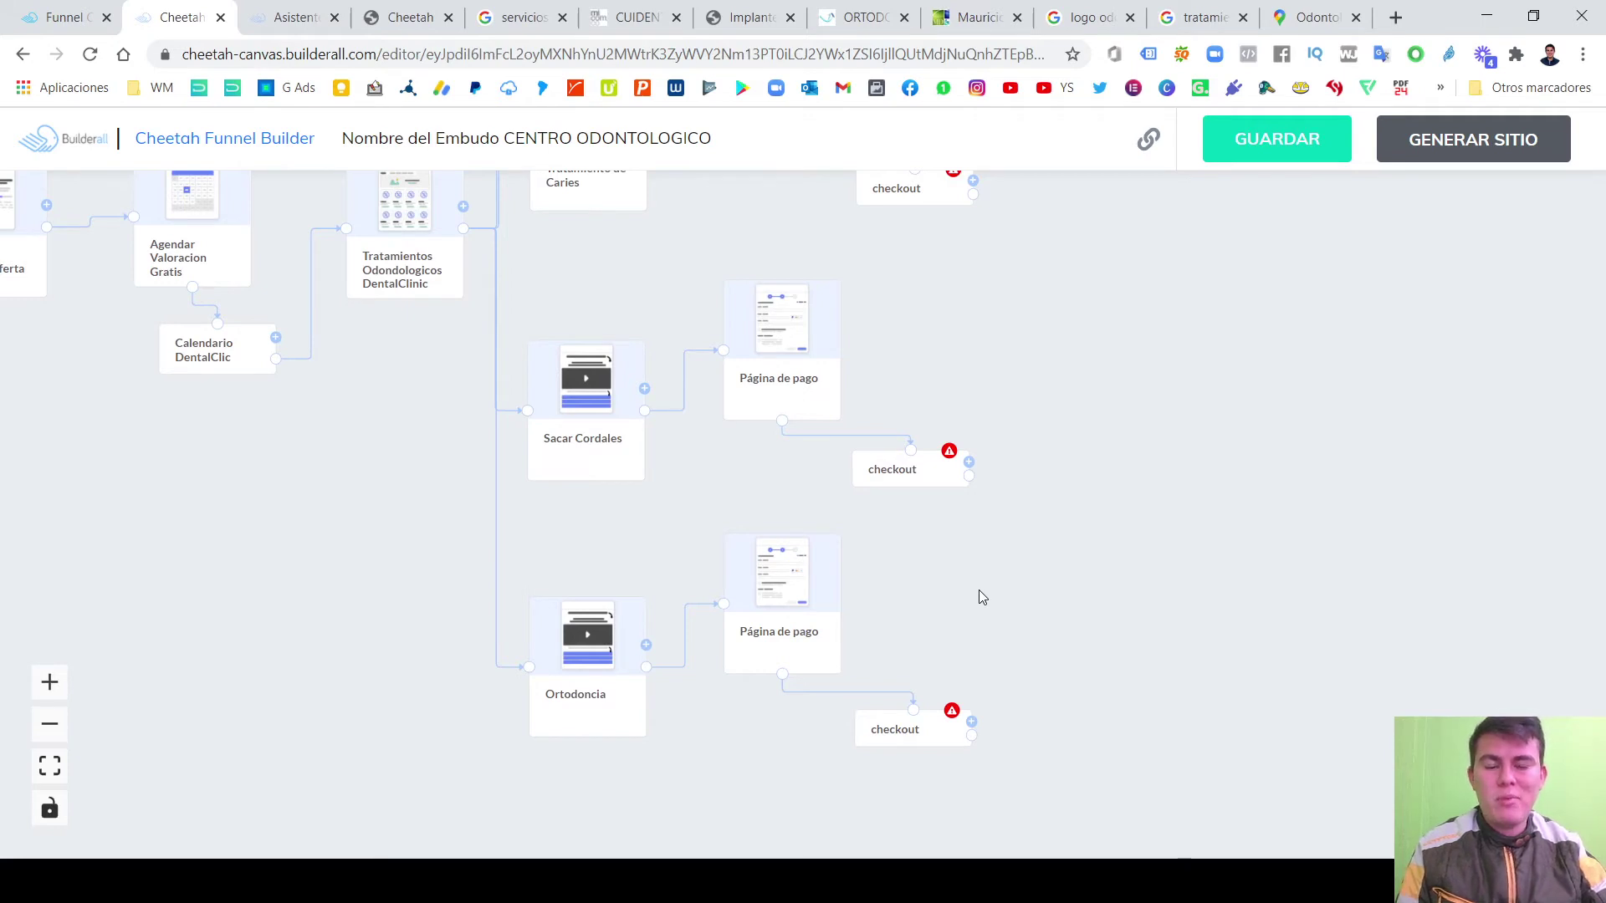
{"action": "mouse_move", "coordinate": [975, 603]}
{"action": "left_mouse_down"}
{"action": "mouse_move", "coordinate": [951, 566]}
{"action": "mouse_move", "coordinate": [961, 628]}
{"action": "mouse_move", "coordinate": [953, 592]}
{"action": "left_mouse_up"}
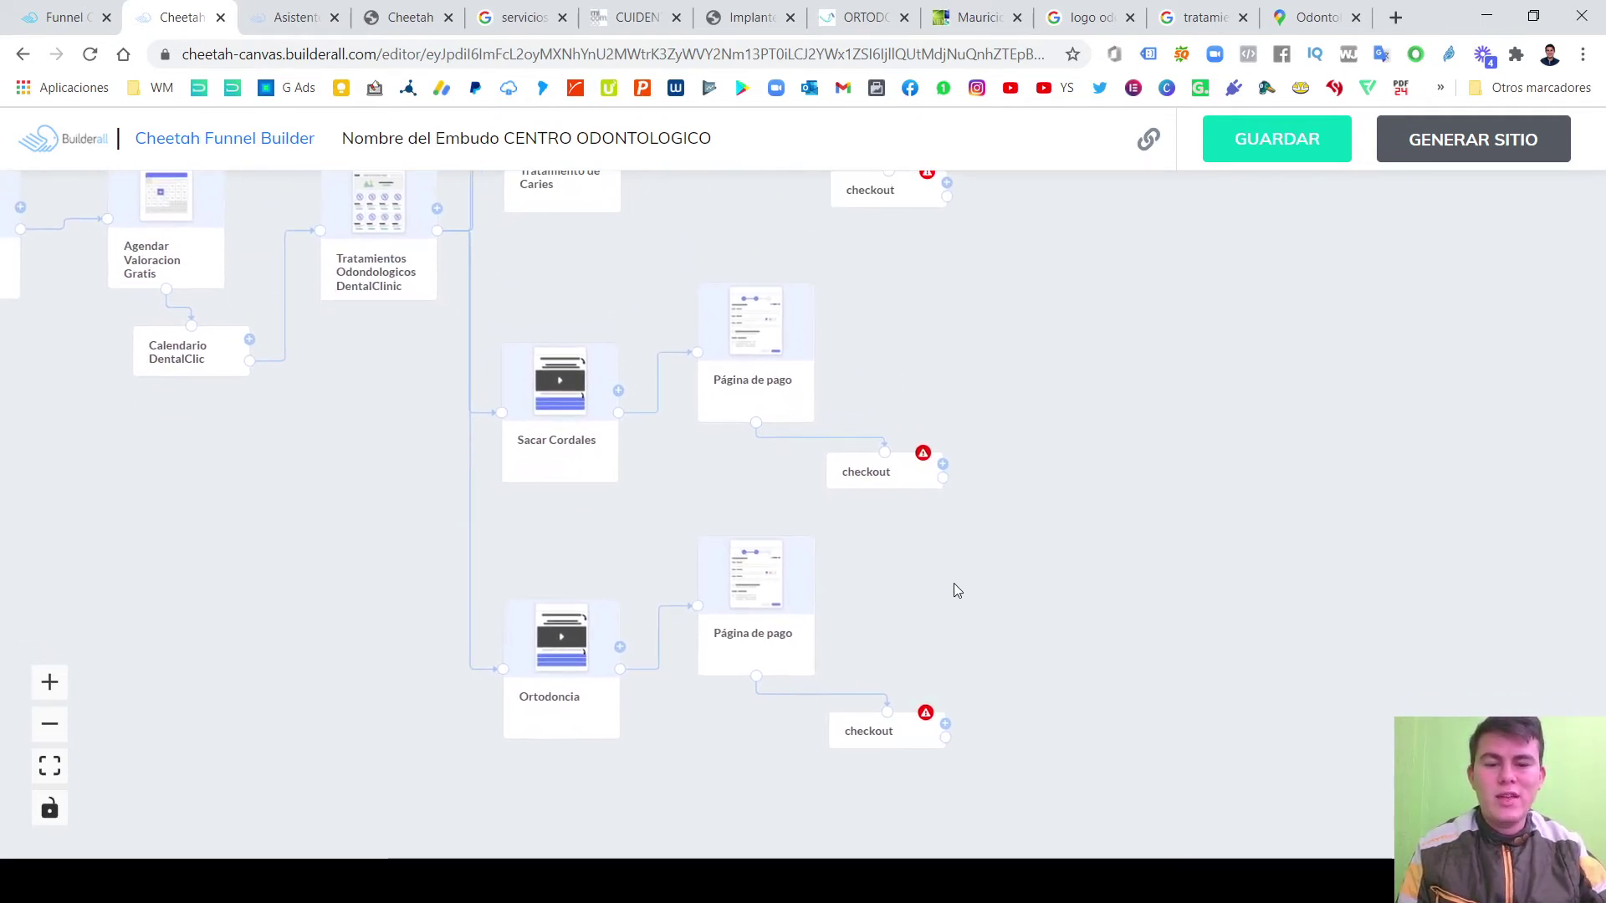
Review the name, product name, description and price fields in the Sacar Cordales checkout's settings, then close them without editing.
{"action": "left_click", "coordinate": [869, 473]}
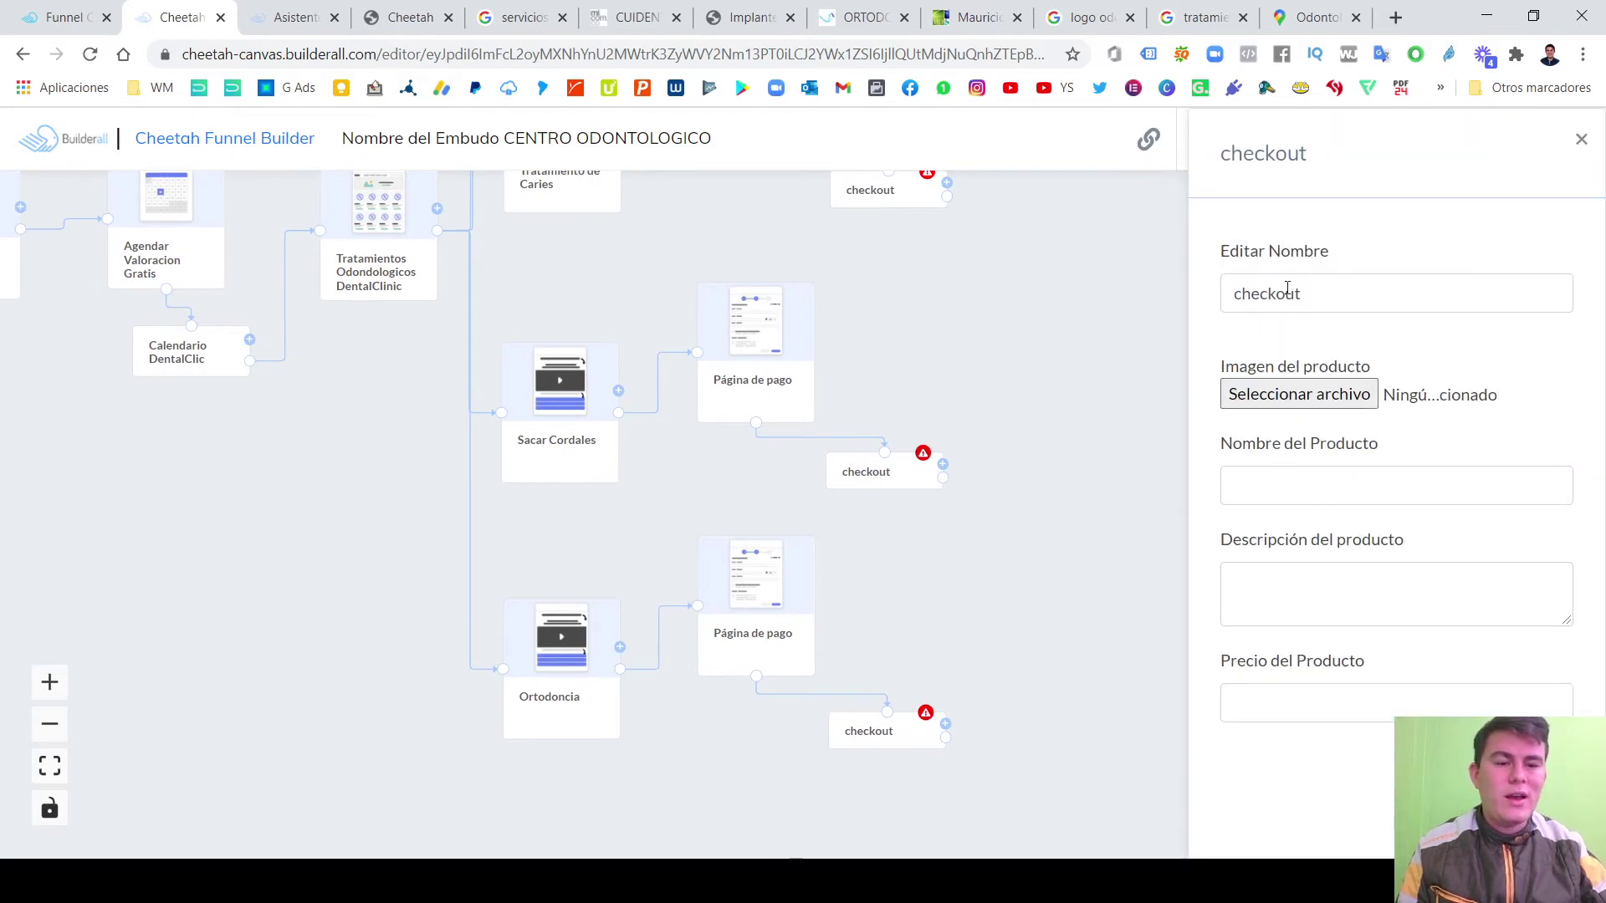
{"action": "left_click", "coordinate": [1334, 300]}
{"action": "double_click", "coordinate": [1344, 306]}
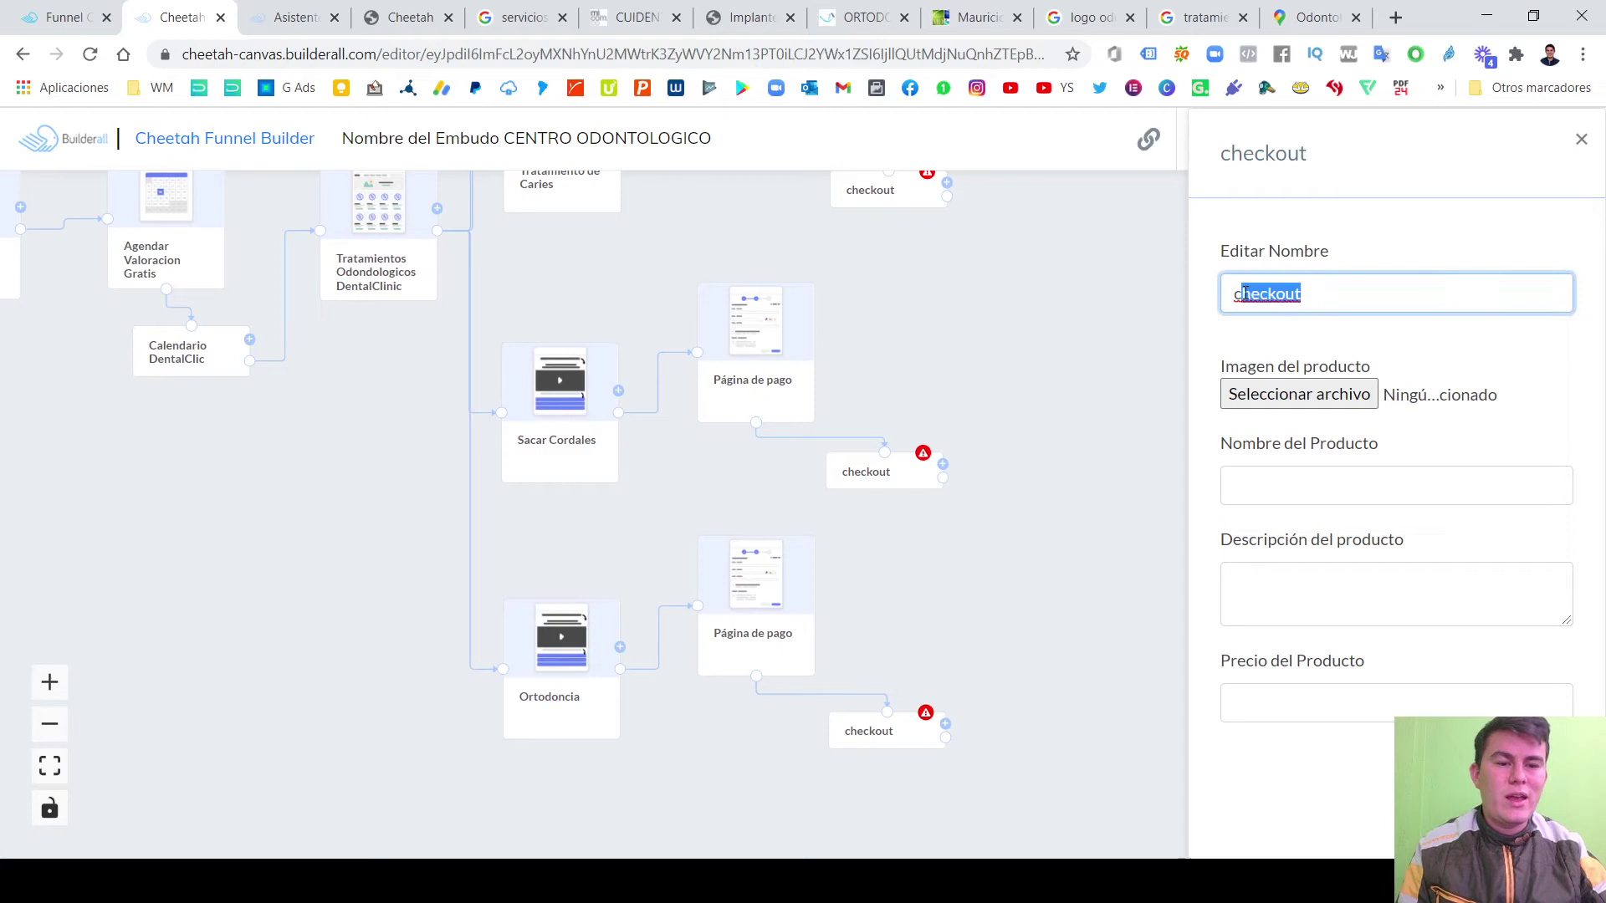
{"action": "left_click", "coordinate": [1414, 477]}
{"action": "left_click", "coordinate": [1343, 602]}
{"action": "left_click", "coordinate": [1357, 686]}
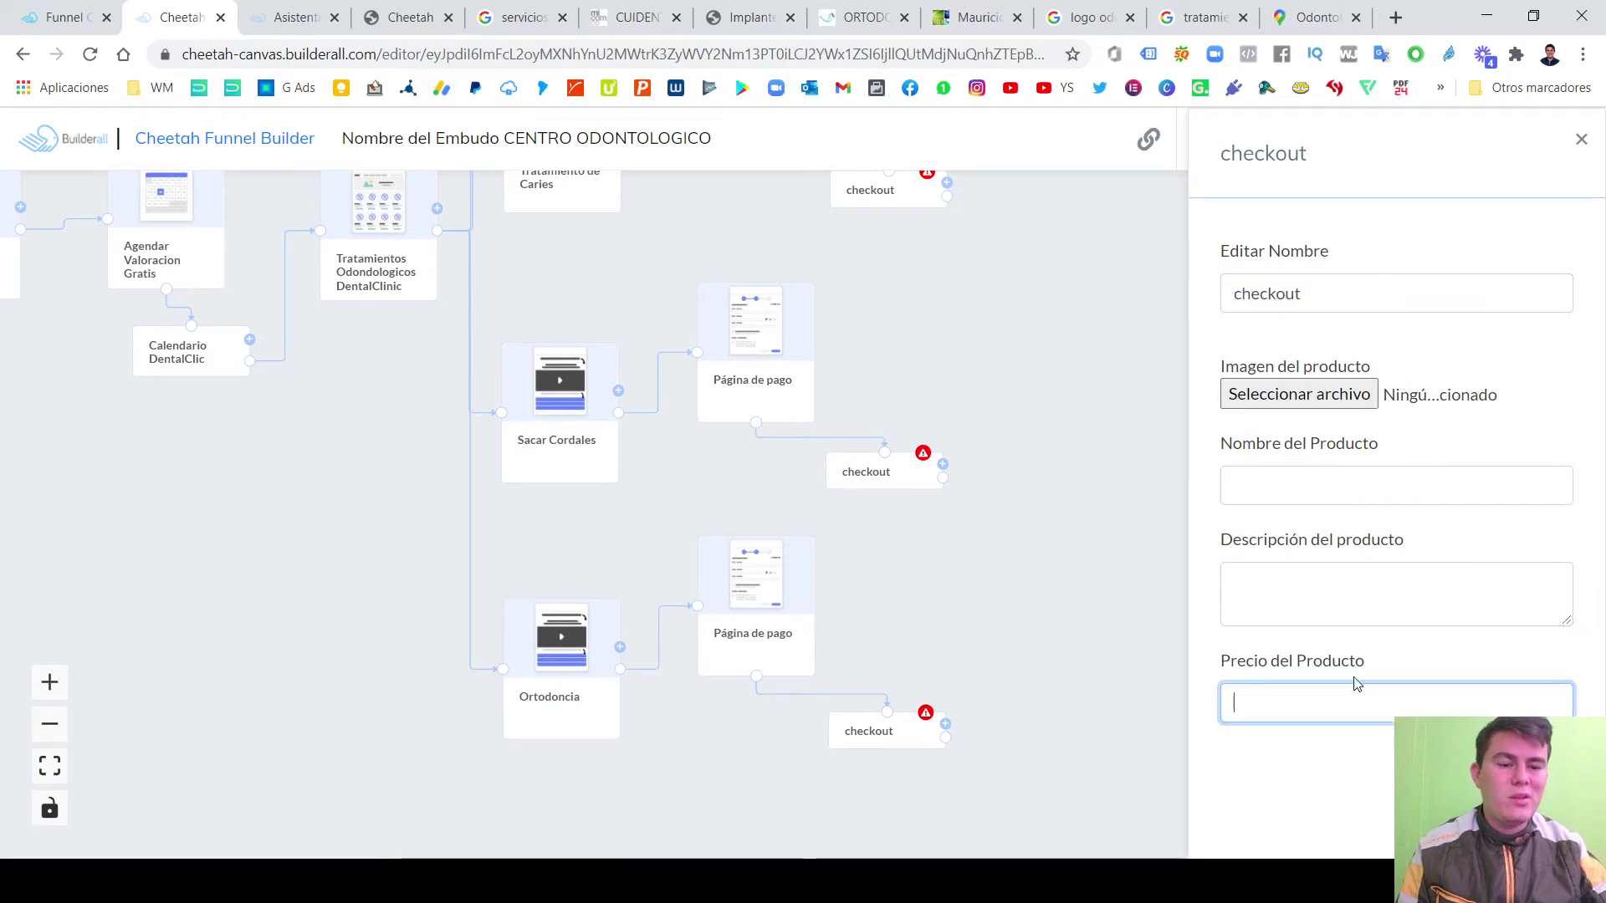
{"action": "left_click", "coordinate": [1581, 140]}
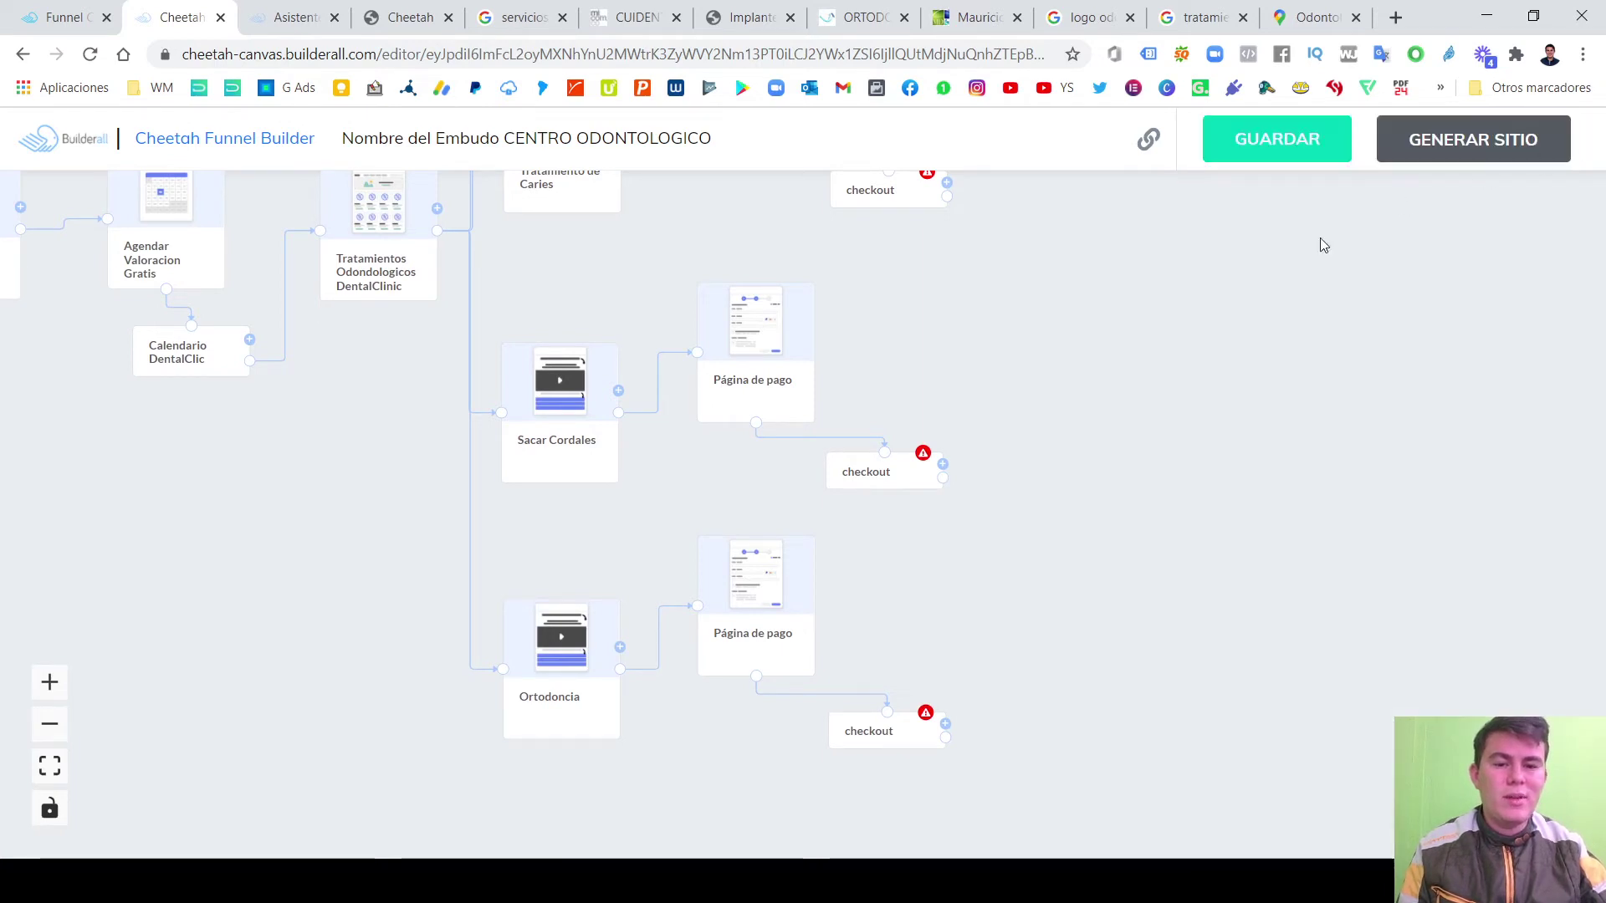
Examine the complete funnel layout from the capture page through the four treatment branches, including a closer look at Blanqueamiento.
{"action": "scroll", "coordinate": [1200, 575], "scroll_direction": "up", "scroll_amount": 6}
{"action": "scroll", "coordinate": [1103, 414], "scroll_direction": "down", "scroll_amount": 5}
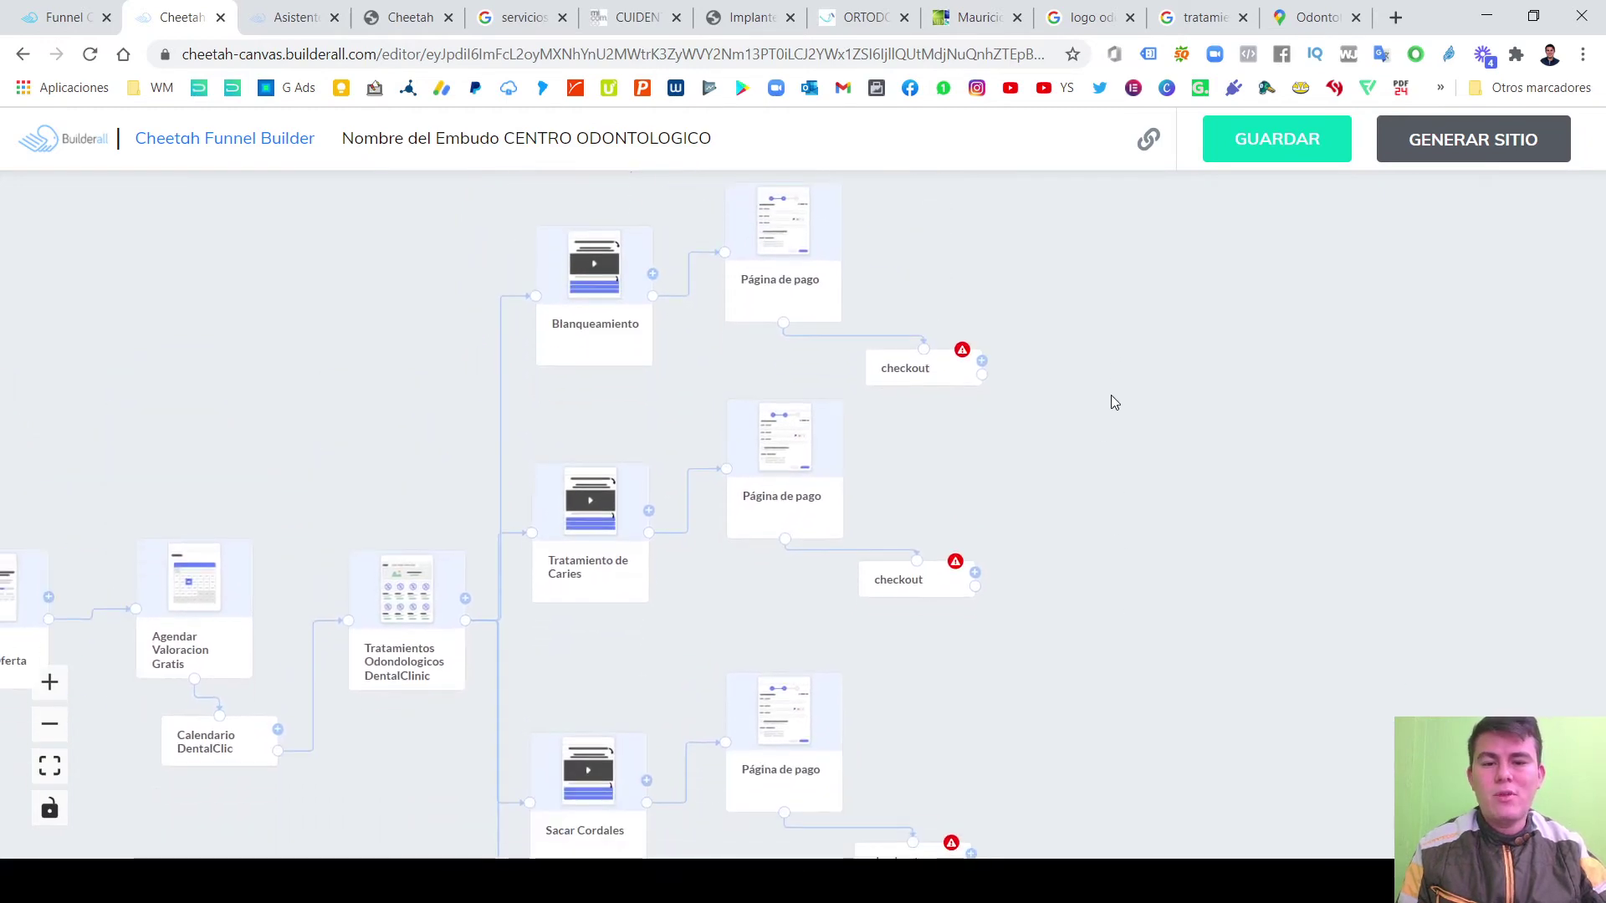
{"action": "left_click_drag", "start_coordinate": [1152, 562], "coordinate": [1107, 448]}
{"action": "scroll", "coordinate": [1108, 454], "scroll_direction": "down", "scroll_amount": 1}
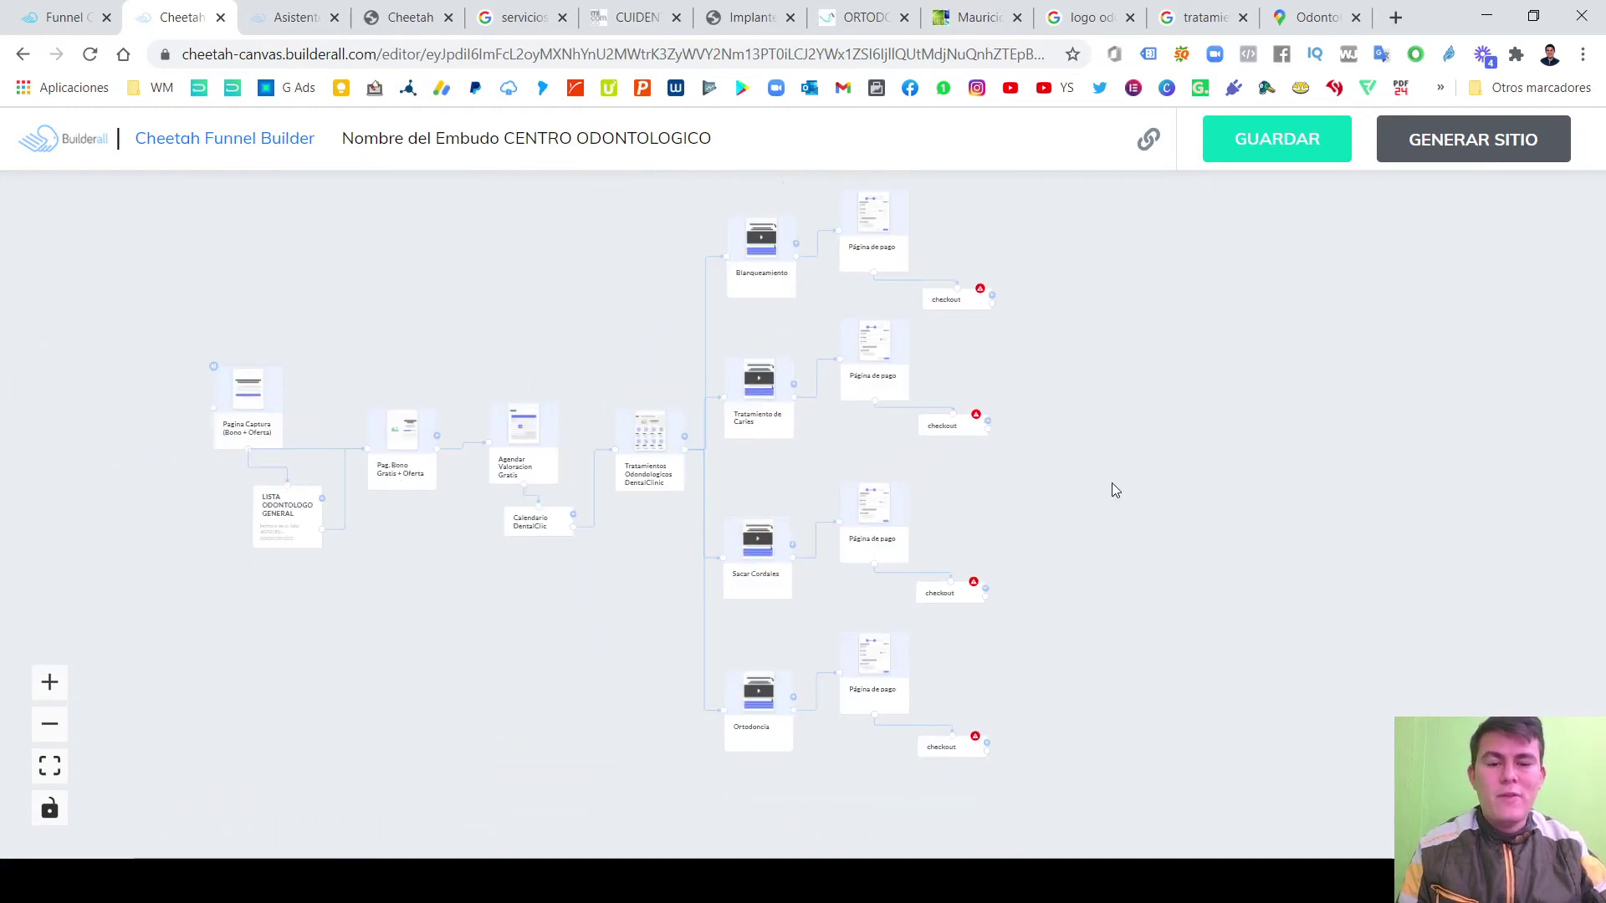
{"action": "scroll", "coordinate": [1111, 487], "scroll_direction": "up", "scroll_amount": 2}
{"action": "scroll", "coordinate": [1079, 473], "scroll_direction": "down", "scroll_amount": 2}
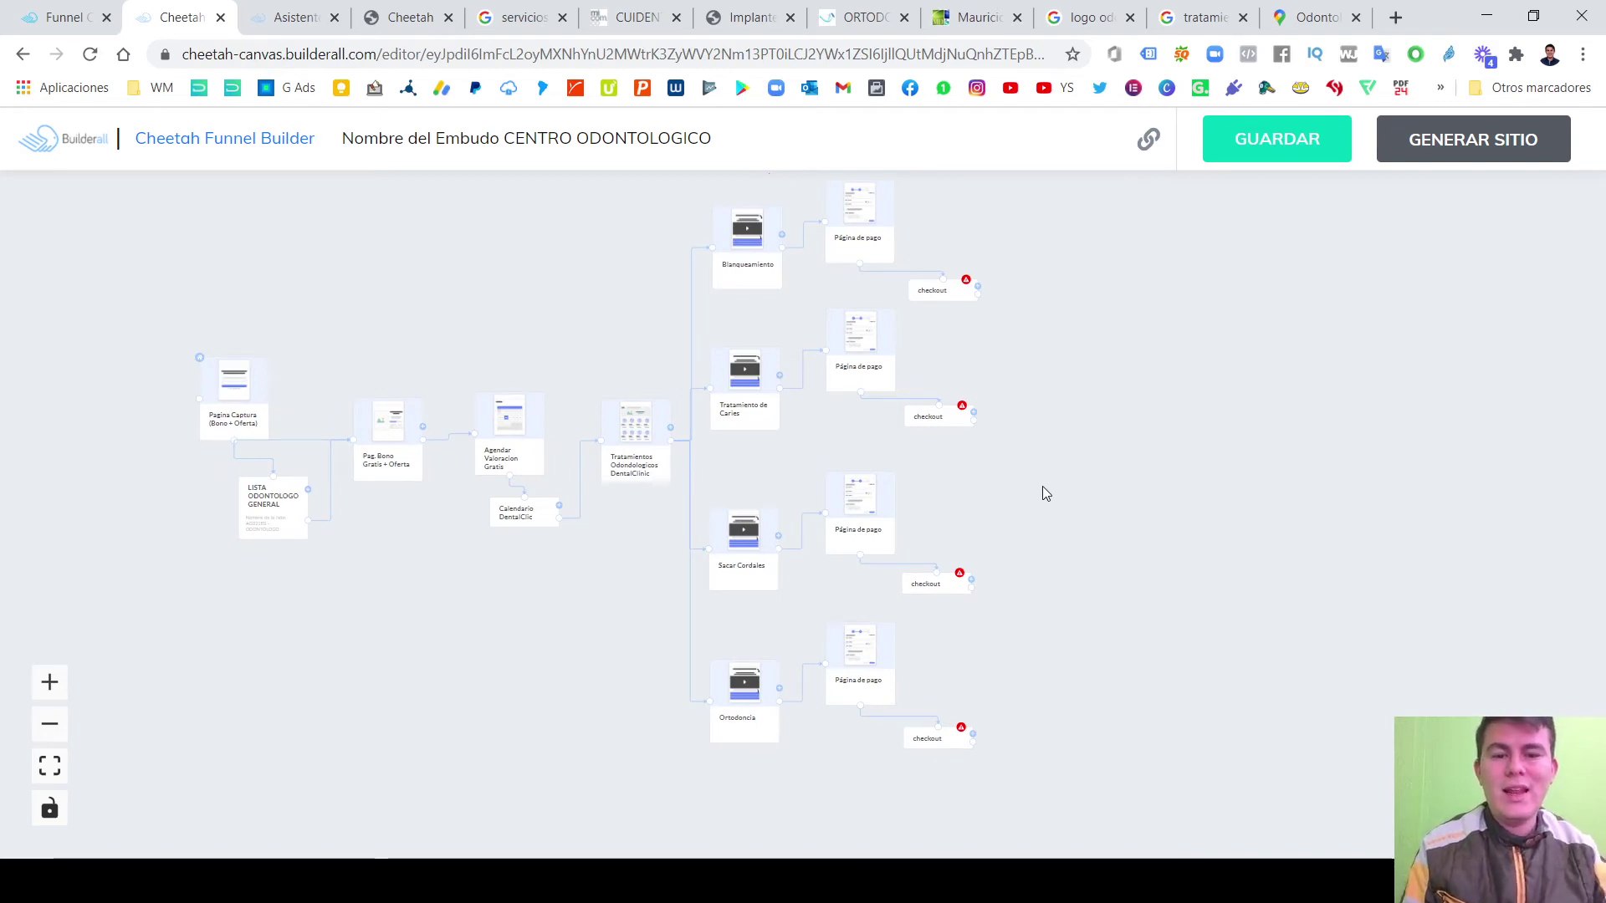
{"action": "left_click_drag", "start_coordinate": [1043, 489], "coordinate": [1043, 541]}
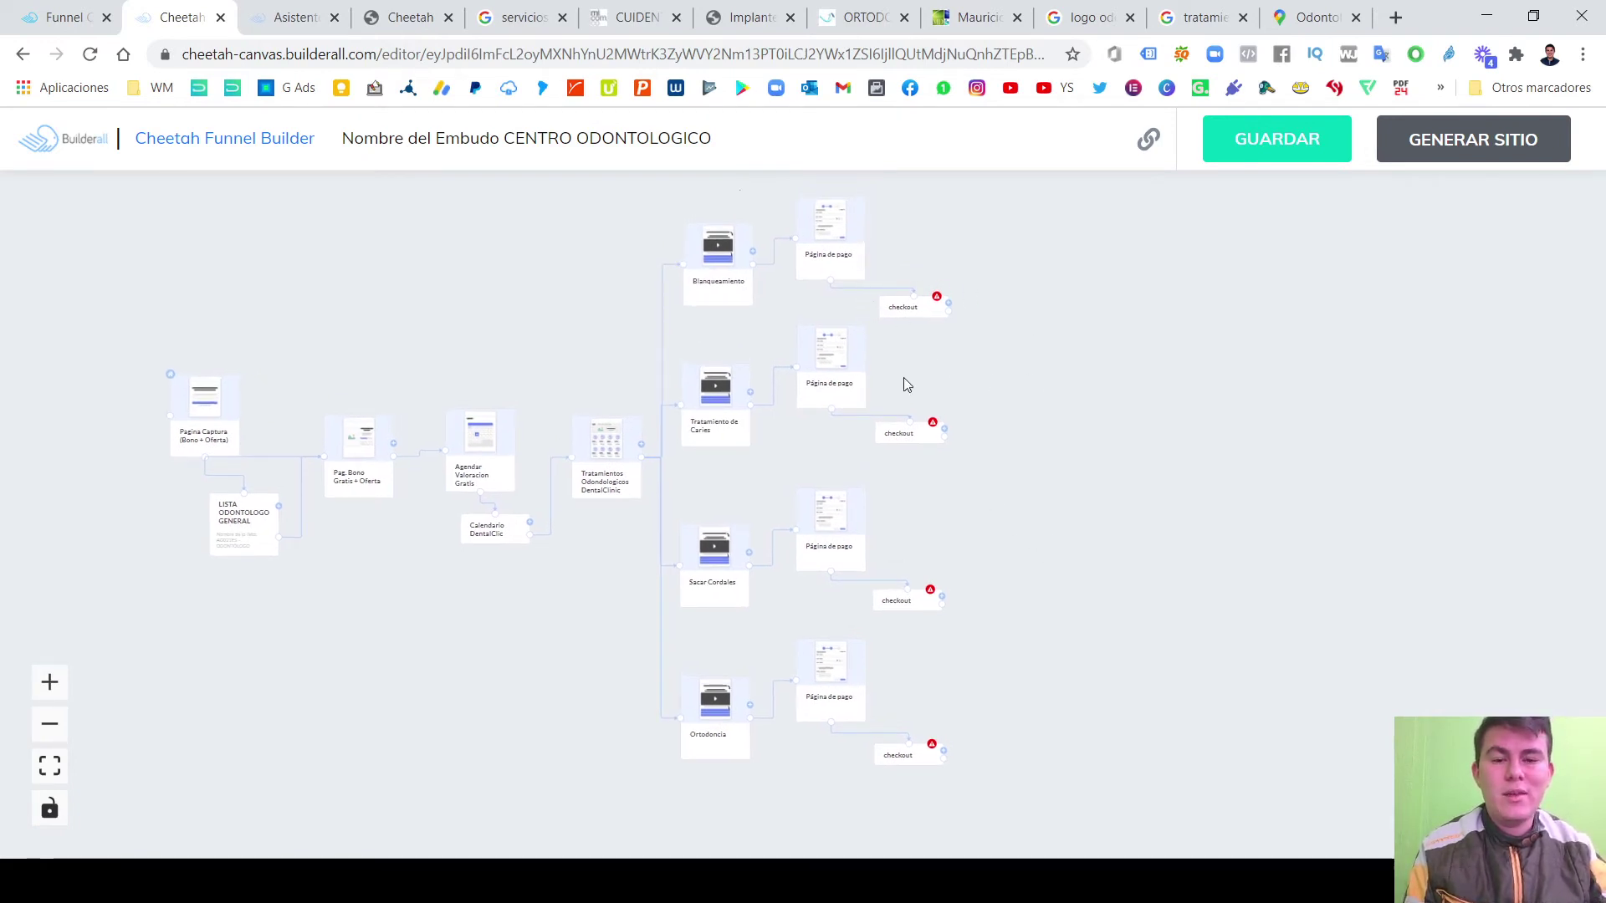
{"action": "scroll", "coordinate": [924, 268], "scroll_direction": "up", "scroll_amount": 3}
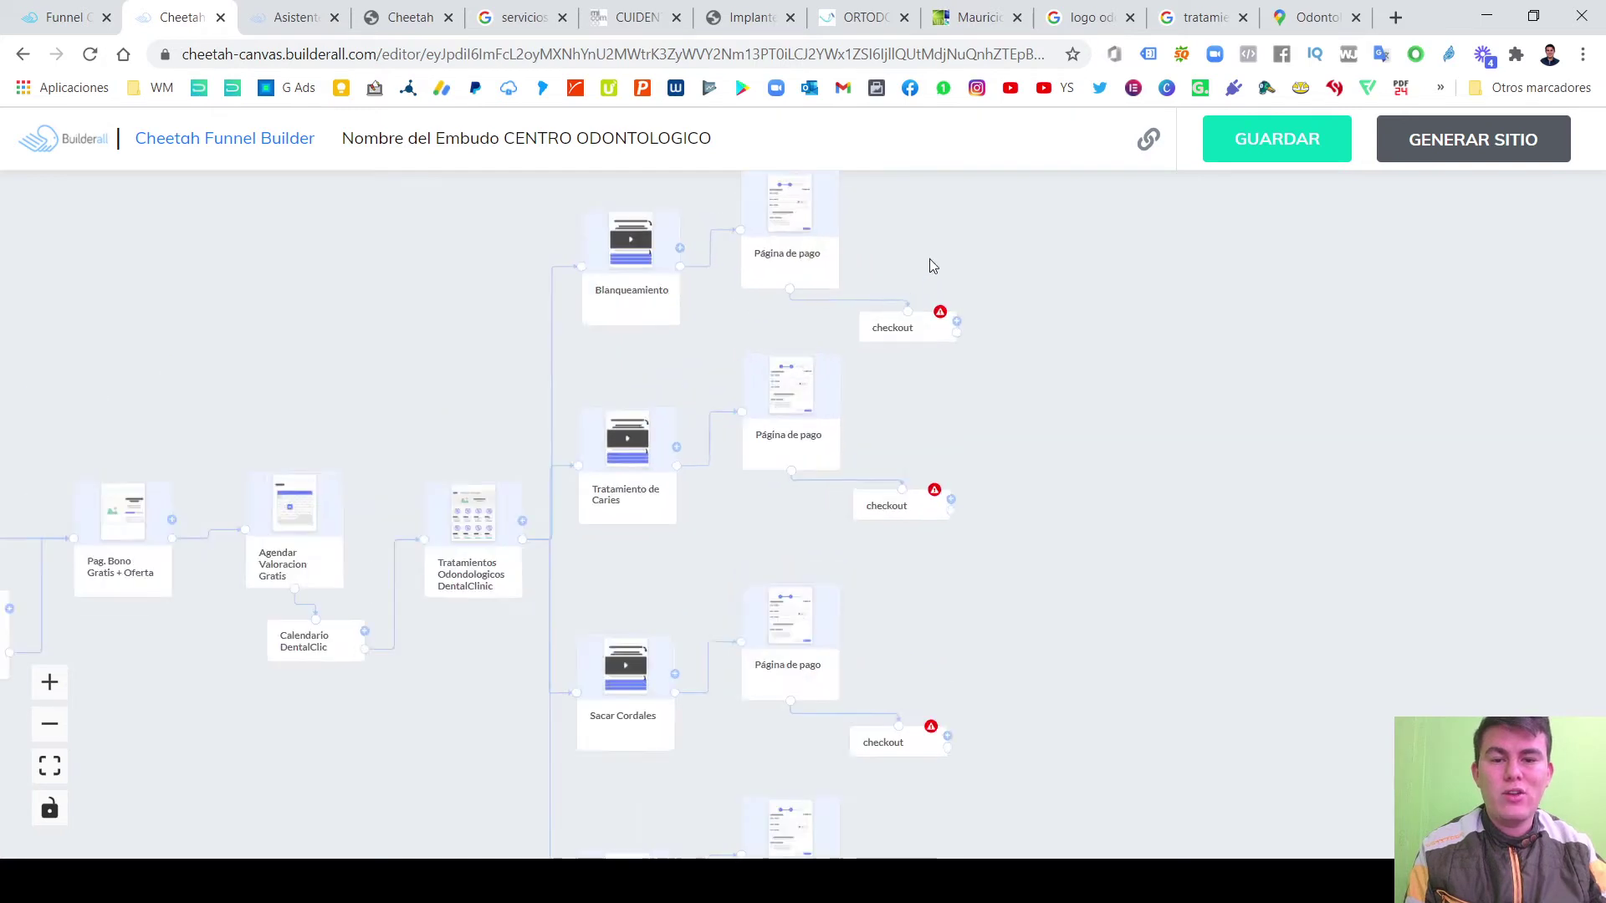
{"action": "scroll", "coordinate": [384, 302], "scroll_direction": "up", "scroll_amount": 2}
{"action": "left_click_drag", "start_coordinate": [378, 403], "coordinate": [353, 489]}
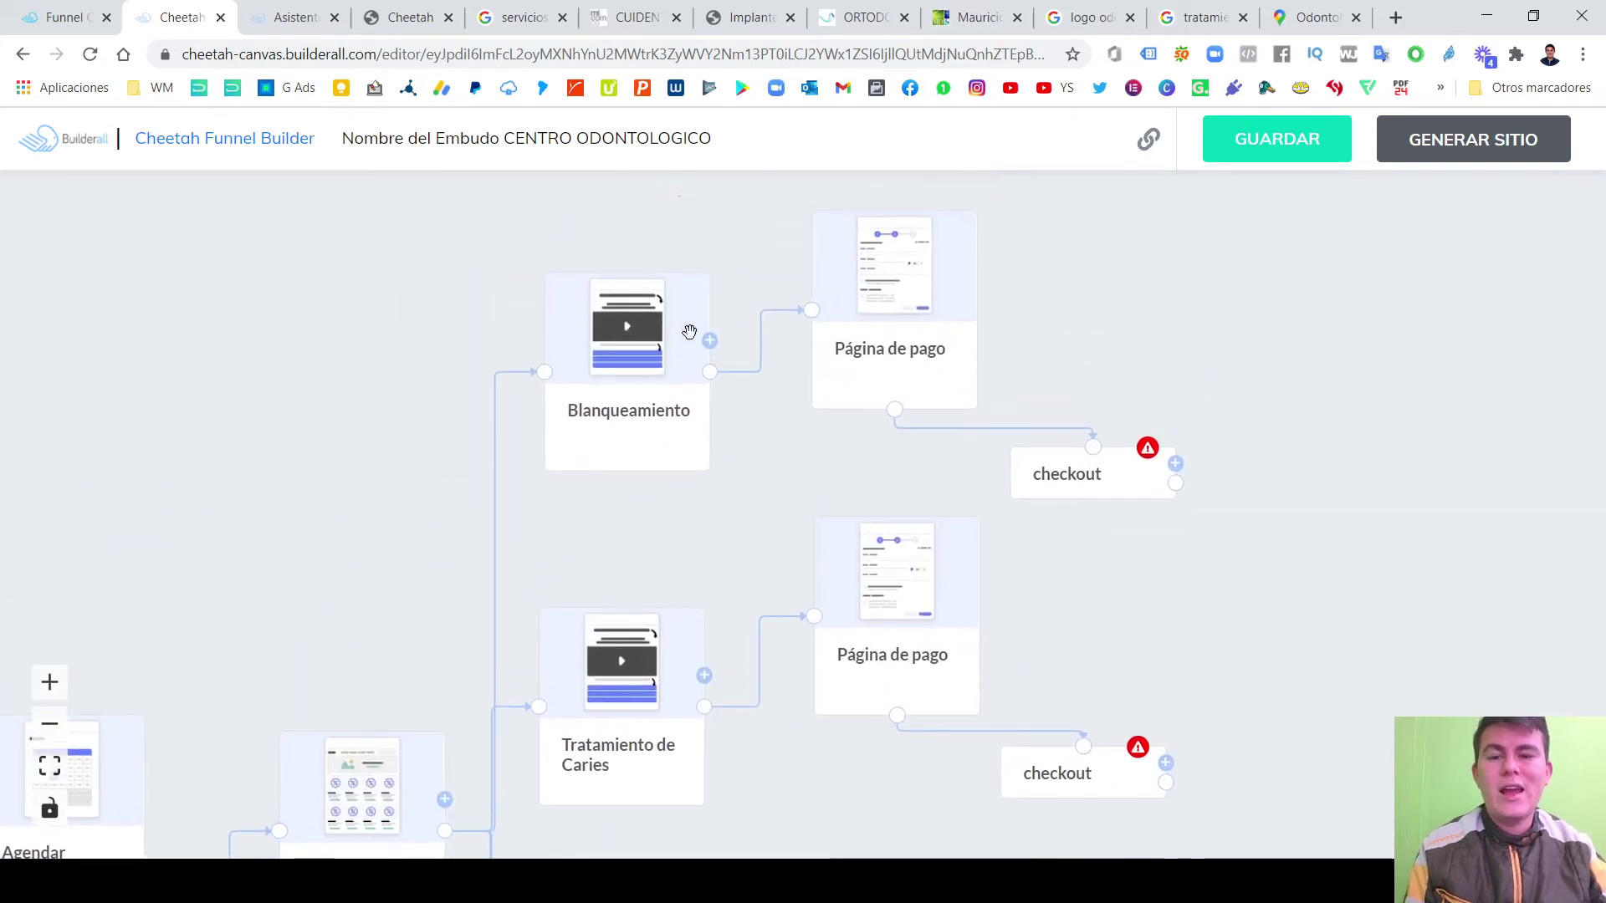
{"action": "left_click_drag", "start_coordinate": [1266, 589], "coordinate": [1046, 462]}
{"action": "scroll", "coordinate": [1179, 527], "scroll_direction": "down", "scroll_amount": 2}
{"action": "scroll", "coordinate": [1001, 462], "scroll_direction": "down", "scroll_amount": 2}
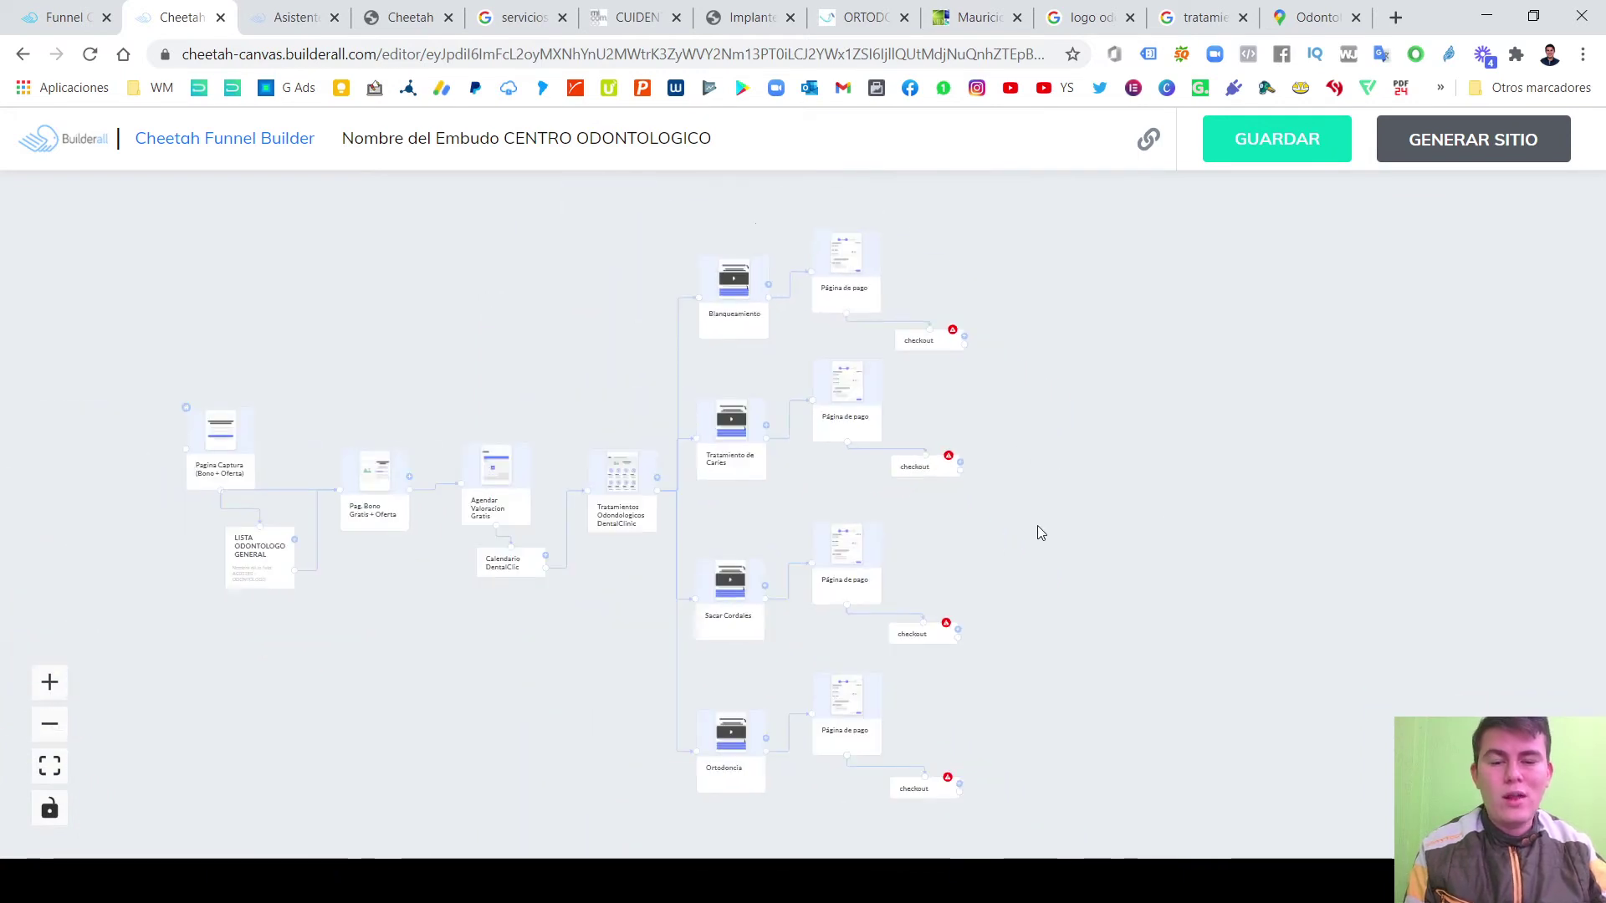
{"action": "left_click_drag", "start_coordinate": [1037, 527], "coordinate": [985, 514]}
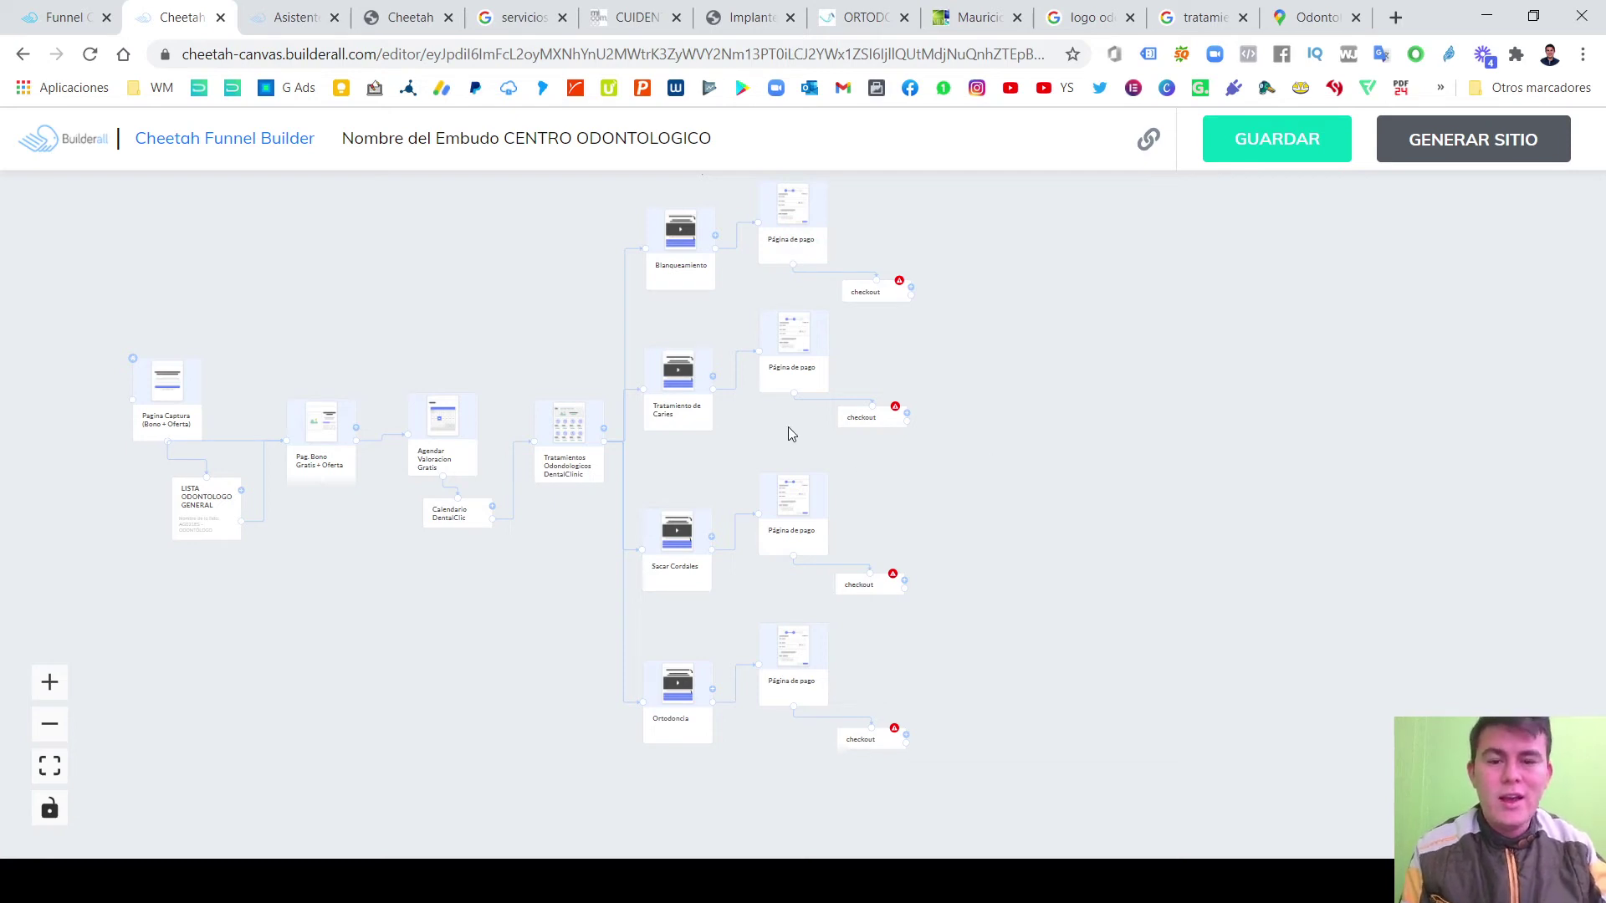
Inspect the payment pages and checkouts at the ends of the Tratamiento de Caries, Sacar Cordales and Ortodoncia branches.
{"action": "scroll", "coordinate": [752, 423], "scroll_direction": "up", "scroll_amount": 3}
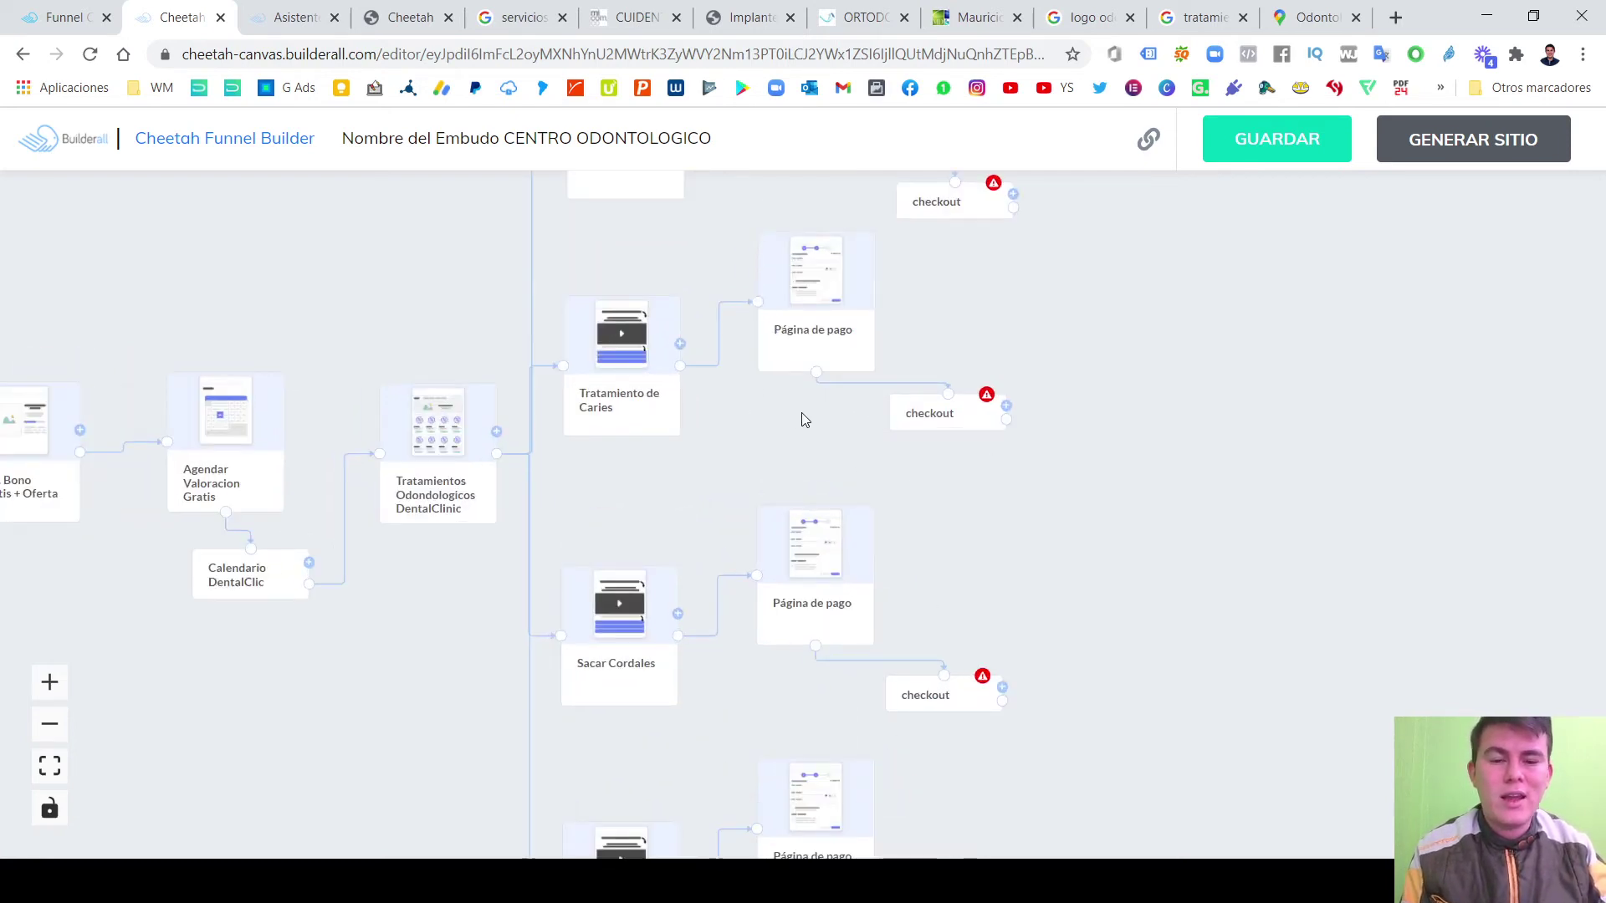
{"action": "left_click_drag", "start_coordinate": [1132, 510], "coordinate": [776, 487]}
{"action": "scroll", "coordinate": [734, 486], "scroll_direction": "down", "scroll_amount": 3}
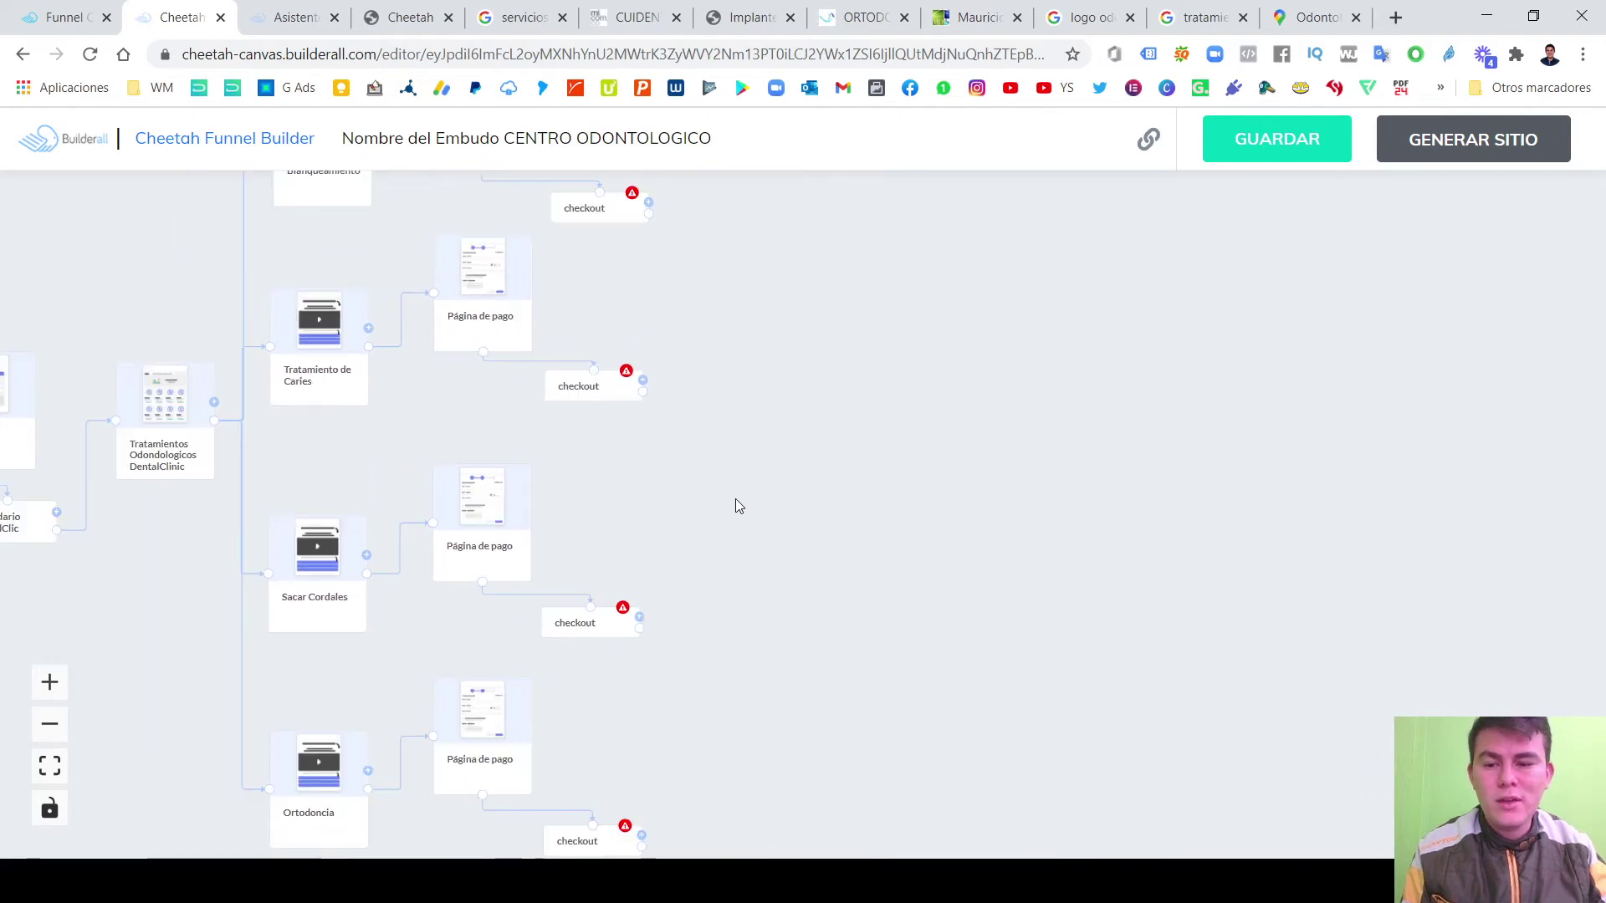
{"action": "scroll", "coordinate": [744, 477], "scroll_direction": "up", "scroll_amount": 1}
{"action": "scroll", "coordinate": [390, 555], "scroll_direction": "up", "scroll_amount": 1}
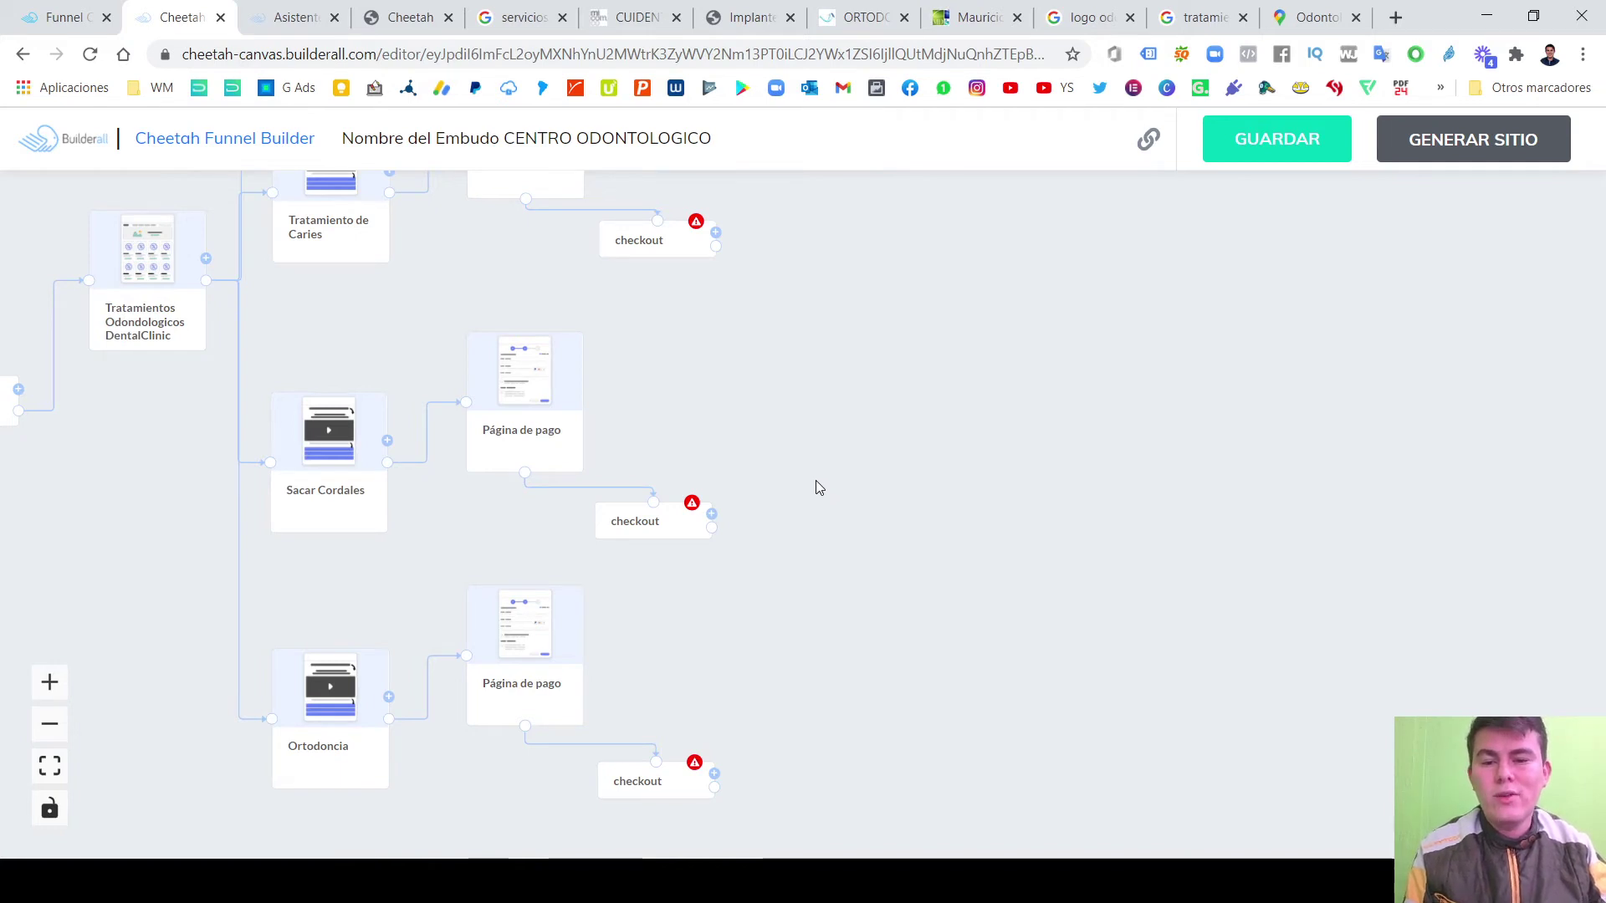
{"action": "left_click_drag", "start_coordinate": [649, 515], "coordinate": [647, 513]}
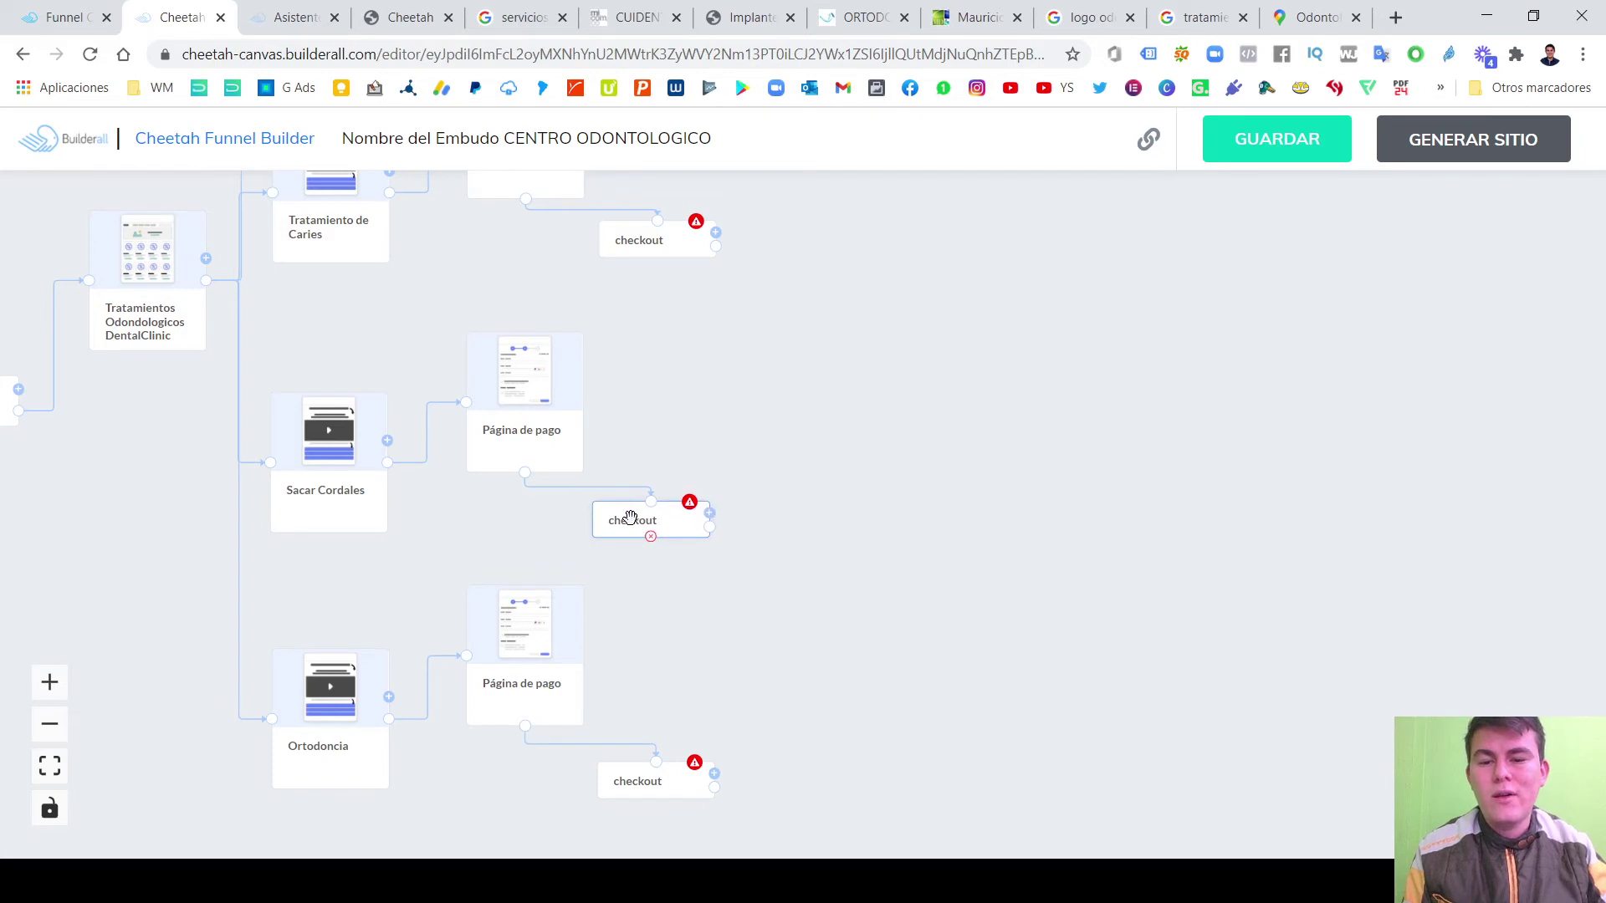
{"action": "left_click", "coordinate": [759, 474]}
{"action": "scroll", "coordinate": [761, 475], "scroll_direction": "down", "scroll_amount": 3}
{"action": "scroll", "coordinate": [793, 365], "scroll_direction": "down", "scroll_amount": 3}
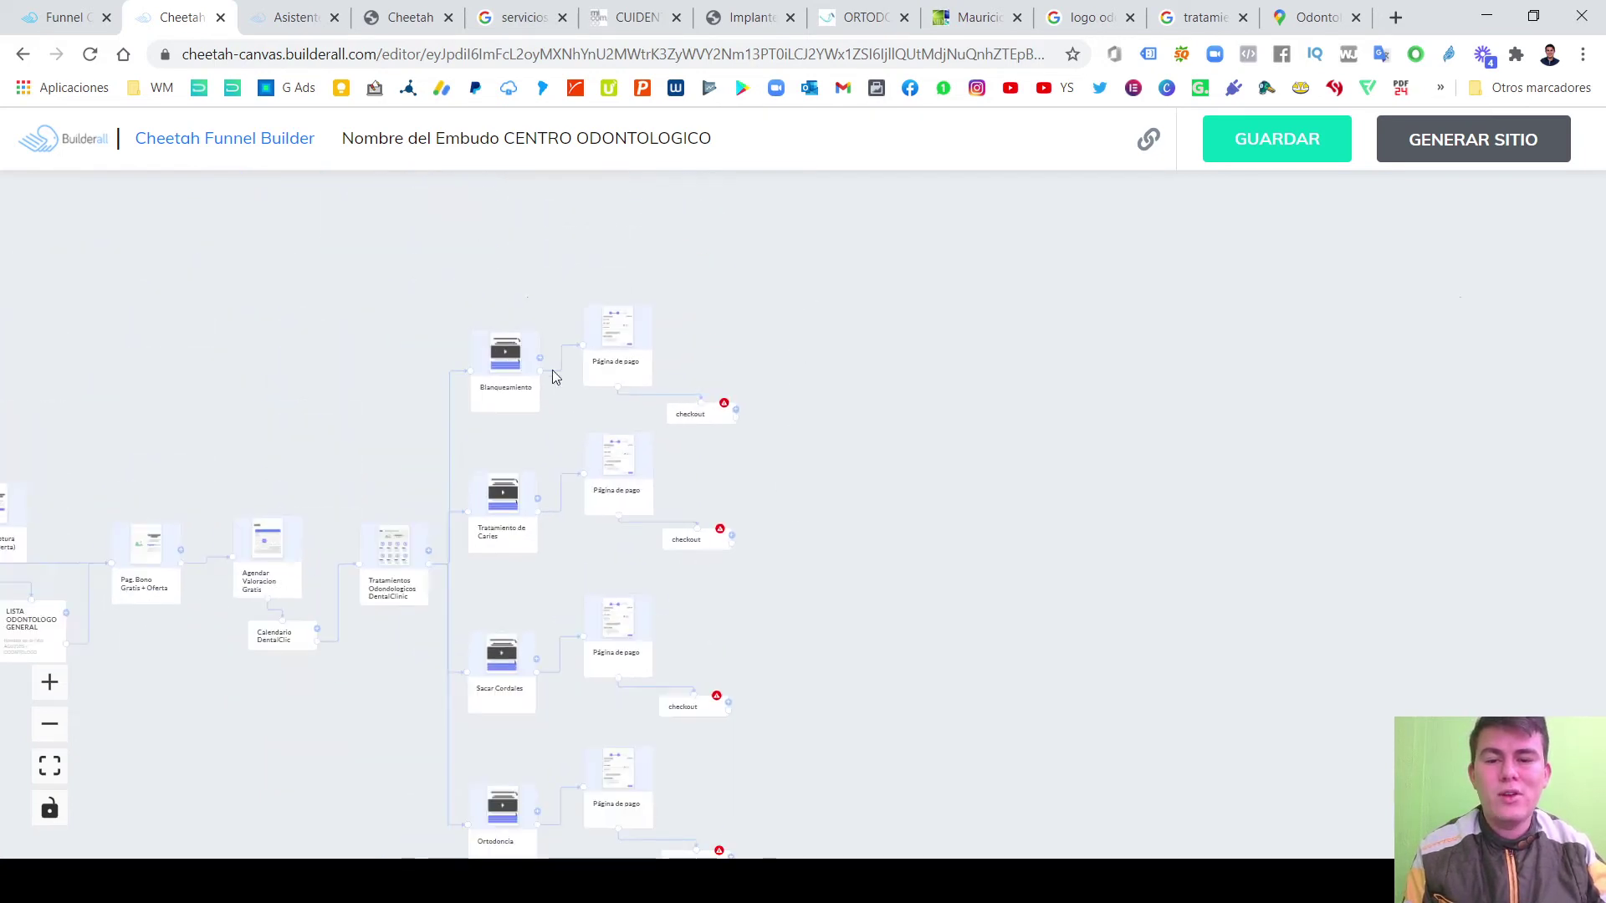
Add a calendar page from the Otras Páginas elements, starting from the Blanqueamiento branch's checkout.
{"action": "scroll", "coordinate": [742, 412], "scroll_direction": "up", "scroll_amount": 3}
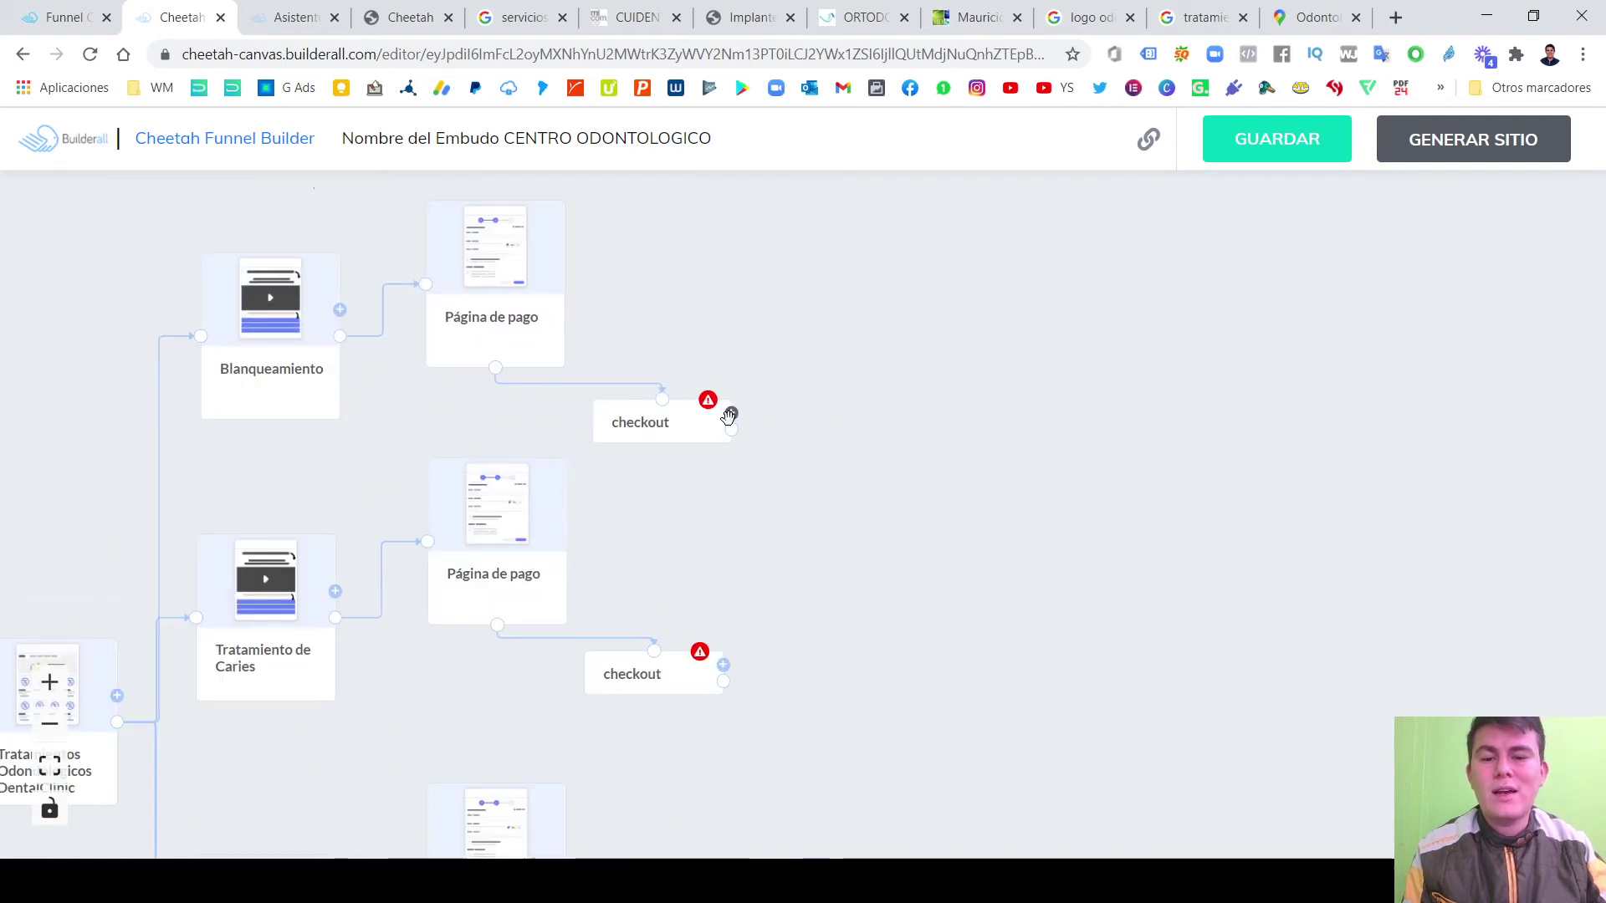
{"action": "scroll", "coordinate": [976, 480], "scroll_direction": "down", "scroll_amount": 1}
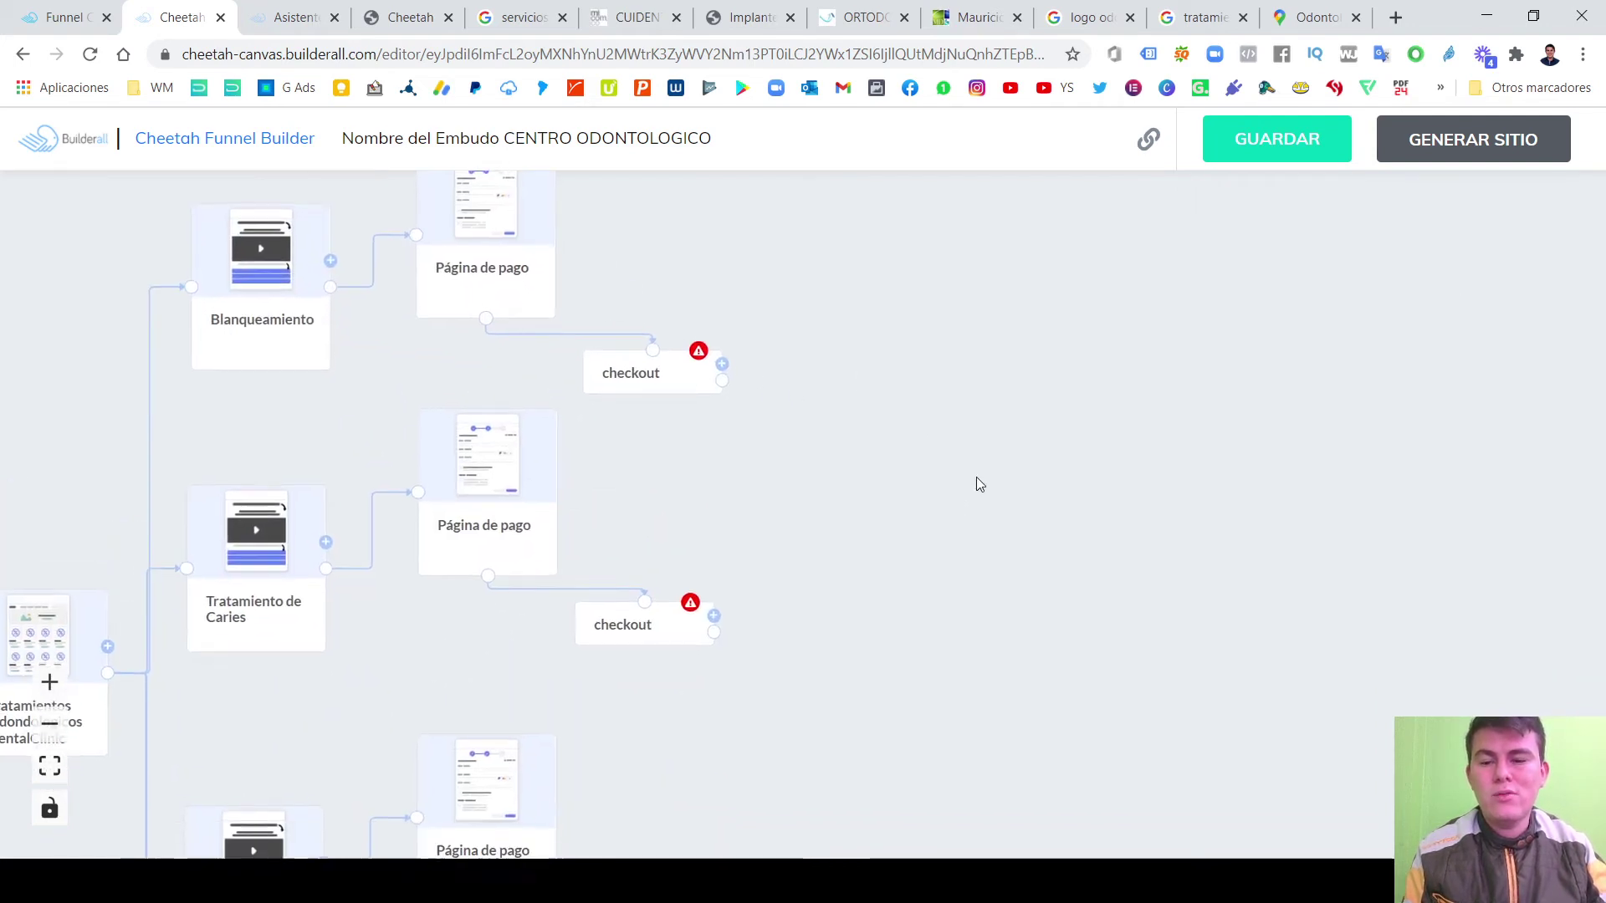
{"action": "left_click", "coordinate": [729, 357]}
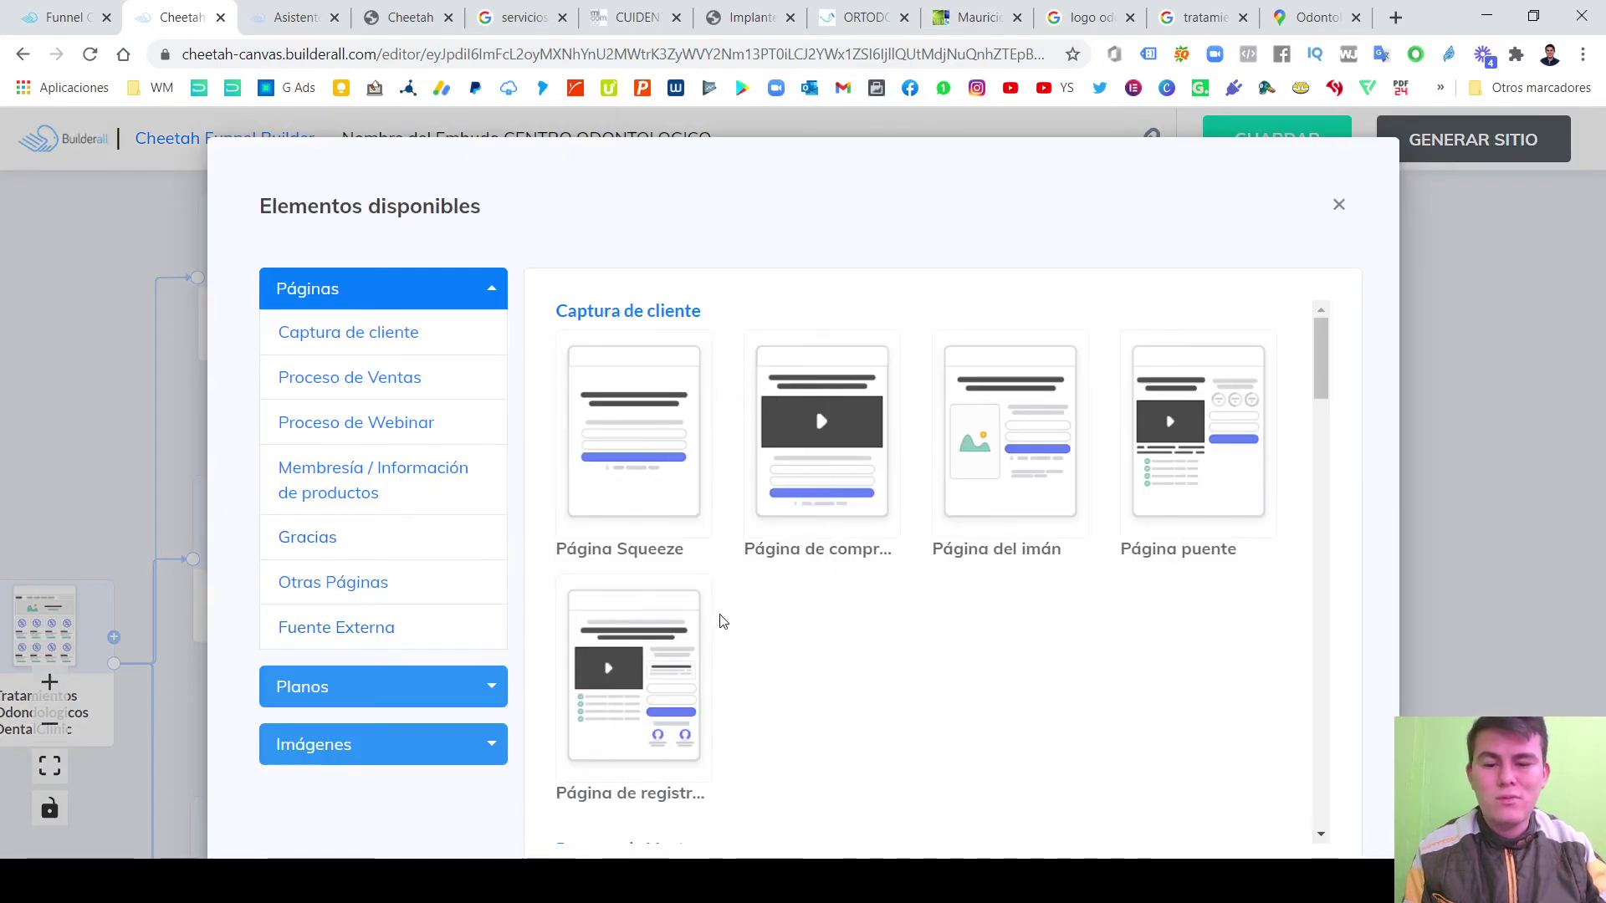
{"action": "scroll", "coordinate": [341, 590], "scroll_direction": "down", "scroll_amount": 1}
{"action": "left_click", "coordinate": [341, 585]}
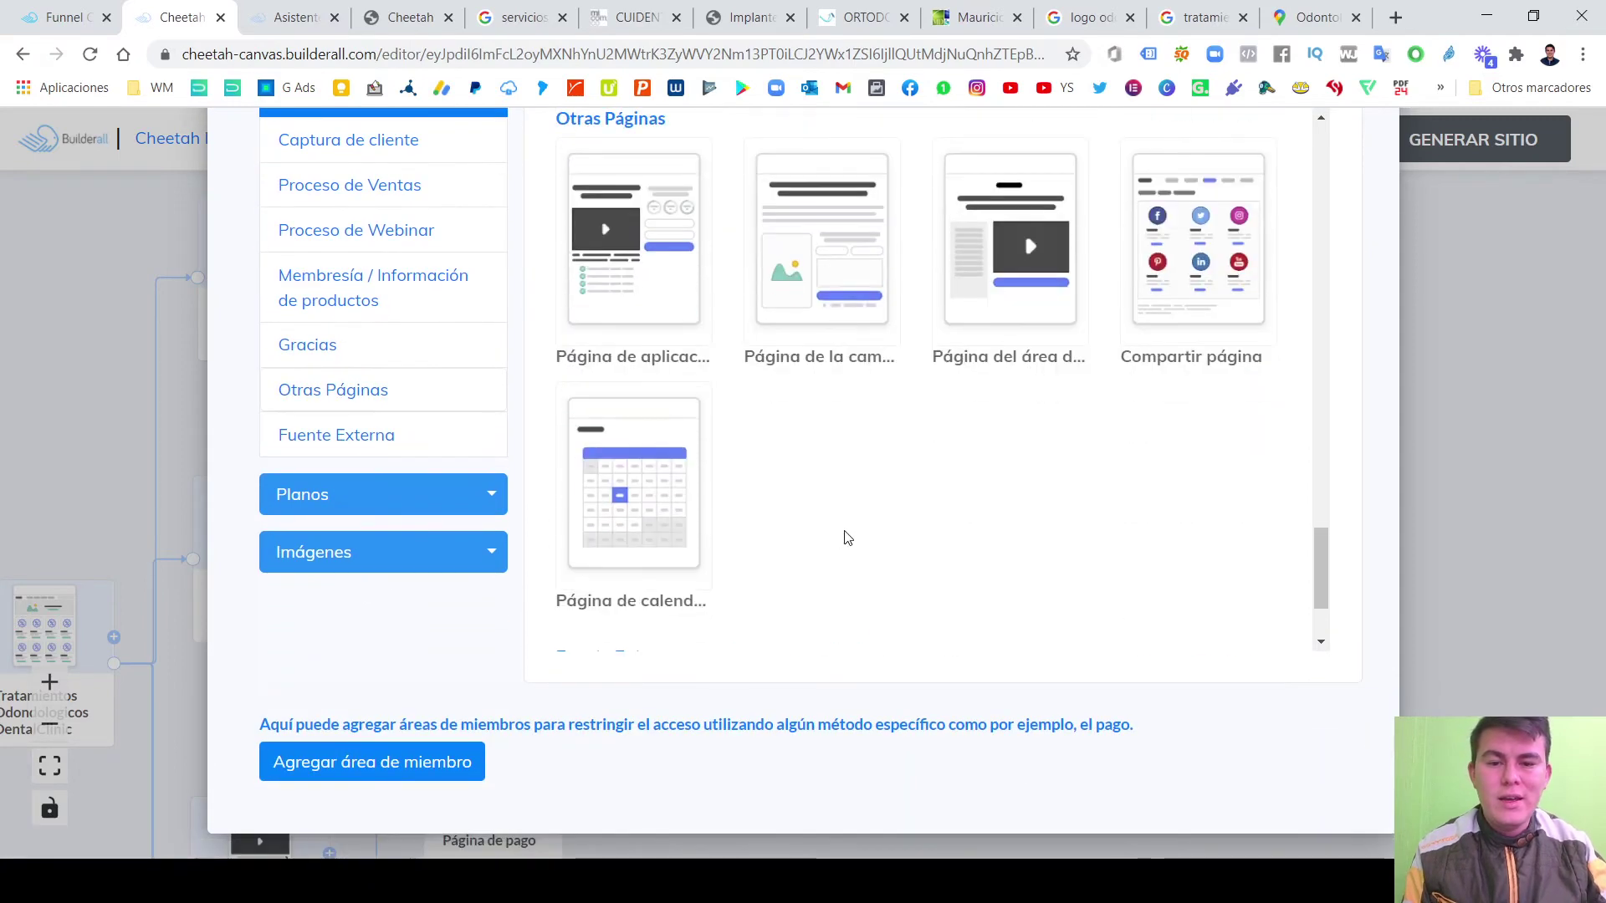
{"action": "left_click", "coordinate": [650, 512]}
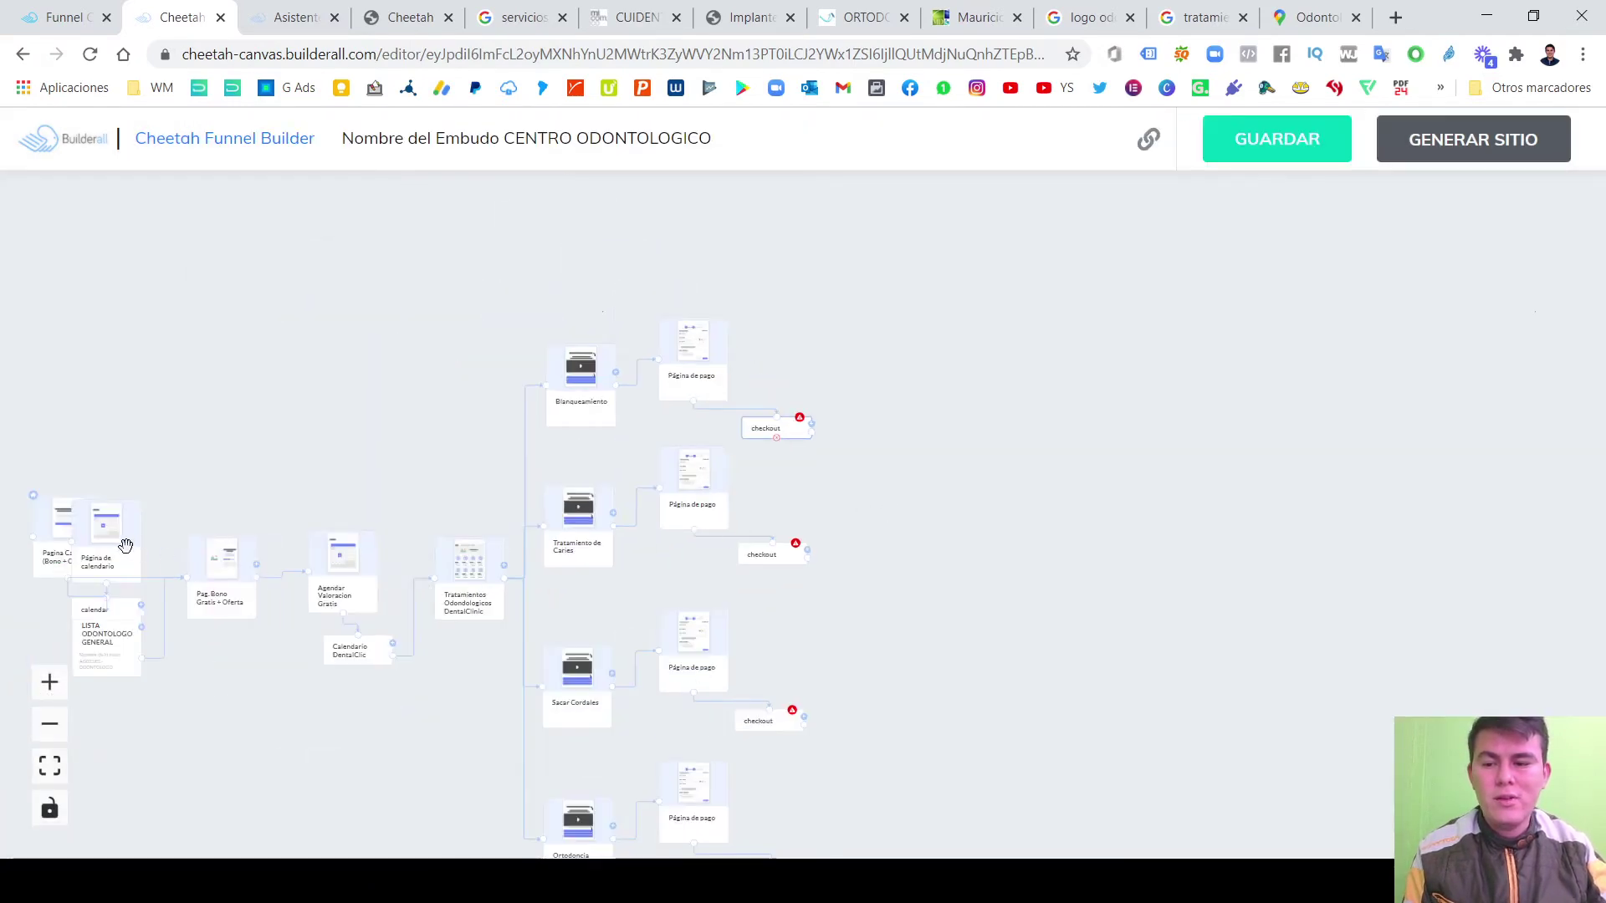
Move the new calendar page beyond the Blanqueamiento checkout and place its calendar element below it.
{"action": "left_click_drag", "start_coordinate": [247, 491], "coordinate": [507, 405]}
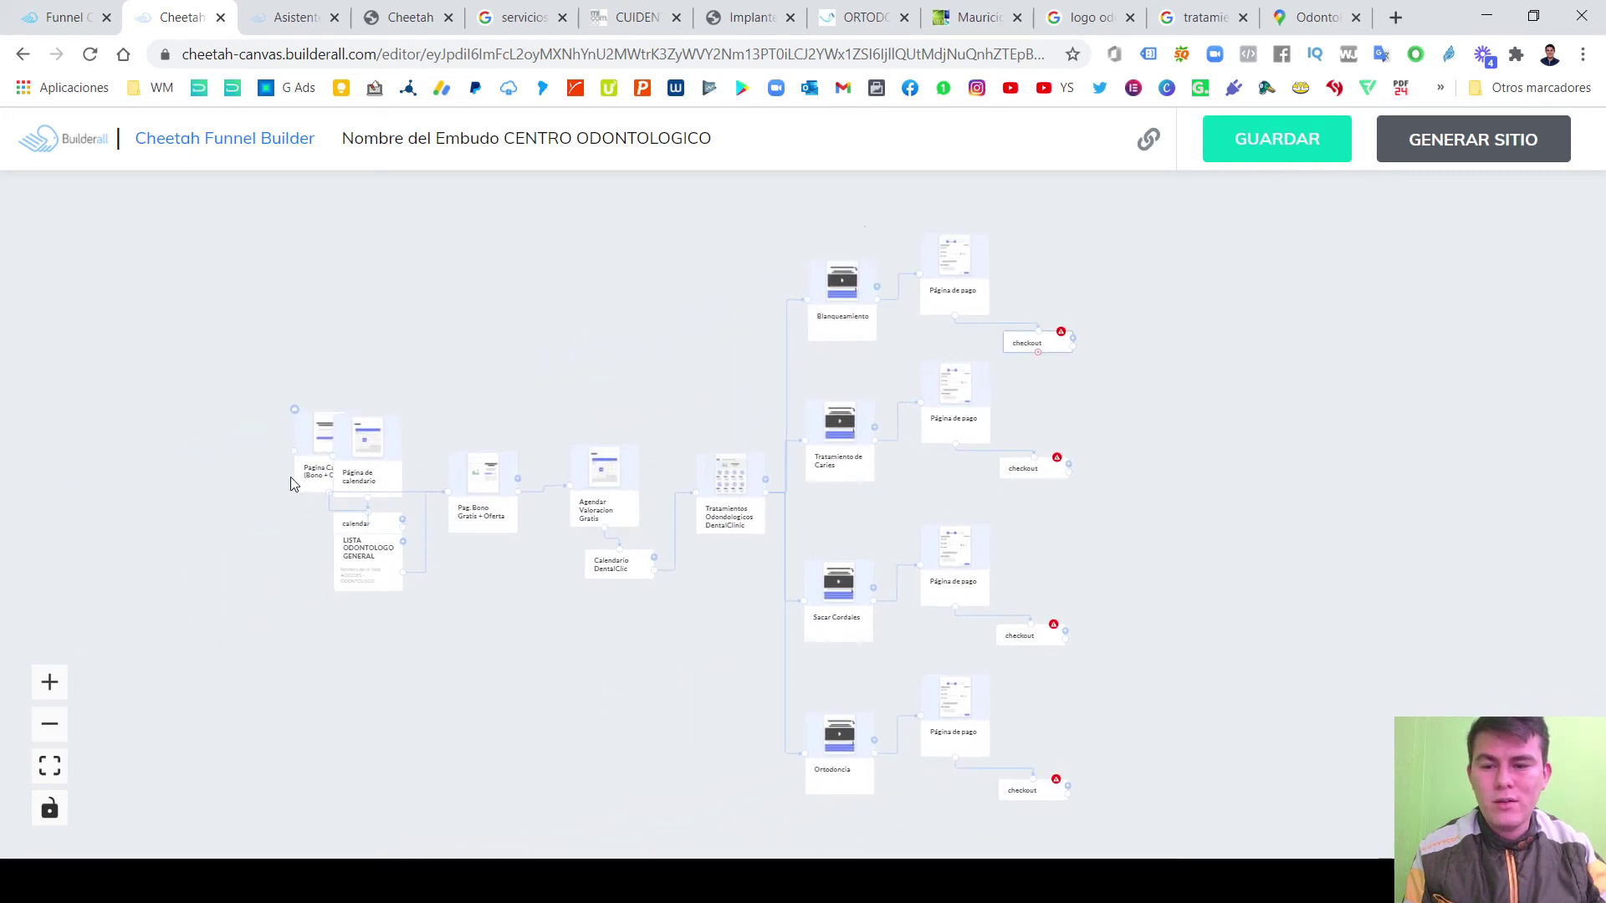
{"action": "left_click_drag", "start_coordinate": [389, 460], "coordinate": [1190, 295]}
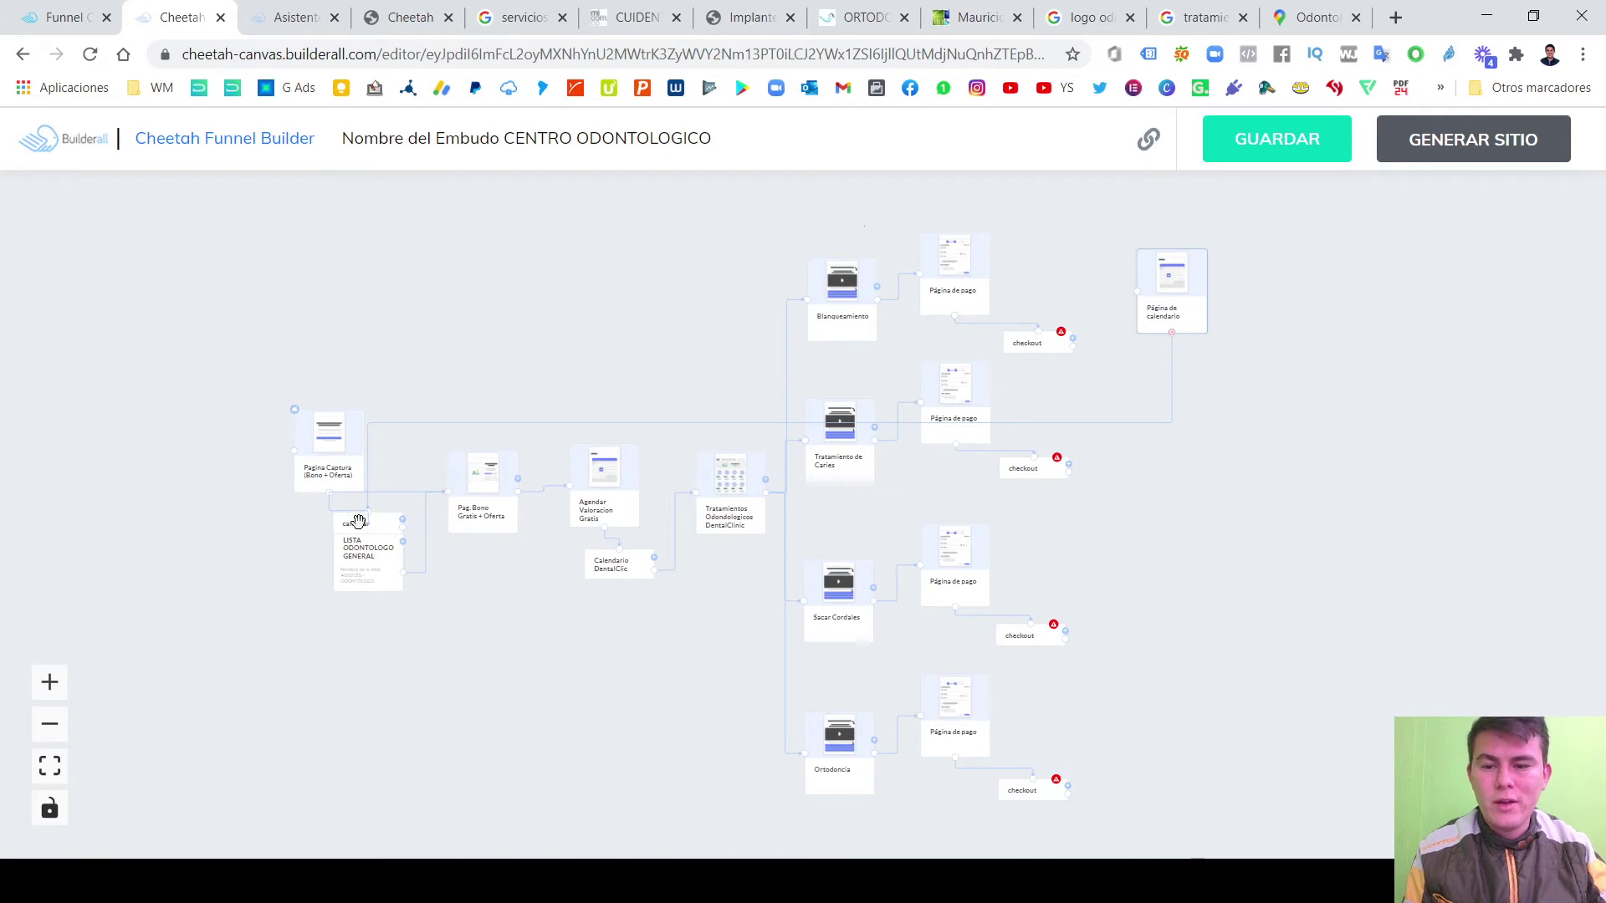
{"action": "left_click_drag", "start_coordinate": [354, 532], "coordinate": [1191, 408]}
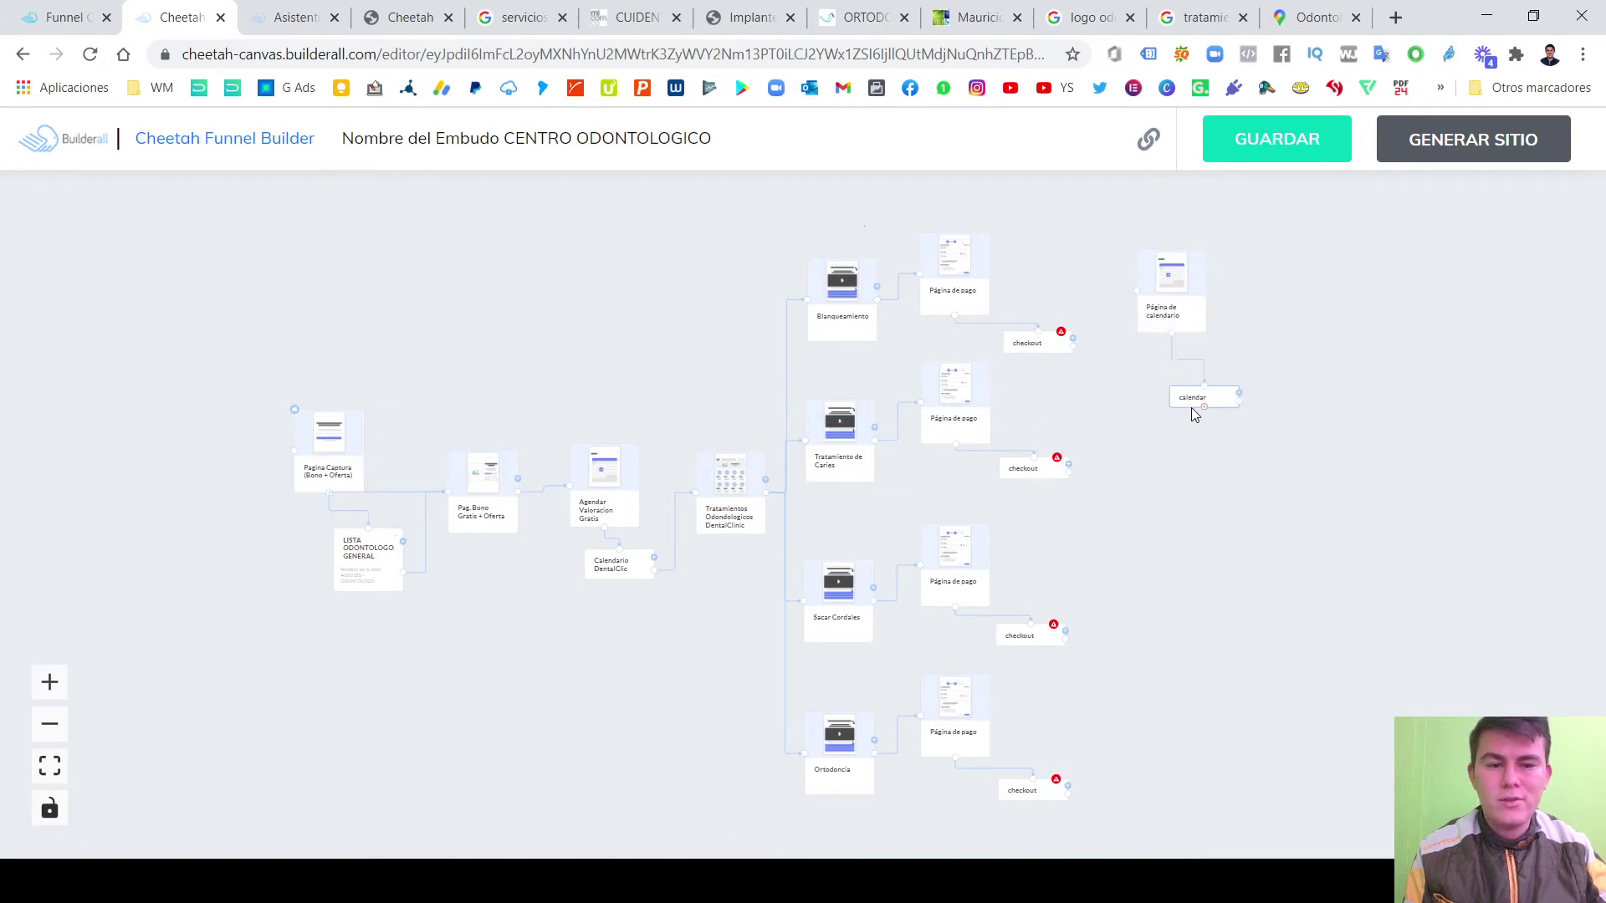
{"action": "scroll", "coordinate": [1291, 303], "scroll_direction": "up", "scroll_amount": 3}
{"action": "scroll", "coordinate": [1144, 347], "scroll_direction": "up", "scroll_amount": 1}
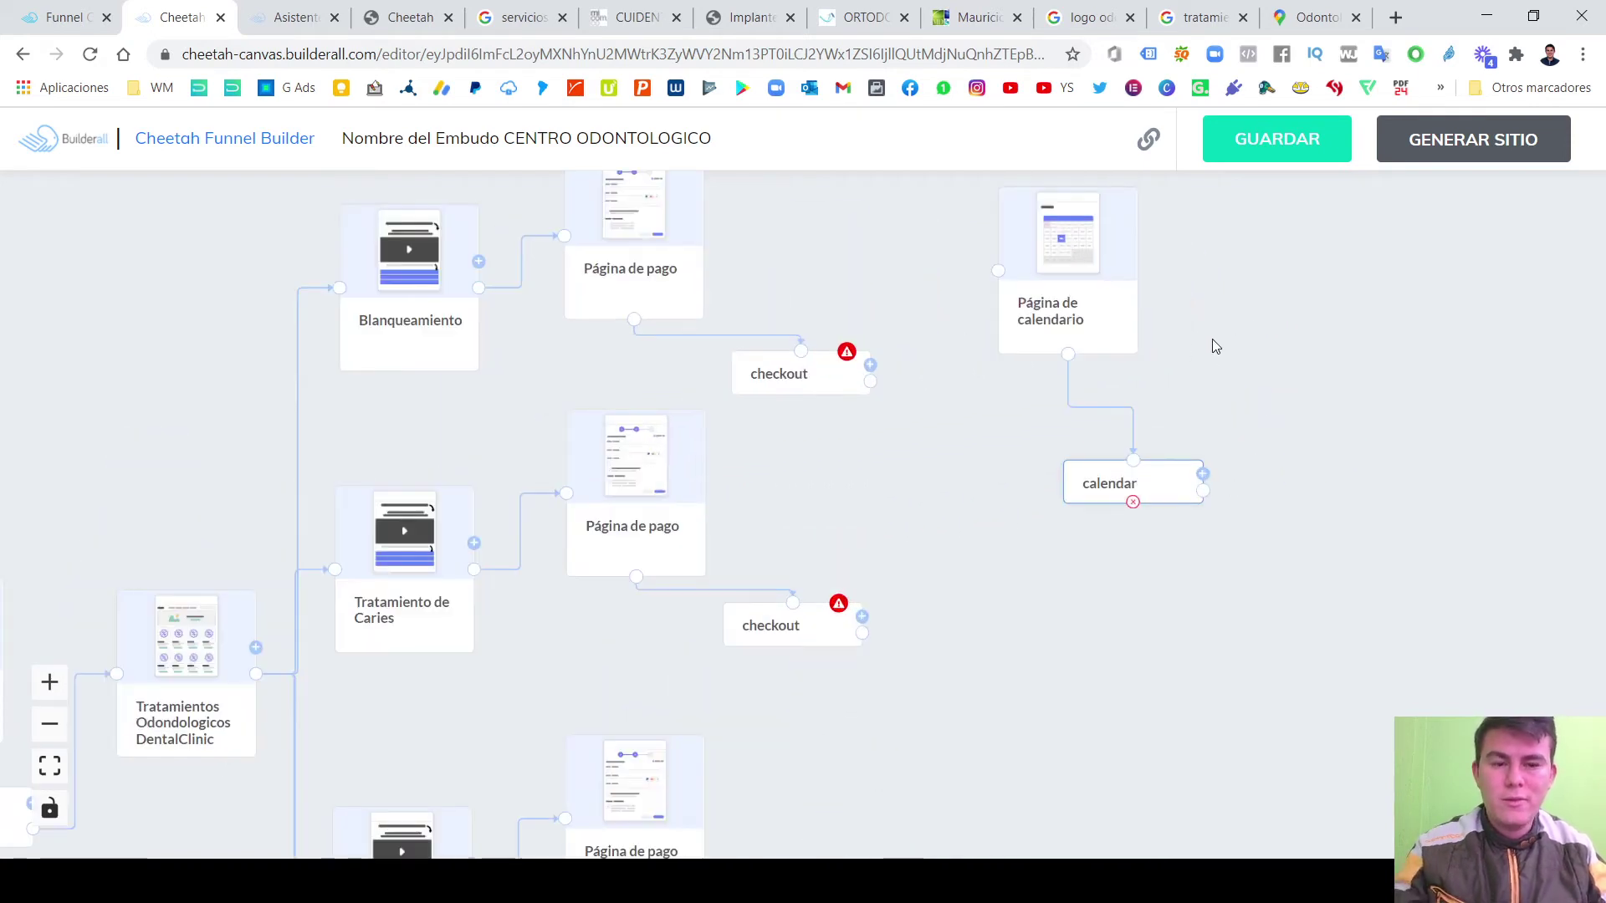
{"action": "left_click_drag", "start_coordinate": [1071, 288], "coordinate": [1039, 242]}
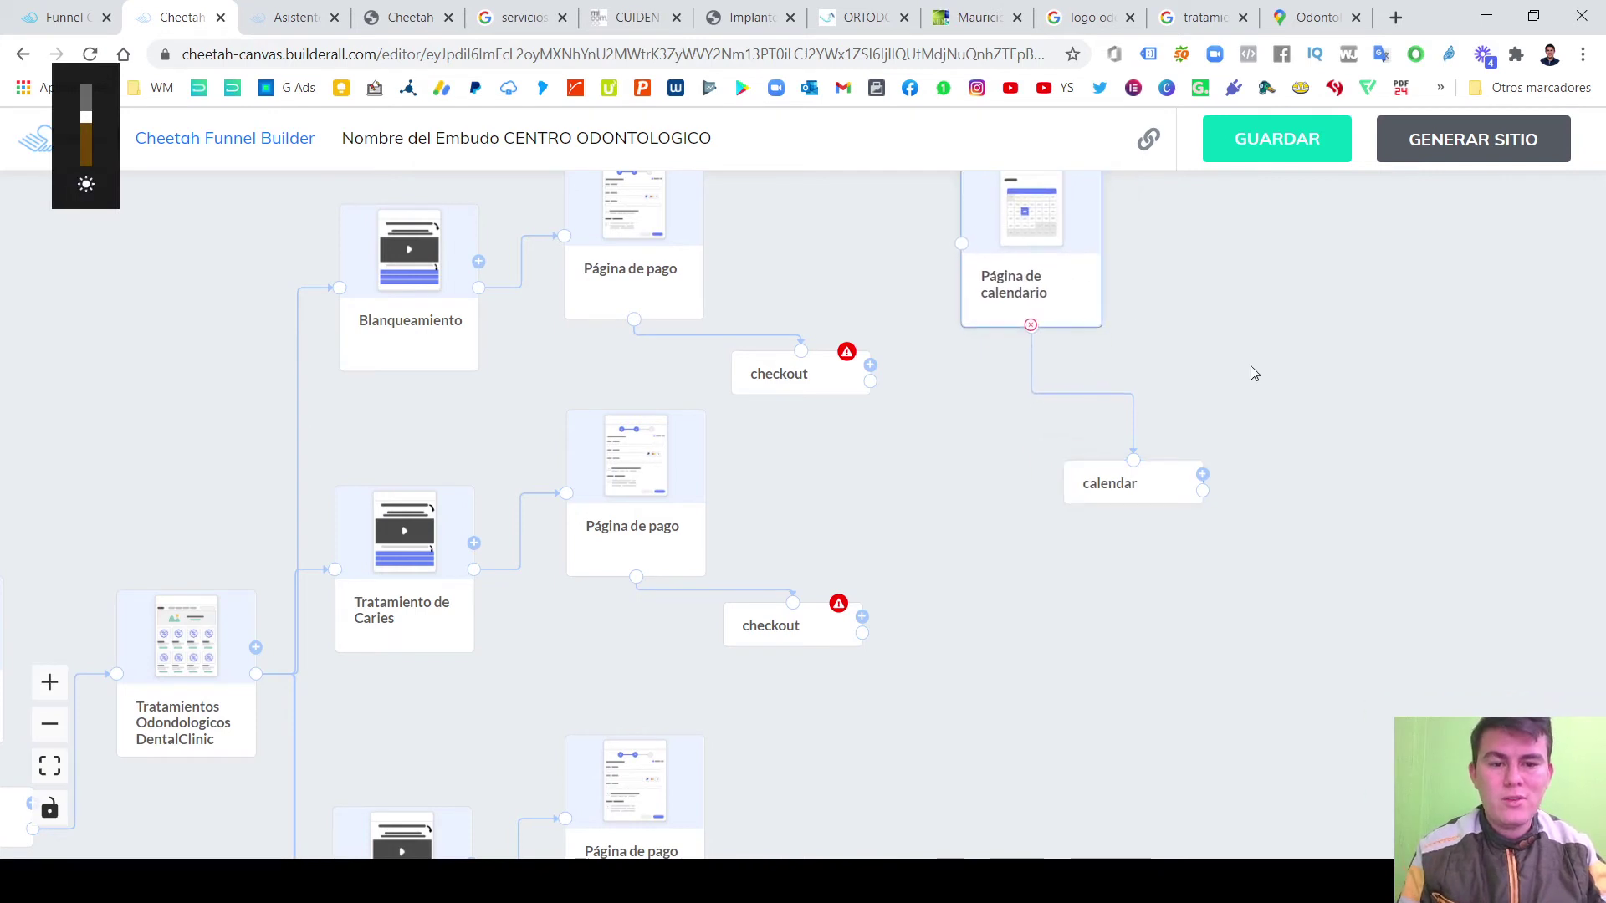
Arrange the calendar page and its calendar element closer together beside the Blanqueamiento checkout, and connect that checkout to the calendar page.
{"action": "left_click_drag", "start_coordinate": [1251, 369], "coordinate": [1168, 531]}
{"action": "left_click_drag", "start_coordinate": [961, 386], "coordinate": [968, 378]}
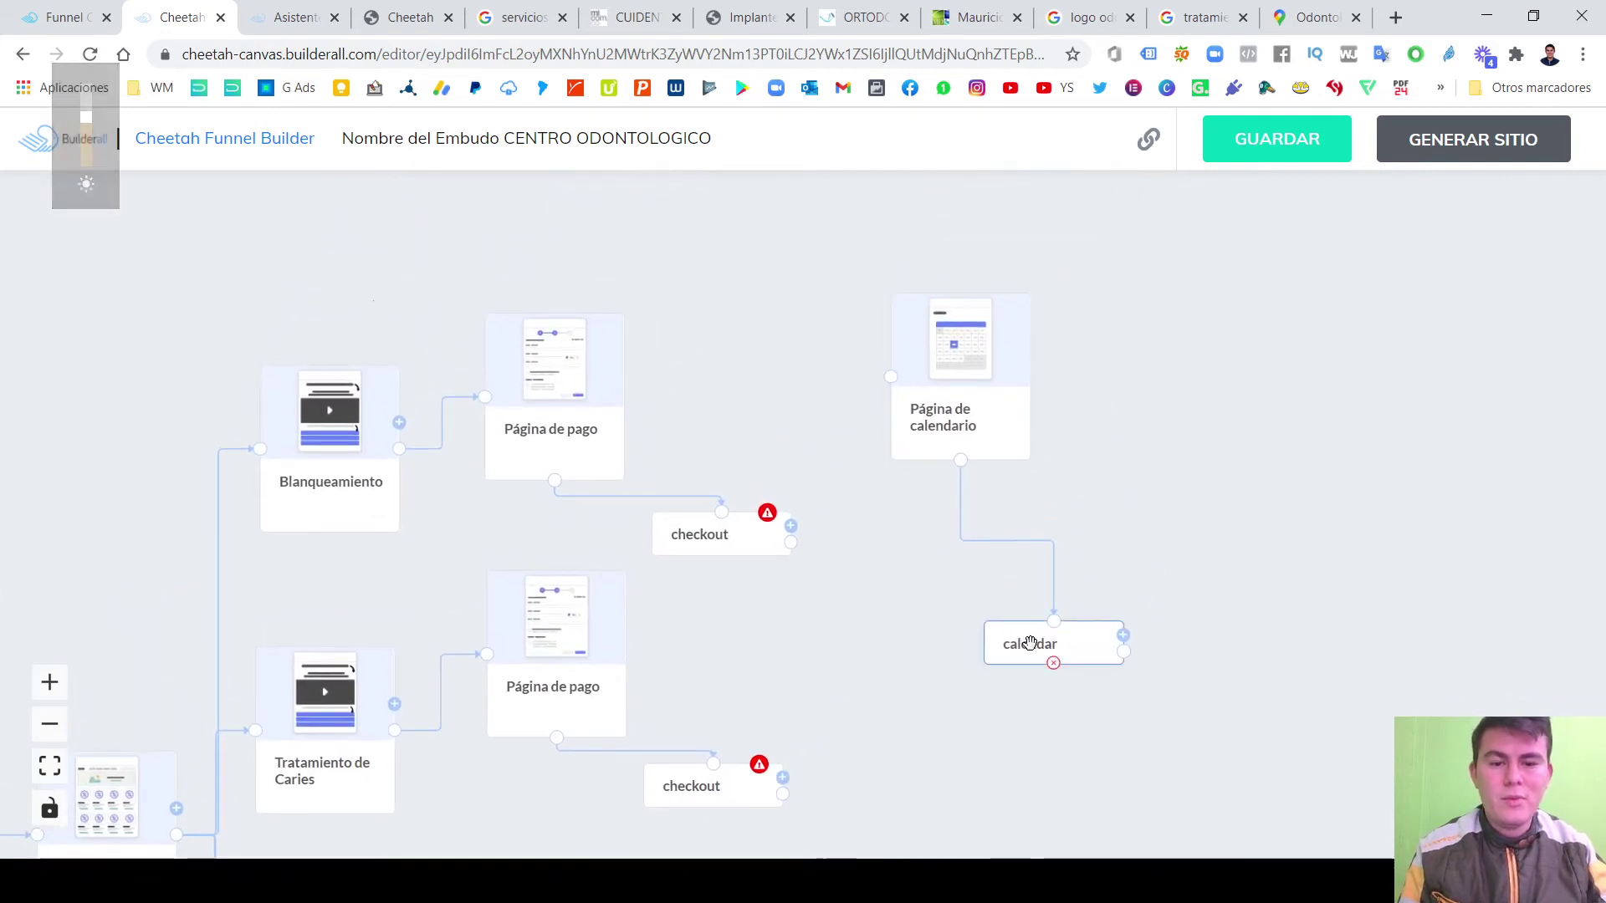
{"action": "left_click_drag", "start_coordinate": [1033, 641], "coordinate": [1005, 529]}
{"action": "left_click_drag", "start_coordinate": [955, 410], "coordinate": [947, 425]}
{"action": "left_click_drag", "start_coordinate": [789, 539], "coordinate": [876, 390]}
{"action": "left_click_drag", "start_coordinate": [984, 535], "coordinate": [993, 522]}
Reload the funnel editor and shift the Blanqueamiento checkout slightly to line it up with the checkouts of the other branches.
{"action": "scroll", "coordinate": [909, 485], "scroll_direction": "down", "scroll_amount": 3}
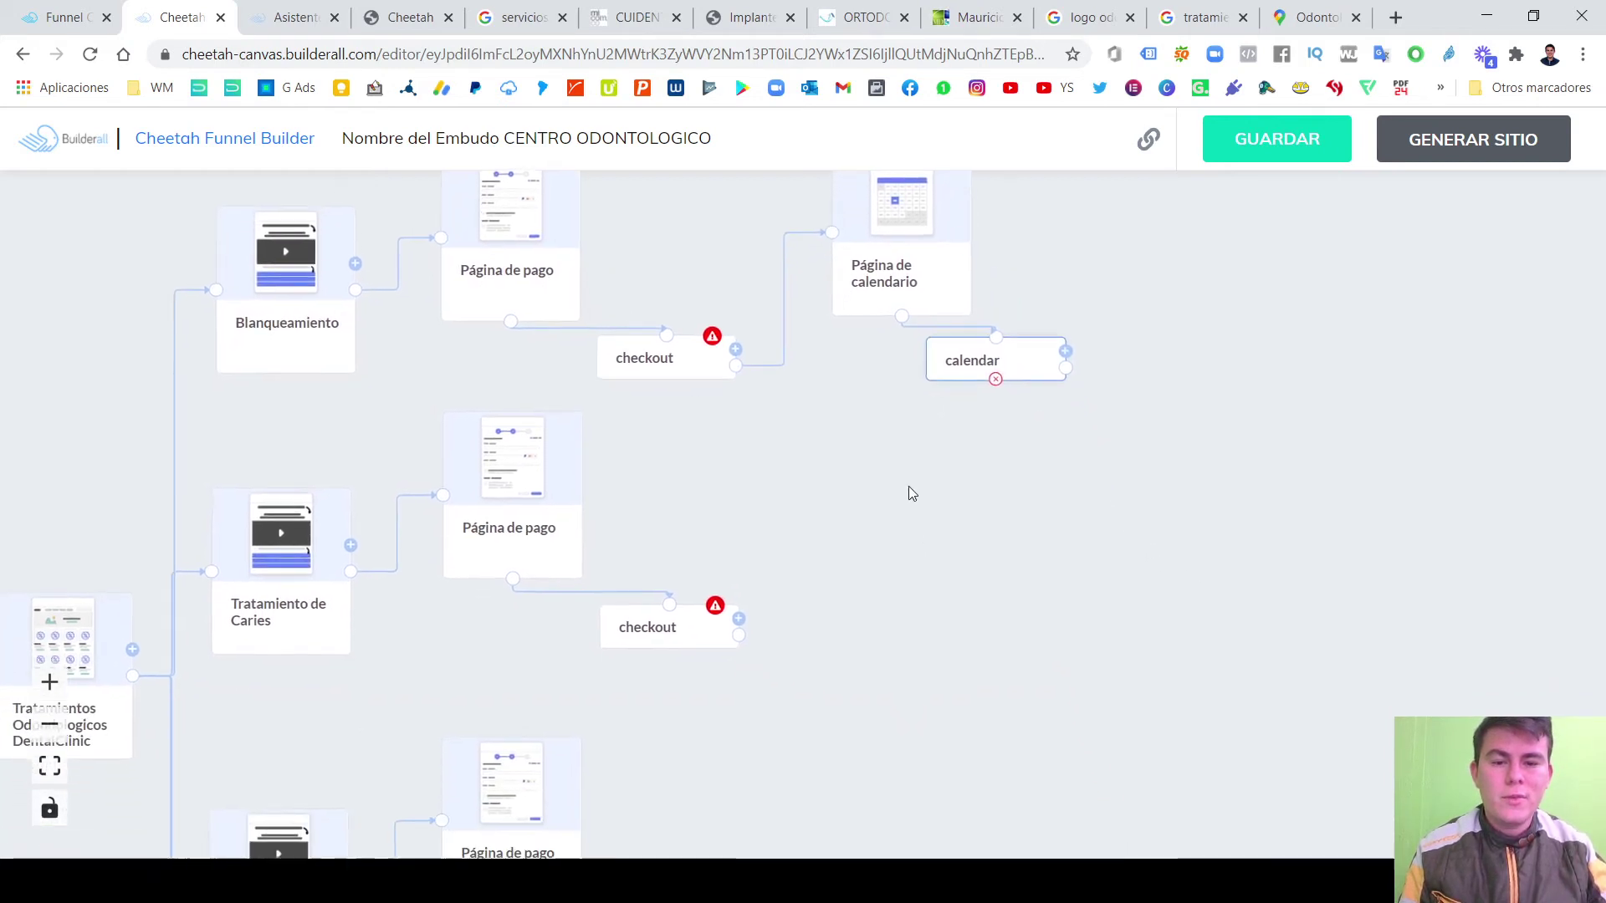
{"action": "scroll", "coordinate": [912, 502], "scroll_direction": "down", "scroll_amount": 3}
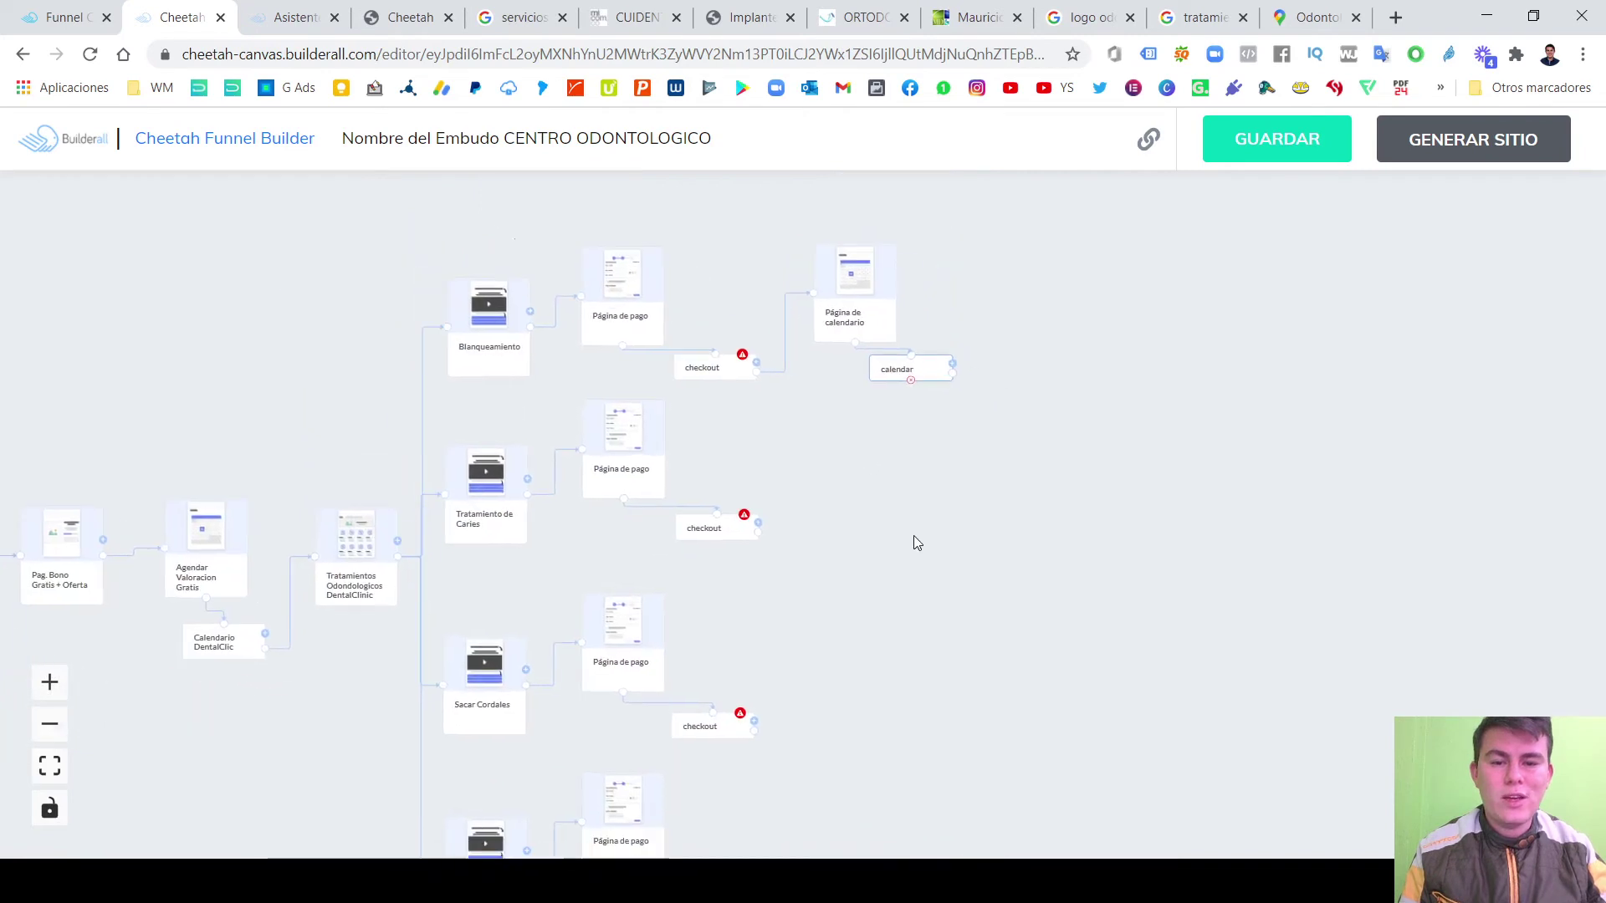
{"action": "mouse_move", "coordinate": [921, 535]}
{"action": "left_mouse_down"}
{"action": "mouse_move", "coordinate": [885, 524]}
{"action": "mouse_move", "coordinate": [896, 542]}
{"action": "left_mouse_up"}
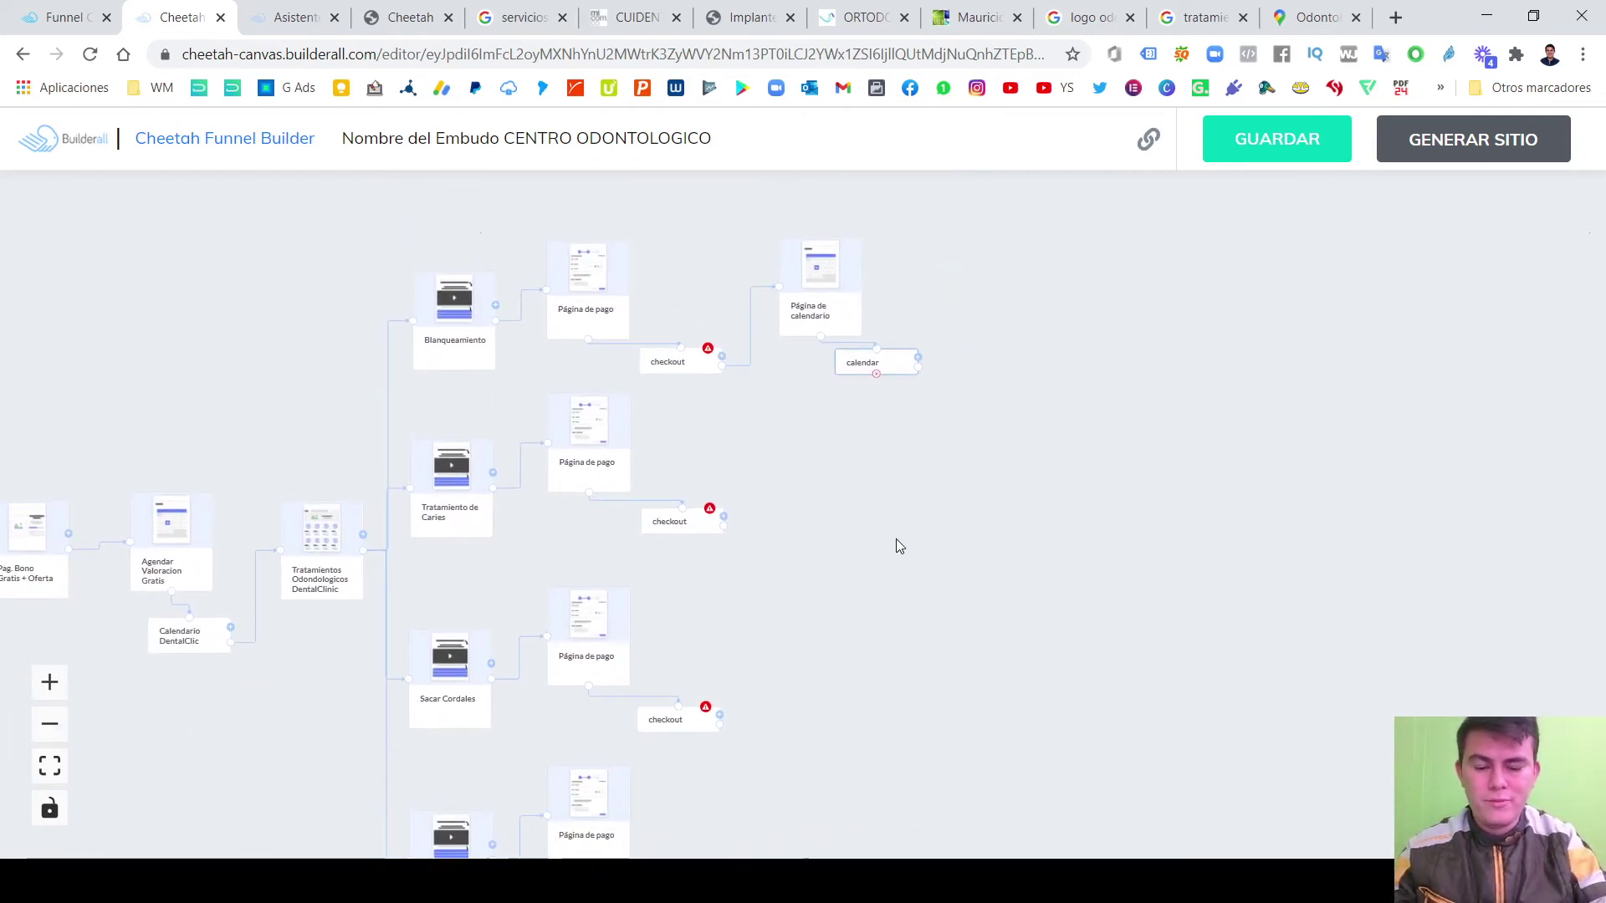
{"action": "key", "text": "F5"}
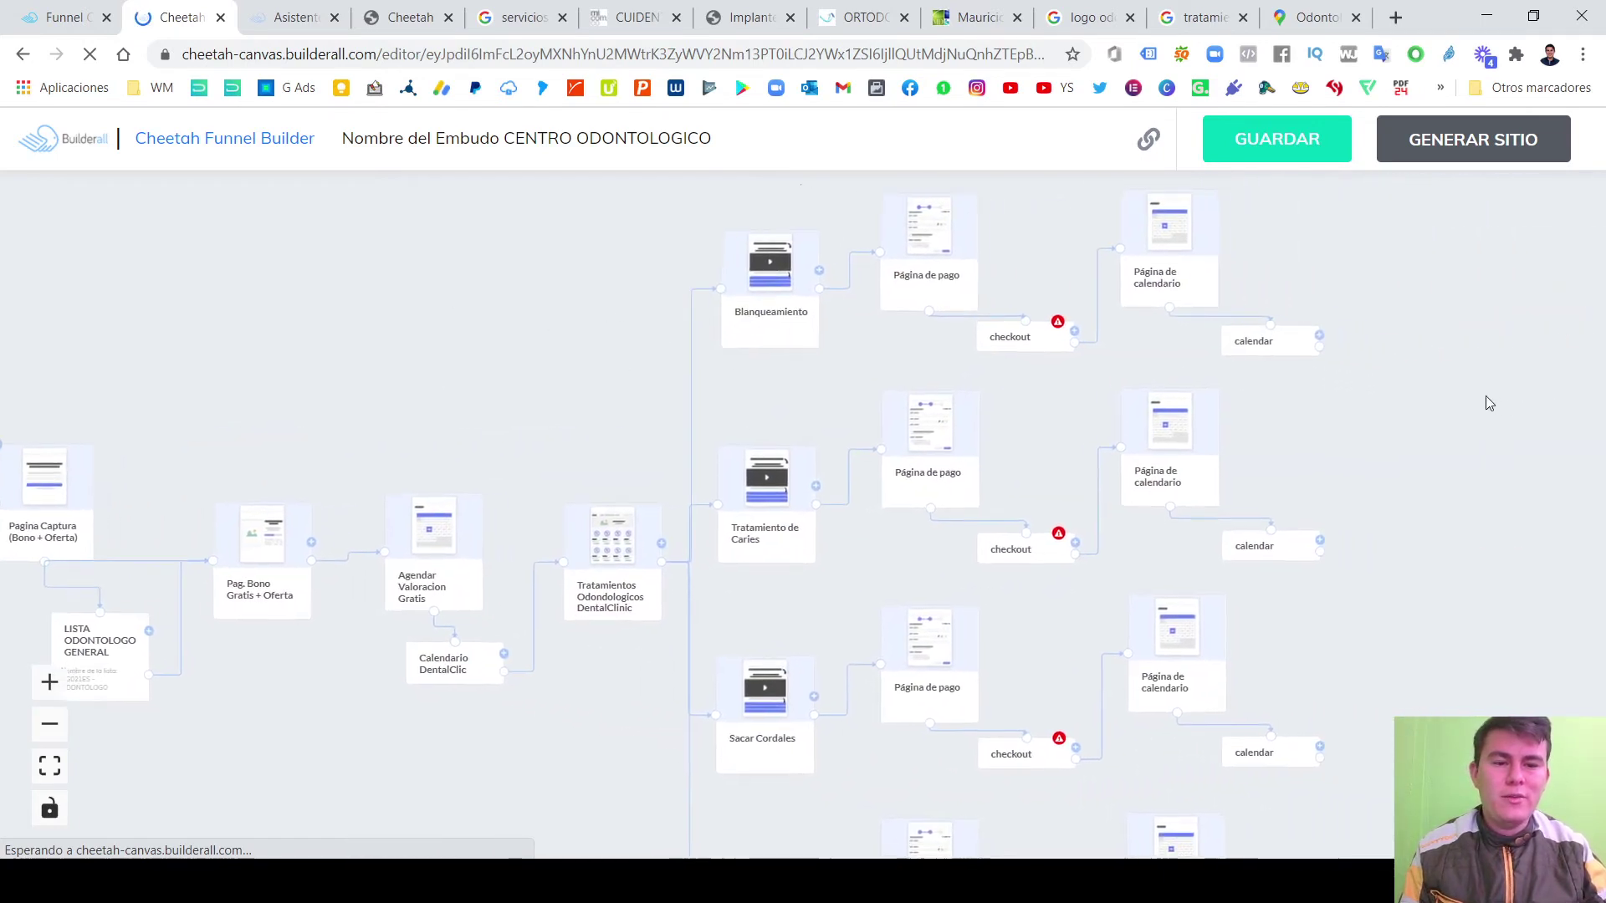
{"action": "left_click", "coordinate": [895, 359]}
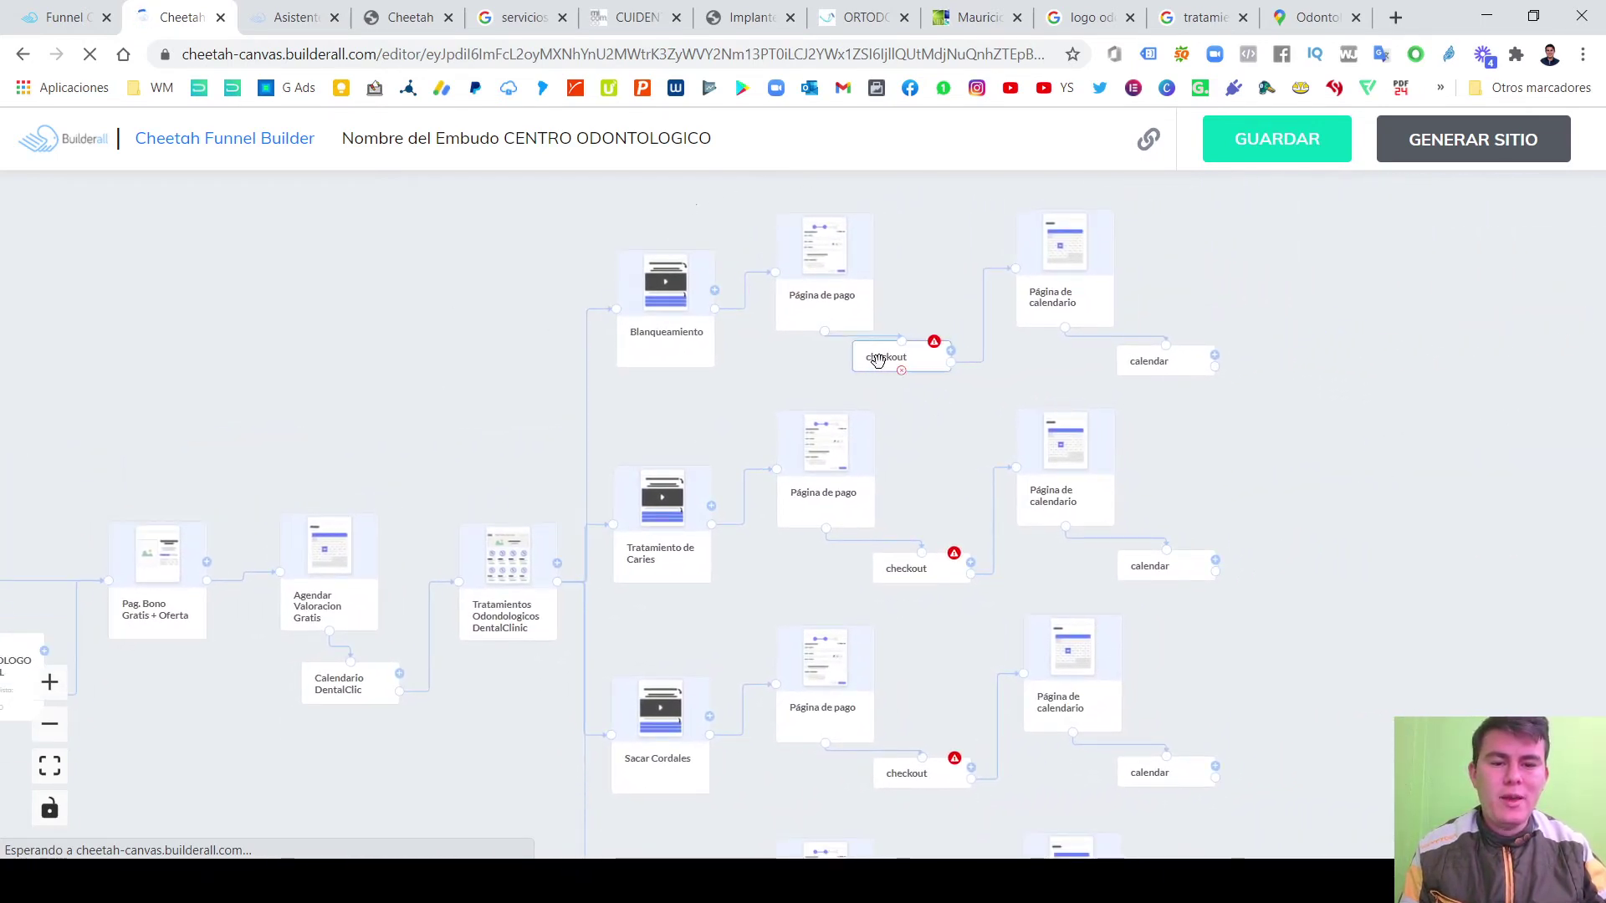
{"action": "left_click_drag", "start_coordinate": [896, 359], "coordinate": [890, 364]}
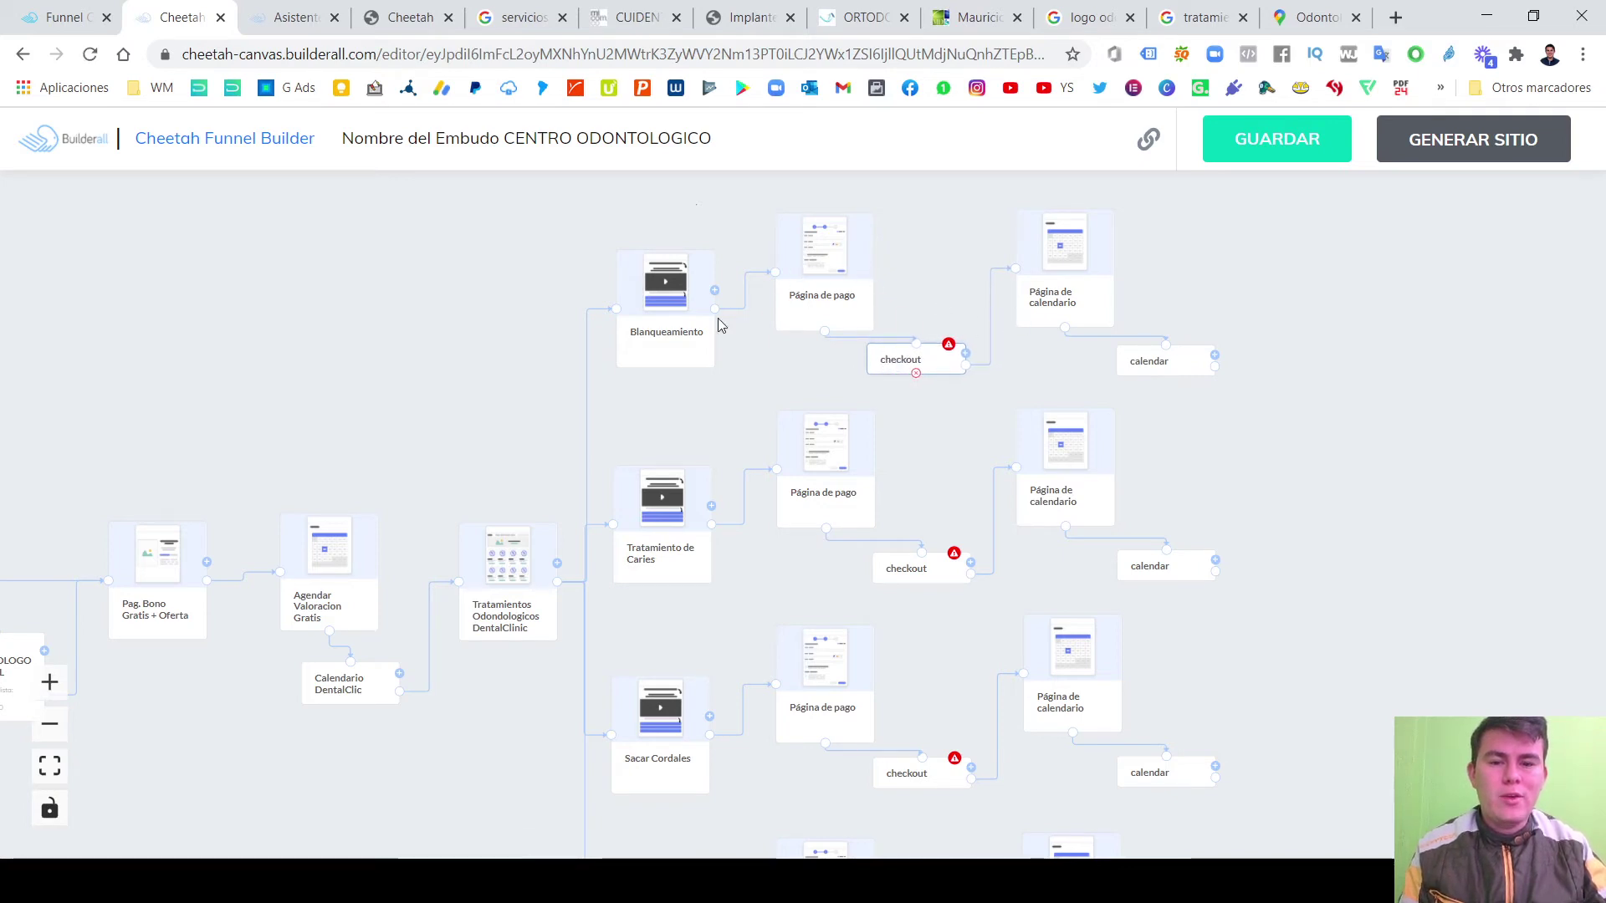
Rename the calendar page of the Blanqueamiento branch as "Calendario Blanqueamientos" and close its settings.
{"action": "left_click_drag", "start_coordinate": [1173, 291], "coordinate": [938, 299]}
{"action": "left_click", "coordinate": [932, 300]}
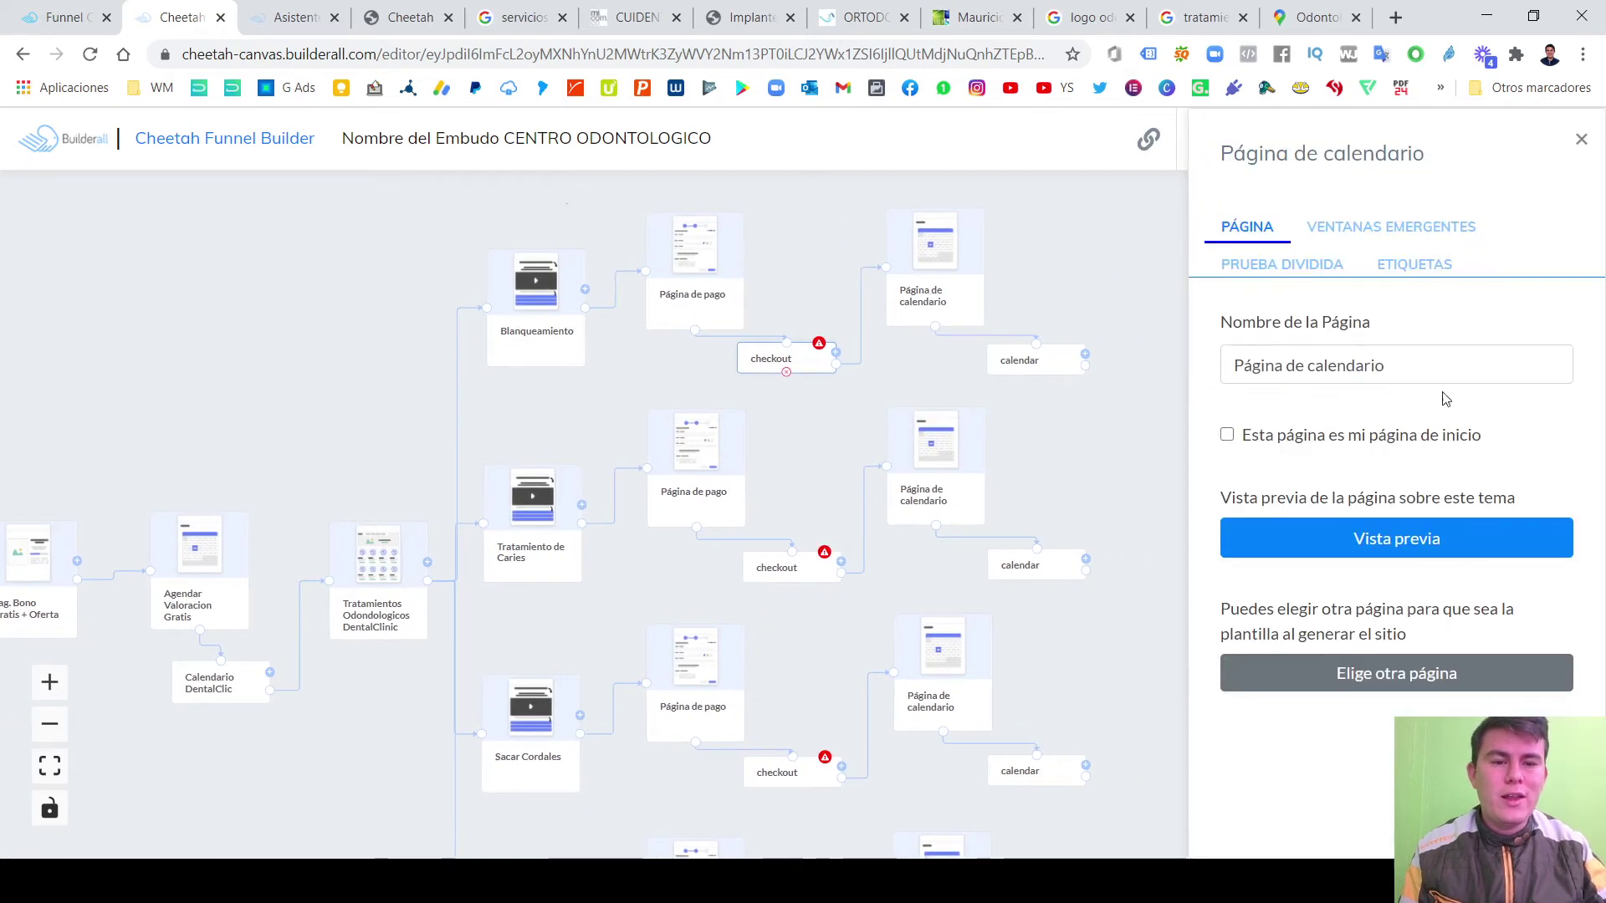
{"action": "type", "text": "CAlendario"}
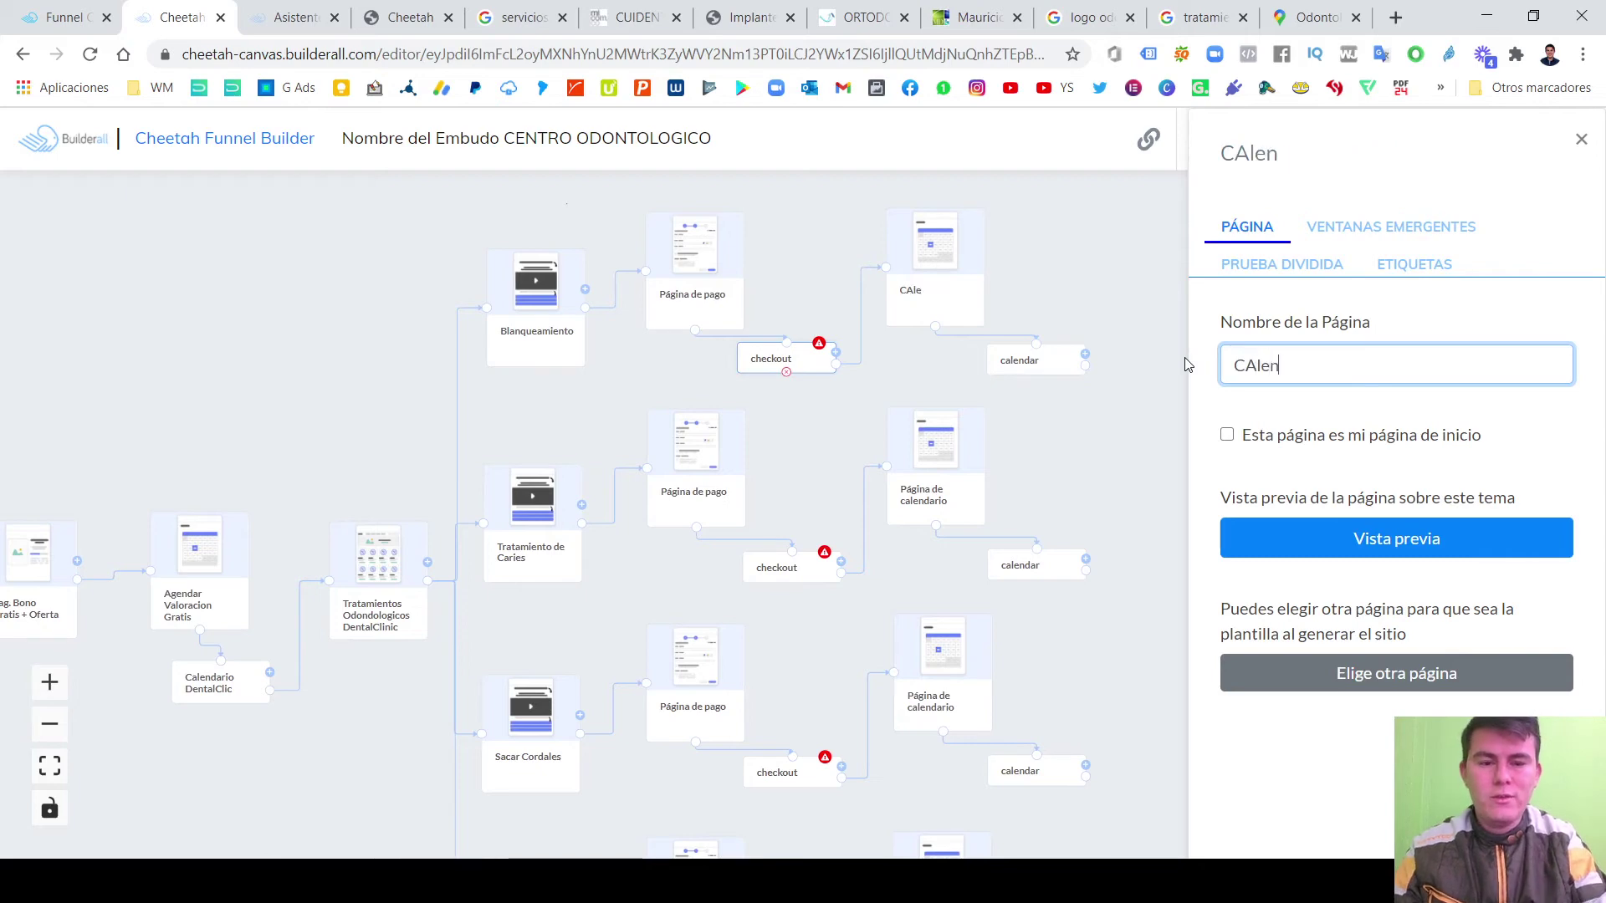
{"action": "key", "text": "BackSpace"}
{"action": "key", "text": "BackSpace"}
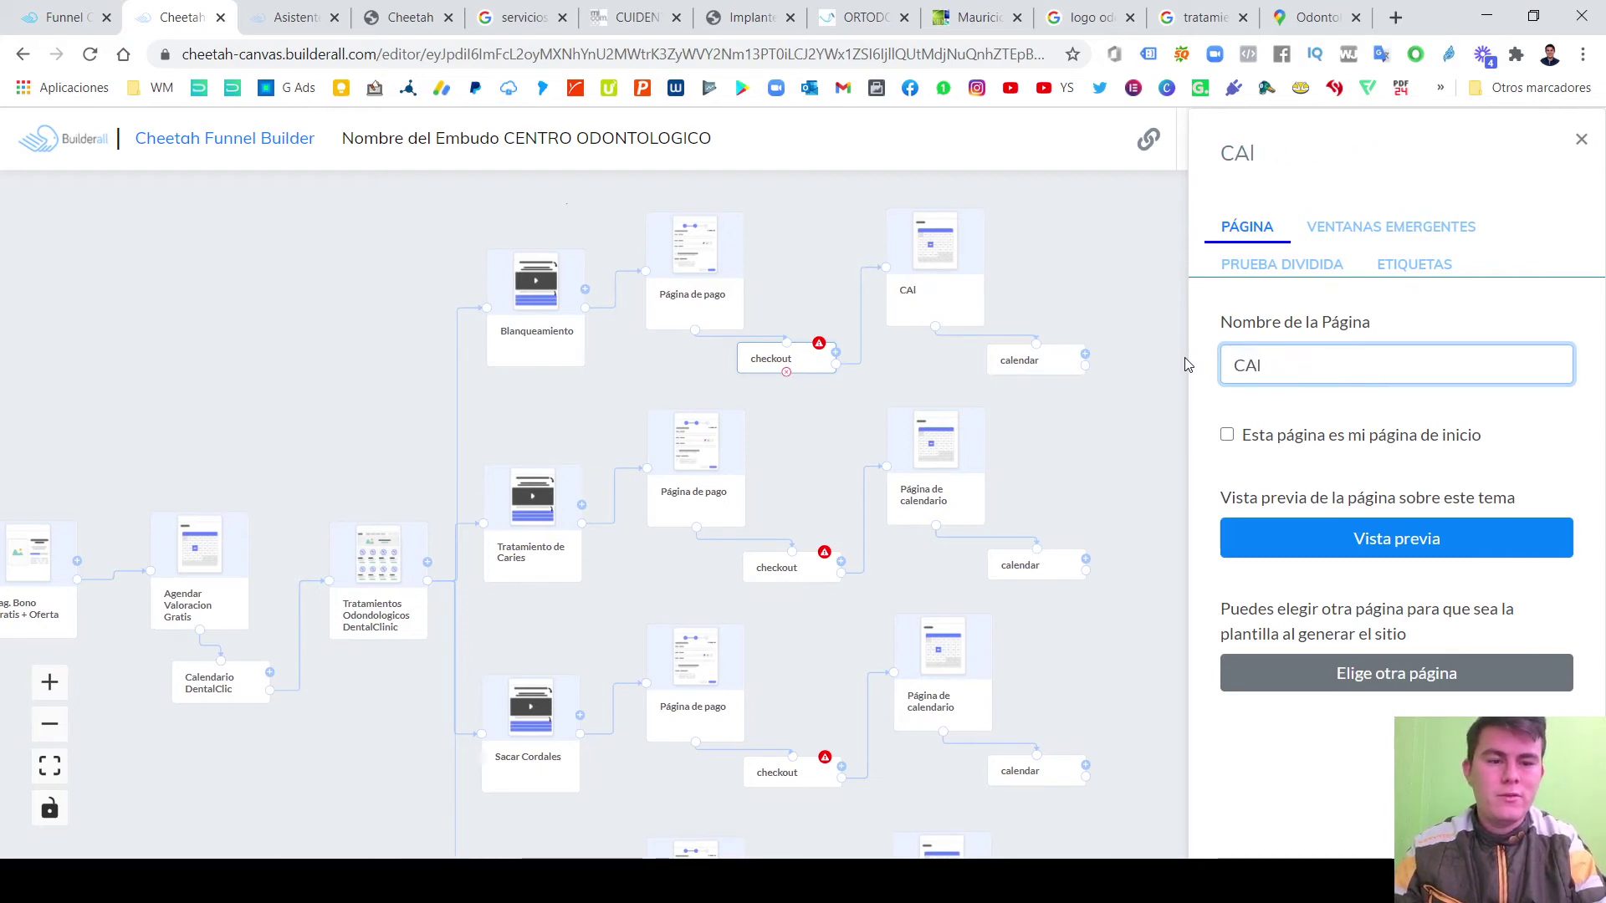
{"action": "key", "text": "BackSpace"}
{"action": "key", "text": "BackSpace"}
{"action": "type", "text": "alendario"}
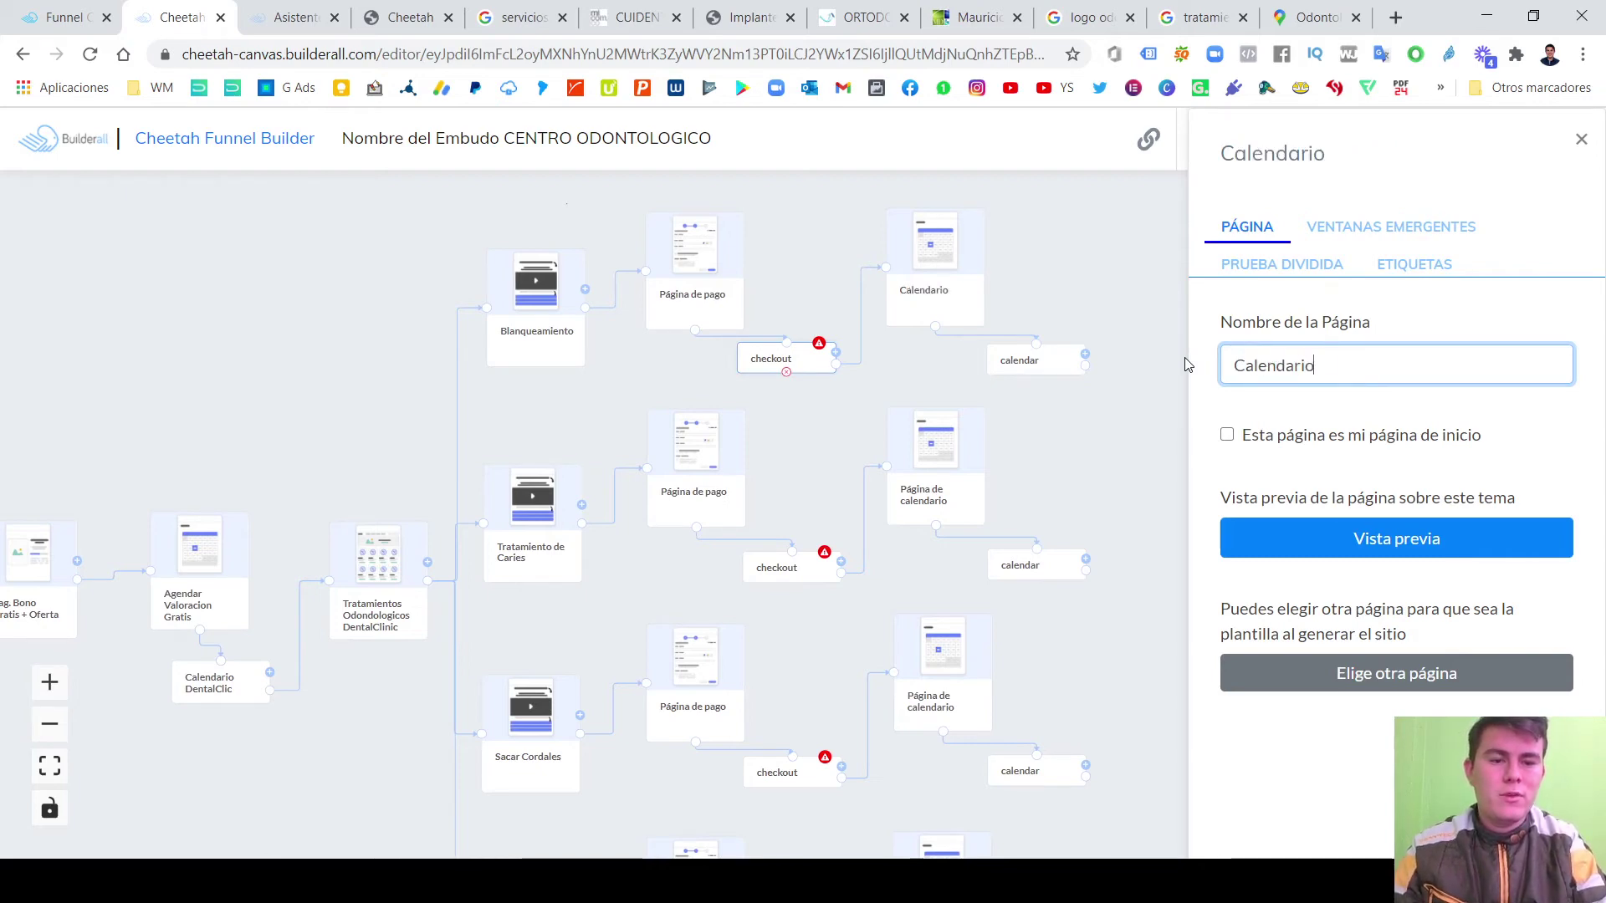
{"action": "type", "text": " B"}
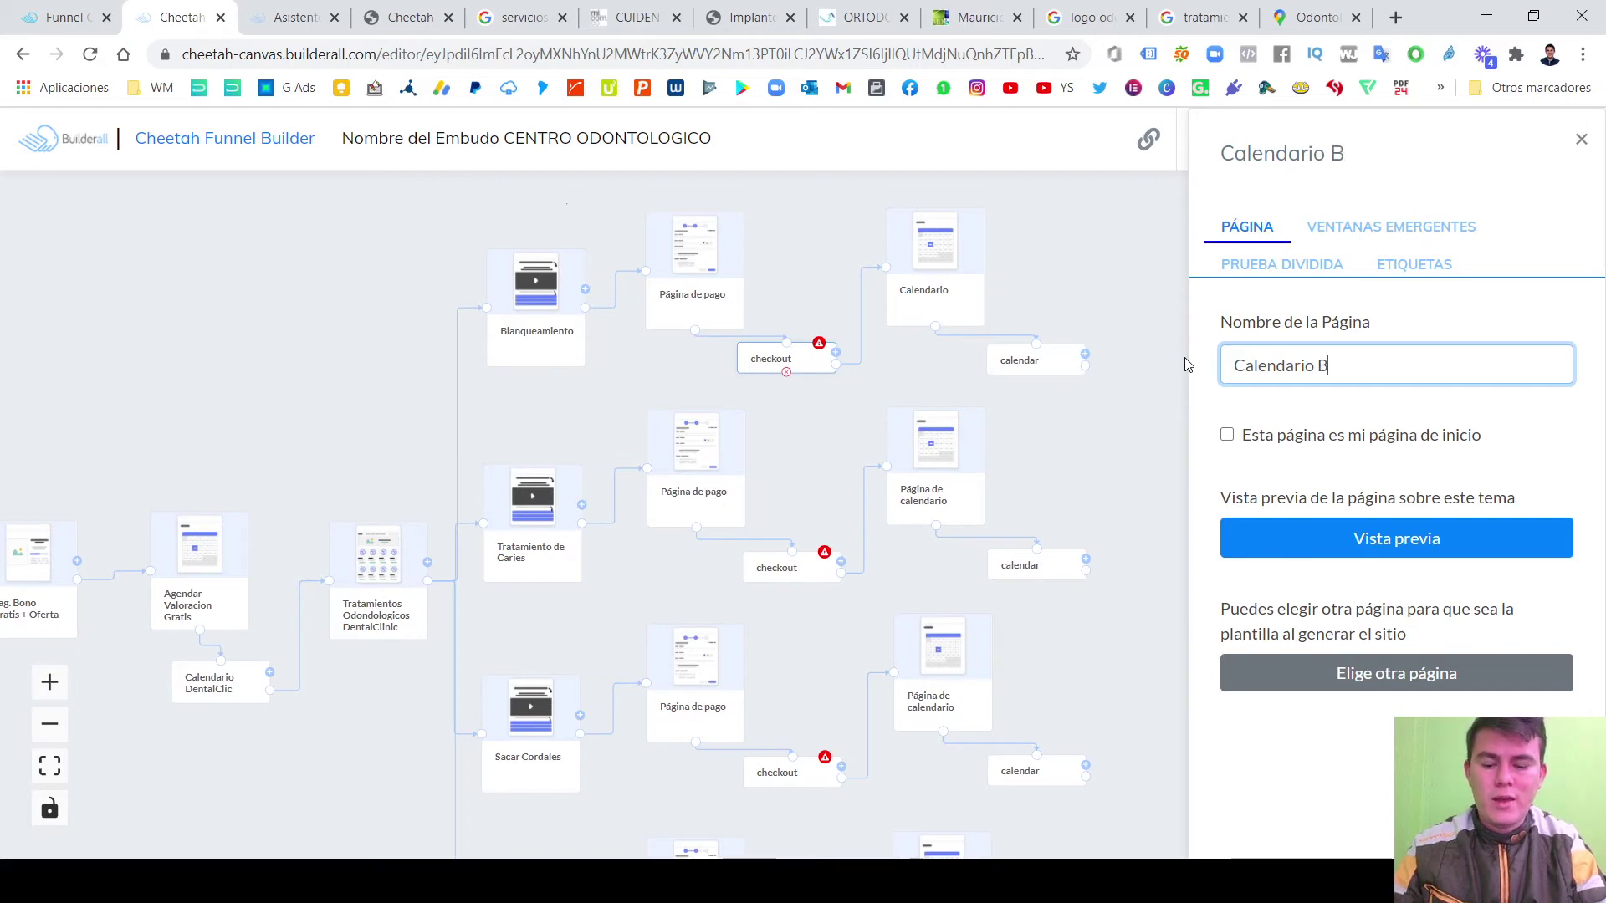
{"action": "type", "text": "lanquea"}
{"action": "type", "text": "mientos"}
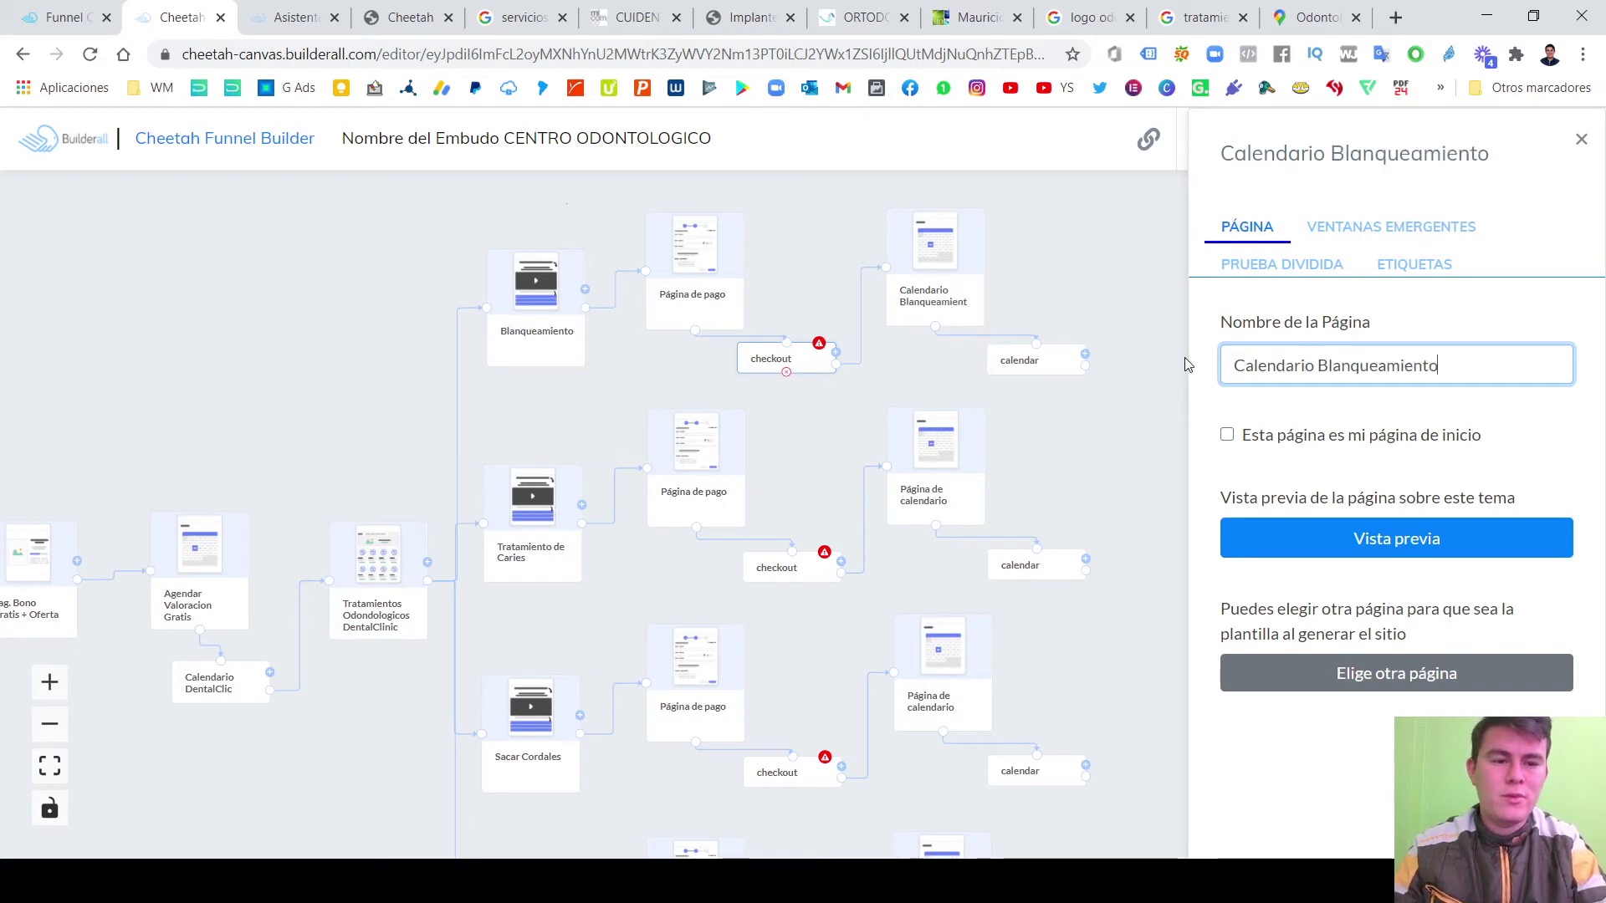
{"action": "left_click", "coordinate": [1582, 140]}
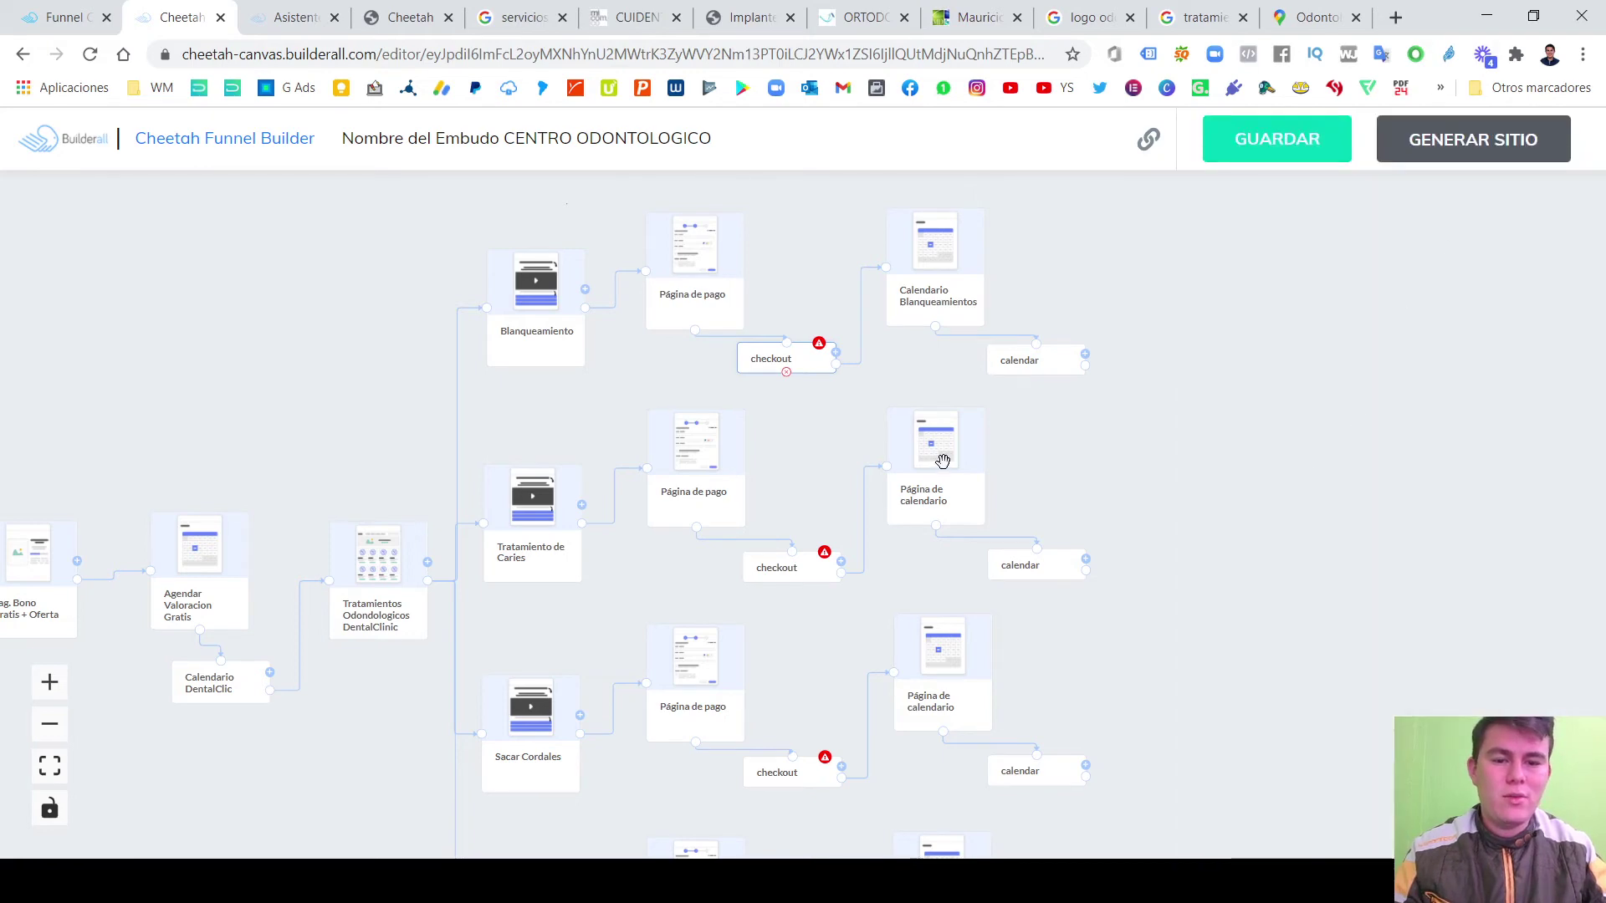
Rename the calendar page of the Tratamiento de Caries branch as "Calendario Caries" and close its settings.
{"action": "left_click", "coordinate": [940, 459]}
{"action": "triple_click", "coordinate": [1347, 366]}
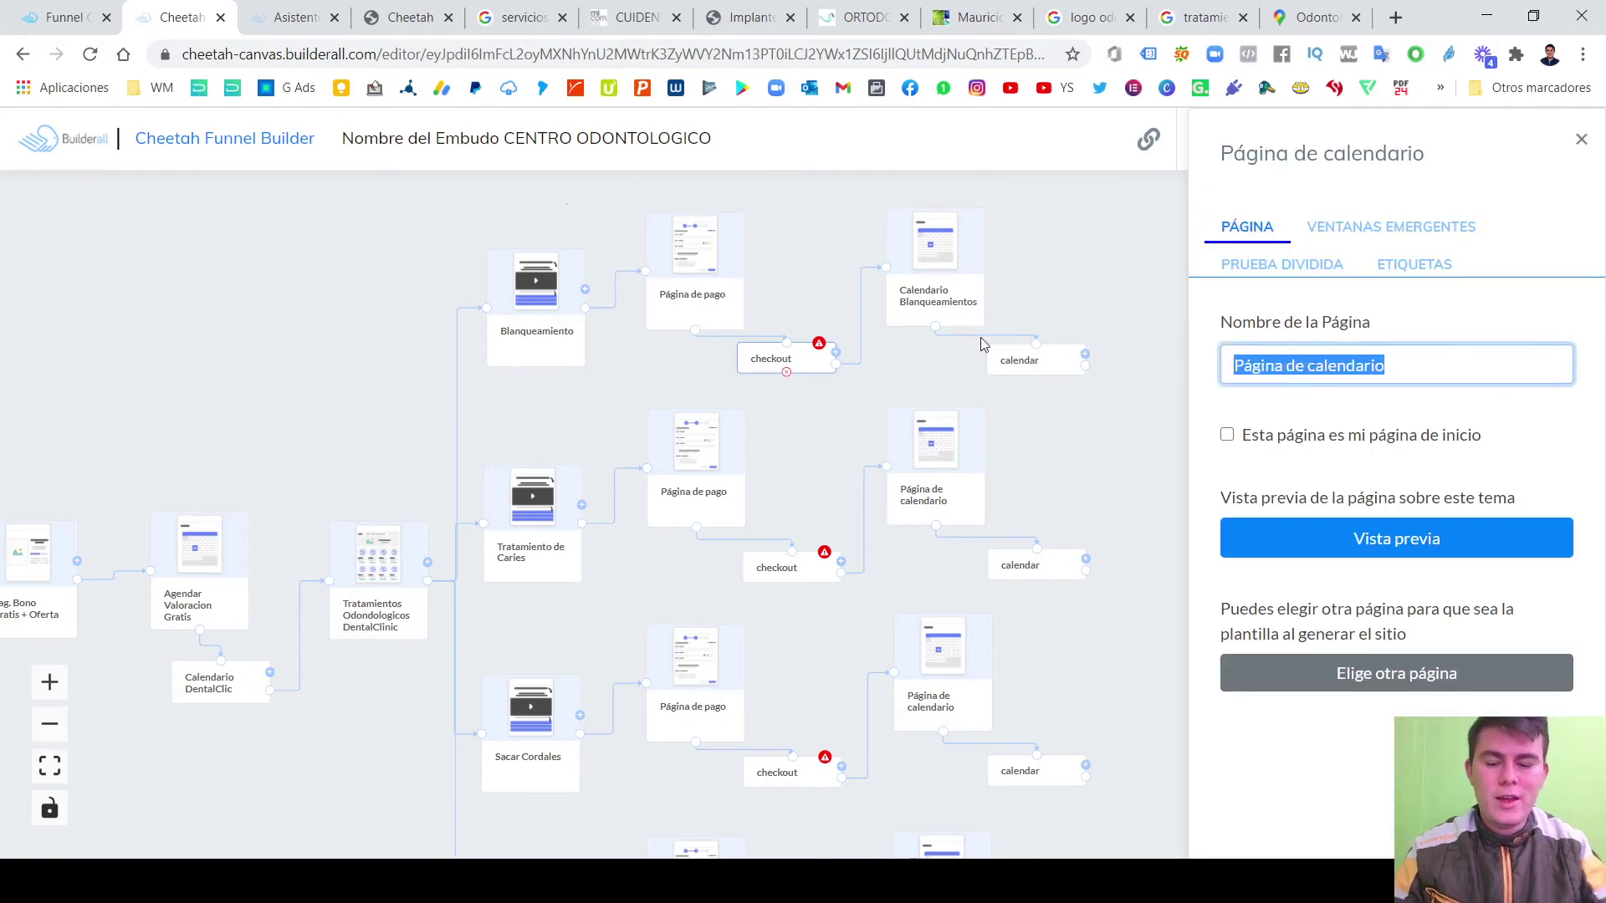
{"action": "type", "text": "Calendario"}
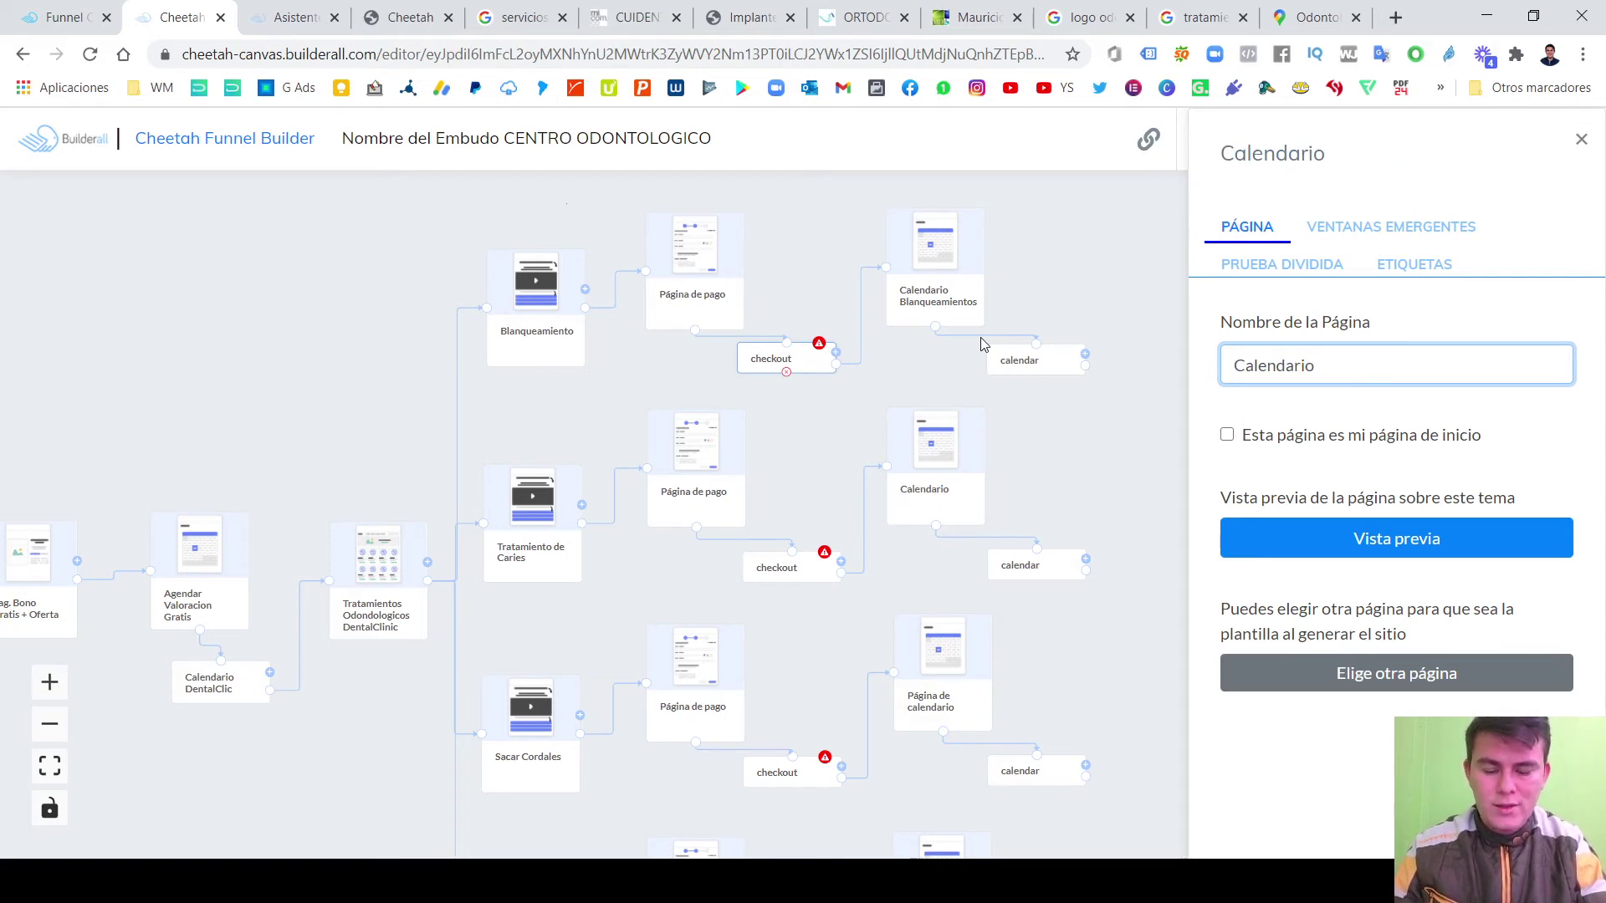
{"action": "type", "text": "Cat"}
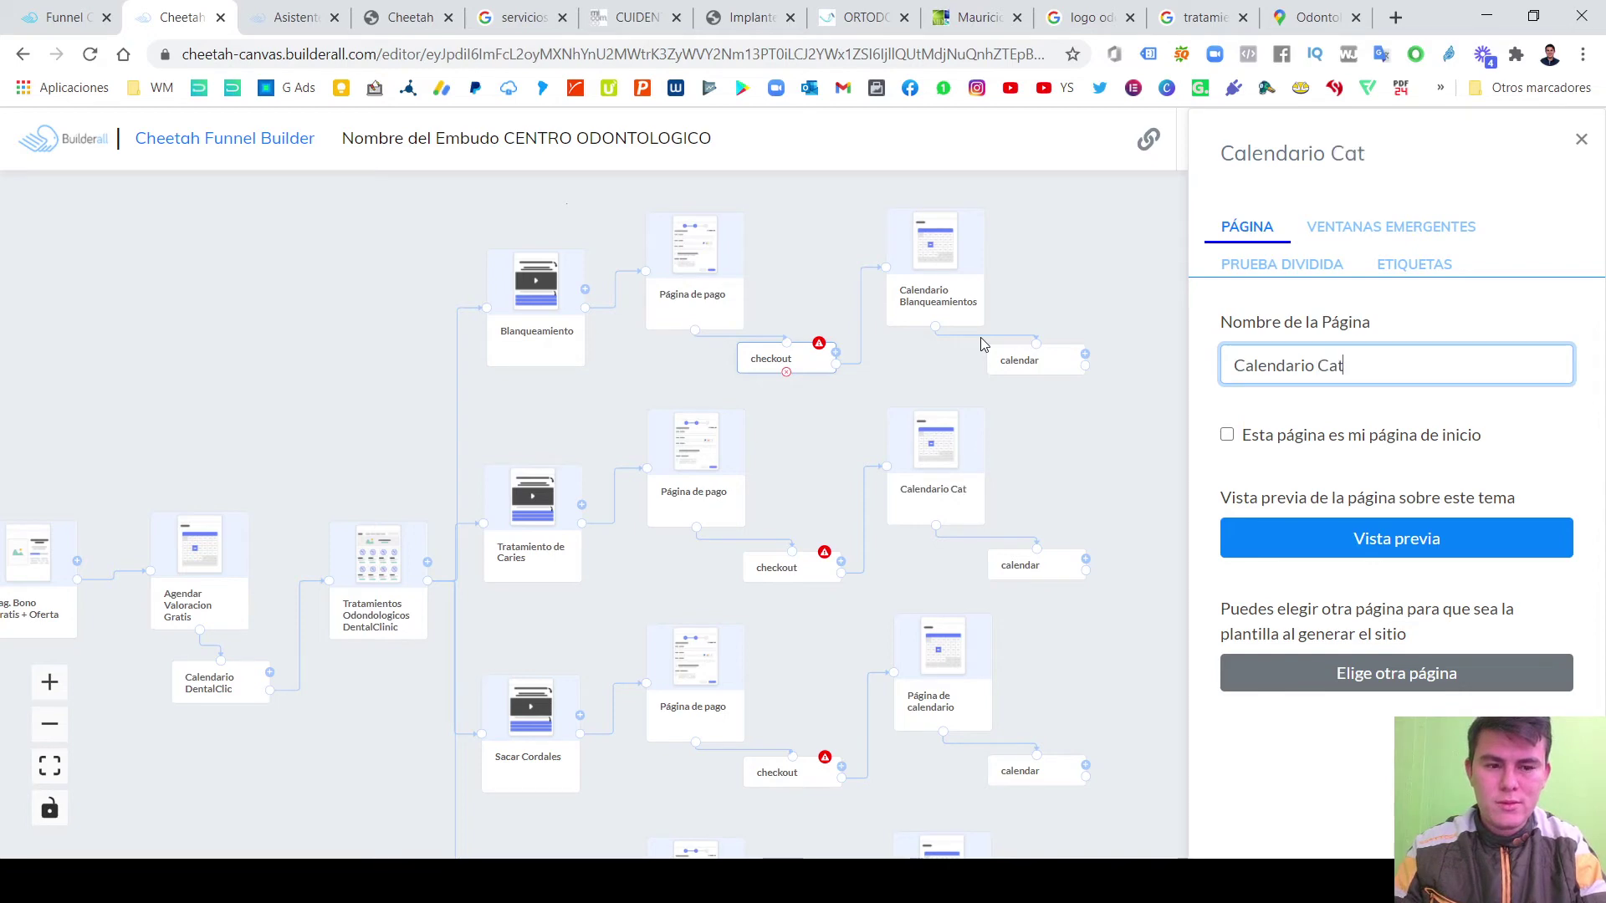
{"action": "key", "text": "BackSpace"}
{"action": "type", "text": "ries"}
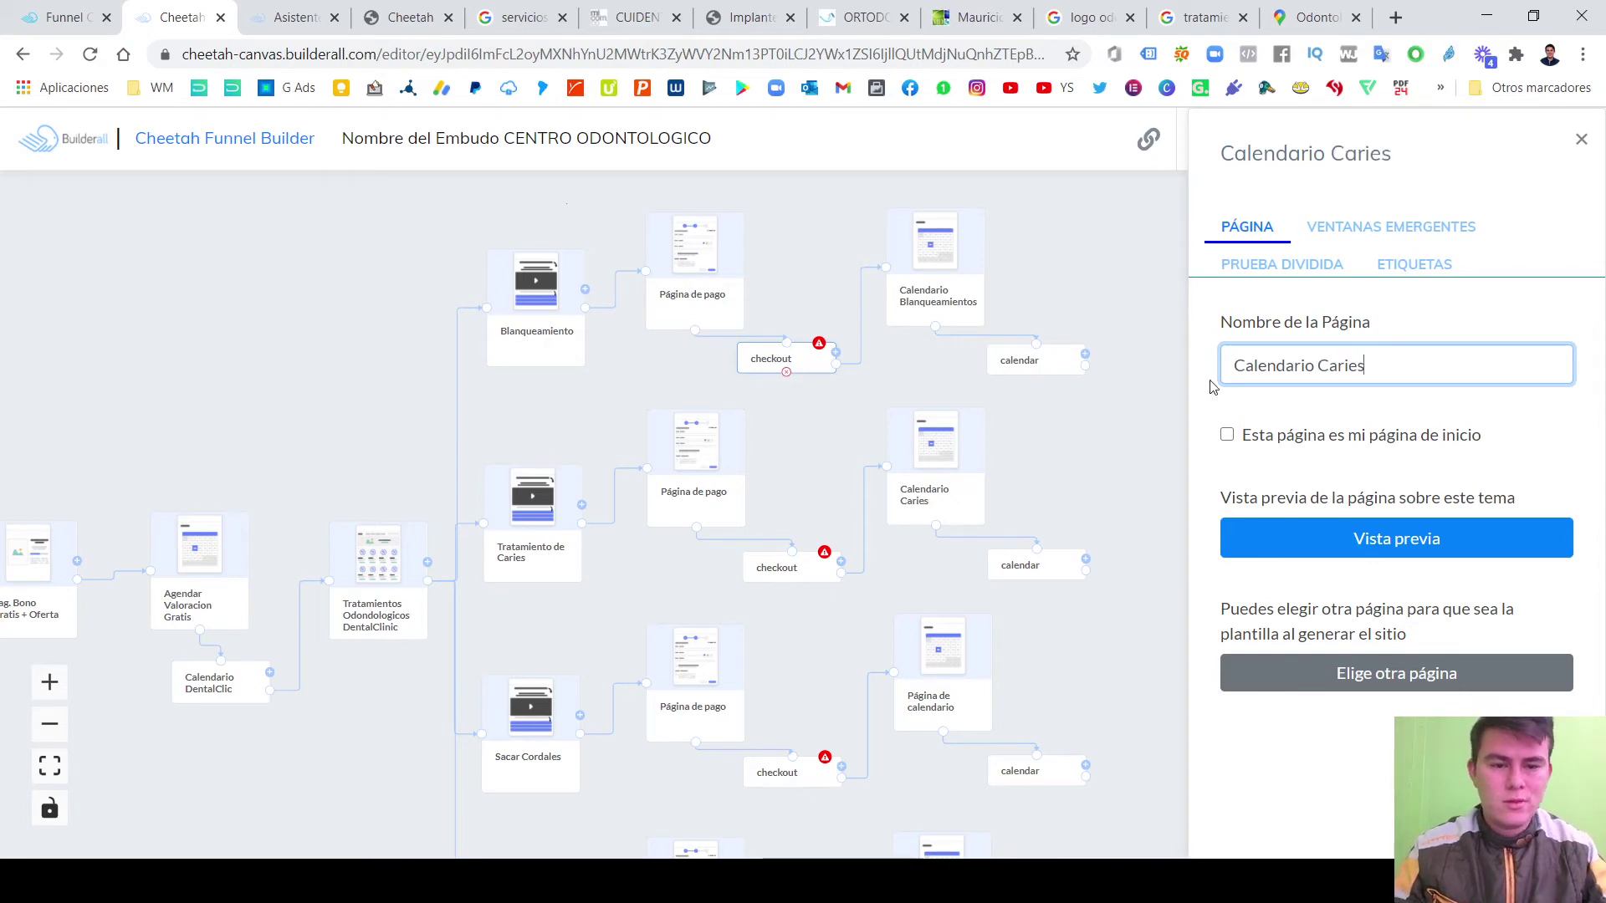
{"action": "left_click", "coordinate": [1577, 150]}
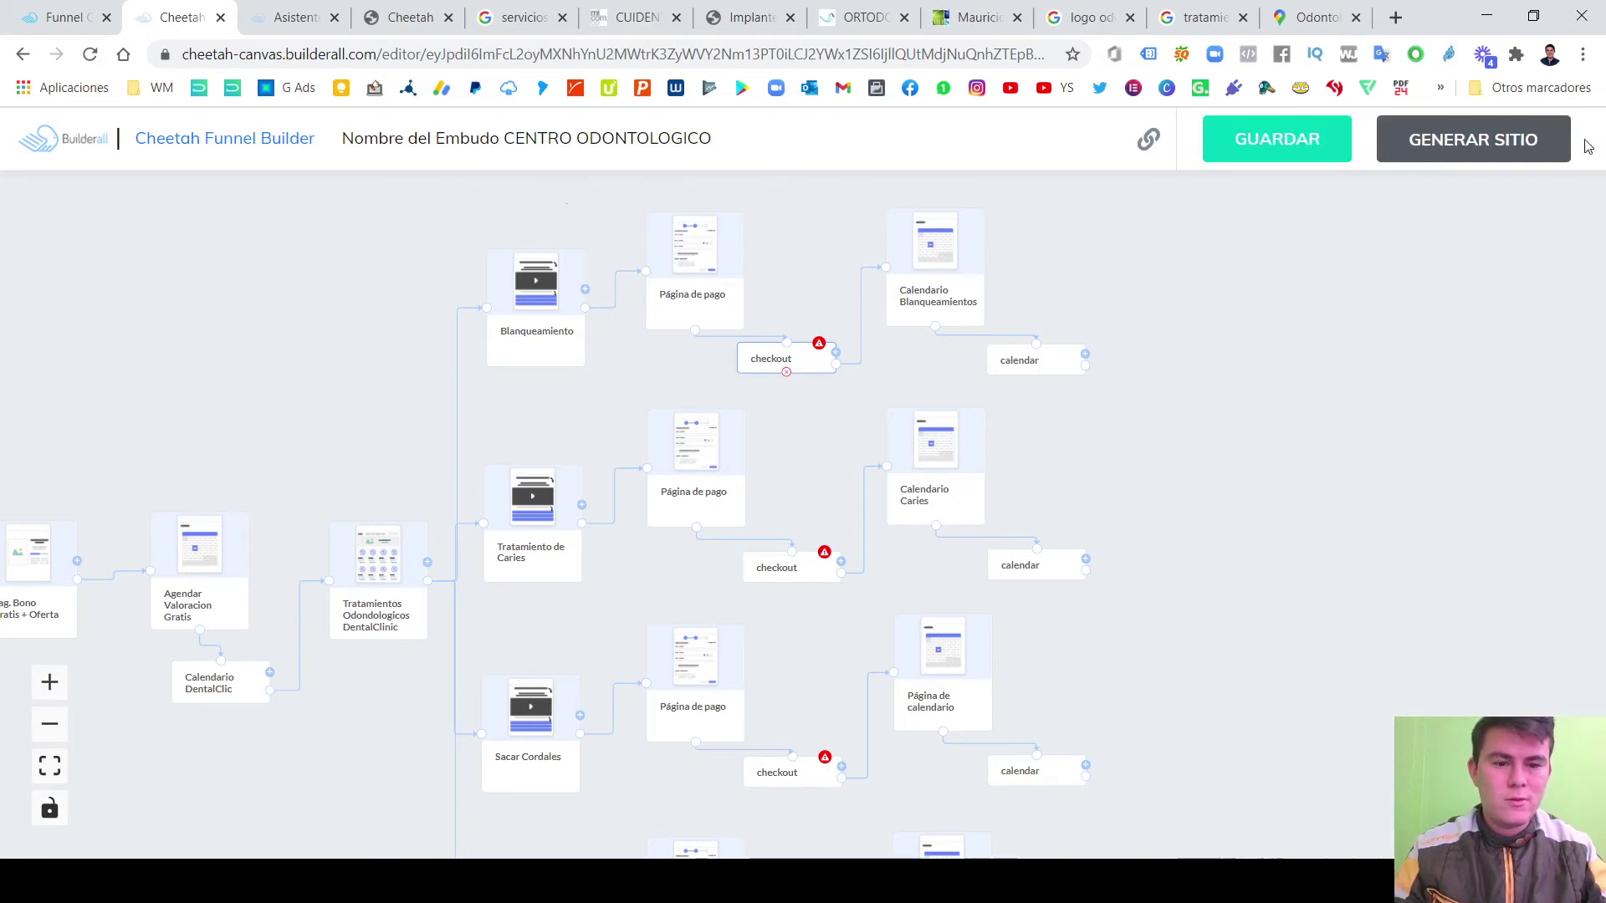
Rename the calendar page of the Sacar Cordales branch as "Calendario Cordales" and close its settings.
{"action": "scroll", "coordinate": [1233, 456], "scroll_direction": "down", "scroll_amount": 2}
{"action": "left_click", "coordinate": [928, 556]}
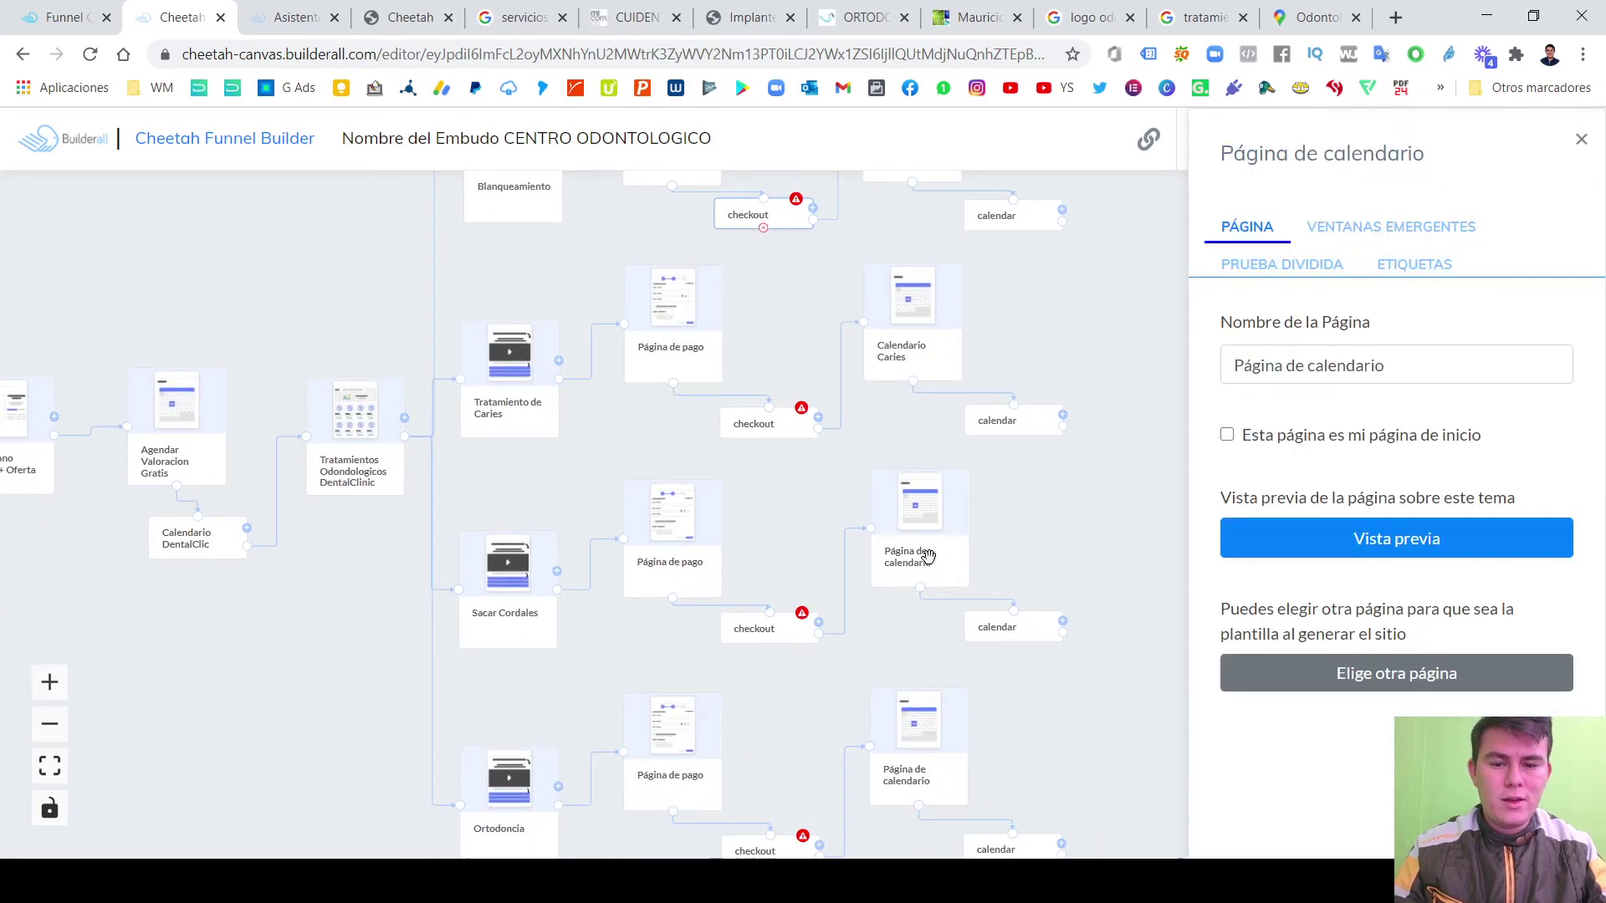
{"action": "triple_click", "coordinate": [1360, 366]}
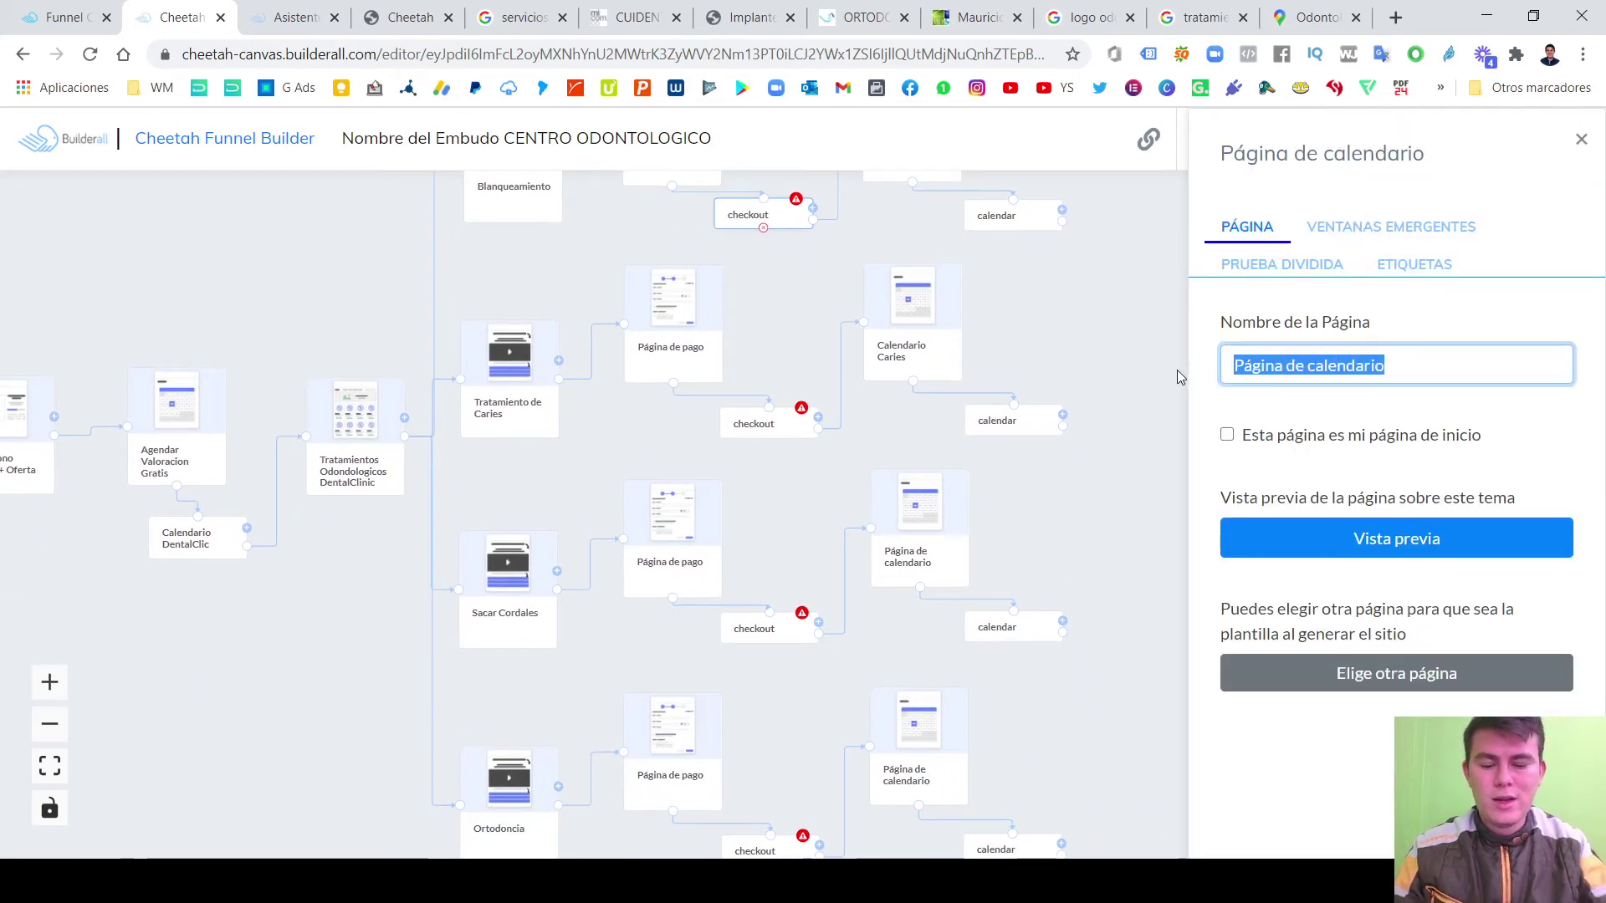
{"action": "type", "text": "Calendario Cordar"}
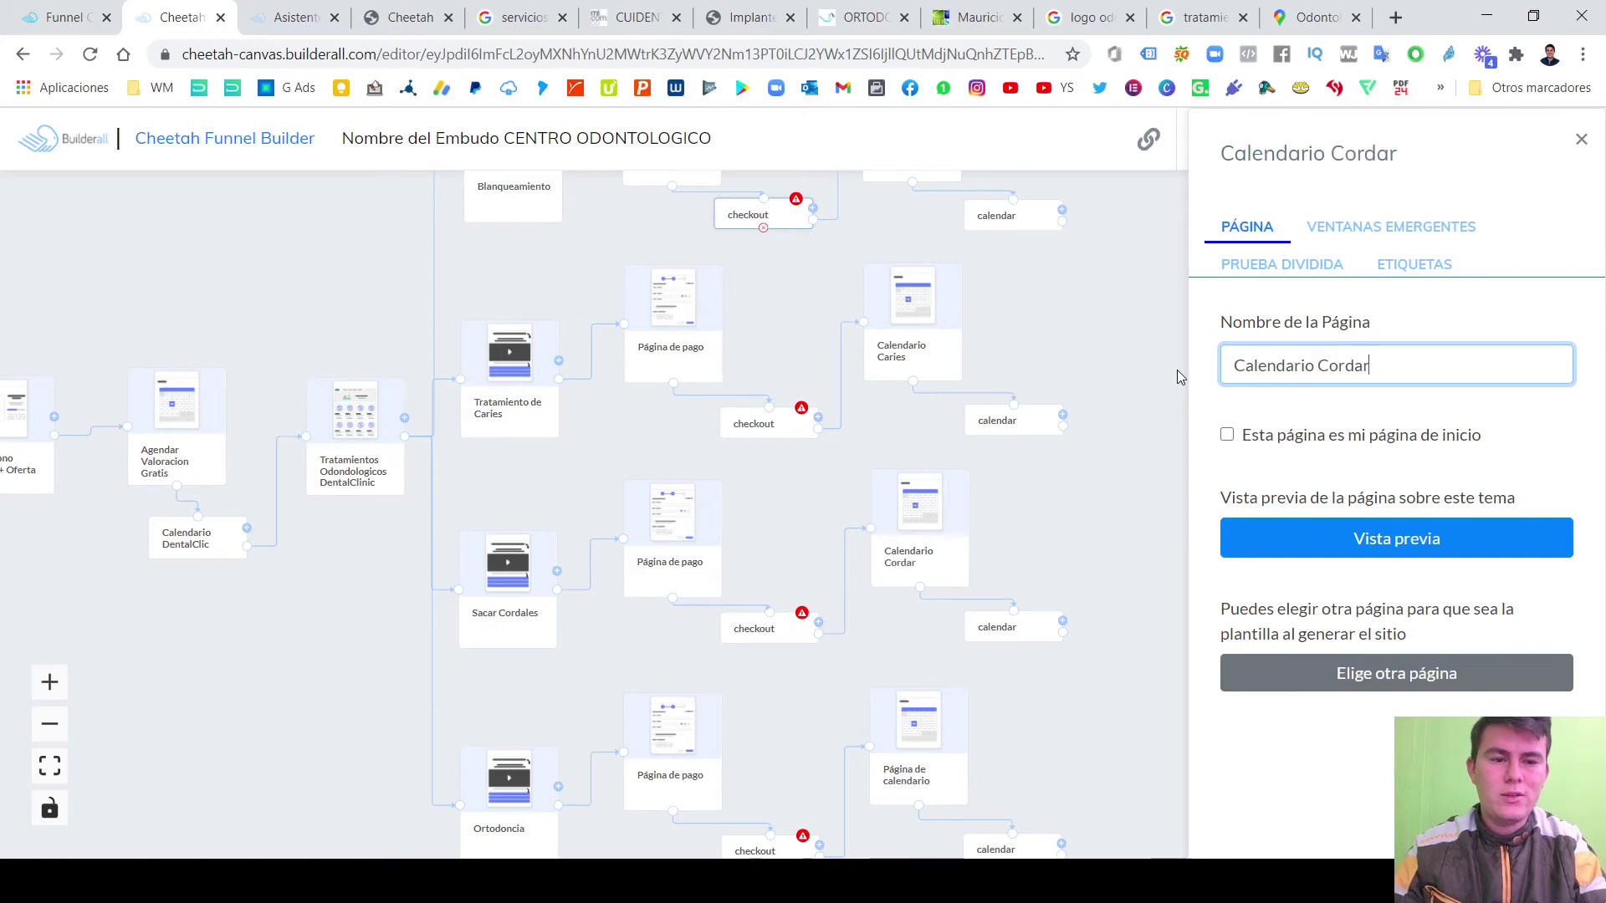
{"action": "key", "text": "BackSpace"}
{"action": "type", "text": "les"}
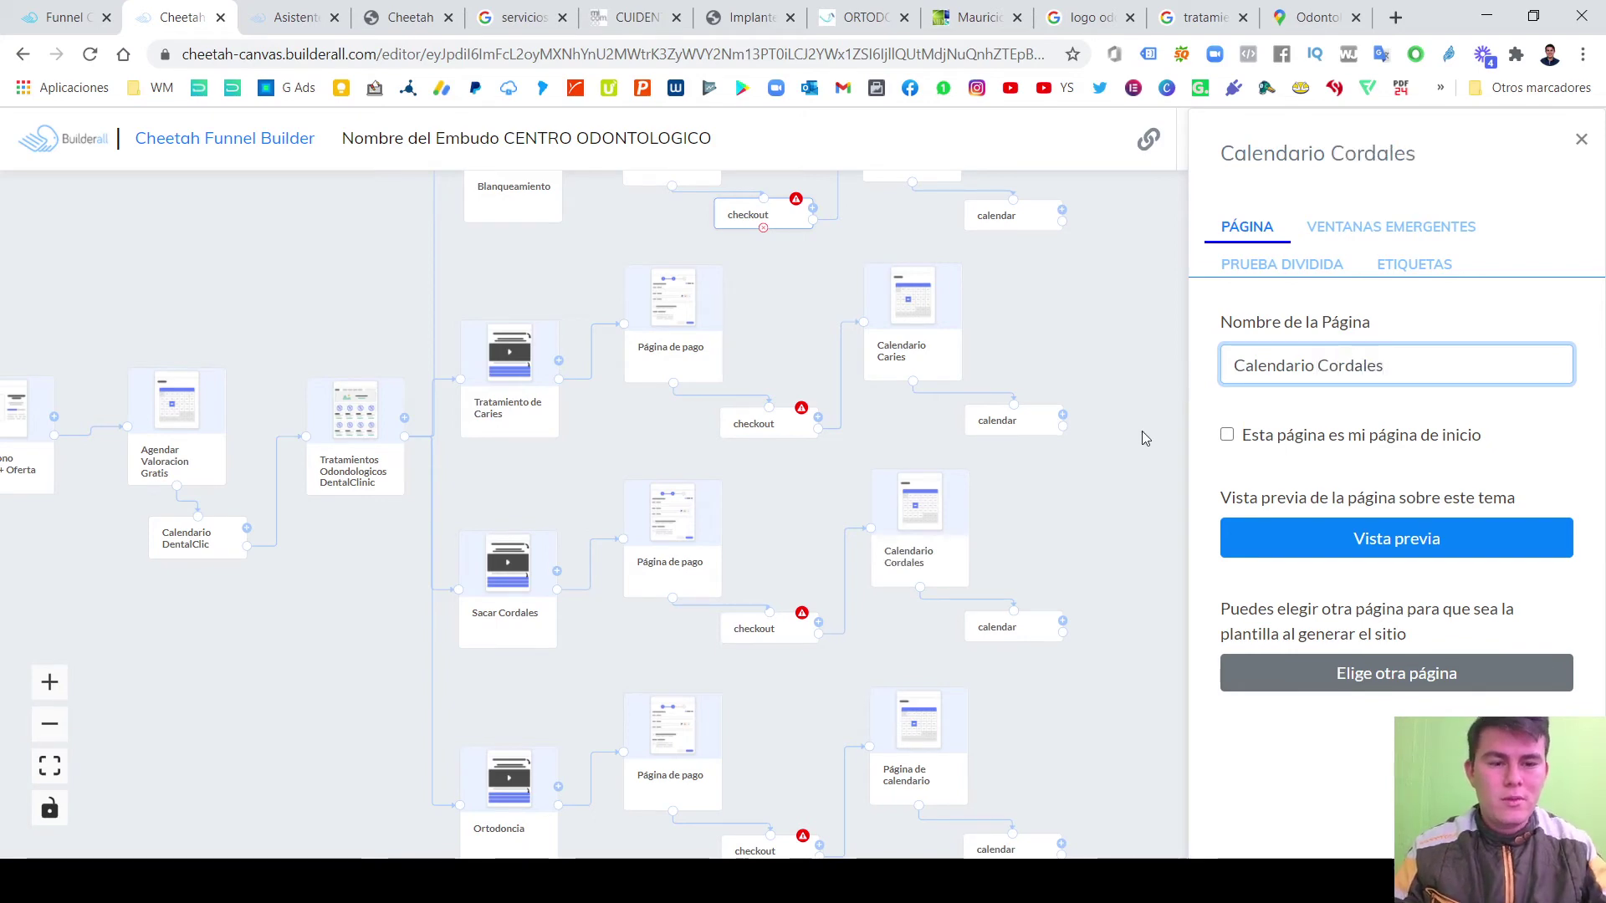
{"action": "left_click", "coordinate": [1581, 139]}
Rename the calendar page of the Ortodoncia branch as "Calendario Ortodoncia" and close its settings.
{"action": "scroll", "coordinate": [1366, 429], "scroll_direction": "down", "scroll_amount": 2}
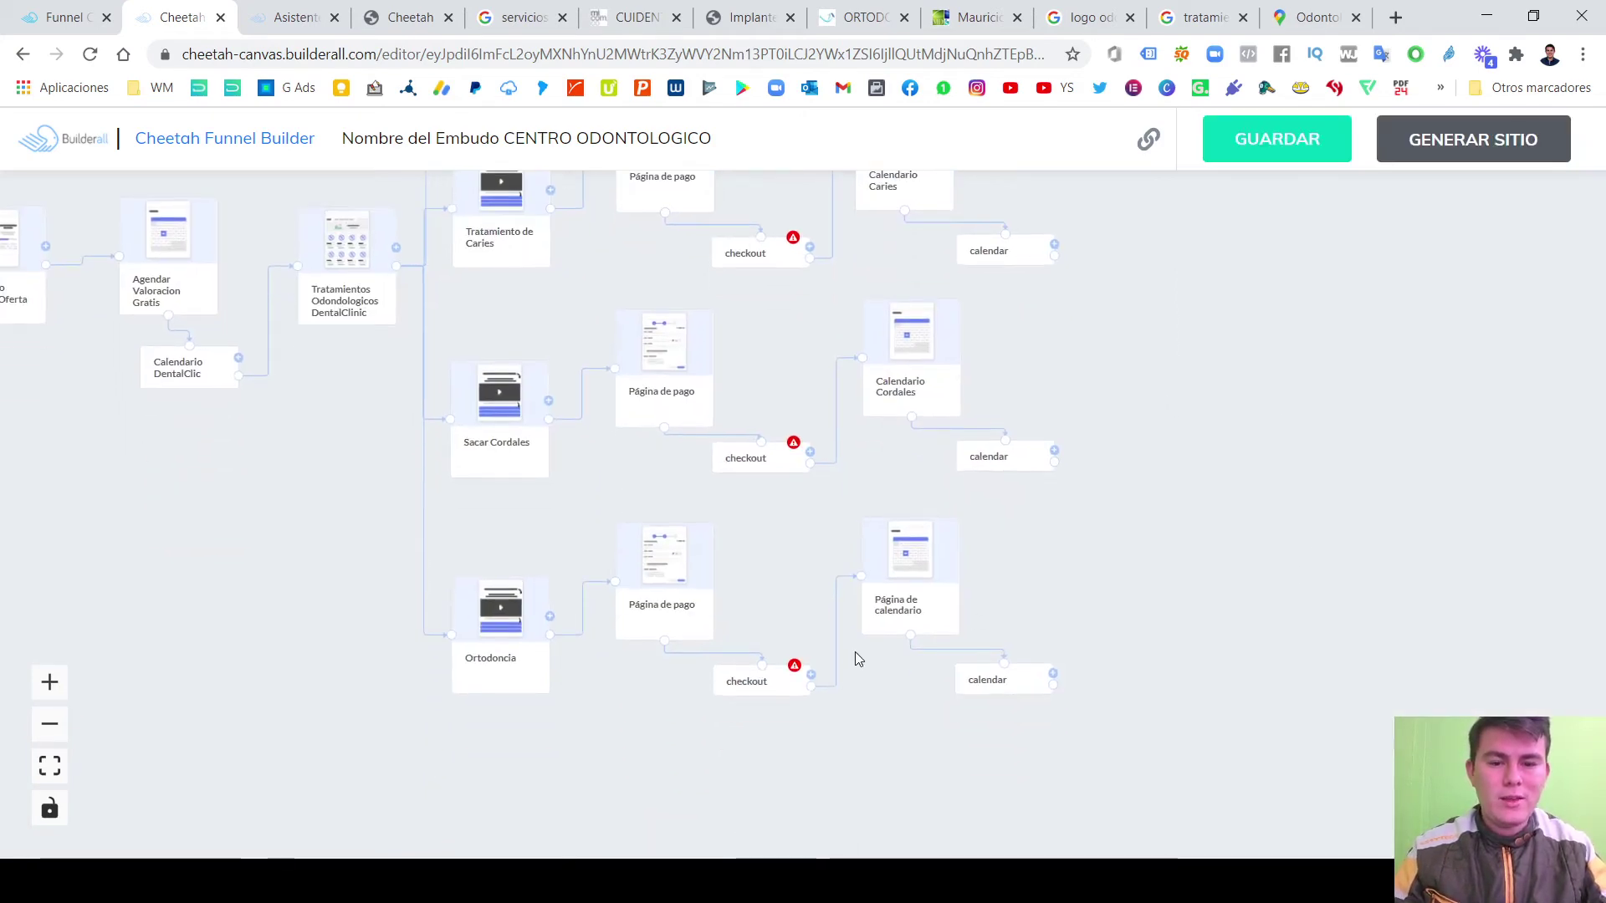
{"action": "left_click", "coordinate": [915, 593]}
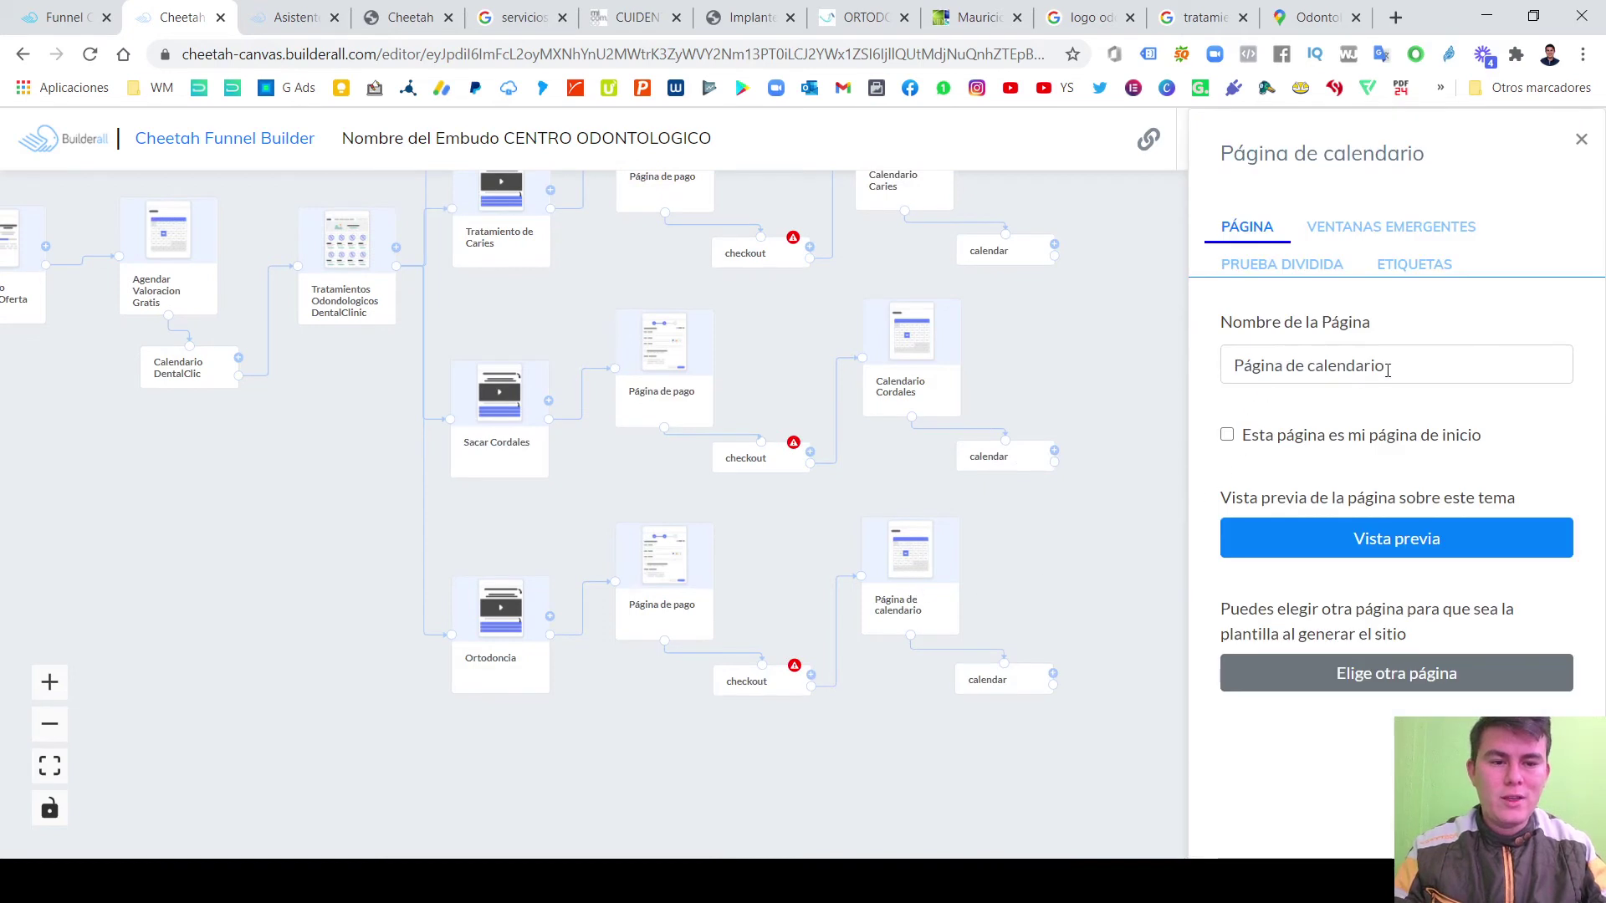
{"action": "left_click_drag", "start_coordinate": [1387, 370], "coordinate": [1046, 382]}
{"action": "type", "text": "CAlen"}
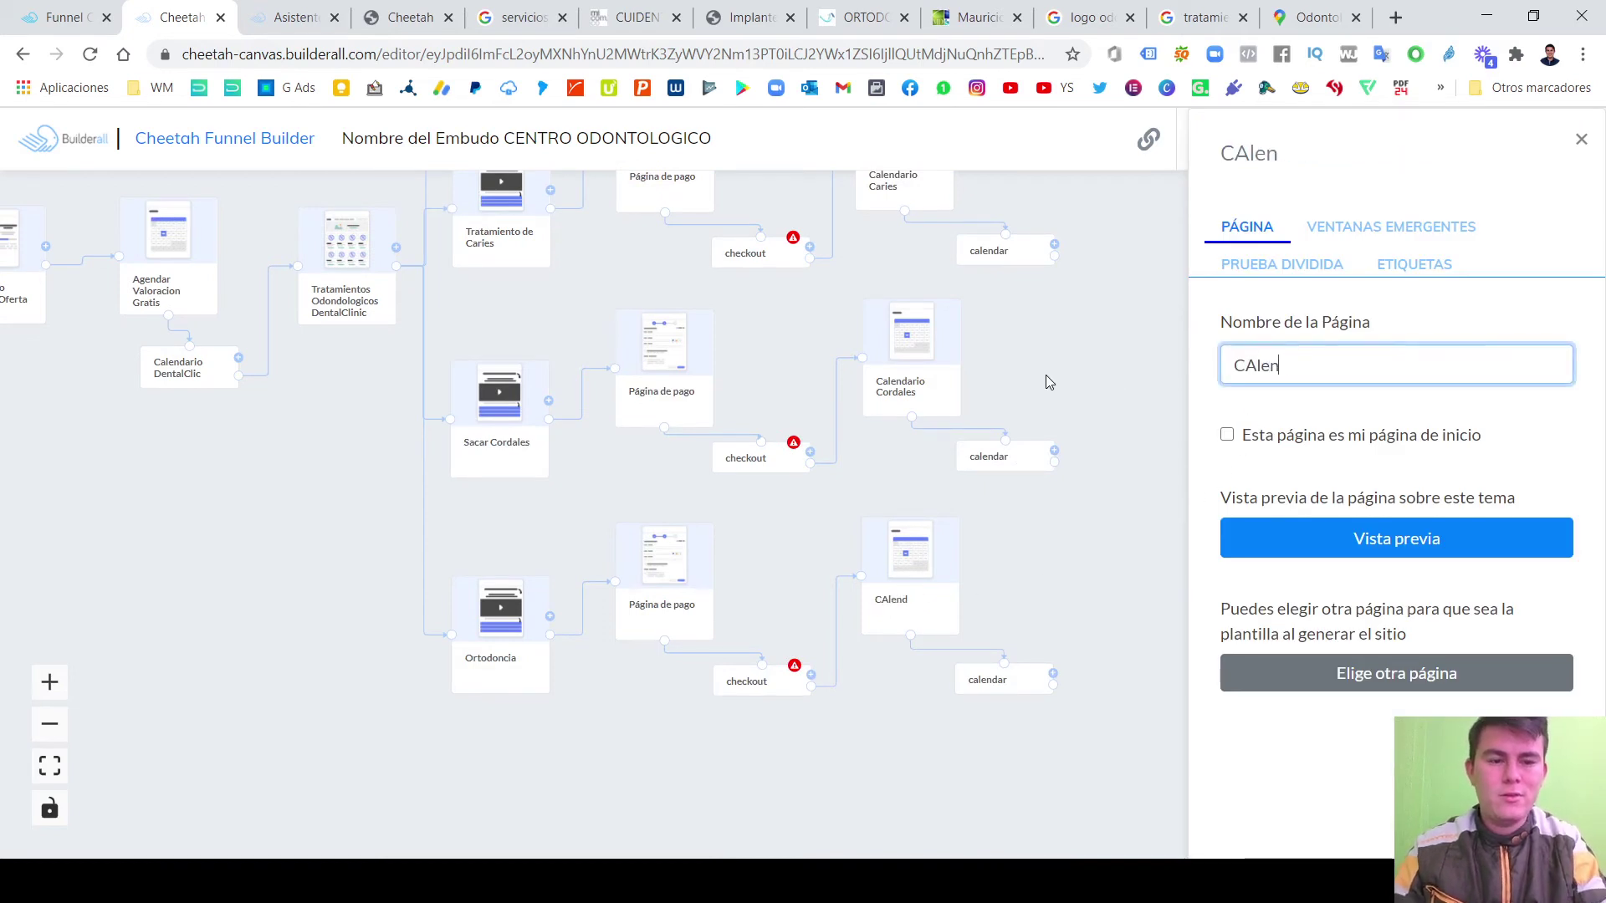
{"action": "key", "text": "BackSpace"}
{"action": "key", "text": "BackSpace"}
{"action": "key", "text": "BackSpace"}
{"action": "key", "text": "BackSpace"}
{"action": "type", "text": "alendario"}
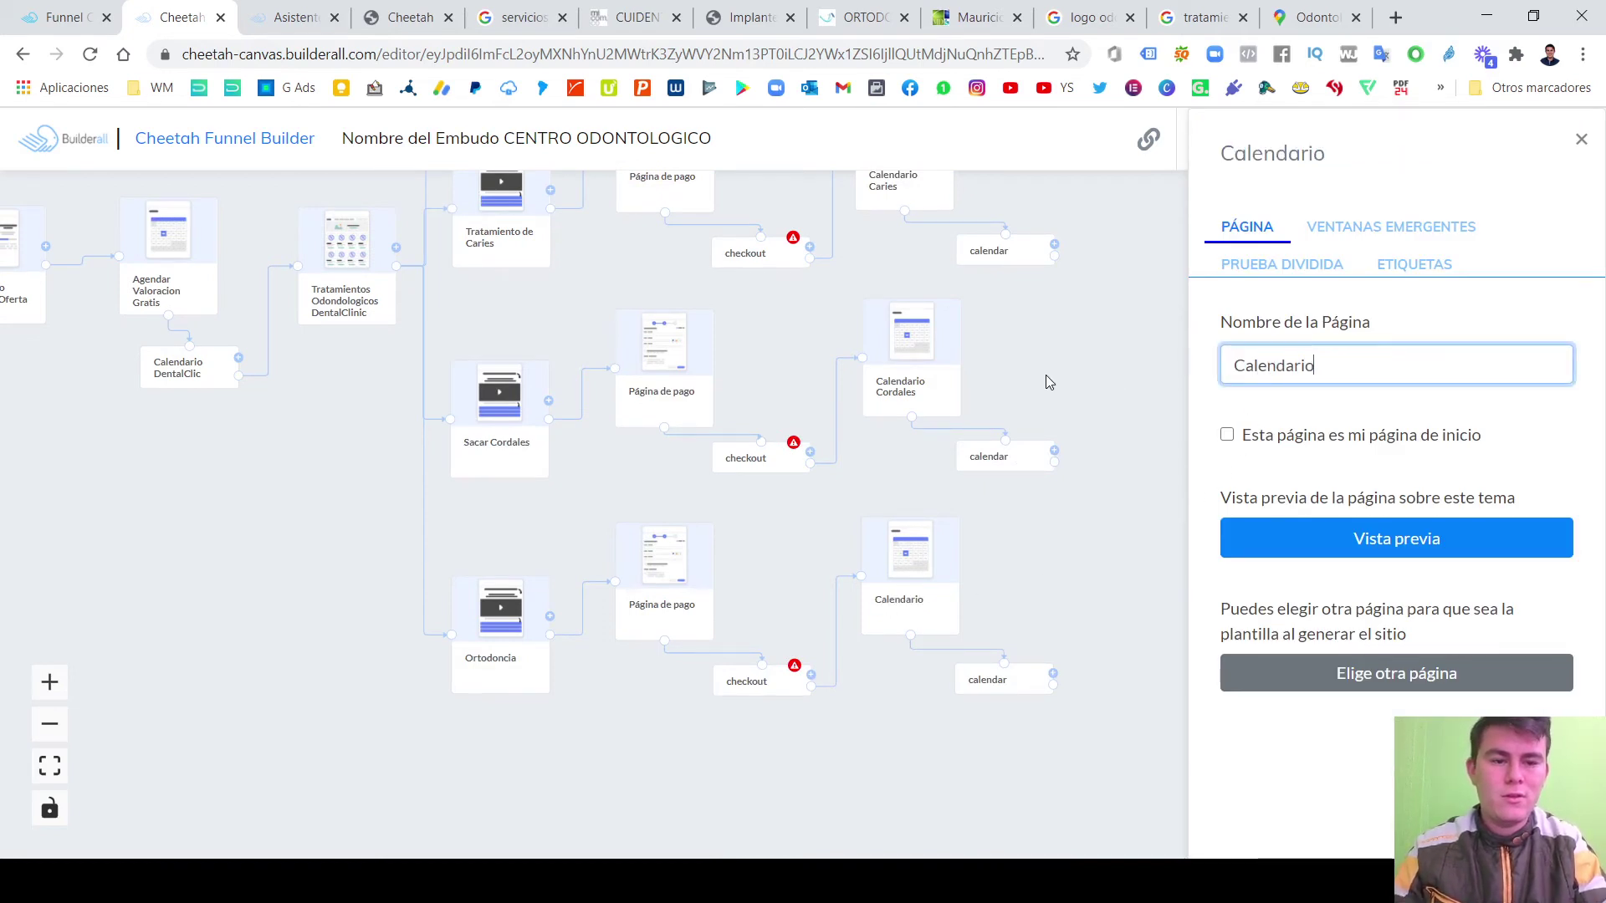
{"action": "type", "text": " O"}
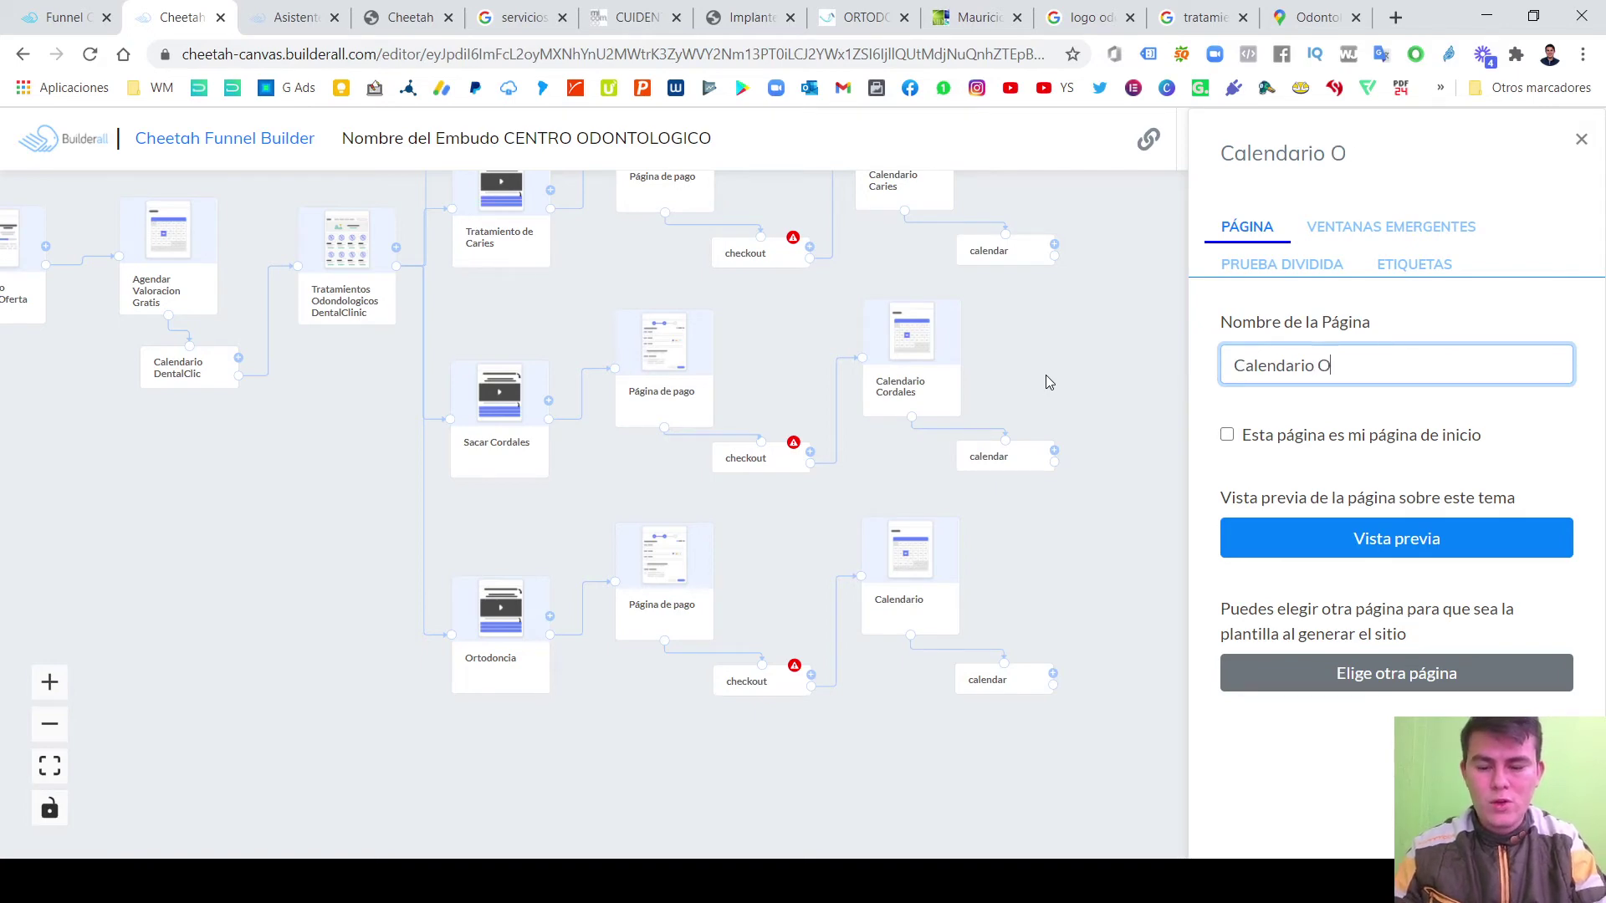
{"action": "type", "text": "rtodoncia"}
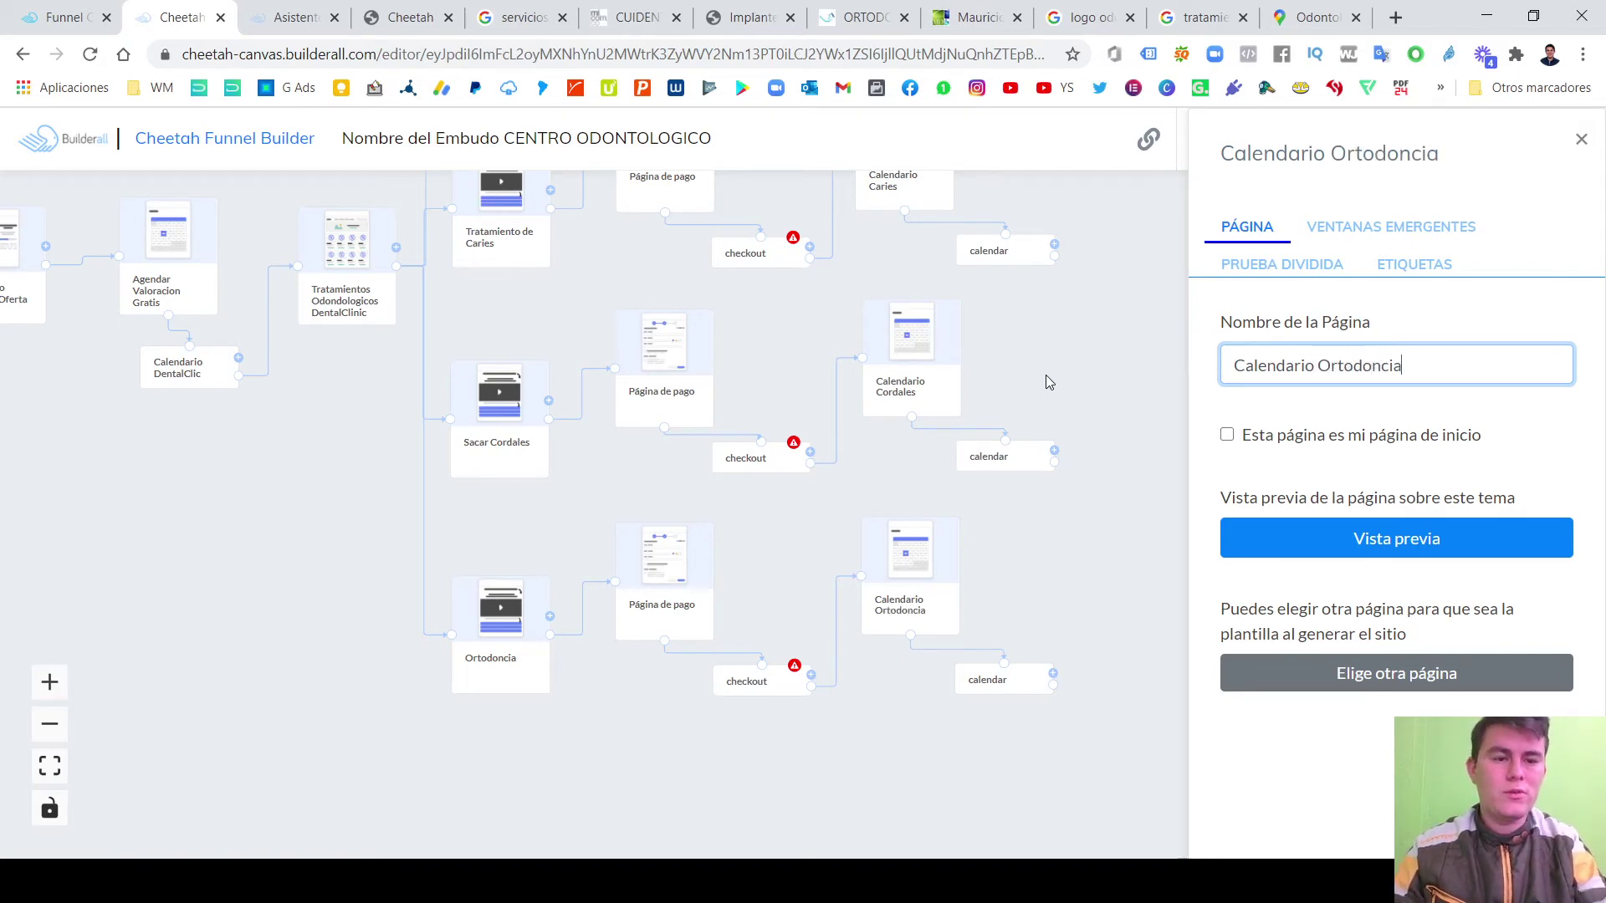
{"action": "left_click", "coordinate": [1580, 139]}
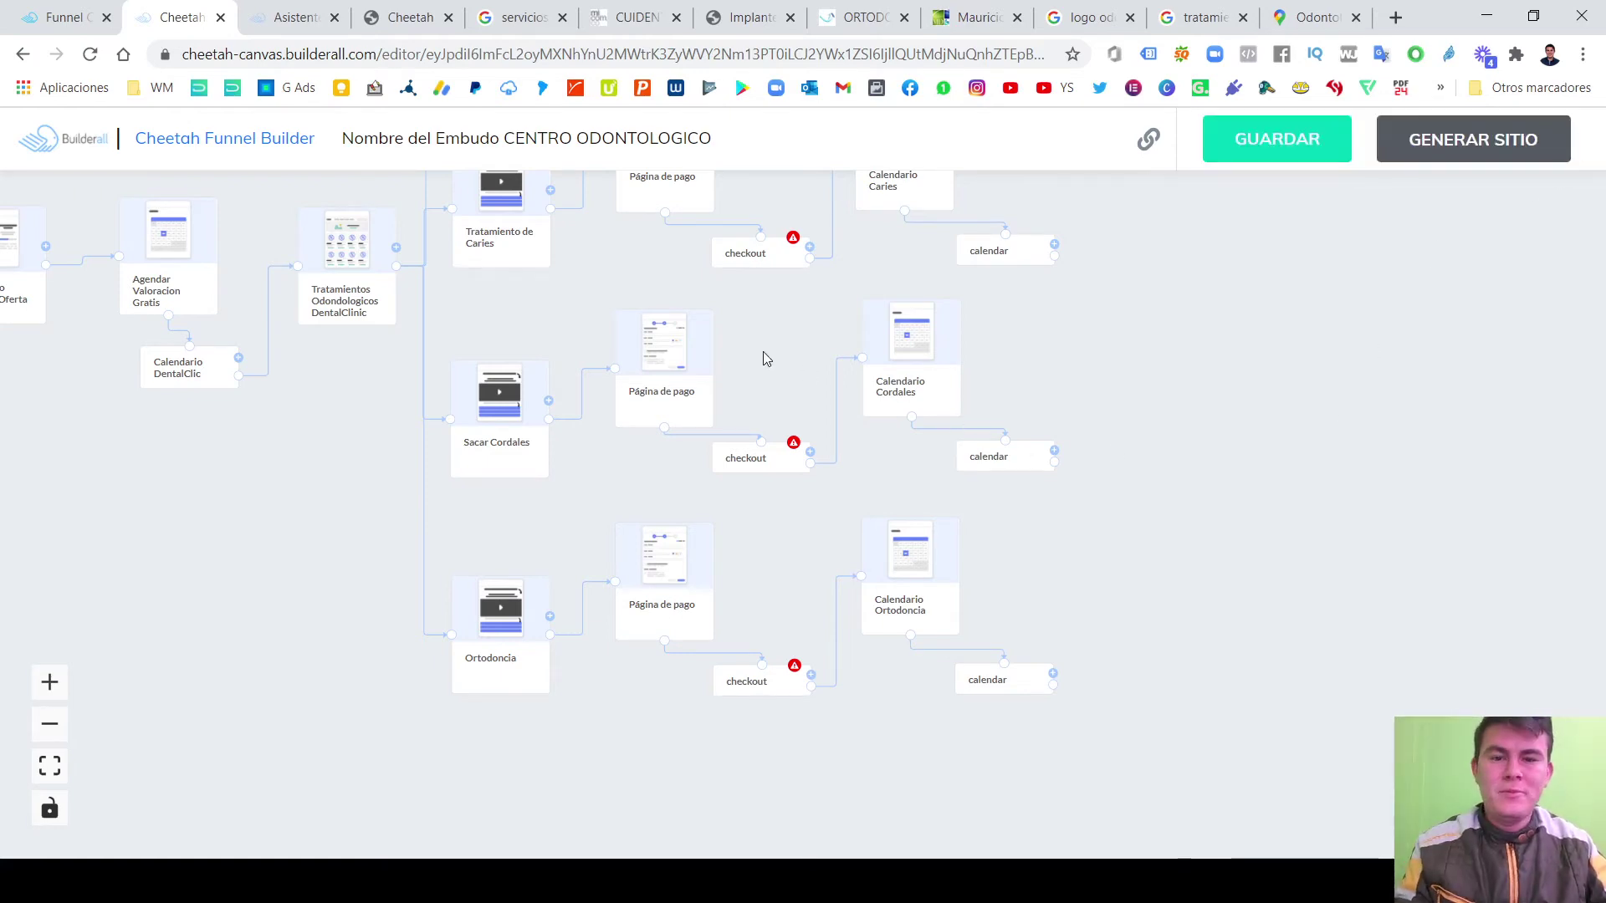
Rename the checkout of the Blanqueamiento branch as "Pagar Blanqueamiento".
{"action": "scroll", "coordinate": [753, 378], "scroll_direction": "up", "scroll_amount": 4}
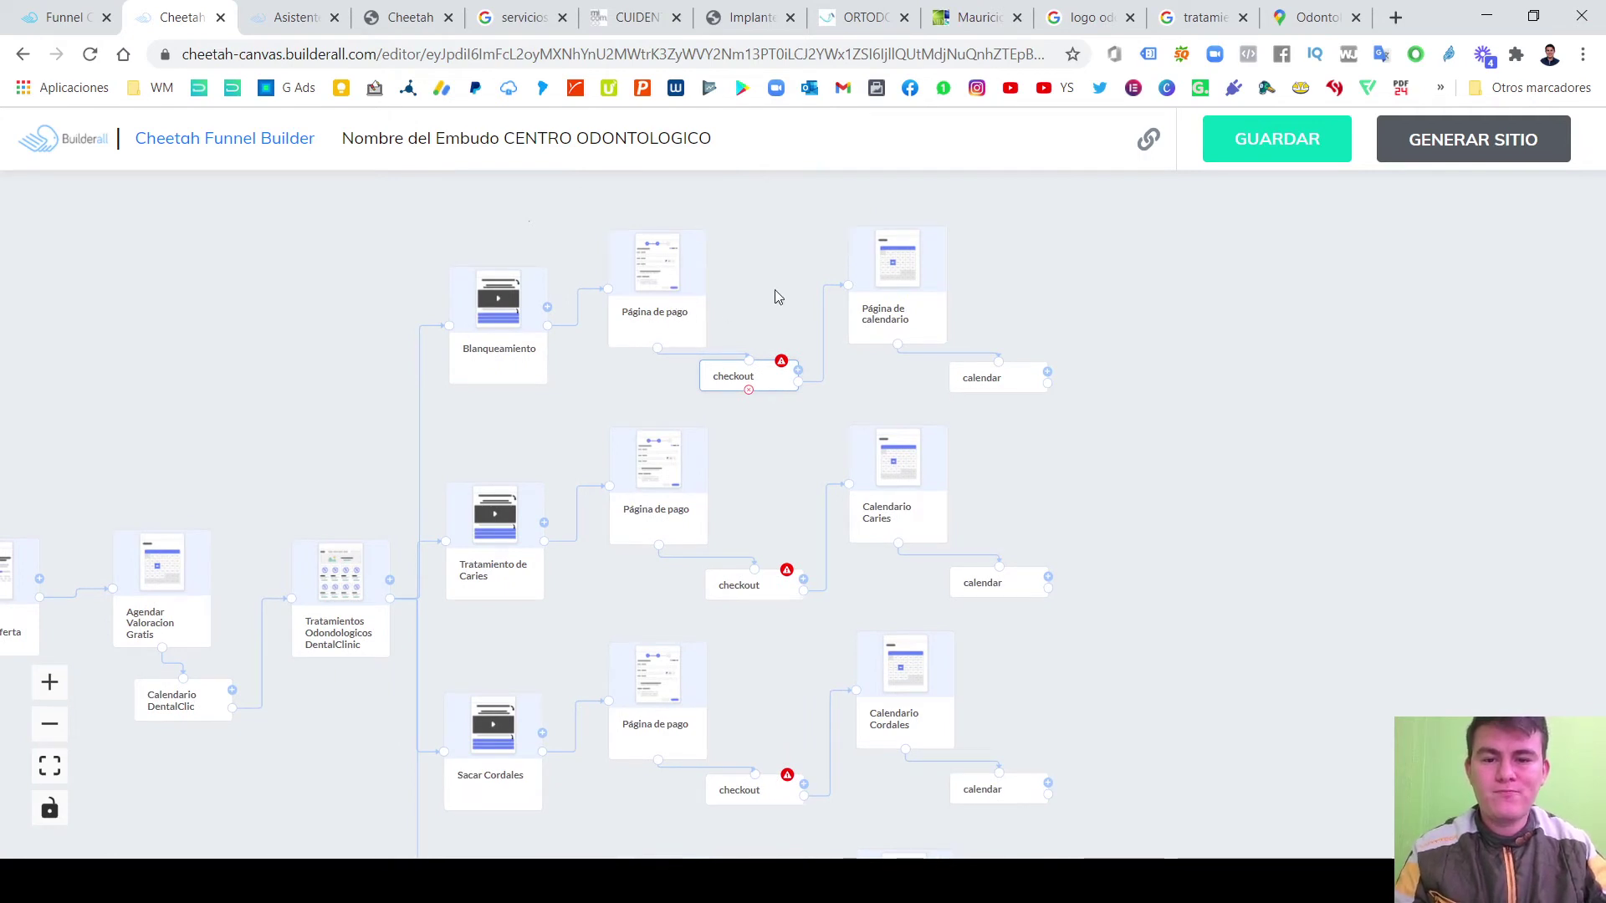
{"action": "left_click", "coordinate": [740, 376]}
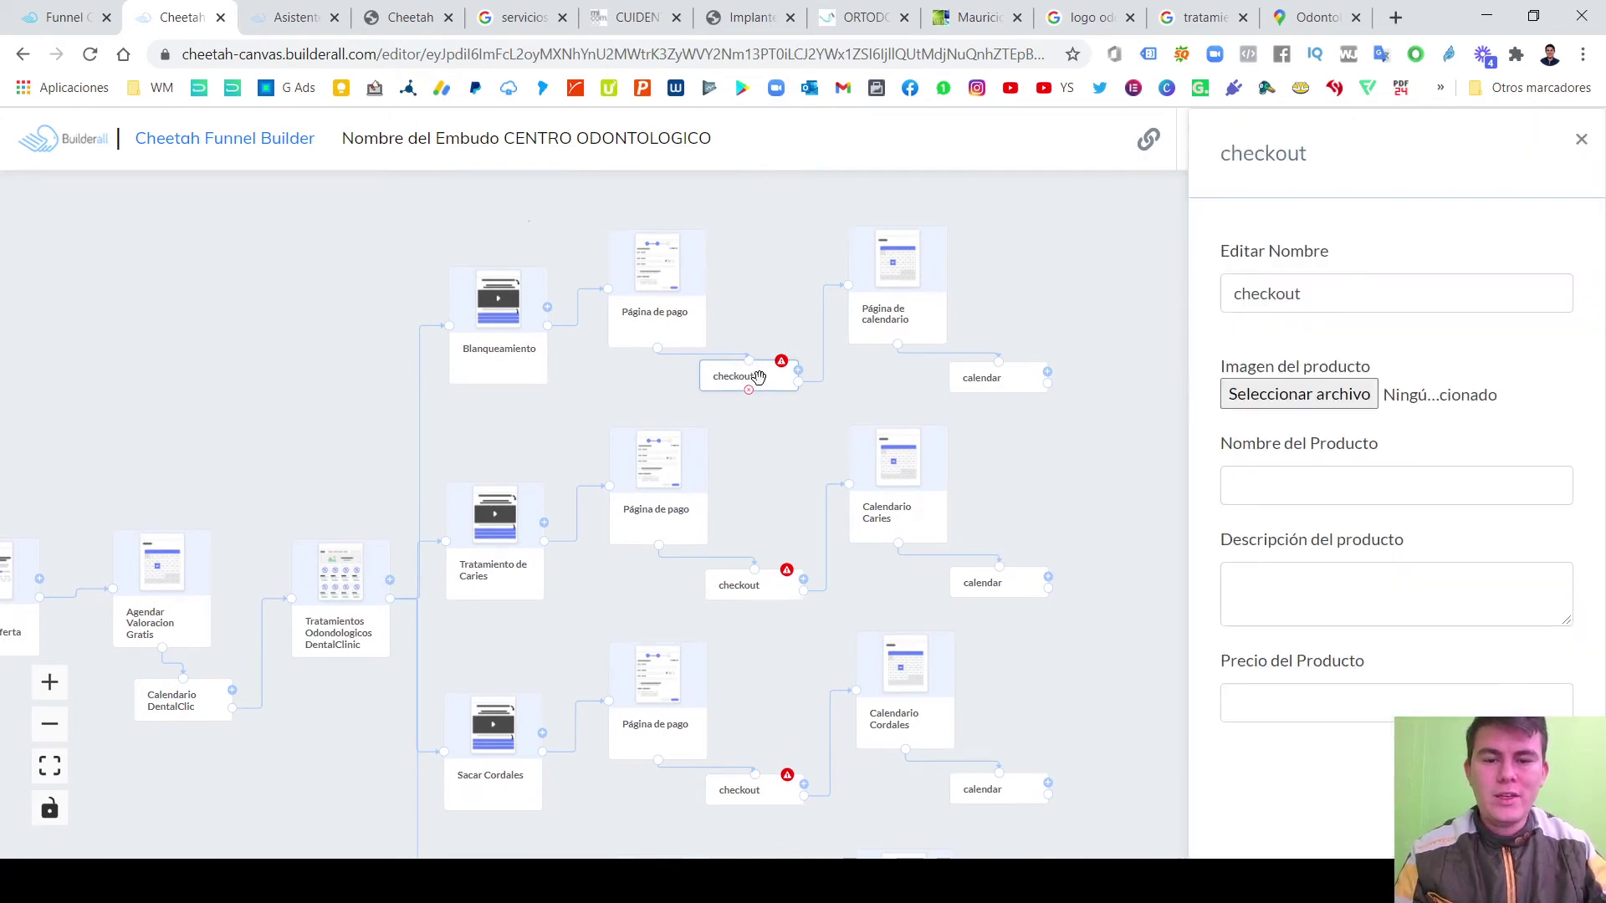
{"action": "left_click_drag", "start_coordinate": [1313, 295], "coordinate": [1162, 302]}
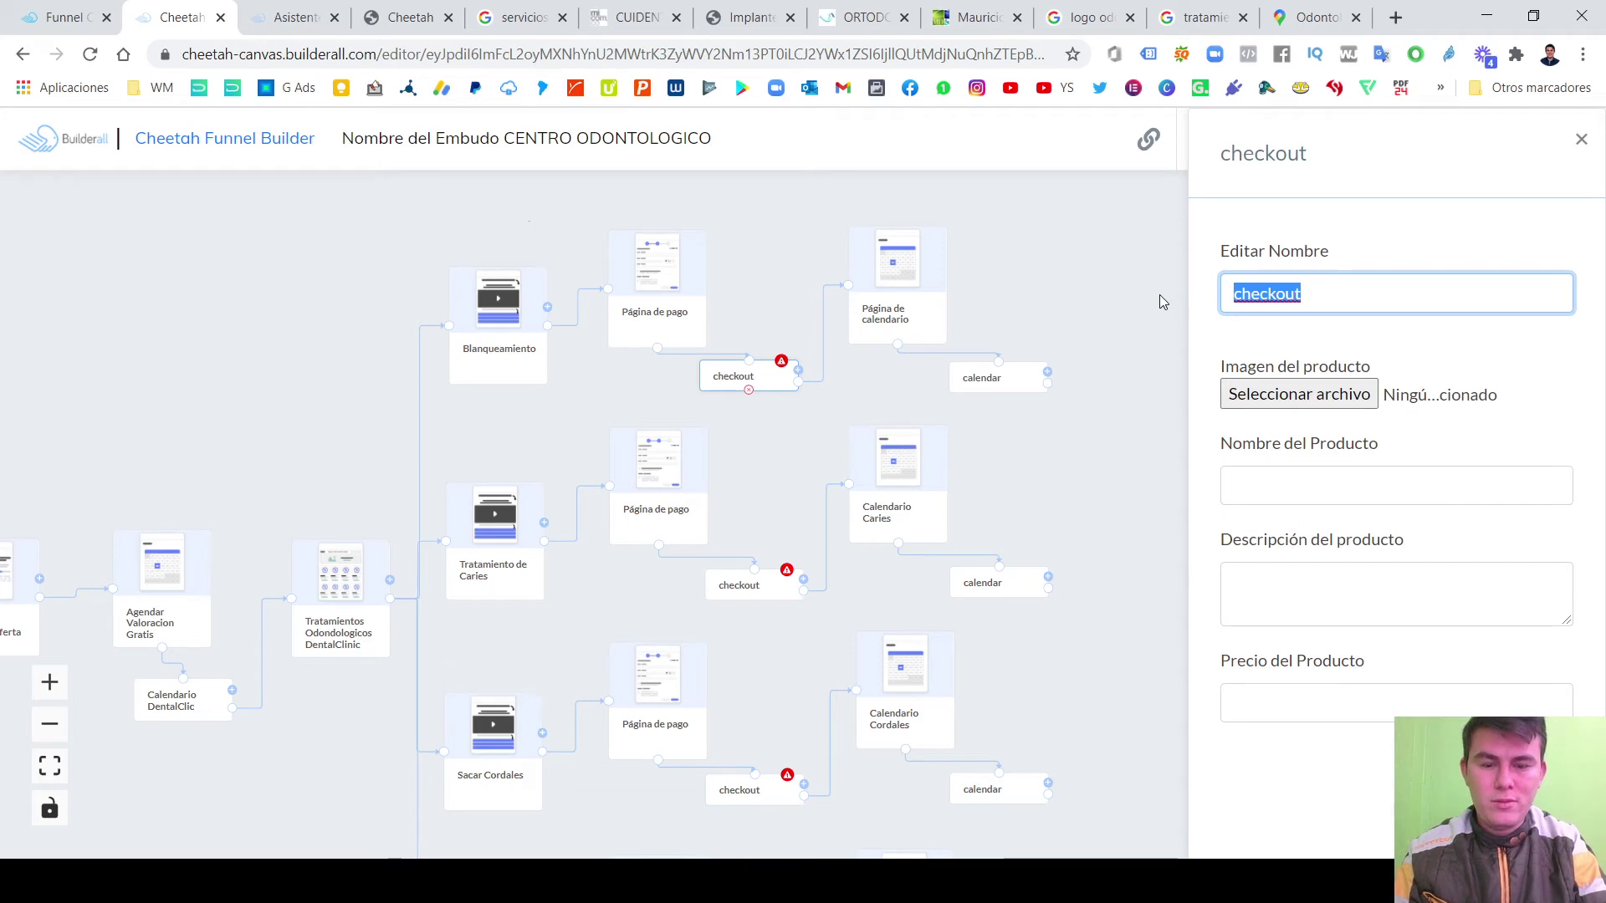
{"action": "type", "text": "Pagar"}
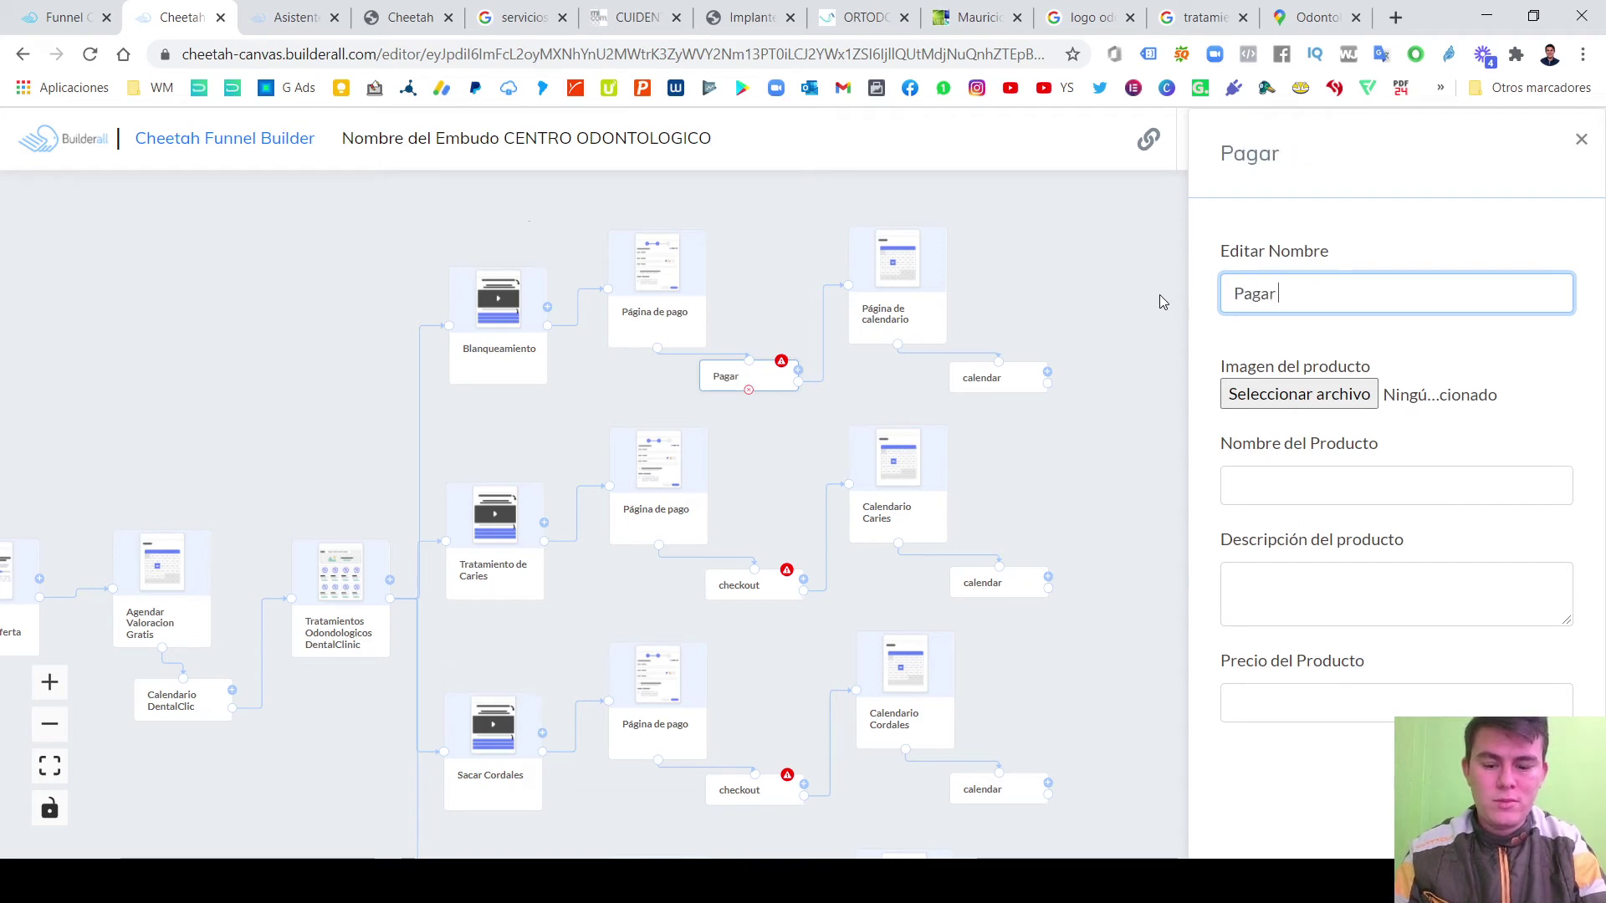
{"action": "type", "text": " Blanquea"}
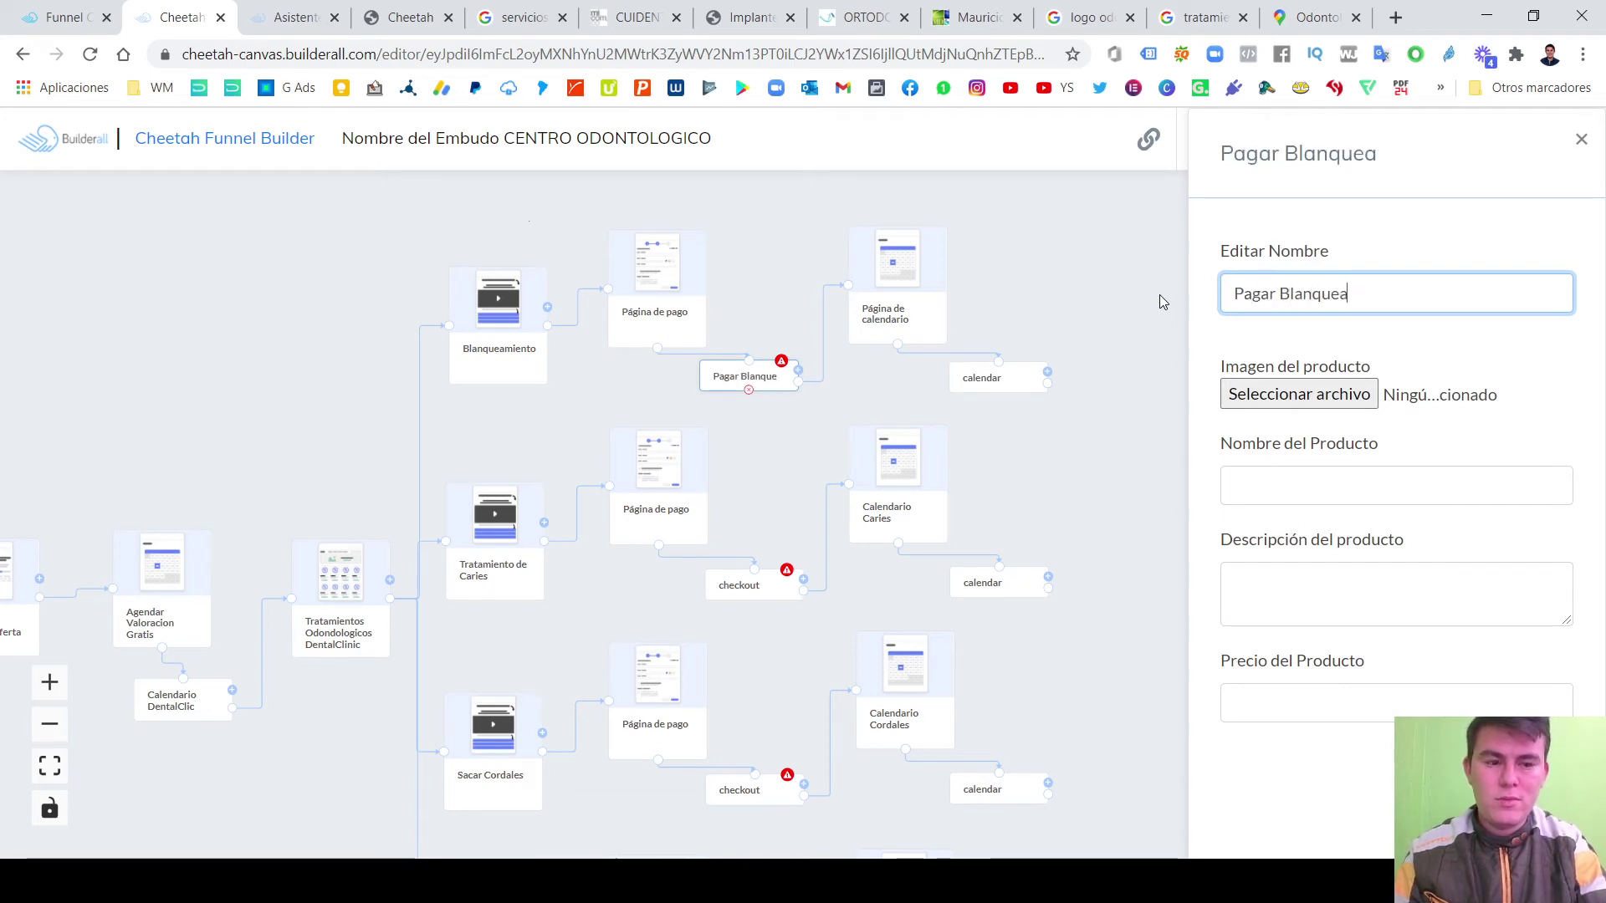
{"action": "type", "text": "miento"}
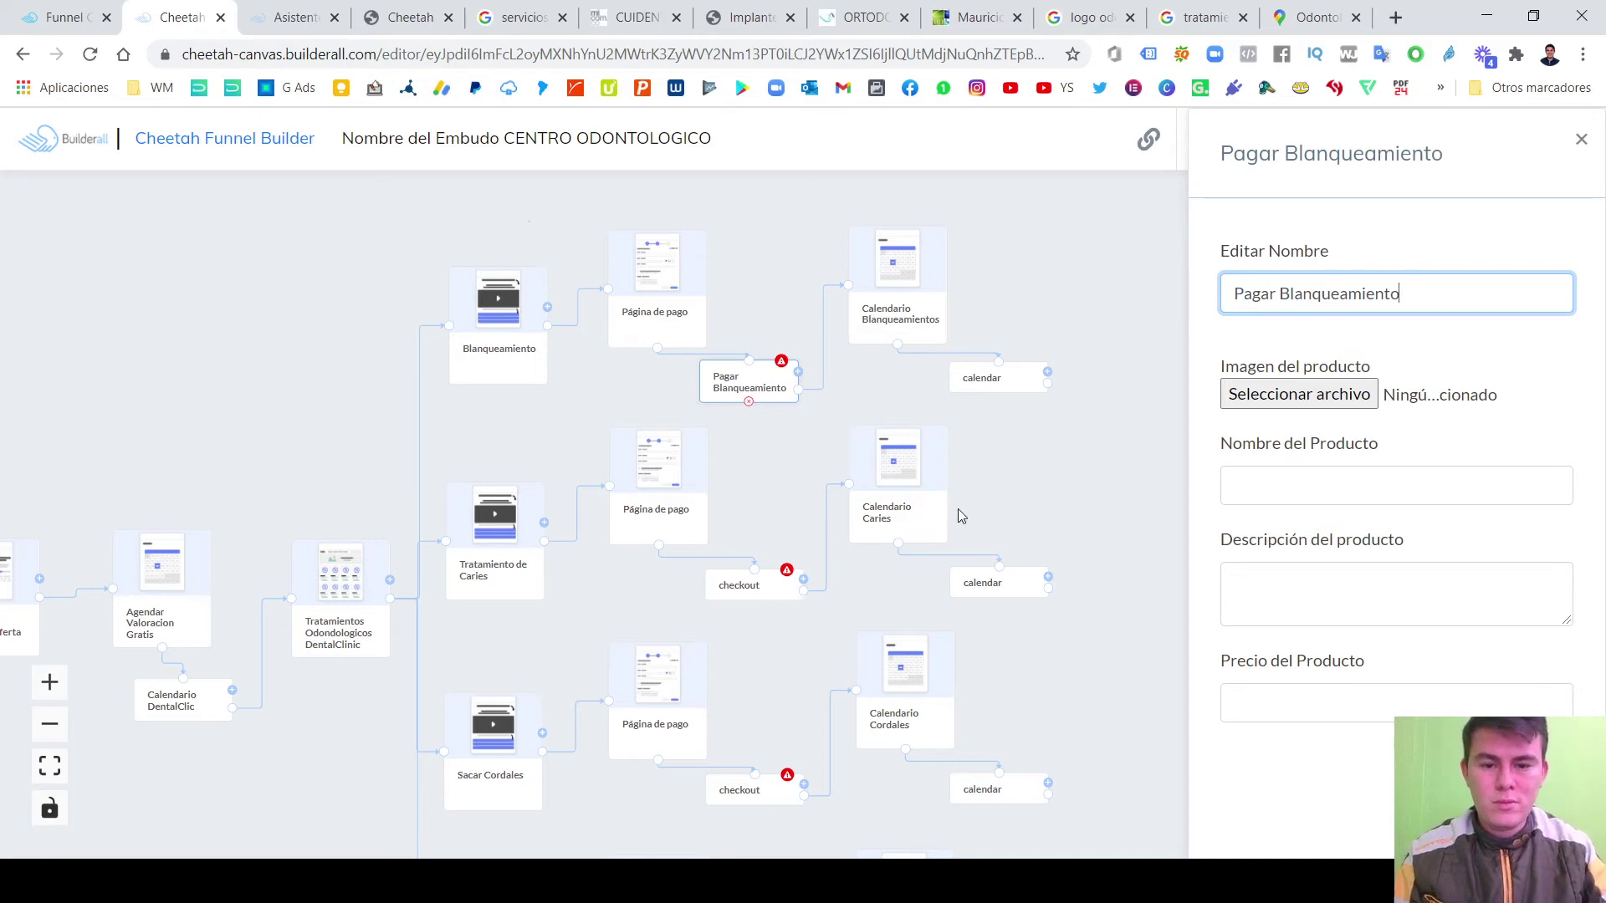
Rename the checkout of the Tratamiento de Caries branch as "Pagar Tratatamiento Caries".
{"action": "left_click", "coordinate": [740, 586]}
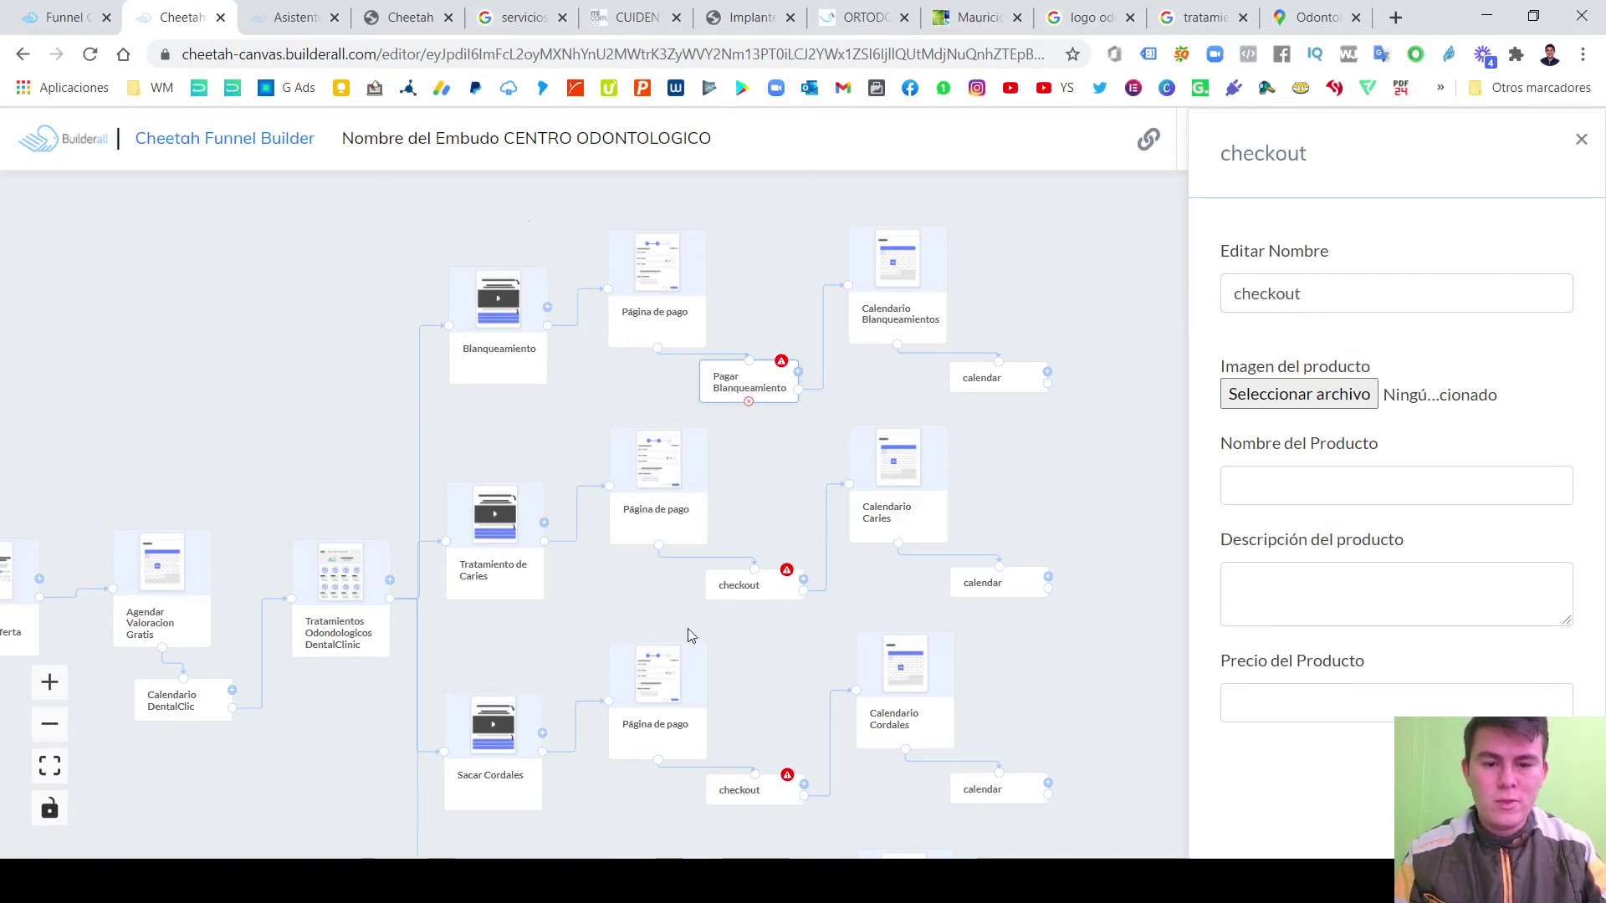
{"action": "left_click_drag", "start_coordinate": [1334, 296], "coordinate": [1135, 309]}
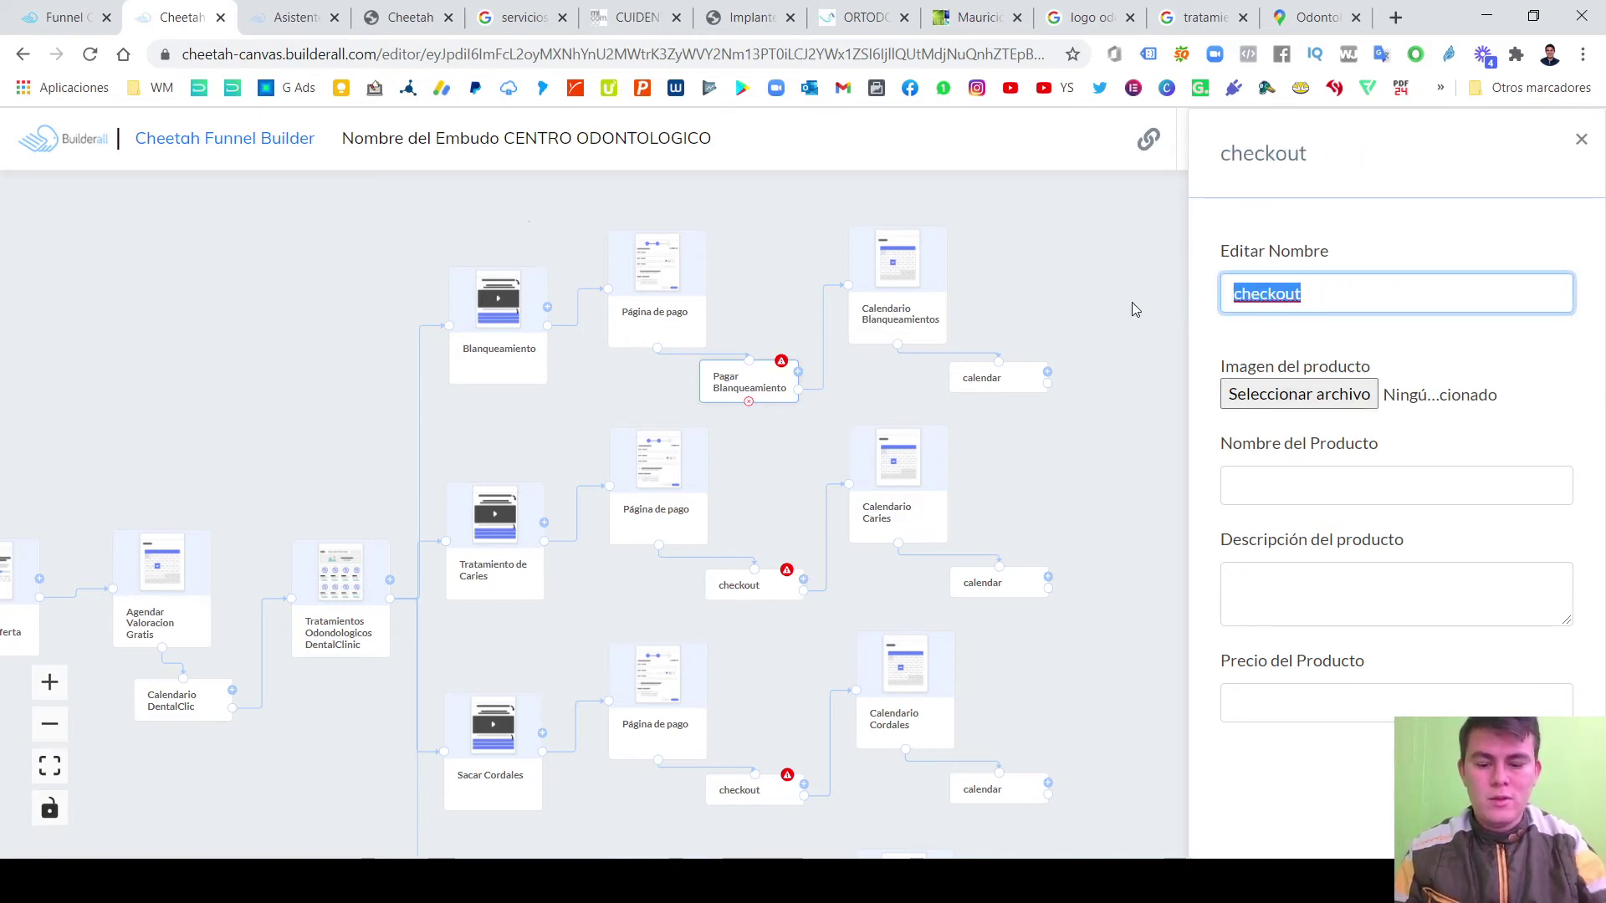
{"action": "type", "text": "Pagar "}
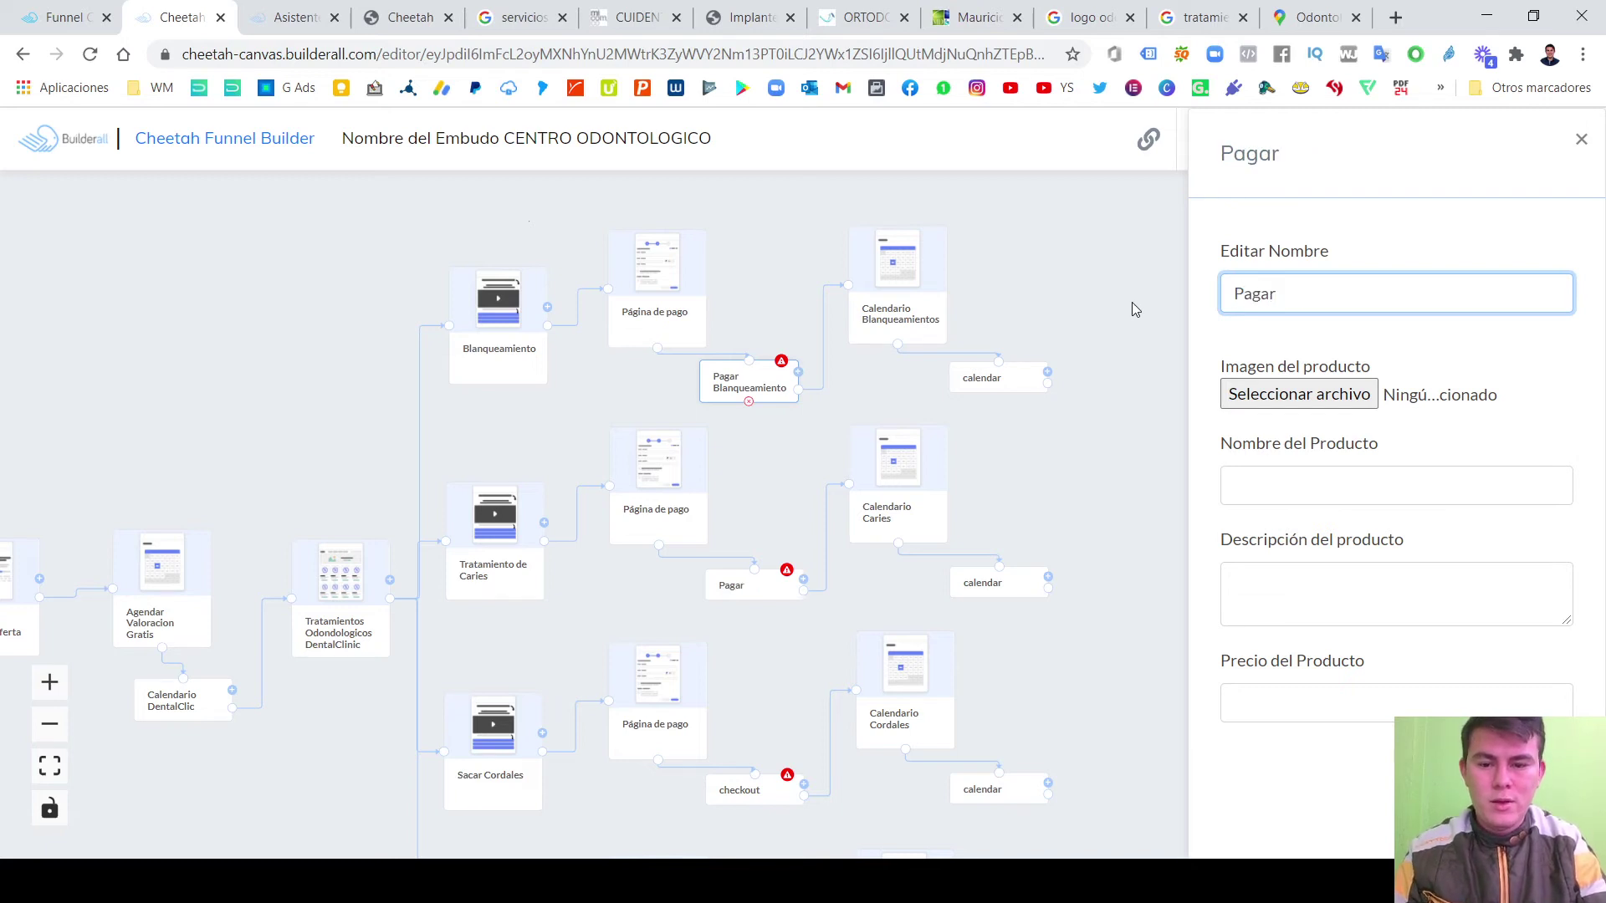
{"action": "type", "text": "C"}
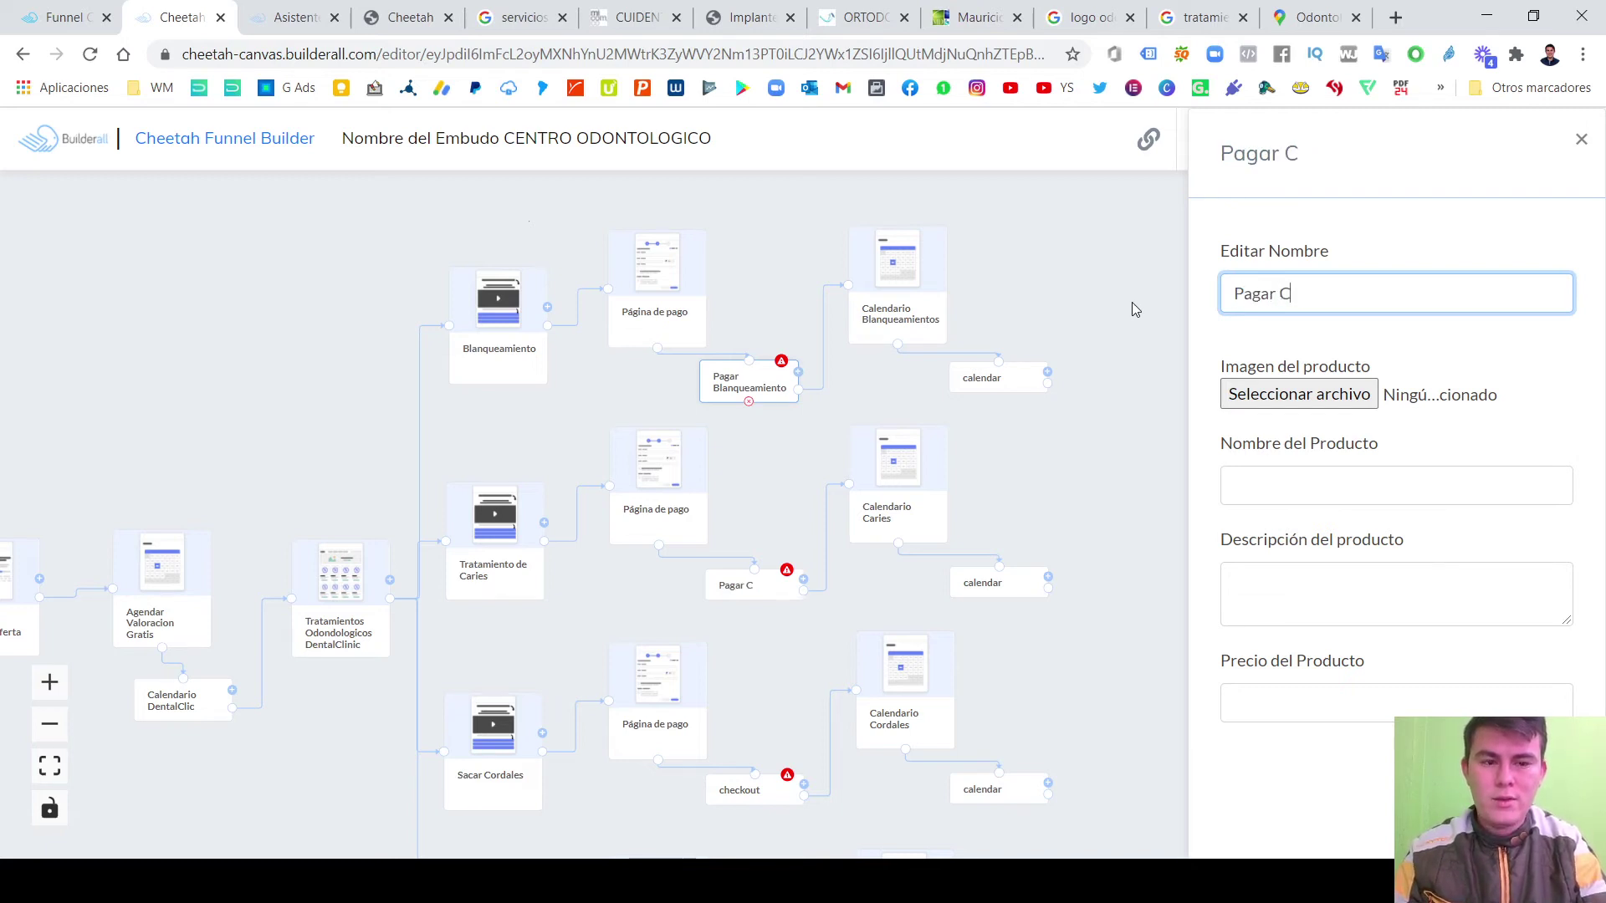
{"action": "key", "text": "BackSpace"}
{"action": "type", "text": "Tra"}
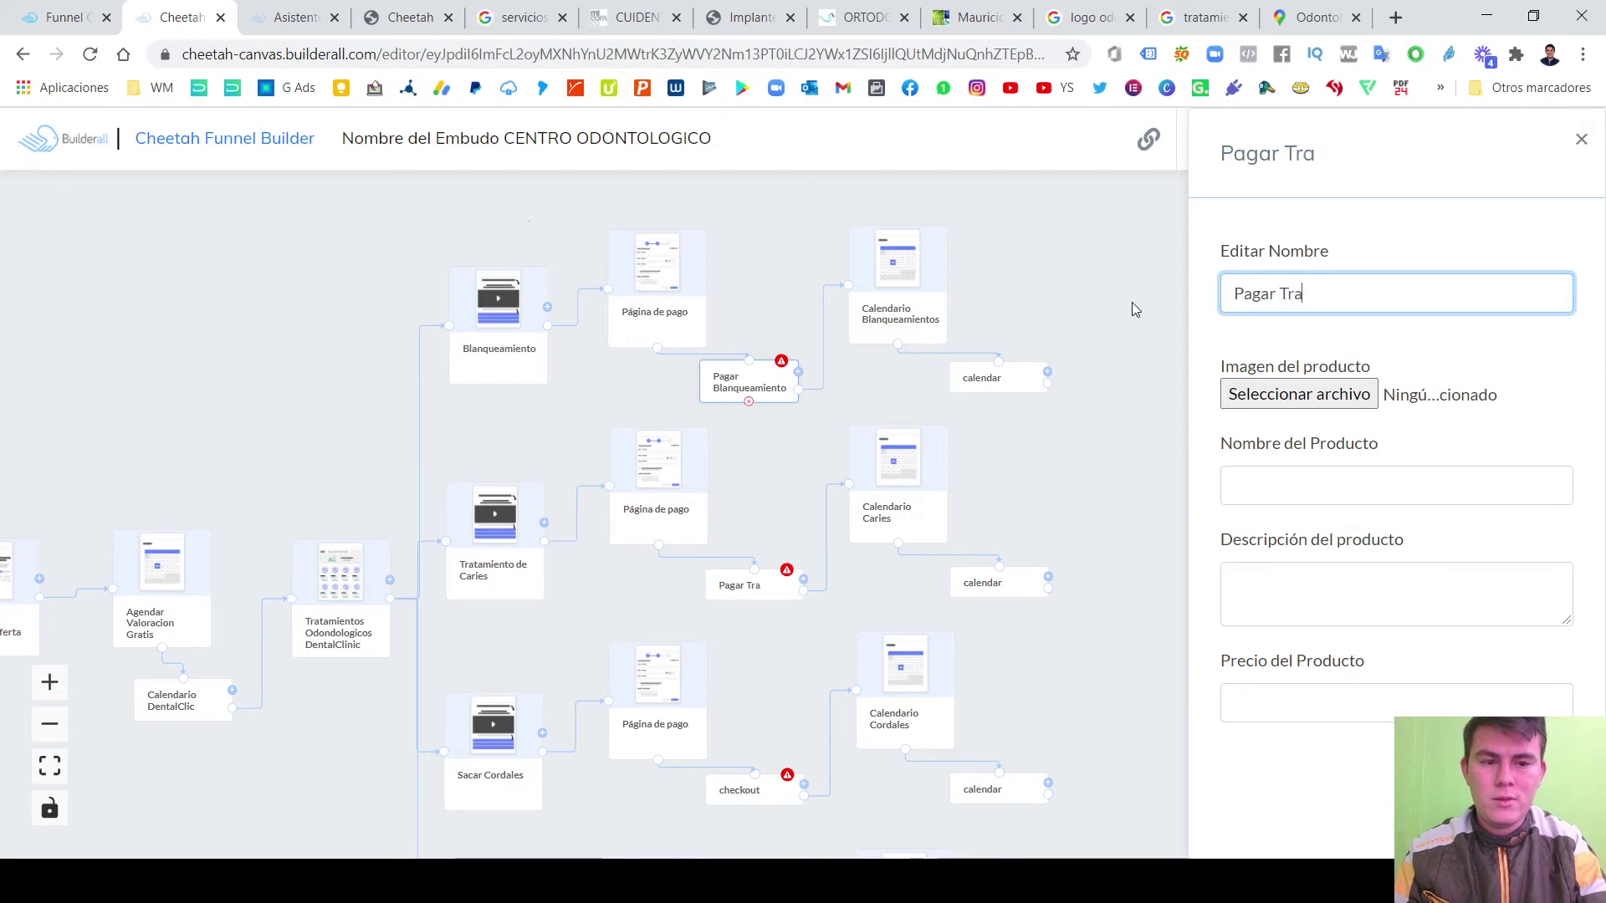
{"action": "type", "text": "t/"}
{"action": "key", "text": "BackSpace"}
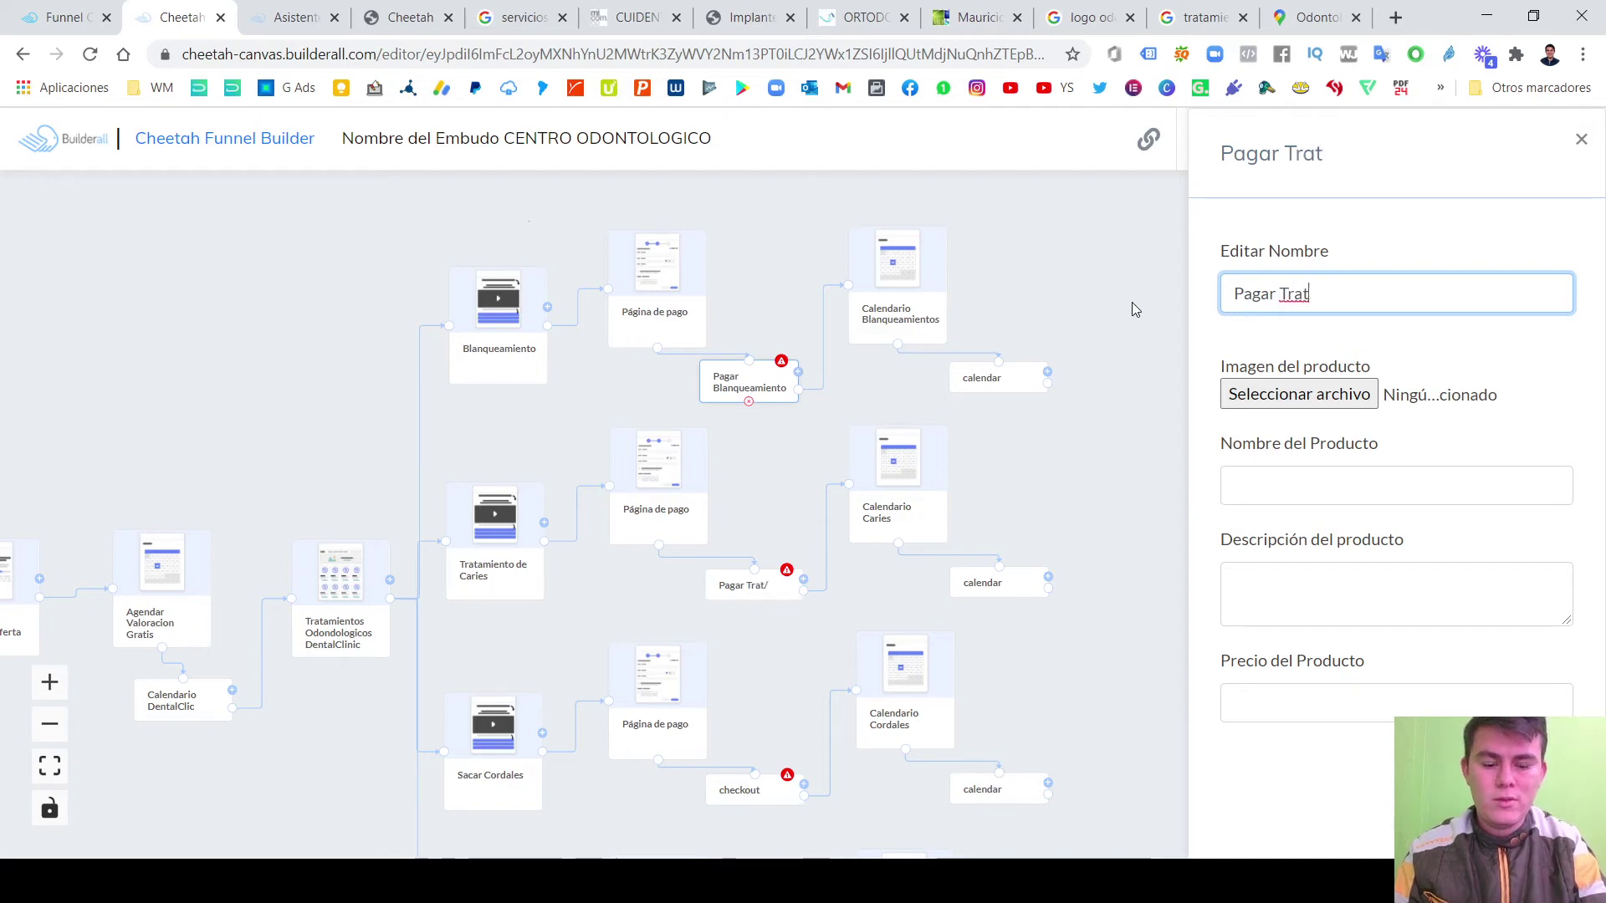
{"action": "type", "text": ". Caries"}
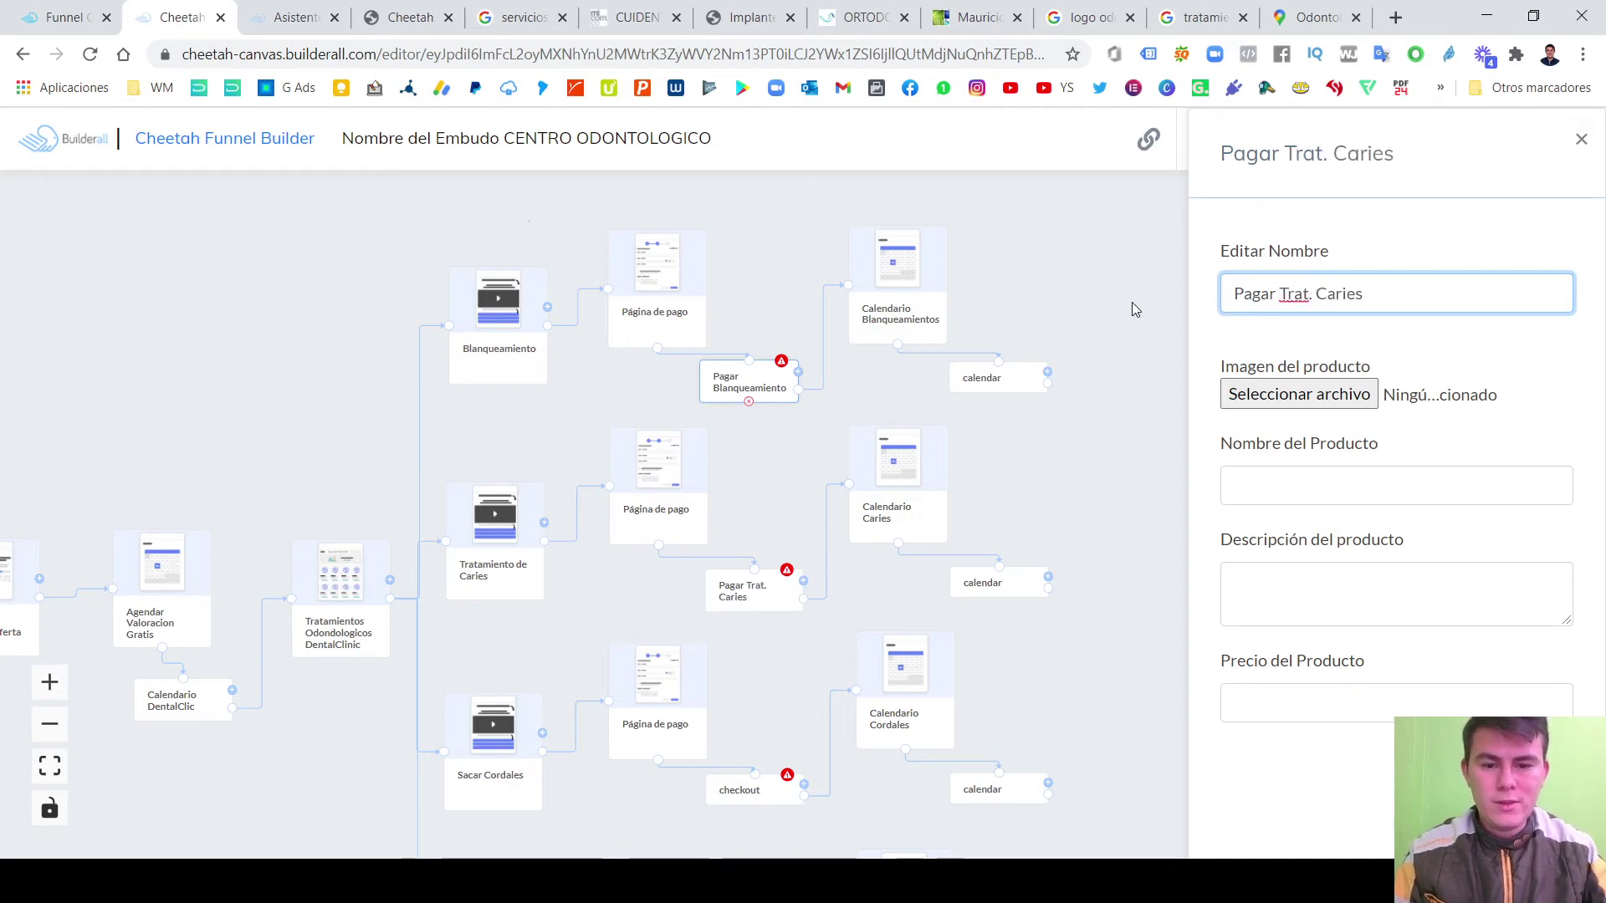
{"action": "left_click", "coordinate": [1318, 297]}
{"action": "key", "text": "BackSpace"}
{"action": "type", "text": "atamiento"}
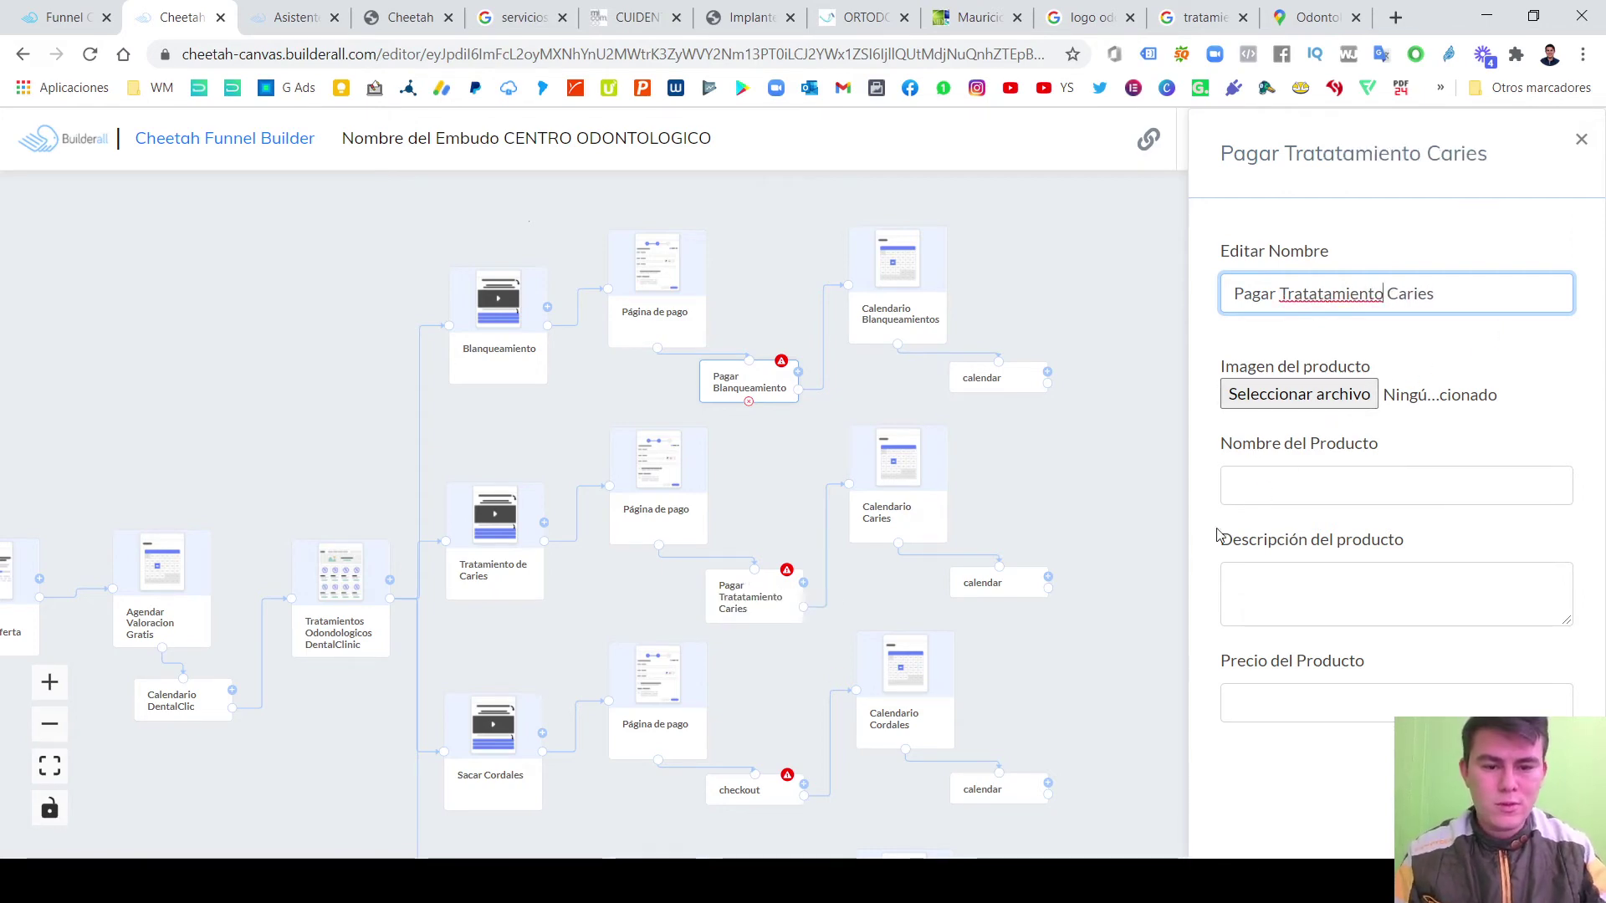
Rename the checkout of the Sacar Cordales branch as "Pagar Cirugia Cordales".
{"action": "left_click", "coordinate": [763, 793]}
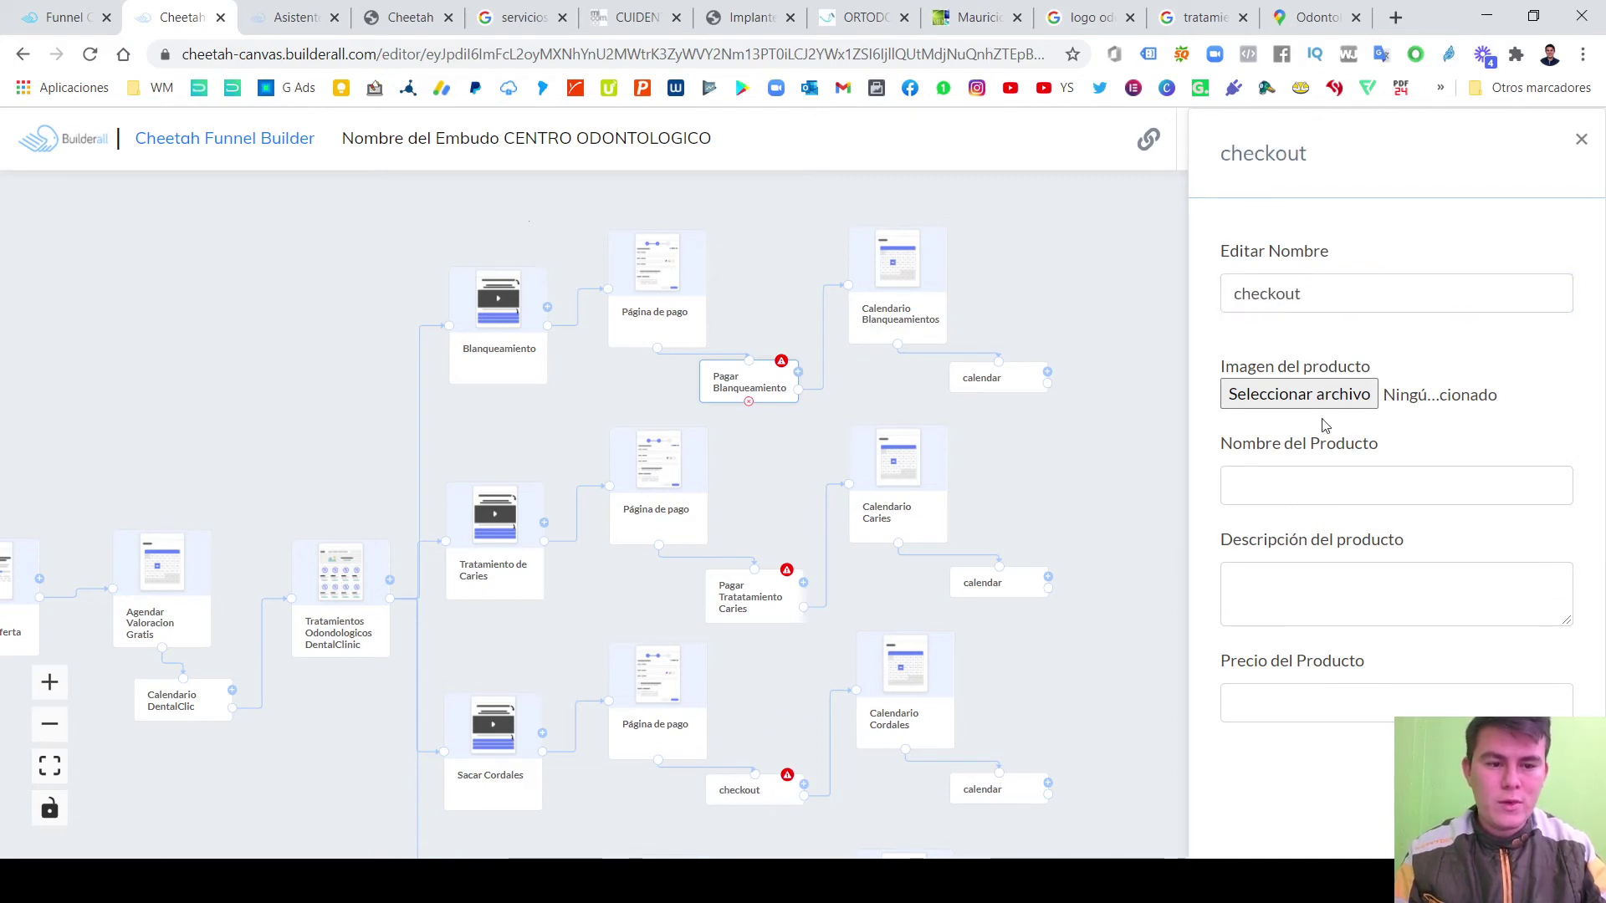
{"action": "left_click", "coordinate": [1312, 281]}
{"action": "key", "text": "ctrl+a"}
{"action": "type", "text": "PAgar"}
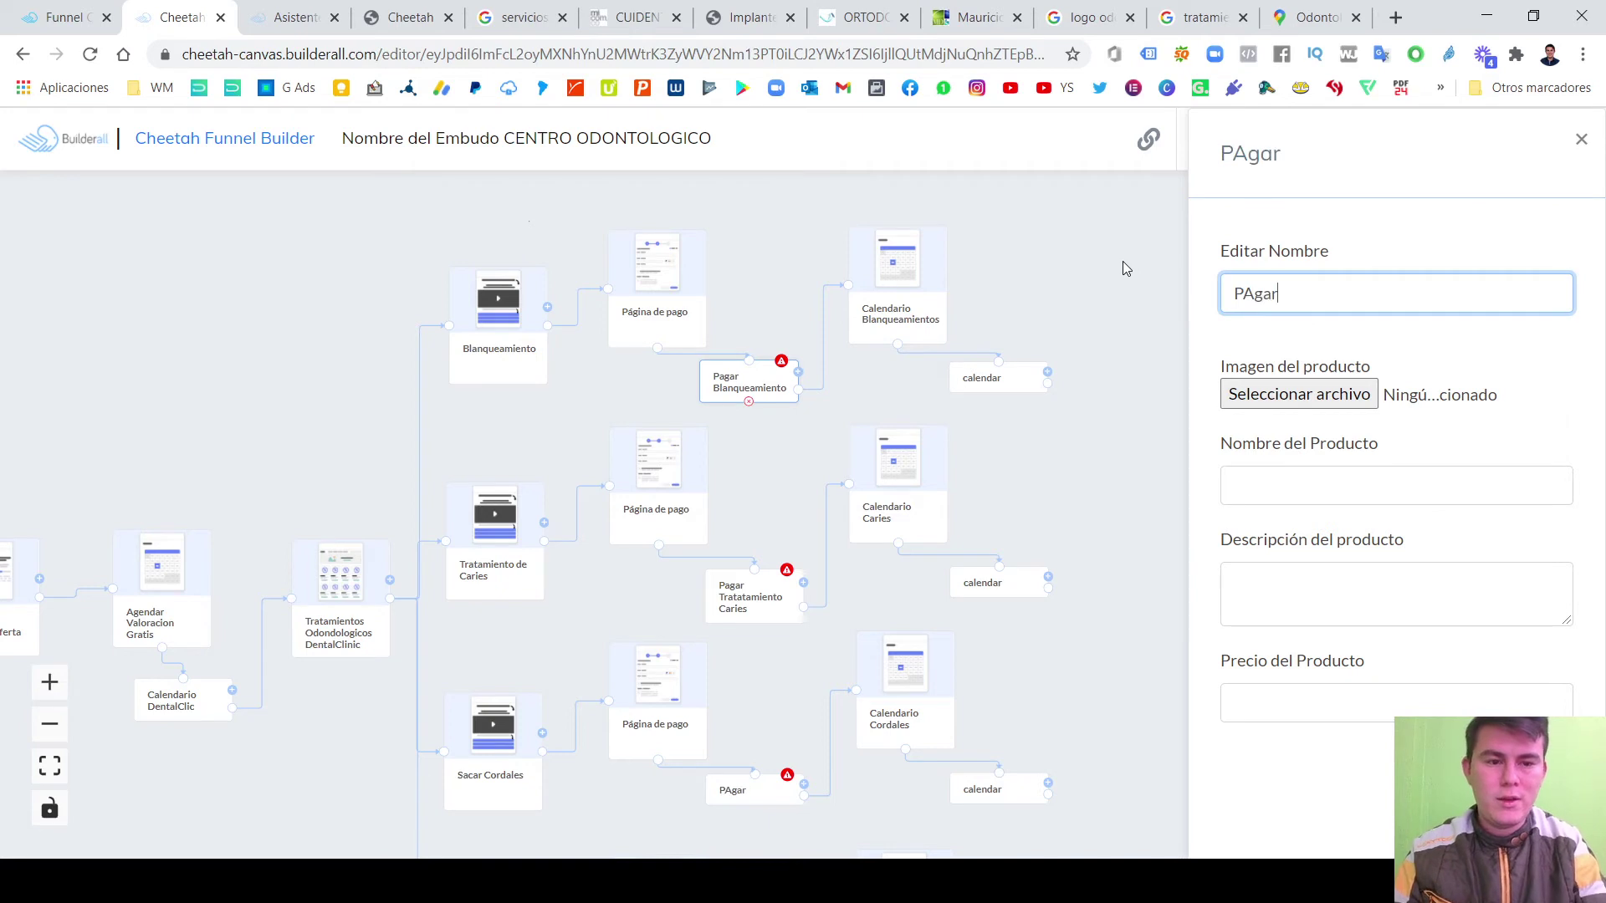
{"action": "key", "text": "BackSpace"}
{"action": "key", "text": "BackSpace"}
{"action": "key", "text": "BackSpace"}
{"action": "key", "text": "BackSpace"}
{"action": "type", "text": "agar Ciru"}
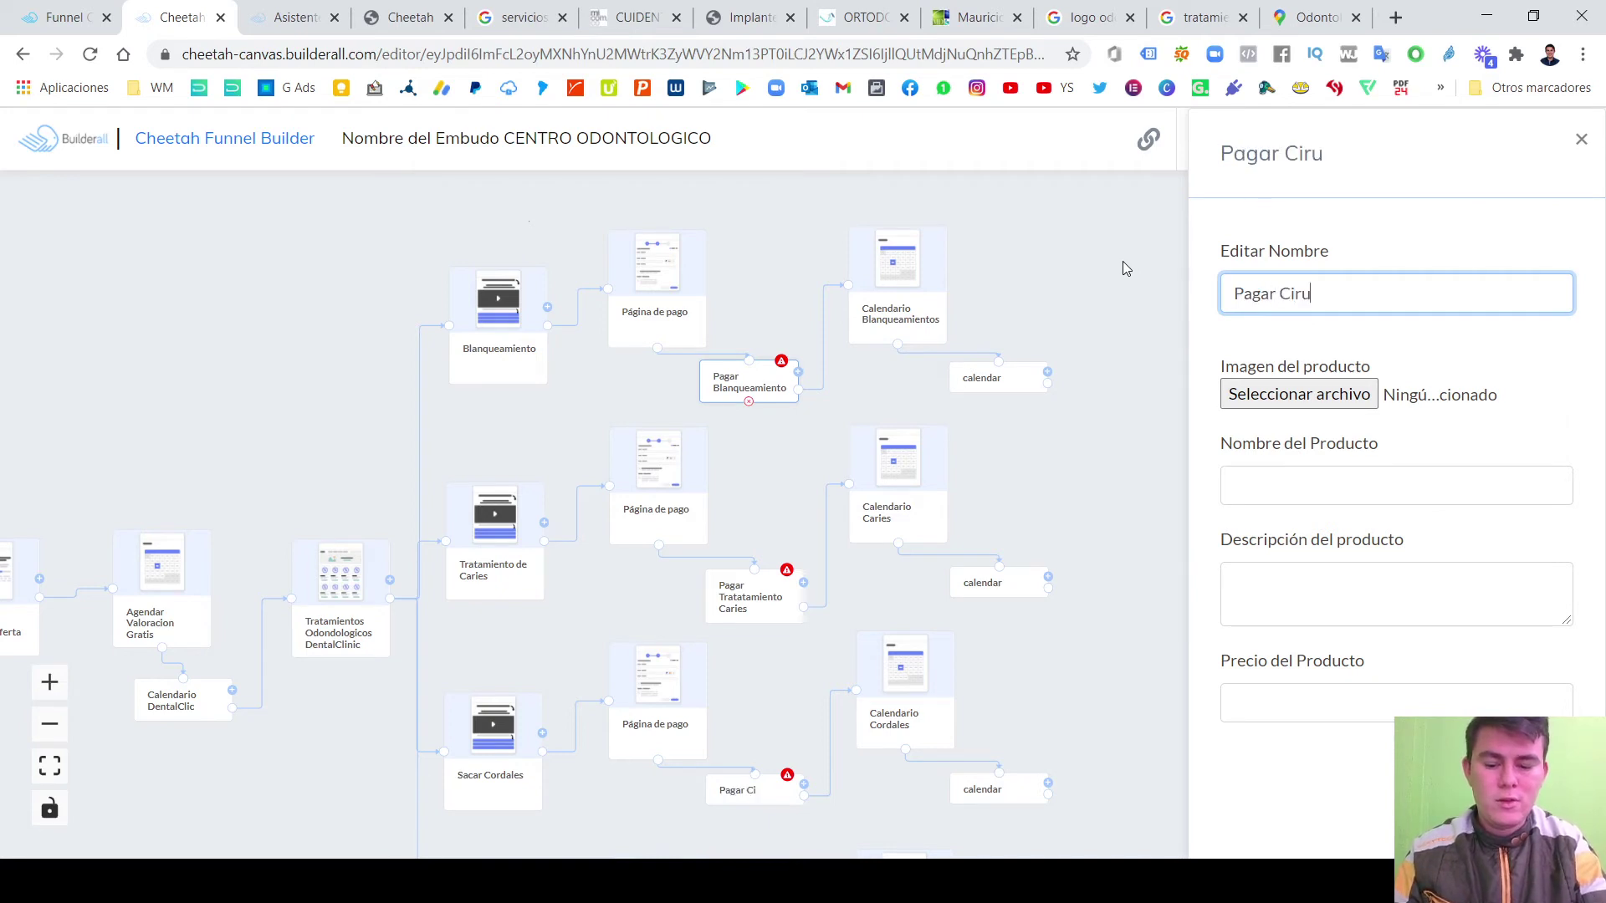
{"action": "type", "text": "gia Cordales"}
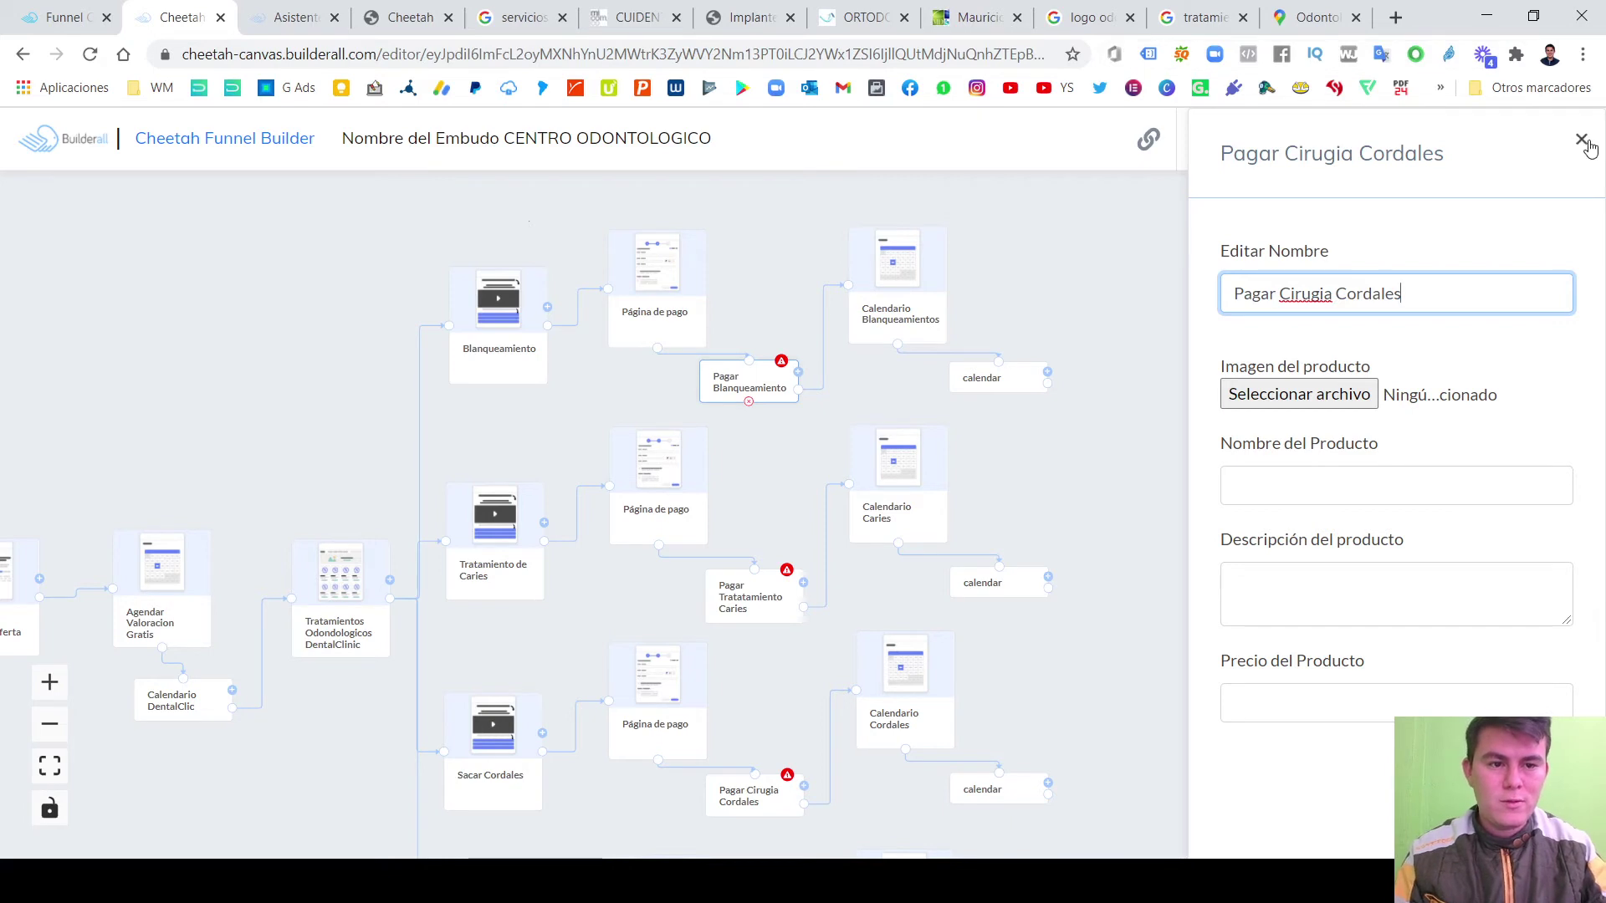
Remove the prefix "Pagar" from the checkout names of the Sacar Cordales, Tratamiento de Caries and Blanqueamiento branches and close the settings.
{"action": "left_click_drag", "start_coordinate": [1282, 298], "coordinate": [1225, 304]}
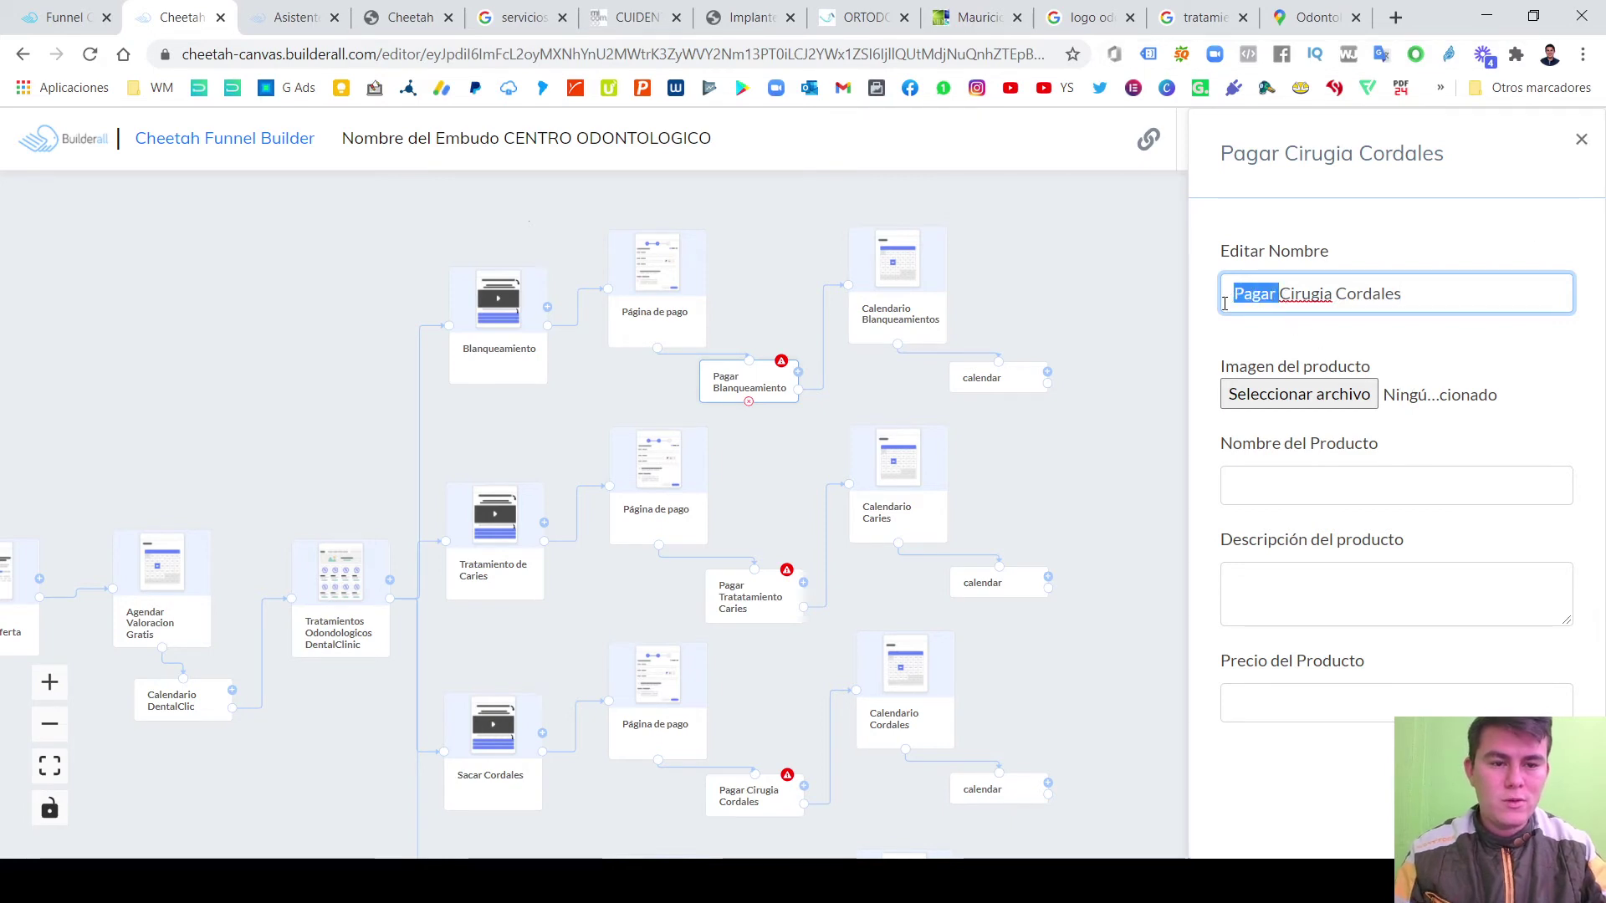
{"action": "key", "text": "BackSpace"}
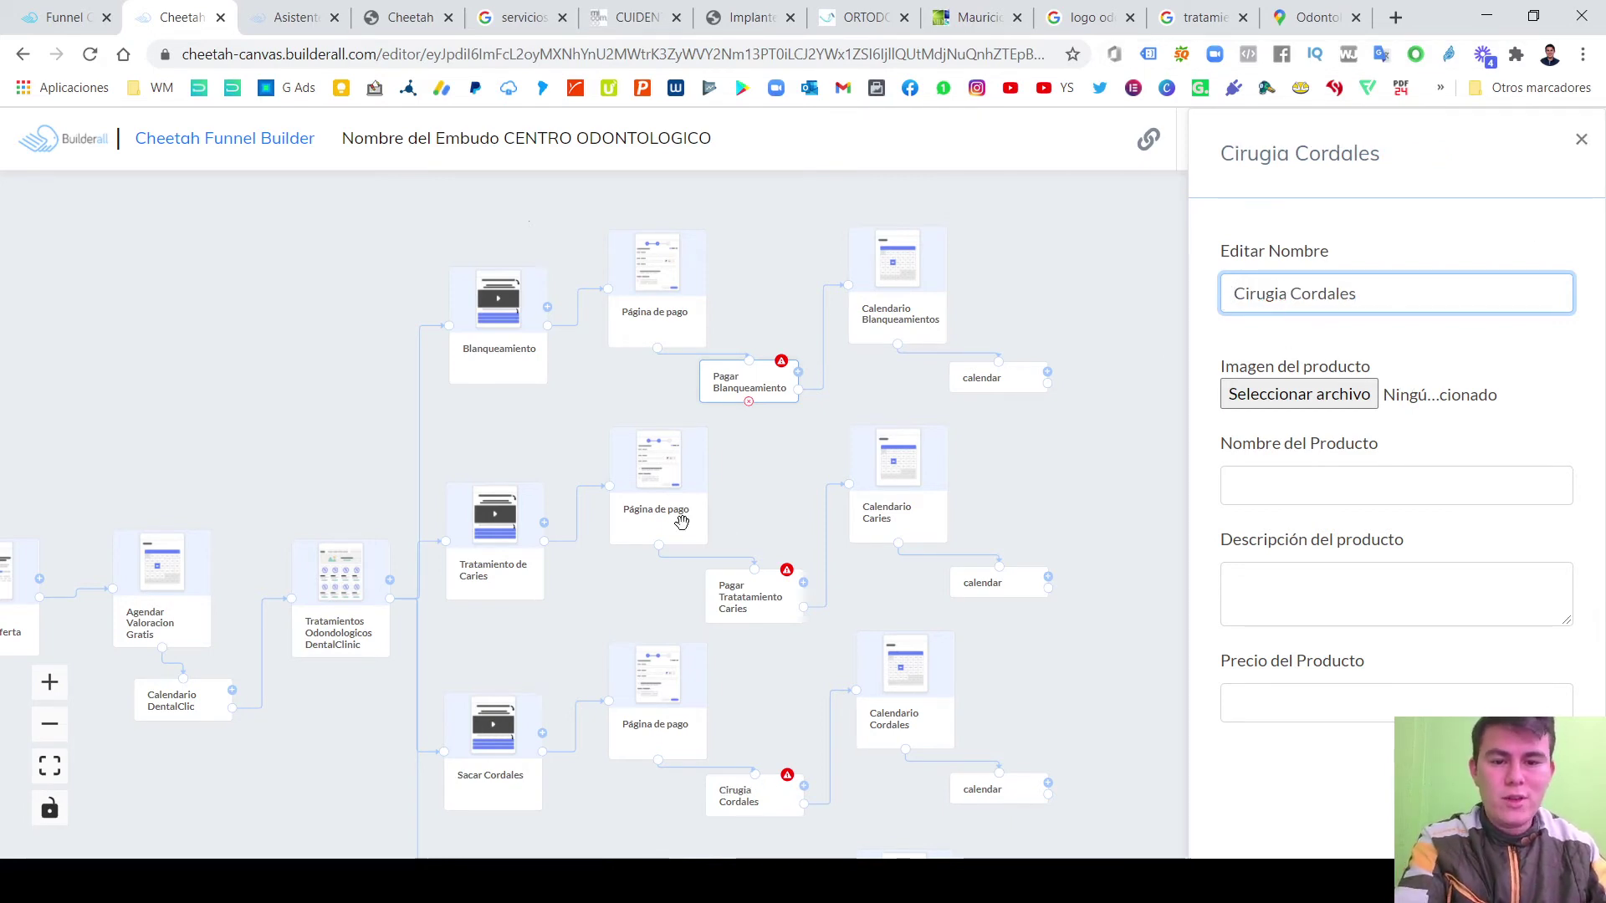
{"action": "left_click", "coordinate": [754, 604]}
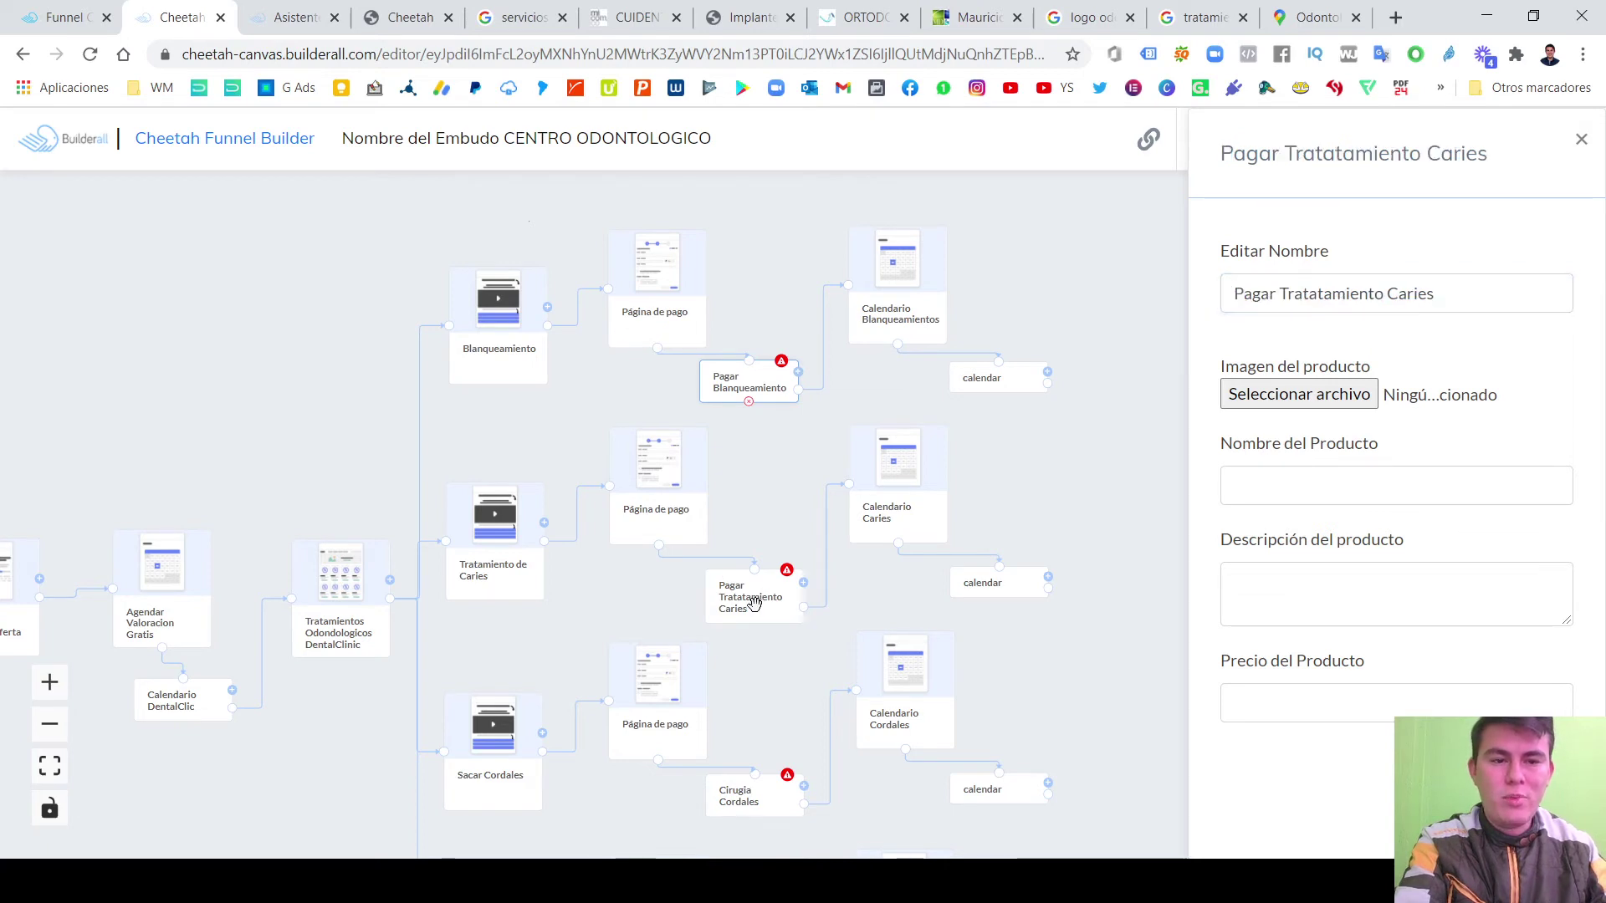
{"action": "left_click_drag", "start_coordinate": [1283, 298], "coordinate": [1225, 299]}
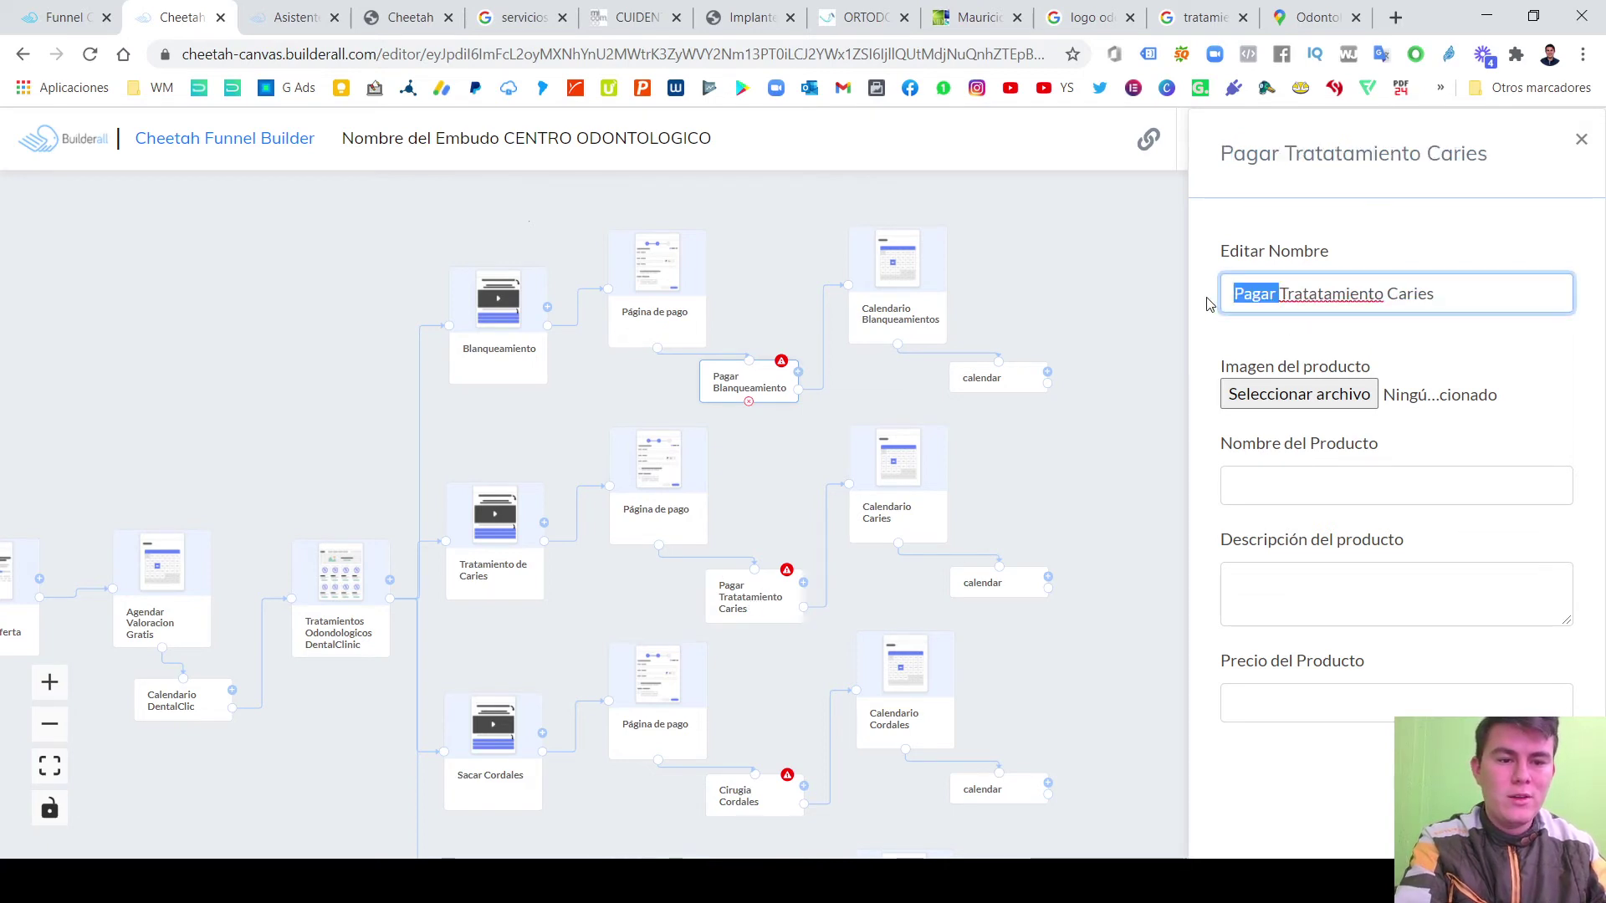
{"action": "key", "text": "BackSpace"}
{"action": "left_click", "coordinate": [778, 379]}
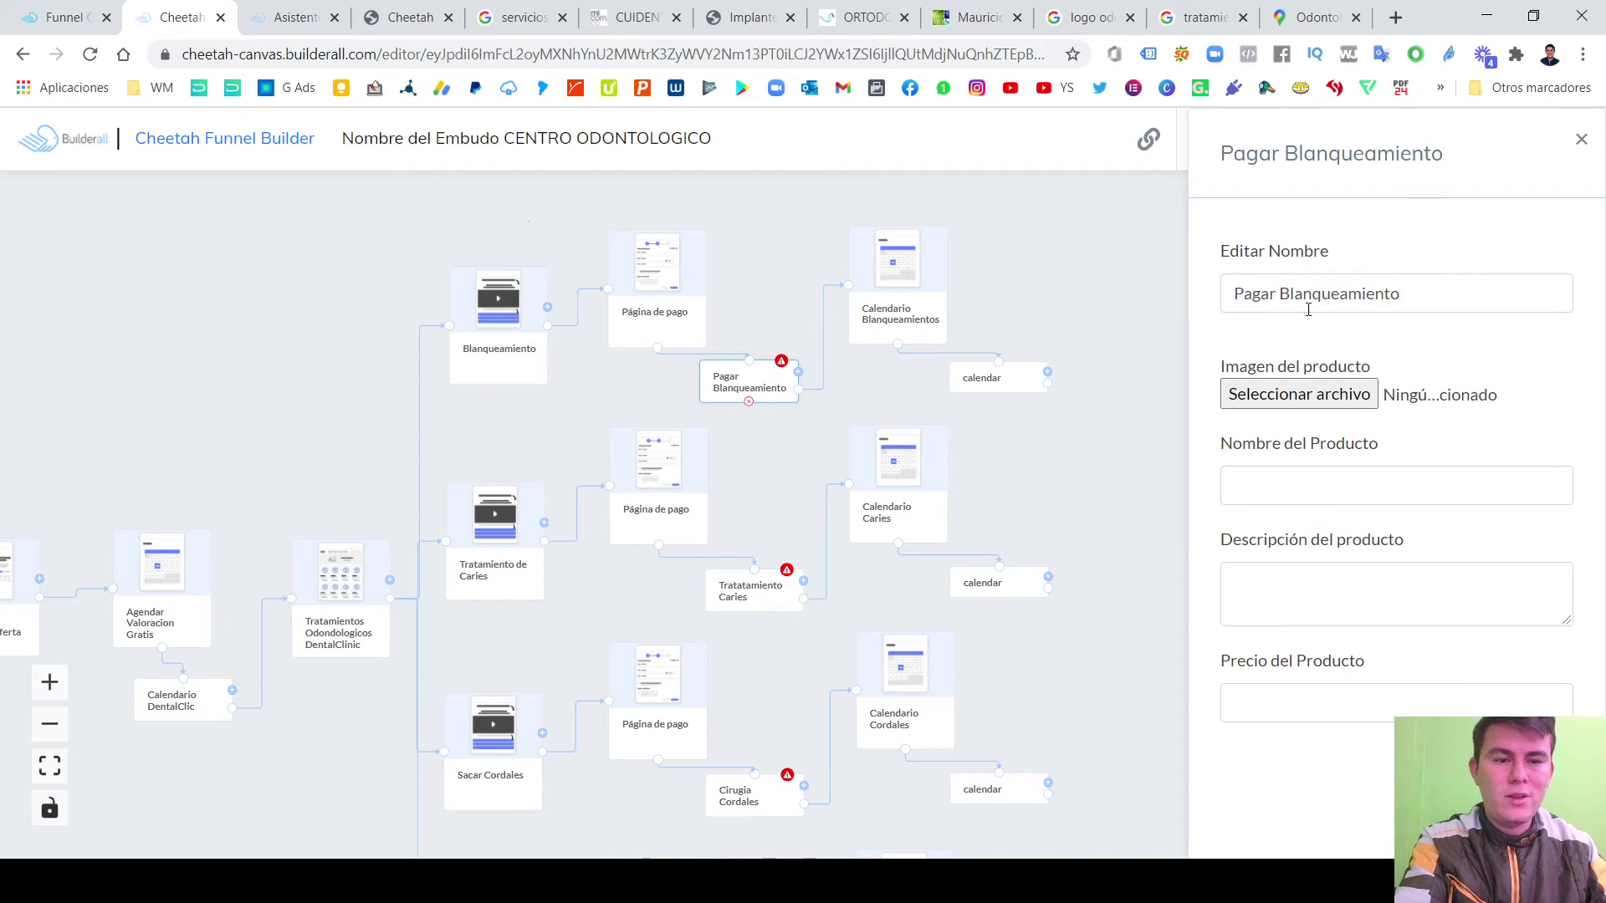
{"action": "left_click_drag", "start_coordinate": [1284, 295], "coordinate": [1226, 298]}
{"action": "key", "text": "BackSpace"}
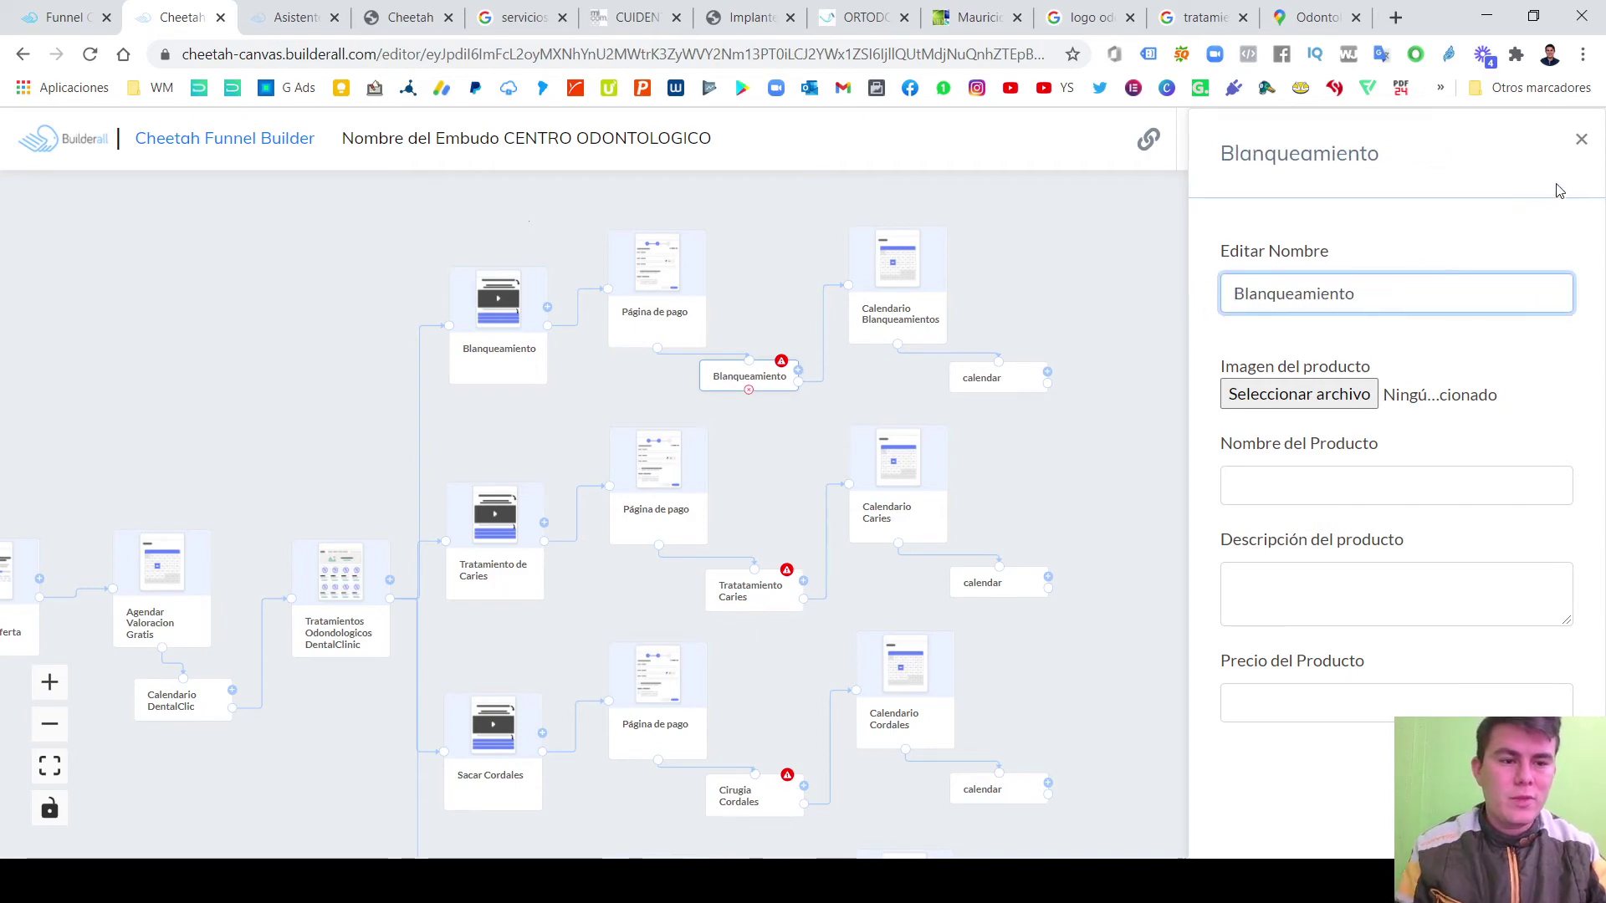
{"action": "left_click", "coordinate": [1581, 139]}
Rename the checkout of the Ortodoncia branch as "Tratamiento Ortodoncia".
{"action": "scroll", "coordinate": [1197, 544], "scroll_direction": "down", "scroll_amount": 3}
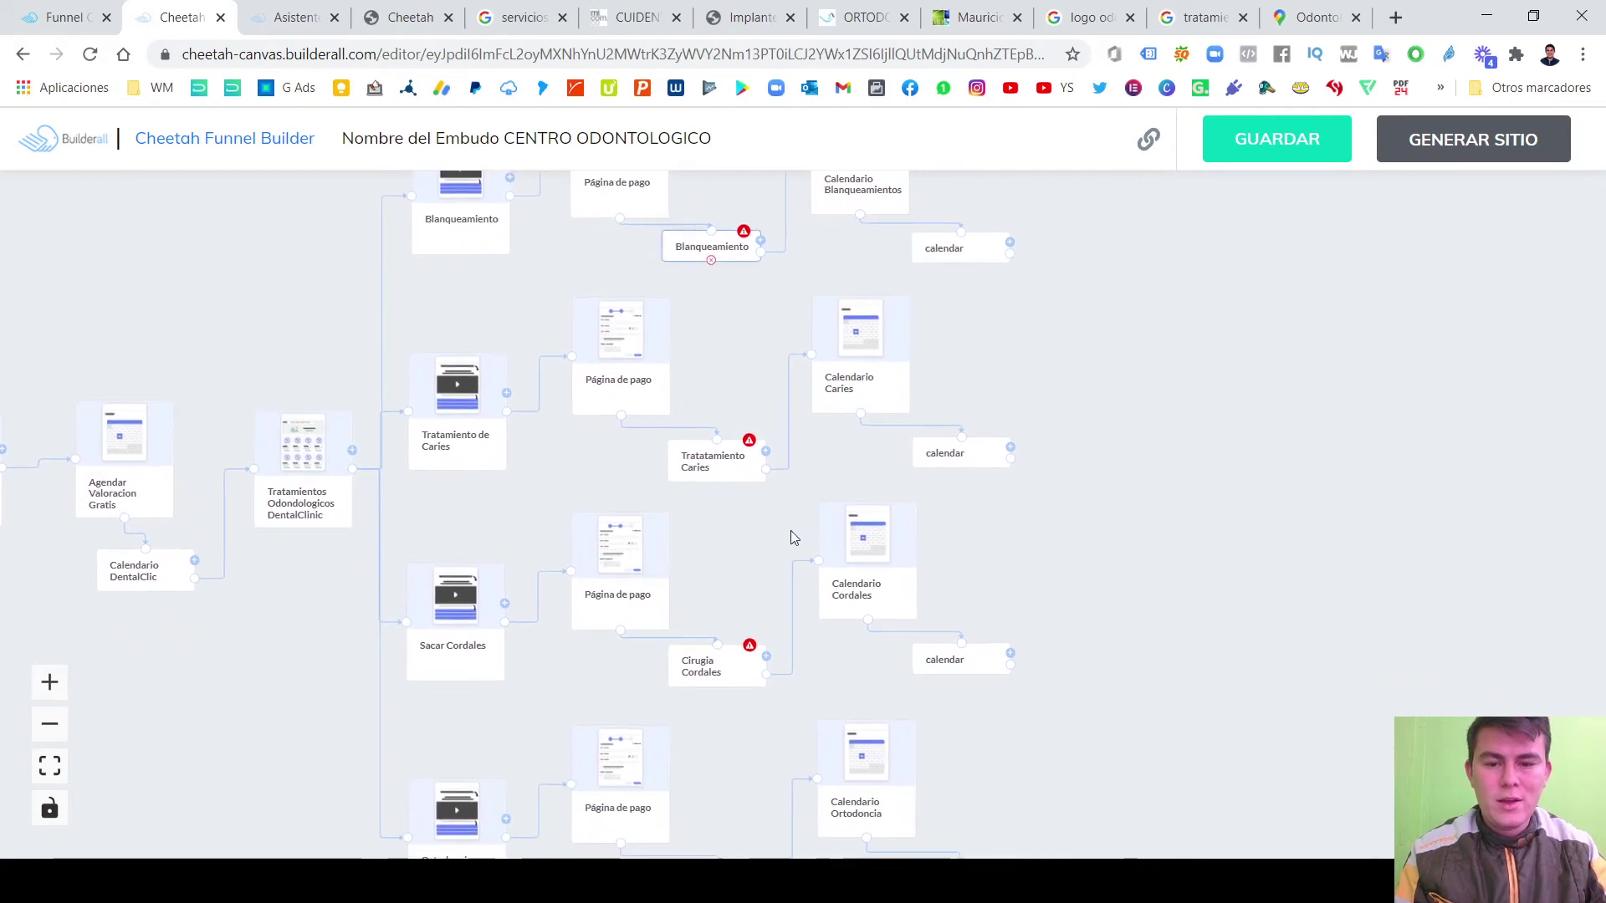
{"action": "scroll", "coordinate": [740, 731], "scroll_direction": "down", "scroll_amount": 5}
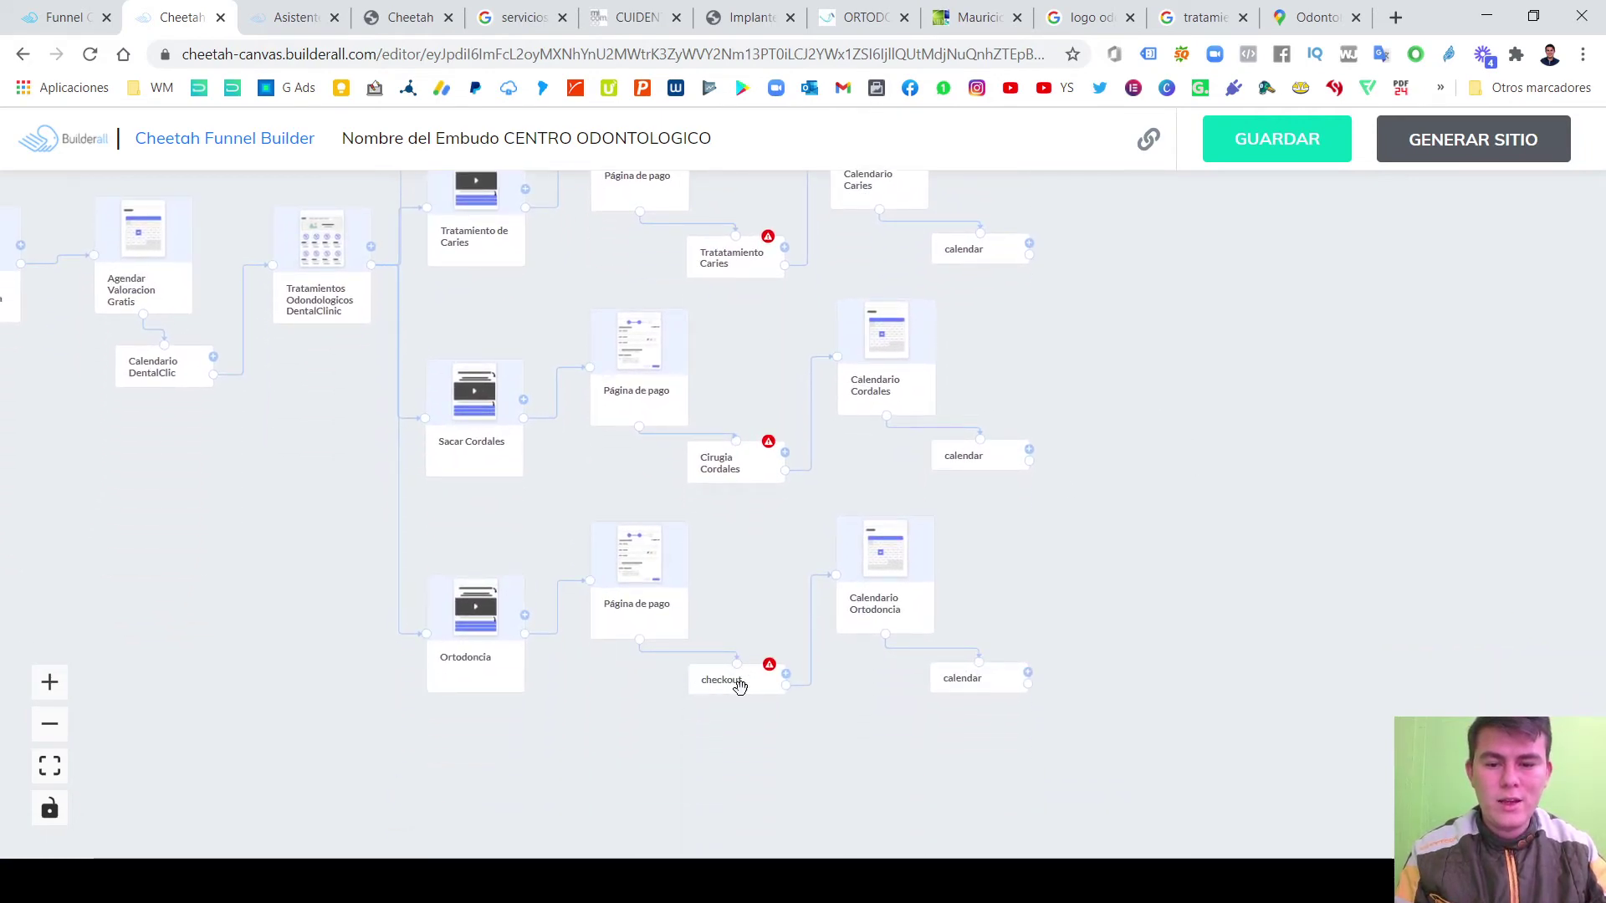
{"action": "left_click", "coordinate": [740, 686]}
{"action": "double_click", "coordinate": [1268, 294]}
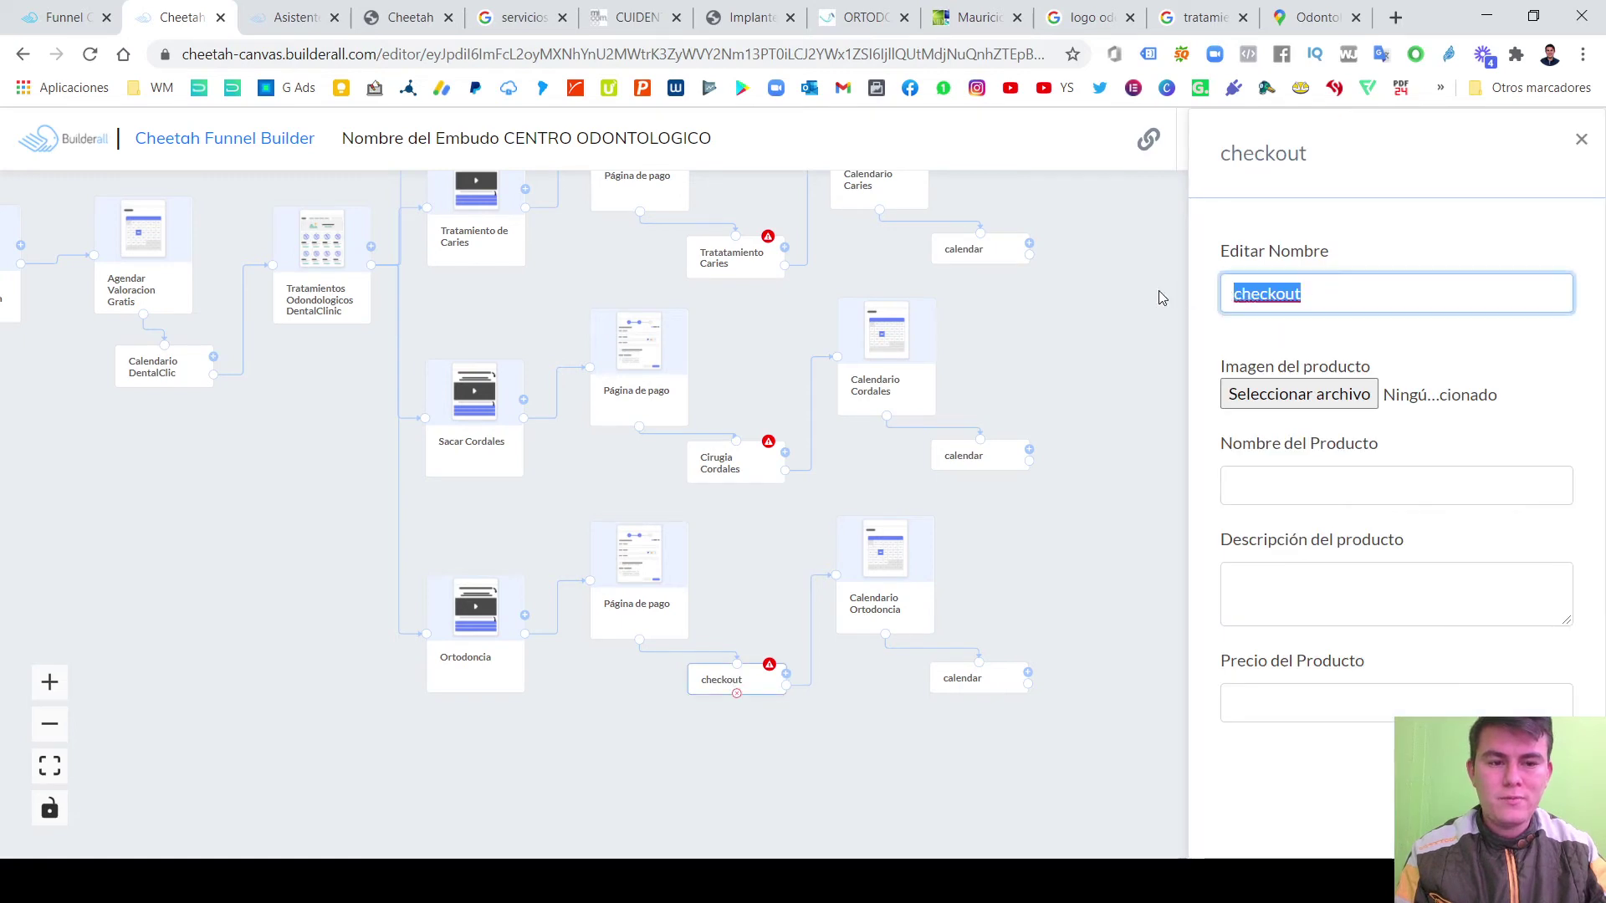
{"action": "type", "text": "Trata"}
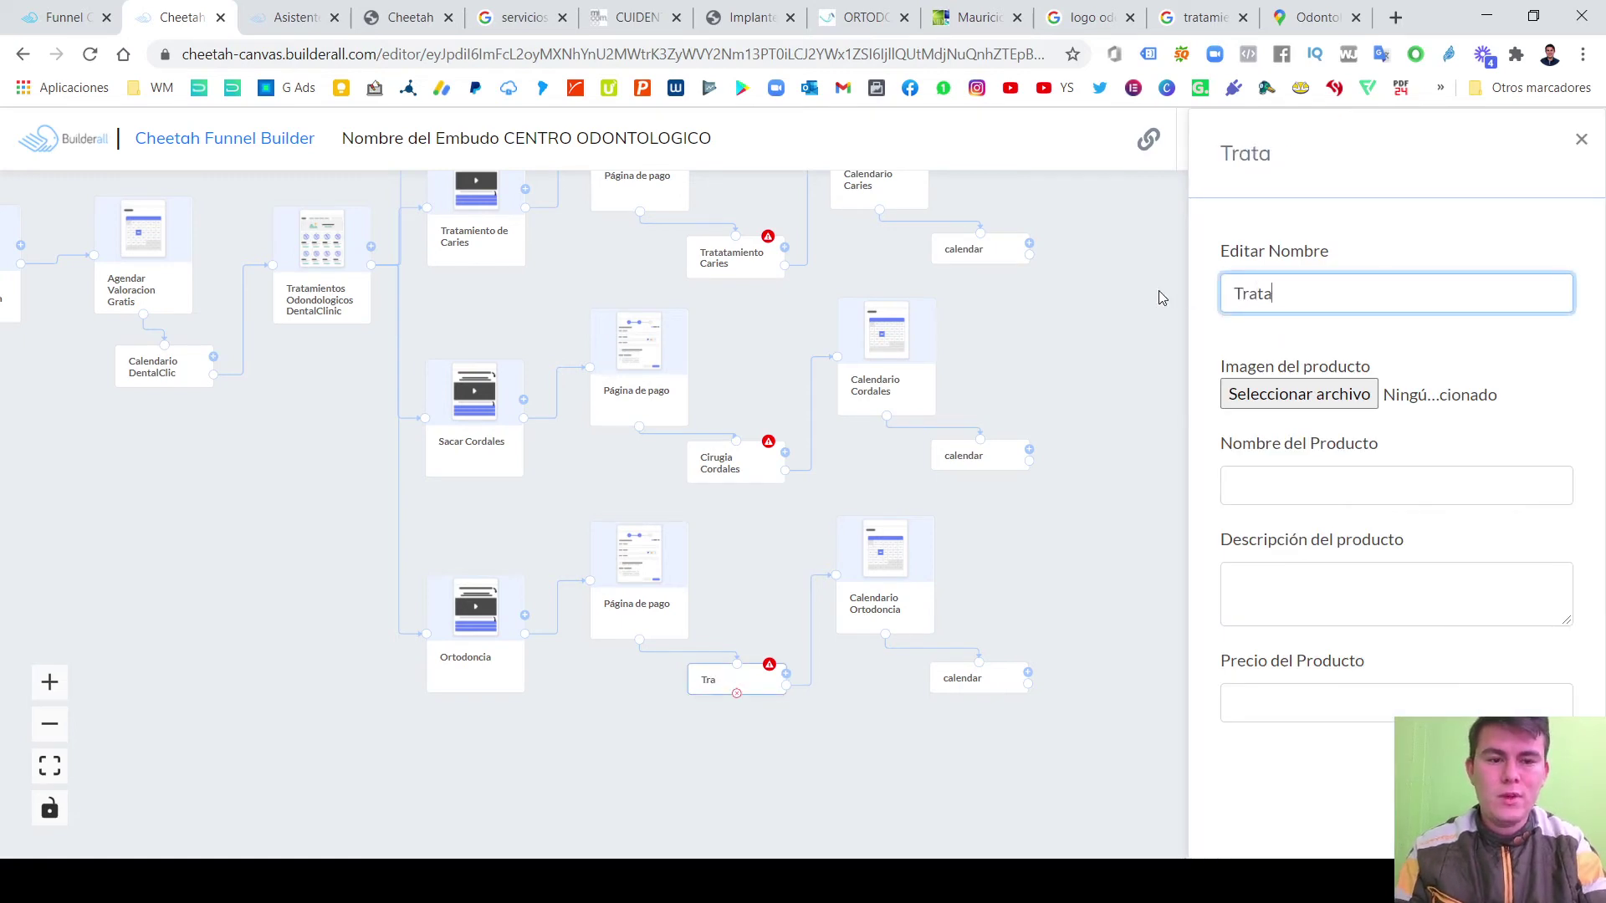
{"action": "type", "text": "miento Orto"}
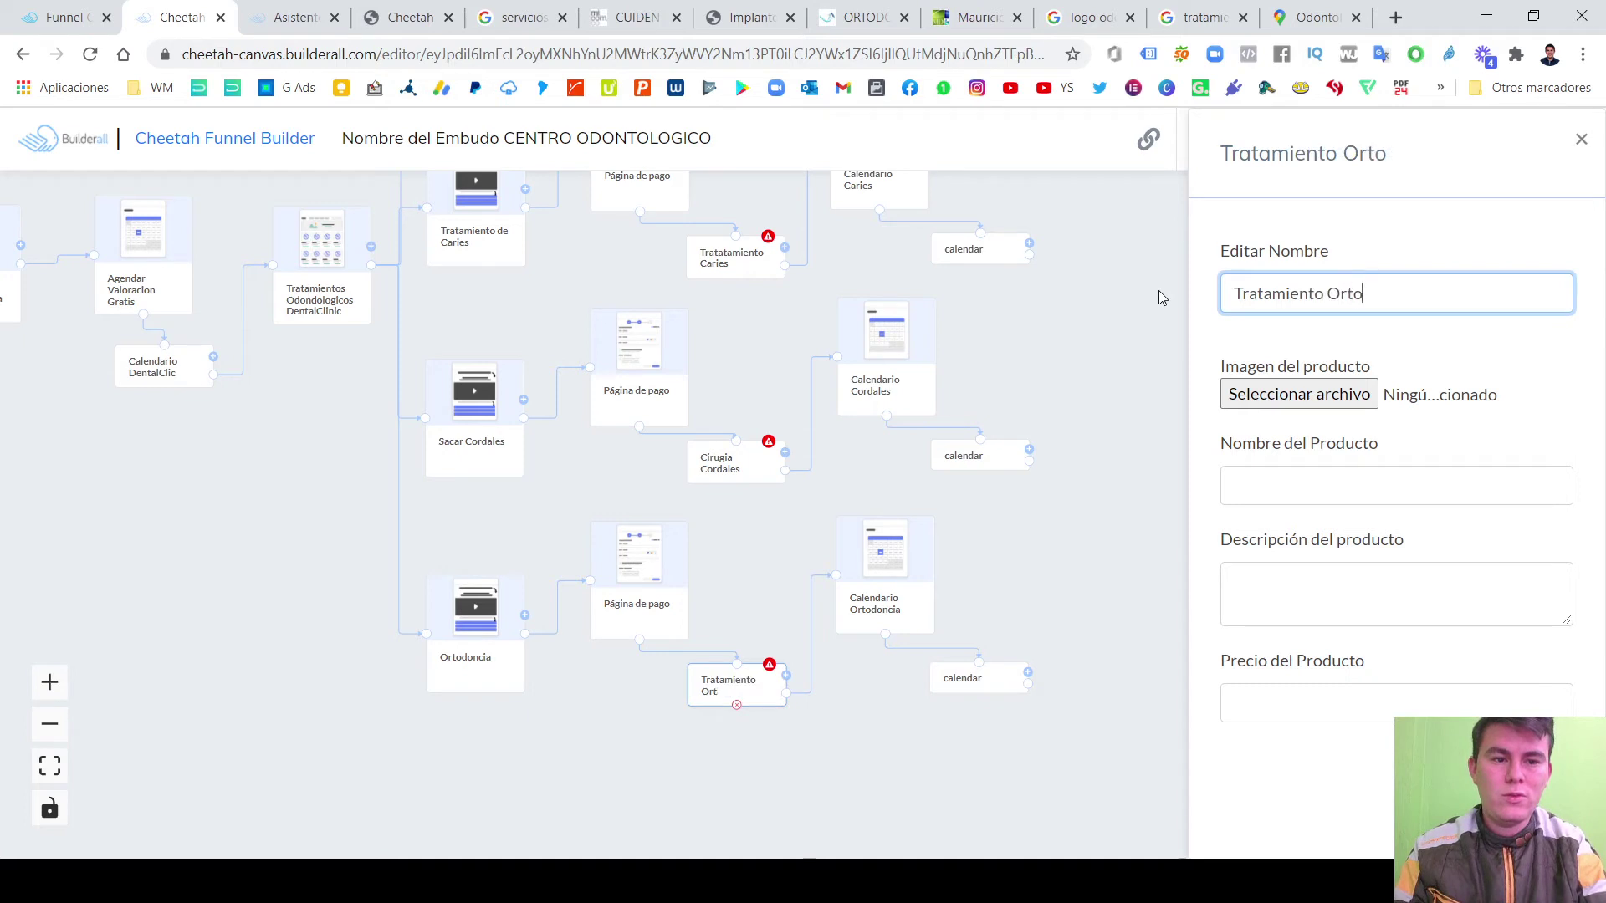
{"action": "type", "text": "doncia"}
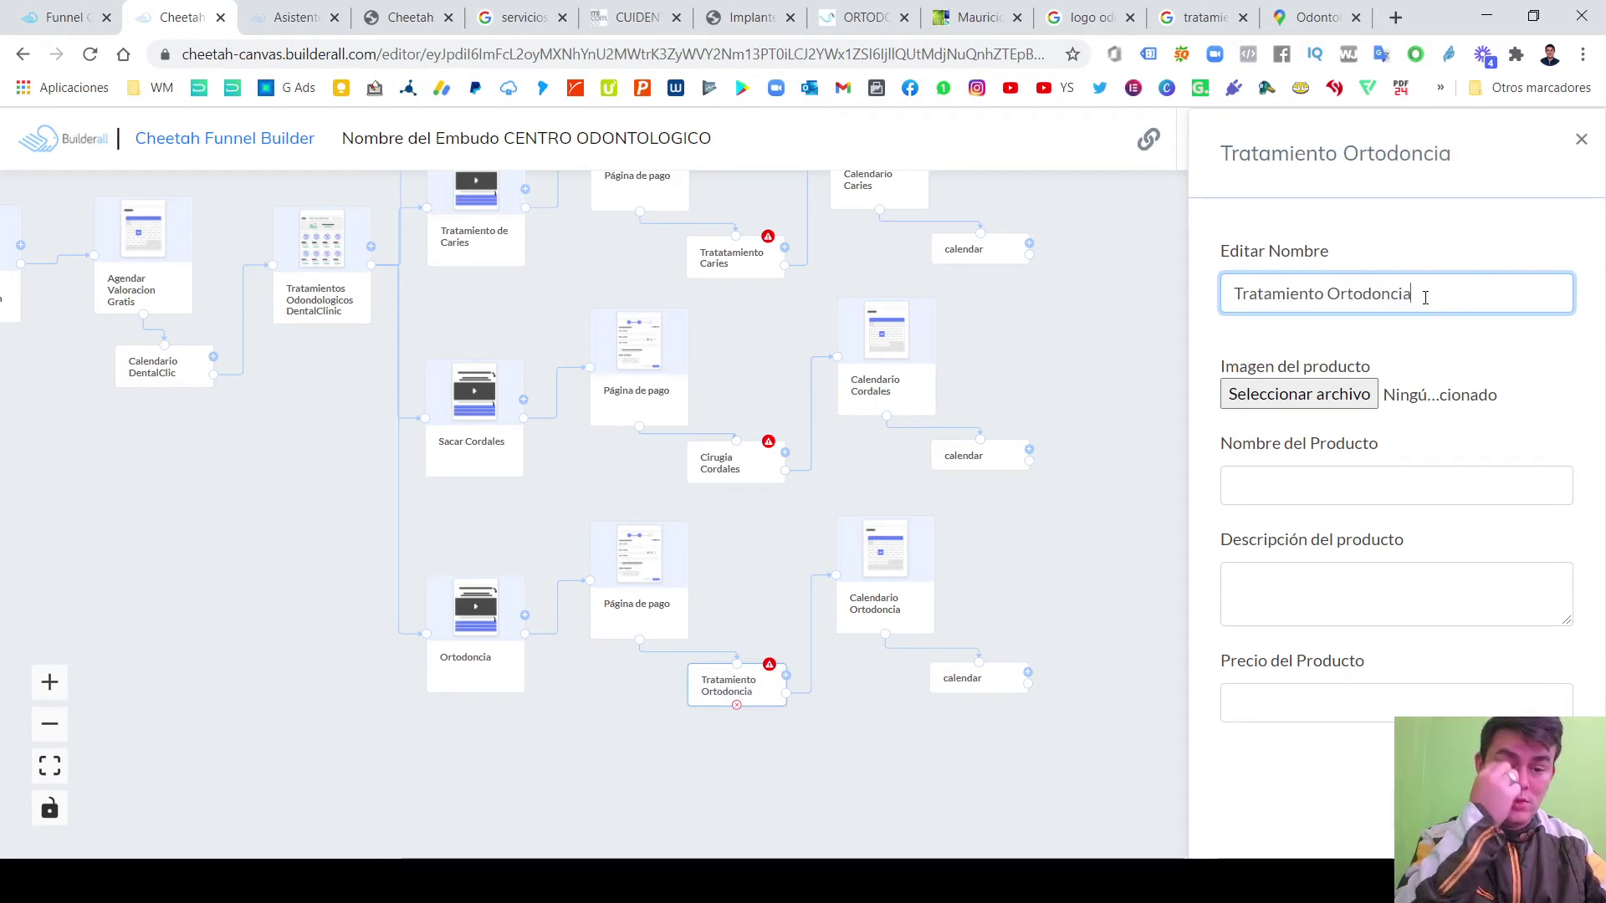
Add the prefix "Producto:" to the name of the Ortodoncia branch's checkout.
{"action": "left_click_drag", "start_coordinate": [1425, 299], "coordinate": [1155, 304]}
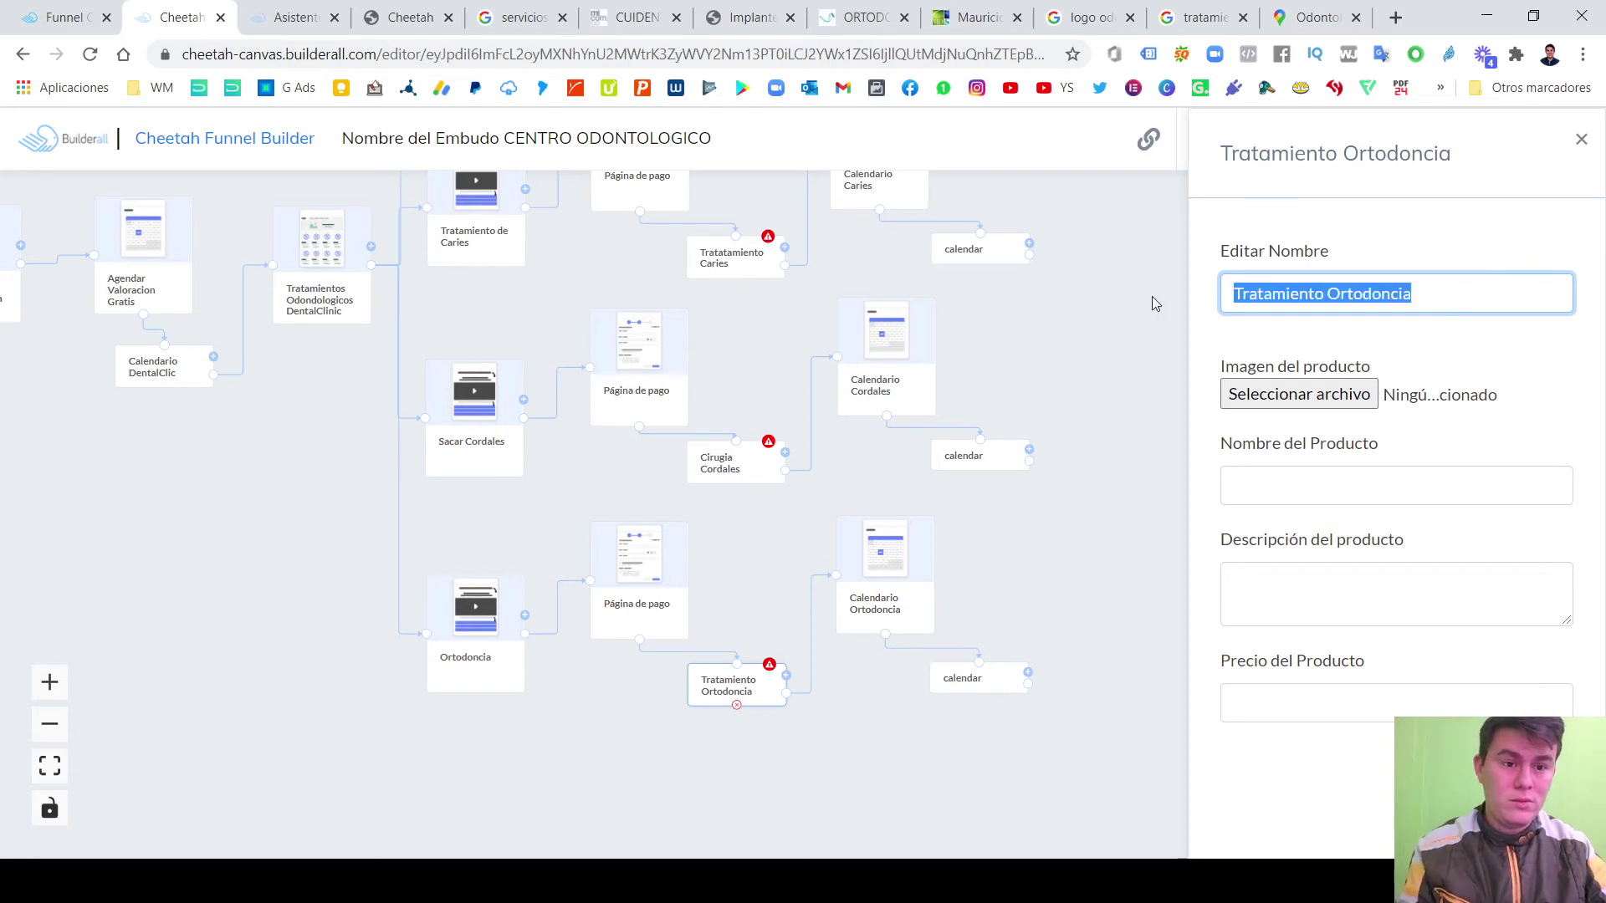
{"action": "left_click", "coordinate": [1235, 294]}
{"action": "type", "text": "PAgar"}
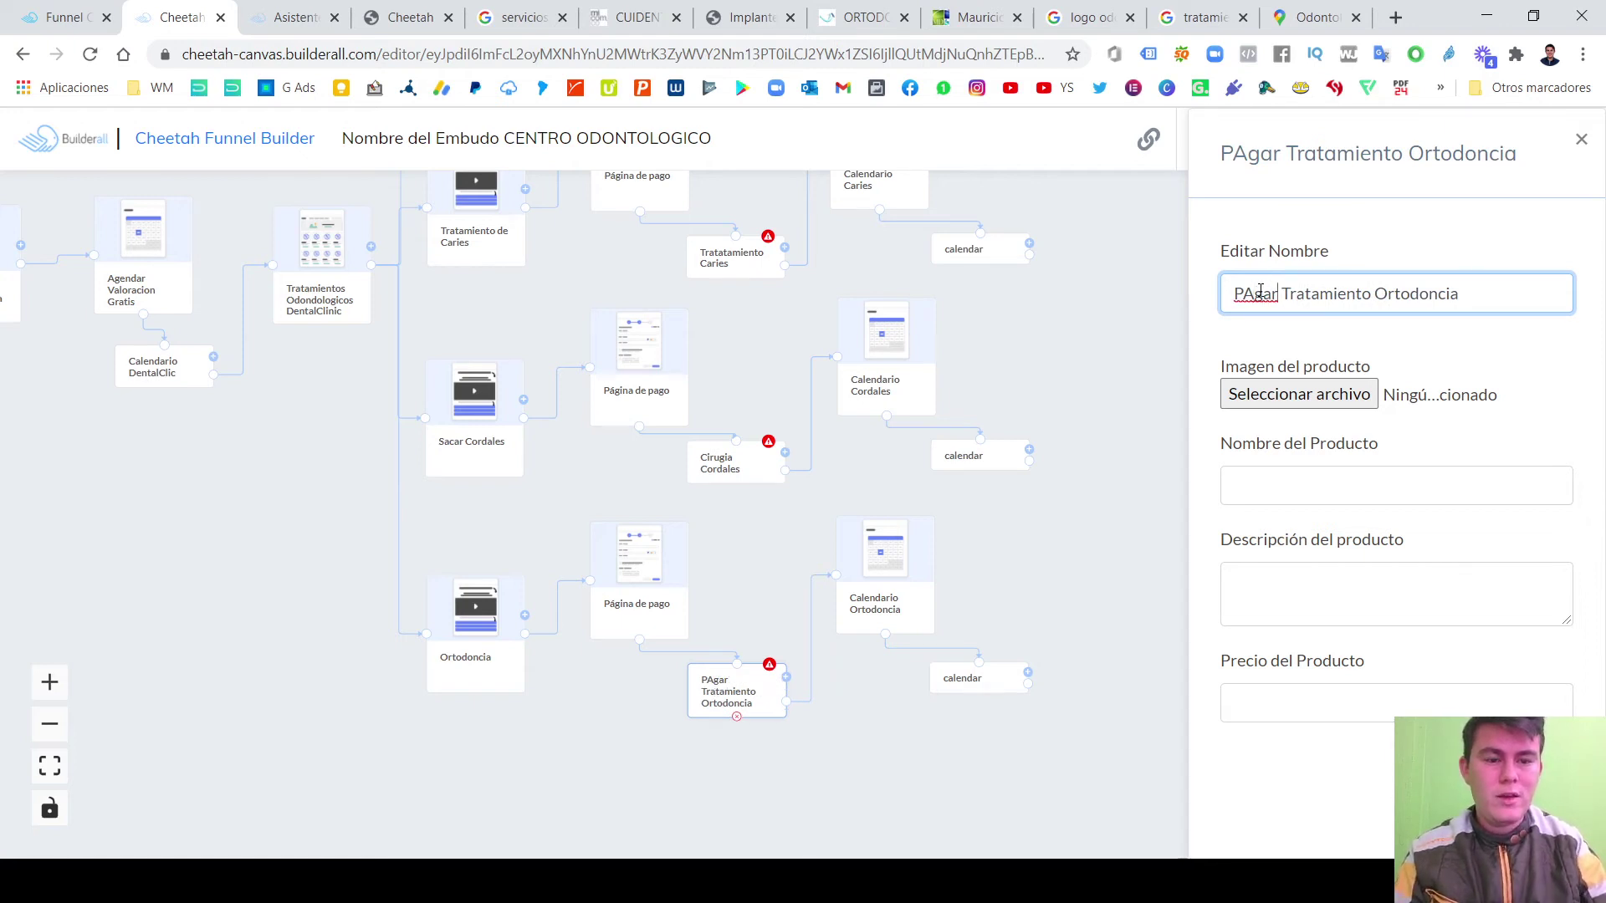
{"action": "key", "text": "BackSpace"}
{"action": "key", "text": "BackSpace"}
{"action": "key", "text": "BackSpace"}
{"action": "key", "text": "BackSpace"}
{"action": "key", "text": "BackSpace"}
{"action": "type", "text": "Produc"}
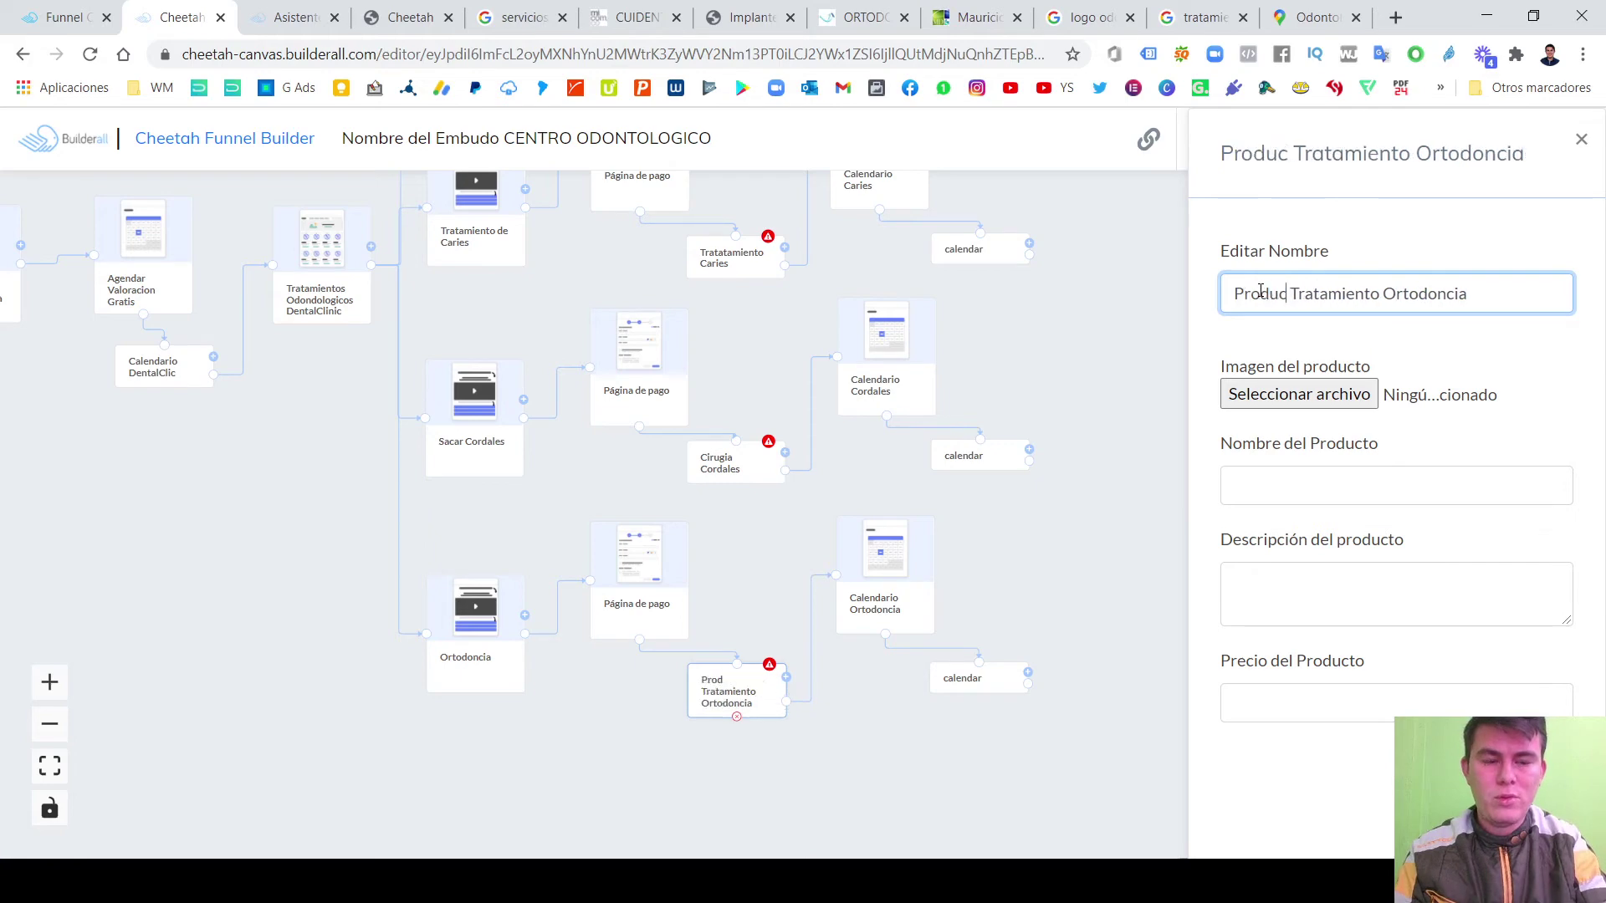
{"action": "type", "text": "to:"}
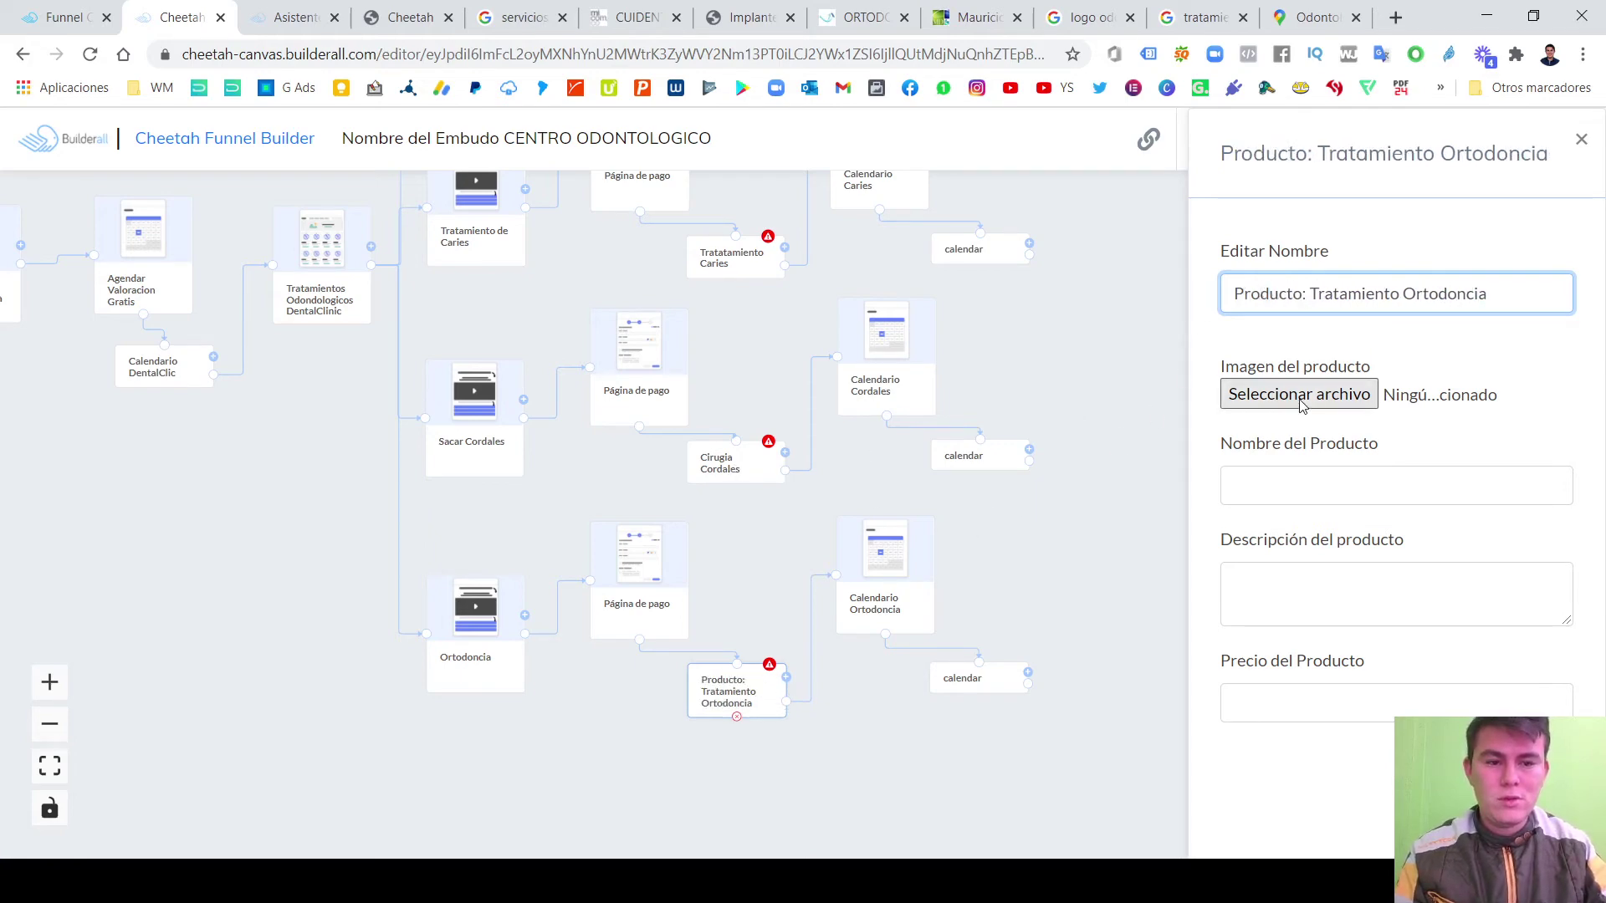
Add the prefix "Producto:" to the checkout names of the Sacar Cordales and Tratamiento de Caries branches.
{"action": "left_click", "coordinate": [760, 462]}
{"action": "left_click", "coordinate": [1236, 294]}
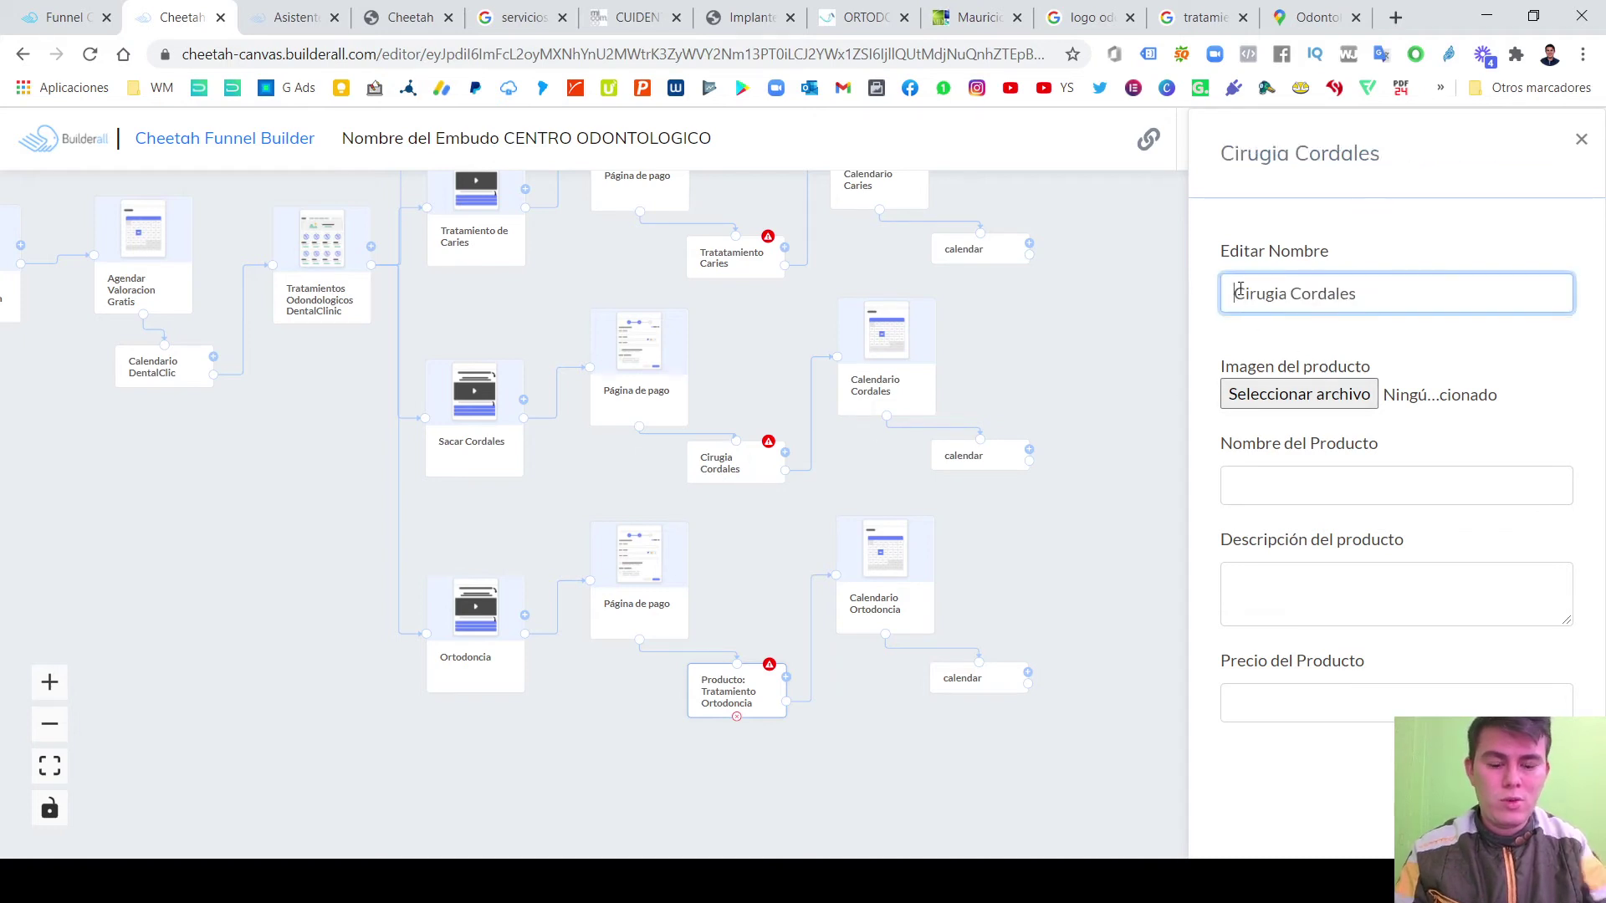
{"action": "type", "text": "Producto:"}
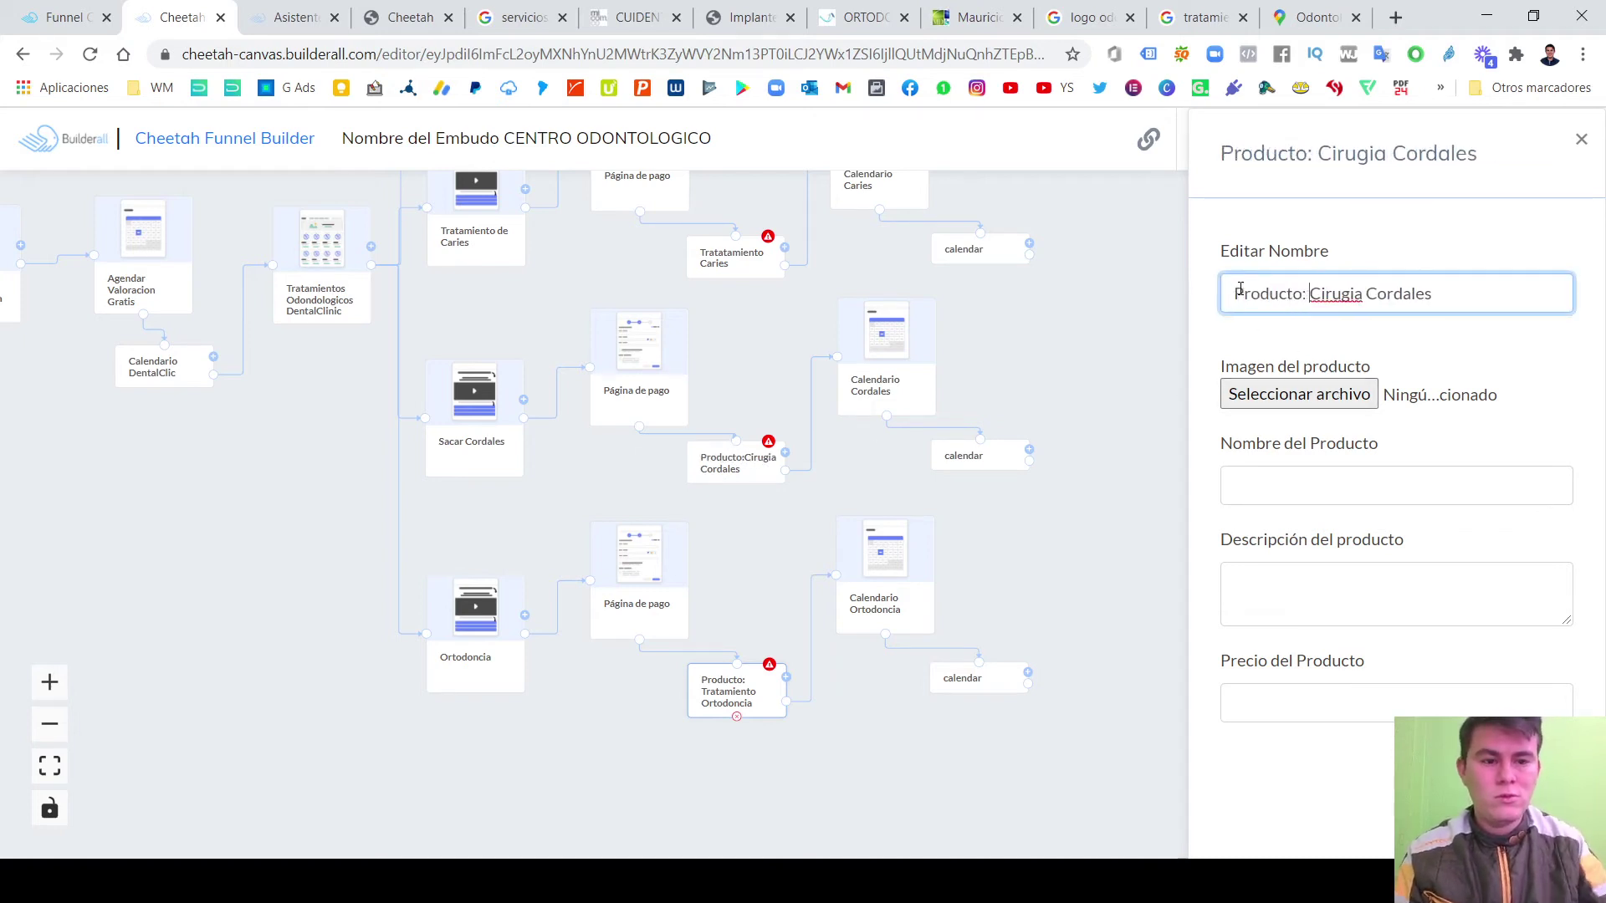
{"action": "left_click", "coordinate": [744, 249]}
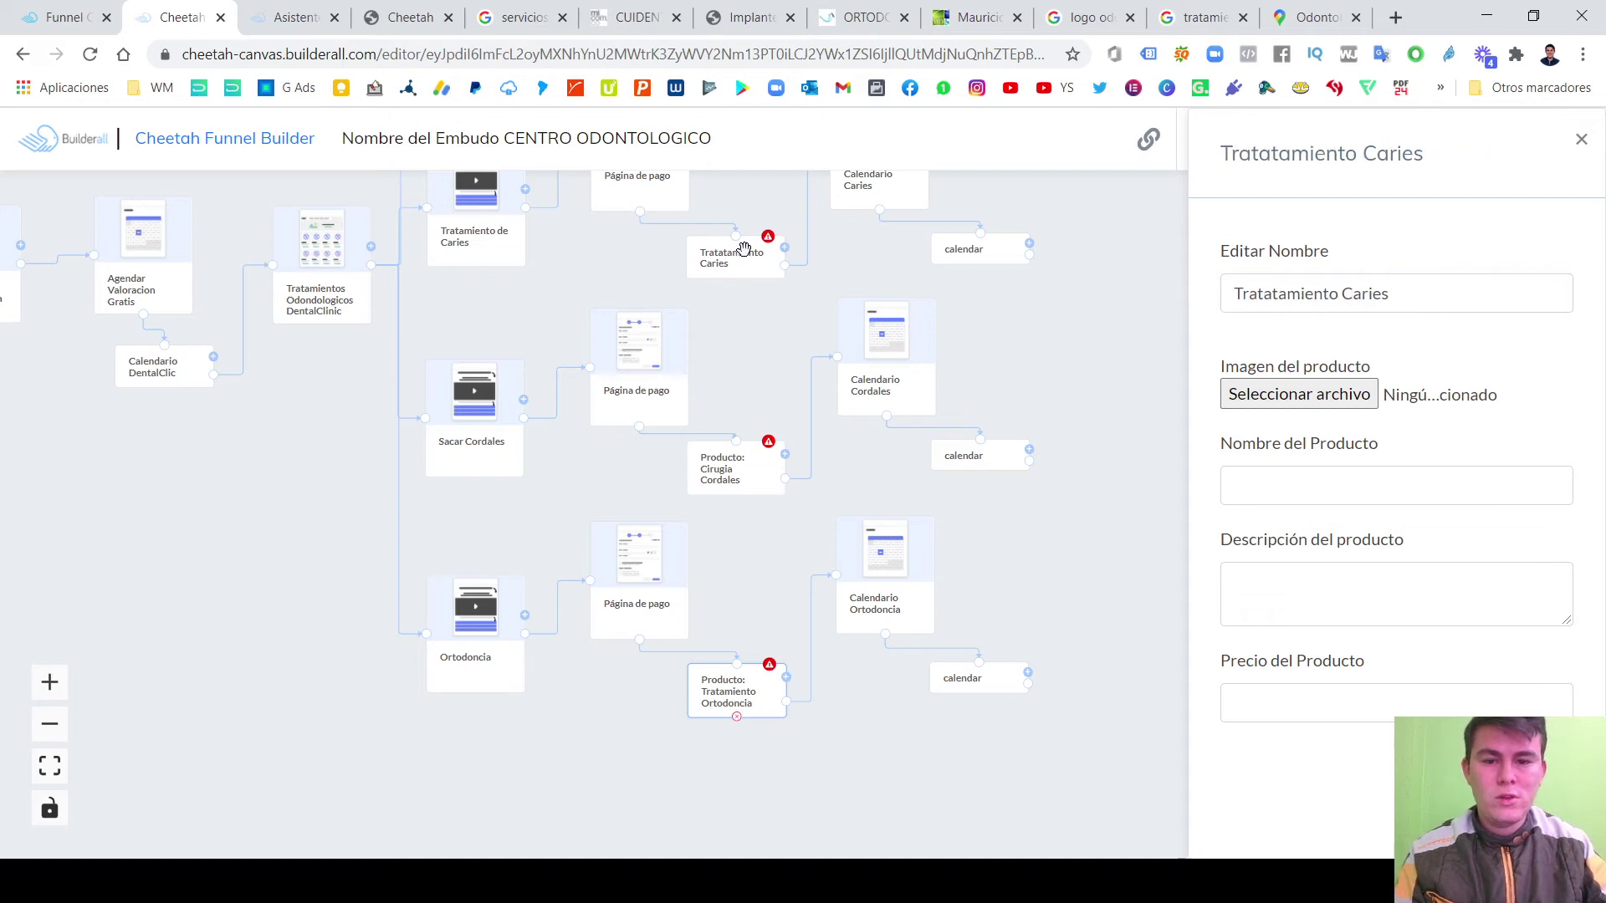
{"action": "left_click", "coordinate": [1236, 295]}
{"action": "type", "text": "Producto"}
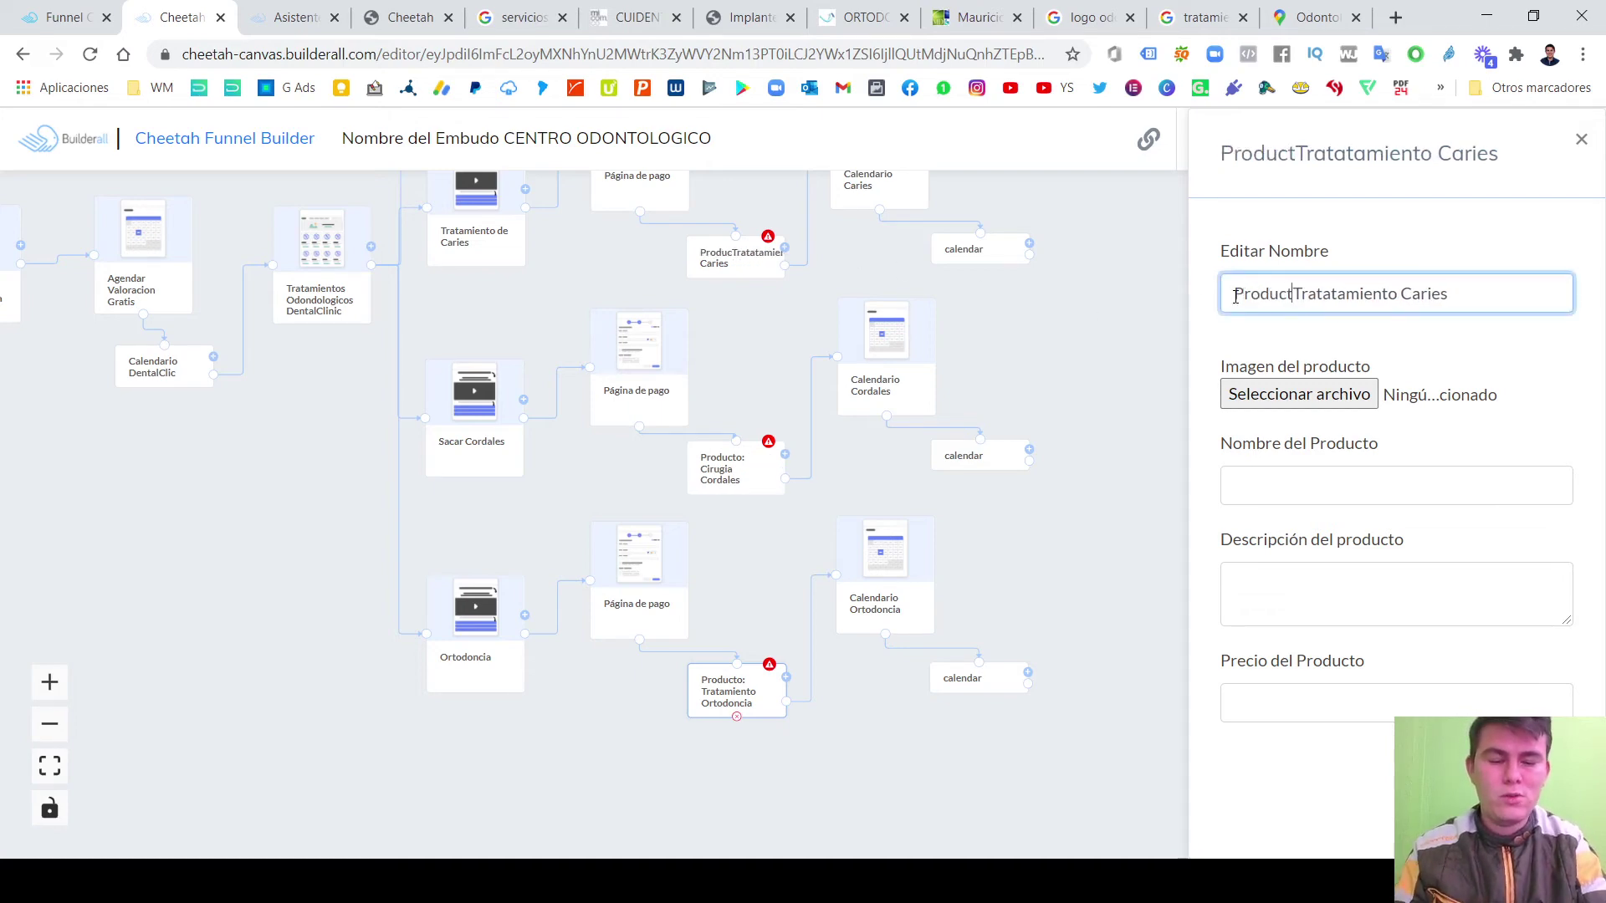
{"action": "type", "text": ":"}
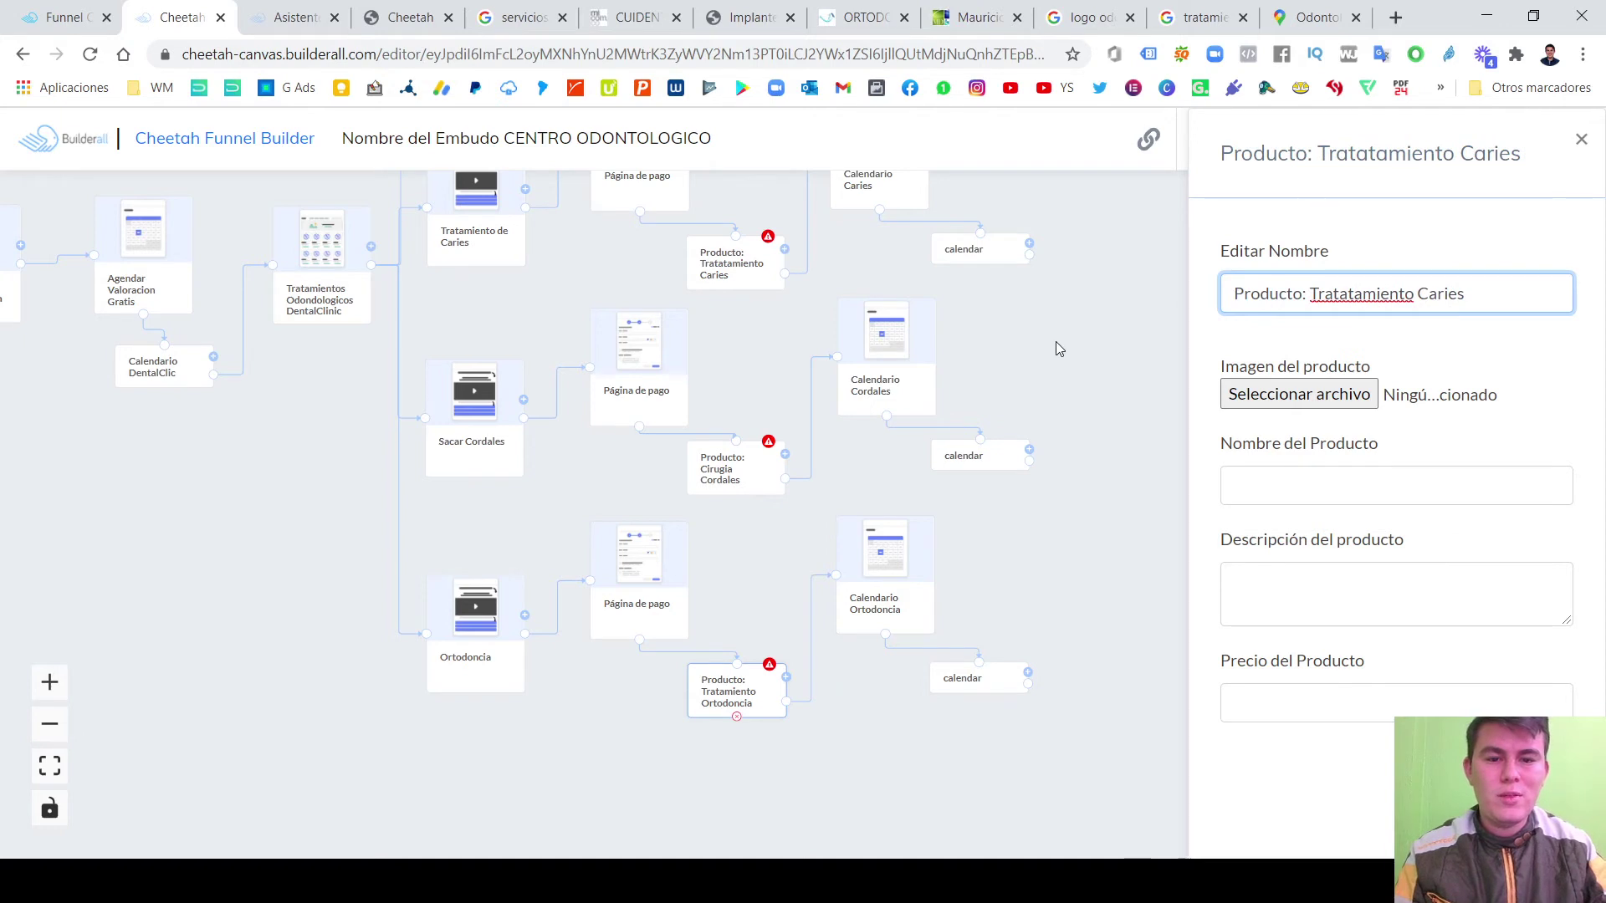
Add the prefix "Producto:" to the name of the Blanqueamiento branch's checkout.
{"action": "scroll", "coordinate": [1056, 352], "scroll_direction": "up", "scroll_amount": 3}
{"action": "left_click", "coordinate": [736, 279]}
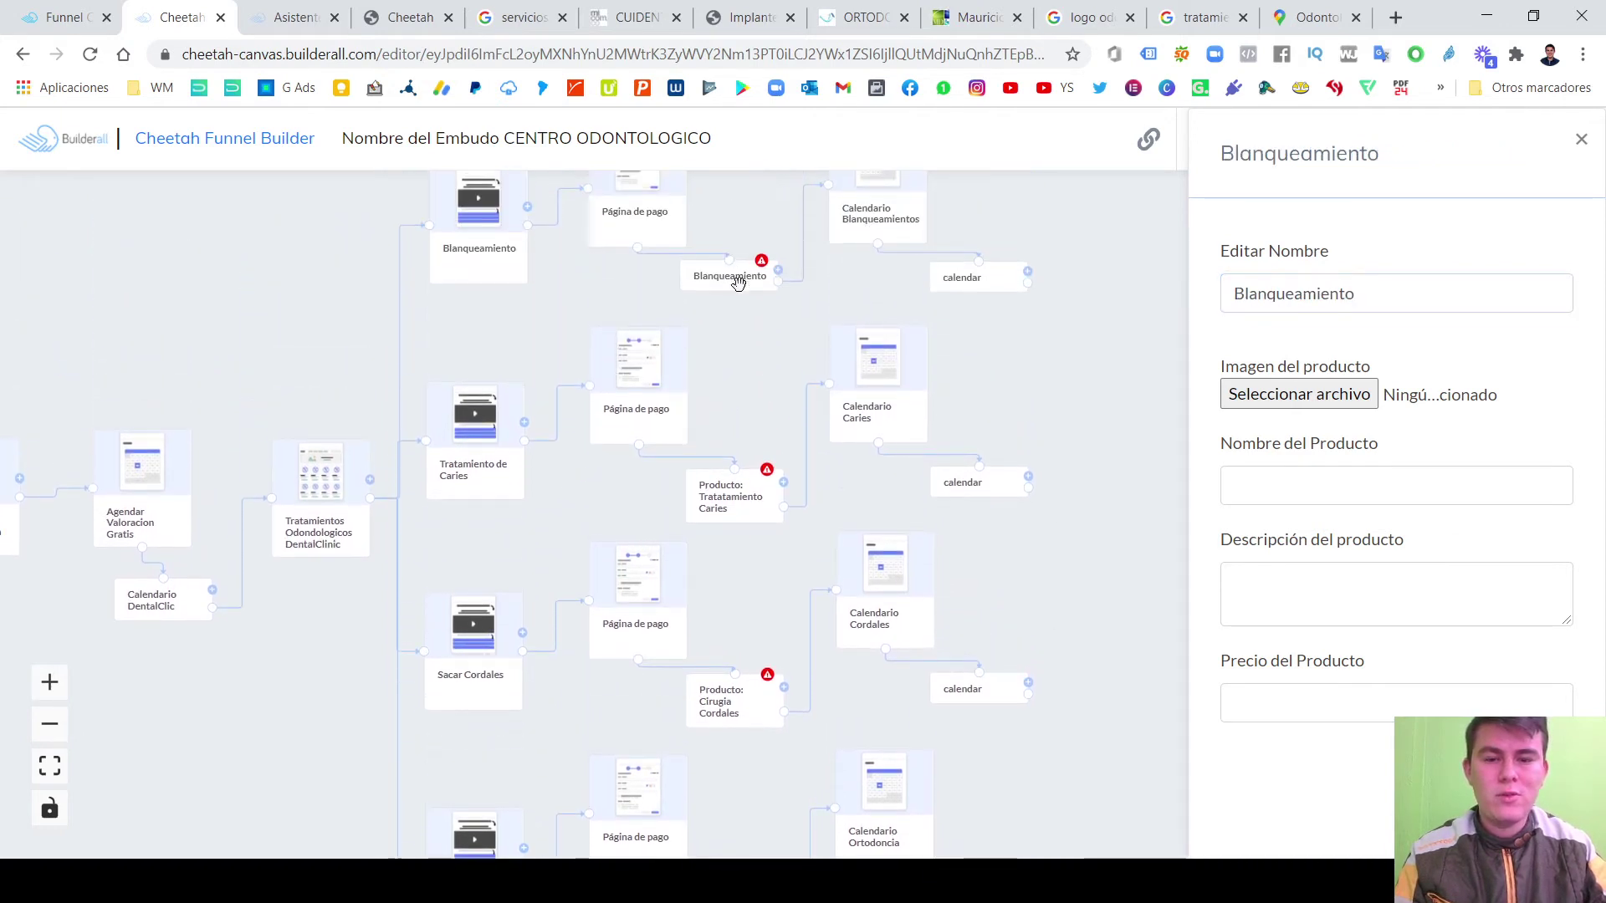
{"action": "left_click", "coordinate": [1241, 297]}
{"action": "type", "text": "Producto"}
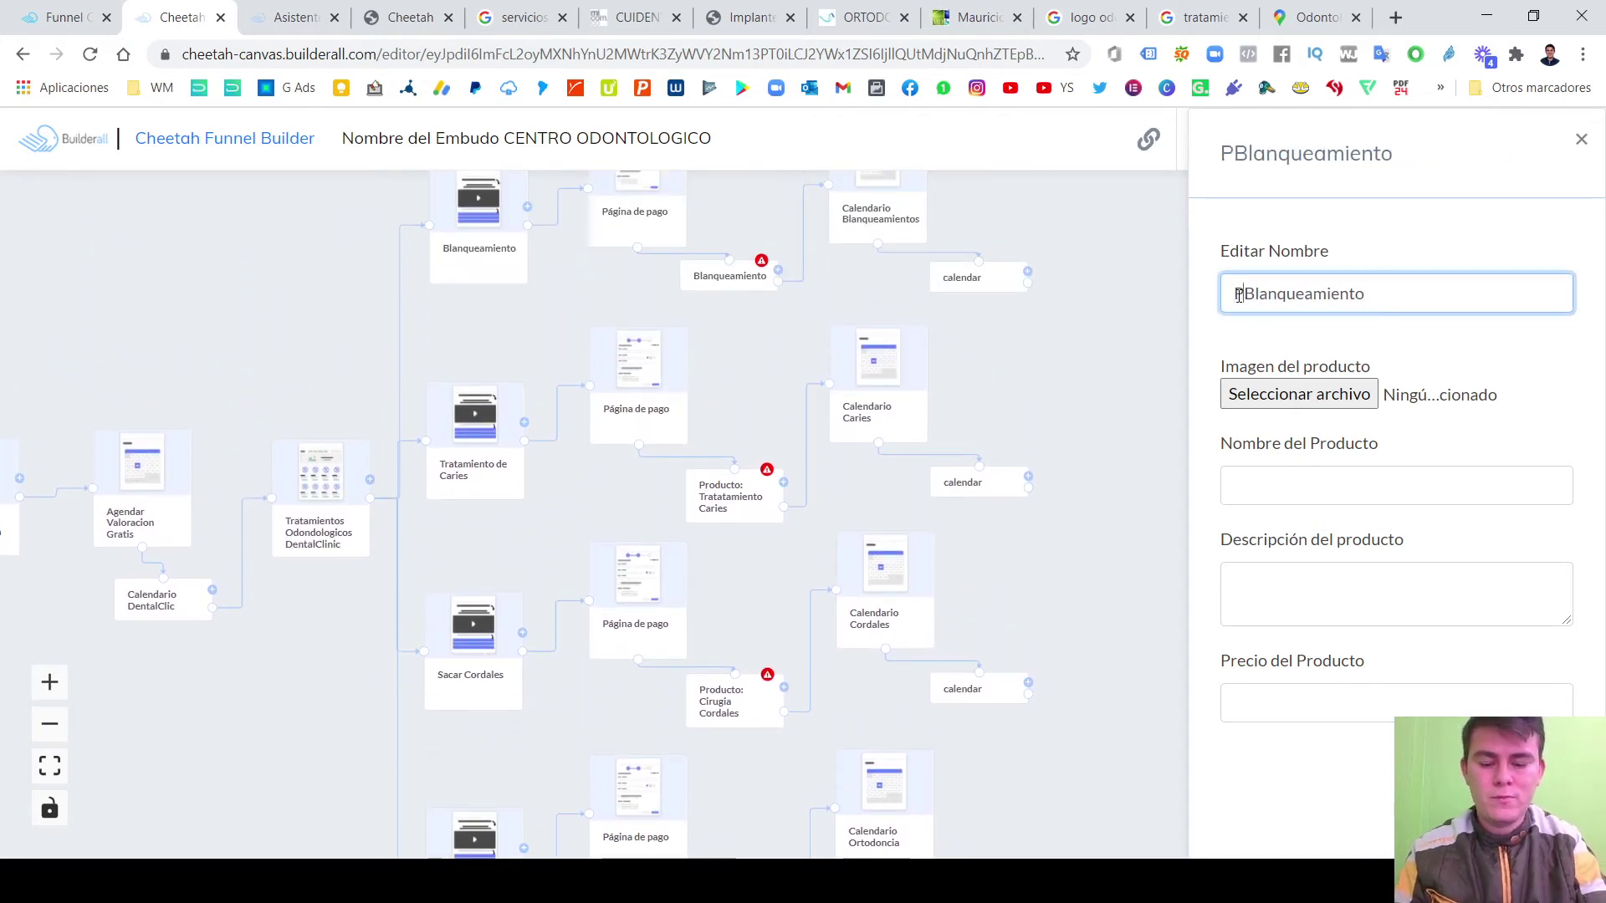
{"action": "type", "text": ":"}
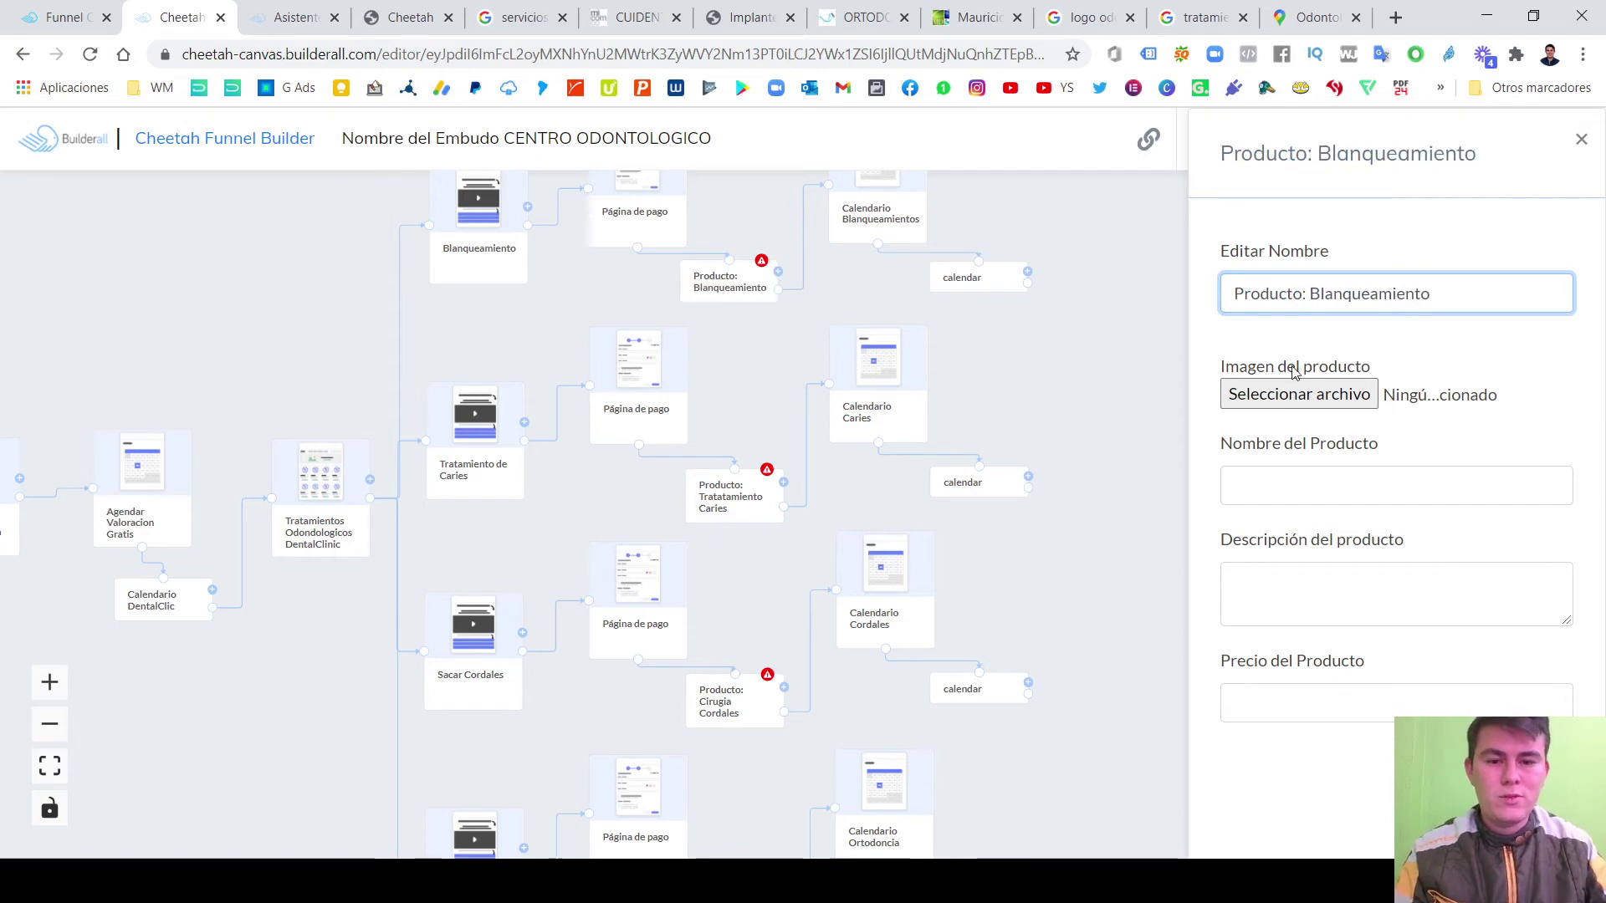
Examine the settings of the Tratamiento de Caries payment page and the Blanqueamiento calendar element, and close the settings.
{"action": "left_click", "coordinate": [660, 358]}
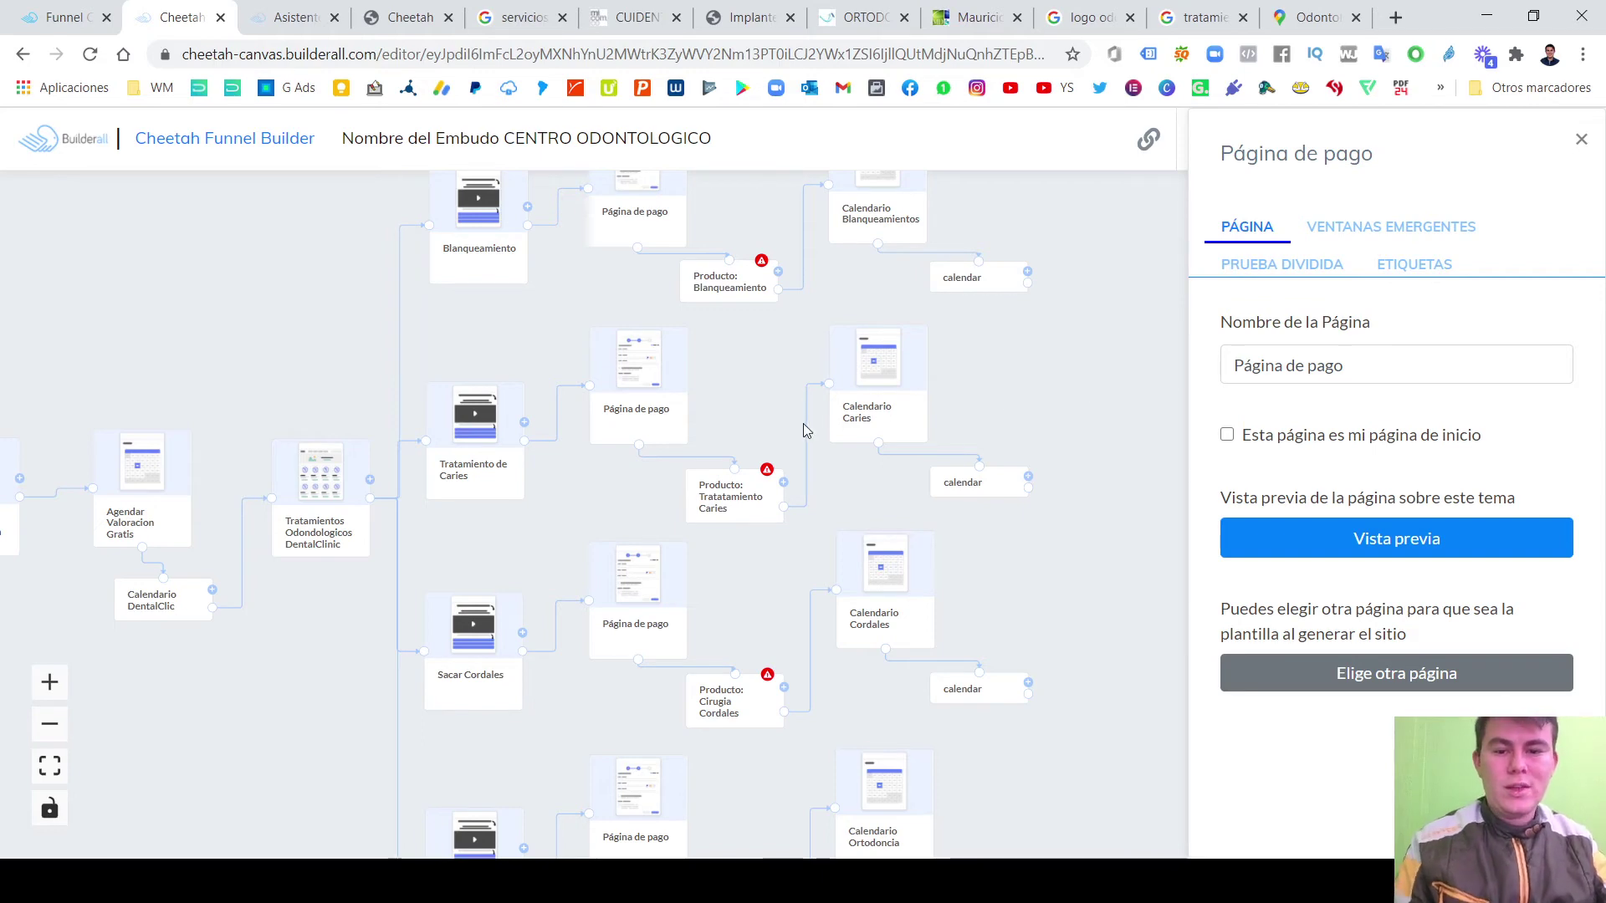
{"action": "scroll", "coordinate": [1063, 439], "scroll_direction": "up", "scroll_amount": 1}
{"action": "scroll", "coordinate": [1071, 442], "scroll_direction": "up", "scroll_amount": 3}
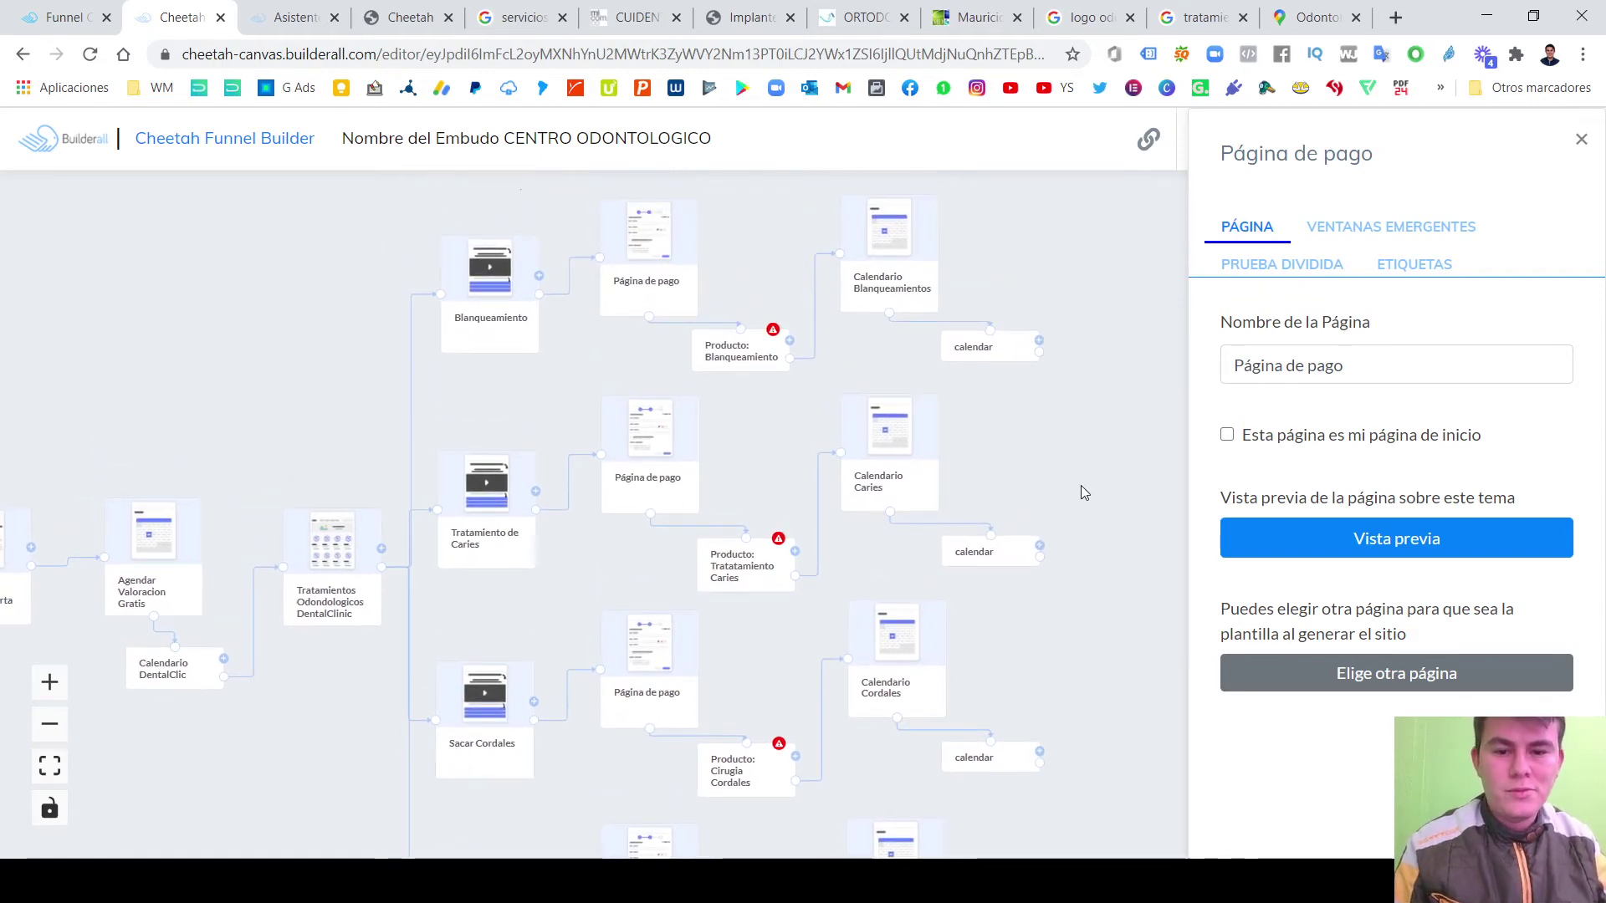
{"action": "left_click_drag", "start_coordinate": [1083, 492], "coordinate": [910, 408]}
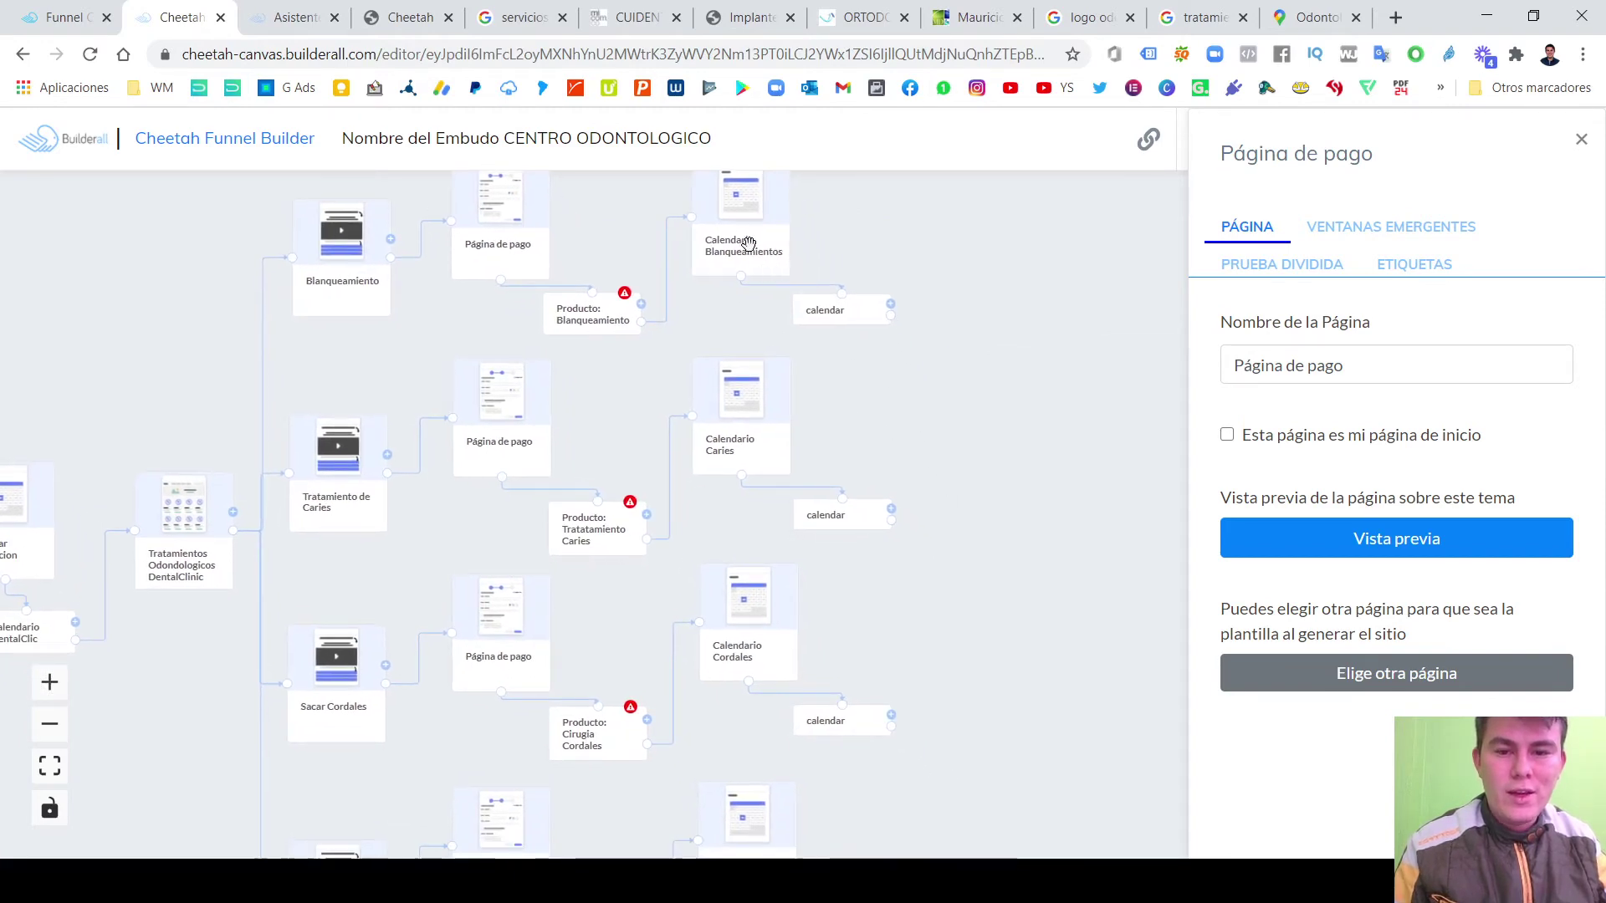
{"action": "left_click", "coordinate": [839, 310]}
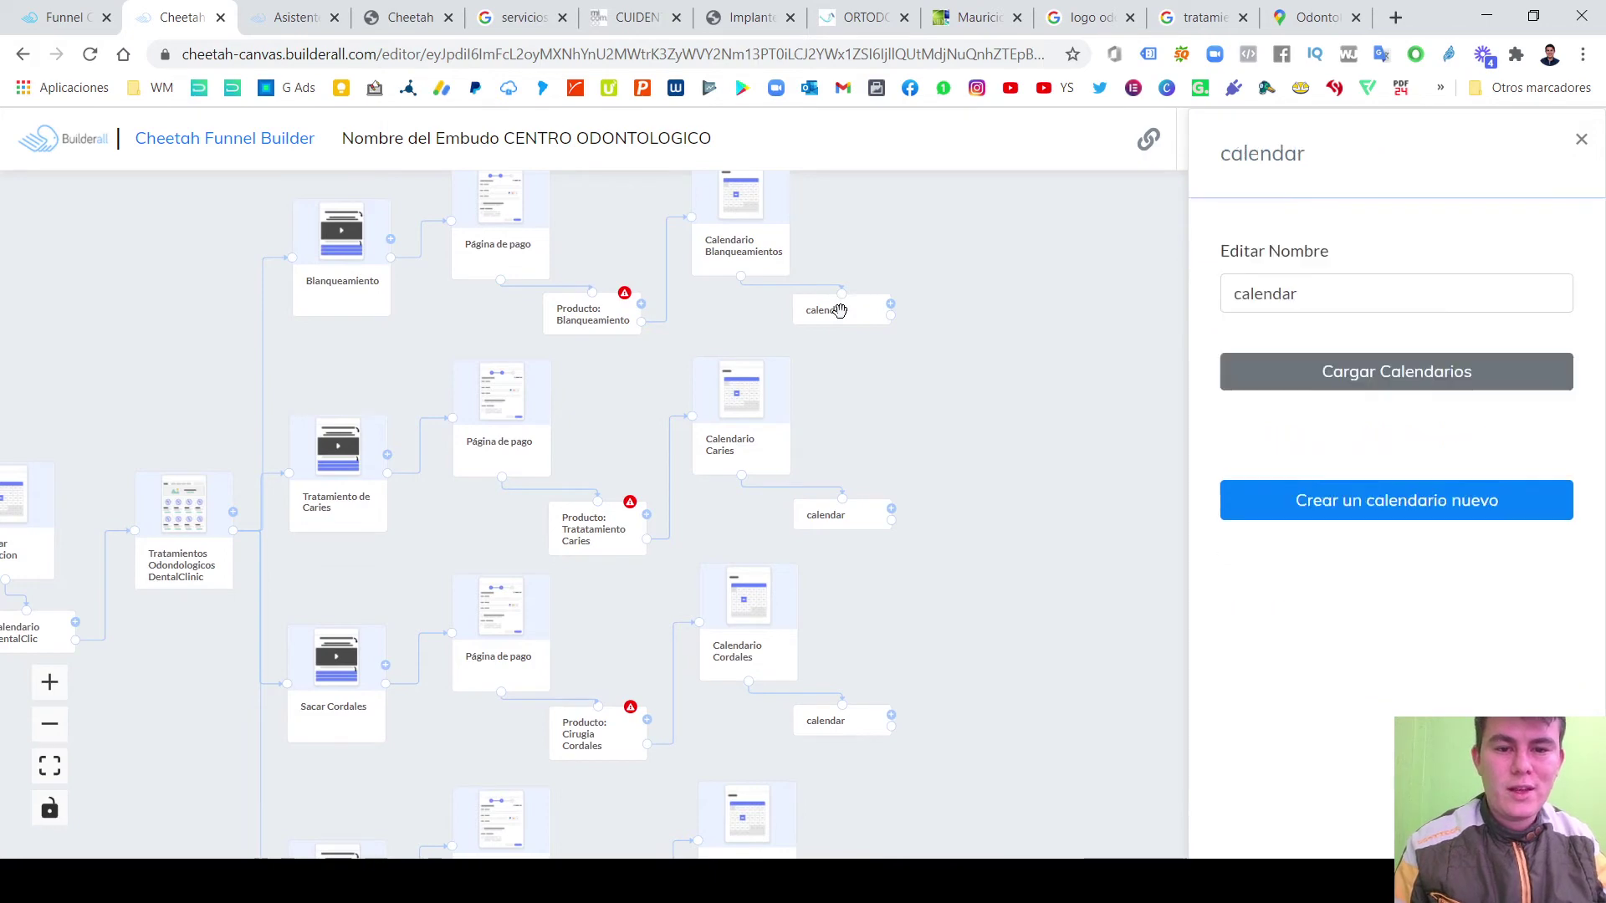
{"action": "left_click", "coordinate": [1324, 290]}
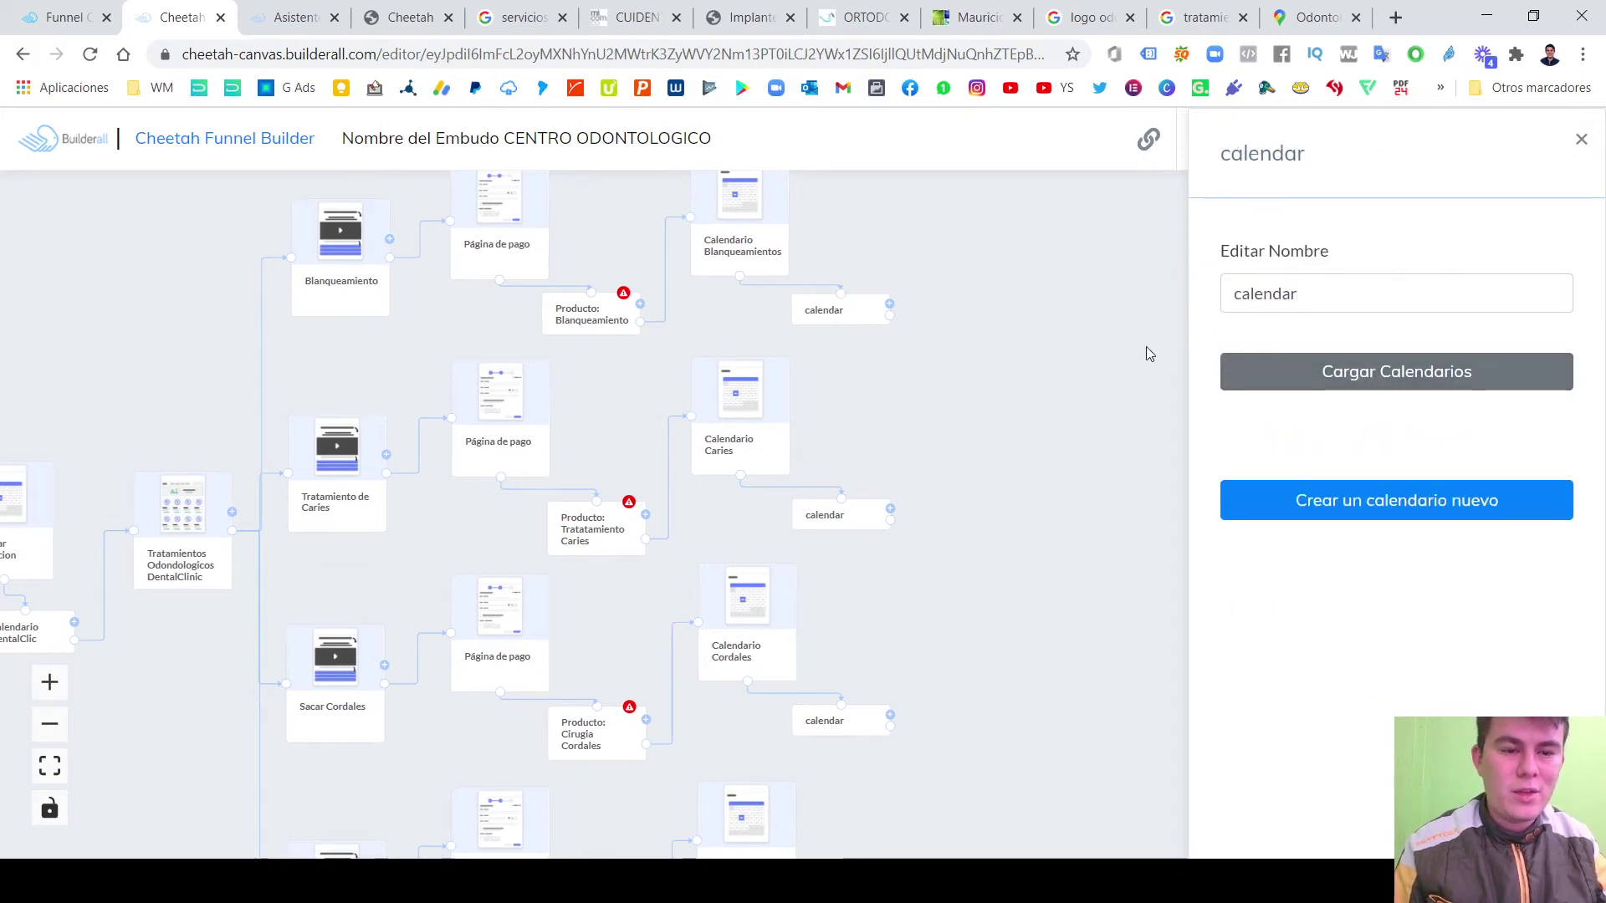
{"action": "left_click", "coordinate": [1581, 141]}
Add a "Compartir página" page from the Otras Páginas category to the funnel.
{"action": "scroll", "coordinate": [1062, 419], "scroll_direction": "down", "scroll_amount": 3}
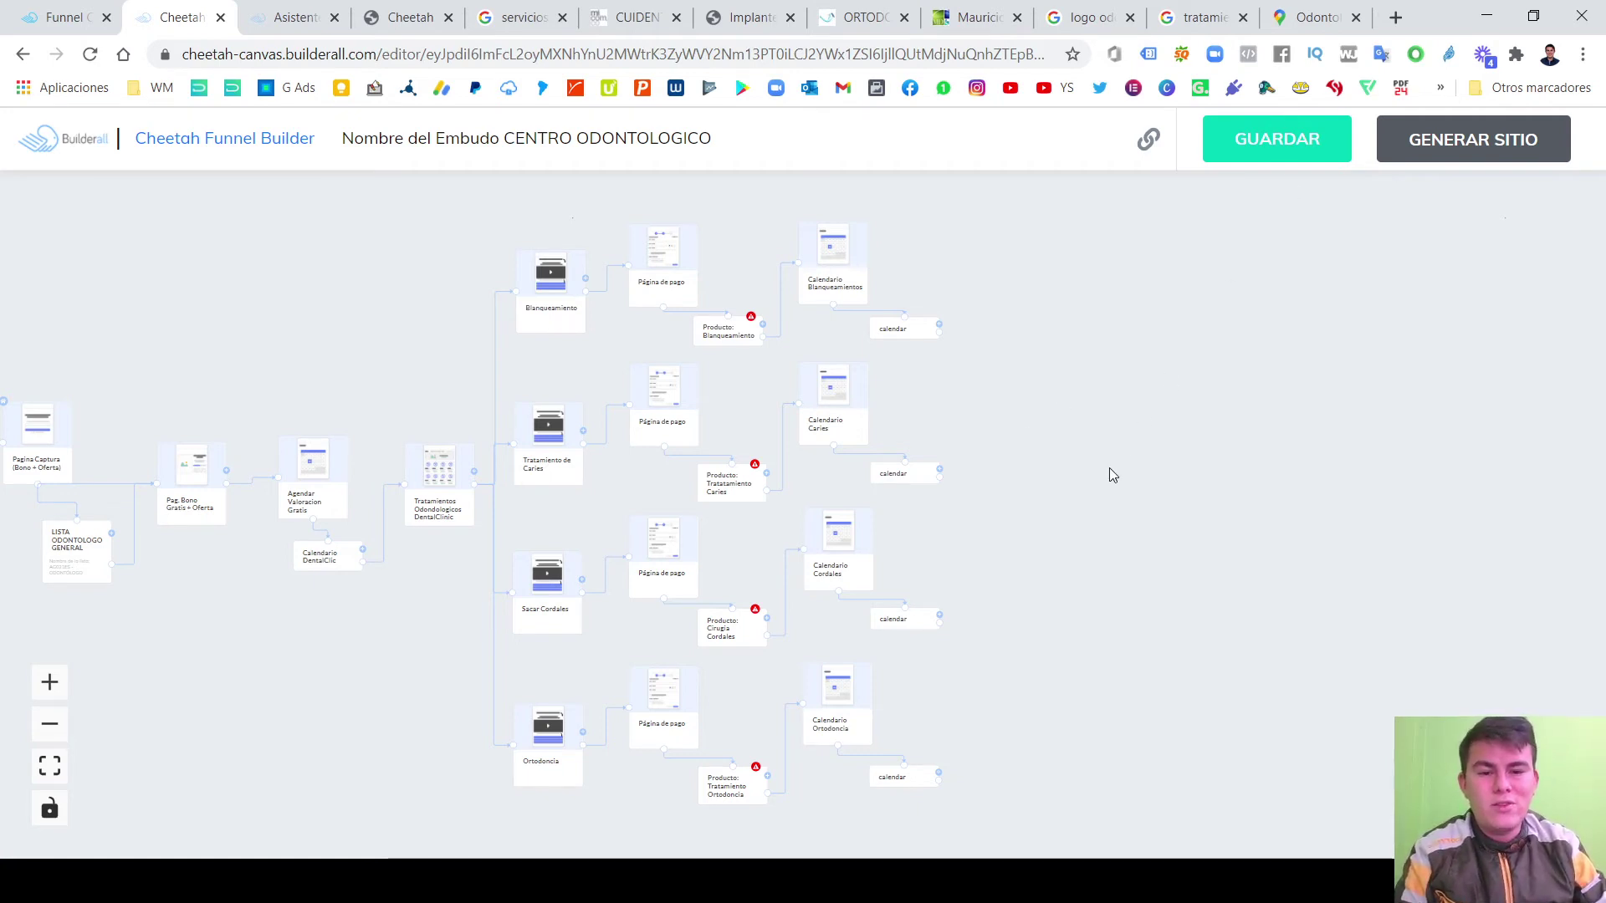
{"action": "left_click", "coordinate": [940, 470]}
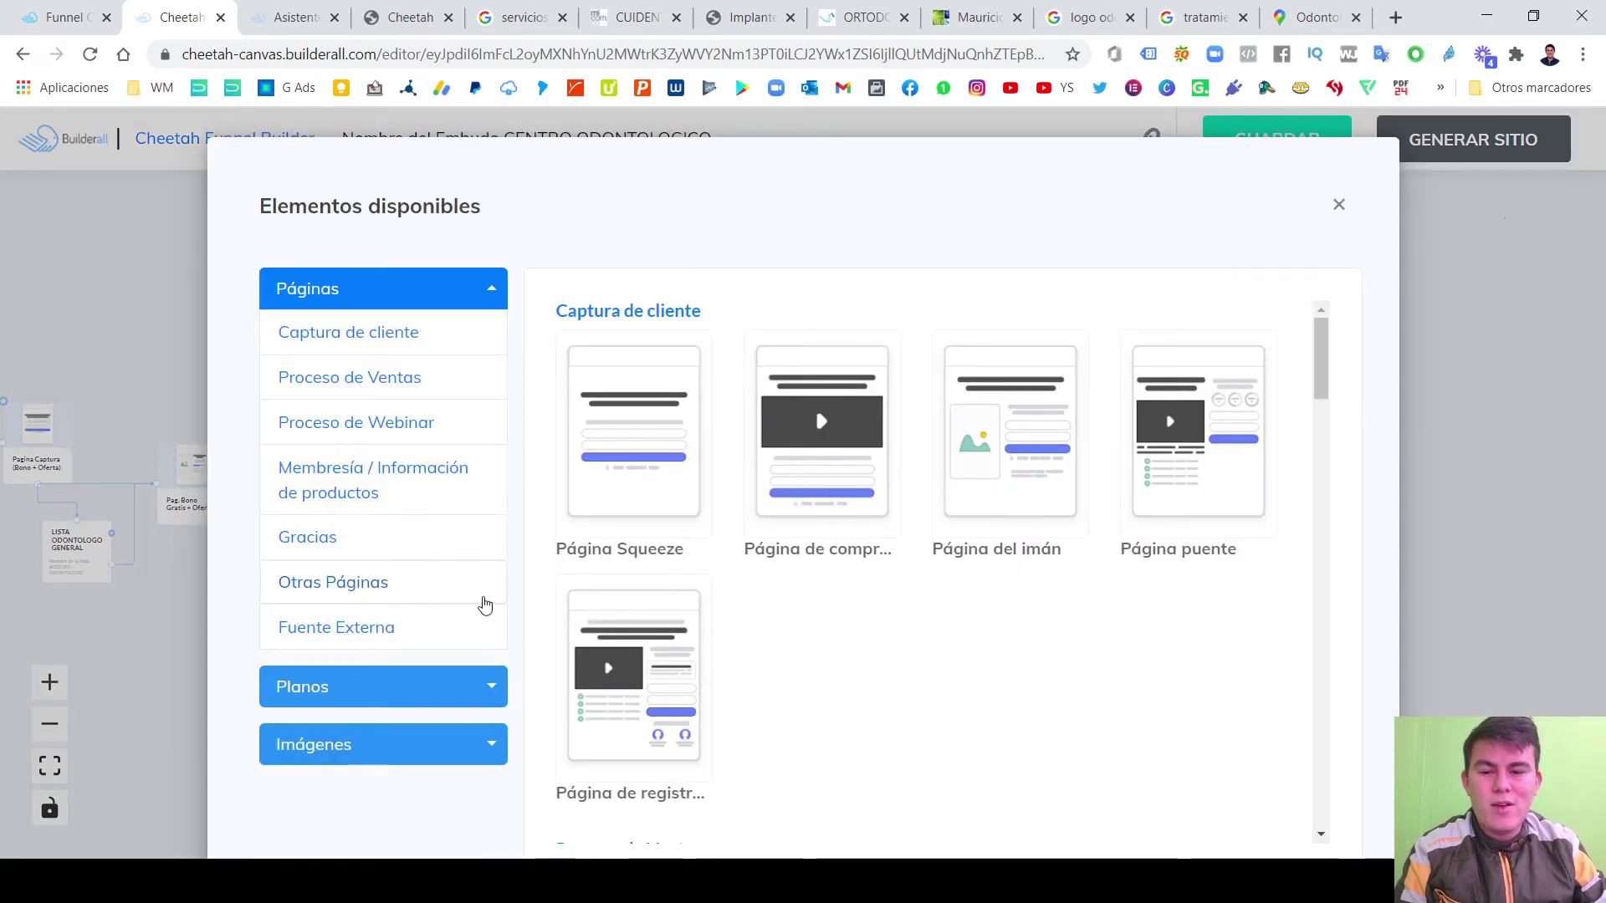
{"action": "left_click", "coordinate": [333, 550]}
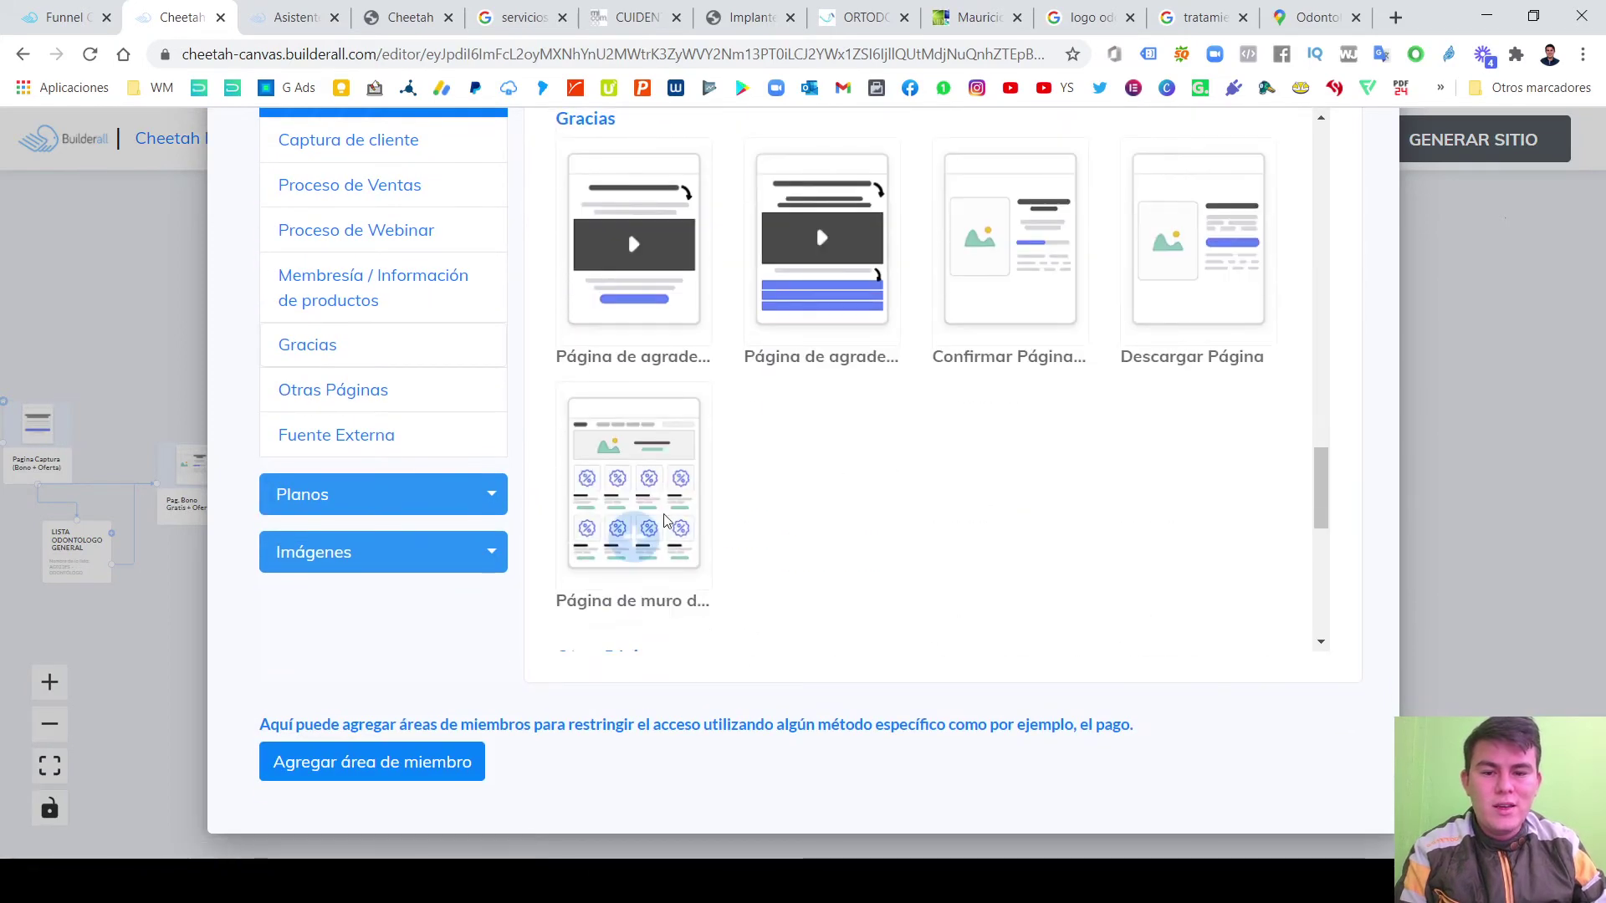
{"action": "scroll", "coordinate": [699, 508], "scroll_direction": "down", "scroll_amount": 1}
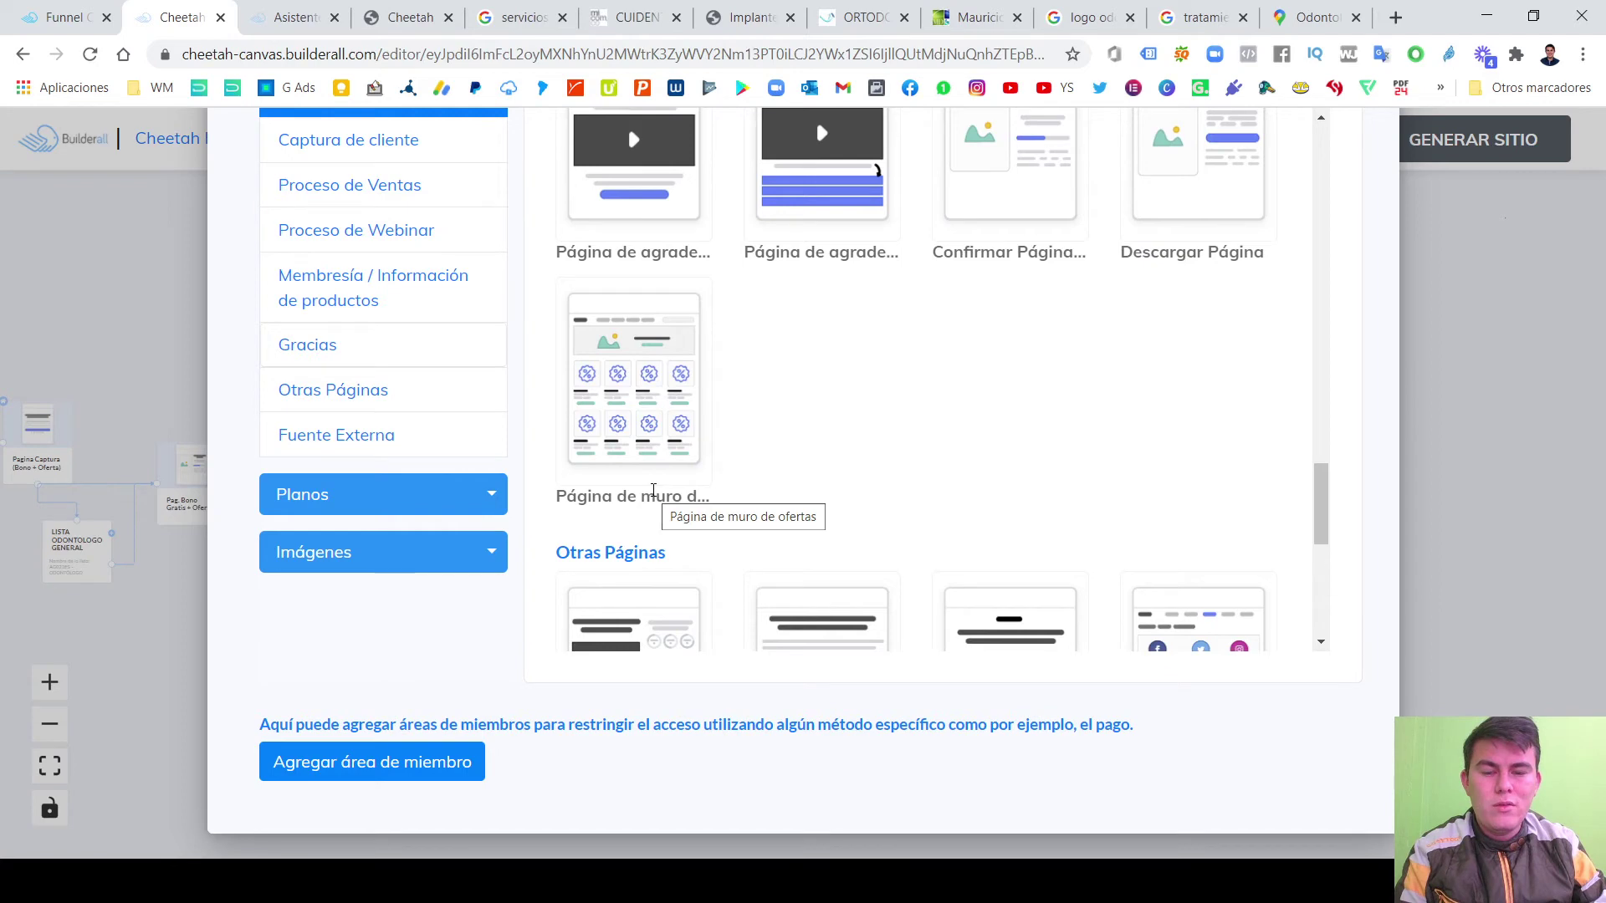
{"action": "scroll", "coordinate": [952, 436], "scroll_direction": "down", "scroll_amount": 1}
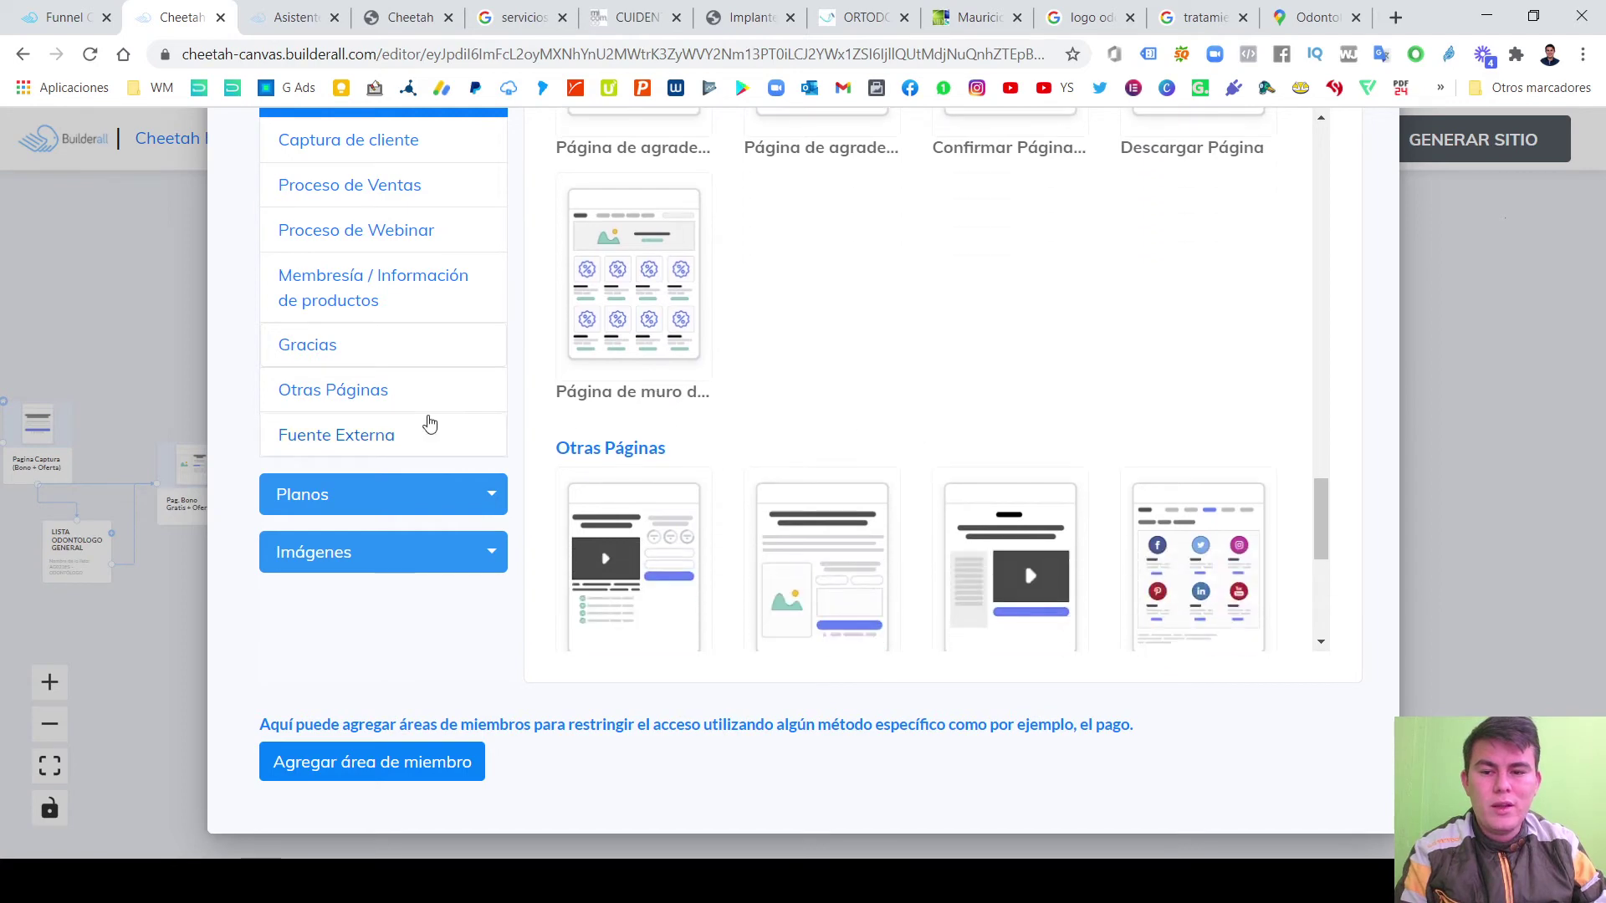
{"action": "left_click", "coordinate": [364, 436]}
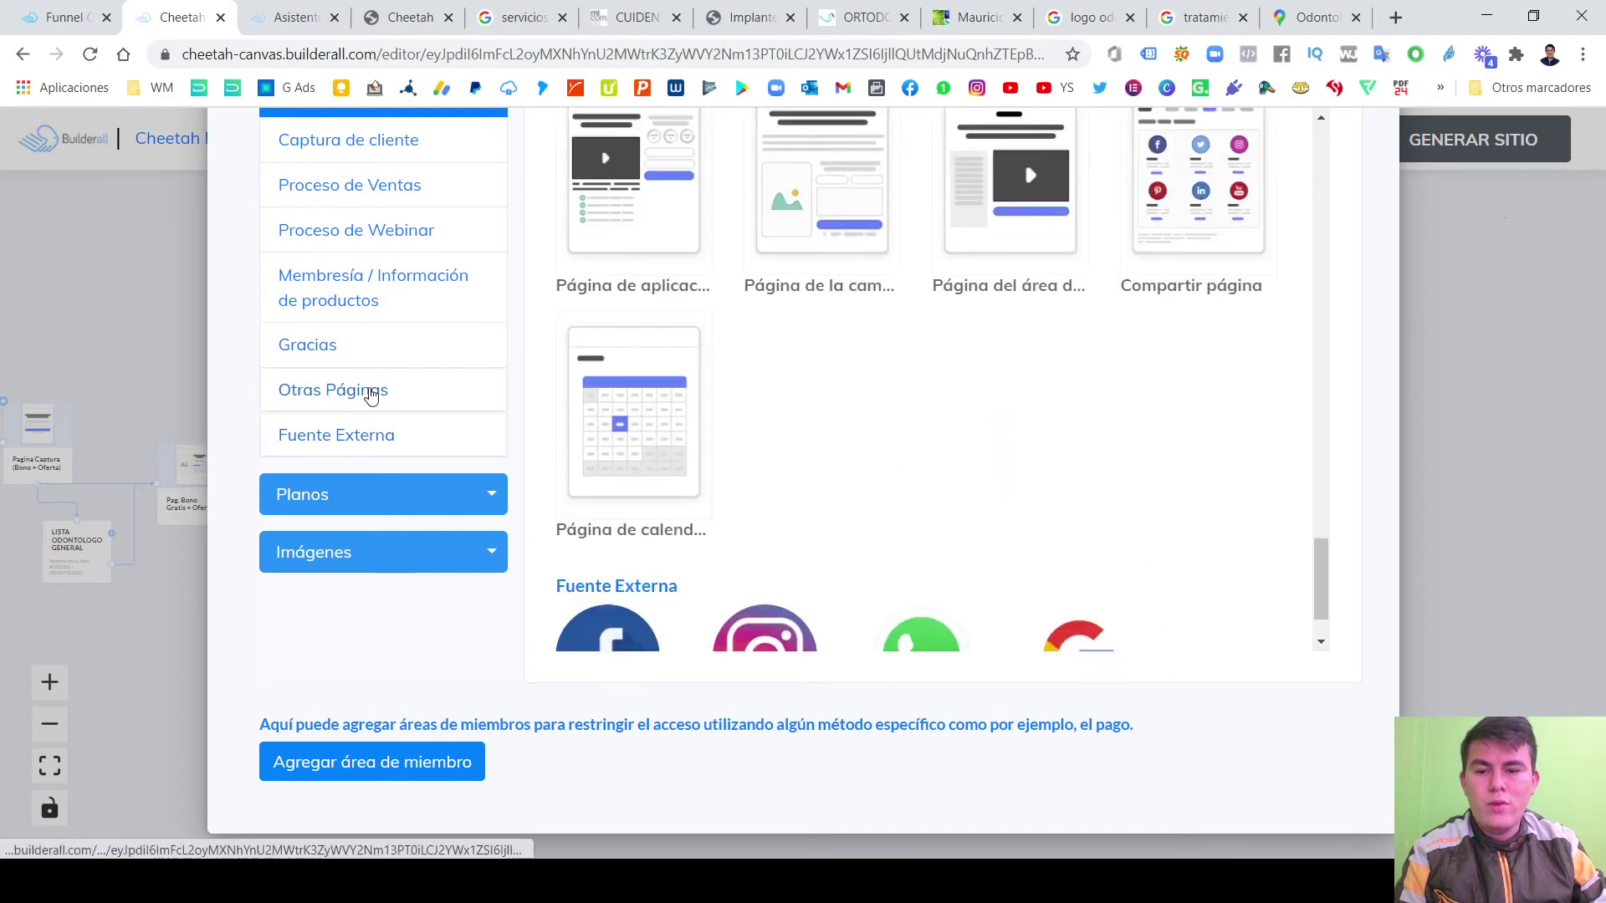
{"action": "left_click", "coordinate": [369, 392]}
{"action": "mouse_move", "coordinate": [1198, 306]}
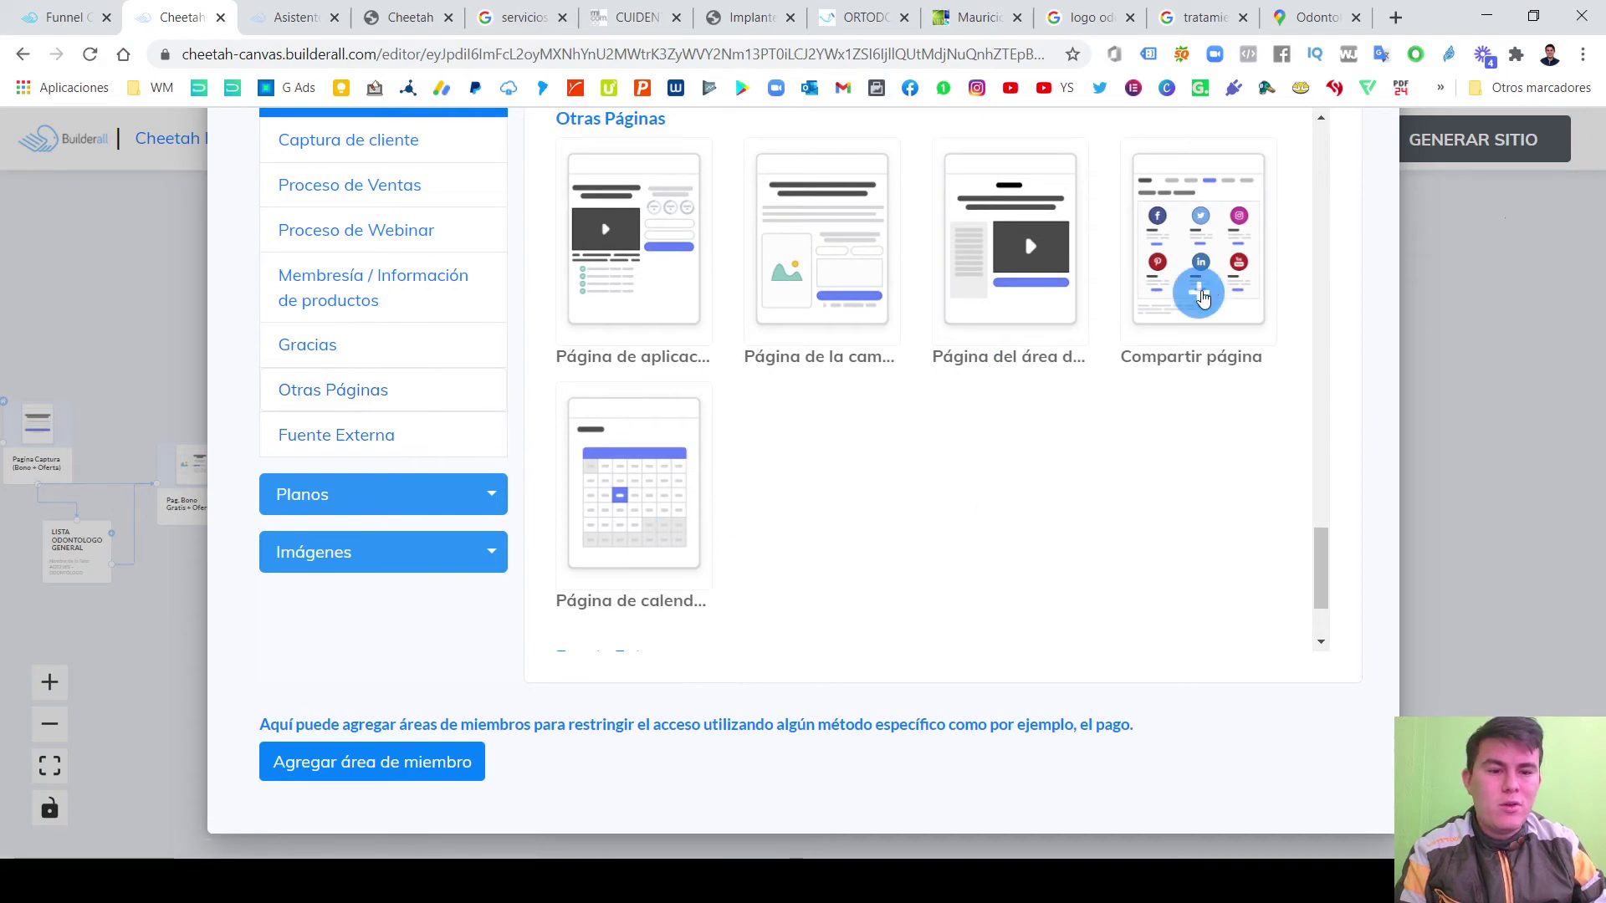
{"action": "left_click", "coordinate": [1199, 294]}
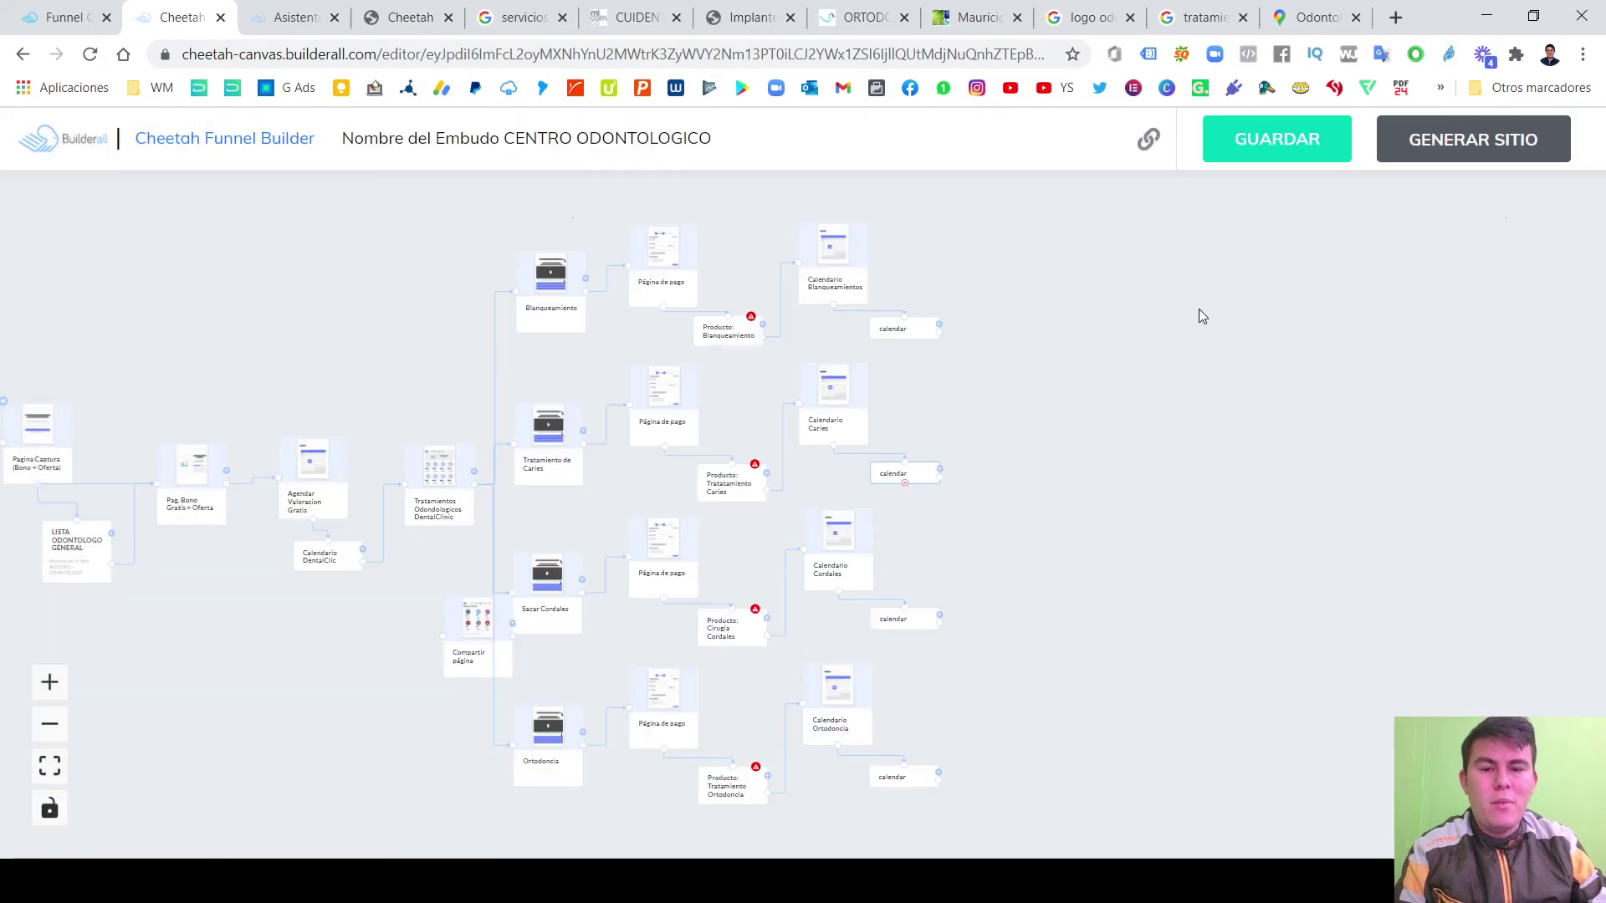
Place the Compartir página element beyond the calendars at the end of the funnel, midway between the treatment branches.
{"action": "left_click_drag", "start_coordinate": [304, 675], "coordinate": [405, 587]}
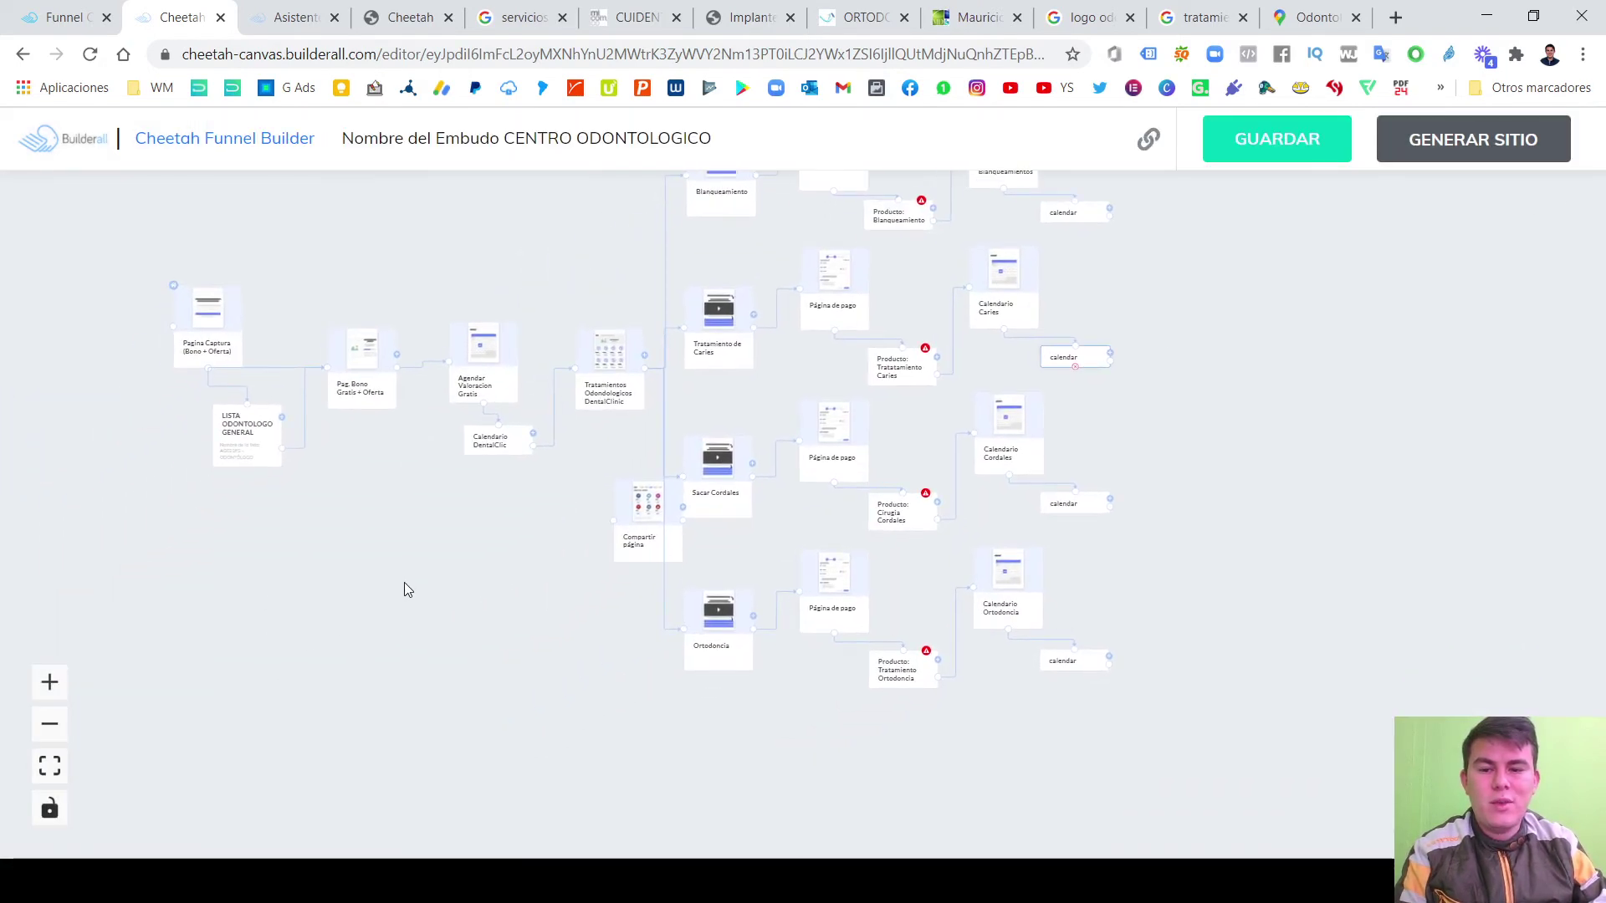
{"action": "left_click_drag", "start_coordinate": [641, 539], "coordinate": [1206, 466]}
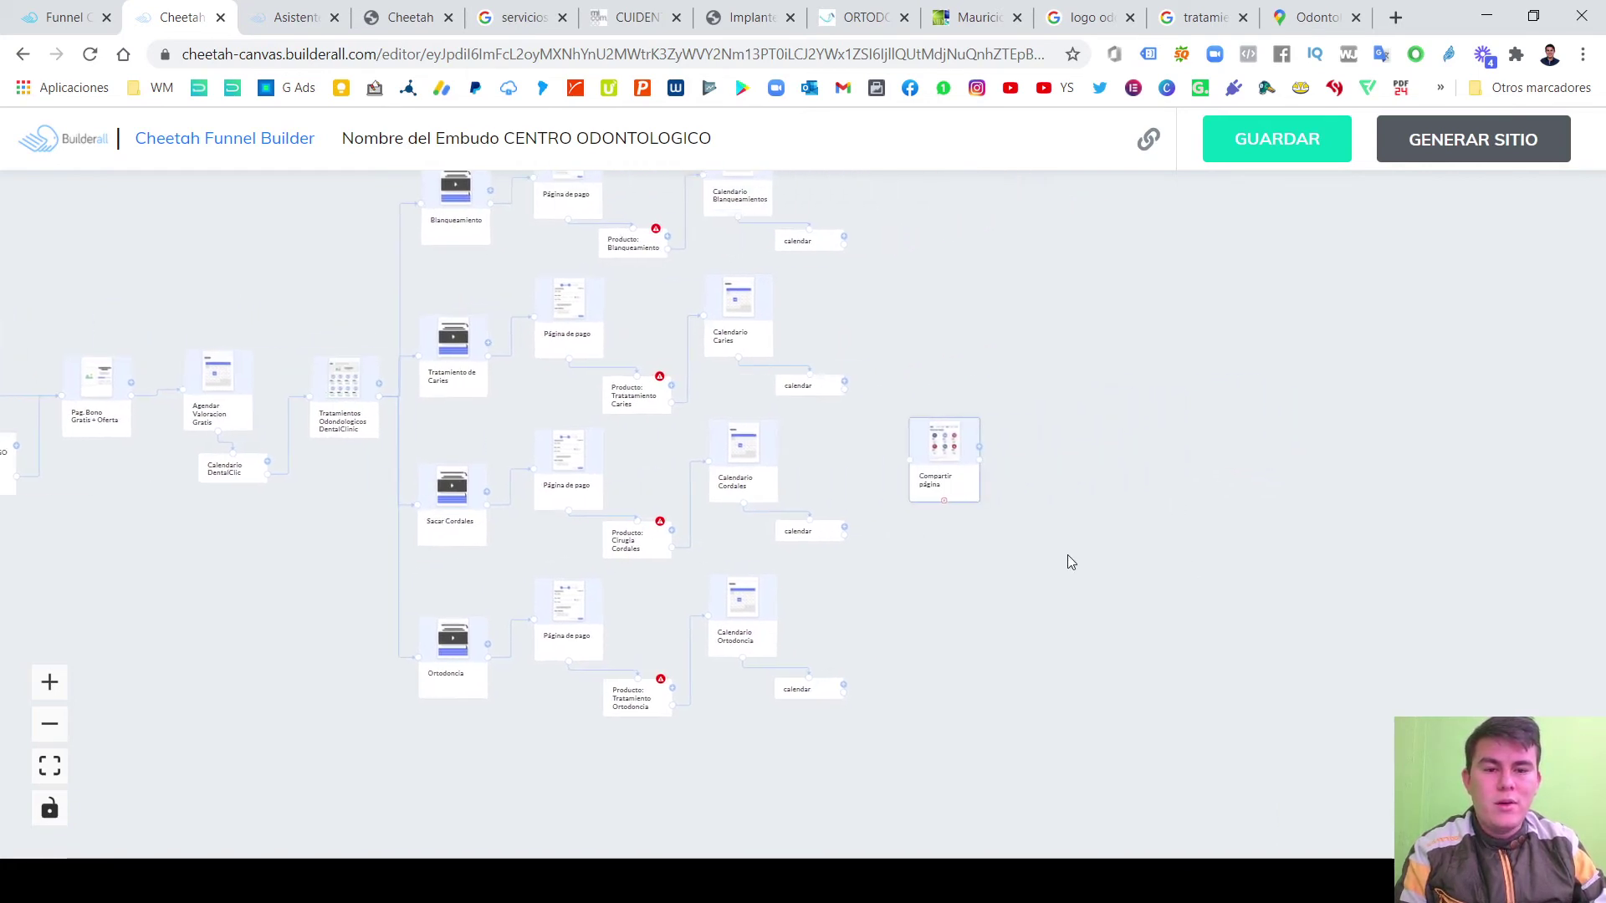
{"action": "left_click_drag", "start_coordinate": [944, 479], "coordinate": [947, 416]}
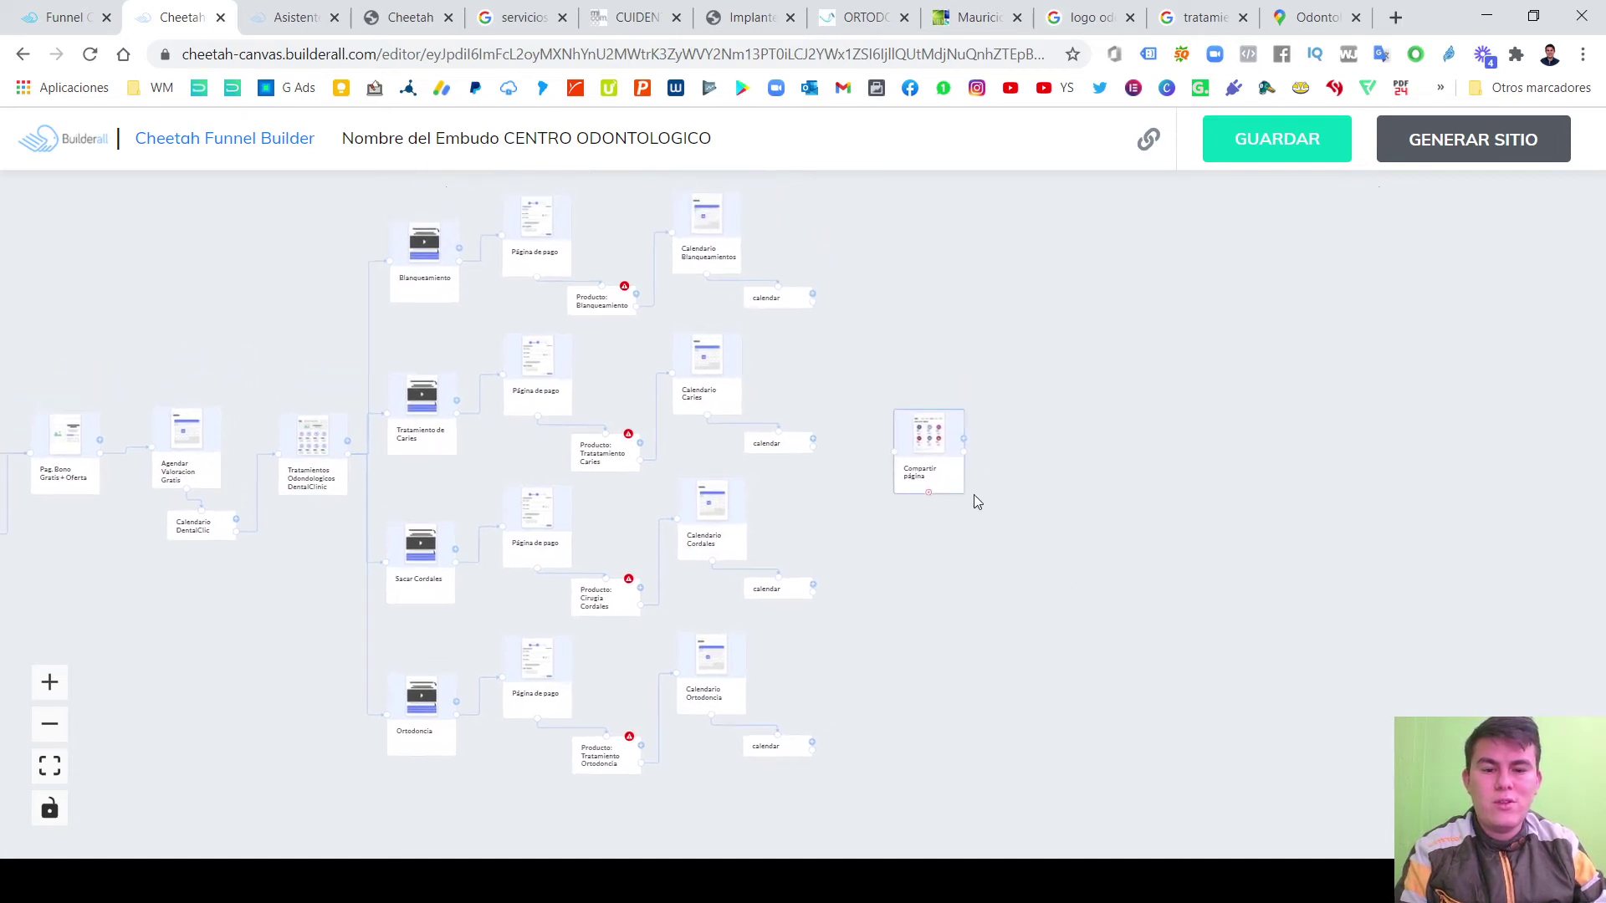
{"action": "left_click_drag", "start_coordinate": [930, 458], "coordinate": [909, 527]}
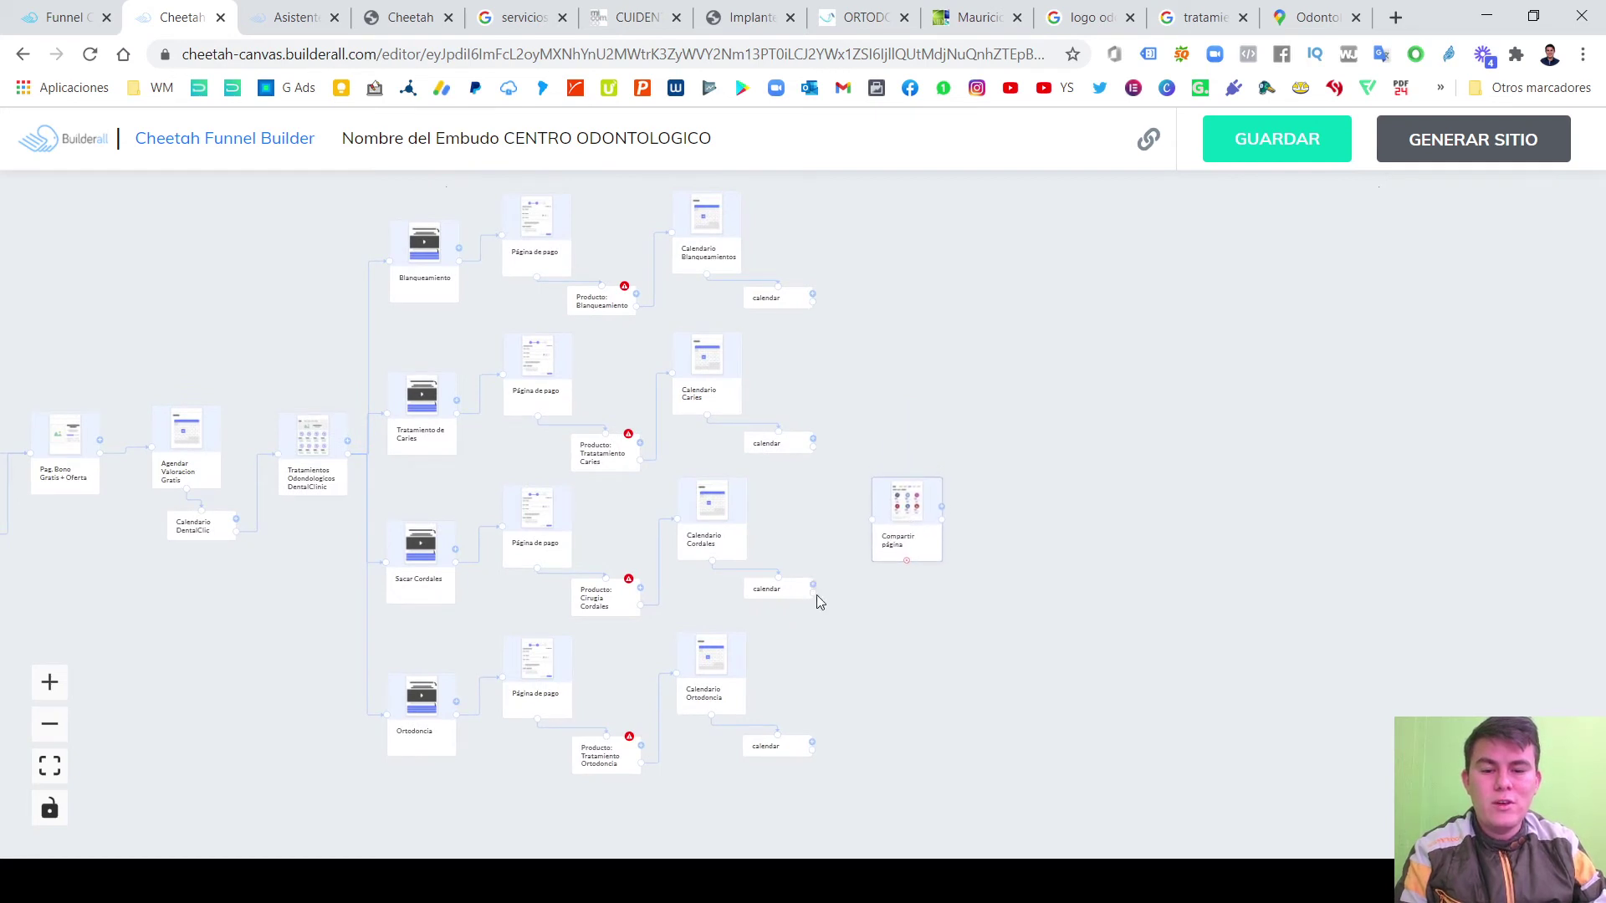
Connect the calendar elements of all four treatment branches to the Compartir página element.
{"action": "left_click_drag", "start_coordinate": [812, 589], "coordinate": [872, 522]}
{"action": "left_click_drag", "start_coordinate": [810, 448], "coordinate": [811, 449]}
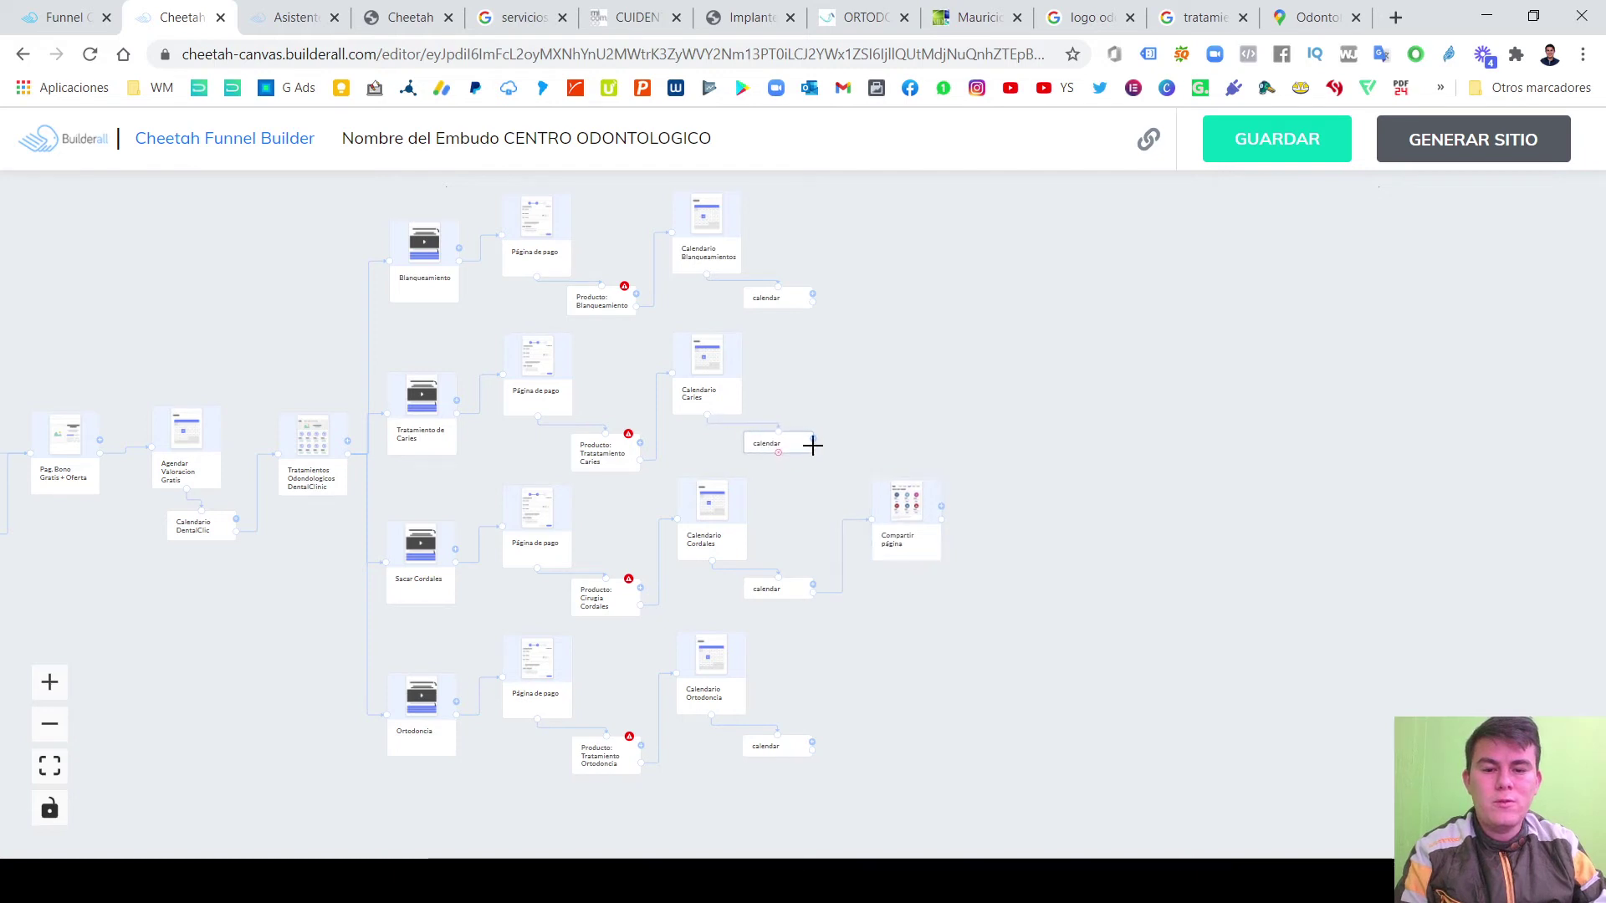
{"action": "left_click_drag", "start_coordinate": [870, 520], "coordinate": [871, 521]}
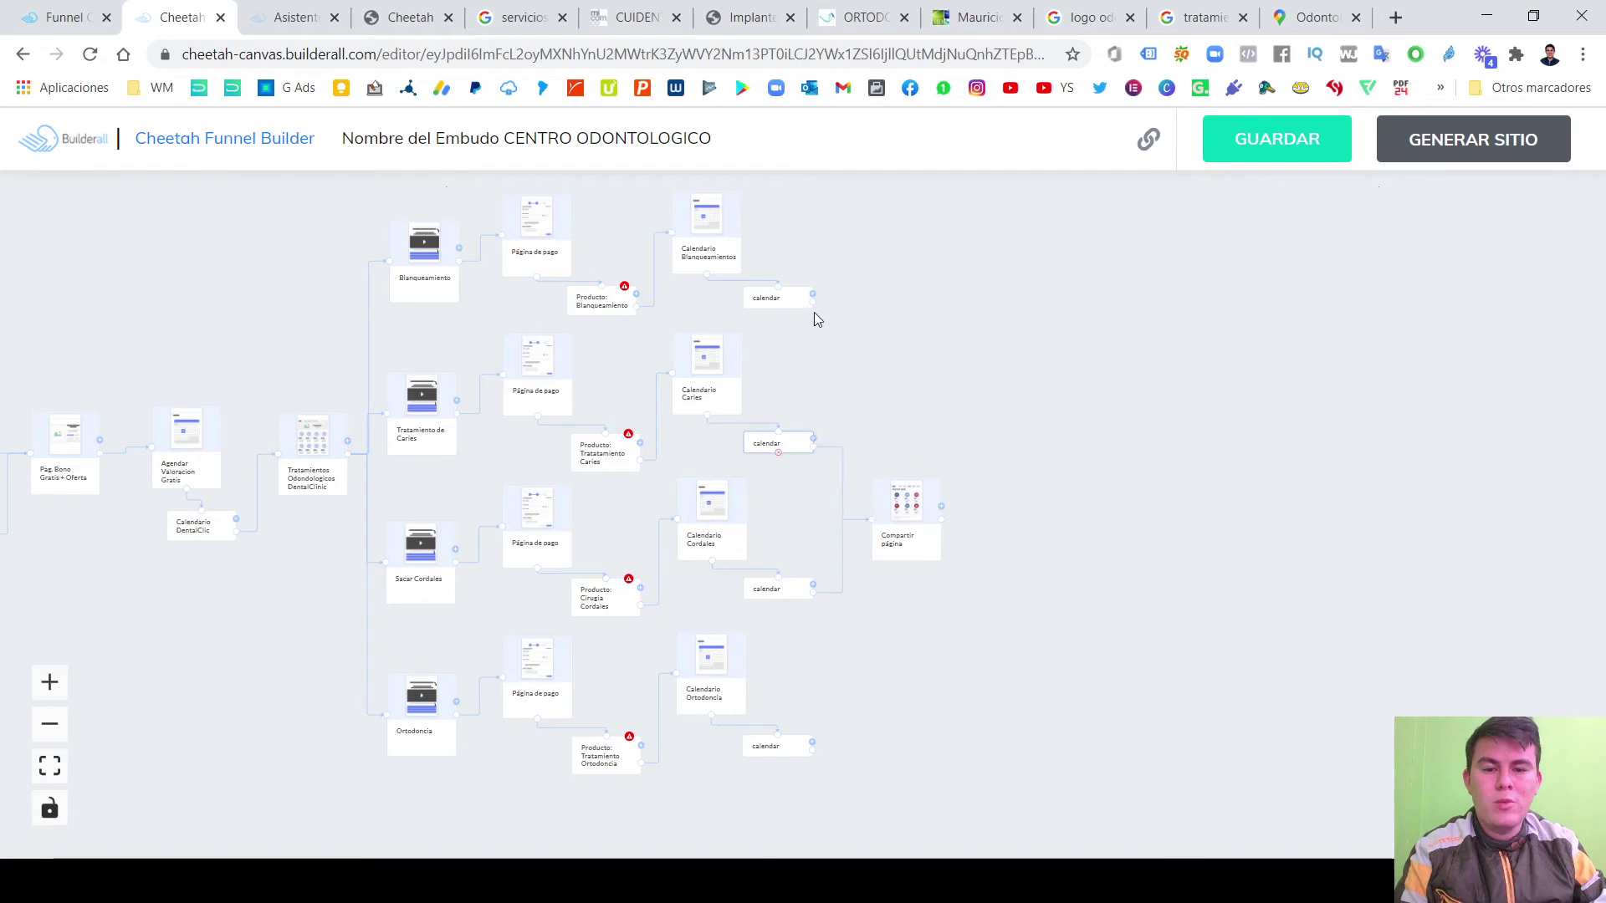
{"action": "left_click_drag", "start_coordinate": [812, 303], "coordinate": [873, 520]}
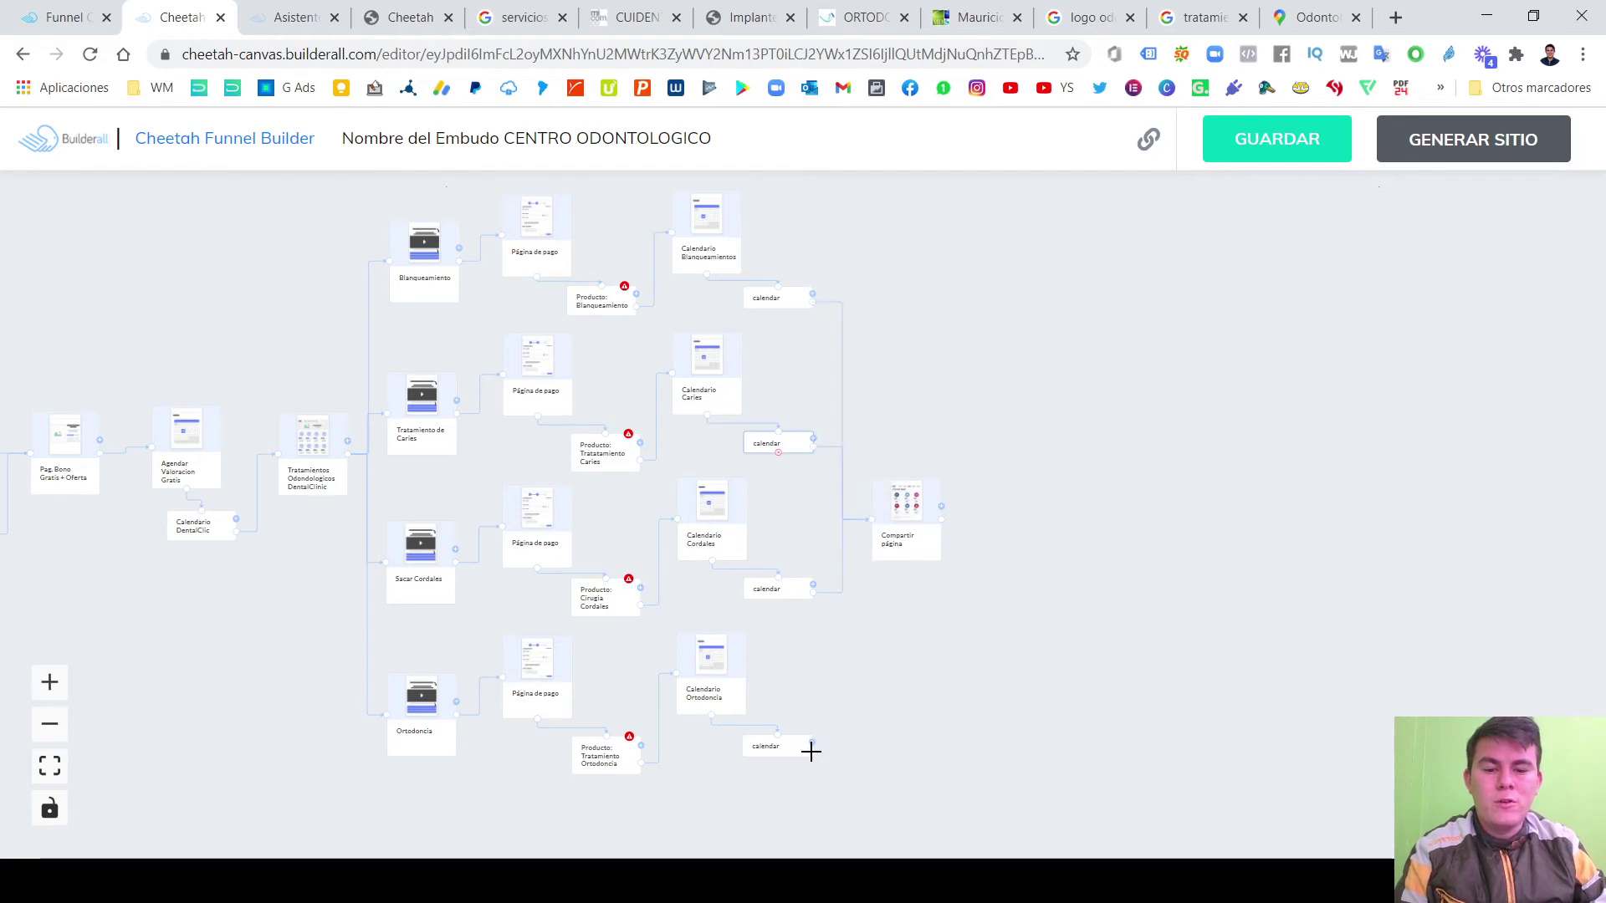
{"action": "left_click_drag", "start_coordinate": [811, 751], "coordinate": [871, 521]}
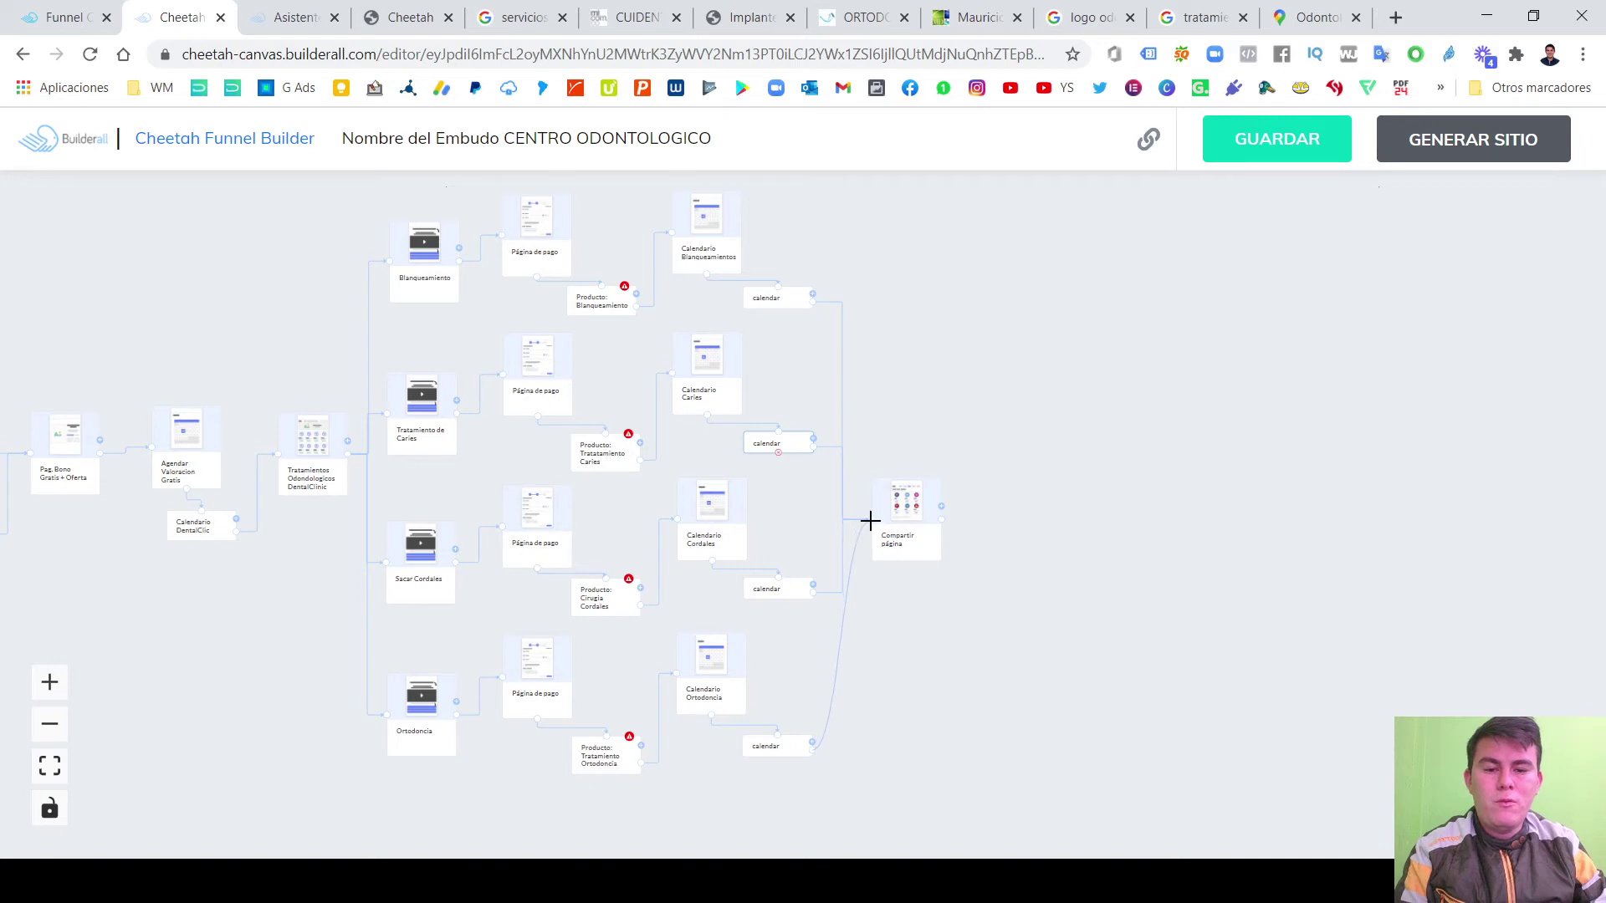
Bring the whole funnel into view and save it.
{"action": "left_click_drag", "start_coordinate": [918, 616], "coordinate": [1075, 606]}
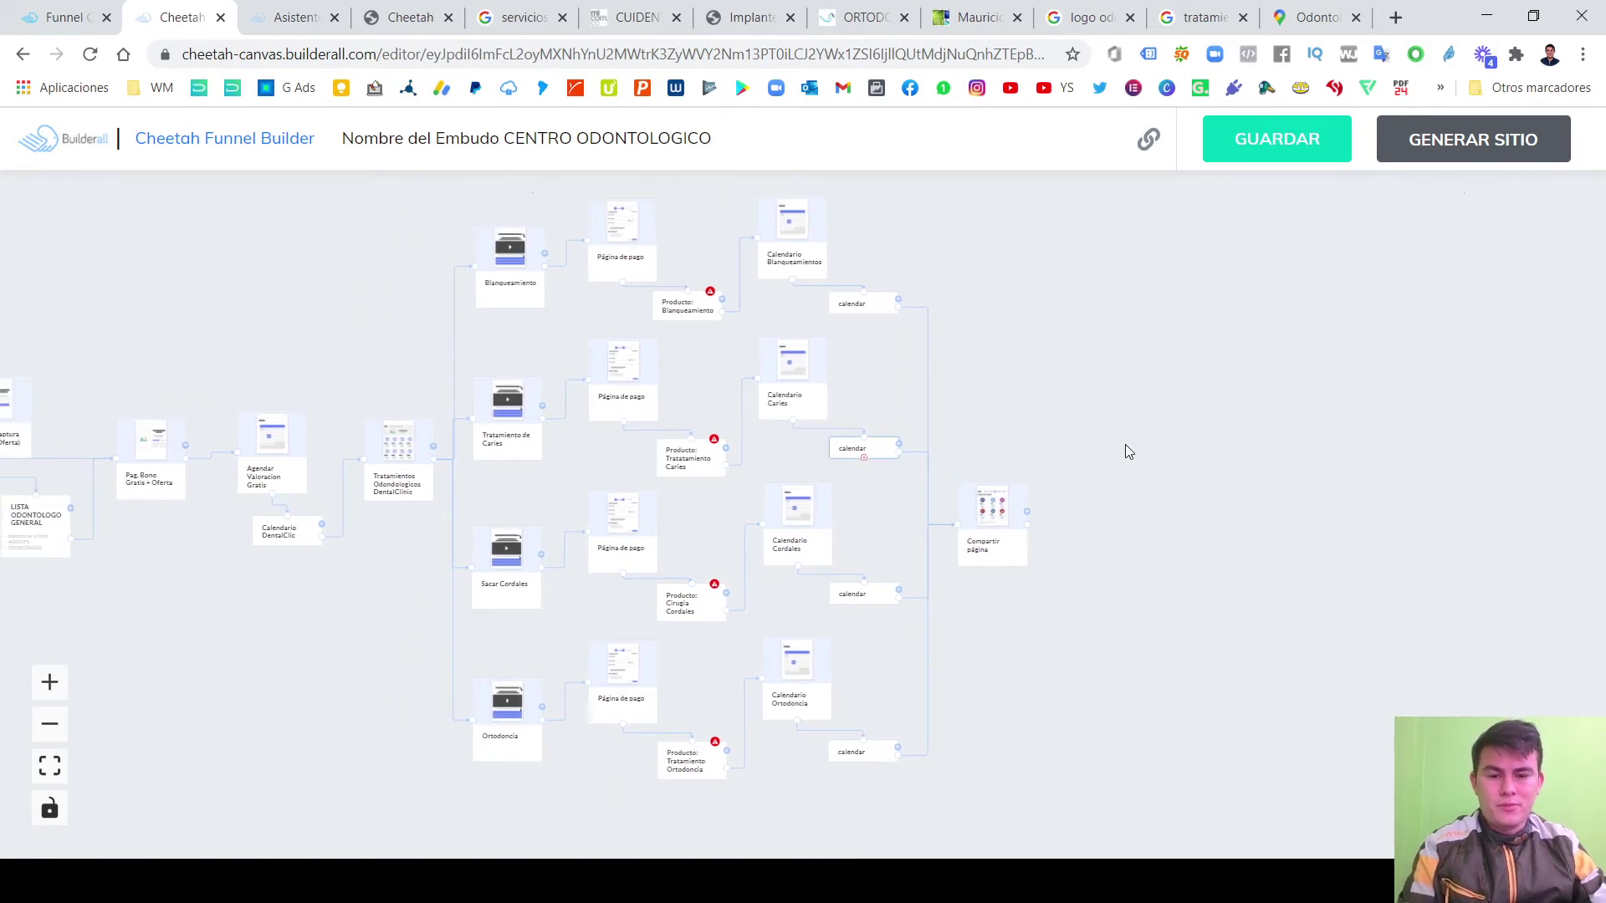
{"action": "left_click_drag", "start_coordinate": [1126, 444], "coordinate": [1319, 344]}
{"action": "left_click", "coordinate": [1282, 149]}
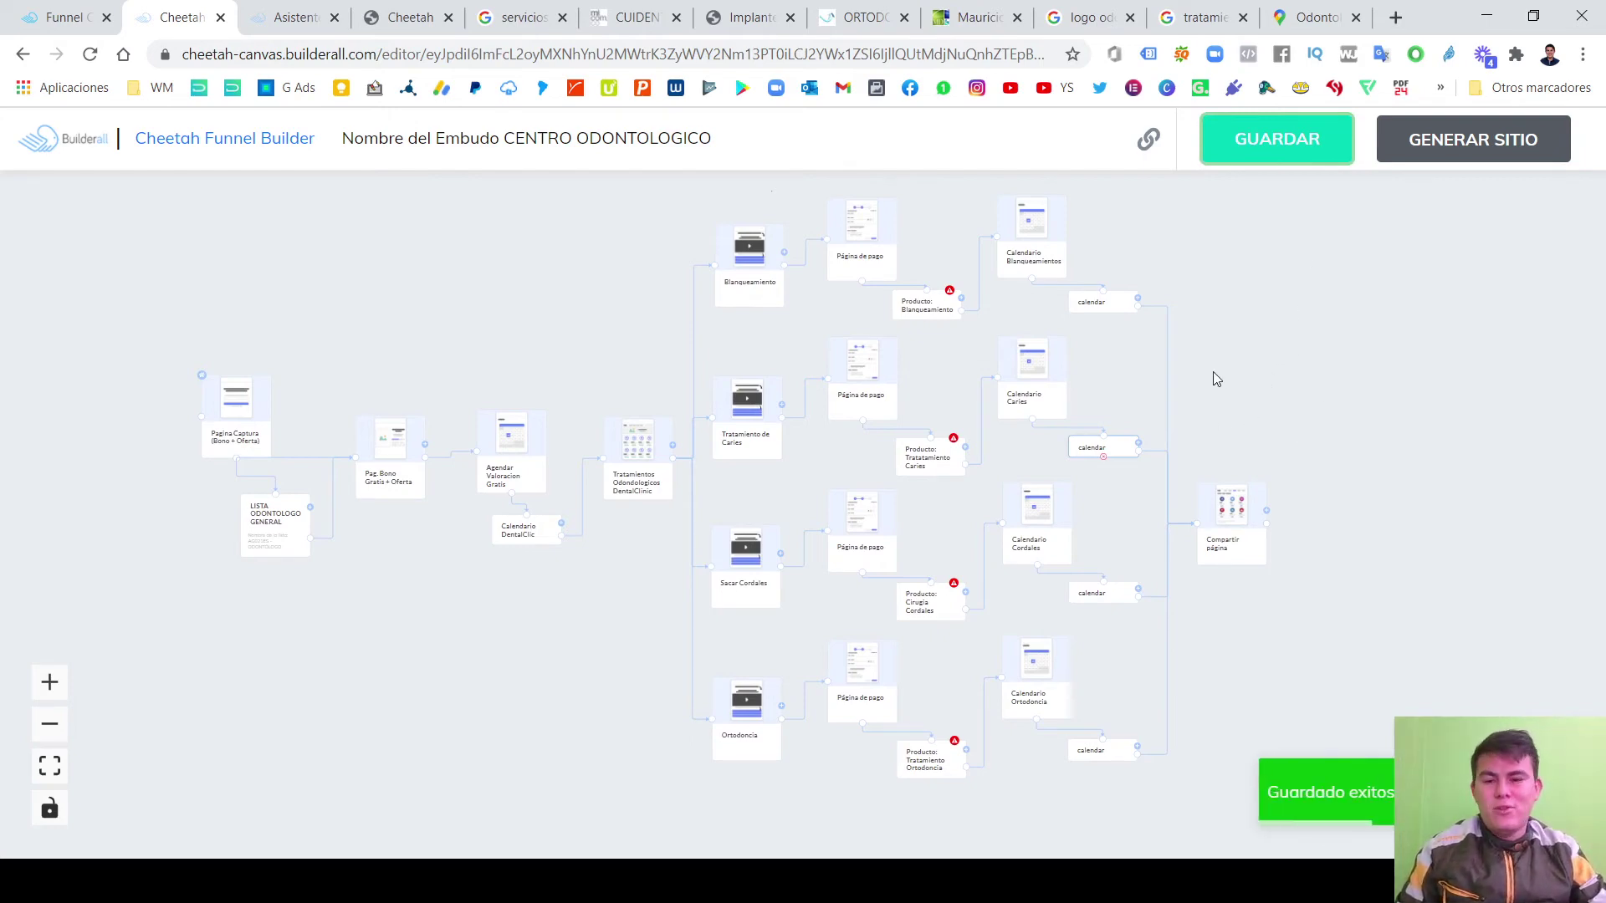
Rearrange the start of the funnel so the Pagina Captura page sits above the LISTA ODONTOLOGO GENERAL element.
{"action": "scroll", "coordinate": [117, 469], "scroll_direction": "up", "scroll_amount": 3}
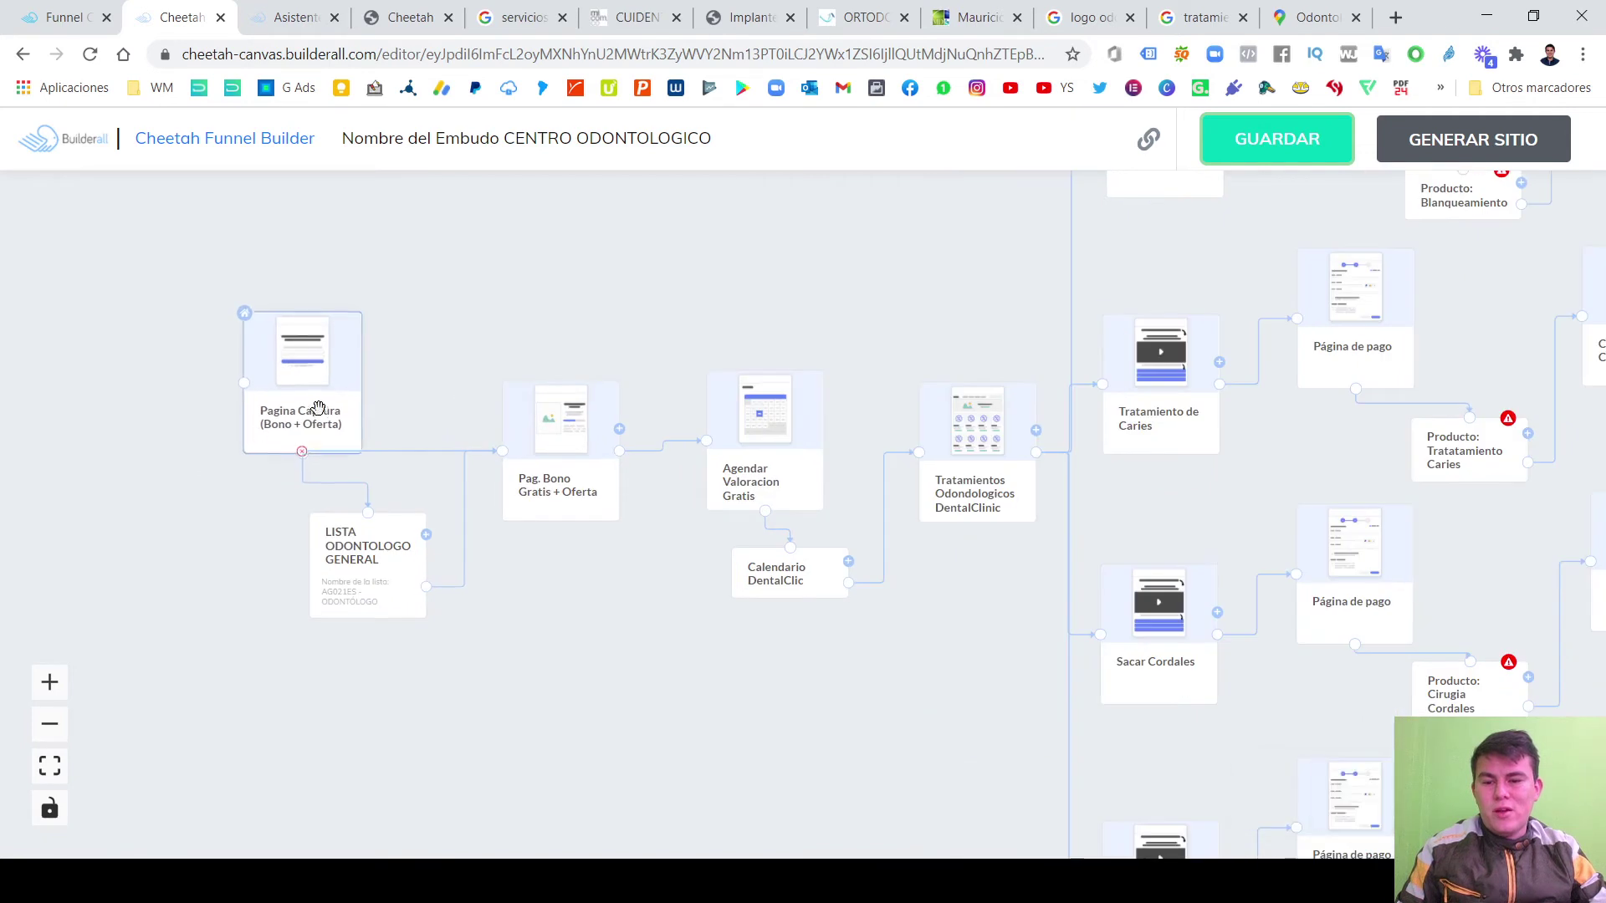
{"action": "left_click_drag", "start_coordinate": [316, 383], "coordinate": [384, 320]}
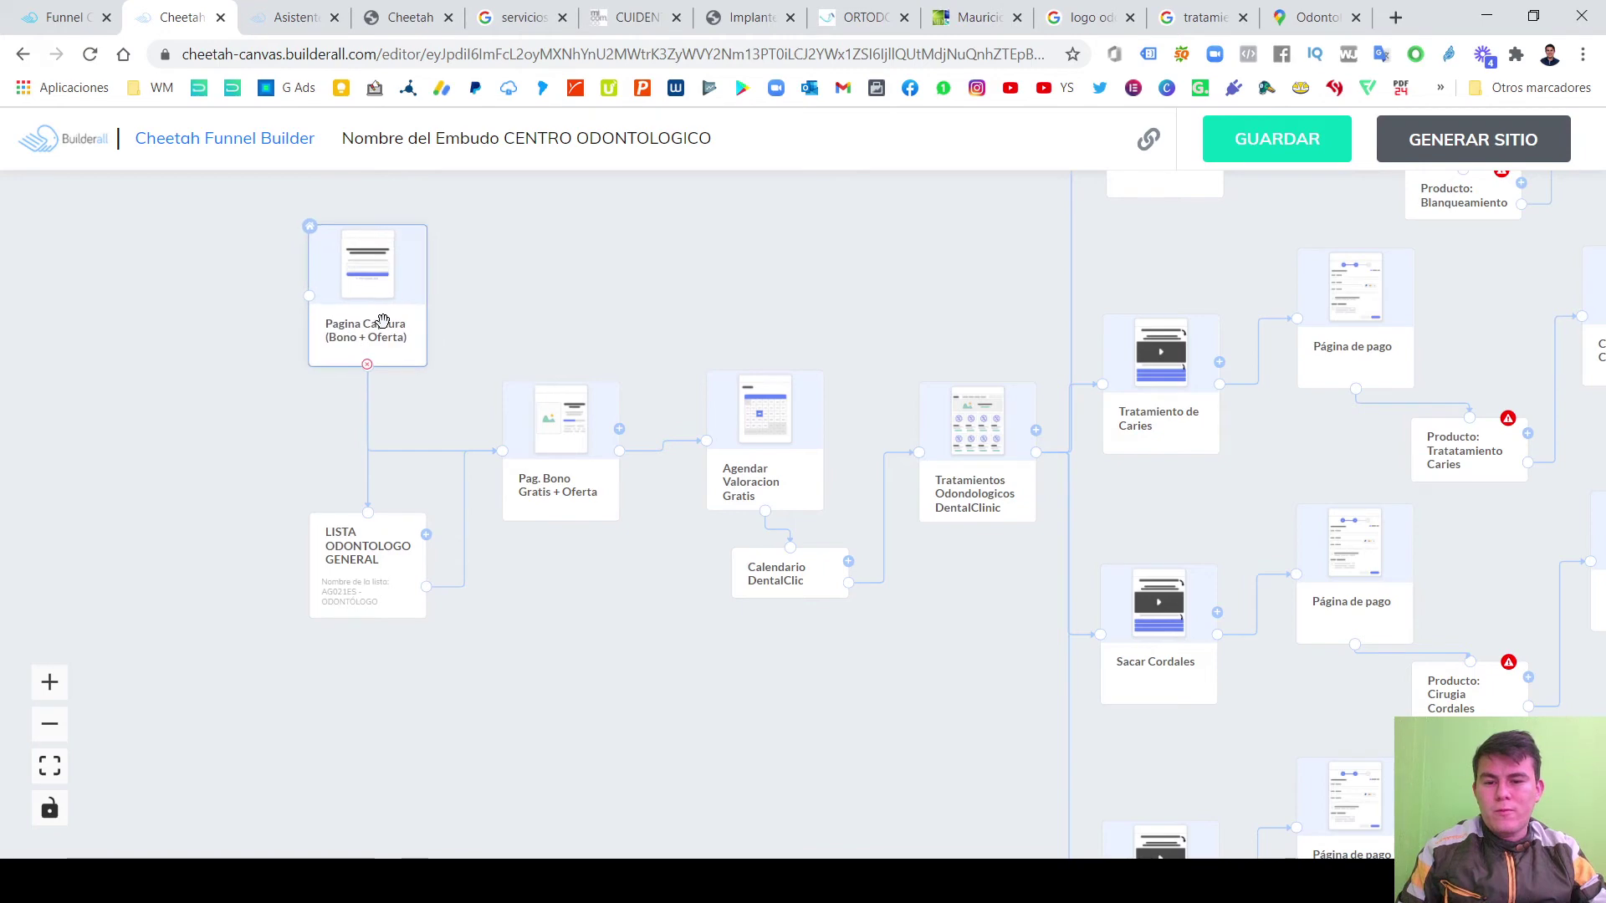
{"action": "mouse_move", "coordinate": [373, 585]}
{"action": "left_mouse_down"}
{"action": "mouse_move", "coordinate": [373, 556]}
{"action": "mouse_move", "coordinate": [414, 581]}
{"action": "mouse_move", "coordinate": [352, 581]}
{"action": "left_mouse_up"}
{"action": "mouse_move", "coordinate": [376, 312]}
{"action": "left_mouse_down"}
{"action": "mouse_move", "coordinate": [309, 315]}
{"action": "mouse_move", "coordinate": [307, 338]}
{"action": "mouse_move", "coordinate": [365, 322]}
{"action": "mouse_move", "coordinate": [378, 339]}
{"action": "left_mouse_up"}
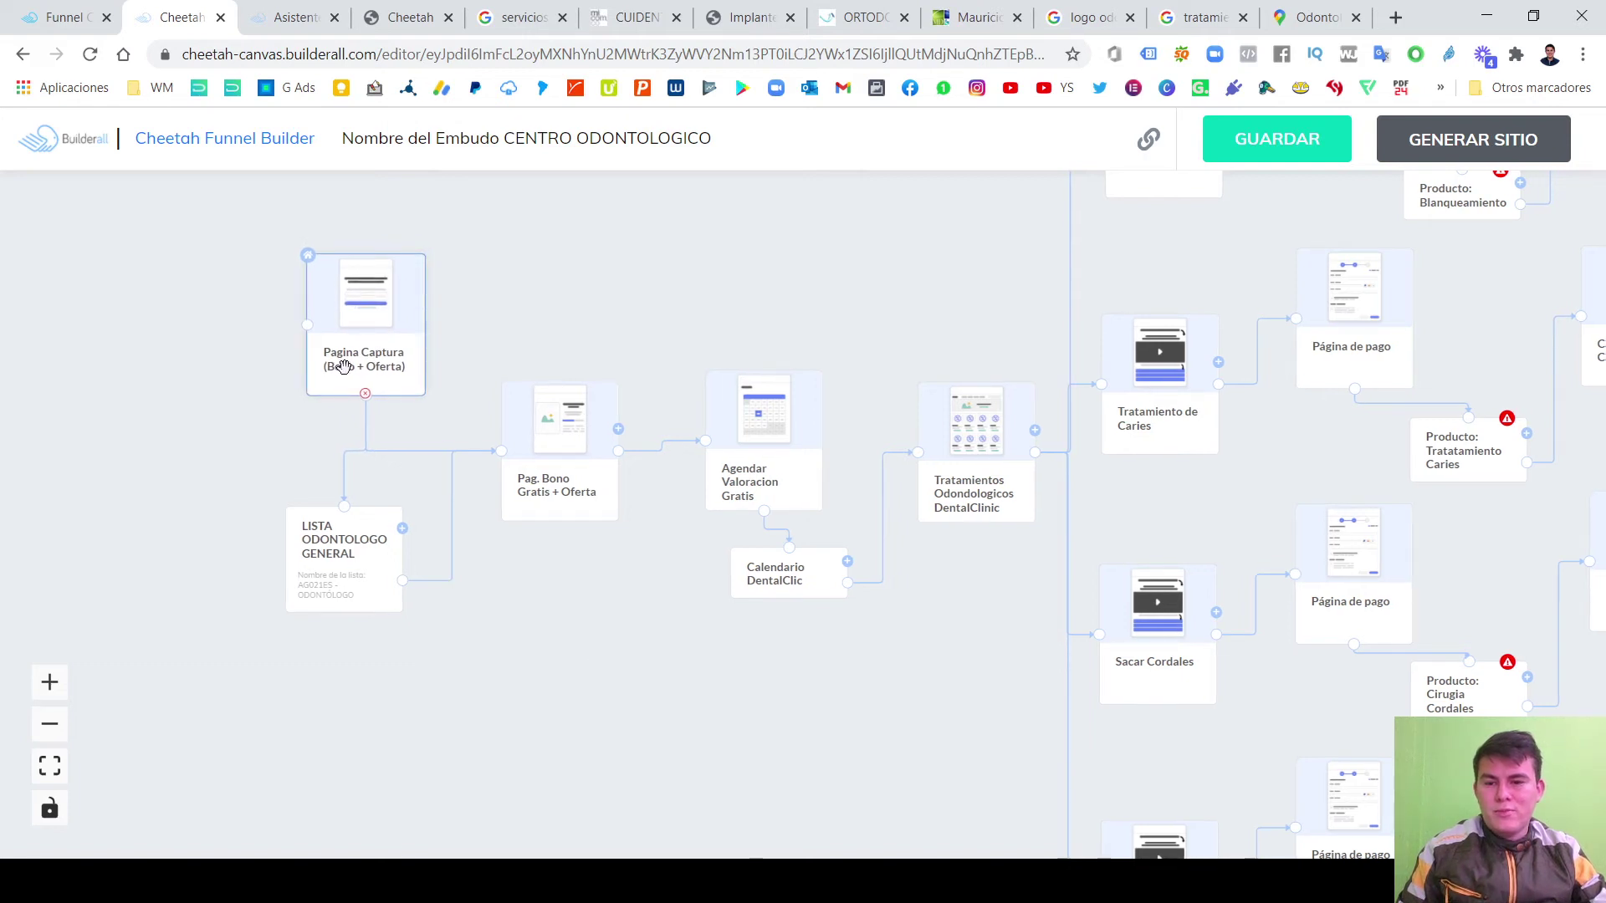
{"action": "left_click_drag", "start_coordinate": [401, 333], "coordinate": [399, 314]}
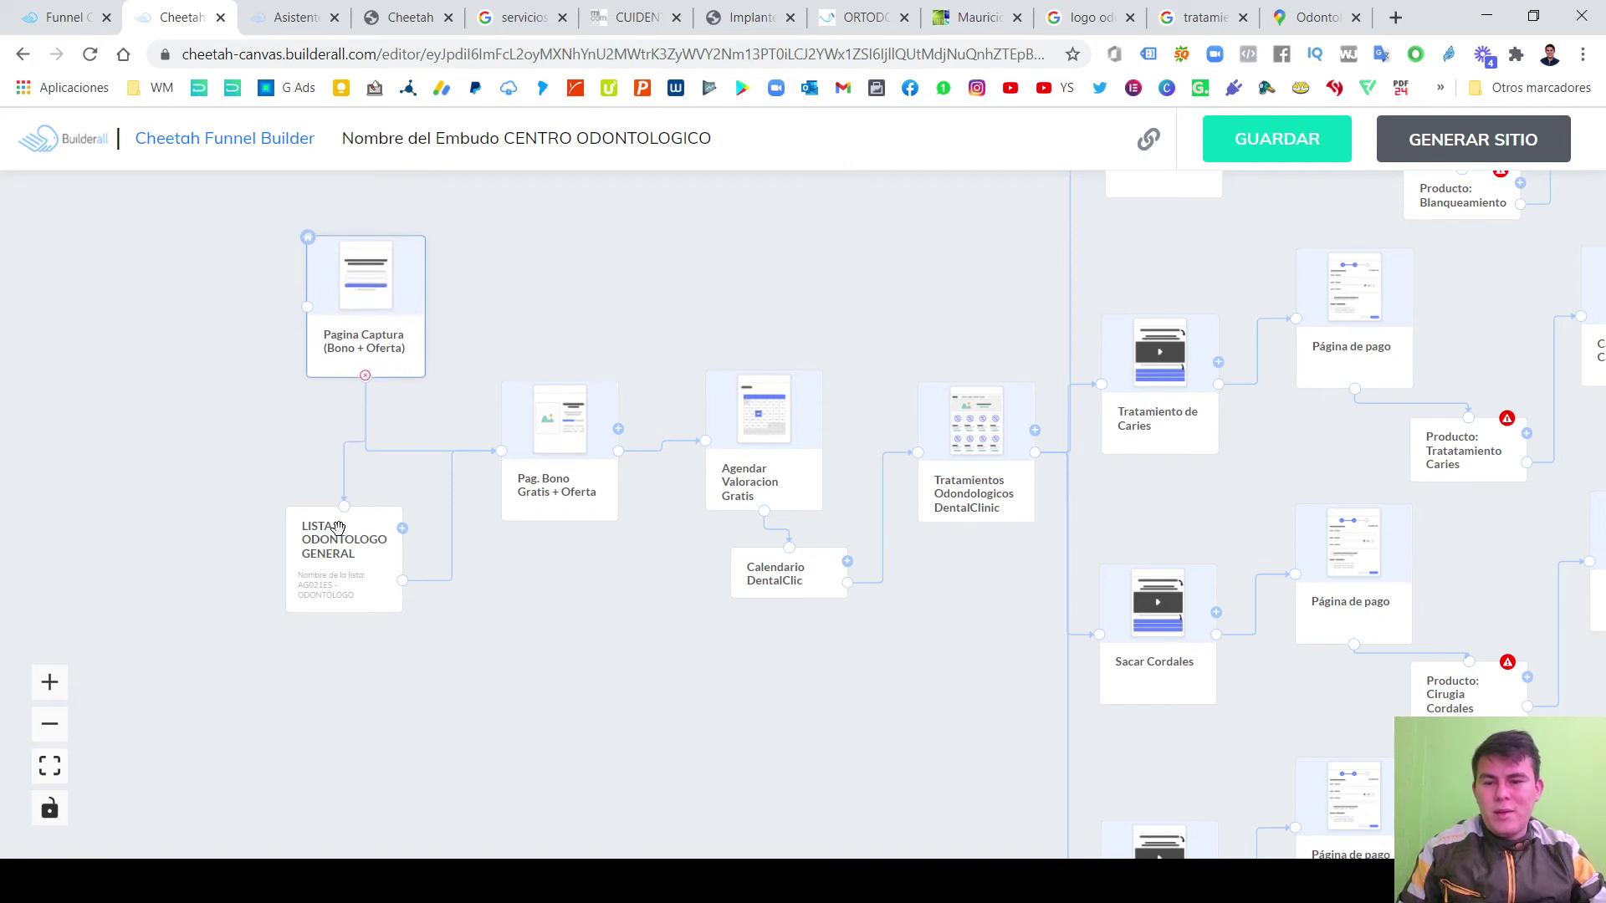
Adjust the positions of LISTA ODONTOLOGO GENERAL, Pag. Bono Gratis + Oferta and Agendar Valoracion Gratis so the two pages line up in a row.
{"action": "mouse_move", "coordinate": [339, 528]}
{"action": "left_mouse_down"}
{"action": "mouse_move", "coordinate": [392, 510]}
{"action": "mouse_move", "coordinate": [335, 513]}
{"action": "left_mouse_up"}
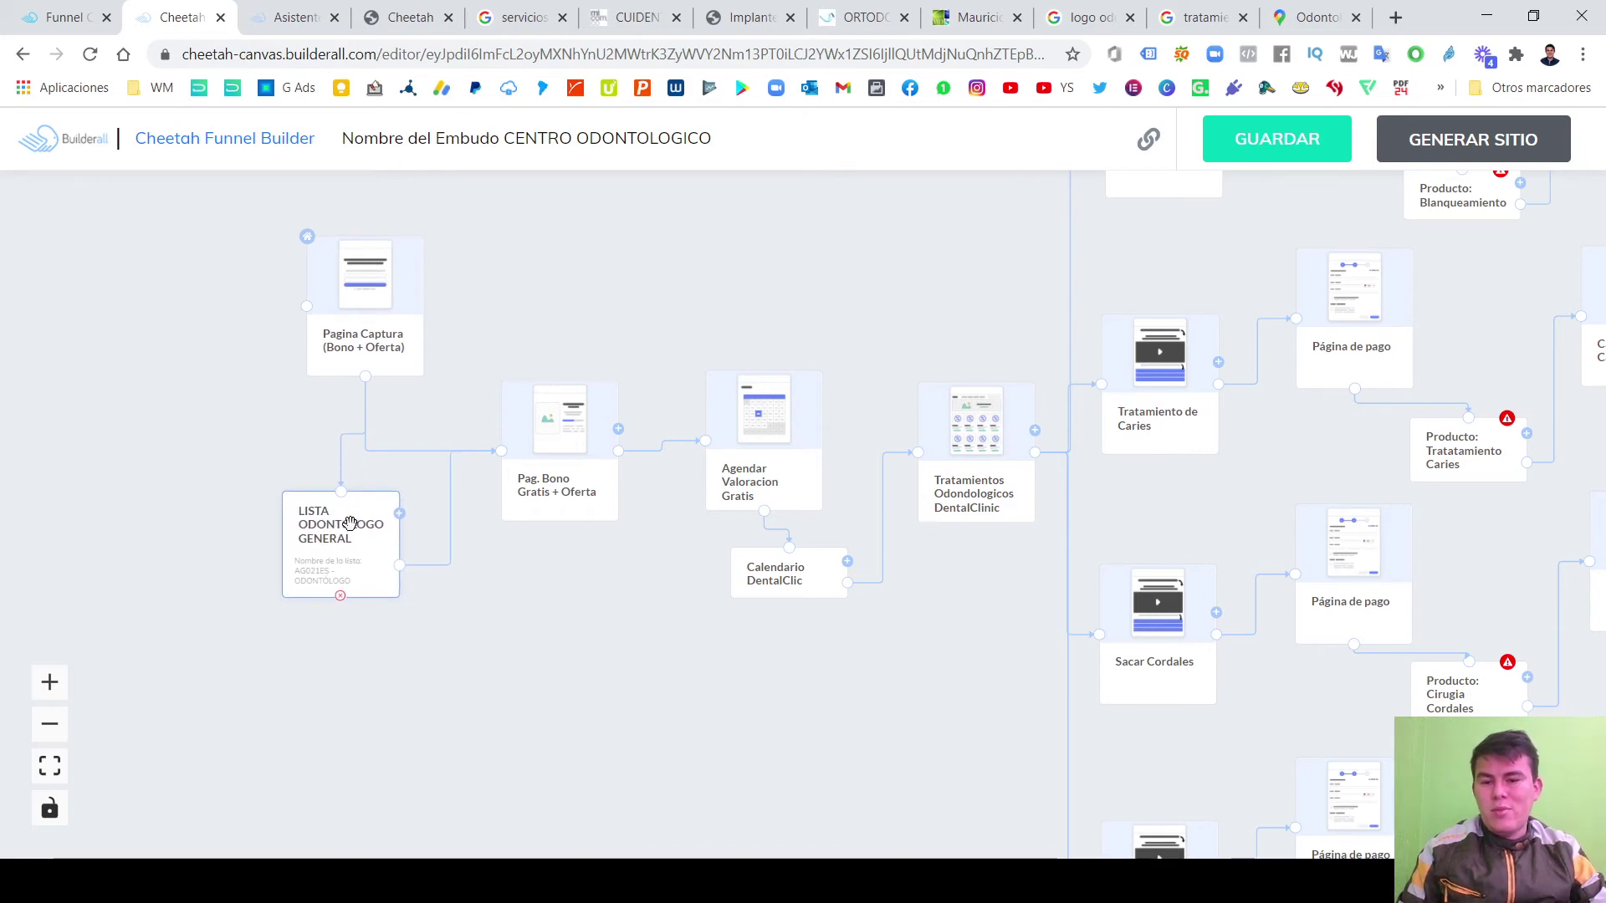
{"action": "left_click_drag", "start_coordinate": [543, 441], "coordinate": [543, 451]}
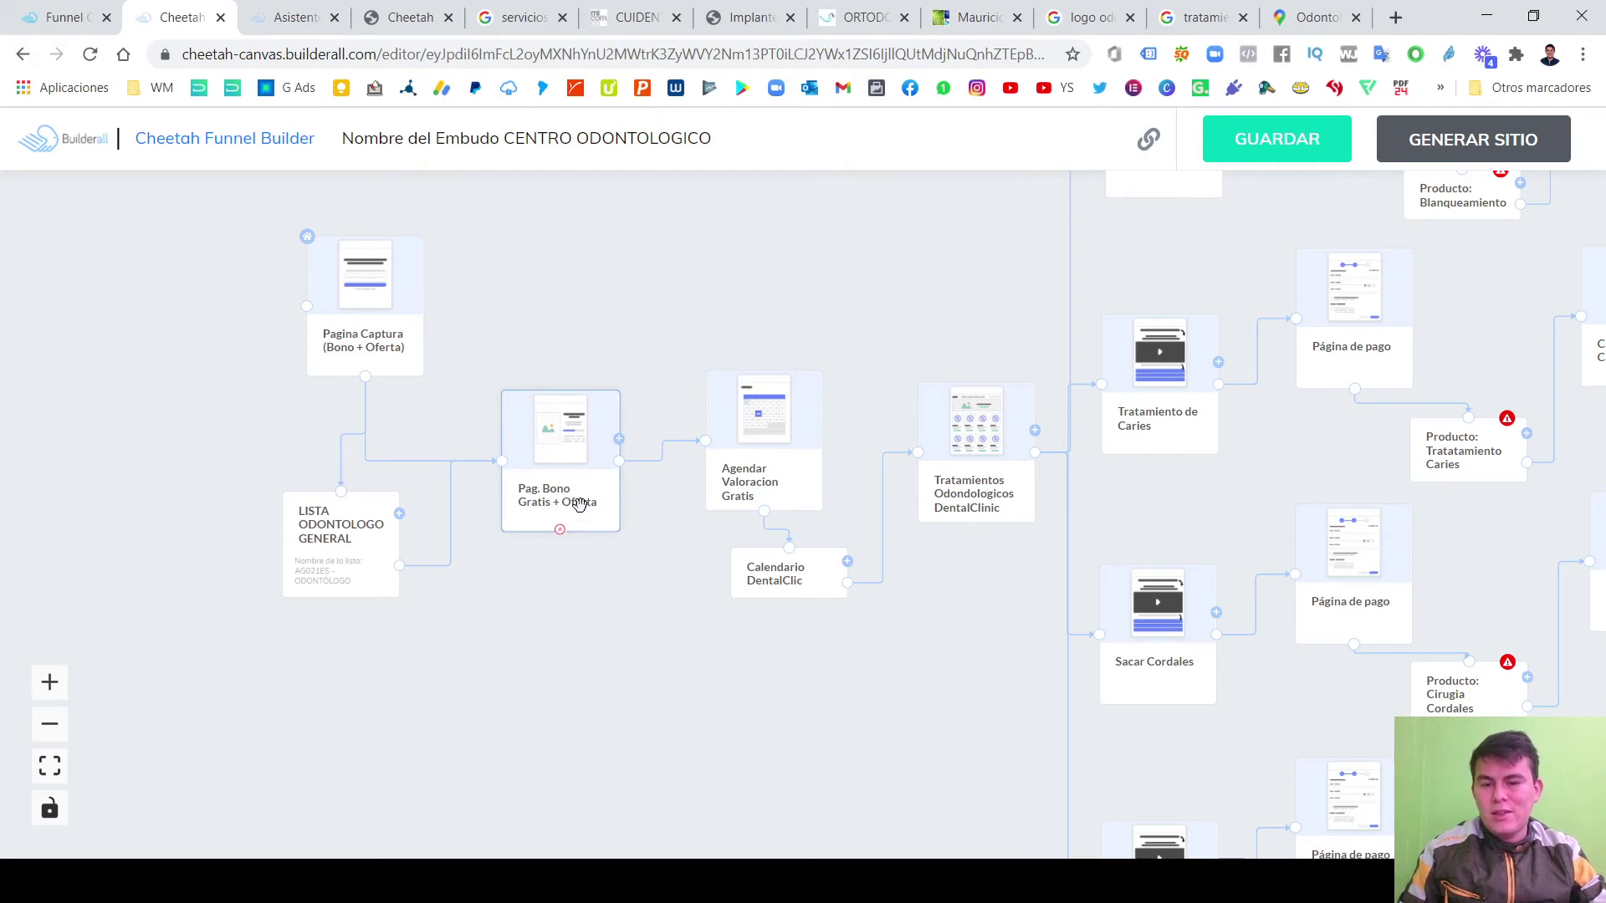
{"action": "left_click_drag", "start_coordinate": [598, 474], "coordinate": [554, 462]}
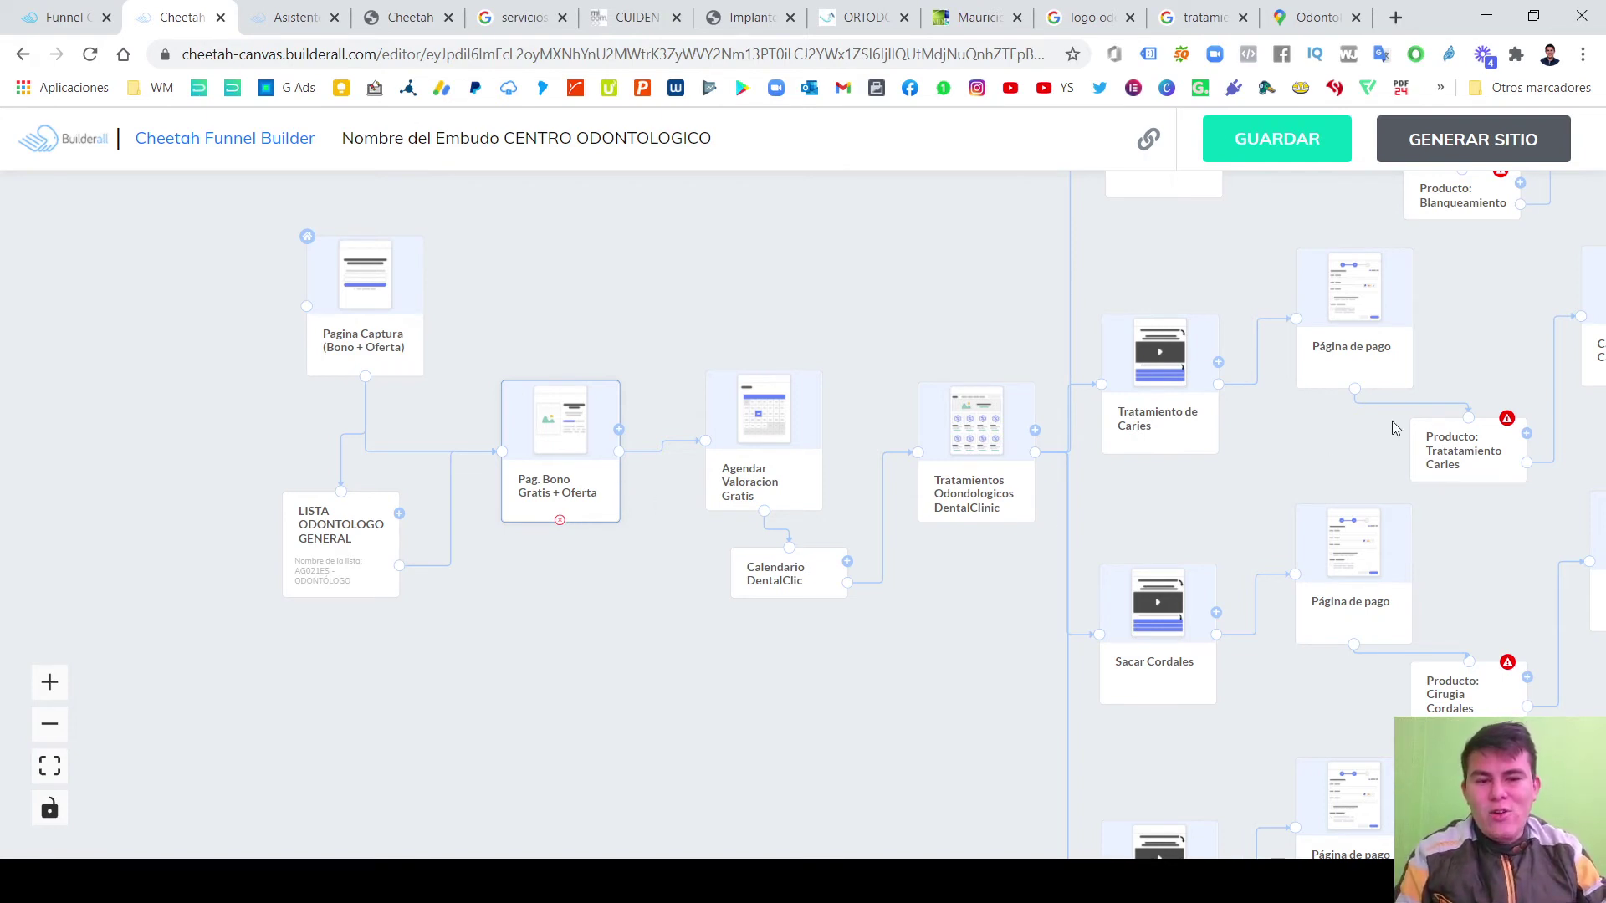
{"action": "left_click_drag", "start_coordinate": [1365, 438], "coordinate": [736, 582]}
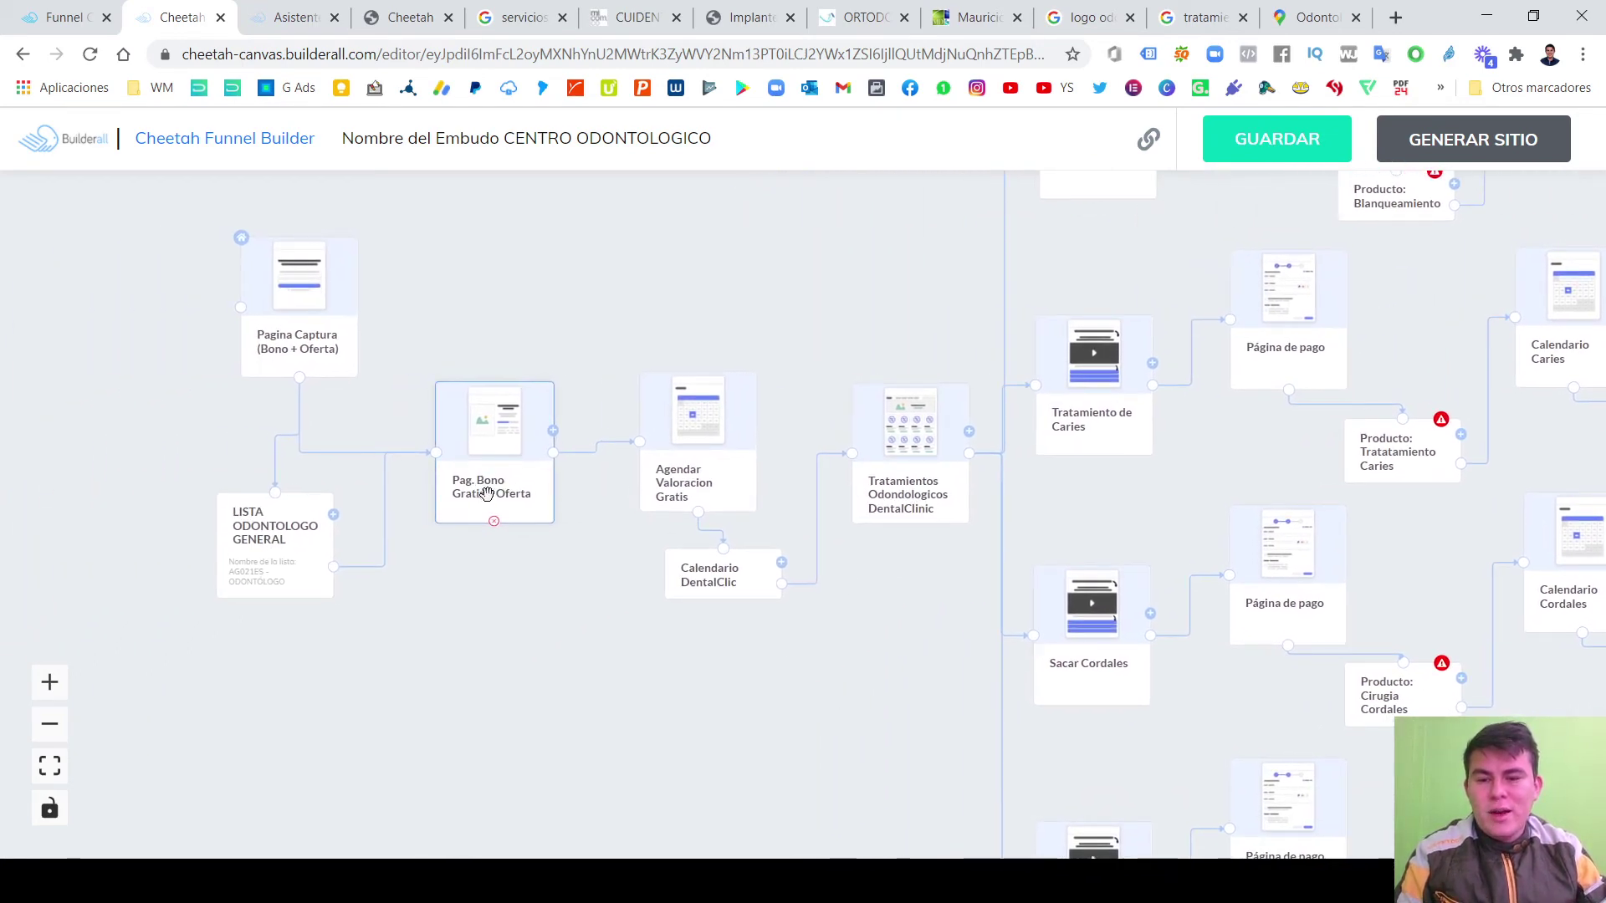
{"action": "left_click_drag", "start_coordinate": [487, 494], "coordinate": [500, 493]}
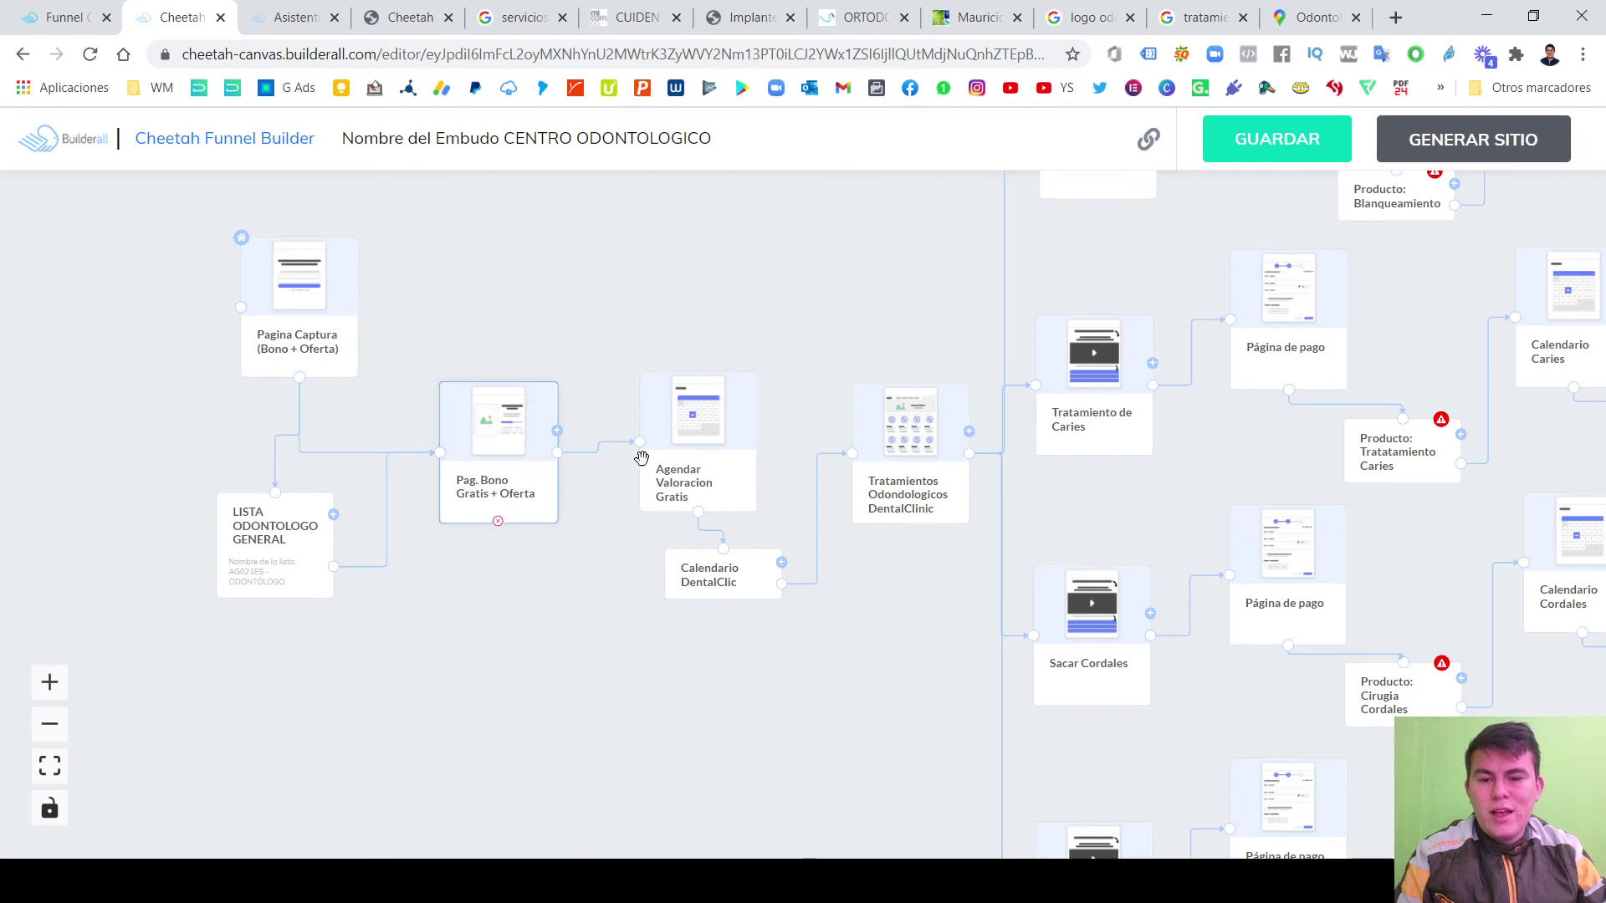
{"action": "left_click_drag", "start_coordinate": [685, 460], "coordinate": [683, 468]}
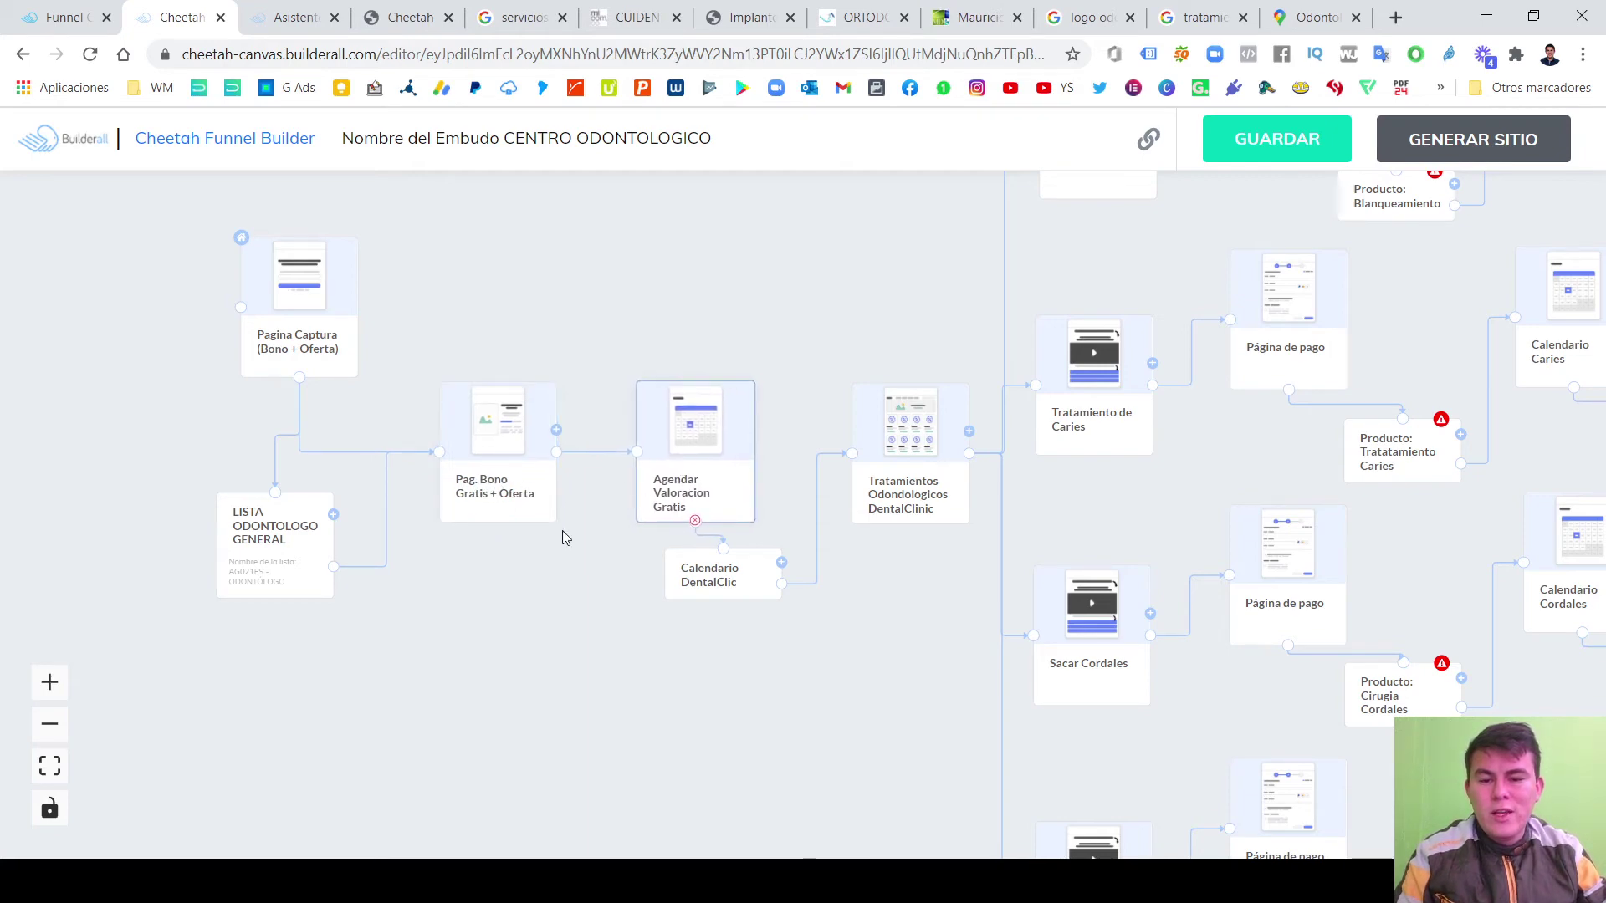
Rename the calendar element below the Agendar Valoracion Gratis page to "Calendario DentalClic Valoracion Gratis".
{"action": "left_click_drag", "start_coordinate": [563, 537], "coordinate": [541, 487]}
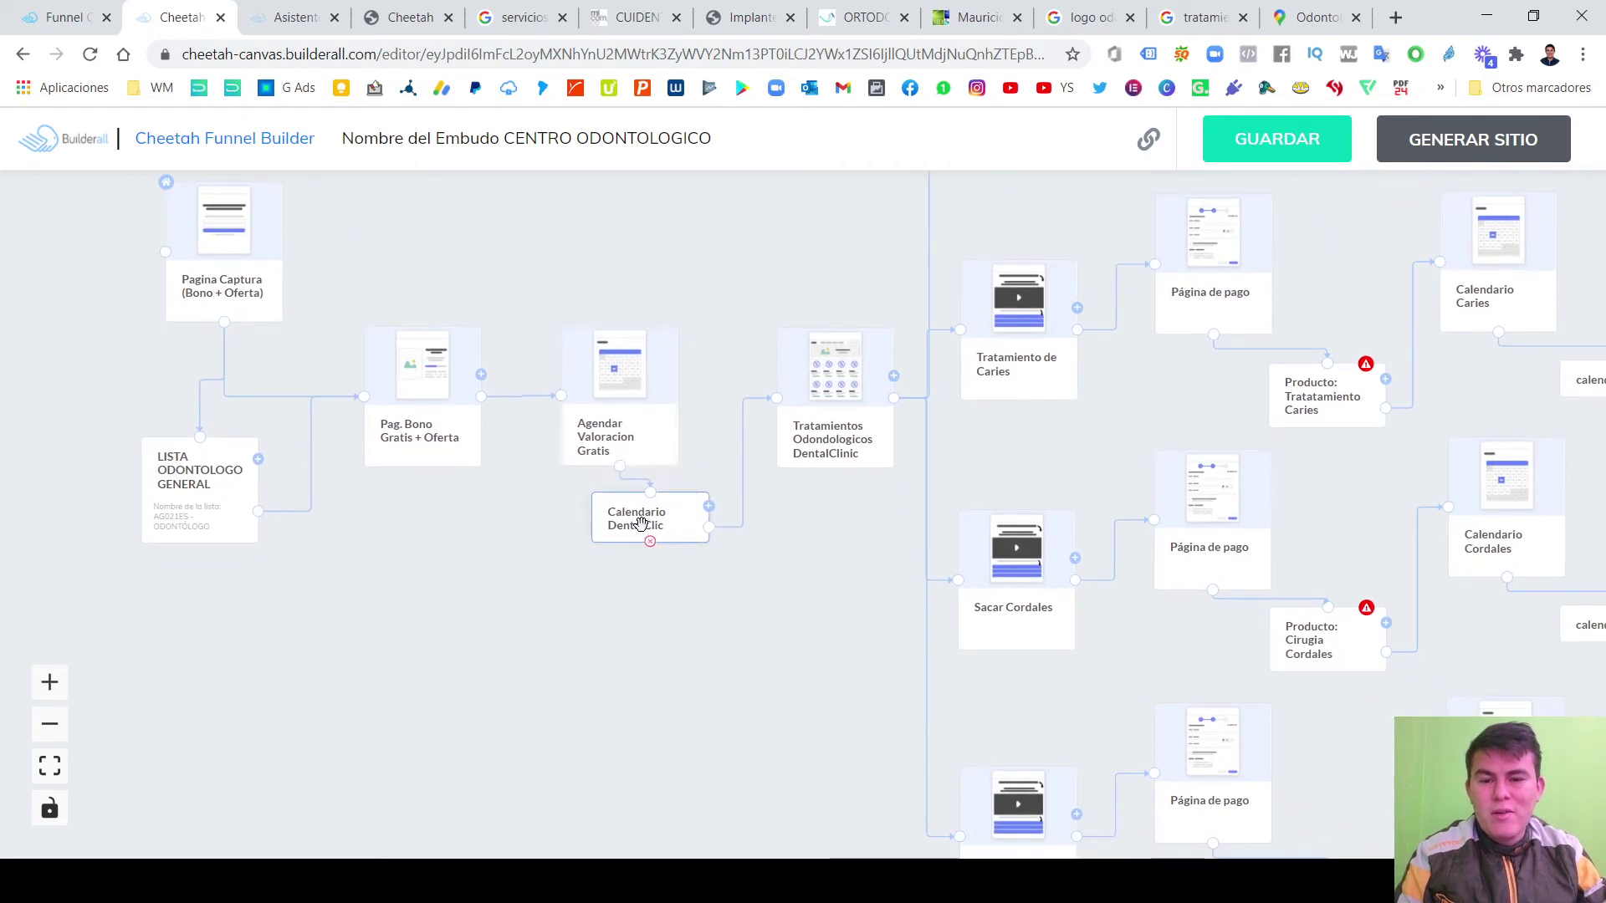
{"action": "left_click_drag", "start_coordinate": [641, 524], "coordinate": [644, 525]}
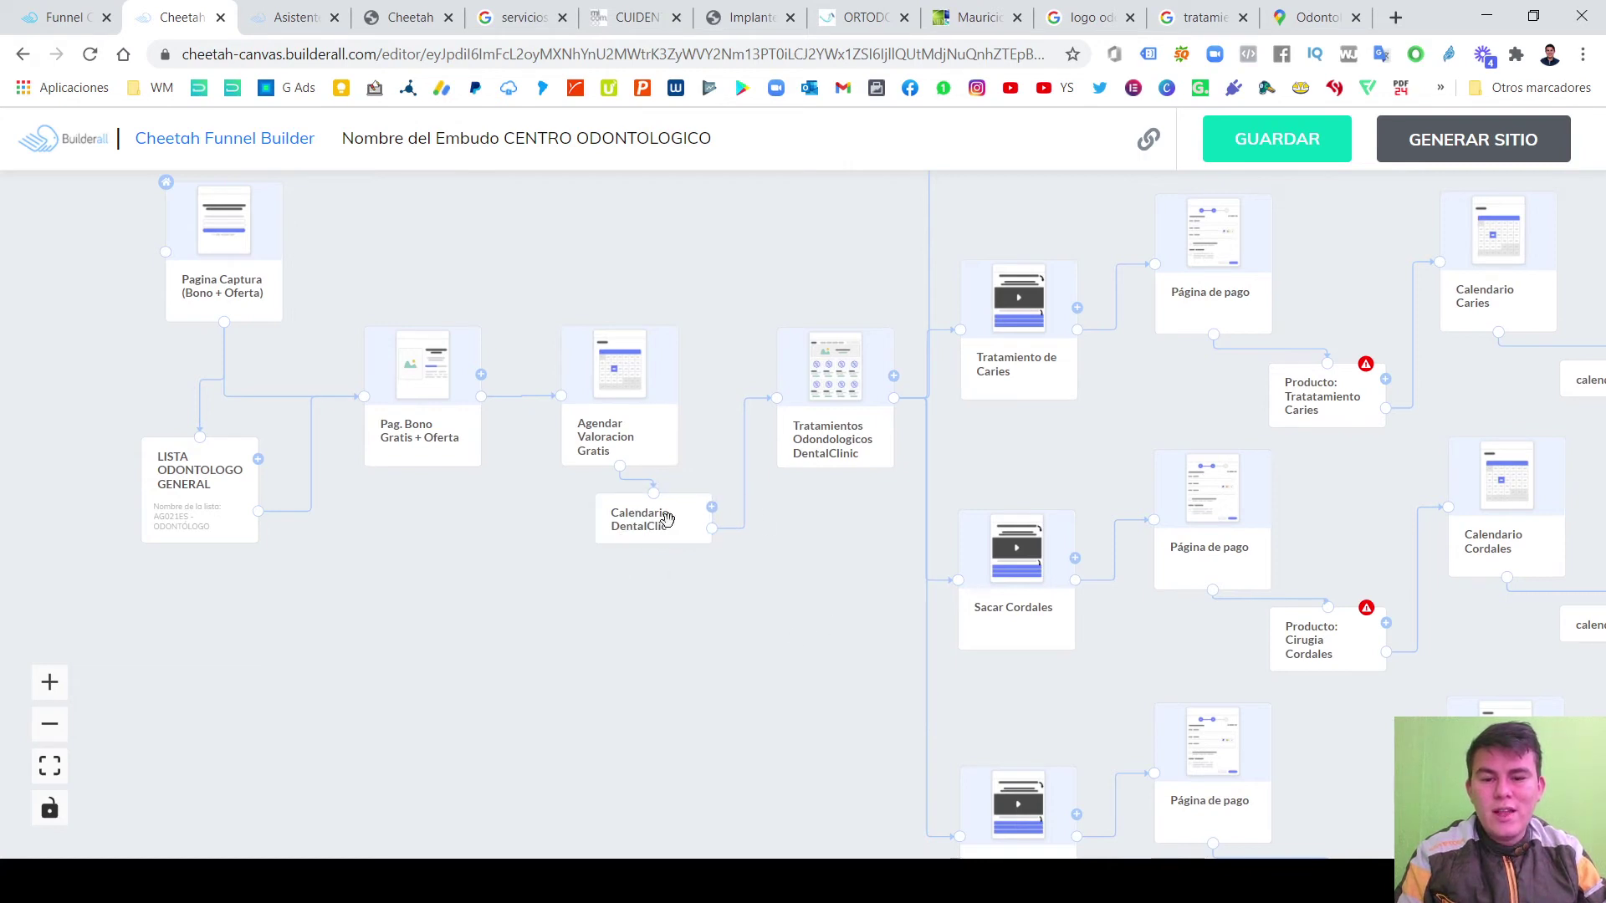
{"action": "left_click", "coordinate": [666, 520]}
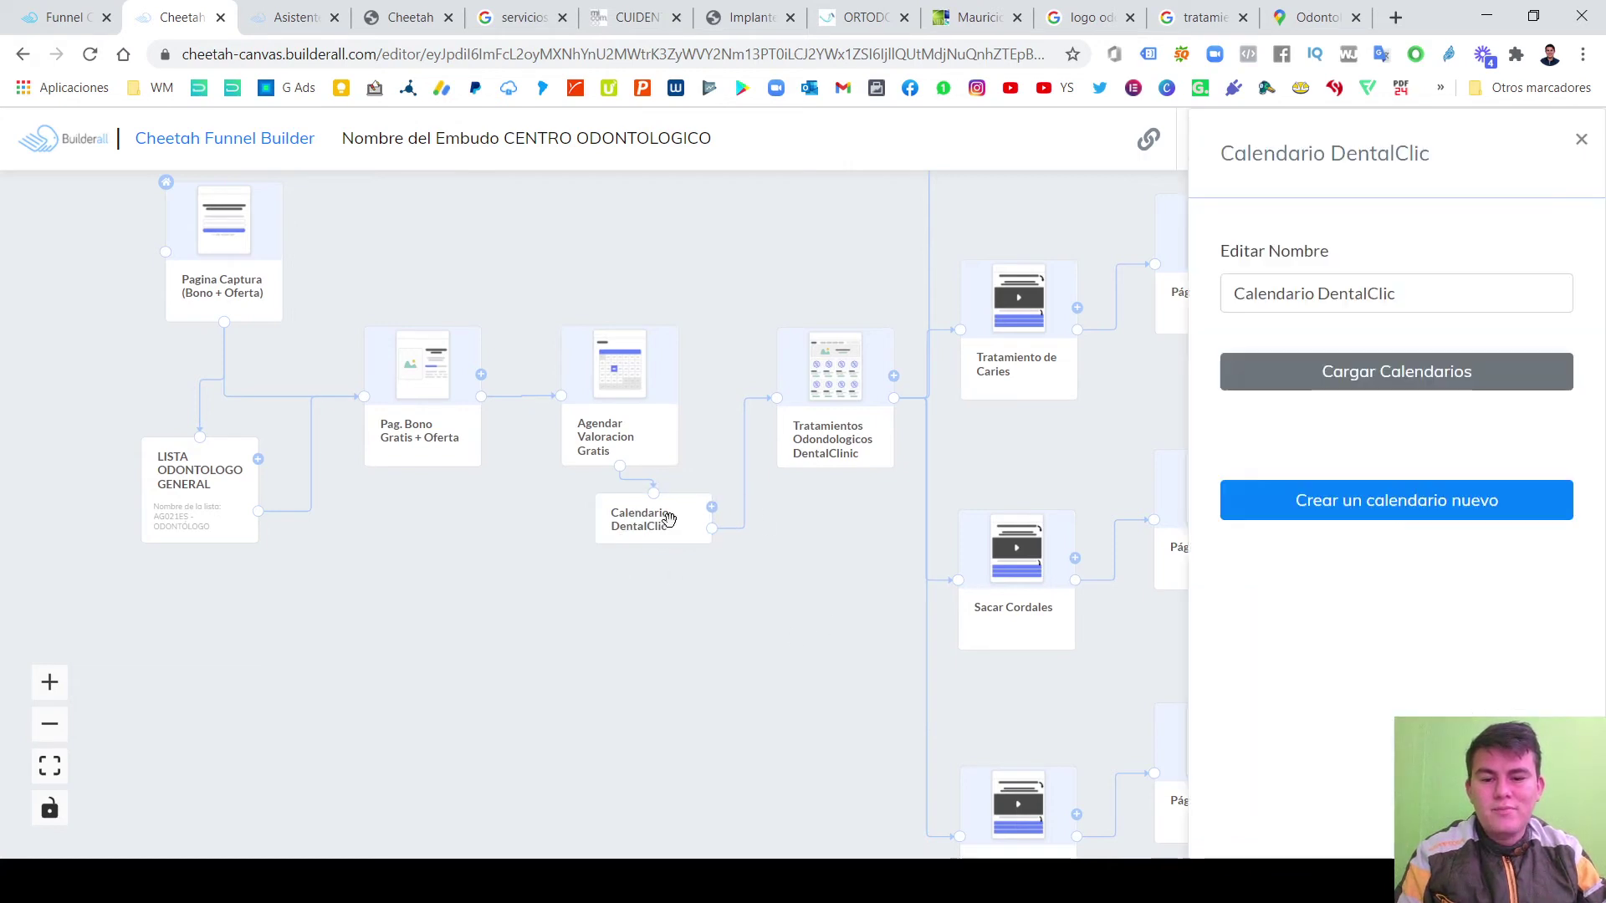
{"action": "left_click", "coordinate": [1392, 299]}
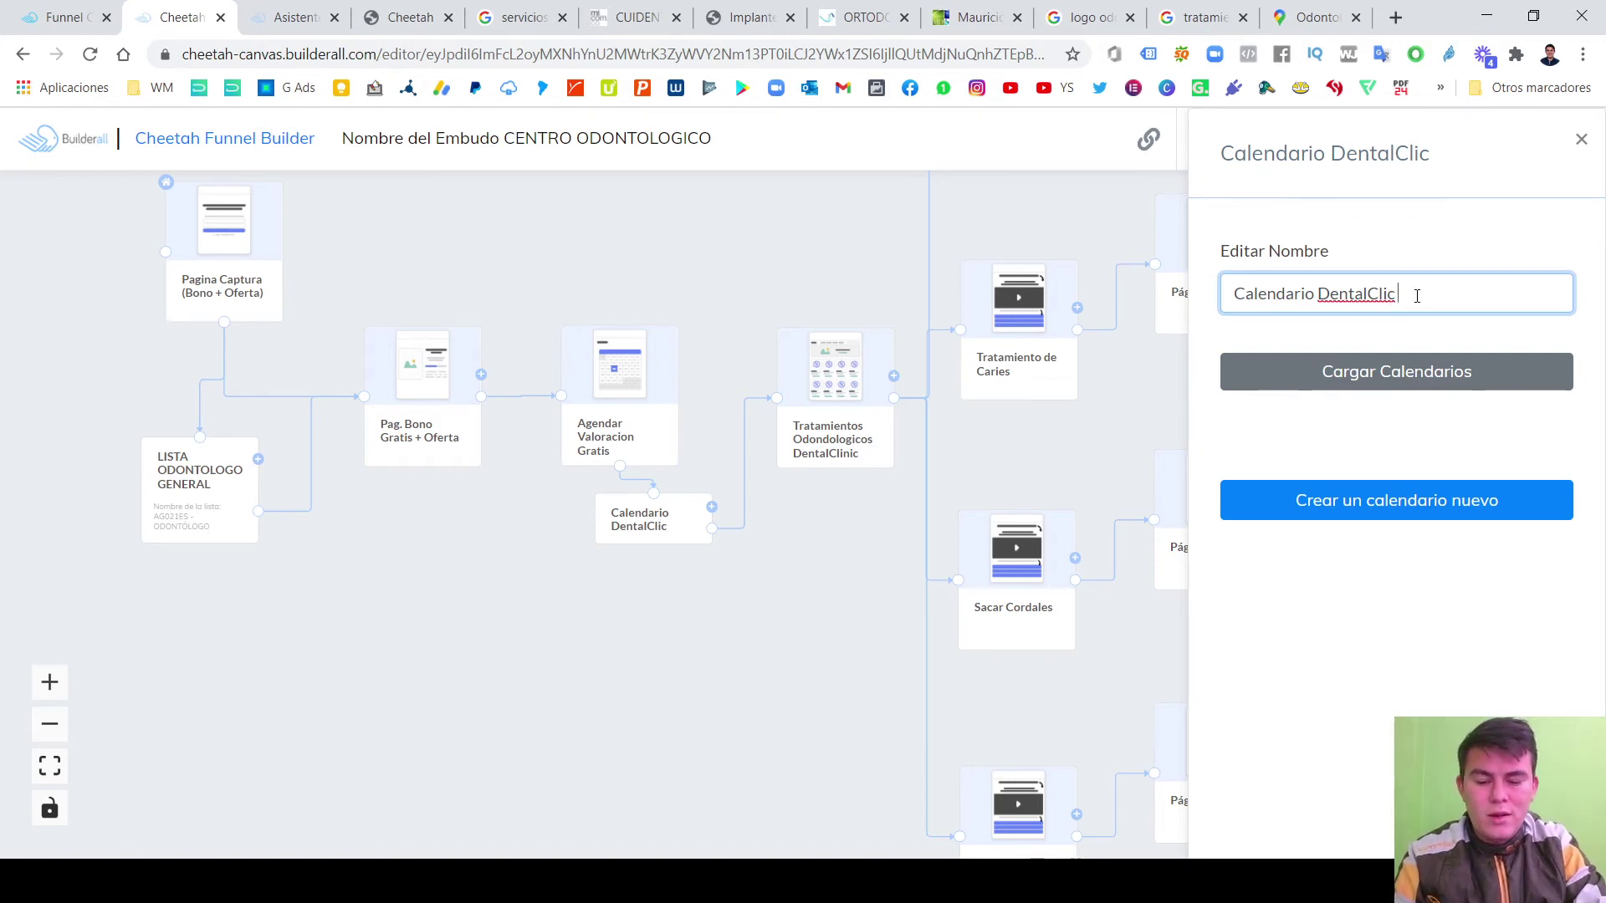
{"action": "type", "text": "Valoracion GRat"}
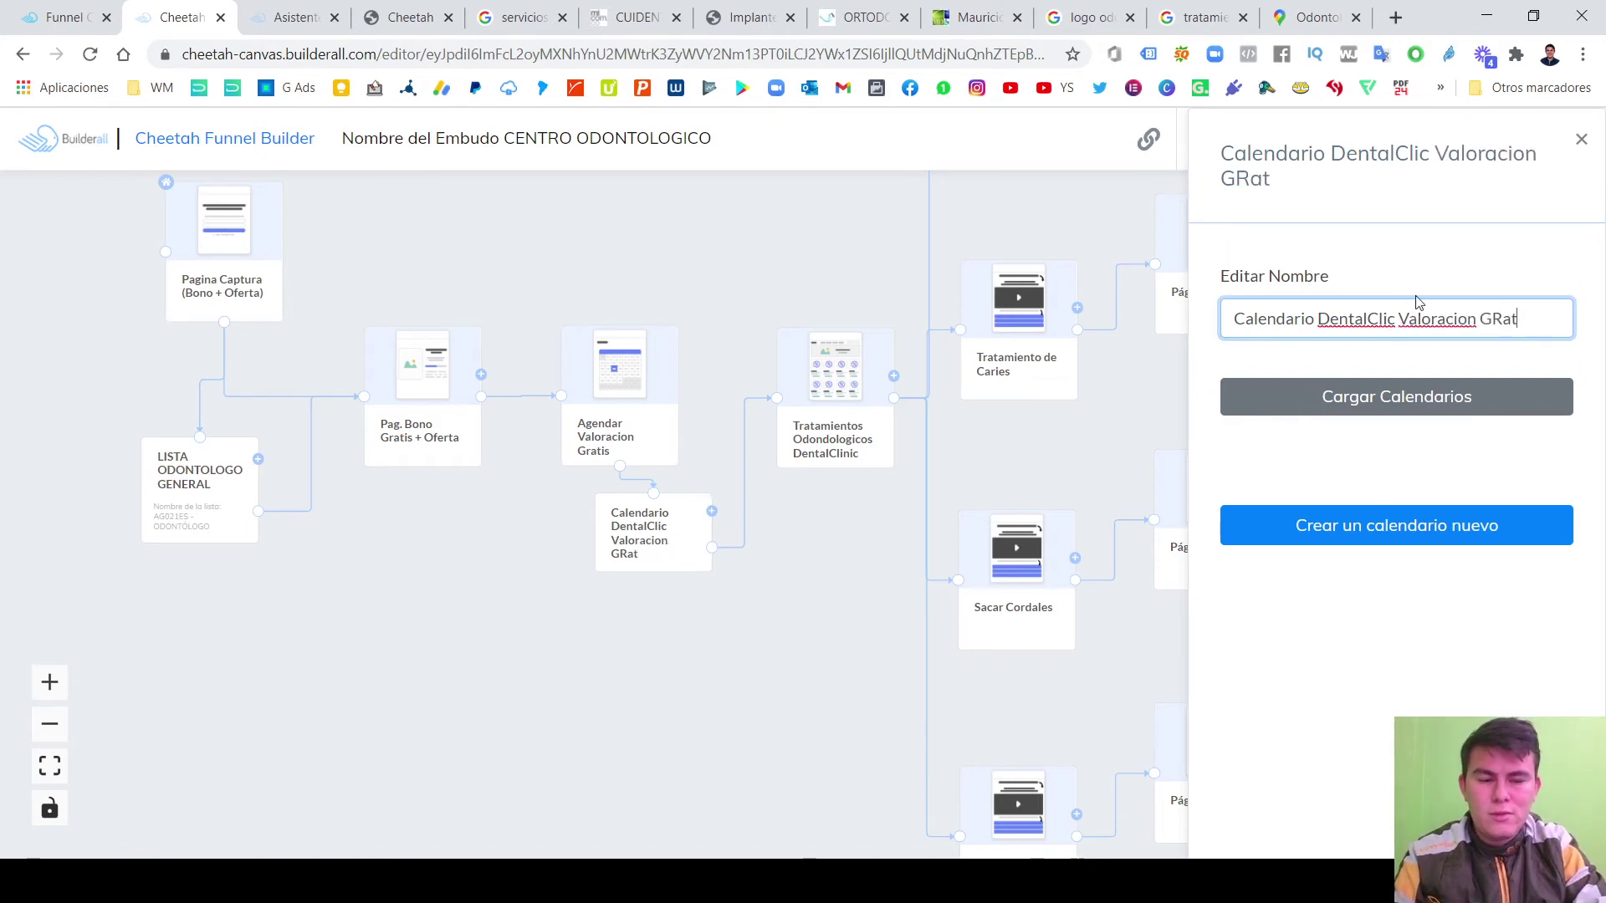
{"action": "type", "text": "is"}
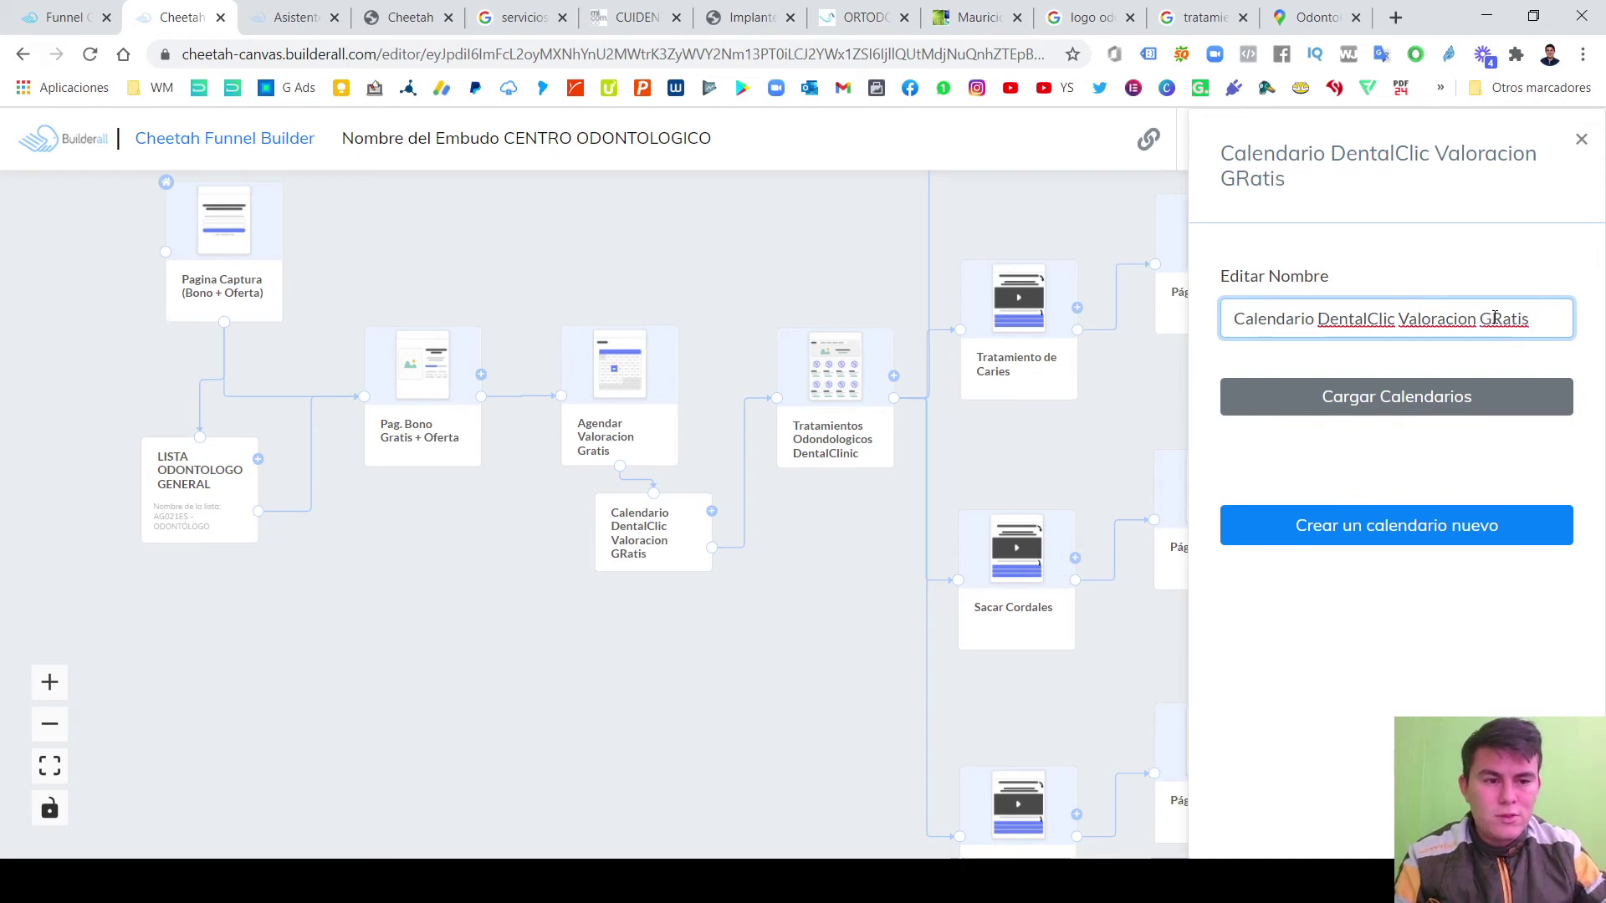
{"action": "left_click", "coordinate": [1494, 319]}
{"action": "key", "text": "Delete"}
{"action": "type", "text": "r"}
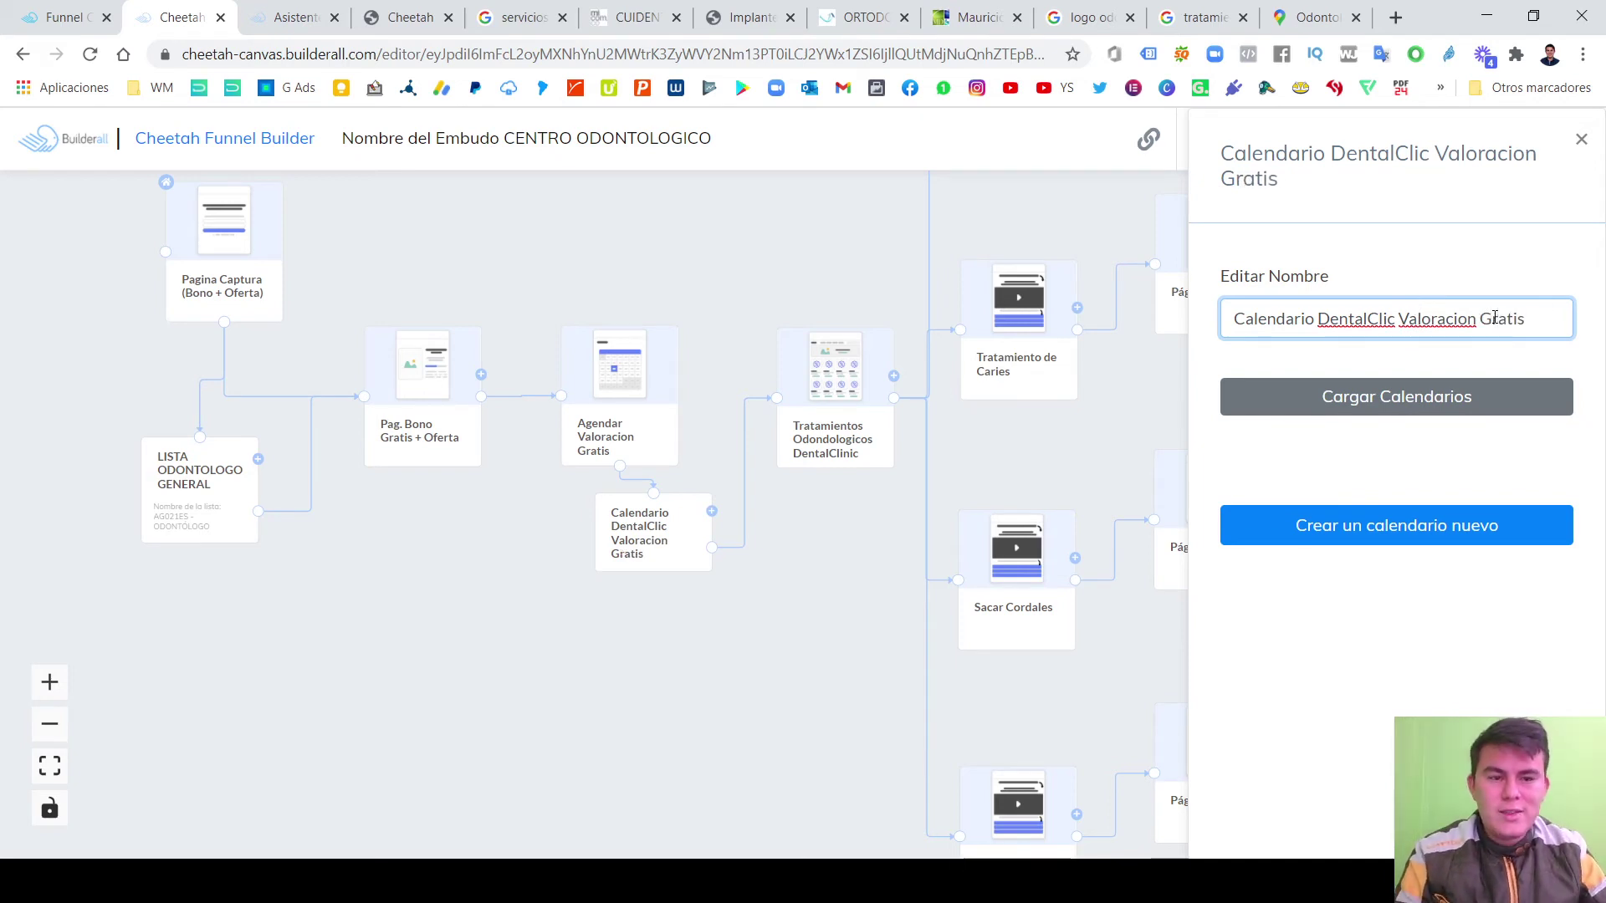
{"action": "left_click", "coordinate": [1578, 145]}
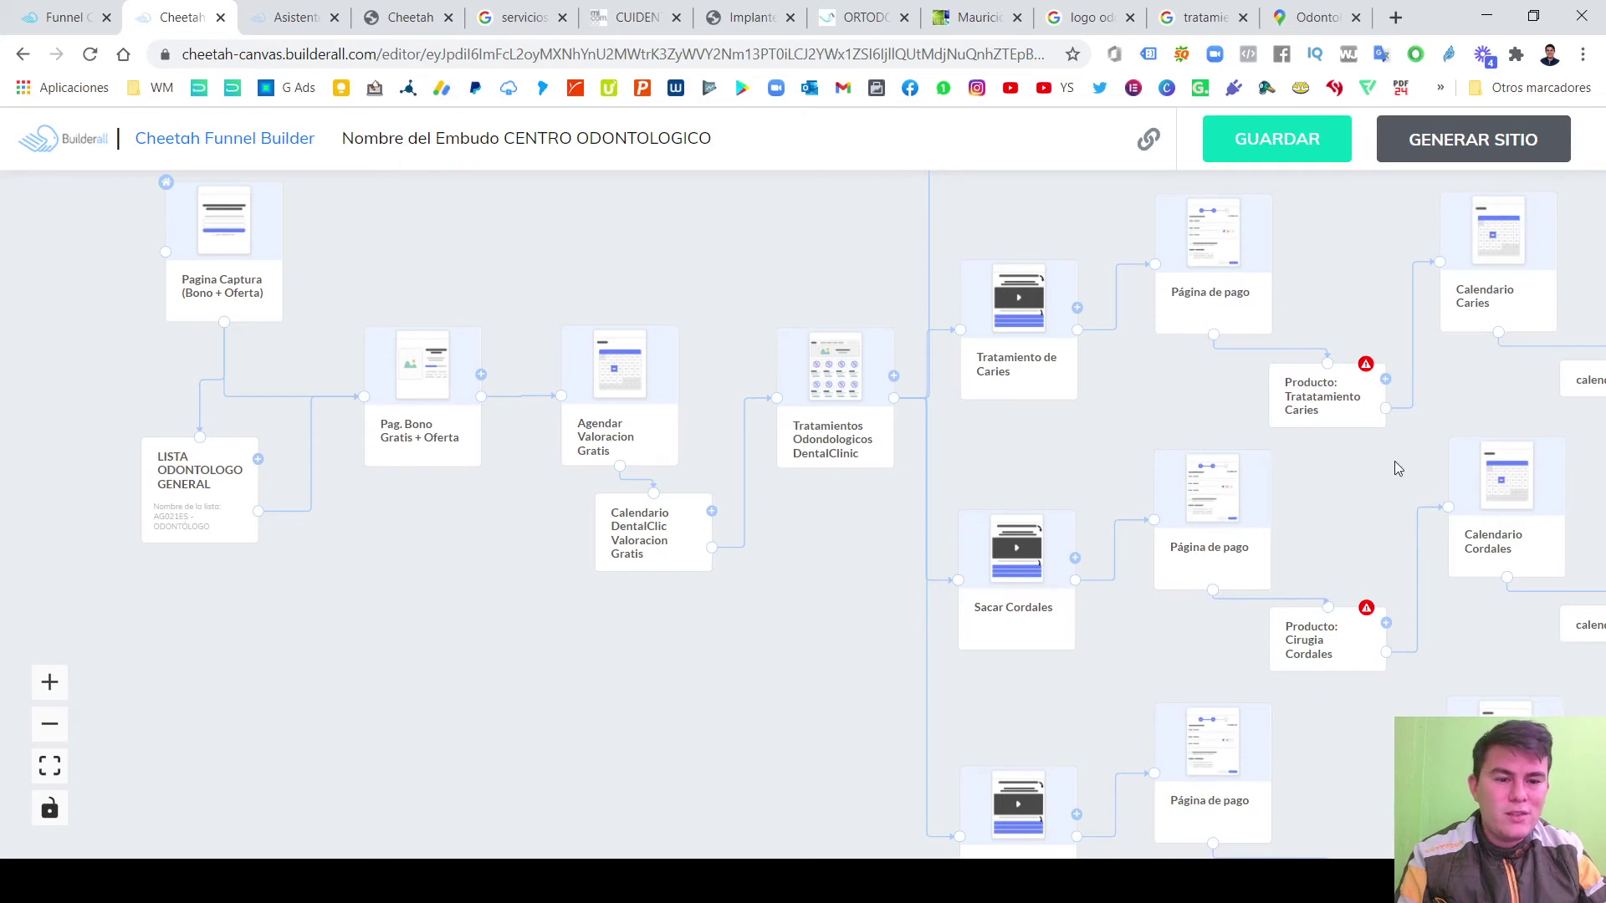
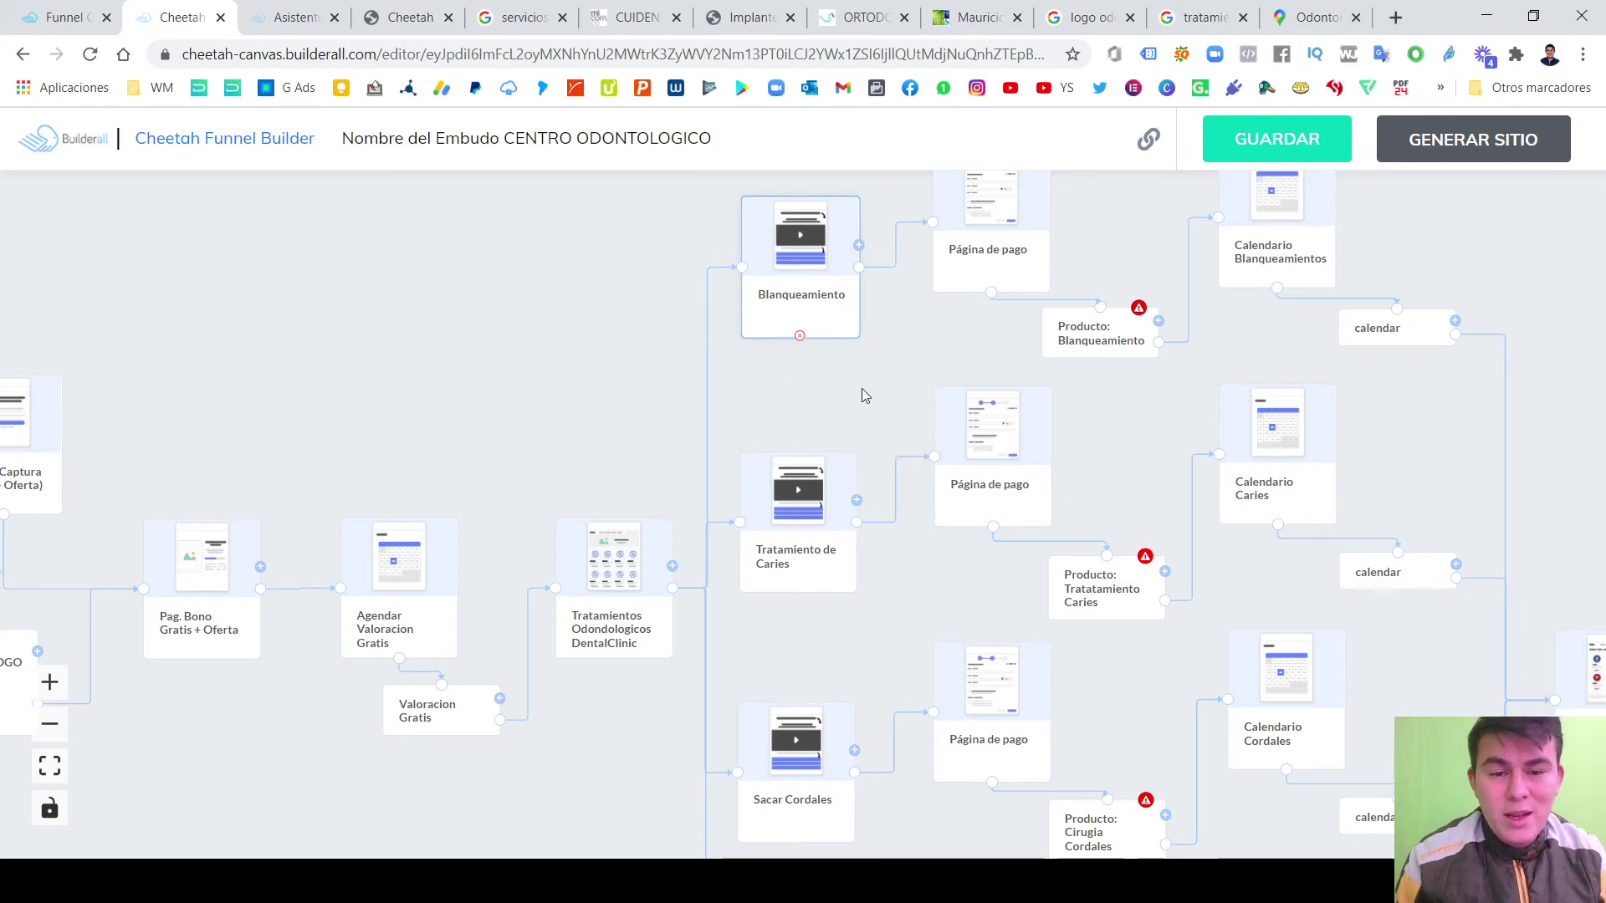
Review the Blanqueamiento branch through its payment page, product and calendar to the final Compartir página element.
{"action": "left_click_drag", "start_coordinate": [892, 364], "coordinate": [879, 384]}
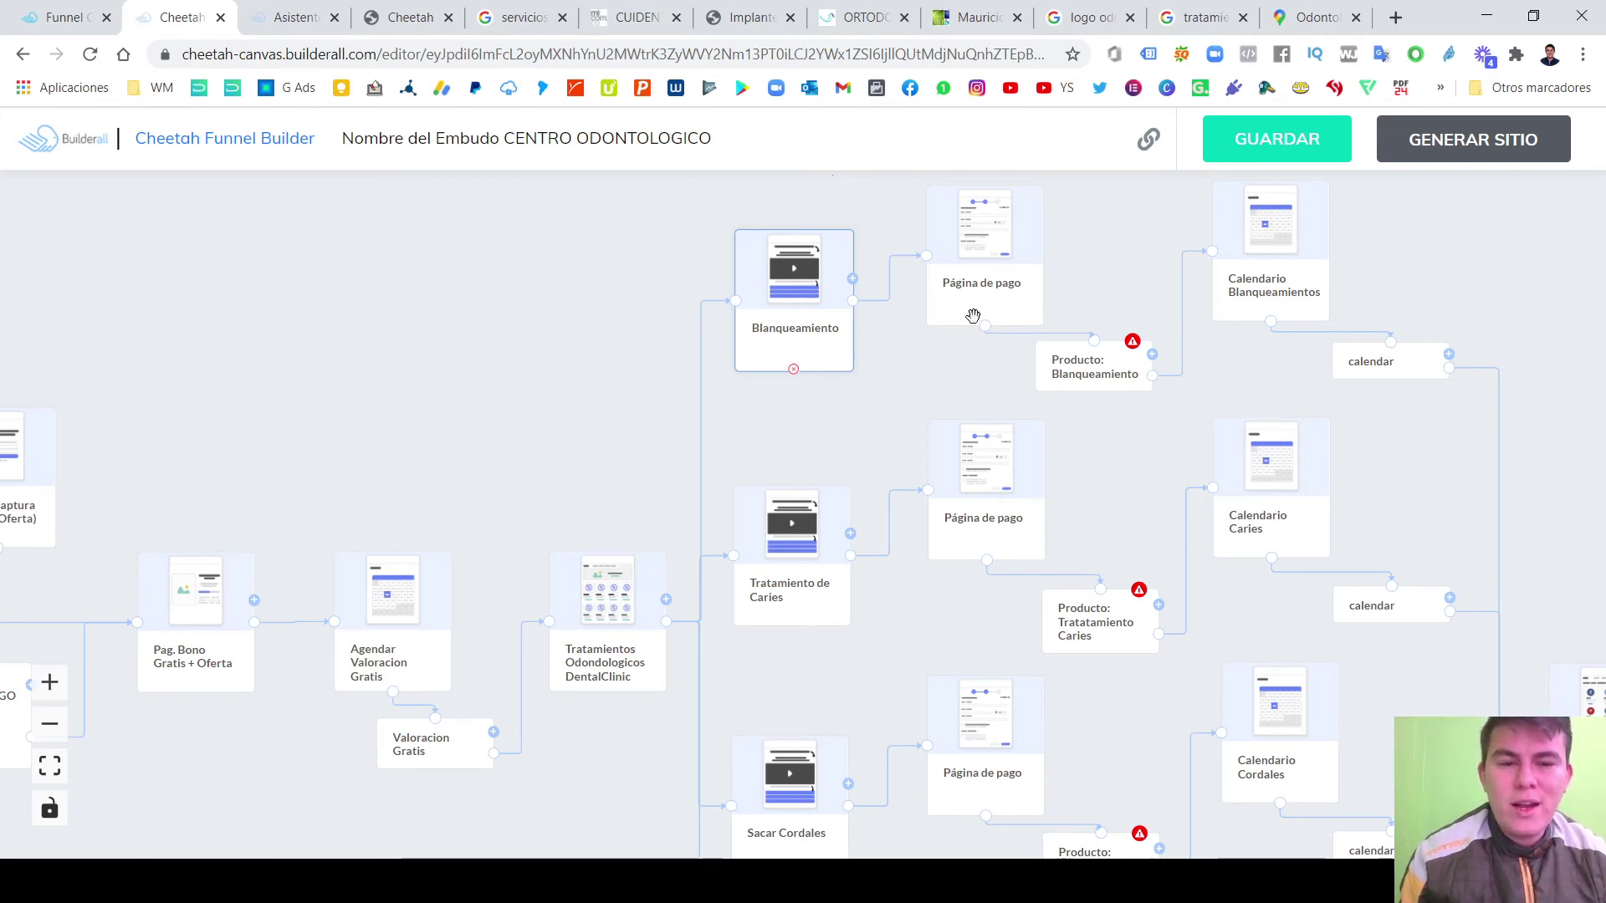
{"action": "left_click_drag", "start_coordinate": [1018, 279], "coordinate": [1018, 274]}
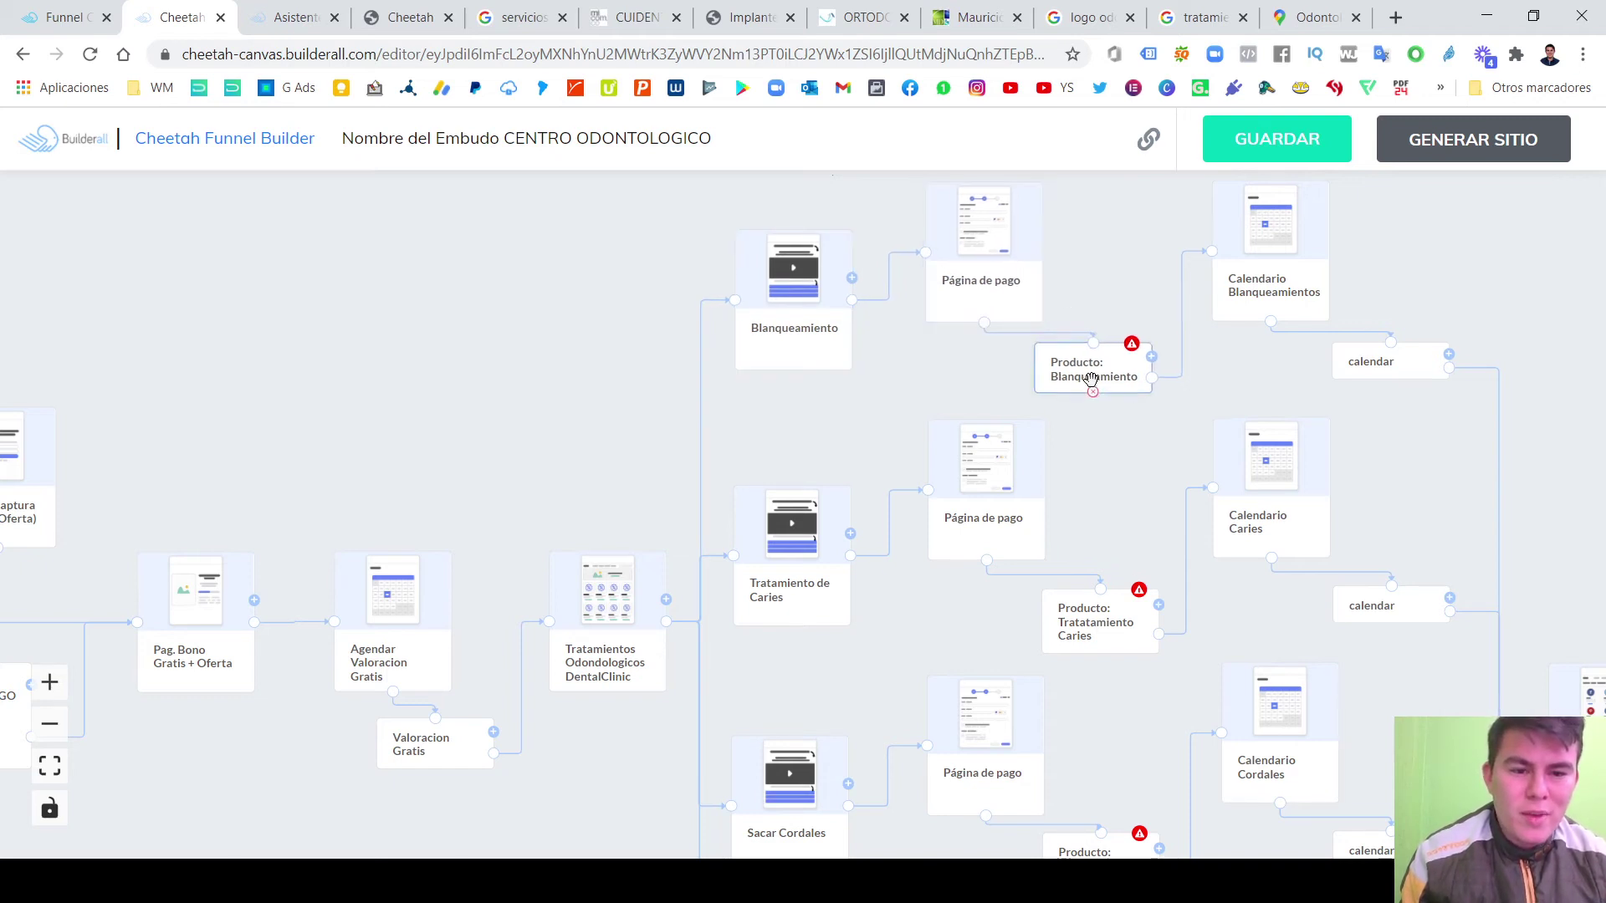
{"action": "left_click_drag", "start_coordinate": [1091, 374], "coordinate": [1105, 415]}
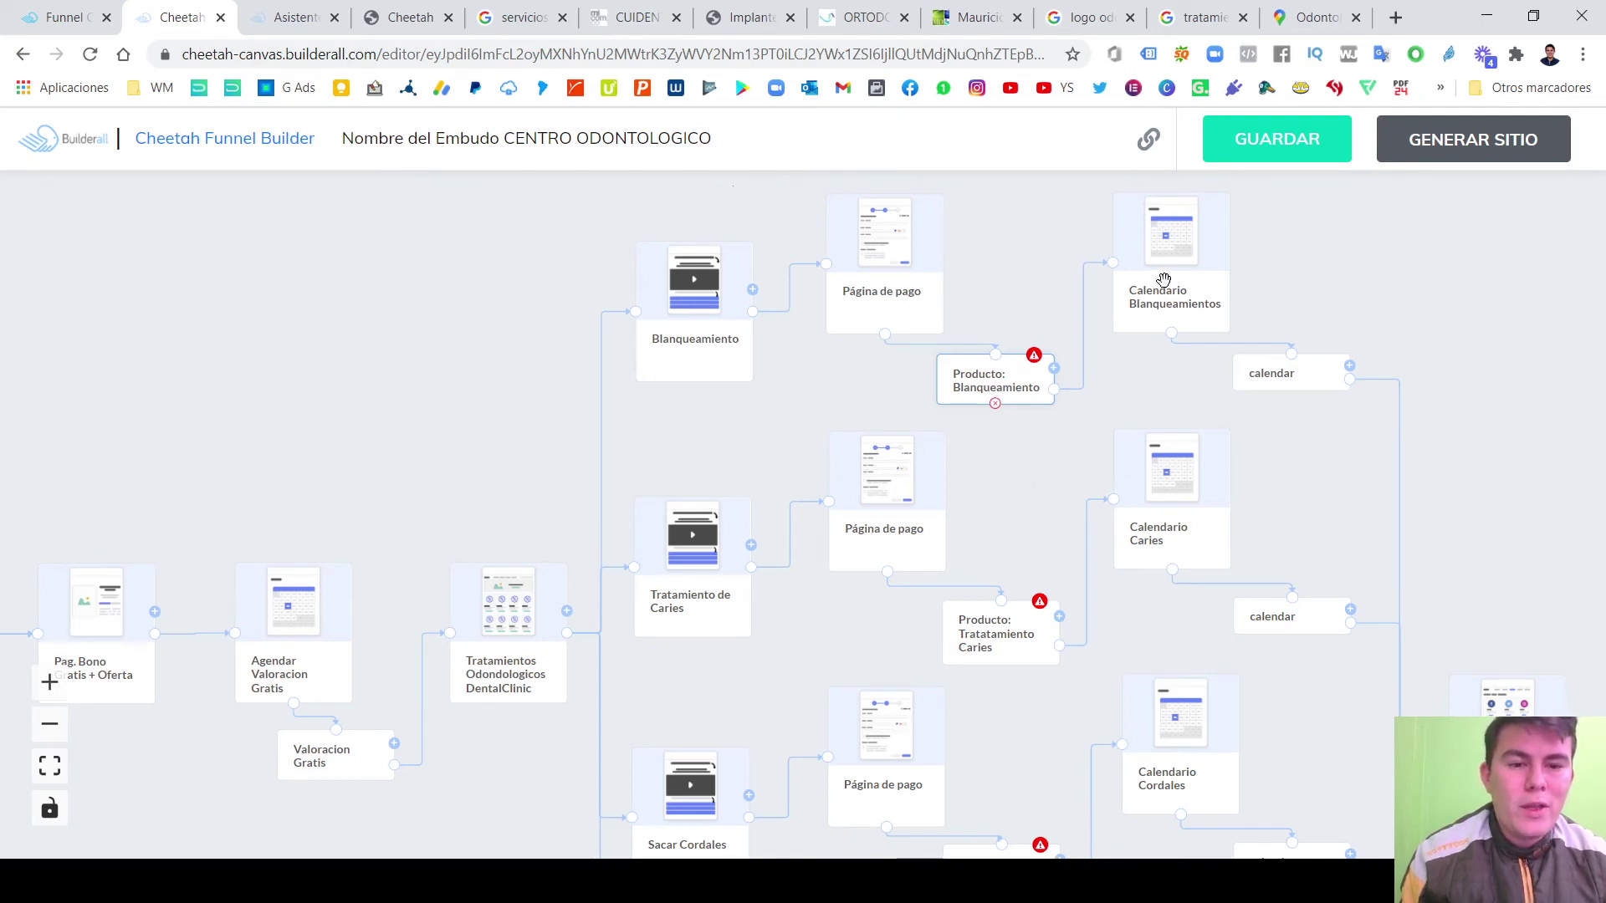
{"action": "mouse_move", "coordinate": [1161, 279]}
{"action": "left_mouse_down"}
{"action": "mouse_move", "coordinate": [1165, 296]}
{"action": "mouse_move", "coordinate": [1164, 279]}
{"action": "left_mouse_up"}
{"action": "left_click_drag", "start_coordinate": [1170, 379], "coordinate": [1108, 373]}
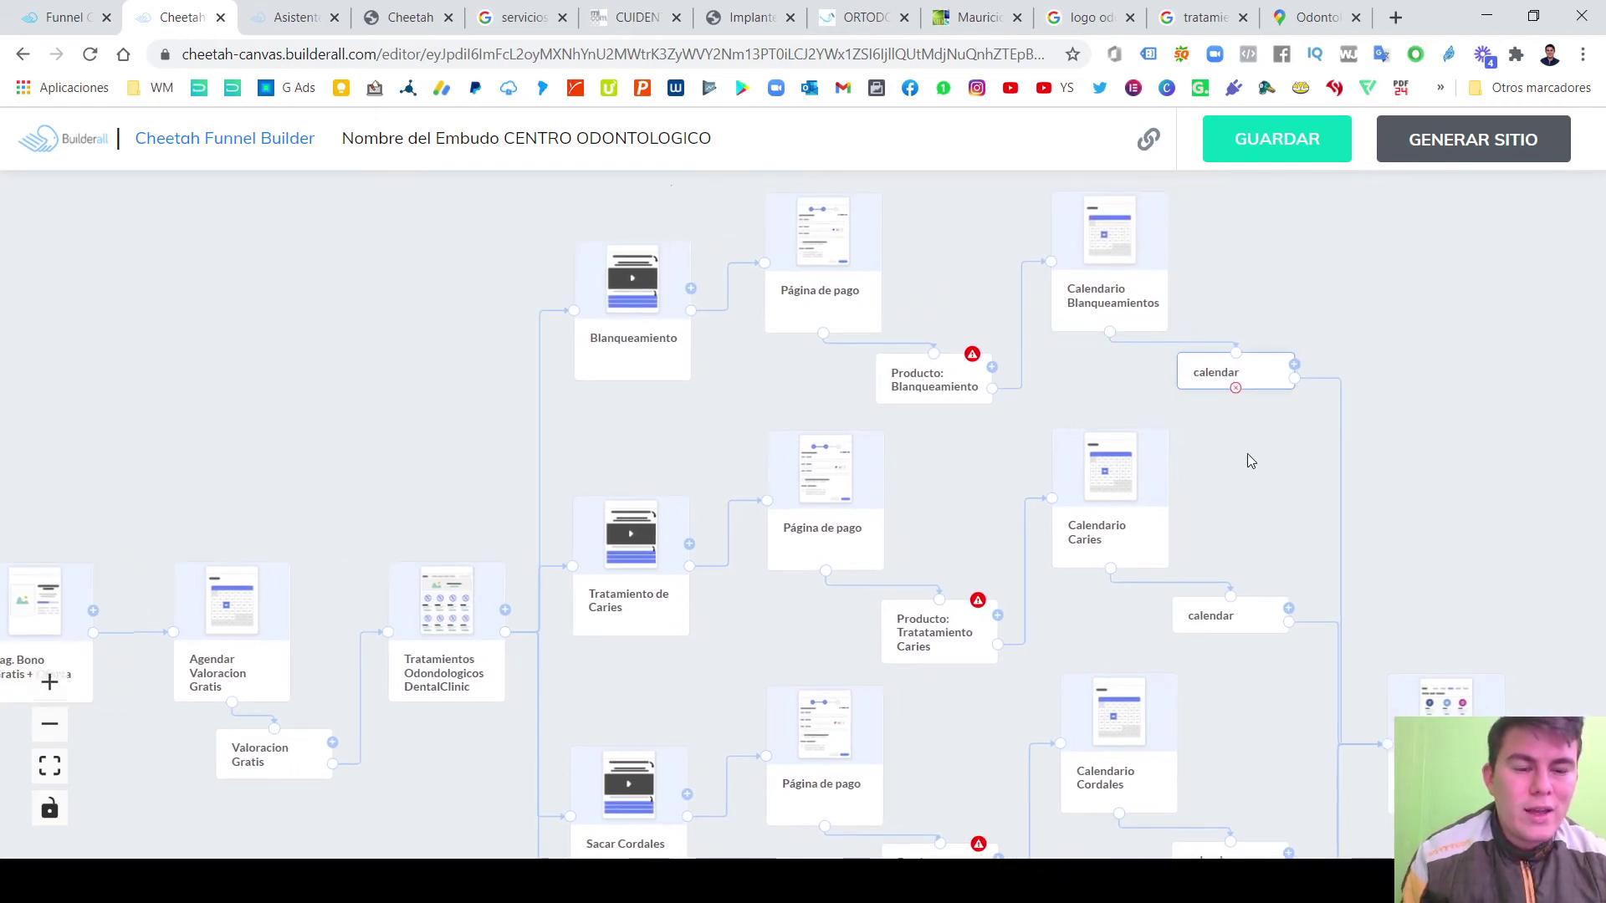
{"action": "left_click_drag", "start_coordinate": [1248, 455], "coordinate": [1148, 345]}
{"action": "left_click_drag", "start_coordinate": [1076, 499], "coordinate": [1099, 544]}
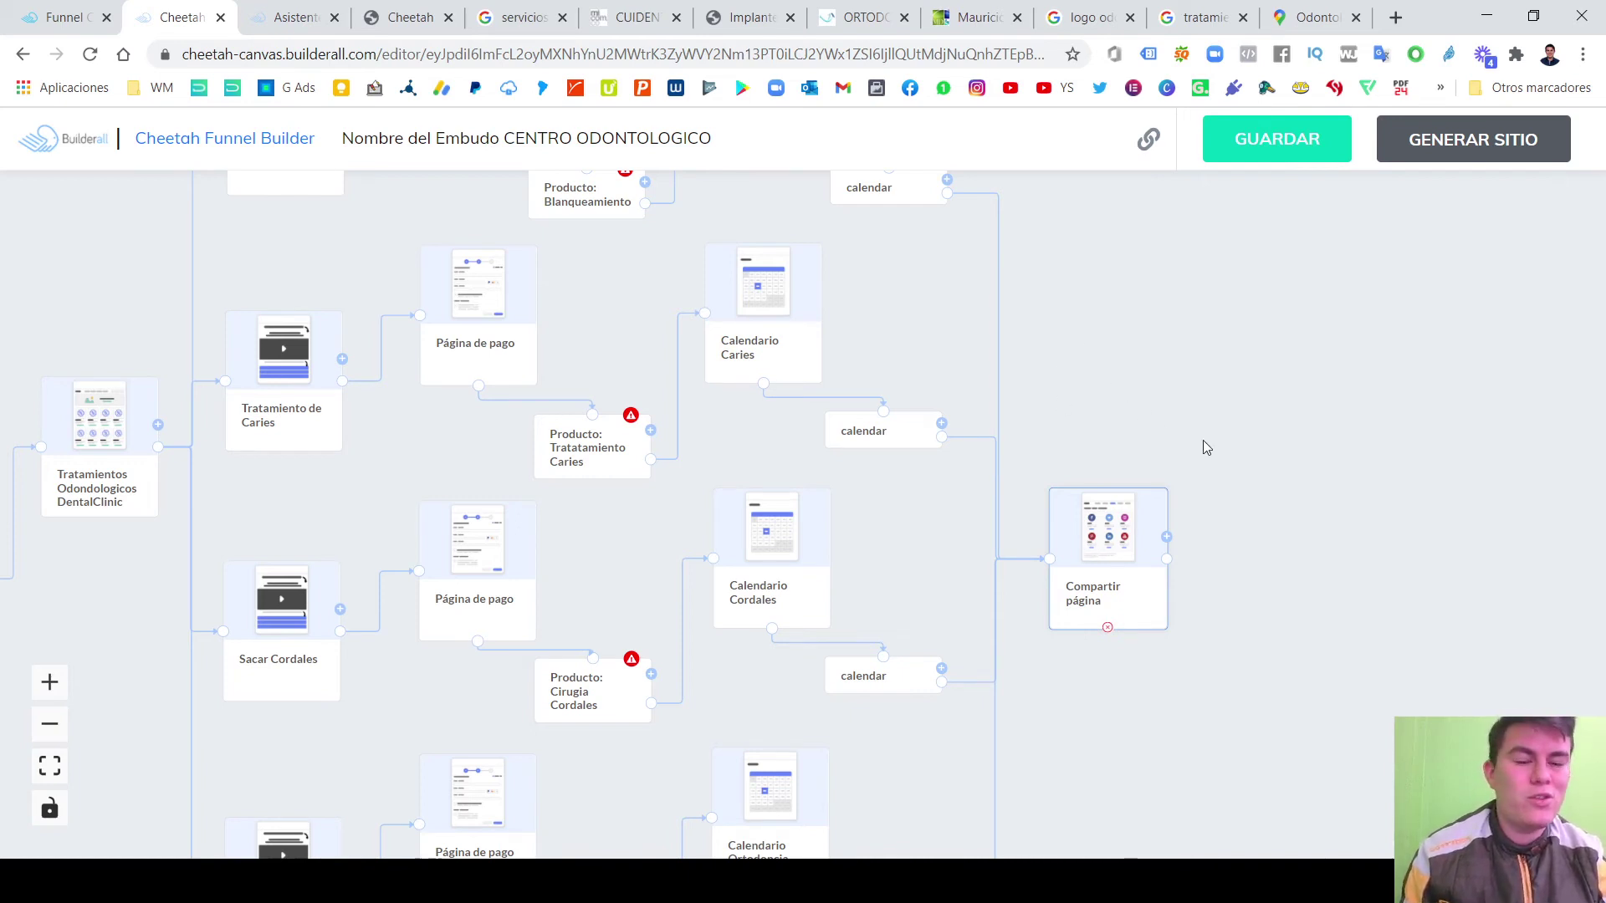
{"action": "left_click_drag", "start_coordinate": [1131, 565], "coordinate": [1128, 564]}
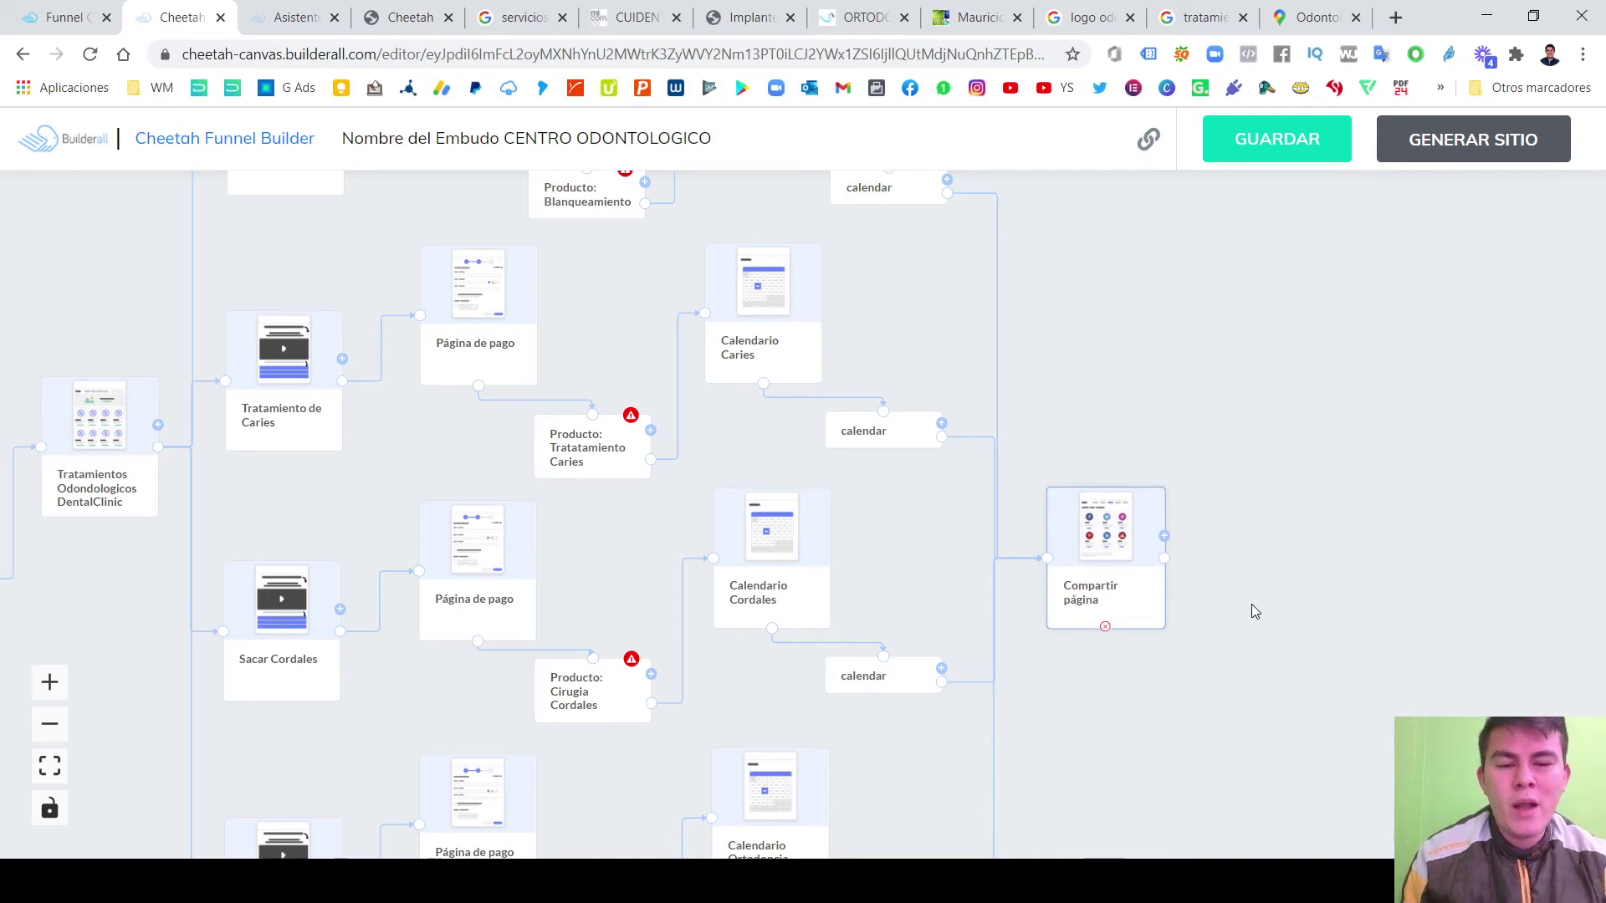
Save the funnel and fit the whole diagram in view.
{"action": "scroll", "coordinate": [1252, 604], "scroll_direction": "down", "scroll_amount": 5}
{"action": "left_click", "coordinate": [1250, 152]}
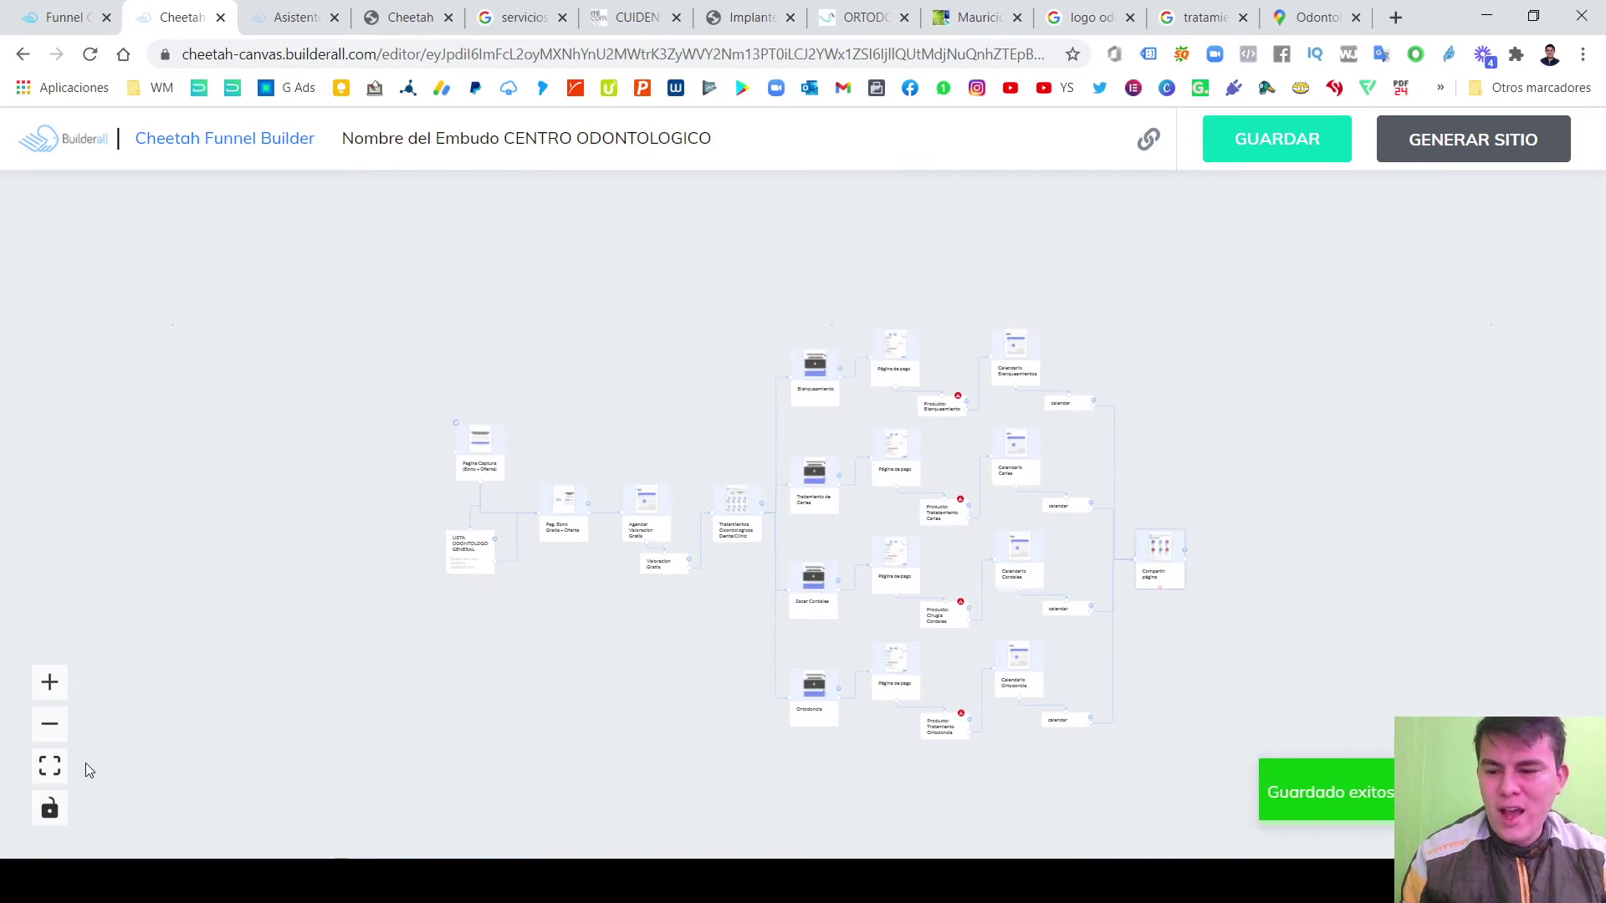
{"action": "left_click", "coordinate": [49, 766]}
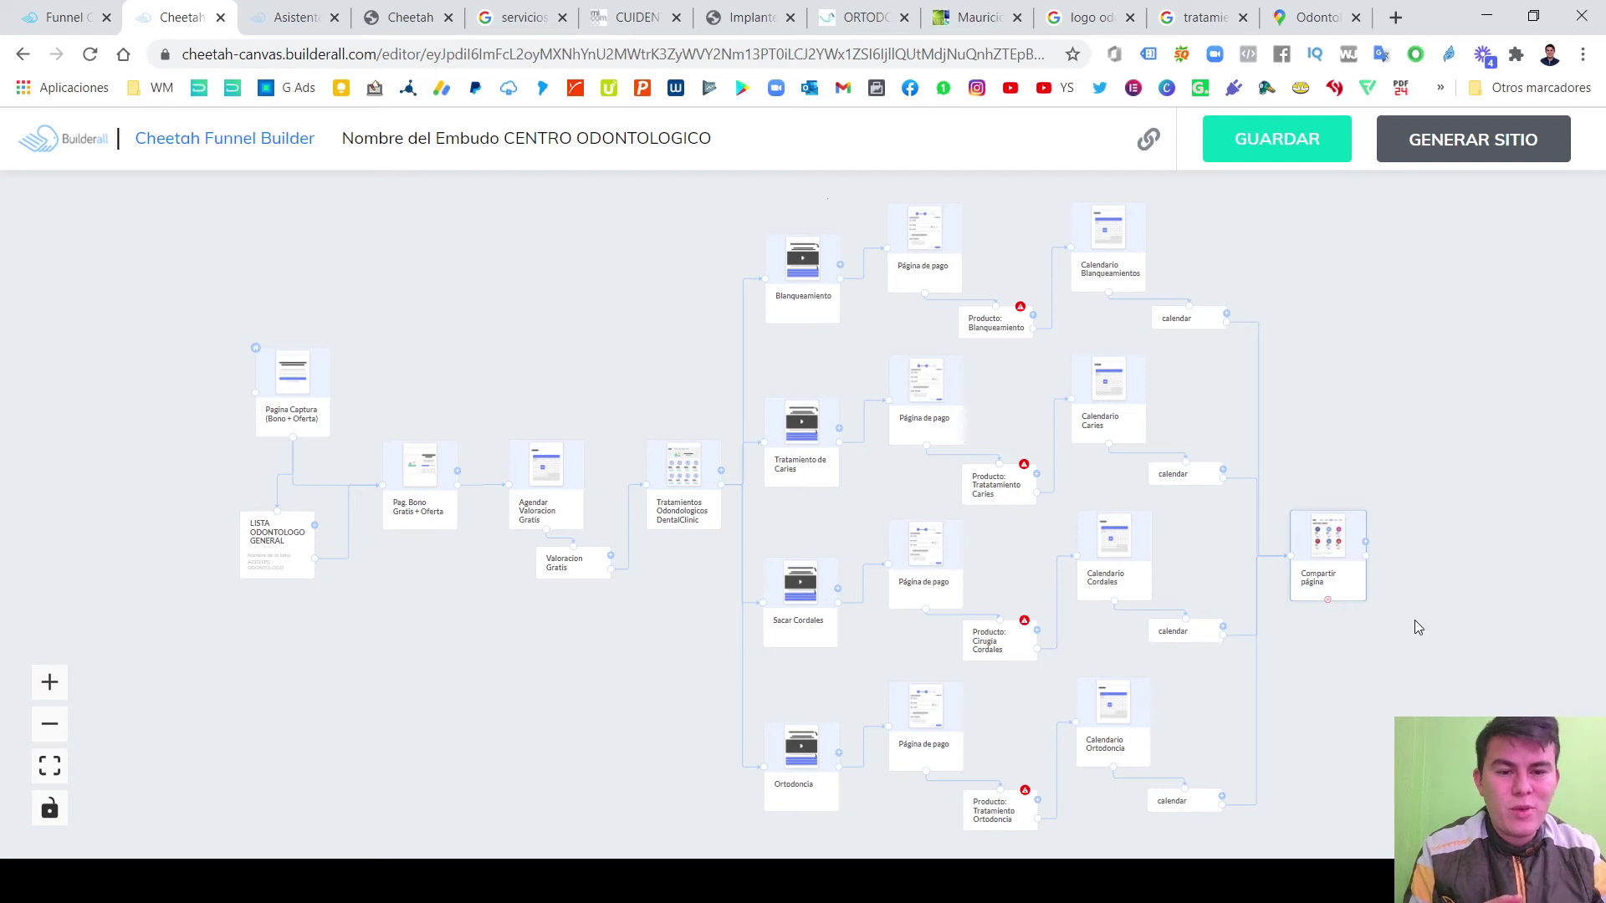
Examine the product name, description and price fields in the settings of the Producto: Blanqueamiento element.
{"action": "left_click", "coordinate": [977, 325]}
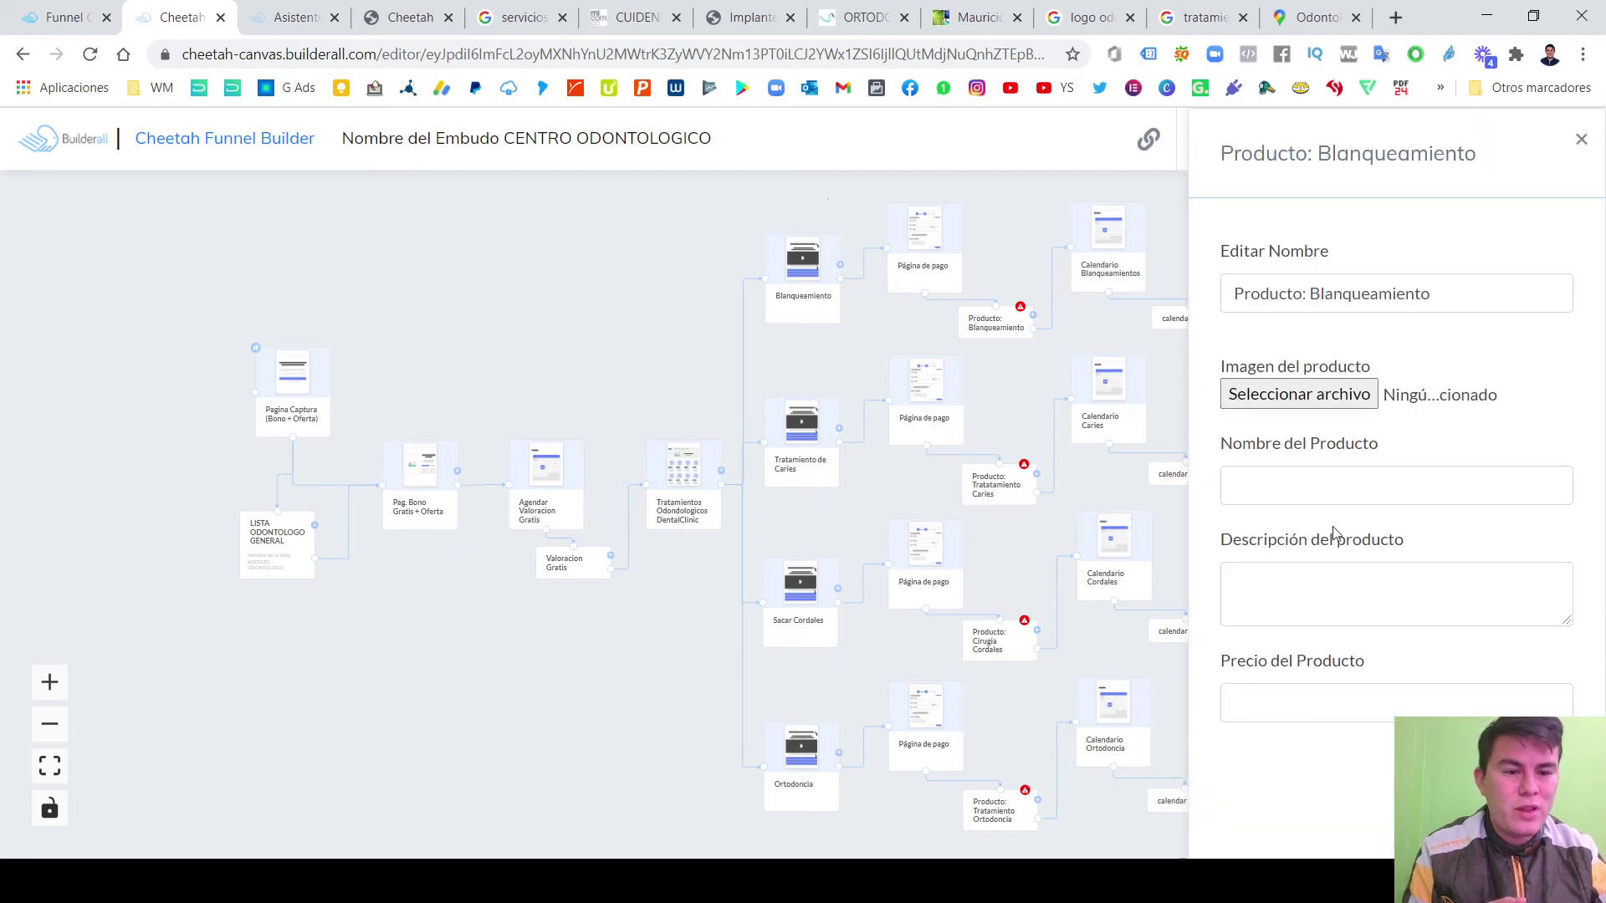
{"action": "left_click", "coordinate": [1320, 485]}
{"action": "left_click", "coordinate": [1338, 596]}
{"action": "left_click", "coordinate": [1333, 701]}
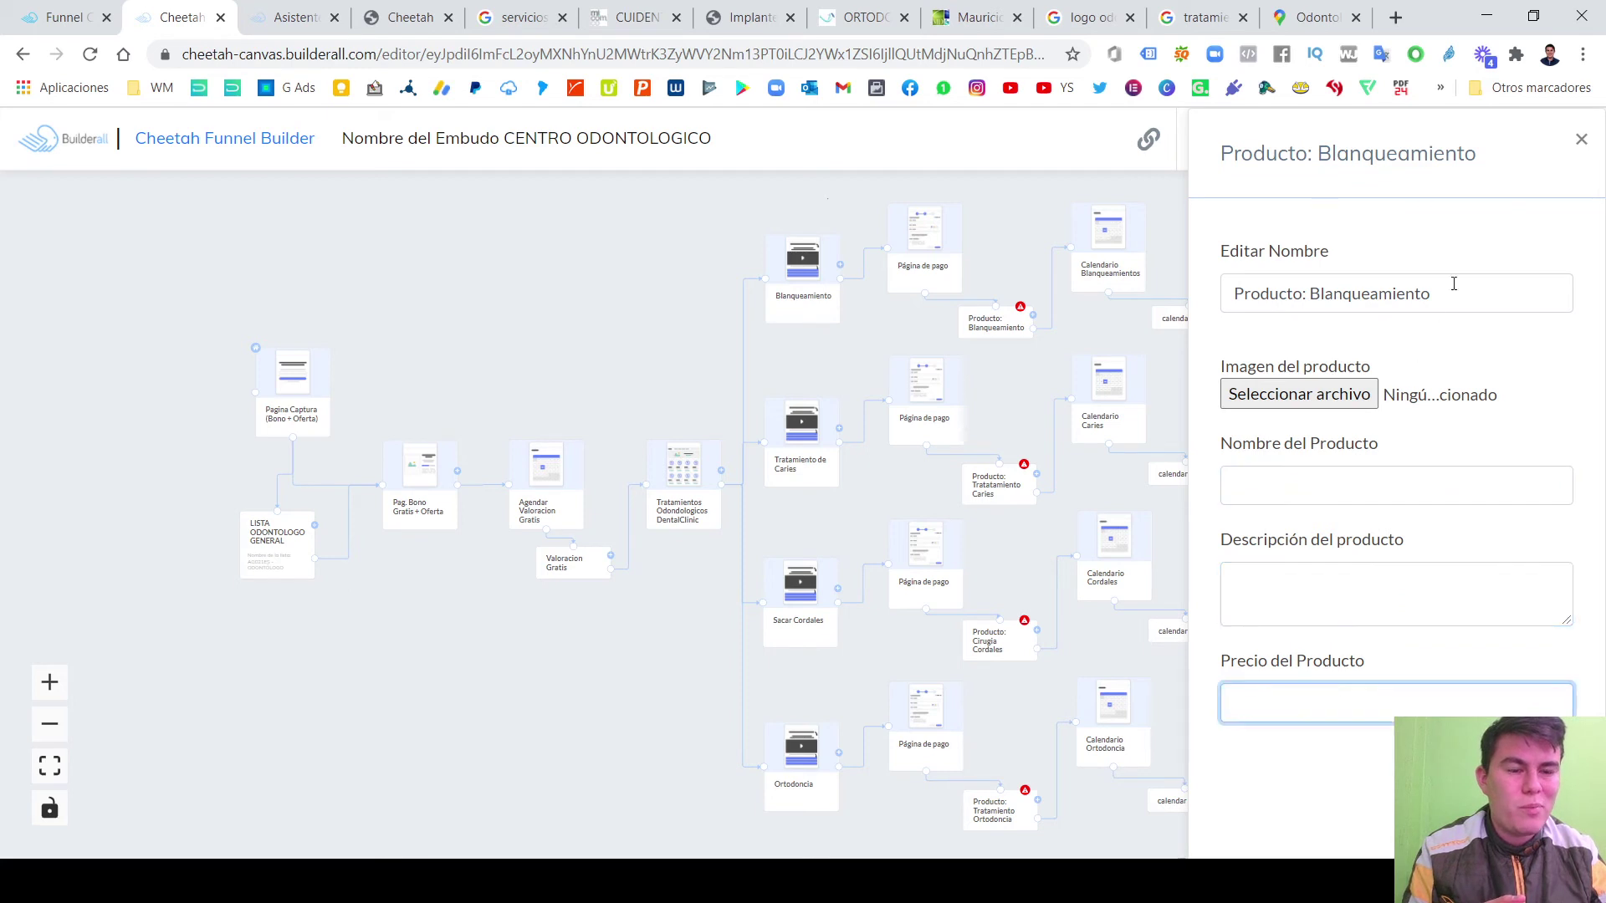
{"action": "left_click", "coordinate": [1581, 139]}
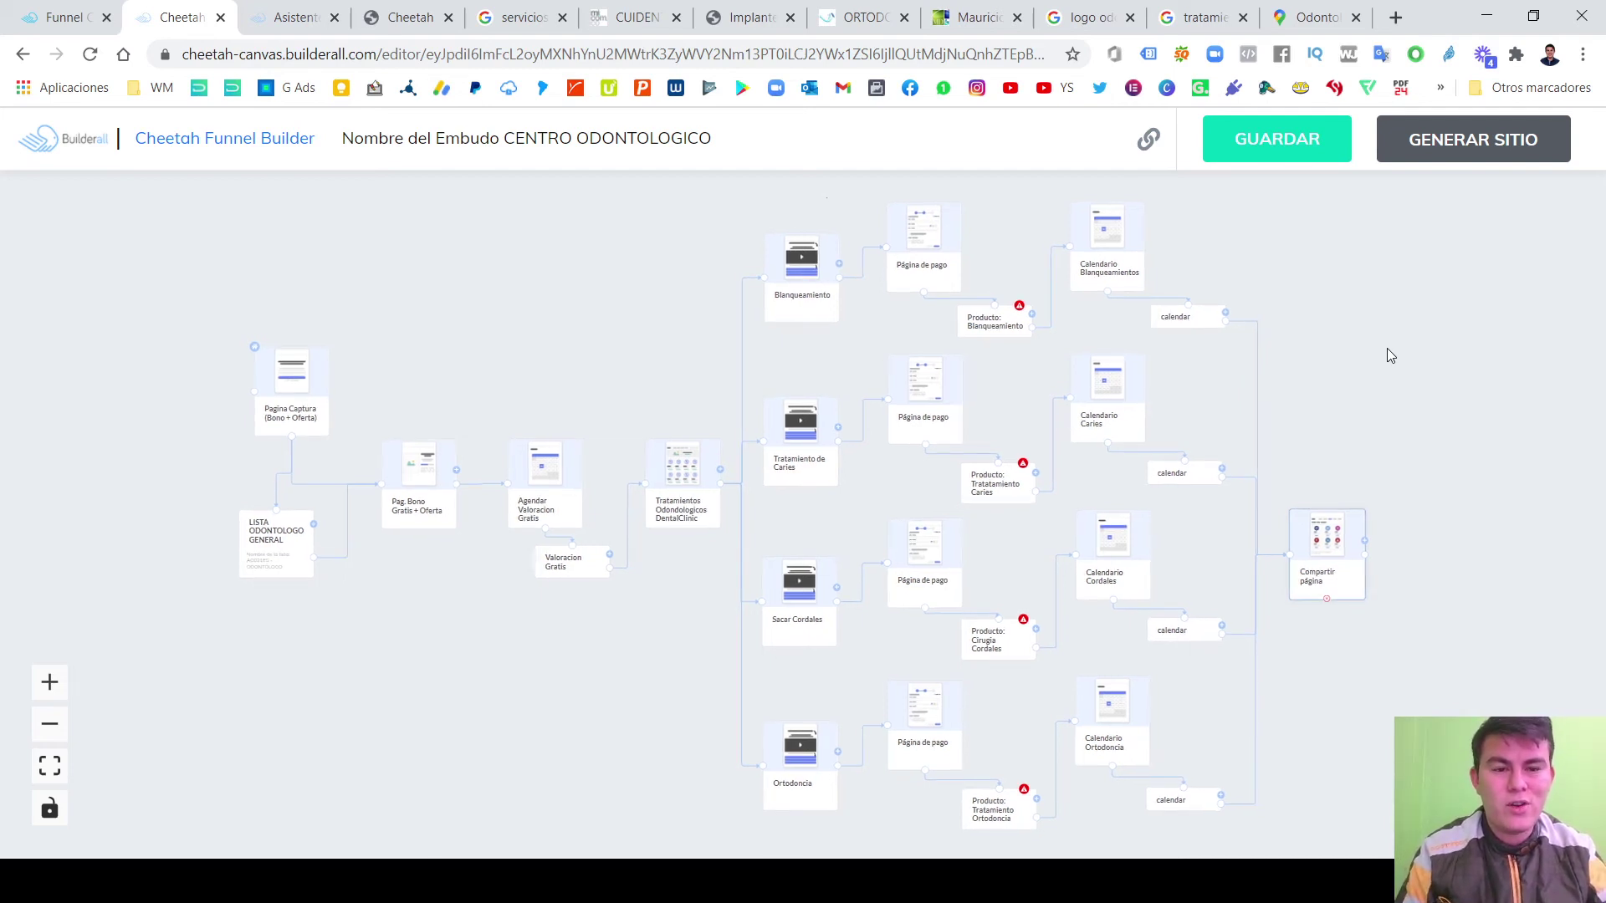
{"action": "left_click", "coordinate": [1389, 351]}
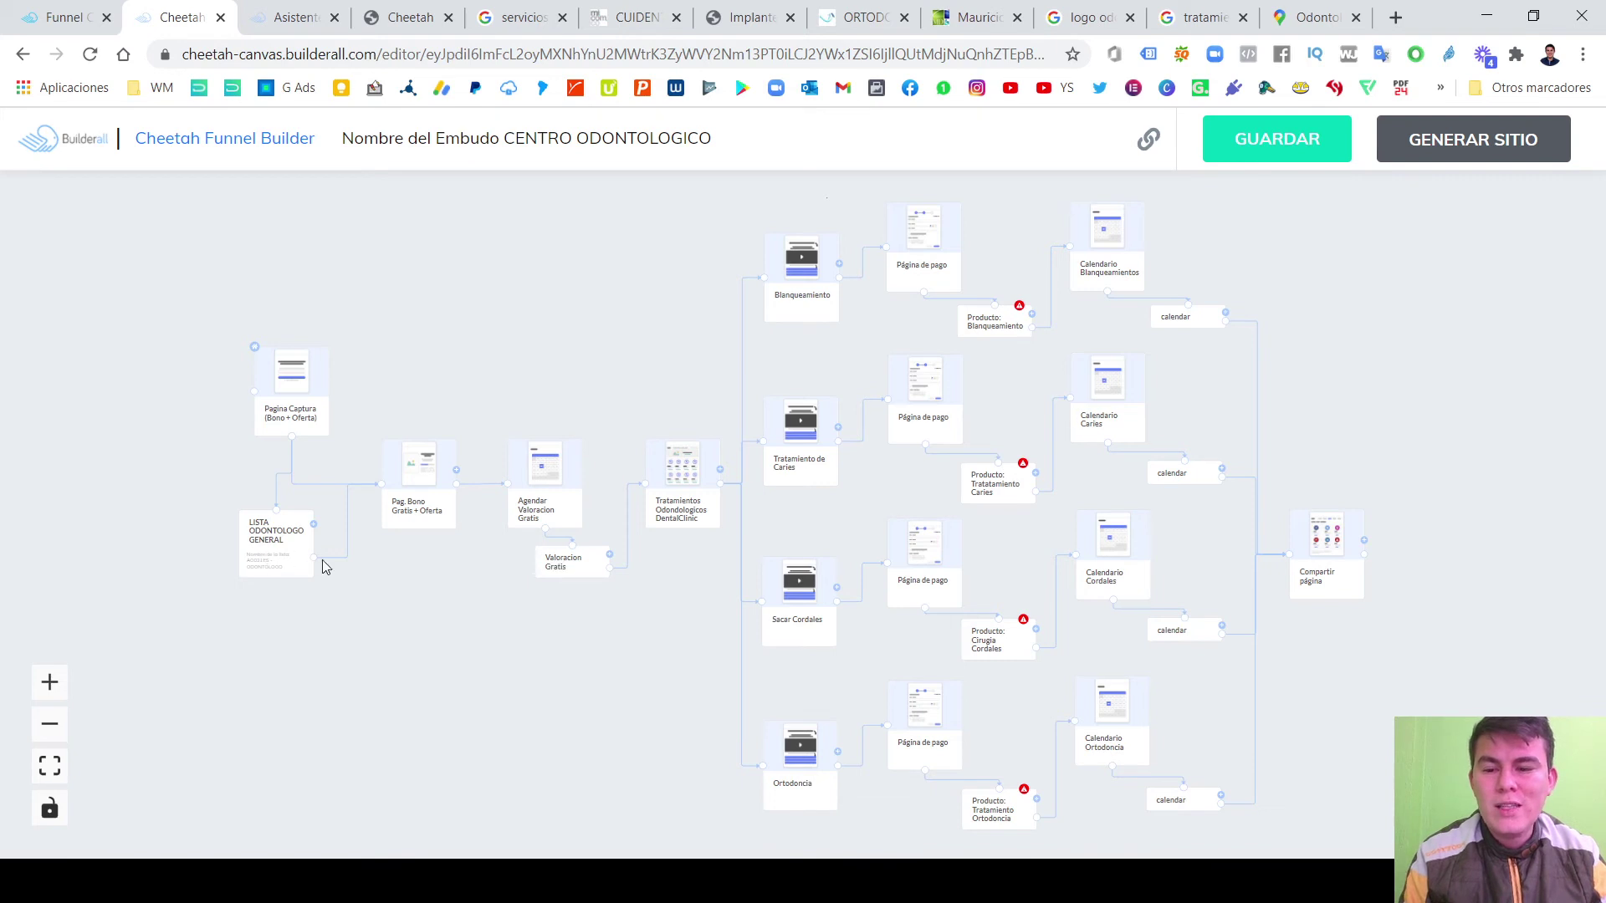
Align the Pagina Captura page and the LISTA ODONTOLOGO GENERAL element vertically at the start of the funnel.
{"action": "left_click_drag", "start_coordinate": [362, 651], "coordinate": [370, 652]}
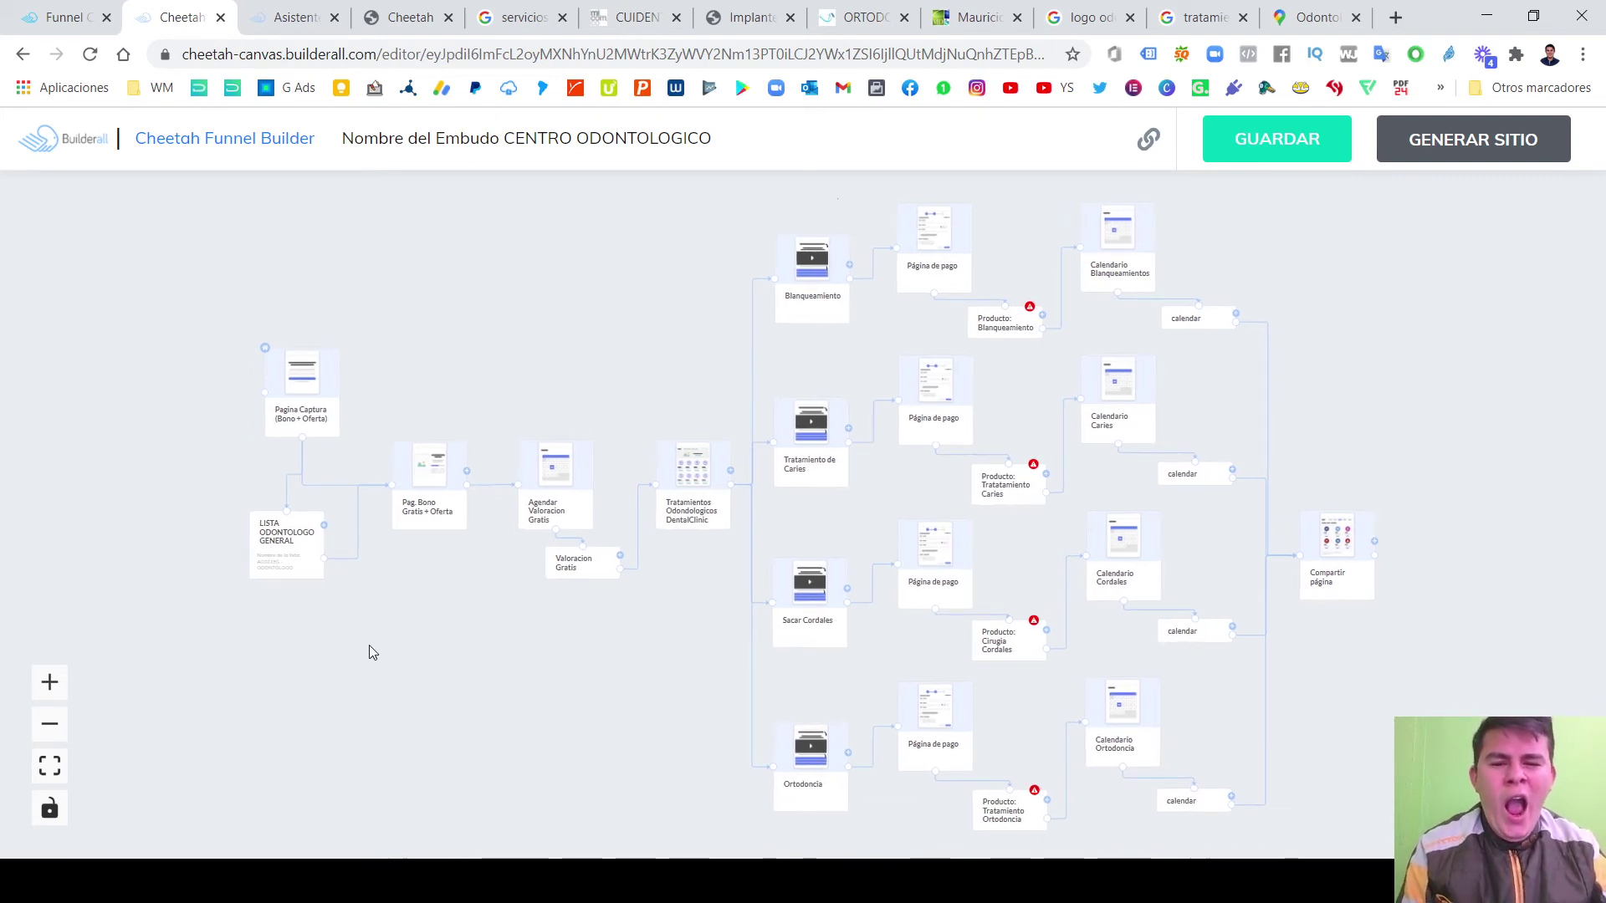
{"action": "left_click_drag", "start_coordinate": [372, 652], "coordinate": [387, 653]}
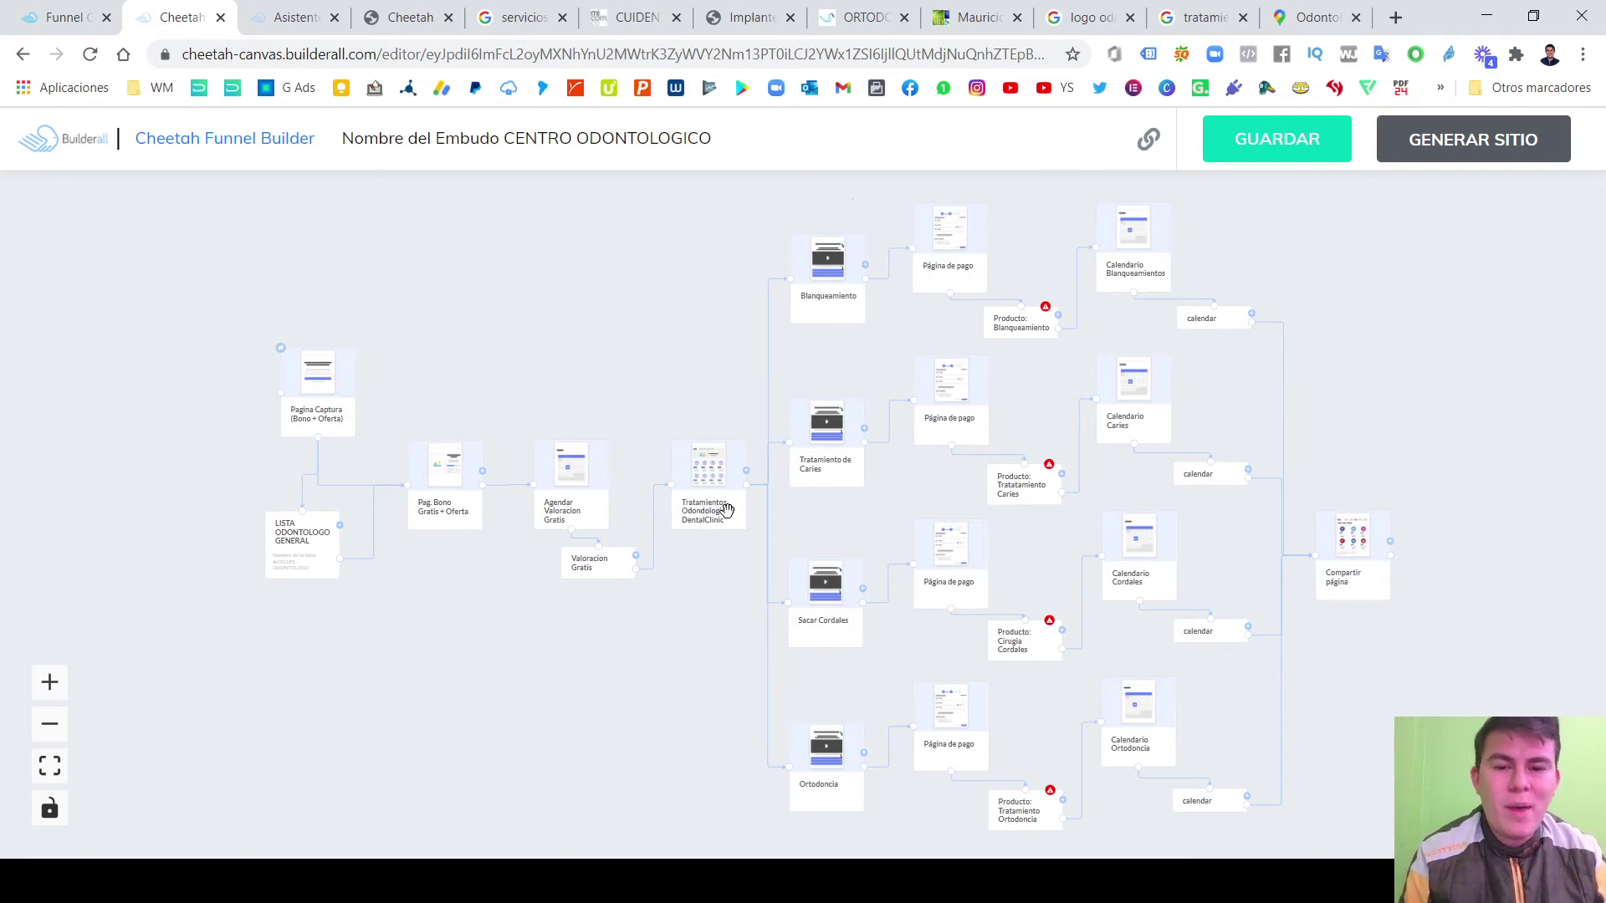
{"action": "scroll", "coordinate": [244, 408], "scroll_direction": "up", "scroll_amount": 3}
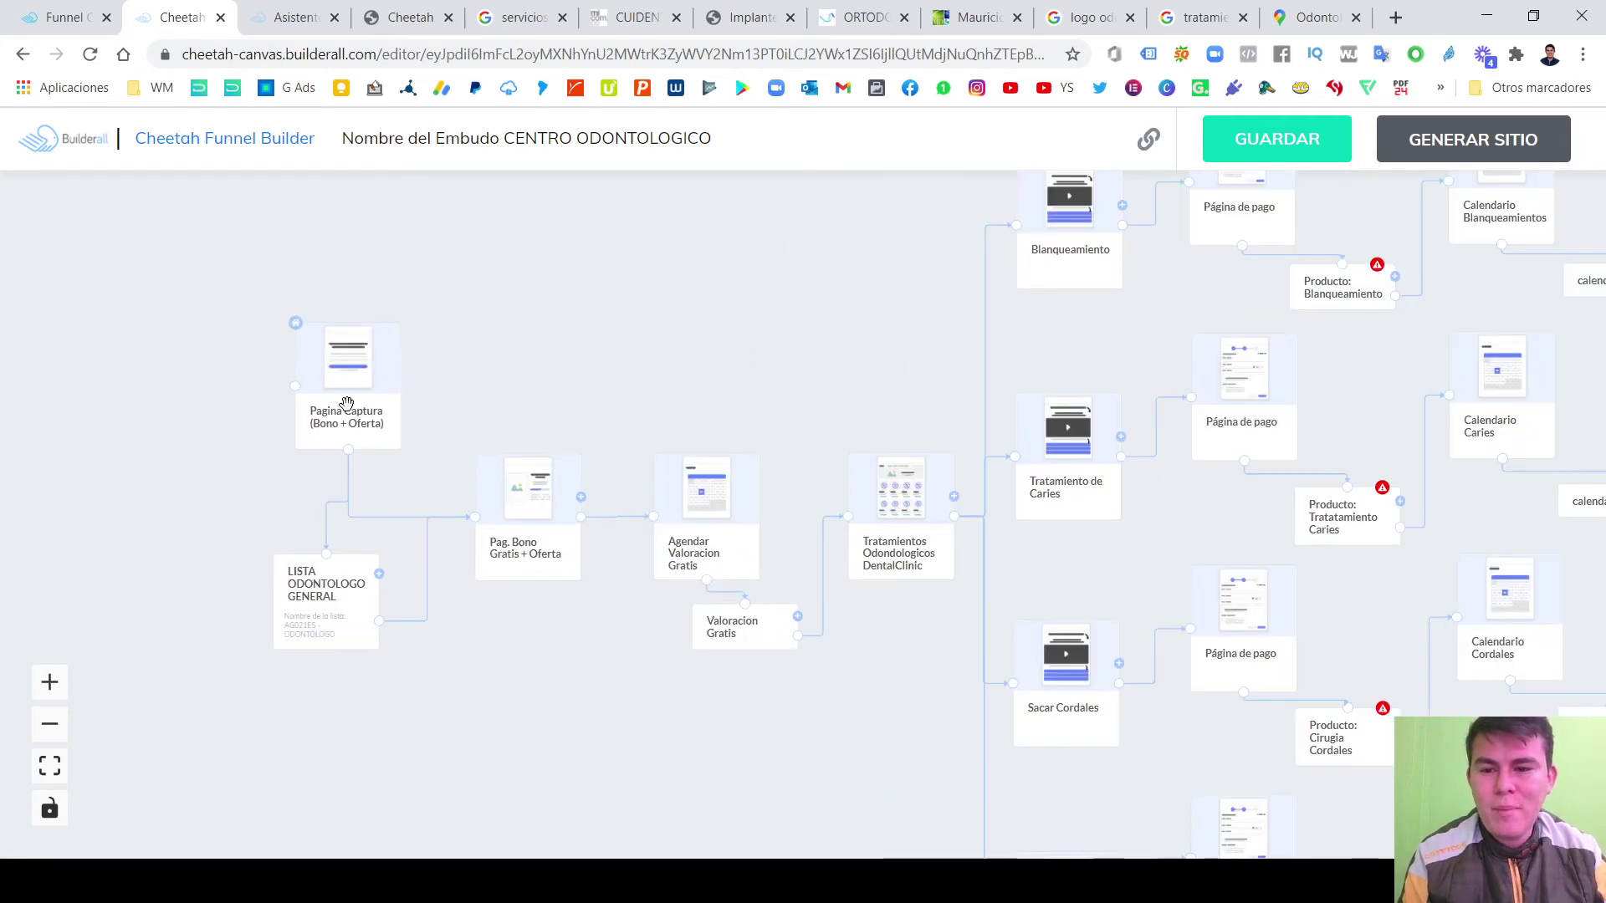
{"action": "left_click_drag", "start_coordinate": [349, 401], "coordinate": [322, 389]}
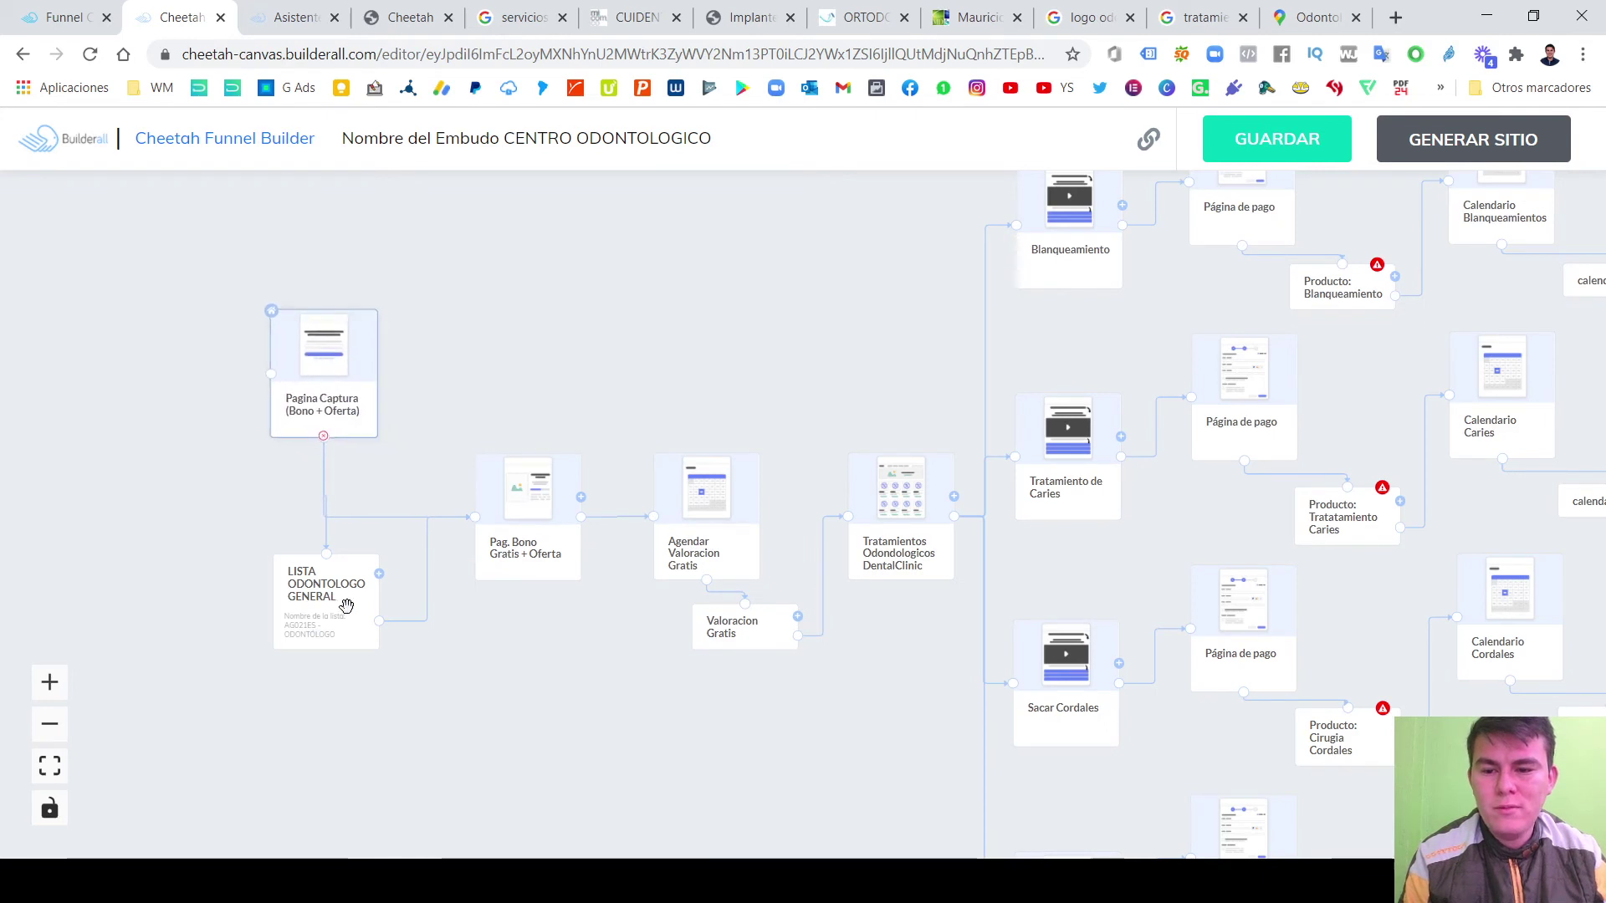
{"action": "left_click_drag", "start_coordinate": [346, 607], "coordinate": [342, 604]}
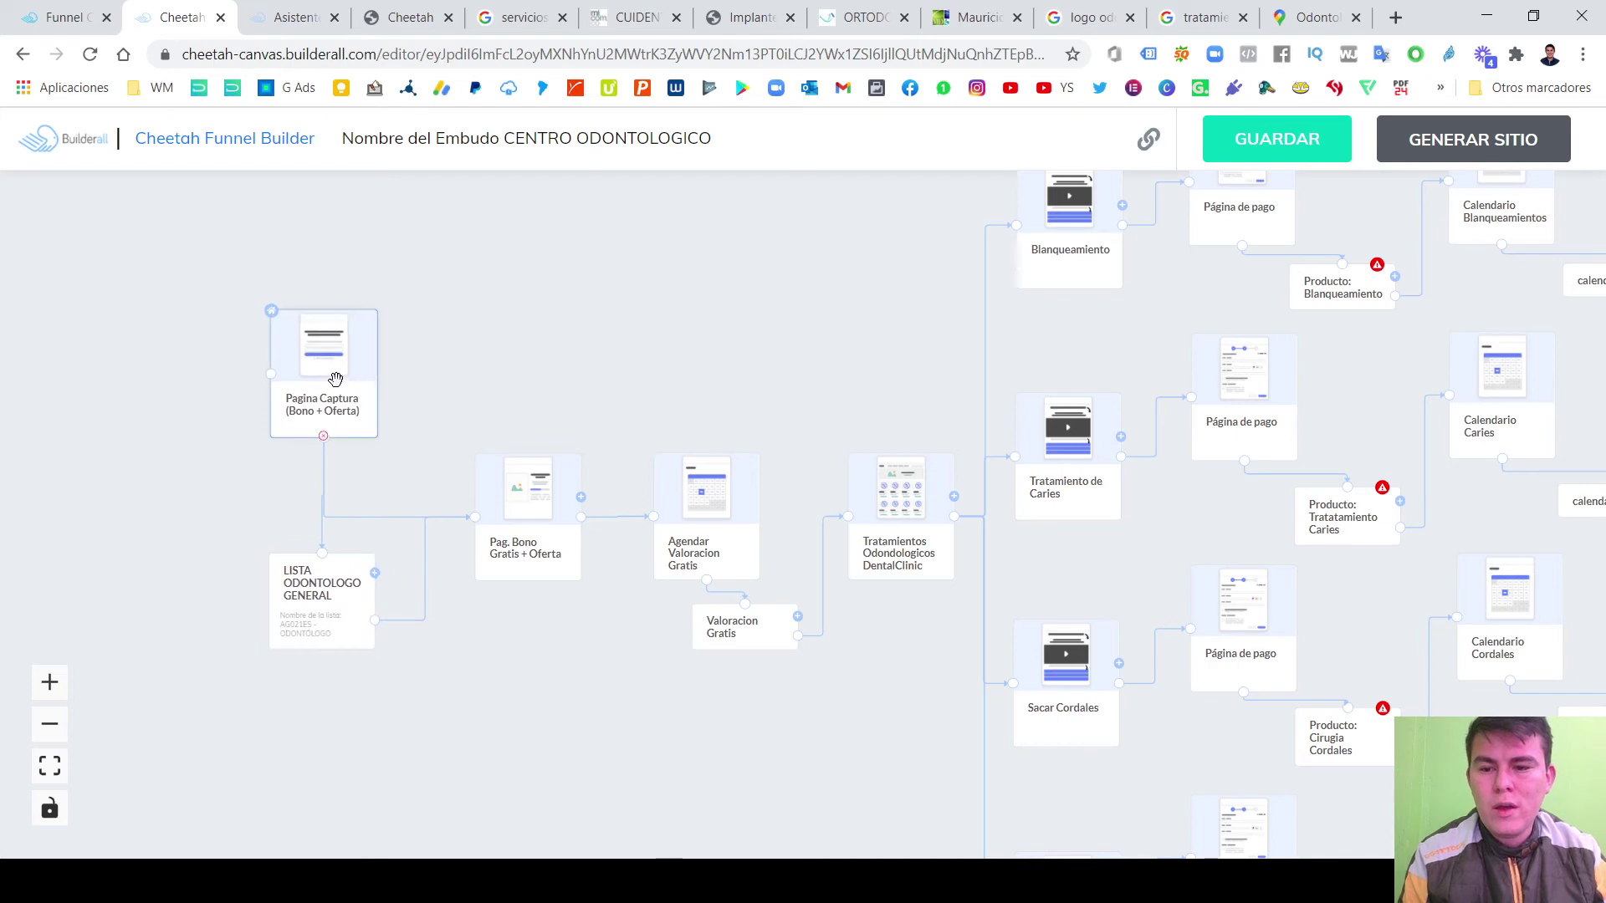
Examine the popup window and tag options in the settings of the Pagina Captura (Bono + Oferta) page.
{"action": "left_click_drag", "start_coordinate": [335, 377], "coordinate": [332, 378]}
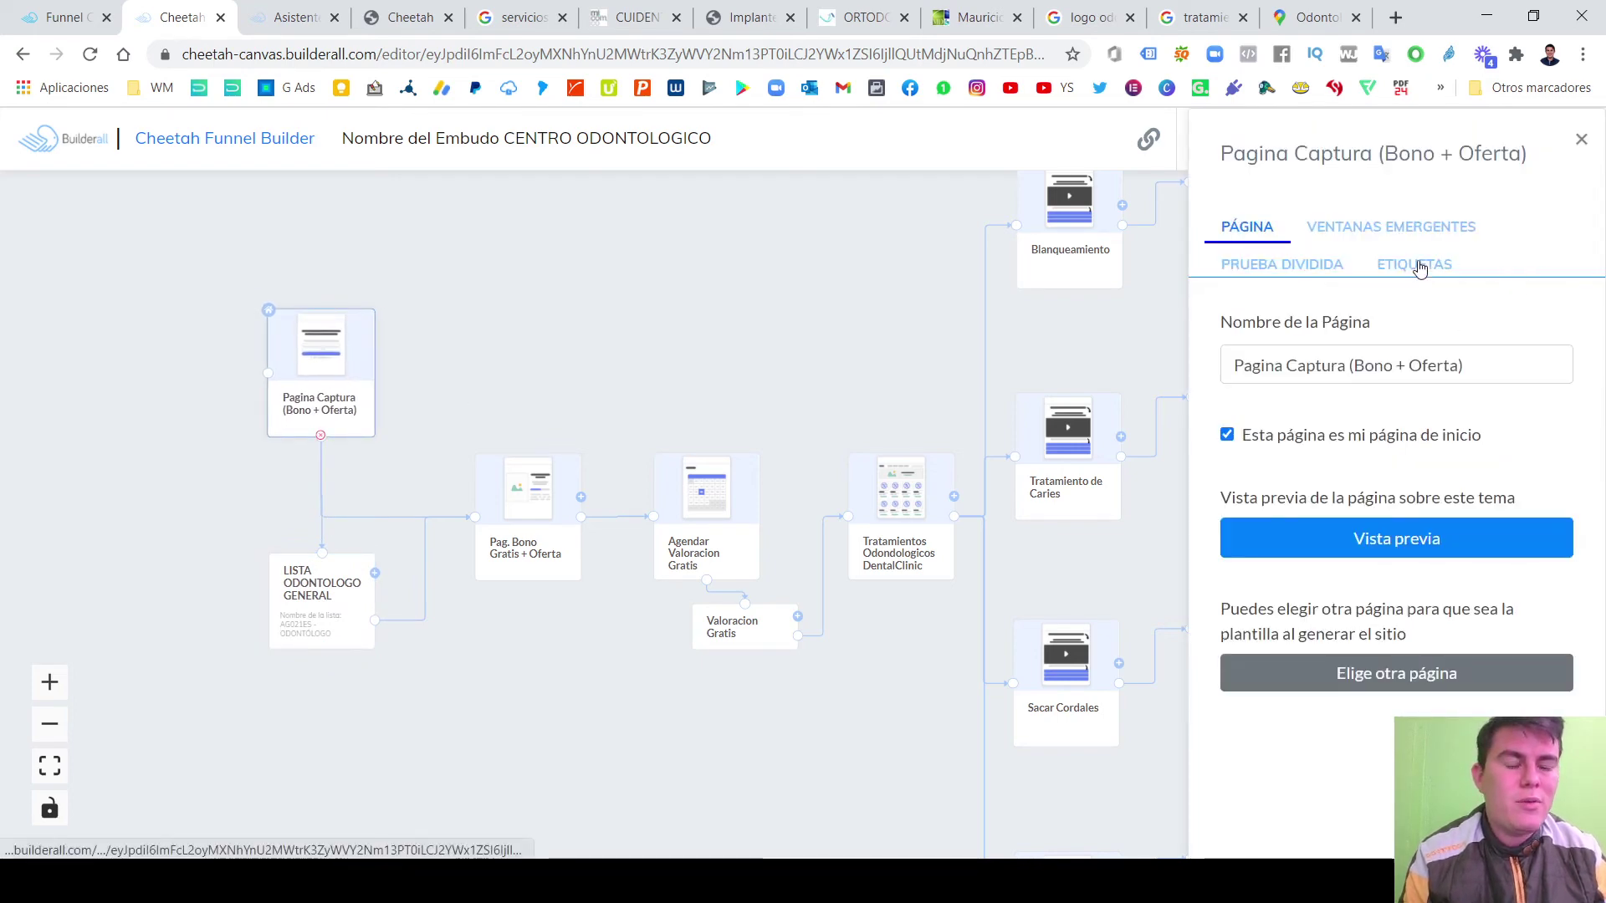
{"action": "left_click", "coordinate": [1397, 227]}
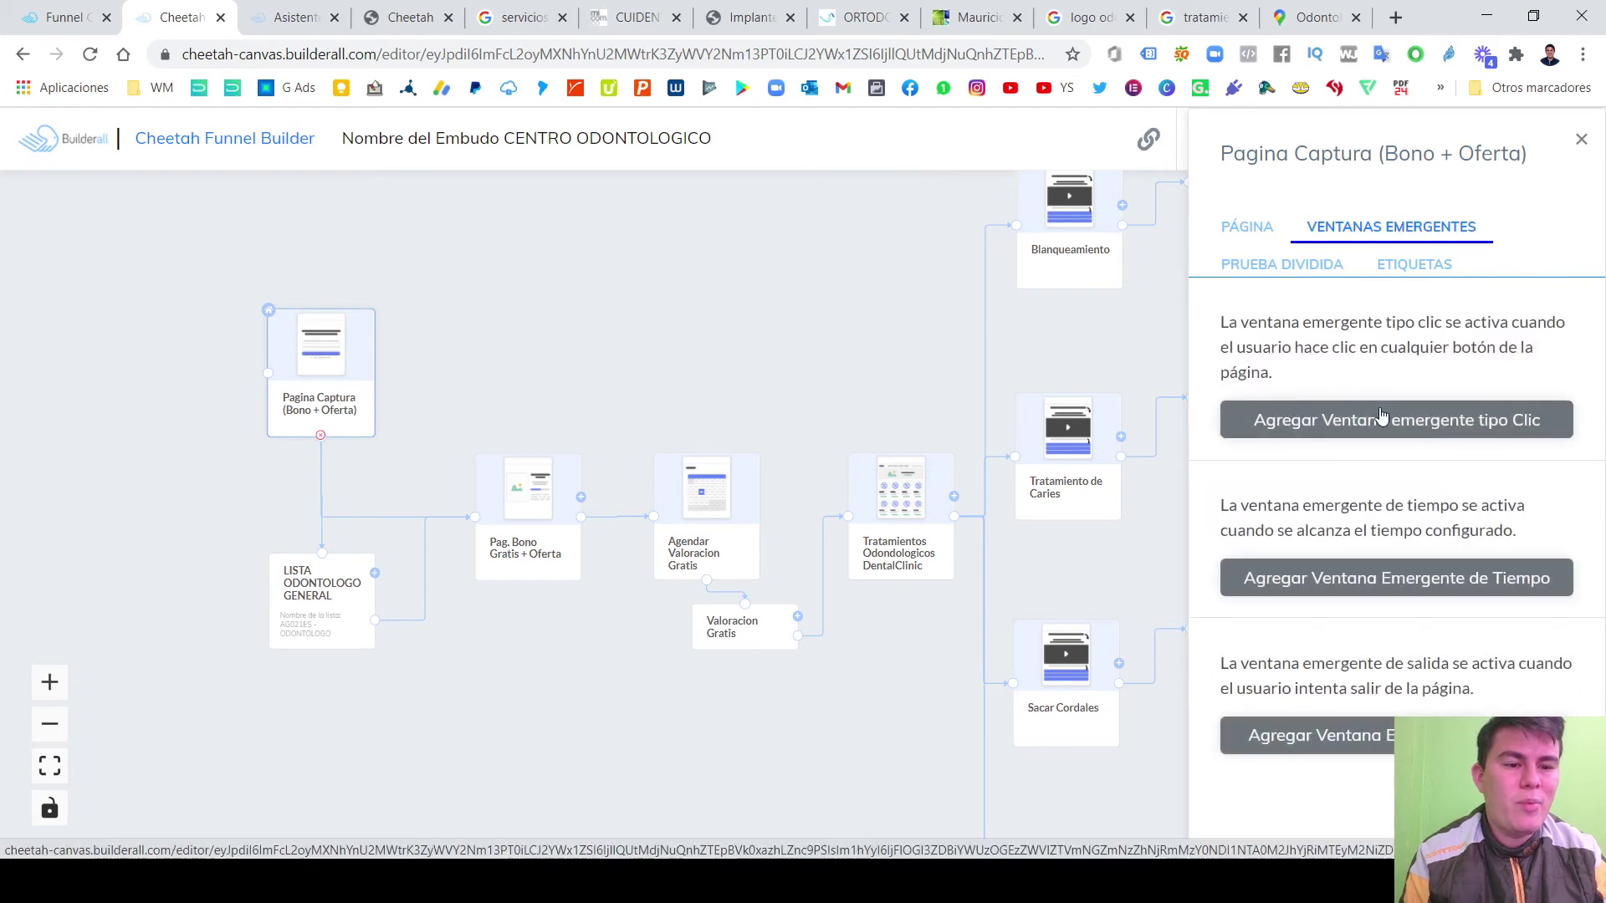
{"action": "left_click", "coordinate": [1417, 266]}
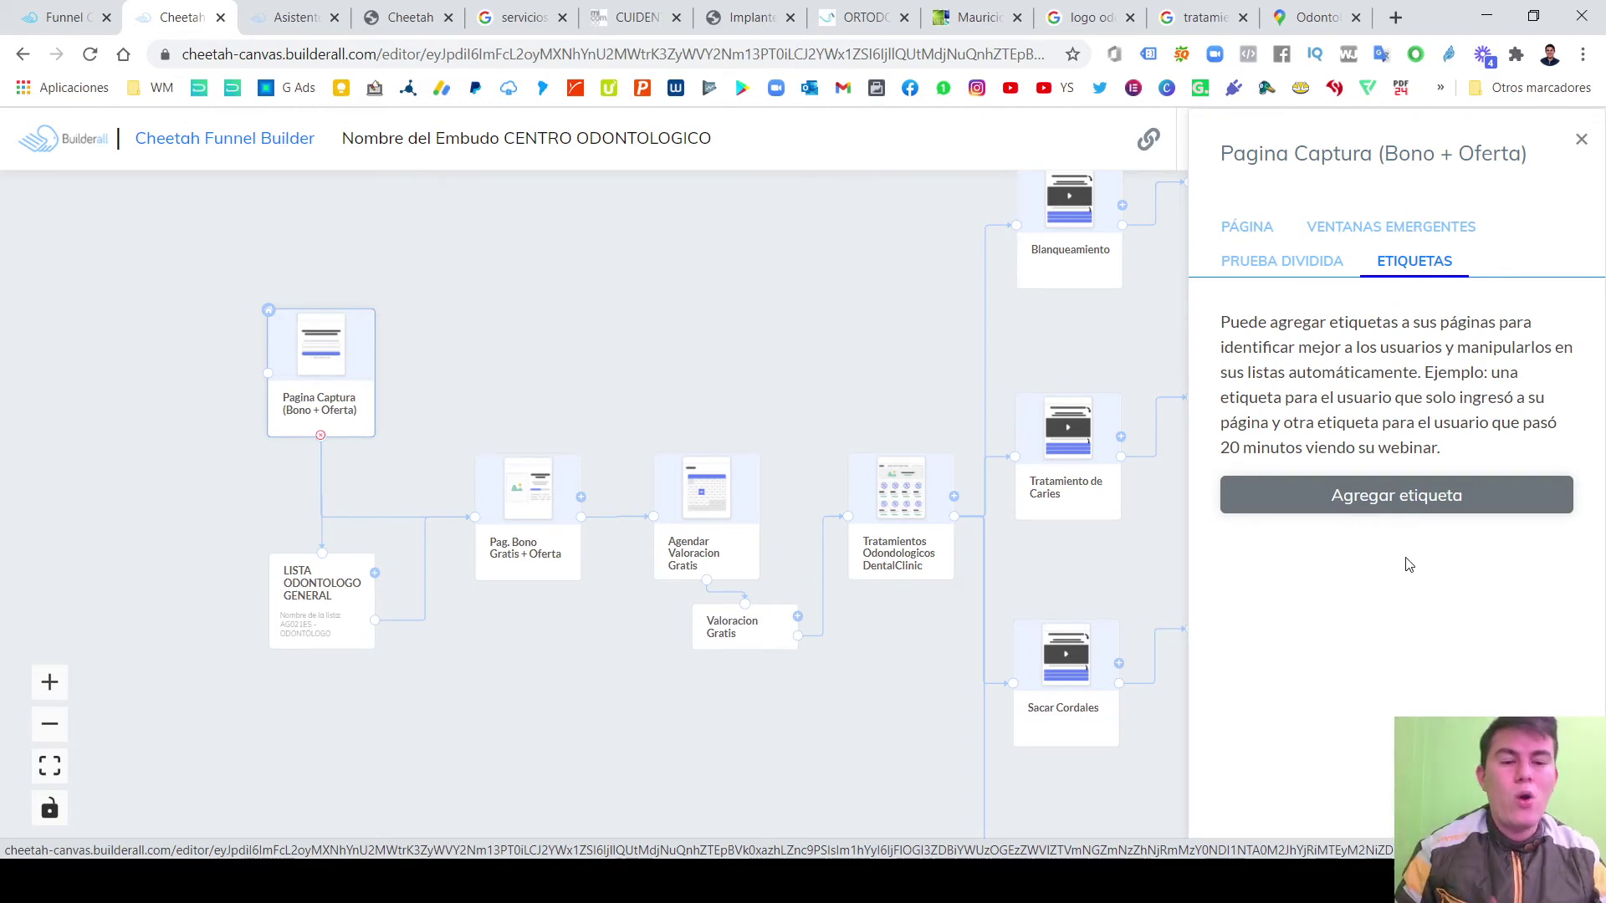
Add a tag to the Pagina Captura (Bono + Oferta) page and place its element in the empty space beside and below that page.
{"action": "left_click", "coordinate": [1408, 501]}
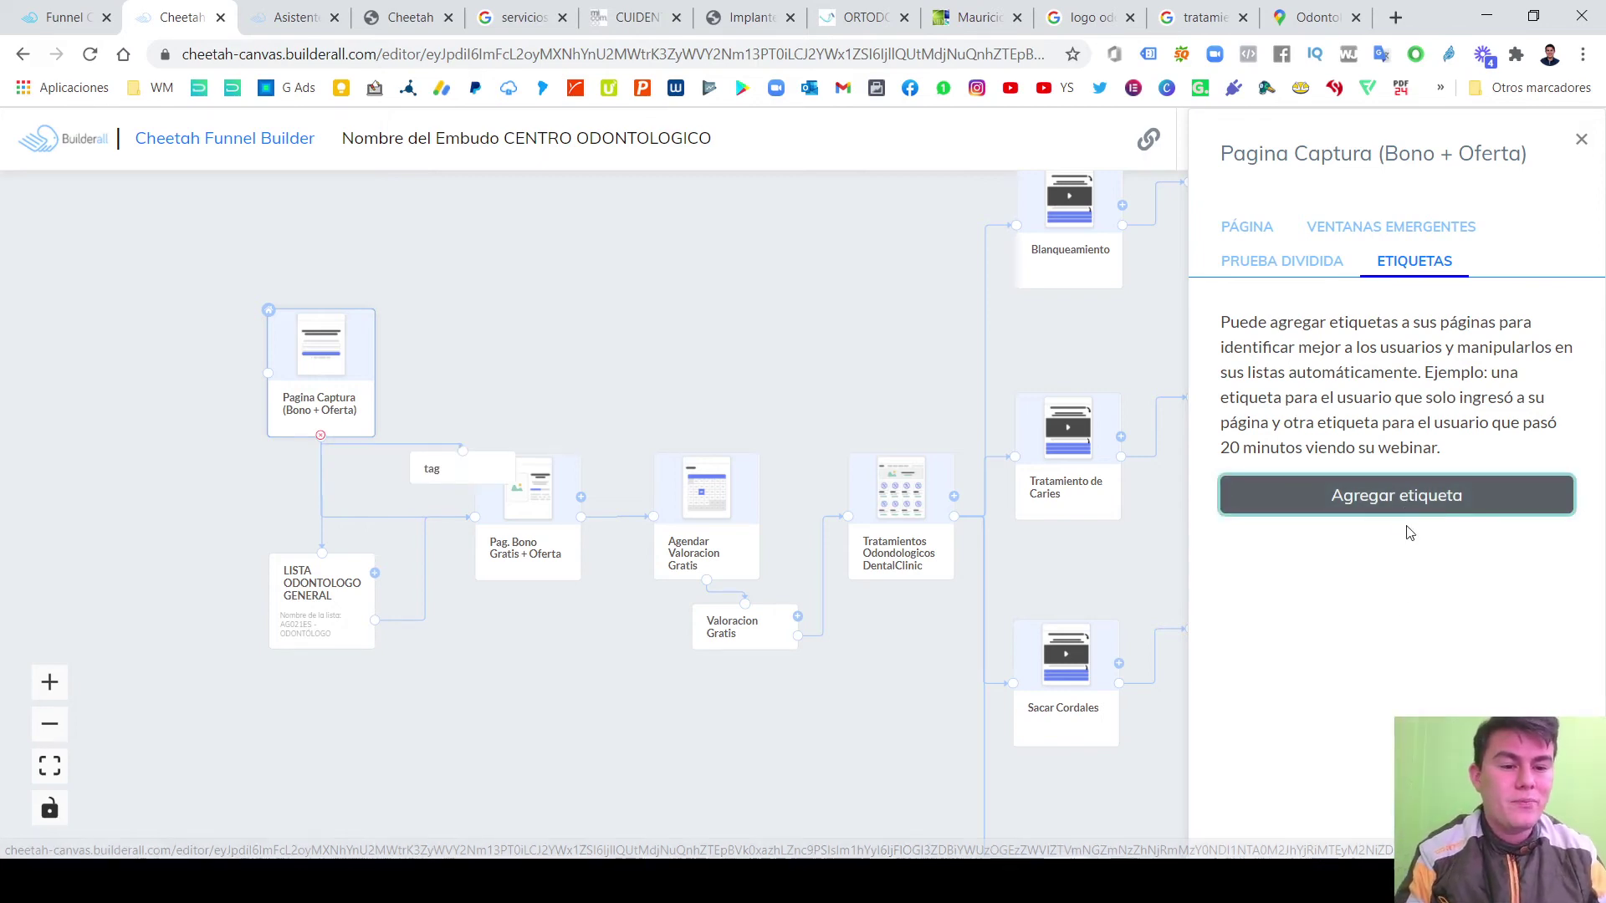
{"action": "left_click_drag", "start_coordinate": [441, 433], "coordinate": [171, 468]}
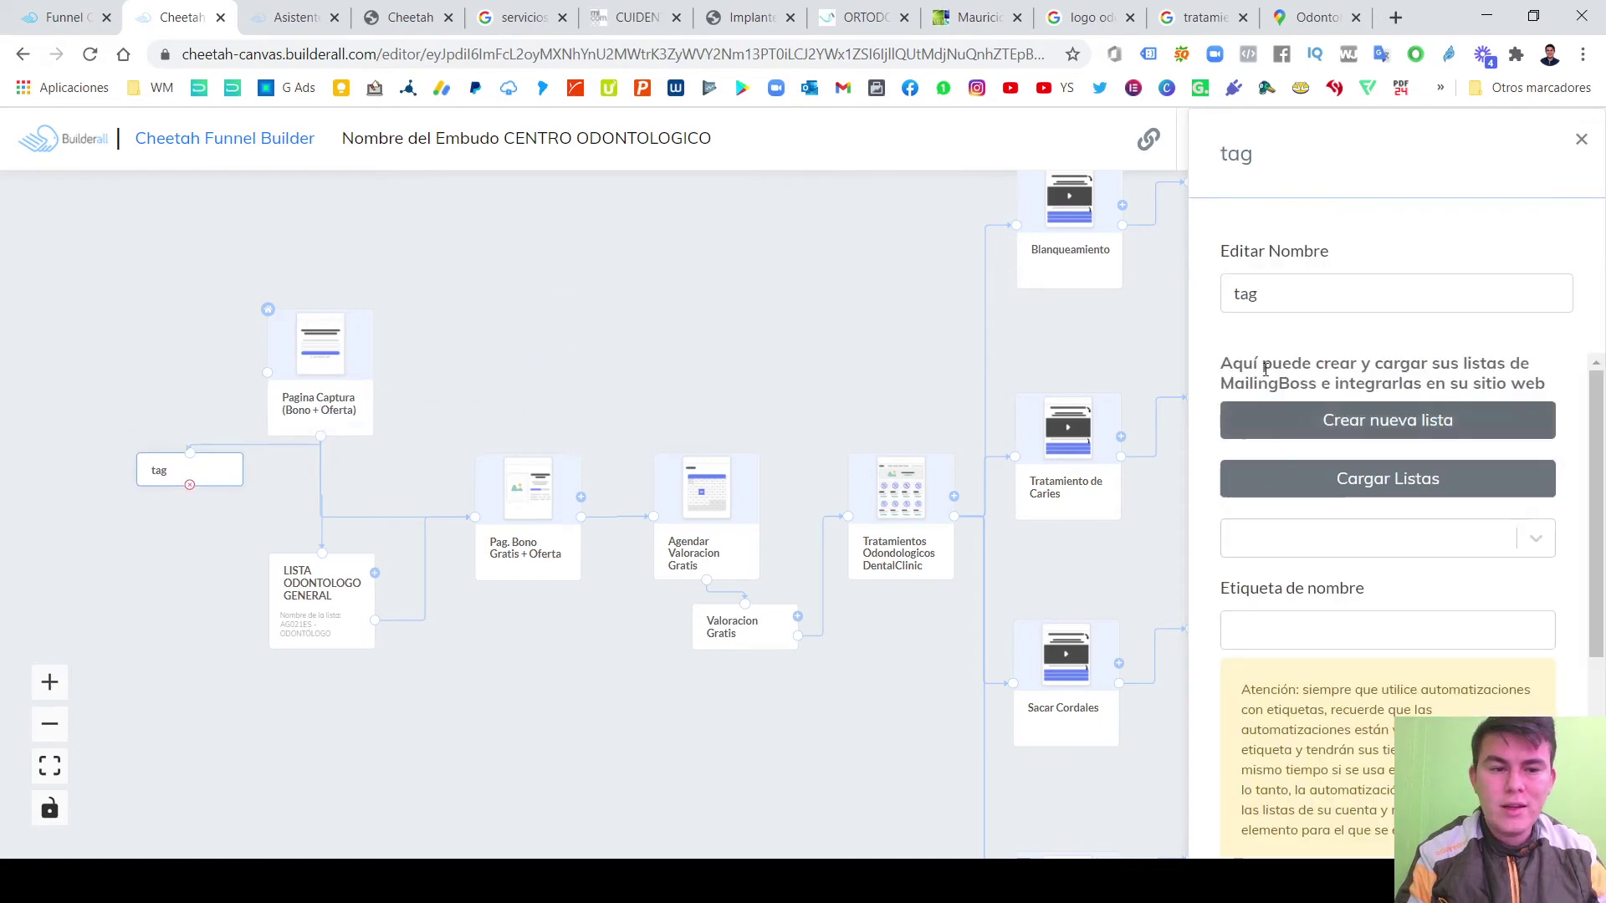
{"action": "left_click_drag", "start_coordinate": [1272, 297], "coordinate": [1193, 303]}
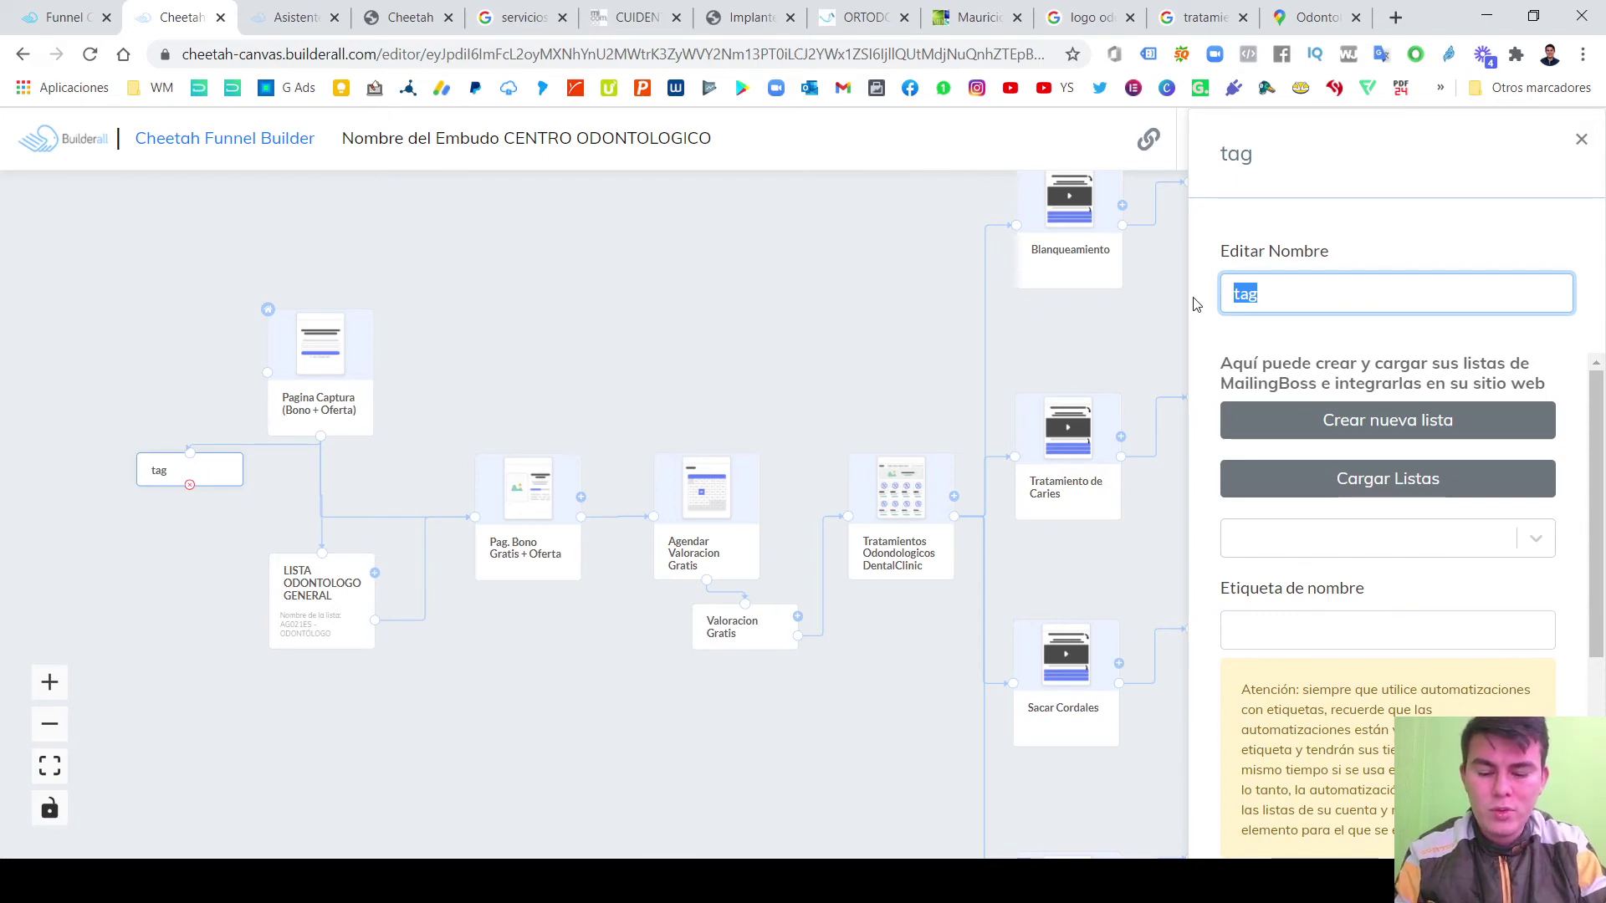
{"action": "type", "text": "CAPTURA"}
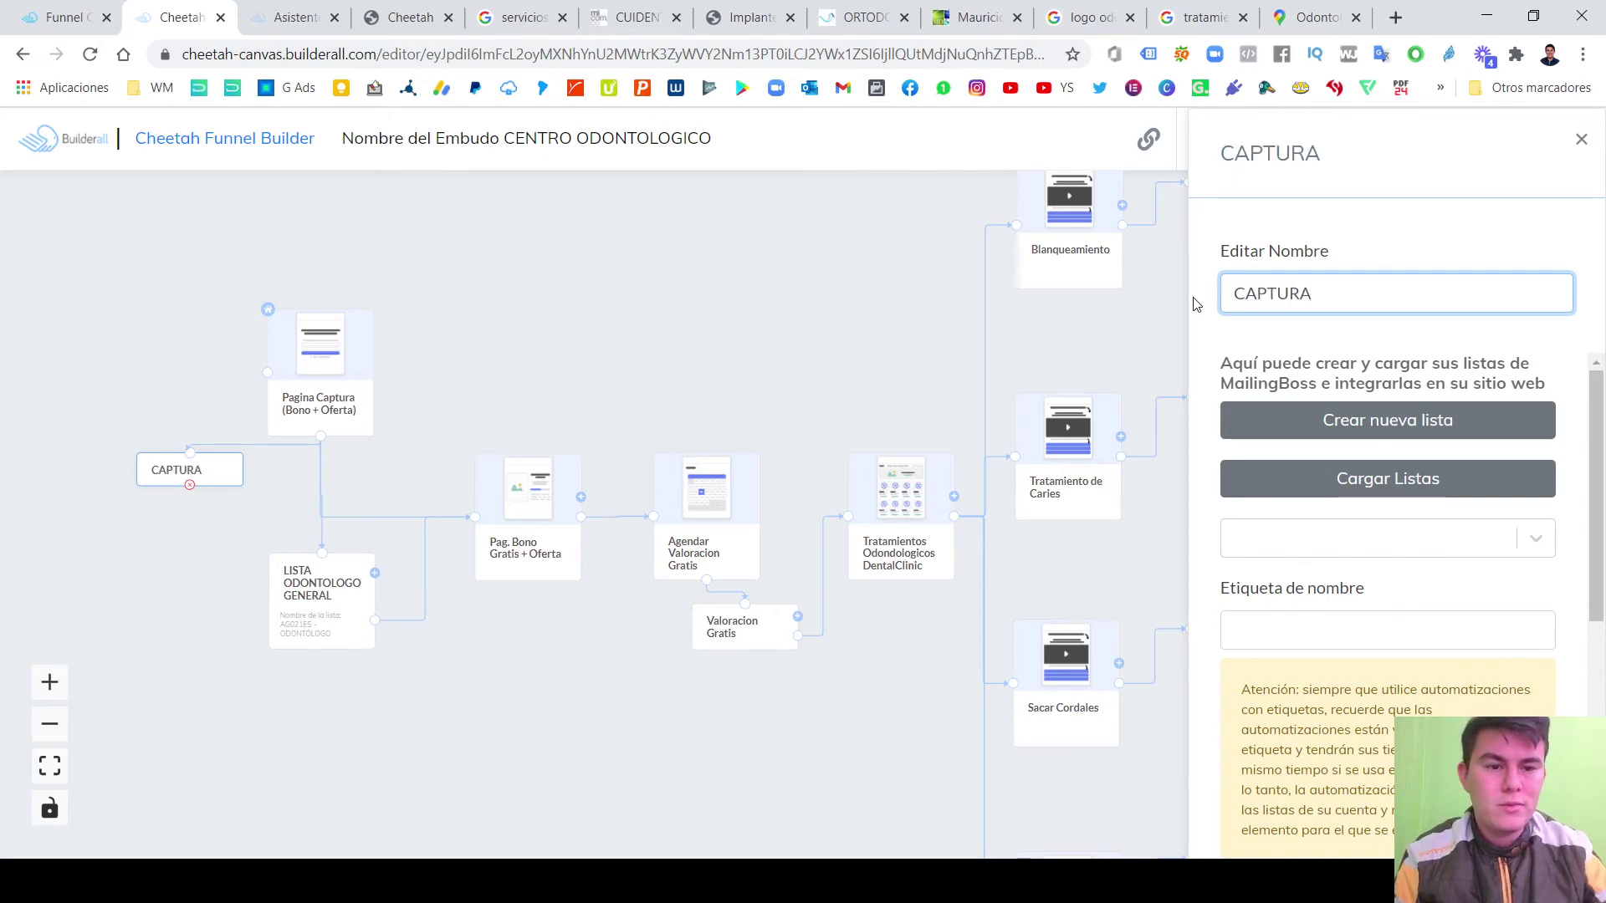
{"action": "key", "text": "BackSpace"}
{"action": "key", "text": "BackSpace"}
{"action": "key", "text": "BackSpace"}
{"action": "key", "text": "BackSpace"}
{"action": "key", "text": "BackSpace"}
{"action": "key", "text": "BackSpace"}
{"action": "key", "text": "BackSpace"}
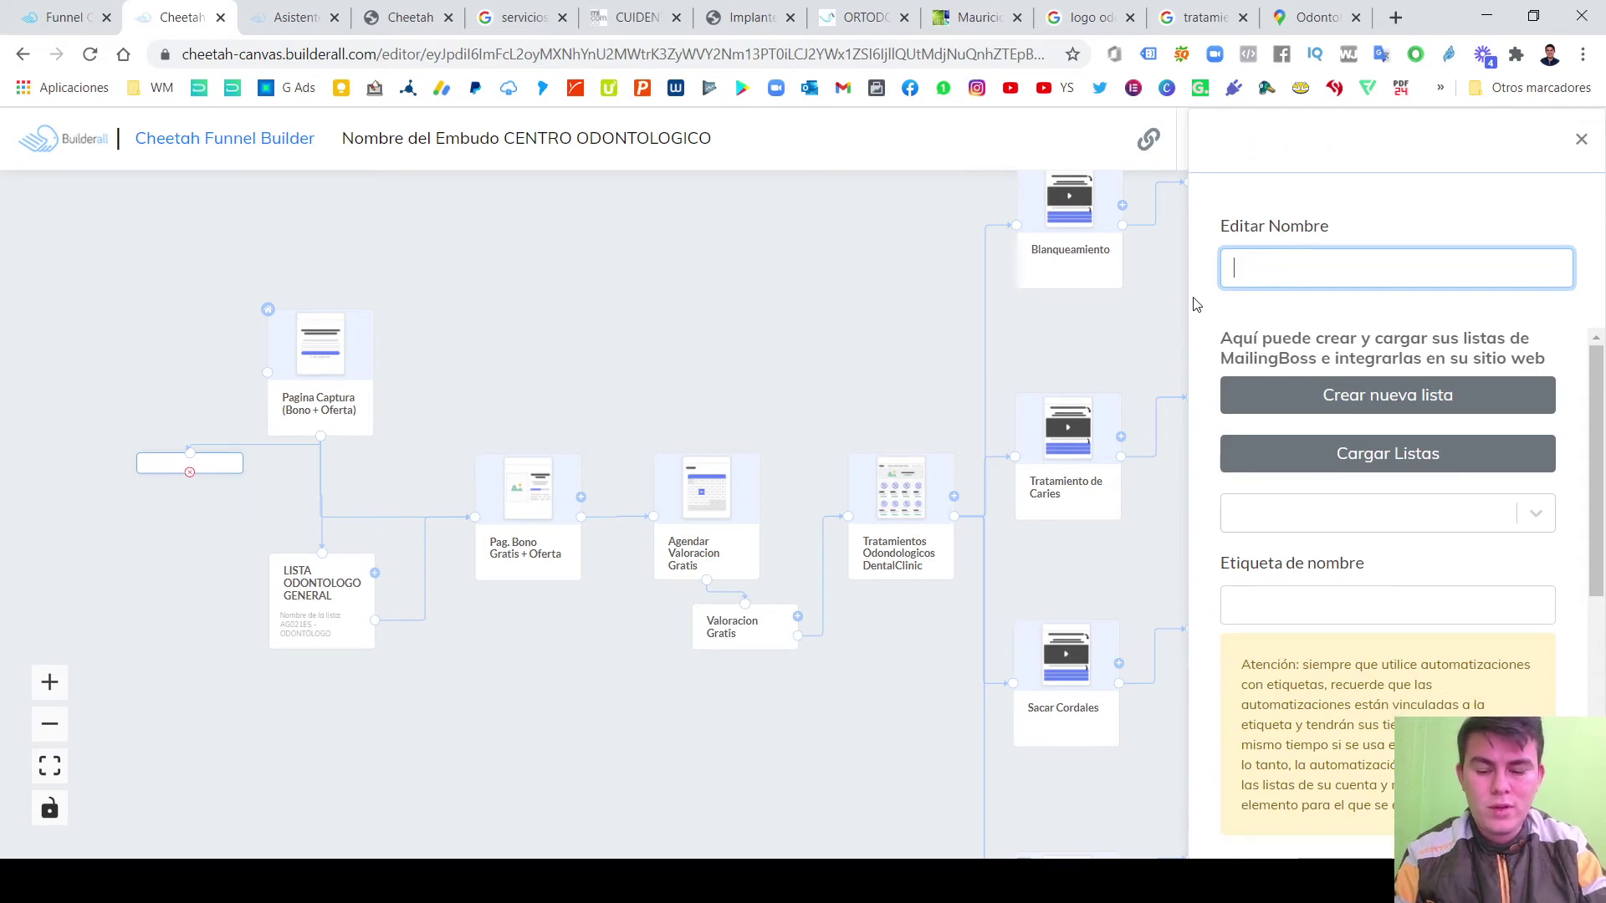
Name the new tag element of the Pagina Captura page LANDING.
{"action": "type", "text": "LANDIN"}
{"action": "type", "text": "G"}
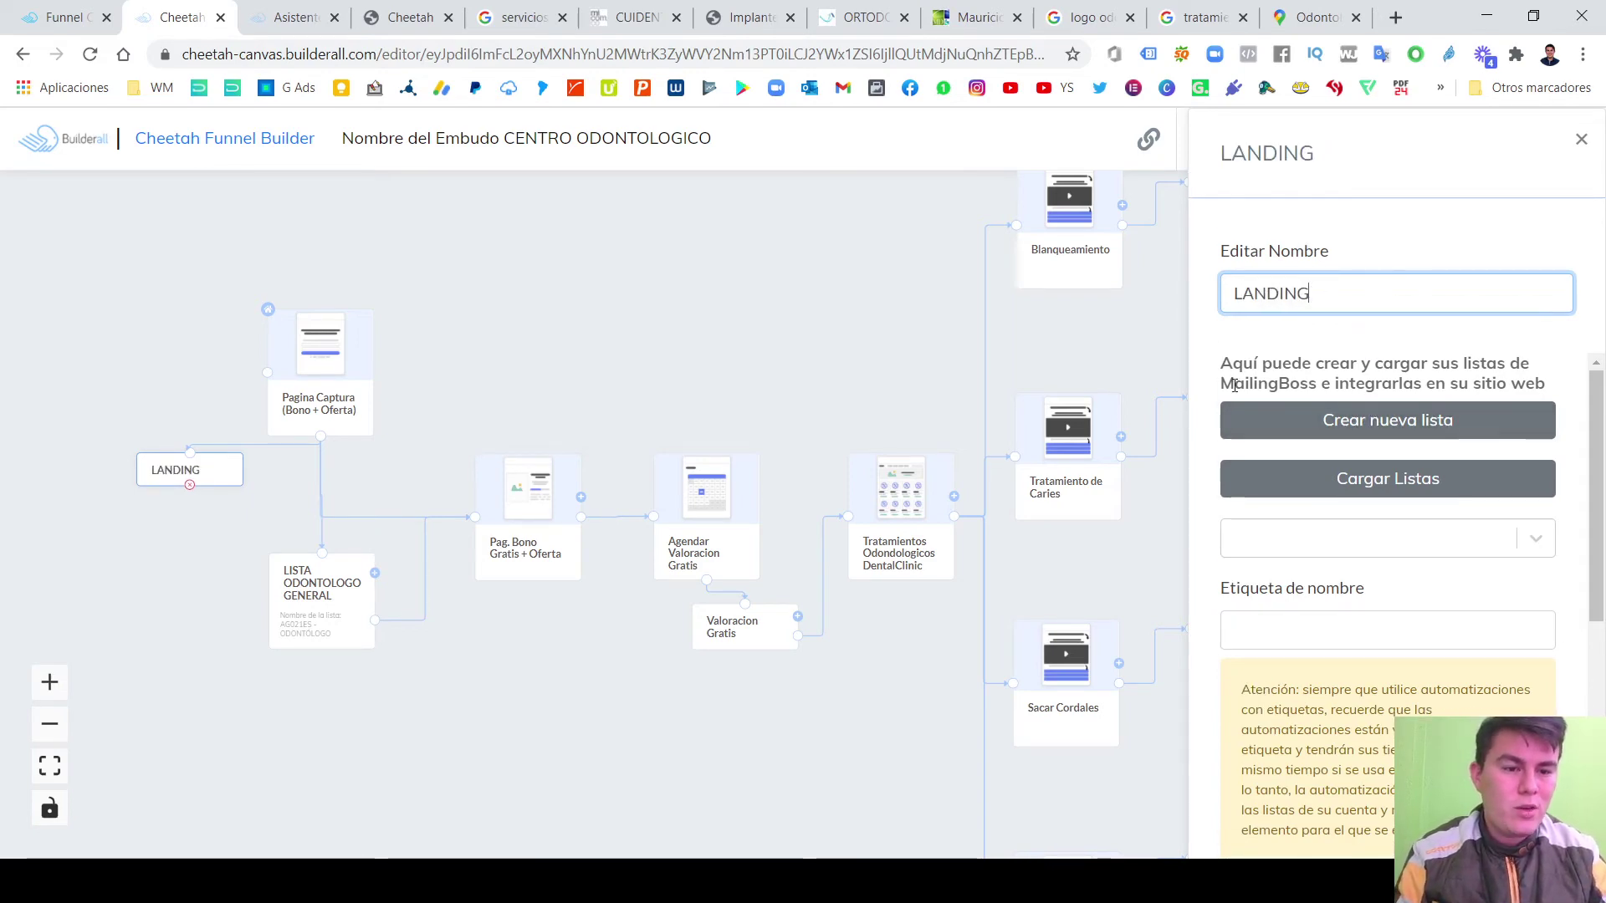
{"action": "left_click_drag", "start_coordinate": [1233, 365], "coordinate": [1491, 365]}
{"action": "left_click", "coordinate": [1299, 404]}
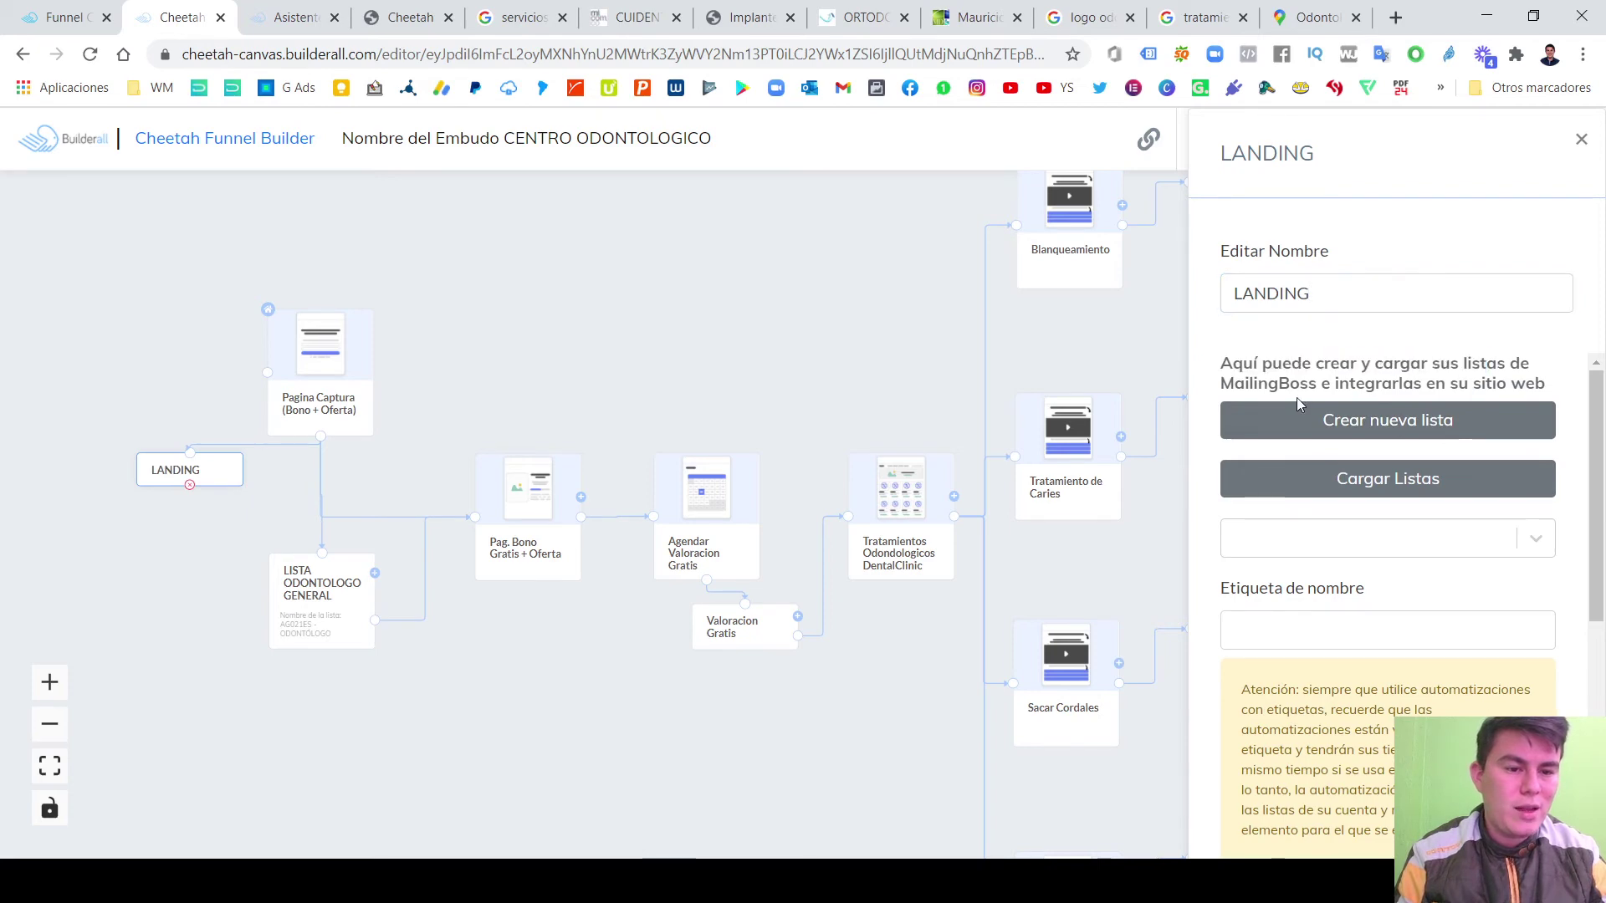
{"action": "left_click_drag", "start_coordinate": [1375, 383], "coordinate": [1577, 385]}
{"action": "left_click", "coordinate": [1509, 362]}
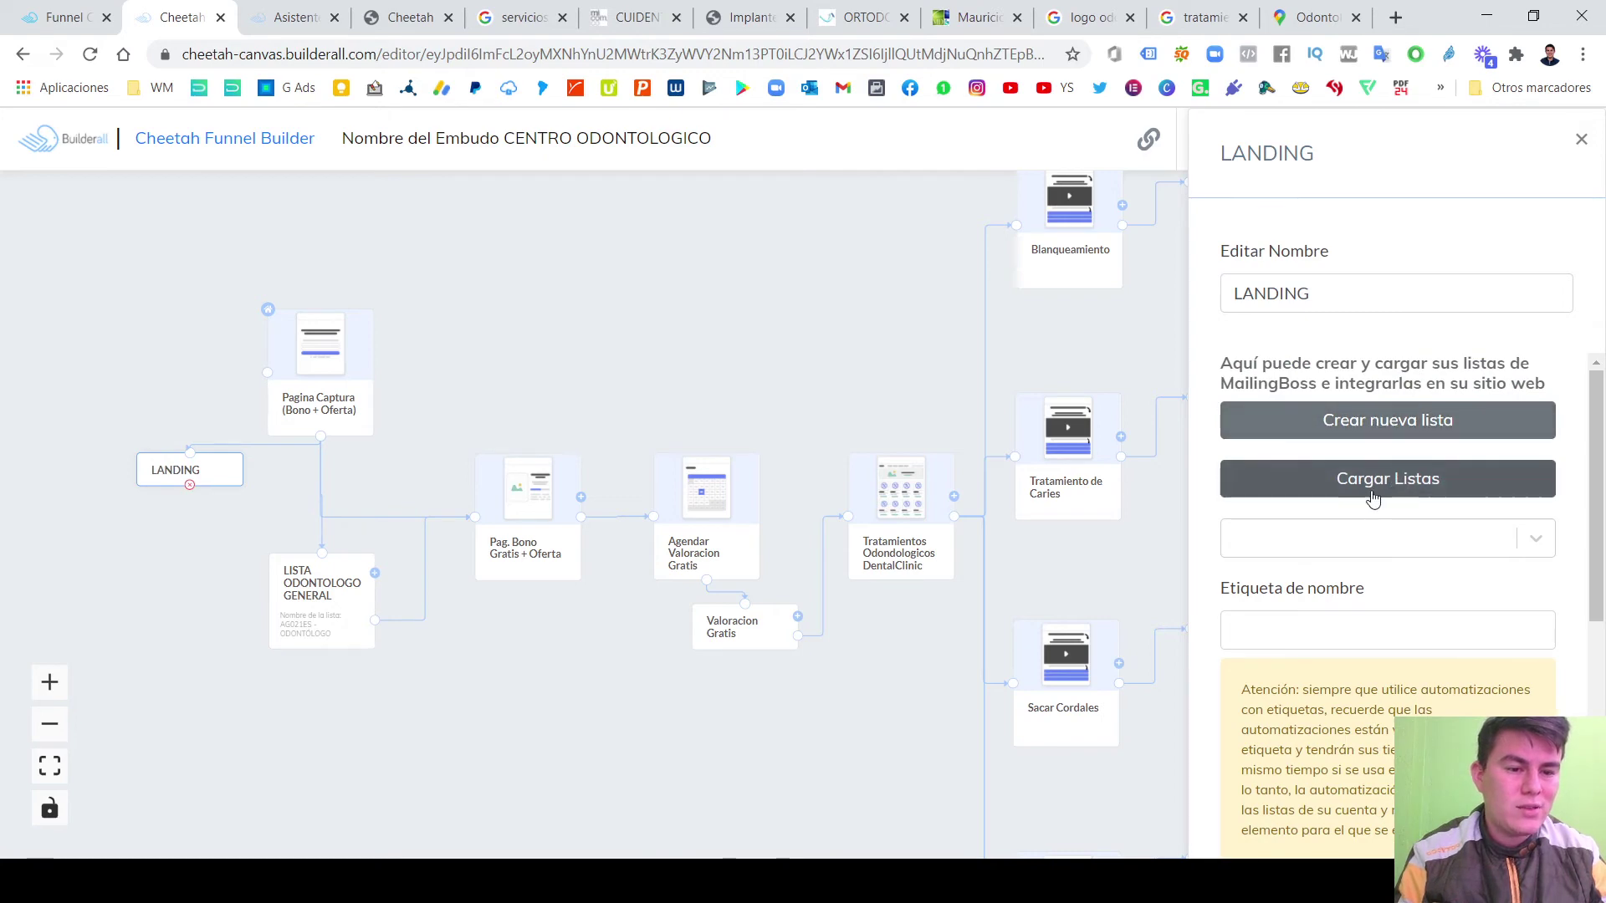
Load the MailingBoss lists for the LANDING tag and look through the available ones.
{"action": "left_click", "coordinate": [1425, 484]}
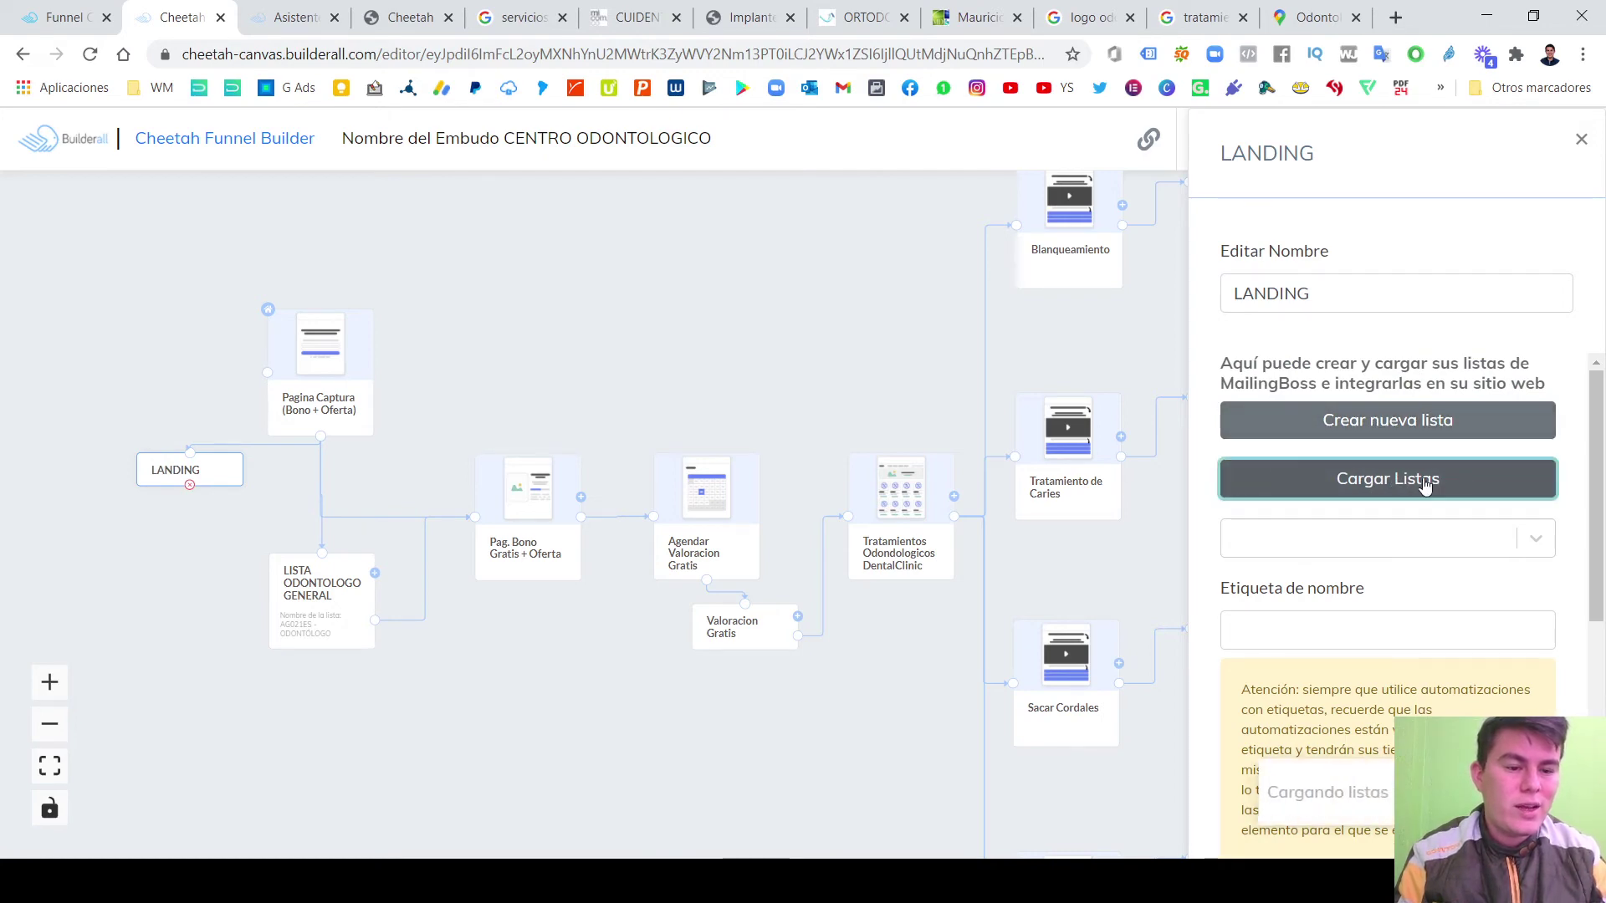
{"action": "left_click", "coordinate": [1512, 536]}
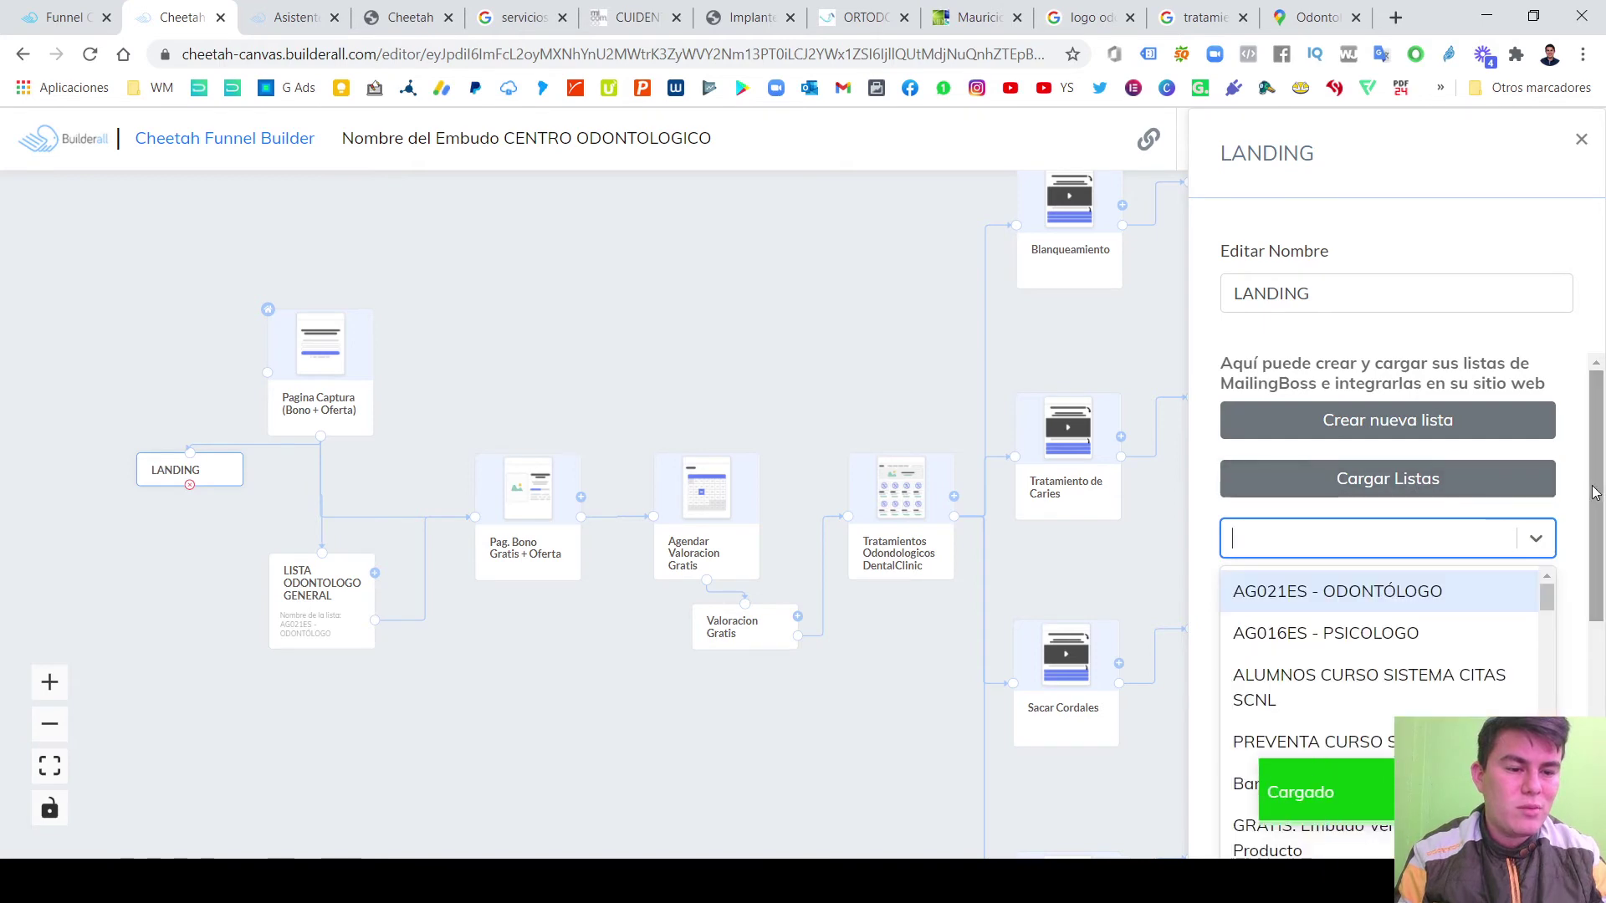
{"action": "left_click", "coordinate": [1567, 473]}
{"action": "scroll", "coordinate": [1553, 492], "scroll_direction": "down", "scroll_amount": 1}
{"action": "left_click", "coordinate": [1546, 452]}
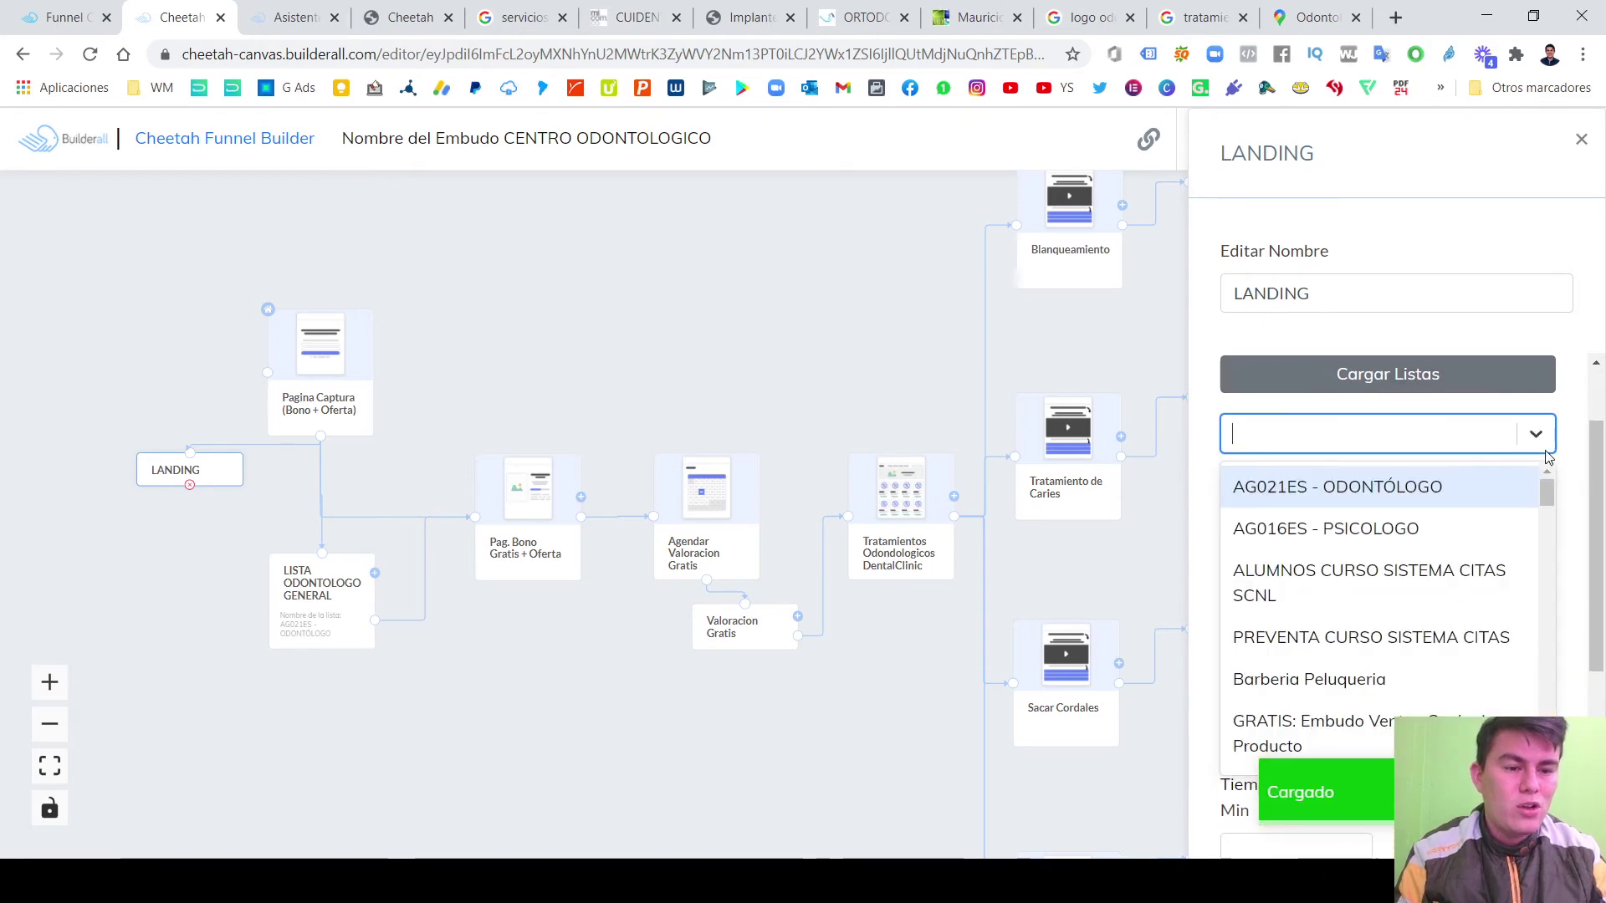
{"action": "scroll", "coordinate": [1405, 544], "scroll_direction": "down", "scroll_amount": 2}
{"action": "scroll", "coordinate": [1402, 552], "scroll_direction": "up", "scroll_amount": 2}
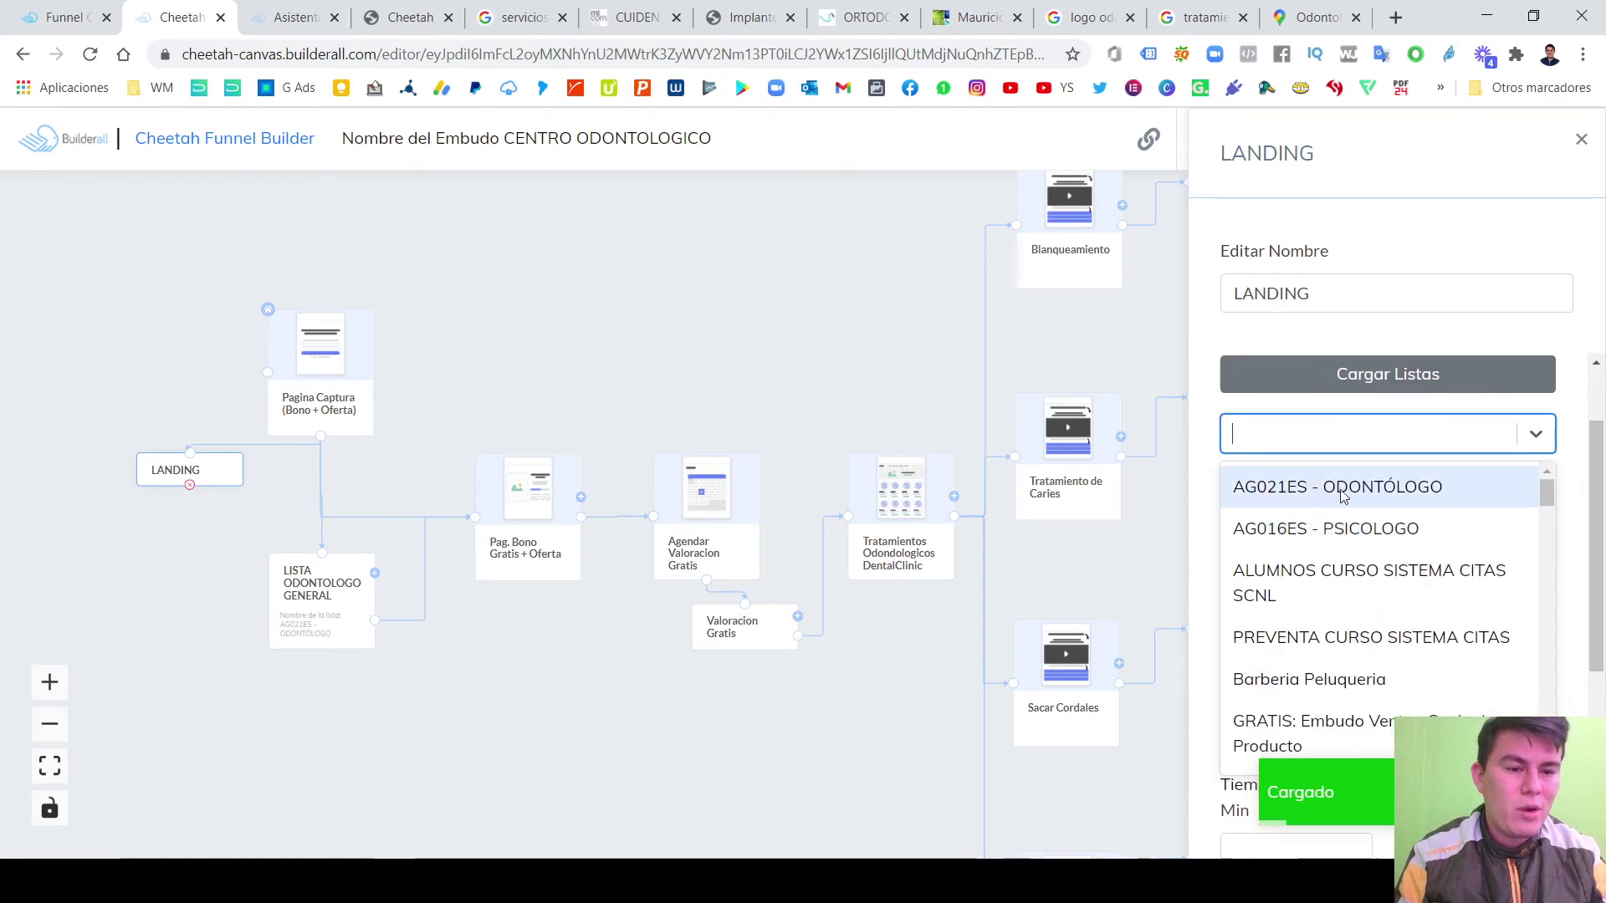
{"action": "left_click", "coordinate": [1545, 338]}
{"action": "scroll", "coordinate": [1432, 389], "scroll_direction": "up", "scroll_amount": 2}
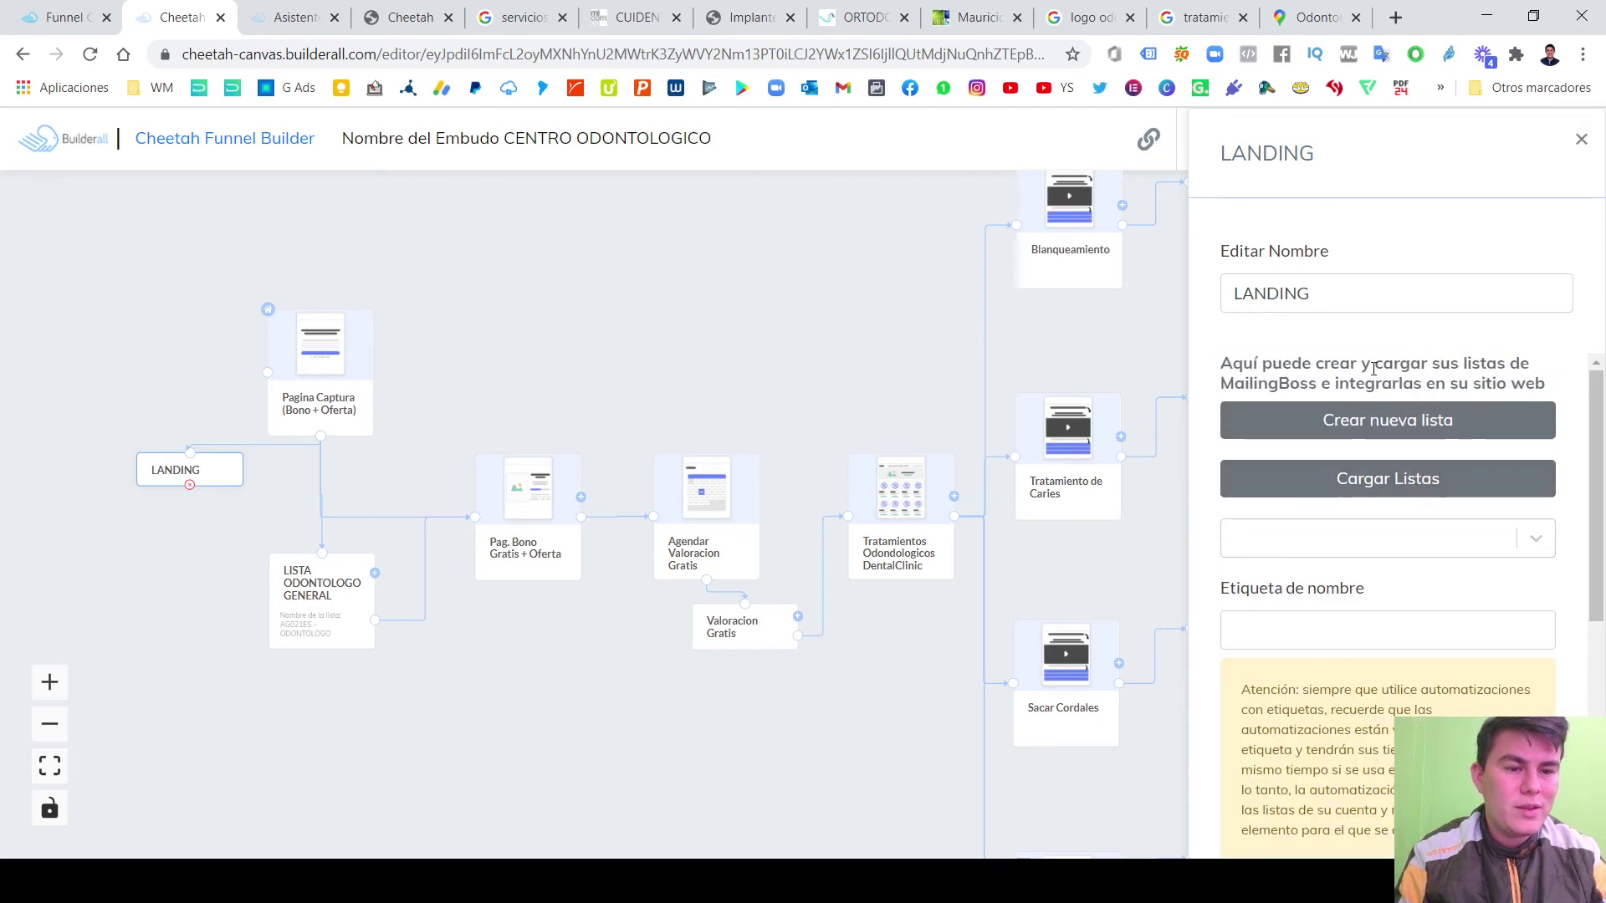
Reload the MailingBoss lists and assign the AG021ES - ODONTÓLOGO list to the LANDING tag.
{"action": "left_click", "coordinate": [1405, 482]}
{"action": "left_click", "coordinate": [1514, 545]}
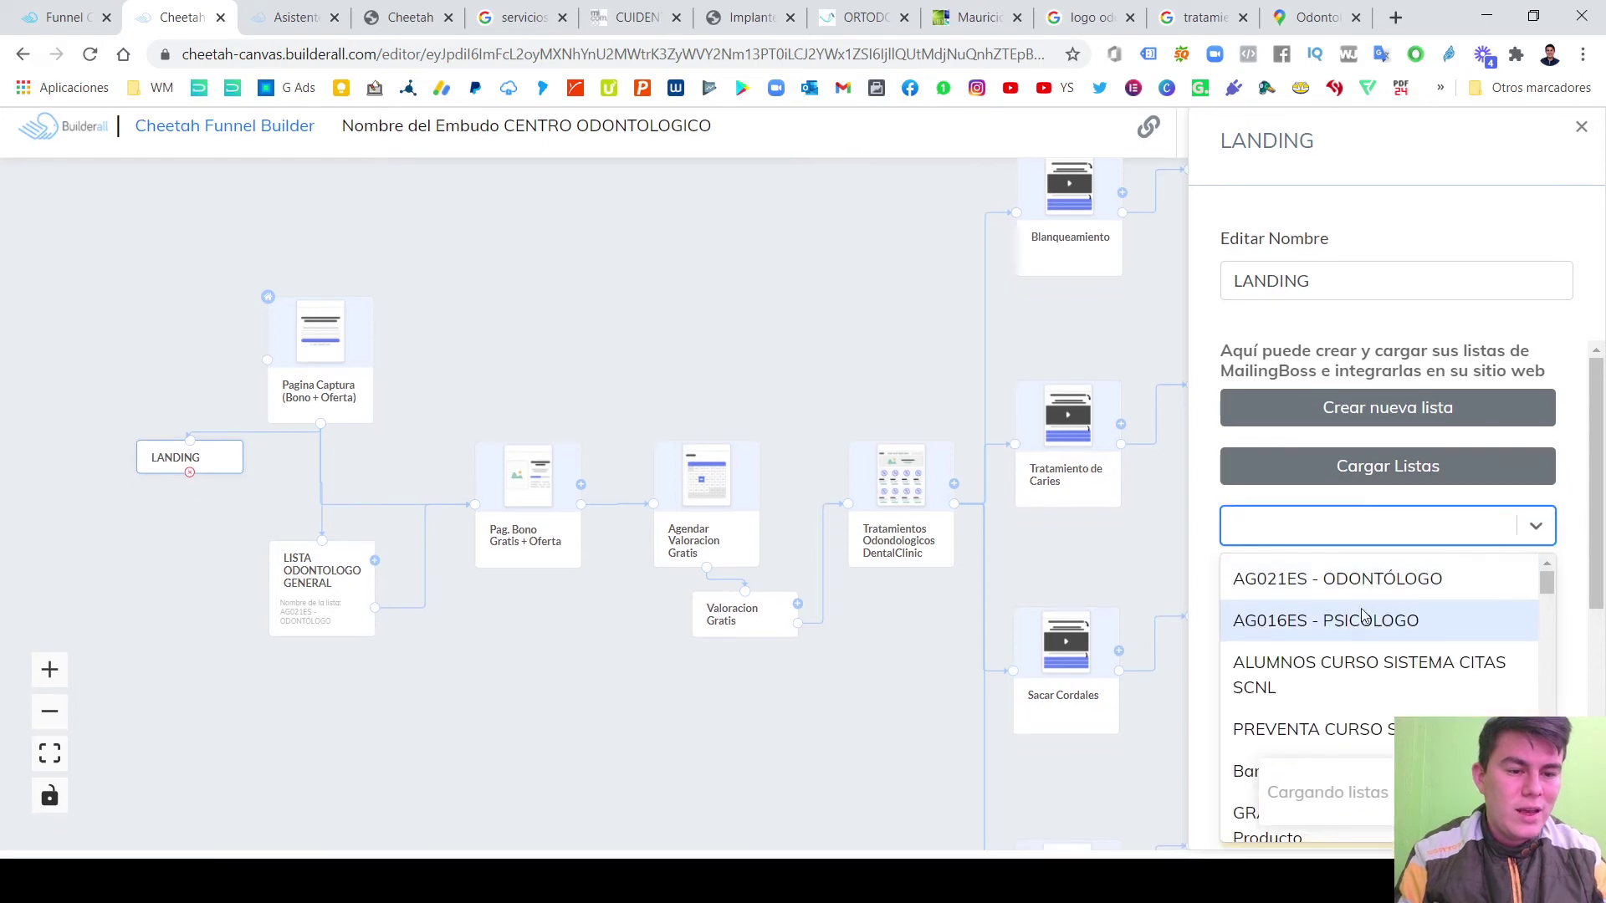
{"action": "left_click", "coordinate": [1425, 580]}
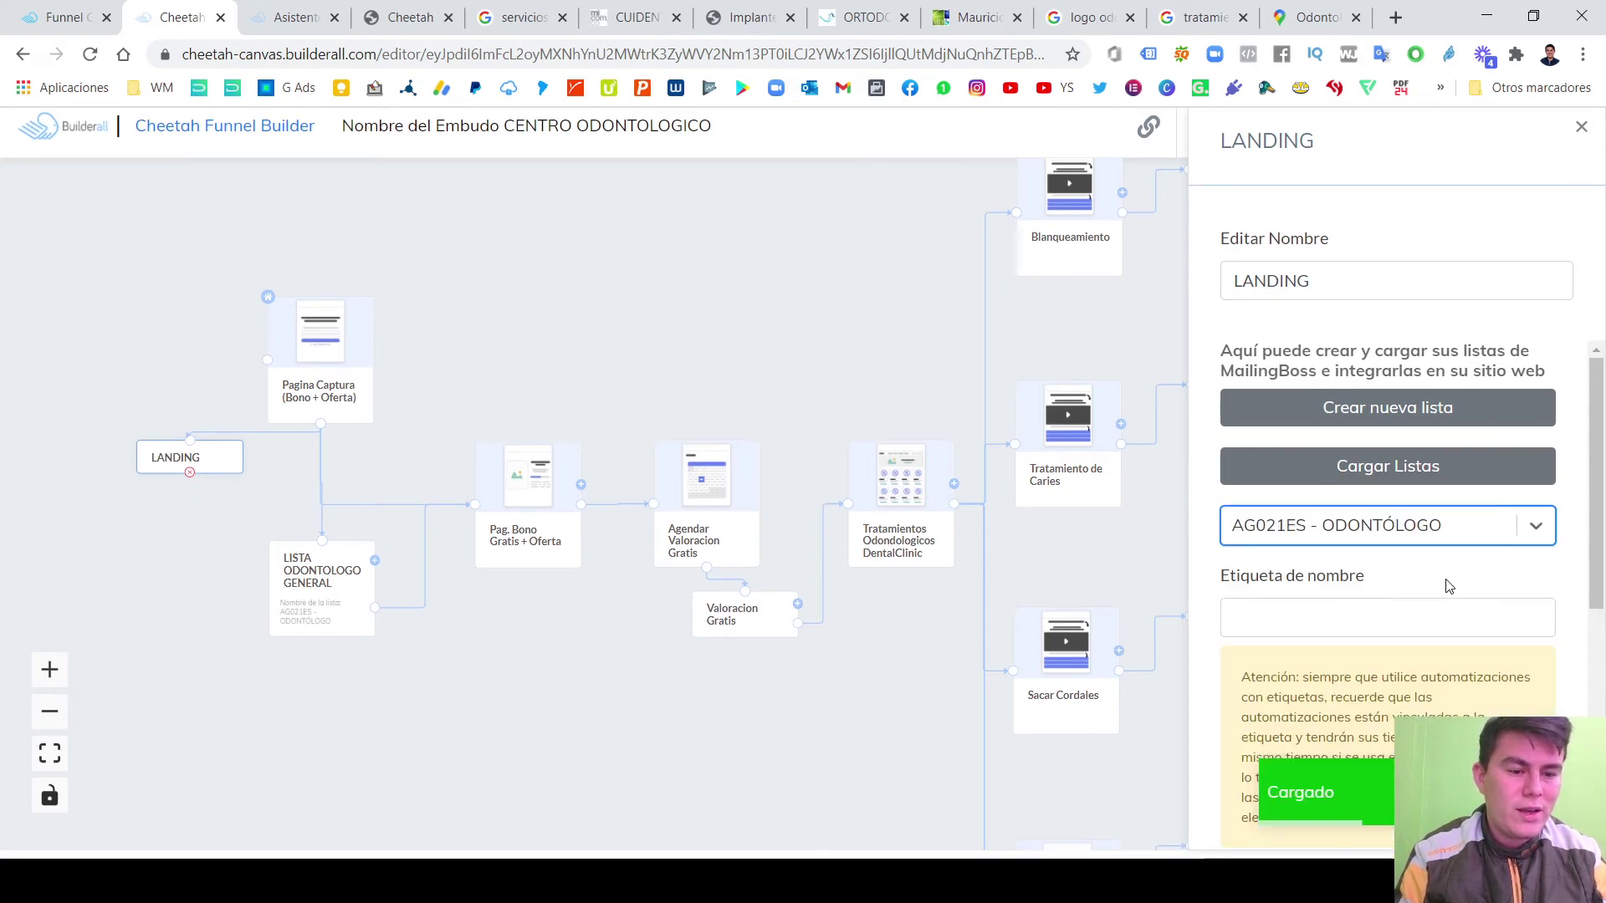
{"action": "left_click", "coordinate": [1377, 617]}
{"action": "left_click", "coordinate": [1404, 532]}
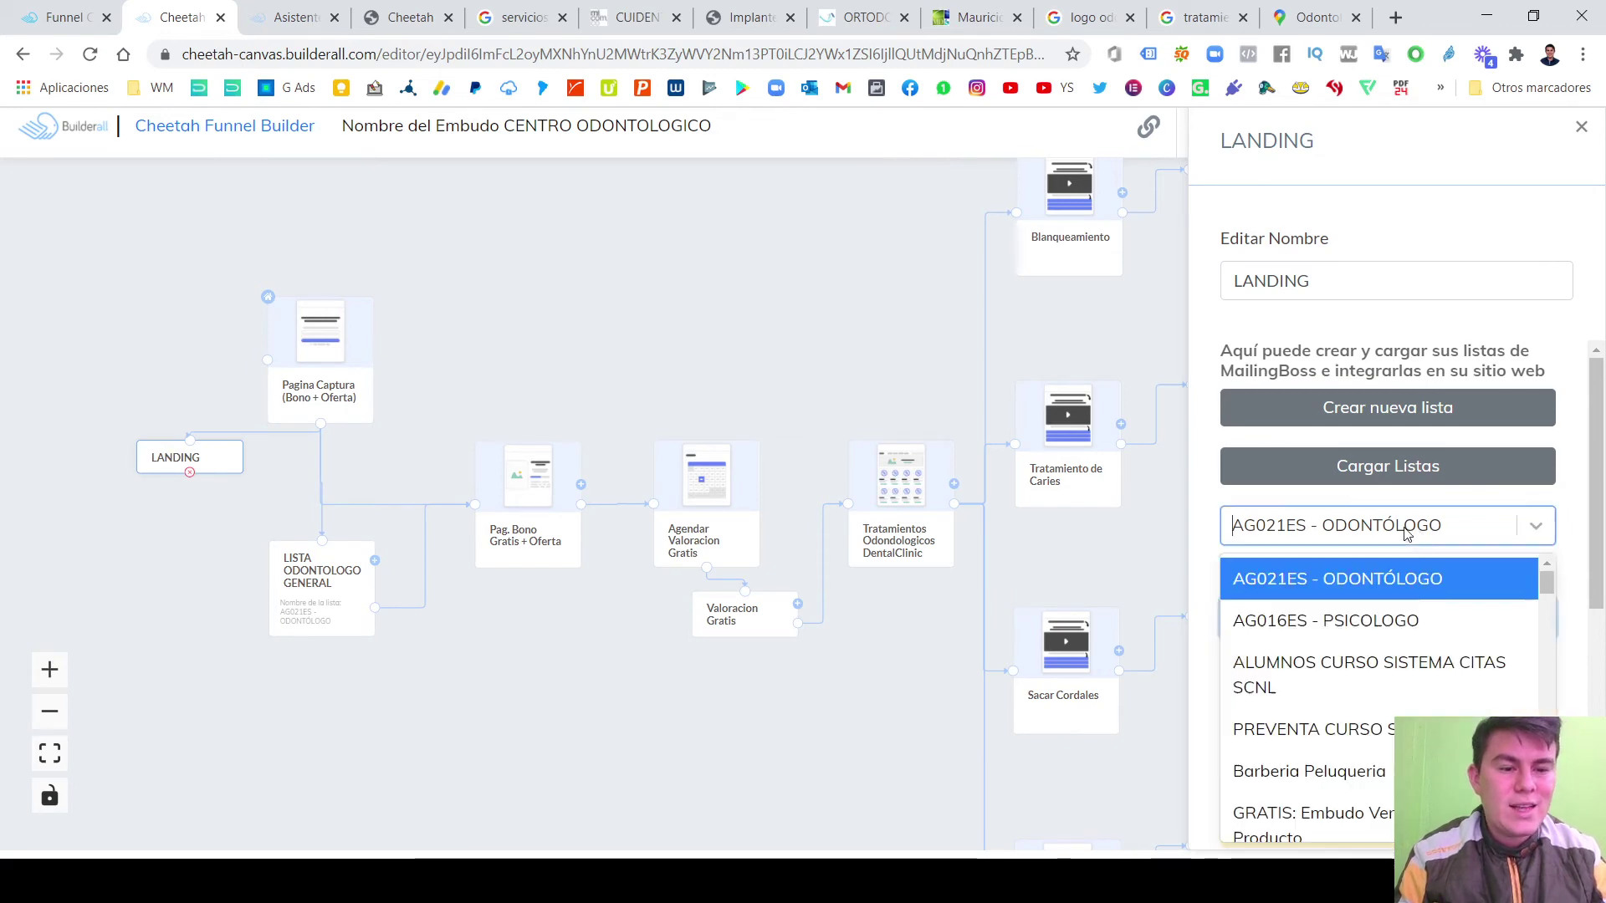
{"action": "left_click", "coordinate": [1406, 534]}
{"action": "left_click", "coordinate": [1445, 577]}
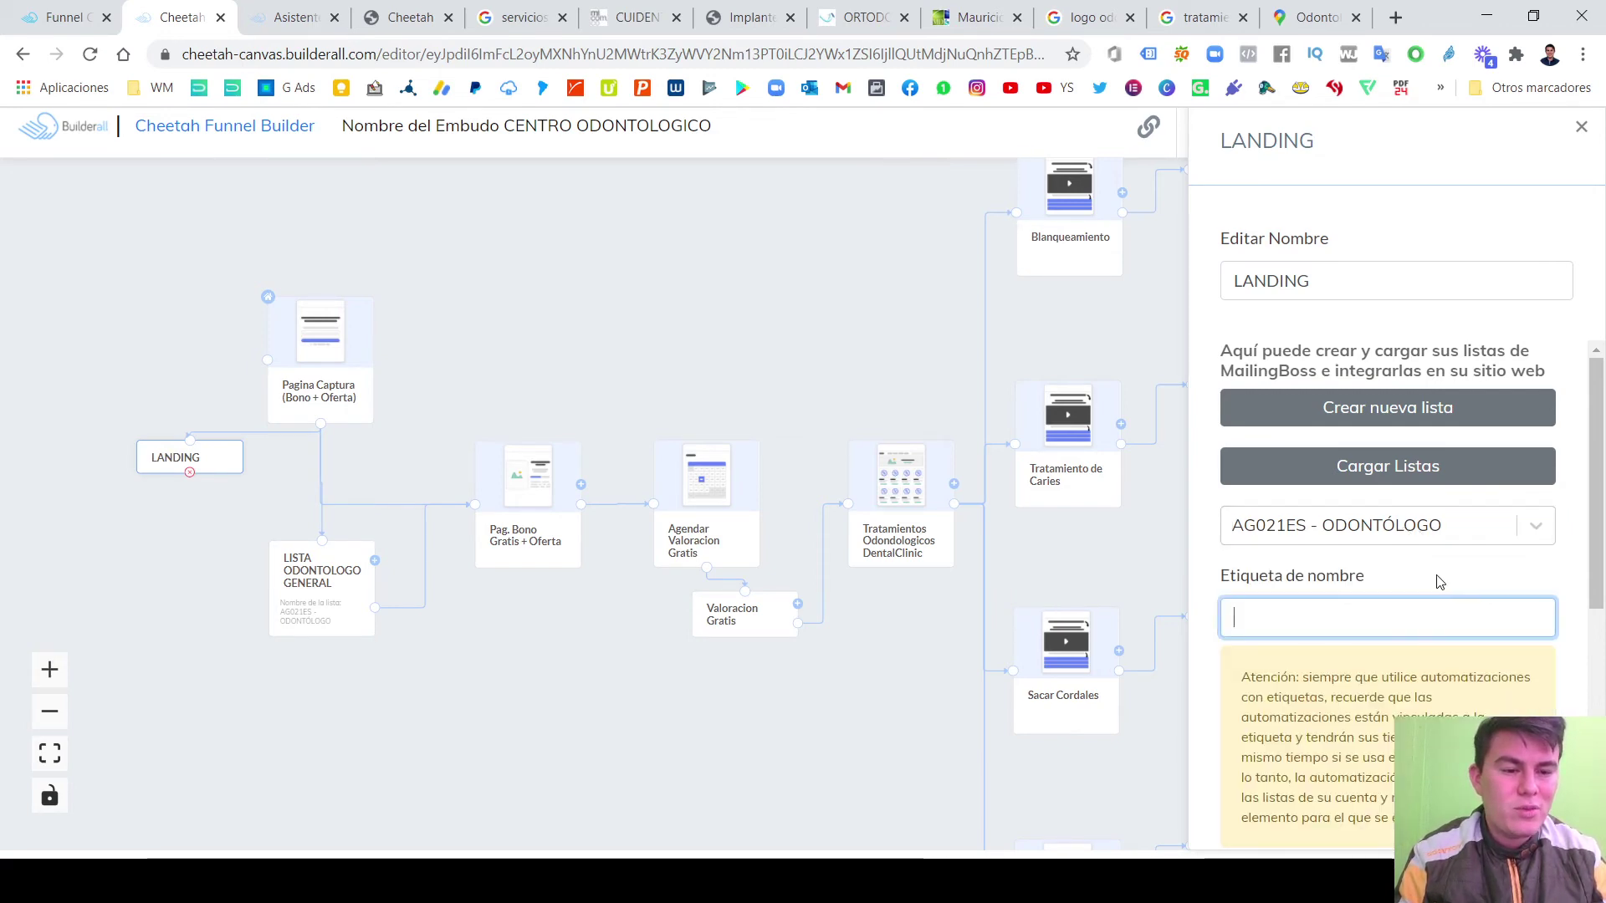
Fill in the tag name with LANDING, copied from the element's own name.
{"action": "left_click_drag", "start_coordinate": [328, 589], "coordinate": [320, 583]}
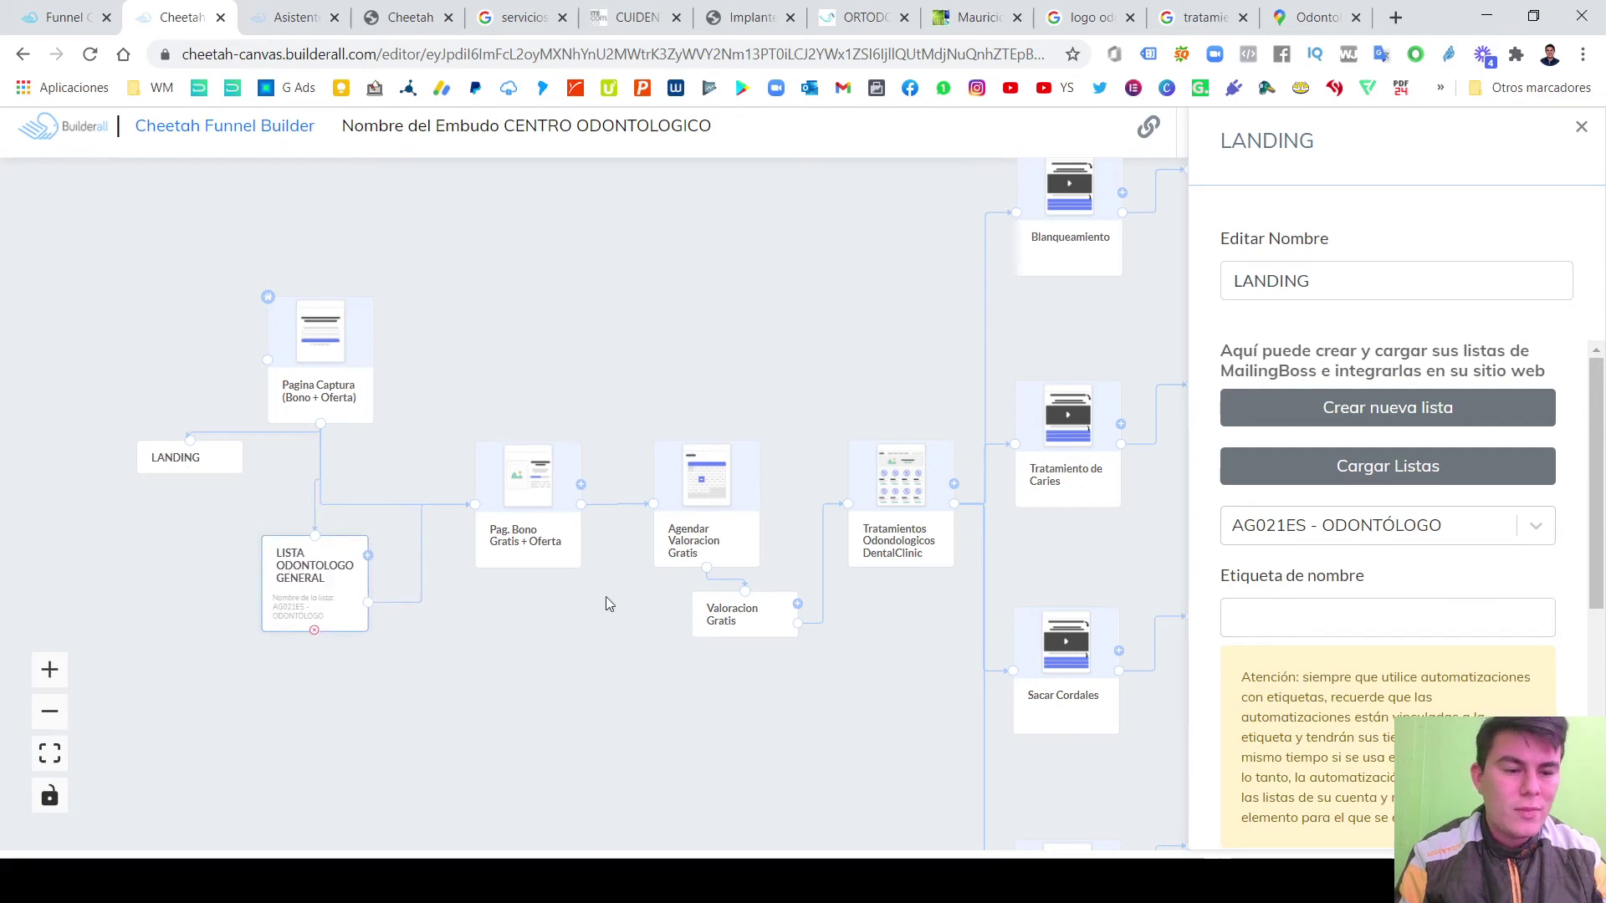
{"action": "left_click", "coordinate": [1364, 621]}
{"action": "left_click_drag", "start_coordinate": [1326, 288], "coordinate": [1205, 293]}
{"action": "key", "text": "ctrl+c"}
{"action": "left_click", "coordinate": [1342, 608]}
{"action": "key", "text": "ctrl+v"}
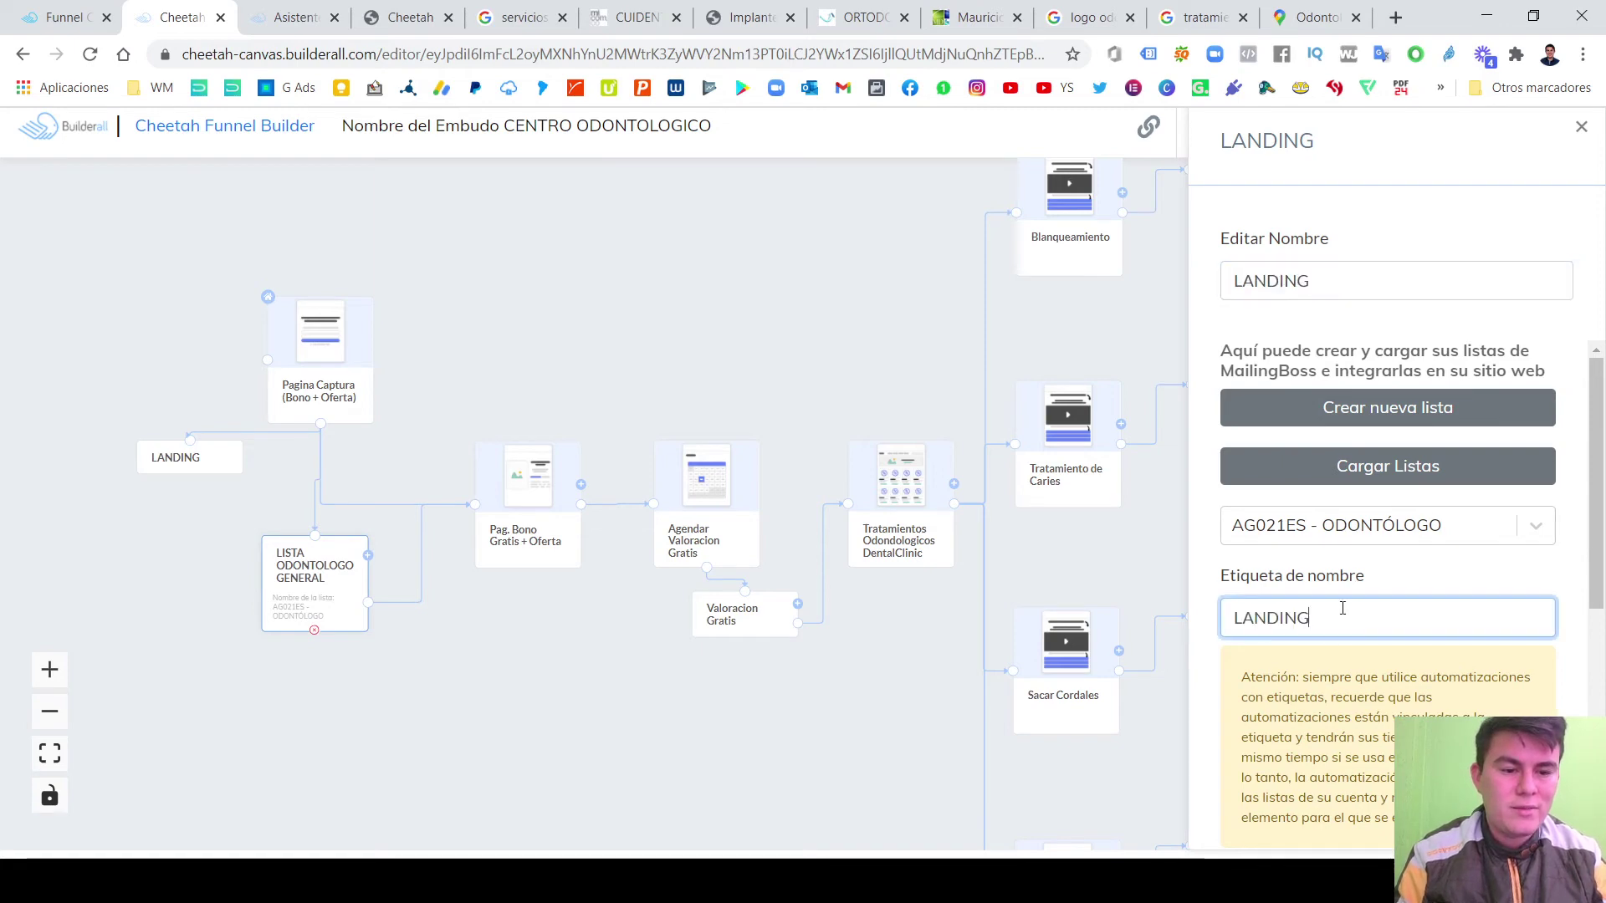
{"action": "left_click", "coordinate": [1397, 332]}
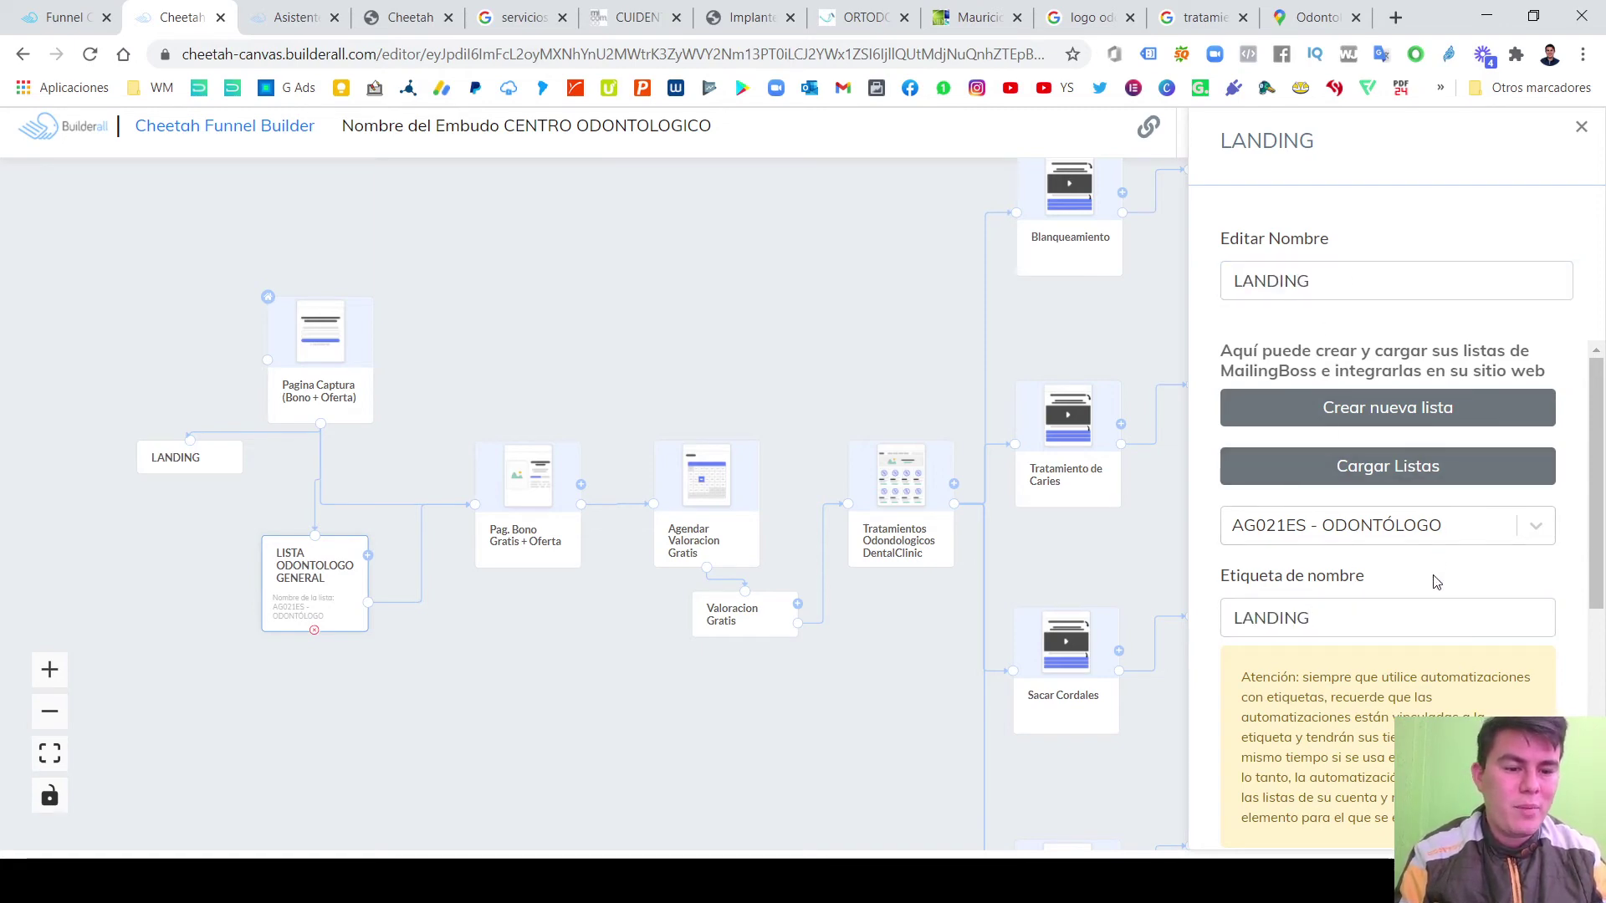
Examine the notice on automations sharing a tag name, together with the insertion time, list and tag name fields of the LANDING tag.
{"action": "scroll", "coordinate": [1437, 585], "scroll_direction": "down", "scroll_amount": 1}
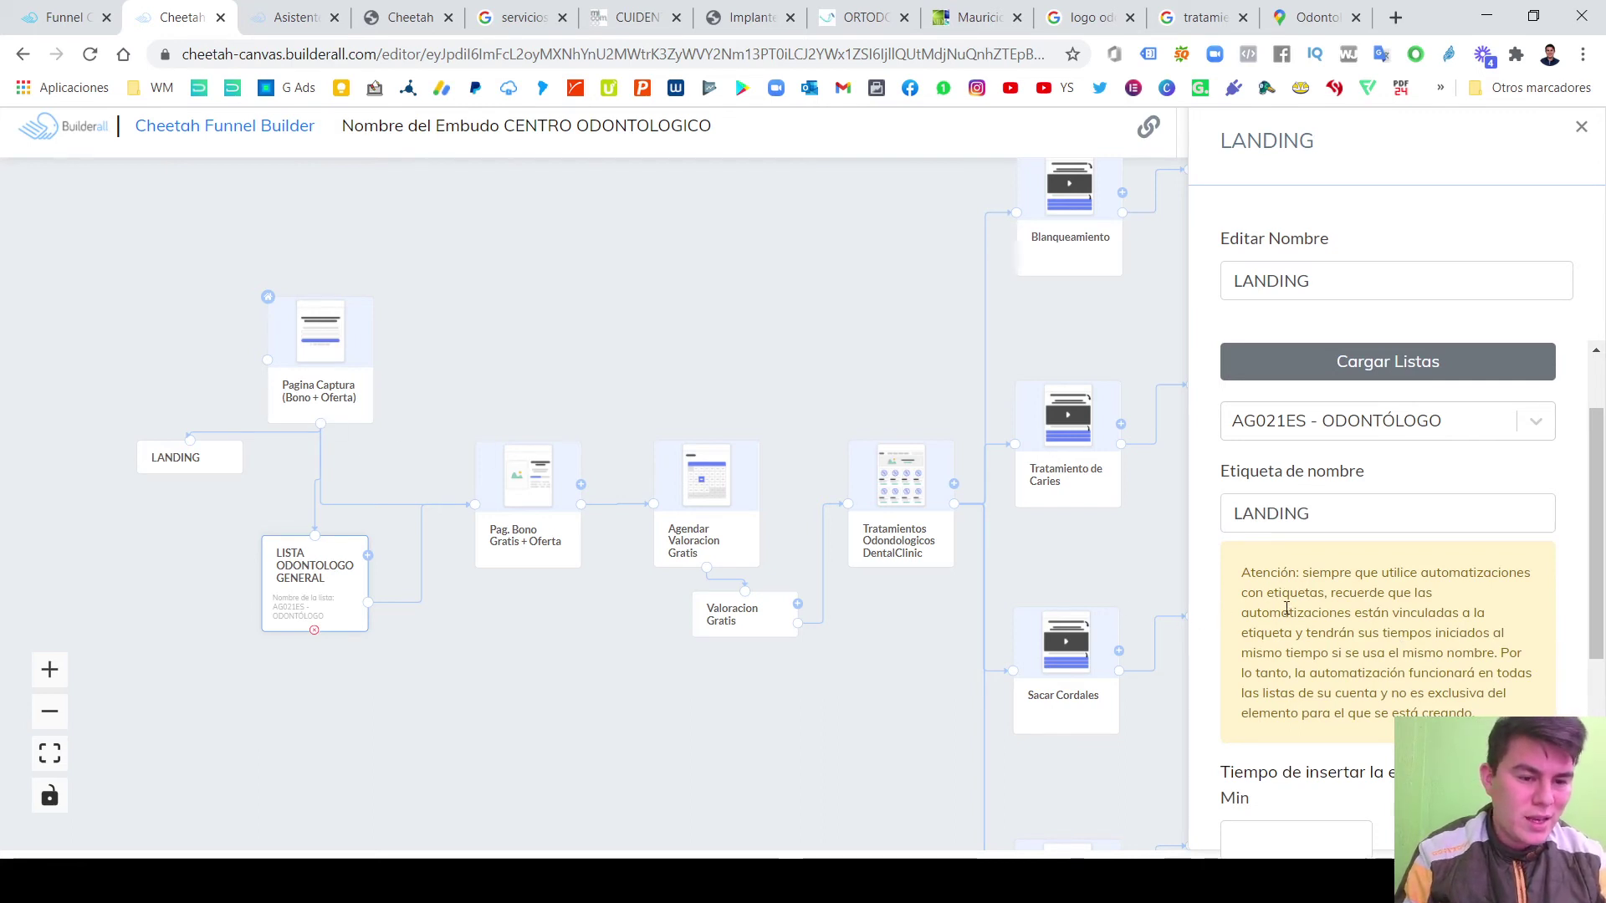
{"action": "scroll", "coordinate": [1308, 607], "scroll_direction": "down", "scroll_amount": 1}
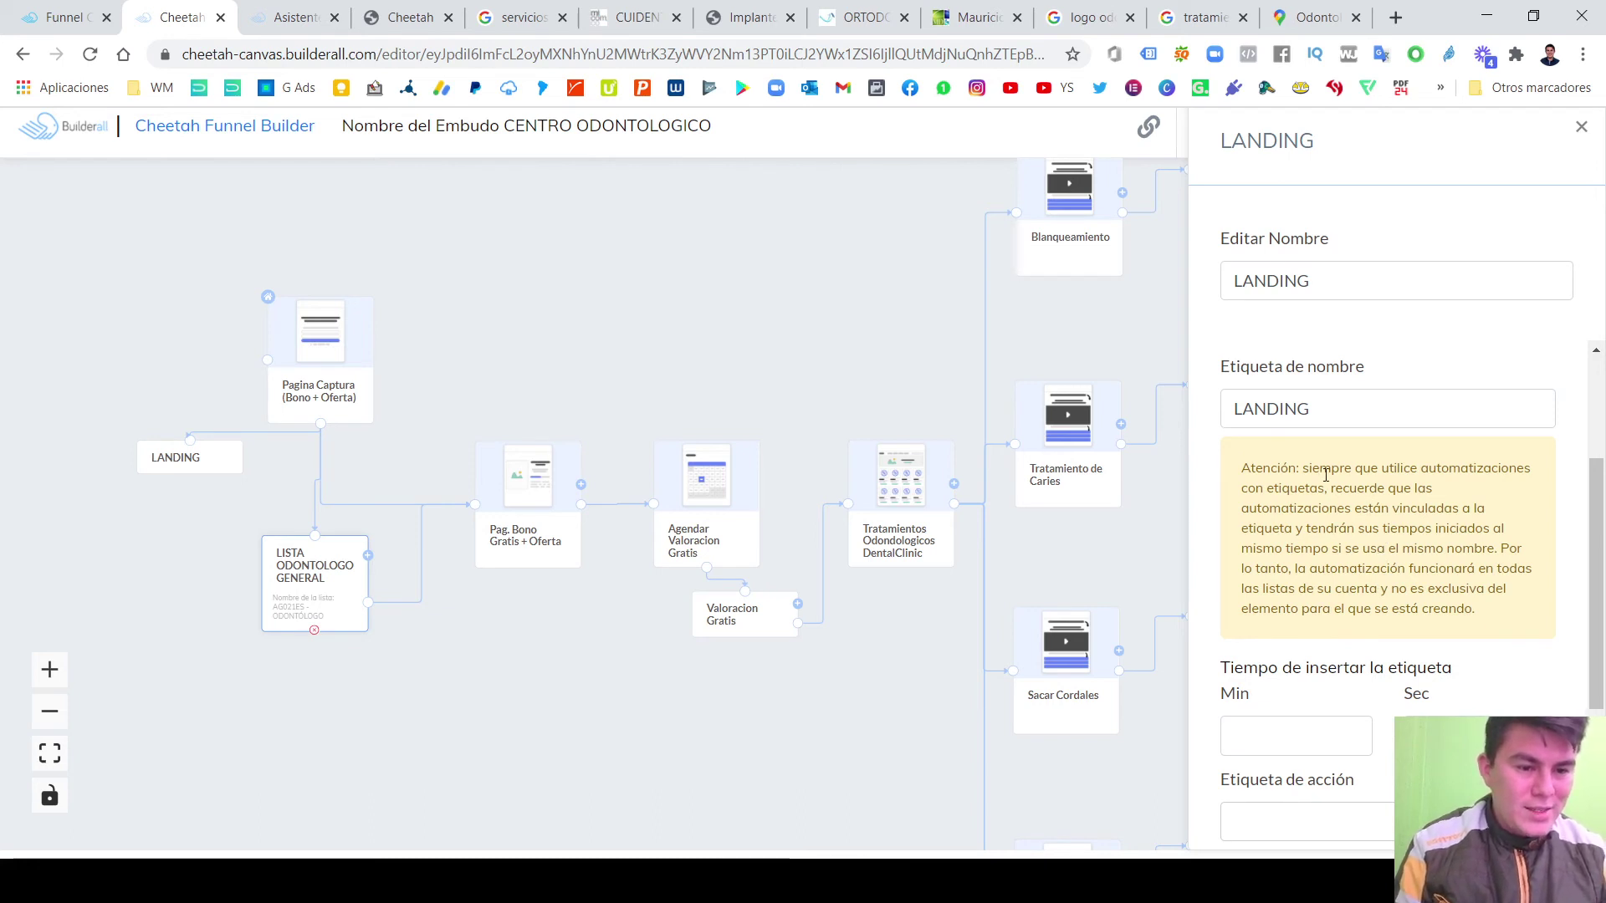
{"action": "left_click_drag", "start_coordinate": [1321, 470], "coordinate": [1524, 471]}
{"action": "double_click", "coordinate": [1271, 488]}
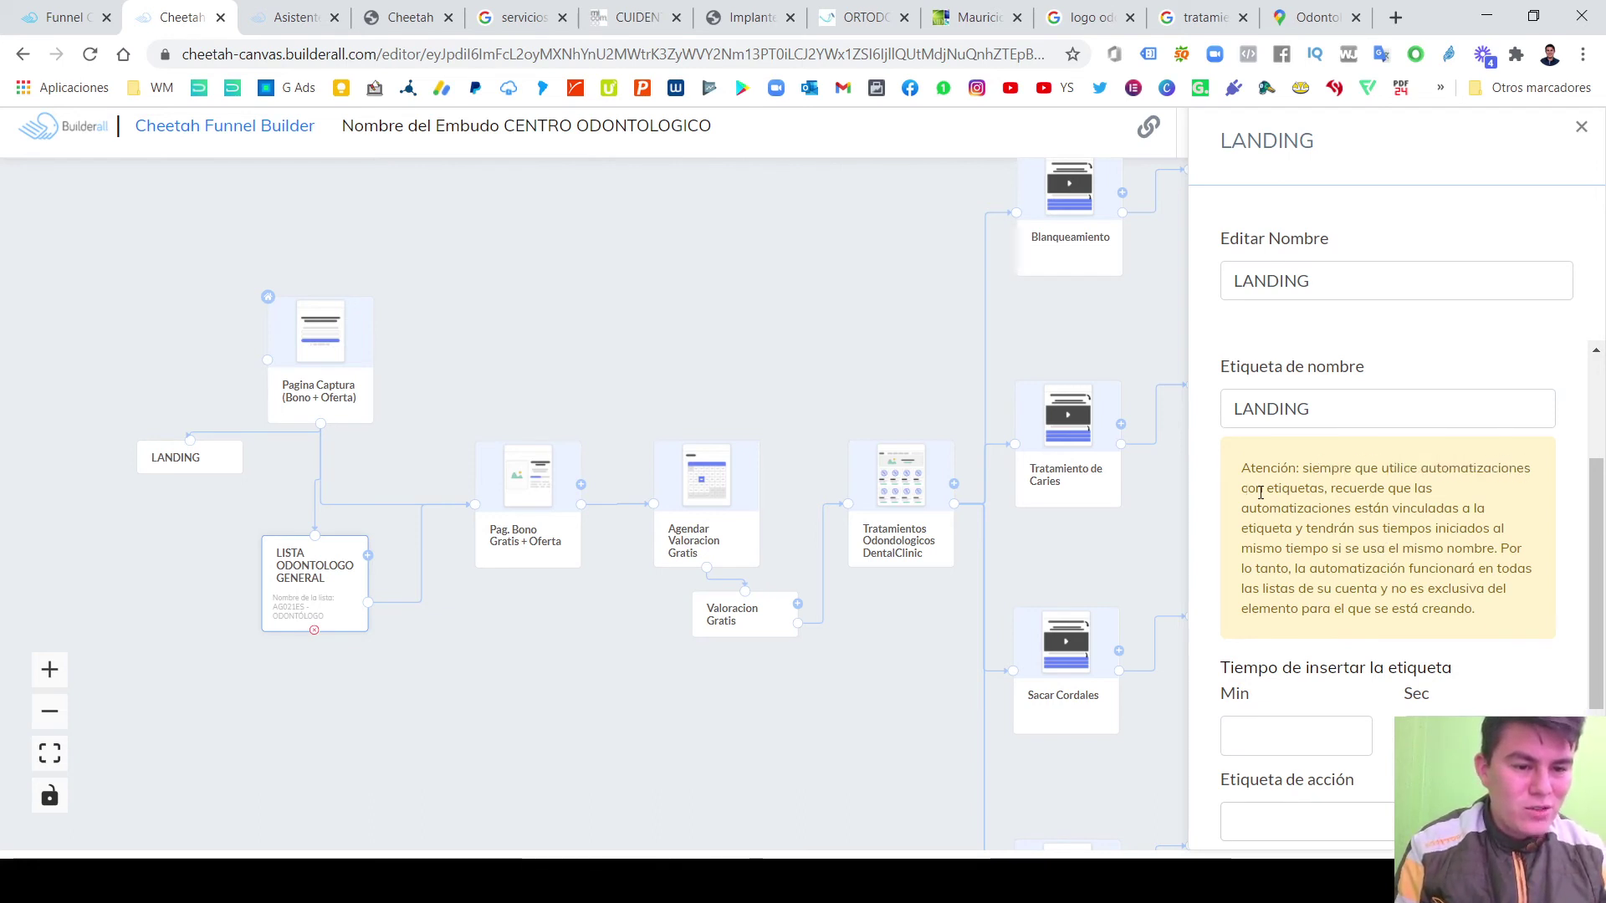
{"action": "left_click_drag", "start_coordinate": [1328, 489], "coordinate": [1408, 491]}
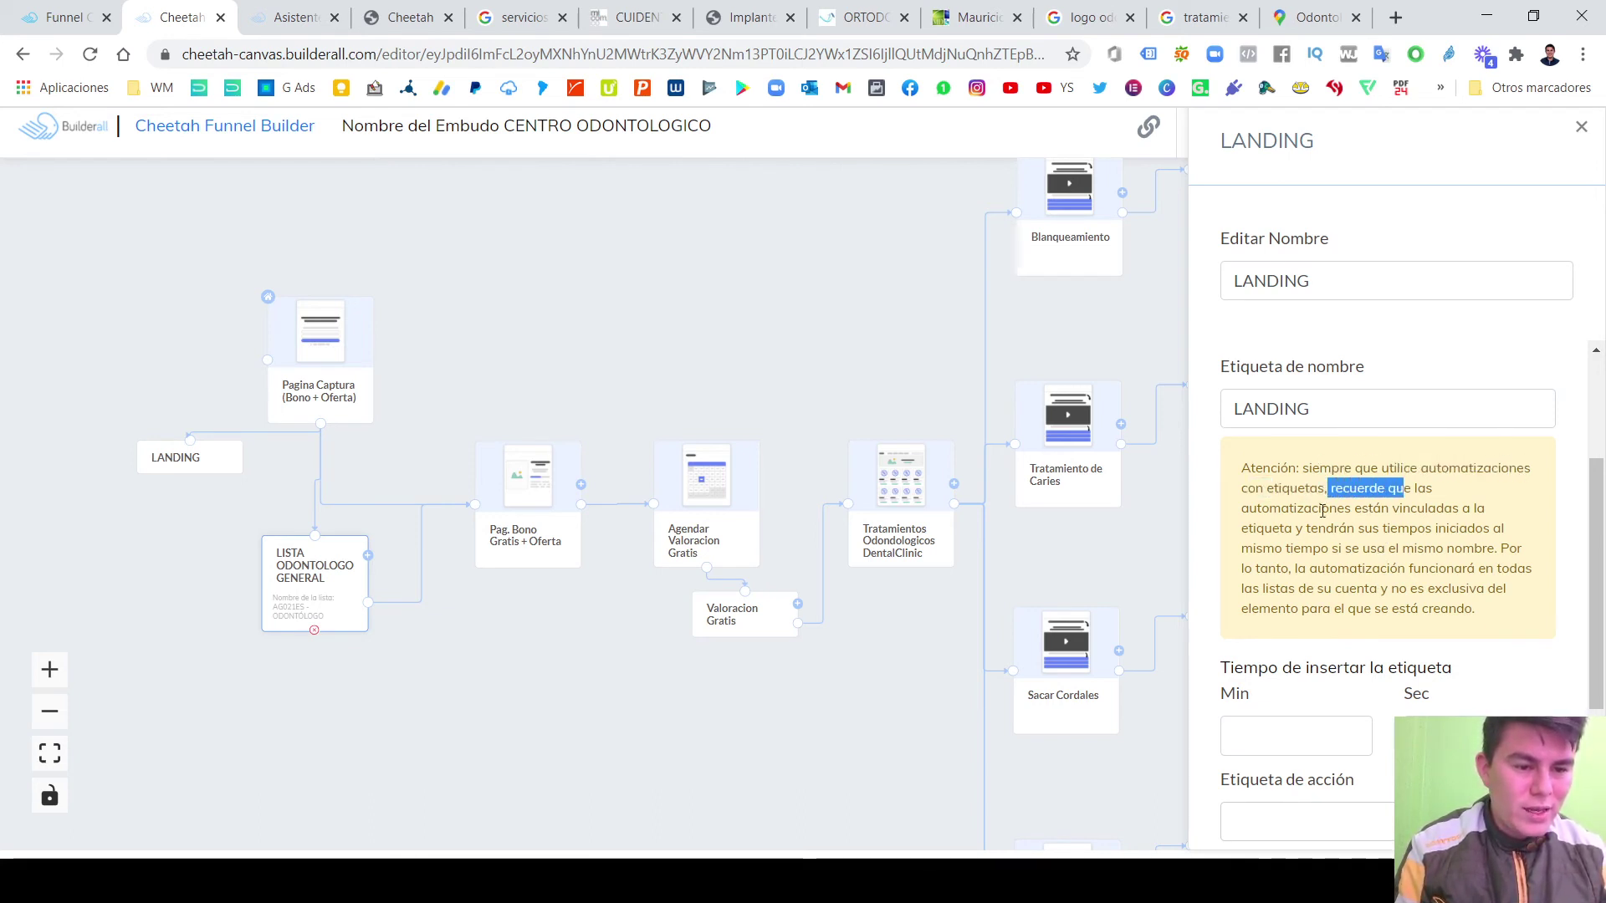
{"action": "left_click_drag", "start_coordinate": [1248, 528], "coordinate": [1487, 507]}
{"action": "left_click", "coordinate": [1333, 520]}
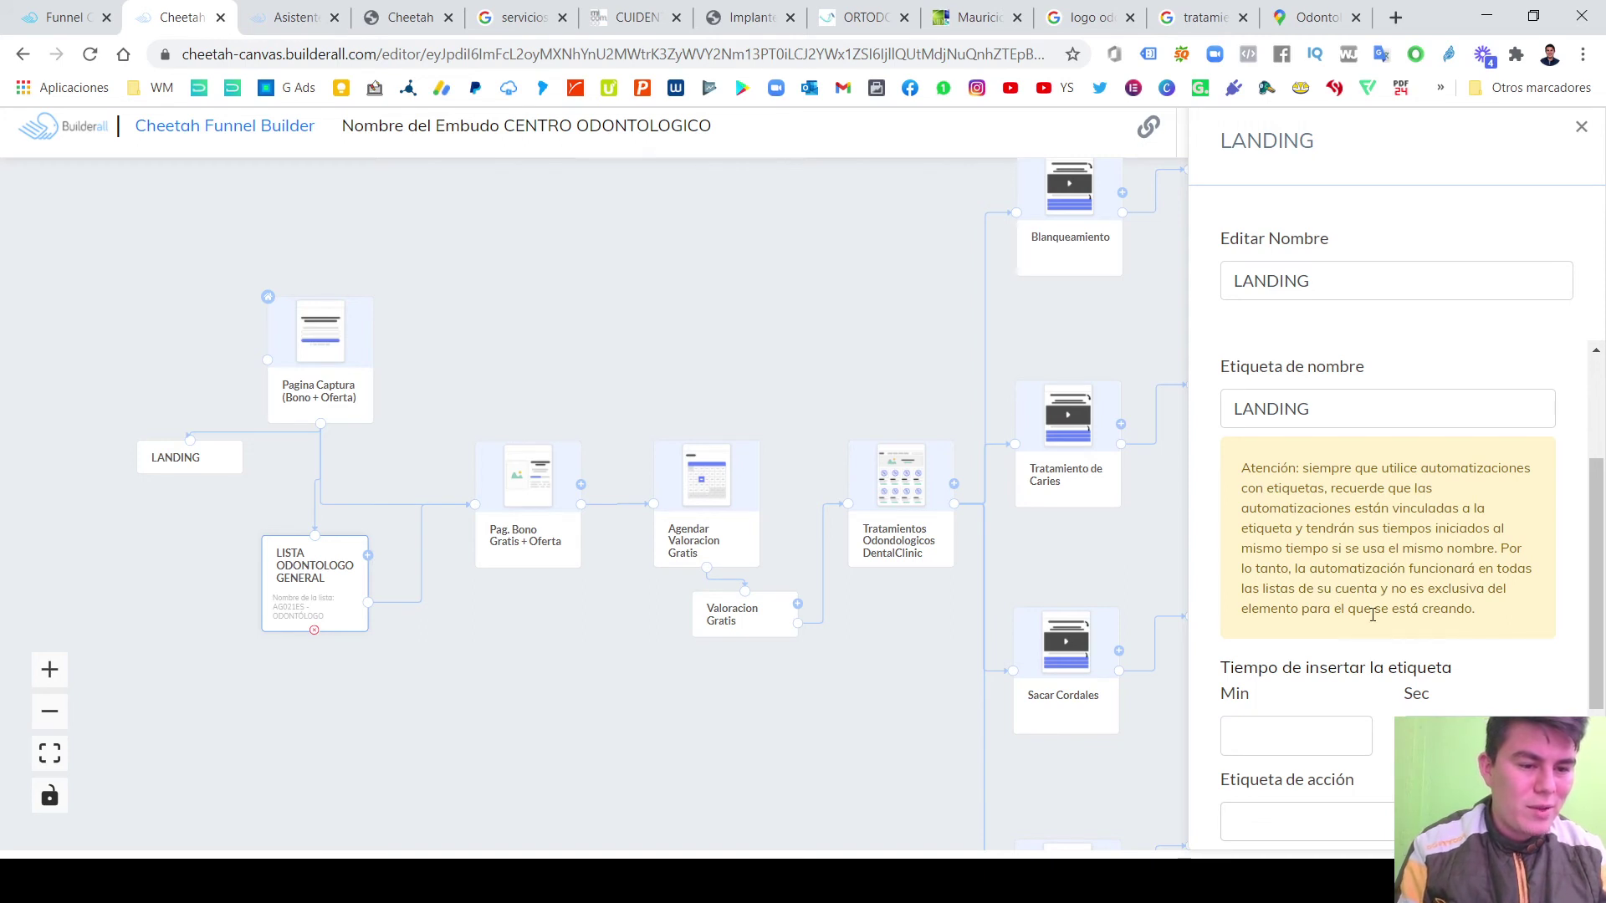
{"action": "scroll", "coordinate": [1386, 613], "scroll_direction": "down", "scroll_amount": 3}
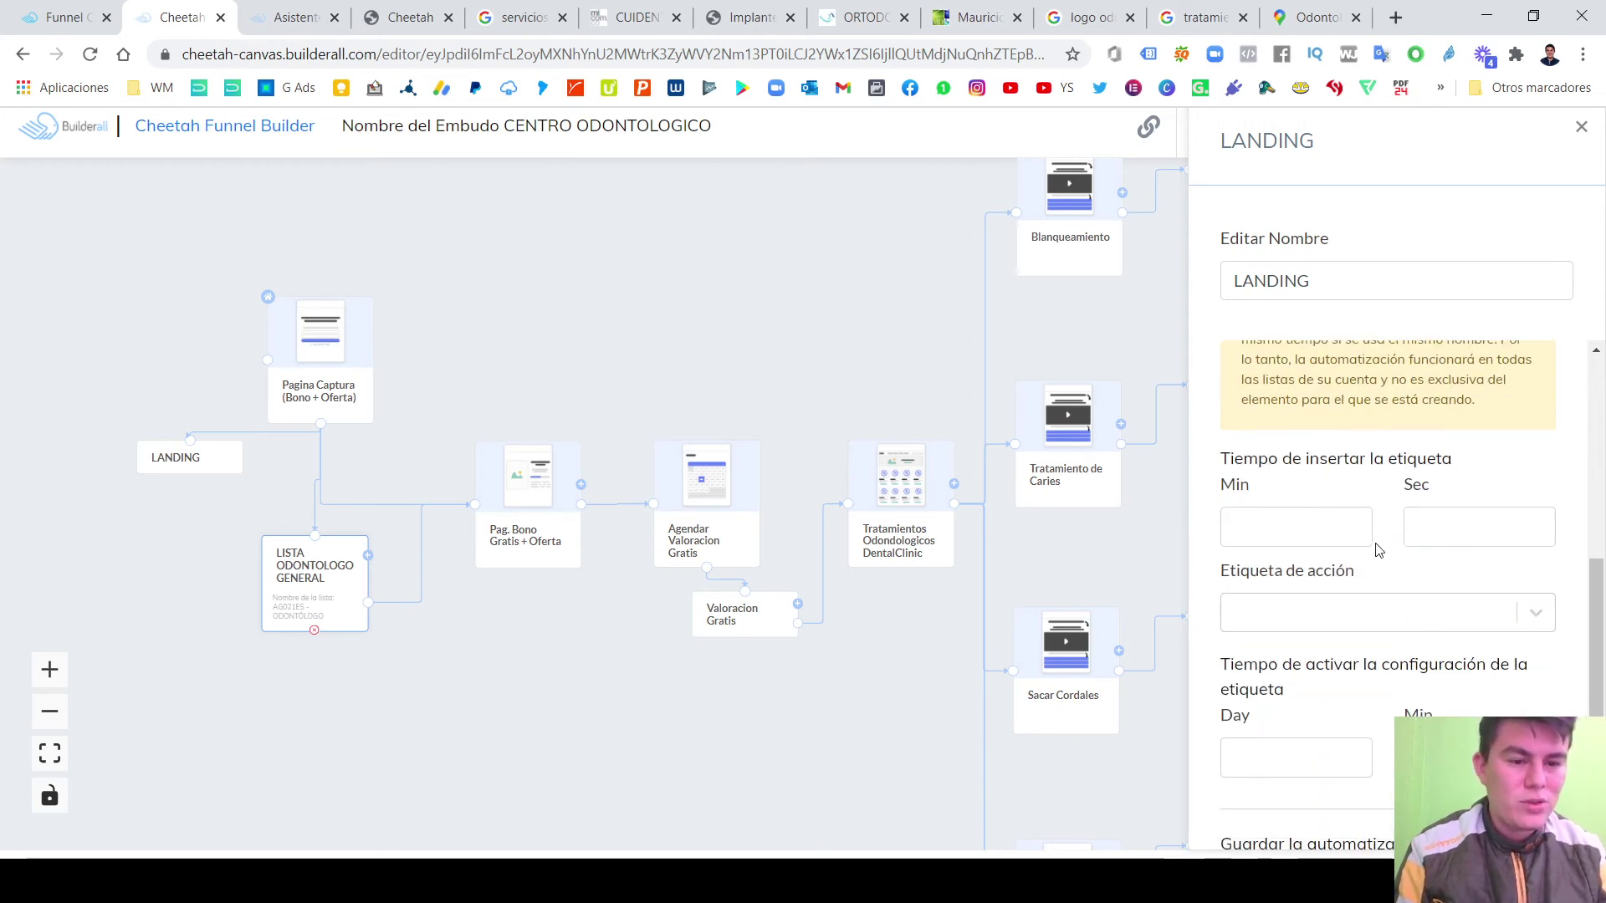
{"action": "left_click", "coordinate": [1332, 532]}
{"action": "scroll", "coordinate": [1401, 493], "scroll_direction": "up", "scroll_amount": 3}
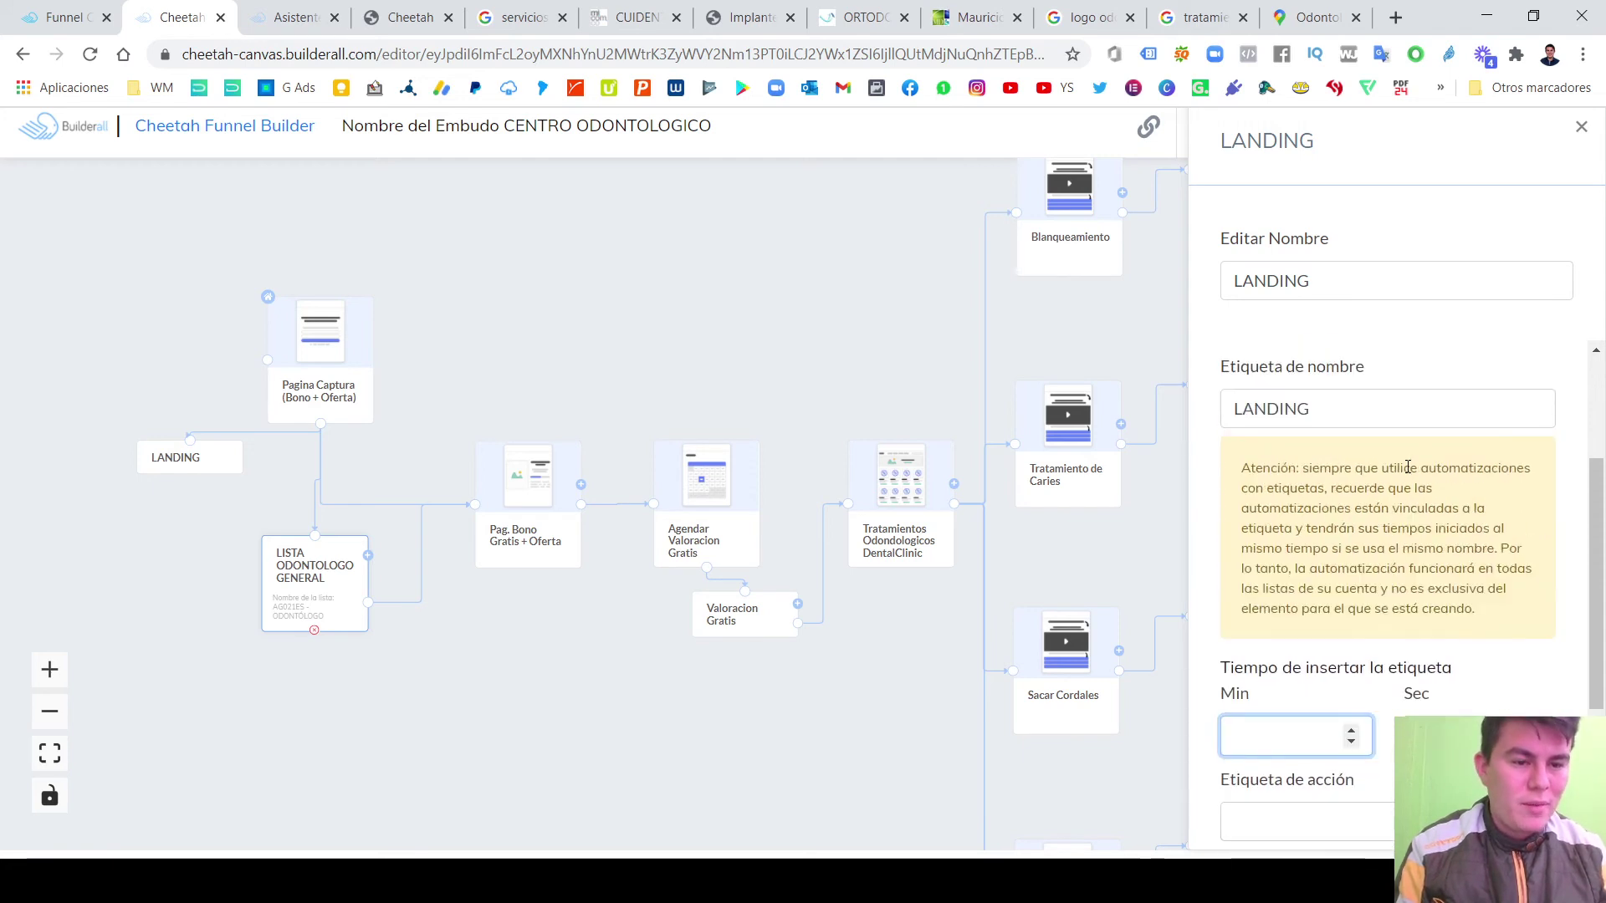
{"action": "scroll", "coordinate": [1325, 512], "scroll_direction": "up", "scroll_amount": 2}
{"action": "double_click", "coordinate": [1341, 527]}
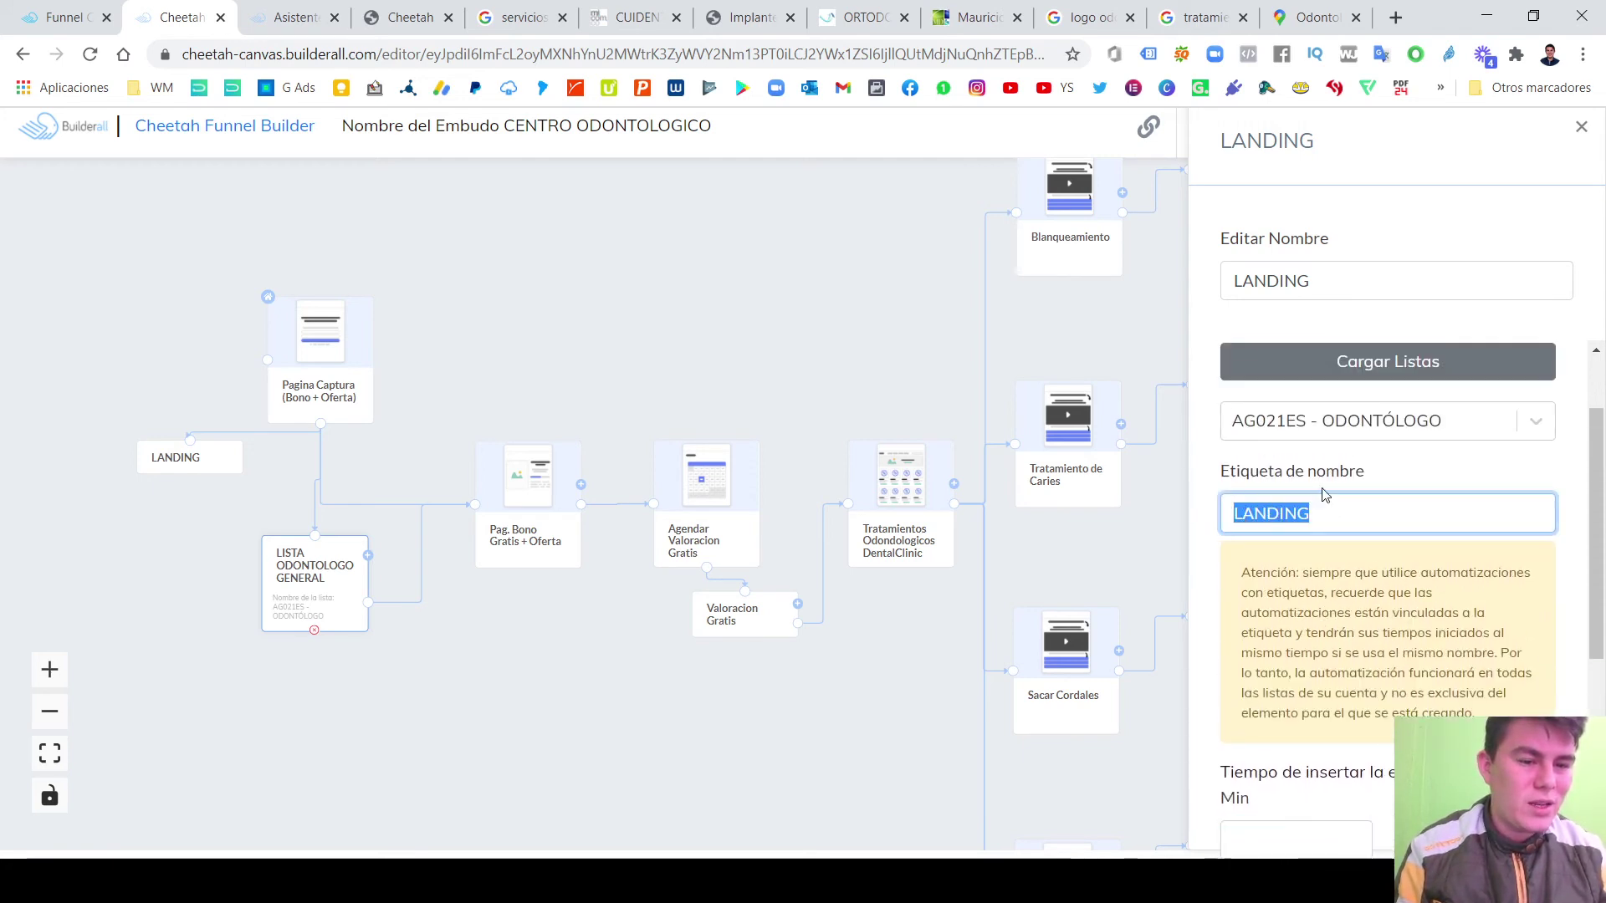
{"action": "left_click", "coordinate": [1401, 426]}
{"action": "left_click", "coordinate": [1404, 428]}
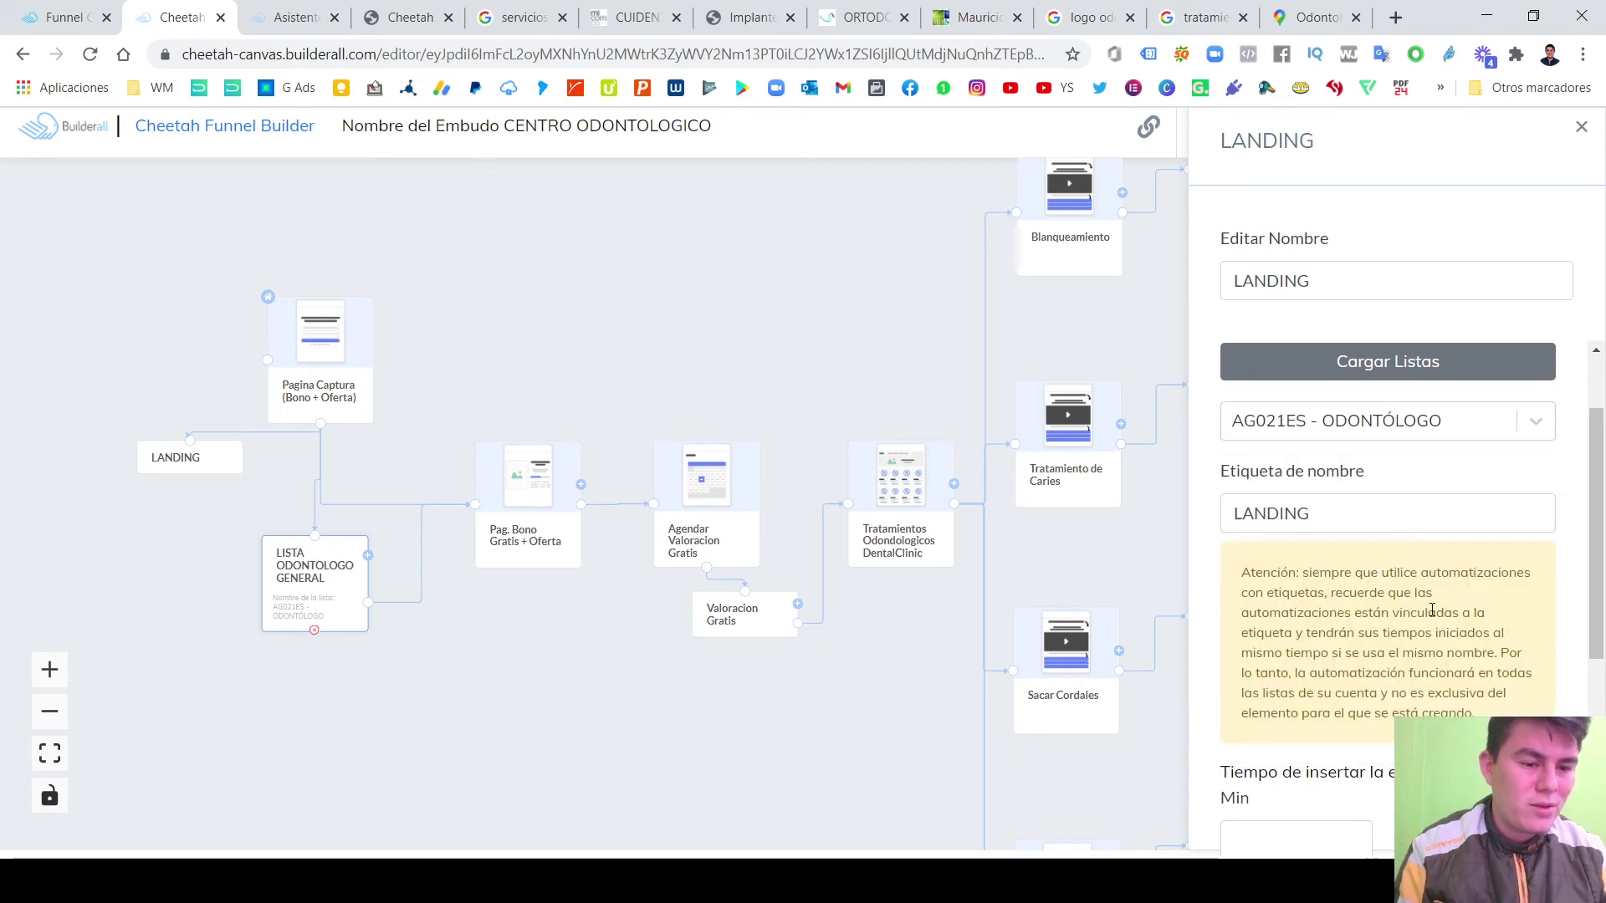
Set the insertion time of the LANDING tag to 0 minutes and 2 seconds.
{"action": "scroll", "coordinate": [1422, 552], "scroll_direction": "down", "scroll_amount": 2}
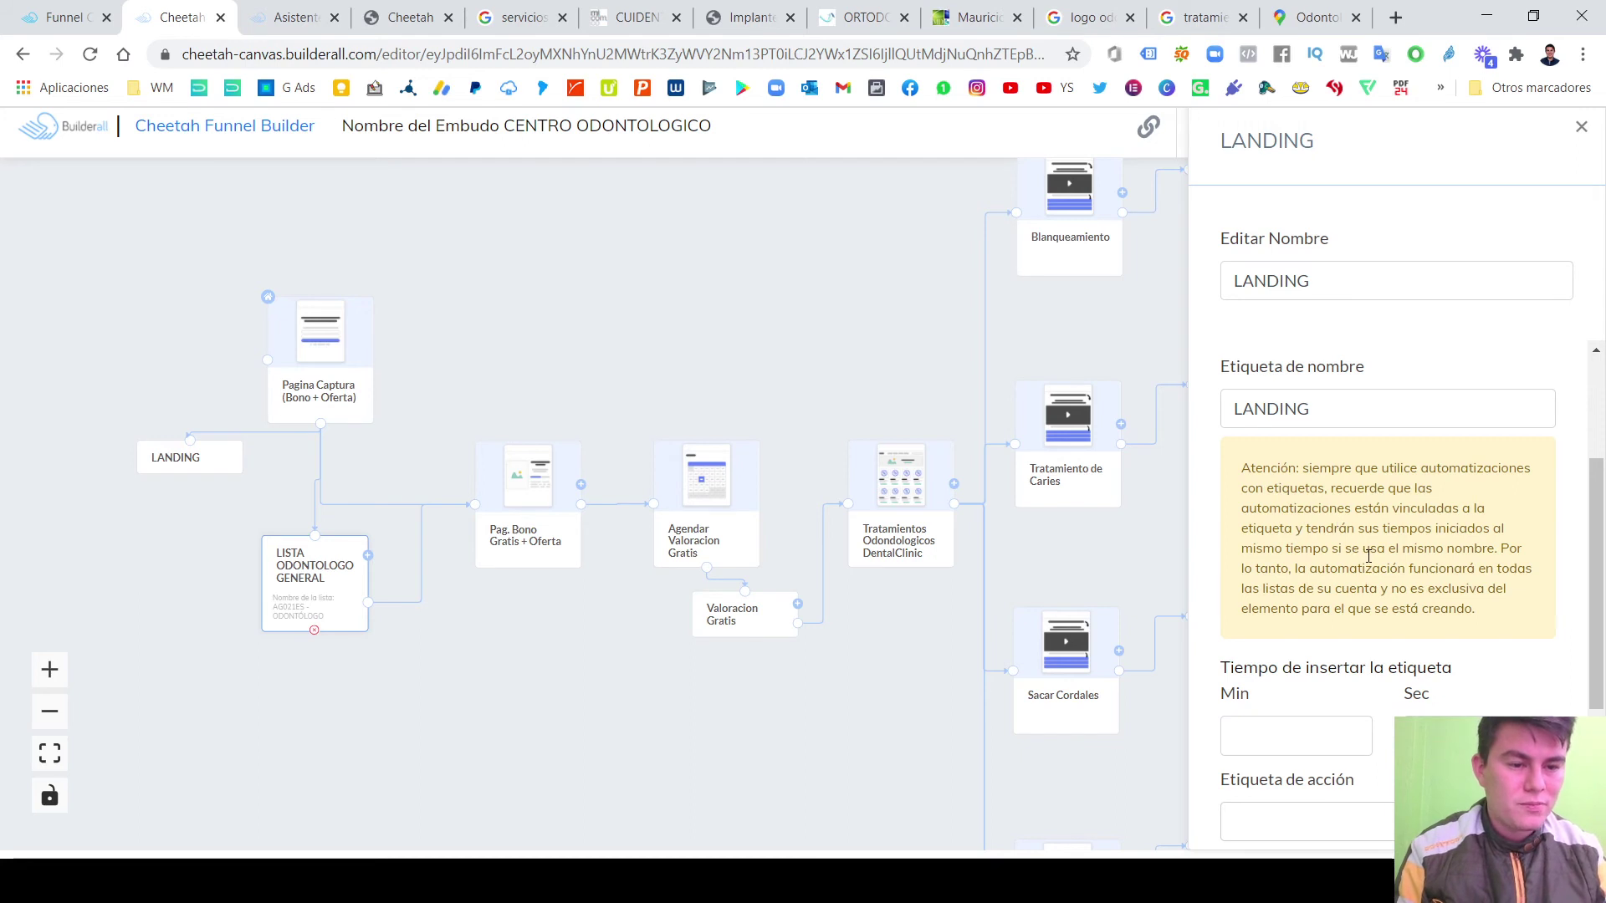
{"action": "scroll", "coordinate": [1369, 557], "scroll_direction": "down", "scroll_amount": 3}
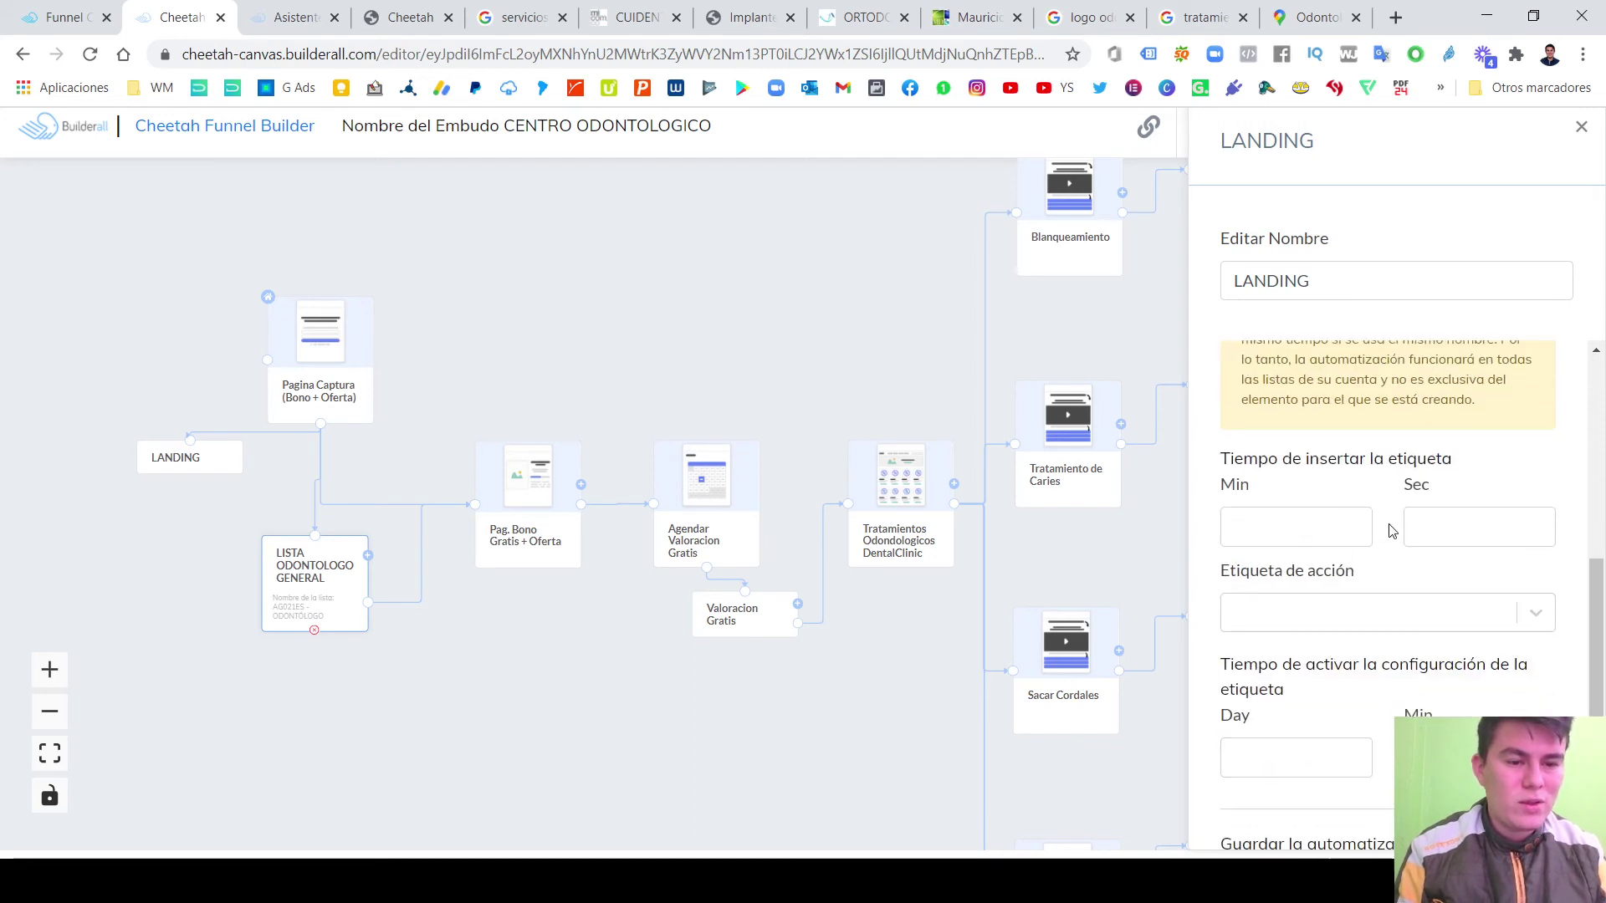
{"action": "left_click", "coordinate": [1280, 525]}
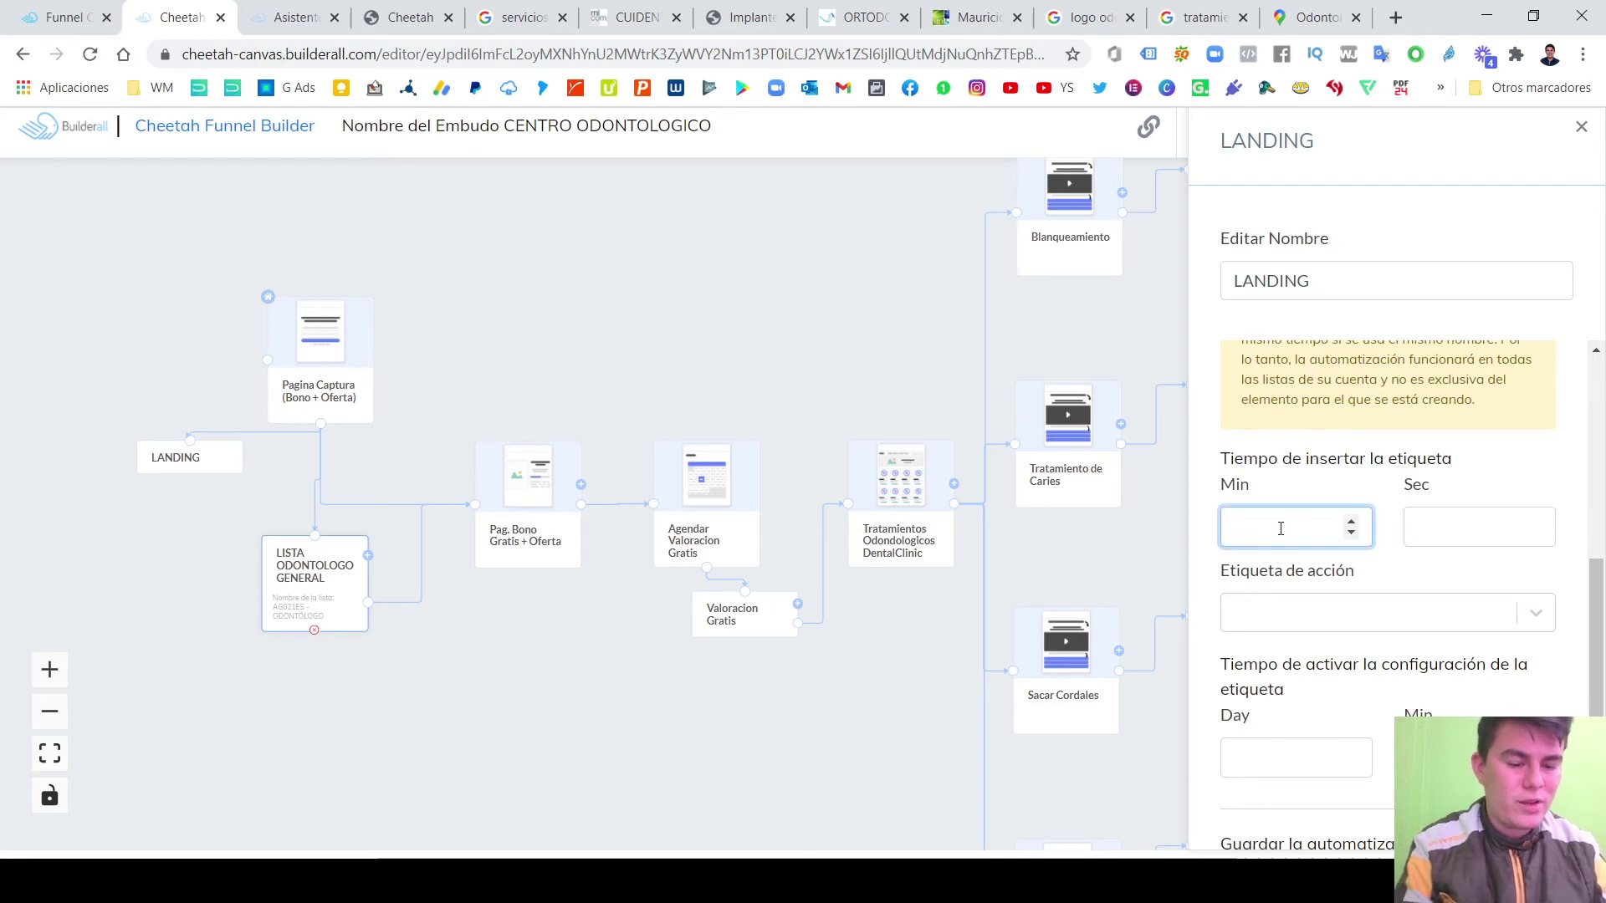
{"action": "type", "text": "0"}
{"action": "left_click", "coordinate": [1458, 532]}
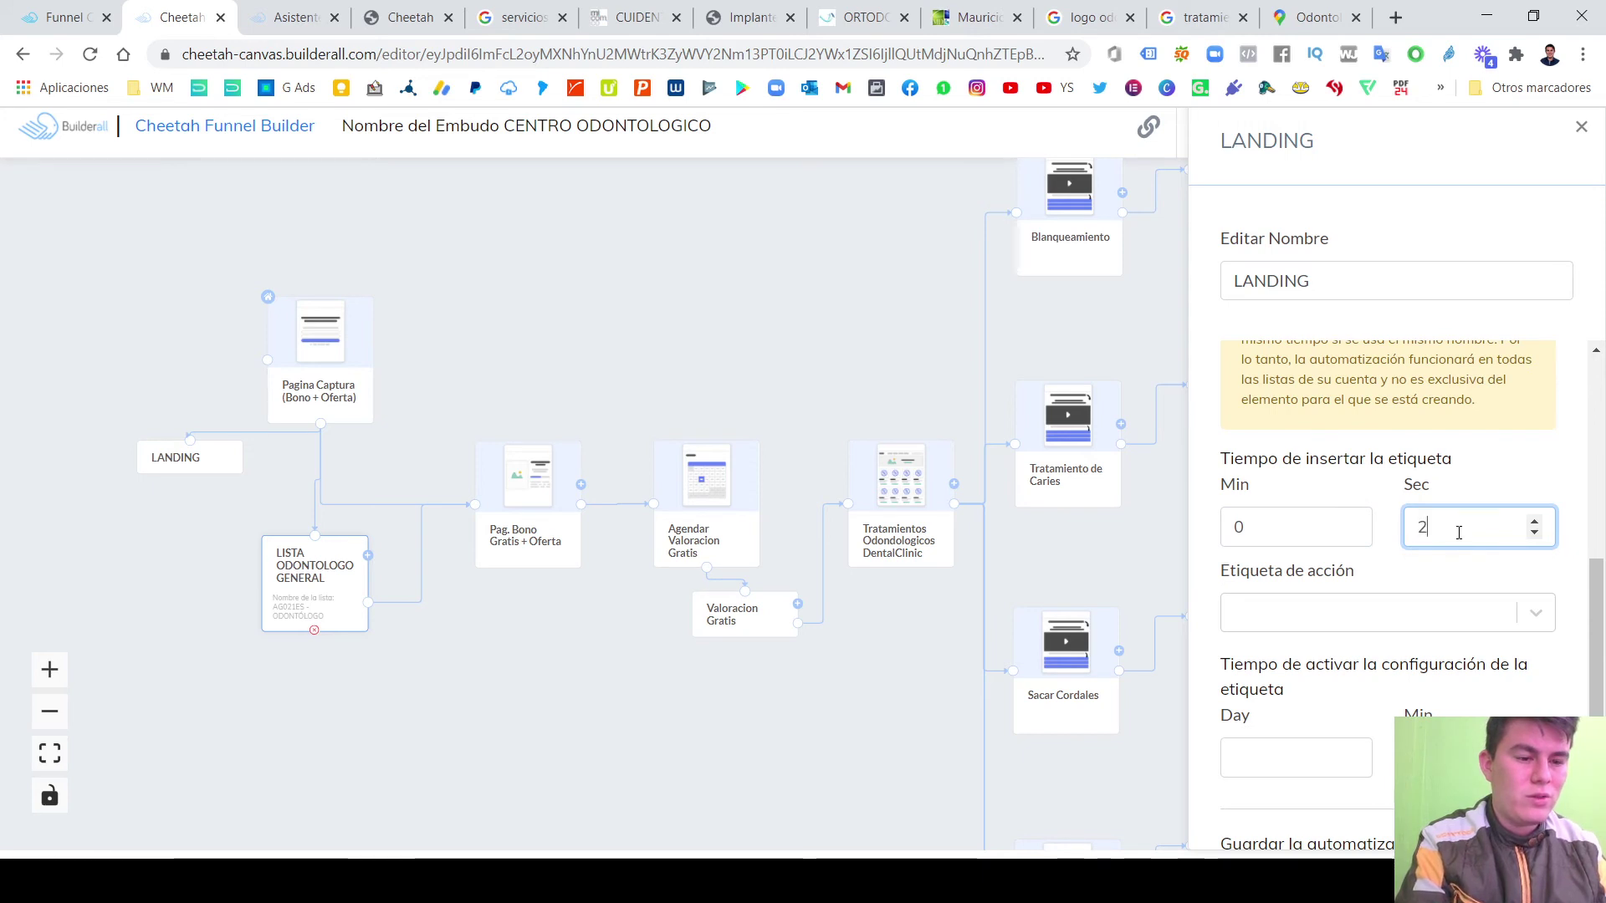
{"action": "key", "text": "Tab"}
{"action": "scroll", "coordinate": [1470, 558], "scroll_direction": "down", "scroll_amount": 1}
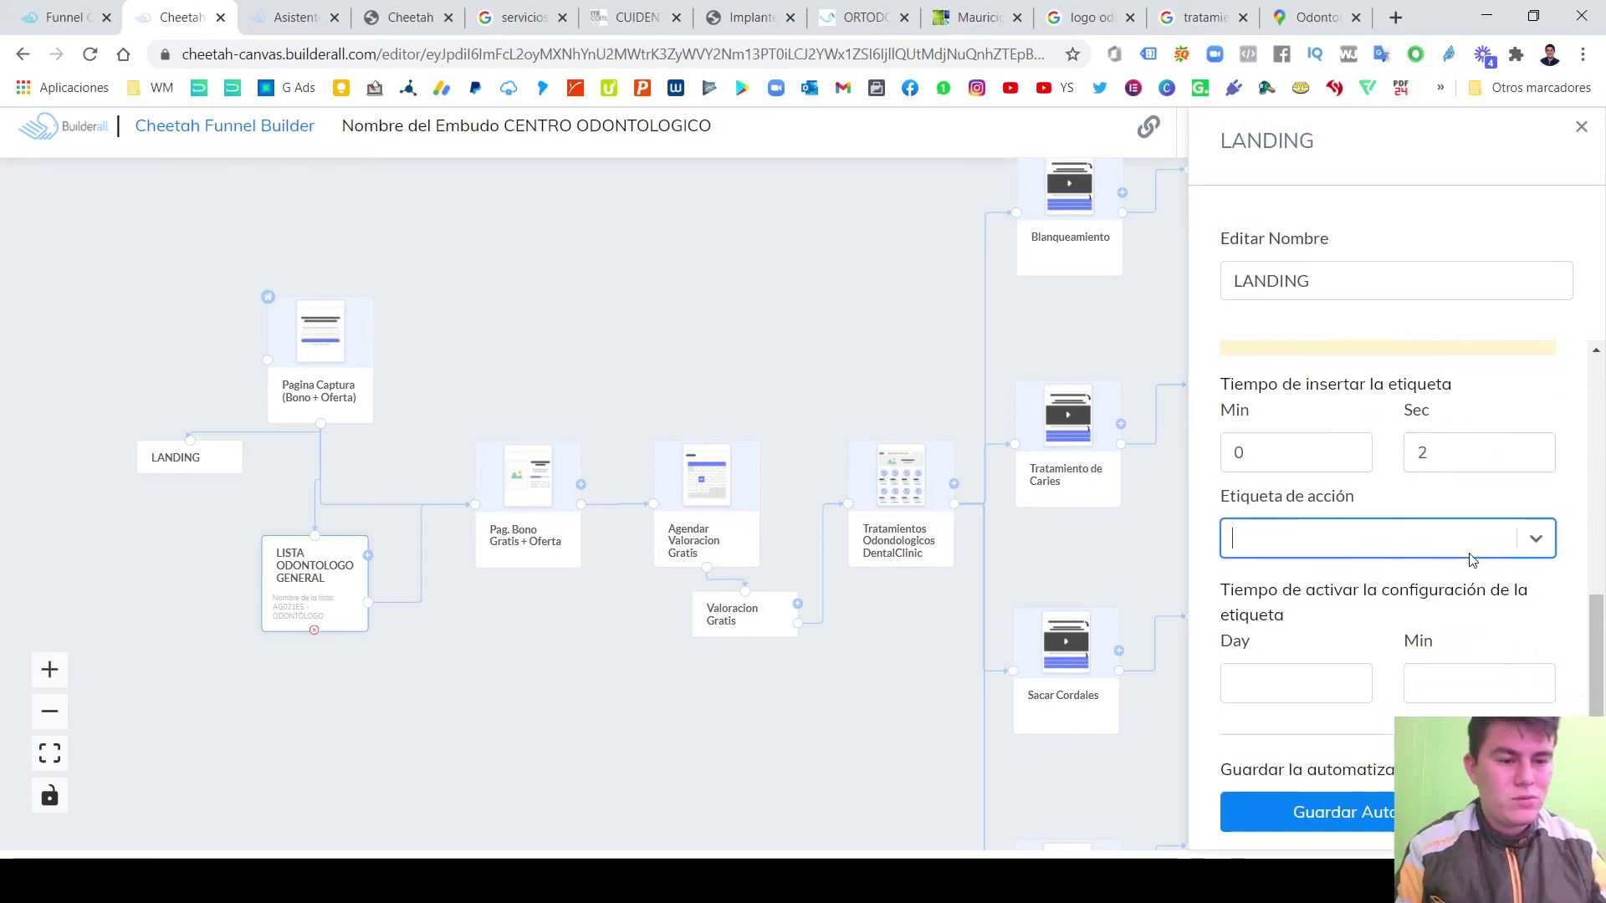
{"action": "scroll", "coordinate": [1464, 553], "scroll_direction": "up", "scroll_amount": 1}
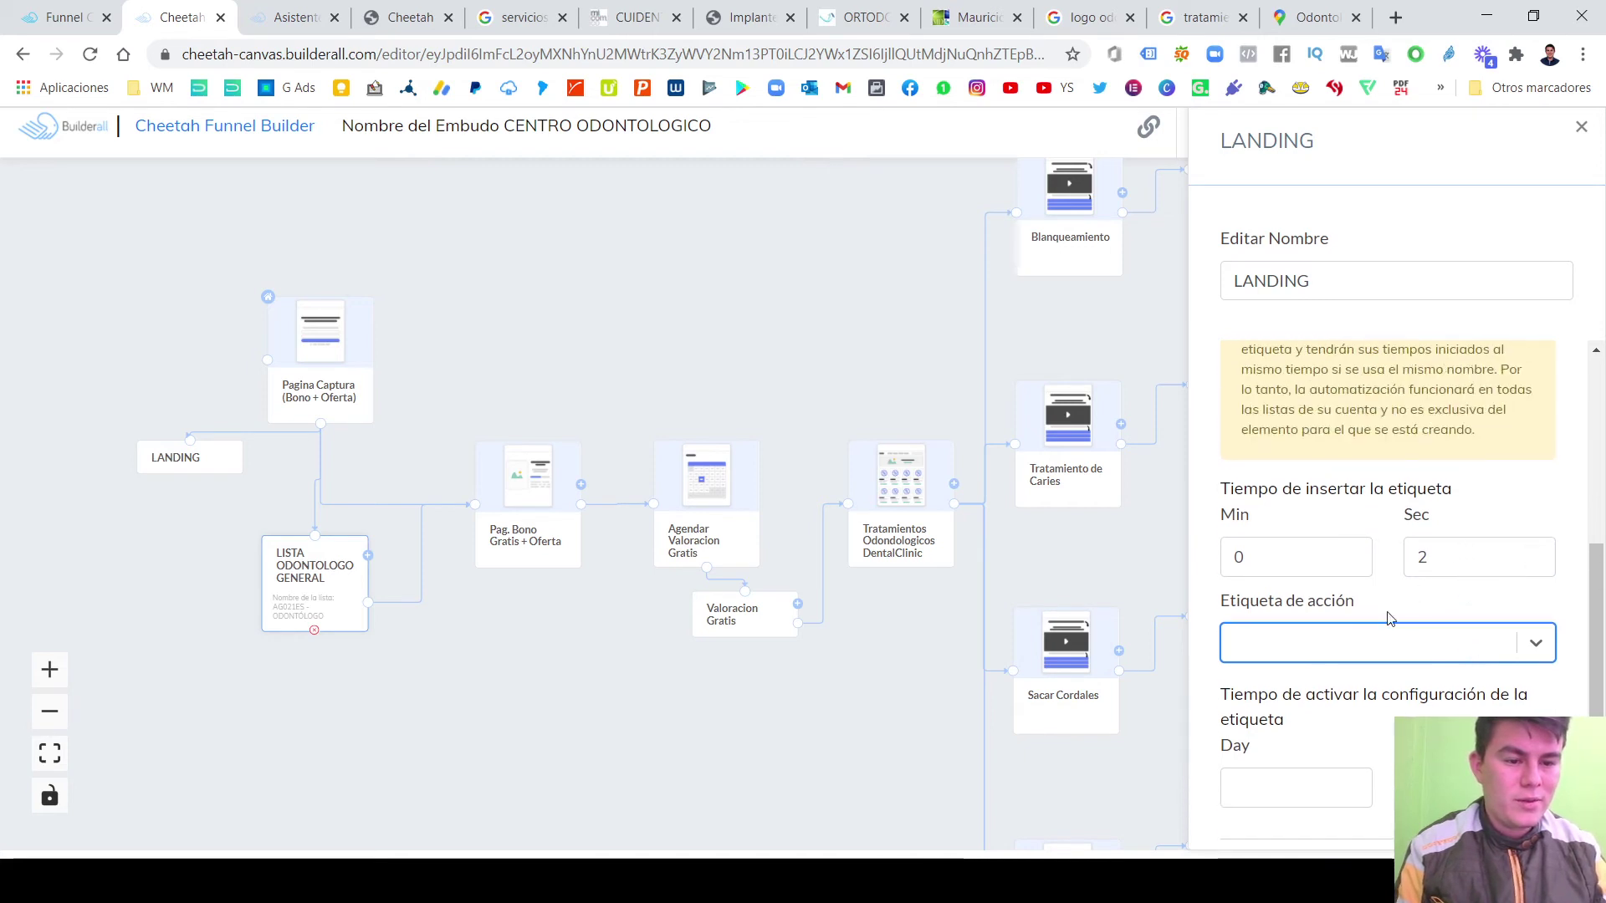
Try the Iniciar campaña nueva action on the LANDING tag, and set its action to No haga nada.
{"action": "scroll", "coordinate": [1528, 595], "scroll_direction": "down", "scroll_amount": 1}
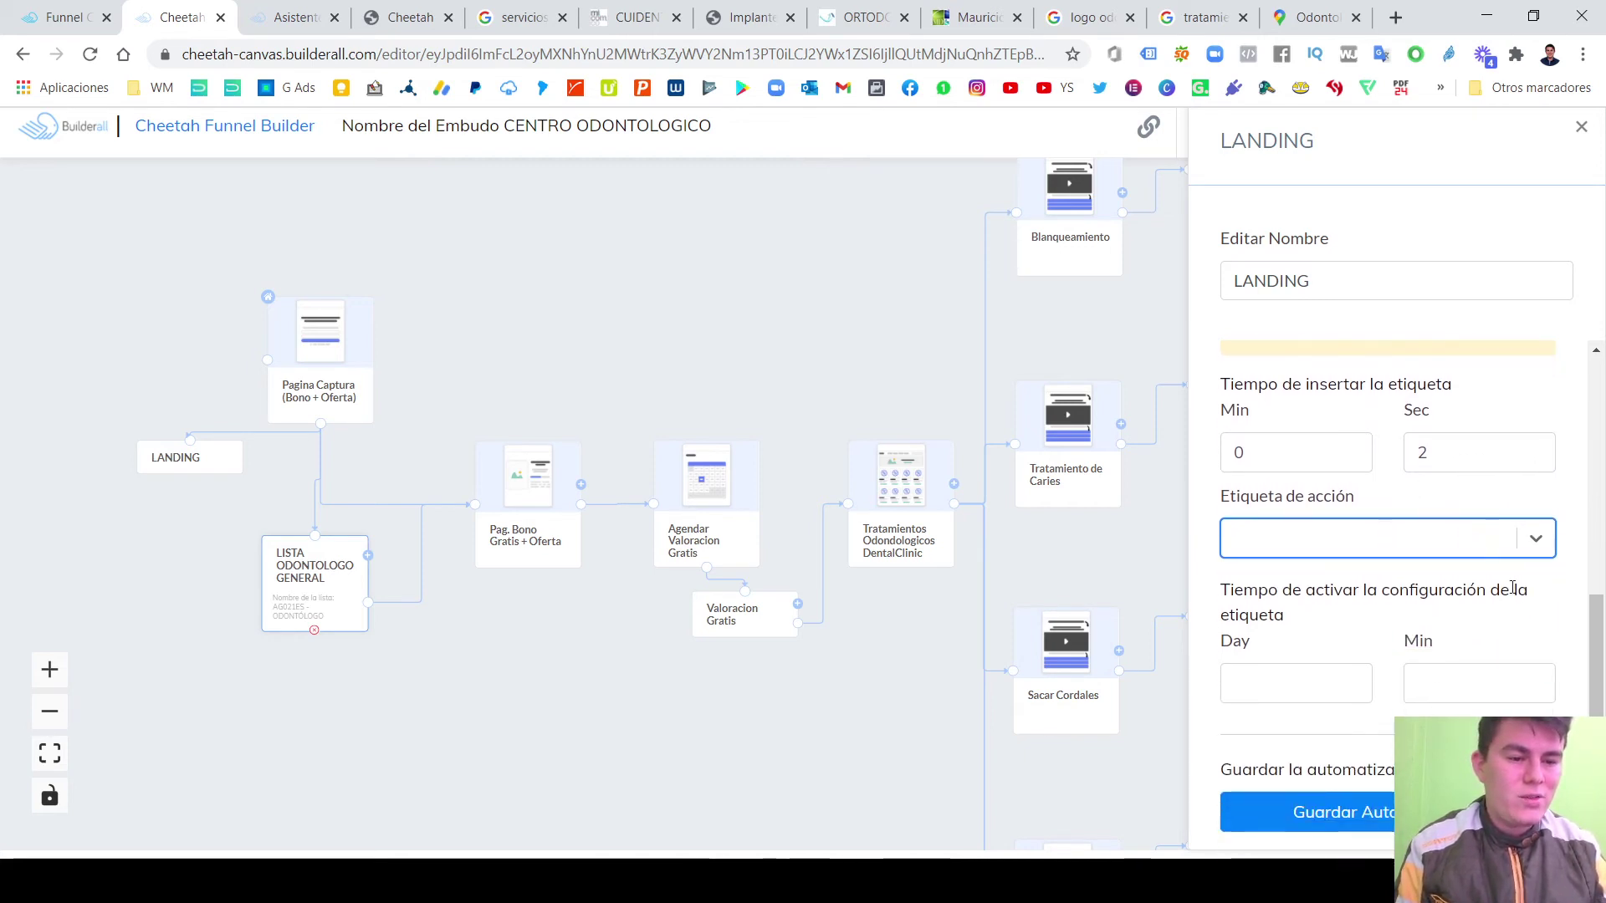
{"action": "left_click", "coordinate": [1536, 542]}
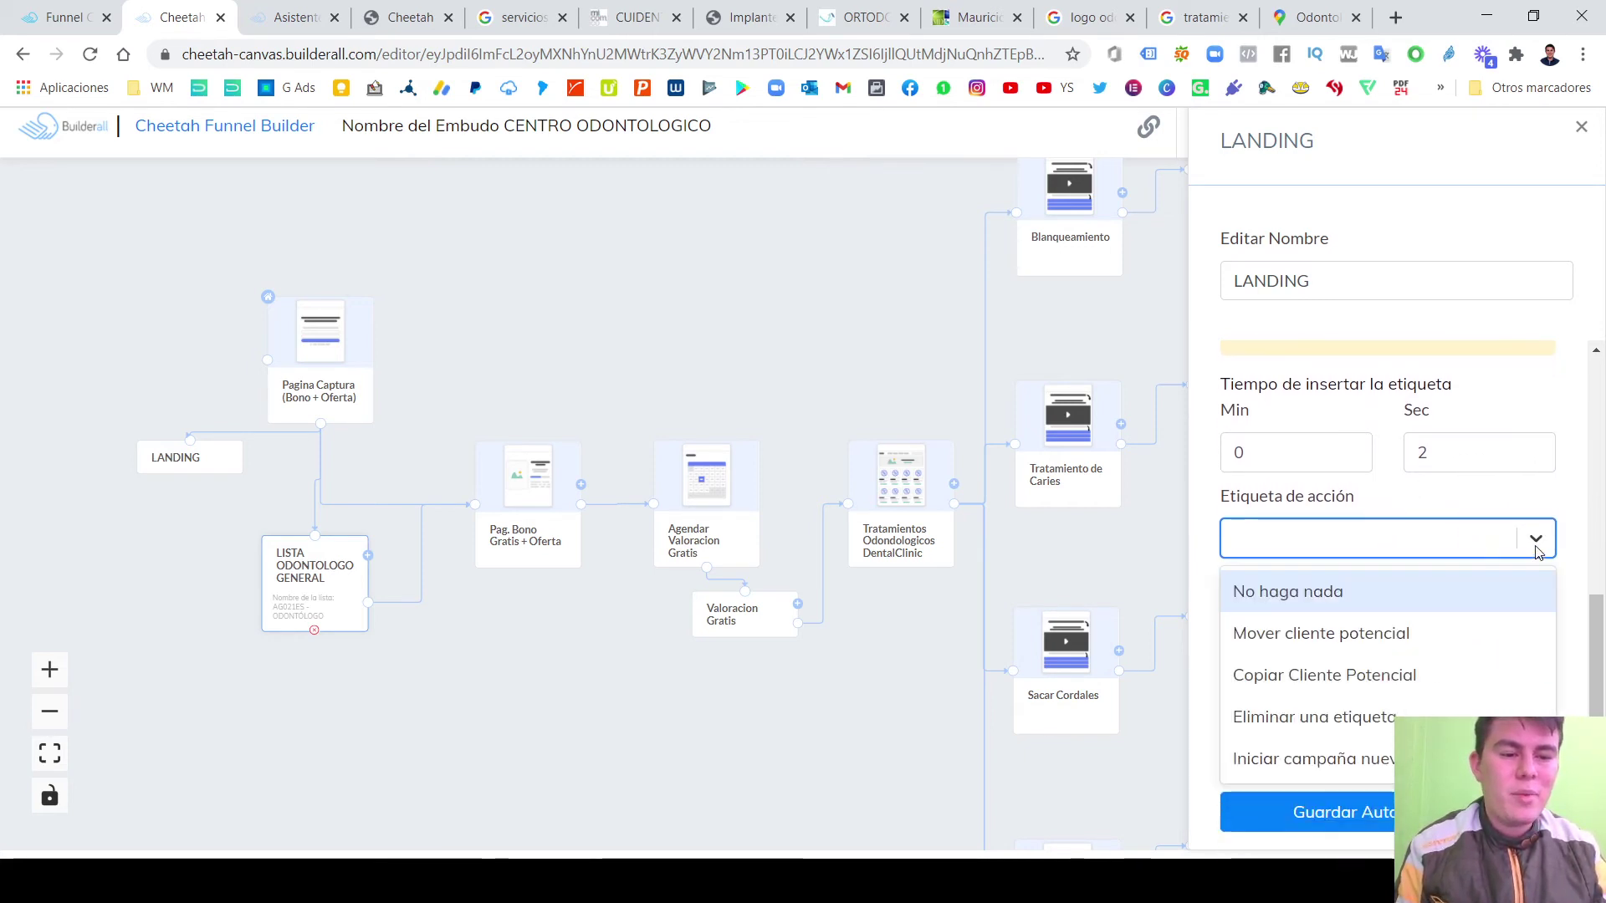
{"action": "left_click", "coordinate": [1556, 506]}
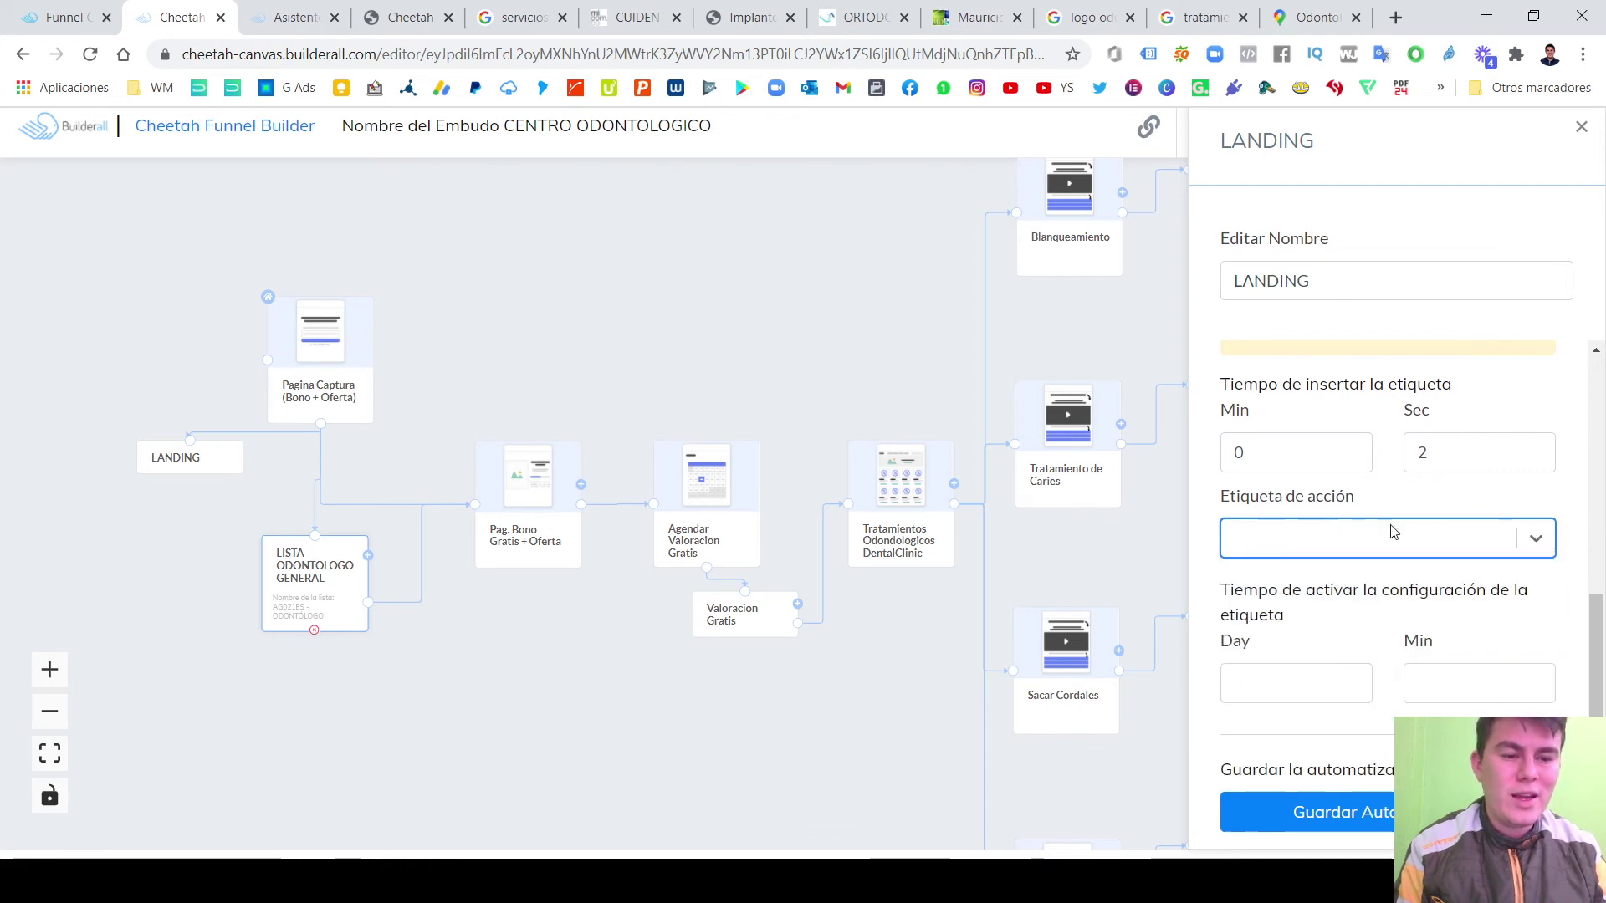
{"action": "left_click", "coordinate": [1405, 451]}
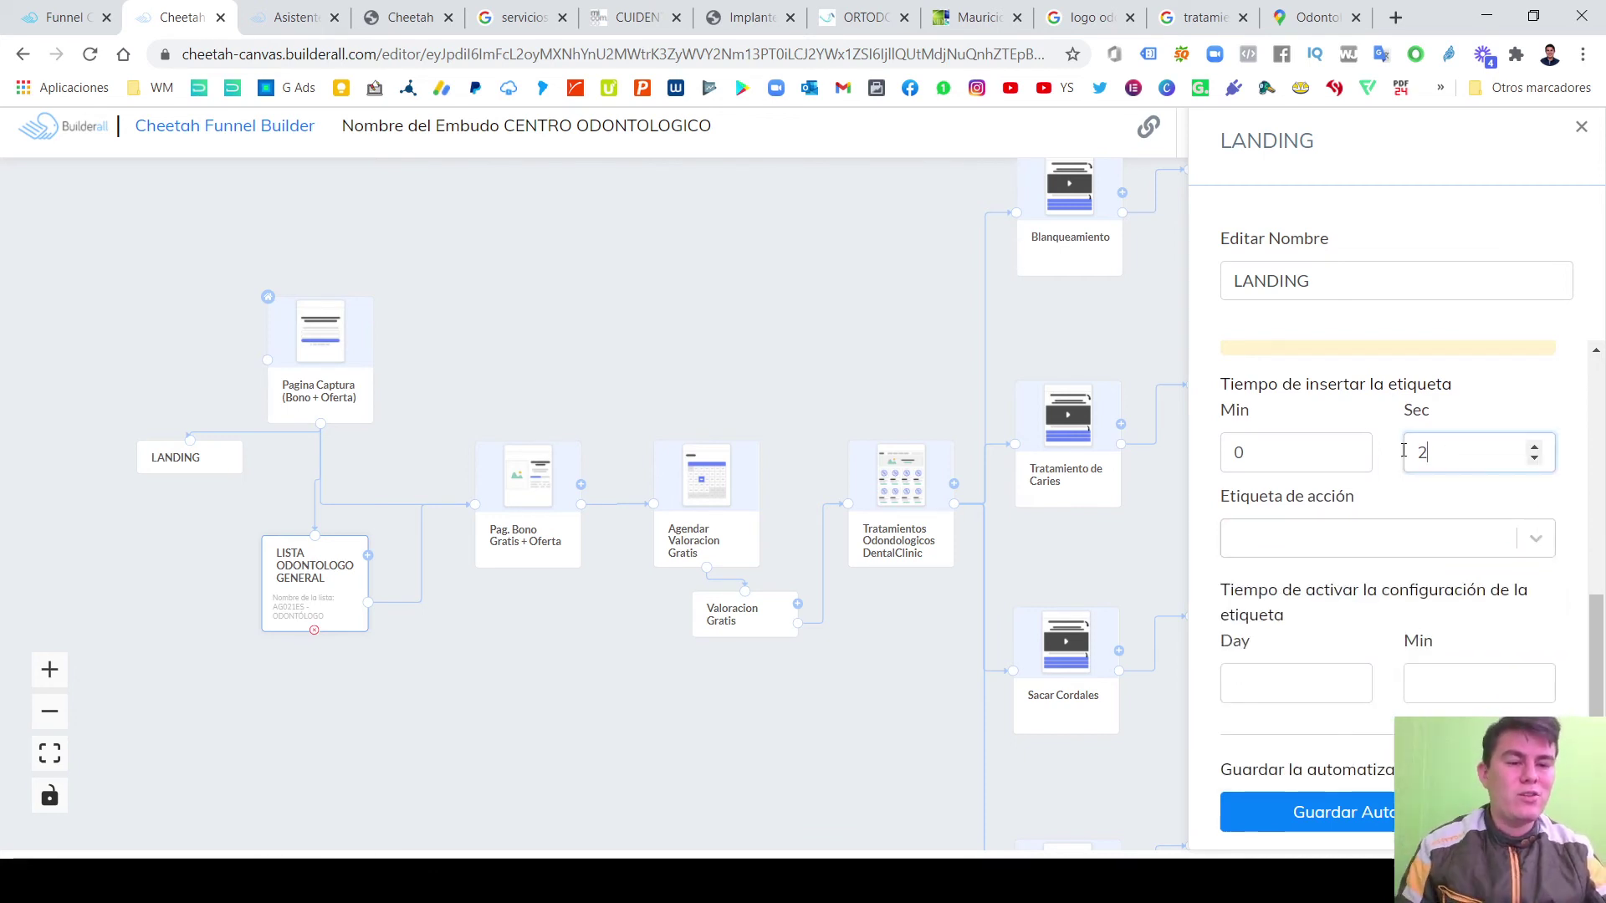
{"action": "left_click", "coordinate": [1493, 531]}
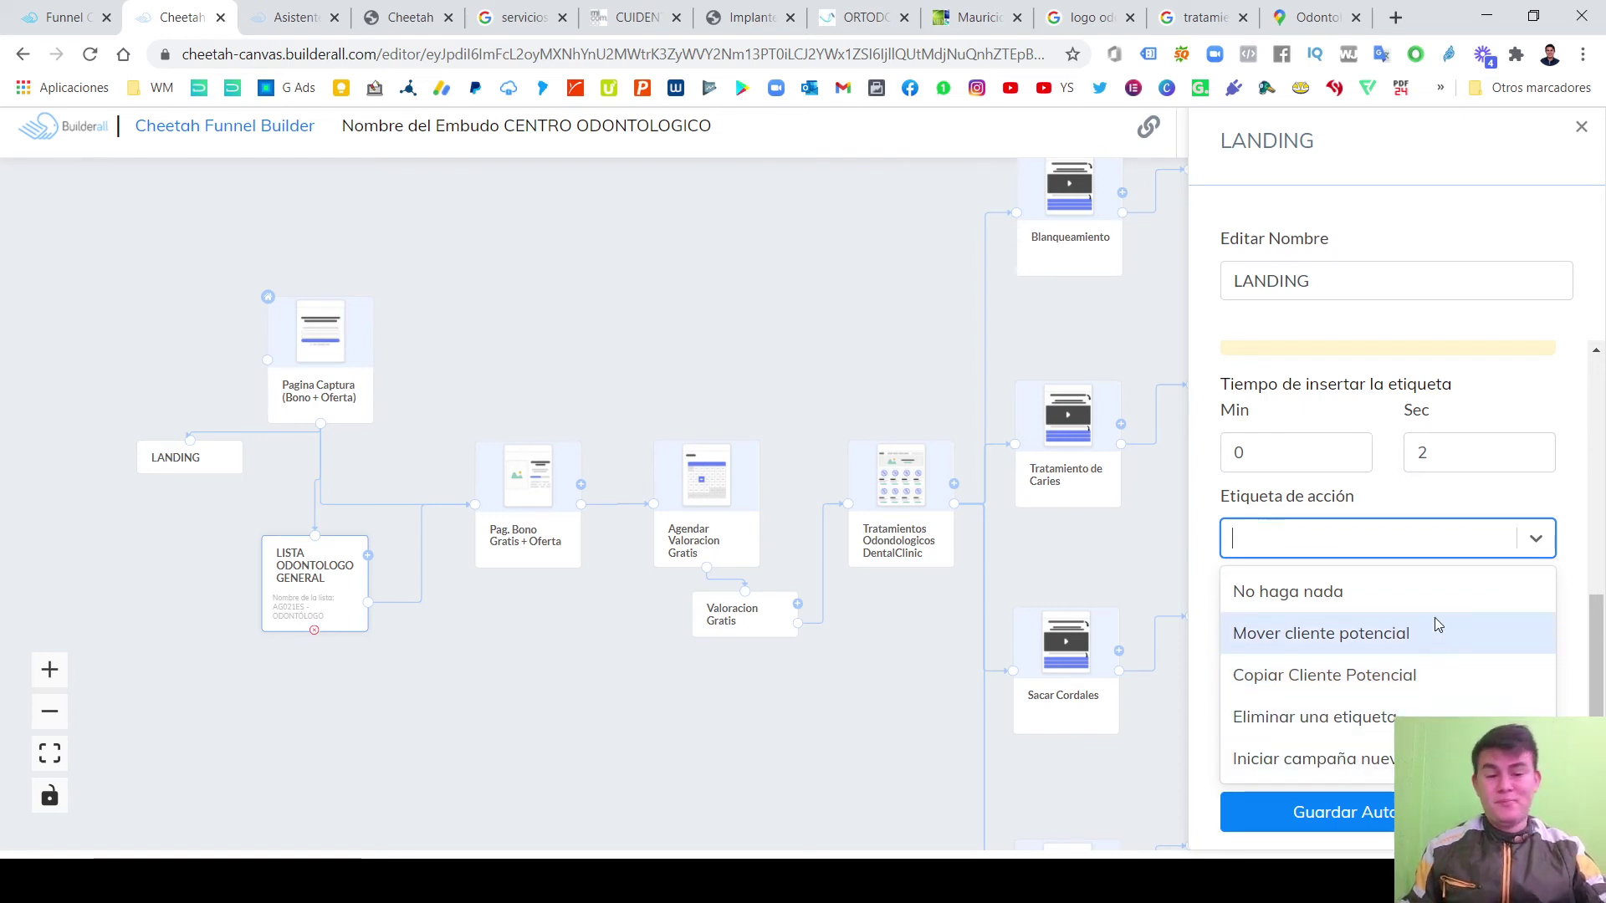
{"action": "left_click", "coordinate": [1452, 542]}
{"action": "left_click", "coordinate": [1452, 548]}
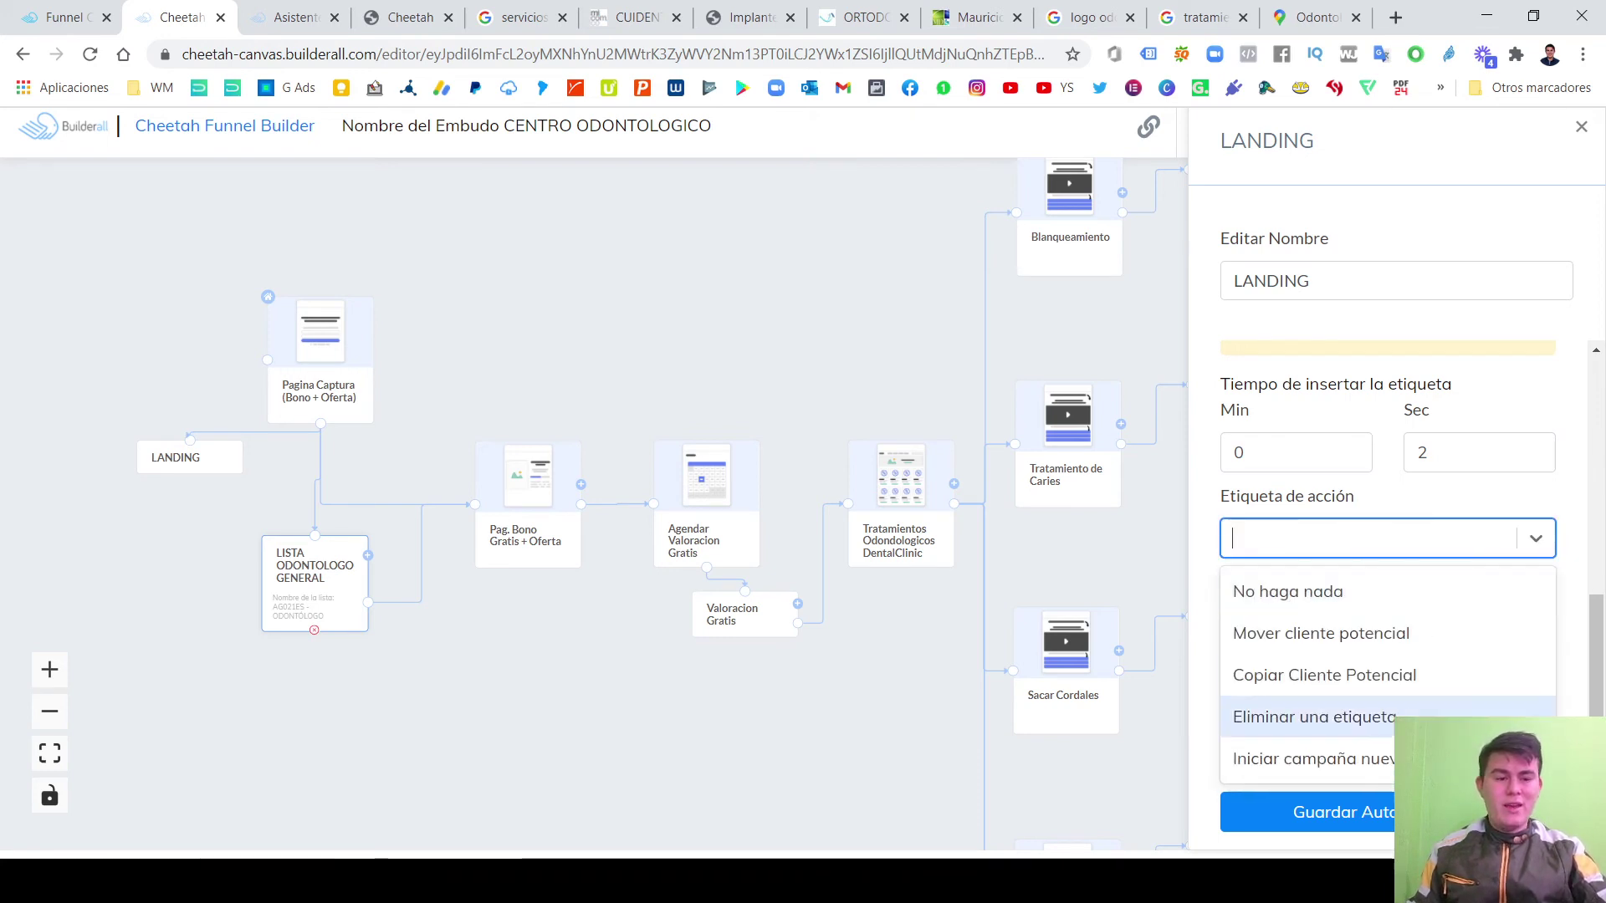
{"action": "left_click", "coordinate": [1434, 759]}
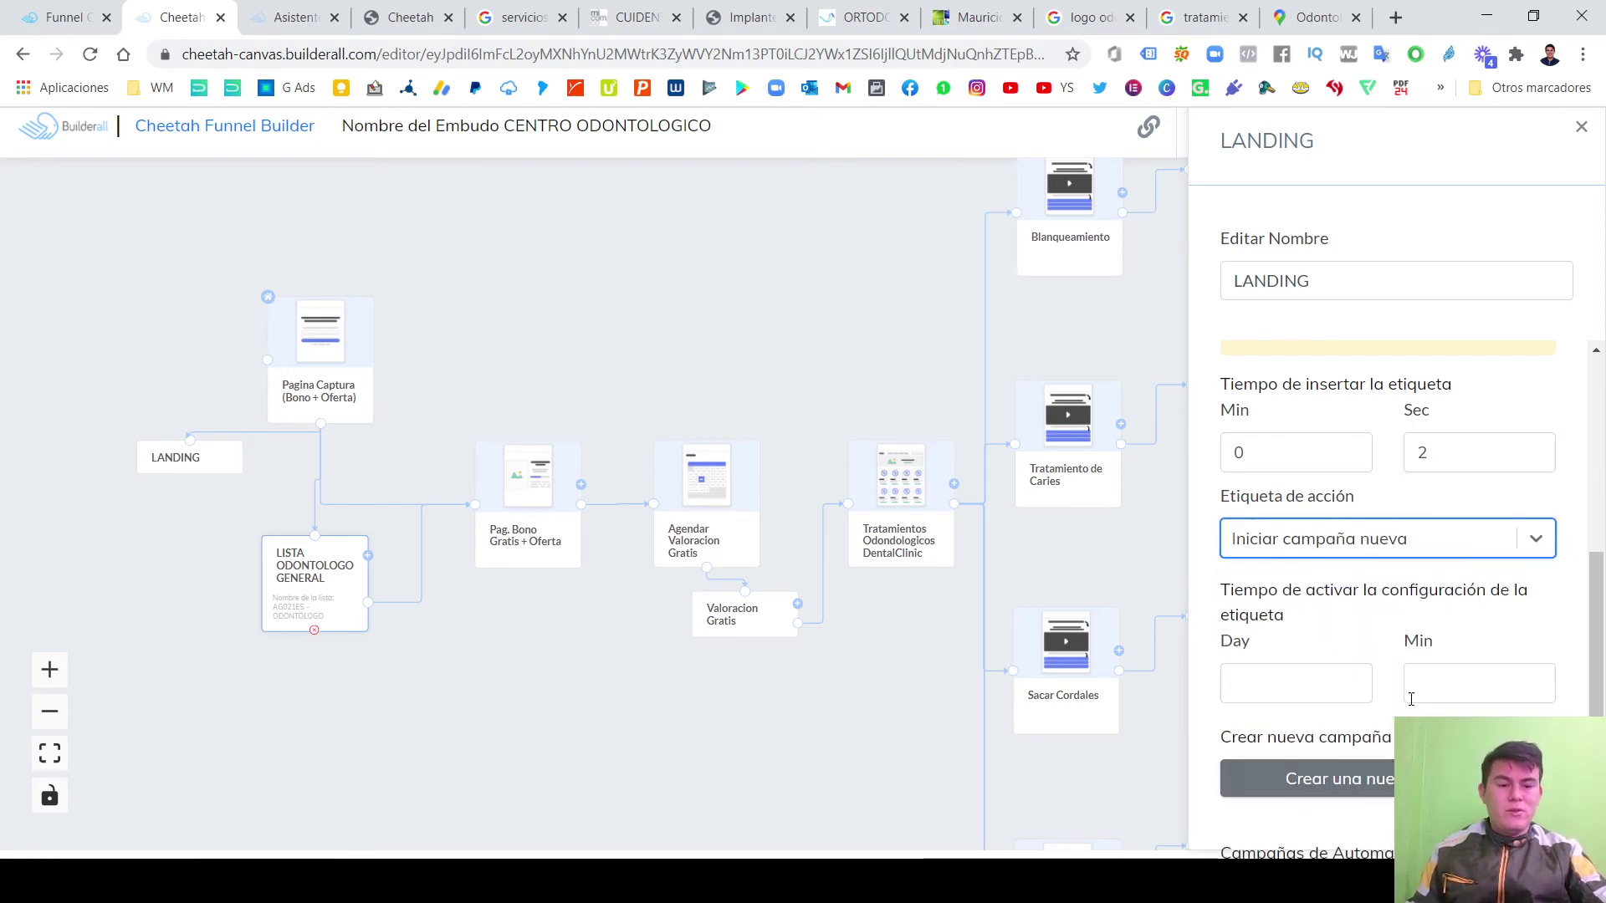
{"action": "left_click", "coordinate": [1434, 540]}
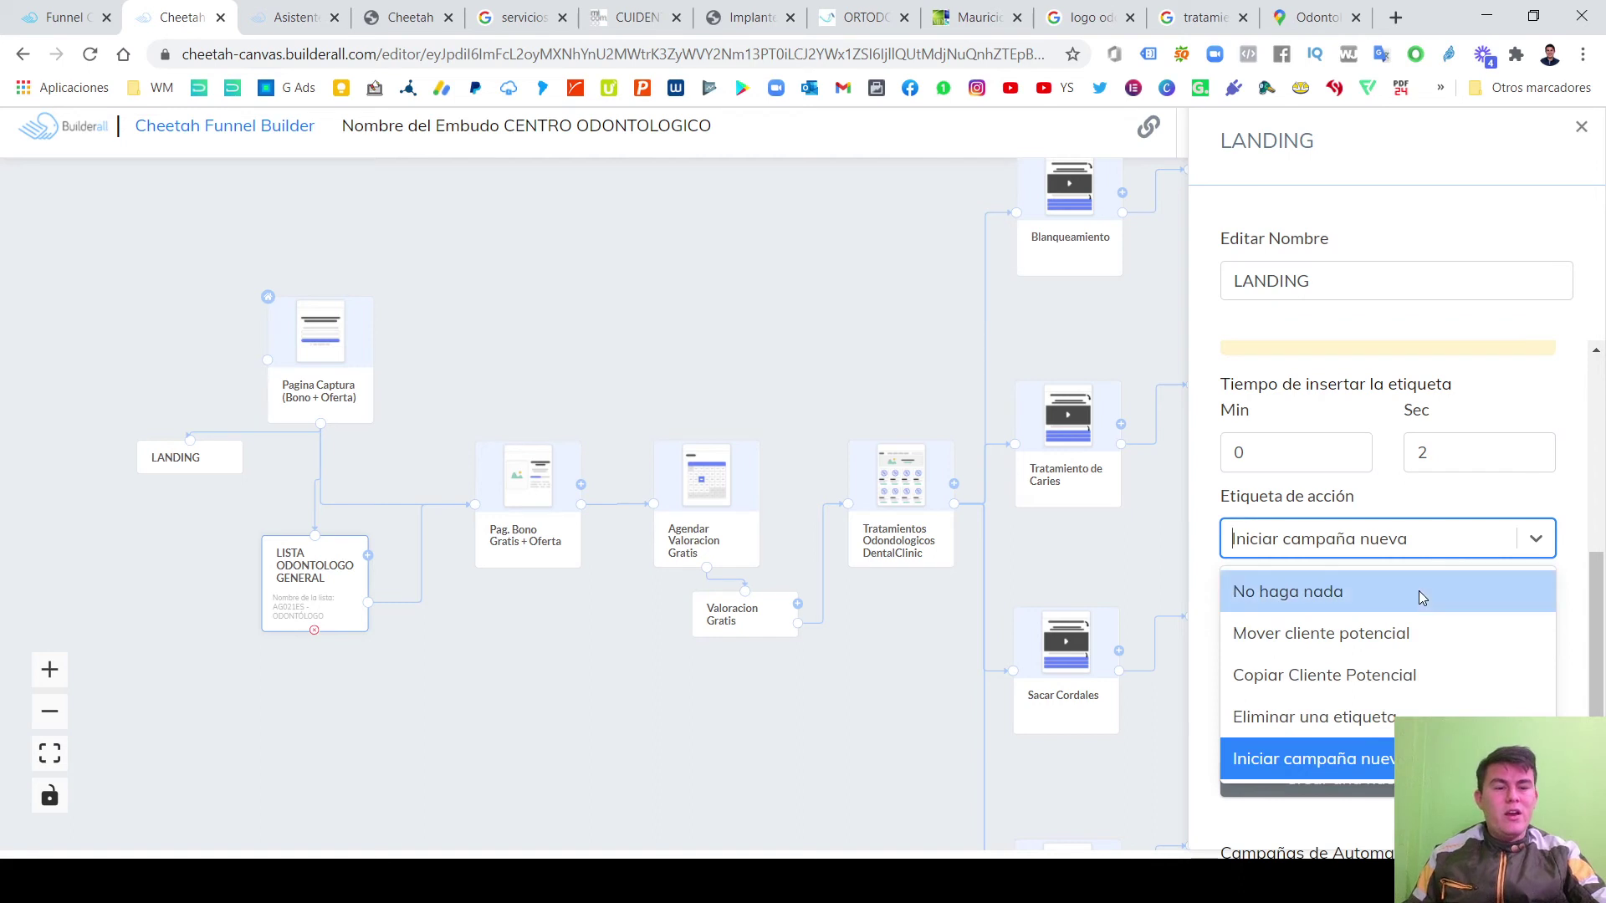
{"action": "left_click", "coordinate": [1418, 590]}
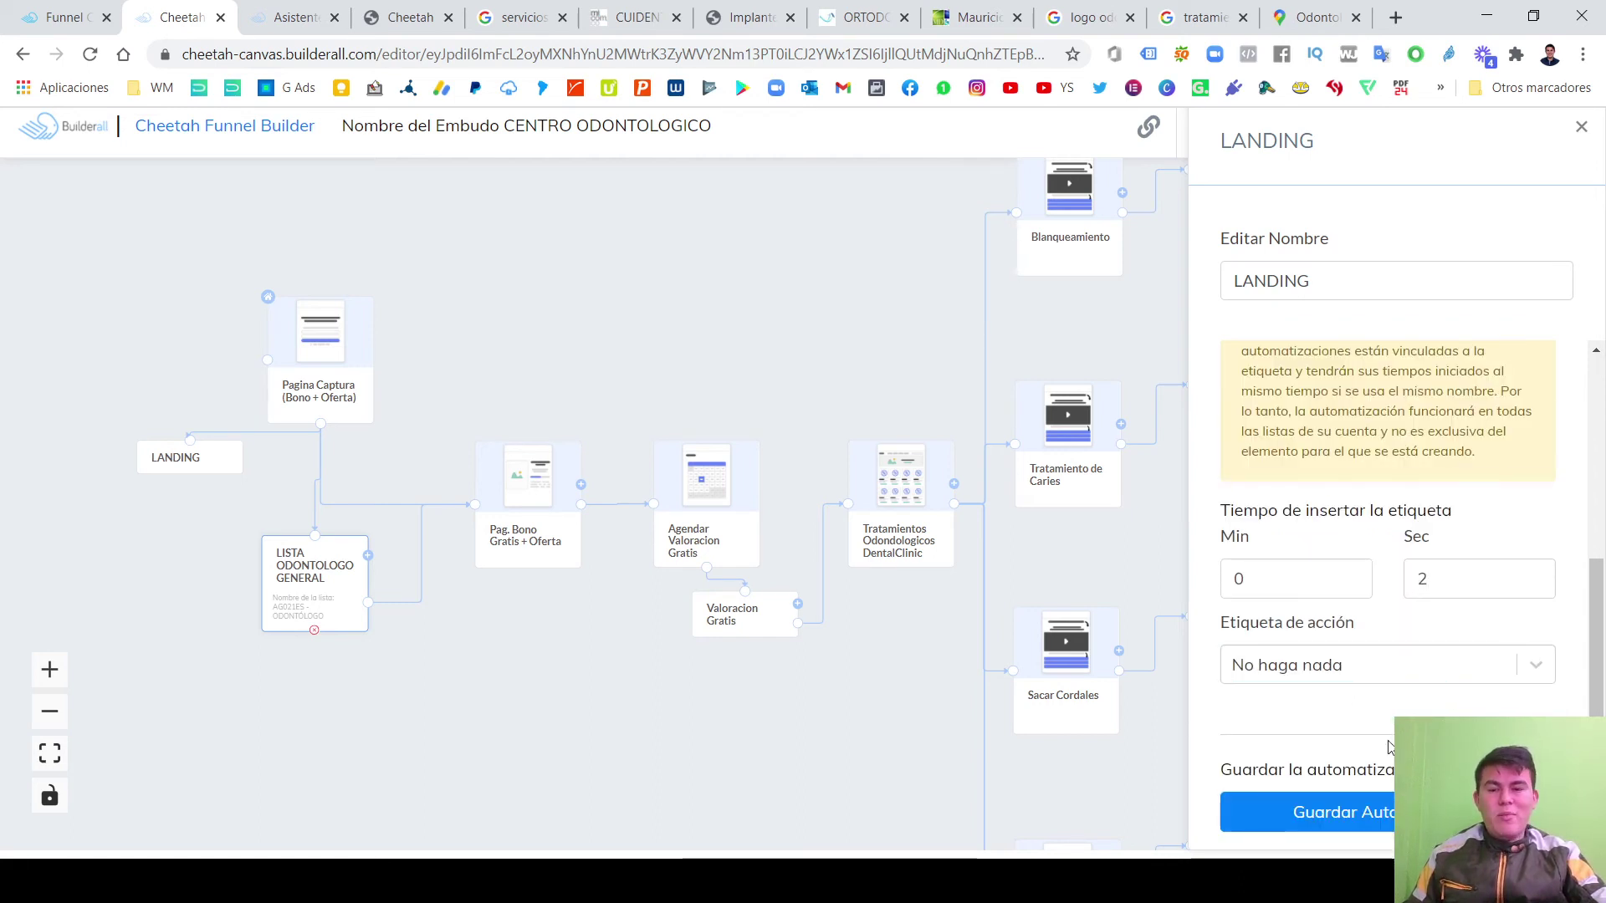
Save the LANDING tag's automation, close its settings and save the funnel.
{"action": "left_click", "coordinate": [1079, 757]}
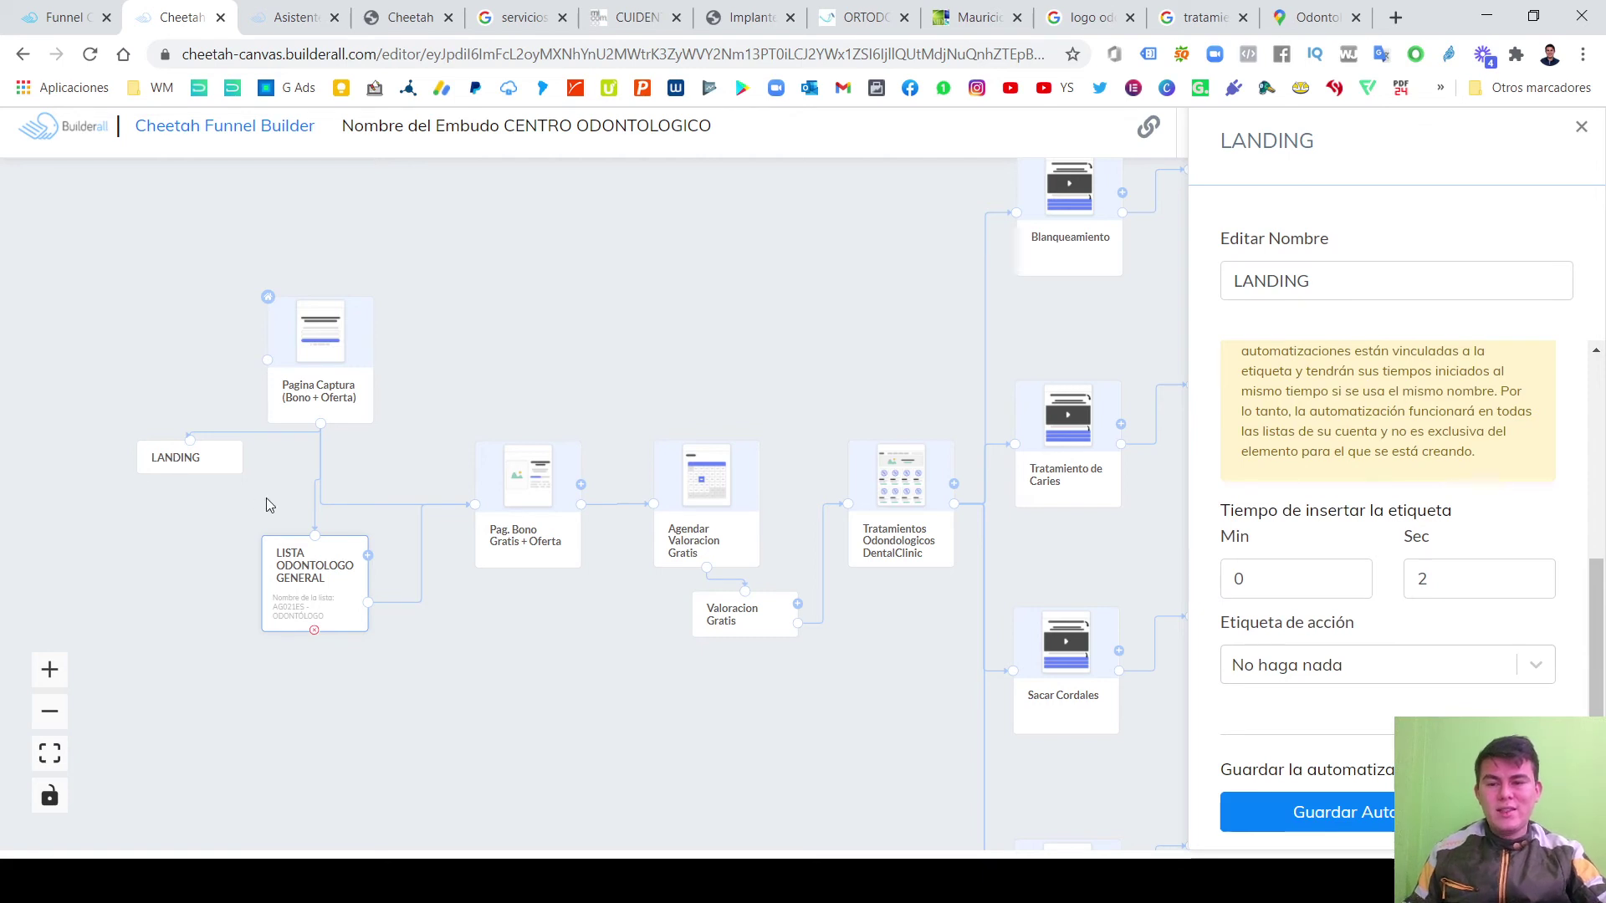
{"action": "left_click", "coordinate": [1386, 816]}
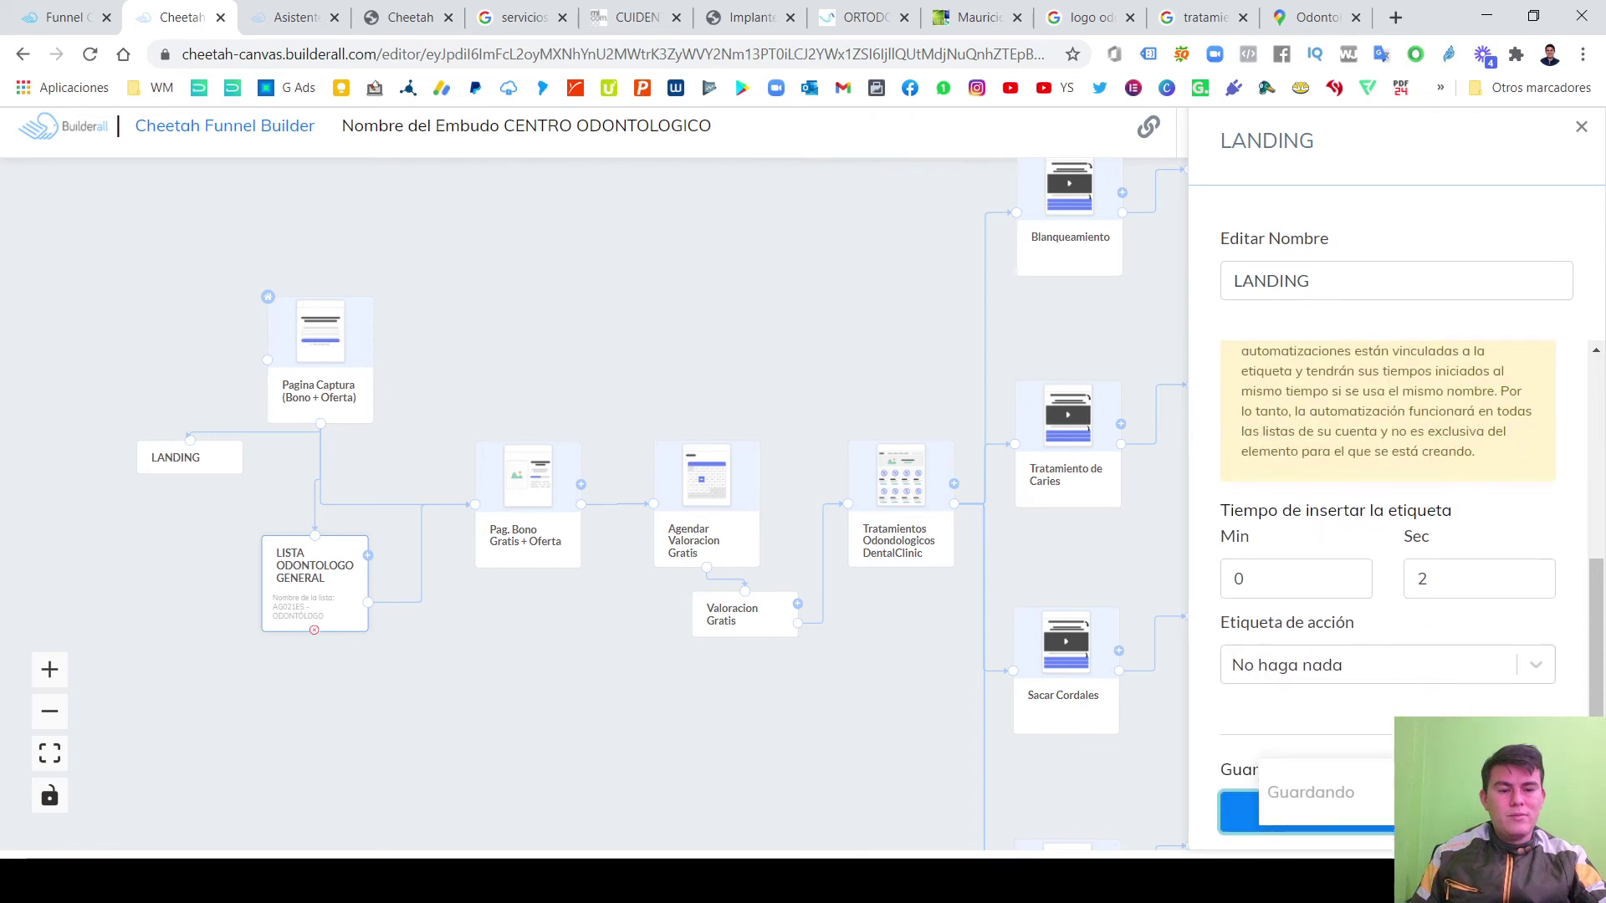
{"action": "left_click", "coordinate": [1372, 816]}
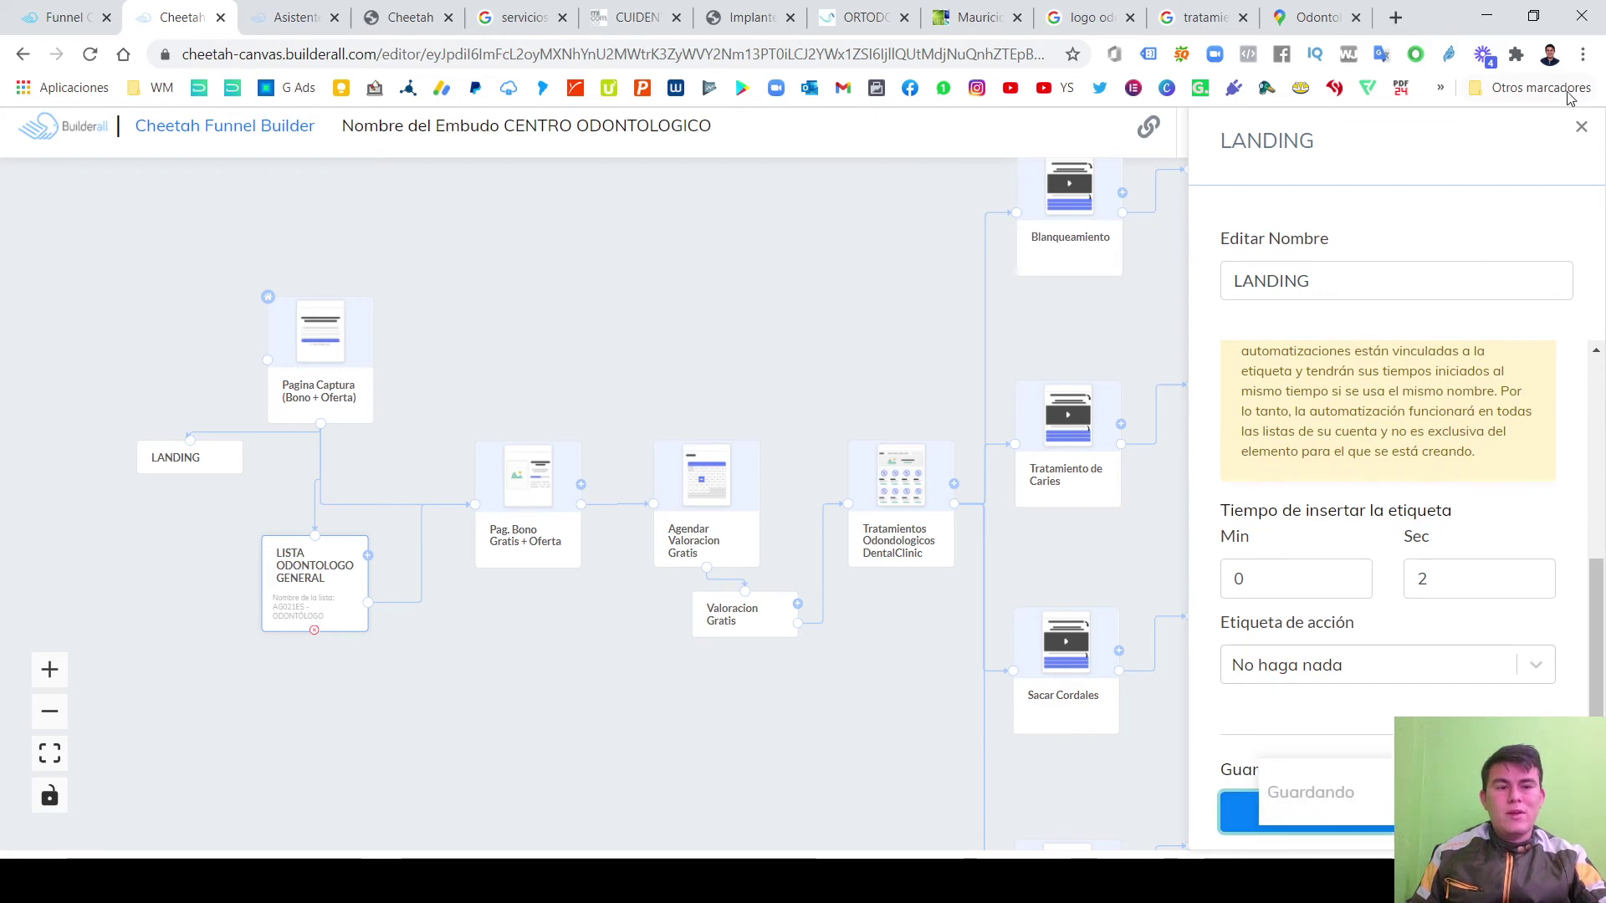
{"action": "left_click", "coordinate": [1581, 126]}
{"action": "left_click", "coordinate": [1273, 159]}
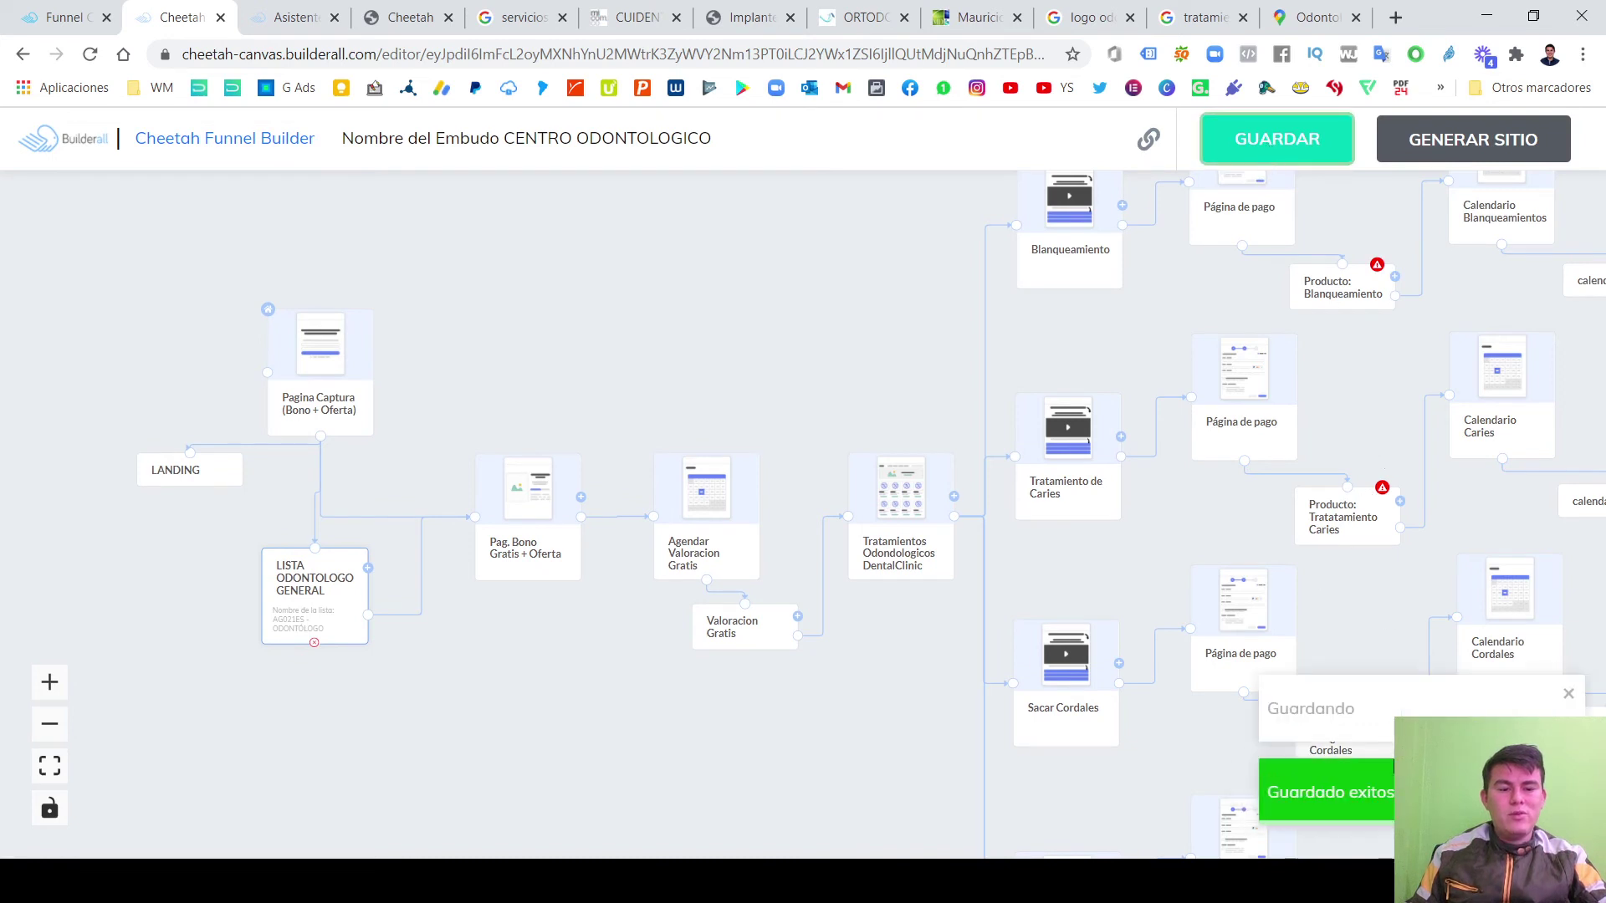
Check the saved settings of the LANDING tag once more and reload the funnel editor.
{"action": "left_click", "coordinate": [198, 469]}
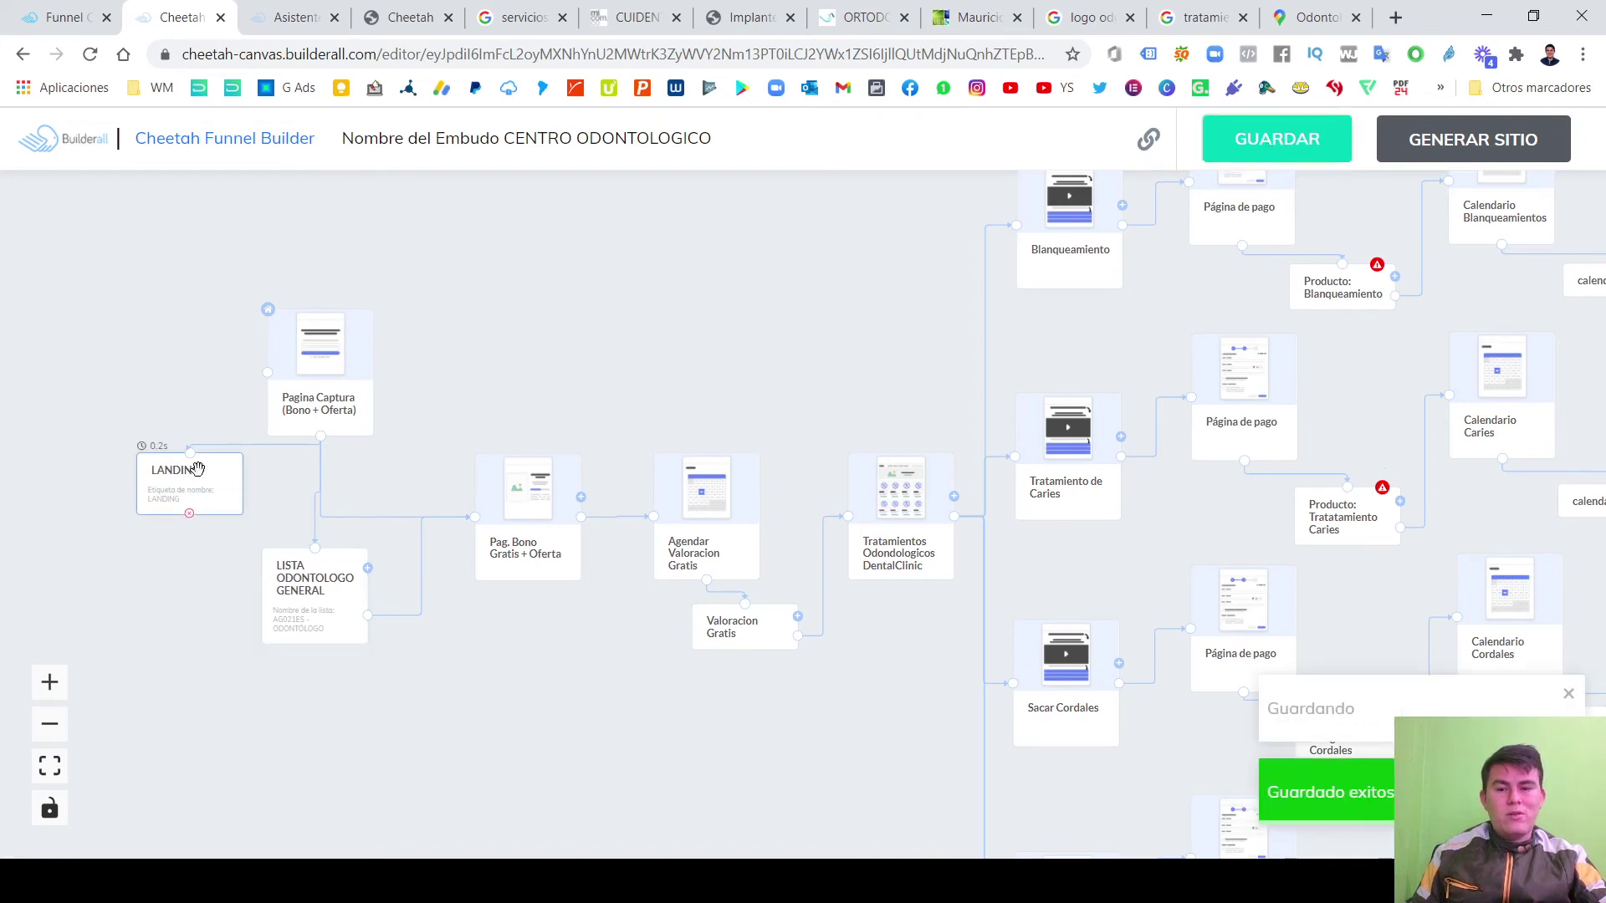
{"action": "left_click", "coordinate": [197, 468]}
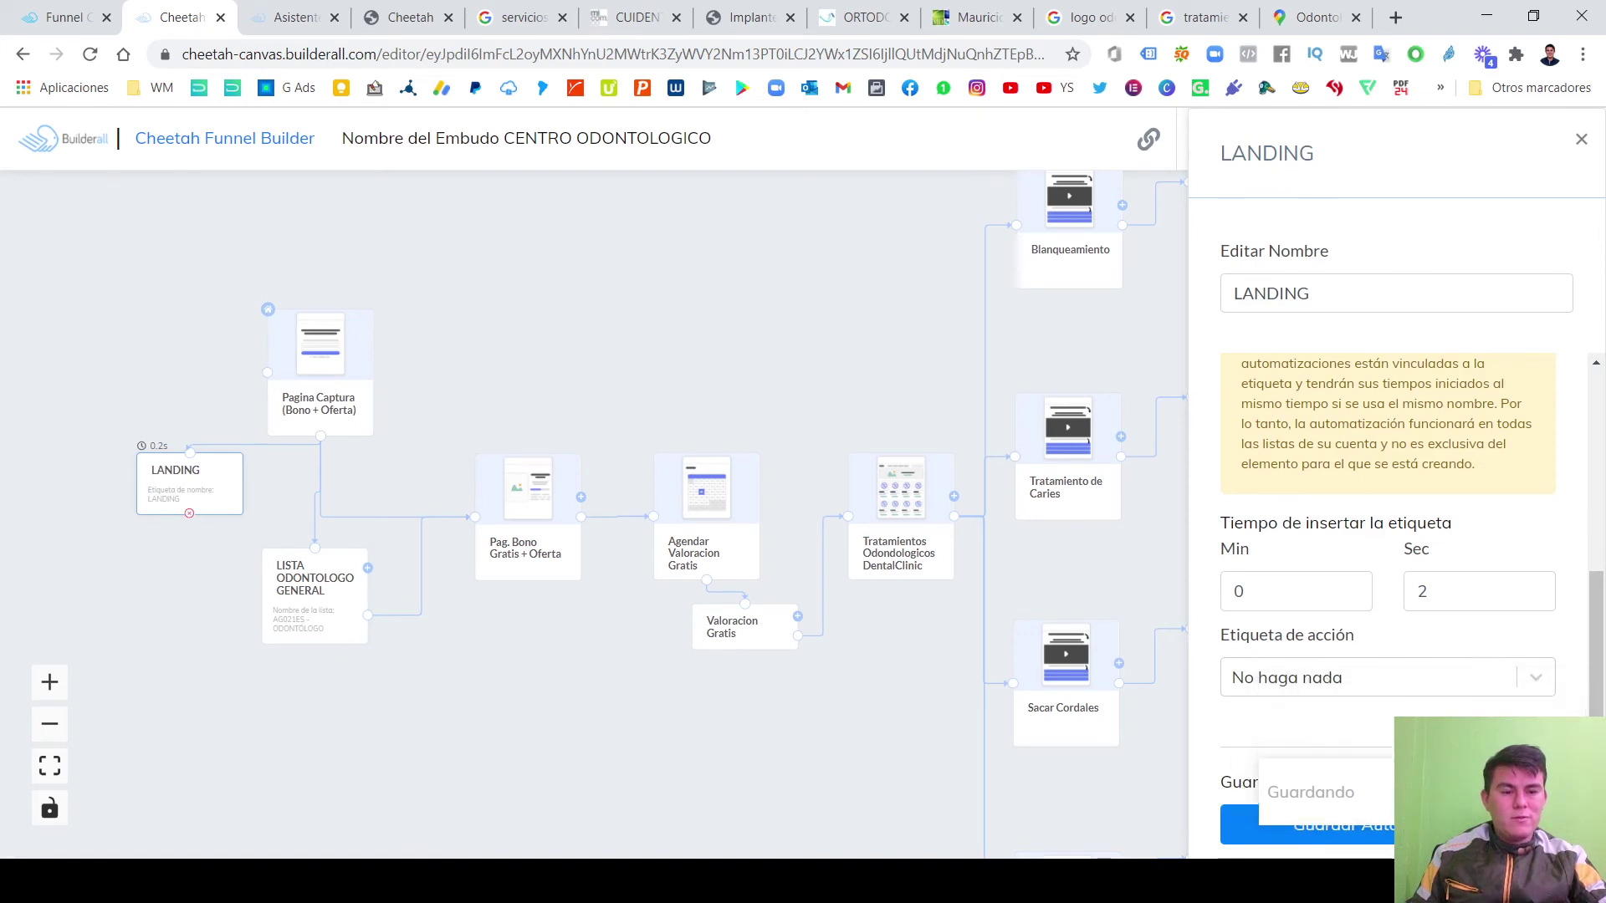
{"action": "left_click", "coordinate": [1582, 141]}
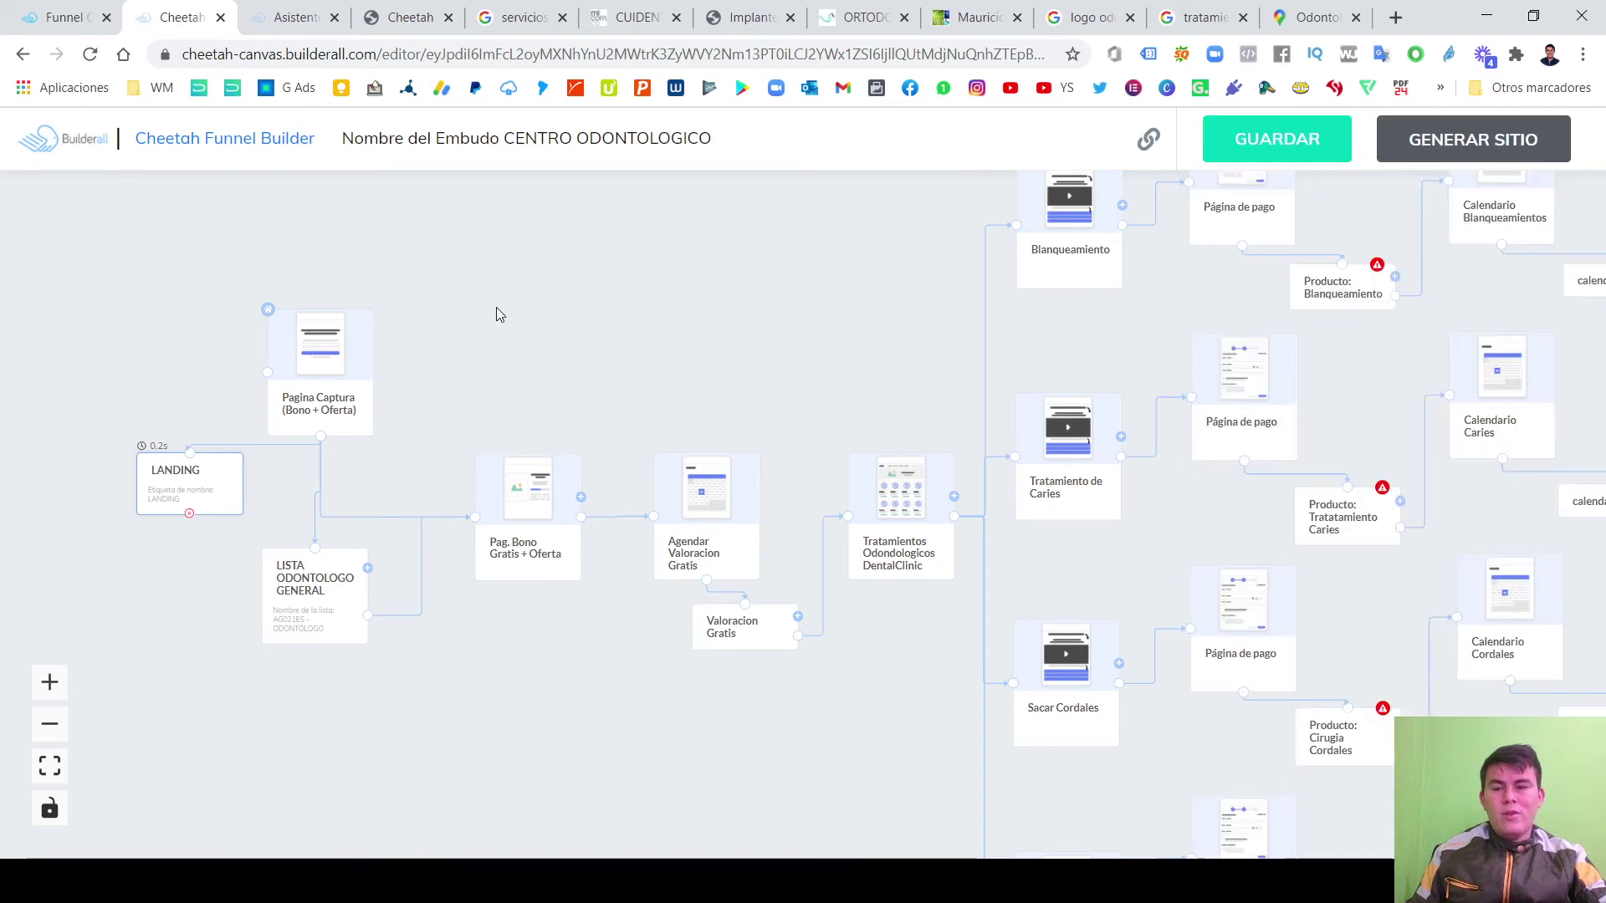
{"action": "left_click", "coordinate": [89, 54]}
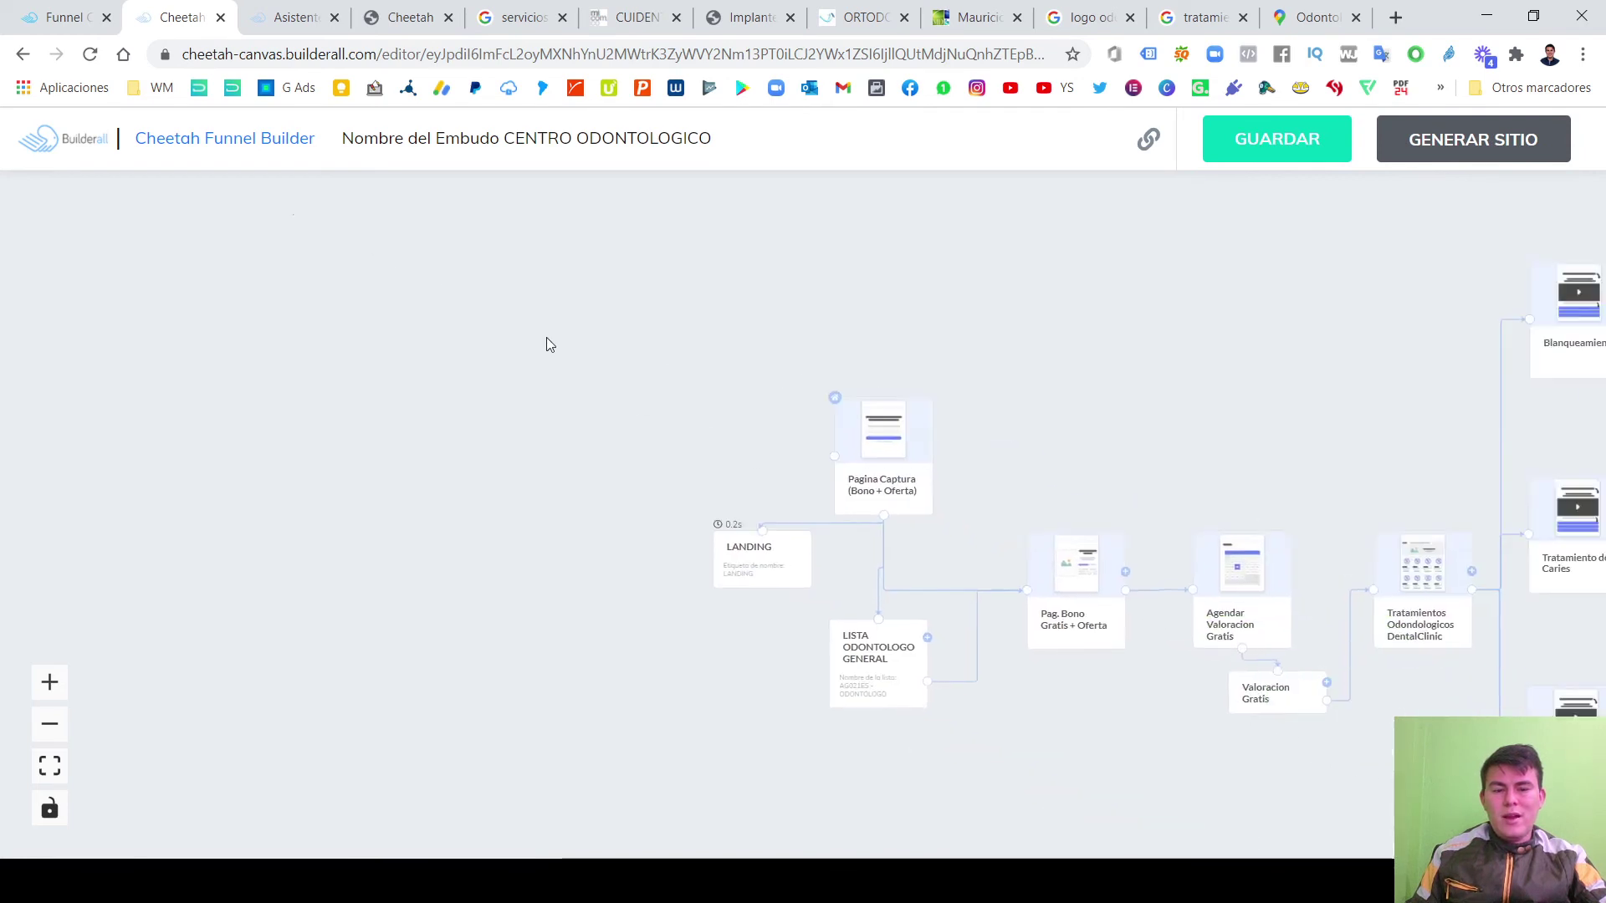
Reopen the LANDING tag's settings and check its mailing list, tag name and insertion time fields.
{"action": "scroll", "coordinate": [646, 521], "scroll_direction": "up", "scroll_amount": 5}
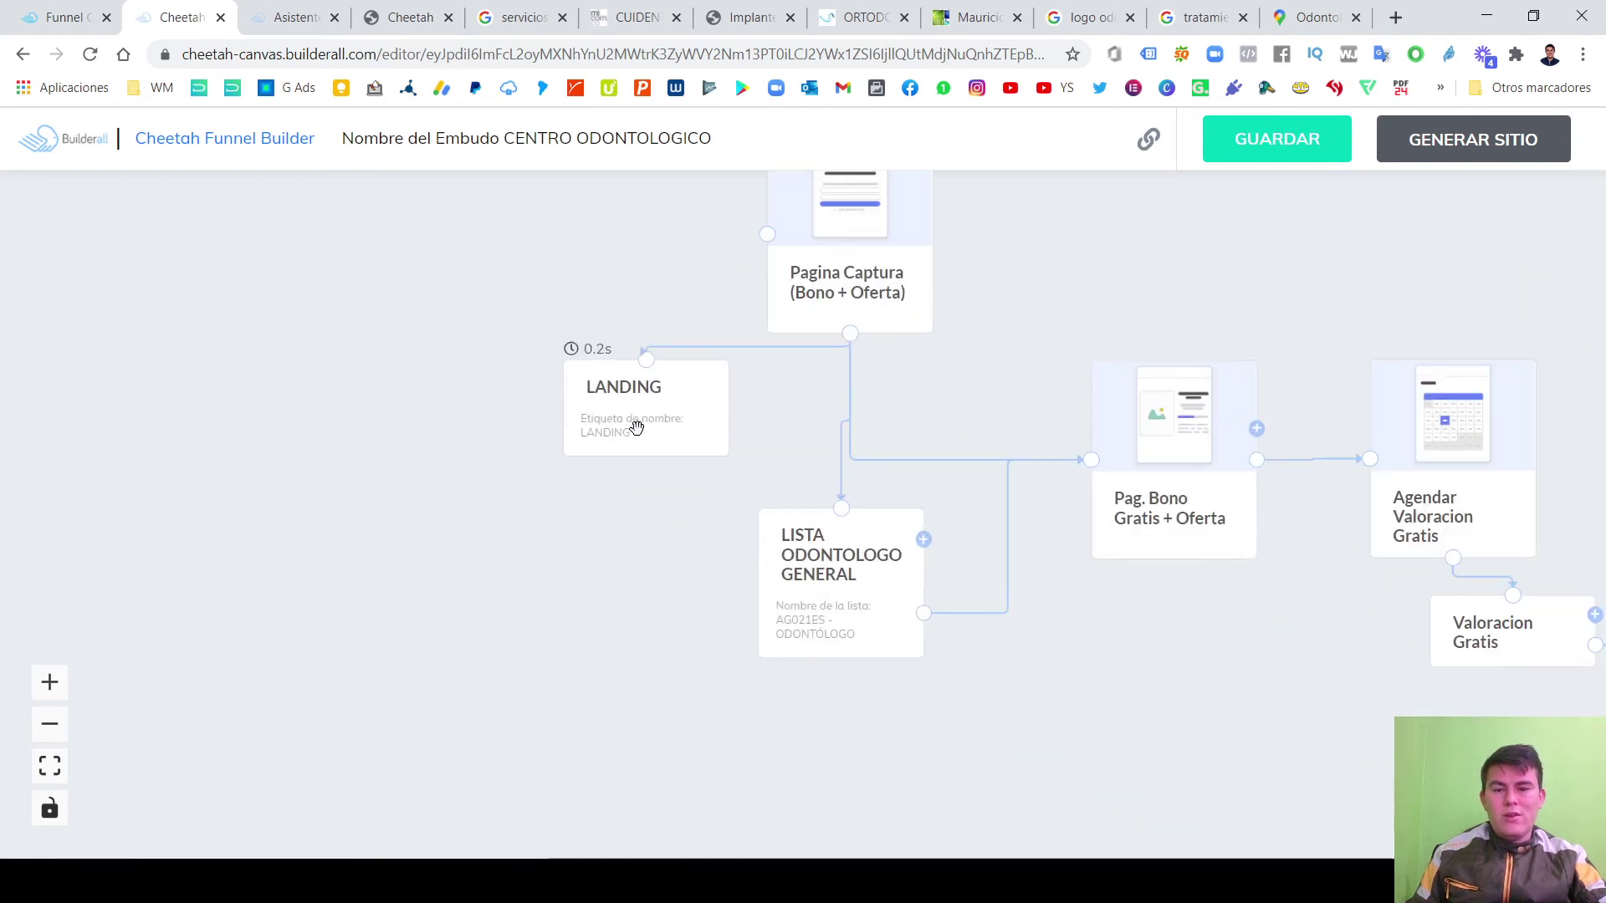
{"action": "left_click", "coordinate": [635, 428]}
{"action": "scroll", "coordinate": [1398, 583], "scroll_direction": "down", "scroll_amount": 3}
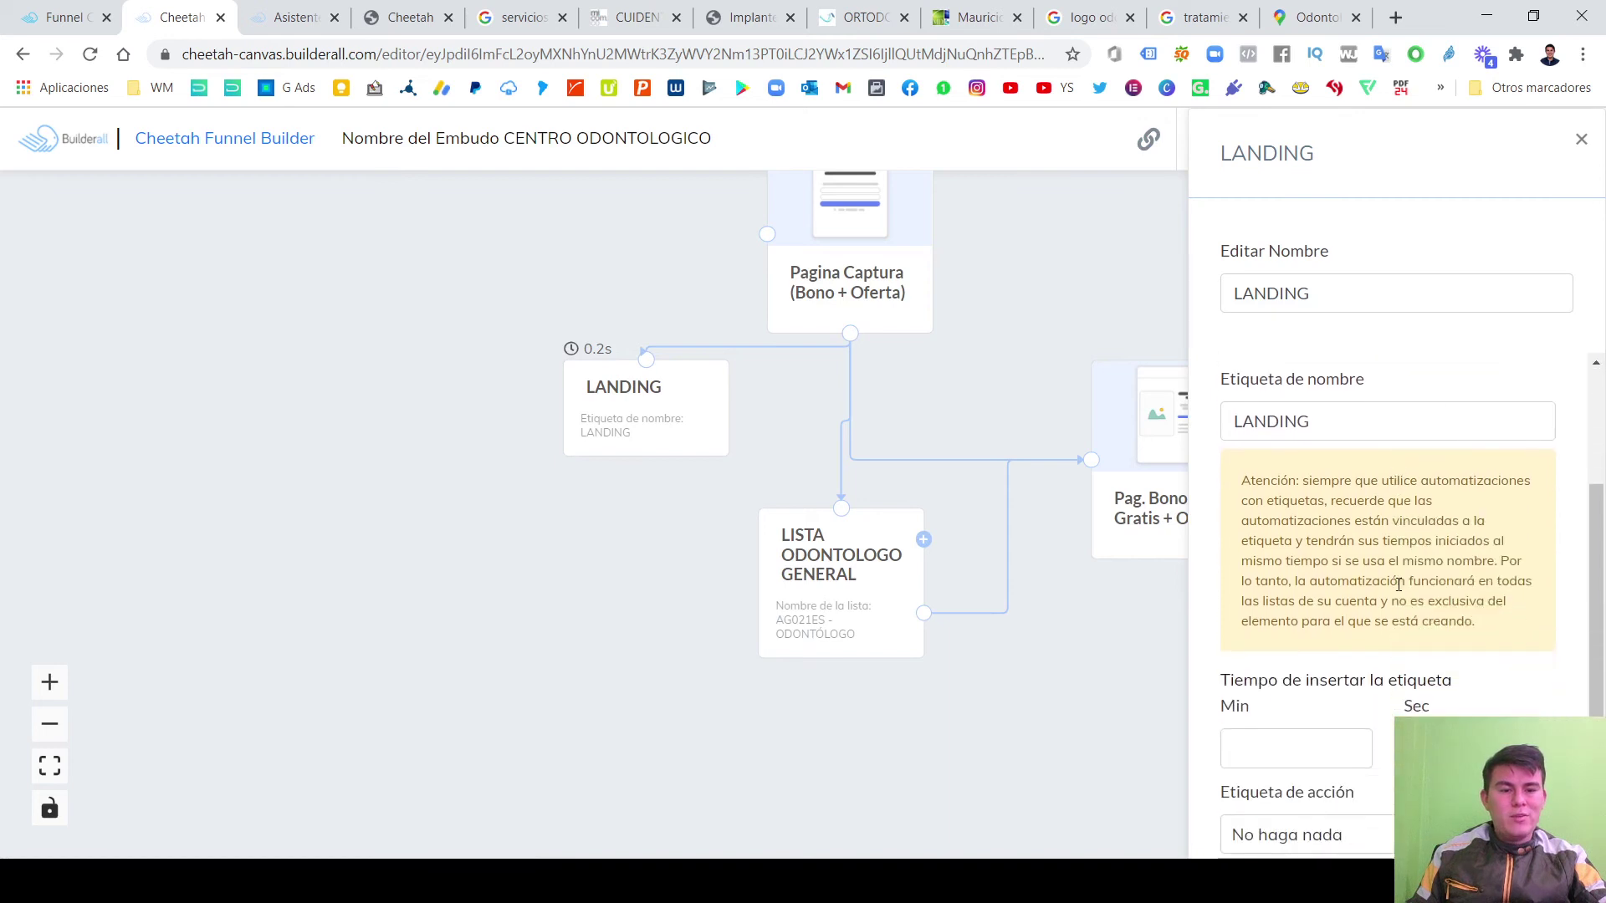
{"action": "scroll", "coordinate": [1399, 583], "scroll_direction": "up", "scroll_amount": 3}
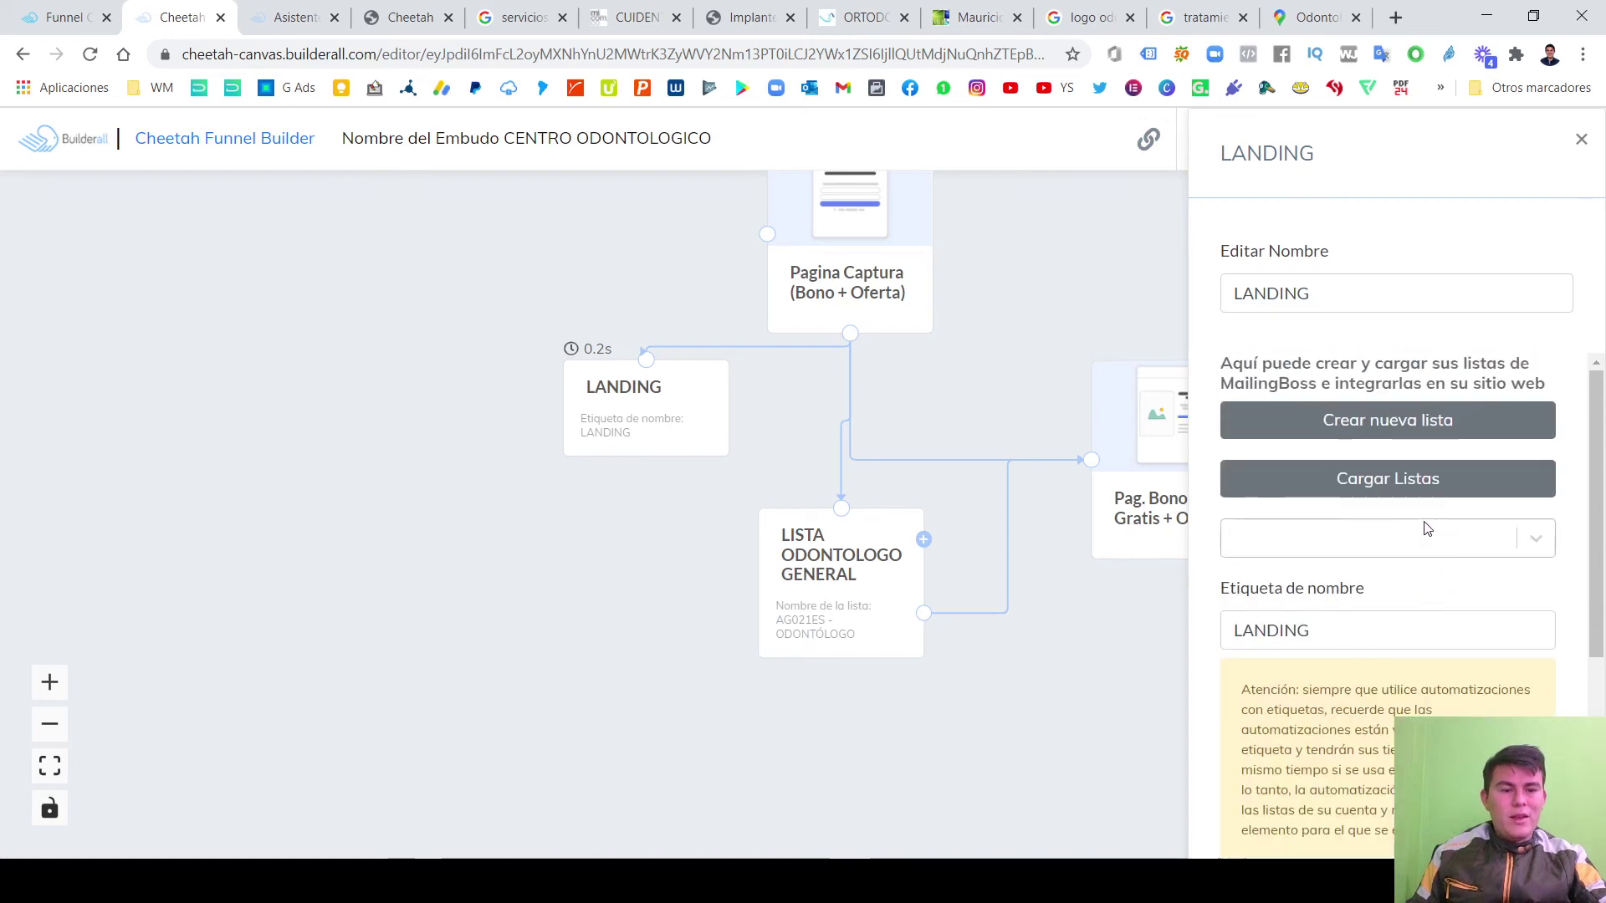
{"action": "left_click", "coordinate": [1482, 547]}
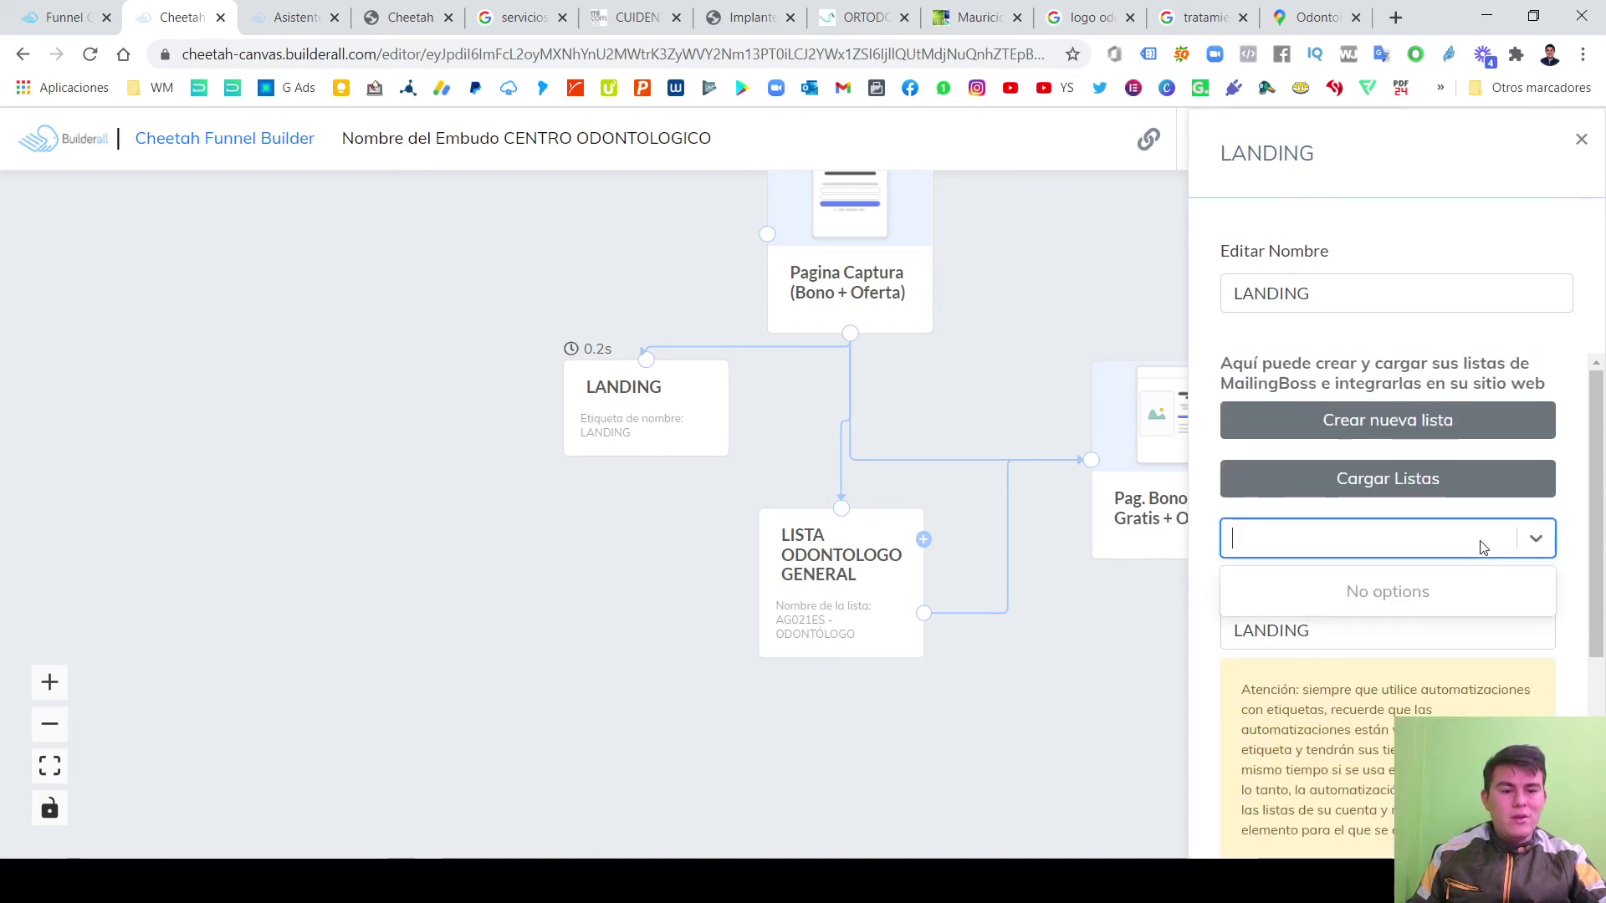
{"action": "left_click", "coordinate": [1528, 540]}
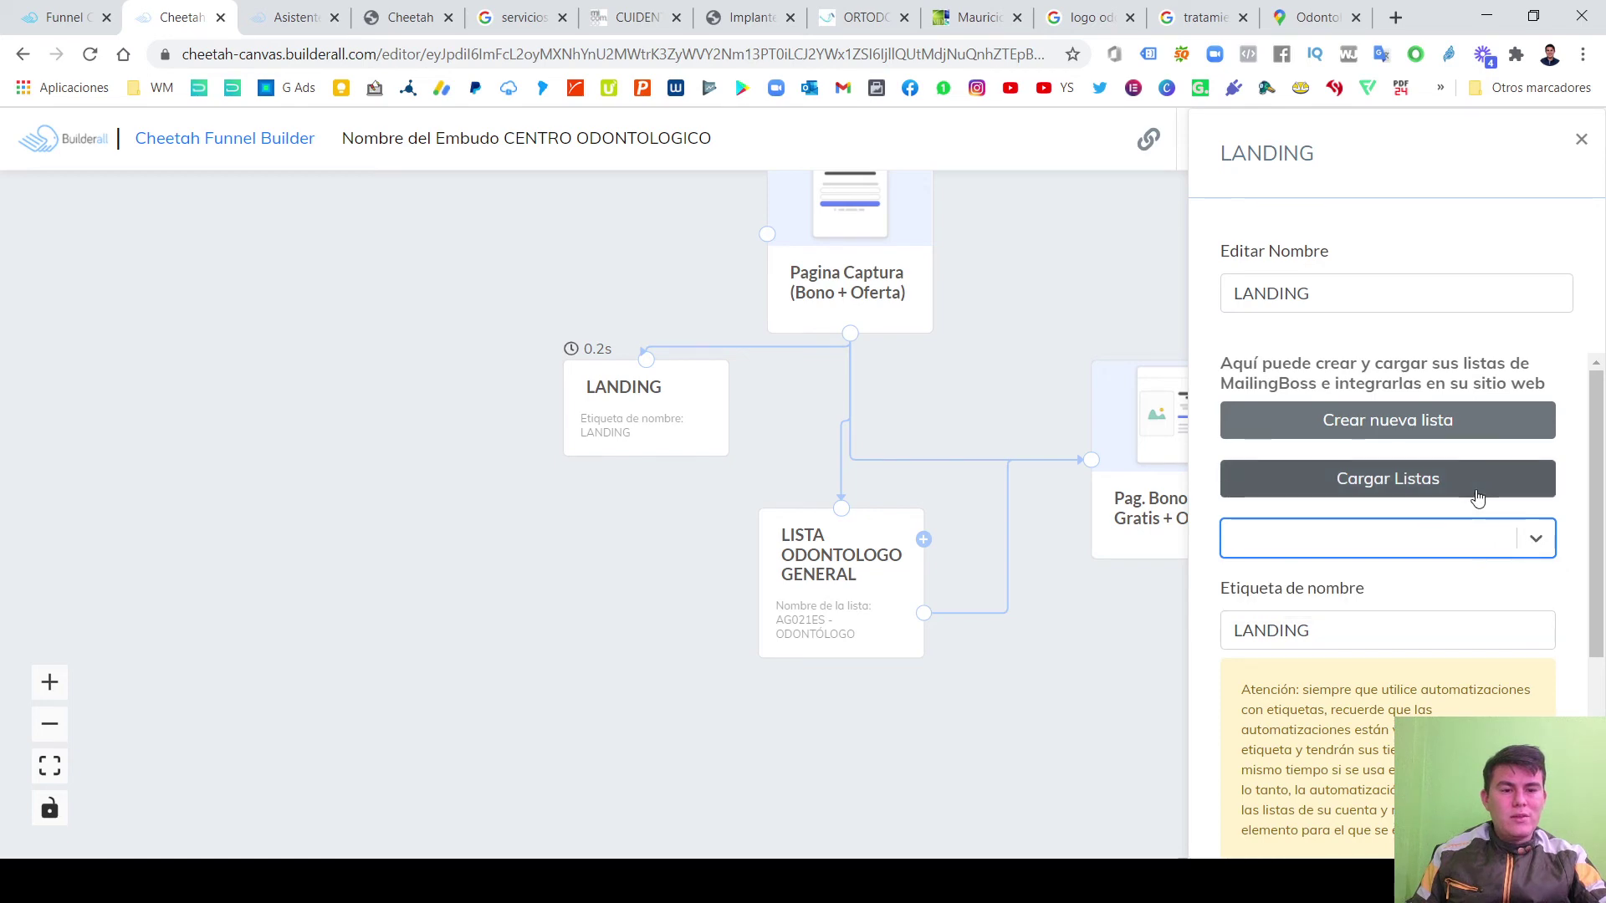
{"action": "scroll", "coordinate": [1480, 502], "scroll_direction": "down", "scroll_amount": 4}
{"action": "scroll", "coordinate": [1506, 652], "scroll_direction": "up", "scroll_amount": 4}
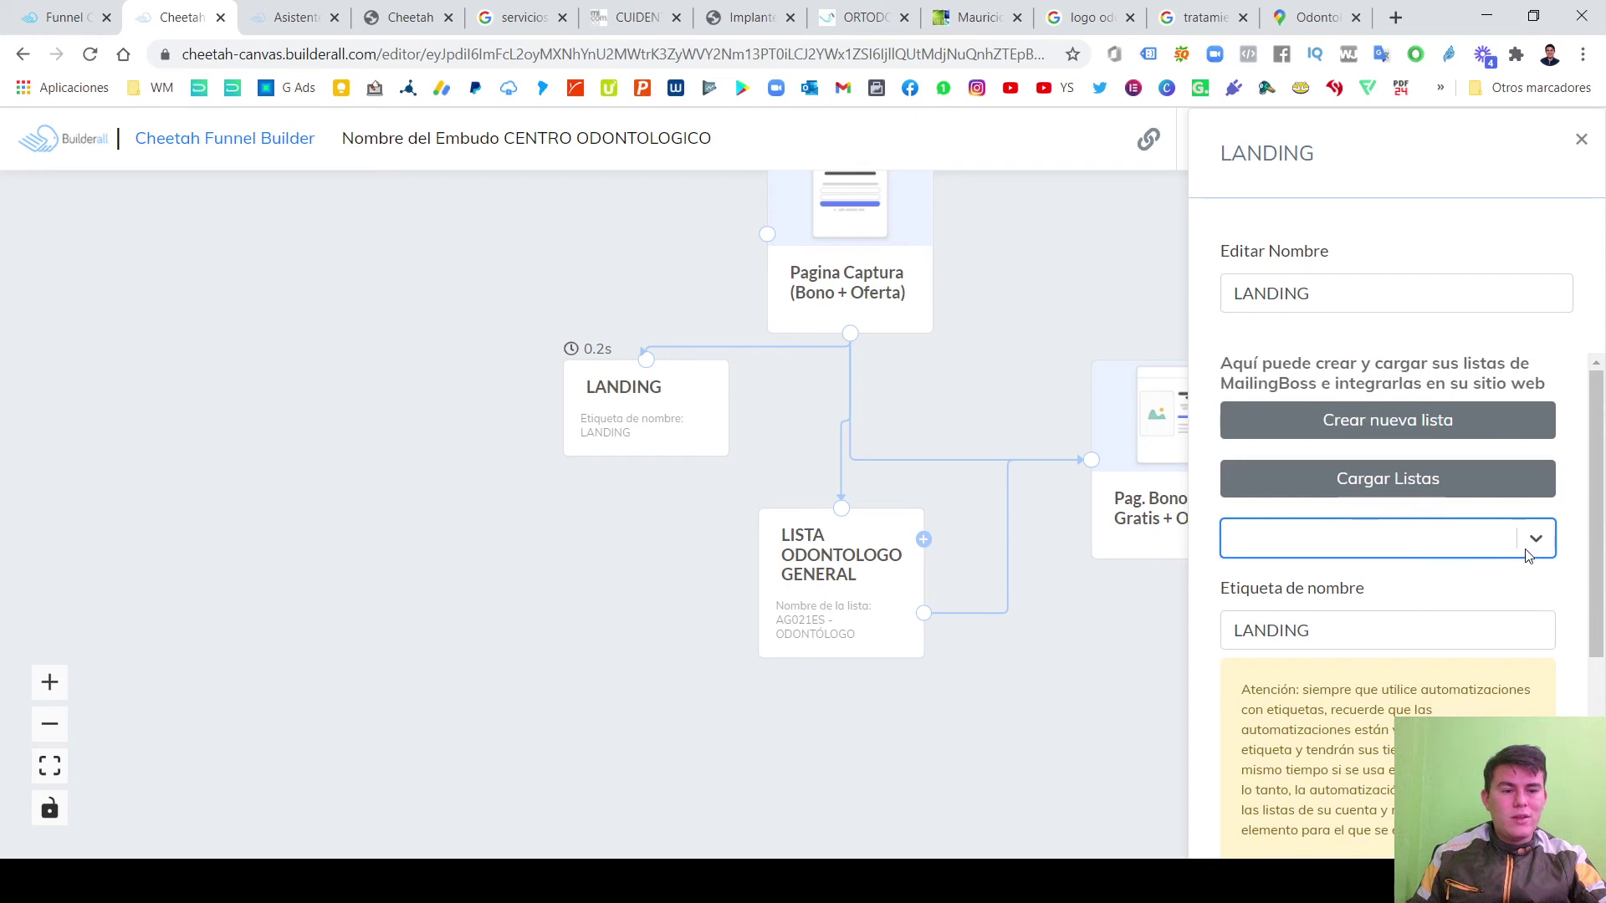
Load the MailingBoss lists again and assign AG021ES - ODONTÓLOGO to the reopened LANDING tag.
{"action": "left_click", "coordinate": [1535, 543]}
{"action": "left_click", "coordinate": [1479, 547]}
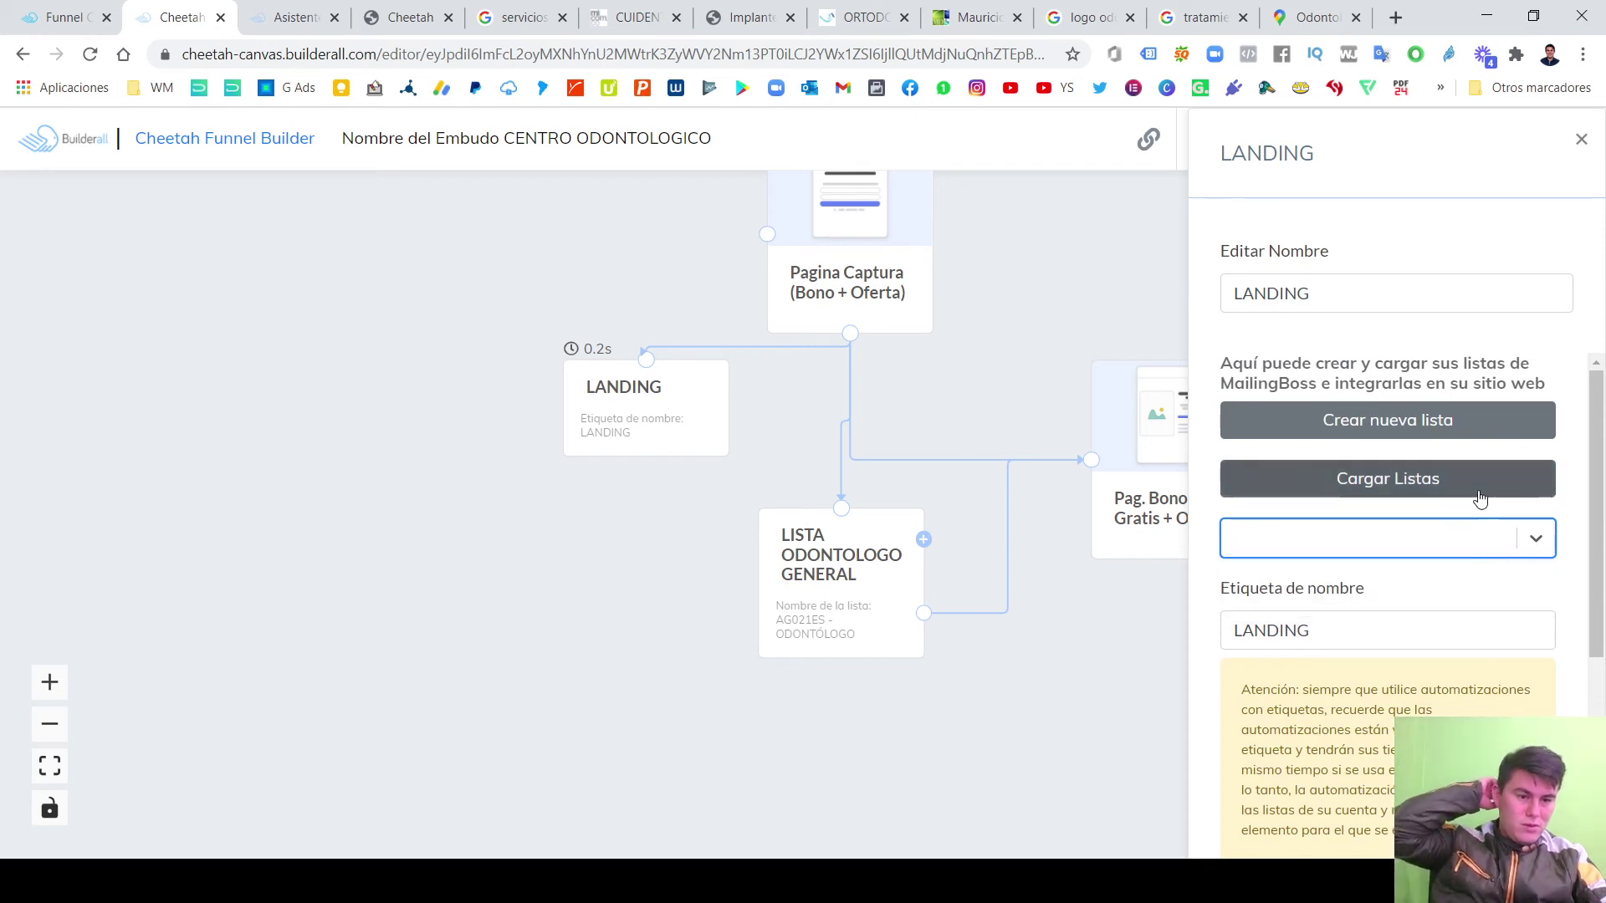
{"action": "left_click", "coordinate": [1480, 499]}
{"action": "left_click", "coordinate": [1502, 551]}
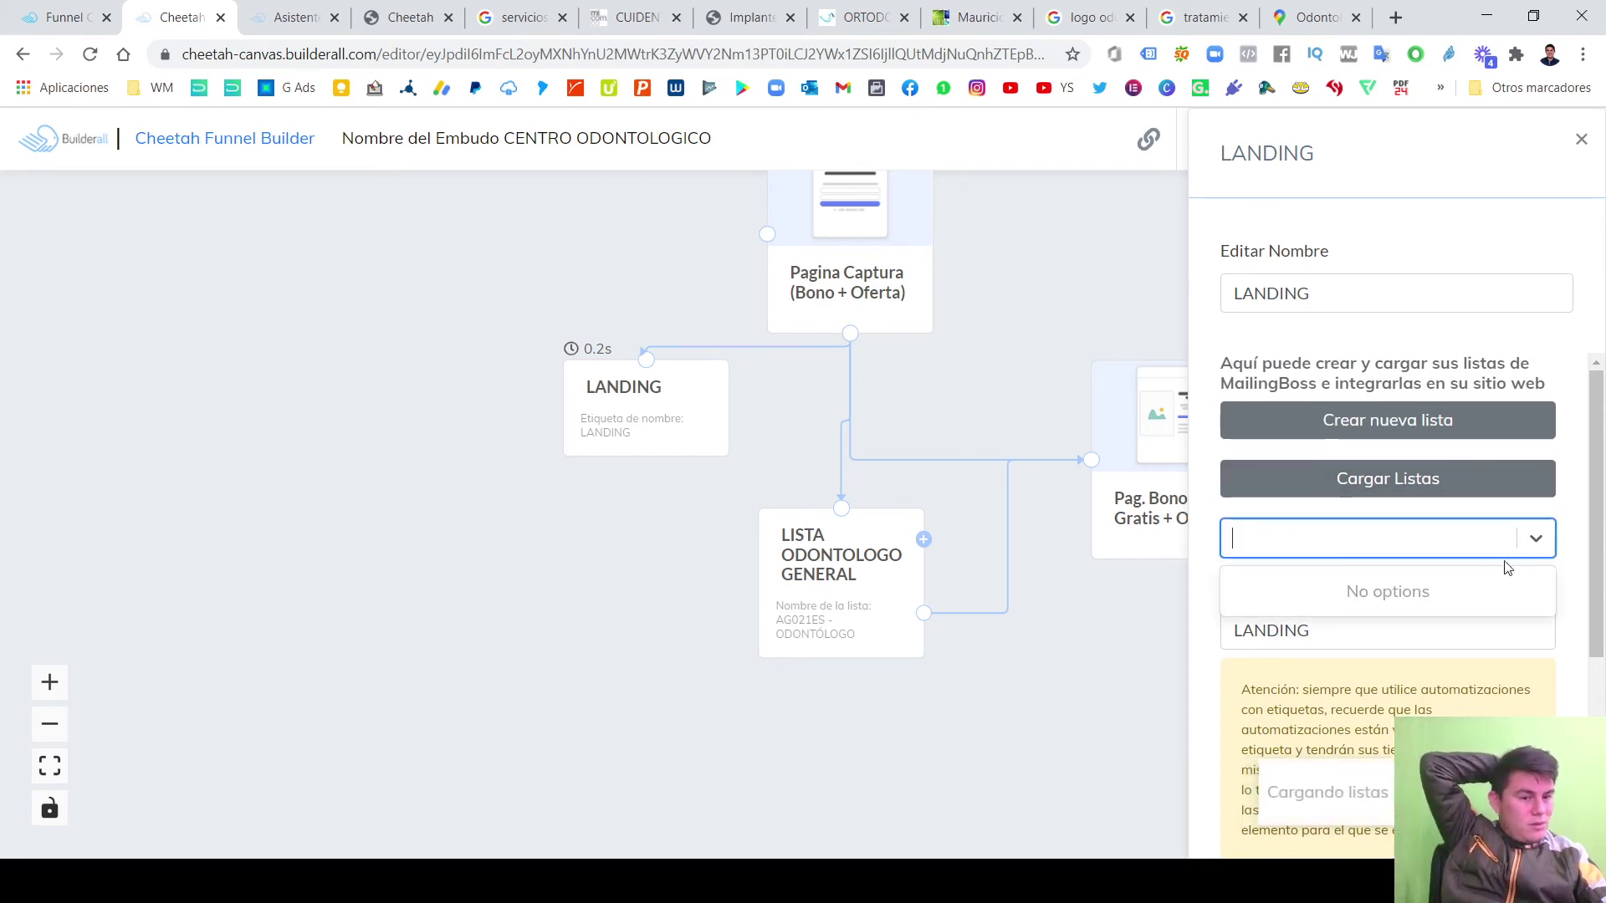
{"action": "left_click", "coordinate": [1427, 592]}
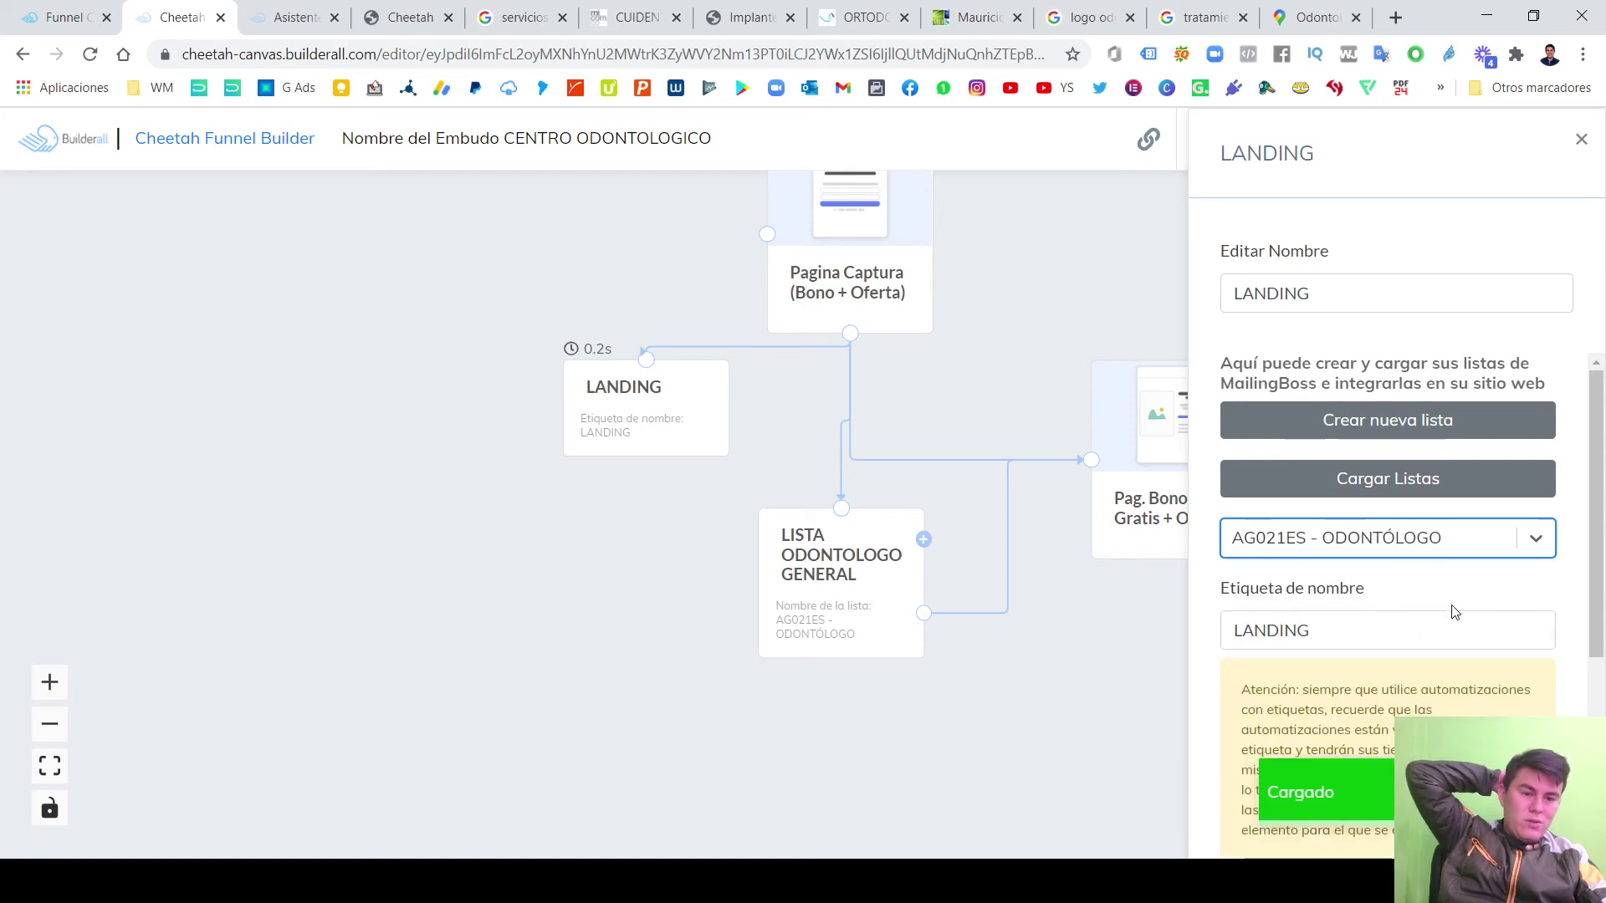
Enter LANDING as the tag name, with an insertion time of 0 minutes and 2 seconds.
{"action": "left_click", "coordinate": [1476, 611]}
{"action": "type", "text": "LANDING"}
{"action": "scroll", "coordinate": [1534, 669], "scroll_direction": "down", "scroll_amount": 3}
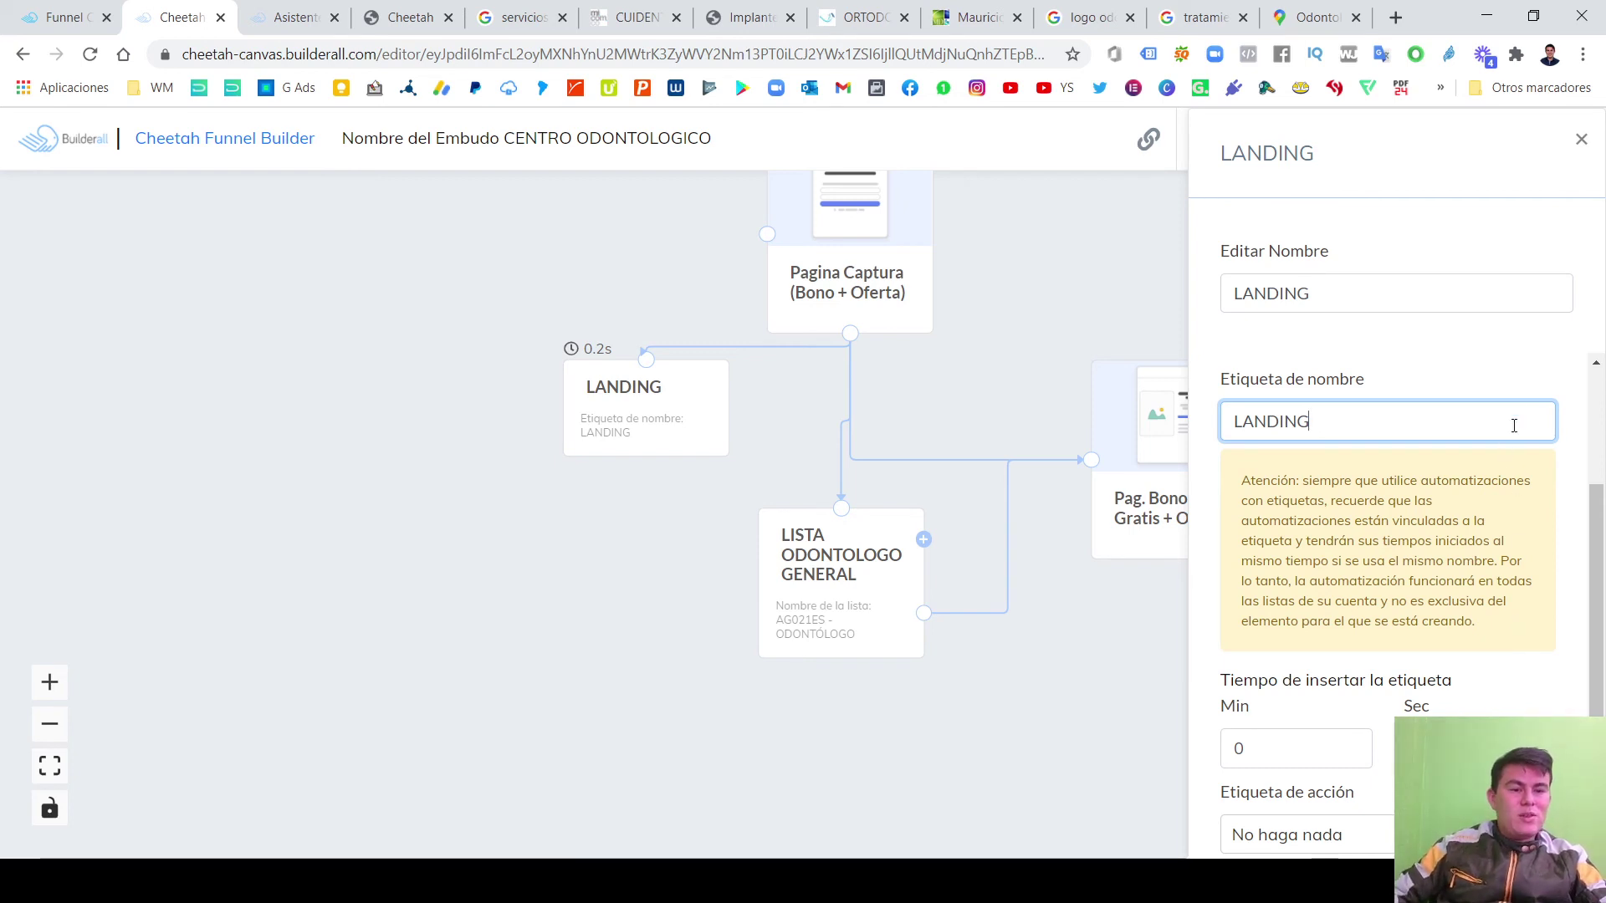
{"action": "scroll", "coordinate": [1510, 469], "scroll_direction": "down", "scroll_amount": 2}
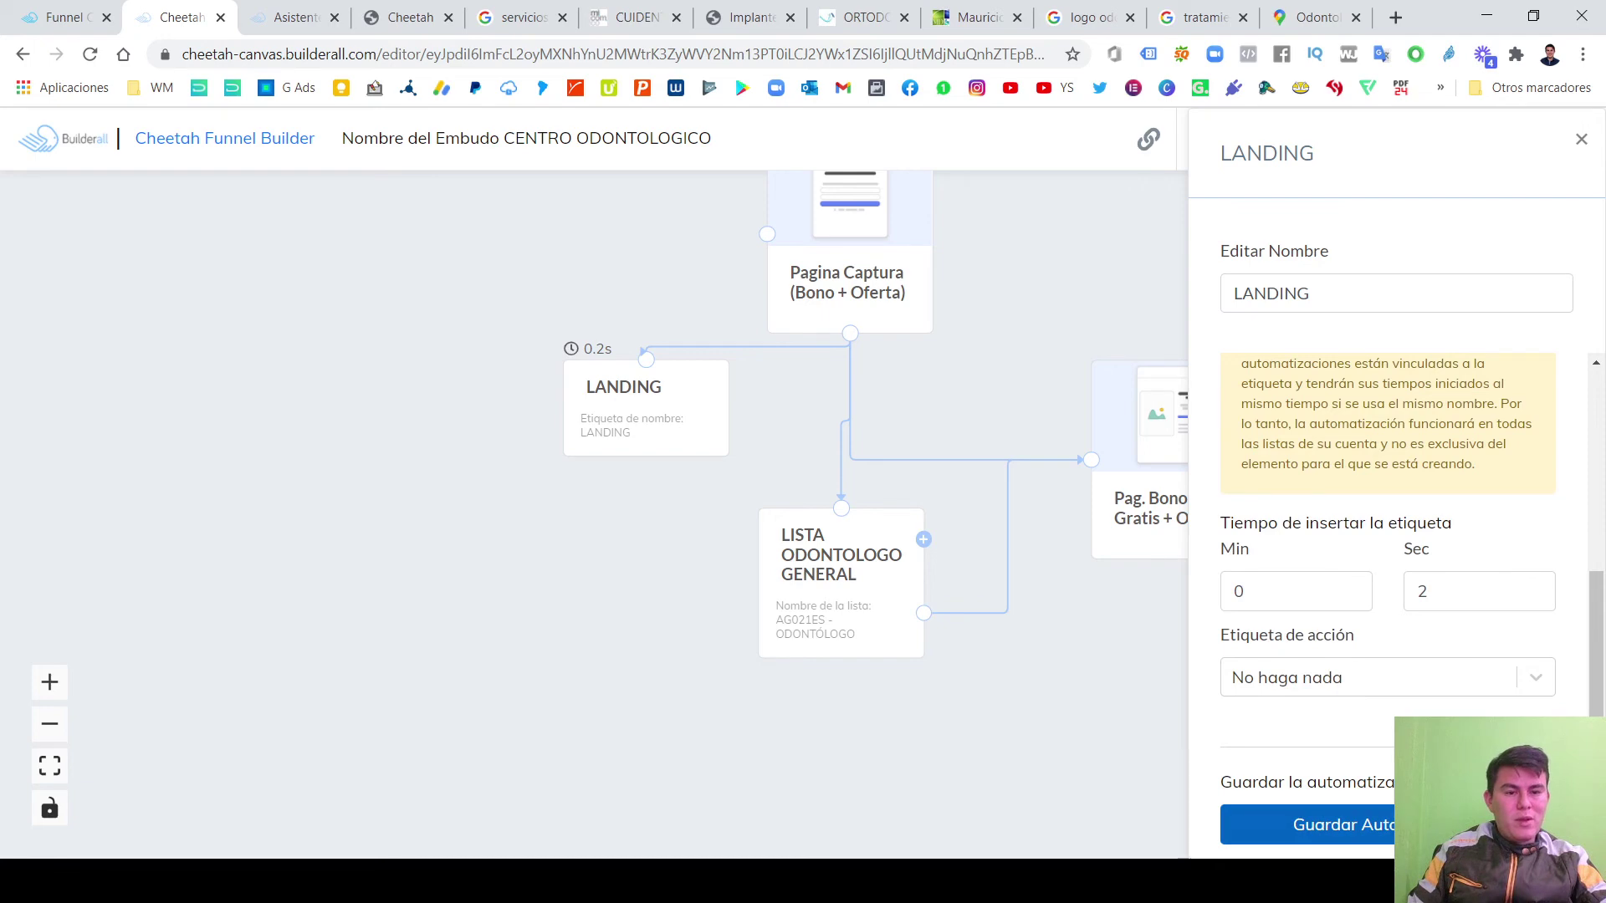
Recheck the LANDING tag's fields, save its automation and close its settings.
{"action": "scroll", "coordinate": [1389, 501], "scroll_direction": "up", "scroll_amount": 4}
{"action": "scroll", "coordinate": [1389, 502], "scroll_direction": "down", "scroll_amount": 4}
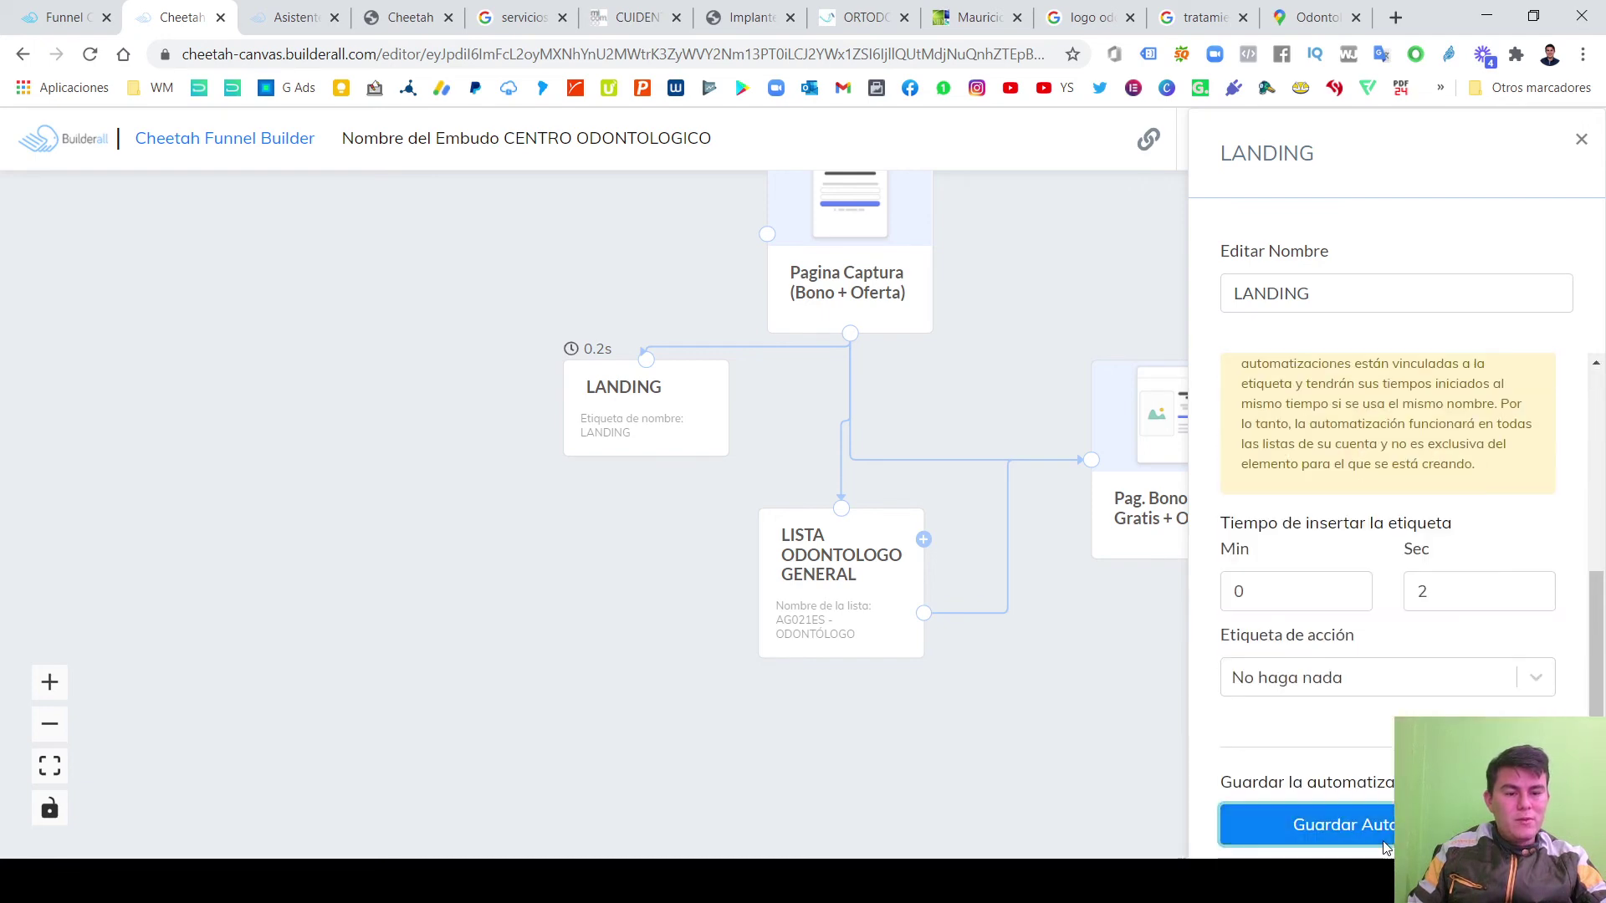
{"action": "left_click", "coordinate": [1339, 824]}
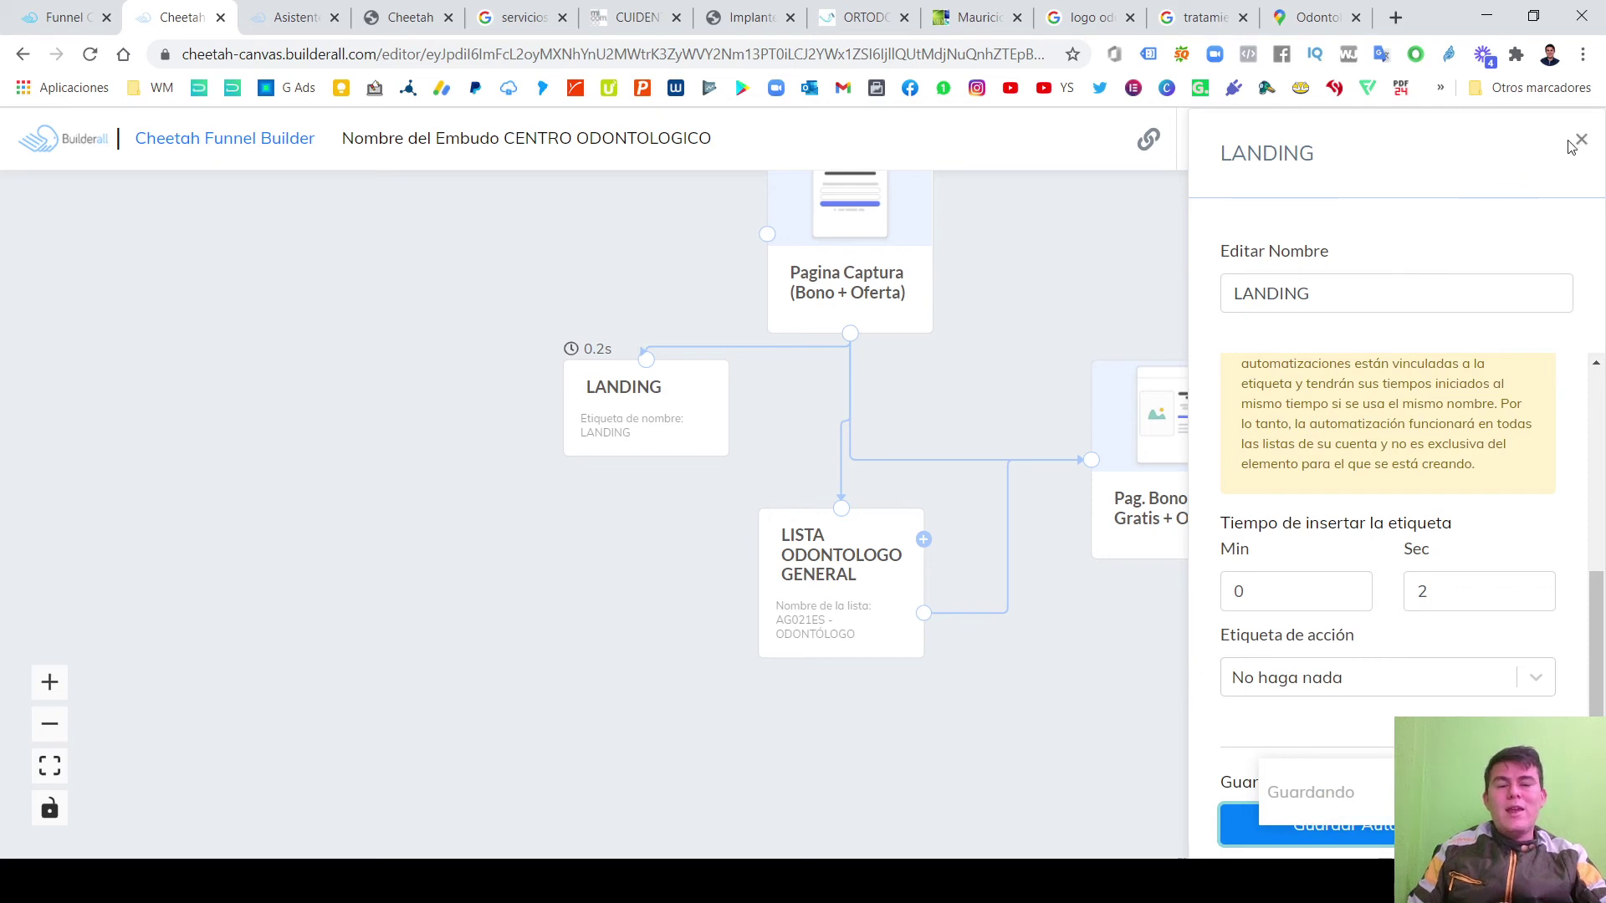
{"action": "left_click_drag", "start_coordinate": [1046, 314], "coordinate": [669, 434]}
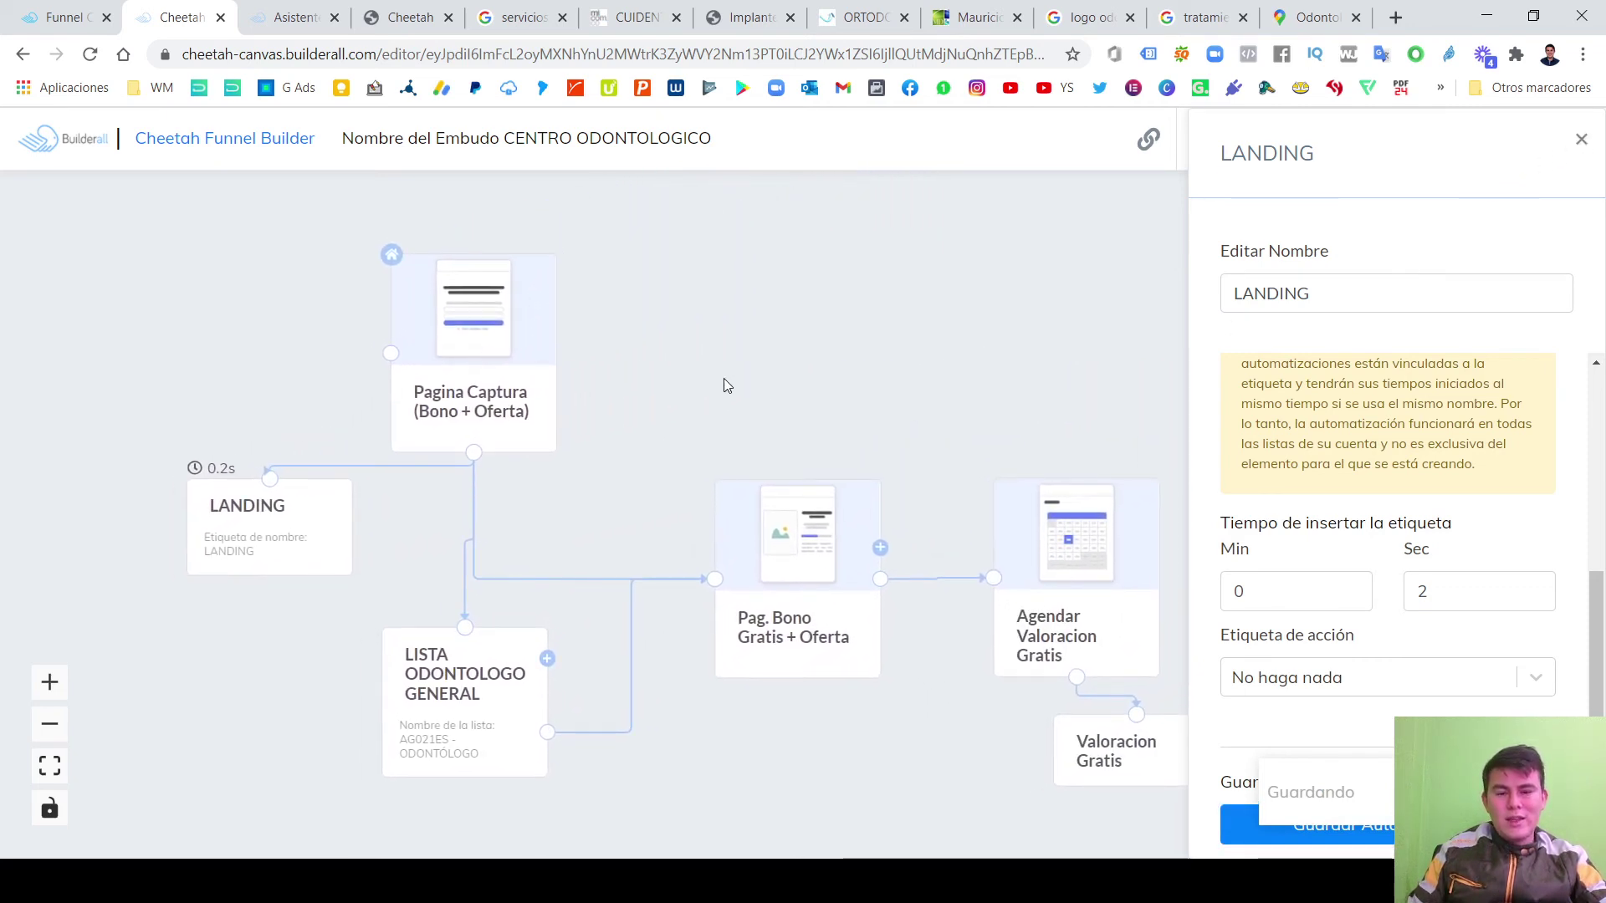
{"action": "left_click_drag", "start_coordinate": [725, 380], "coordinate": [760, 374]}
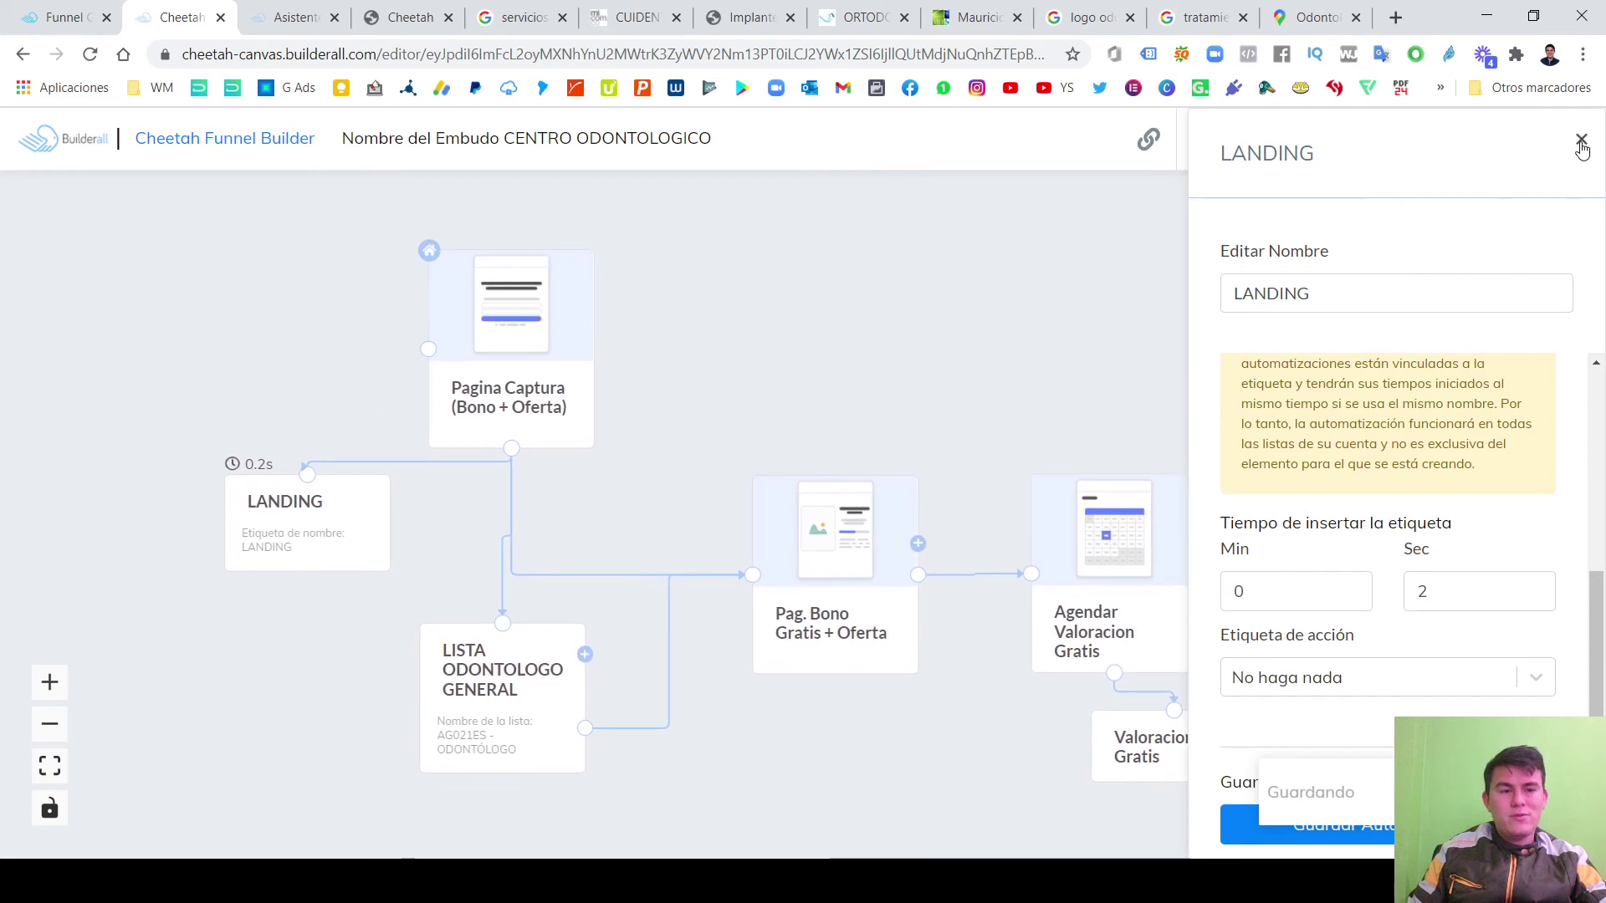
{"action": "left_click", "coordinate": [1581, 142]}
Reload the funnel and examine the capture page with the LANDING and VALORACION GRATIS tags around it.
{"action": "scroll", "coordinate": [524, 650], "scroll_direction": "down", "scroll_amount": 5}
{"action": "key", "text": "F5"}
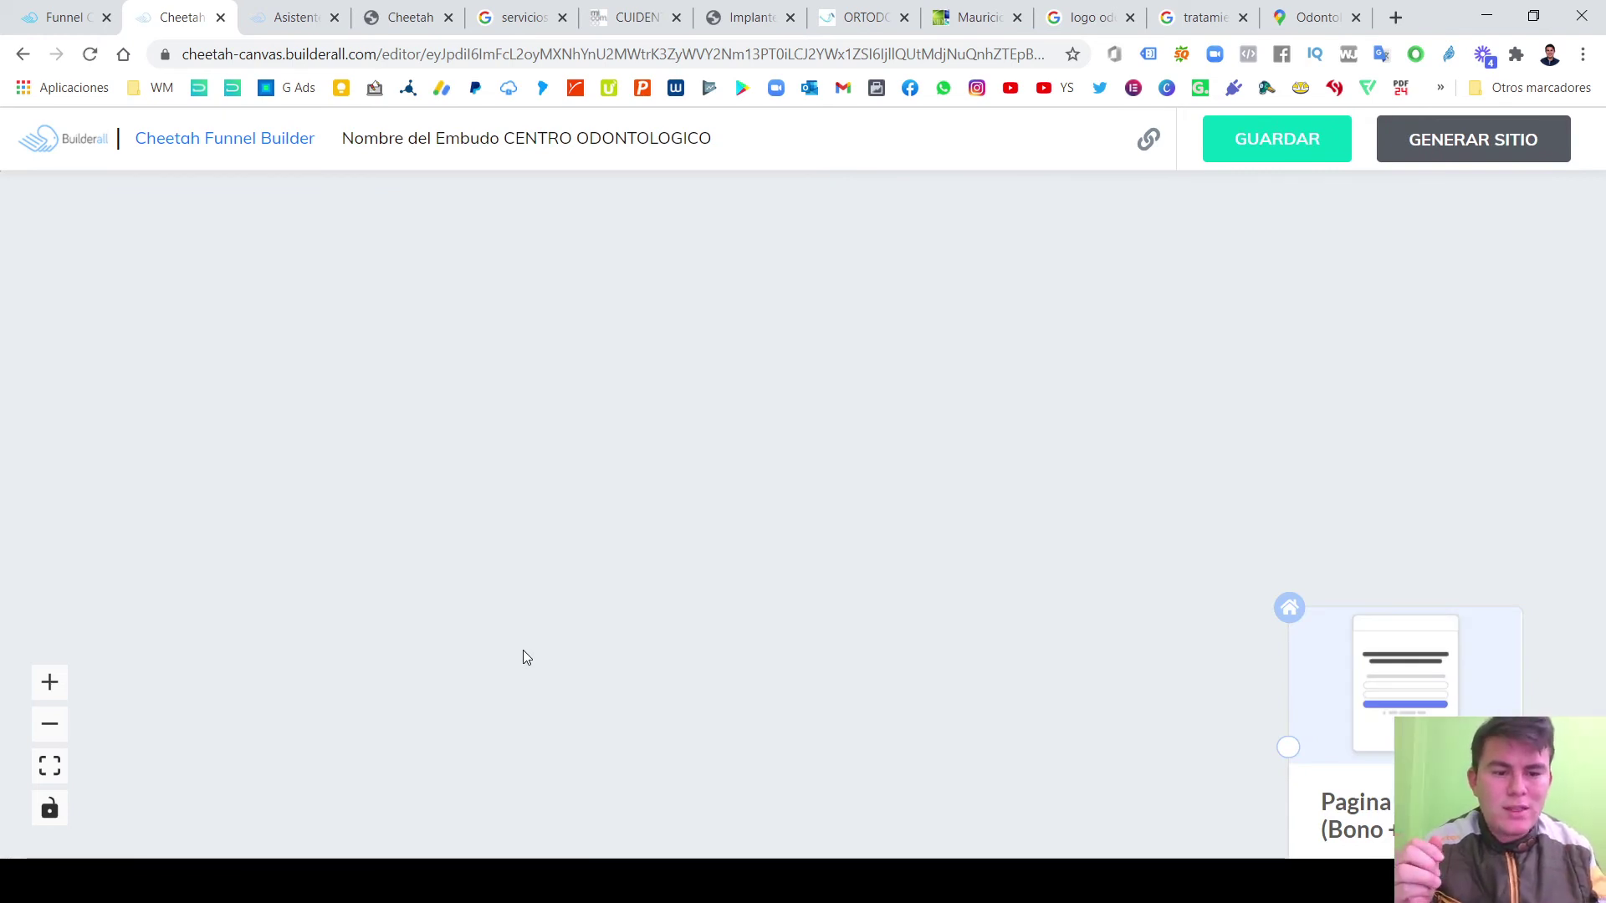
{"action": "left_click_drag", "start_coordinate": [724, 513], "coordinate": [450, 284]}
{"action": "left_click_drag", "start_coordinate": [735, 470], "coordinate": [585, 341]}
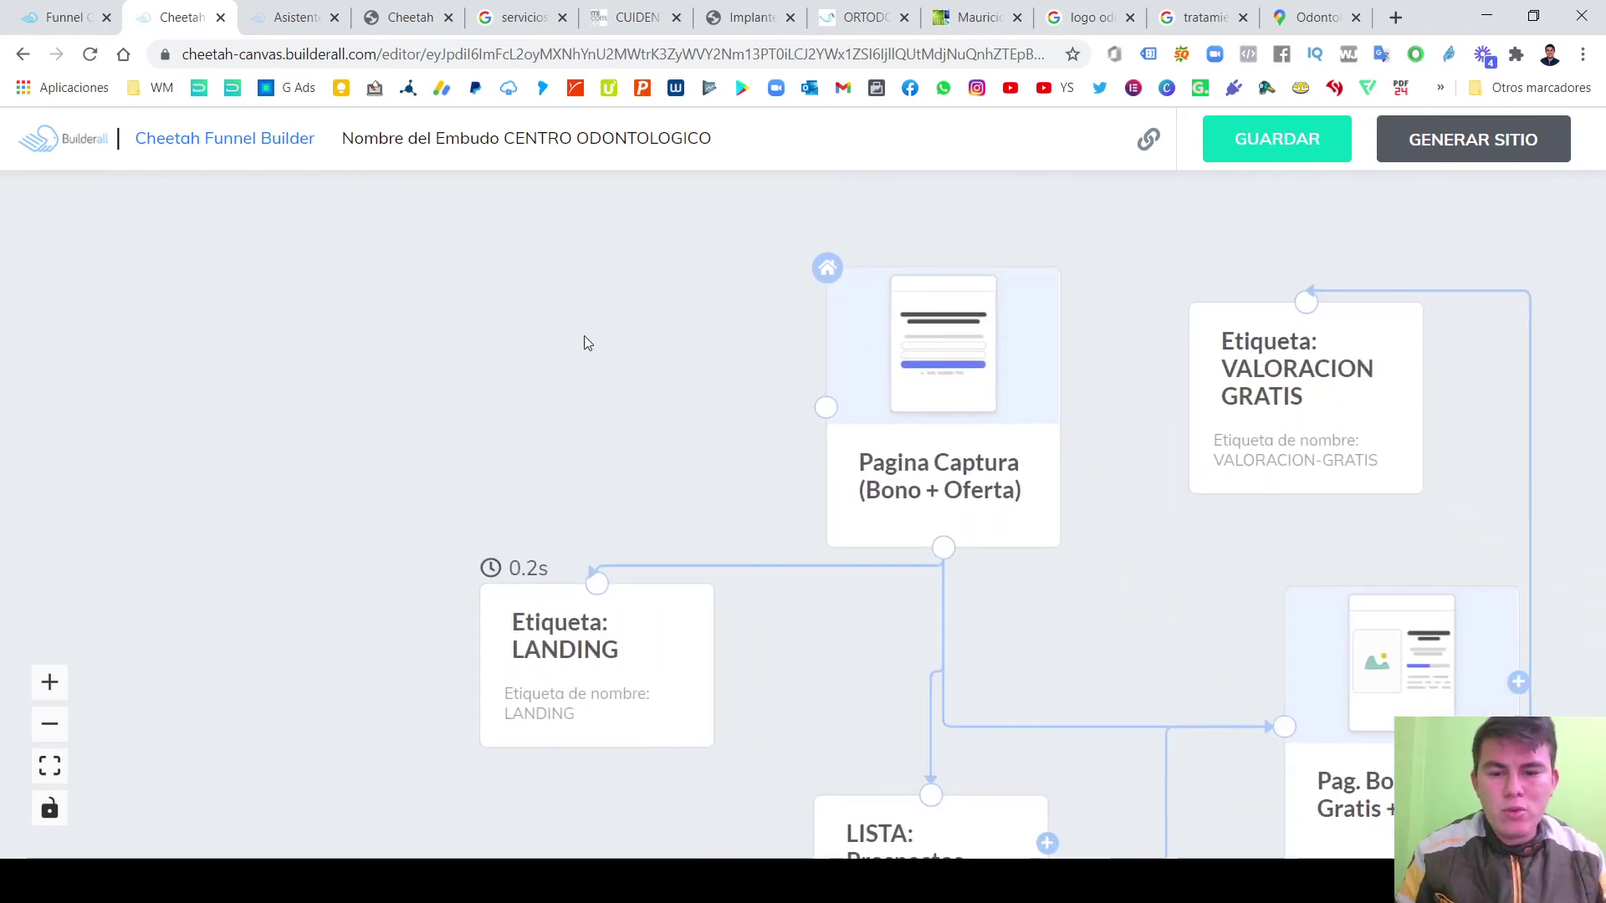
{"action": "left_click_drag", "start_coordinate": [705, 380], "coordinate": [693, 374]}
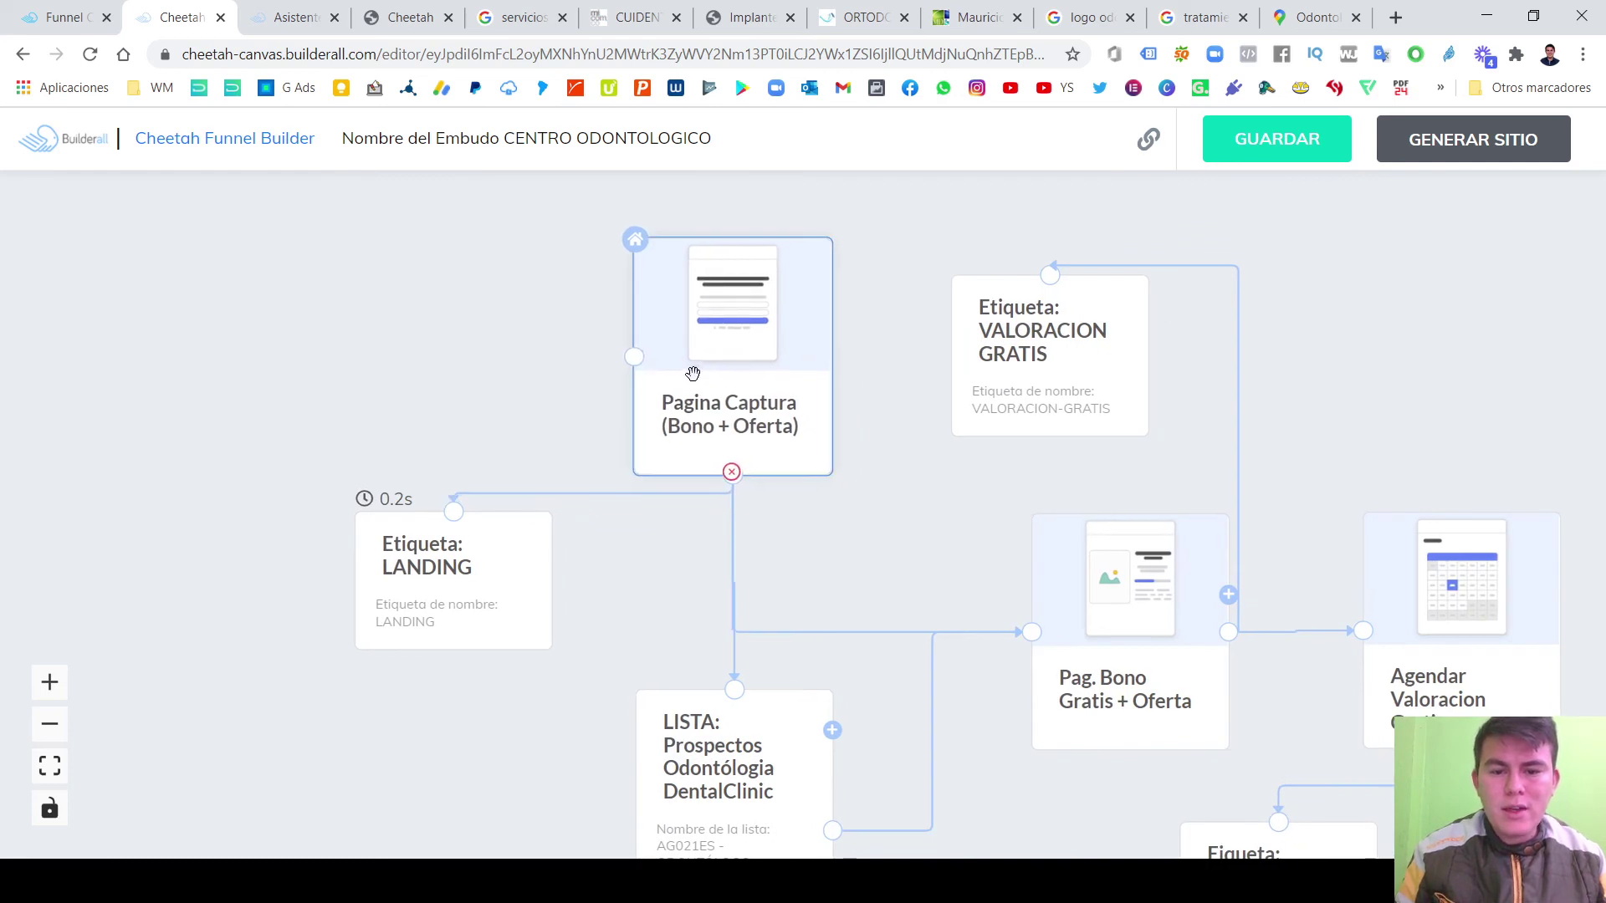
Examine the first funnel stages, from the LANDING tag through the bonus page to the Agendar Valoracion Gratis page, its tag and calendar.
{"action": "left_click_drag", "start_coordinate": [474, 586], "coordinate": [480, 579]}
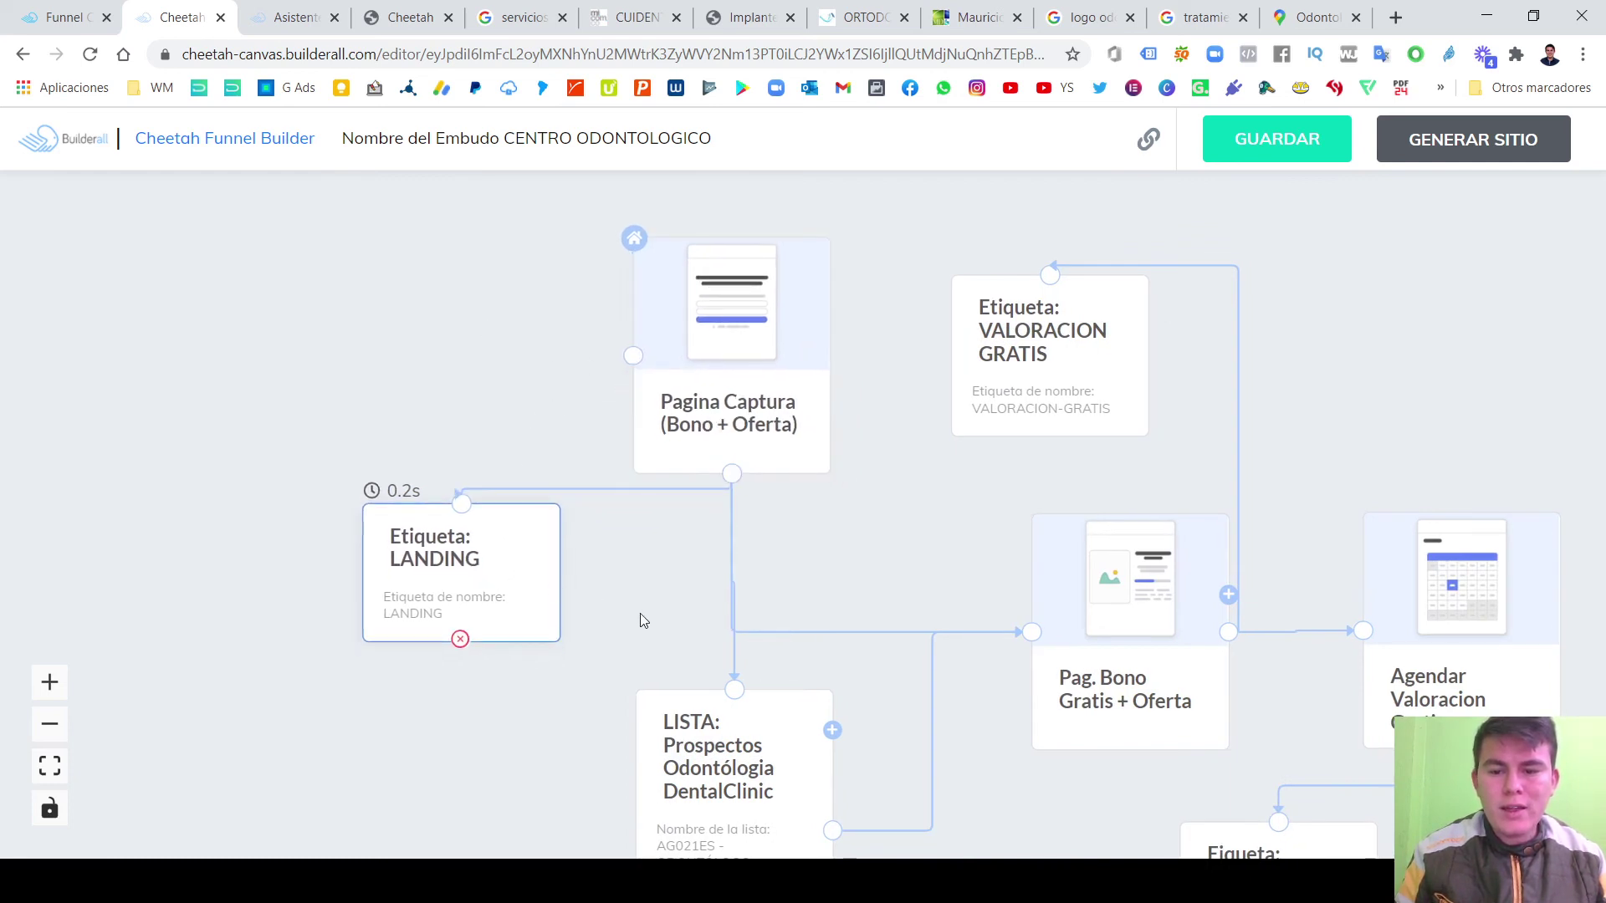
{"action": "left_click_drag", "start_coordinate": [888, 542], "coordinate": [703, 477]}
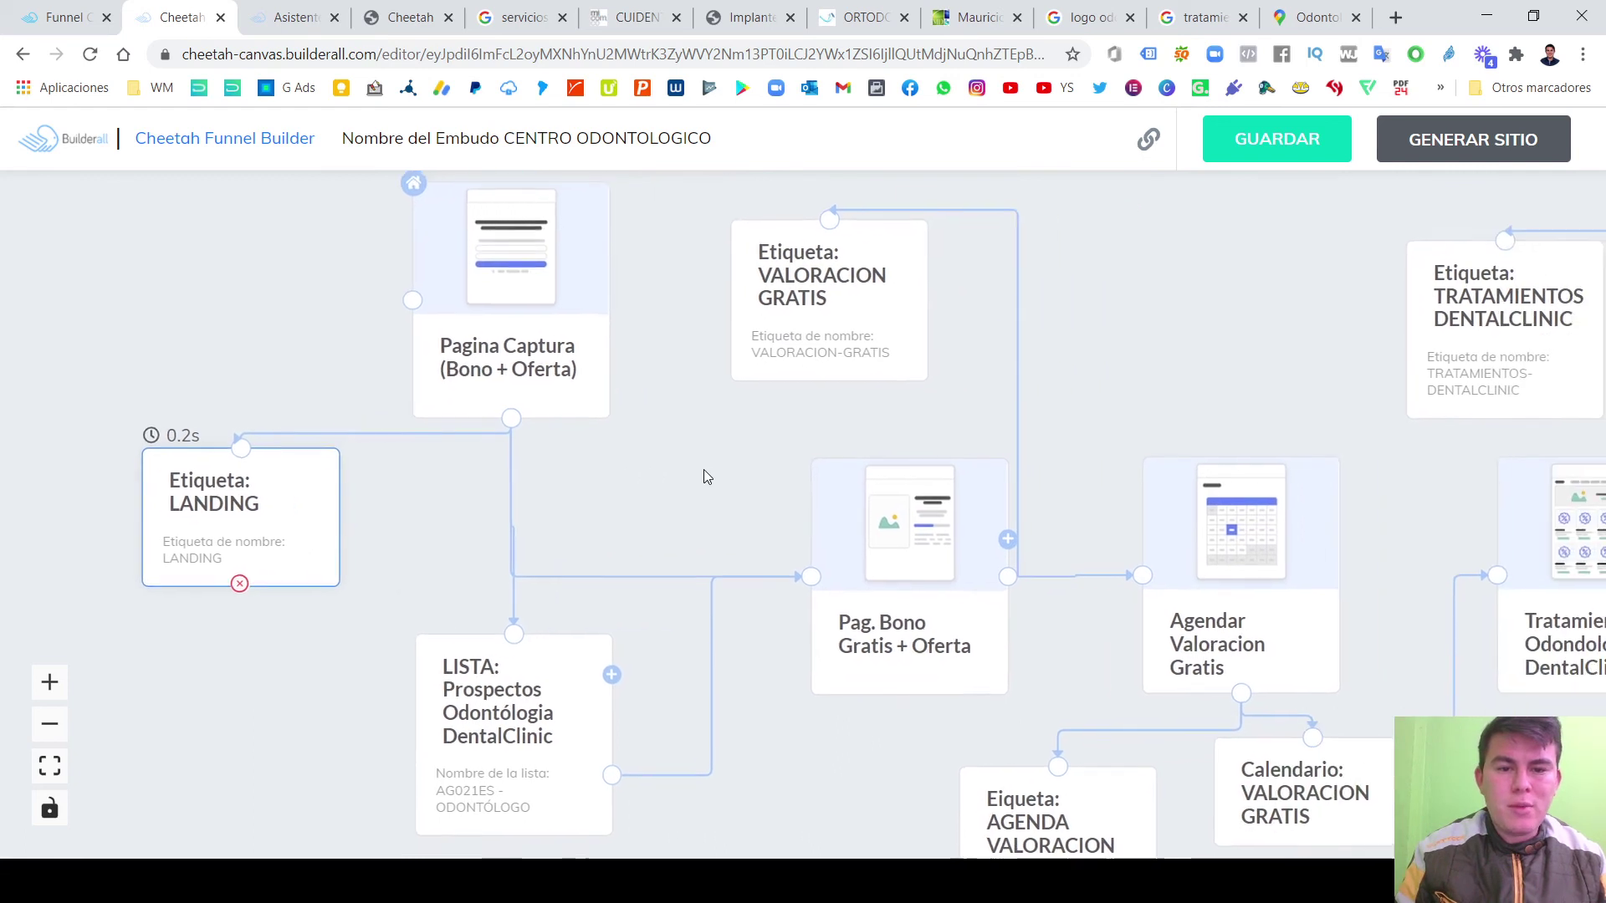
{"action": "left_click", "coordinate": [824, 314]}
{"action": "left_click_drag", "start_coordinate": [824, 314], "coordinate": [828, 316]}
{"action": "left_click", "coordinate": [905, 546]}
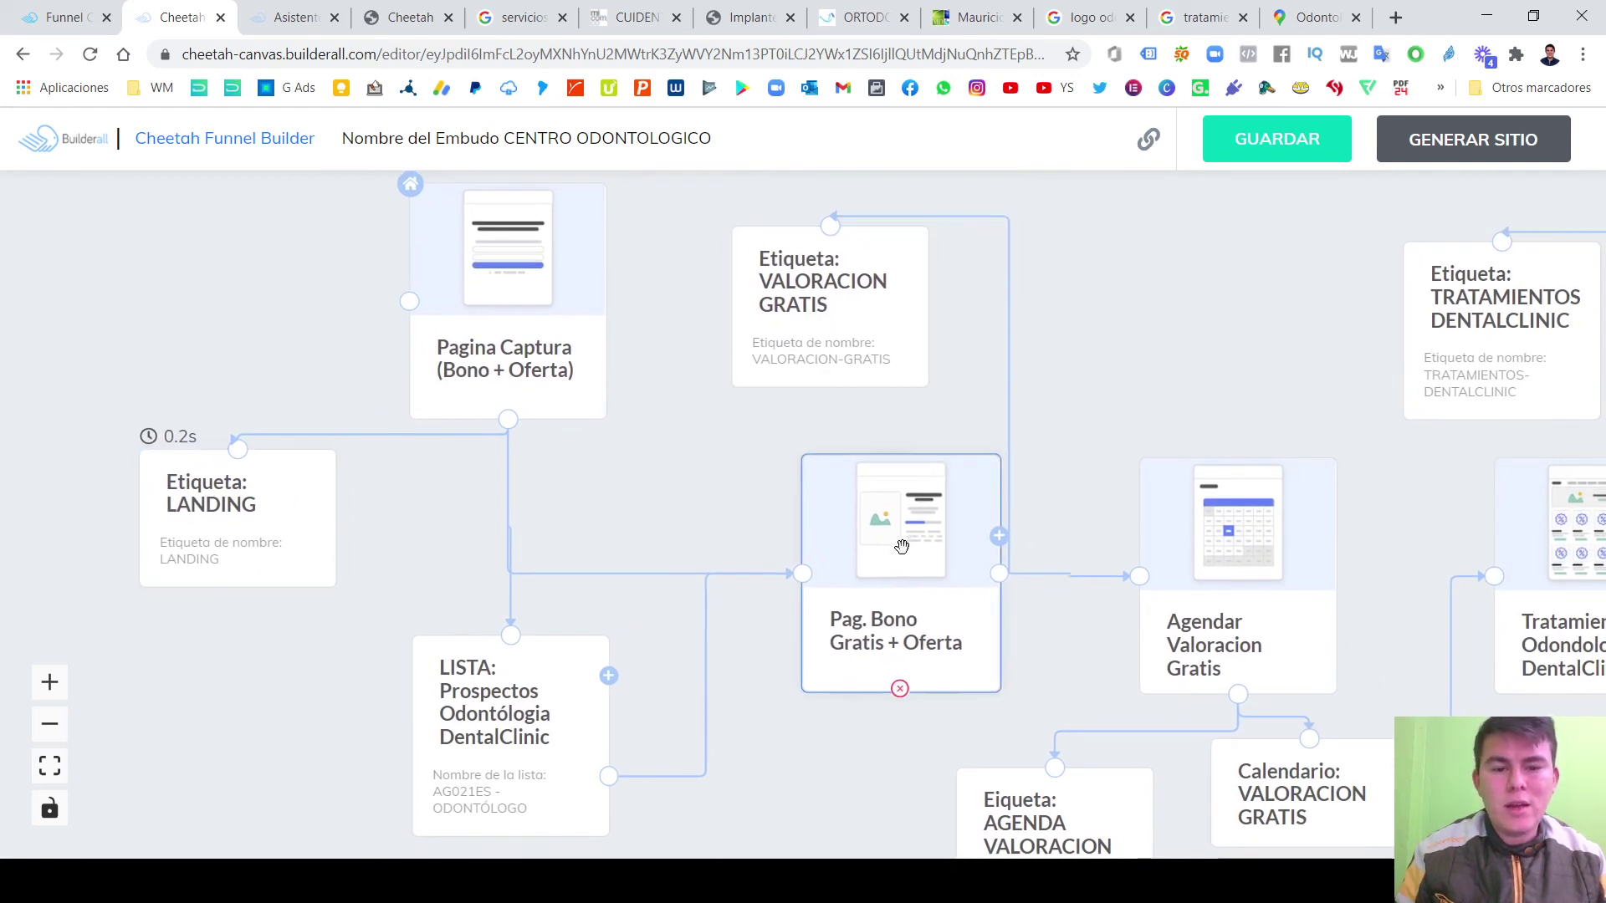
{"action": "left_click_drag", "start_coordinate": [1133, 410], "coordinate": [1063, 353]}
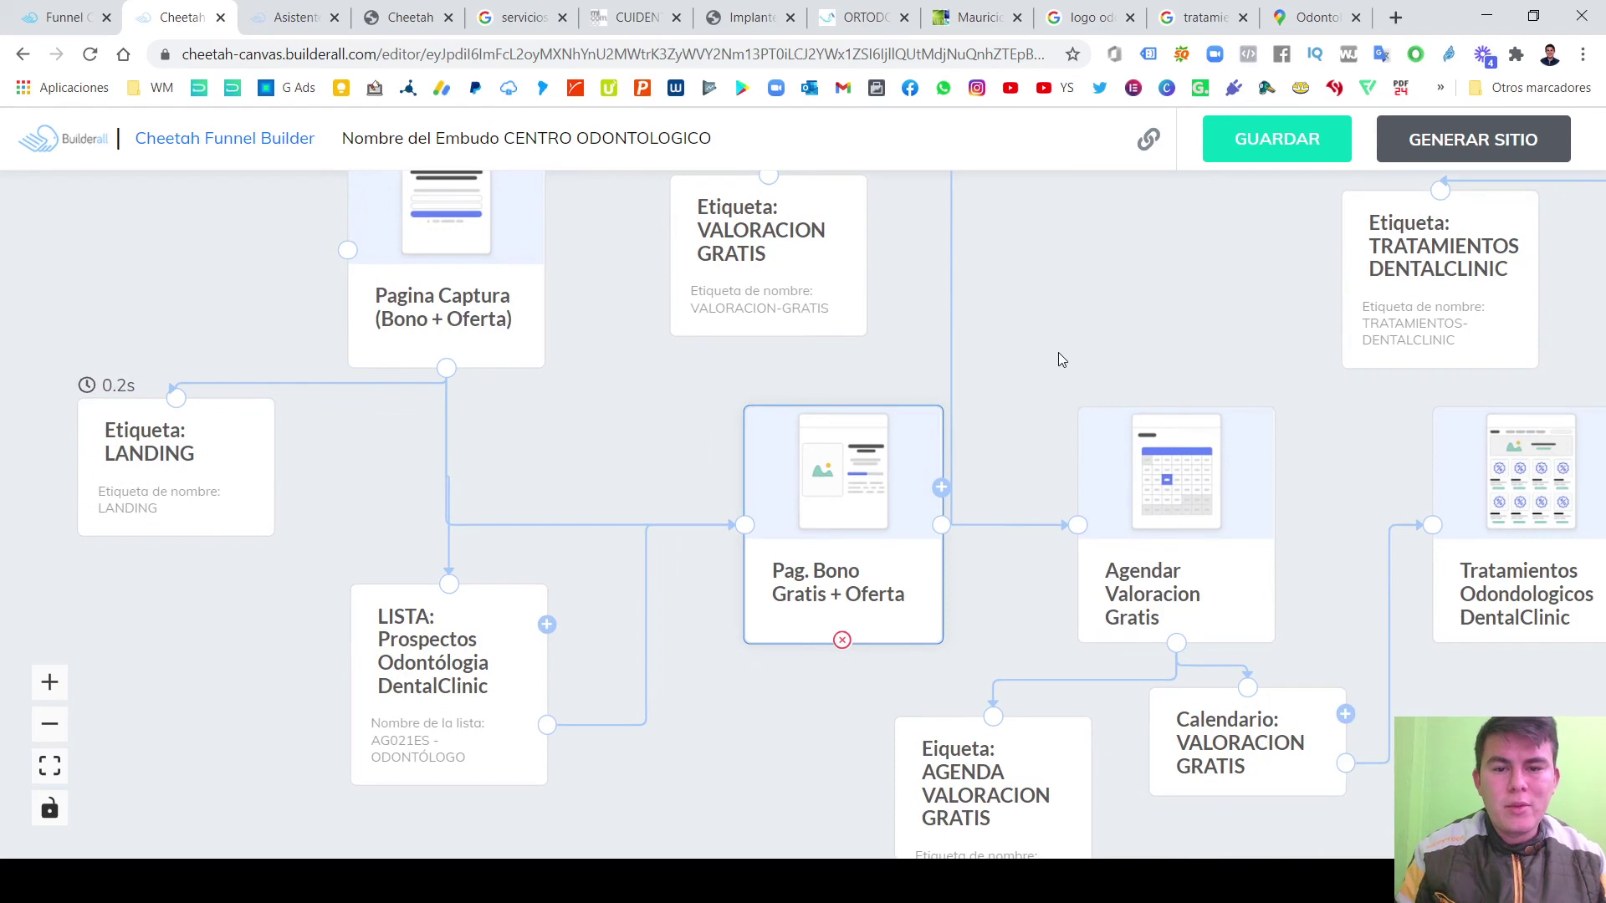
{"action": "scroll", "coordinate": [1059, 340], "scroll_direction": "down", "scroll_amount": 2}
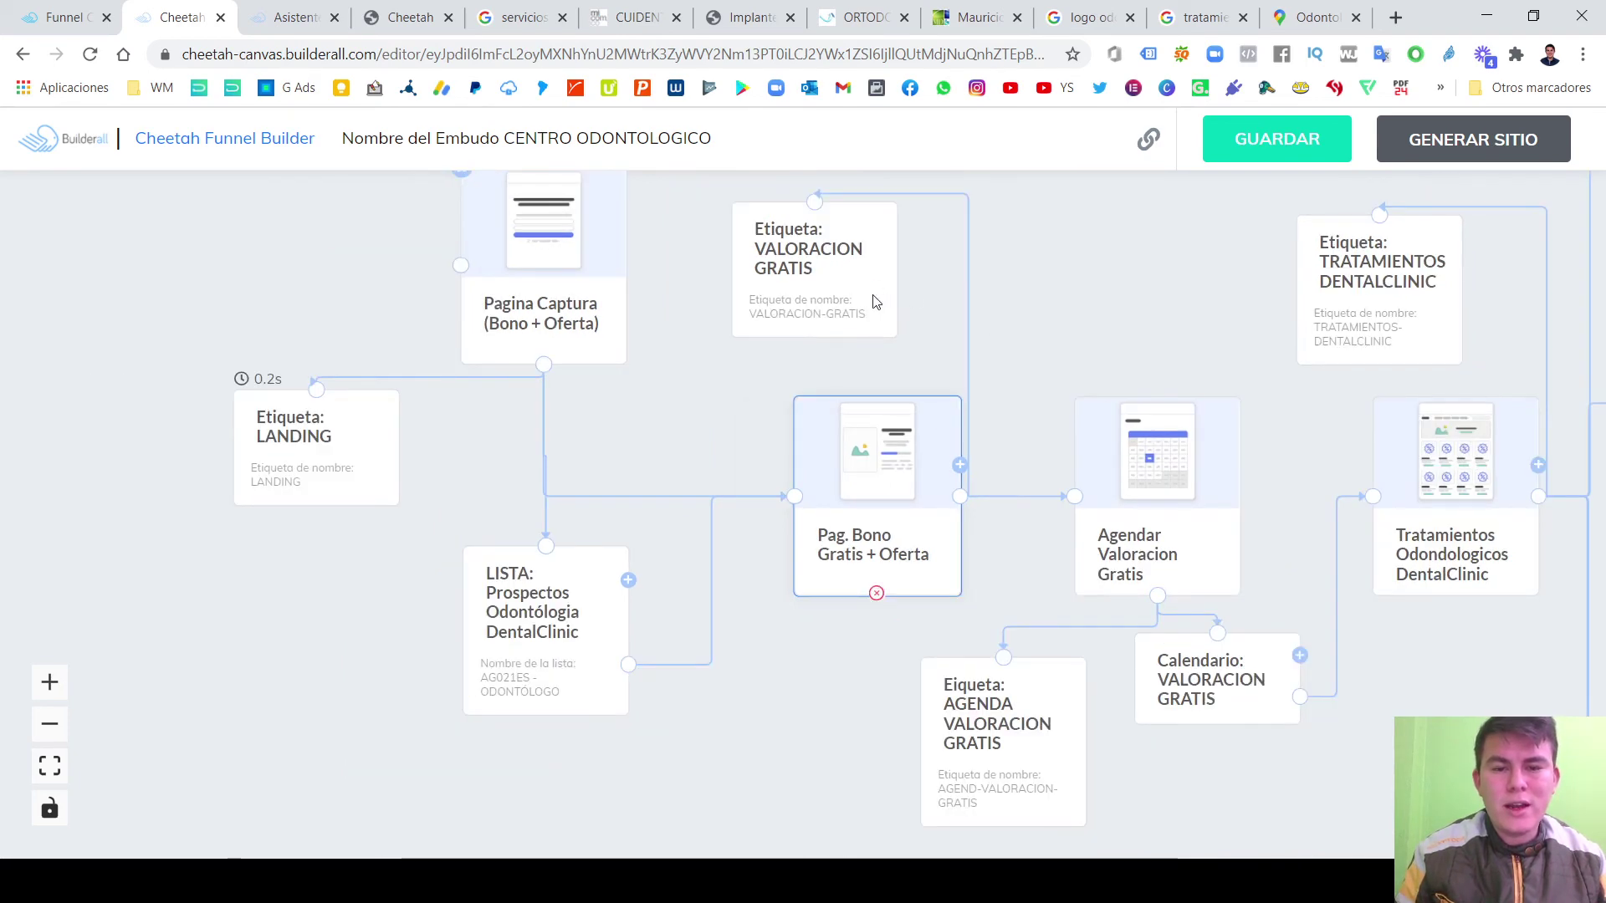
{"action": "left_click", "coordinate": [842, 289]}
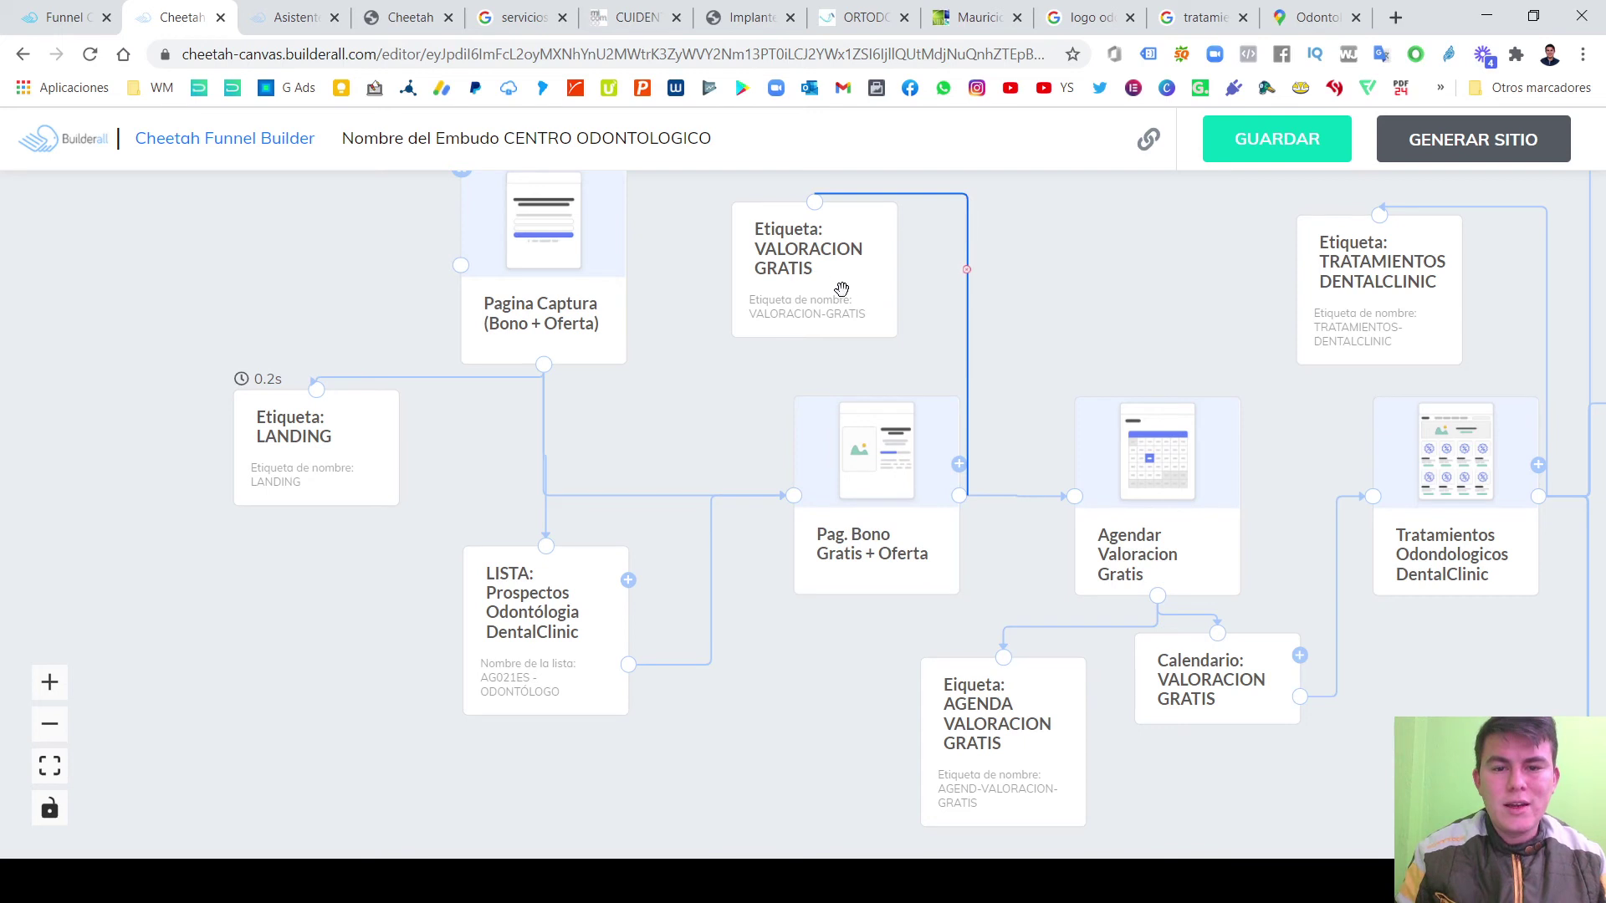
{"action": "left_click", "coordinate": [1035, 352]}
{"action": "left_click_drag", "start_coordinate": [1012, 427], "coordinate": [961, 336]}
{"action": "left_click", "coordinate": [1084, 378]}
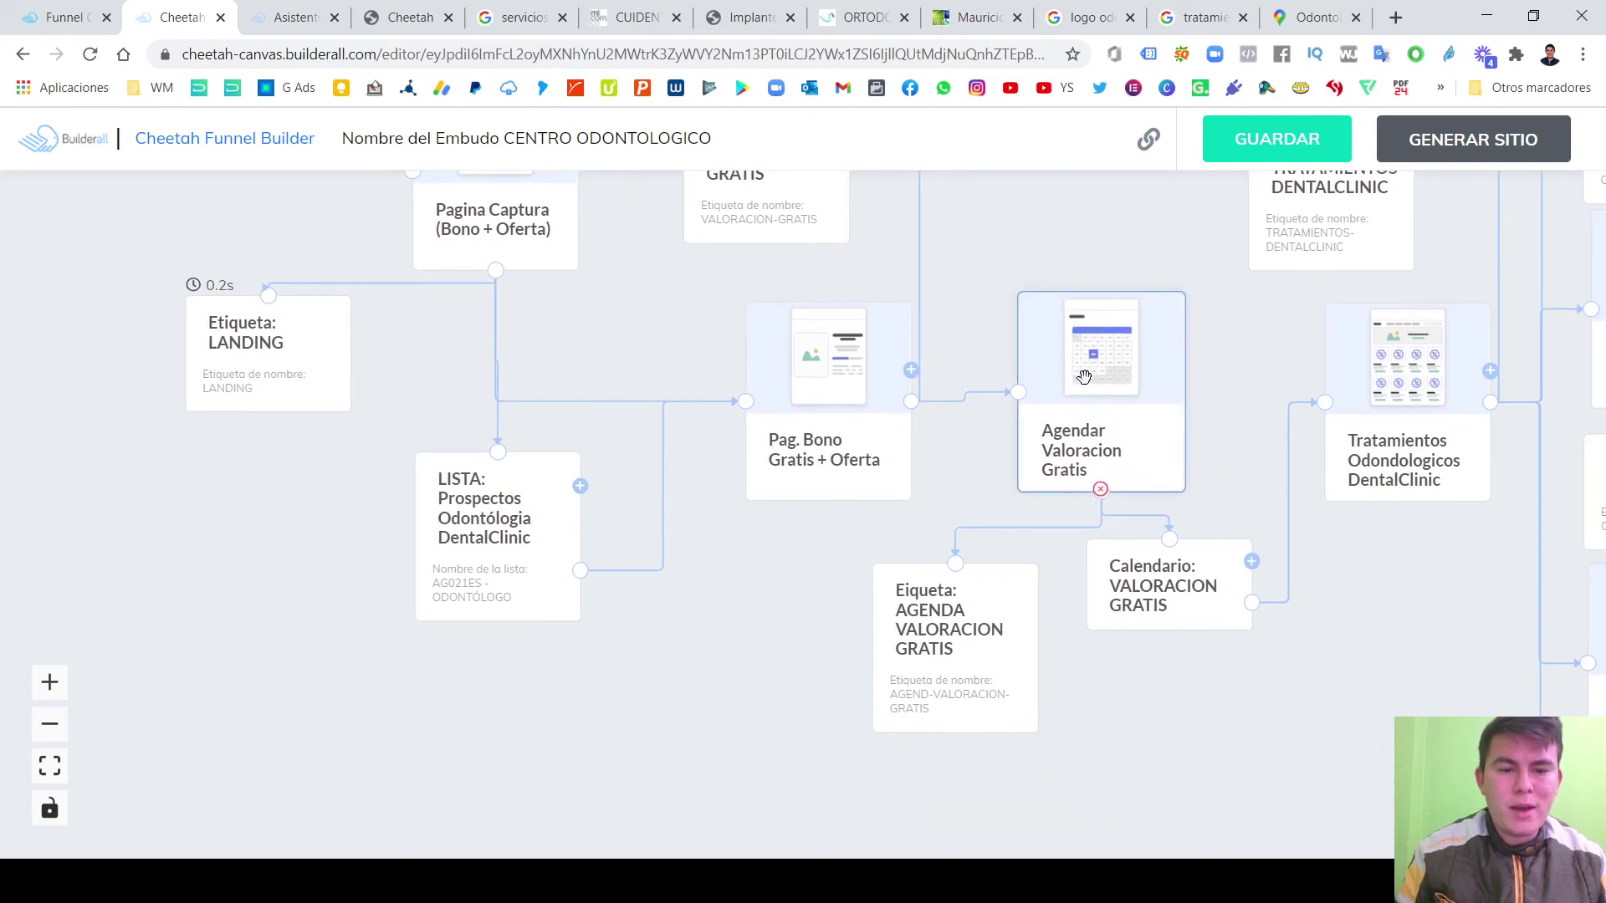
{"action": "left_click_drag", "start_coordinate": [980, 639], "coordinate": [981, 624]}
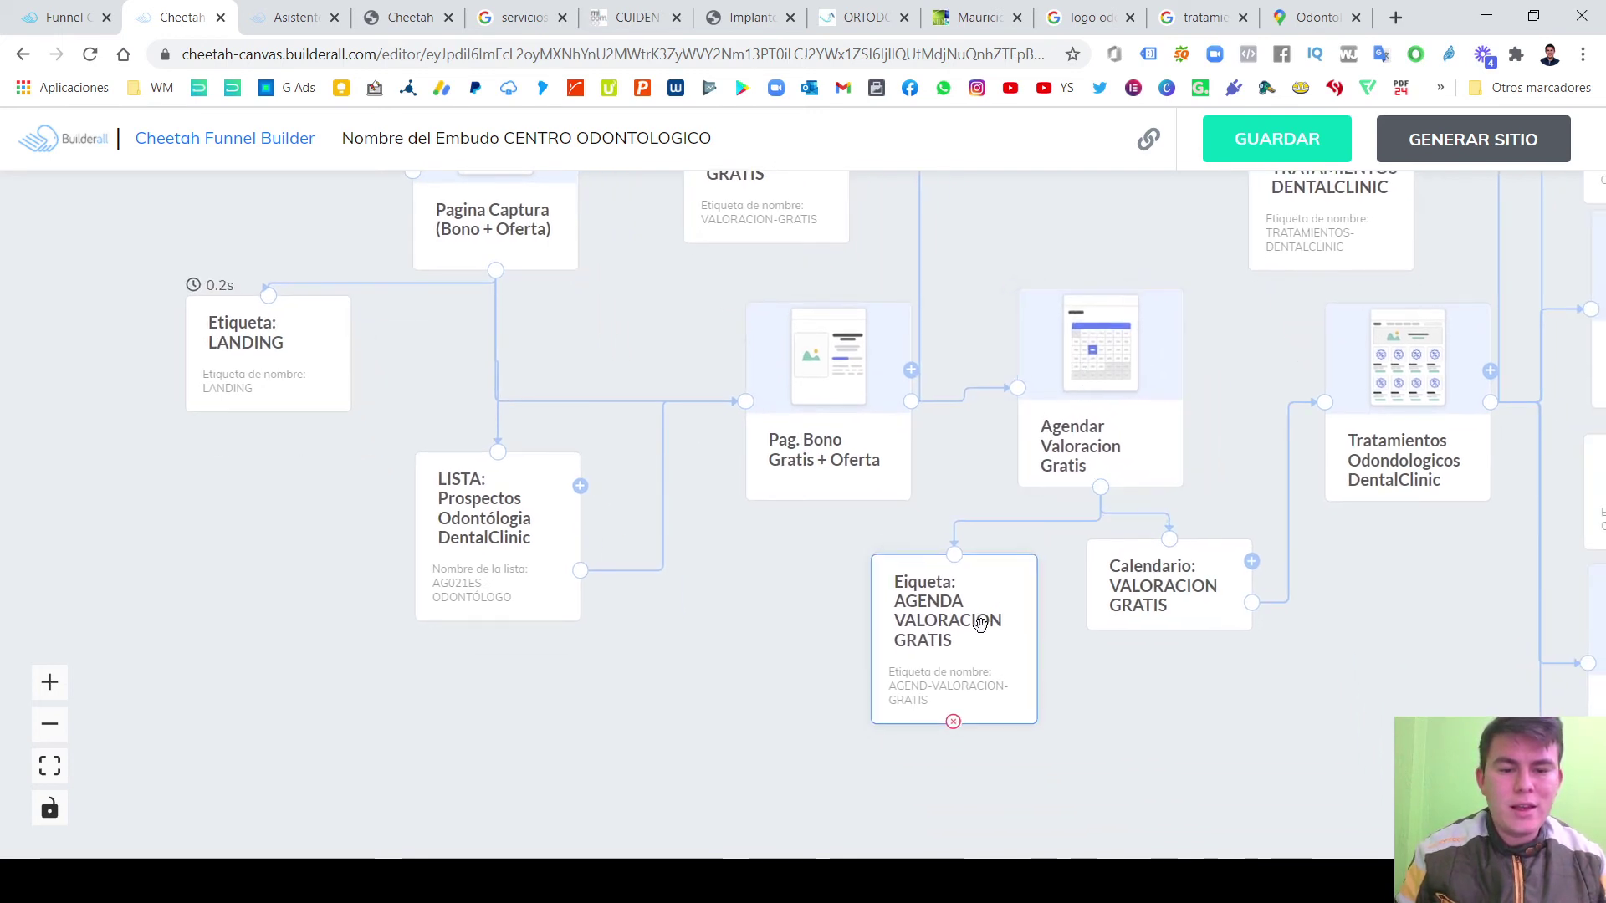
{"action": "left_click_drag", "start_coordinate": [1183, 689], "coordinate": [880, 744]}
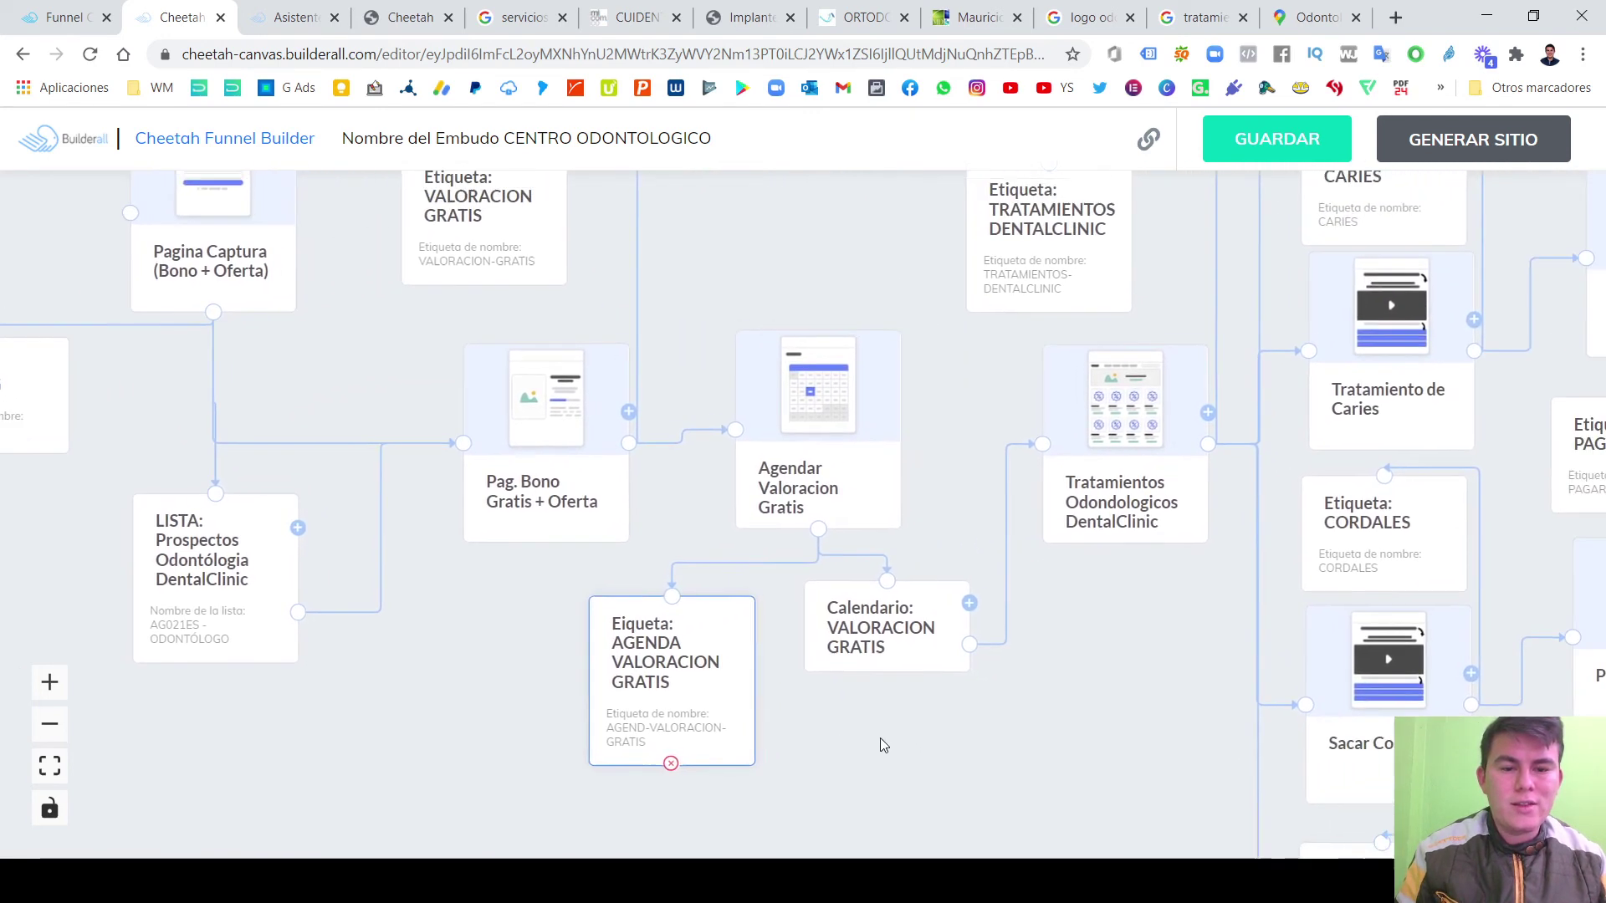
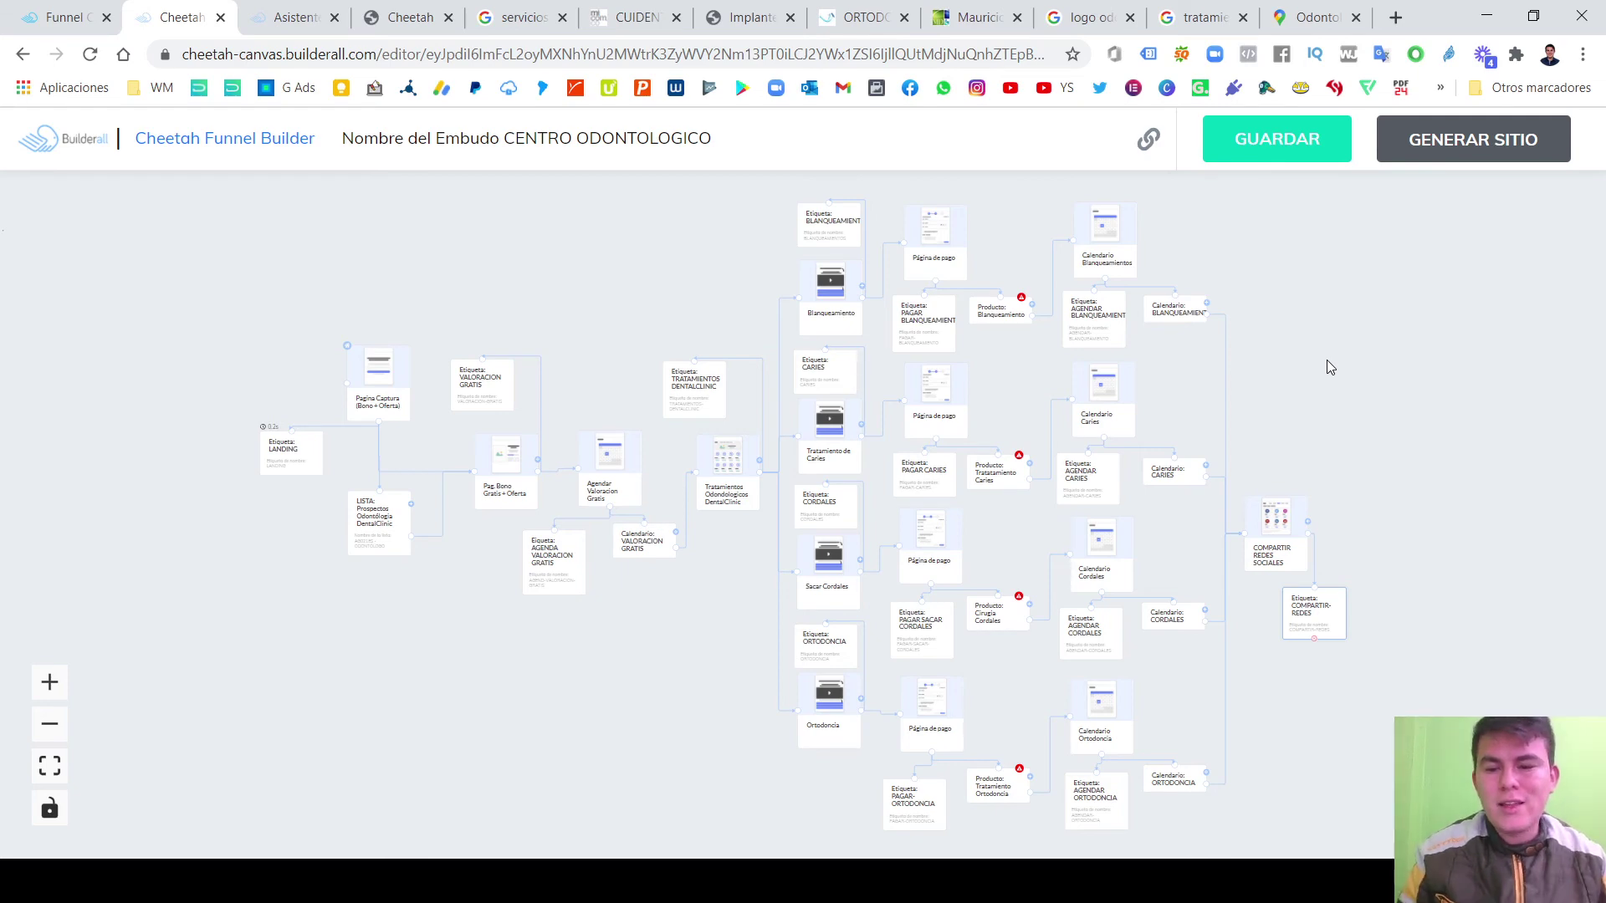
Review the treatment branches with their payment pages, products, calendars and tags through to the COMPARTIR REDES SOCIALES page.
{"action": "left_click_drag", "start_coordinate": [380, 649], "coordinate": [422, 645]}
{"action": "scroll", "coordinate": [393, 555], "scroll_direction": "up", "scroll_amount": 5}
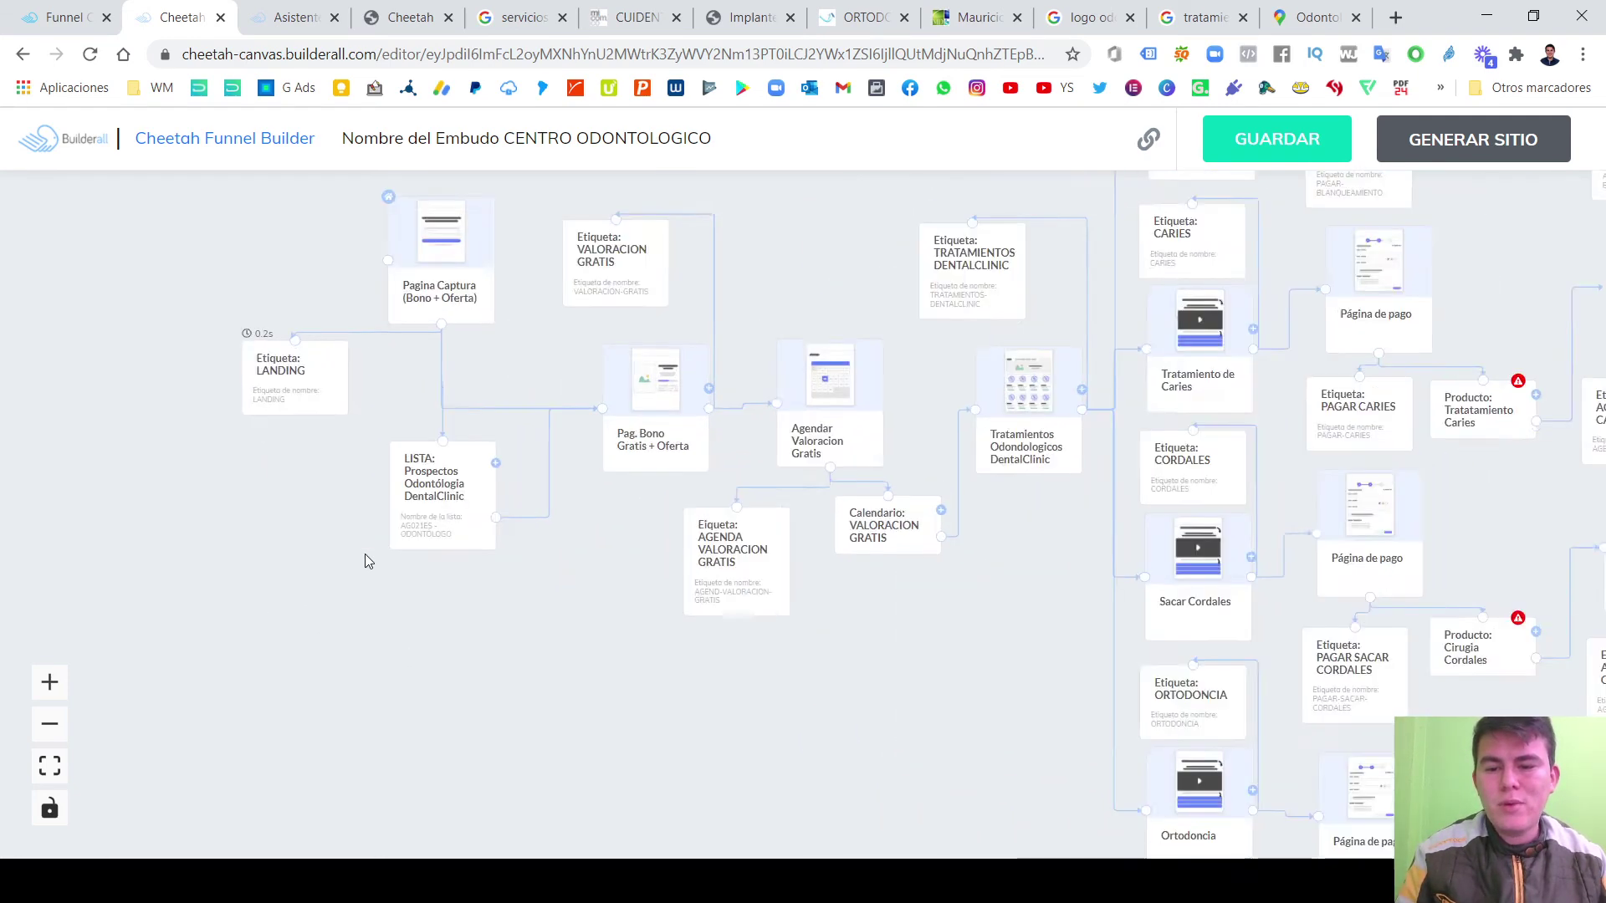
{"action": "scroll", "coordinate": [675, 587], "scroll_direction": "down", "scroll_amount": 2}
{"action": "left_click_drag", "start_coordinate": [1236, 574], "coordinate": [639, 535]}
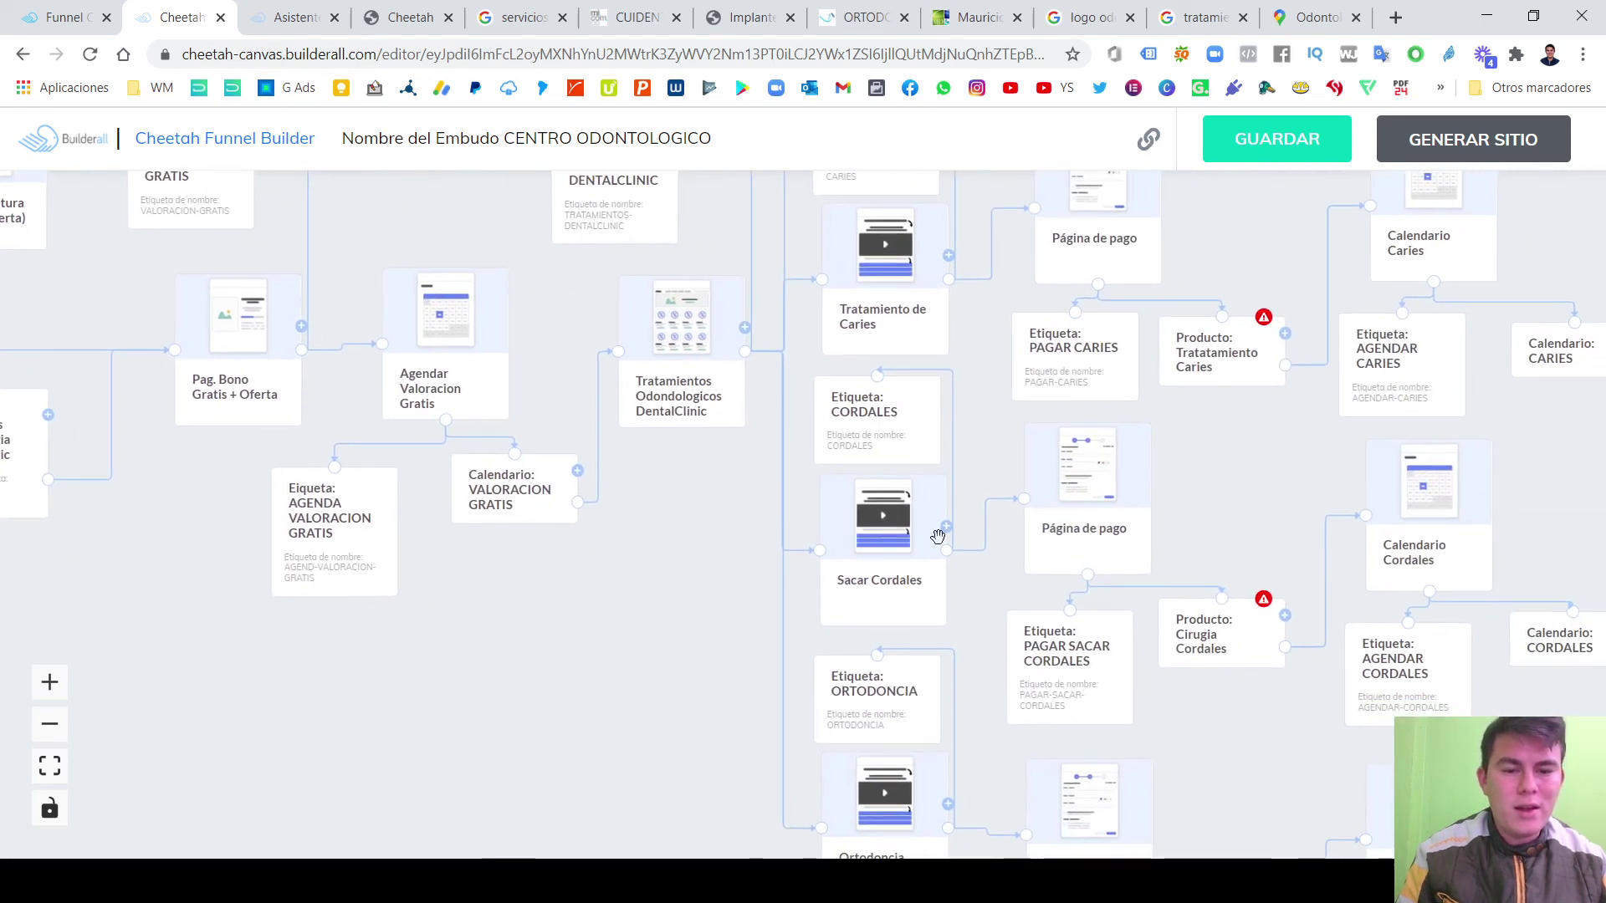
{"action": "left_click_drag", "start_coordinate": [1222, 502], "coordinate": [930, 479]}
{"action": "left_click_drag", "start_coordinate": [1243, 471], "coordinate": [1077, 456]}
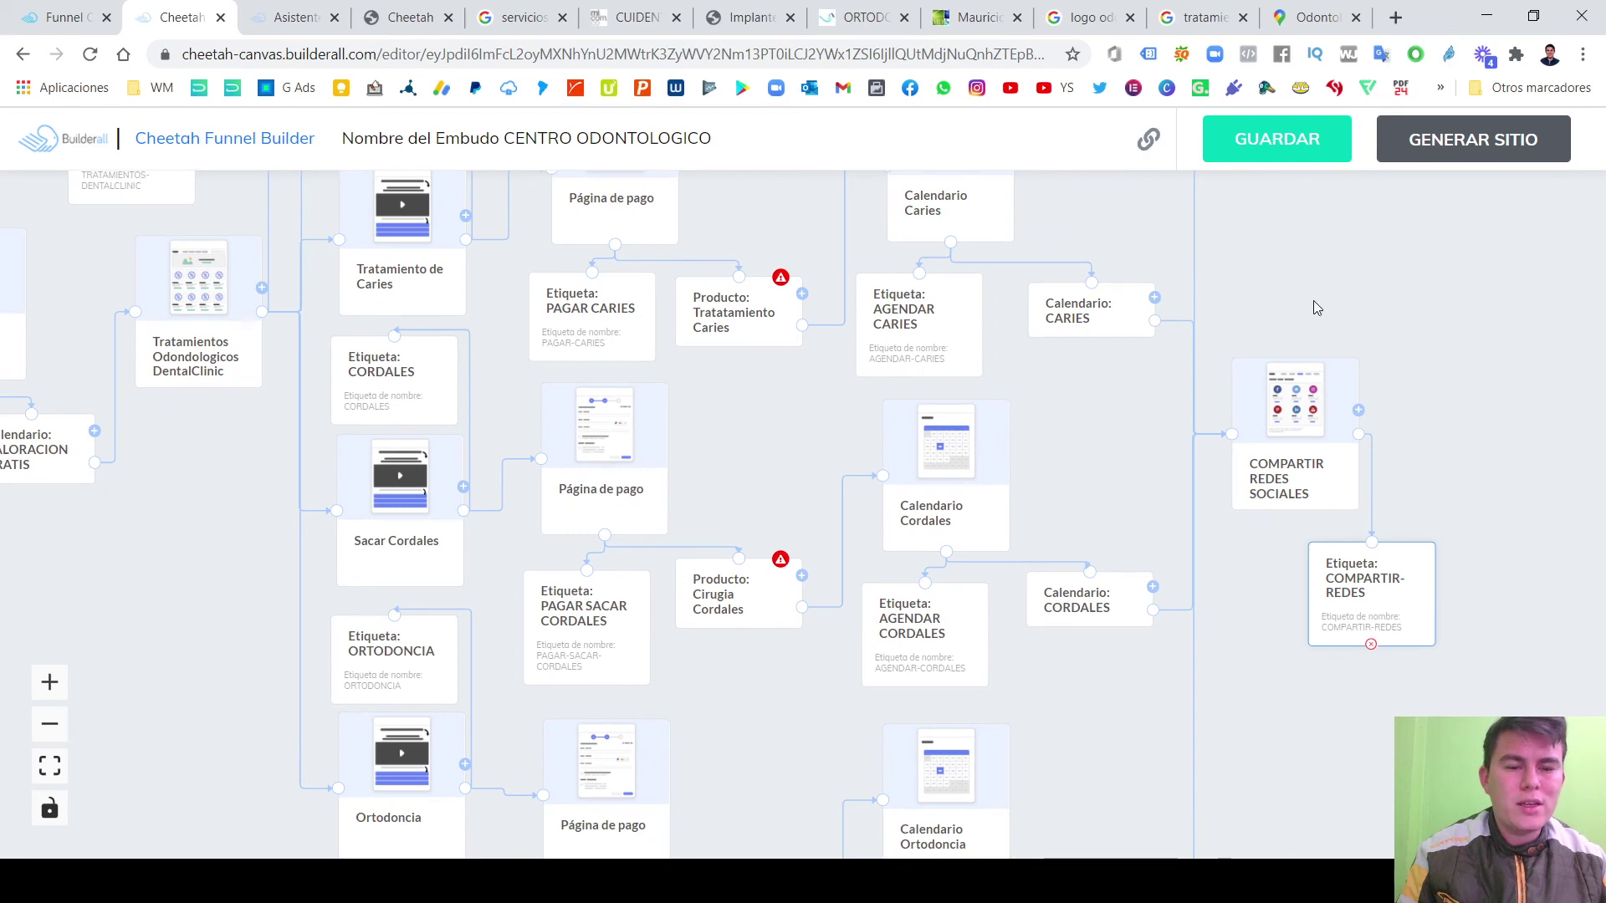
{"action": "scroll", "coordinate": [1313, 299], "scroll_direction": "down", "scroll_amount": 3}
{"action": "scroll", "coordinate": [1330, 334], "scroll_direction": "up", "scroll_amount": 2}
{"action": "scroll", "coordinate": [1317, 370], "scroll_direction": "down", "scroll_amount": 1}
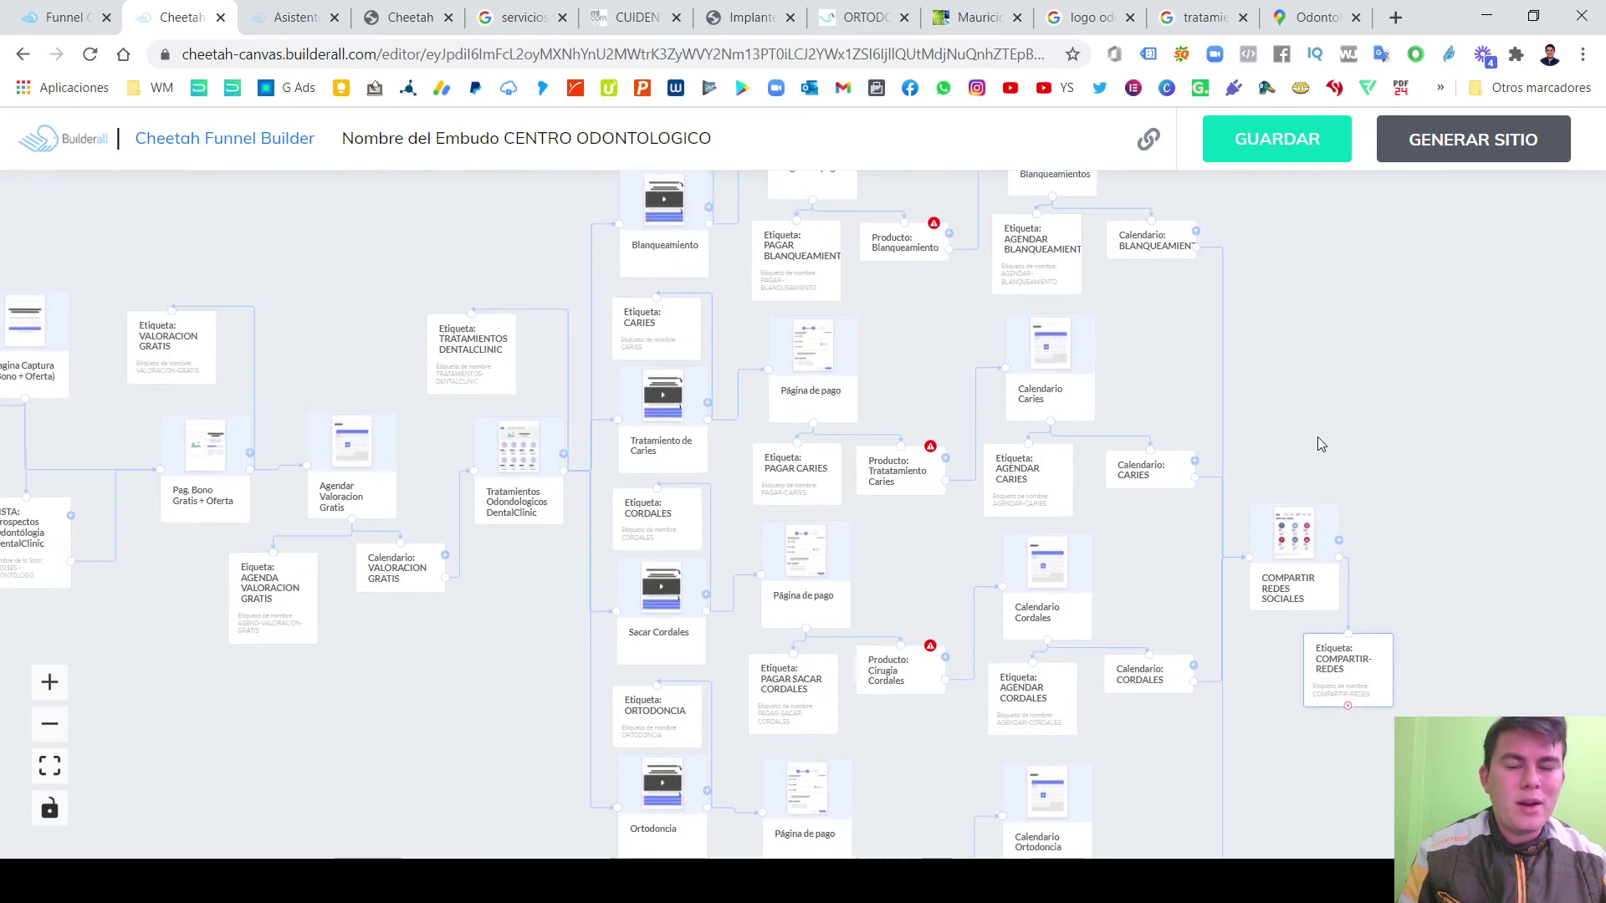
{"action": "scroll", "coordinate": [1311, 388], "scroll_direction": "down", "scroll_amount": 2}
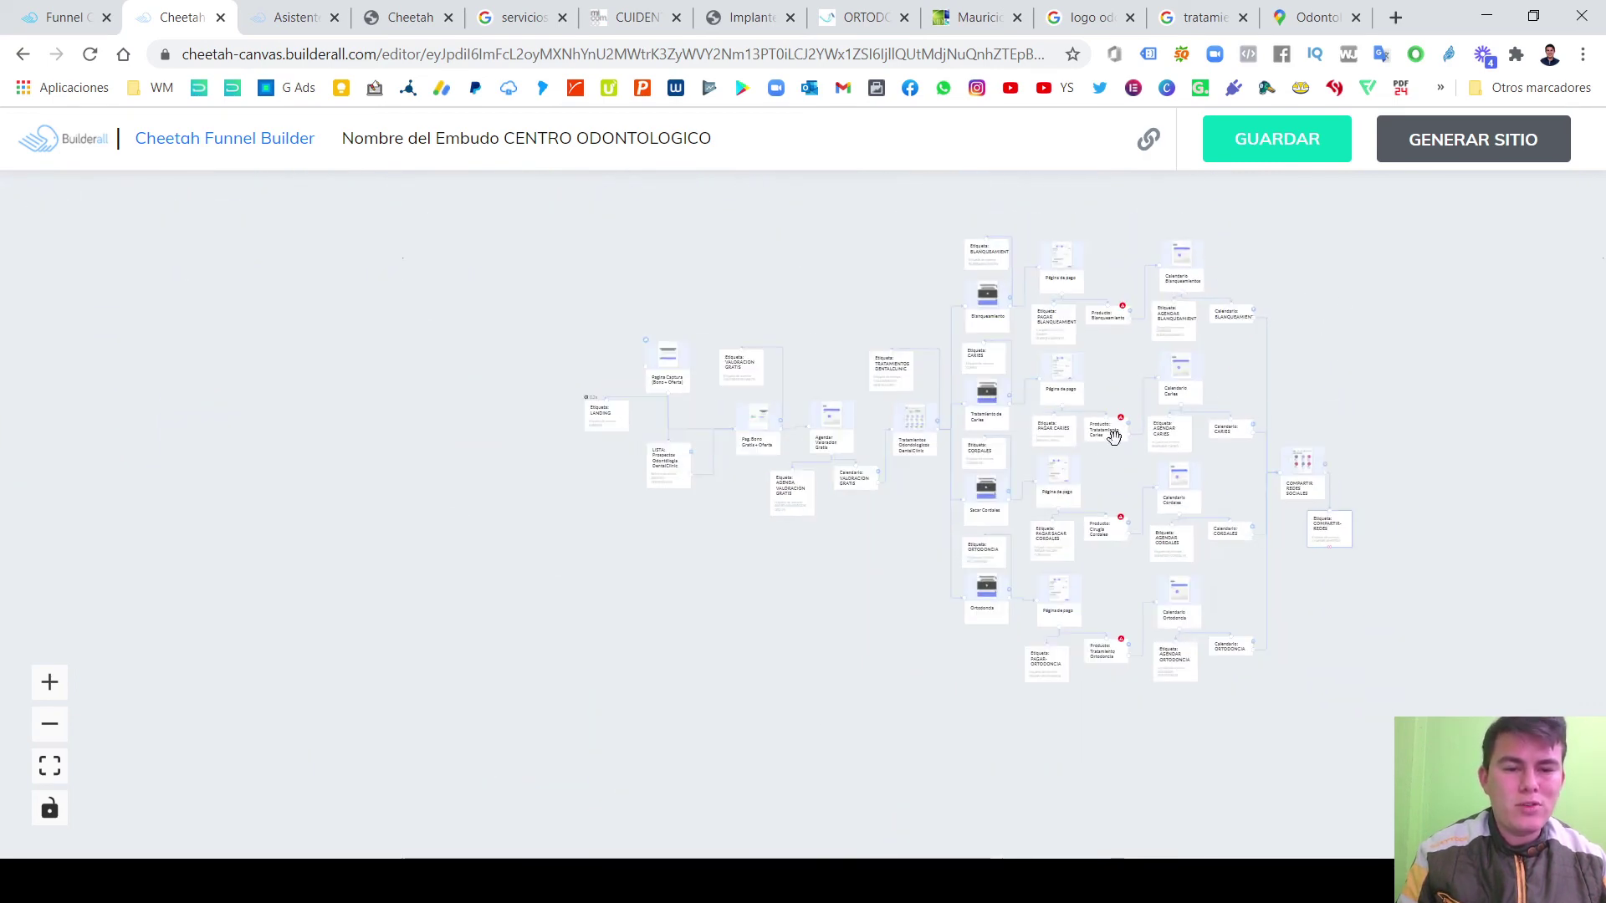
Try out the product name field of Producto: Tratatamiento Caries, then clear it and close its settings.
{"action": "scroll", "coordinate": [1120, 431], "scroll_direction": "up", "scroll_amount": 4}
{"action": "left_click", "coordinate": [1119, 363]}
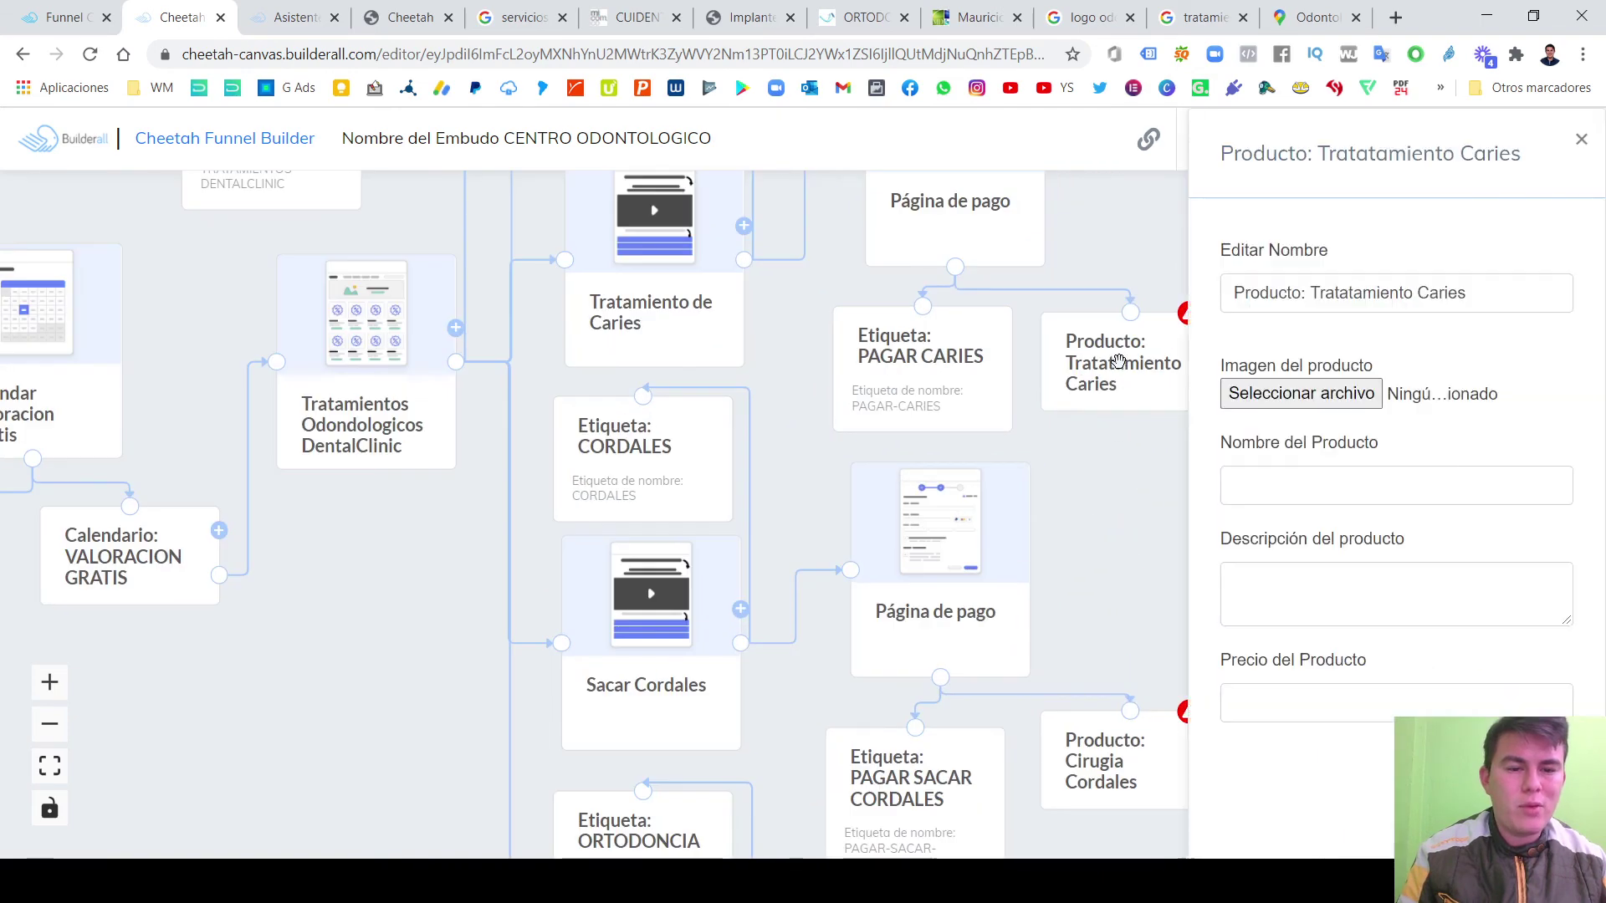
{"action": "left_click", "coordinate": [1357, 504]}
{"action": "key", "text": "Tab"}
{"action": "key", "text": "Tab"}
{"action": "left_click", "coordinate": [1361, 485]}
{"action": "type", "text": "DAB"}
{"action": "left_click", "coordinate": [1319, 600]}
{"action": "left_click_drag", "start_coordinate": [1291, 481], "coordinate": [1202, 493]}
{"action": "key", "text": "BackSpace"}
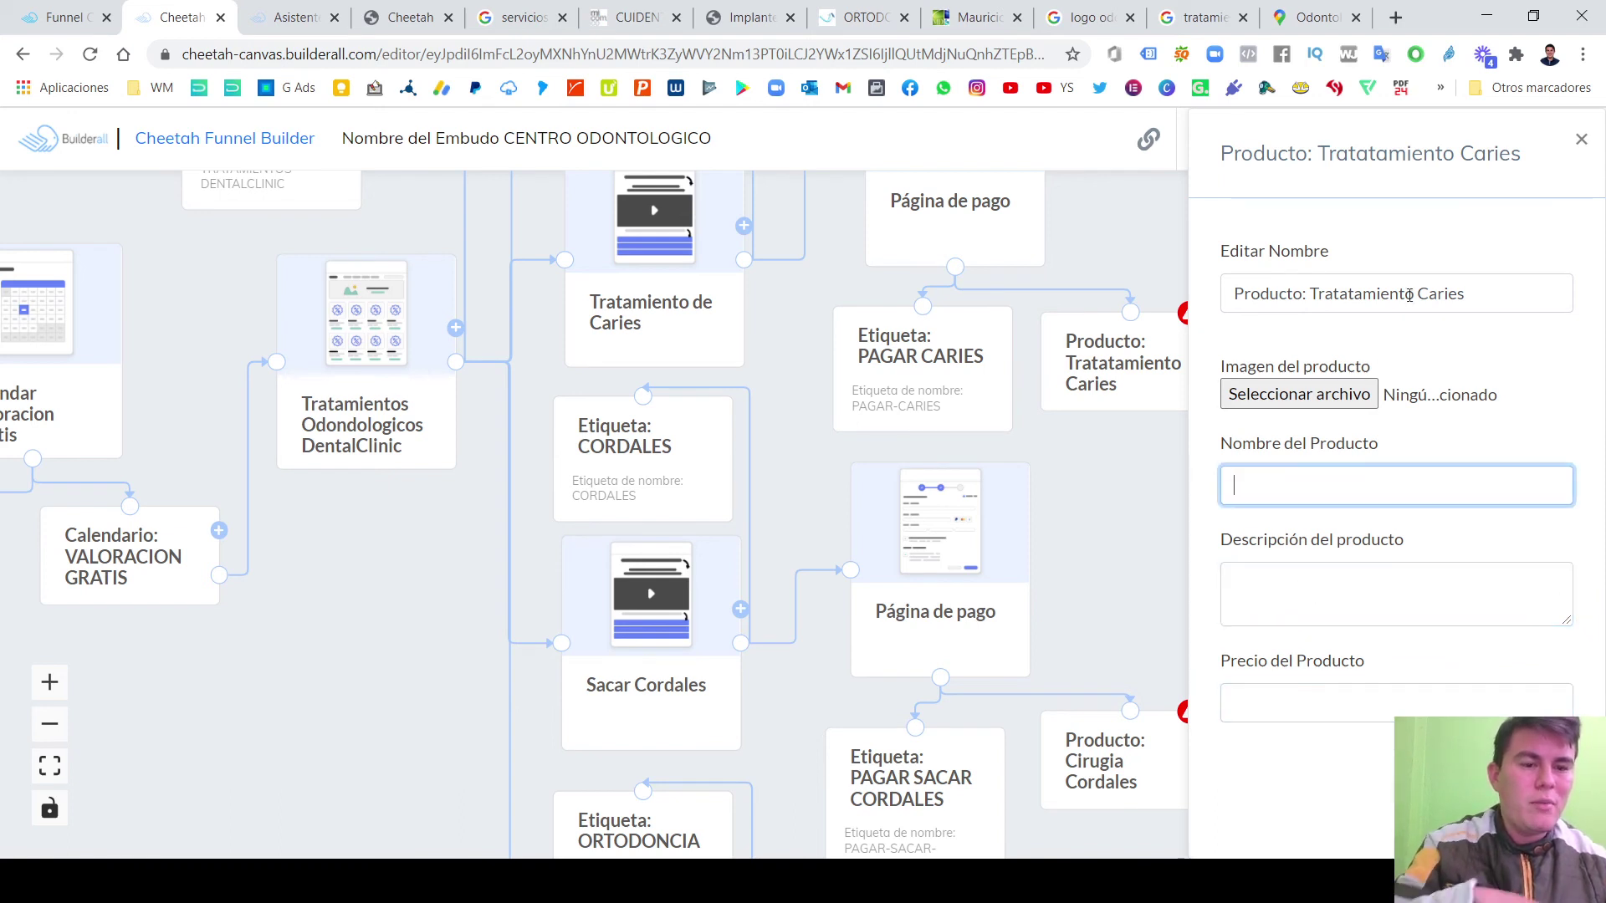
{"action": "left_click", "coordinate": [1581, 142]}
Survey the layout of the whole funnel, from the capture page across all four treatment branches to the social sharing page.
{"action": "scroll", "coordinate": [1118, 597], "scroll_direction": "down", "scroll_amount": 3}
{"action": "left_click_drag", "start_coordinate": [760, 655], "coordinate": [670, 610]}
{"action": "scroll", "coordinate": [1046, 506], "scroll_direction": "down", "scroll_amount": 2}
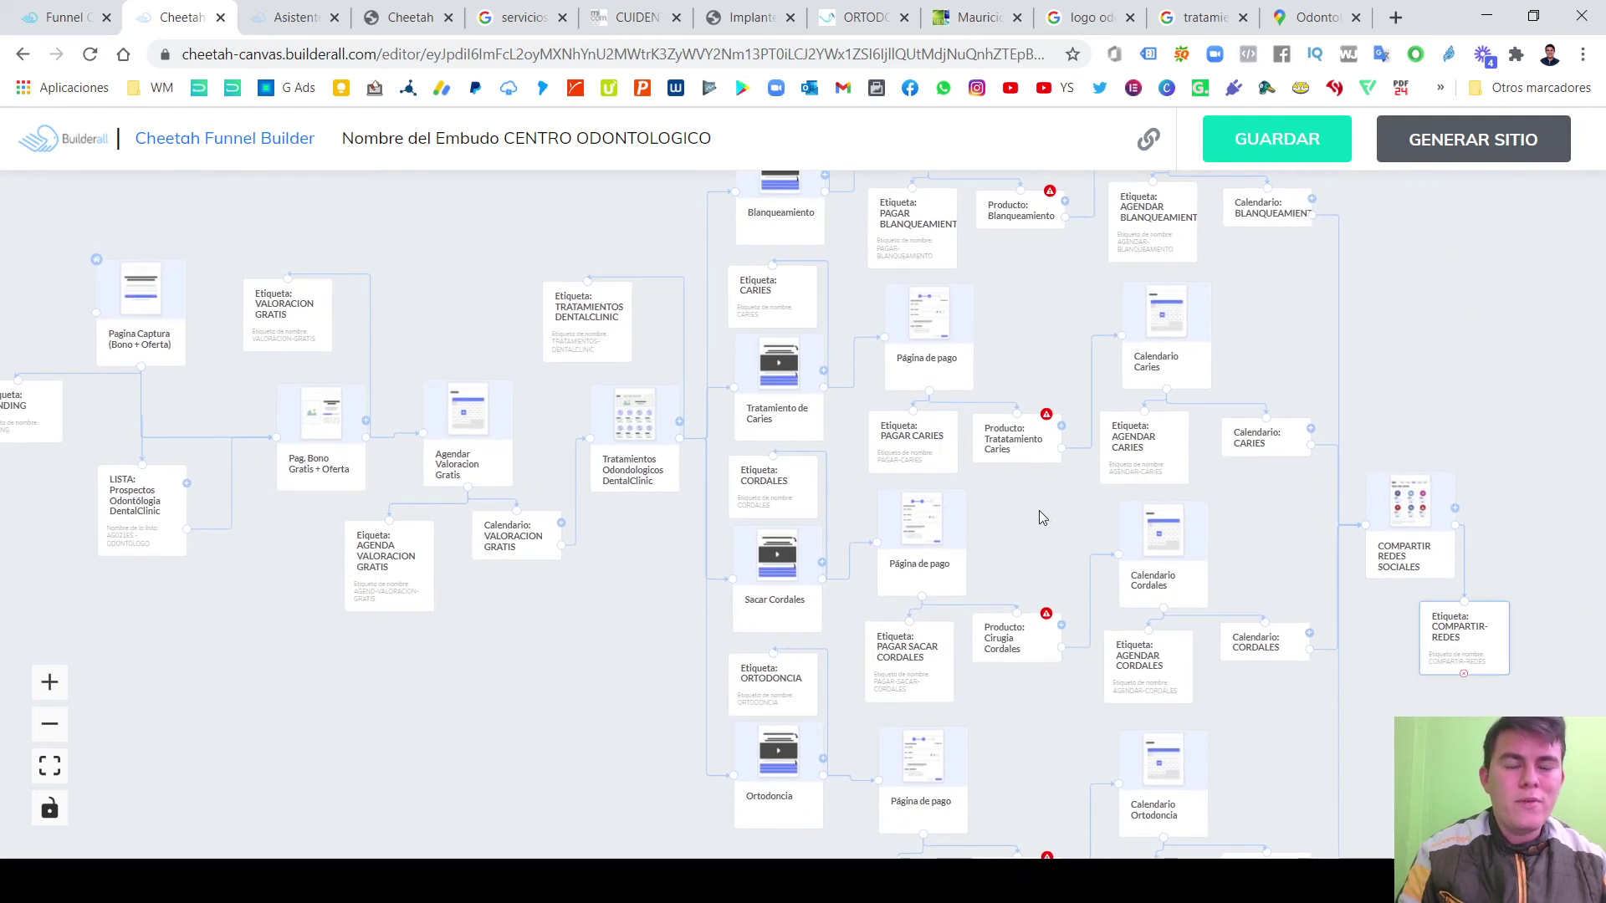
{"action": "scroll", "coordinate": [1343, 343], "scroll_direction": "down", "scroll_amount": 2}
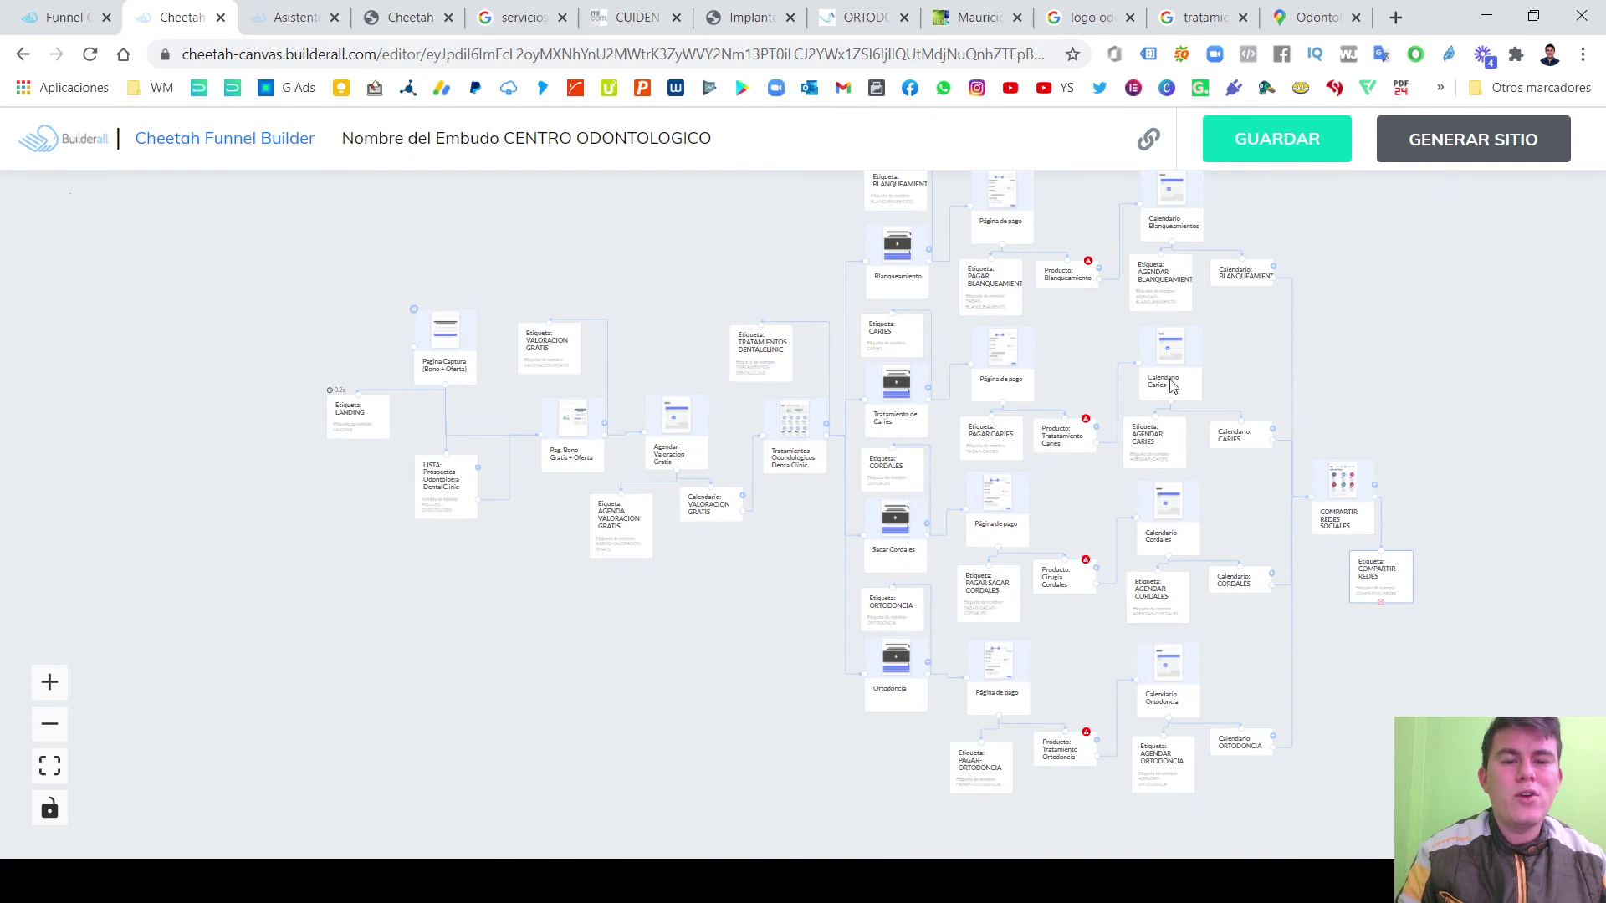
{"action": "left_click_drag", "start_coordinate": [788, 544], "coordinate": [756, 542]}
{"action": "mouse_move", "coordinate": [993, 505]}
{"action": "left_mouse_down"}
{"action": "mouse_move", "coordinate": [1033, 530]}
{"action": "mouse_move", "coordinate": [1029, 597]}
{"action": "mouse_move", "coordinate": [1023, 506]}
{"action": "left_mouse_up"}
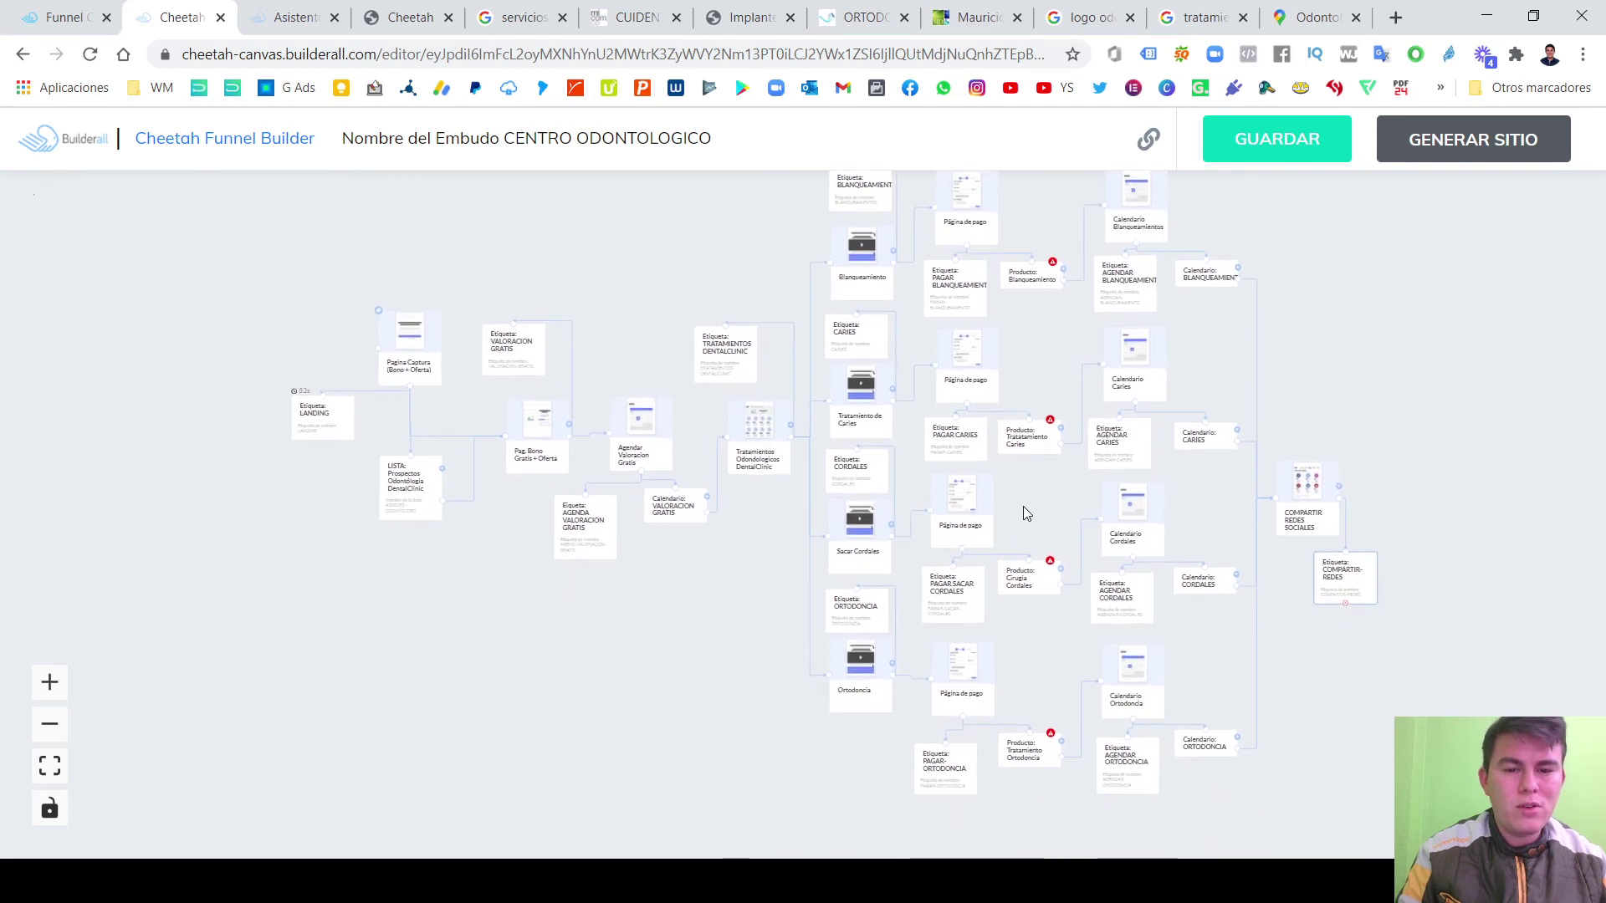
{"action": "left_click_drag", "start_coordinate": [749, 580], "coordinate": [706, 599]}
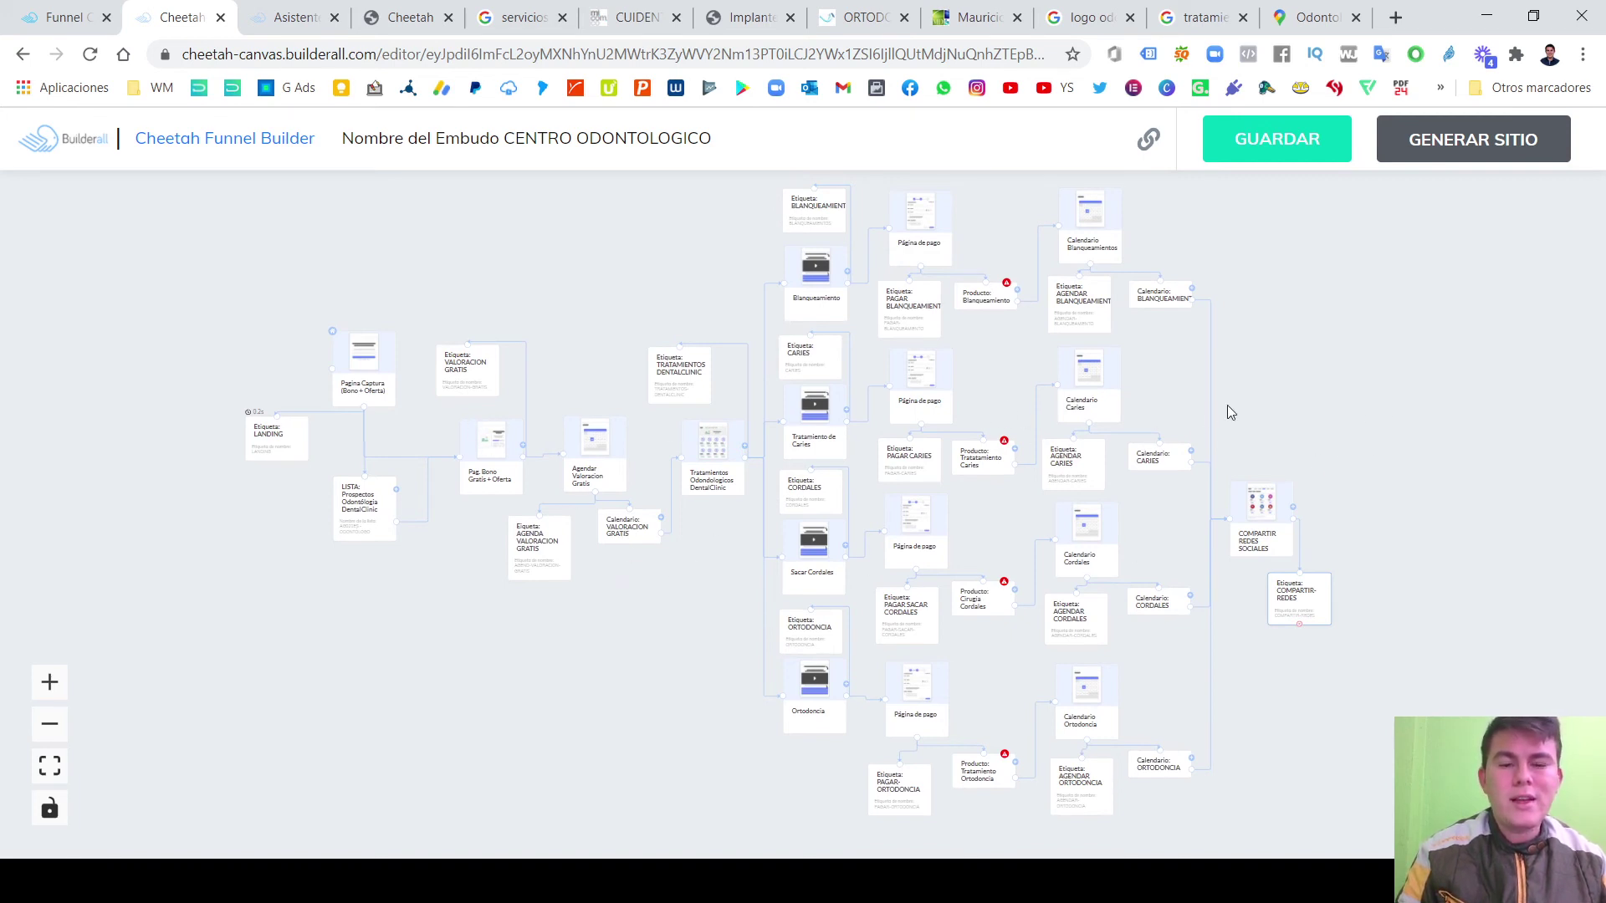
{"action": "mouse_move", "coordinate": [1300, 415]}
{"action": "left_mouse_down"}
{"action": "mouse_move", "coordinate": [1267, 393]}
{"action": "mouse_move", "coordinate": [1277, 409]}
{"action": "left_mouse_up"}
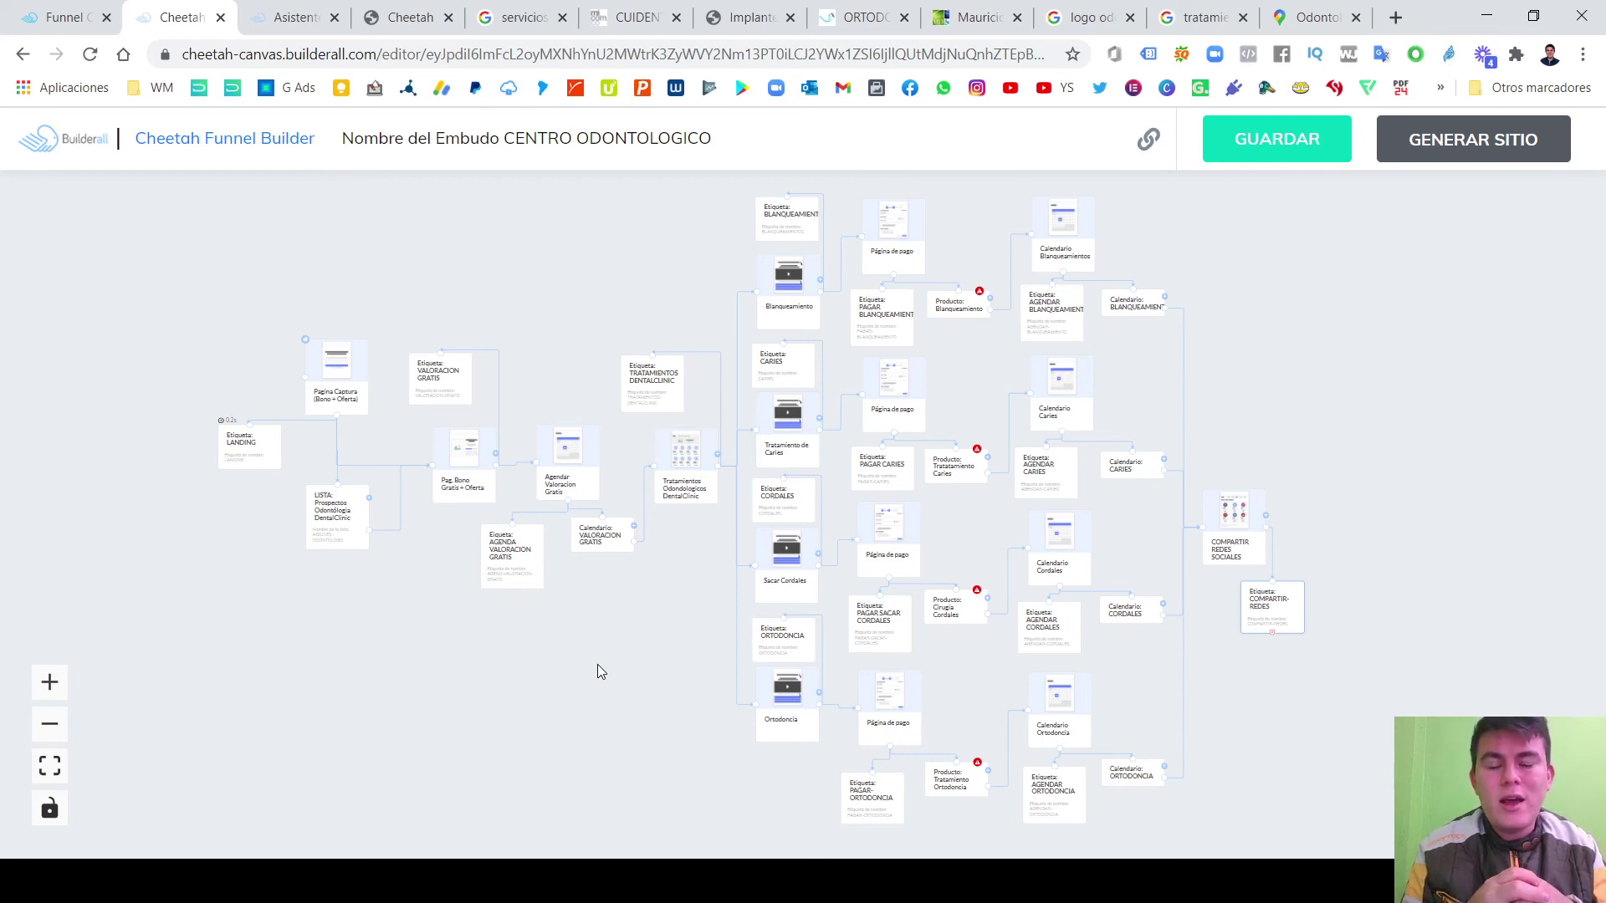
In the LISTA: Prospectos Odontólogia DentalClinic settings, set the Registro pendiente URL to Pag. Bono Gratis + Oferta.
{"action": "scroll", "coordinate": [480, 660], "scroll_direction": "up", "scroll_amount": 5}
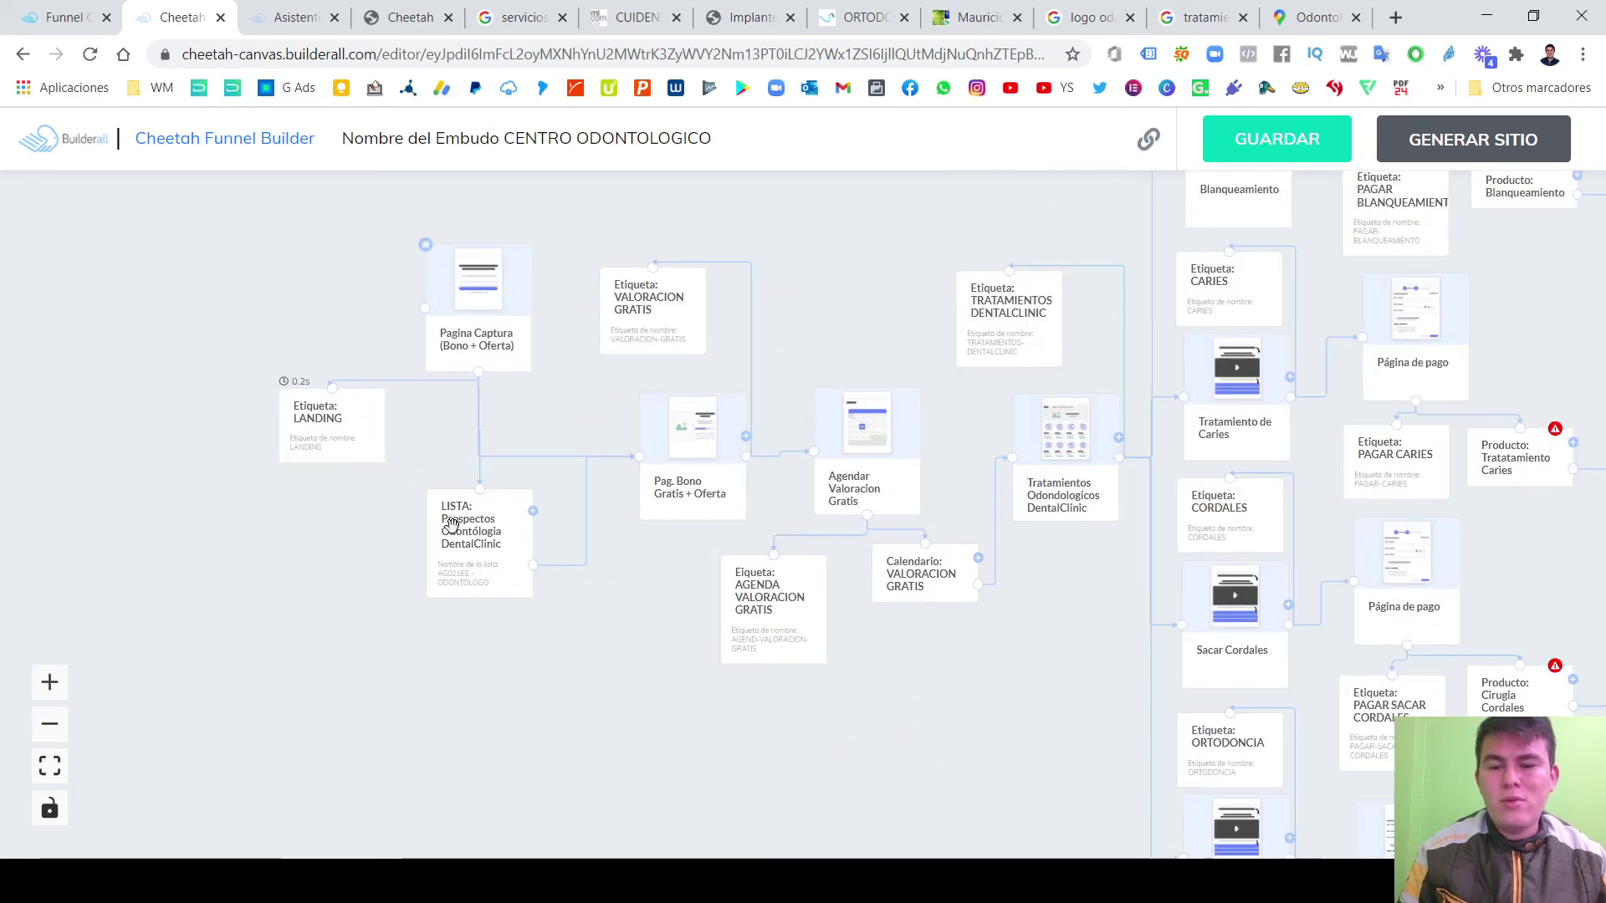
{"action": "scroll", "coordinate": [356, 542], "scroll_direction": "up", "scroll_amount": 3}
{"action": "left_click_drag", "start_coordinate": [706, 742], "coordinate": [588, 668]}
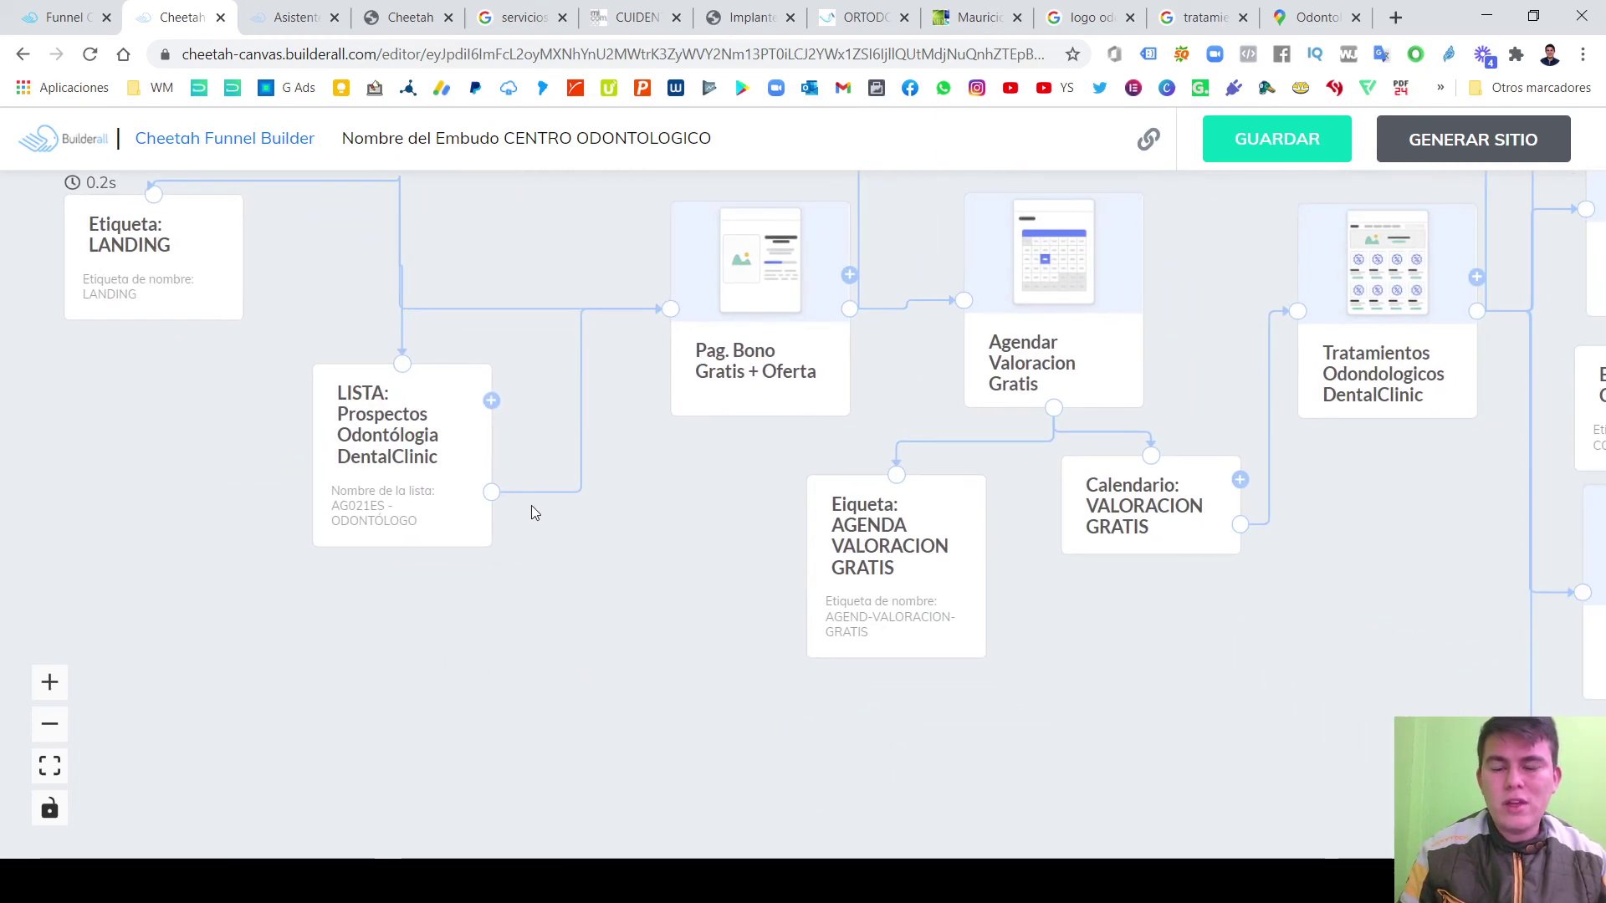
{"action": "left_click", "coordinate": [435, 461]}
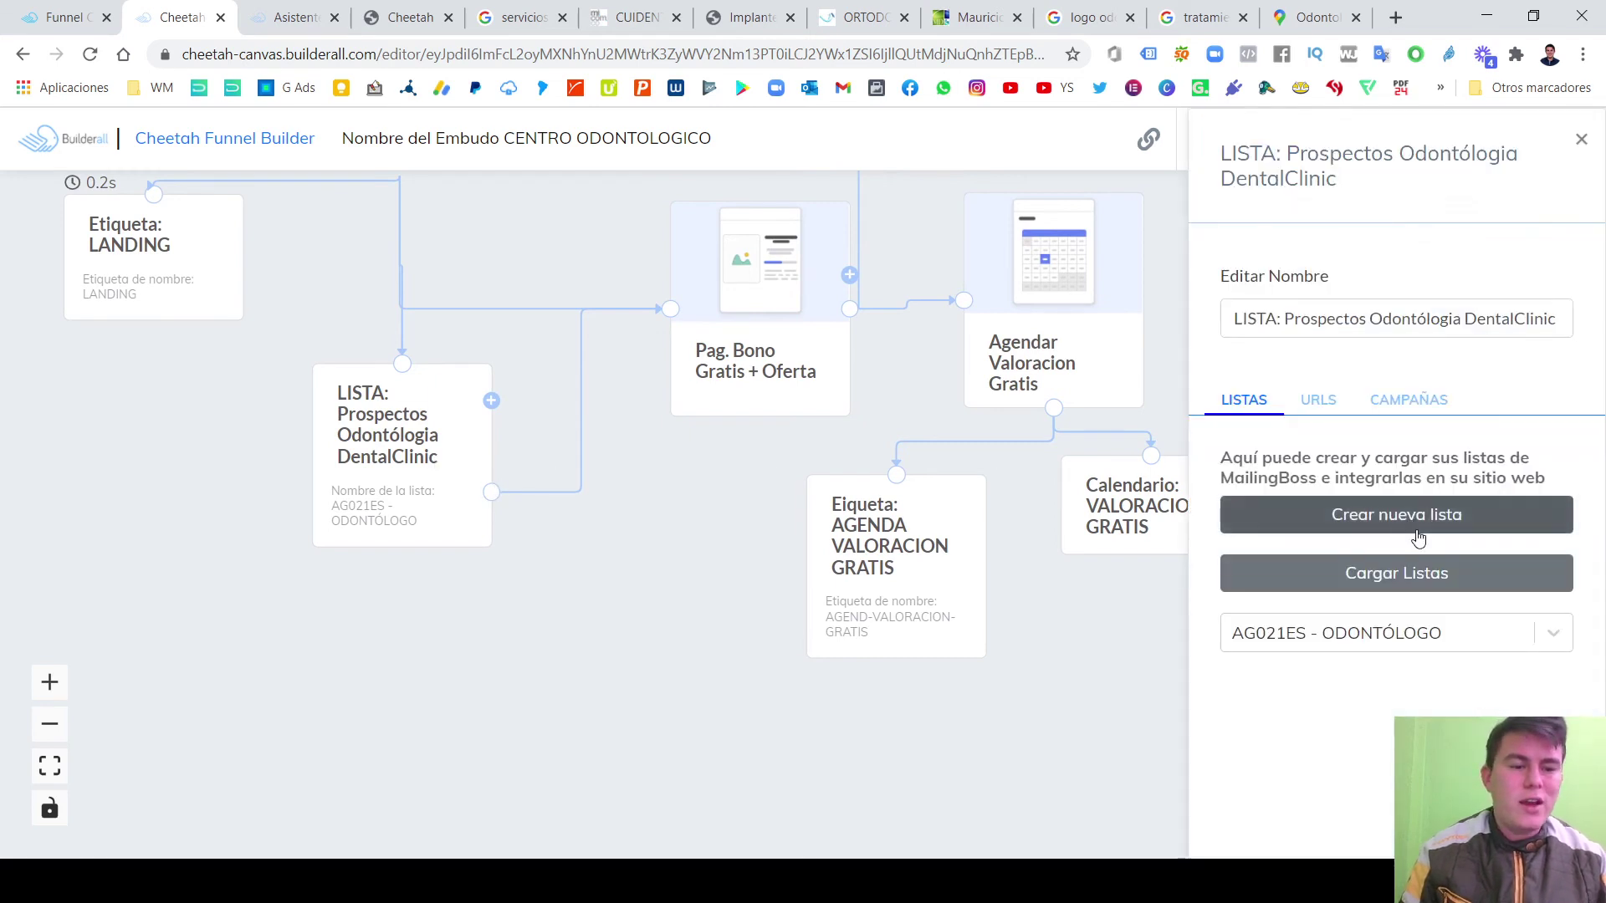
{"action": "left_click", "coordinate": [1322, 402]}
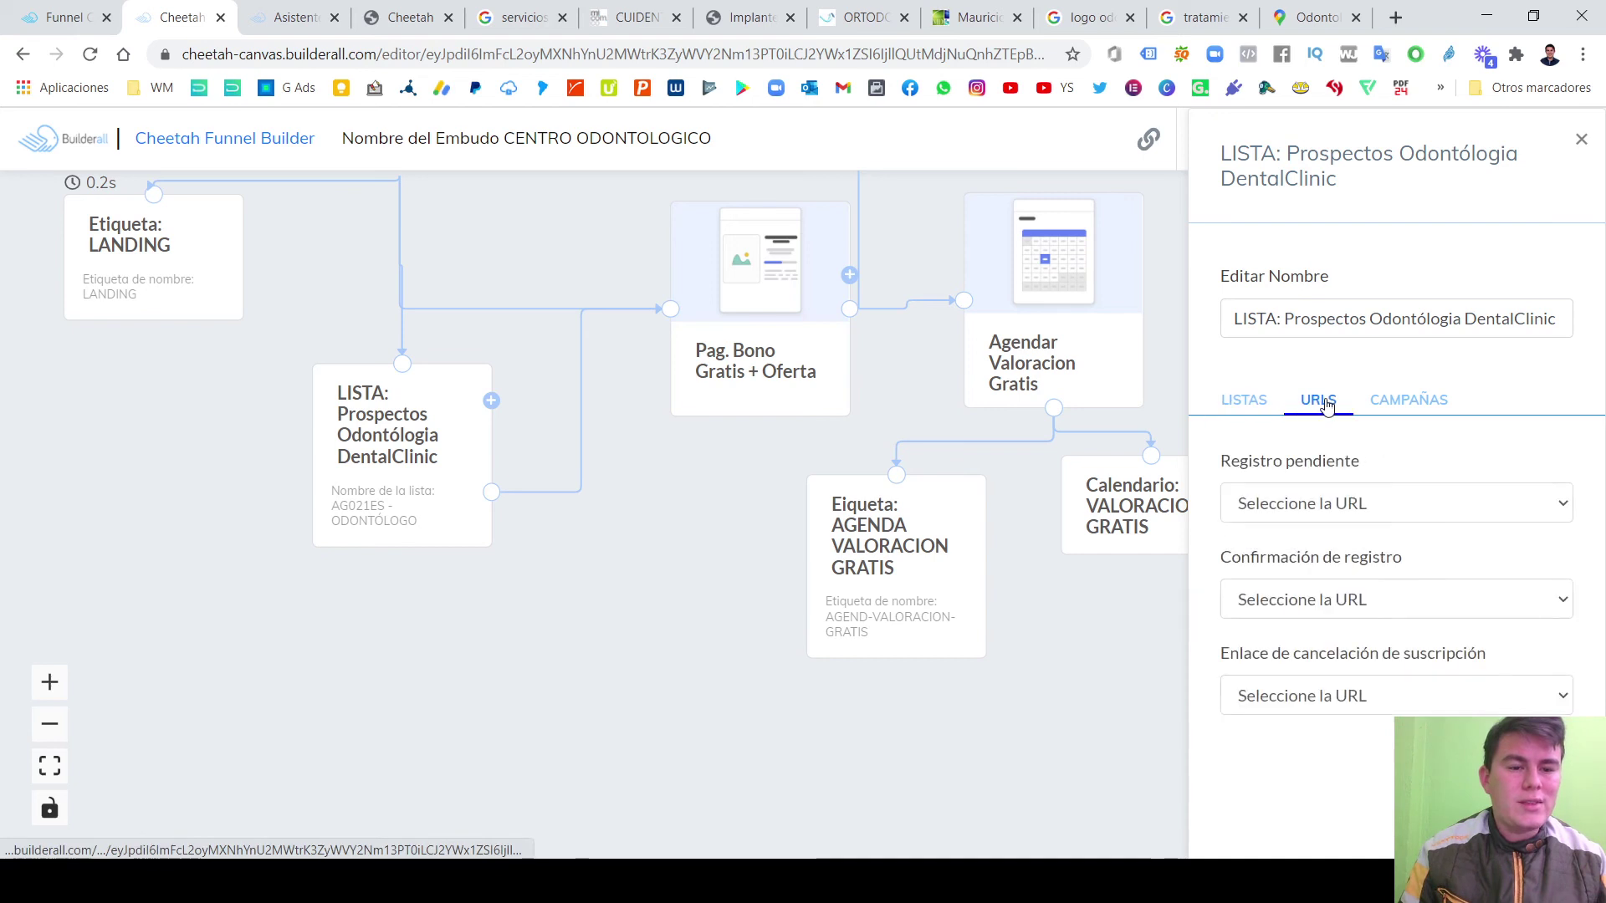
{"action": "left_click", "coordinate": [1352, 523]}
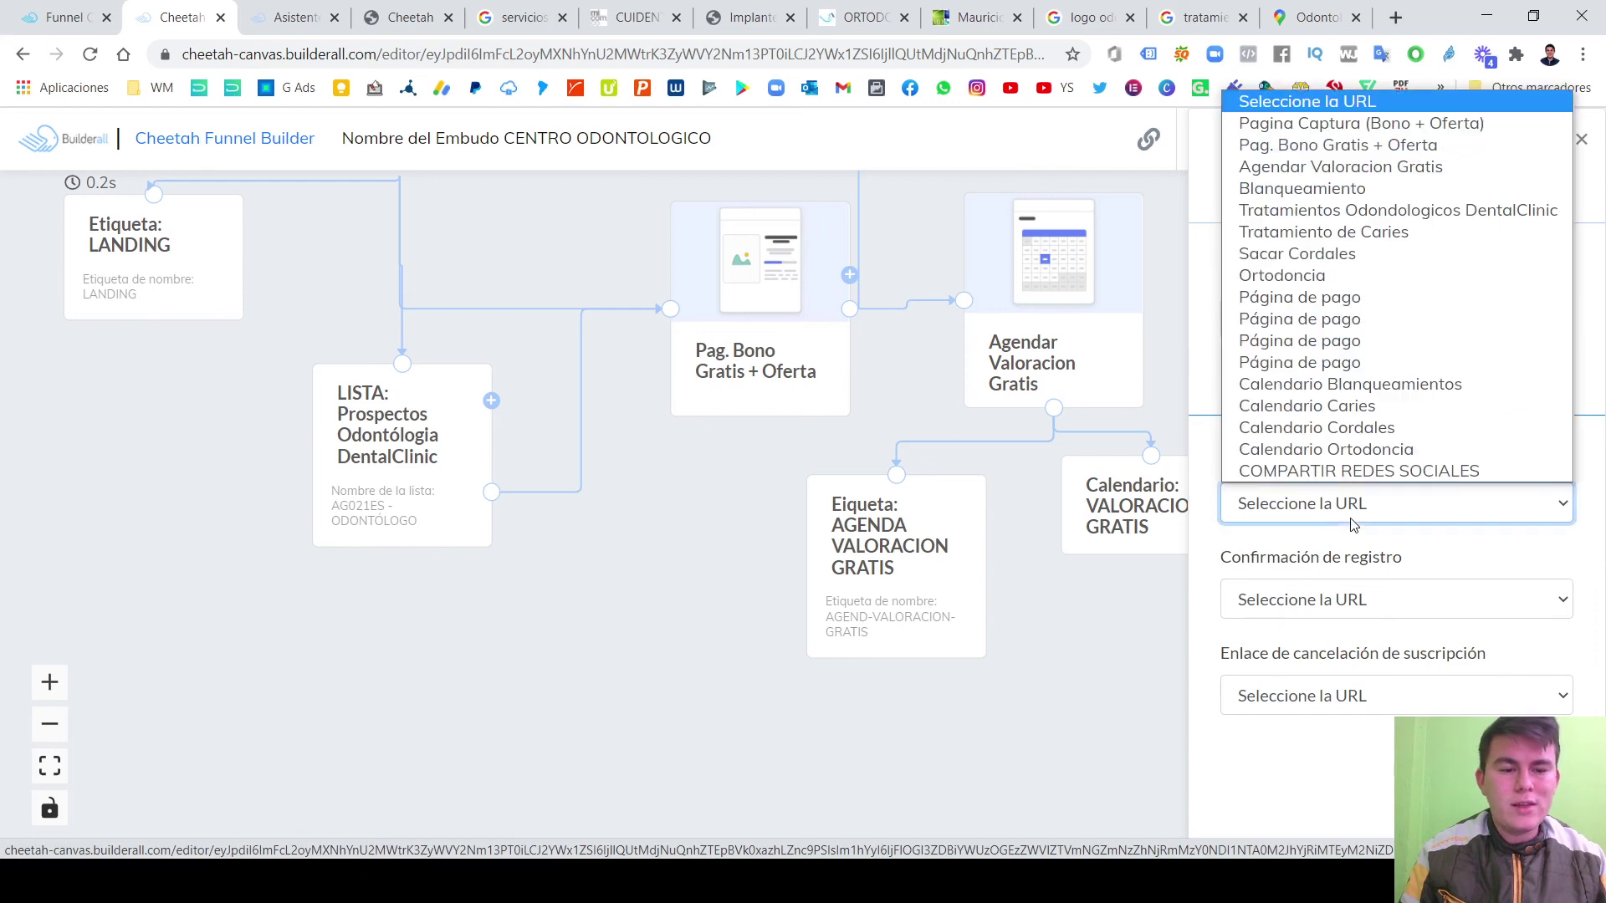
{"action": "left_click", "coordinate": [1422, 147]}
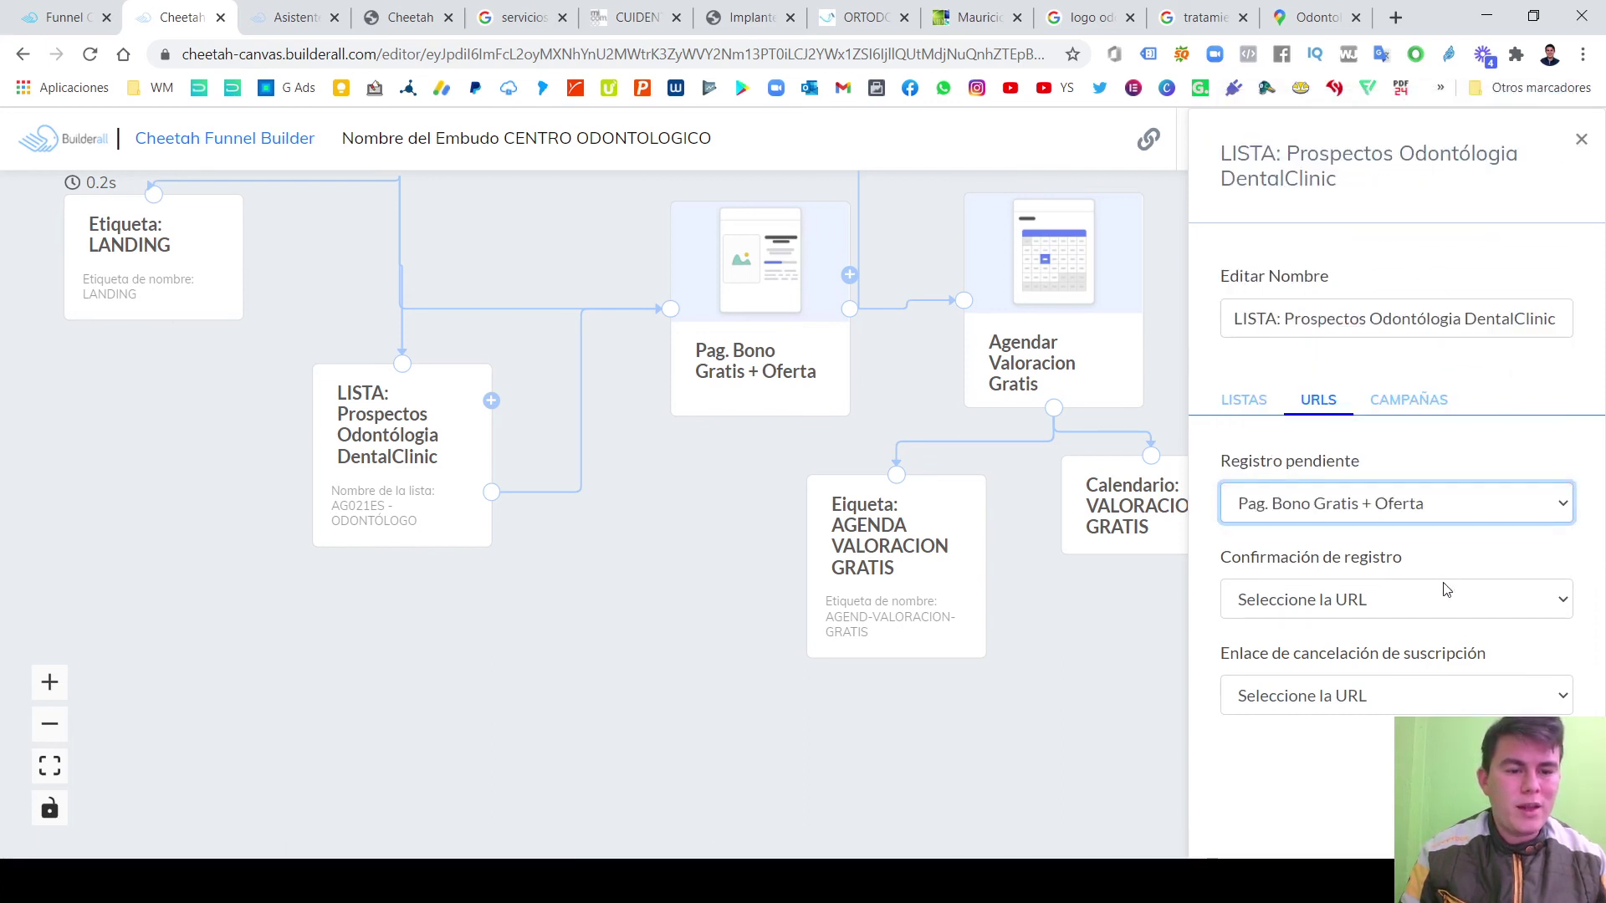
Set the prospect list's Confirmación de registro URL to Pag. Bono Gratis + Oferta and recheck both registration URLs.
{"action": "left_click", "coordinate": [1412, 613]}
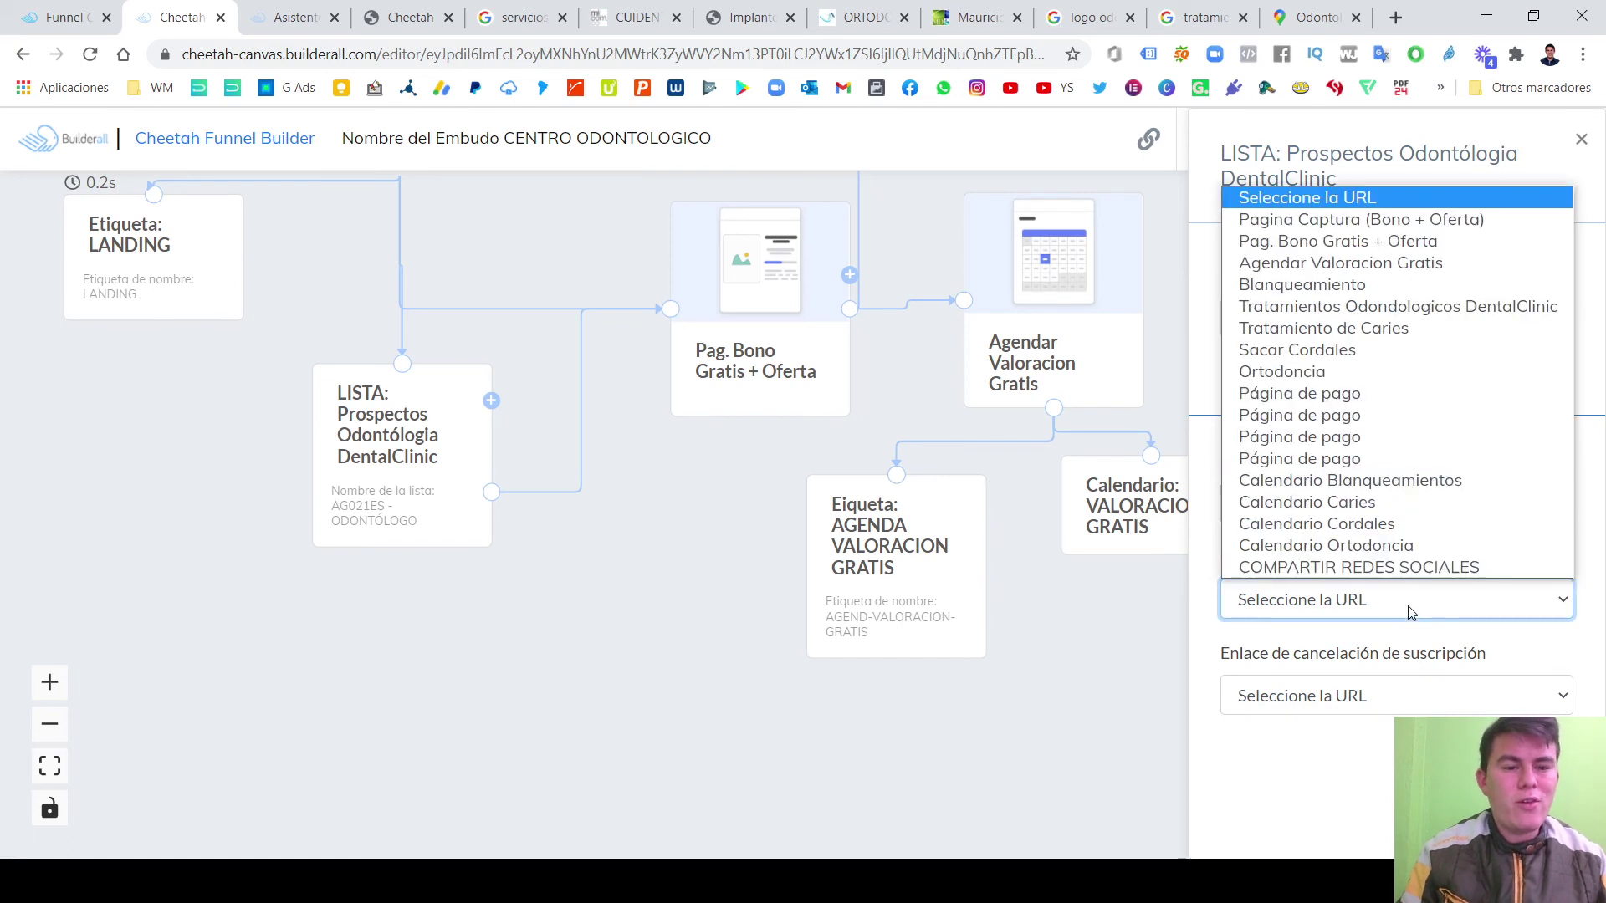
{"action": "left_click", "coordinate": [1410, 220]}
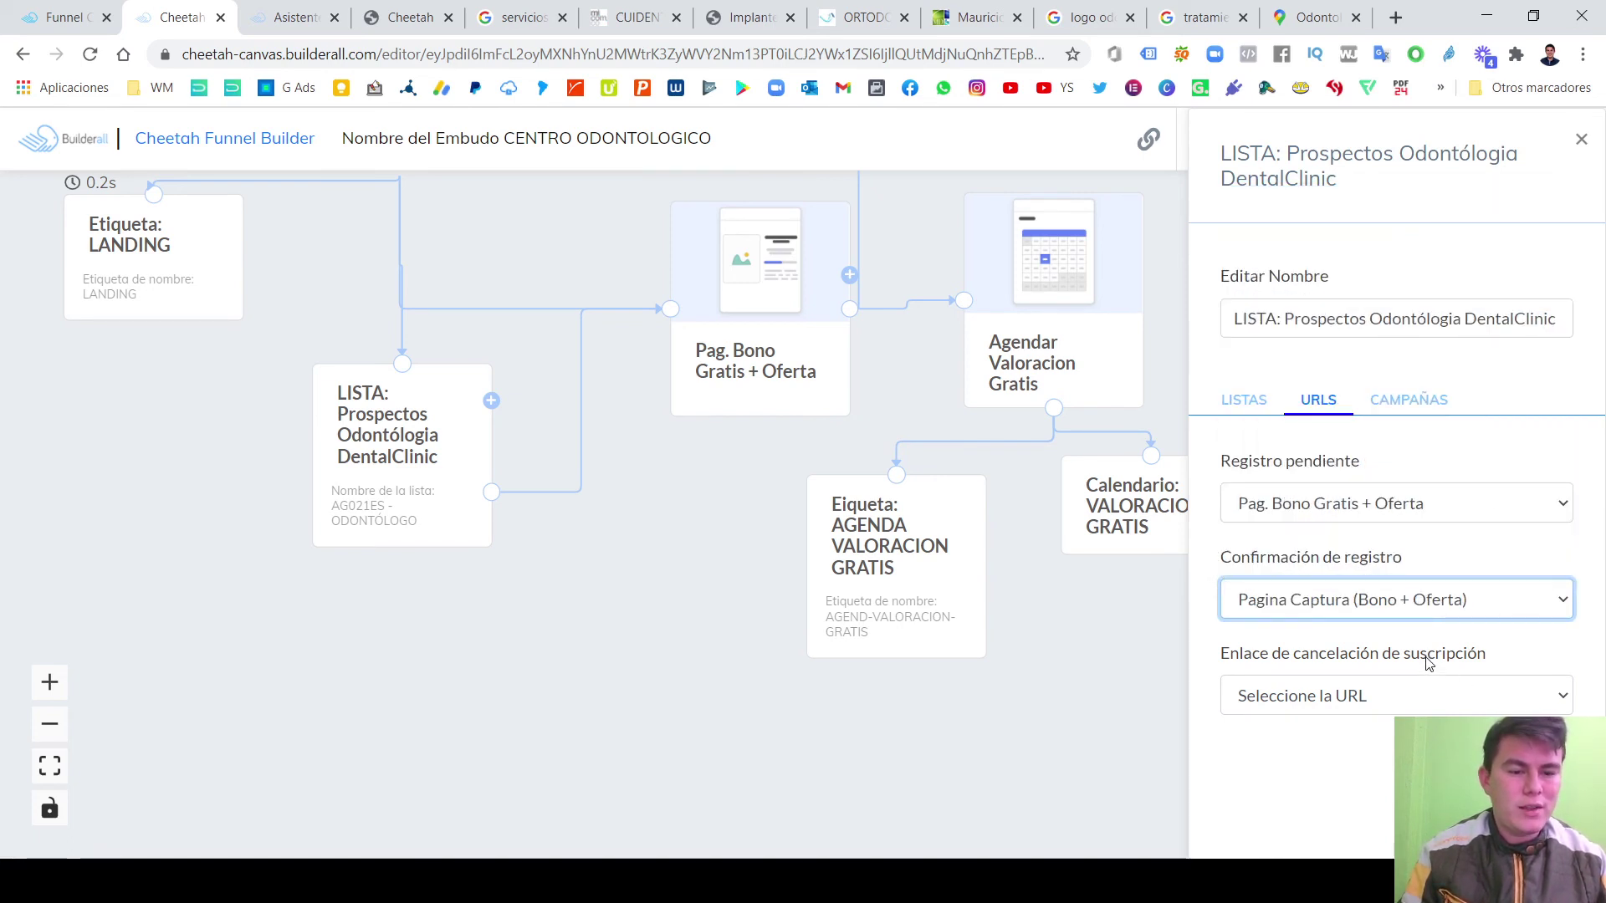
{"action": "left_click", "coordinate": [1334, 599]}
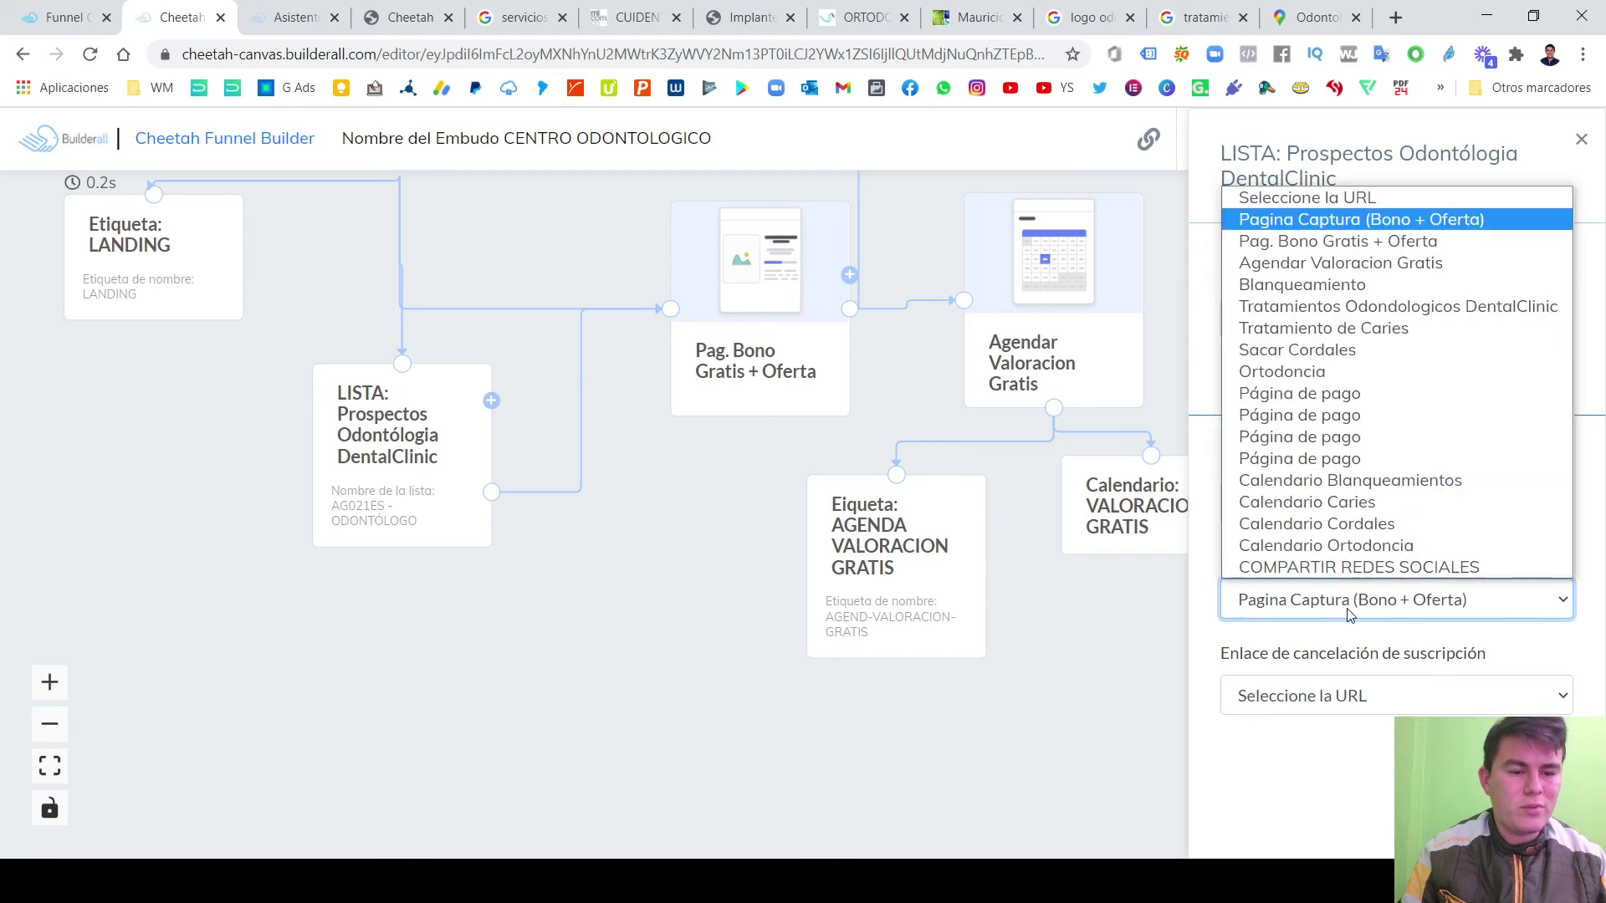
{"action": "left_click", "coordinate": [1318, 241]}
{"action": "left_click", "coordinate": [1392, 658]}
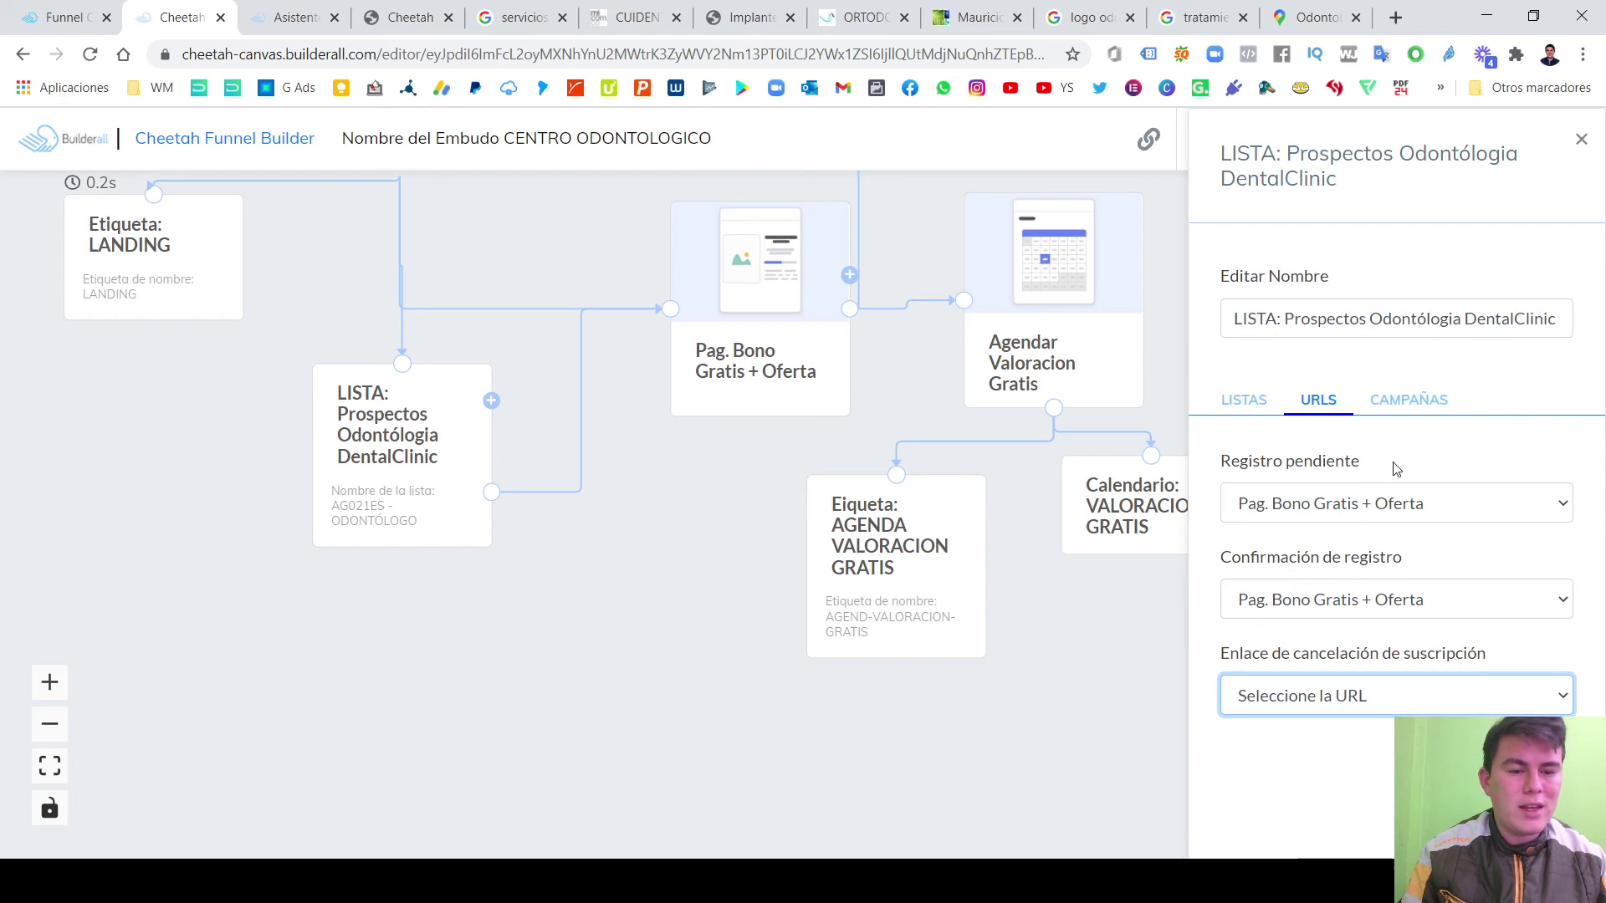
{"action": "left_click", "coordinate": [1360, 501]}
{"action": "left_click", "coordinate": [1372, 514]}
{"action": "left_click", "coordinate": [1361, 605]}
{"action": "left_click", "coordinate": [1374, 602]}
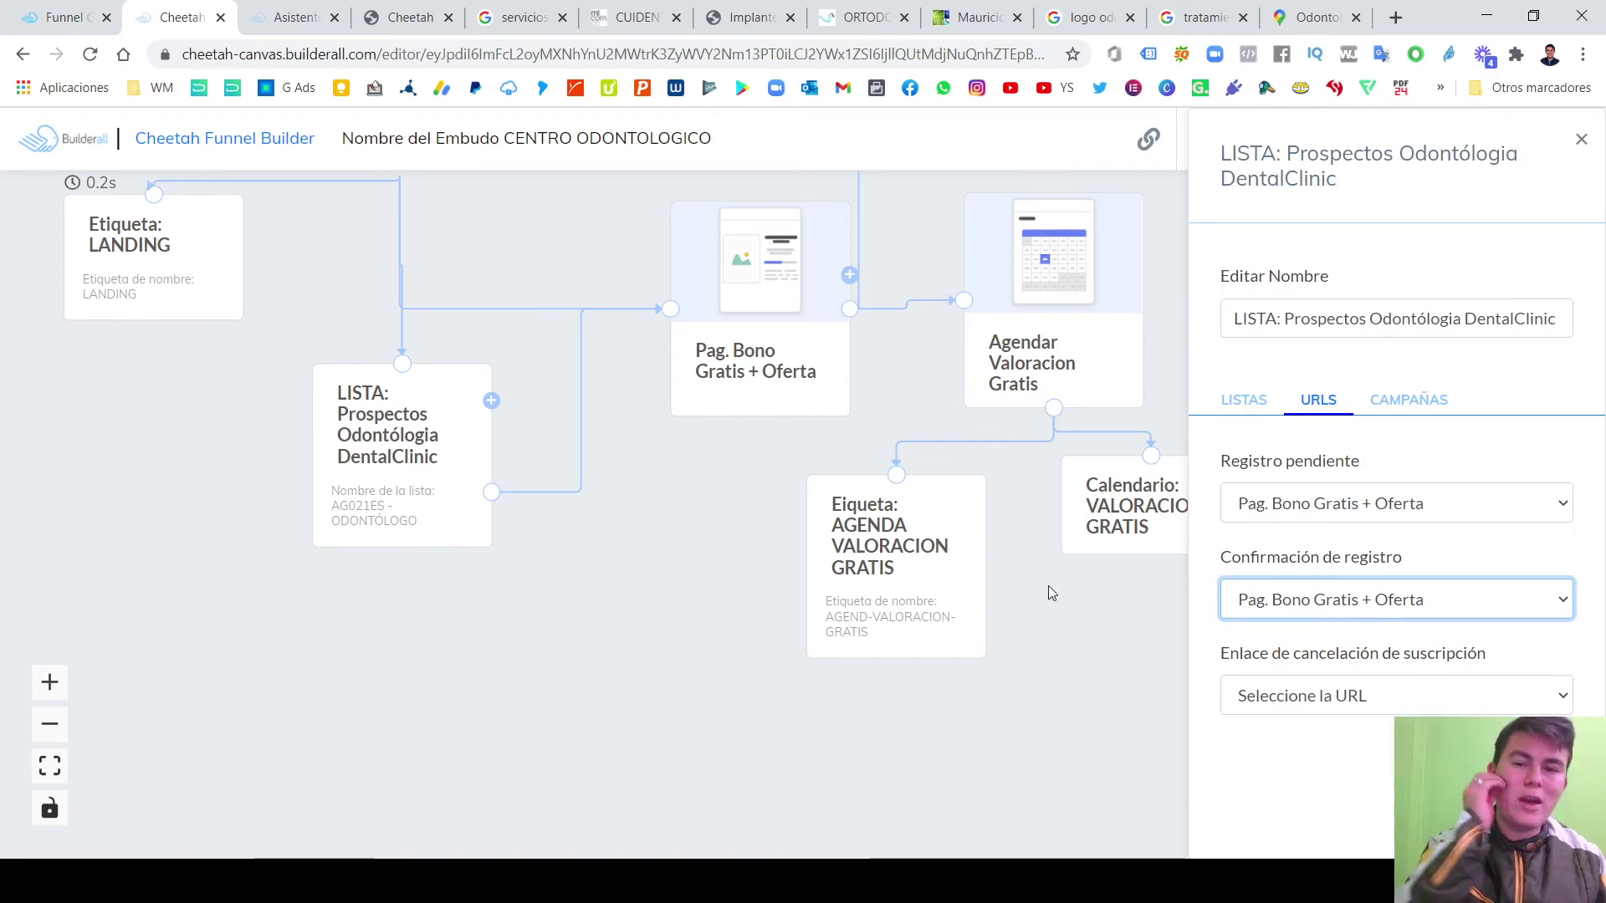
Return to the prospect list's MailingBoss list setting and choose AG021ES - ODONTÓLOGO again.
{"action": "left_click_drag", "start_coordinate": [697, 524], "coordinate": [684, 489]}
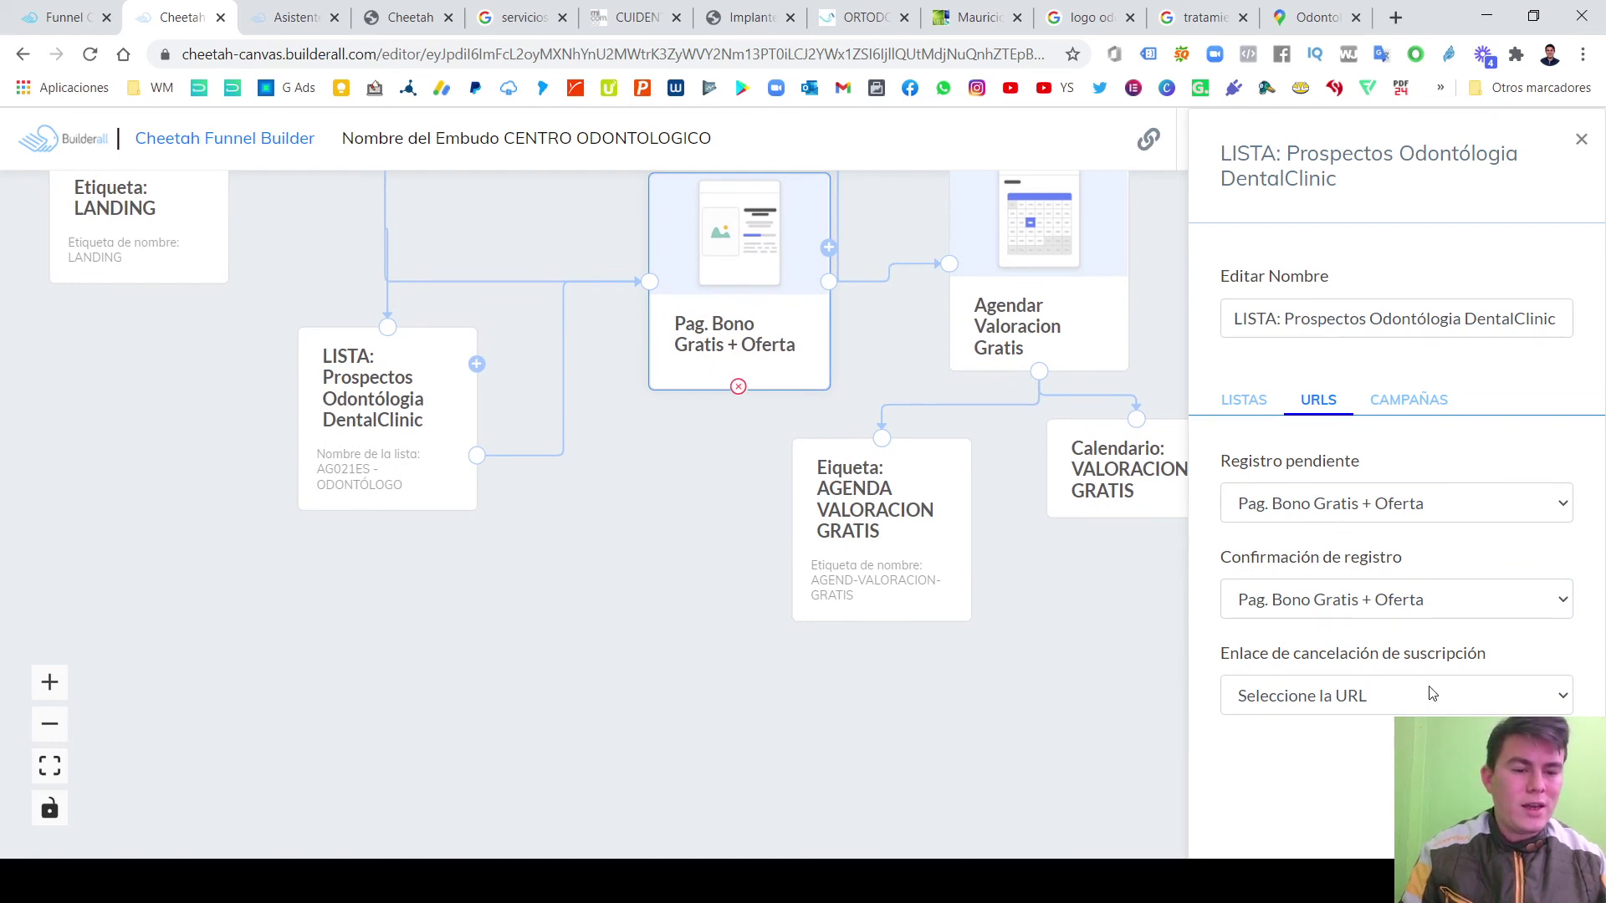
{"action": "left_click", "coordinate": [1245, 401]}
{"action": "left_click", "coordinate": [1373, 649]}
{"action": "left_click", "coordinate": [1372, 688]}
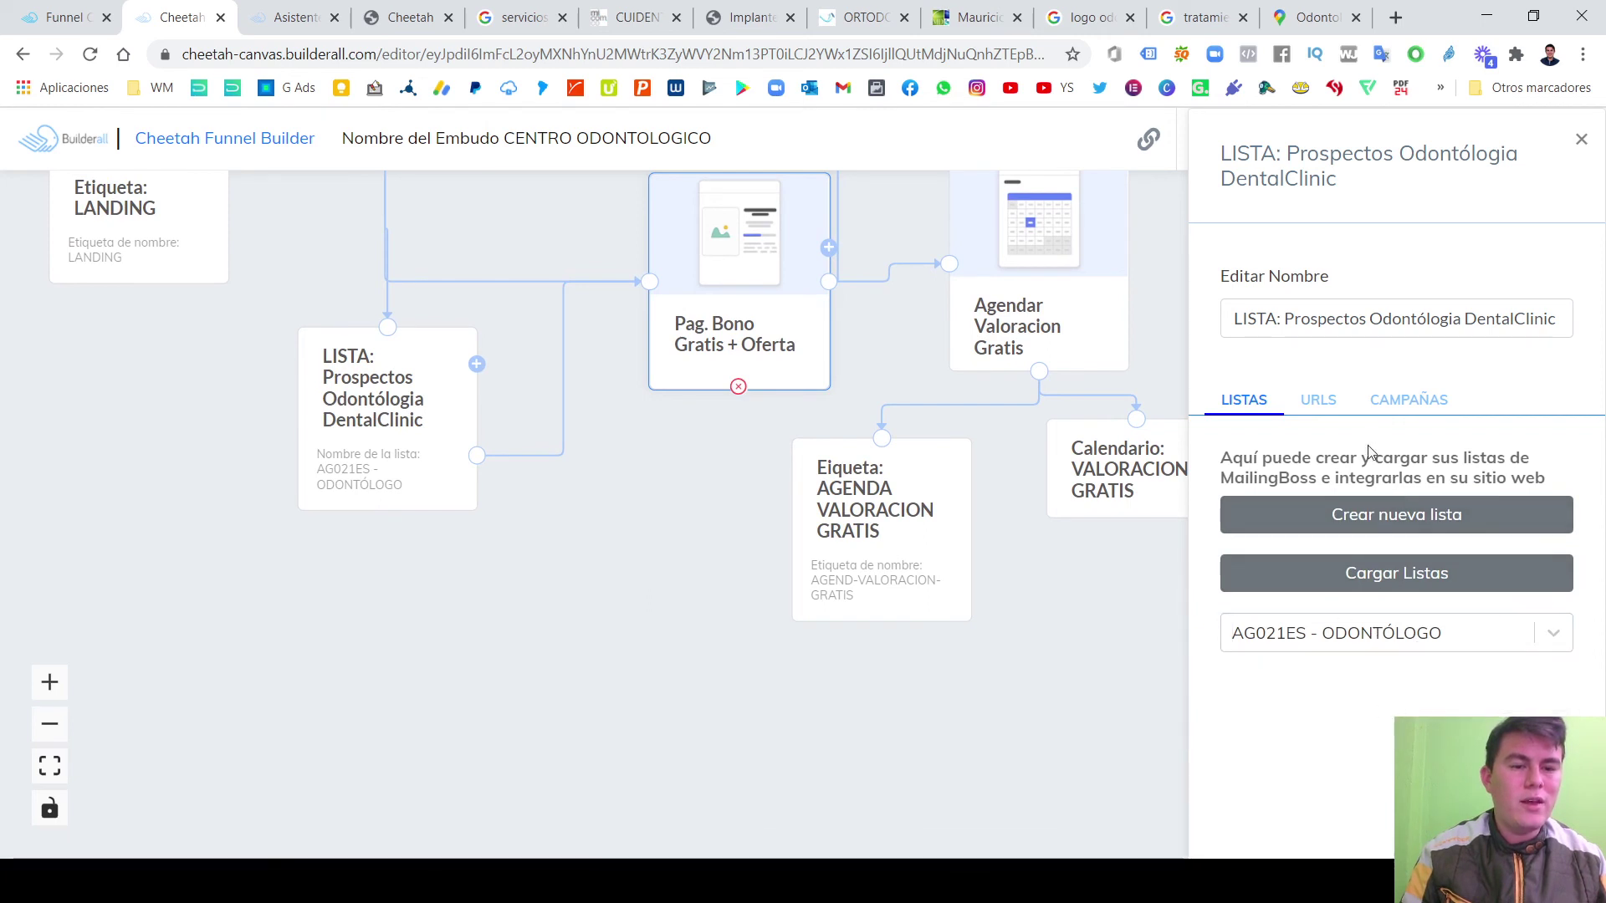
Load the existing campaigns for the LISTA: Prospectos Odontólogia DentalClinic list.
{"action": "left_click_drag", "start_coordinate": [1285, 318], "coordinate": [1470, 319]}
{"action": "left_click", "coordinate": [1548, 400]}
{"action": "left_click", "coordinate": [1408, 404]}
{"action": "left_click", "coordinate": [1393, 483]}
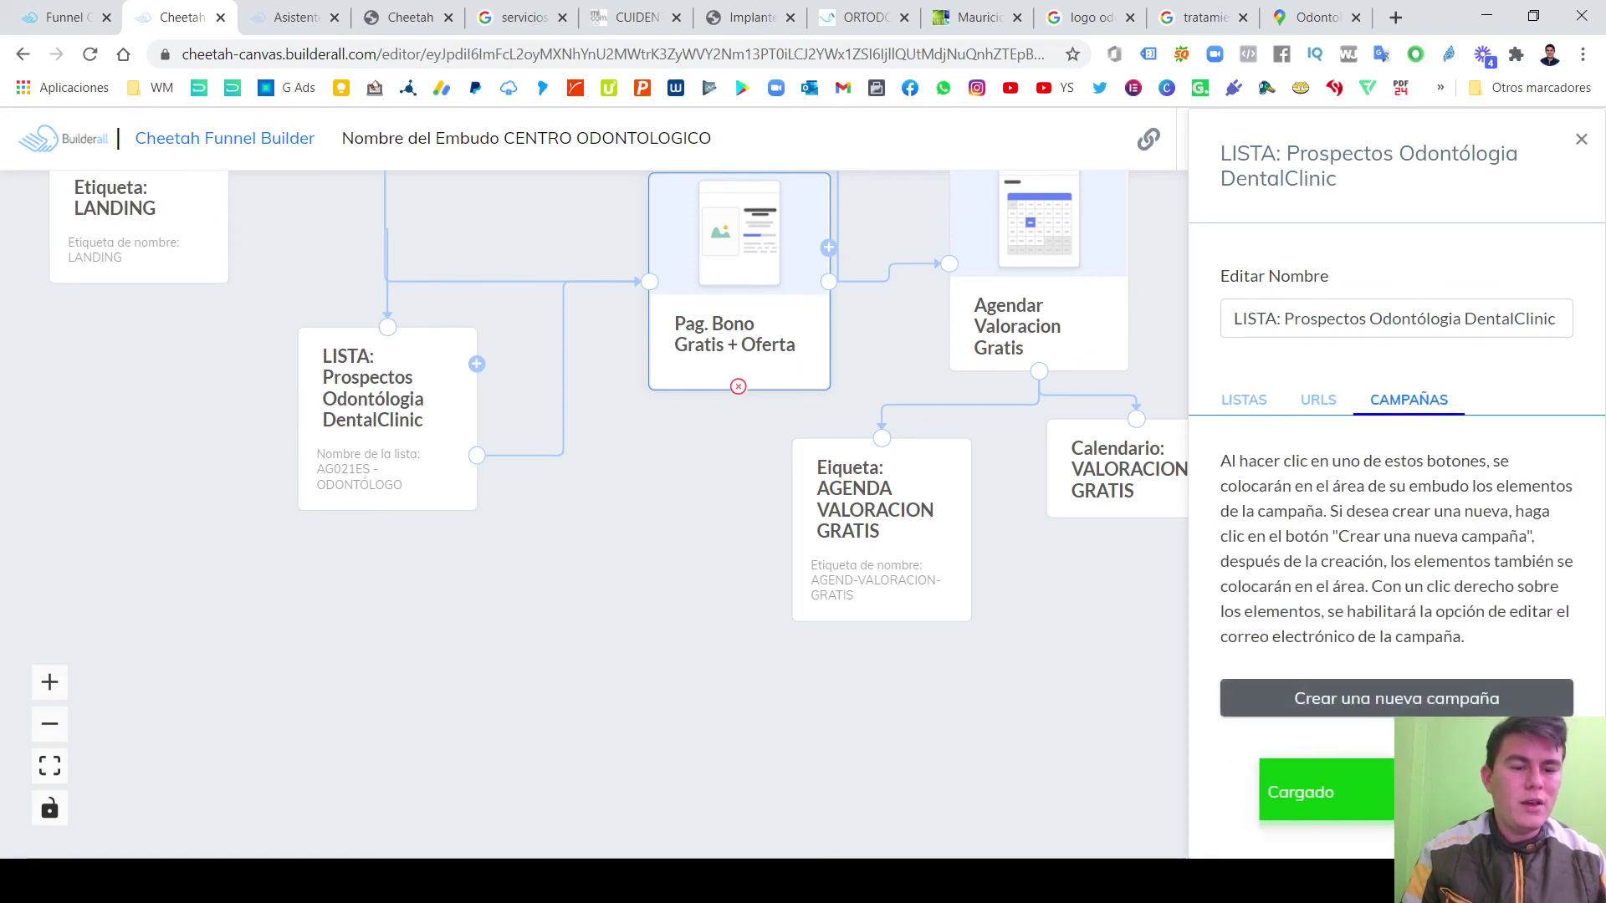
Create a new campaign for the prospect list named Secuencia General with 6 emails.
{"action": "left_click", "coordinate": [1413, 701]}
{"action": "left_click", "coordinate": [684, 398]}
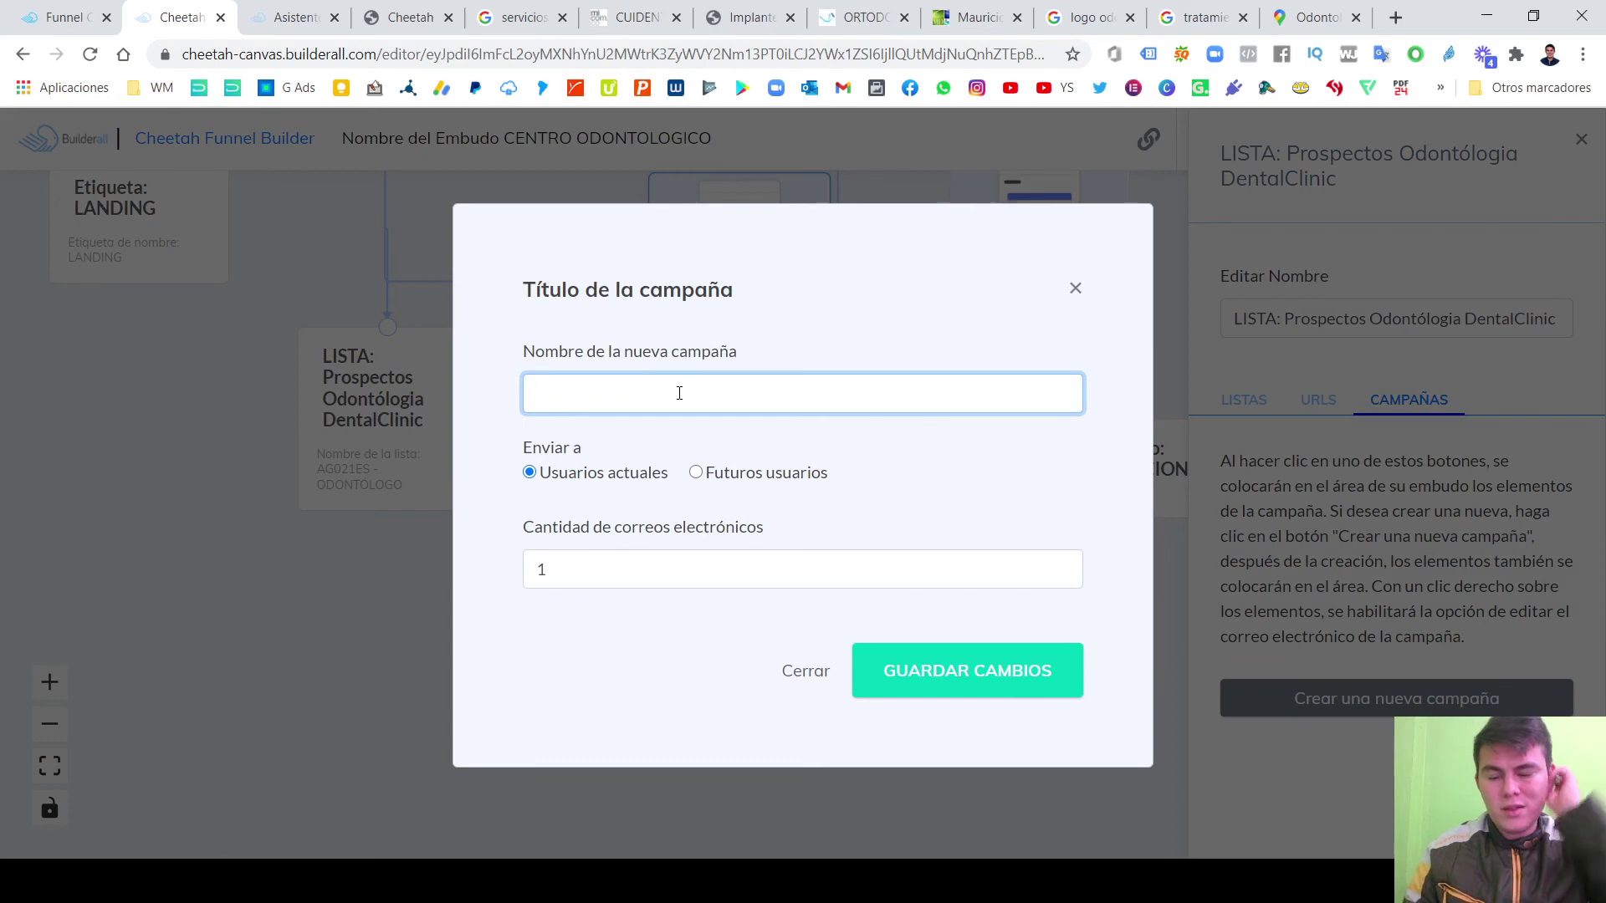
{"action": "type", "text": "Secuencia General"}
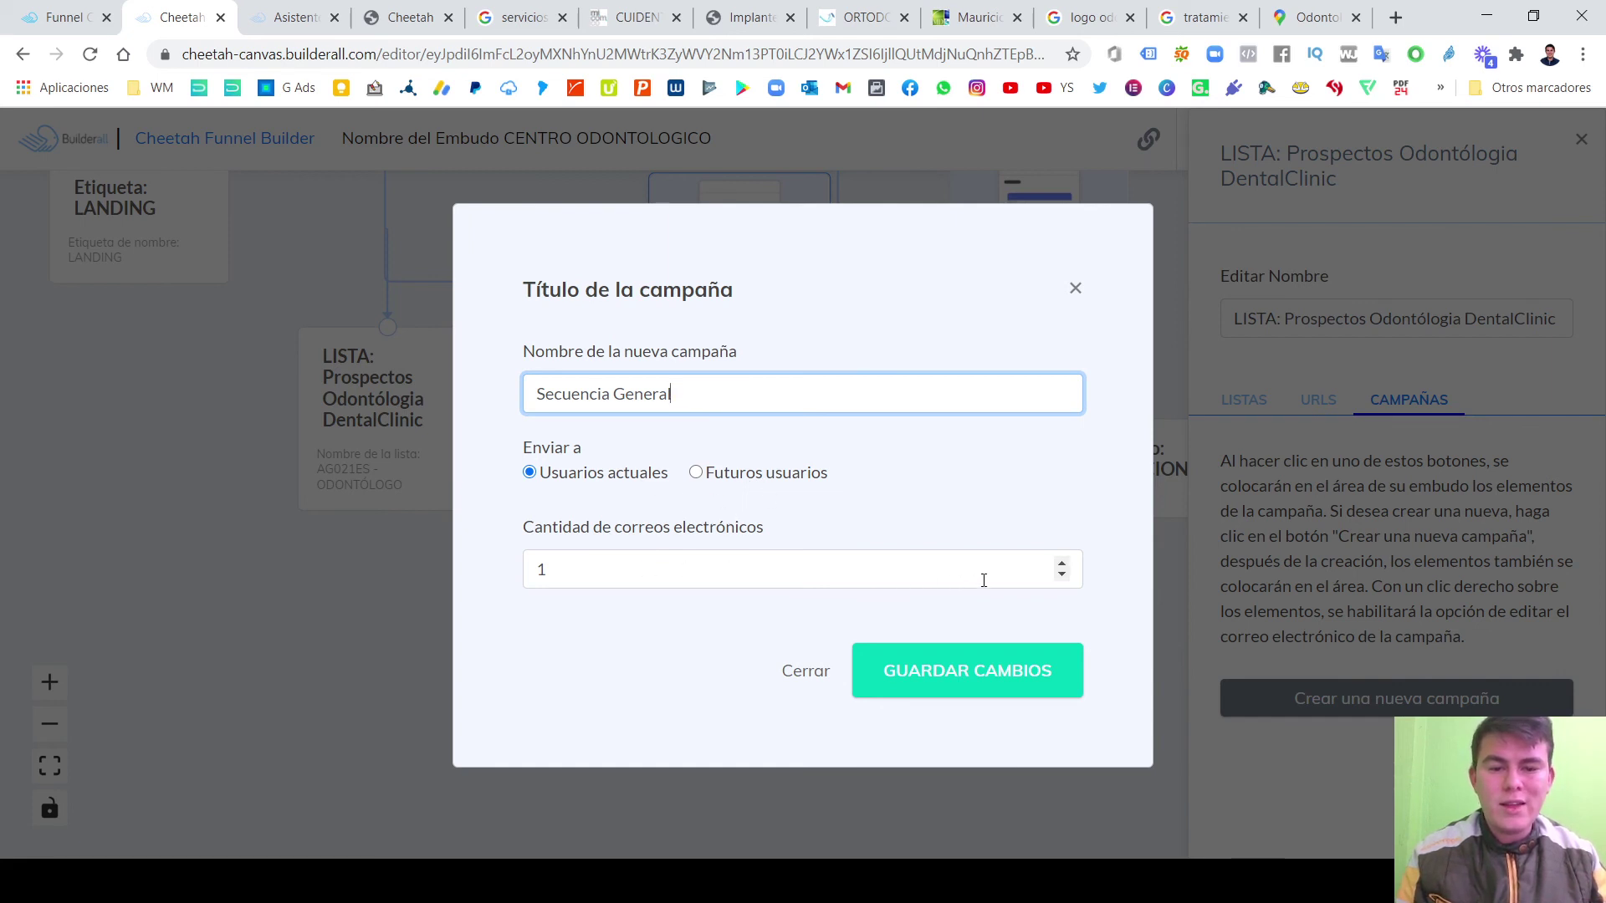
{"action": "left_click", "coordinate": [1062, 564]}
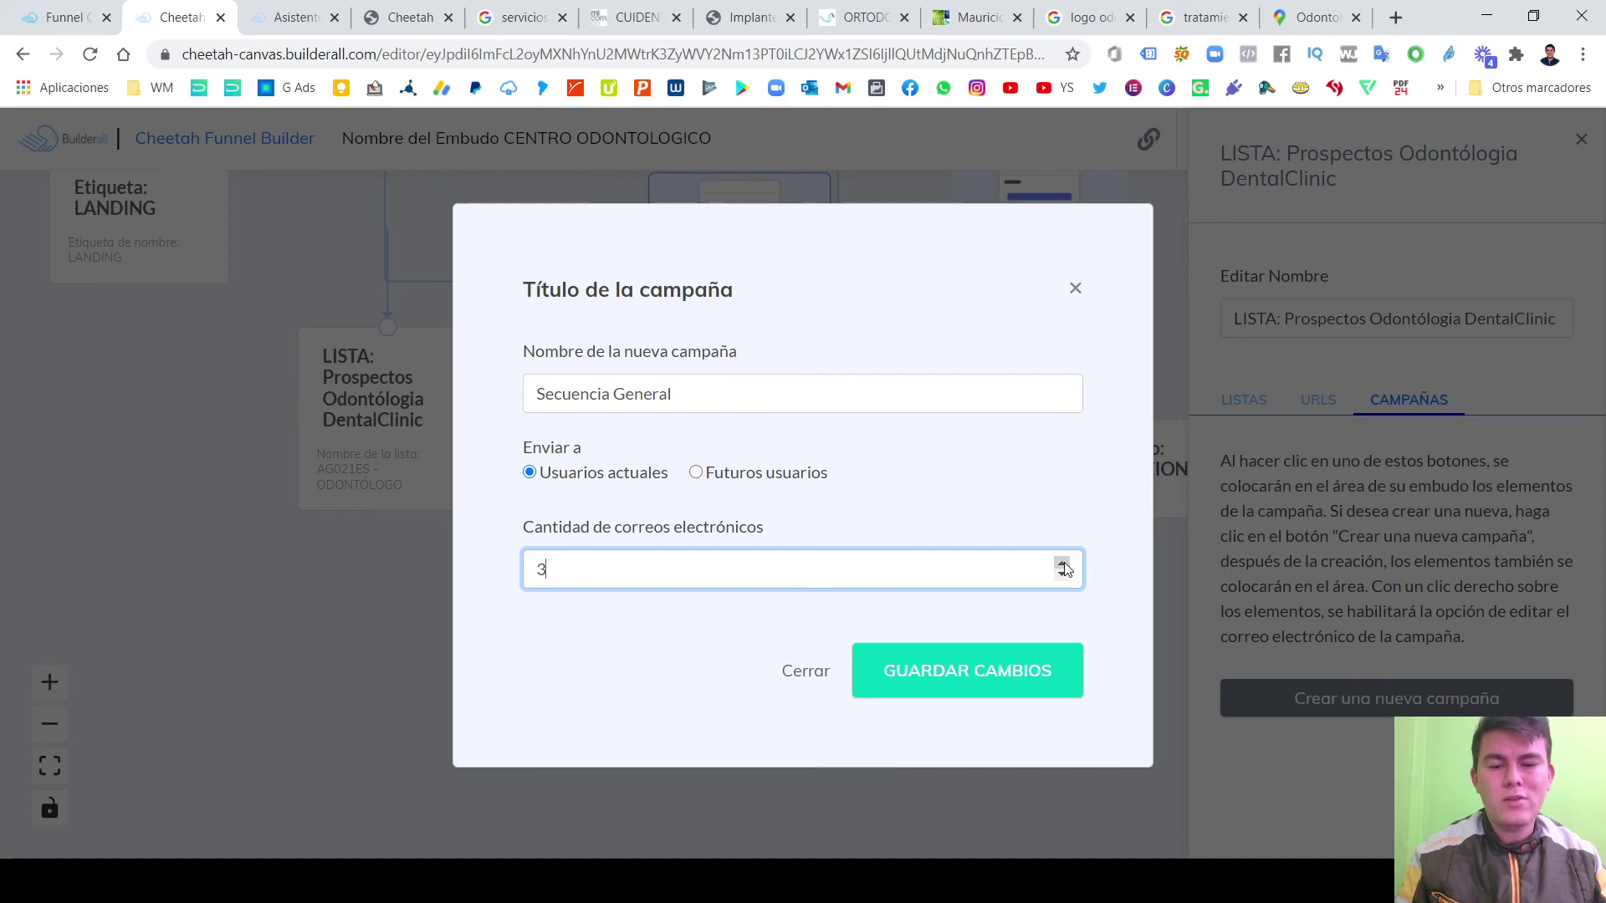
{"action": "left_click", "coordinate": [974, 682]}
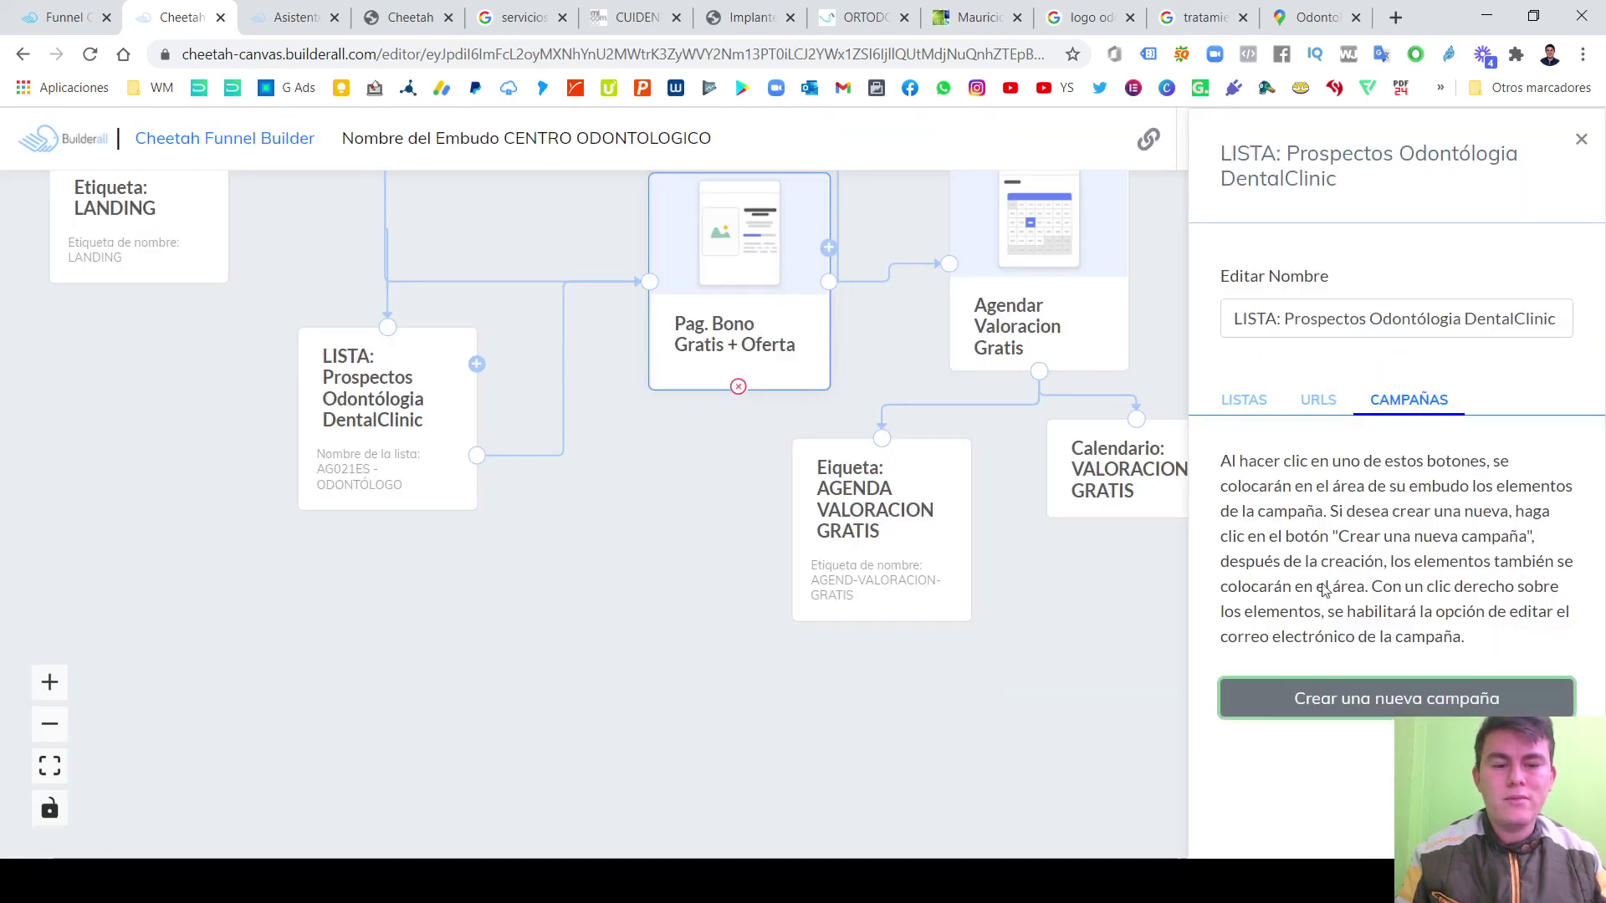
Pull the Secuencia General #1 email out of the overlapping row of email blocks onto free canvas.
{"action": "scroll", "coordinate": [552, 572], "scroll_direction": "down", "scroll_amount": 3}
{"action": "left_click_drag", "start_coordinate": [301, 642], "coordinate": [514, 423]}
{"action": "scroll", "coordinate": [554, 338], "scroll_direction": "up", "scroll_amount": 1}
{"action": "left_click_drag", "start_coordinate": [570, 276], "coordinate": [465, 564]}
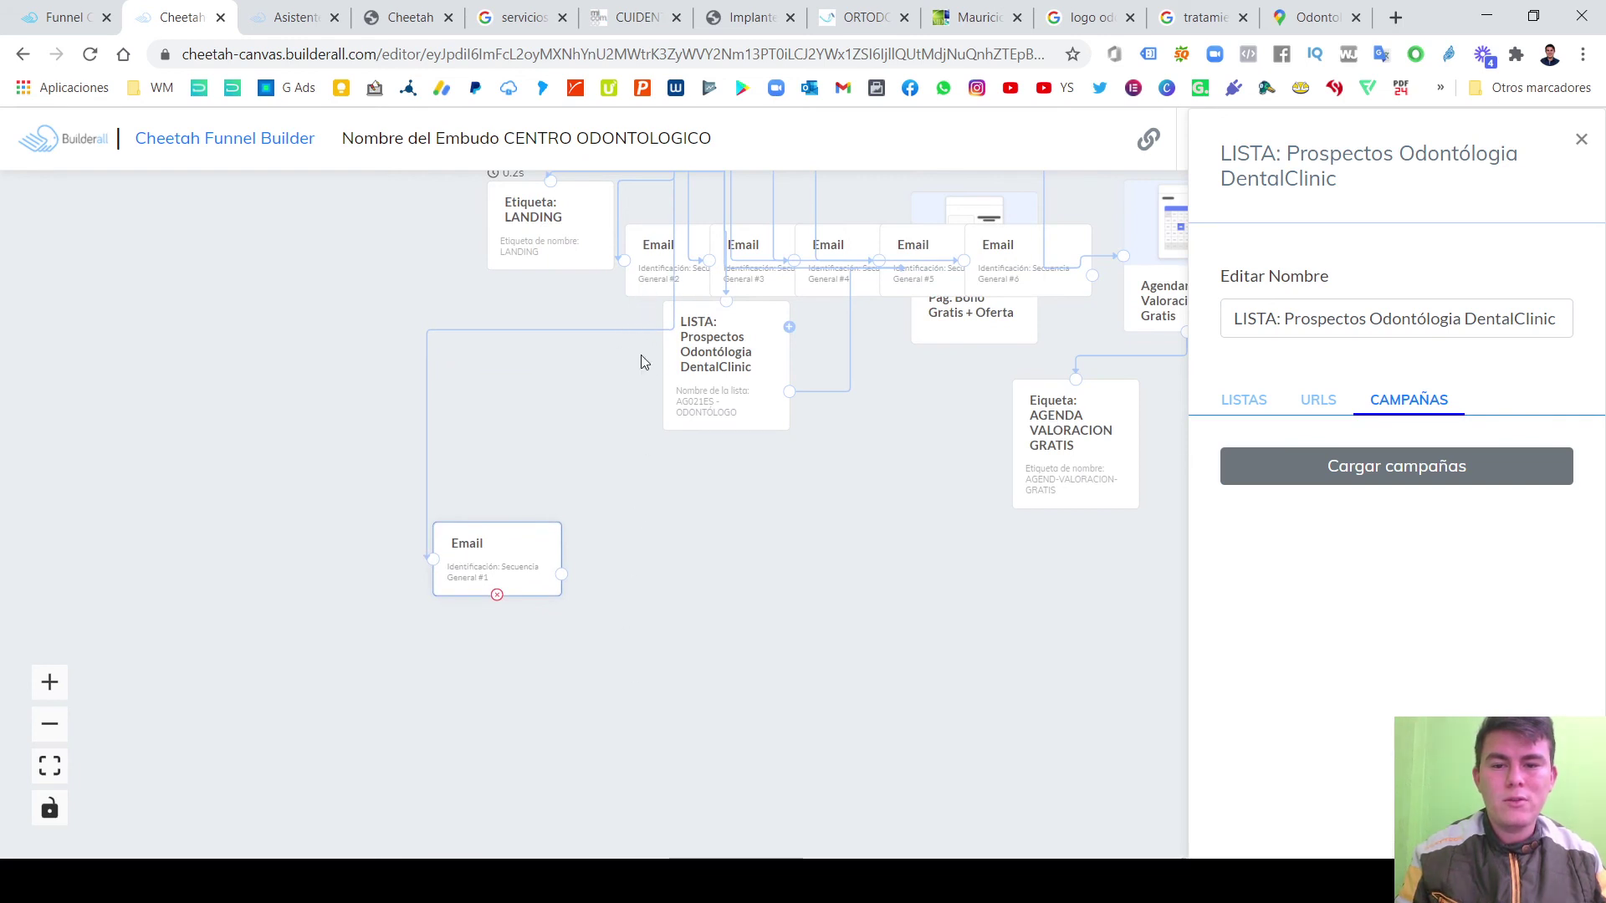
{"action": "left_click", "coordinate": [645, 298]}
{"action": "left_click_drag", "start_coordinate": [456, 536], "coordinate": [347, 441]}
{"action": "left_click_drag", "start_coordinate": [574, 459], "coordinate": [539, 636]}
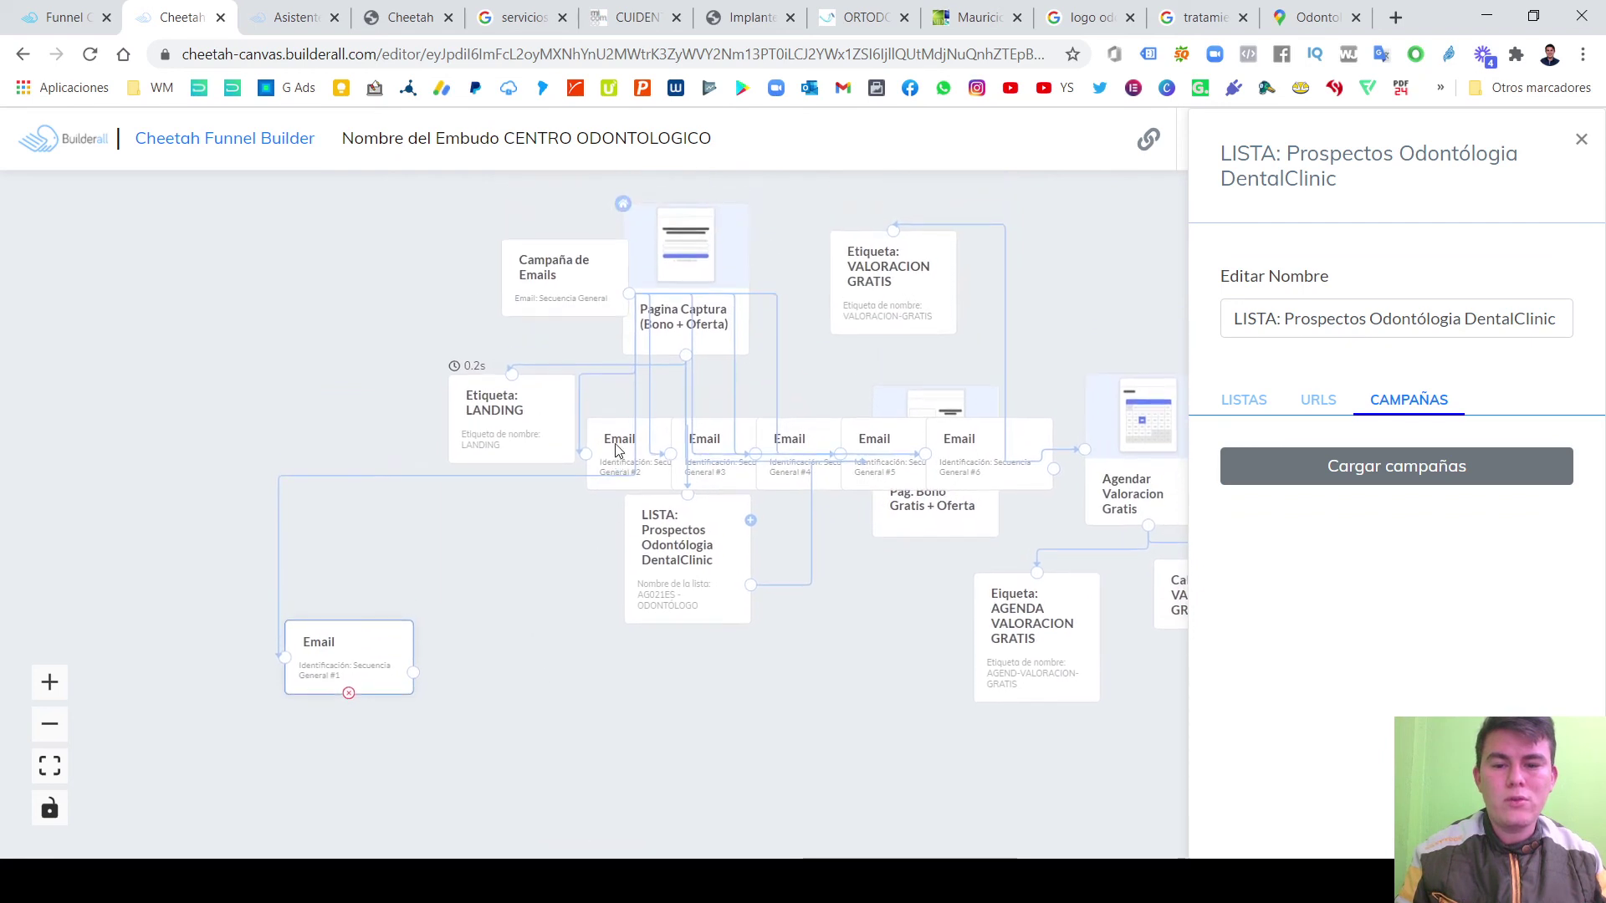
Move the Campaña de Emails block to the left of the LANDING tag and place the Secuencia General #2 email beneath #1.
{"action": "left_click", "coordinate": [674, 372]}
{"action": "left_click_drag", "start_coordinate": [525, 278], "coordinate": [240, 430]}
{"action": "left_click_drag", "start_coordinate": [586, 486], "coordinate": [502, 878]}
{"action": "left_click_drag", "start_coordinate": [645, 692], "coordinate": [671, 428]}
{"action": "left_click_drag", "start_coordinate": [406, 403], "coordinate": [437, 477]}
{"action": "left_click_drag", "start_coordinate": [570, 582], "coordinate": [365, 560]}
{"action": "left_click_drag", "start_coordinate": [401, 455], "coordinate": [414, 465]}
{"action": "left_click_drag", "start_coordinate": [592, 328], "coordinate": [640, 496]}
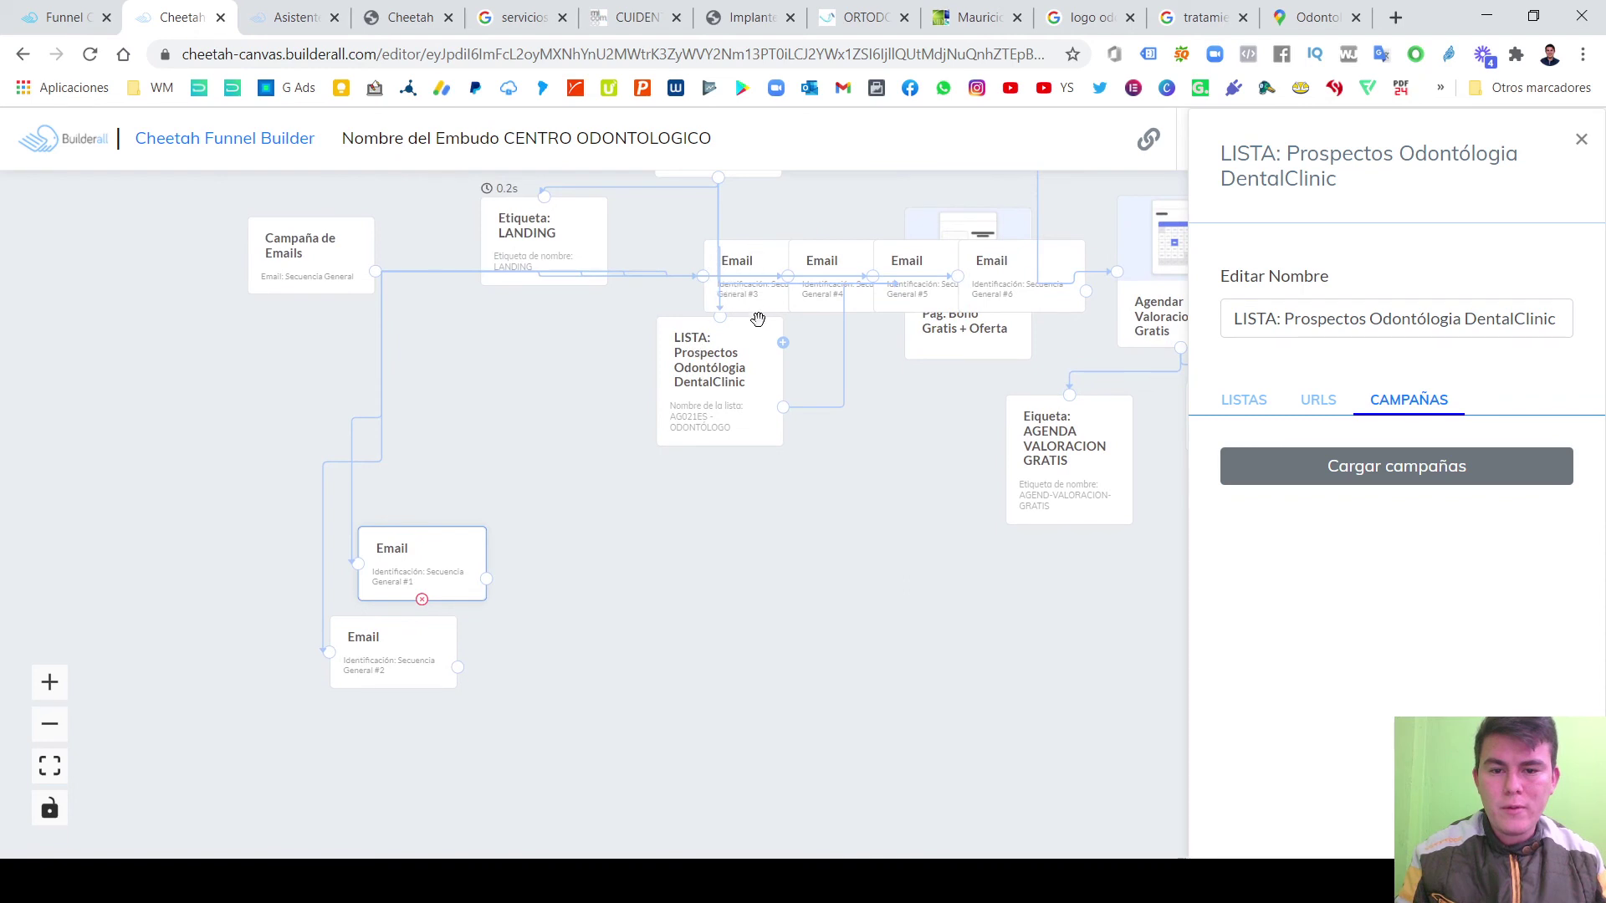
Stack the Secuencia General #3, #4, #5 and #6 emails in a column beneath email #2.
{"action": "left_click_drag", "start_coordinate": [764, 308], "coordinate": [430, 761]}
{"action": "left_click_drag", "start_coordinate": [803, 299], "coordinate": [374, 844]}
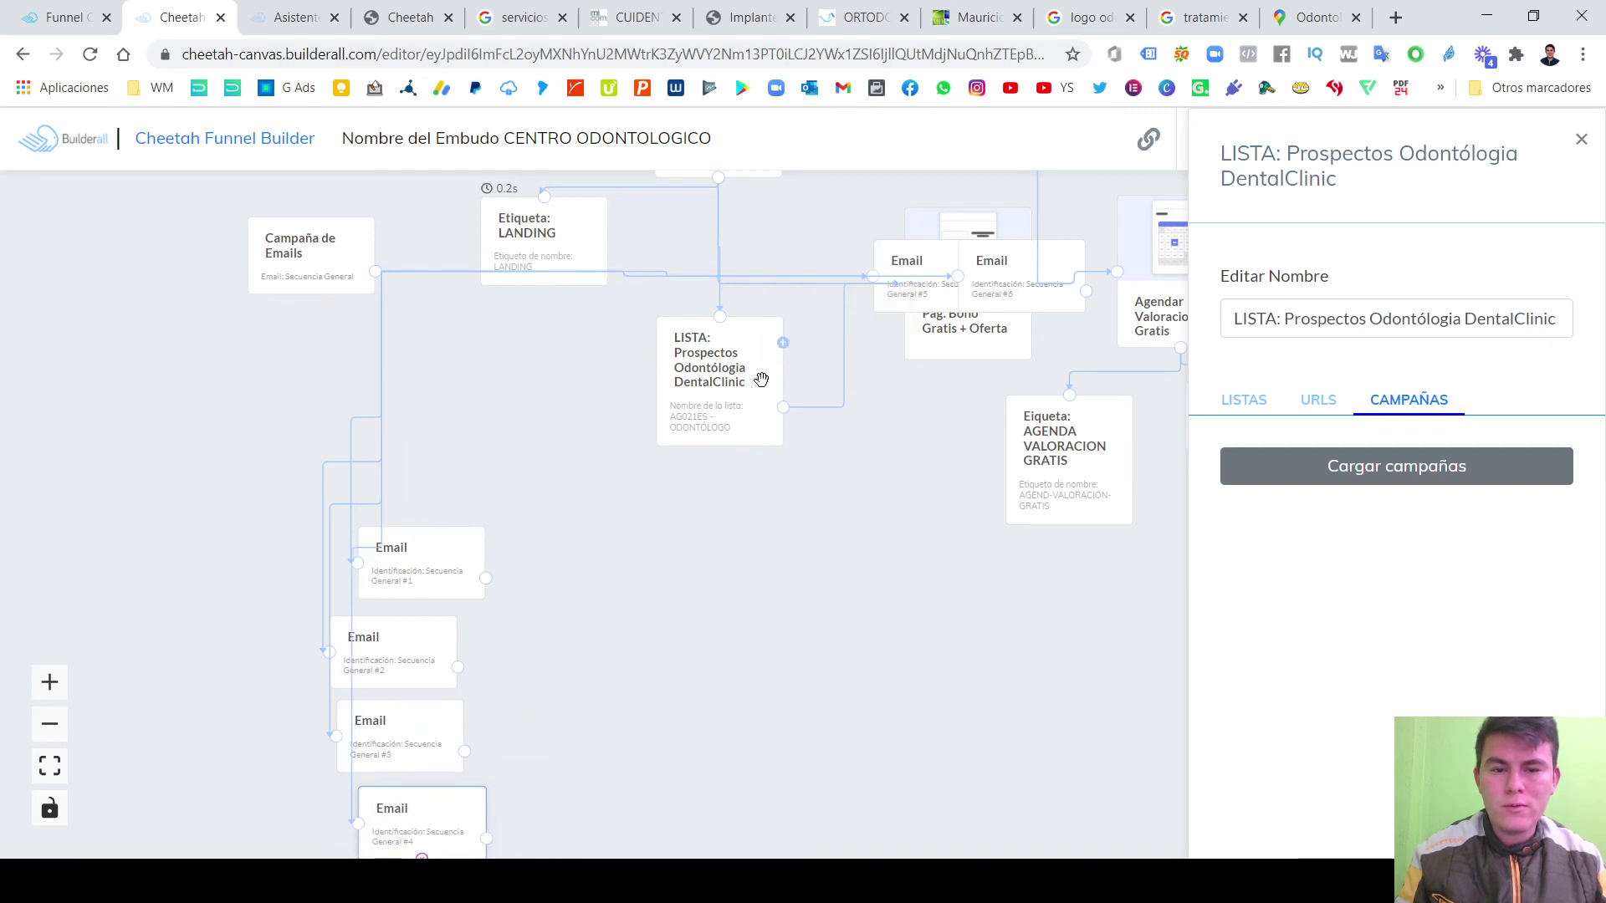
{"action": "left_click_drag", "start_coordinate": [888, 250], "coordinate": [602, 845]}
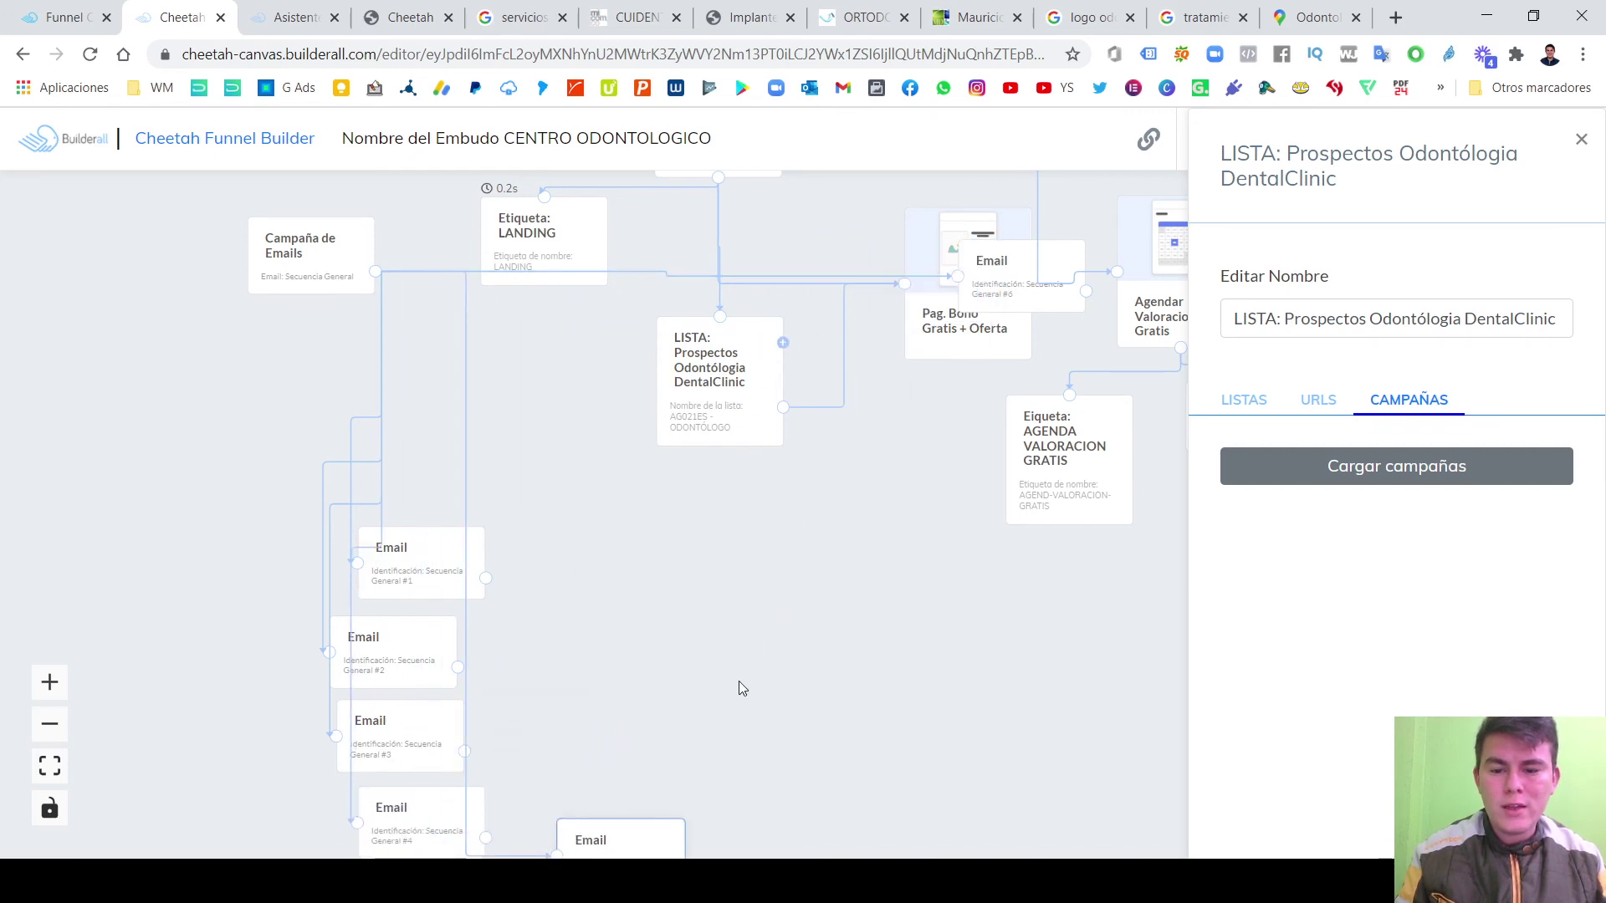
{"action": "left_click_drag", "start_coordinate": [753, 648], "coordinate": [771, 444]}
{"action": "left_click_drag", "start_coordinate": [604, 646], "coordinate": [410, 670]}
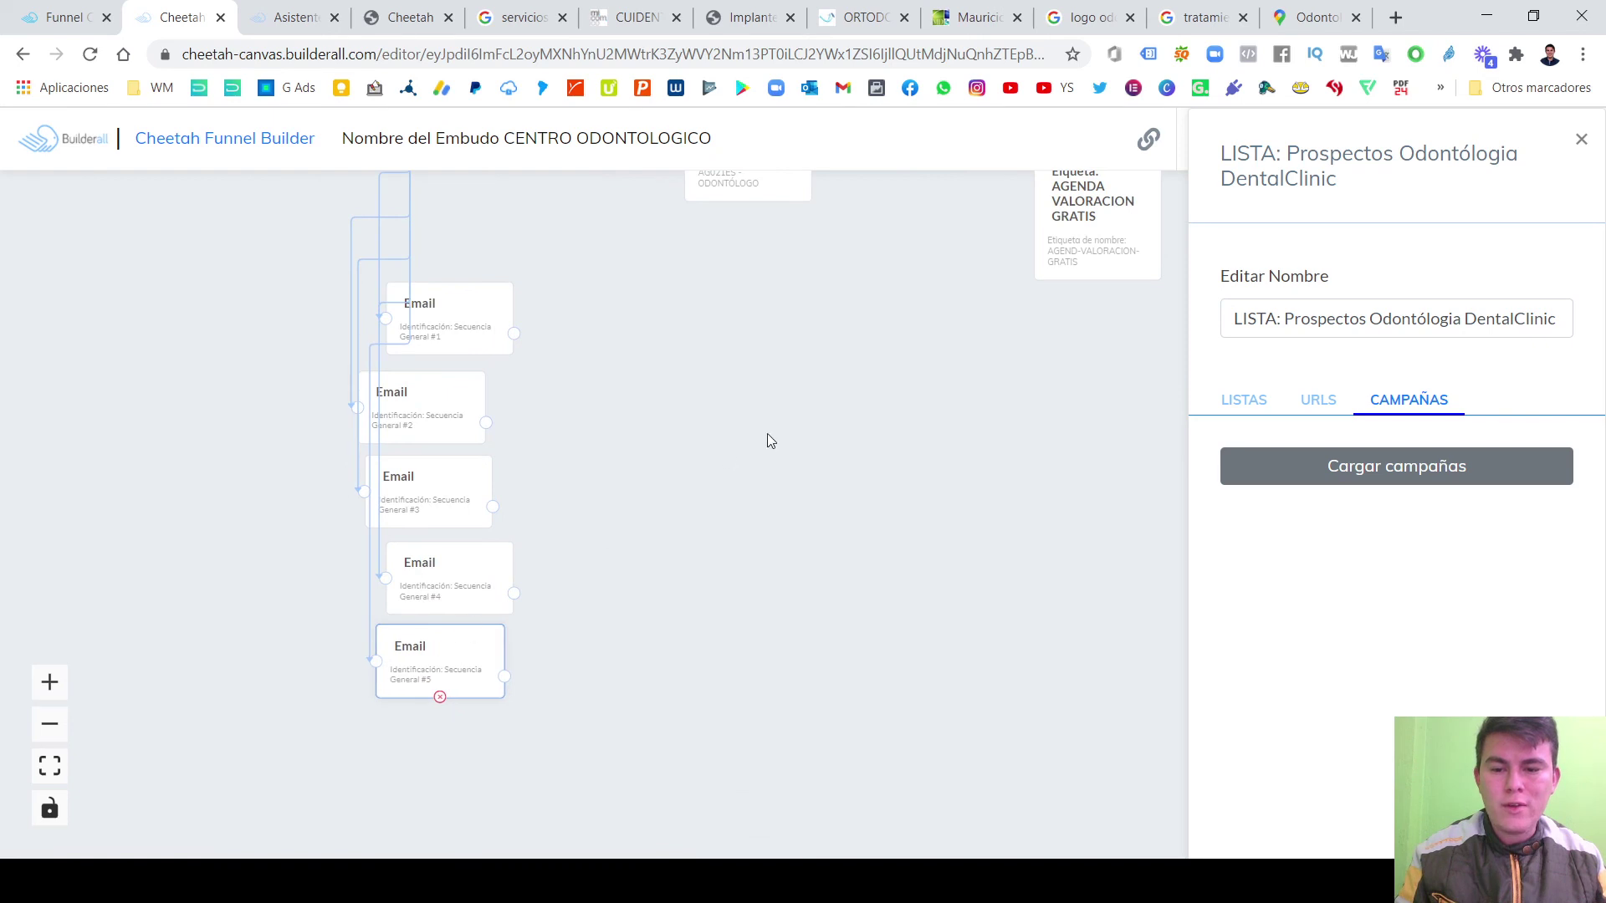
{"action": "scroll", "coordinate": [836, 394], "scroll_direction": "up", "scroll_amount": 2}
{"action": "left_click_drag", "start_coordinate": [997, 241], "coordinate": [473, 693]}
Place the Campaña de Emails block beneath the Prospectos Odontólogia list and connect the list to it.
{"action": "left_click_drag", "start_coordinate": [686, 454], "coordinate": [738, 736]}
{"action": "left_click_drag", "start_coordinate": [464, 281], "coordinate": [651, 410]}
{"action": "left_click_drag", "start_coordinate": [898, 584], "coordinate": [746, 445]}
{"action": "left_click_drag", "start_coordinate": [544, 294], "coordinate": [731, 427]}
{"action": "left_click_drag", "start_coordinate": [790, 321], "coordinate": [759, 452]}
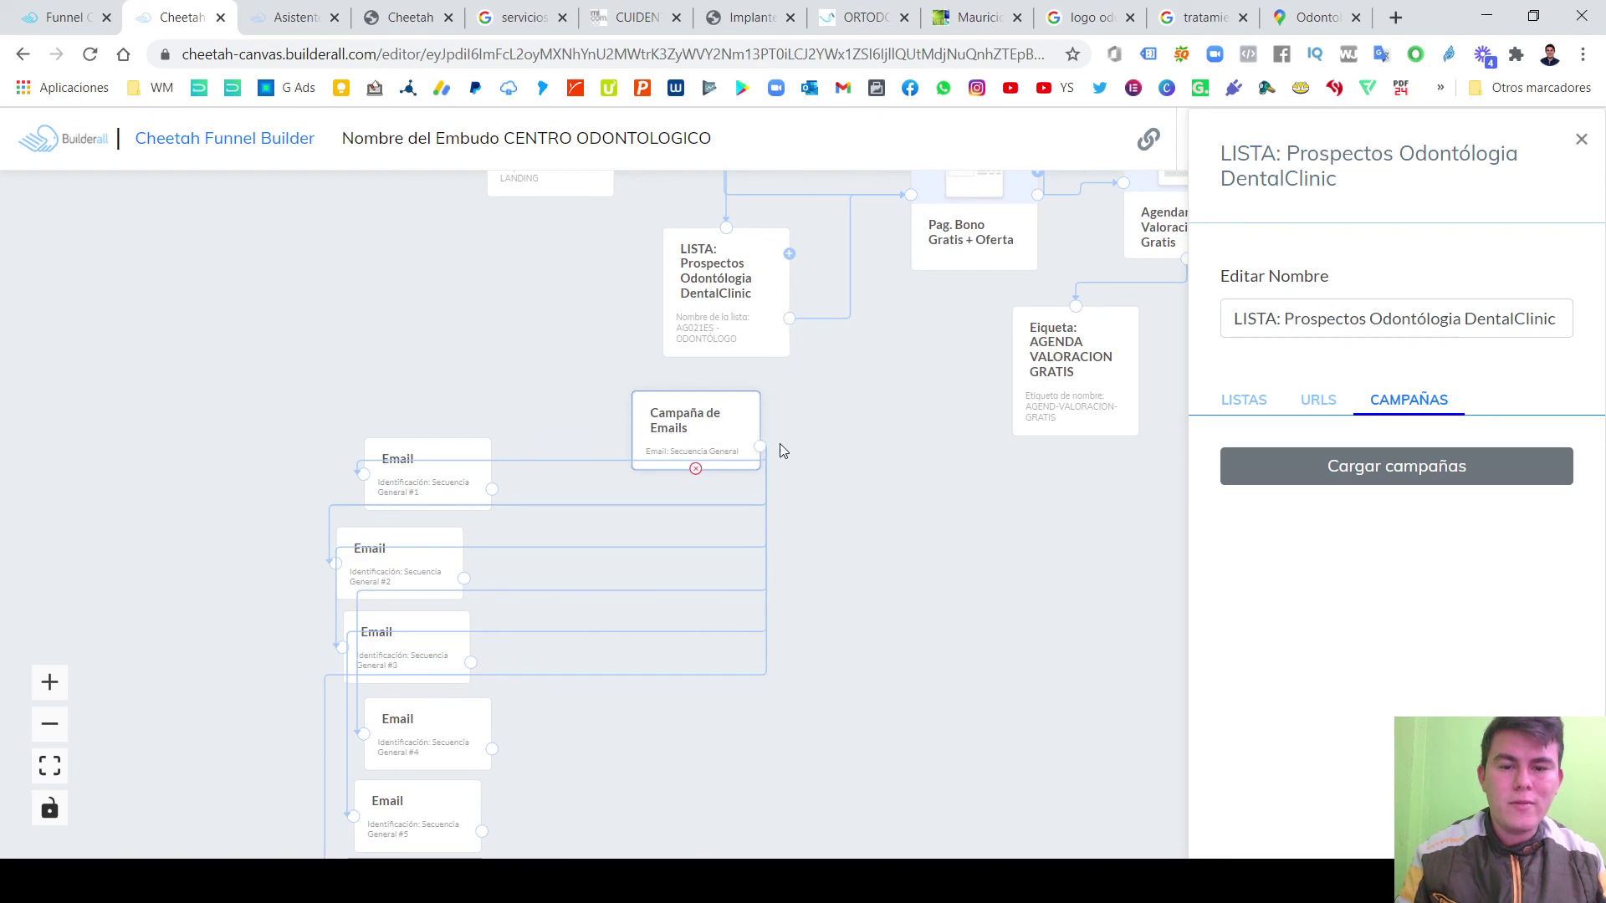
{"action": "left_click_drag", "start_coordinate": [786, 384], "coordinate": [830, 409]}
Move Campaña de Emails to the left of the emails and line up Secuencia General #1, #2 and #3 in a column on its right.
{"action": "scroll", "coordinate": [886, 468], "scroll_direction": "down", "scroll_amount": 3}
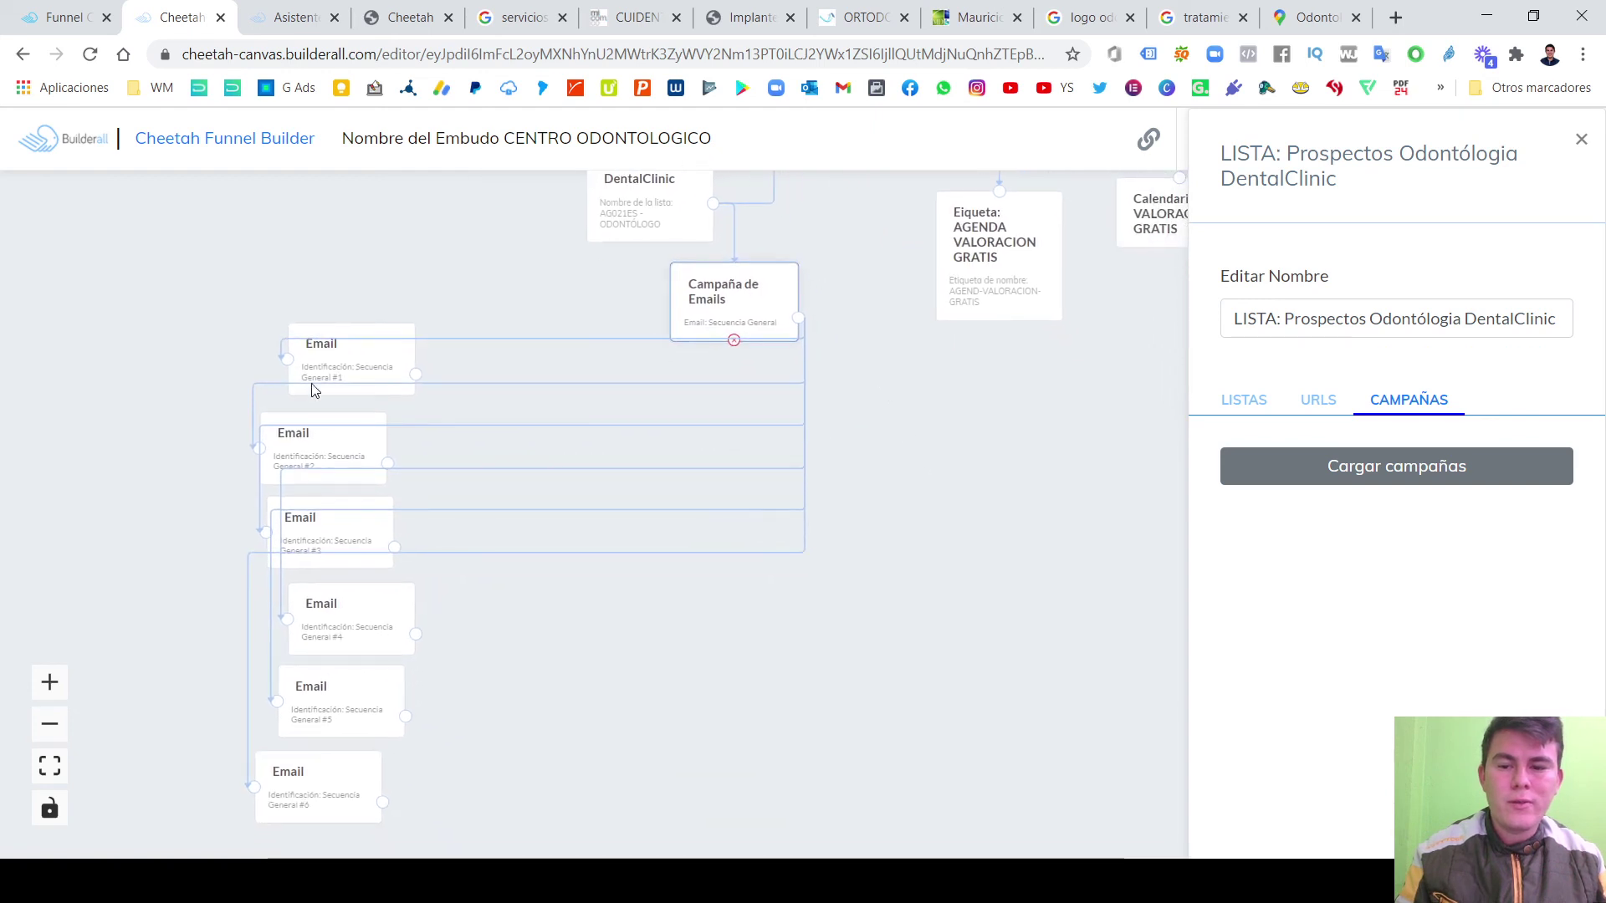
{"action": "left_click_drag", "start_coordinate": [352, 368], "coordinate": [604, 378]}
{"action": "left_click_drag", "start_coordinate": [708, 388], "coordinate": [788, 408]}
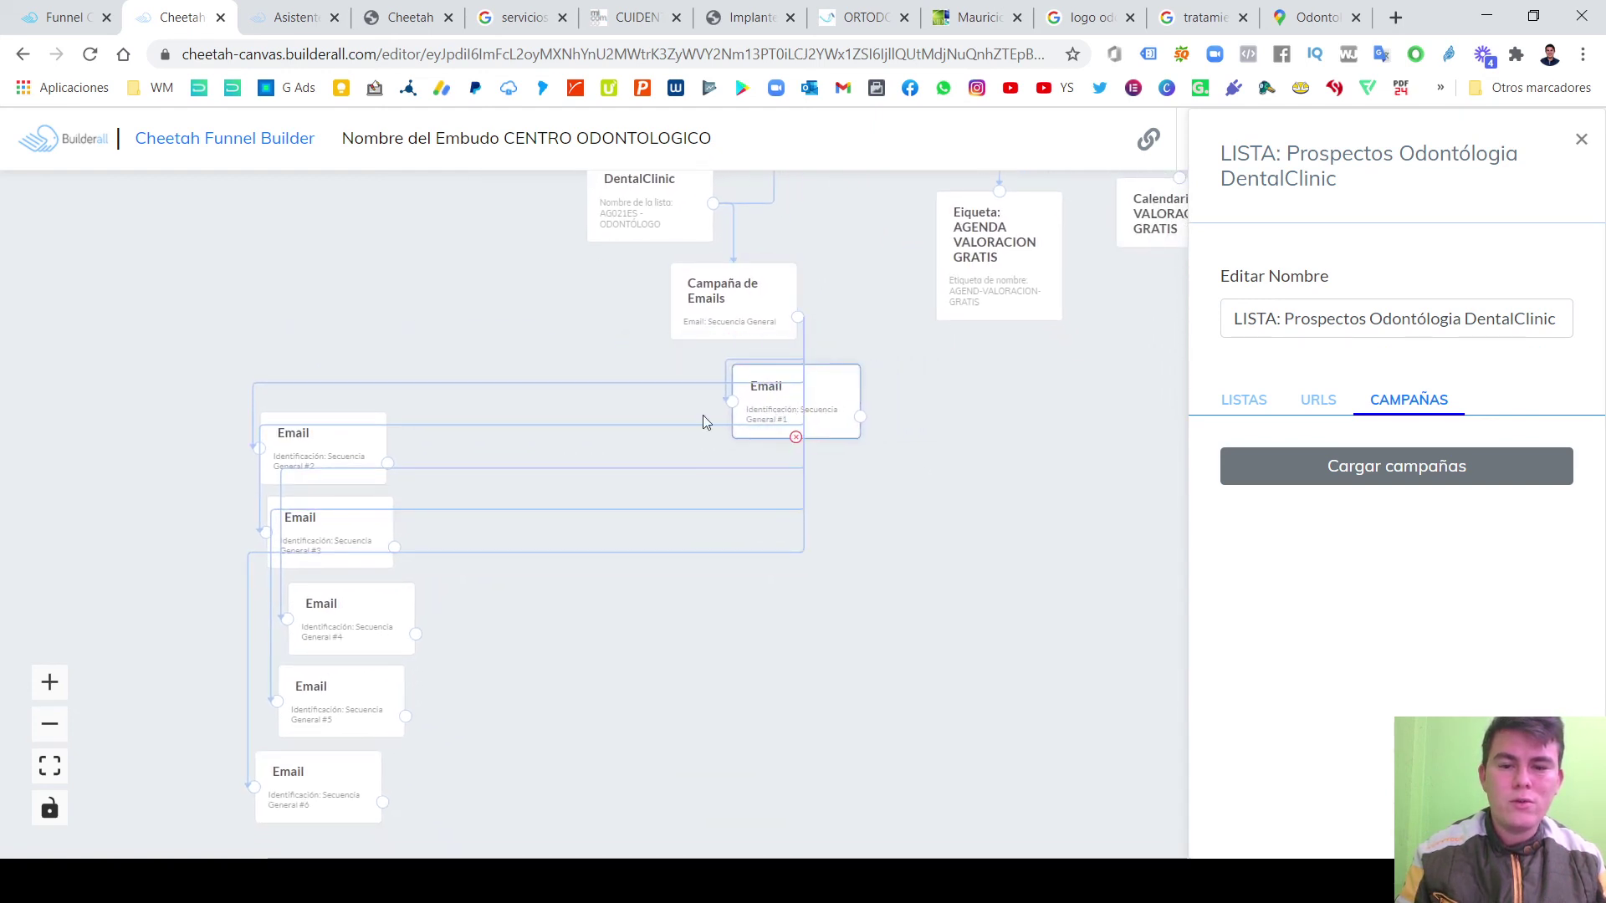
{"action": "left_click", "coordinate": [342, 413]}
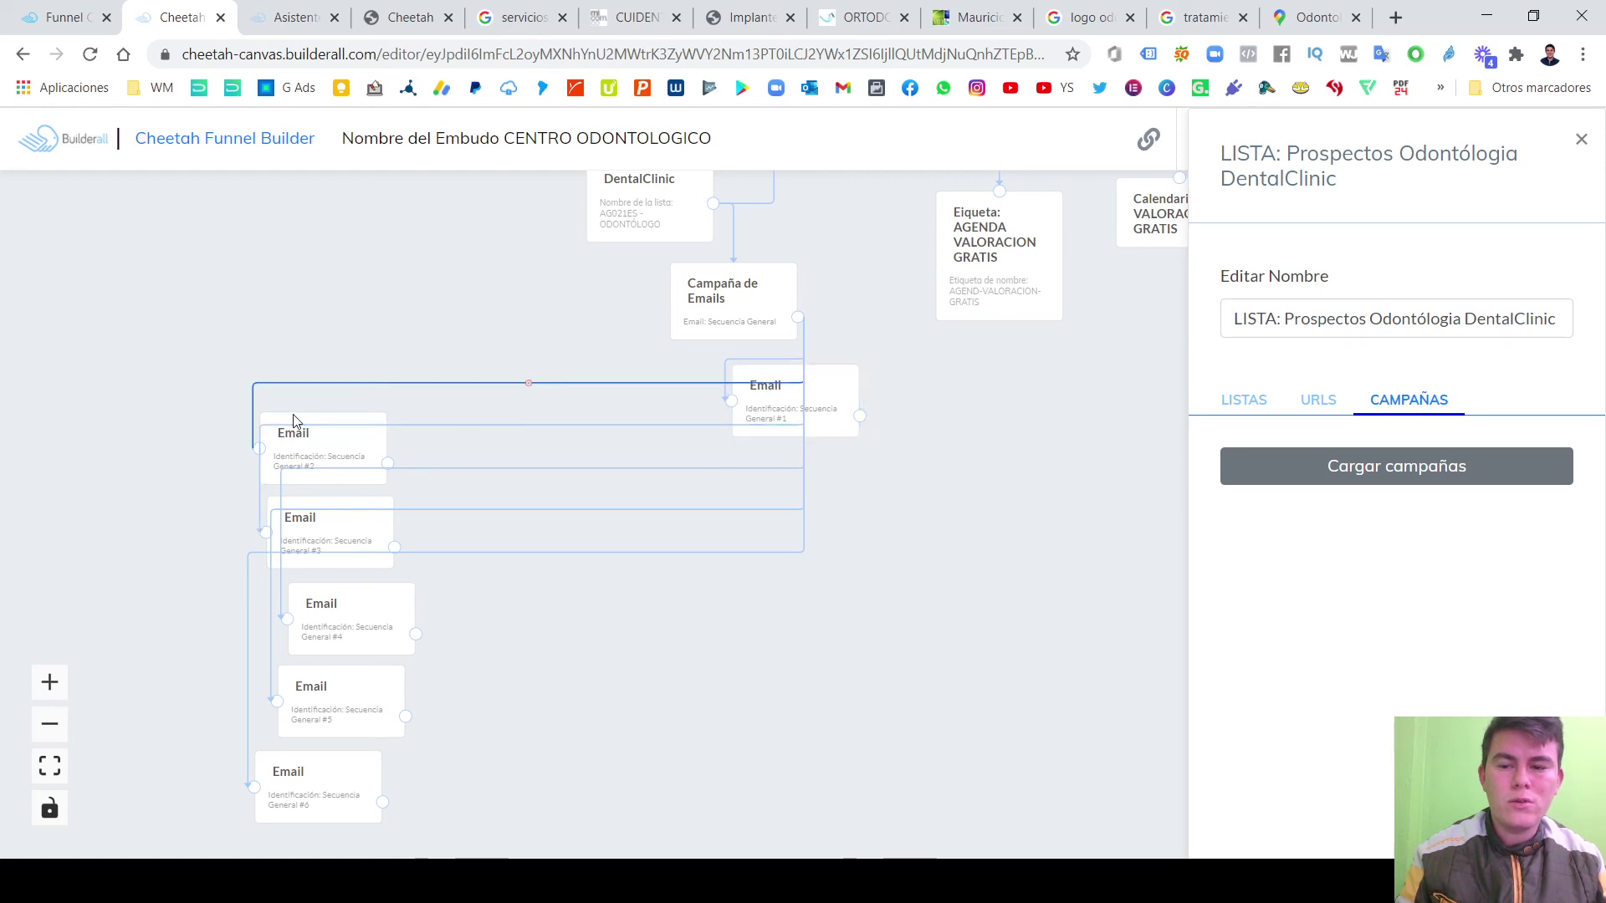
{"action": "left_click_drag", "start_coordinate": [725, 312], "coordinate": [64, 308]}
{"action": "left_click_drag", "start_coordinate": [296, 442], "coordinate": [762, 473]}
{"action": "left_click_drag", "start_coordinate": [343, 546], "coordinate": [805, 580]}
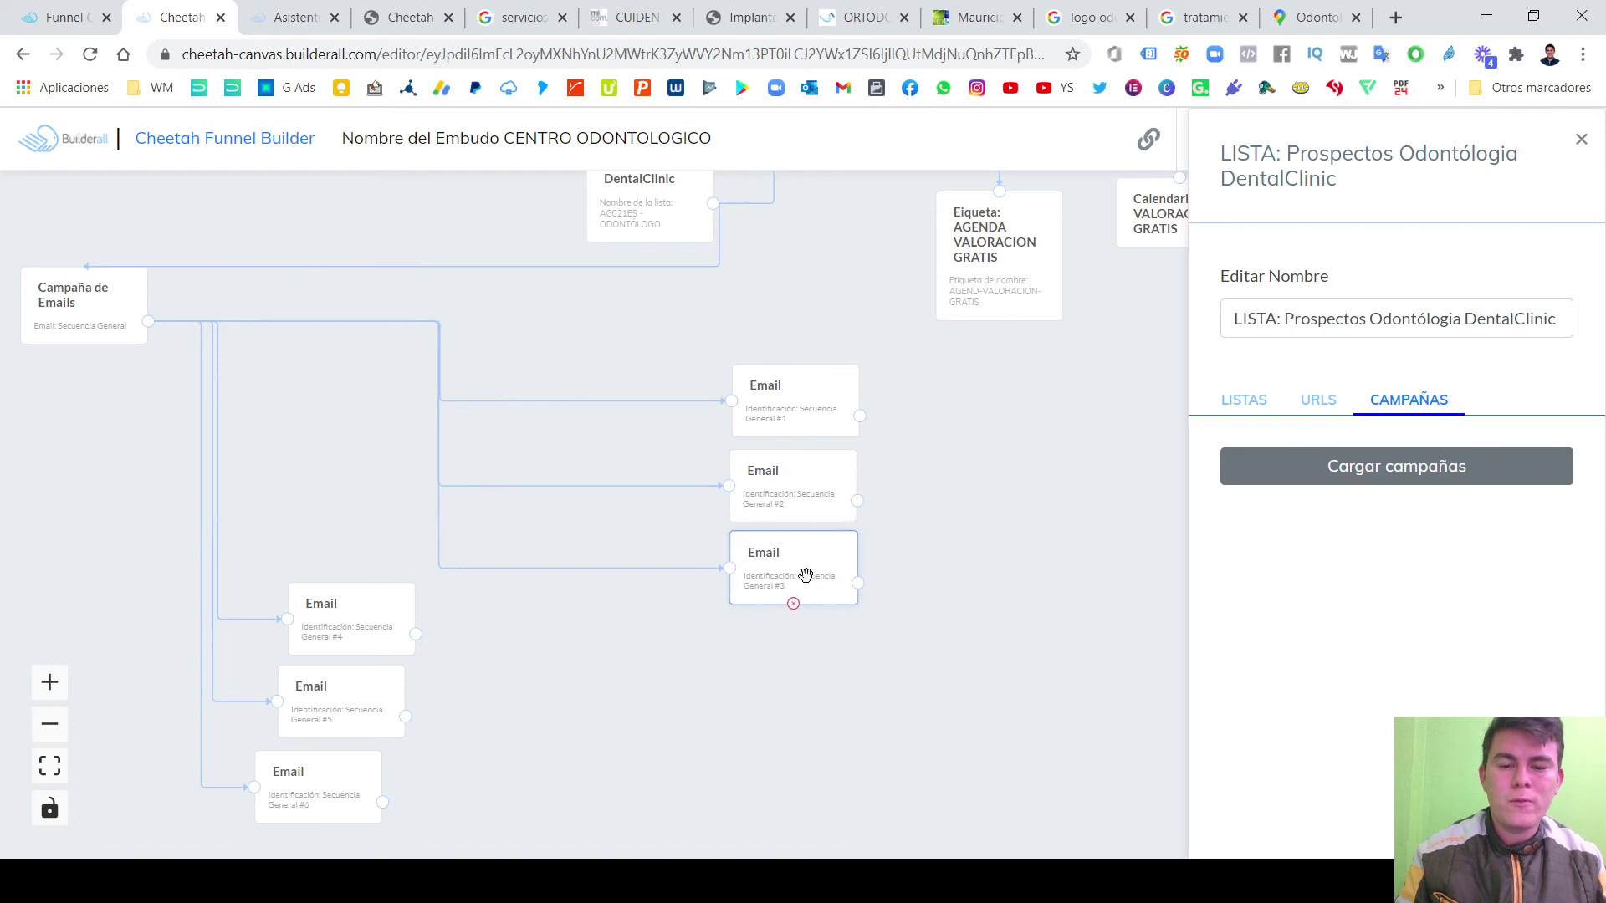